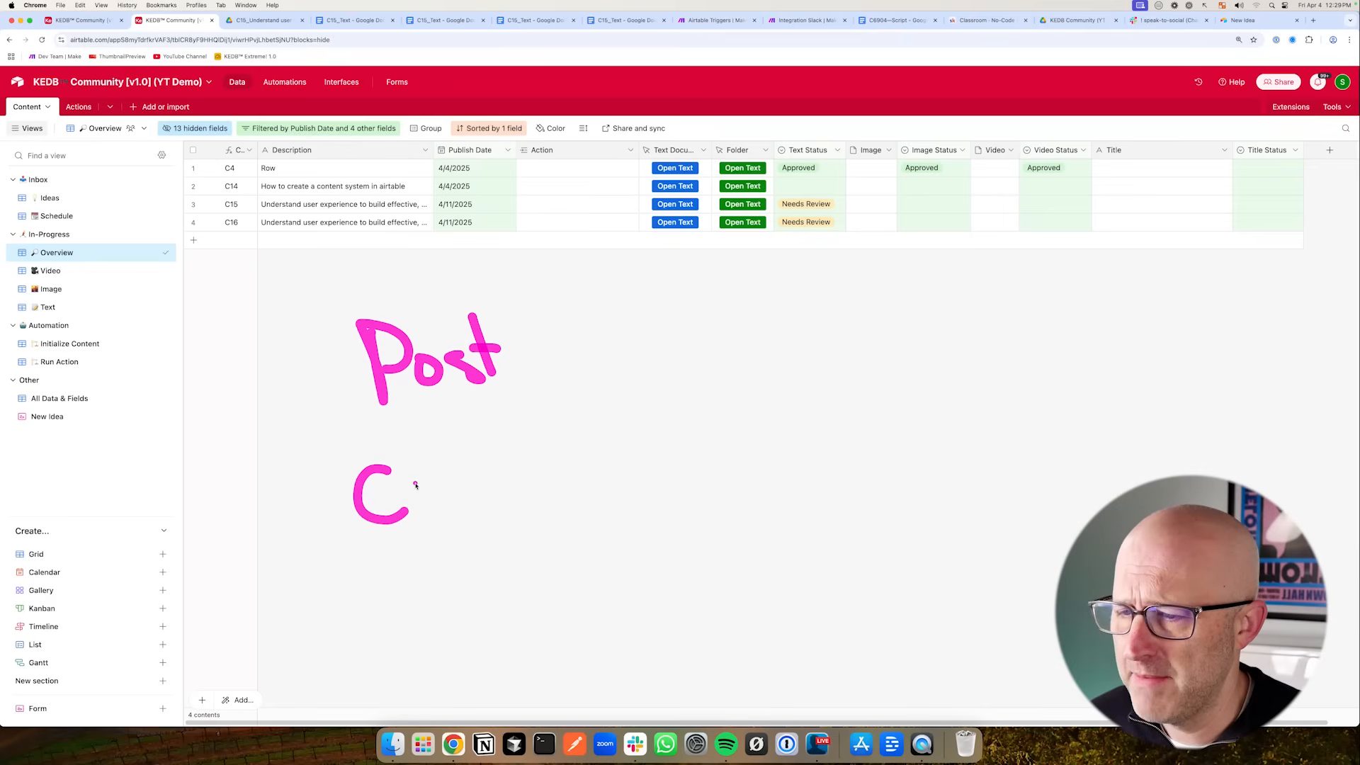
mouse_move(489, 465)
left_mouse_down()
mouse_move(610, 411)
mouse_move(595, 429)
left_mouse_up()
left_click_drag(688, 335, 703, 391)
left_click_drag(680, 443, 690, 505)
left_click_drag(683, 448, 711, 466)
left_click_drag(722, 436, 752, 461)
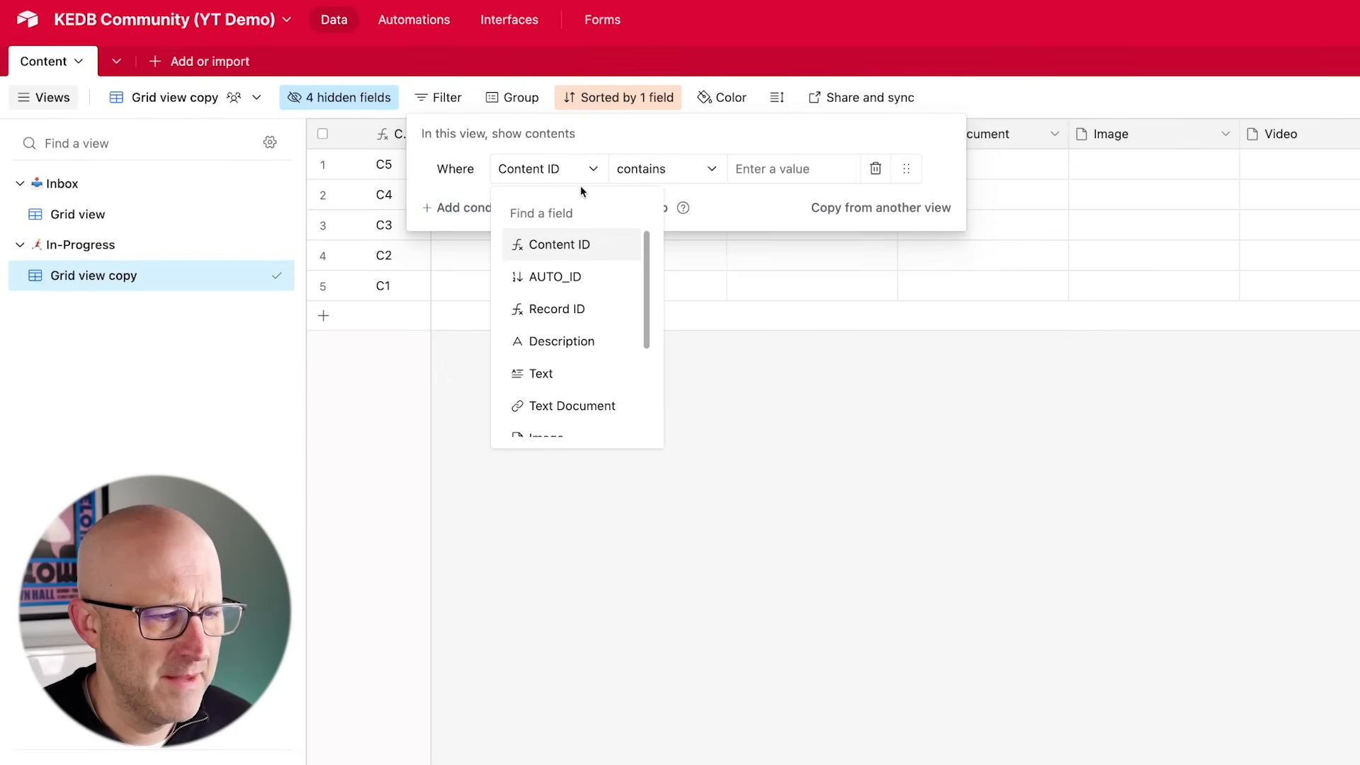
type("publish")
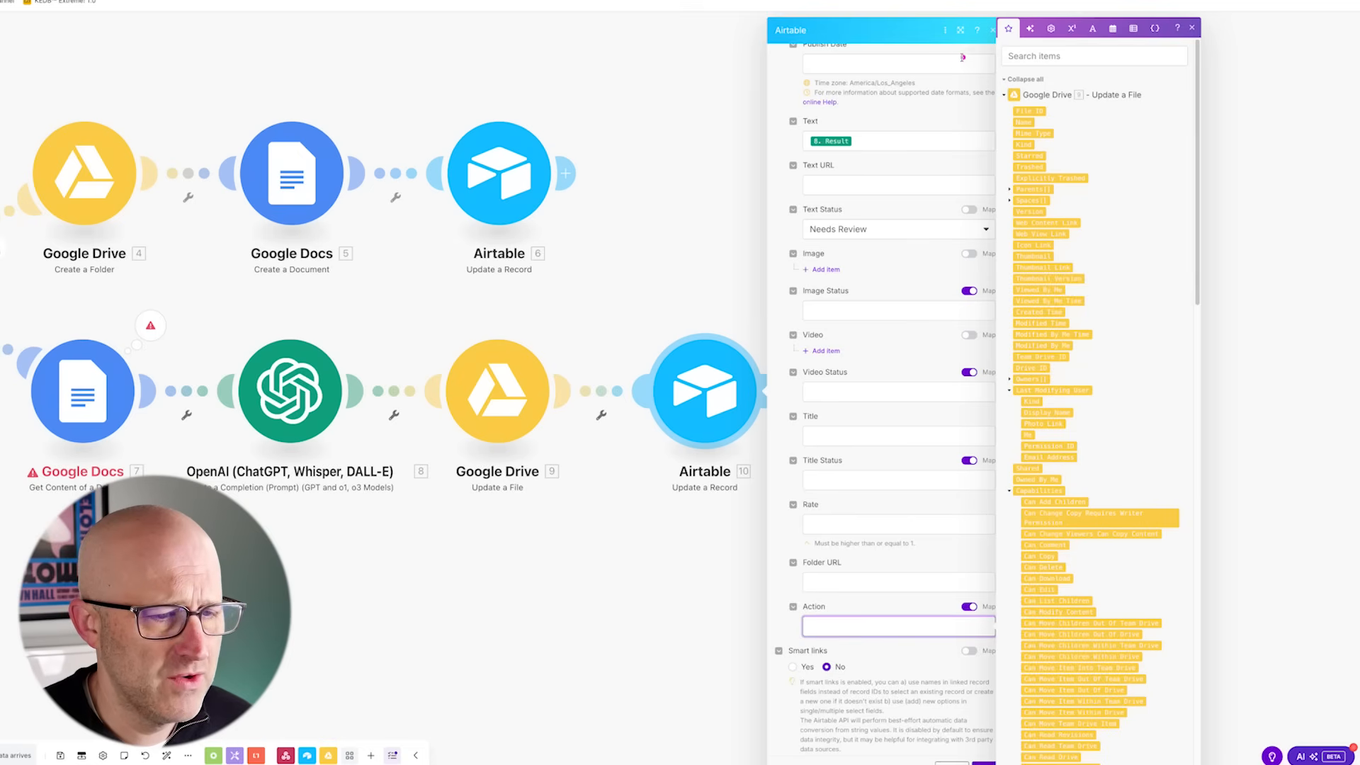
left_click_drag(954, 123, 1036, 42)
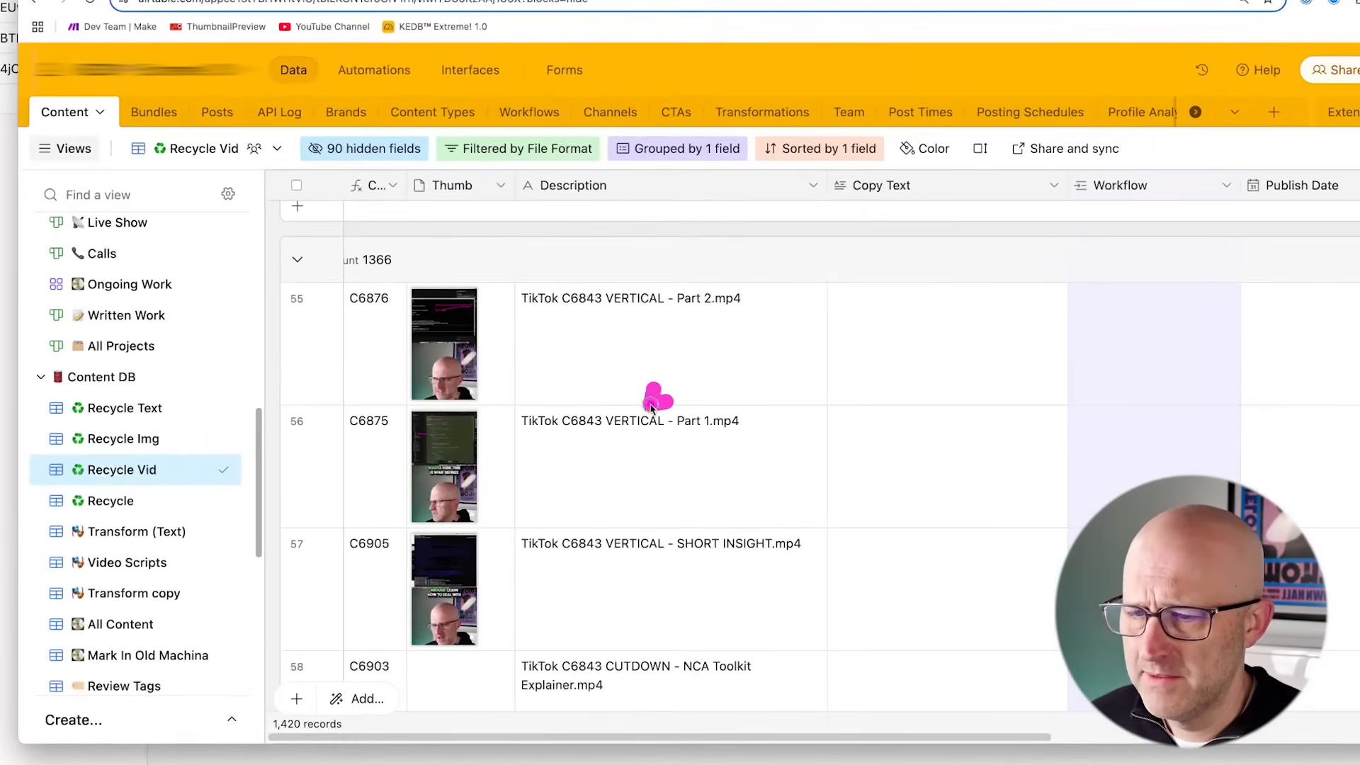
mouse_move(651, 409)
left_mouse_down()
mouse_move(502, 366)
mouse_move(502, 512)
left_mouse_up()
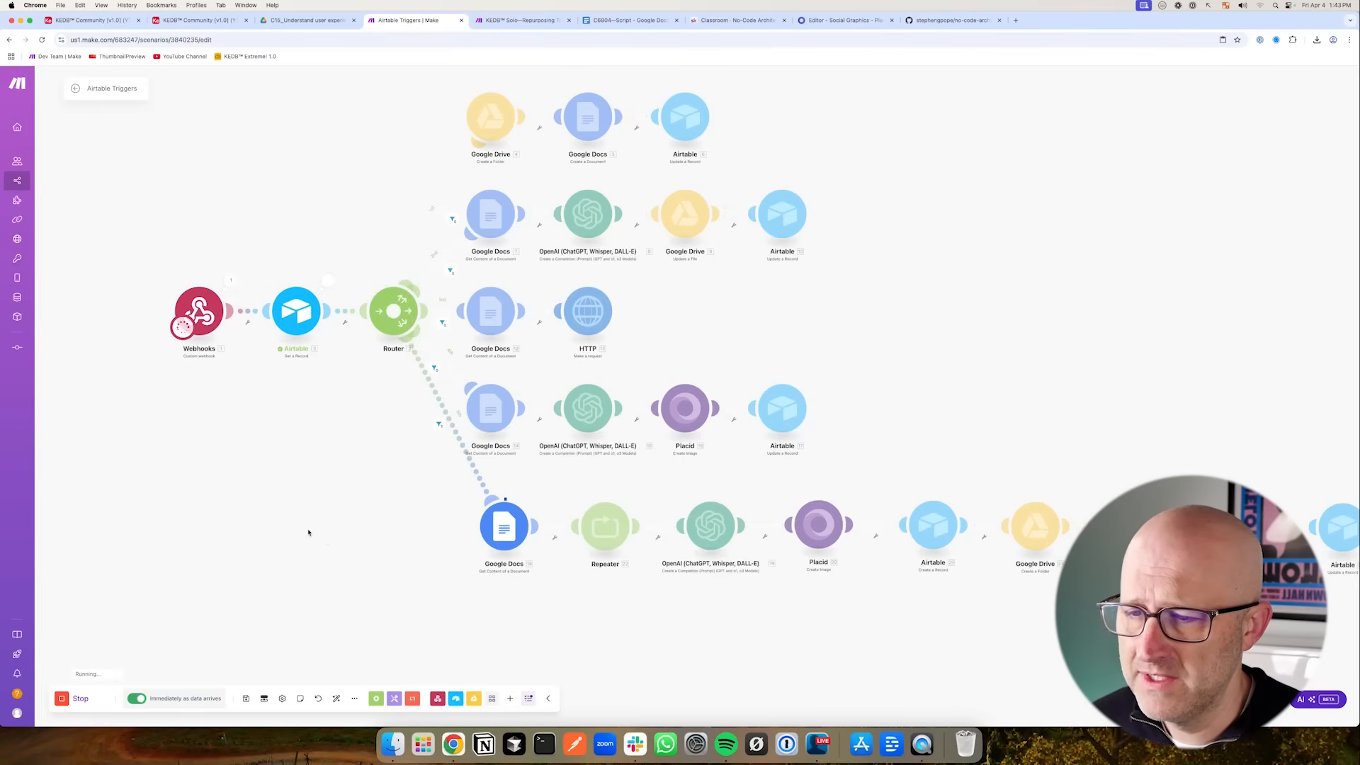
left_click_drag(297, 529, 410, 529)
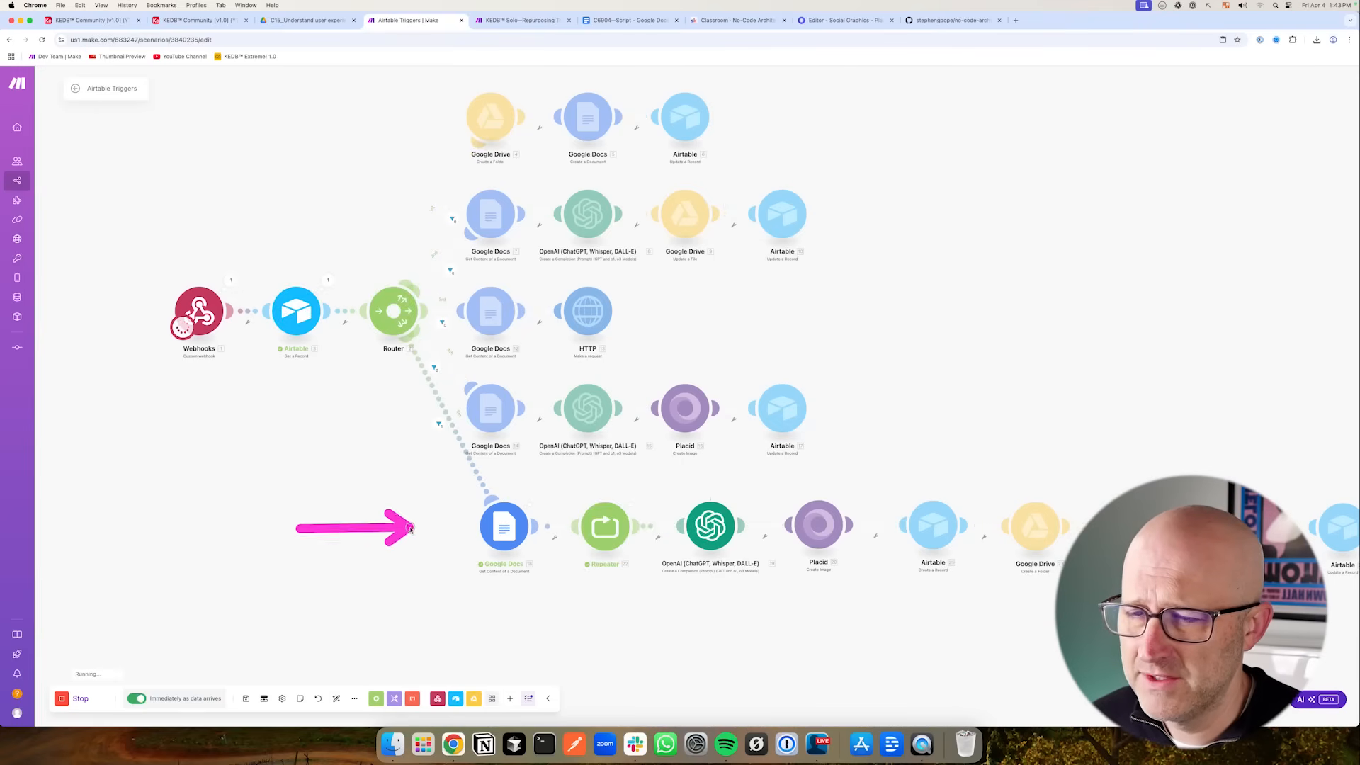
left_click_drag(699, 626, 556, 583)
left_click_drag(721, 393, 683, 438)
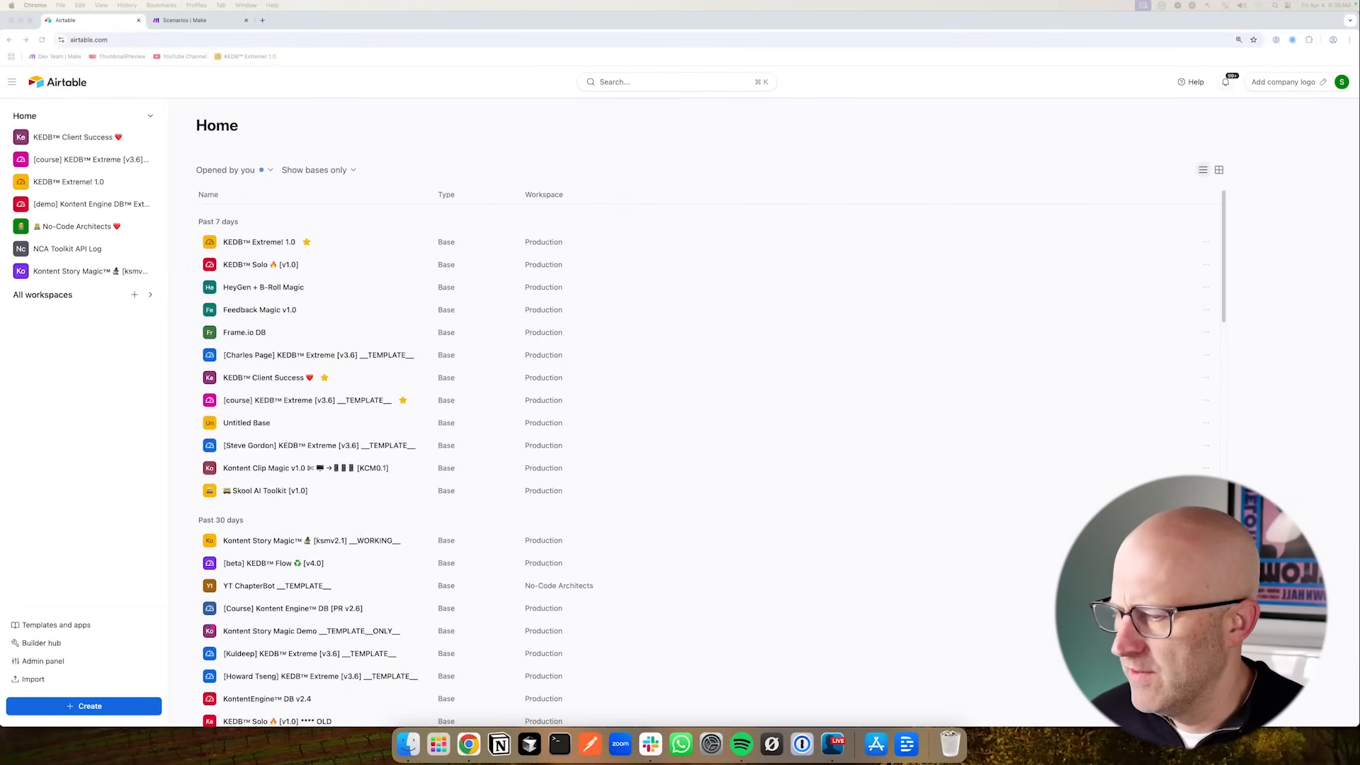
- Create a new base starting from scratch
left_click(87, 707)
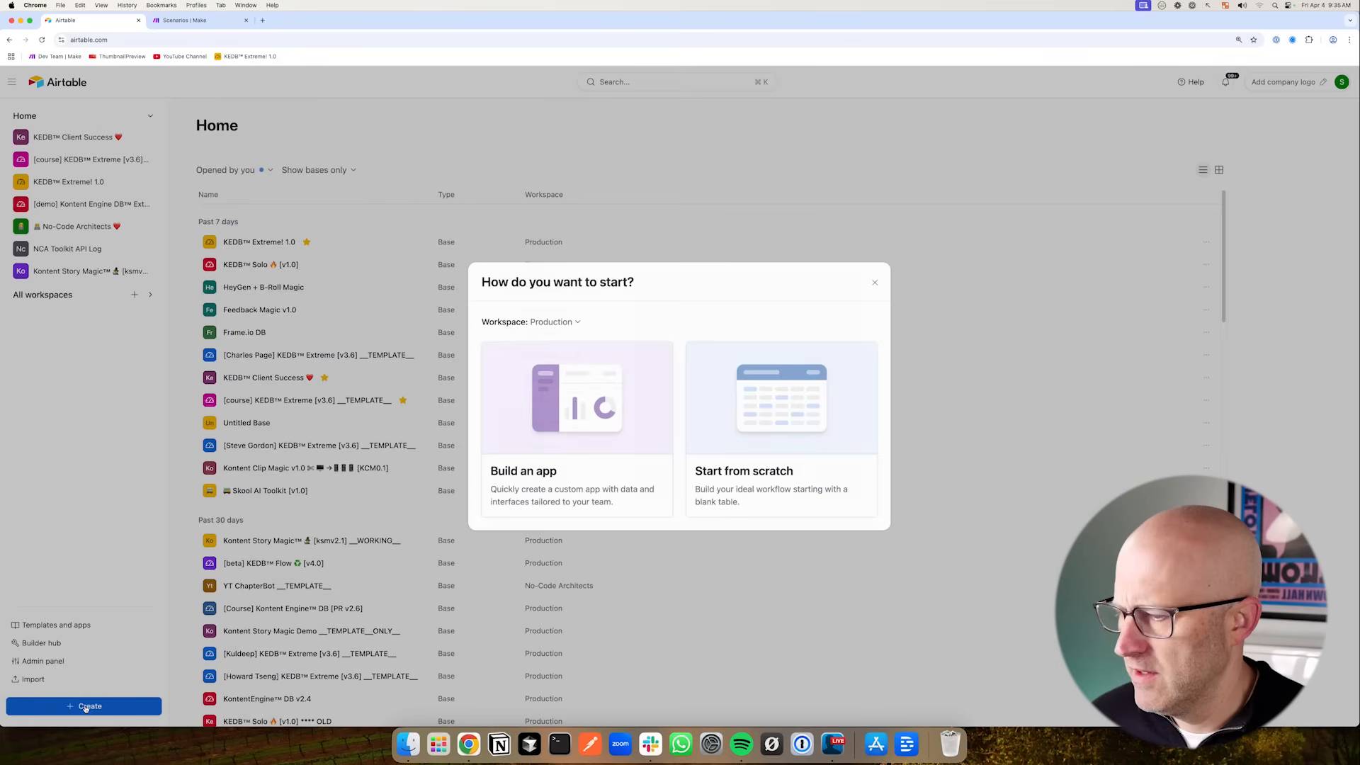
left_click(751, 484)
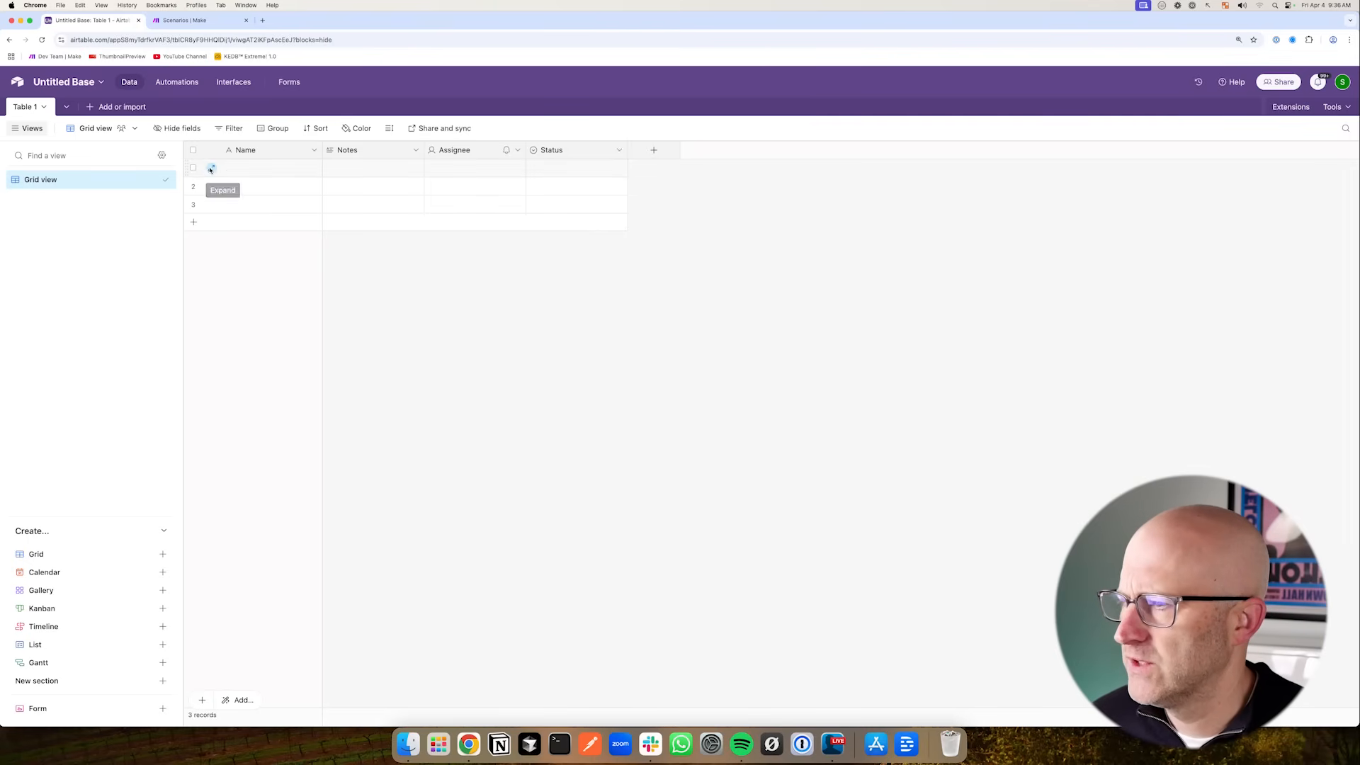
- Rename the base to KEDB Community (YT Demo) and set its colour to red
left_click(64, 83)
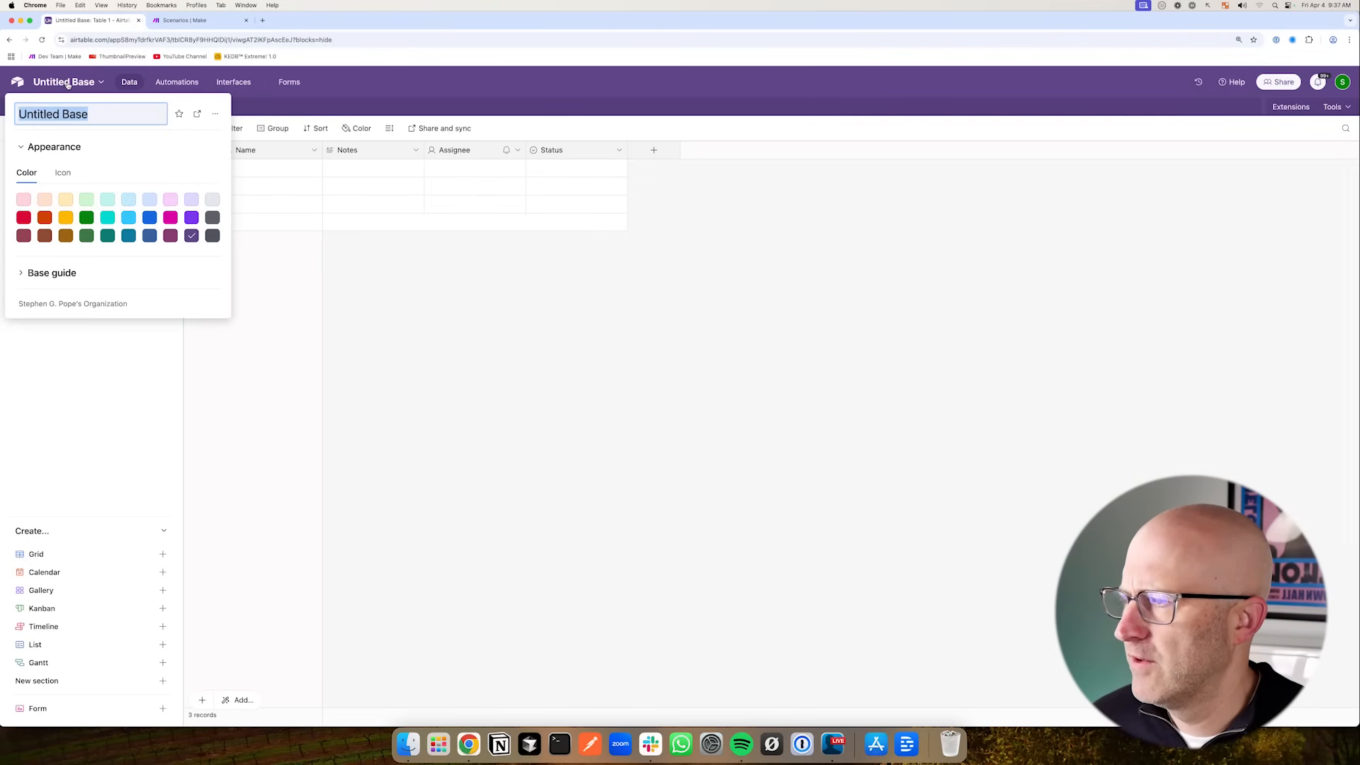
left_click_drag(126, 114, 10, 113)
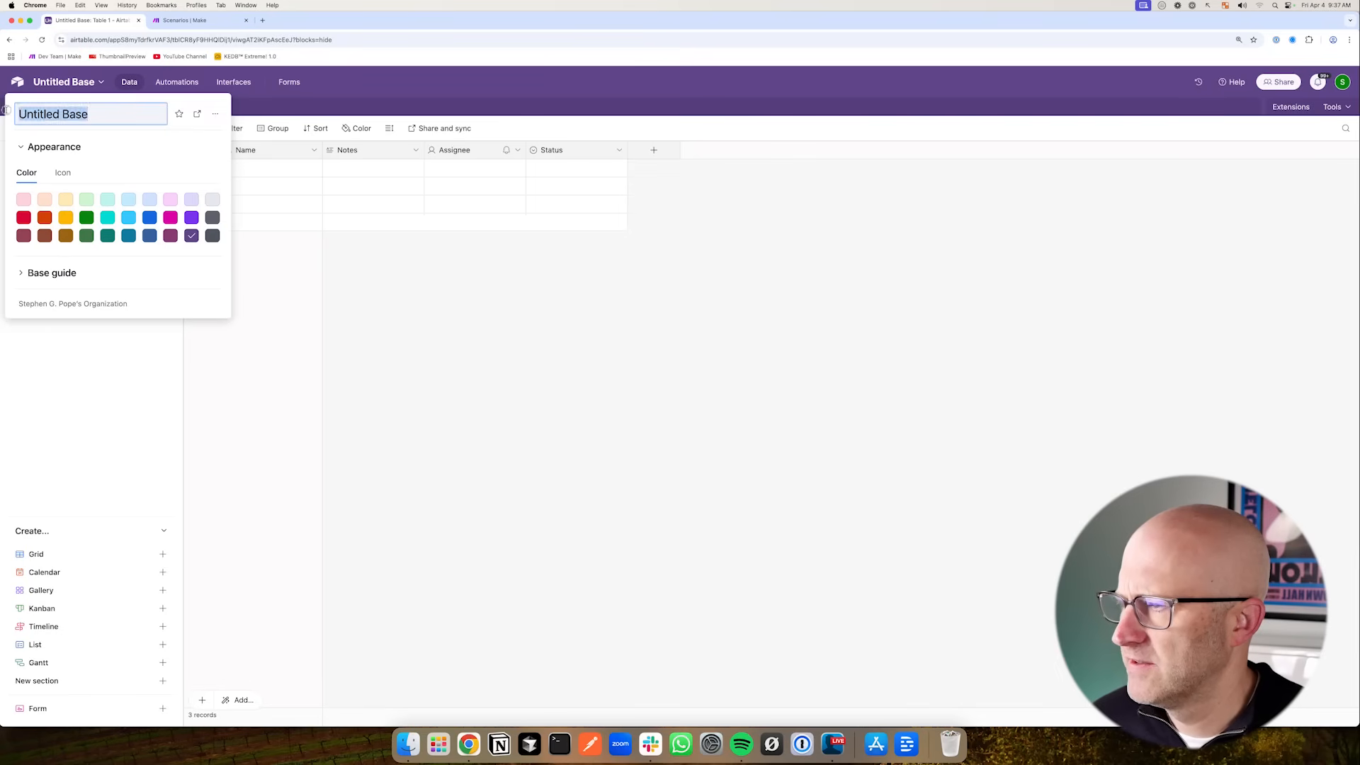
key("BackSpace")
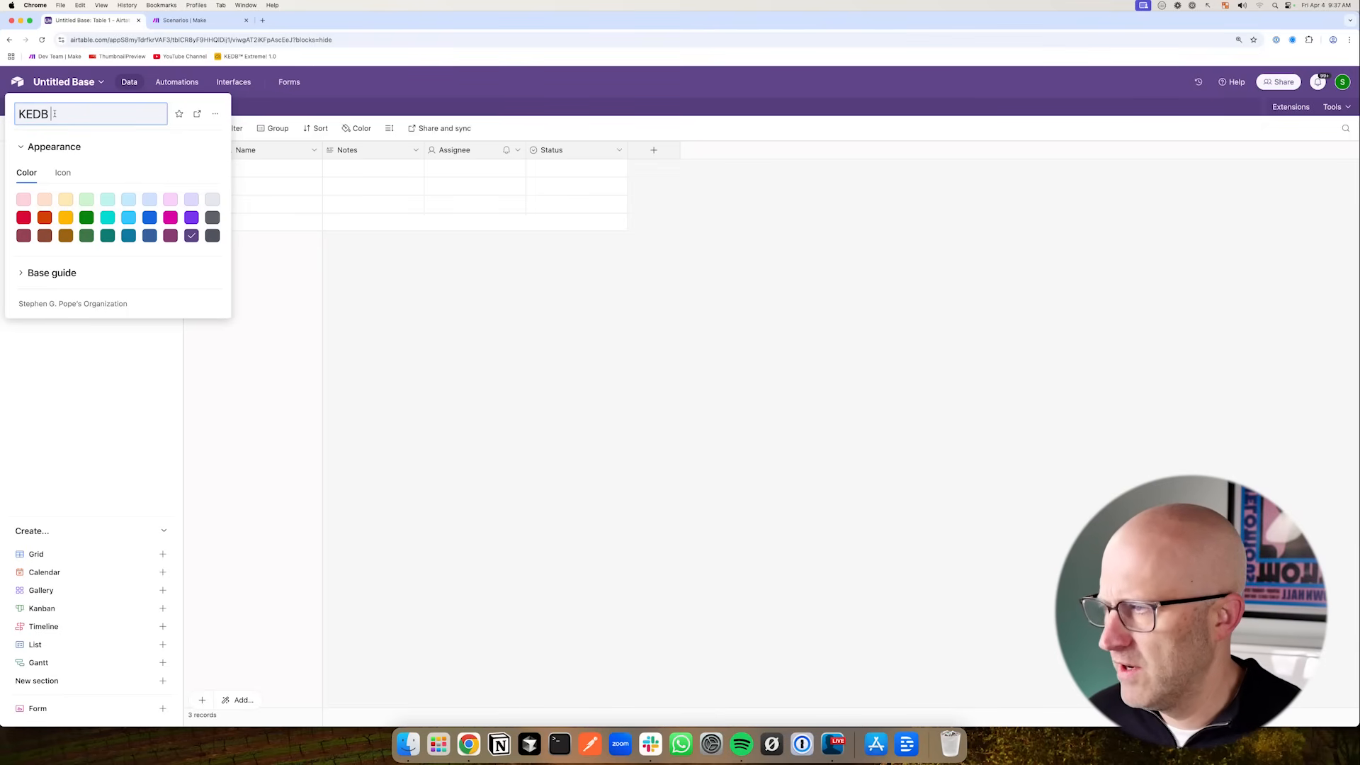
left_click_drag(60, 113, 10, 112)
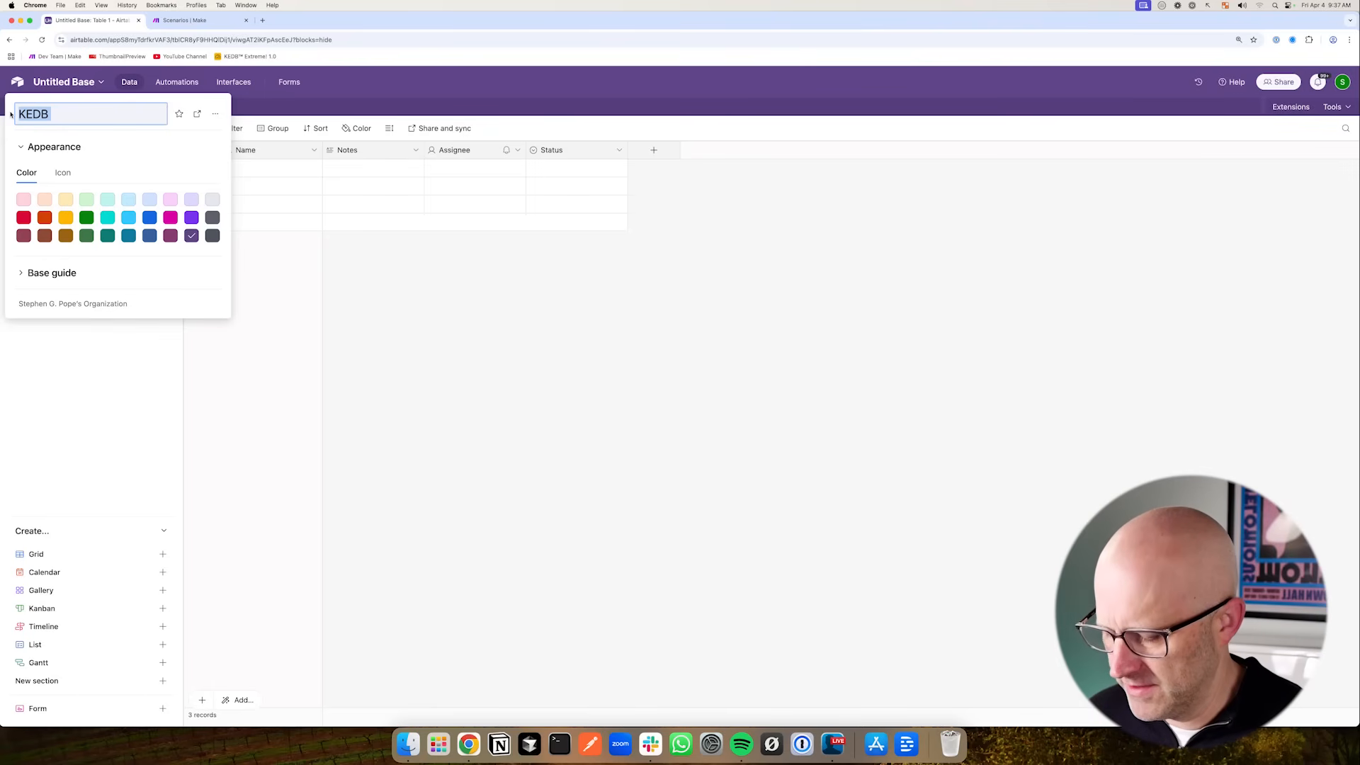
type("KEDB Communi")
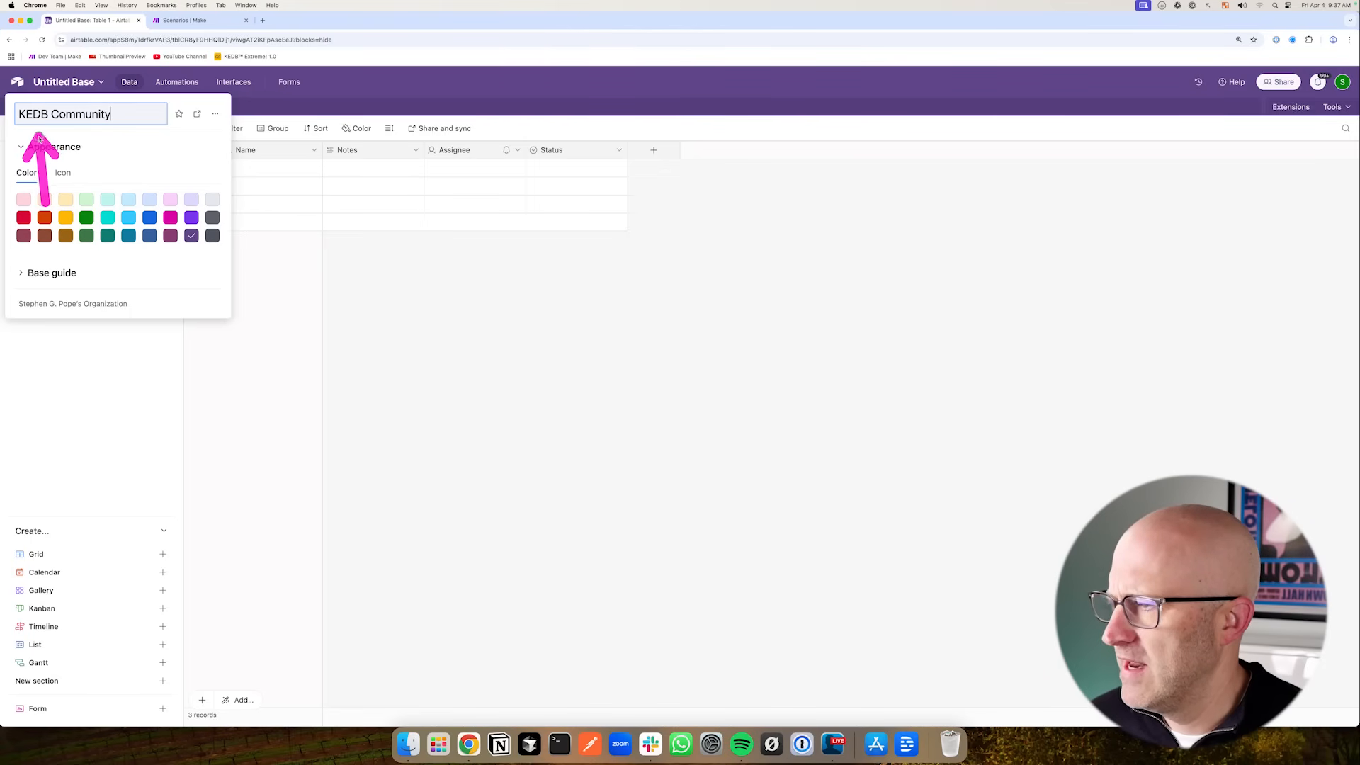
type("ty (")
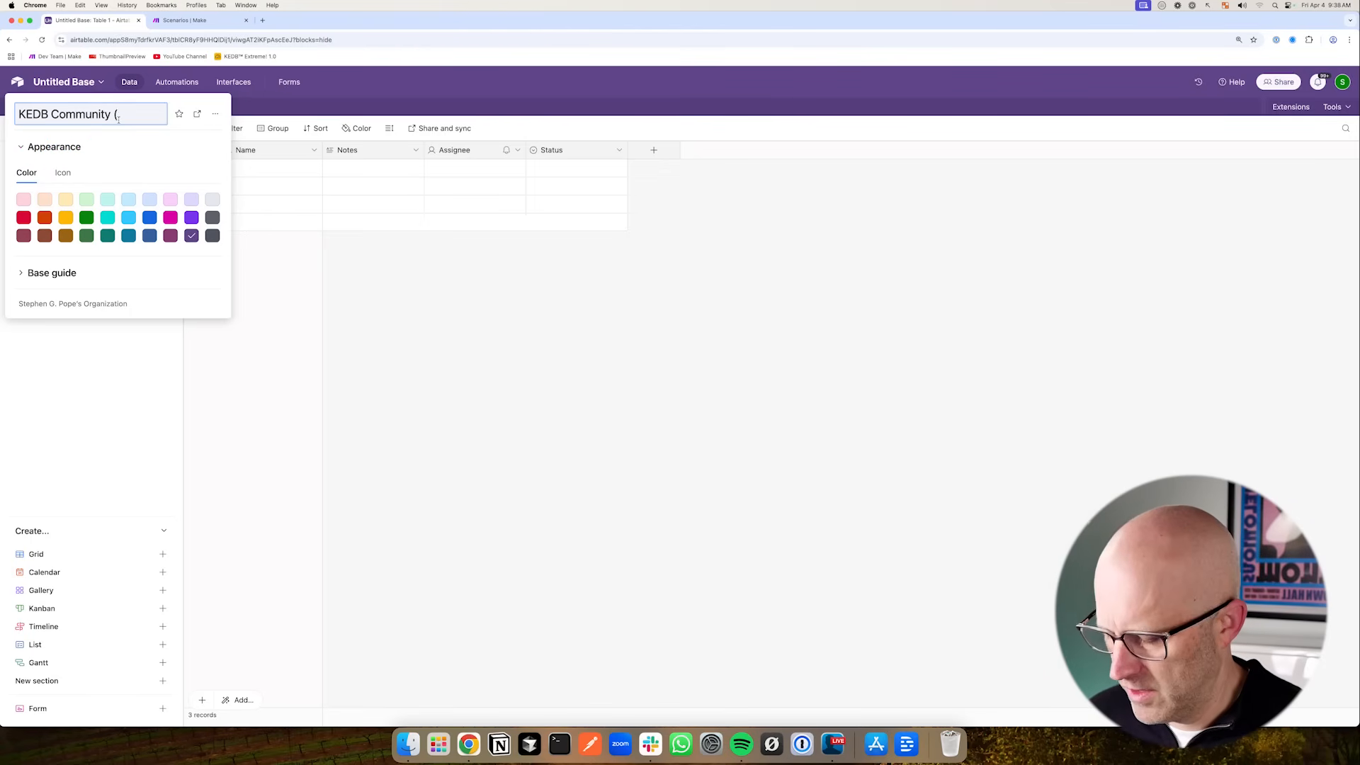
type("YT Demo)")
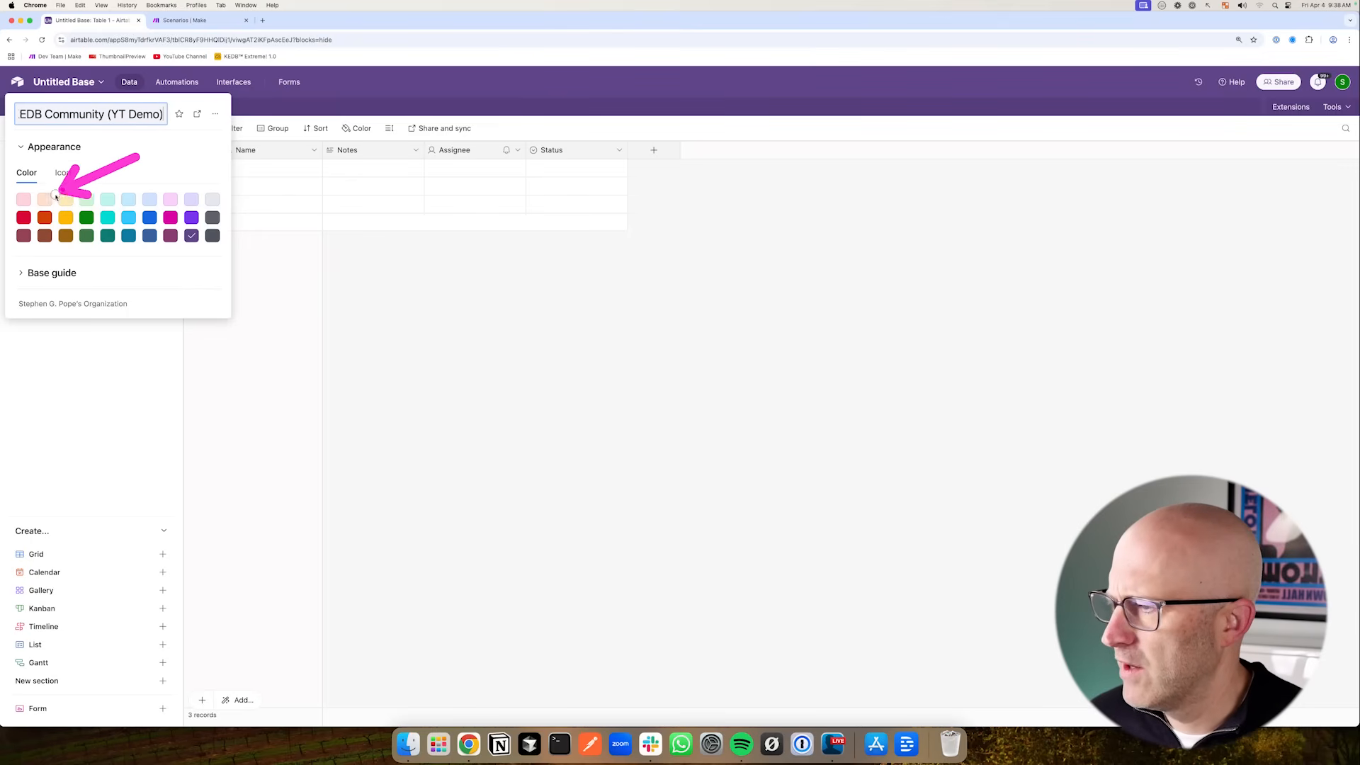
left_click(24, 217)
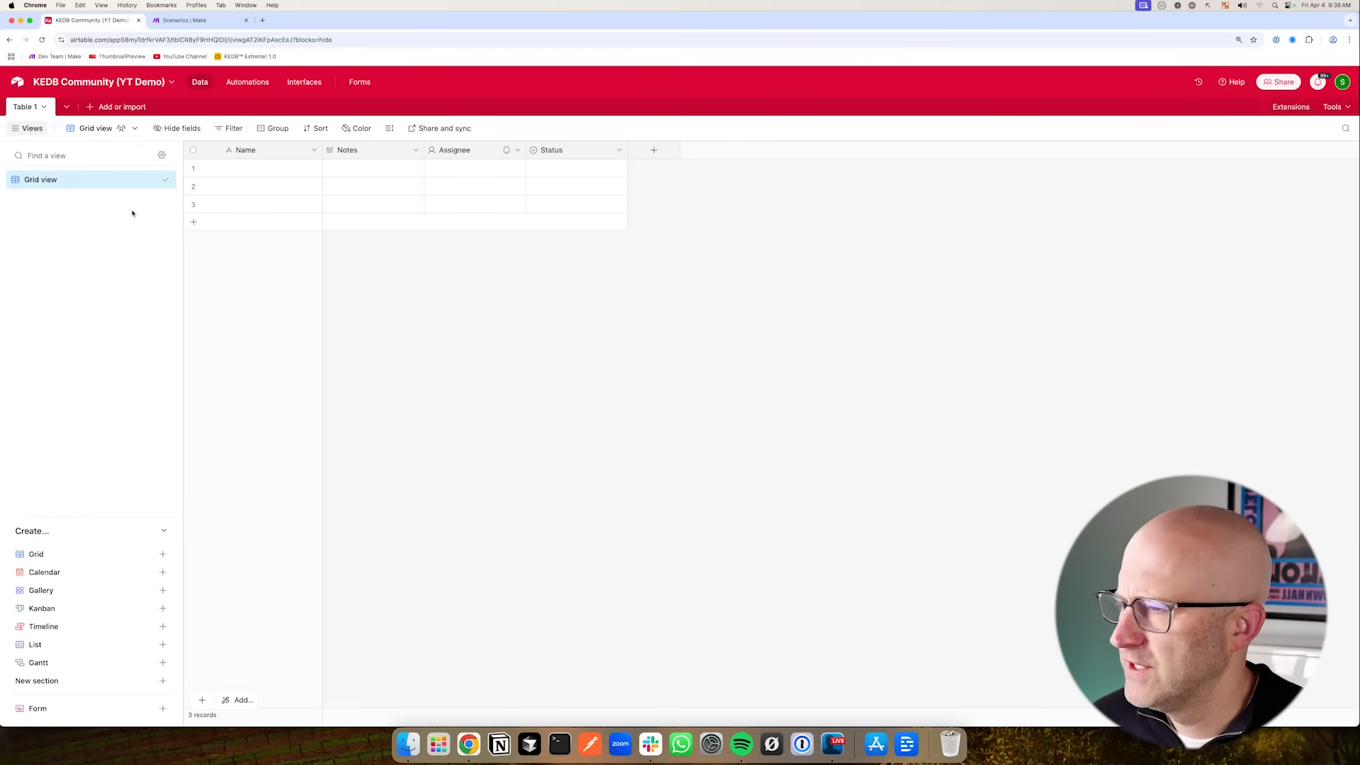
- Rename the table to Content
left_click(45, 106)
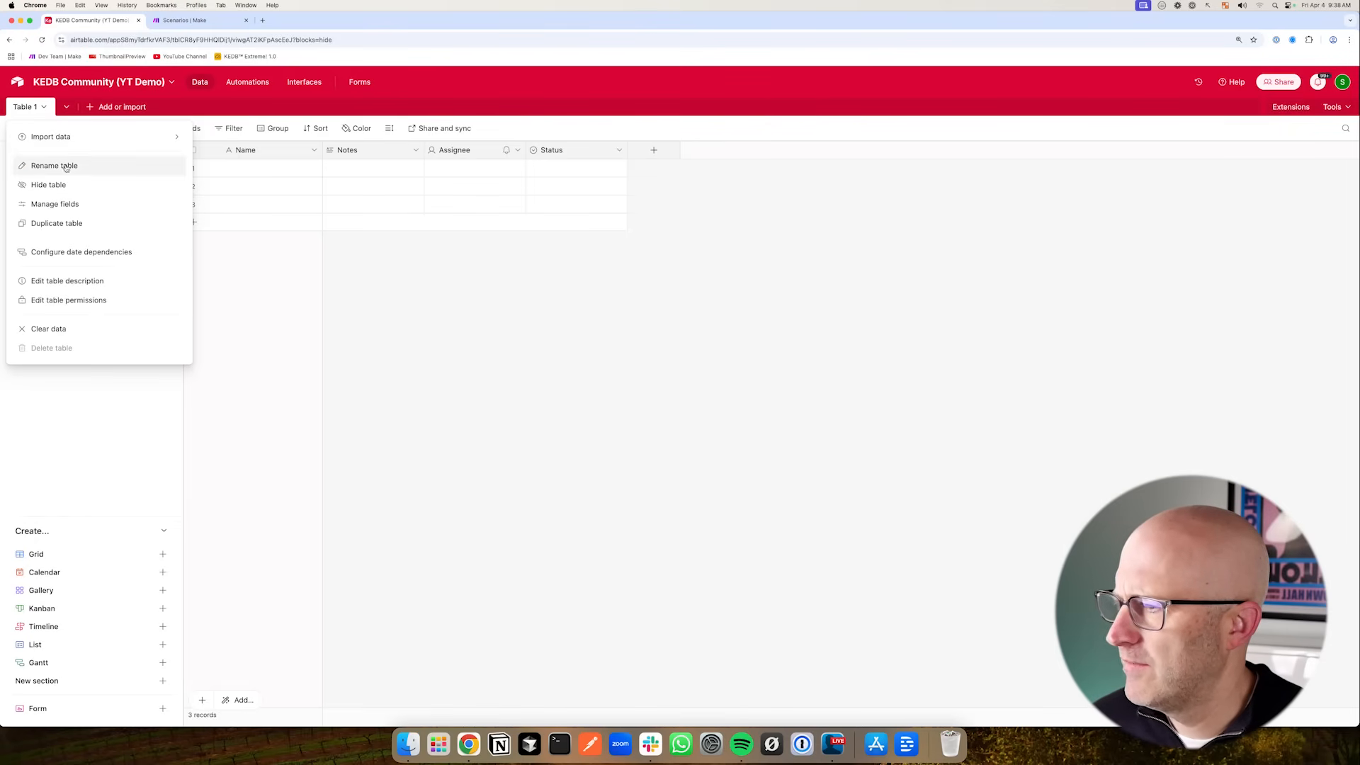
left_click(107, 161)
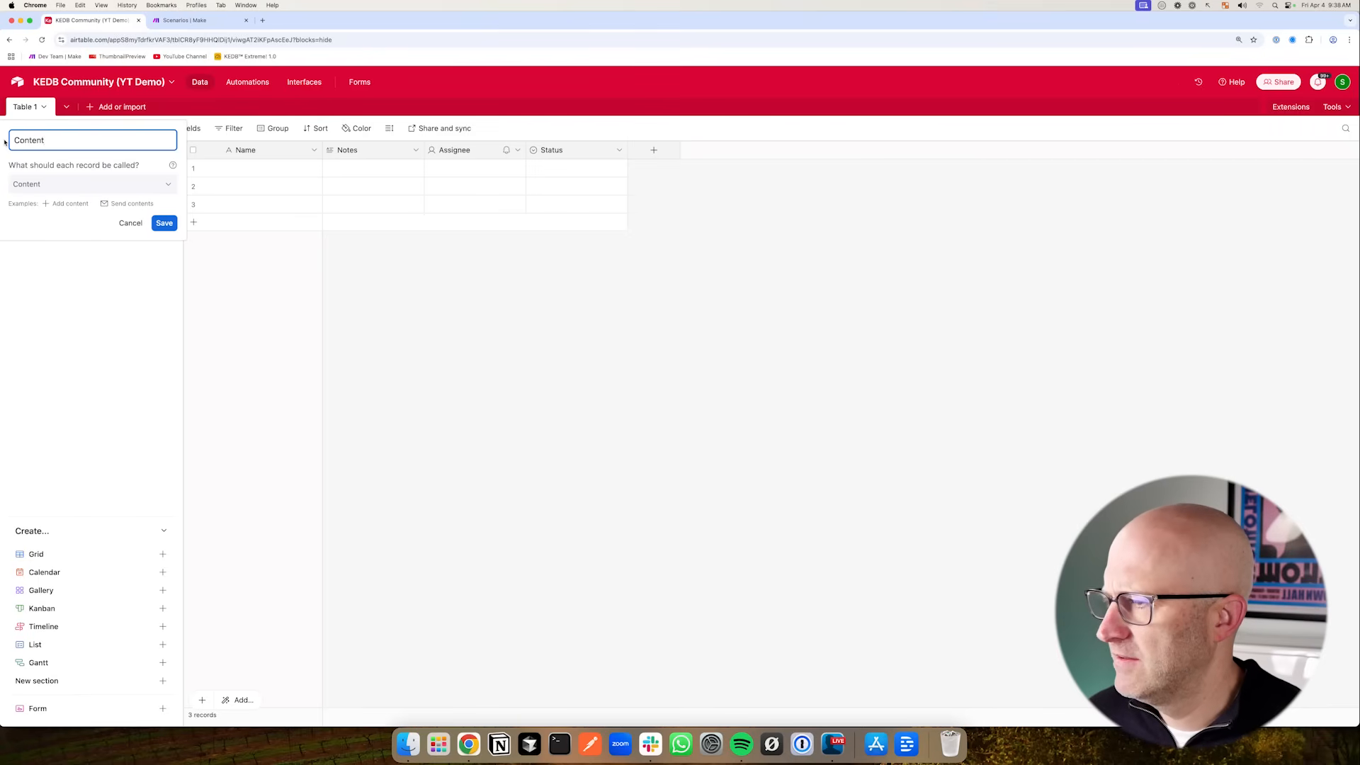
key("Return")
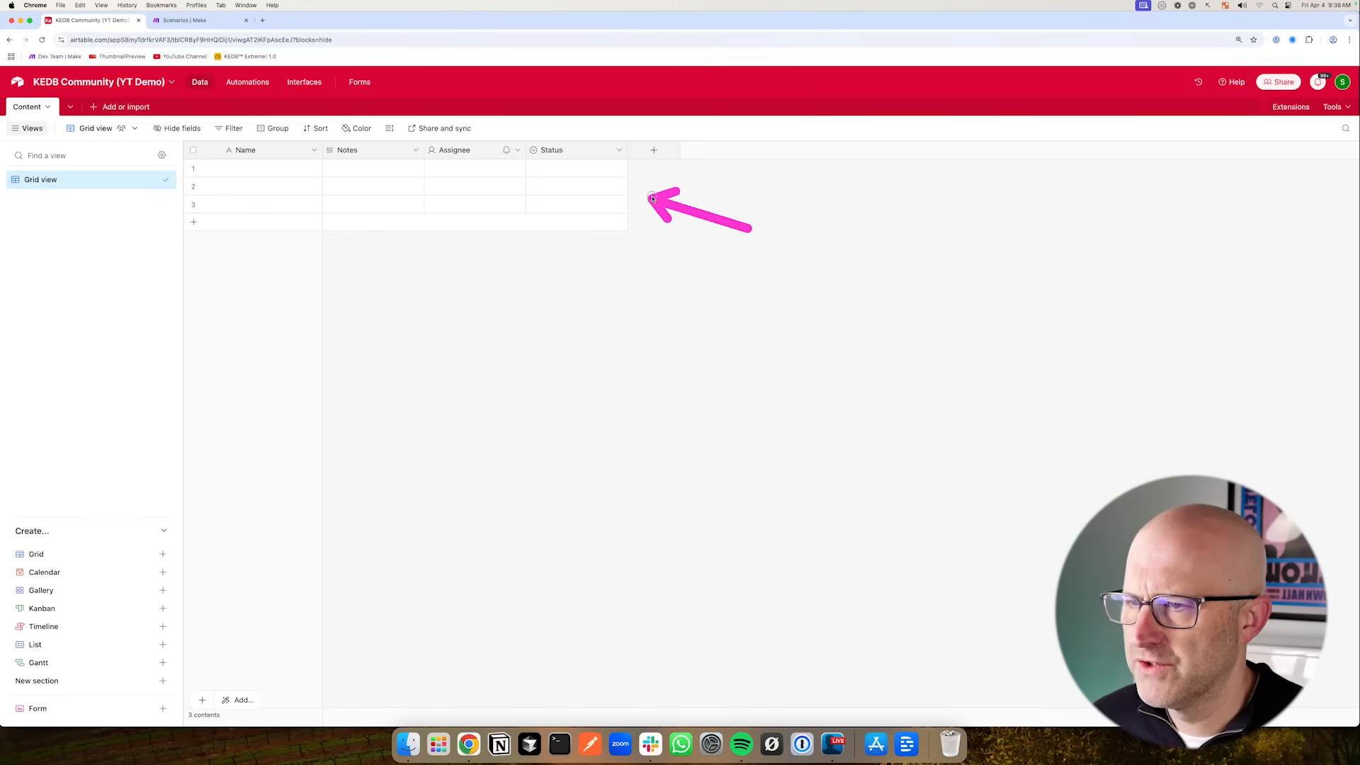
- Delete the Status, Assignee and Notes fields from the table
left_click(619, 150)
left_click(588, 473)
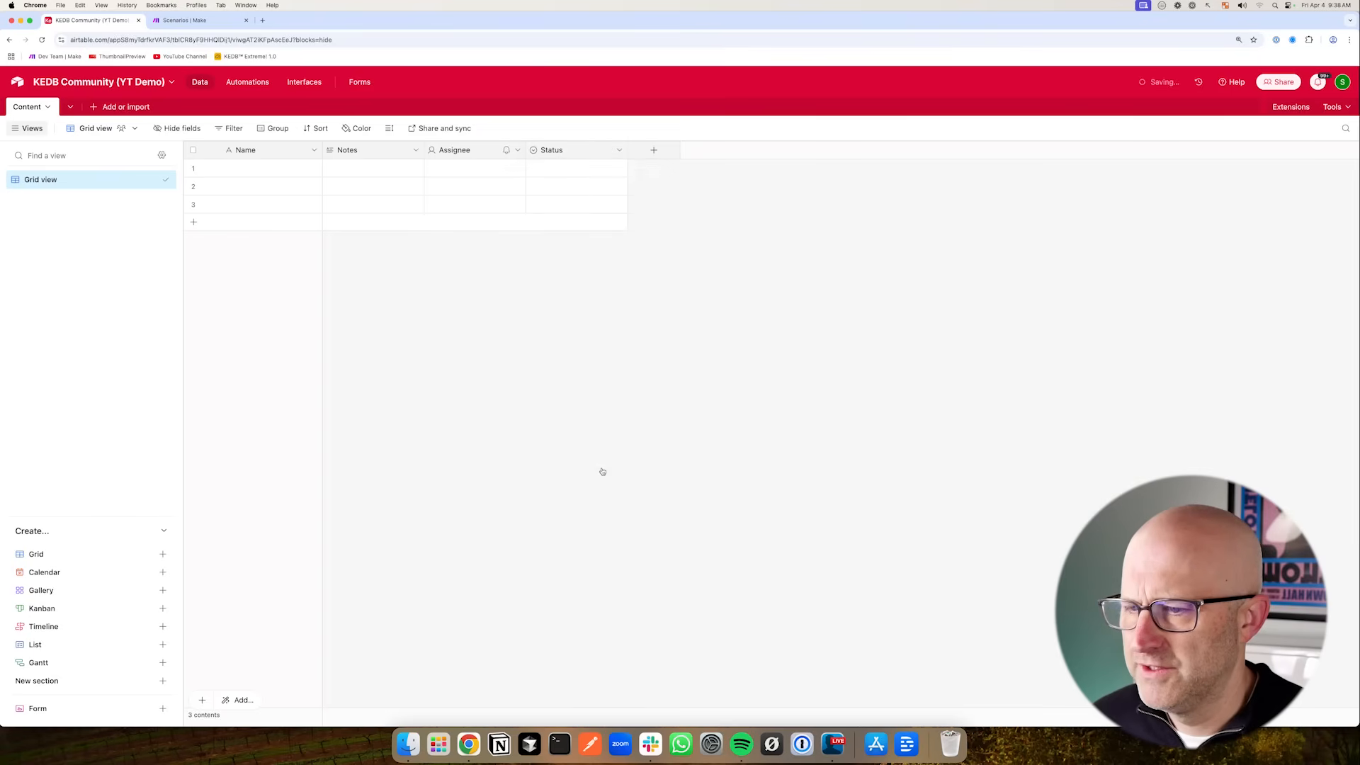
left_click(517, 151)
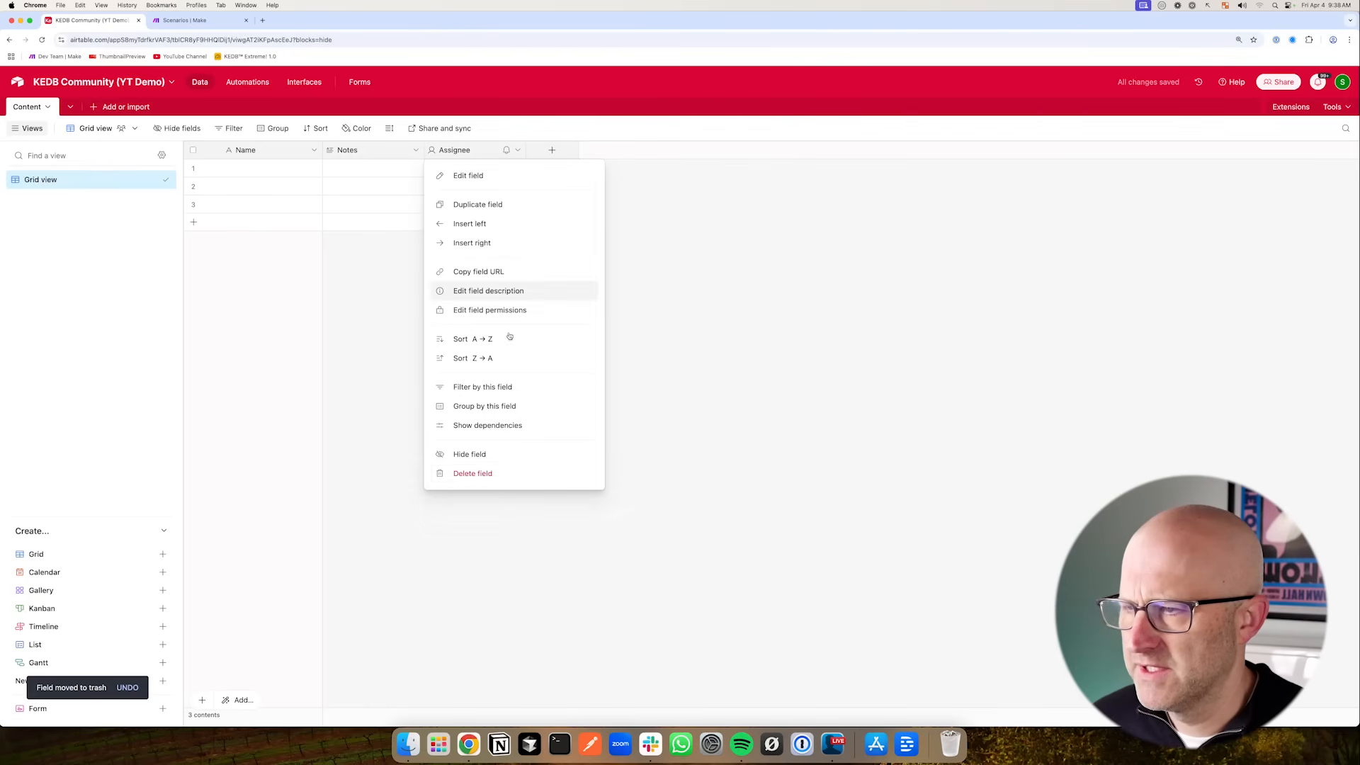
left_click(493, 472)
left_click(416, 150)
left_click(362, 473)
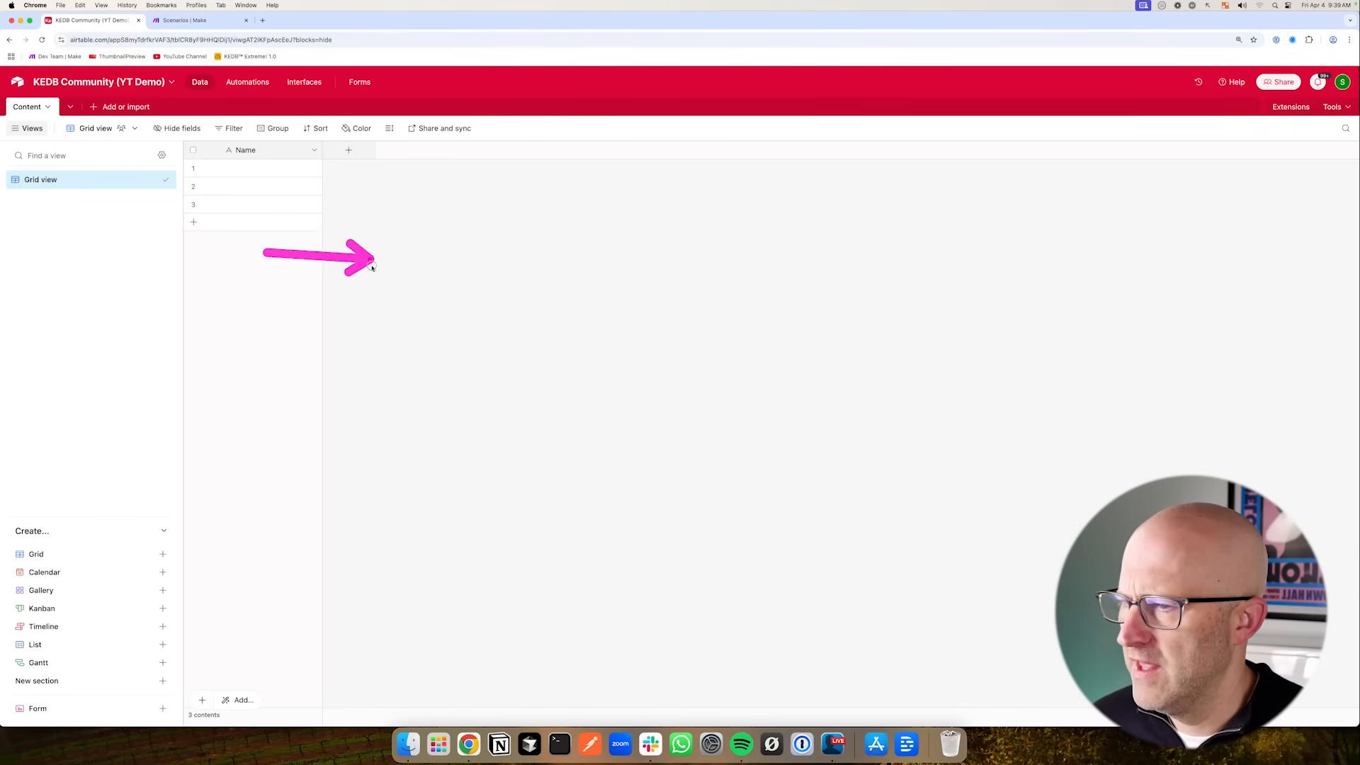
left_click(314, 149)
left_click(301, 180)
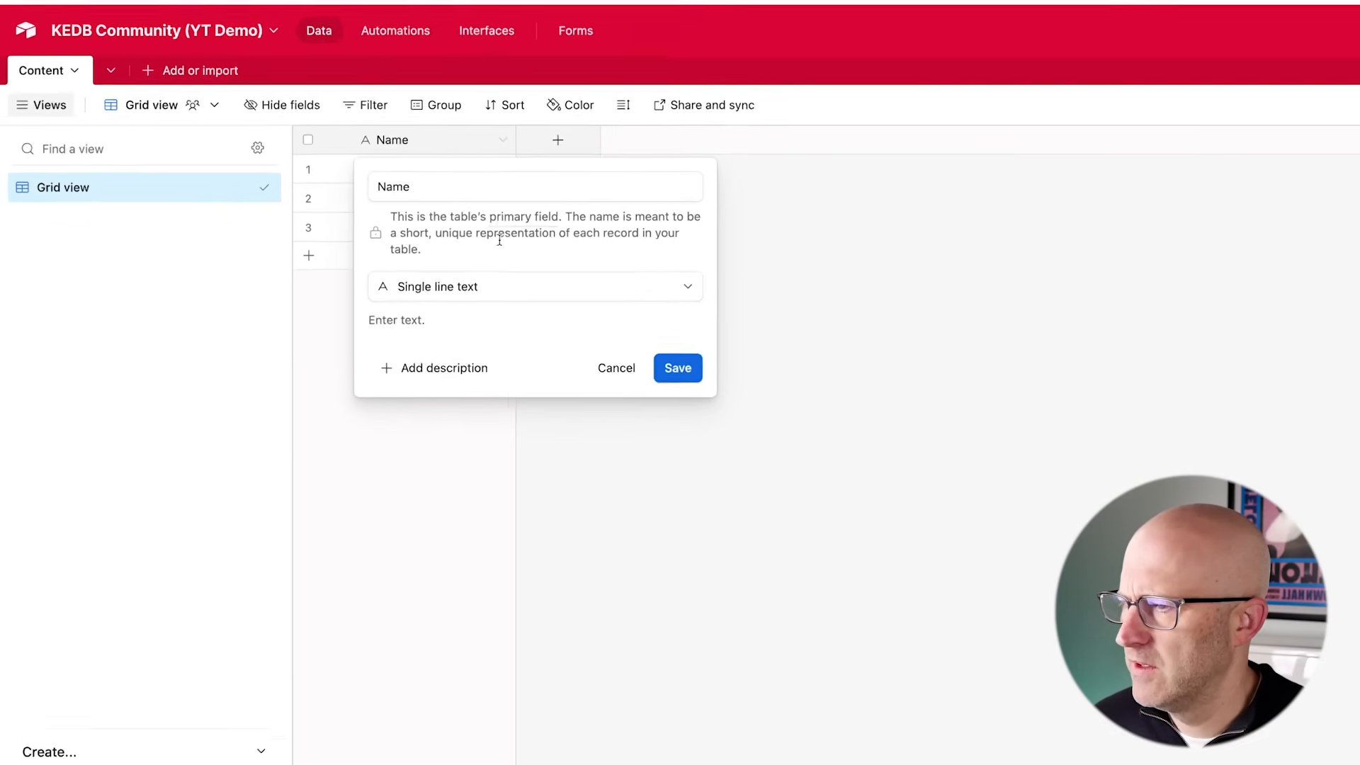
mouse_move(183, 285)
left_mouse_down()
mouse_move(291, 245)
mouse_move(303, 203)
left_mouse_up()
left_click(853, 358)
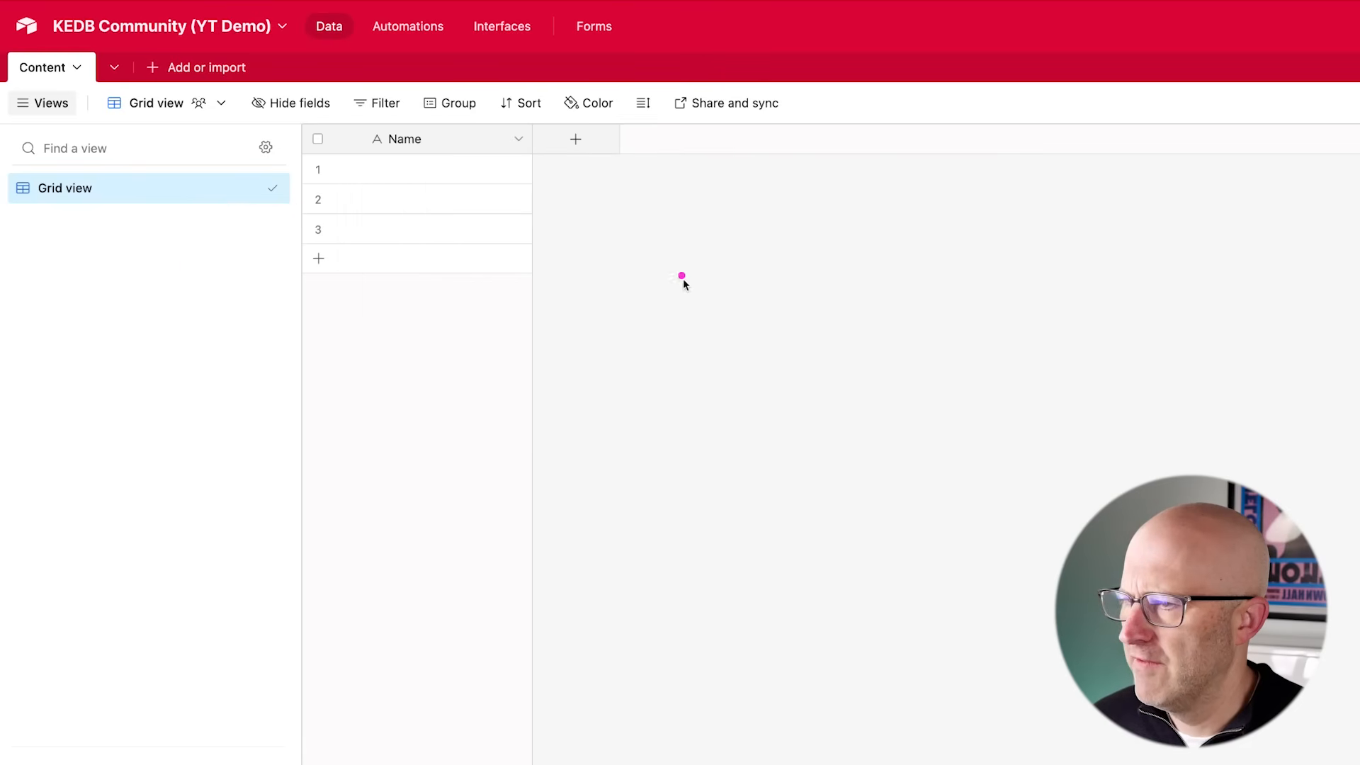
- Add an Autonumber field named AUTO_ID
mouse_move(416, 356)
left_mouse_down()
mouse_move(532, 189)
mouse_move(556, 234)
left_mouse_up()
mouse_move(597, 280)
left_mouse_down()
mouse_move(413, 170)
mouse_move(471, 168)
left_mouse_up()
mouse_move(643, 264)
left_mouse_down()
mouse_move(515, 183)
mouse_move(516, 242)
mouse_move(619, 252)
mouse_move(597, 184)
left_mouse_up()
left_click(575, 138)
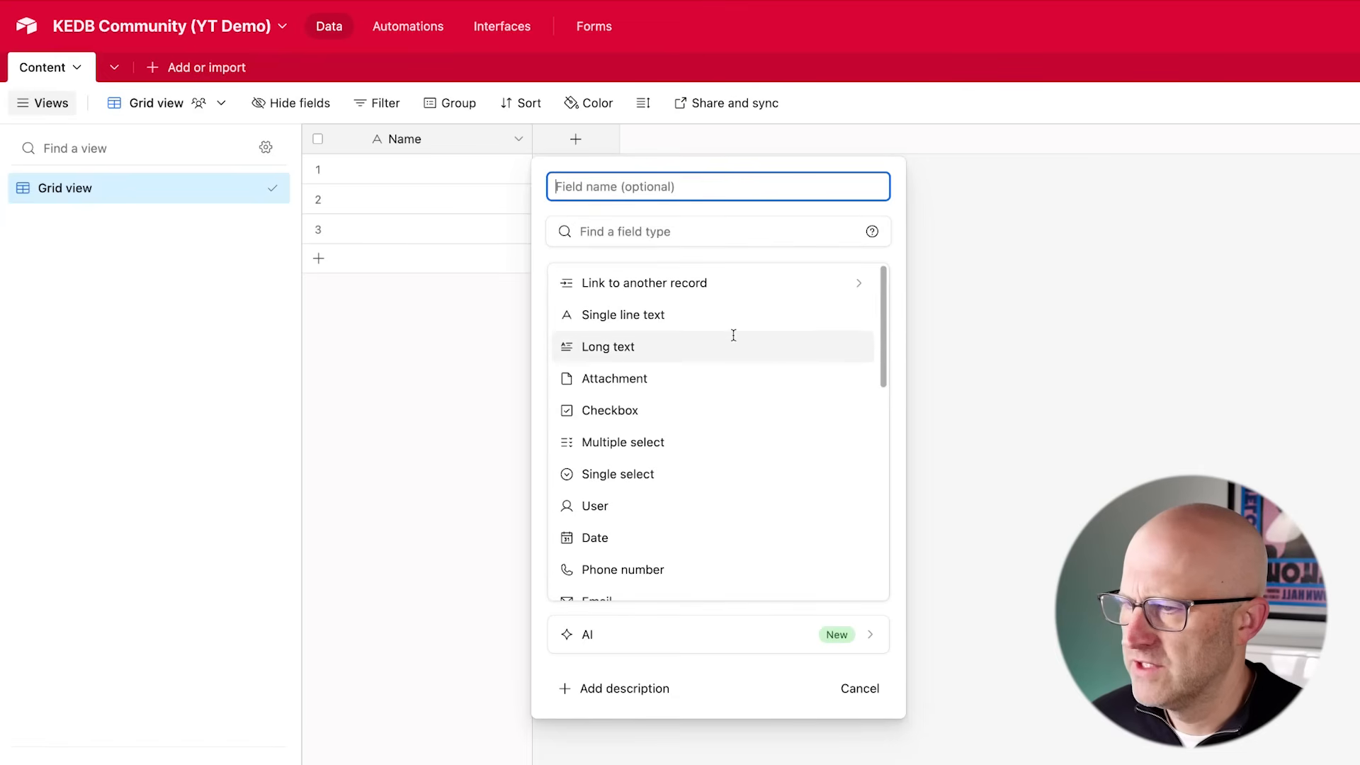
scroll(780, 404, "down", 8)
left_click_drag(744, 449, 678, 499)
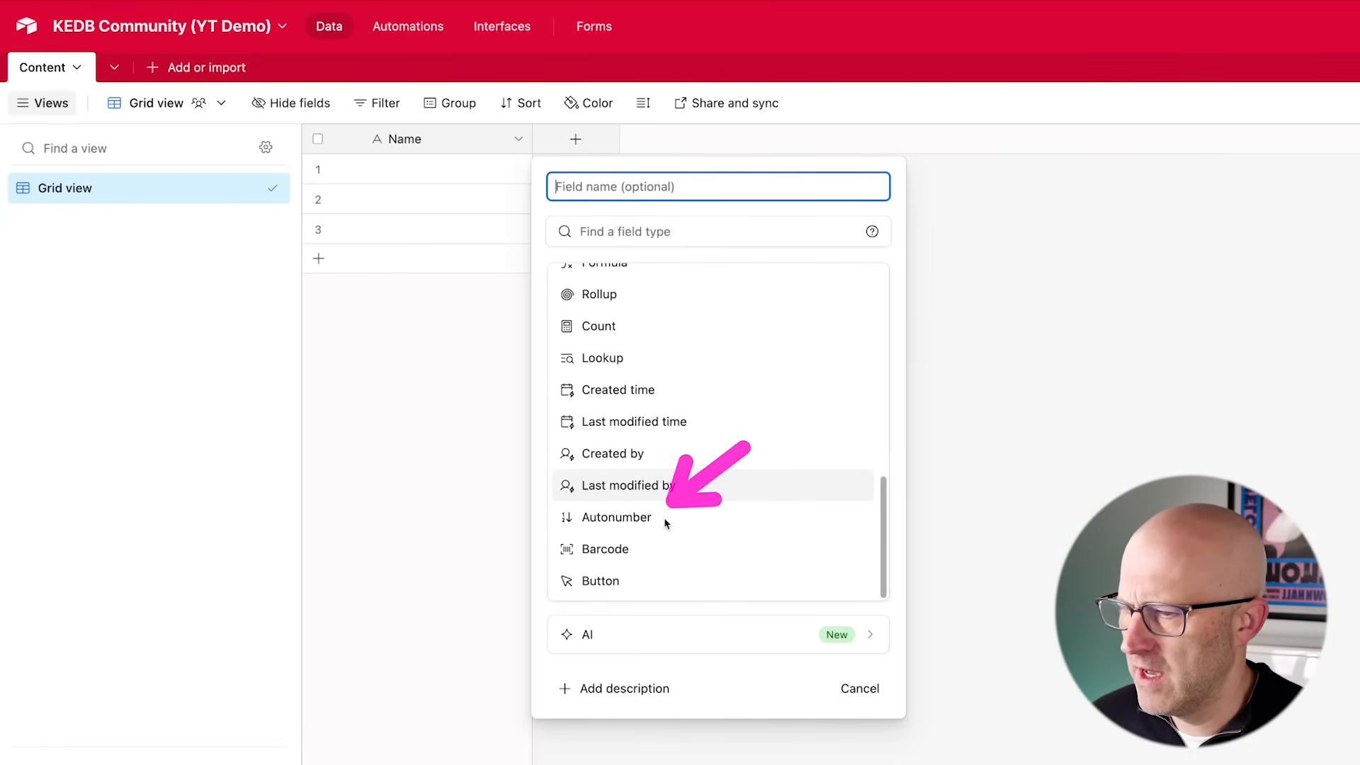
left_click(641, 518)
left_click(623, 188)
type("AUTO_ID")
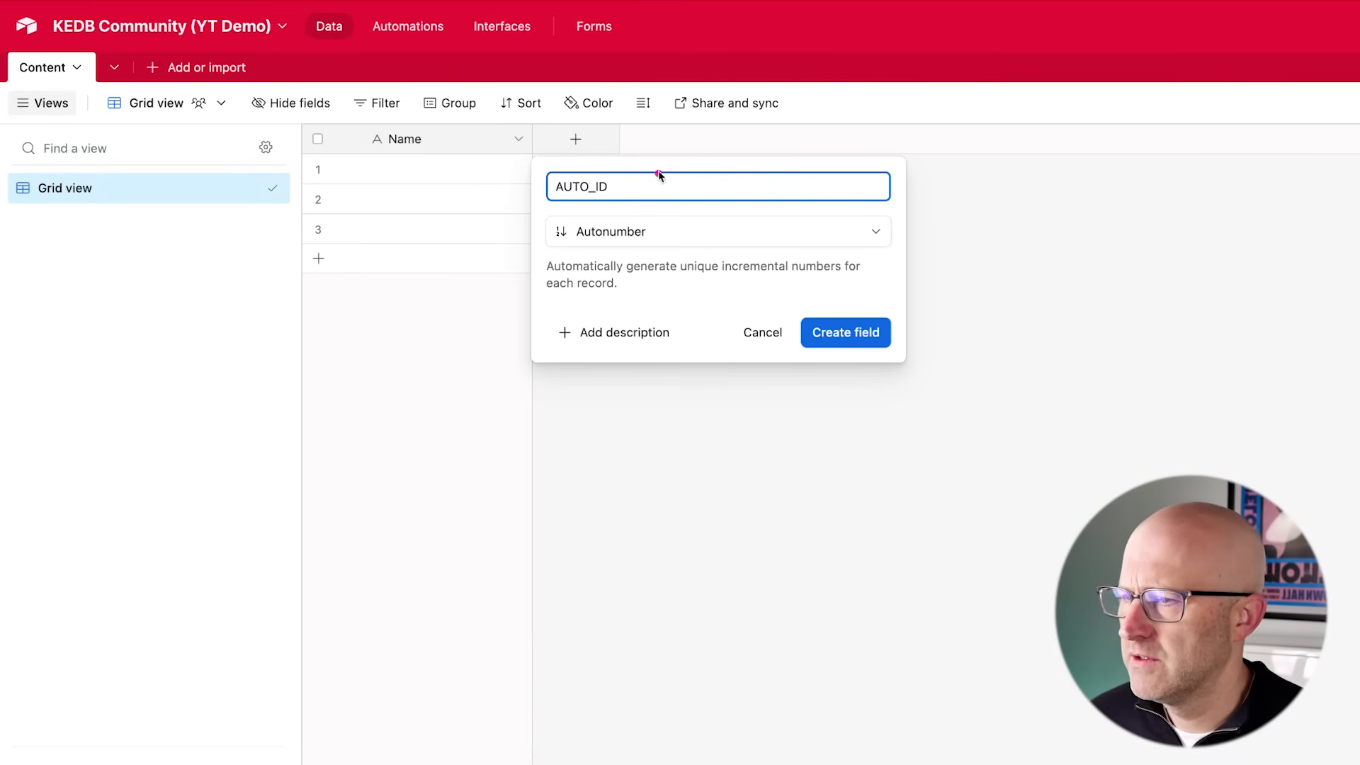
mouse_move(740, 110)
left_mouse_down()
mouse_move(663, 146)
mouse_move(626, 182)
left_mouse_up()
left_click_drag(708, 119, 621, 184)
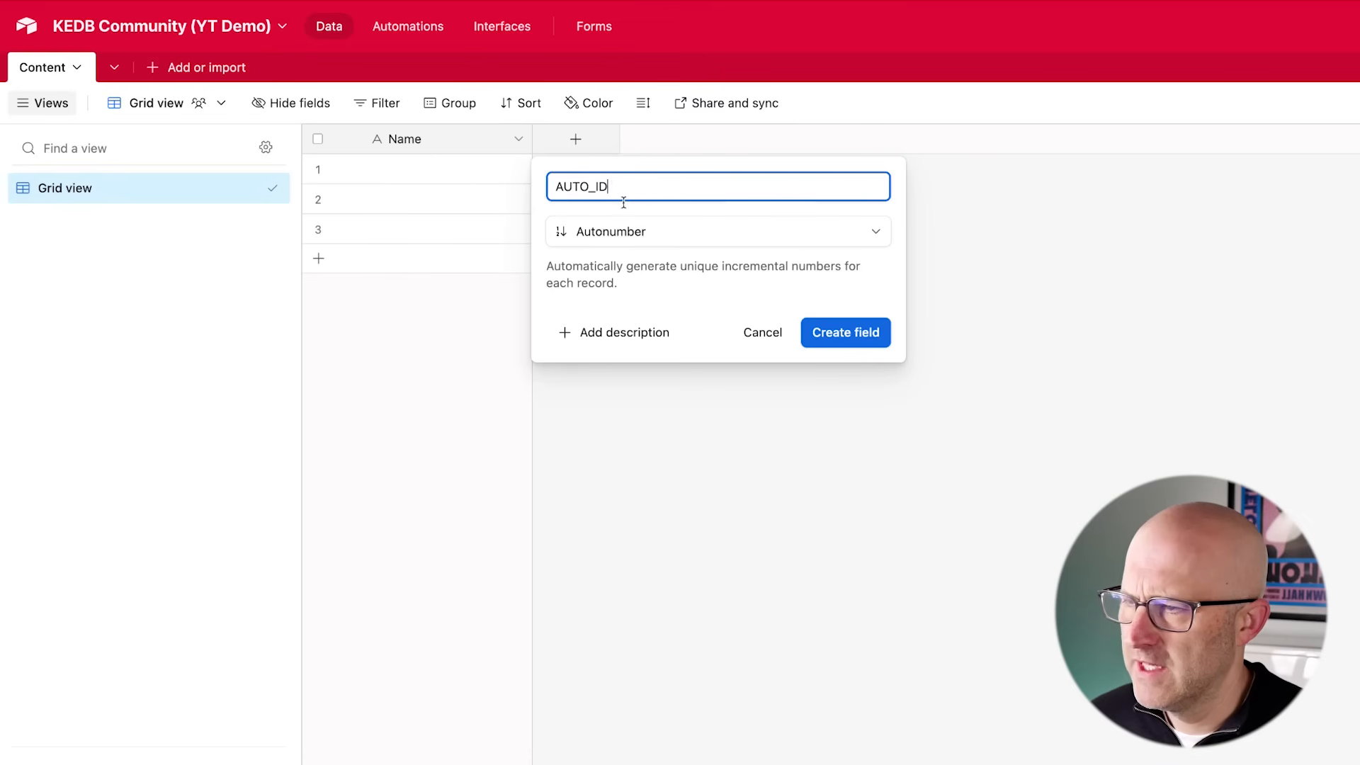
mouse_move(244, 207)
left_mouse_down()
mouse_move(348, 129)
mouse_move(364, 220)
left_mouse_up()
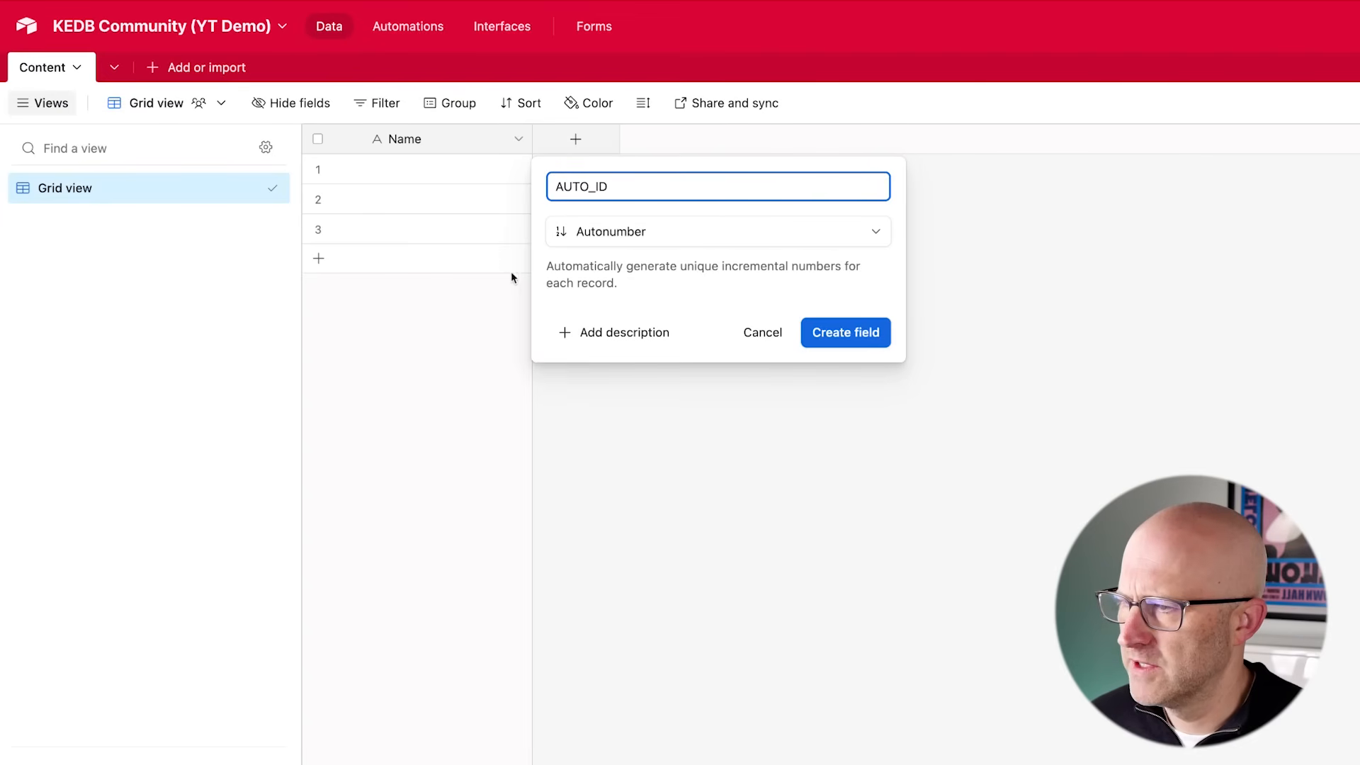
left_click_drag(418, 233, 533, 189)
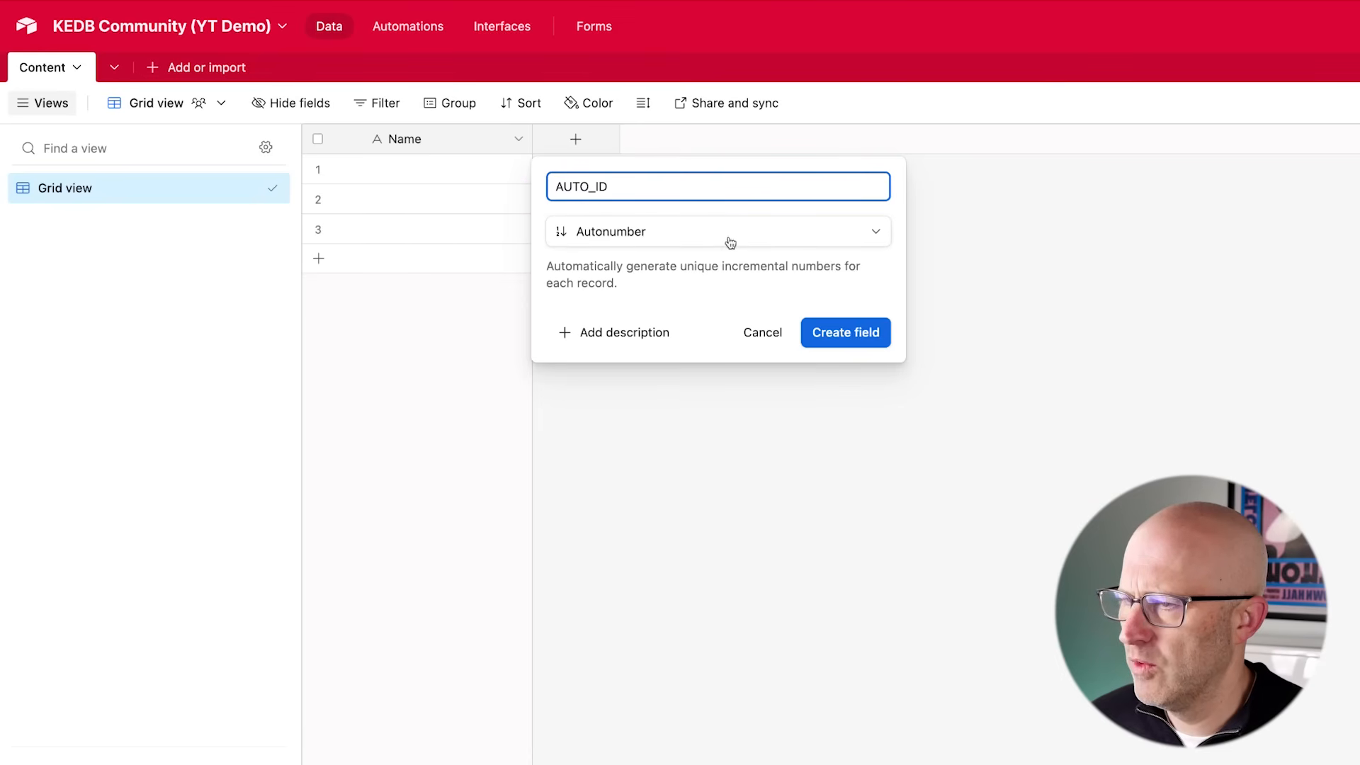
left_click_drag(1053, 265, 925, 331)
left_click(859, 340)
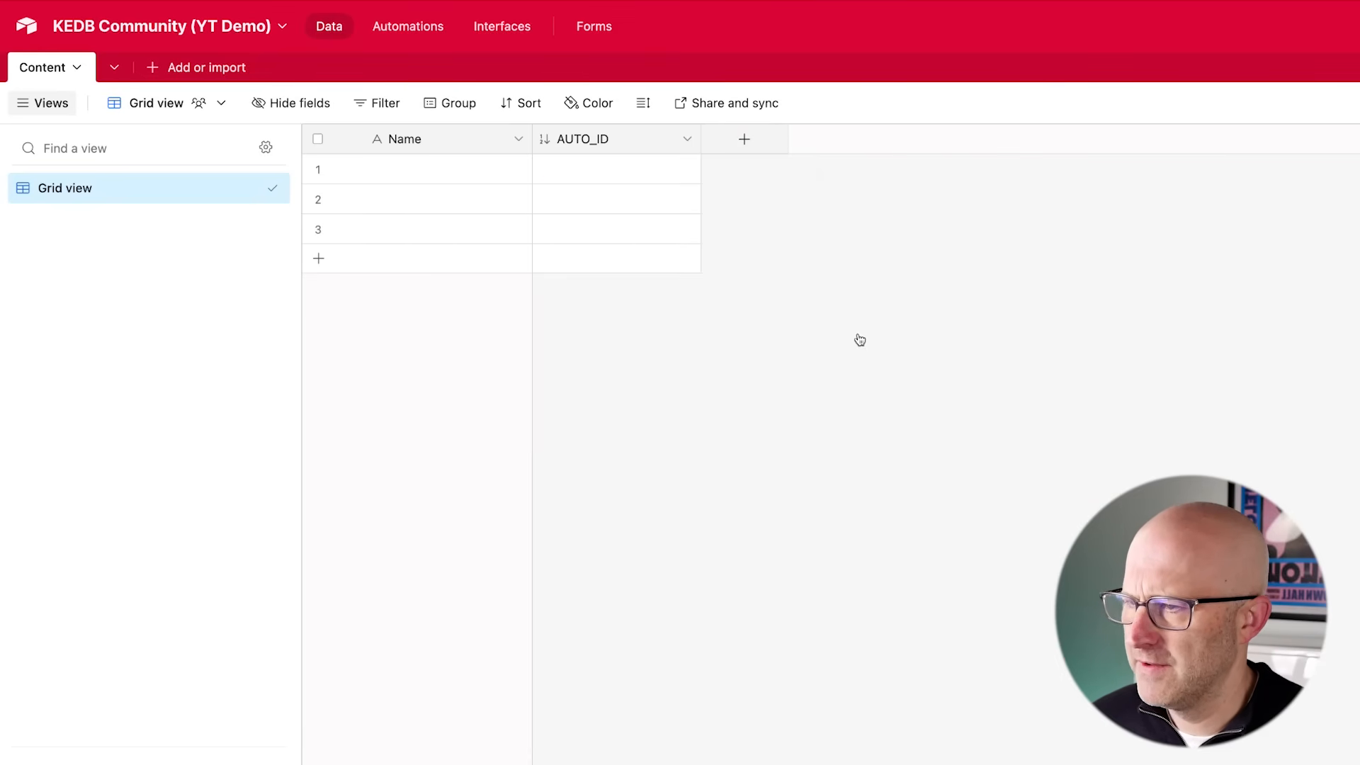
- Try making AUTO_ID the primary field, then move Name back into the primary position
mouse_move(863, 259)
left_mouse_down()
mouse_move(692, 158)
mouse_move(663, 200)
mouse_move(647, 143)
mouse_move(708, 176)
mouse_move(652, 188)
mouse_move(711, 203)
mouse_move(720, 170)
mouse_move(716, 231)
mouse_move(716, 177)
left_mouse_up()
left_click_drag(635, 142, 367, 143)
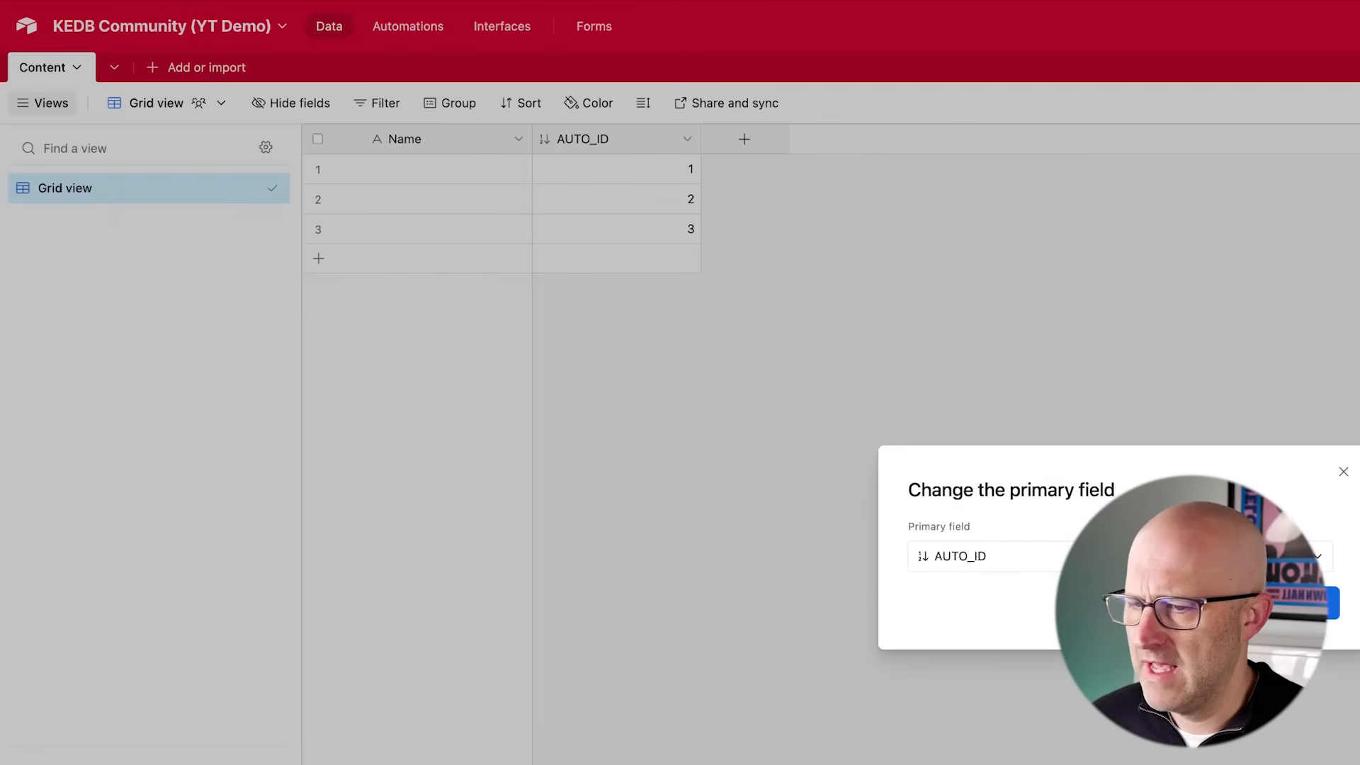
left_click(1303, 603)
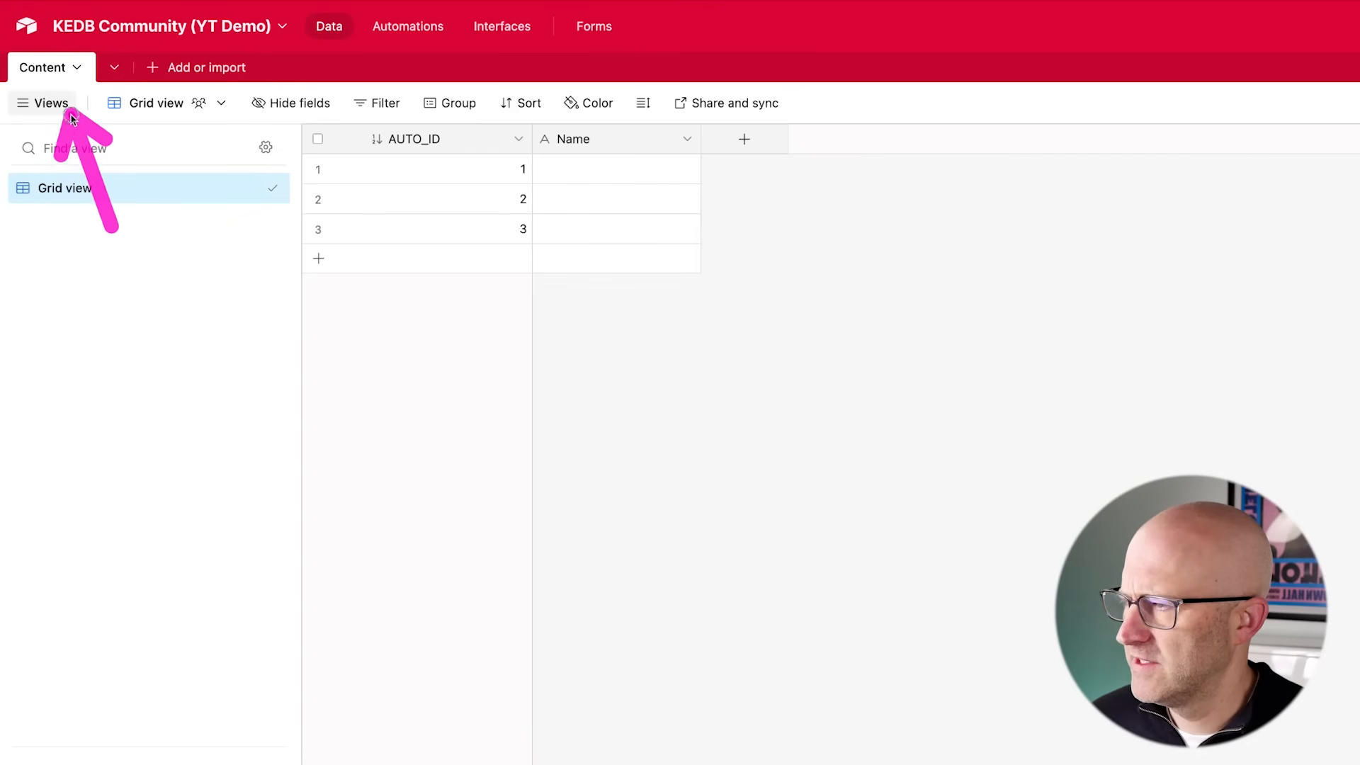
left_click_drag(620, 145, 367, 145)
left_click(1304, 603)
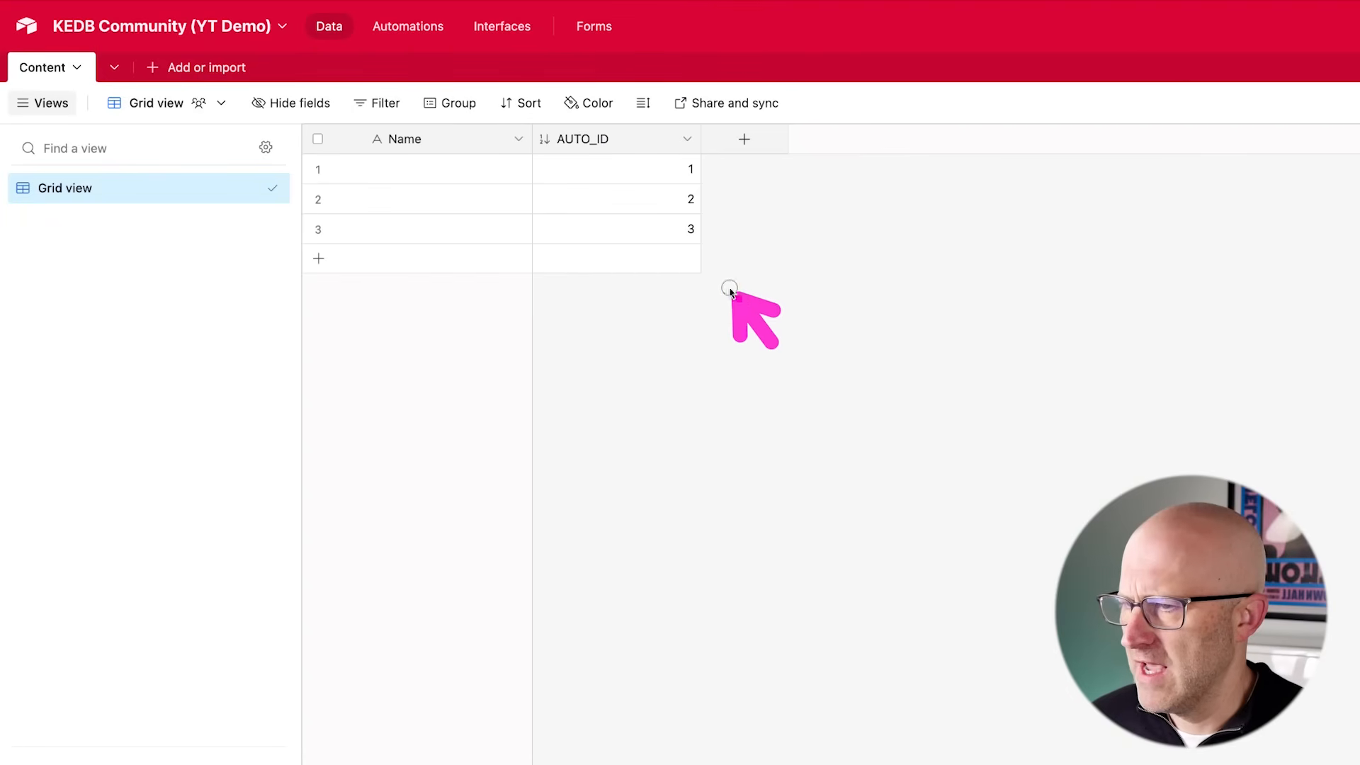
- Convert the primary field into a Formula field named Content ID with the formula "C"&AUTO_ID
left_click(518, 139)
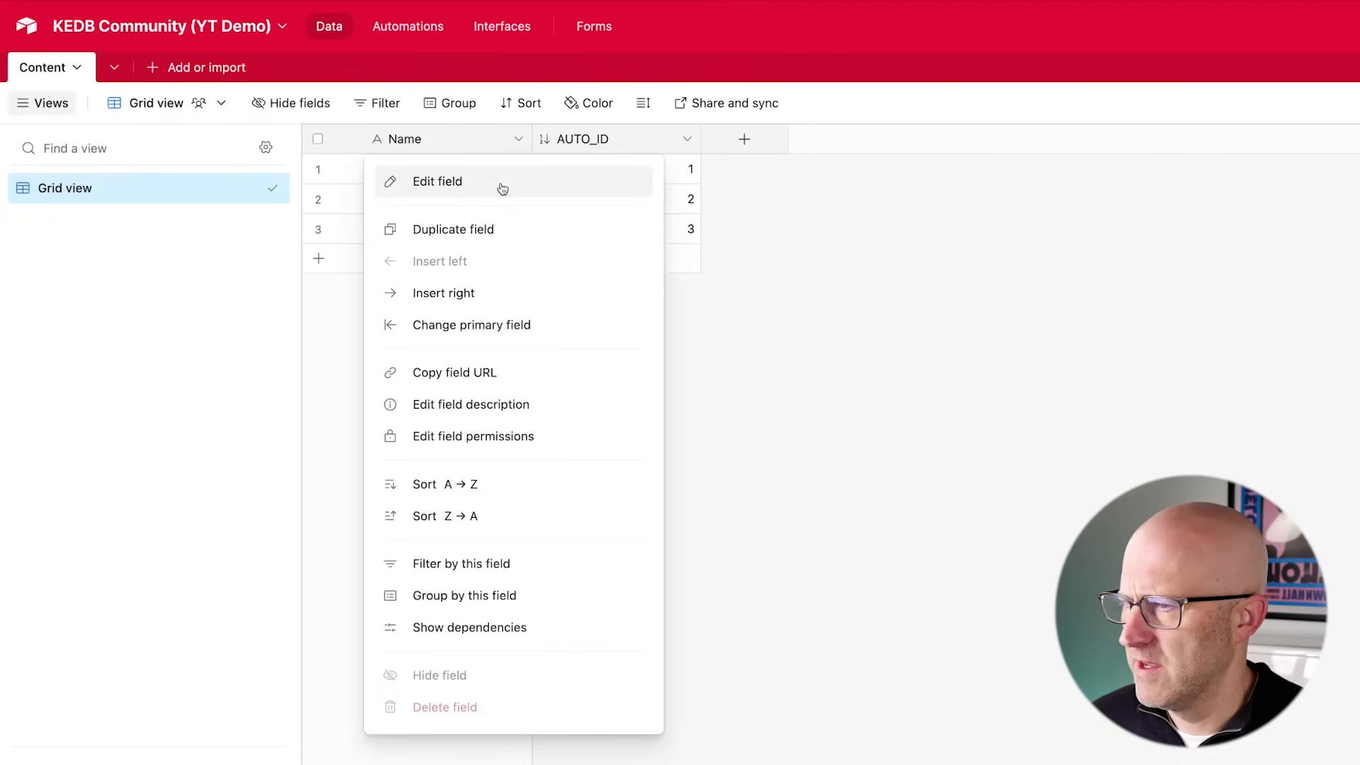
left_click(468, 180)
type("Content ID")
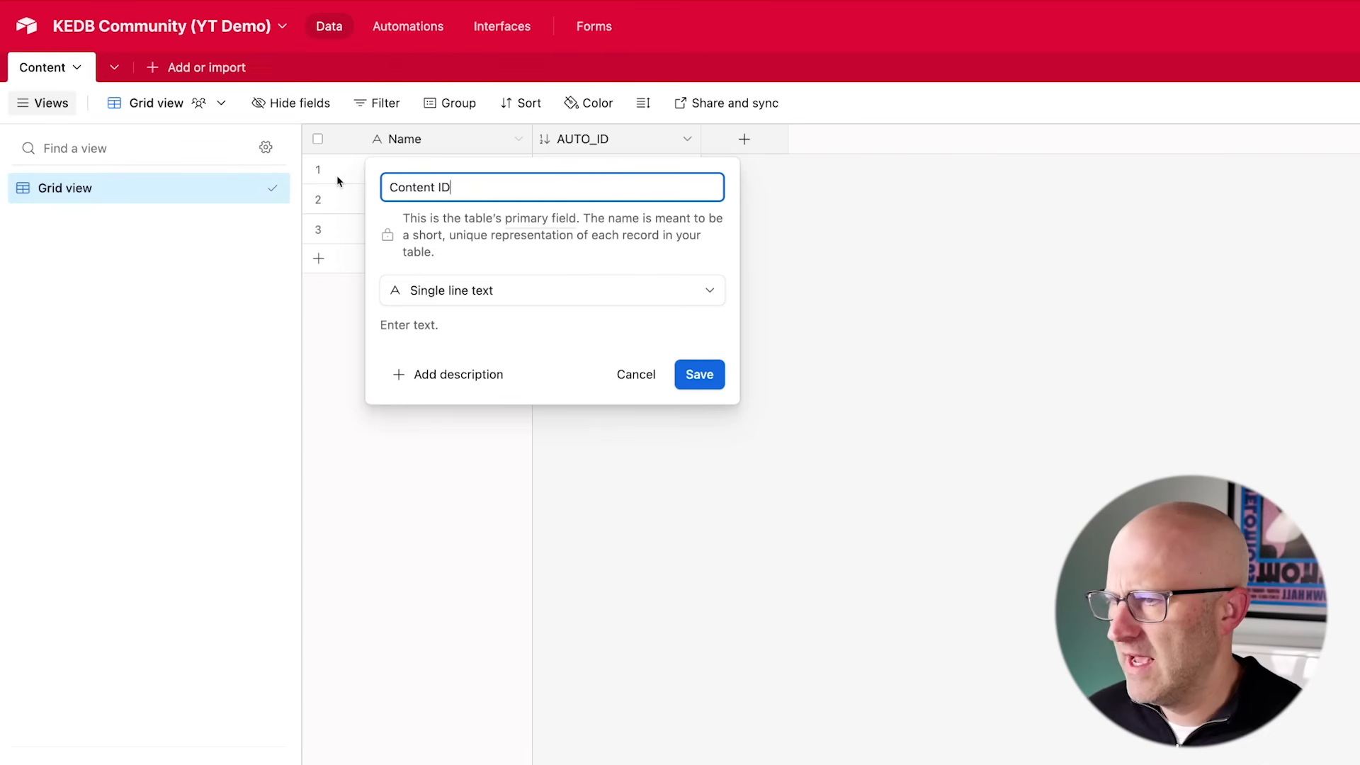
left_click(487, 296)
scroll(560, 468, "down", 2)
left_click(480, 580)
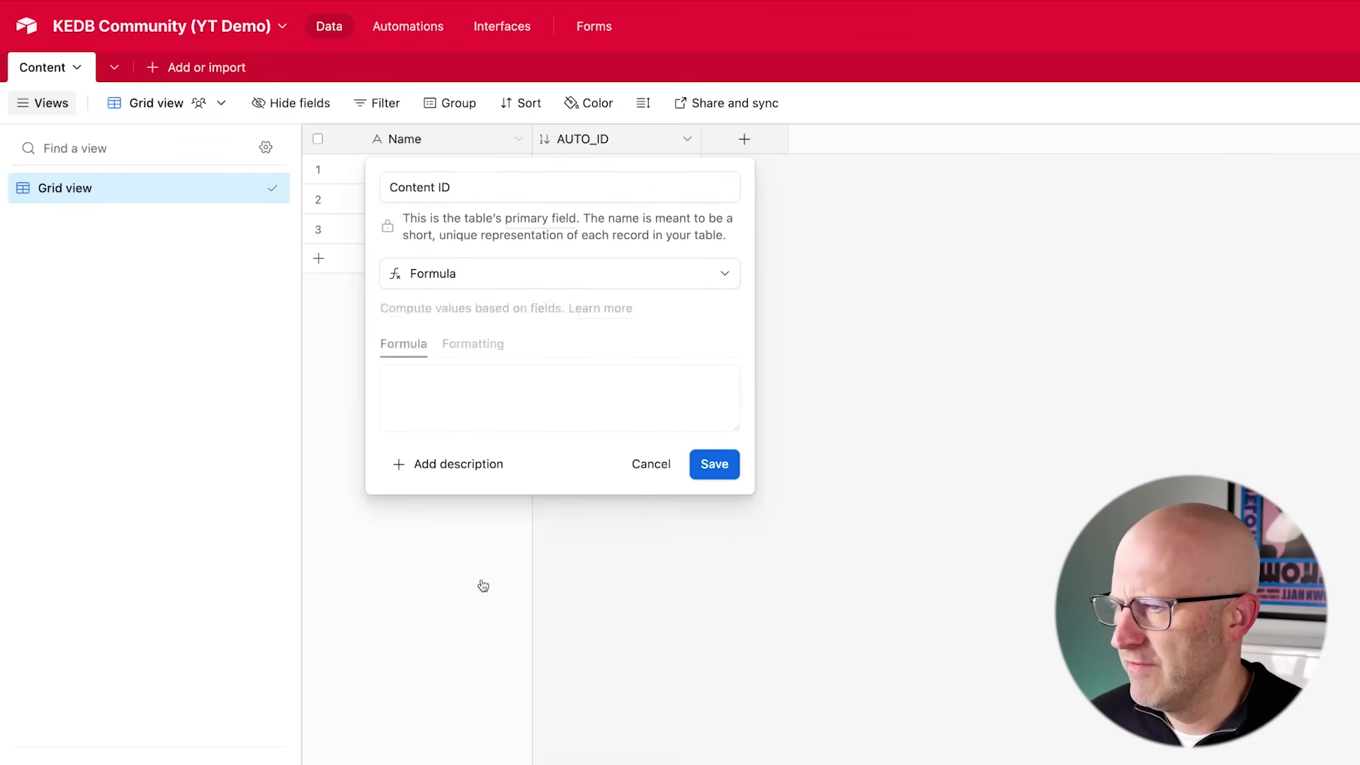
left_click(447, 396)
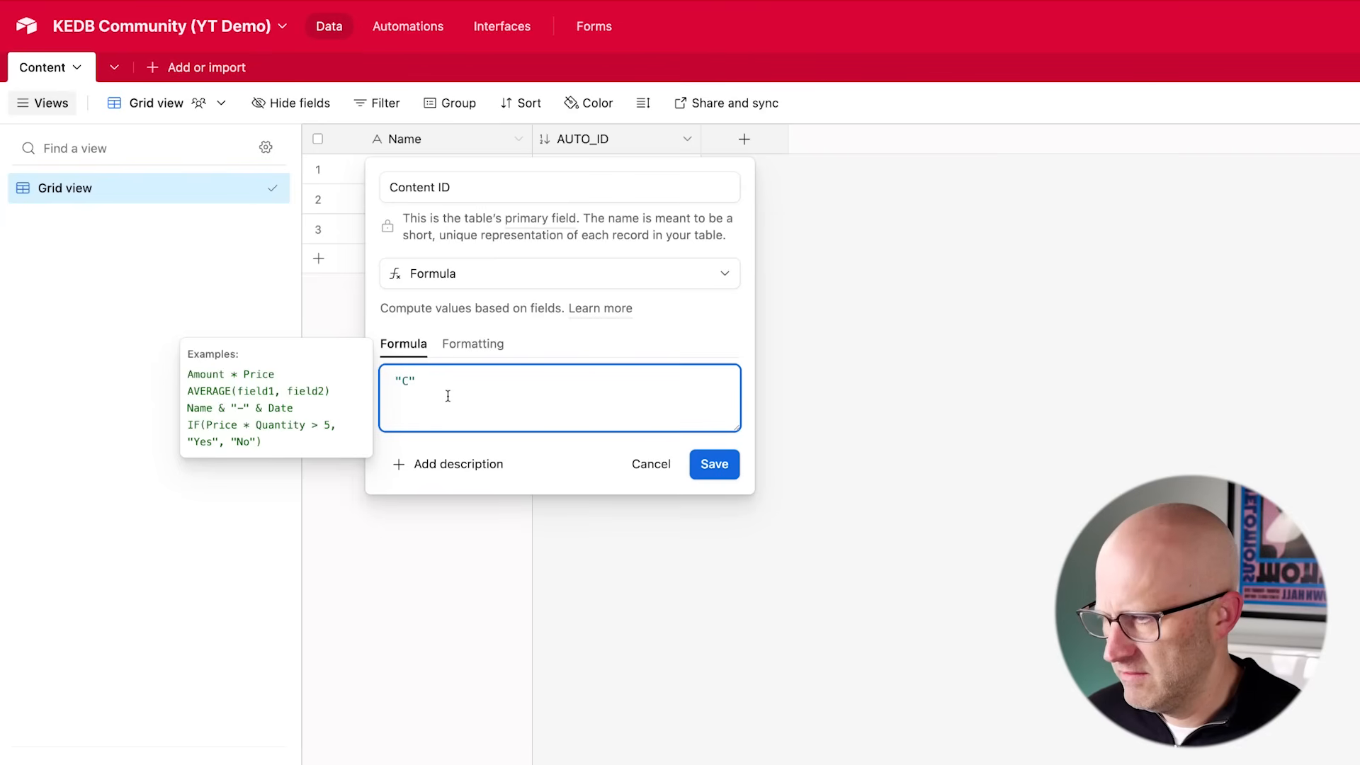
type("\"C\"&Auto")
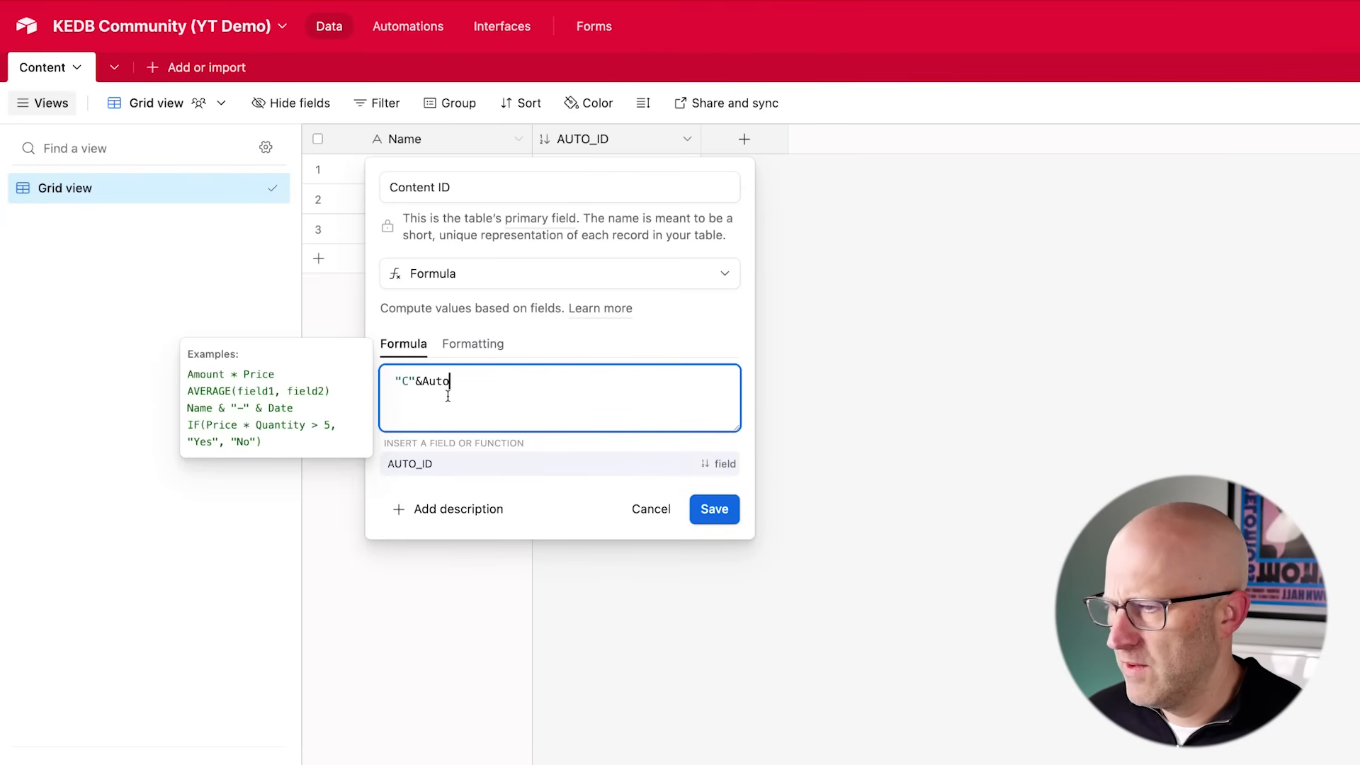
left_click(437, 465)
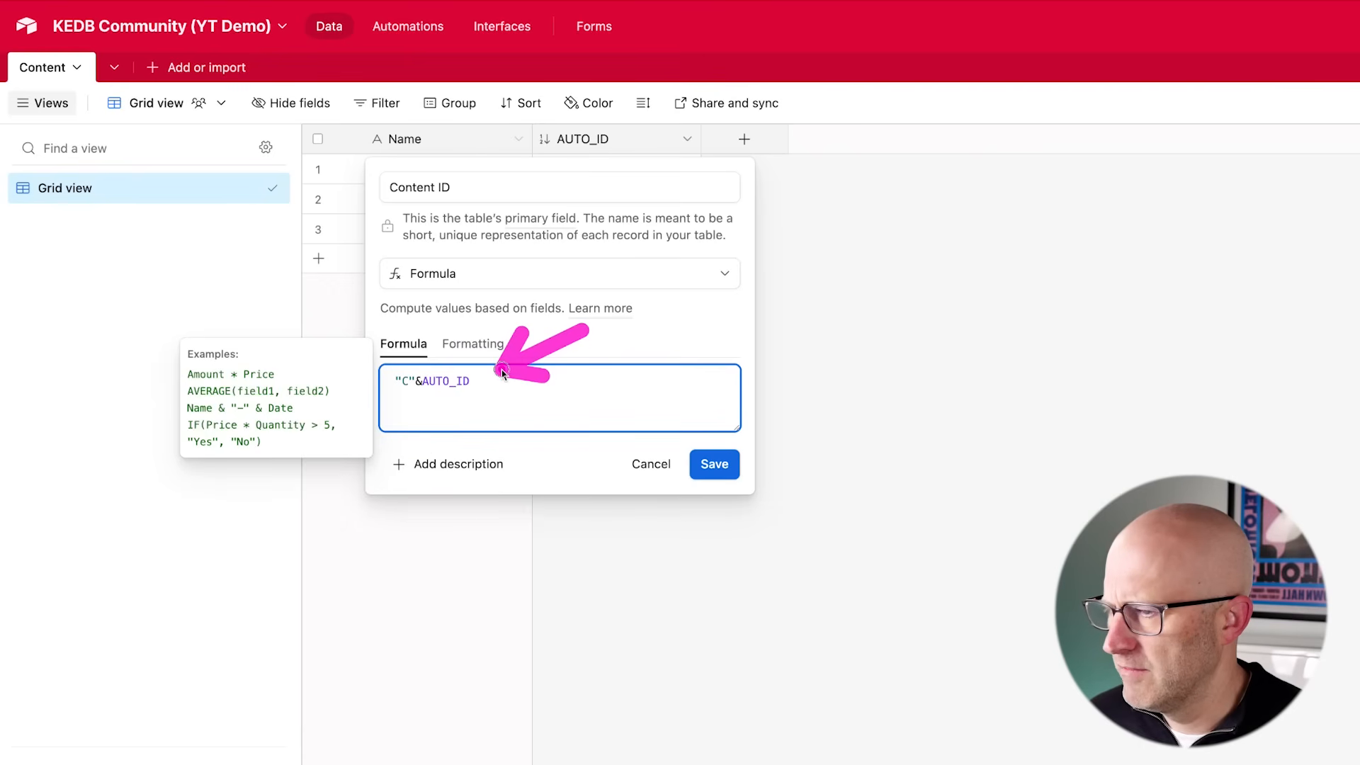
left_click(720, 466)
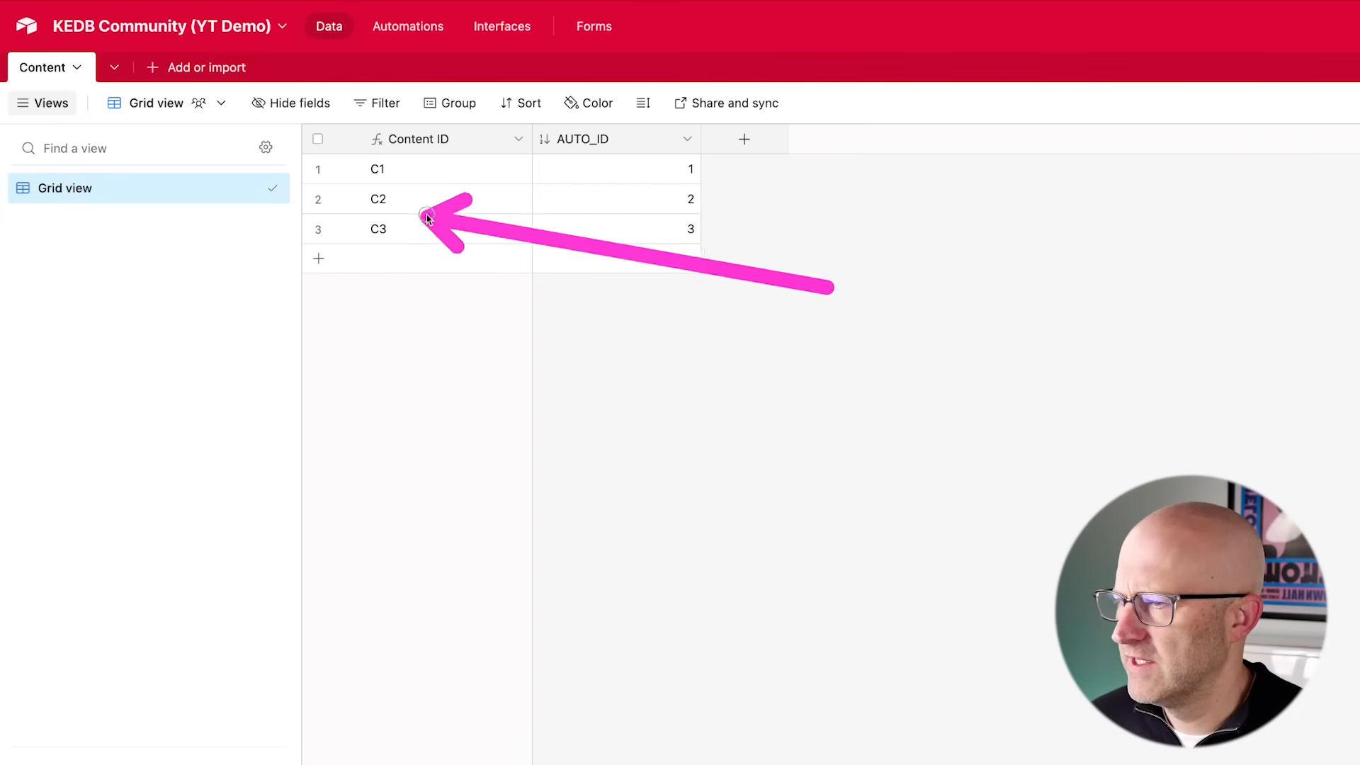
- Hide the AUTO_ID field from the grid view
left_click(687, 140)
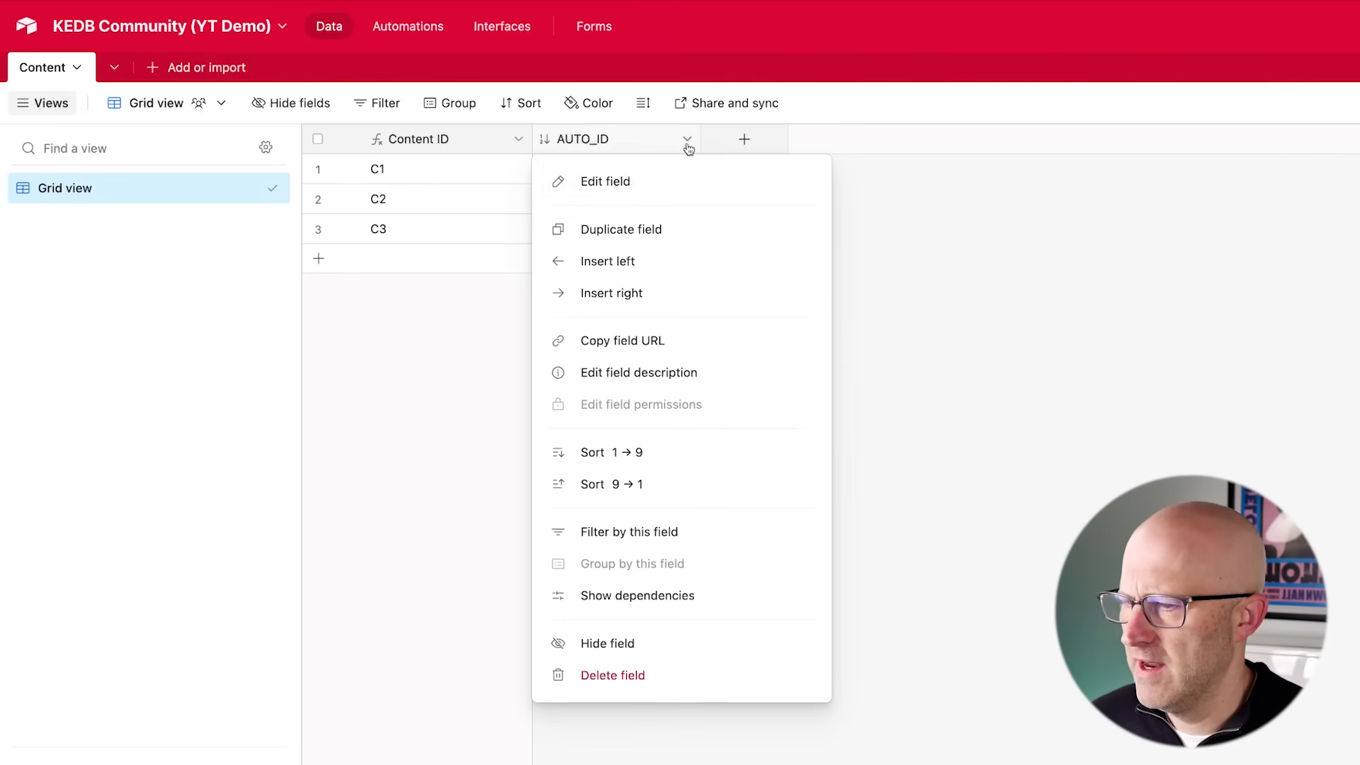
left_click(647, 642)
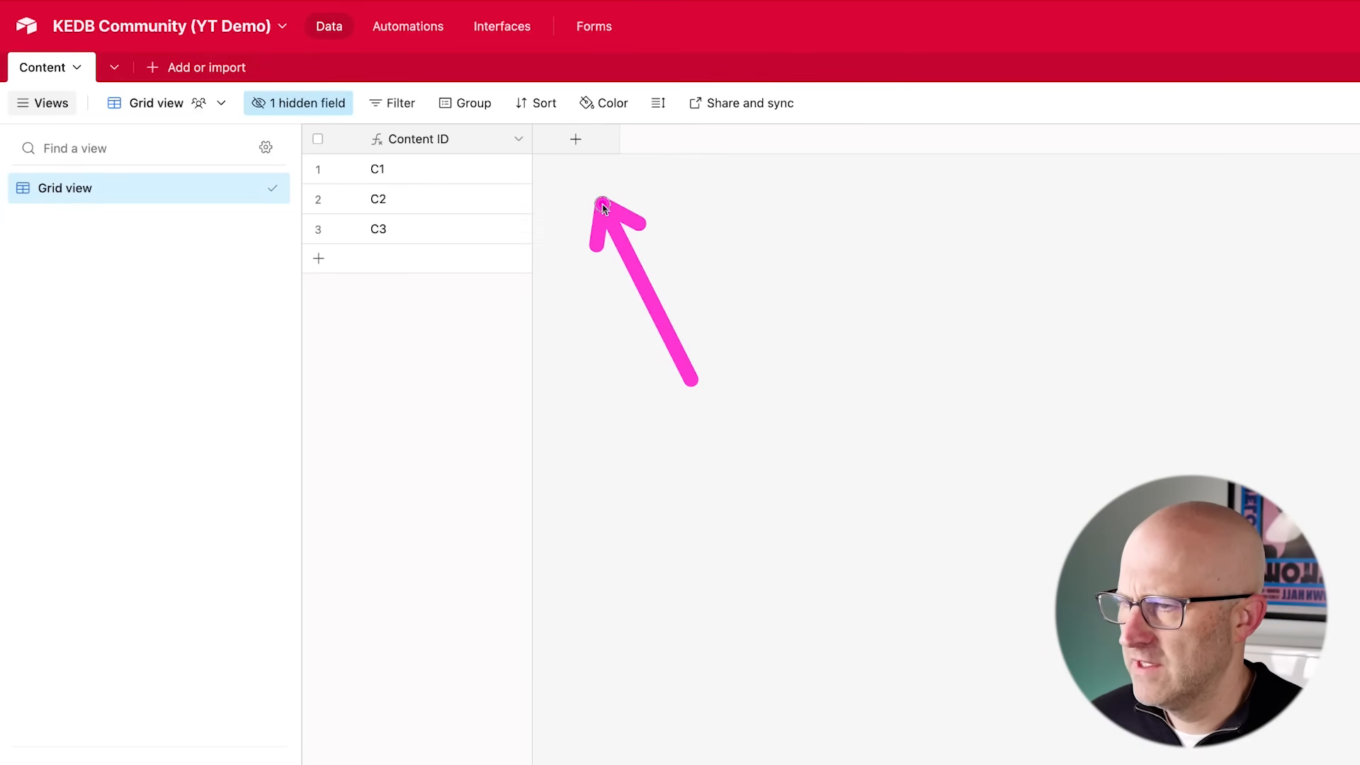
- Add a Formula field named Record ID using the formula RECORD_ID()
left_click(575, 139)
type("Record ID")
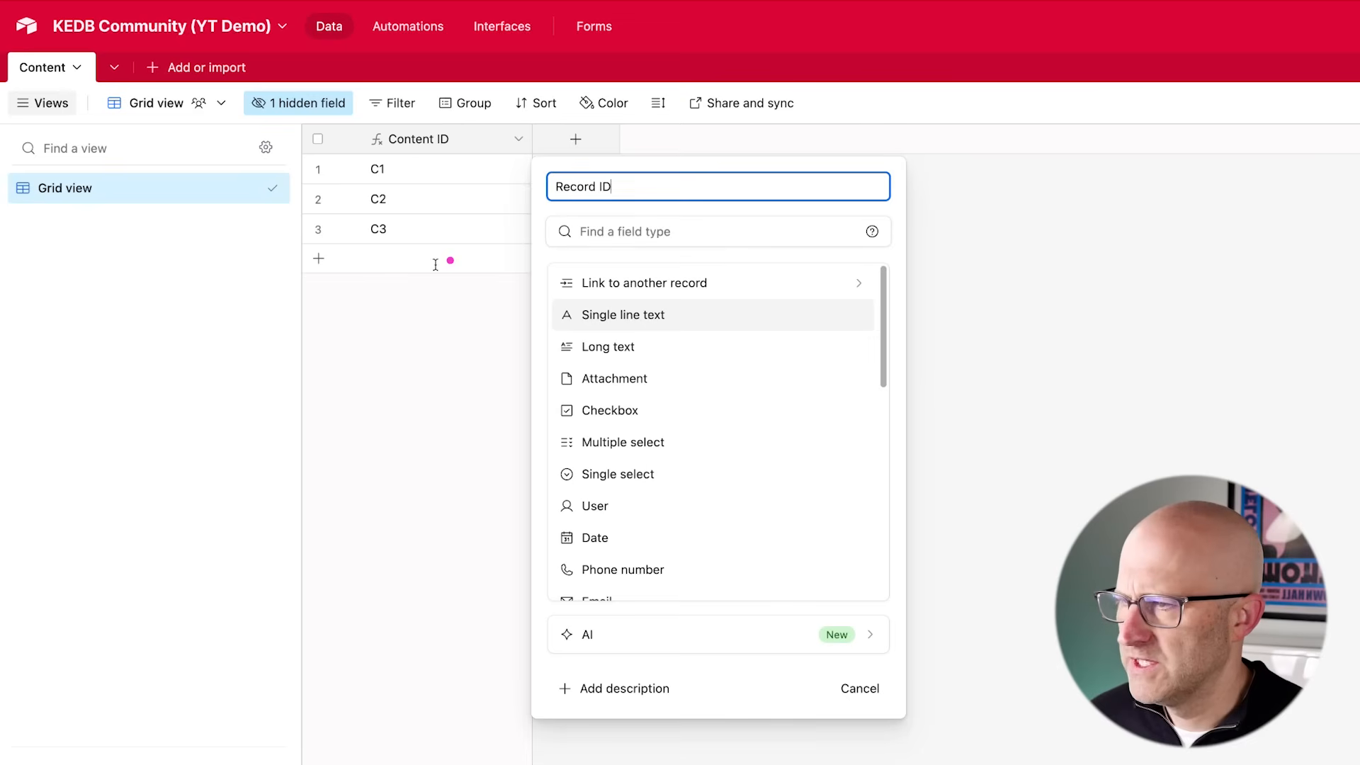
left_click_drag(197, 254, 316, 177)
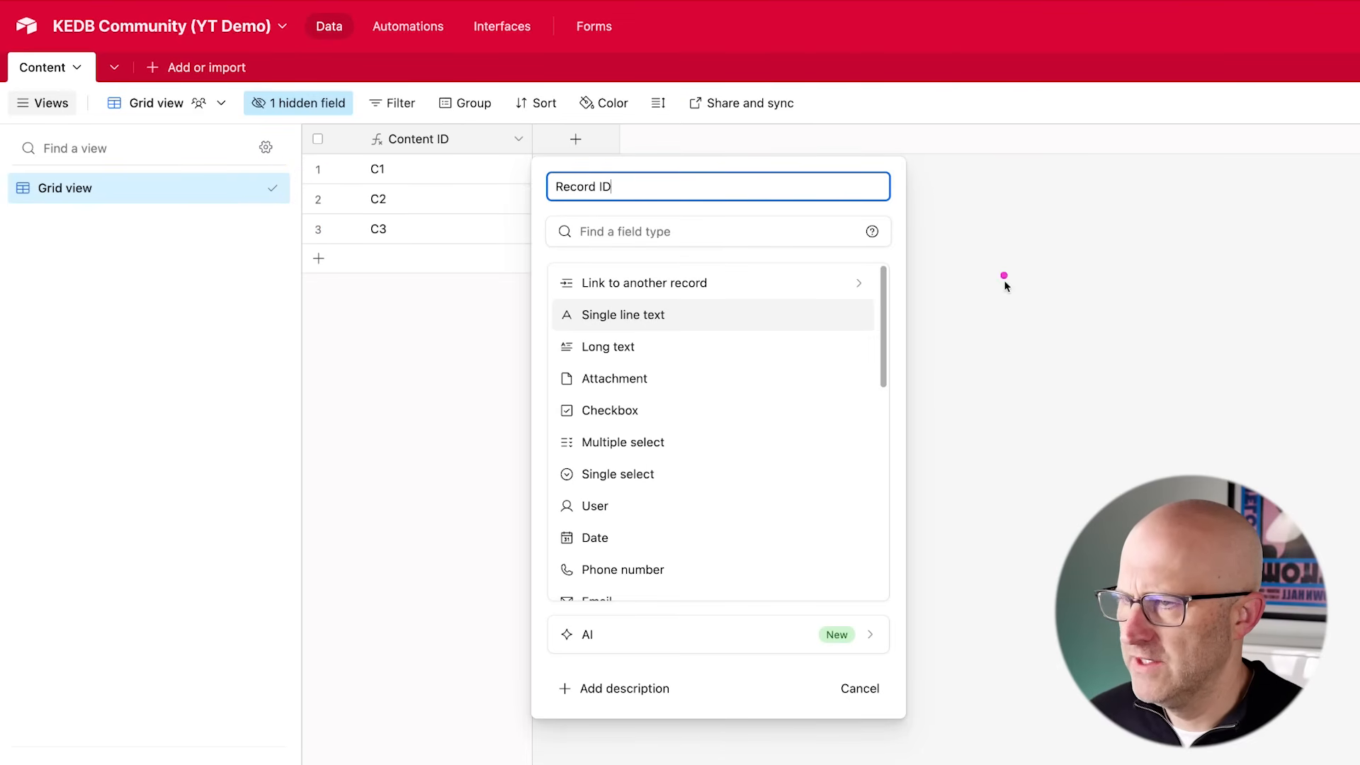
scroll(744, 500, "down", 8)
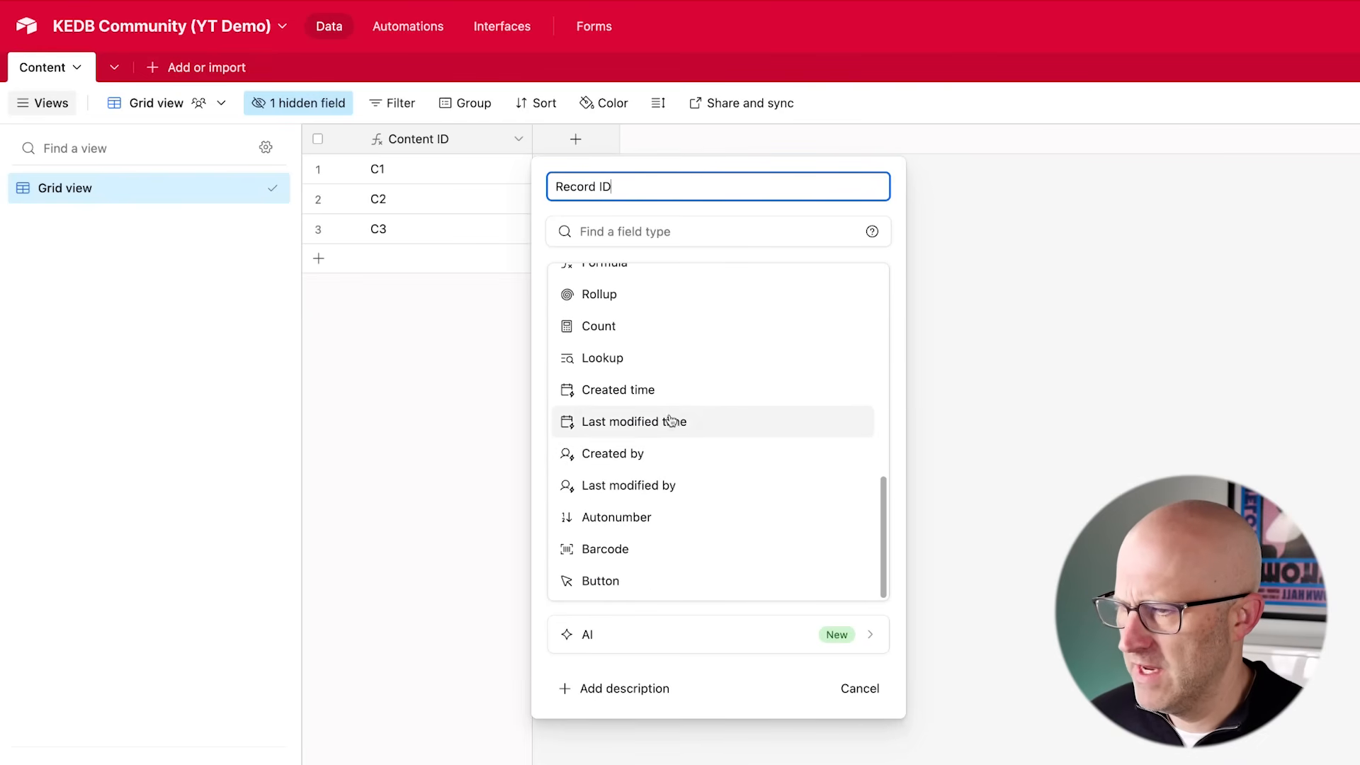
scroll(659, 365, "up", 3)
left_click(622, 366)
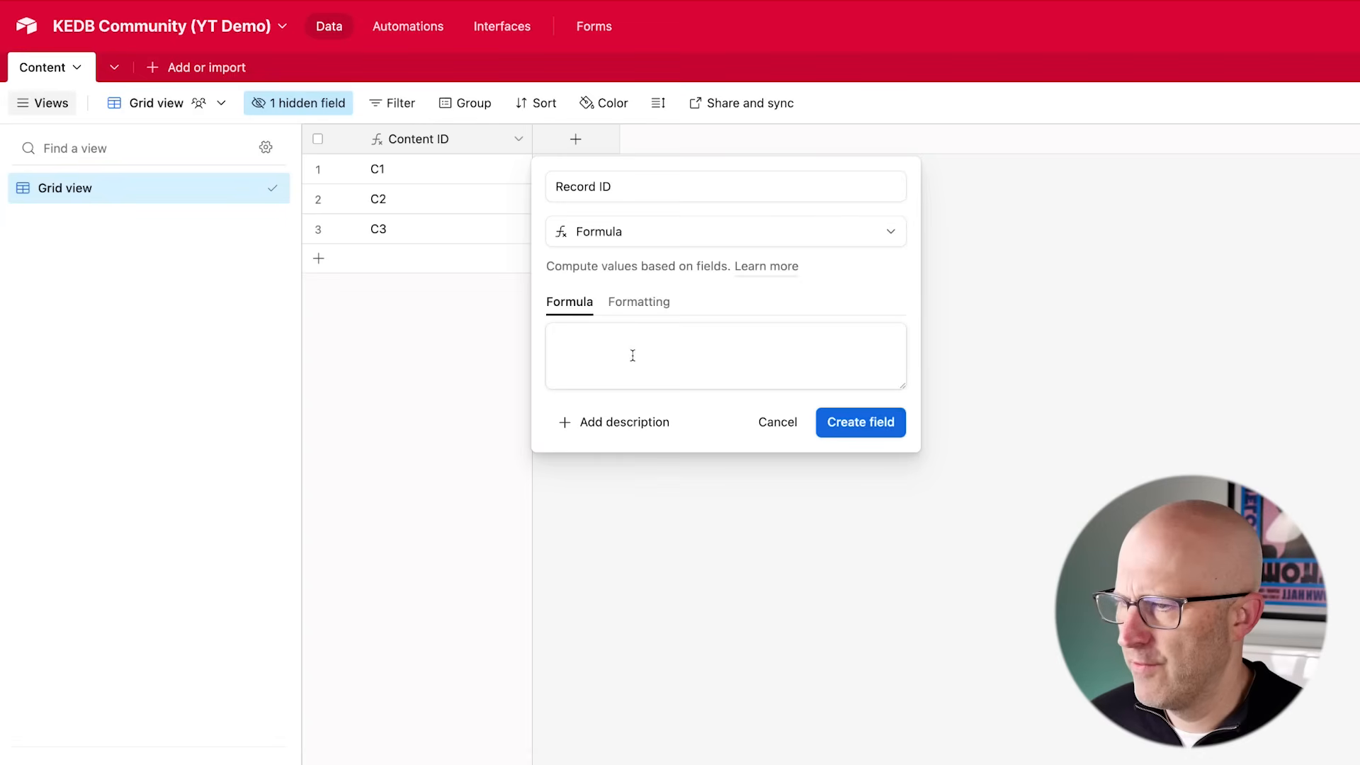
type("Recor")
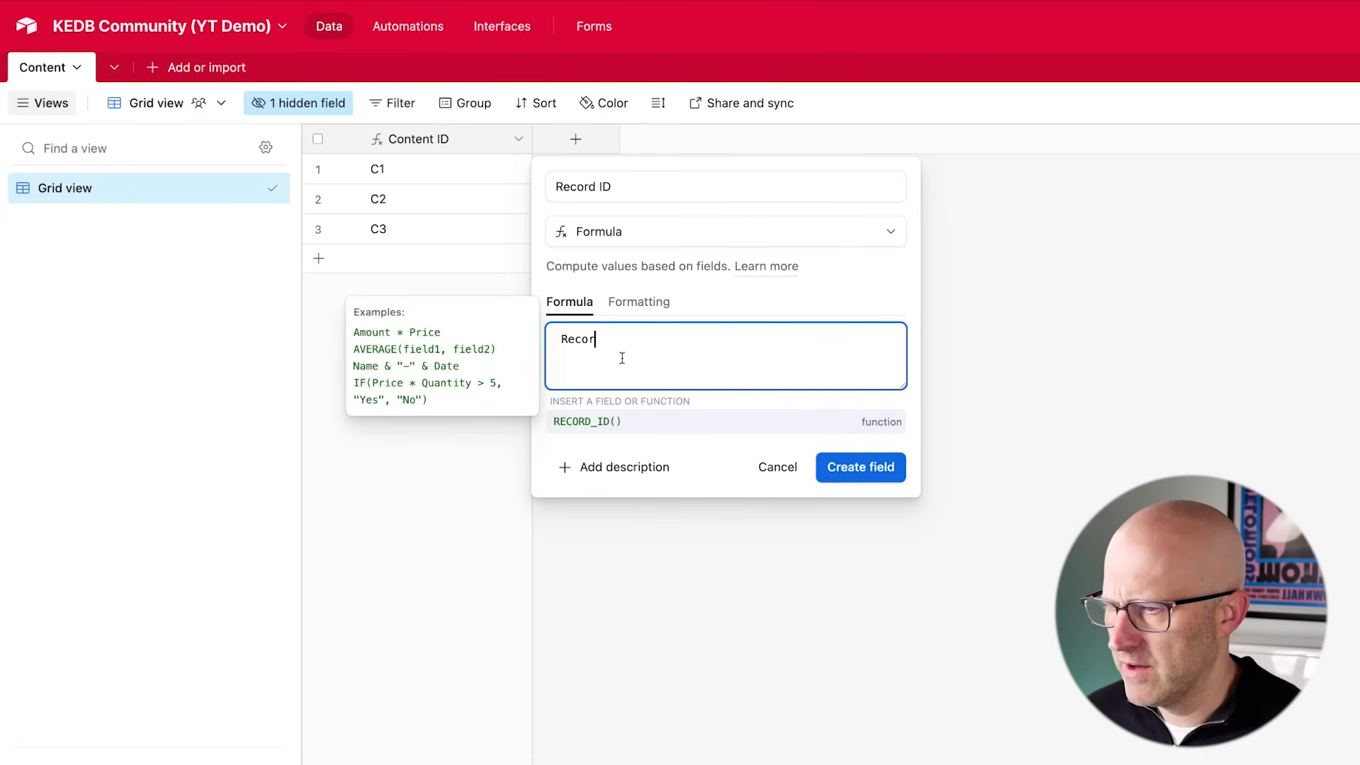
left_click(622, 423)
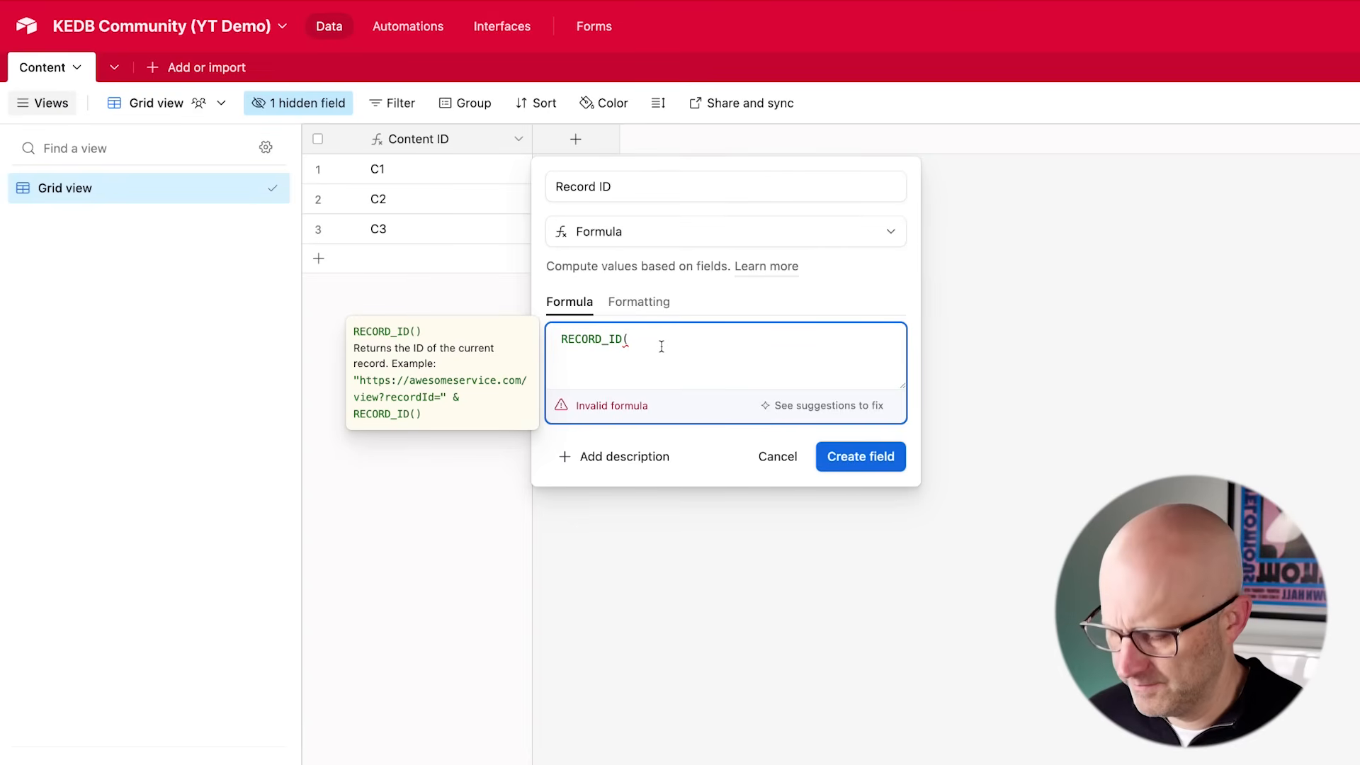
type(")")
left_click(878, 455)
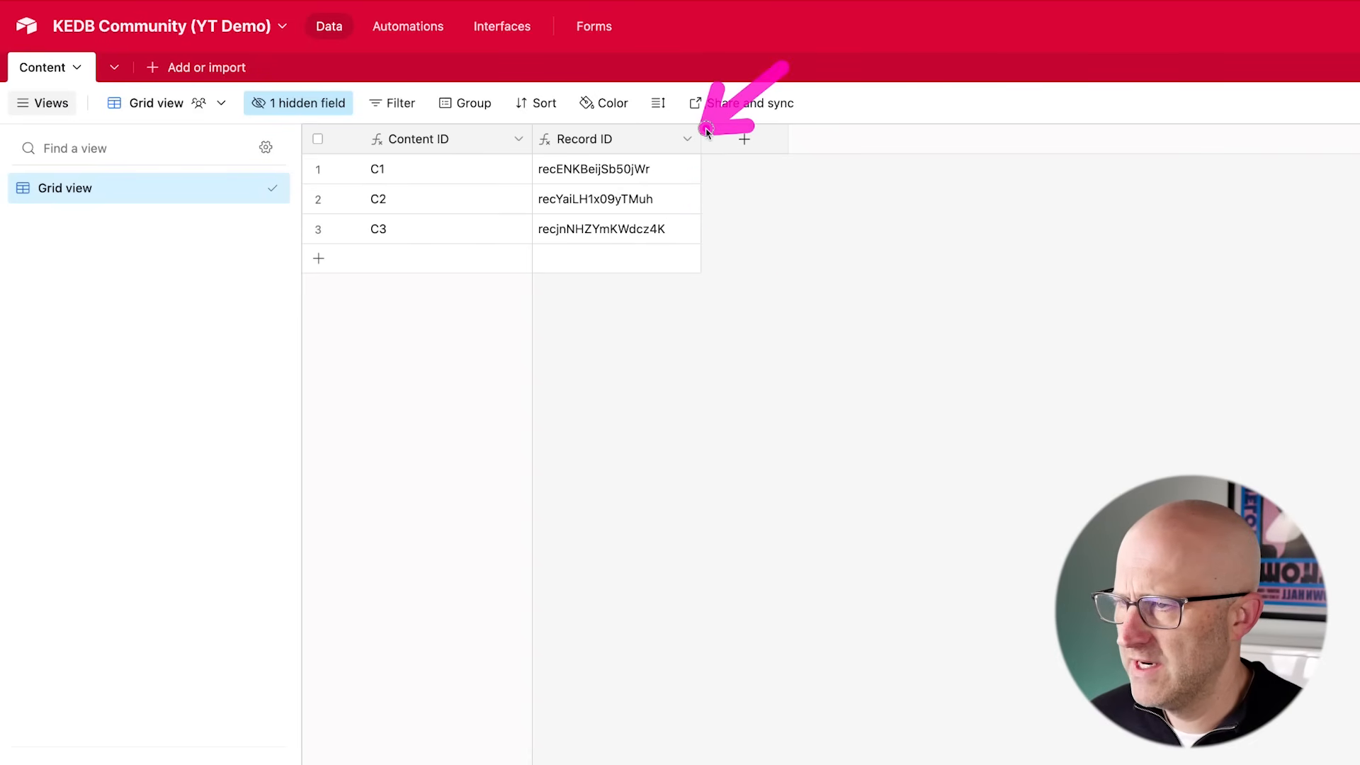
- Hide the Record ID field and narrow the Content ID column
left_click(687, 140)
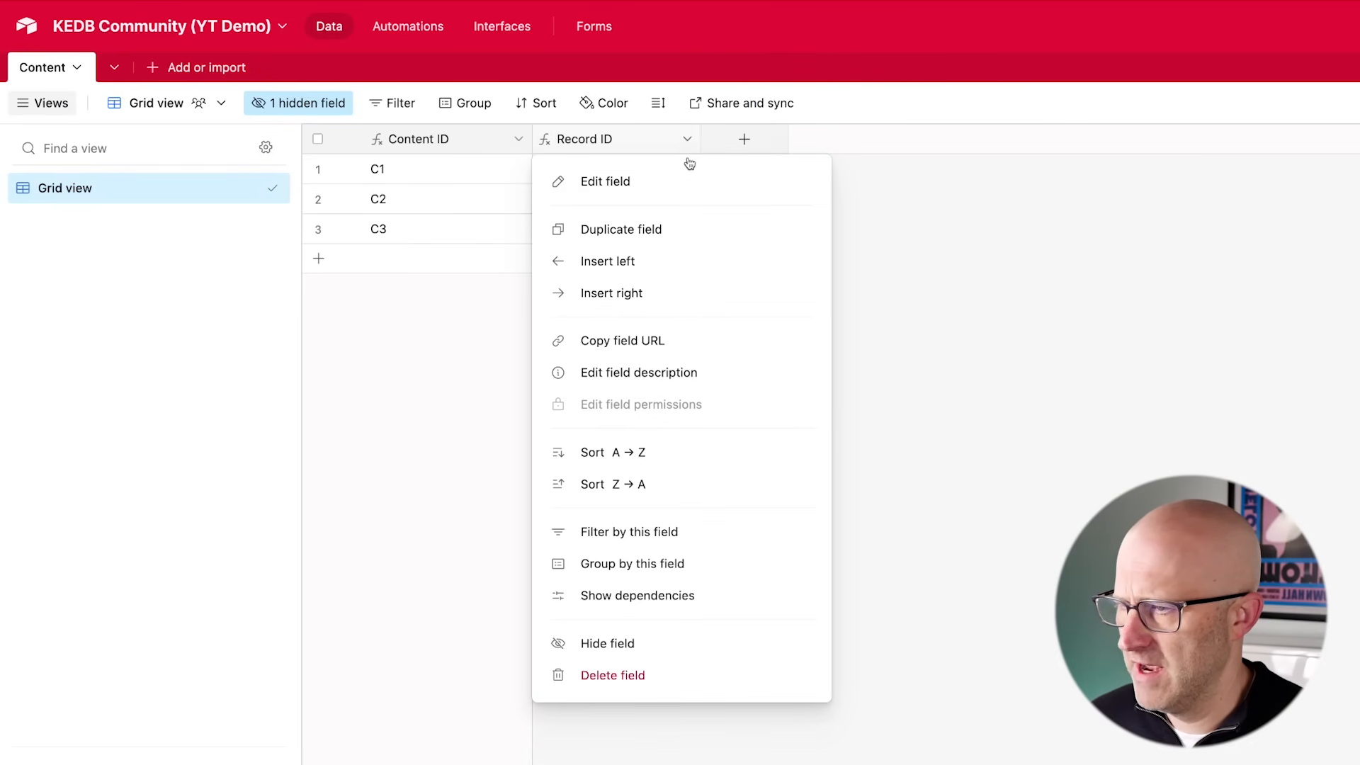
left_click(649, 651)
mouse_move(669, 282)
left_mouse_down()
mouse_move(541, 176)
mouse_move(522, 231)
mouse_move(446, 183)
mouse_move(474, 142)
mouse_move(457, 140)
mouse_move(525, 138)
mouse_move(424, 139)
left_mouse_up()
mouse_move(542, 261)
left_mouse_down()
mouse_move(476, 226)
mouse_move(420, 230)
mouse_move(416, 174)
mouse_move(409, 237)
left_mouse_up()
left_click_drag(549, 287, 551, 145)
- Sort the view by AUTO_ID in descending order, 9 → 1
left_click(556, 106)
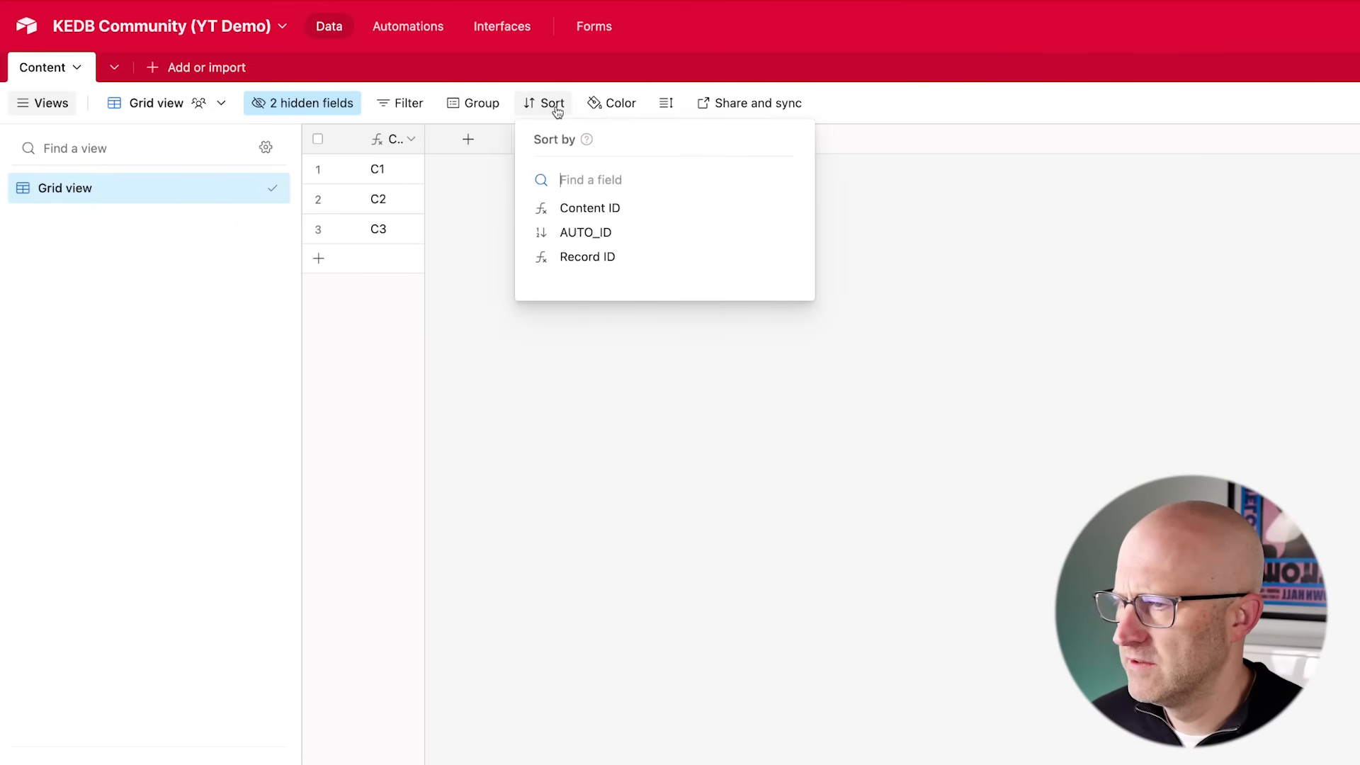
left_click(603, 236)
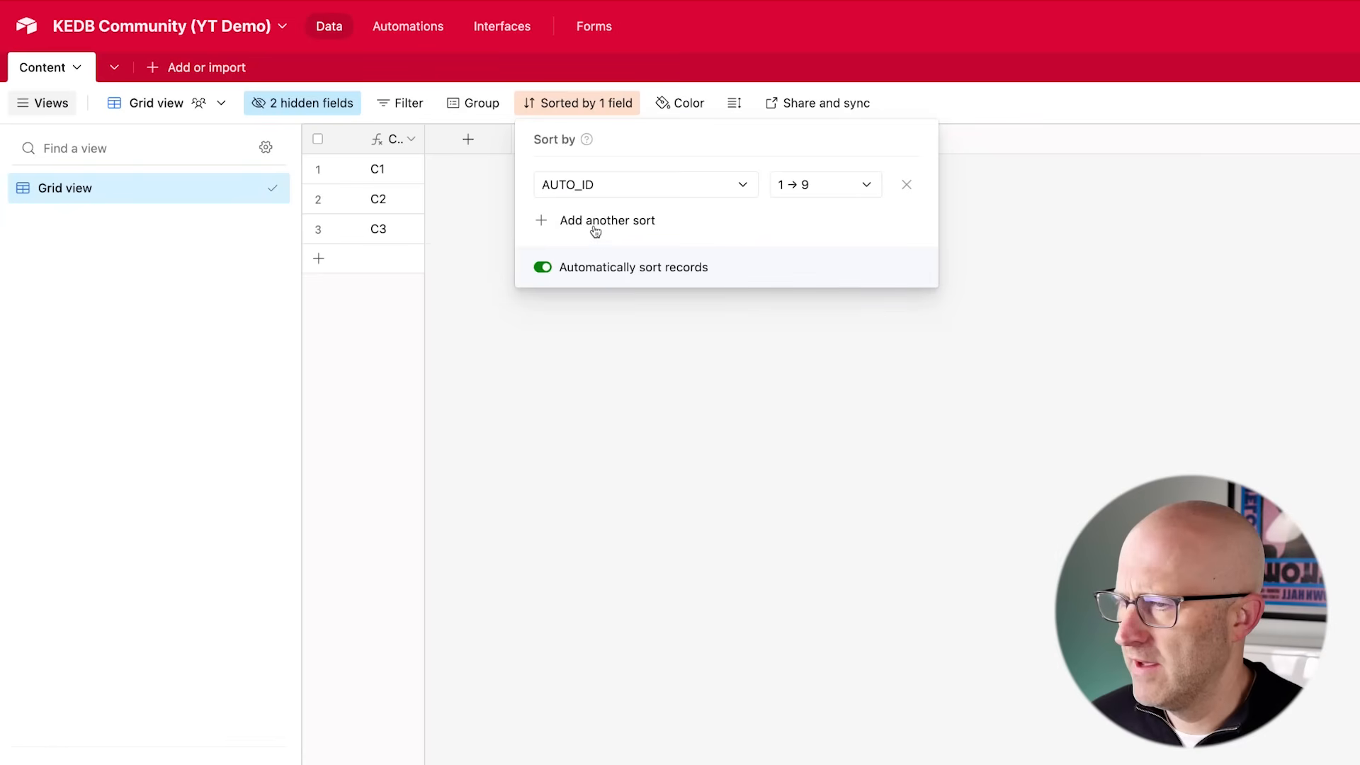
left_click(806, 187)
left_click(807, 250)
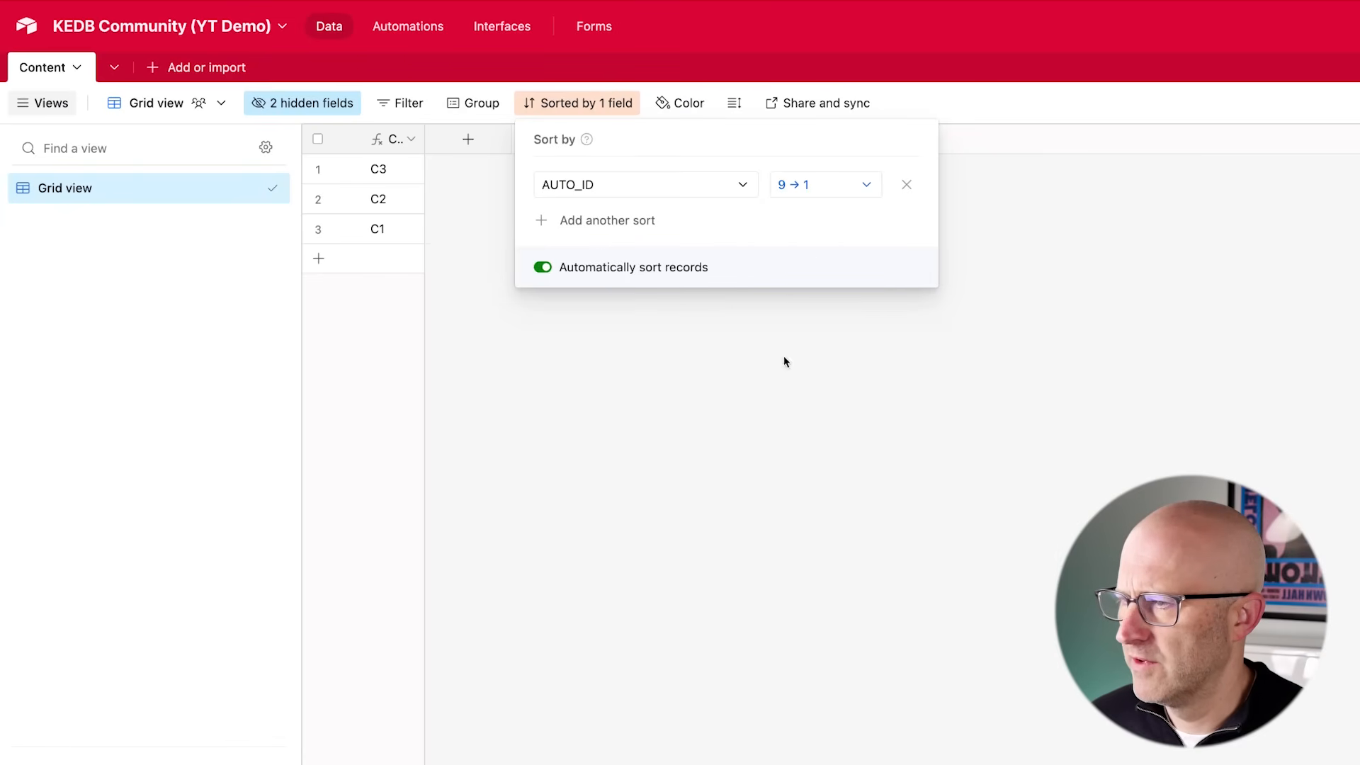
left_click(755, 423)
- Add two new records to the table
left_click(319, 266)
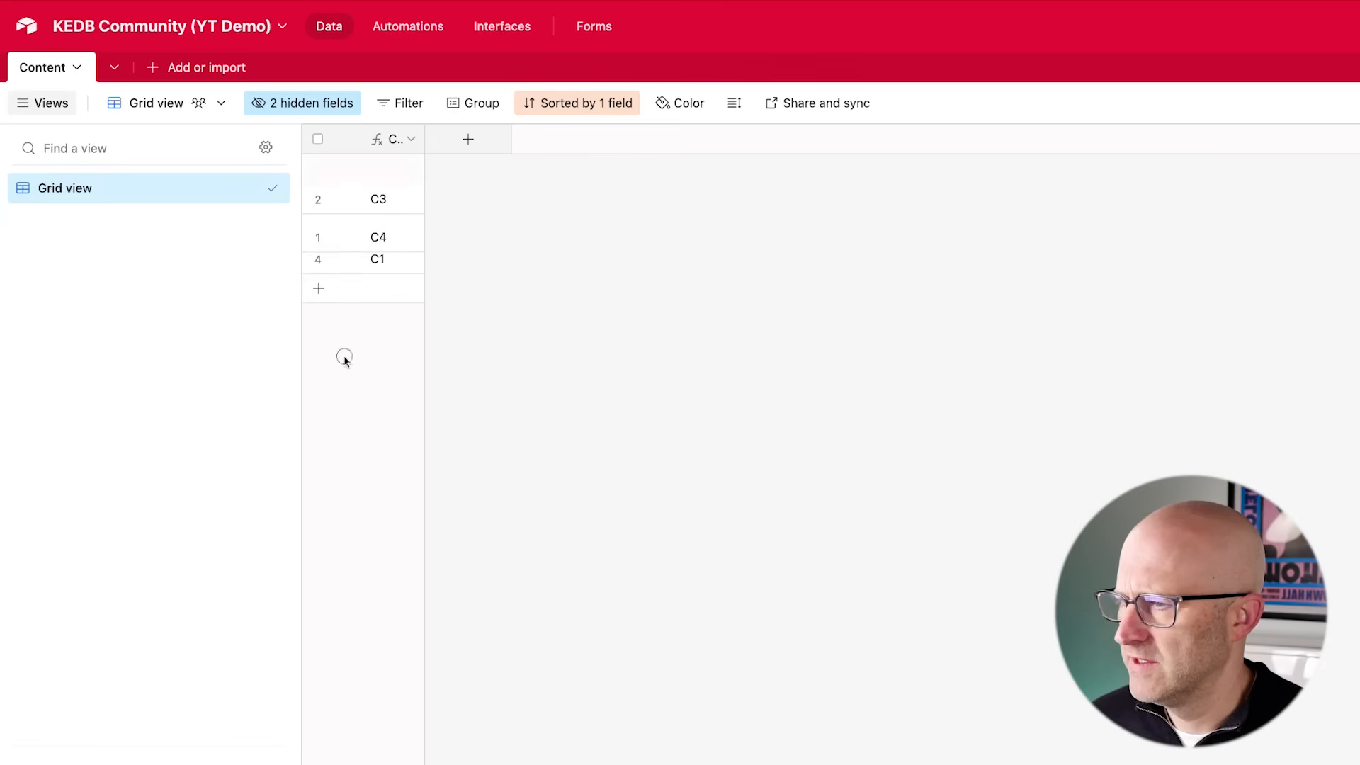
left_click(333, 292)
left_click(373, 389)
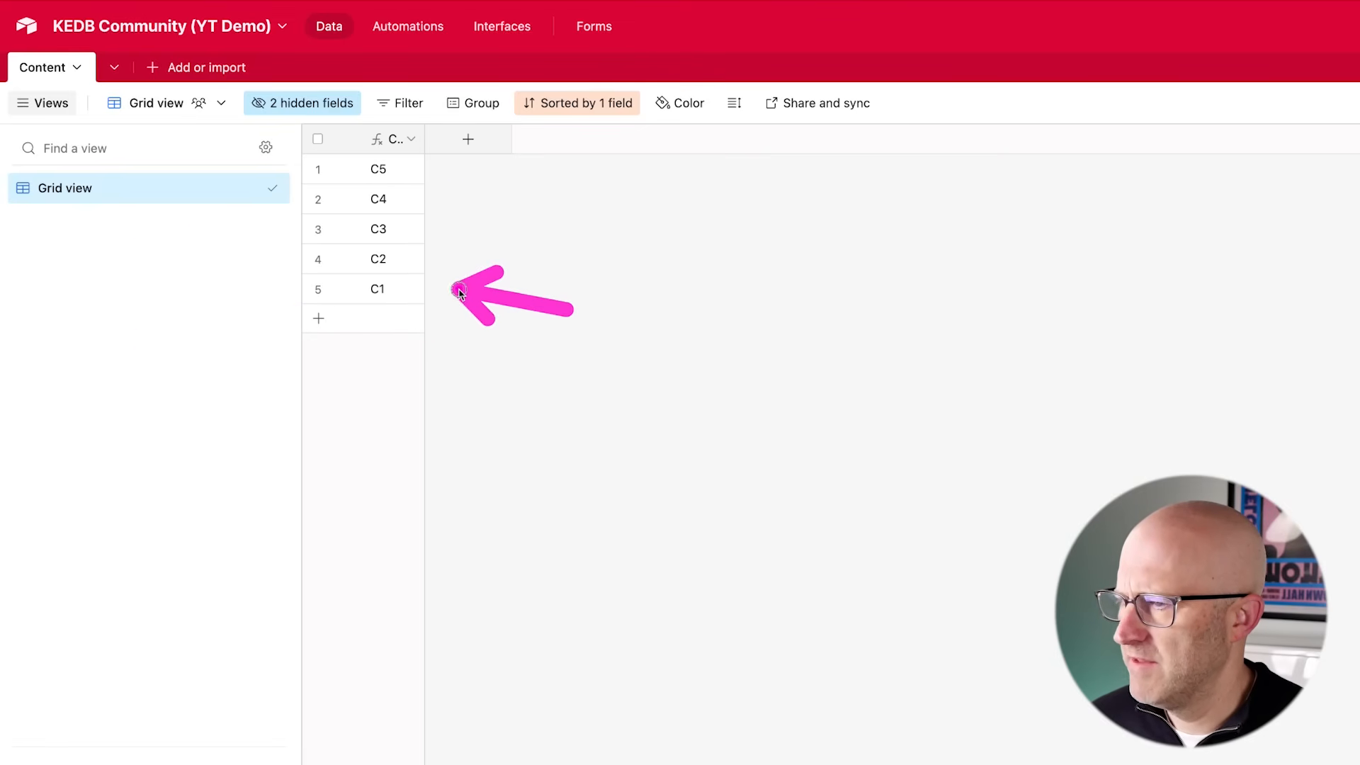
- Add a Single line text field named Description
left_click(472, 136)
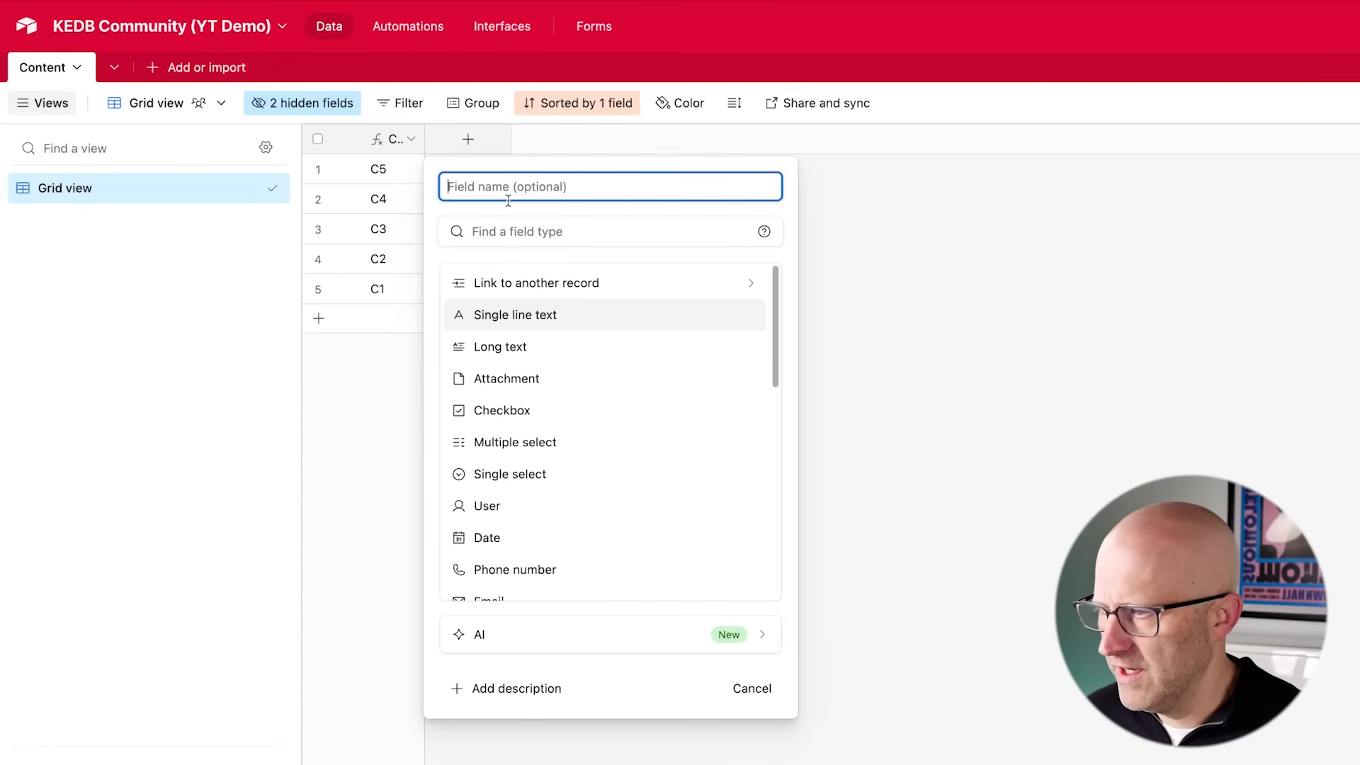
type("Descripti")
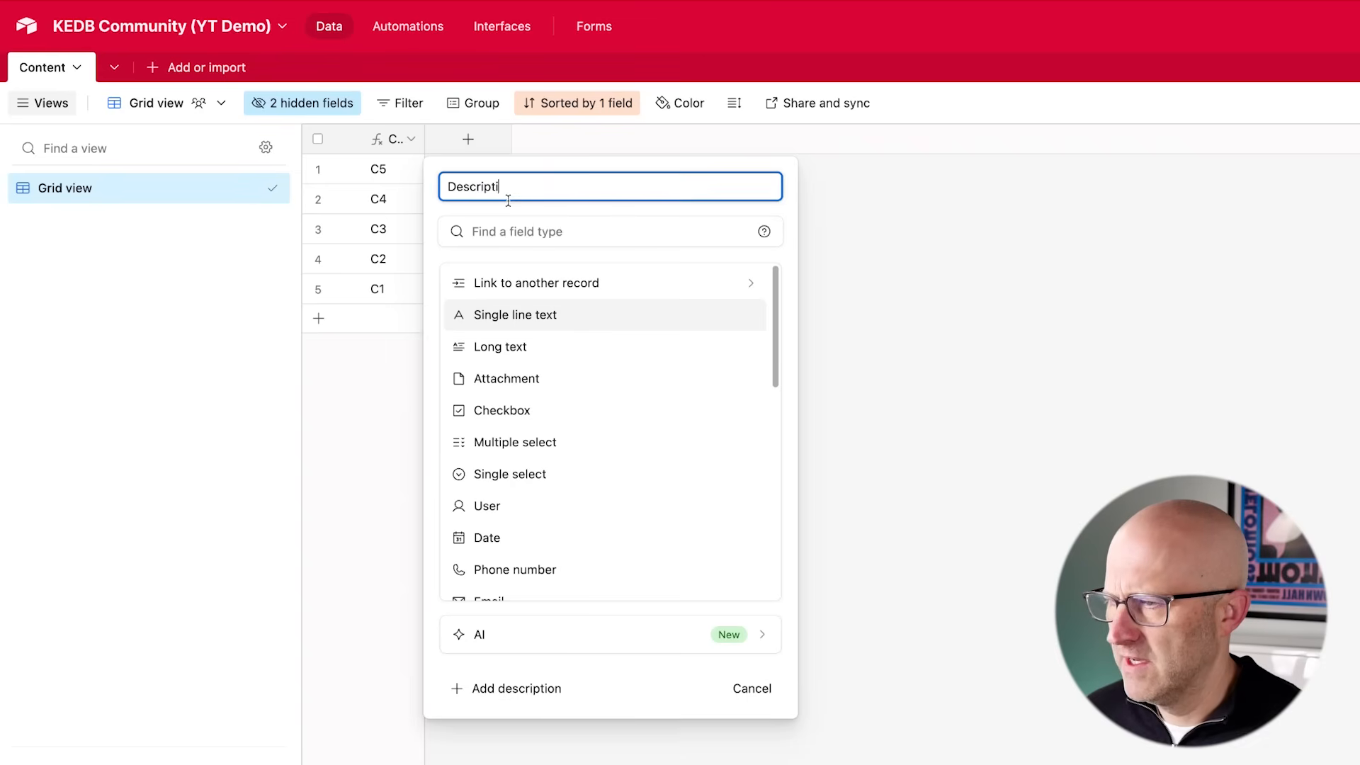
type("on")
left_click(546, 315)
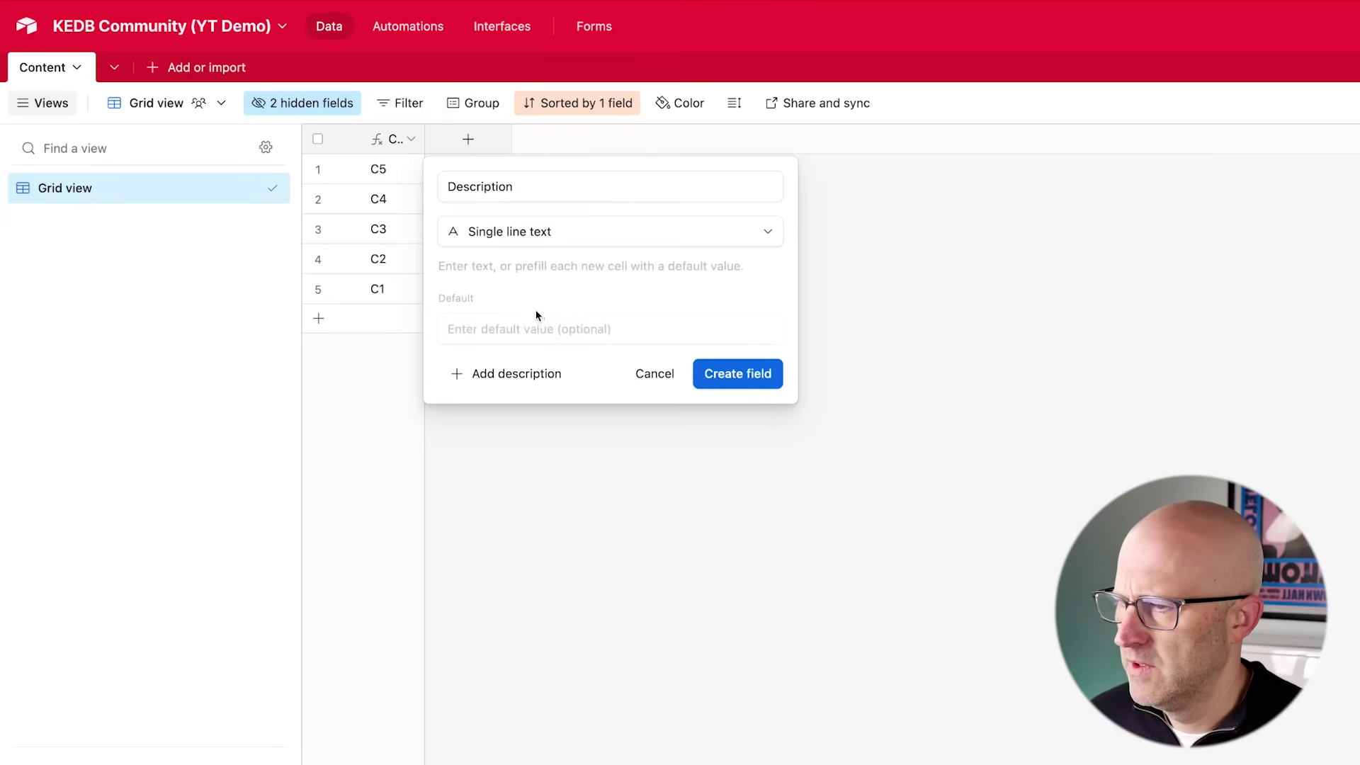
left_click(764, 383)
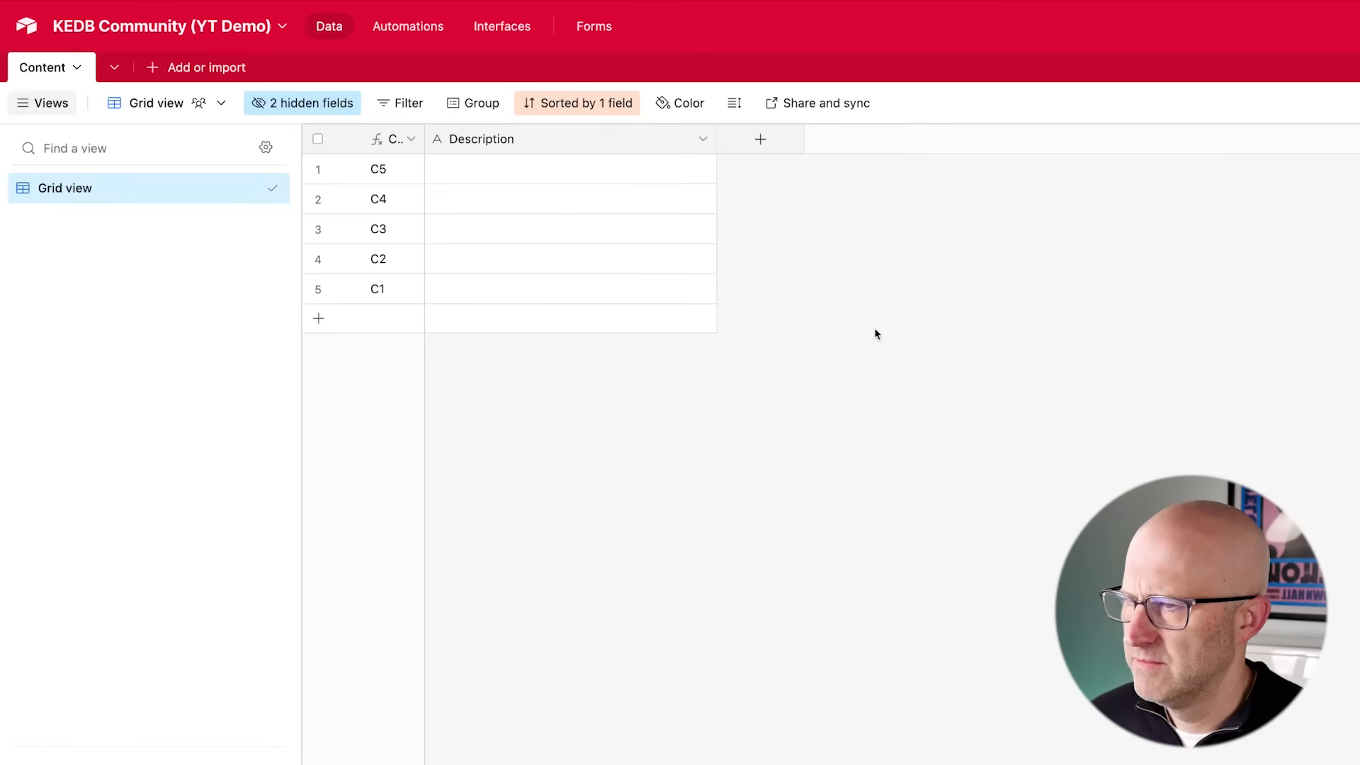
- Add a Long text field named Text
left_click(760, 139)
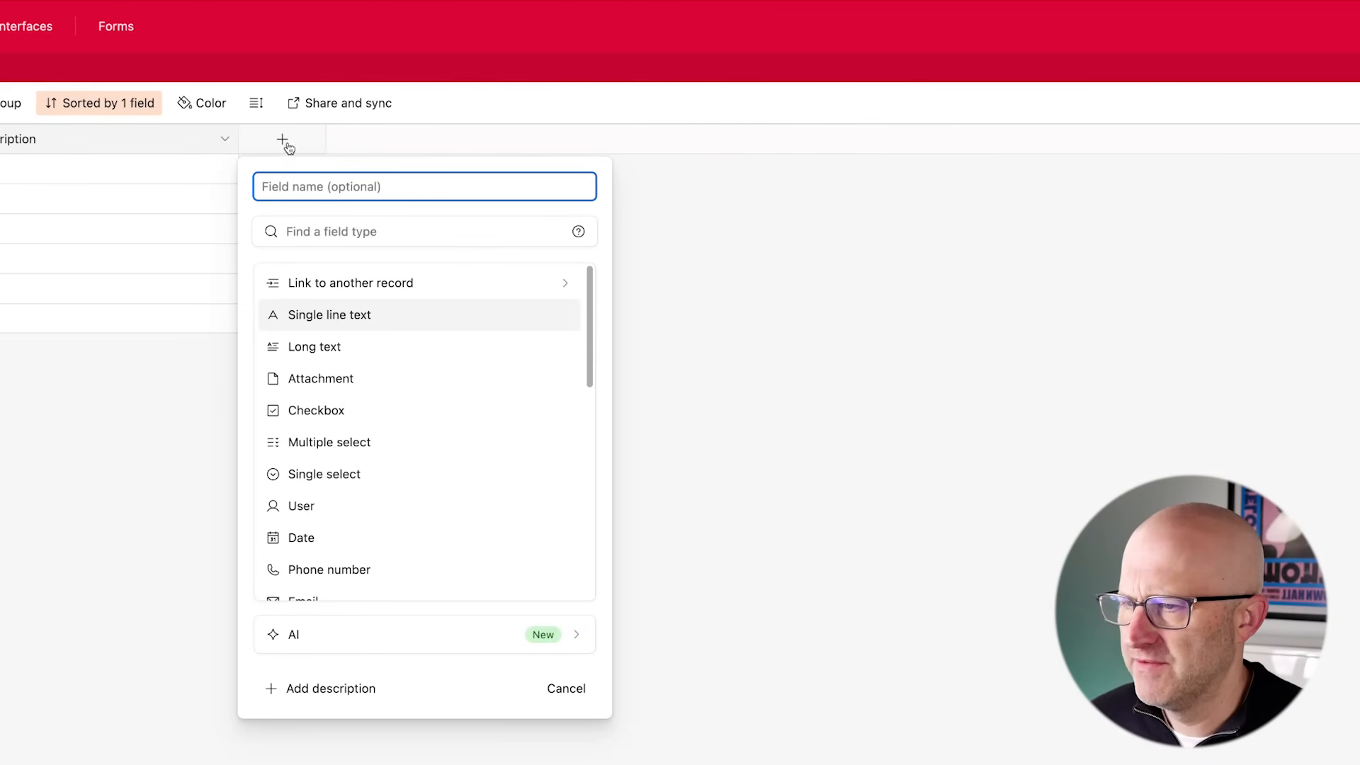
left_click(391, 340)
left_click(316, 192)
type("Text")
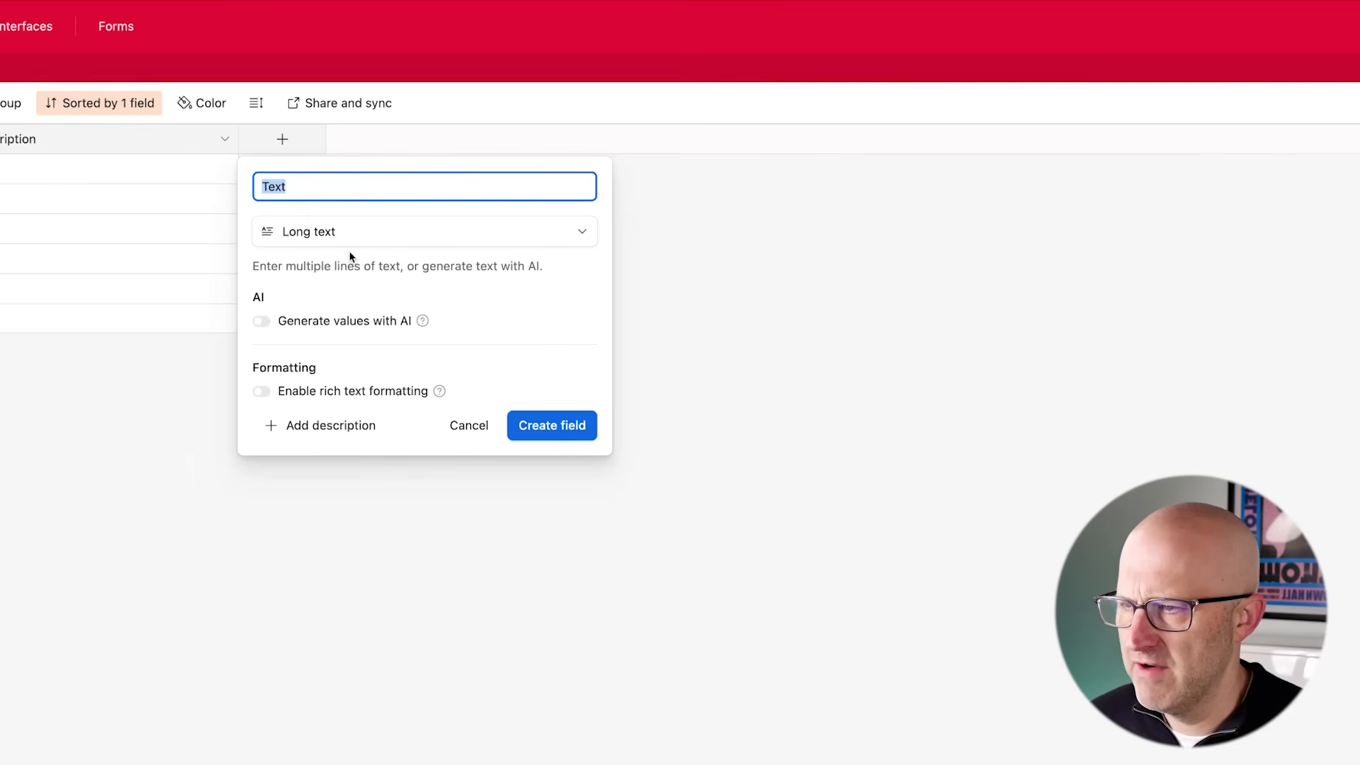
left_click(575, 433)
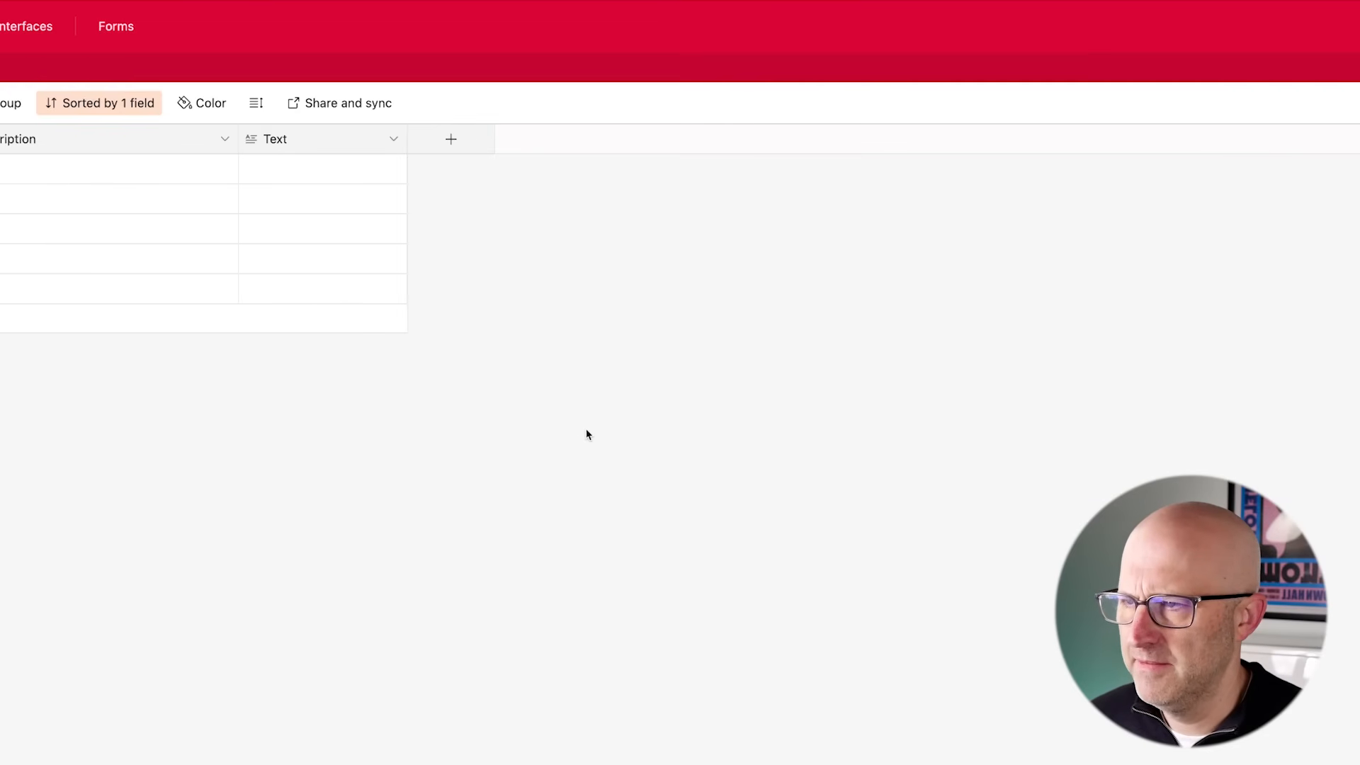
- Add an Attachment field named Image
left_click(450, 139)
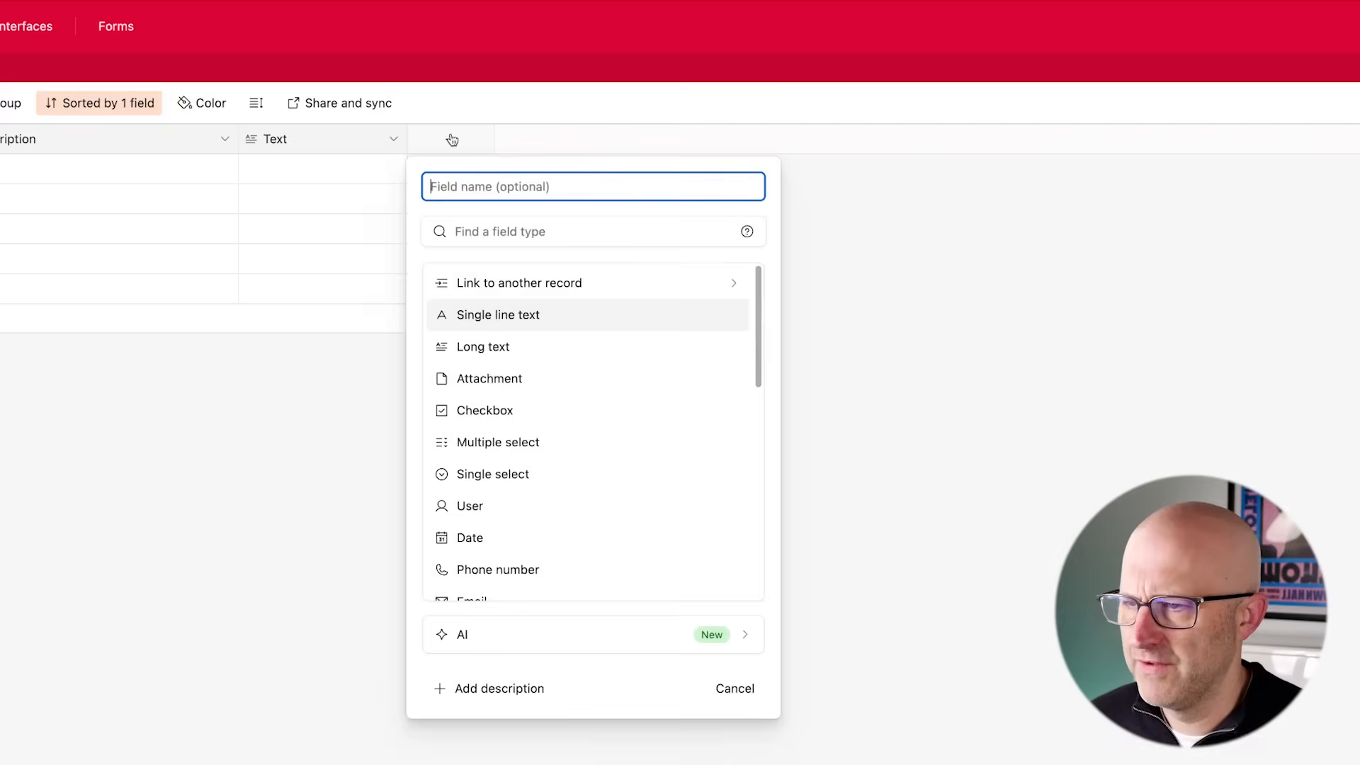
left_click(544, 376)
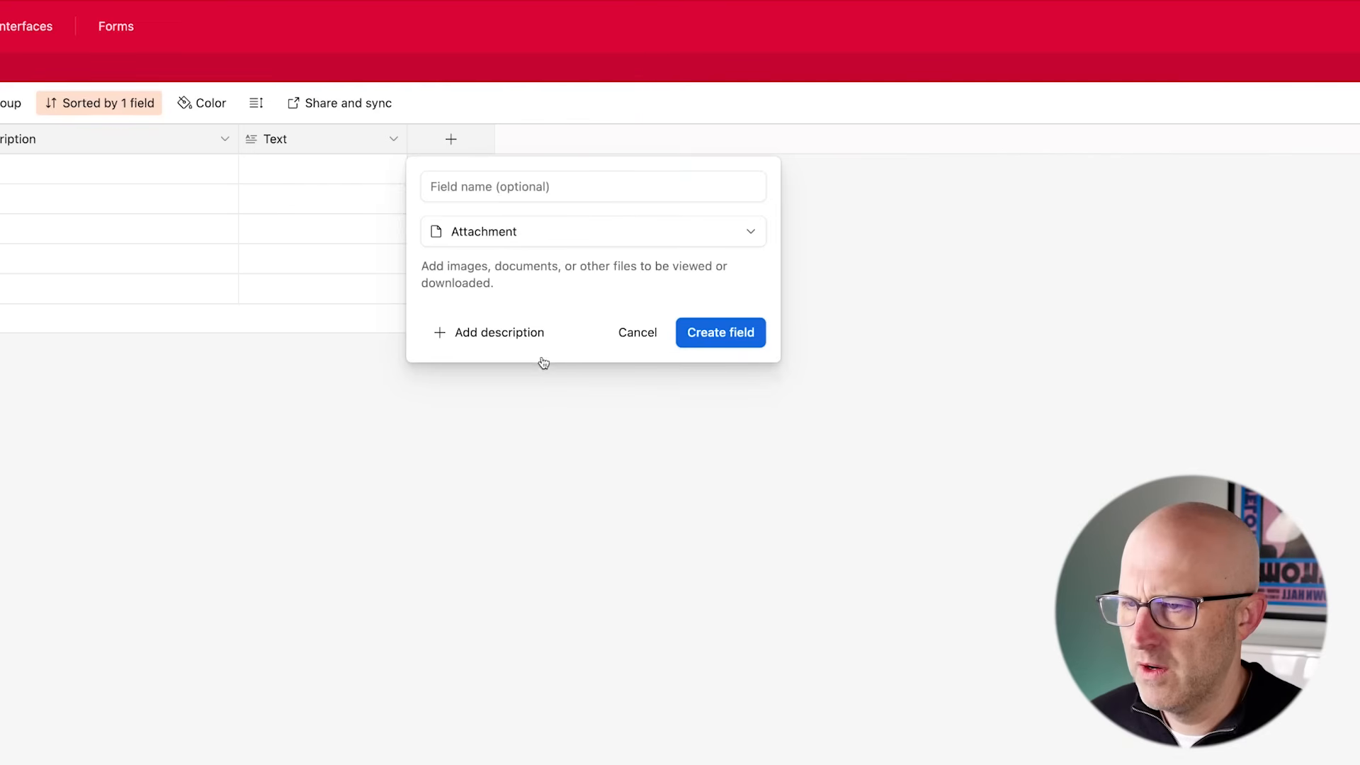
left_click(509, 187)
type("Image")
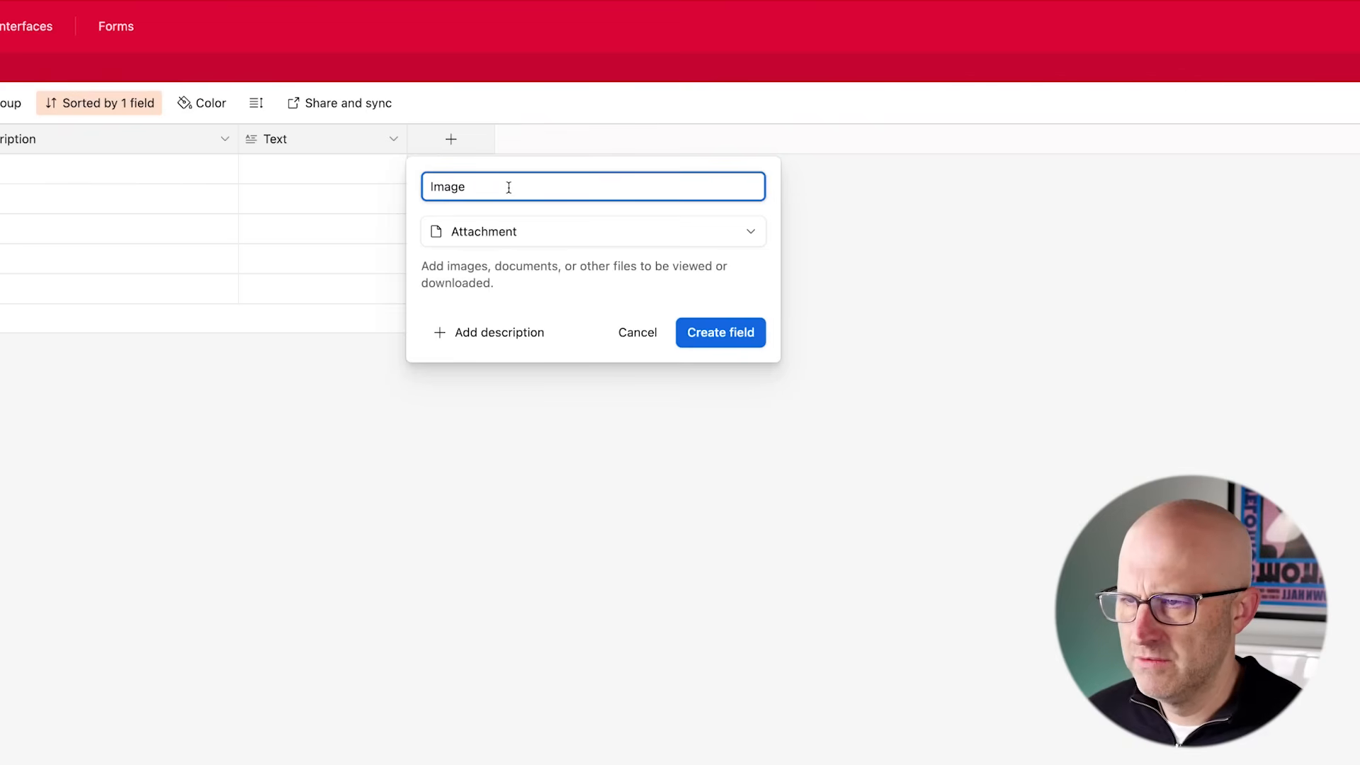
key("Return")
- Add an Attachment field named Video
left_click(619, 139)
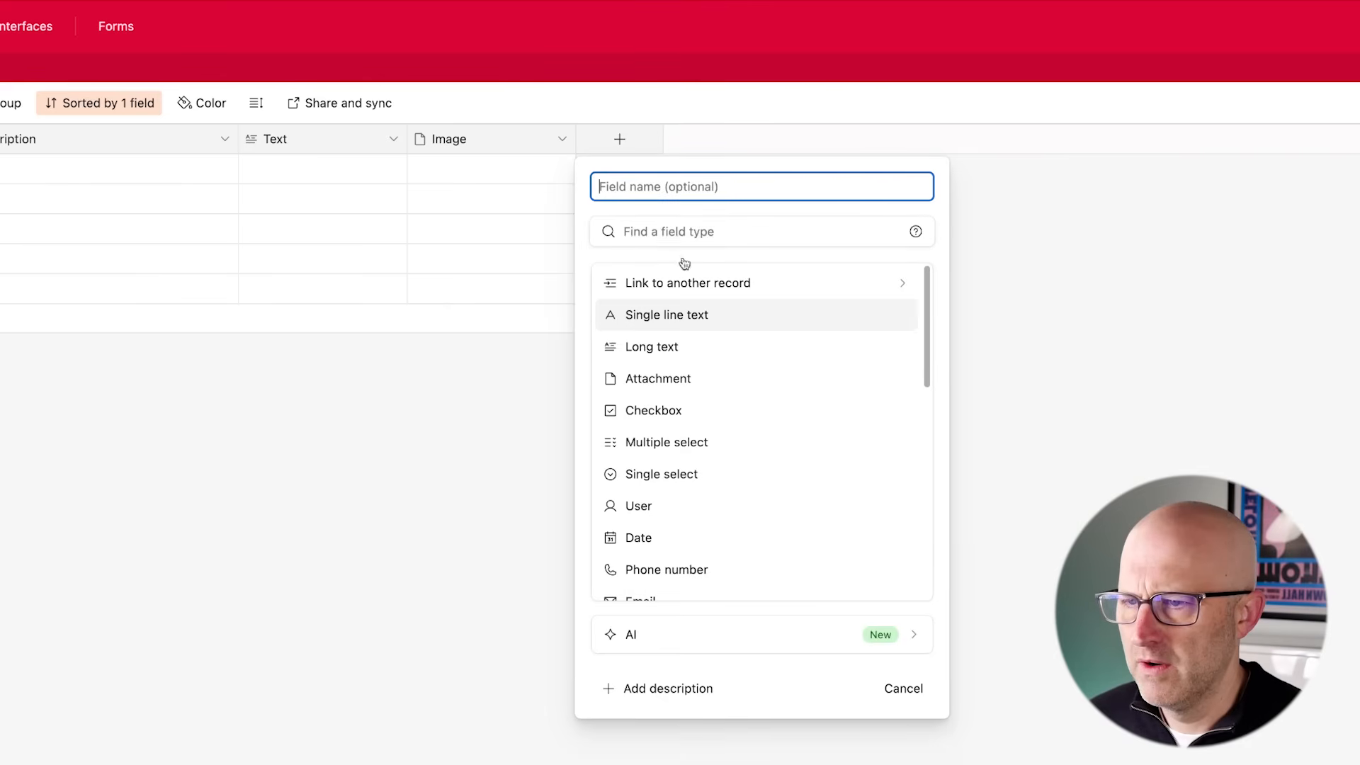
left_click(680, 379)
left_click(645, 188)
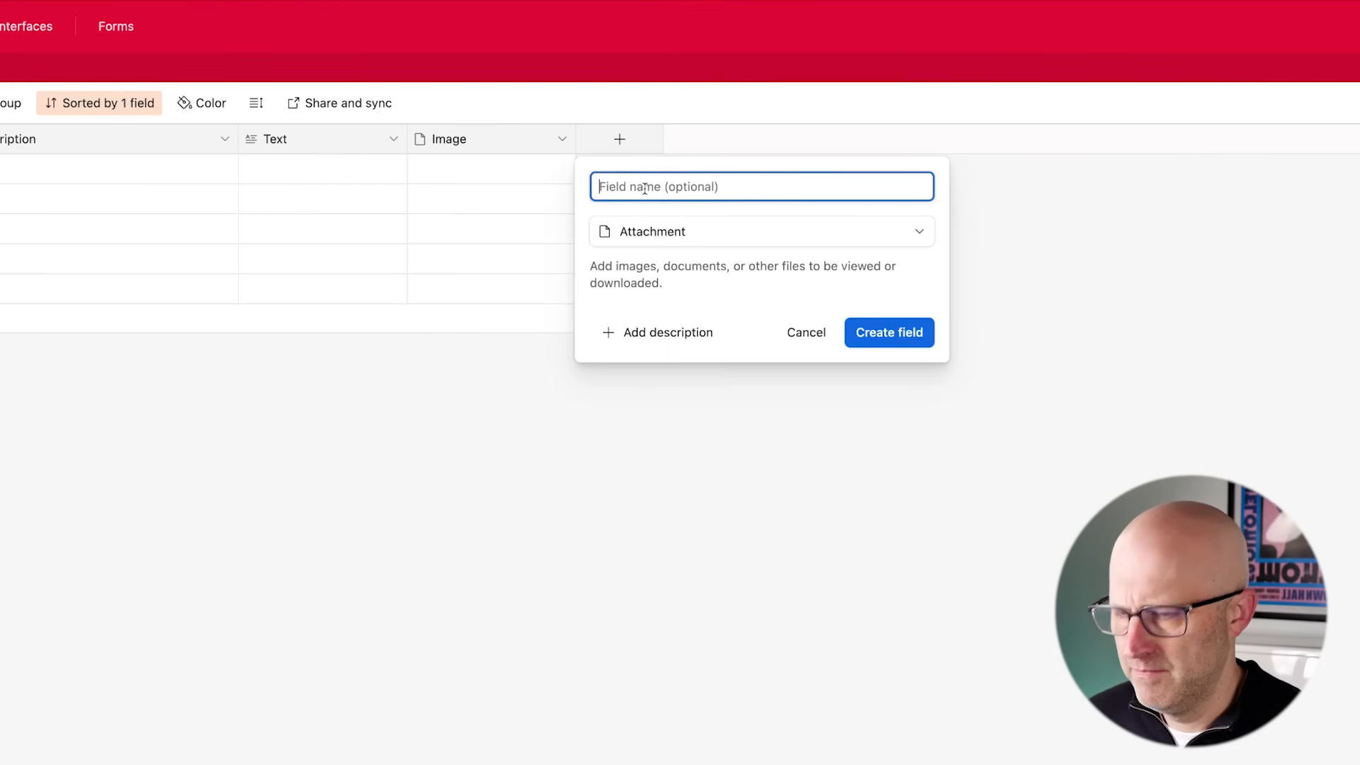
type("Video")
key("Return")
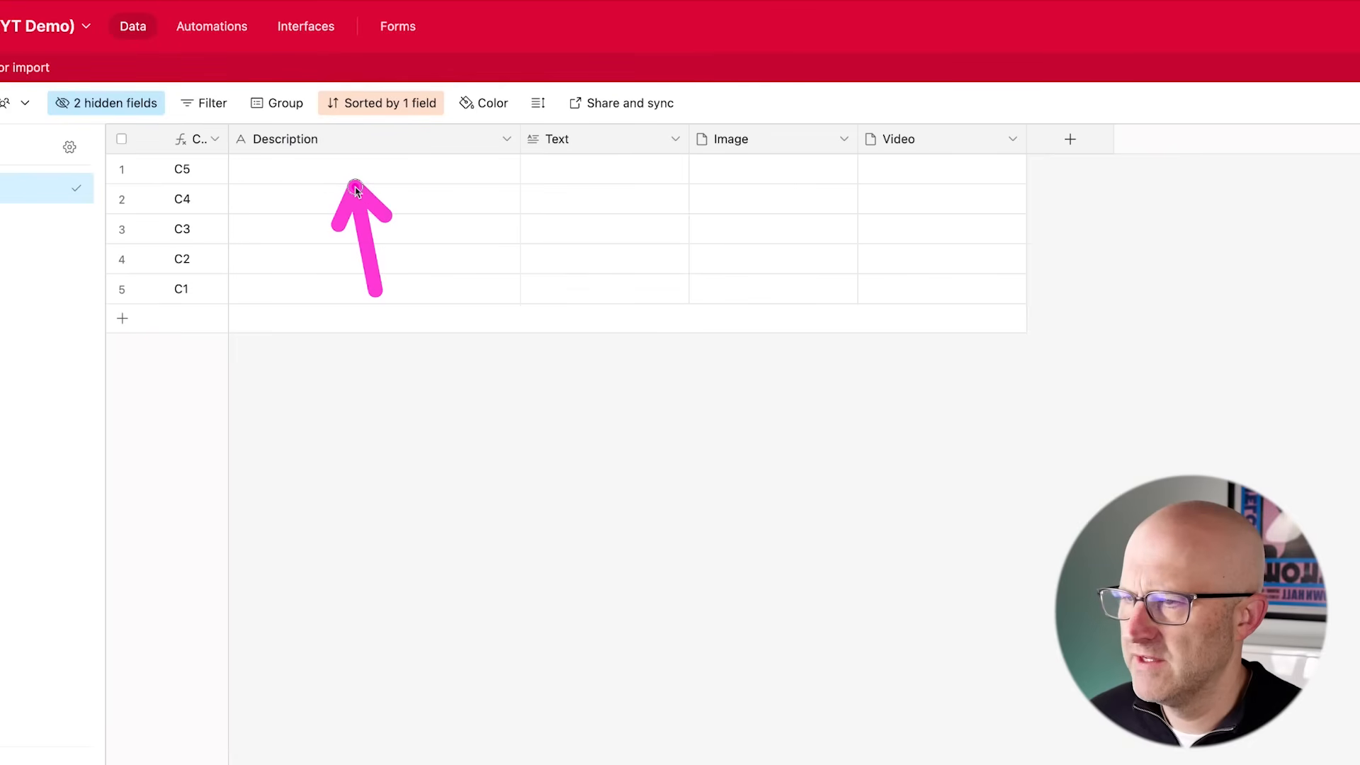
- Add a Single line text field named Title
left_click(1070, 139)
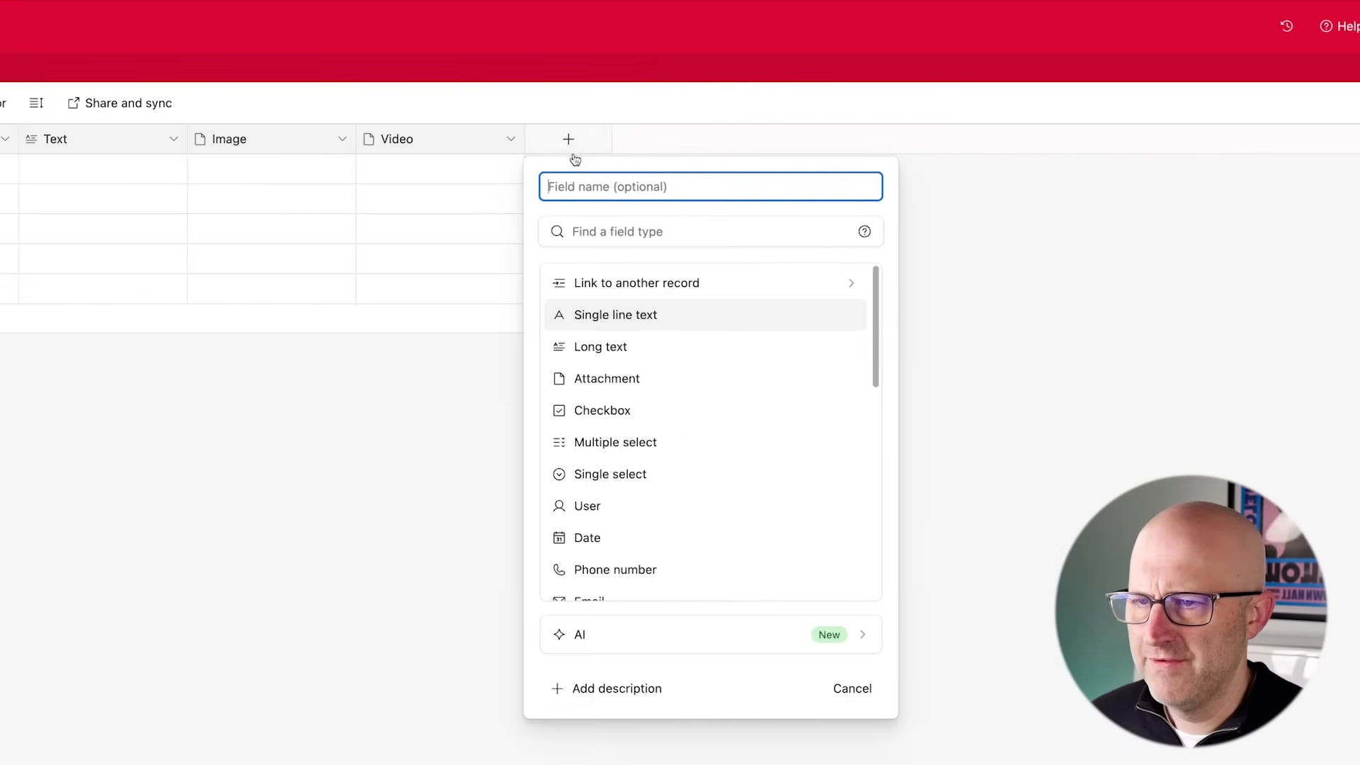
left_click(624, 314)
type("Title")
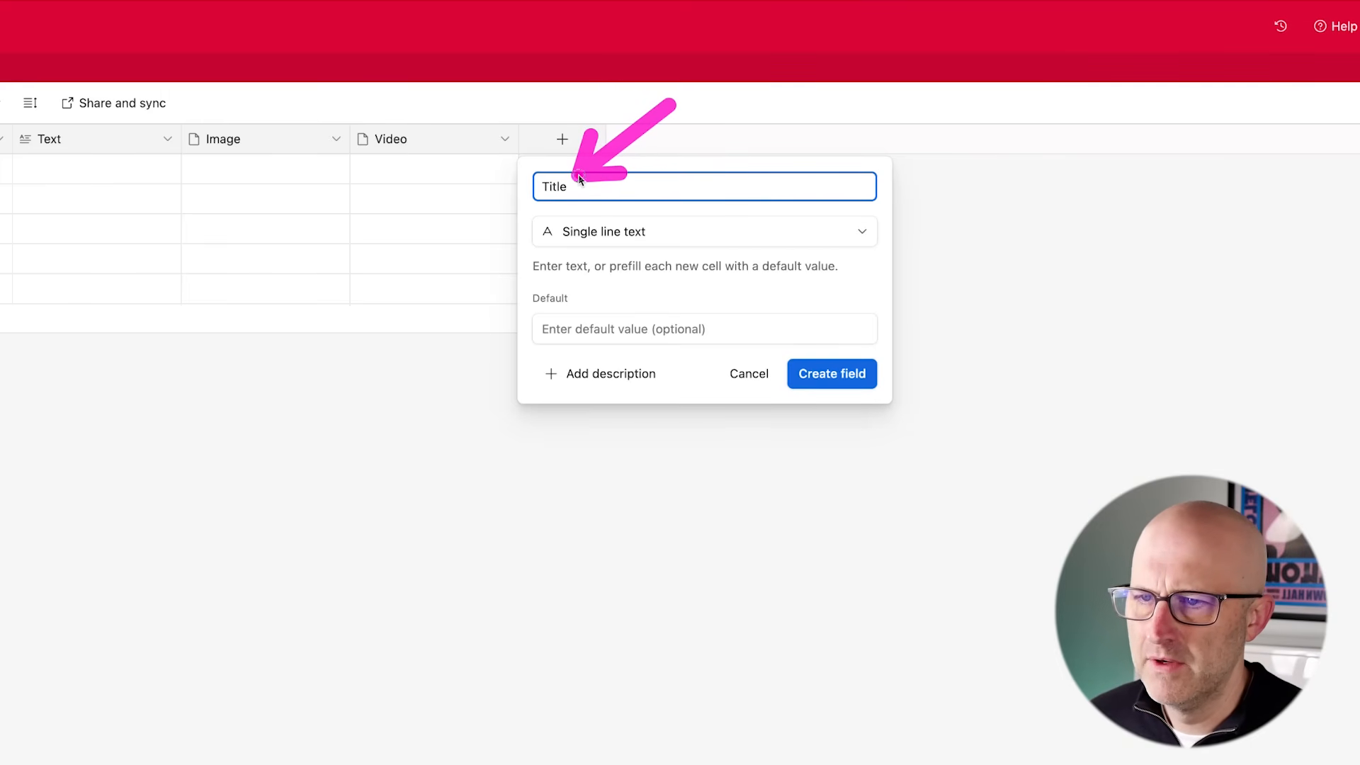
left_click(820, 376)
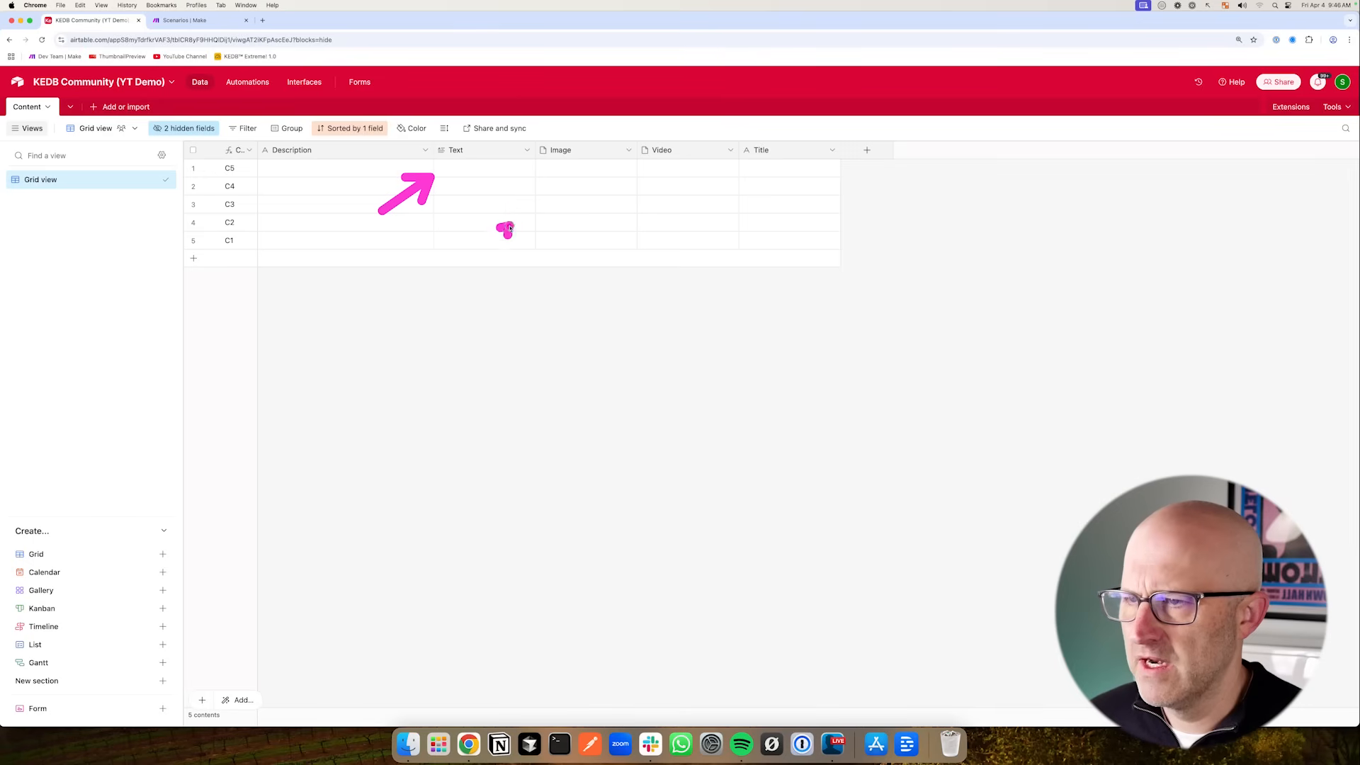
- Enter Copy in the Text field of the first record, C5
left_click_drag(664, 246, 663, 187)
left_click_drag(882, 238, 813, 174)
mouse_move(385, 244)
left_mouse_down()
mouse_move(319, 174)
mouse_move(270, 176)
mouse_move(422, 185)
left_mouse_up()
mouse_move(418, 125)
left_mouse_down()
mouse_move(668, 248)
mouse_move(865, 285)
left_mouse_up()
left_click_drag(890, 239, 823, 177)
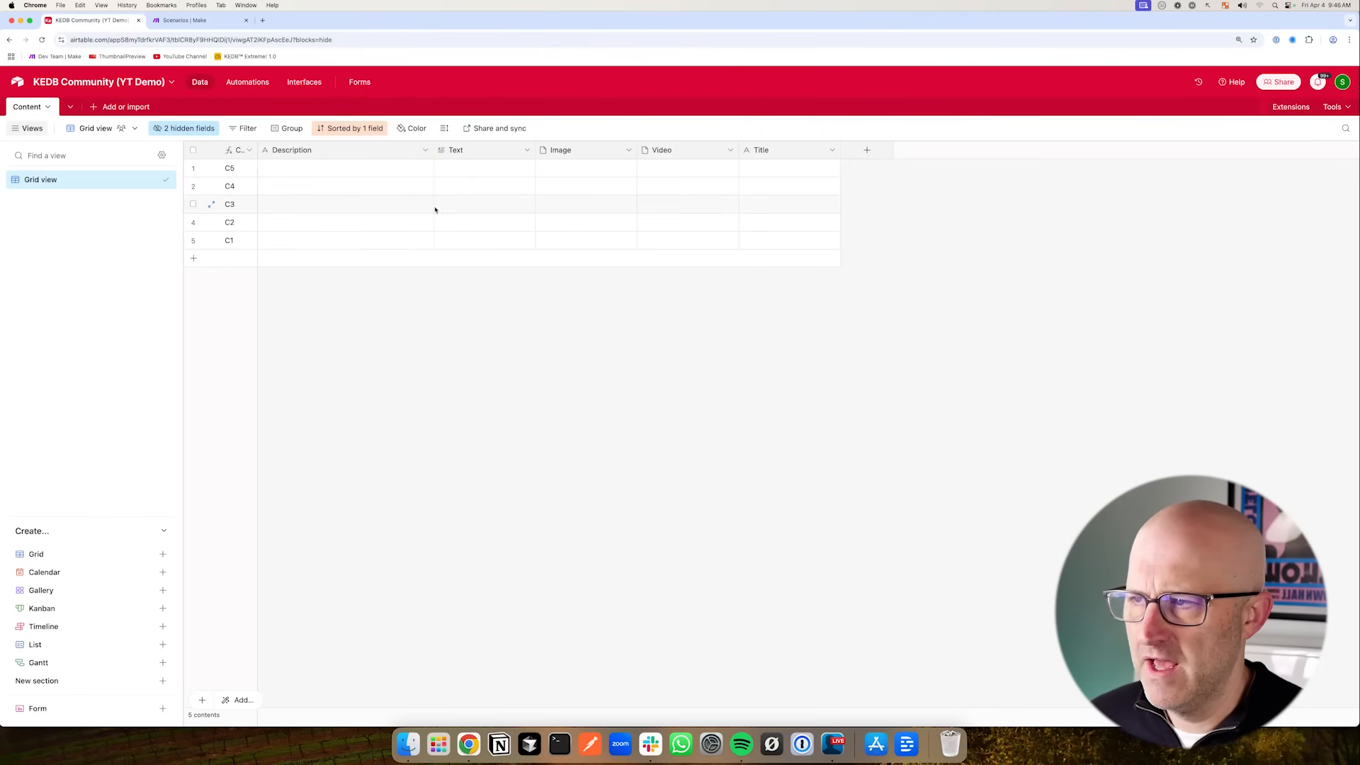
mouse_move(388, 270)
left_mouse_down()
mouse_move(304, 176)
mouse_move(431, 167)
mouse_move(432, 240)
mouse_move(440, 173)
left_mouse_up()
double_click(439, 173)
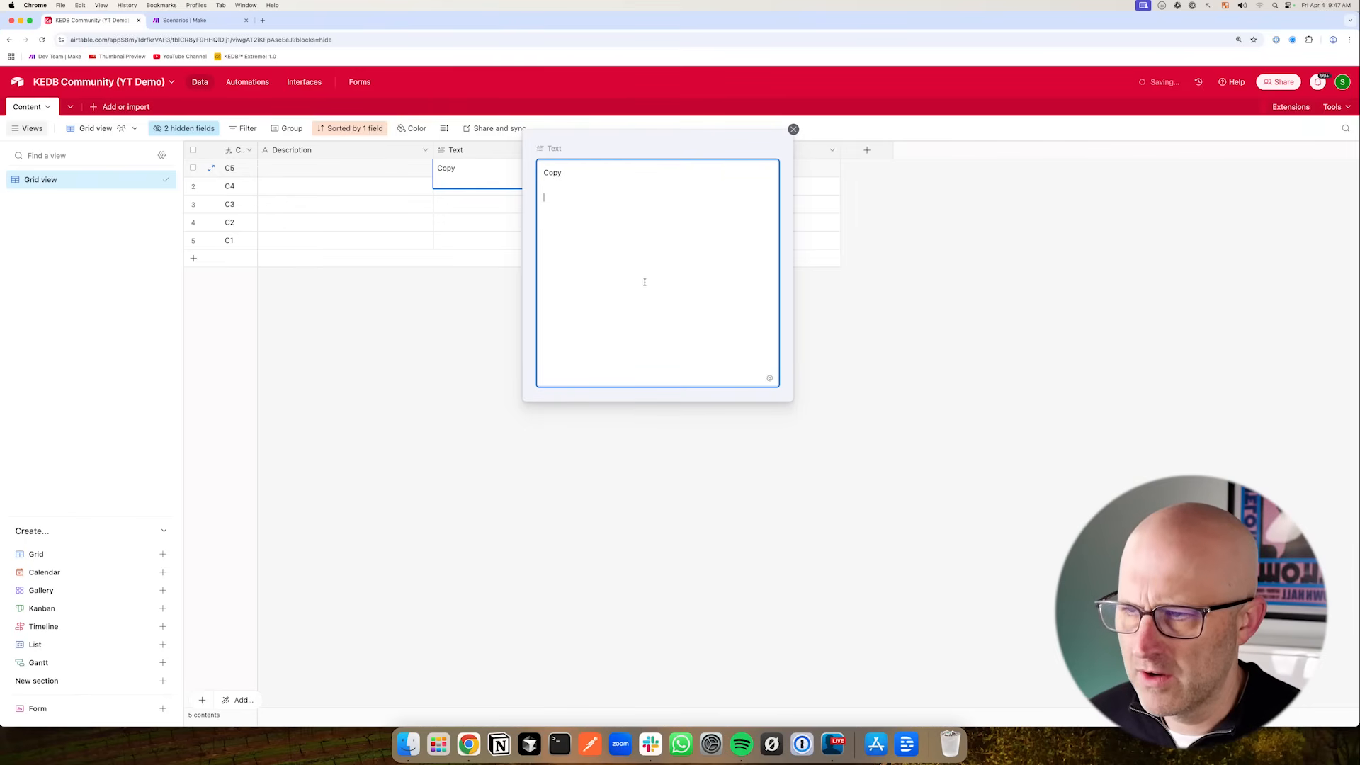
left_click_drag(669, 170, 619, 228)
mouse_move(464, 274)
left_mouse_down()
mouse_move(576, 219)
mouse_move(571, 316)
left_mouse_up()
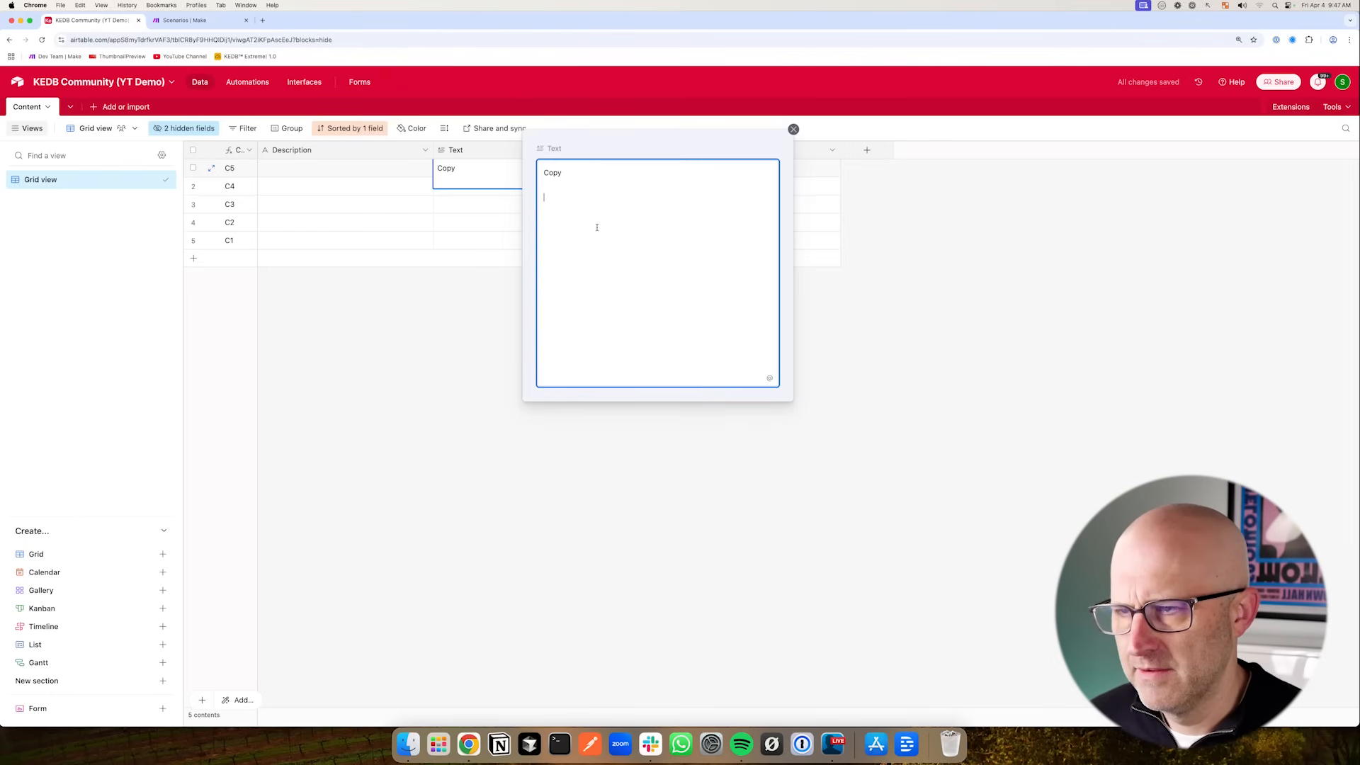
left_click(476, 268)
mouse_move(340, 226)
left_mouse_down()
mouse_move(411, 186)
mouse_move(433, 206)
left_mouse_up()
left_click(470, 177)
left_click(470, 204)
left_click(528, 168)
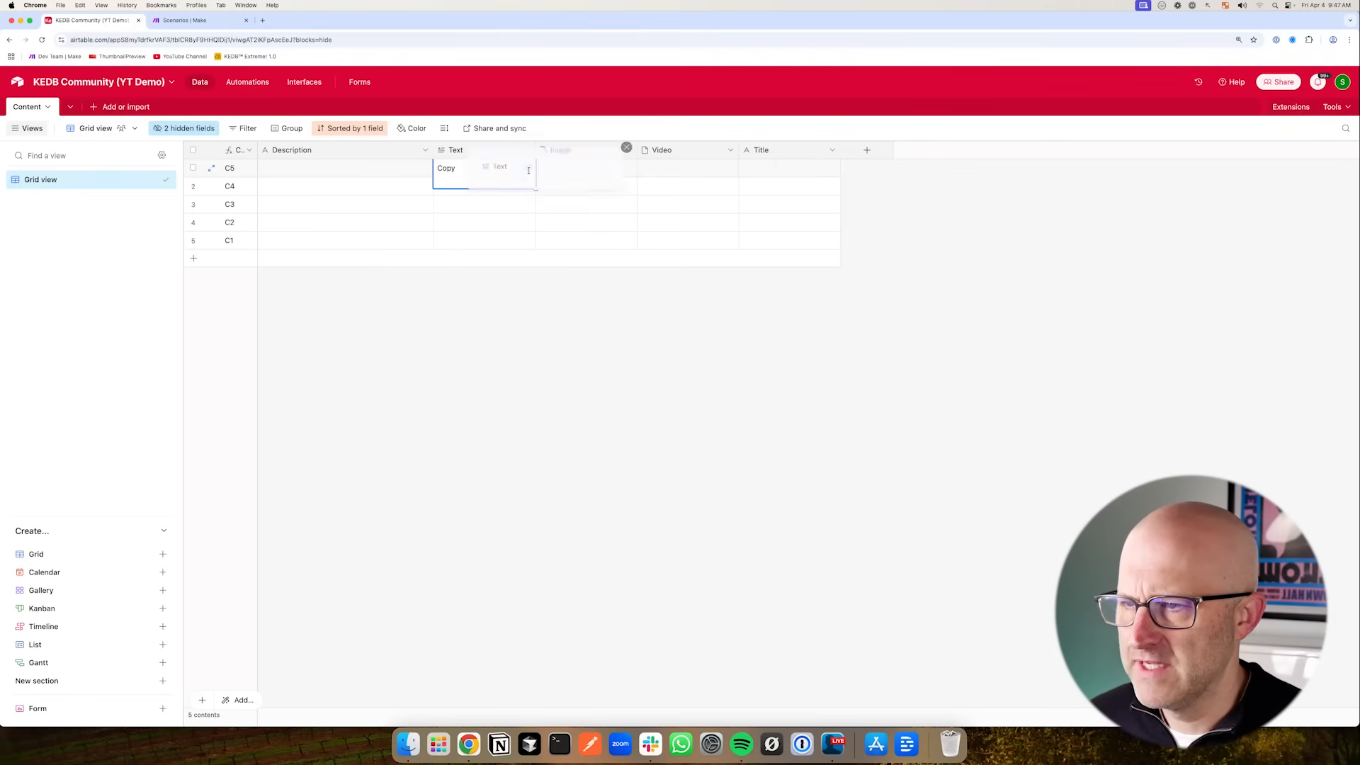
mouse_move(459, 280)
left_mouse_down()
mouse_move(570, 285)
mouse_move(556, 264)
mouse_move(535, 279)
mouse_move(598, 280)
left_mouse_up()
left_click(459, 258)
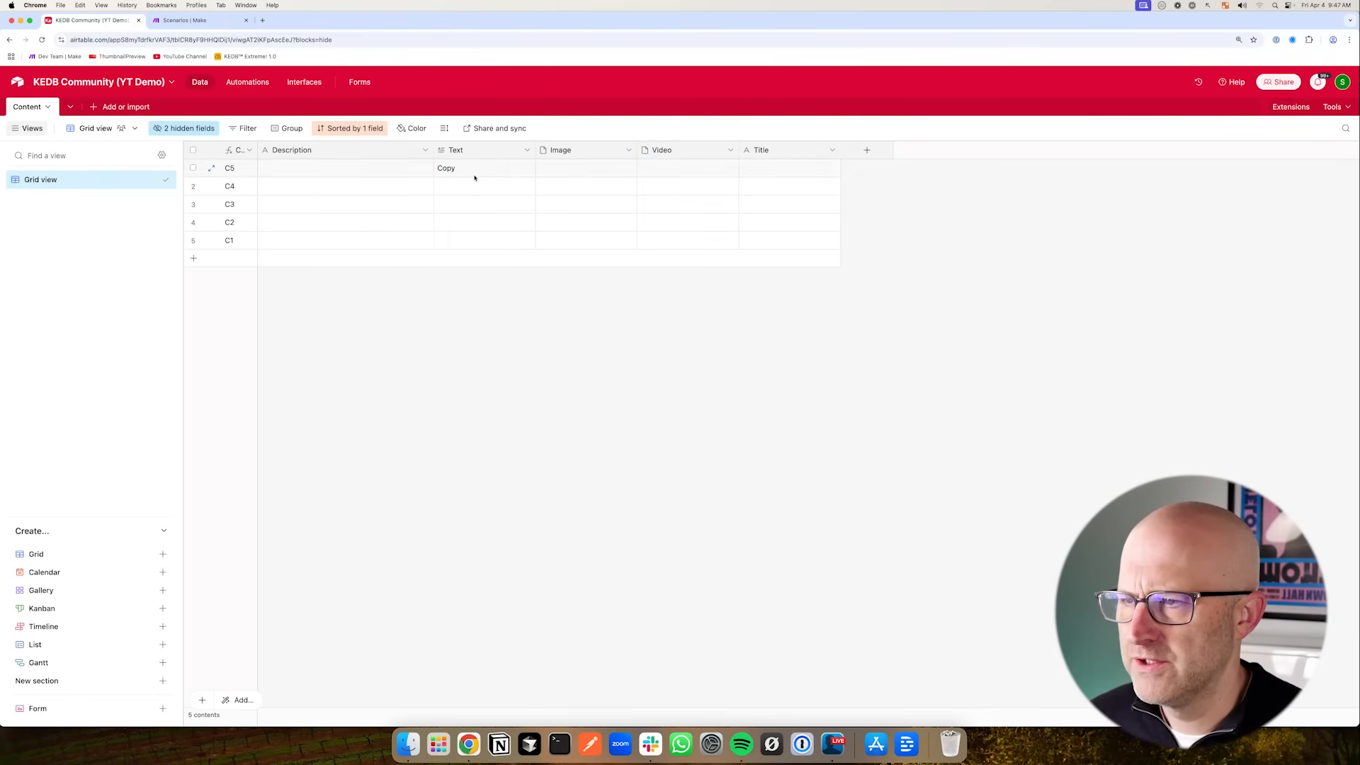
- Open the first record's Text cell to examine its content
left_click_drag(397, 201, 448, 168)
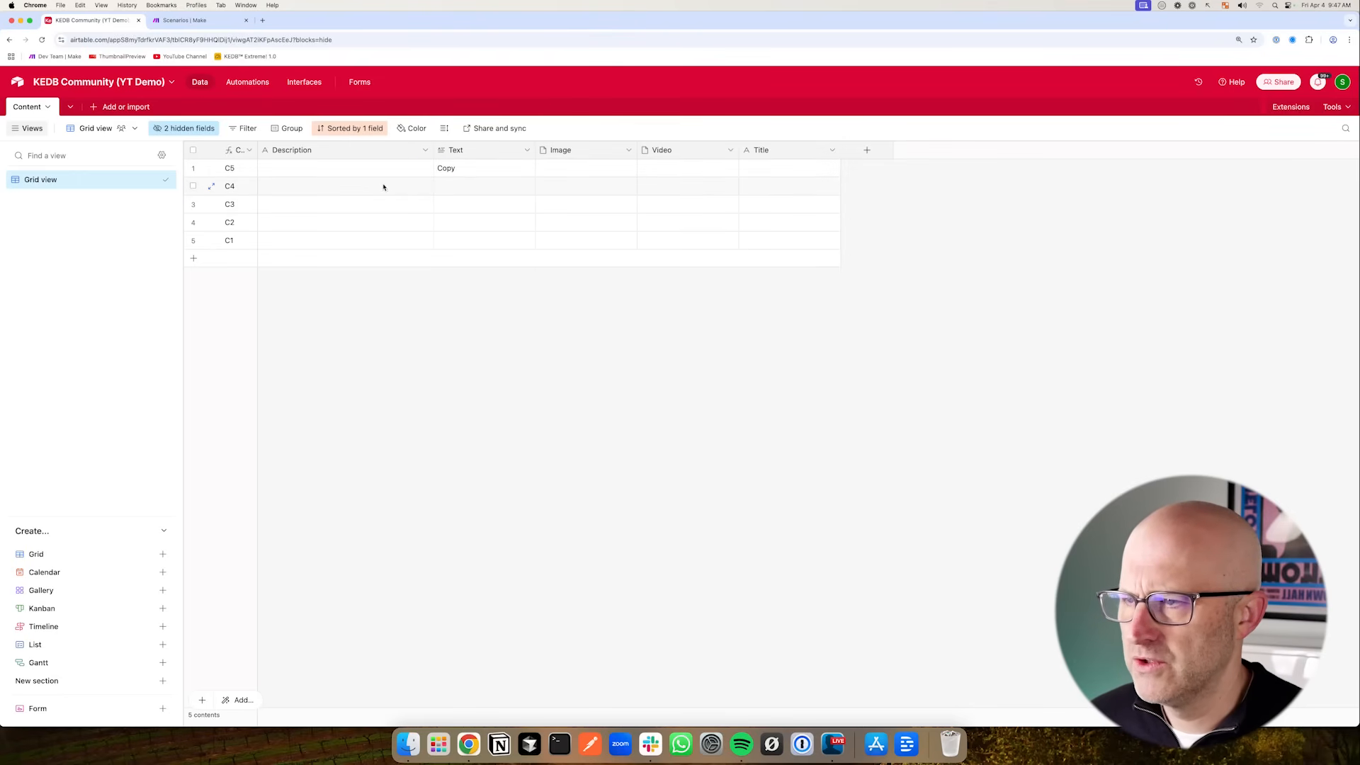
mouse_move(369, 211)
left_mouse_down()
mouse_move(439, 173)
mouse_move(449, 201)
mouse_move(434, 172)
left_mouse_up()
left_click(478, 170)
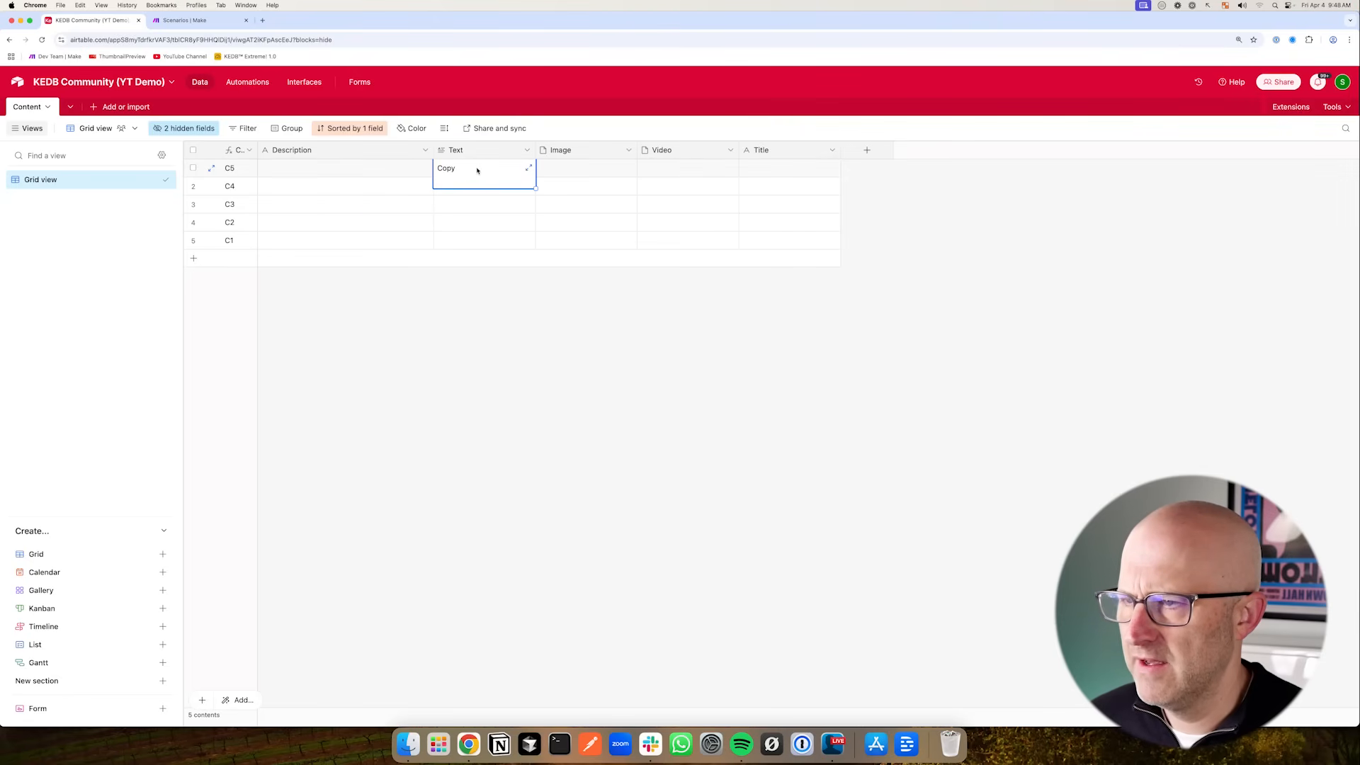
left_click(529, 170)
left_click_drag(722, 219, 665, 256)
left_click(449, 325)
mouse_move(382, 221)
left_mouse_down()
mouse_move(436, 169)
mouse_move(449, 214)
mouse_move(449, 167)
mouse_move(443, 228)
mouse_move(447, 172)
mouse_move(460, 192)
left_mouse_up()
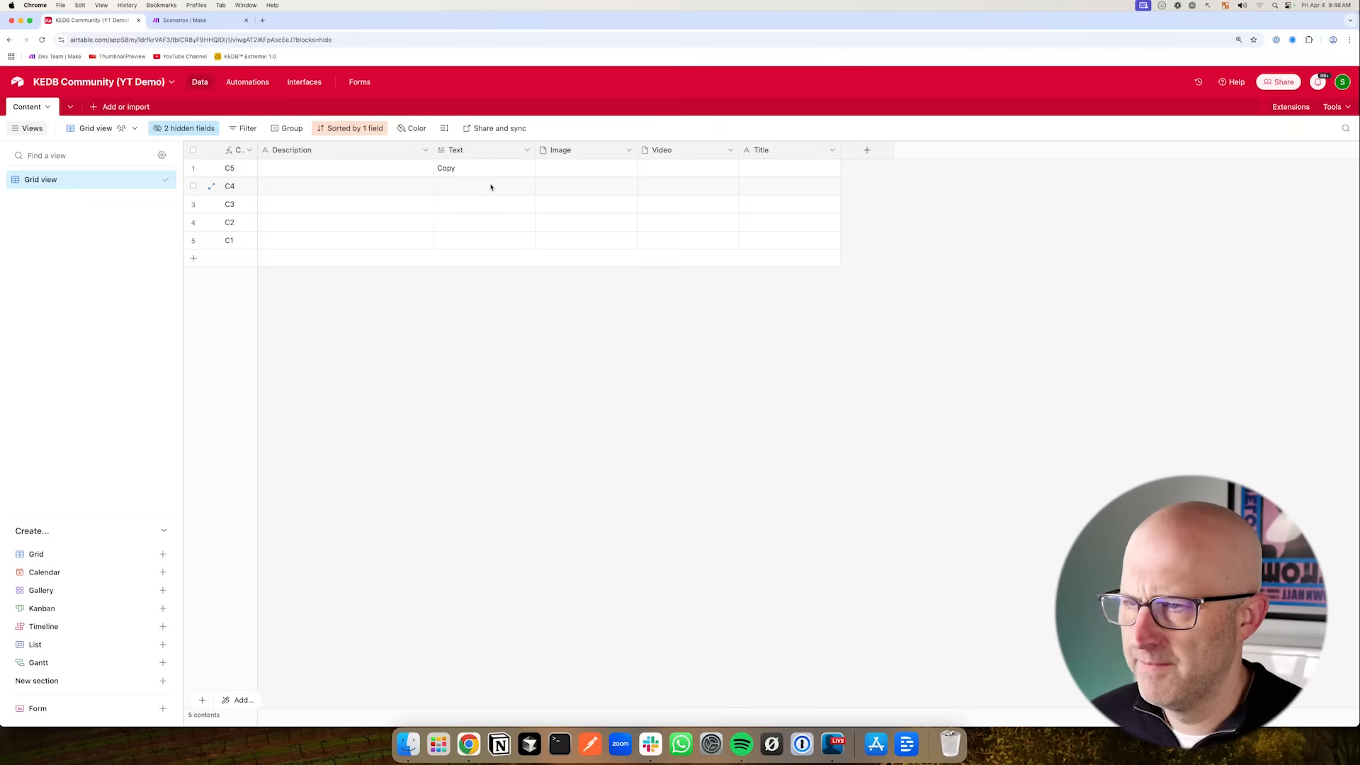
- Insert a URL field named Text Document to the right of the Text field
left_click(527, 151)
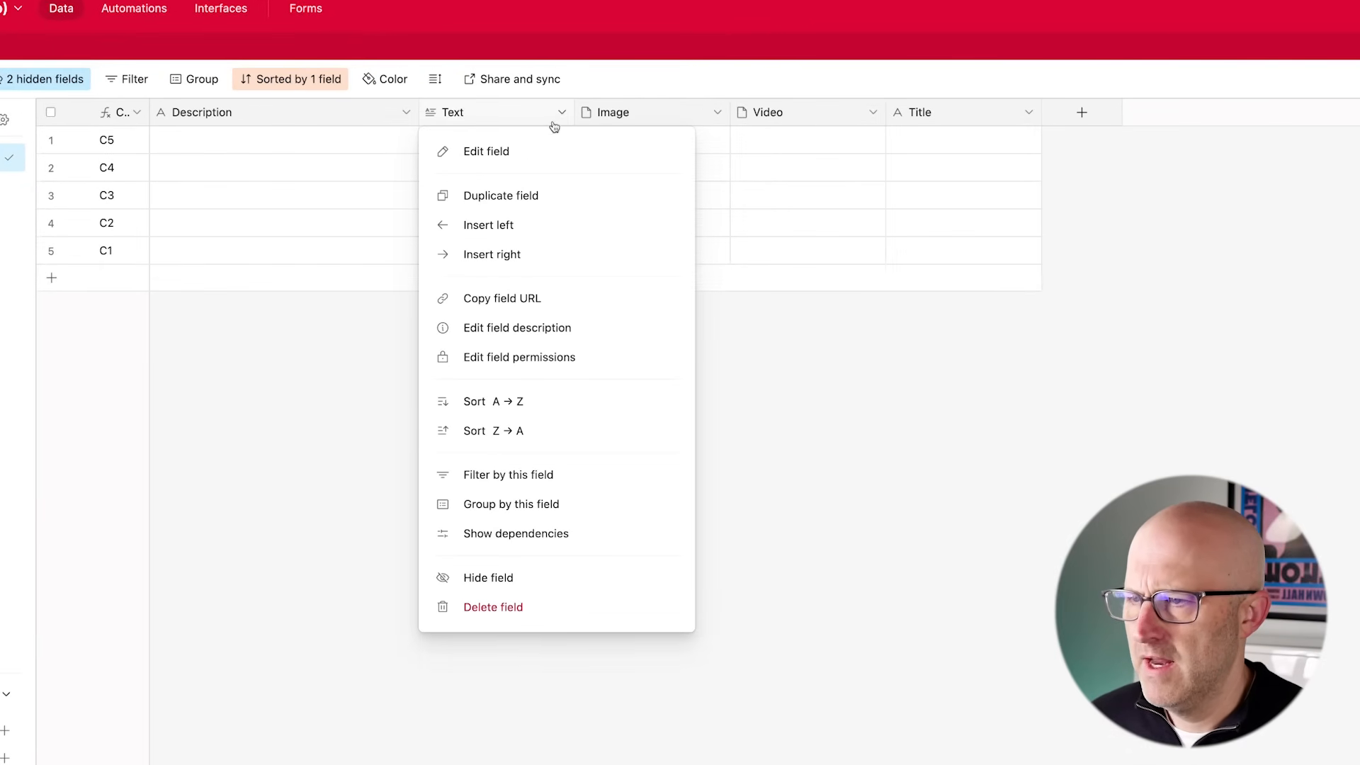
left_click(524, 262)
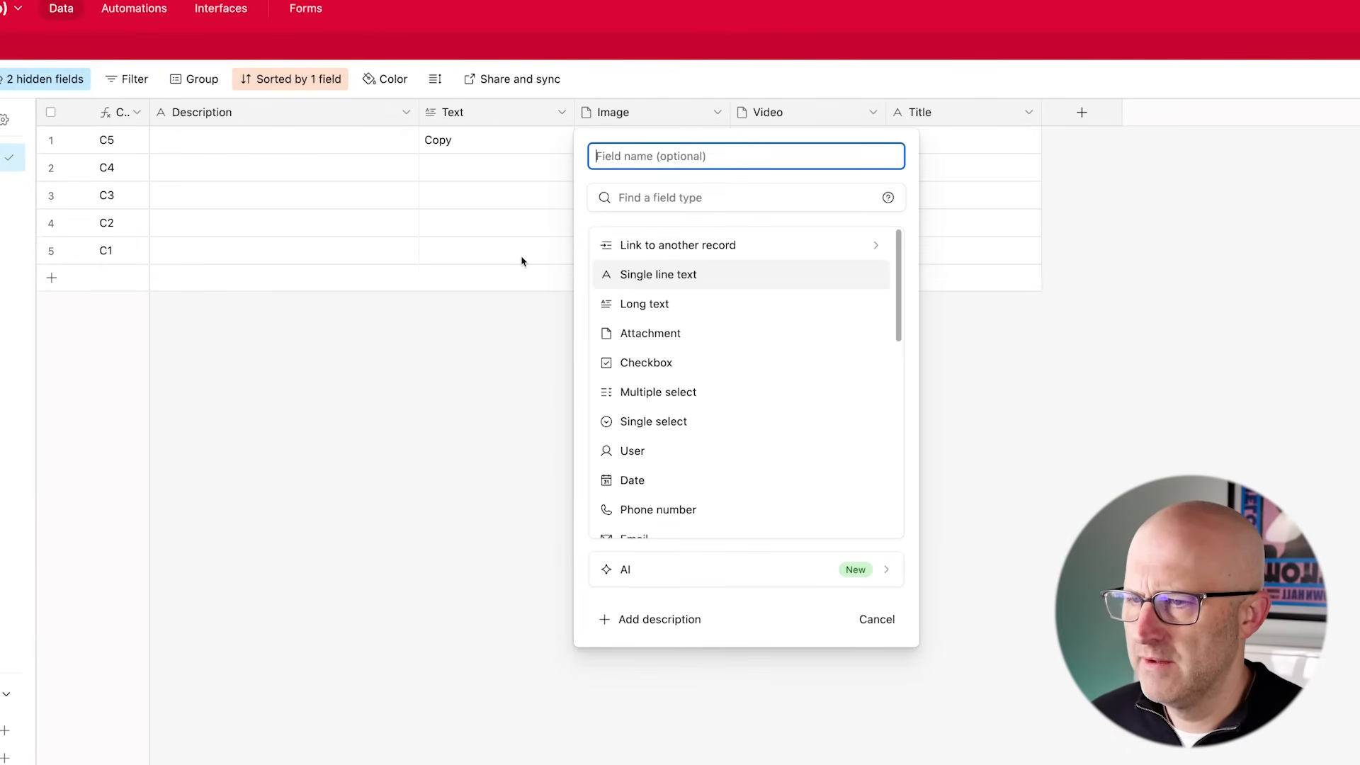
scroll(704, 422, "down", 2)
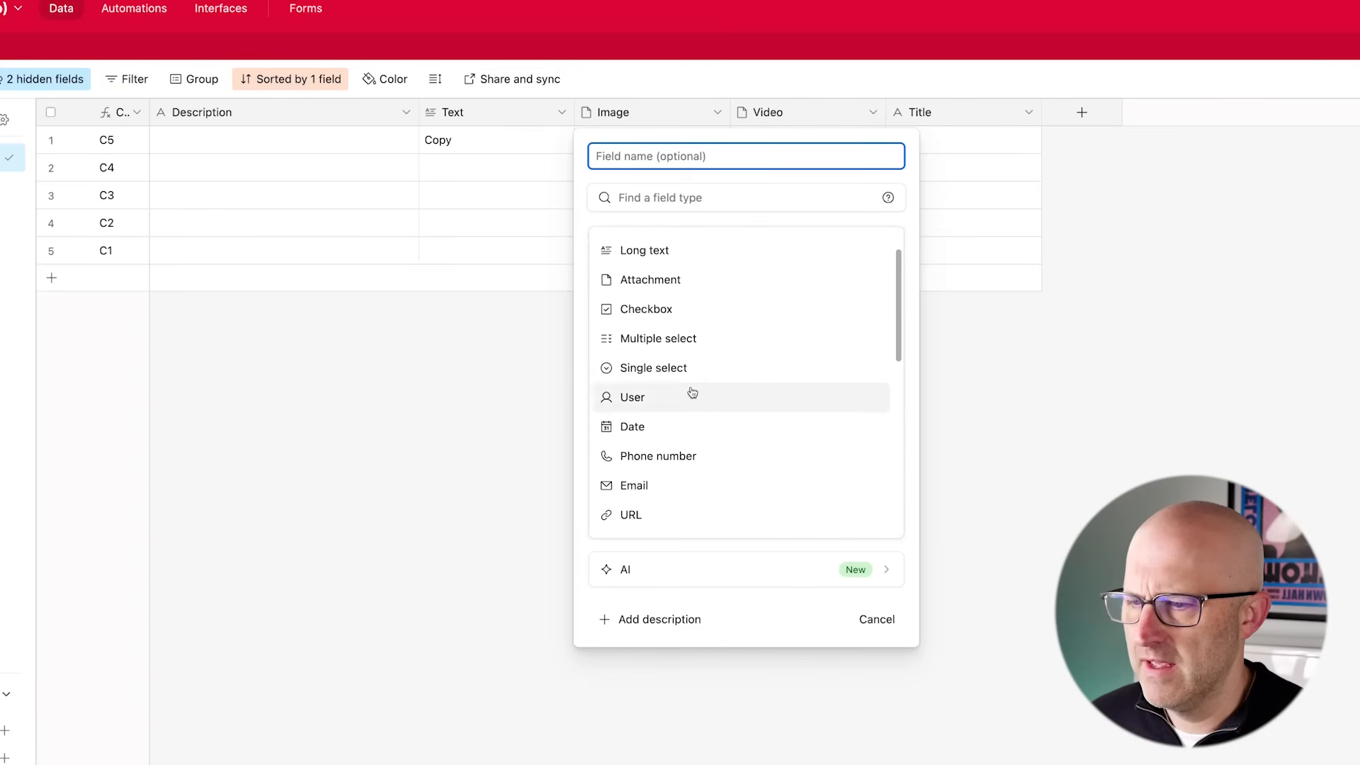
left_click(656, 520)
left_click(629, 155)
type("Text Document")
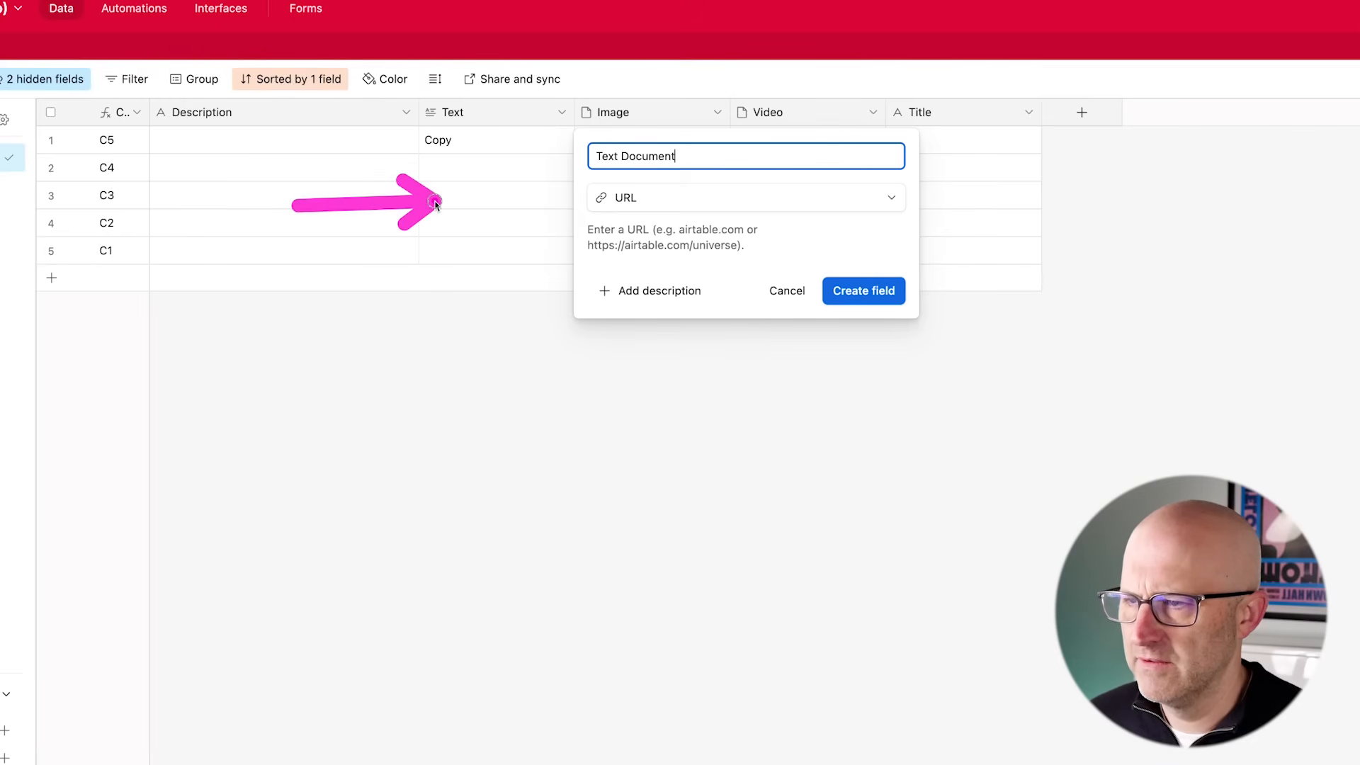
left_click(866, 291)
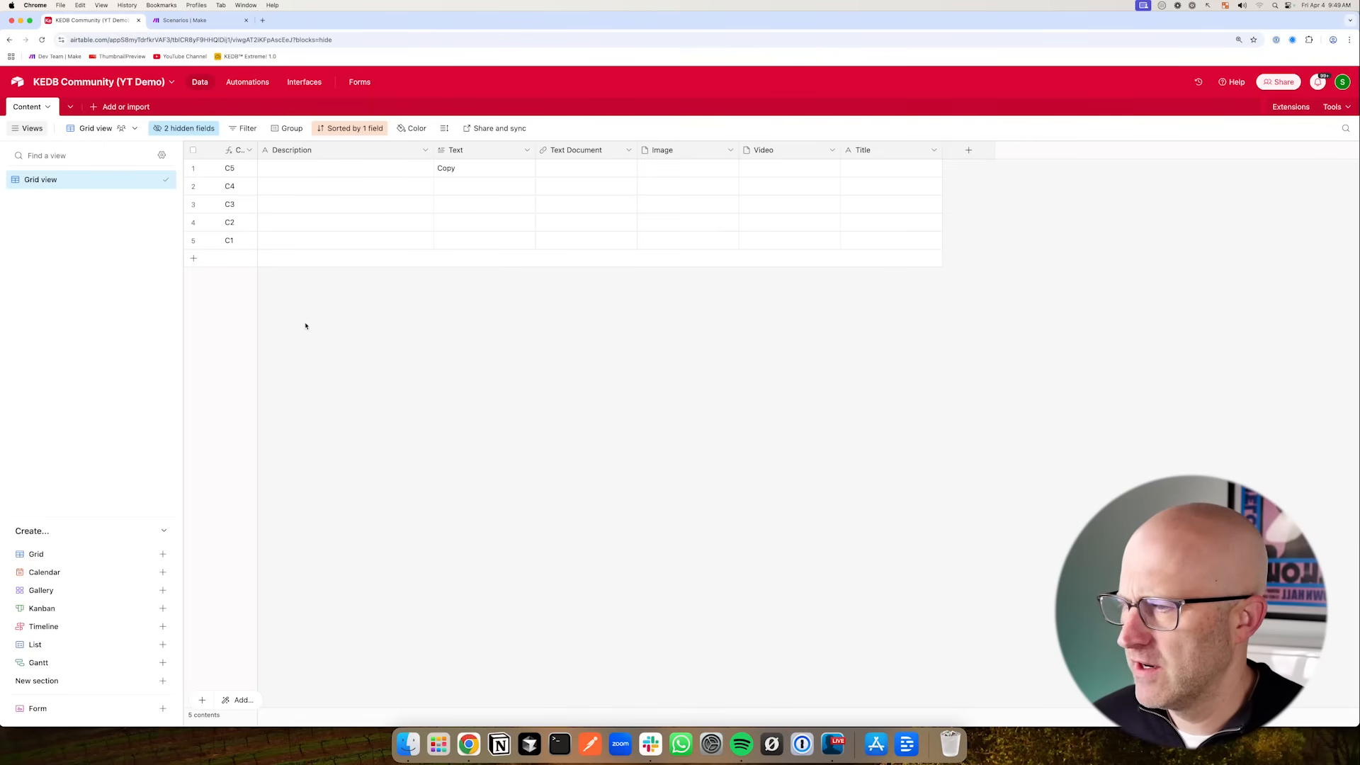
mouse_move(245, 308)
left_mouse_down()
mouse_move(133, 214)
mouse_move(131, 379)
mouse_move(121, 304)
mouse_move(135, 207)
mouse_move(196, 181)
mouse_move(202, 237)
mouse_move(214, 186)
left_mouse_up()
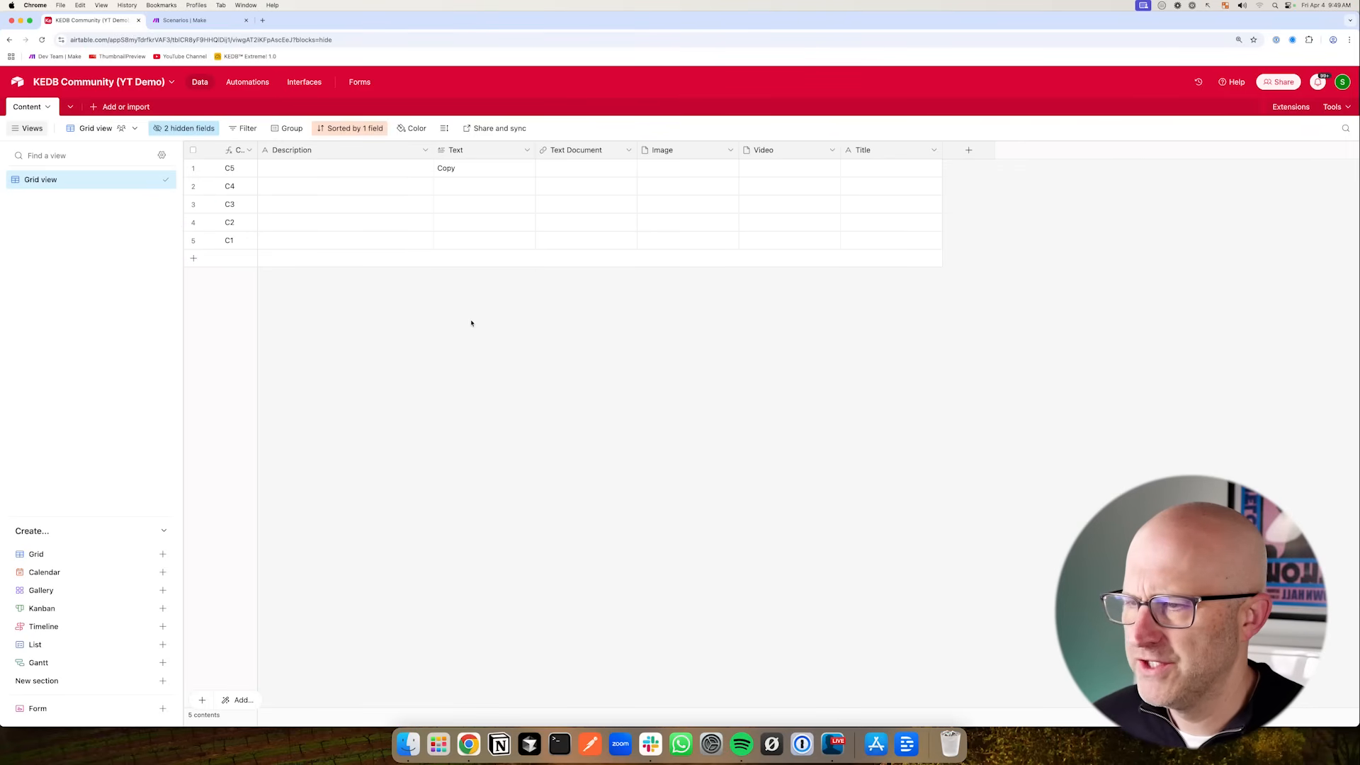
mouse_move(132, 261)
left_mouse_down()
mouse_move(215, 175)
mouse_move(214, 228)
left_mouse_up()
mouse_move(709, 235)
left_mouse_down()
mouse_move(631, 233)
mouse_move(630, 199)
left_mouse_up()
left_click(628, 150)
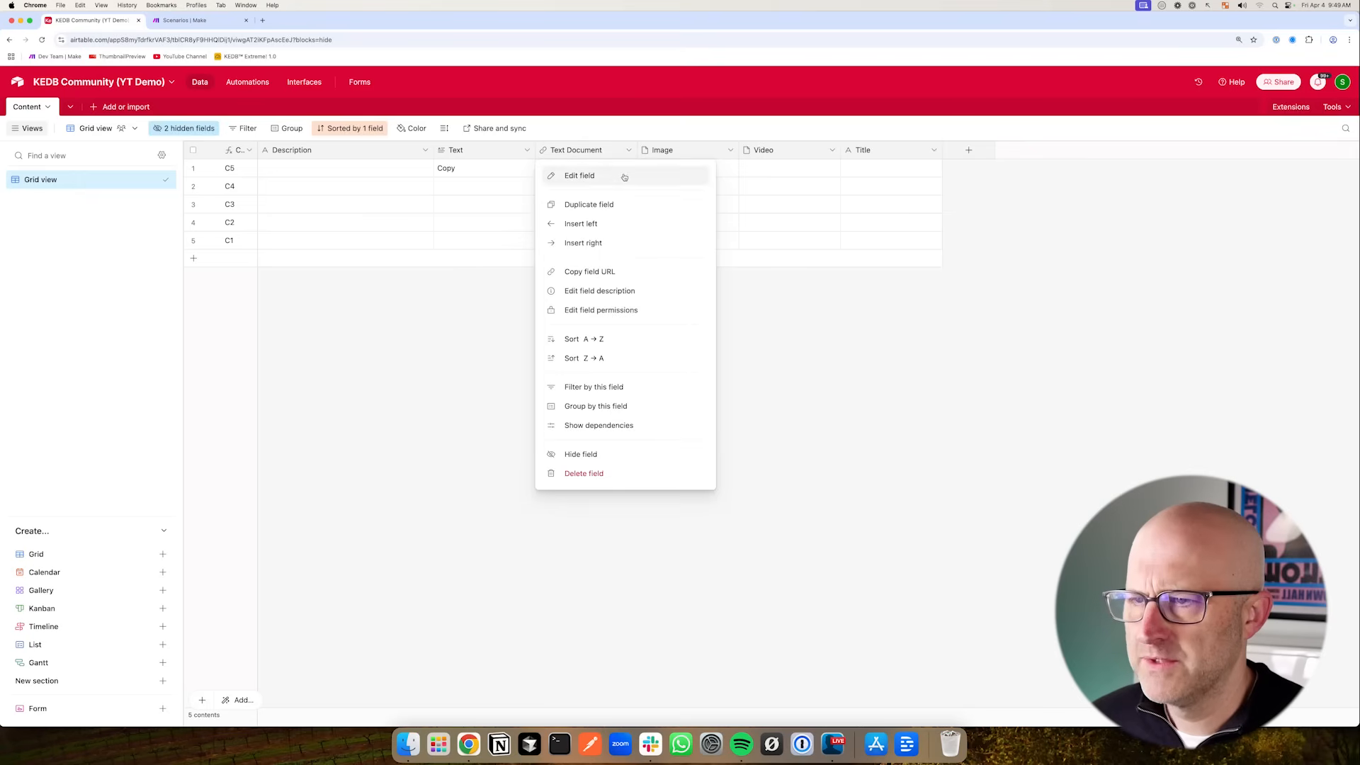
left_click(626, 175)
left_click(603, 207)
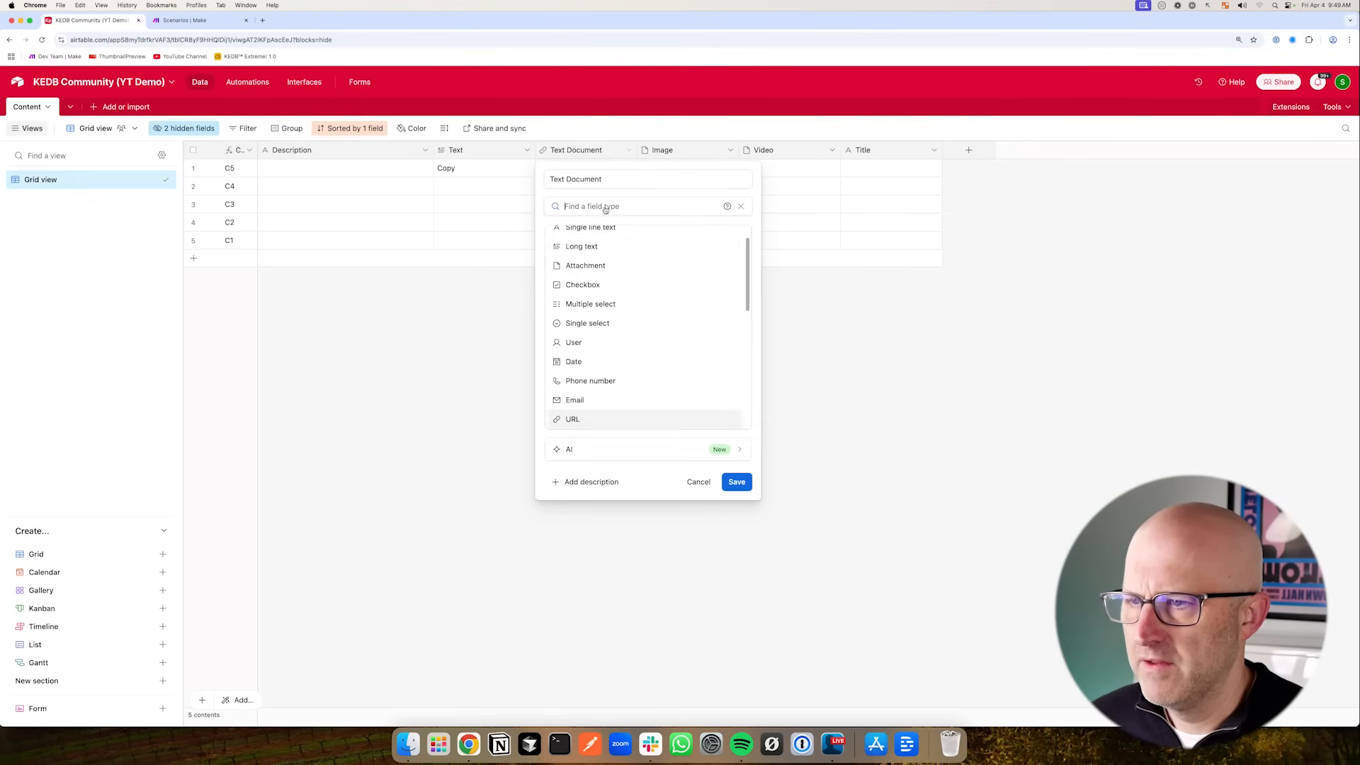
scroll(620, 281, "down", 2)
scroll(636, 302, "down", 5)
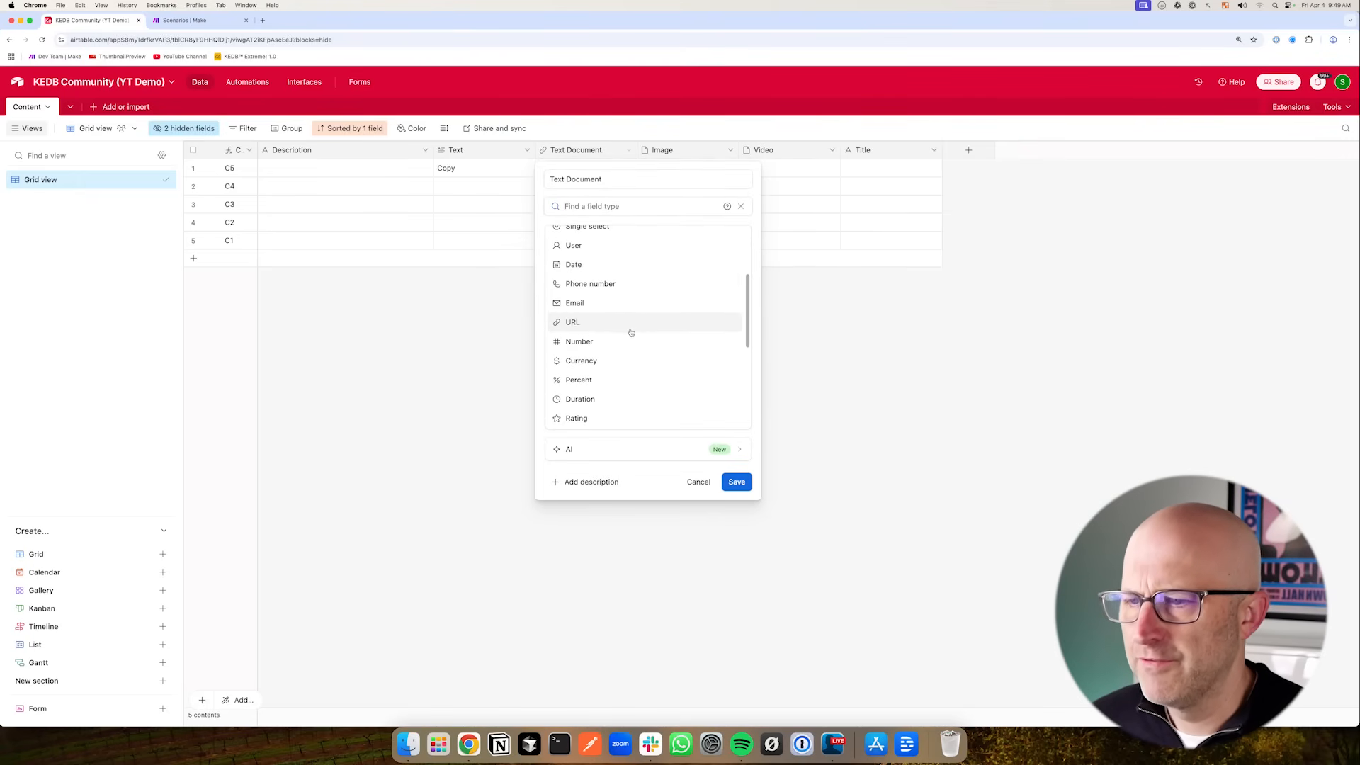
scroll(627, 341, "down", 2)
scroll(626, 348, "up", 3)
scroll(627, 355, "up", 2)
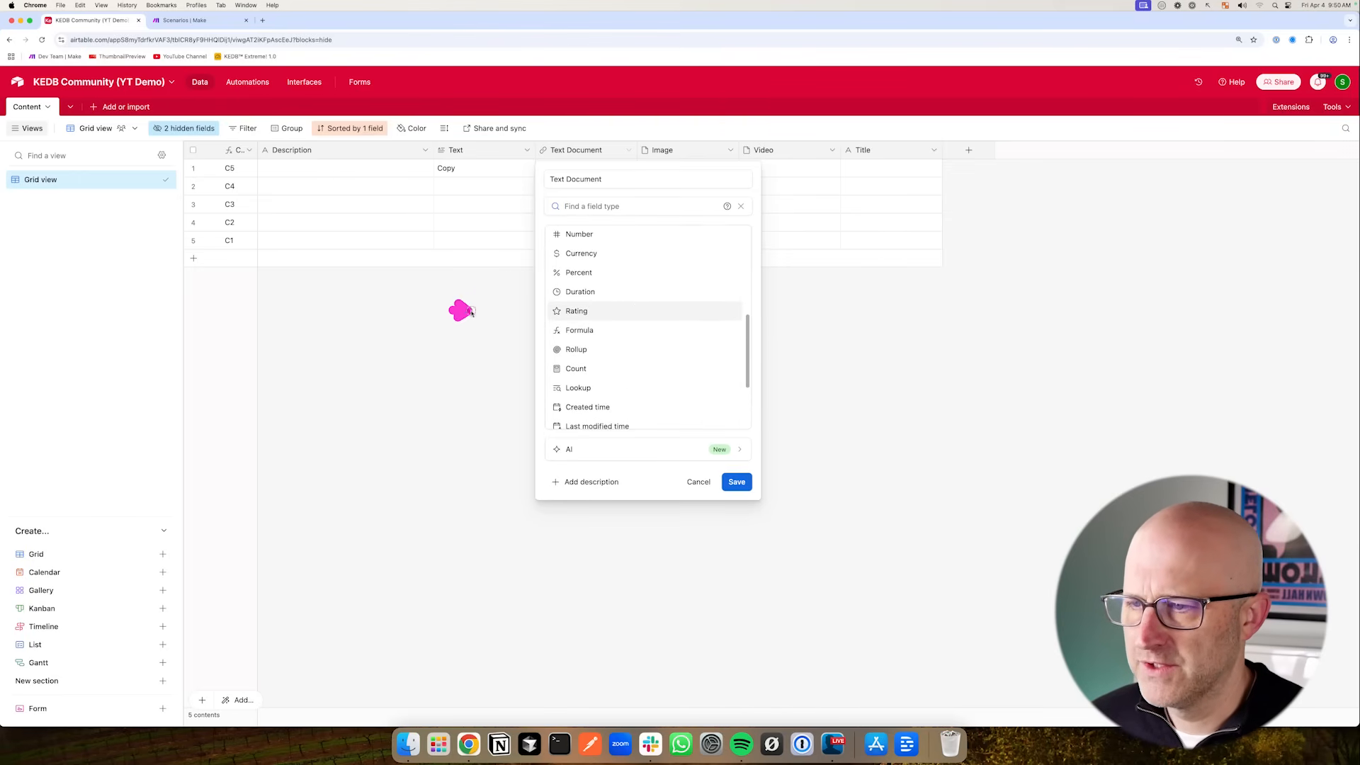
left_click(579, 313)
left_click(699, 291)
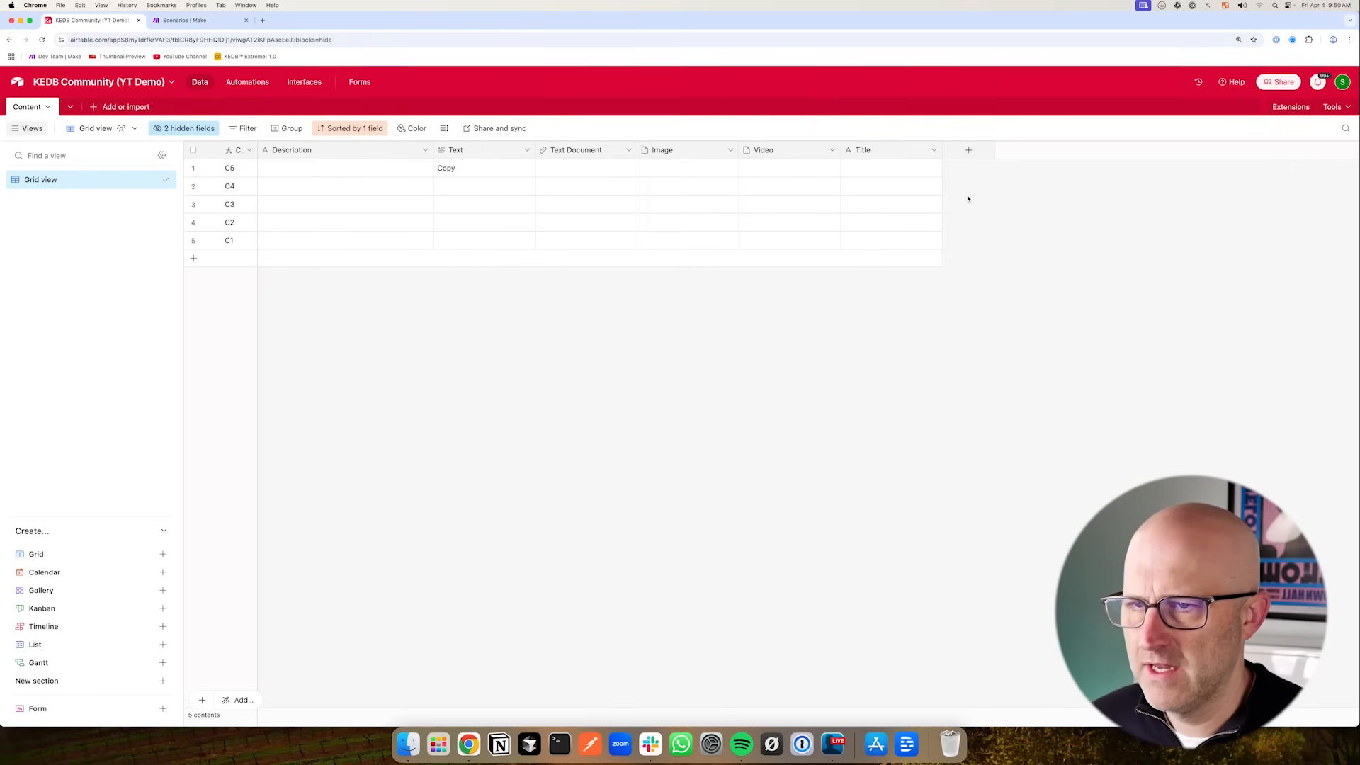
- Add a Rating field with star style and a maximum of 5, keeping the default name
left_click(968, 152)
scroll(1026, 359, "down", 3)
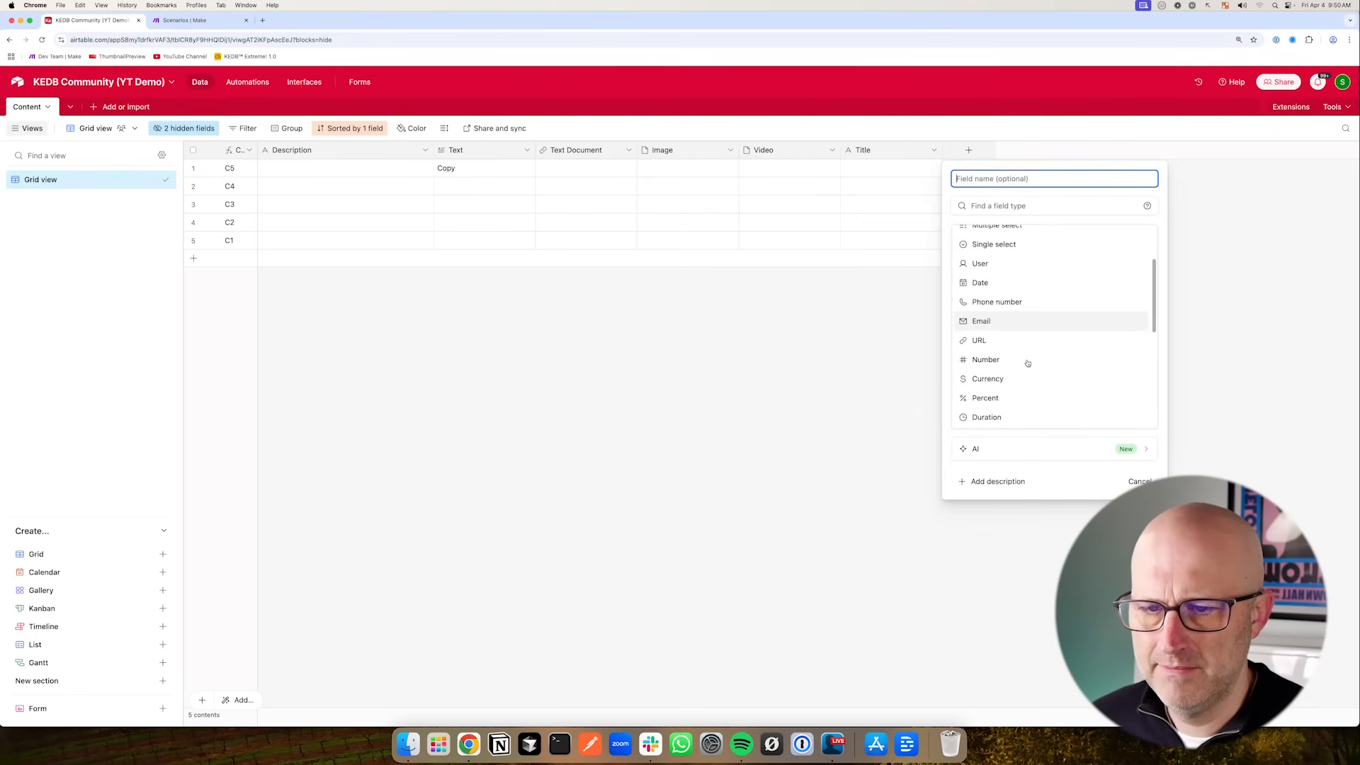
left_click(1013, 396)
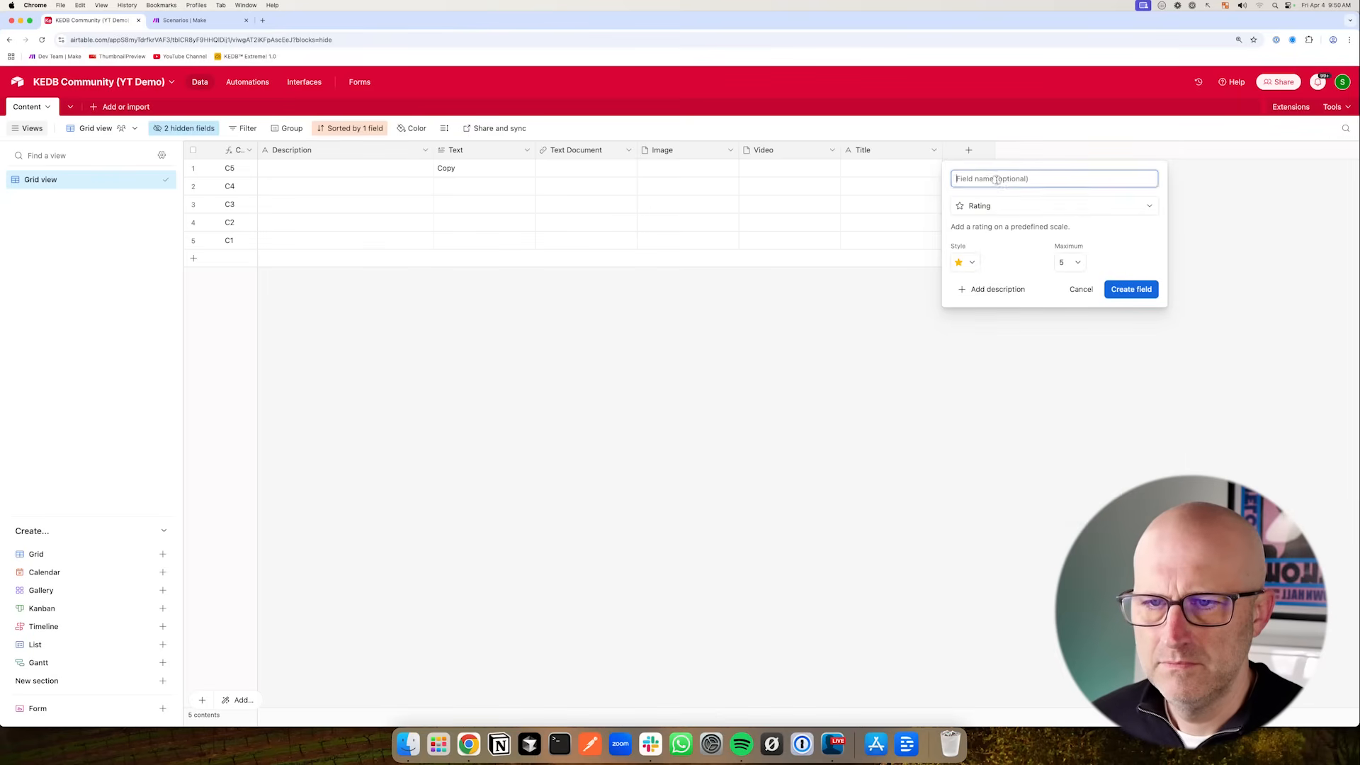
key("Return")
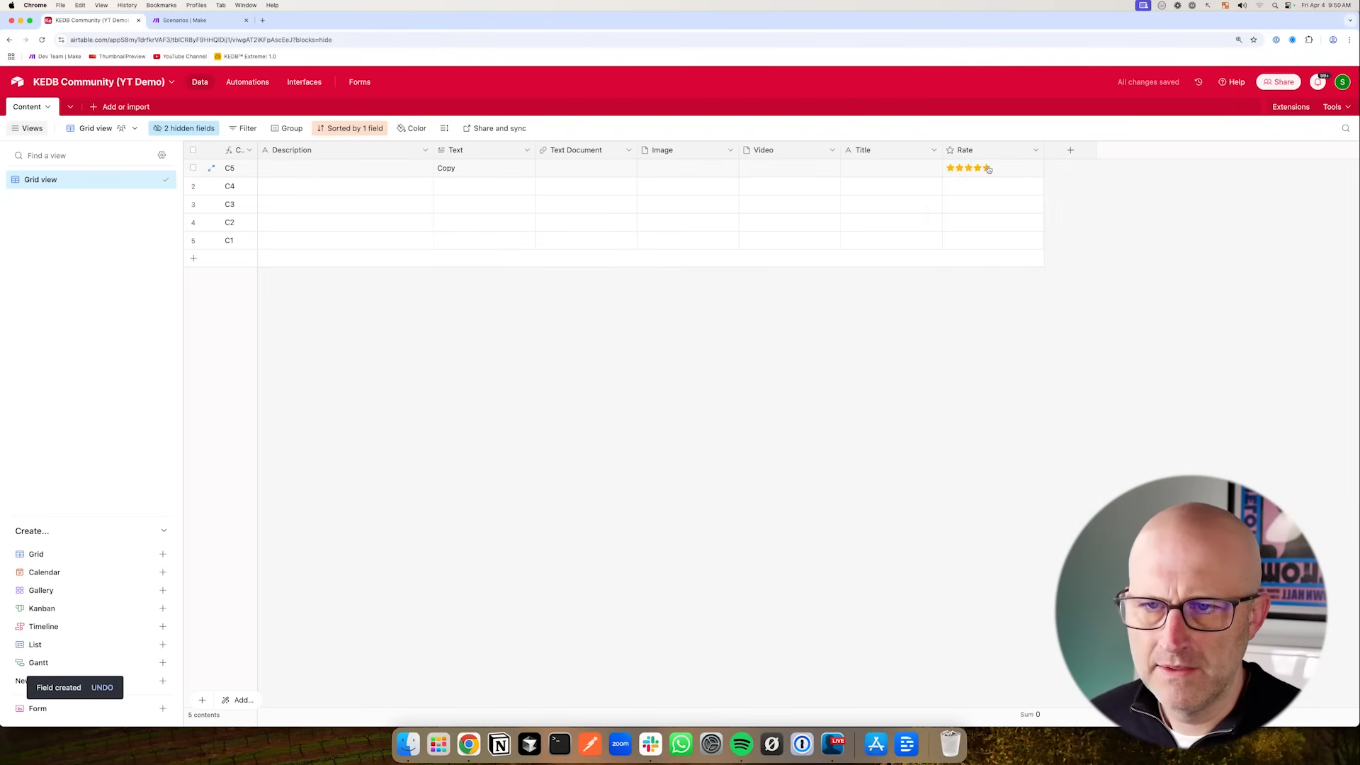
- Give four records sample ratings of 5, 3, 1 and 5 stars, and hide the rating field
left_click(968, 185)
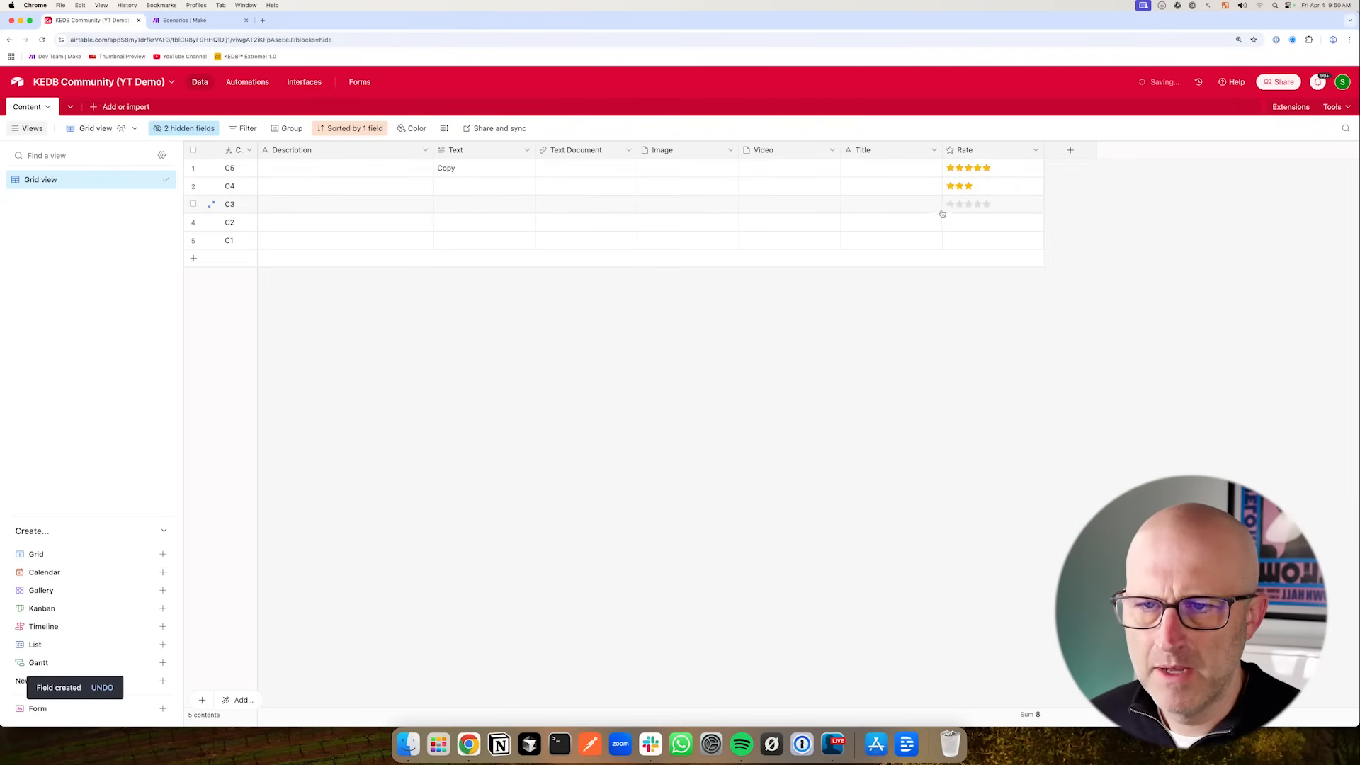
left_click(951, 204)
left_click(987, 222)
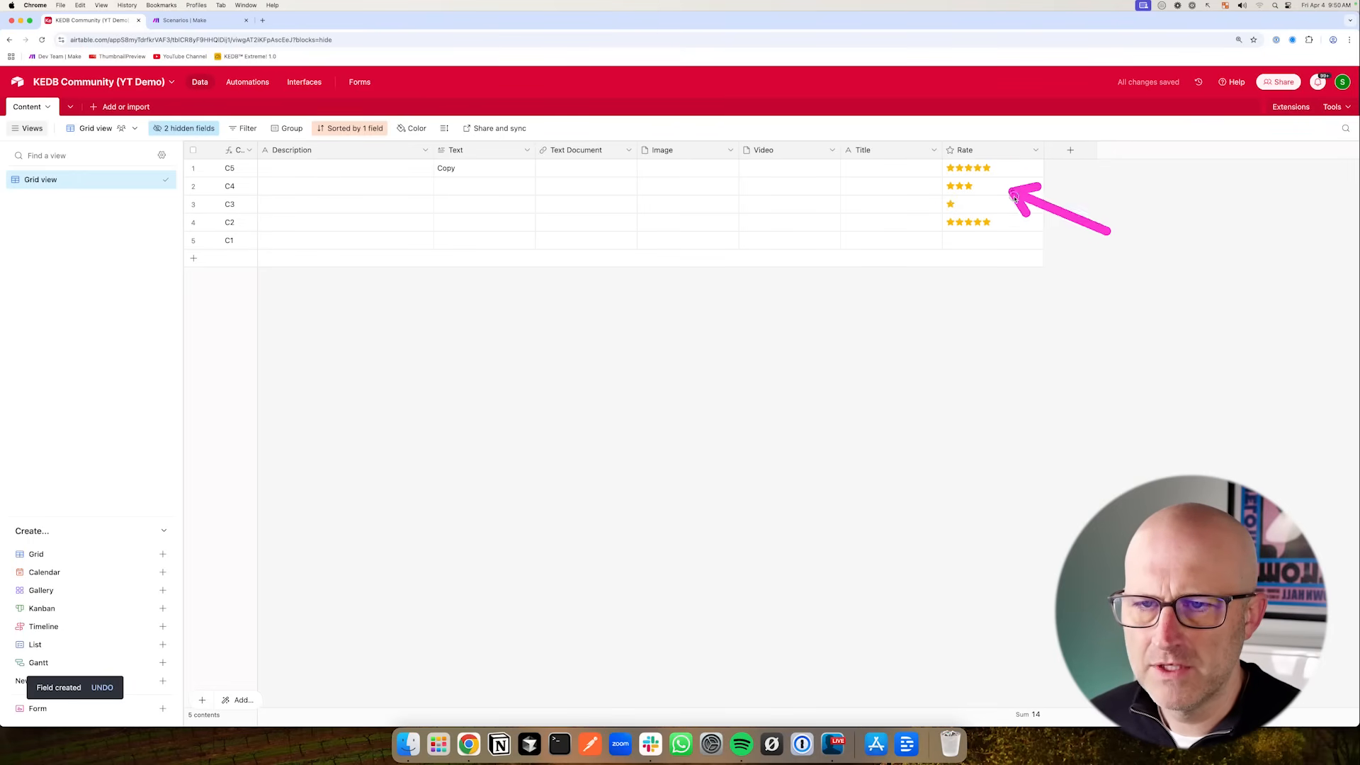
left_click(1036, 150)
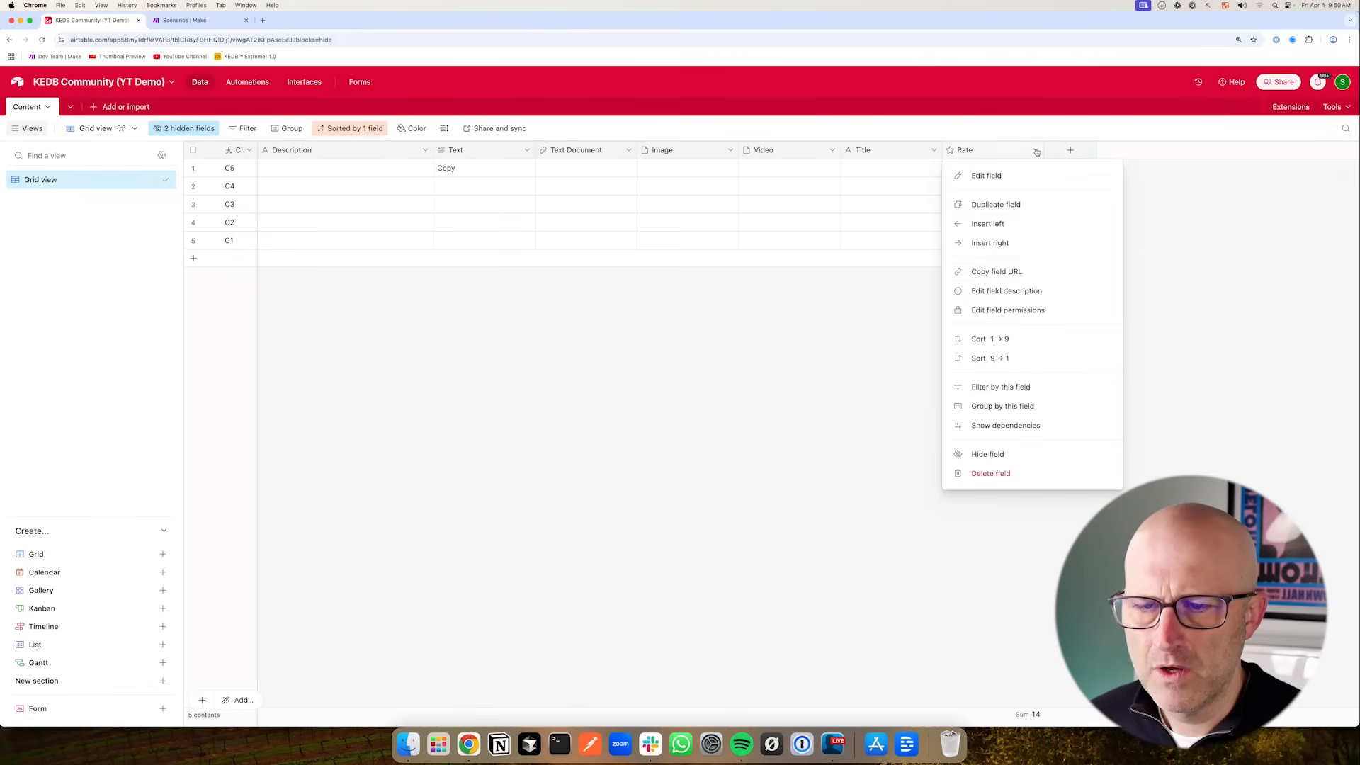
left_click(1030, 456)
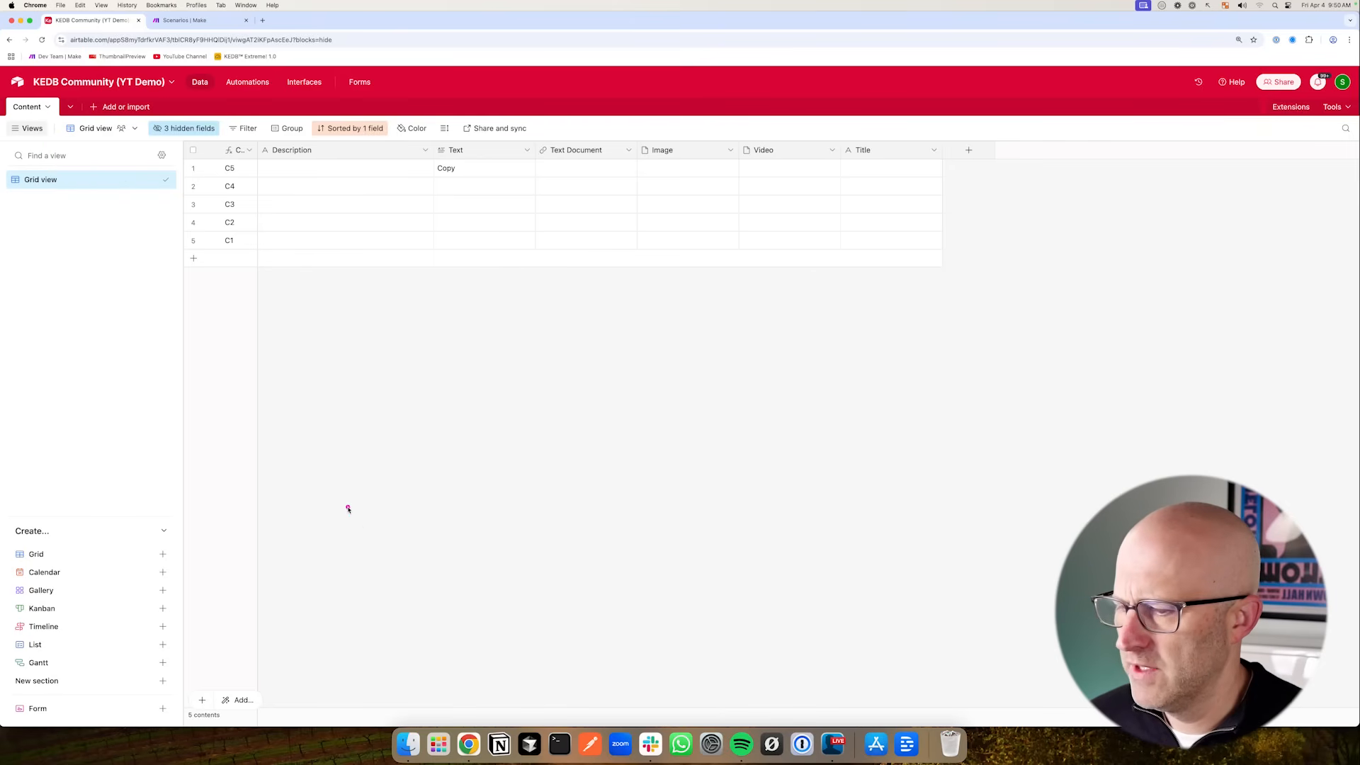
mouse_move(352, 513)
left_mouse_down()
mouse_move(267, 620)
mouse_move(416, 662)
mouse_move(605, 669)
left_mouse_up()
mouse_move(298, 344)
left_mouse_down()
mouse_move(137, 238)
mouse_move(139, 342)
left_mouse_up()
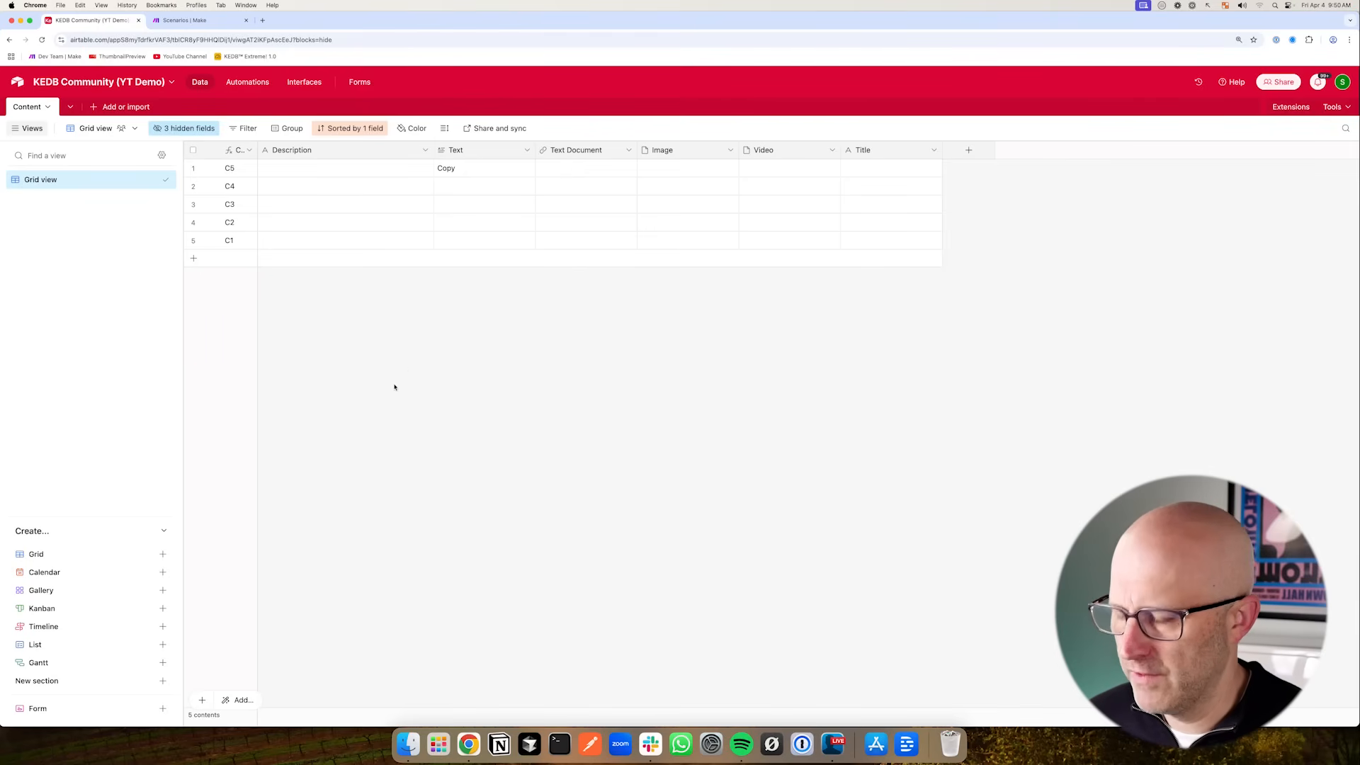
mouse_move(374, 341)
left_mouse_down()
mouse_move(374, 414)
mouse_move(442, 340)
mouse_move(328, 487)
left_mouse_up()
mouse_move(309, 486)
left_mouse_down()
mouse_move(349, 488)
mouse_move(396, 468)
left_mouse_up()
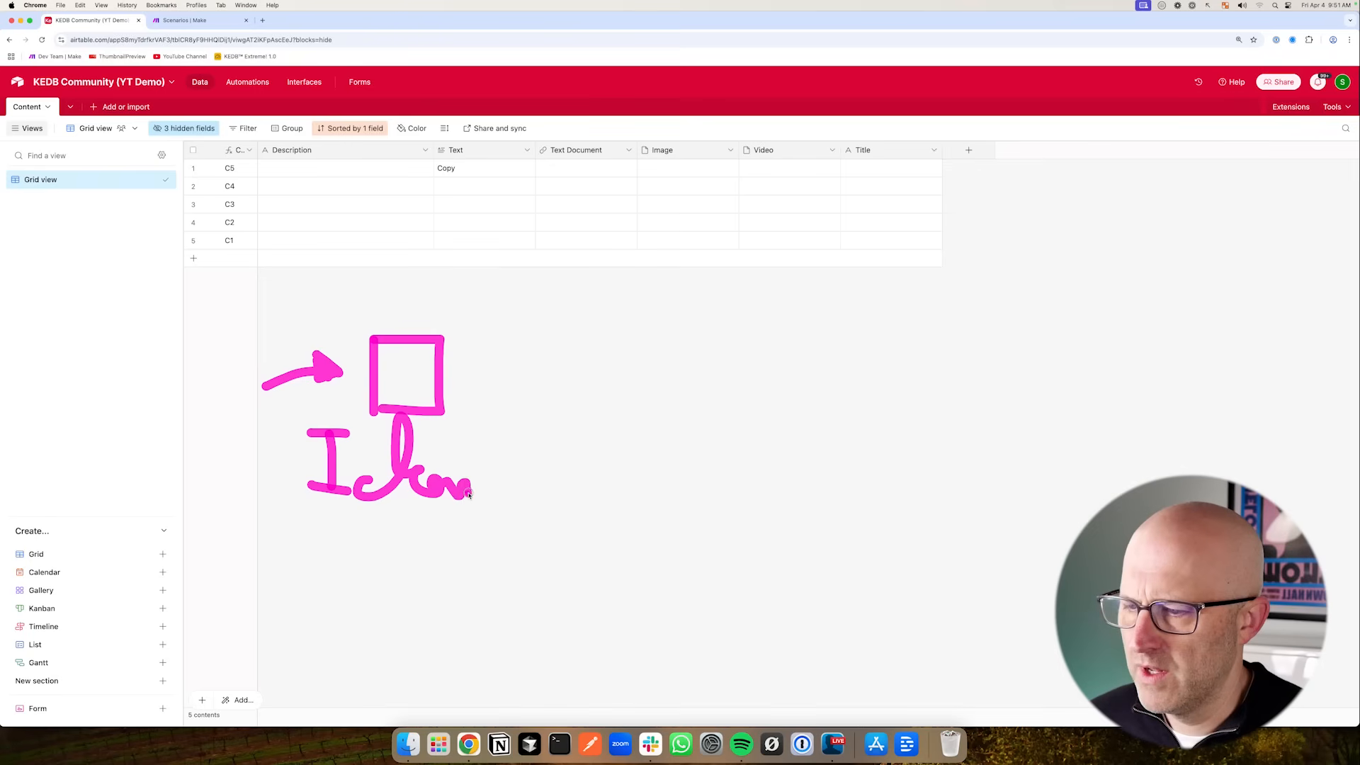
left_click_drag(473, 383, 660, 384)
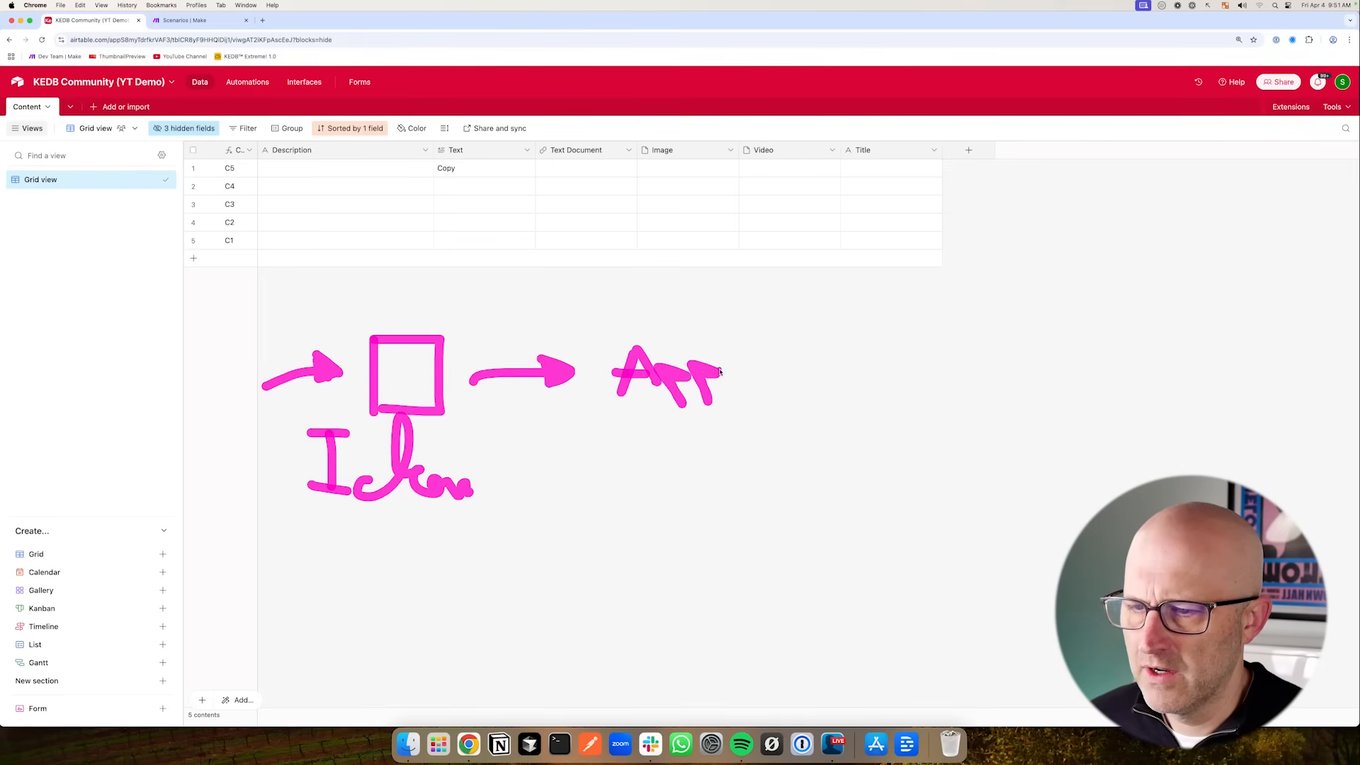
left_click_drag(792, 382, 833, 371)
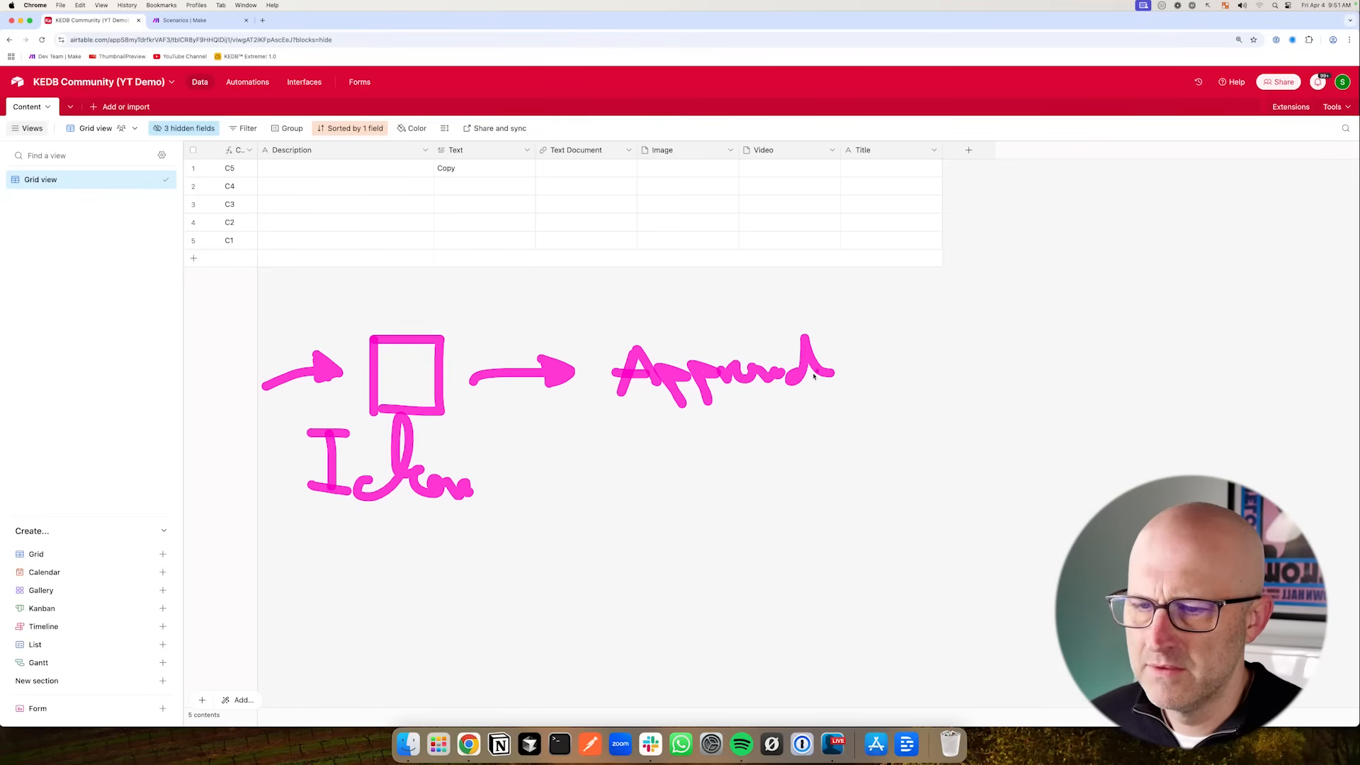
left_click_drag(1053, 286, 962, 203)
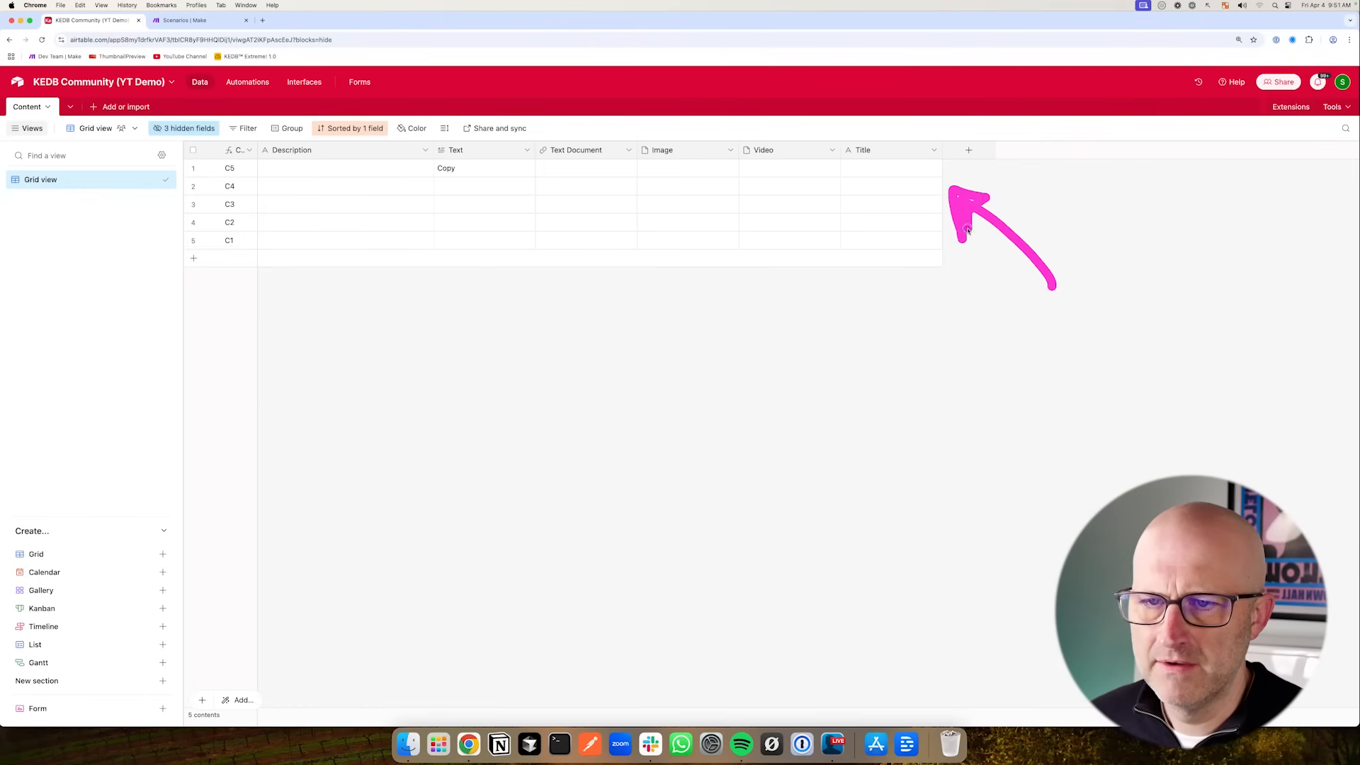
mouse_move(685, 388)
left_mouse_down()
mouse_move(733, 400)
mouse_move(708, 402)
left_mouse_up()
left_click_drag(749, 403, 771, 397)
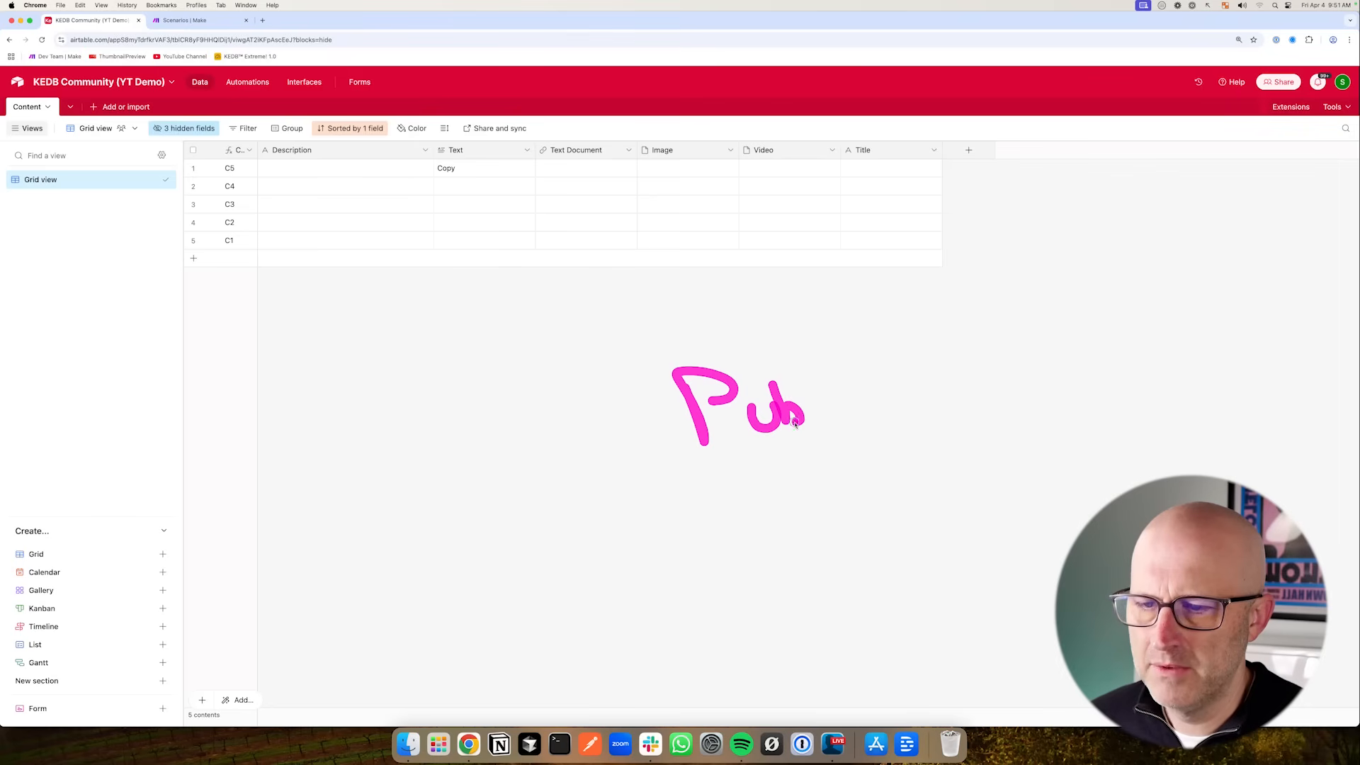
left_click_drag(860, 372, 904, 419)
mouse_move(268, 313)
left_mouse_down()
mouse_move(158, 252)
mouse_move(121, 283)
mouse_move(149, 246)
left_mouse_up()
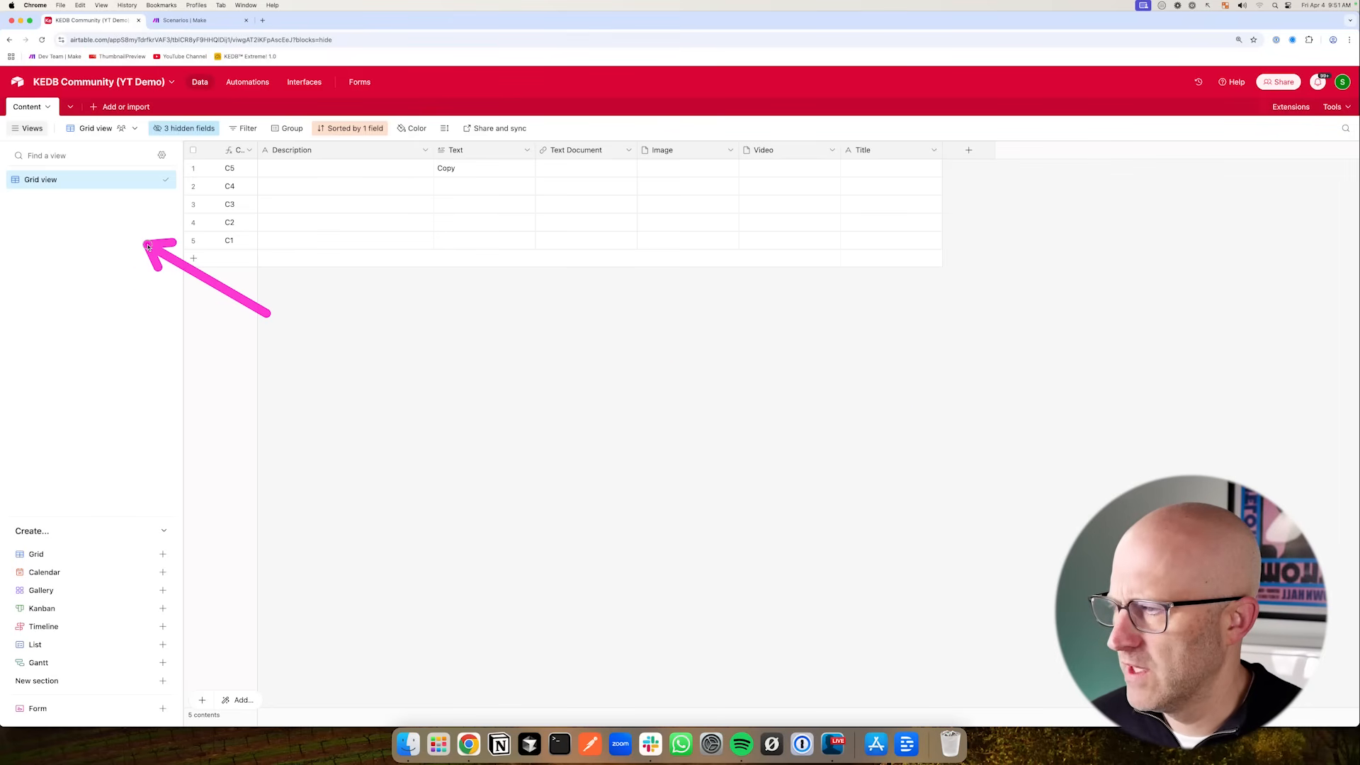
left_click_drag(273, 629, 190, 674)
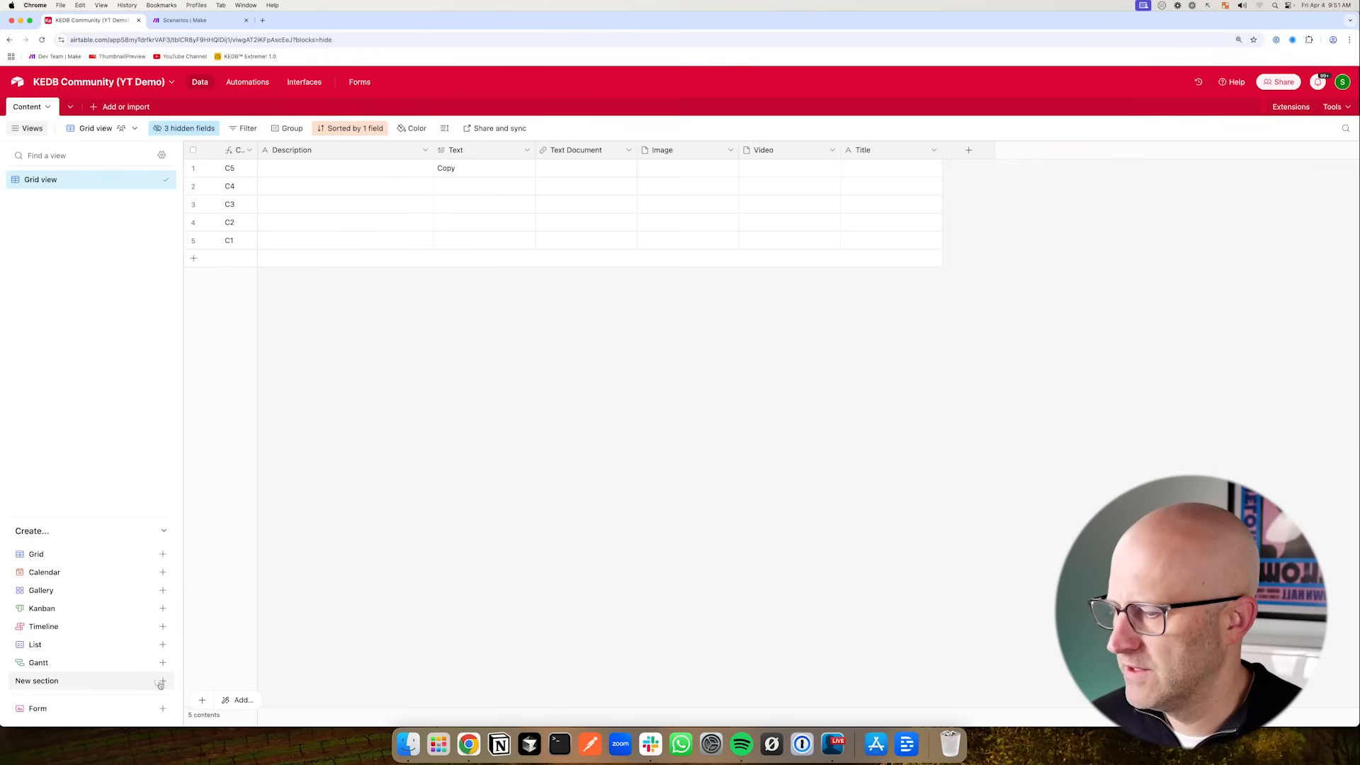
- Create a new view section named Inbox, prefixed with an inbox tray emoji
left_click(162, 681)
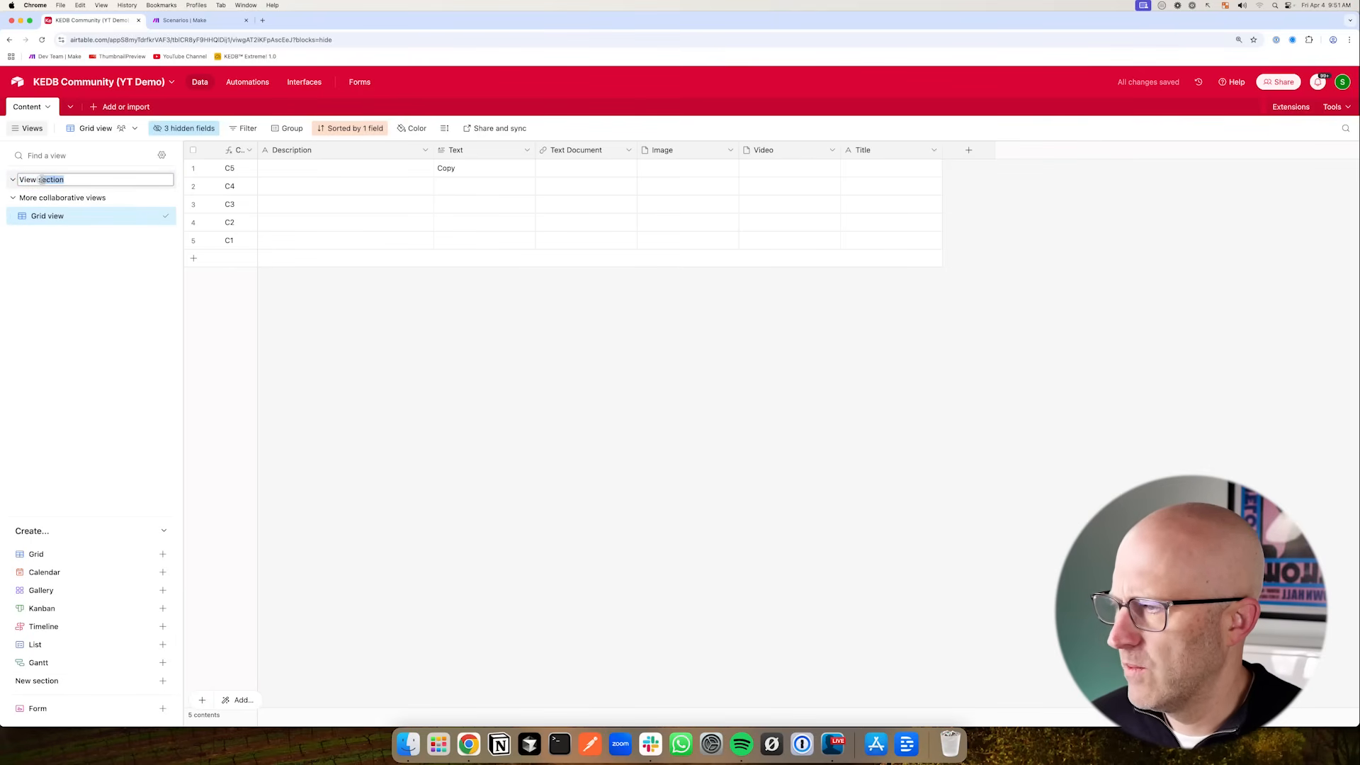
left_click_drag(47, 179, 19, 179)
type("Inb")
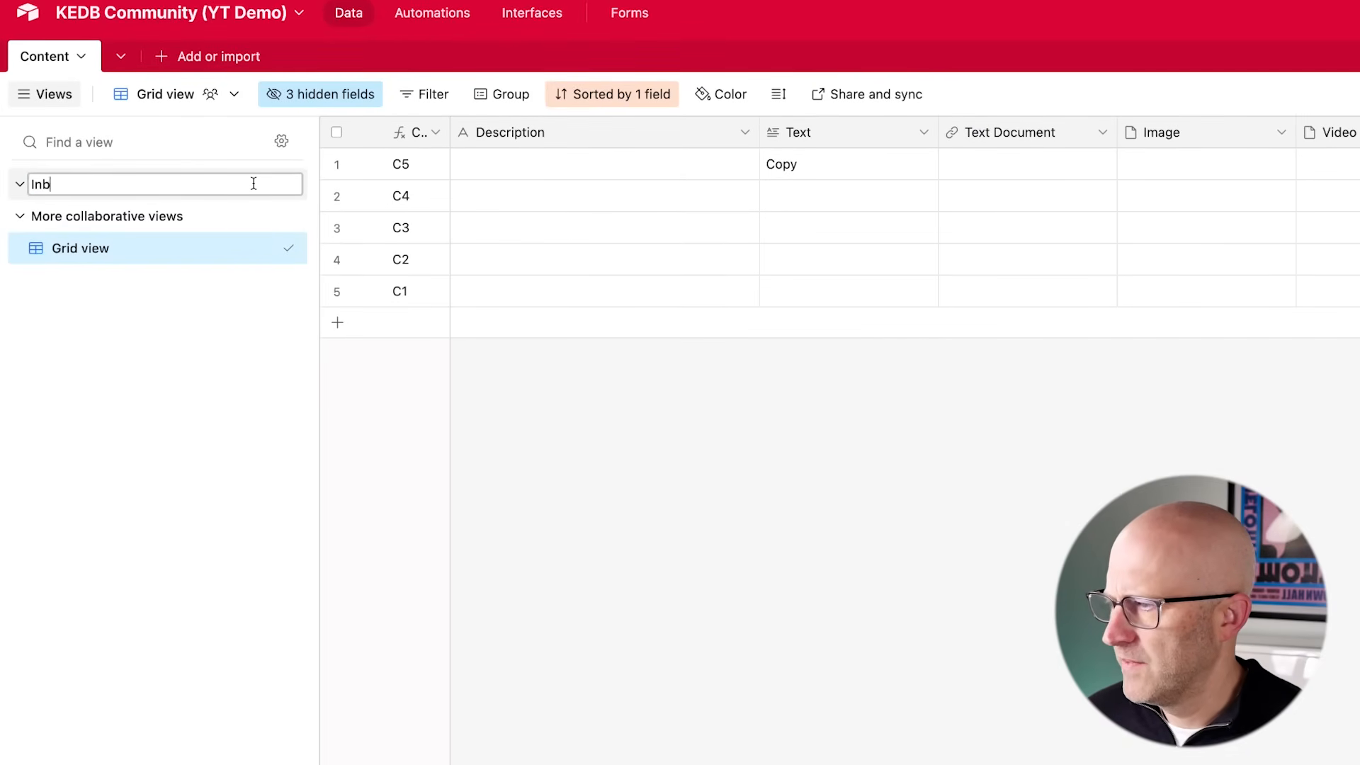
key("BackSpace")
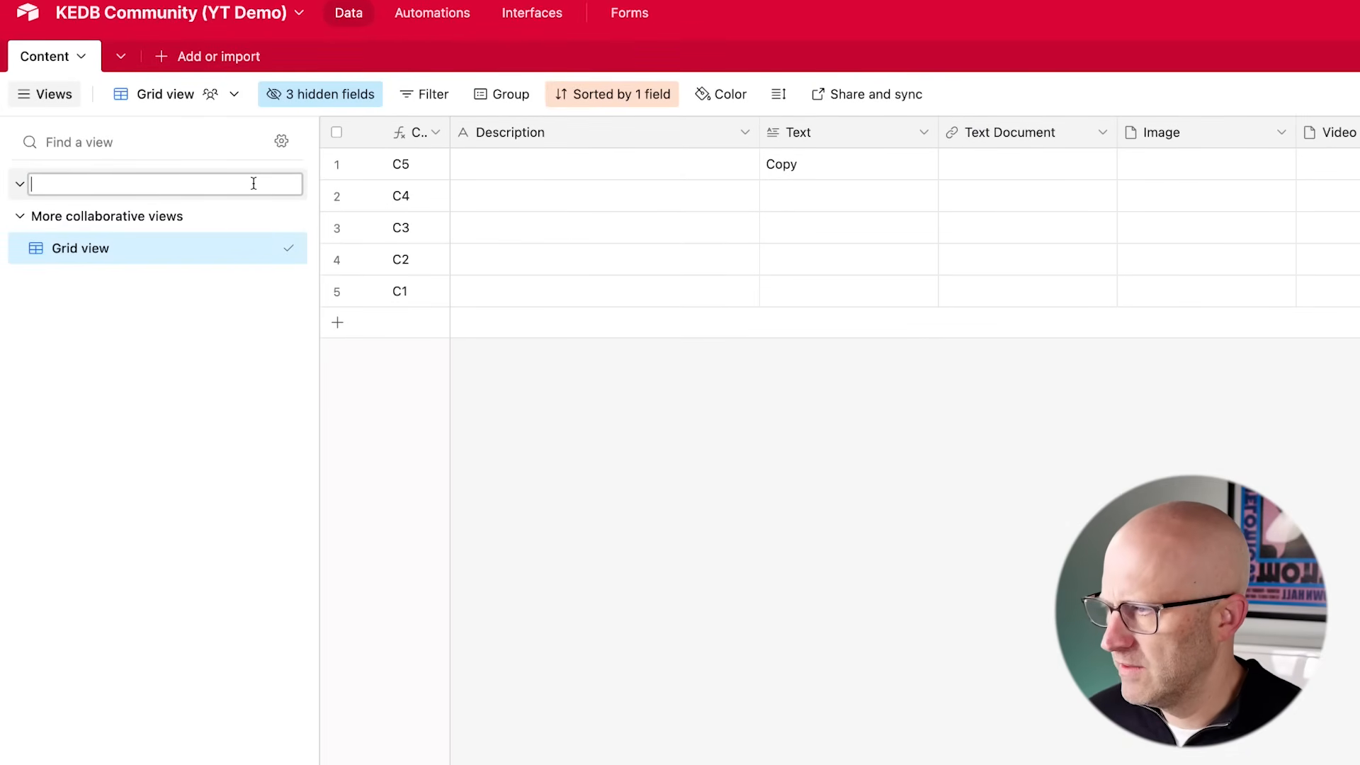
key("ctrl+super+space")
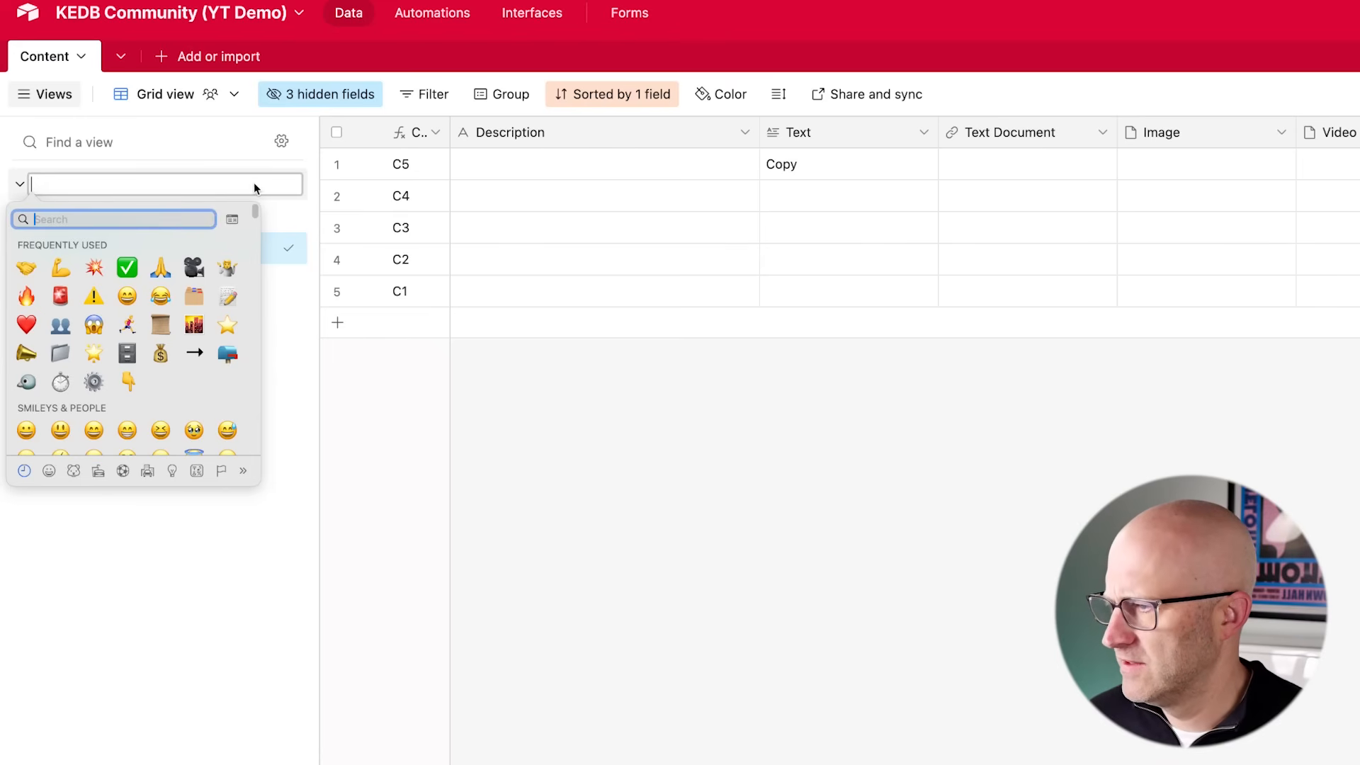
type("inbox")
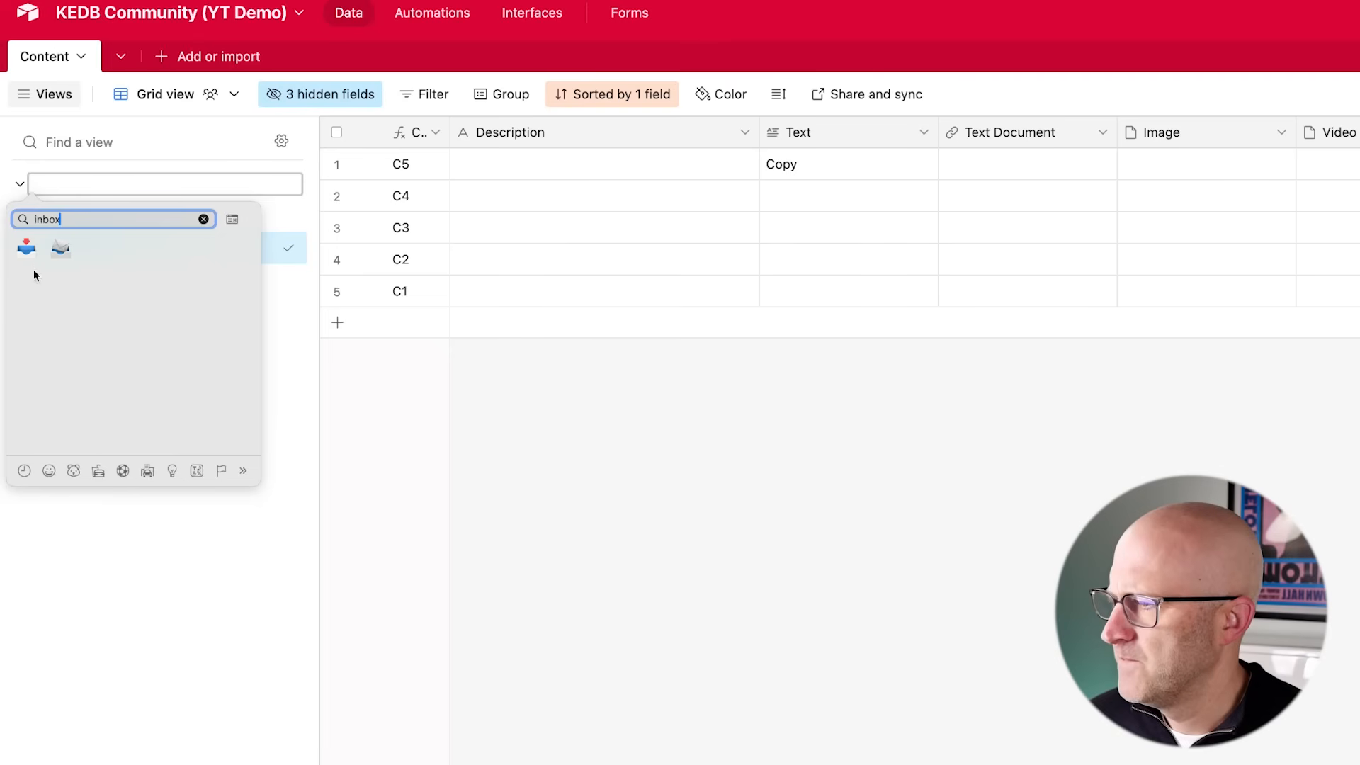
left_click(25, 249)
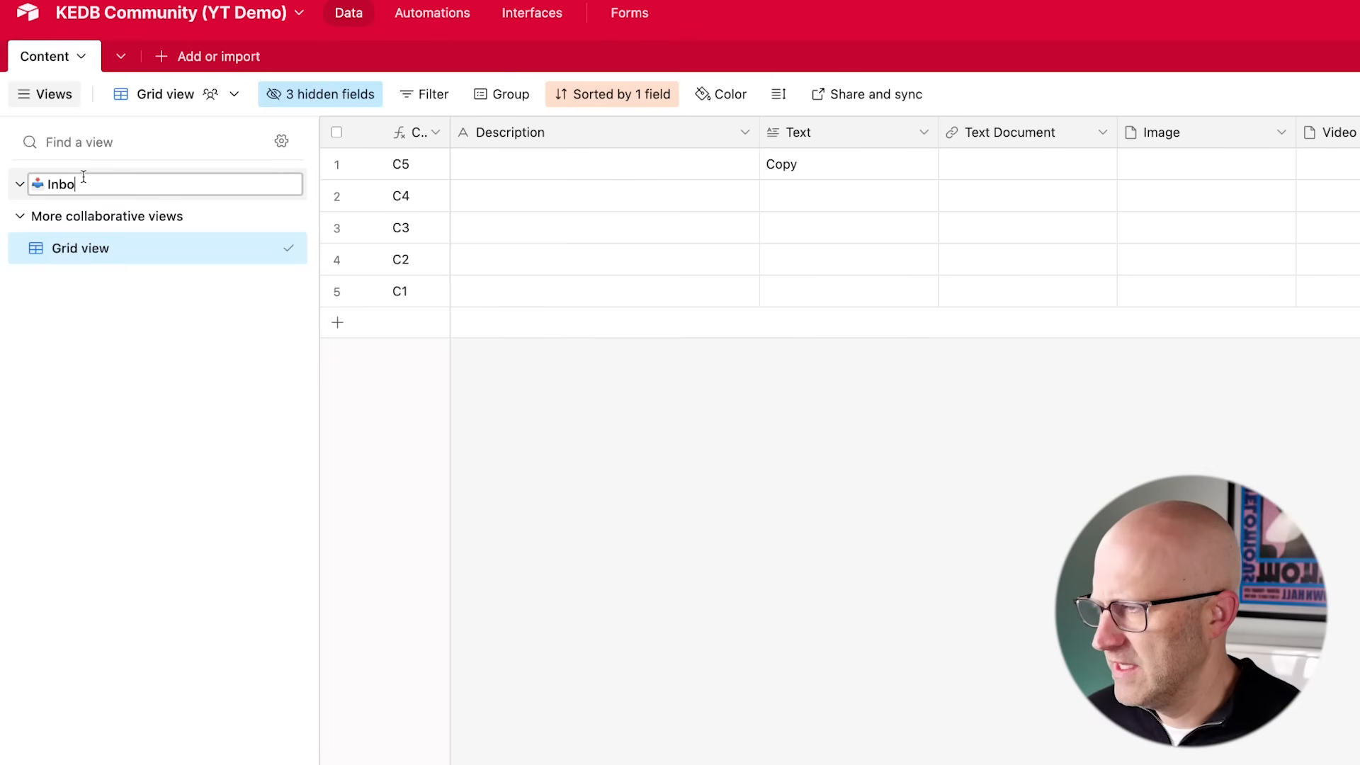
key("Return")
- Add a second view section named In-Progress and put a running person emoji in front of its name
left_click_drag(292, 248, 296, 212)
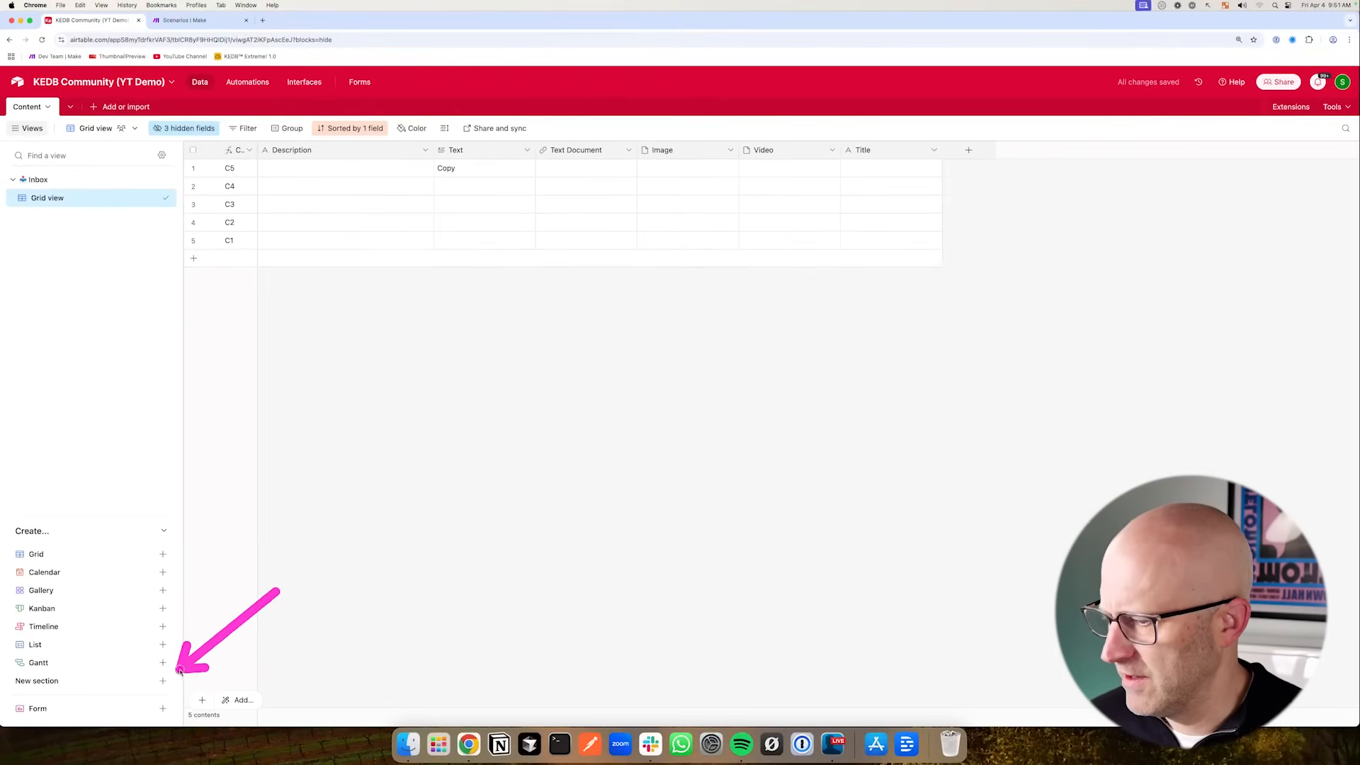
left_click(164, 681)
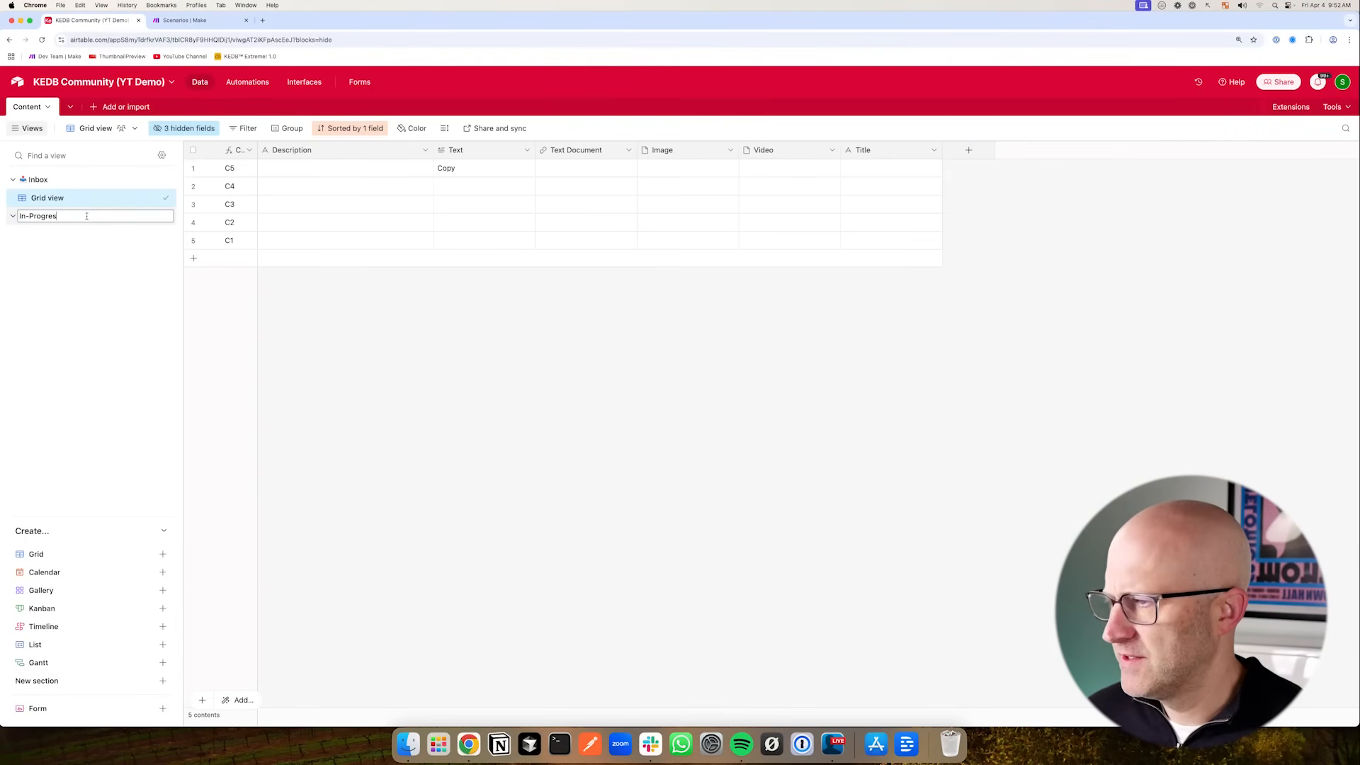
type("In-Progress")
key("Return")
double_click(40, 219)
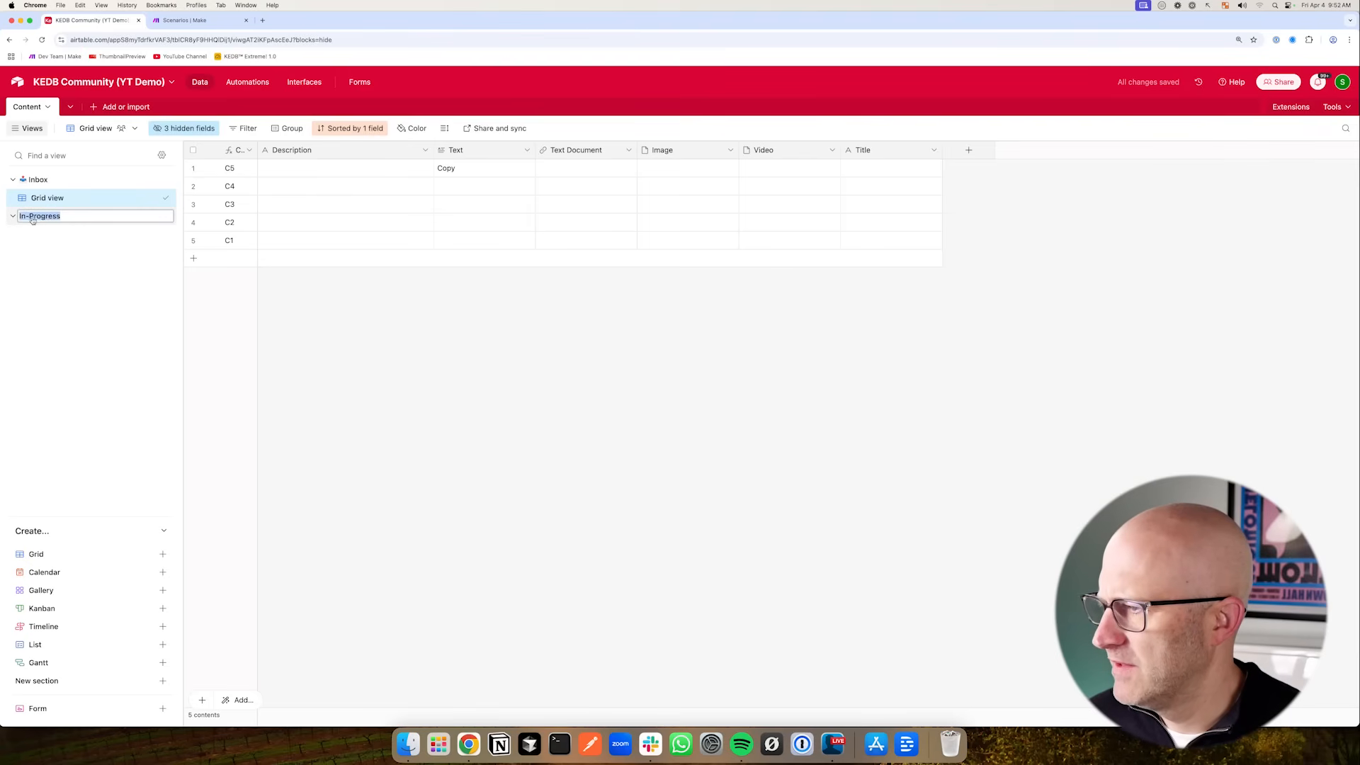
key("ctrl+super+space")
type("run")
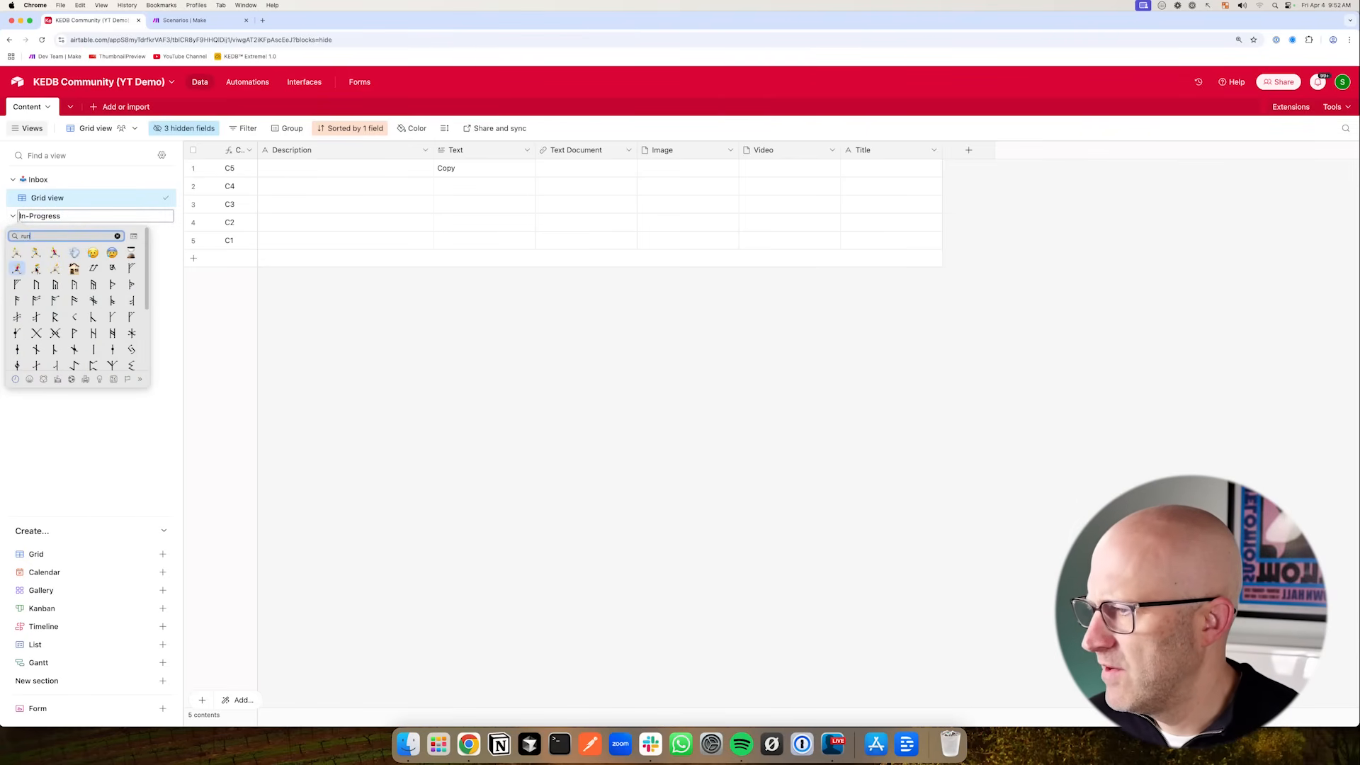
left_click(26, 270)
key("Return")
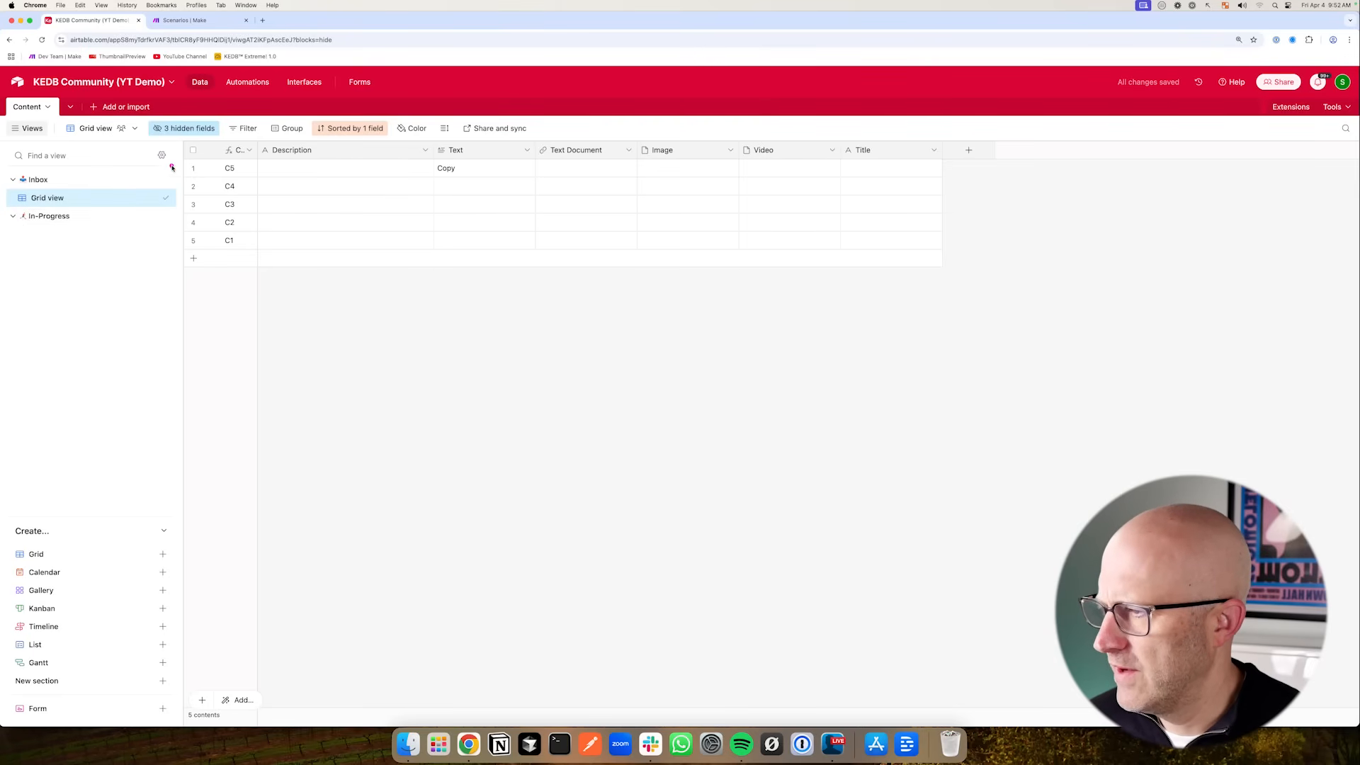
- Duplicate the grid view so a copy sits in the In-Progress section
right_click(78, 204)
left_click(234, 273)
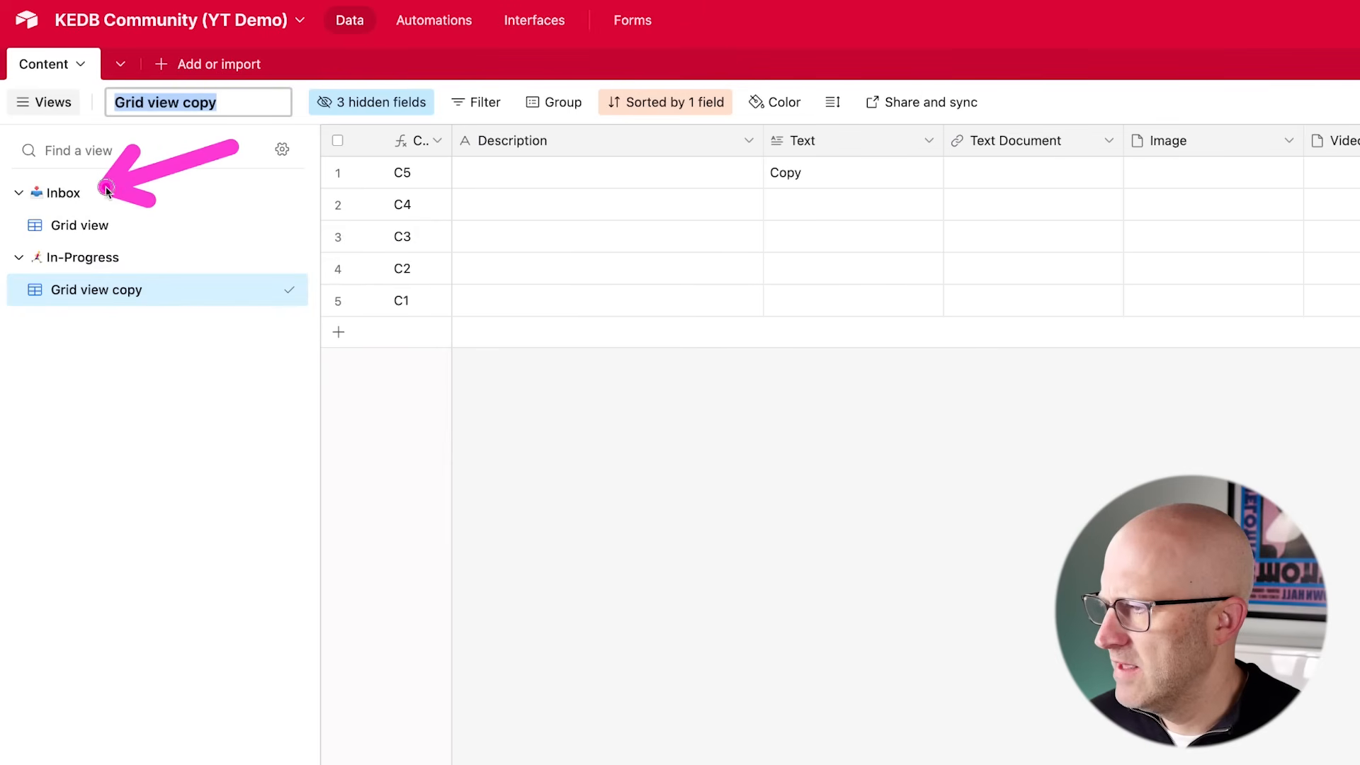
double_click(150, 225)
mouse_move(622, 355)
left_mouse_down()
mouse_move(814, 267)
mouse_move(905, 260)
mouse_move(993, 204)
mouse_move(850, 294)
mouse_move(92, 259)
mouse_move(201, 305)
mouse_move(158, 267)
left_mouse_up()
left_click(608, 268)
mouse_move(1122, 274)
left_mouse_down()
mouse_move(1314, 194)
mouse_move(1321, 254)
left_mouse_up()
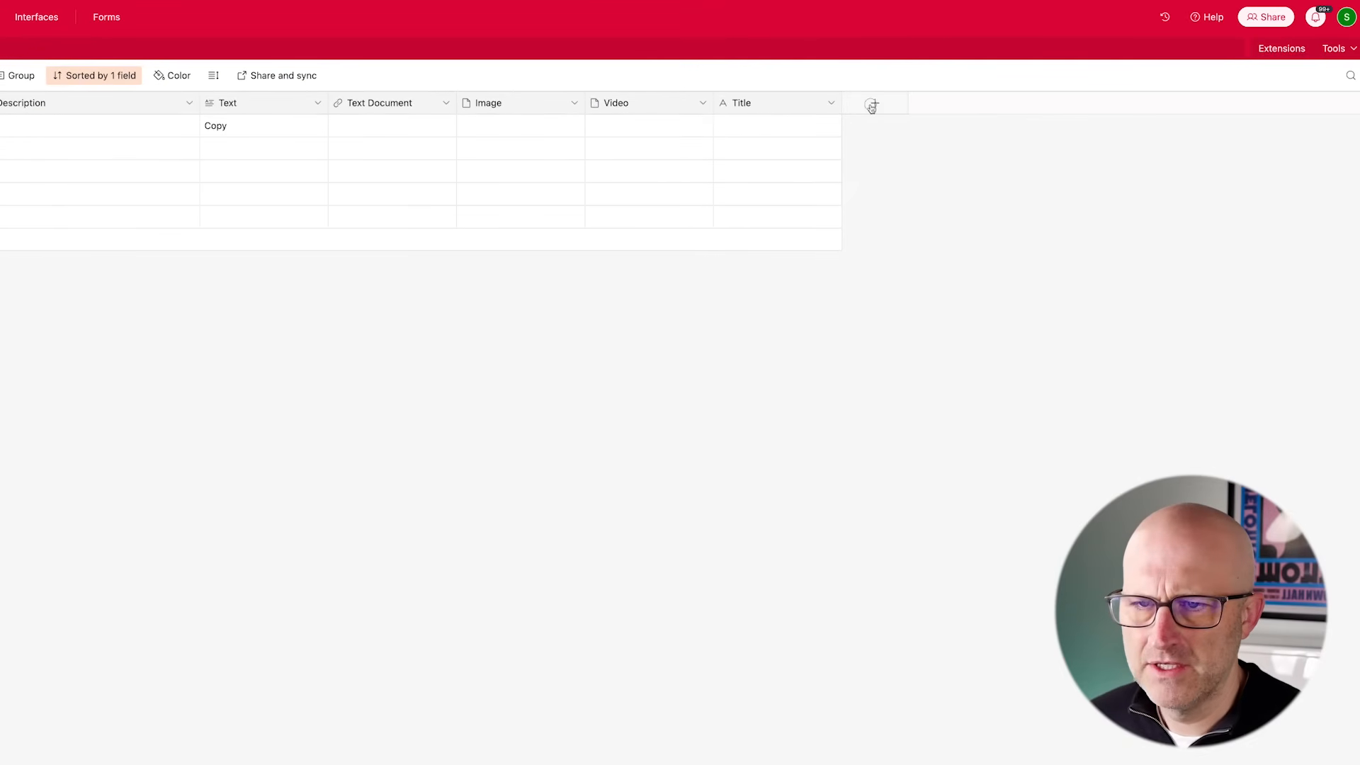
- Add a Date field named Publish Date with the local date format to the Content table
left_click(872, 106)
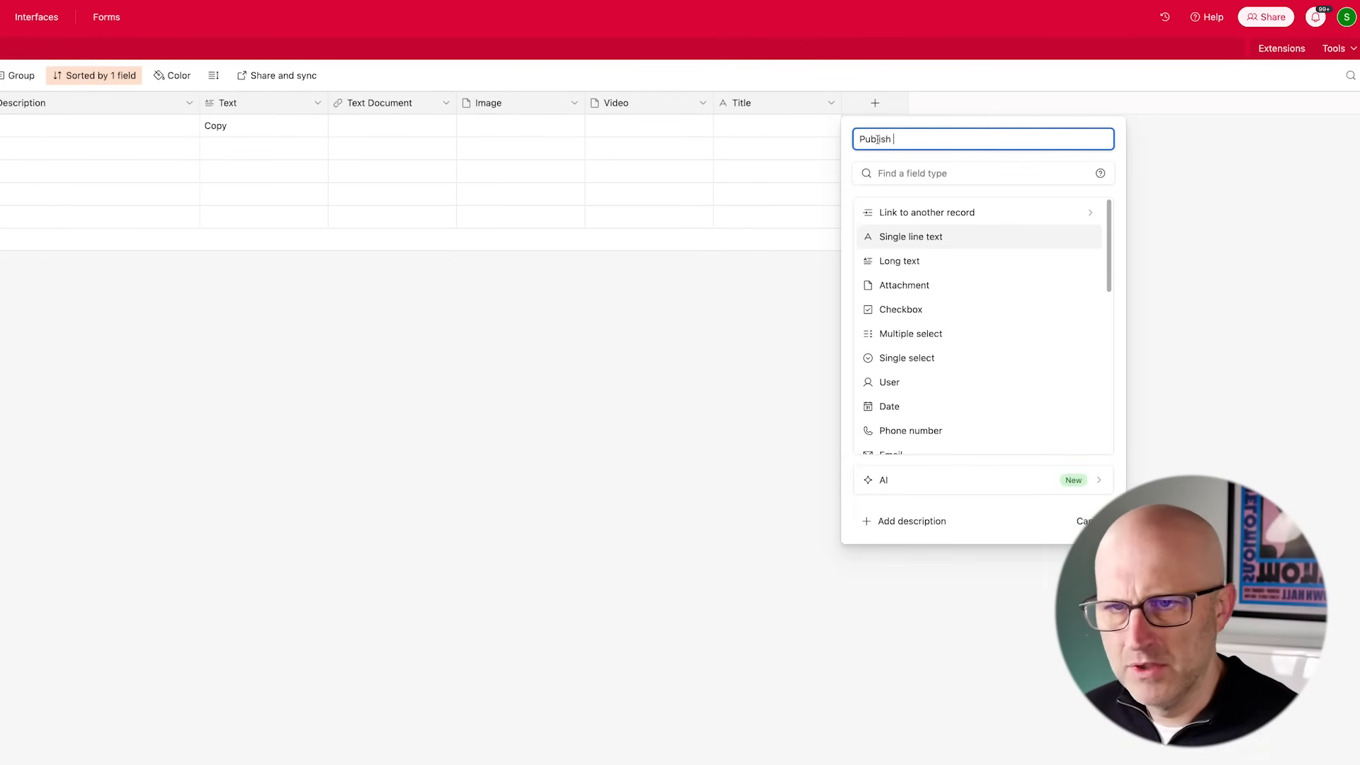
scroll(921, 369, "down", 1)
left_click(914, 352)
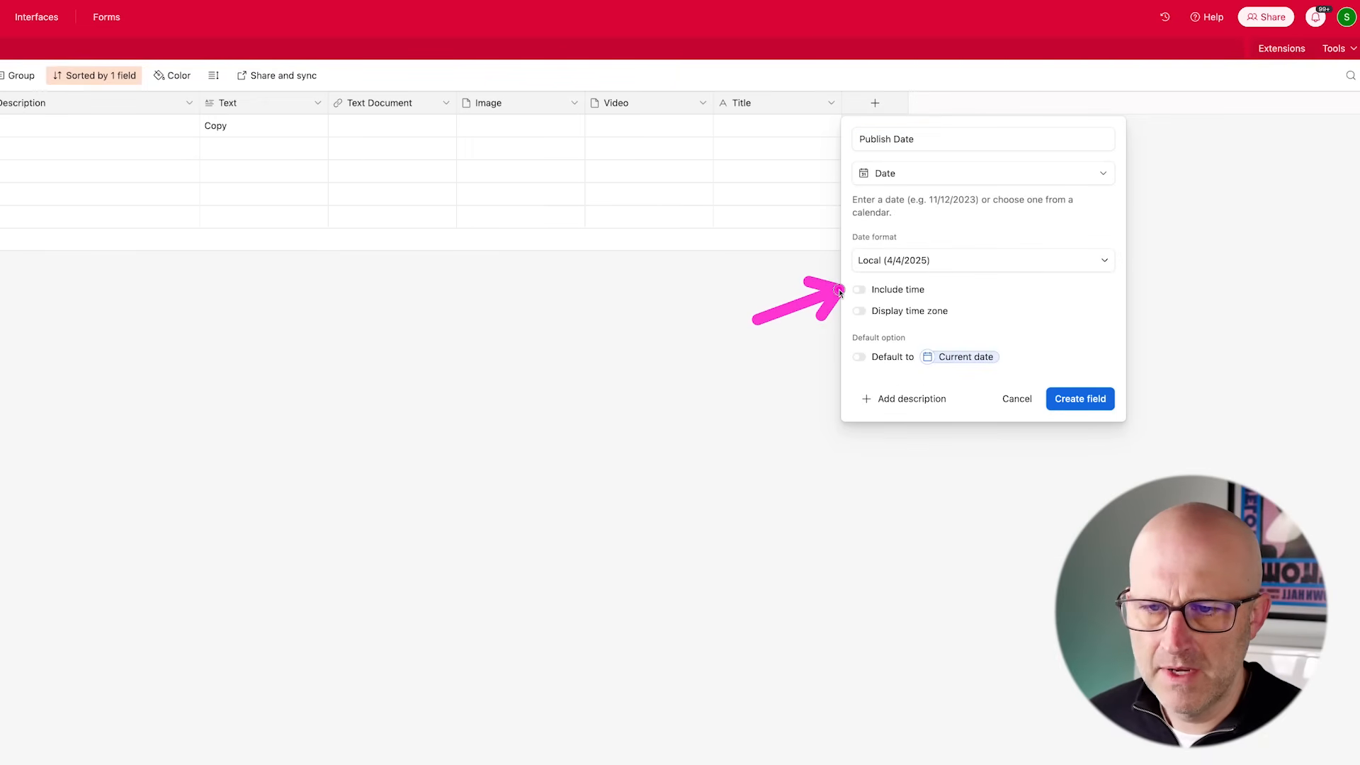
left_click(1080, 398)
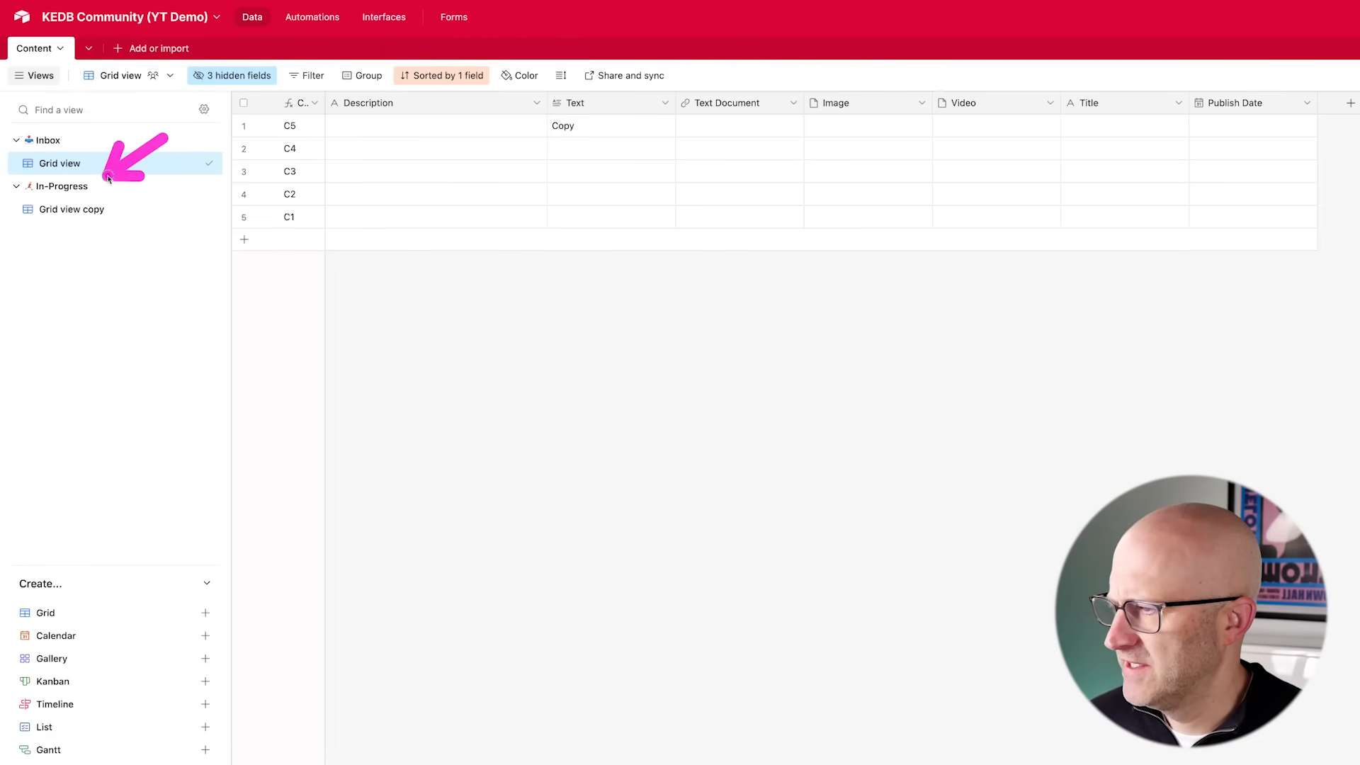
- In the copied grid view, add a filter showing only records where Publish Date is not empty
left_click(74, 210)
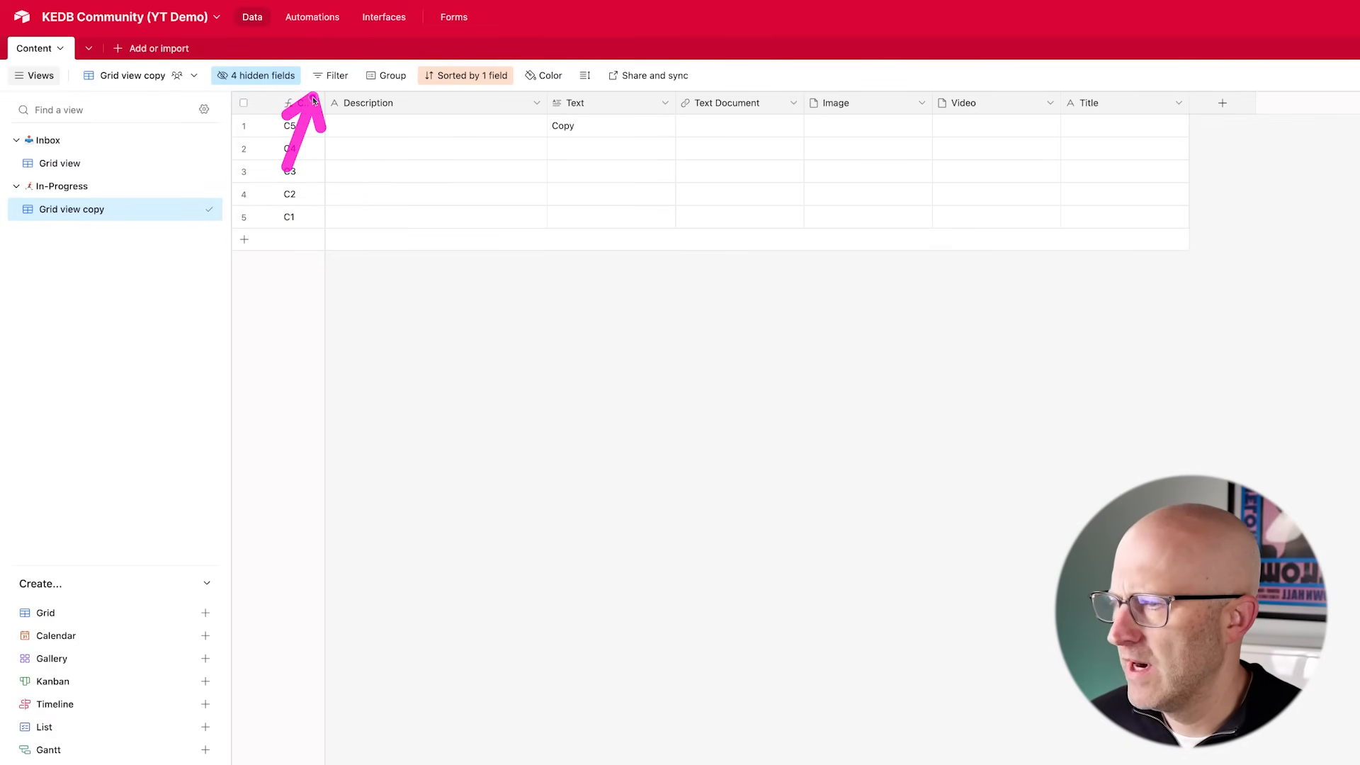
left_click(334, 80)
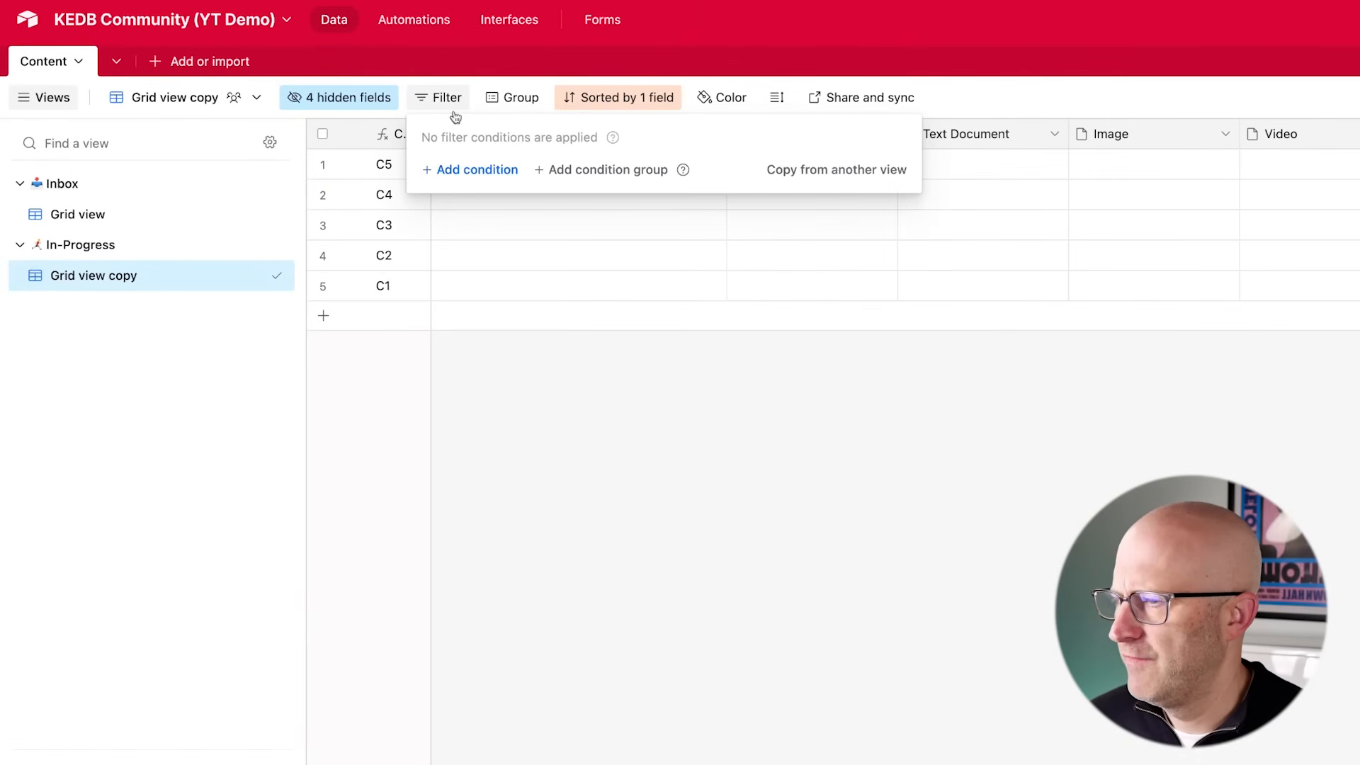
left_click(468, 168)
left_click(574, 174)
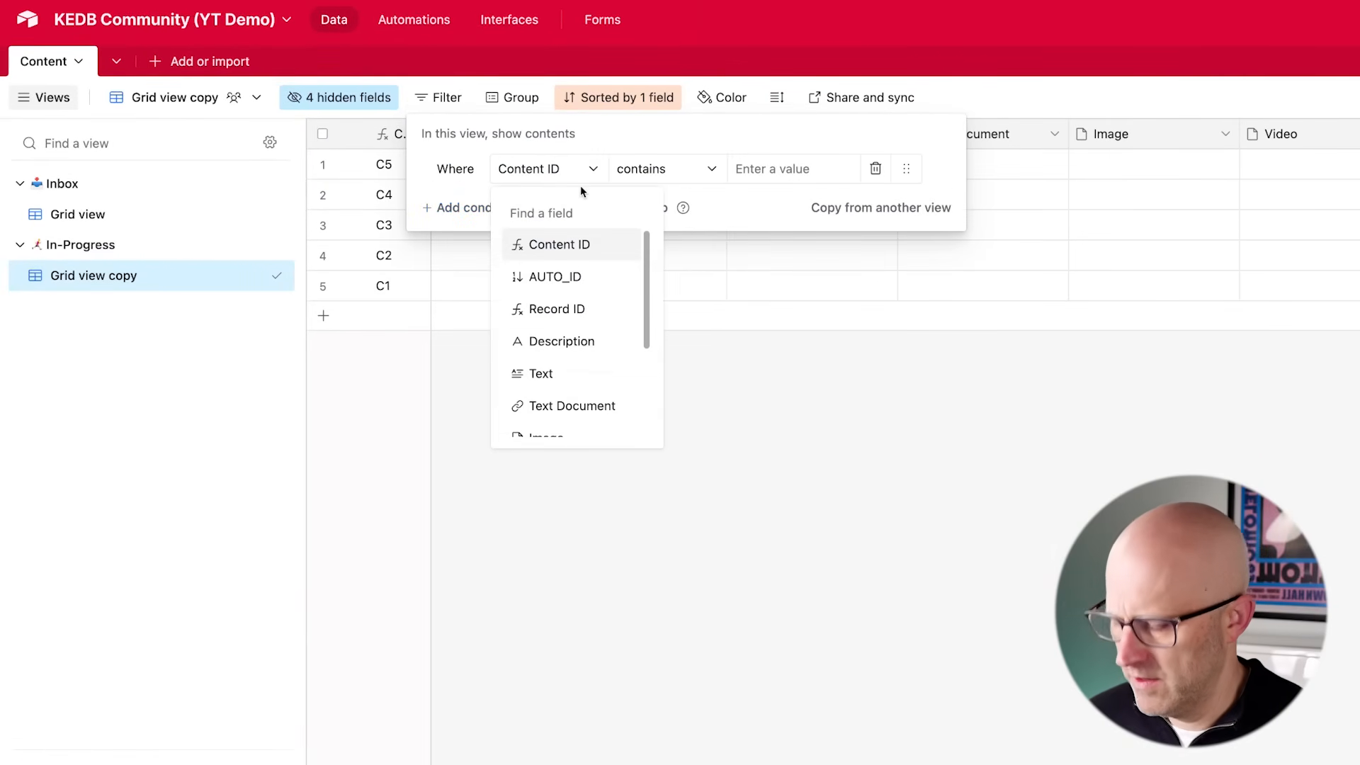
type("publish")
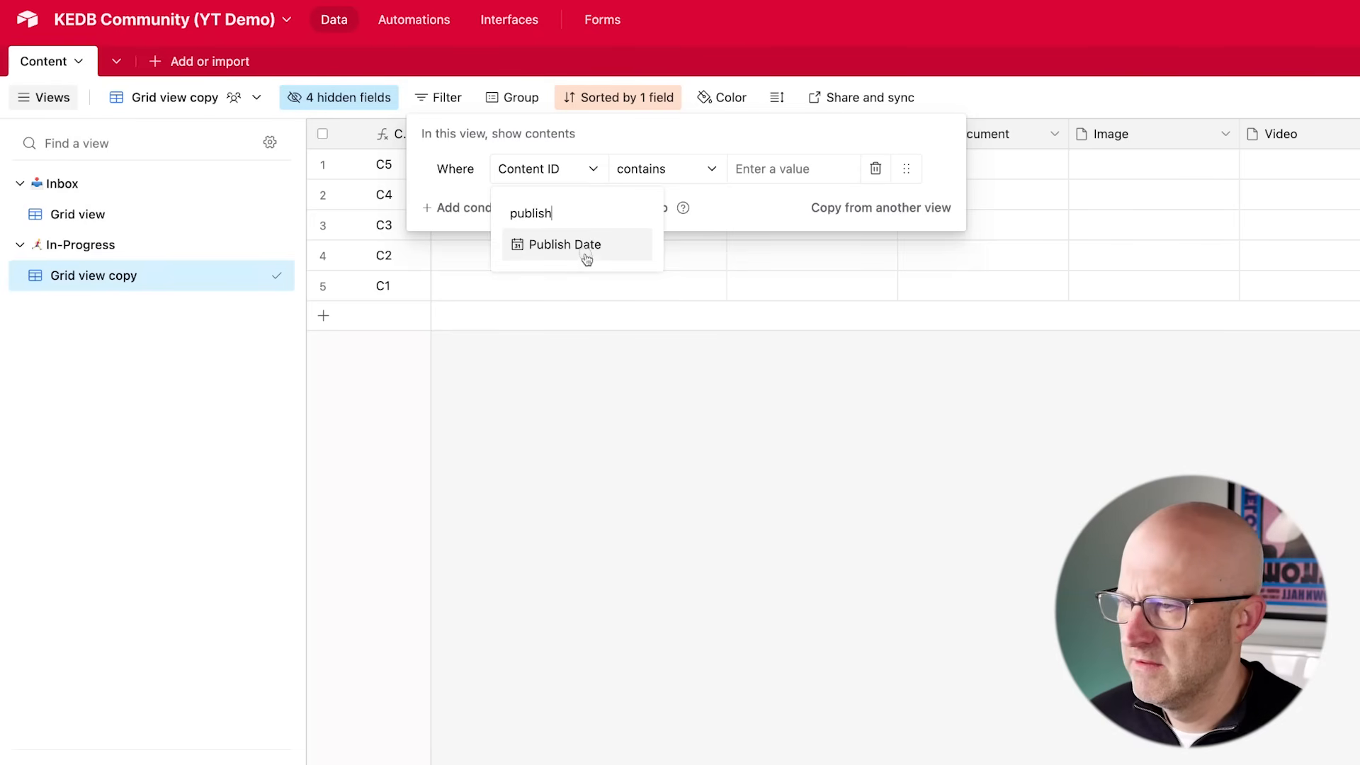
left_click(587, 258)
left_click(671, 177)
scroll(729, 312, "down", 3)
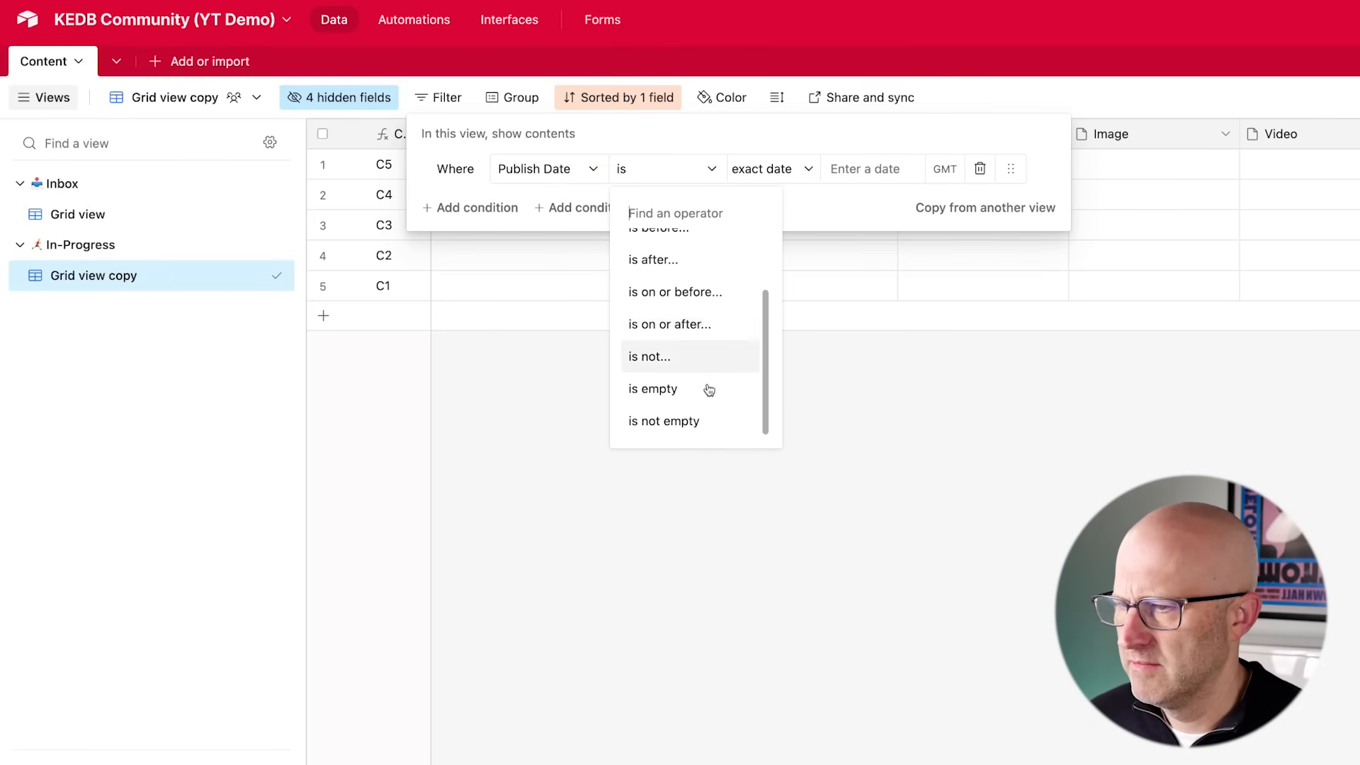
left_click(687, 424)
left_click(680, 427)
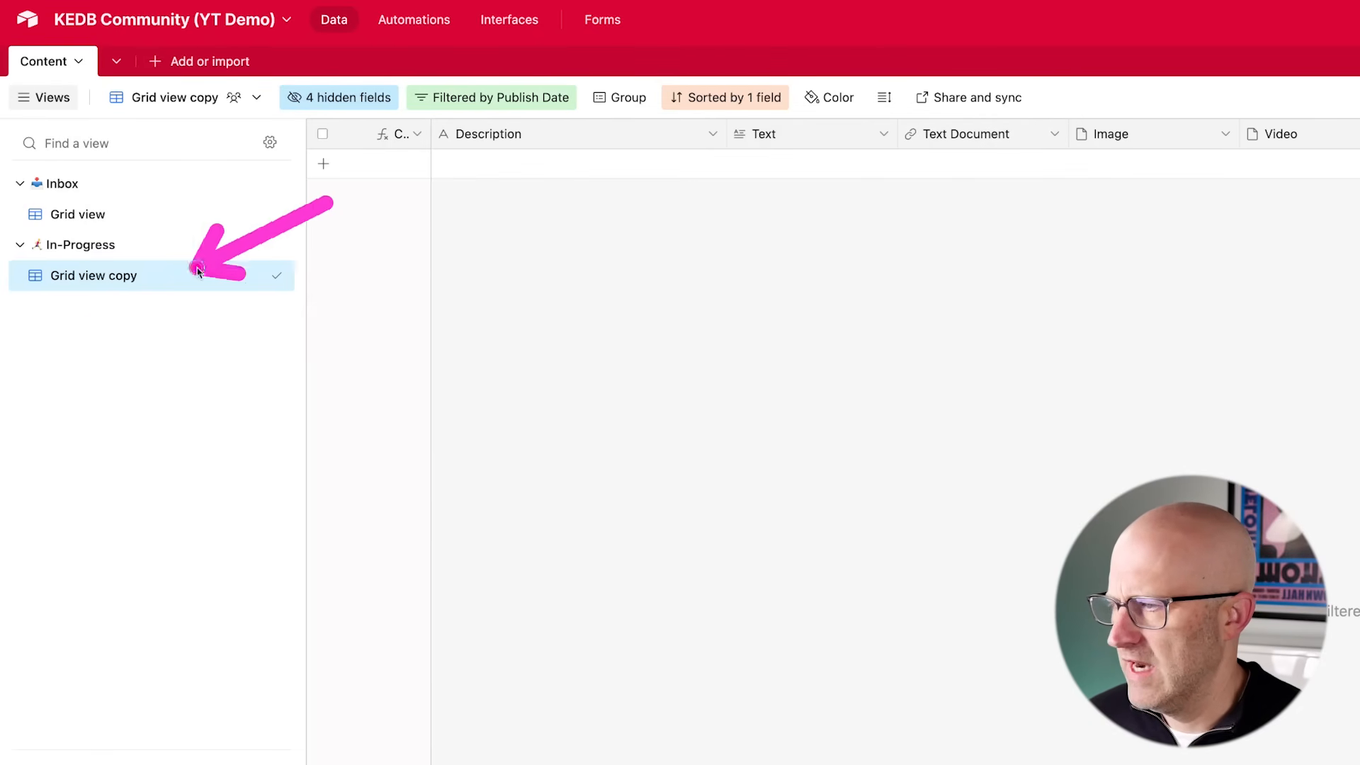
- In the Inbox grid view, set record C4's Publish Date to today, 4/4/2025
left_click(78, 214)
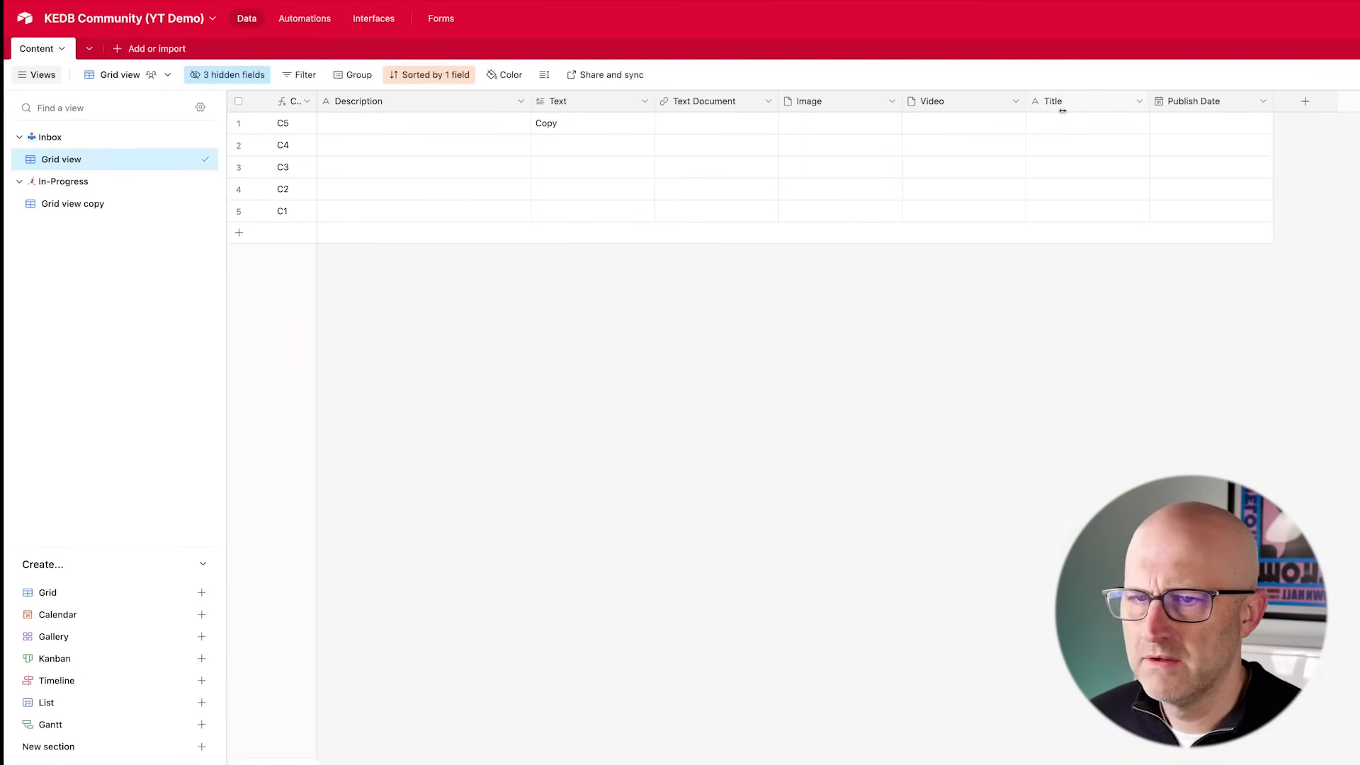
double_click(1182, 152)
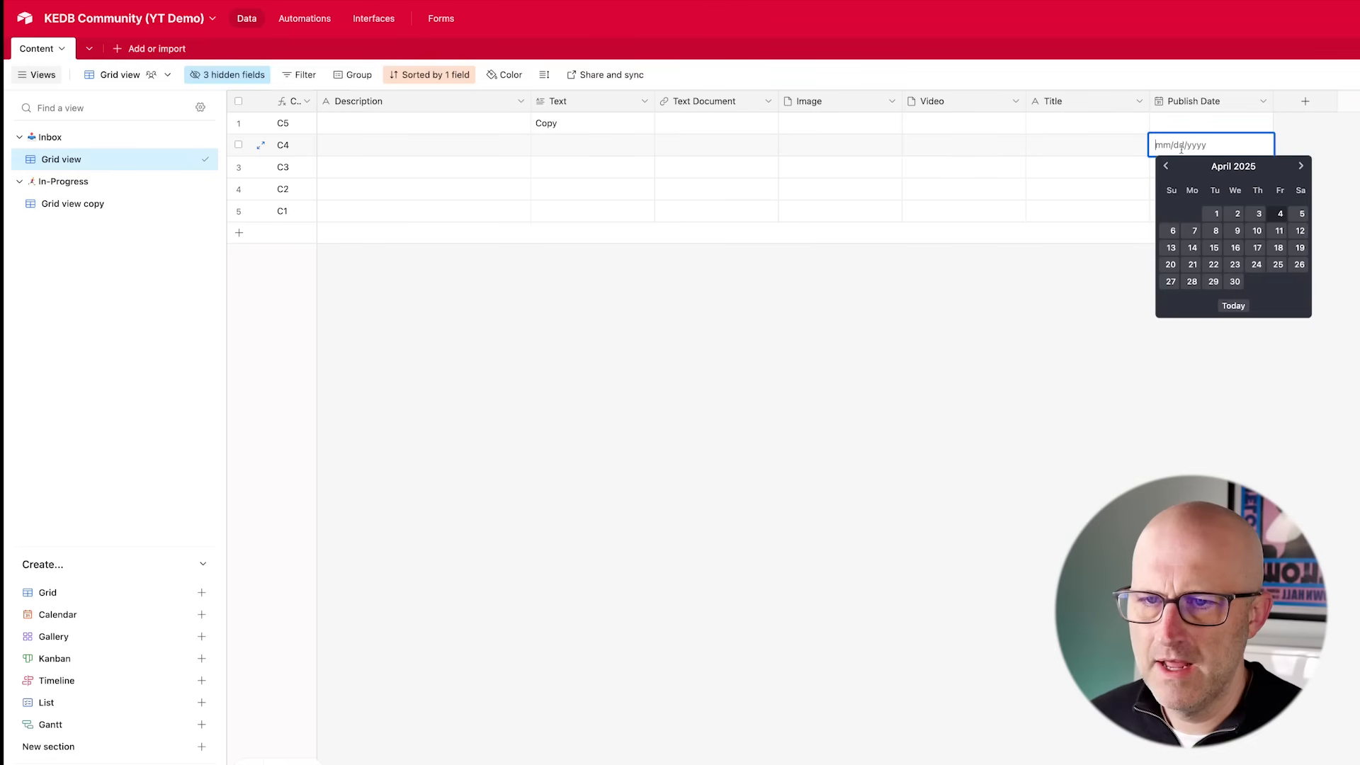
left_click(1283, 214)
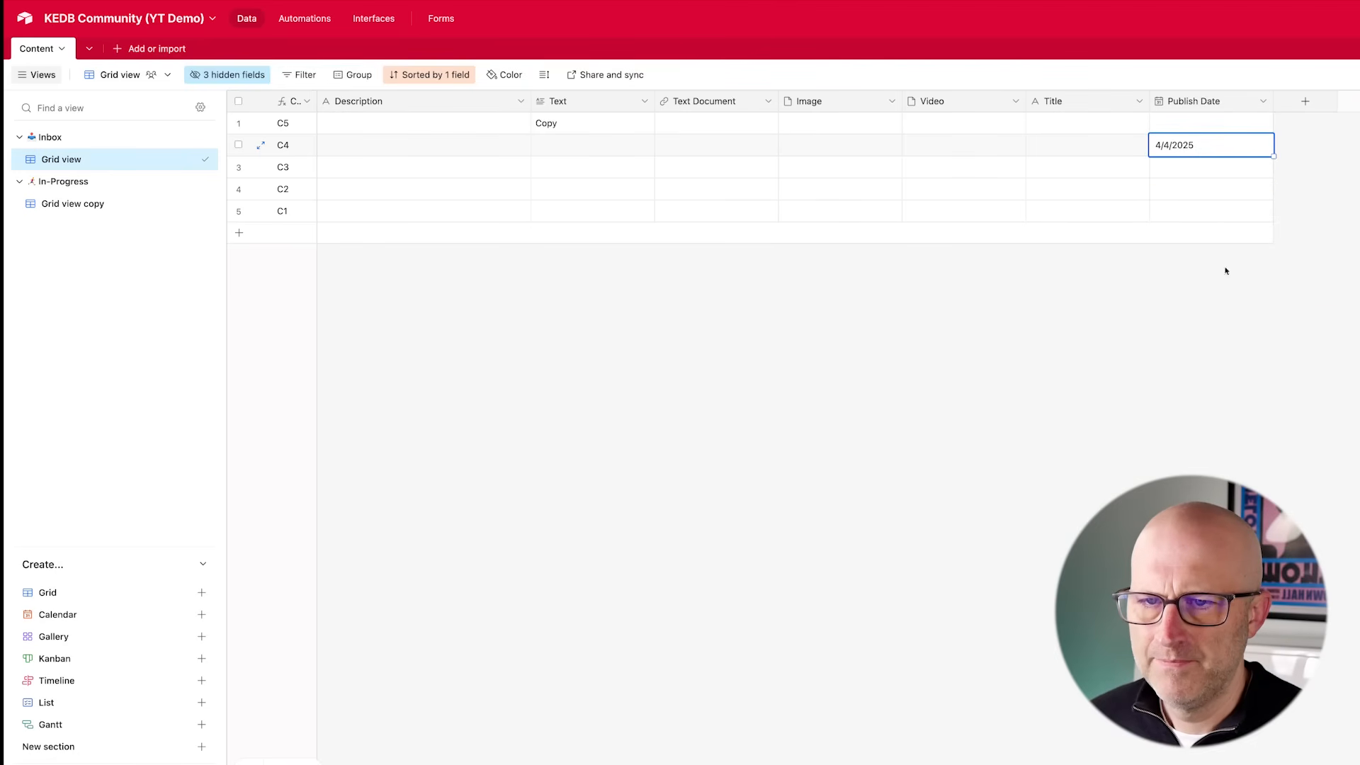
- Open the copied grid view and enter Row as record C4's description
left_click(177, 203)
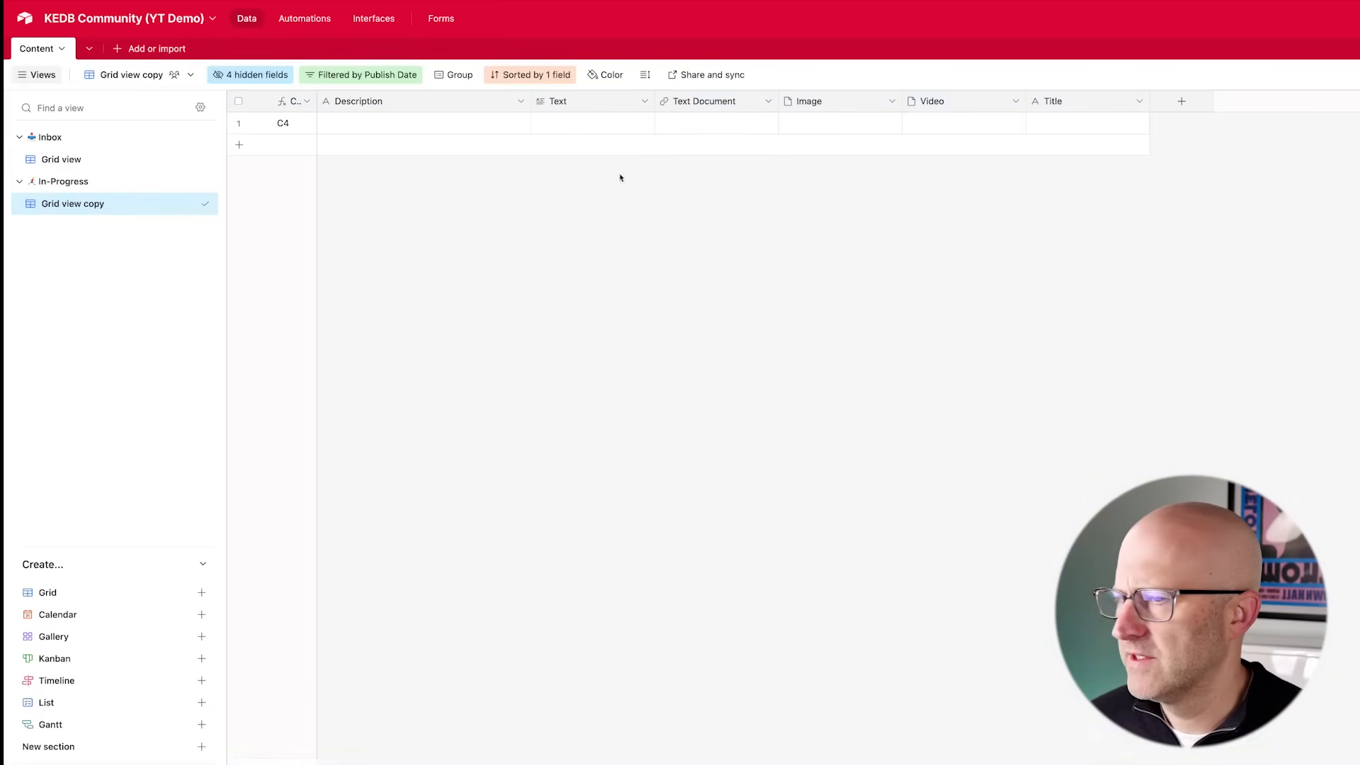
left_click(391, 130)
type("Row")
left_click(435, 248)
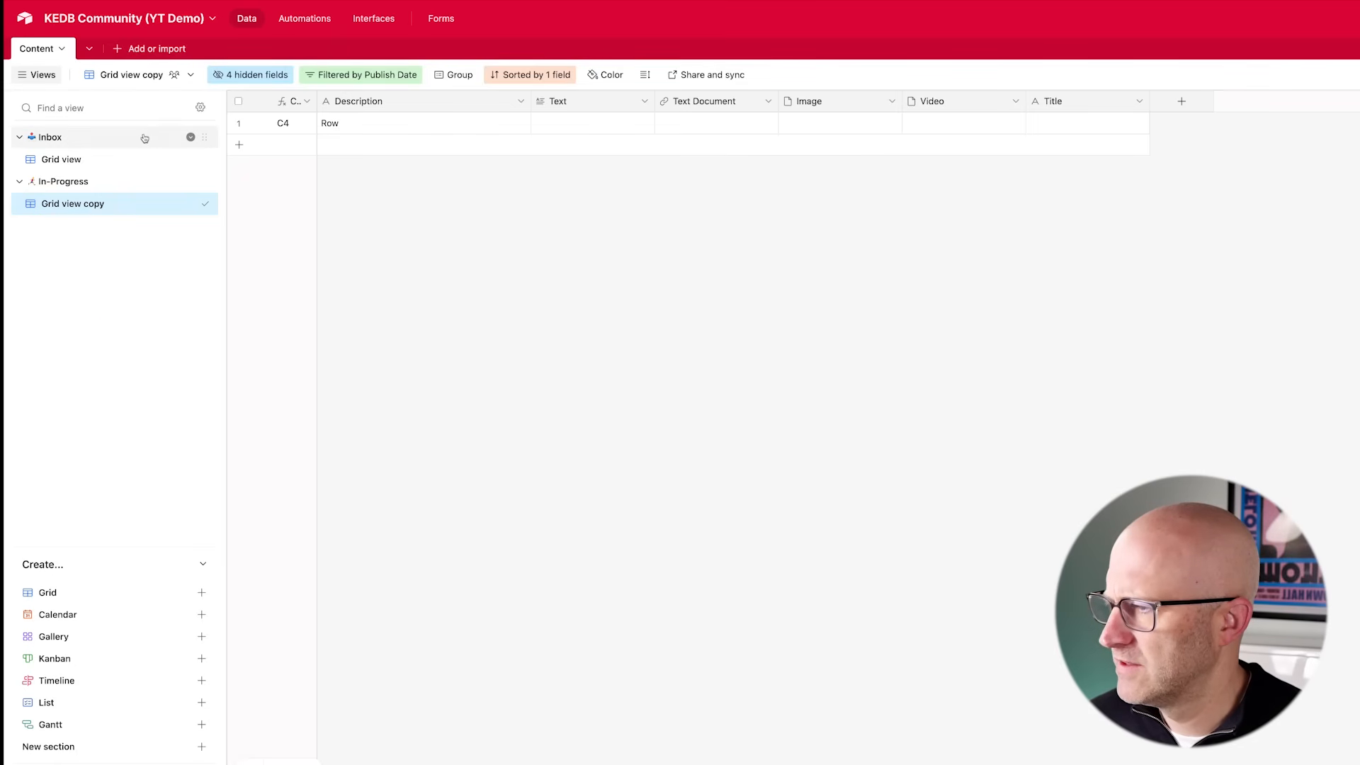
- Filter the Inbox grid view to show only records where Publish Date is empty
left_click(153, 159)
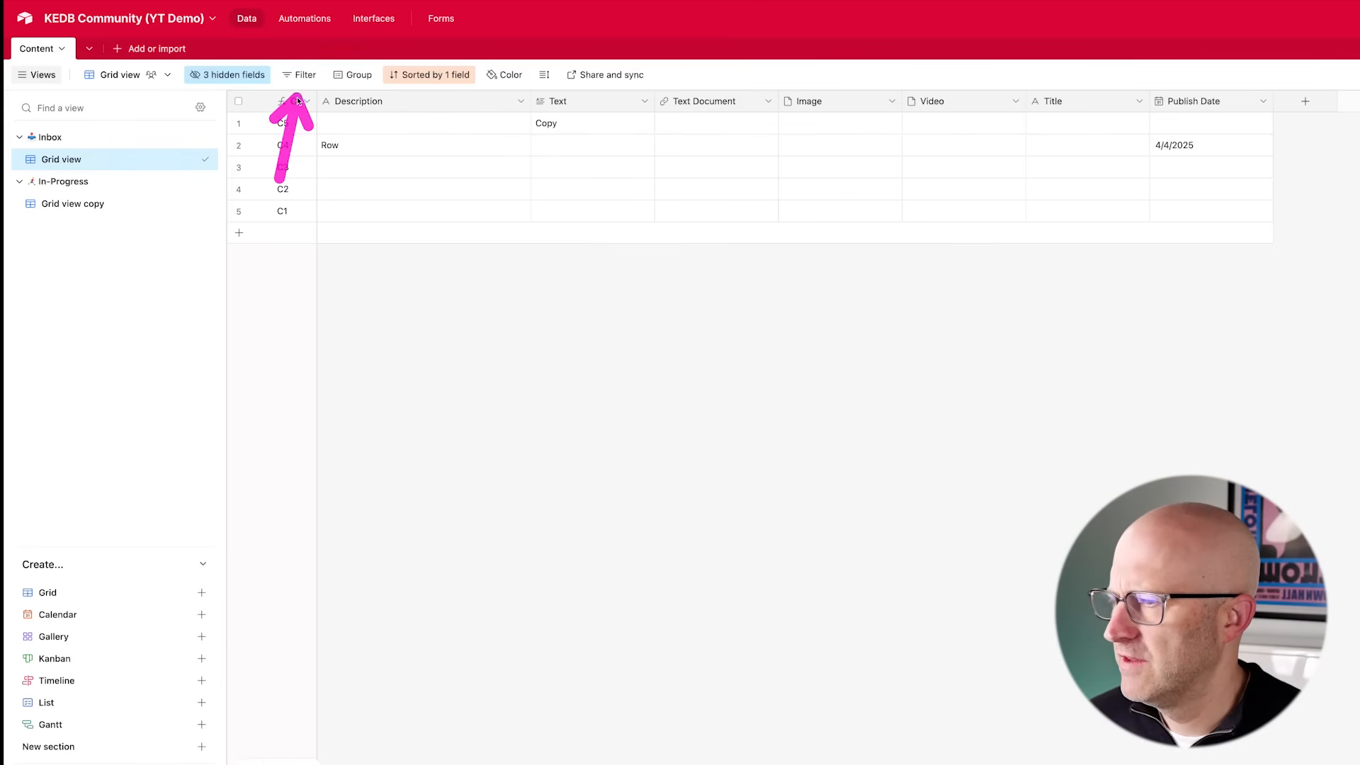
left_click(300, 75)
left_click(328, 128)
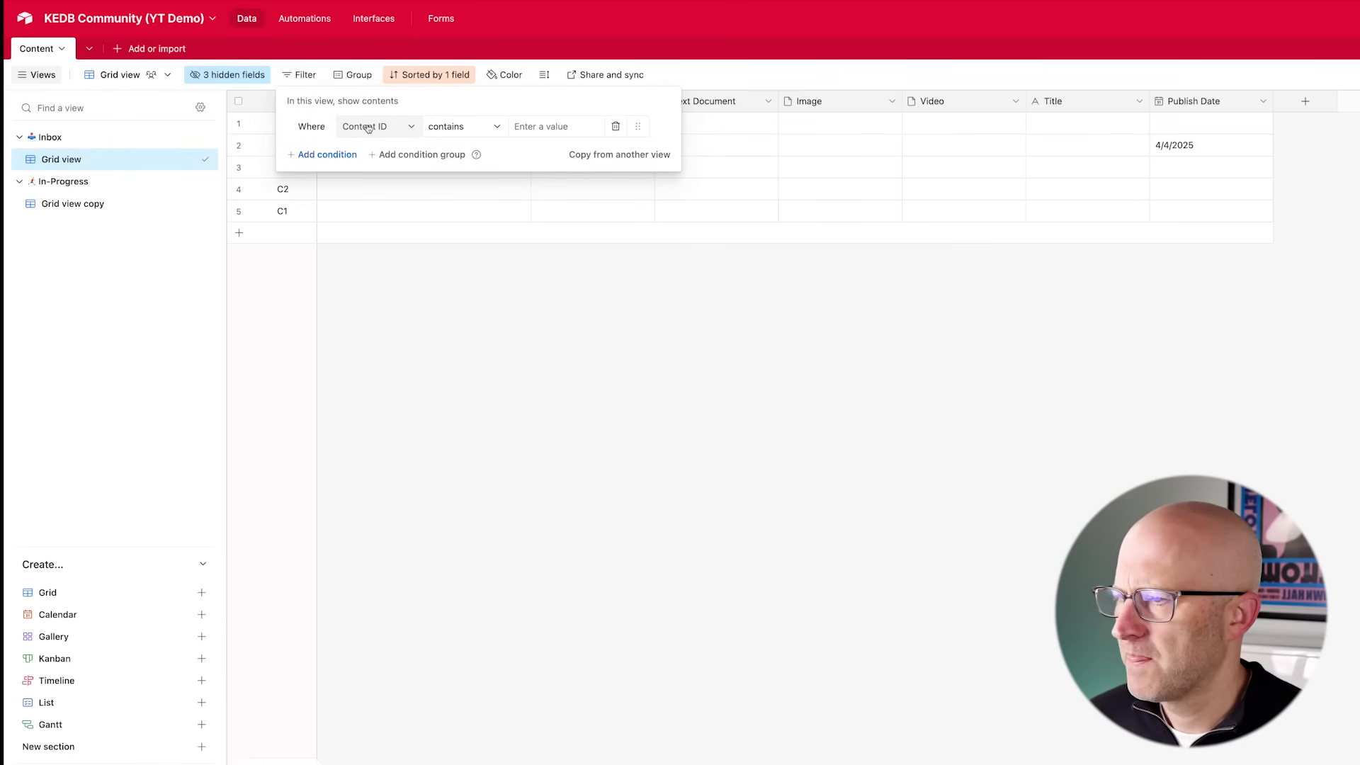
left_click(369, 127)
type("publi")
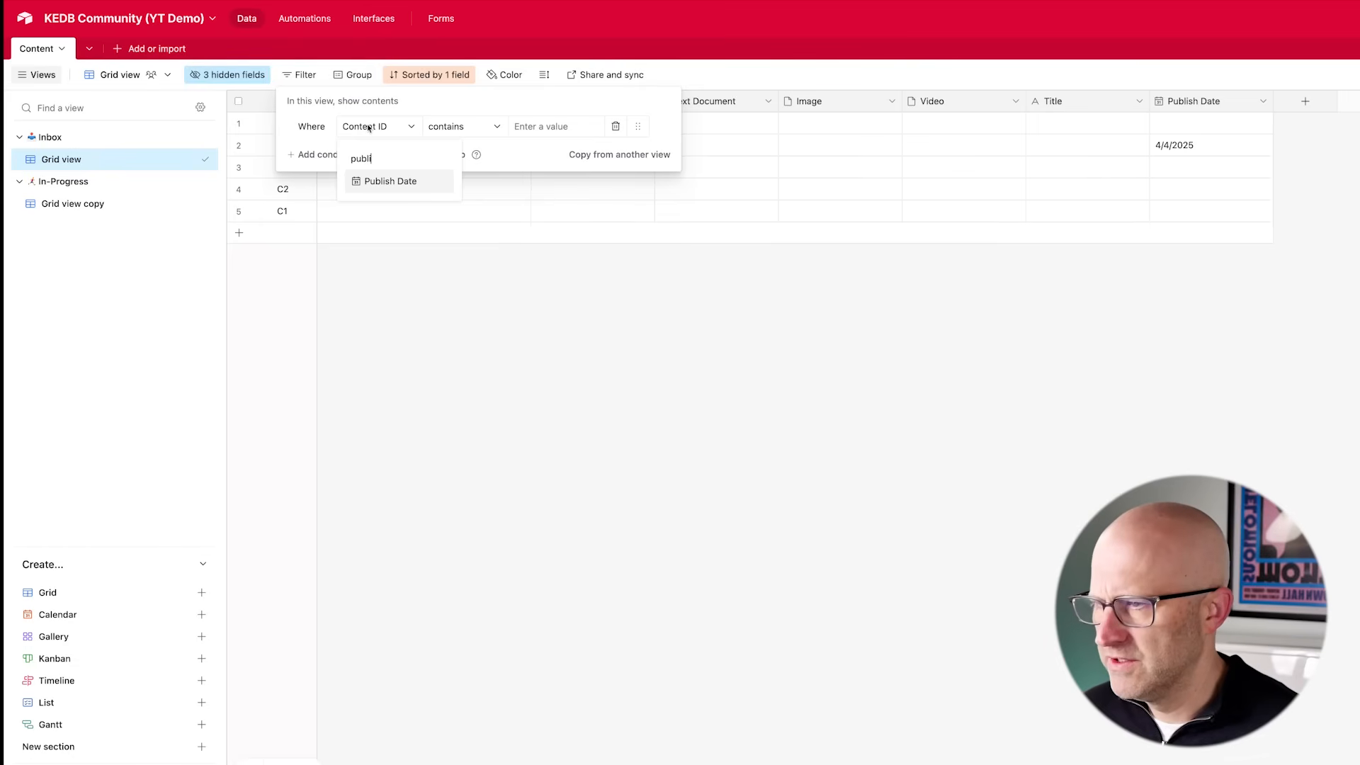
left_click(394, 183)
left_click(470, 128)
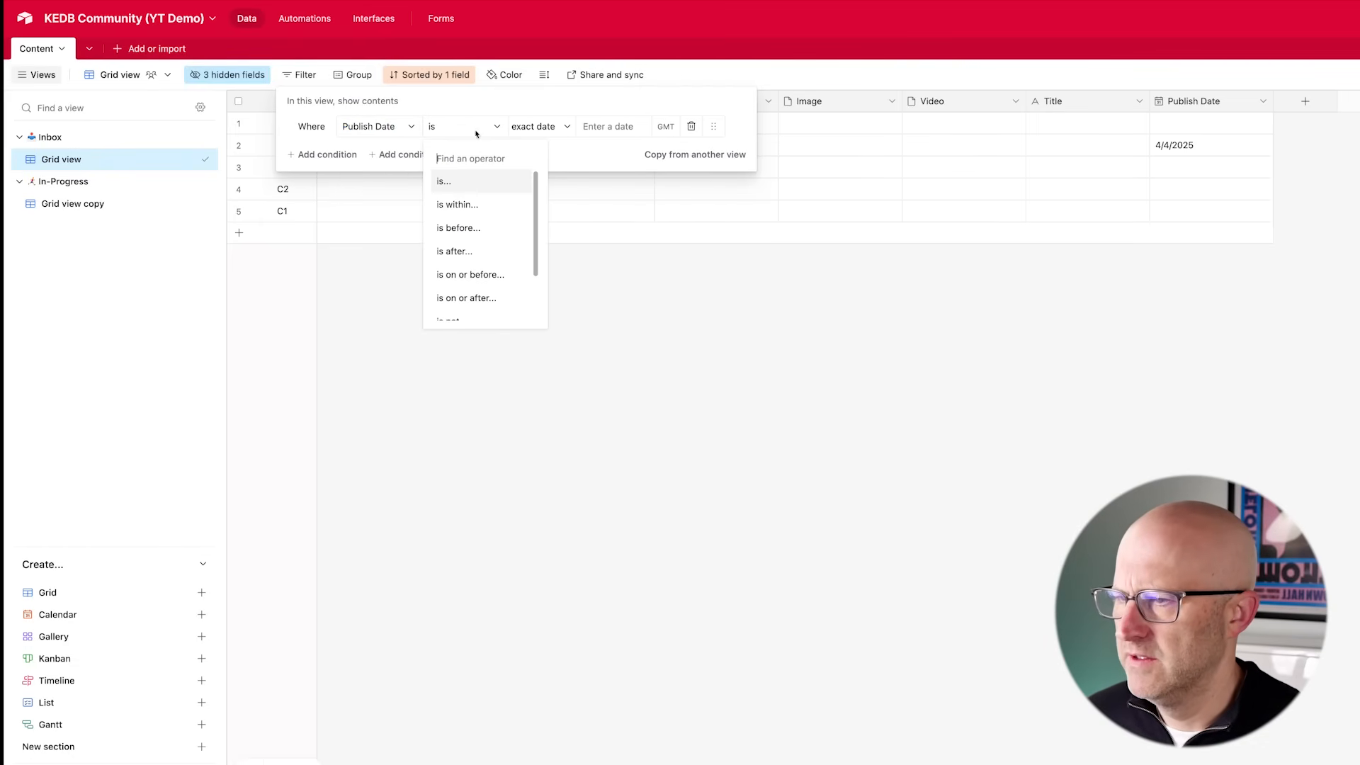
scroll(492, 279, "down", 2)
left_click(454, 286)
key("Escape")
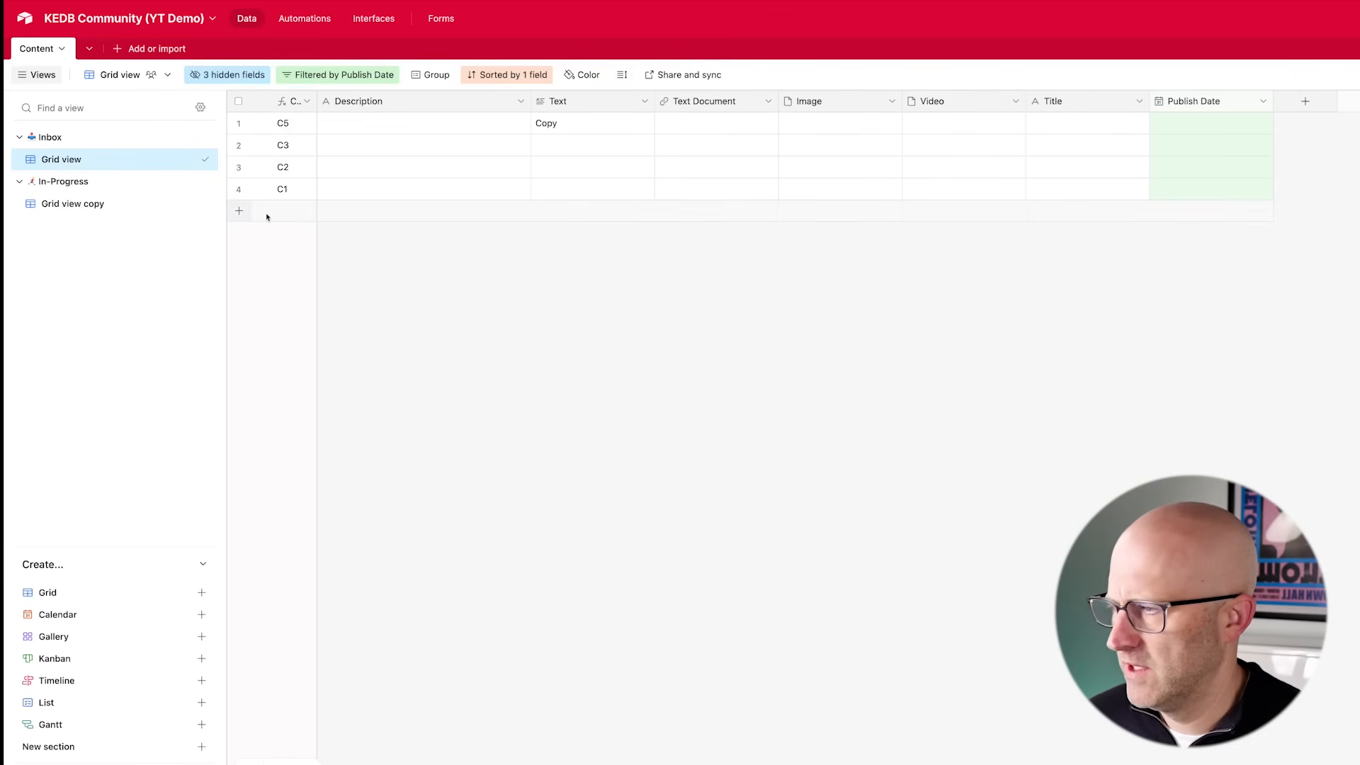
- Rename the Inbox grid view to Schedule, prefixed with a calendar emoji
double_click(105, 160)
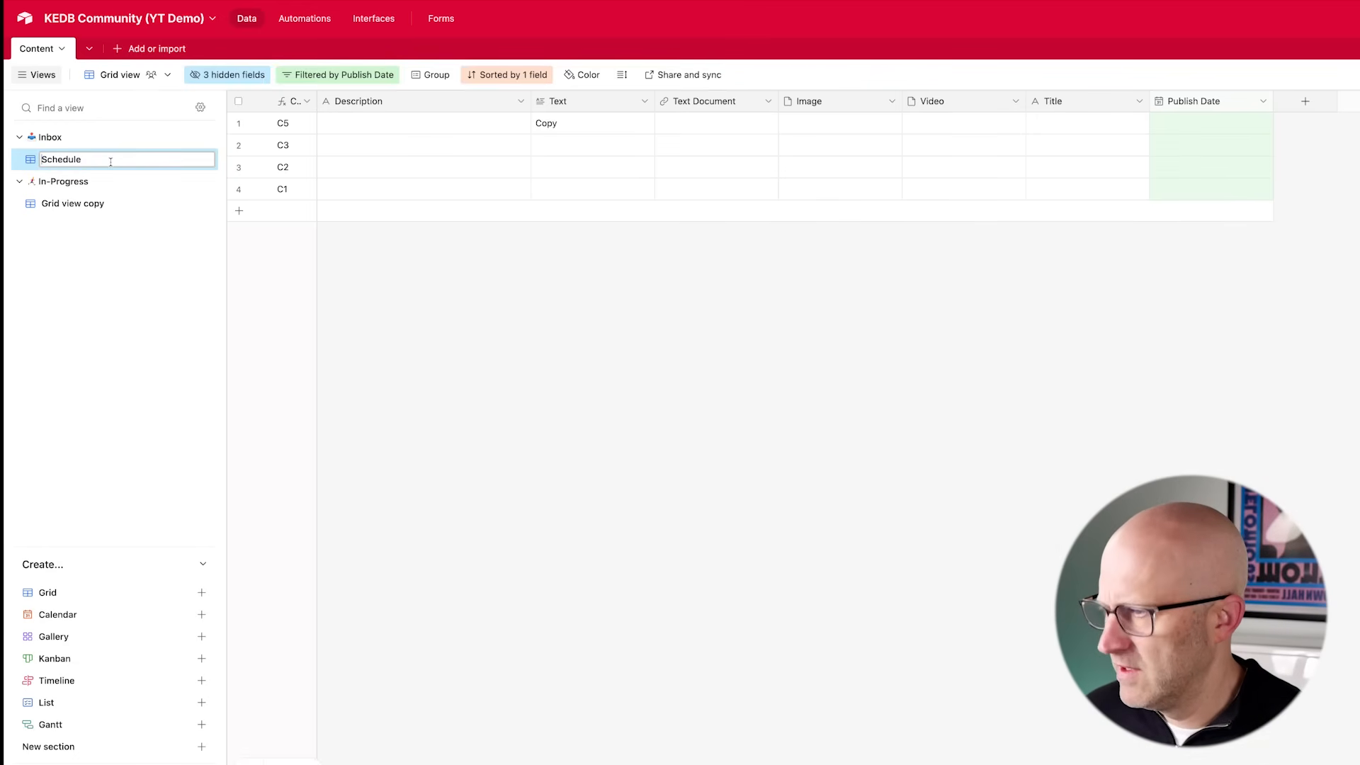
key("ctrl+super+space")
type("ca")
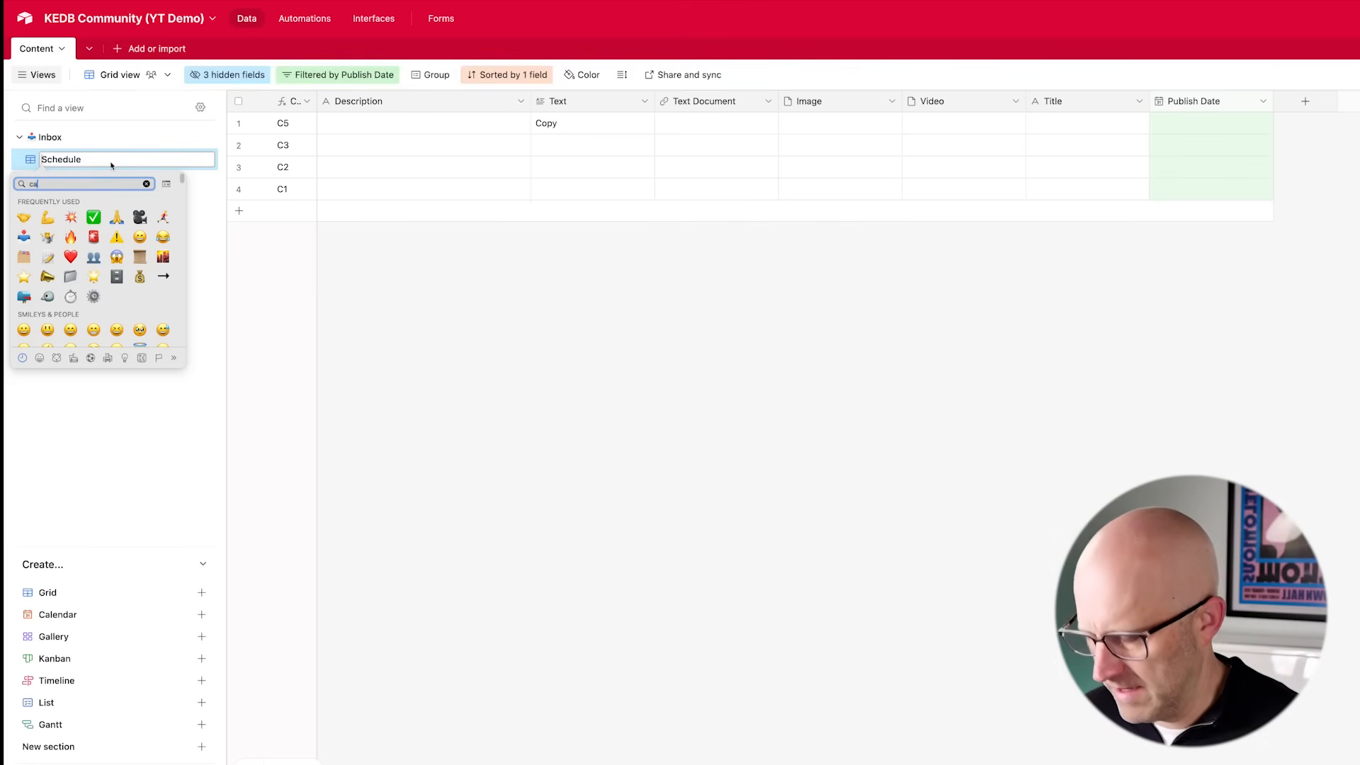
type("l")
left_click(48, 224)
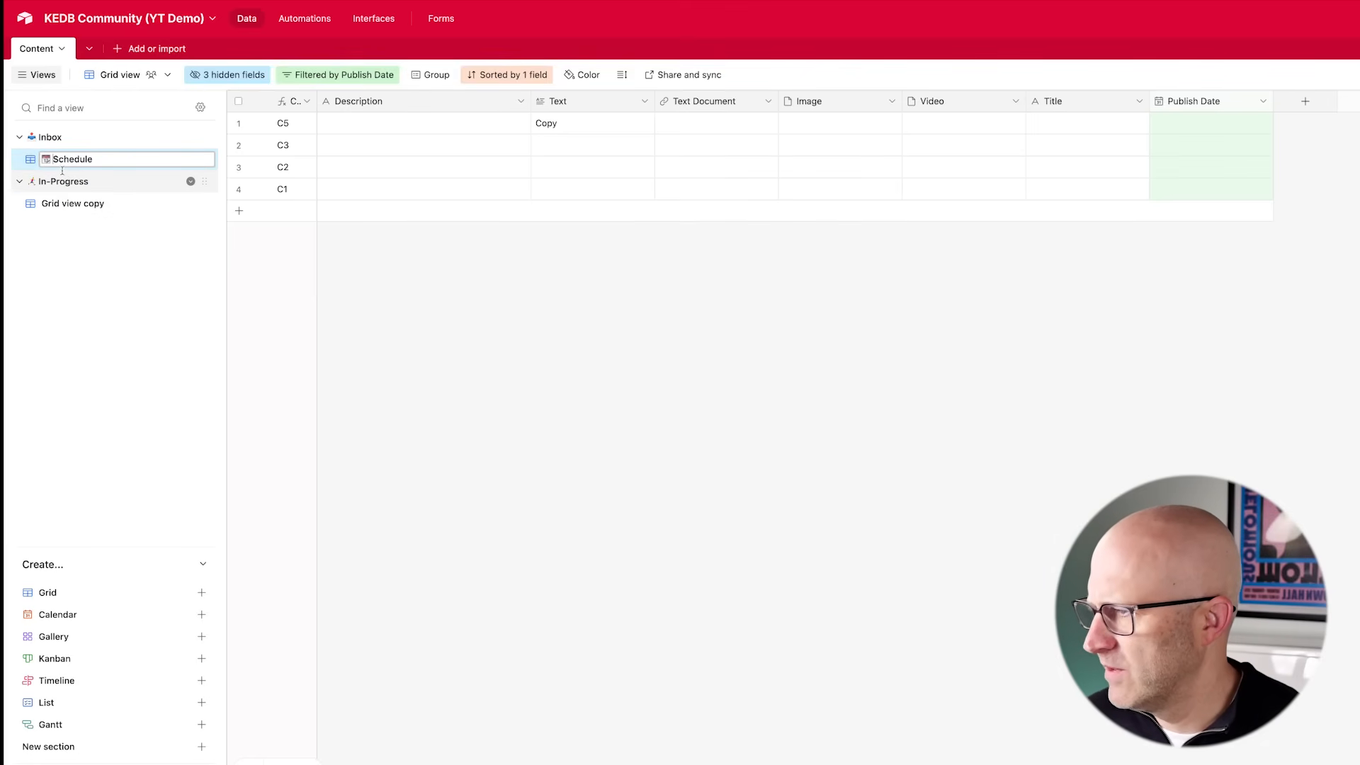
left_click(415, 315)
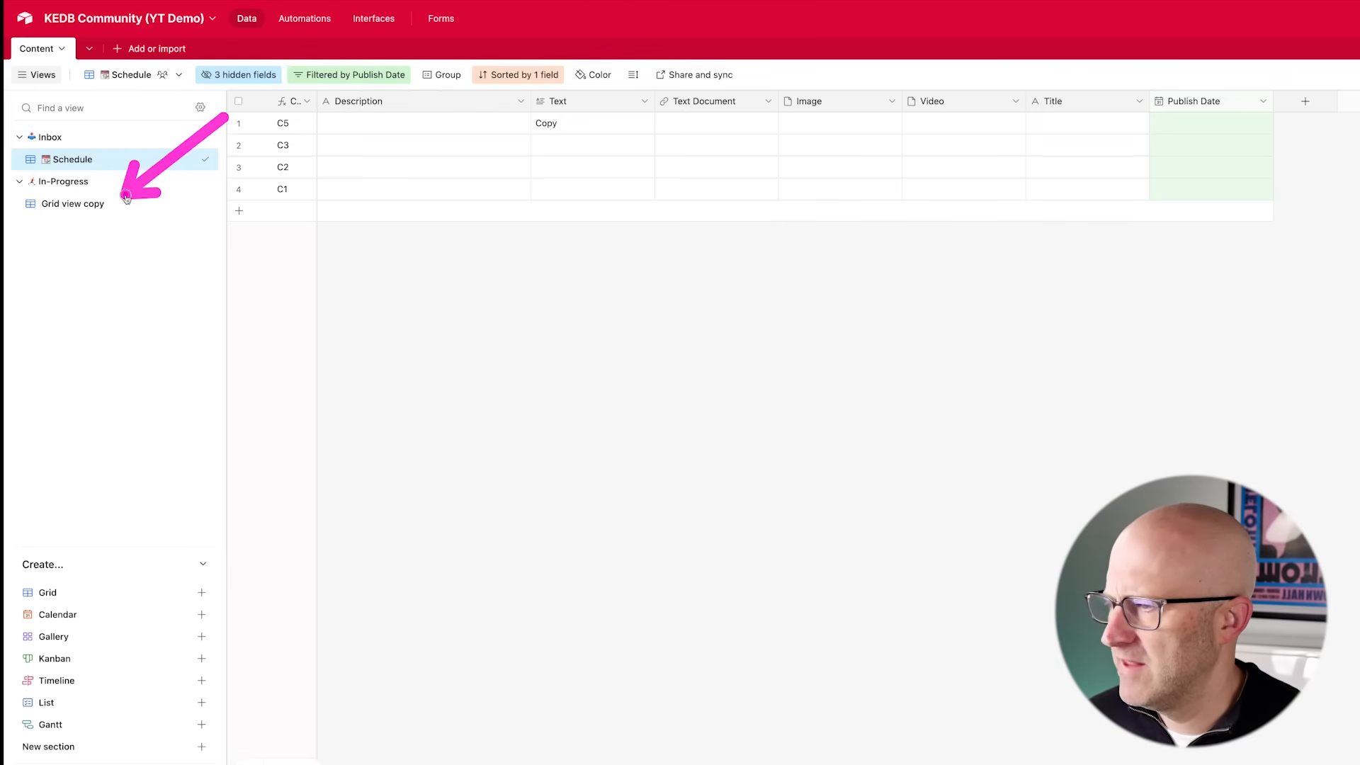
- Add a new section named Other to the views sidebar
left_click(70, 205)
left_click(72, 165)
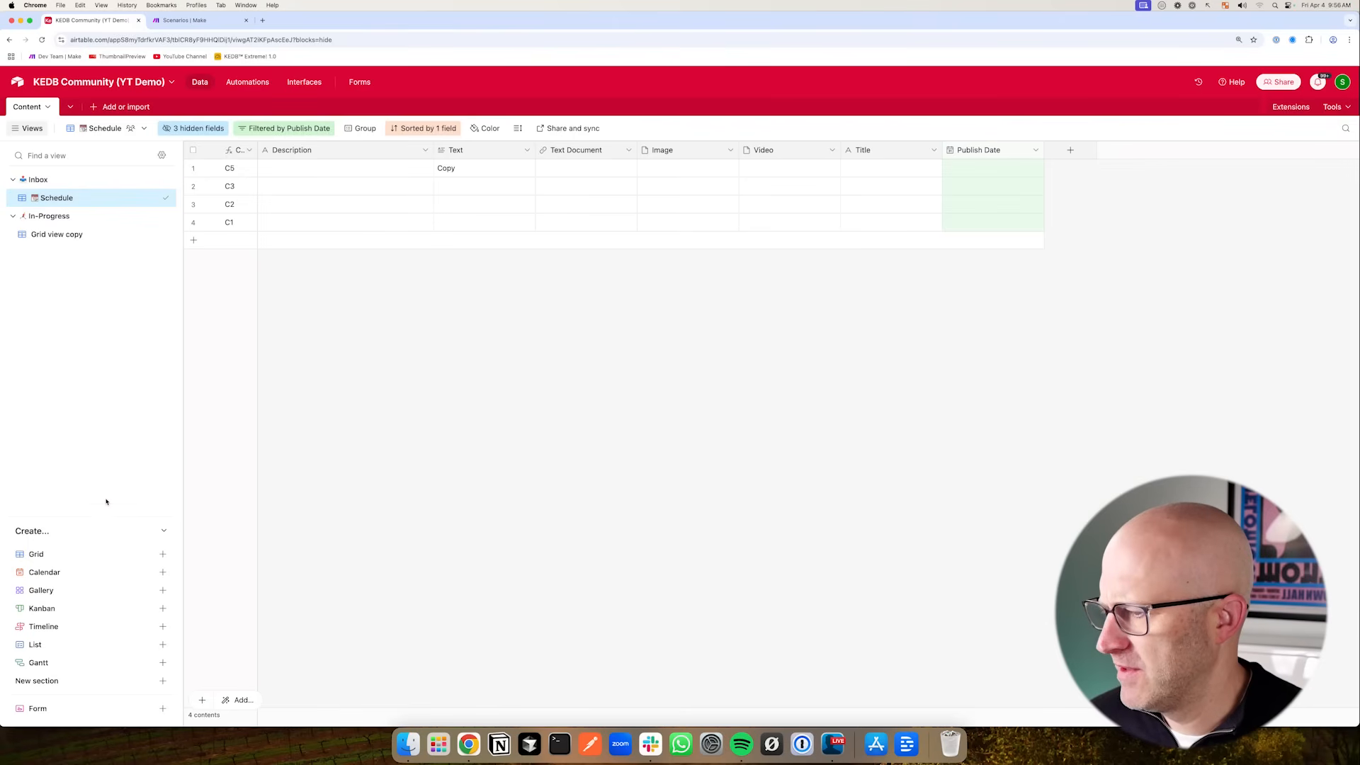
left_click(163, 681)
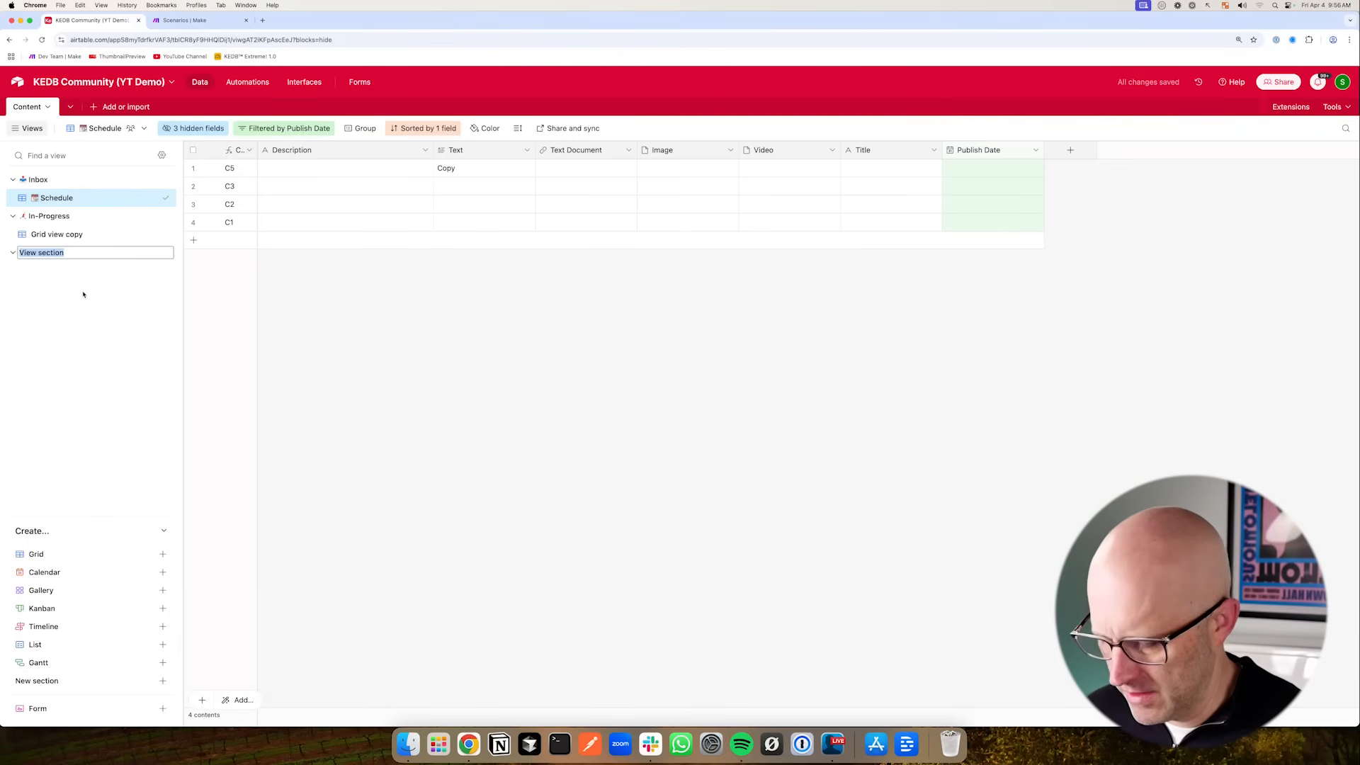
- Create a collaborative grid view named All Data & Fields in the Other section
left_click(163, 554)
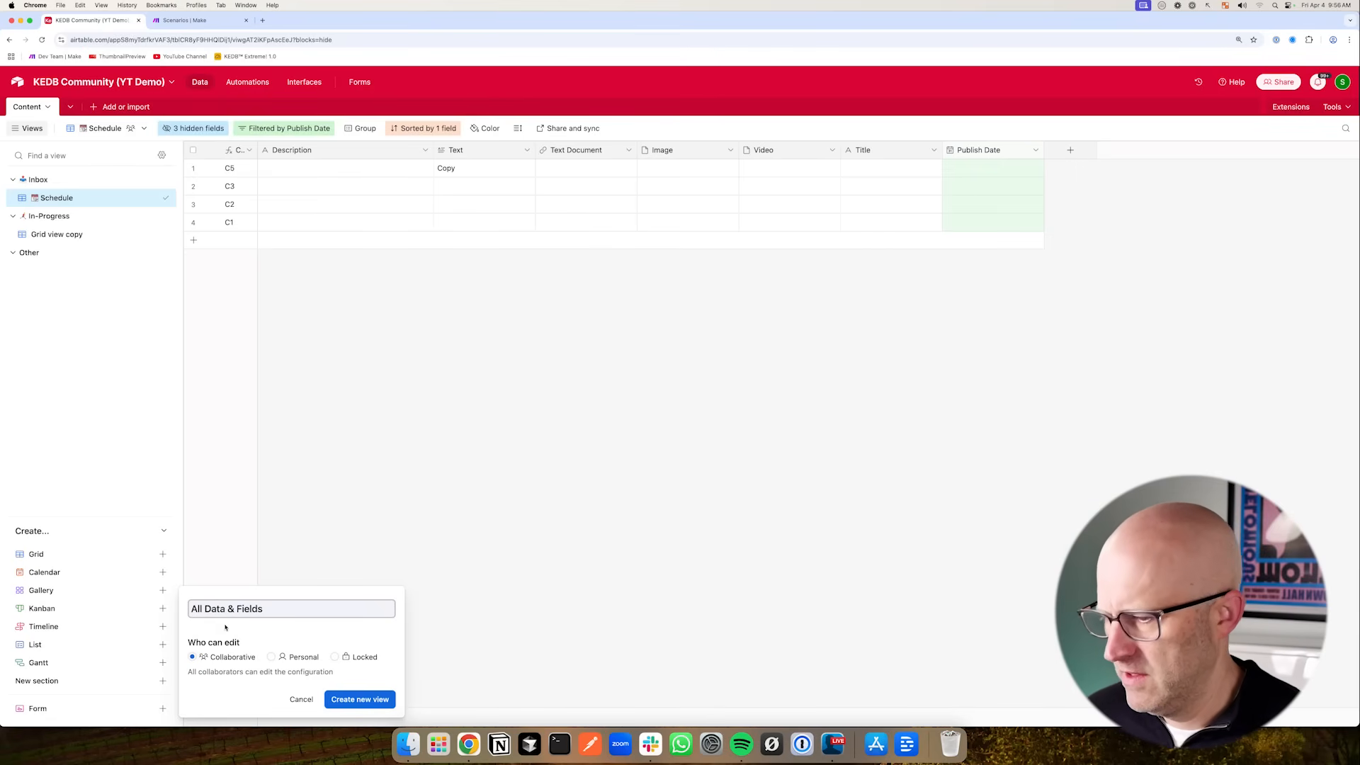
left_click(349, 699)
mouse_move(164, 292)
left_click_drag(164, 292, 158, 271)
- Examine the records and visible fields of the Grid view copy
mouse_move(175, 174)
left_mouse_down()
mouse_move(69, 178)
mouse_move(95, 235)
left_mouse_up()
left_click(96, 235)
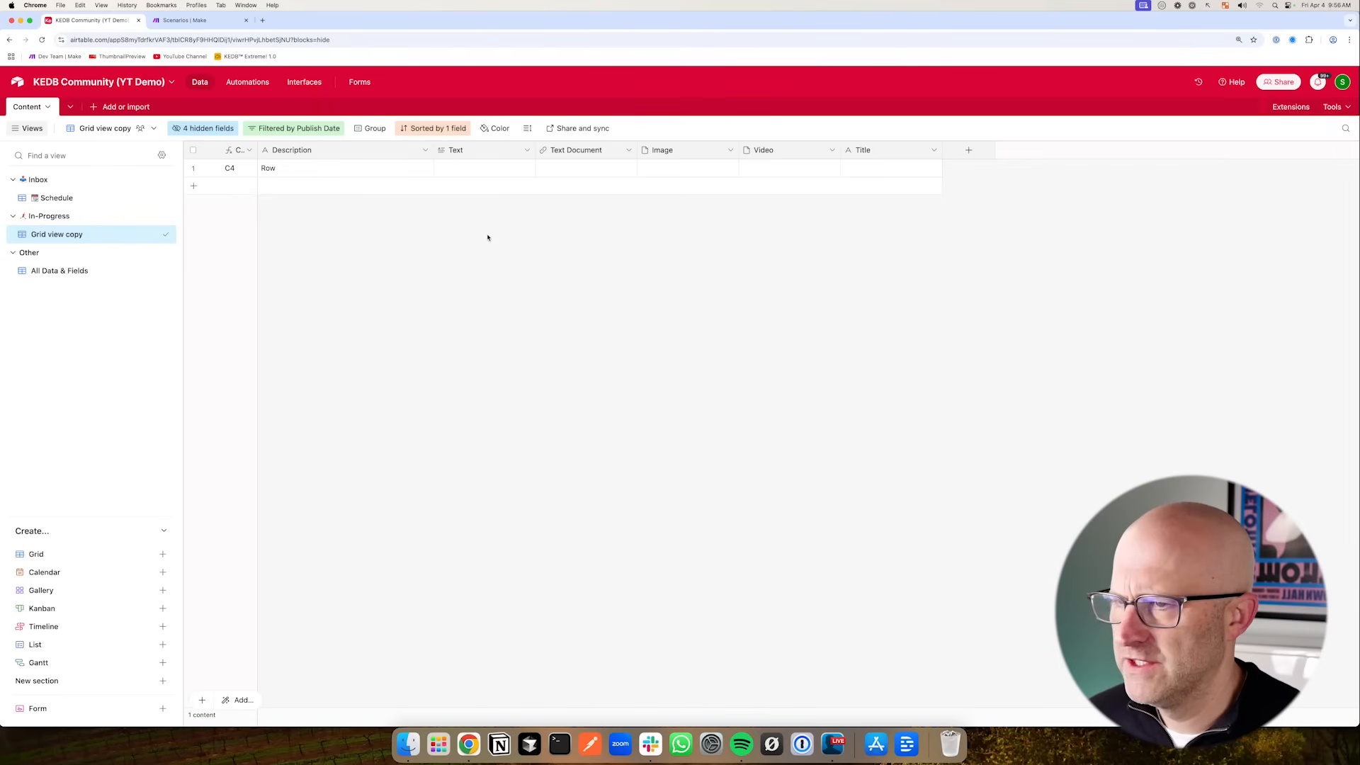
mouse_move(333, 264)
left_mouse_down()
mouse_move(304, 157)
mouse_move(644, 182)
mouse_move(364, 152)
left_mouse_up()
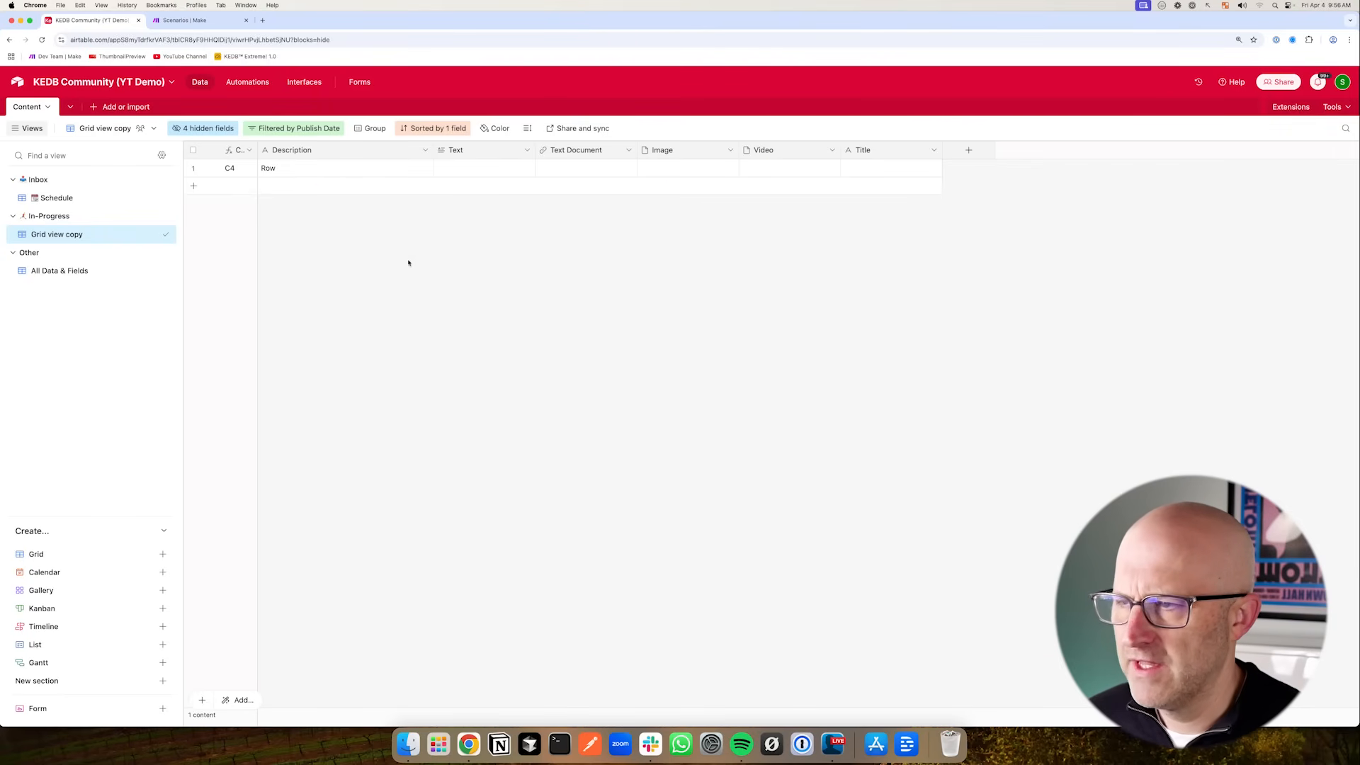
left_click_drag(335, 266, 353, 197)
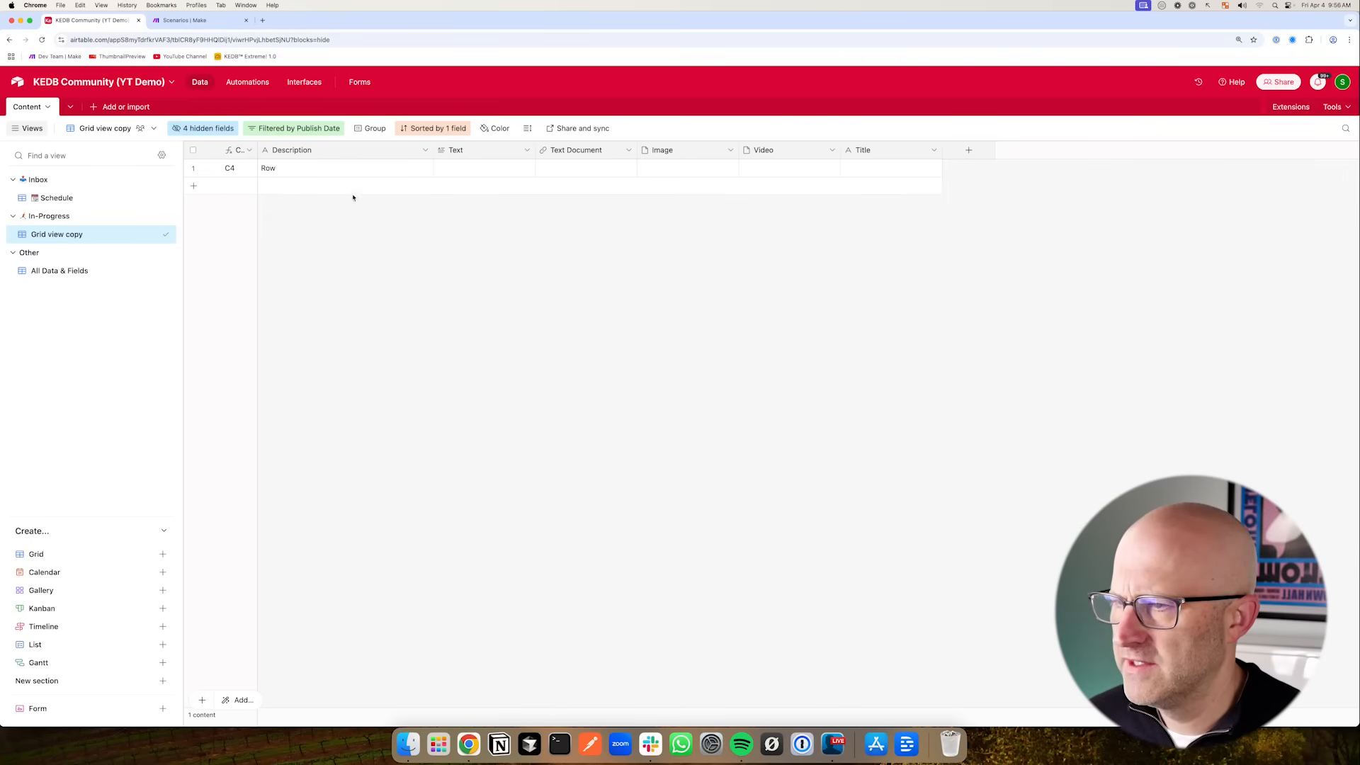
mouse_move(214, 183)
left_mouse_down()
mouse_move(112, 185)
mouse_move(100, 227)
mouse_move(97, 194)
mouse_move(97, 236)
left_mouse_up()
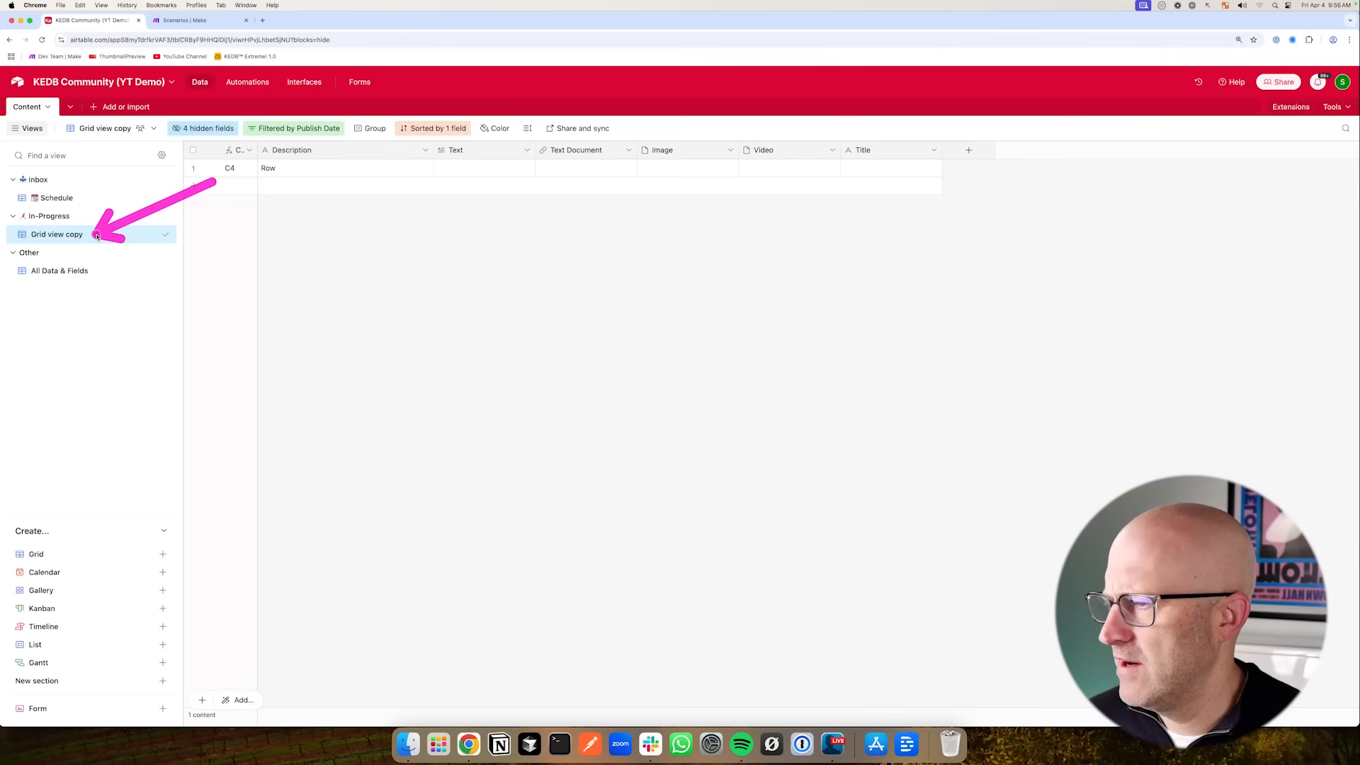
- Examine all records and fields in the All Data & Fields view, scrolling across its columns
mouse_move(65, 368)
left_mouse_down()
mouse_move(42, 295)
mouse_move(72, 291)
left_mouse_up()
left_click(70, 273)
mouse_move(241, 200)
left_mouse_down()
mouse_move(231, 142)
mouse_move(194, 134)
mouse_move(205, 158)
left_mouse_up()
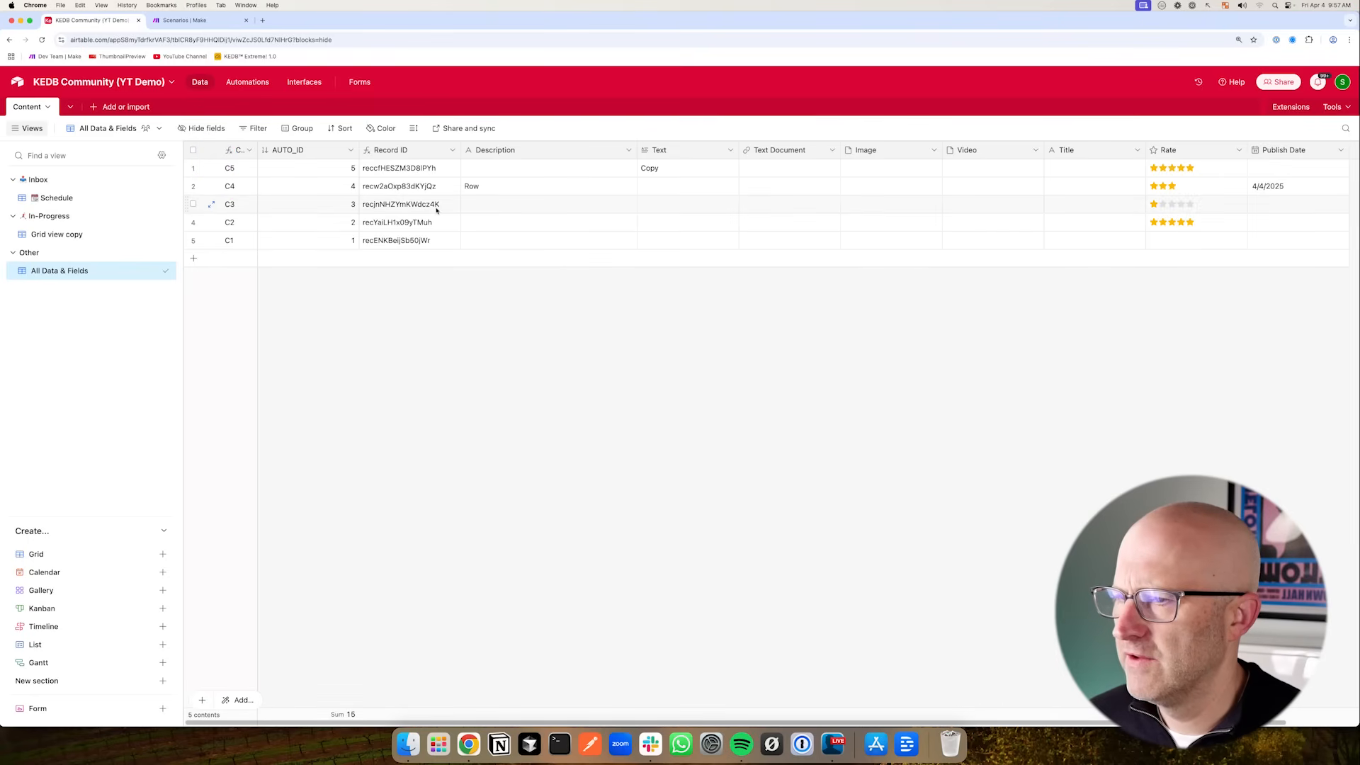
left_click_drag(352, 721, 493, 723)
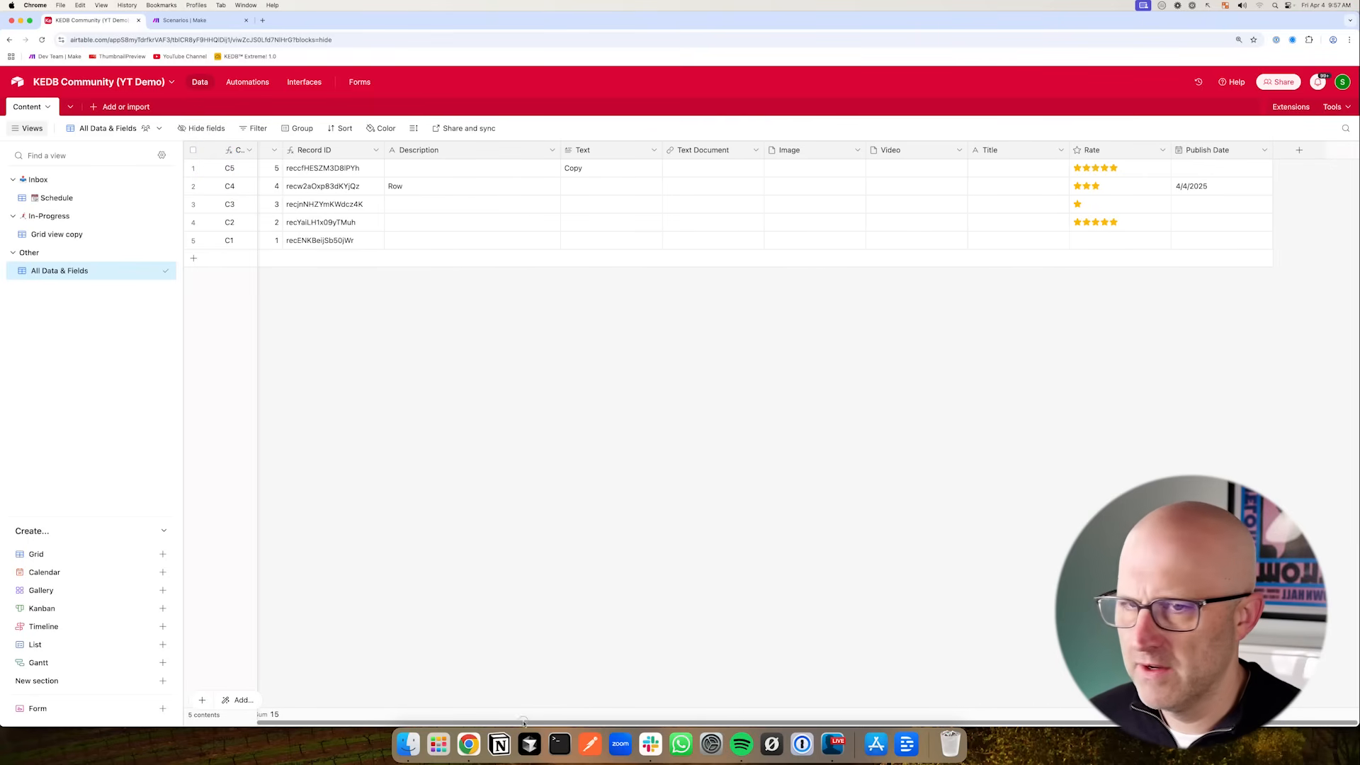
left_click_drag(642, 721, 570, 722)
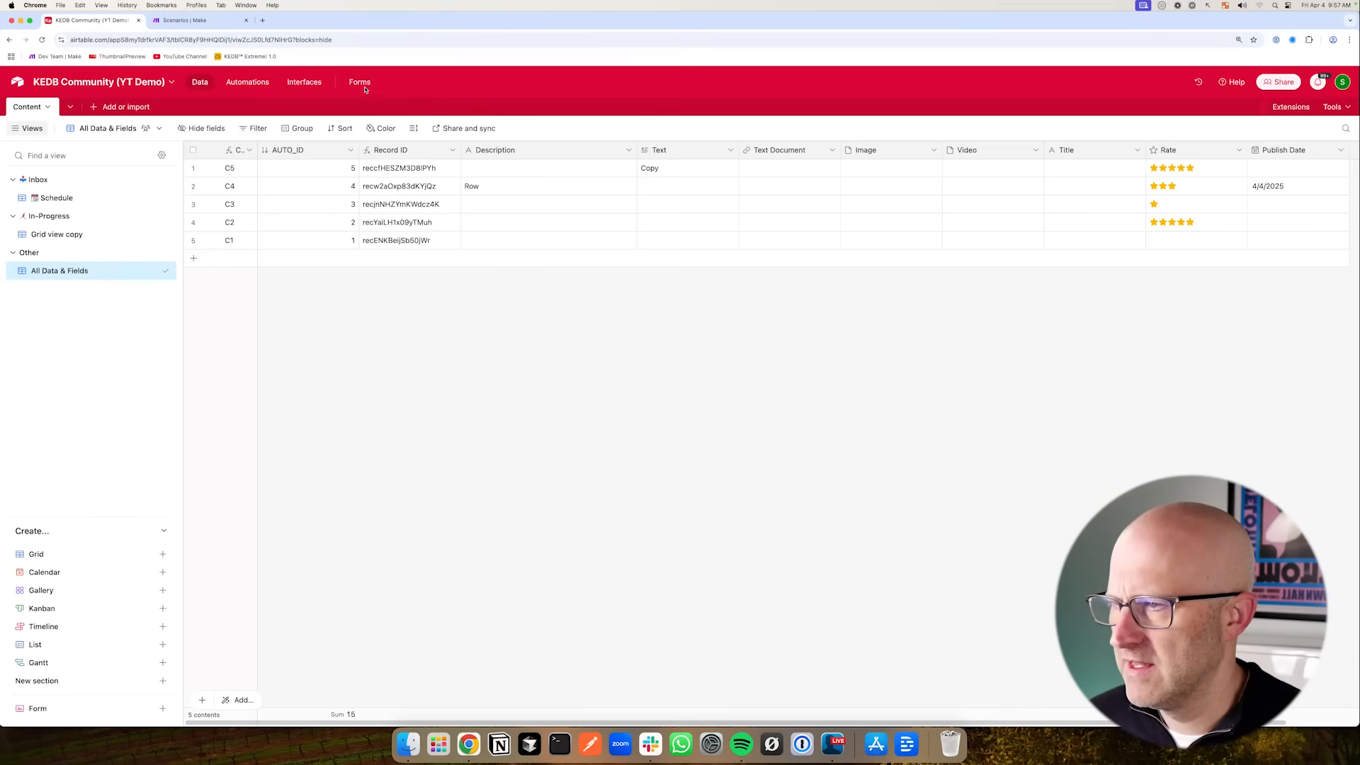
mouse_move(359, 345)
left_mouse_down()
mouse_move(357, 268)
mouse_move(380, 165)
left_mouse_up()
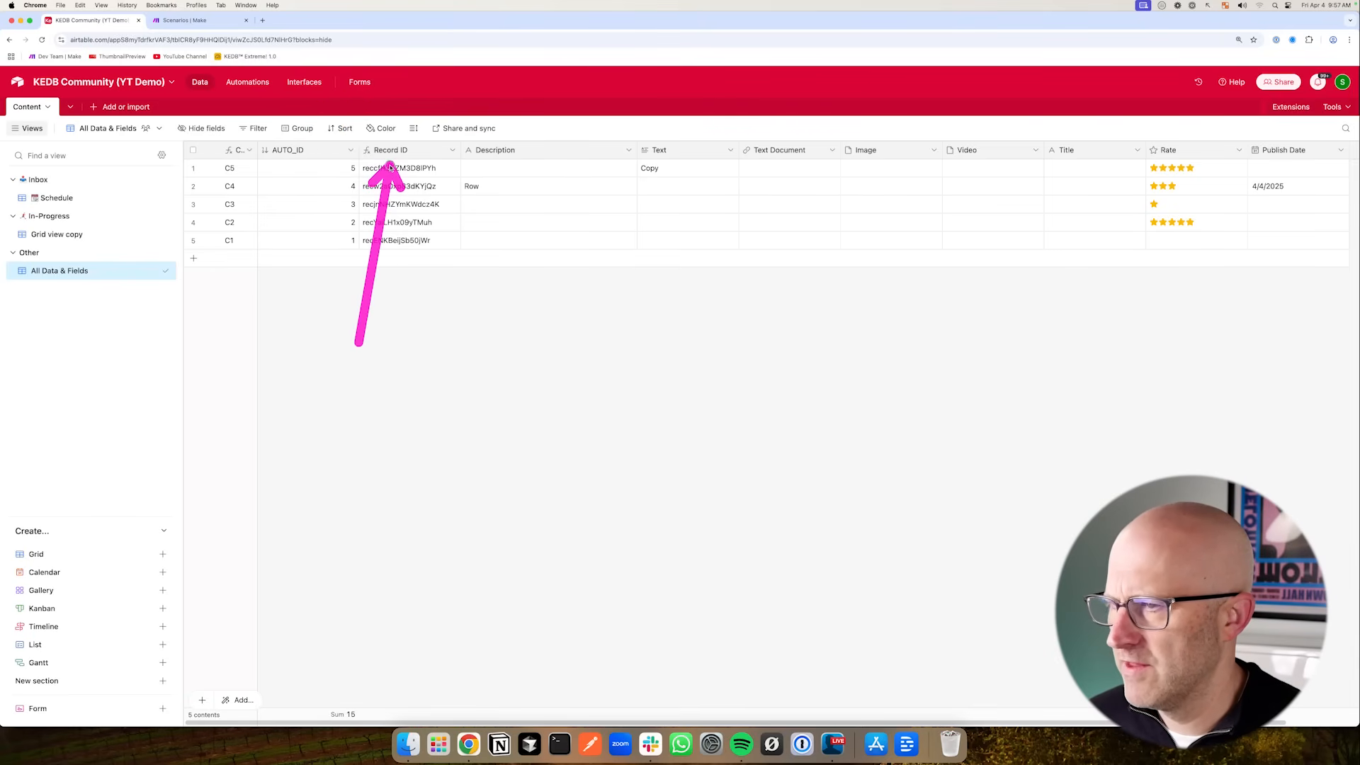
mouse_move(1039, 205)
left_mouse_down()
mouse_move(1111, 173)
mouse_move(1132, 210)
mouse_move(1129, 173)
left_mouse_up()
left_click_drag(220, 223, 109, 273)
mouse_move(195, 172)
left_mouse_down()
mouse_move(91, 209)
mouse_move(100, 223)
mouse_move(93, 193)
mouse_move(109, 235)
mouse_move(146, 212)
mouse_move(106, 263)
left_mouse_up()
left_click_drag(146, 188, 85, 228)
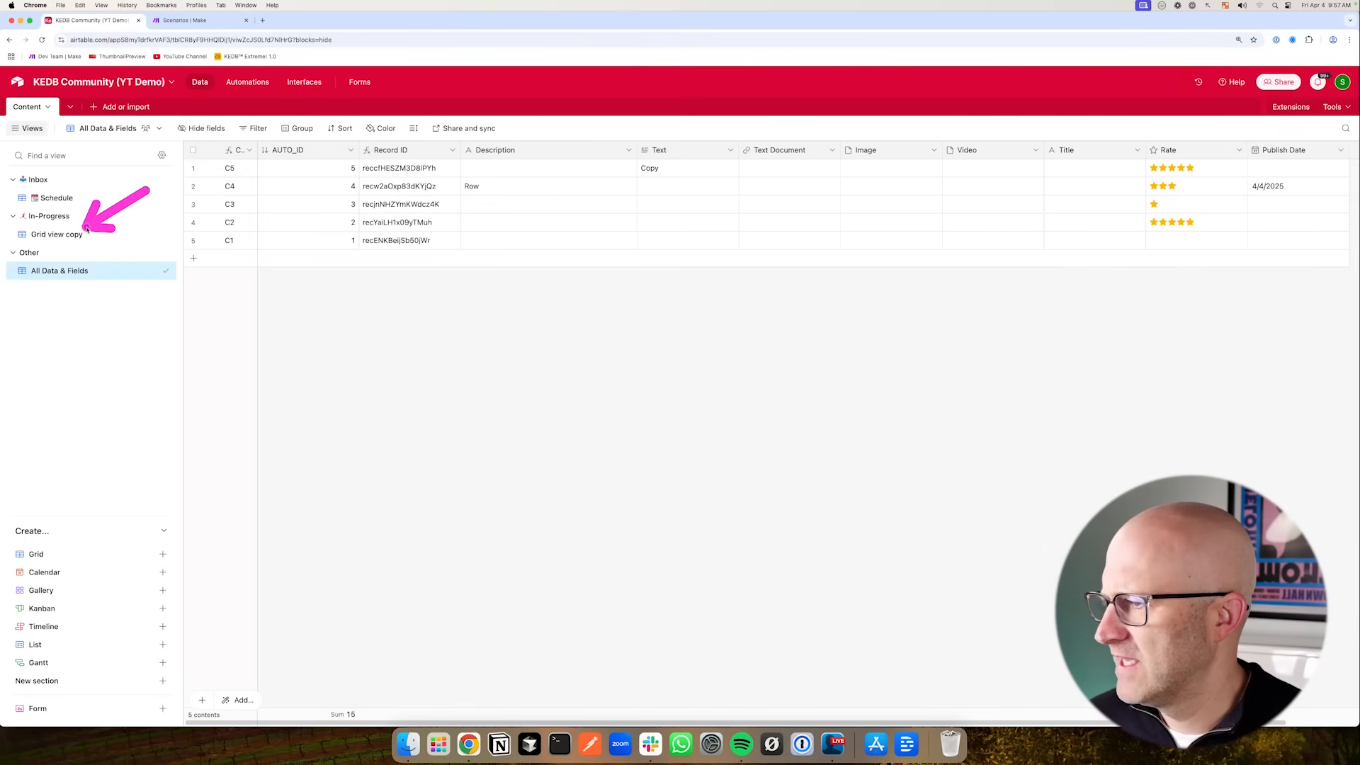
- In the Grid view copy, unhide the Publish Date field while keeping Rate hidden
left_click(52, 237)
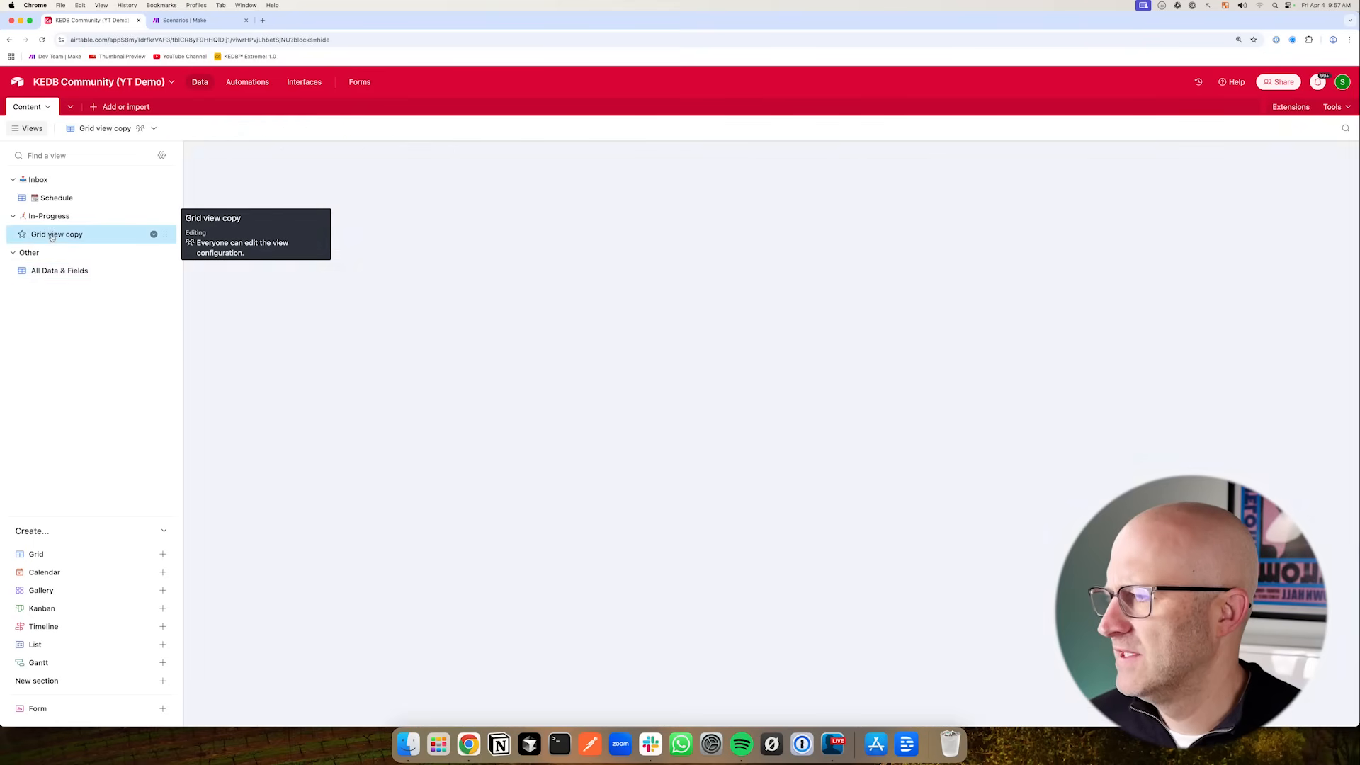
left_click(207, 129)
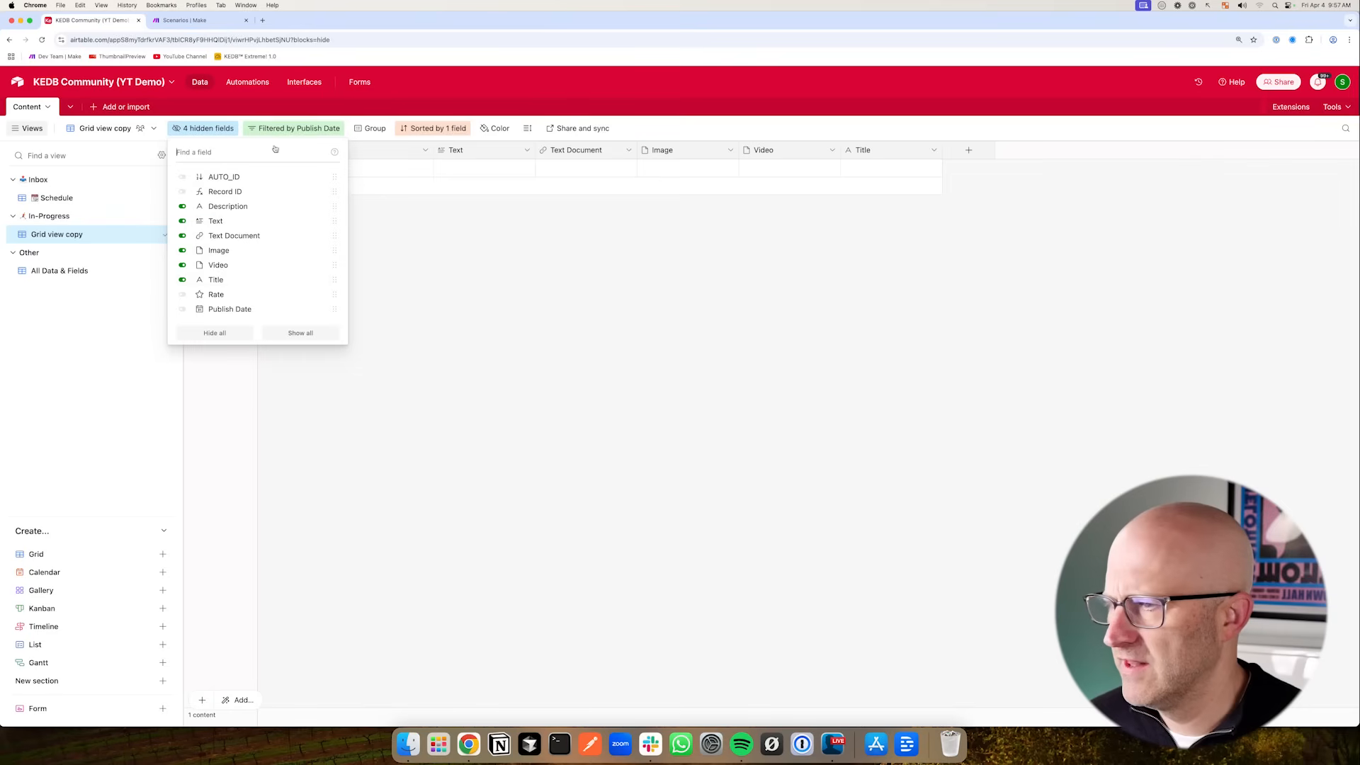
left_click(218, 295)
left_click(225, 309)
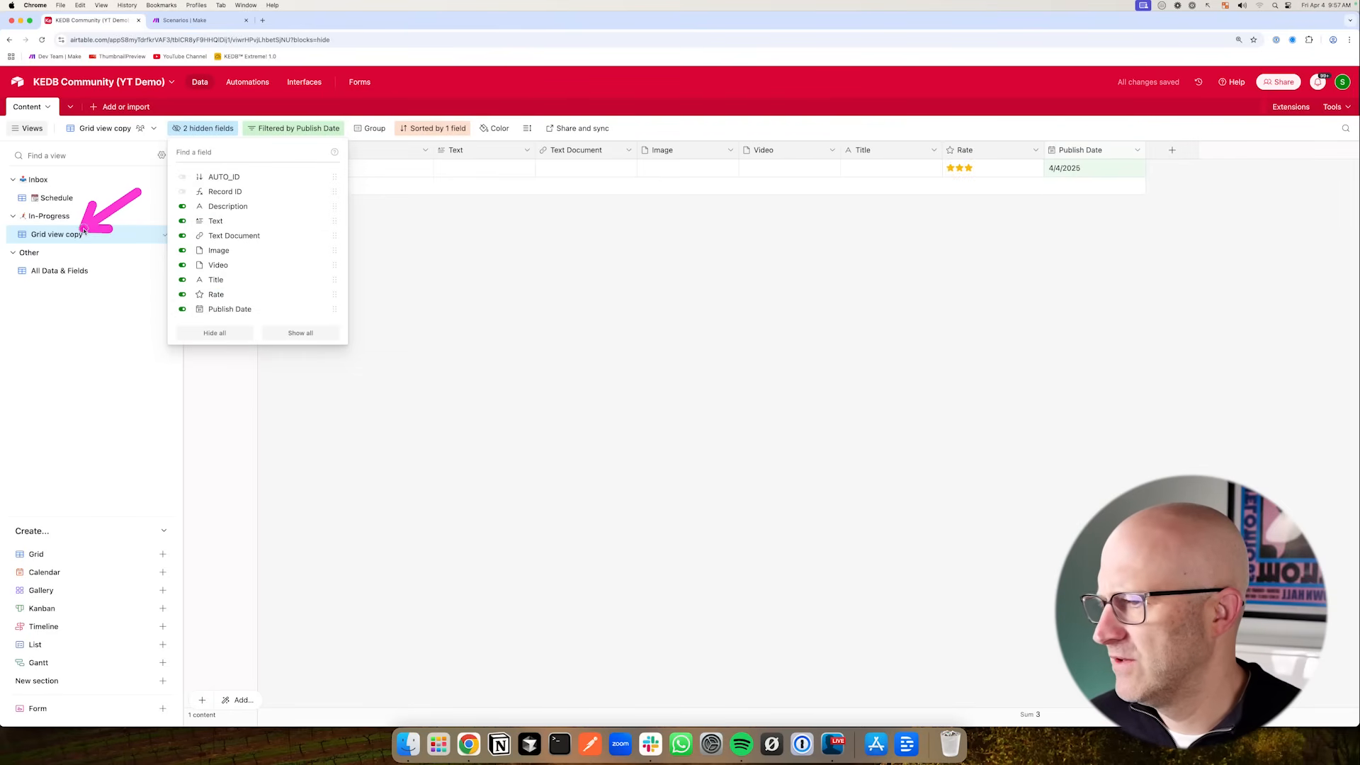
left_click(216, 294)
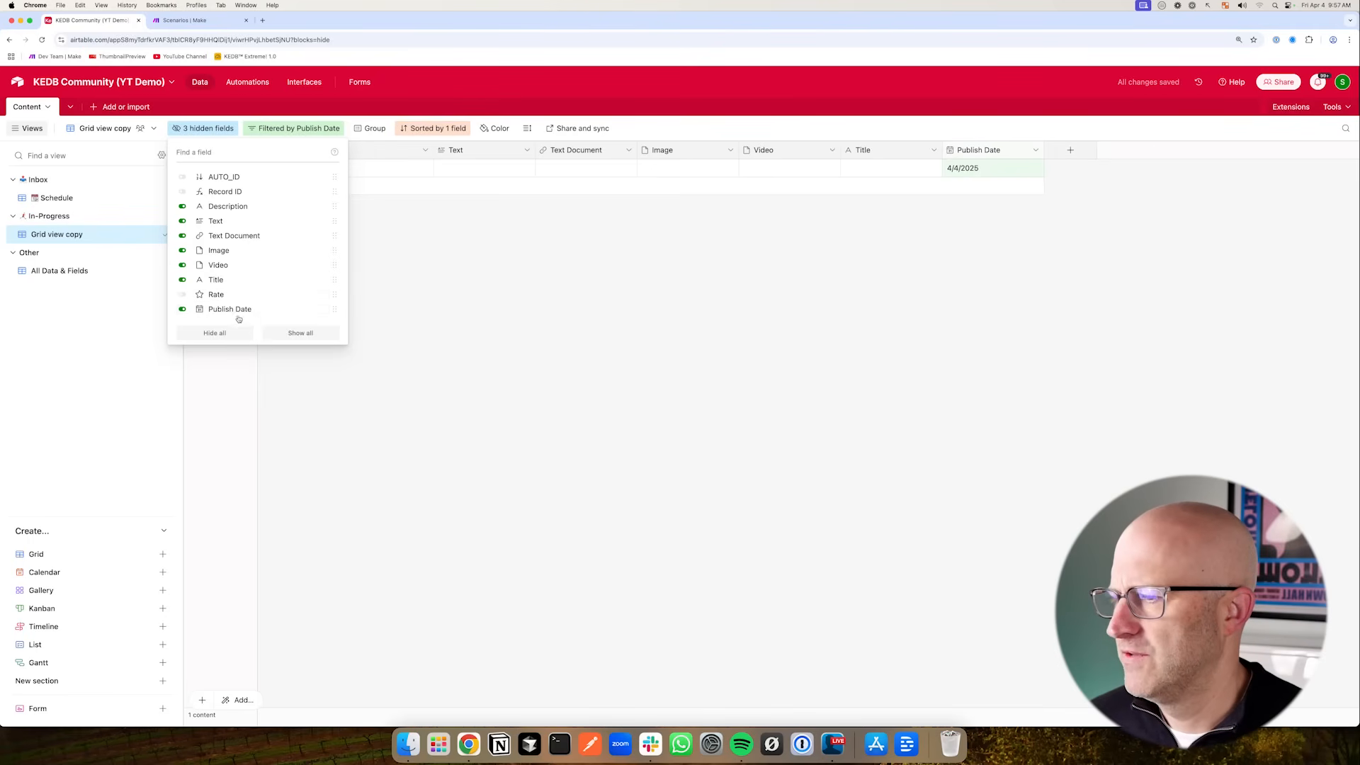
left_click_drag(154, 207, 96, 270)
left_click(532, 315)
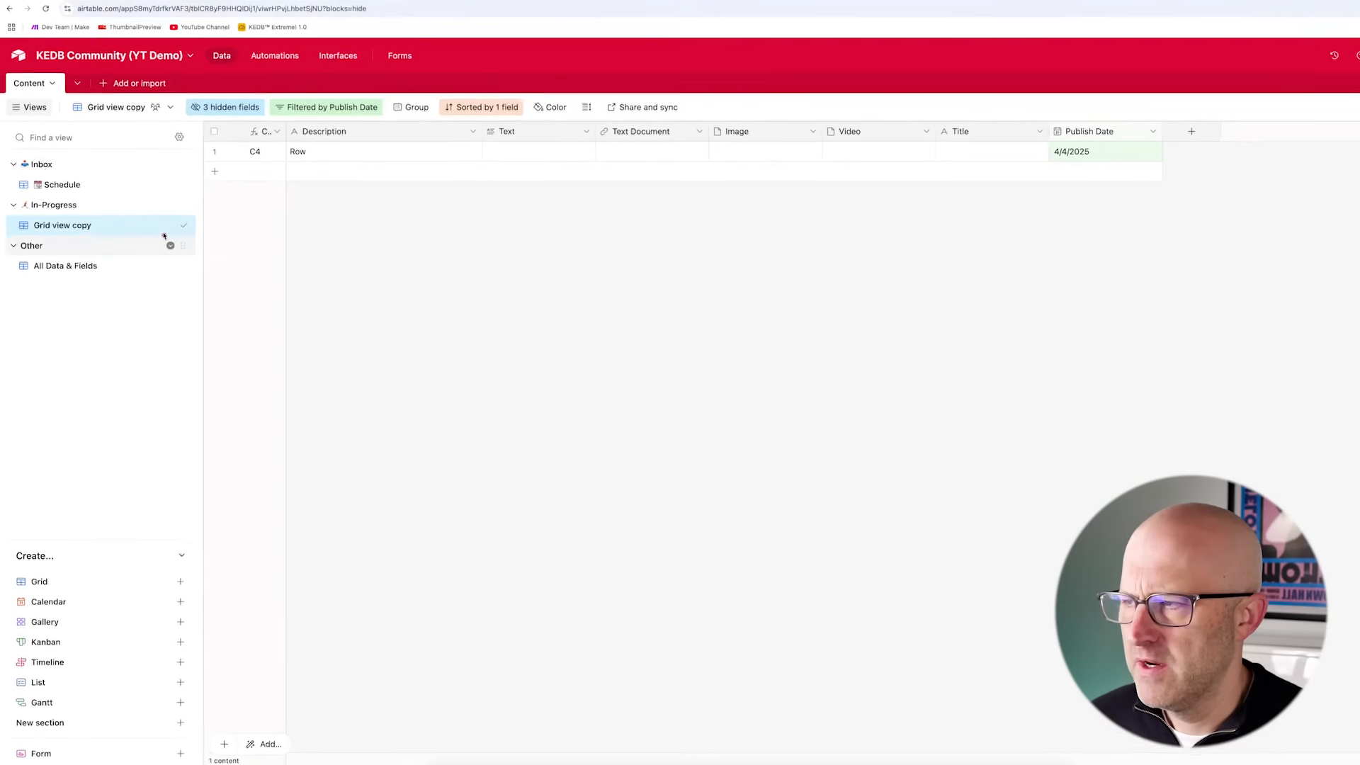
- Rename the Grid view copy to Overview, prefixed with a magnifying glass emoji
double_click(98, 212)
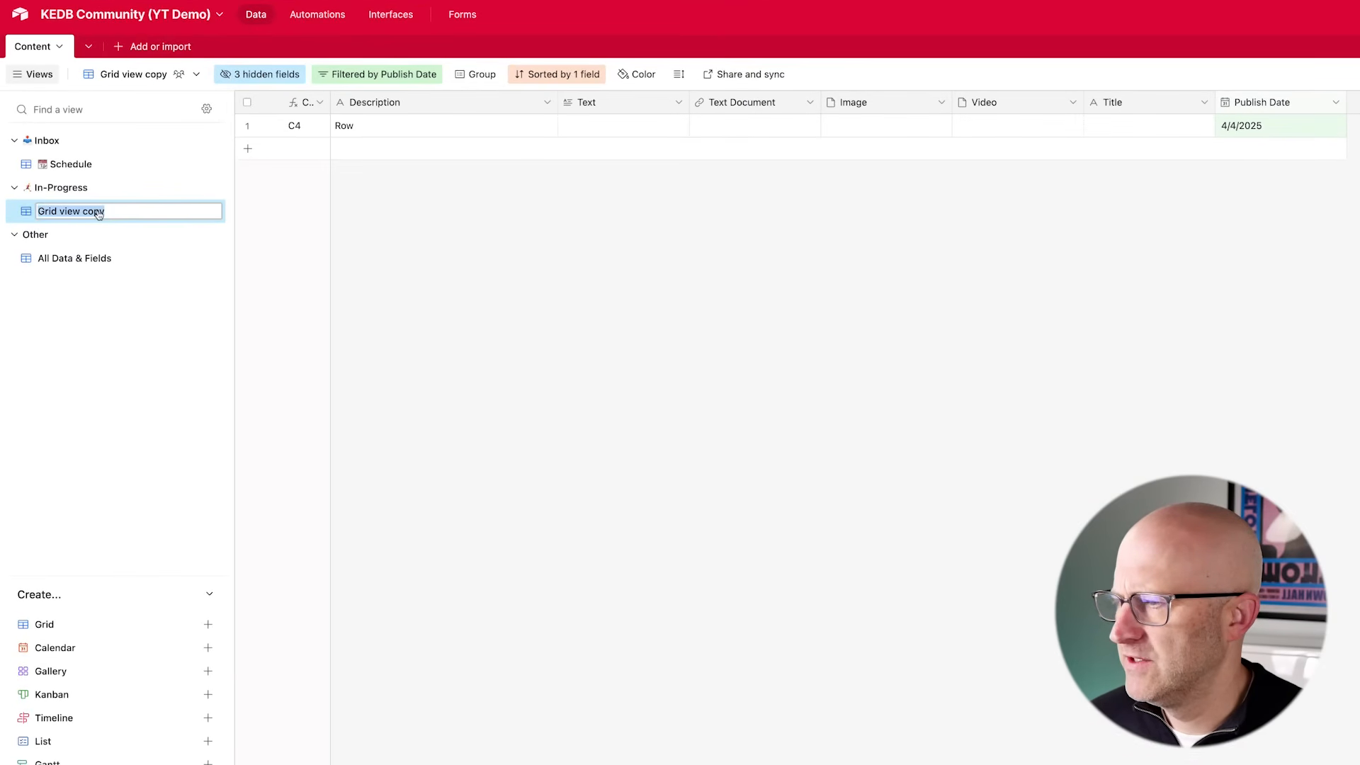
key("ctrl+super+space")
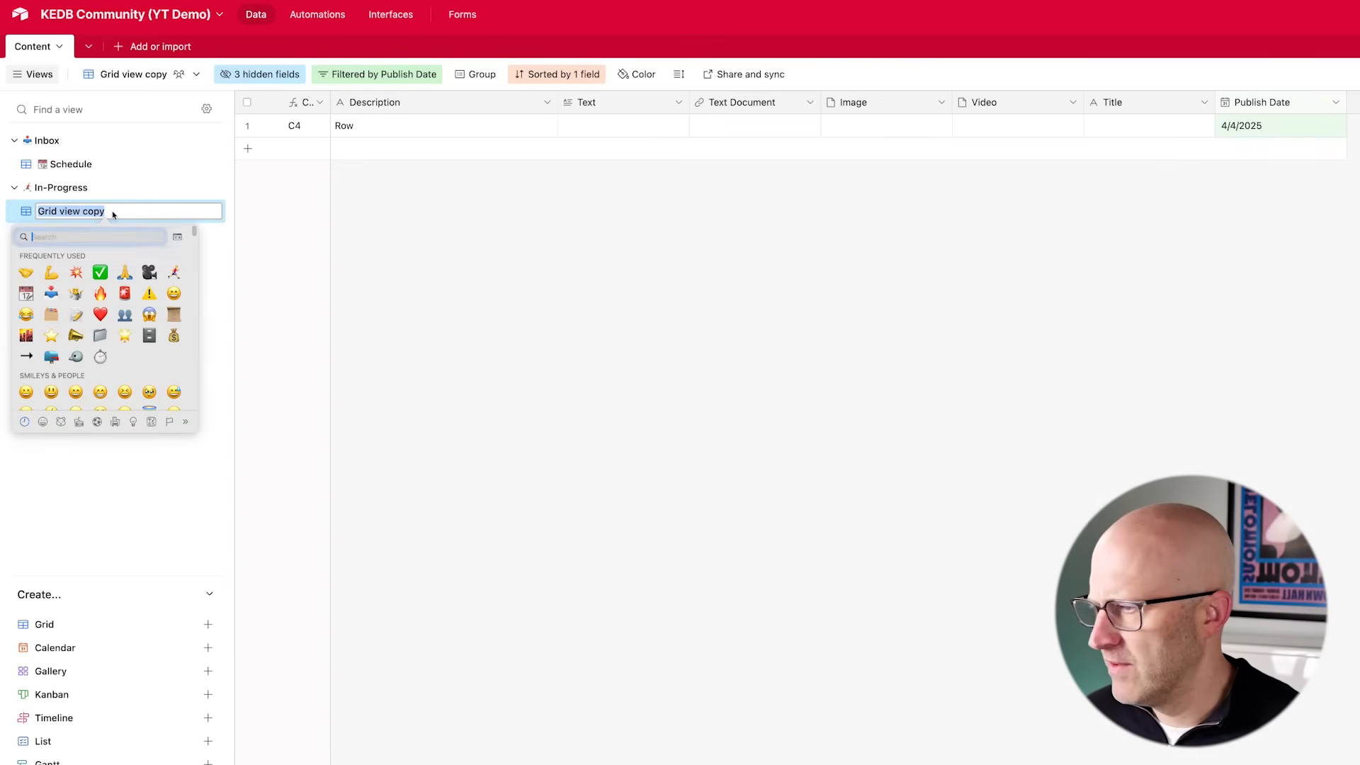
type("mag")
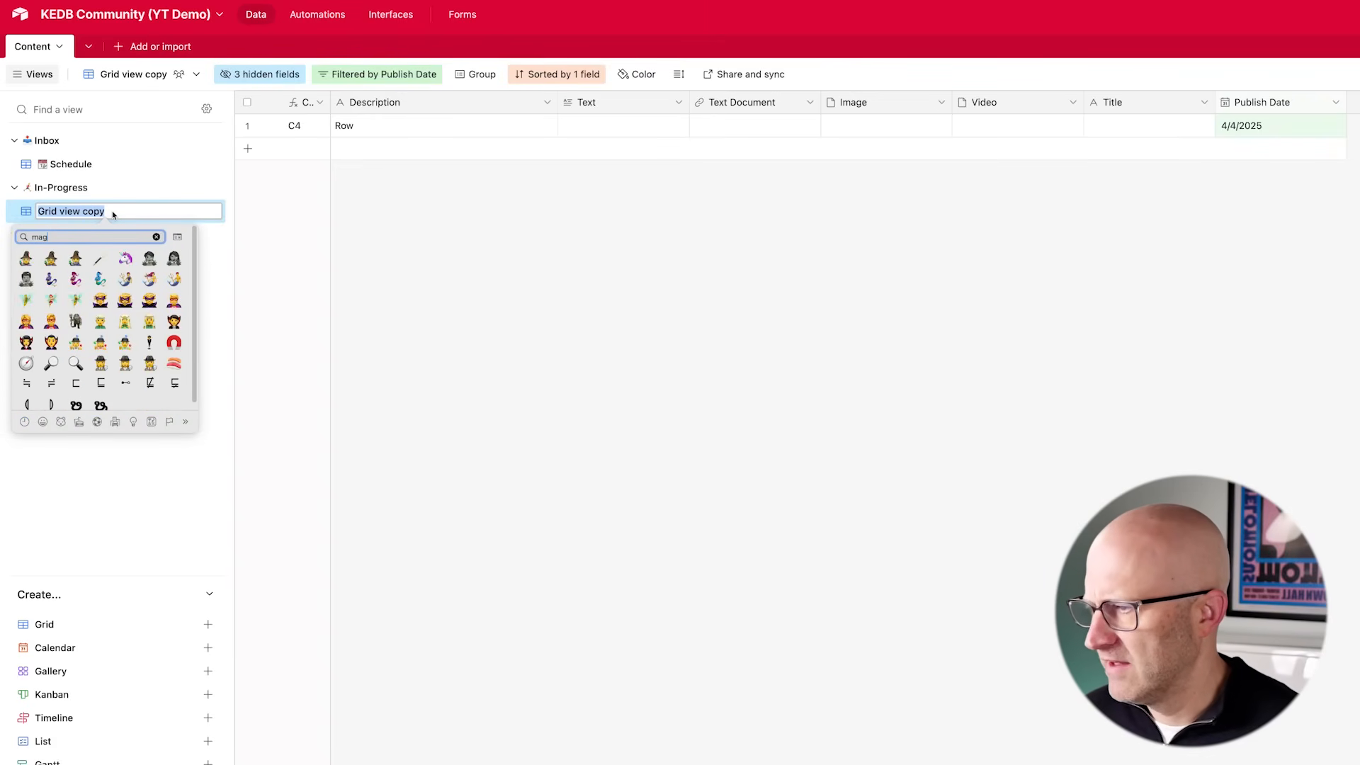
key("Return")
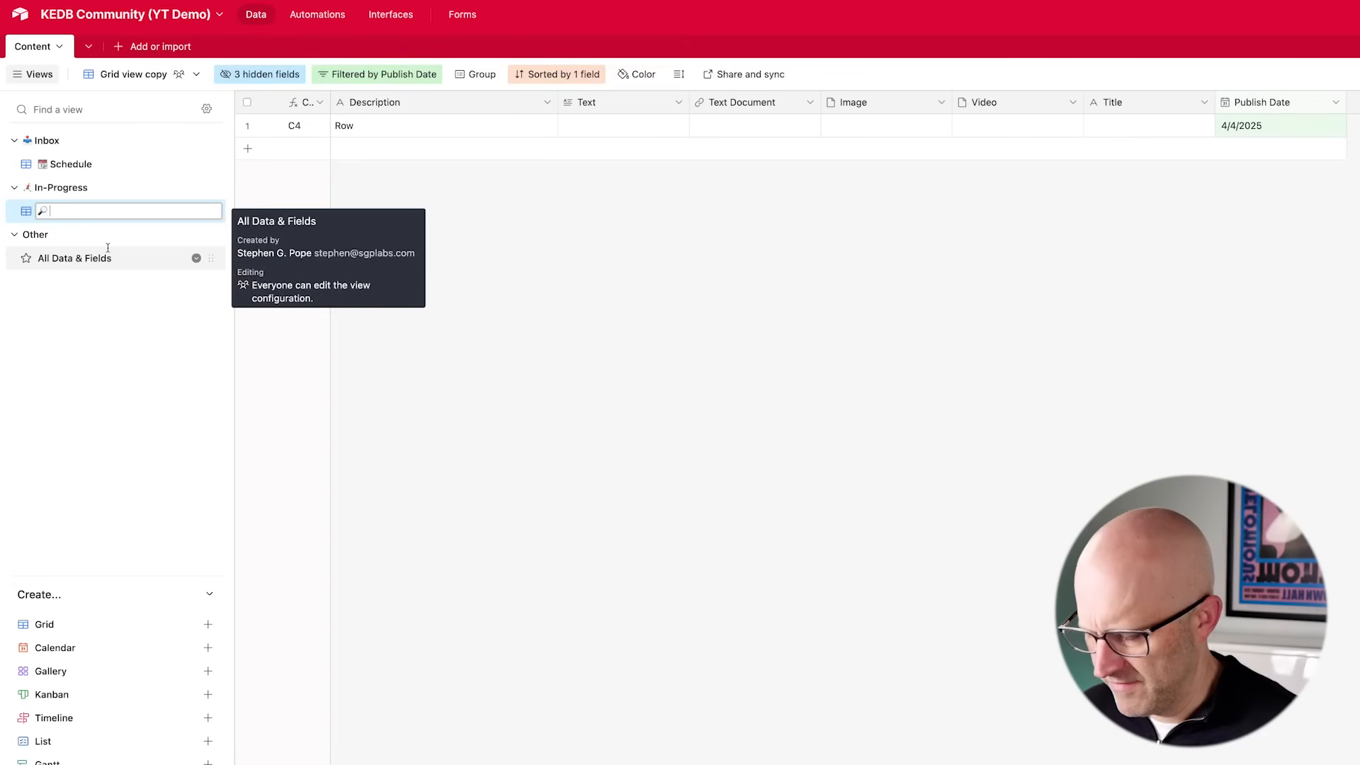
type("Overview")
key("Return")
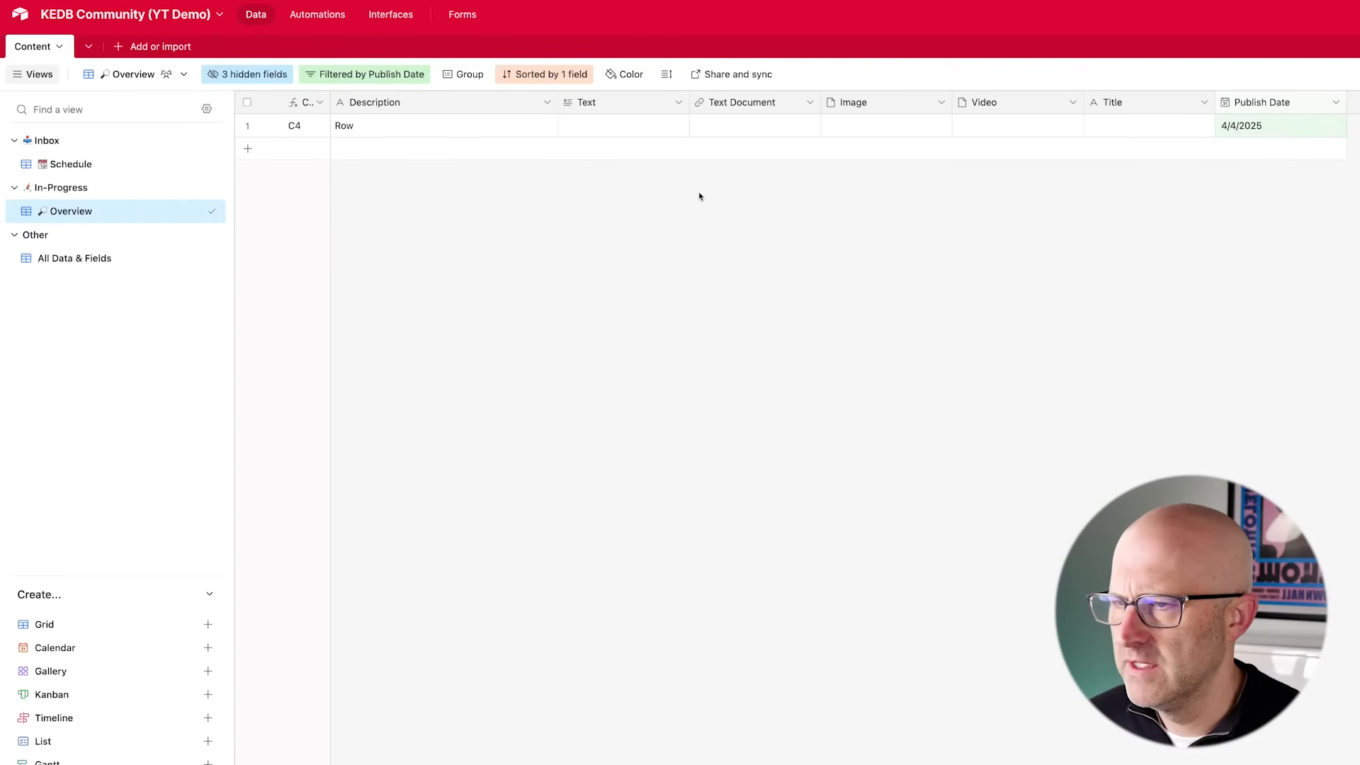
- Insert a single select field right of Text Document with a red In-Progress option
left_click(811, 104)
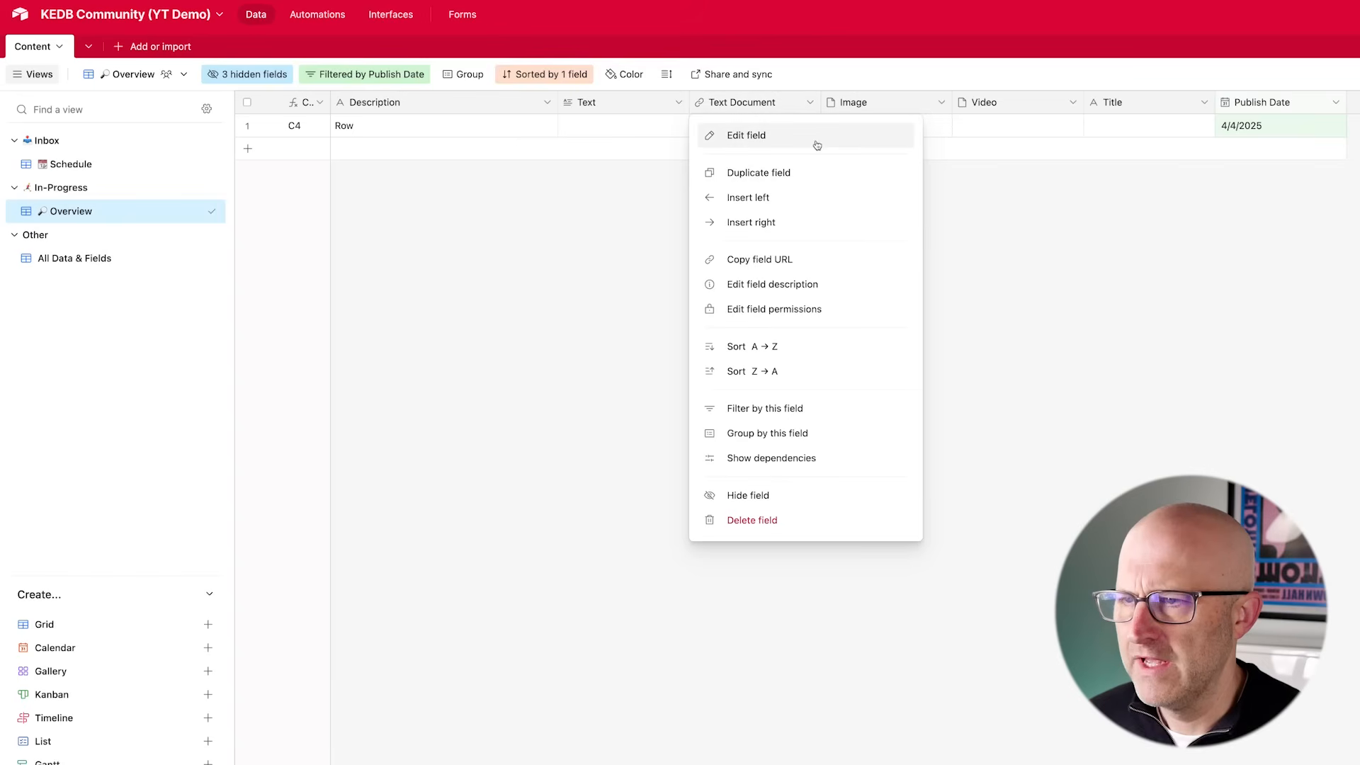
left_click(757, 226)
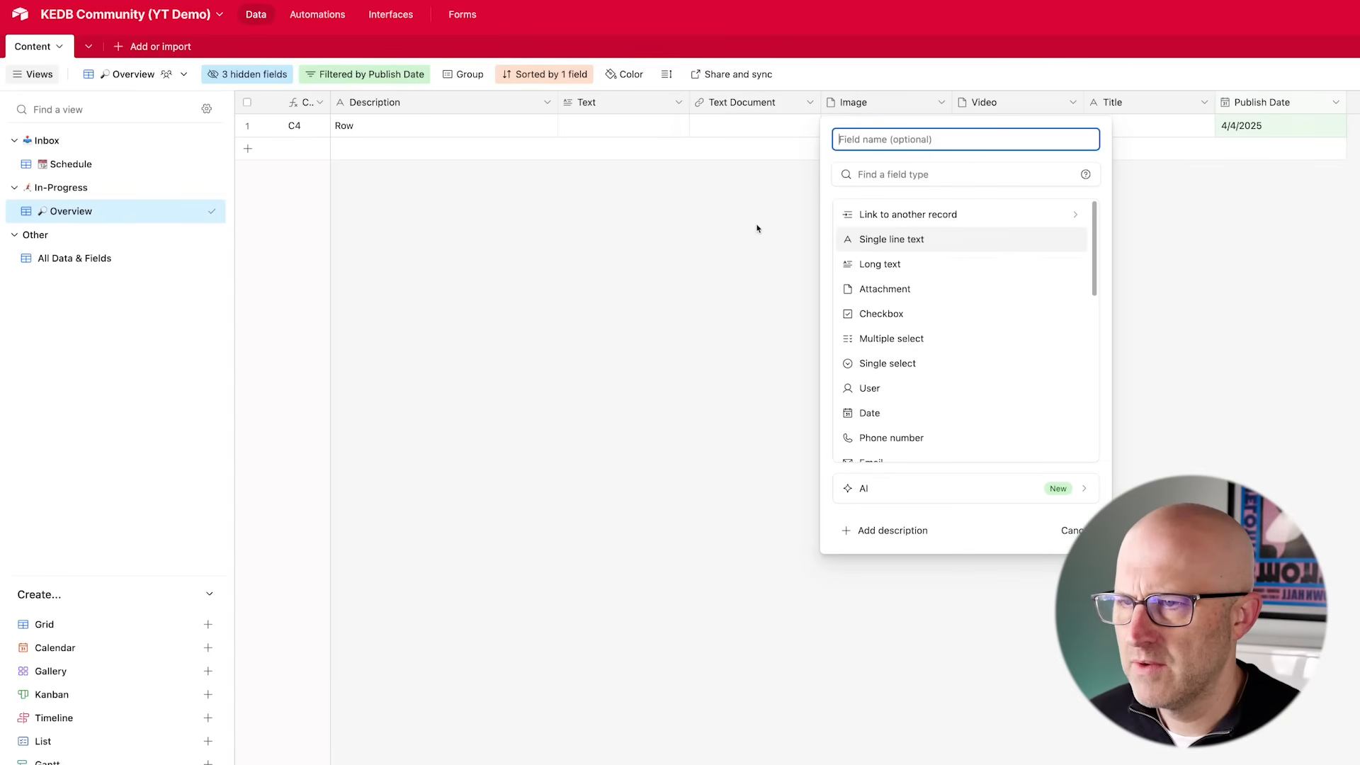
left_click(906, 366)
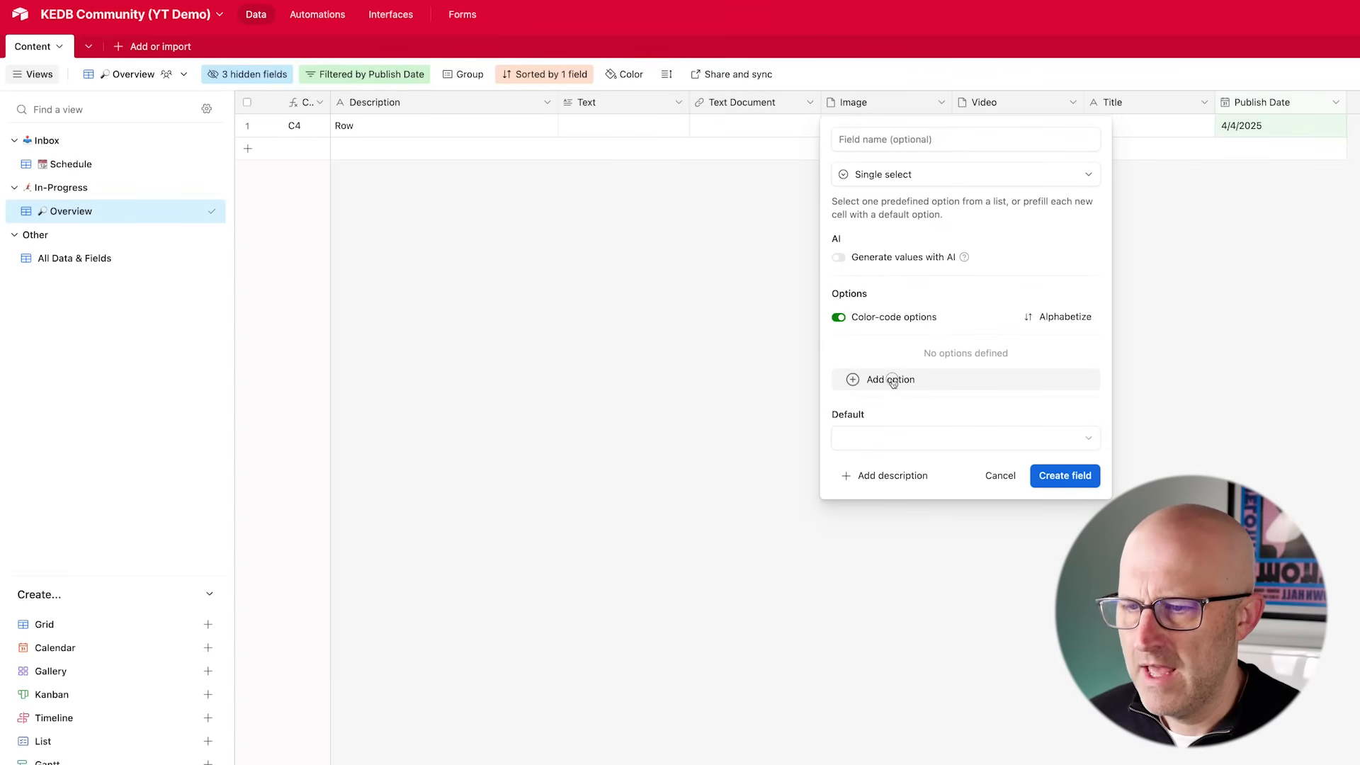
left_click(891, 380)
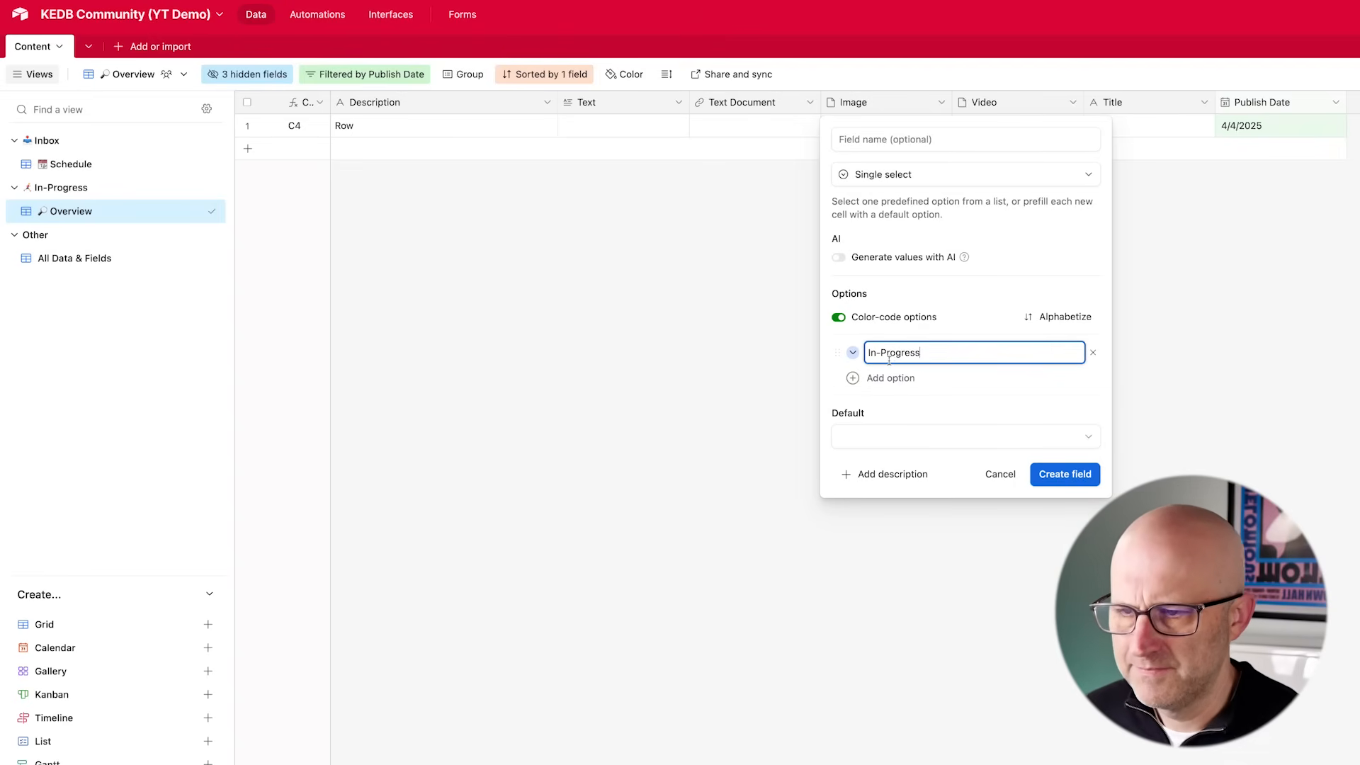
type("In-Progress")
left_click(853, 353)
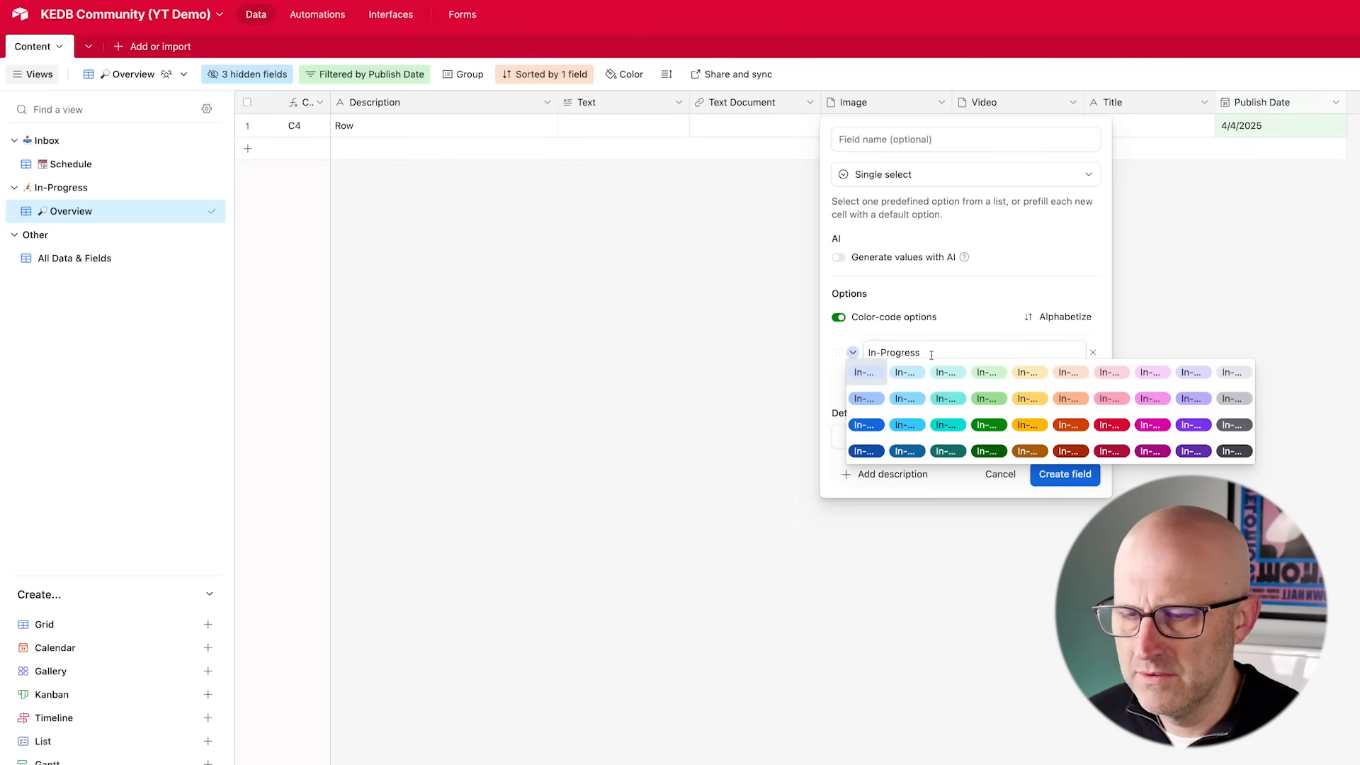
left_click(1108, 373)
- Add a yellow Needs Review option to the new single select field
left_click(882, 383)
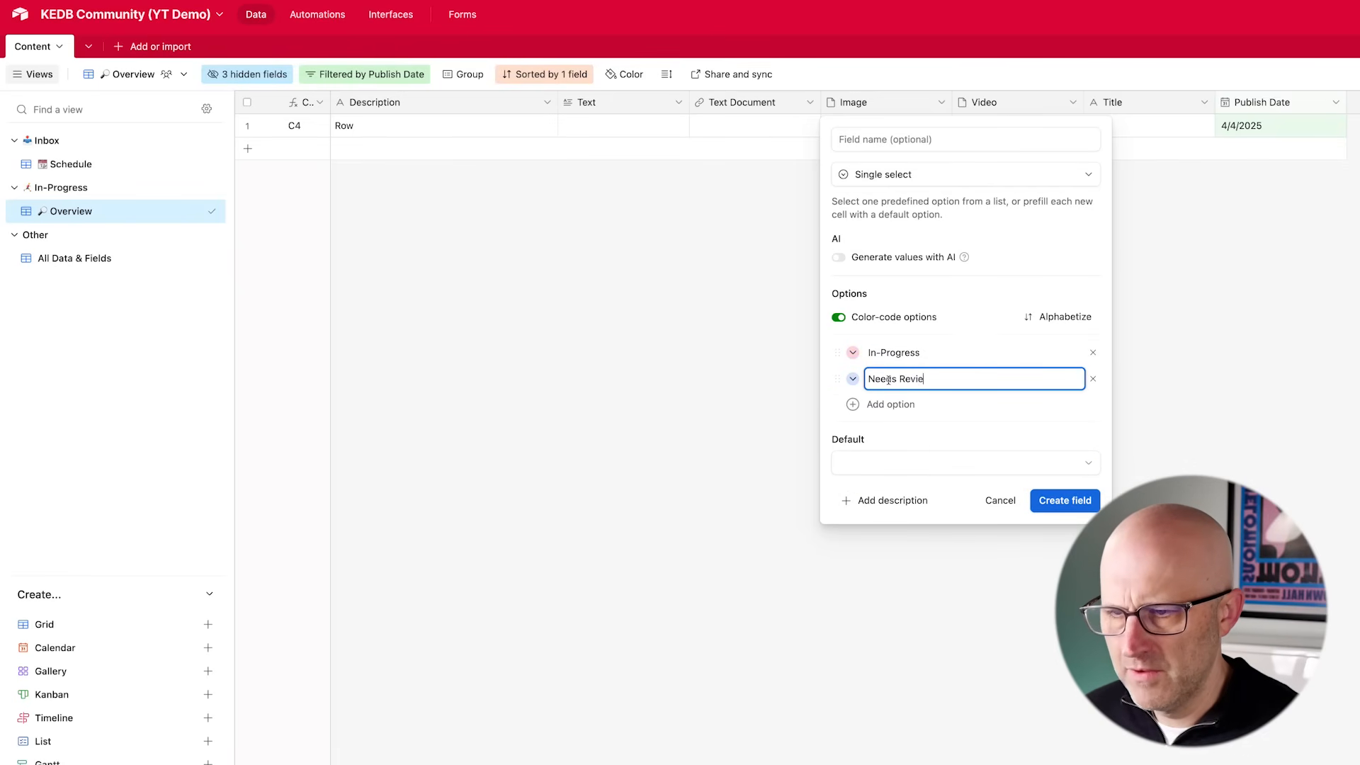
type("Needs Review")
left_click(853, 379)
left_click(1031, 401)
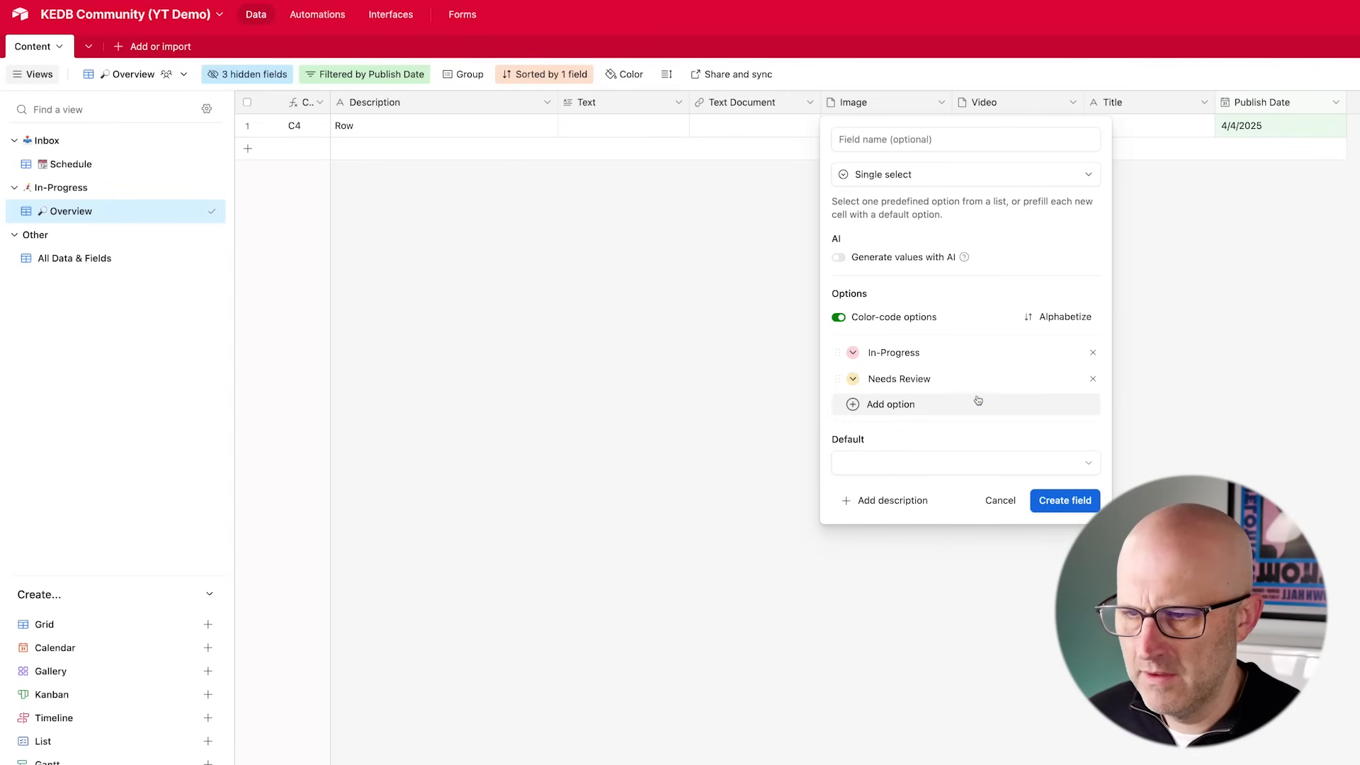
- Add an Approved option, name the field Text Status, and create it
left_click(892, 405)
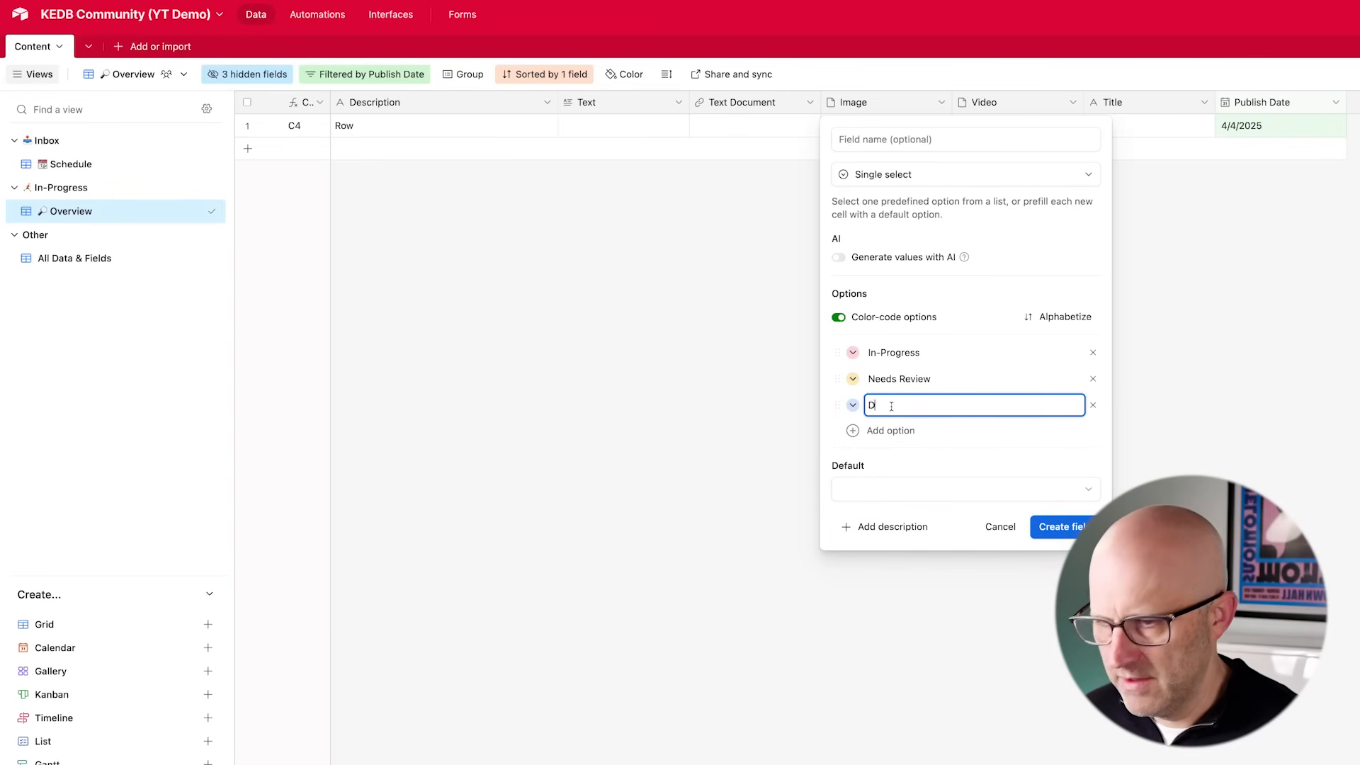
mouse_move(747, 383)
left_mouse_down()
mouse_move(827, 353)
mouse_move(826, 404)
mouse_move(832, 353)
left_mouse_up()
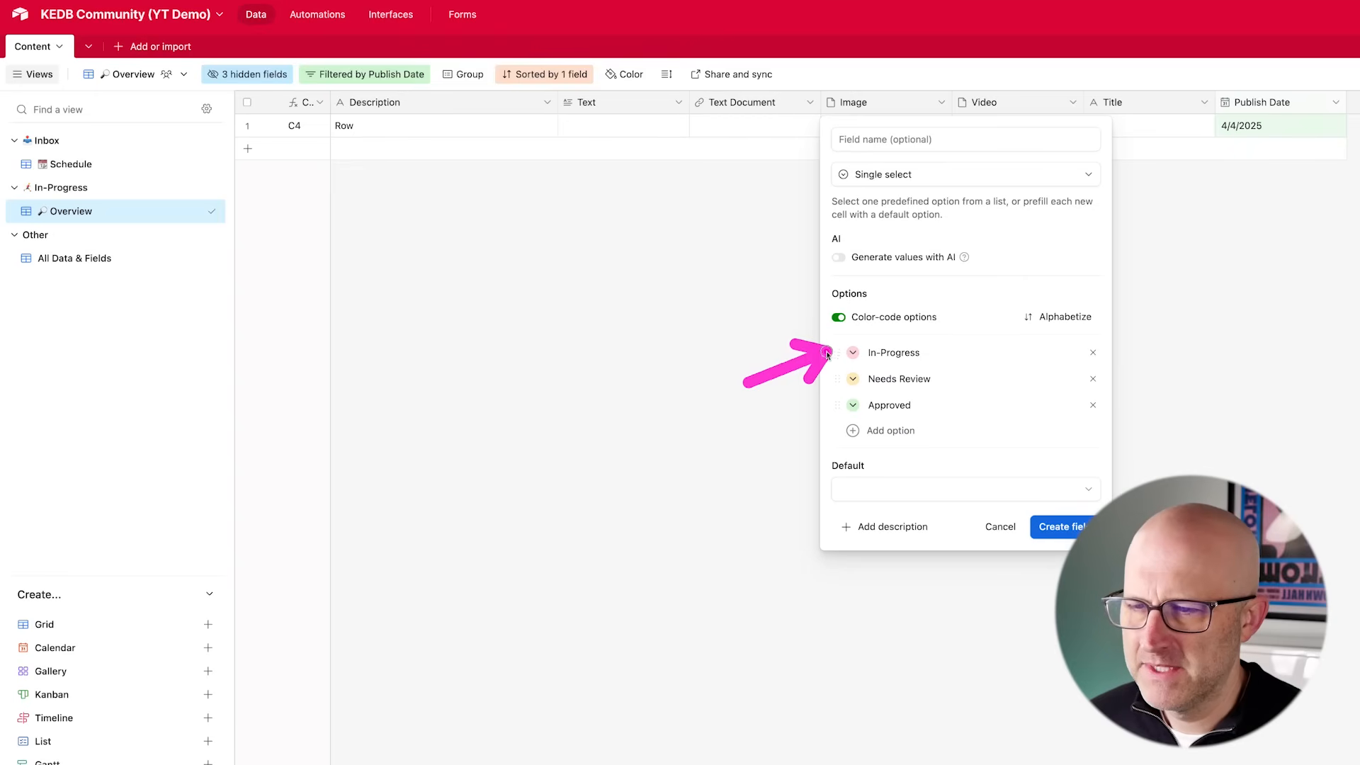
left_click(875, 141)
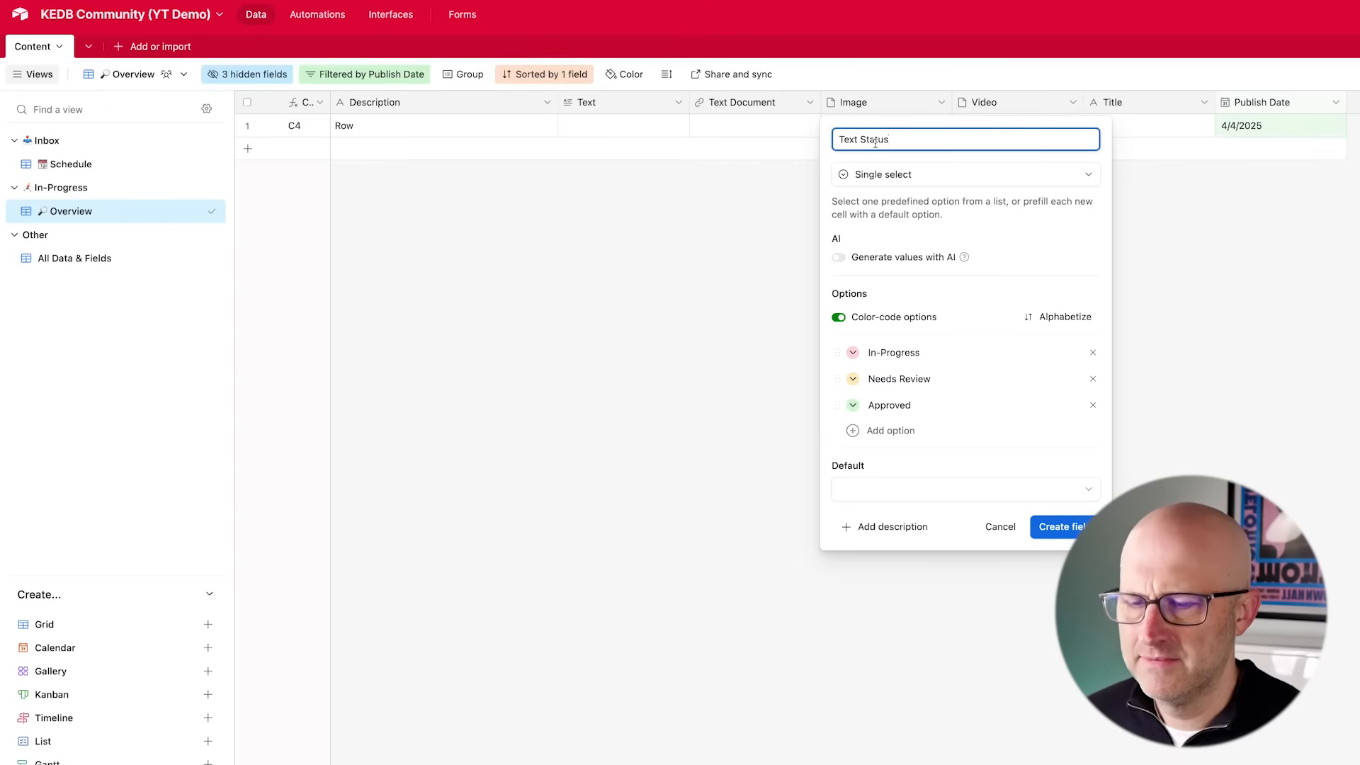
key("Return")
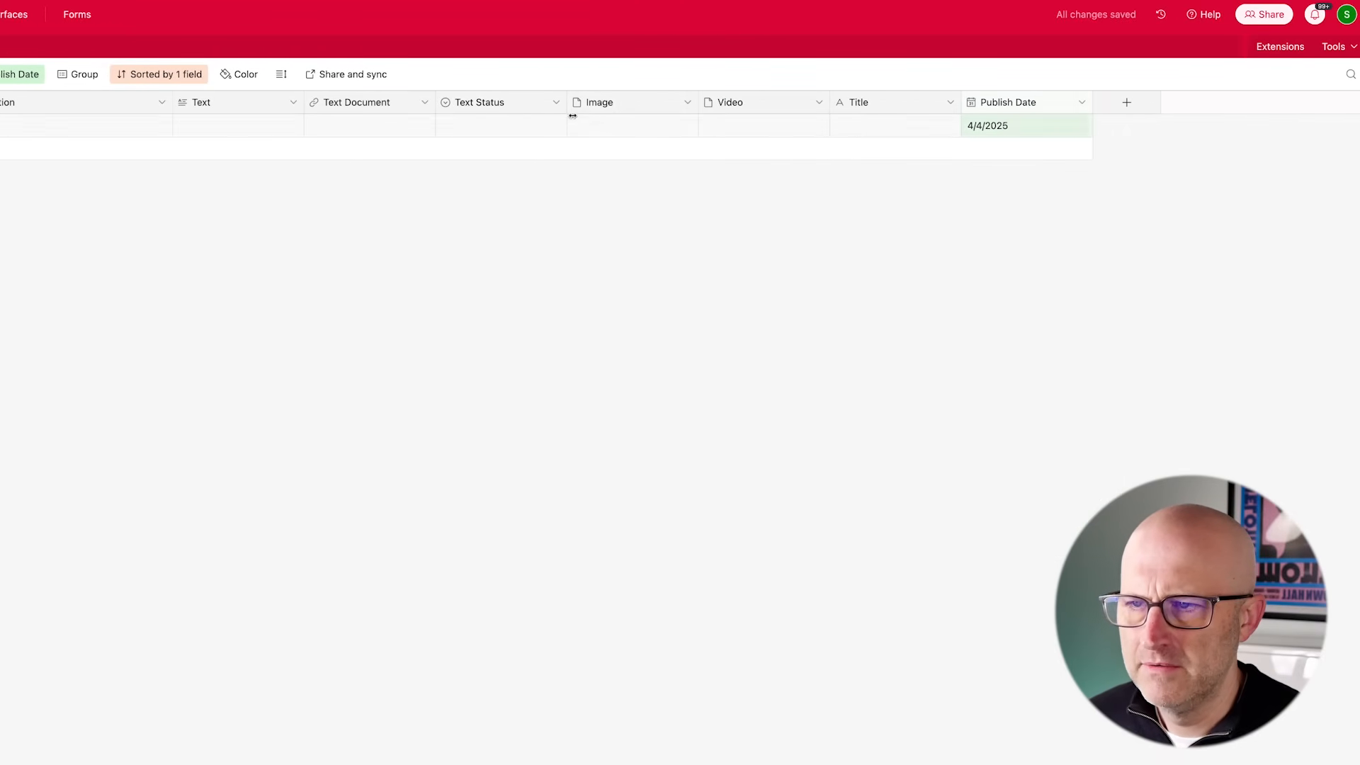
- Duplicate the Text Status field three times
left_click(556, 102)
left_click(526, 173)
left_click(556, 102)
left_click(526, 172)
left_click_drag(567, 102, 529, 102)
- Rename the third Text Status copy to Image Status and place it right of Image
left_click(564, 102)
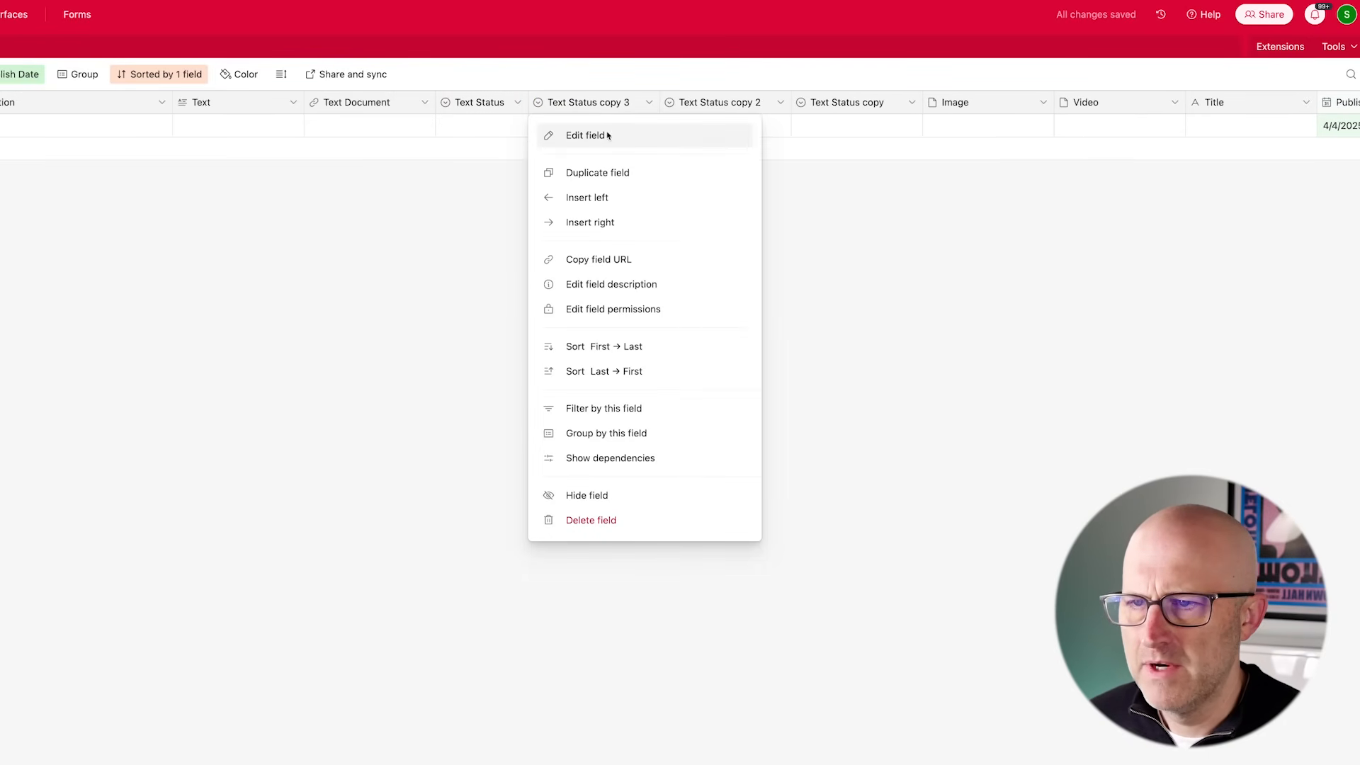
left_click(581, 134)
left_click_drag(630, 140, 1051, 104)
type("Im")
key("Return")
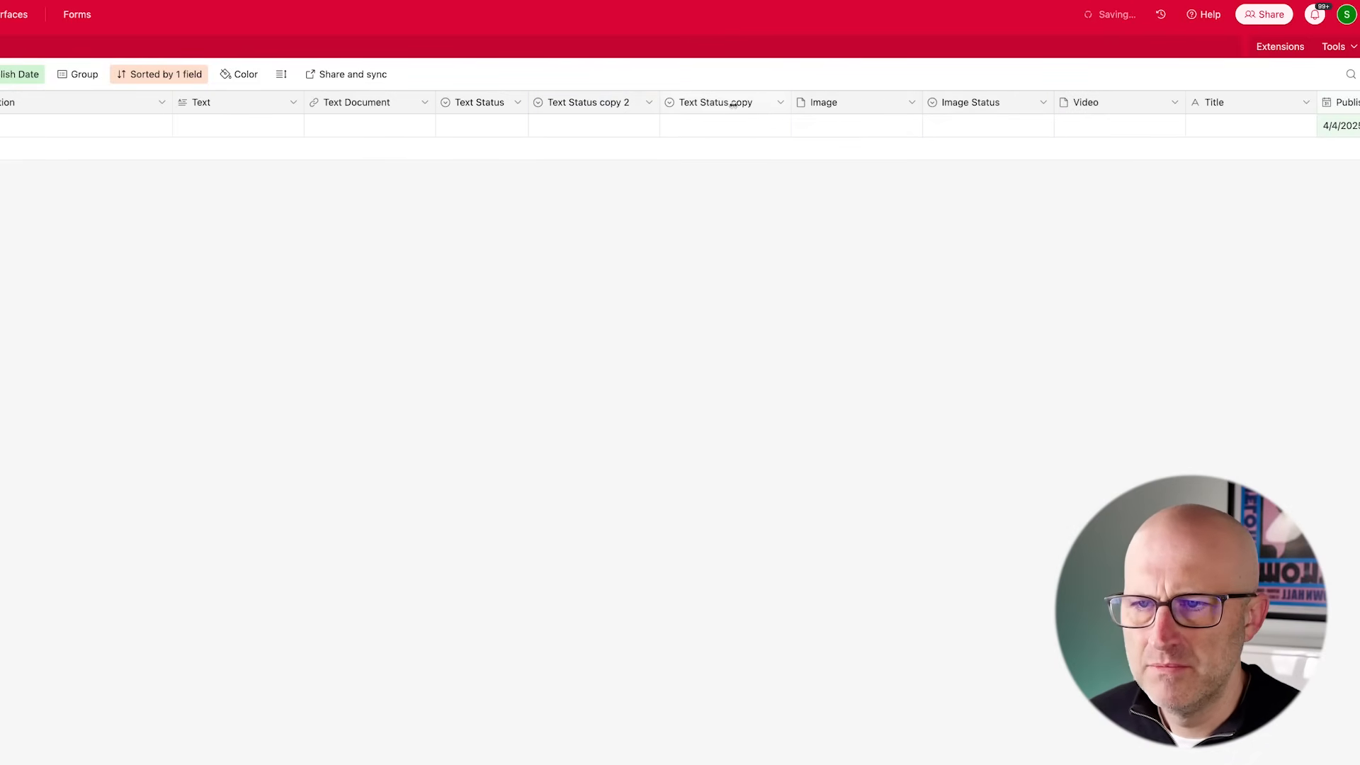
- Rename the first Text Status copy to Video Status and move it right of Video
left_click(779, 103)
left_click(759, 137)
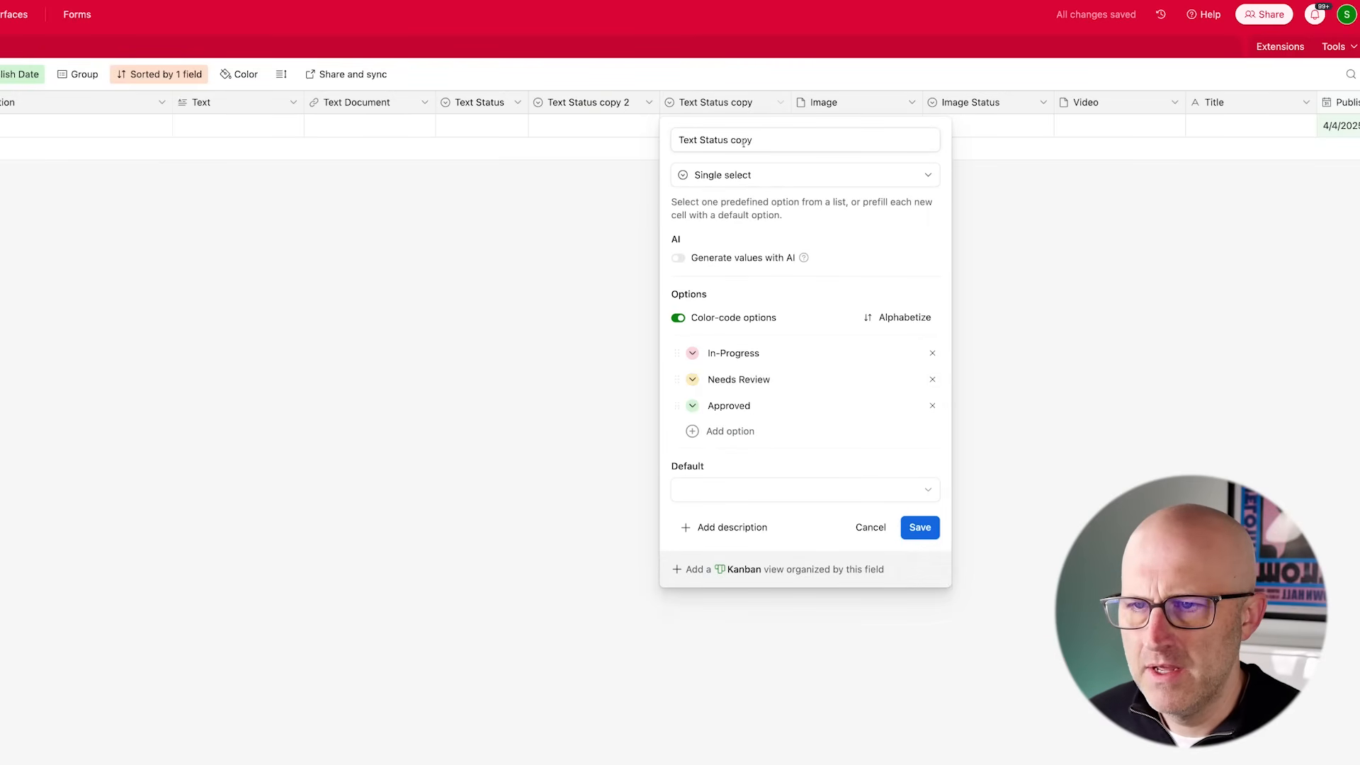
type("Vd")
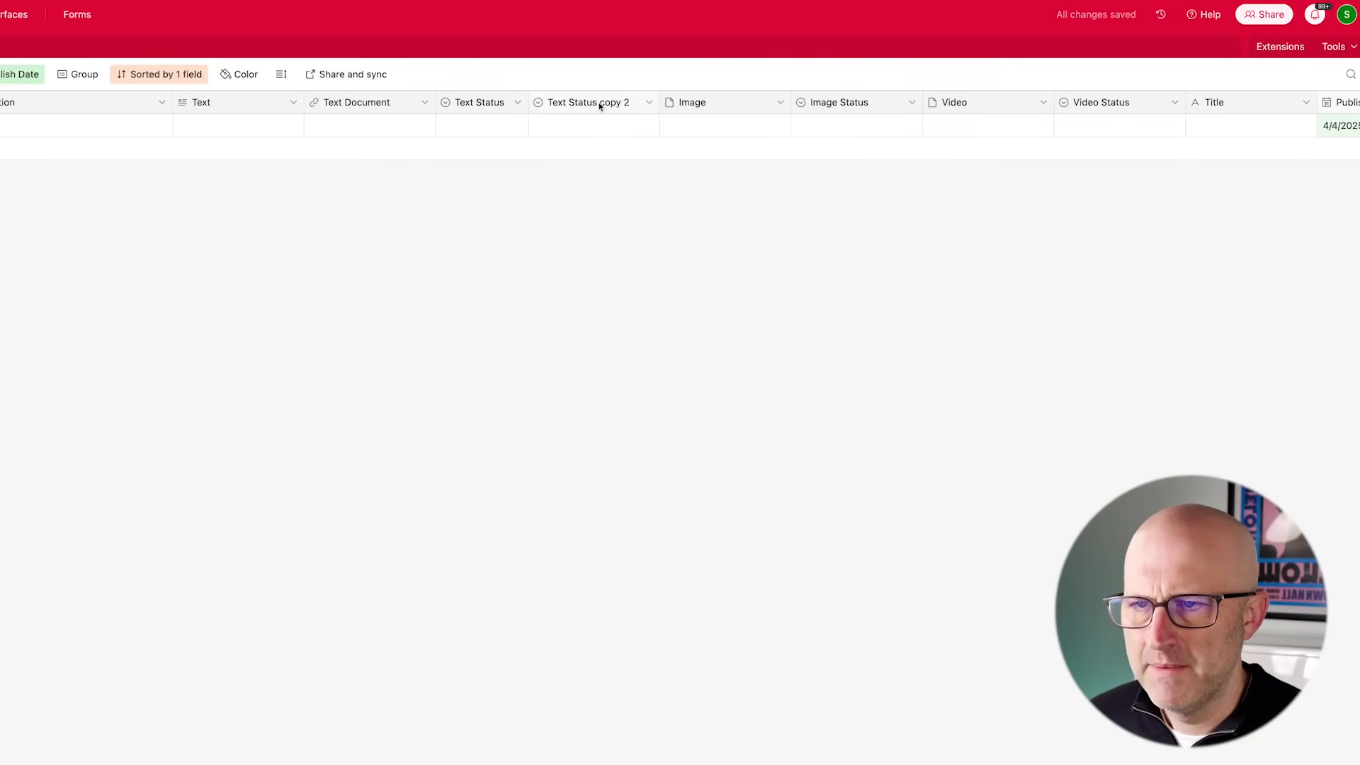
left_click_drag(601, 103, 1271, 104)
- Rename the second Text Status copy, right of Title, to Title Status
left_click(1261, 105)
left_click(1077, 144)
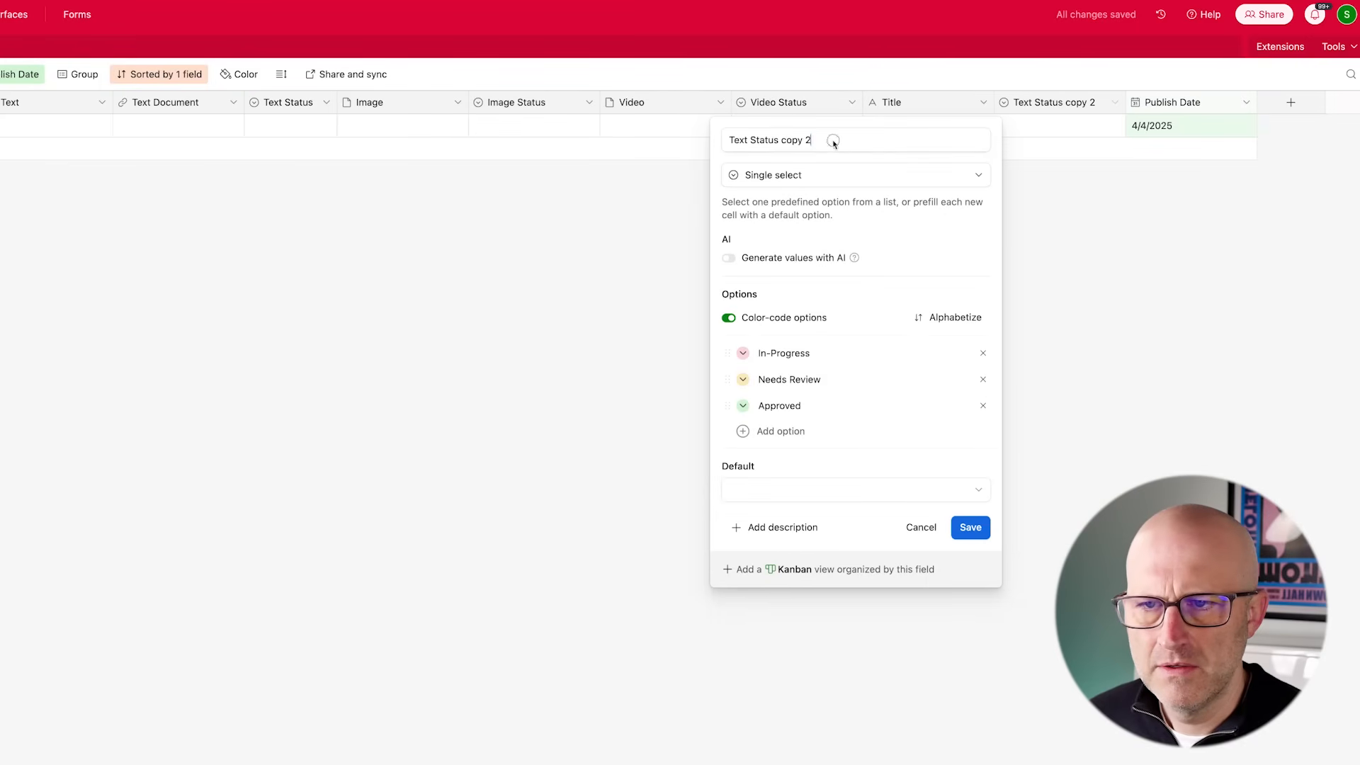
left_click_drag(836, 145, 705, 139)
type("T")
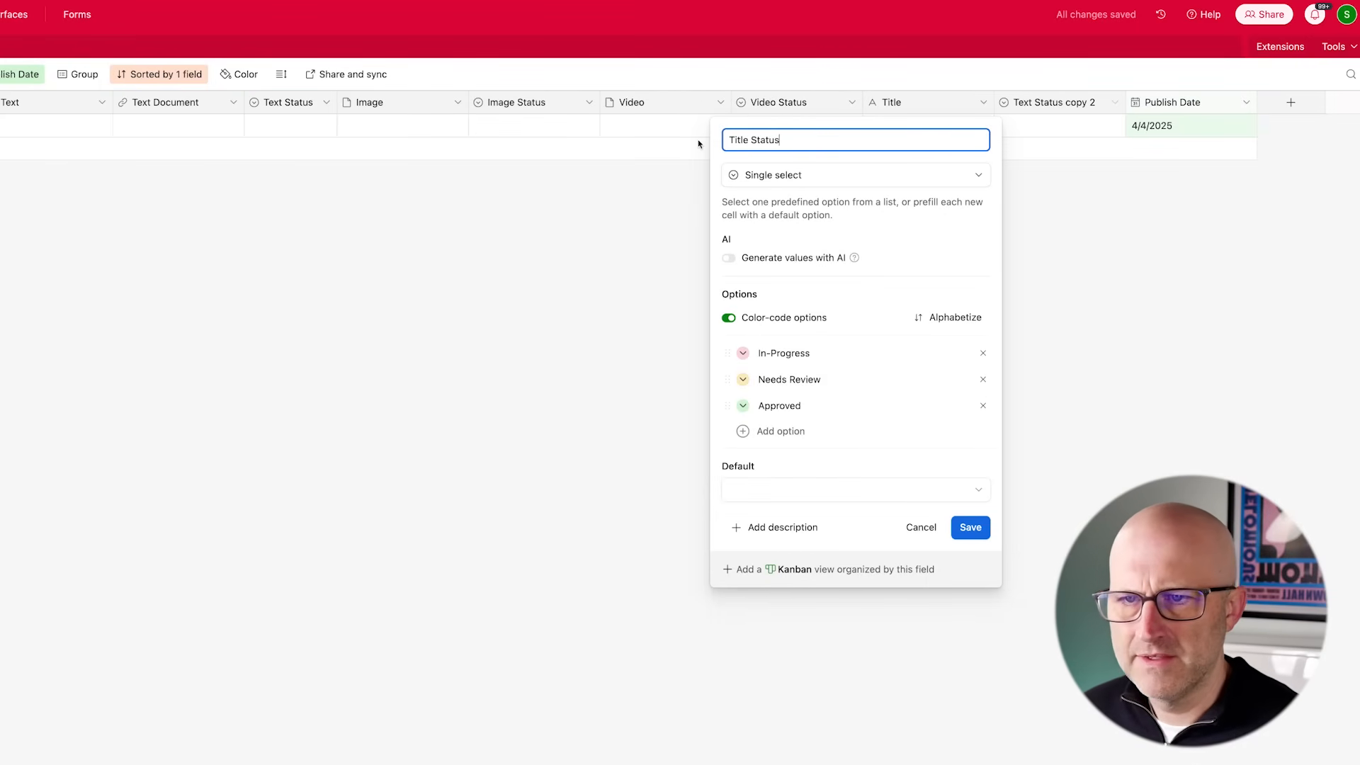
key("Return")
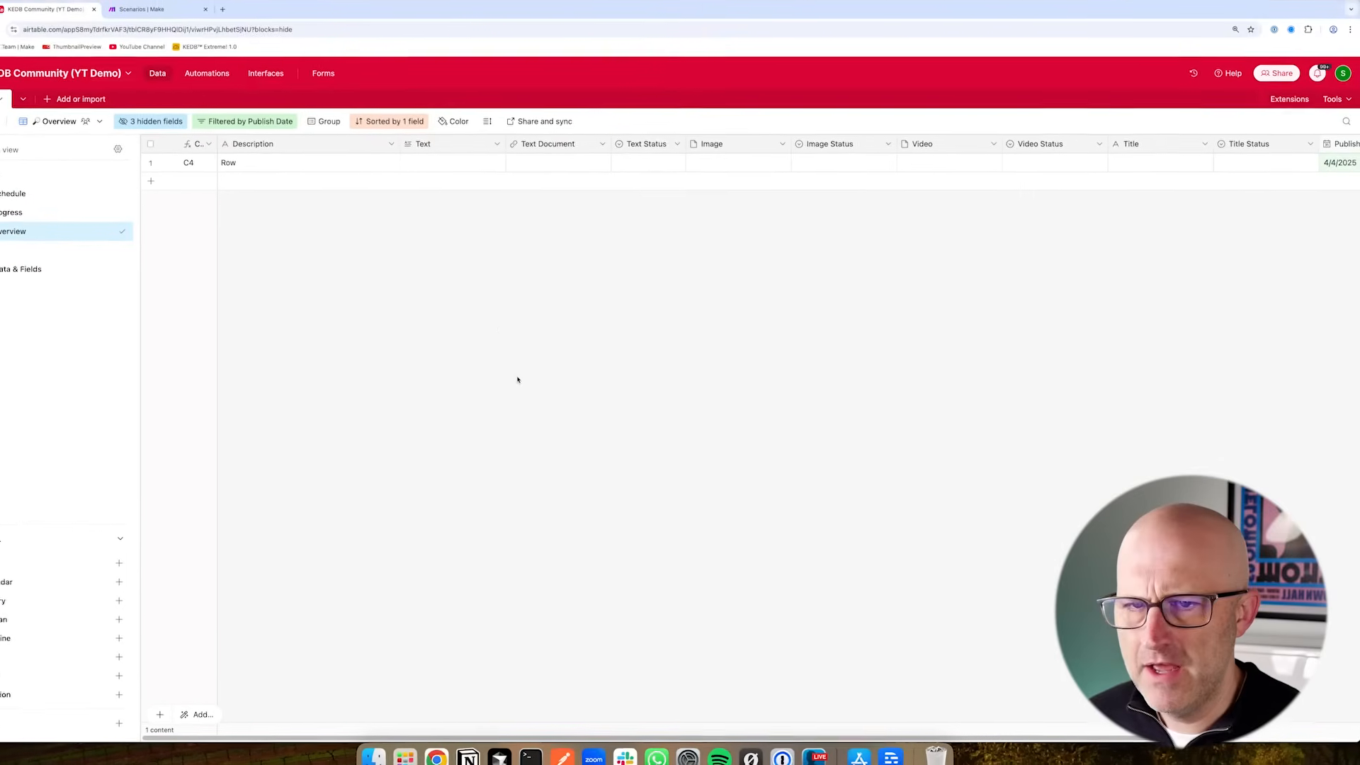
- Adjust the widths of the Image, Video, Video Status, Title and Title Status columns
left_click_drag(445, 723, 412, 711)
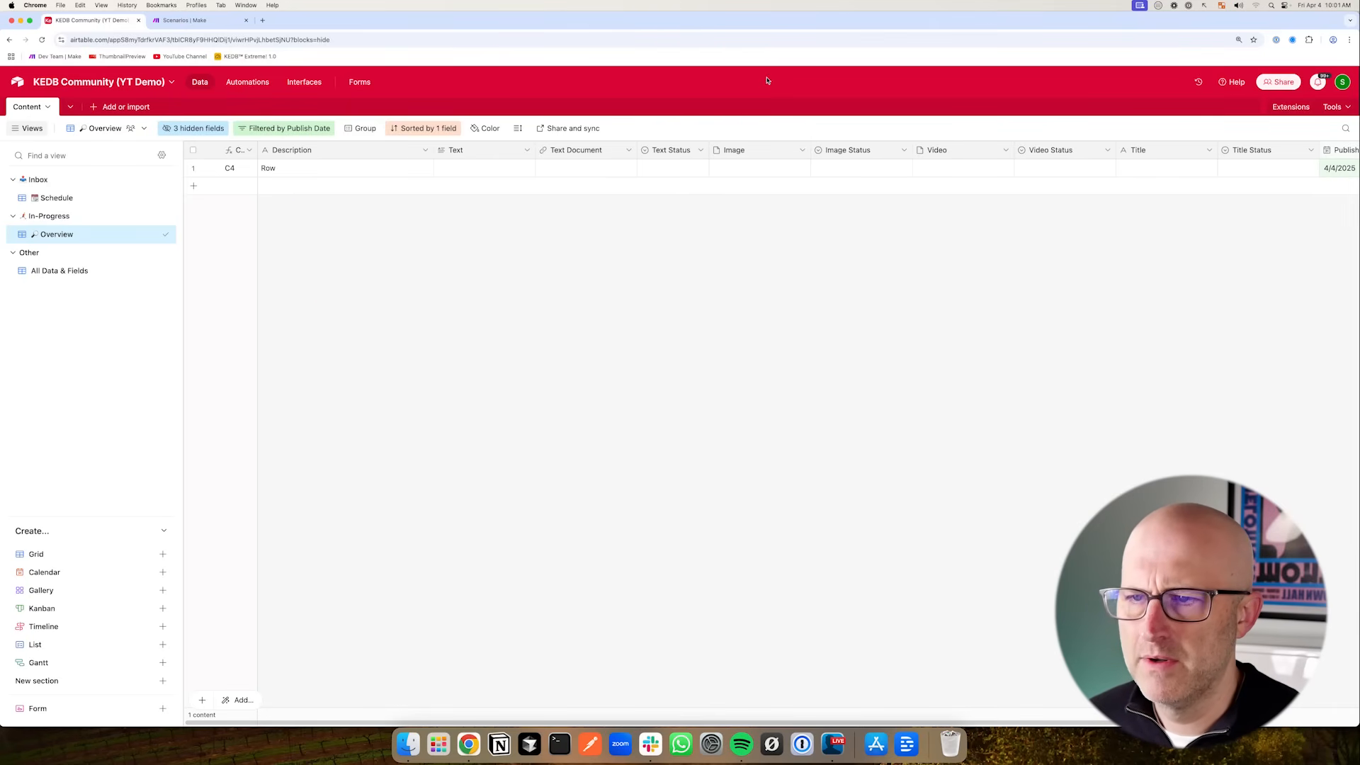
left_click_drag(912, 152, 760, 153)
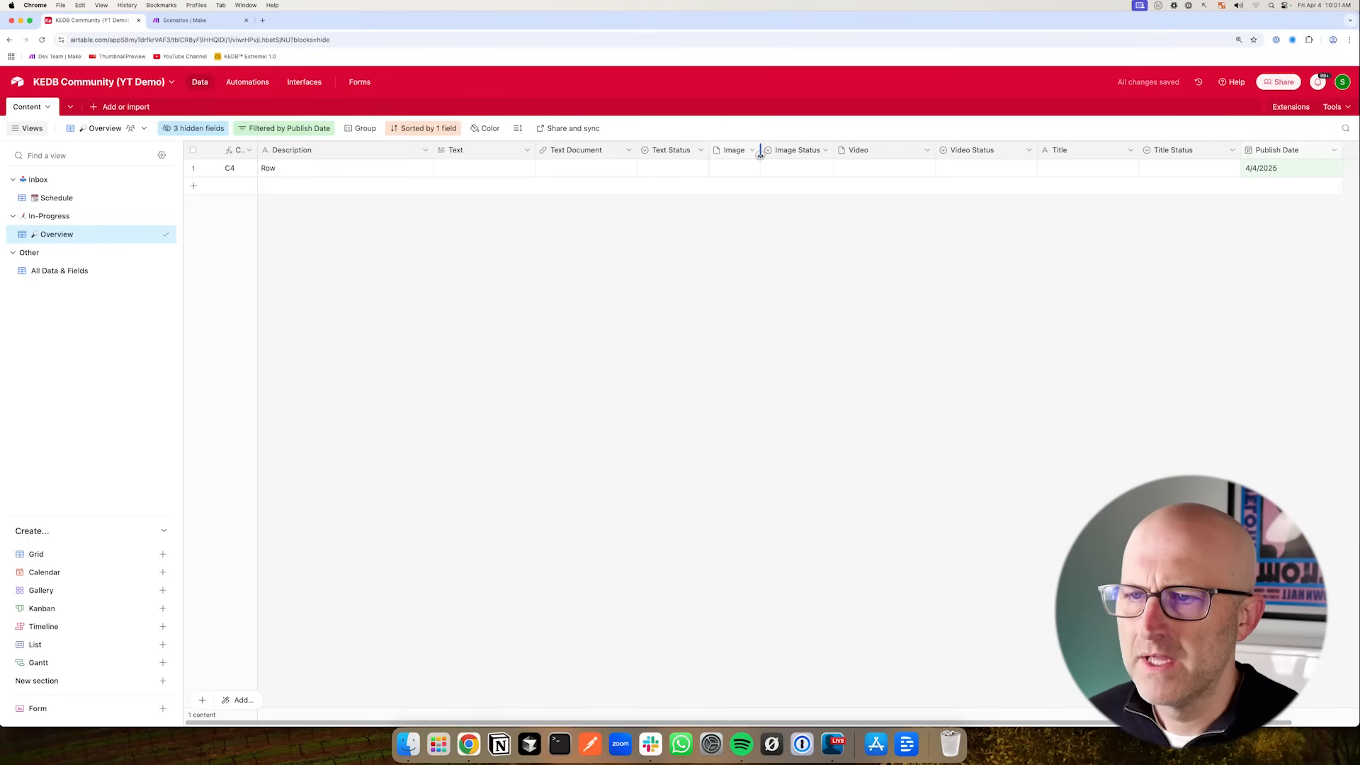
left_click_drag(936, 152, 883, 153)
left_click_drag(984, 152, 954, 152)
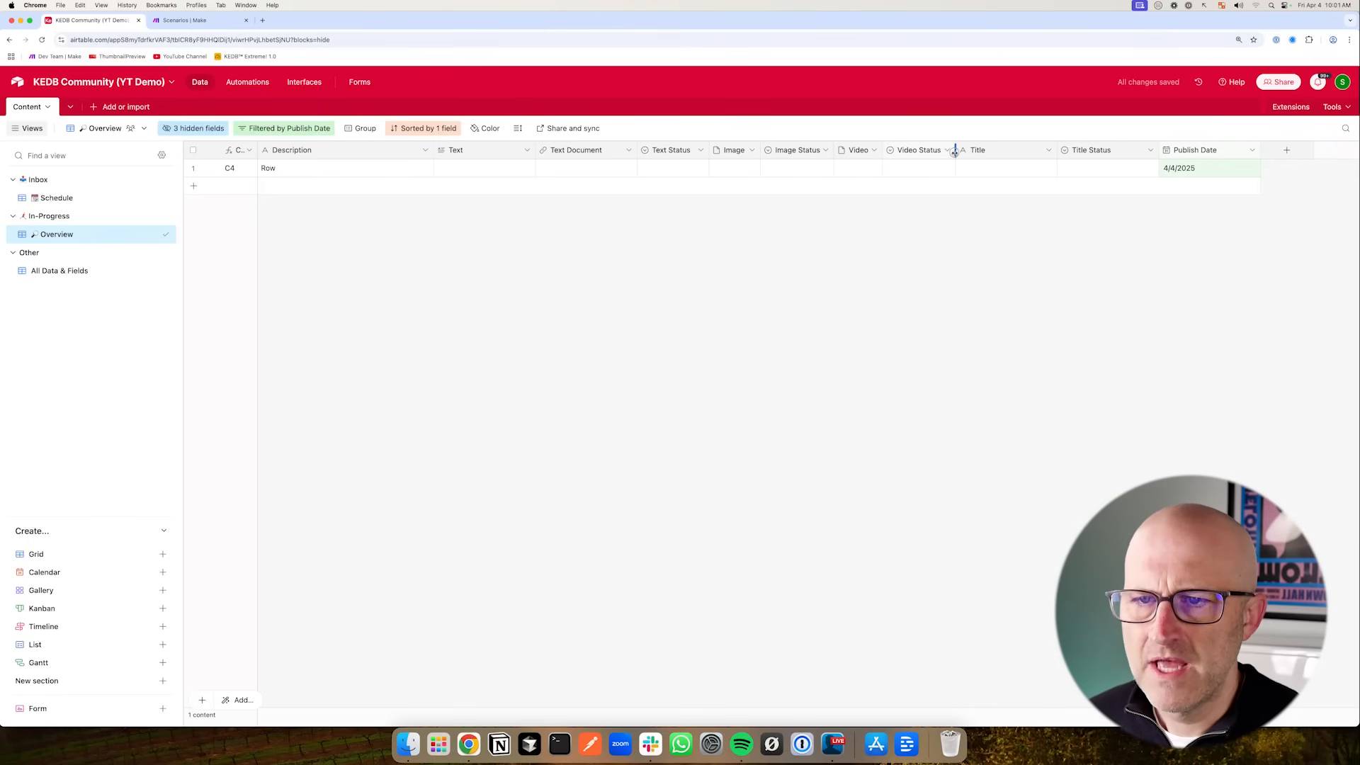
left_click_drag(1061, 152, 1096, 151)
left_click_drag(1198, 152, 1167, 152)
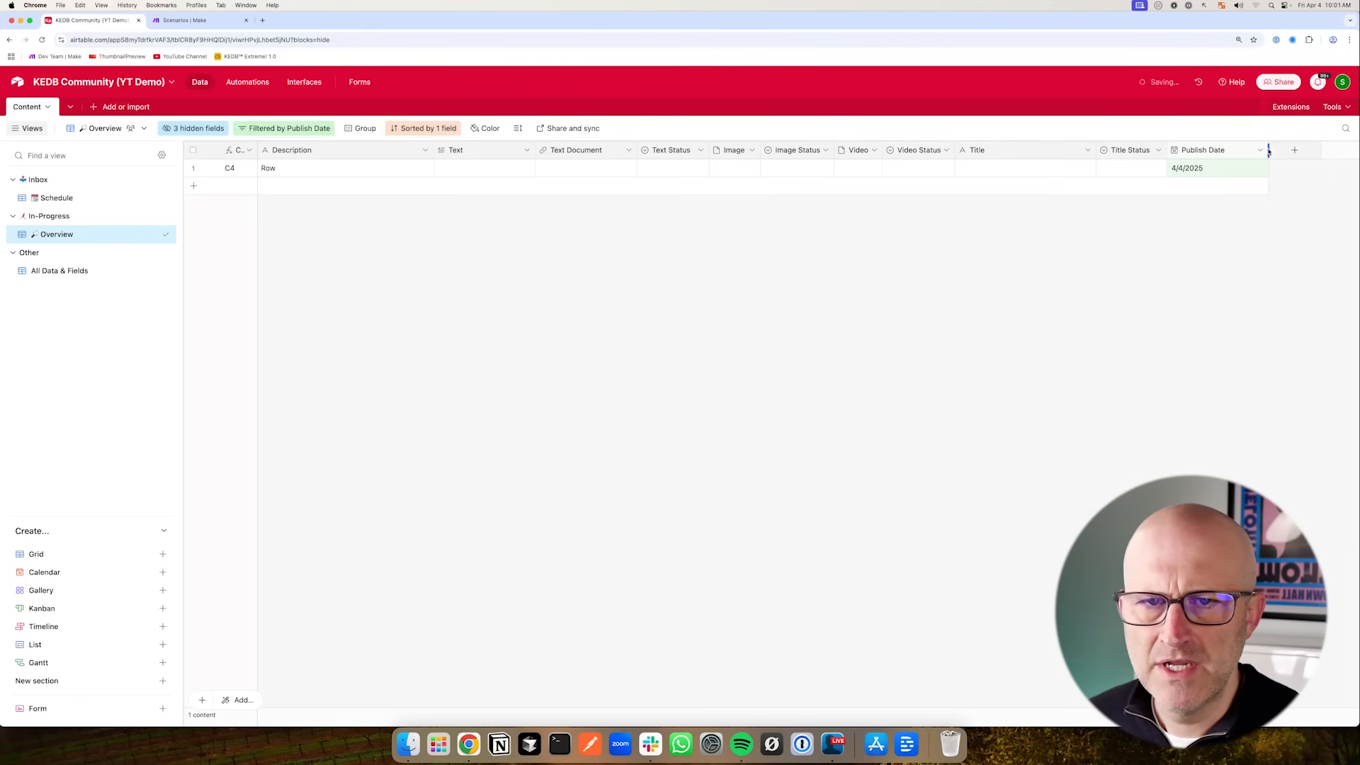
- Move the Publish Date field to sit right after Description
left_click_drag(1237, 156, 437, 152)
mouse_move(352, 224)
left_mouse_down()
mouse_move(436, 172)
mouse_move(245, 175)
left_mouse_up()
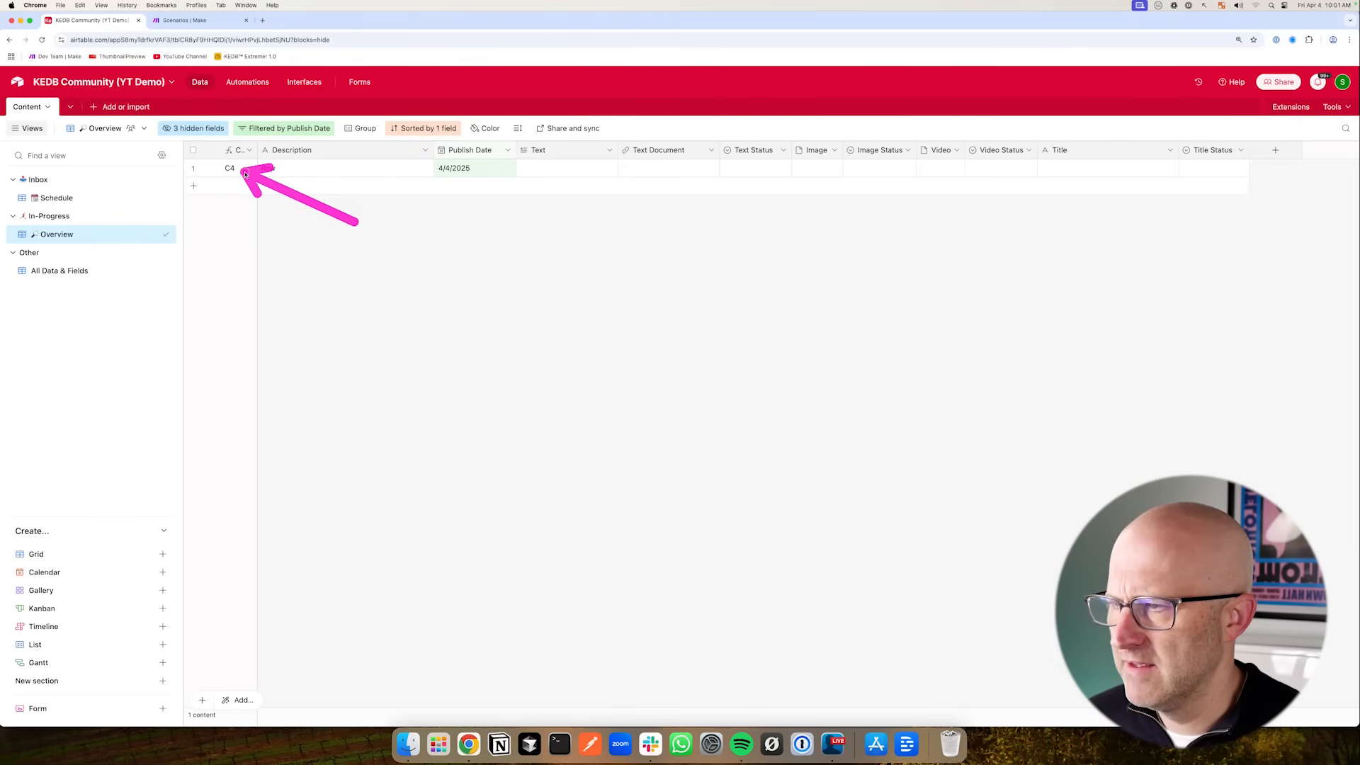
mouse_move(357, 213)
left_mouse_down()
mouse_move(381, 181)
mouse_move(418, 171)
left_mouse_up()
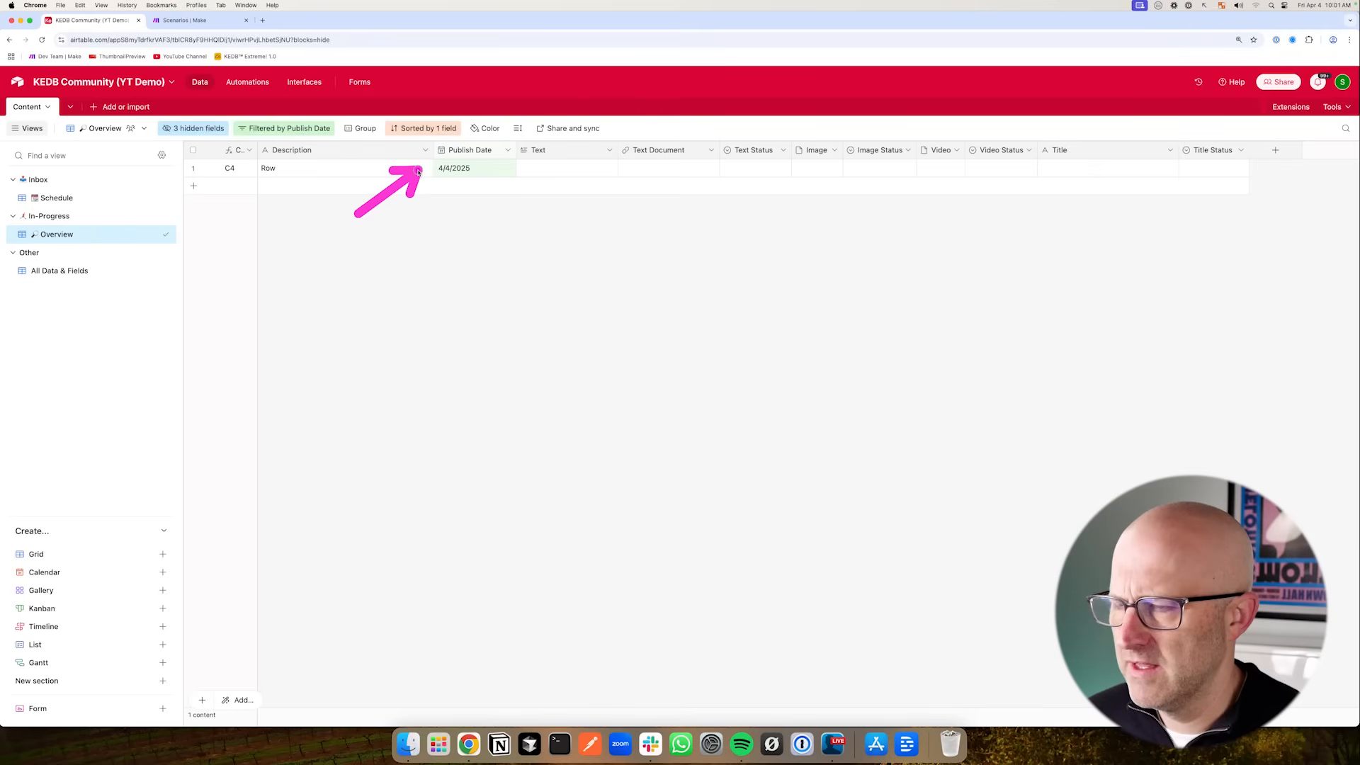
- Change the view's sort to Publish Date, latest to earliest
left_click(445, 134)
left_click(478, 178)
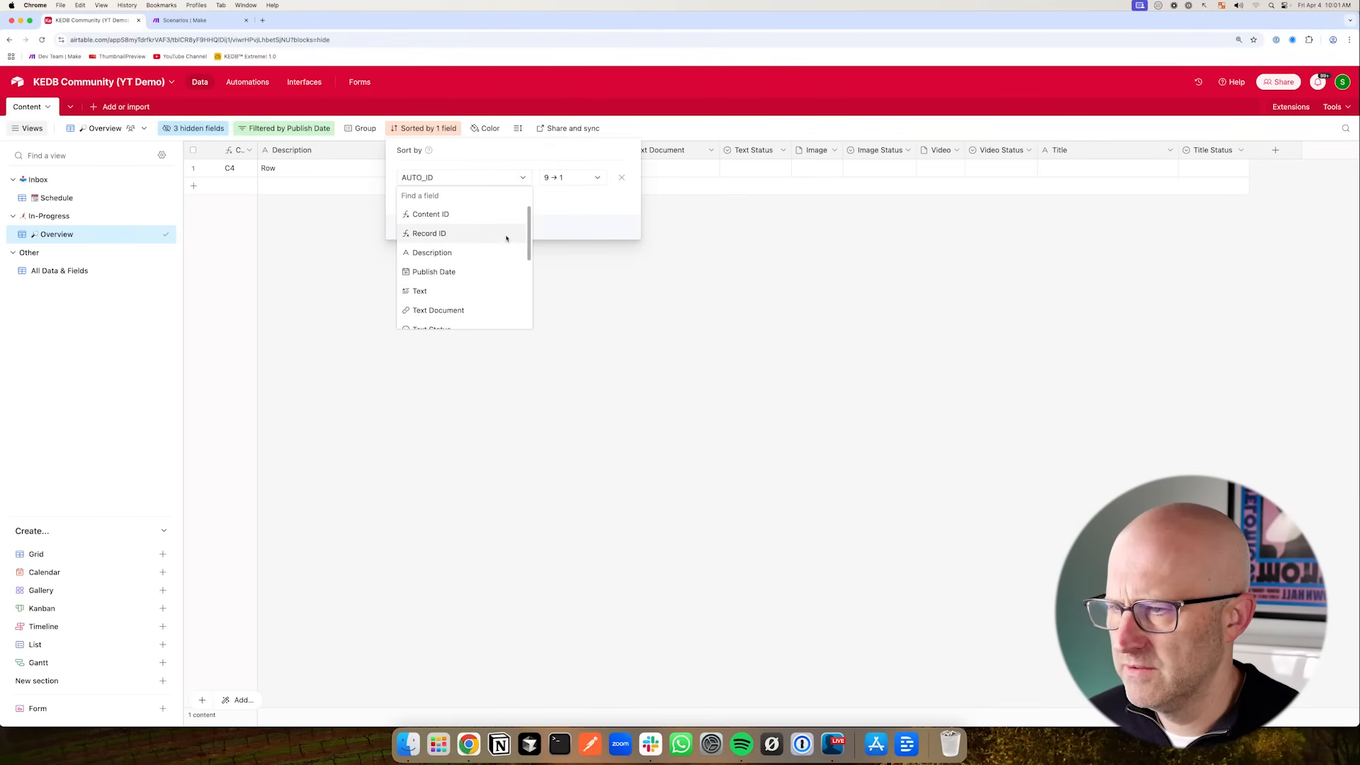
scroll(471, 272, "down", 1)
left_click(432, 261)
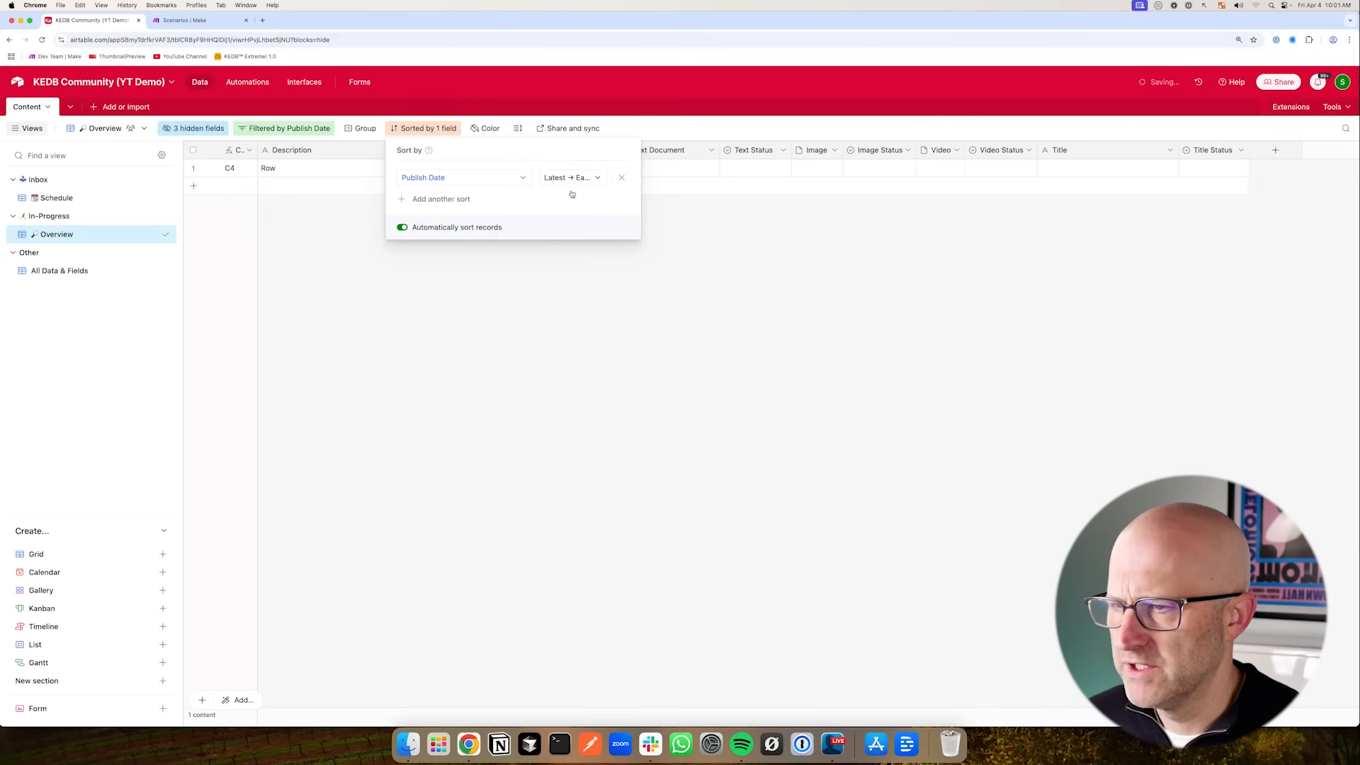
left_click(335, 283)
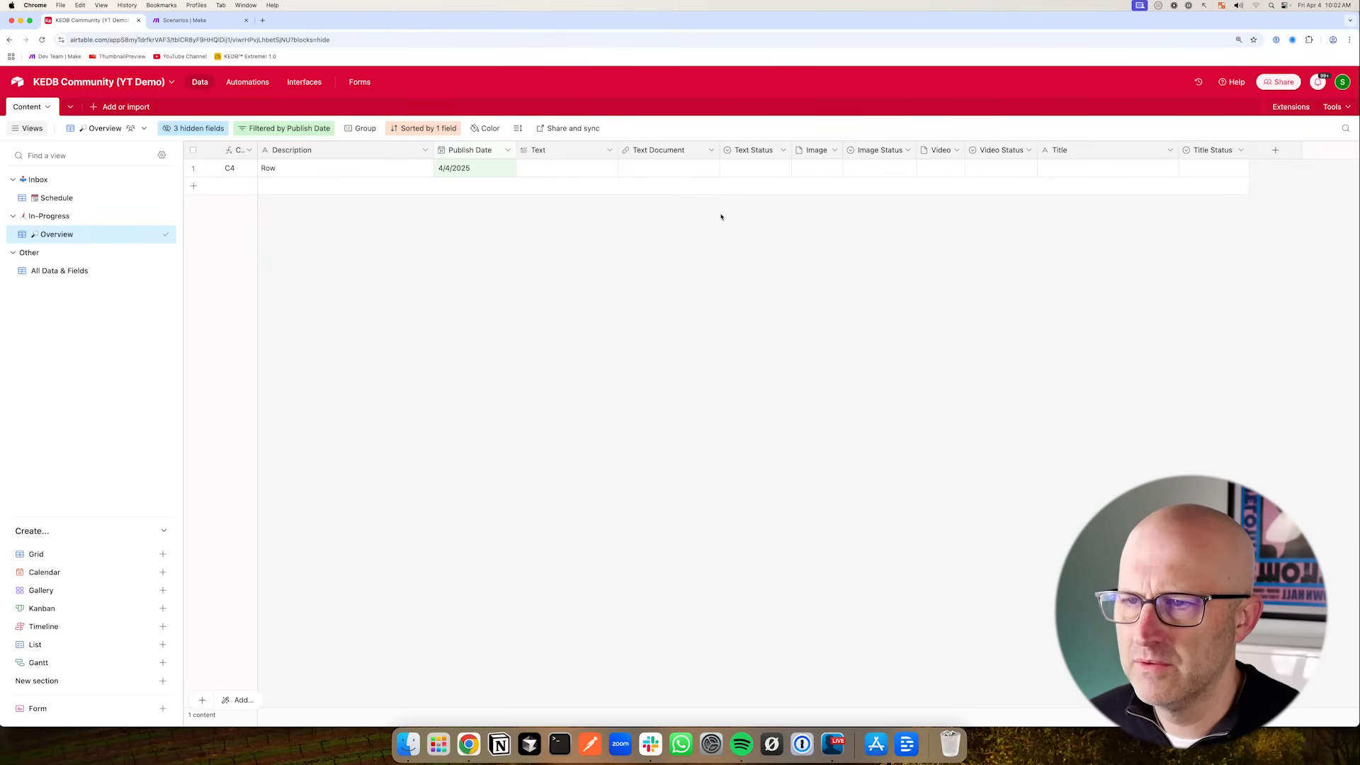
- Insert a Button field right of the Text Document field
left_click(712, 151)
left_click(574, 266)
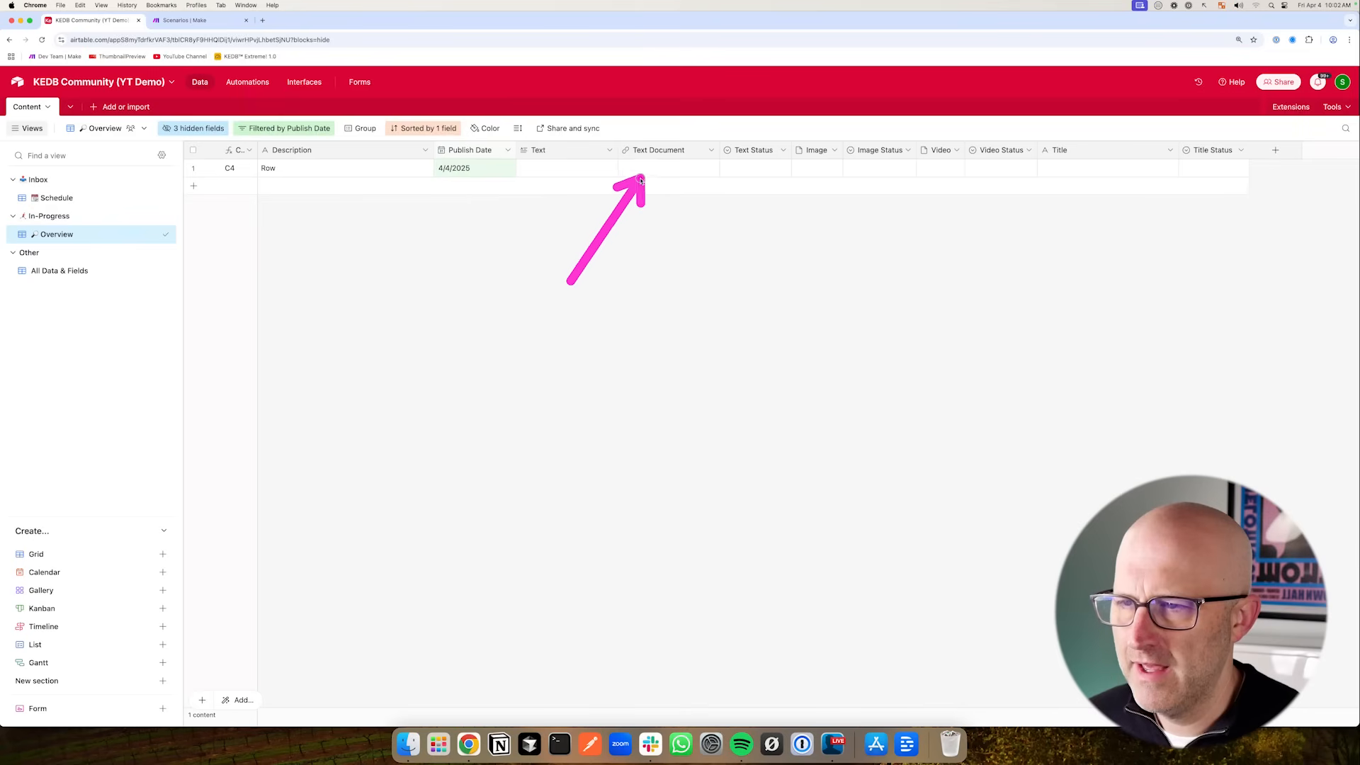
left_click(710, 151)
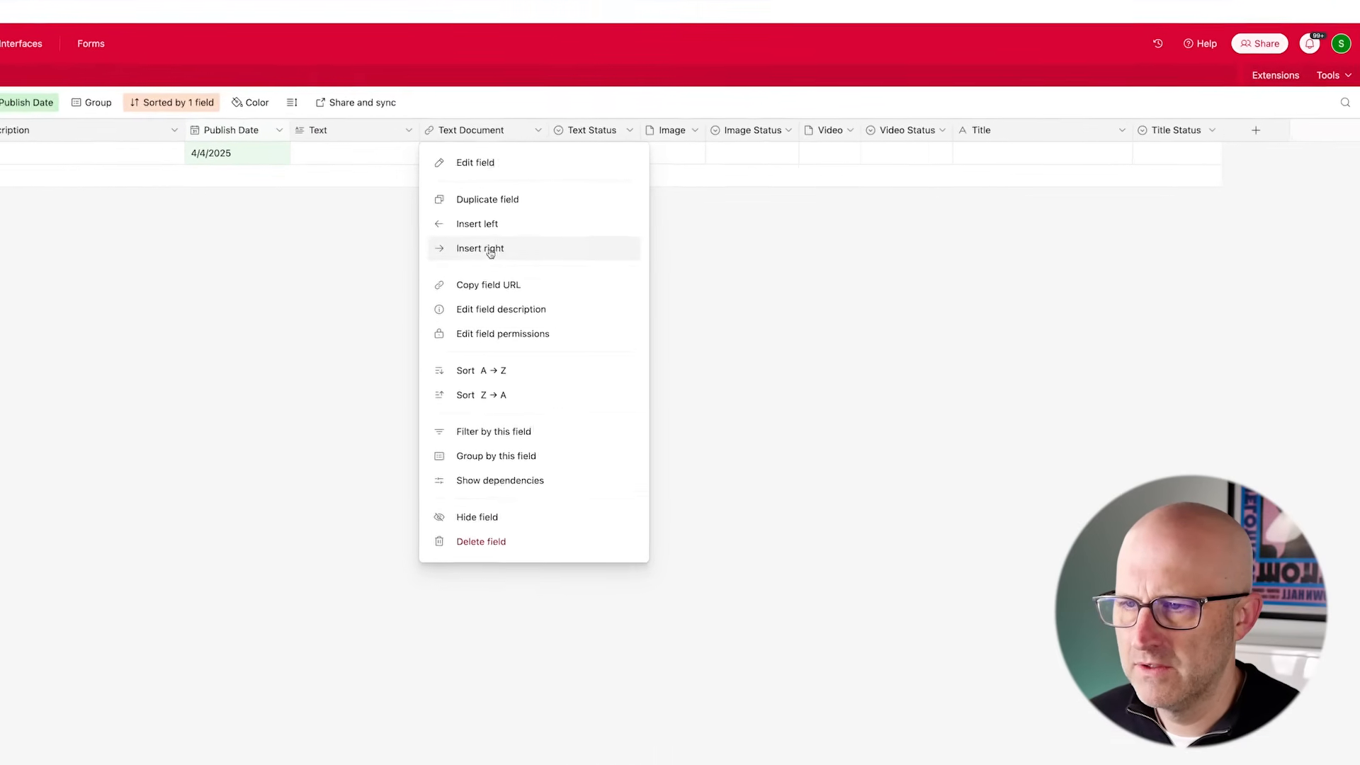
left_click(494, 253)
scroll(671, 397, "down", 5)
left_click(639, 462)
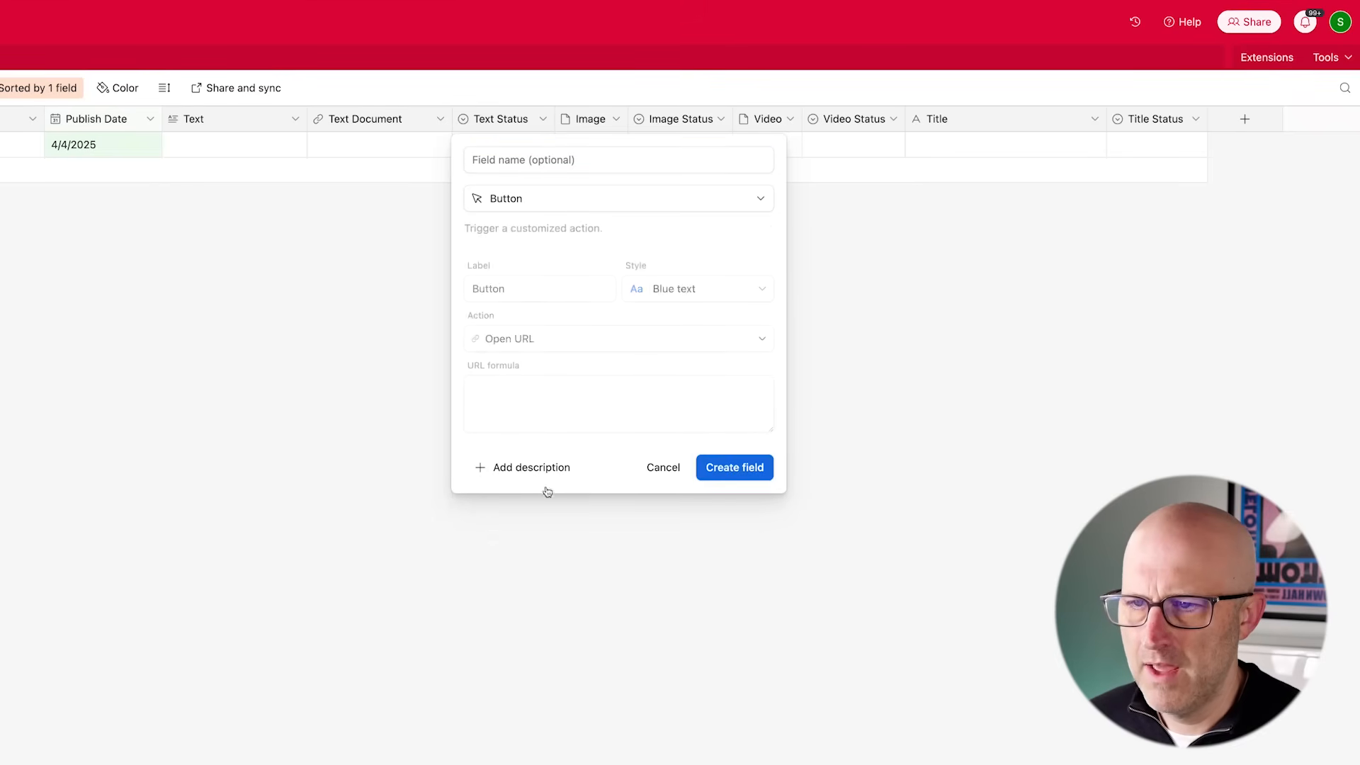
- Give the button a Solid blue style and the label Open Text
left_click(529, 159)
type("Tex")
left_click(668, 289)
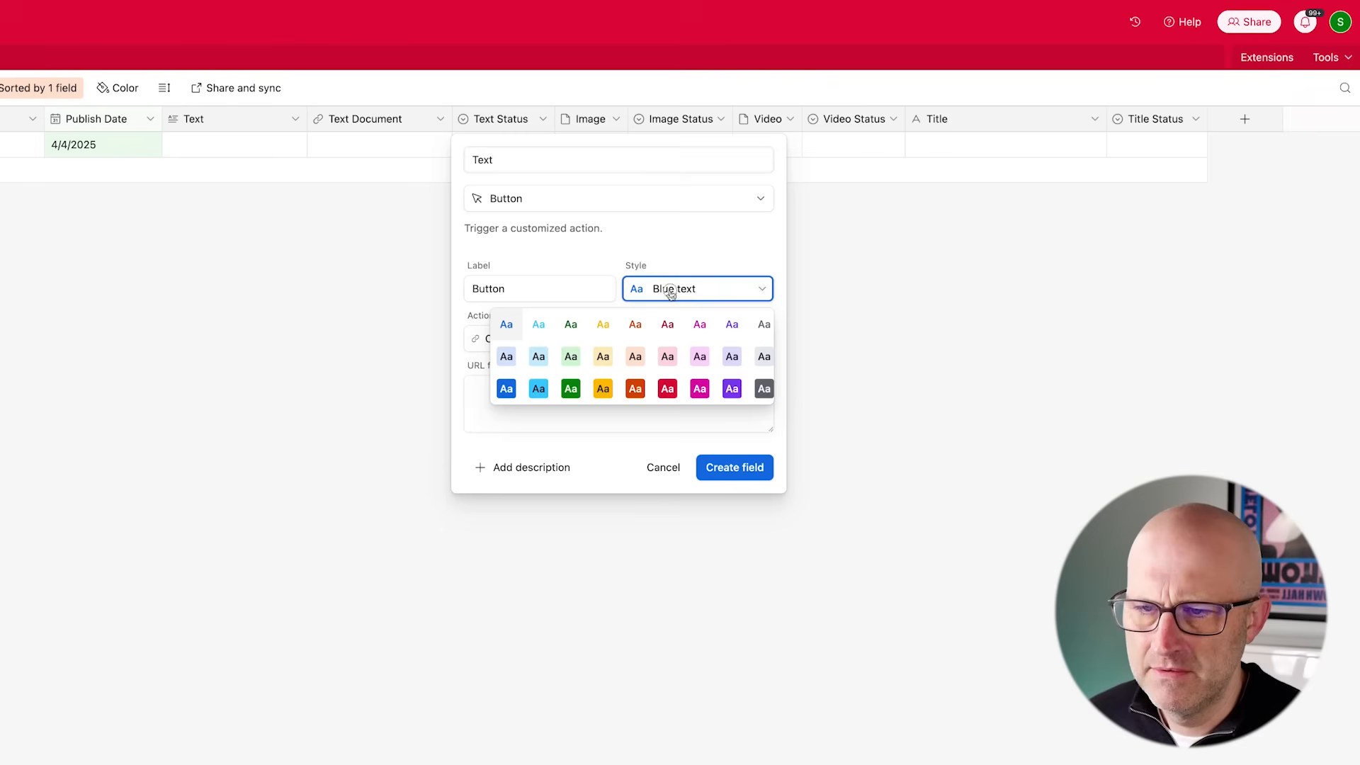
left_click(514, 388)
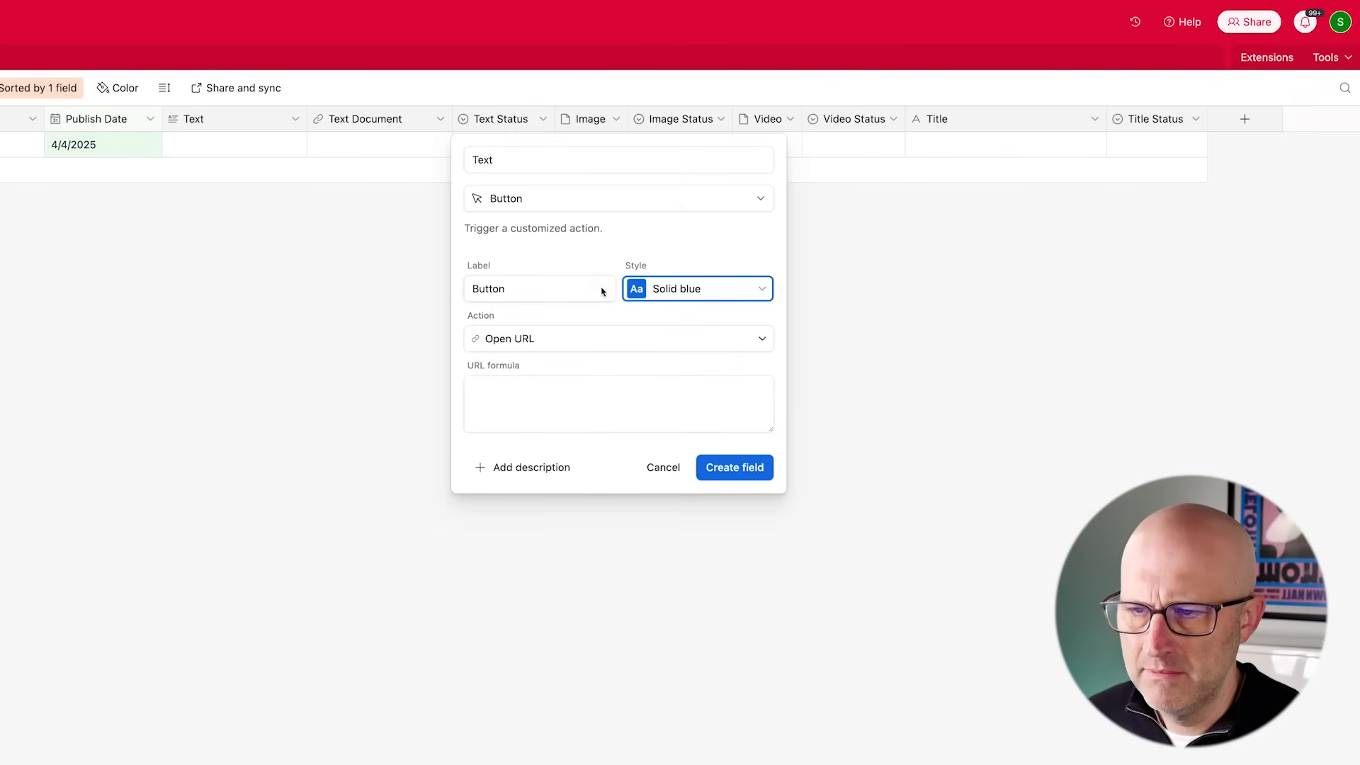
left_click_drag(521, 292, 454, 290)
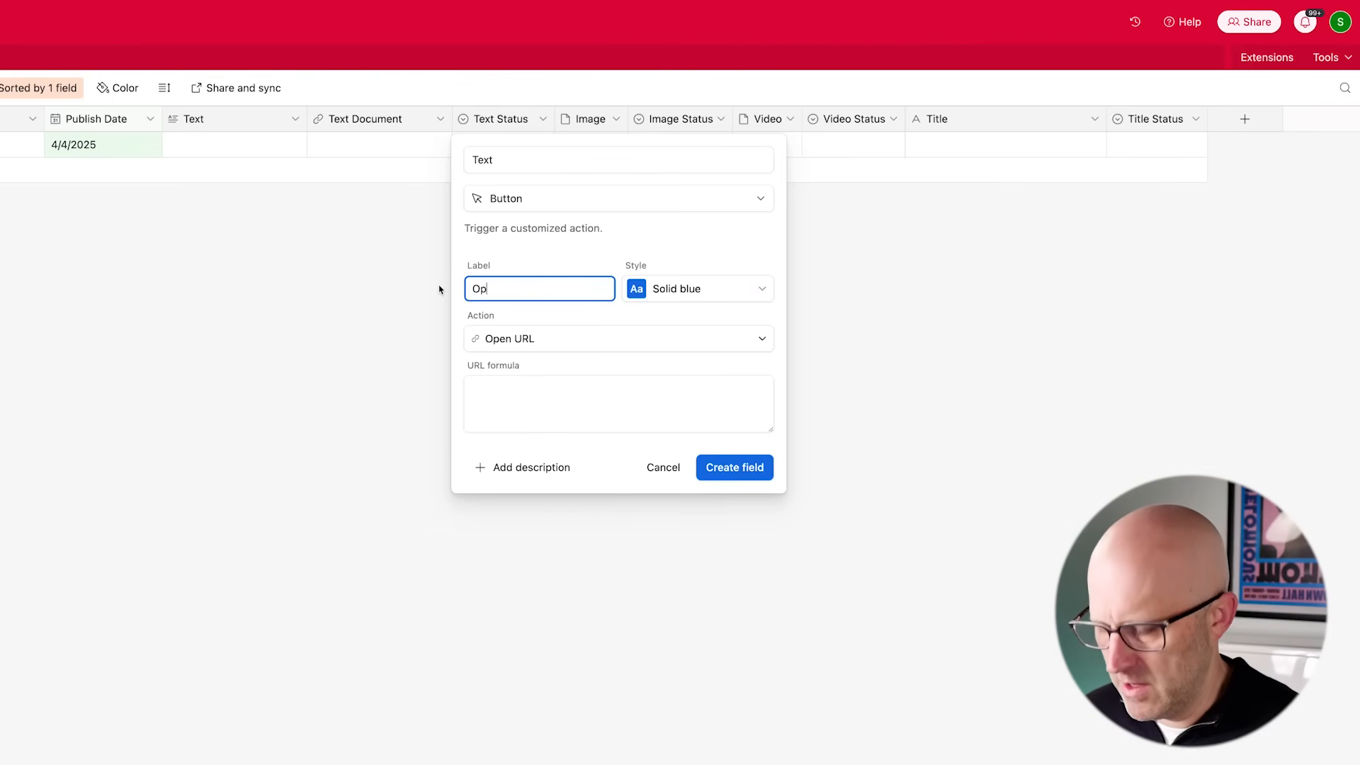
left_click_drag(358, 406, 447, 386)
mouse_move(308, 317)
left_mouse_down()
mouse_move(323, 162)
mouse_move(341, 153)
left_mouse_up()
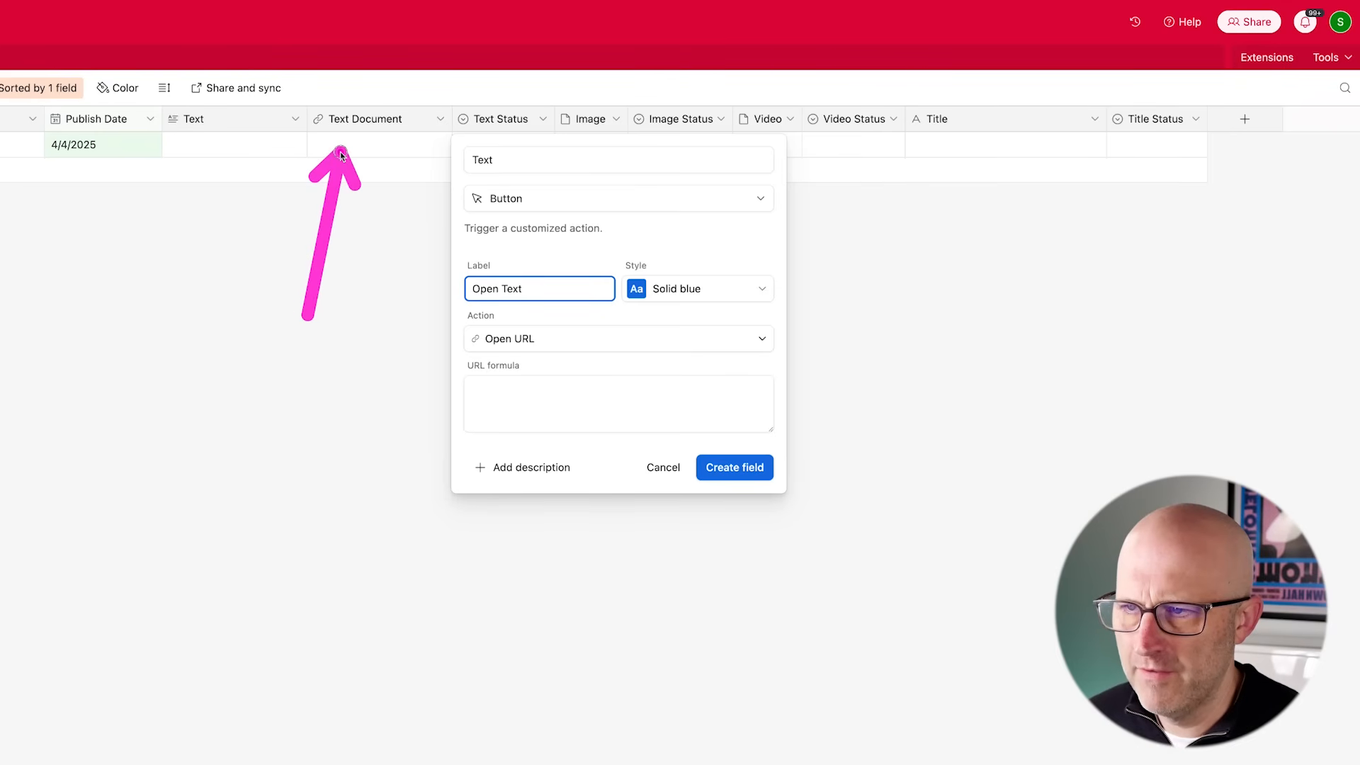
- Set the button's URL formula to {Text Document}, name the field Text Document 2, and create it
left_click(478, 396)
type("te")
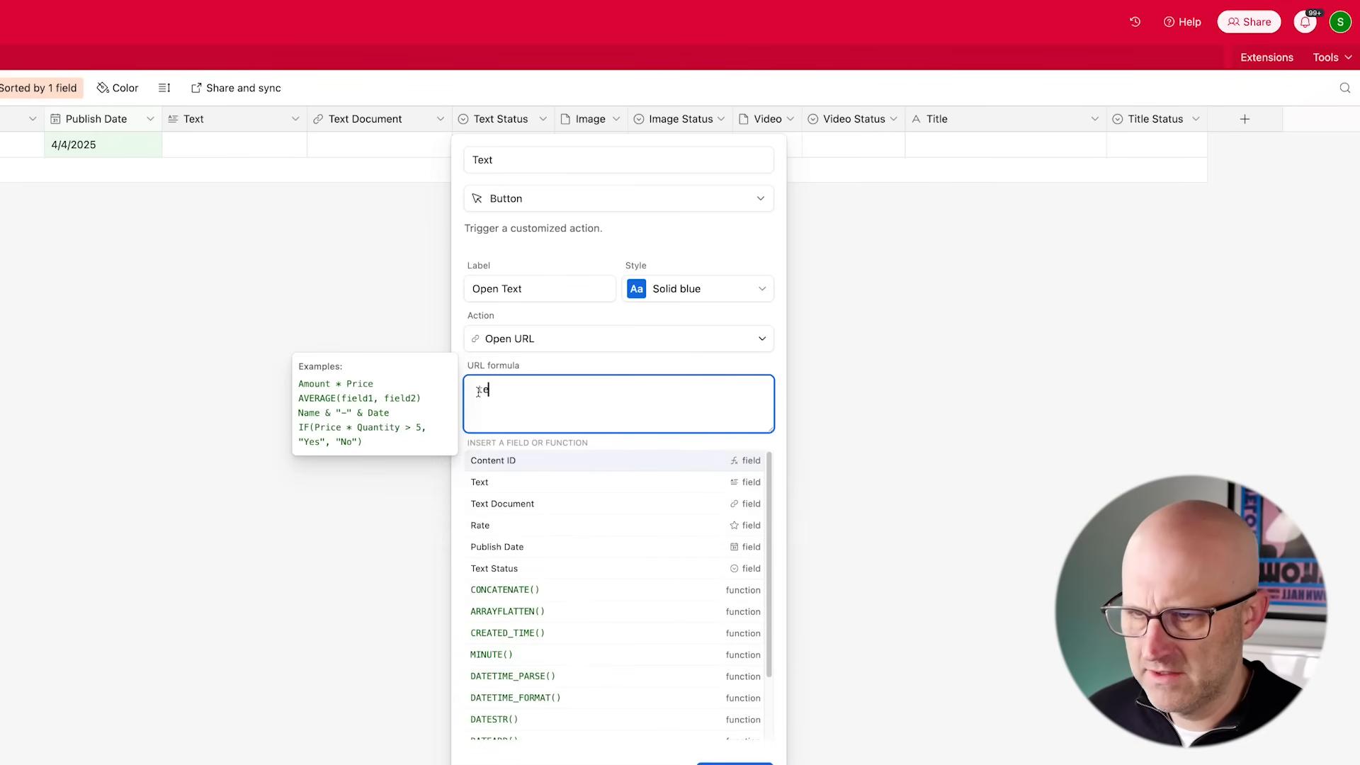
left_click(530, 507)
left_click(724, 503)
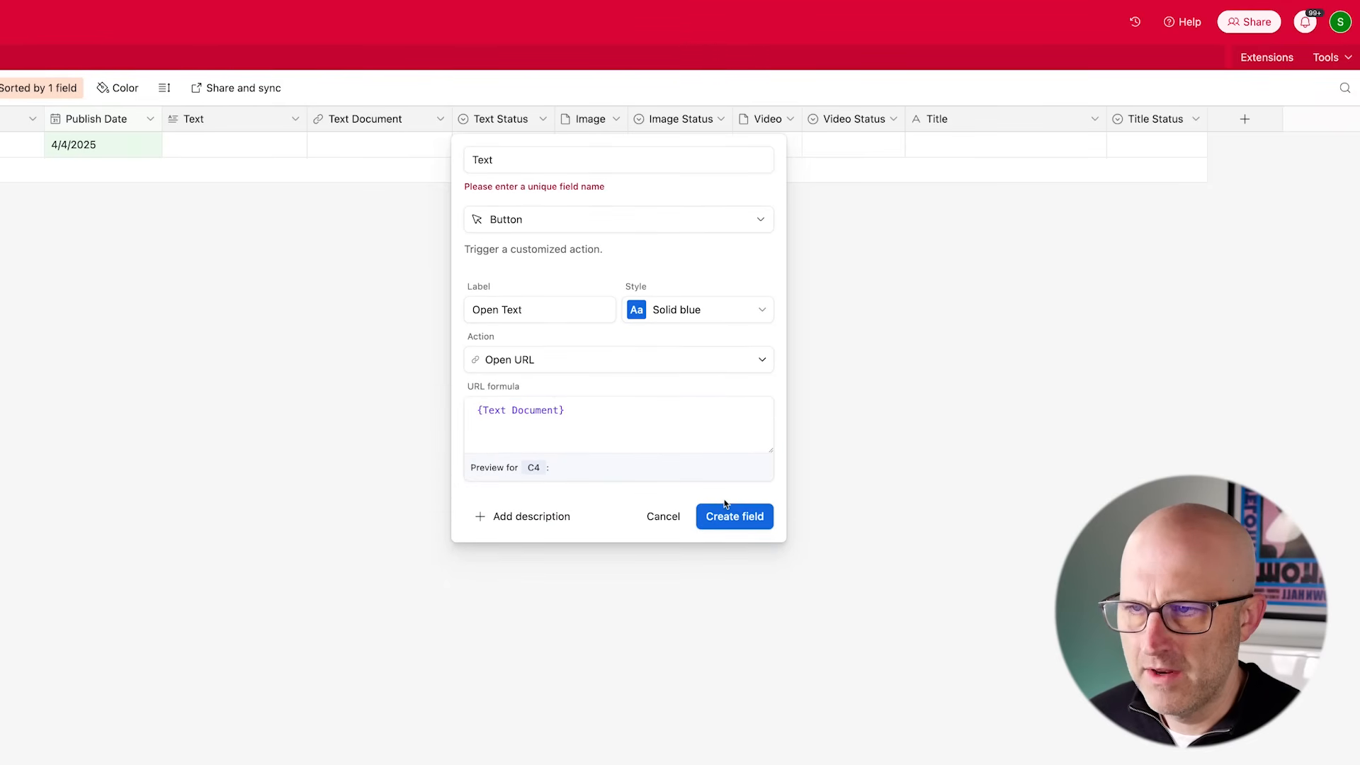
left_click(508, 161)
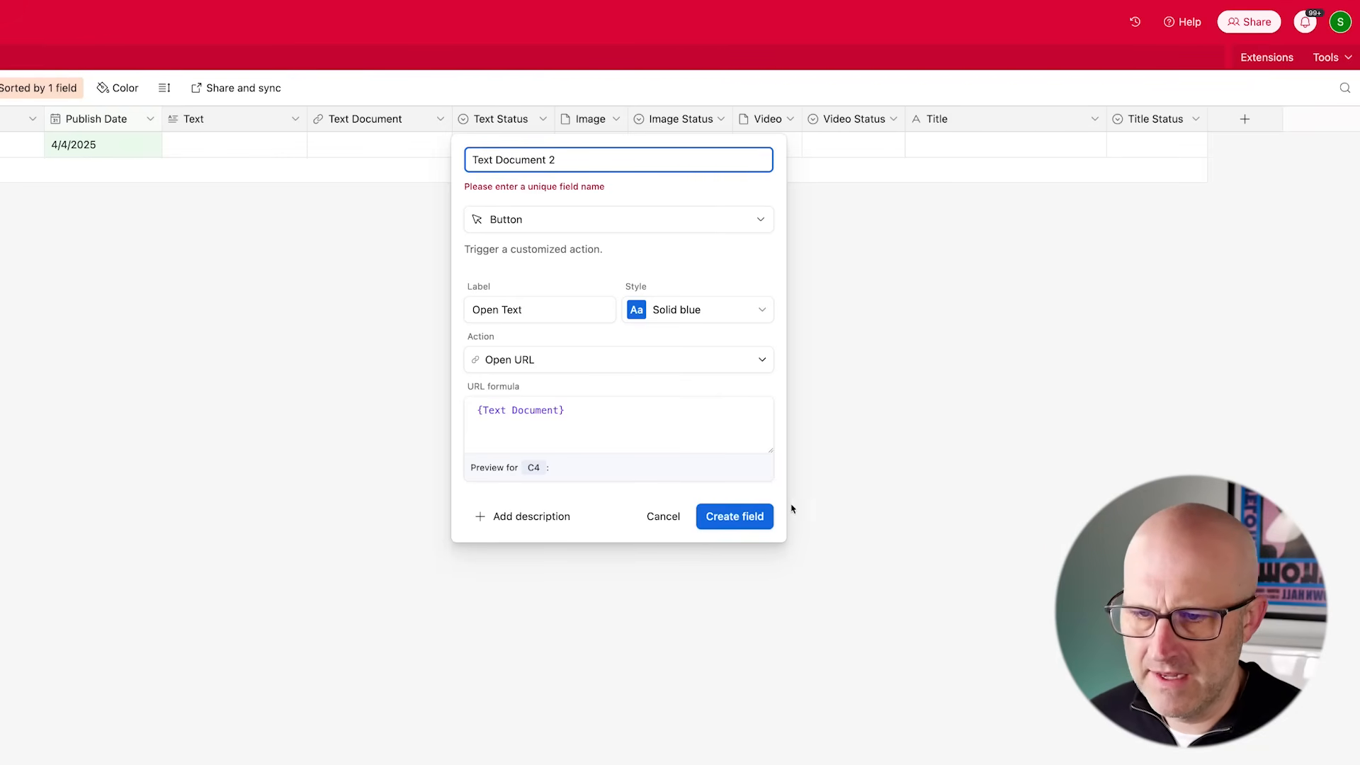
left_click(746, 519)
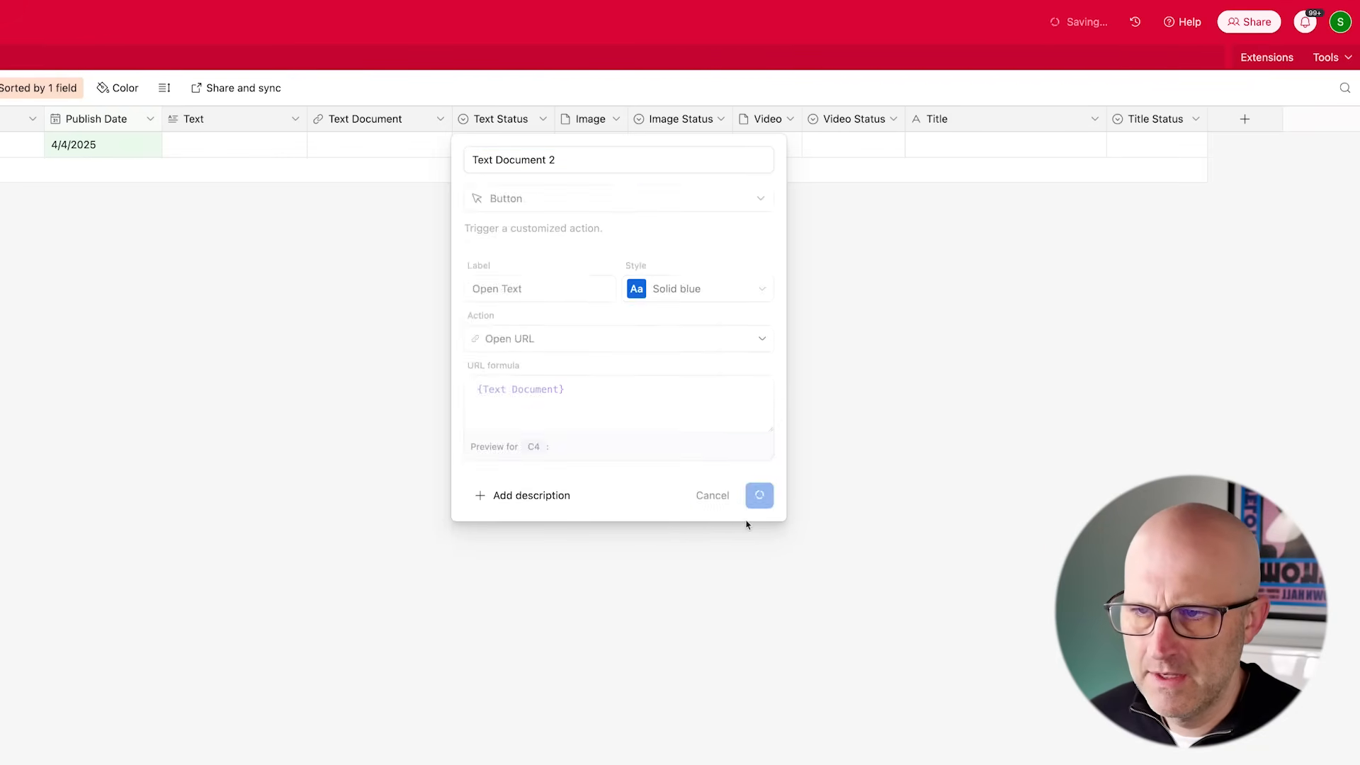
- Rename the Text Document URL field to Text URL
left_click(440, 119)
left_click(389, 153)
left_click_drag(351, 160, 505, 158)
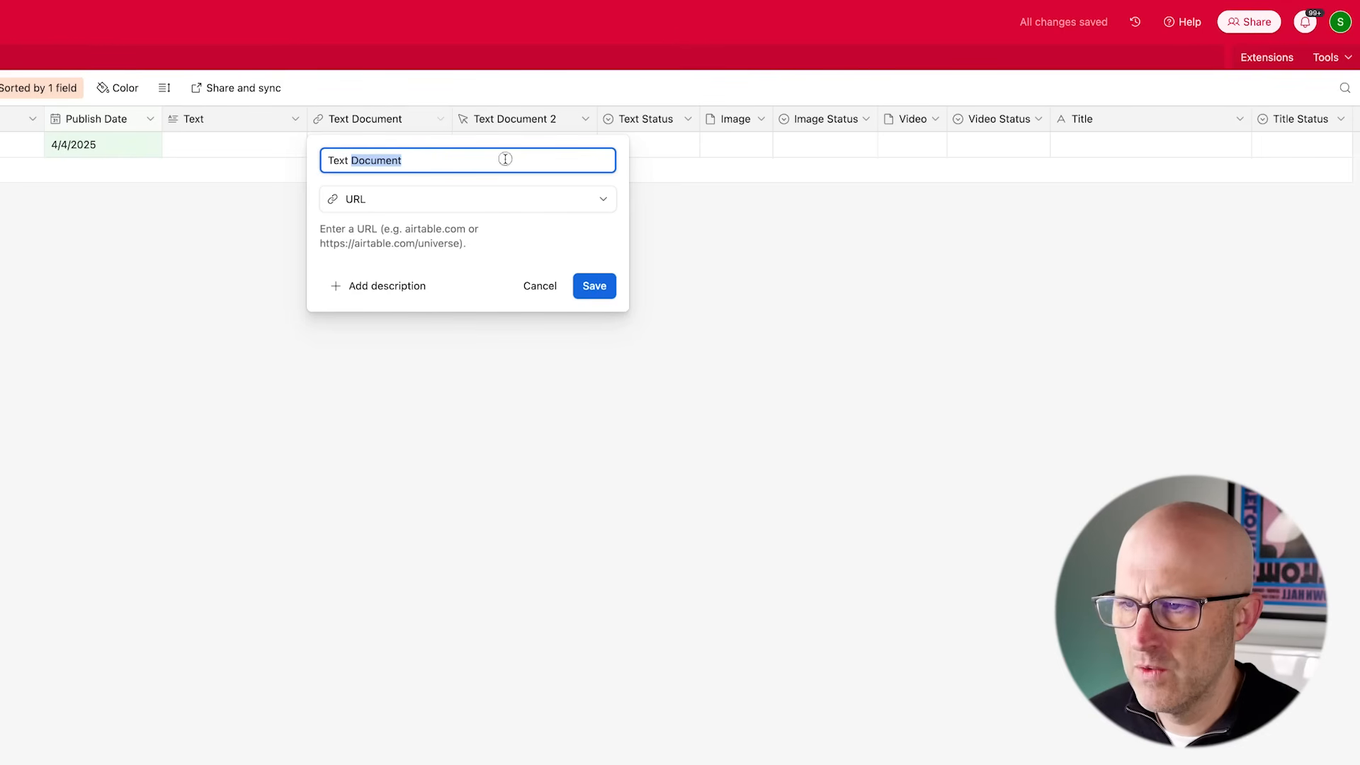
type("URL")
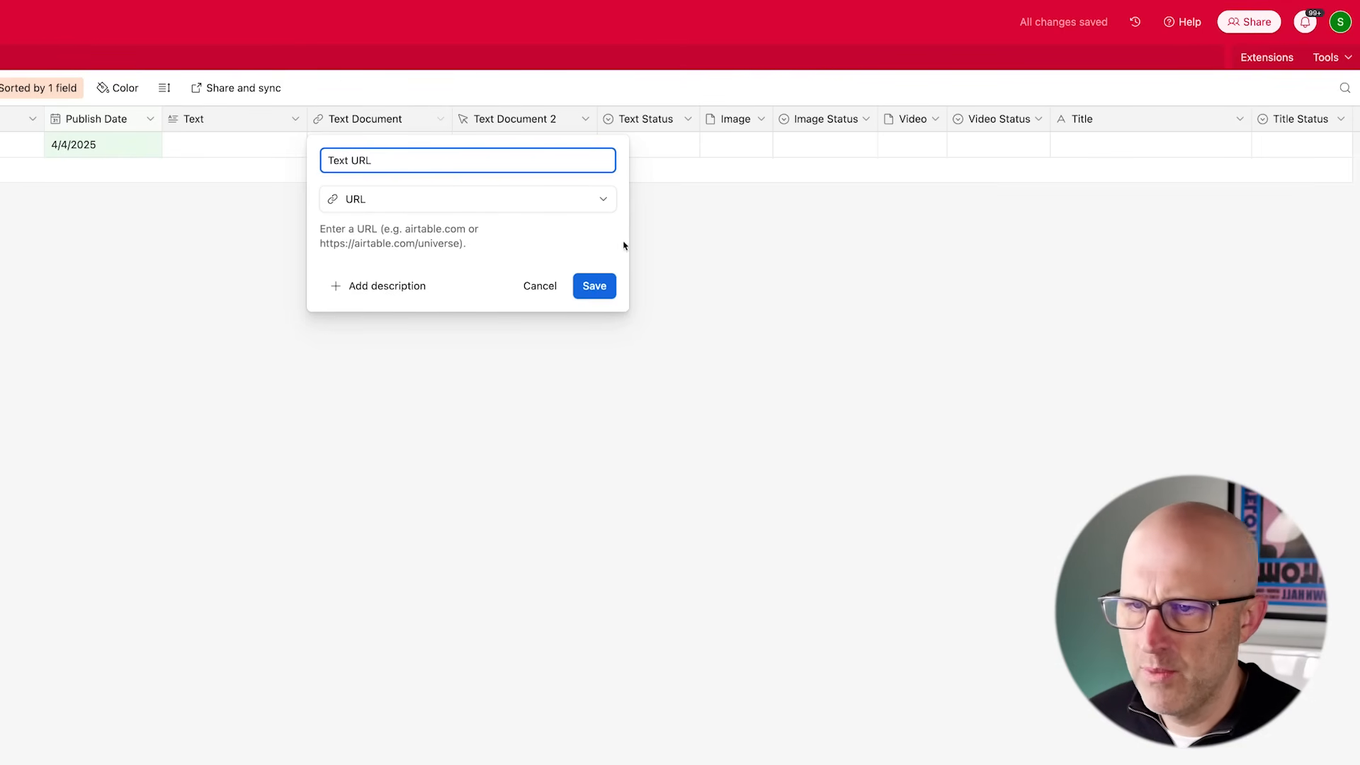
left_click(595, 286)
- Rename the Open Text button field to Text Document
left_click(585, 119)
left_click(573, 157)
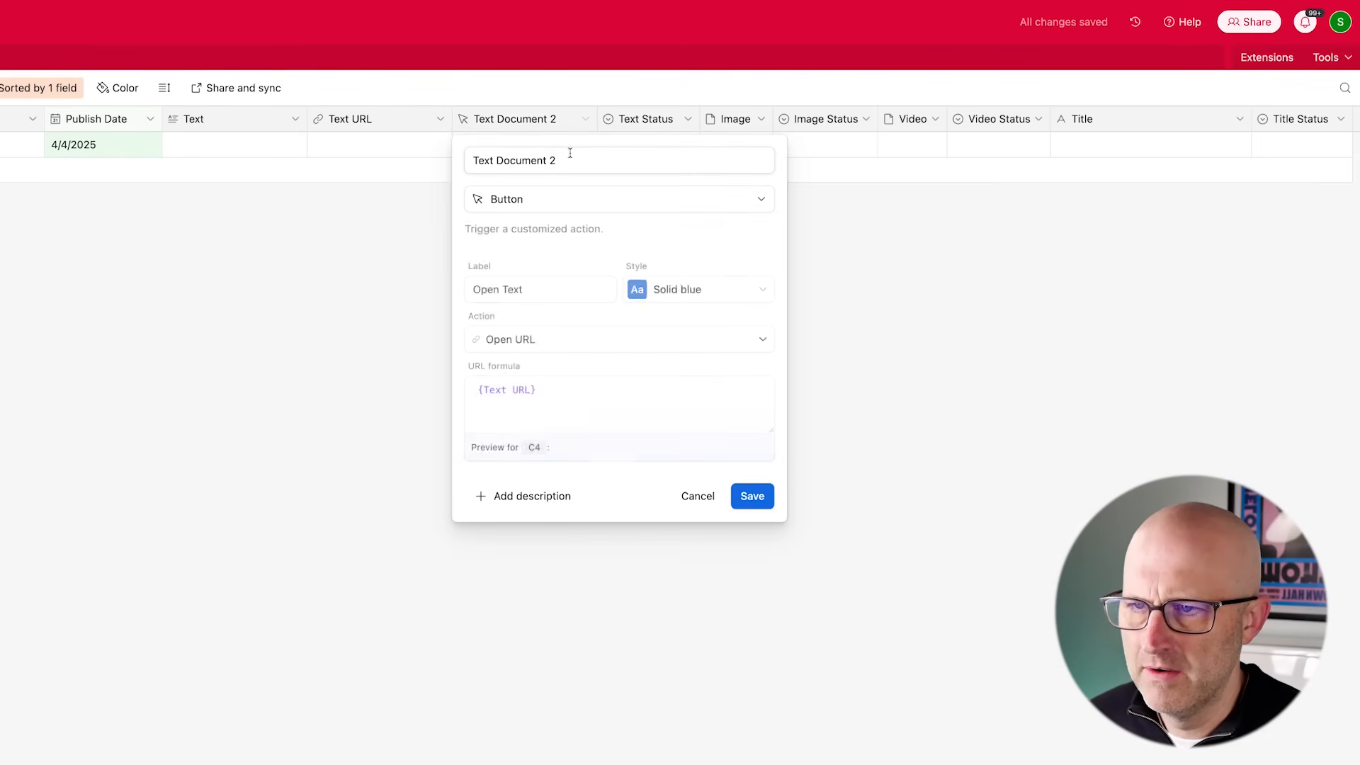
left_click_drag(549, 160, 581, 159)
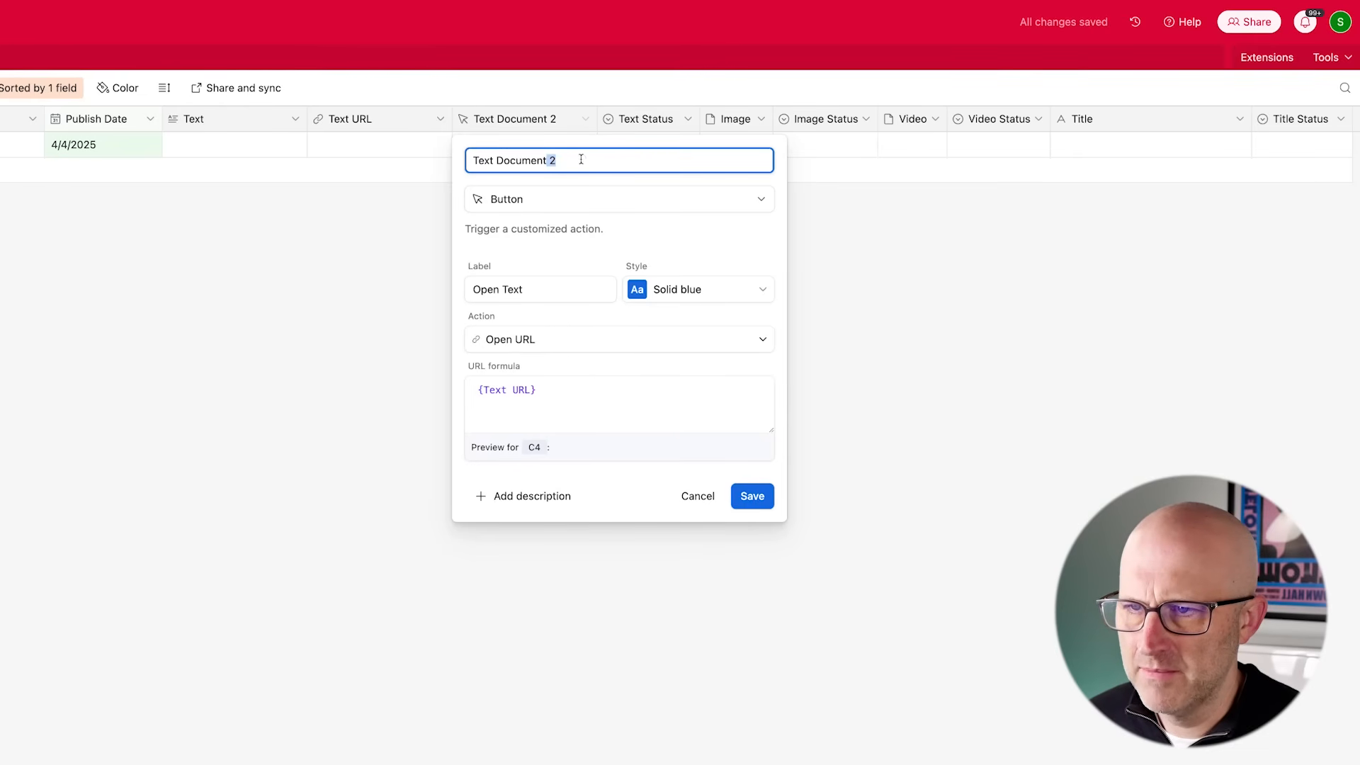
key("Return")
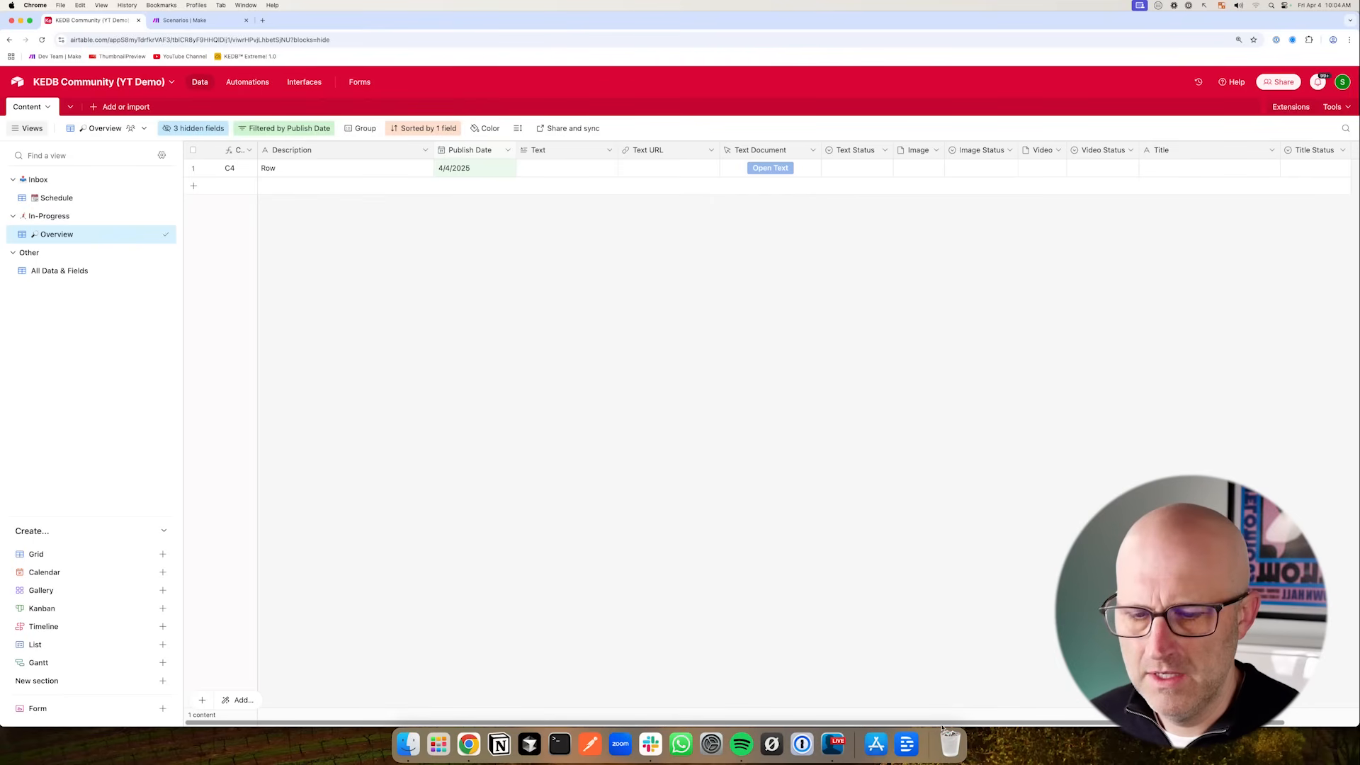
- Duplicate the Overview view three times within the In-Progress section
right_click(65, 233)
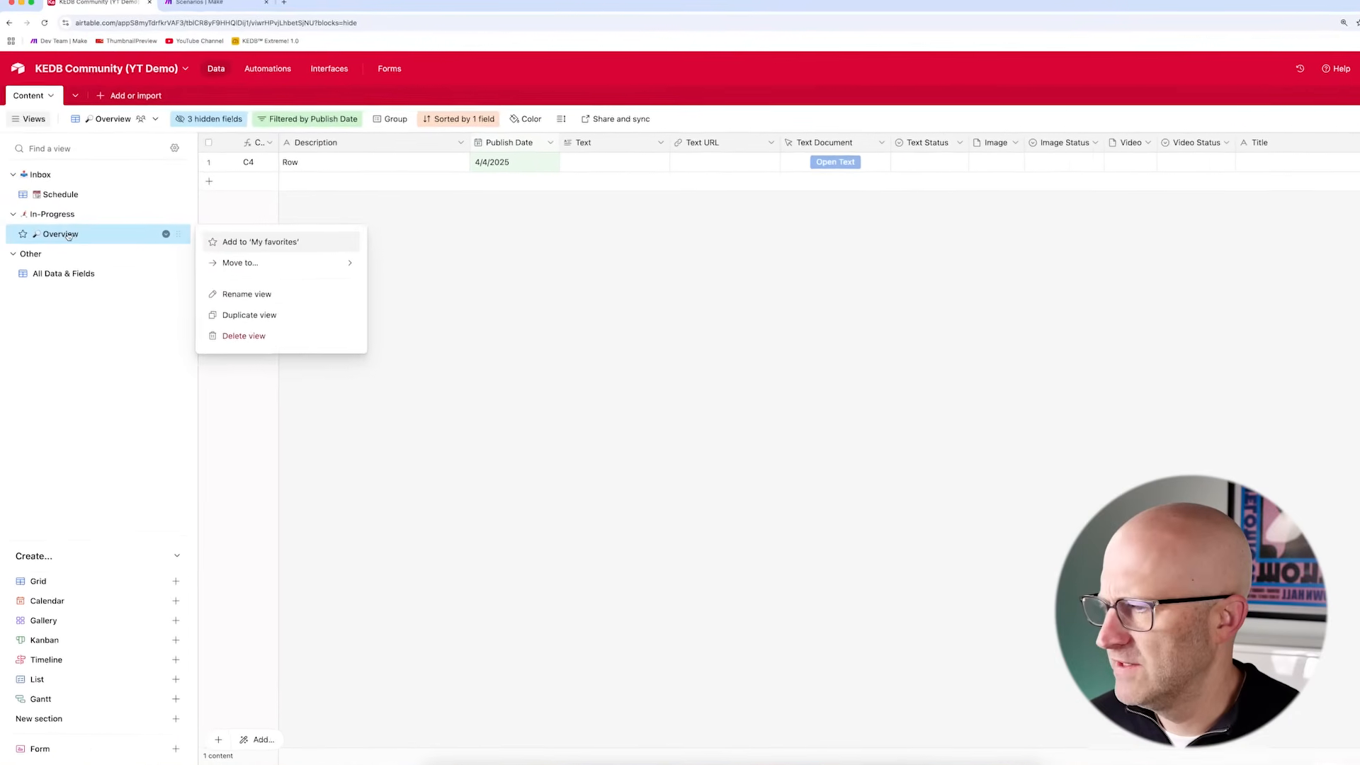
left_click(213, 310)
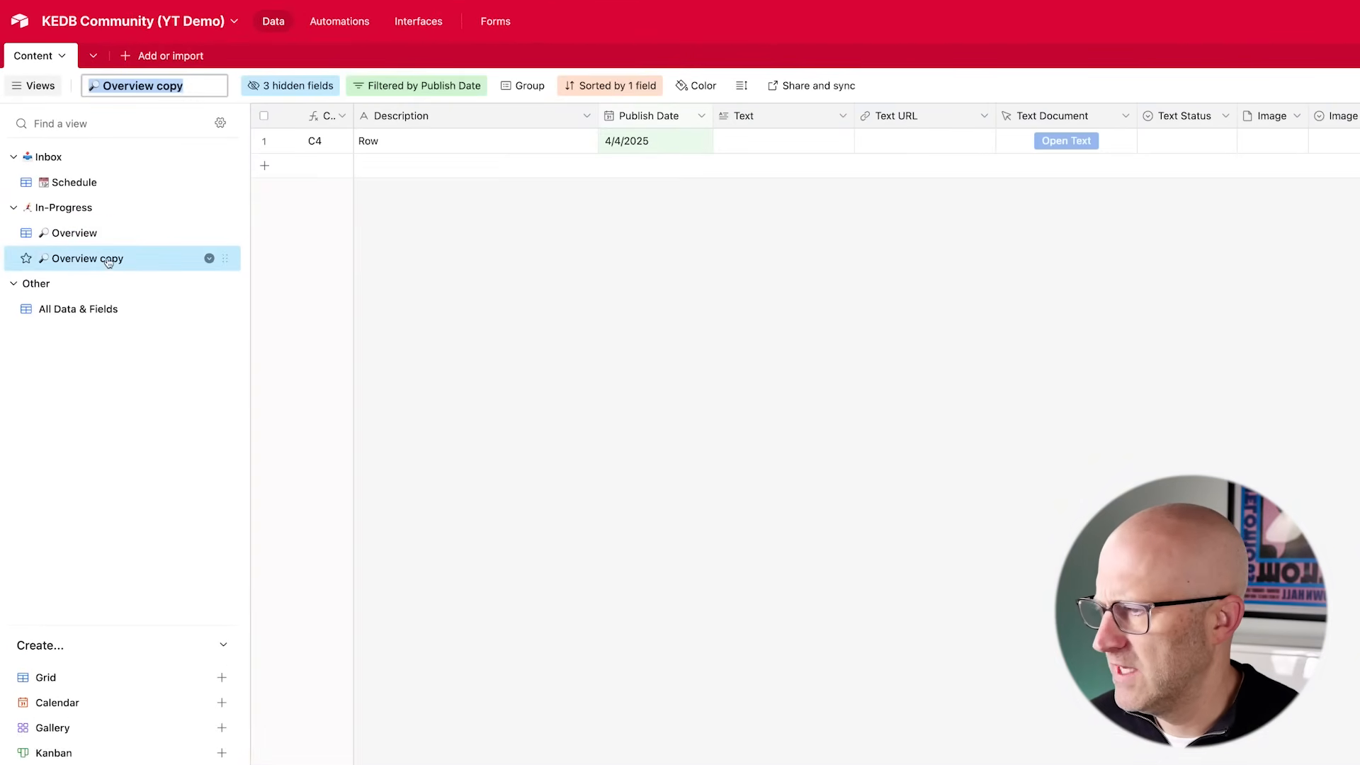
left_click(206, 258)
left_click(298, 363)
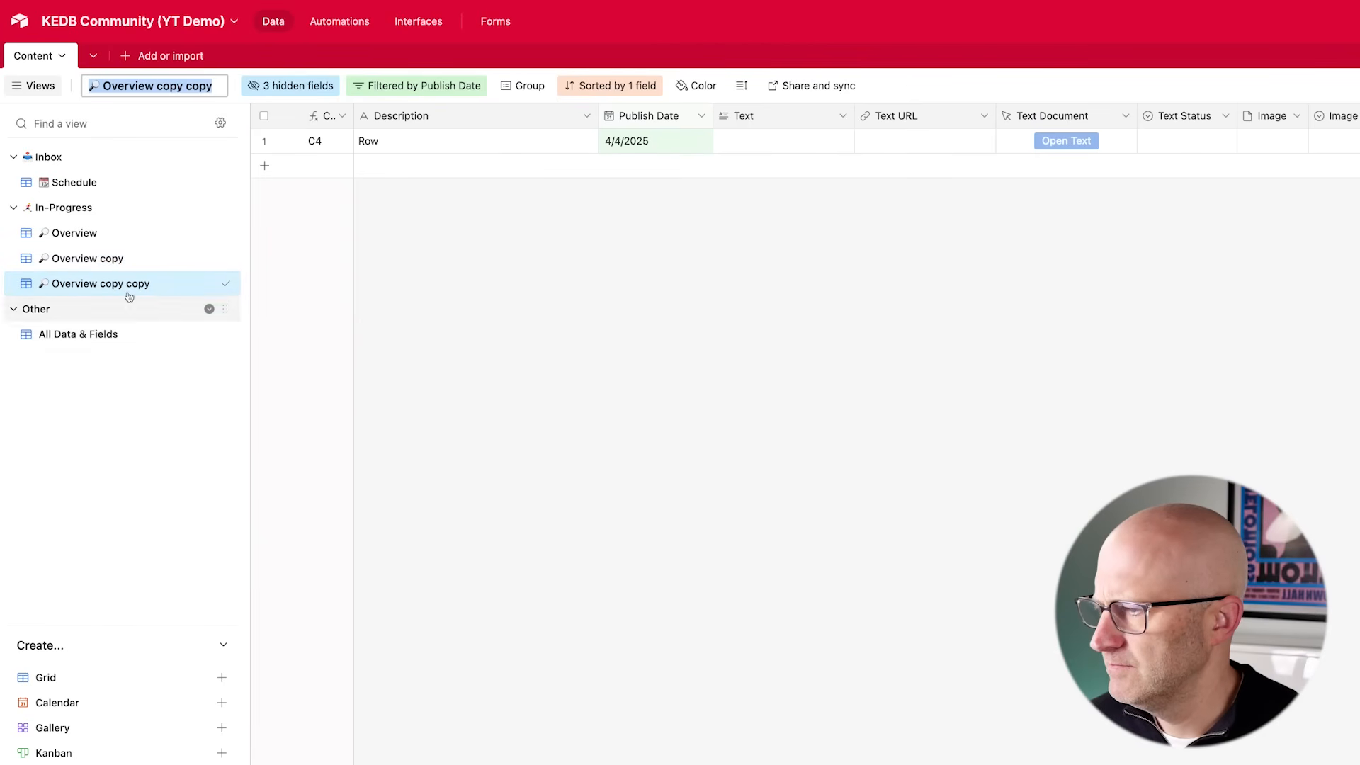
right_click(122, 293)
left_click(304, 386)
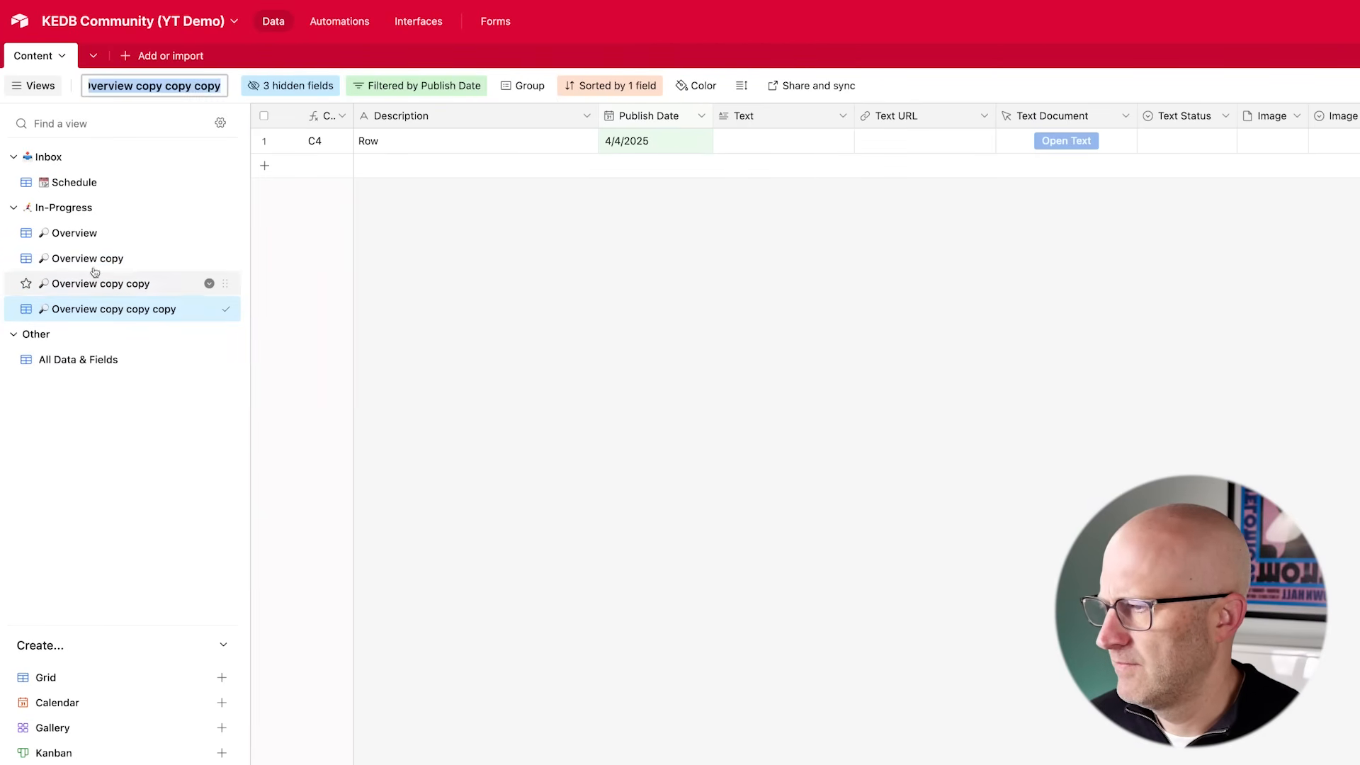
- Rename the first Overview copy view to 🎥 Video
double_click(88, 259)
left_click(142, 262)
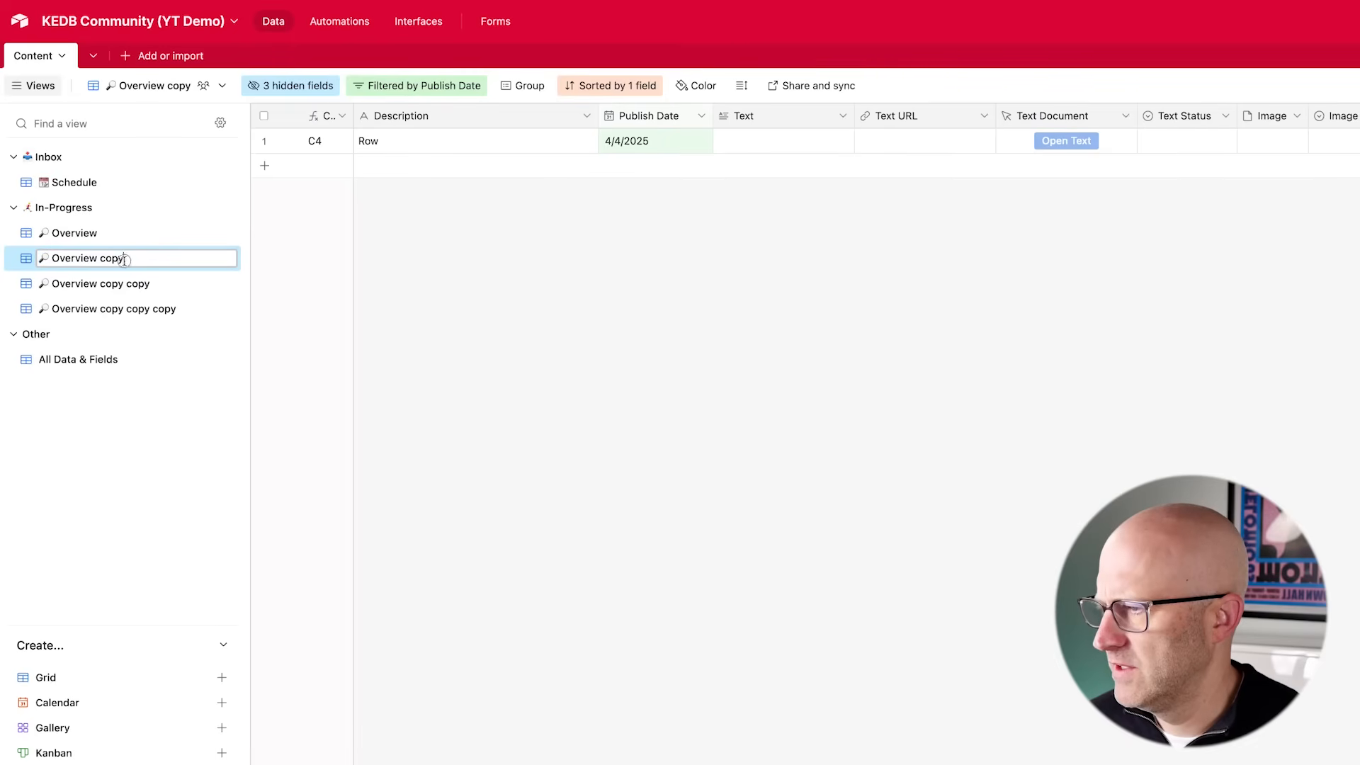
left_click_drag(125, 260, 42, 258)
type("🎥 Vide")
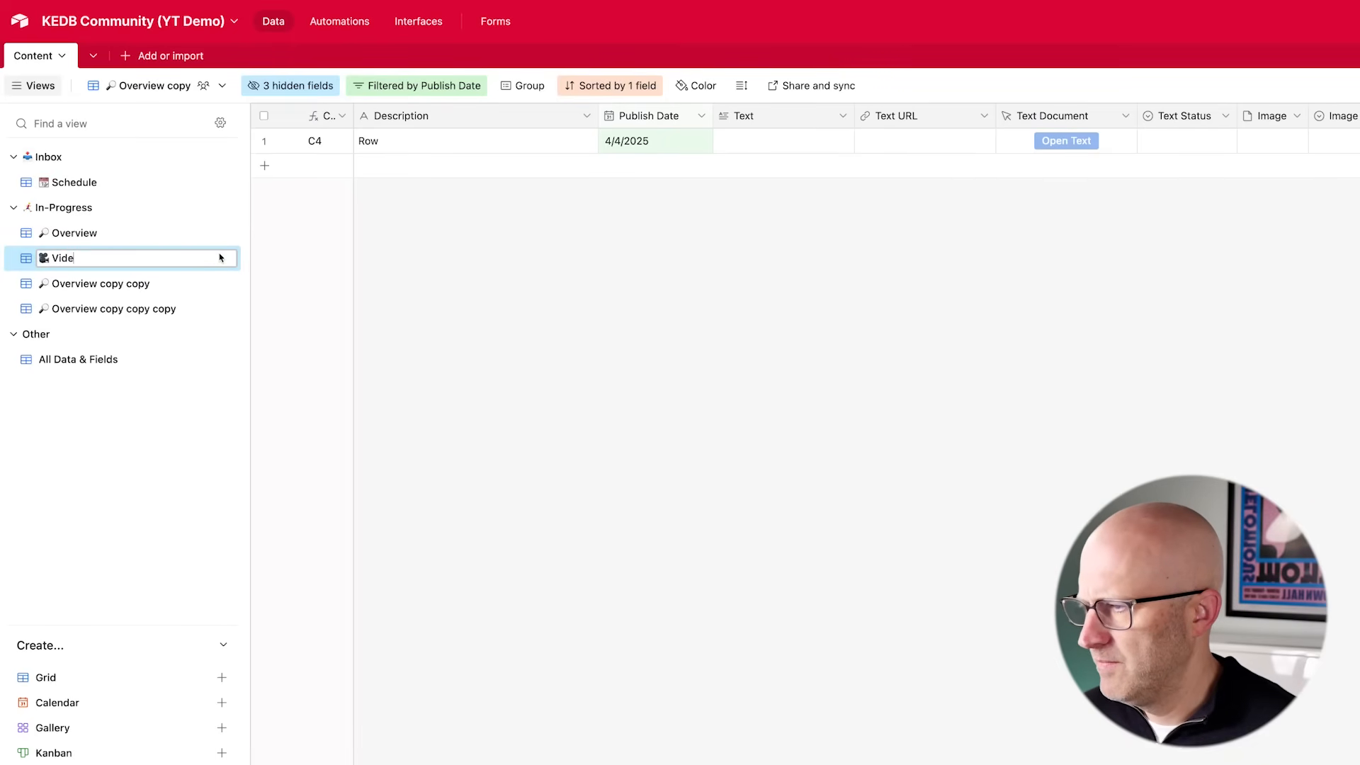
- Rename the second copy view to Image with an image emoji in front
double_click(113, 284)
key("BackSpace")
key("ctrl+super+space")
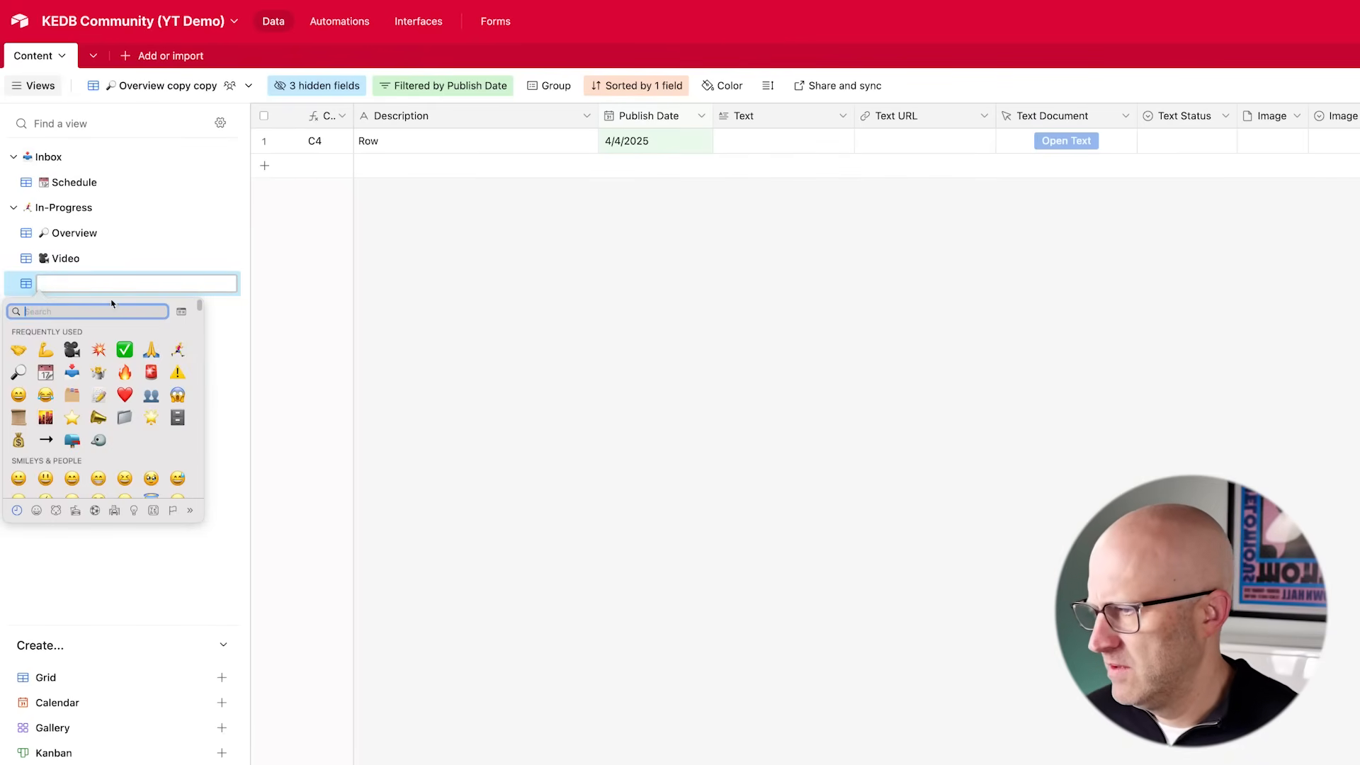
left_click(45, 417)
type("Image")
key("Return")
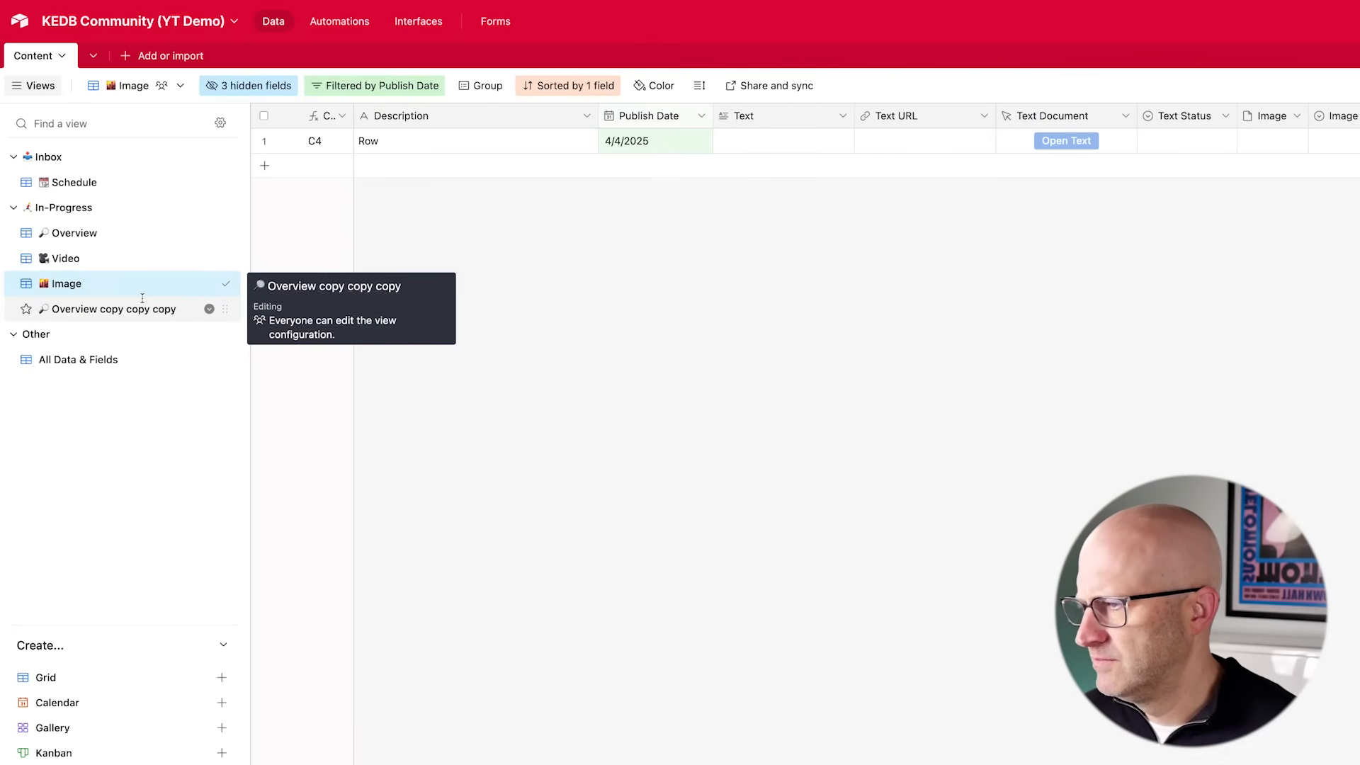
- Rename the third copy view to Text, adding a writing emoji found by searching for write
double_click(110, 309)
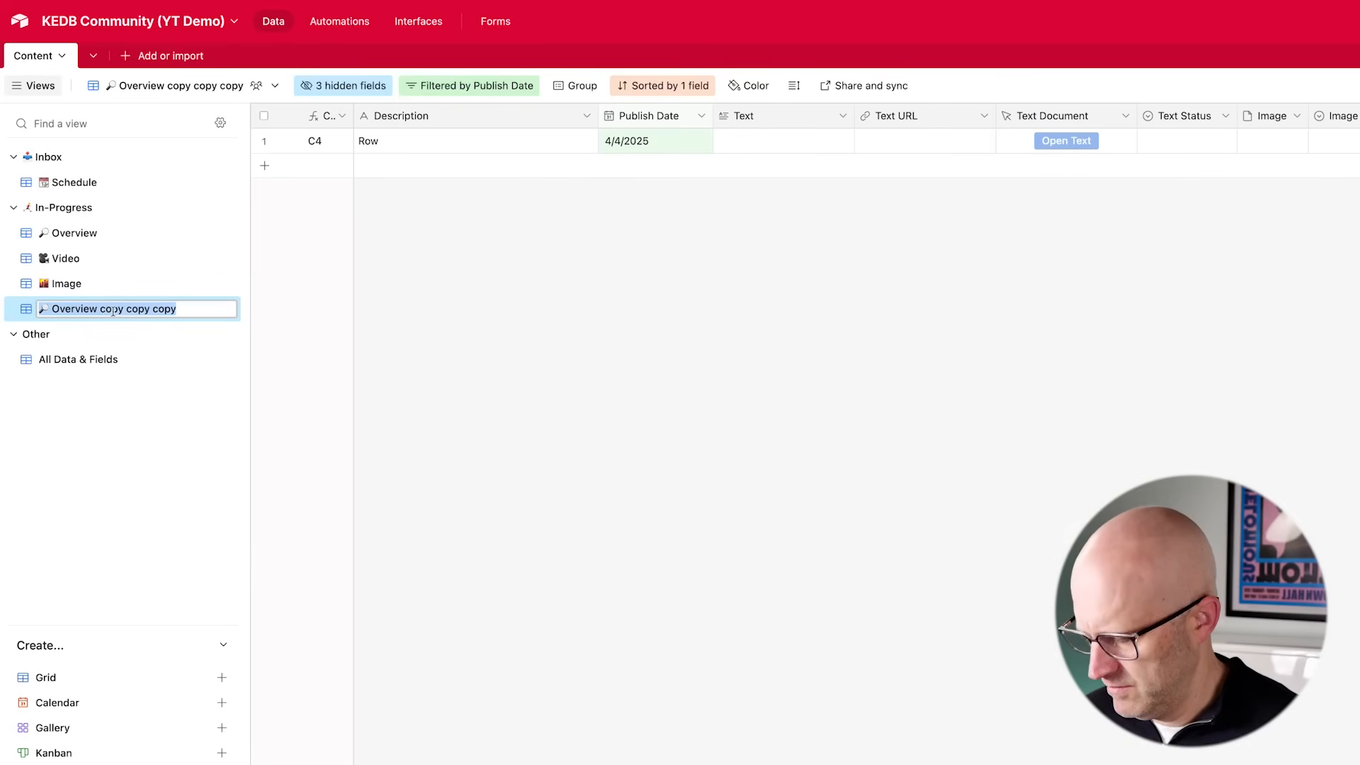
key("ctrl+super+space")
type("Tex")
key("BackSpace")
key("BackSpace")
key("BackSpace")
type("write")
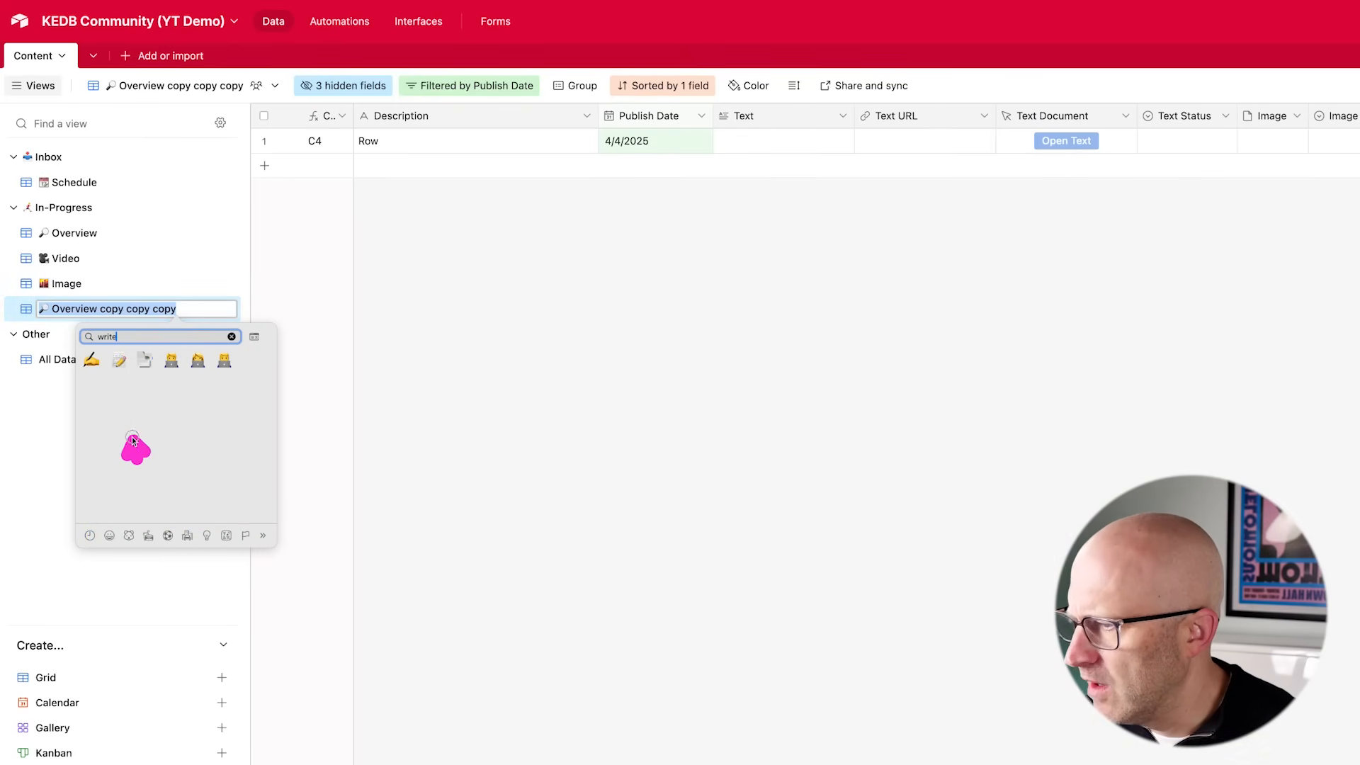
left_click(119, 360)
type("Tex")
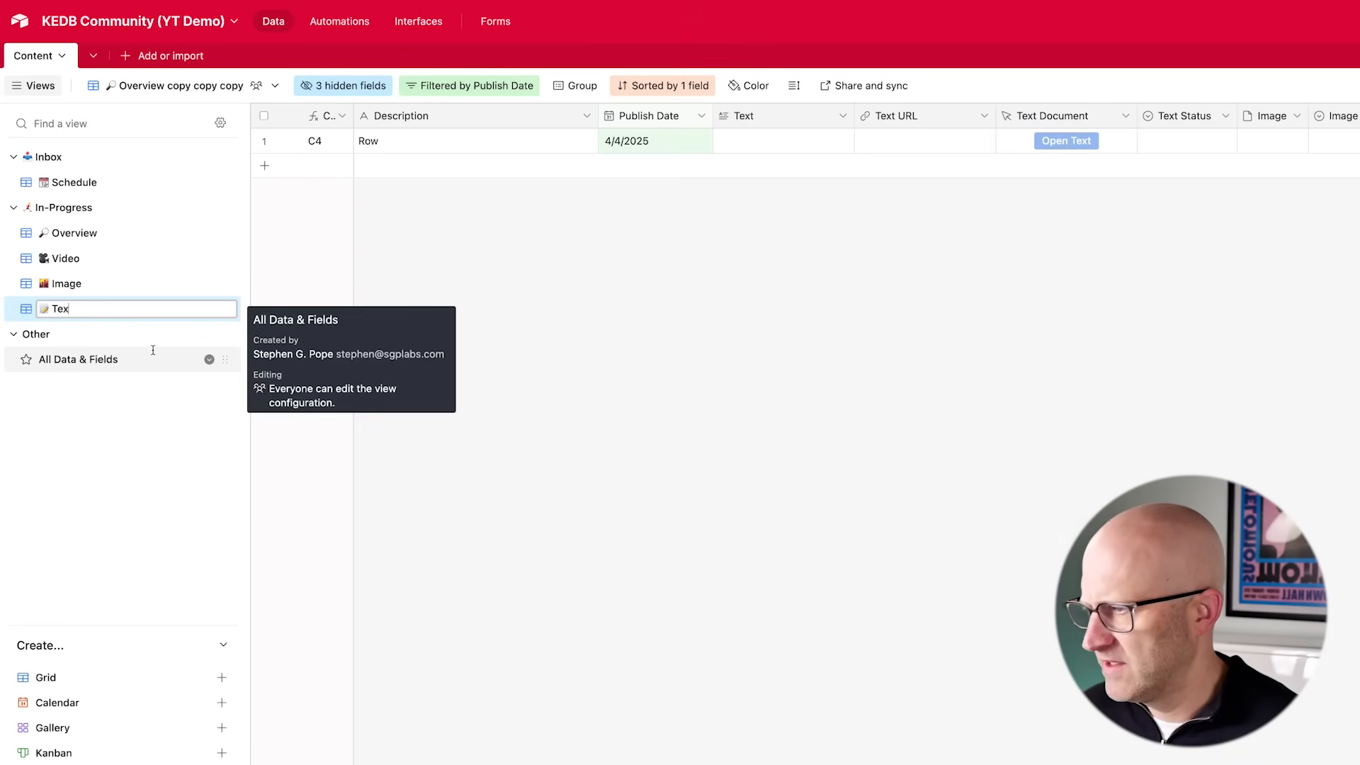
type("t")
key("Return")
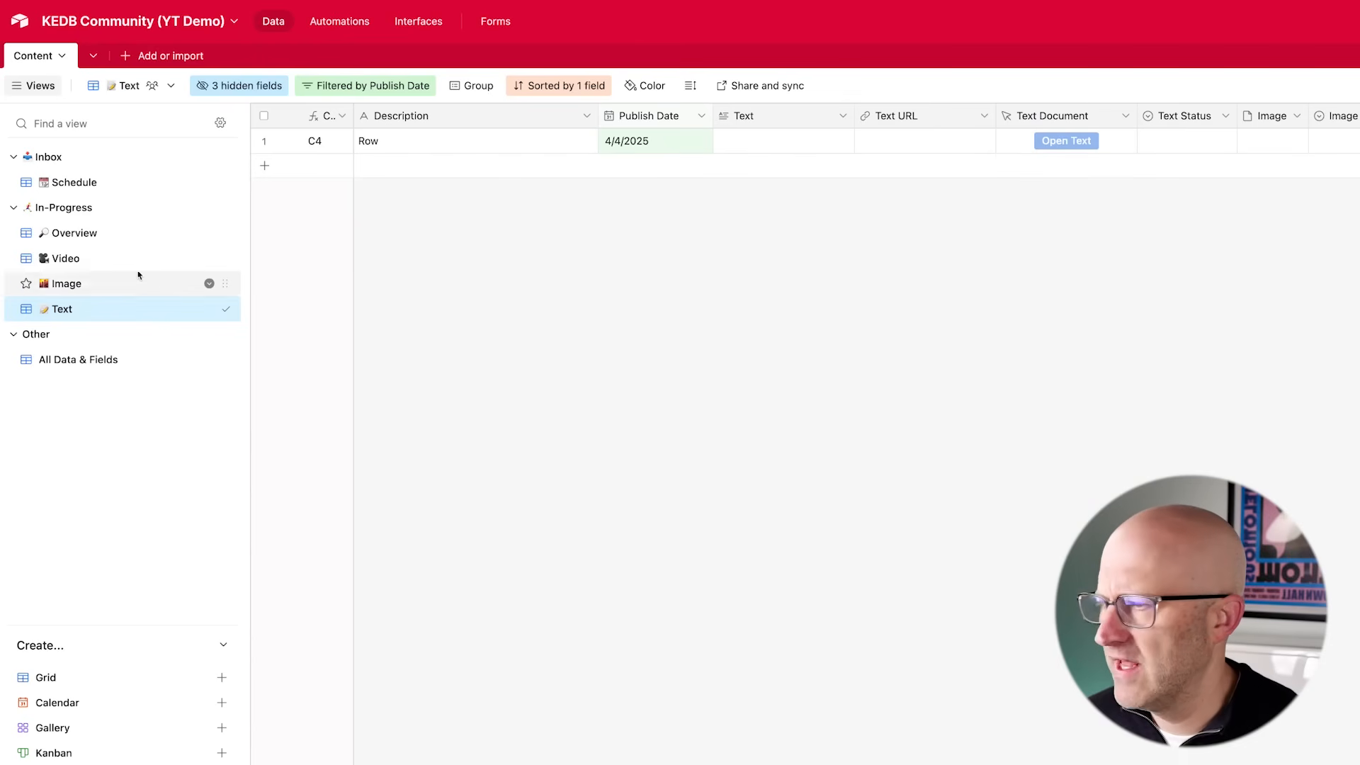
- In the Video view, hide all text, image and title fields, keeping only Video and Video Status
left_click(92, 259)
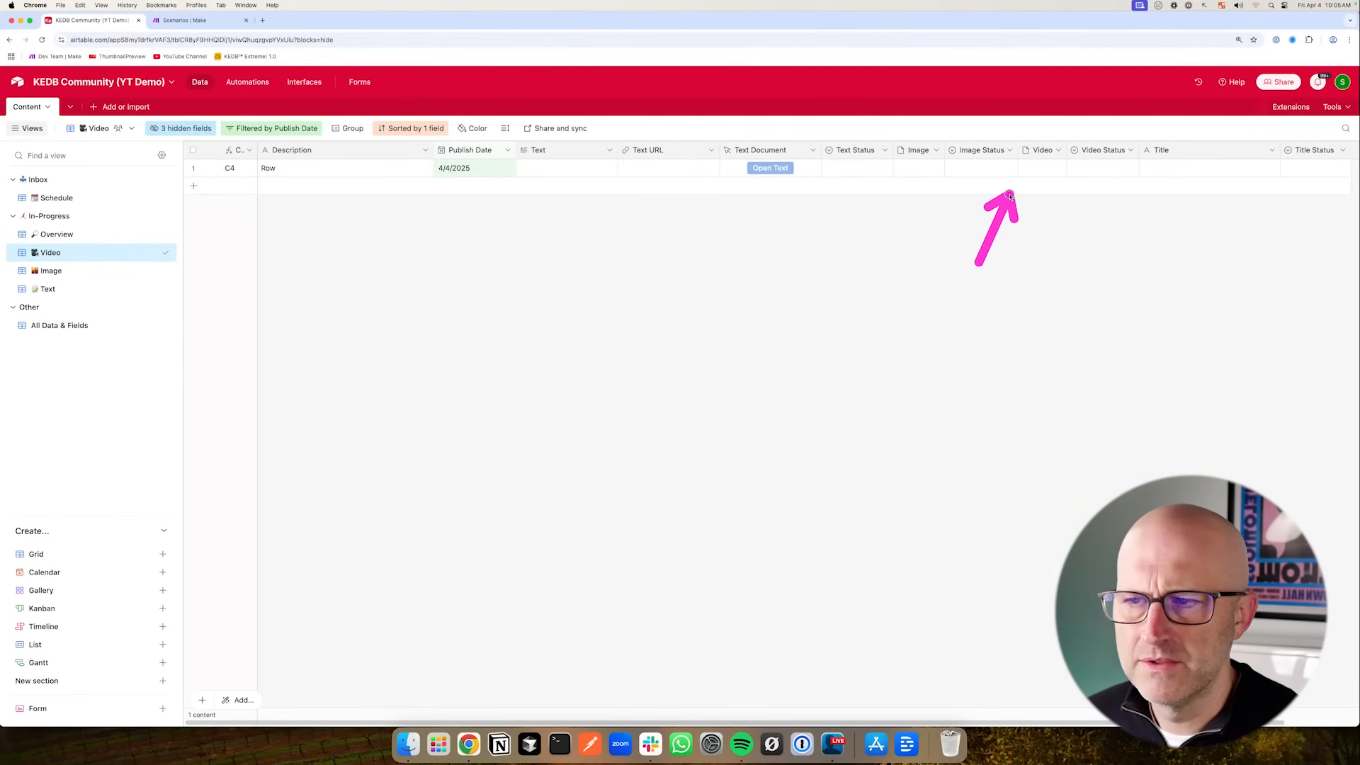
left_click(610, 150)
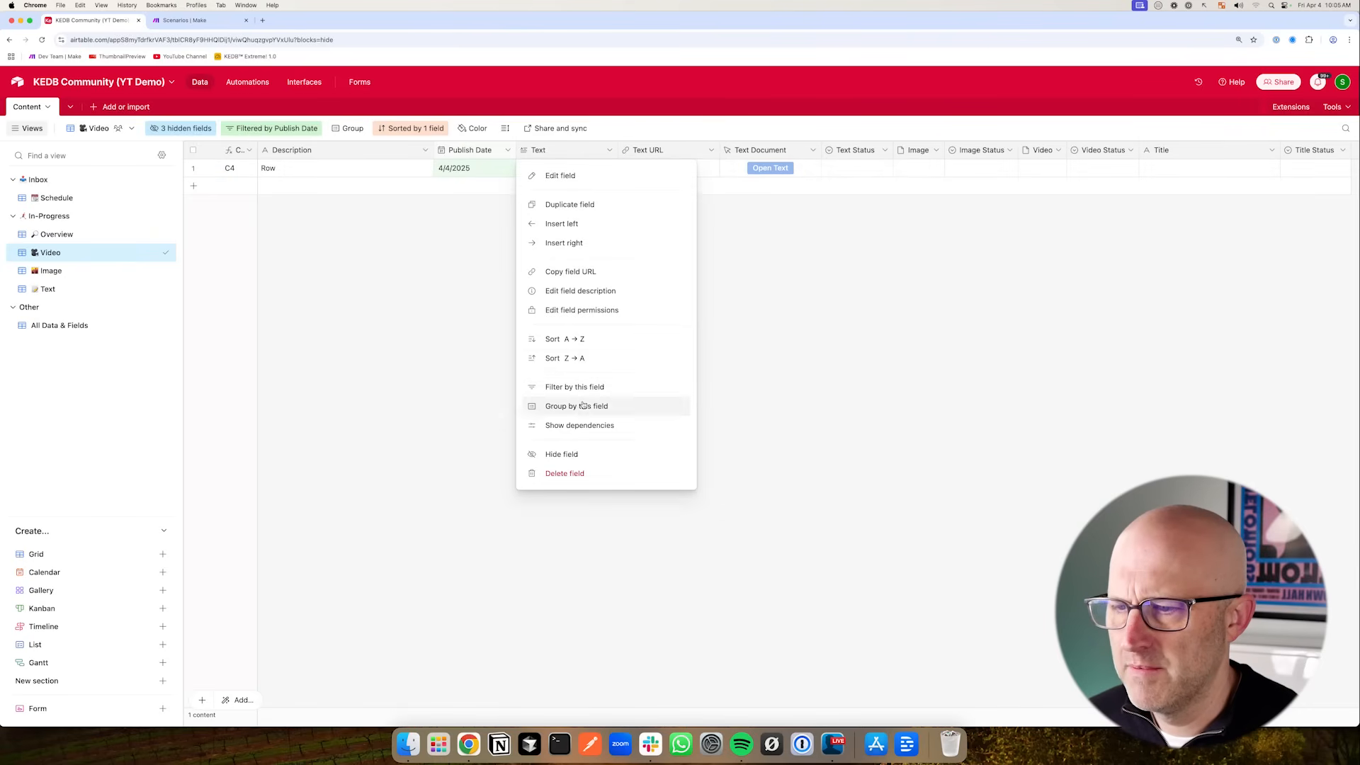
left_click(570, 453)
left_click(609, 150)
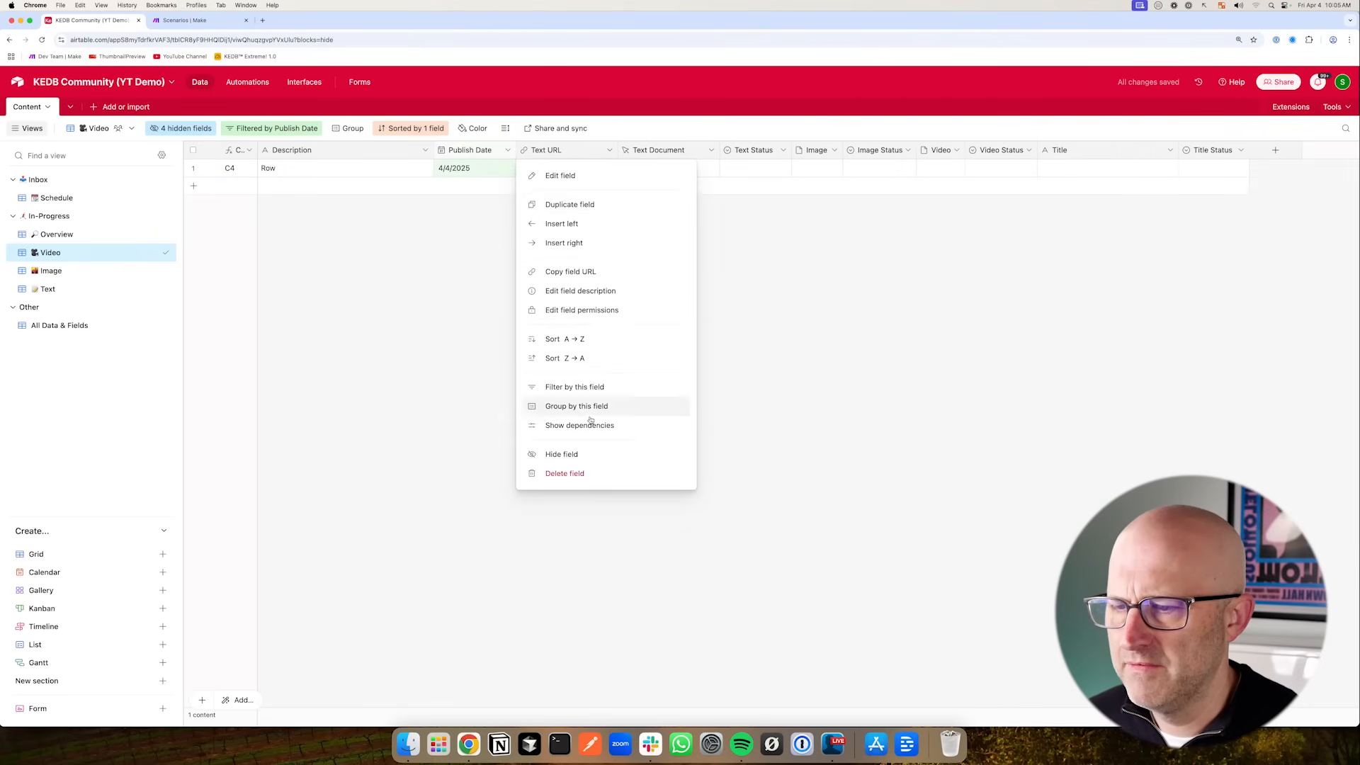
left_click(578, 452)
left_click(609, 150)
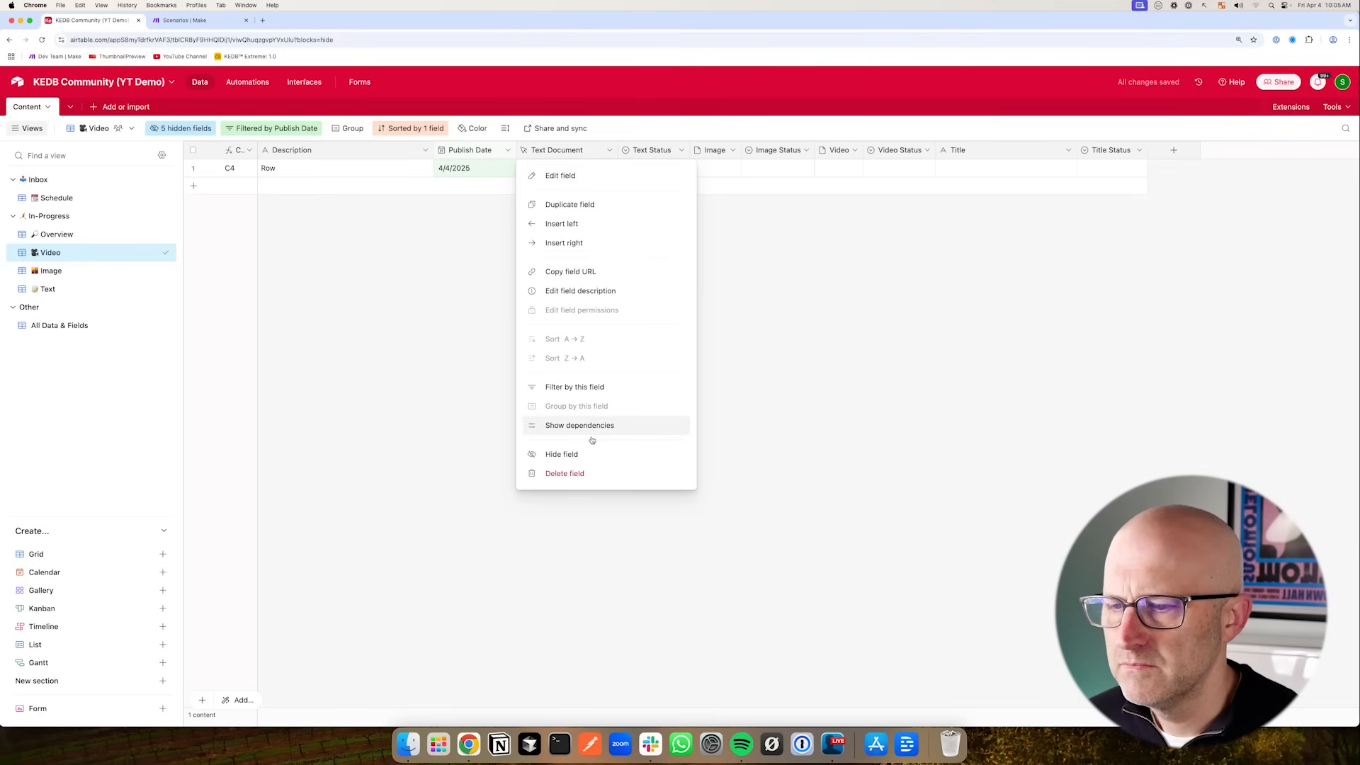
left_click(578, 452)
left_click(581, 151)
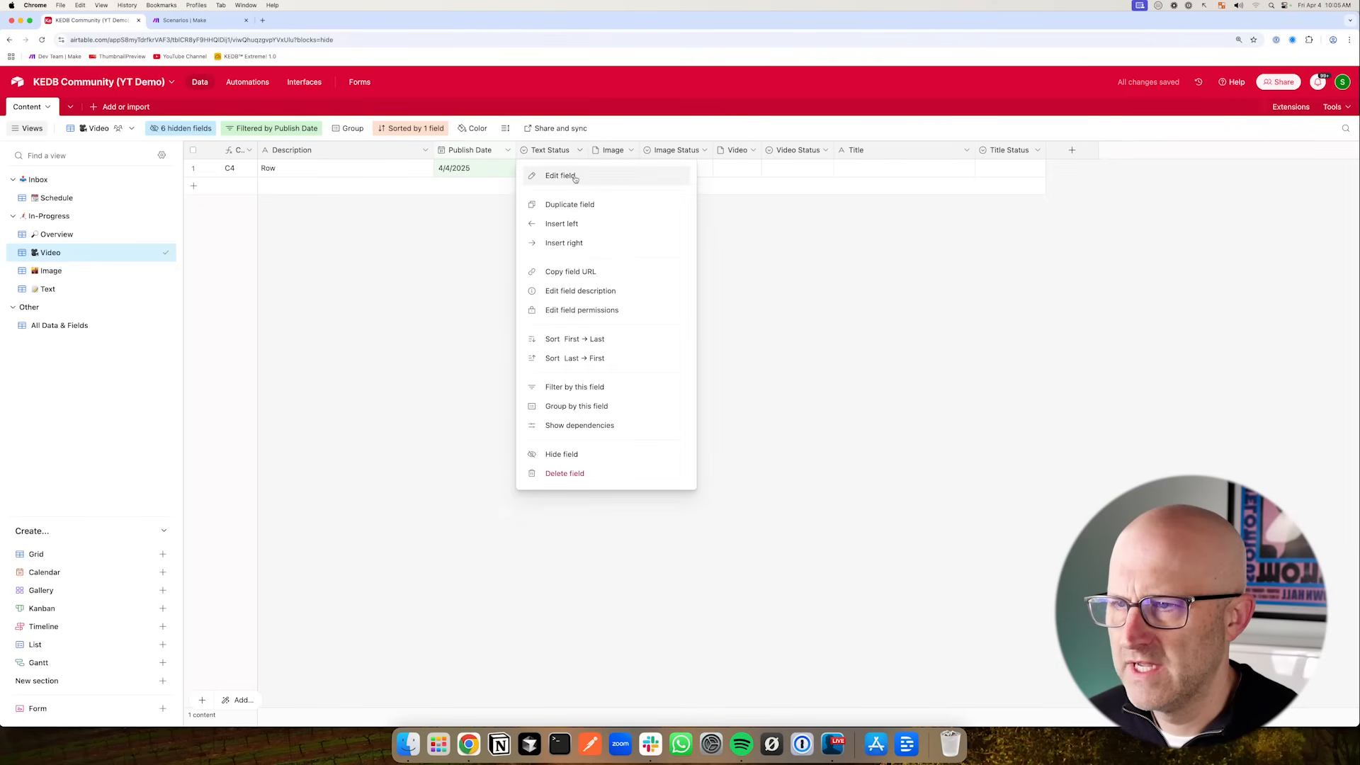
left_click(572, 454)
left_click(559, 150)
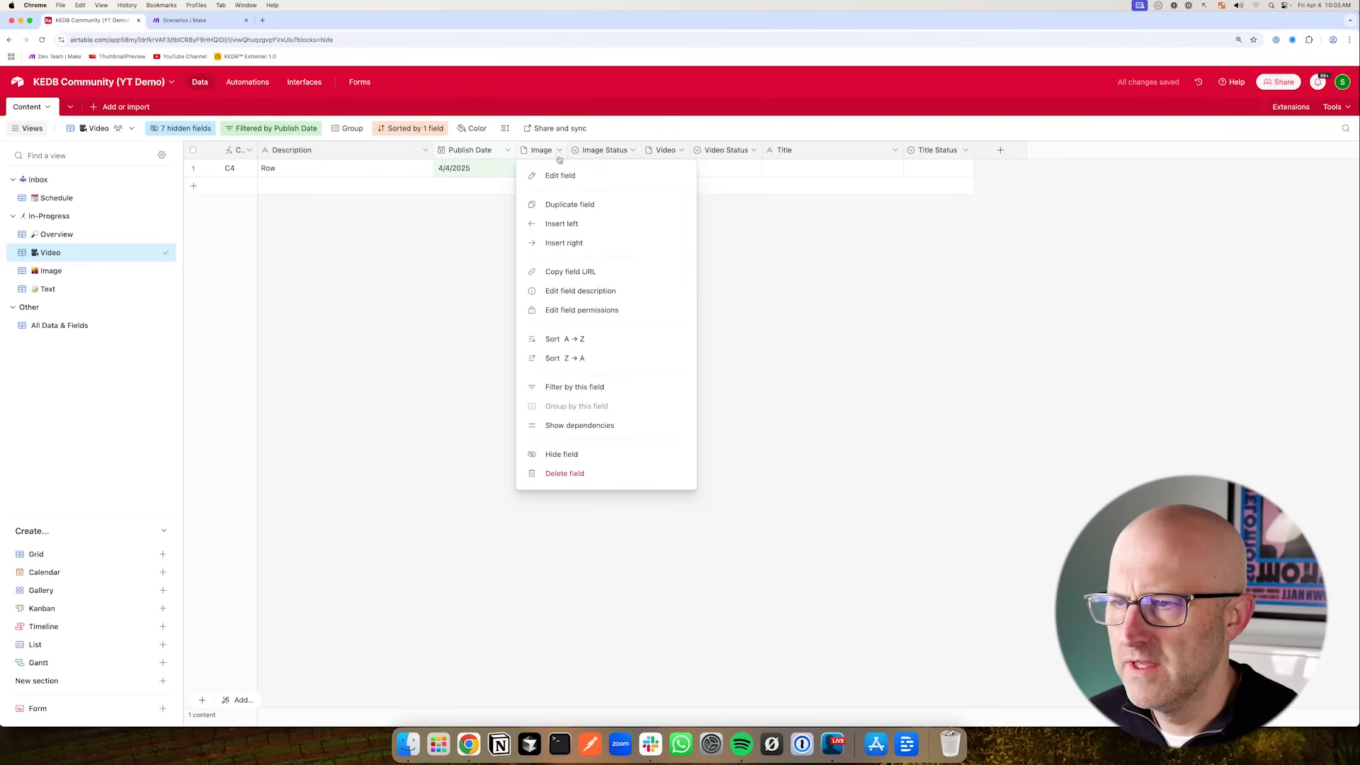
left_click(563, 453)
left_click(581, 150)
left_click(581, 452)
left_click_drag(551, 252, 601, 187)
left_click(771, 151)
left_click(721, 453)
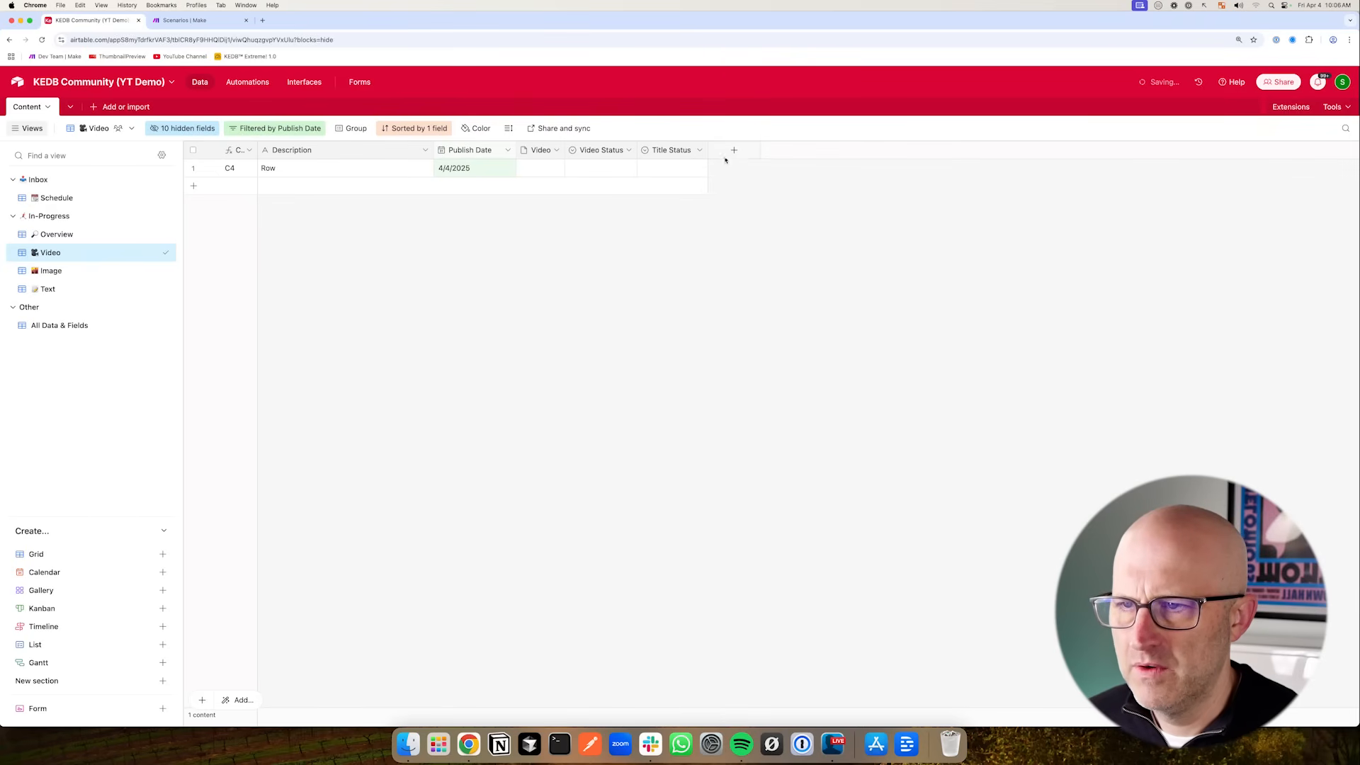
left_click(701, 149)
left_click(702, 453)
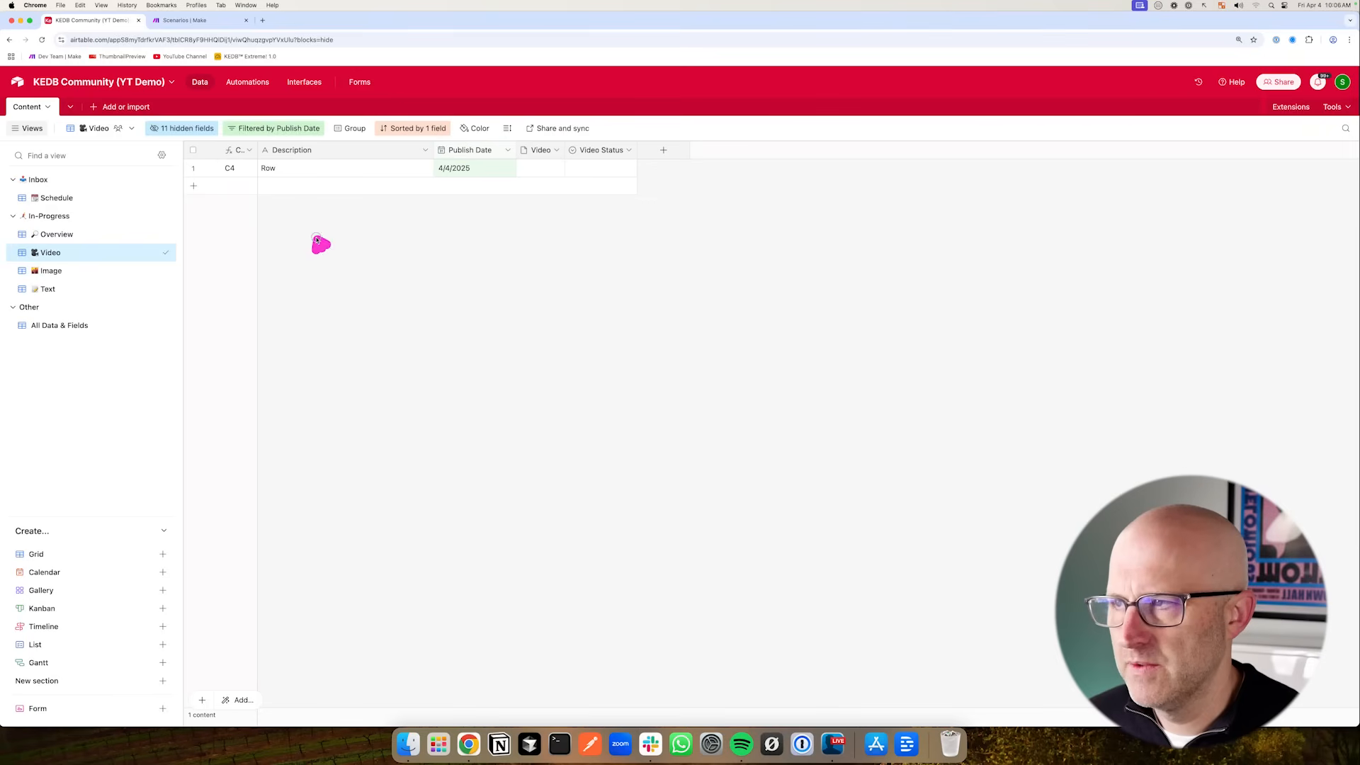
- Add a filter condition to the Video view showing only records where Video Status is not Approved
left_click(273, 128)
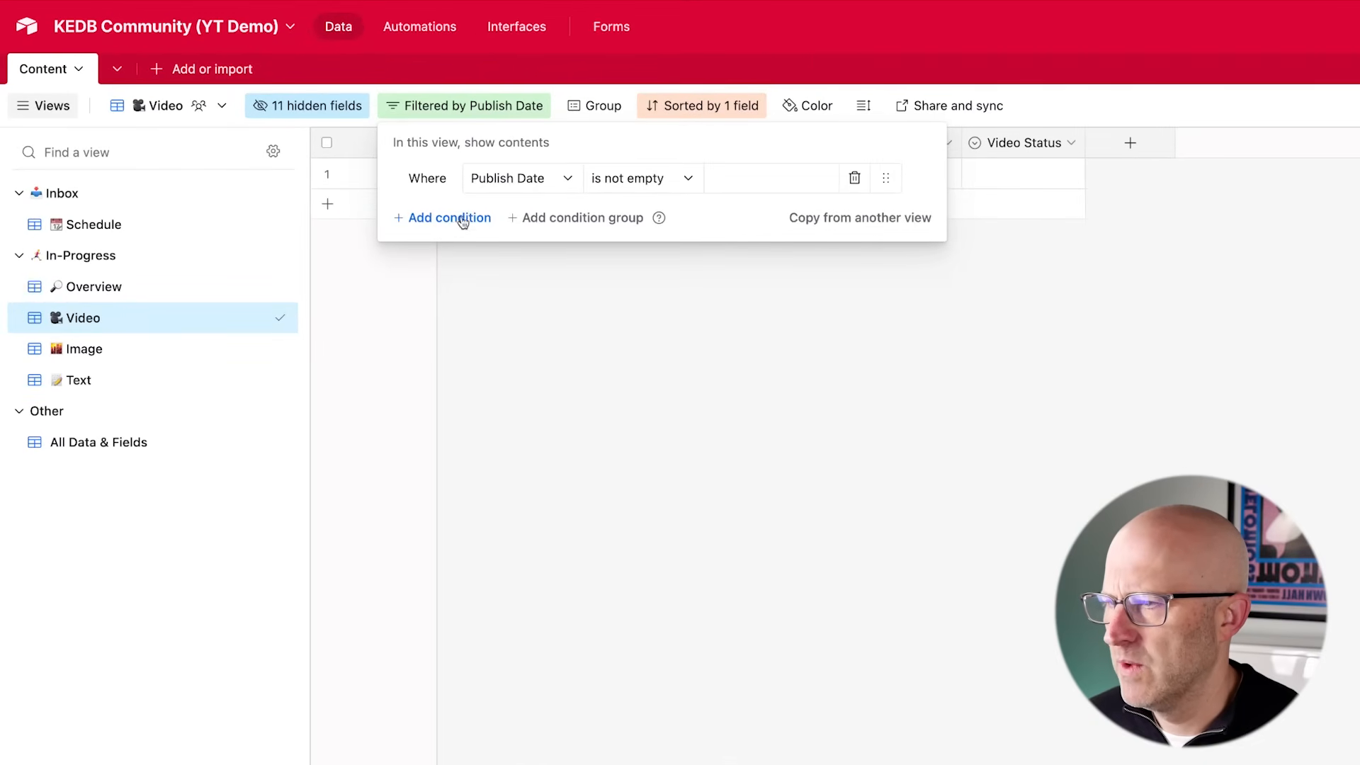
left_click(464, 220)
left_click(513, 218)
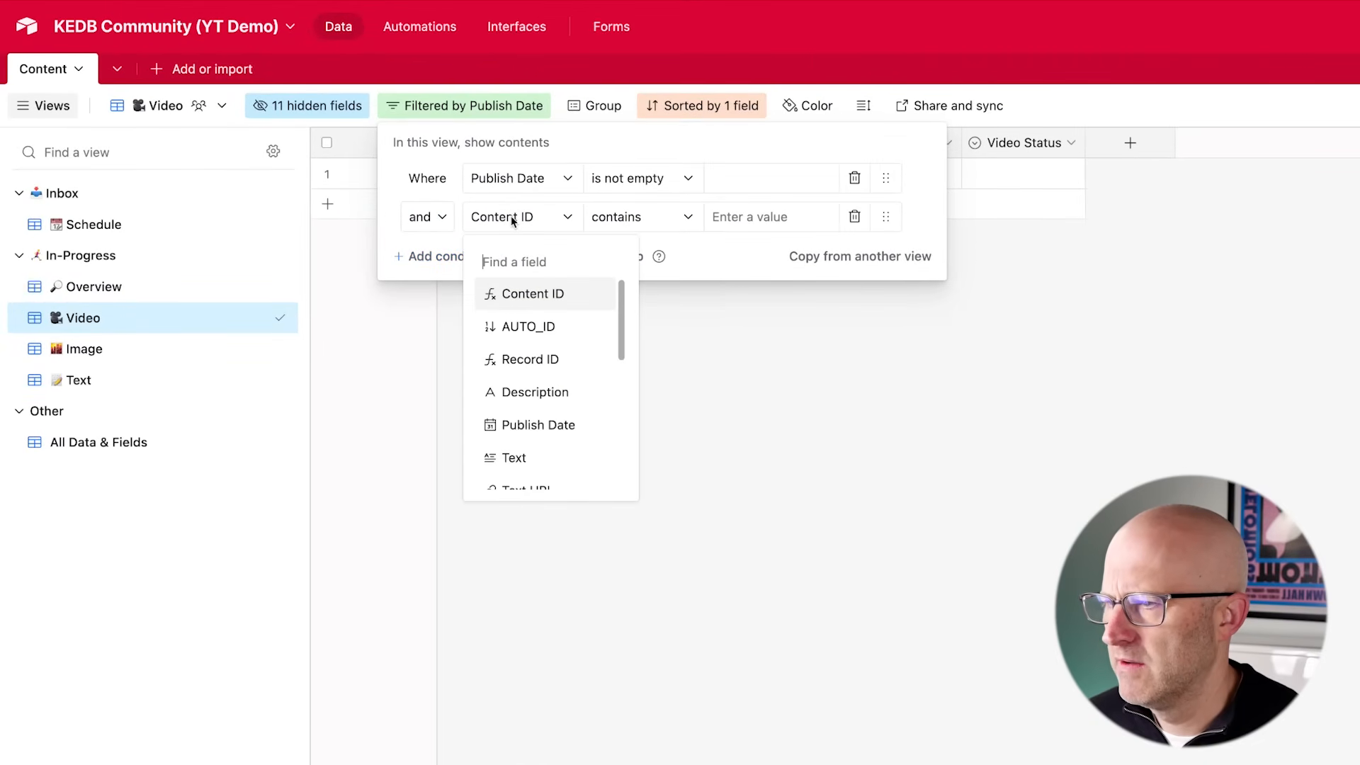
type("video")
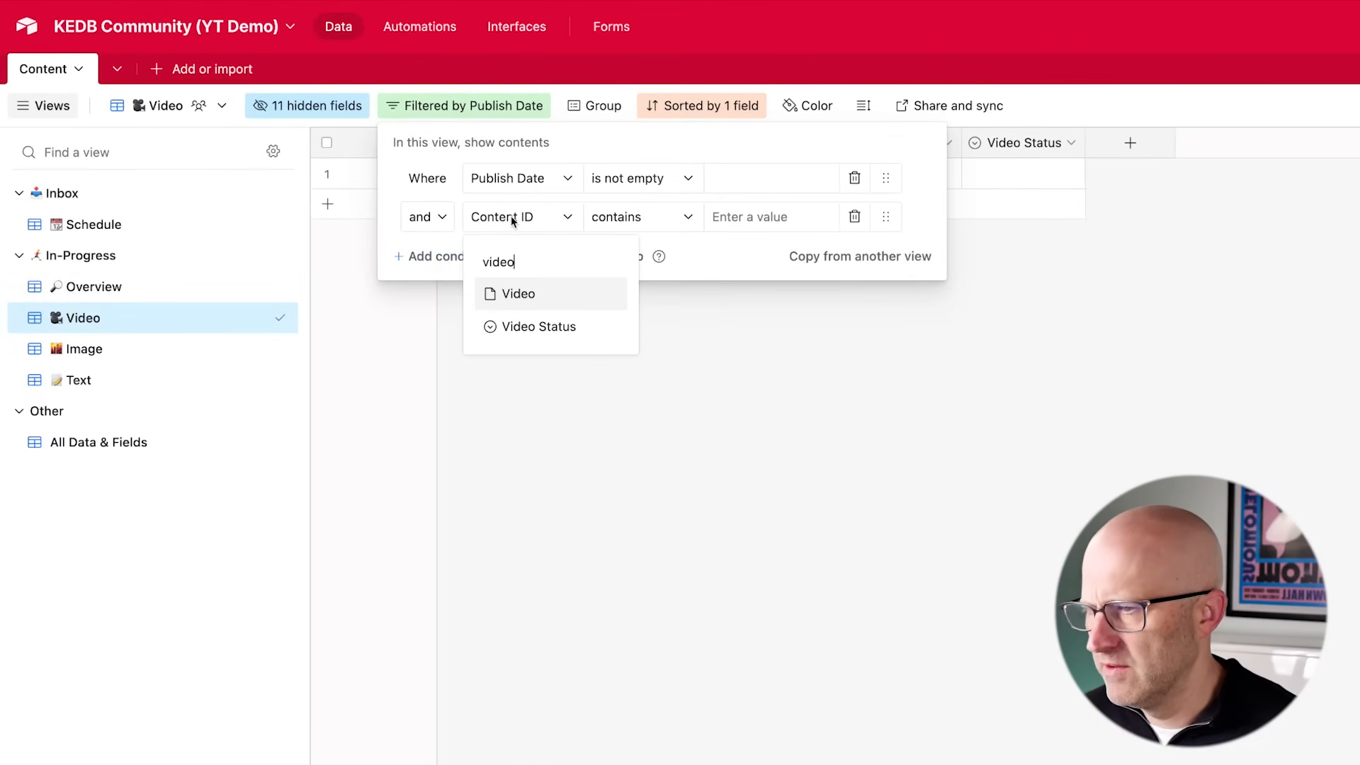
left_click(561, 339)
left_click(630, 228)
left_click(655, 328)
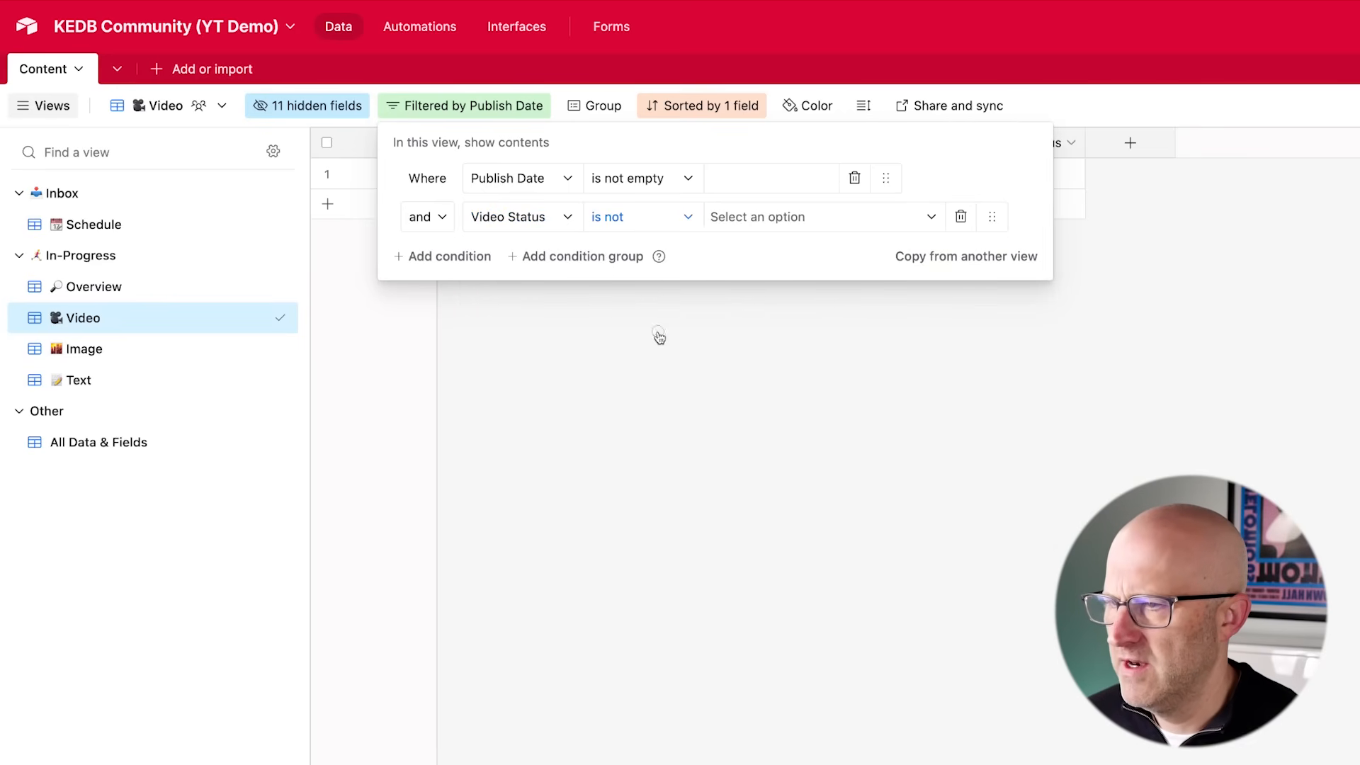
left_click(761, 217)
left_click(776, 370)
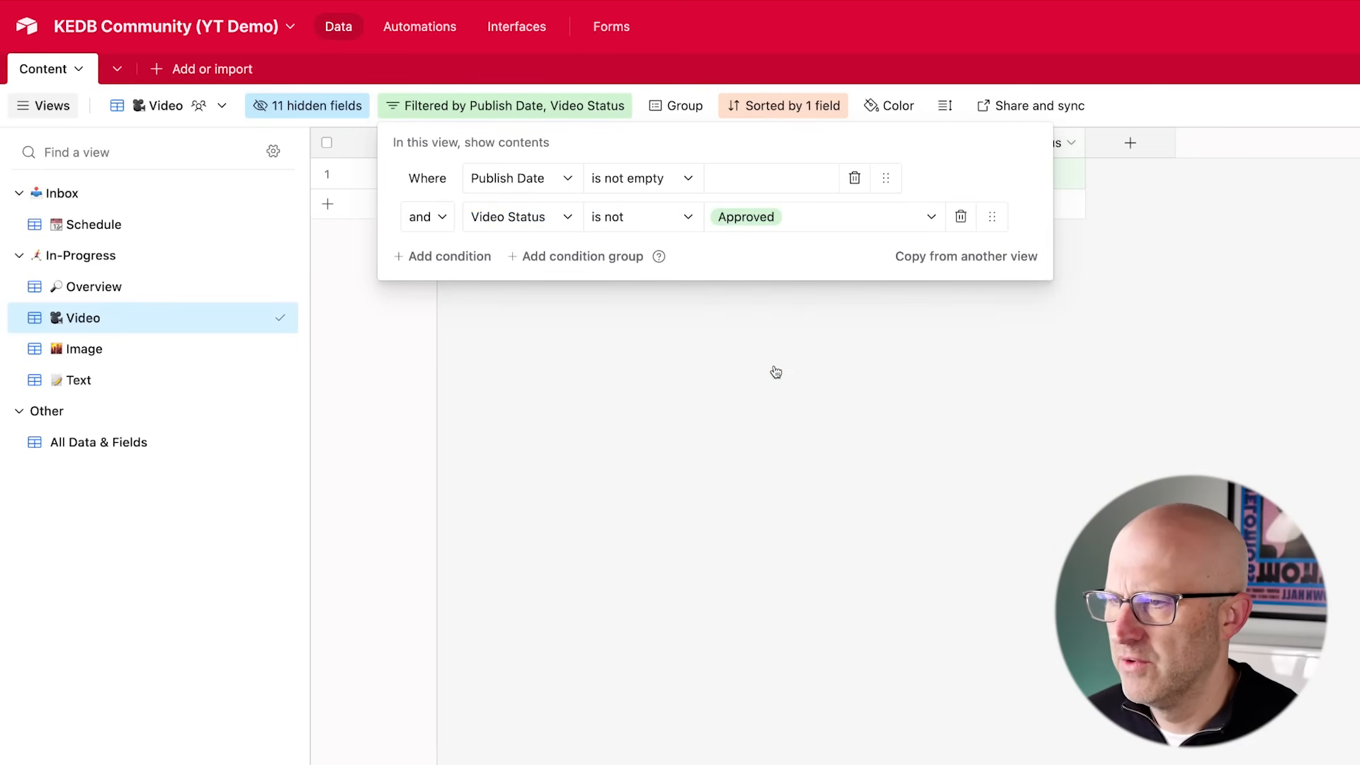
left_click(783, 382)
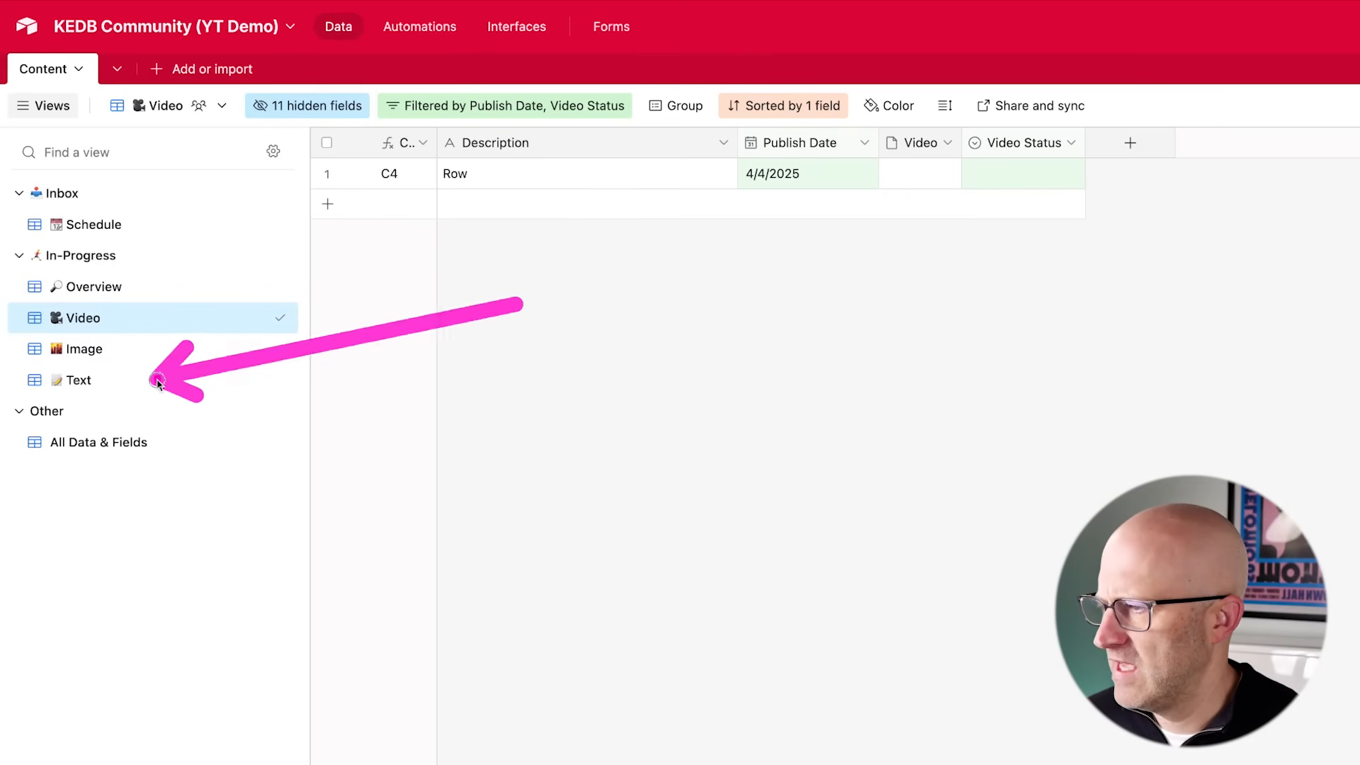
- In the Image view, hide all text, video and title fields, keeping only Image and Image Status
left_click(131, 349)
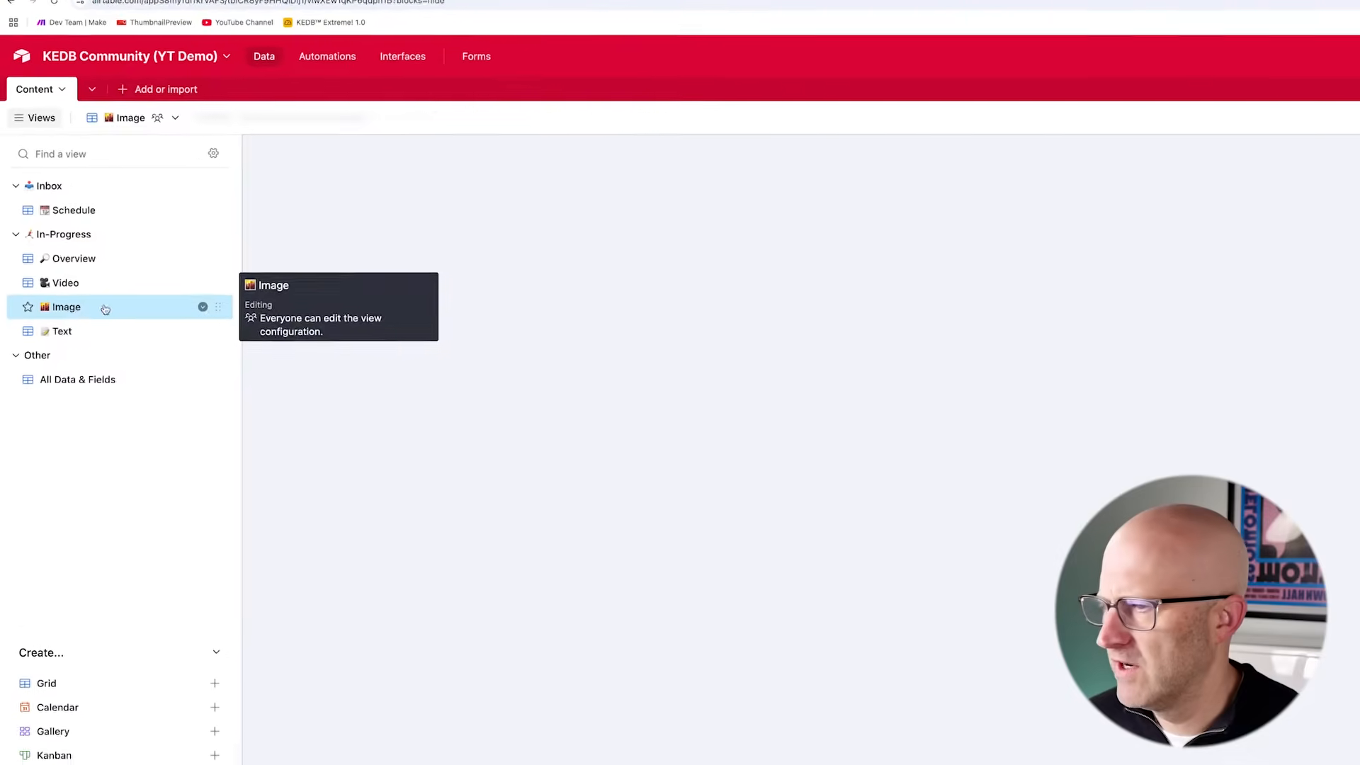
left_click(608, 150)
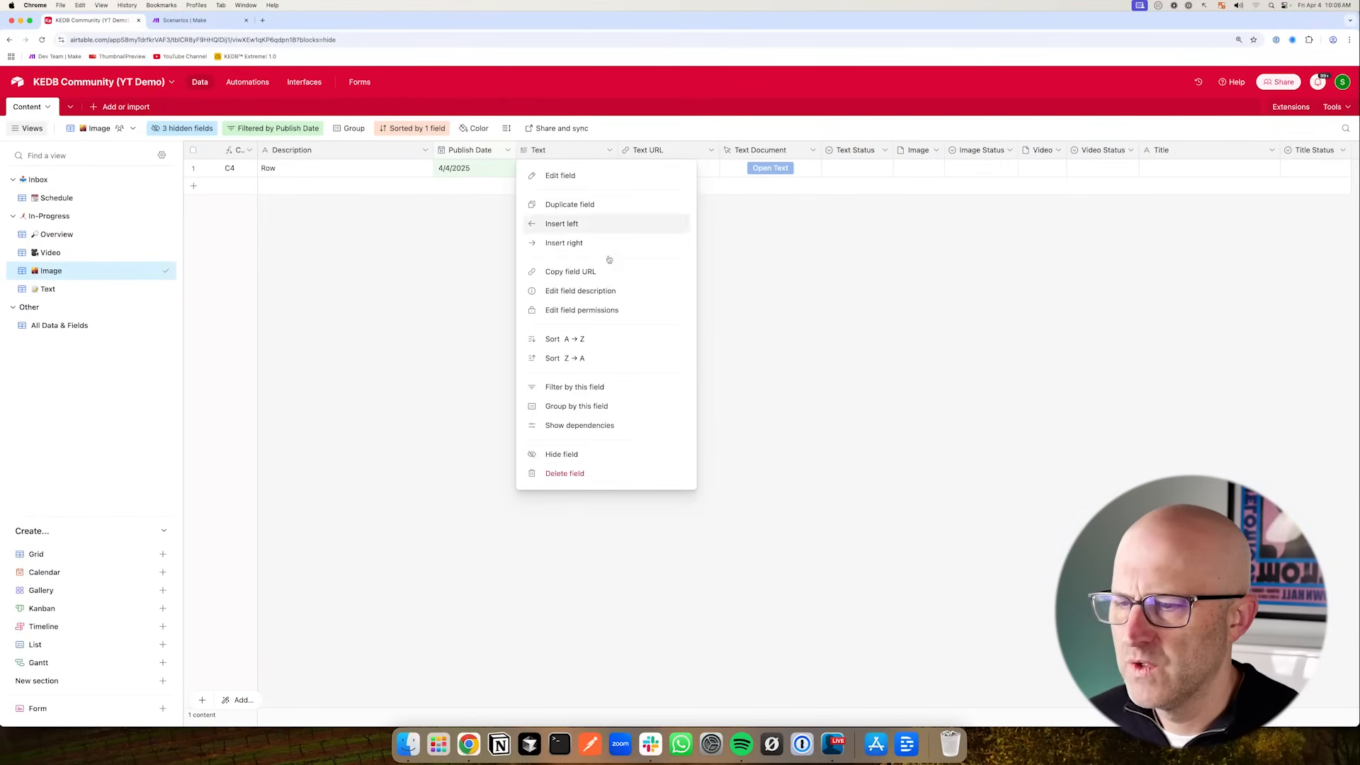
left_click(593, 456)
left_click(611, 151)
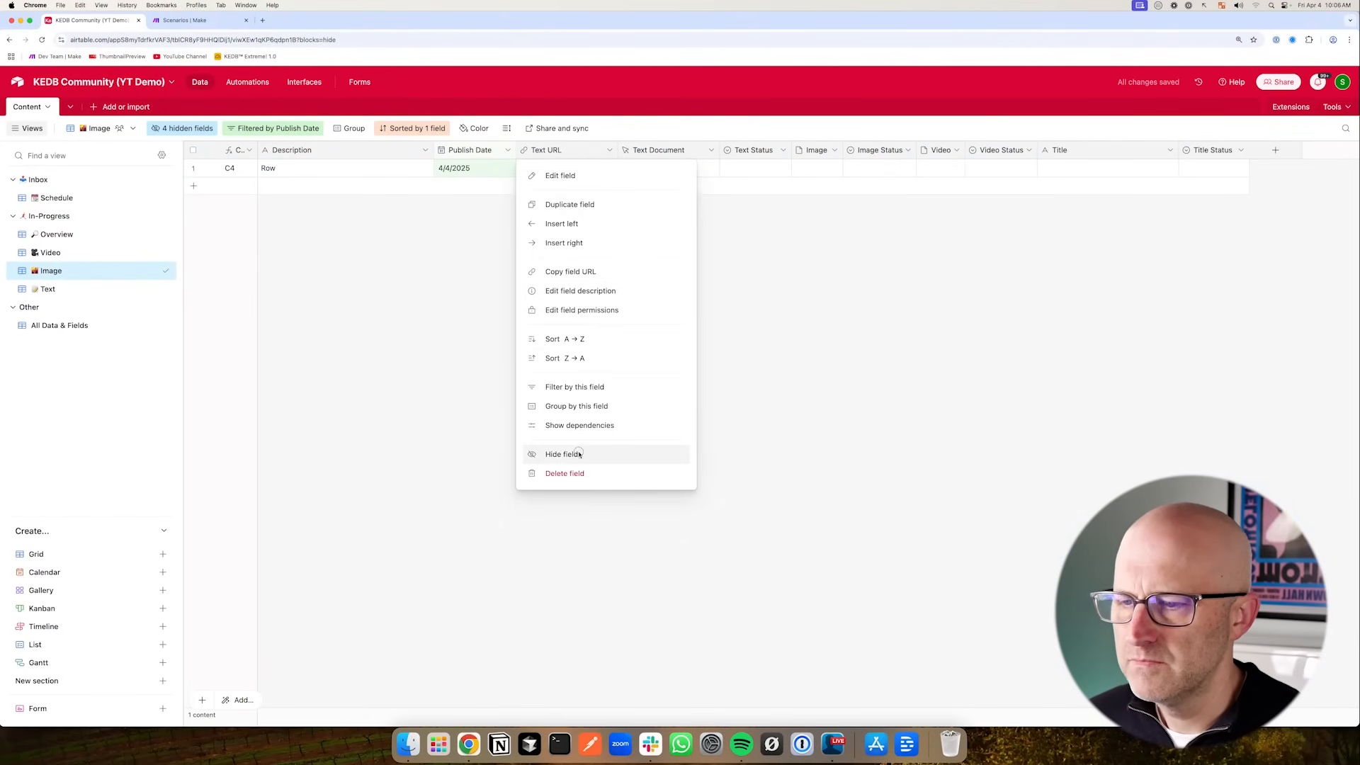
left_click(576, 455)
left_click(609, 151)
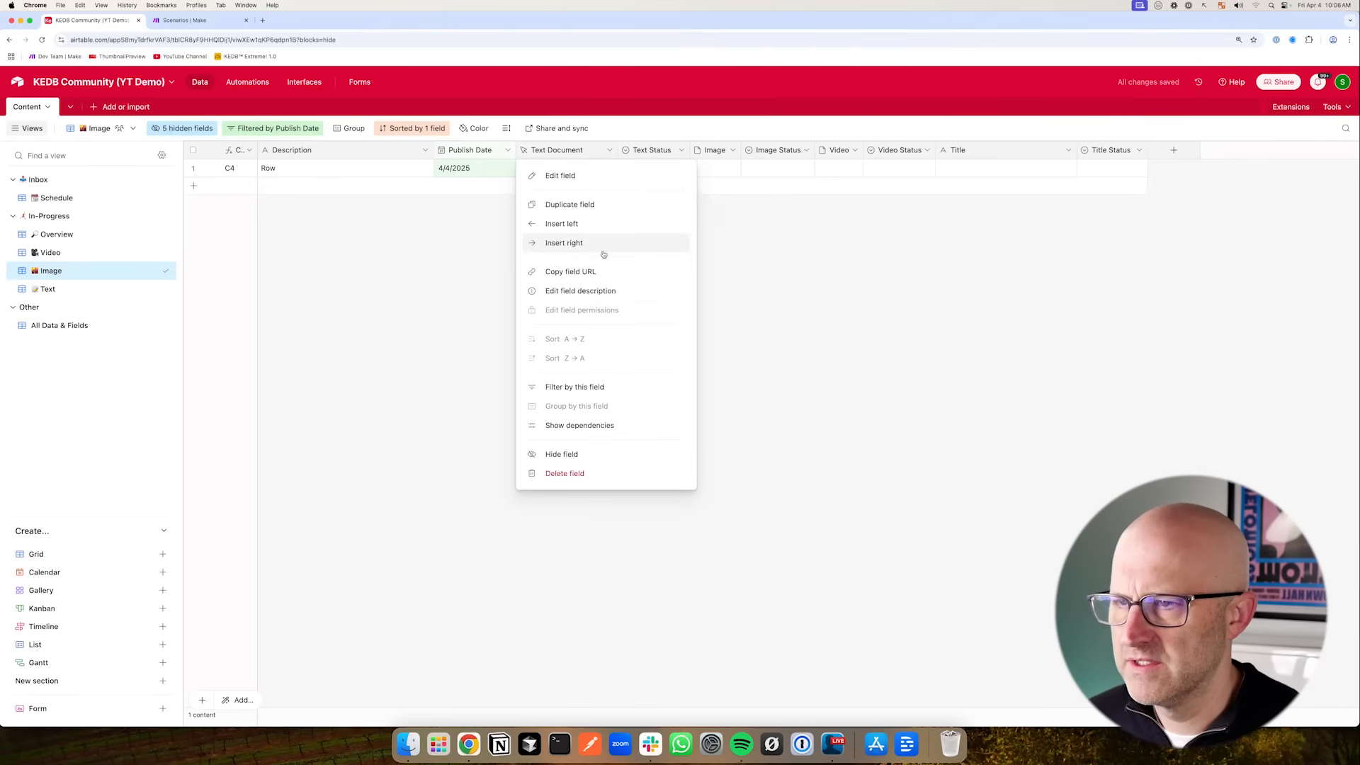
left_click(566, 454)
left_click(581, 151)
left_click(571, 454)
left_click(680, 150)
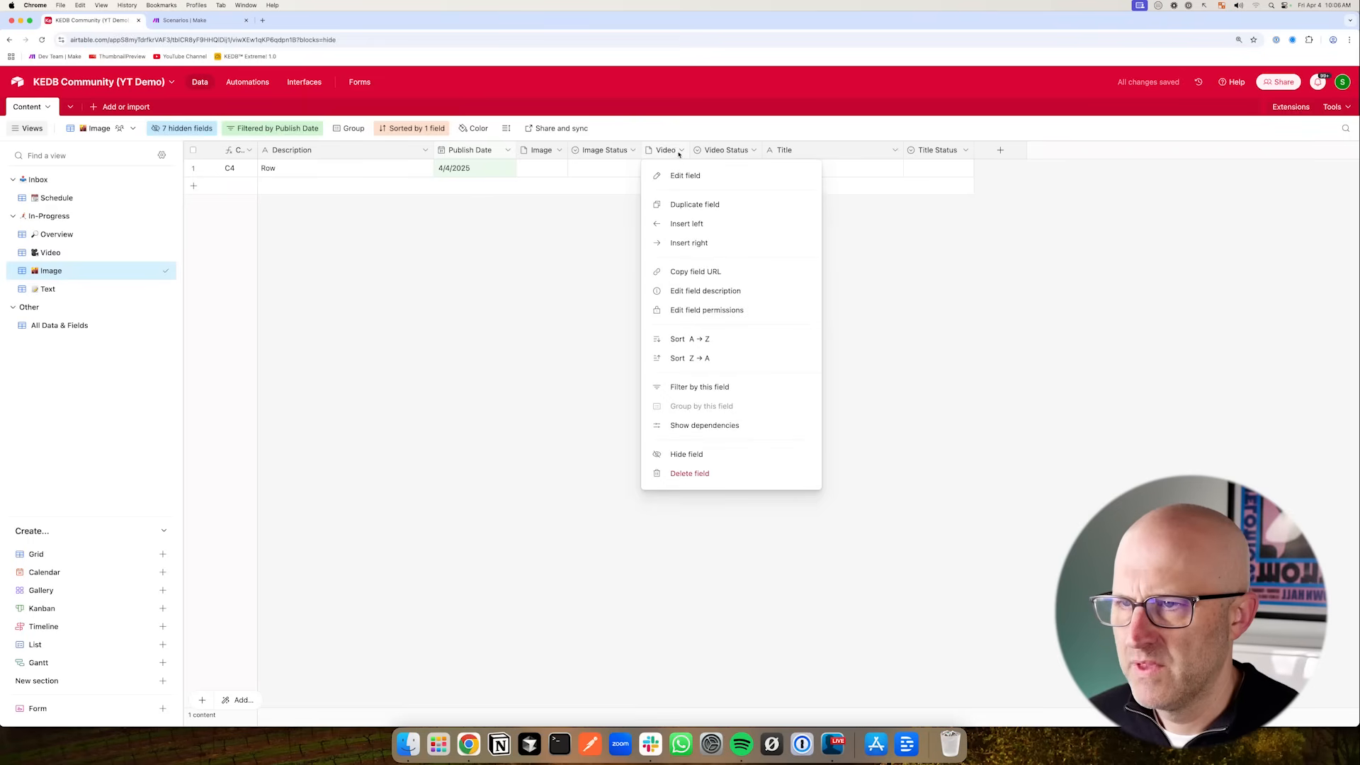
left_click(691, 454)
left_click(706, 151)
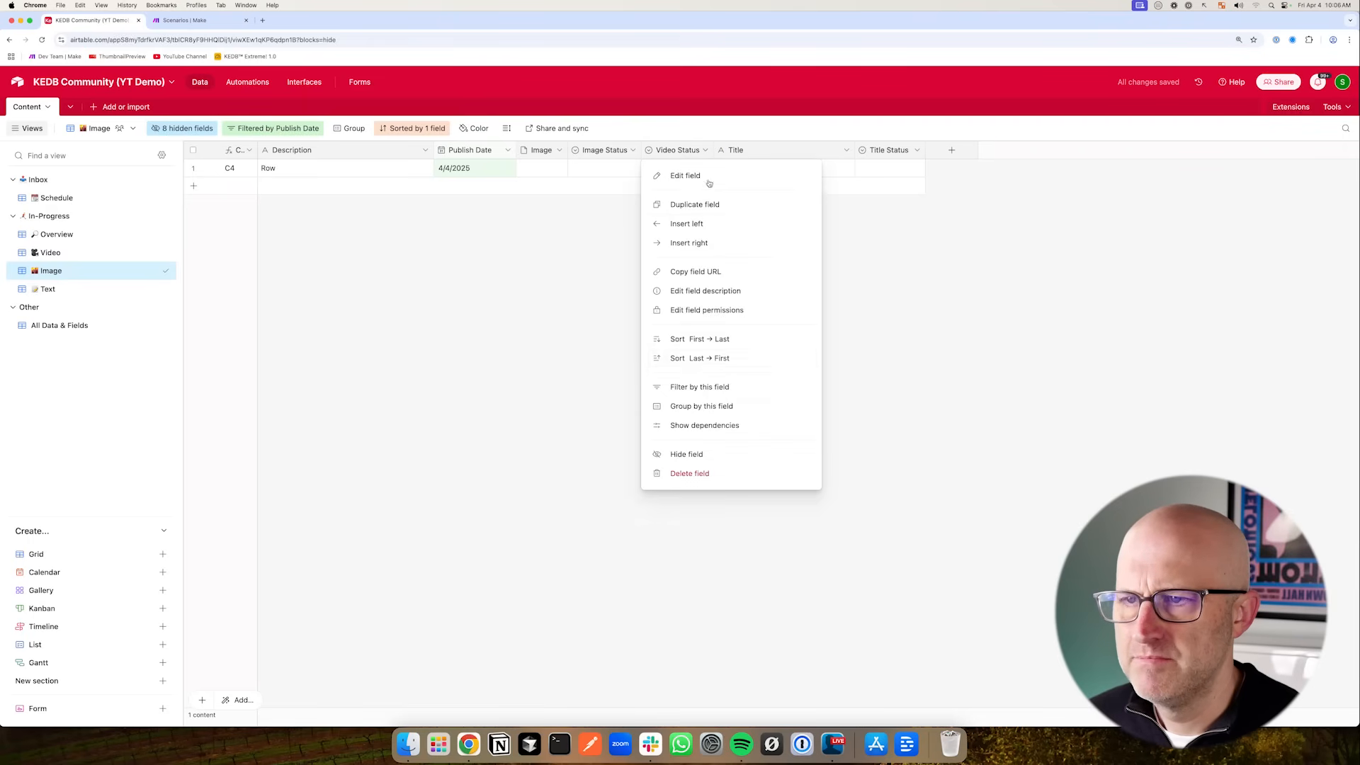
left_click(706, 452)
left_click(776, 151)
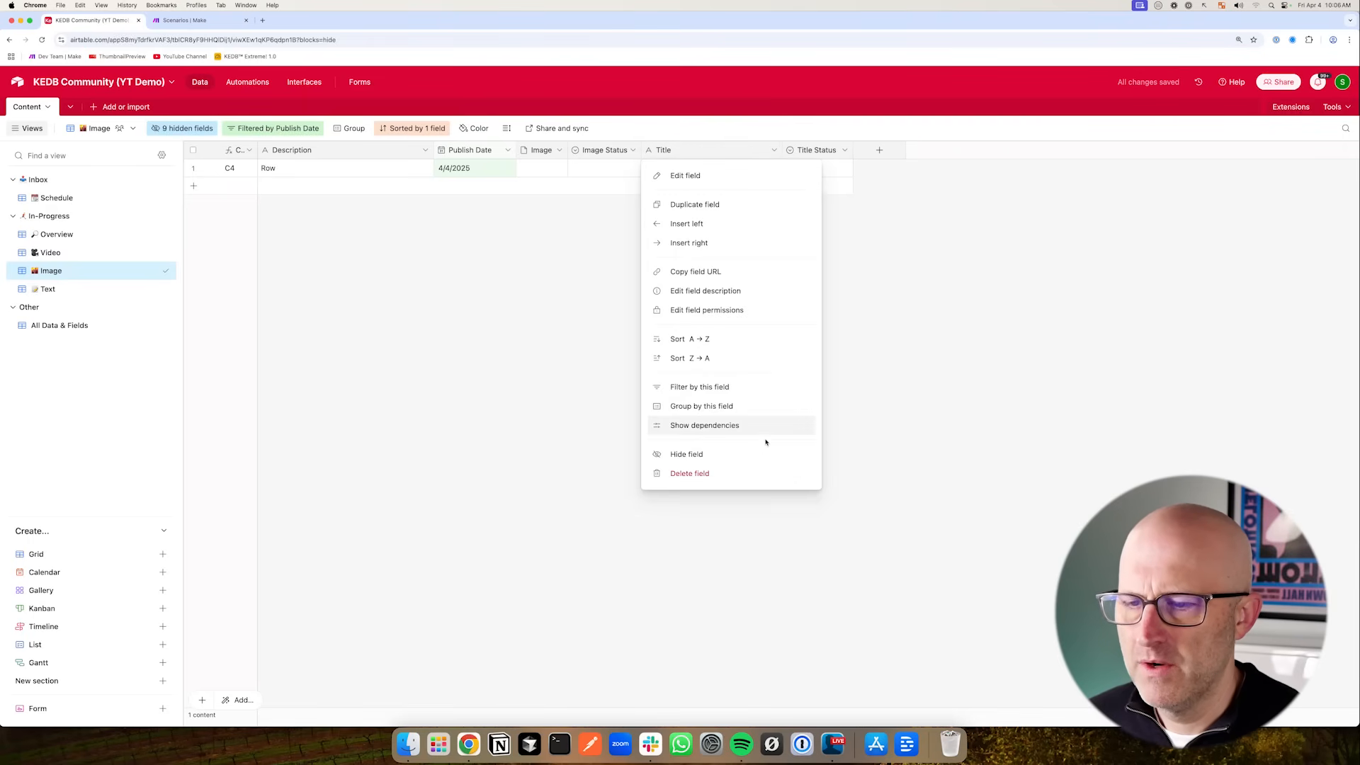
left_click(759, 452)
left_click(706, 150)
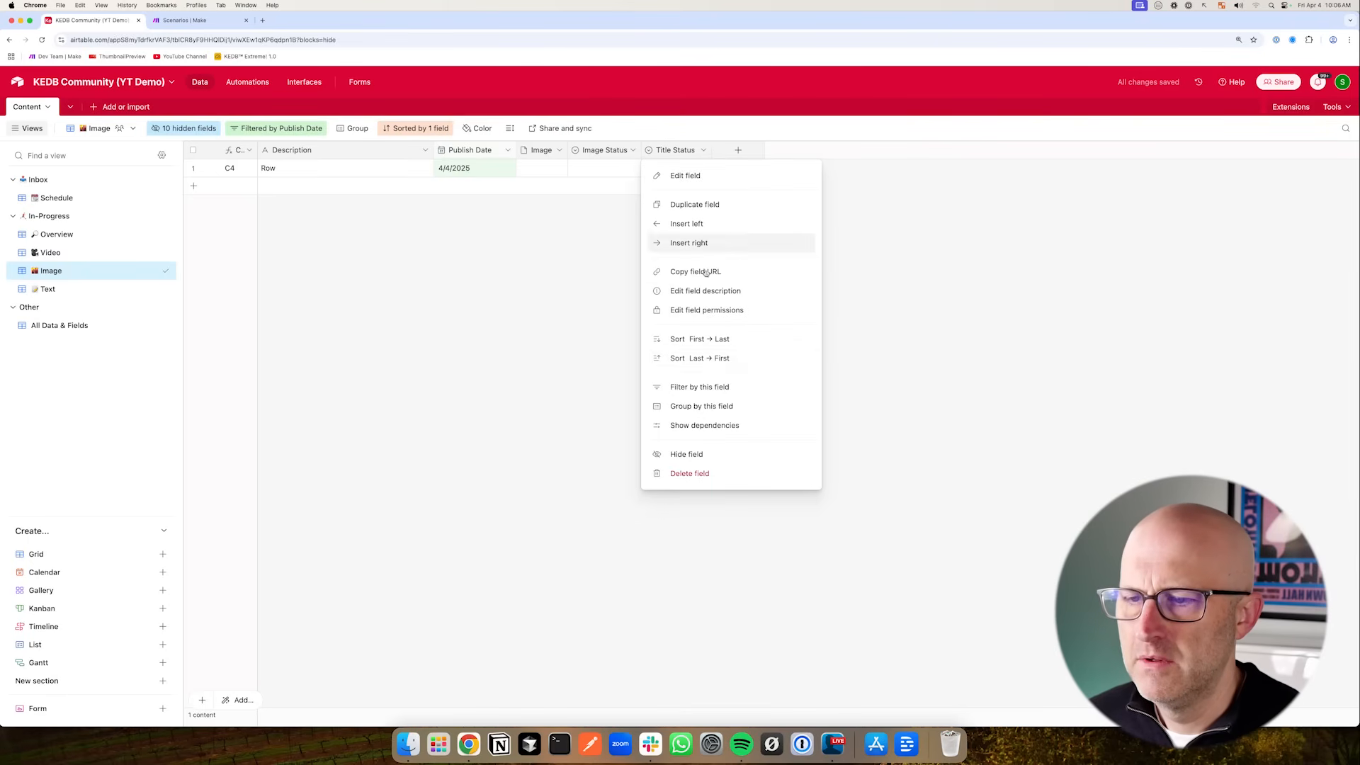
left_click(706, 452)
- Add a filter condition to the Image view showing only records where Image Status is not Approved
left_click(294, 130)
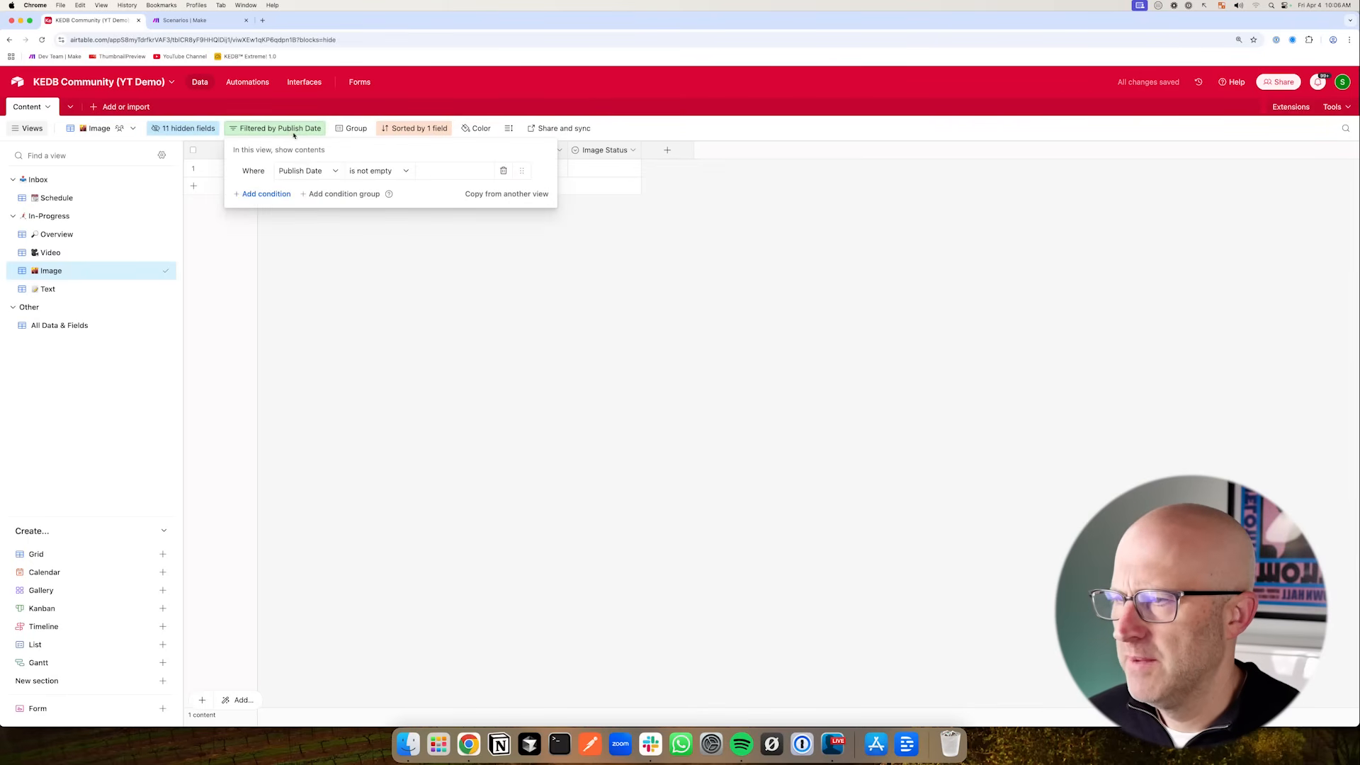
left_click(282, 194)
left_click(300, 196)
type("Image")
left_click(307, 258)
left_click(372, 194)
left_click(368, 258)
left_click(457, 193)
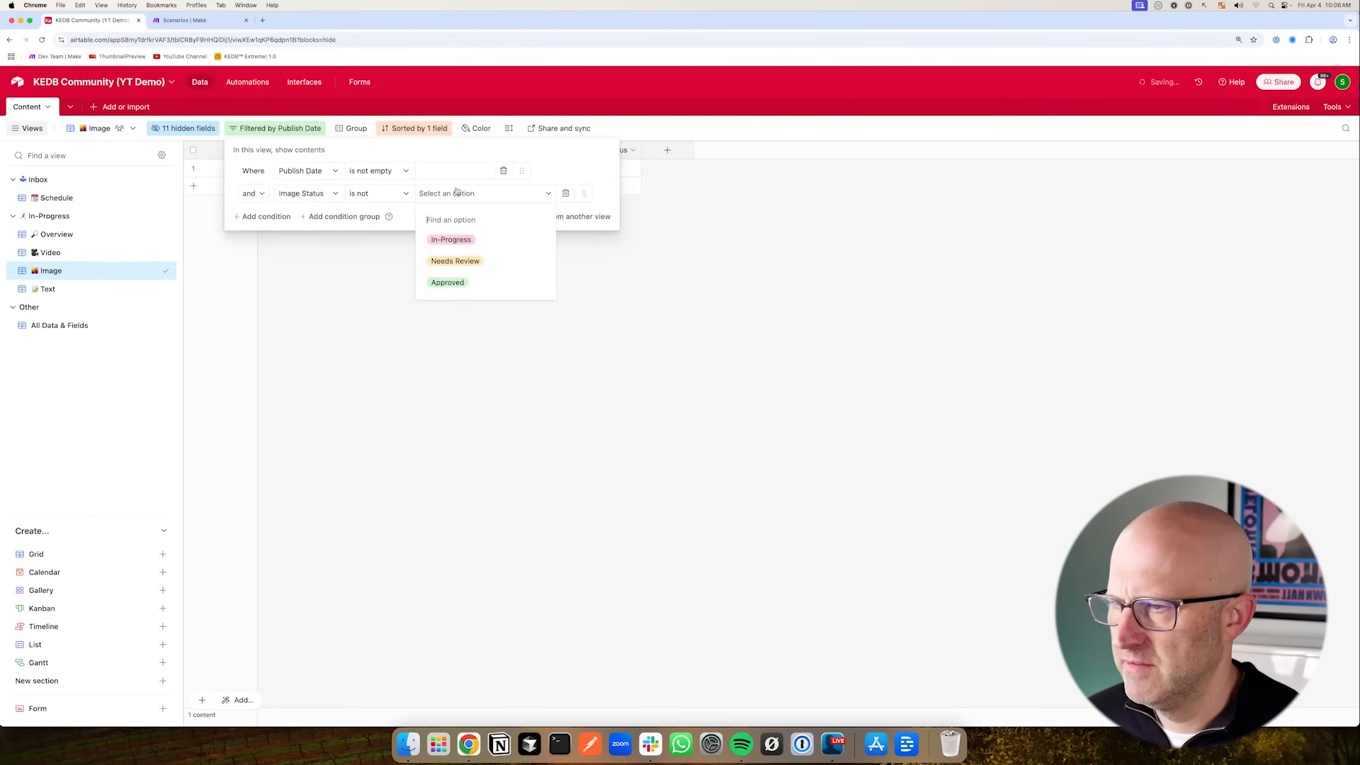
left_click(449, 282)
- In the Text view, hide Text, Text URL and all image and video fields, keeping Text Document, Text Status and title fields
left_click(145, 291)
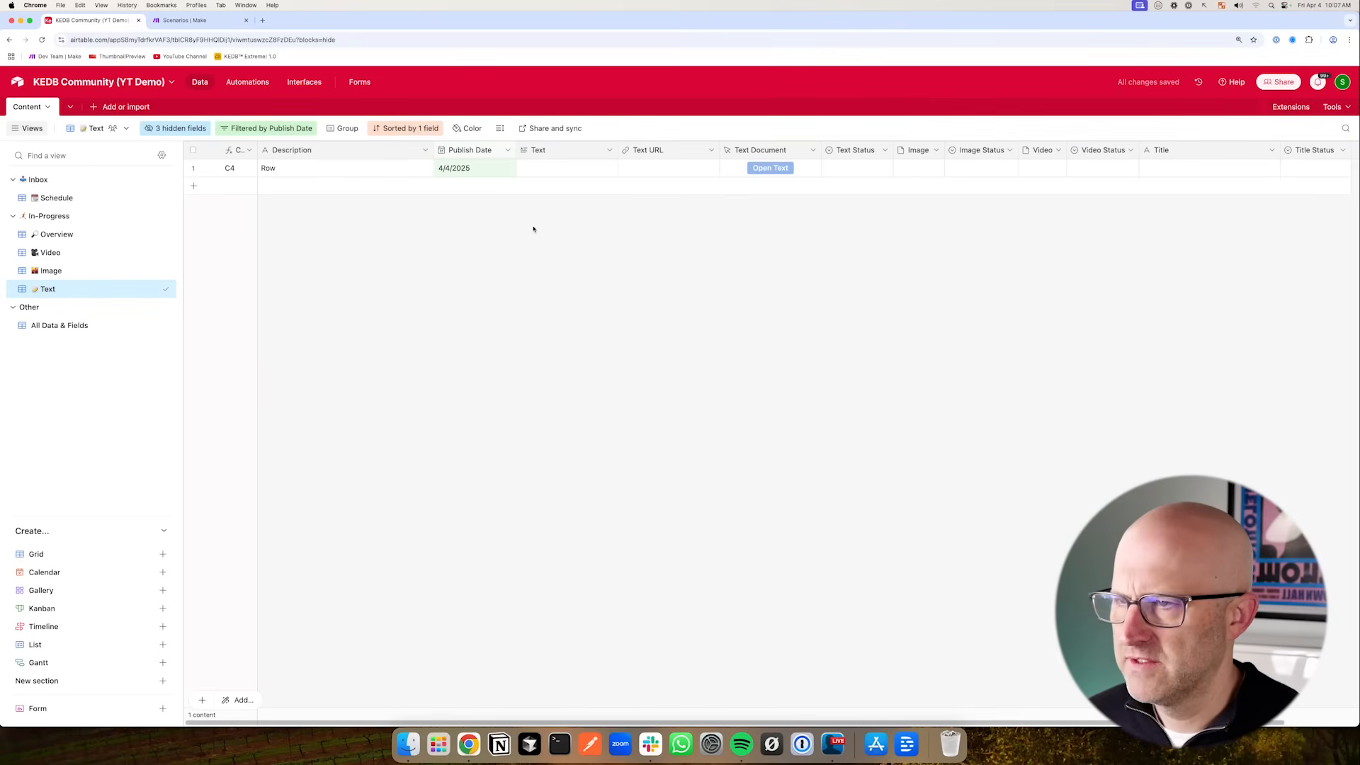
left_click(609, 150)
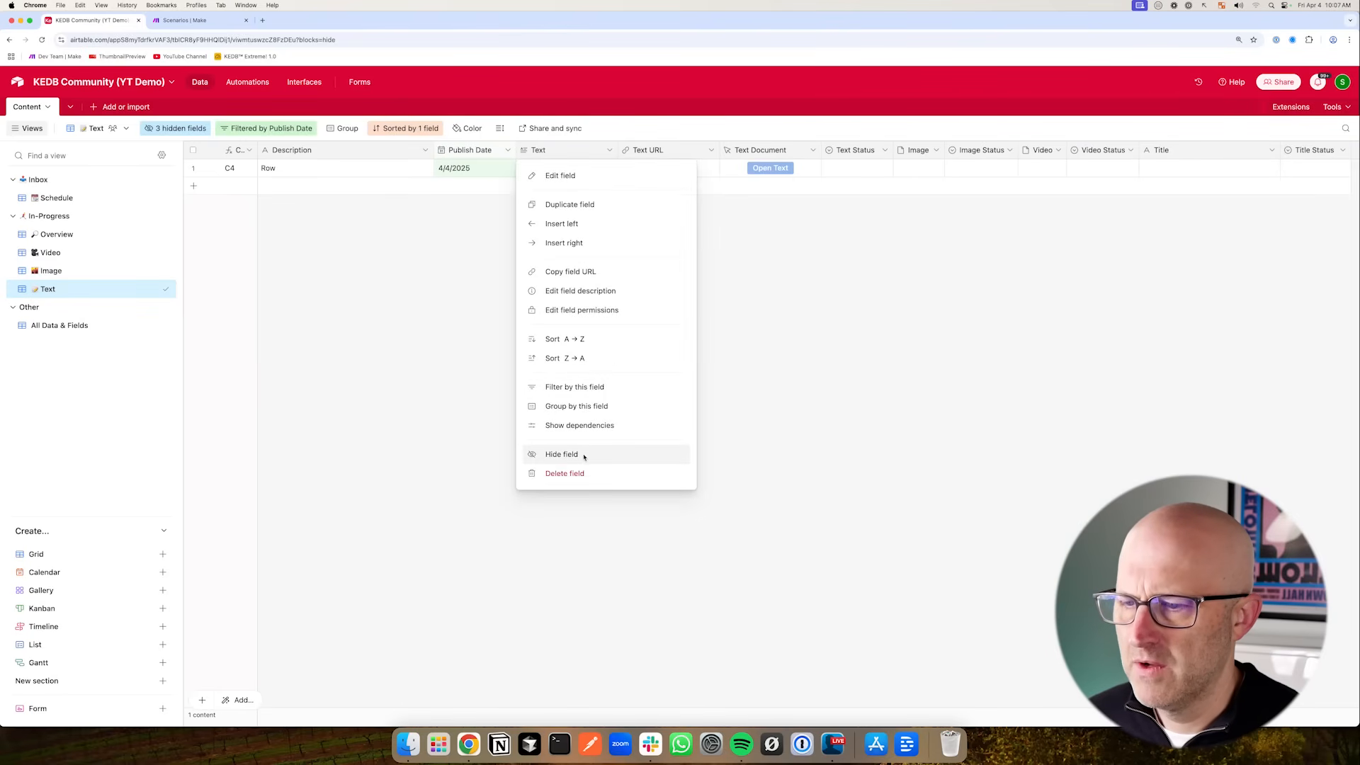
left_click(586, 452)
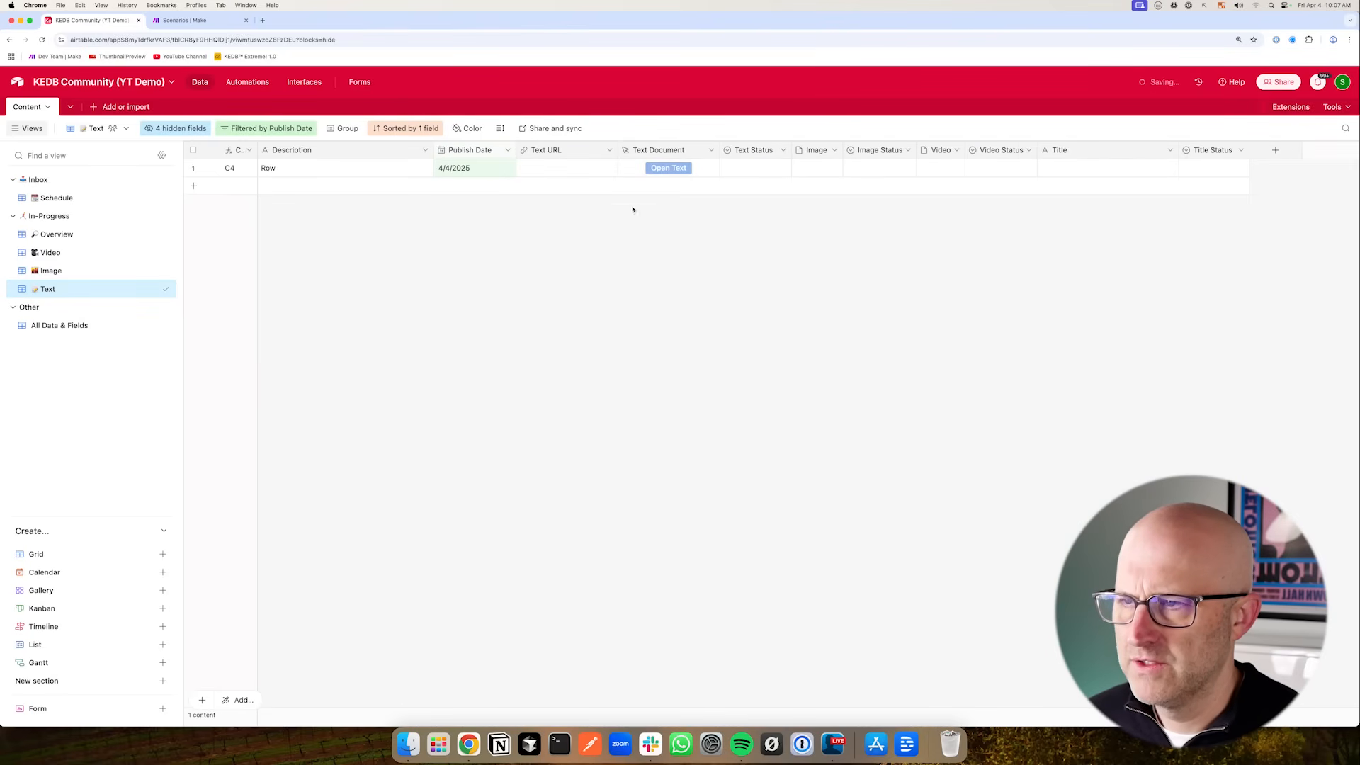
left_click(610, 150)
left_click(570, 452)
left_click_drag(430, 252, 501, 172)
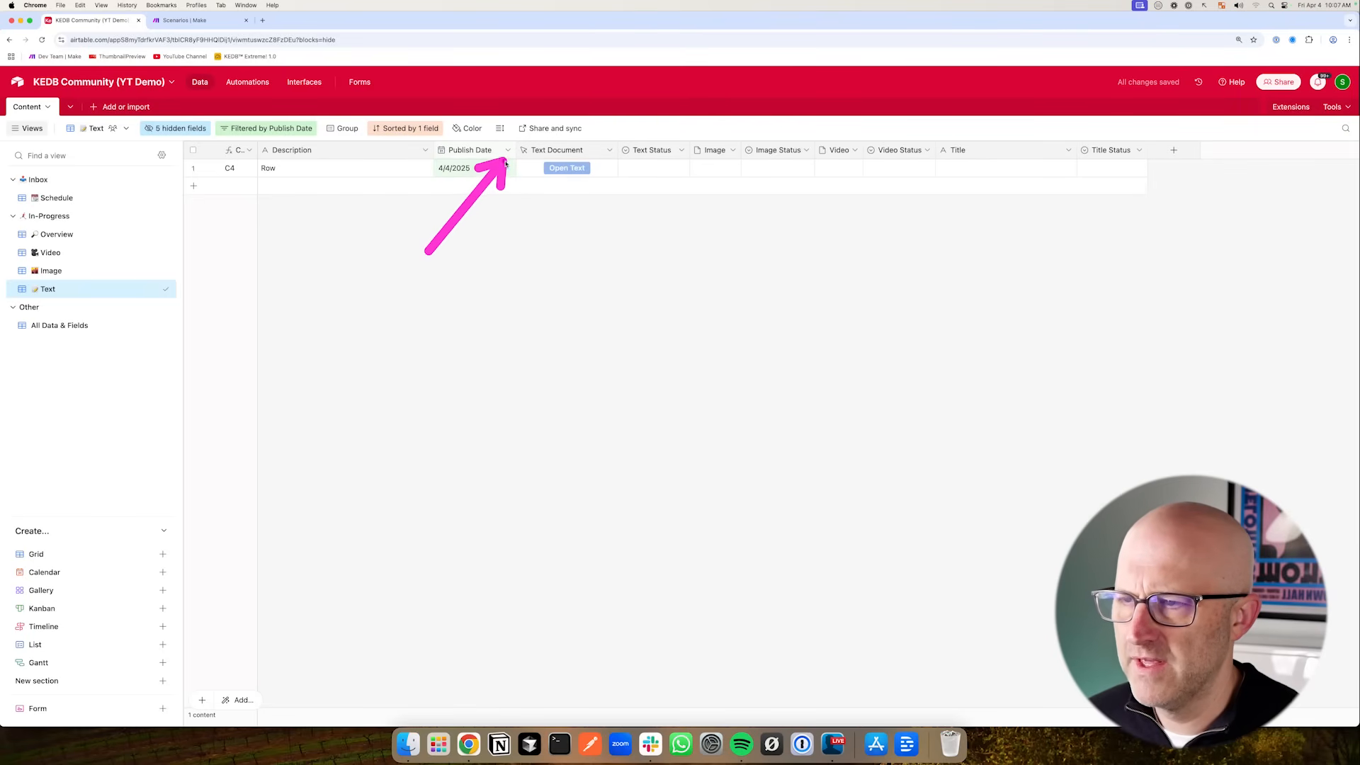
left_click_drag(617, 150, 603, 150)
left_click_drag(585, 251, 605, 159)
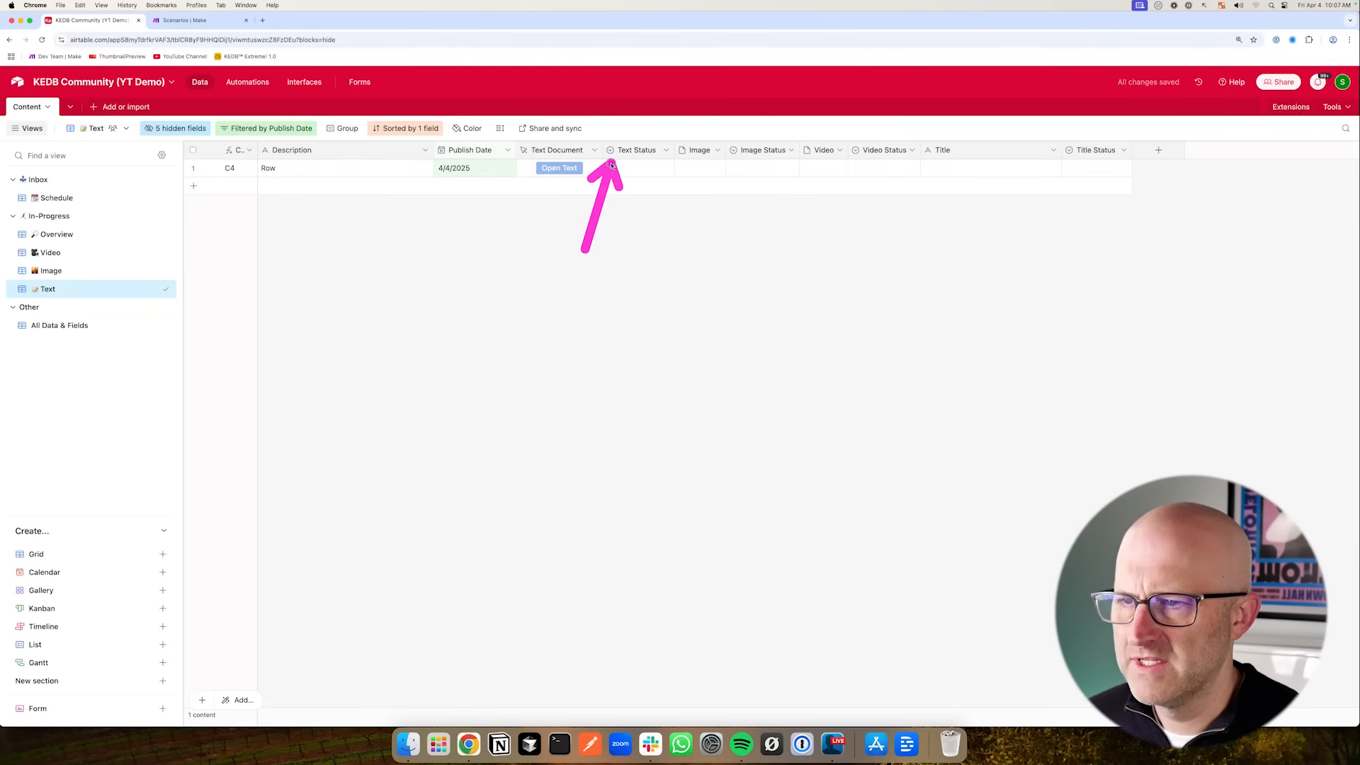
left_click(717, 150)
left_click(757, 455)
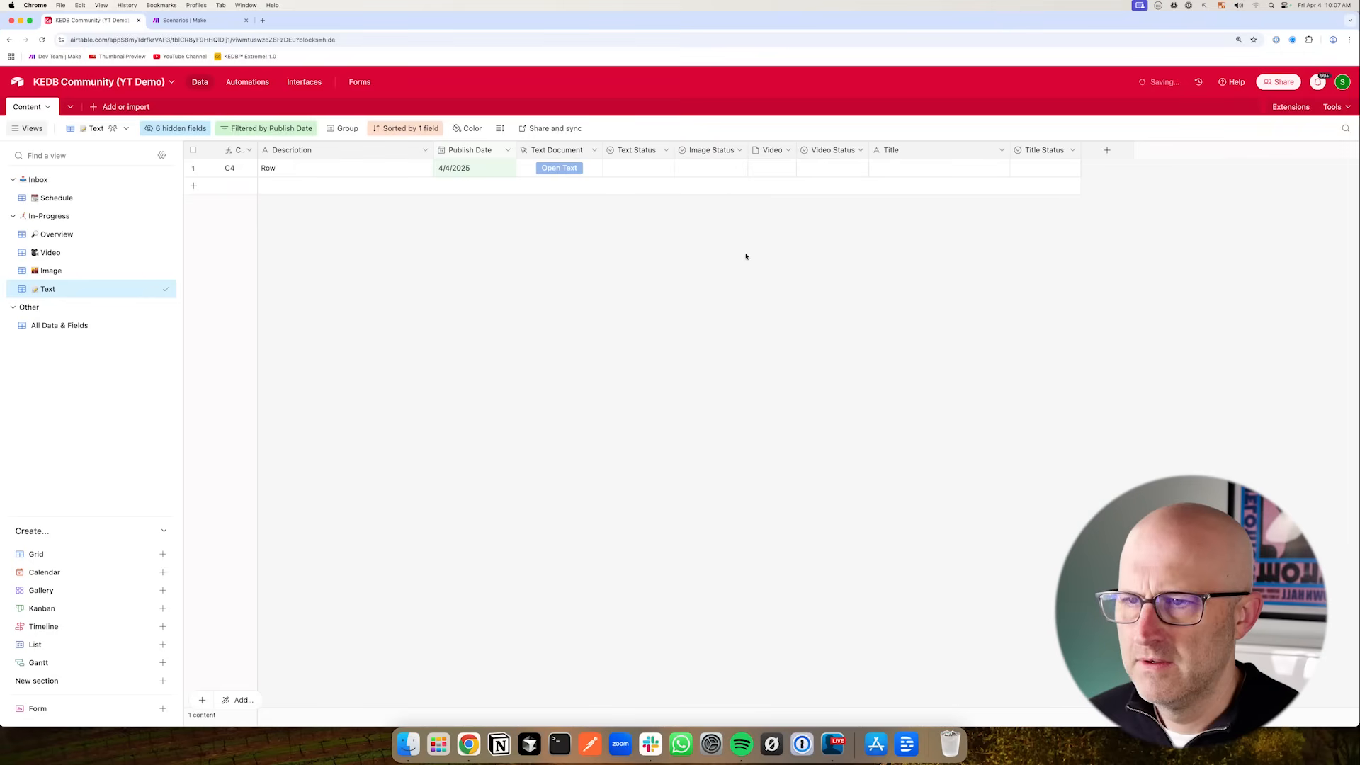
left_click(735, 151)
left_click(749, 459)
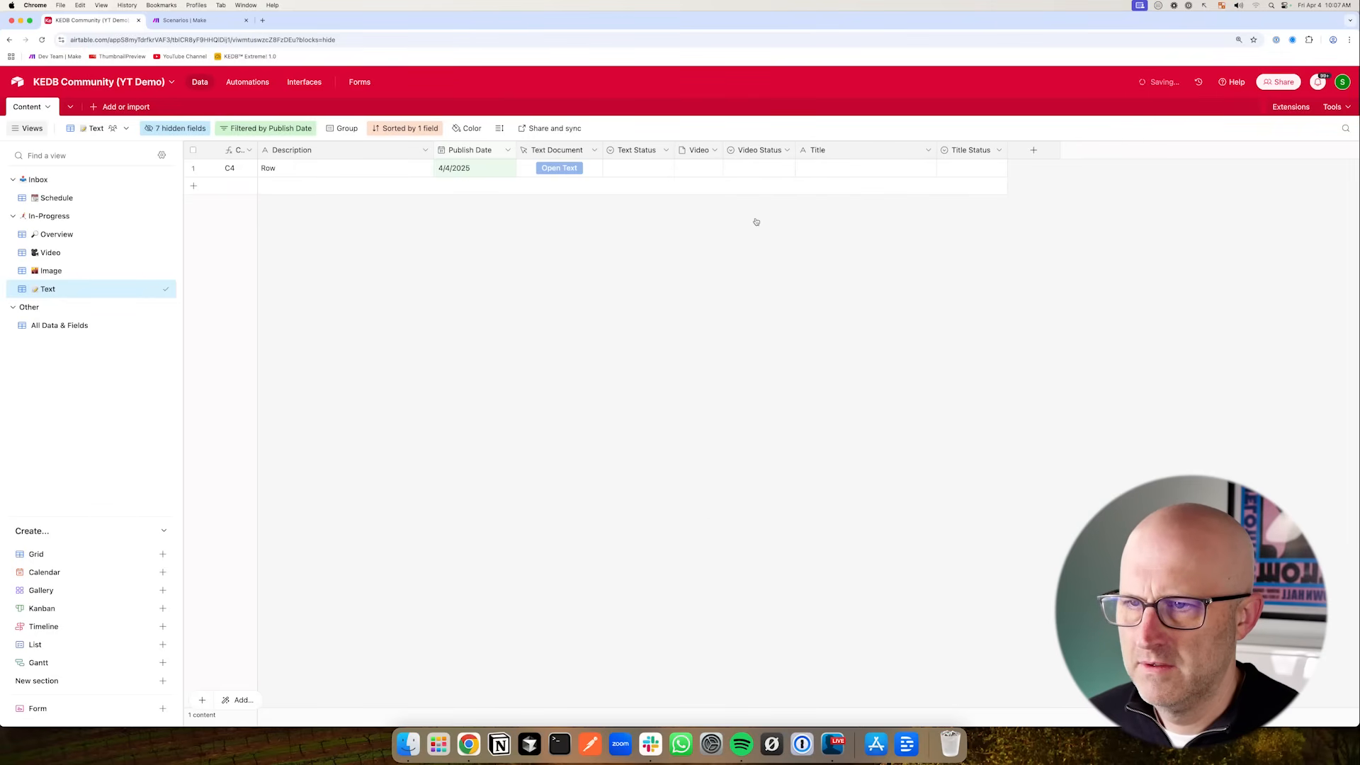
left_click(714, 150)
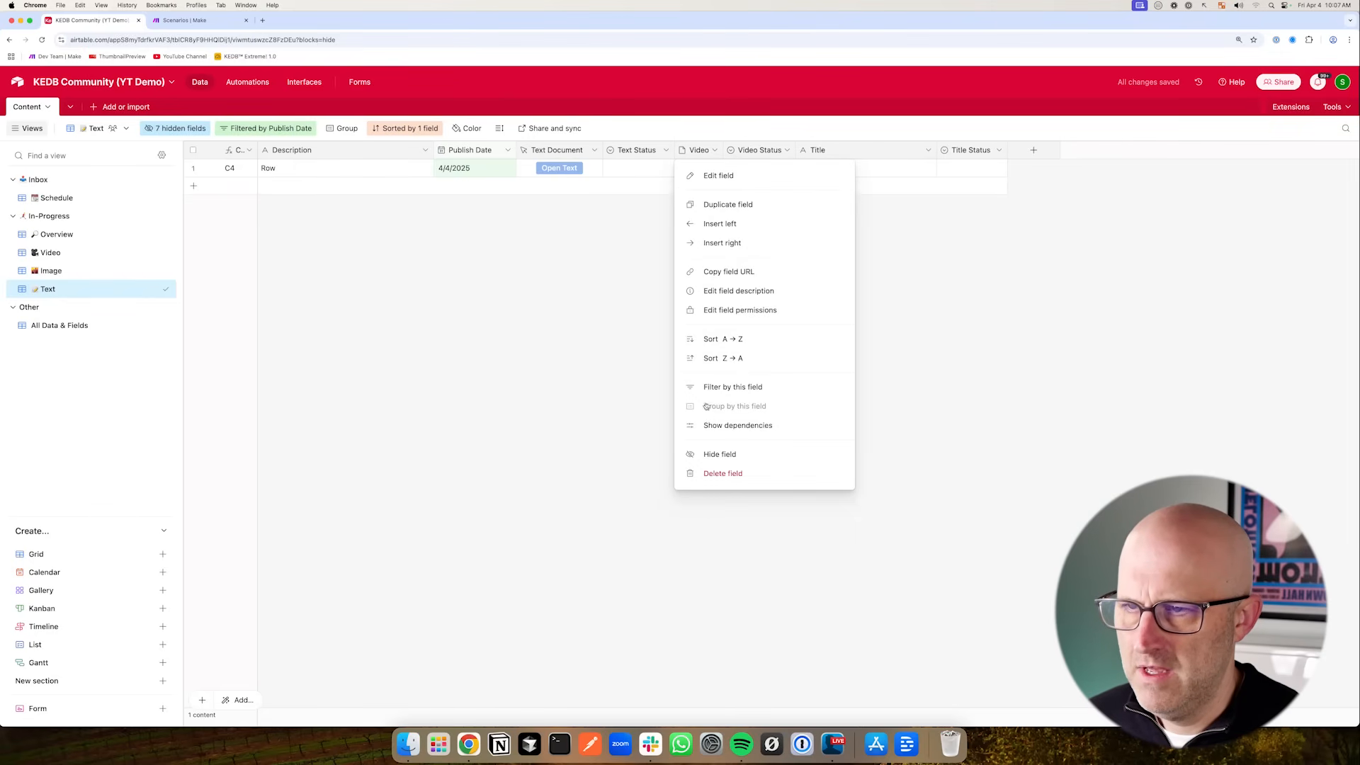
left_click(728, 454)
left_click(736, 150)
left_click(720, 455)
mouse_move(808, 312)
left_mouse_down()
mouse_move(744, 189)
mouse_move(692, 167)
mouse_move(819, 168)
mouse_move(583, 177)
left_mouse_up()
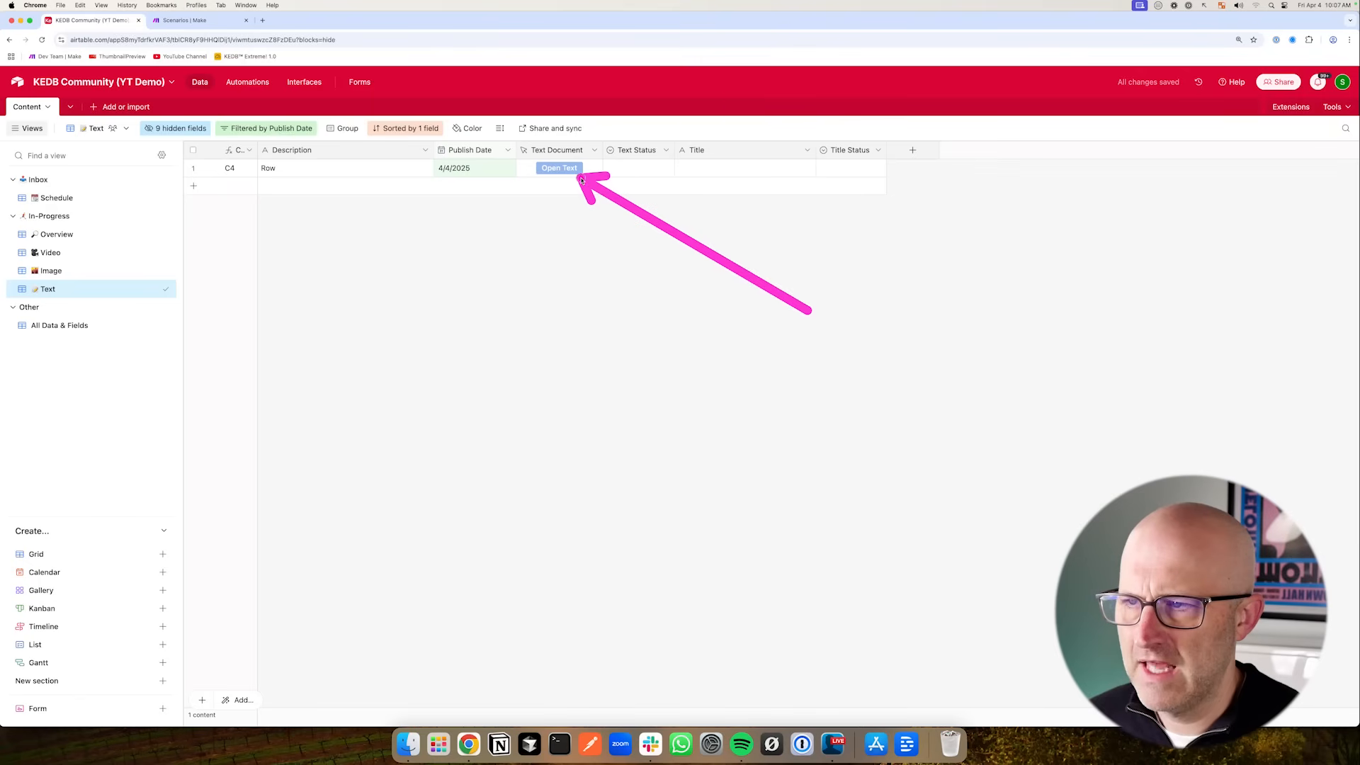
left_click_drag(119, 241, 71, 282)
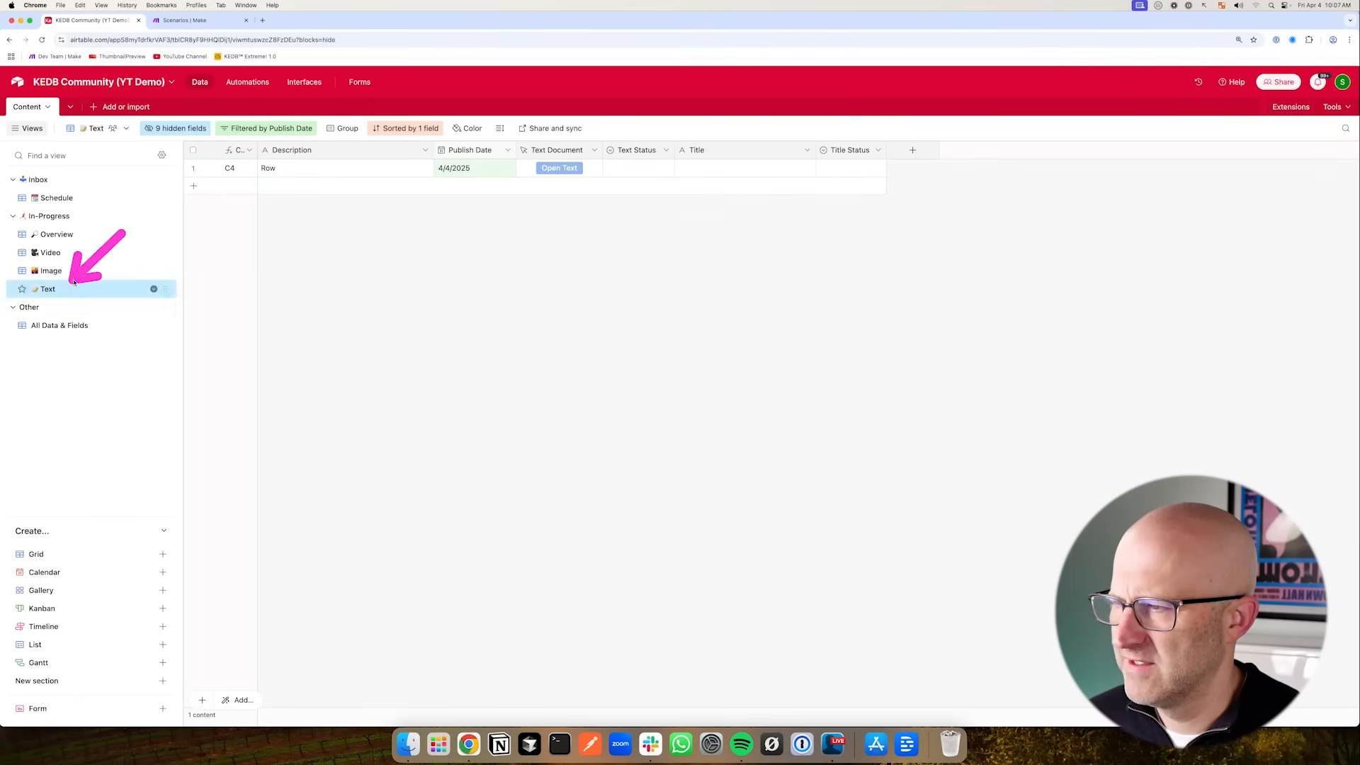
left_click_drag(169, 229, 75, 288)
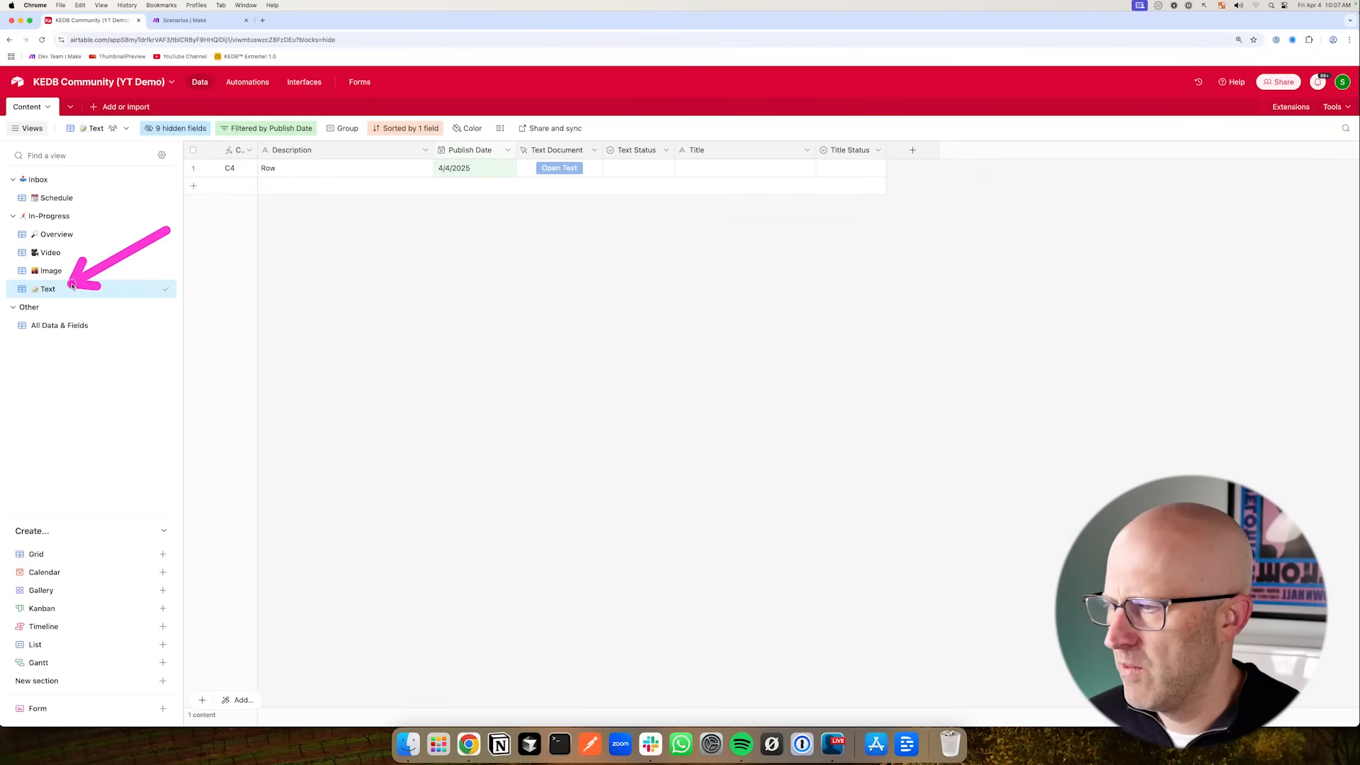
mouse_move(272, 277)
left_mouse_down()
mouse_move(119, 243)
mouse_move(86, 276)
mouse_move(116, 210)
mouse_move(100, 287)
mouse_move(97, 231)
mouse_move(79, 291)
mouse_move(87, 236)
left_mouse_up()
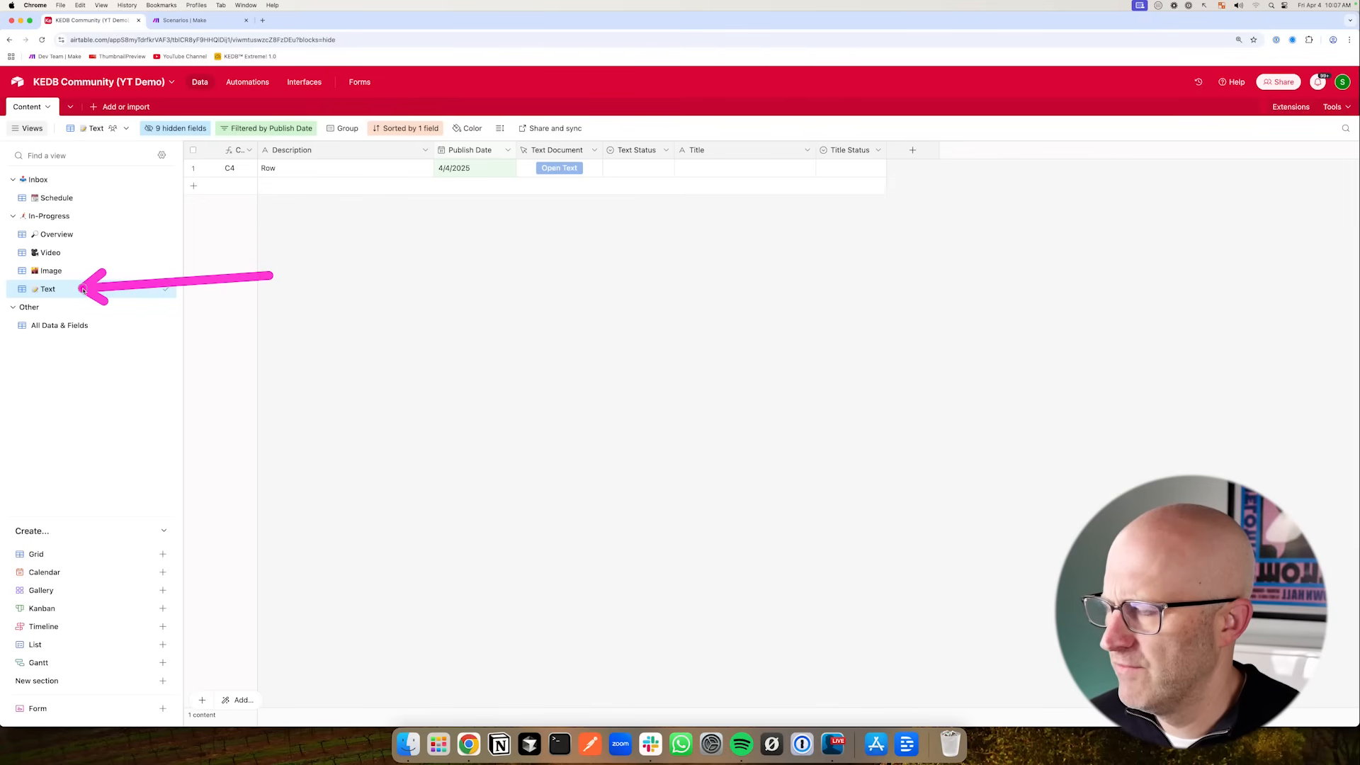
left_click_drag(93, 213, 92, 286)
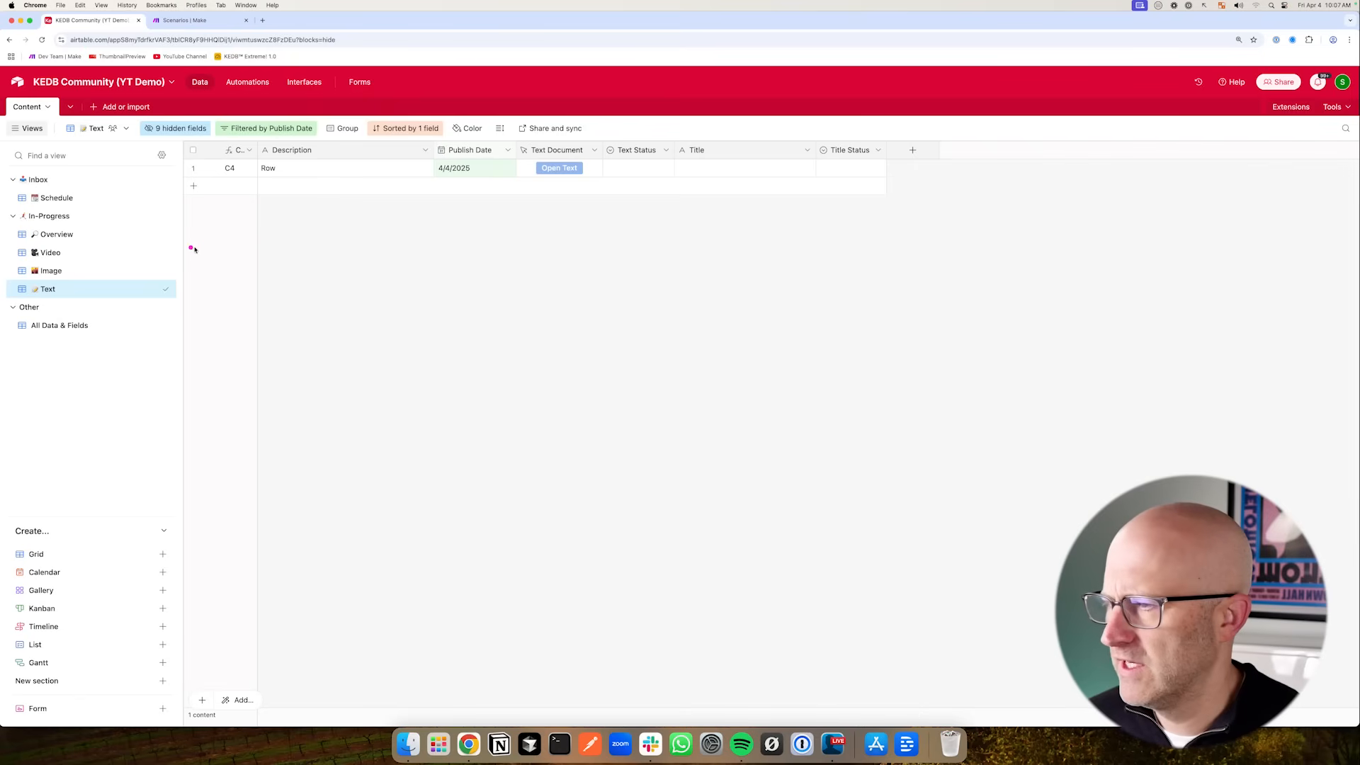
mouse_move(216, 239)
left_mouse_down()
mouse_move(106, 213)
mouse_move(91, 283)
mouse_move(107, 207)
mouse_move(96, 292)
mouse_move(84, 255)
mouse_move(107, 223)
mouse_move(111, 241)
left_mouse_up()
left_click_drag(132, 189, 85, 227)
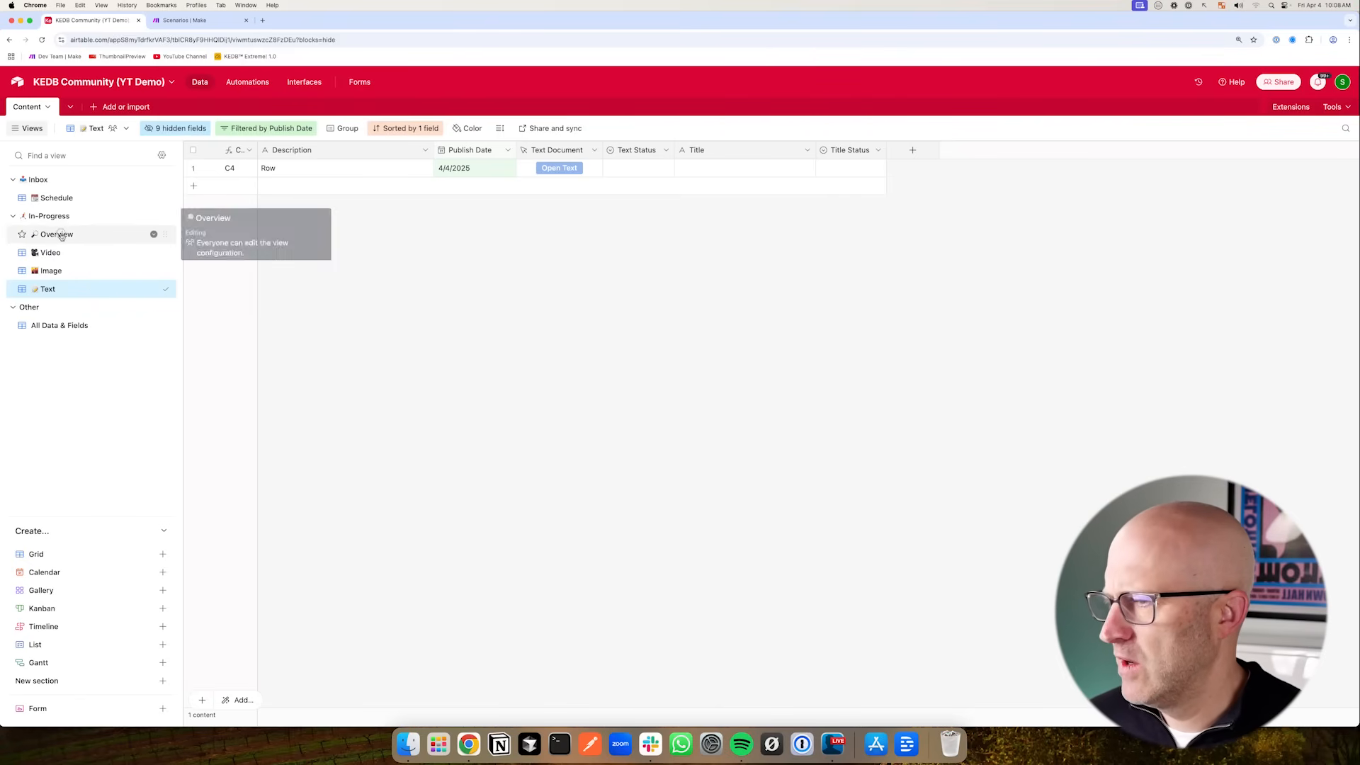
- Switch to the Overview view and review its existing filter and fields
left_click(61, 236)
left_click_drag(315, 231, 293, 166)
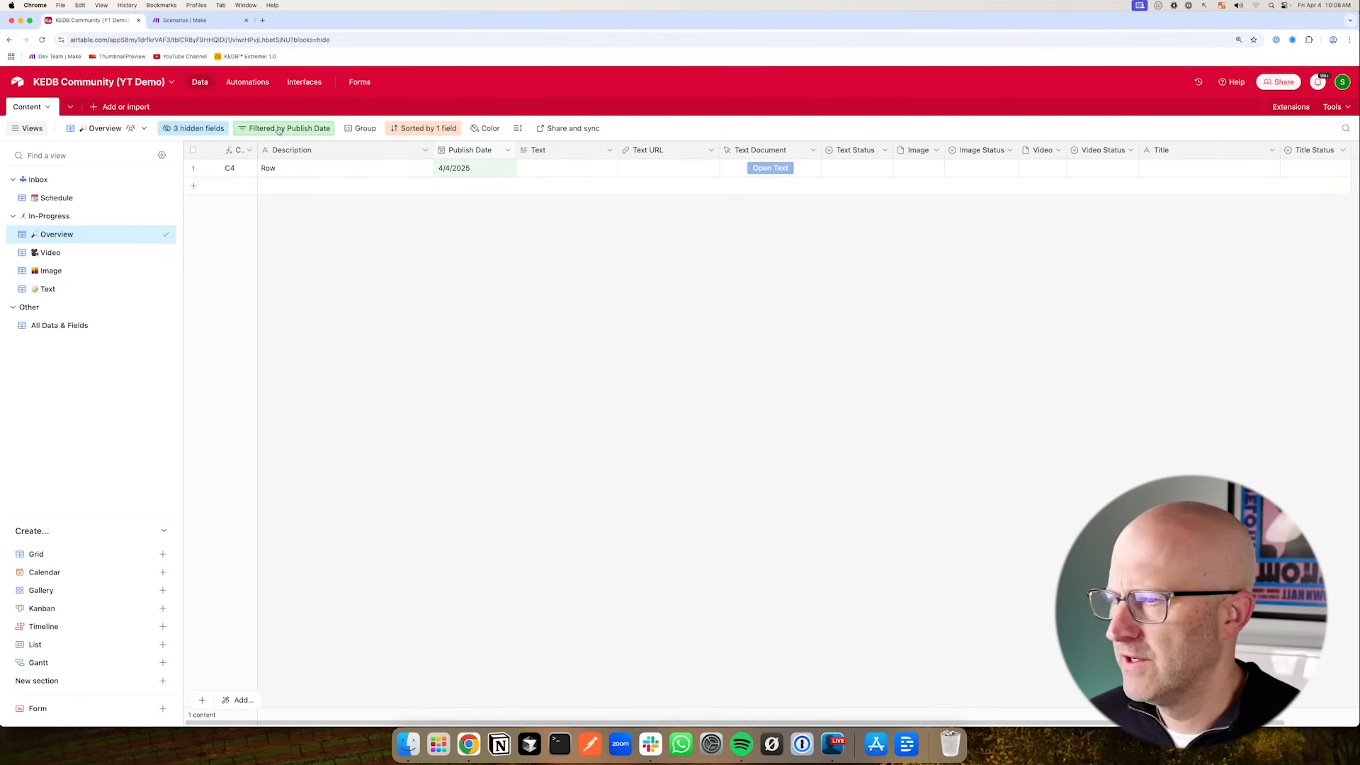
left_click(279, 129)
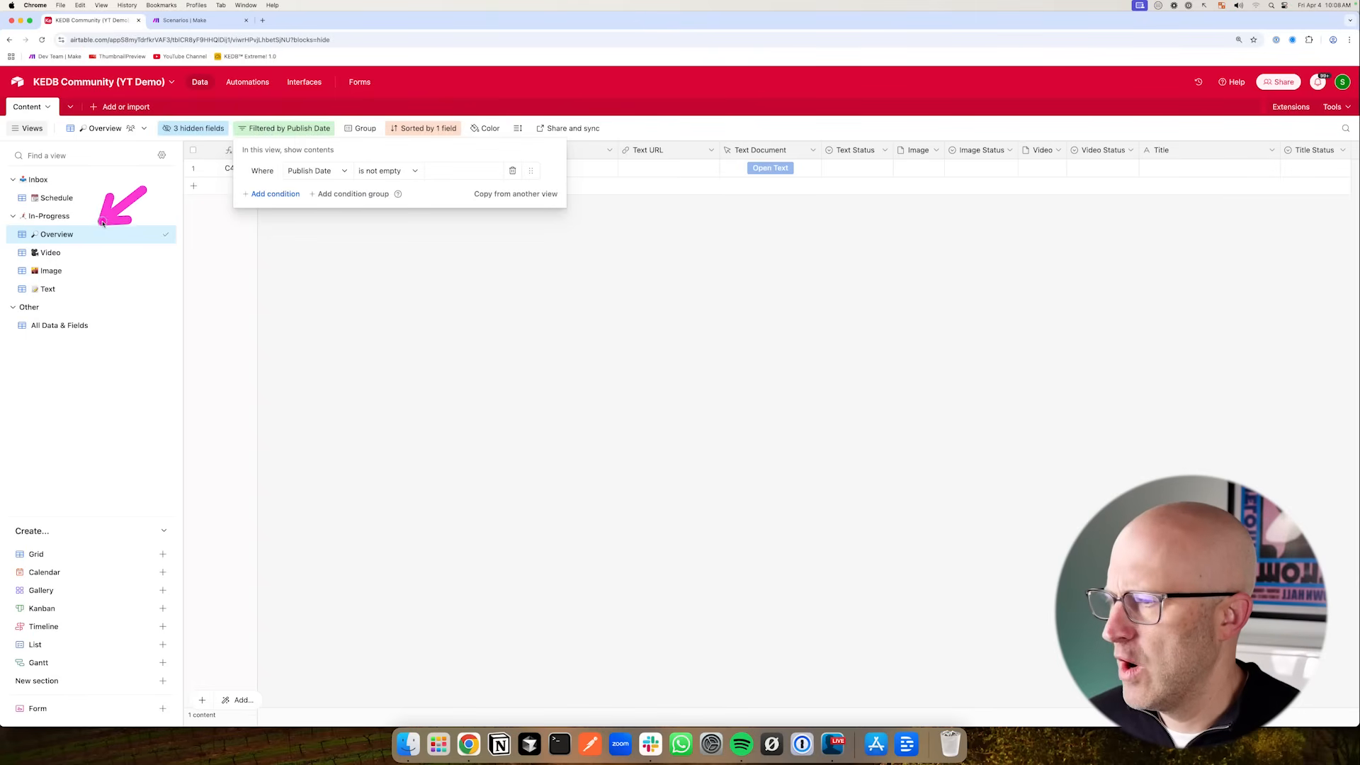
left_click(339, 307)
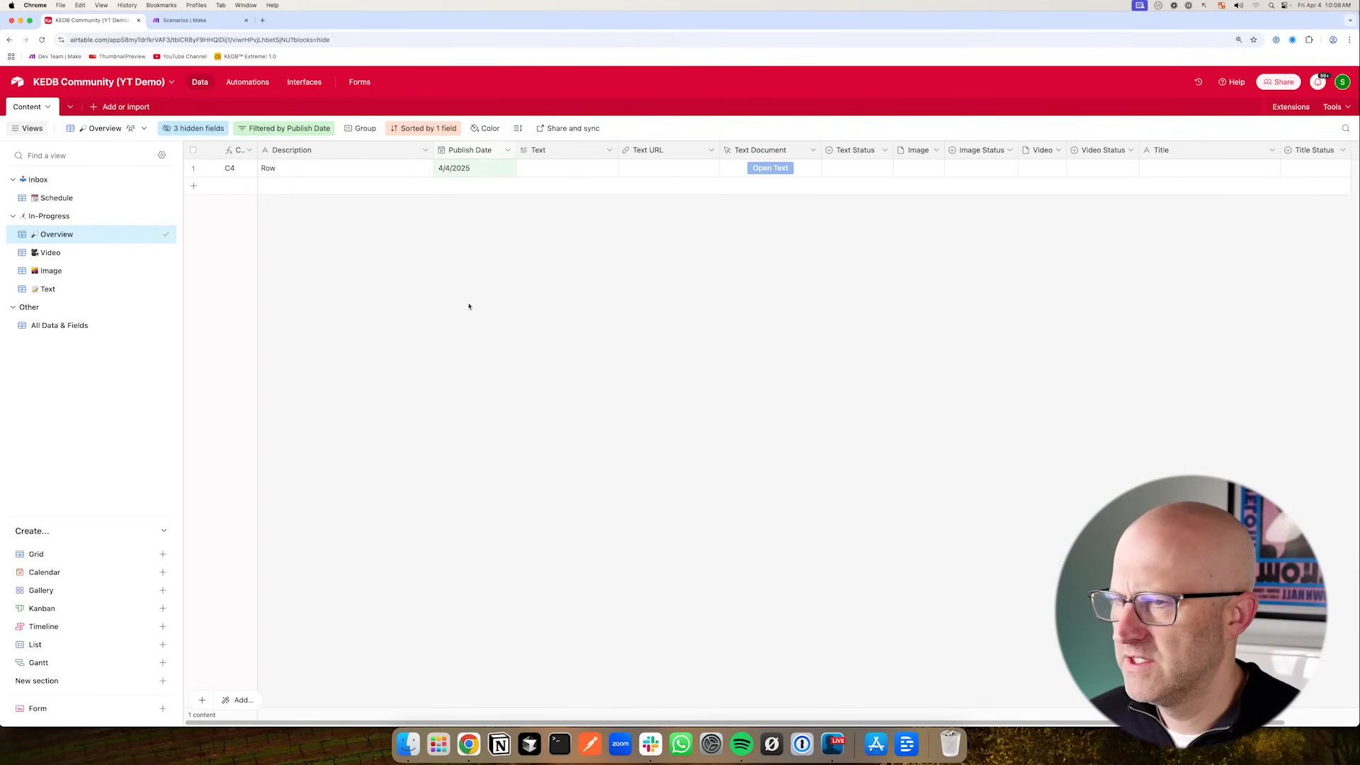
left_click_drag(359, 245, 424, 182)
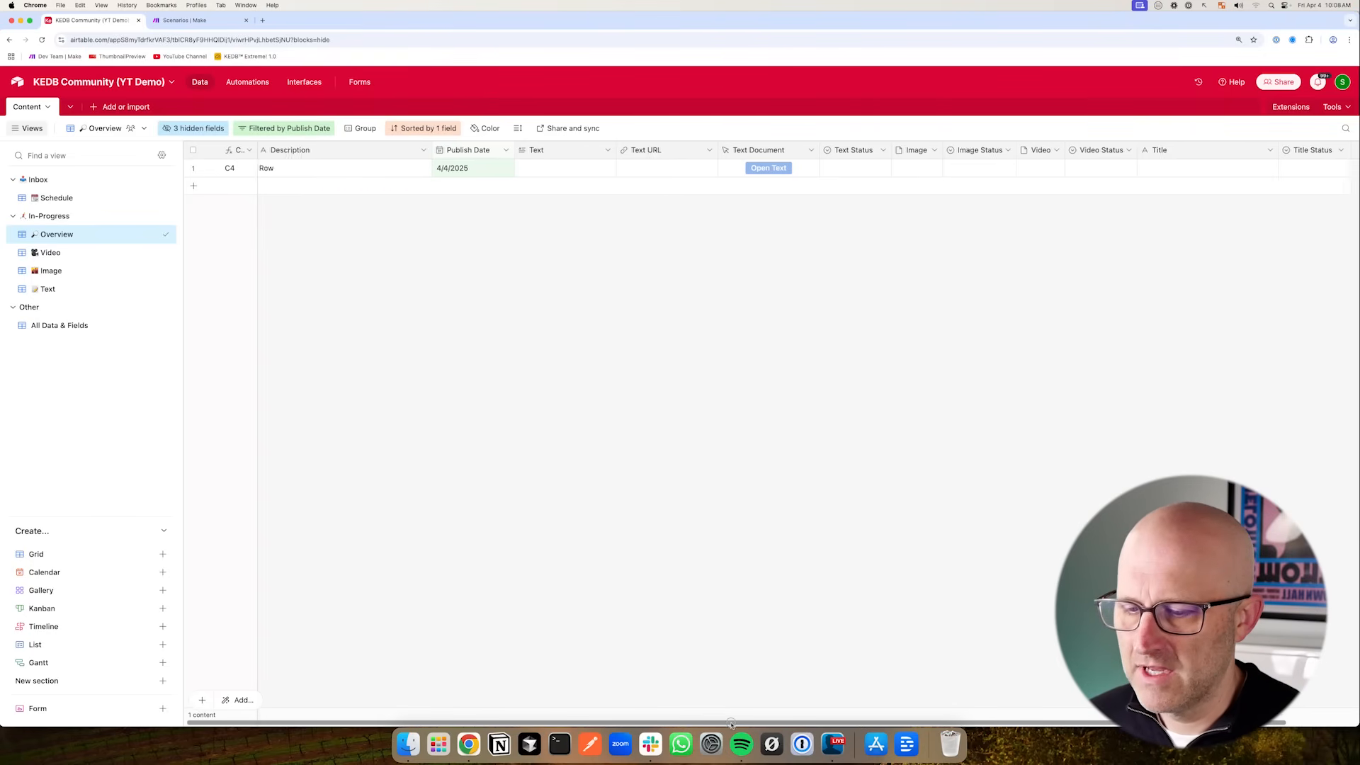
scroll(725, 718, "right", 2)
left_click_drag(940, 361, 991, 243)
left_click_drag(291, 264, 276, 164)
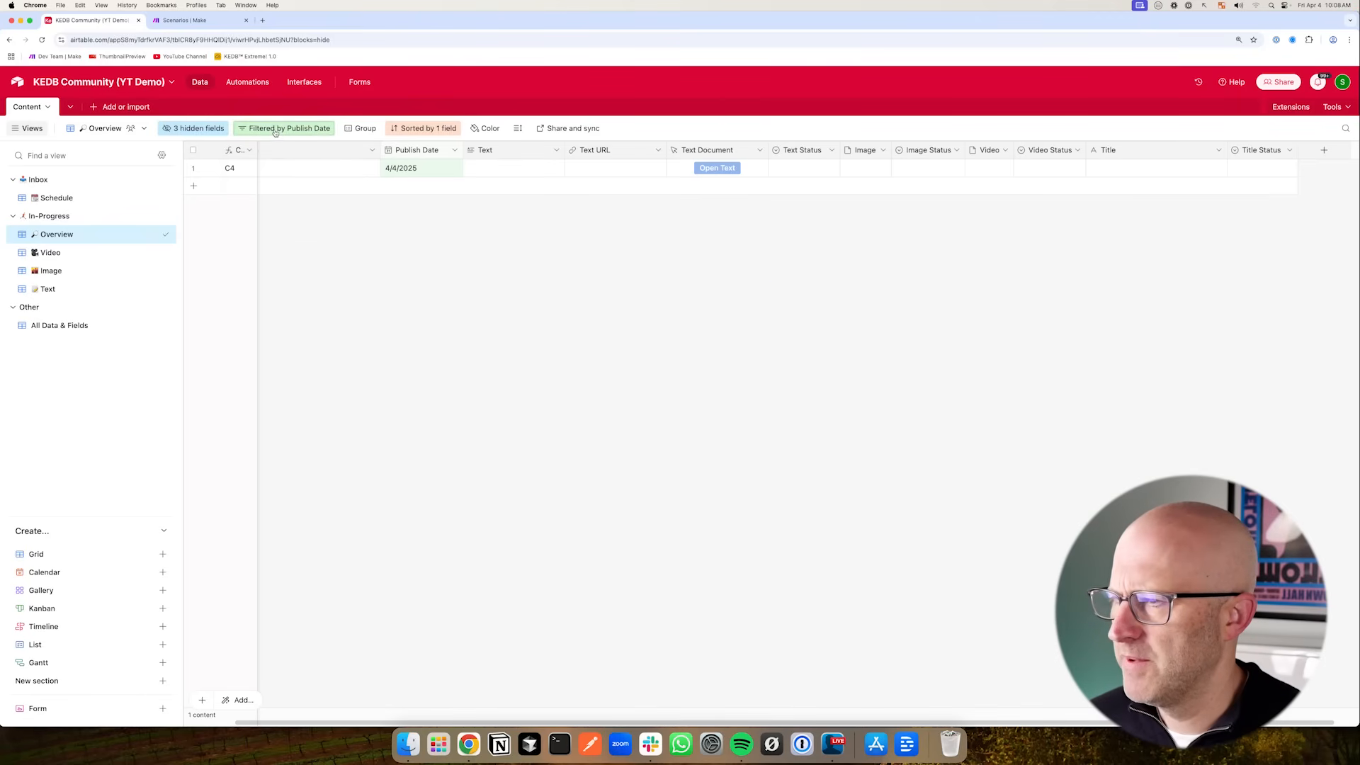
- Add a condition group to the Overview view's filter containing three OR conditions
left_click(275, 132)
left_click(328, 195)
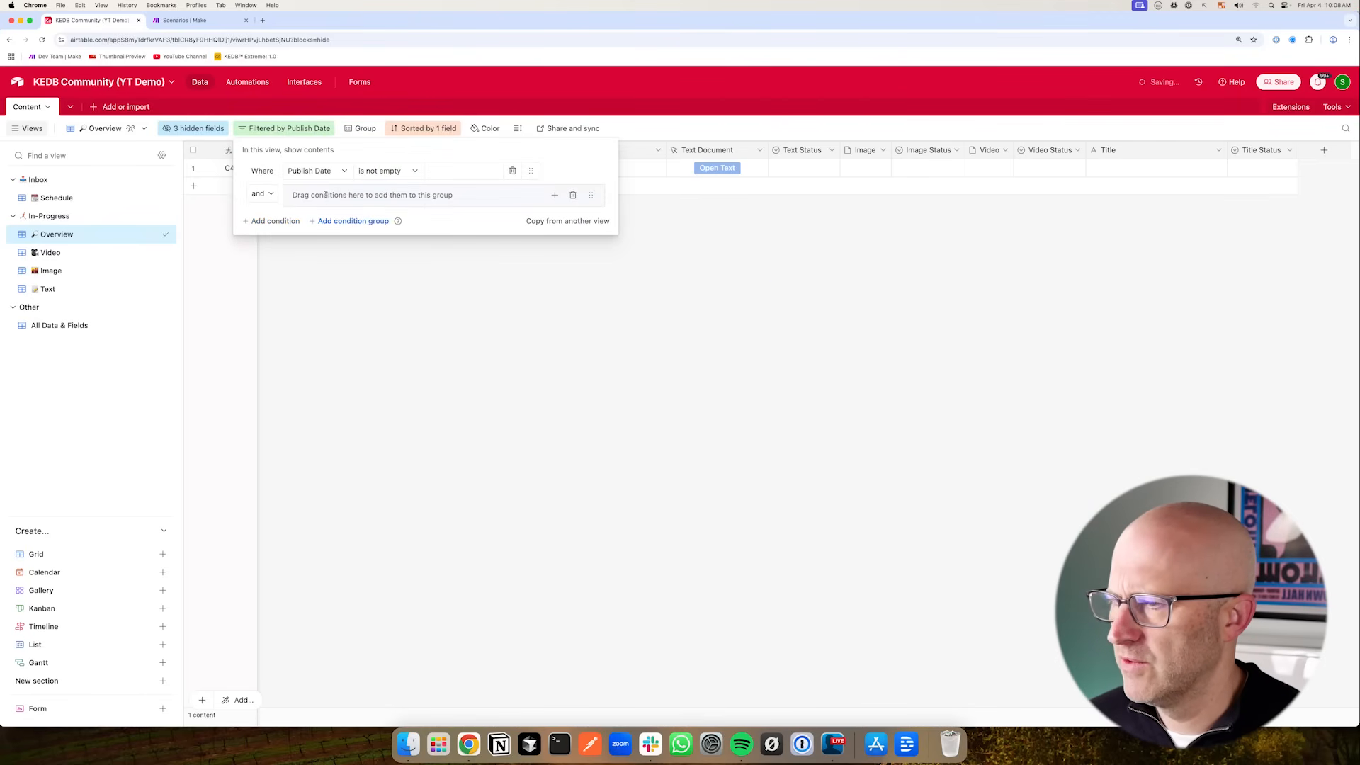
mouse_move(184, 180)
left_mouse_down()
mouse_move(444, 160)
mouse_move(377, 159)
mouse_move(364, 185)
left_mouse_up()
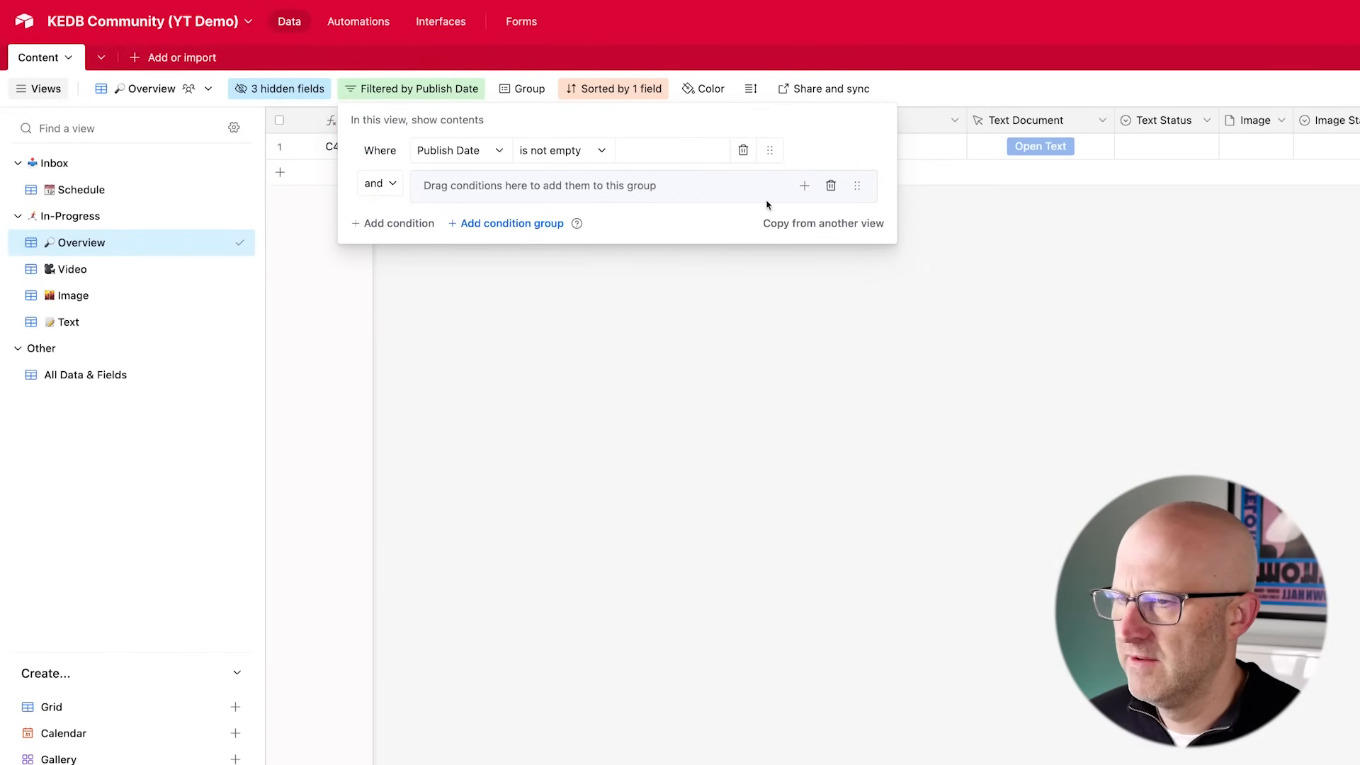
left_click(803, 186)
left_click(831, 234)
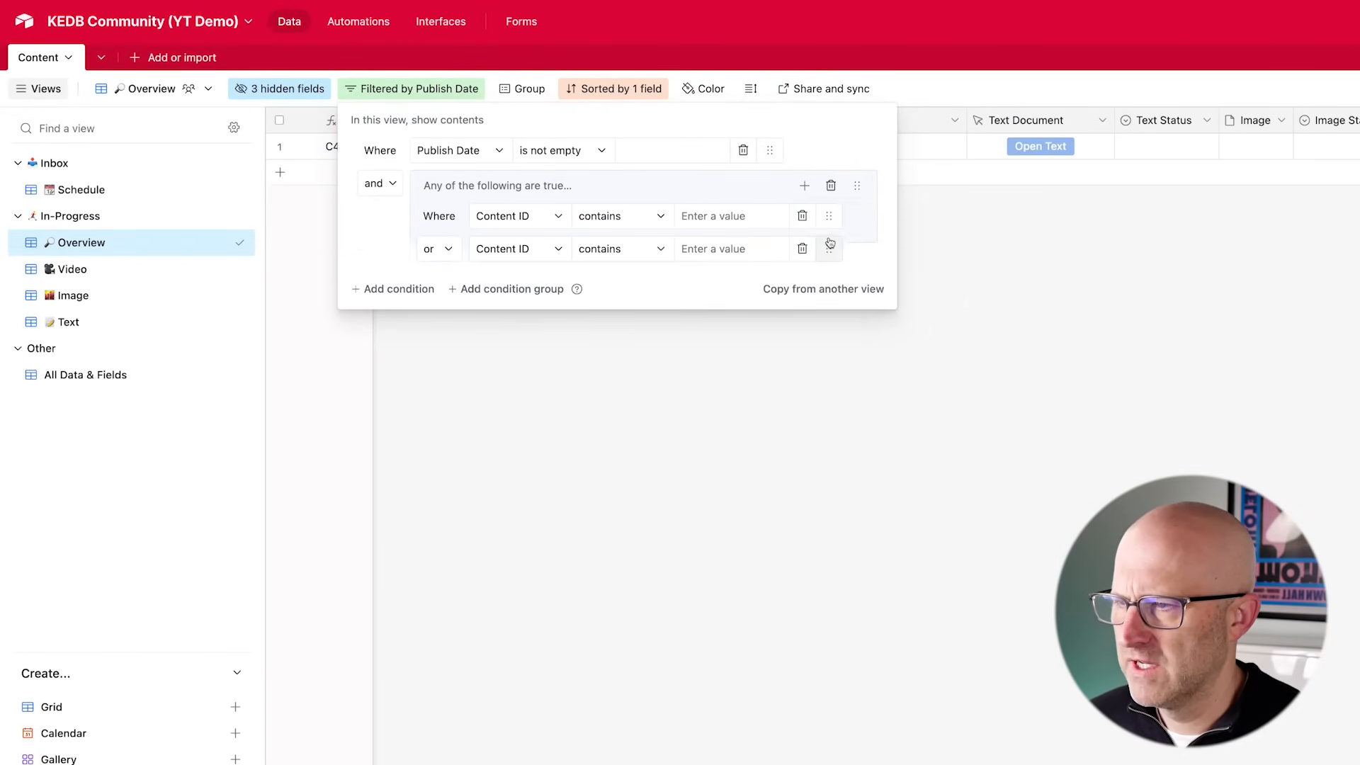
left_click(805, 187)
left_click(823, 234)
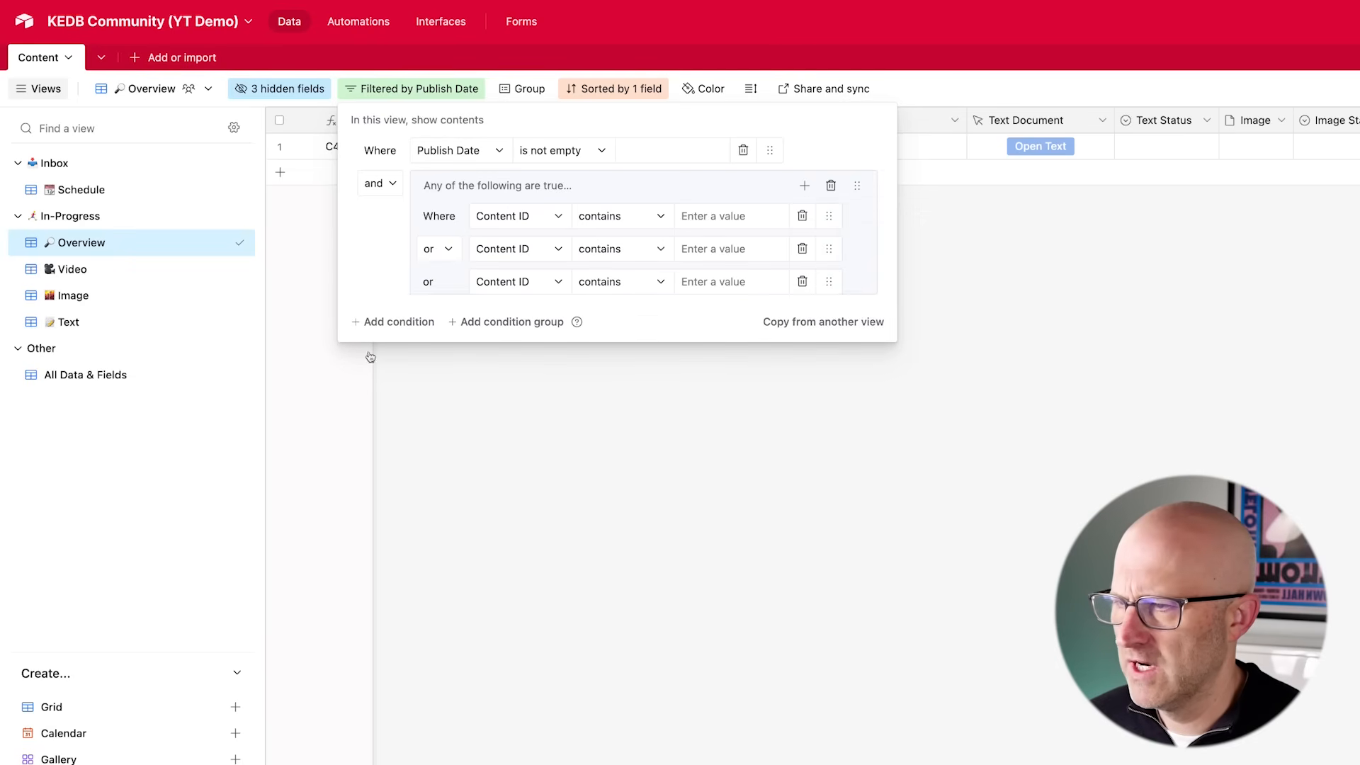
- Set the first condition in the Overview filter group to Video Status is not Approved
left_click(528, 218)
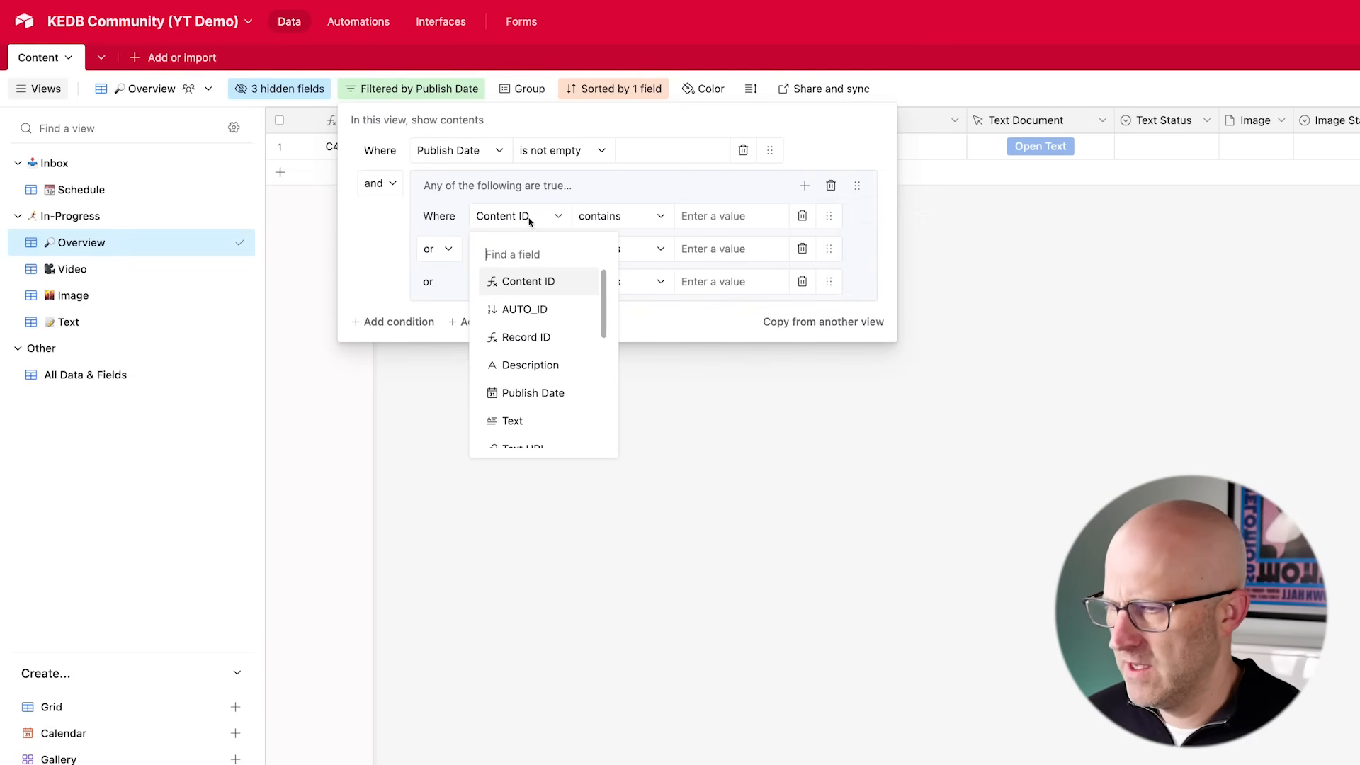
type("videeo")
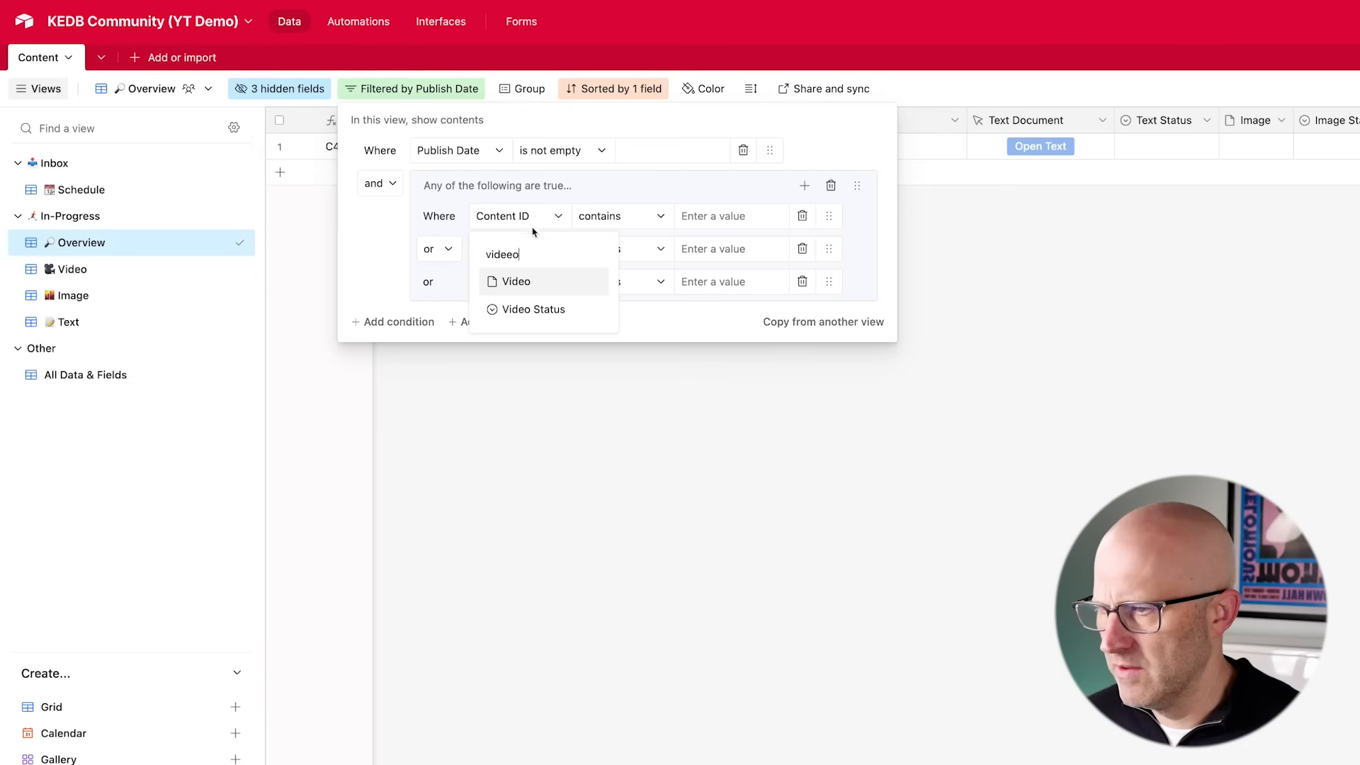
left_click(546, 310)
left_click(618, 224)
key("Down")
key("Return")
left_click(716, 220)
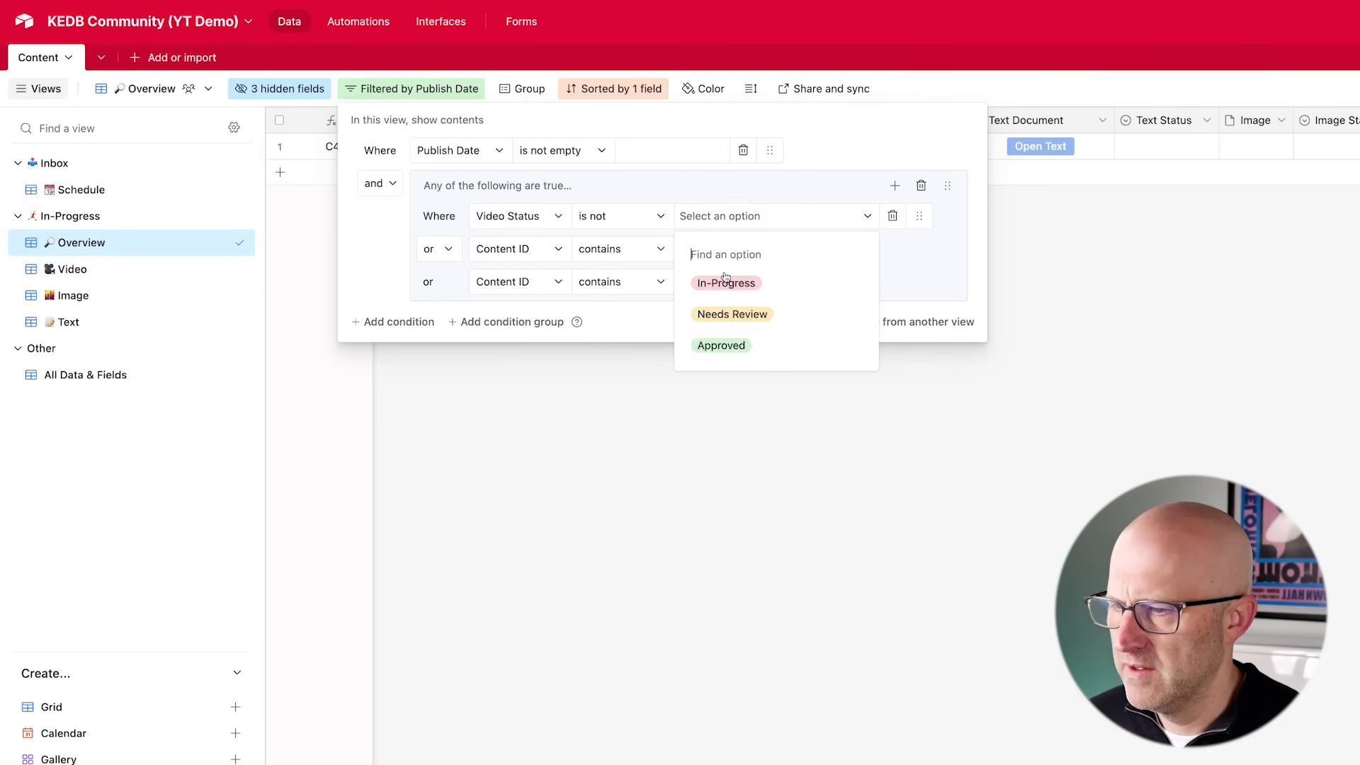
left_click(729, 347)
- Set the second group condition to Image Status is not Approved
left_click(530, 252)
type("Image")
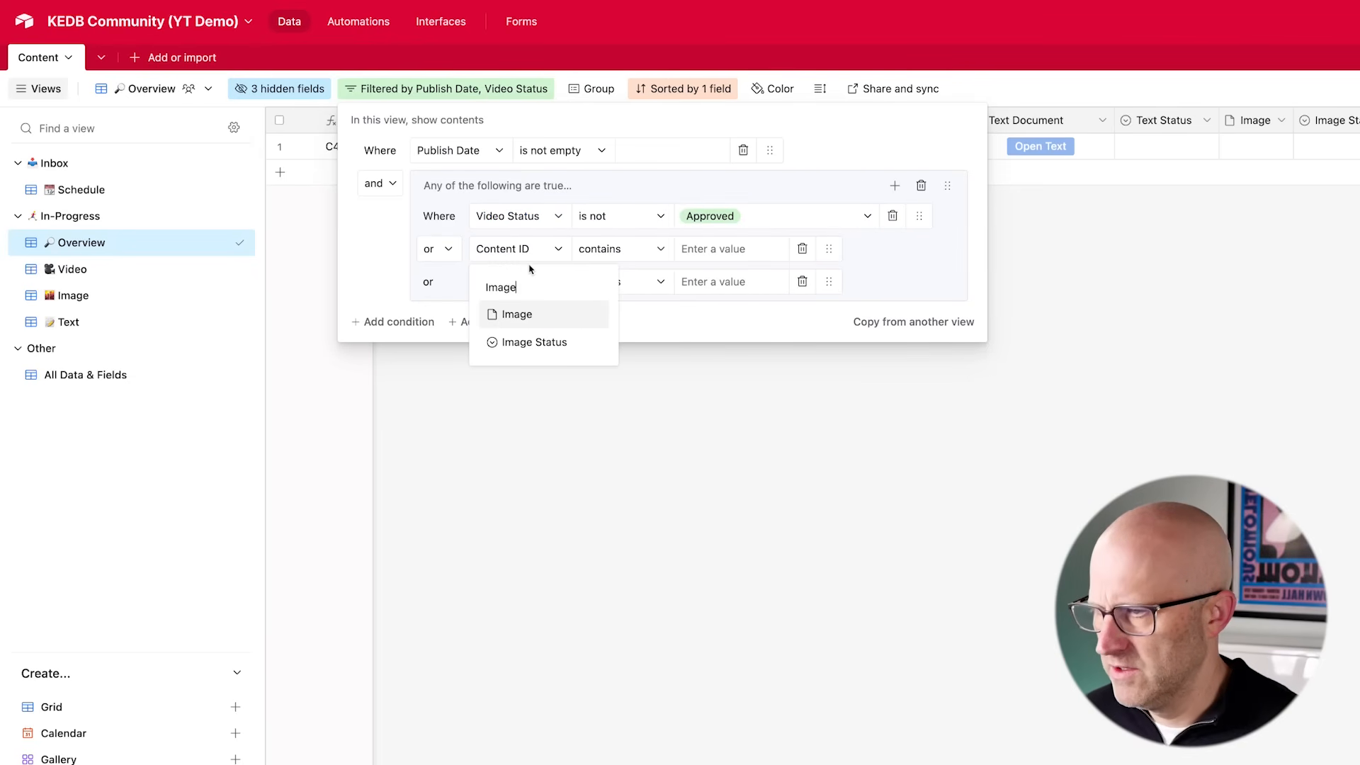
left_click(534, 342)
left_click(618, 249)
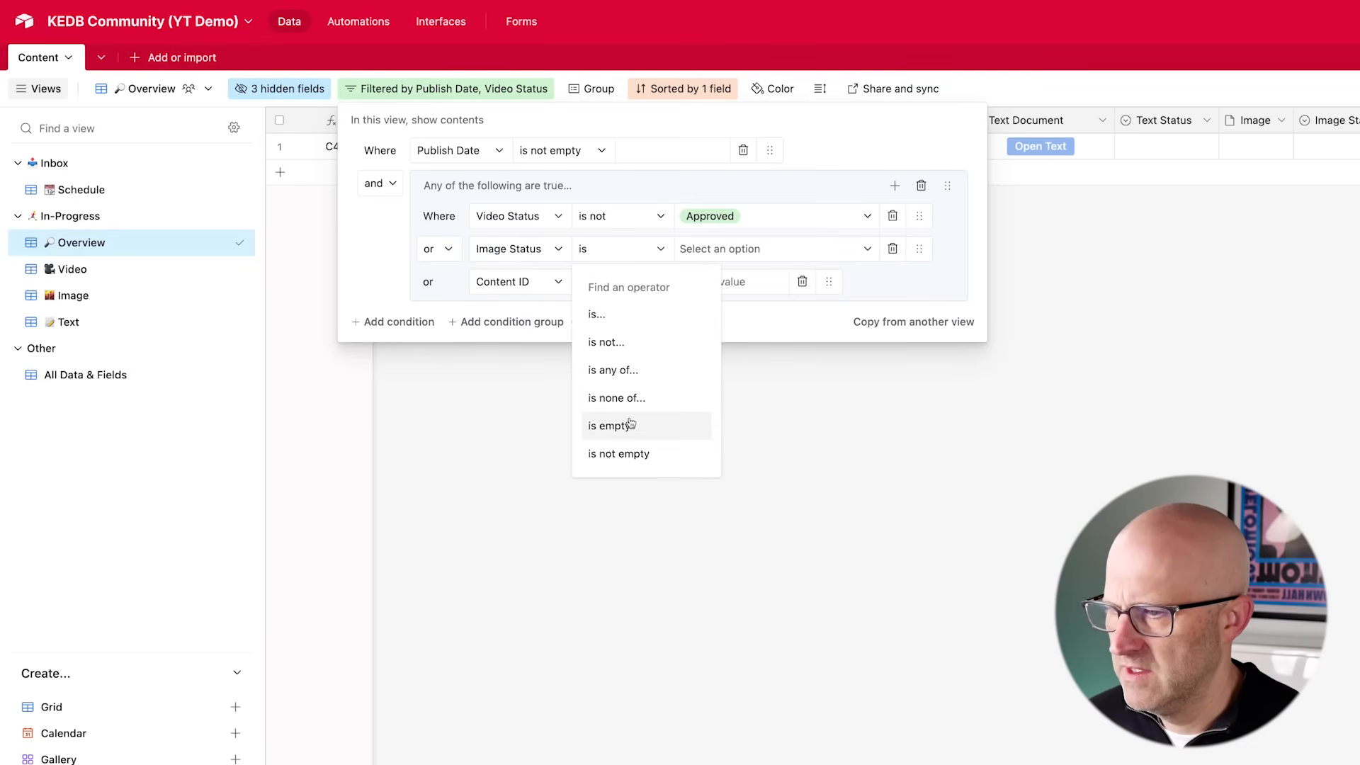
left_click(632, 343)
left_click(717, 377)
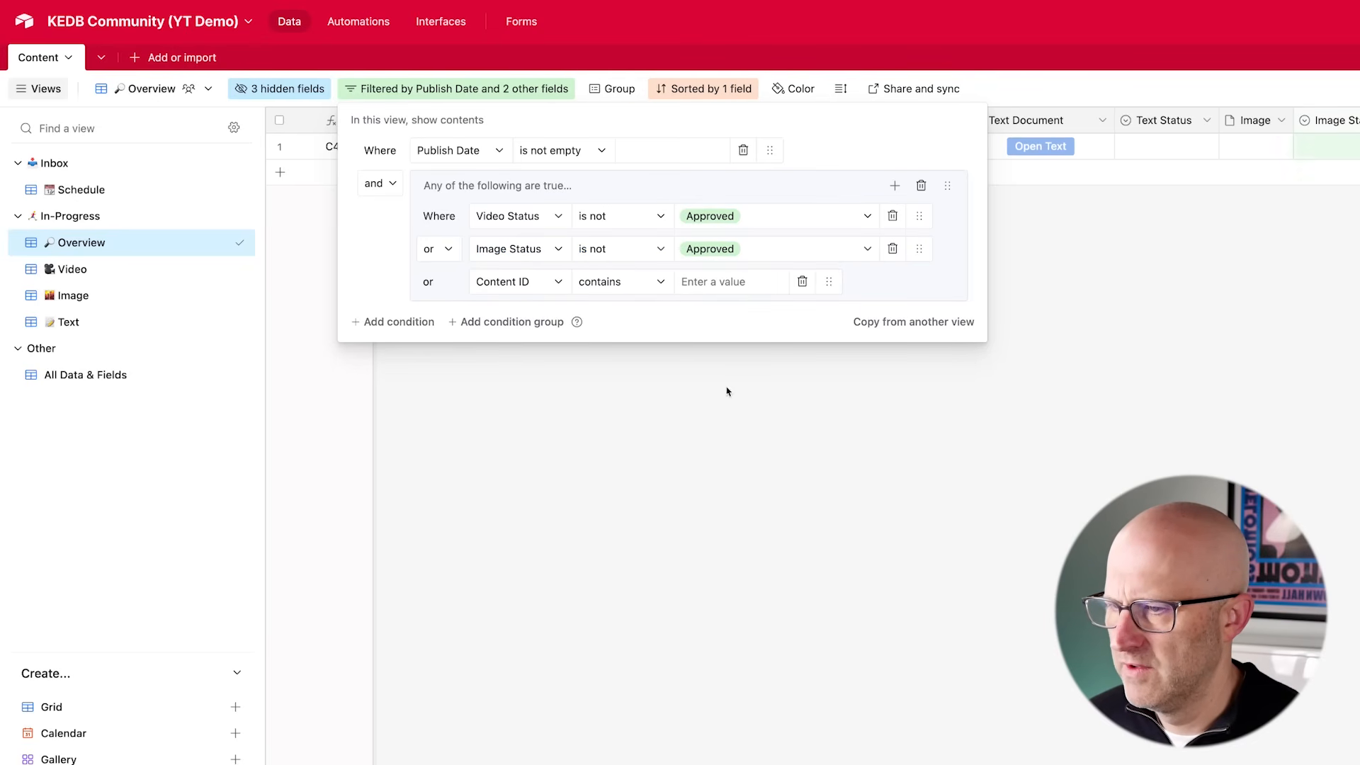
- Set the third group condition to Text Status is not Approved
left_click(519, 281)
type("Text")
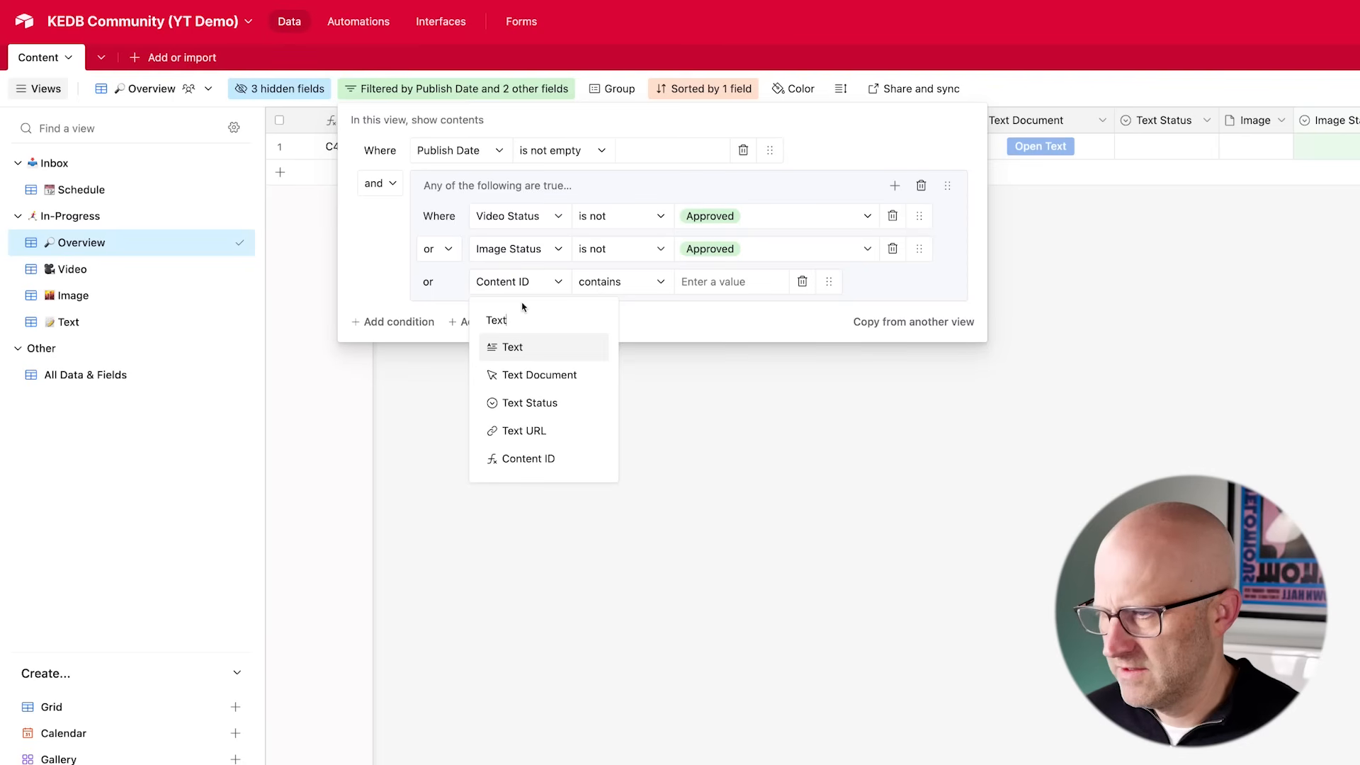
left_click(542, 402)
left_click(622, 281)
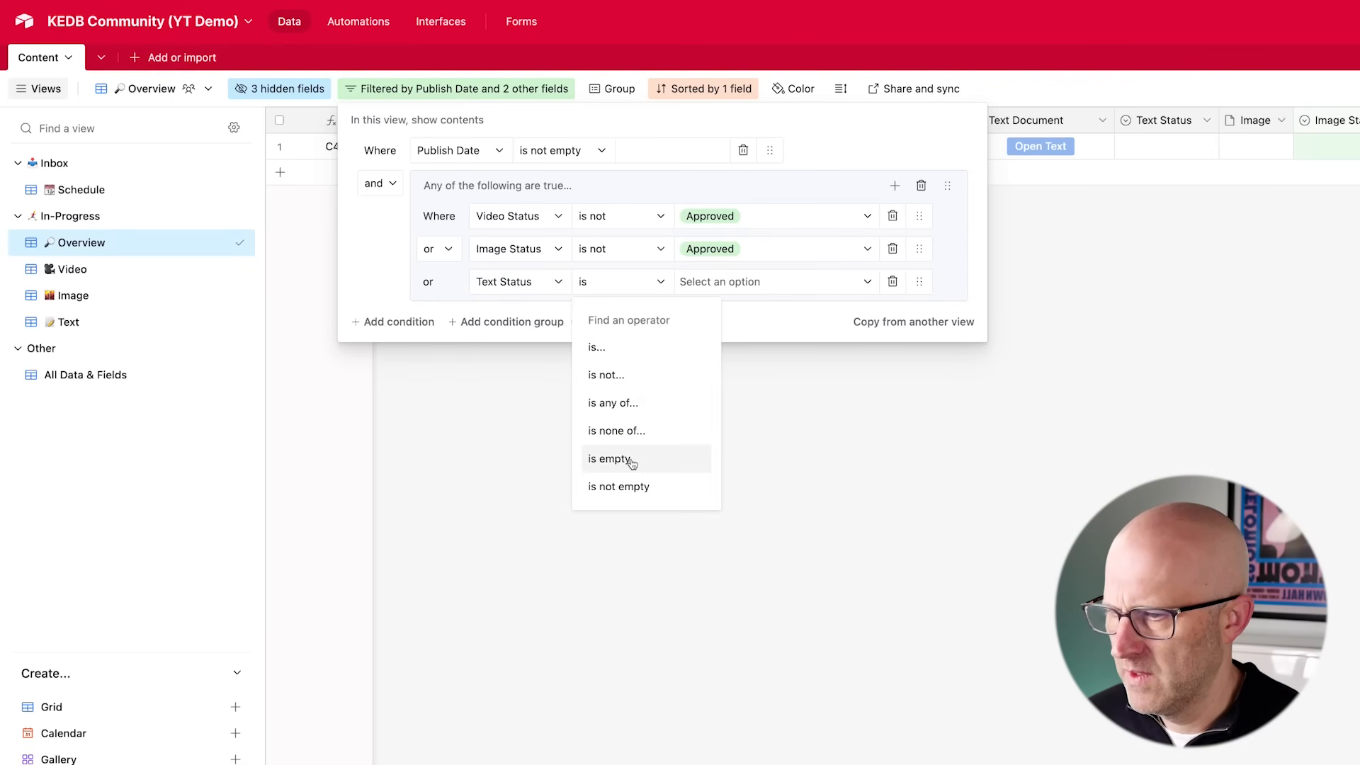
left_click(617, 374)
left_click(702, 282)
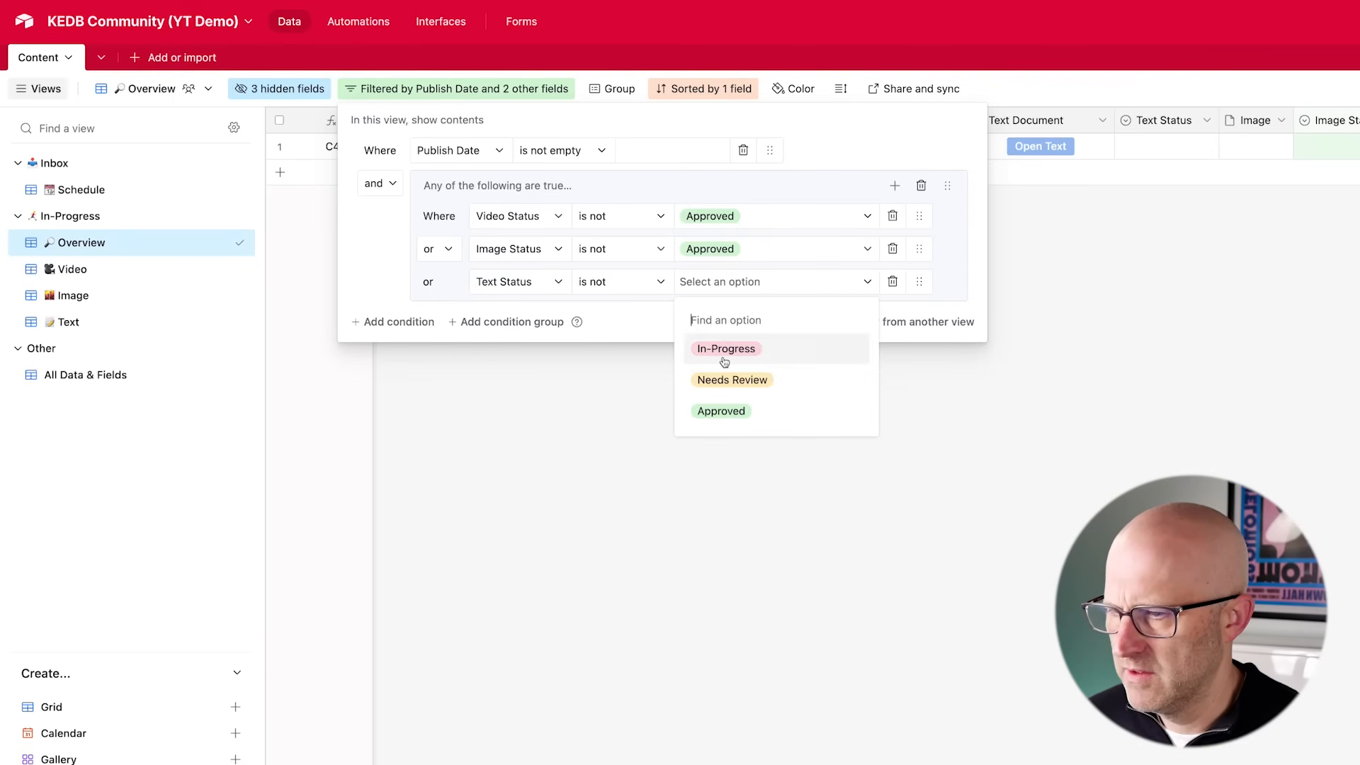
left_click(722, 411)
left_click(722, 410)
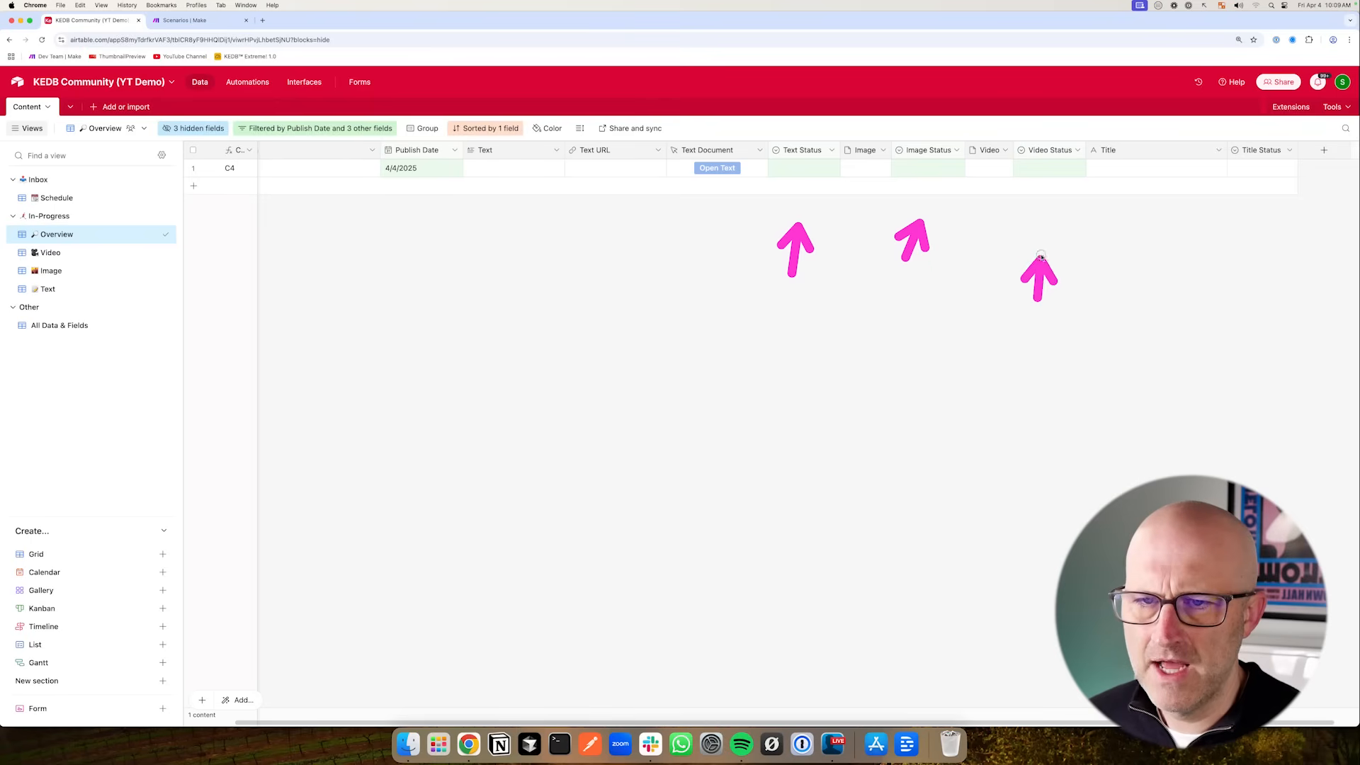
- Set the Text Status, Image Status and Video Status of record C4 to Approved
left_click(804, 168)
left_click(804, 168)
left_click(794, 270)
left_click(928, 167)
left_click(928, 168)
left_click(916, 270)
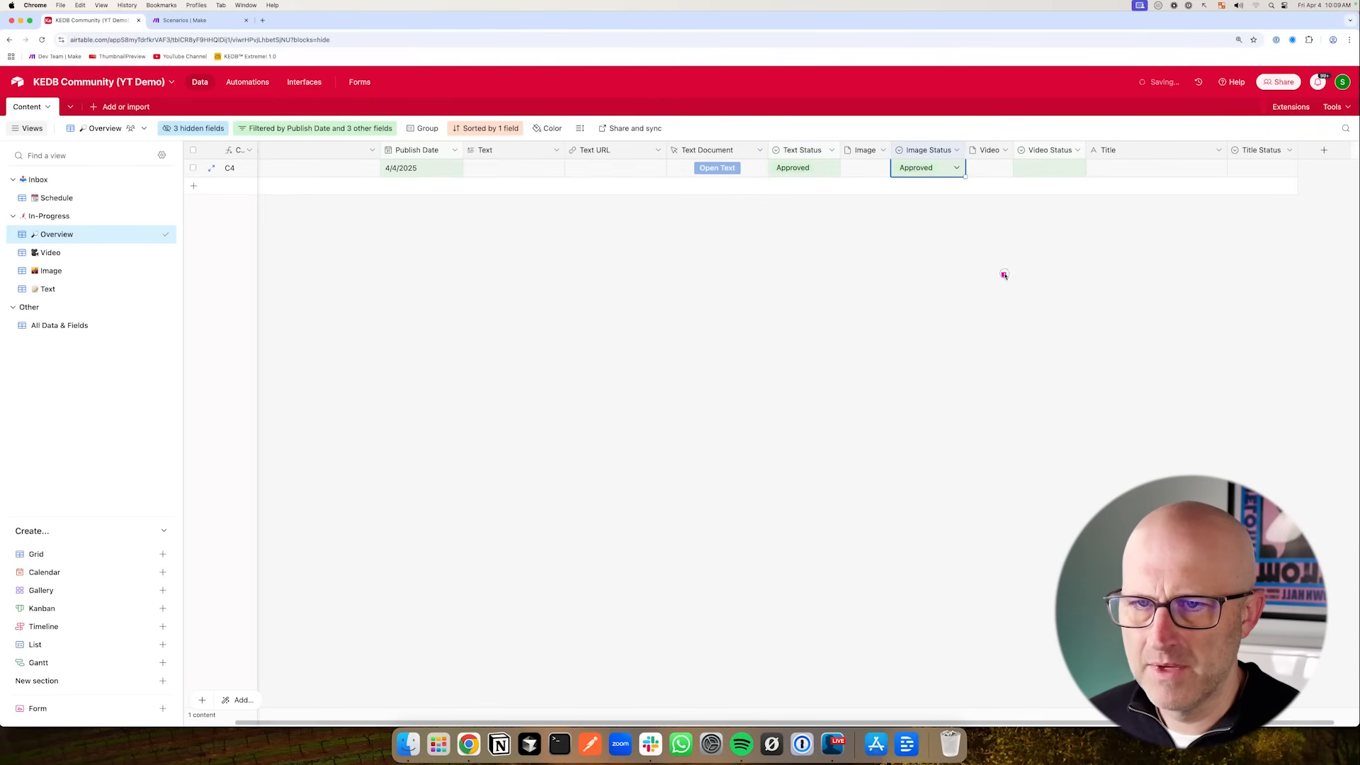
left_click(1037, 170)
left_click(1038, 170)
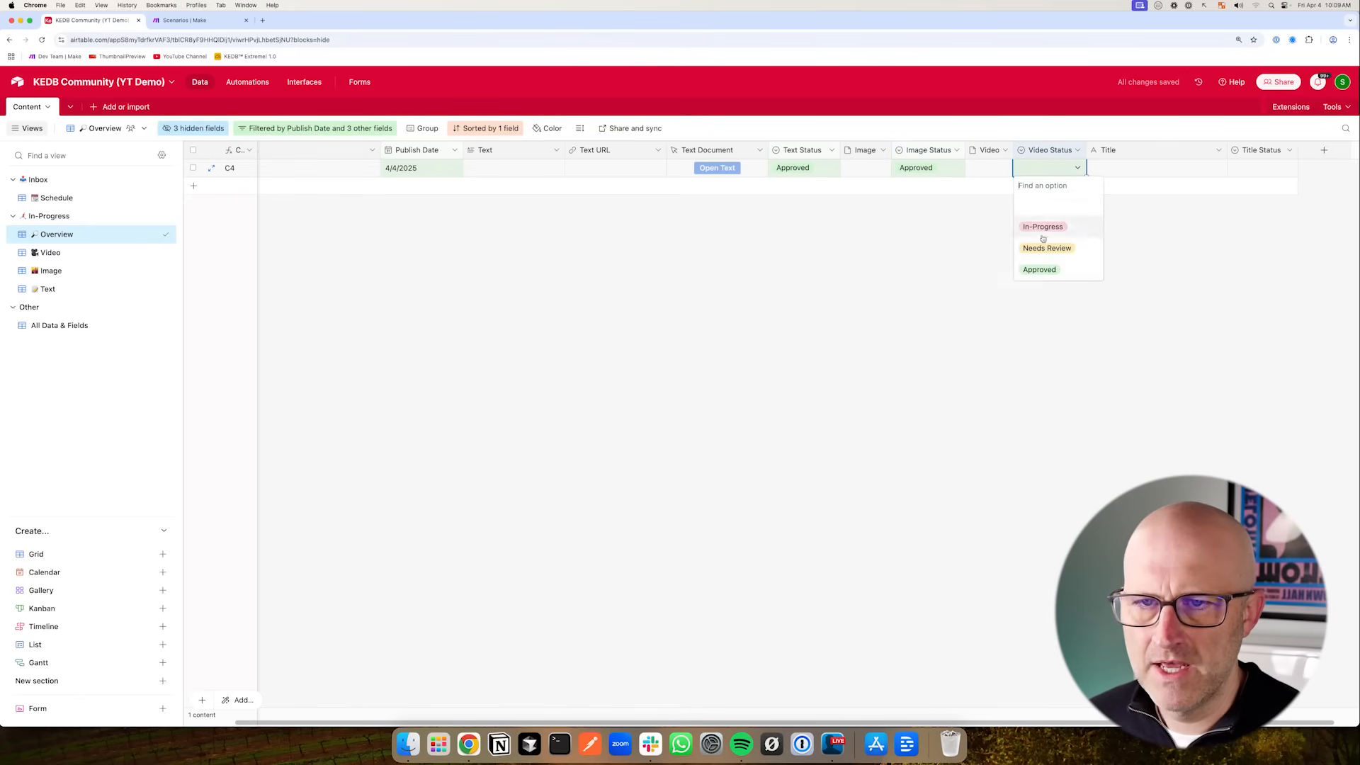
left_click(1041, 270)
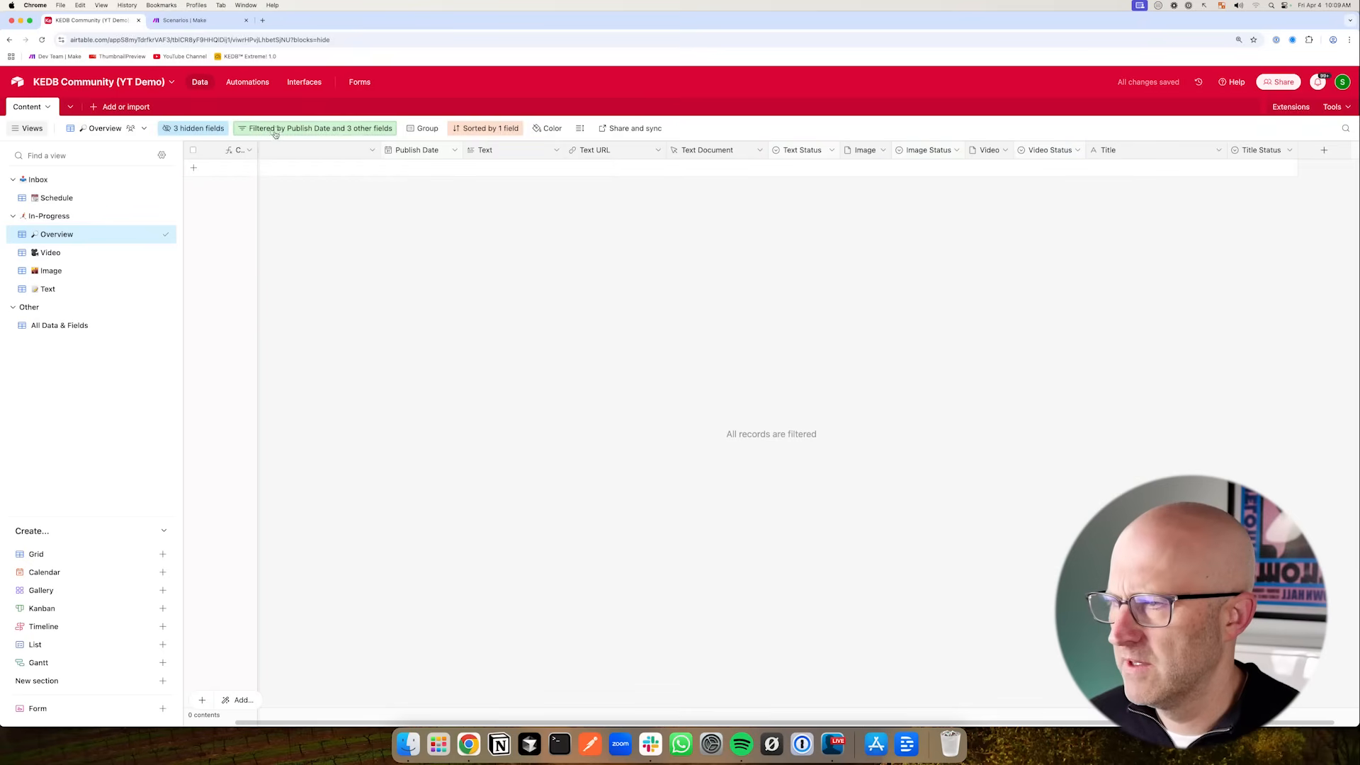
- Add a fourth condition to the Overview filter group: Title Status is not Approved
left_click(315, 128)
left_click(617, 195)
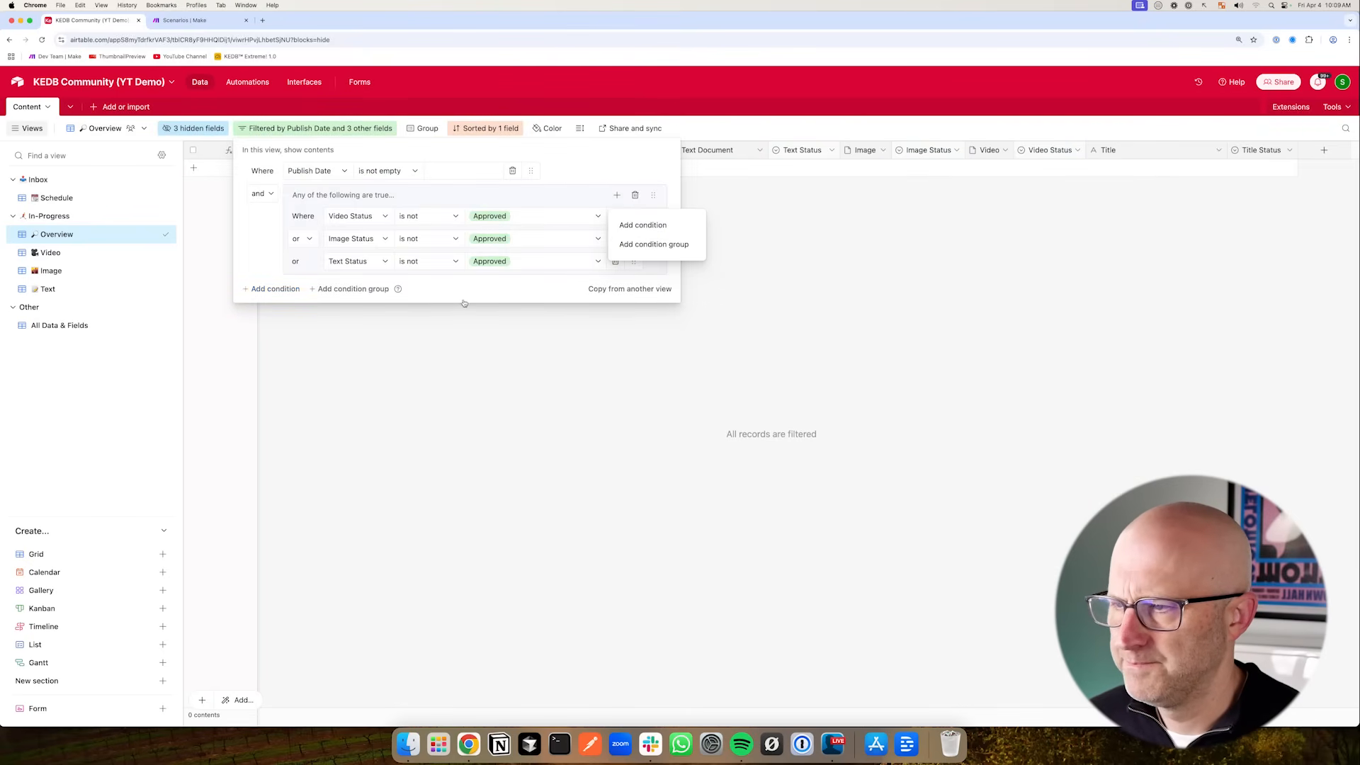
left_click(645, 225)
left_click(359, 285)
type("Title")
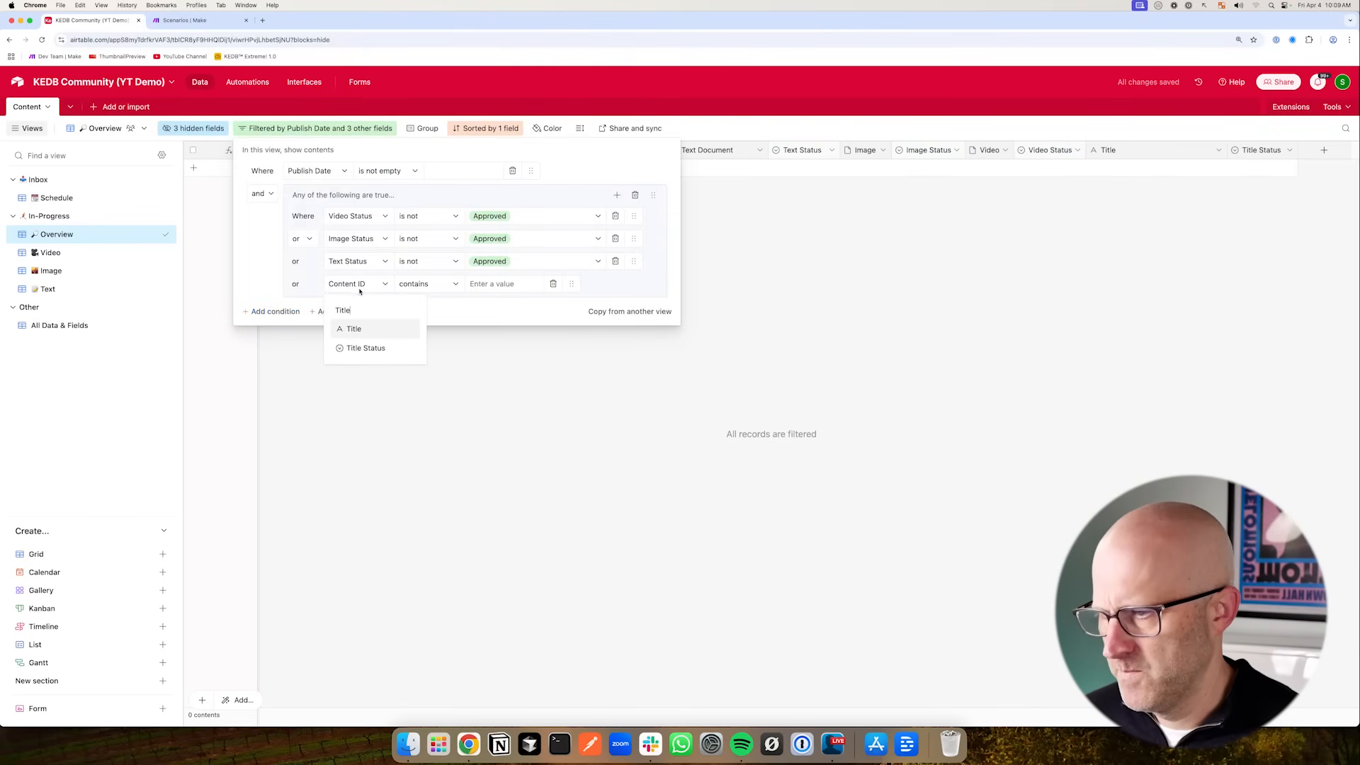
left_click(366, 349)
left_click(423, 284)
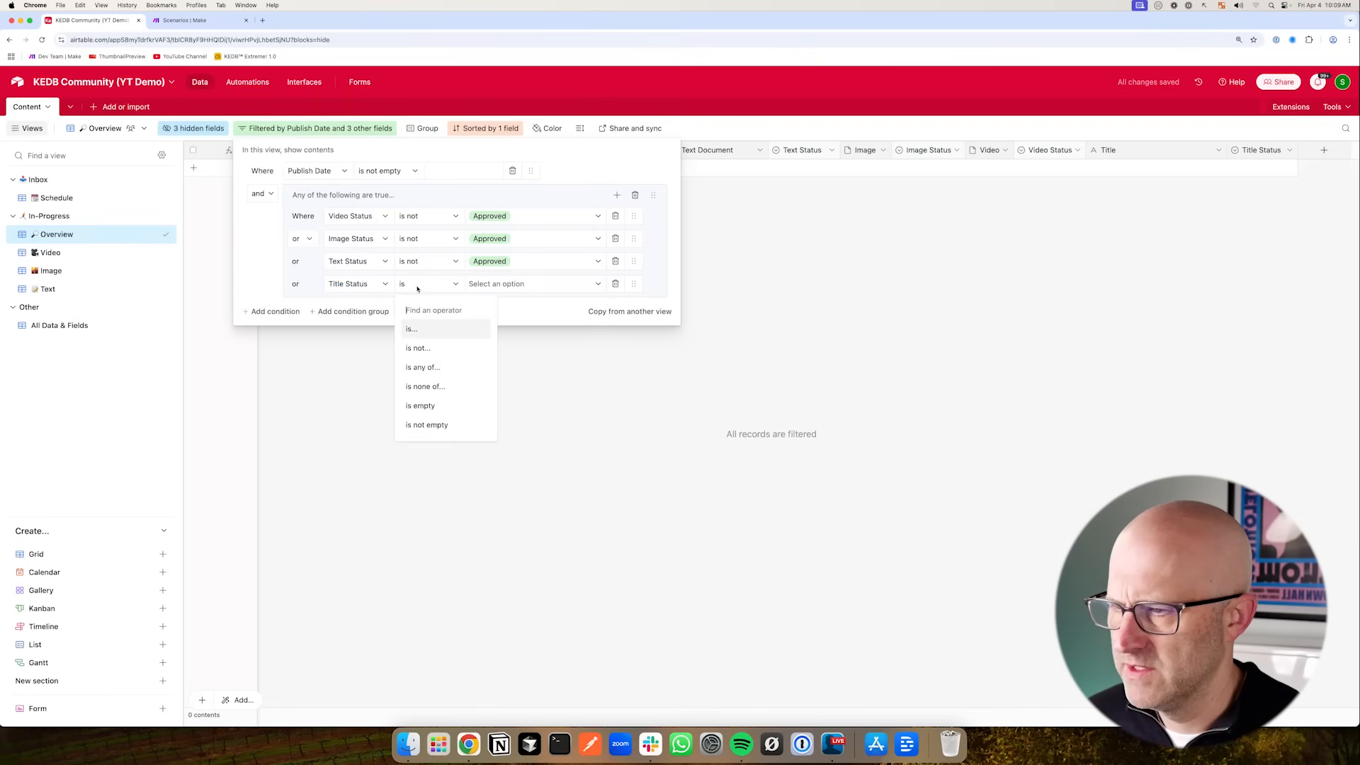
left_click(430, 347)
left_click(488, 283)
left_click(500, 374)
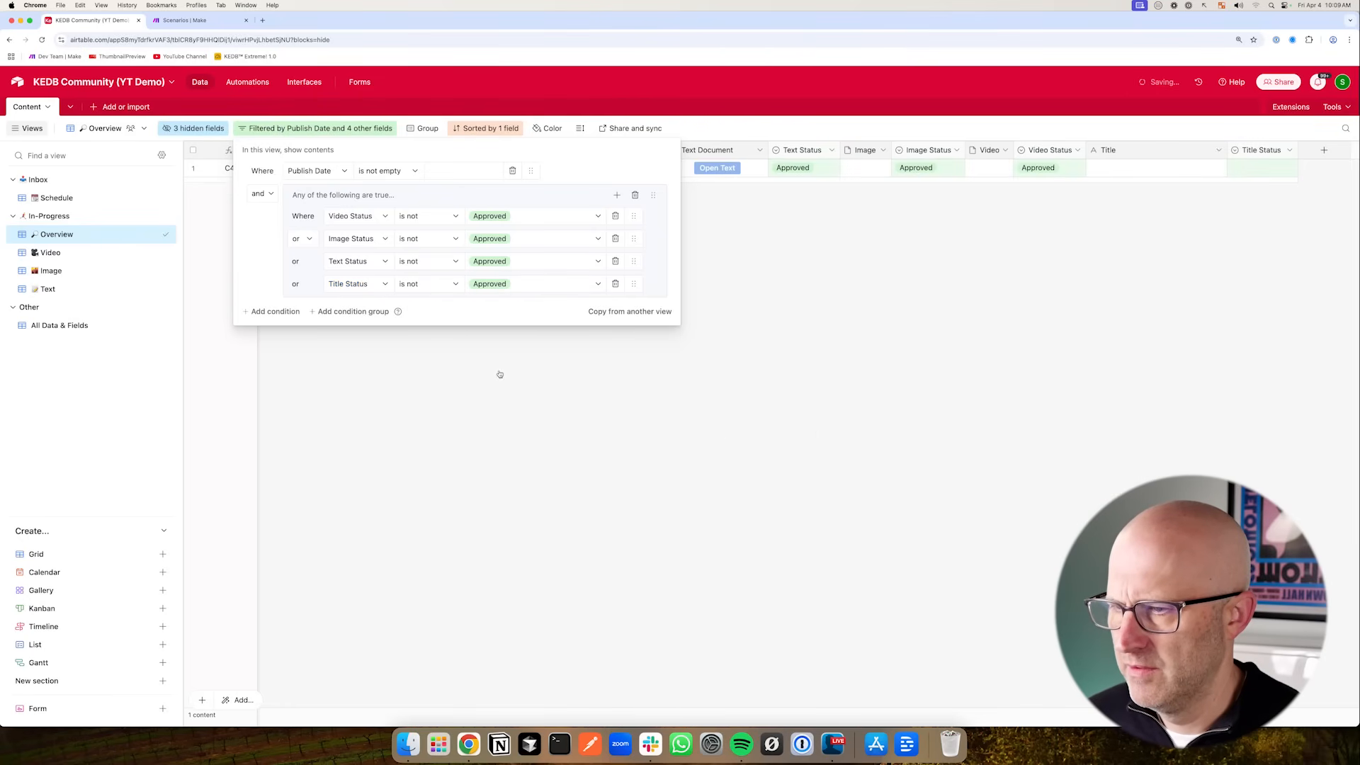
left_click(851, 282)
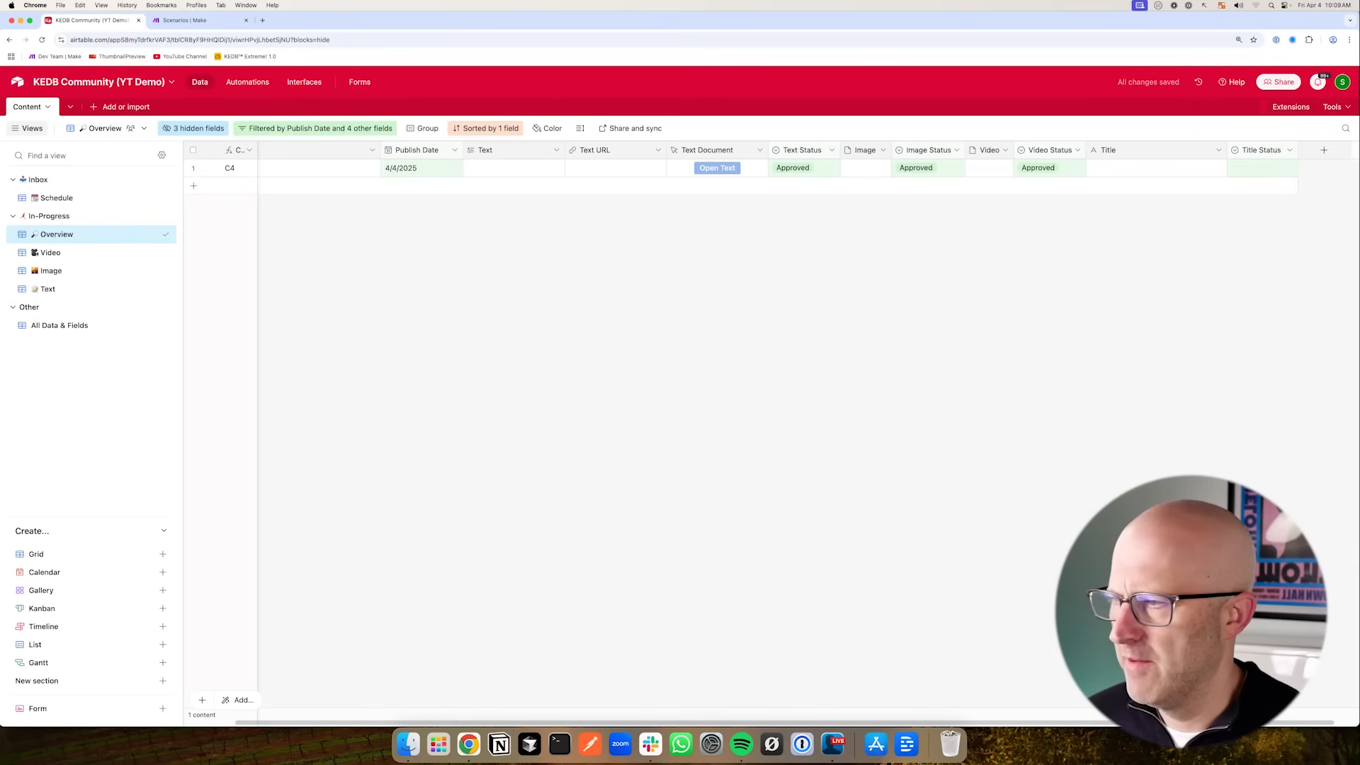
- In the Text view, add a condition group with two conditions to the filter
left_click(56, 289)
left_click(265, 128)
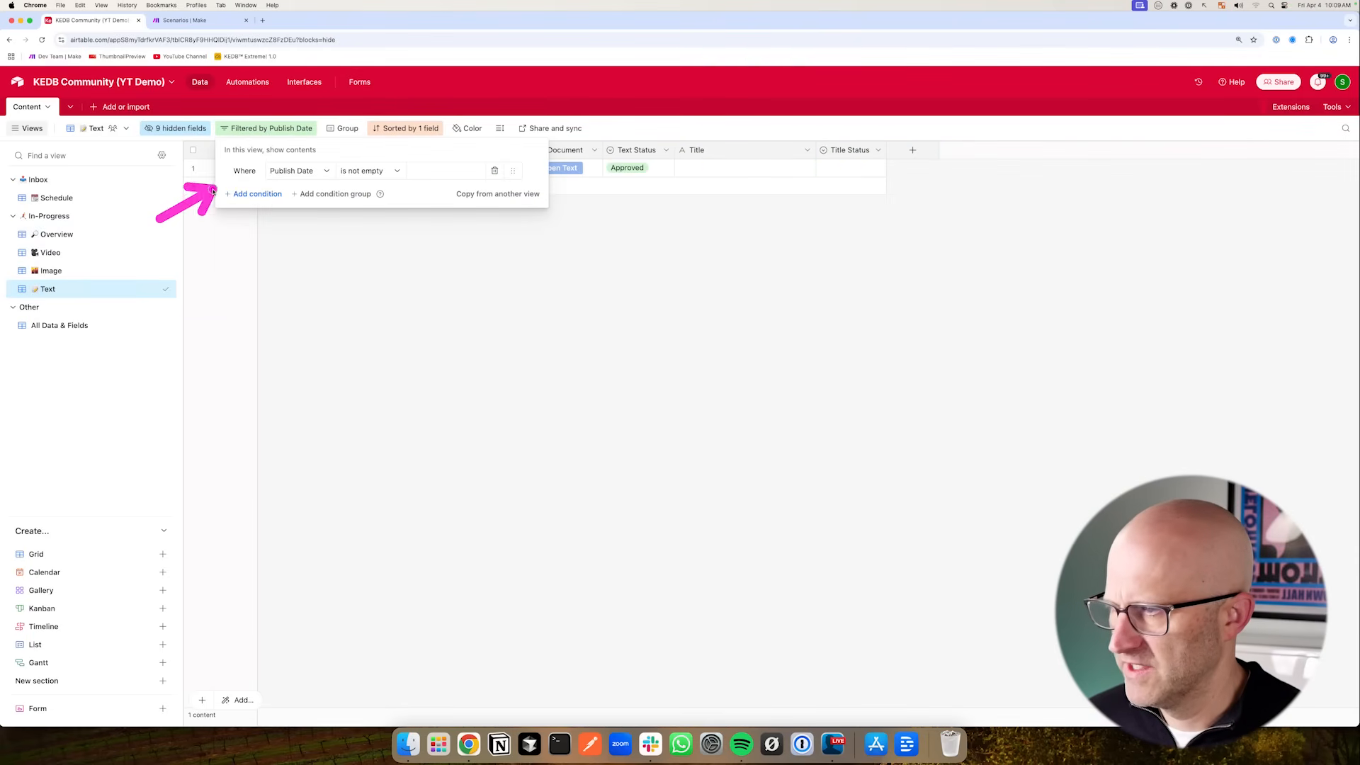
left_click(336, 192)
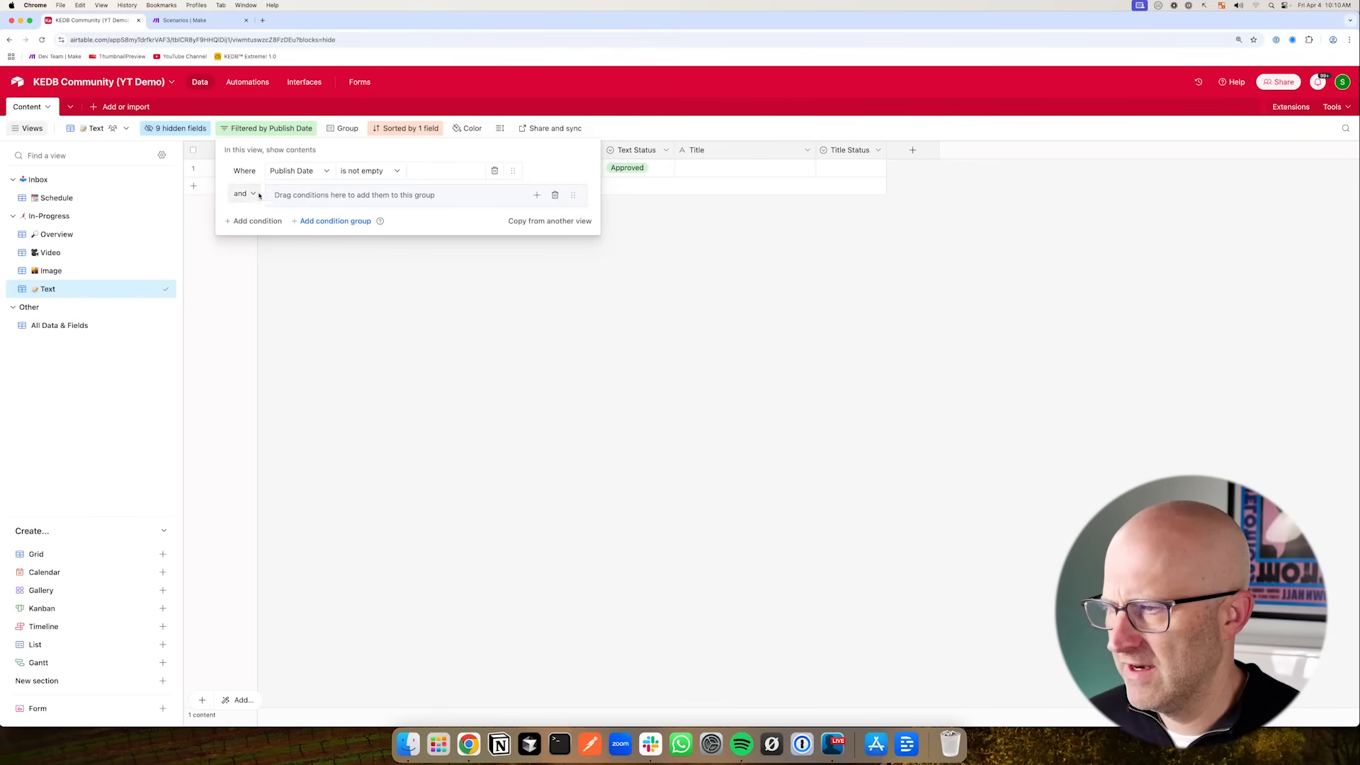
left_click(535, 196)
left_click(564, 226)
left_click(537, 196)
left_click(560, 223)
- Set the group's first condition to Text Status is not Approved
left_click(339, 239)
type("Text")
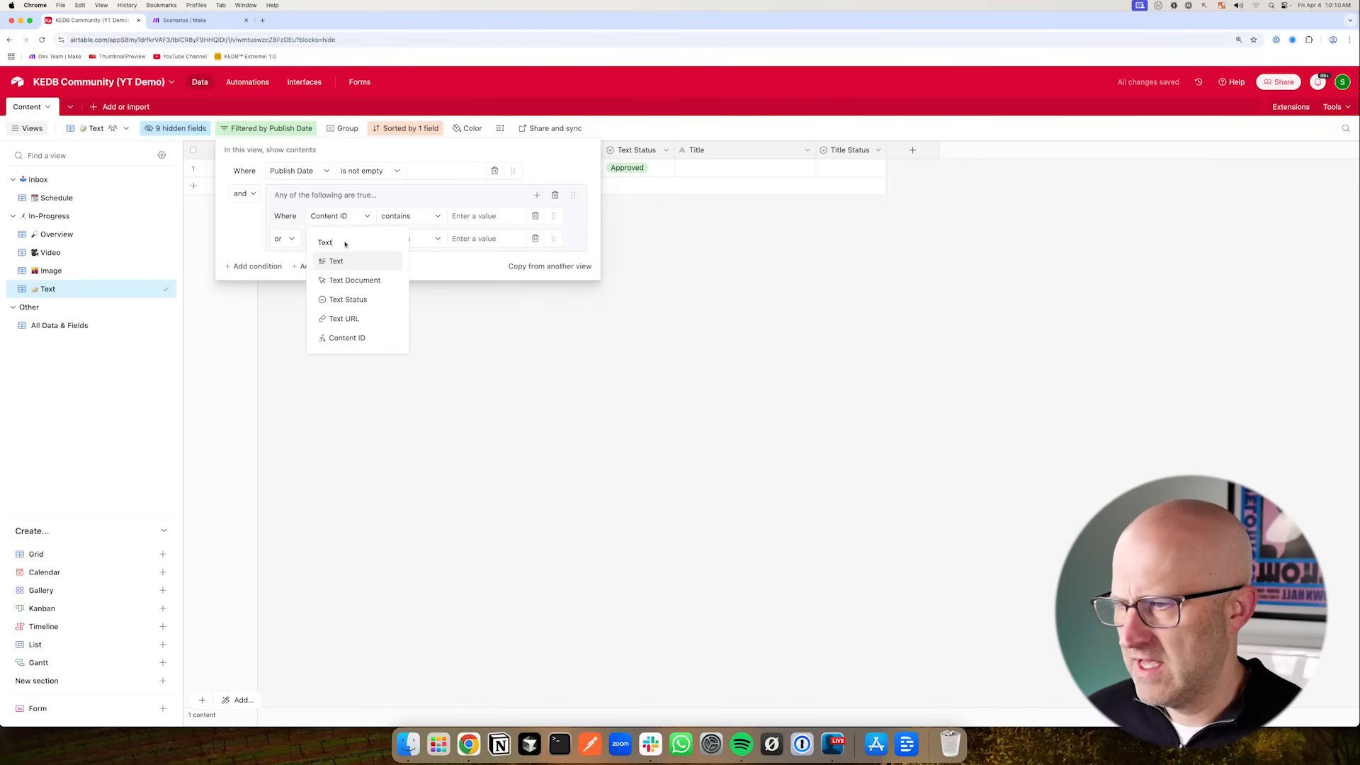
left_click(354, 300)
left_click(478, 217)
left_click(429, 216)
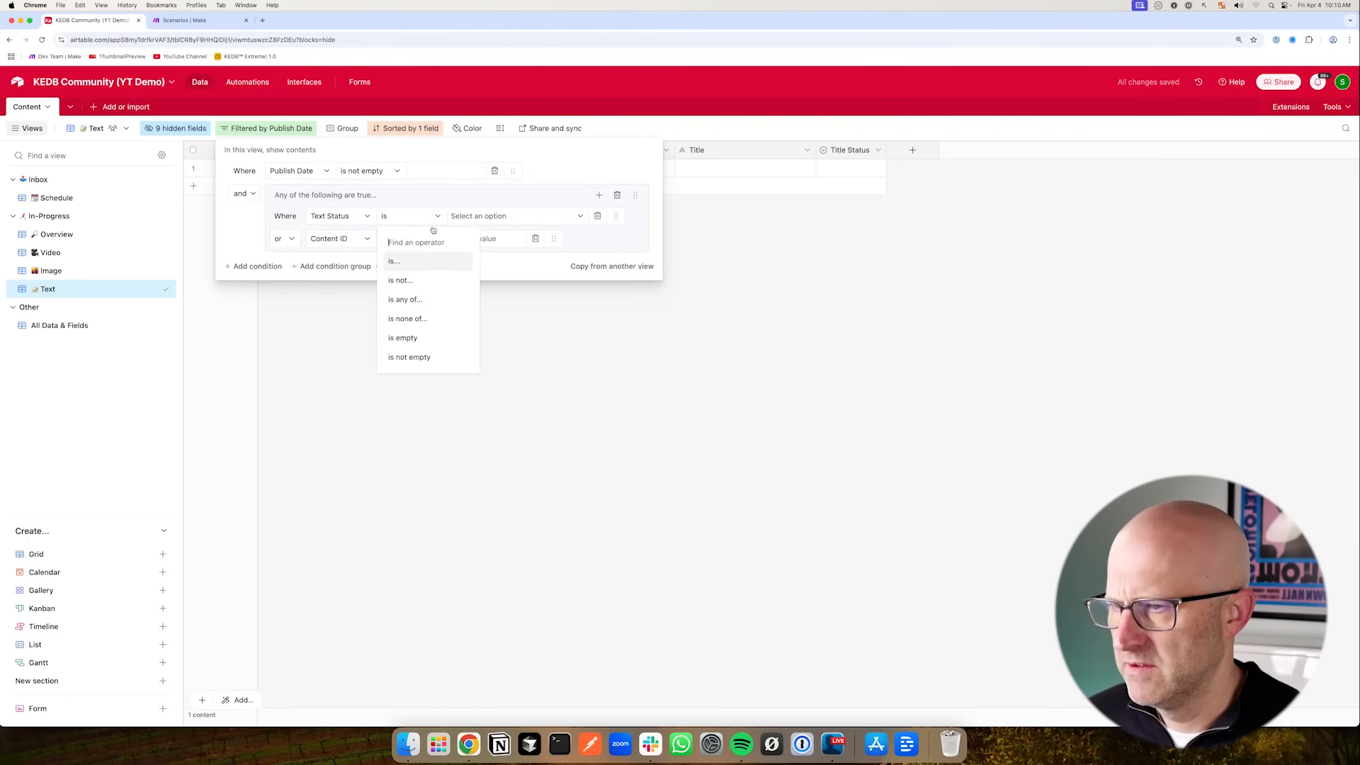
left_click(400, 280)
left_click(478, 216)
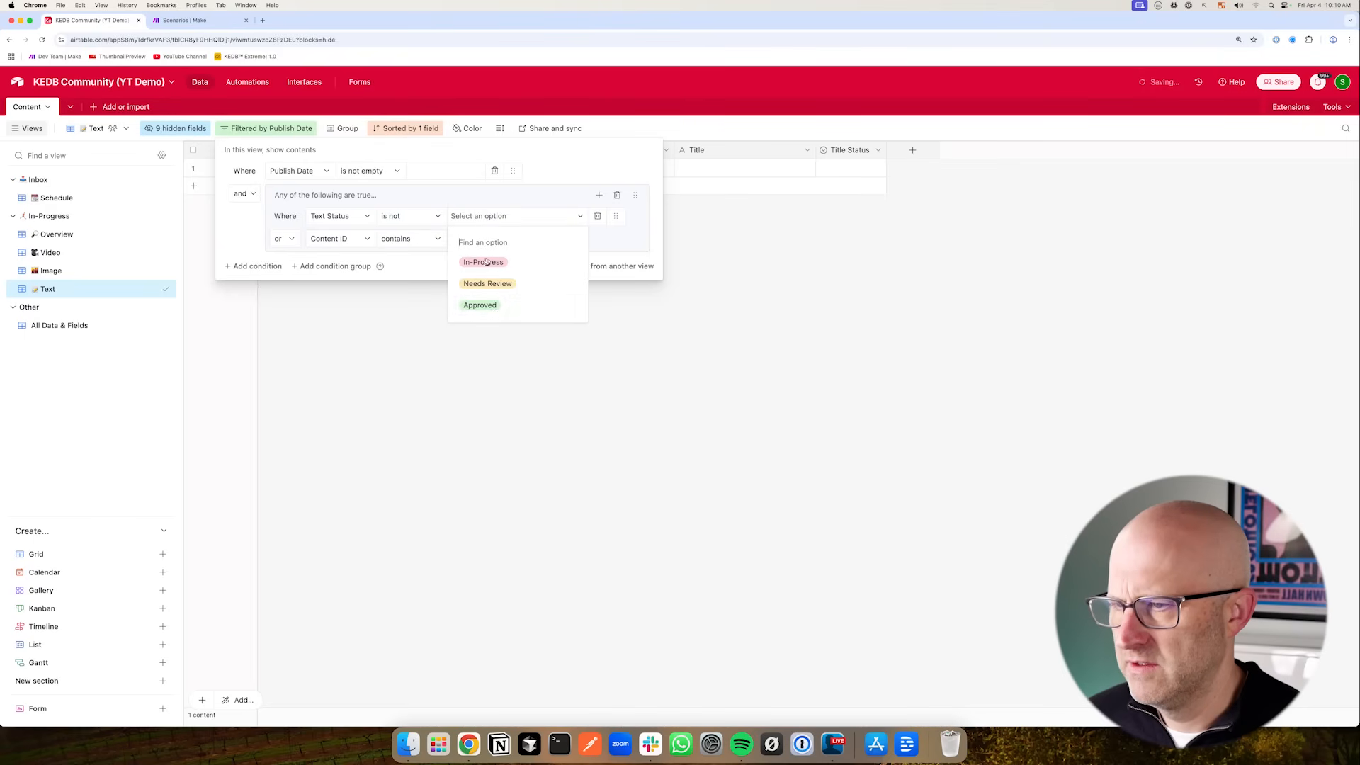
left_click(494, 306)
- Set the group's second condition to Title Status is not Approved and close the filter
left_click(330, 240)
type("Title Status")
left_click(349, 303)
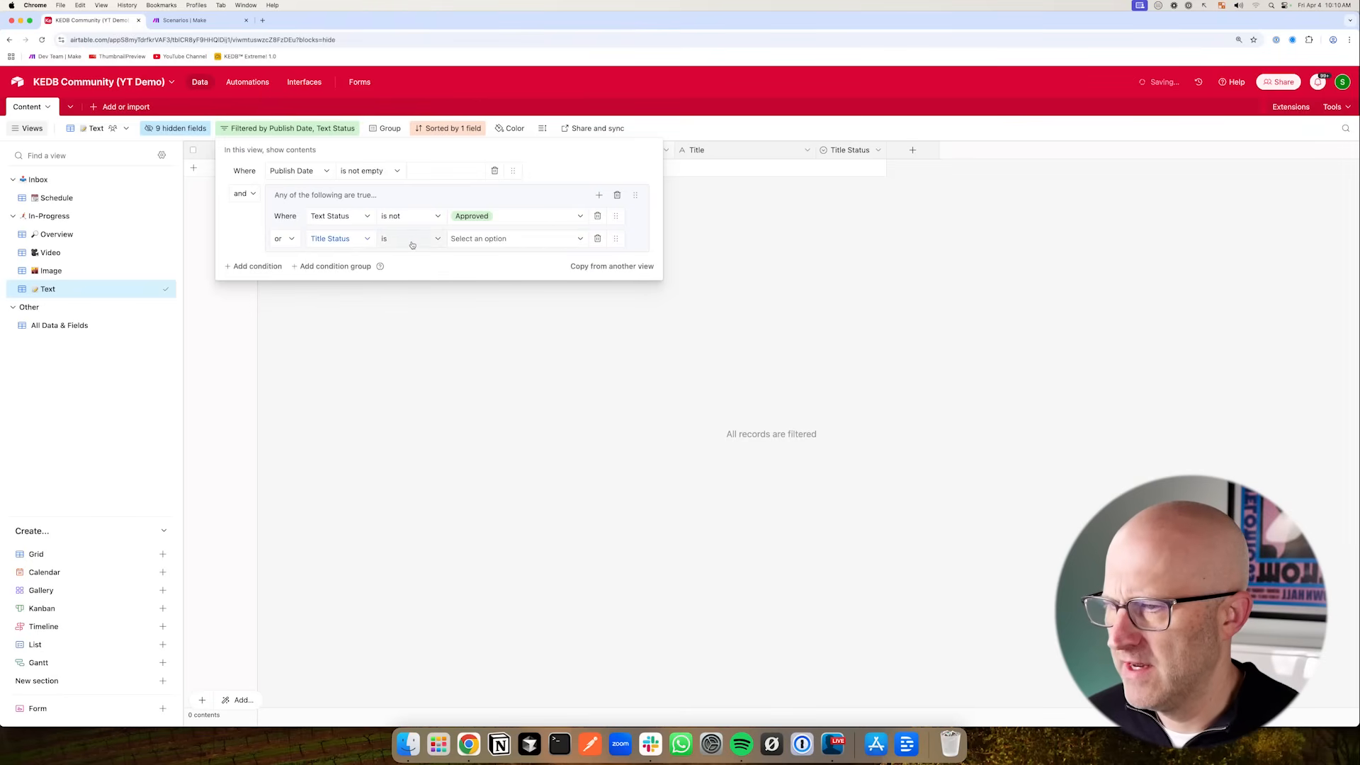
left_click(414, 241)
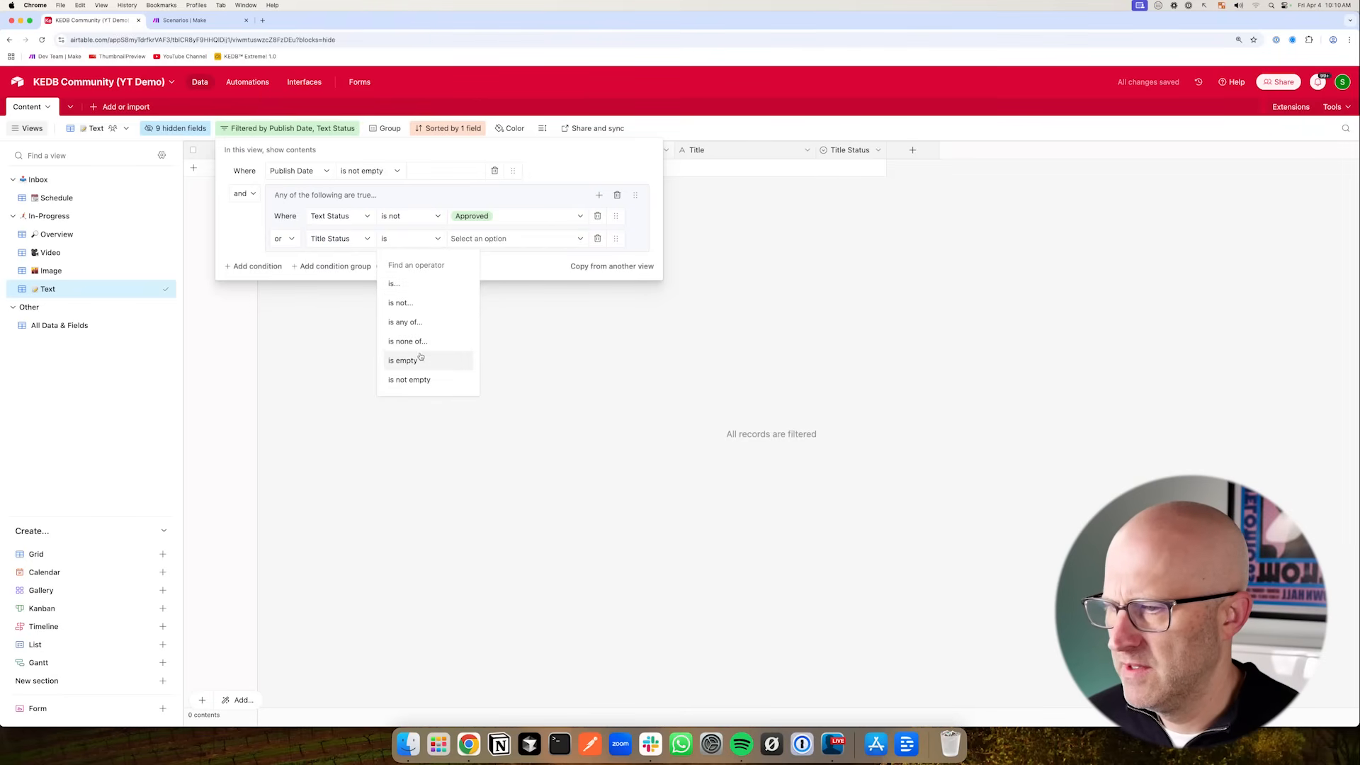
left_click(418, 303)
left_click(470, 239)
left_click(486, 327)
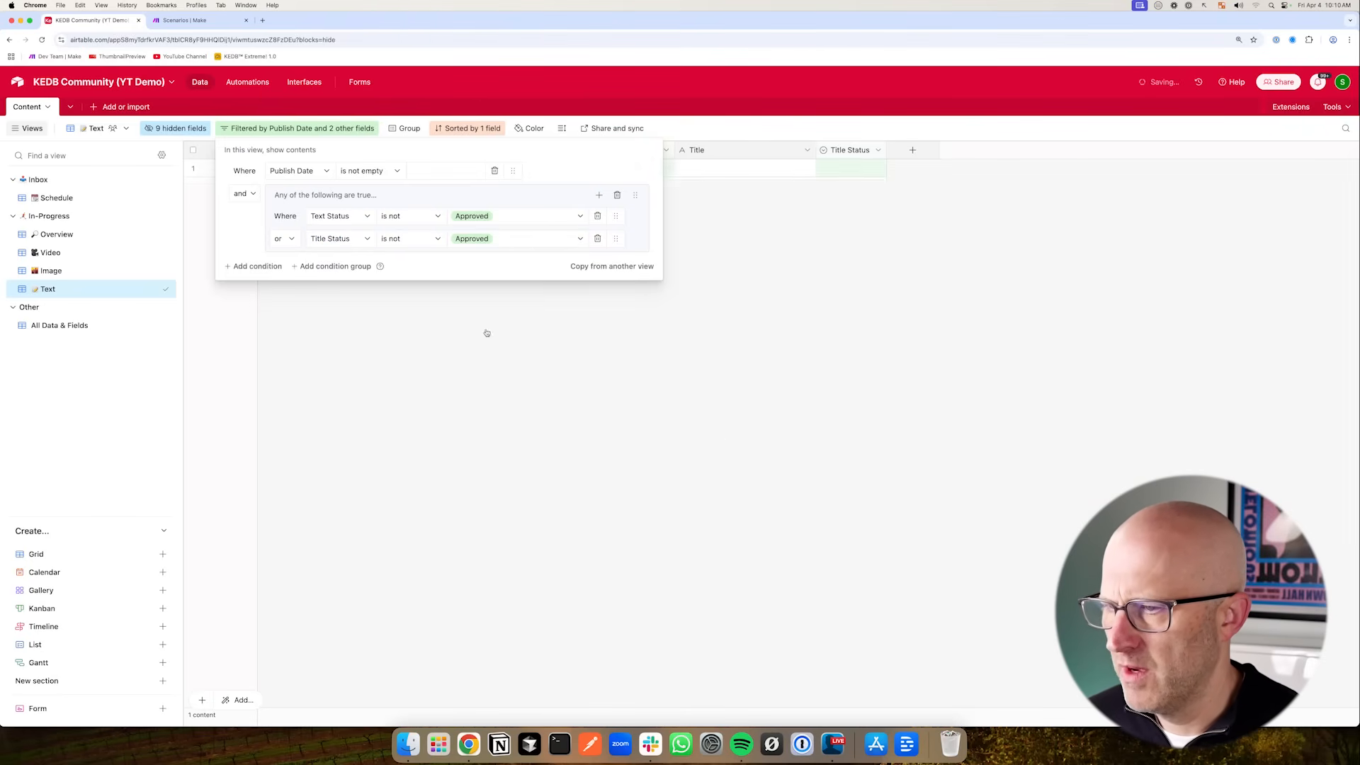
key("Escape")
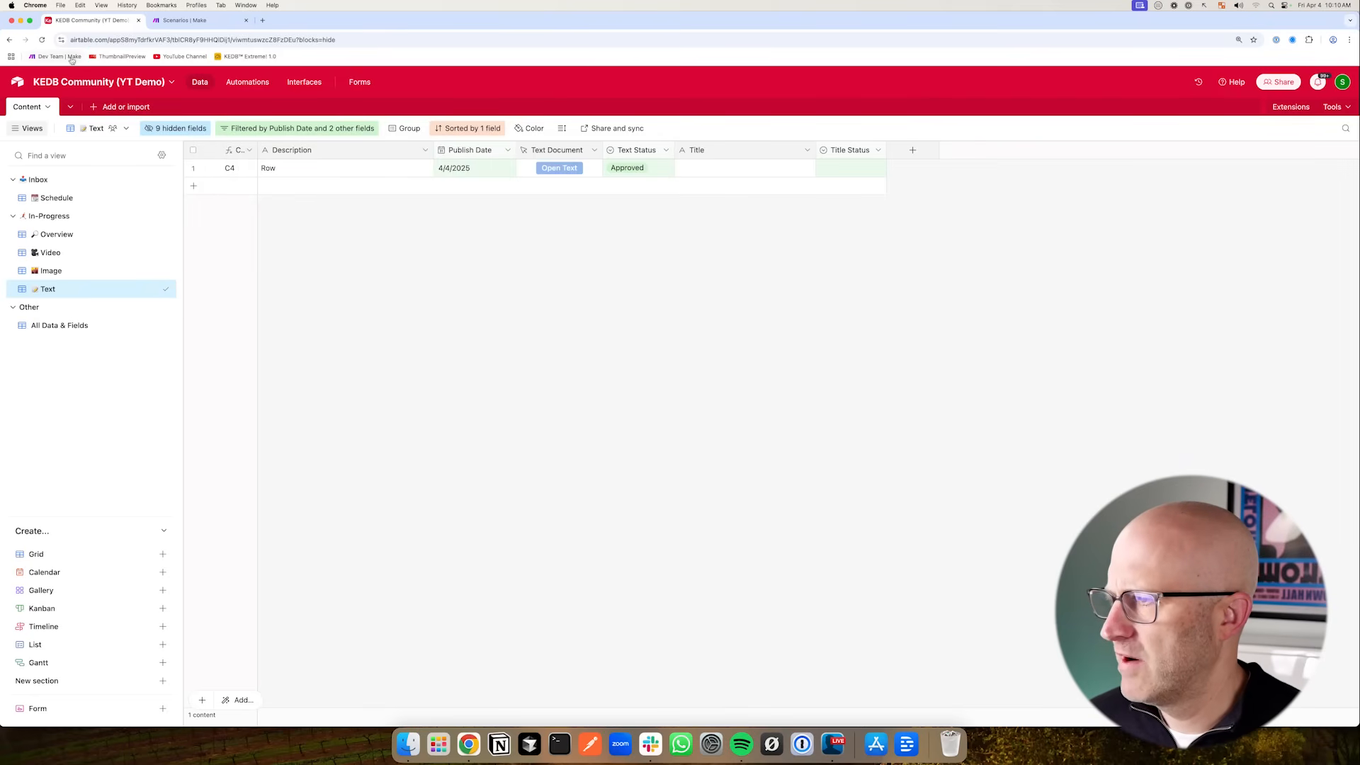
- Rename the base to KEDB™ Community [v1.0] (YT Demo)
left_click(66, 84)
left_click(48, 114)
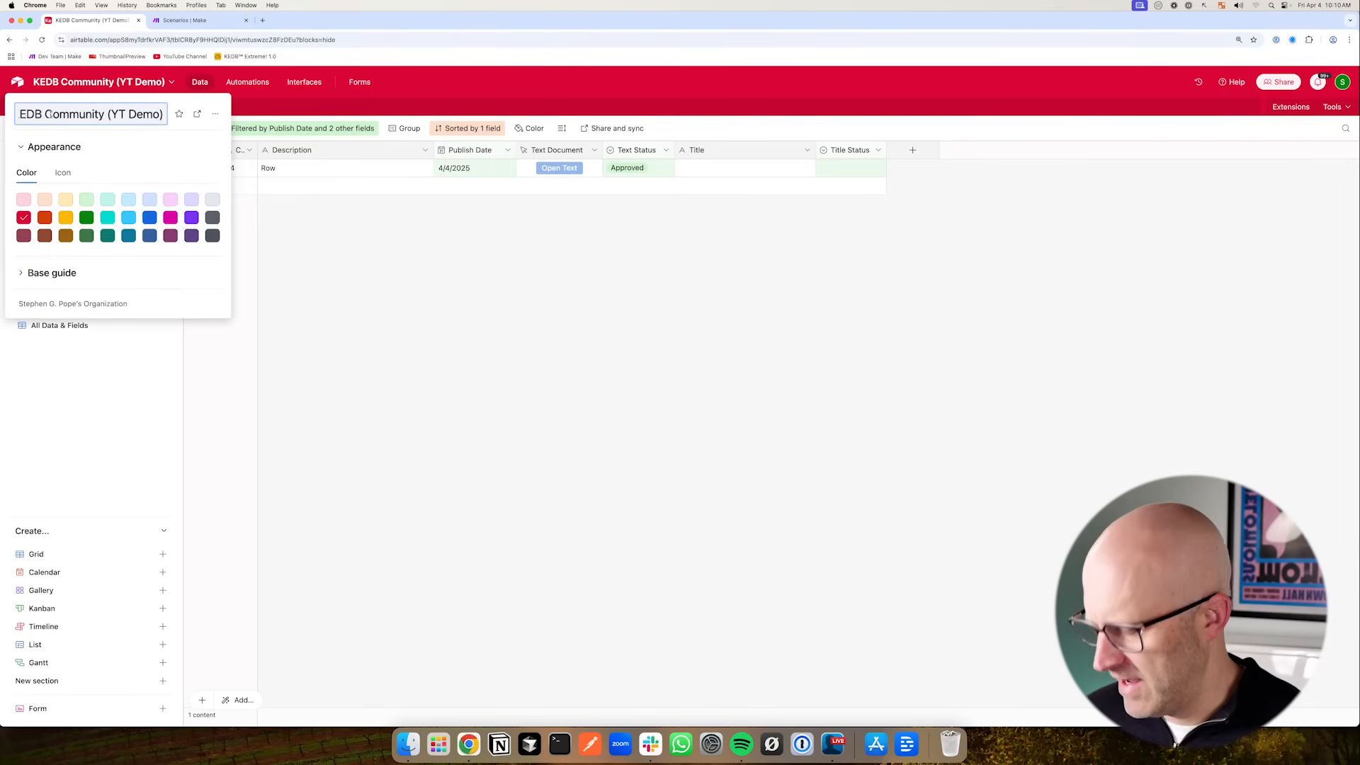
key("ctrl+super+space")
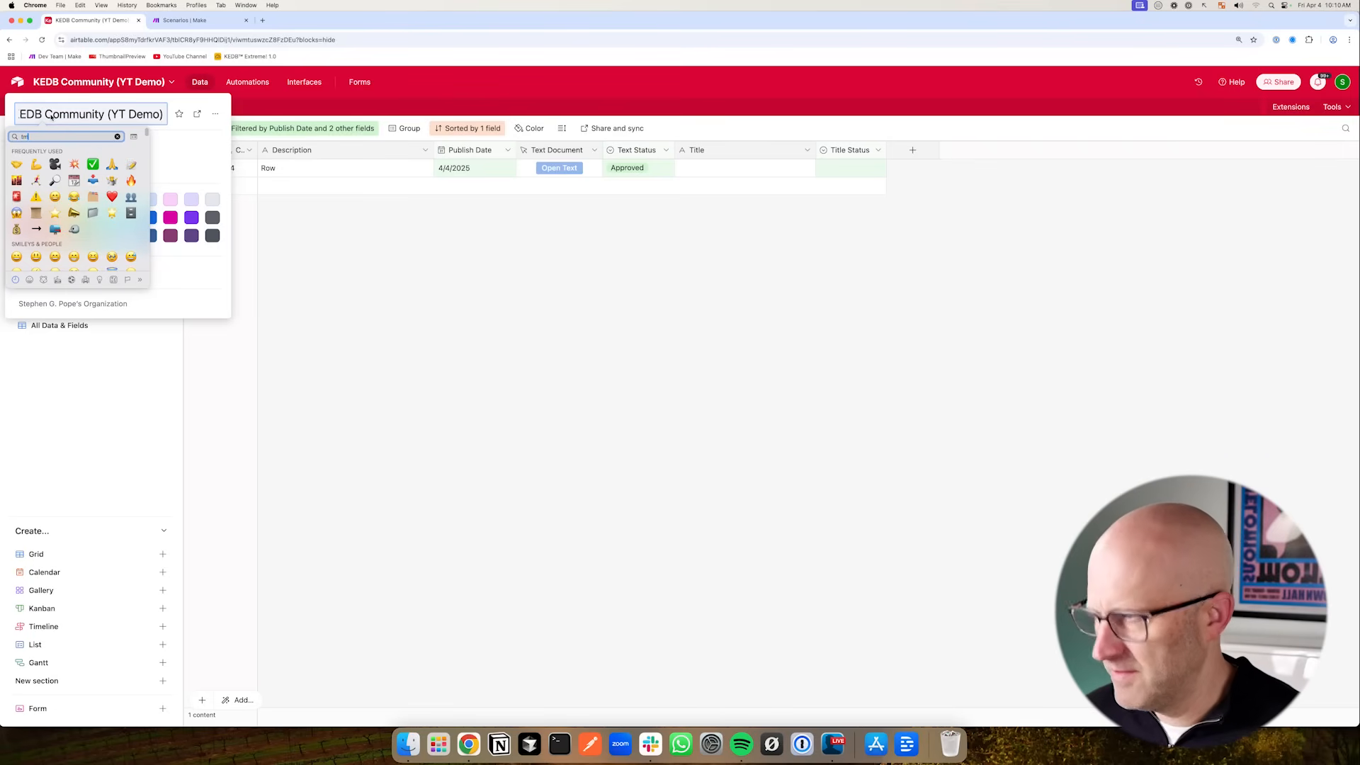
left_click(17, 154)
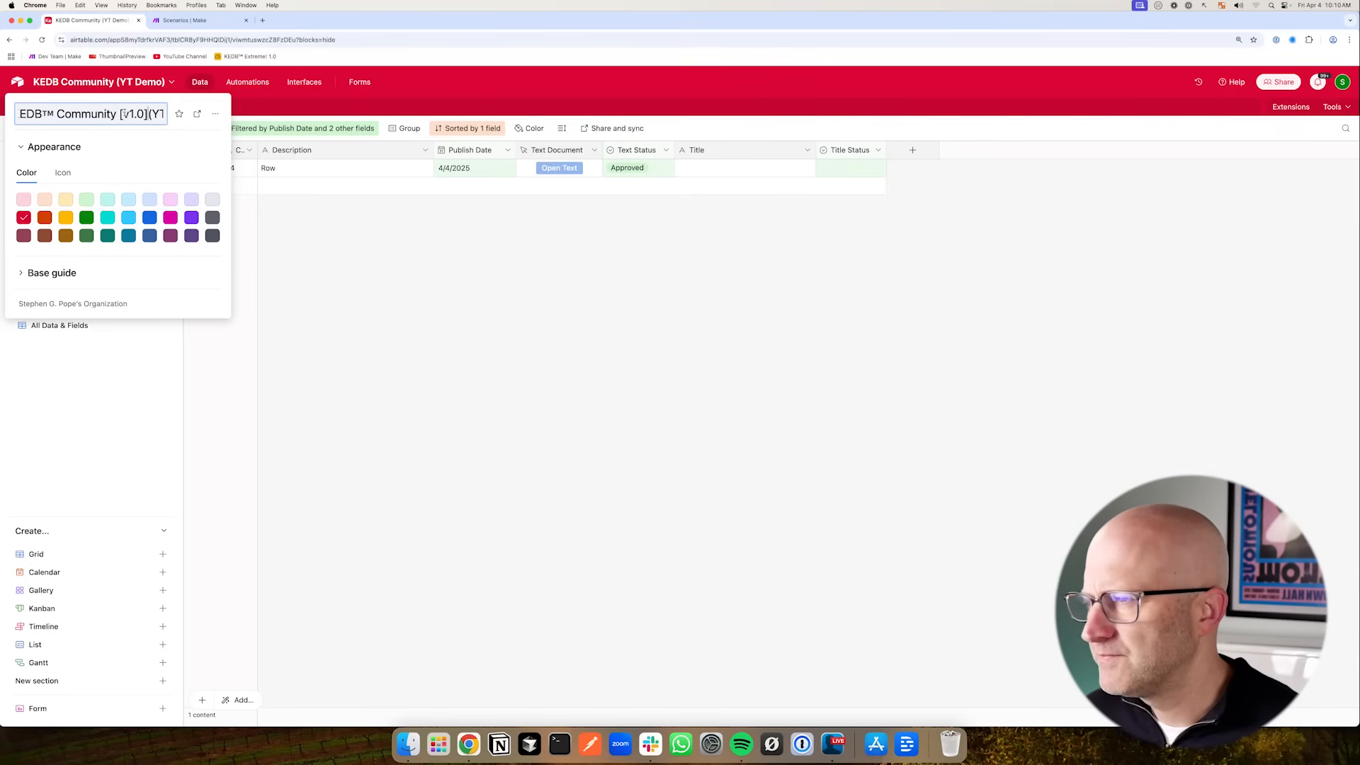
key("Return")
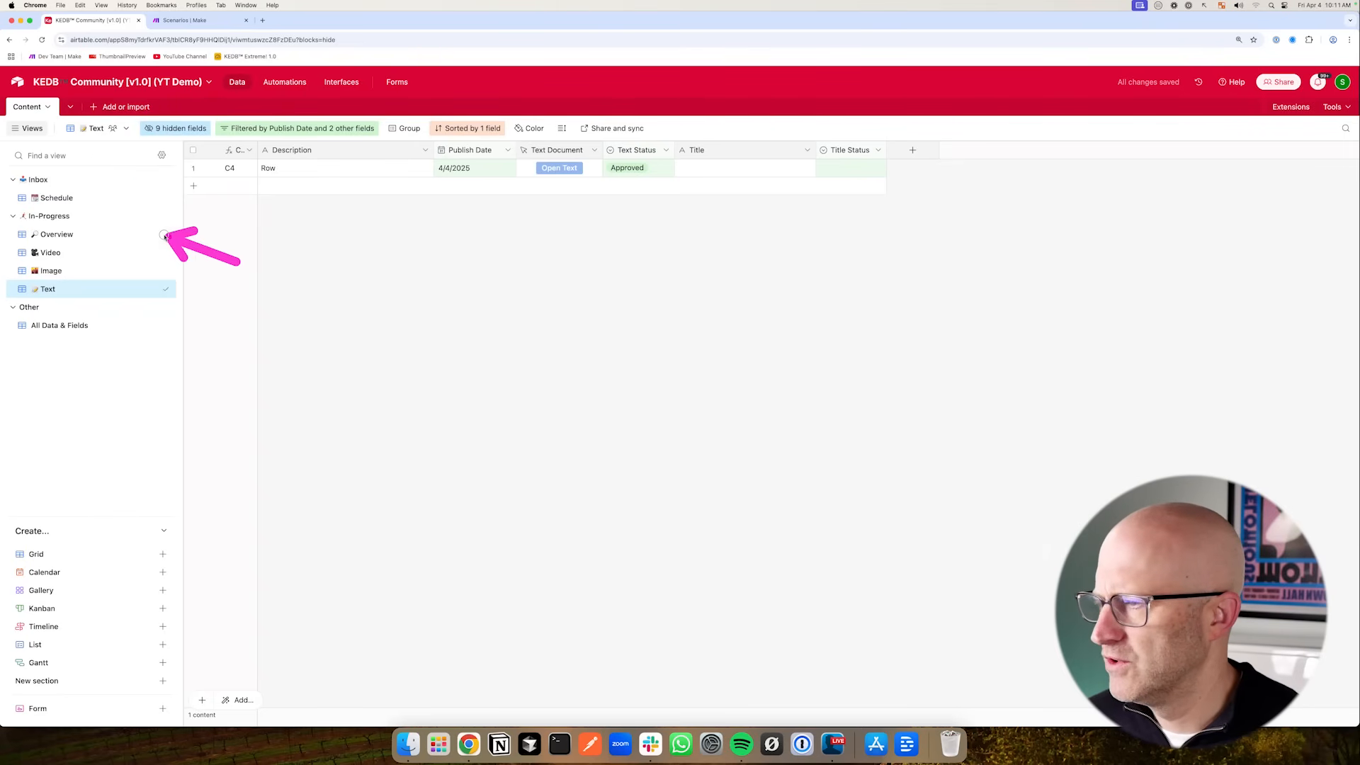
left_click_drag(107, 321, 100, 188)
mouse_move(285, 319)
left_mouse_down()
mouse_move(117, 246)
mouse_move(95, 229)
mouse_move(90, 187)
left_mouse_up()
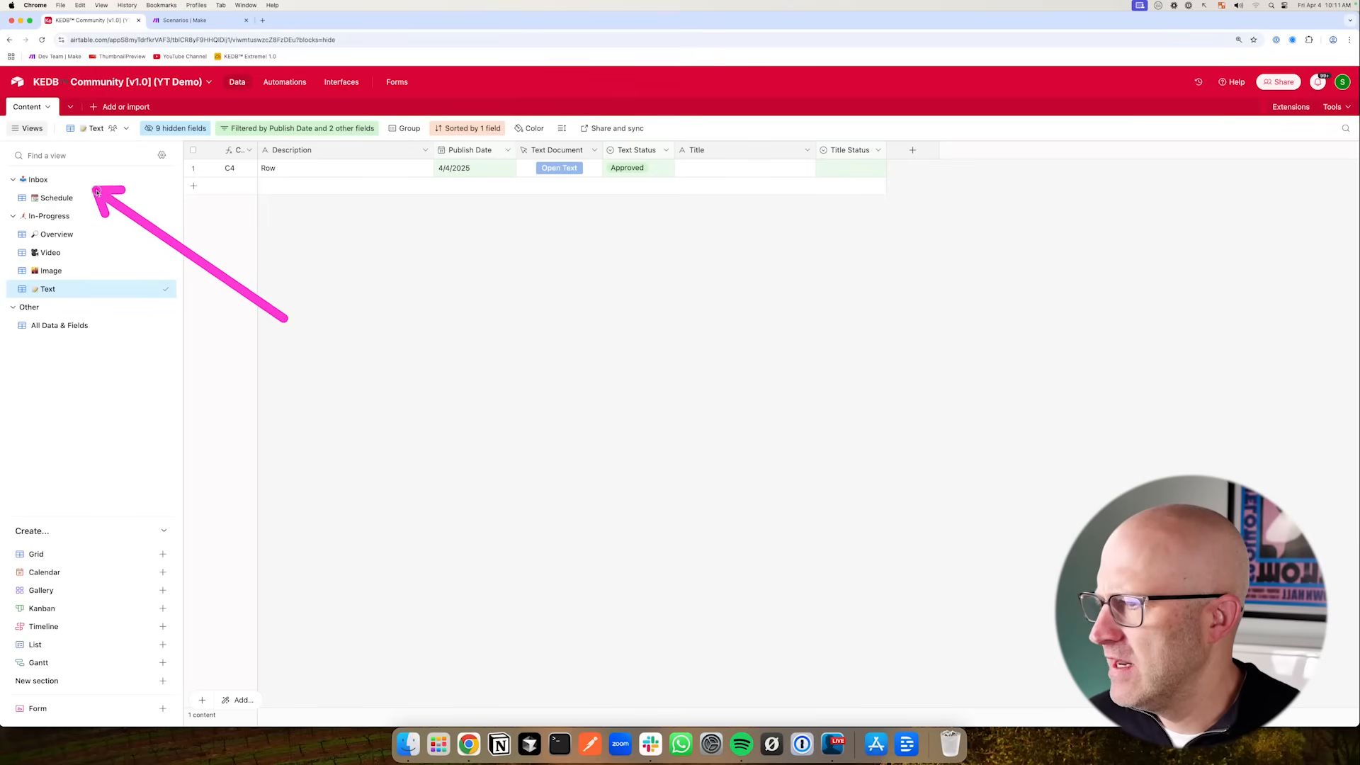
- Add a new view section, move it above the Other section, and open its name for editing
left_click(160, 683)
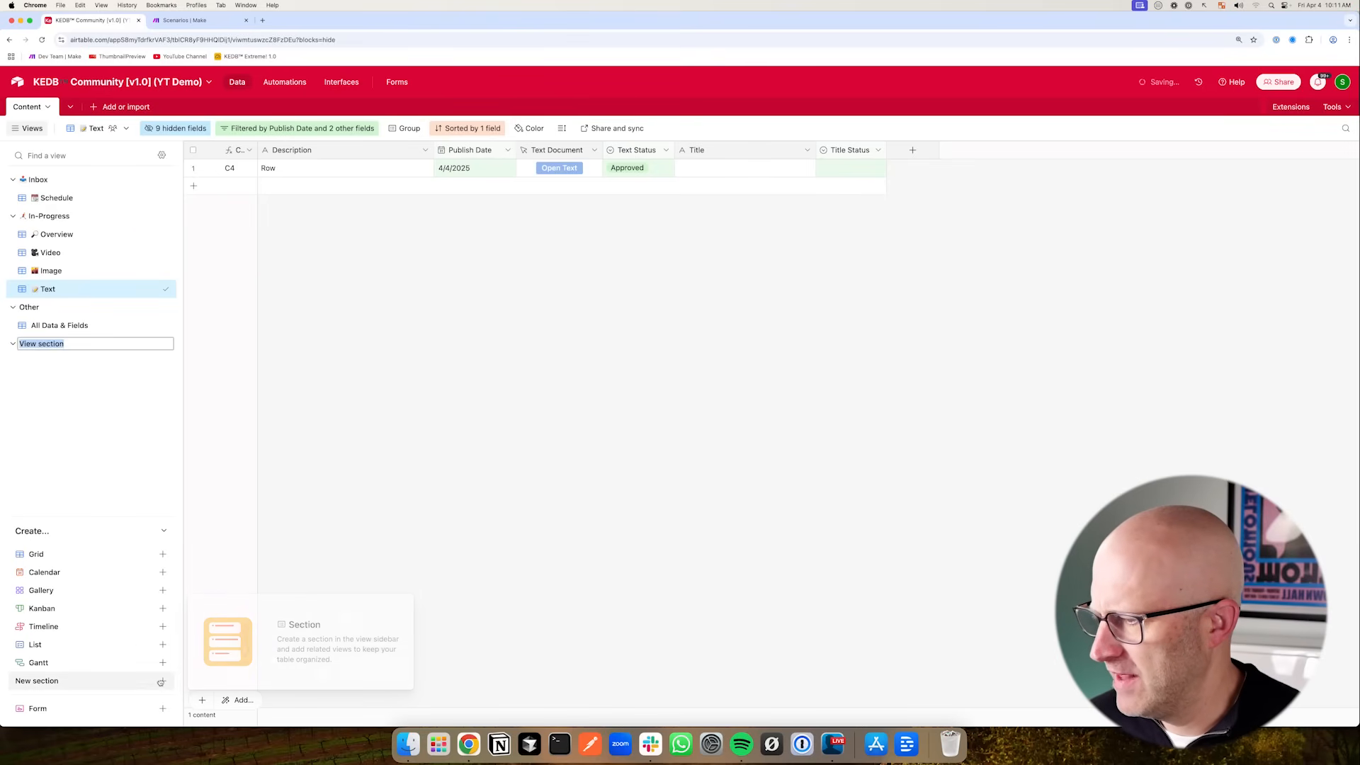
left_click_drag(170, 343, 171, 305)
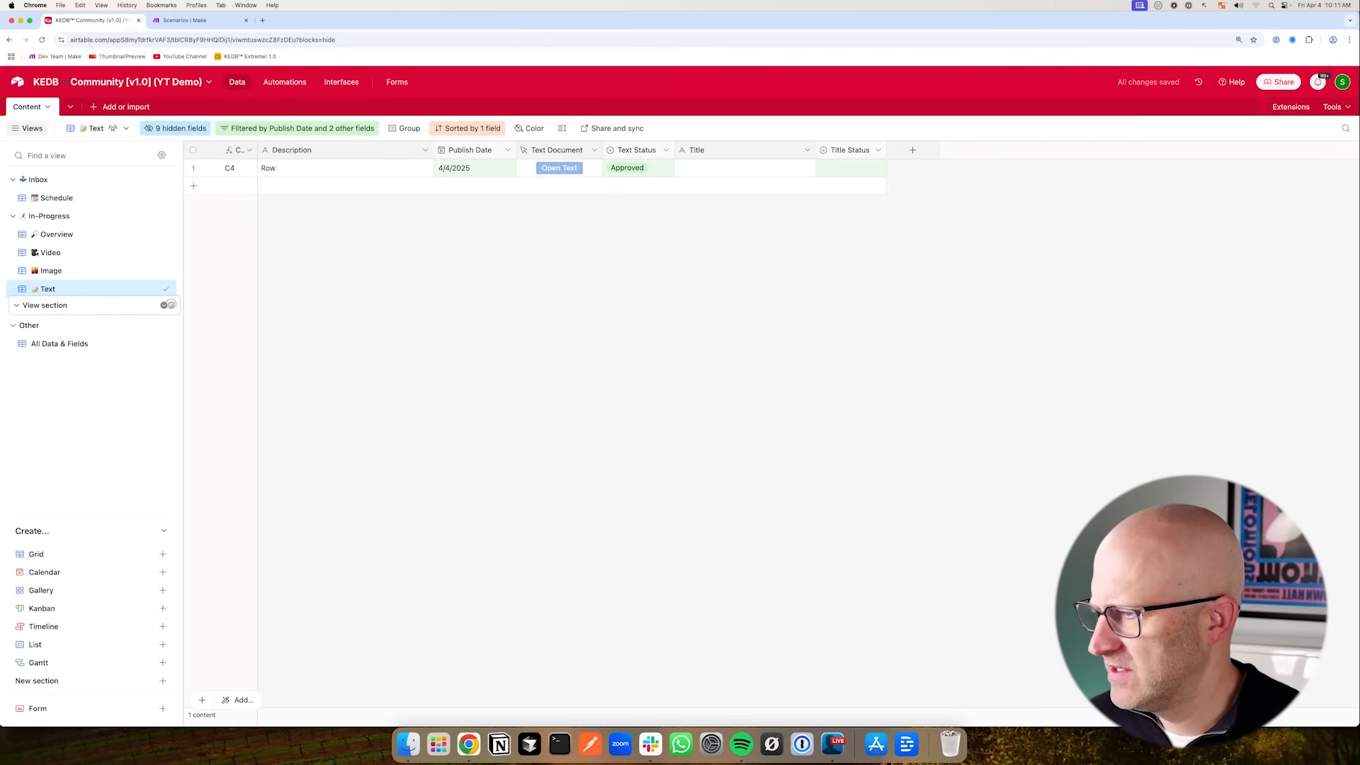
double_click(105, 312)
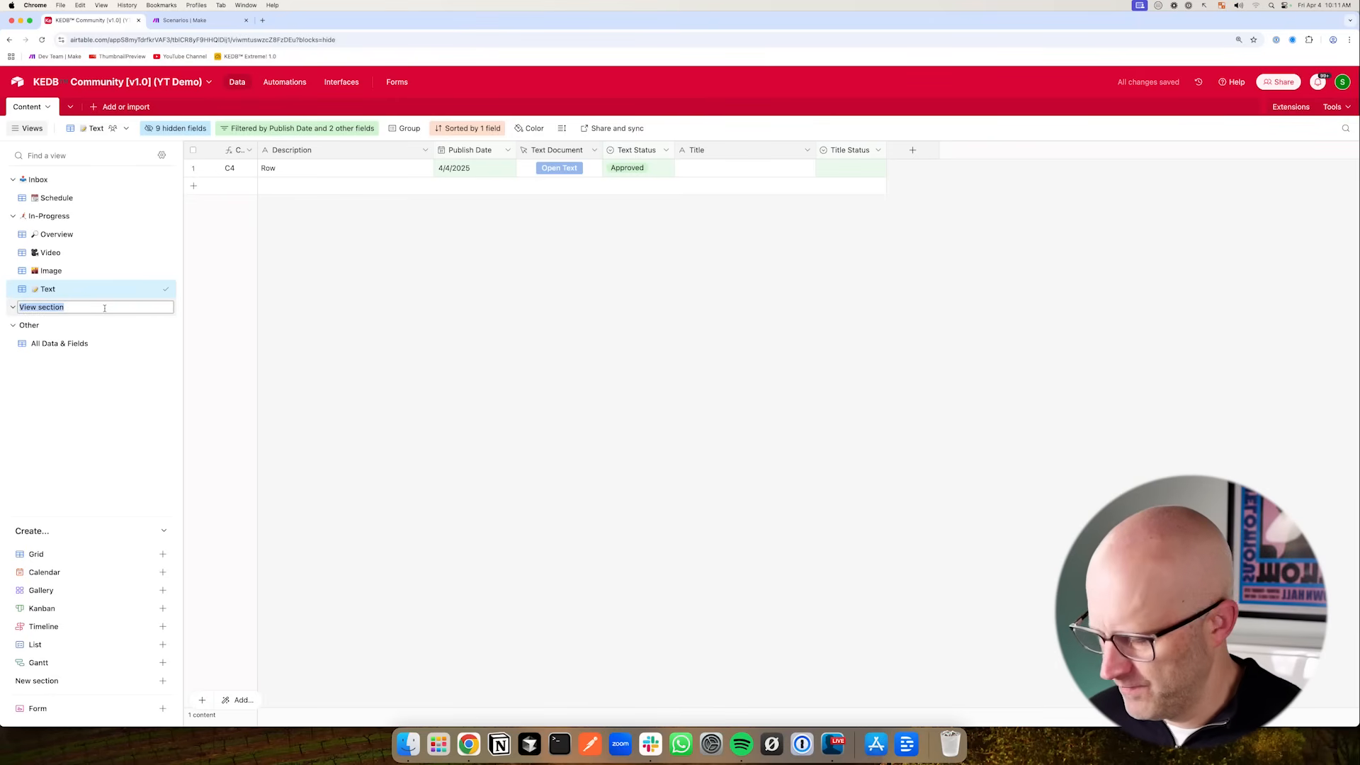
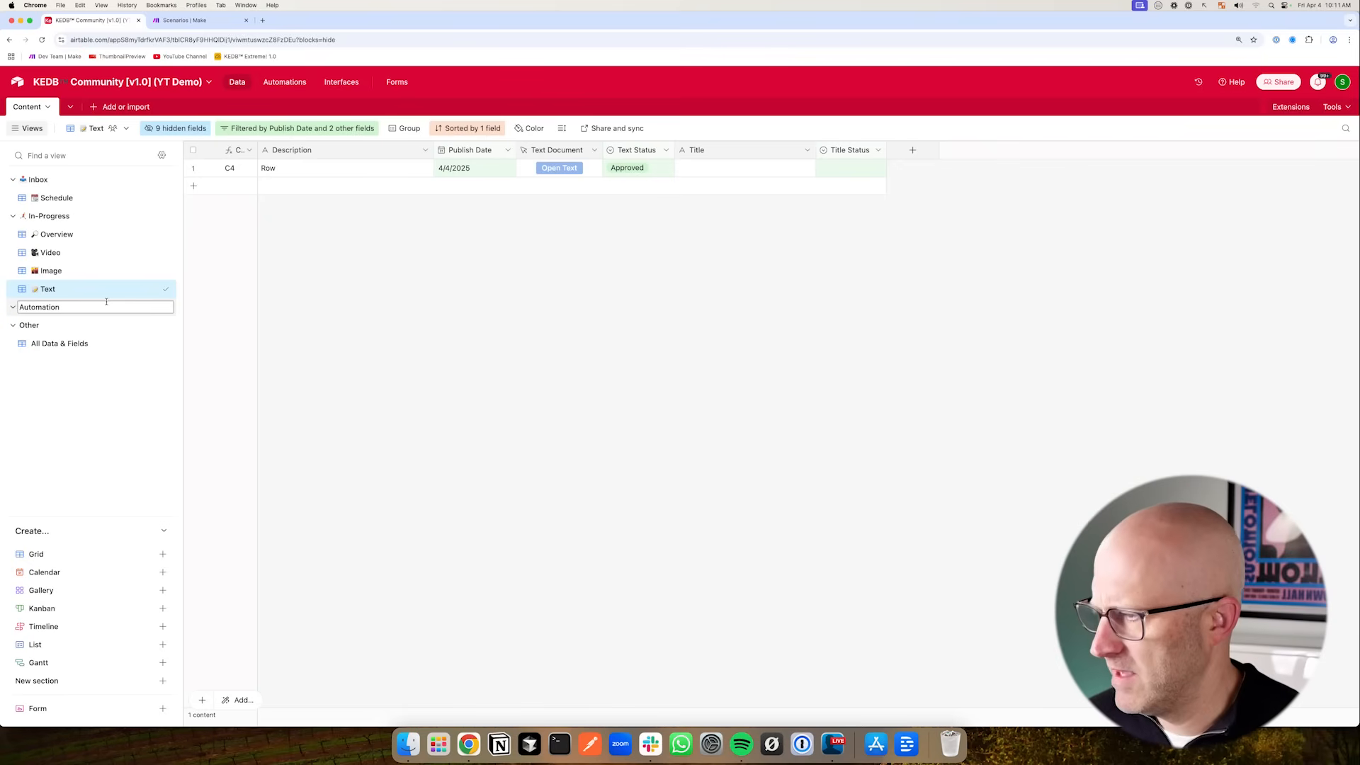
- Add a robot emoji to the new Automation section's name and save it
key("ctrl+super+space")
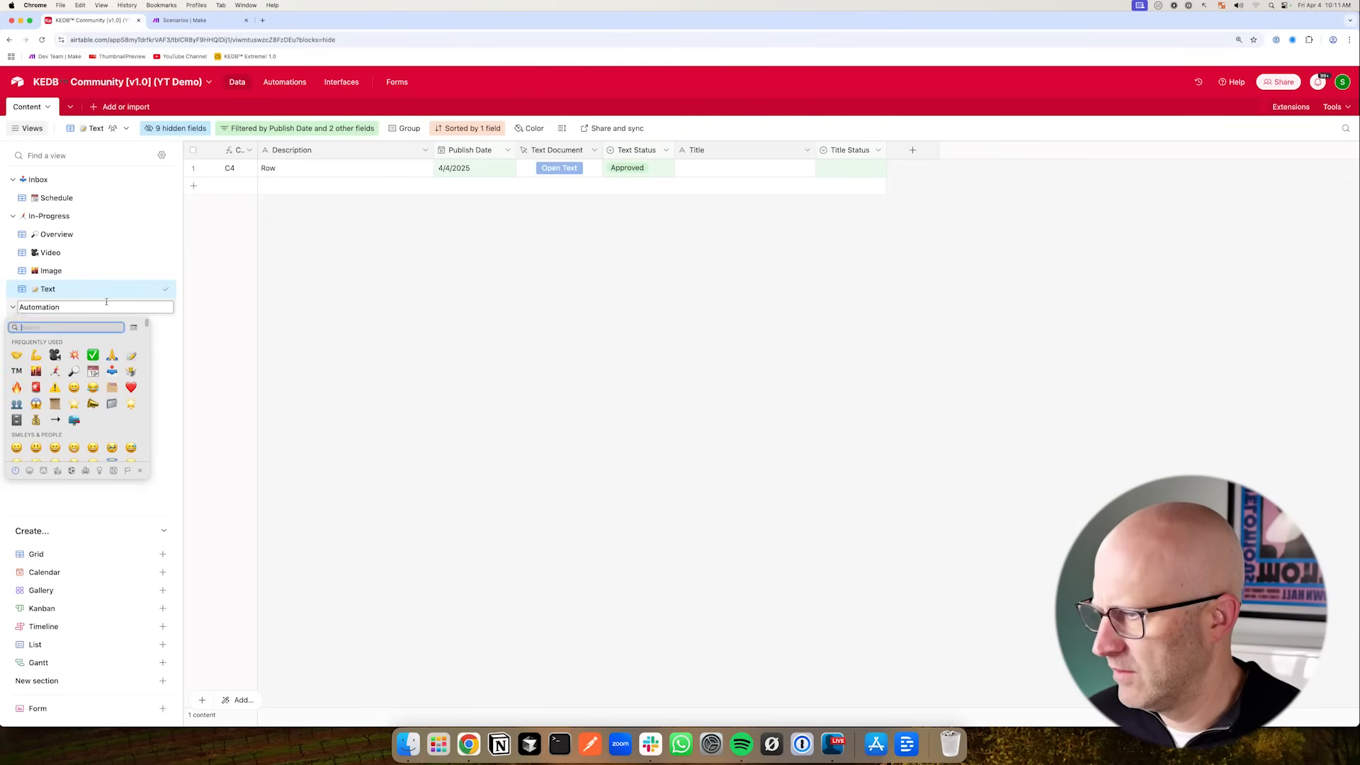
type("robot")
key("Return")
key("Return")
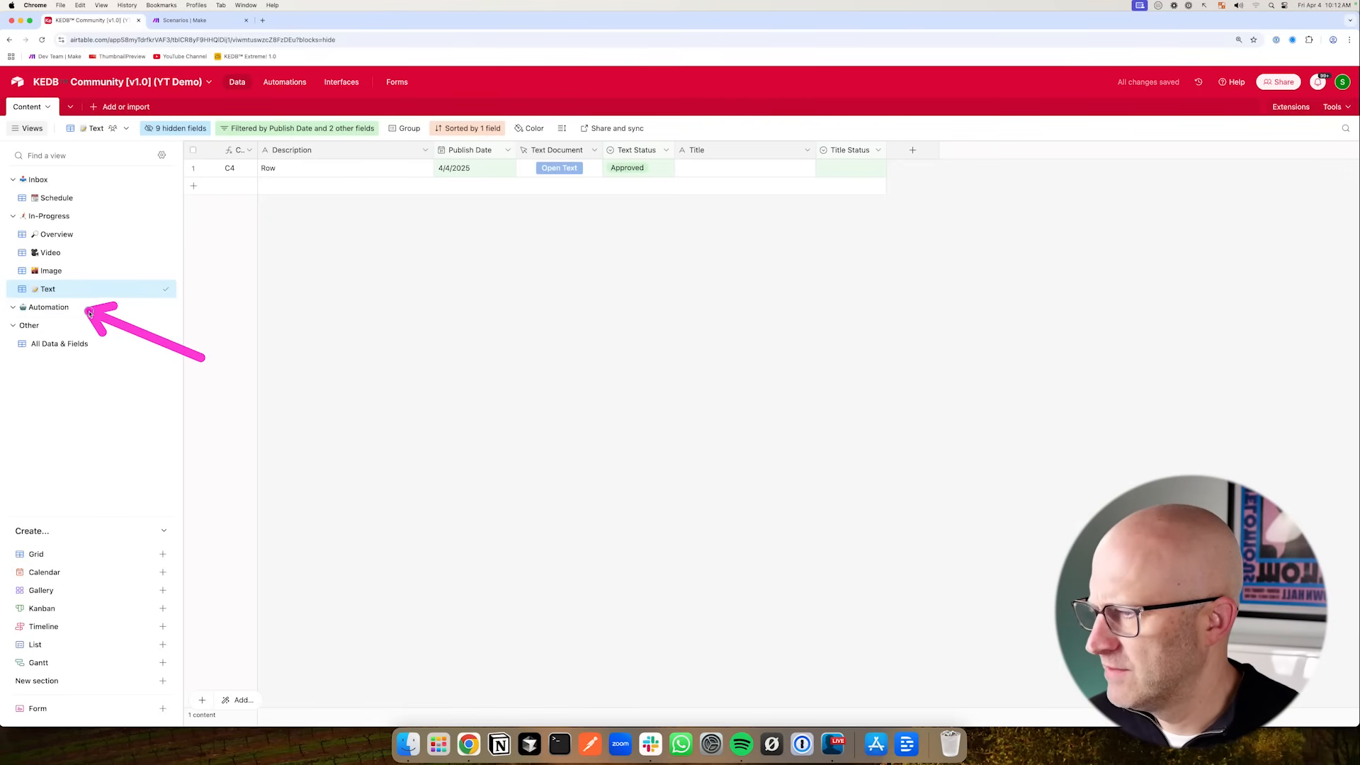
- Create a collaborative grid view named Initialize Content with a crane emoji and place it in the Automation section
left_click(163, 554)
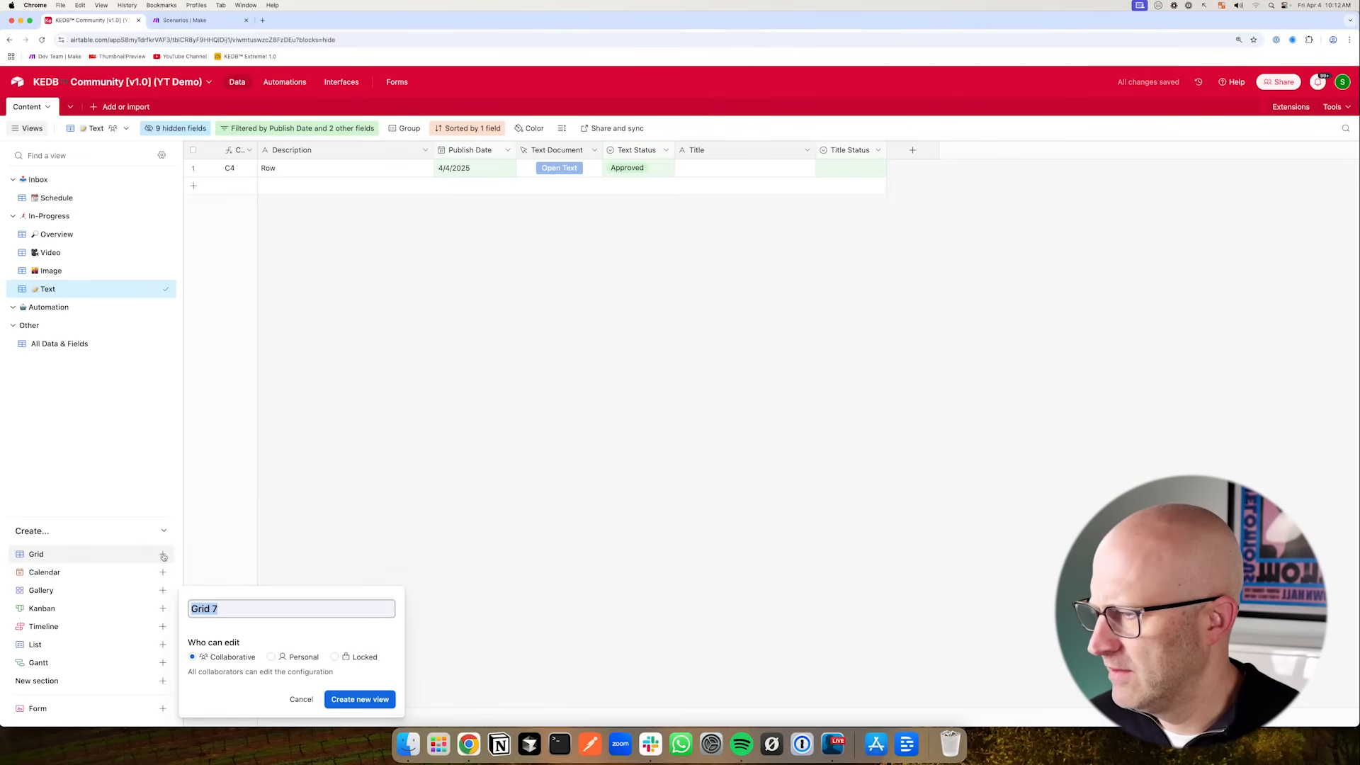
key("BackSpace")
key("ctrl+super+space")
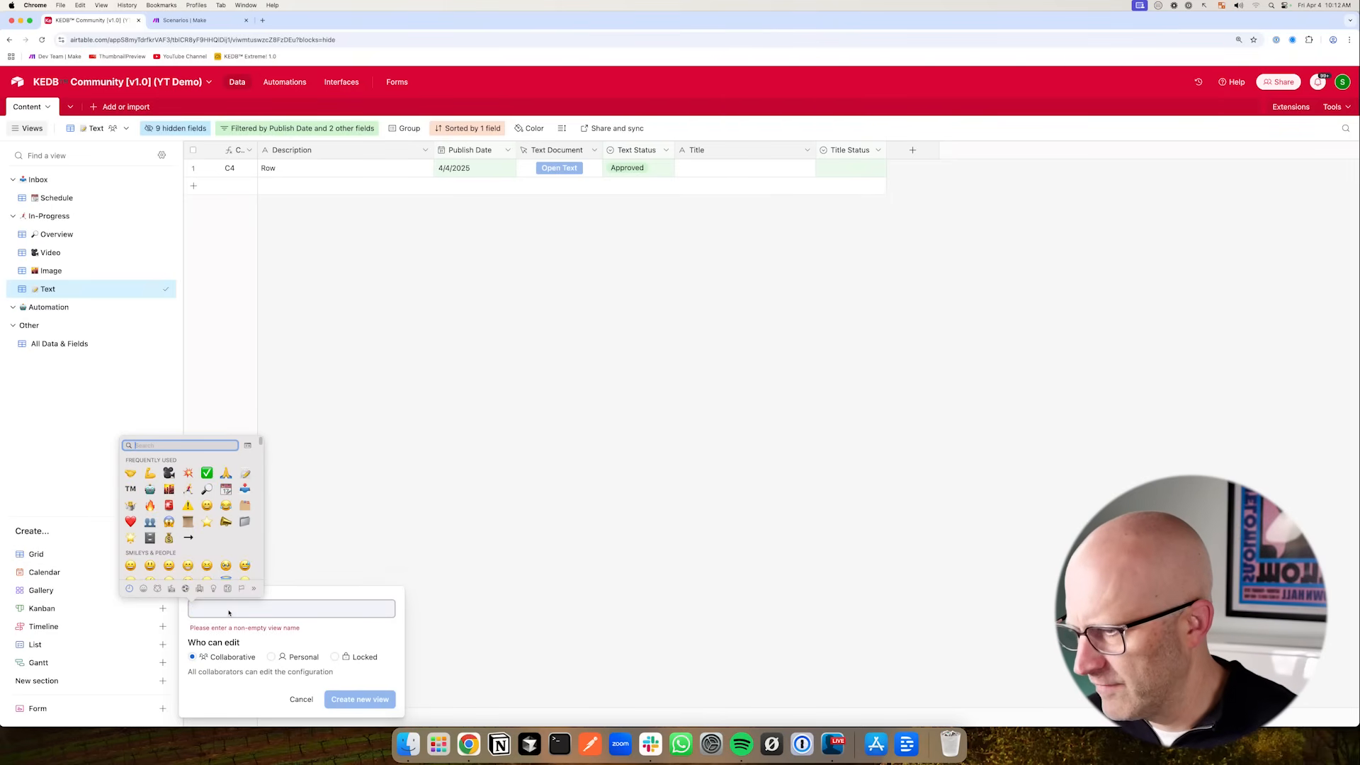
type("crane")
key("Return")
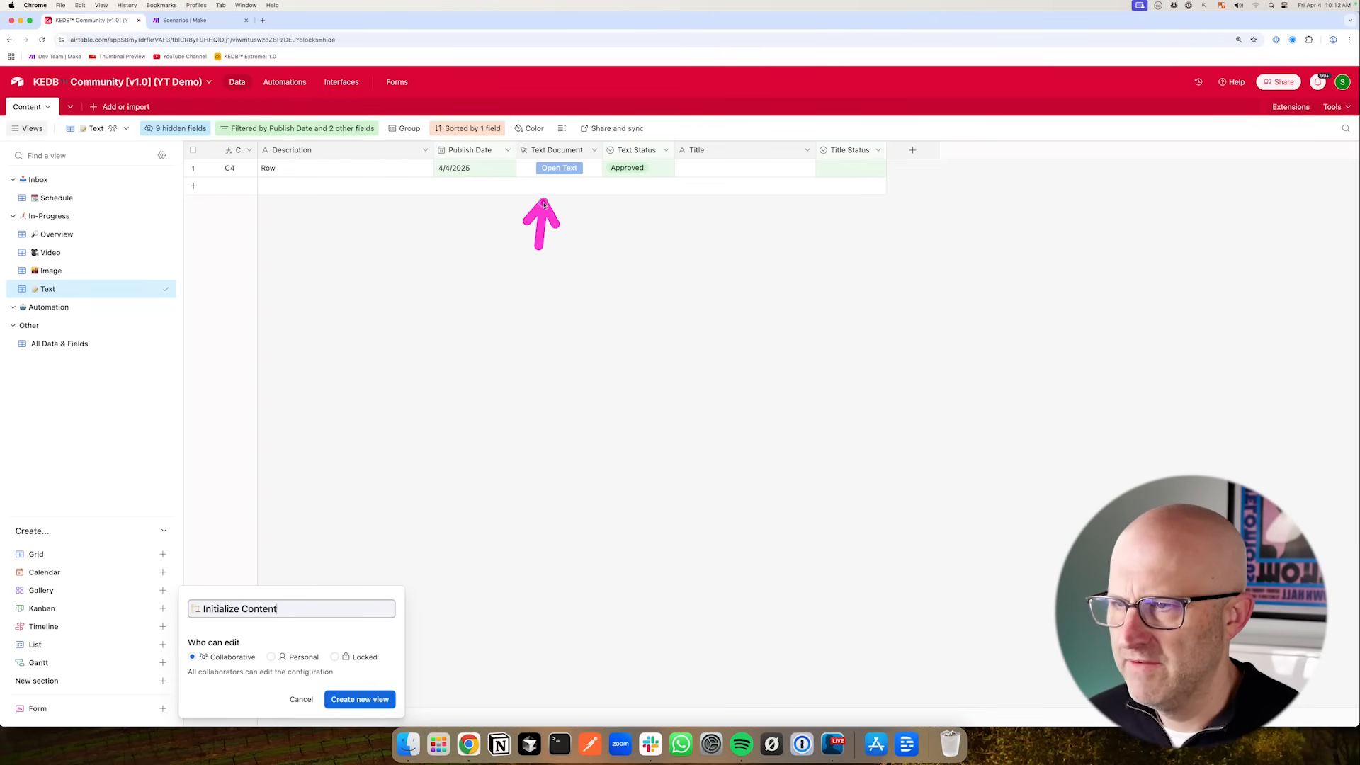
left_click(368, 700)
left_click_drag(168, 381, 166, 325)
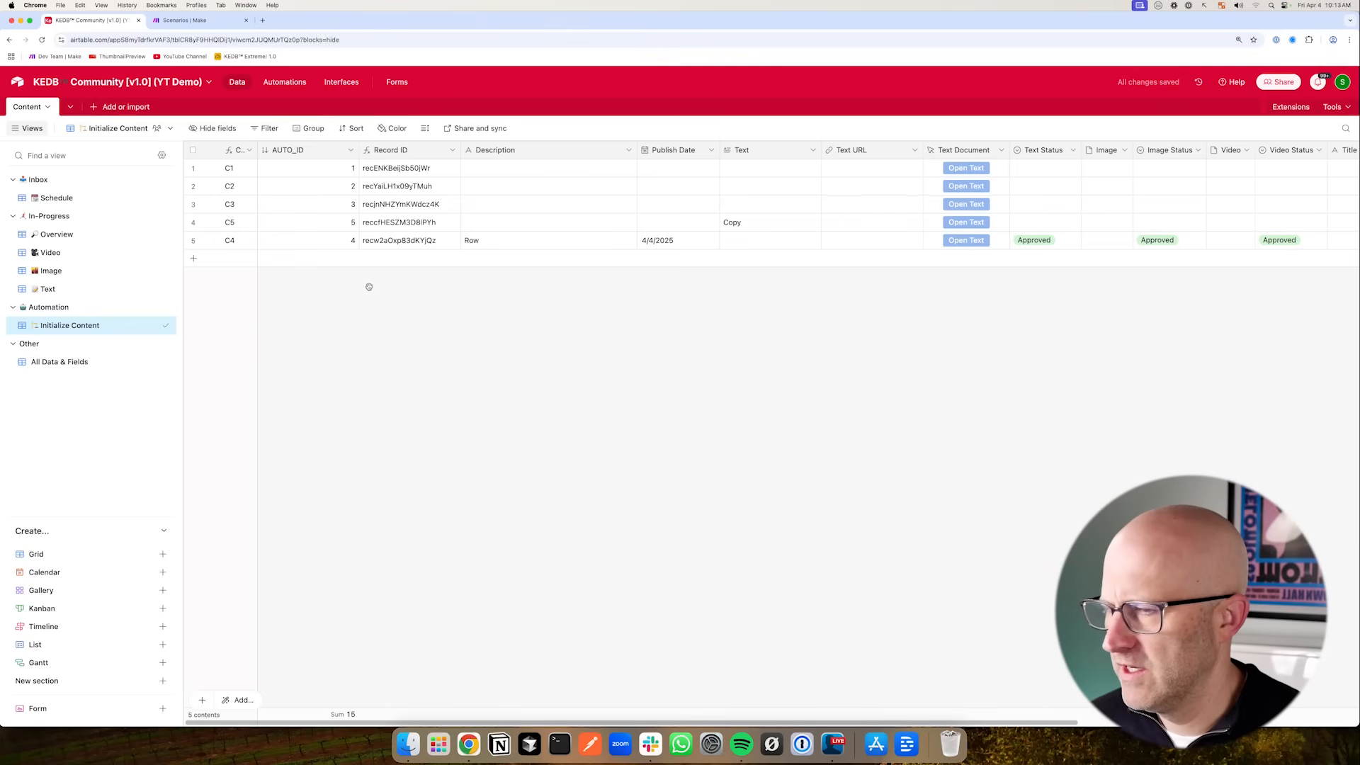
- Scroll across the Initialize Content view to review its fields
left_click_drag(505, 723, 772, 719)
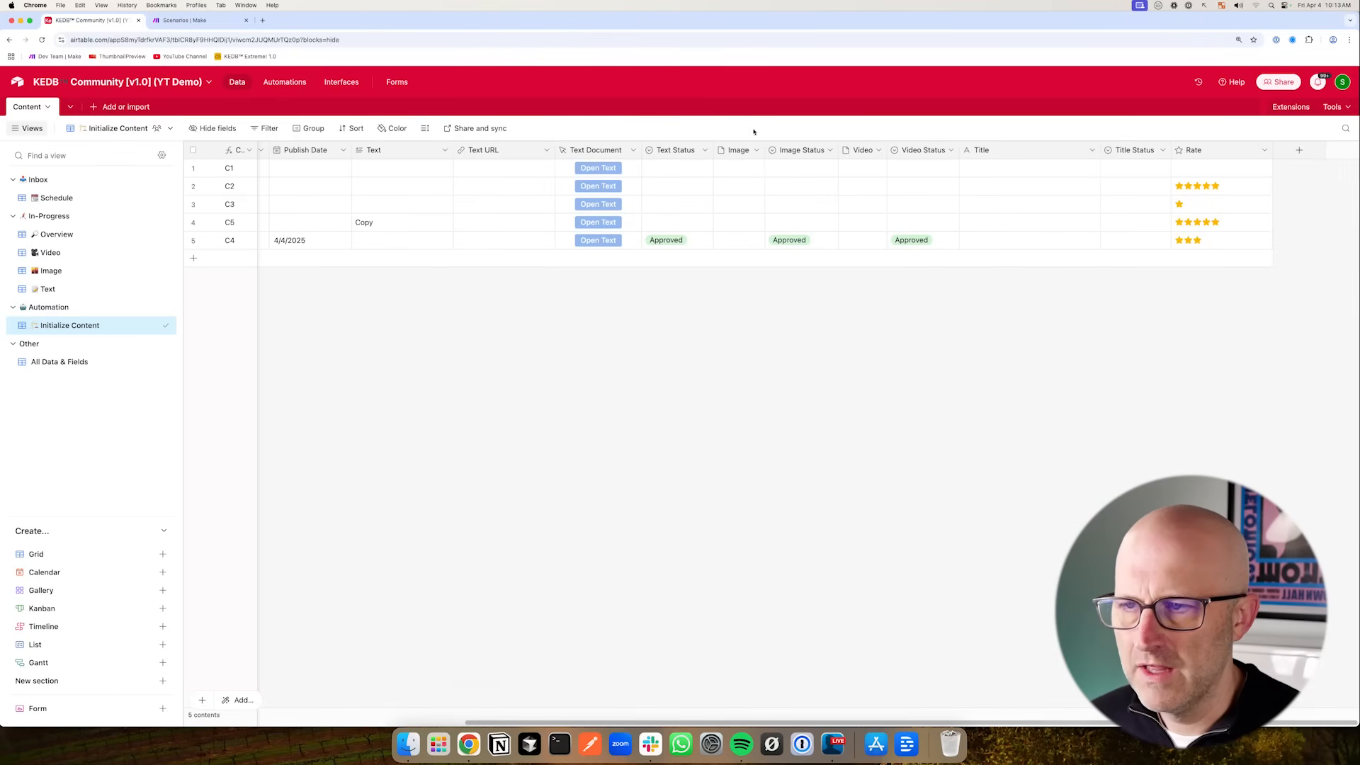
mouse_move(476, 226)
left_mouse_down()
mouse_move(551, 192)
mouse_move(563, 164)
mouse_move(565, 232)
mouse_move(562, 173)
mouse_move(576, 173)
left_mouse_up()
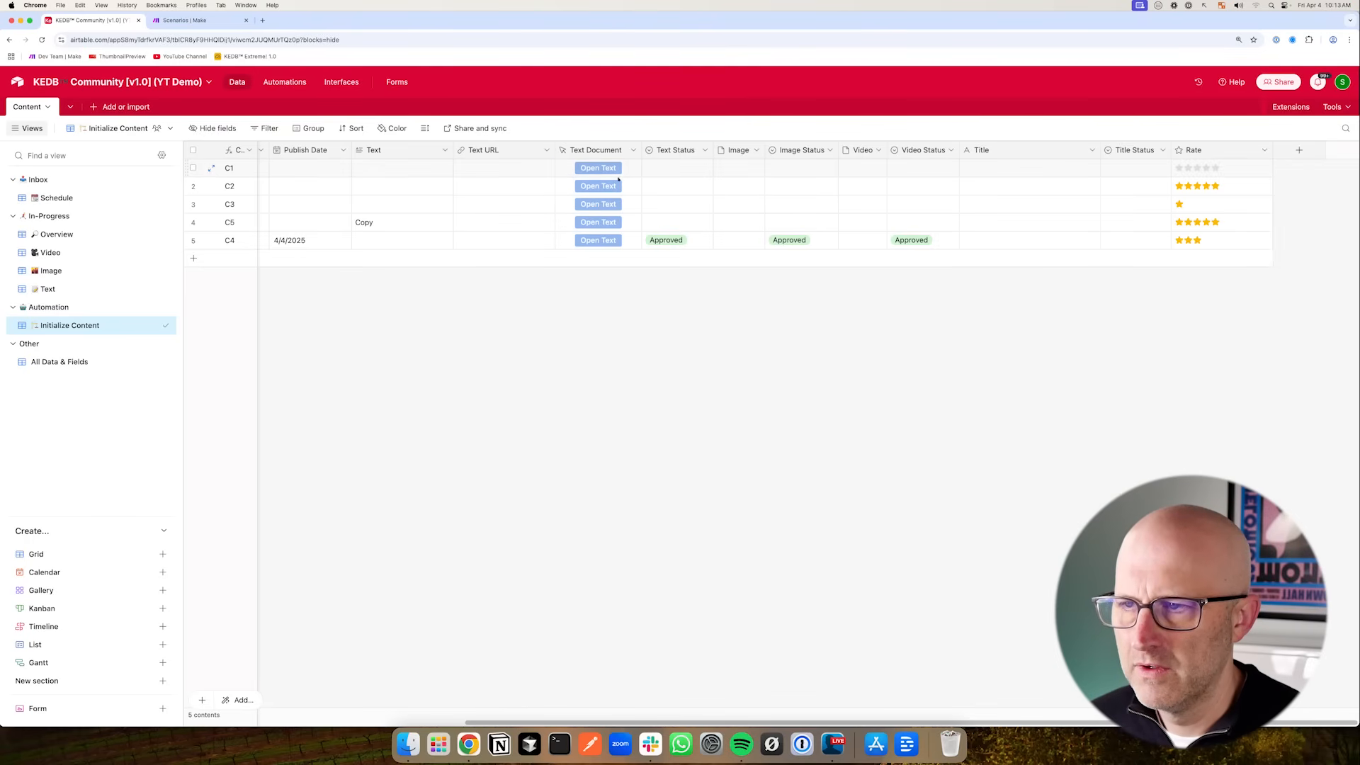
left_click_drag(721, 206, 644, 173)
- Open the Overview view and insert a URL field named Folder URL to the right of Text Document
left_click(71, 234)
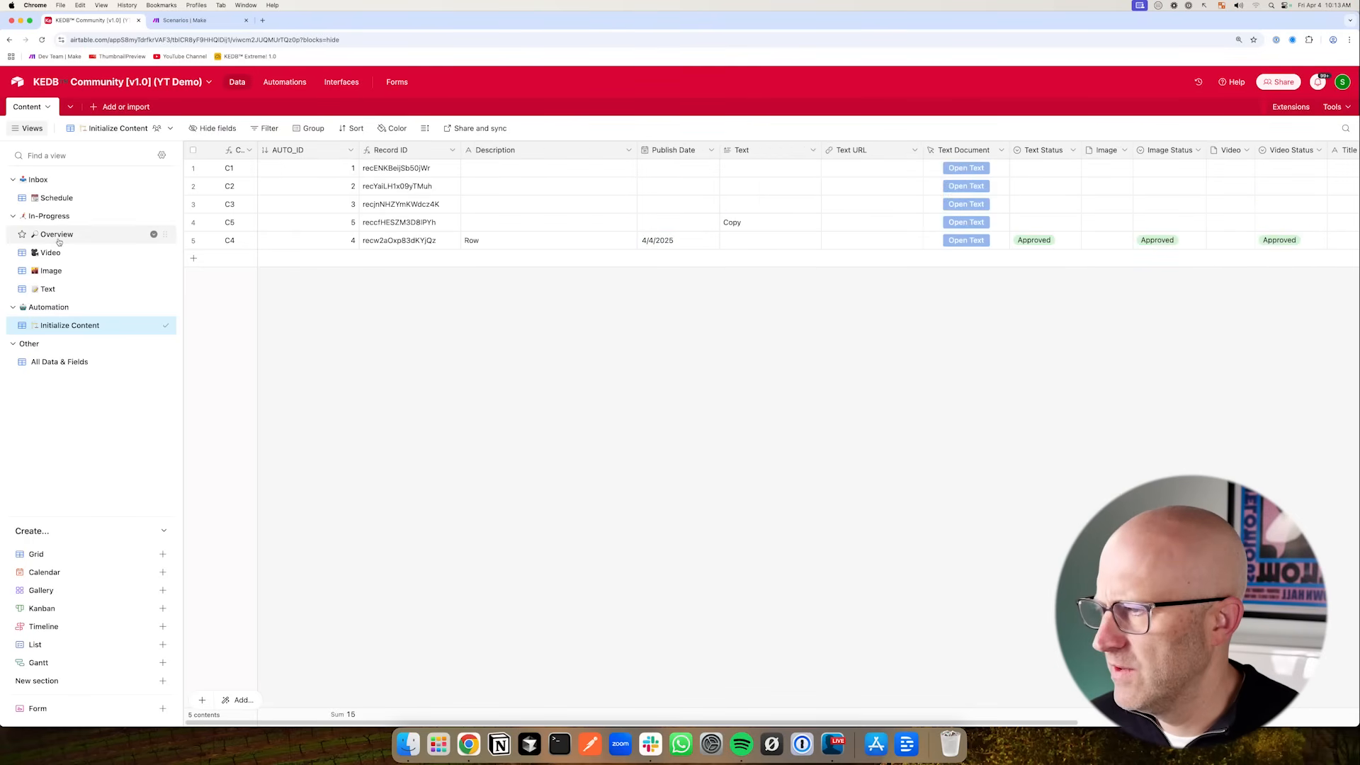
mouse_move(806, 233)
left_mouse_down()
mouse_move(845, 162)
mouse_move(851, 184)
mouse_move(979, 158)
mouse_move(859, 172)
mouse_move(979, 158)
mouse_move(961, 136)
mouse_move(1047, 283)
left_mouse_up()
mouse_move(825, 137)
left_mouse_down()
mouse_move(870, 158)
mouse_move(926, 282)
mouse_move(908, 273)
left_mouse_up()
mouse_move(792, 208)
left_mouse_down()
mouse_move(838, 153)
mouse_move(843, 201)
left_mouse_up()
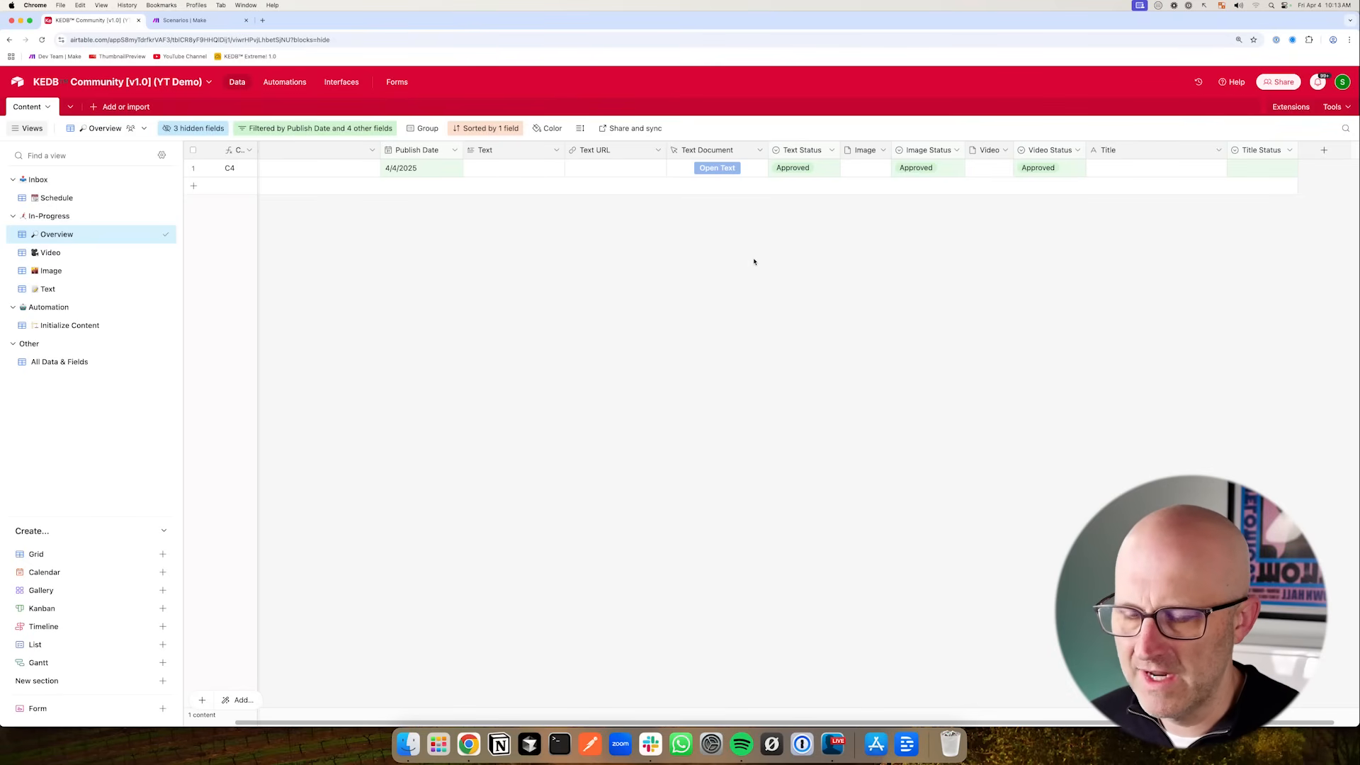
left_click_drag(680, 221, 749, 167)
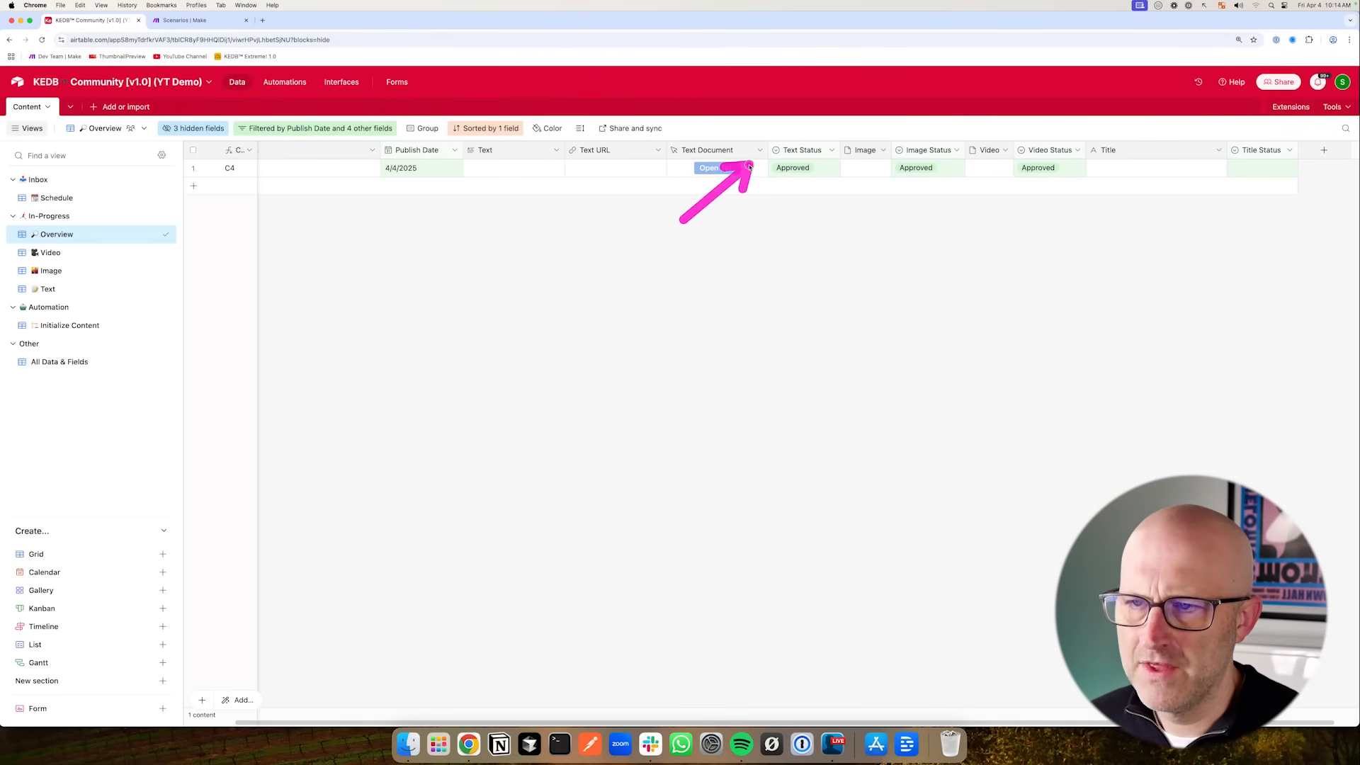
left_click(759, 150)
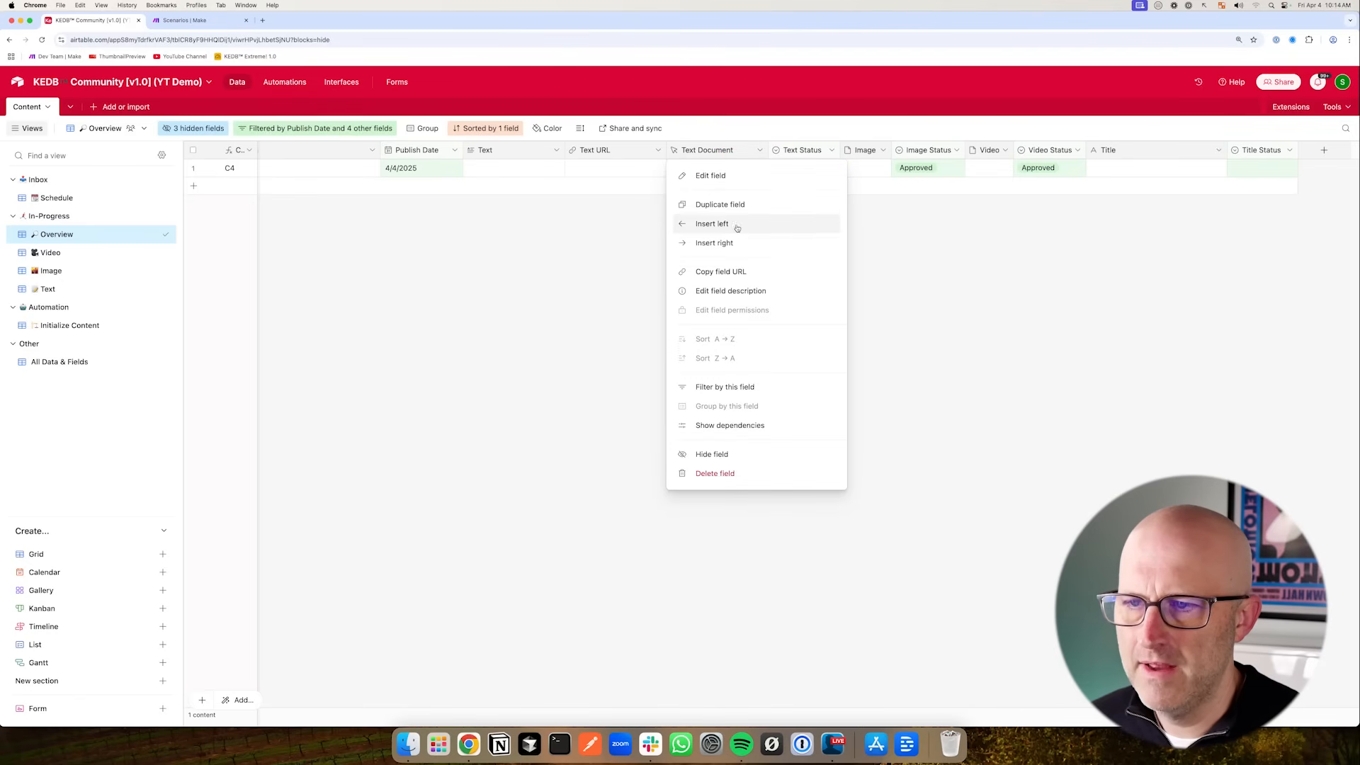
left_click(716, 243)
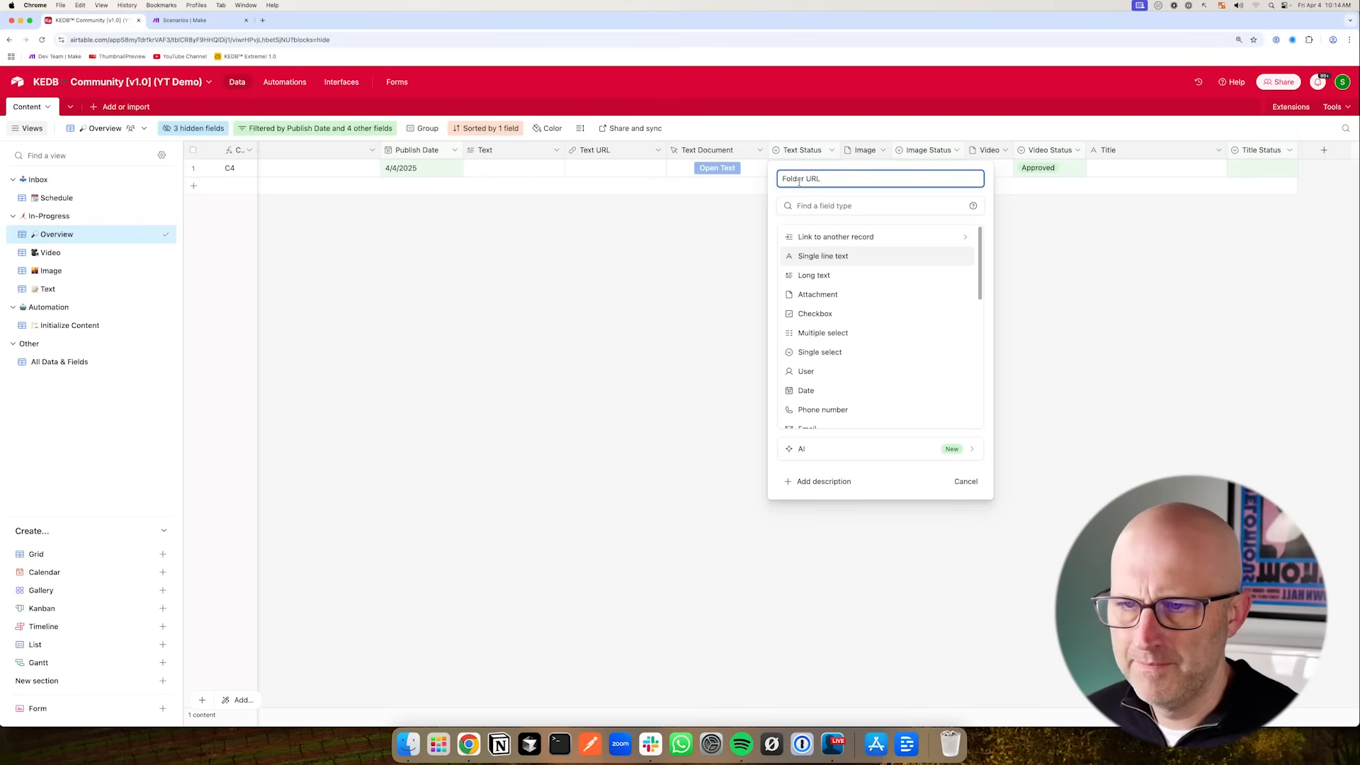
scroll(850, 340, "down", 3)
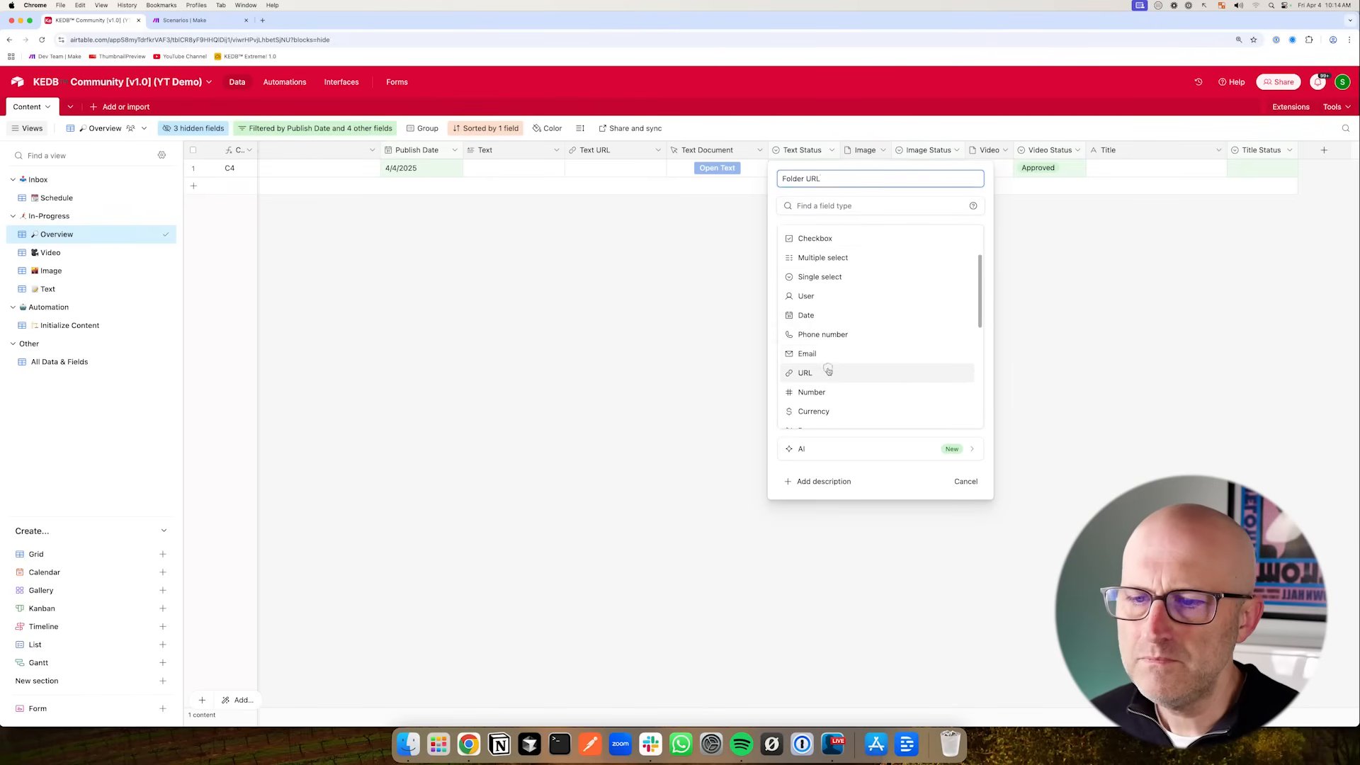
left_click(828, 370)
key("Return")
- Duplicate the Text Document button as a field named Folder, styled solid green, with URL formula {Folder URL}
left_click(760, 150)
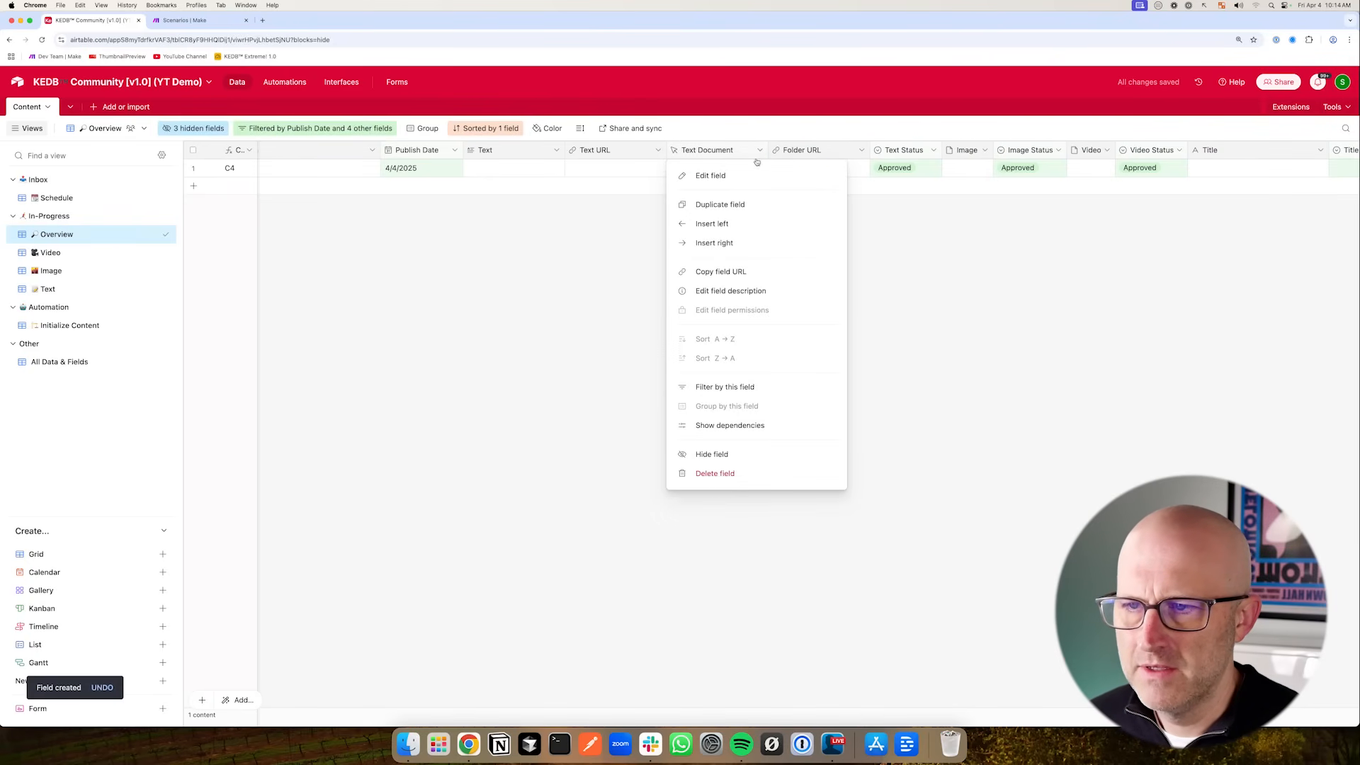
left_click(757, 204)
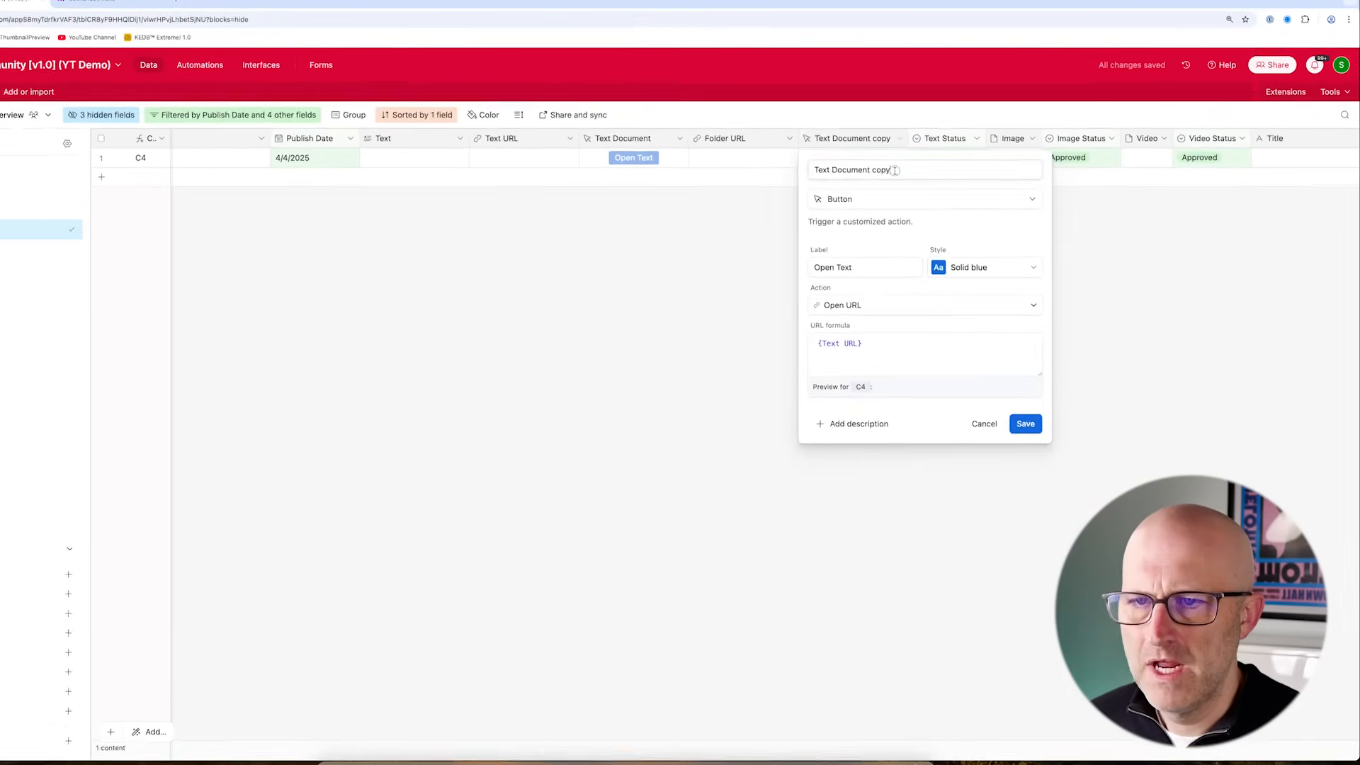
type("Folder")
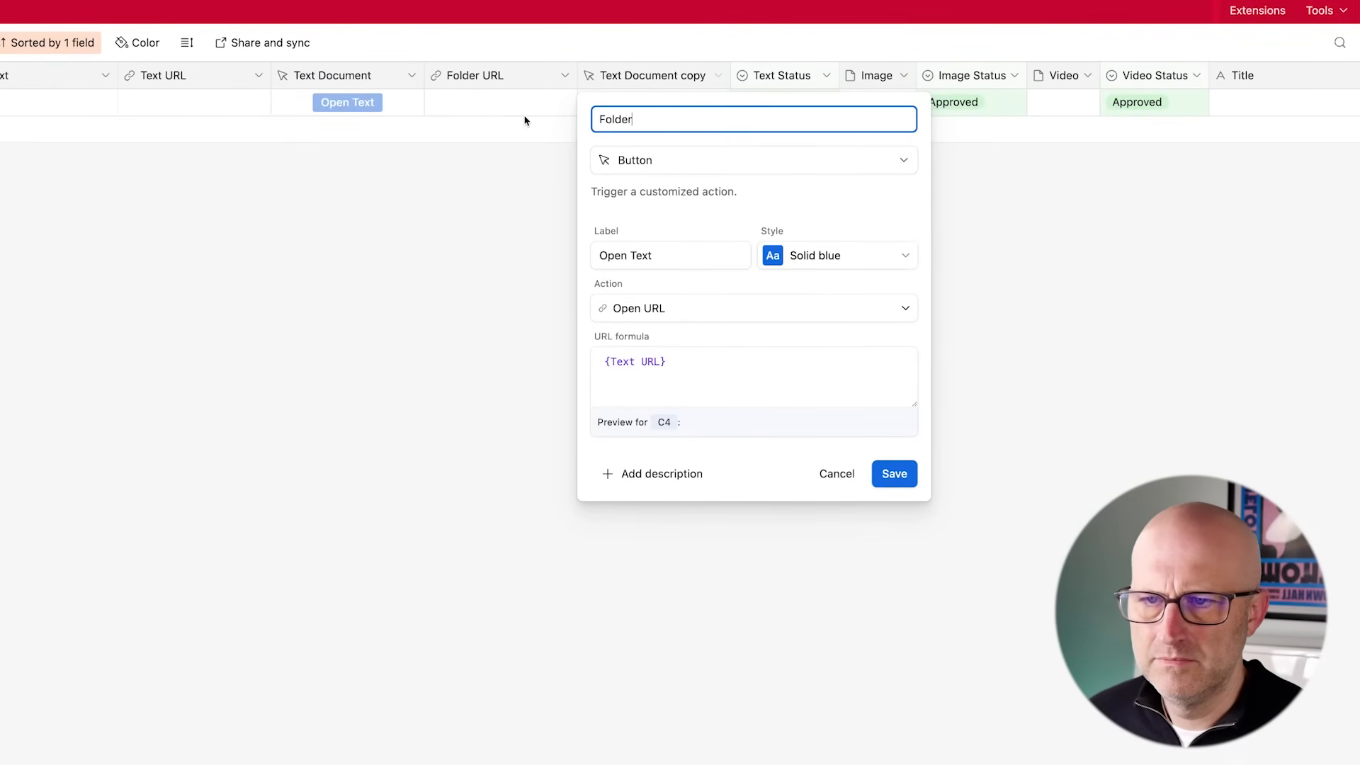
left_click(813, 265)
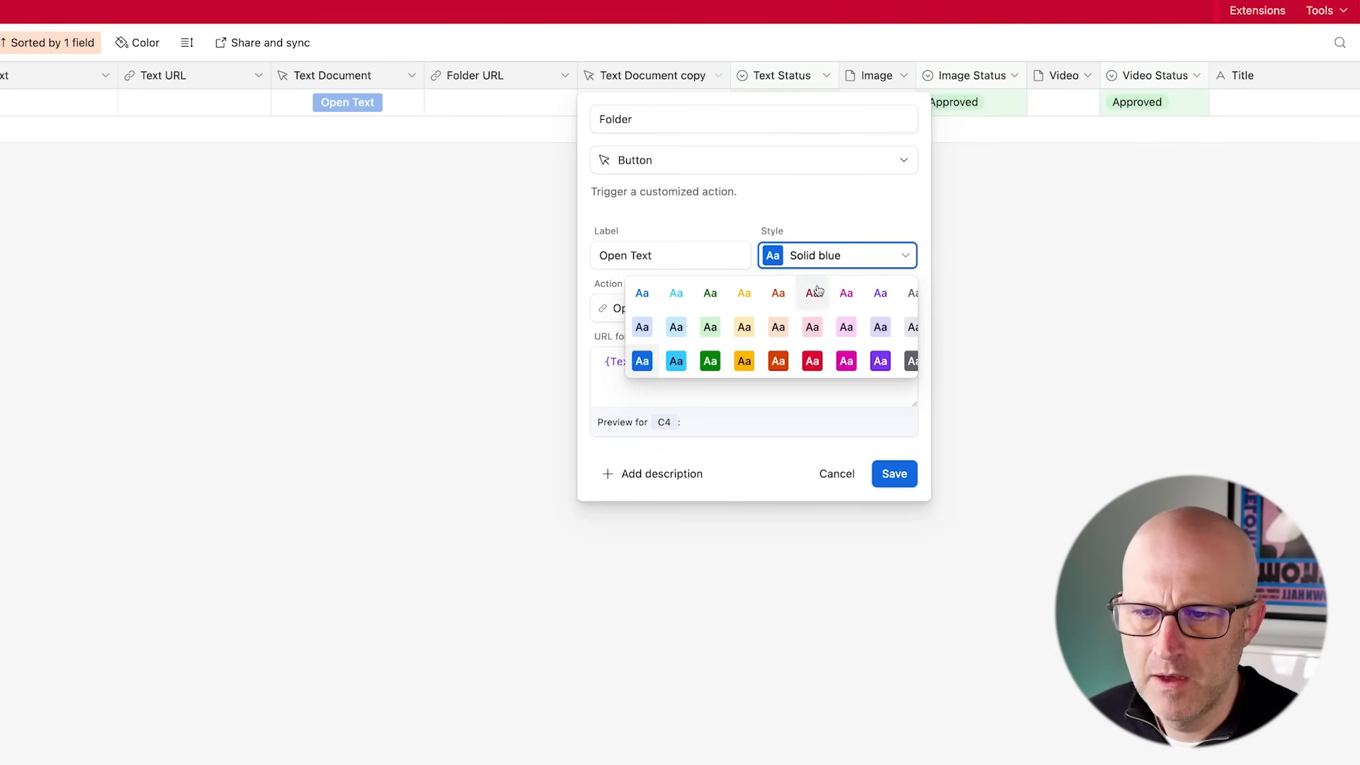
left_click(710, 362)
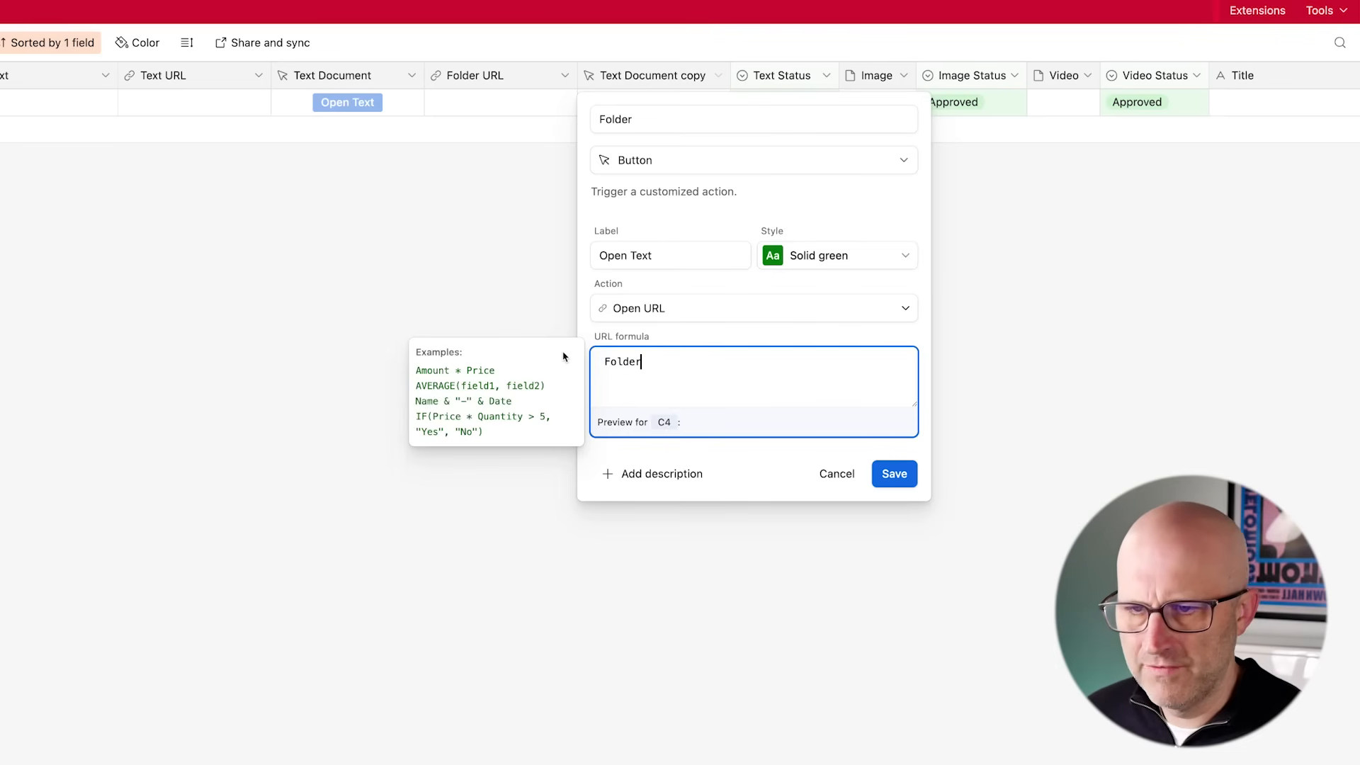
left_click(623, 466)
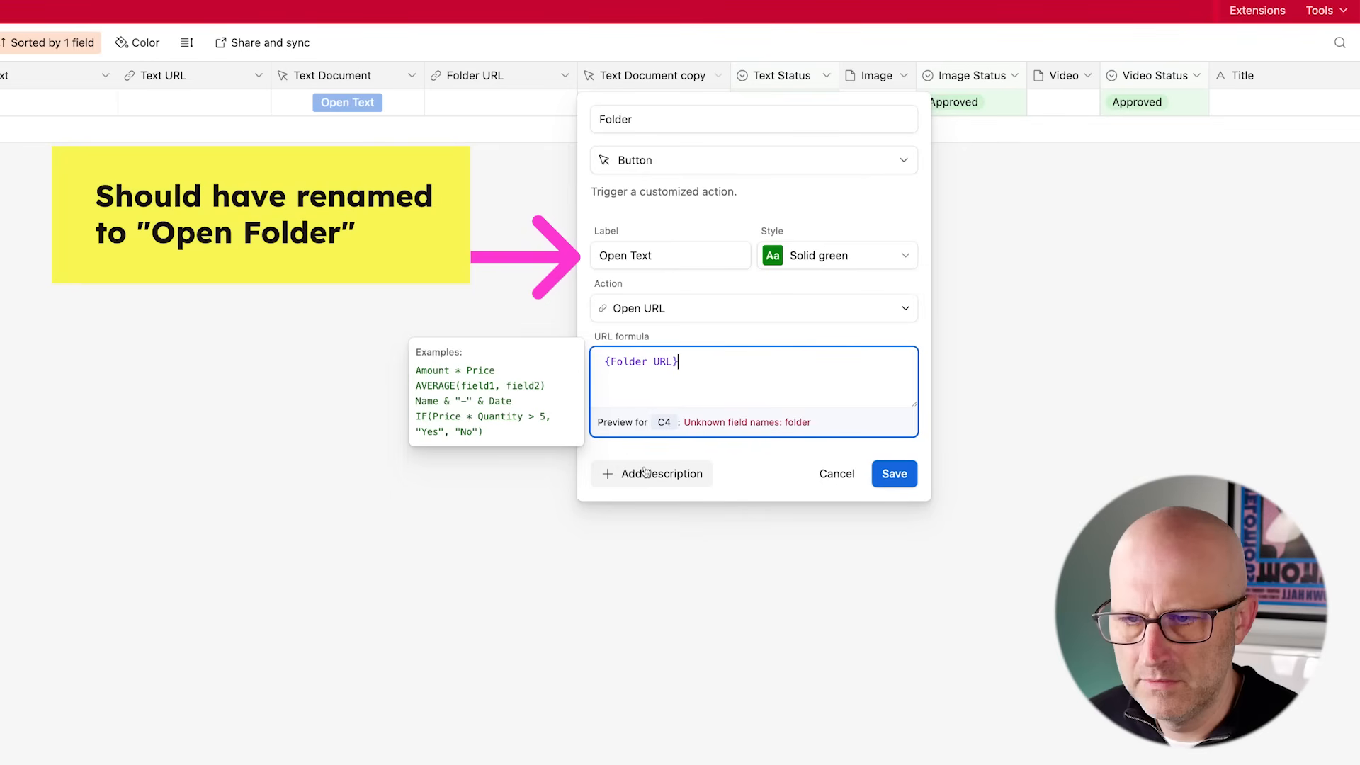
left_click(892, 472)
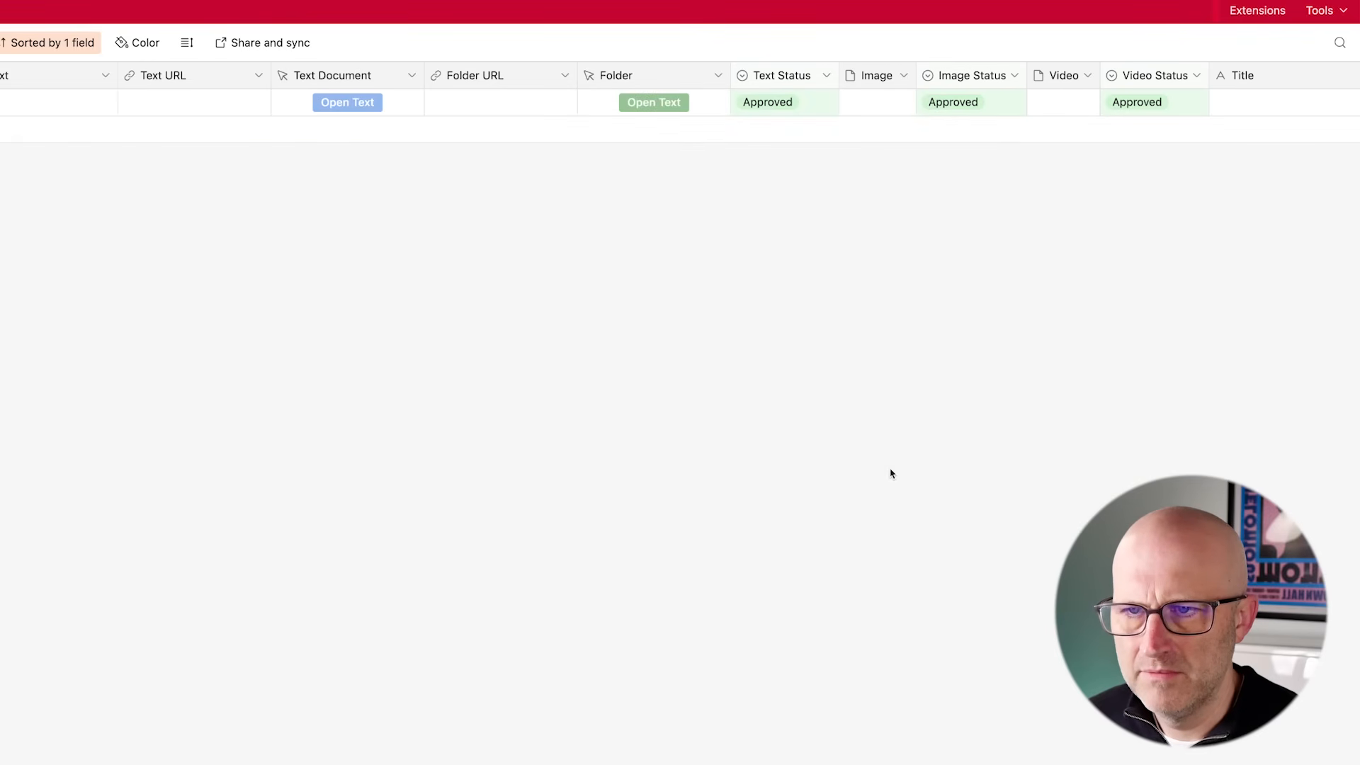
- Narrow the Folder column and hide the Folder URL, Text and Text URL fields in the Overview view
left_click_drag(730, 76, 705, 78)
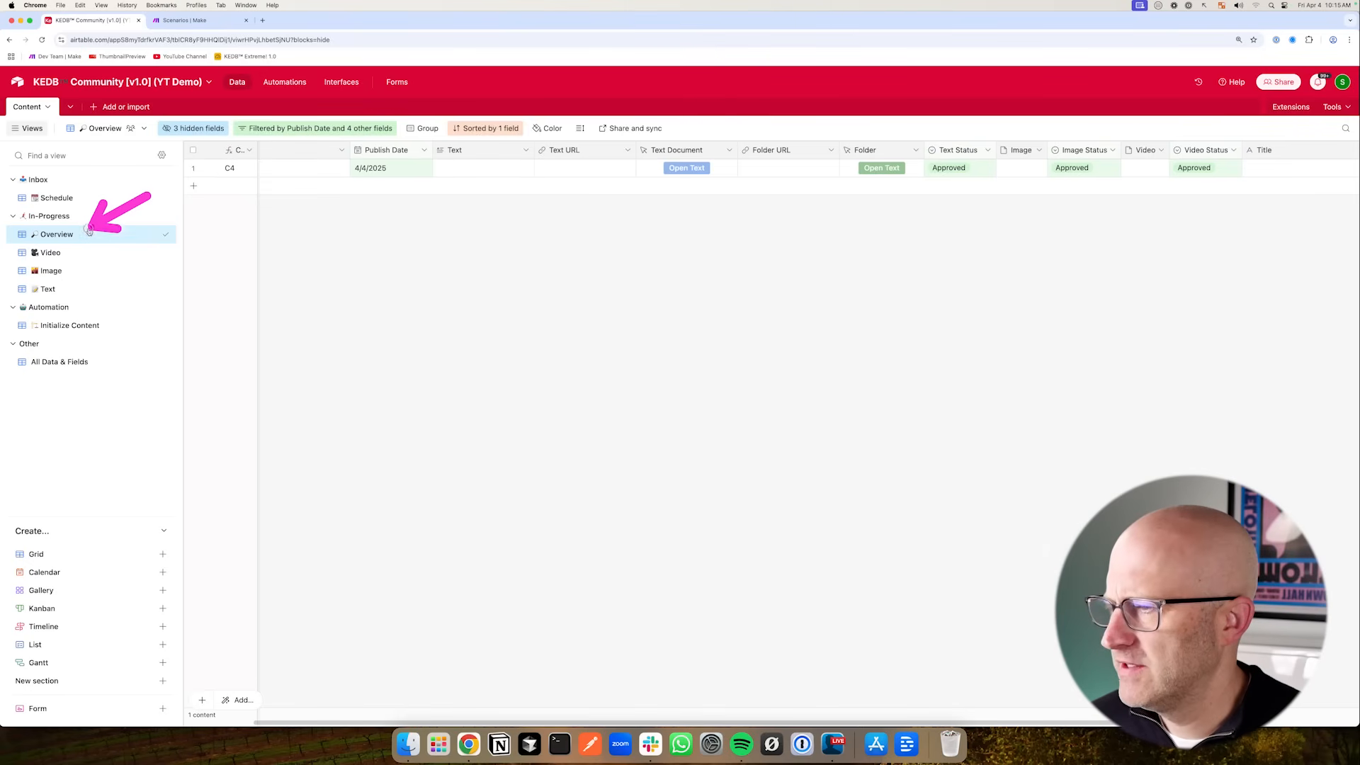
left_click(832, 150)
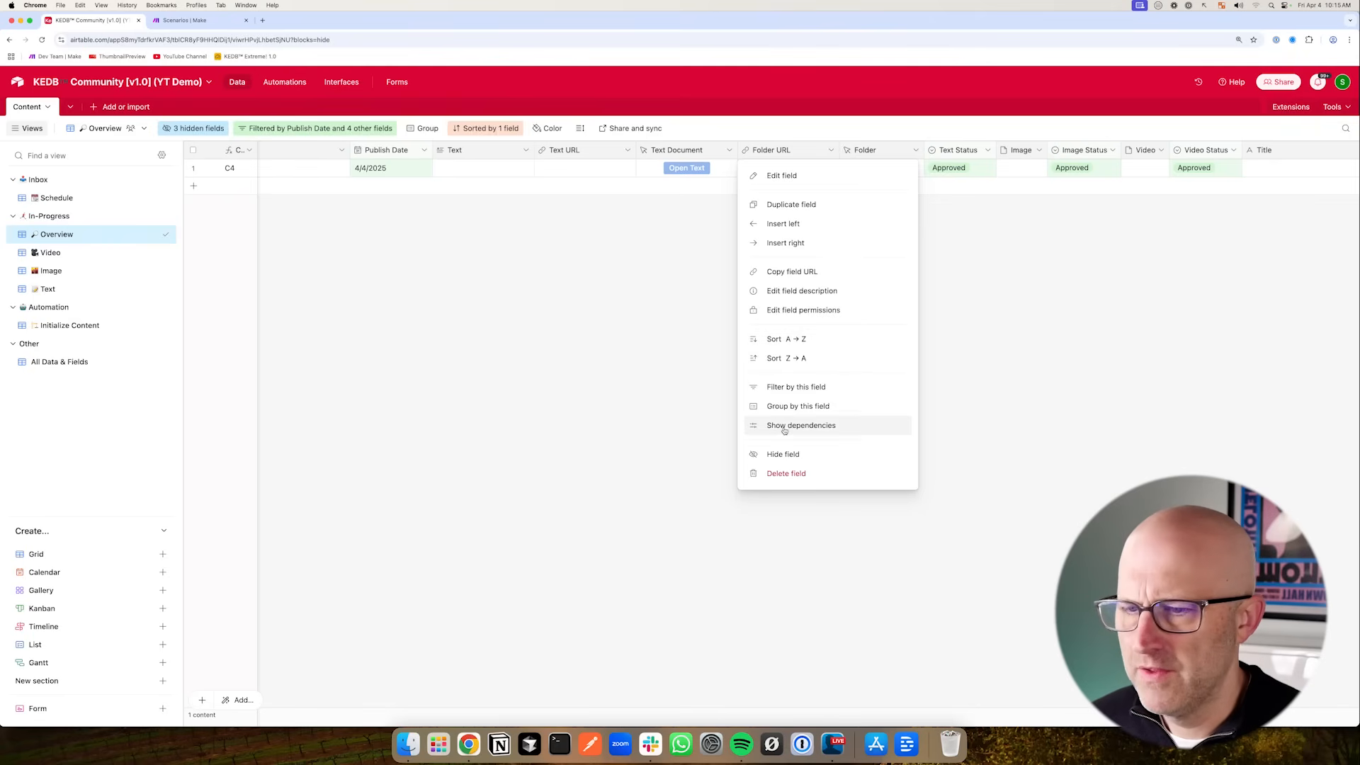
left_click(785, 454)
left_click(528, 150)
left_click(479, 454)
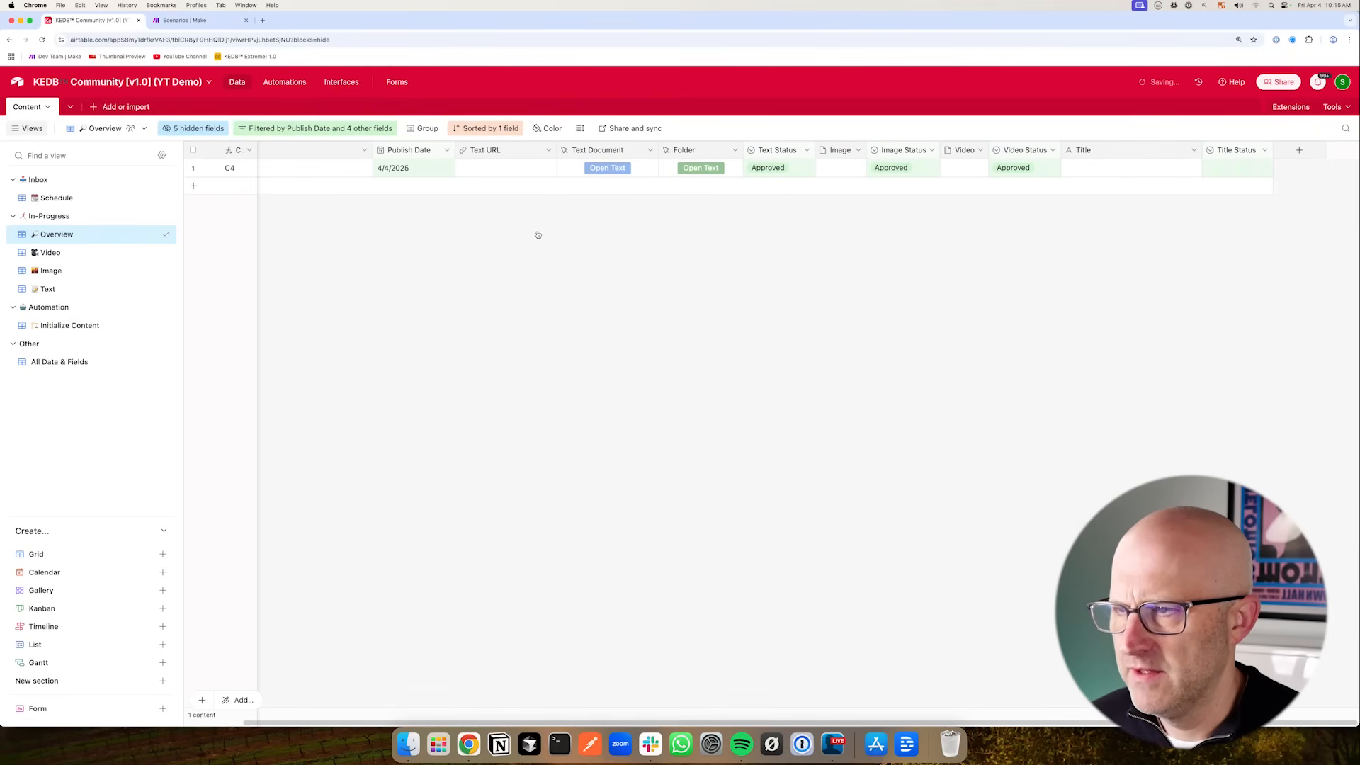
left_click(548, 150)
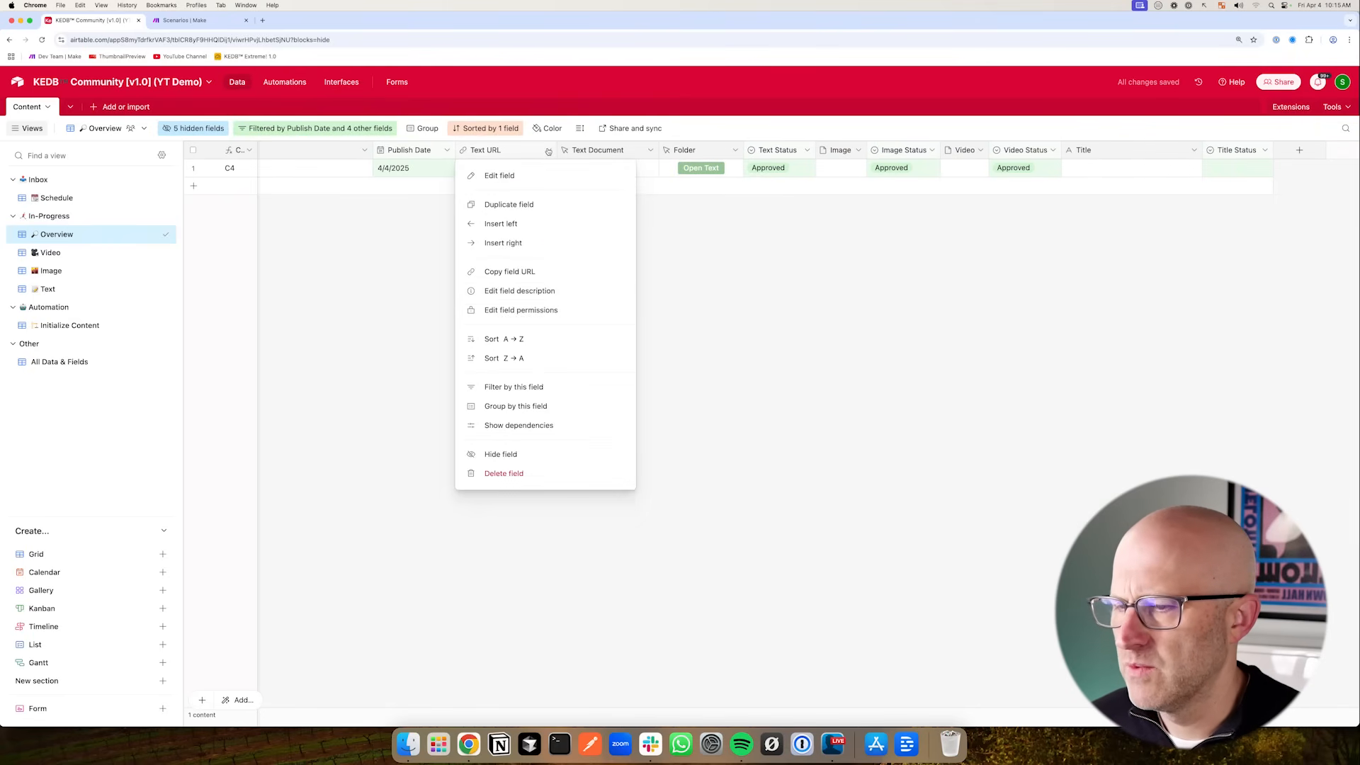
left_click(524, 454)
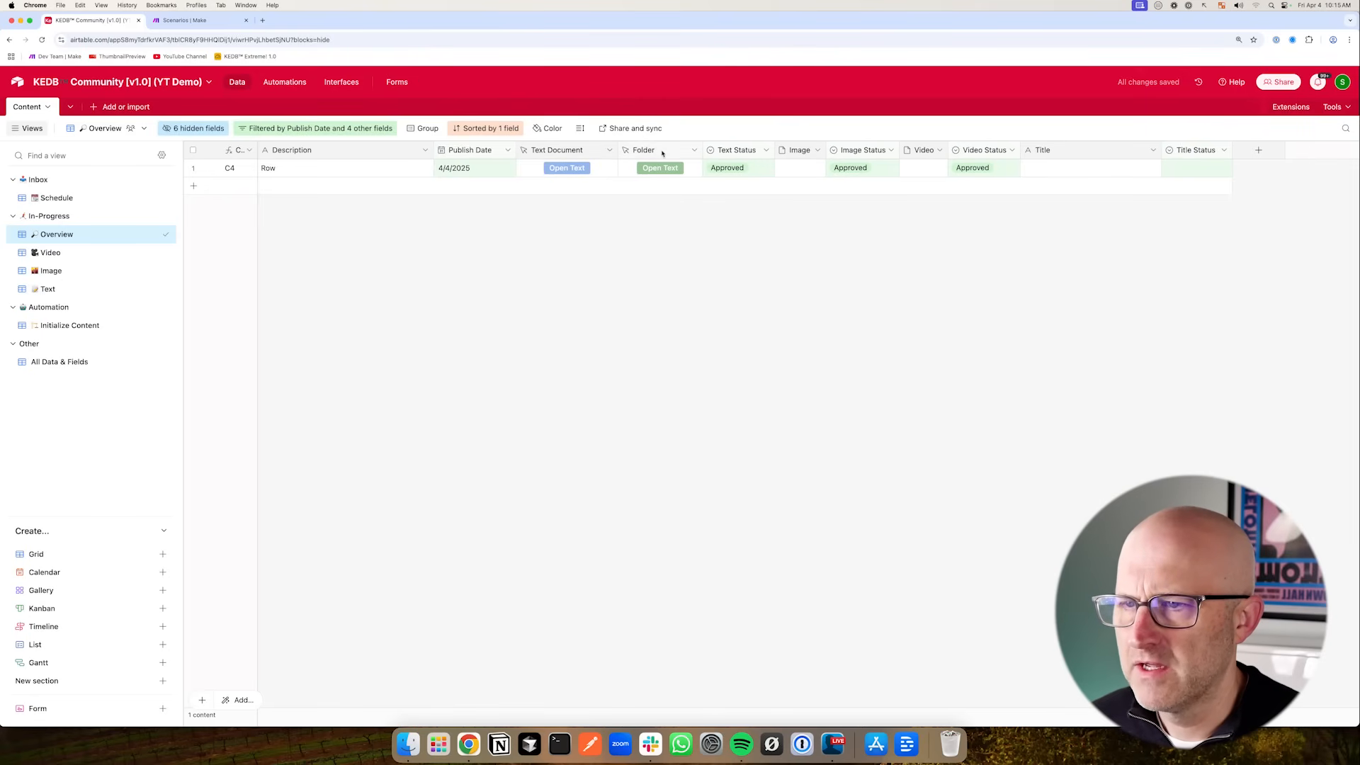
- Narrow the Text Document and Folder button columns
left_click_drag(618, 150, 600, 150)
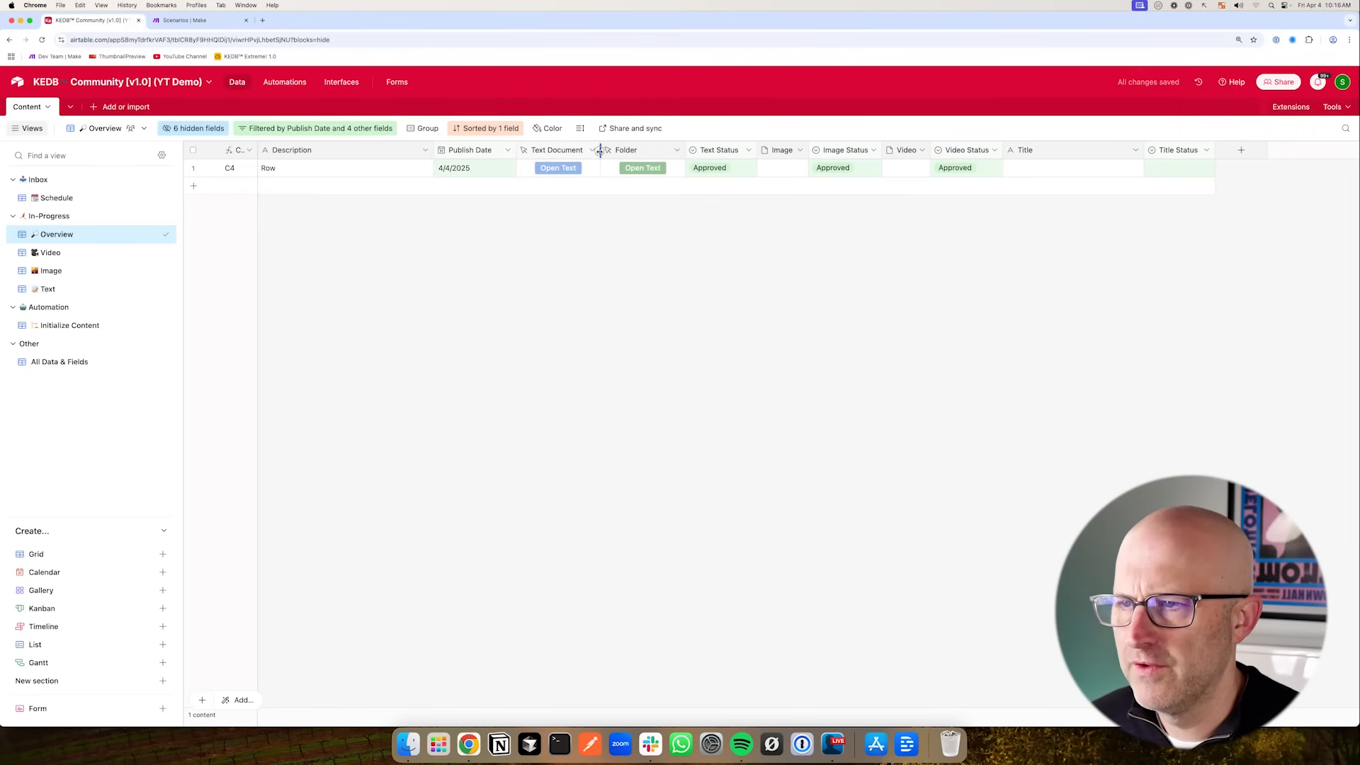
left_click_drag(683, 150, 666, 150)
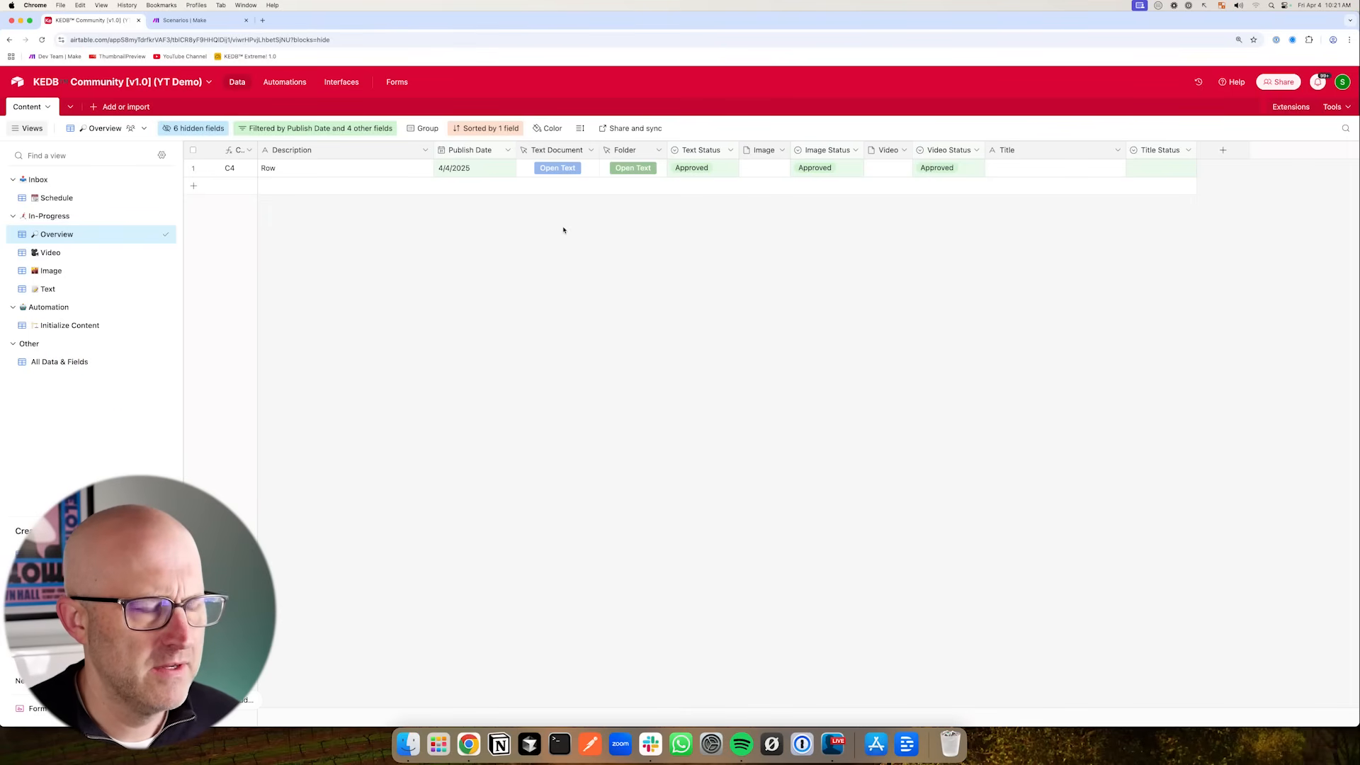
mouse_move(553, 287)
left_mouse_down()
mouse_move(551, 188)
mouse_move(612, 206)
mouse_move(608, 188)
mouse_move(465, 190)
mouse_move(609, 196)
mouse_move(571, 170)
mouse_move(561, 177)
mouse_move(604, 210)
left_mouse_up()
mouse_move(620, 262)
left_mouse_down()
mouse_move(616, 198)
mouse_move(627, 202)
mouse_move(606, 198)
left_mouse_up()
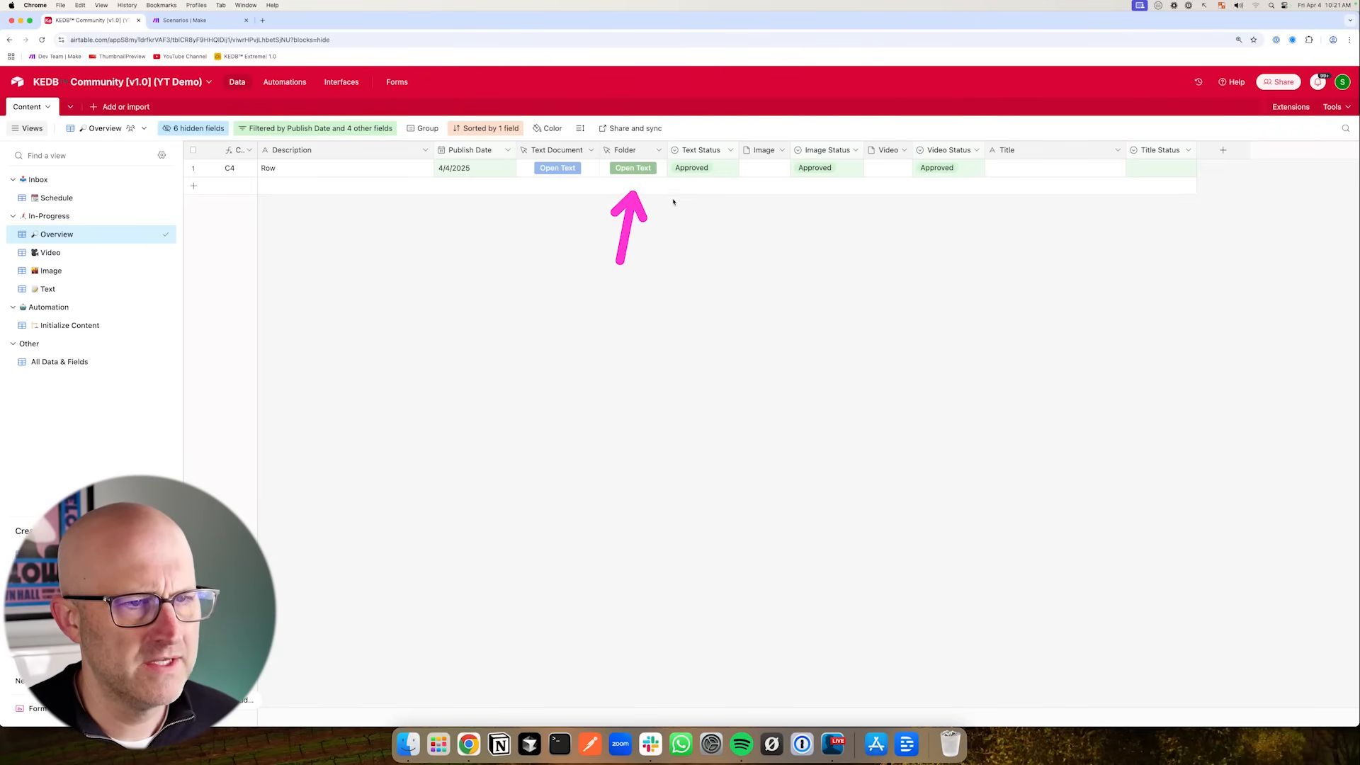
mouse_move(706, 229)
left_mouse_down()
mouse_move(740, 181)
mouse_move(829, 179)
mouse_move(749, 185)
left_mouse_up()
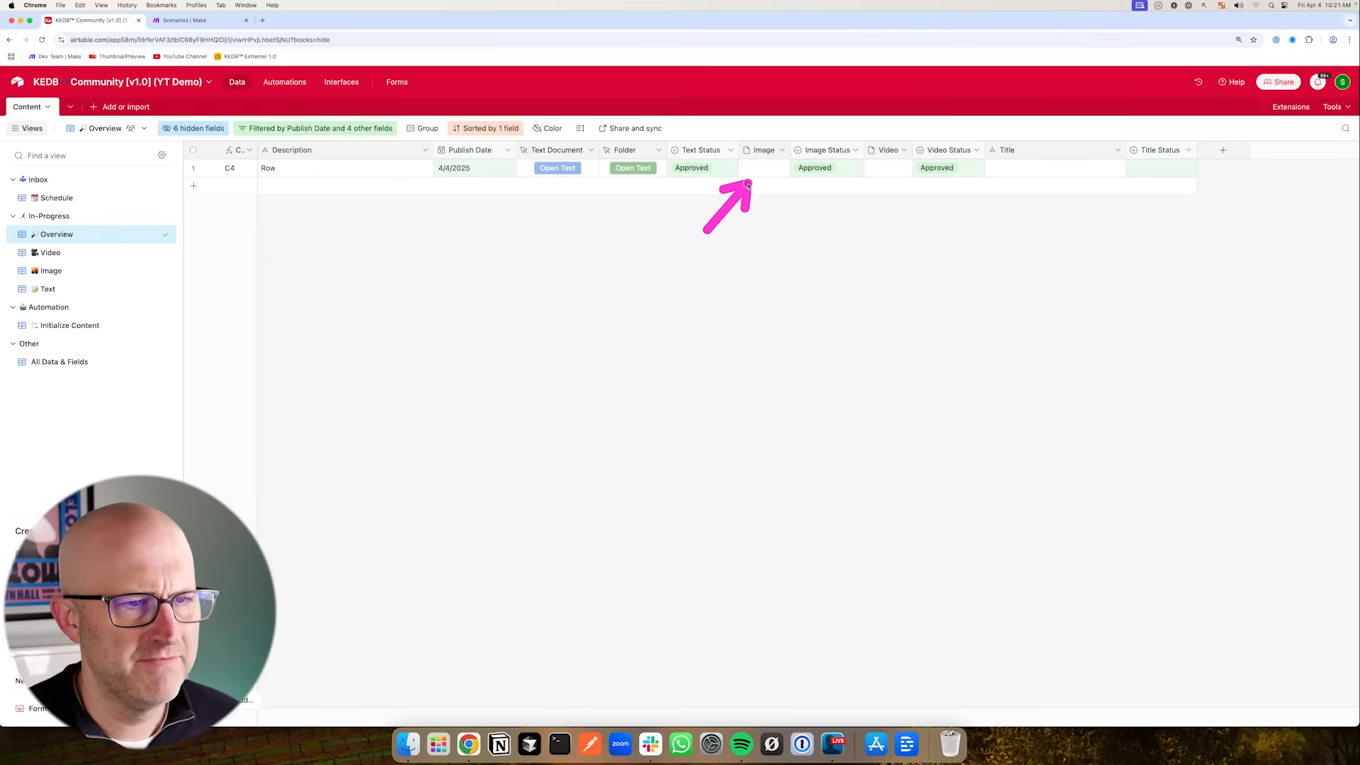
left_click_drag(608, 252, 621, 192)
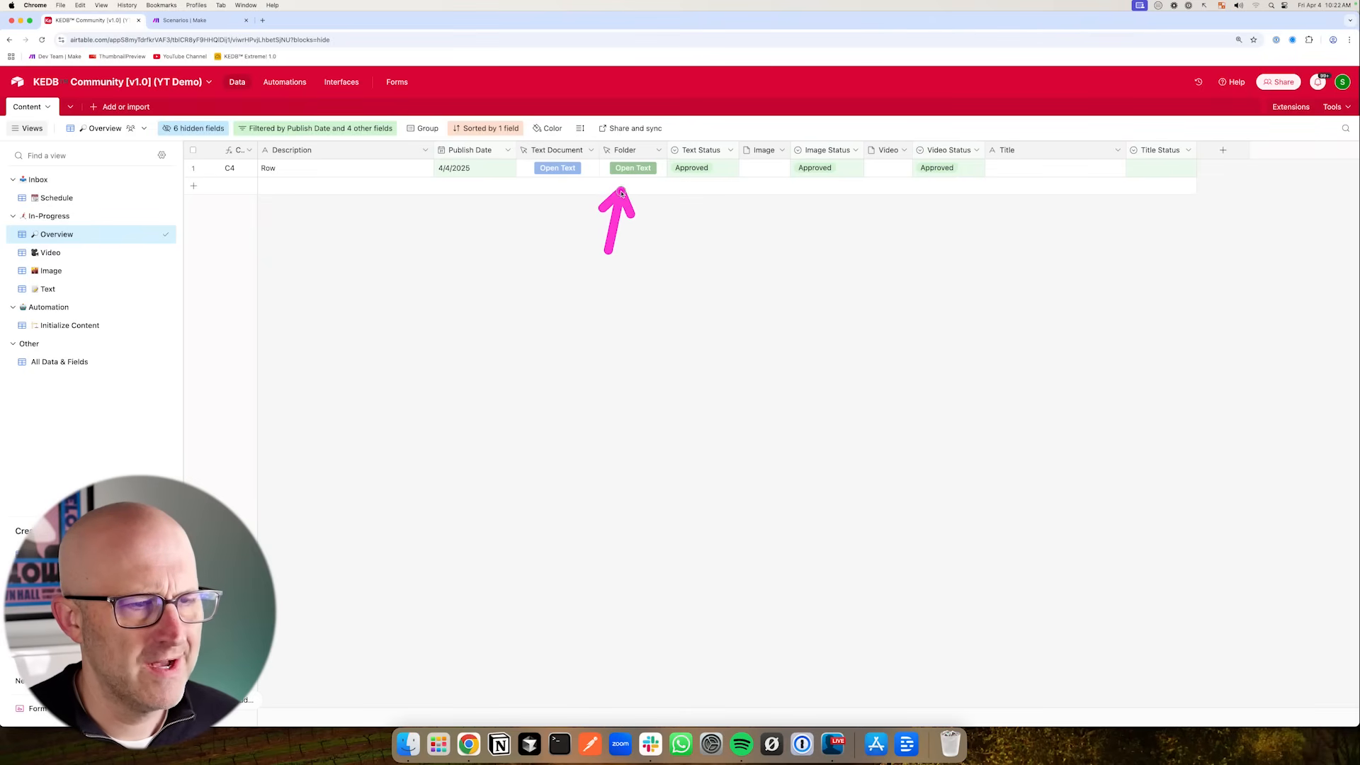
mouse_move(858, 238)
left_mouse_down()
mouse_move(796, 190)
mouse_move(868, 182)
left_mouse_up()
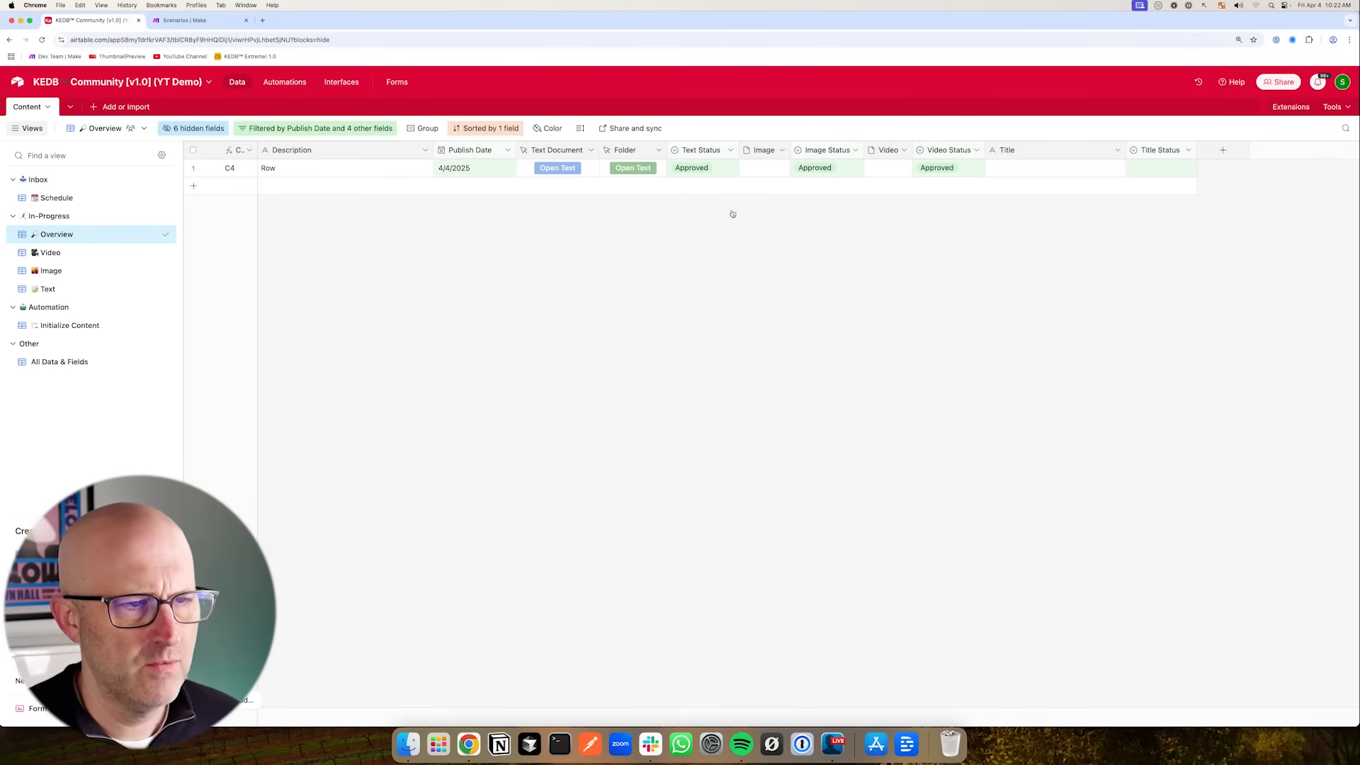
left_click_drag(165, 284, 114, 320)
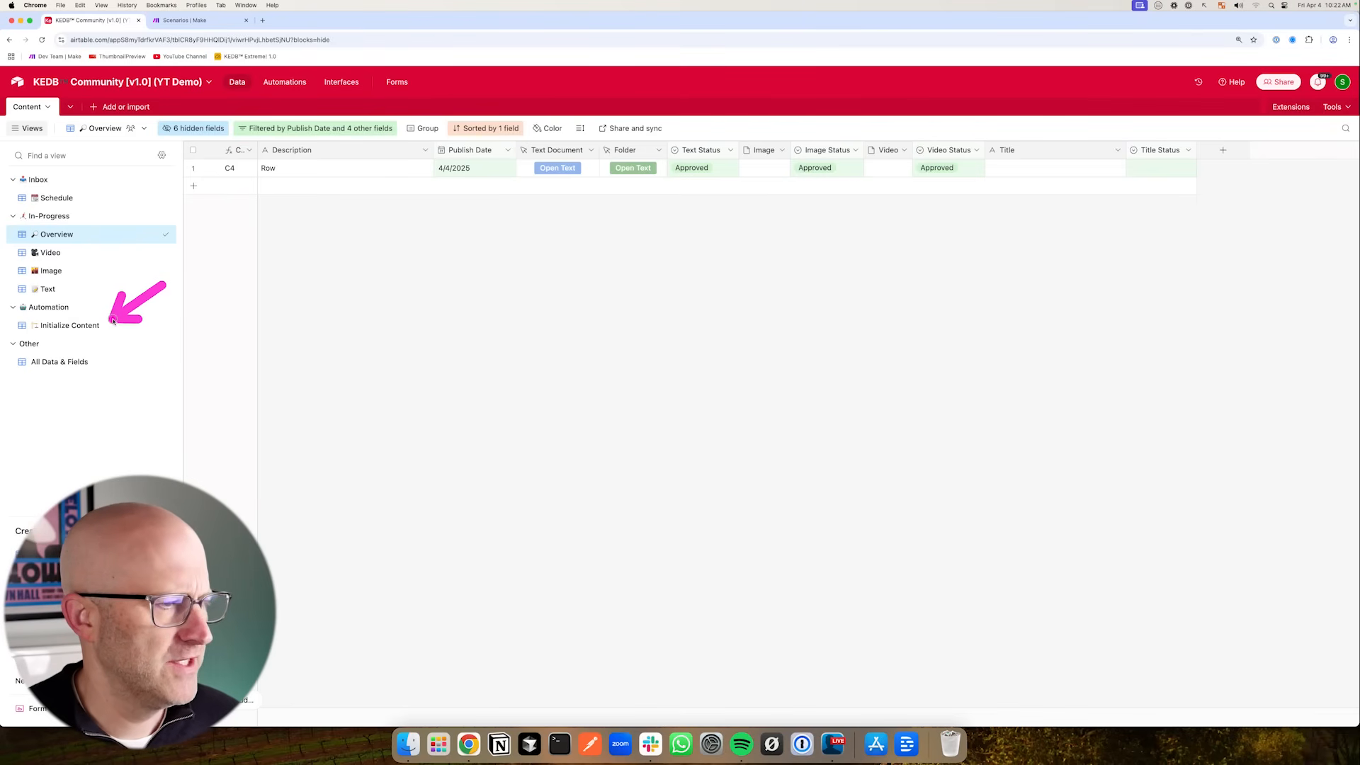
mouse_move(504, 247)
left_mouse_down()
mouse_move(567, 183)
mouse_move(535, 196)
mouse_move(593, 173)
mouse_move(411, 189)
mouse_move(535, 193)
left_mouse_up()
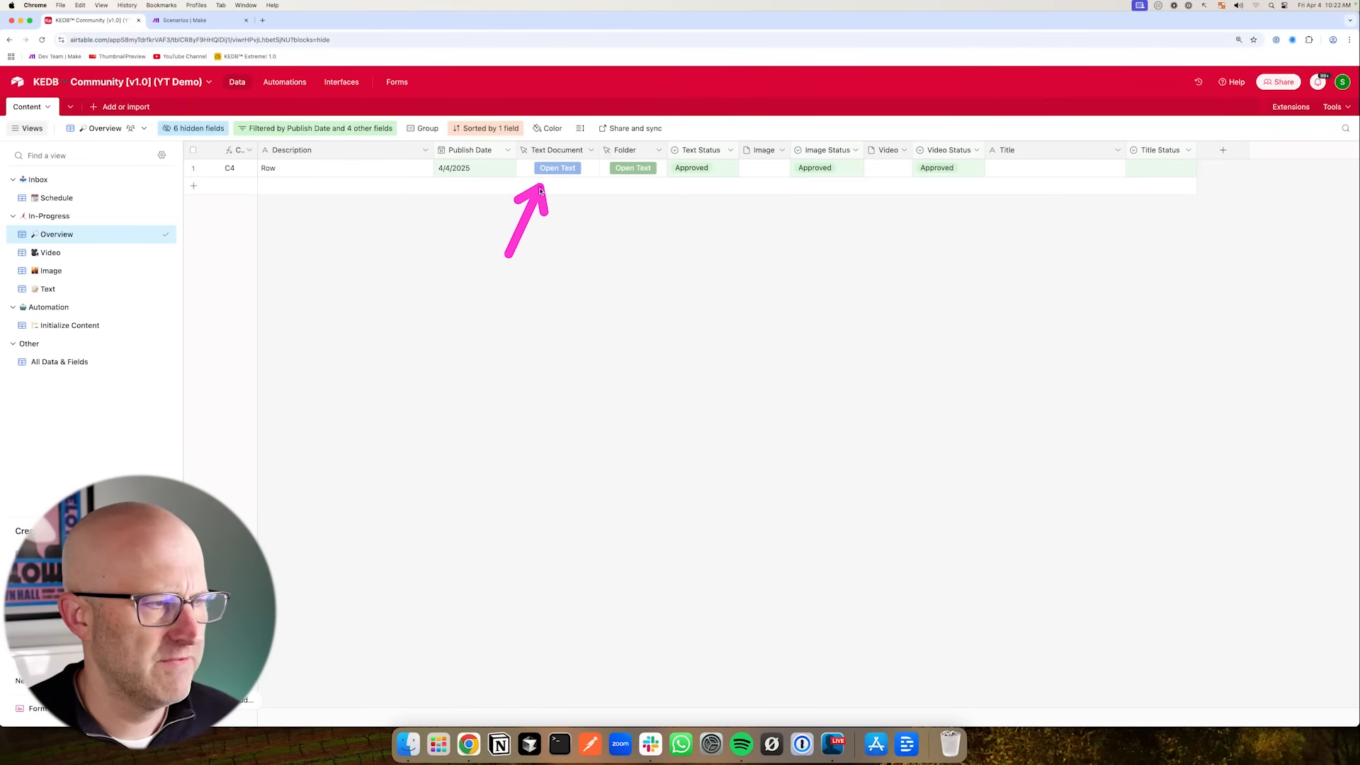
left_click_drag(164, 274, 122, 309)
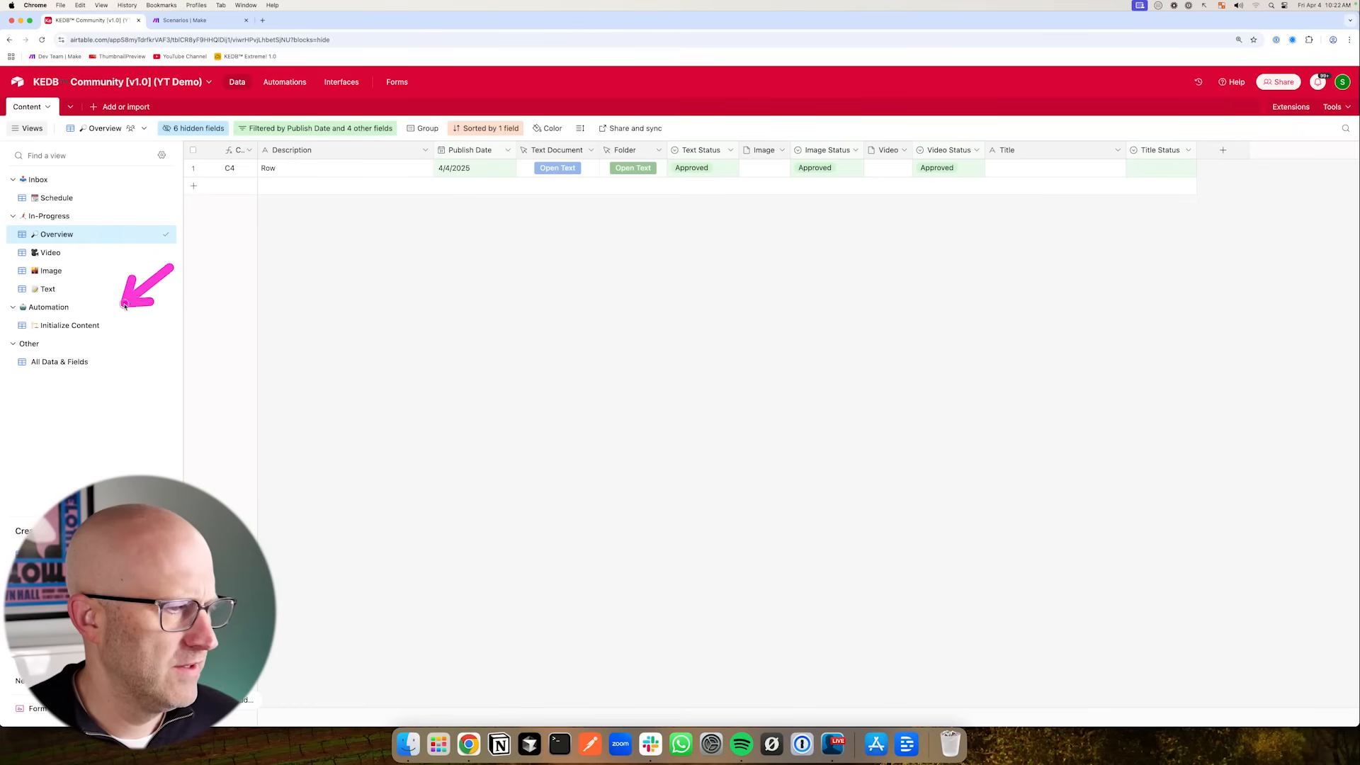
- Compare the rows and hidden fields of the Initialize Content and Overview views
left_click(87, 328)
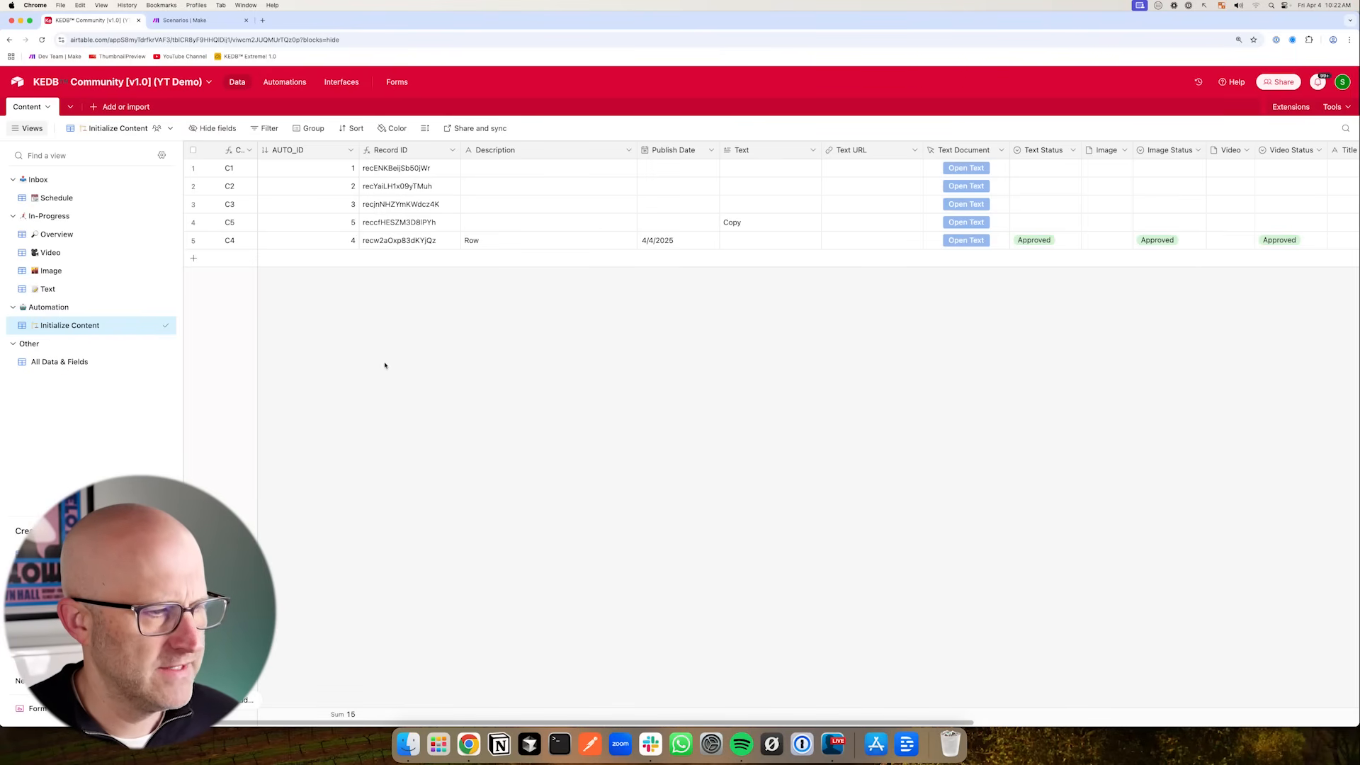
left_click_drag(351, 343, 382, 366)
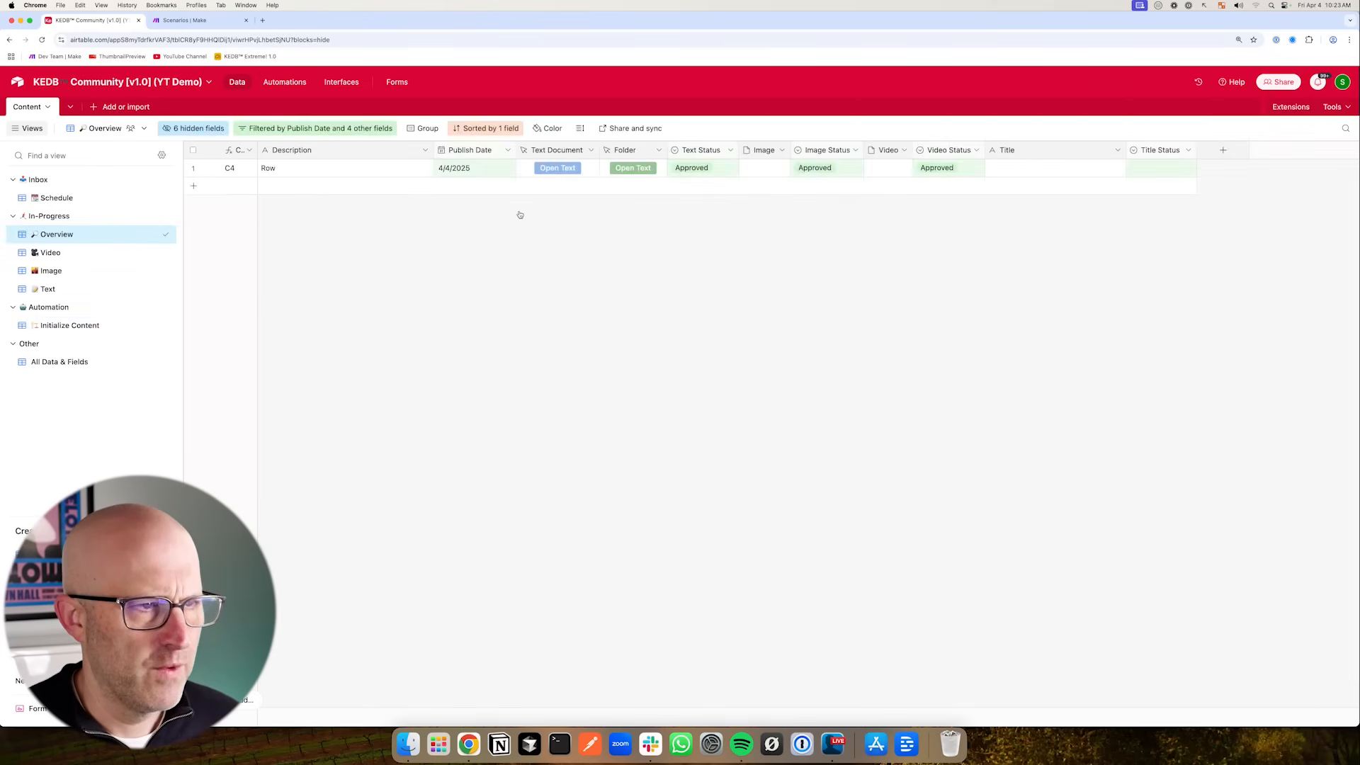
mouse_move(500, 270)
left_mouse_down()
mouse_move(530, 216)
mouse_move(511, 190)
mouse_move(548, 191)
mouse_move(540, 181)
mouse_move(522, 204)
mouse_move(536, 196)
mouse_move(532, 167)
mouse_move(523, 185)
left_mouse_up()
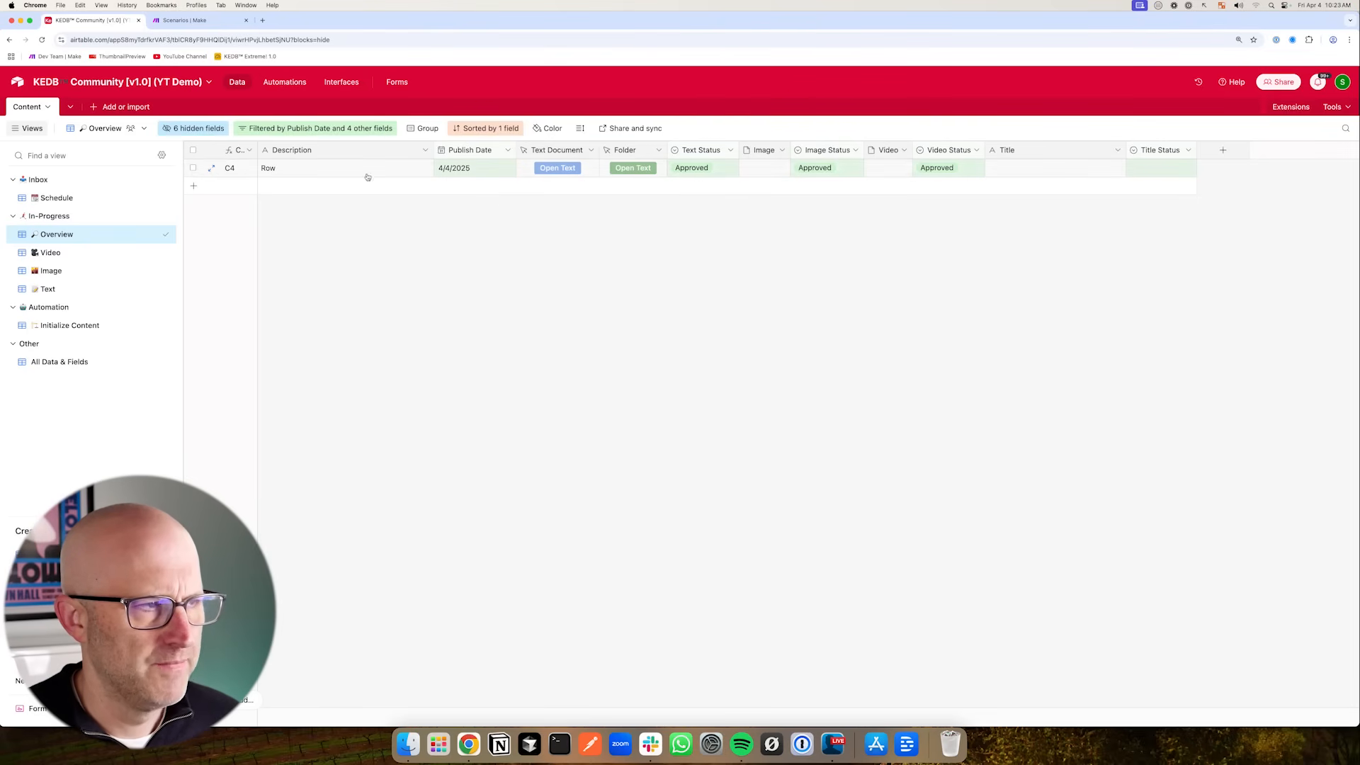
left_click(214, 134)
mouse_move(297, 208)
left_mouse_down()
mouse_move(249, 249)
mouse_move(244, 276)
left_mouse_up()
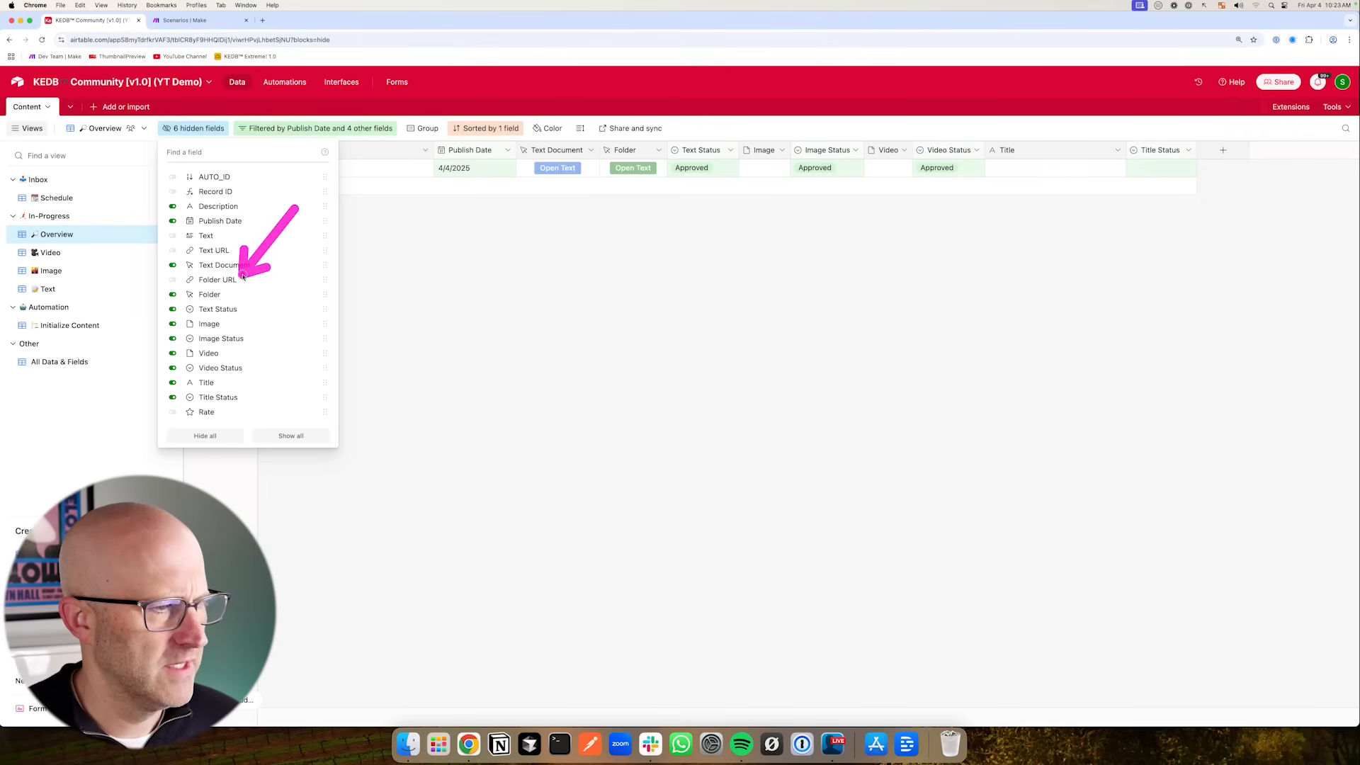
left_click(628, 373)
left_click_drag(164, 390, 112, 354)
left_click(78, 329)
left_click_drag(215, 384, 120, 335)
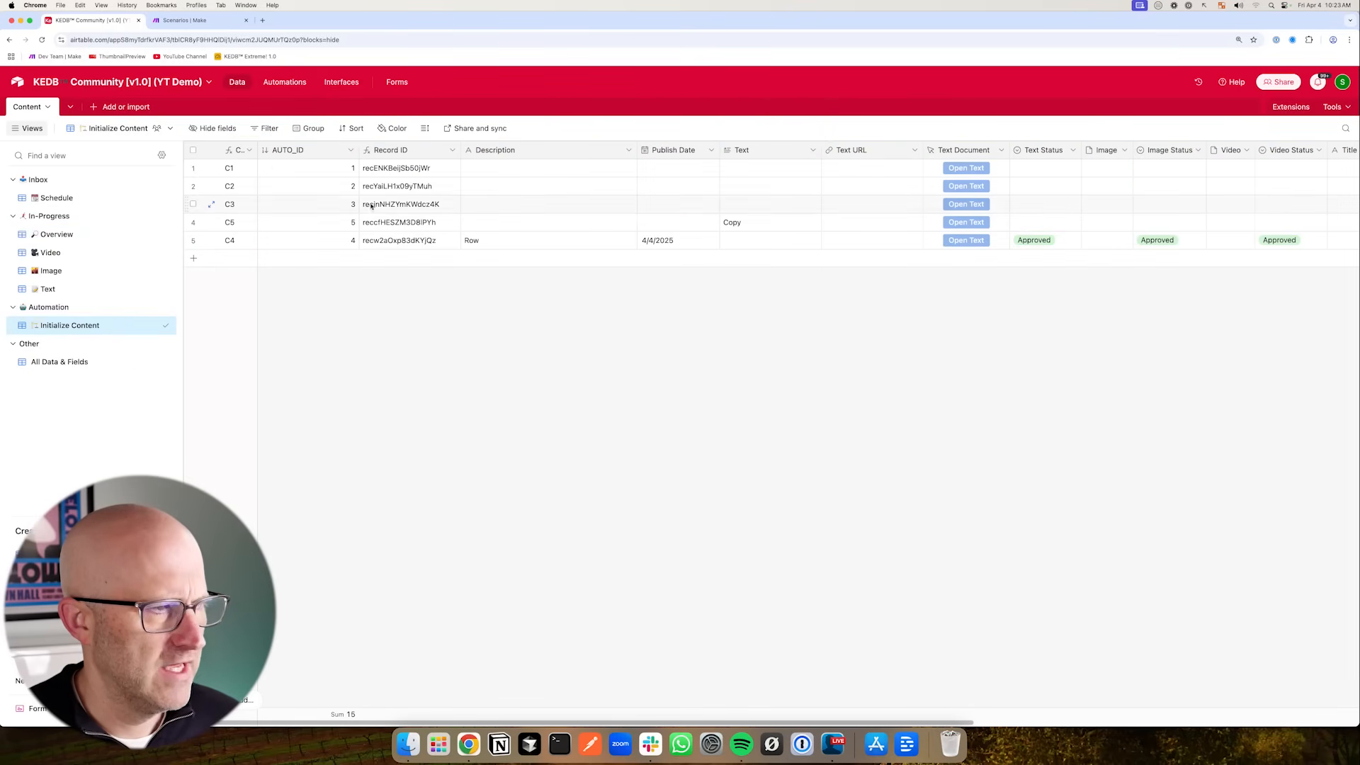
mouse_move(447, 359)
left_mouse_down()
mouse_move(465, 334)
mouse_move(410, 198)
mouse_move(759, 212)
mouse_move(522, 232)
mouse_move(357, 212)
mouse_move(434, 223)
mouse_move(189, 325)
mouse_move(119, 330)
left_mouse_up()
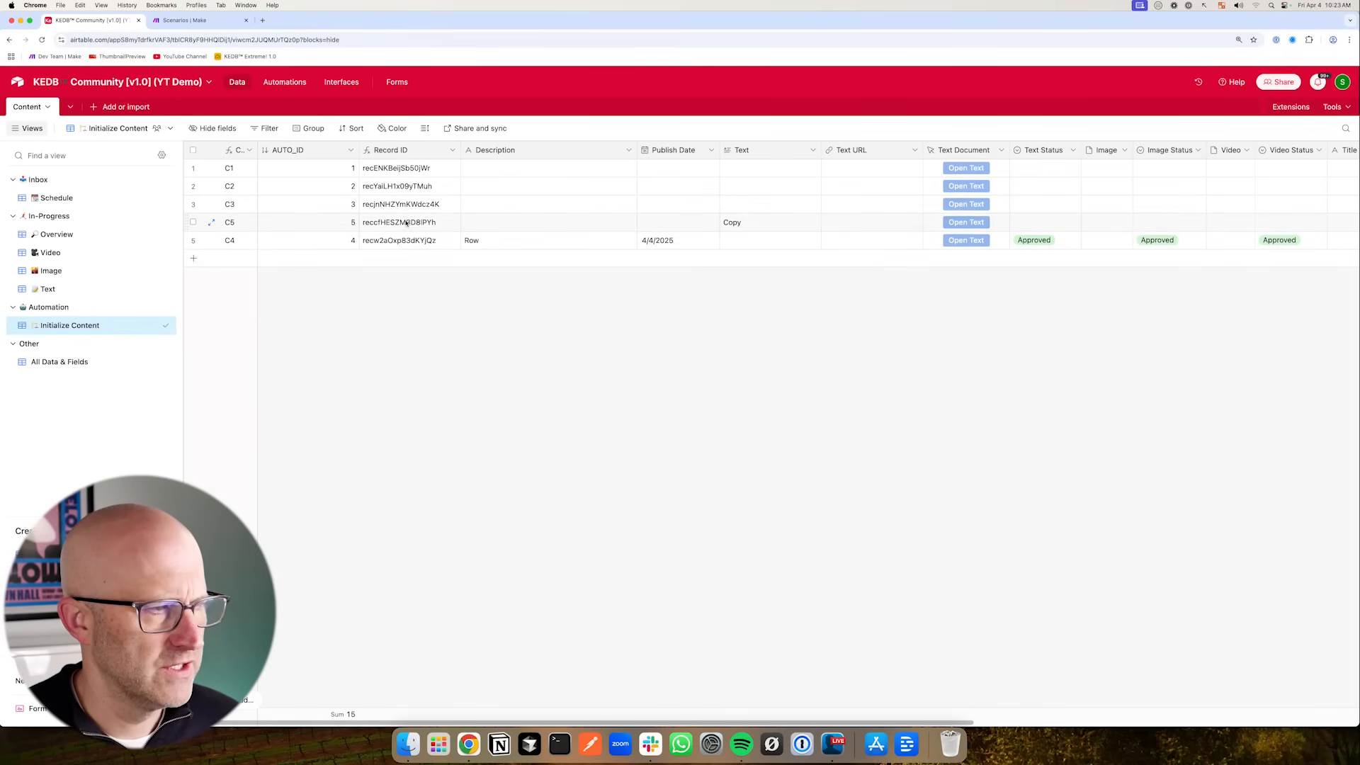
- Filter the Initialize Content view to records where Text URL is empty
left_click(265, 128)
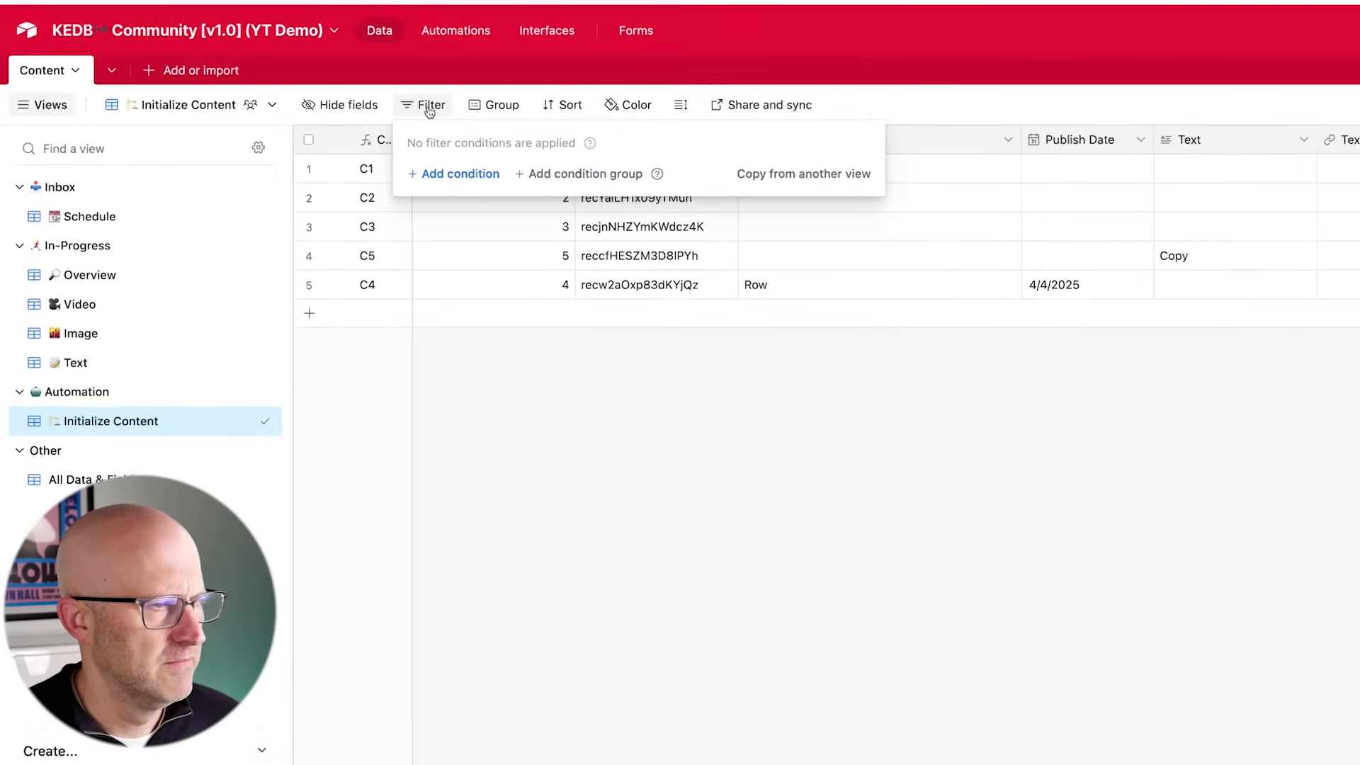
left_click(477, 174)
left_click(530, 183)
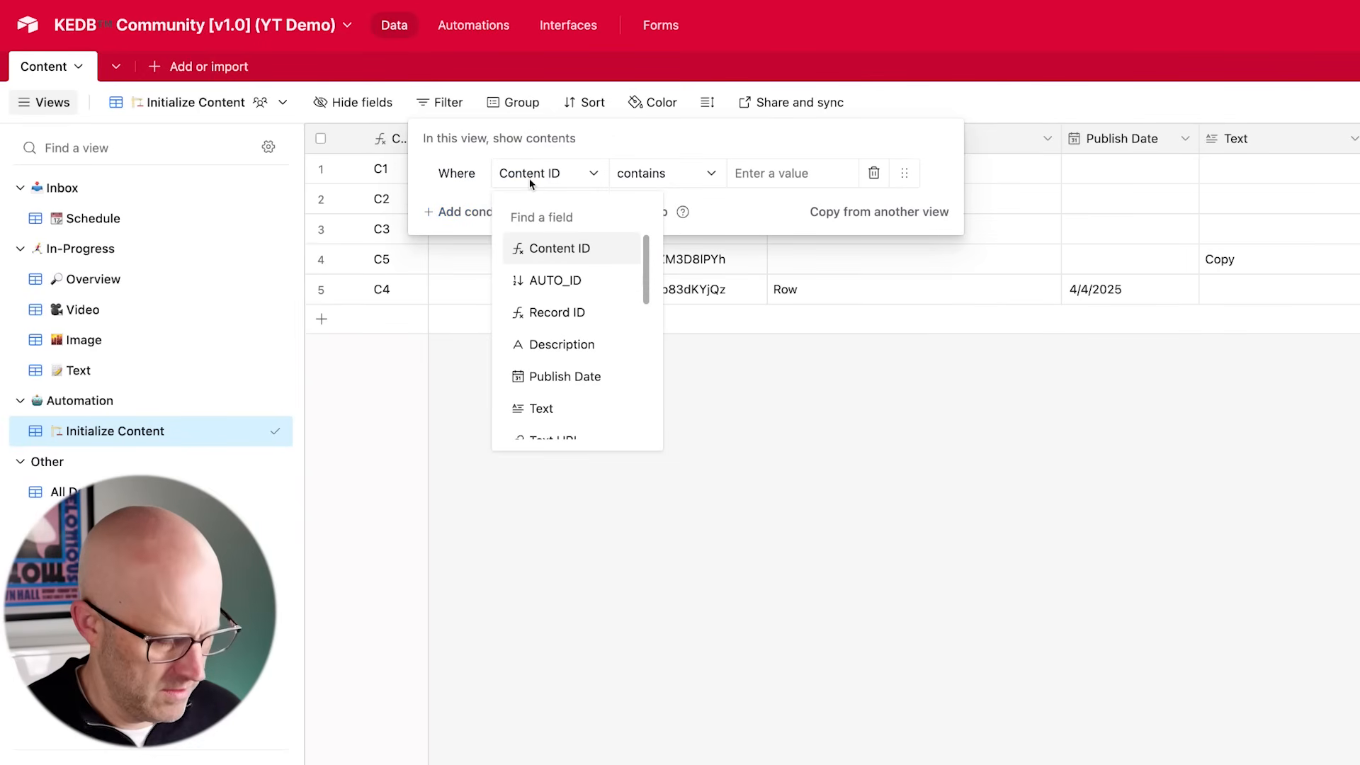
type("Text")
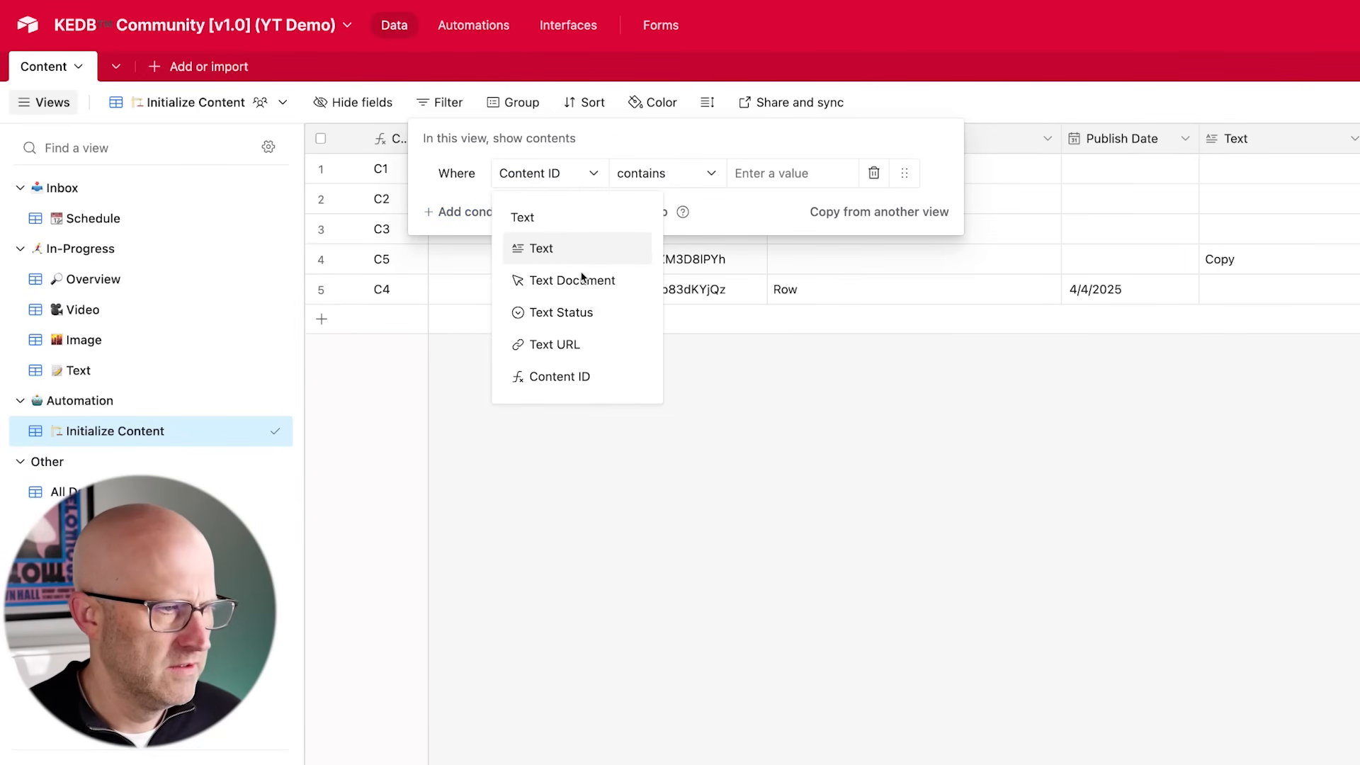
left_click(586, 344)
left_click(705, 176)
left_click(691, 372)
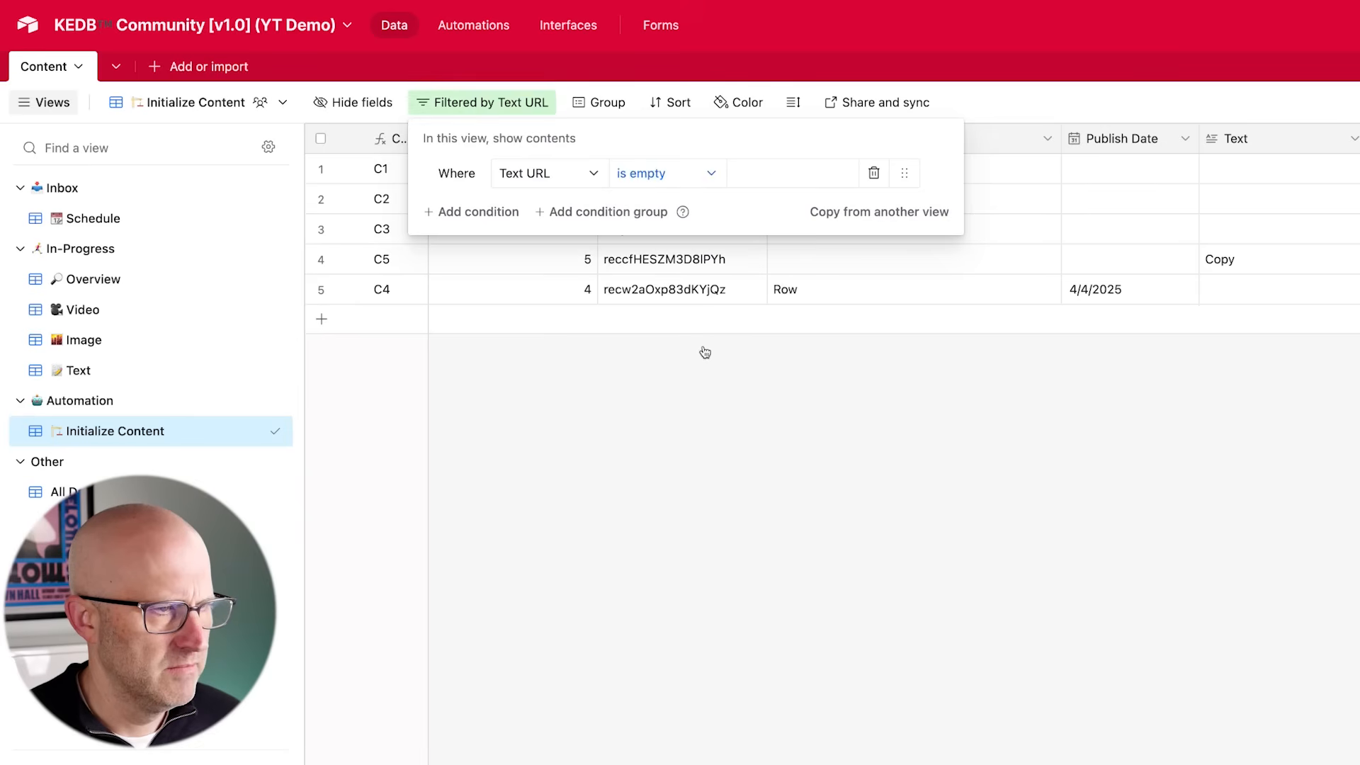
- Add an "or" filter condition where Folder URL is empty
left_click(472, 211)
left_click(464, 216)
left_click(460, 280)
left_click(542, 211)
type("Fo")
left_click(560, 318)
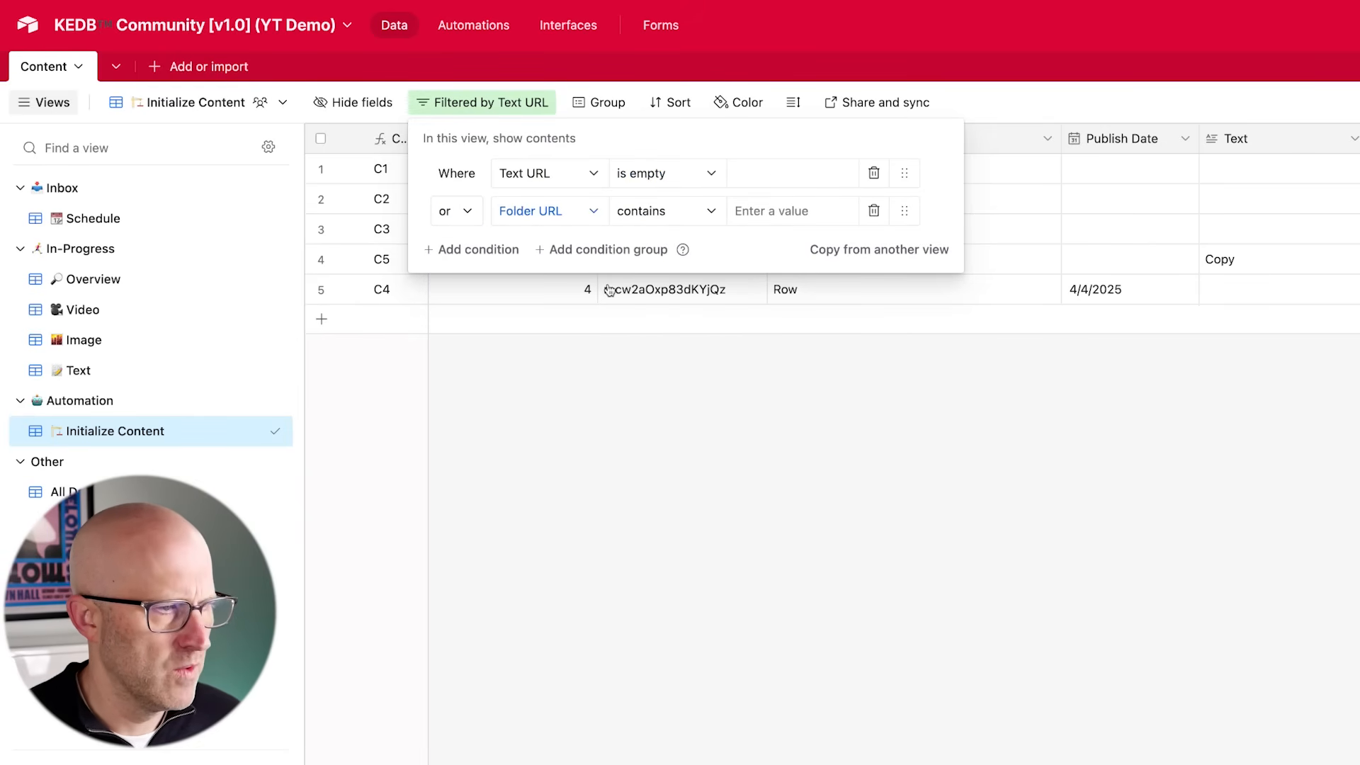
left_click(662, 211)
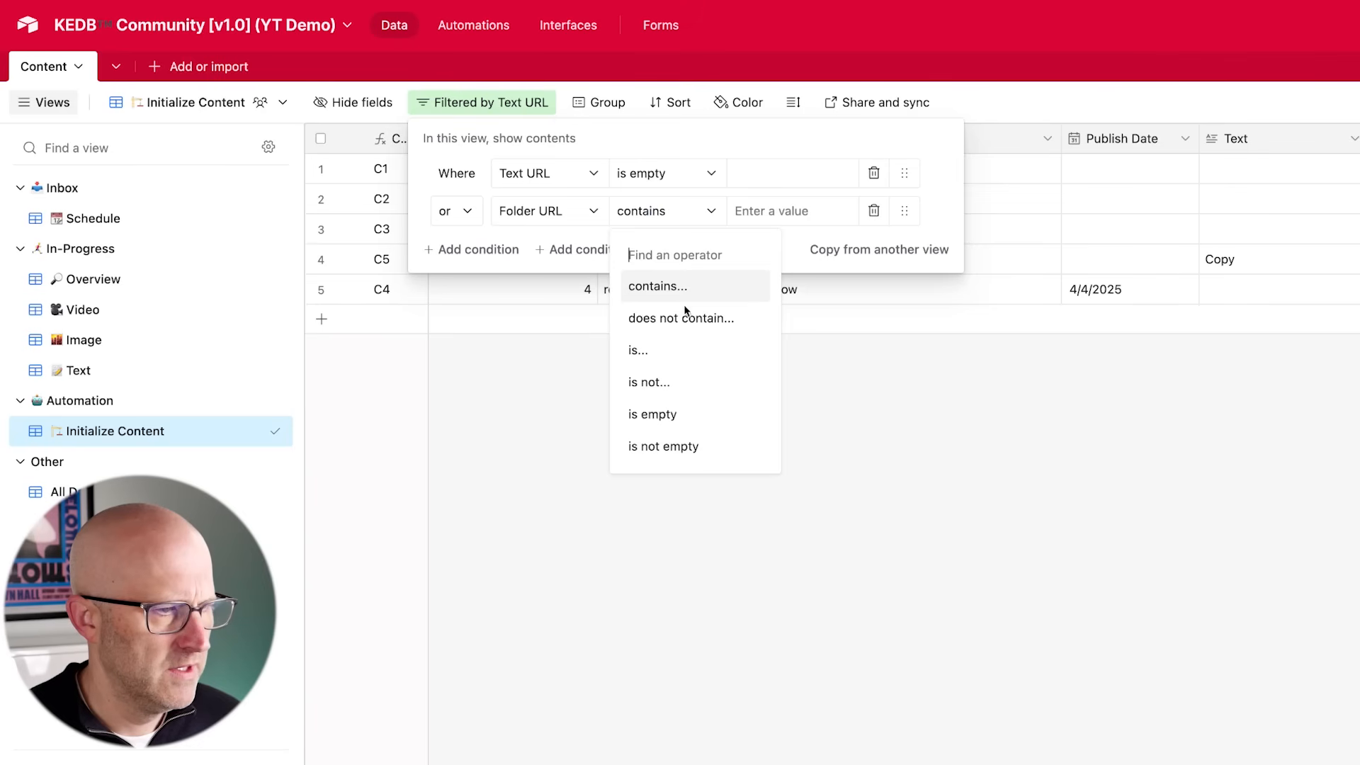
left_click(688, 418)
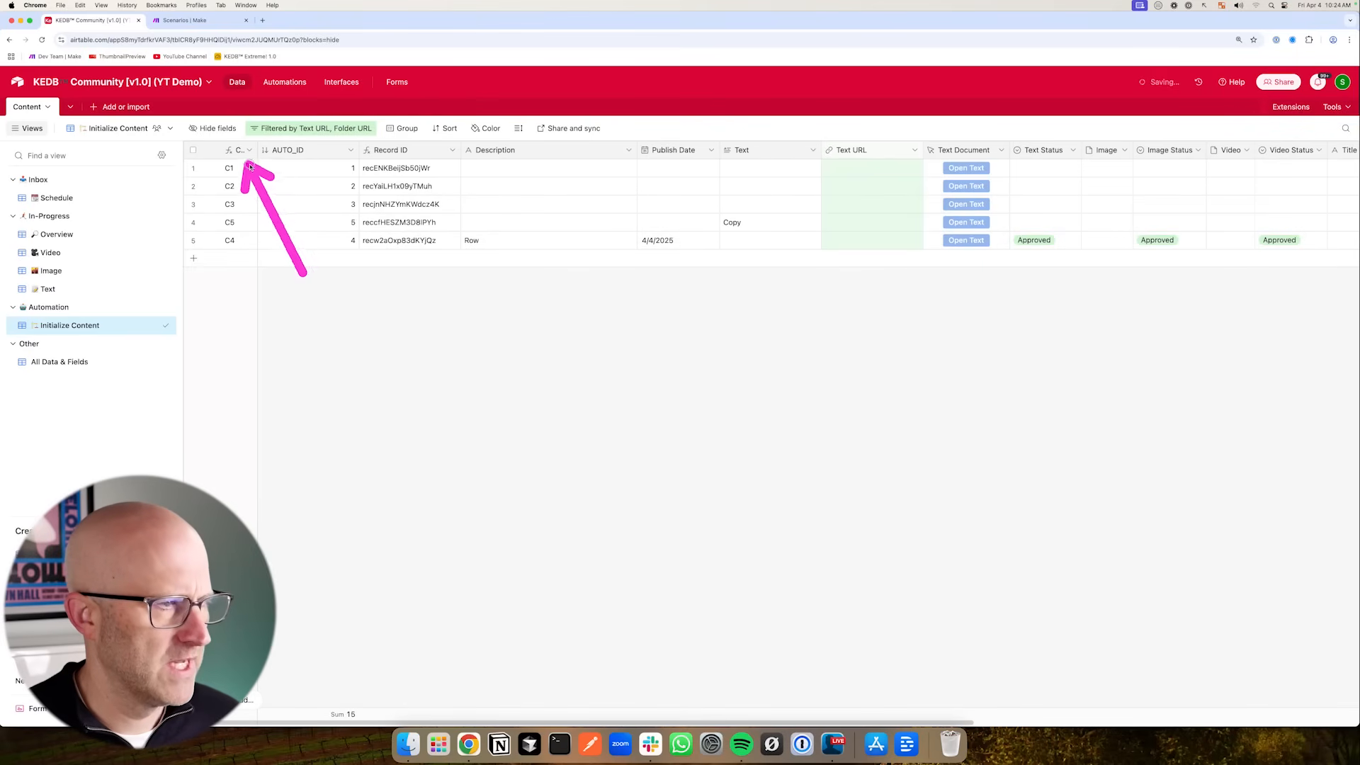
- Hide all fields in the Initialize Content view except Text URL and Folder URL
left_click(220, 132)
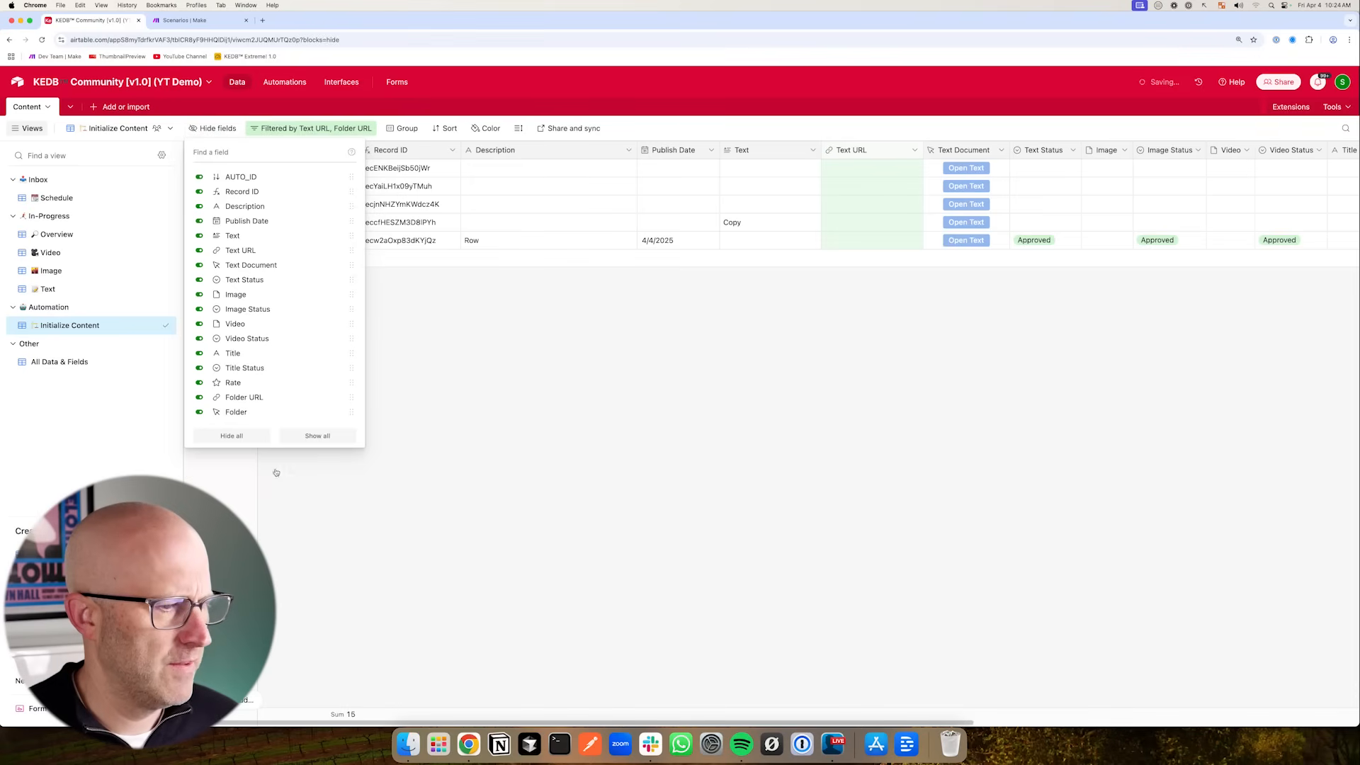
left_click(231, 435)
left_click(244, 252)
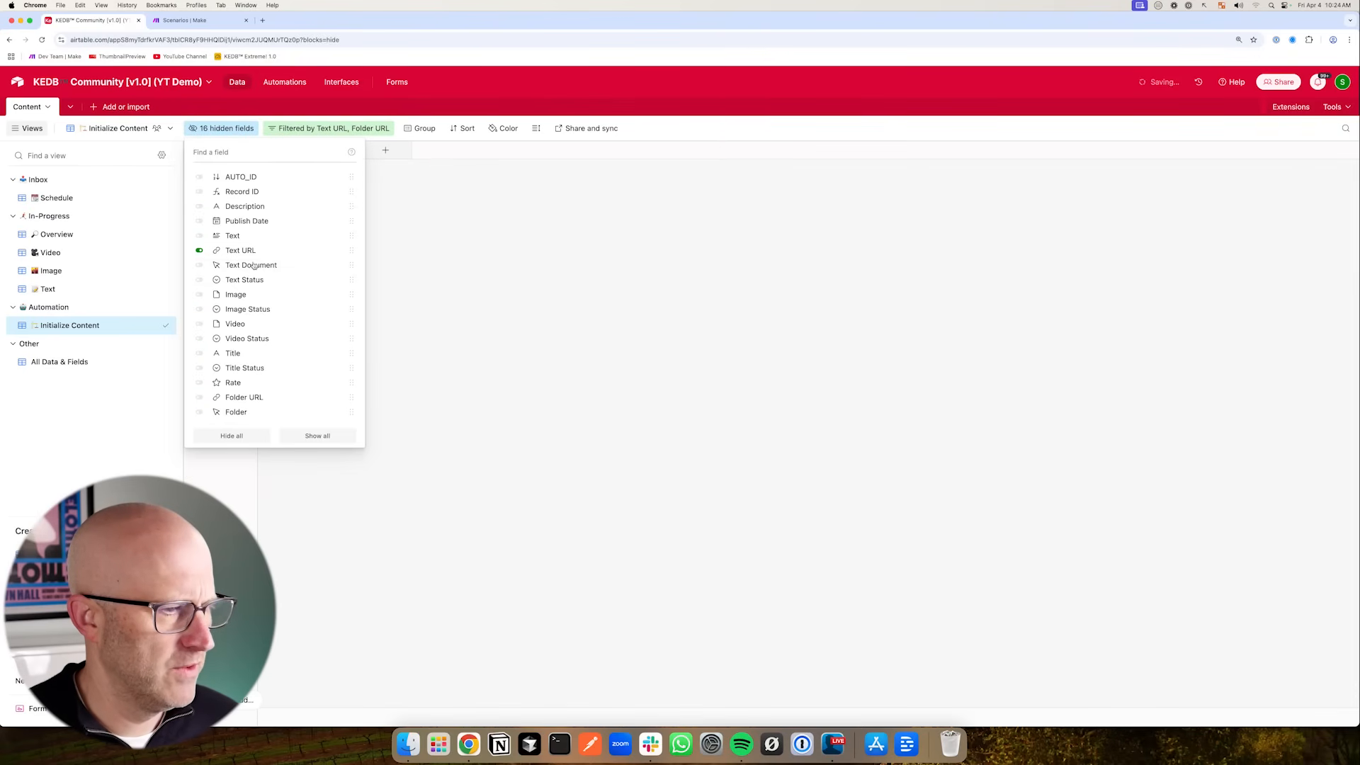
left_click(246, 397)
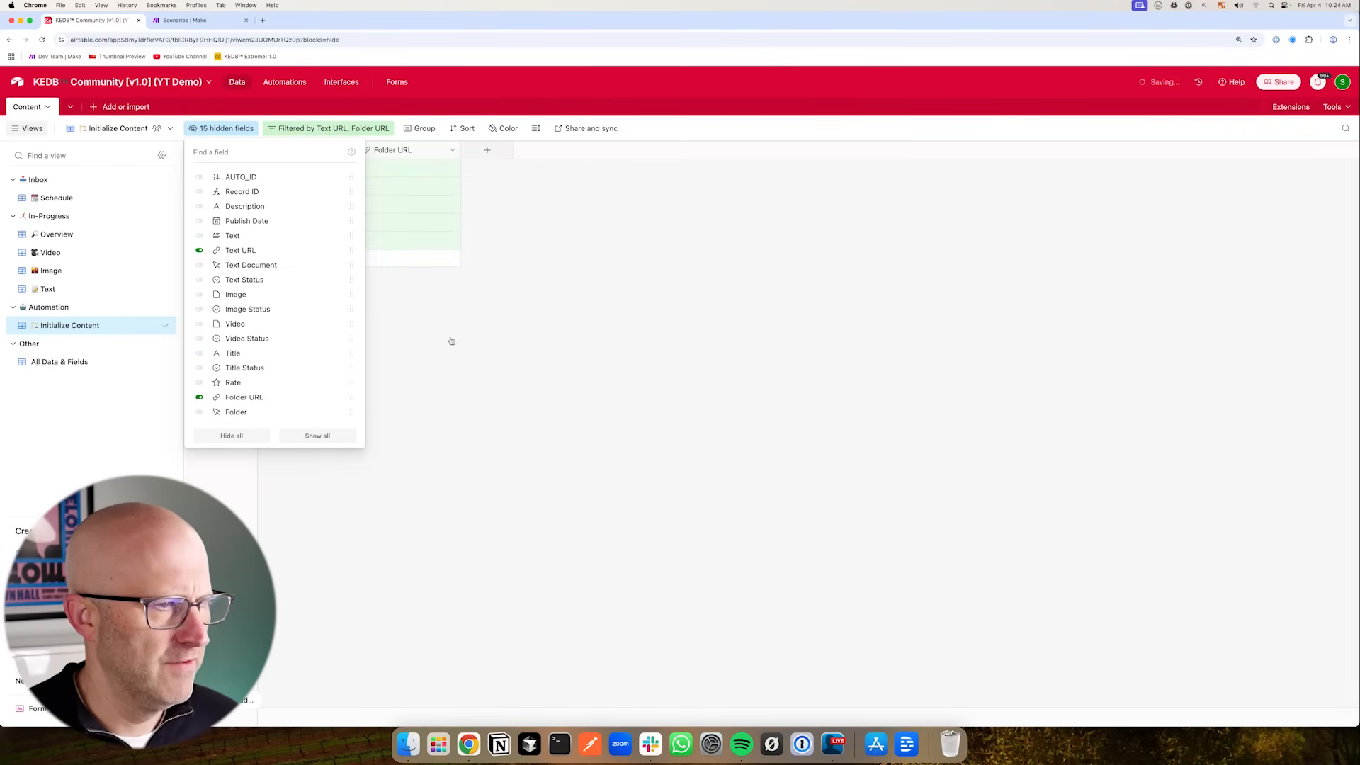
left_click(469, 341)
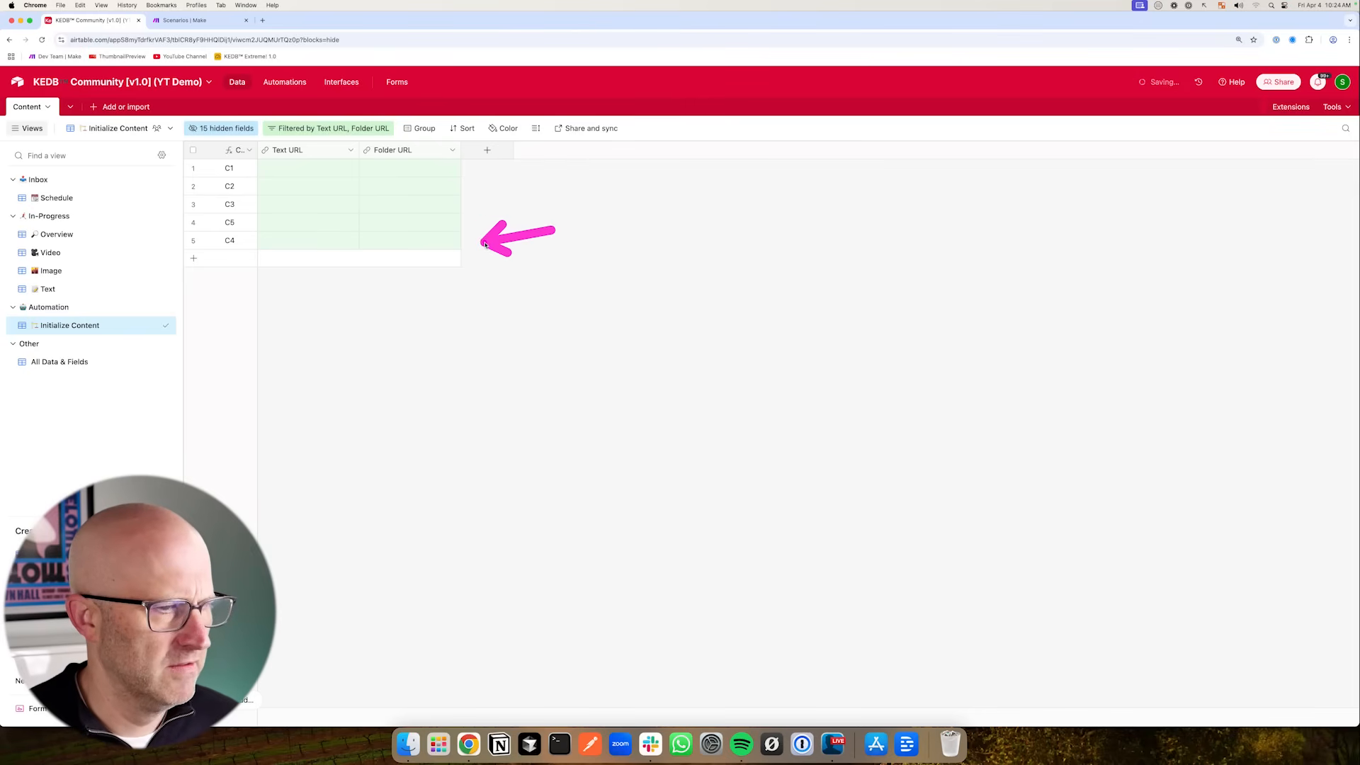
- Create an automation triggered when a record enters the Initialize Content view of the Content table
left_click_drag(293, 189, 289, 110)
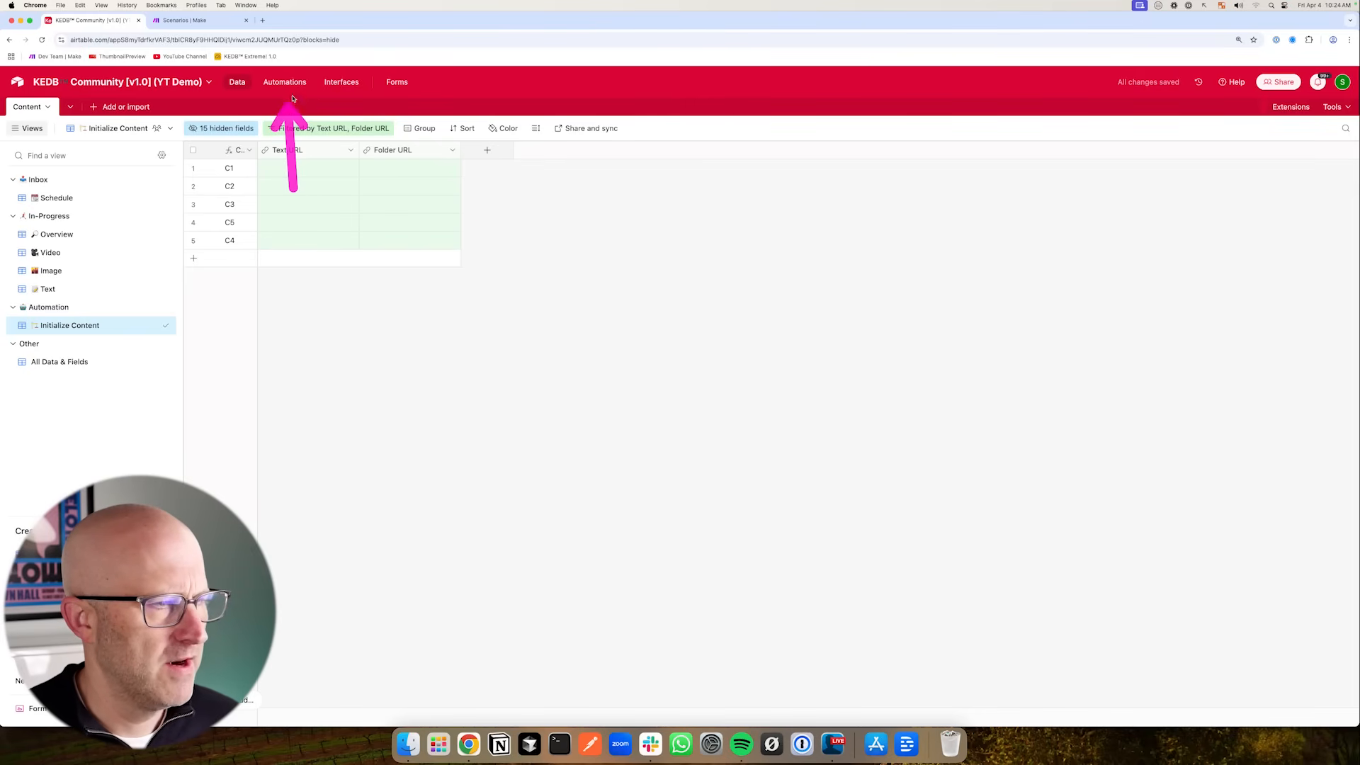
left_click(287, 83)
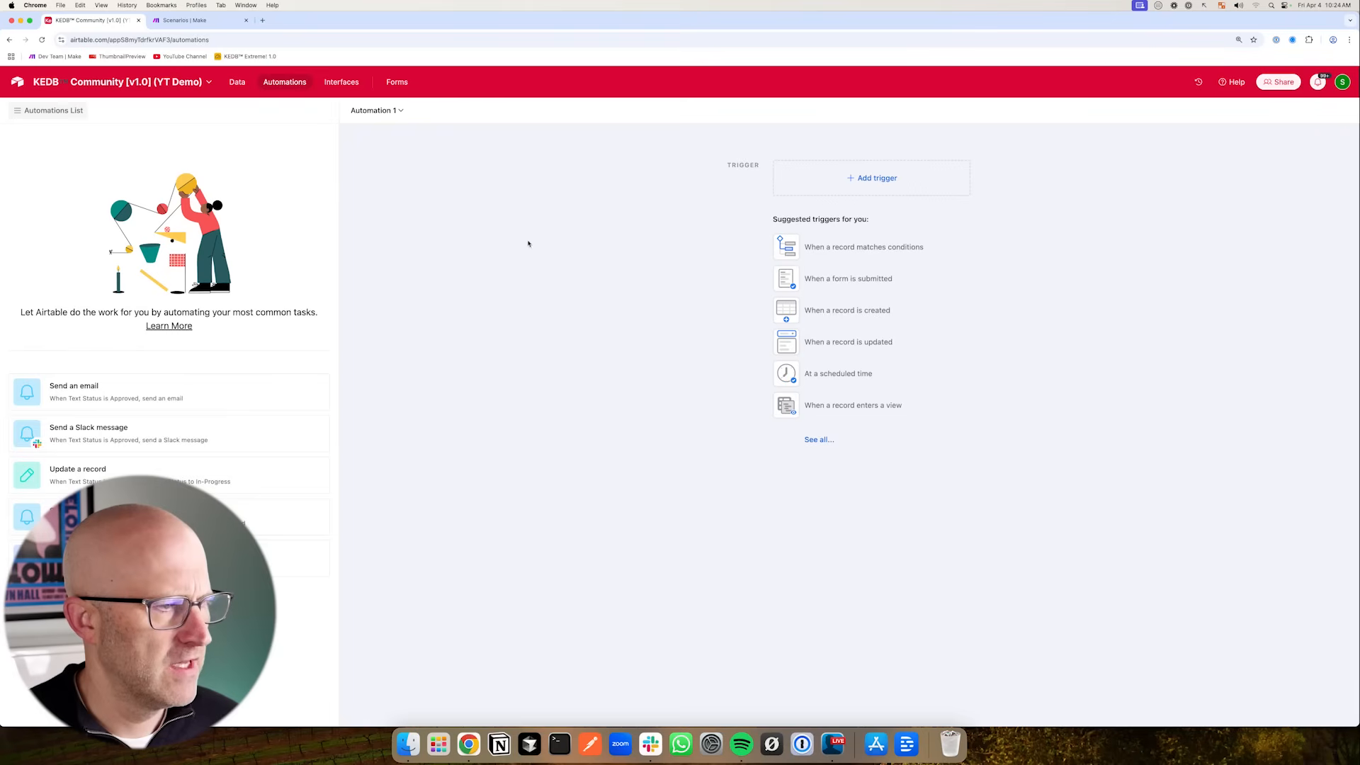
left_click_drag(636, 246, 737, 202)
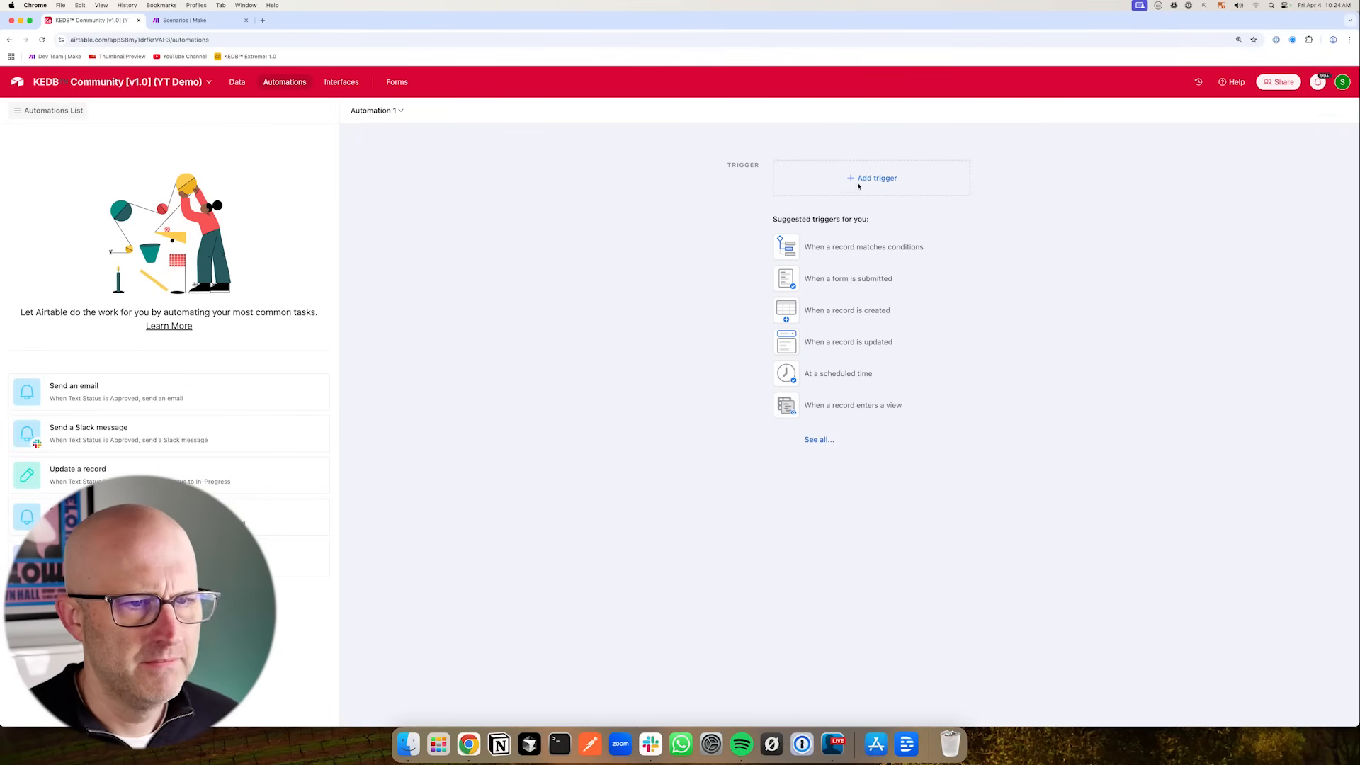
left_click(865, 181)
left_click_drag(950, 243, 877, 271)
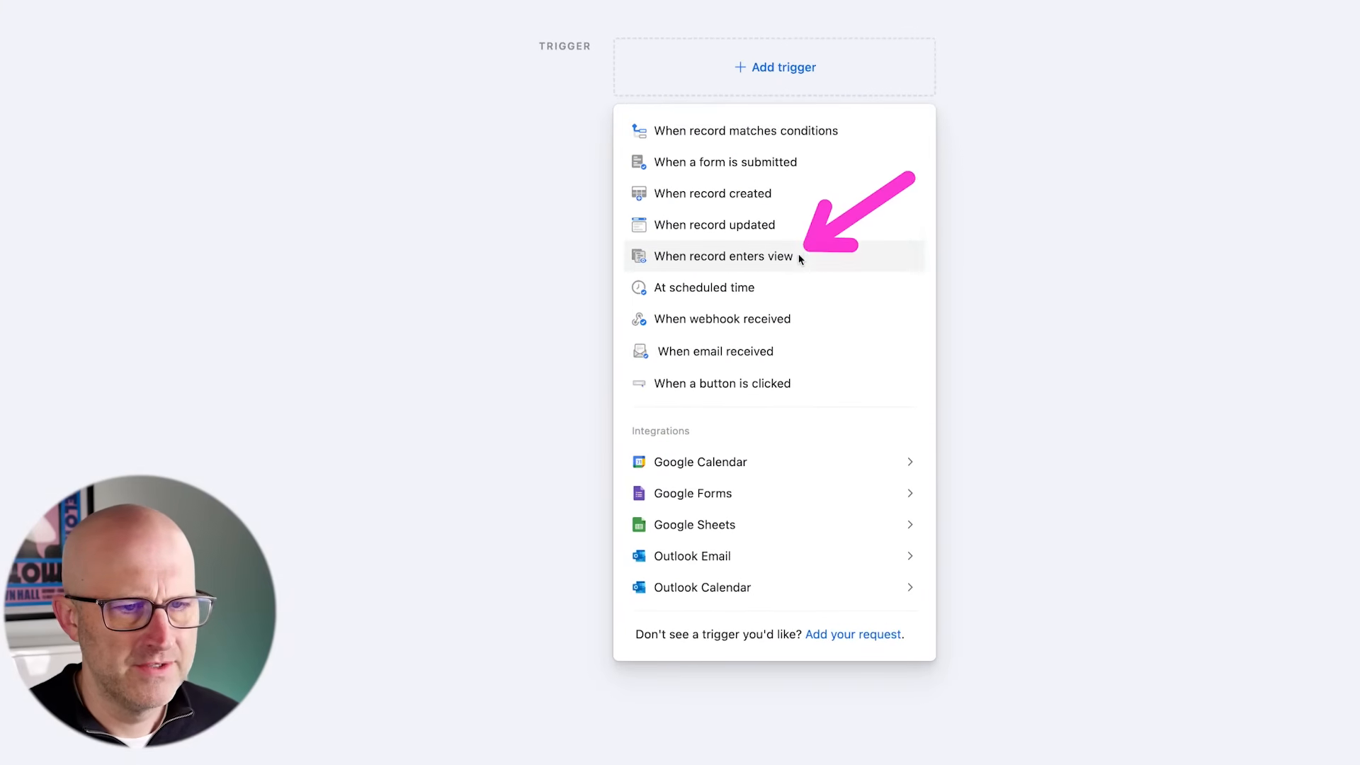
left_click(771, 262)
left_click(1134, 271)
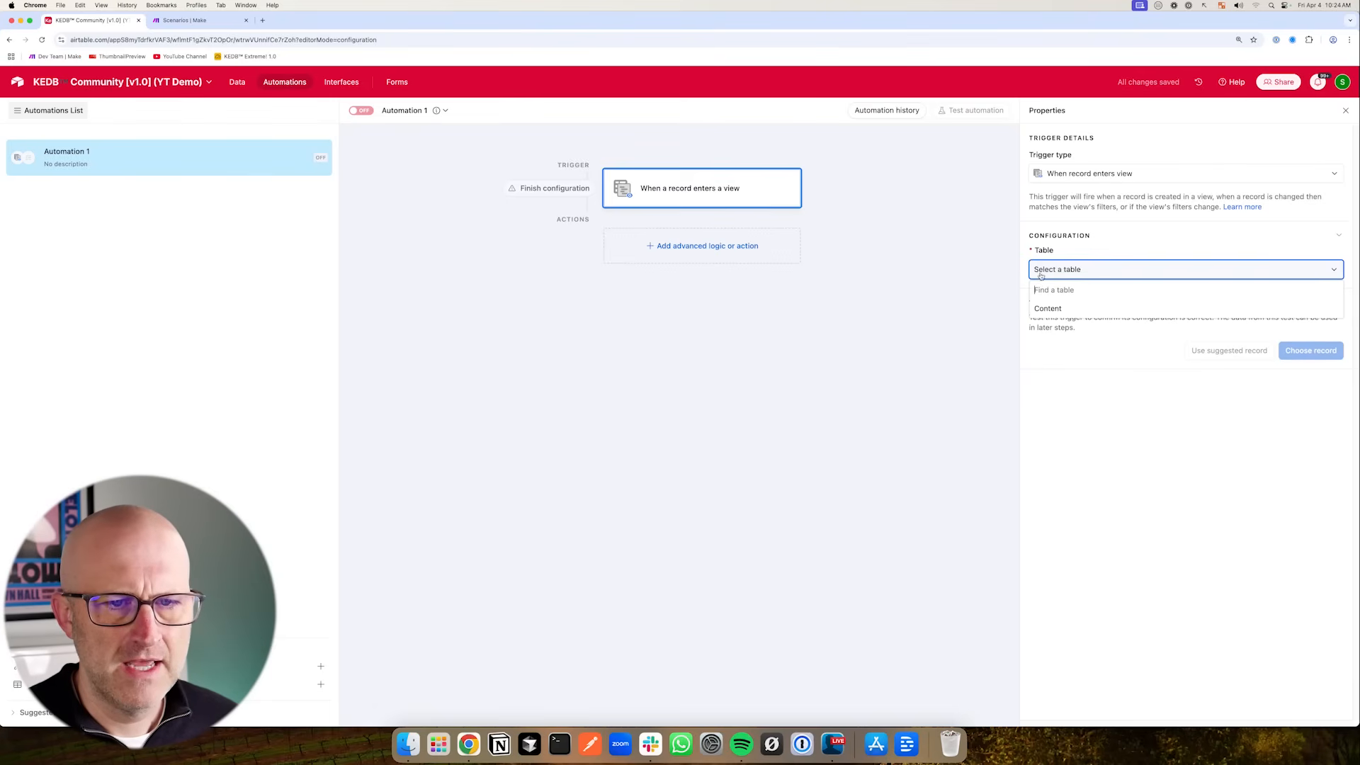
left_click(1055, 305)
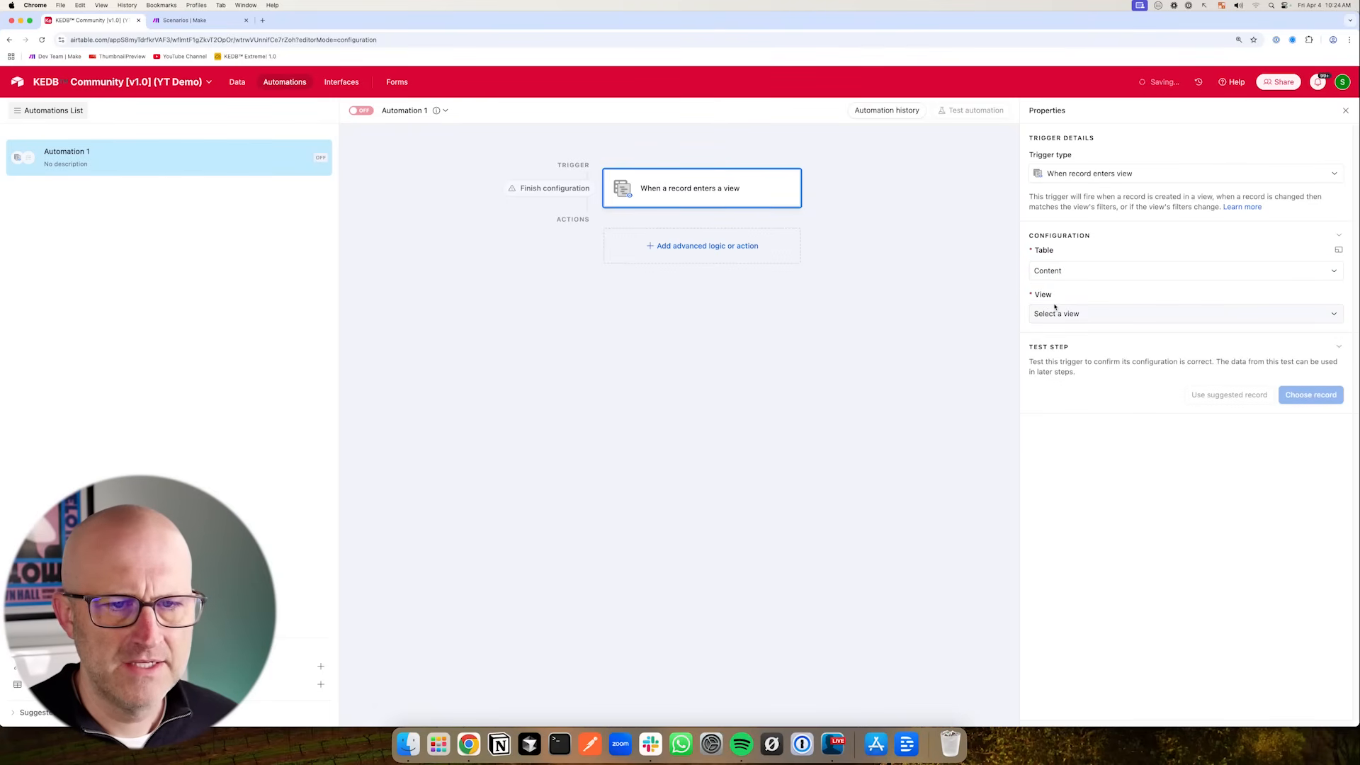
left_click(1055, 313)
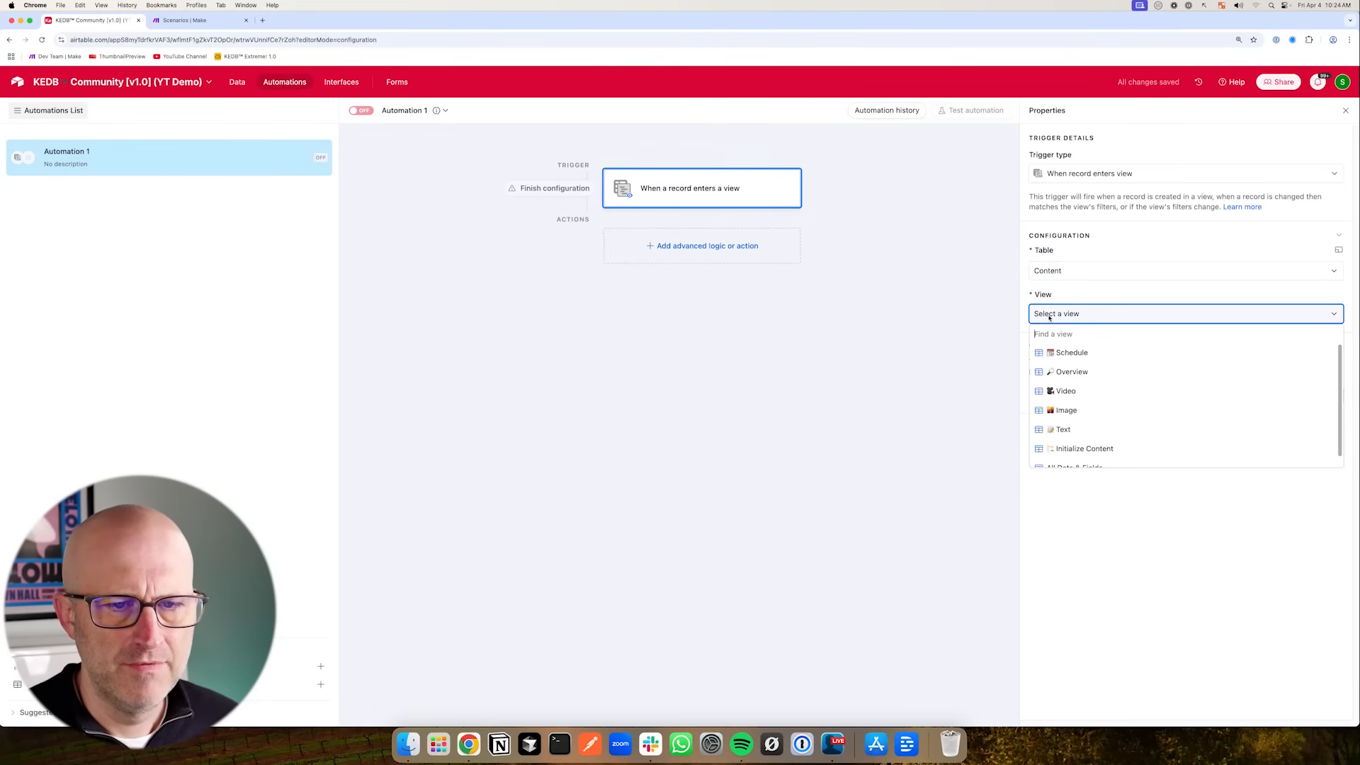
scroll(1105, 410, "down", 1)
left_click(1101, 439)
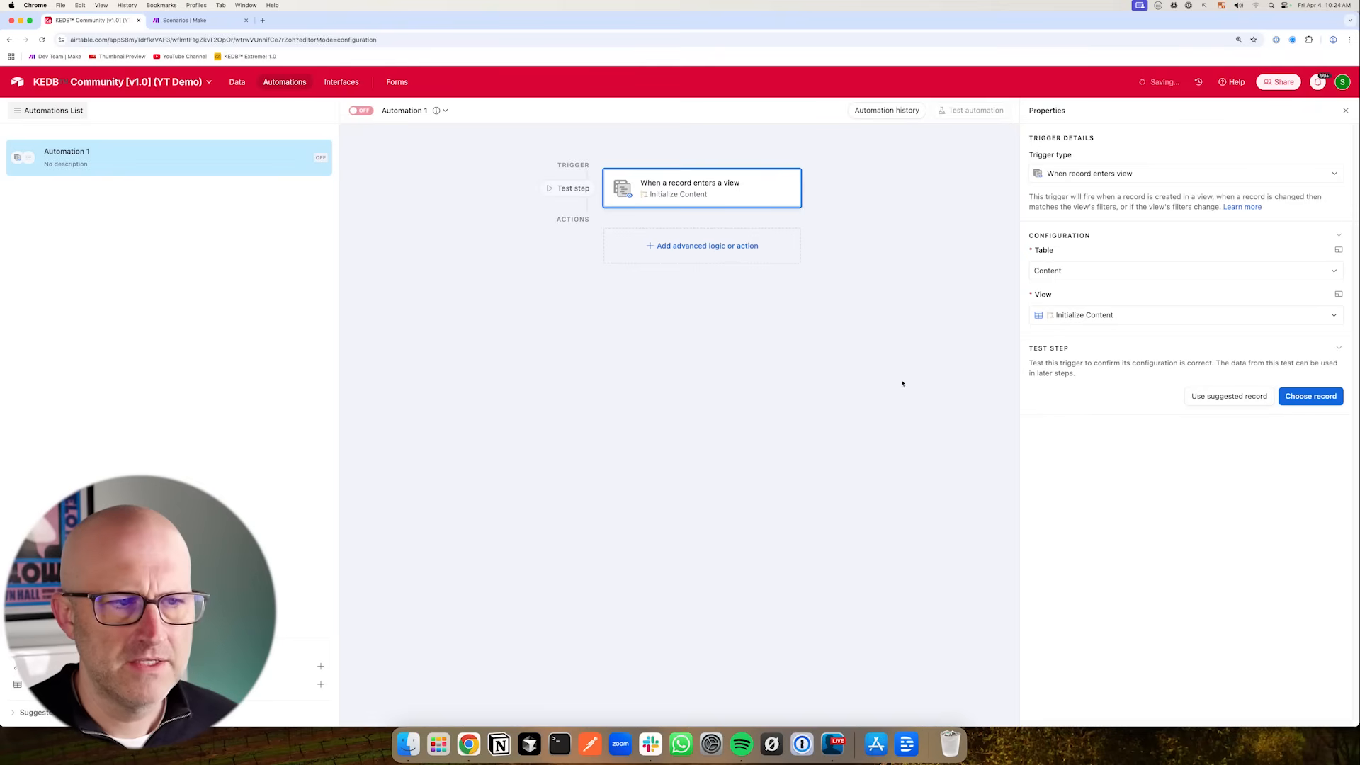
- Add a Run script action to the automation
left_click_drag(525, 307, 587, 266)
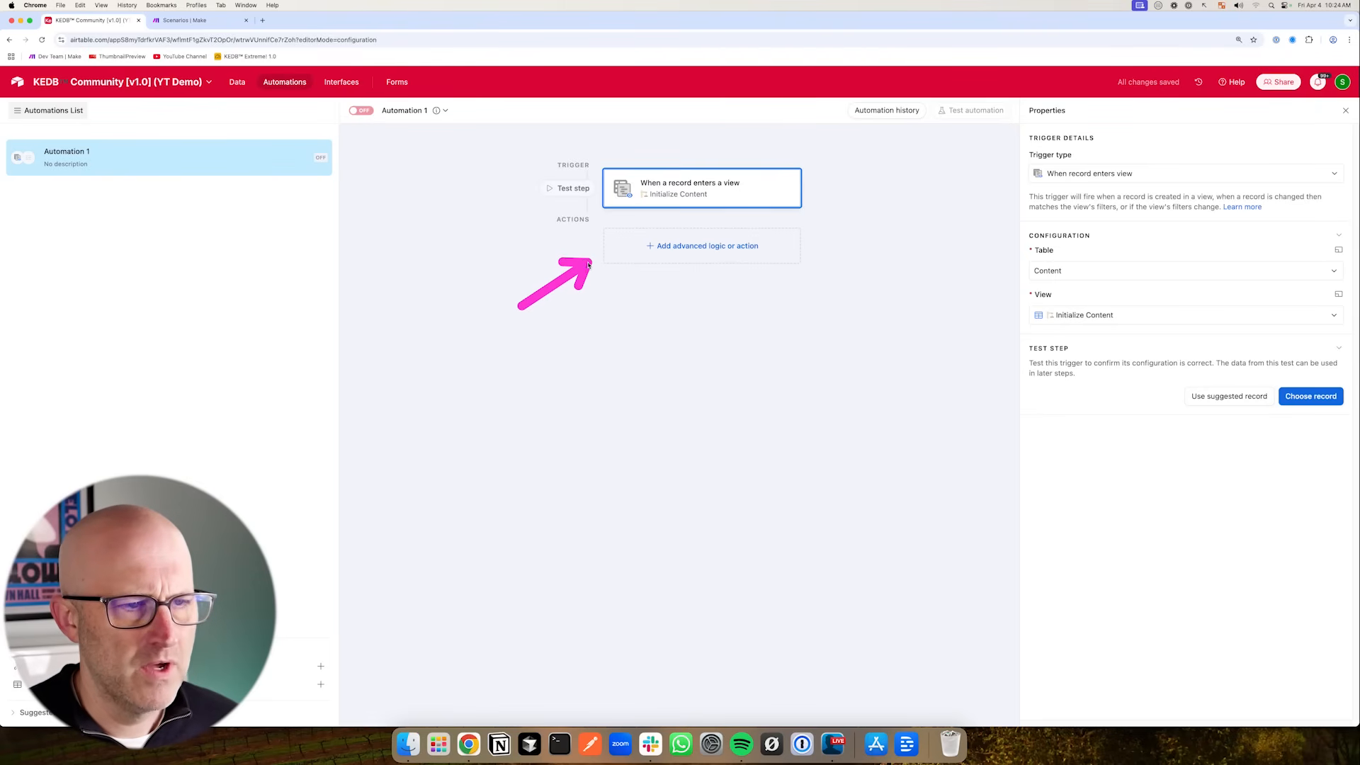
left_click(674, 252)
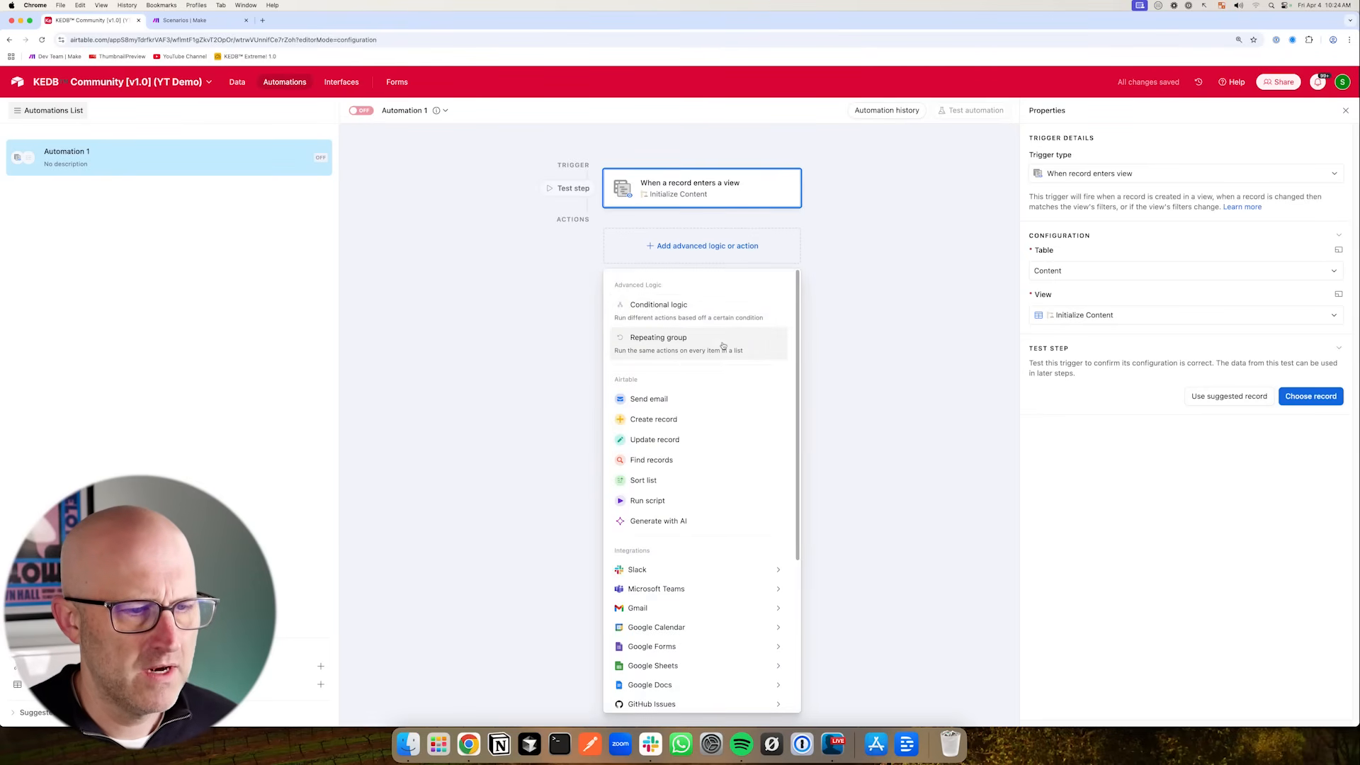
left_click(647, 501)
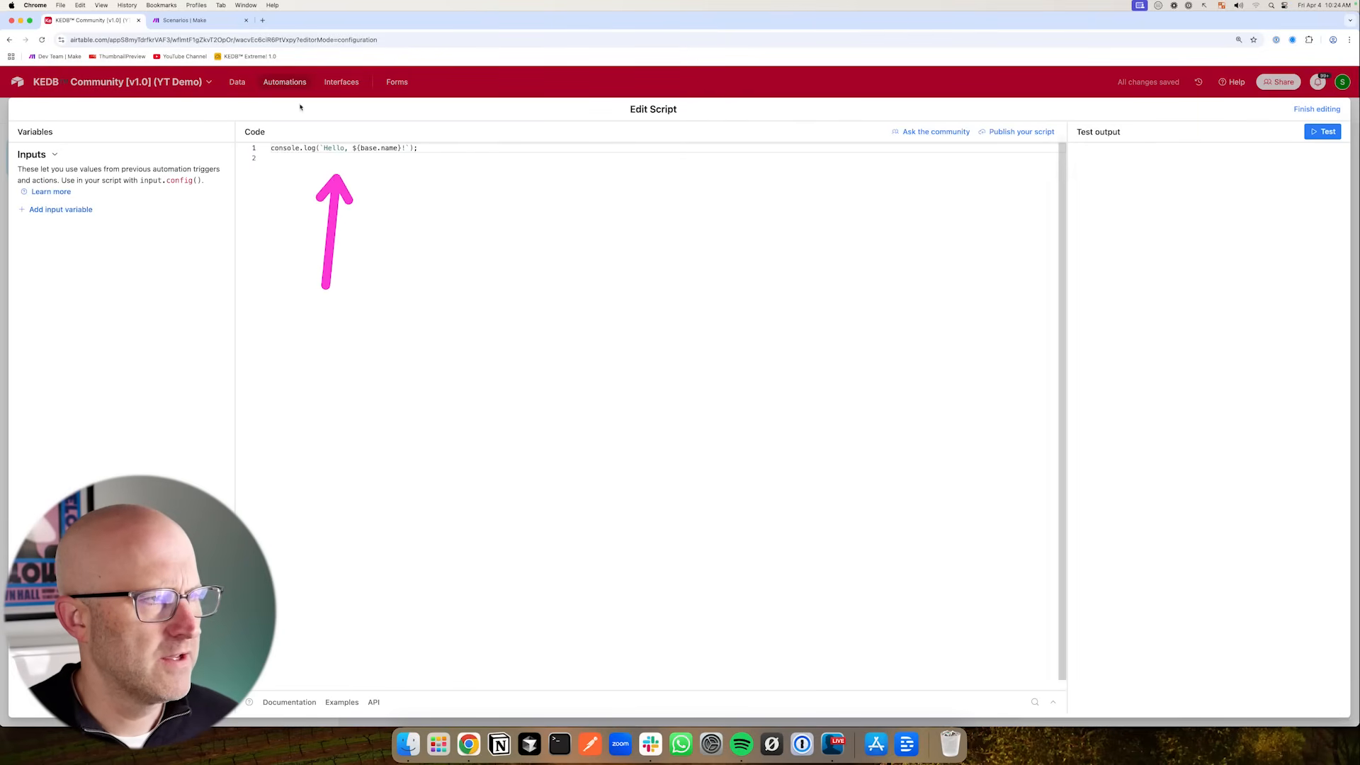
- Copy the webhook fetch script from the "Instant" Triggers lesson of the Make and Airtable Course
left_click(261, 21)
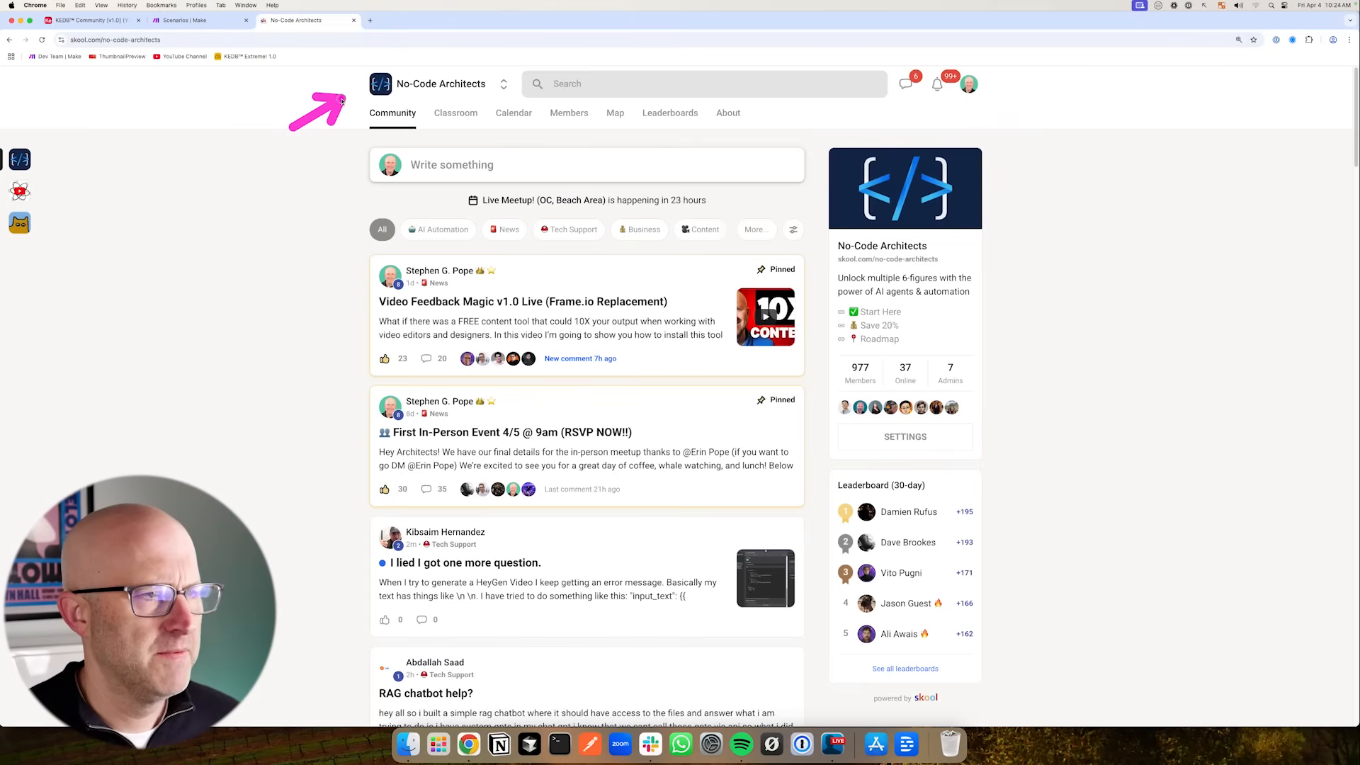
left_click(456, 115)
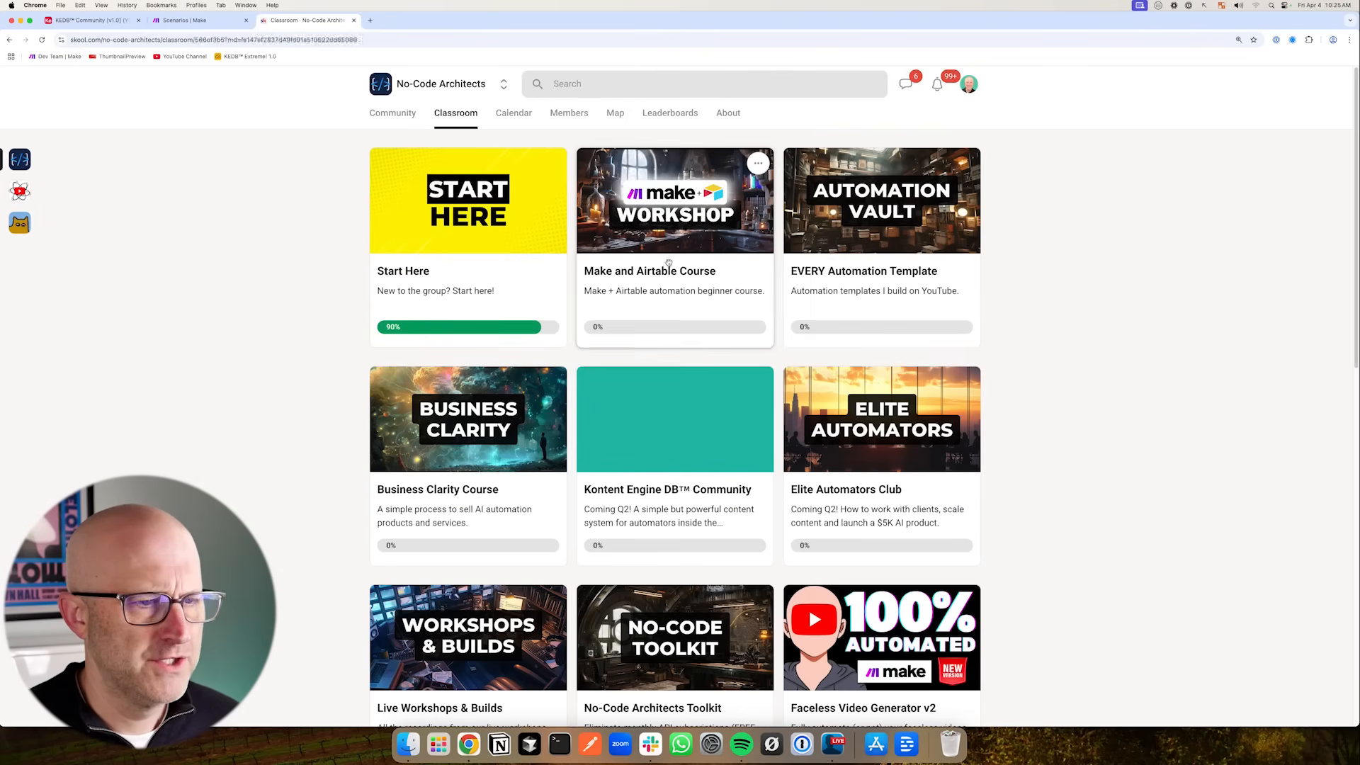
left_click(669, 261)
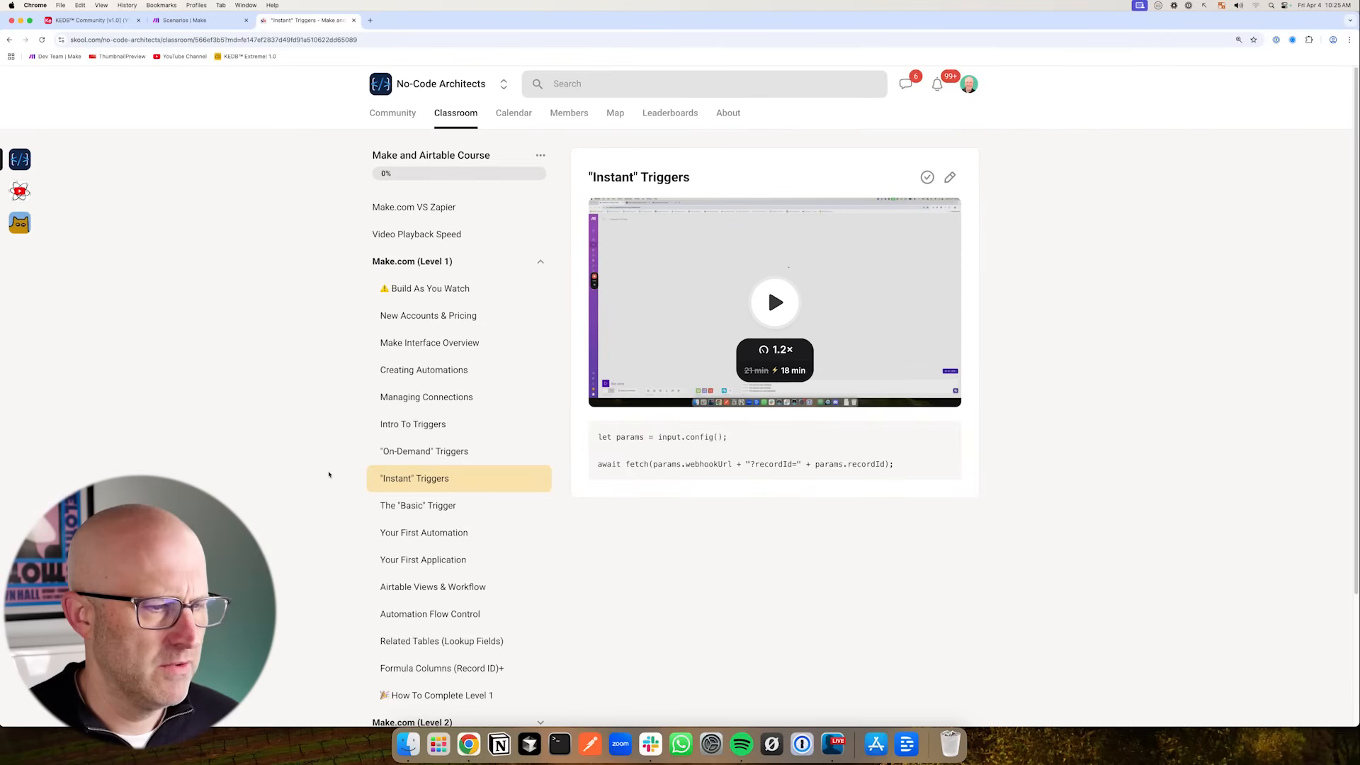
left_click_drag(900, 475, 604, 438)
right_click(604, 438)
left_click(624, 448)
- Replace the default script code with the copied webhook fetch code
left_click(89, 20)
left_click_drag(420, 148, 255, 149)
key("super+v")
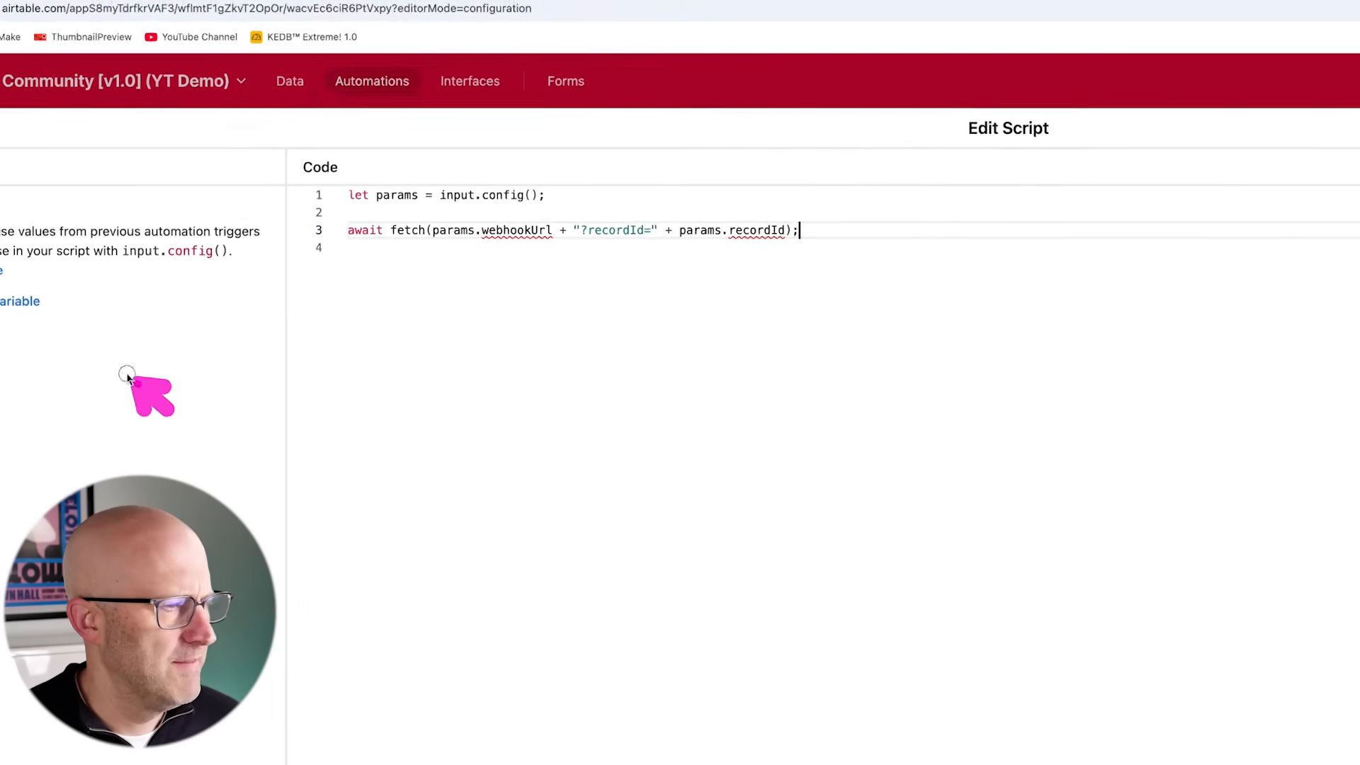
- Add a recordId input variable mapped to the trigger record's Airtable record ID, and a second variable named webhookUrl
left_click(7, 342)
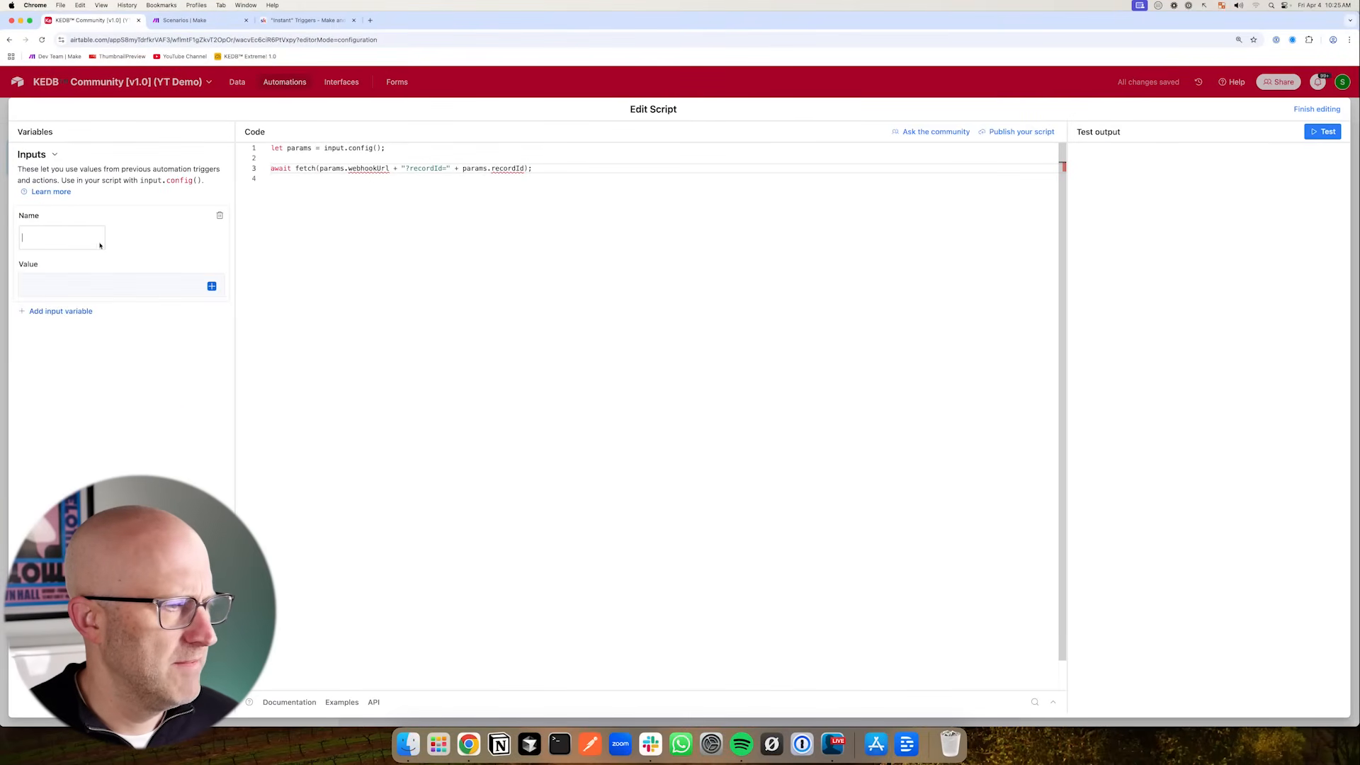
left_click(499, 241)
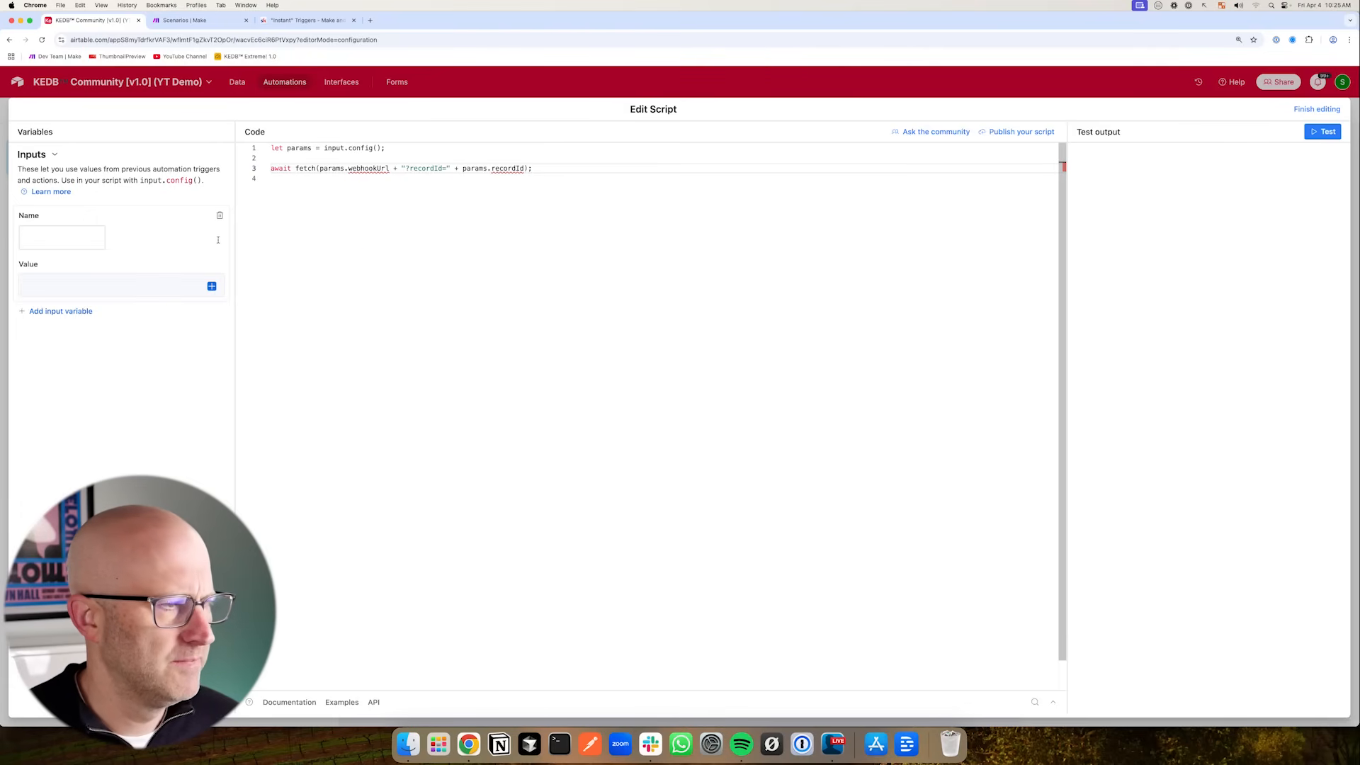
left_click(61, 311)
left_click(47, 237)
type("record")
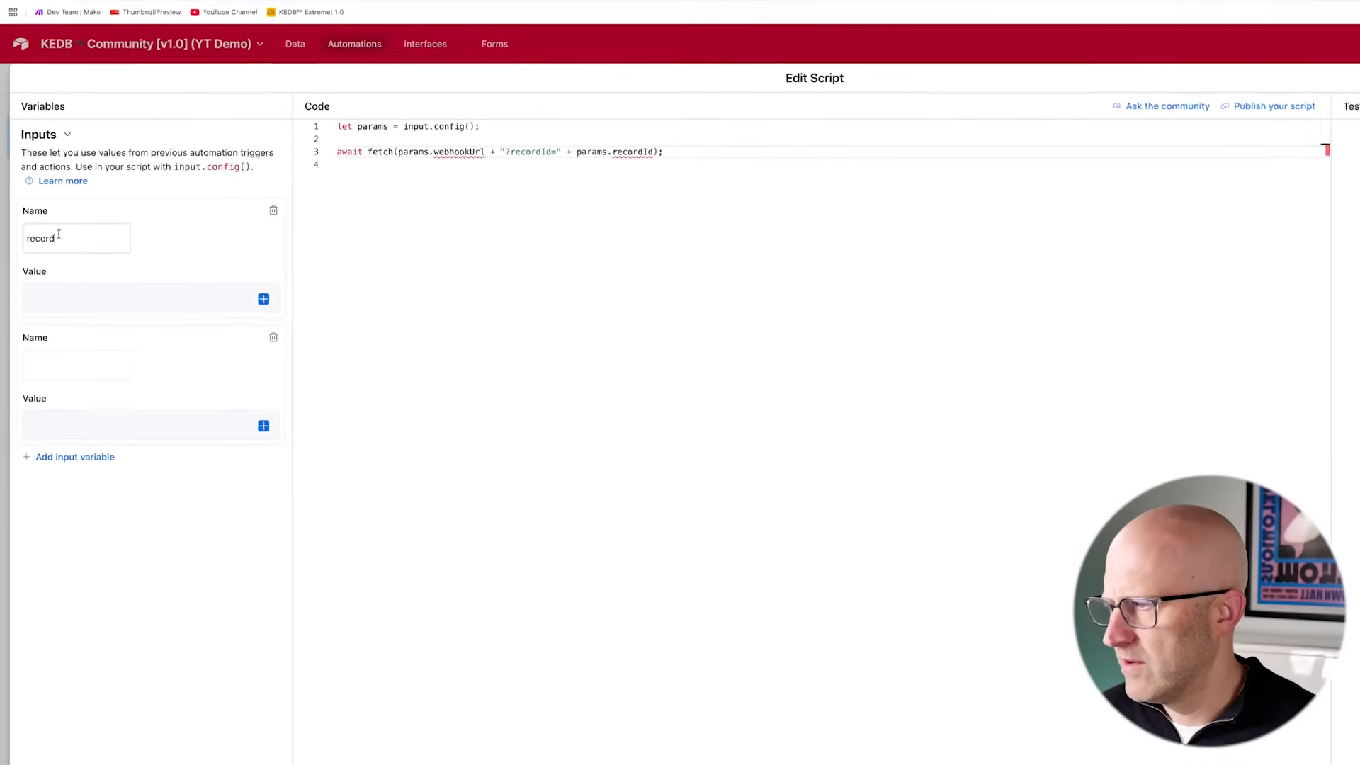
type("Id")
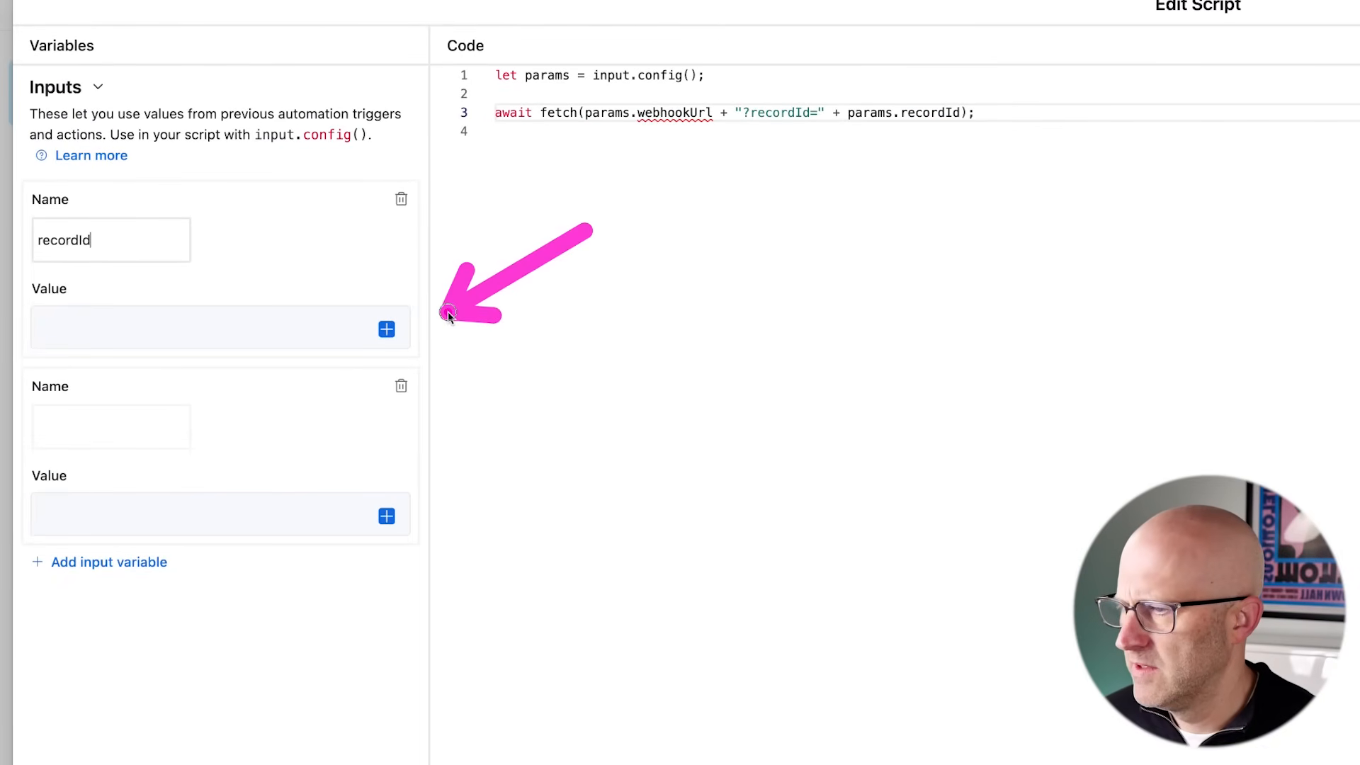
left_click(386, 329)
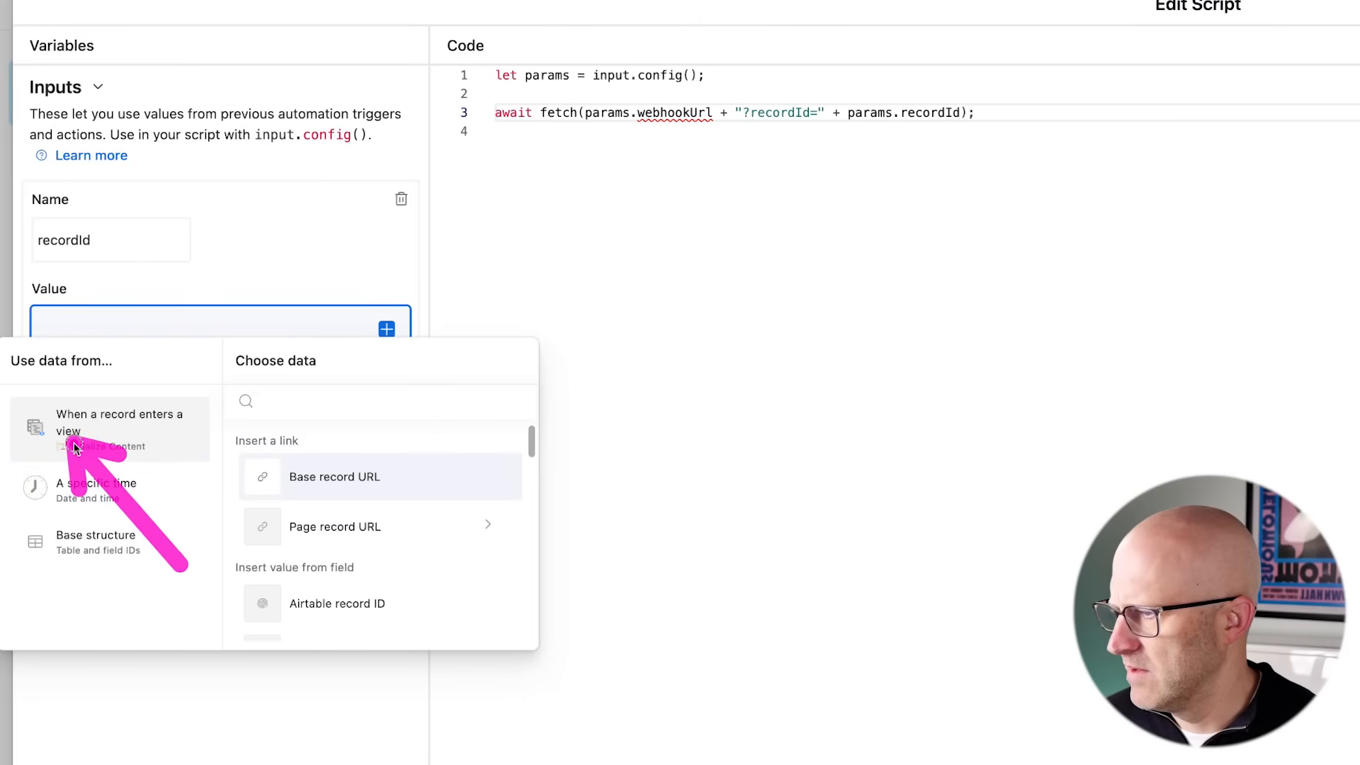
left_click(366, 619)
left_click(88, 428)
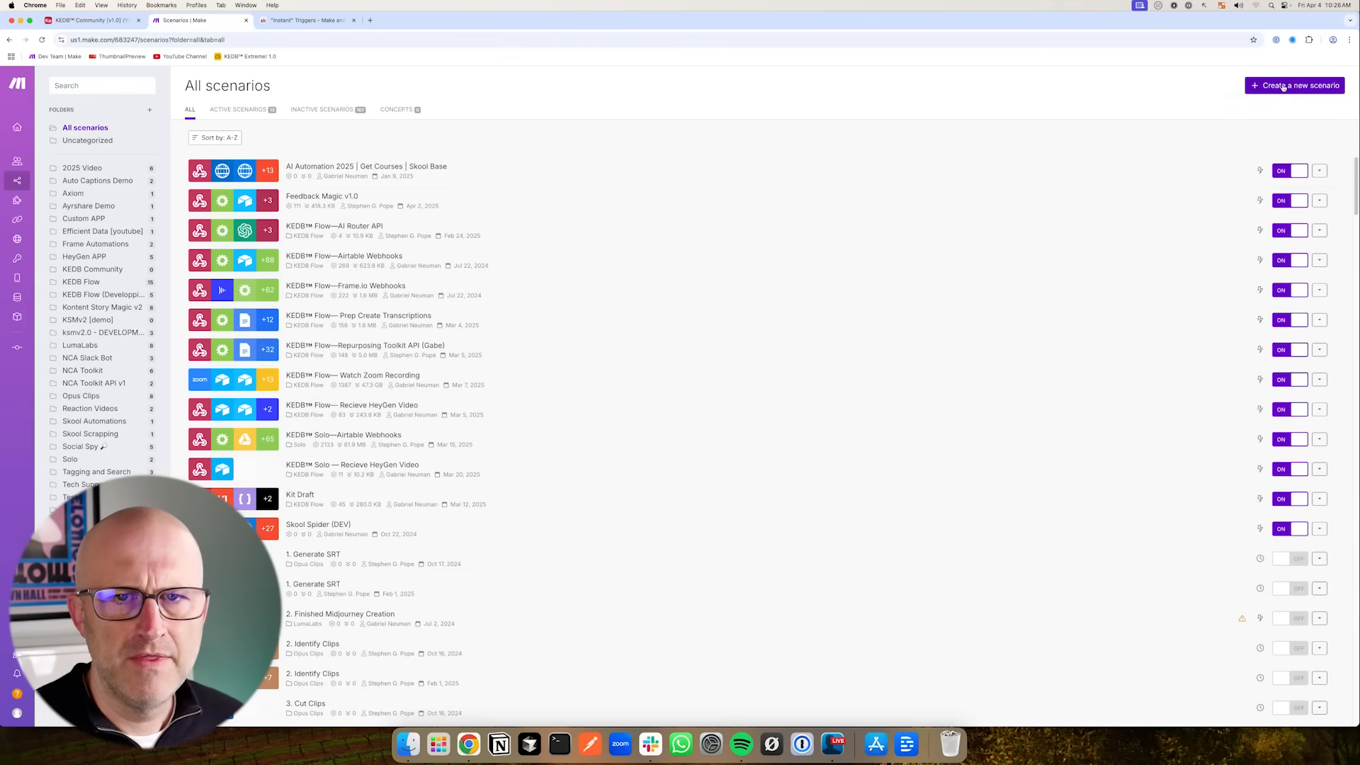
- In Make, start a new scenario with a Webhooks Custom webhook trigger, add a webhook and copy its address
left_click(1290, 83)
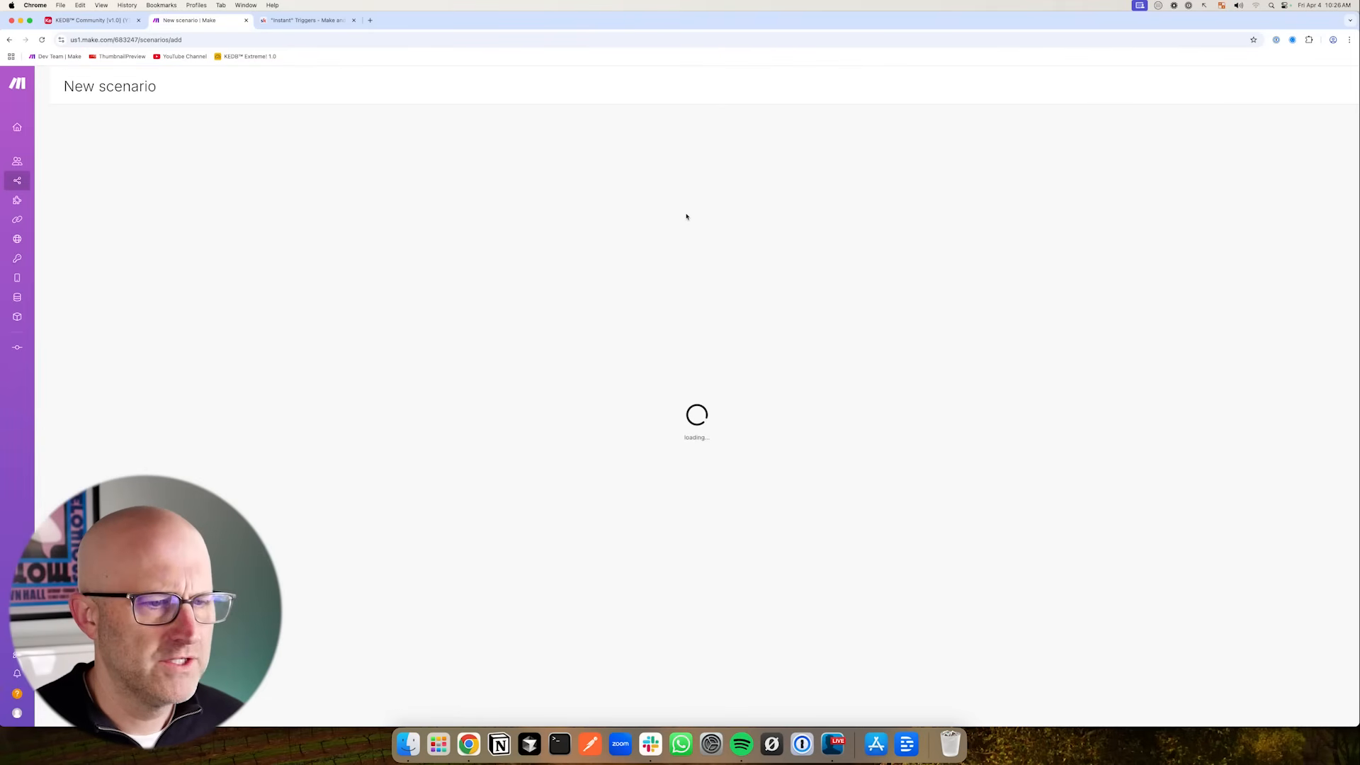
left_click(792, 320)
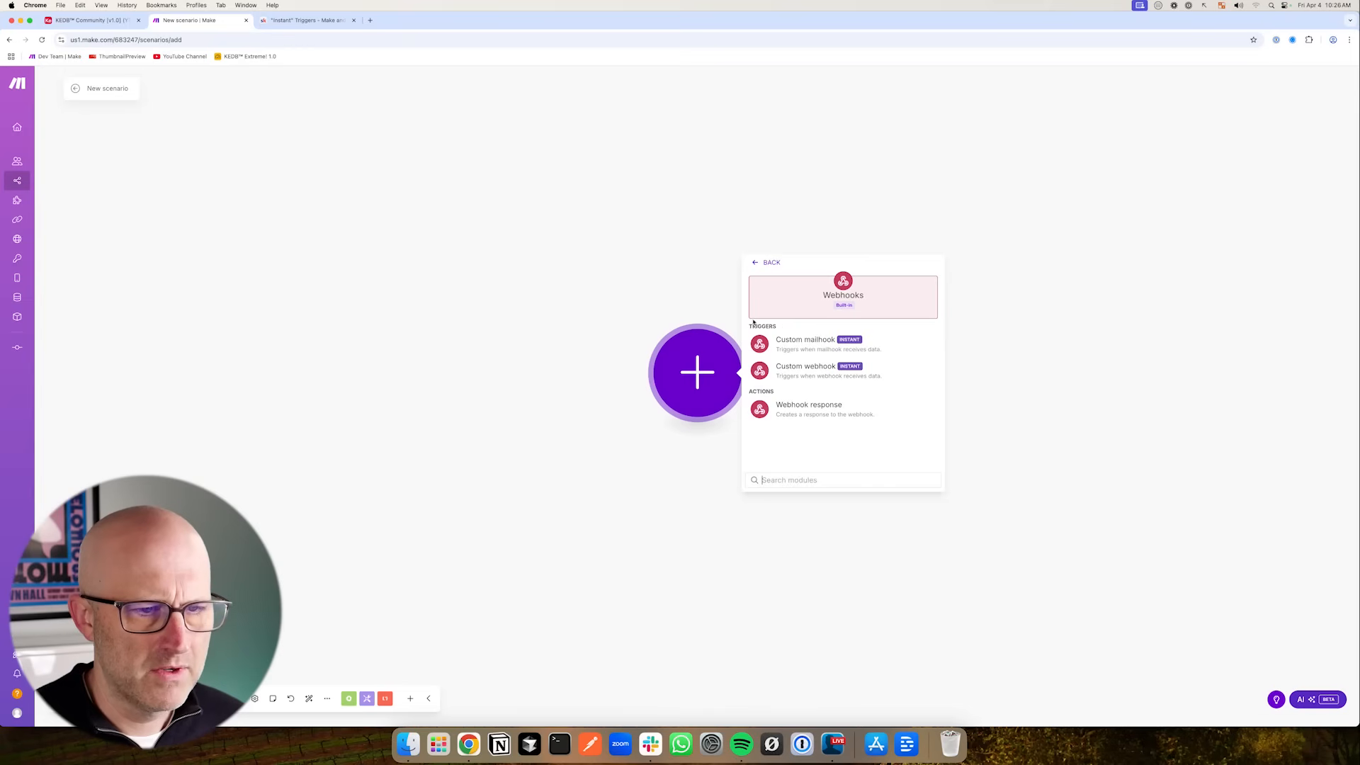
left_click(836, 368)
left_click(934, 370)
left_click(1134, 451)
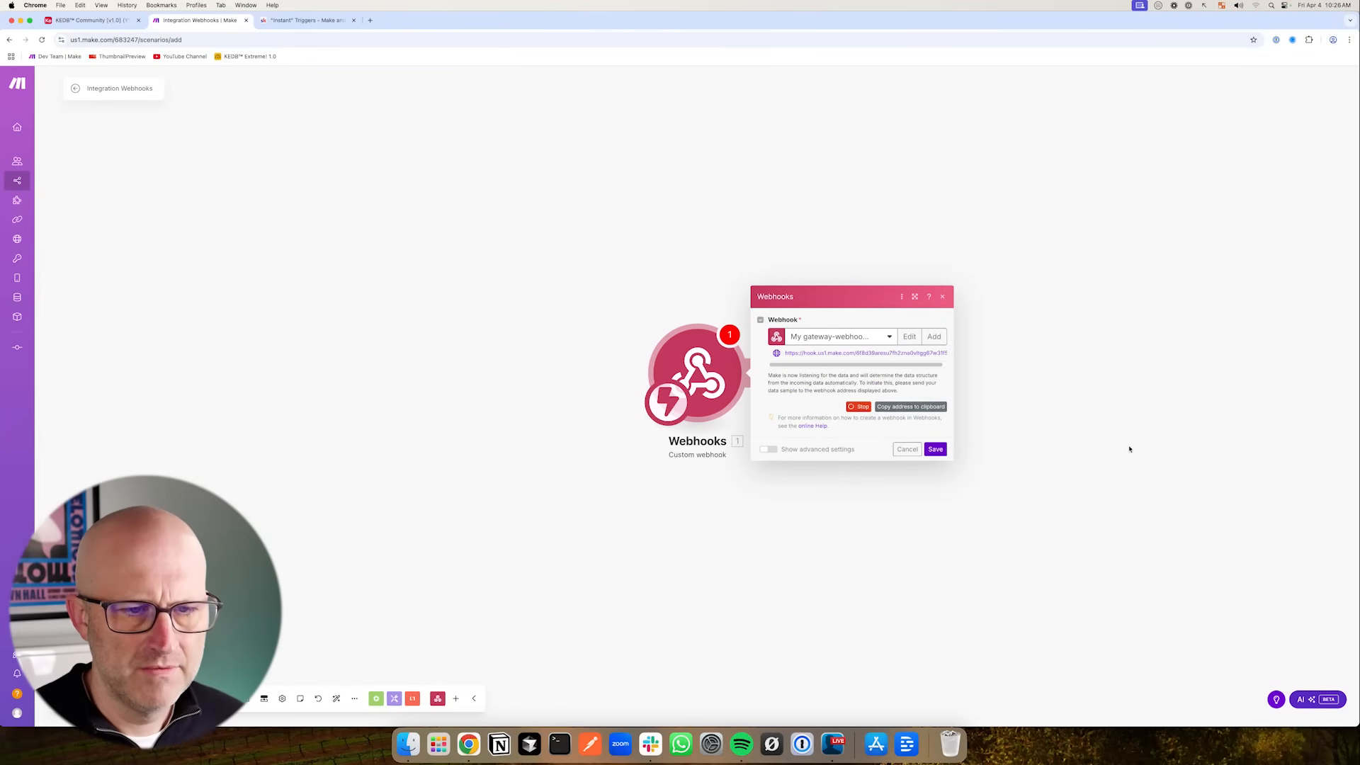
left_click(905, 409)
left_click(935, 450)
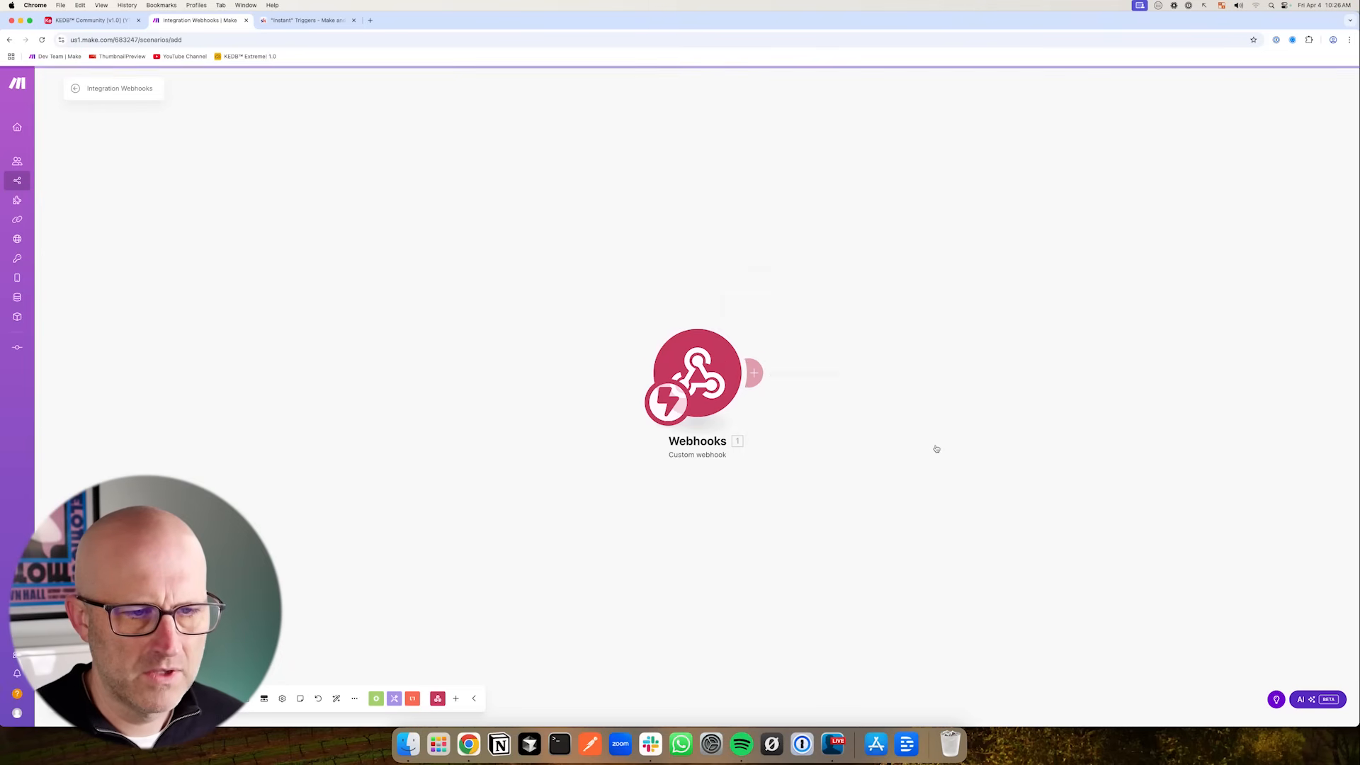
- Name the scenario "Airtable Triggers" and run it once so it waits for webhook data
left_click(246, 699)
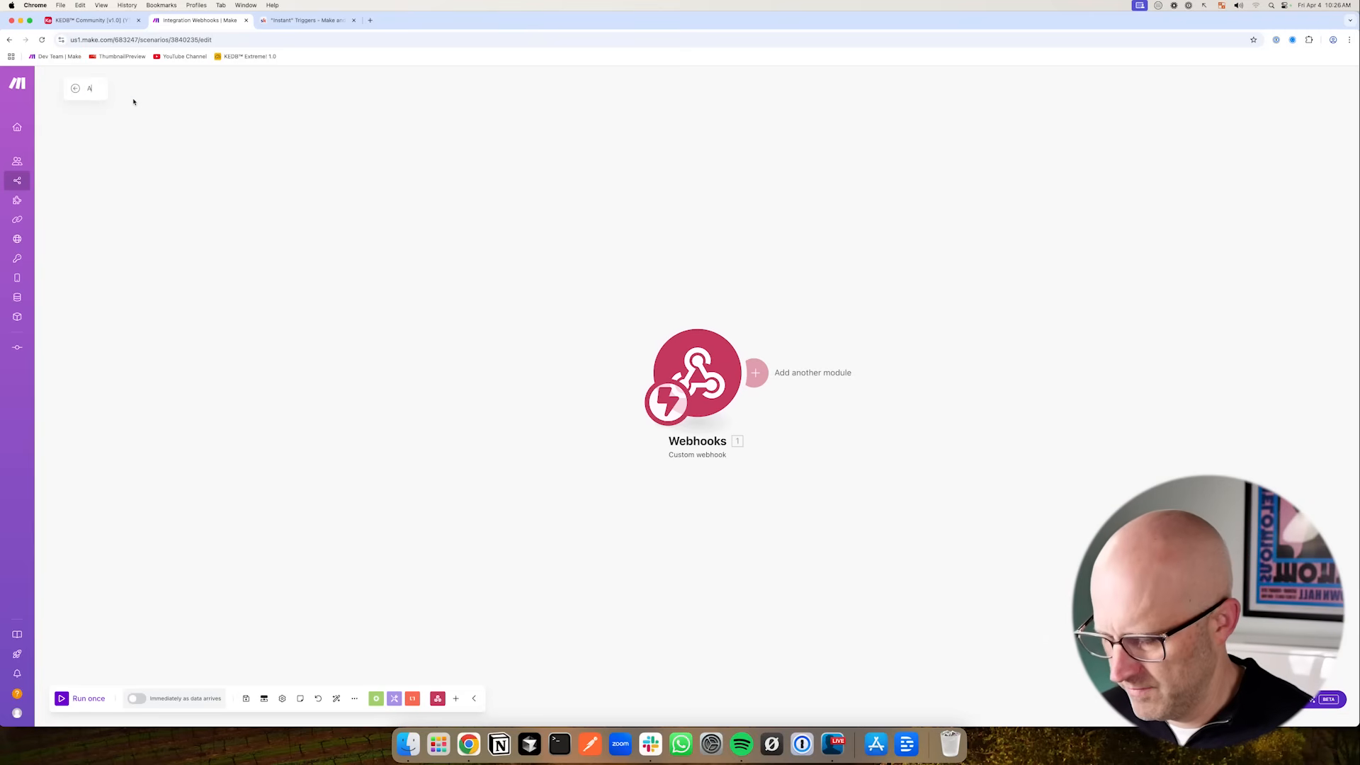
type("Airtable Triggers")
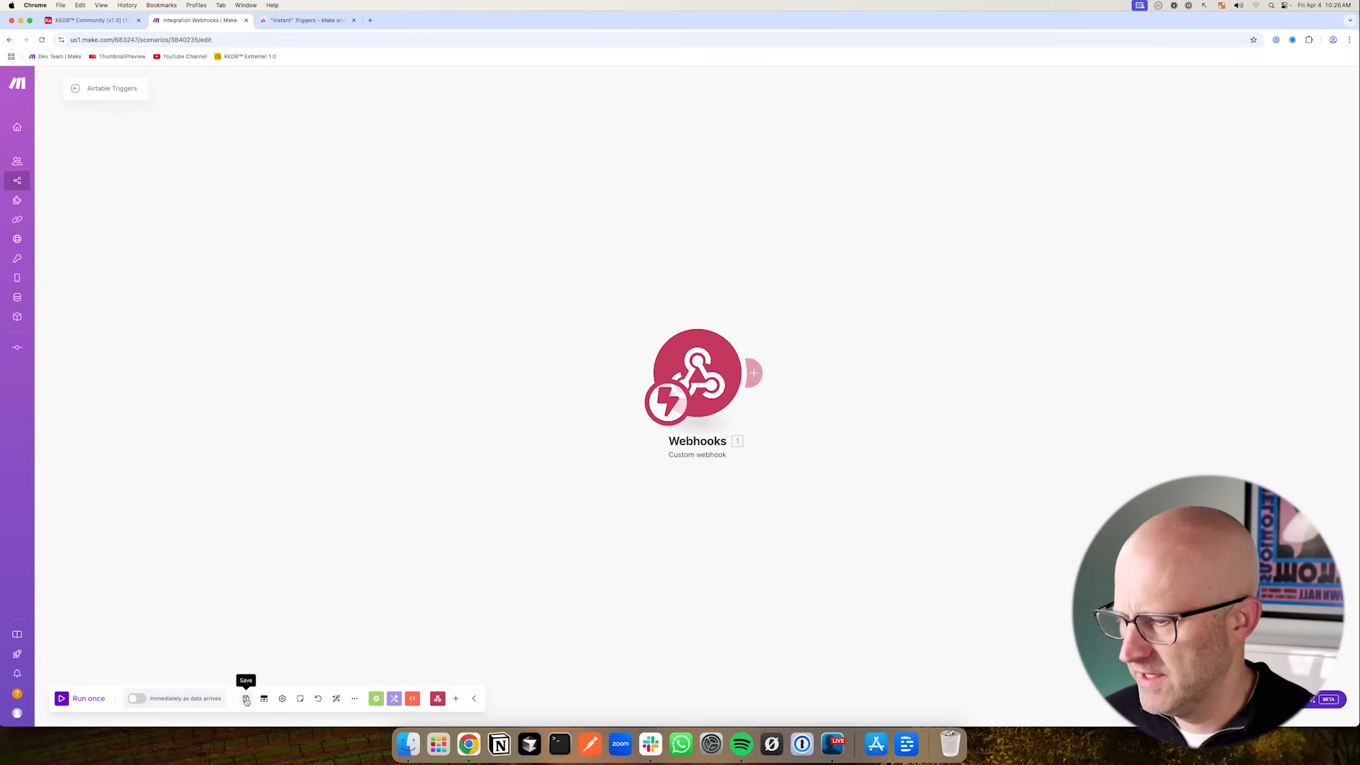
left_click(62, 700)
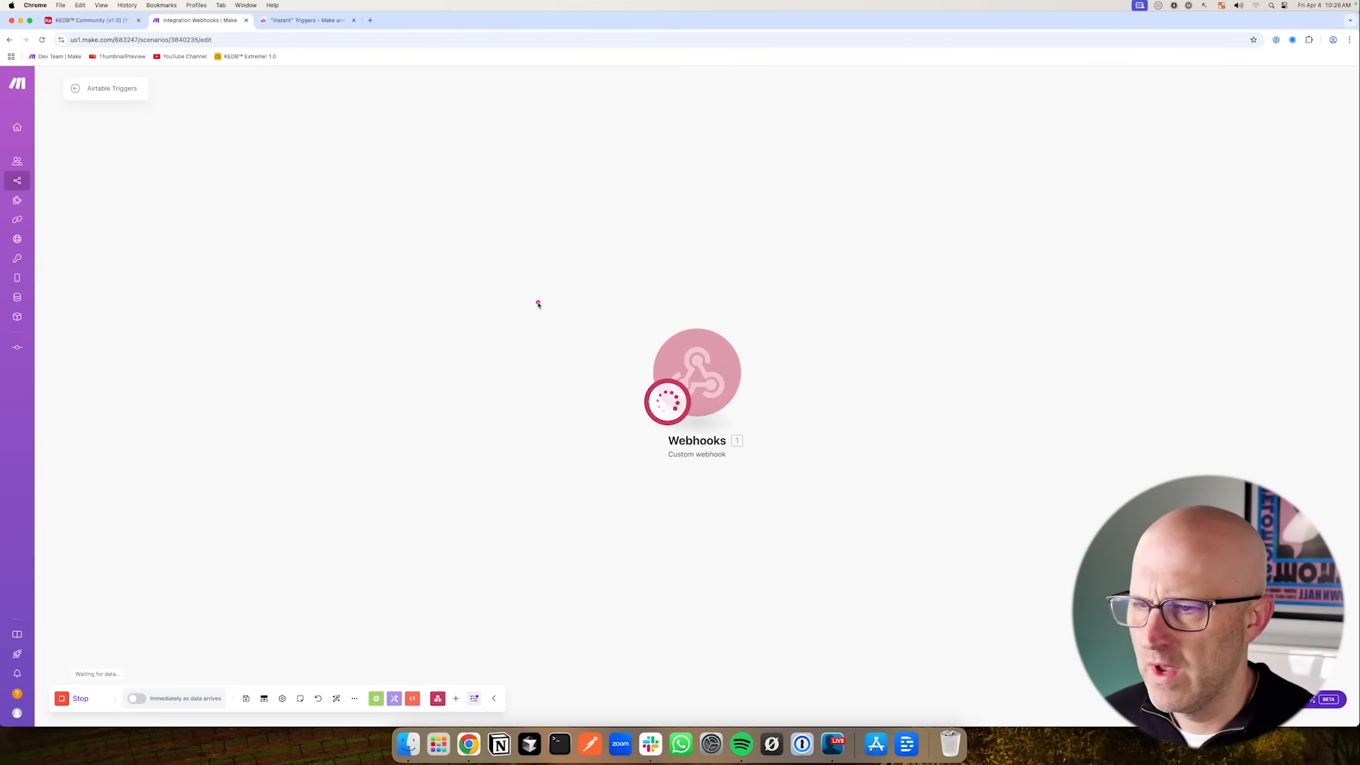
- Back in the Airtable script, paste the copied webhook address as the webhookUrl variable's value
left_click(108, 22)
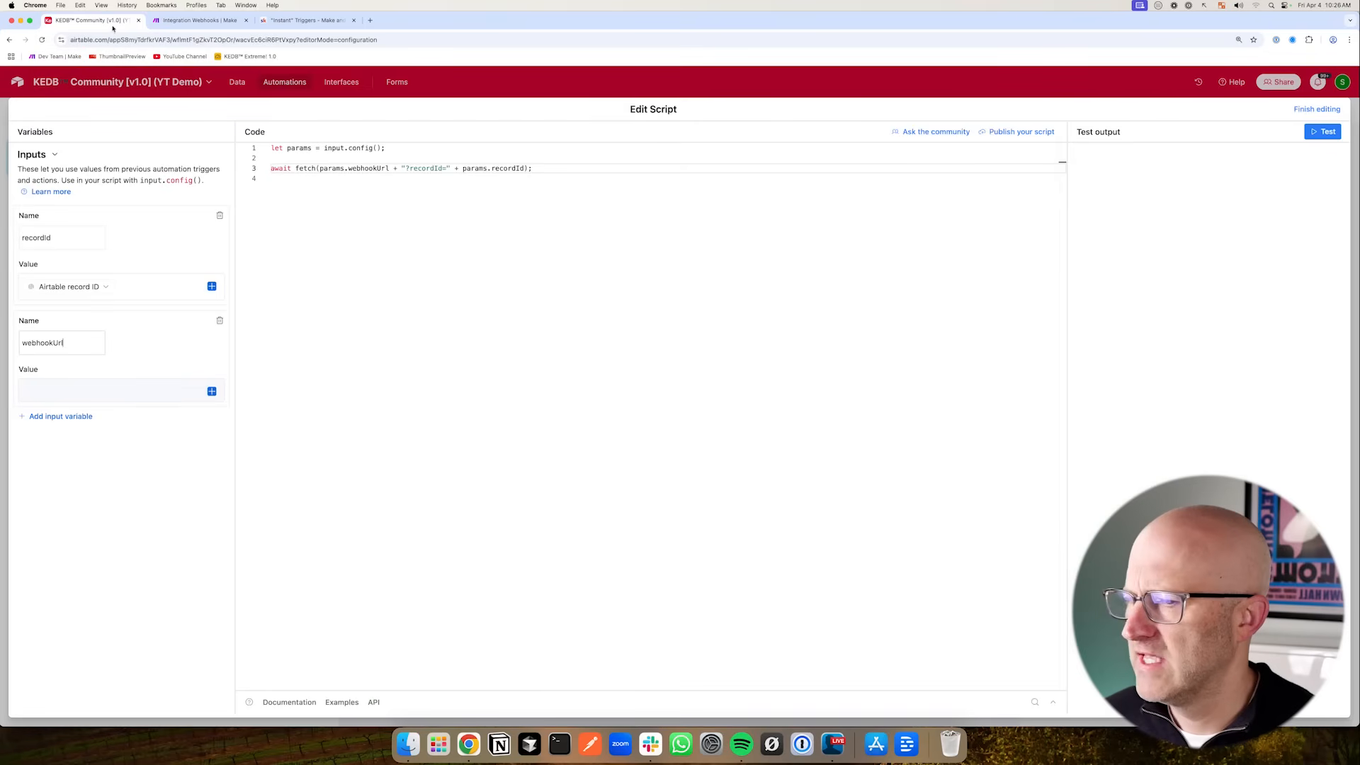
left_click(31, 392)
key("super+v")
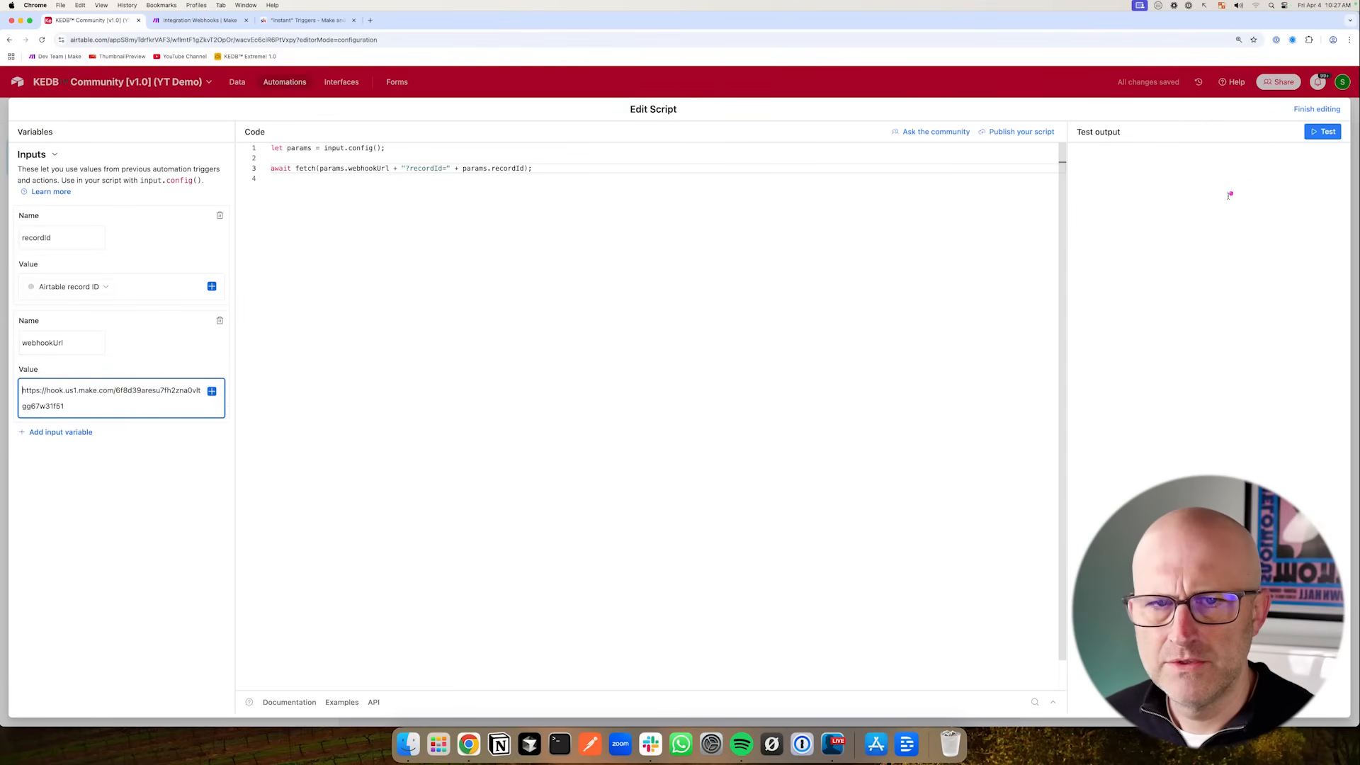
- Cancel the script test run and finish editing the script
left_click(1322, 132)
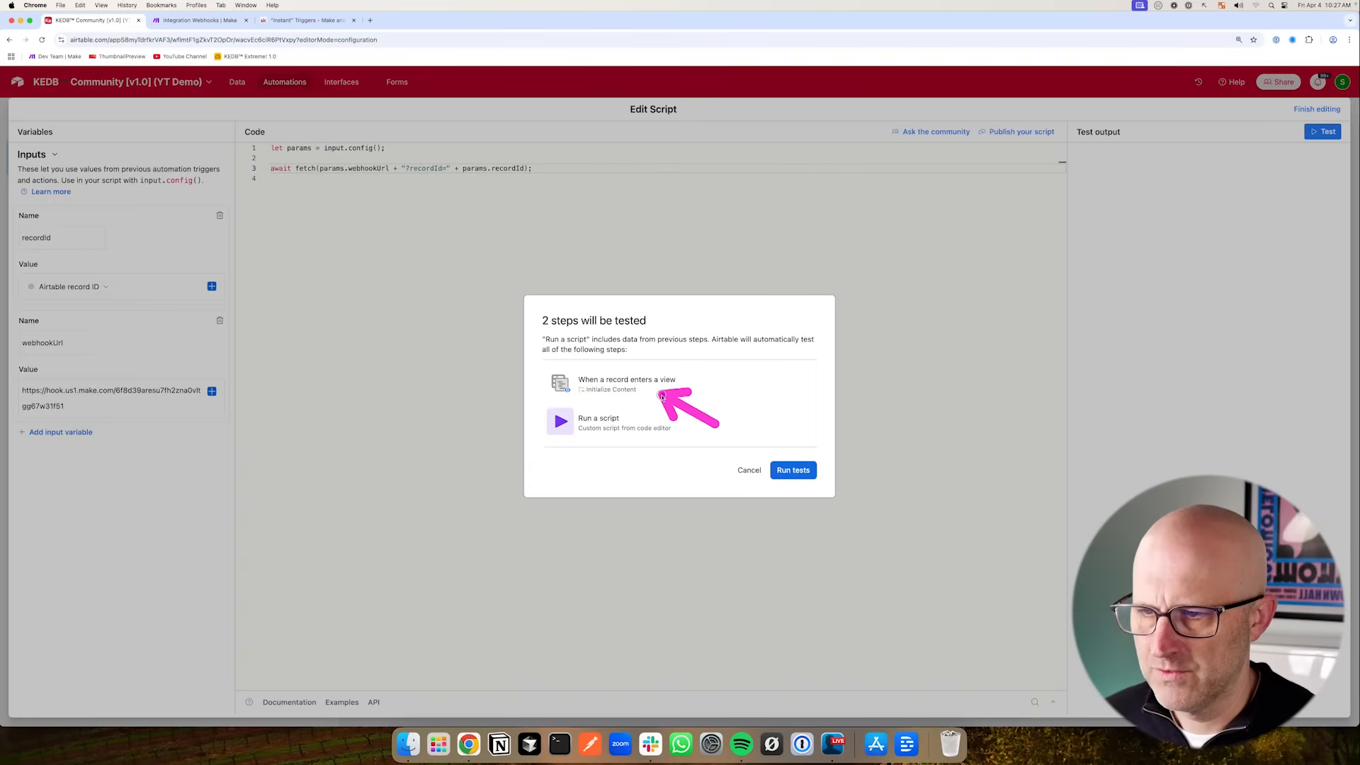
left_click(750, 471)
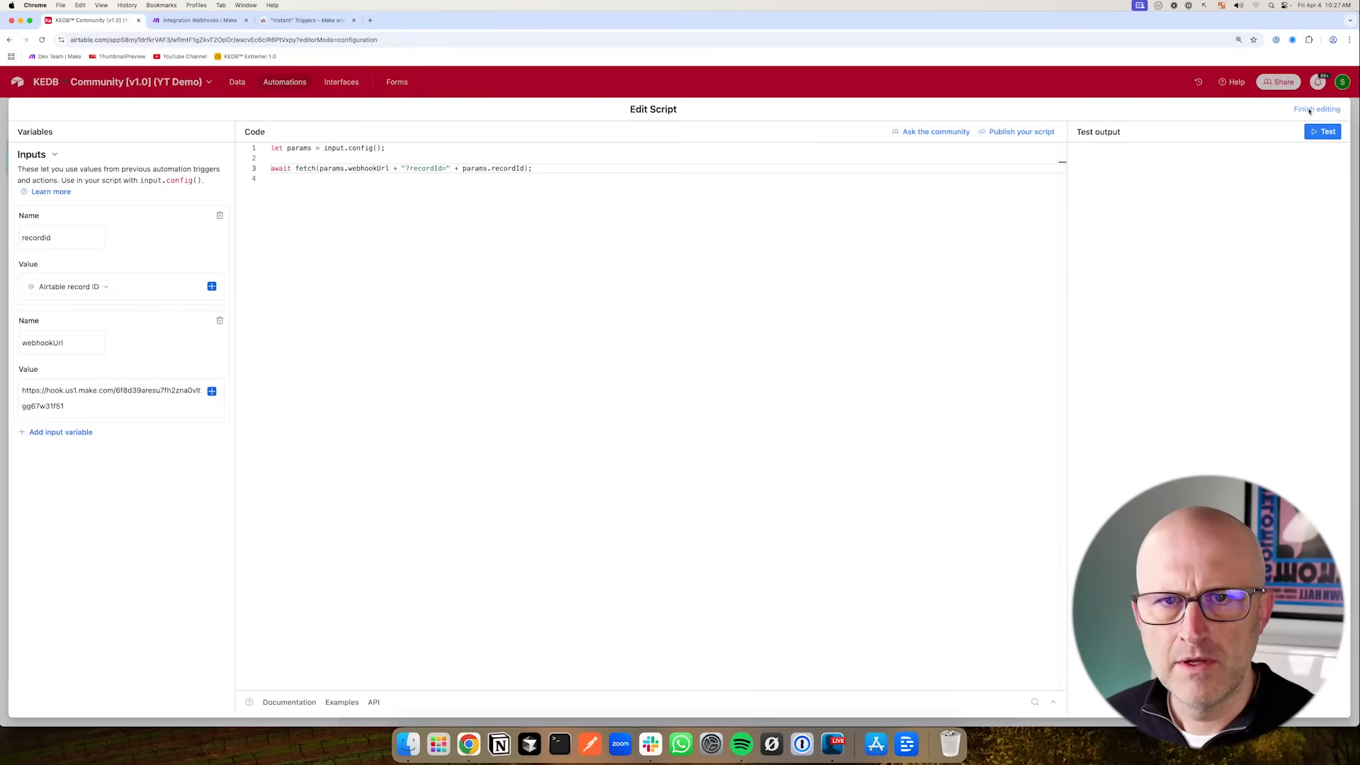
left_click(1310, 112)
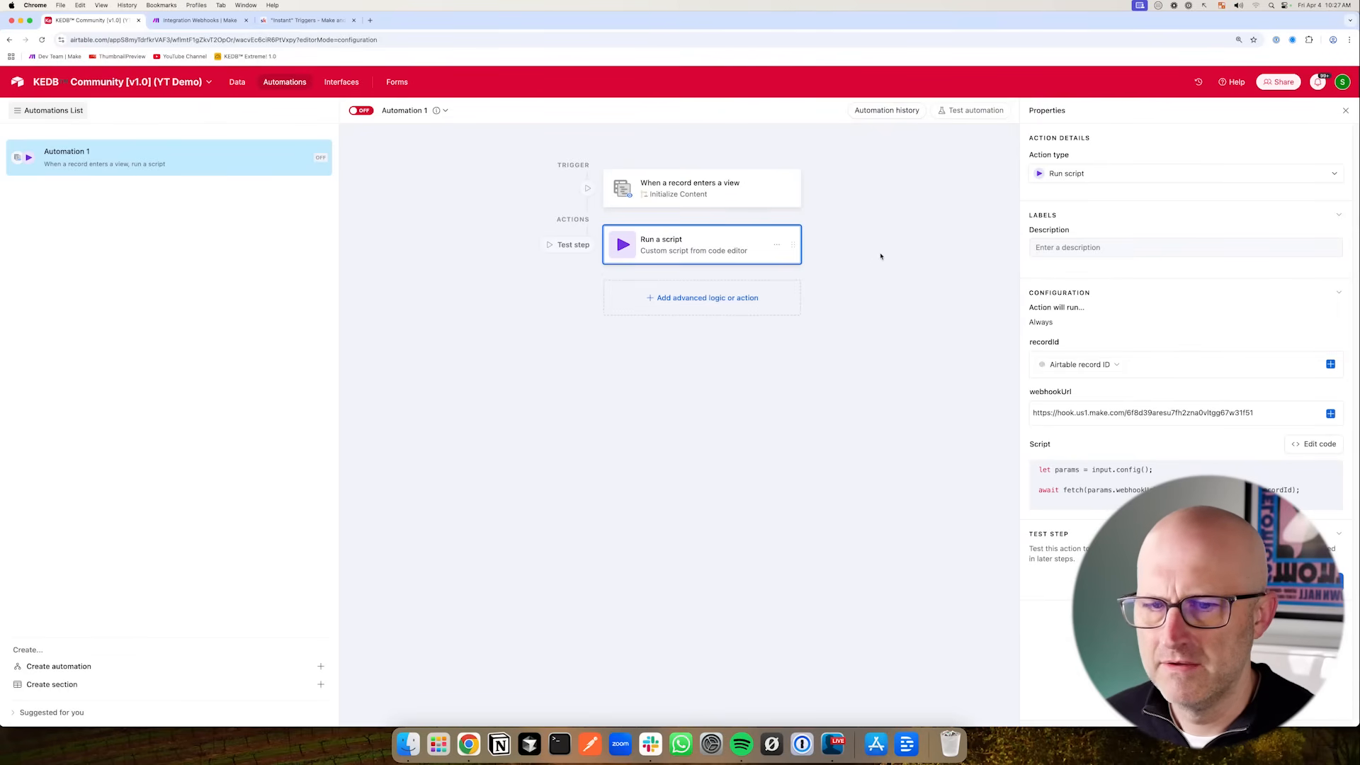
- Test the trigger step by choosing record C1 from the Initialize Content view
left_click(729, 191)
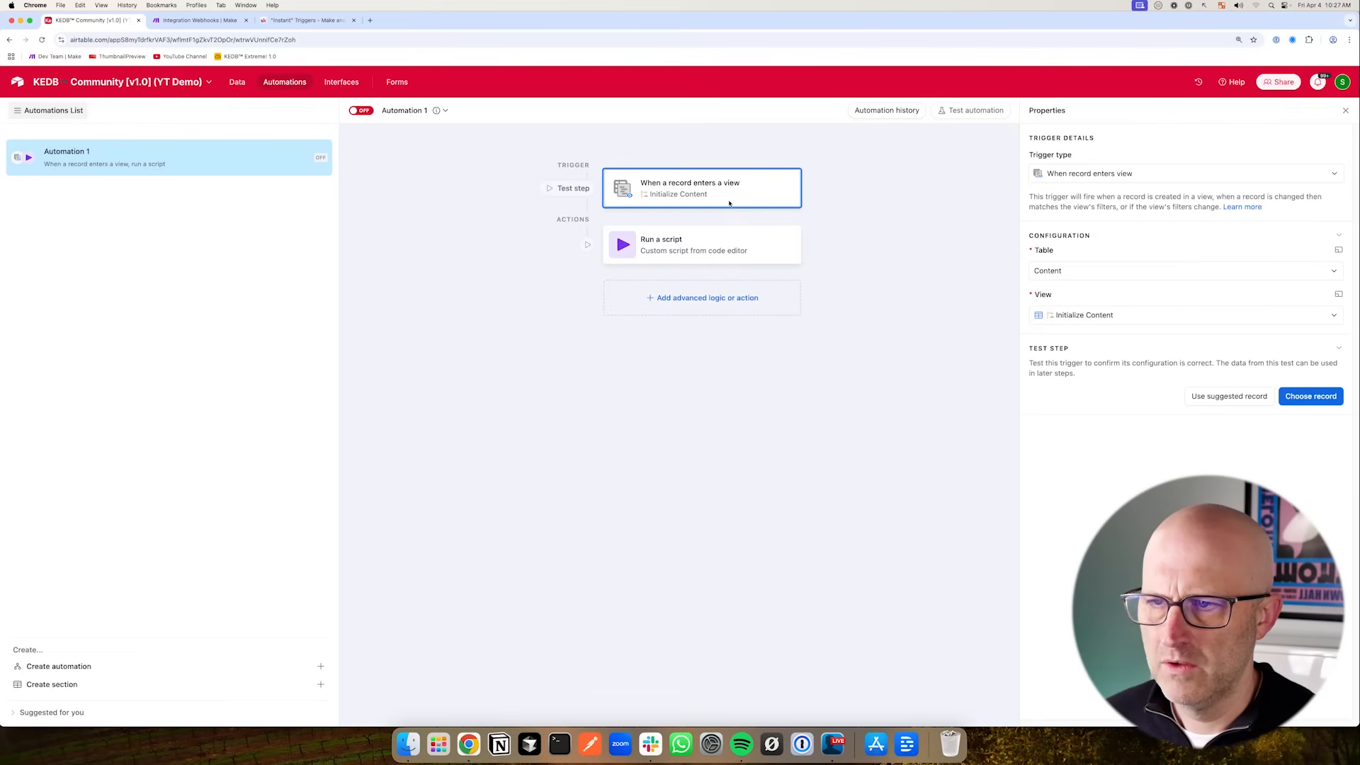
left_click(237, 82)
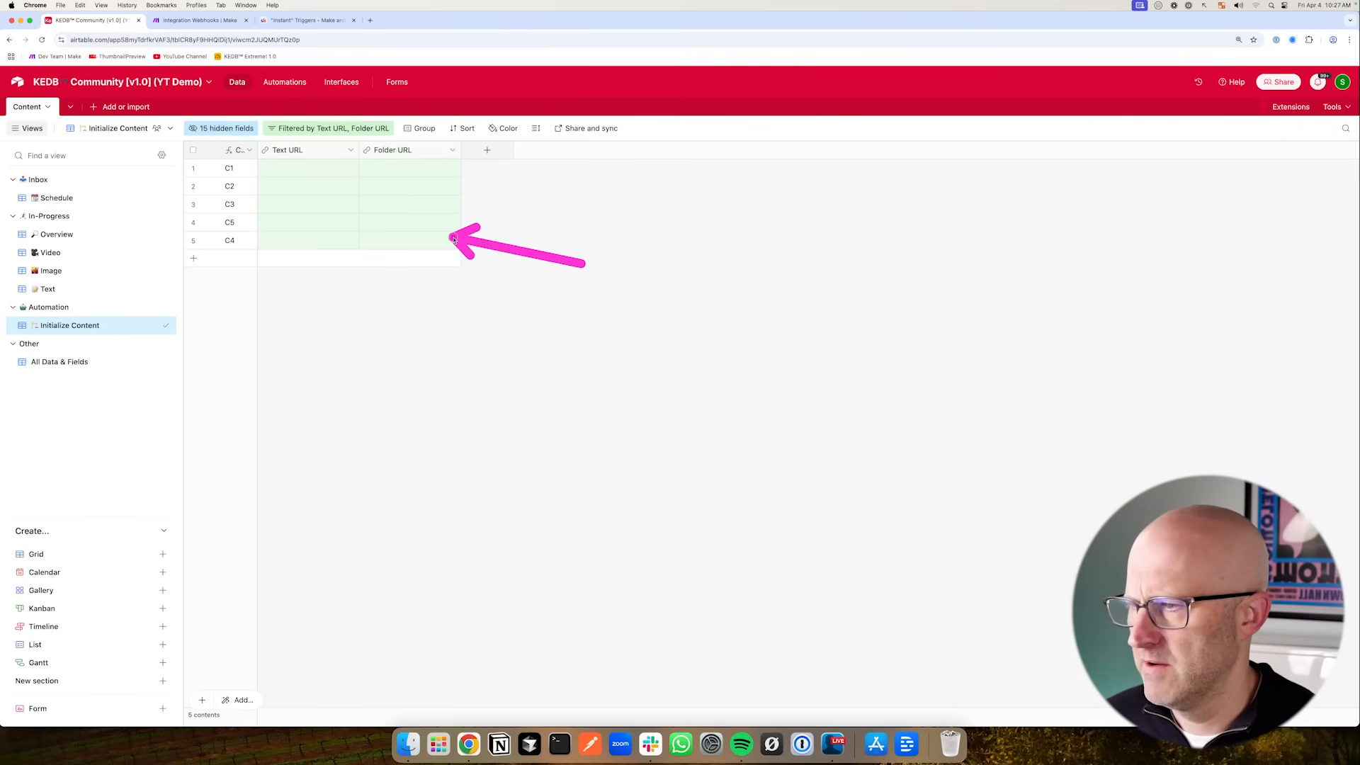
left_click(303, 83)
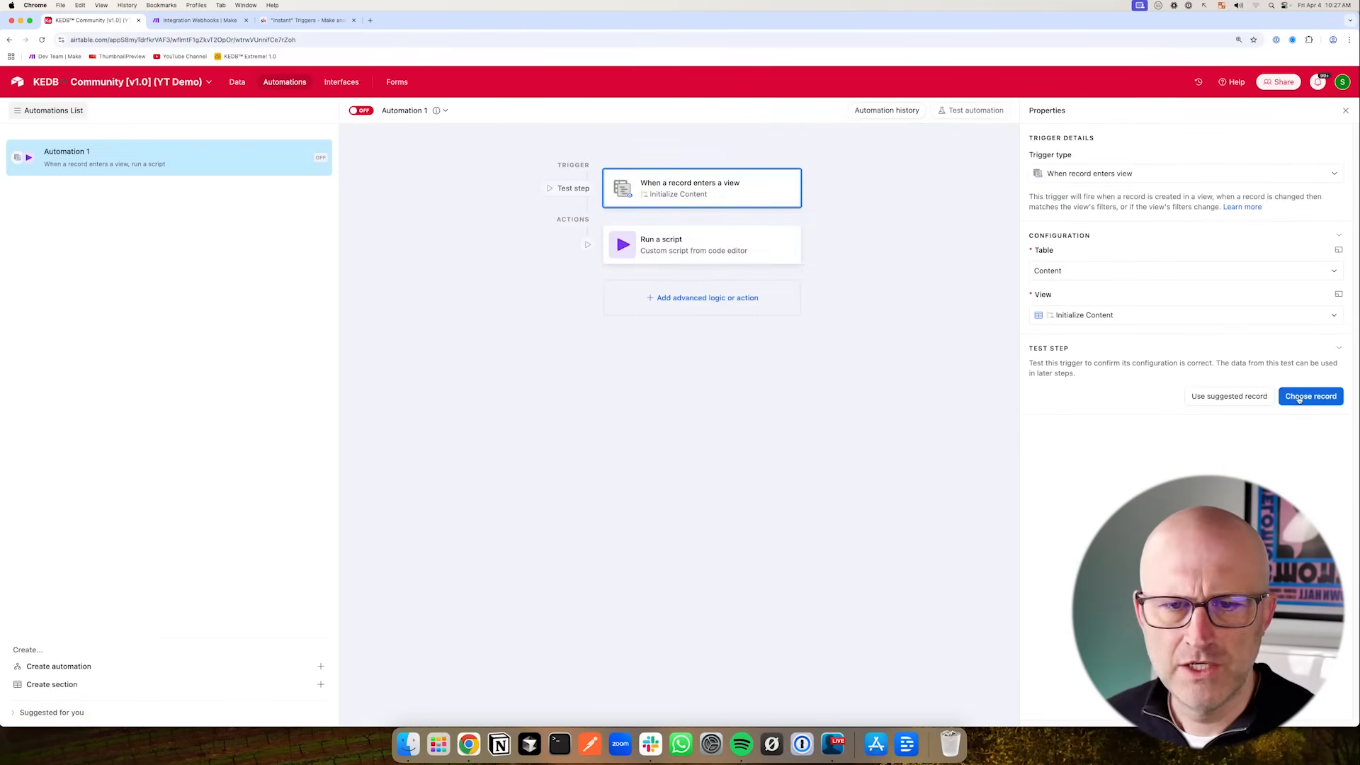
left_click(1302, 398)
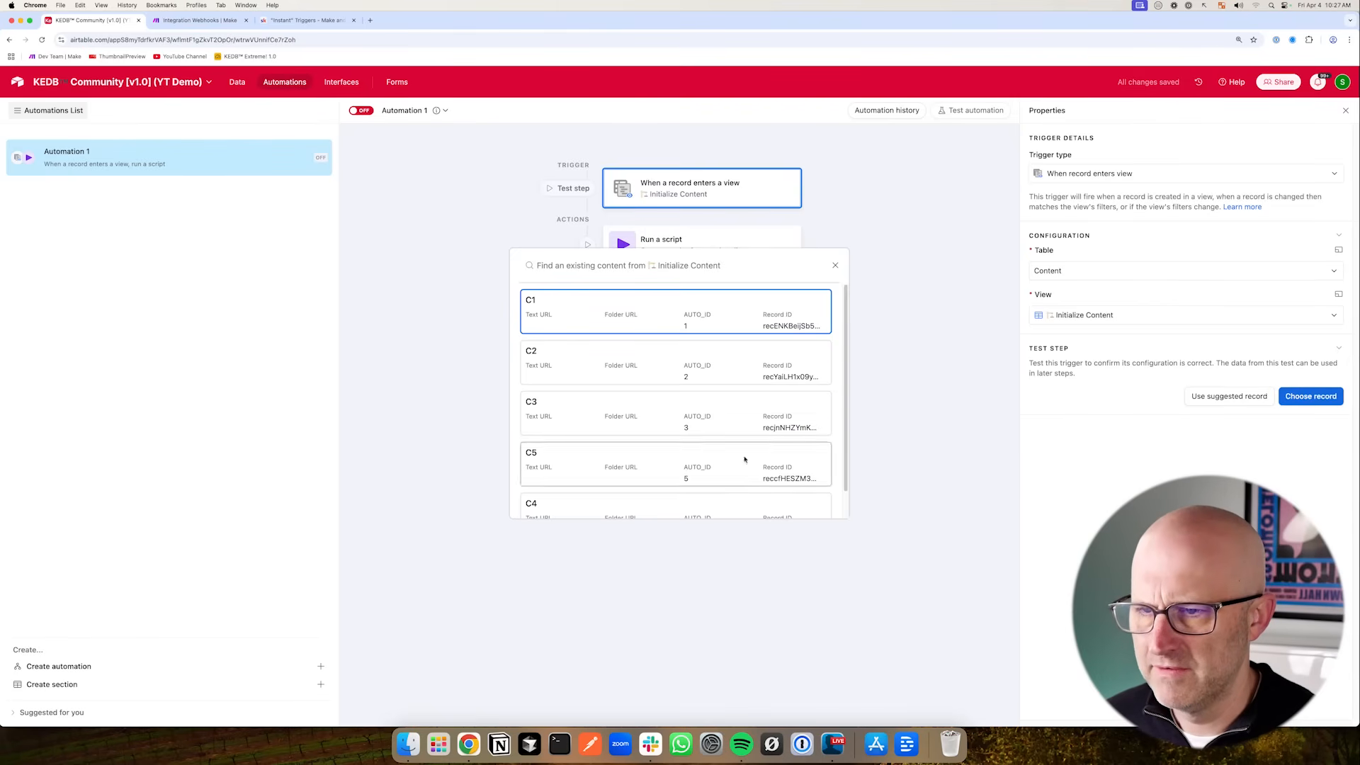
left_click(572, 316)
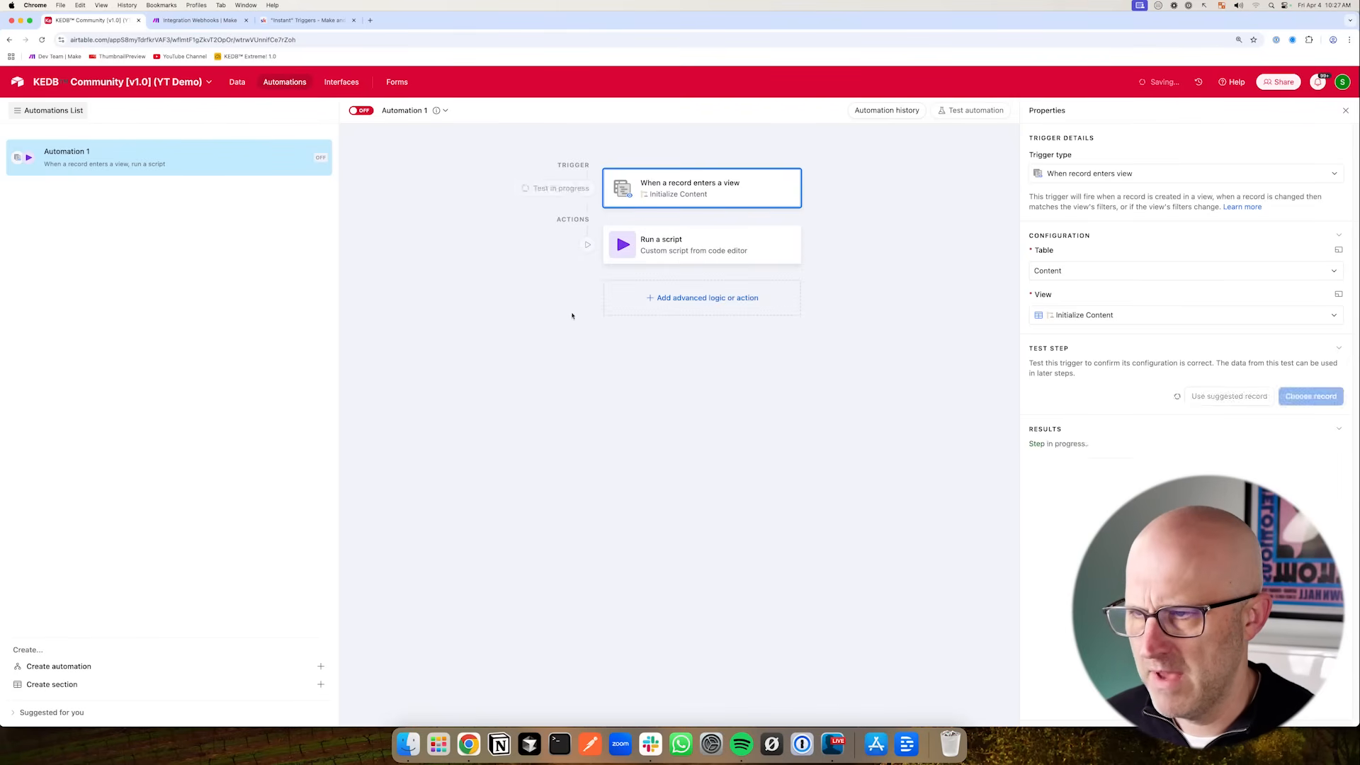
- Reopen the script code and test the Run a script step
left_click(681, 254)
left_click_drag(894, 304, 815, 255)
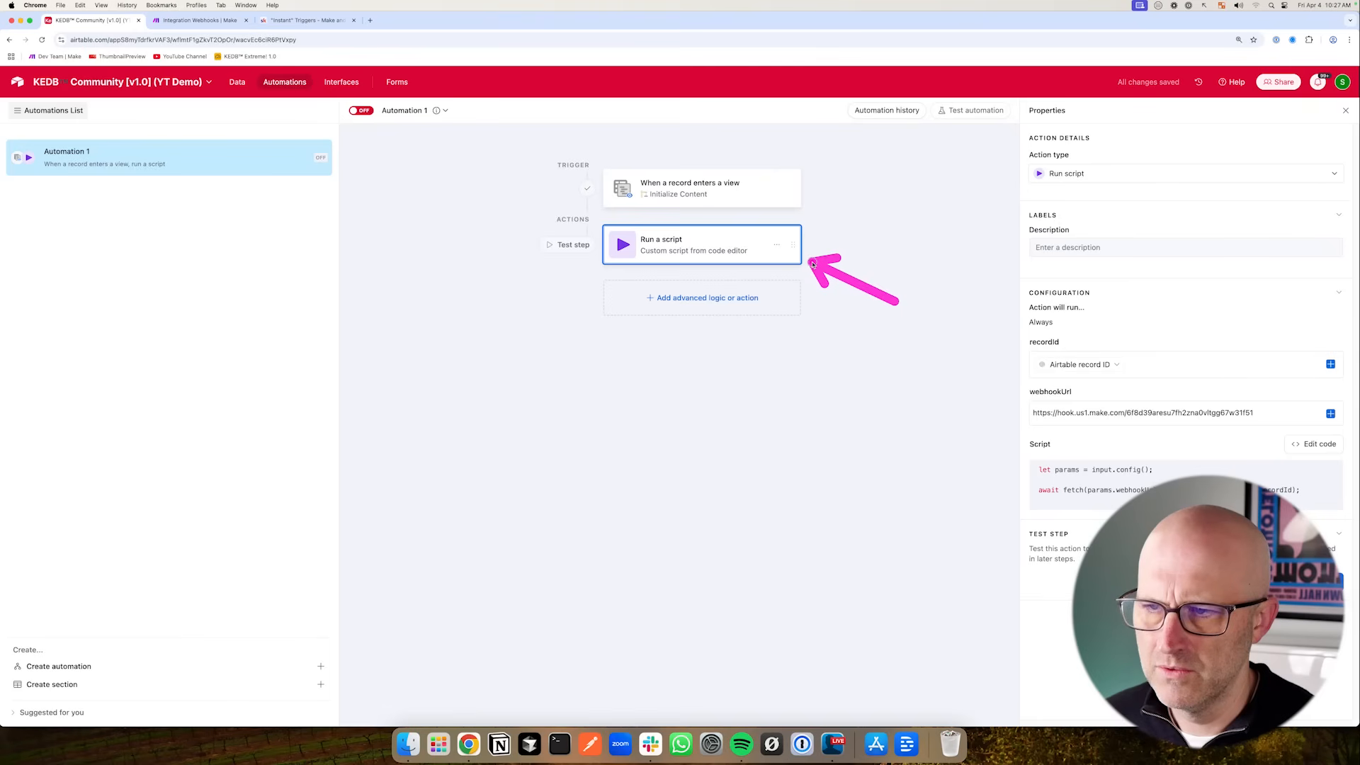
left_click(1312, 444)
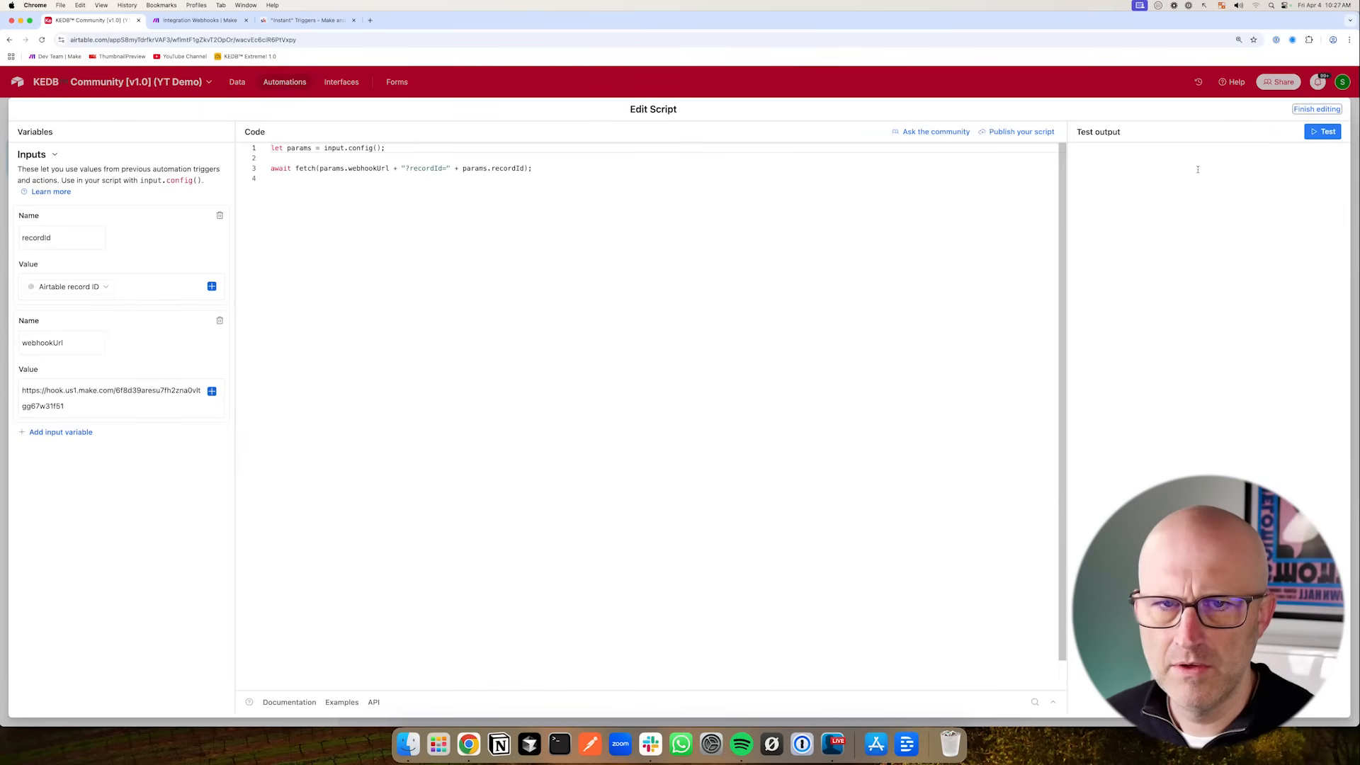
left_click_drag(1204, 197, 1269, 150)
left_click(1322, 132)
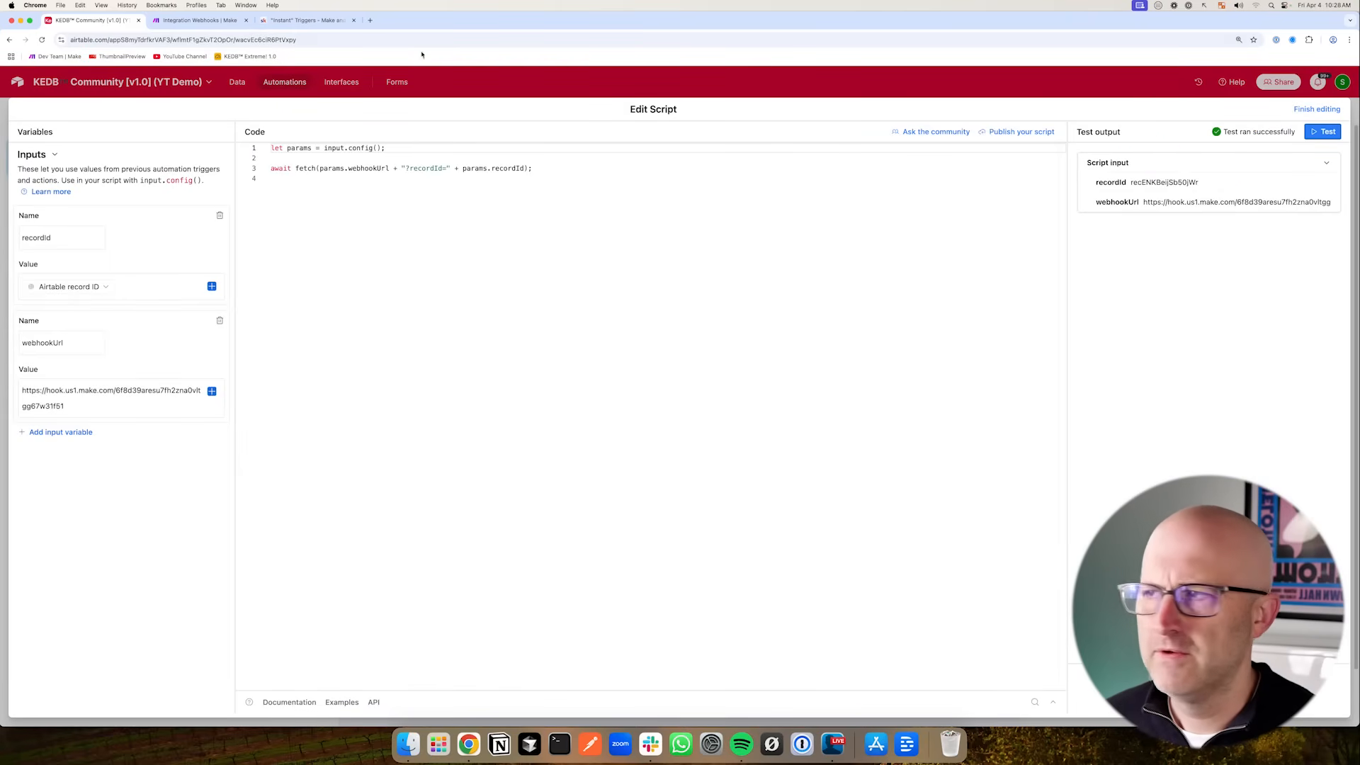
- Compare the recordId received by the Make webhook with the Record ID column in the Airtable Content table
left_click(215, 24)
left_click_drag(537, 306, 635, 357)
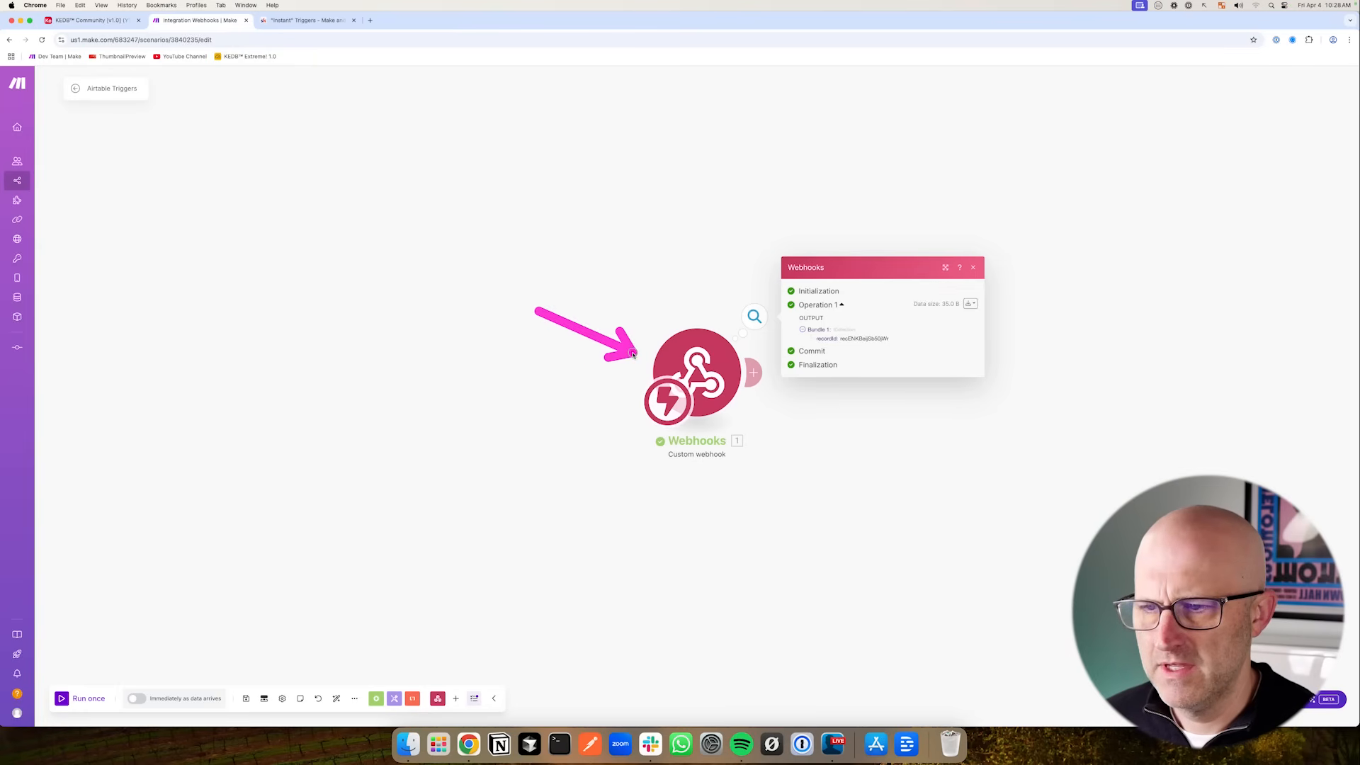
mouse_move(902, 288)
left_mouse_down()
mouse_move(823, 332)
mouse_move(875, 330)
left_mouse_up()
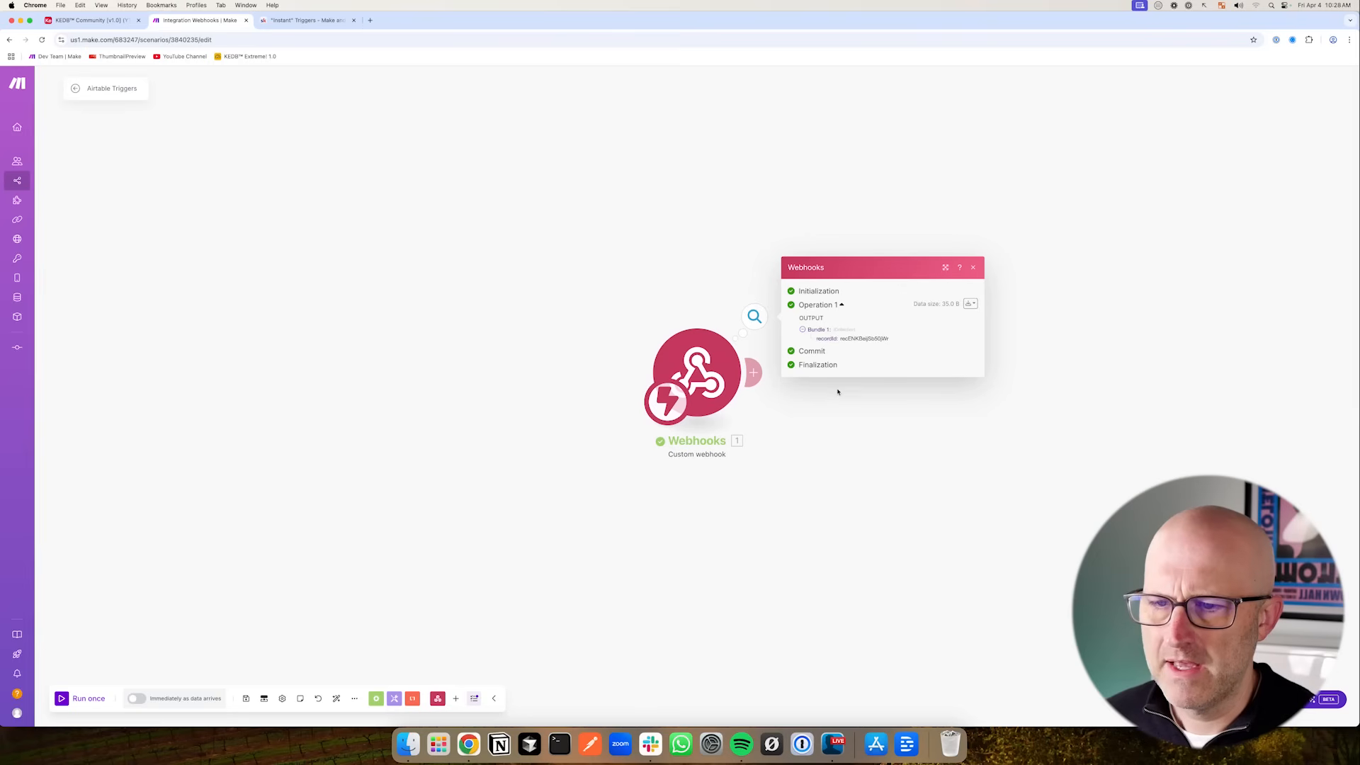
key("super+alt+Left")
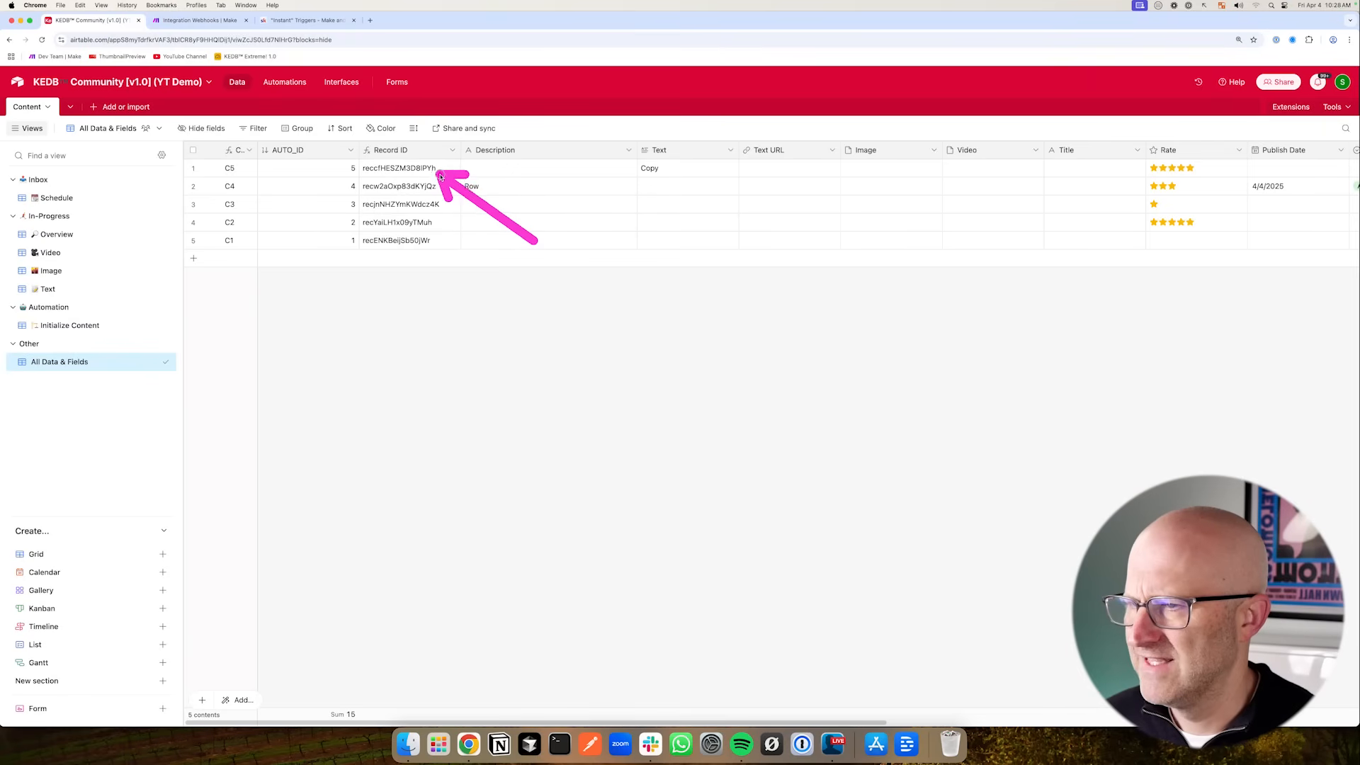
mouse_move(441, 176)
left_mouse_down()
mouse_move(449, 207)
mouse_move(443, 167)
left_mouse_up()
mouse_move(536, 258)
left_mouse_down()
mouse_move(439, 239)
mouse_move(434, 168)
mouse_move(395, 221)
left_mouse_up()
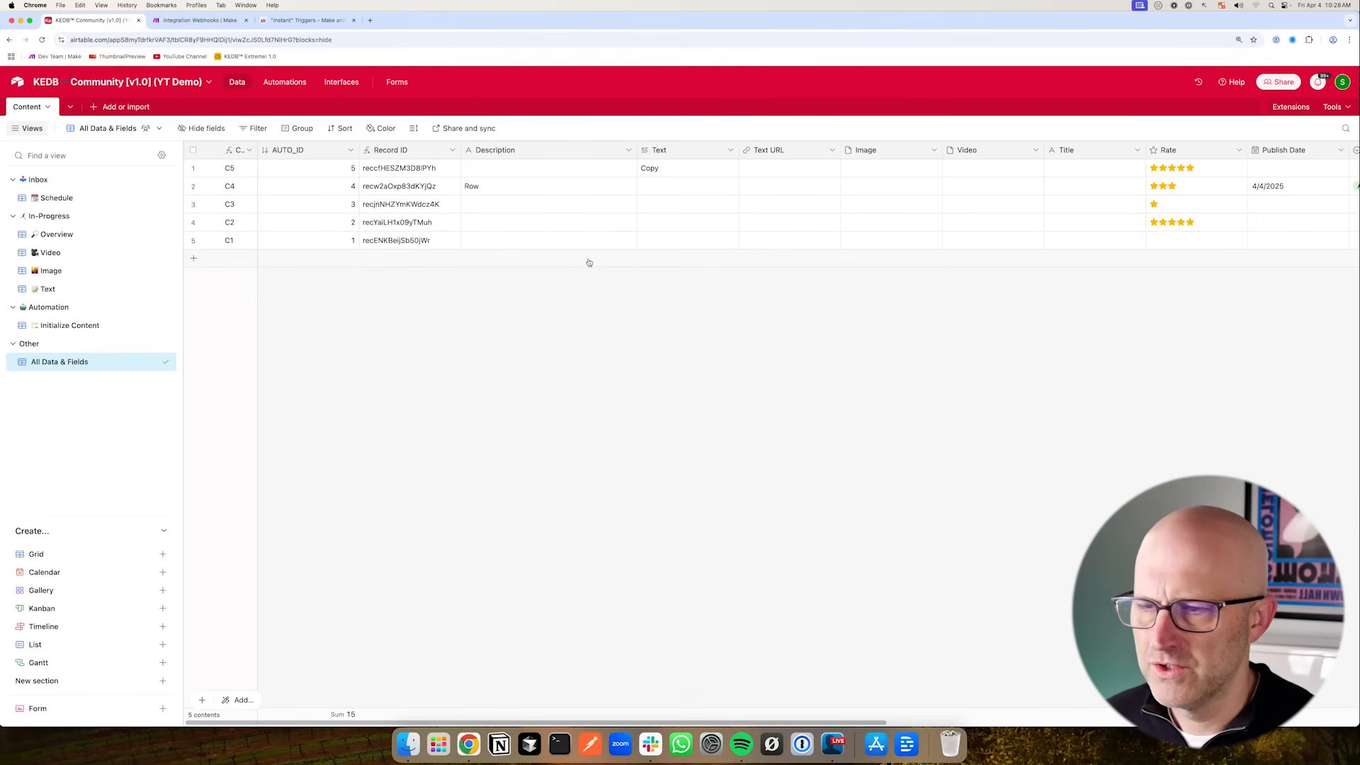
left_click(199, 21)
left_click_drag(218, 191, 80, 185)
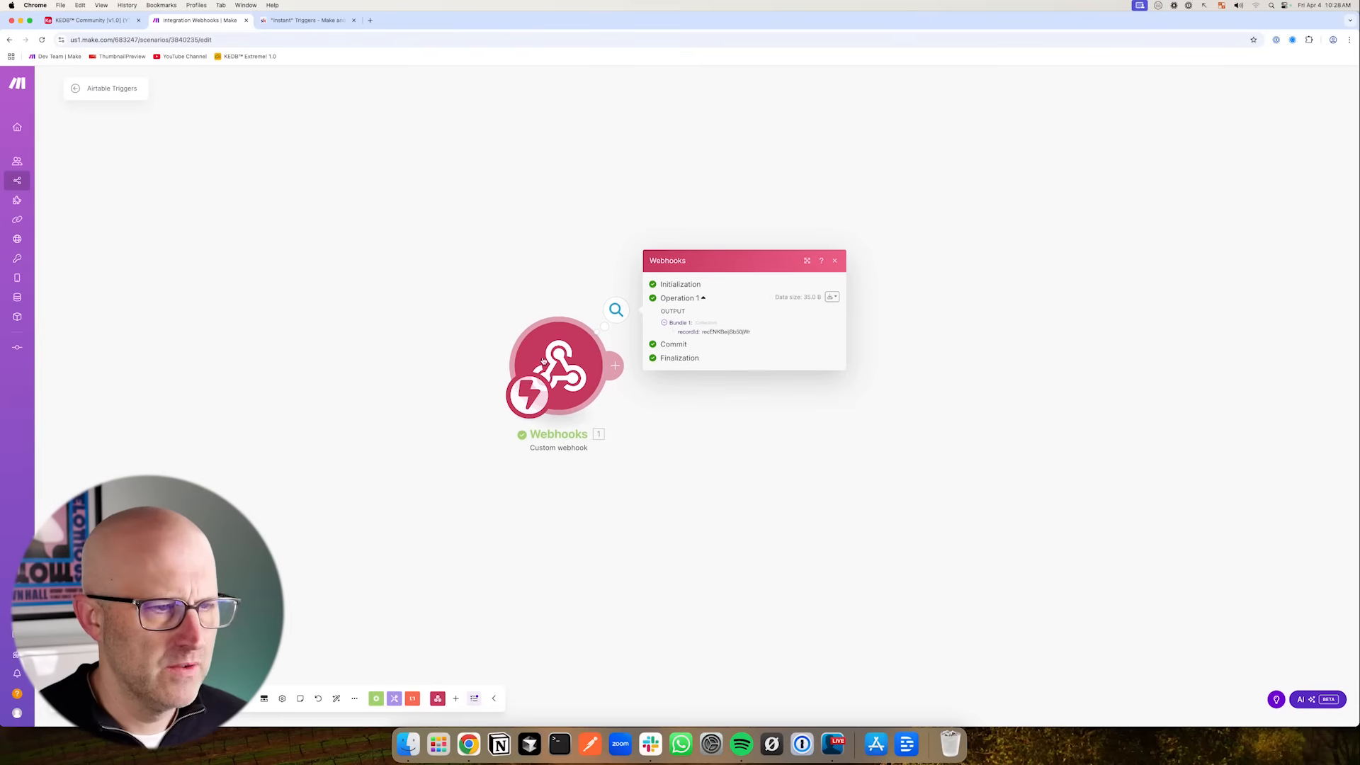
mouse_move(134, 223)
left_mouse_down()
mouse_move(107, 128)
mouse_move(140, 136)
mouse_move(119, 117)
left_mouse_up()
- Add a Flow Control Router module after the Webhooks trigger in the Make scenario
left_click(703, 527)
left_click_drag(706, 291, 650, 339)
left_click(615, 366)
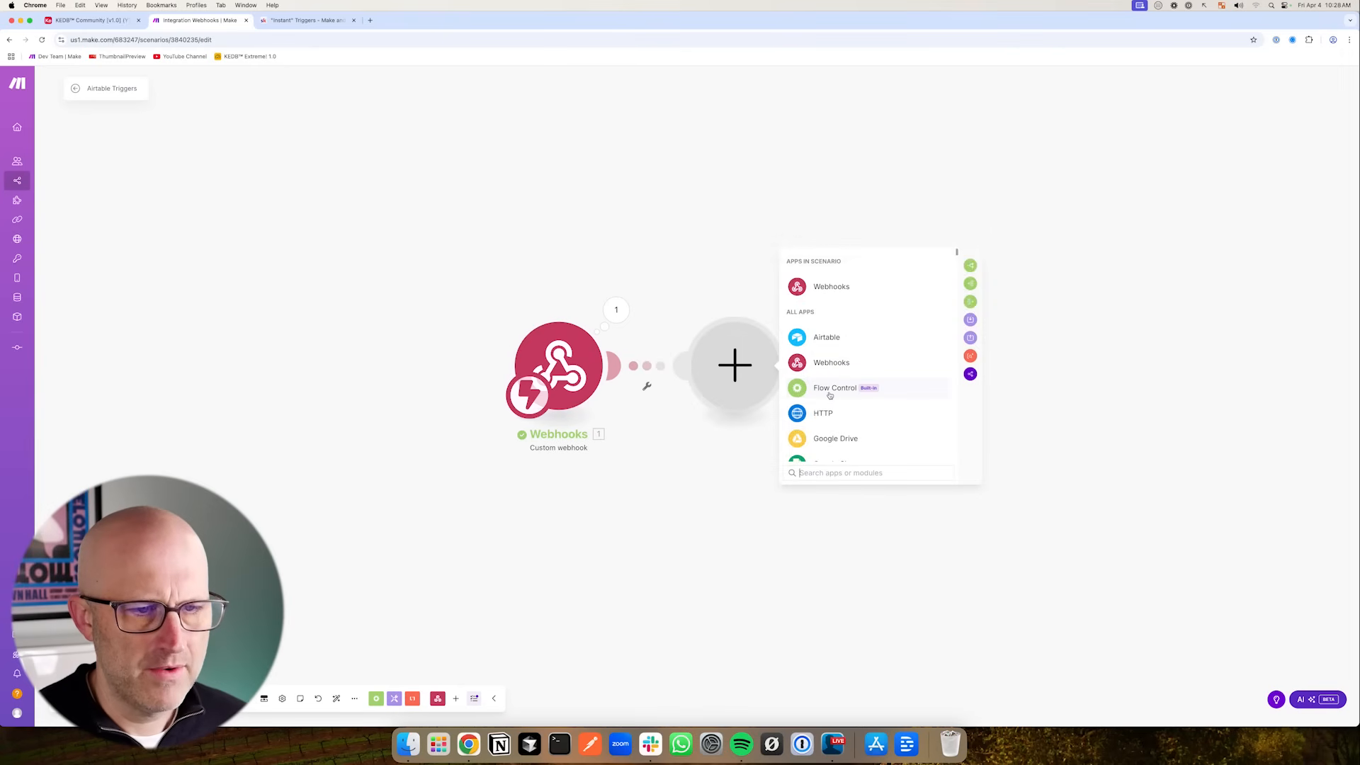
left_click(836, 389)
mouse_move(790, 213)
left_mouse_down()
mouse_move(713, 279)
mouse_move(834, 267)
mouse_move(865, 404)
mouse_move(860, 267)
mouse_move(820, 263)
mouse_move(779, 287)
mouse_move(860, 219)
left_mouse_up()
mouse_move(798, 568)
left_mouse_down()
mouse_move(799, 425)
mouse_move(861, 500)
left_mouse_up()
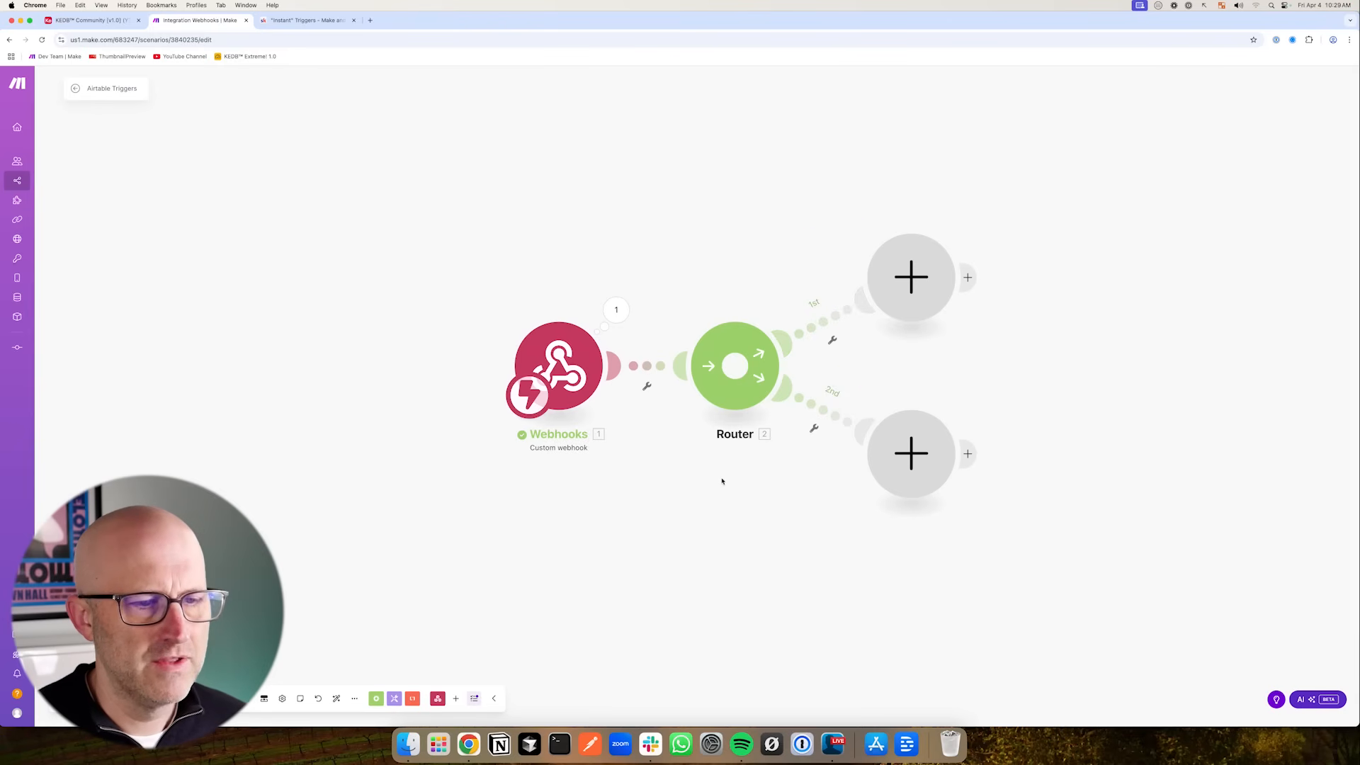
mouse_move(723, 240)
left_mouse_down()
mouse_move(783, 279)
mouse_move(868, 418)
left_mouse_up()
- Append "&action=initialize_content" to the fetch URL in the automation's script code
left_click(113, 19)
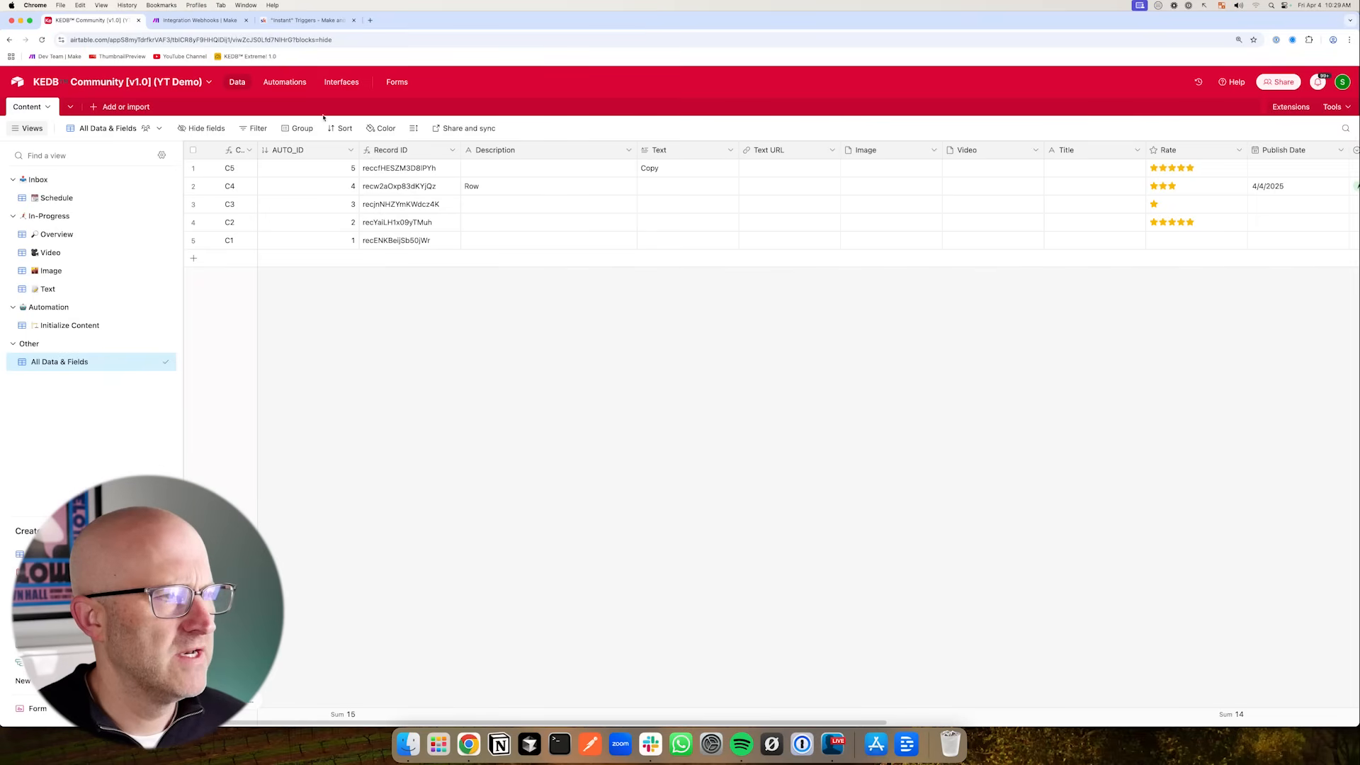
left_click(290, 82)
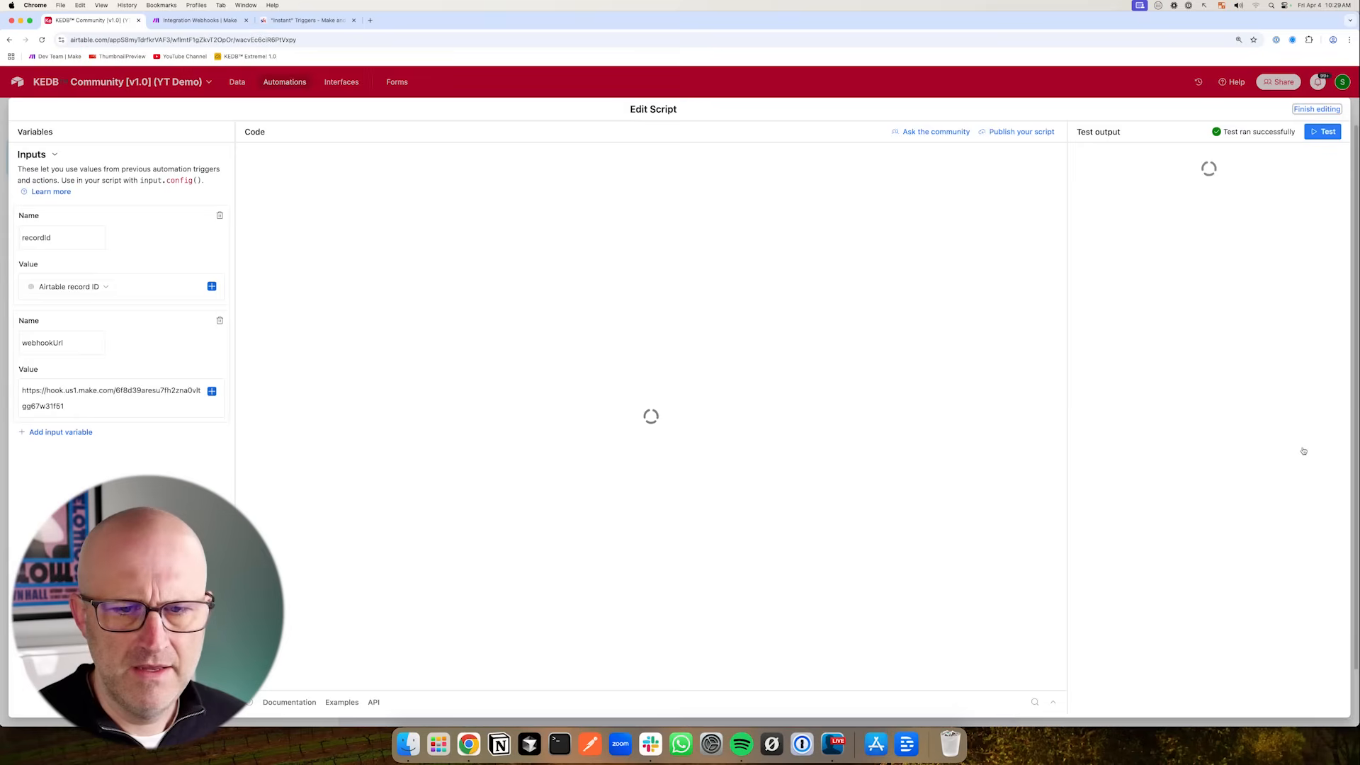
mouse_move(456, 258)
left_mouse_down()
mouse_move(457, 198)
mouse_move(505, 191)
left_mouse_up()
left_click(524, 168)
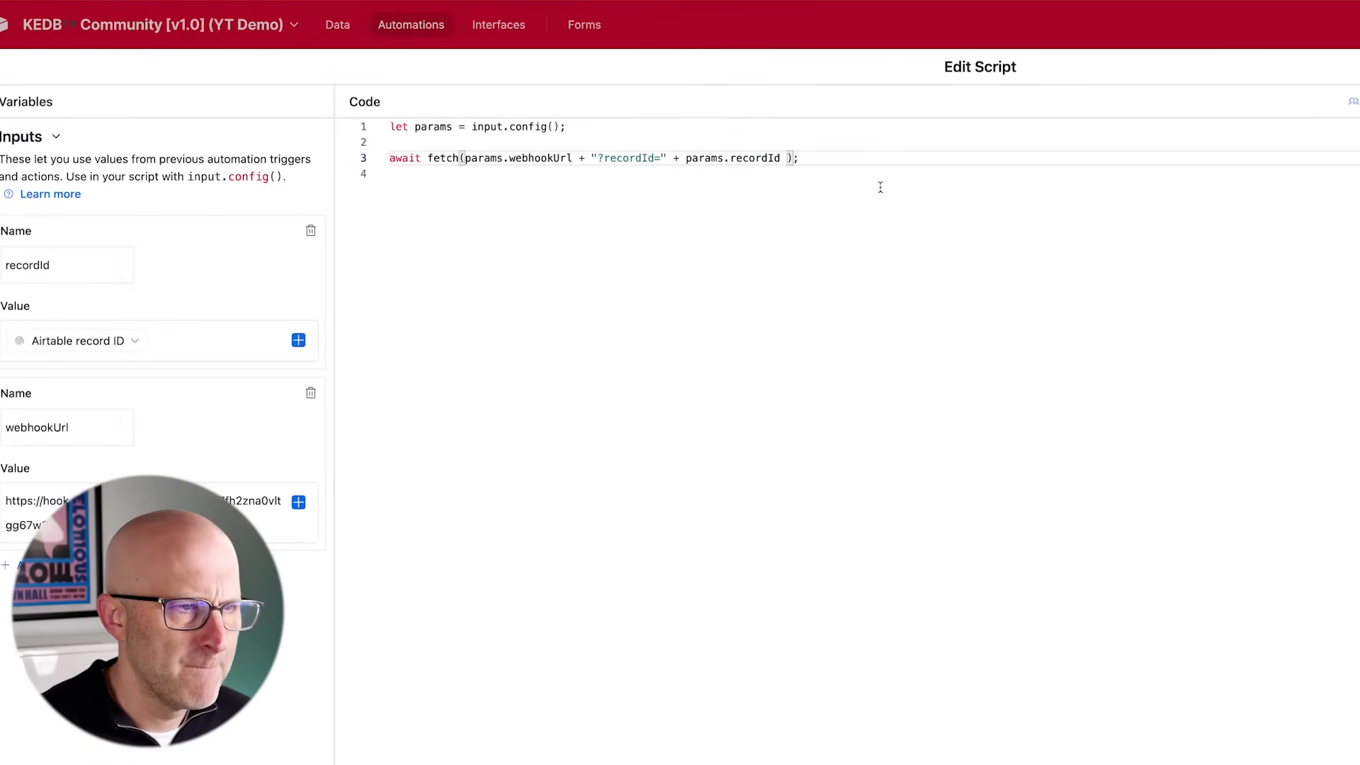
key("ctrl+space")
type("&")
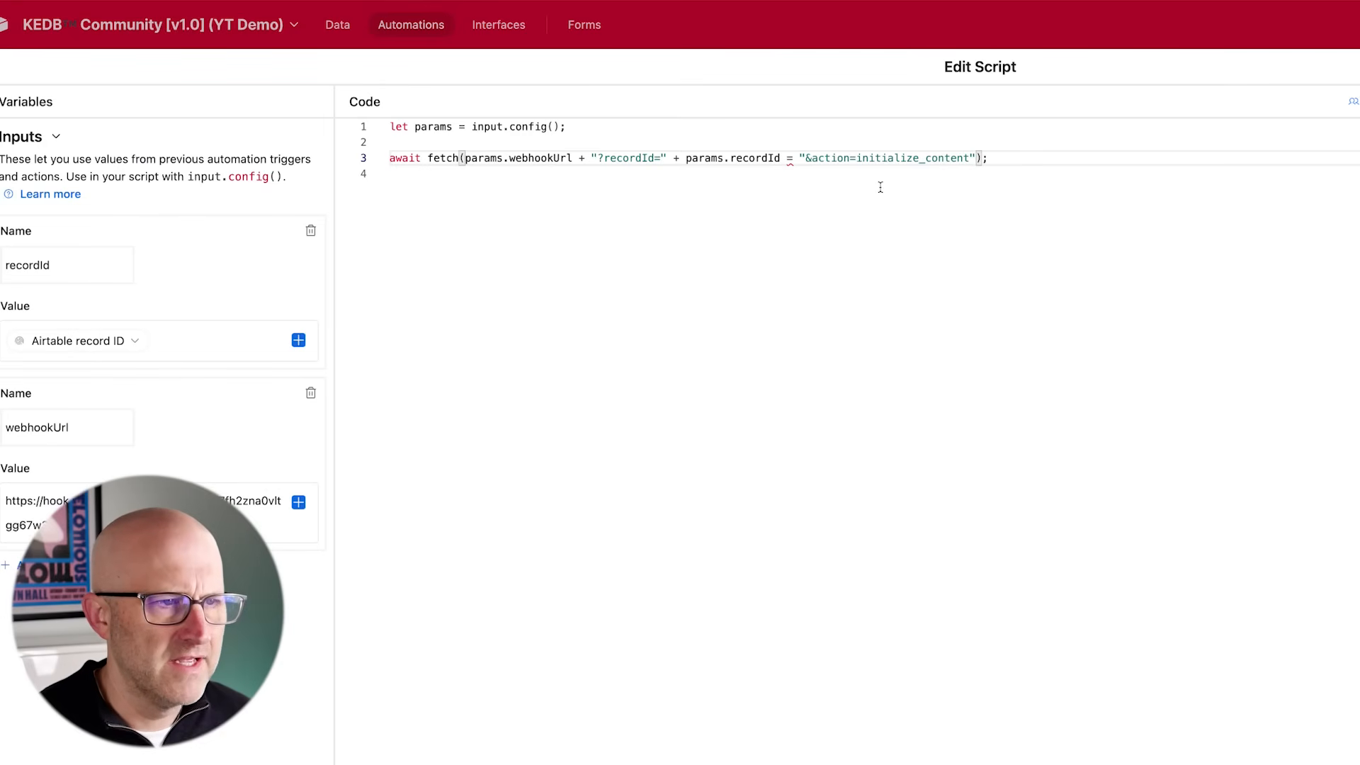
- Replace the "=" before "&action=initialize_content" with "+" in the script's fetch line
left_click(793, 158)
key("BackSpace")
type("+")
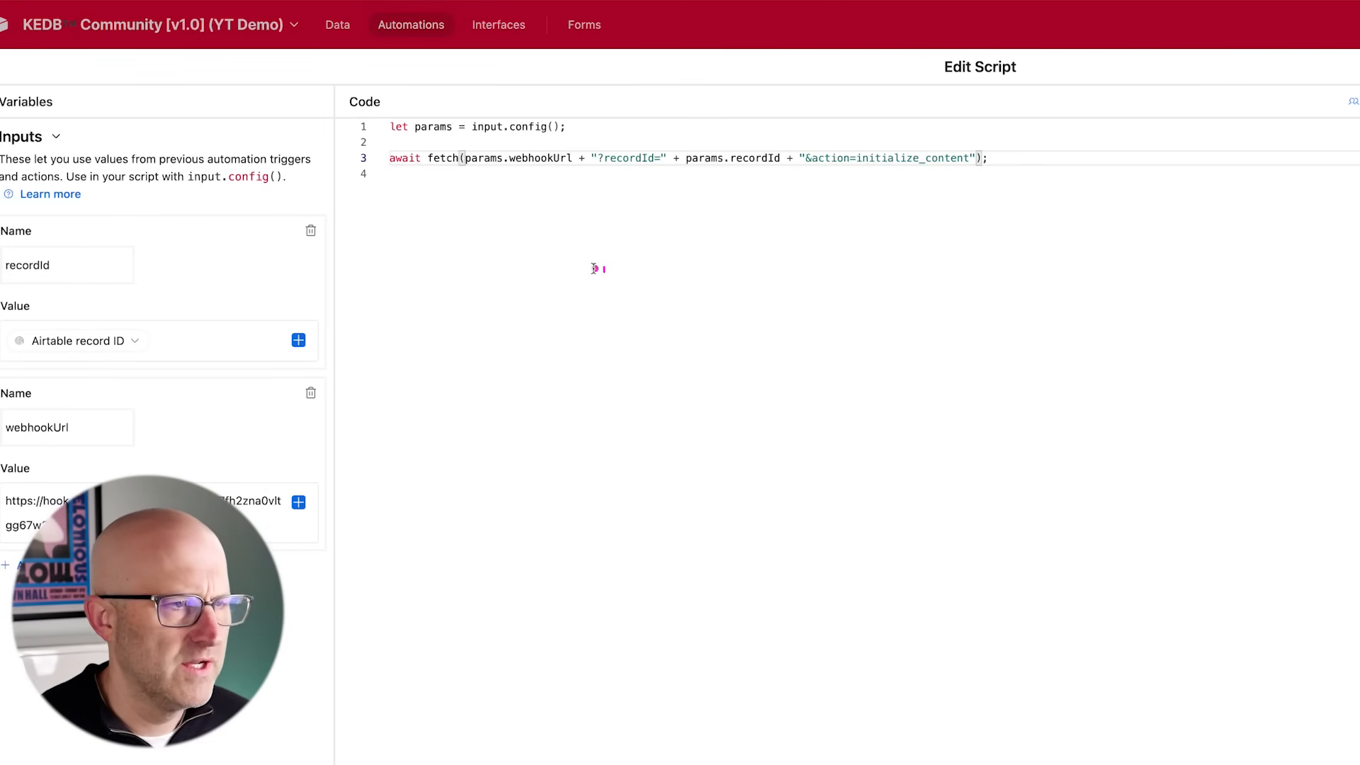
mouse_move(530, 301)
left_mouse_down()
mouse_move(489, 198)
mouse_move(546, 175)
mouse_move(553, 205)
mouse_move(619, 186)
left_mouse_up()
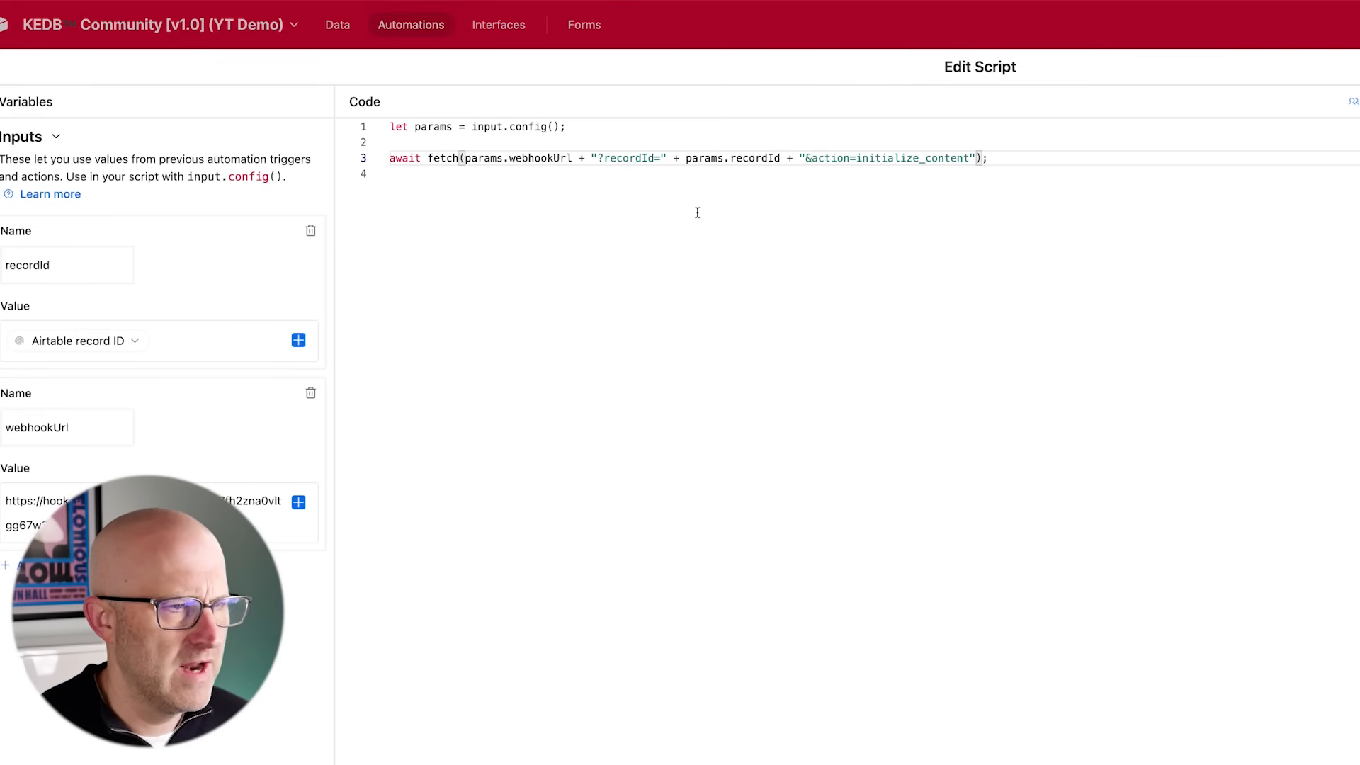
left_click_drag(767, 272, 819, 177)
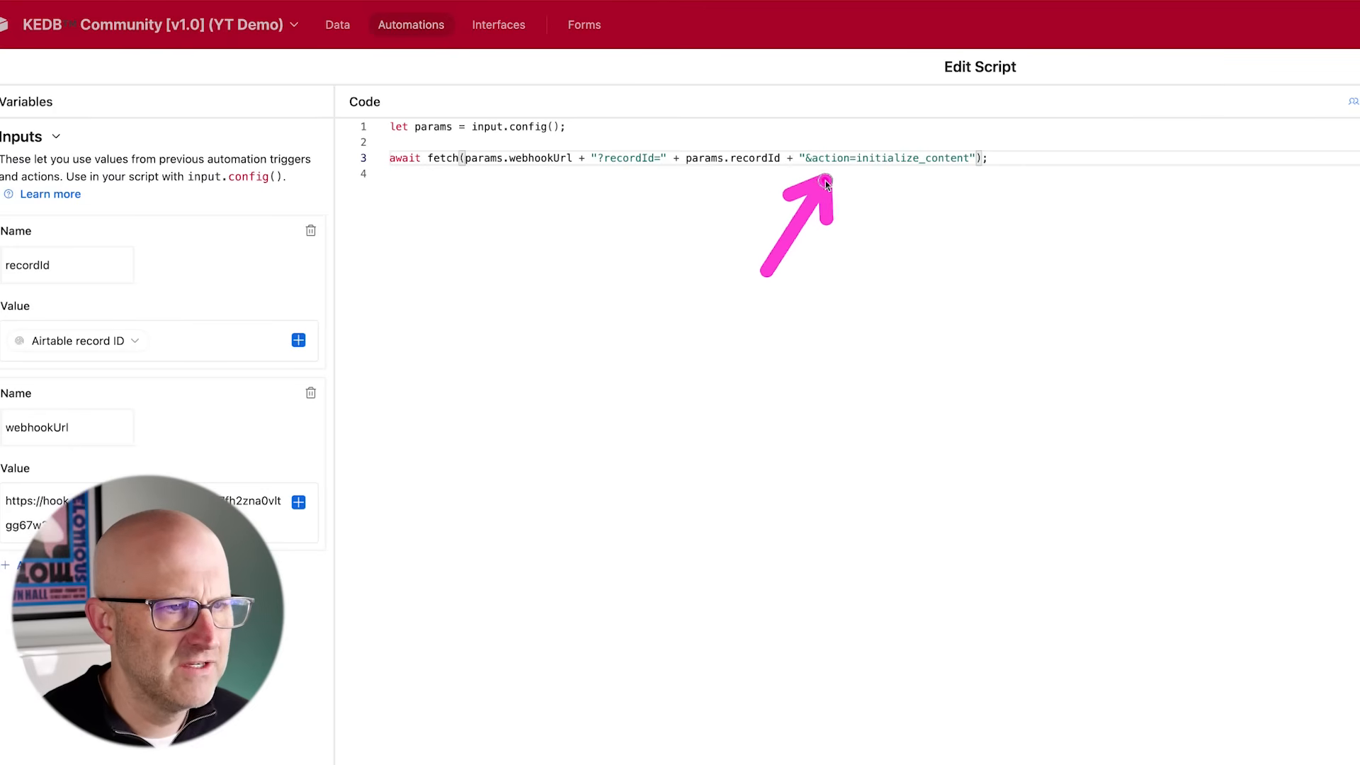
mouse_move(896, 276)
left_mouse_down()
mouse_move(933, 182)
mouse_move(882, 178)
mouse_move(954, 185)
left_mouse_up()
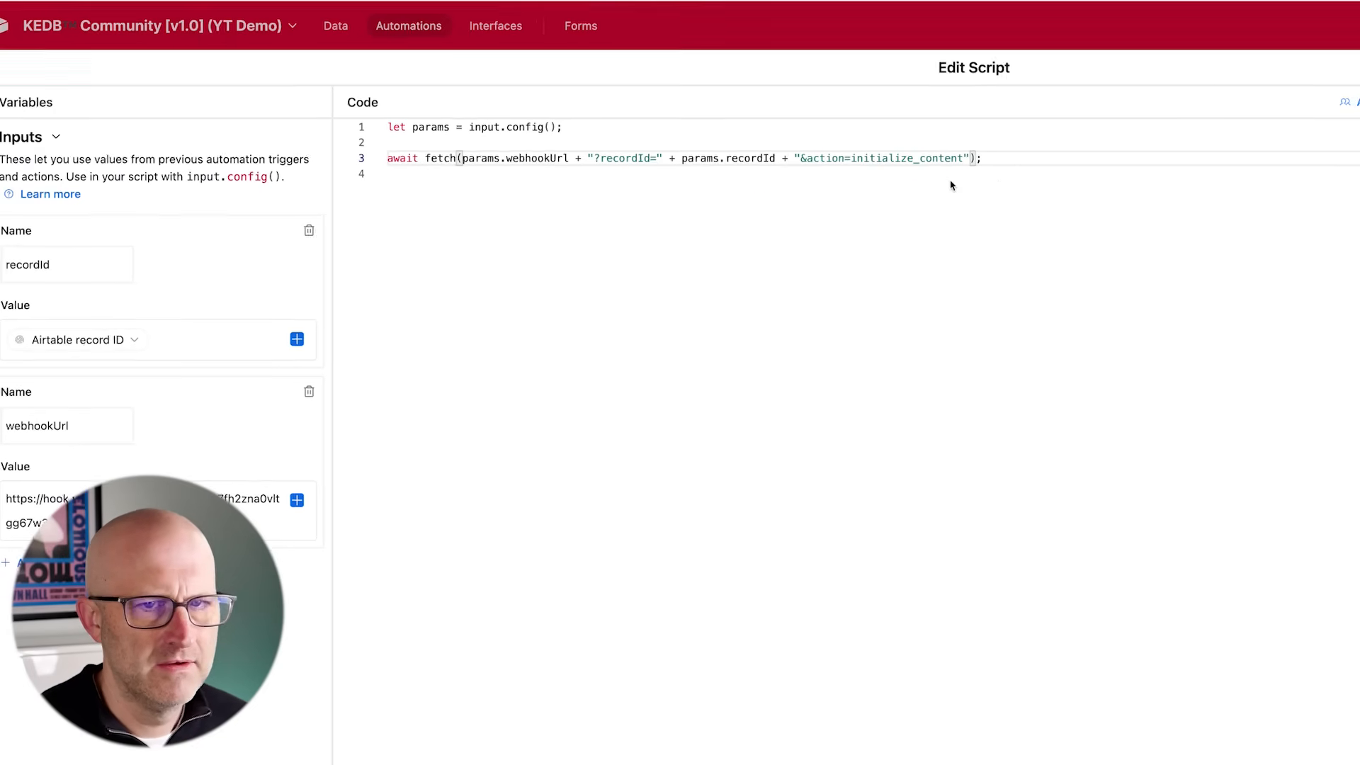
- Open the Webhooks module's latest output bundle in the Make scenario and copy the action value initialize_content
left_click(200, 19)
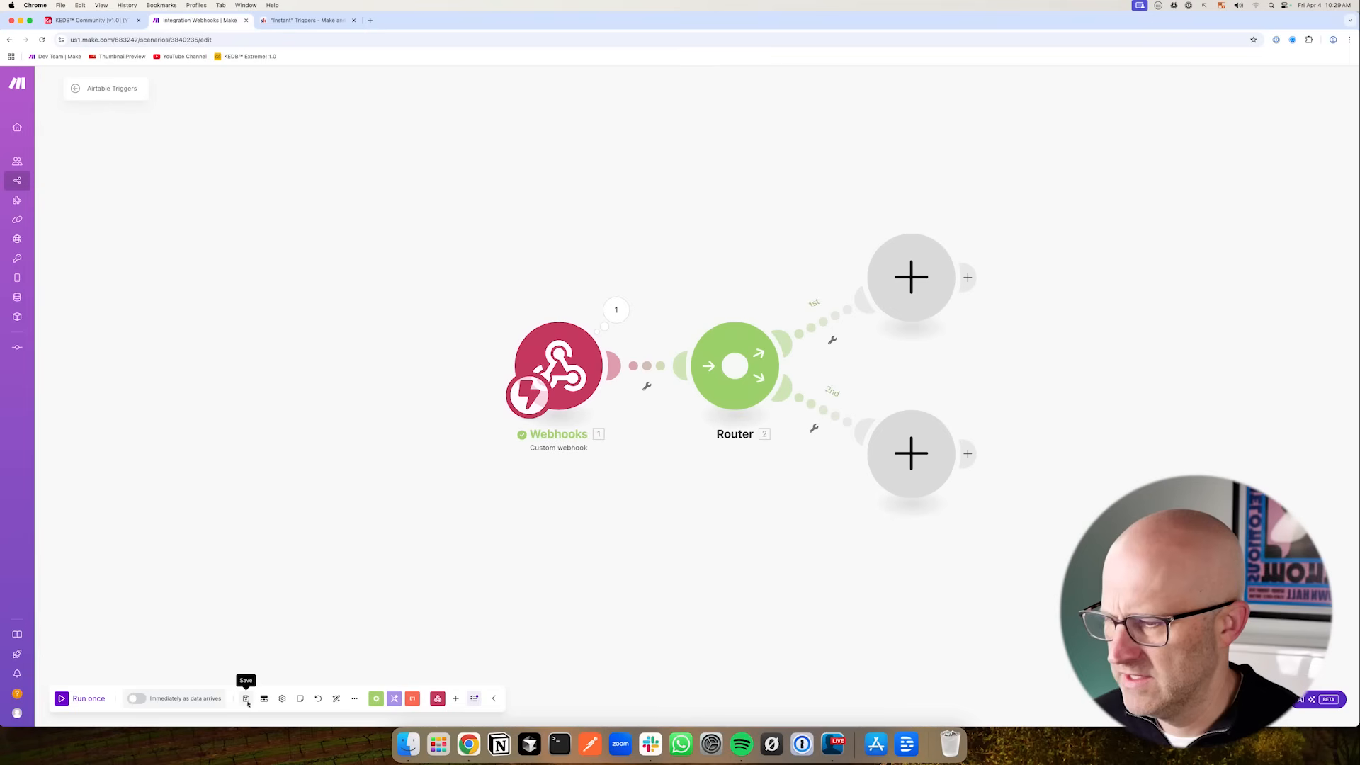
left_click_drag(82, 577, 80, 701)
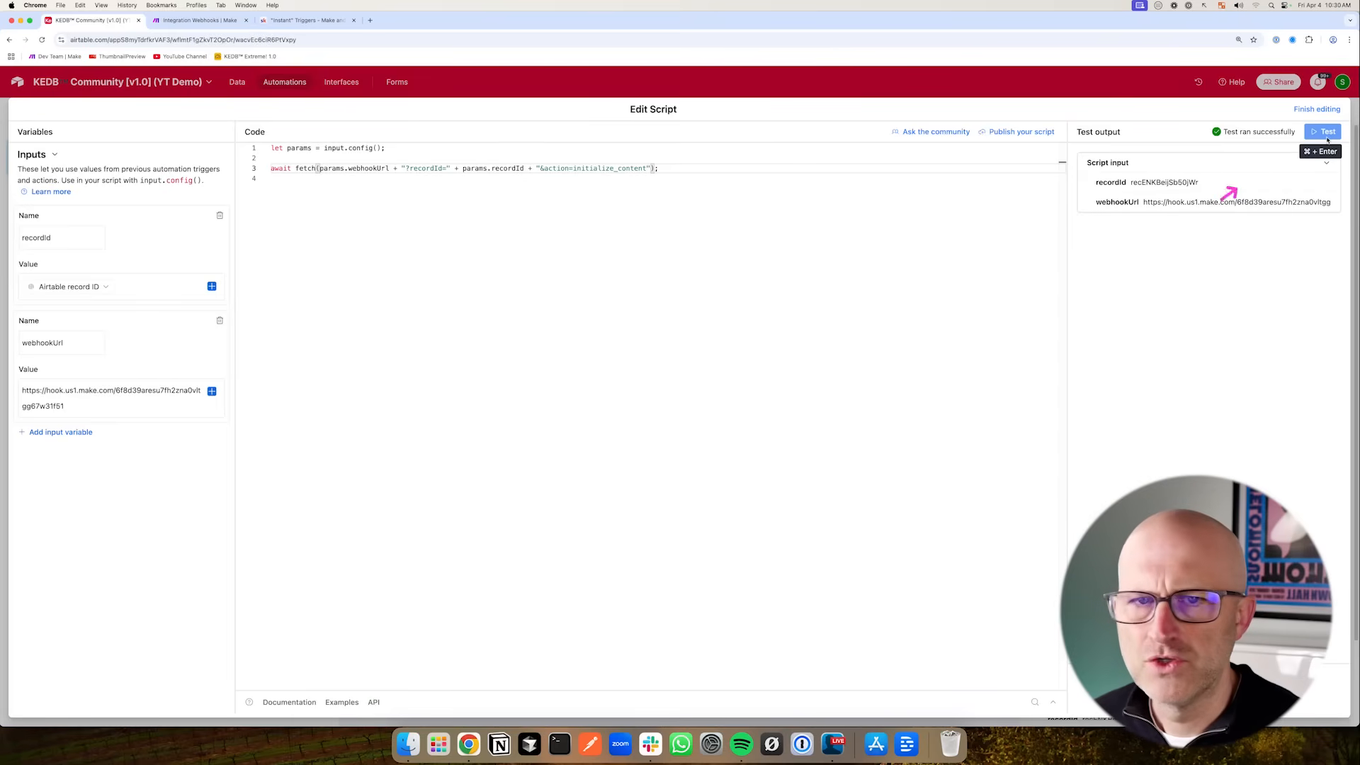
left_click(1325, 132)
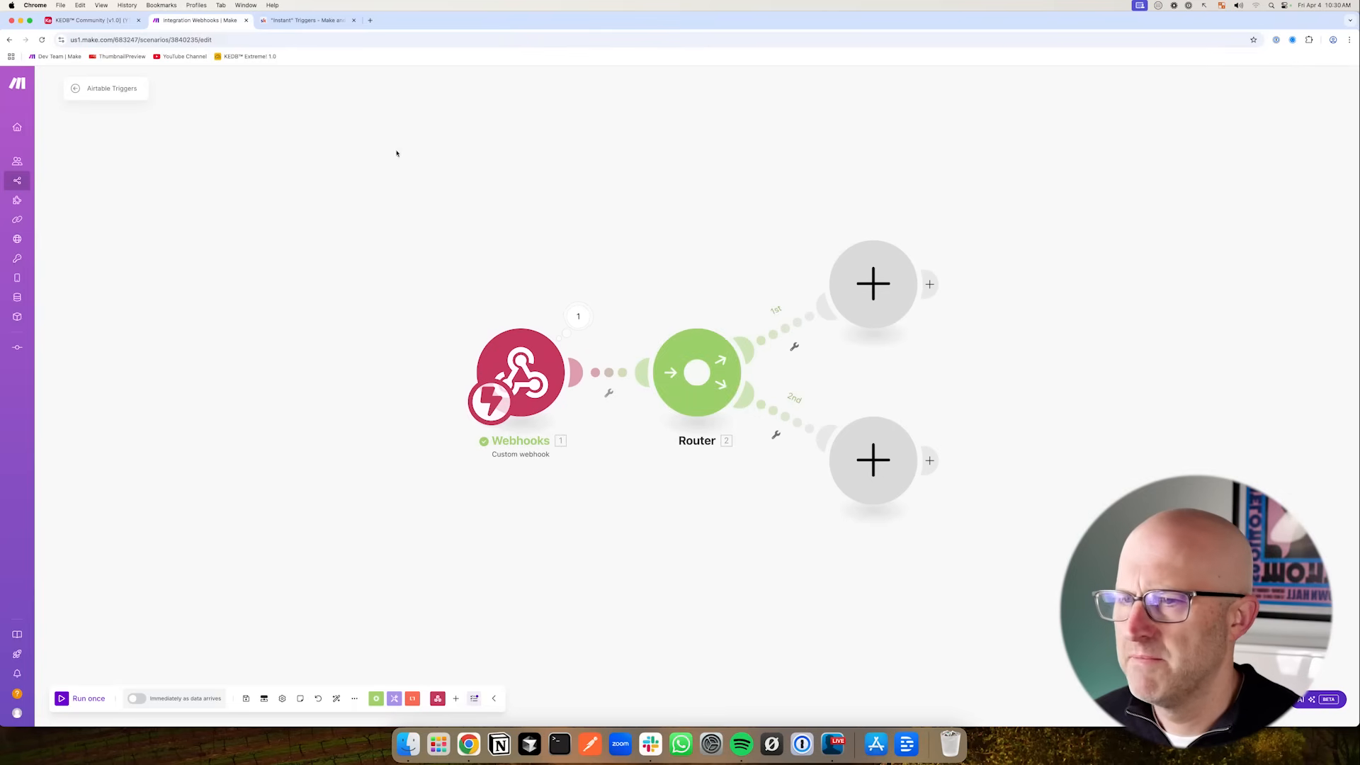
left_click(578, 316)
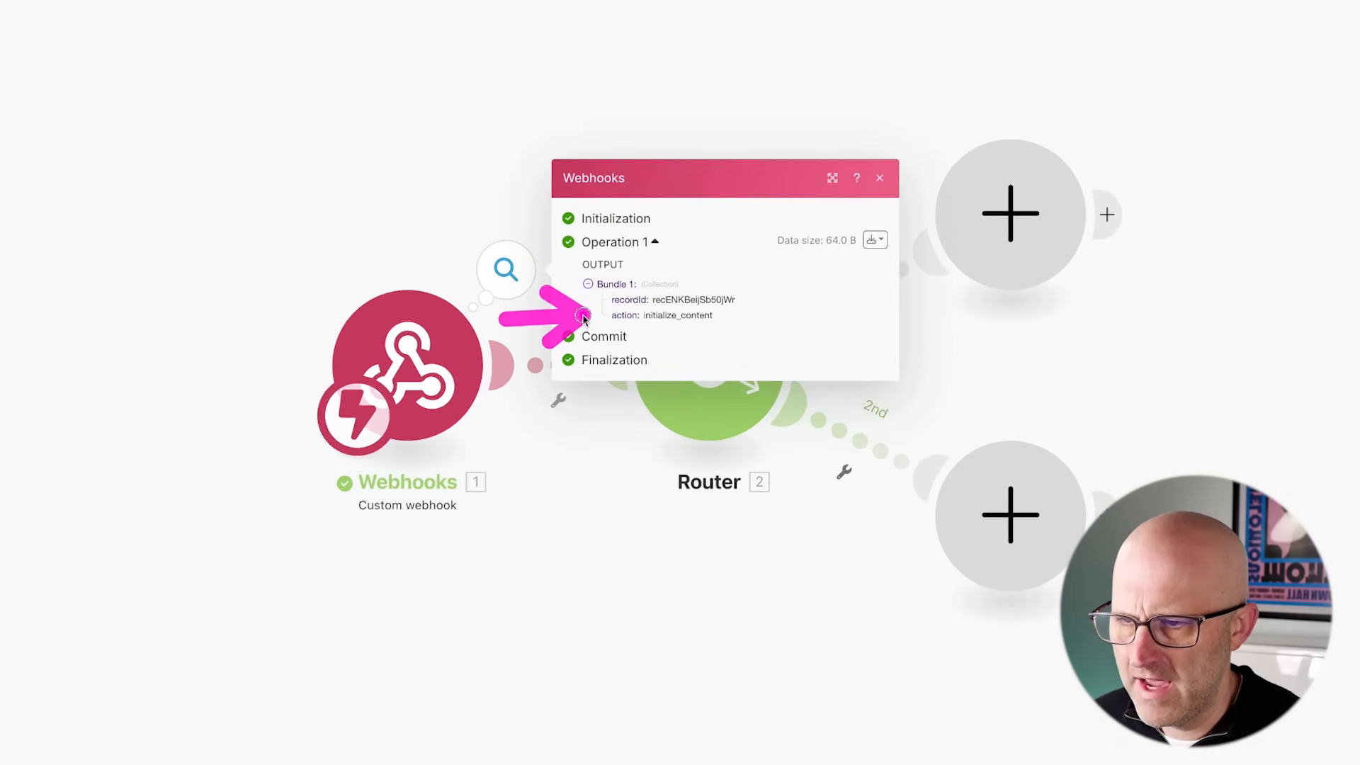
left_click_drag(714, 316, 681, 316)
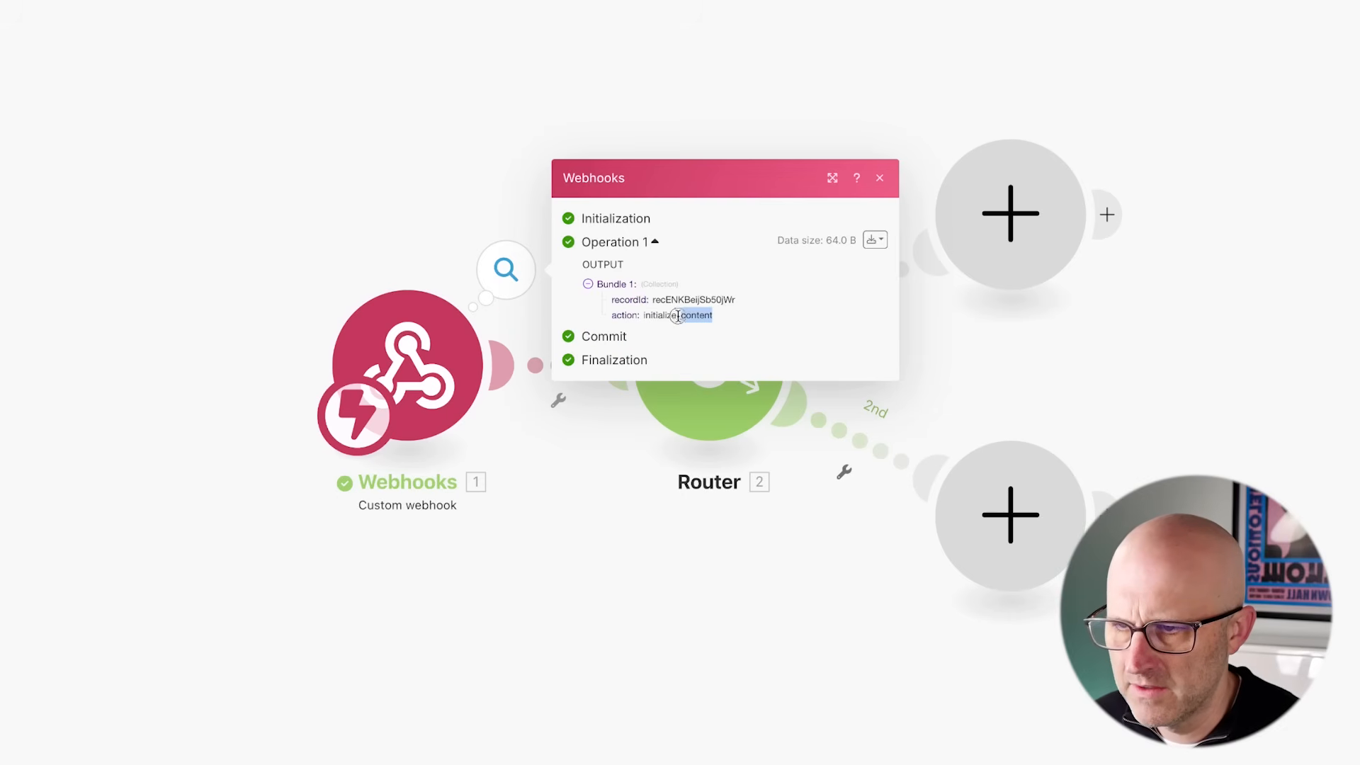
right_click(642, 315)
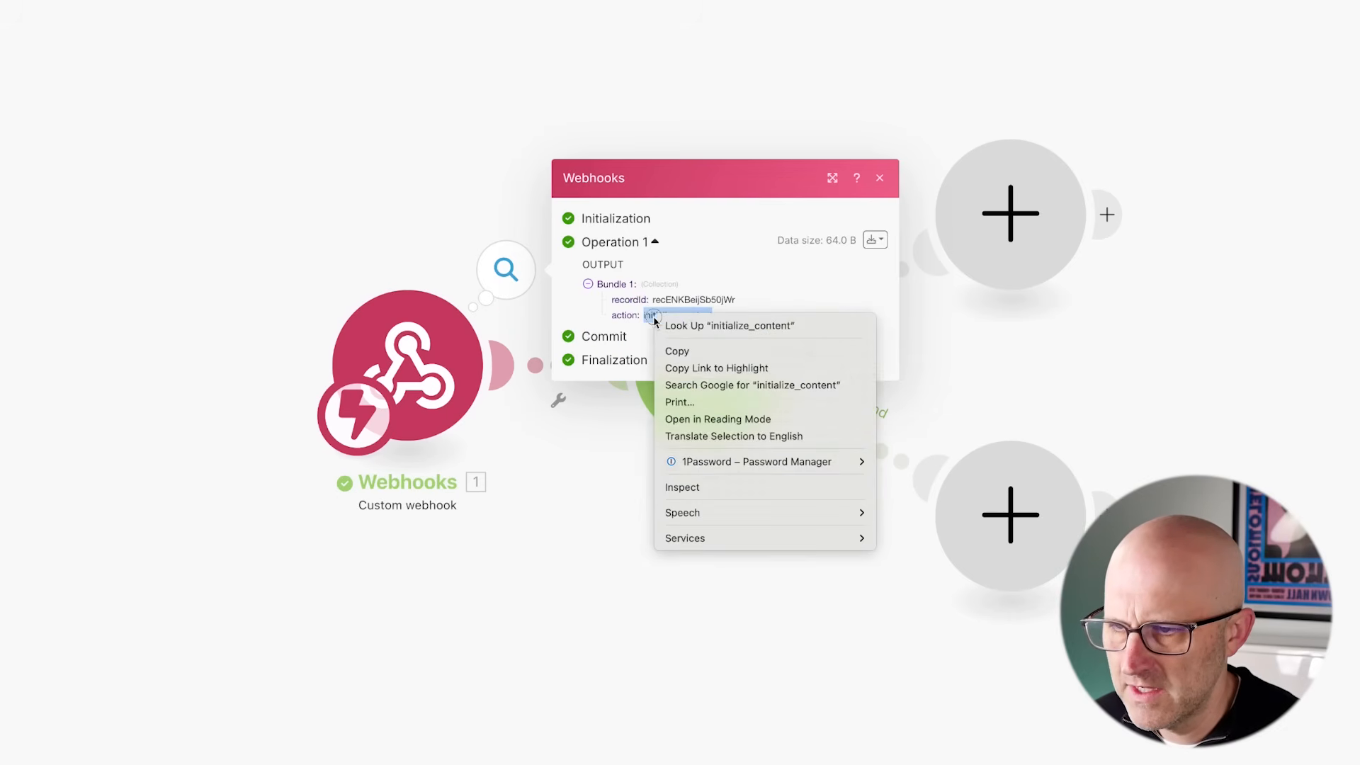
left_click(691, 346)
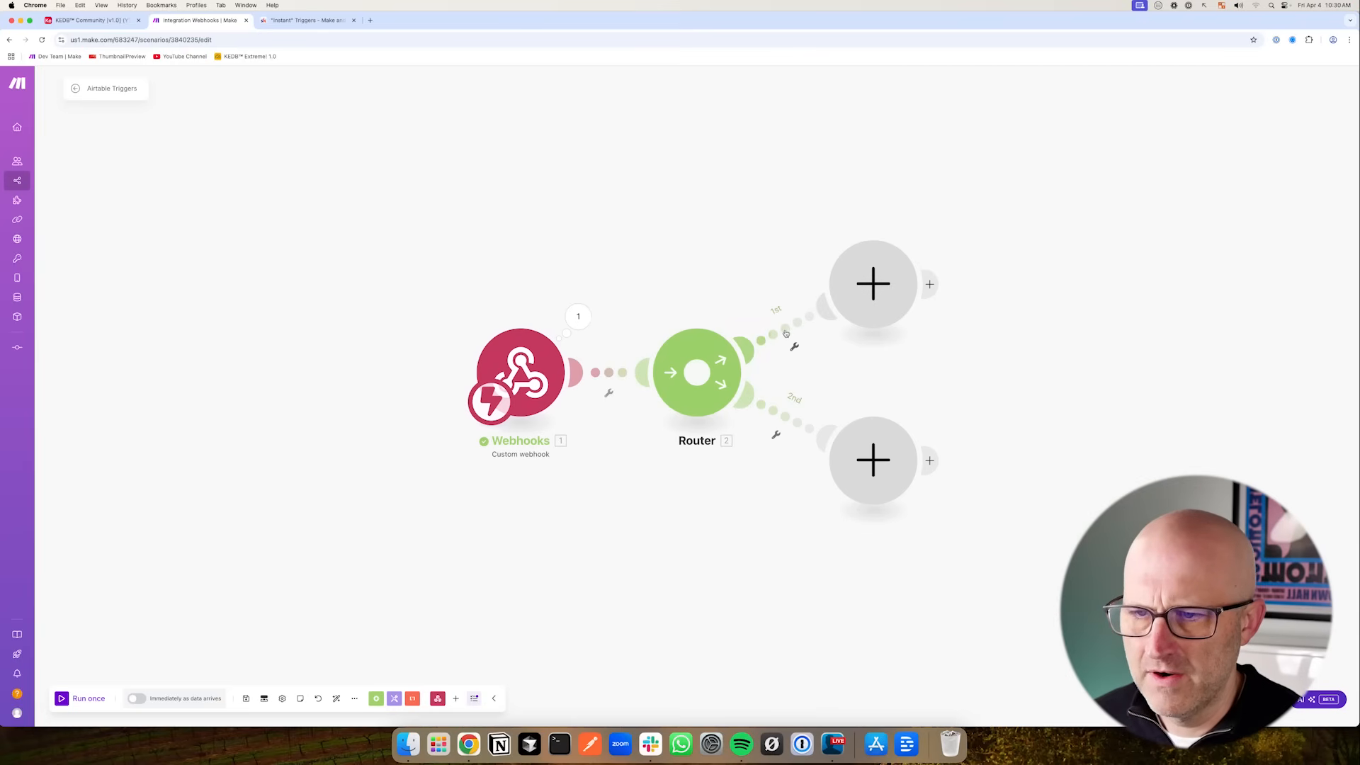
- Set up a filter on the Router's first route: action Equal to initialize_content, and save it
left_click(785, 334)
left_click(850, 345)
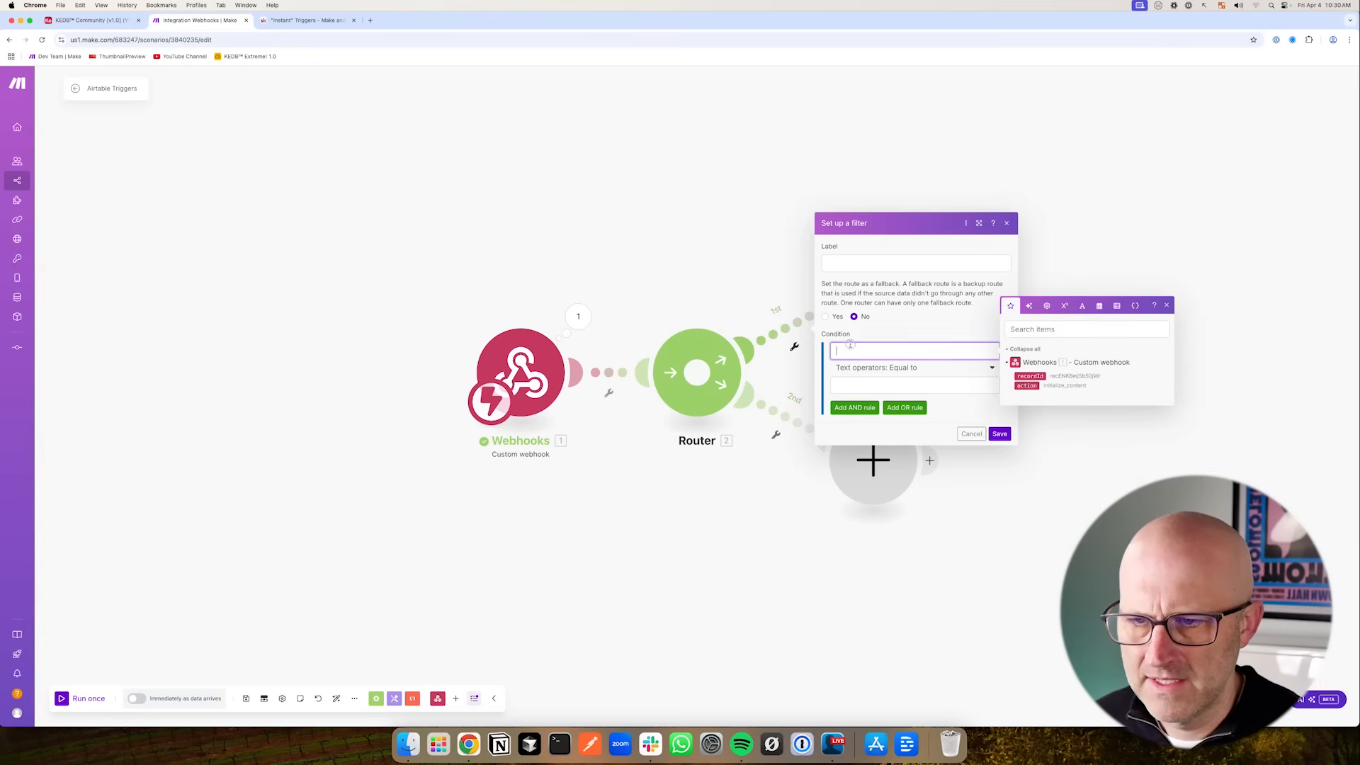
left_click(1025, 386)
left_click(873, 384)
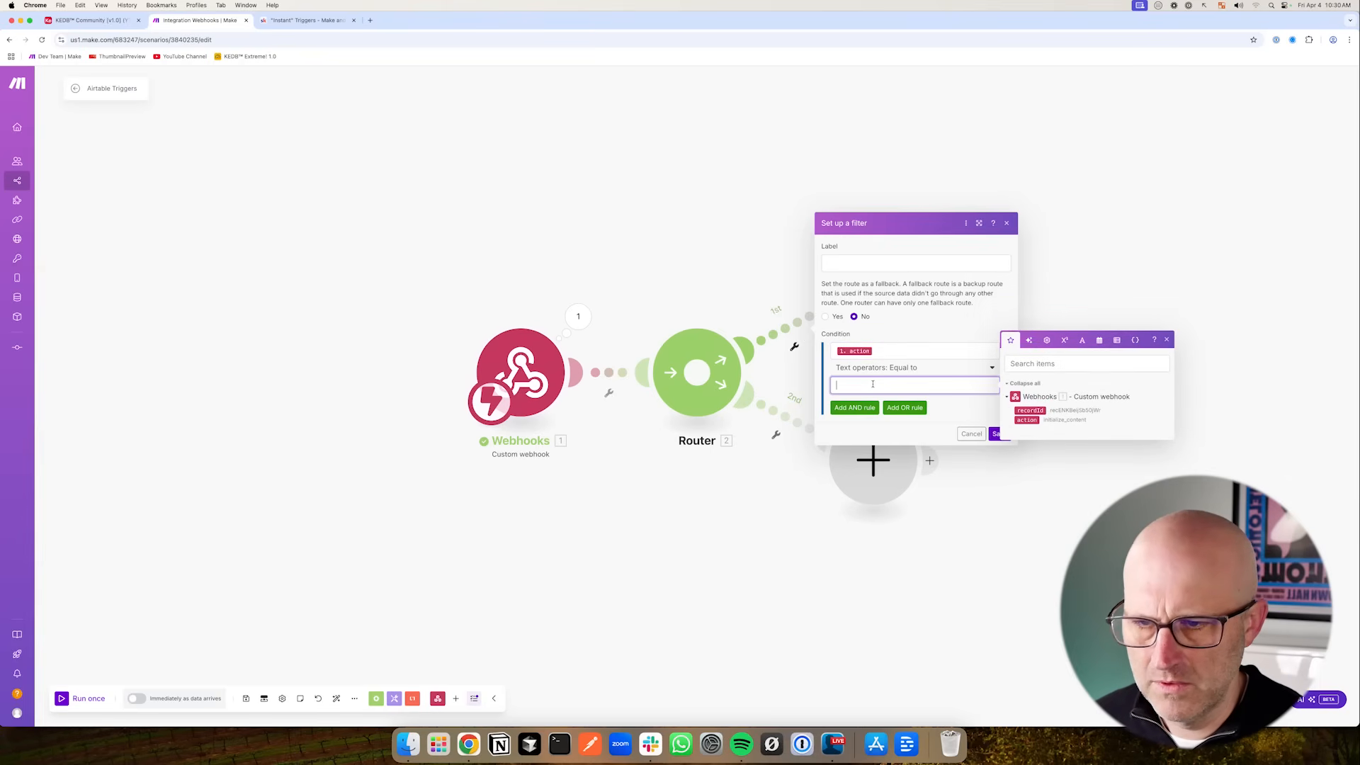
key("super+v")
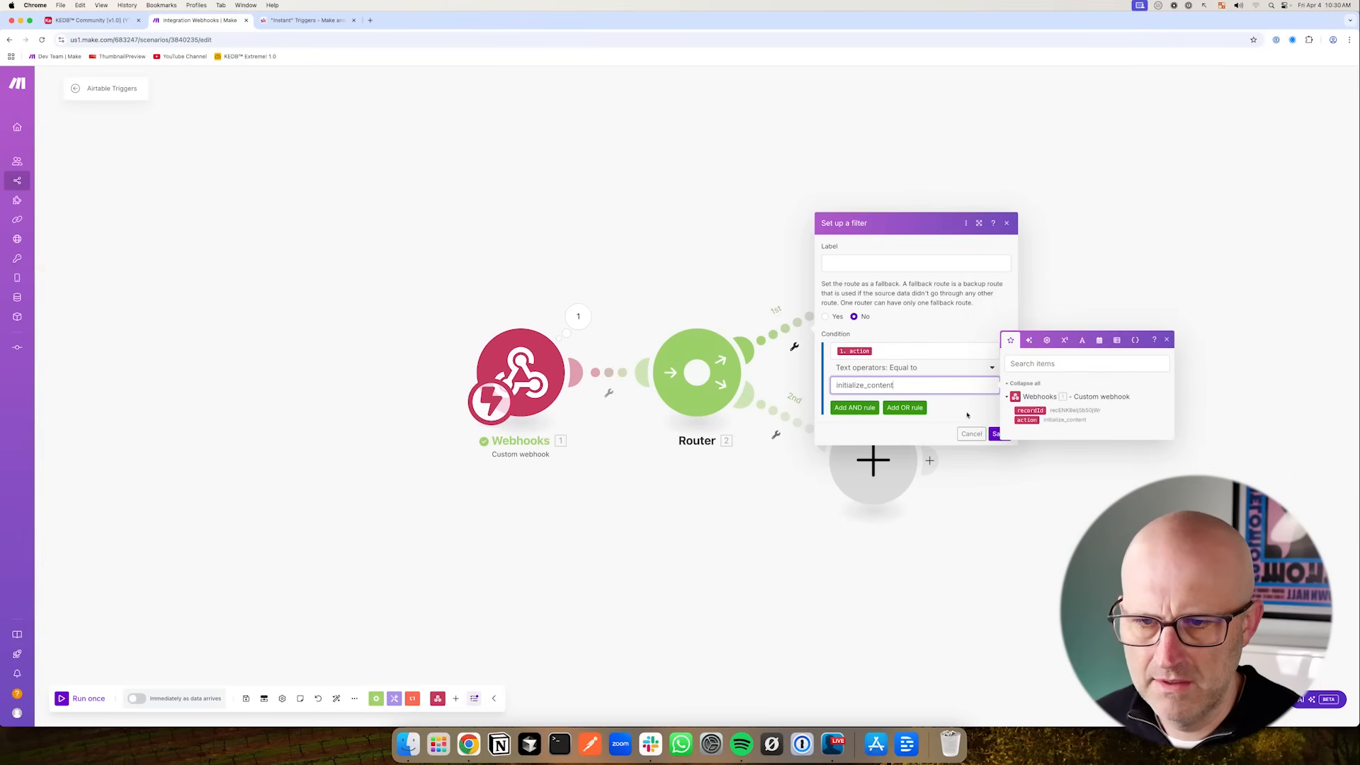
left_click(1000, 435)
left_click_drag(753, 520, 625, 512)
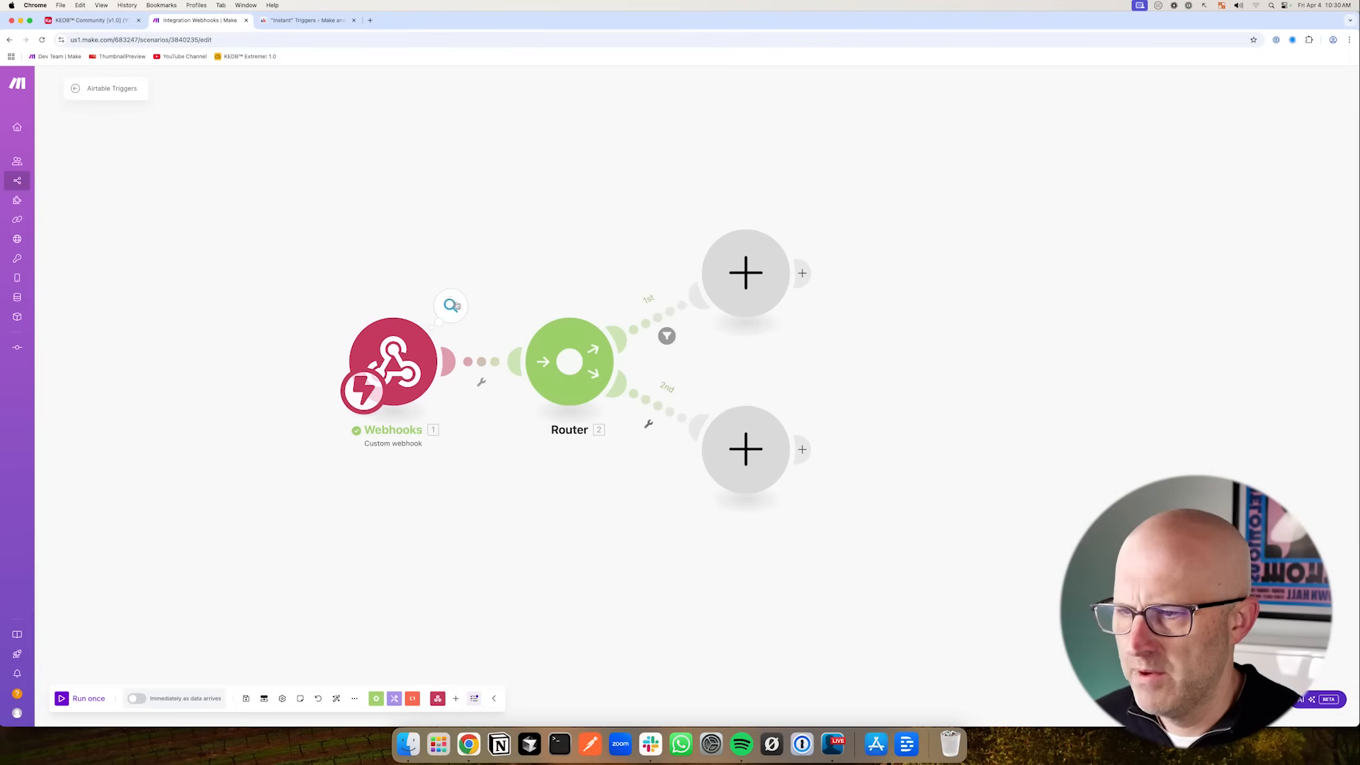
- Insert an Airtable Get a Record module between the Webhooks trigger and the Router
left_click(450, 306)
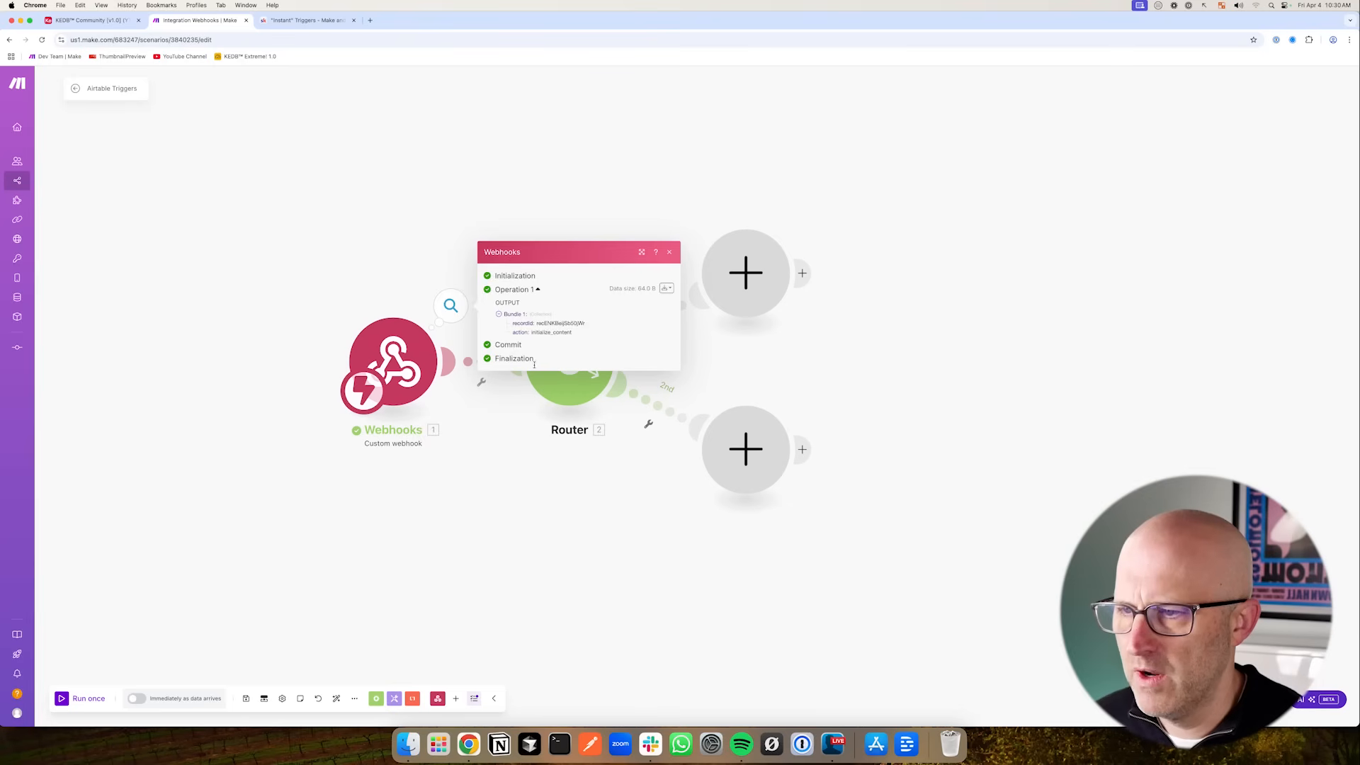
left_click(506, 479)
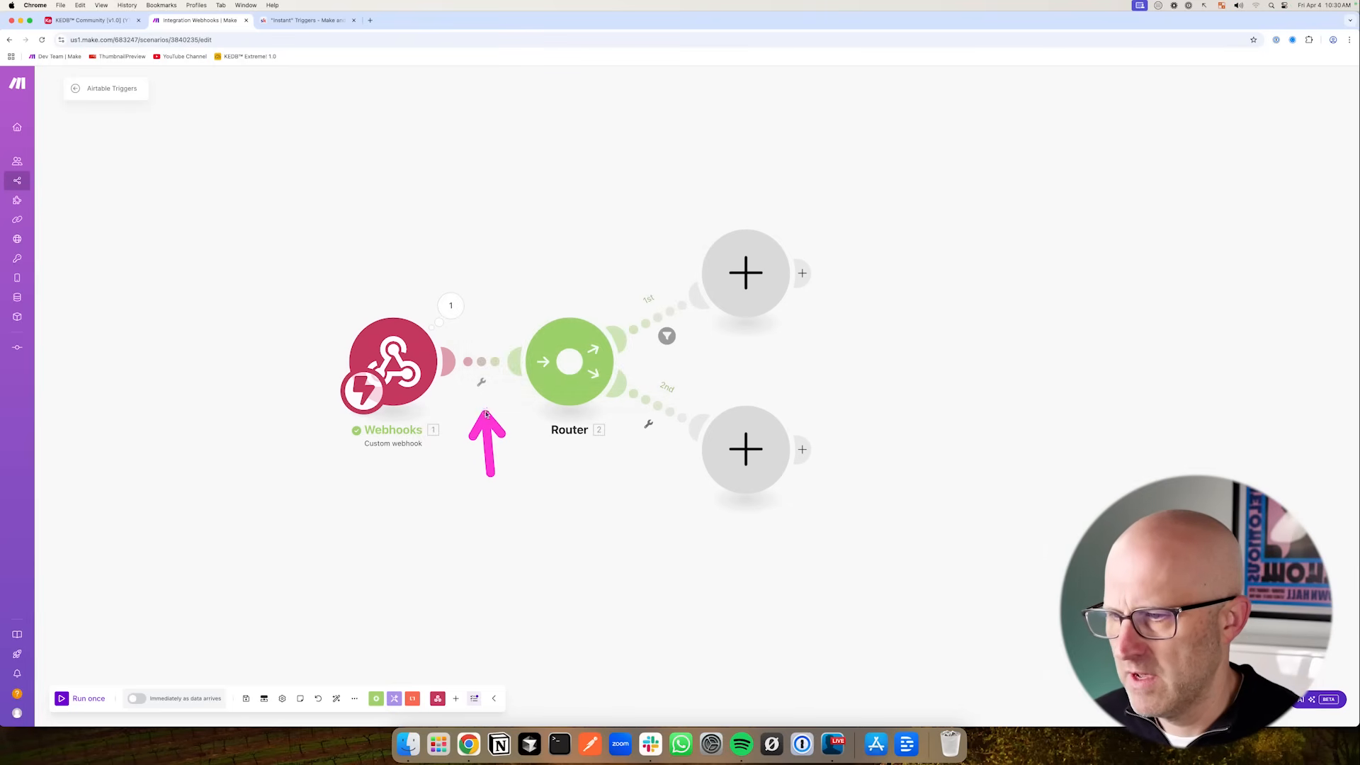
right_click(482, 363)
left_click(524, 429)
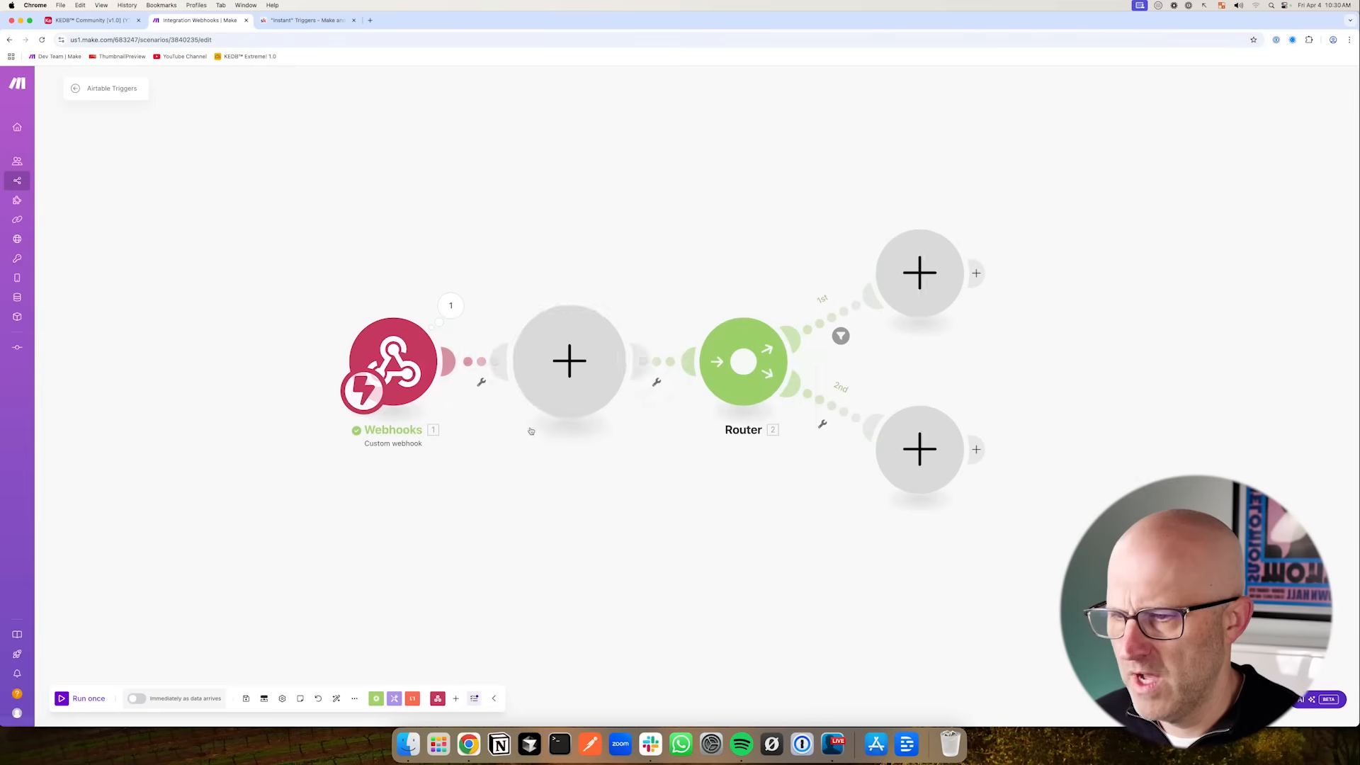
left_click(661, 333)
left_click(714, 351)
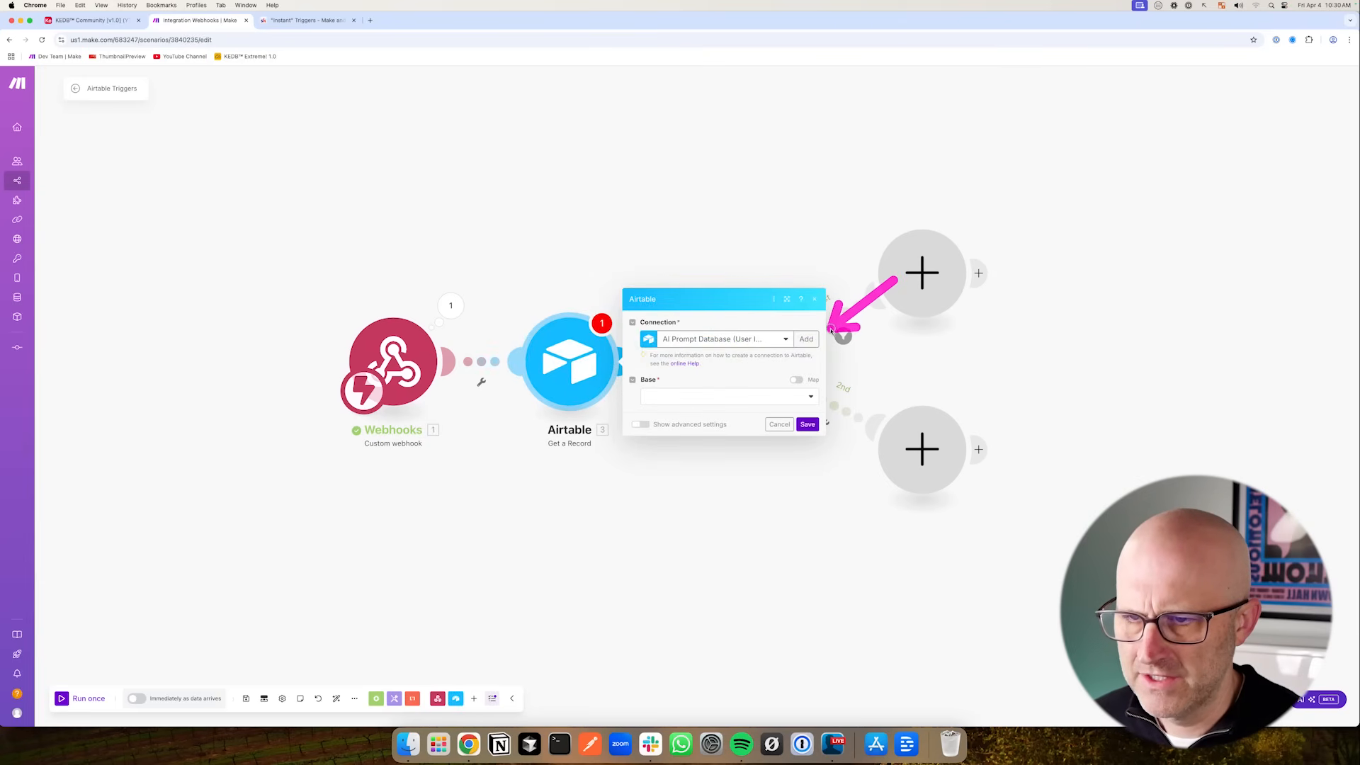
- Set the Airtable module's connection to YouTube Demo Account and its base to KEDB Community (v1.0) (YT Demo)
left_click(706, 341)
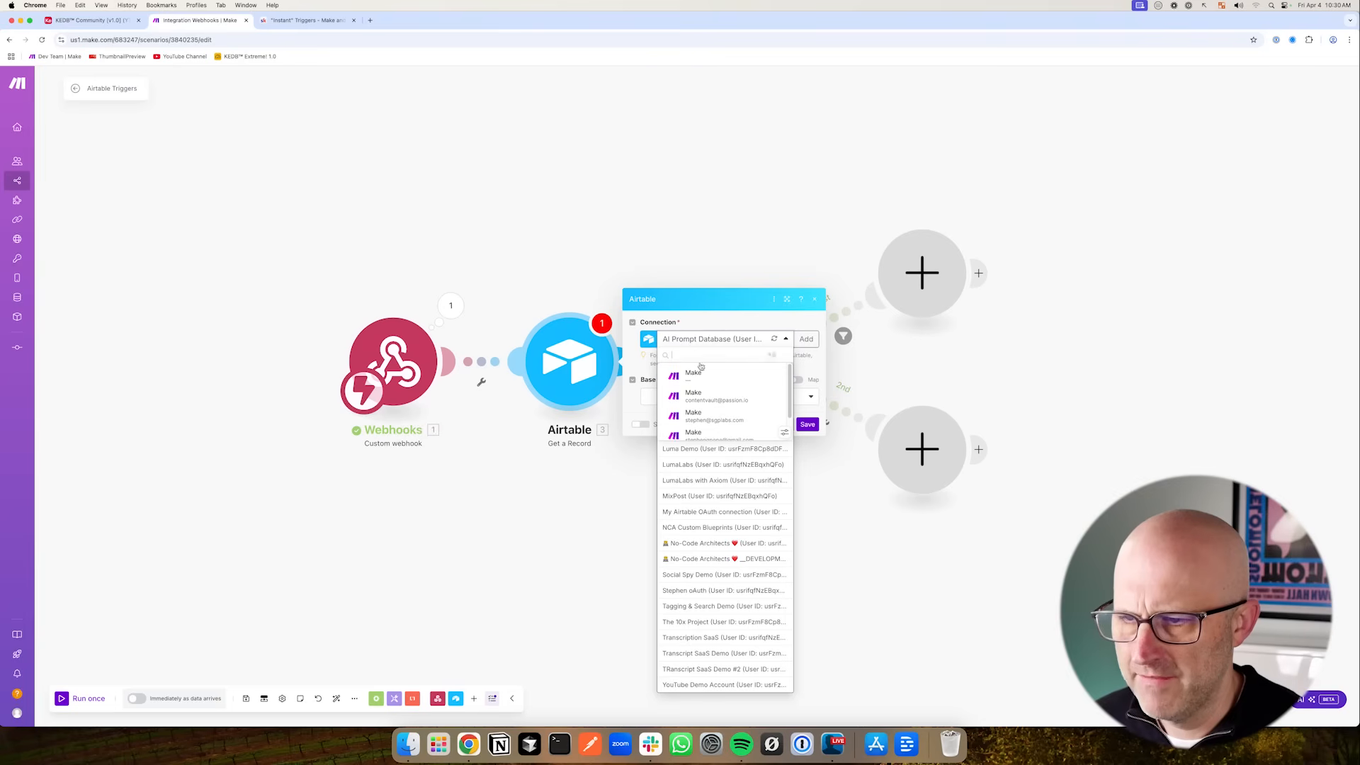
type("youtube")
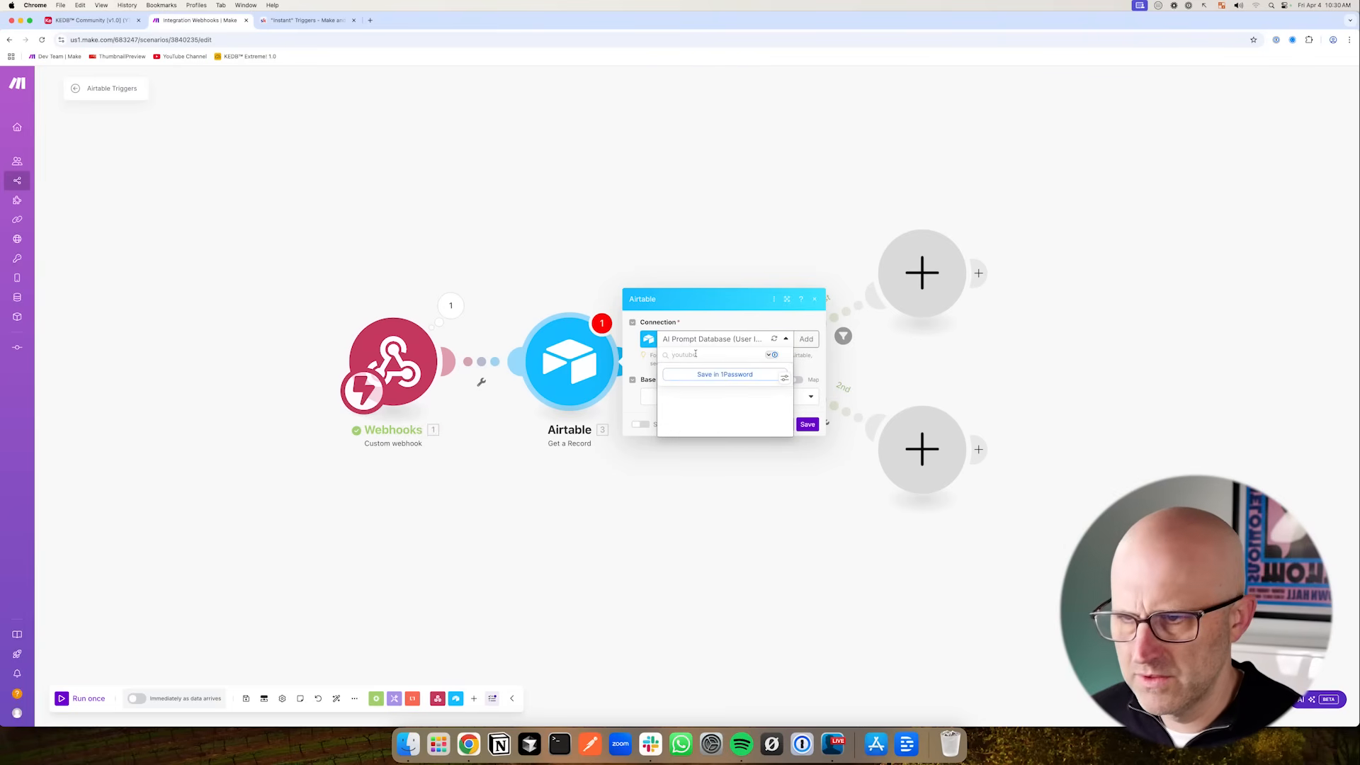
left_click(773, 357)
left_click(733, 371)
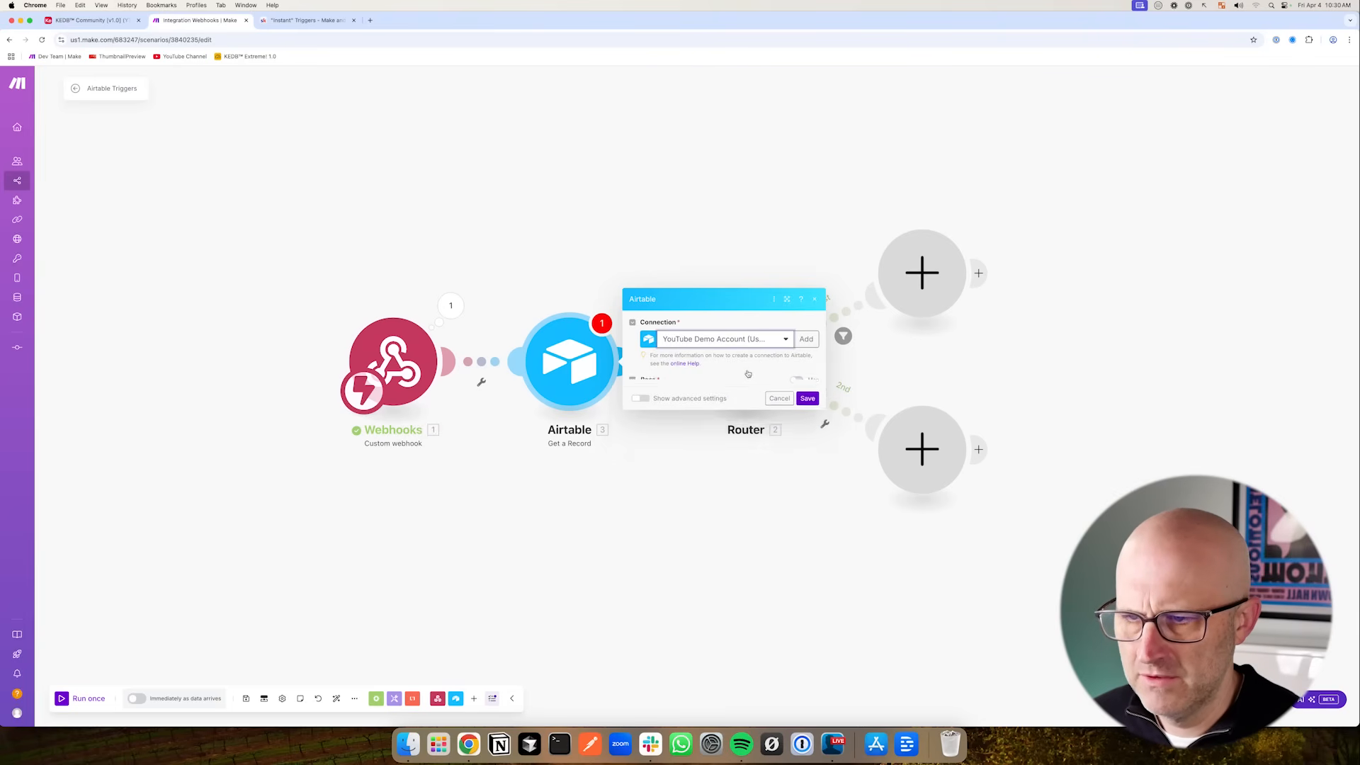
left_click(675, 398)
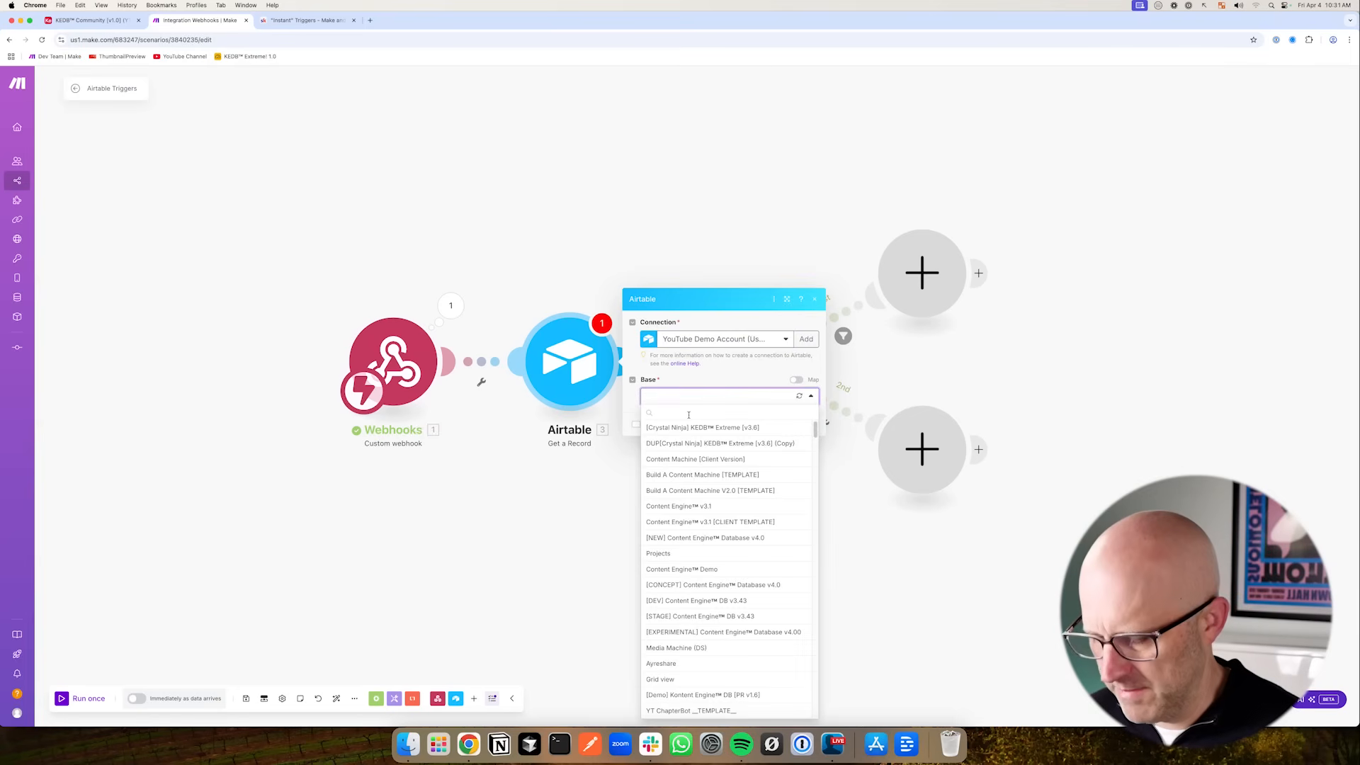
type("Commun")
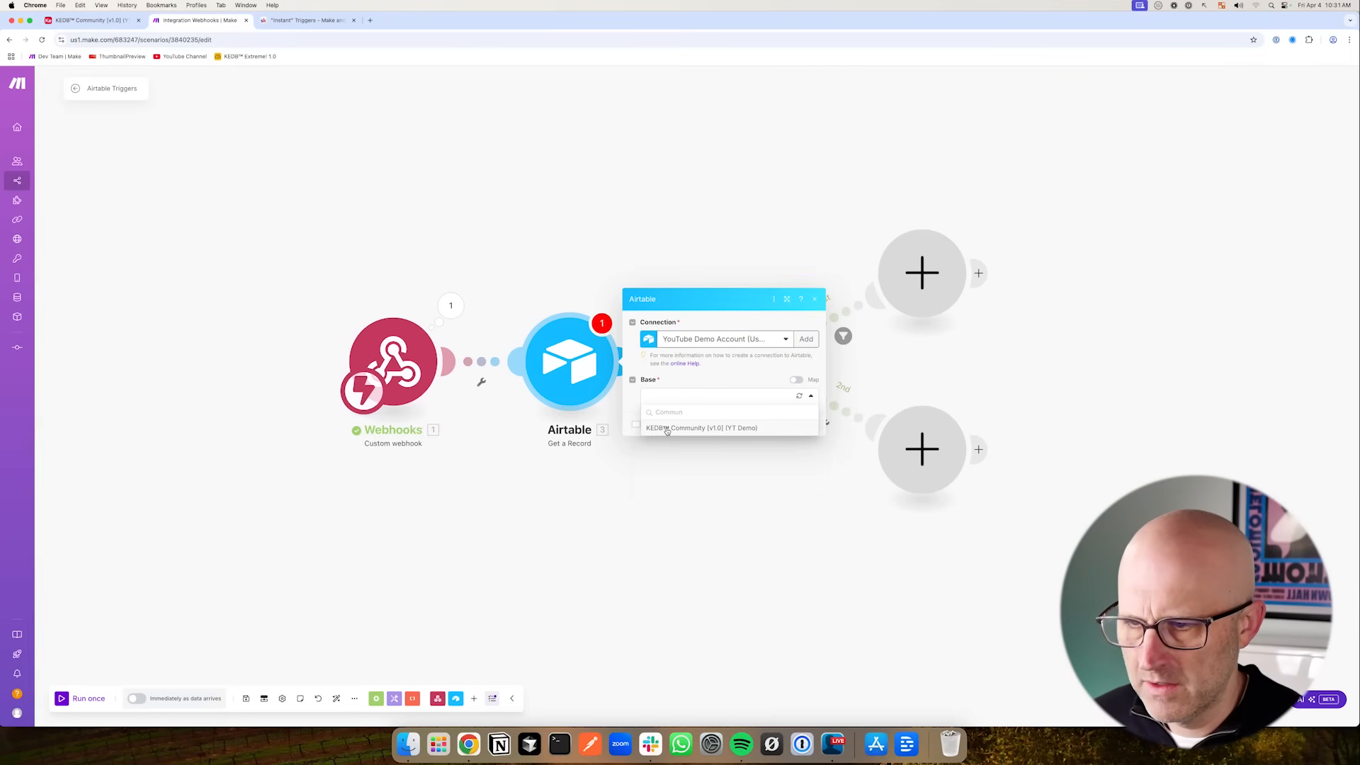
left_click(738, 429)
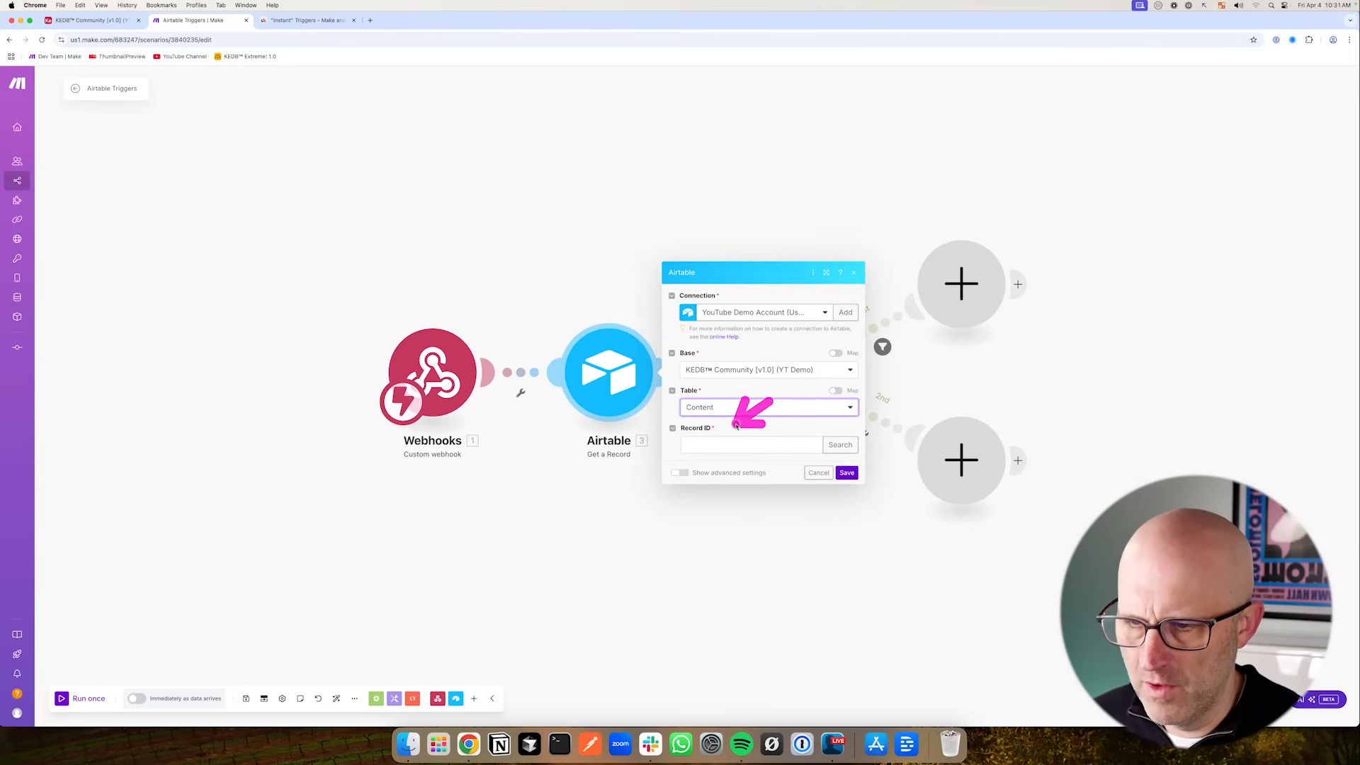
- Map the webhook's recordId into the Record ID field for the Content table
left_click(718, 443)
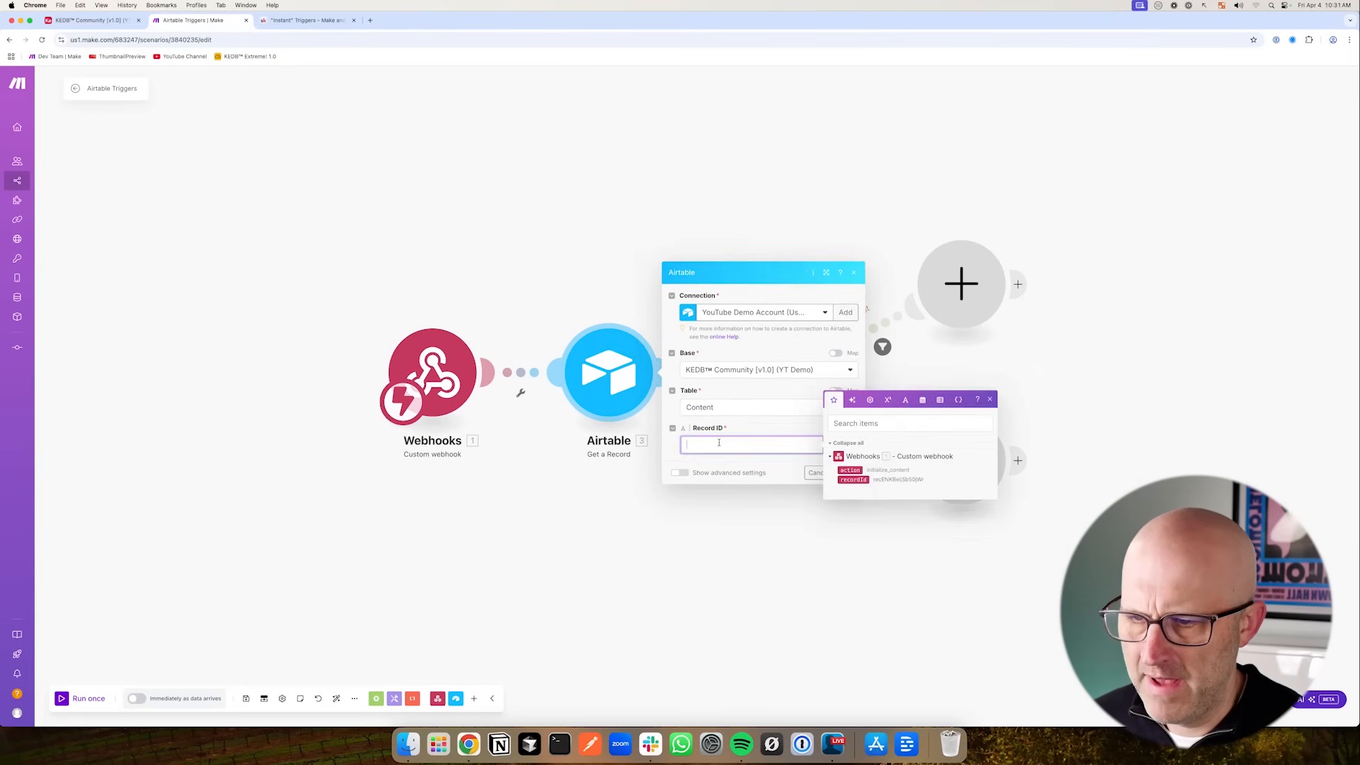
left_click(849, 479)
left_click(847, 476)
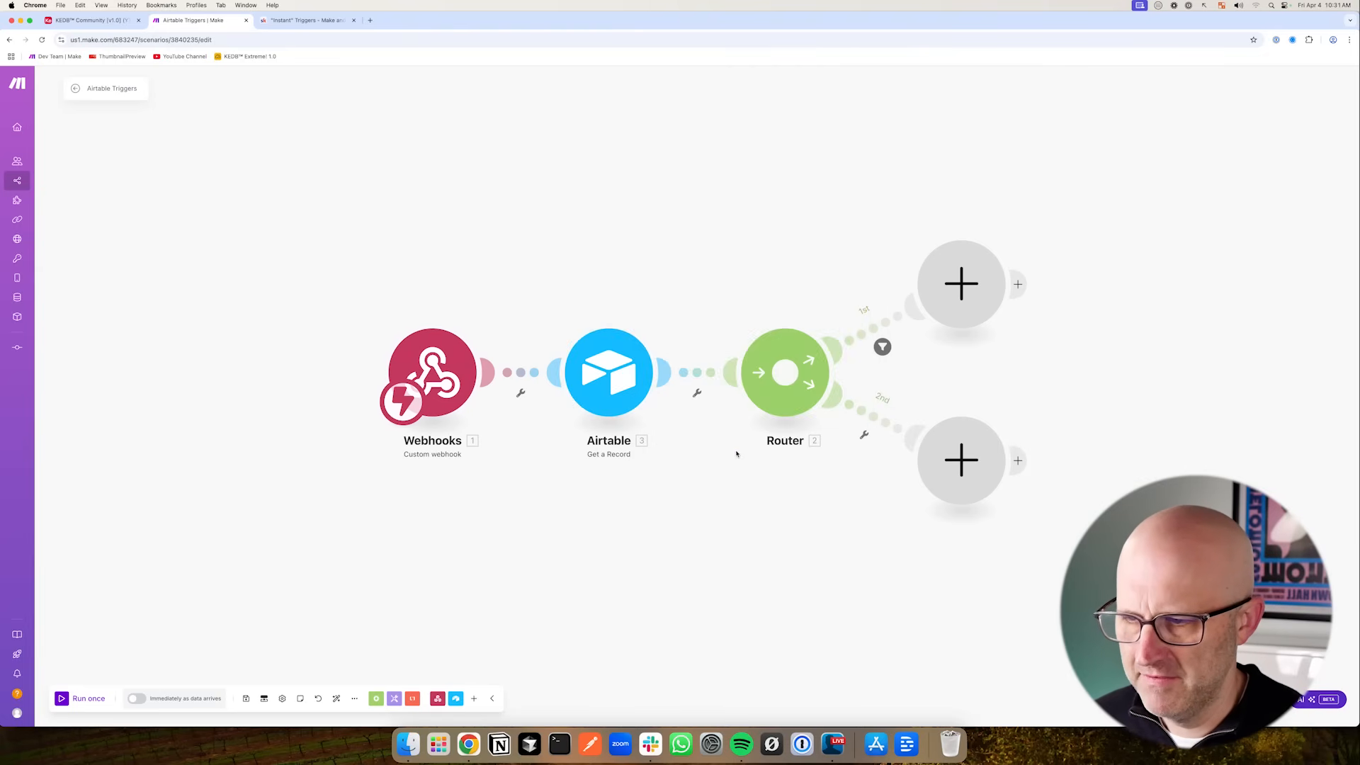
mouse_move(361, 214)
left_mouse_down()
mouse_move(373, 274)
mouse_move(421, 314)
left_mouse_up()
left_click_drag(583, 231, 598, 302)
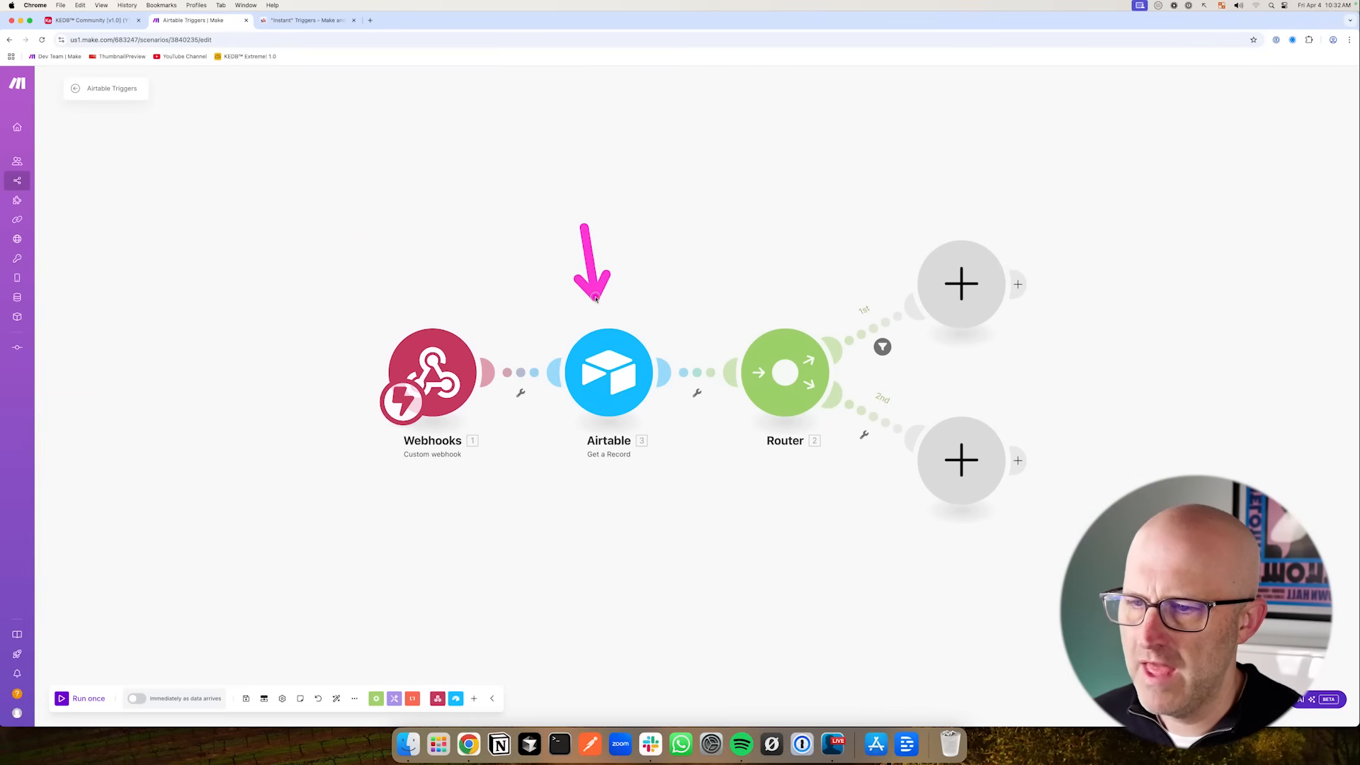
mouse_move(775, 246)
left_mouse_down()
mouse_move(832, 272)
mouse_move(850, 343)
mouse_move(814, 279)
mouse_move(881, 267)
mouse_move(712, 246)
mouse_move(905, 224)
mouse_move(935, 429)
mouse_move(916, 285)
left_mouse_up()
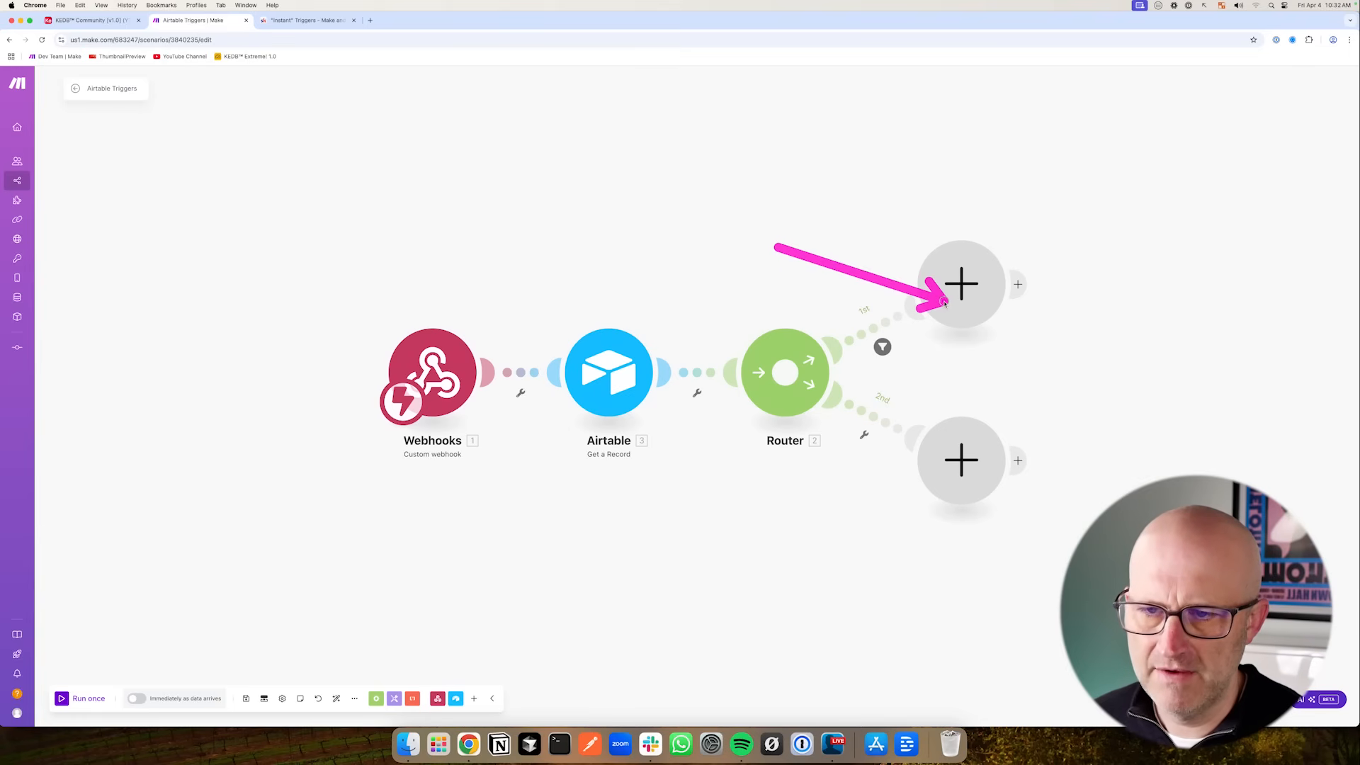
left_click_drag(595, 239, 603, 296)
mouse_move(755, 239)
left_mouse_down()
mouse_move(797, 292)
mouse_move(885, 262)
left_mouse_up()
mouse_move(809, 578)
left_mouse_down()
mouse_move(826, 487)
mouse_move(912, 504)
left_mouse_up()
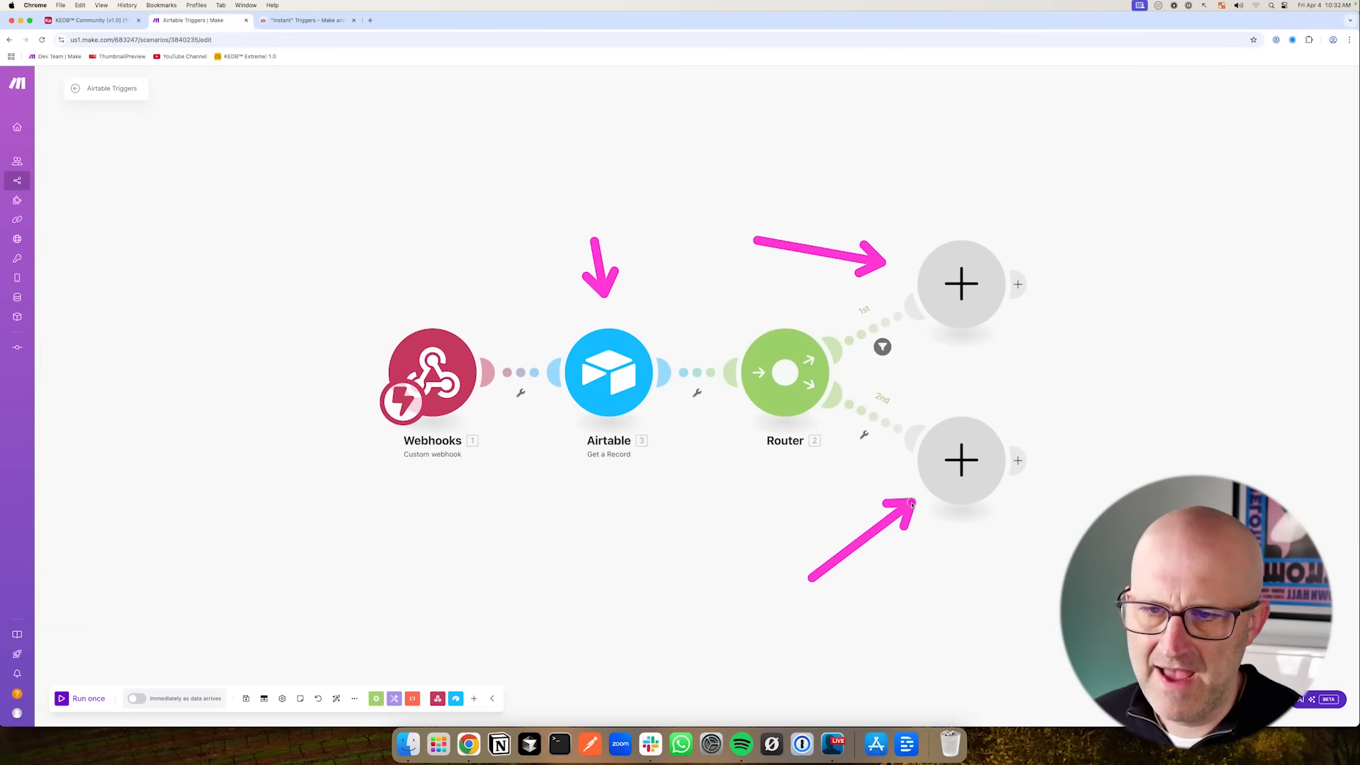
left_click_drag(703, 531, 669, 465)
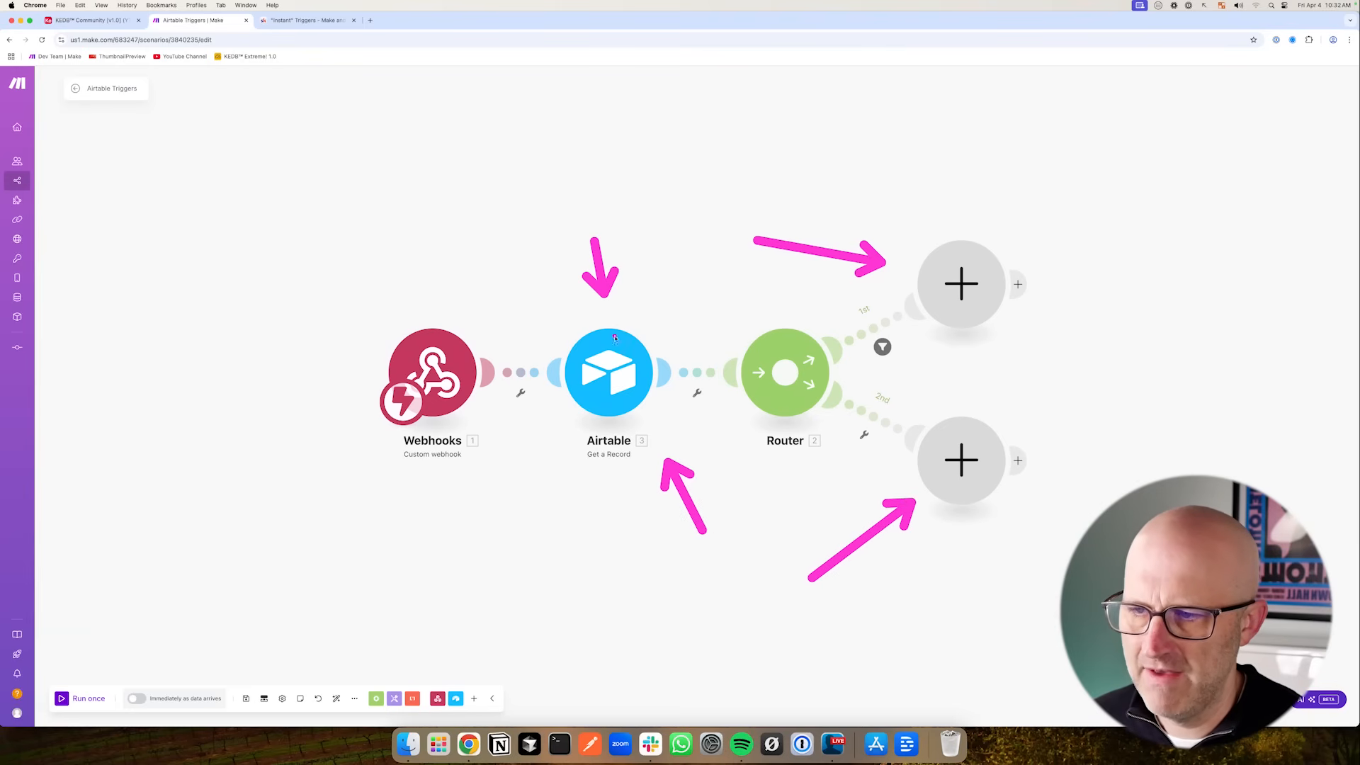
mouse_move(636, 315)
left_mouse_down()
mouse_move(602, 446)
mouse_move(645, 319)
left_mouse_up()
mouse_move(744, 304)
left_mouse_down()
mouse_move(864, 296)
mouse_move(858, 309)
left_mouse_up()
mouse_move(812, 227)
left_mouse_down()
mouse_move(858, 298)
mouse_move(649, 272)
left_mouse_up()
left_click(882, 347)
left_click(835, 268)
left_click_drag(615, 223, 719, 224)
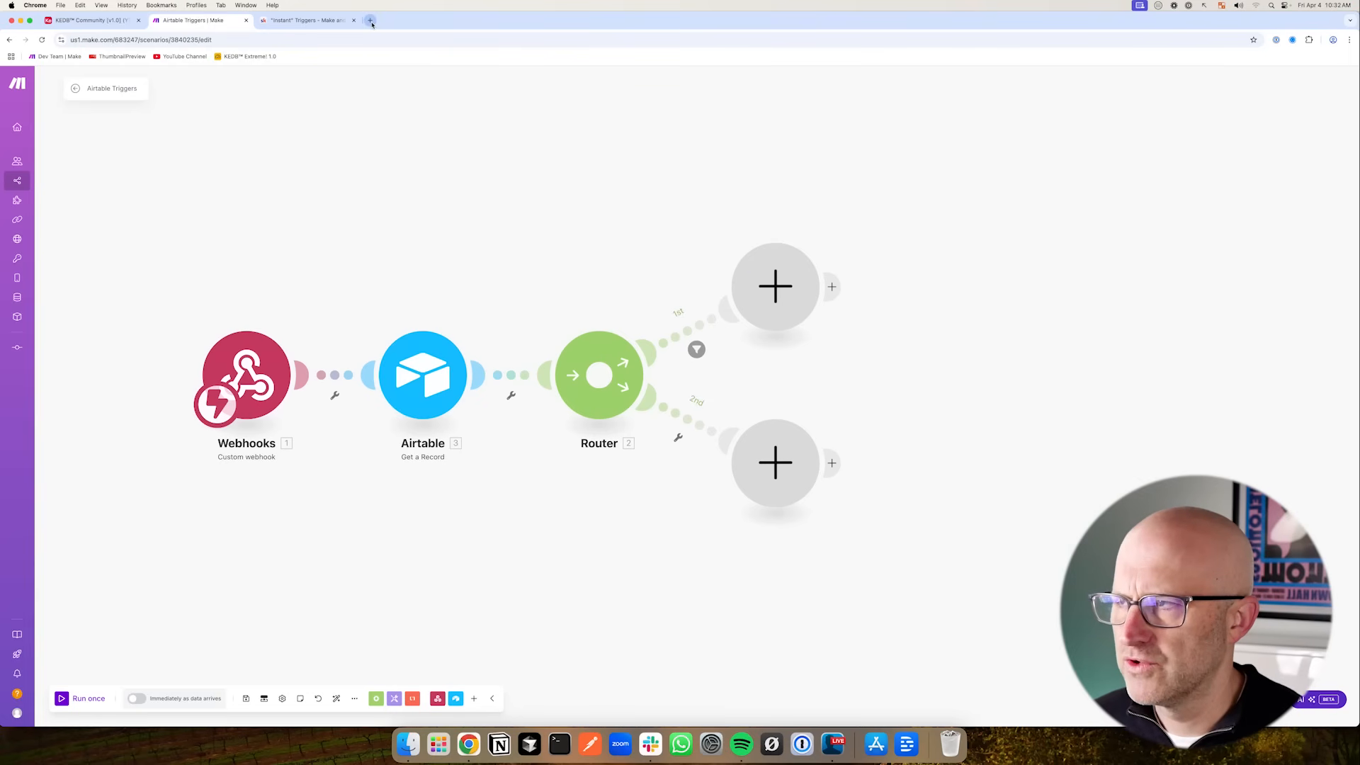
- In a new Google Drive tab, create a folder named KEDB Community (YT Demo) and open it
left_click(371, 20)
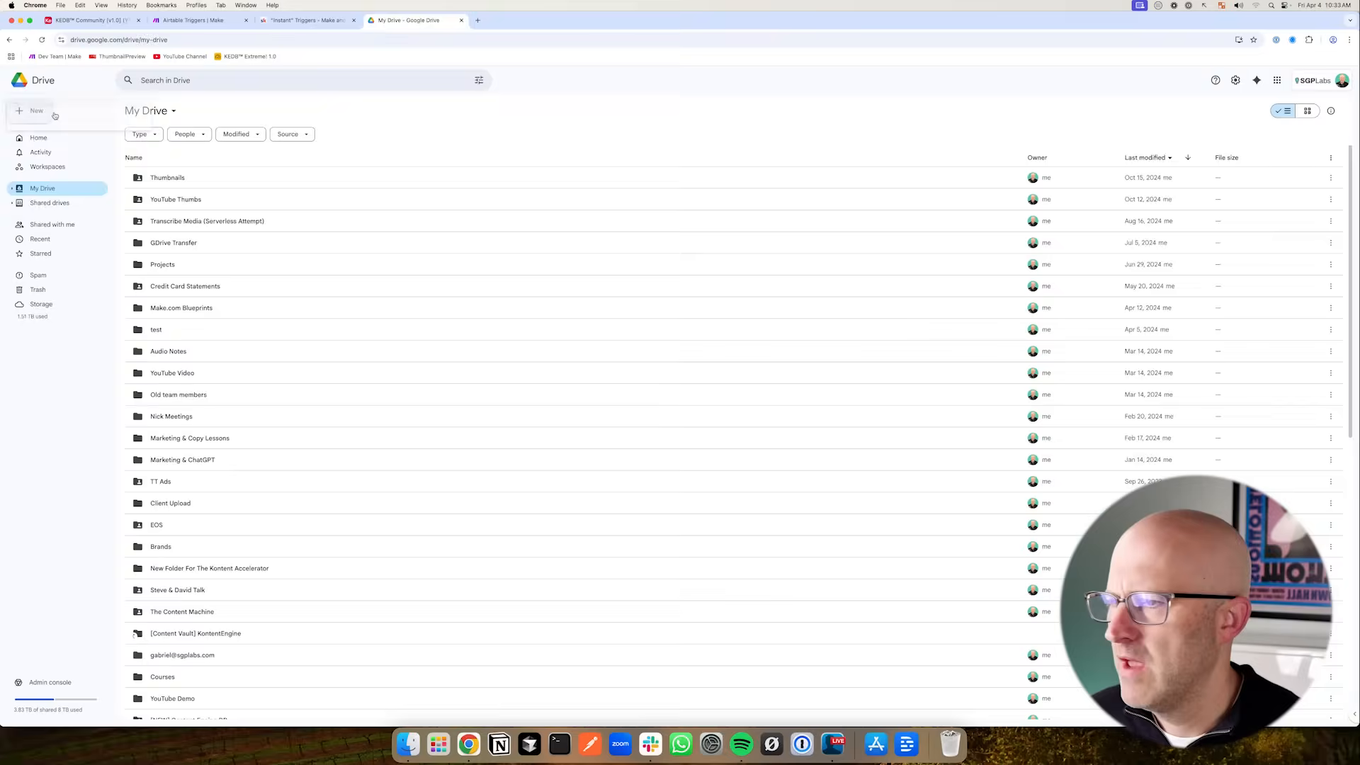
key("ctrl+c")
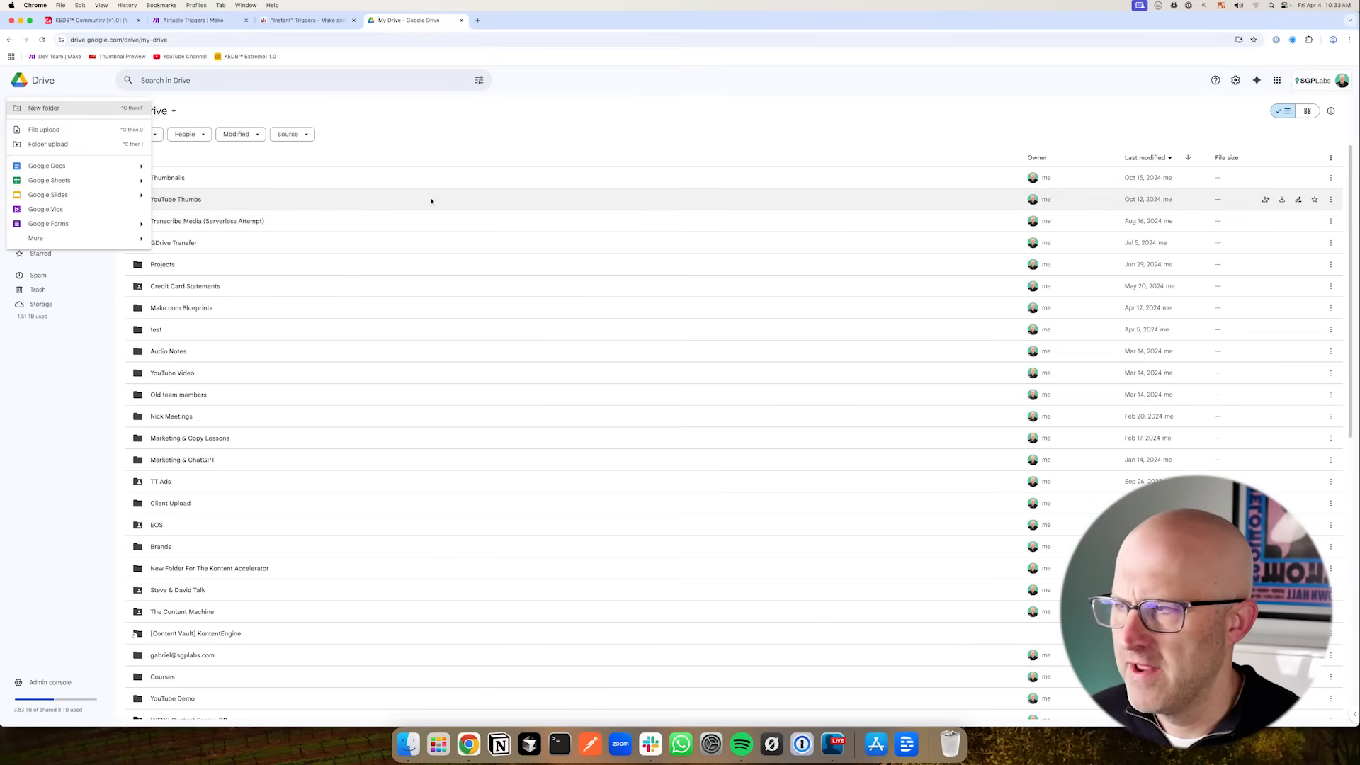
left_click(54, 109)
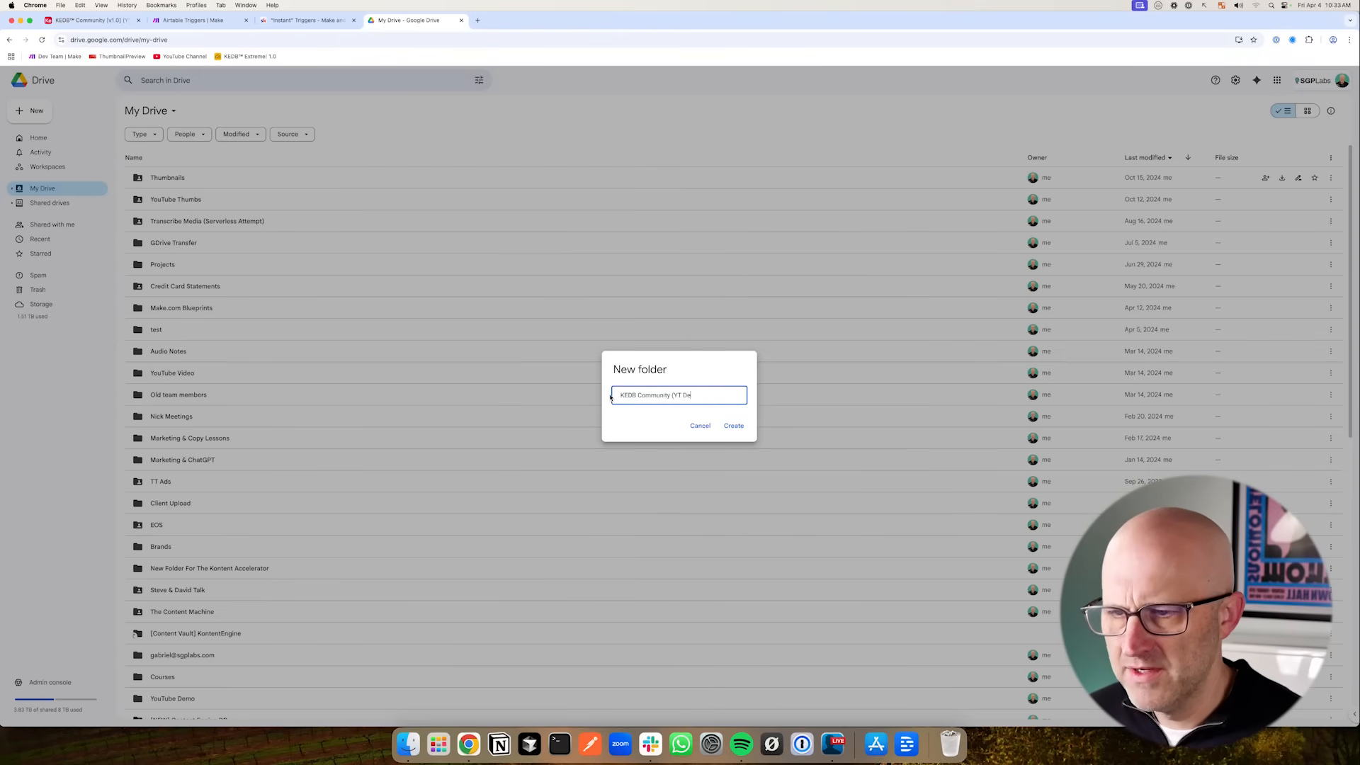
key("Return")
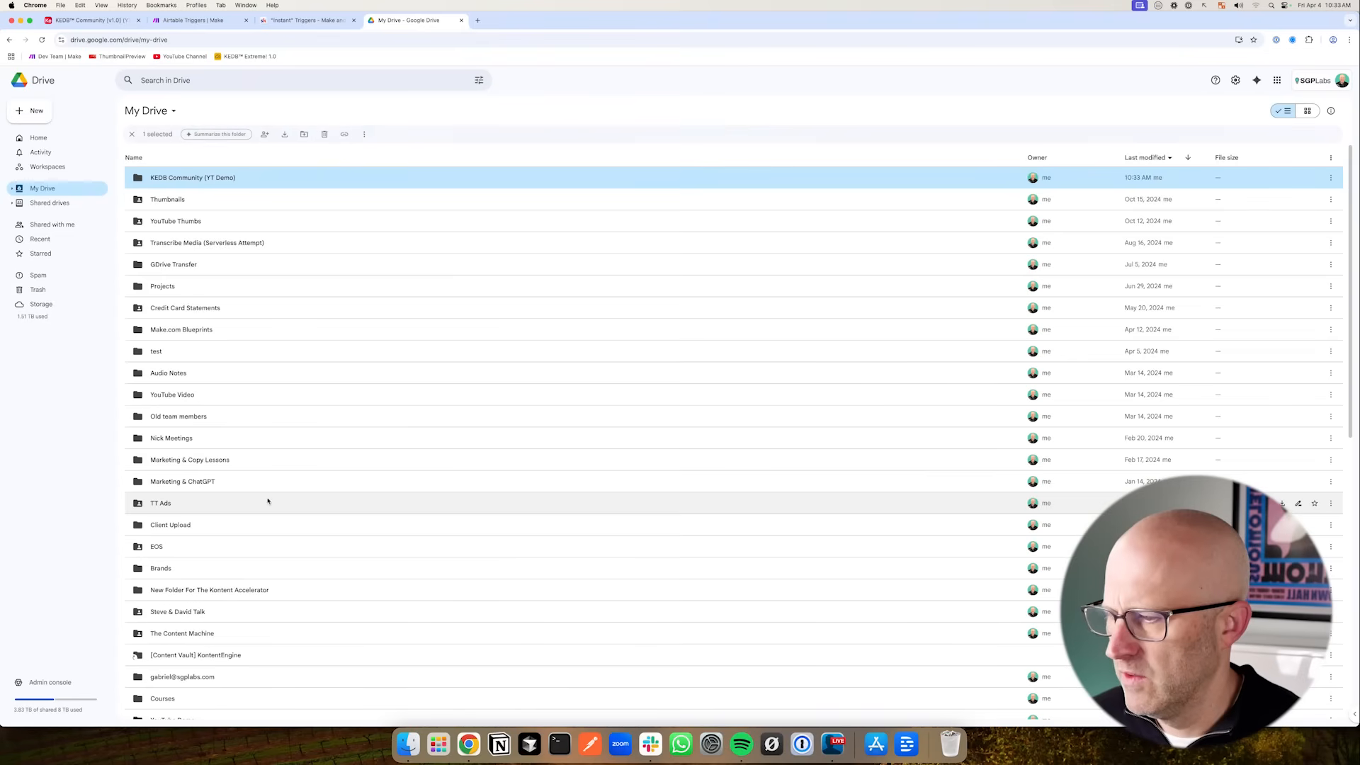
double_click(187, 177)
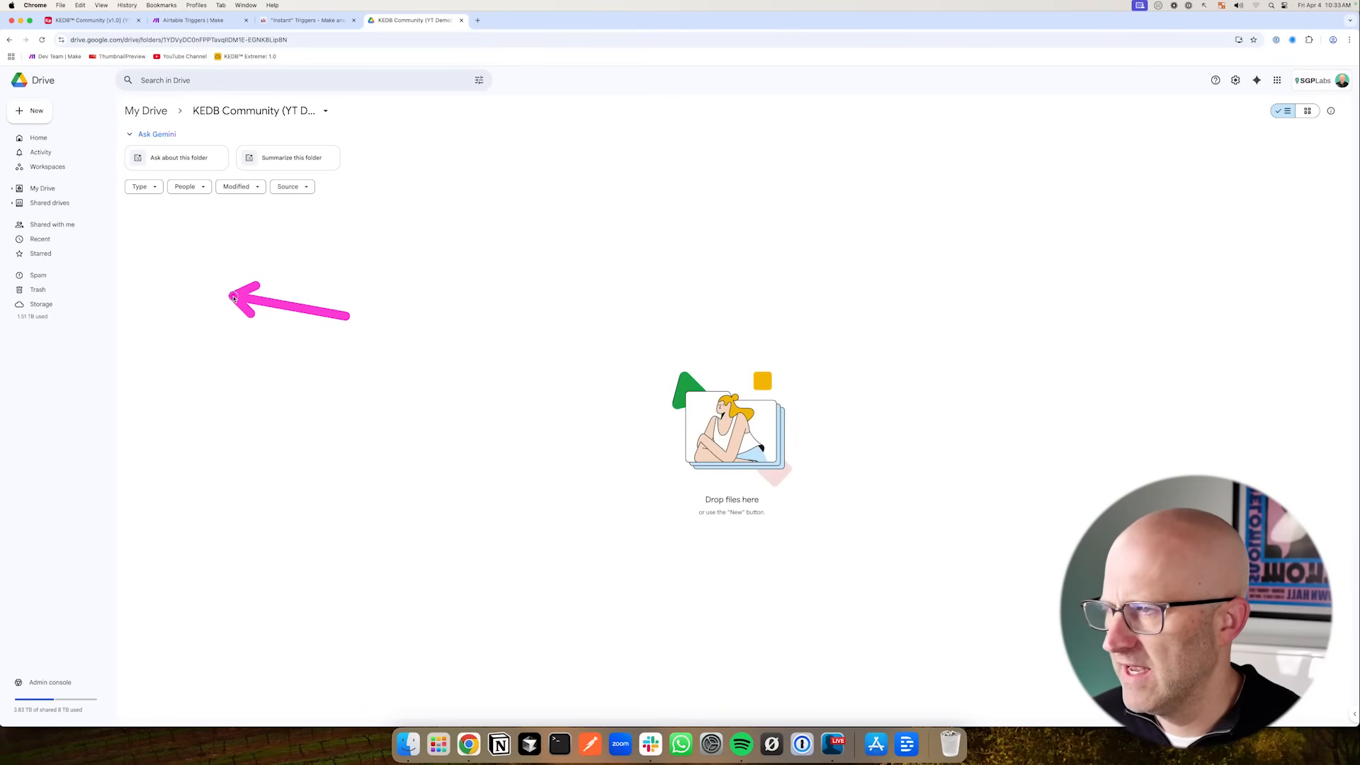
- Copy the new folder's ID from the Drive address and paste it as the mapped New Folder Location in the Google Drive Create a Folder module
left_click_drag(163, 40, 293, 40)
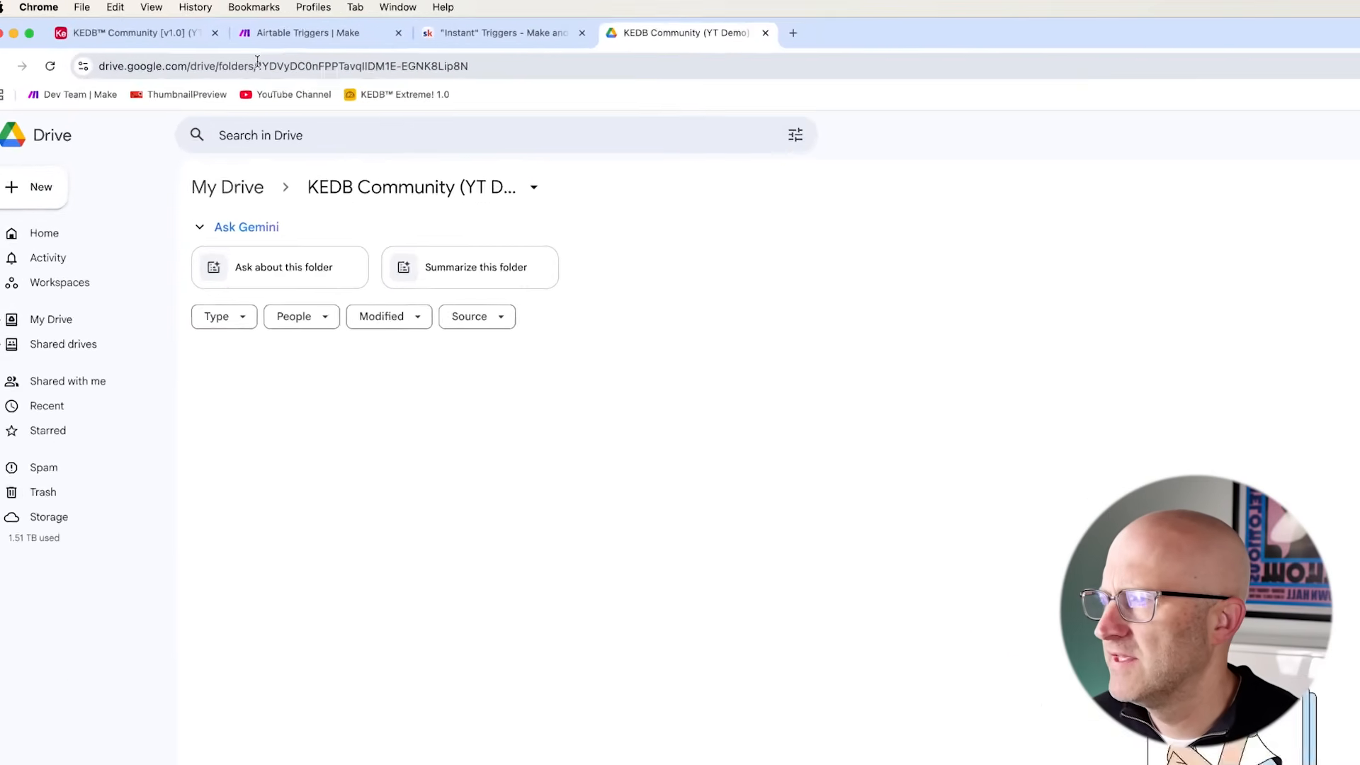
right_click(828, 117)
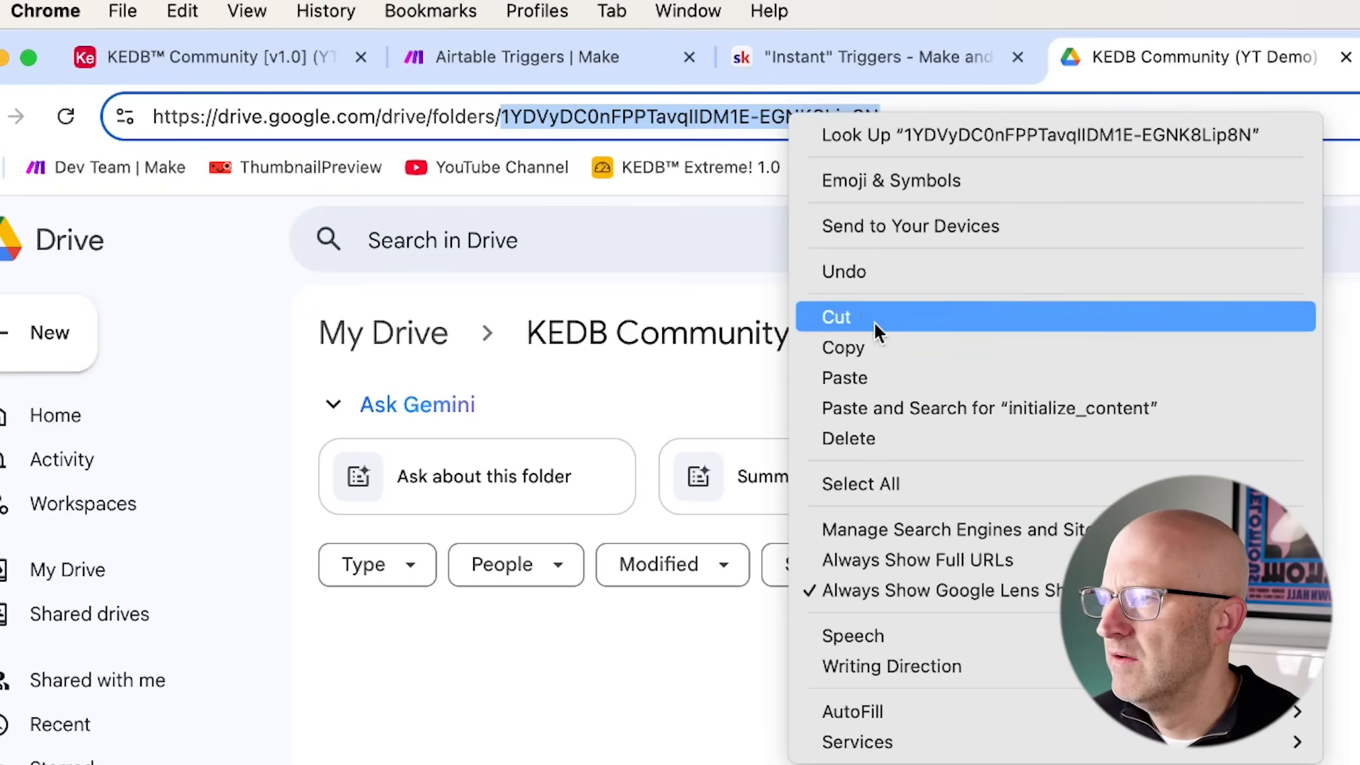
left_click(877, 346)
left_click(570, 58)
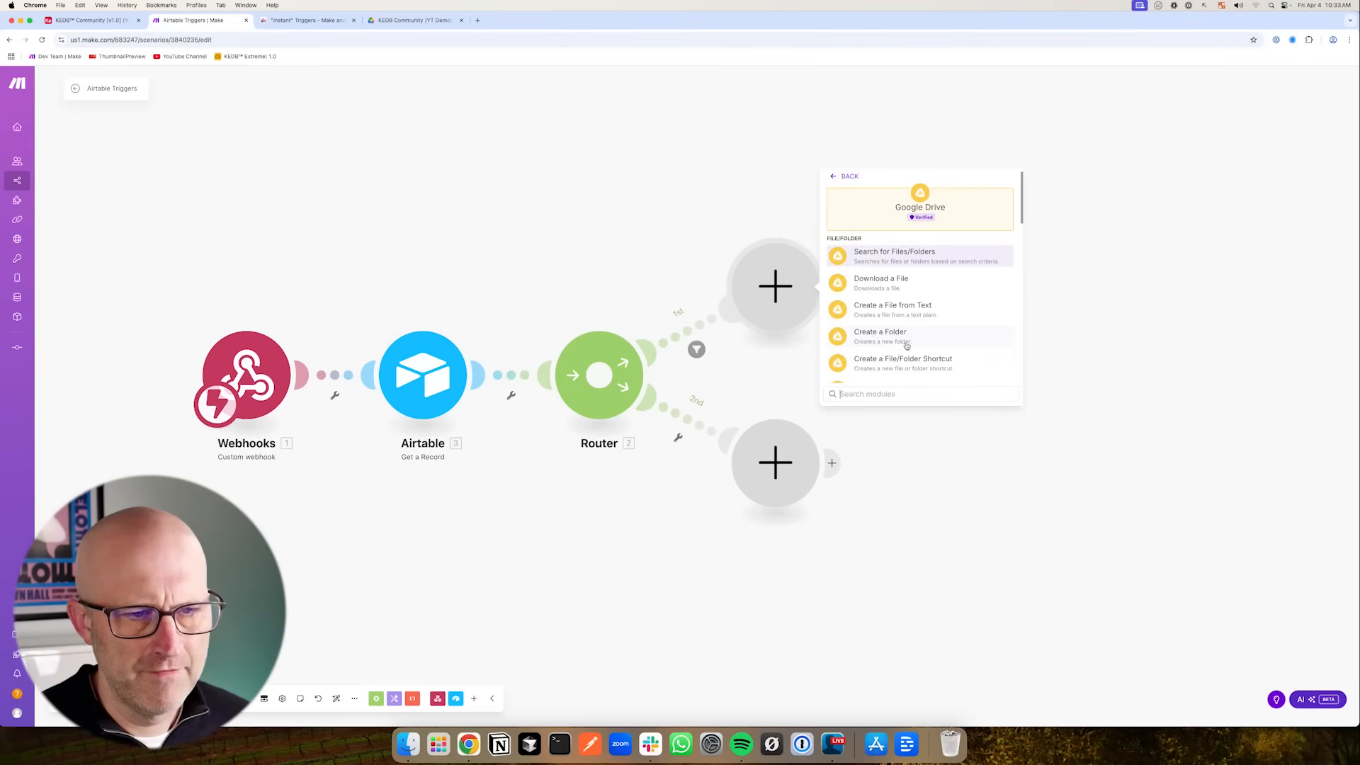
left_click(891, 340)
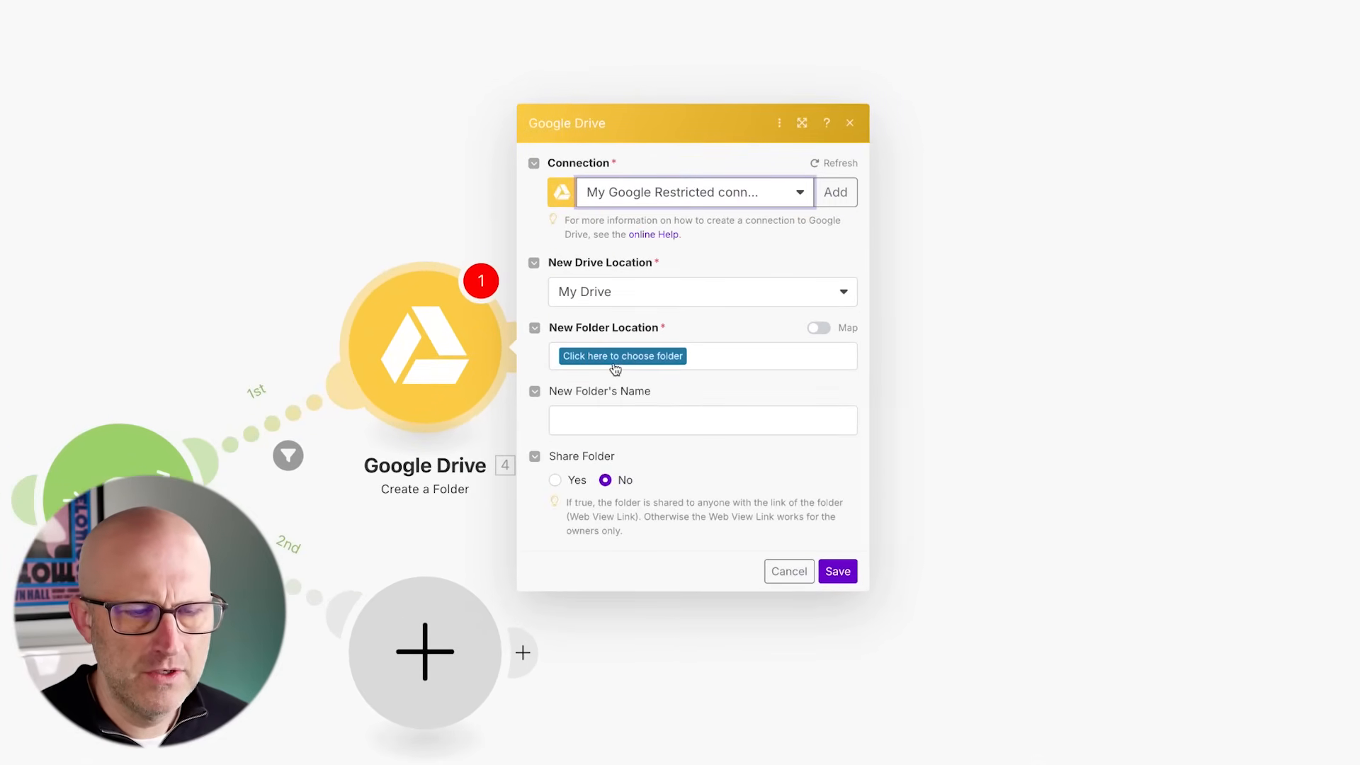
left_click(672, 362)
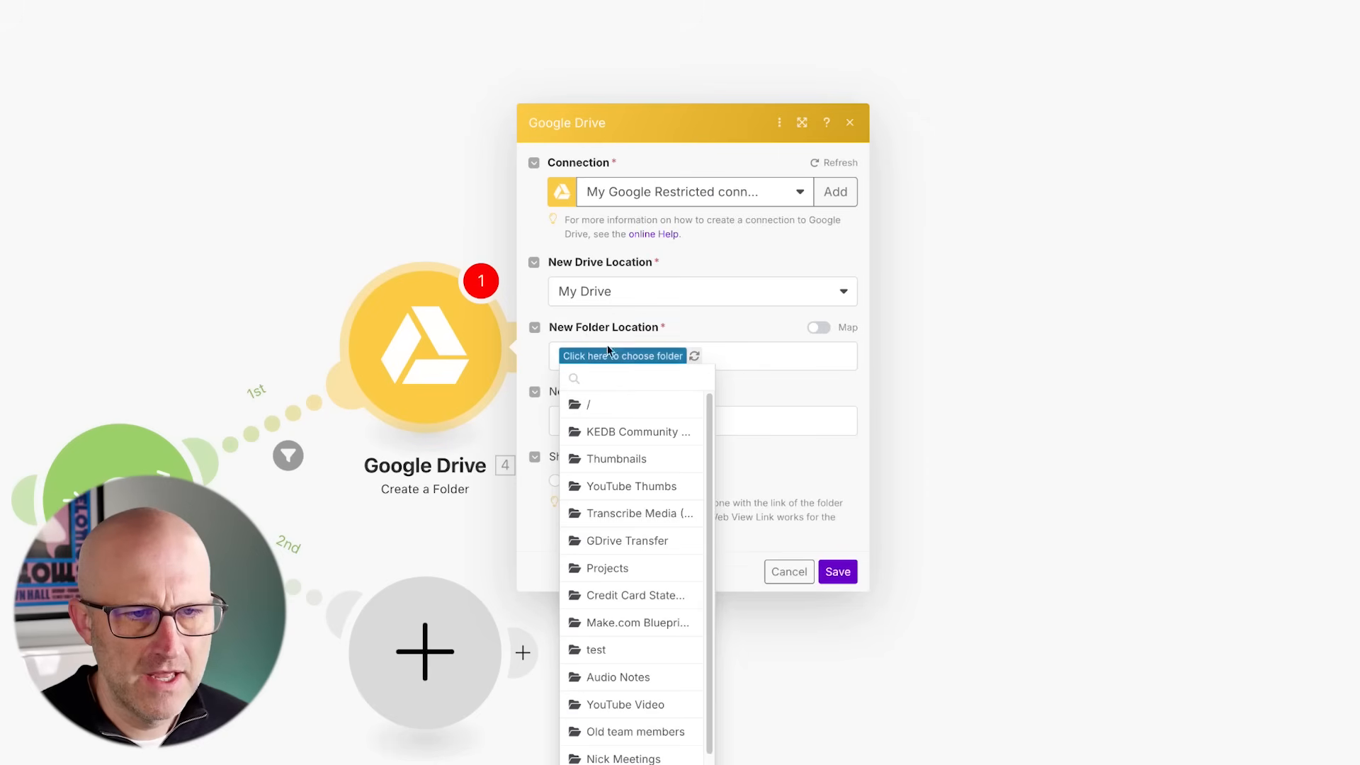
left_click(818, 330)
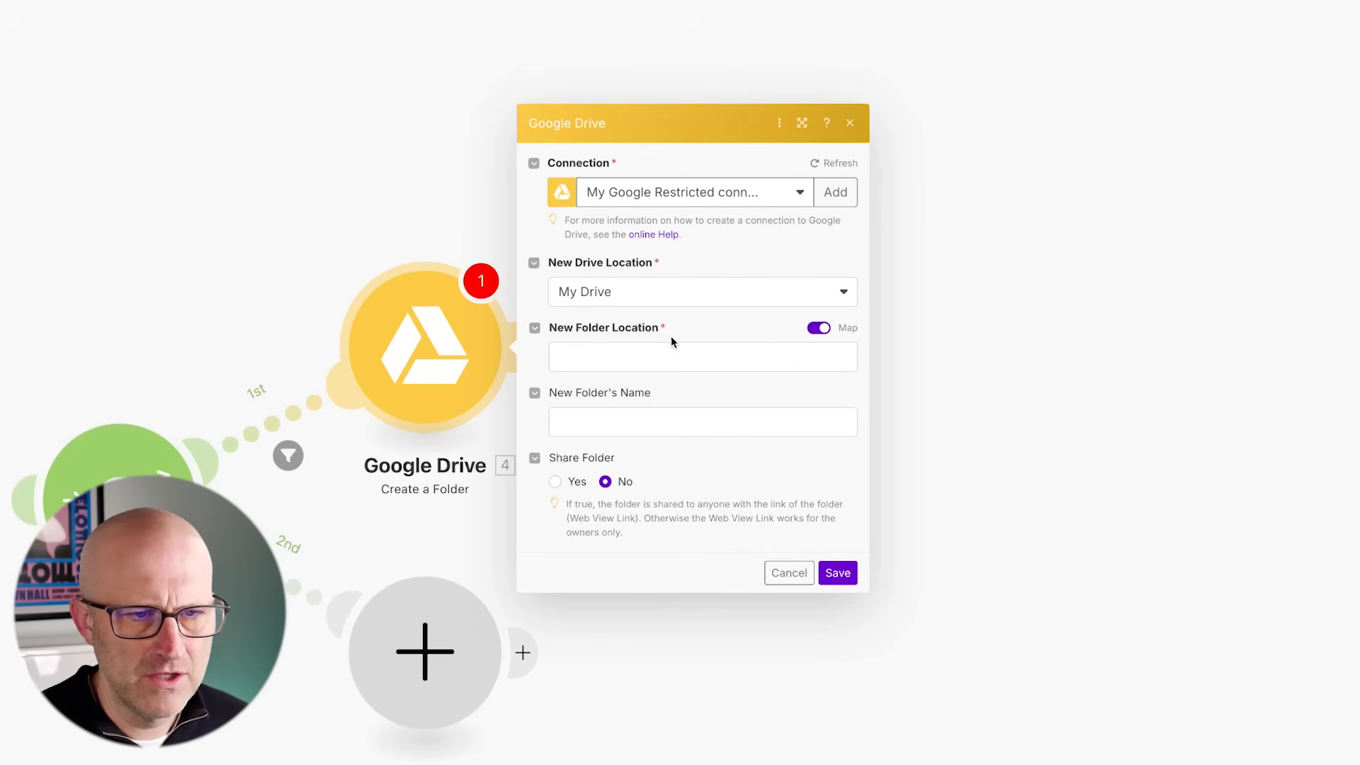
left_click(589, 354)
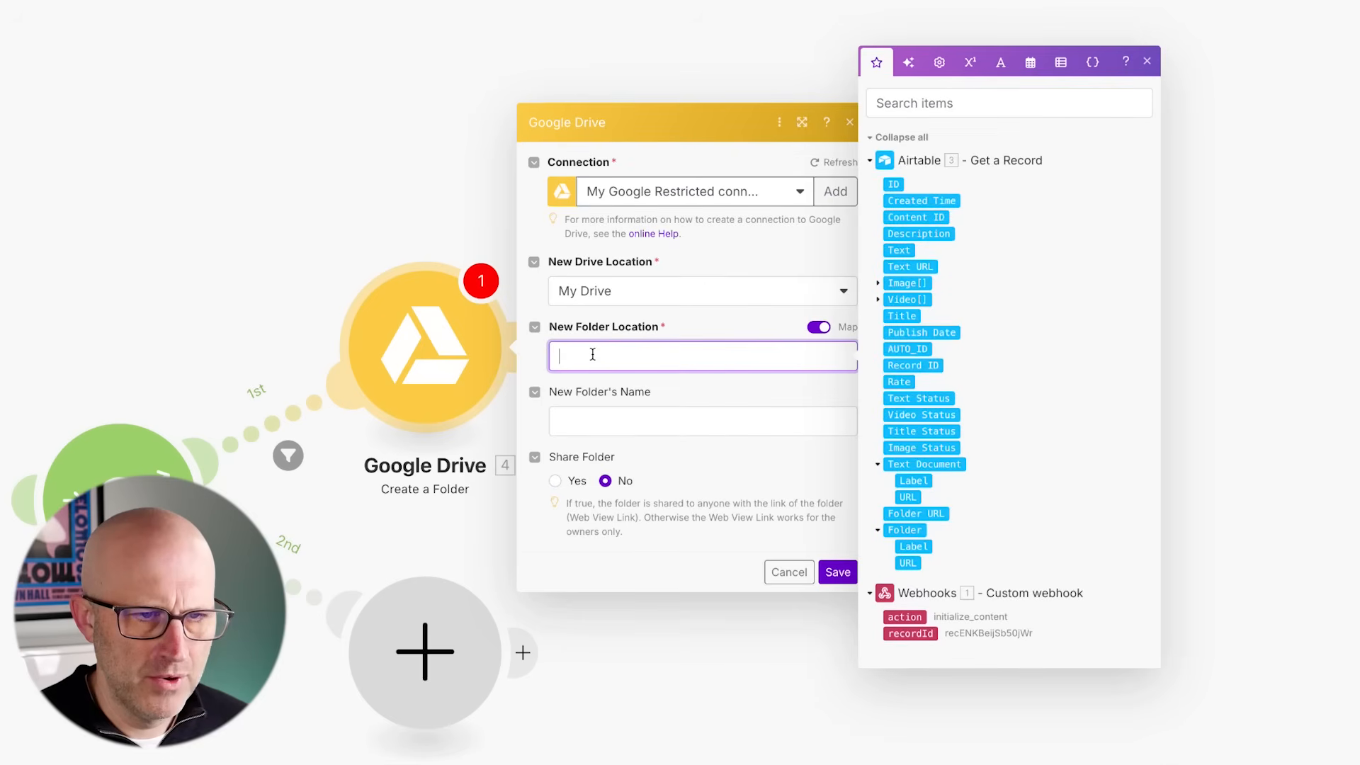
key("ctrl+v")
left_click(723, 321)
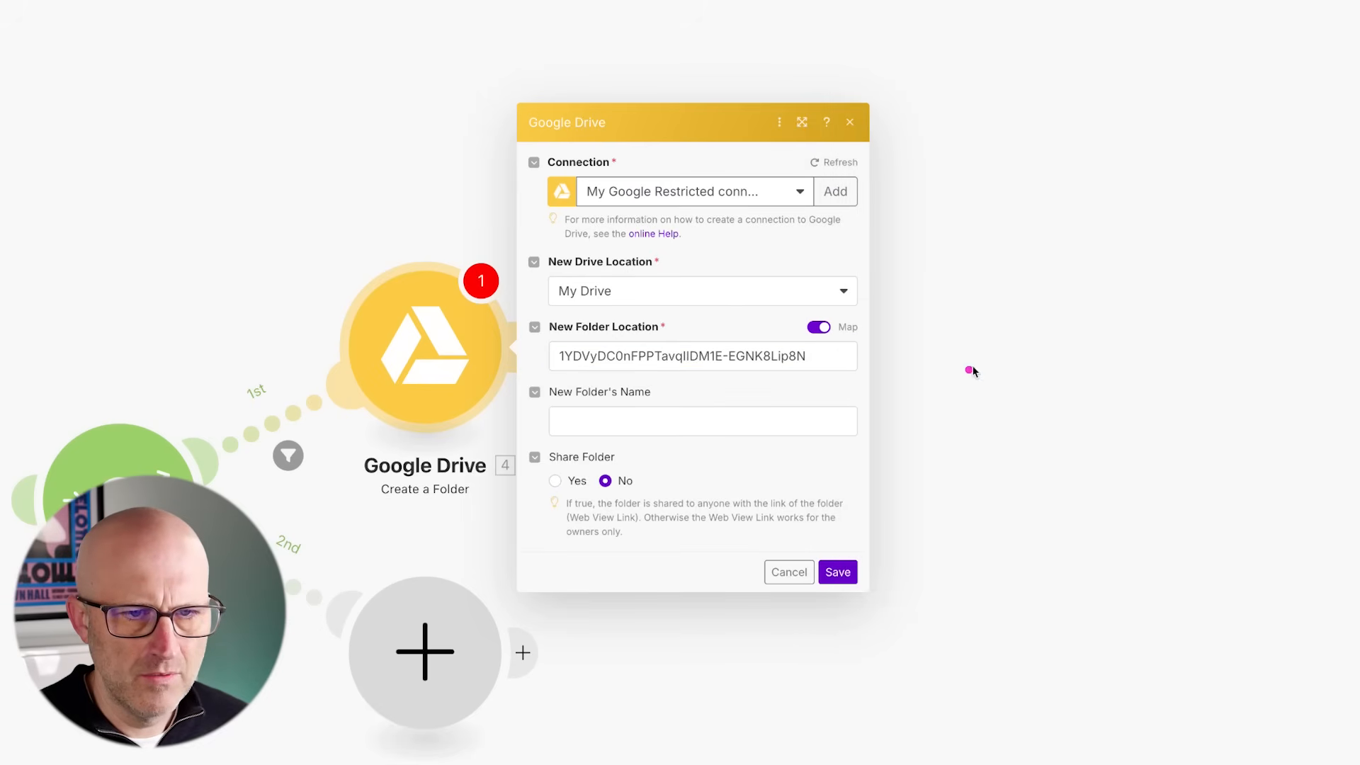
- Set the New Folder's Name to Content ID, an underscore, and Description from the Airtable record, and save the module
left_click(599, 428)
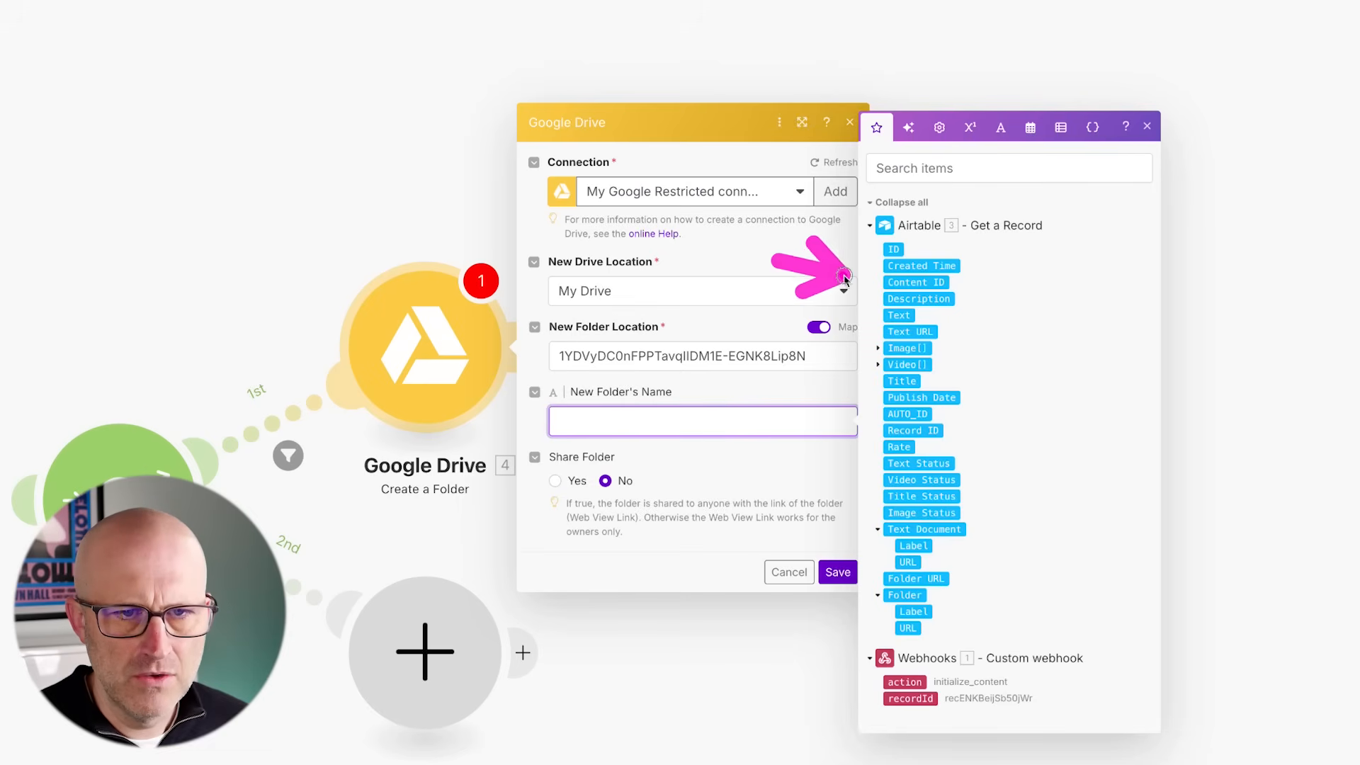
left_click(906, 283)
type("_")
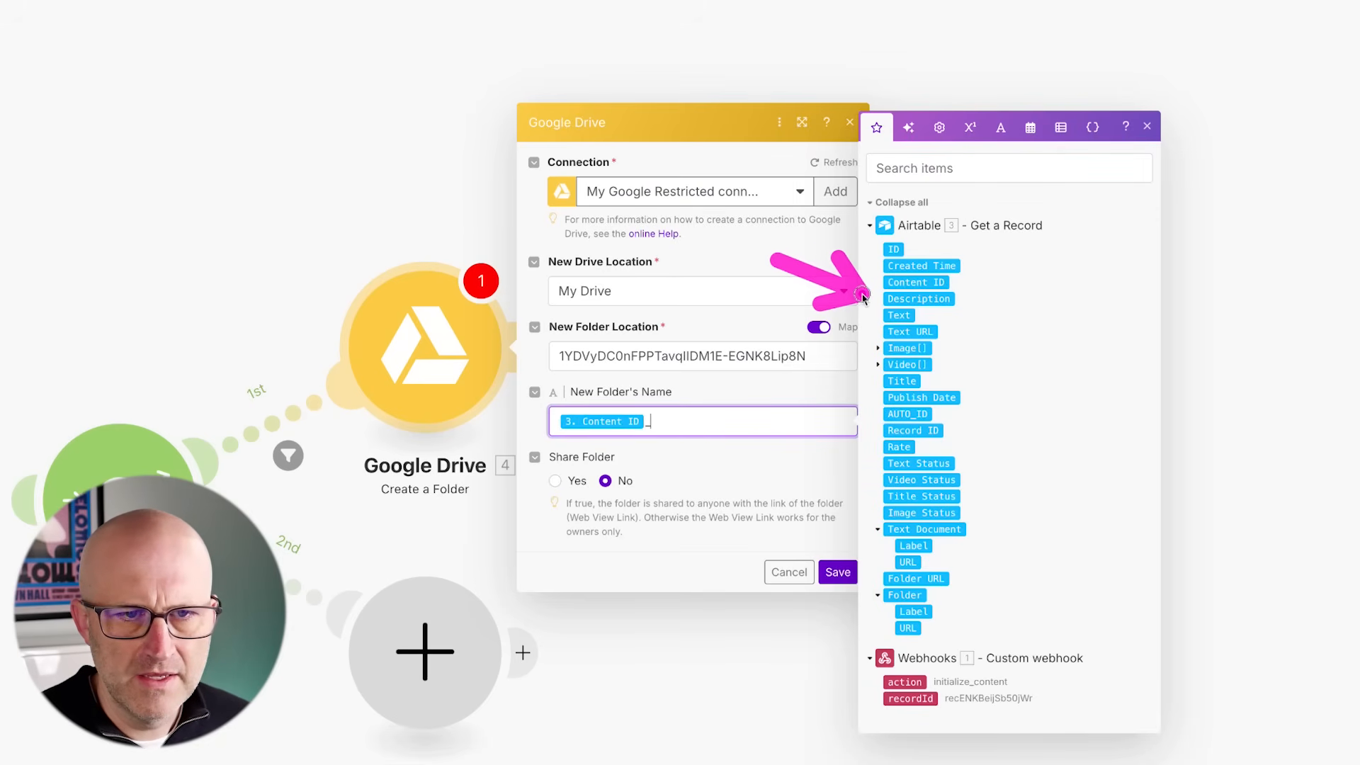
left_click(911, 300)
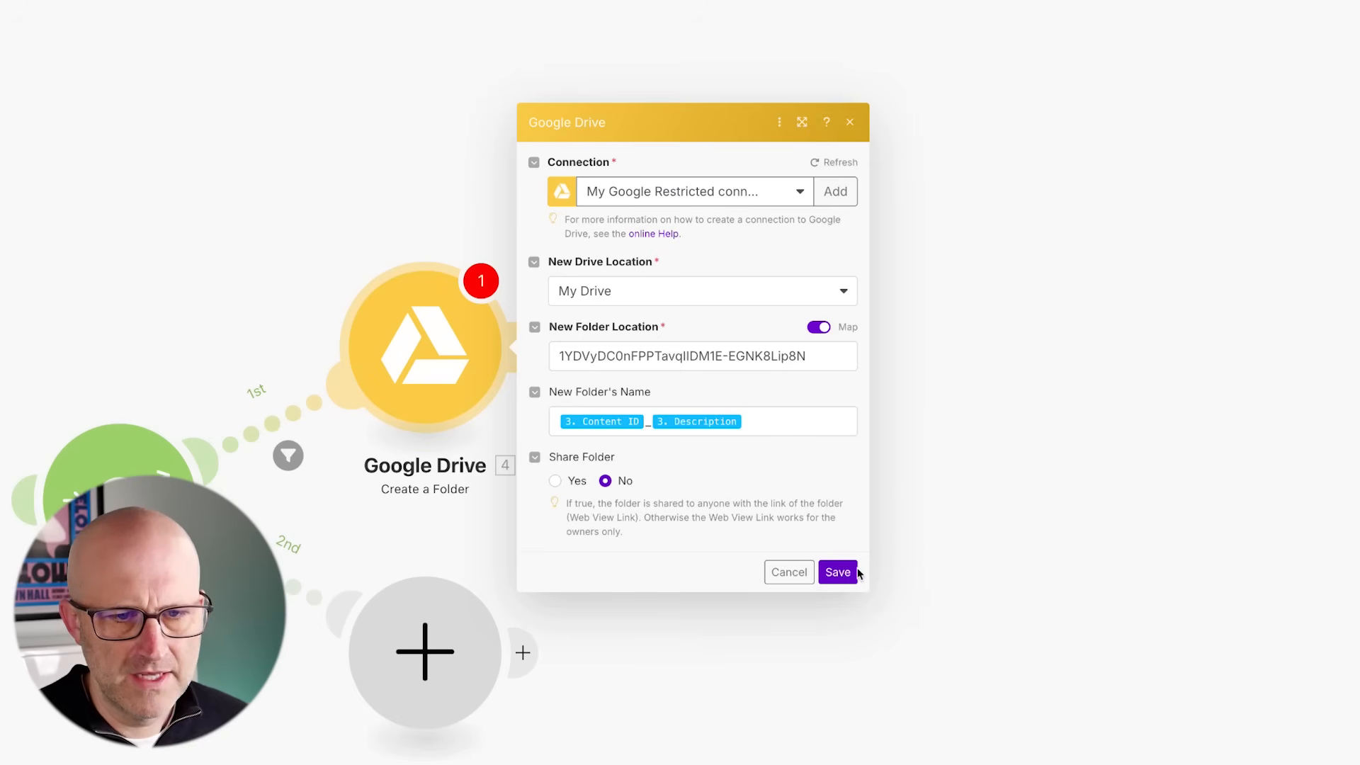
left_click(849, 571)
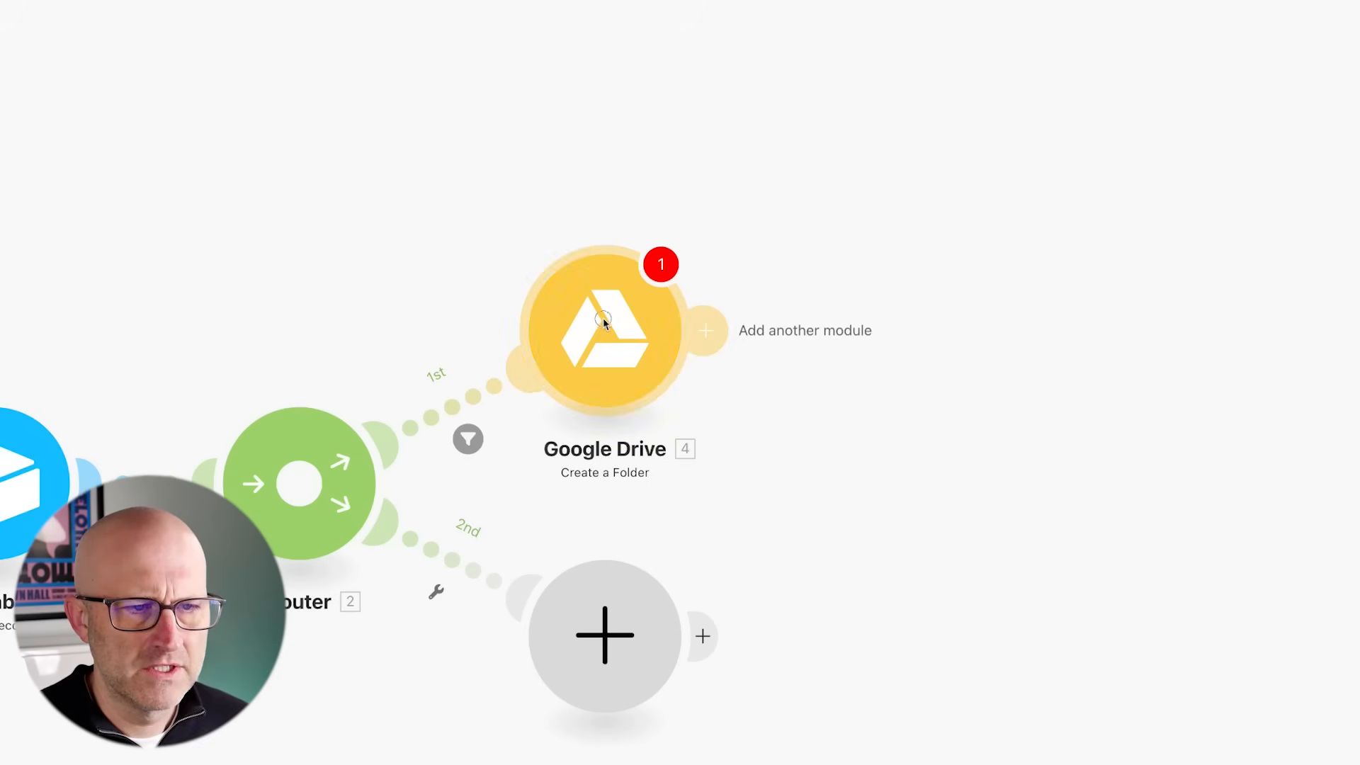
left_click(602, 340)
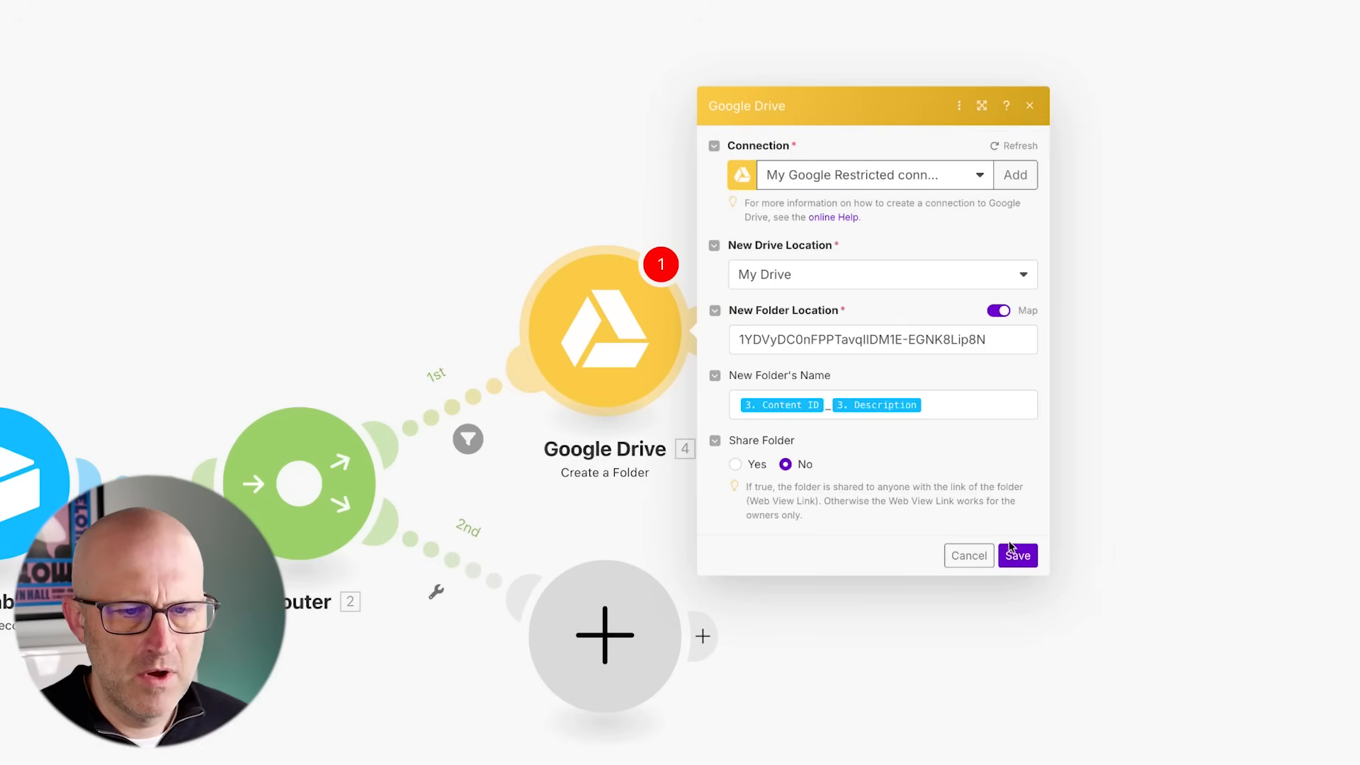
left_click(1016, 554)
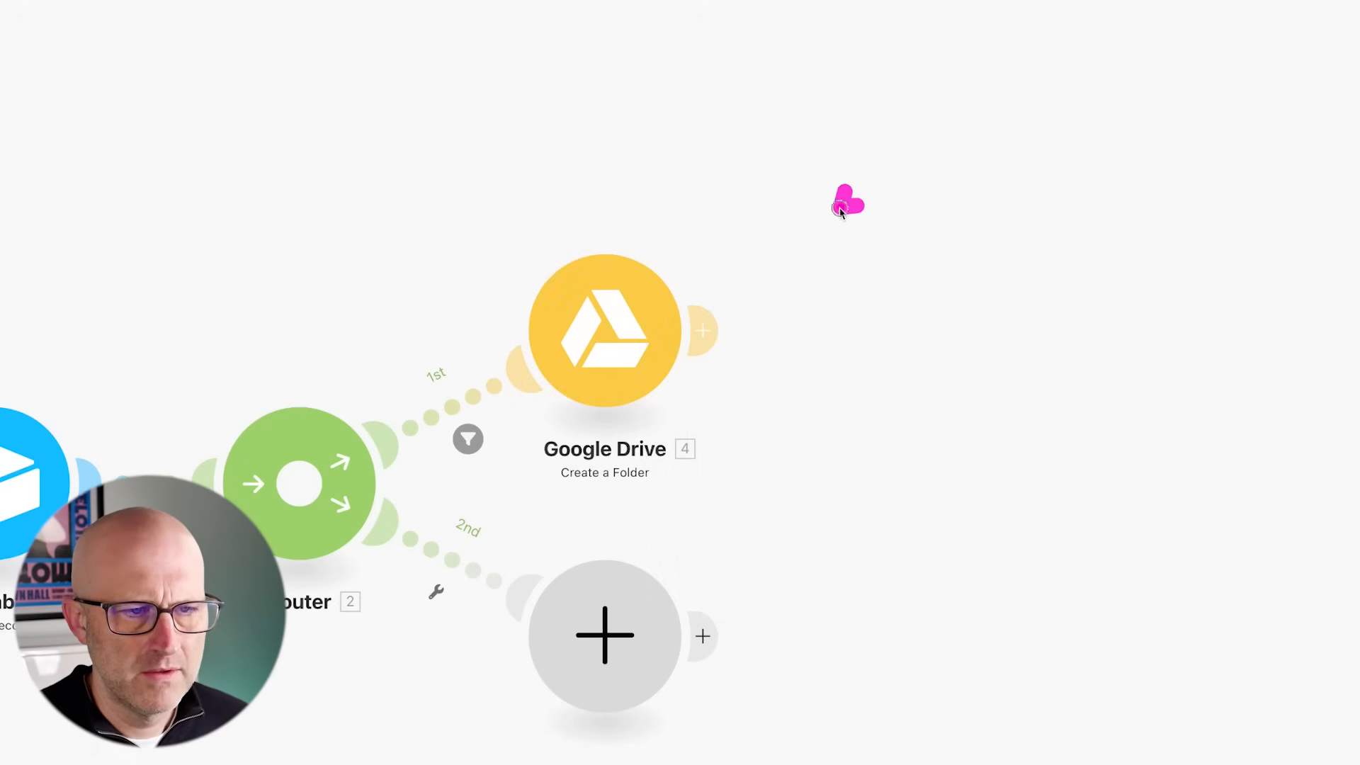
- Add a Google Docs Create a Document module after the Google Drive module
left_click(703, 330)
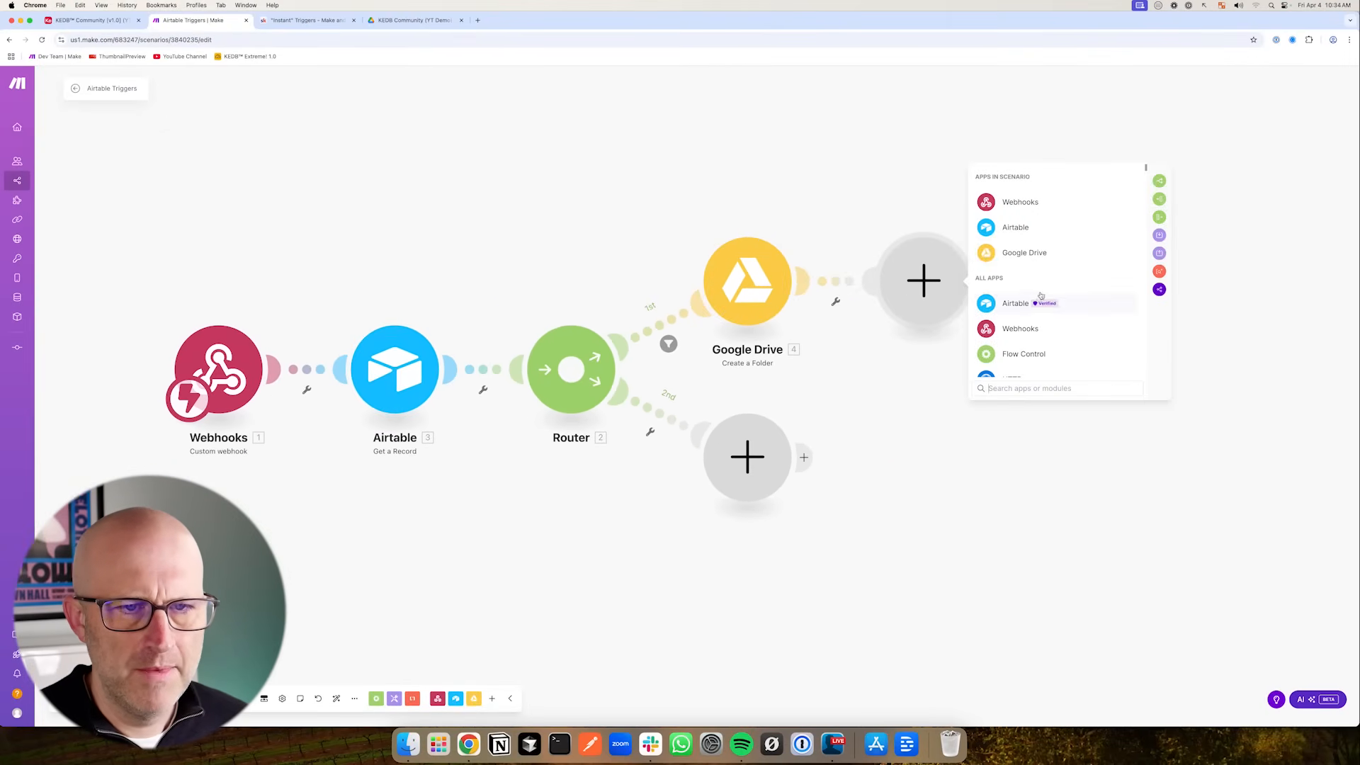
scroll(1058, 311, "down", 1)
scroll(1060, 329, "up", 1)
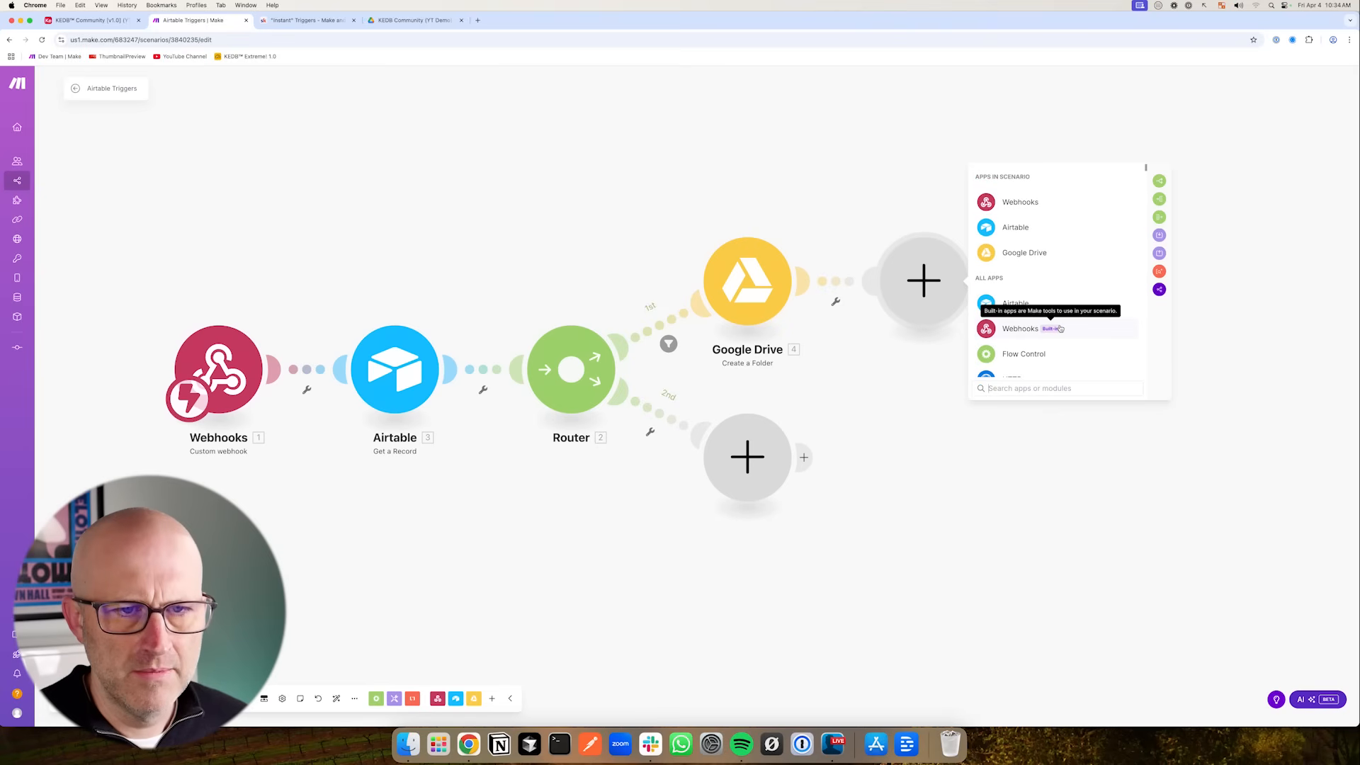
type("Google Dr")
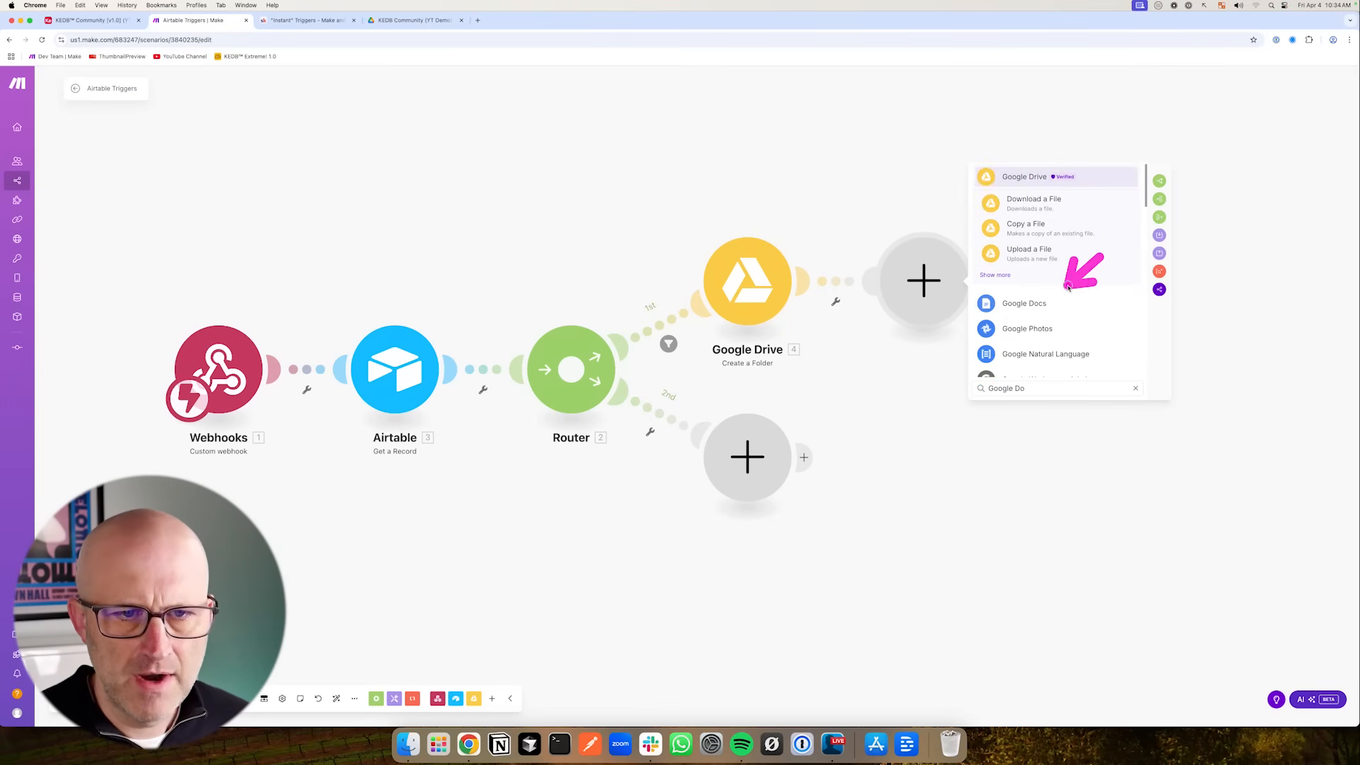
left_click(1027, 303)
left_click(1072, 301)
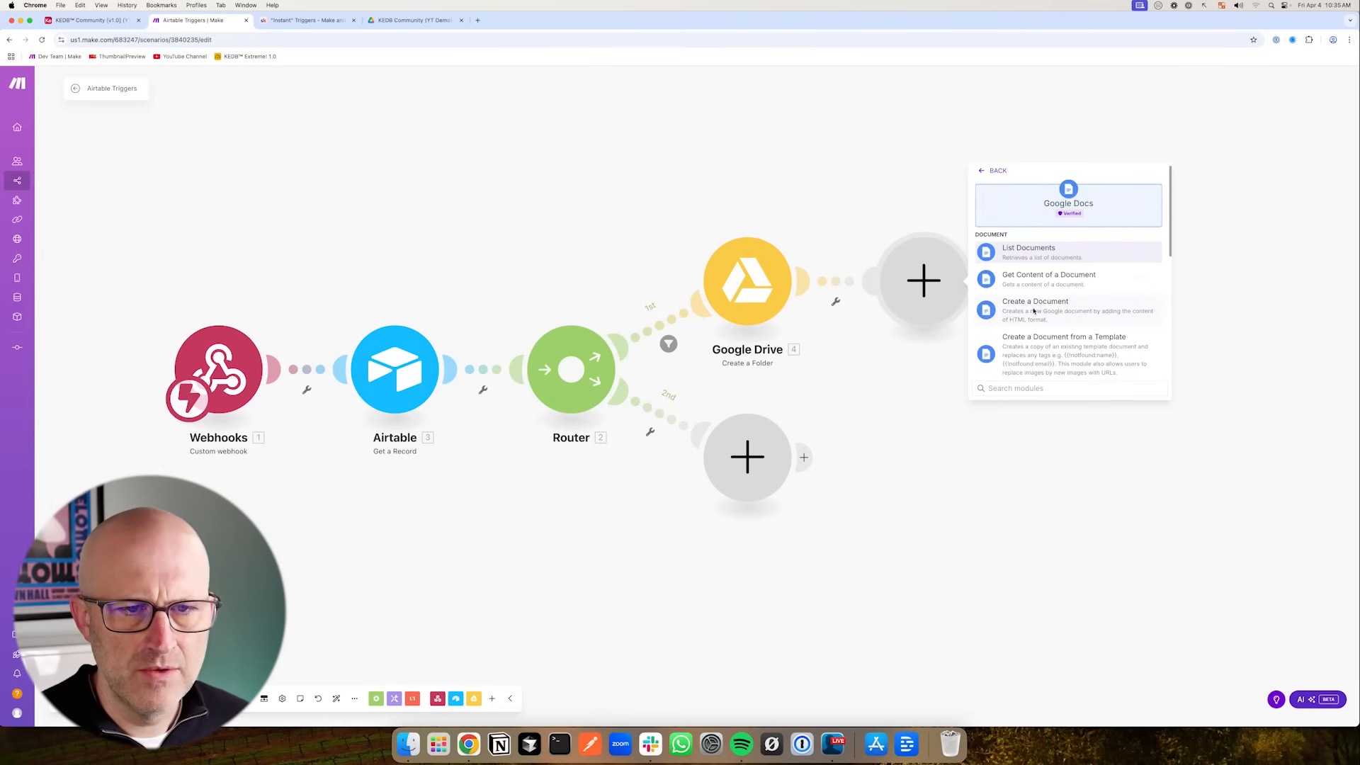
left_click(1010, 251)
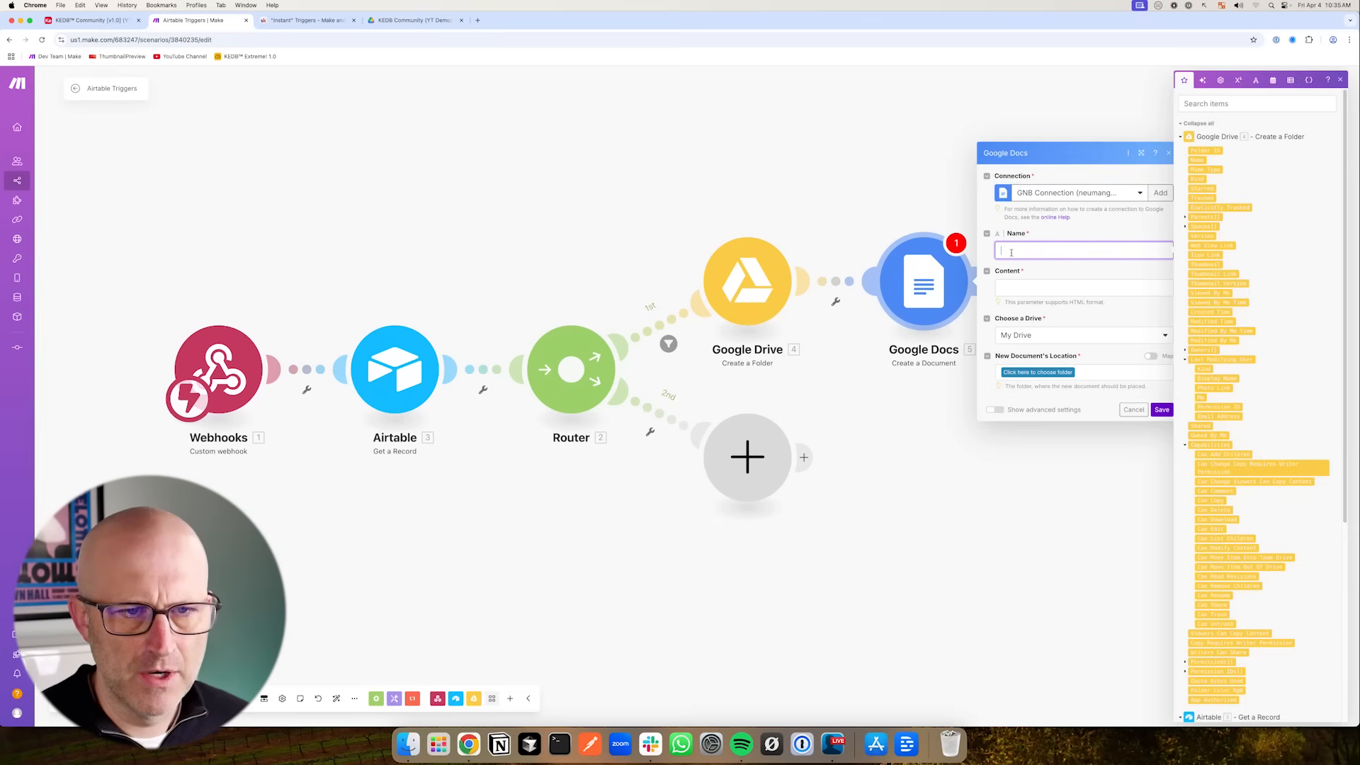
- Name the document with Content ID followed by _Text and set its content to "Replace text with post copy or description"
scroll(1219, 354, "down", 5)
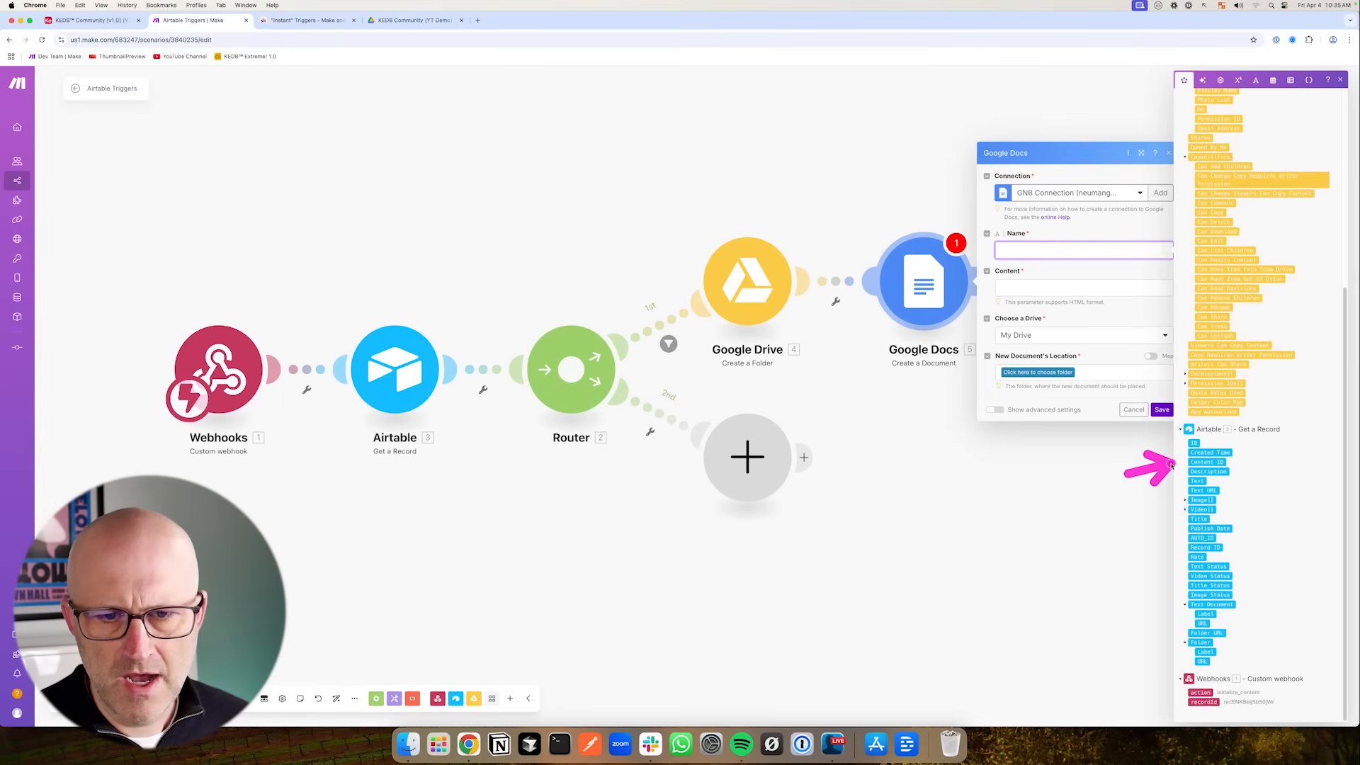
left_click(1210, 462)
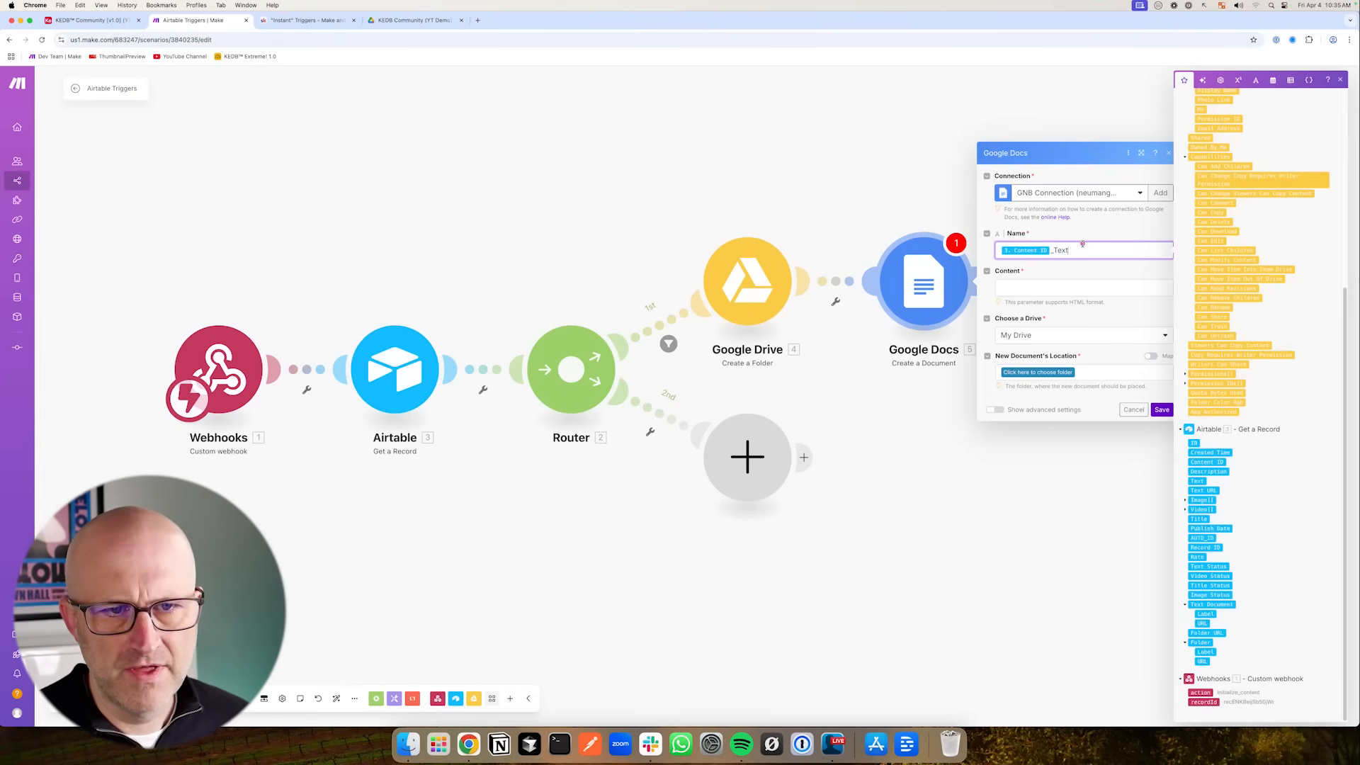
left_click(1022, 289)
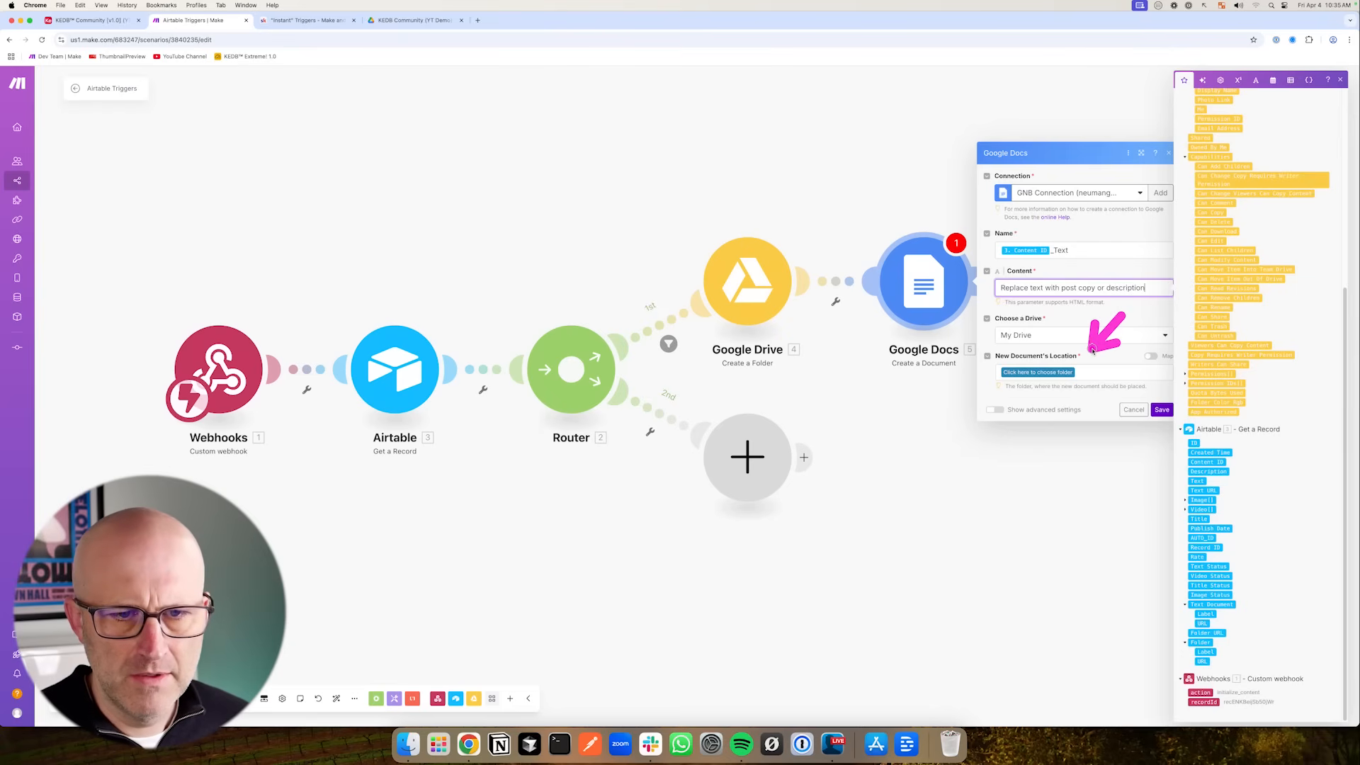
- Map the document's location to the folder created by the Google Drive module and save the Google Docs module
left_click(1151, 357)
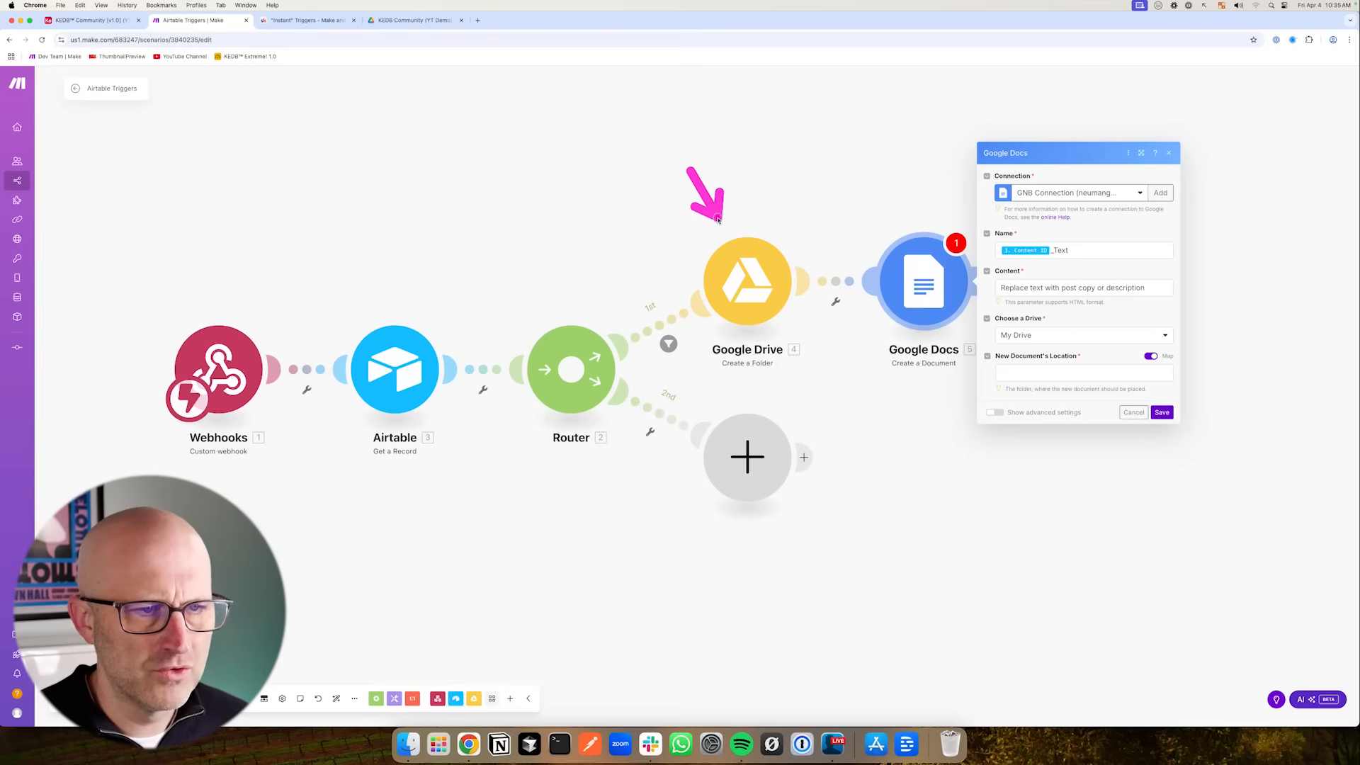
left_click(1084, 371)
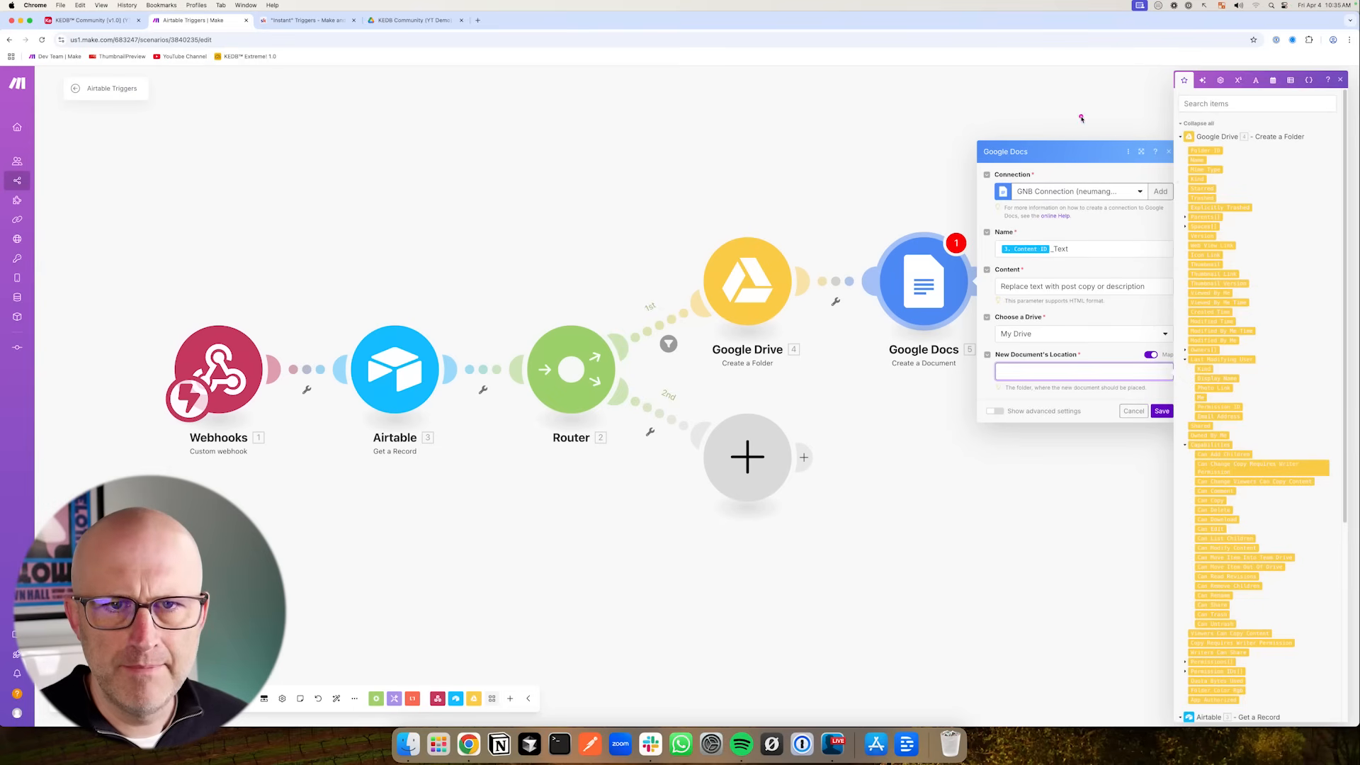
left_click(1206, 150)
left_click(1188, 404)
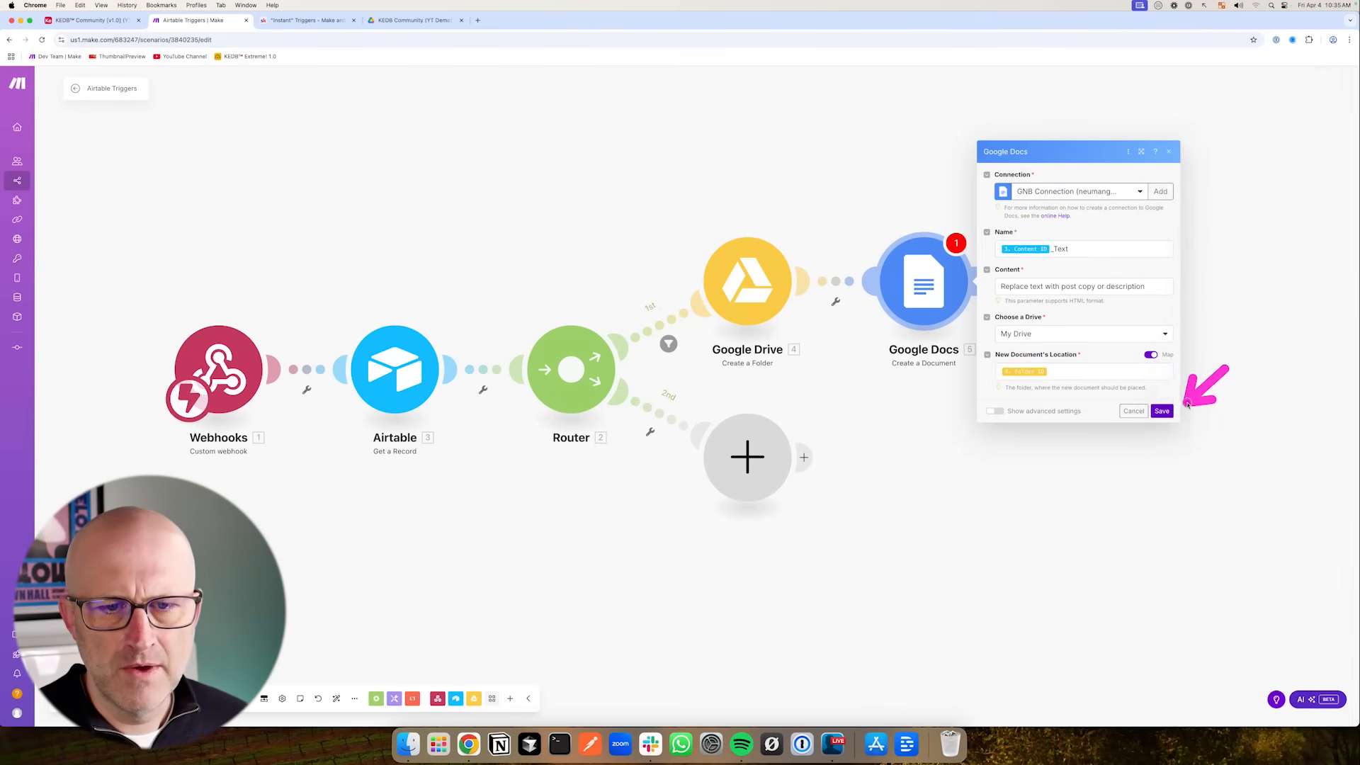
left_click(1164, 414)
- Add an Airtable Update a Record module after the Google Docs module
mouse_move(585, 200)
left_mouse_down()
mouse_move(1017, 401)
mouse_move(974, 405)
left_mouse_up()
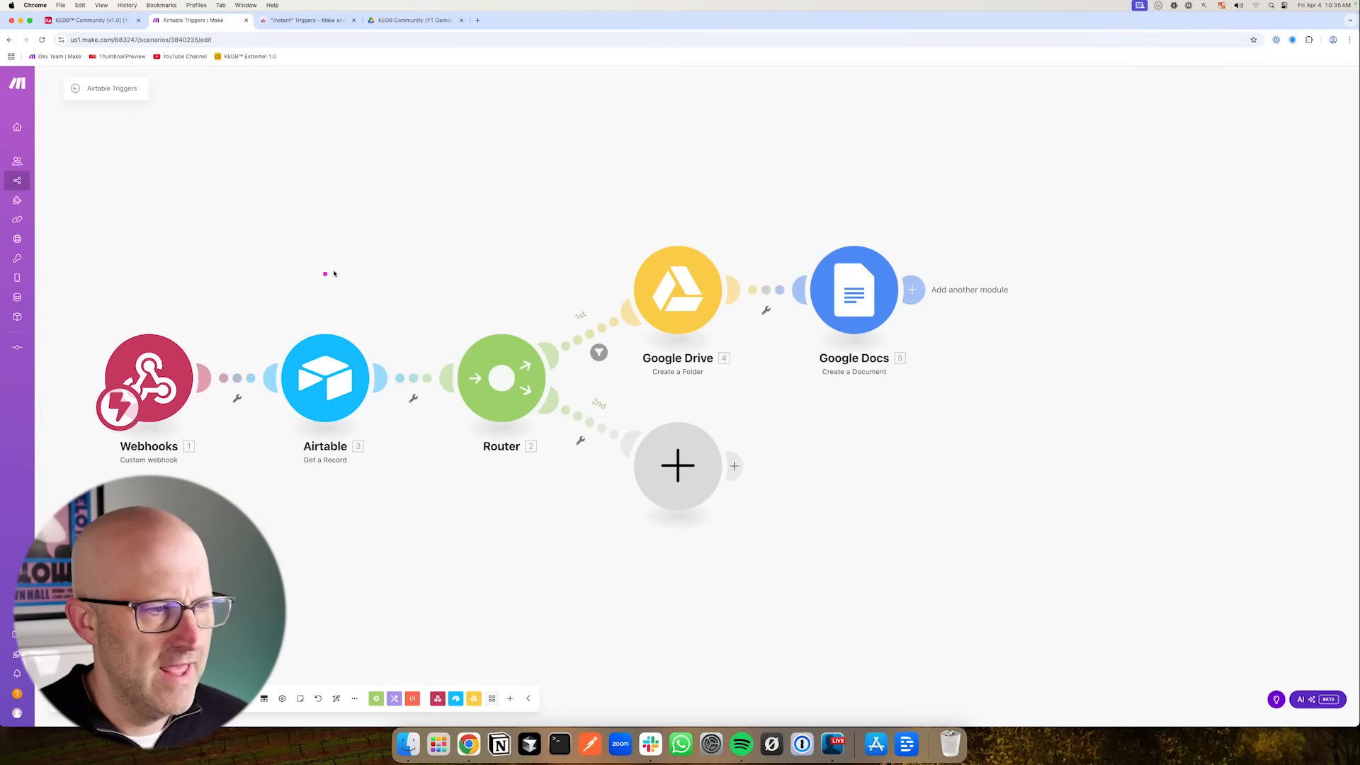
left_click_drag(397, 230, 342, 323)
left_click(913, 290)
left_click_drag(978, 183, 1051, 225)
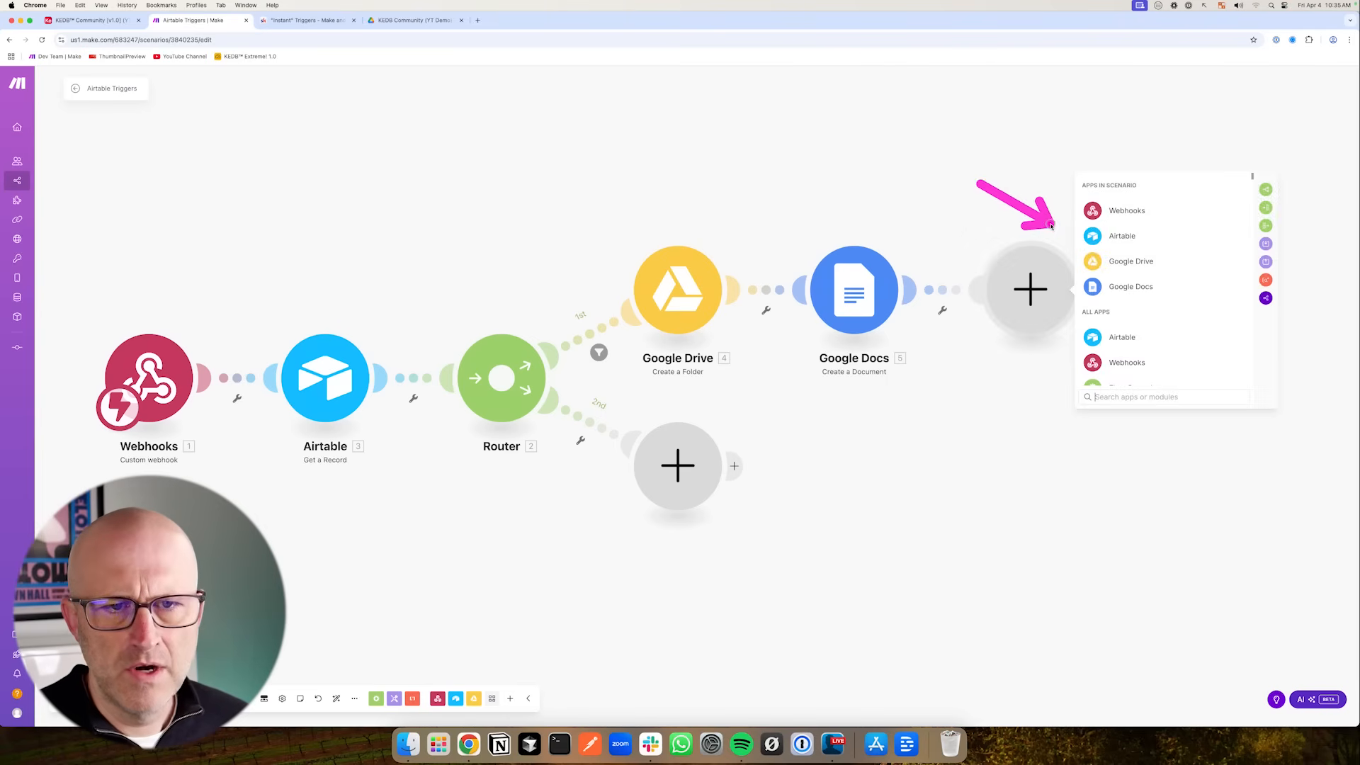
left_click(1122, 236)
left_click_drag(1248, 294, 1190, 333)
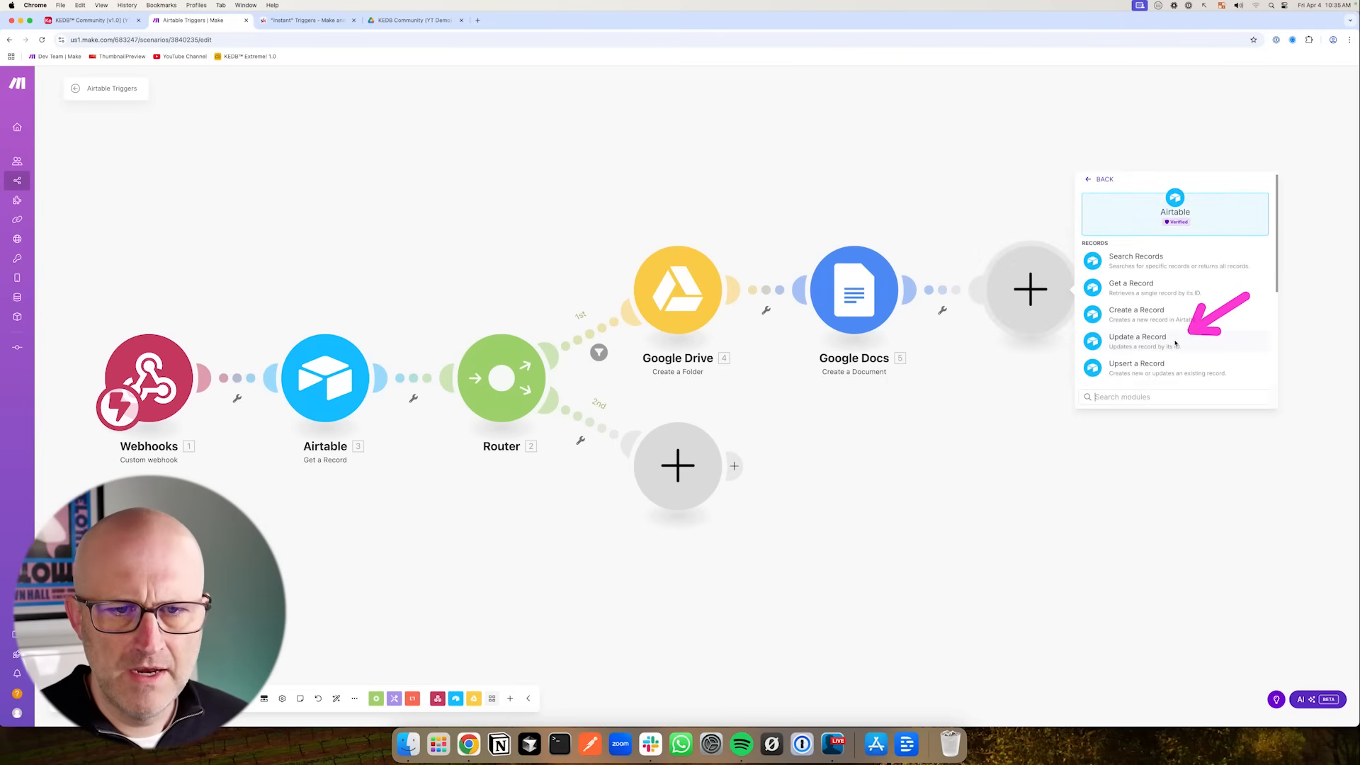
left_click(1175, 344)
- Set the Update a Record module's base to KEDB Community (v1.0) (YT Demo) and its table to Content
left_click_drag(1024, 182, 1069, 214)
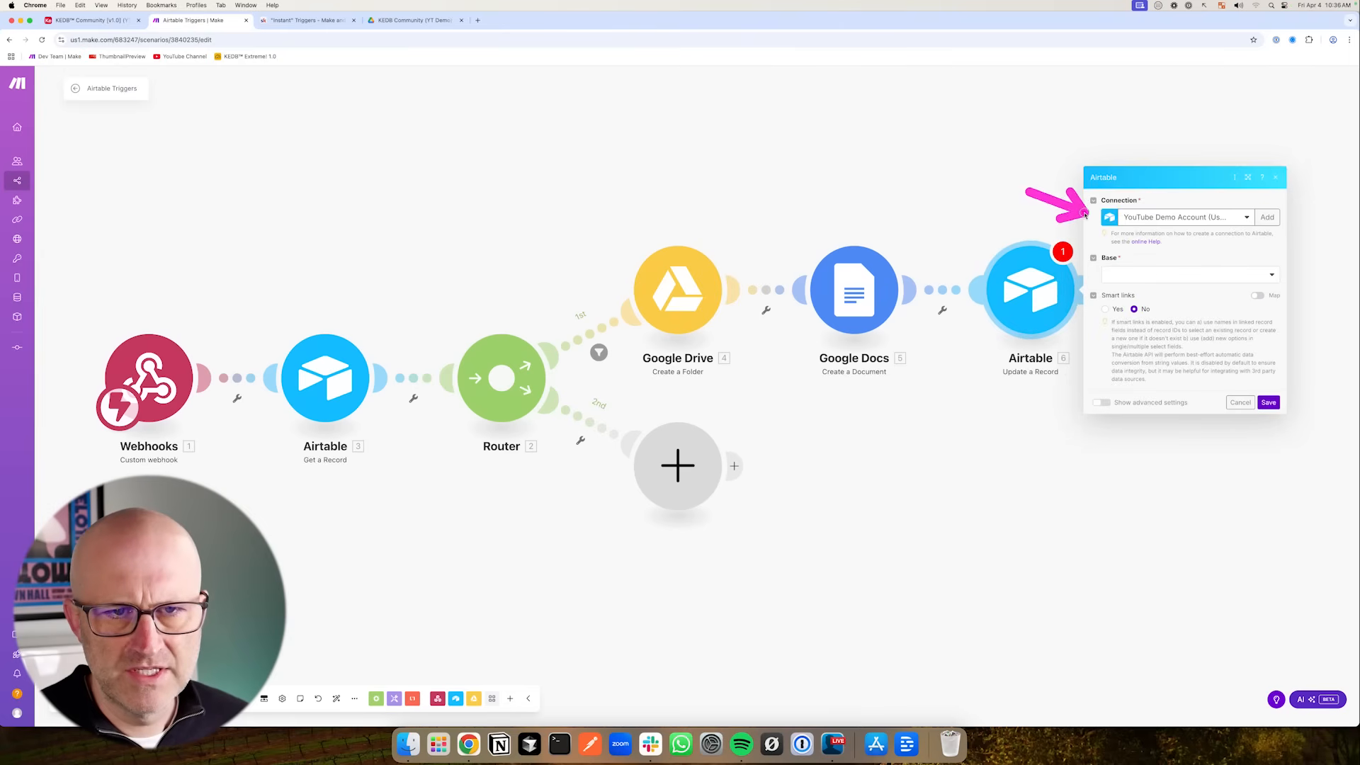
left_click(1149, 277)
left_click(1126, 310)
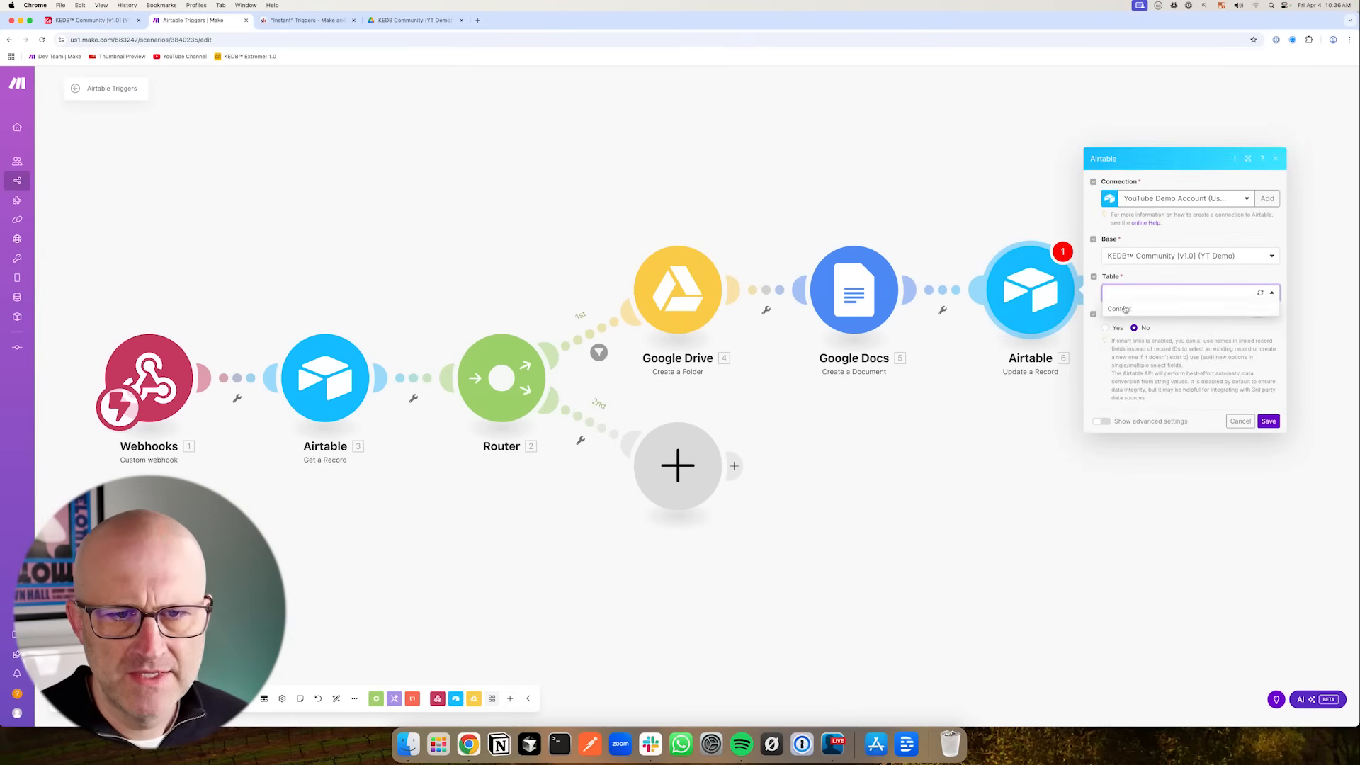
left_click(1122, 310)
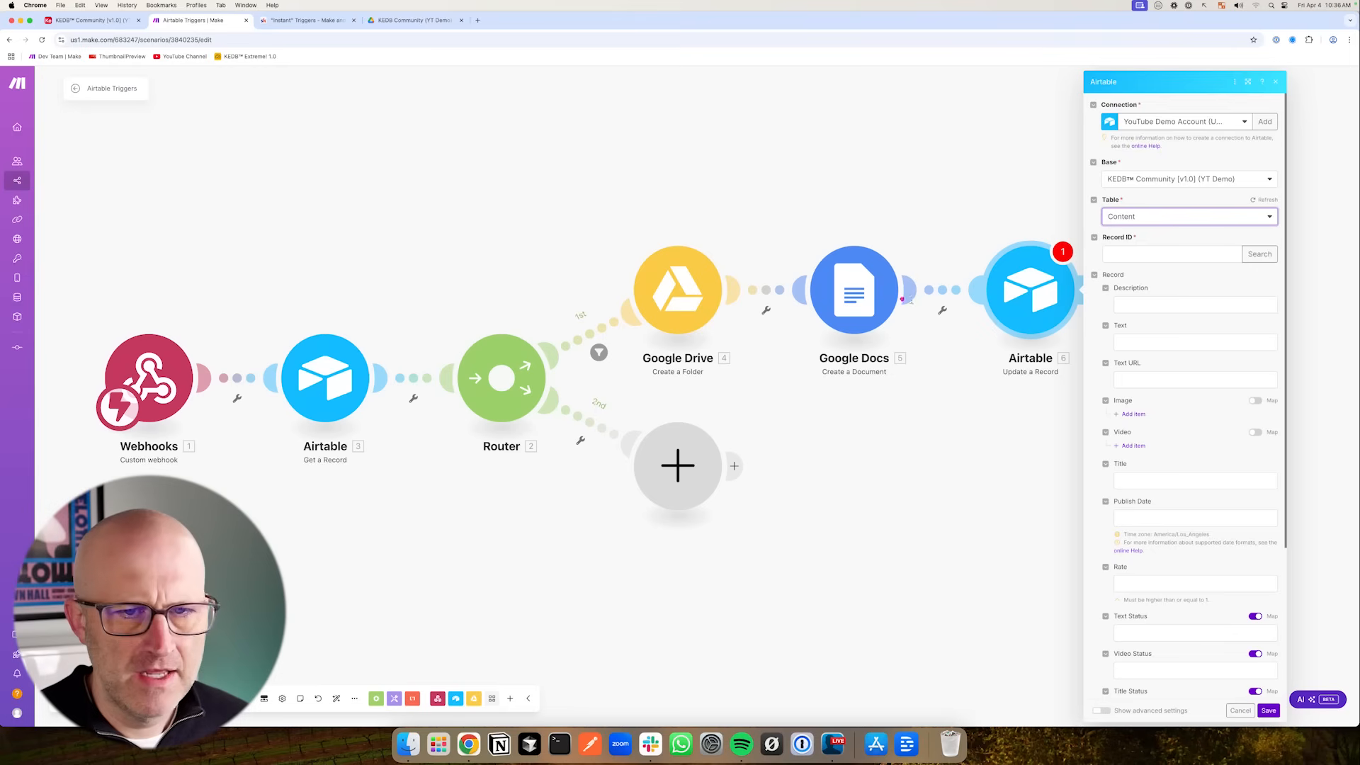
- Map the webhook's recordId into the Update a Record module's Record ID field
left_click_drag(145, 244, 149, 317)
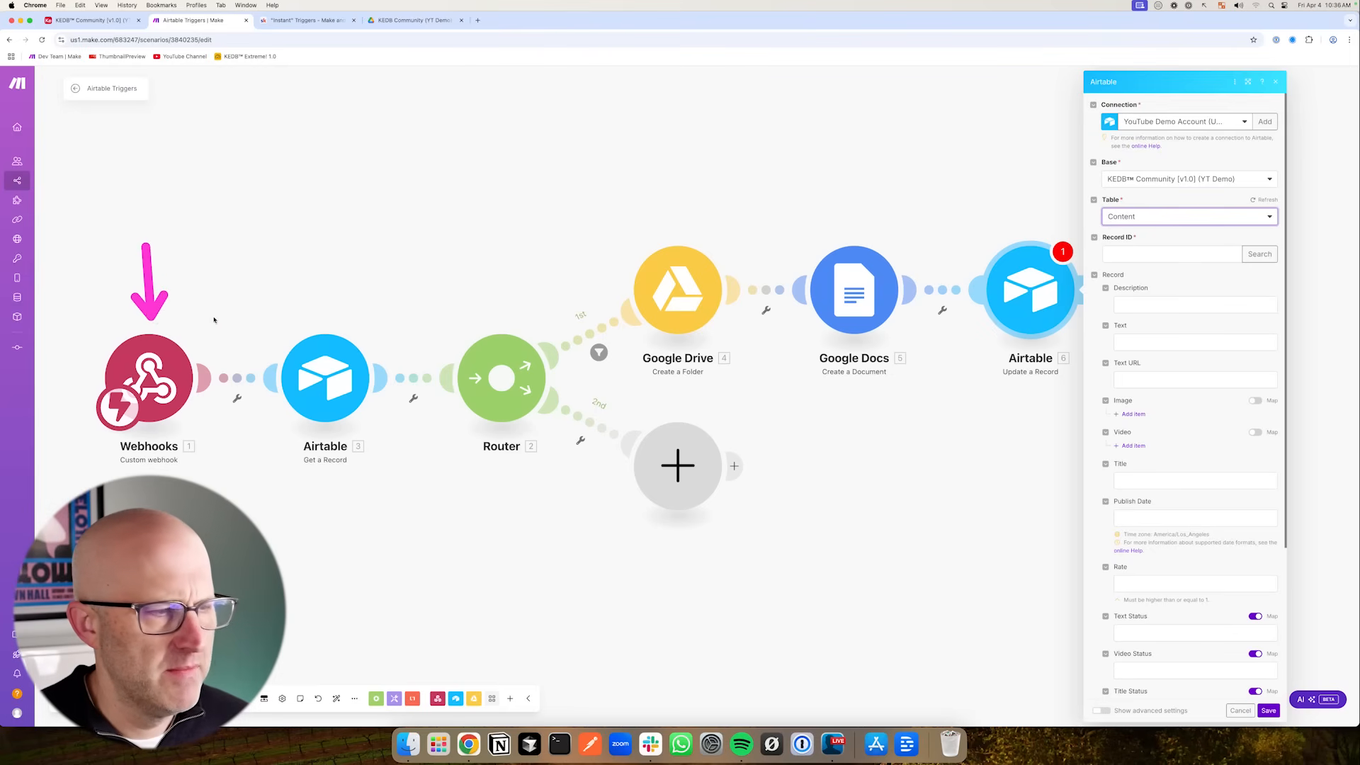
left_click(1137, 253)
left_click_drag(825, 676, 924, 703)
left_click(956, 702)
left_click_drag(1017, 405, 1098, 362)
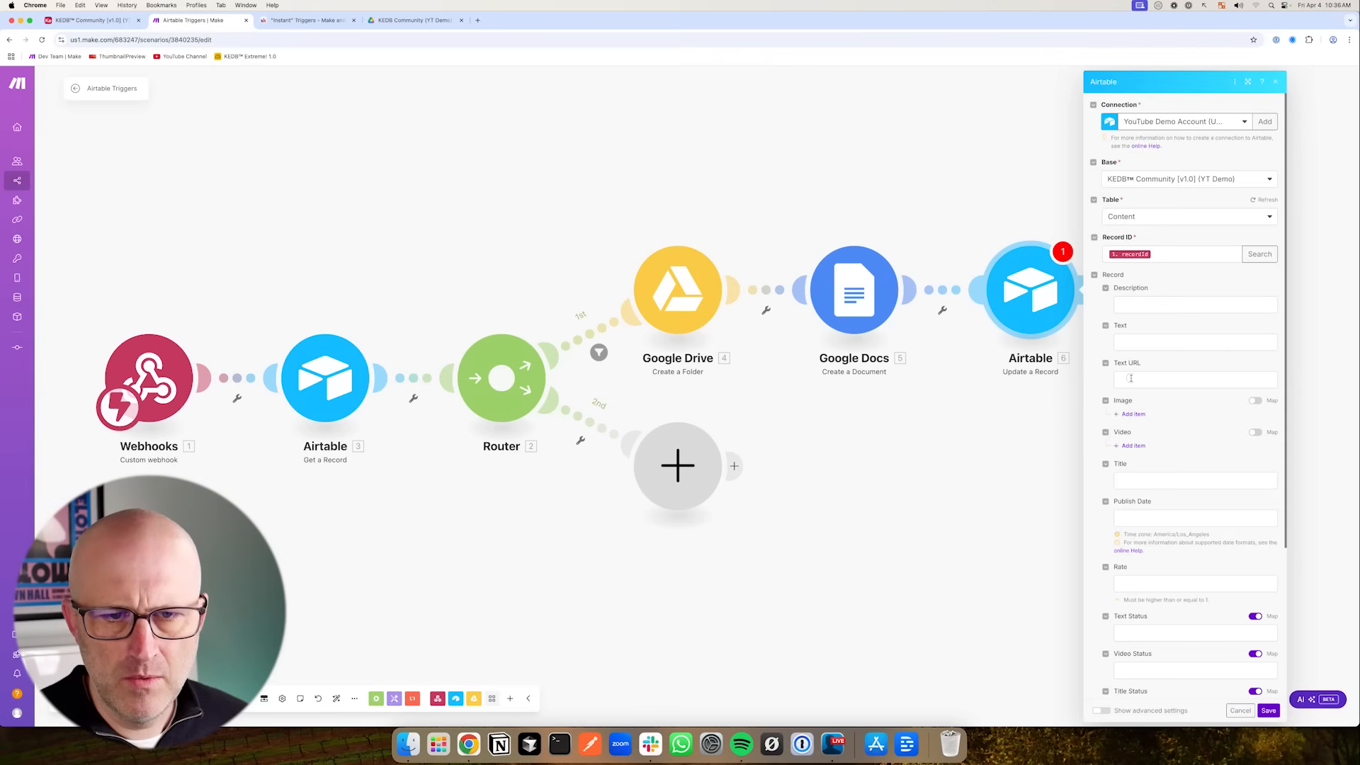
- Map the Google Docs document's Web View Link into the Text URL field
left_click(1131, 379)
type("web")
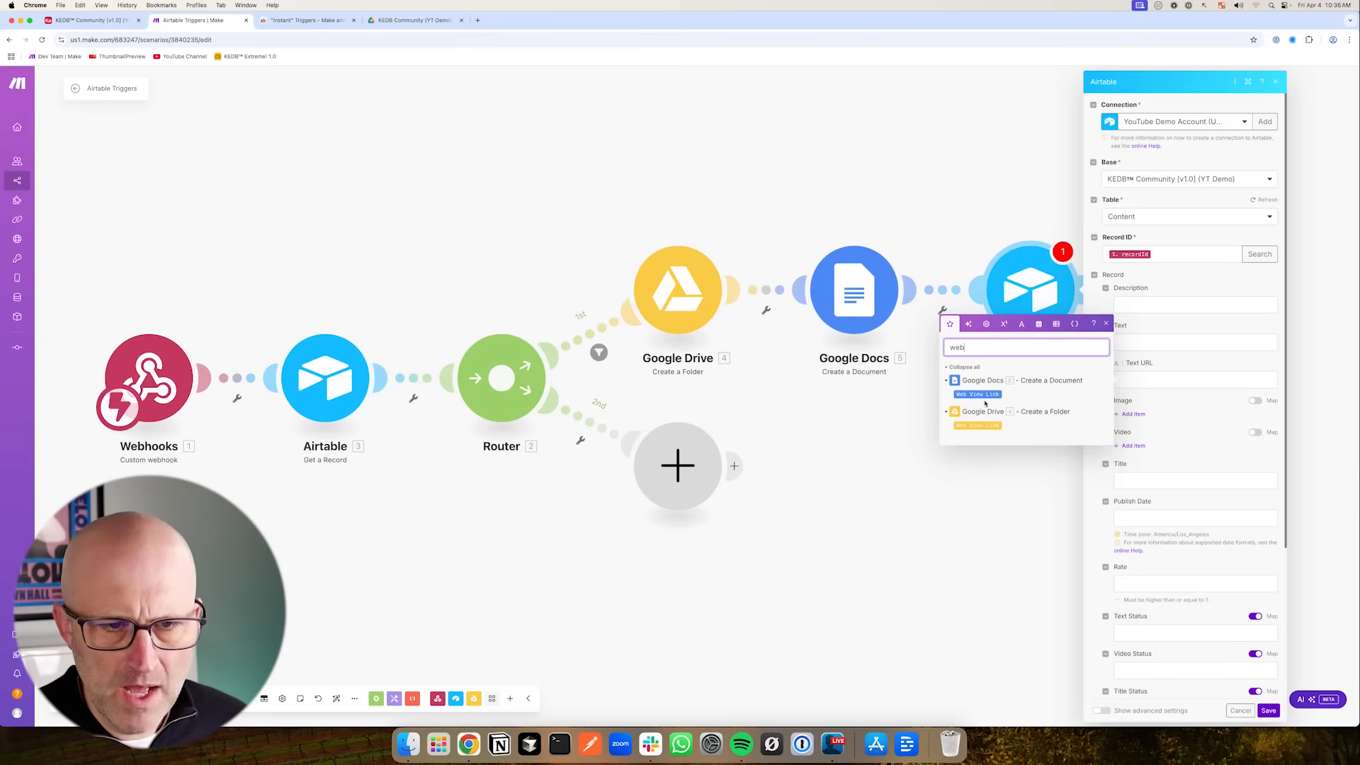
left_click(983, 398)
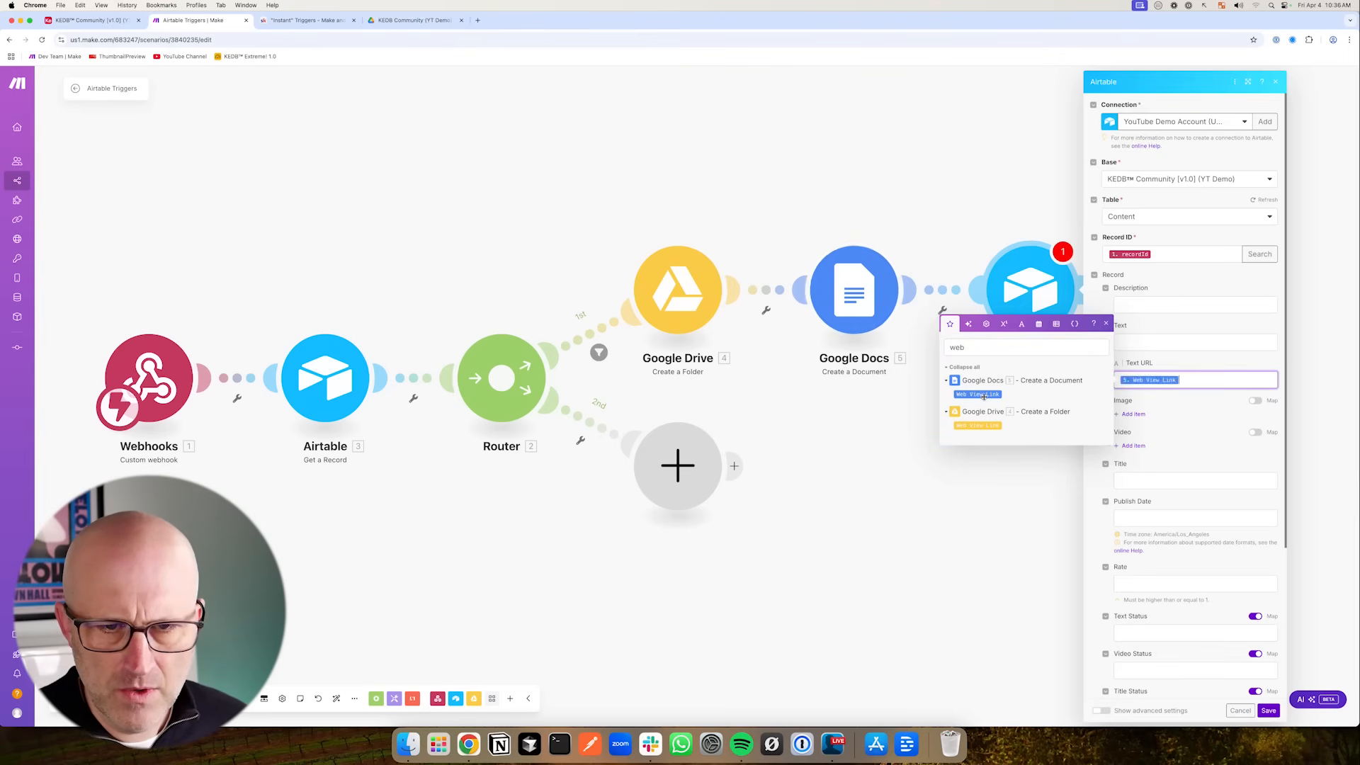
scroll(1165, 472, "down", 4)
scroll(1165, 473, "down", 1)
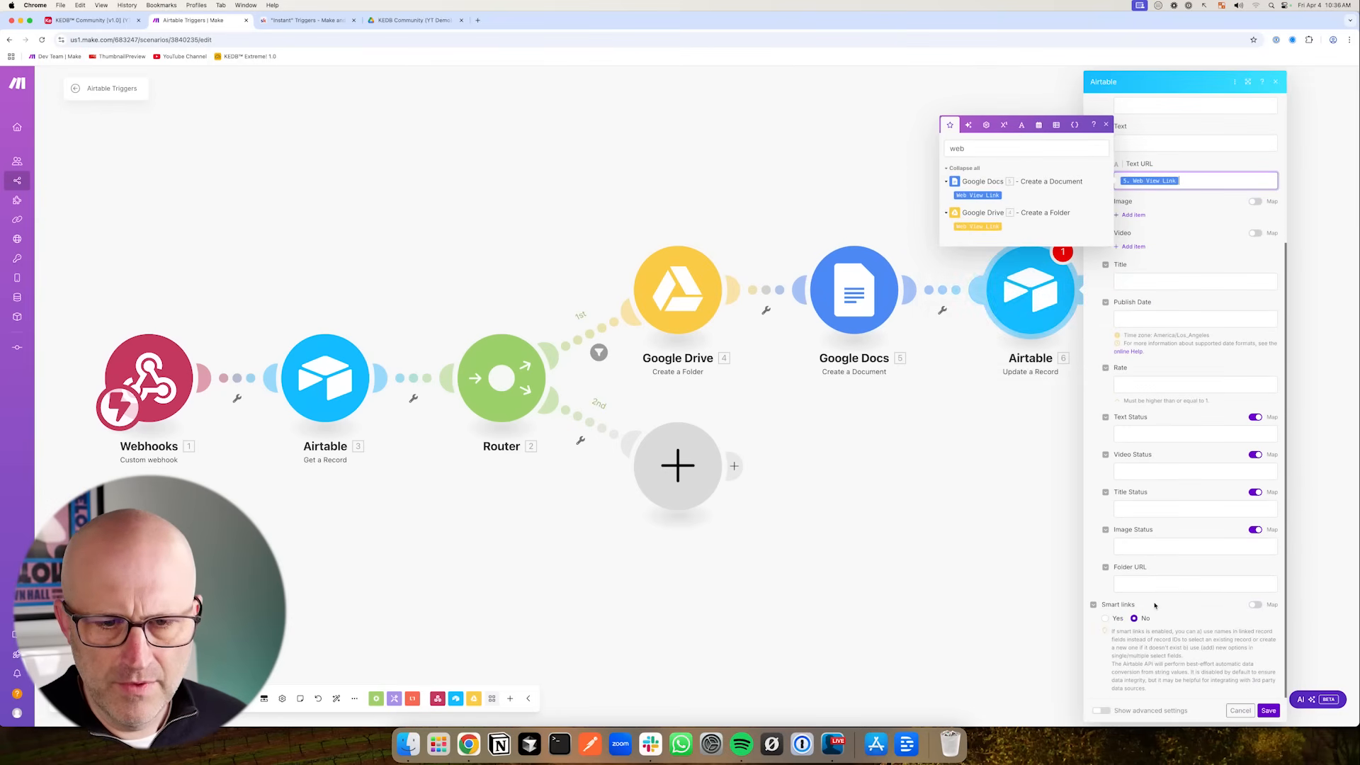
- Map the Google Drive folder's Web View Link into the Folder URL field and save the Update a Record module
left_click(1131, 586)
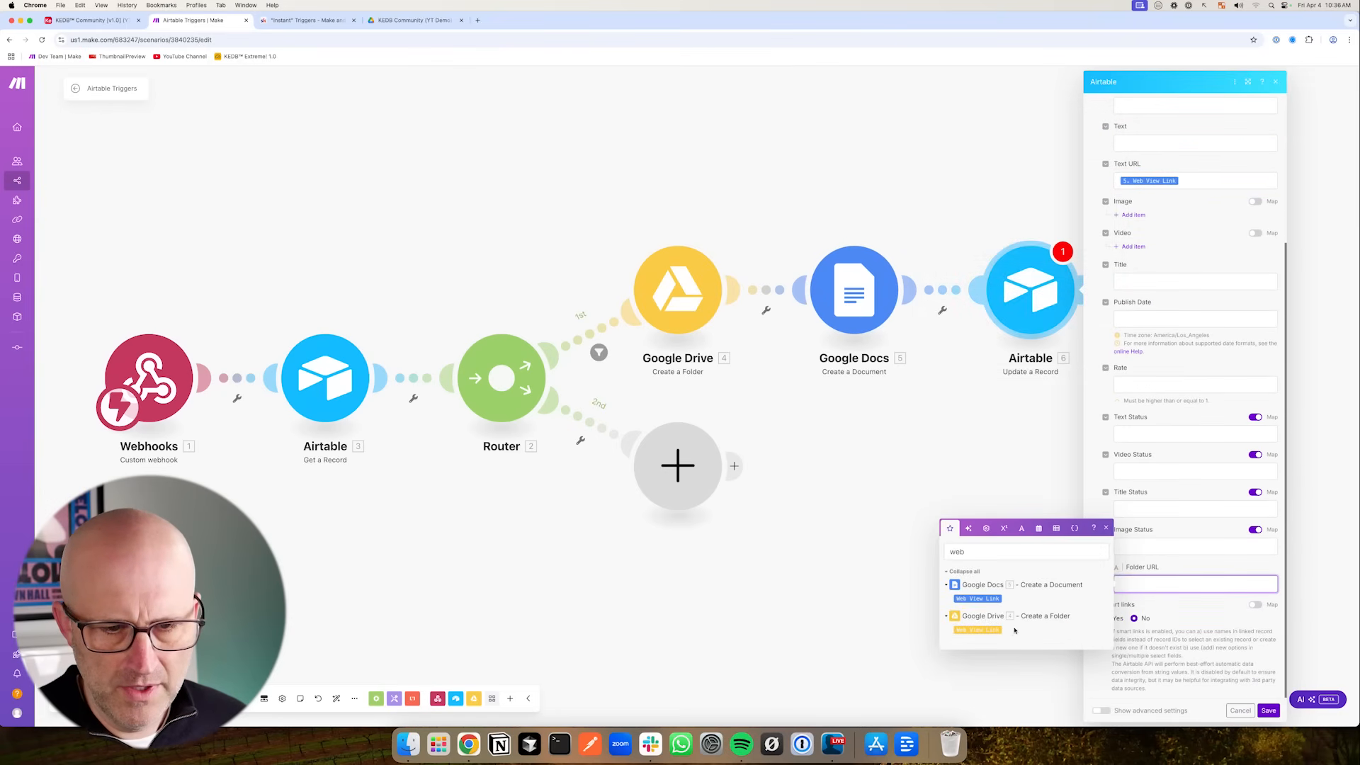
left_click(972, 629)
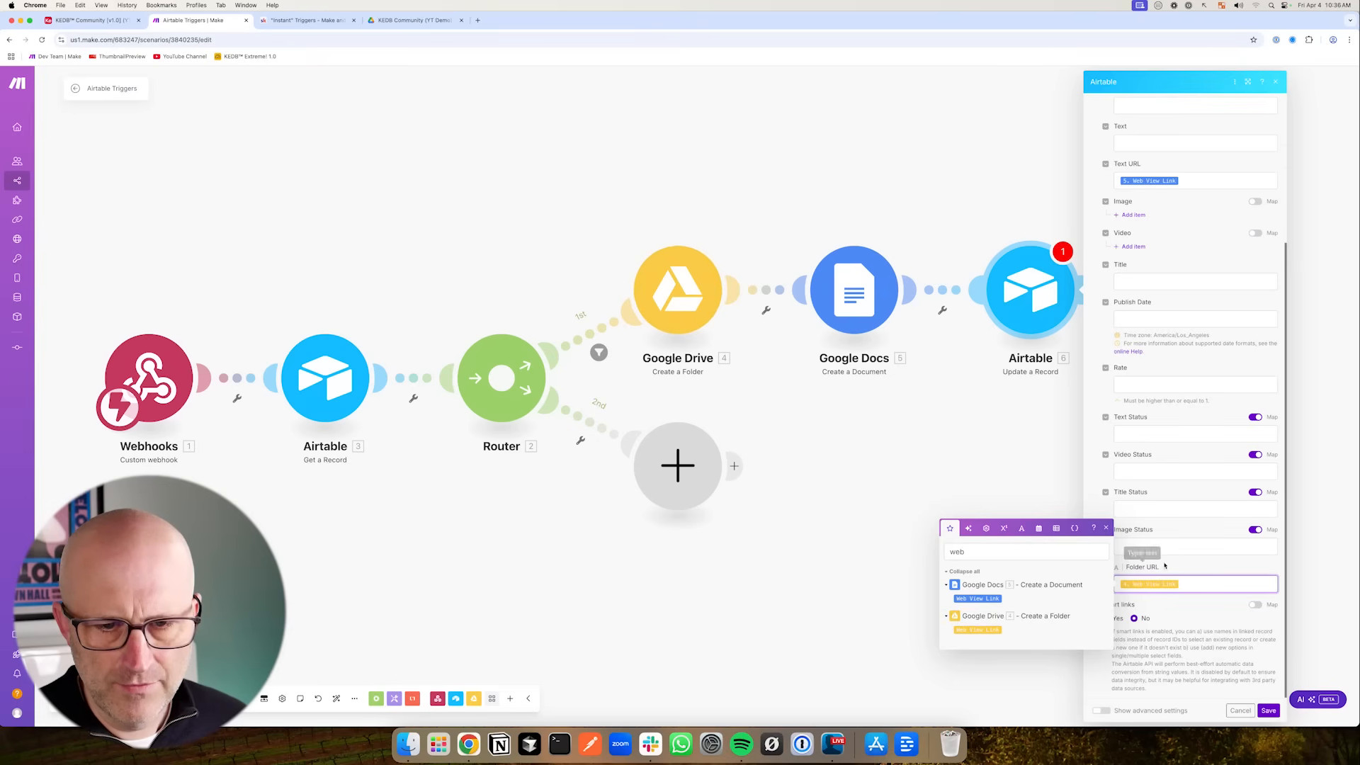
left_click(1174, 565)
left_click(1273, 707)
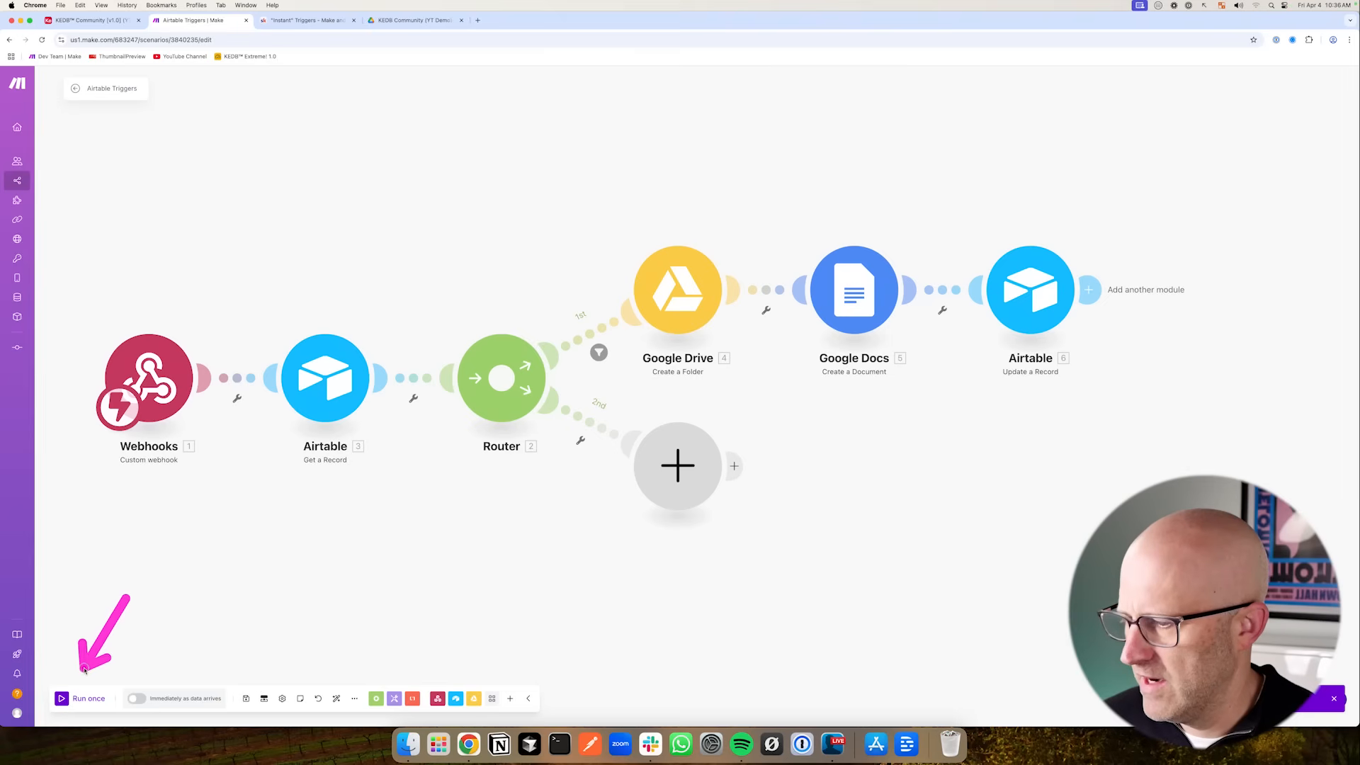
- Run the scenario once and trigger it by testing the Airtable automation script
left_click(62, 698)
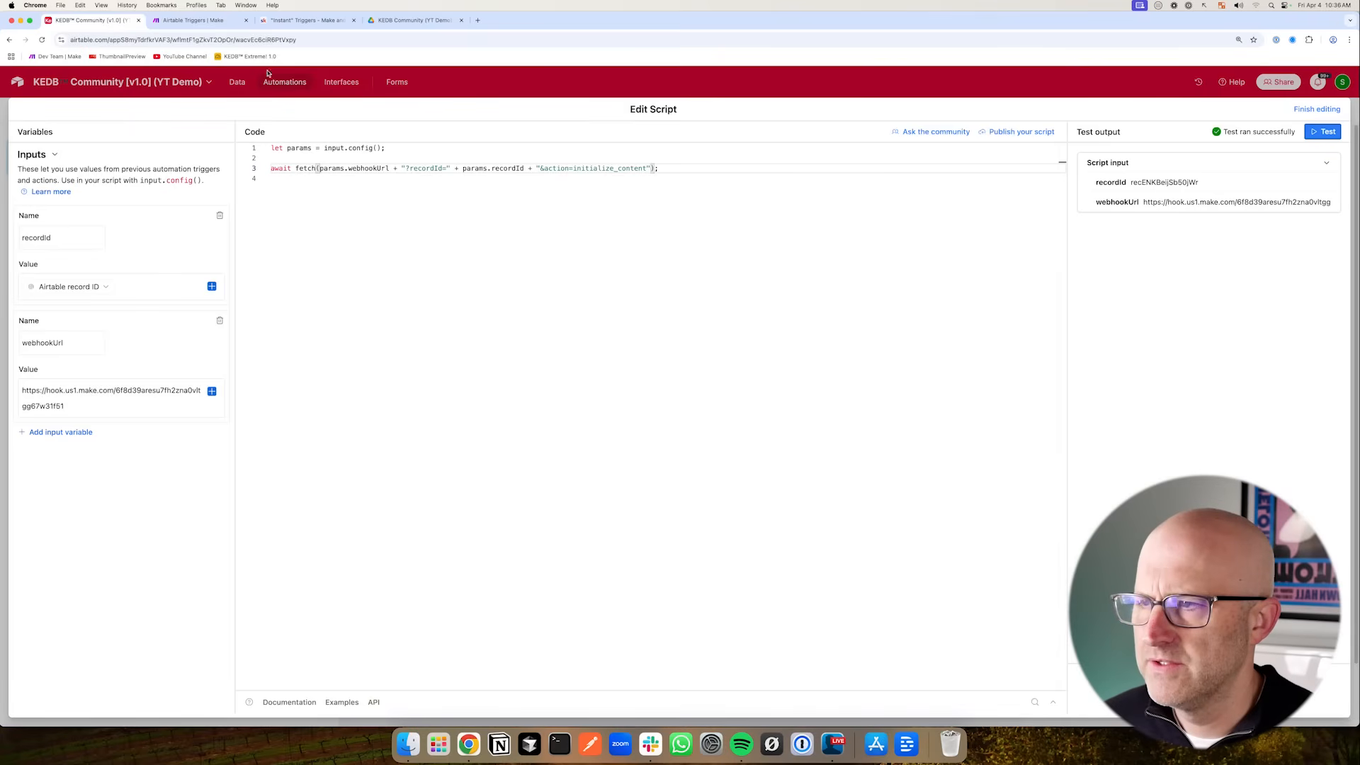
left_click(1323, 131)
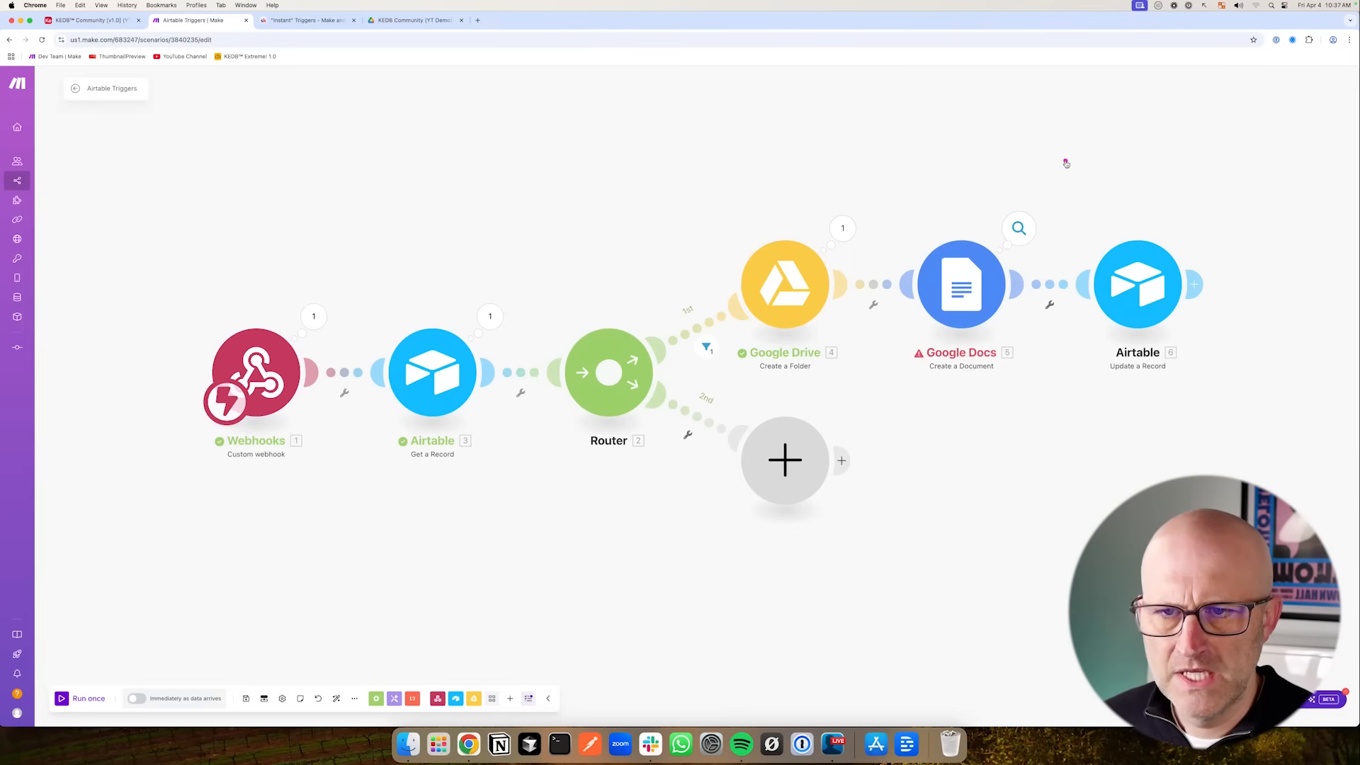
- Switch the Google Docs module's connection to the other Google account connection and save the module
left_click(1018, 228)
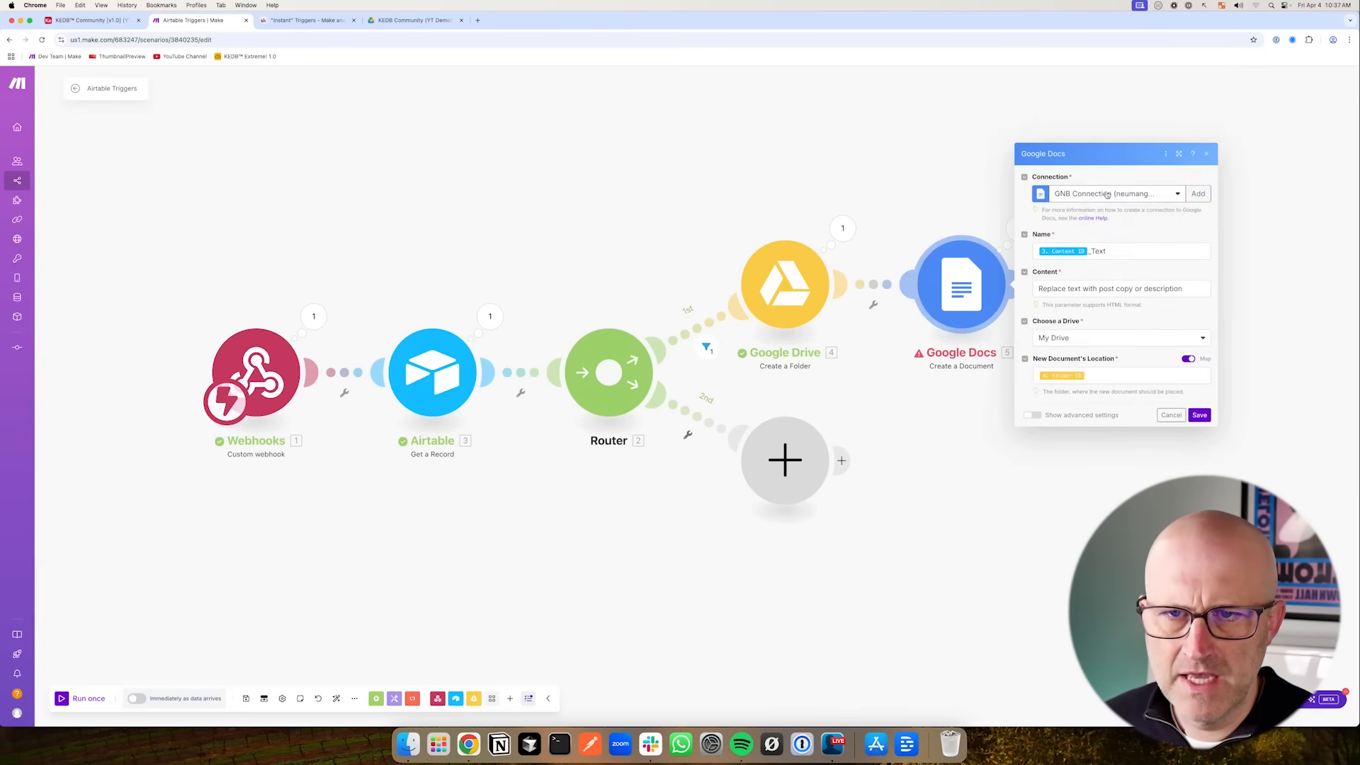
left_click(1107, 195)
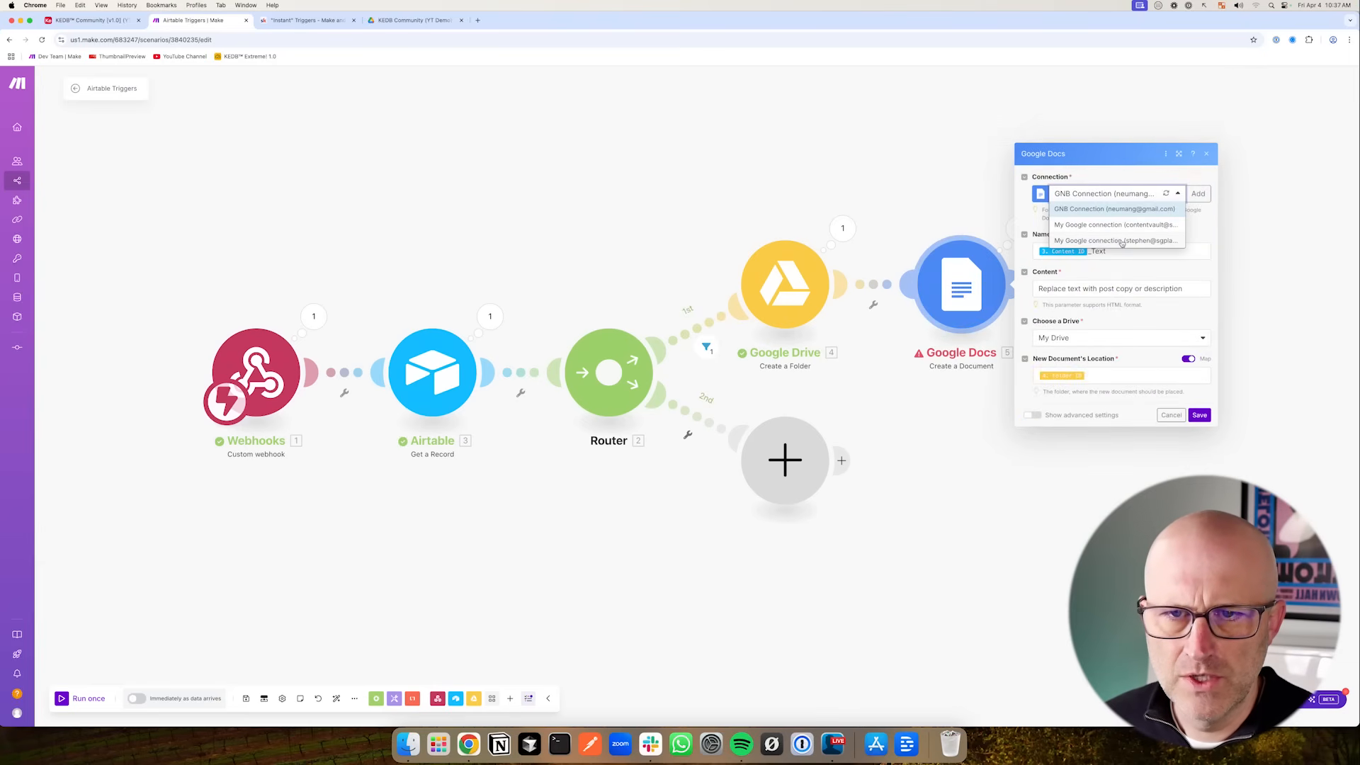
left_click(1117, 241)
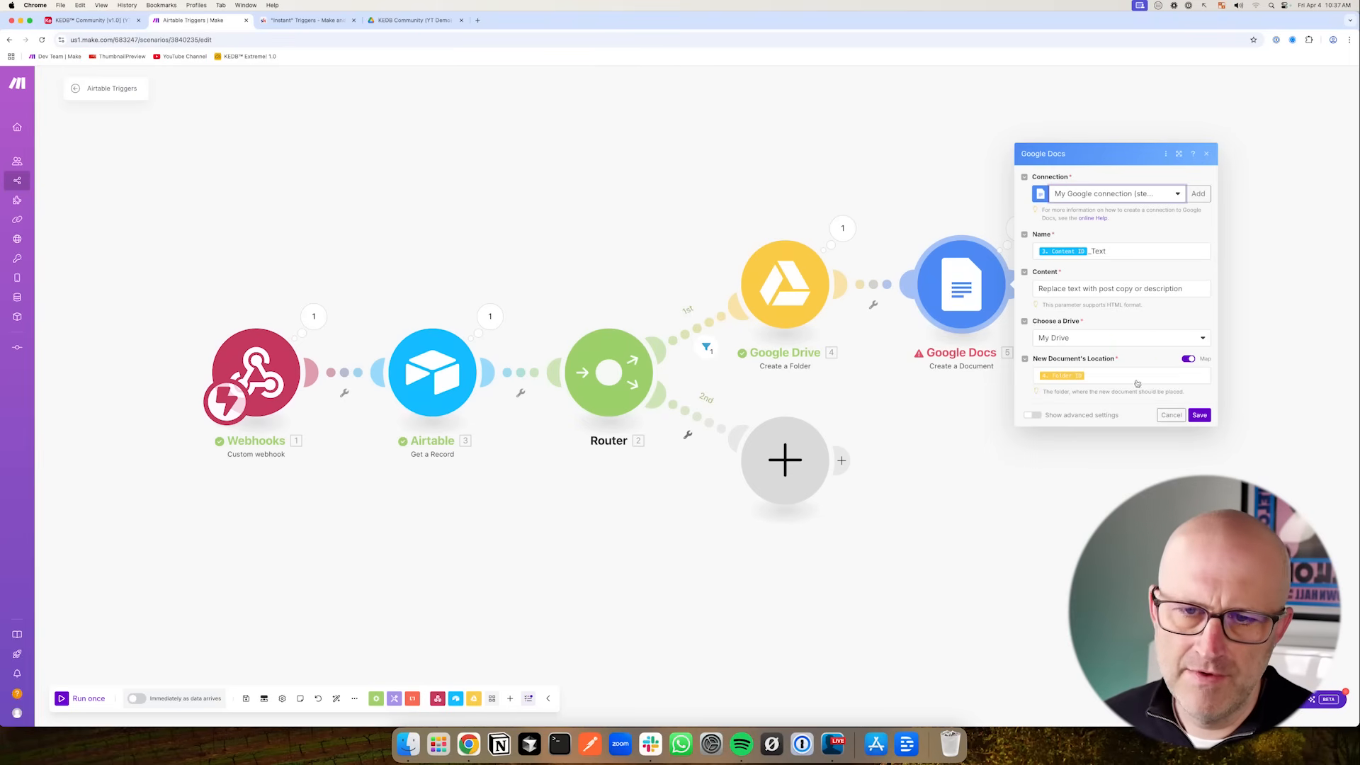
left_click(1200, 416)
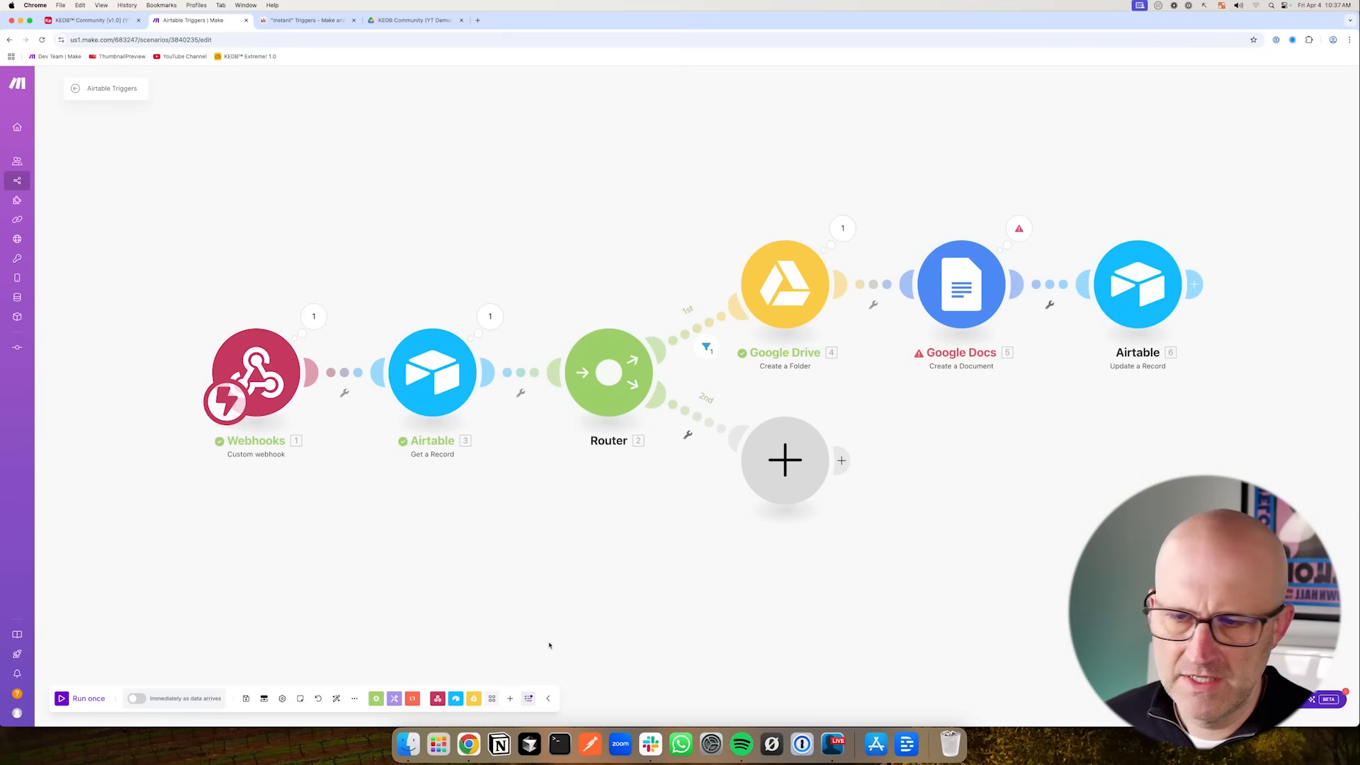
- Run the scenario once again and trigger it by re-testing the Airtable automation script
left_click(63, 698)
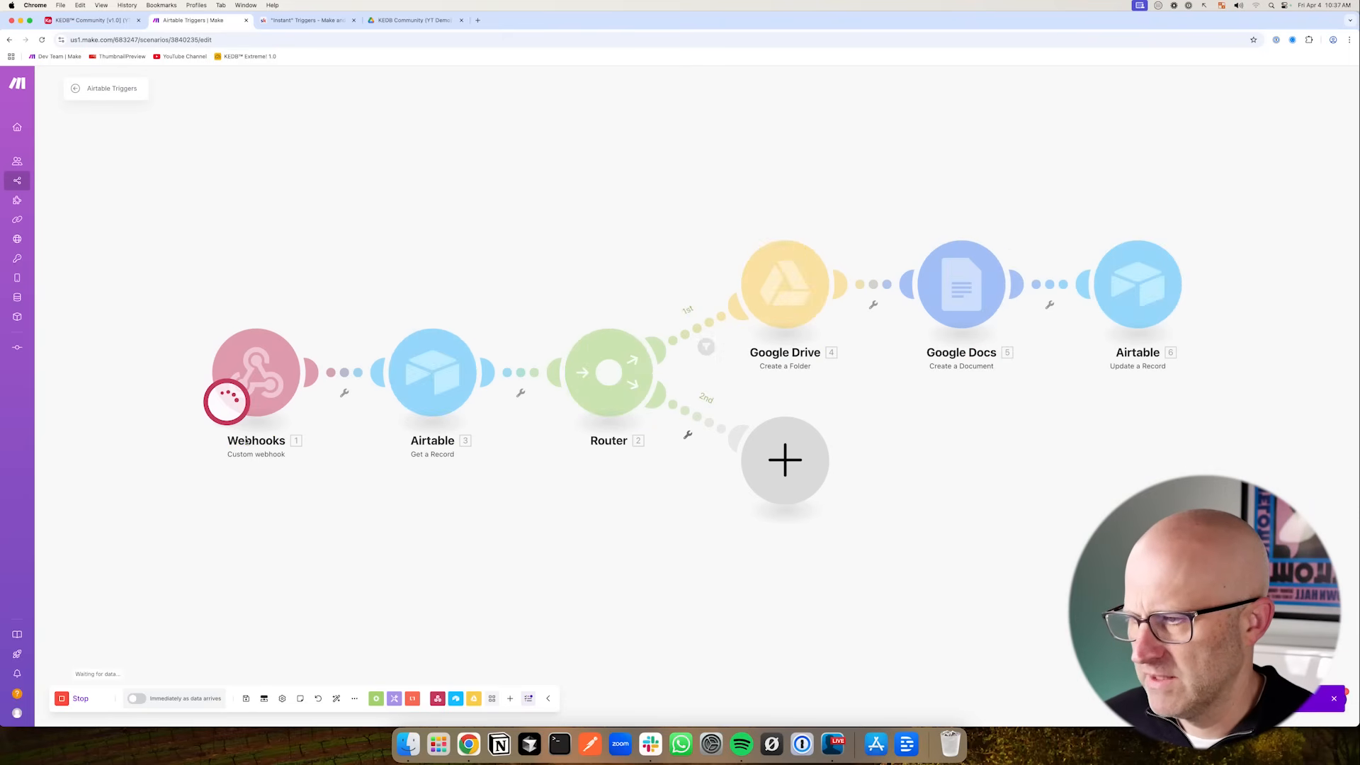
left_click(84, 23)
left_click(1323, 132)
left_click(192, 20)
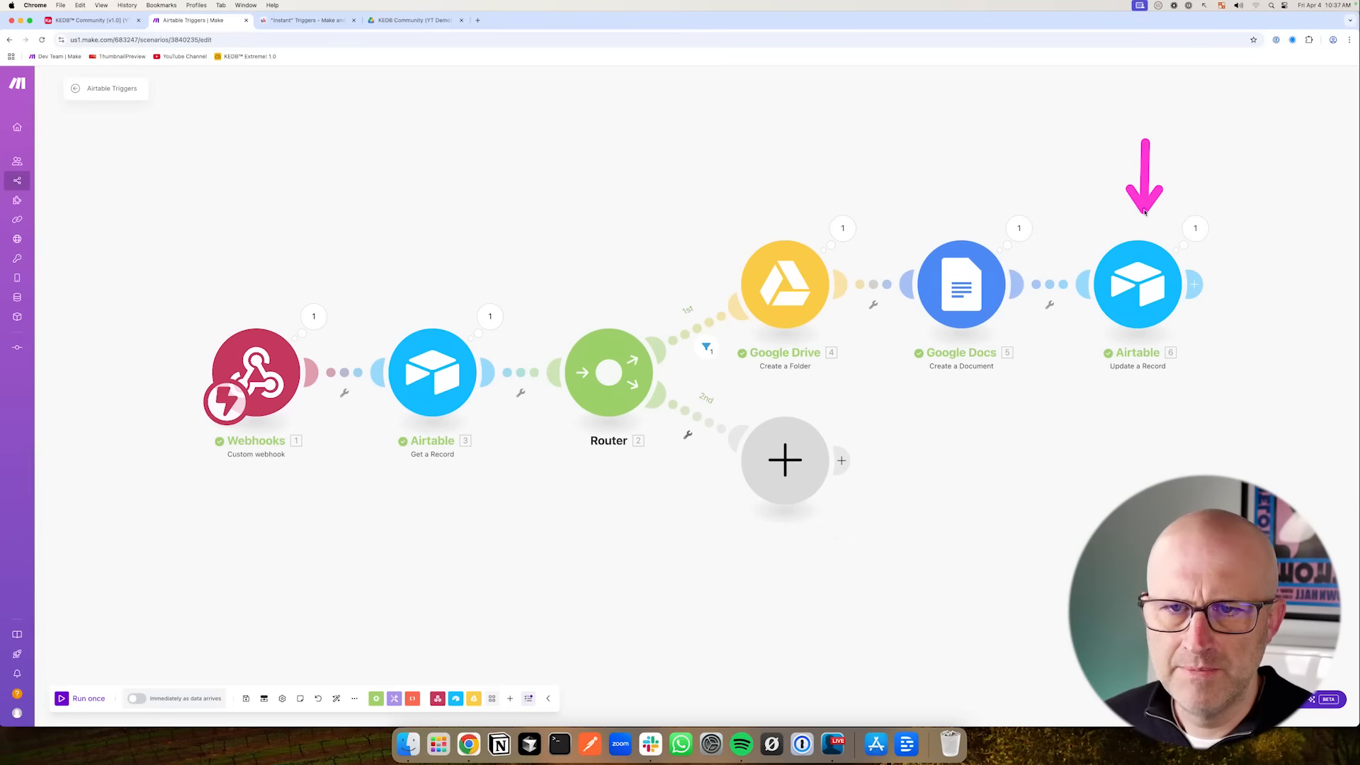
- Browse the Content table's Initialize Content, Overview and Schedule views in the Airtable base
left_click(103, 20)
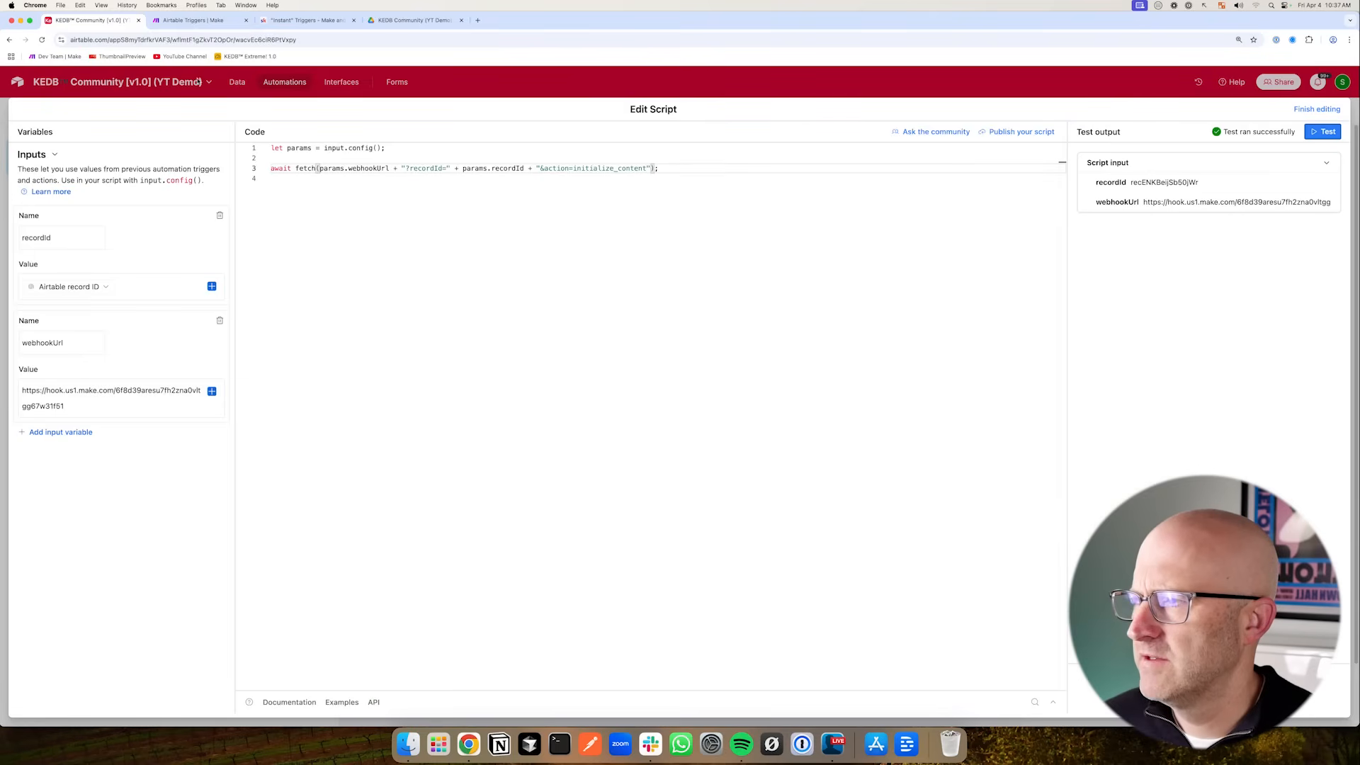
left_click(238, 83)
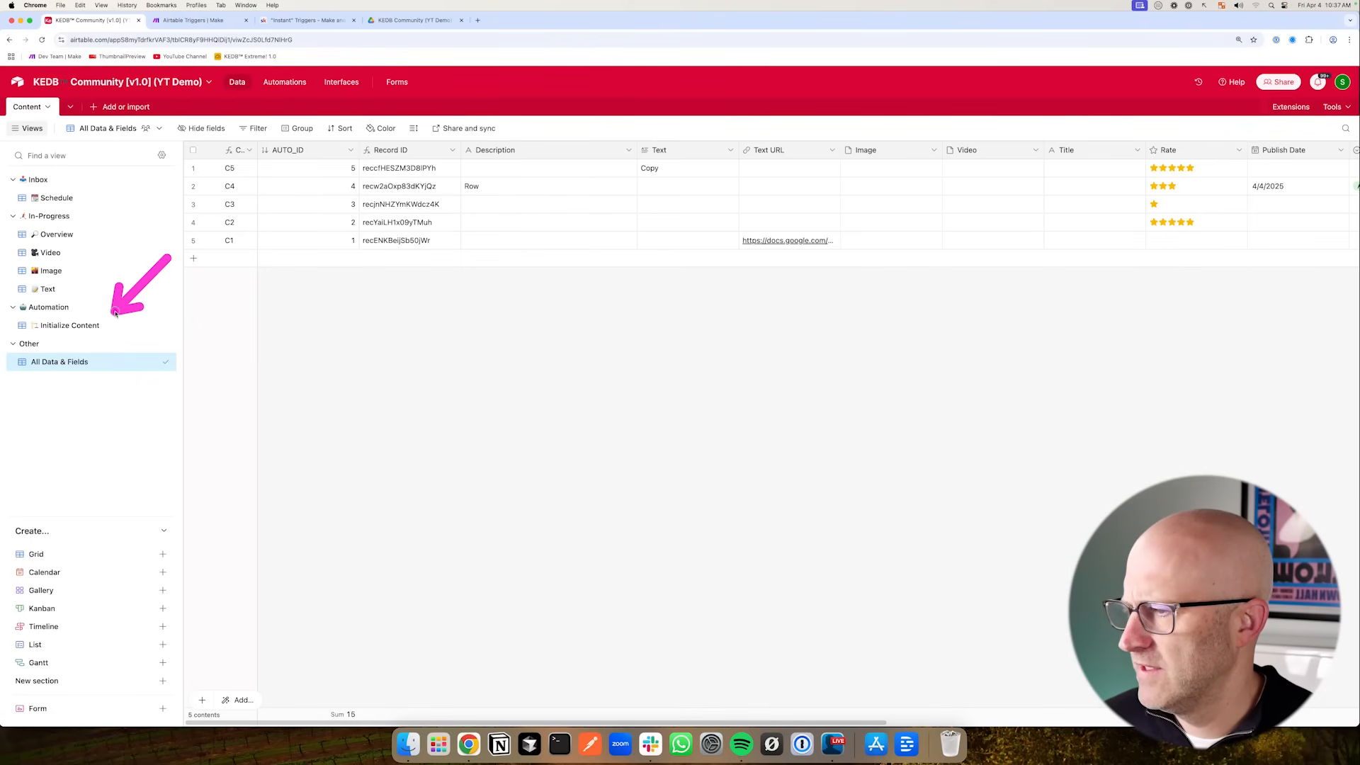
left_click(94, 325)
mouse_move(572, 243)
left_mouse_down()
mouse_move(446, 170)
mouse_move(279, 218)
mouse_move(248, 179)
mouse_move(253, 222)
left_mouse_up()
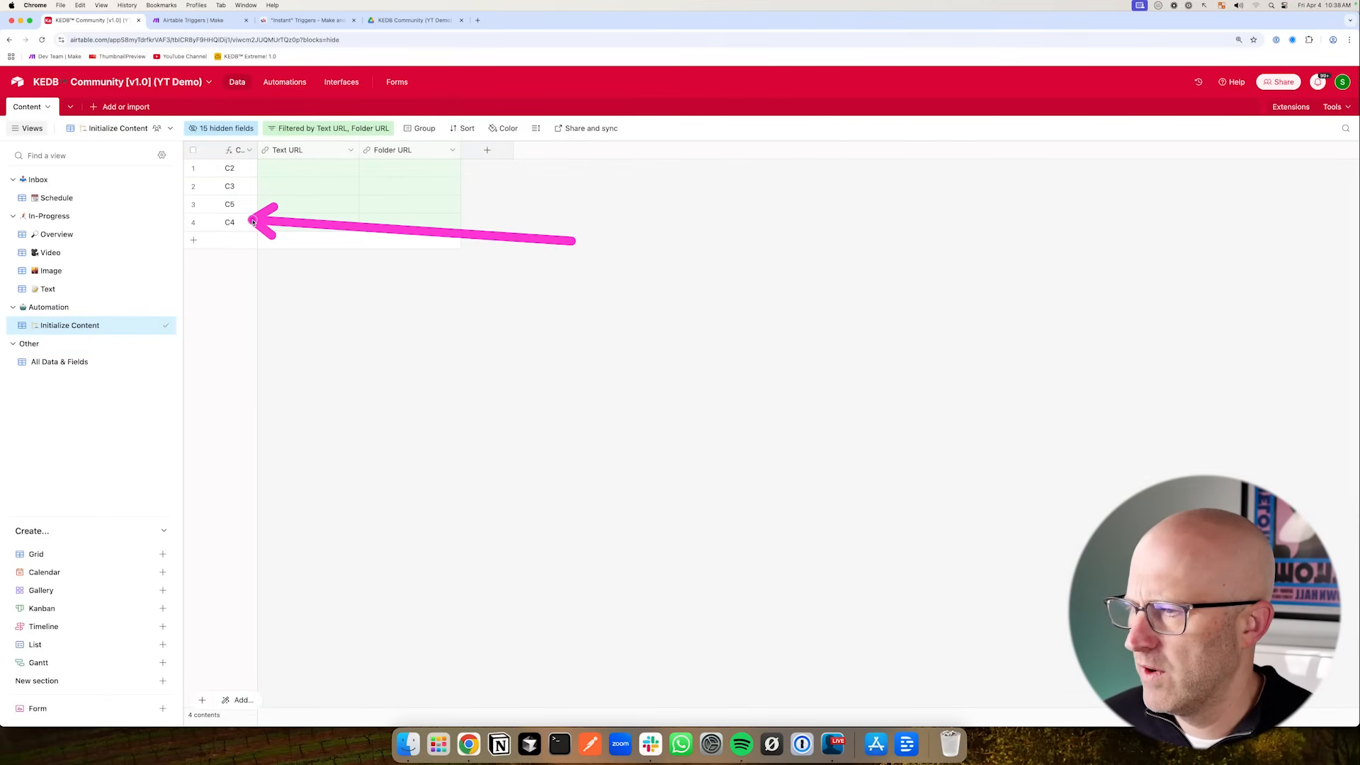
left_click(63, 239)
mouse_move(363, 252)
left_mouse_down()
mouse_move(408, 188)
mouse_move(428, 182)
left_mouse_up()
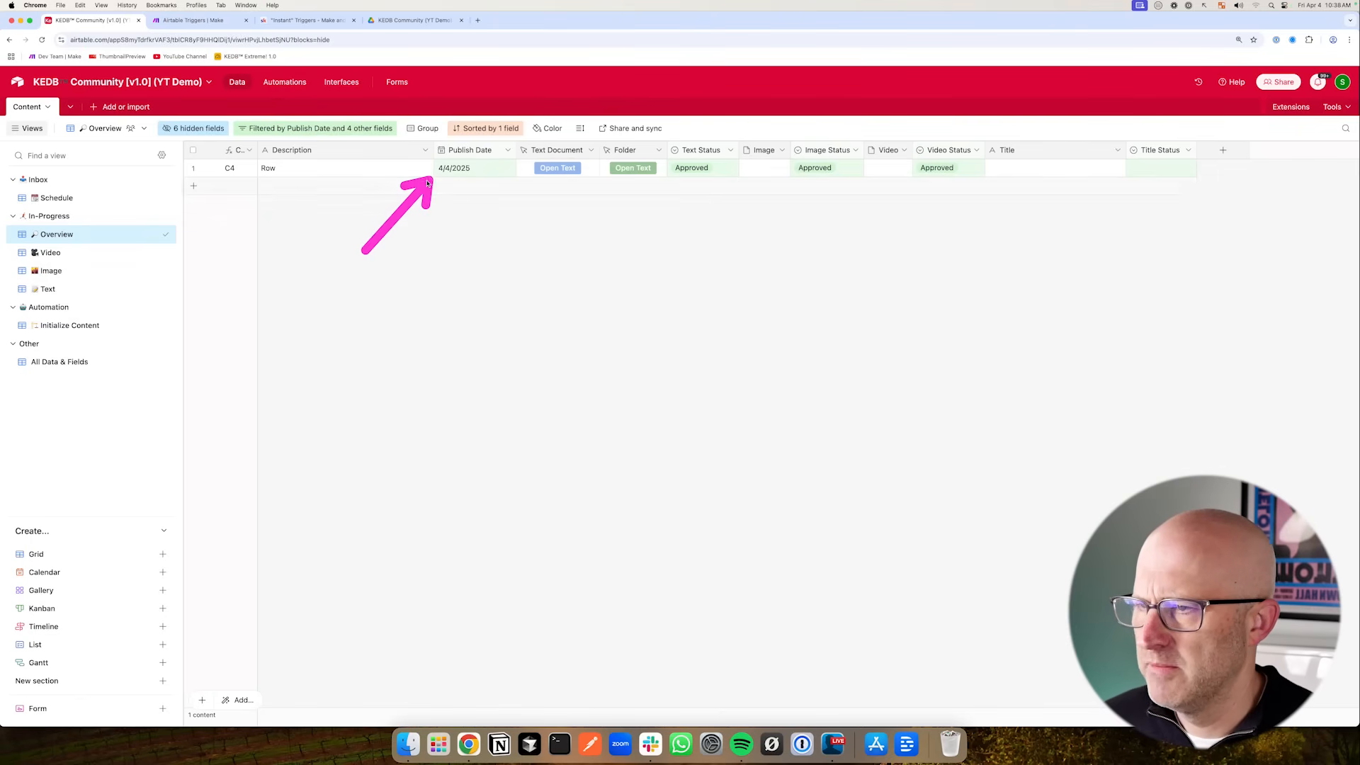
left_click(114, 201)
left_click_drag(328, 317, 238, 231)
mouse_move(418, 311)
left_mouse_down()
mouse_move(523, 215)
mouse_move(516, 137)
mouse_move(518, 216)
left_mouse_up()
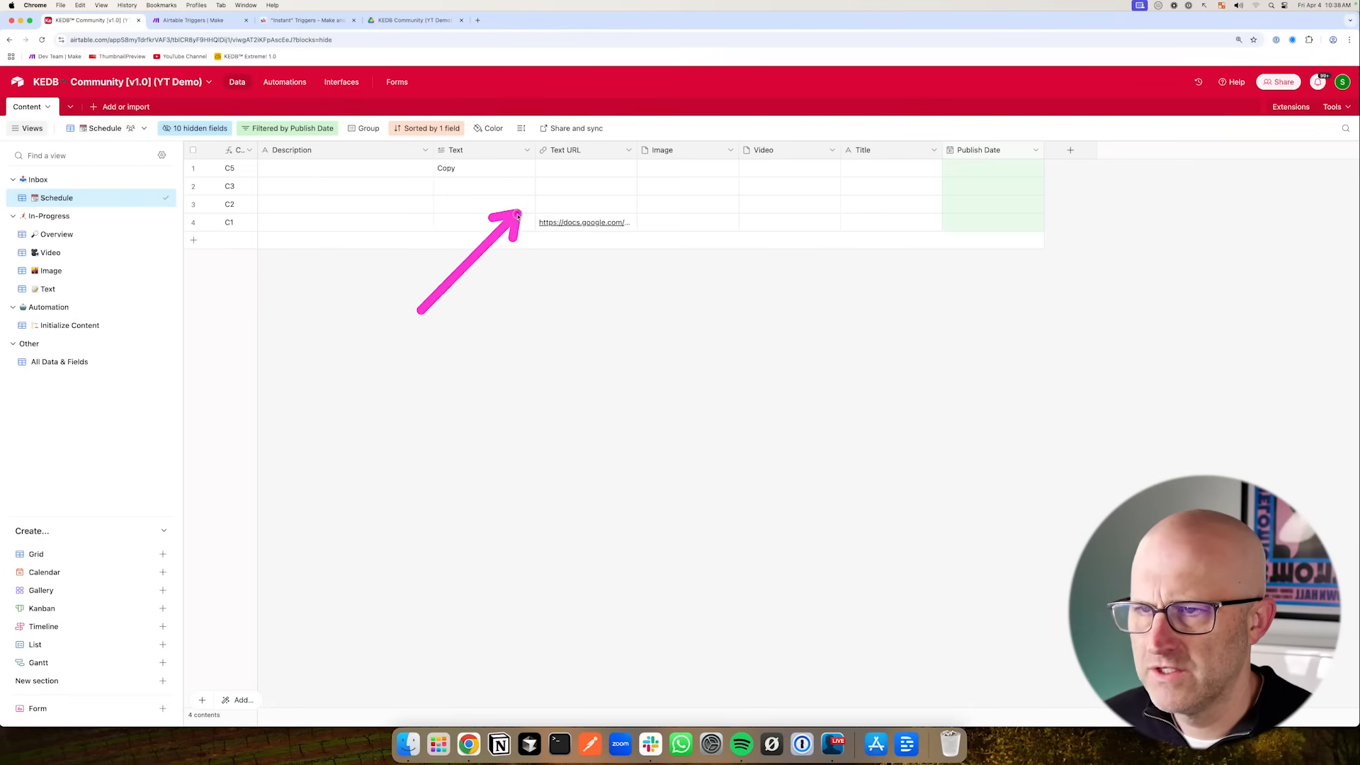
- In the Schedule view, show the Text Document field and hide the Text field
left_click(224, 131)
left_click(211, 235)
left_click(205, 382)
left_click(205, 397)
left_click(439, 362)
left_click_drag(999, 151, 592, 151)
mouse_move(413, 185)
left_mouse_down()
mouse_move(425, 213)
mouse_move(479, 167)
mouse_move(531, 227)
mouse_move(423, 213)
mouse_move(423, 140)
mouse_move(416, 201)
mouse_move(425, 173)
left_mouse_up()
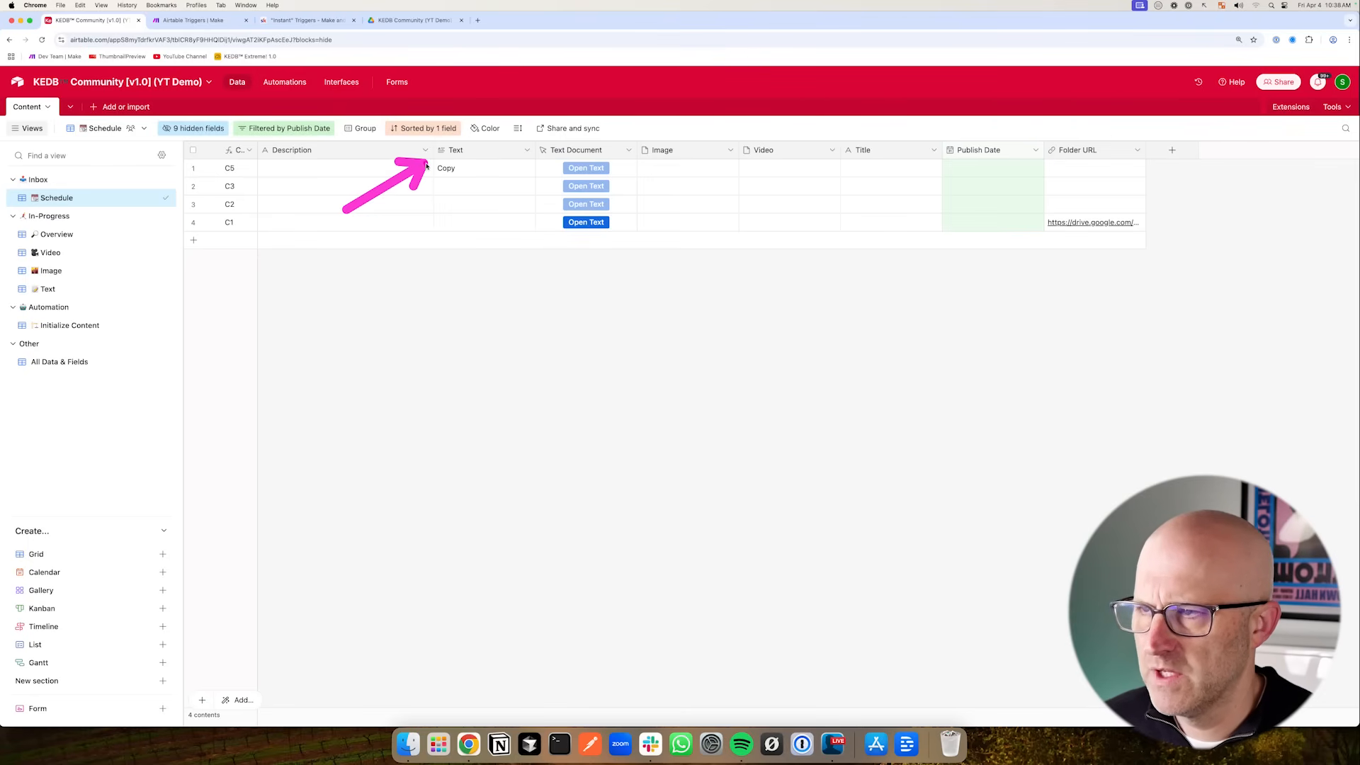
left_click(527, 150)
left_click(501, 454)
left_click_drag(383, 303, 452, 242)
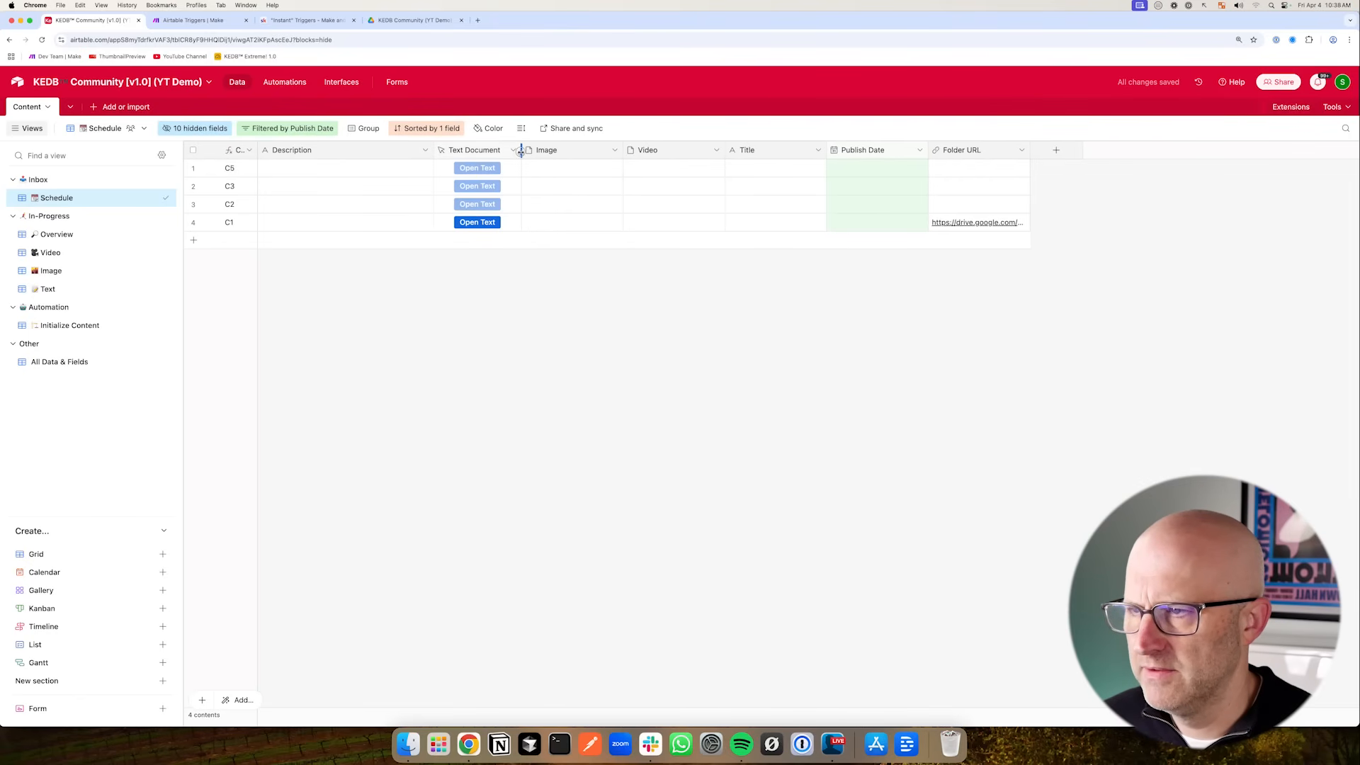
- Show the Folder field instead of Folder URL and move it next to Text Document
left_click(196, 128)
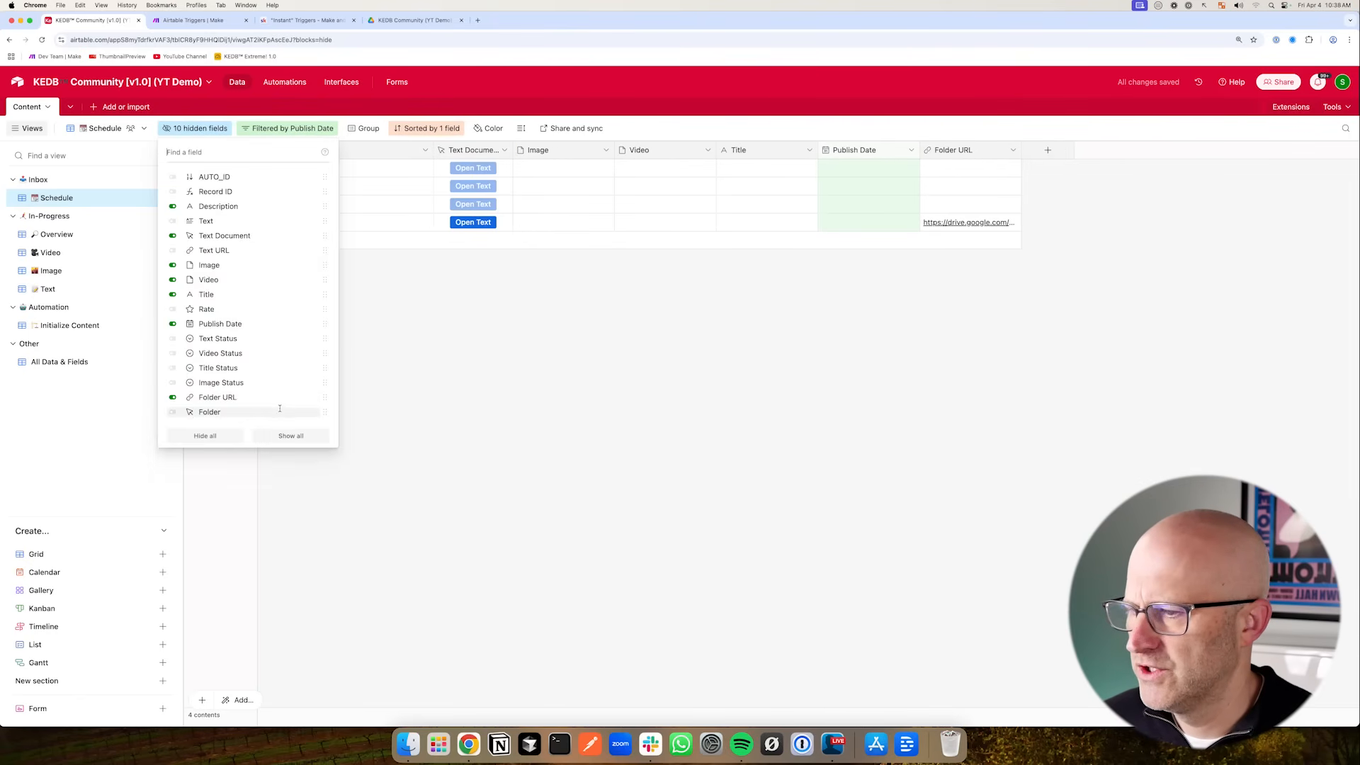
left_click(205, 412)
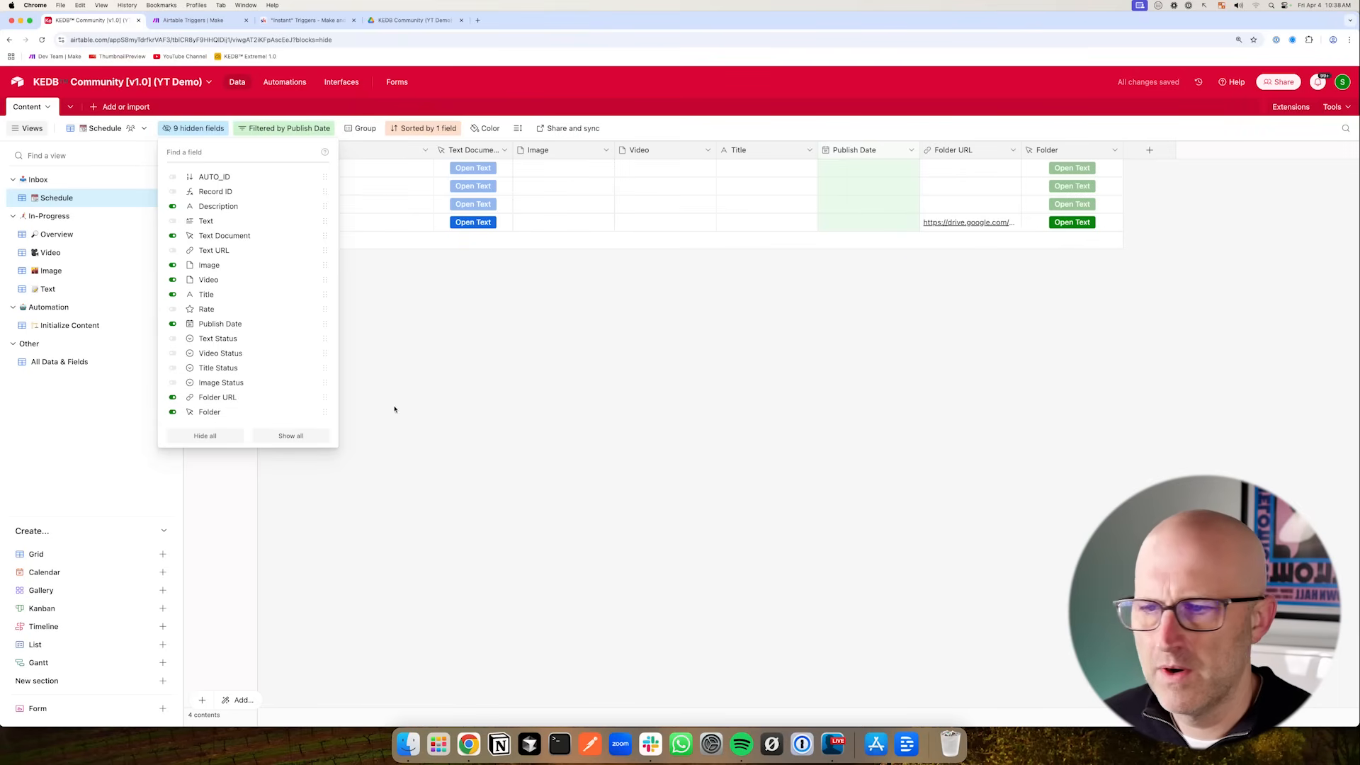
left_click(217, 401)
left_click_drag(867, 150, 515, 151)
mouse_move(368, 296)
left_mouse_down()
mouse_move(446, 228)
mouse_move(523, 231)
left_mouse_up()
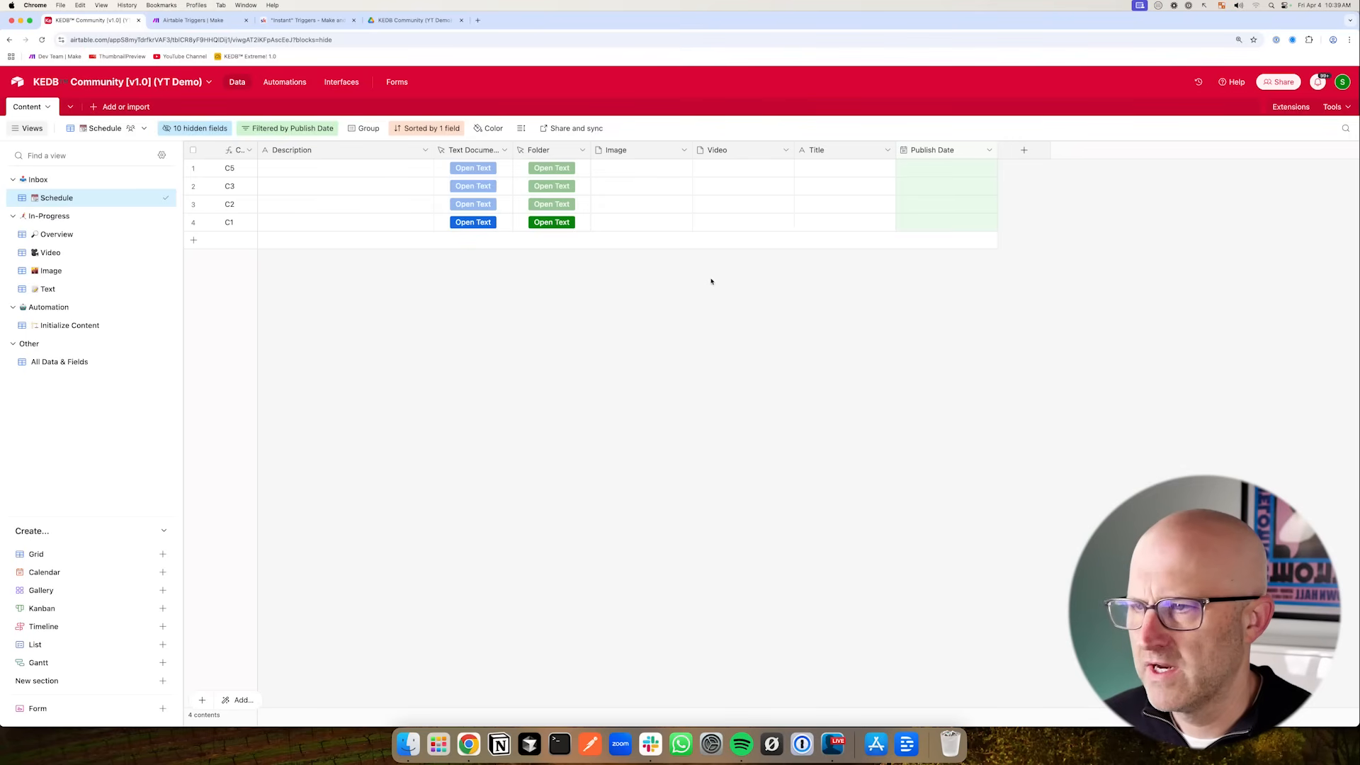
- Review the Schedule view's filter conditions
mouse_move(1077, 218)
left_mouse_down()
mouse_move(889, 226)
mouse_move(616, 173)
mouse_move(586, 183)
mouse_move(623, 216)
mouse_move(592, 206)
left_mouse_up()
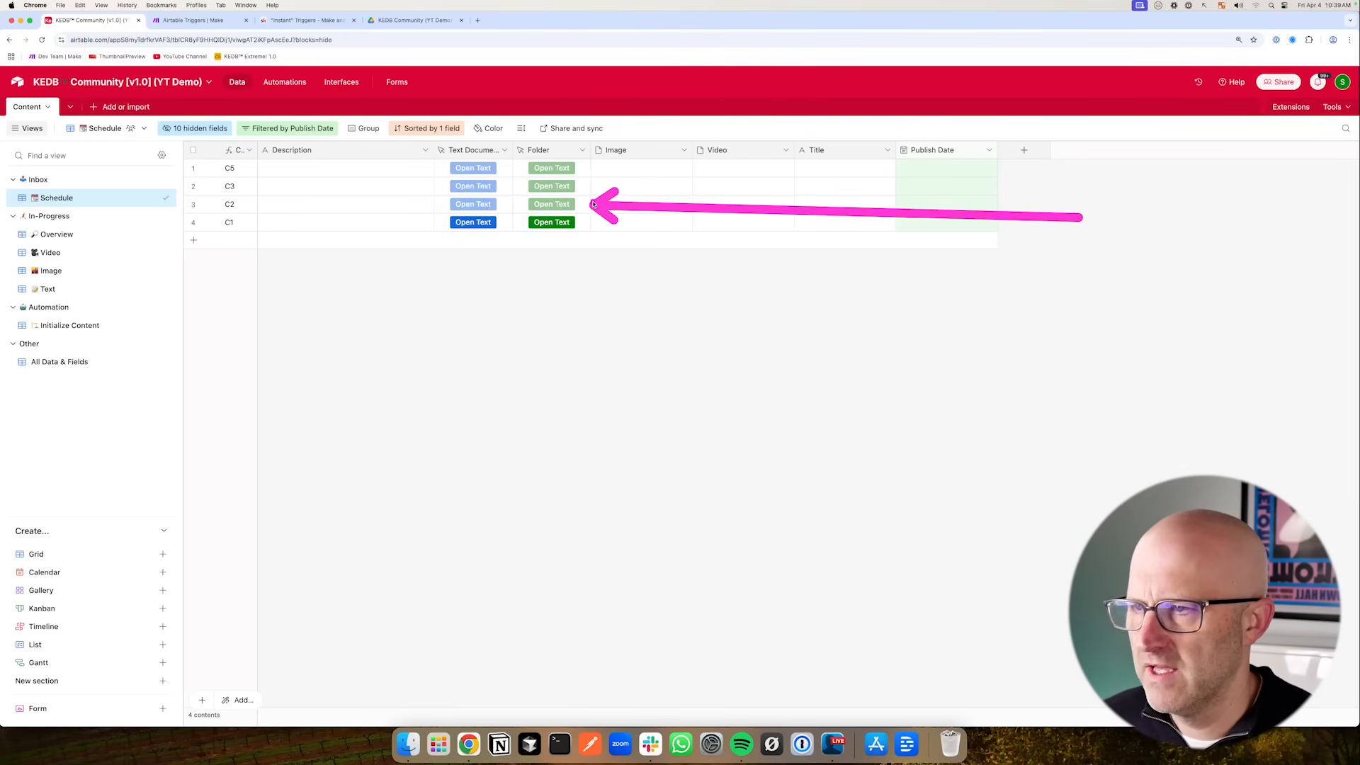
left_click(267, 131)
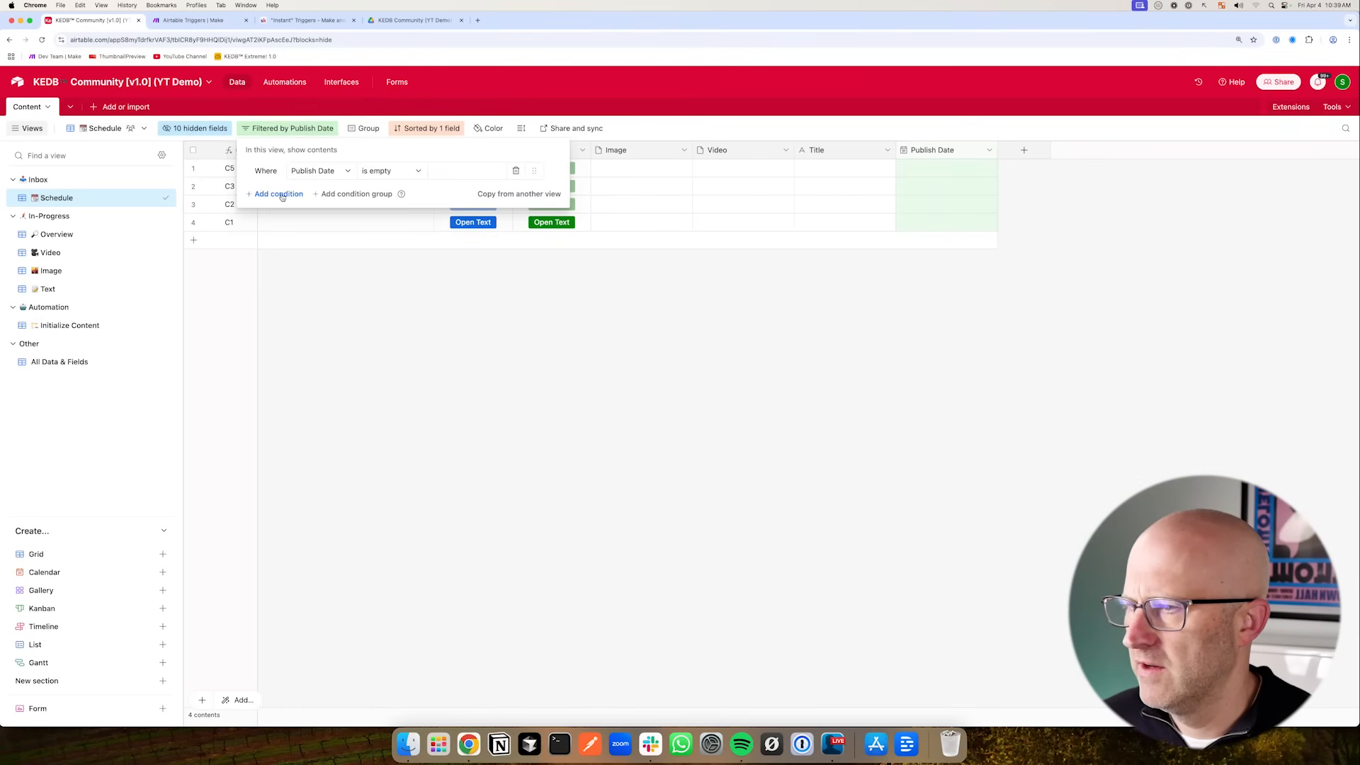
left_click(486, 309)
mouse_move(218, 285)
left_mouse_down()
mouse_move(112, 267)
mouse_move(106, 307)
left_mouse_up()
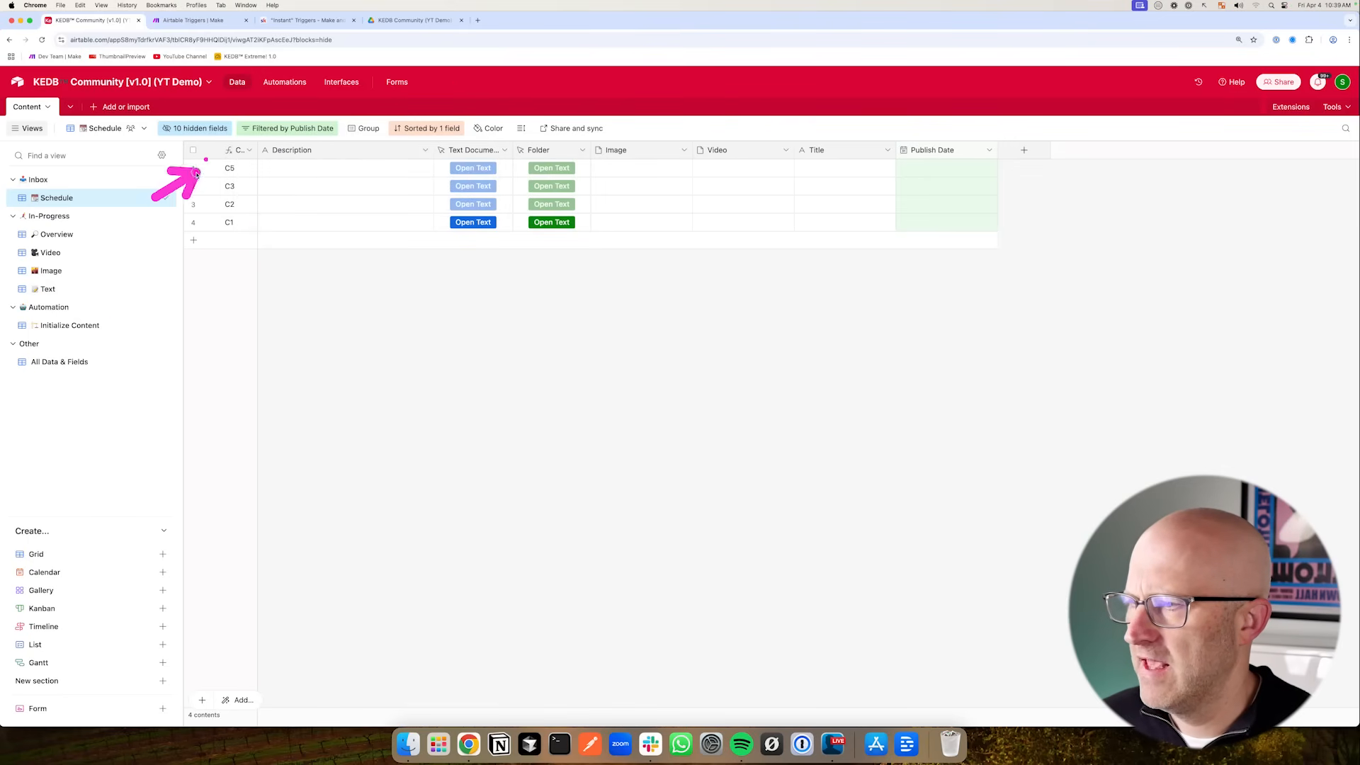
mouse_move(375, 205)
left_mouse_down()
mouse_move(502, 143)
mouse_move(559, 190)
left_mouse_up()
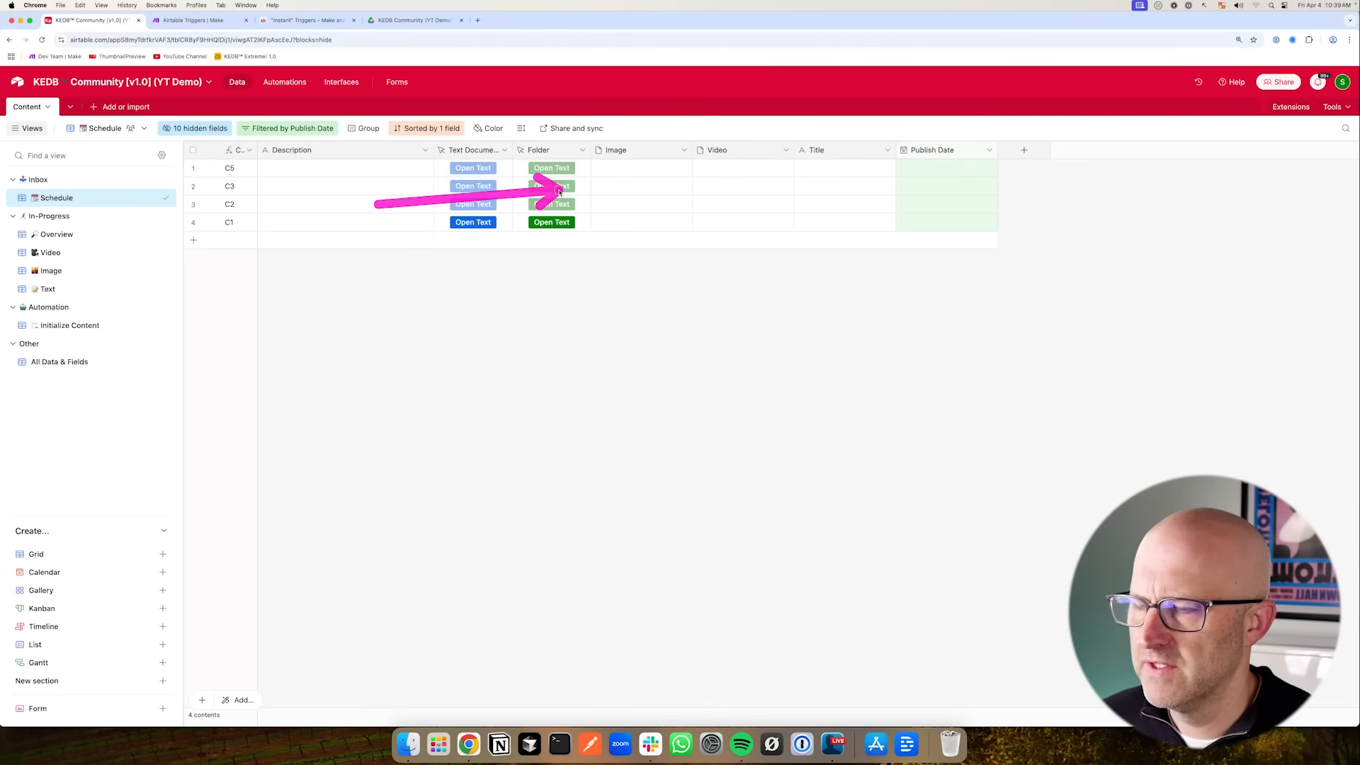
- Insert a new formula field named Initialized to the right of the Folder field
left_click(582, 151)
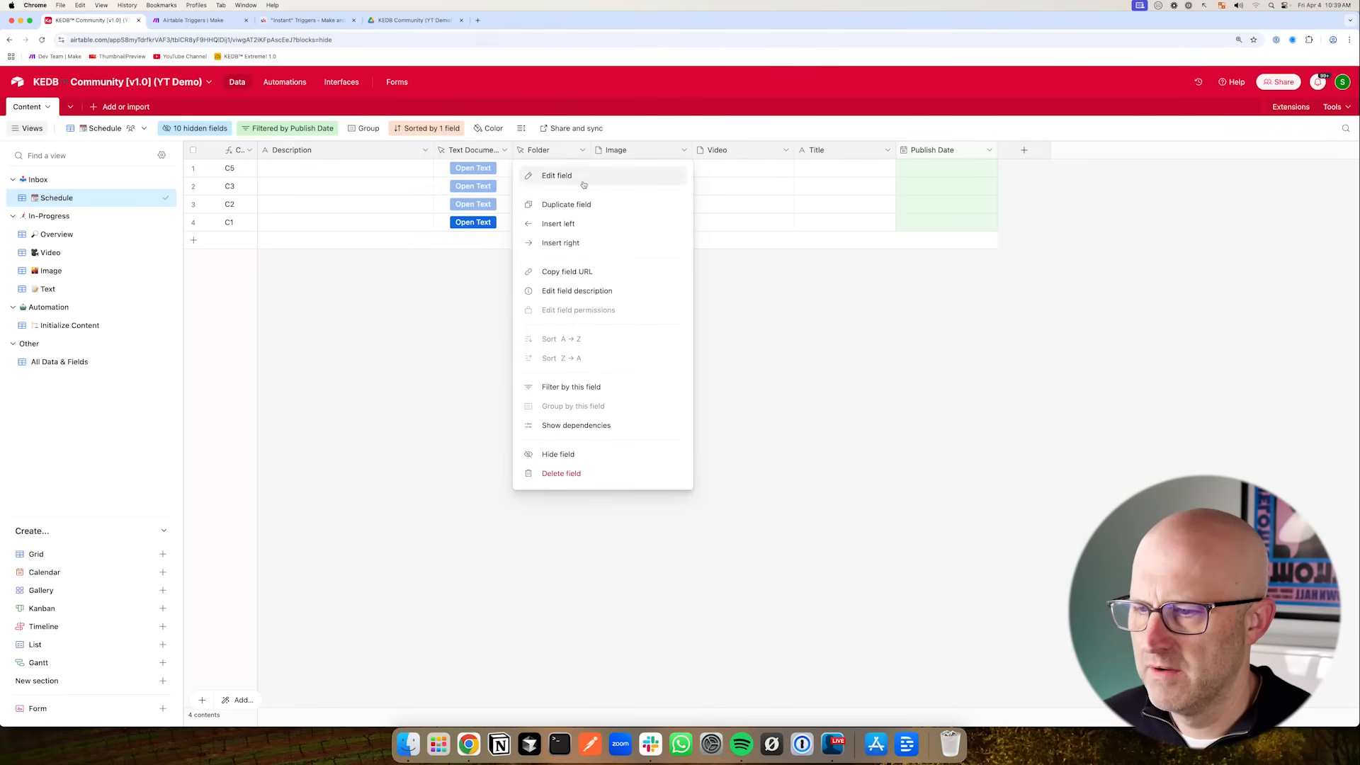
left_click(560, 242)
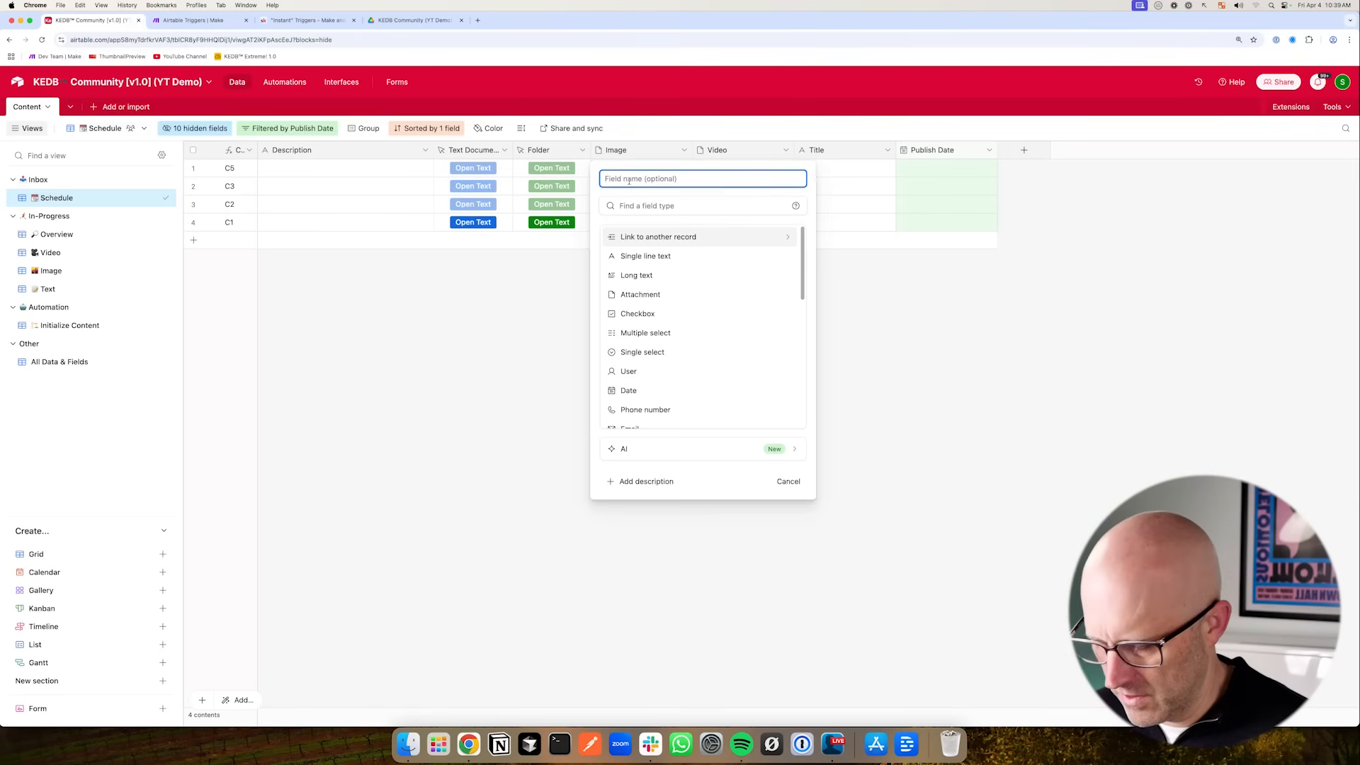
scroll(702, 297, "down", 5)
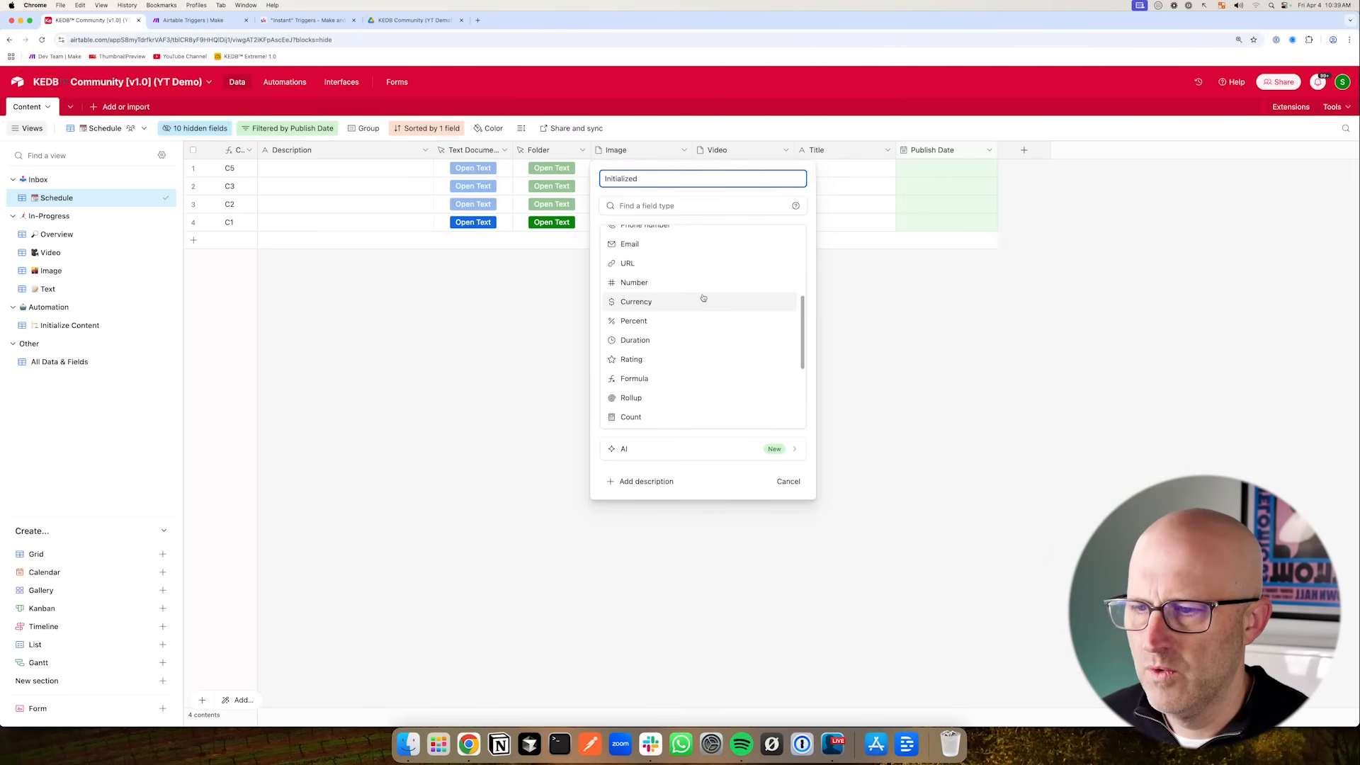
left_click(645, 378)
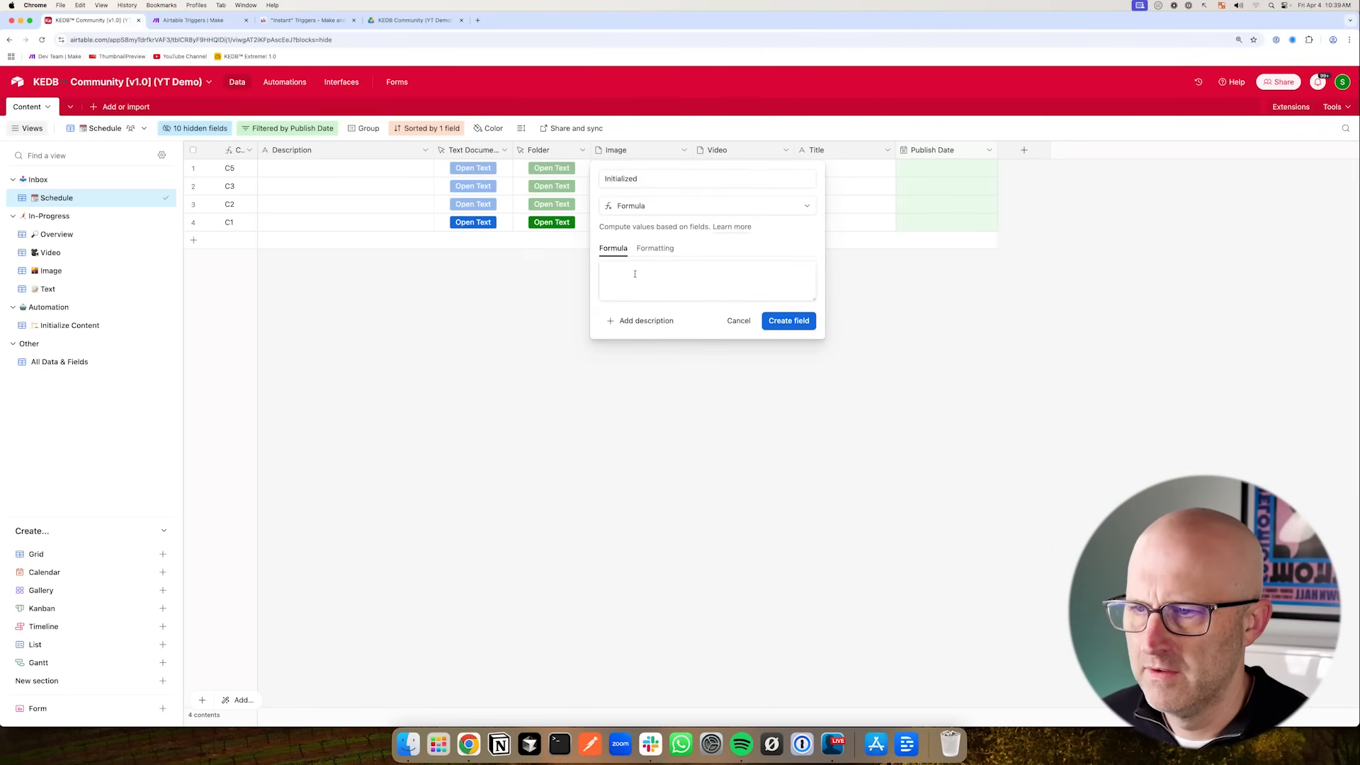
- Enter the formula IF(AND({Text URL}!="",{Folder URL}!=""), 1, 0) and create the field
left_click(634, 274)
type("IF(AND(")
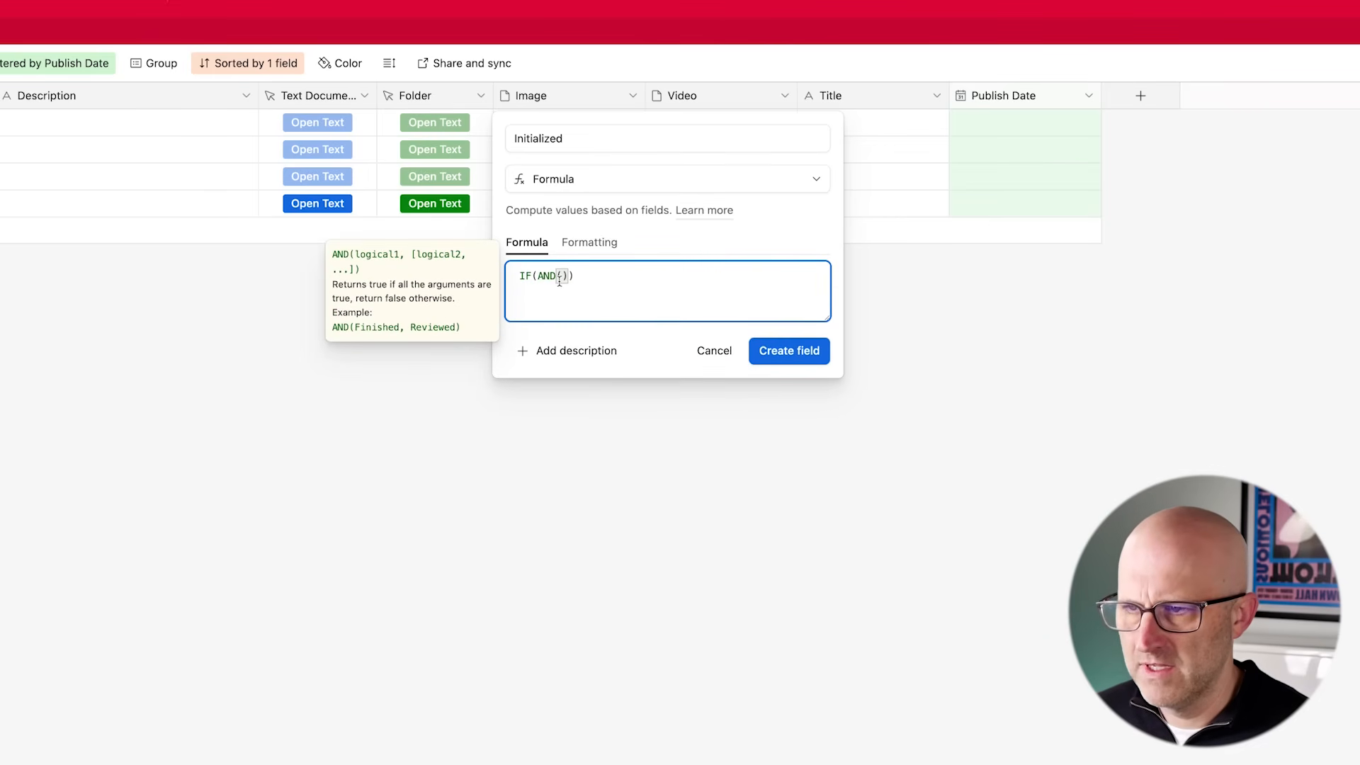
type("Text")
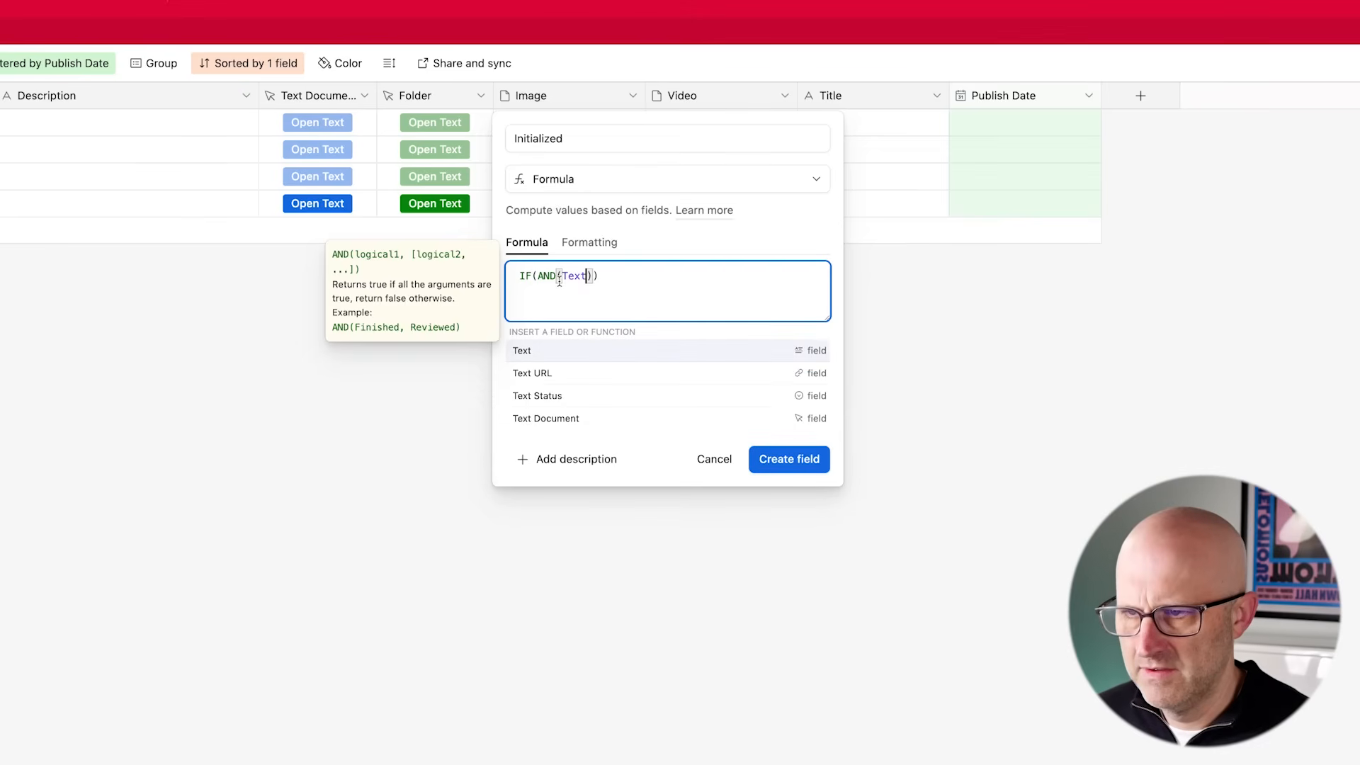
key("Down")
key("Return")
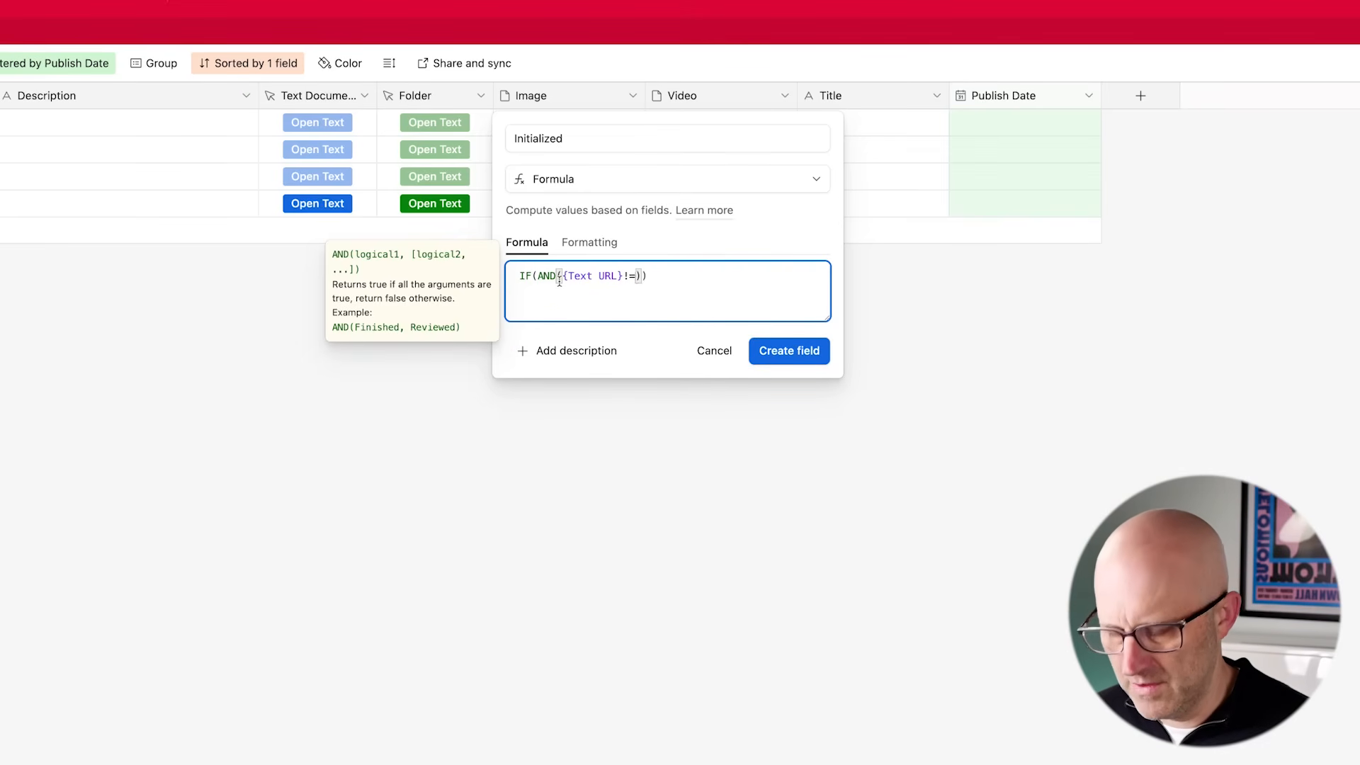
type("!=\"\",Fol")
key("Return")
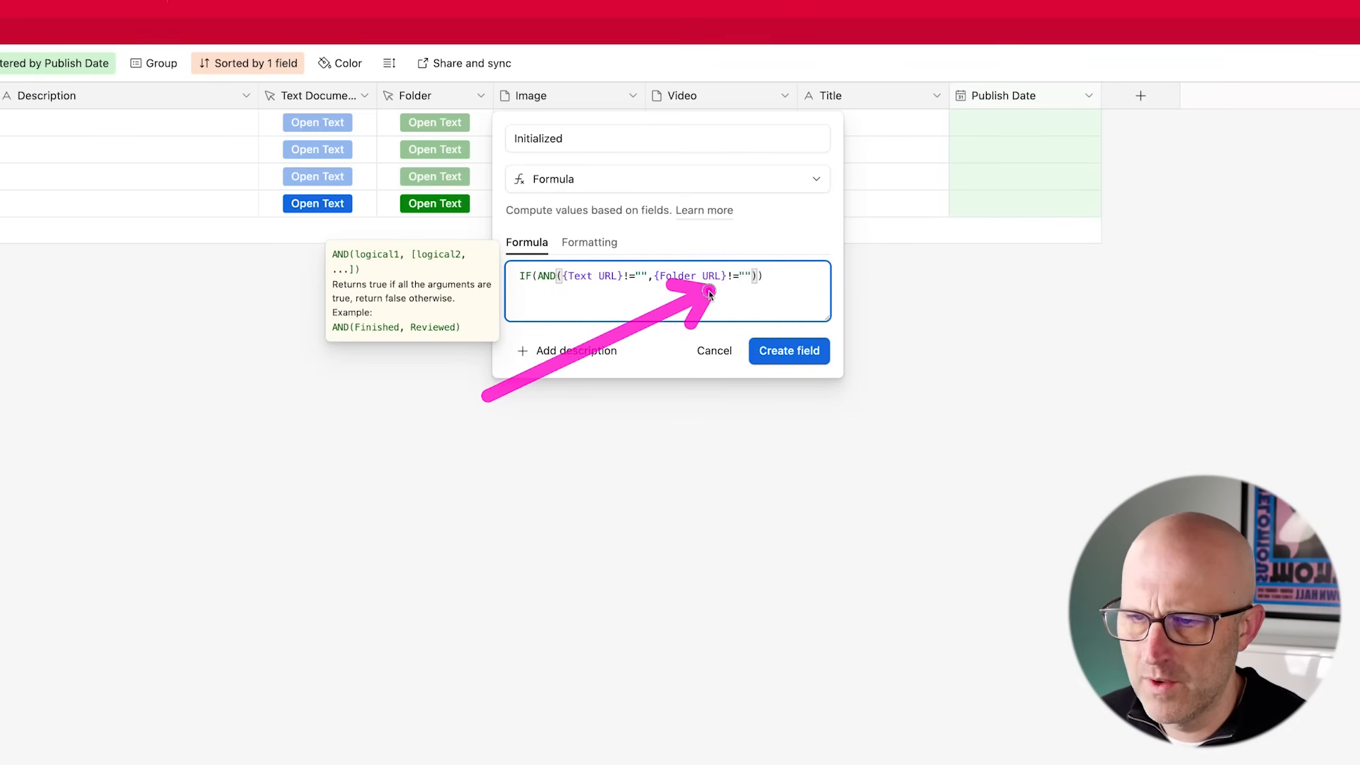
left_click(762, 276)
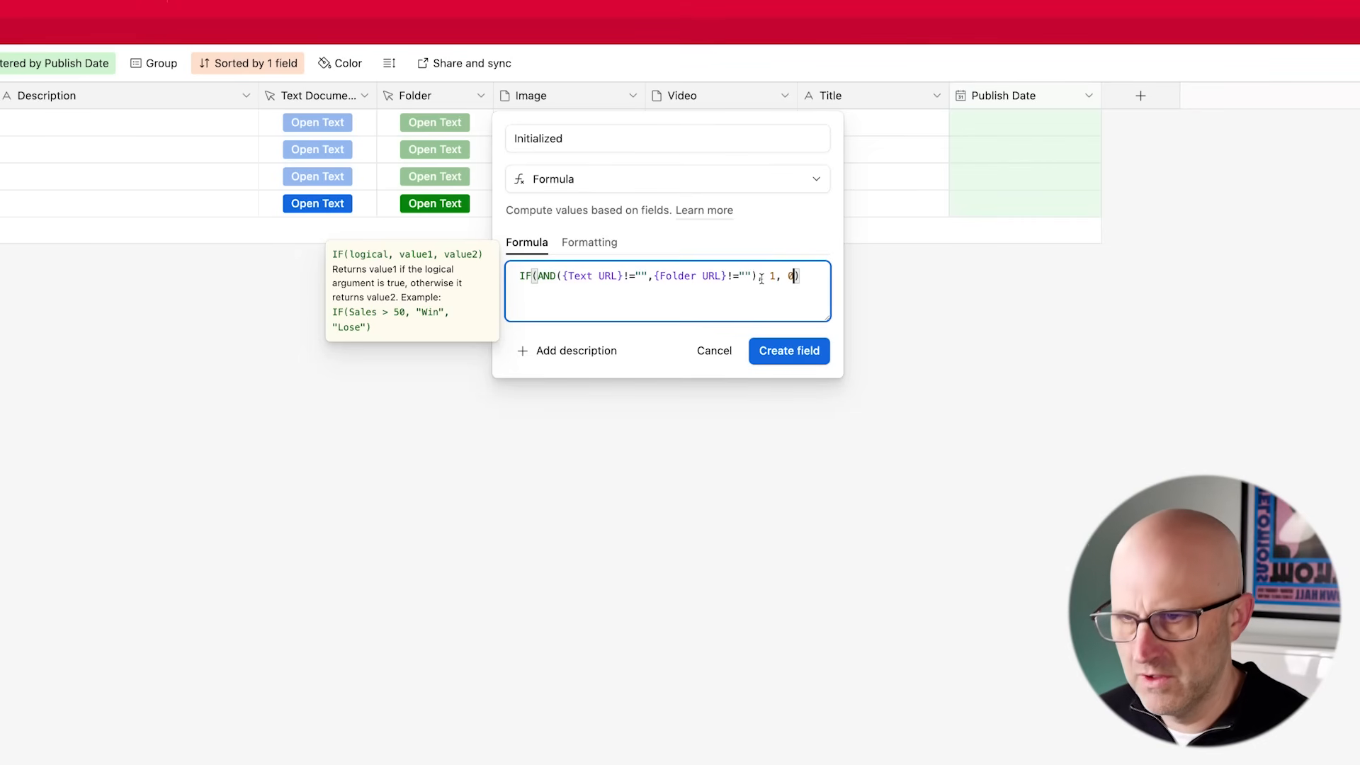
left_click(823, 353)
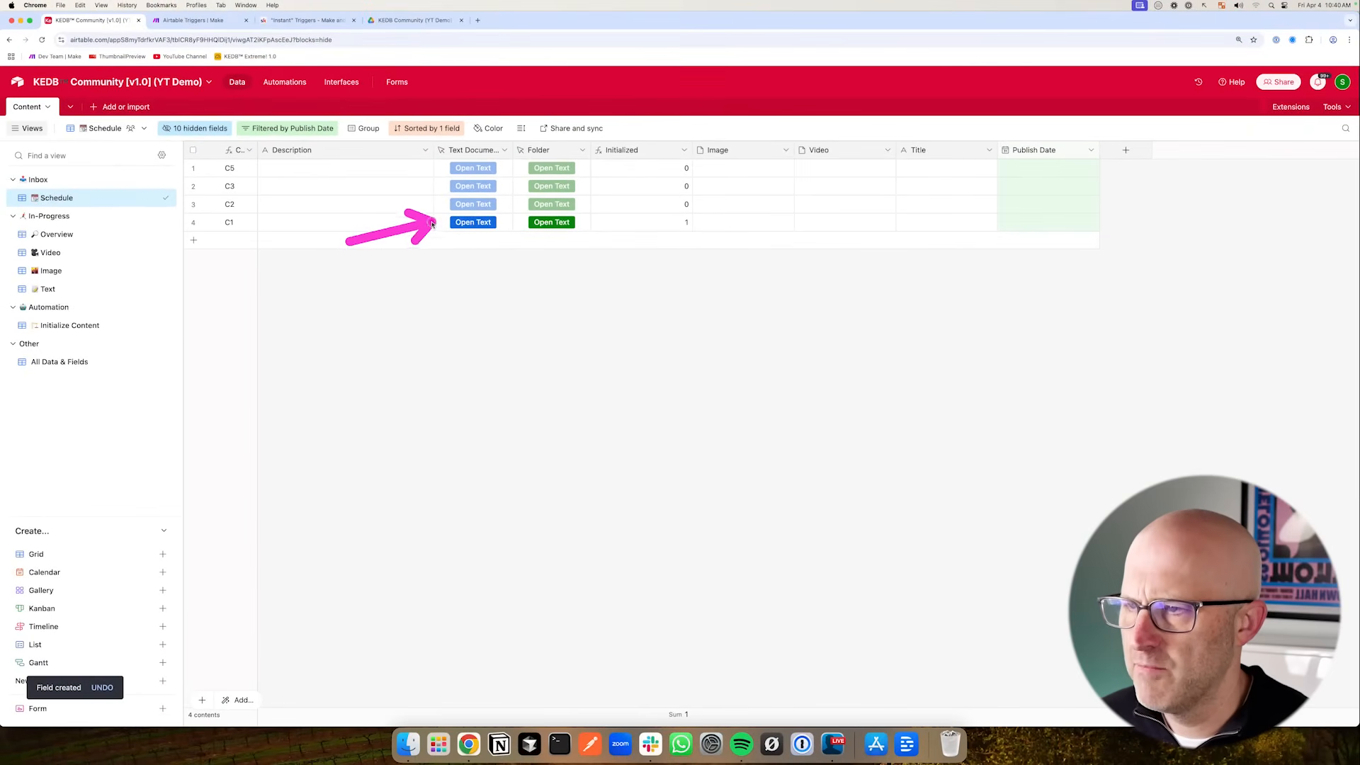
- Add a filter condition on the Initialized field to the Schedule view
mouse_move(444, 238)
left_mouse_down()
mouse_move(664, 225)
mouse_move(599, 190)
mouse_move(595, 220)
mouse_move(395, 214)
mouse_move(576, 219)
left_mouse_up()
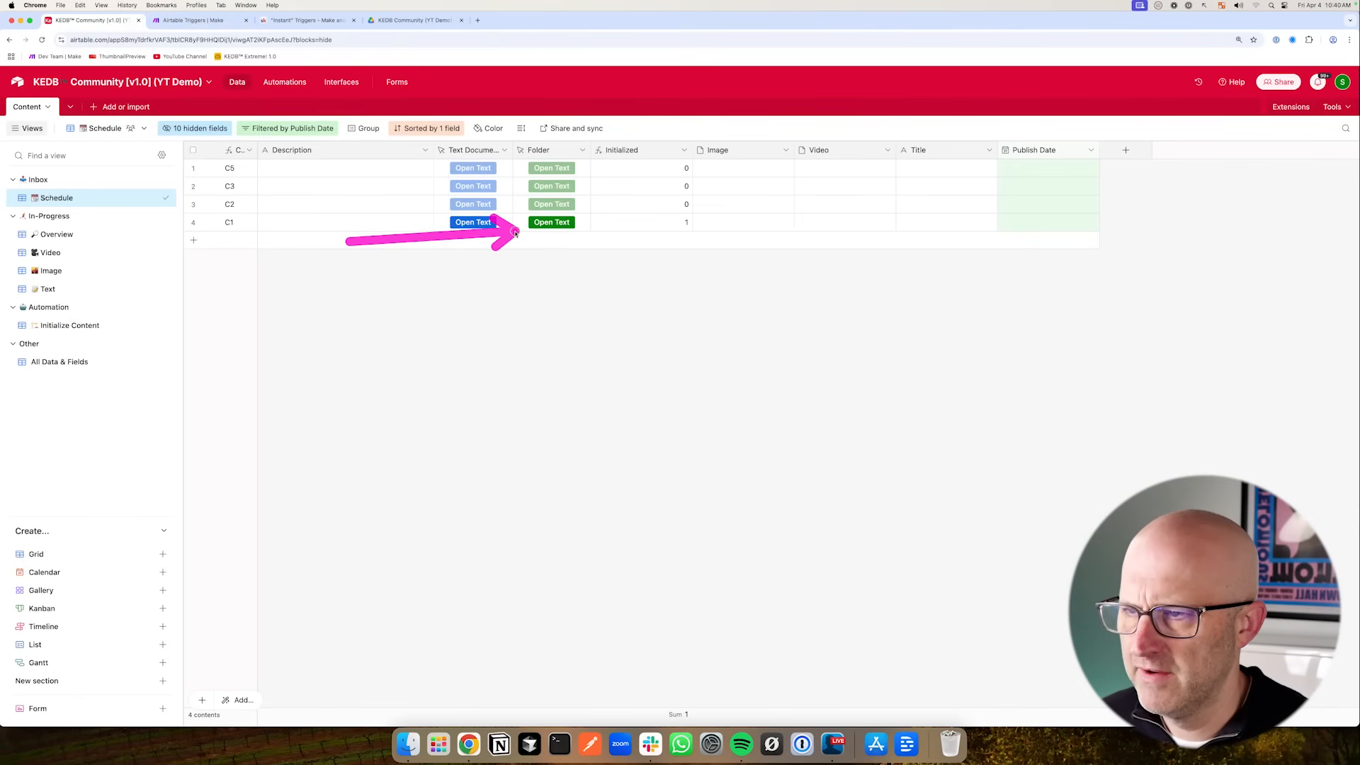
left_click(275, 132)
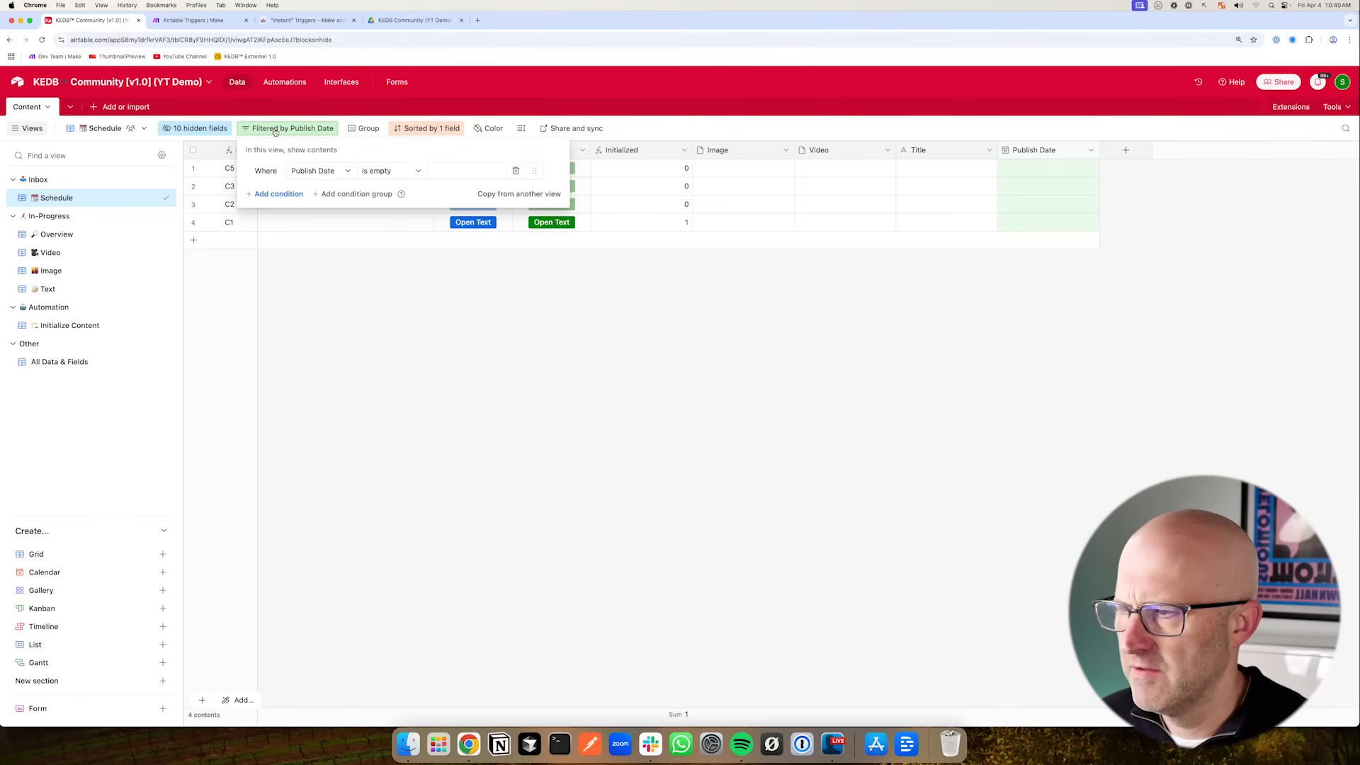
left_click(275, 195)
left_click(305, 197)
type("ini")
left_click(332, 241)
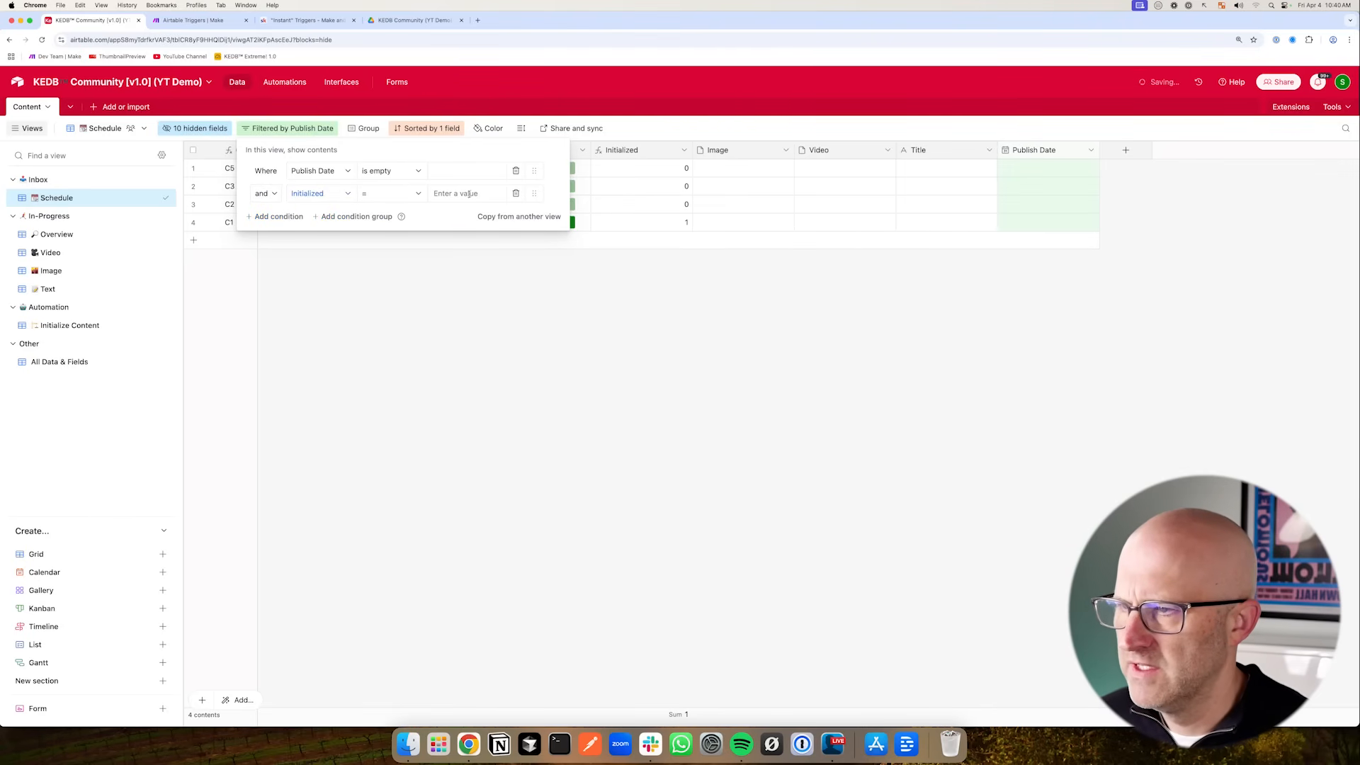
left_click(531, 303)
mouse_move(287, 257)
left_mouse_down()
mouse_move(105, 204)
mouse_move(78, 292)
mouse_move(85, 239)
mouse_move(85, 321)
mouse_move(85, 237)
mouse_move(78, 291)
mouse_move(95, 242)
left_mouse_up()
mouse_move(775, 236)
left_mouse_down()
mouse_move(701, 151)
mouse_move(711, 200)
mouse_move(698, 162)
left_mouse_up()
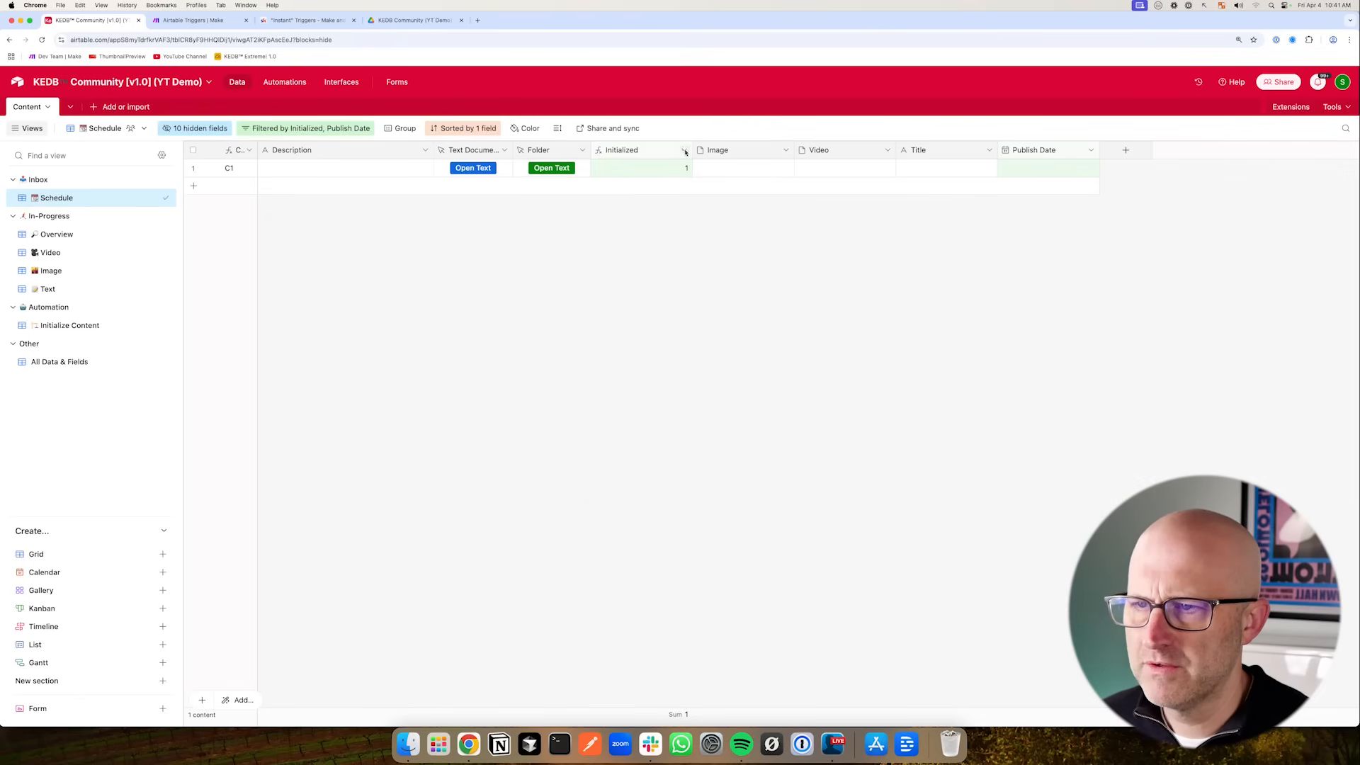
- Hide the Initialized field in the Schedule view and open the Initialize Content view
left_click(684, 150)
left_click(650, 454)
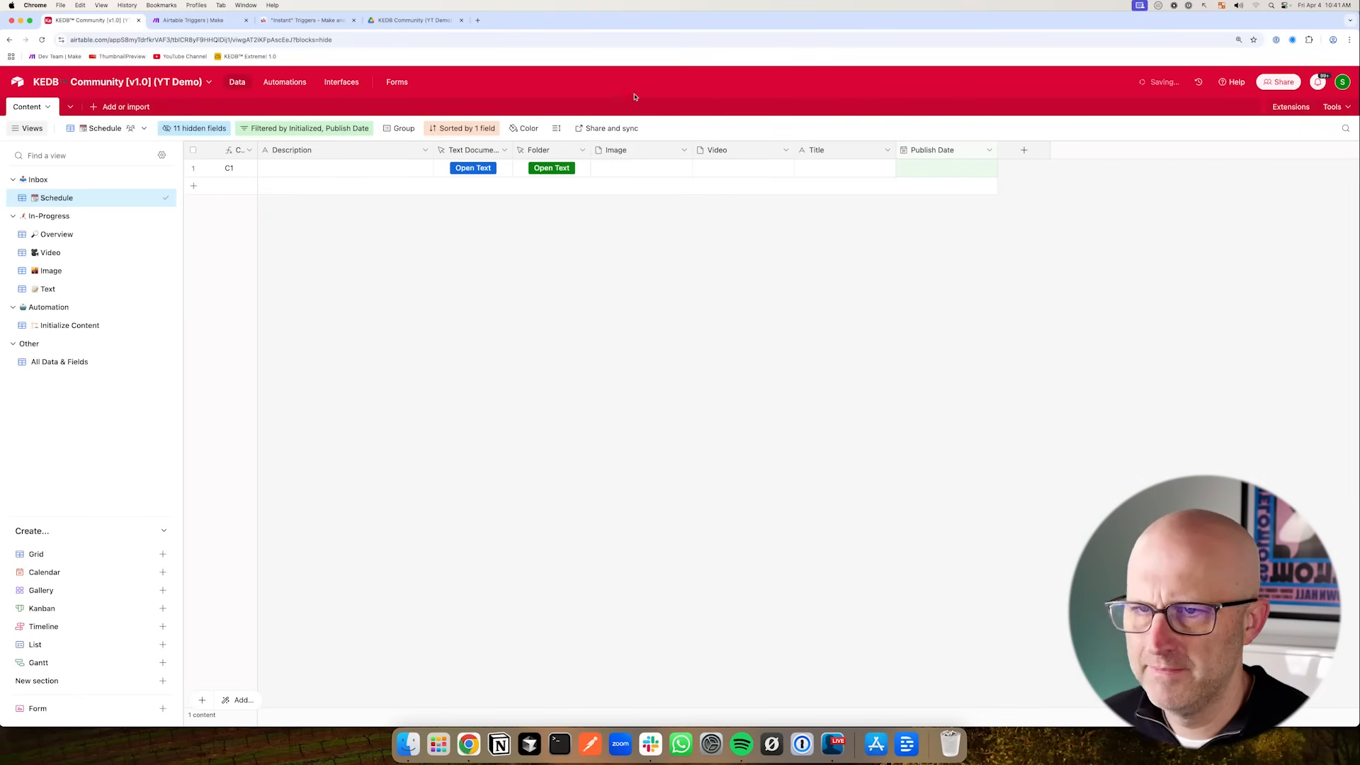
left_click_drag(188, 263, 121, 316)
left_click(99, 325)
- Switch to the Make scenario and turn on running immediately as data arrives
mouse_move(581, 236)
left_mouse_down()
mouse_move(494, 177)
mouse_move(481, 232)
mouse_move(471, 186)
mouse_move(540, 214)
mouse_move(476, 185)
mouse_move(477, 222)
mouse_move(477, 206)
mouse_move(505, 206)
mouse_move(481, 177)
mouse_move(474, 222)
left_mouse_up()
key("ctrl+Tab")
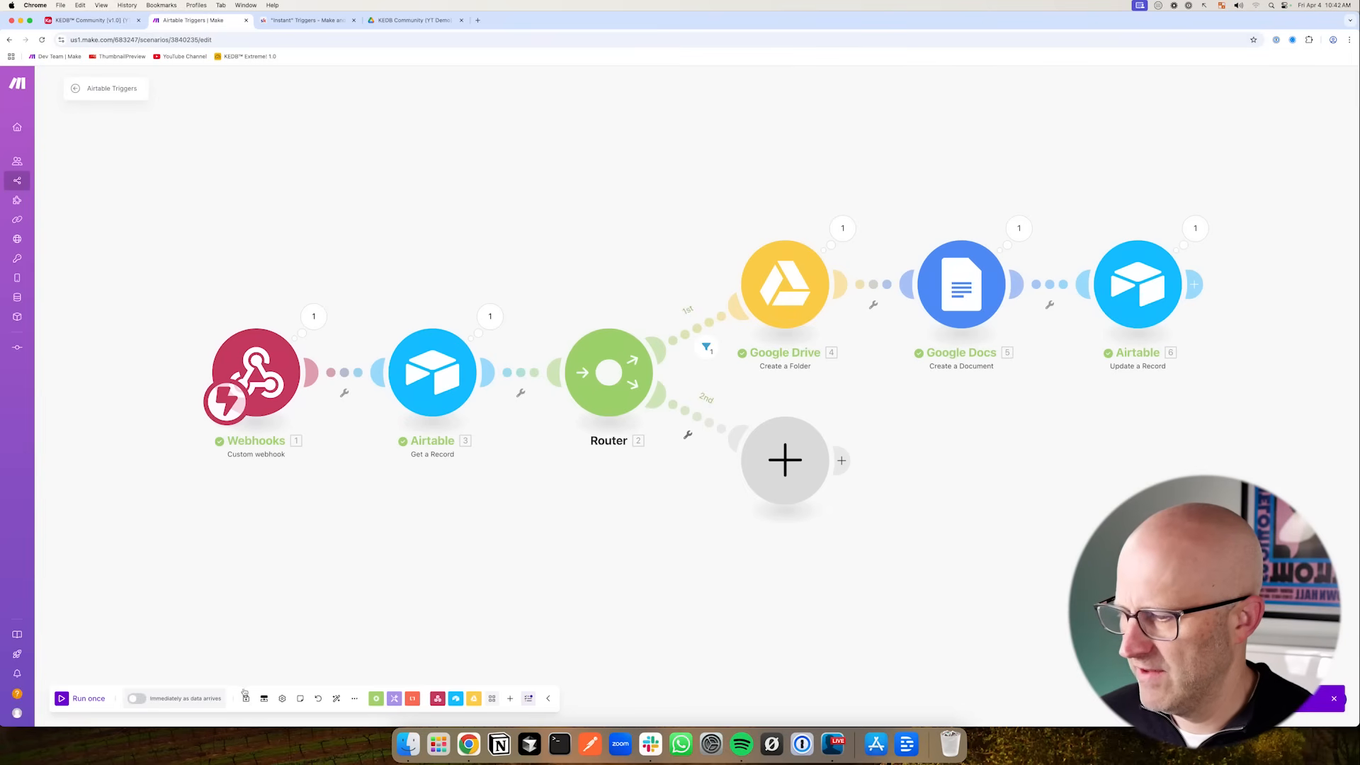
left_click(136, 698)
left_click(442, 434)
- Add an and-joined Content ID contains TEST condition to the Initialize Content view filter and apply it
left_click(93, 21)
left_click_drag(503, 226, 394, 152)
left_click(351, 129)
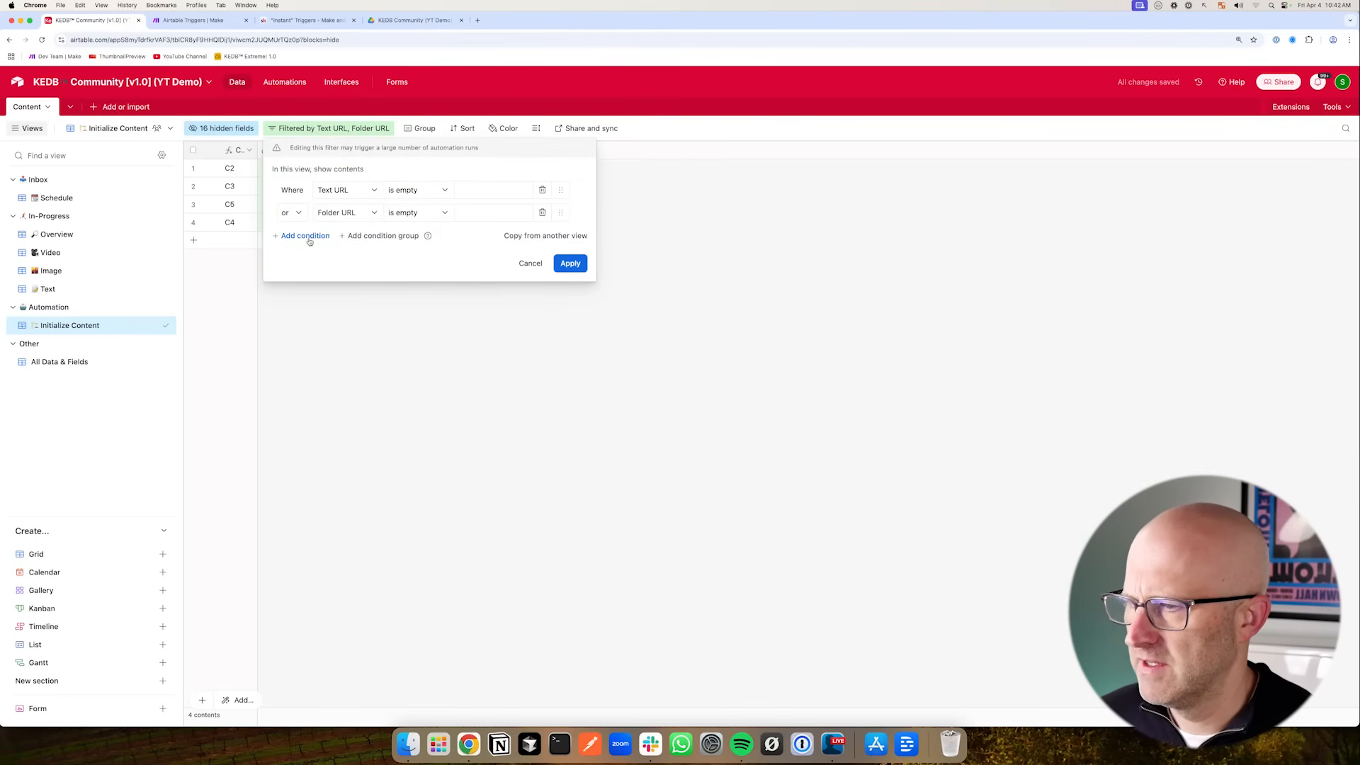
left_click(305, 236)
left_click(291, 212)
left_click(291, 235)
left_click_drag(340, 251, 387, 249)
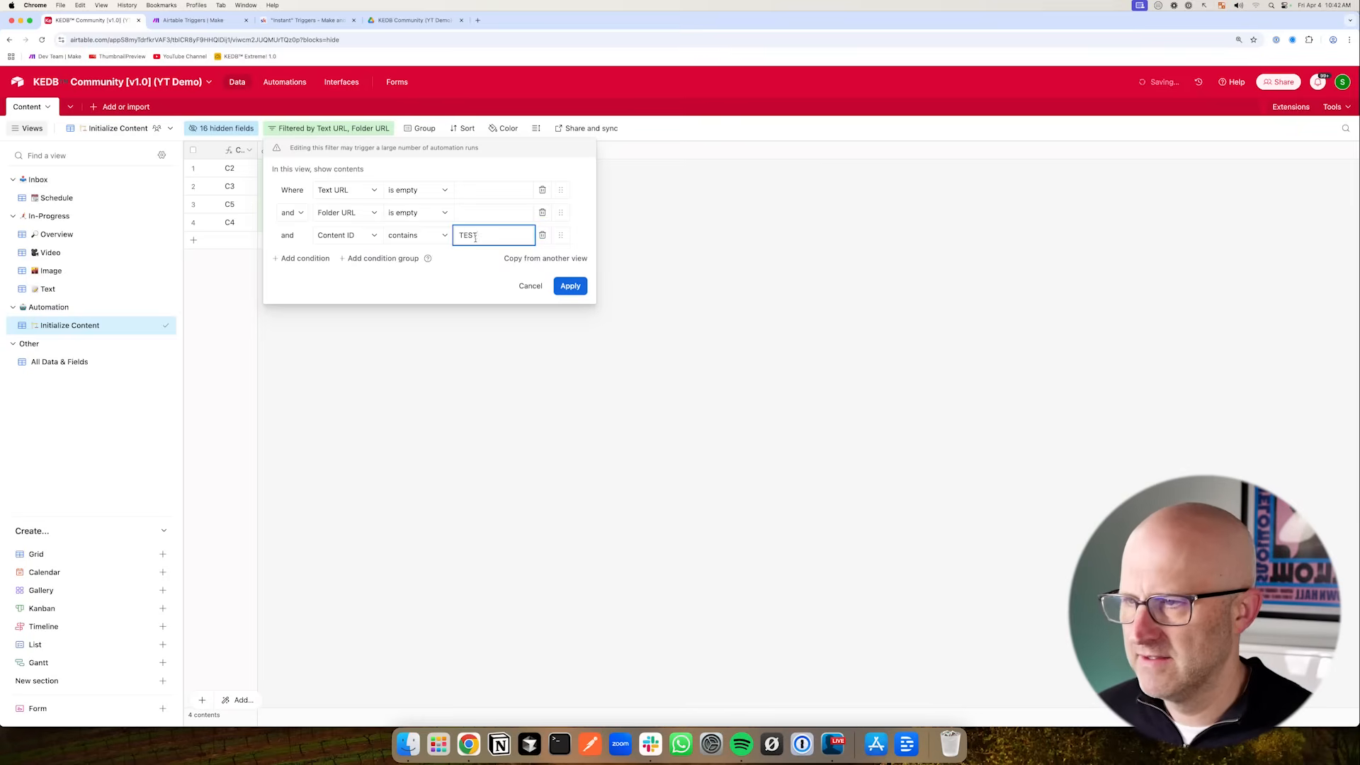
left_click(579, 289)
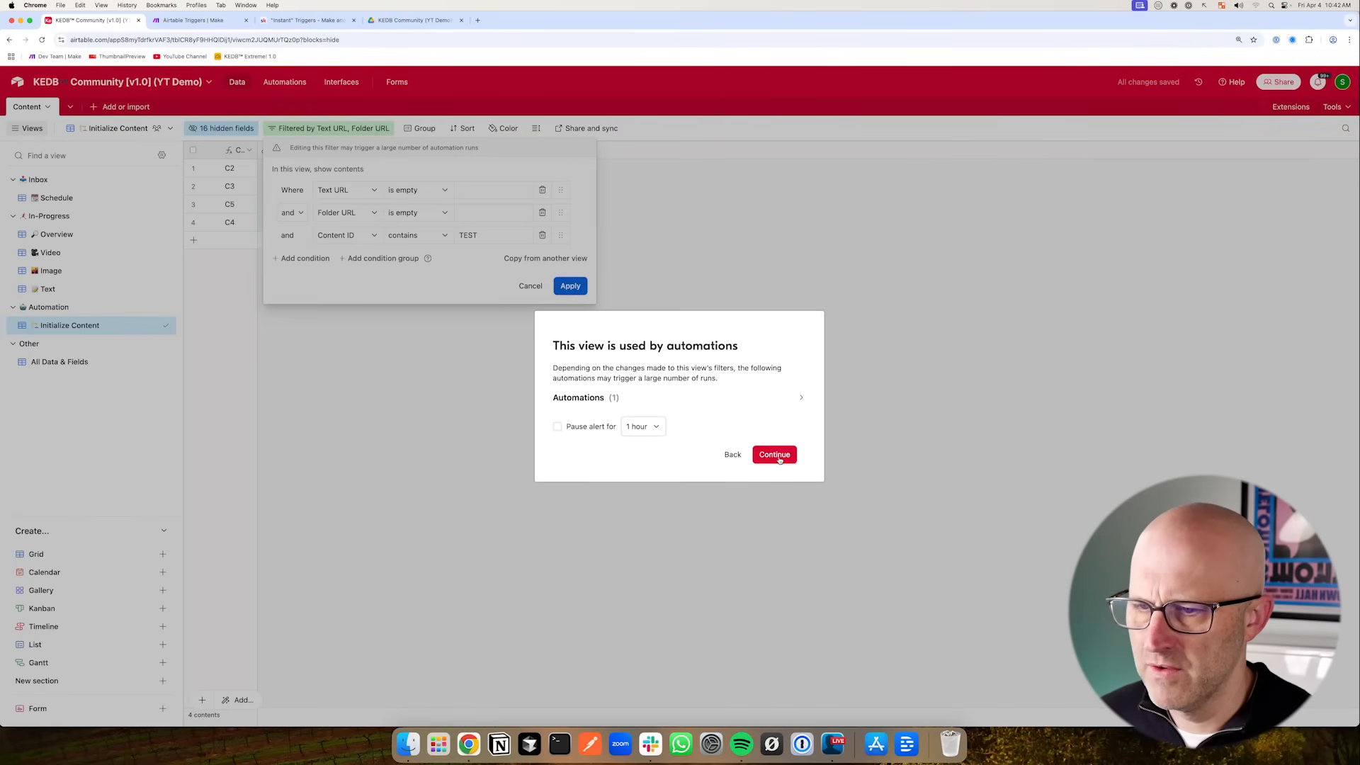
left_click(775, 455)
- Remove the Content ID condition from the Initialize Content filter and restore the or conjunction
left_click(338, 132)
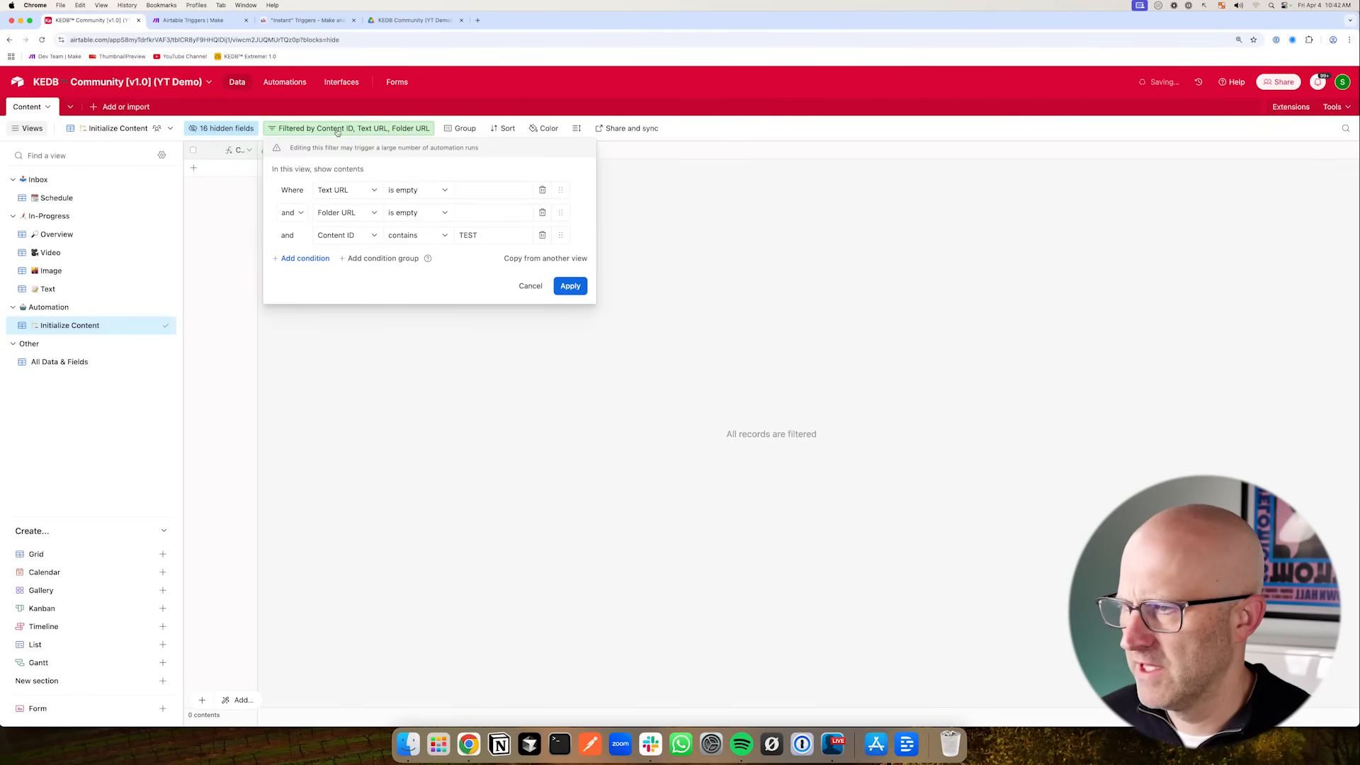
left_click(542, 235)
left_click(291, 213)
left_click(284, 252)
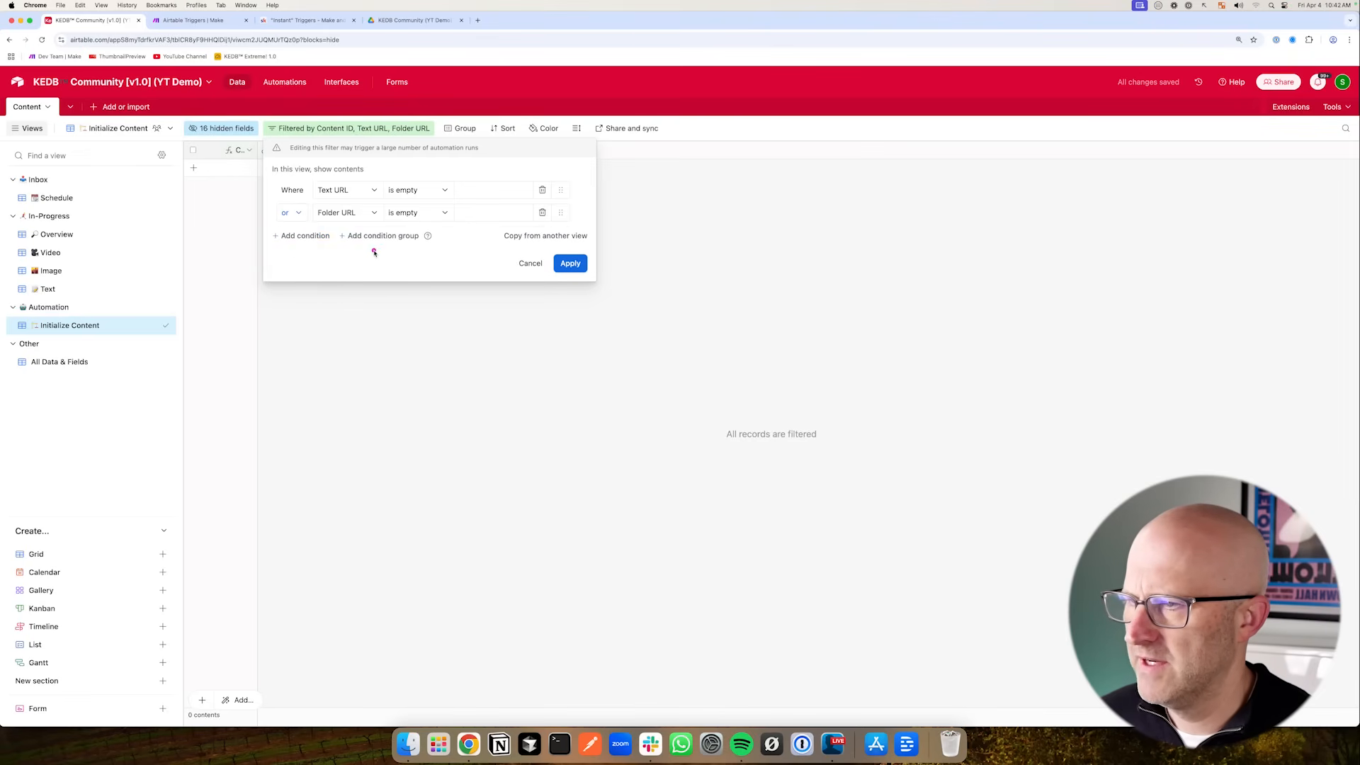
- Open Automations in a new tab and rename the automation to Initialize Content
left_click(285, 86)
right_click(174, 40)
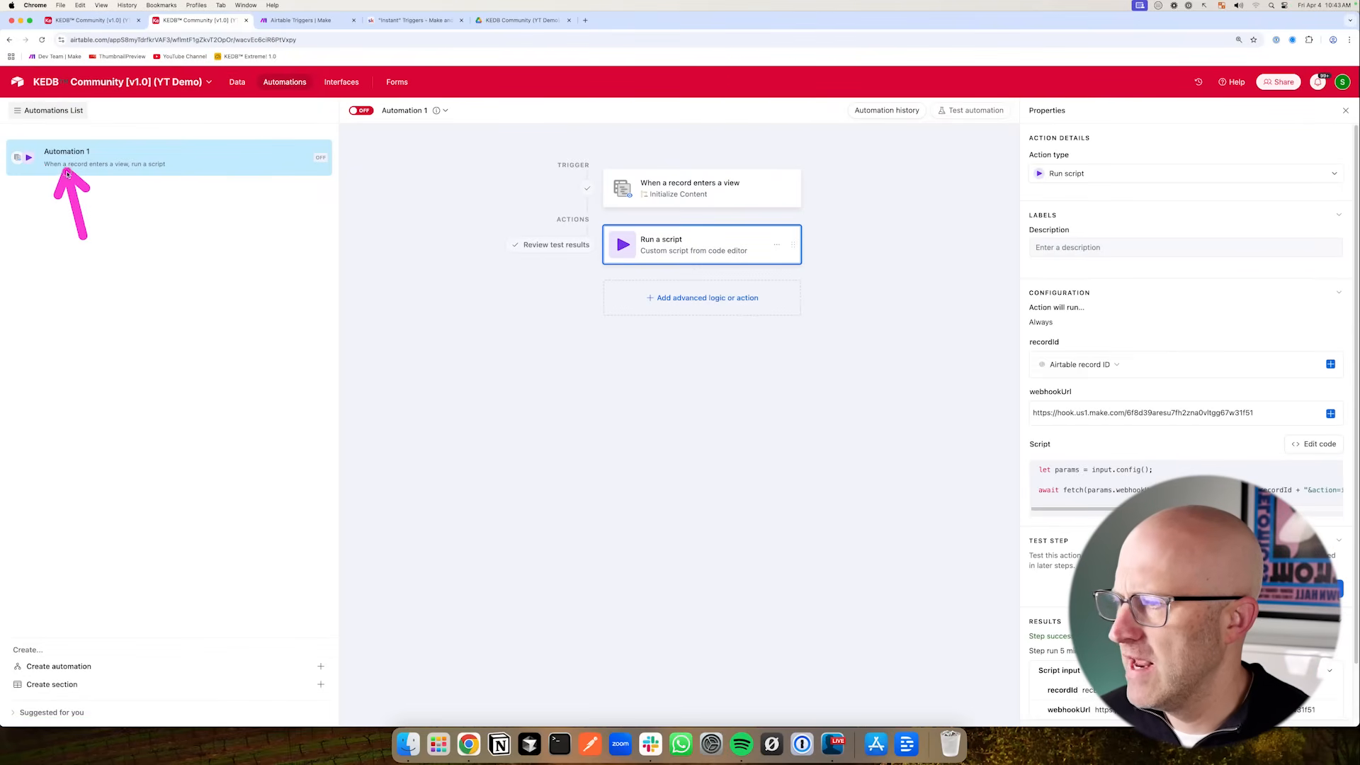
double_click(73, 154)
type("Initialize C")
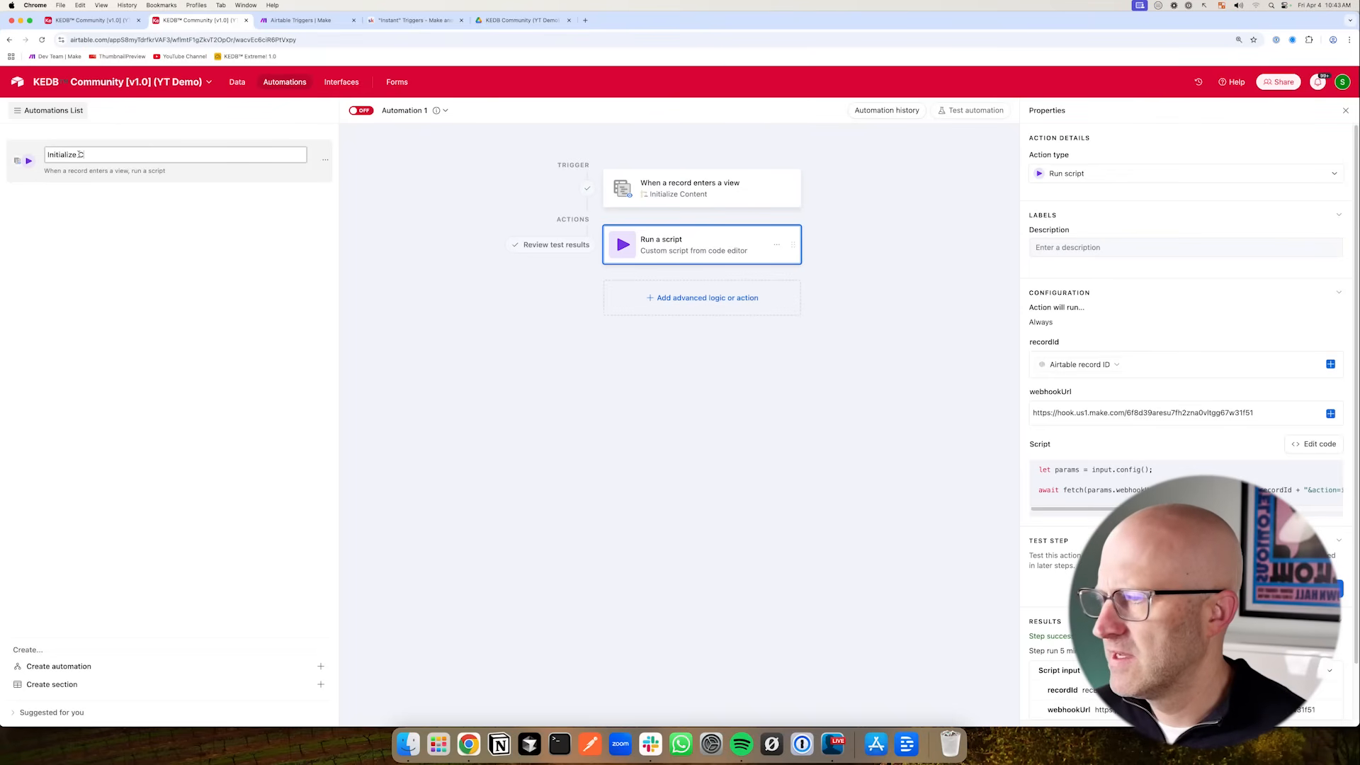
type("ontent")
key("Return")
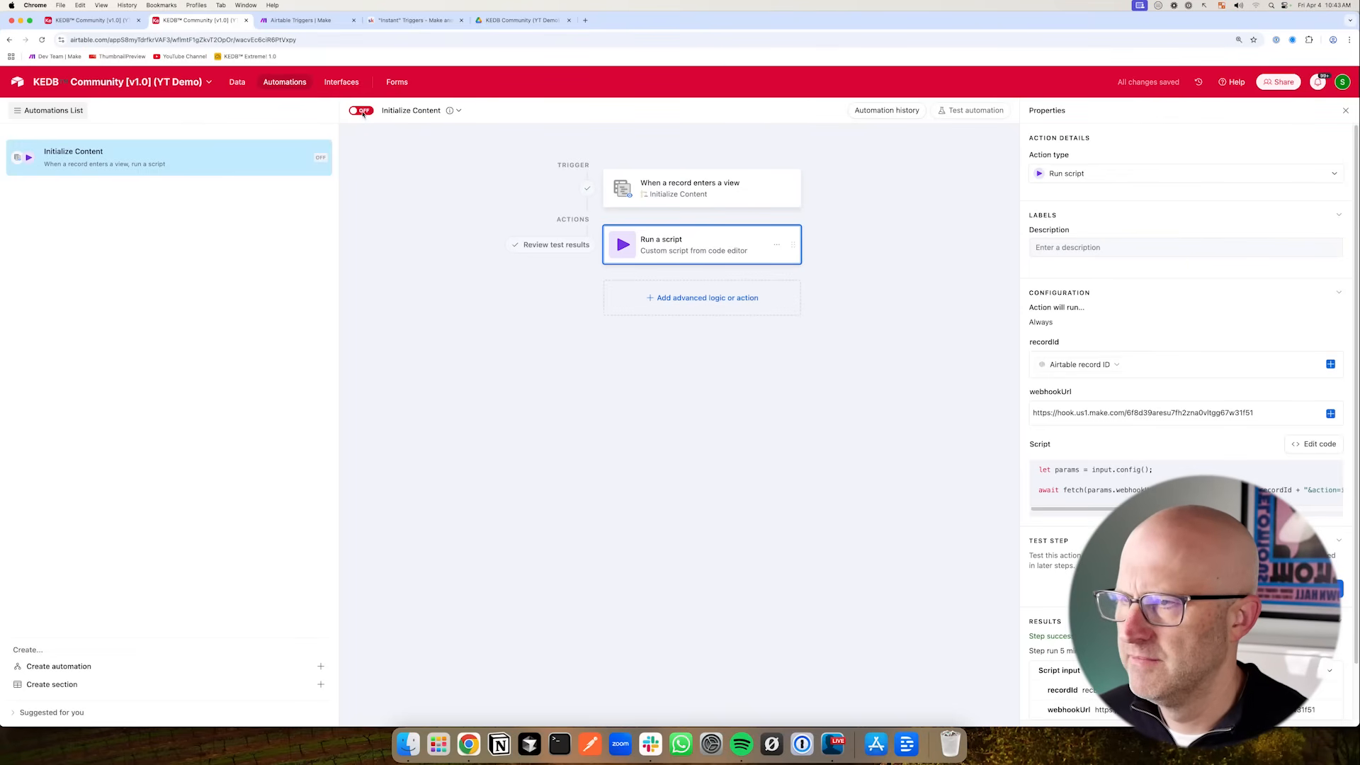
left_click(92, 20)
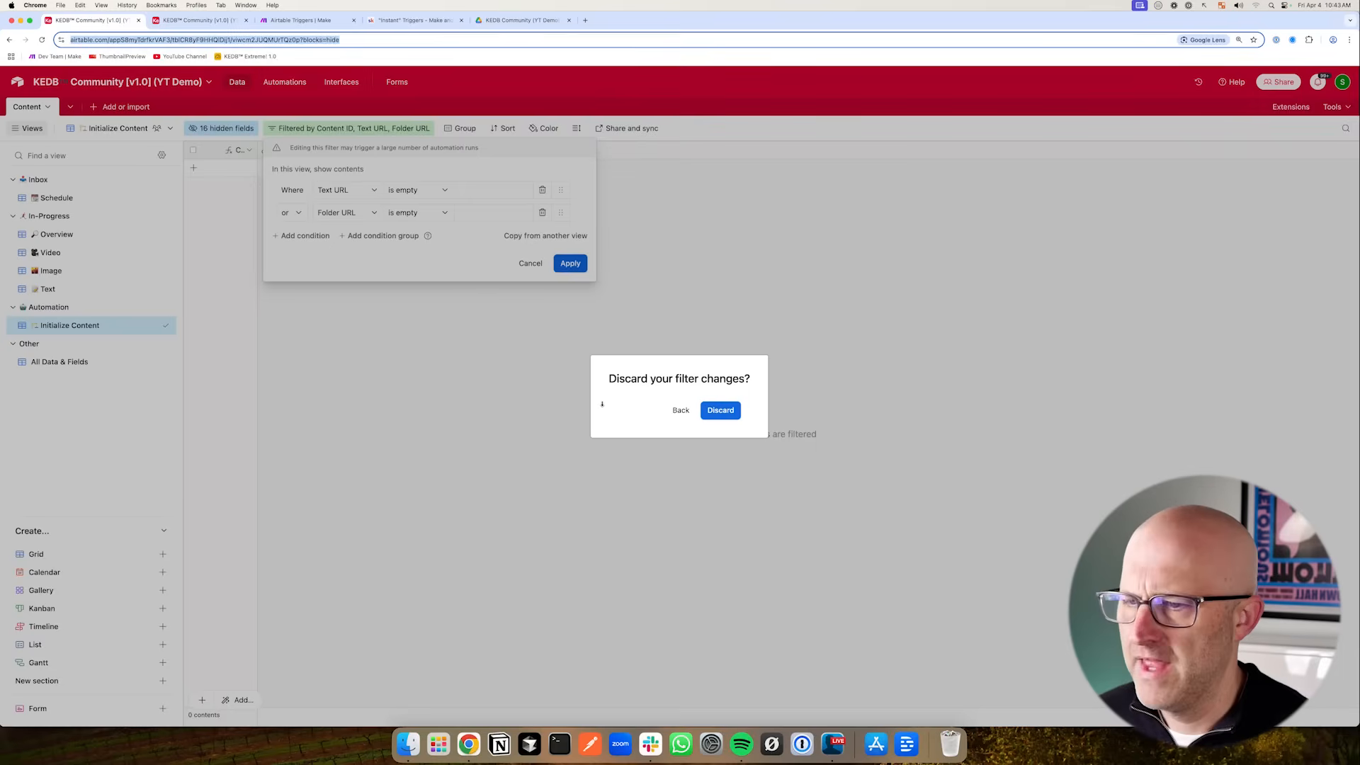
left_click(679, 411)
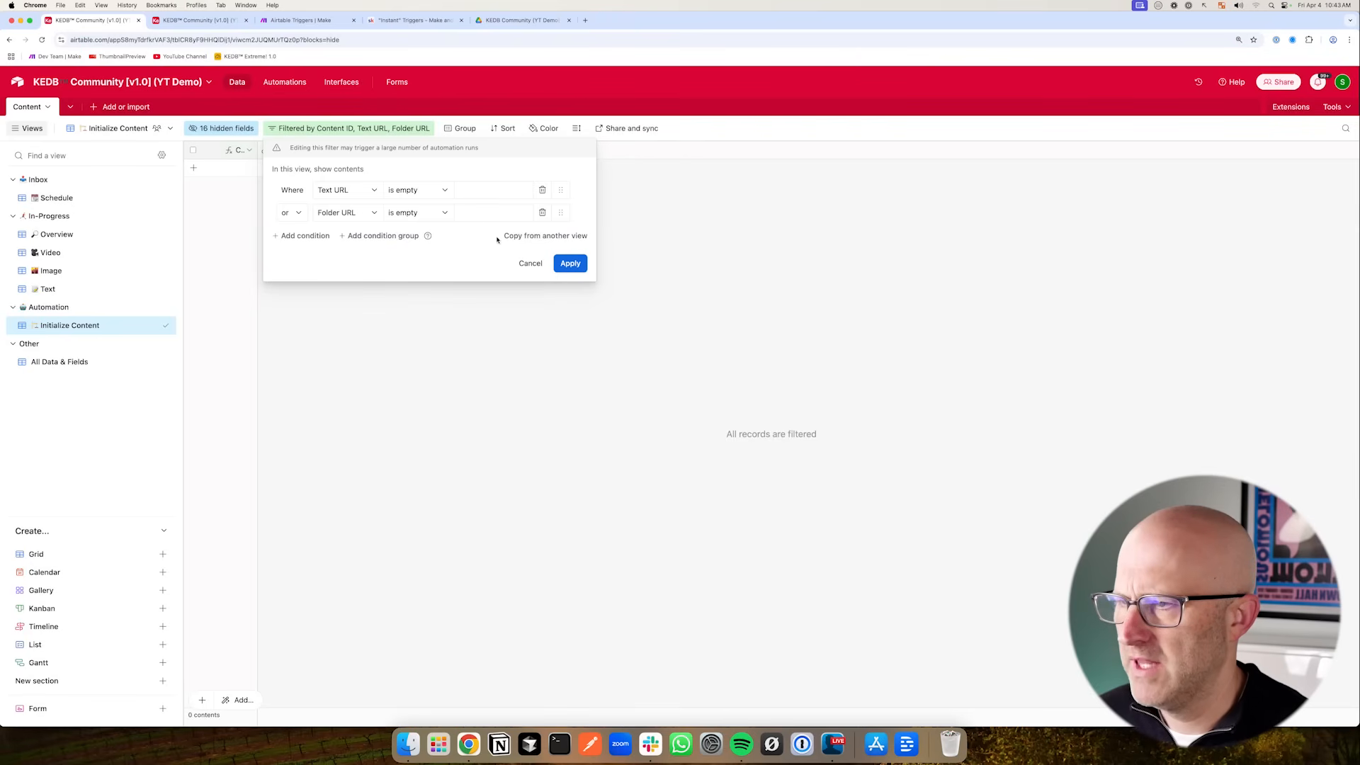
left_click(300, 20)
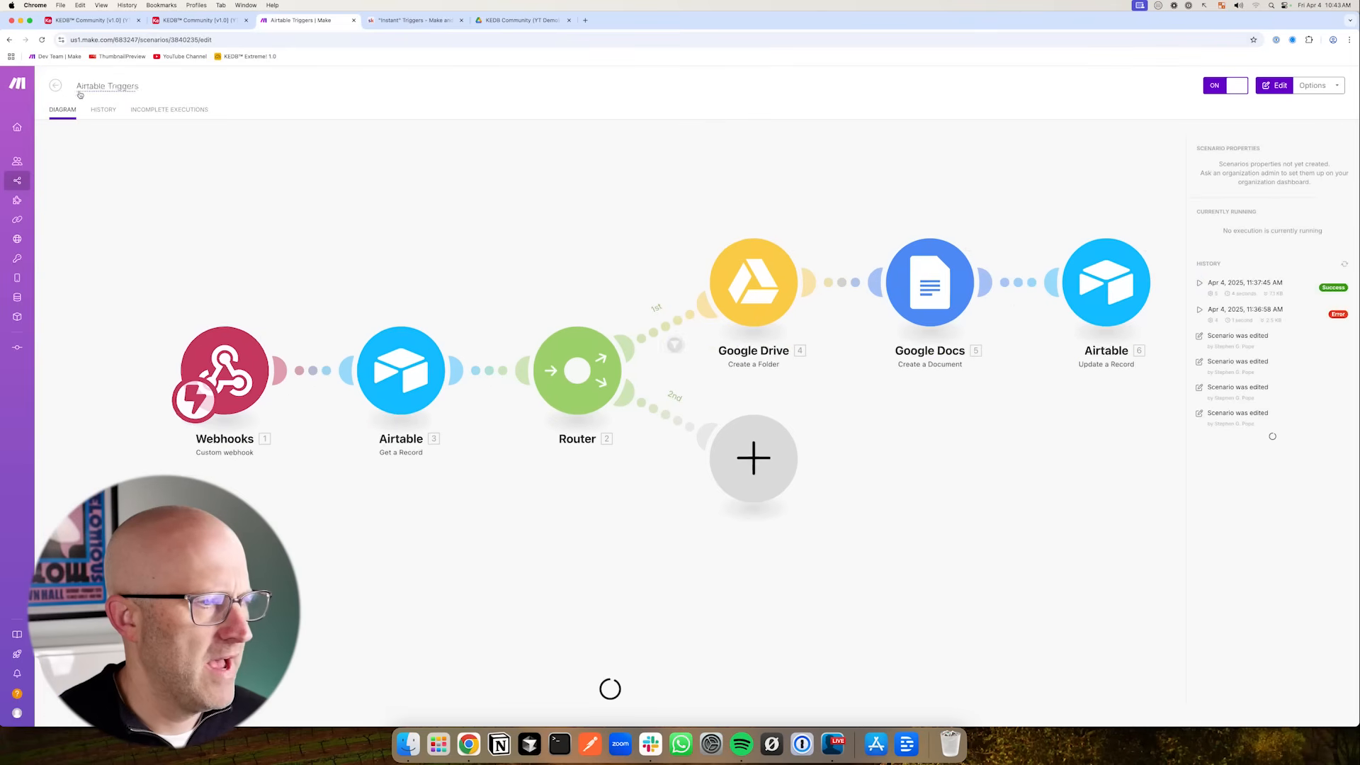
mouse_move(377, 588)
left_mouse_down()
mouse_move(332, 539)
mouse_move(494, 496)
left_mouse_up()
mouse_move(1061, 416)
left_mouse_down()
mouse_move(1147, 267)
mouse_move(1157, 347)
mouse_move(1157, 241)
mouse_move(1162, 373)
mouse_move(1159, 357)
left_mouse_up()
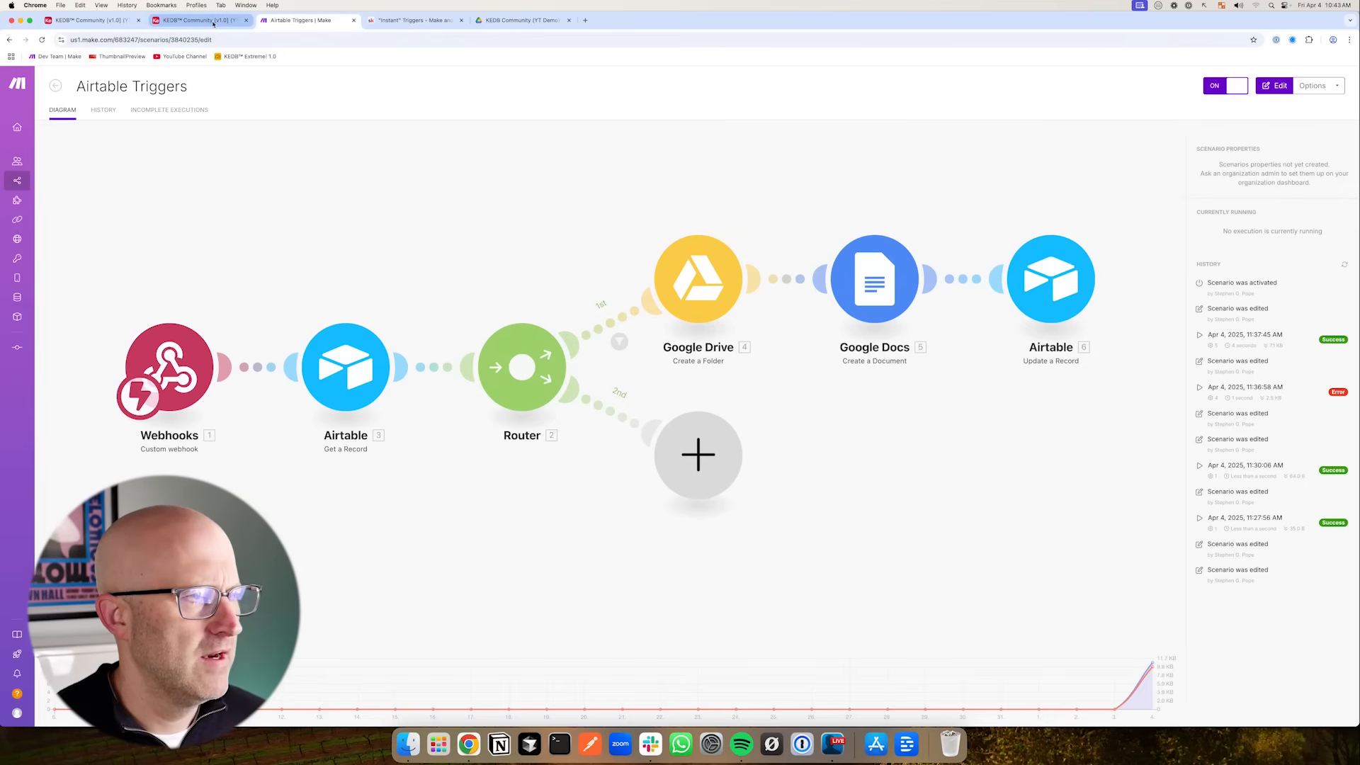
- Apply the edited Initialize Content view filter
left_click(213, 20)
key("super+alt+Left")
left_click(569, 266)
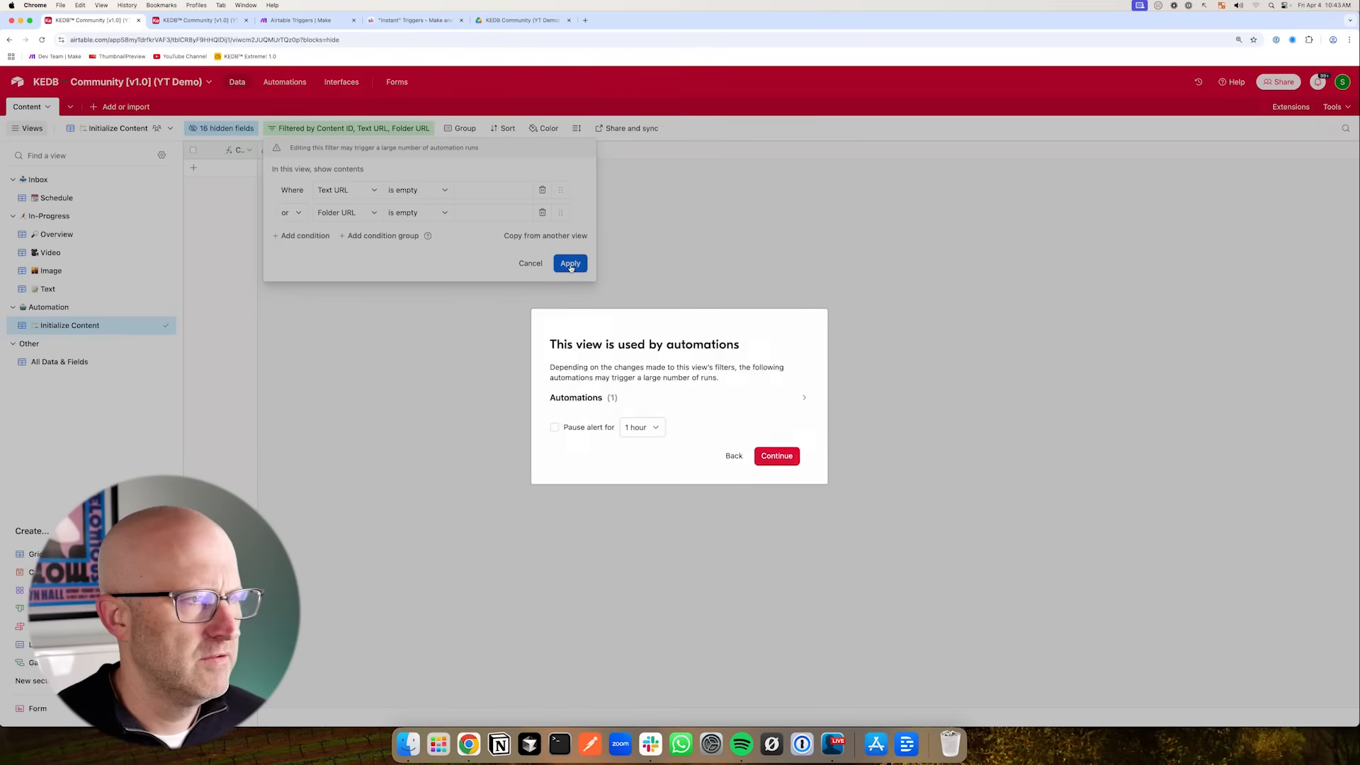
left_click(775, 455)
- Watch the scenario executions currently running in Make
left_click_drag(597, 225, 457, 201)
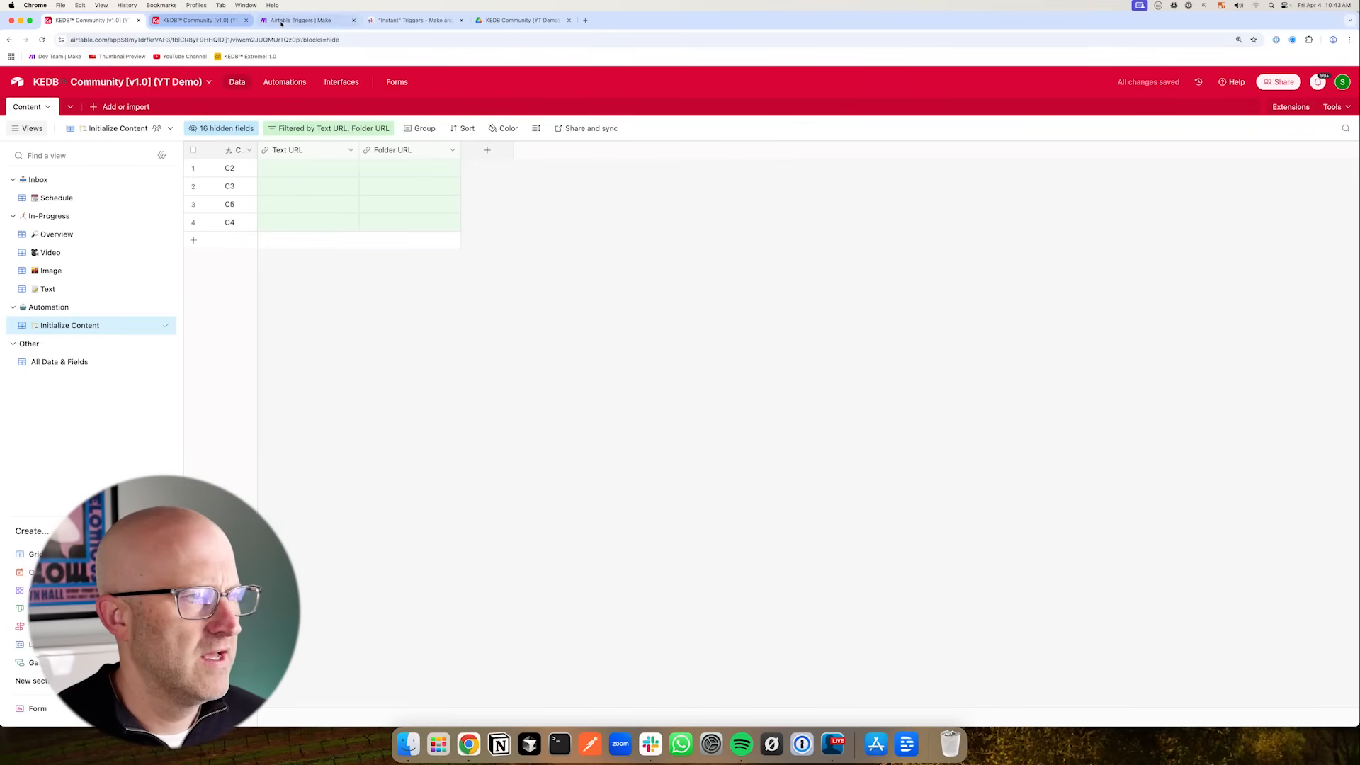
left_click(281, 21)
mouse_move(1055, 252)
left_mouse_down()
mouse_move(1123, 228)
mouse_move(1163, 264)
mouse_move(1166, 227)
mouse_move(1178, 255)
mouse_move(1176, 227)
left_mouse_up()
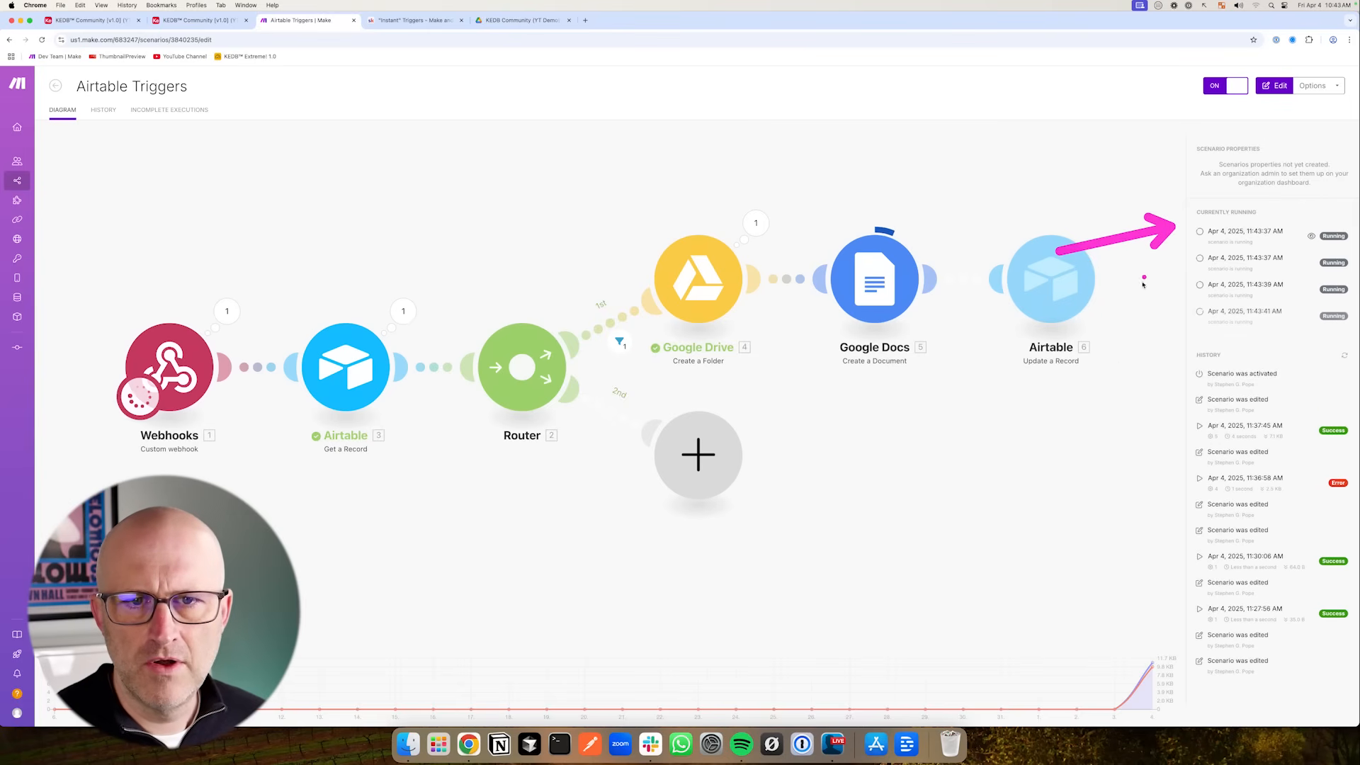
left_click(92, 20)
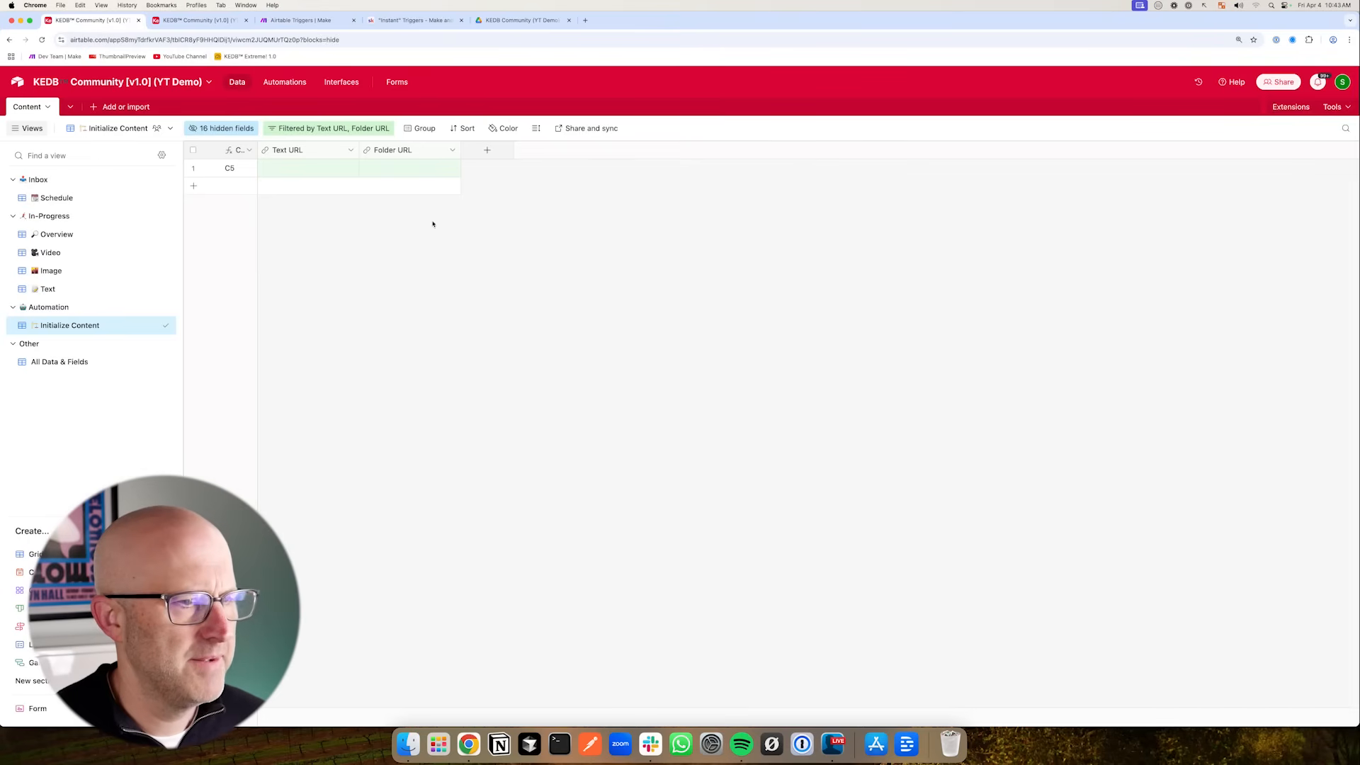
mouse_move(552, 237)
left_mouse_down()
mouse_move(461, 176)
mouse_move(222, 304)
mouse_move(161, 315)
left_mouse_up()
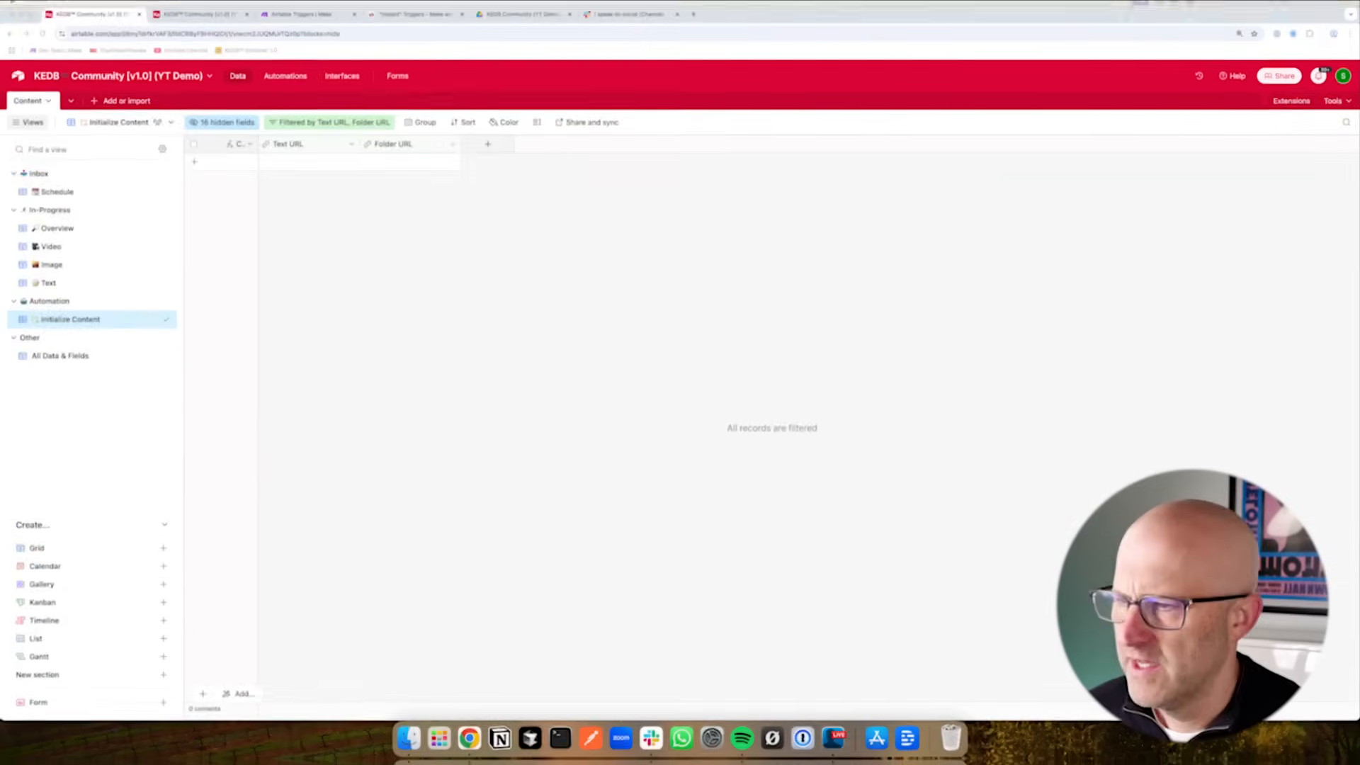
left_click_drag(212, 280, 92, 191)
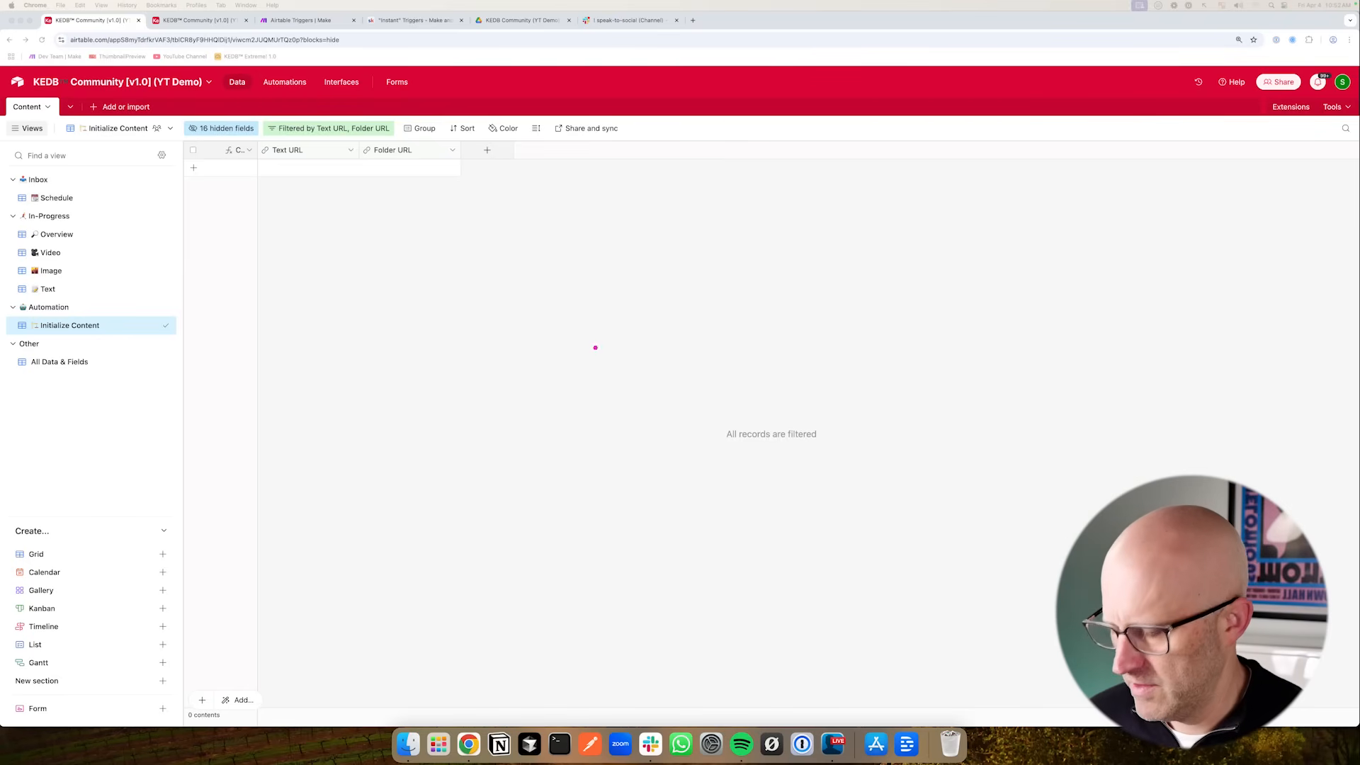
left_click_drag(462, 275, 517, 342)
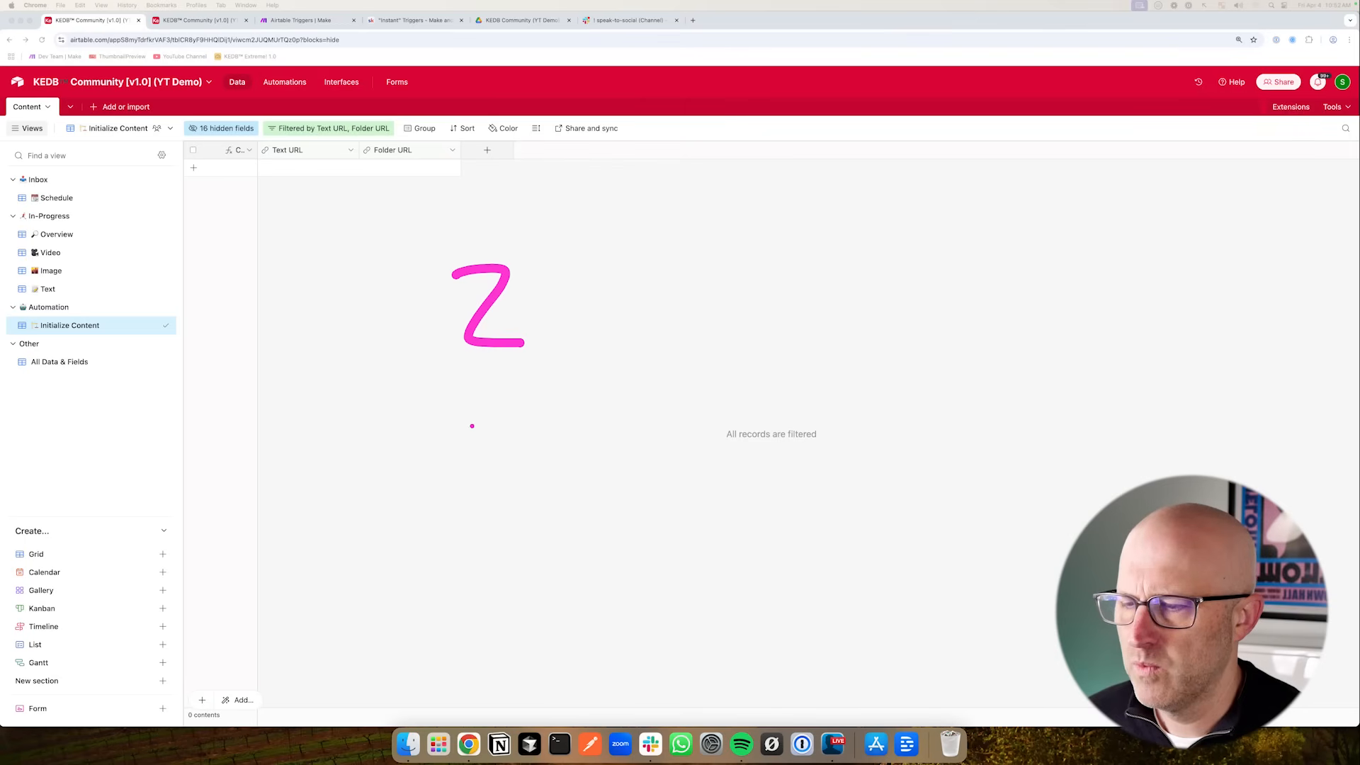
left_click_drag(442, 409, 493, 408)
left_click_drag(460, 411, 464, 467)
mouse_move(440, 466)
left_mouse_down()
mouse_move(515, 452)
mouse_move(547, 425)
mouse_move(592, 457)
left_mouse_up()
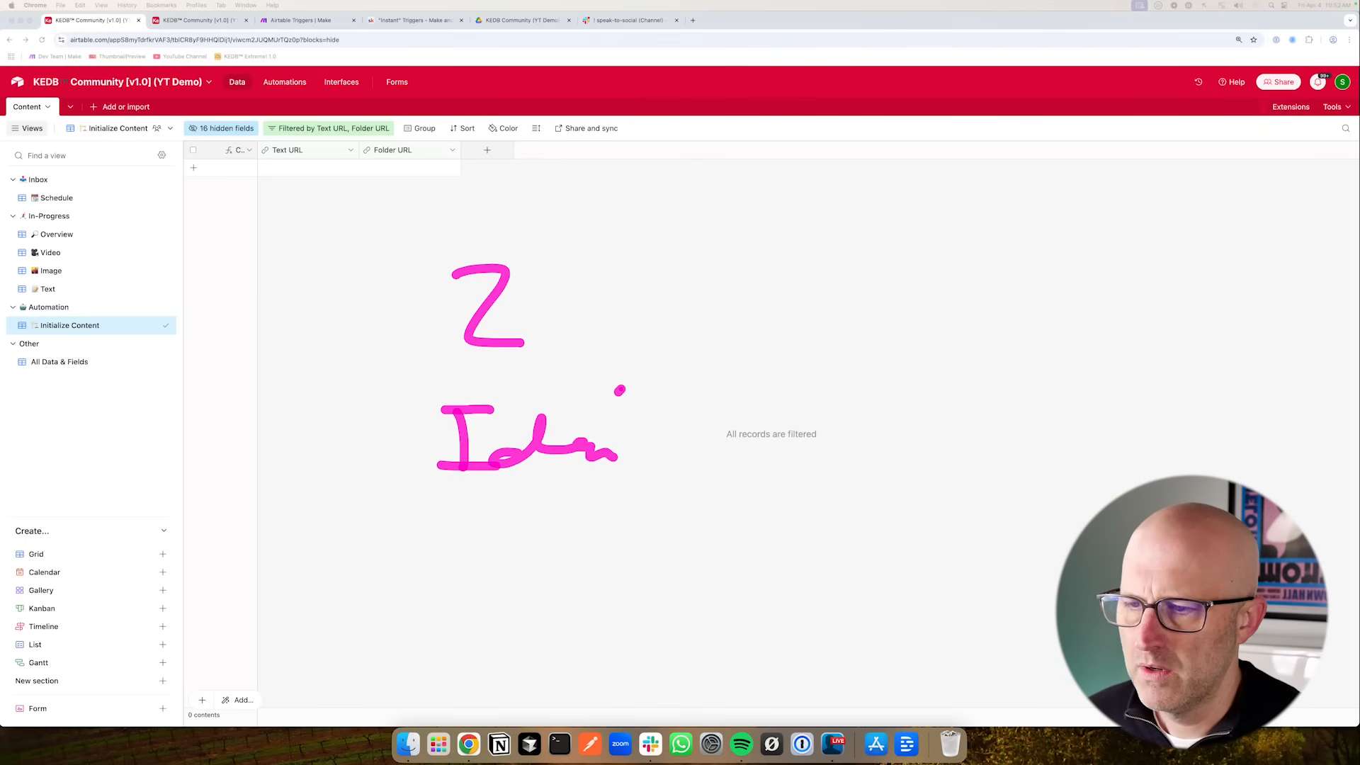
left_click_drag(620, 390, 742, 369)
key("Escape")
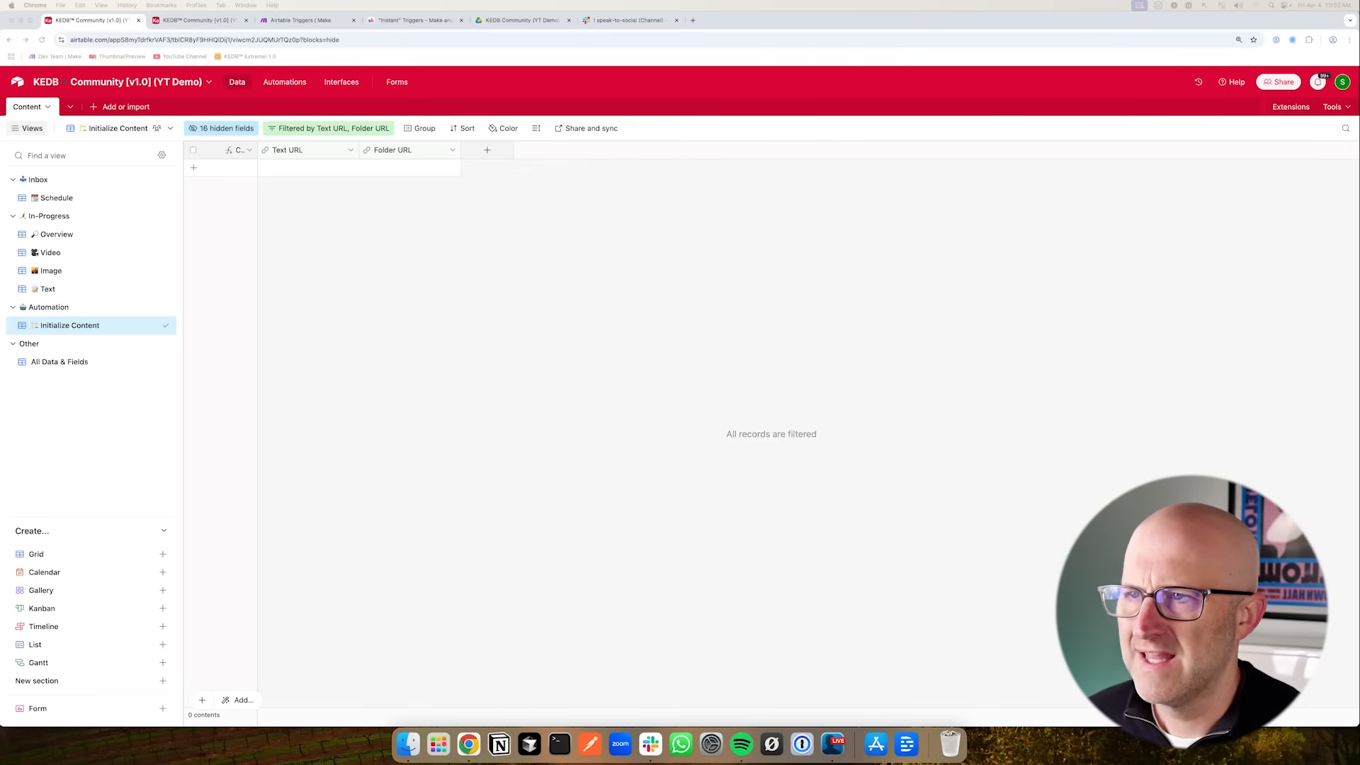
key("ctrl+shift+Tab")
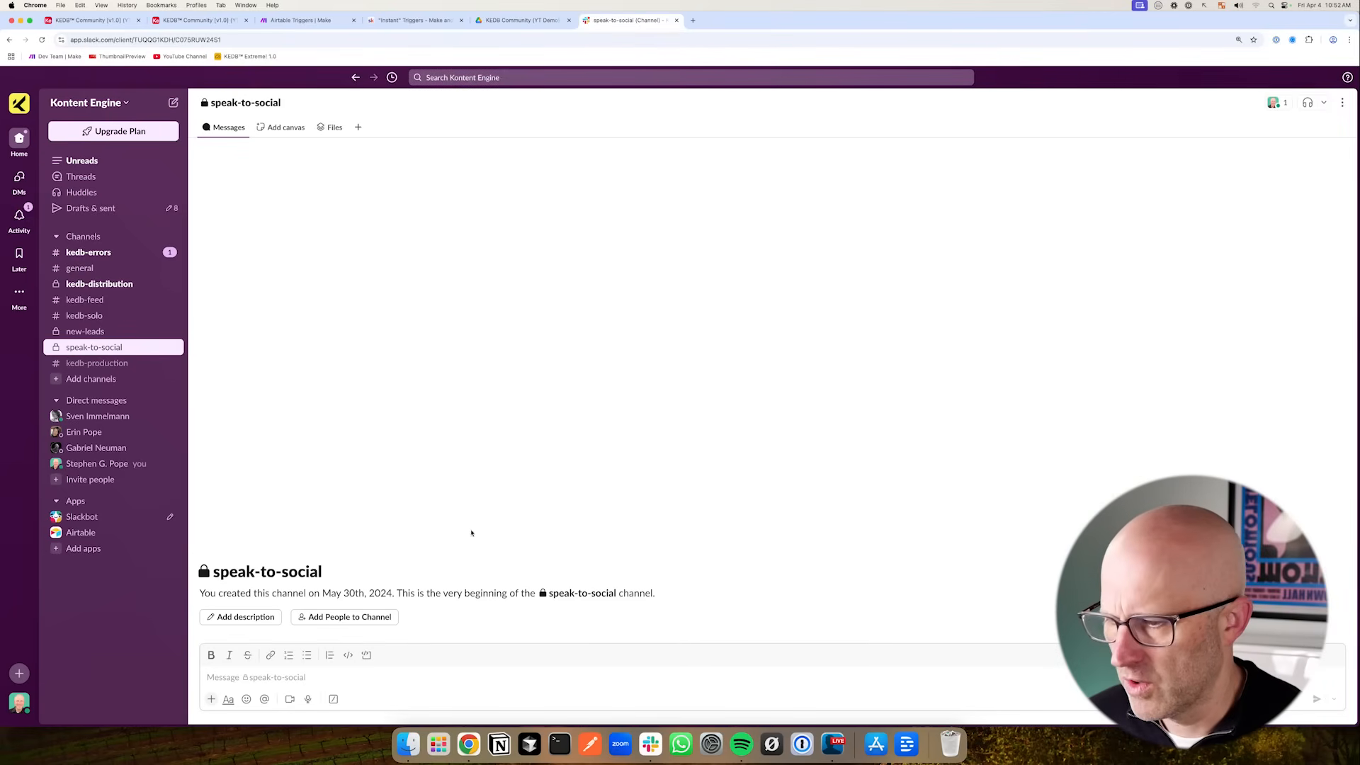
left_click_drag(259, 418, 149, 354)
key("Escape")
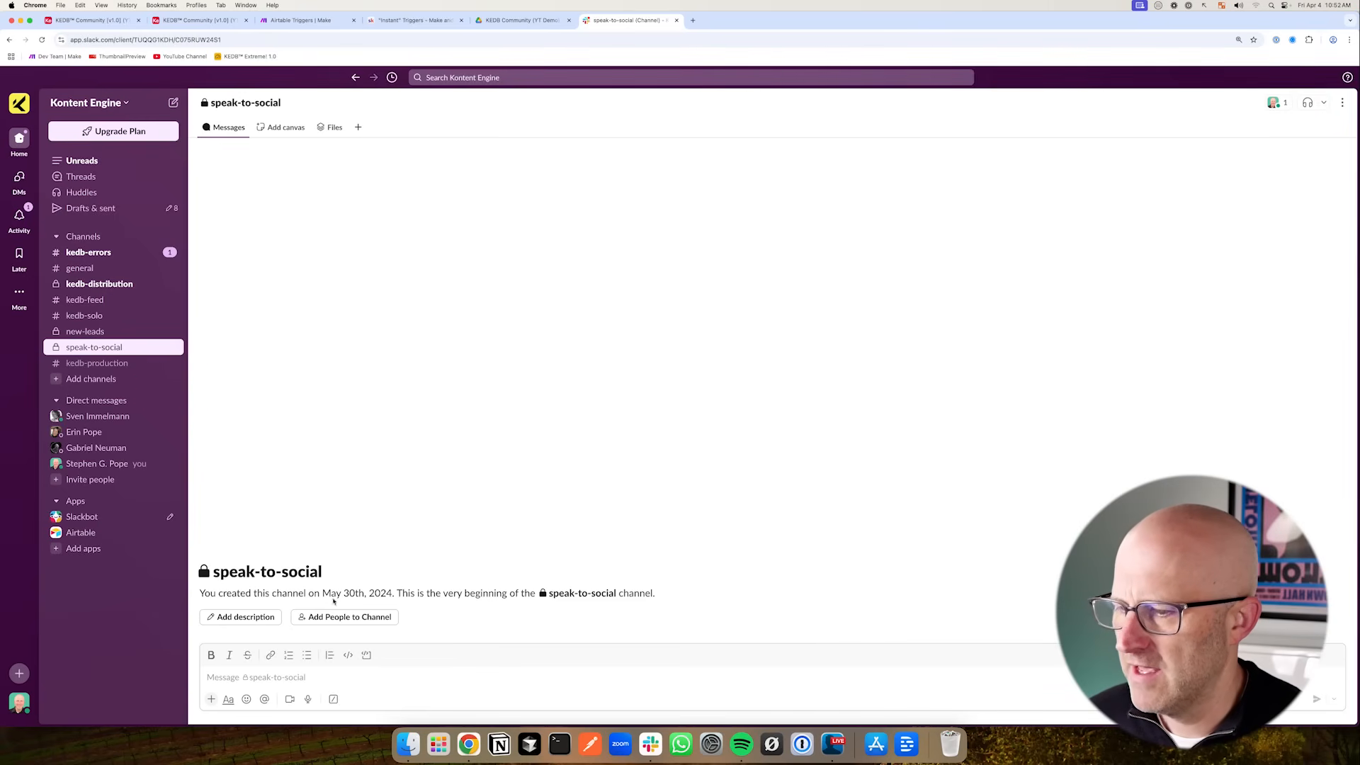
key("ctrl+Tab")
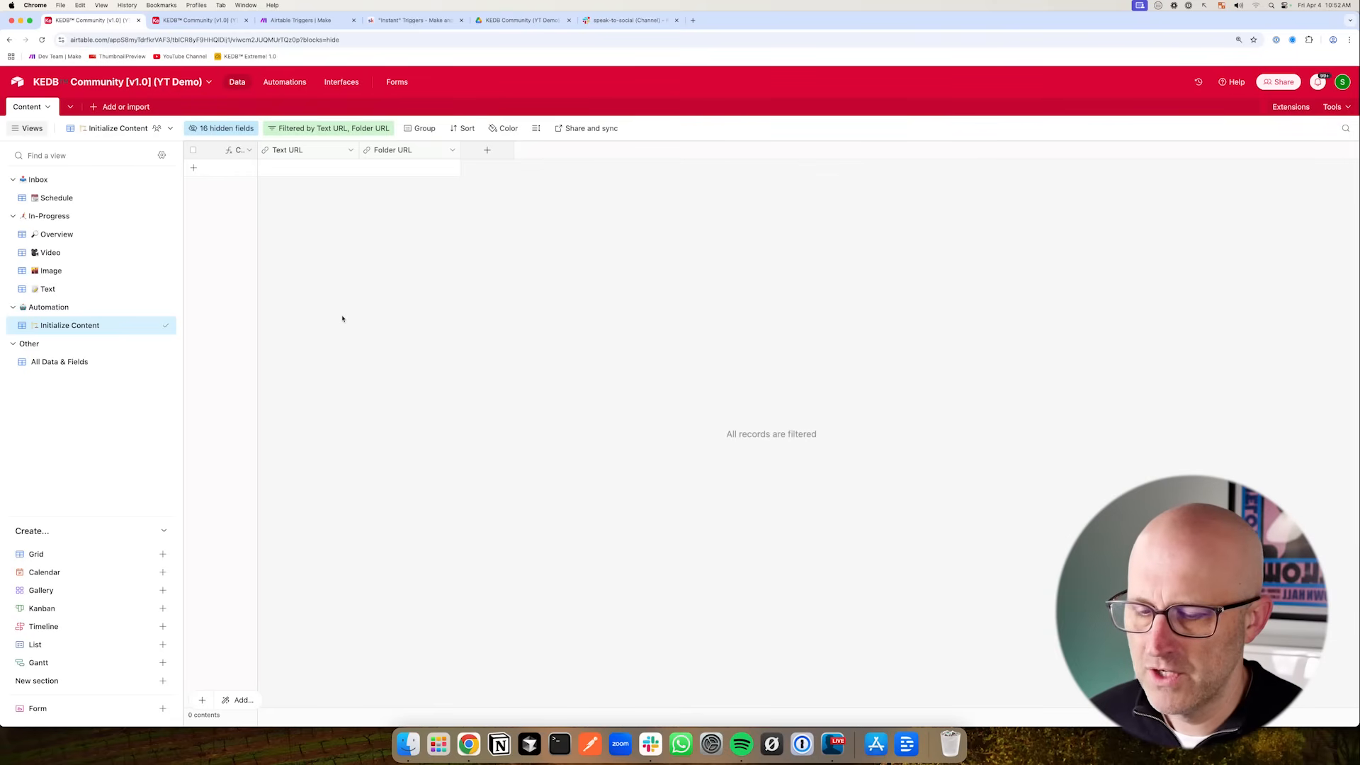
- Create a new collaborative grid view named Ideas and move it into the Inbox section
mouse_move(414, 299)
left_mouse_down()
mouse_move(358, 202)
mouse_move(414, 227)
mouse_move(351, 205)
mouse_move(363, 215)
left_mouse_up()
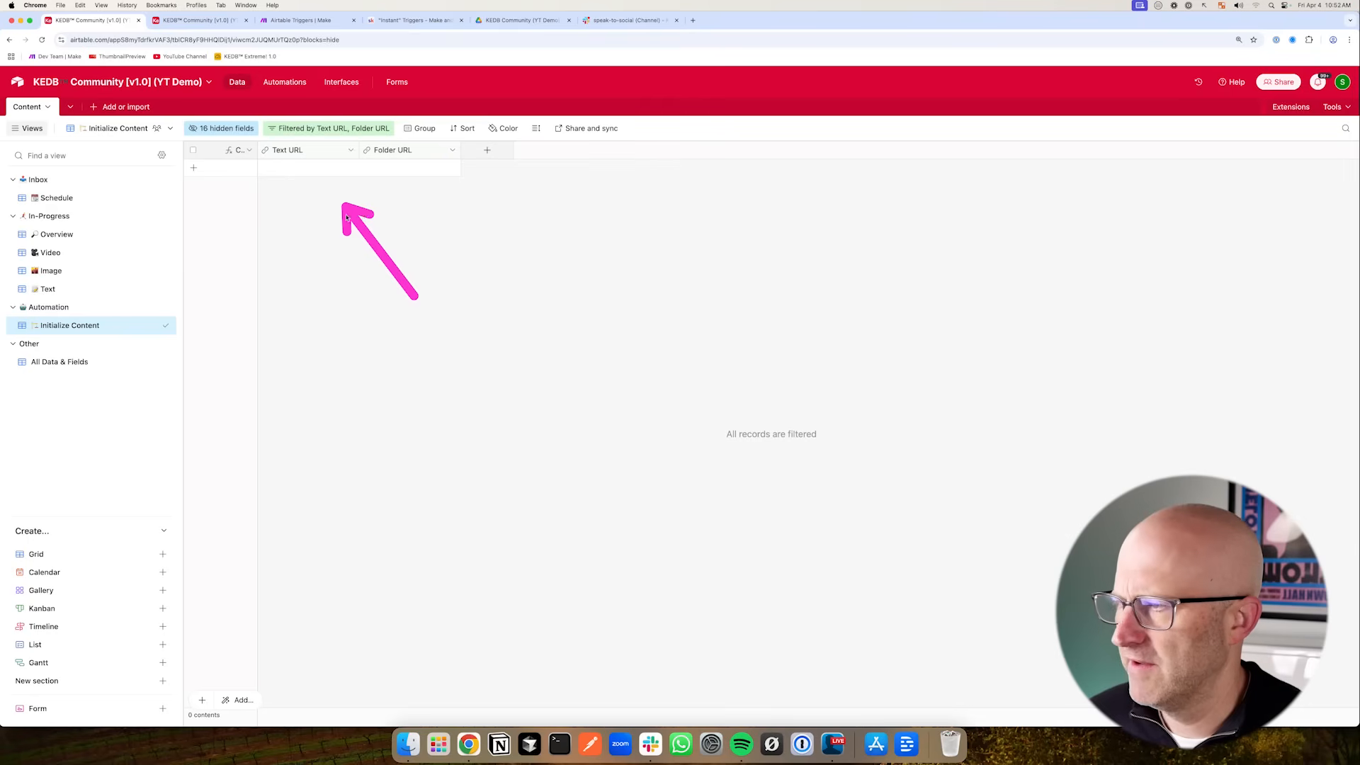
mouse_move(217, 270)
left_mouse_down()
mouse_move(85, 185)
mouse_move(109, 191)
left_mouse_up()
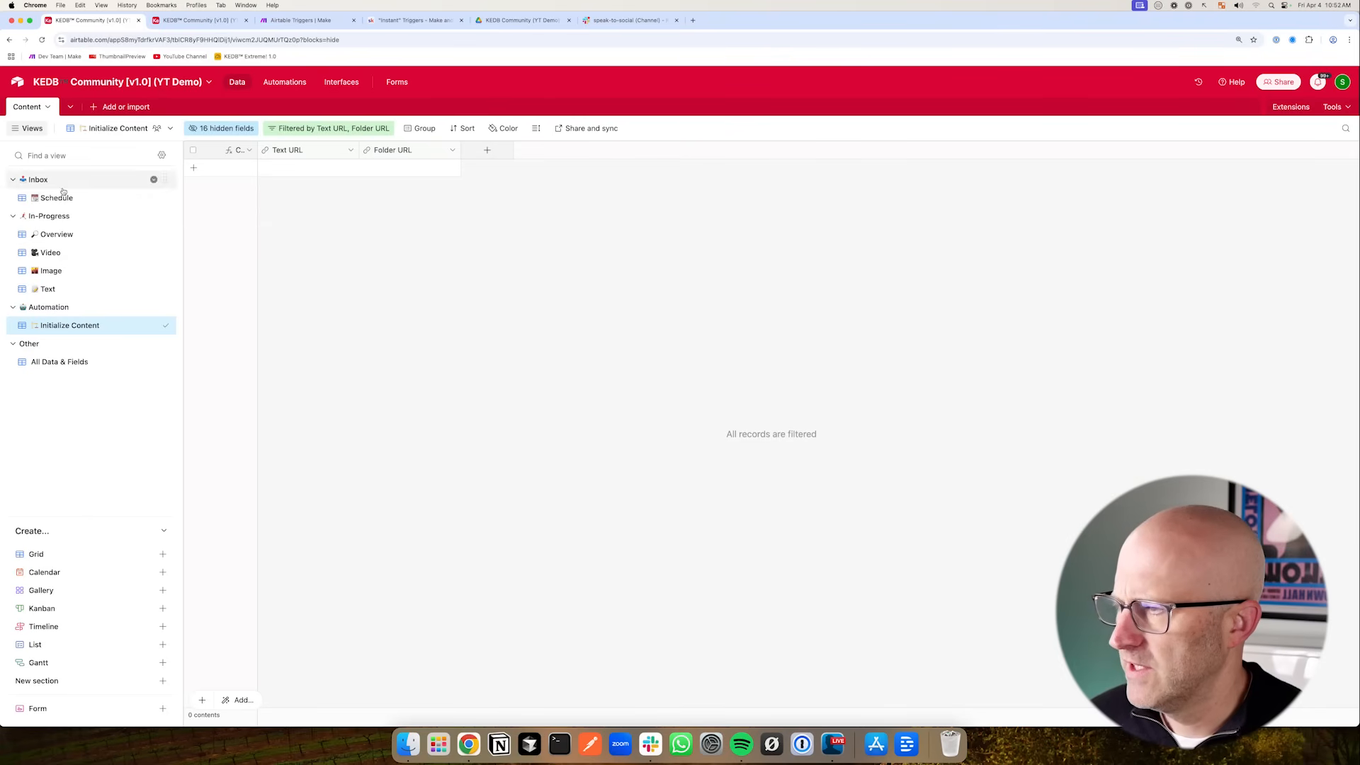
left_click(163, 554)
key("BackSpace")
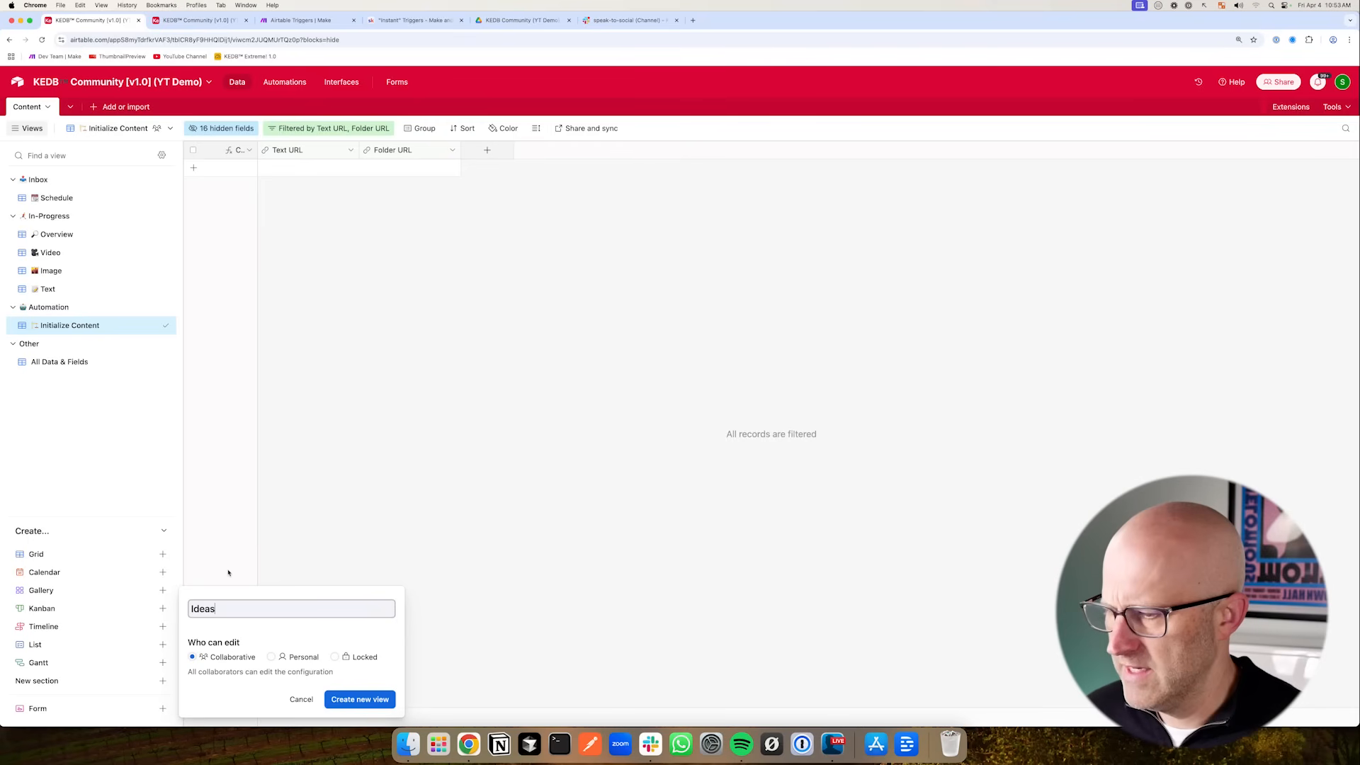
key("Return")
left_click_drag(162, 398, 173, 199)
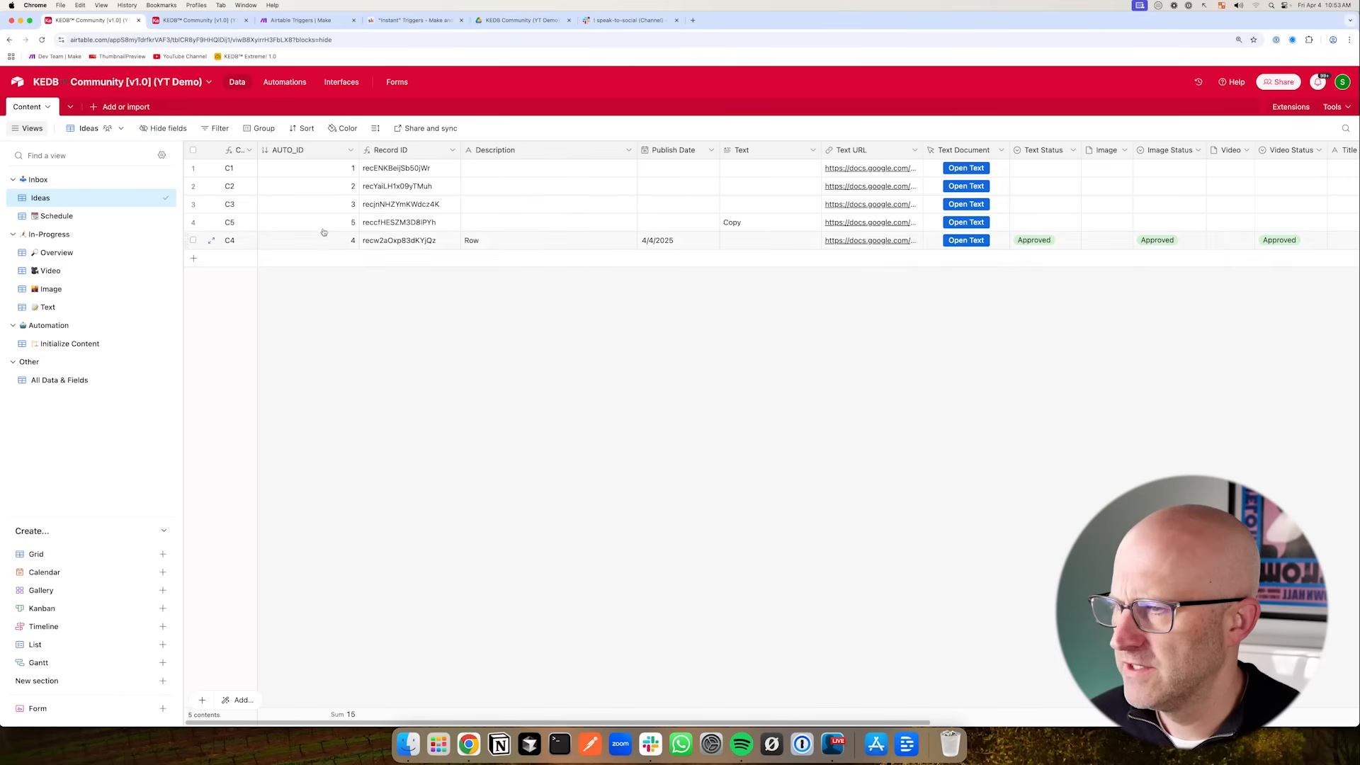
- Hide all fields in the Ideas view except Description
left_click(167, 129)
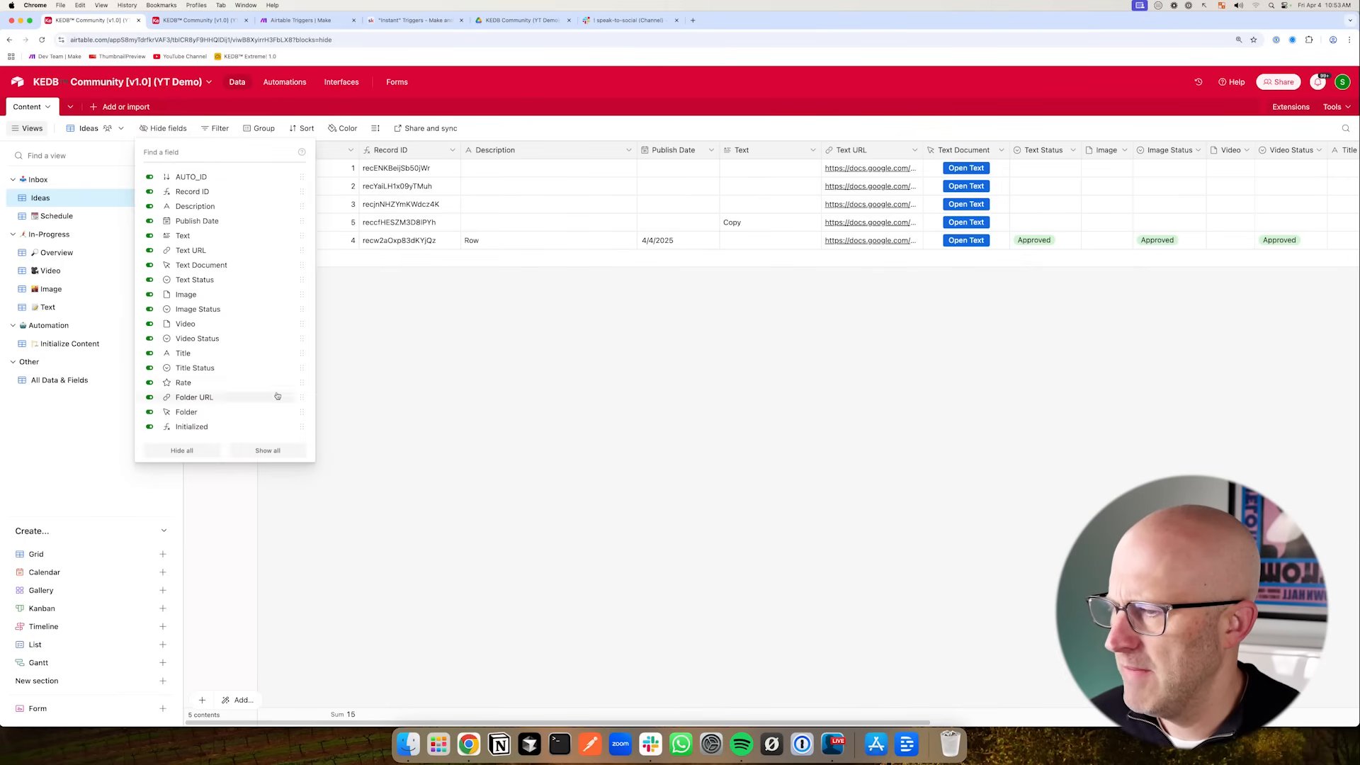
left_click(183, 451)
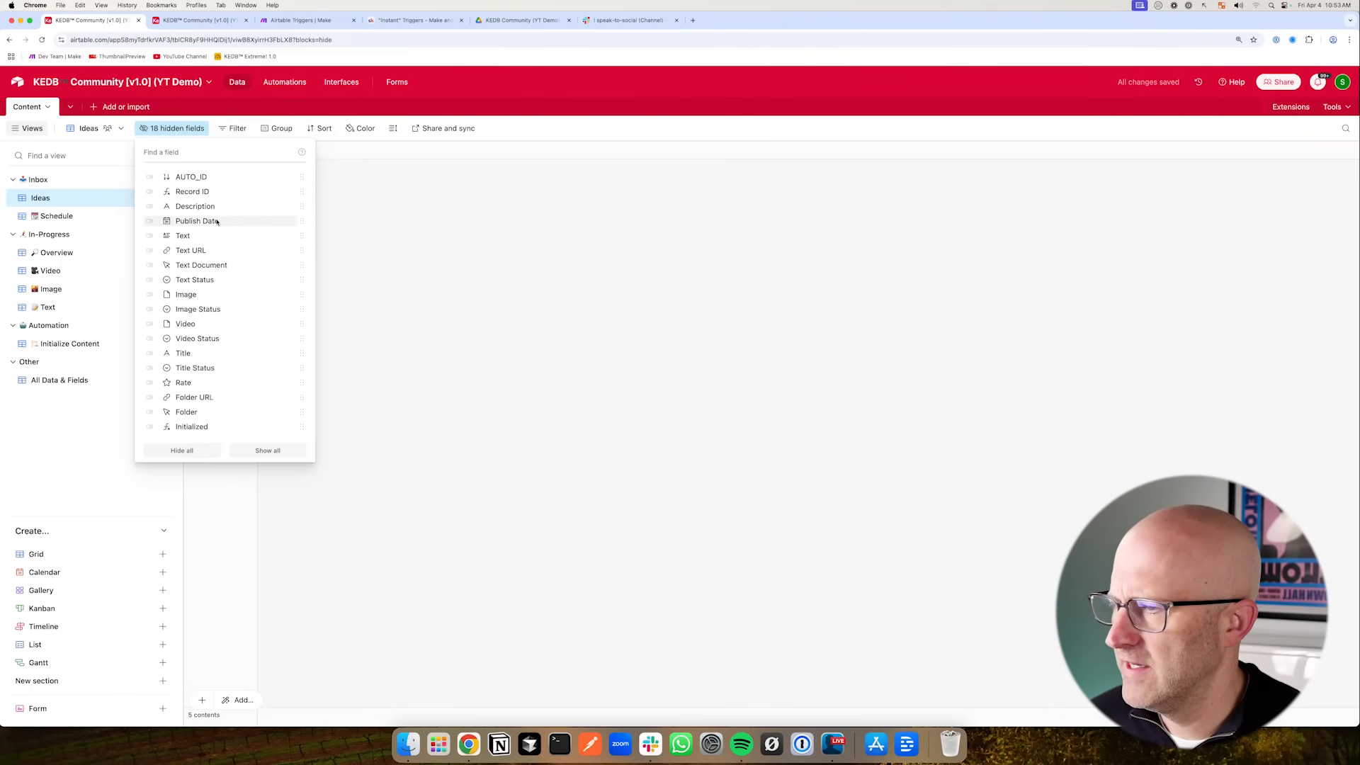
left_click(189, 209)
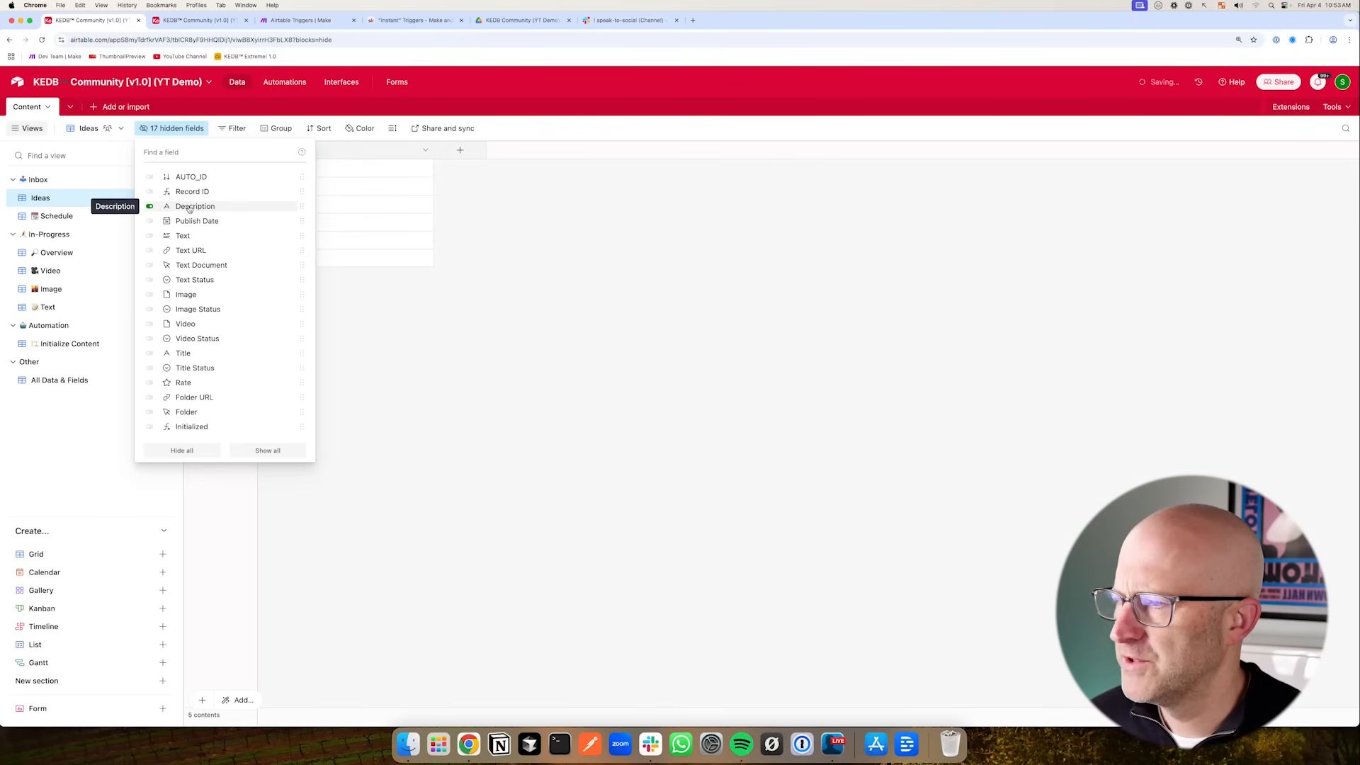
- Widen the Description column and add a new empty record to the Ideas view
left_click_drag(433, 168, 486, 168)
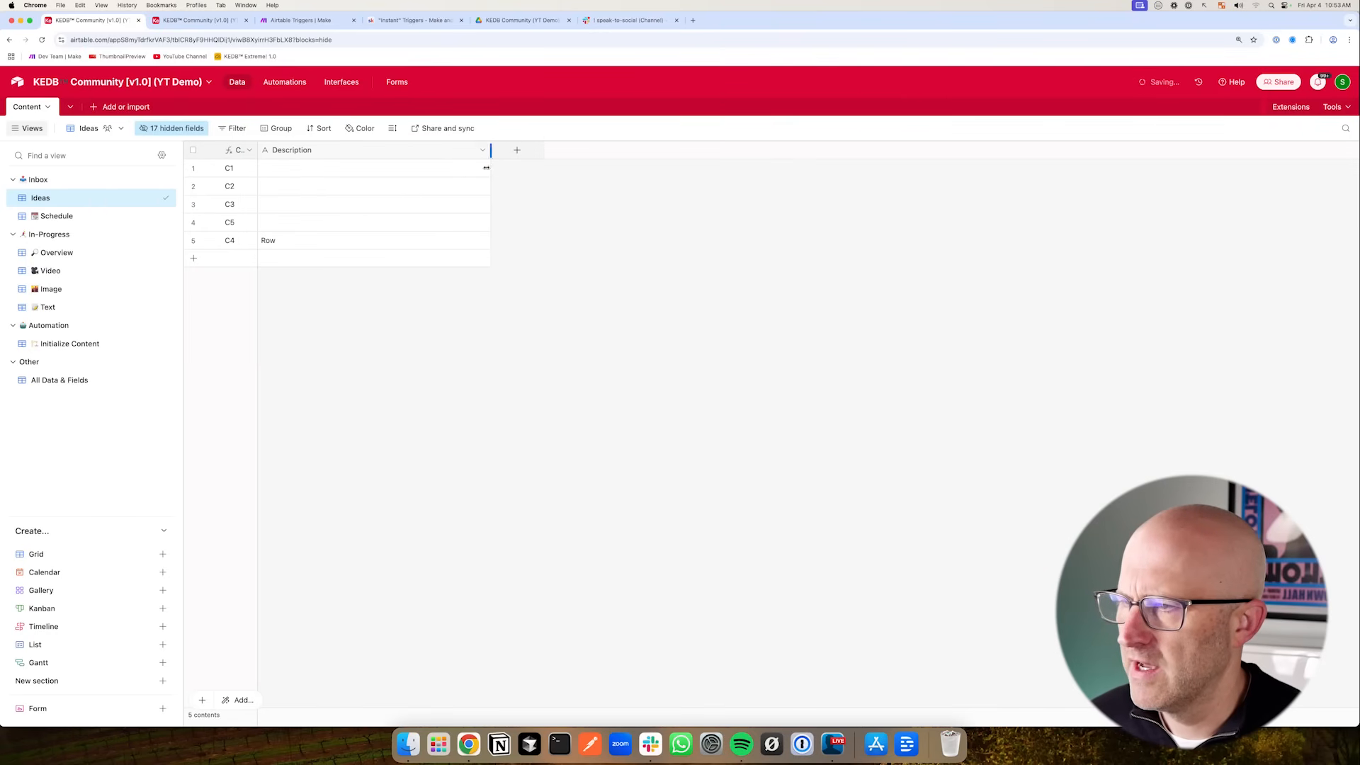
left_click(195, 260)
- Filter the Ideas view on the Initialized field
mouse_move(598, 222)
left_mouse_down()
mouse_move(489, 145)
mouse_move(479, 241)
mouse_move(476, 159)
mouse_move(486, 238)
mouse_move(480, 189)
mouse_move(92, 227)
mouse_move(85, 213)
mouse_move(98, 314)
left_mouse_up()
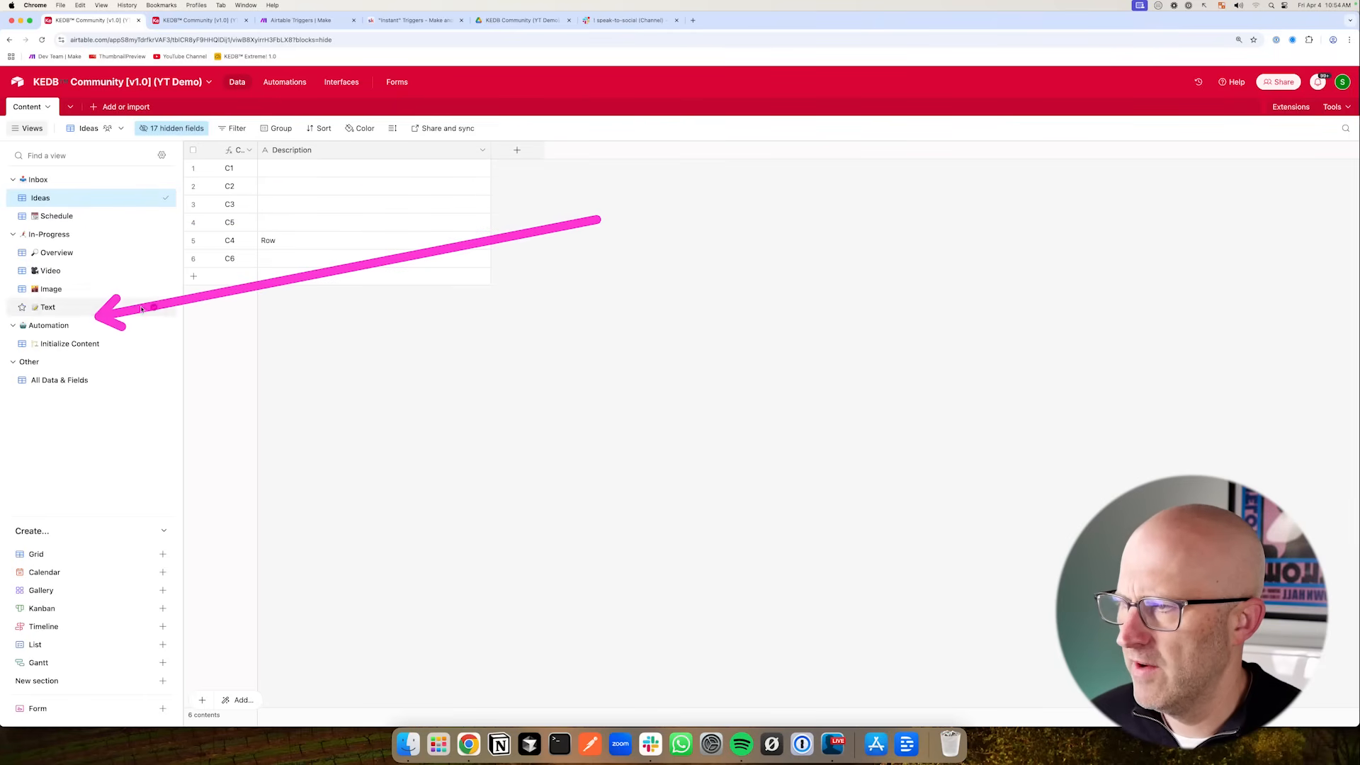
left_click_drag(222, 241, 228, 165)
left_click(238, 129)
left_click(248, 177)
left_click(291, 171)
type("ini")
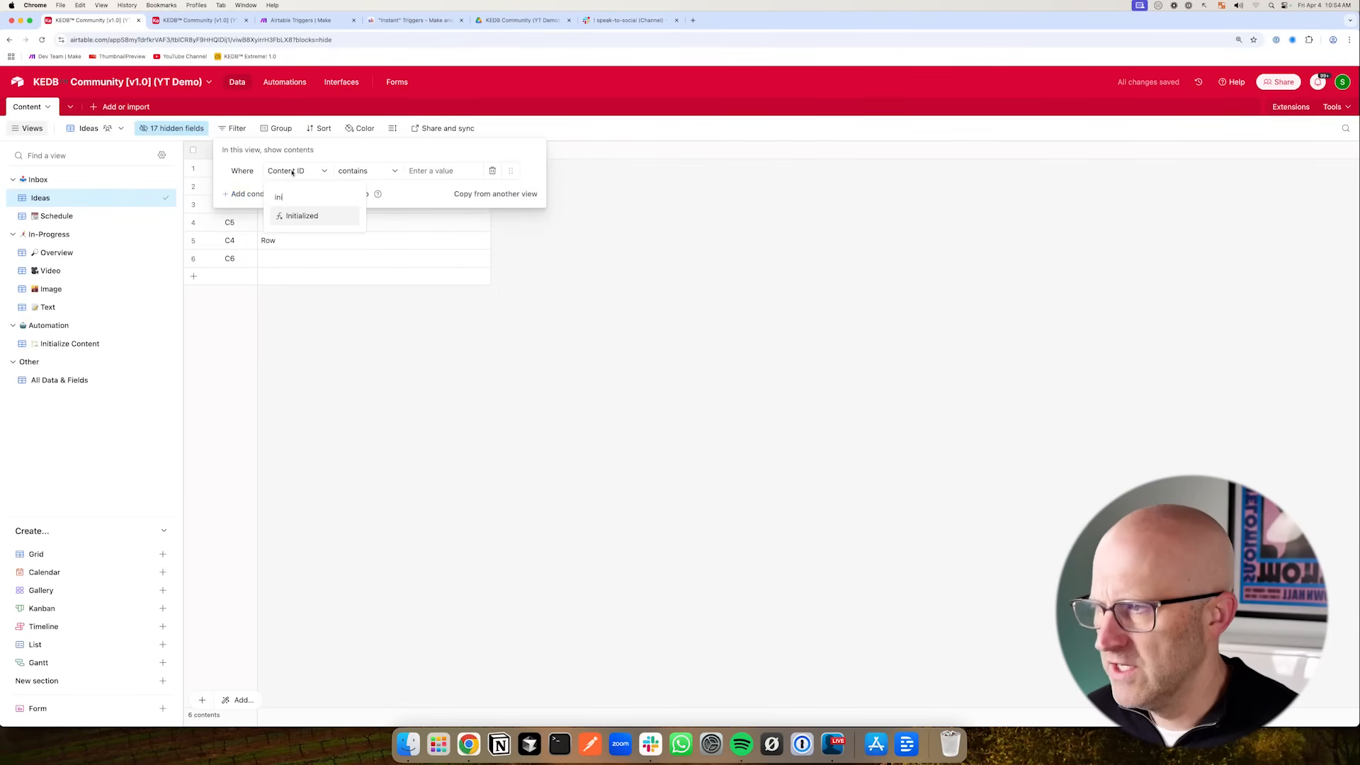
left_click(313, 217)
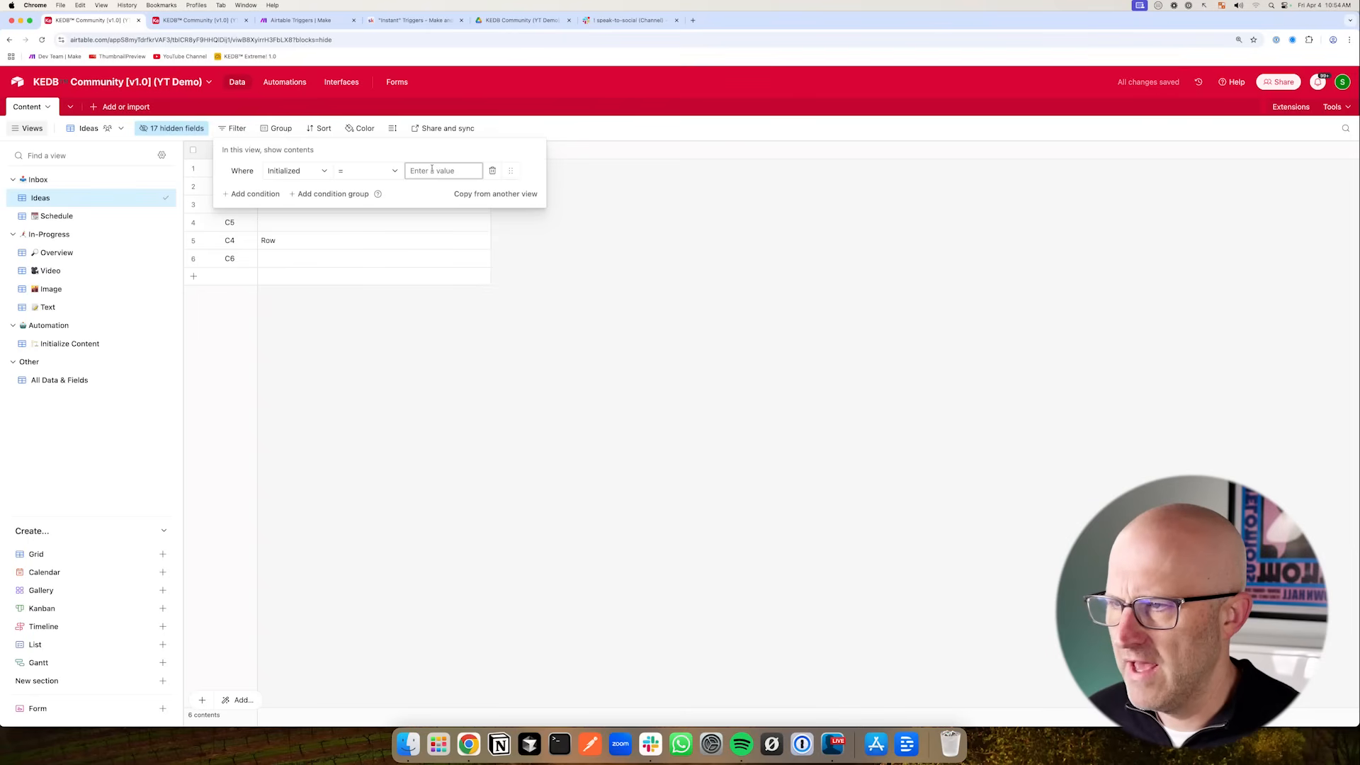
left_click(556, 281)
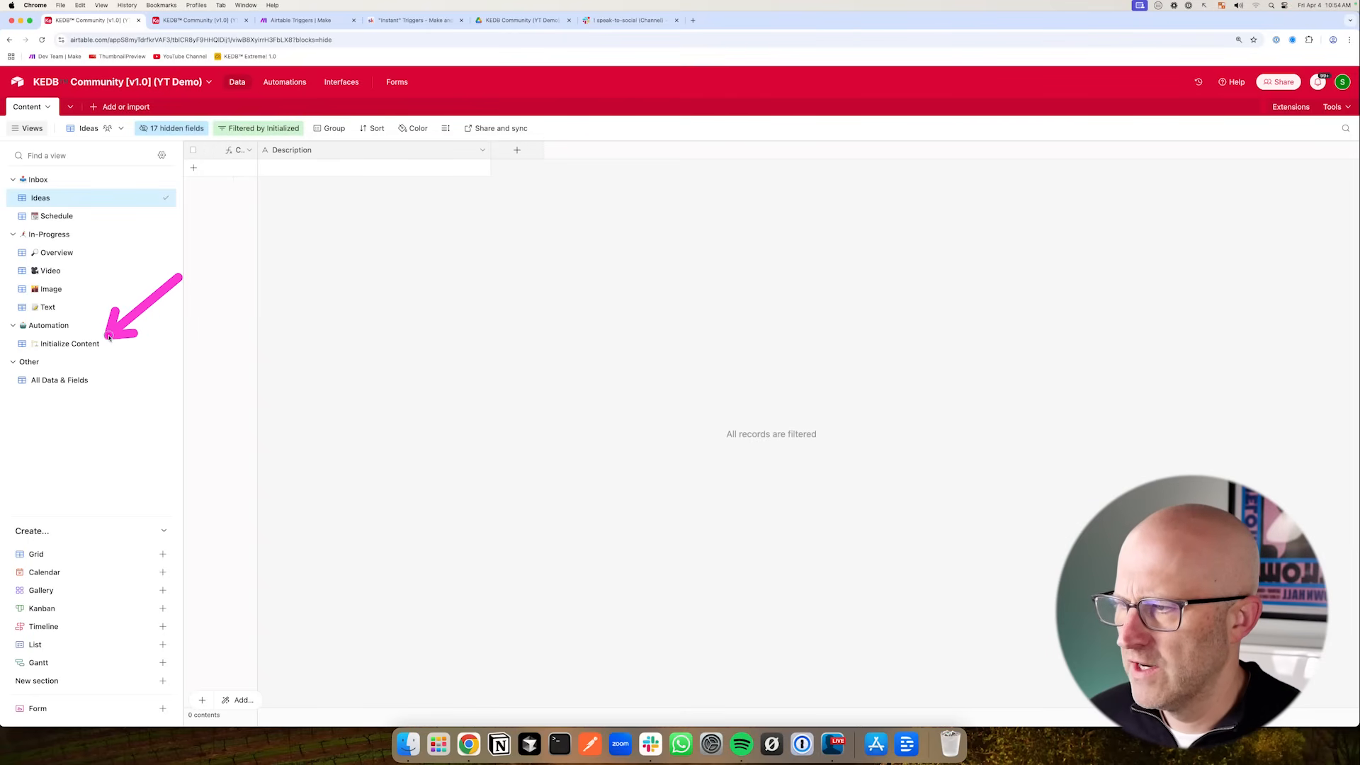
- Open the Initialize Content view and review its filter conditions, then return to Ideas
left_click(71, 344)
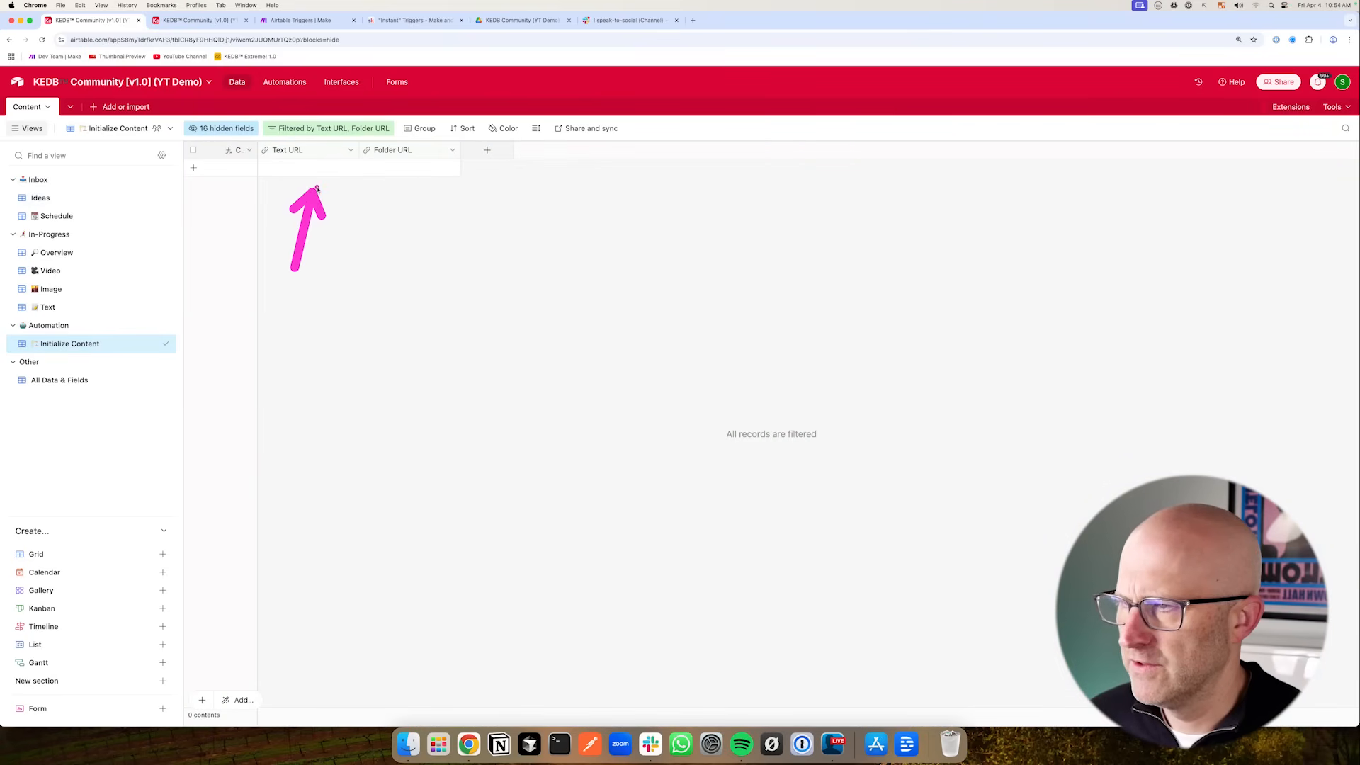
left_click(342, 129)
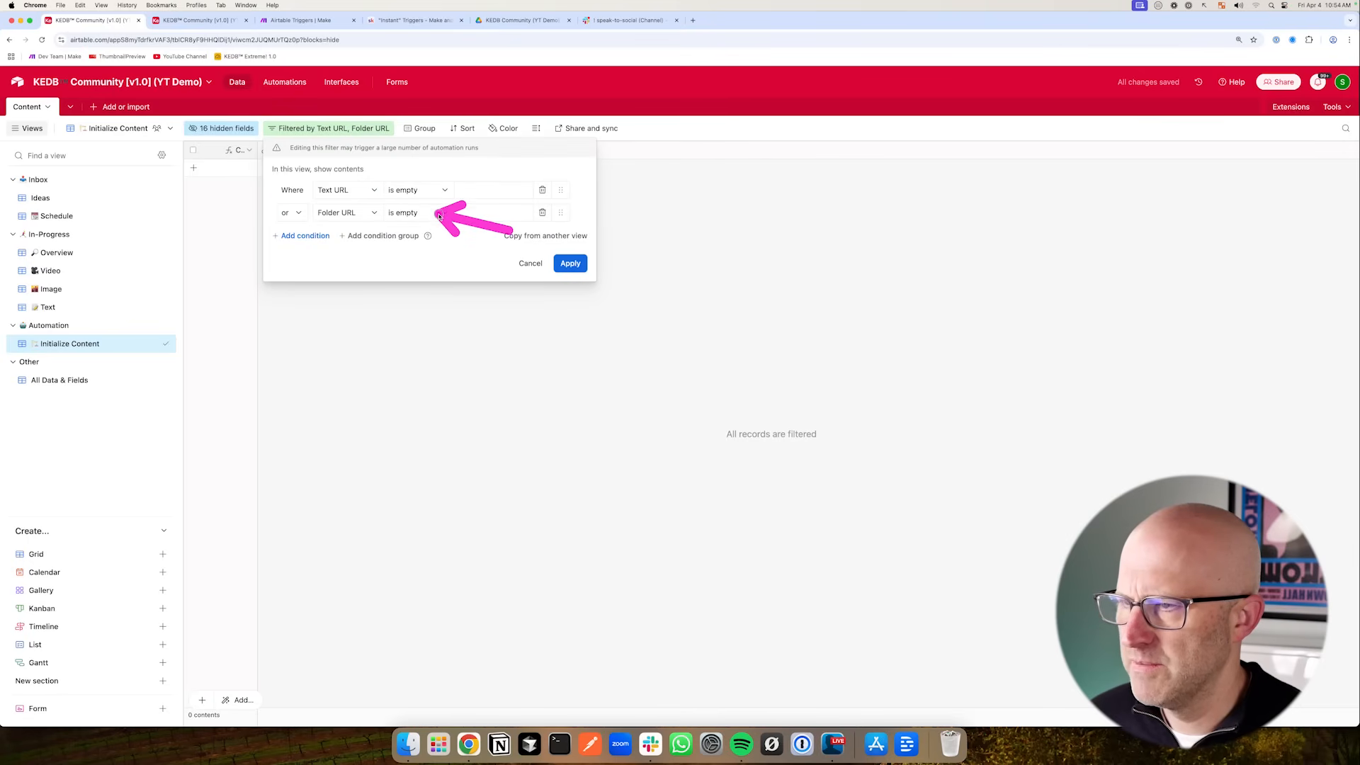
left_click(439, 331)
left_click(49, 197)
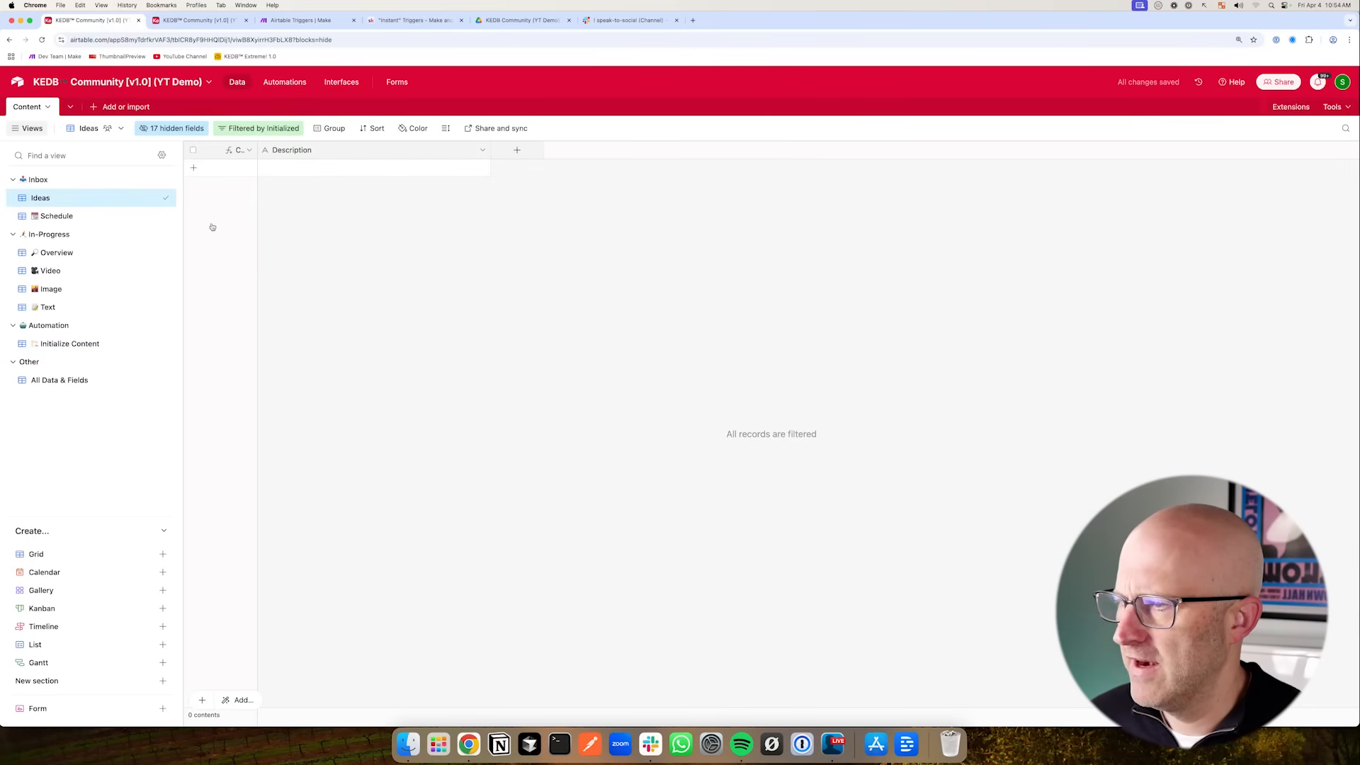
- Add a new record in the Ideas view and check it in the Initialize Content view
left_click(195, 171)
left_click(337, 277)
left_click(69, 343)
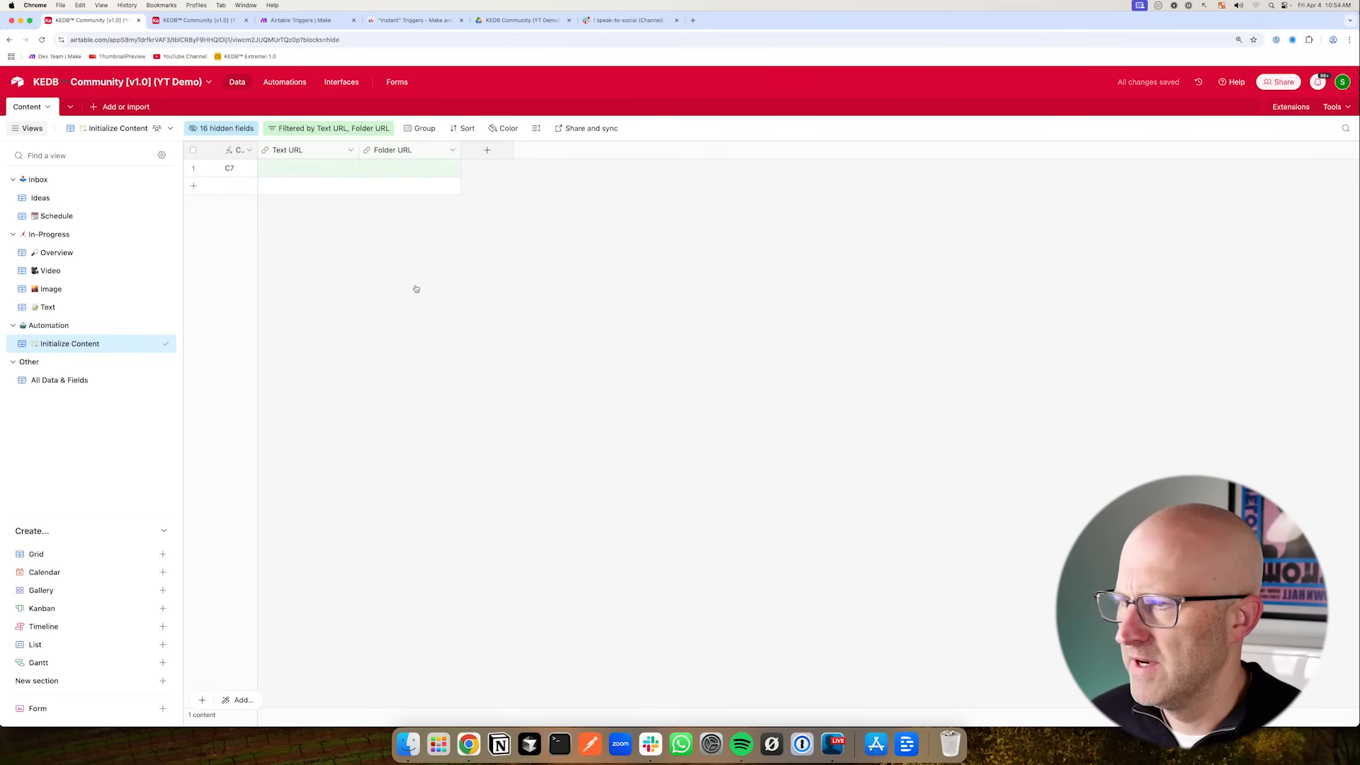
left_click(43, 198)
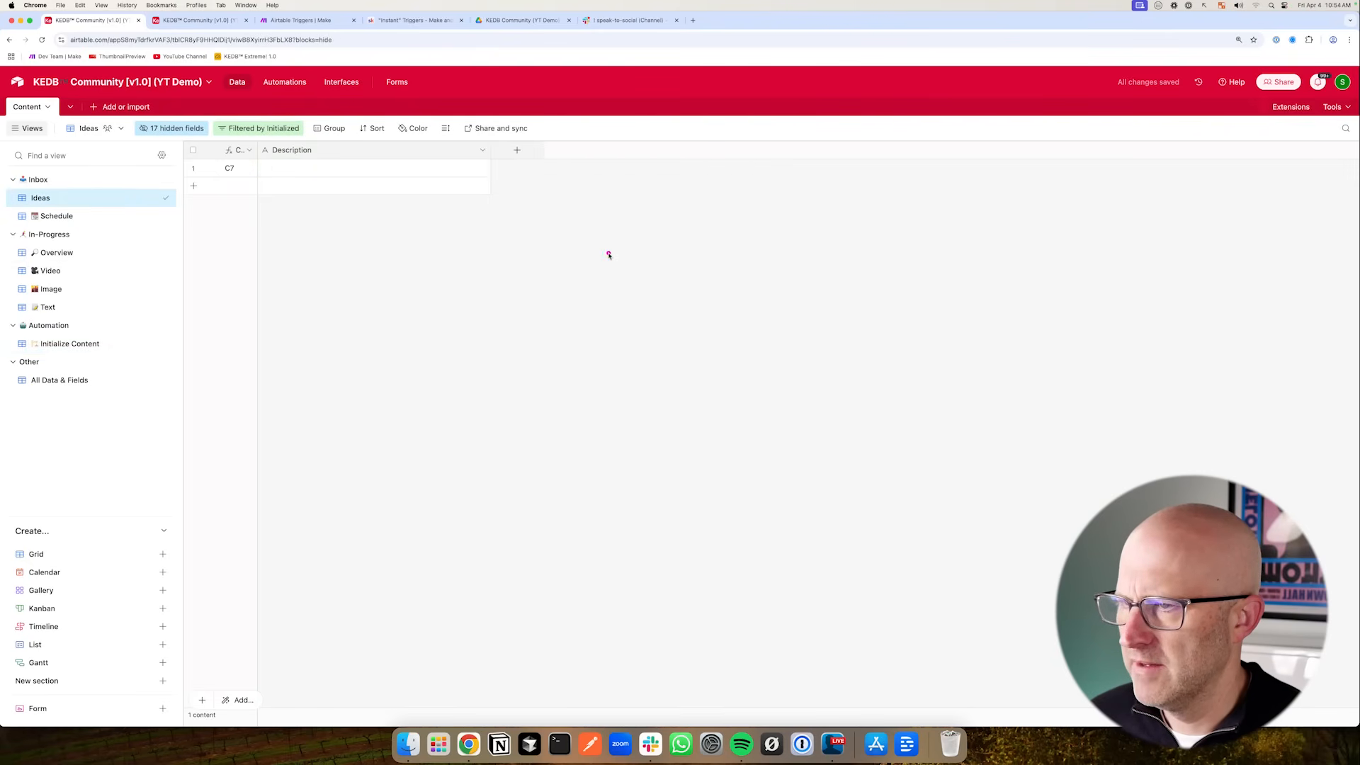
left_click_drag(608, 255, 519, 188)
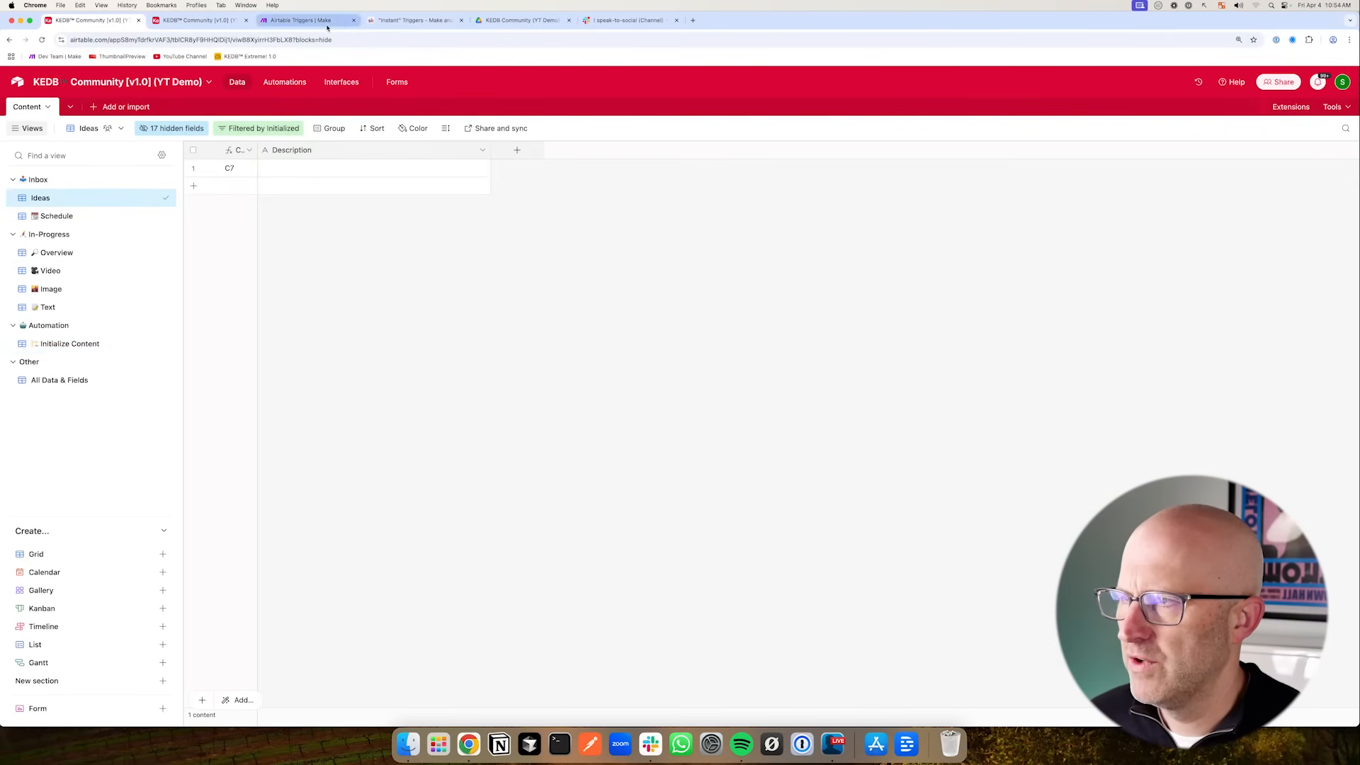
- Switch to the Make scenario tab to inspect the module run results, then return to Airtable
left_click(301, 20)
mouse_move(411, 210)
left_mouse_down()
mouse_move(621, 237)
mouse_move(431, 267)
mouse_move(556, 246)
left_mouse_up()
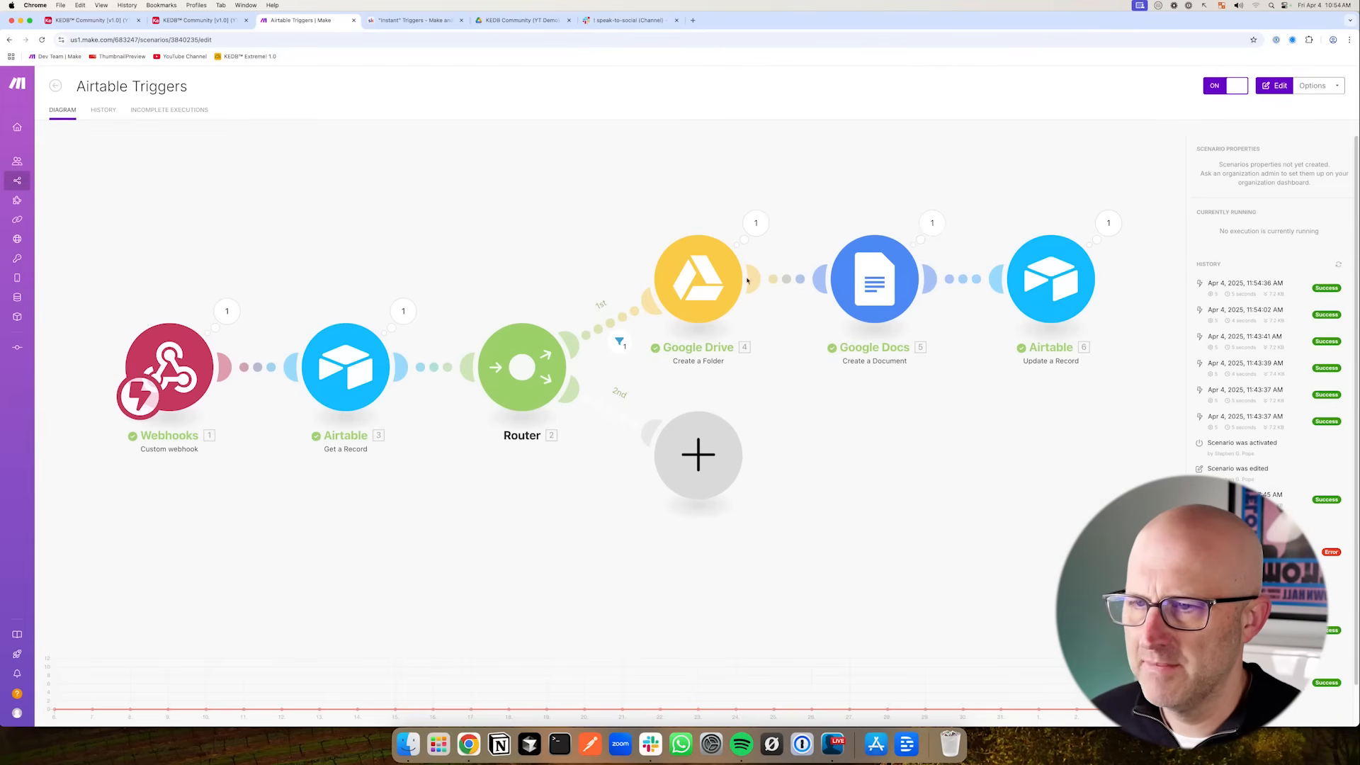
left_click_drag(166, 246, 173, 282)
left_click_drag(312, 237, 333, 284)
left_click_drag(432, 236, 471, 285)
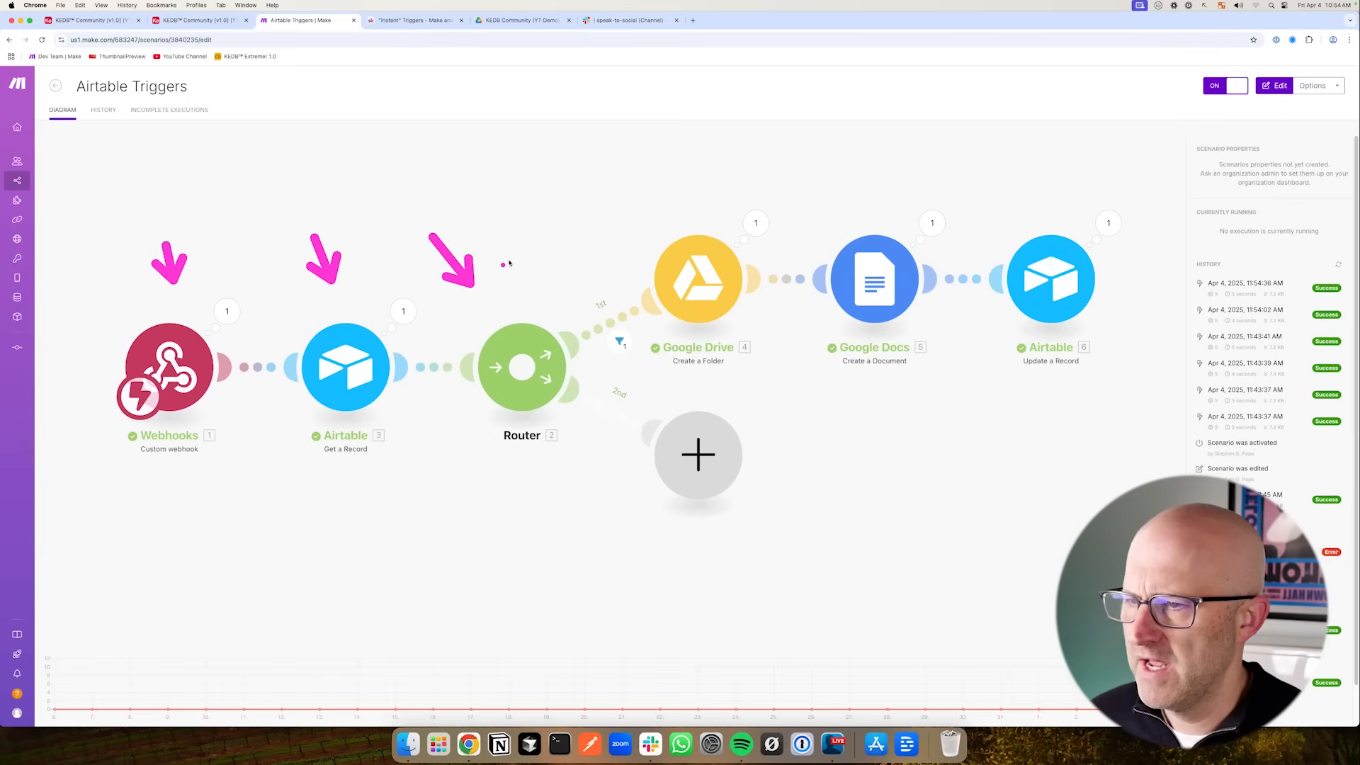
left_click_drag(579, 189, 624, 225)
left_click_drag(831, 177, 850, 214)
left_click_drag(1011, 183, 1033, 224)
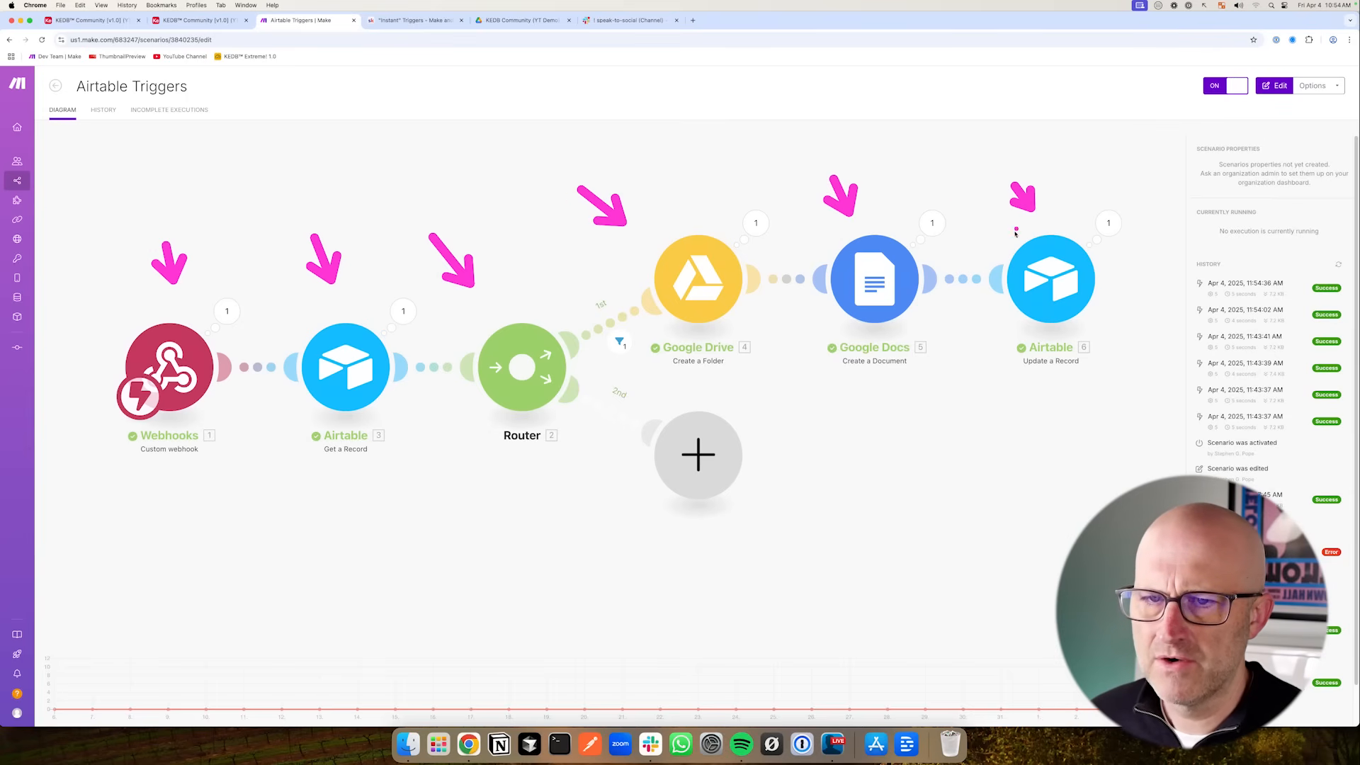
left_click(101, 21)
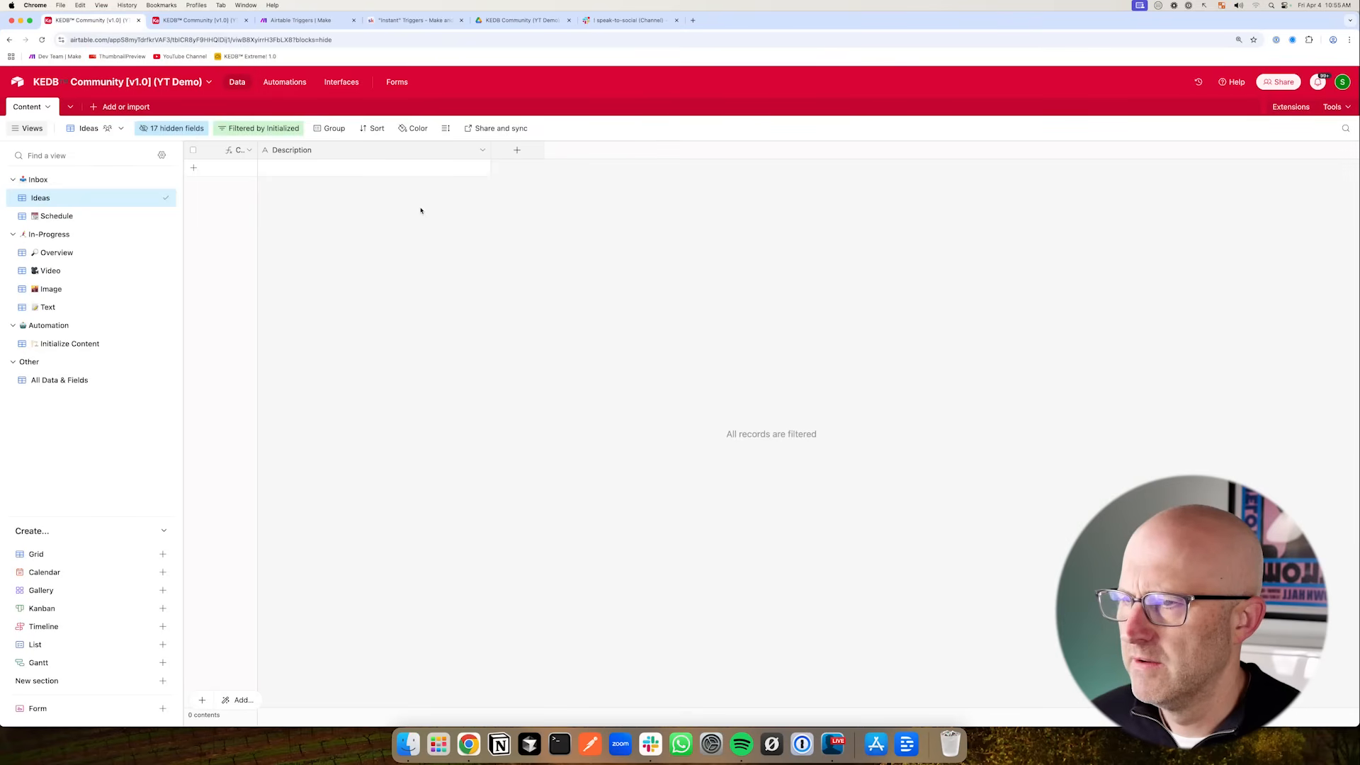
- Add a light bulb emoji to the Ideas view name
double_click(55, 198)
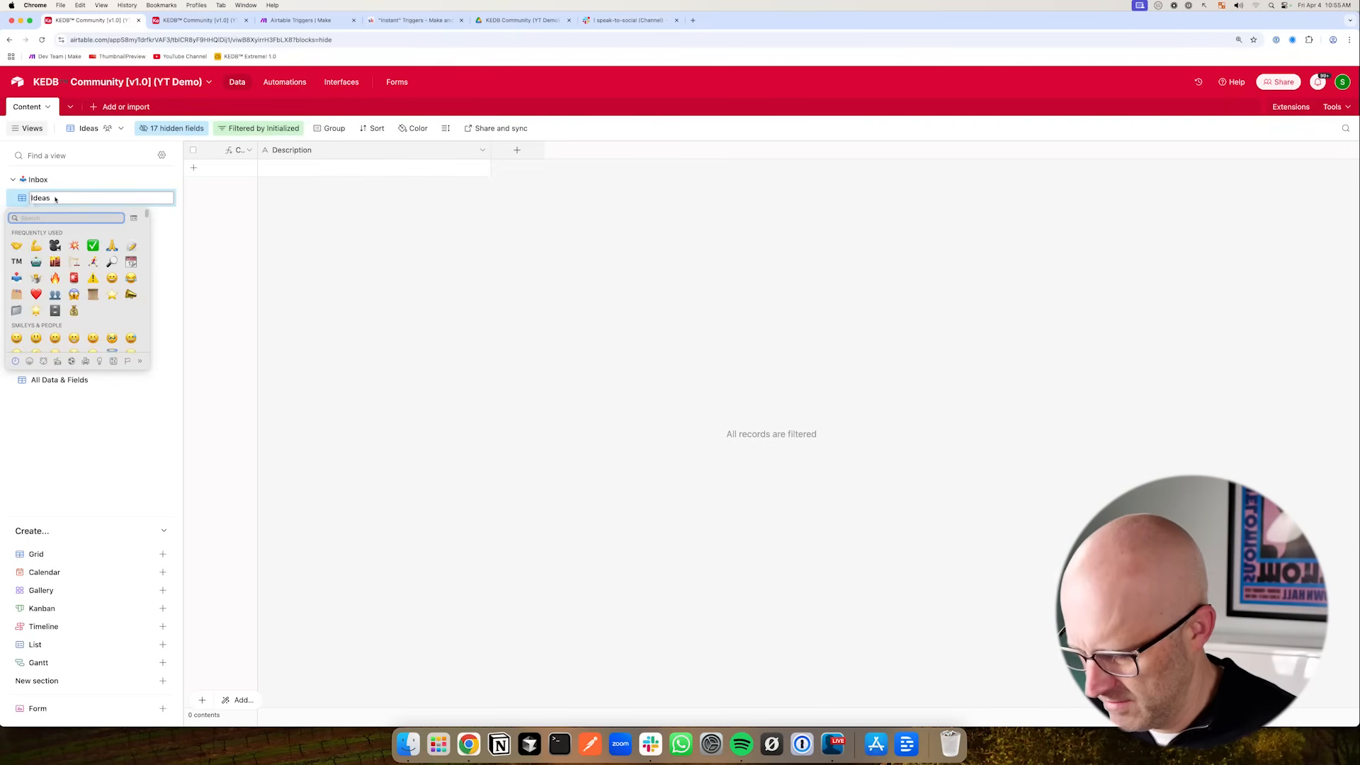
type("light")
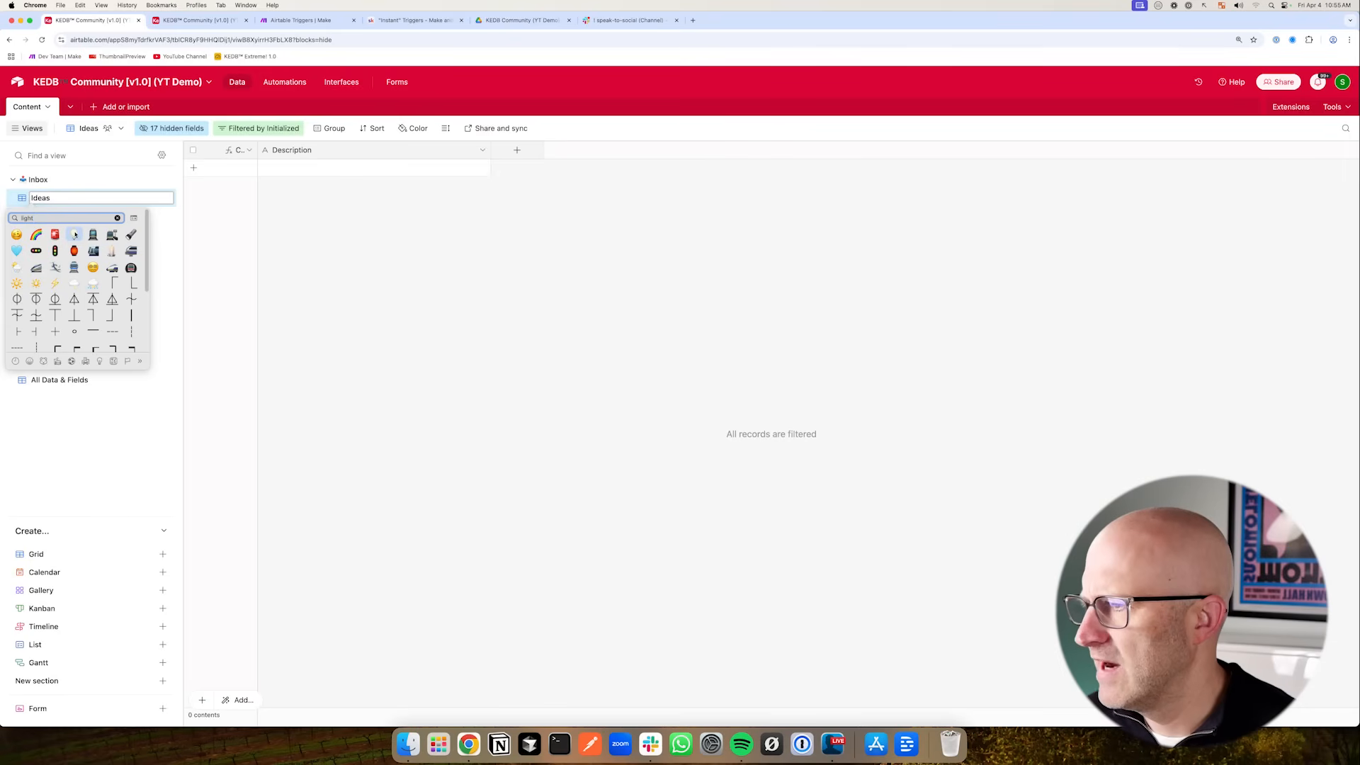
left_click(75, 234)
key("Return")
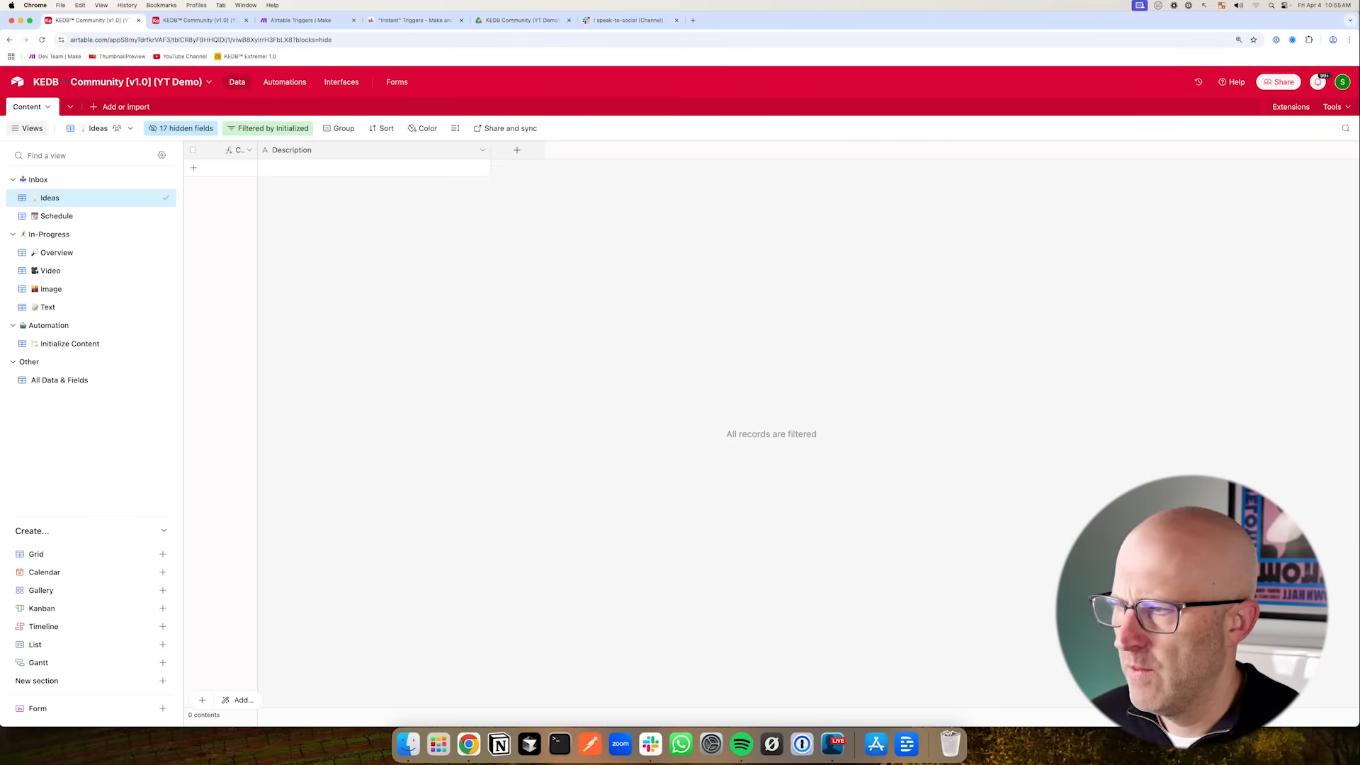
- Add a checkbox field named Schedule to the Ideas view
left_click_drag(166, 285, 110, 333)
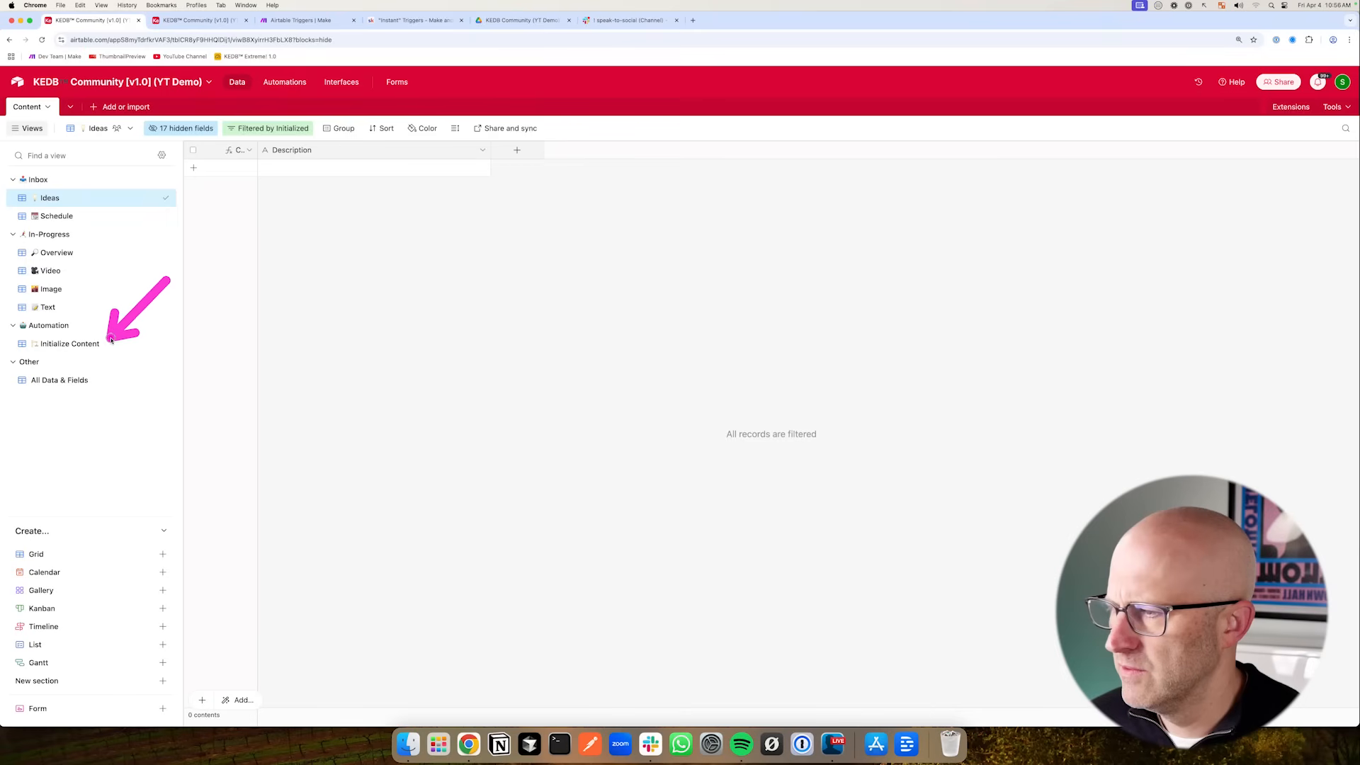
left_click_drag(524, 255, 519, 187)
left_click(518, 151)
left_click(566, 315)
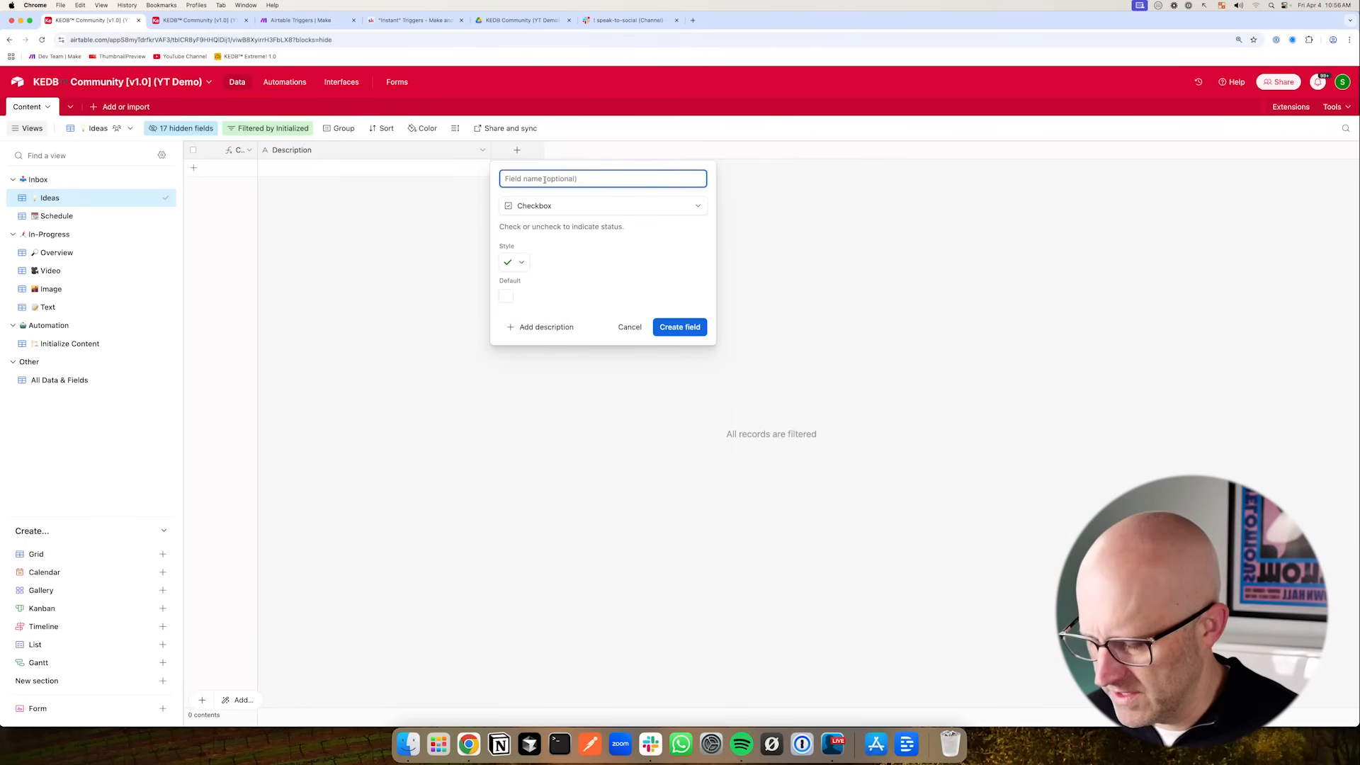
type("Sch")
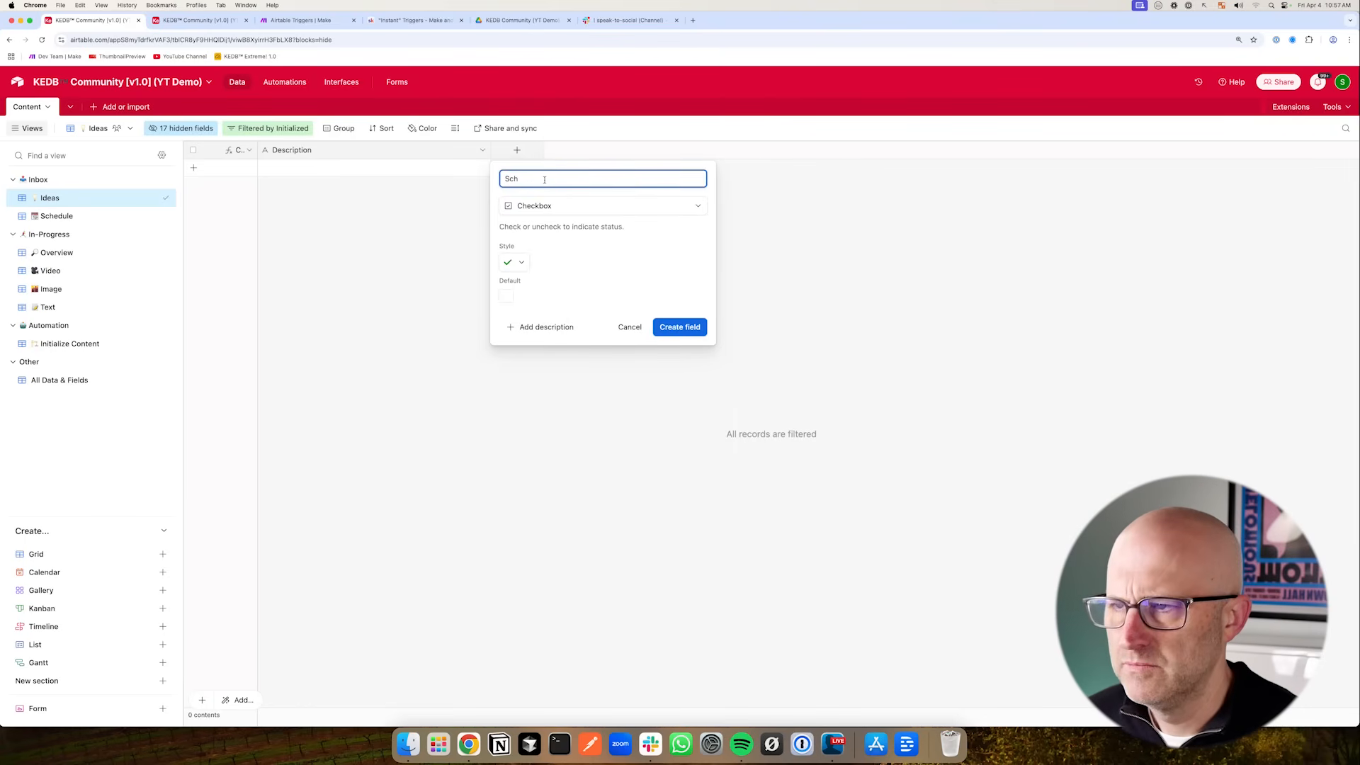
type("edule")
left_click(679, 327)
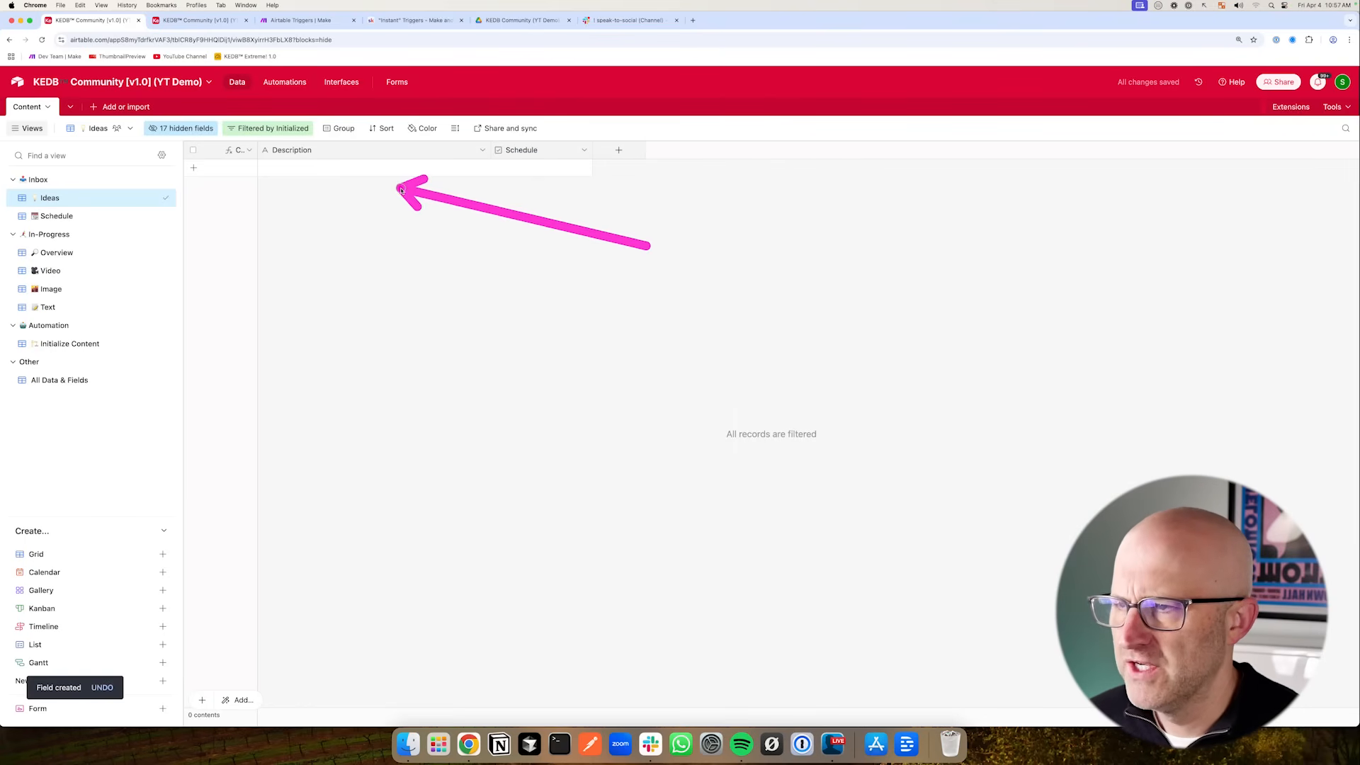
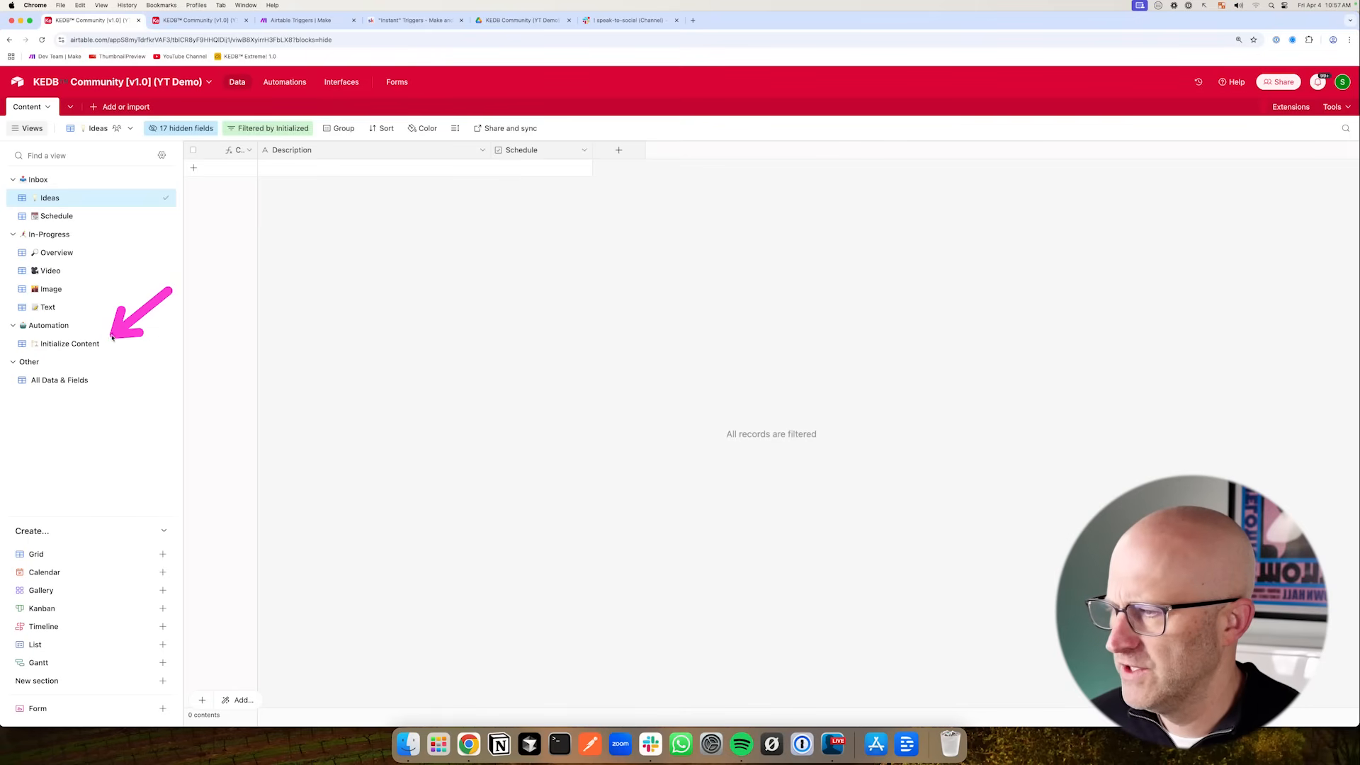
- Open the All Data & Fields view and scroll through its fields
left_click(93, 380)
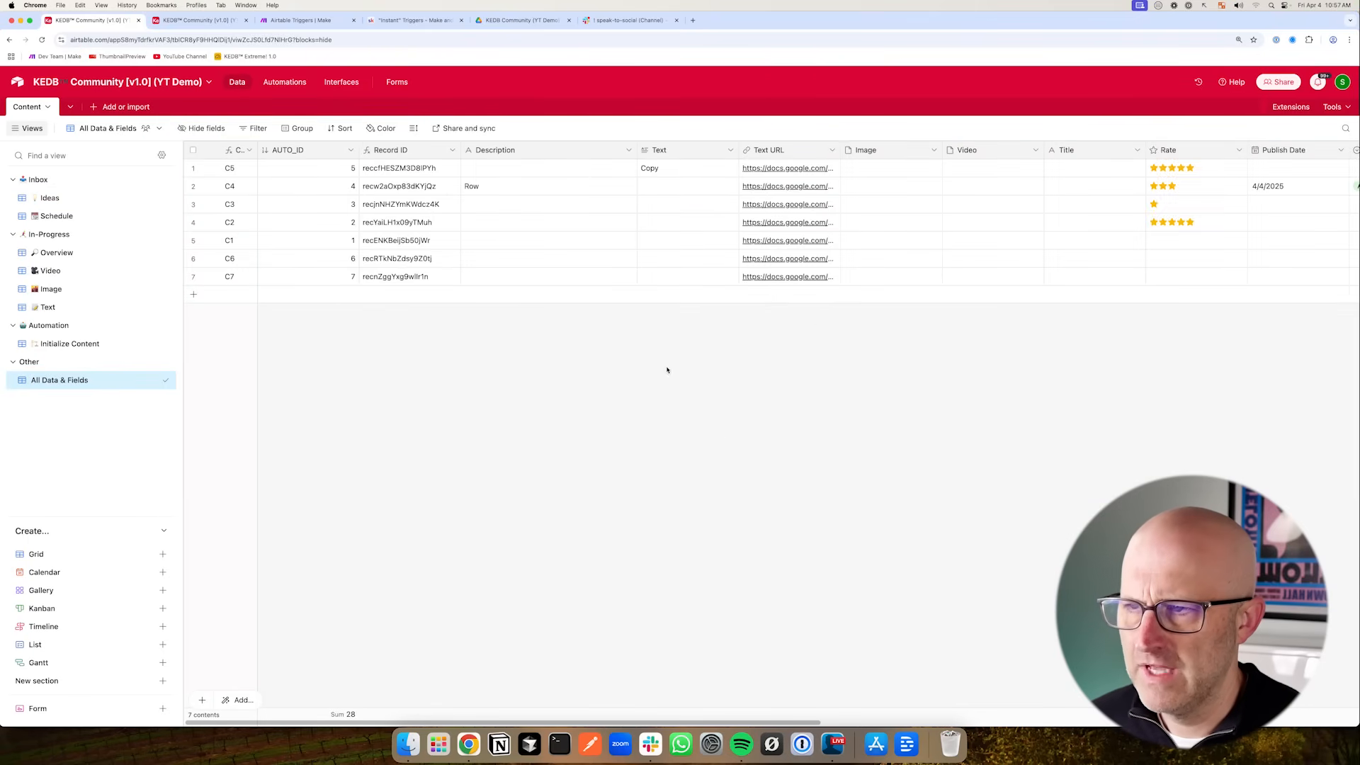
left_click_drag(669, 723, 1205, 723)
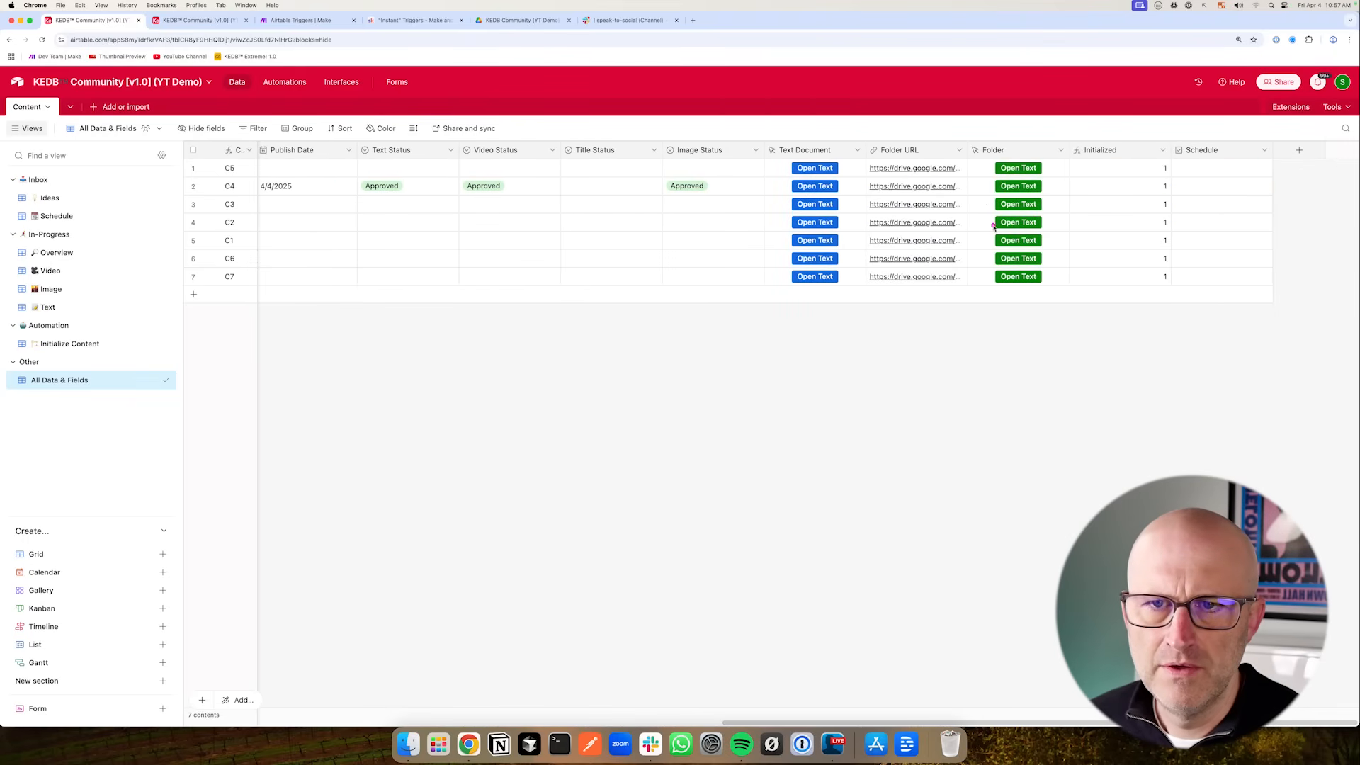
- In the Initialize Content view's filter, change the third condition's field to Schedule
left_click(70, 345)
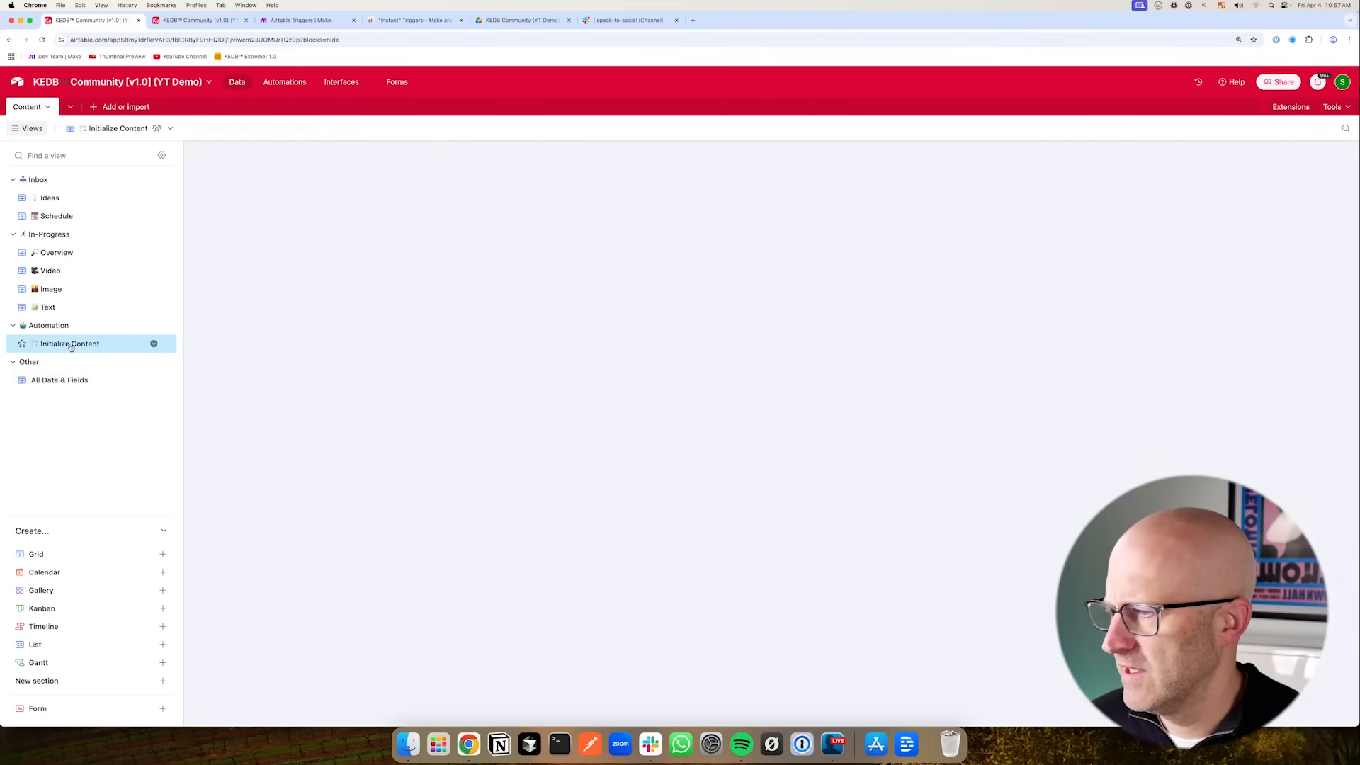
left_click(326, 130)
right_click(330, 235)
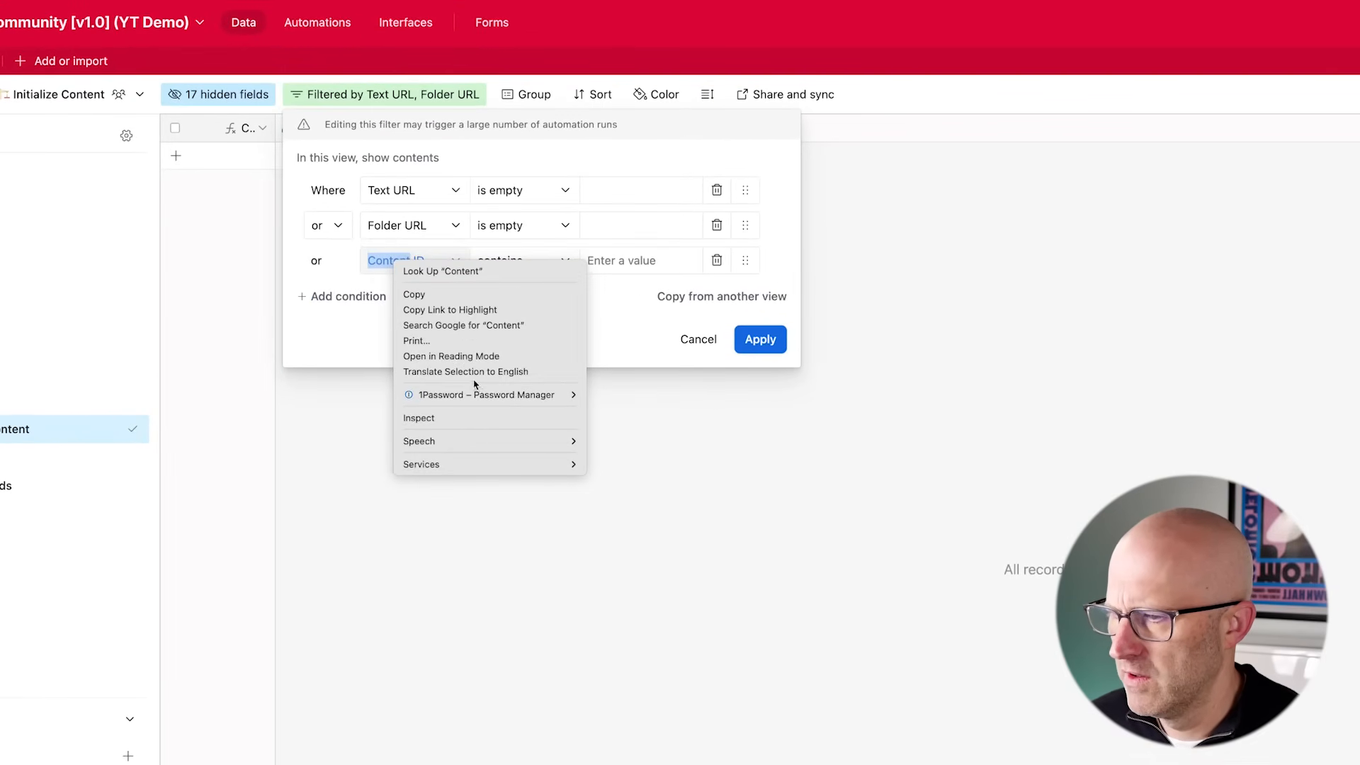
left_click(416, 262)
type("Sch")
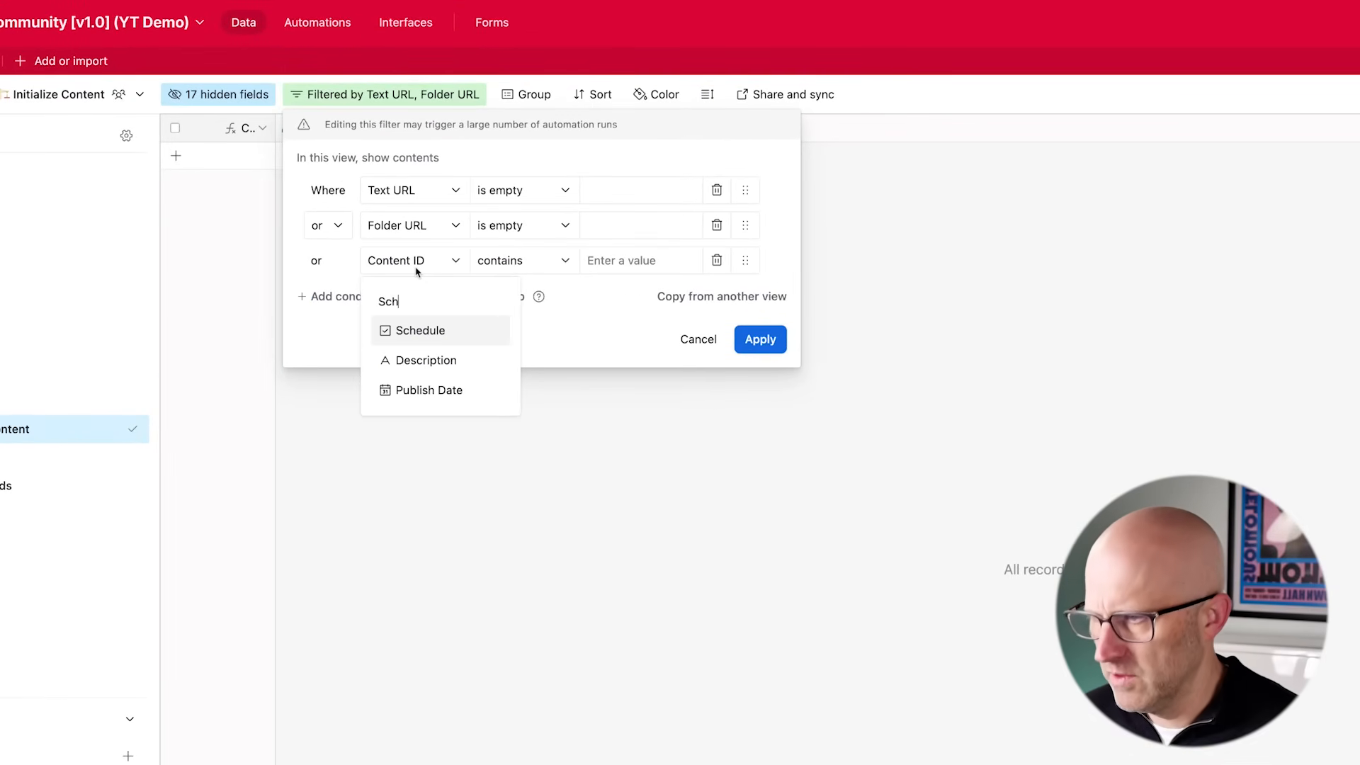
left_click(435, 332)
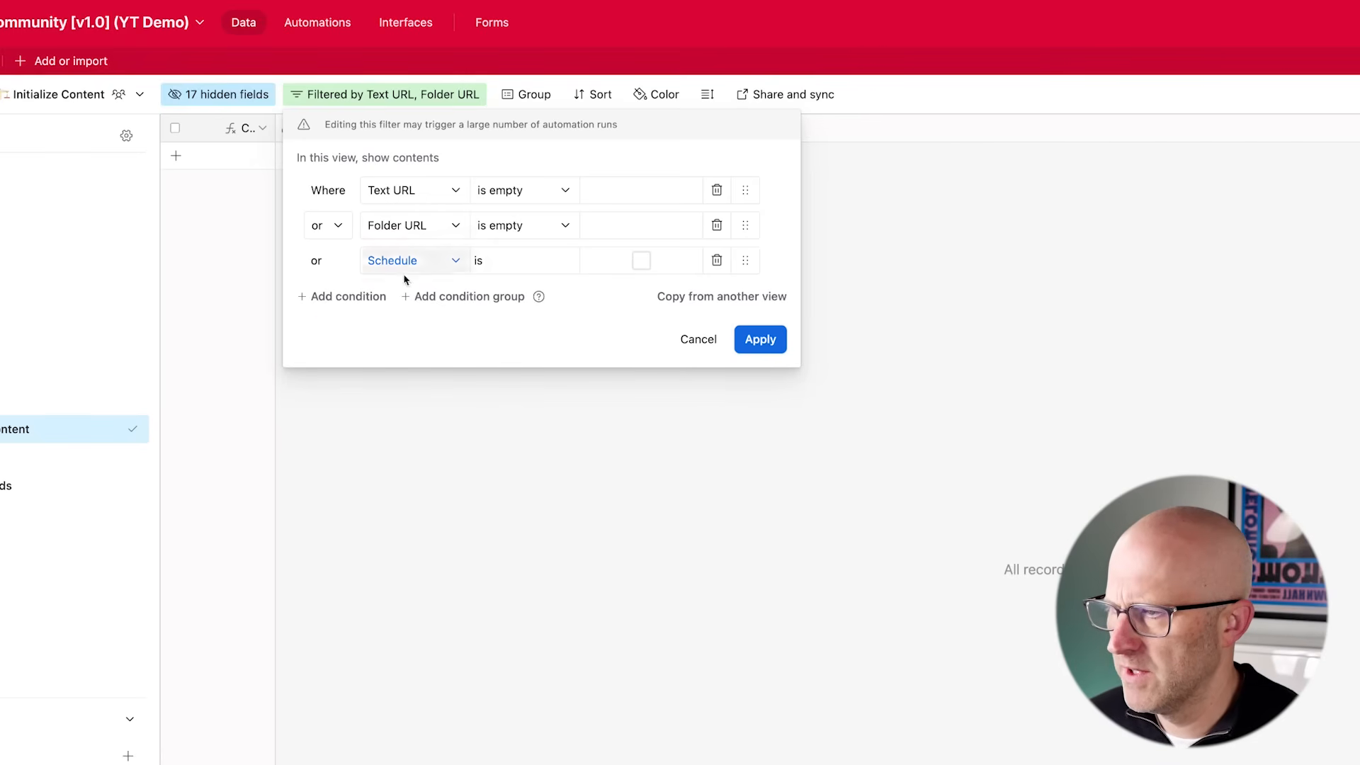
- Group the Folder URL and Text URL is empty conditions with 'or', joined by 'and' to Schedule is checked
mouse_move(207, 313)
left_mouse_down()
mouse_move(269, 210)
mouse_move(283, 211)
left_mouse_up()
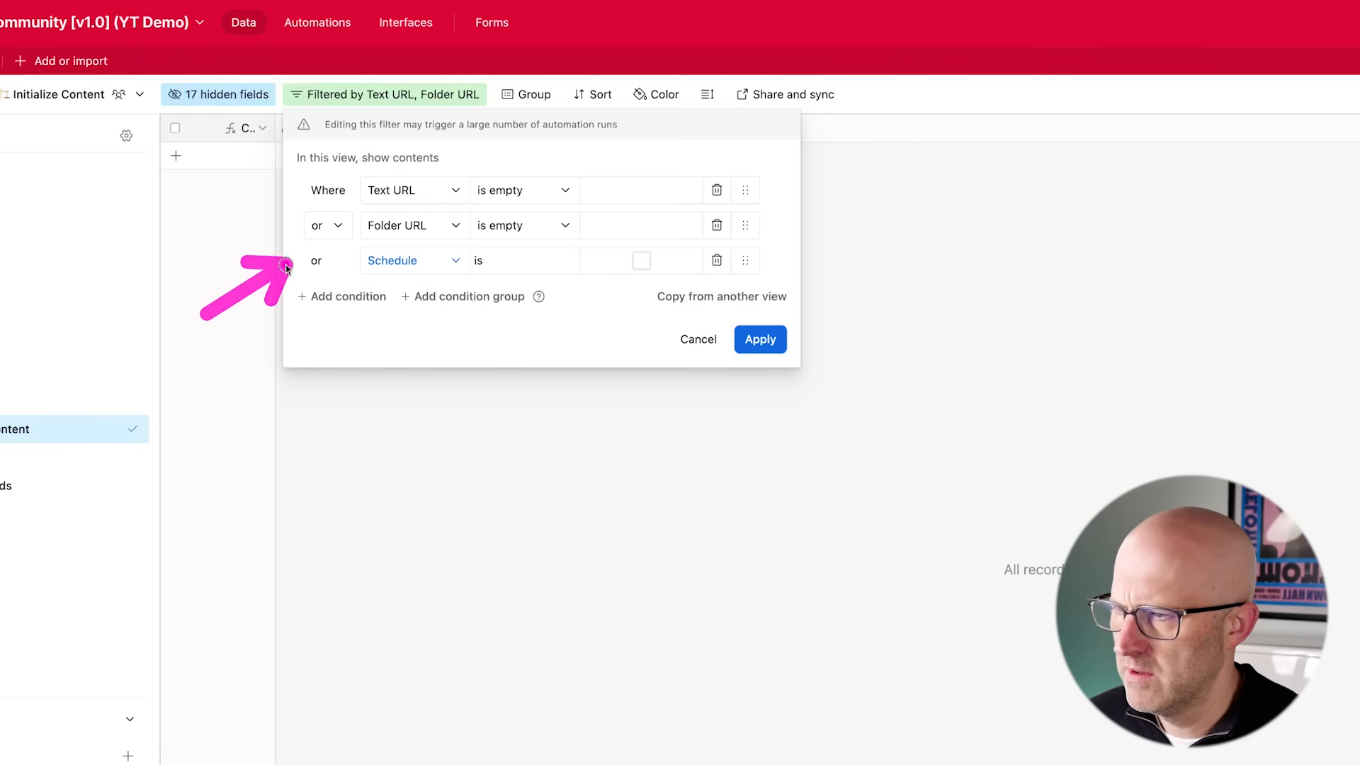
left_click(469, 296)
left_click_drag(745, 190, 773, 272)
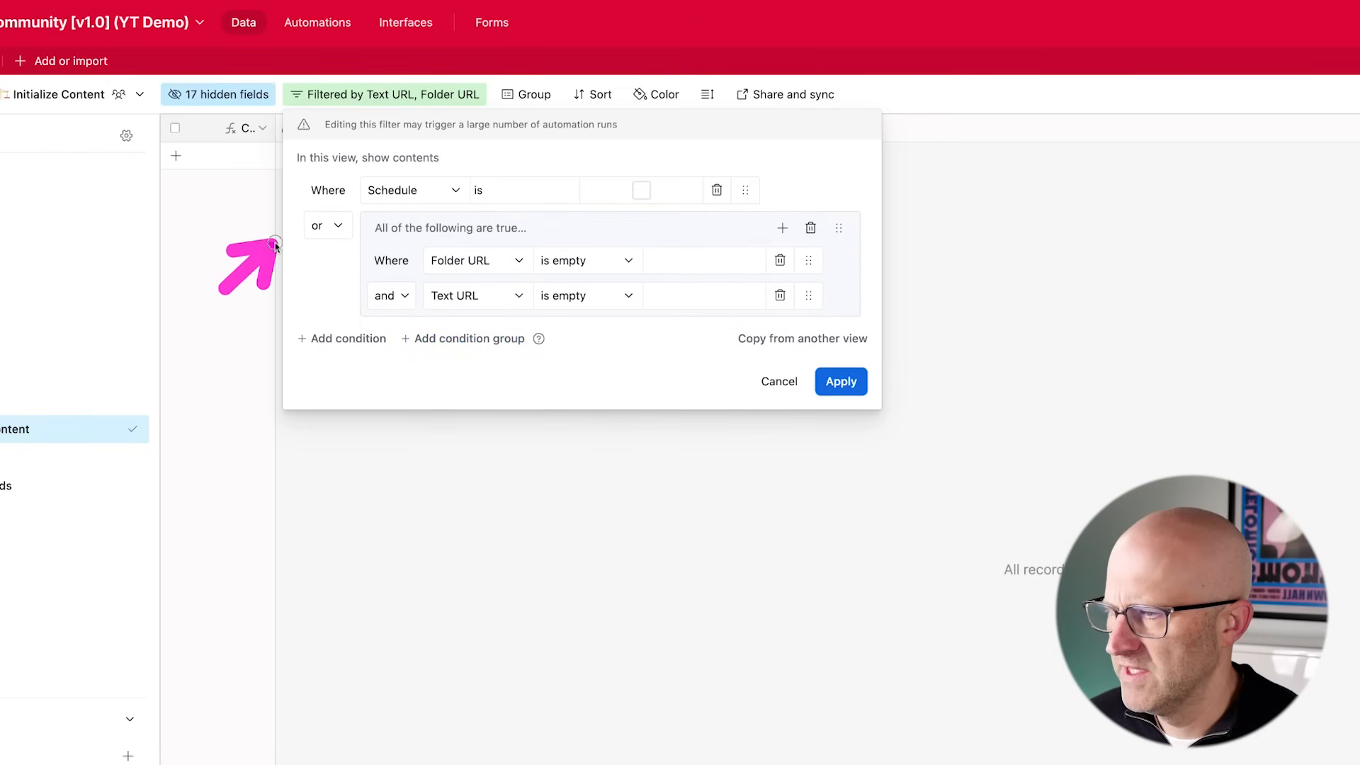
left_click(325, 225)
left_click(319, 255)
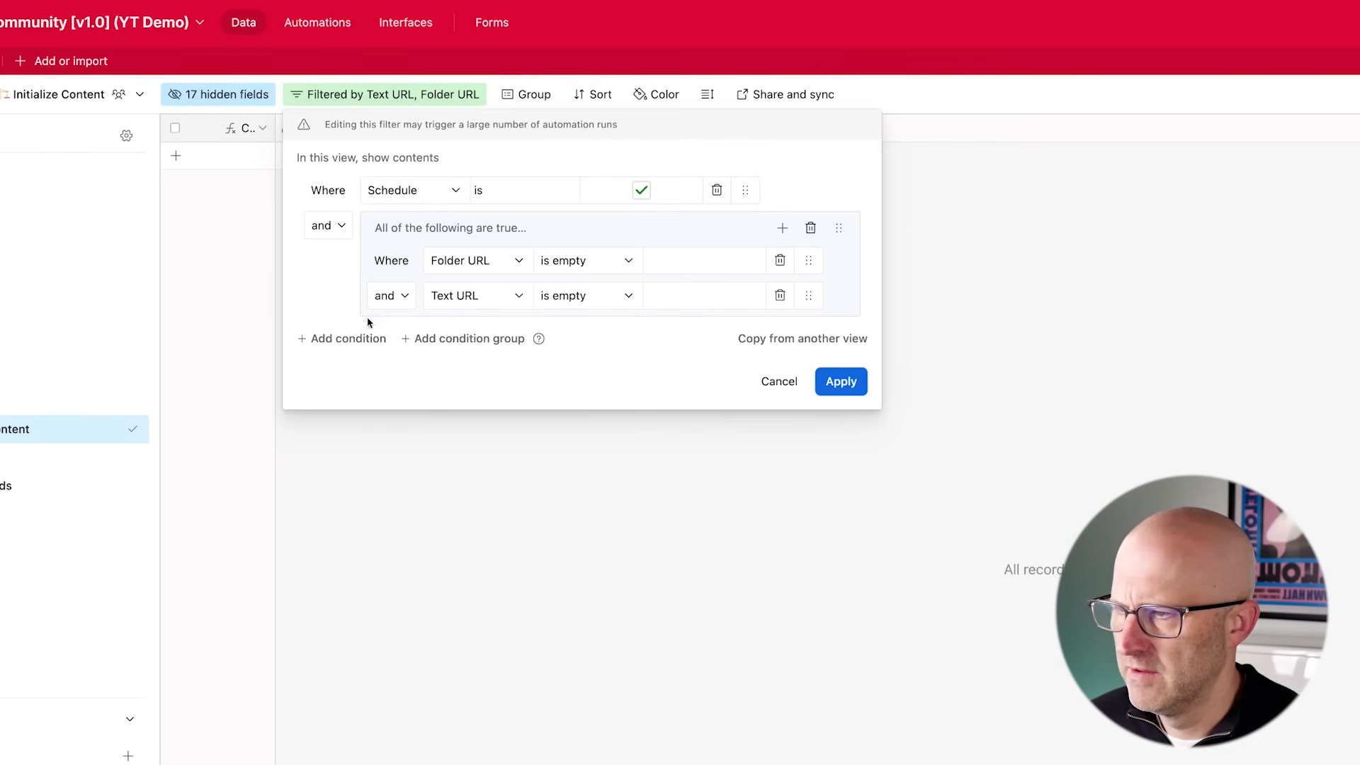
left_click(388, 295)
left_click(397, 352)
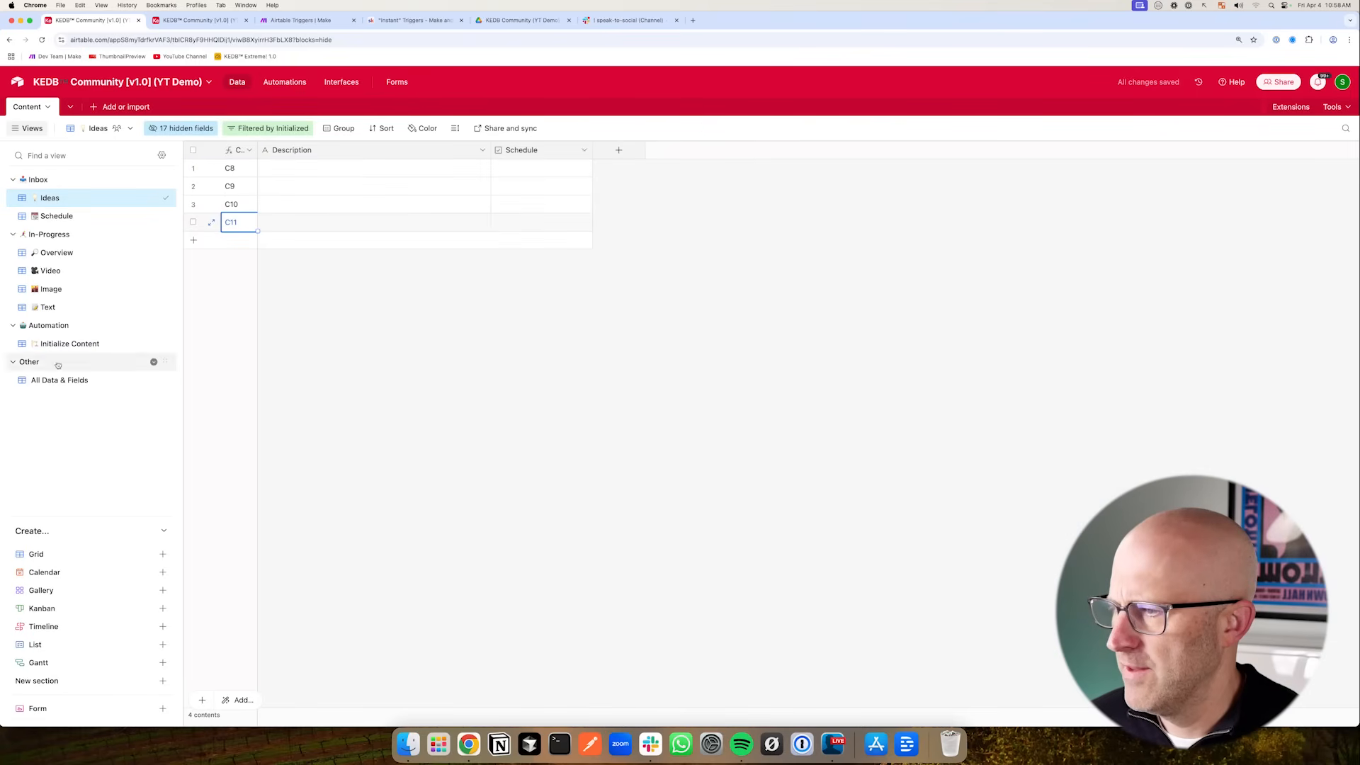
- Add a Description is not empty condition to the Initialize Content filter, move it under Schedule, and apply it
left_click(57, 344)
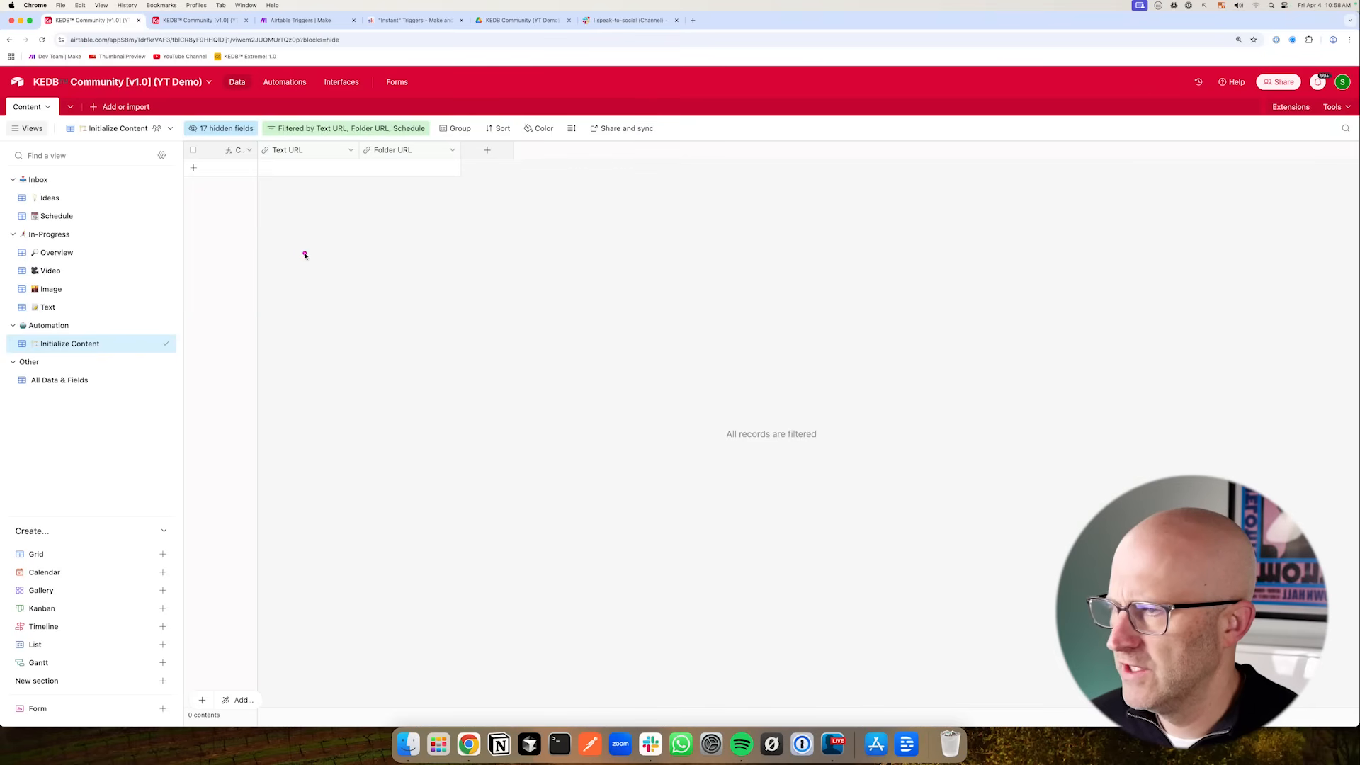
left_click(319, 130)
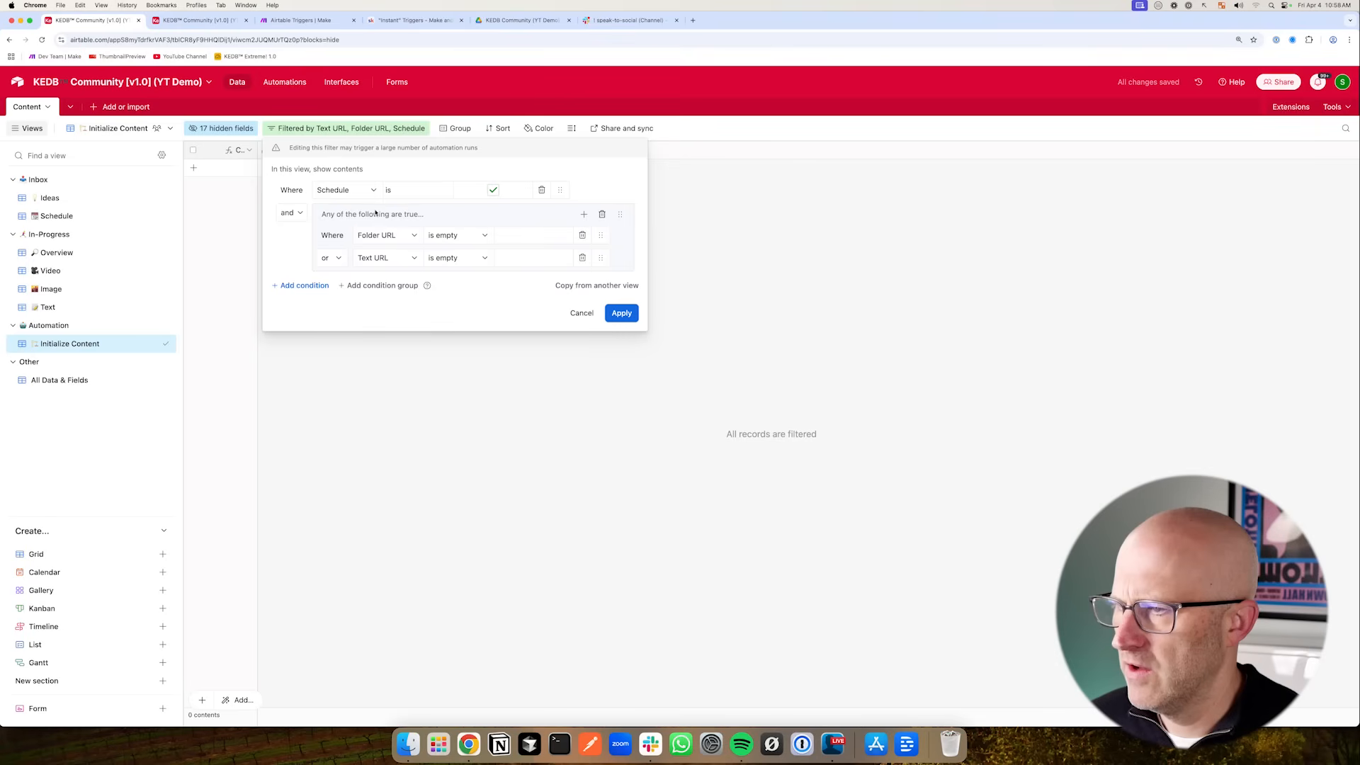
left_click(297, 287)
left_click(345, 285)
left_click(379, 386)
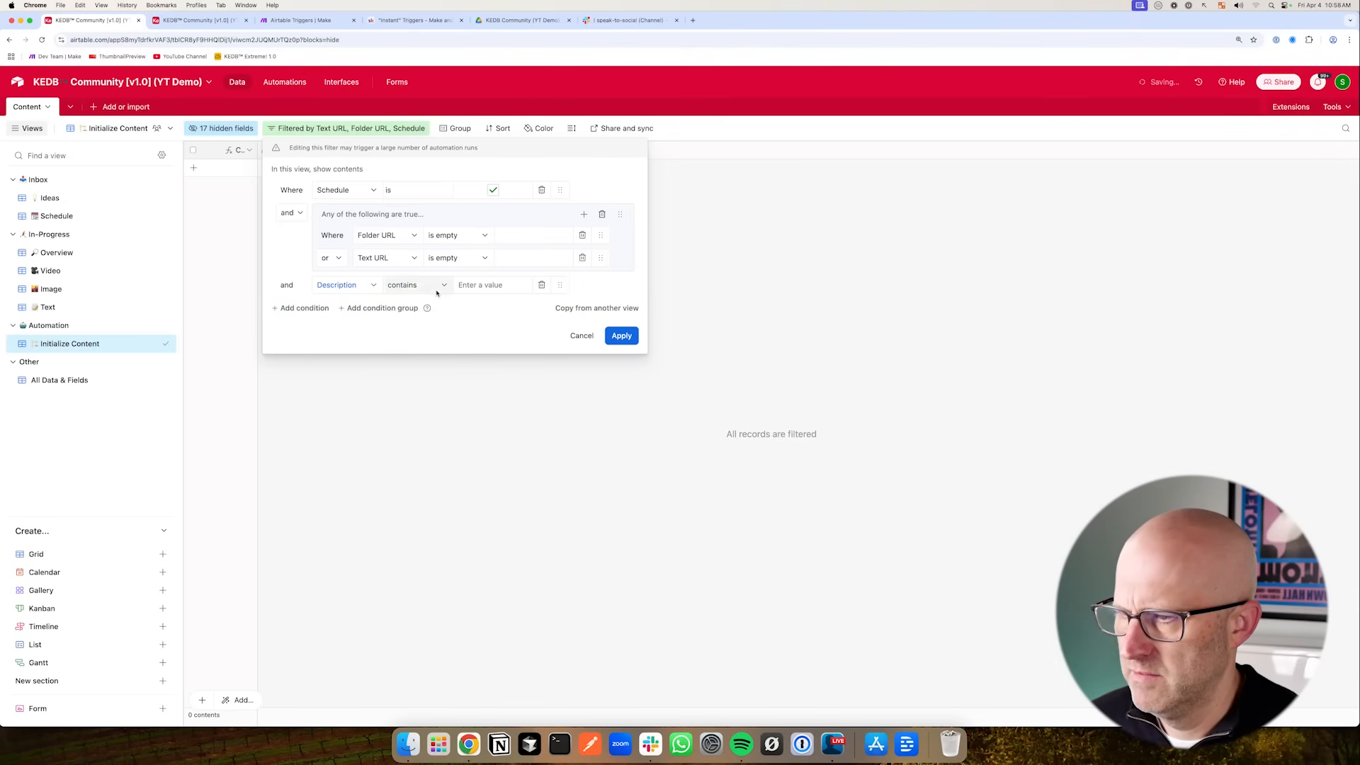
left_click(415, 285)
left_click(438, 425)
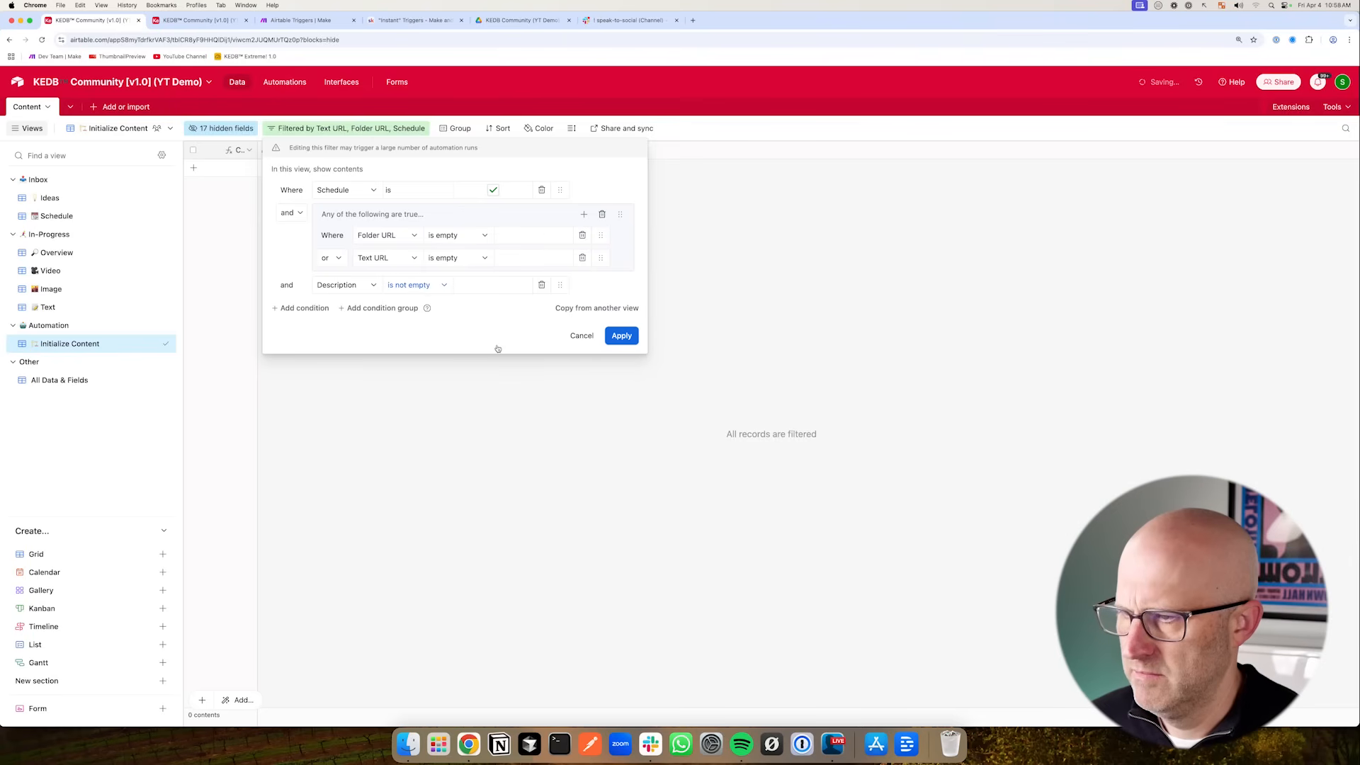
left_click_drag(560, 285, 559, 213)
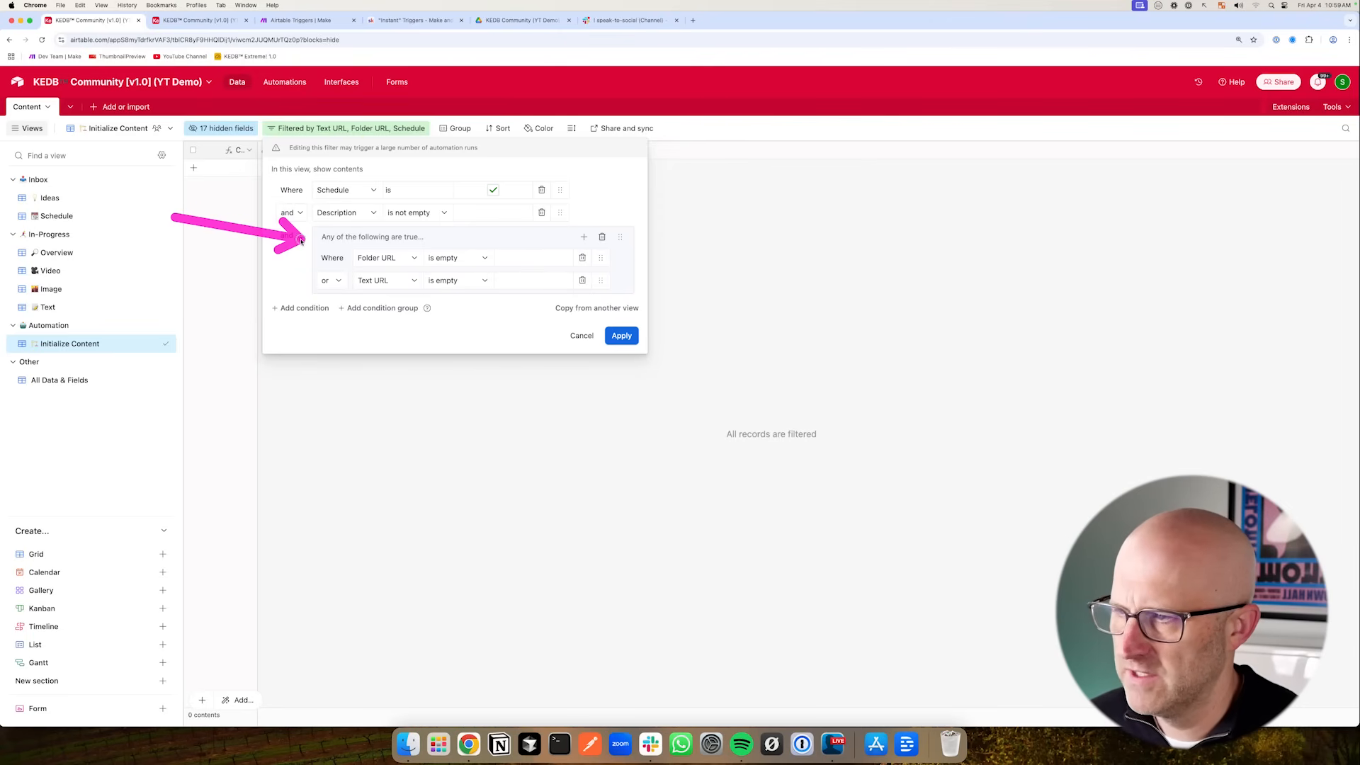
left_click(621, 335)
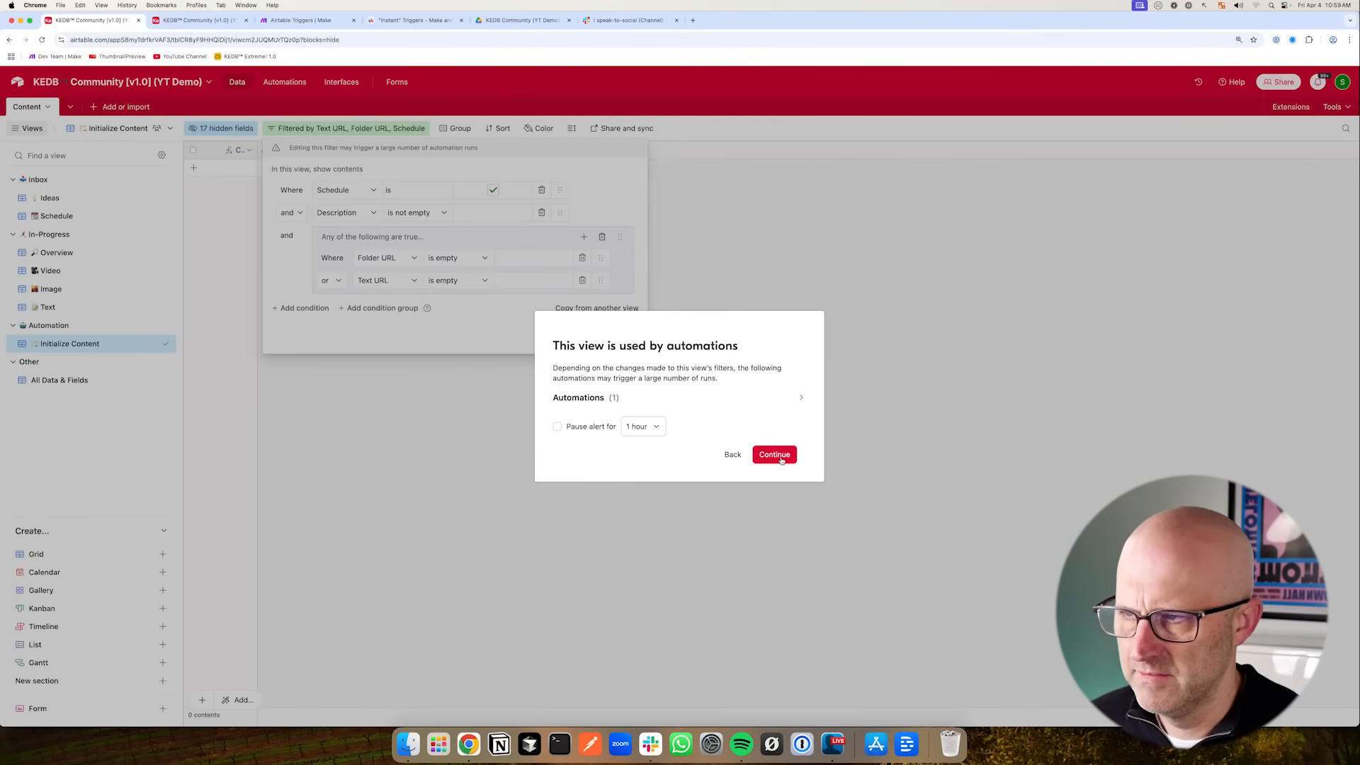
left_click(780, 456)
- In the Ideas view, enter descriptions idea #1, #2 and #3 for the first three records
left_click(50, 198)
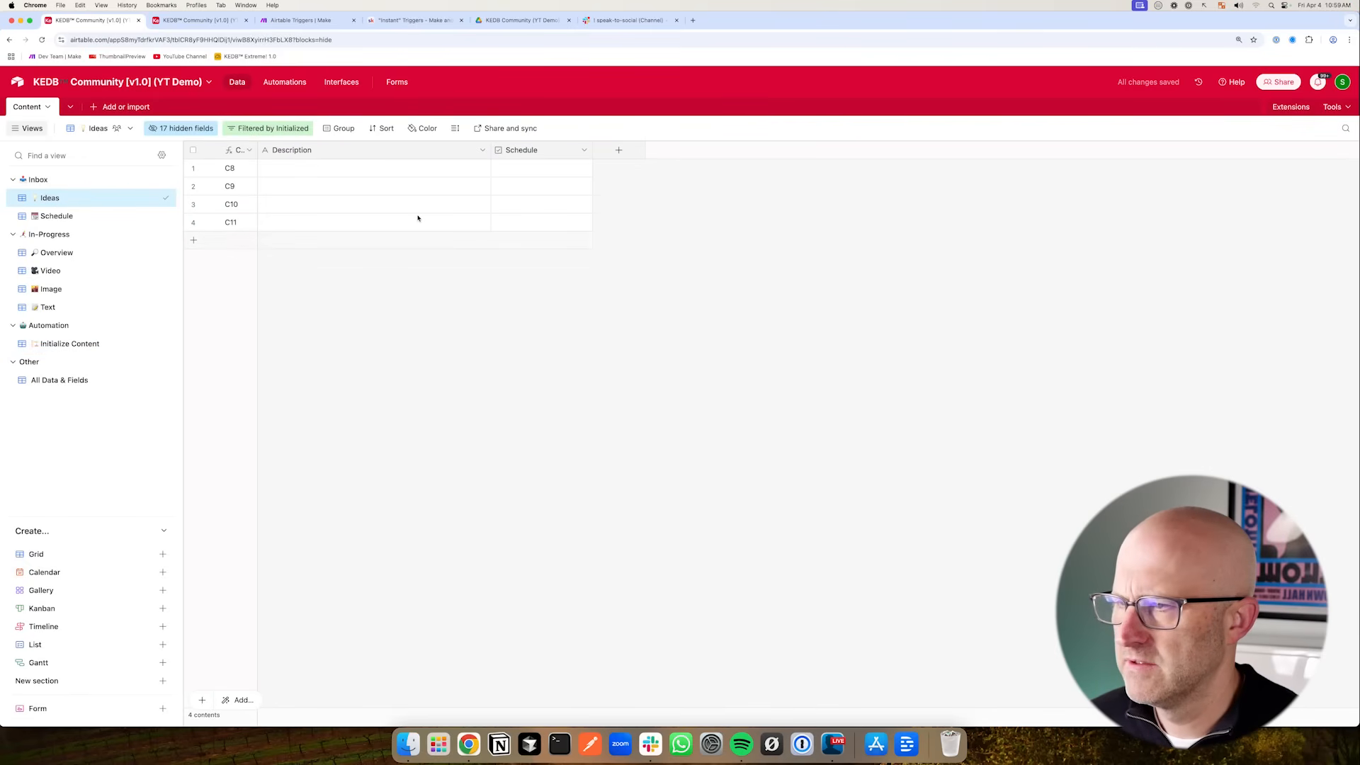
left_click(303, 170)
type("ideas#1")
key("Return")
type("#2")
key("Return")
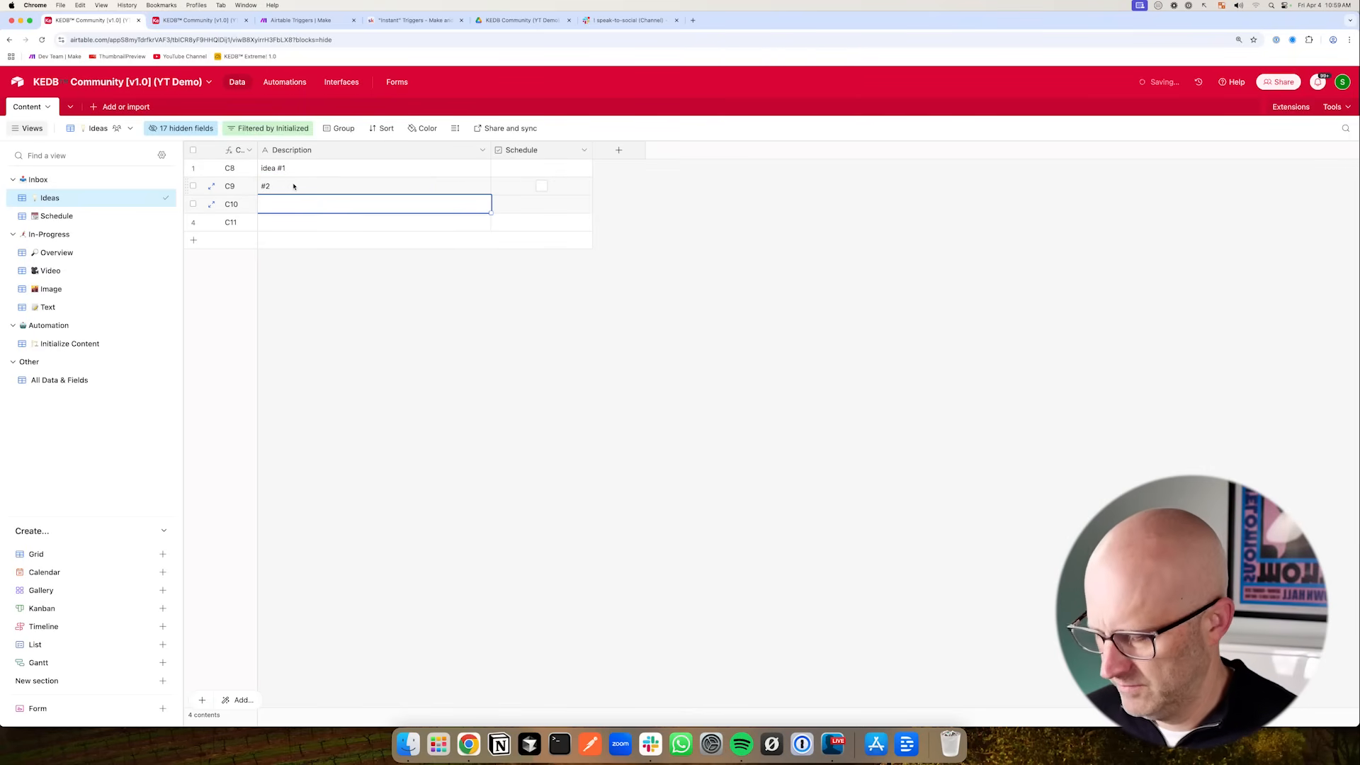
type("#3")
key("Return")
- Narrow the Schedule column and add a Created time field to the Ideas view
left_click_drag(592, 150, 554, 150)
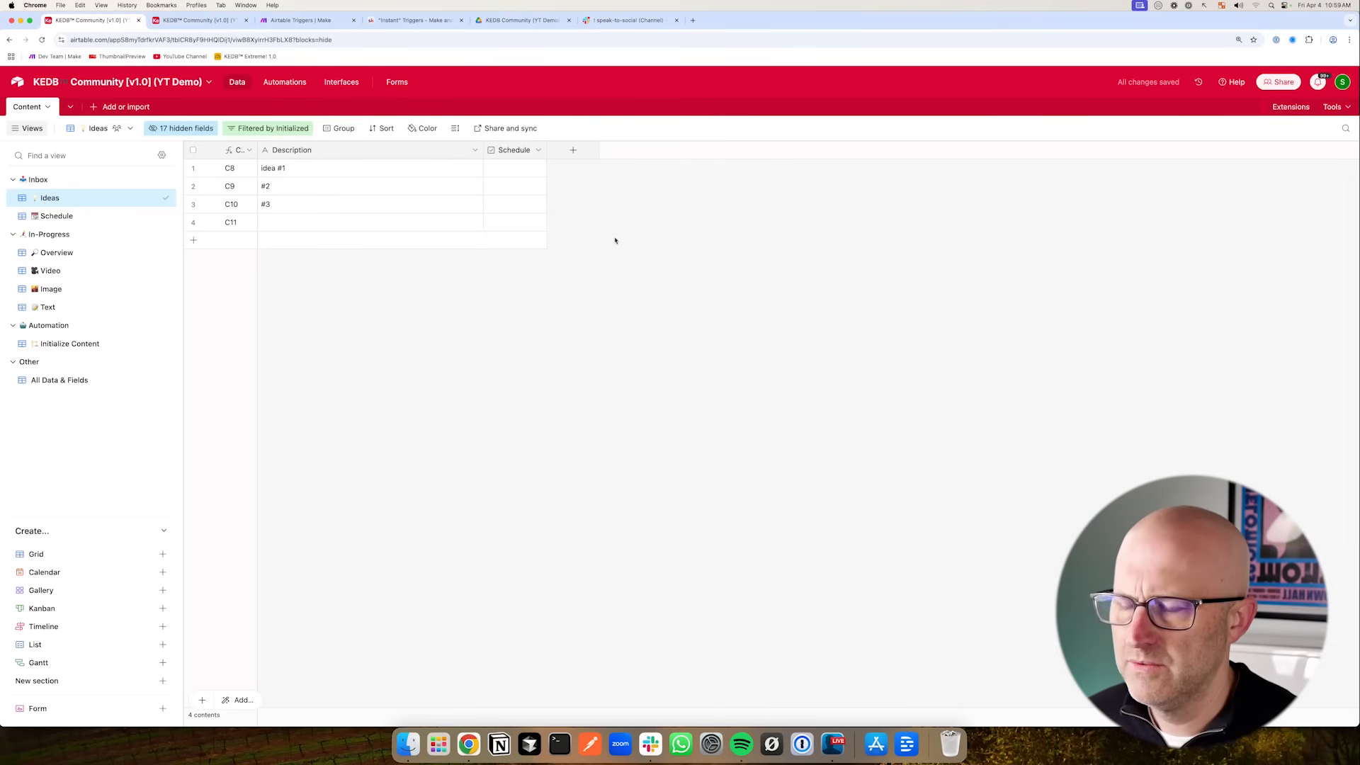
left_click(573, 150)
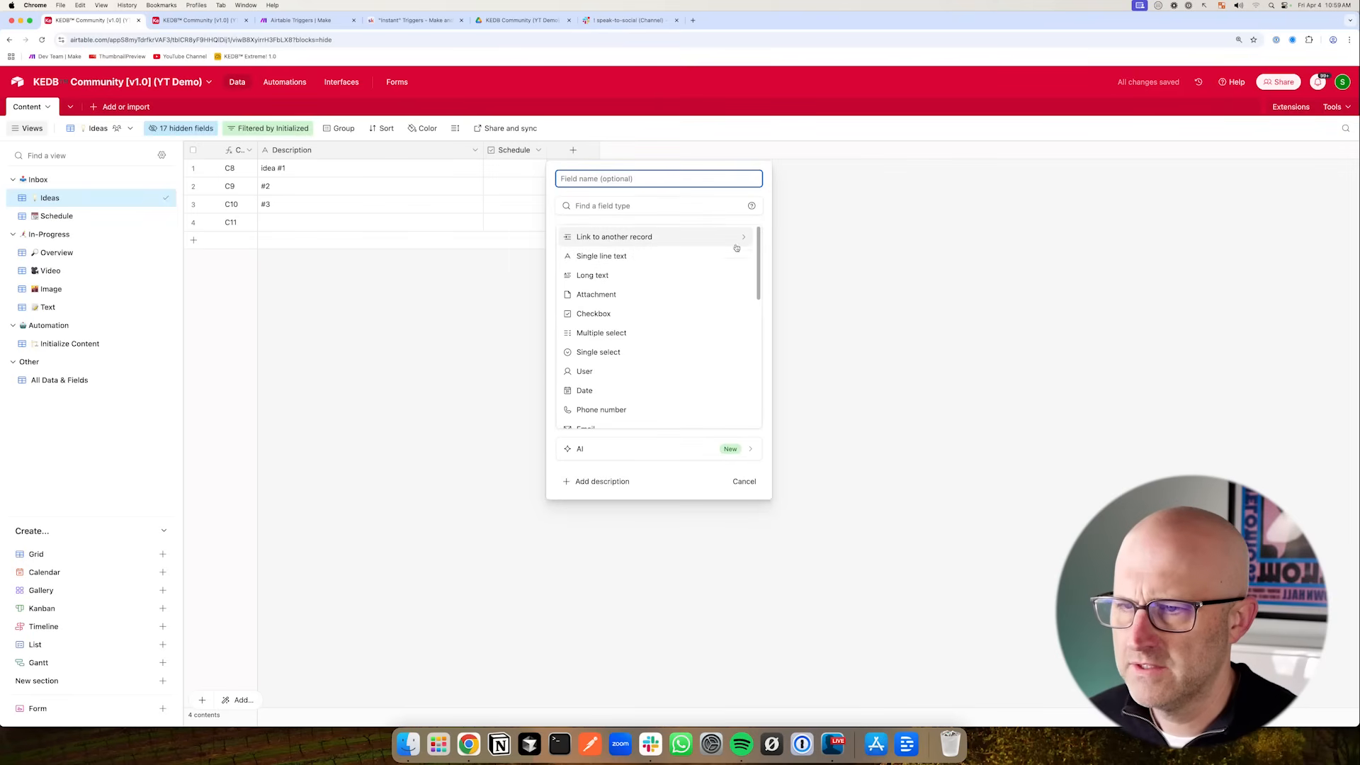
left_click_drag(759, 245, 762, 385)
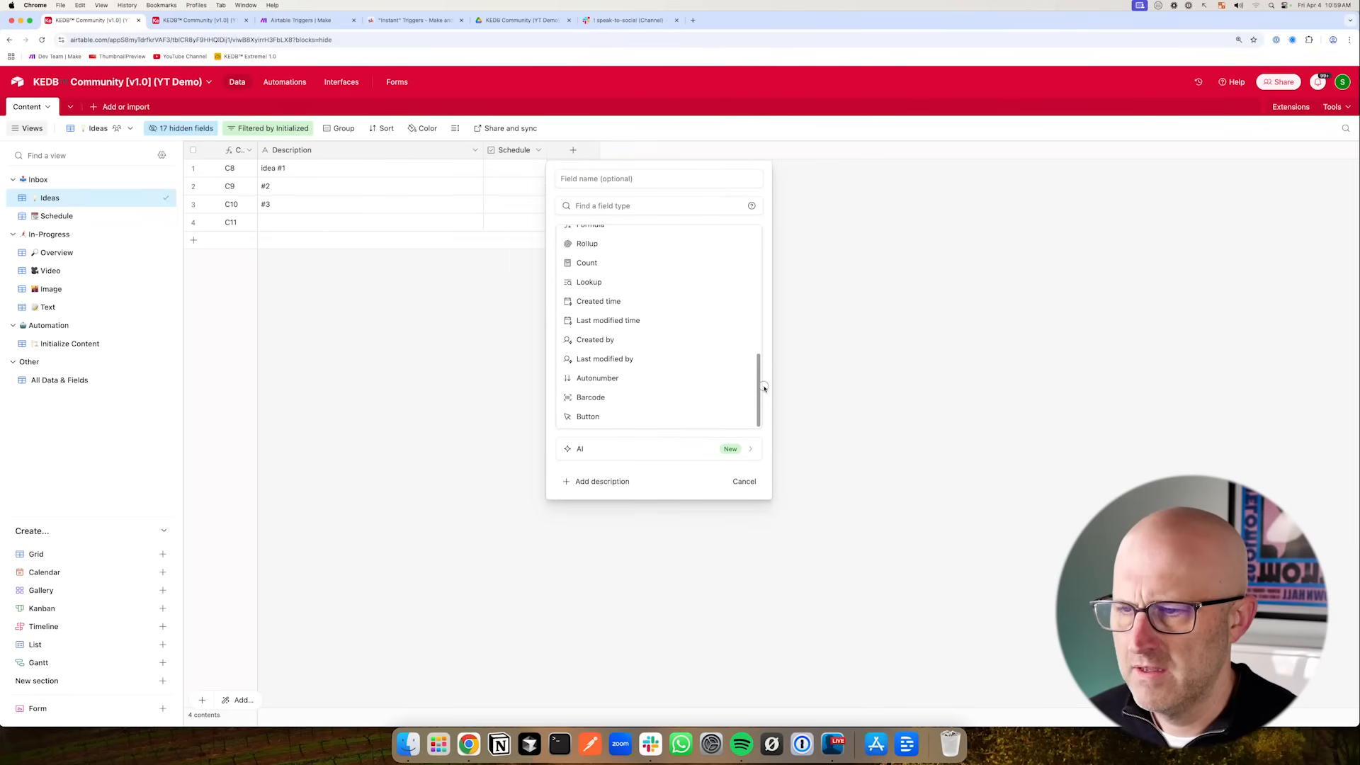
left_click(618, 301)
key("Return")
- Add a Last modified time field to the Ideas view
left_click(674, 150)
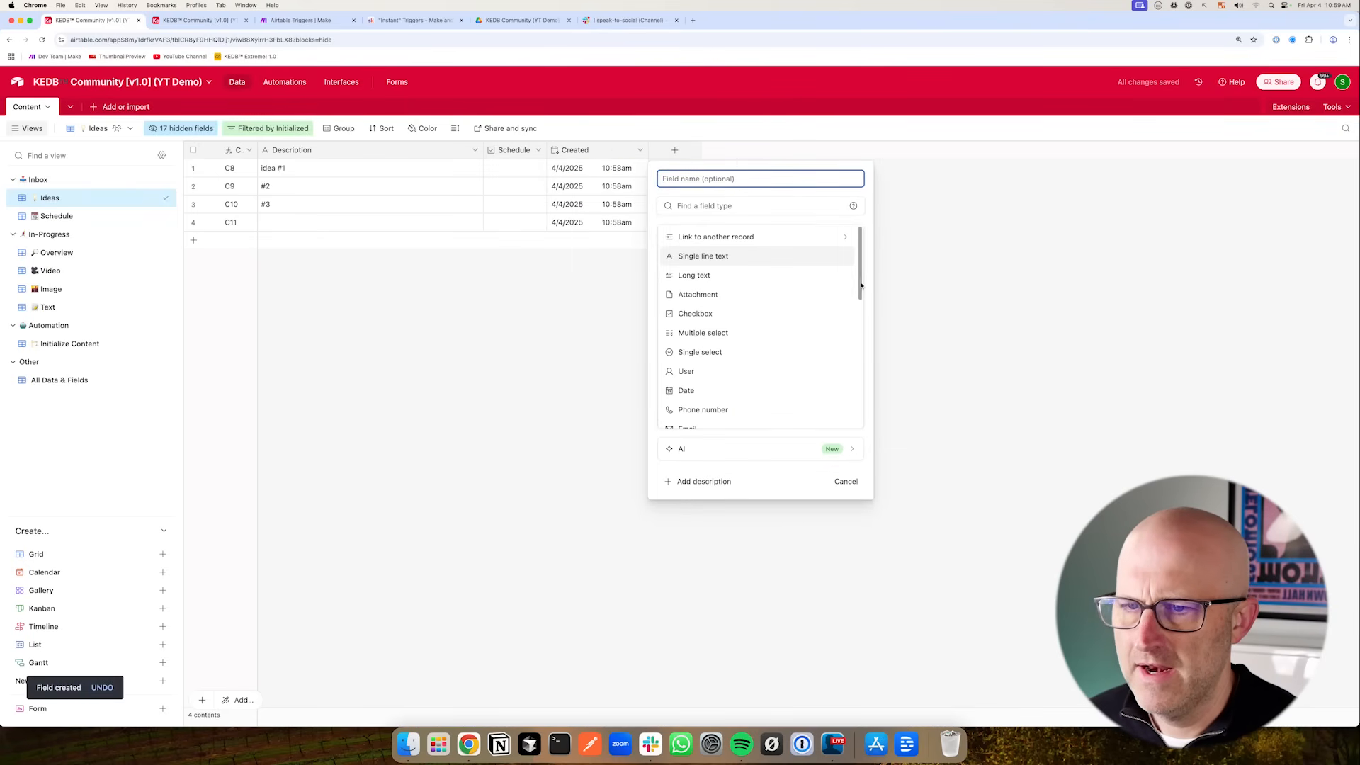
scroll(861, 286, "down", 10)
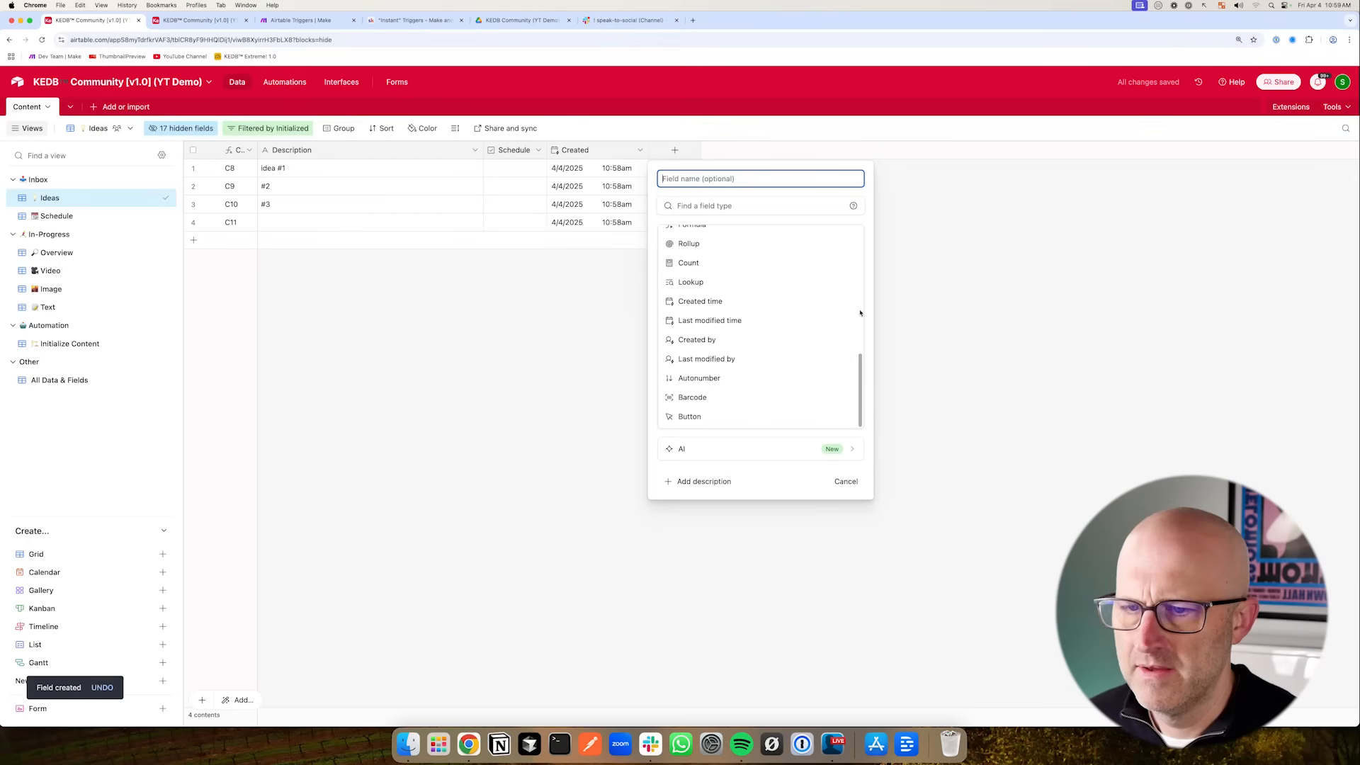
left_click(719, 320)
key("Return")
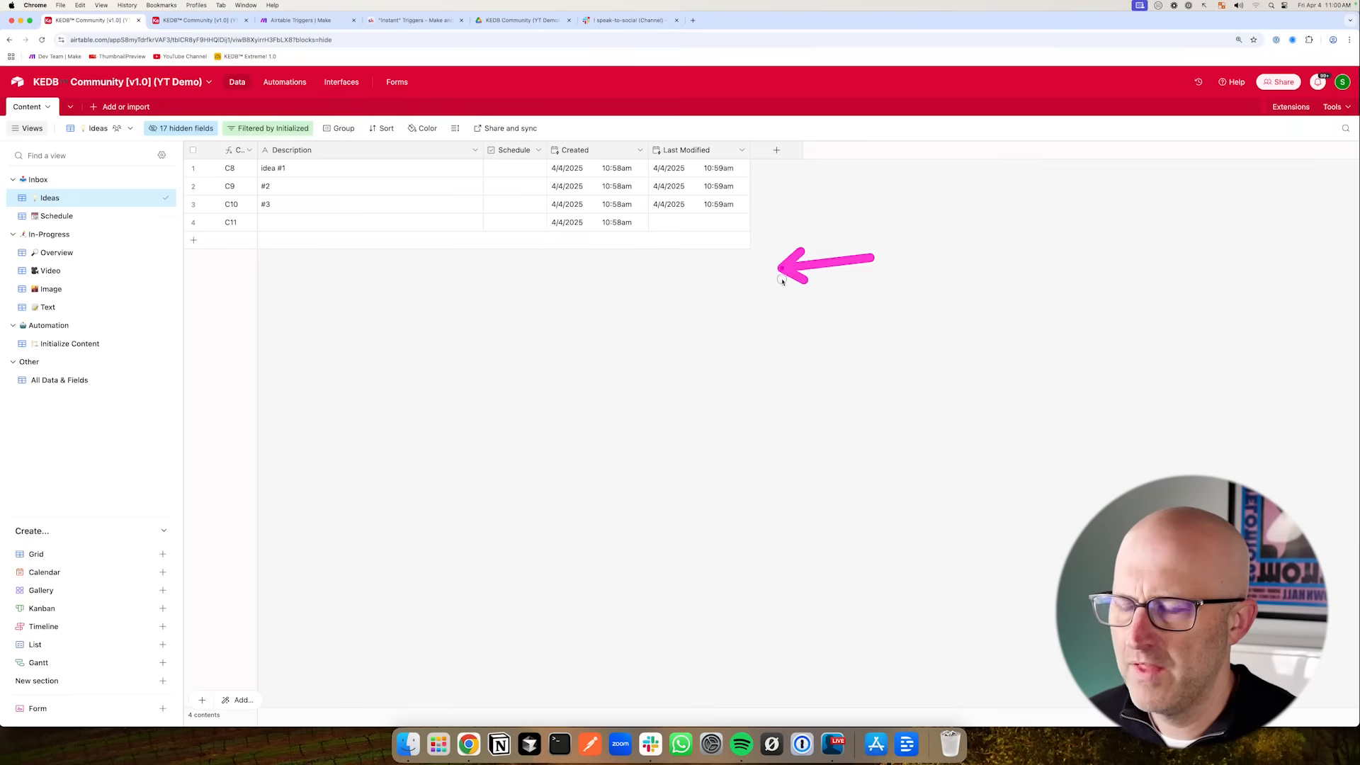
- Sort the Ideas view by Last Modified, then Created, with Latest → Earliest ordering
left_click(383, 128)
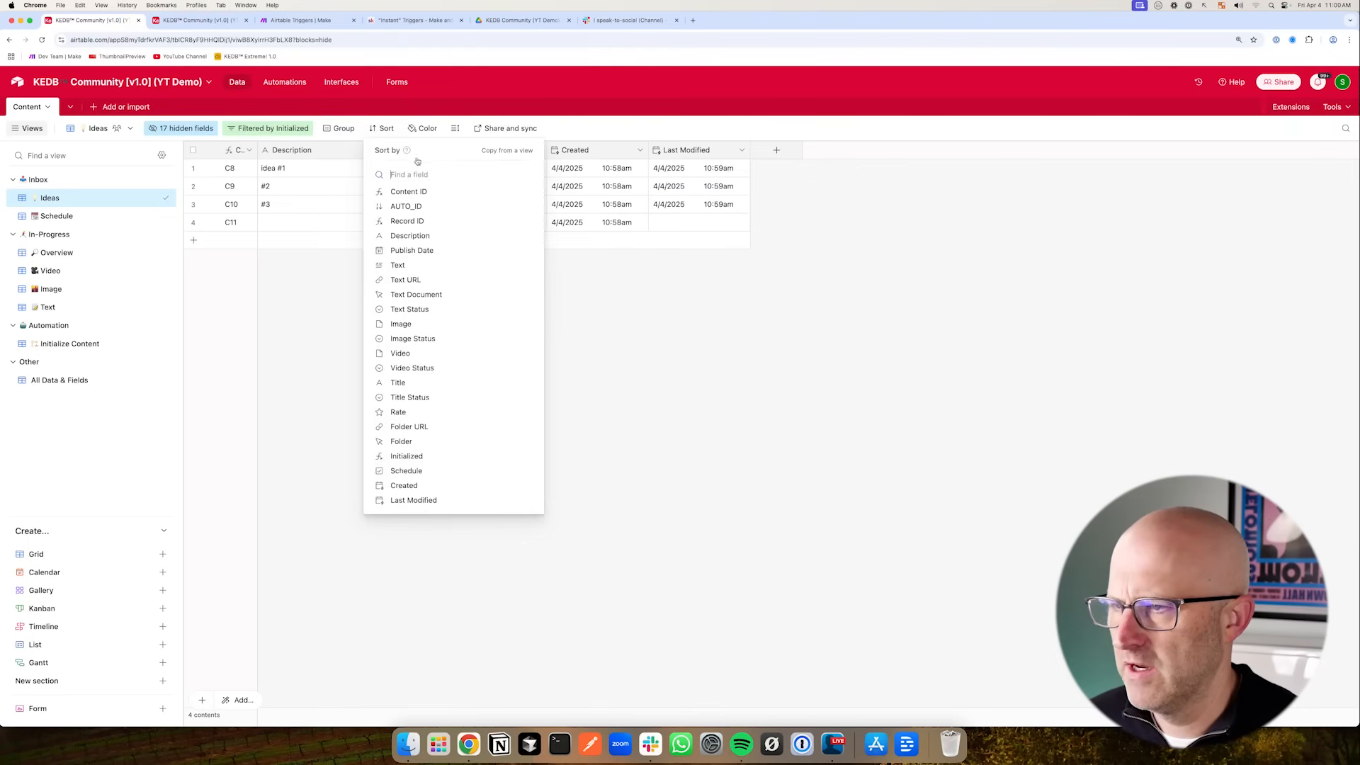
left_click(430, 501)
left_click(413, 199)
scroll(434, 319, "down", 2)
left_click(395, 340)
left_click(551, 198)
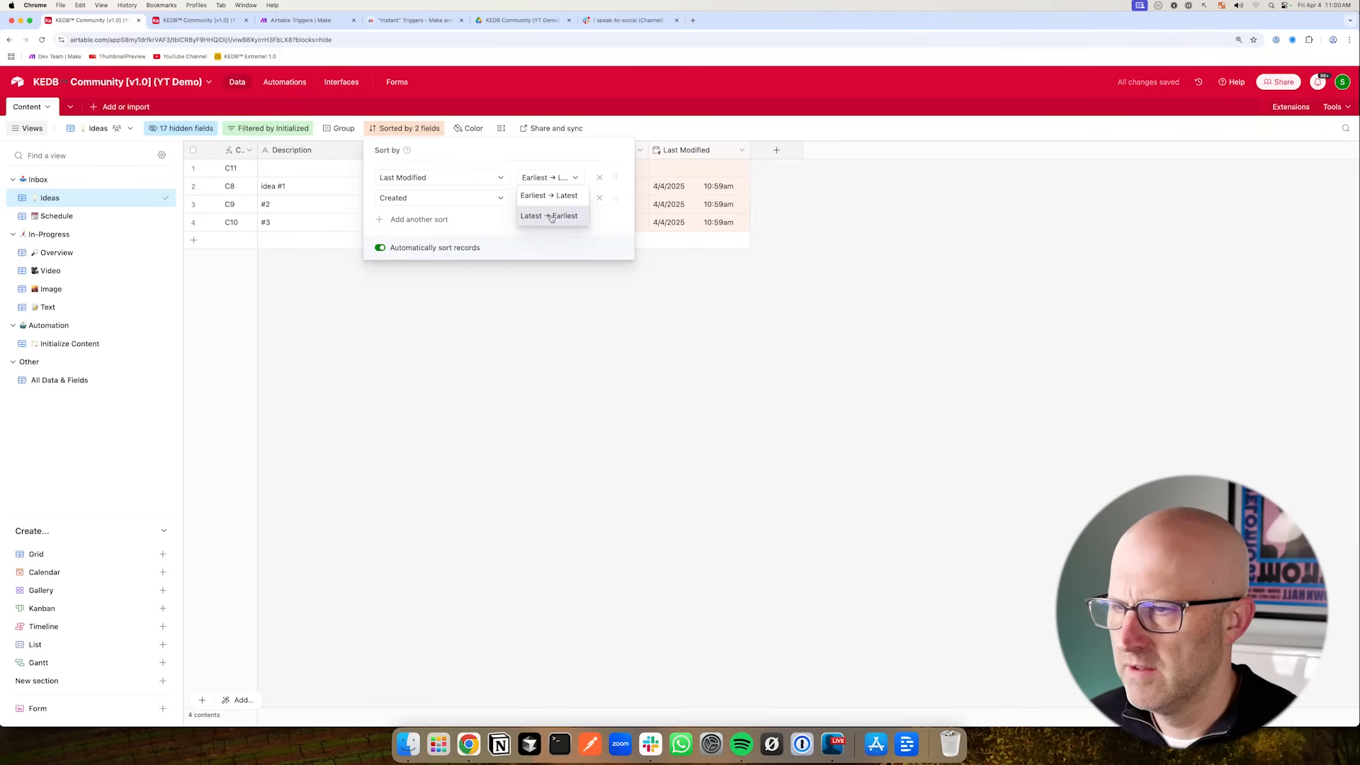
left_click(550, 217)
left_click(544, 343)
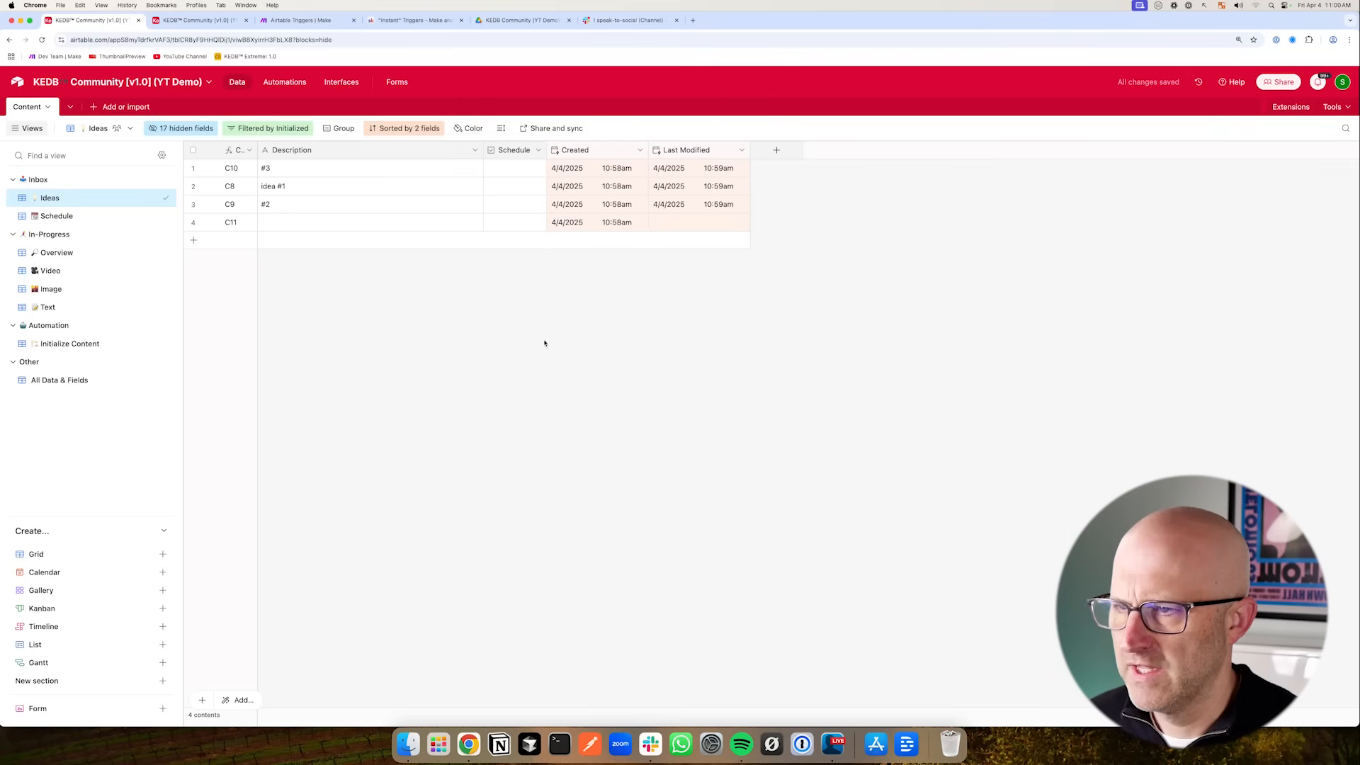
- Add two new empty records to the Ideas view
left_click(194, 240)
left_click(386, 362)
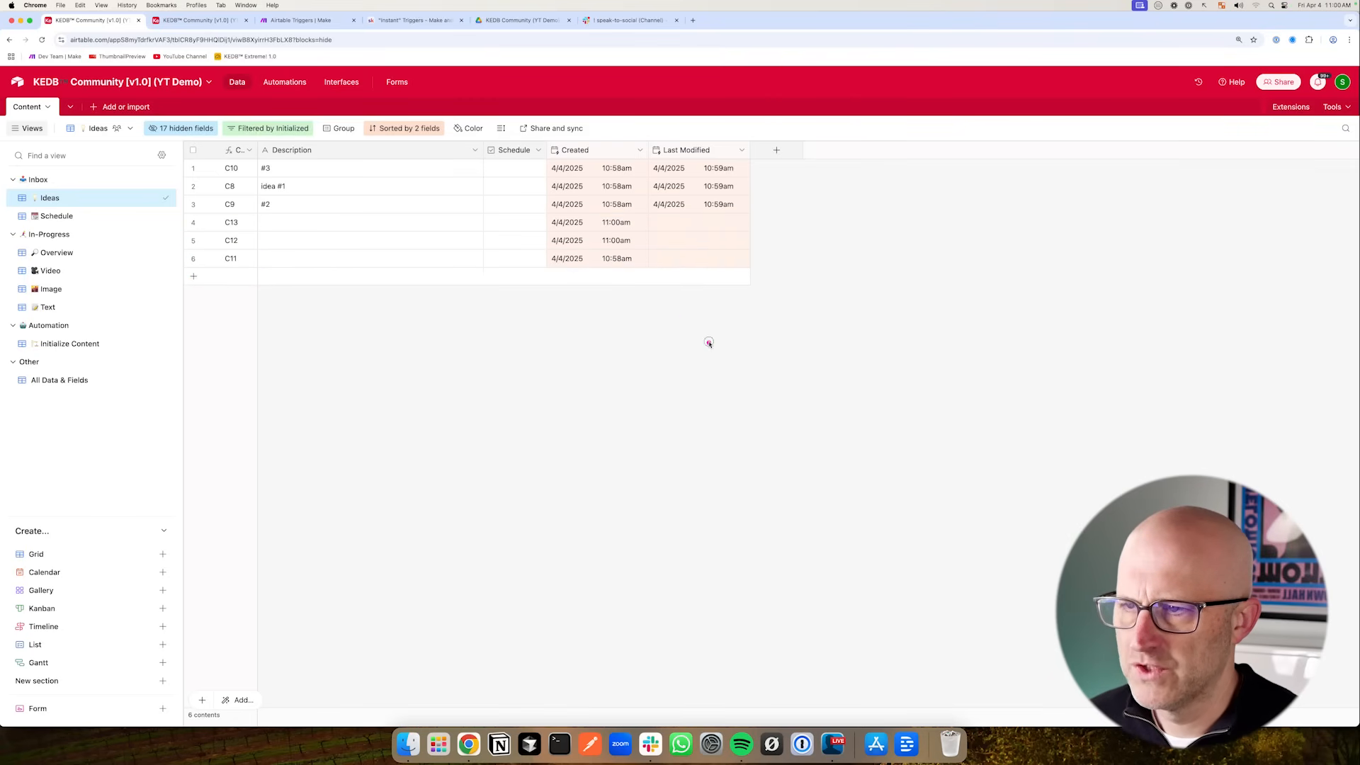
mouse_move(709, 343)
left_mouse_down()
mouse_move(625, 219)
mouse_move(595, 261)
mouse_move(328, 334)
mouse_move(279, 288)
mouse_move(279, 258)
mouse_move(243, 232)
left_mouse_up()
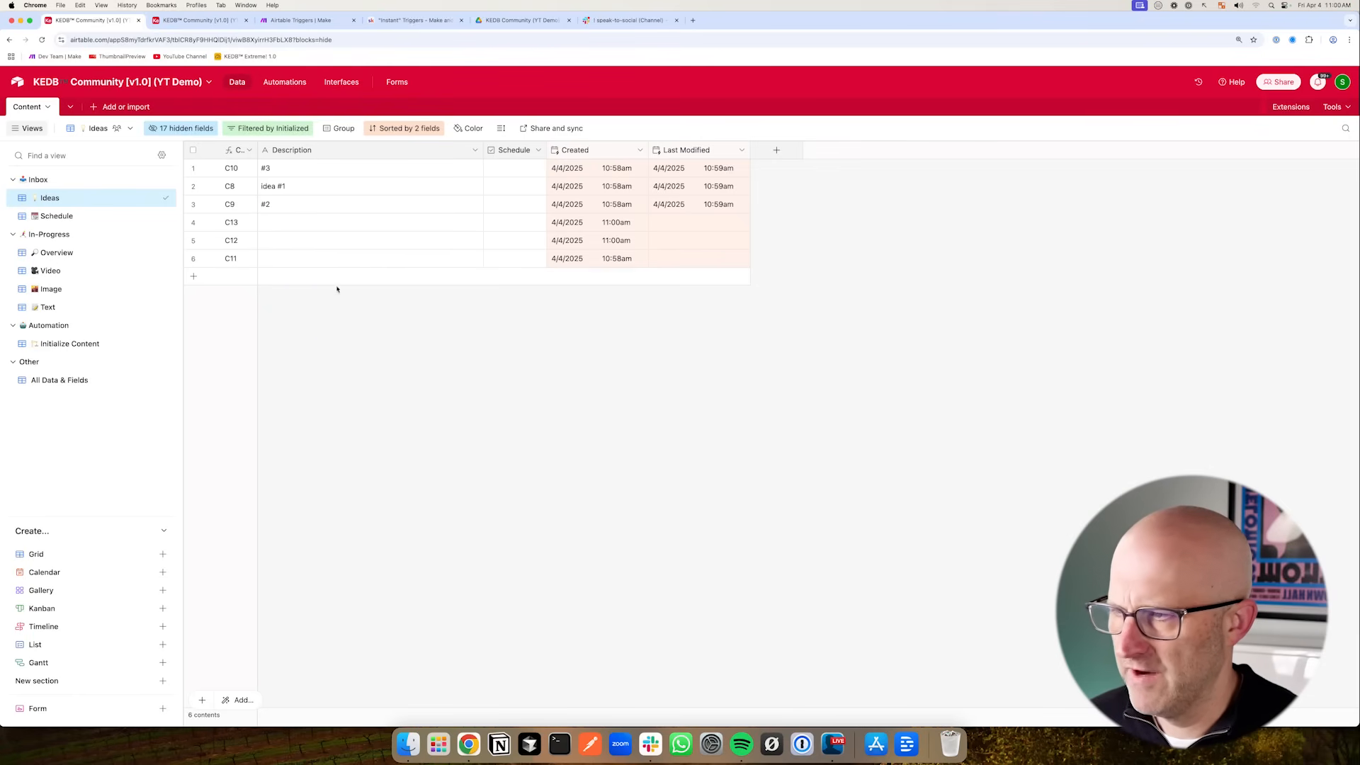
left_click_drag(876, 256, 757, 173)
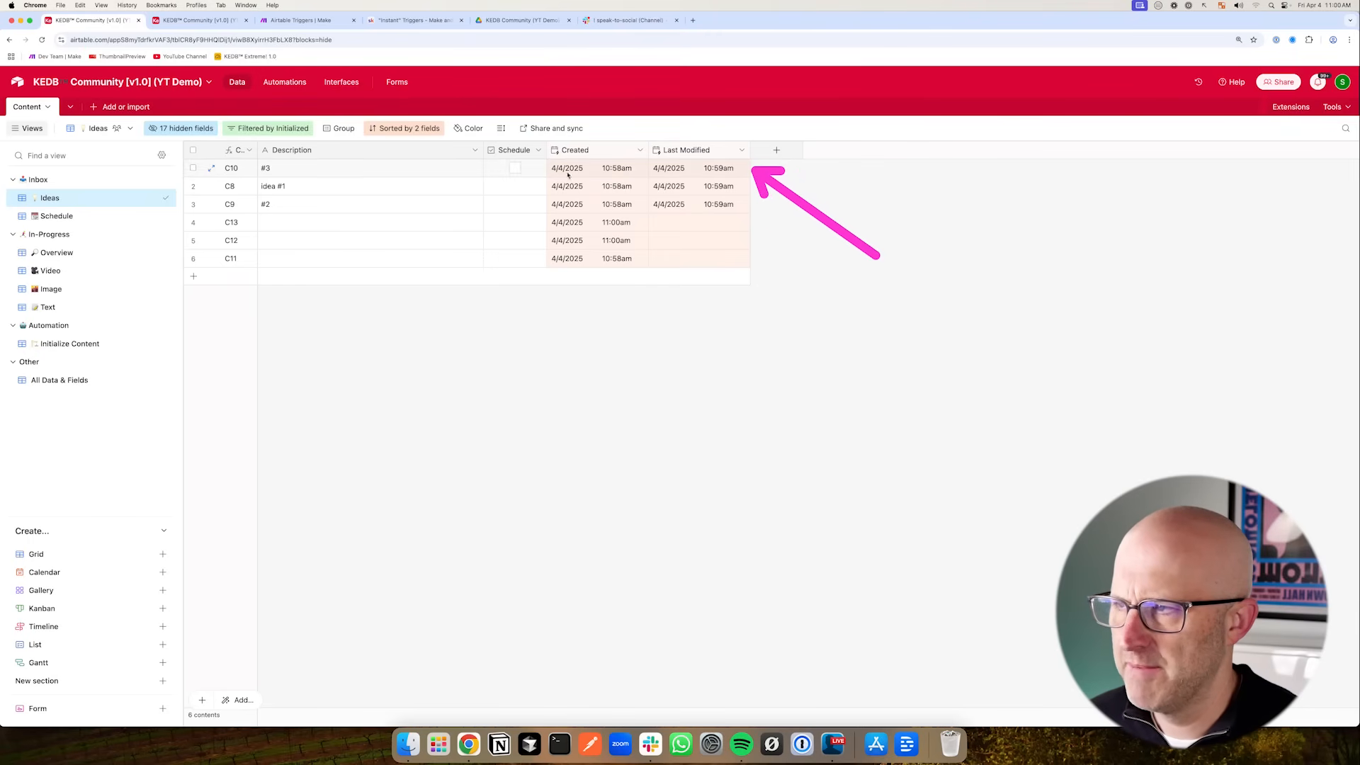
mouse_move(519, 117)
left_mouse_down()
mouse_move(737, 259)
mouse_move(778, 303)
left_mouse_up()
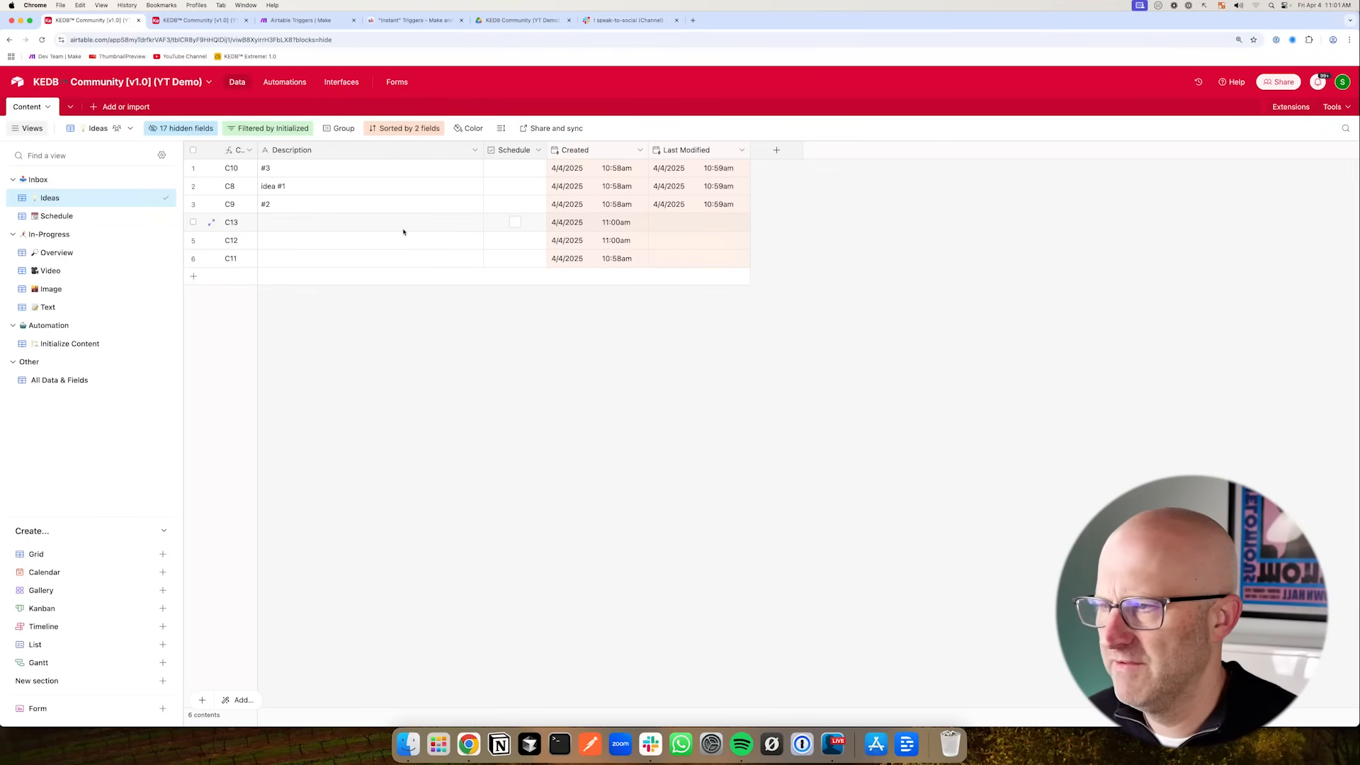
- Compare the records in the All Data & Fields view with the Ideas view
mouse_move(234, 297)
left_mouse_down()
mouse_move(103, 199)
mouse_move(97, 306)
mouse_move(96, 201)
mouse_move(99, 226)
left_mouse_up()
left_click_drag(167, 322, 112, 374)
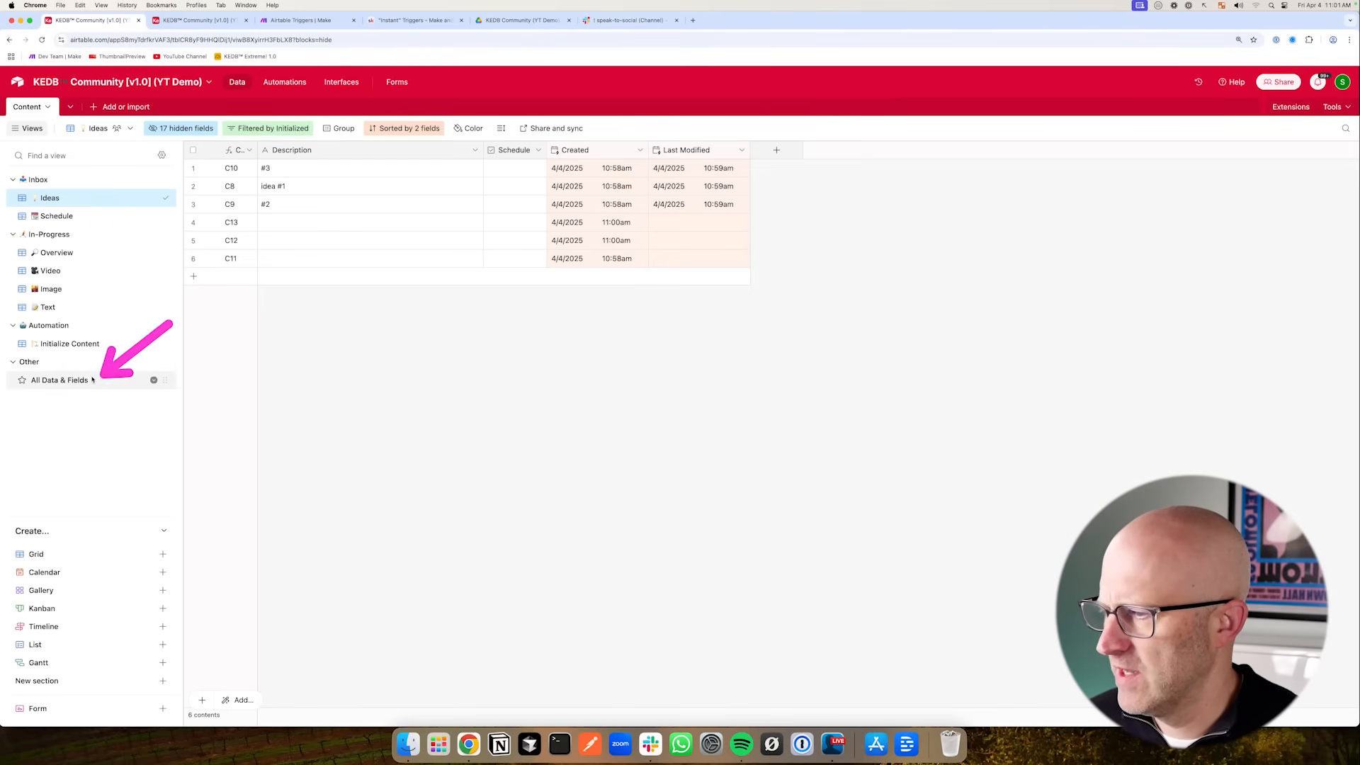
left_click(59, 381)
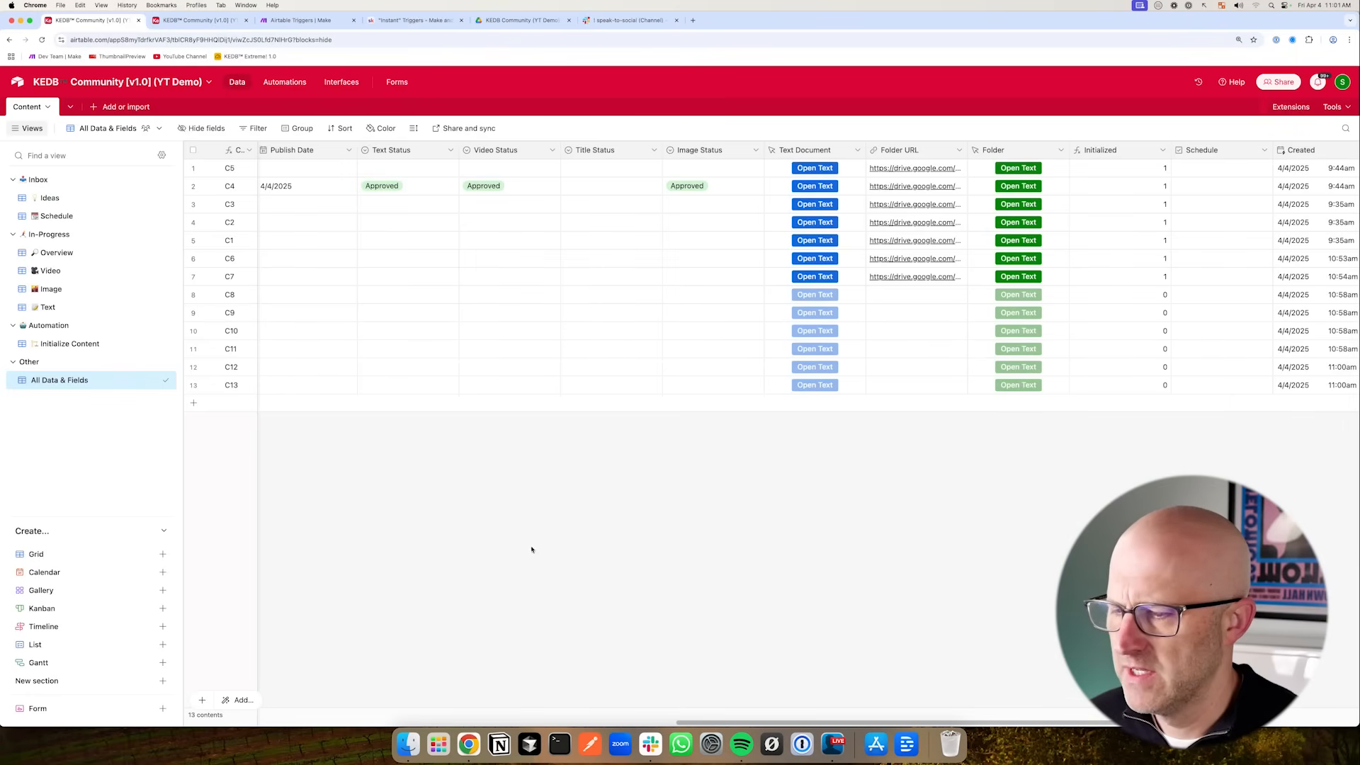
left_click_drag(700, 722, 212, 722)
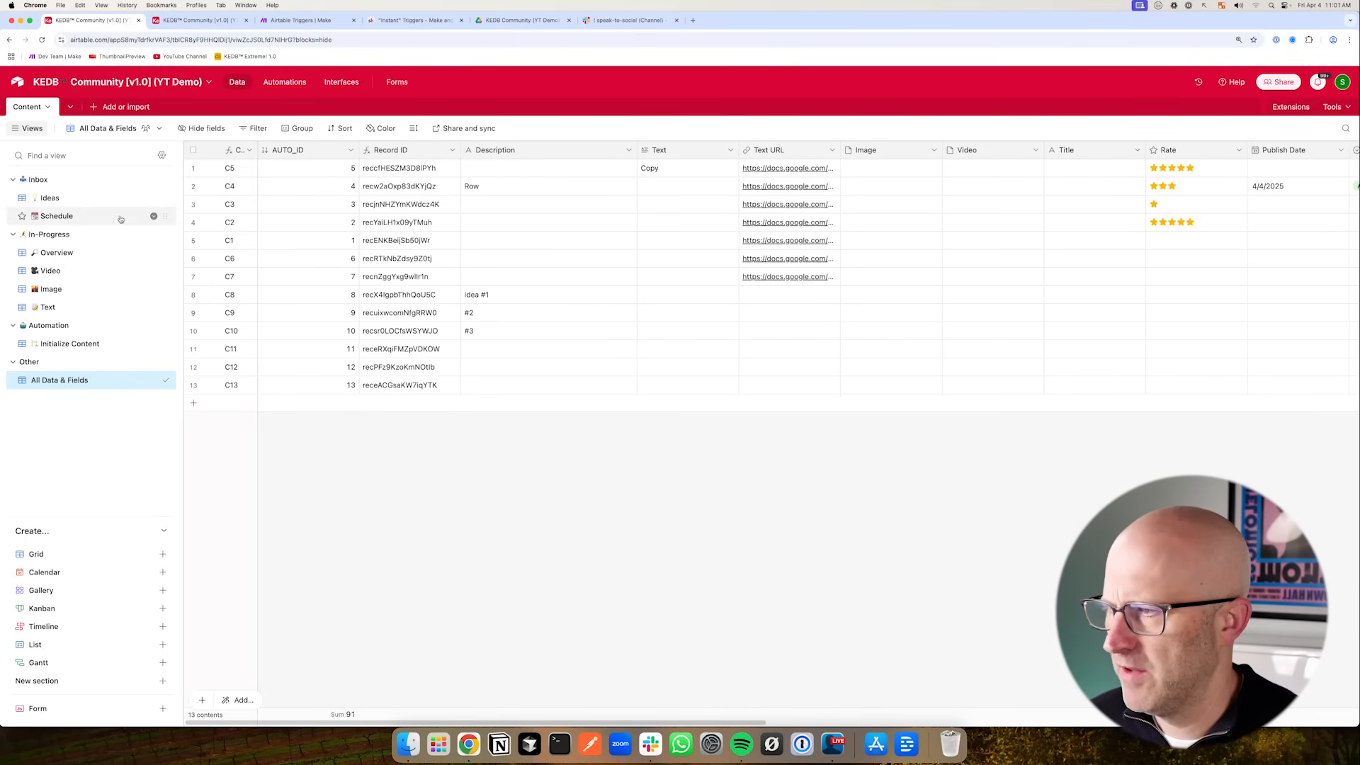
left_click(60, 199)
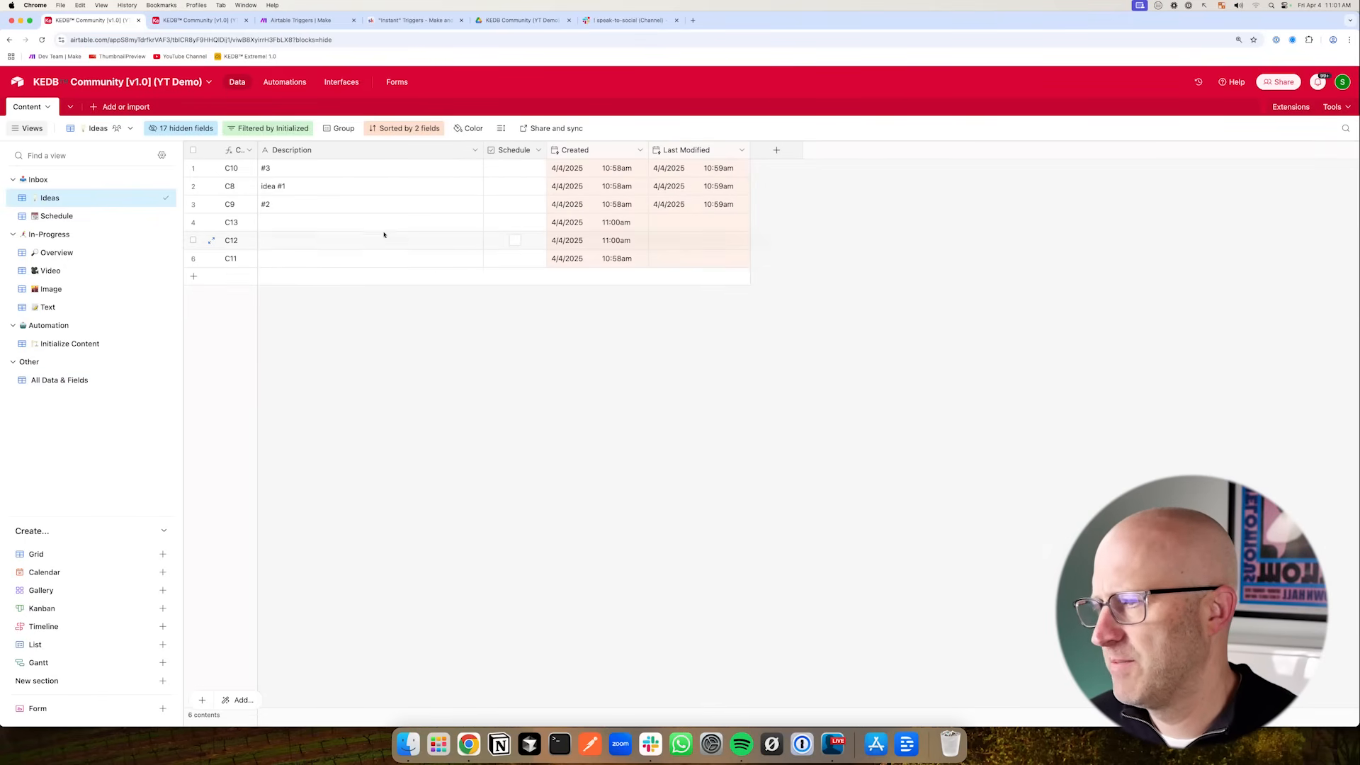
left_click(59, 381)
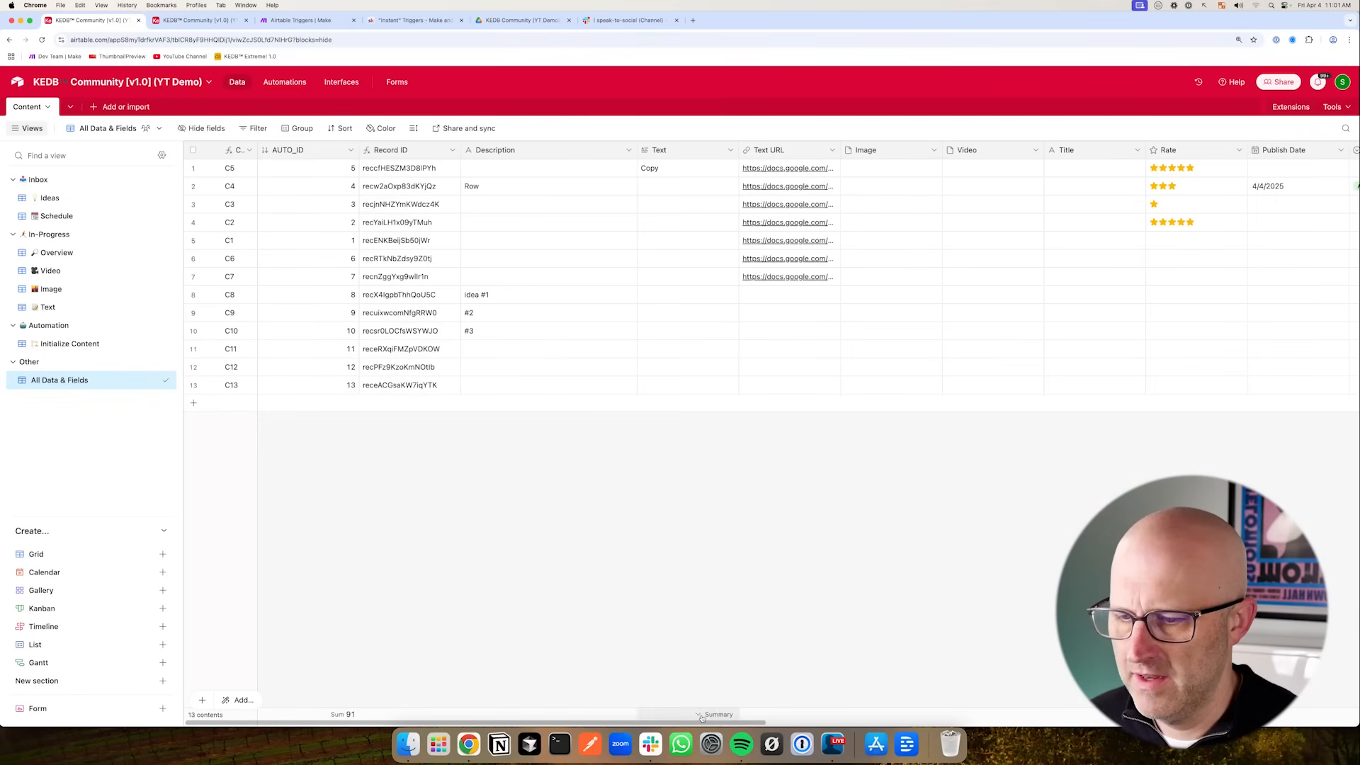
- Create a collaborative form view named New Idea for the ideas table
left_click_drag(730, 722, 660, 729)
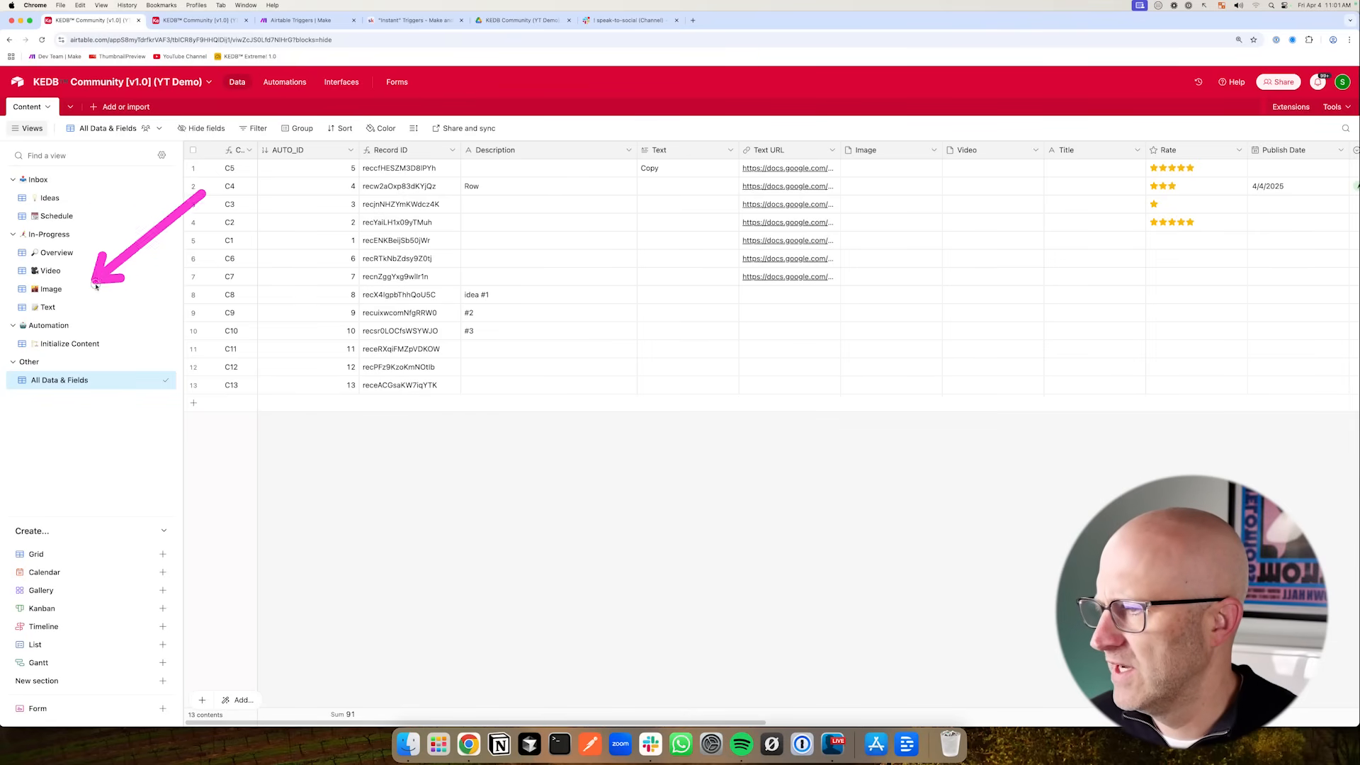
left_click(71, 199)
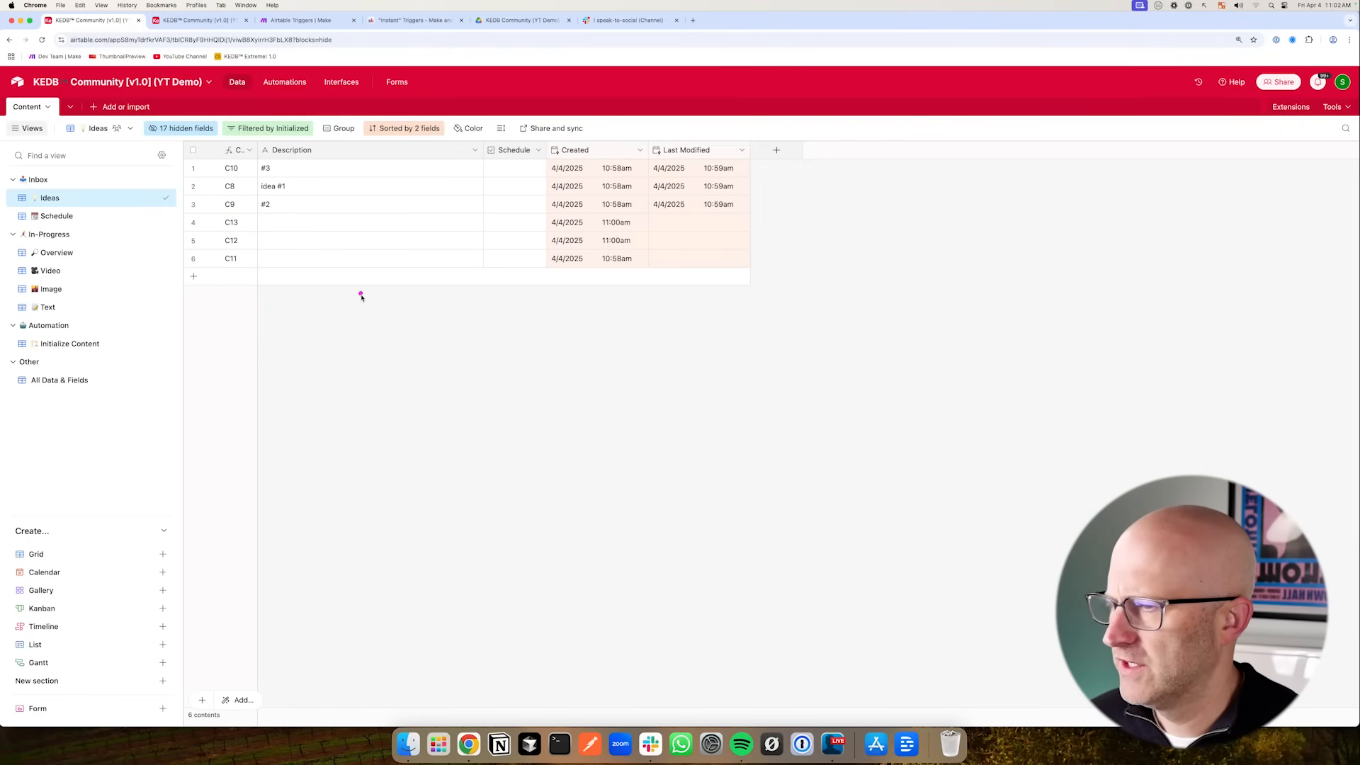
mouse_move(825, 286)
left_mouse_down()
mouse_move(510, 194)
mouse_move(404, 252)
mouse_move(258, 192)
mouse_move(304, 252)
mouse_move(434, 219)
mouse_move(456, 173)
mouse_move(447, 253)
left_mouse_up()
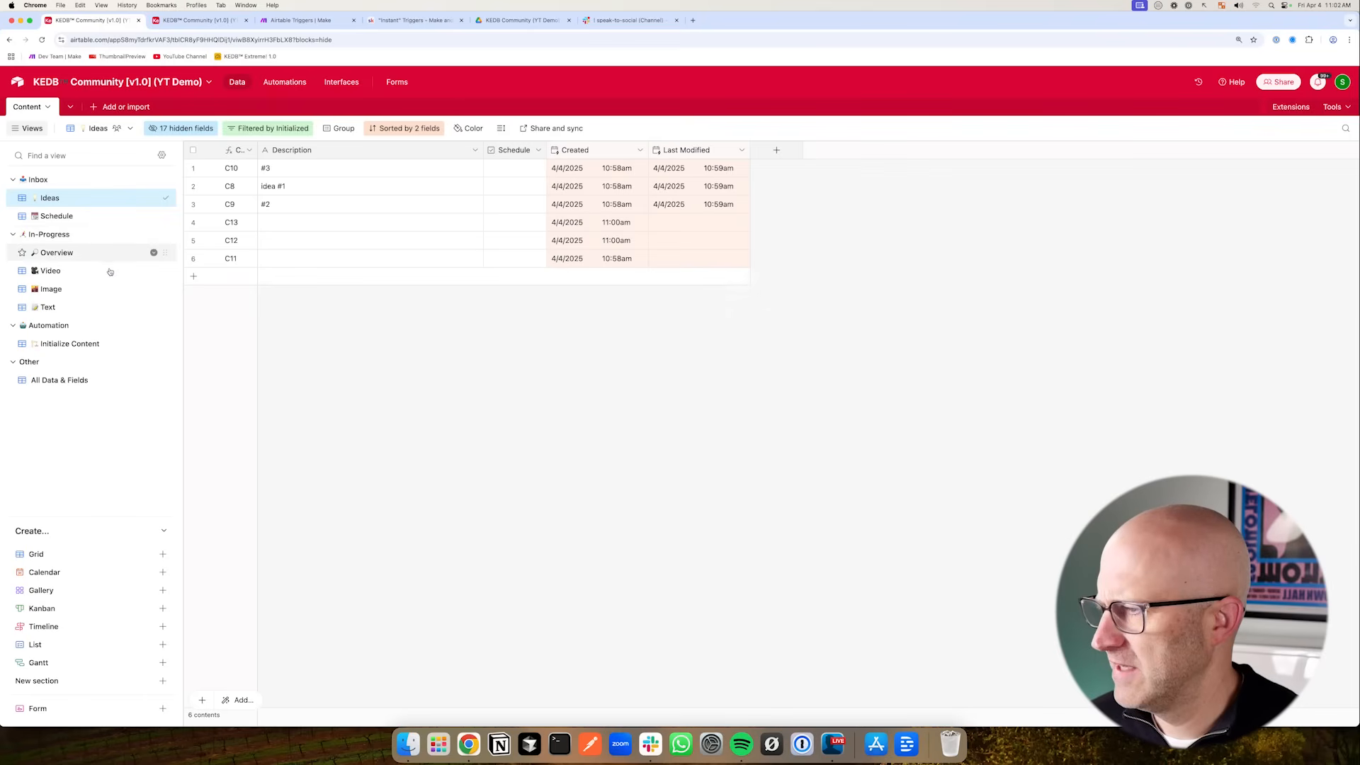
left_click_drag(137, 254, 141, 256)
mouse_move(203, 301)
left_mouse_down()
mouse_move(117, 207)
mouse_move(127, 341)
left_mouse_up()
left_click_drag(237, 628, 175, 696)
left_click(164, 708)
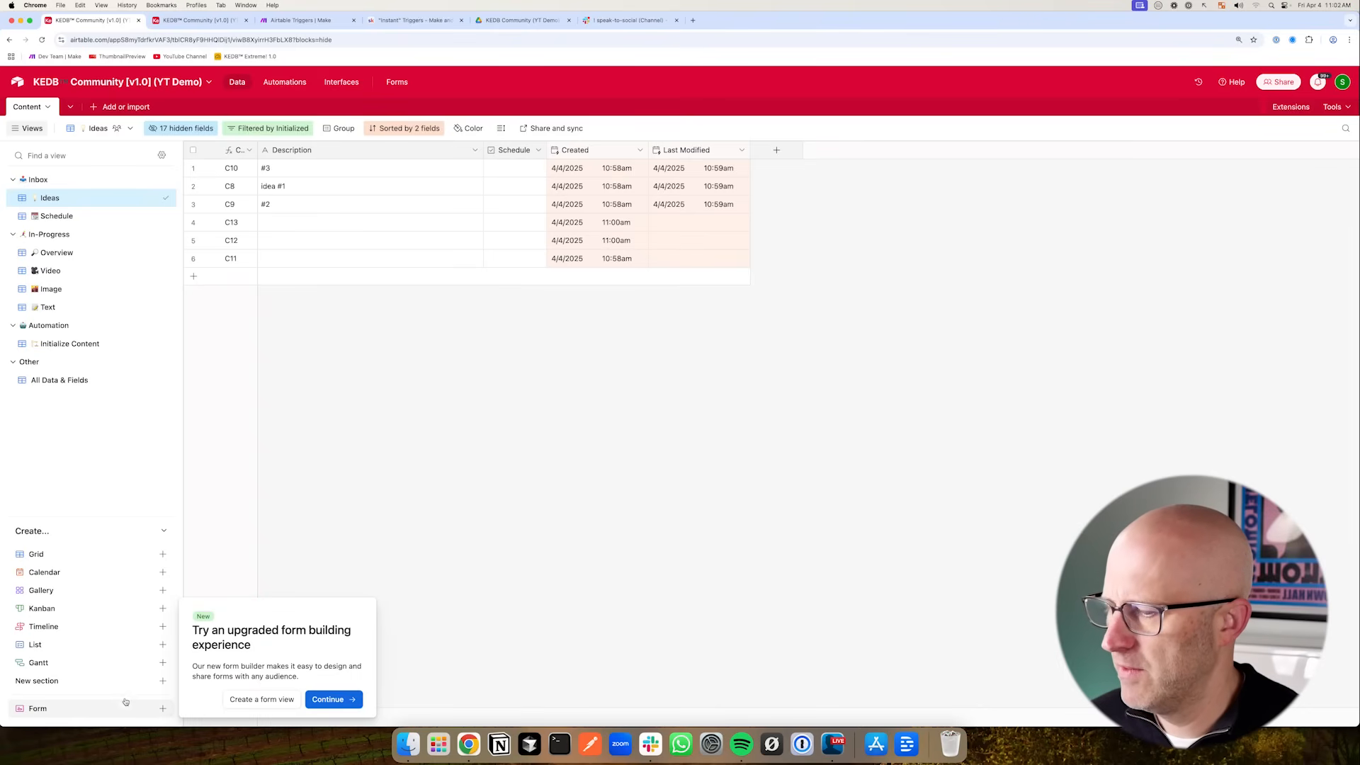
left_click(261, 699)
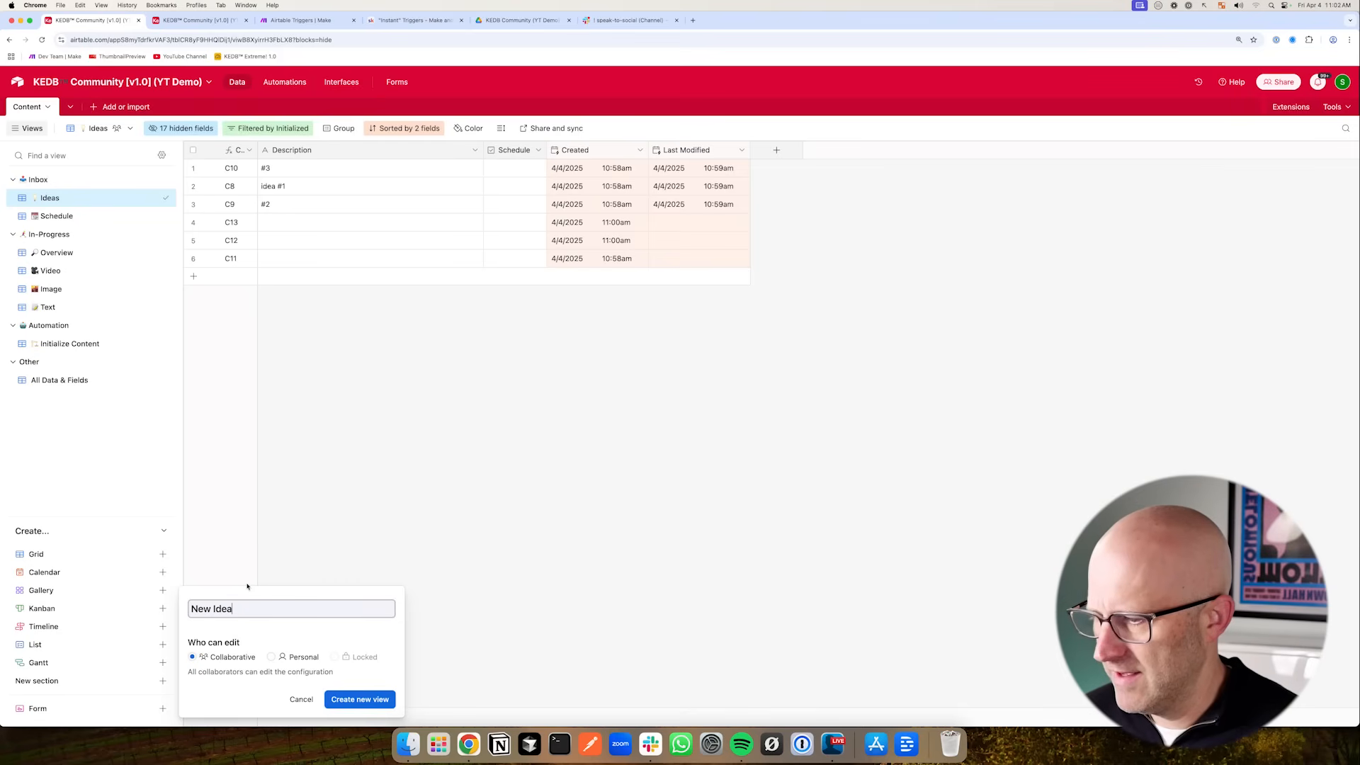
type("New Idea")
key("Return")
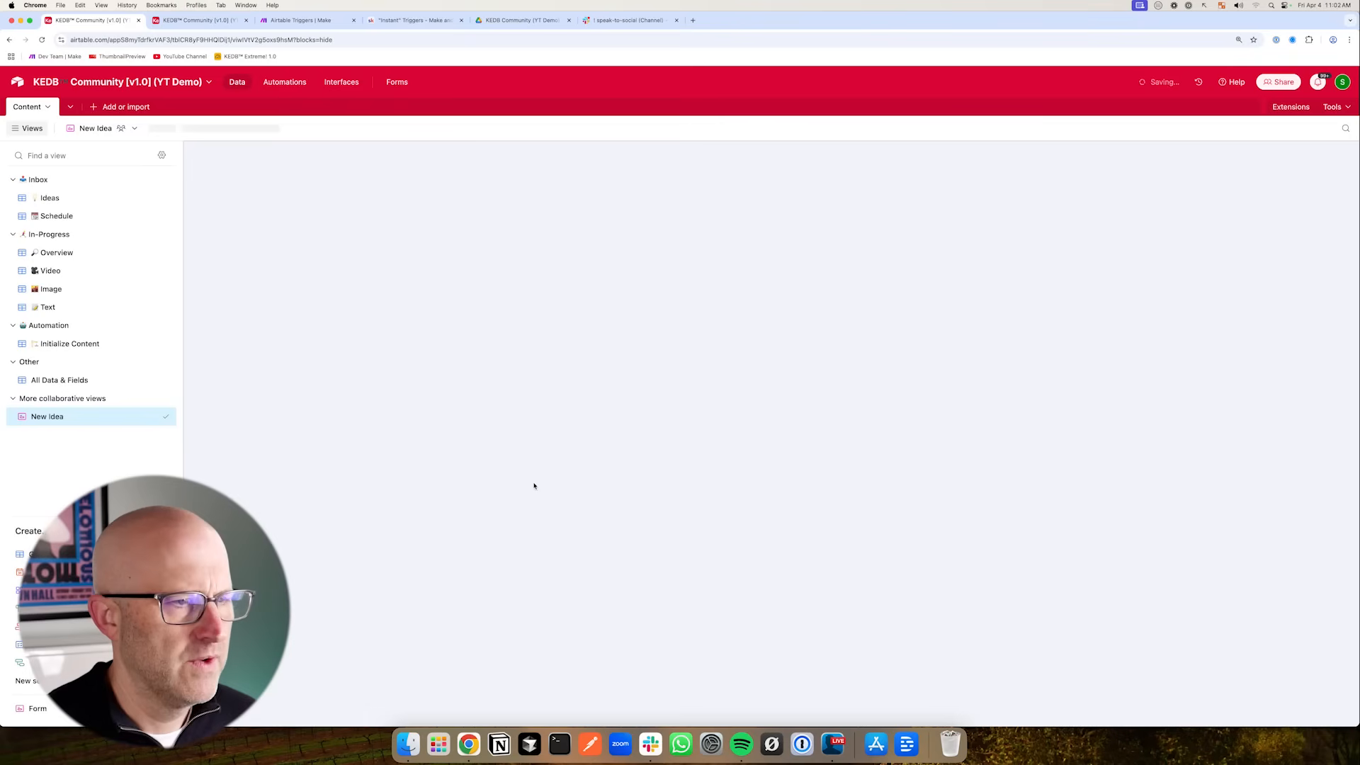
- Remove all fields from the form except Description and set the form description to Idea Form
scroll(586, 343, "down", 1)
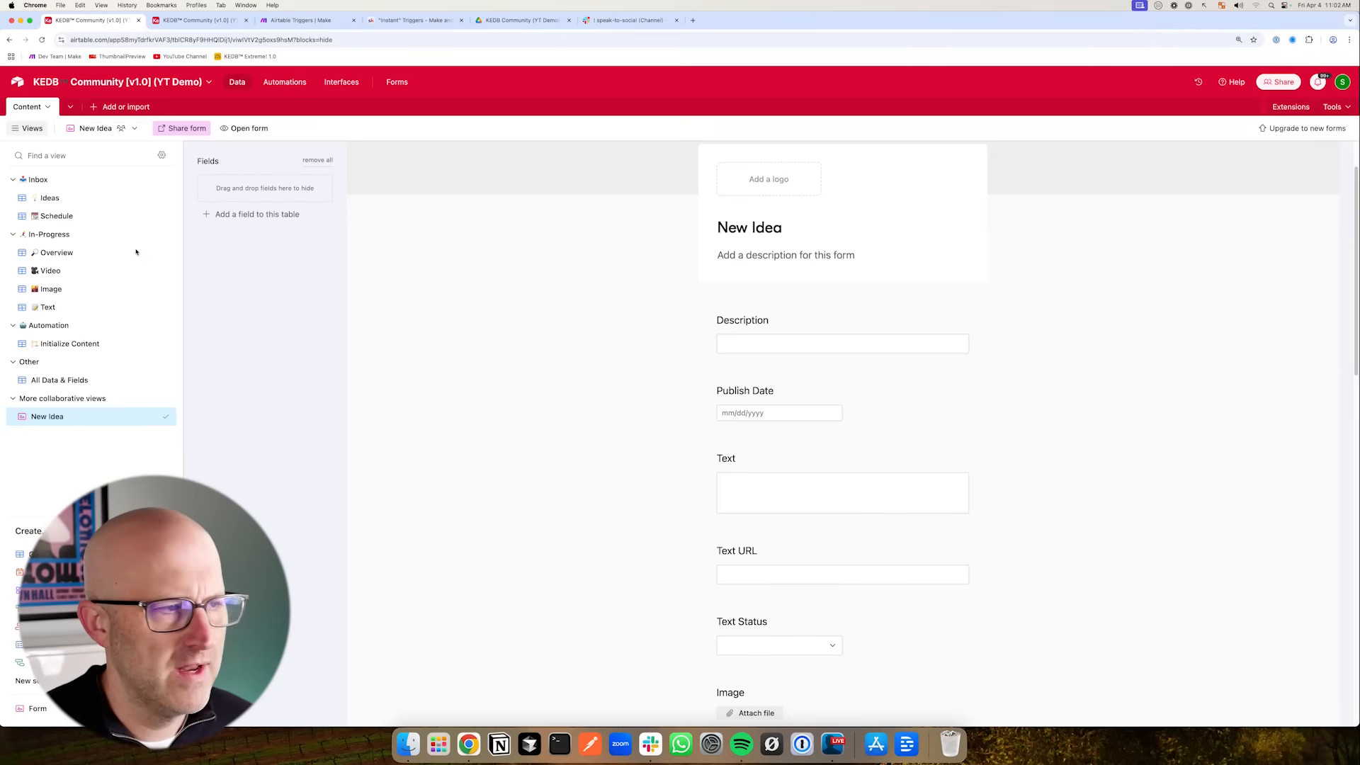
scroll(546, 359, "up", 1)
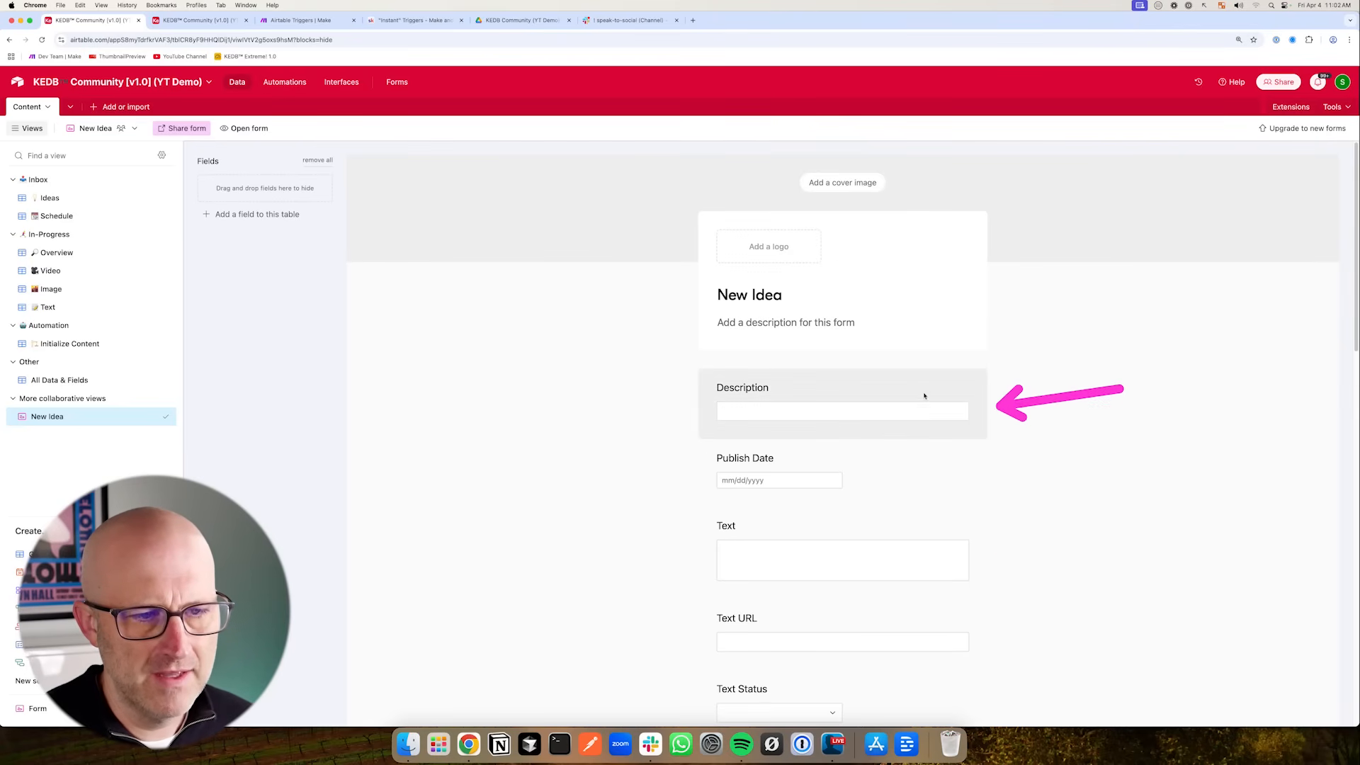
scroll(645, 434, "down", 10)
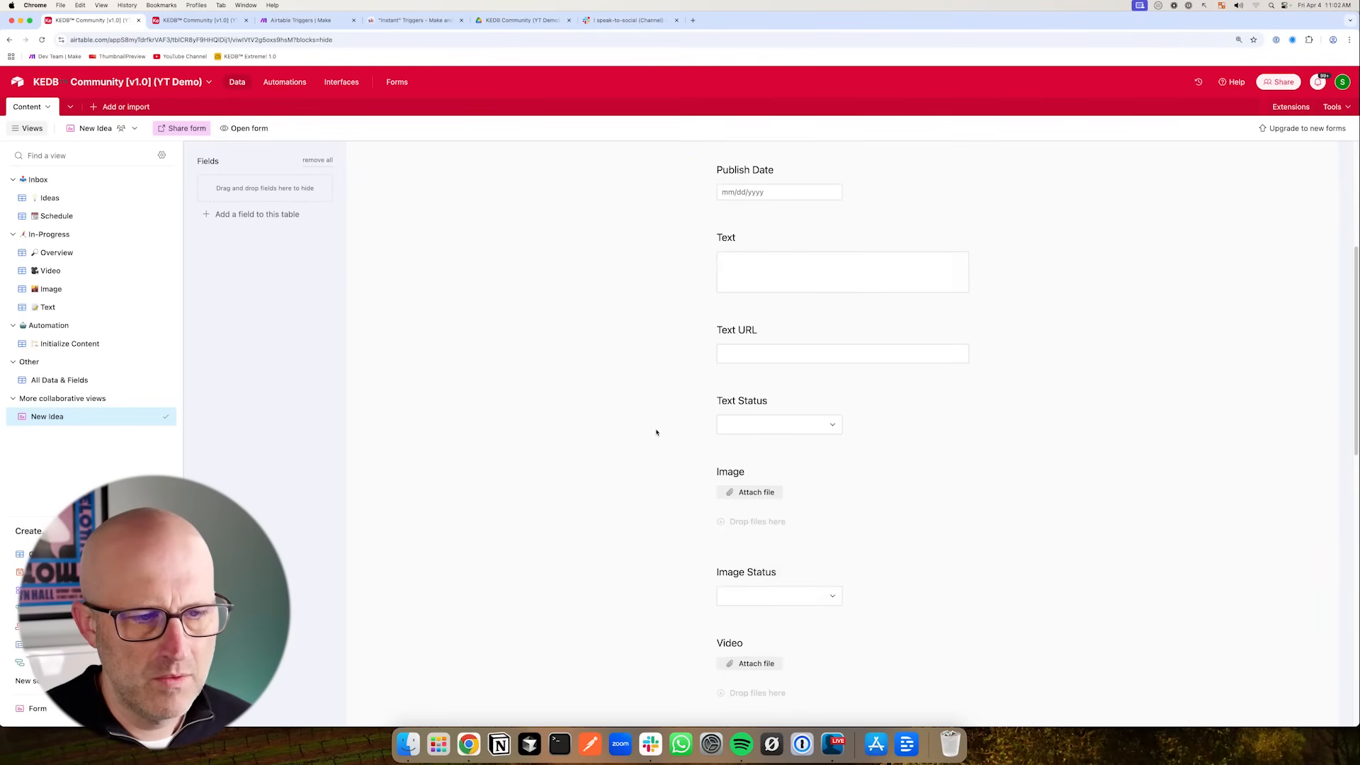
scroll(662, 432, "up", 10)
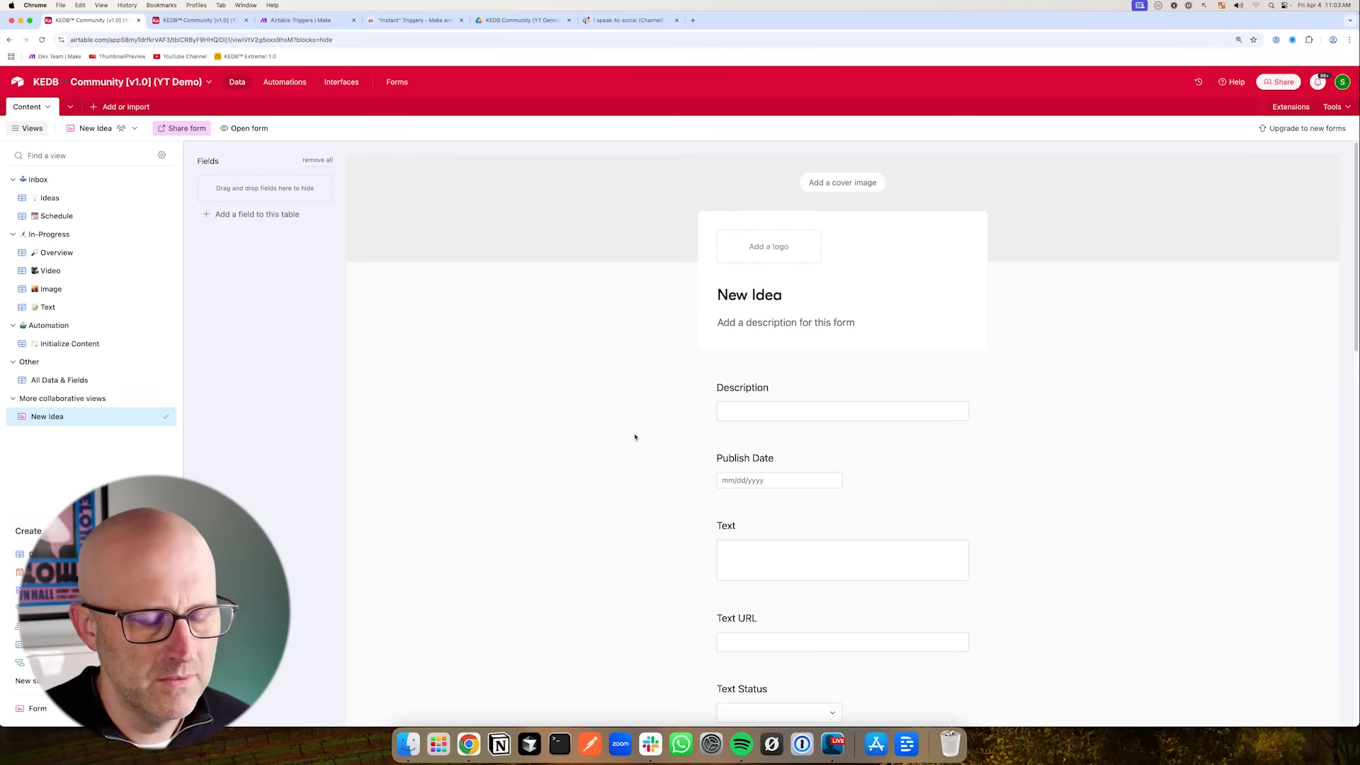
scroll(635, 472, "down", 2)
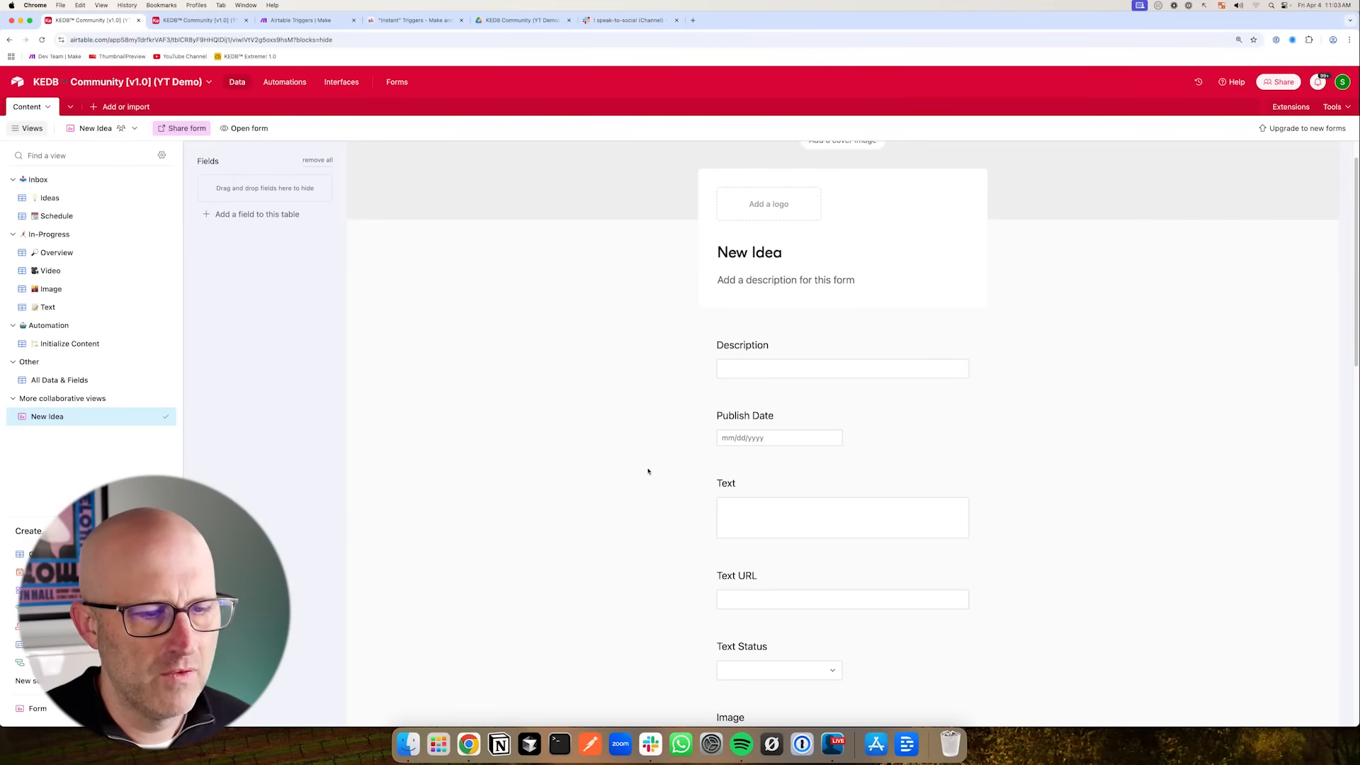
scroll(683, 486, "down", 4)
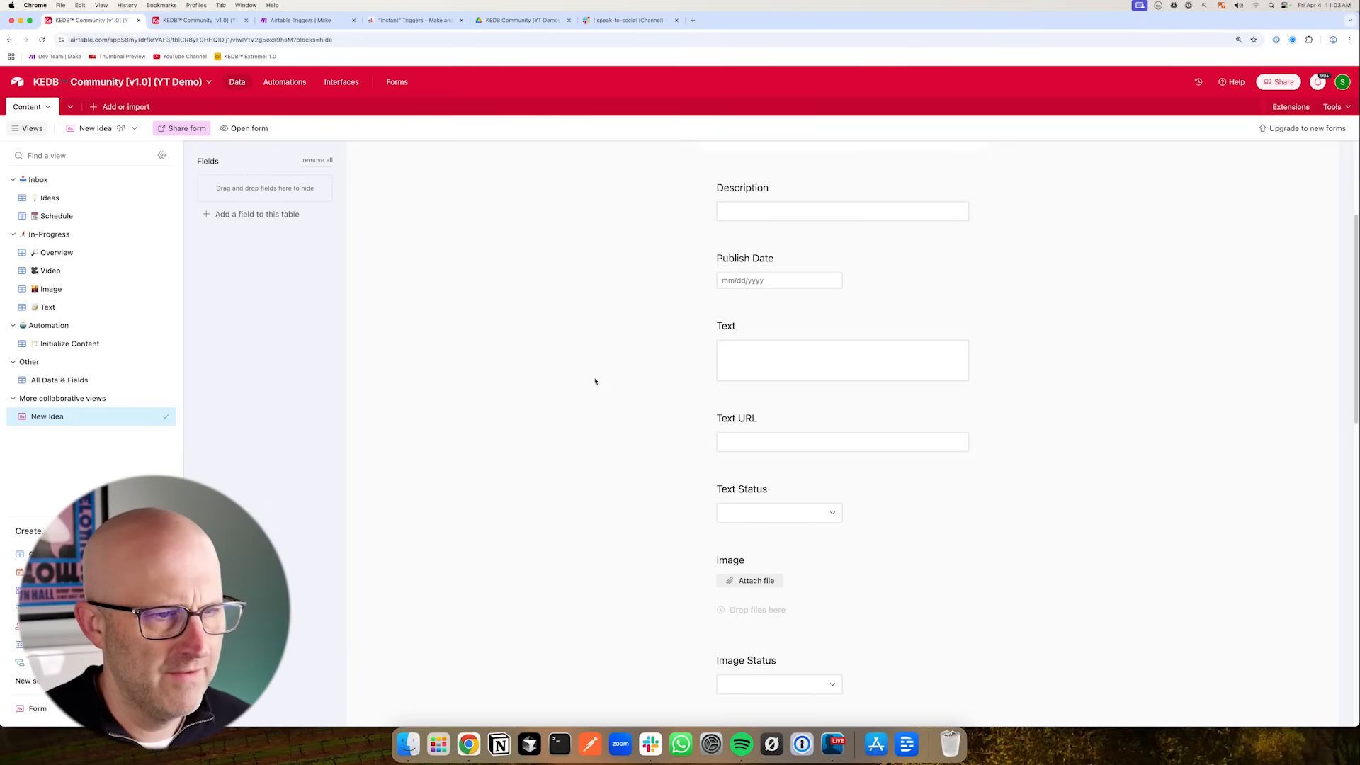
scroll(650, 467, "up", 5)
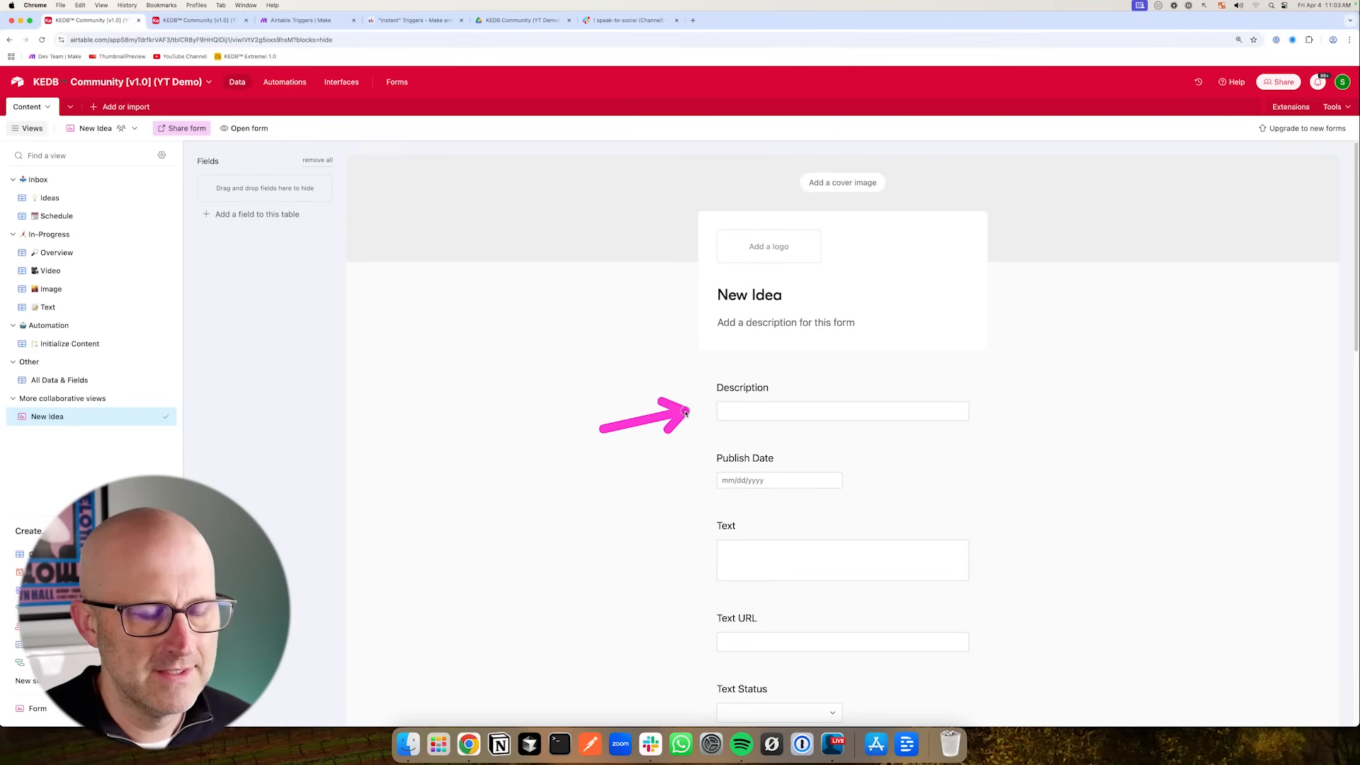
left_click(320, 163)
left_click_drag(241, 184, 780, 398)
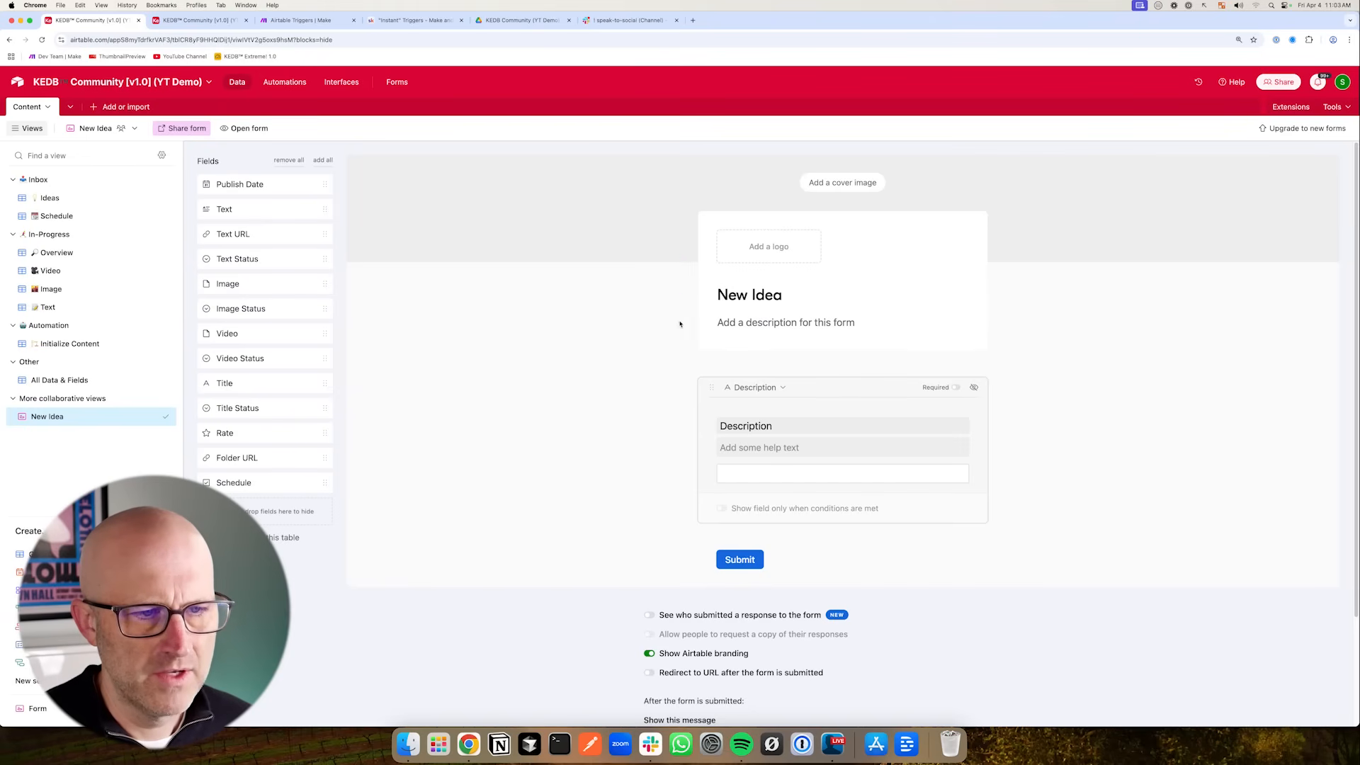
left_click(727, 322)
type("Idea")
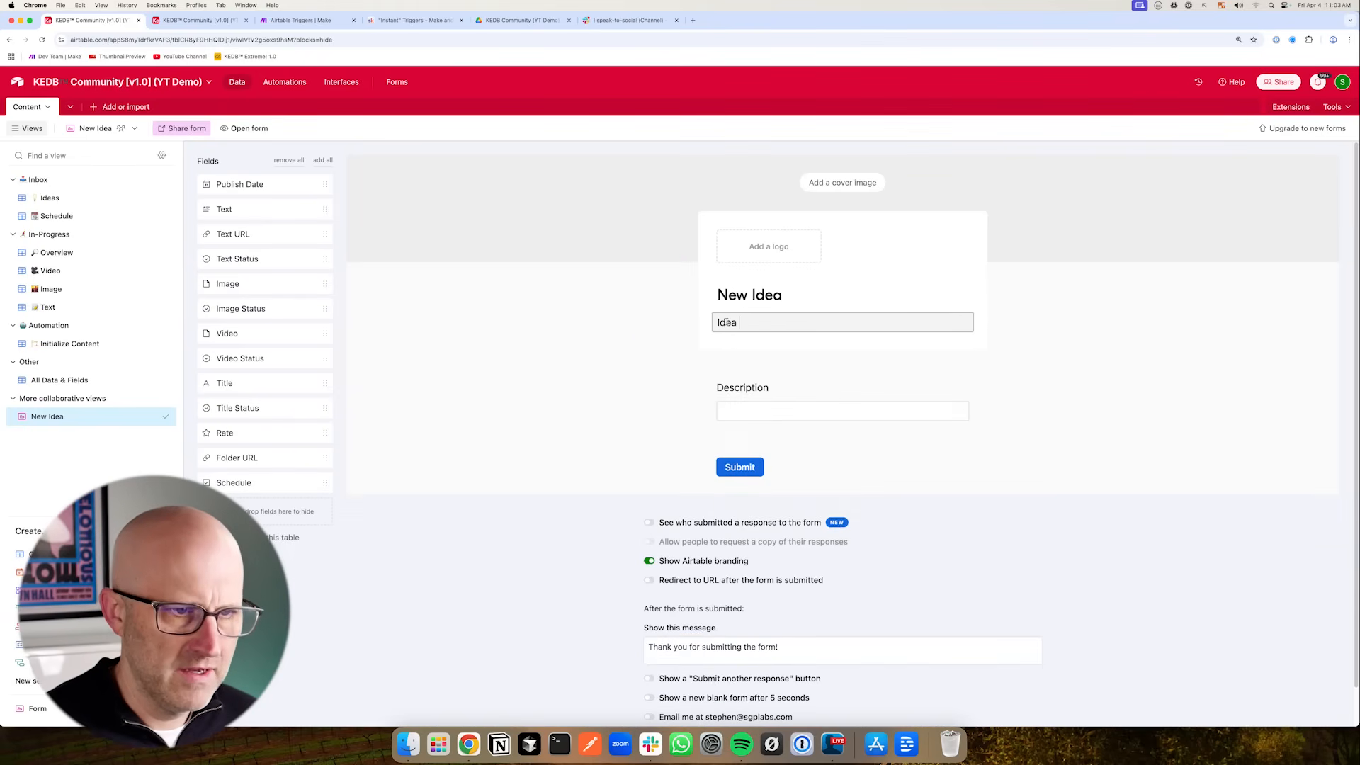
- Turn off Airtable branding and enable showing a new blank form after 5 seconds
left_click(639, 523)
scroll(639, 523, "down", 1)
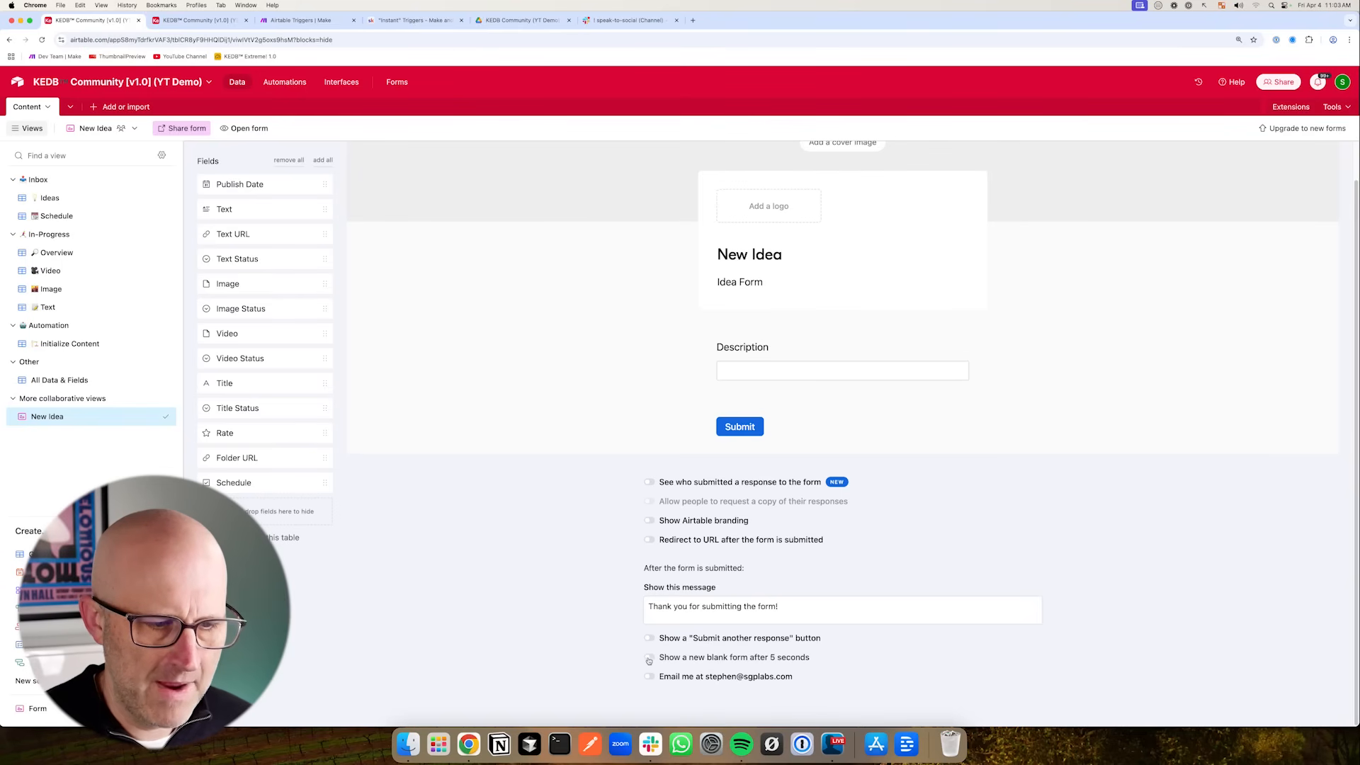
scroll(590, 488, "up", 1)
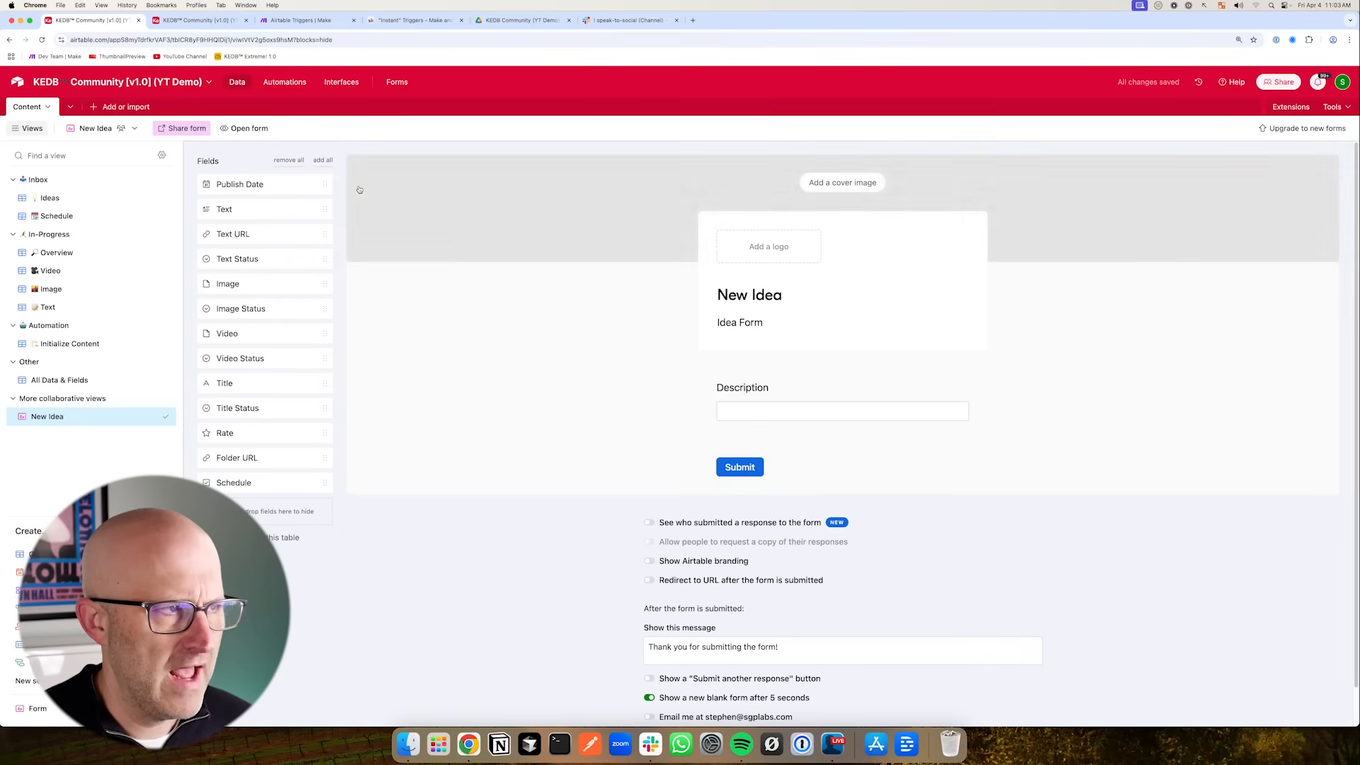
- Open the form's share link in a new tab and submit the idea How to create a content system in airtable
left_click(182, 128)
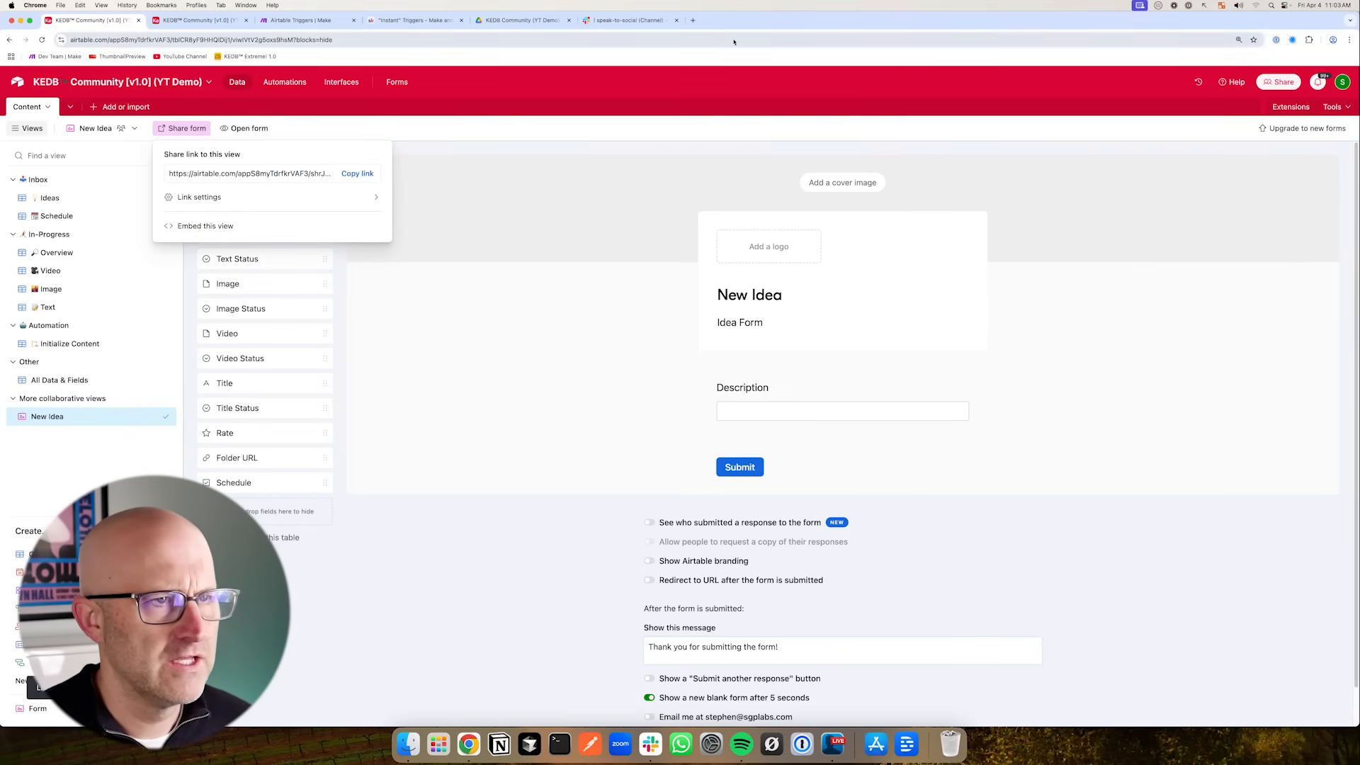
left_click(694, 20)
key("Return")
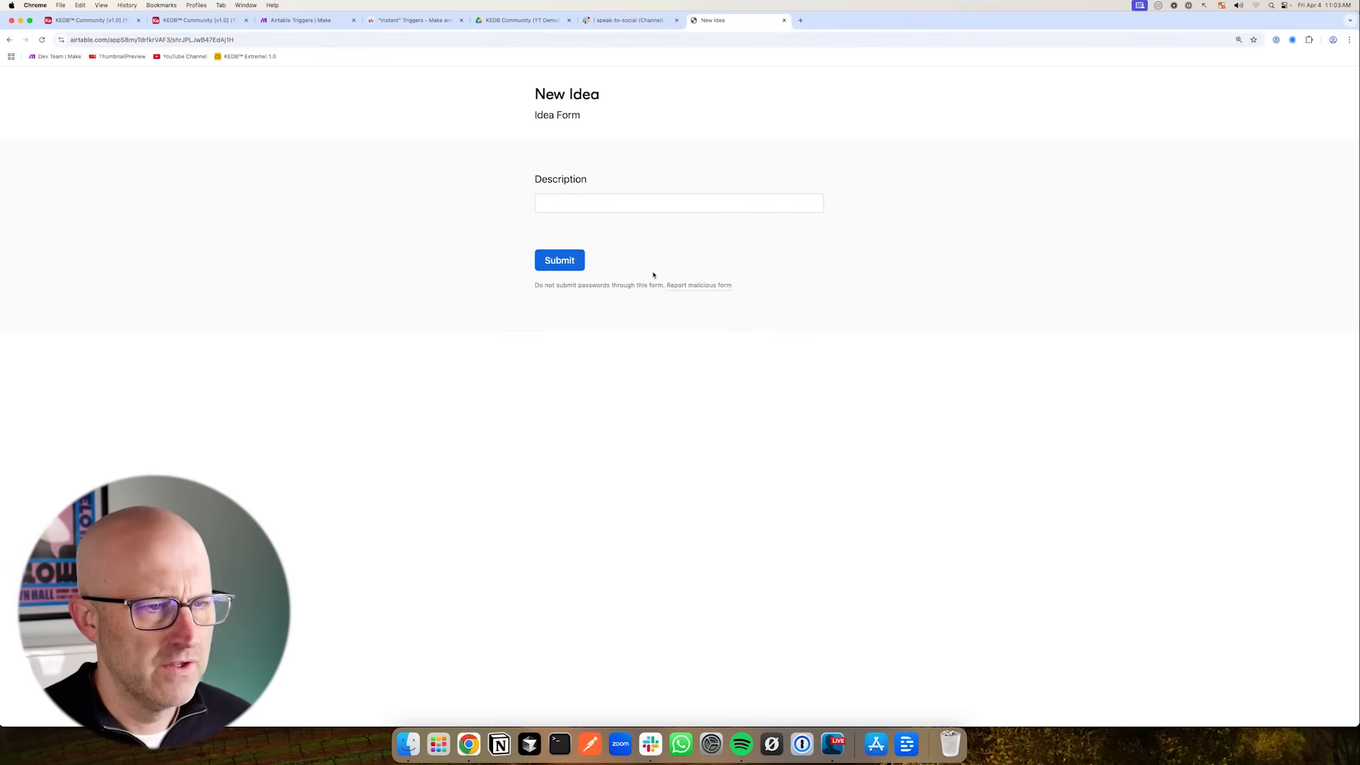
left_click(585, 208)
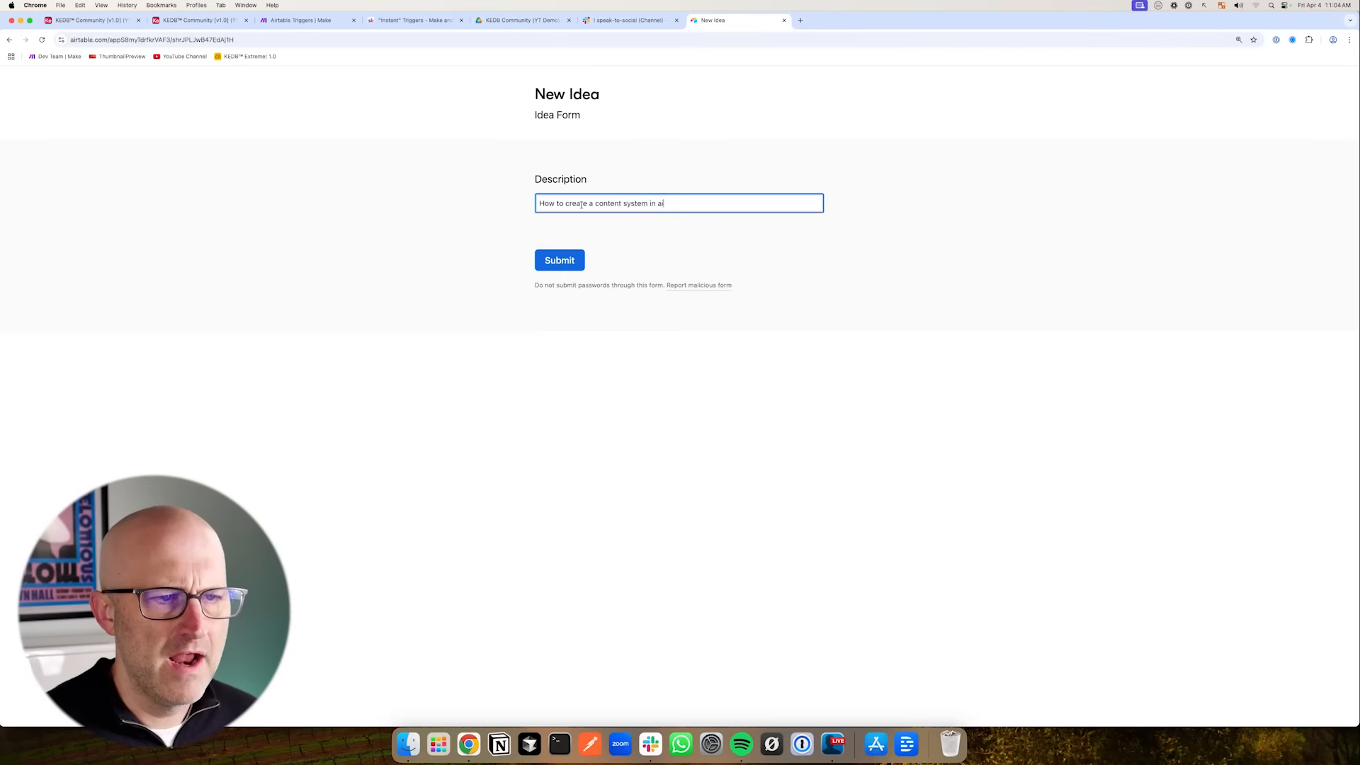
left_click(560, 260)
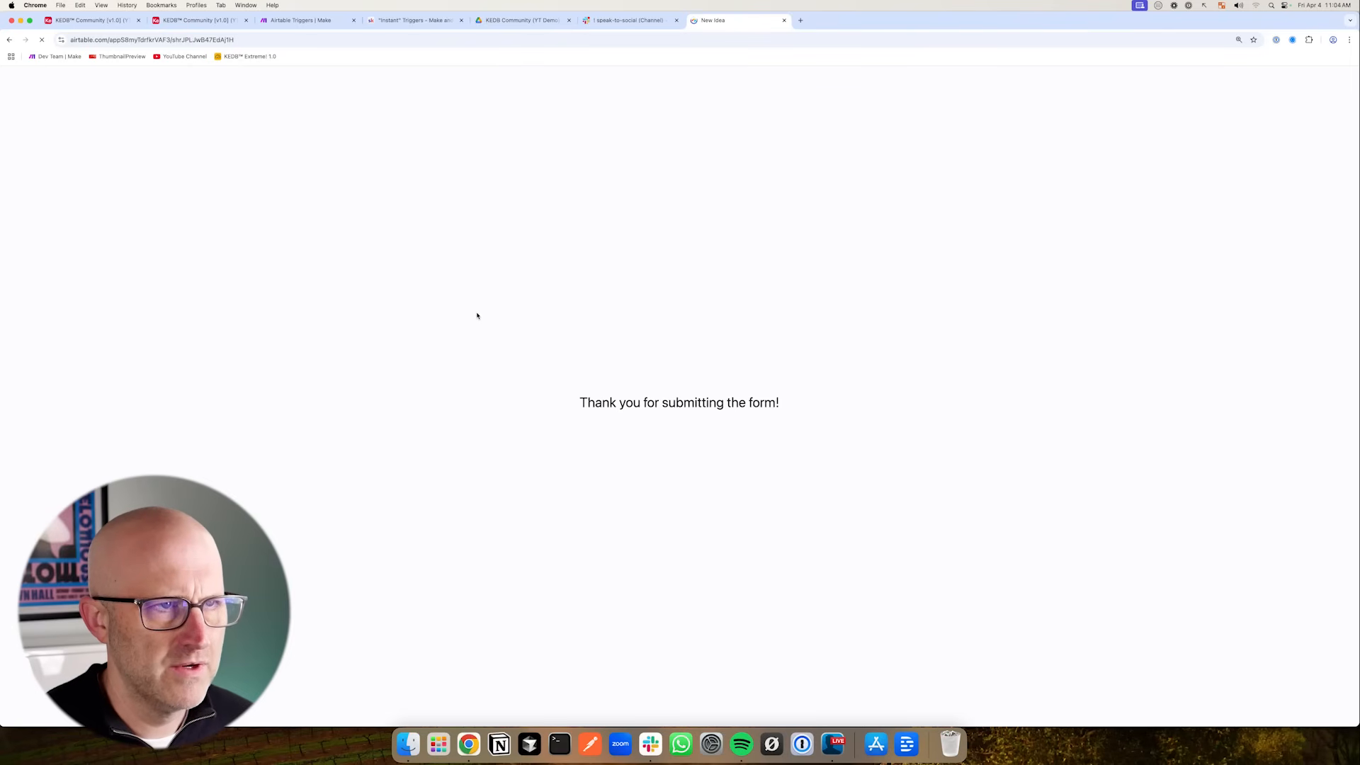
- Check Schedule for the new How to create a content system in airtable record in the Ideas view
left_click(103, 21)
left_click(50, 198)
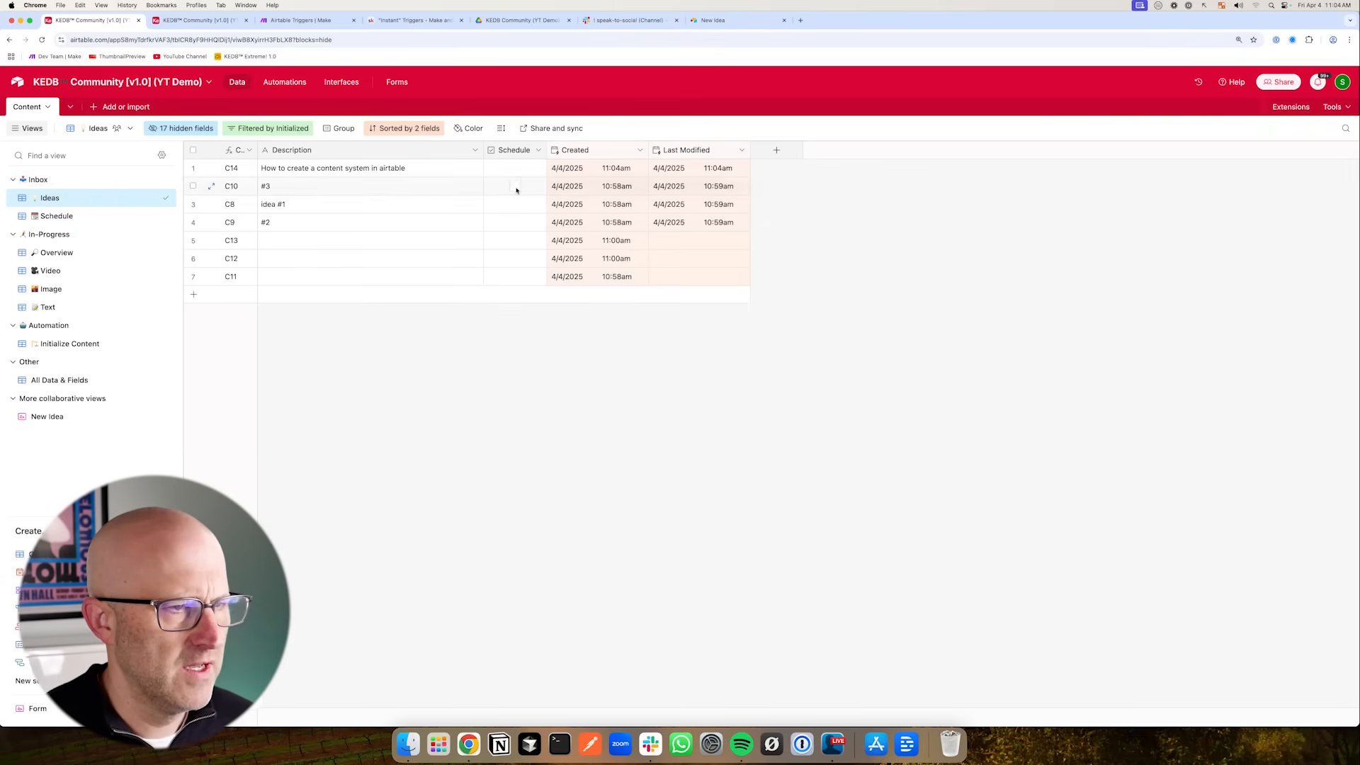
left_click(515, 169)
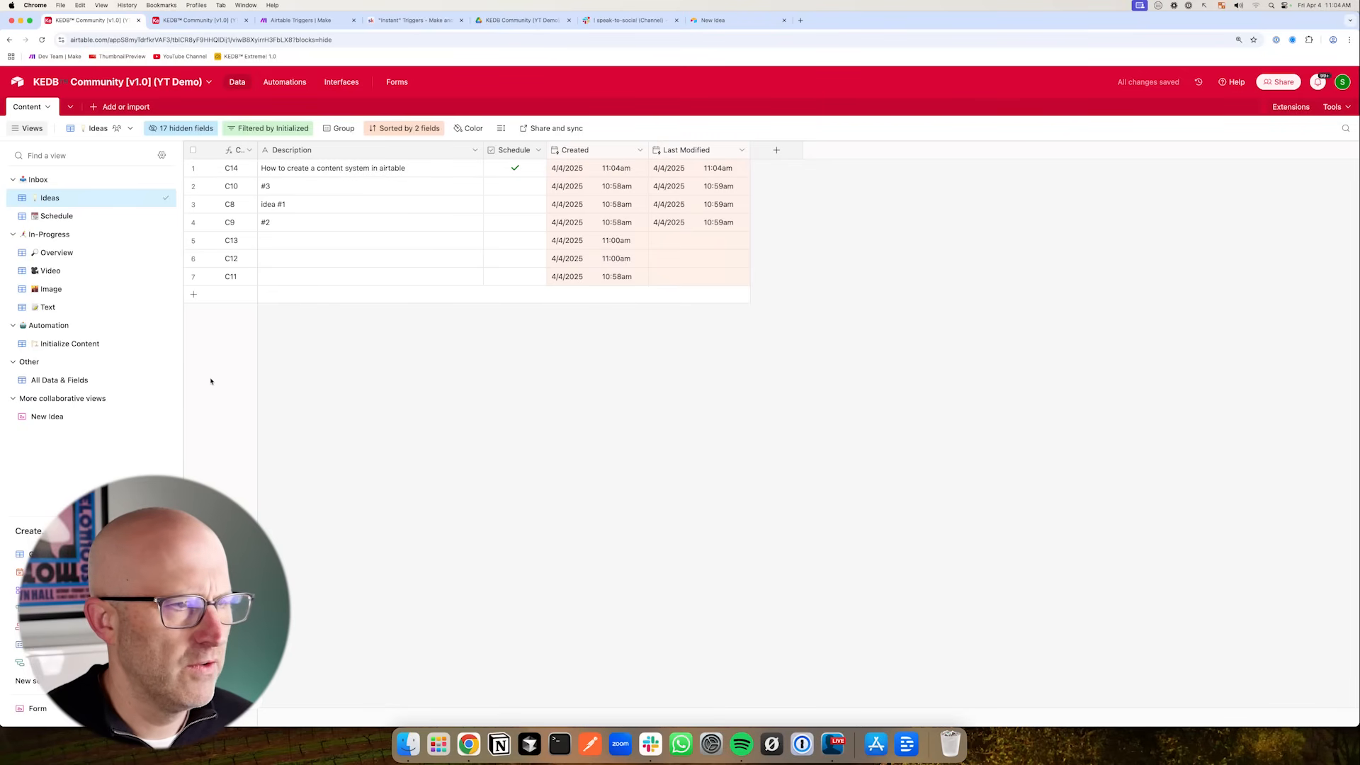
- In the Schedule view, set the new record's Publish Date to 4/4/2025
left_click_drag(605, 258, 538, 180)
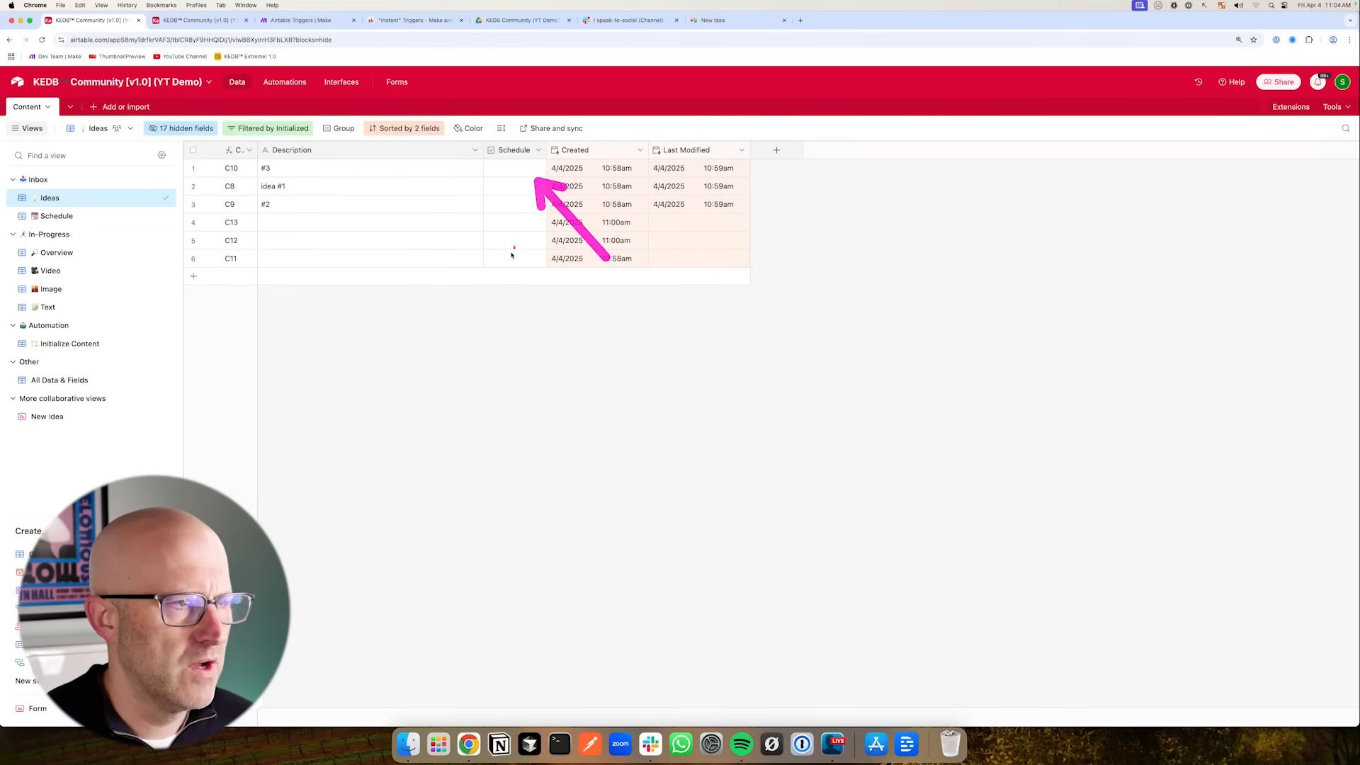
left_click(153, 217)
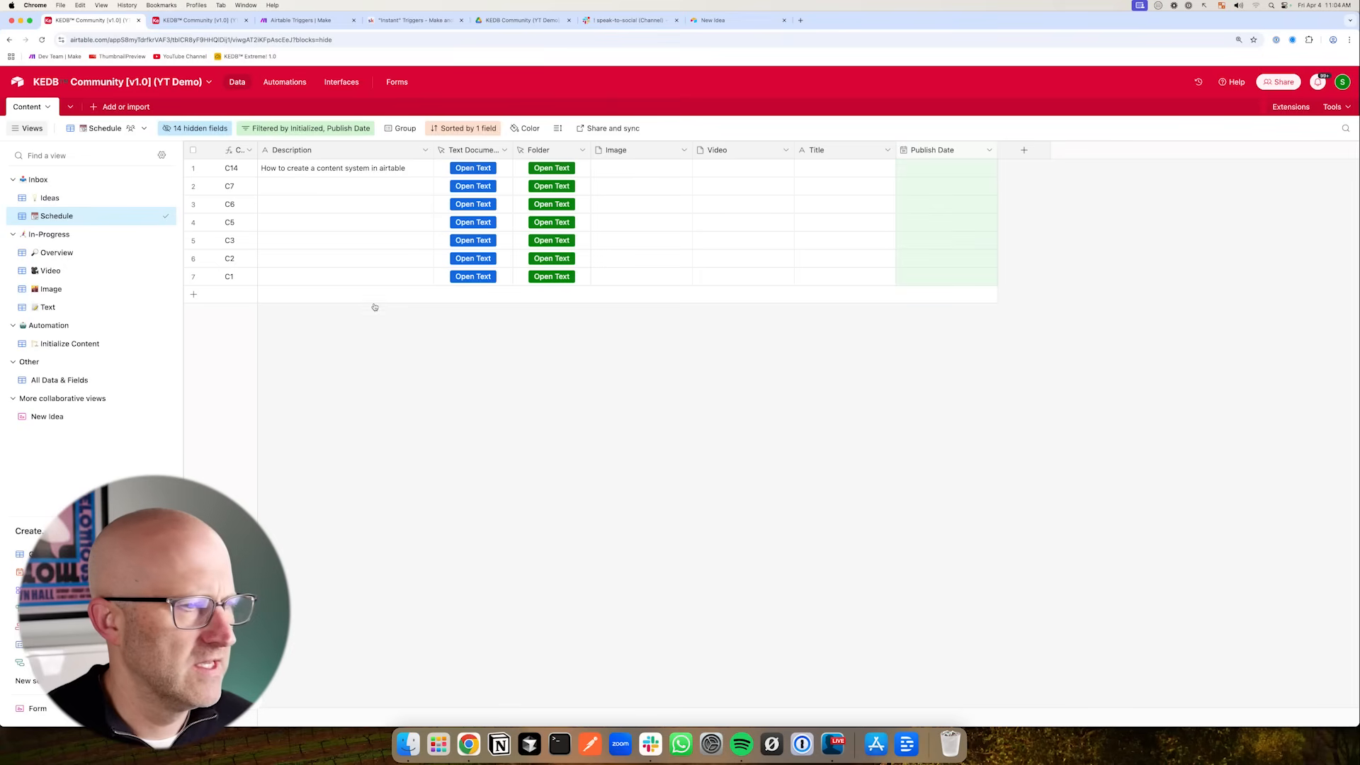
left_click_drag(185, 223, 232, 178)
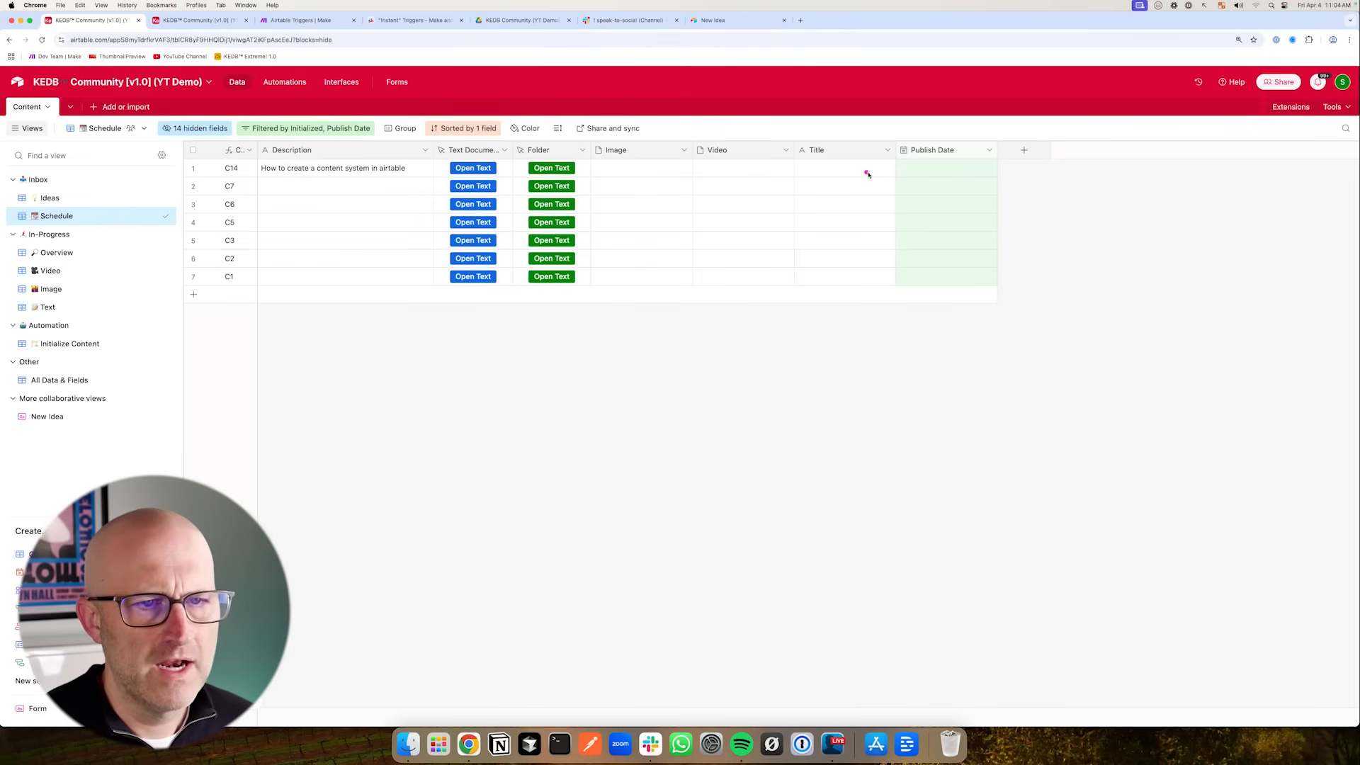
left_click_drag(843, 209, 889, 169)
double_click(947, 167)
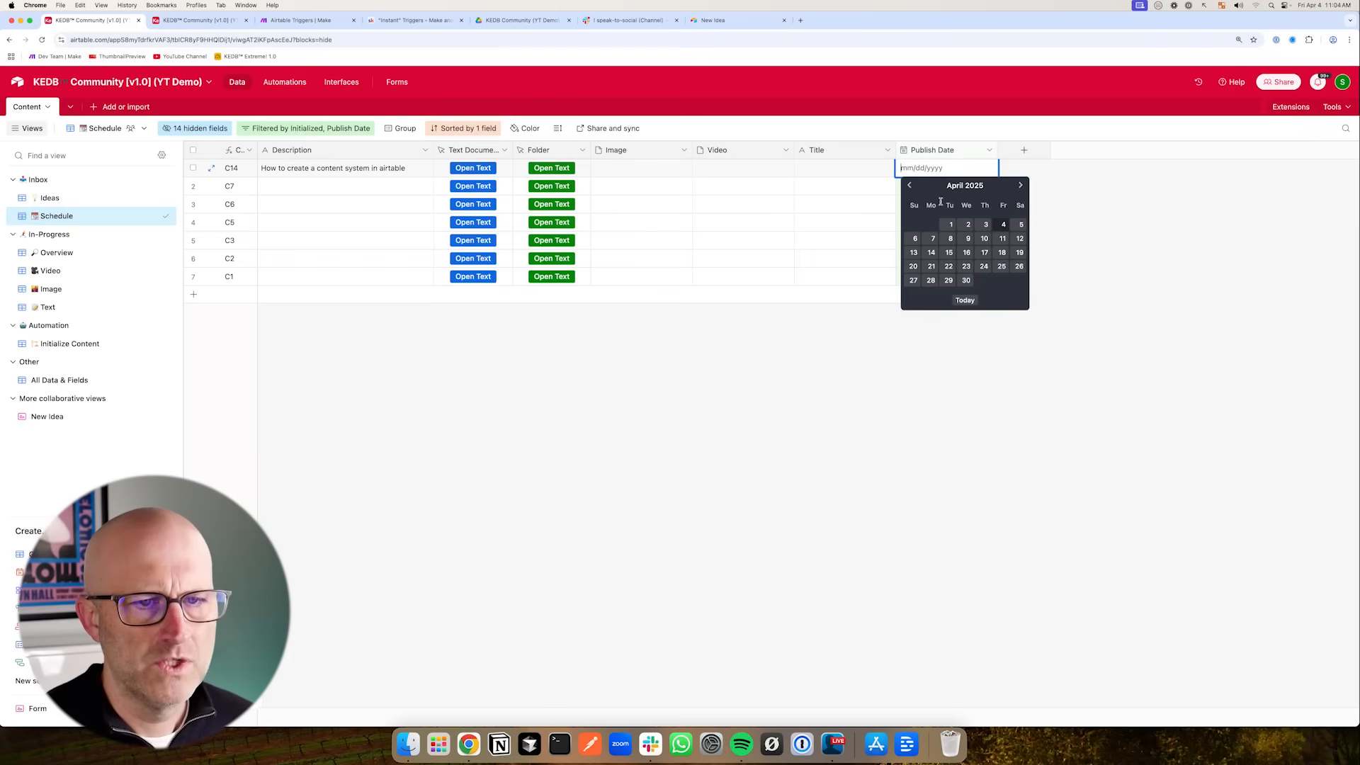
left_click(1002, 225)
left_click_drag(231, 328, 92, 269)
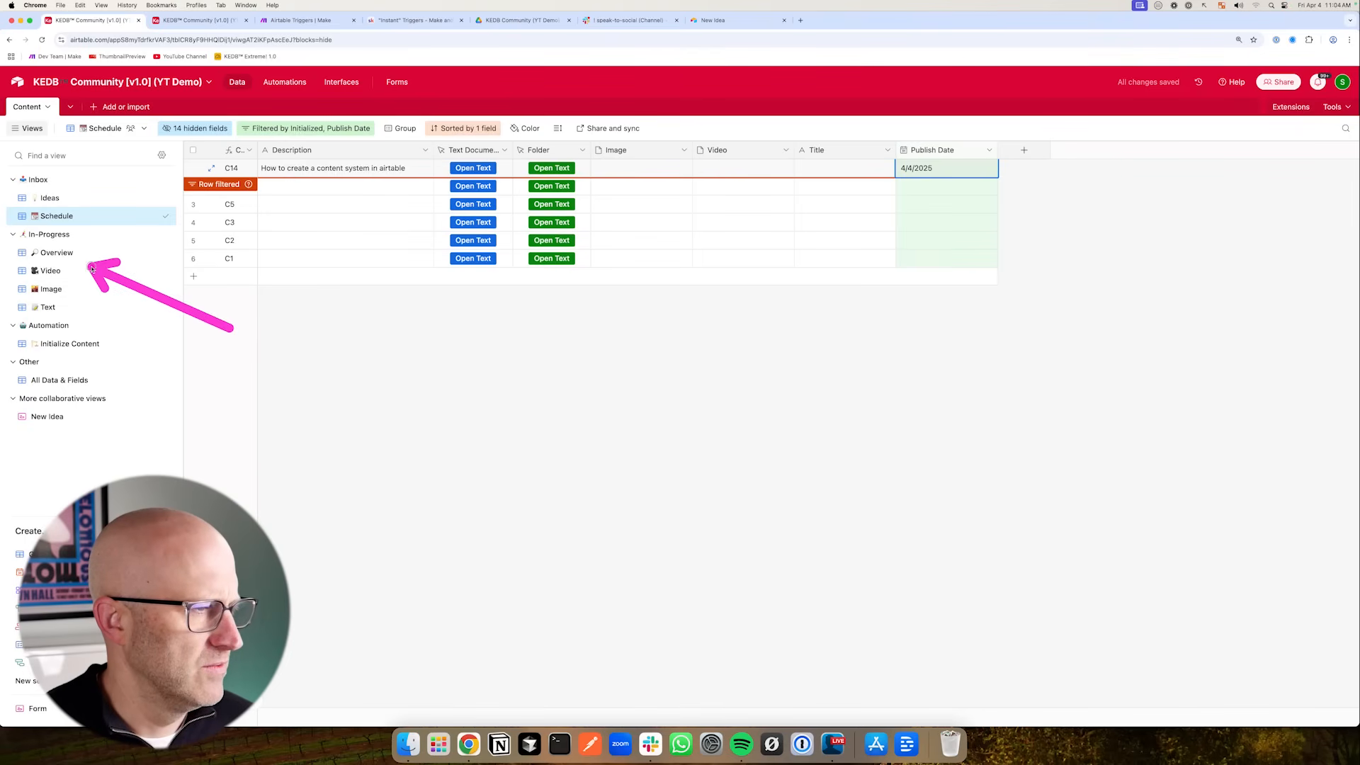
- Open the Overview view to review the scheduled records
left_click(106, 253)
mouse_move(172, 247)
left_mouse_down()
mouse_move(250, 204)
mouse_move(106, 188)
mouse_move(100, 306)
mouse_move(96, 196)
left_mouse_up()
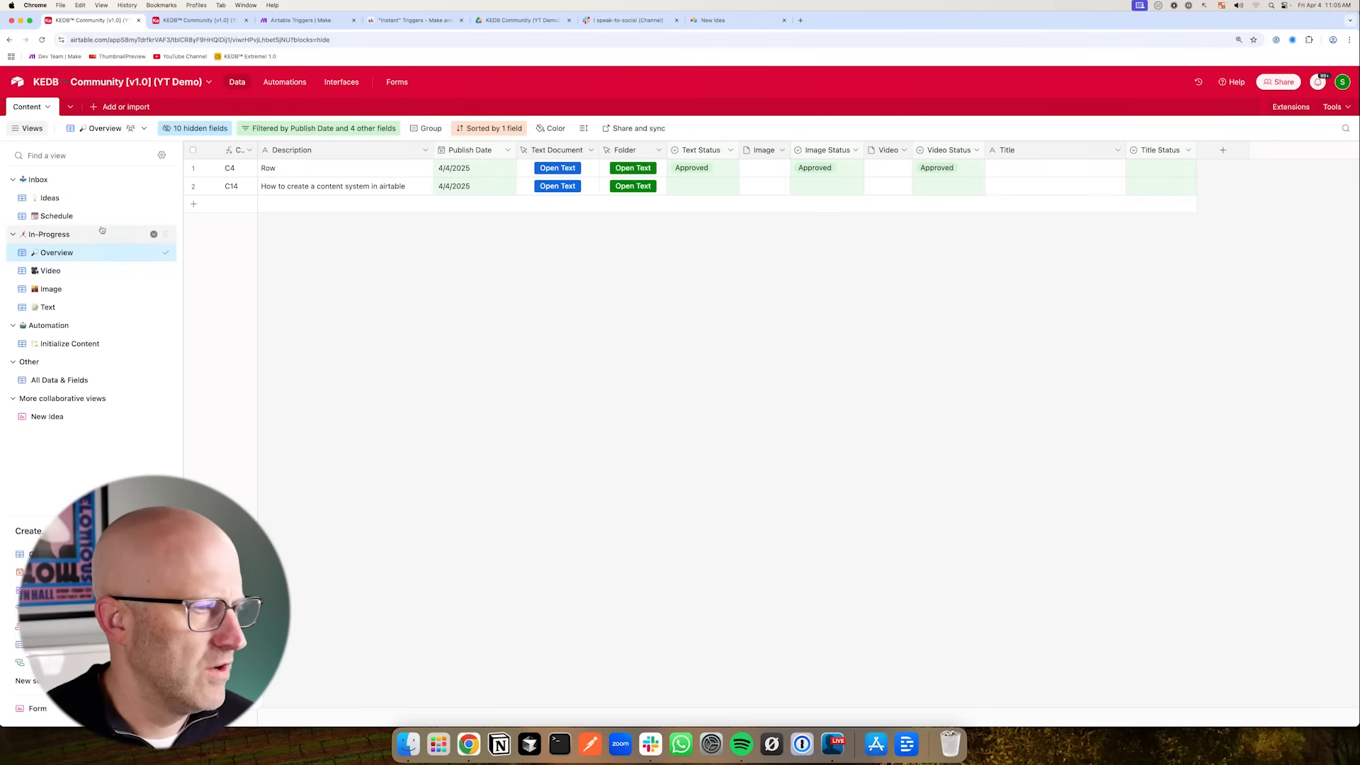
- Switch to the speak-to-social channel in Slack and examine it
left_click(614, 21)
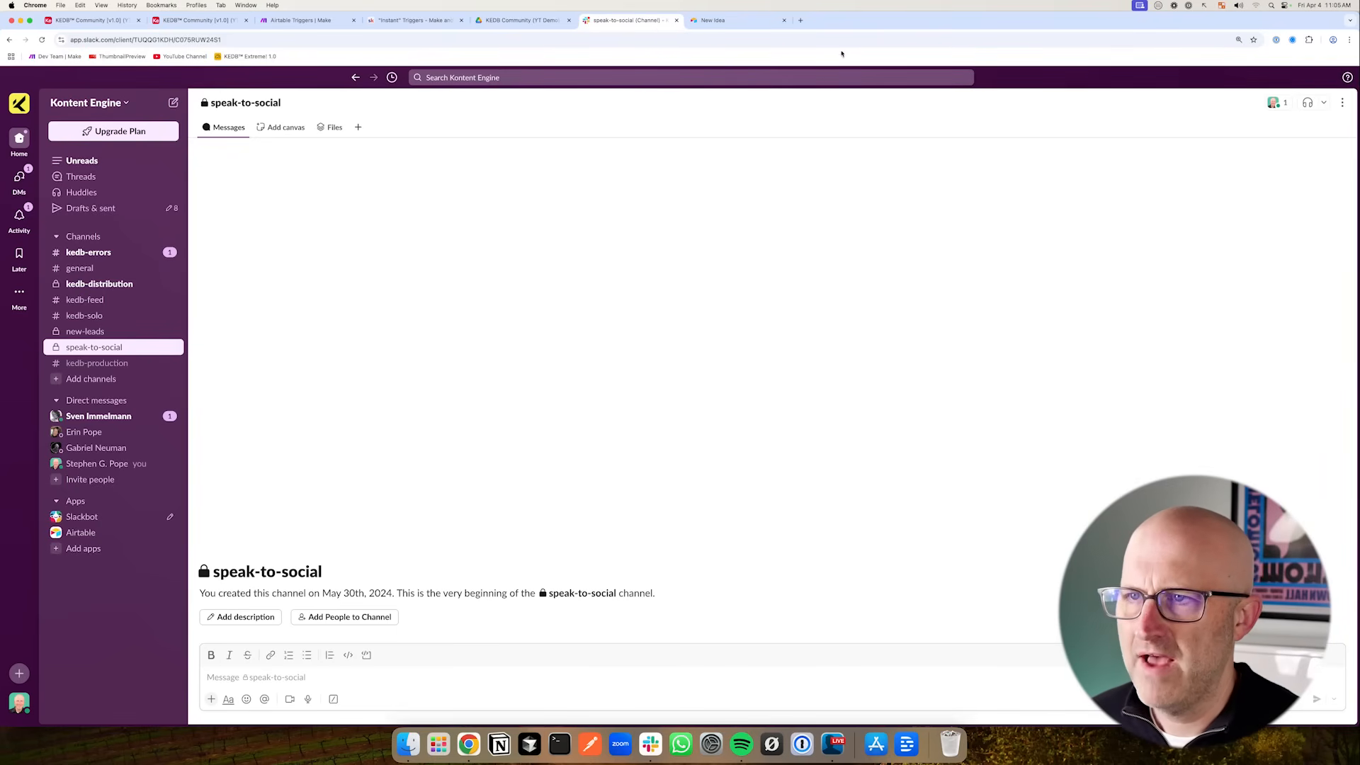
left_click(727, 21)
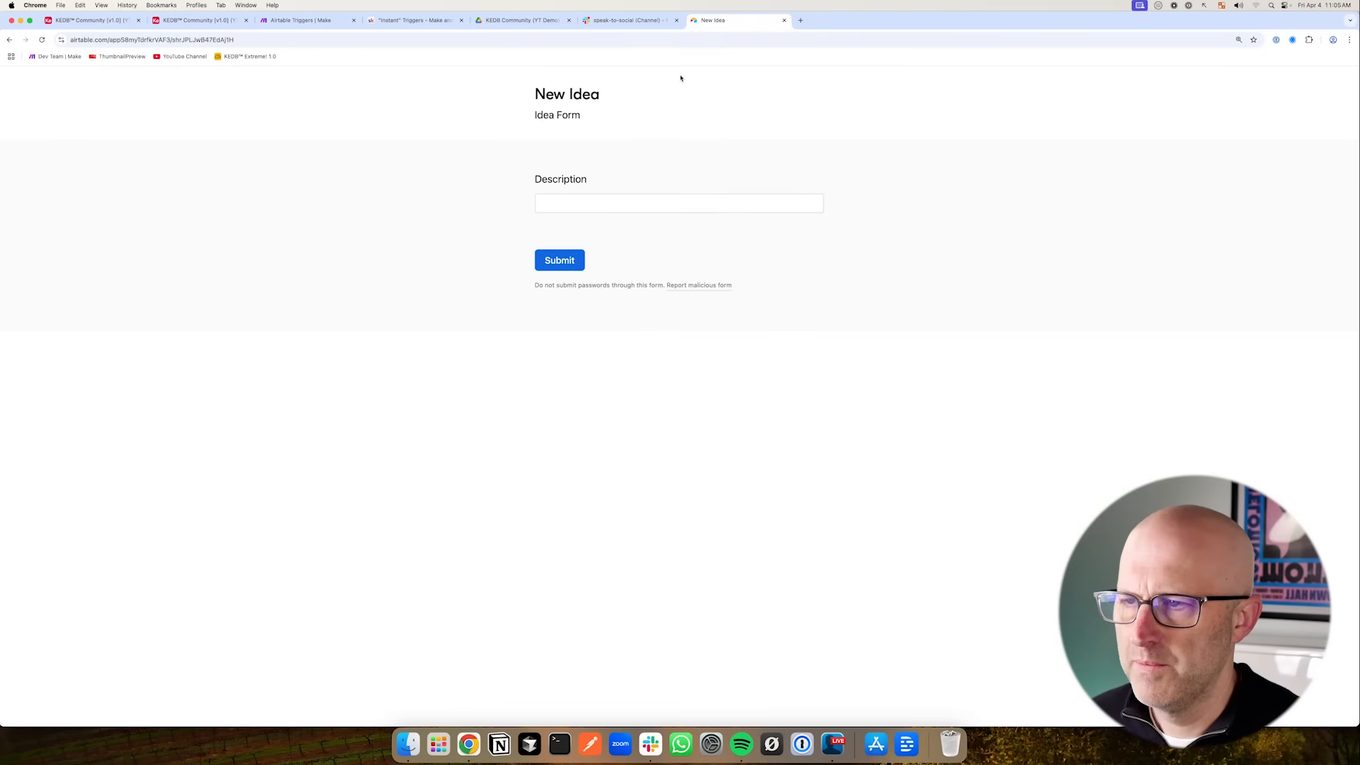
left_click(628, 21)
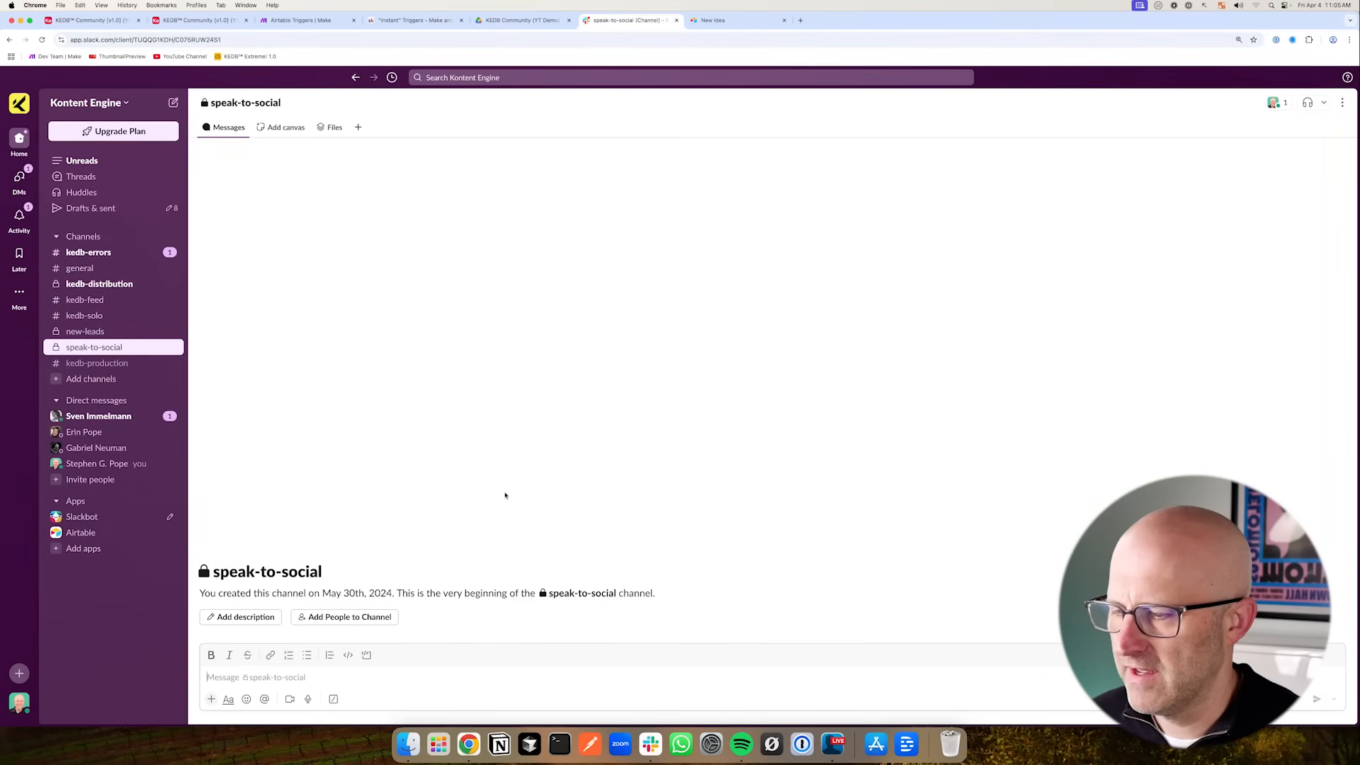
mouse_move(679, 183)
left_mouse_down()
mouse_move(680, 454)
mouse_move(804, 180)
mouse_move(838, 283)
mouse_move(847, 449)
mouse_move(685, 455)
left_mouse_up()
mouse_move(590, 327)
left_mouse_down()
mouse_move(672, 279)
mouse_move(638, 292)
mouse_move(656, 289)
left_mouse_up()
left_click_drag(284, 392, 202, 364)
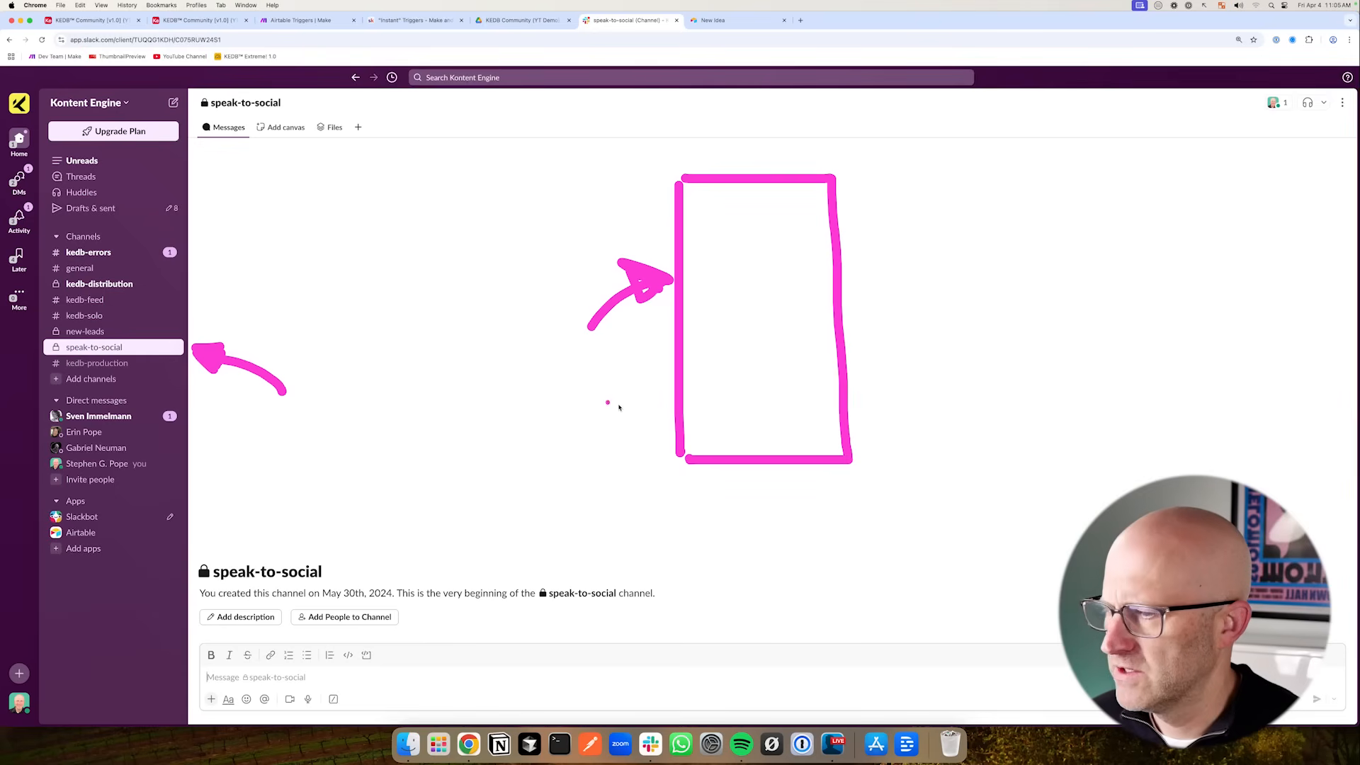
left_click_drag(820, 434, 824, 442)
left_click_drag(890, 485, 851, 449)
left_click_drag(698, 437, 794, 437)
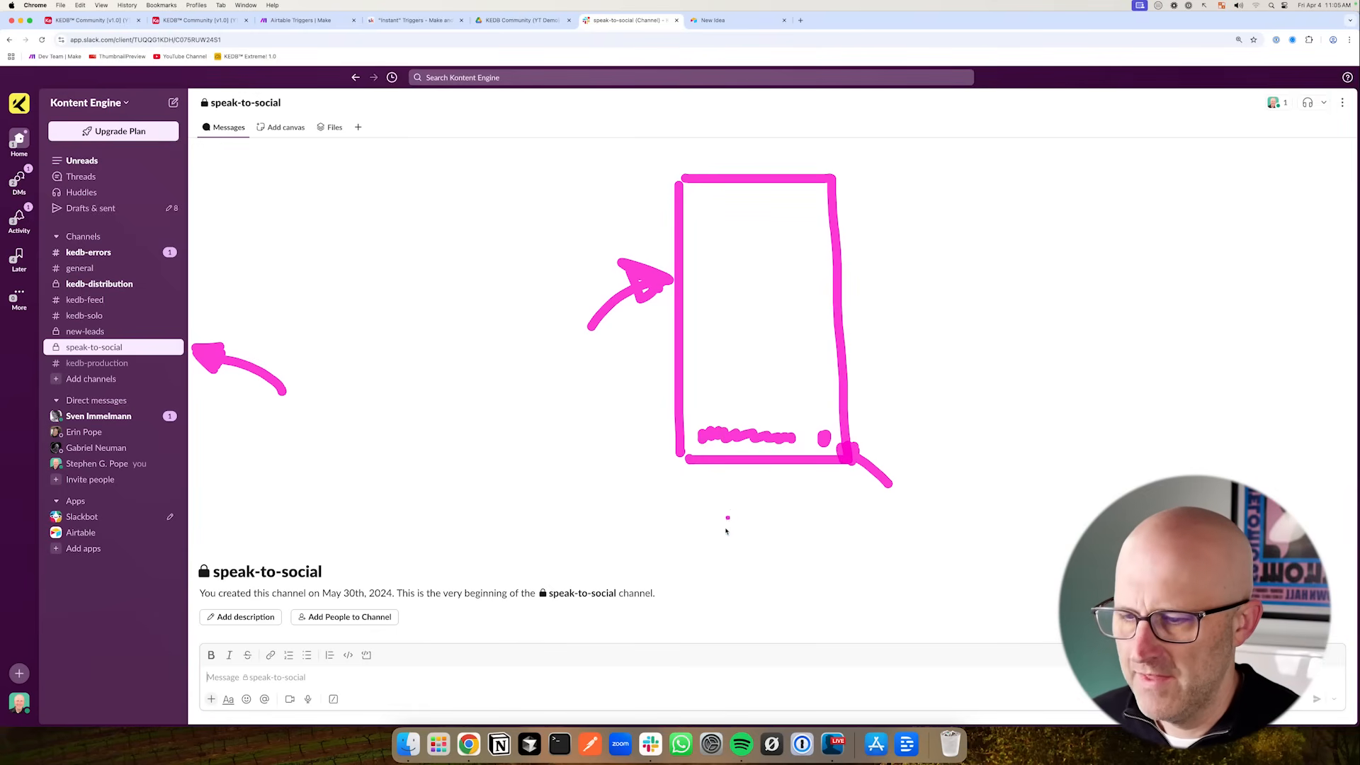
mouse_move(371, 498)
left_mouse_down()
mouse_move(445, 427)
mouse_move(447, 448)
left_mouse_up()
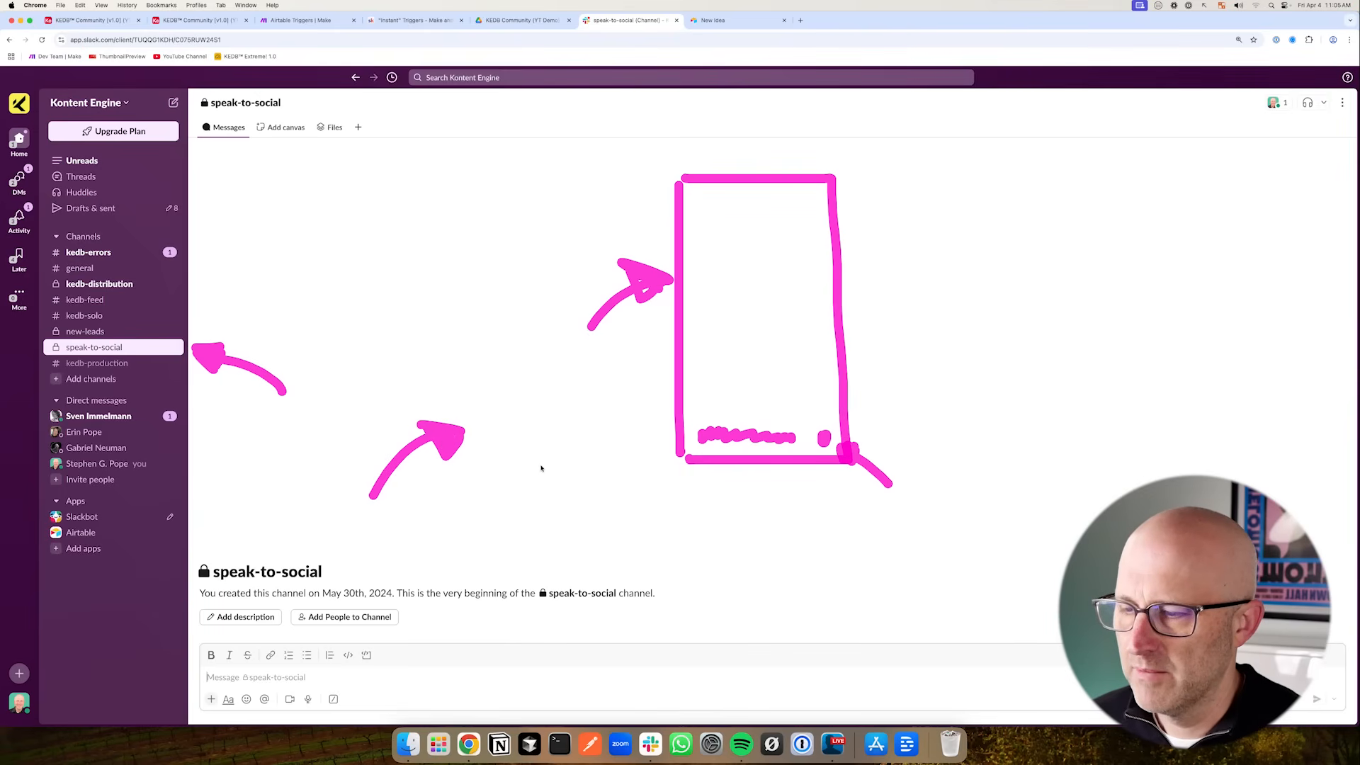
key("Escape")
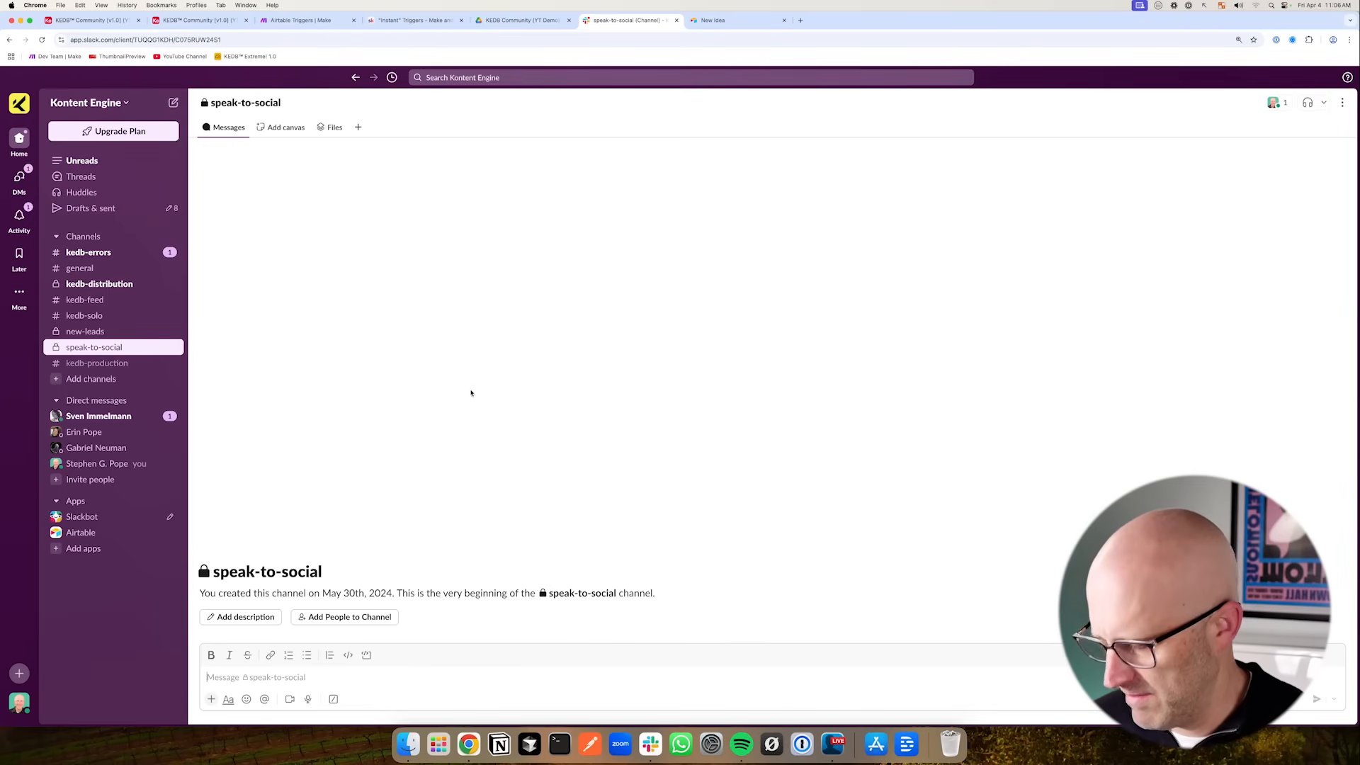
mouse_move(469, 285)
left_mouse_down()
mouse_move(526, 317)
mouse_move(640, 278)
mouse_move(767, 292)
mouse_move(909, 283)
left_mouse_up()
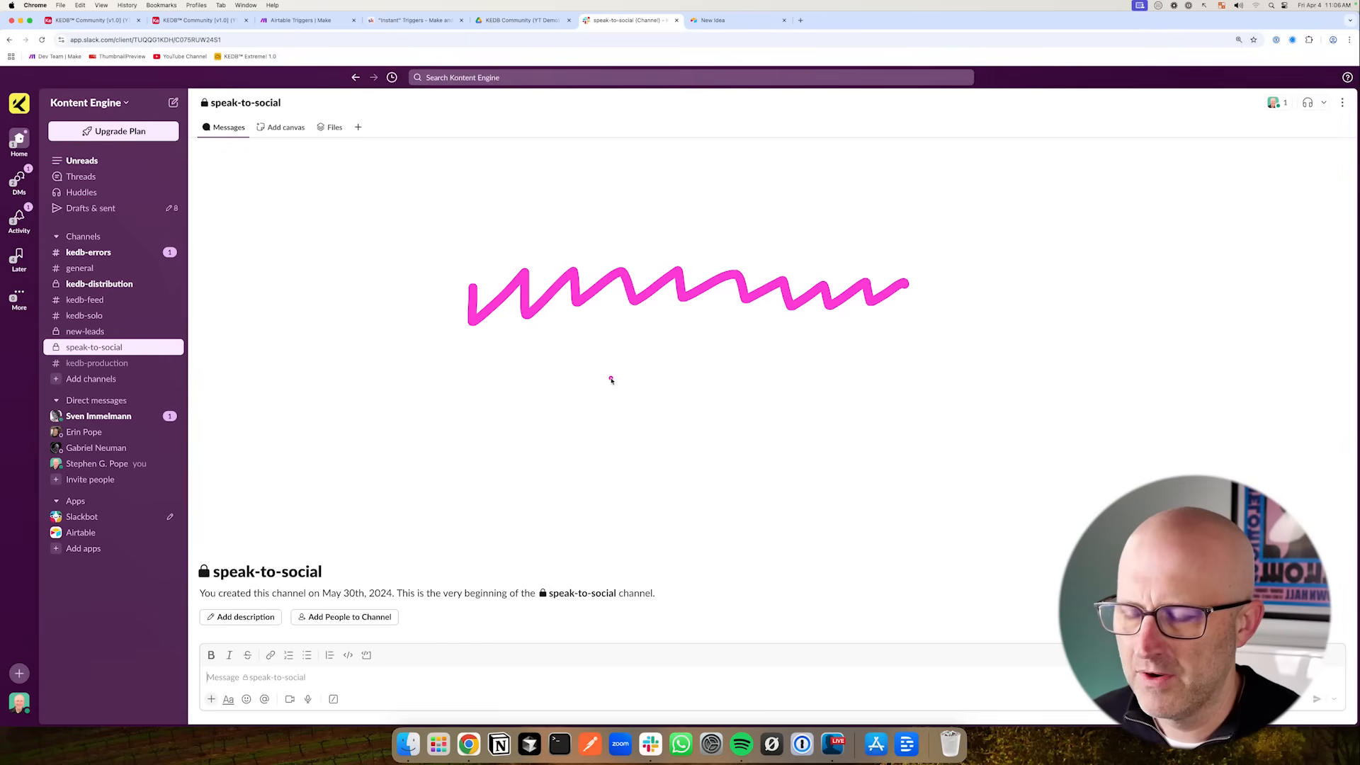
mouse_move(603, 343)
left_mouse_down()
mouse_move(677, 373)
mouse_move(686, 448)
mouse_move(761, 480)
left_mouse_up()
mouse_move(916, 253)
left_mouse_down()
mouse_move(655, 246)
mouse_move(440, 460)
mouse_move(933, 498)
mouse_move(921, 255)
mouse_move(882, 242)
mouse_move(1056, 228)
mouse_move(1065, 235)
mouse_move(1046, 253)
left_mouse_up()
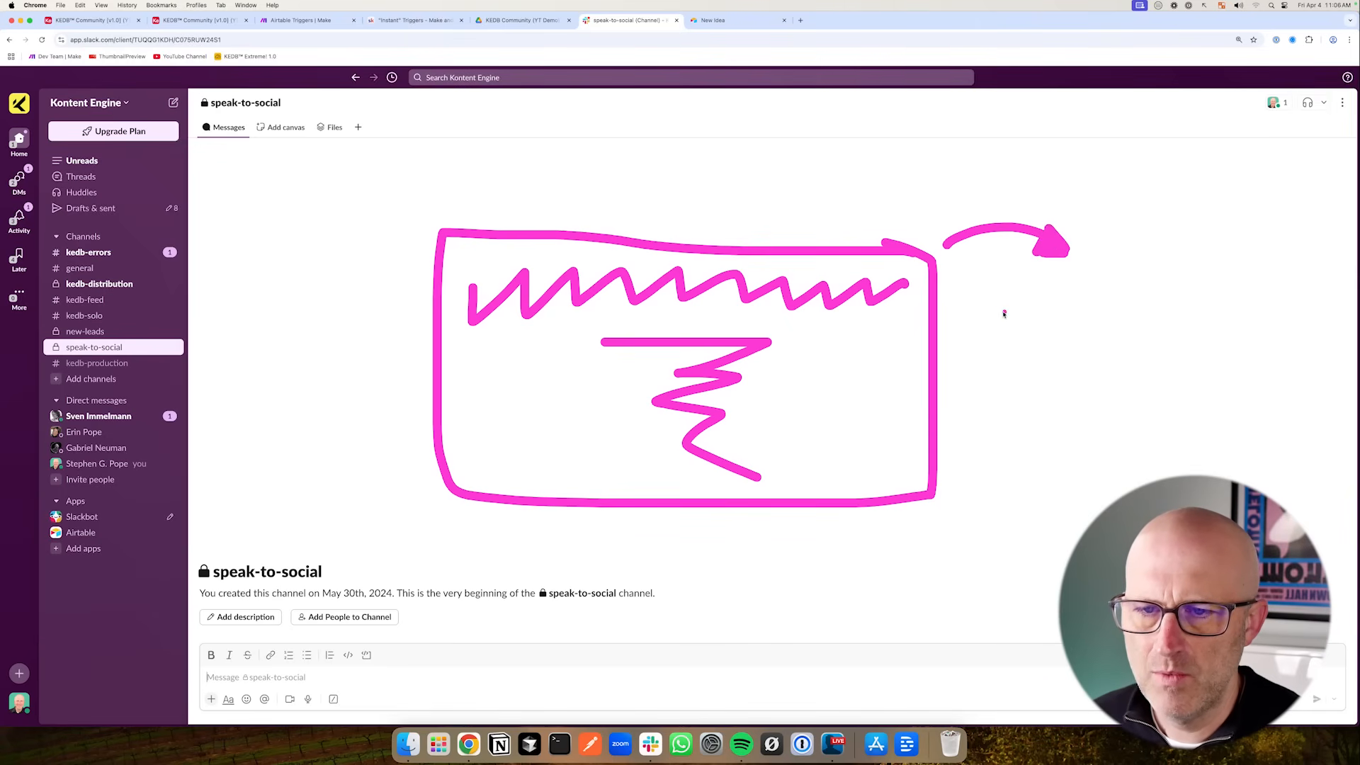
left_click_drag(986, 314, 1174, 314)
left_click_drag(990, 367, 1168, 360)
left_click_drag(986, 418, 1164, 409)
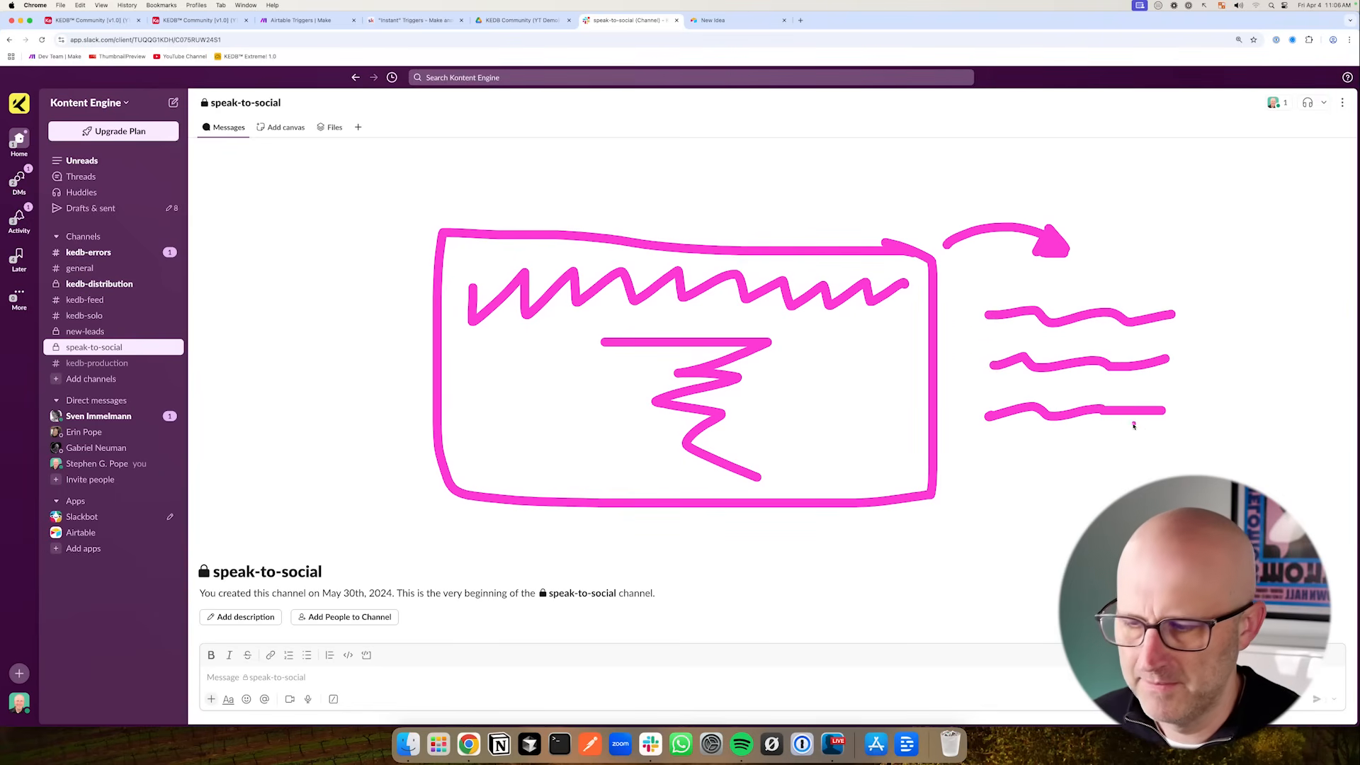
key("Escape")
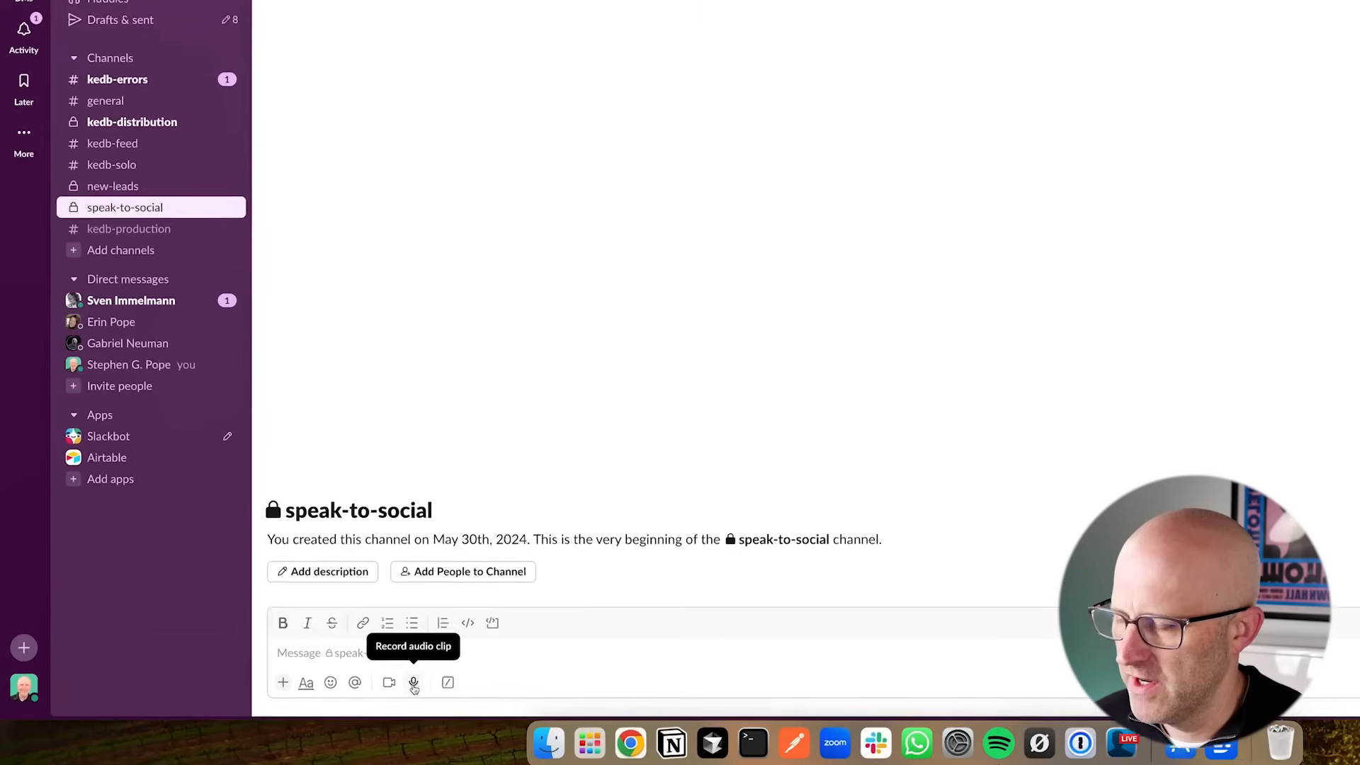
- Record a voice message in the speak-to-social channel and send it
left_click(414, 683)
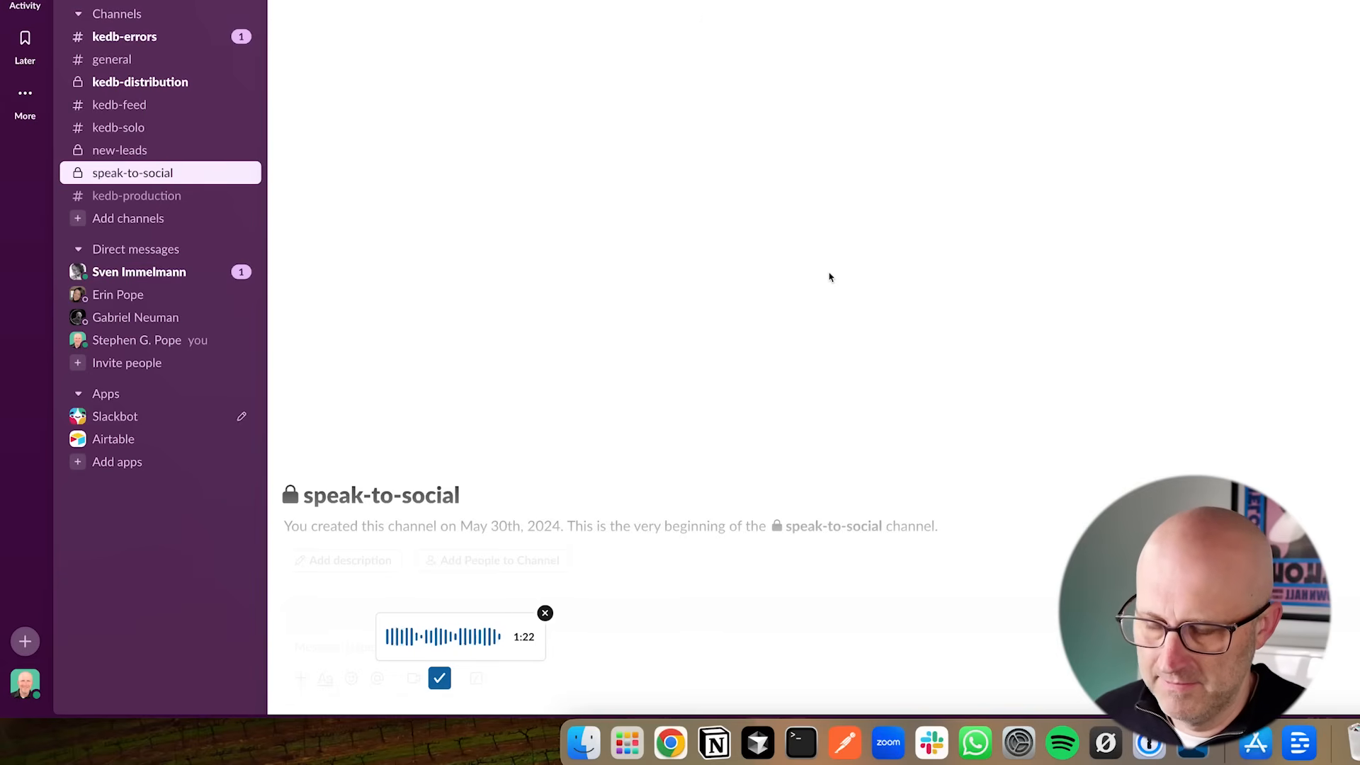
left_click(439, 678)
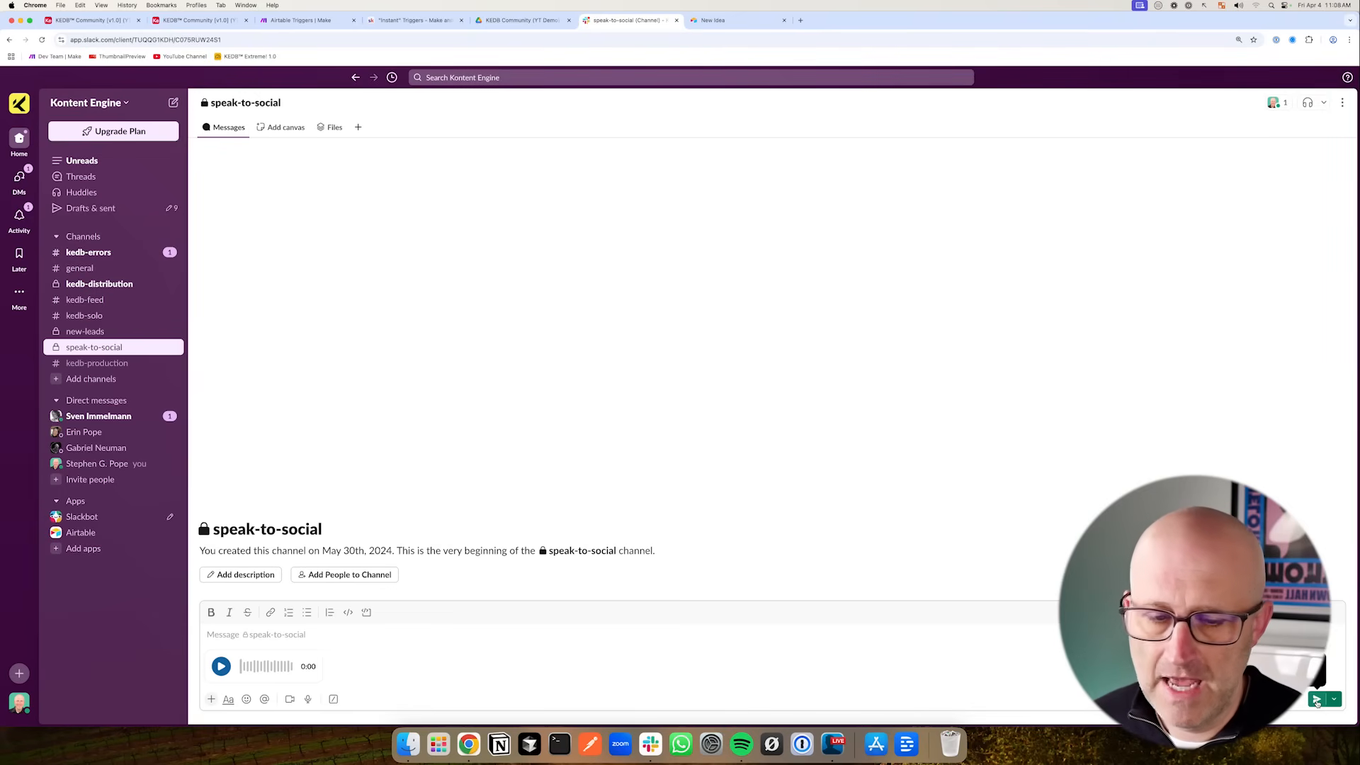
left_click(1316, 700)
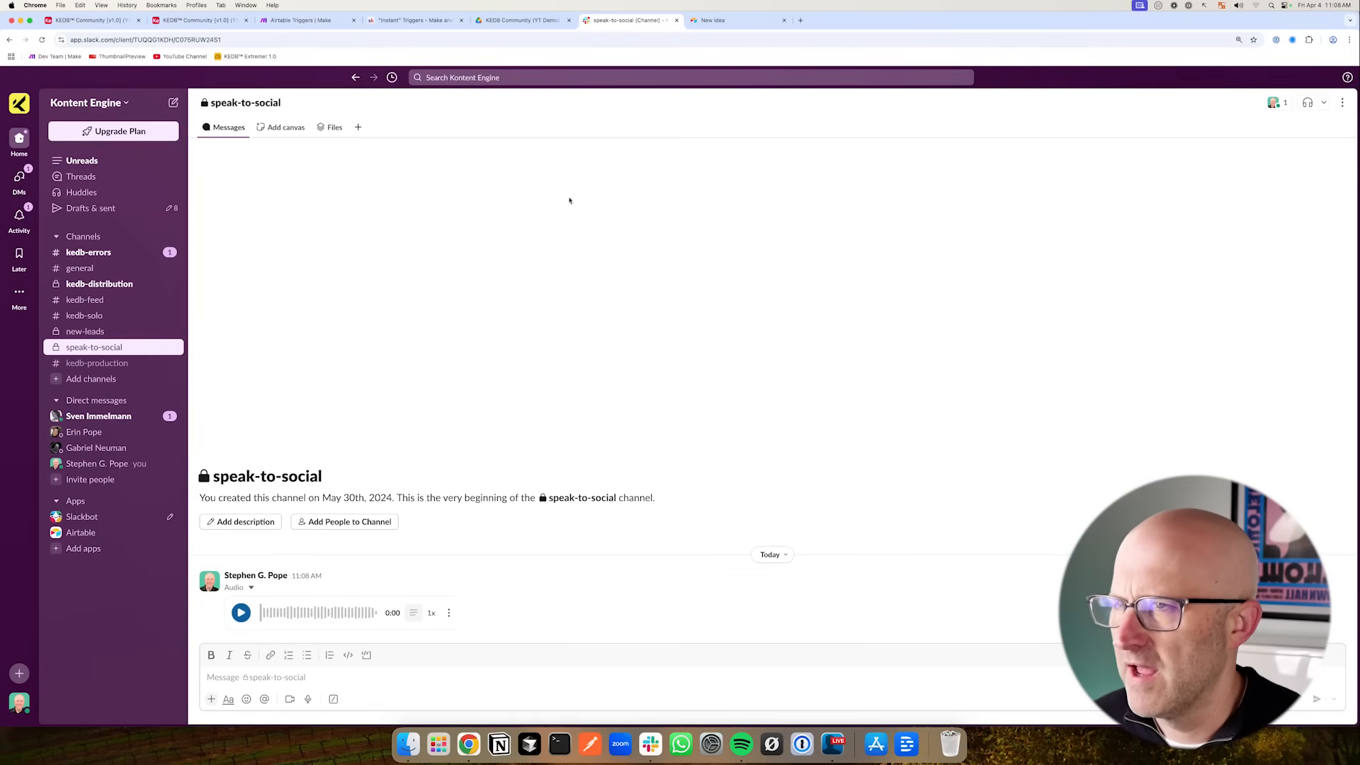
- Switch to Make and start a new scenario with the Slack Watch Private Channel Messages trigger
left_click(89, 20)
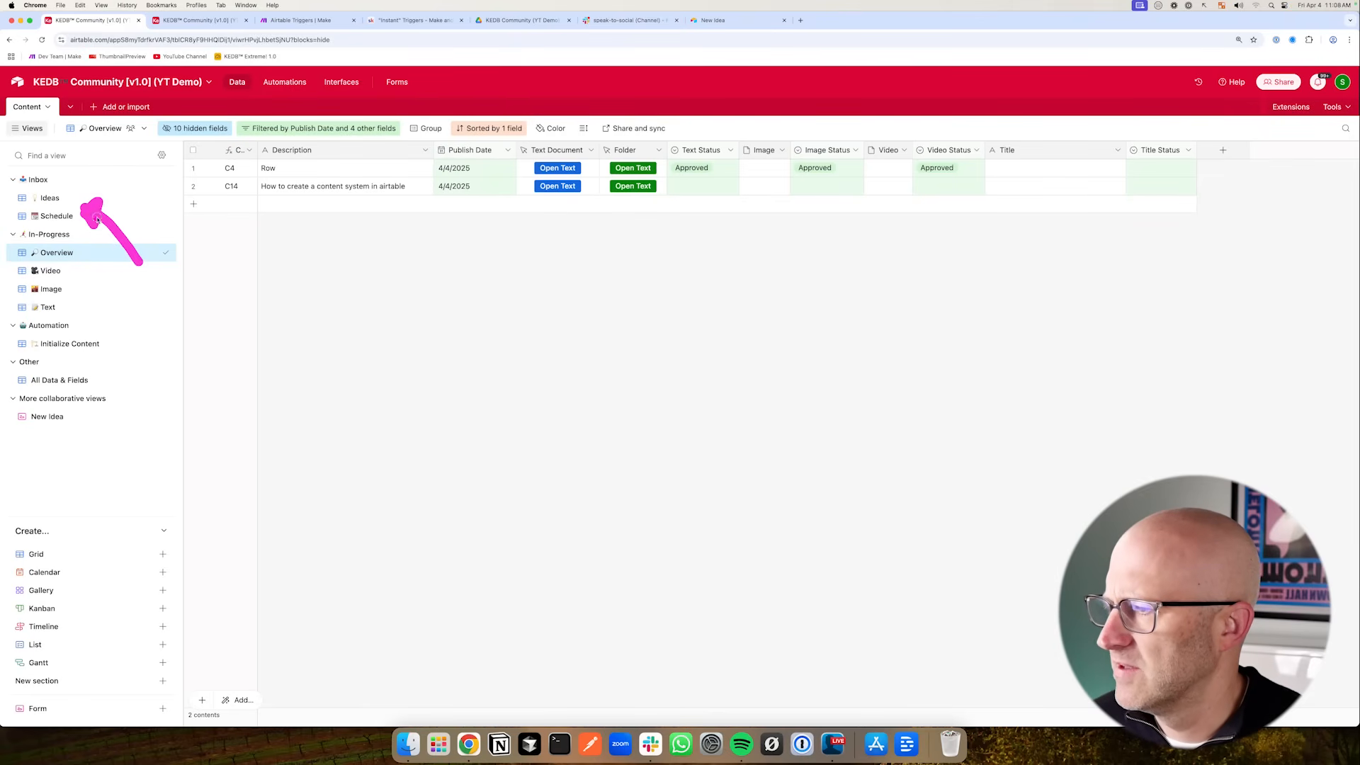
mouse_move(129, 221)
left_mouse_down()
mouse_move(129, 359)
mouse_move(150, 325)
left_mouse_up()
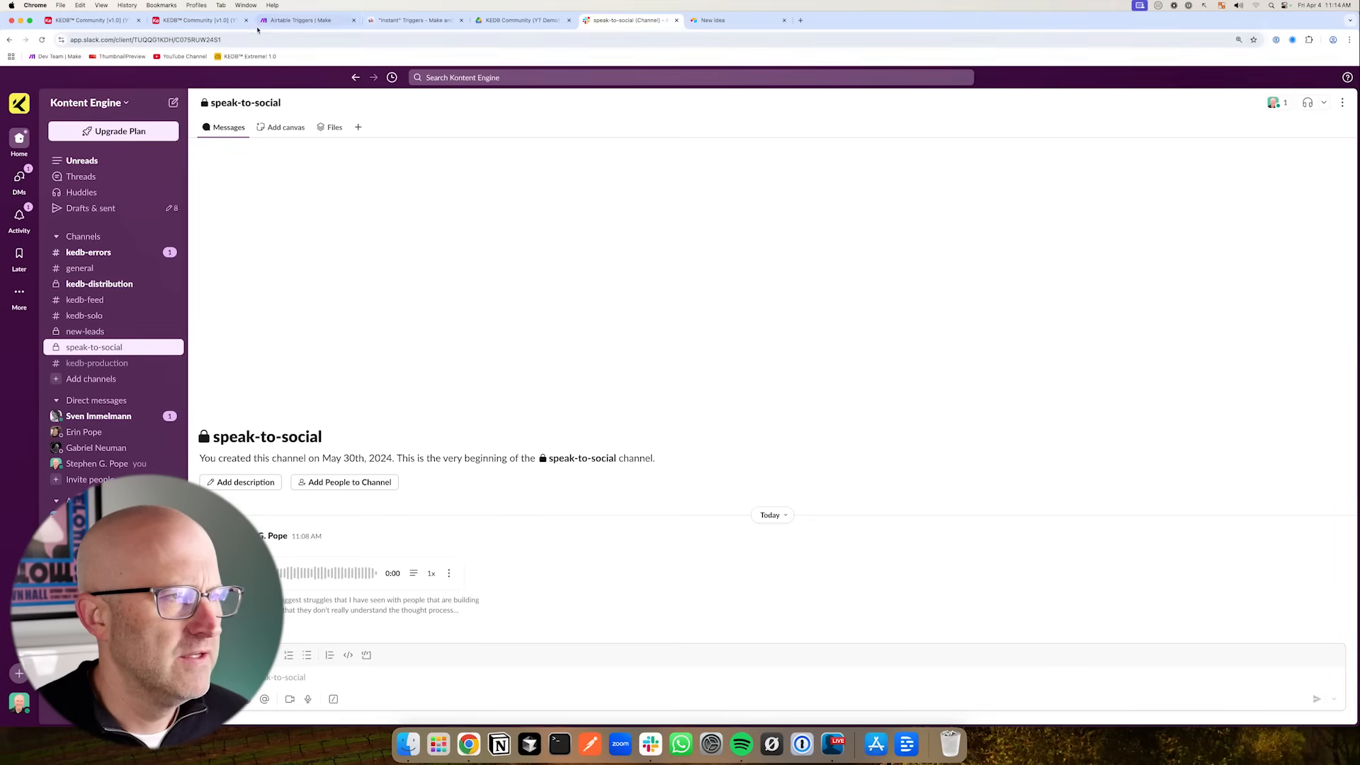
left_click(92, 21)
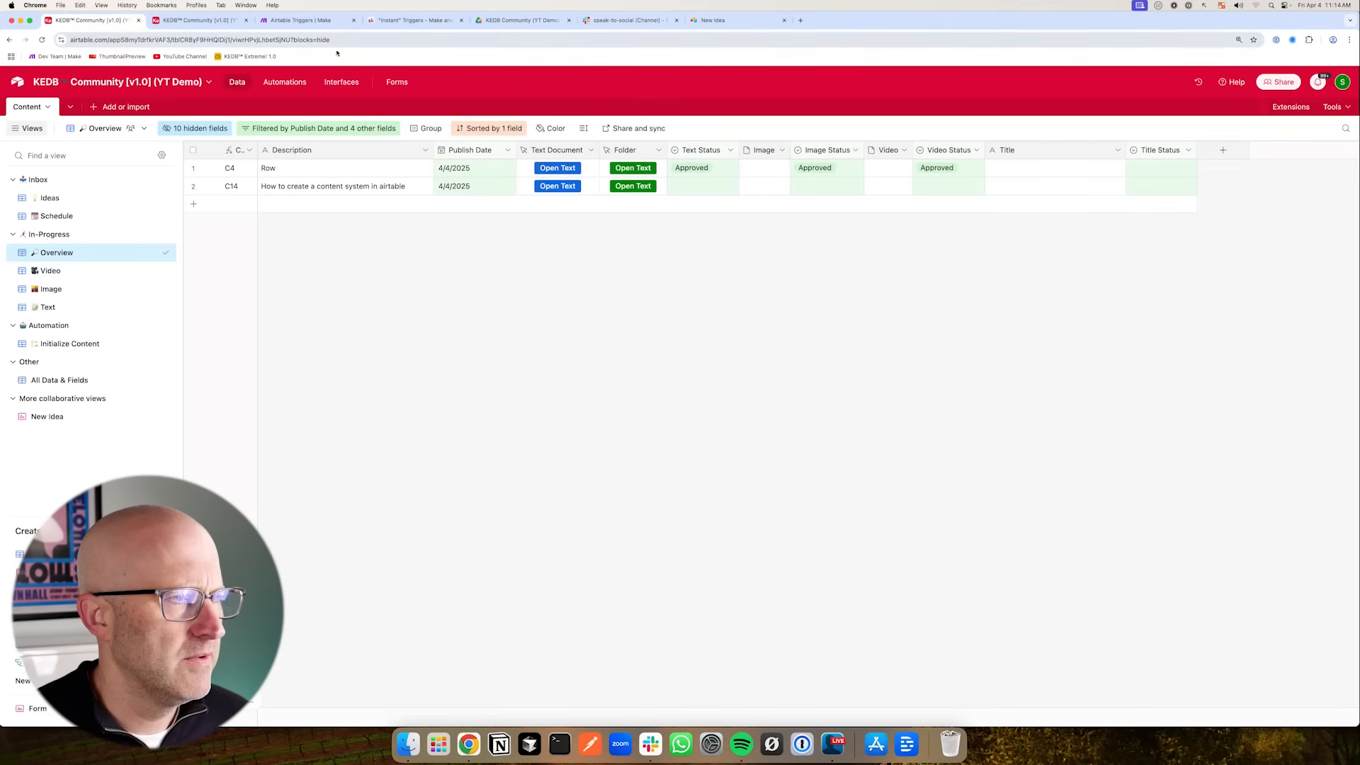
left_click(302, 21)
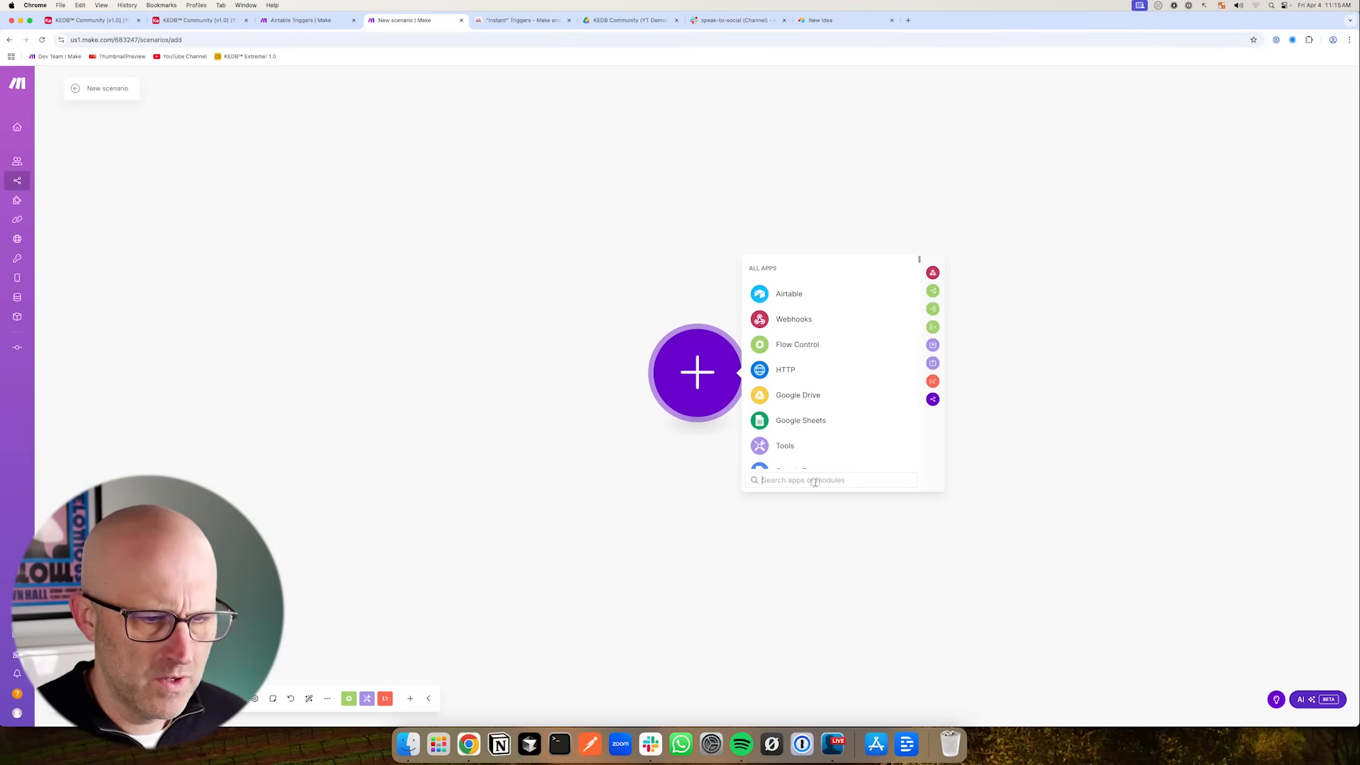
type("slack")
key("Return")
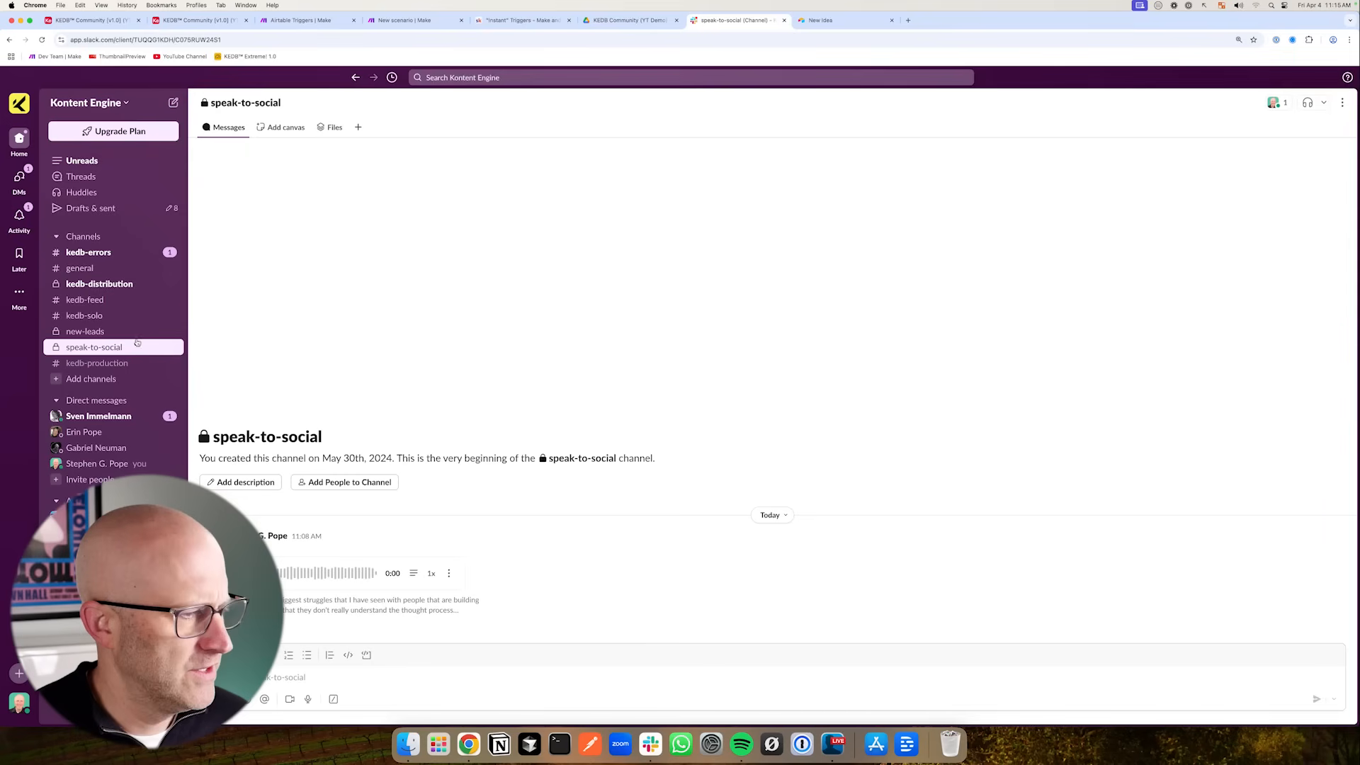
mouse_move(131, 302)
left_mouse_down()
mouse_move(65, 345)
mouse_move(98, 345)
left_mouse_up()
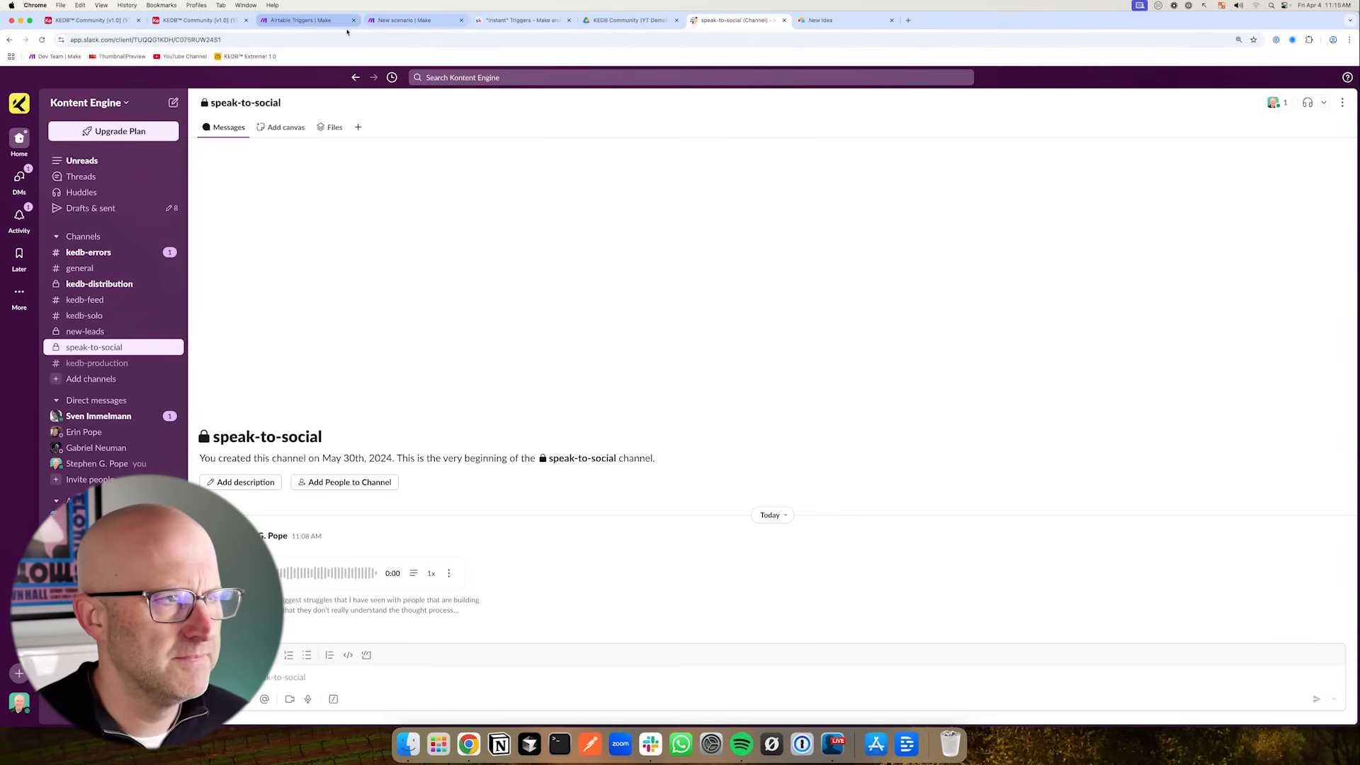
left_click(404, 21)
left_click_drag(864, 318, 816, 363)
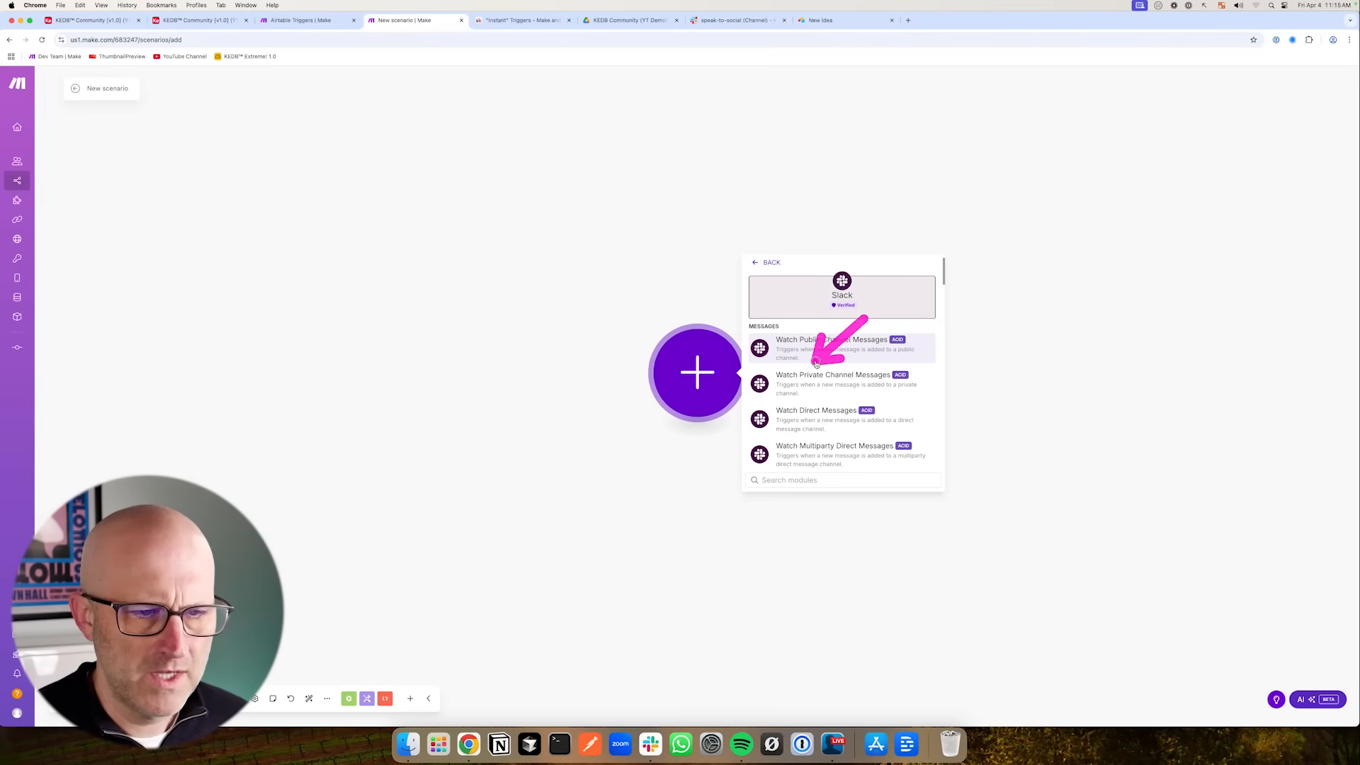
left_click(849, 382)
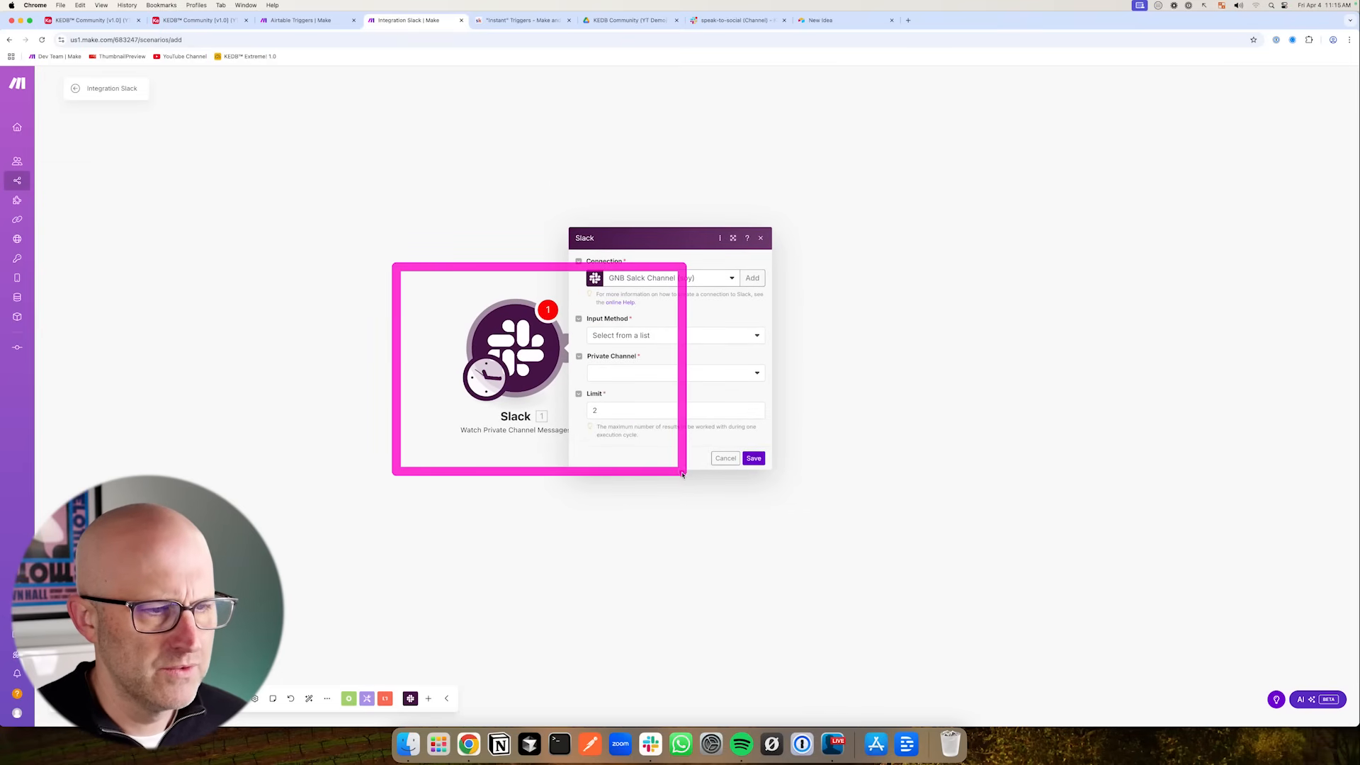
- Delete the Slack trigger module and add Watch Private Channel Messages again
left_click_drag(399, 361, 439, 387)
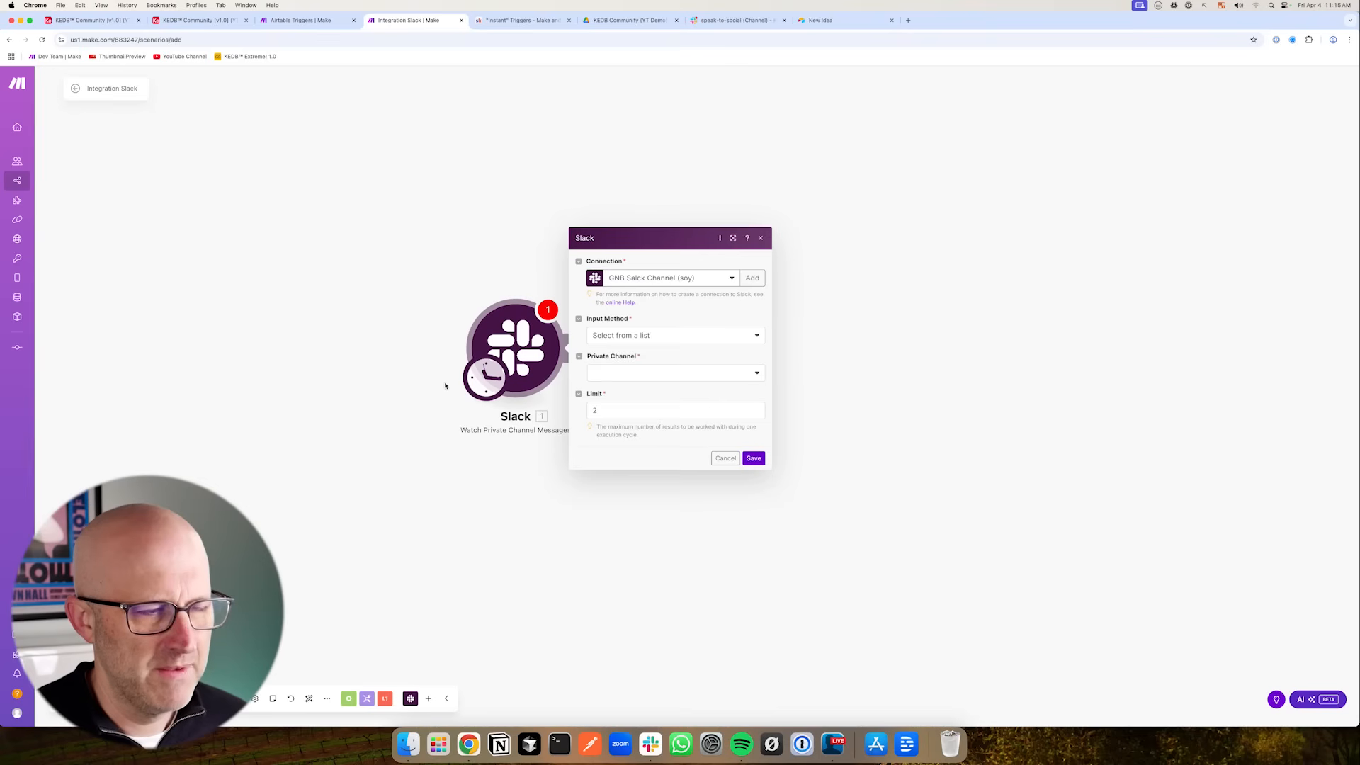
left_click(515, 350)
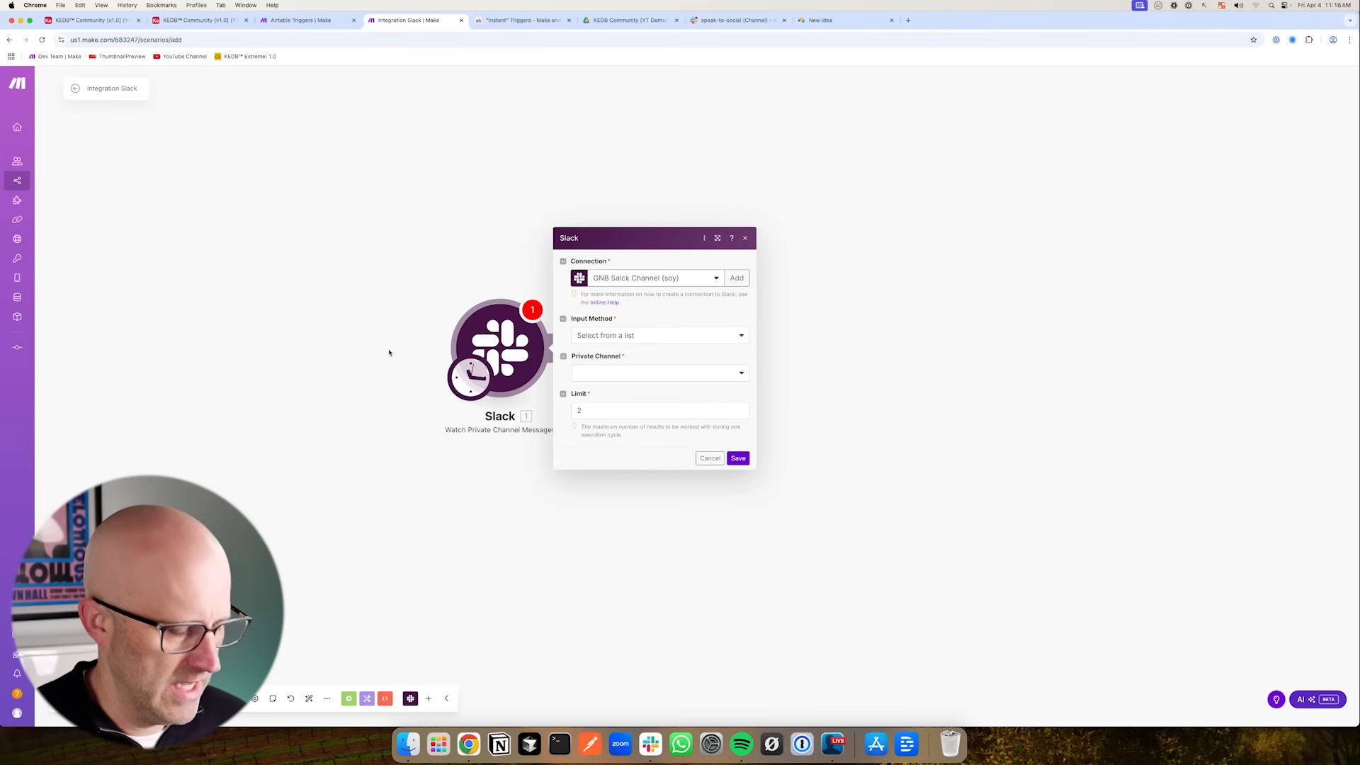
left_click_drag(413, 331, 417, 348)
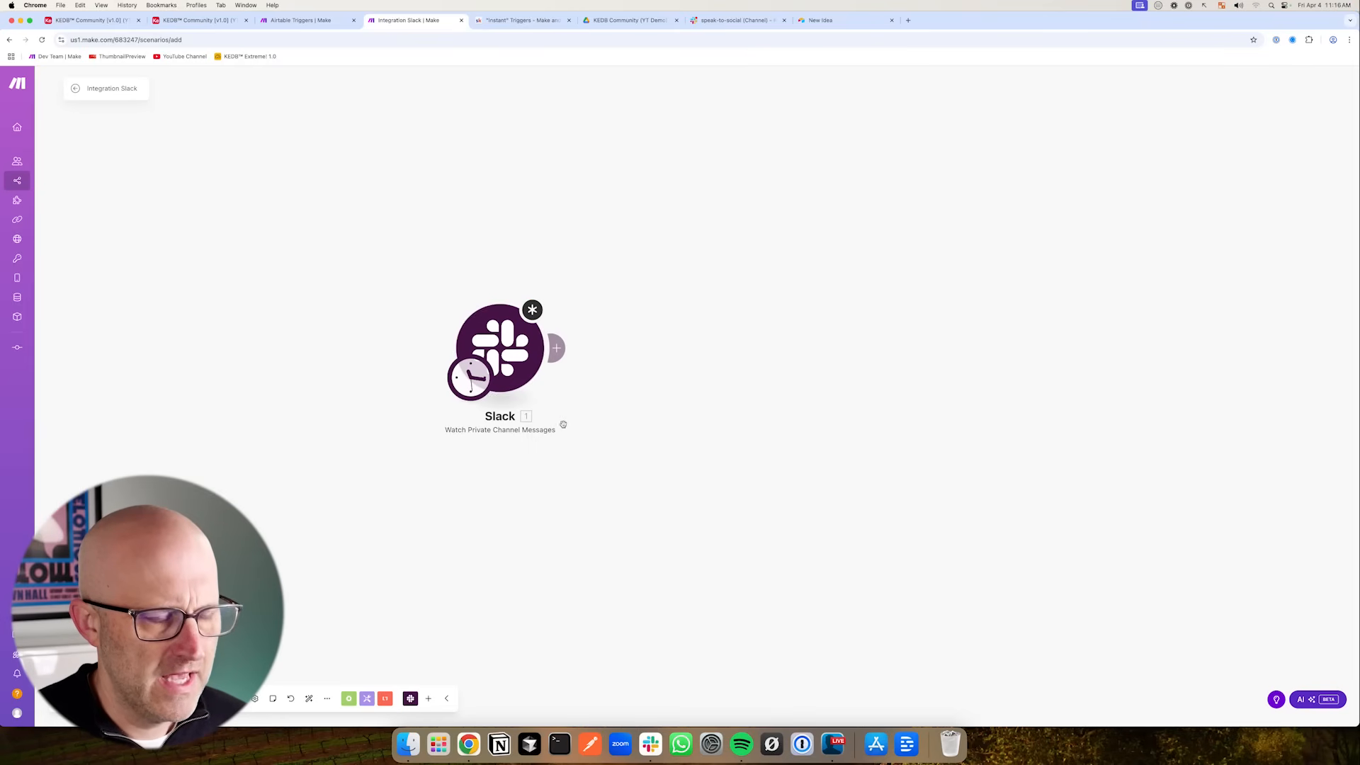
right_click(507, 358)
left_click(557, 474)
left_click(517, 351)
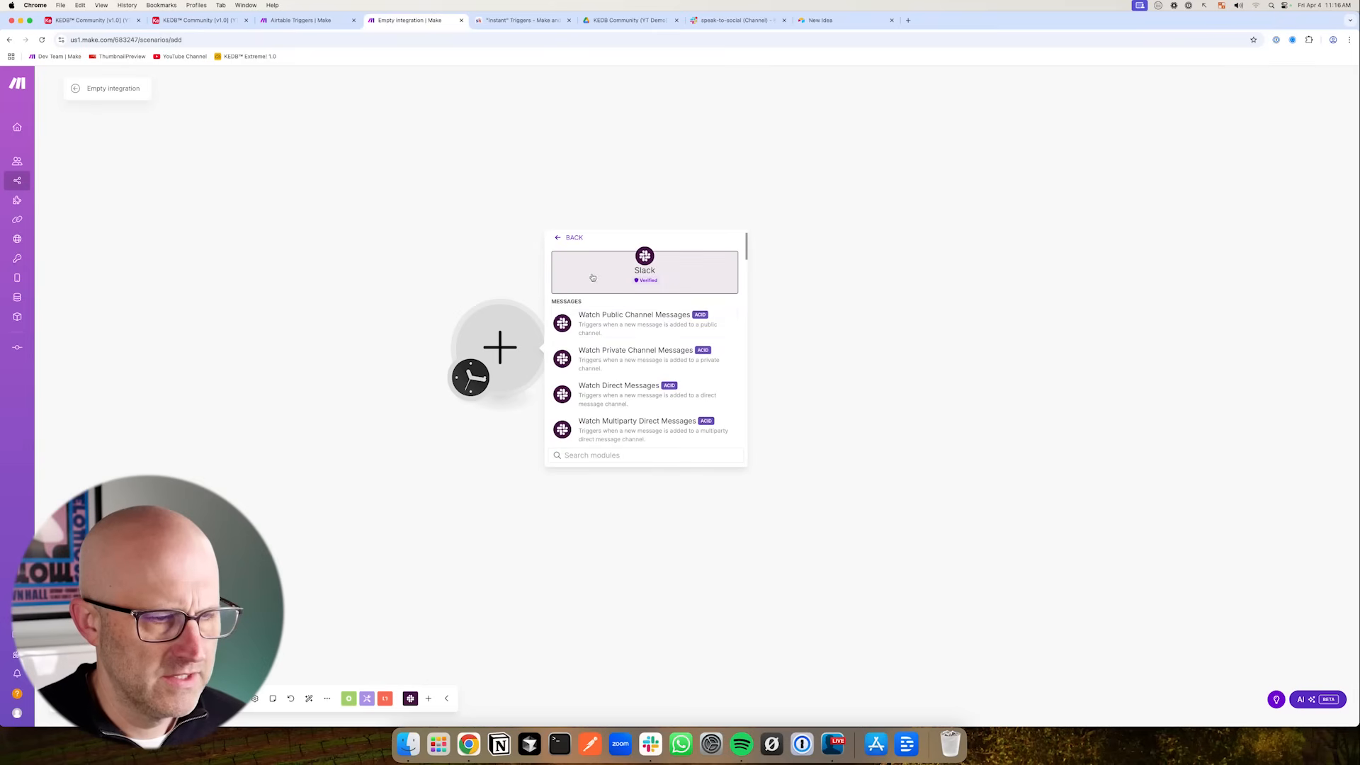
scroll(644, 347, "down", 10)
mouse_move(696, 333)
left_mouse_down()
mouse_move(658, 399)
mouse_move(604, 397)
mouse_move(663, 401)
left_mouse_up()
scroll(662, 396, "up", 15)
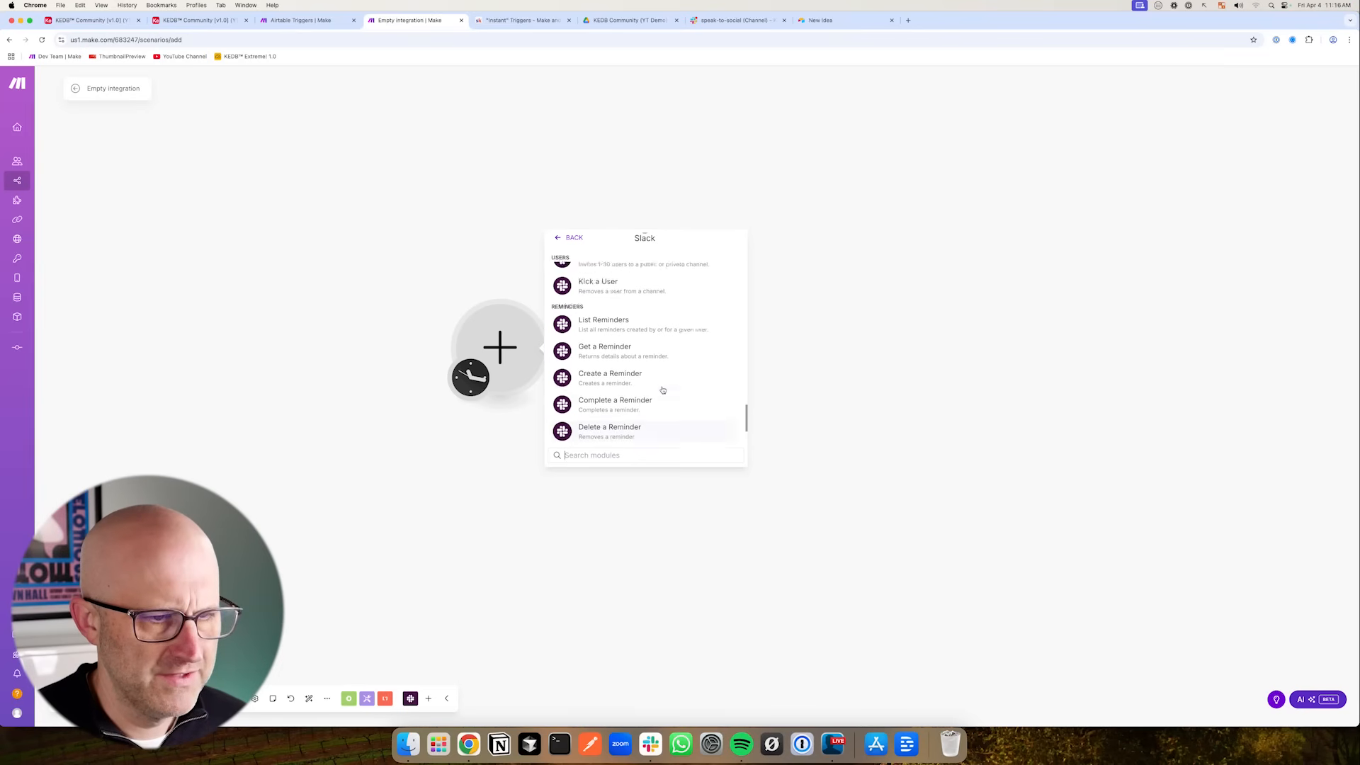
scroll(660, 394, "up", 4)
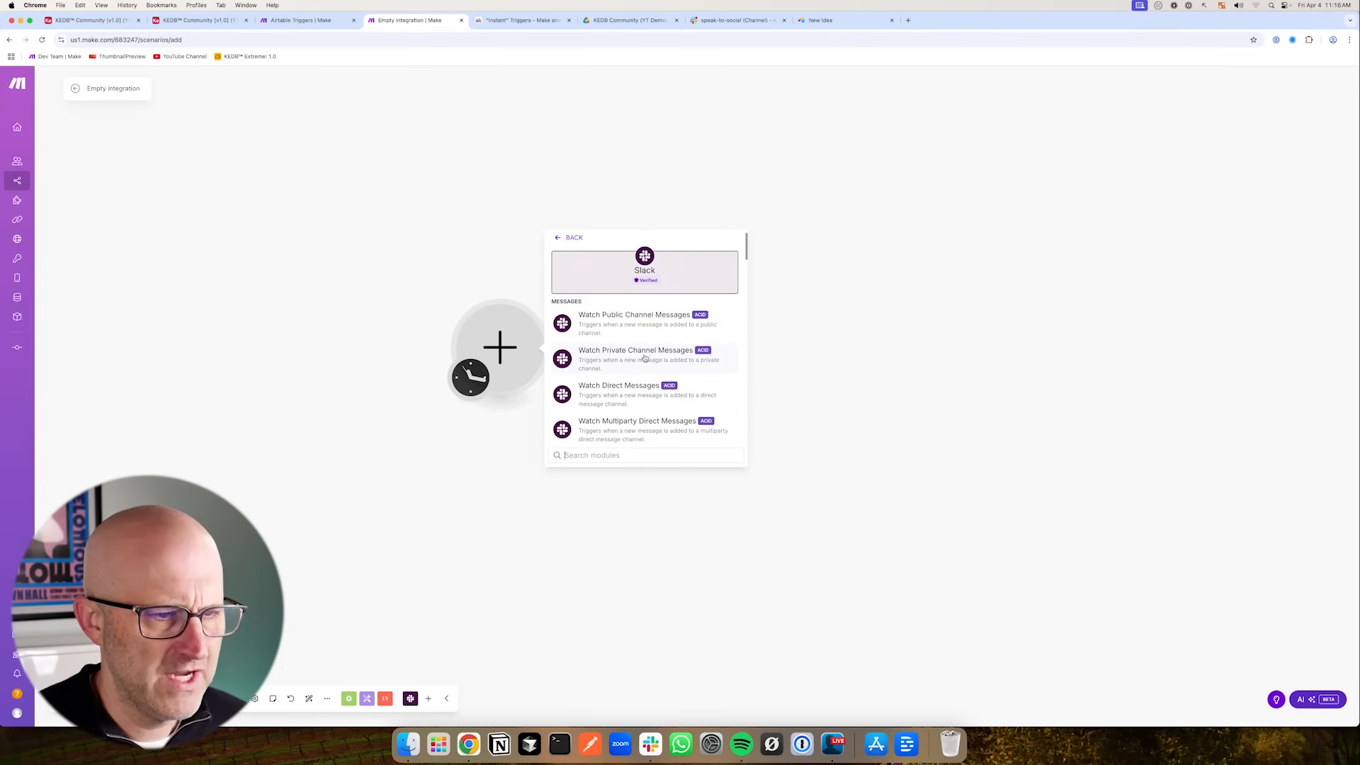
left_click(636, 359)
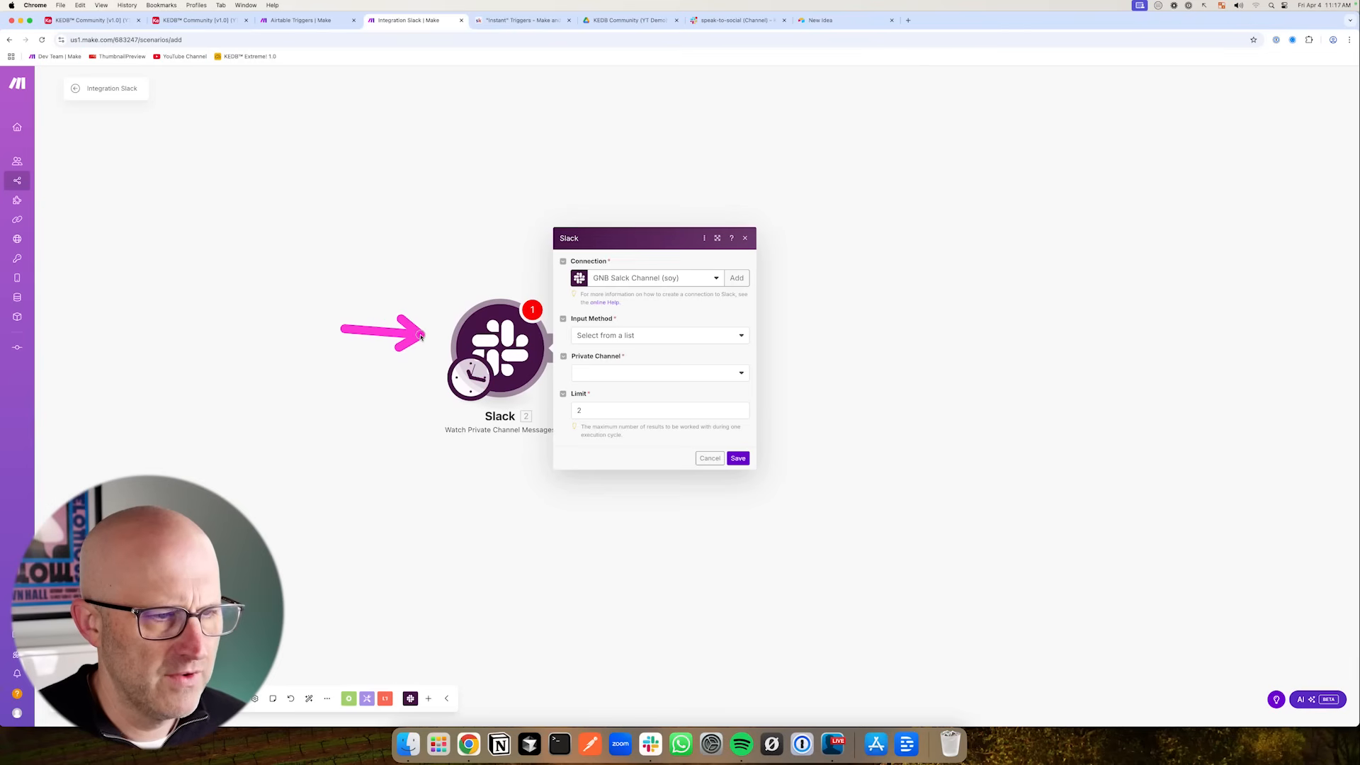
- Set the trigger's connection to Kontent Engine (stephen) and its private channel to speak-to-social
left_click(647, 286)
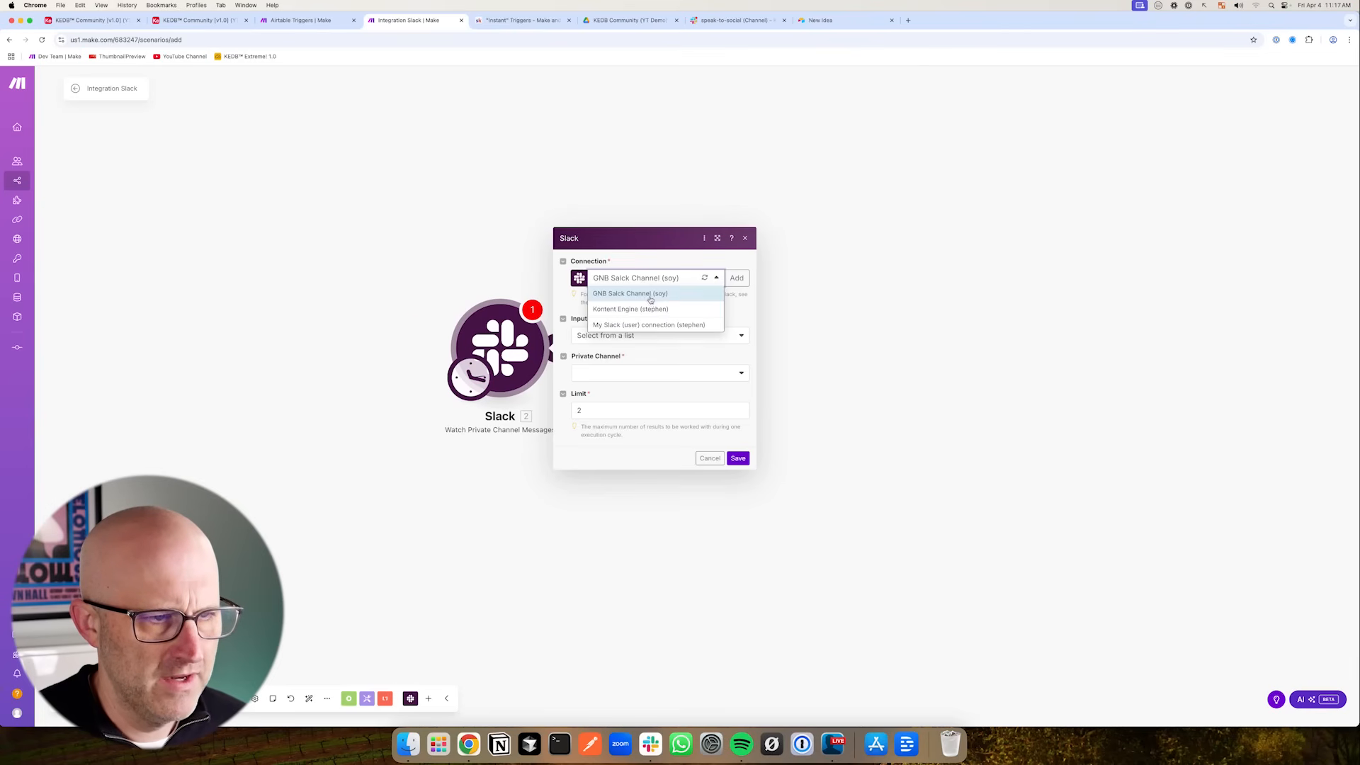
left_click(635, 310)
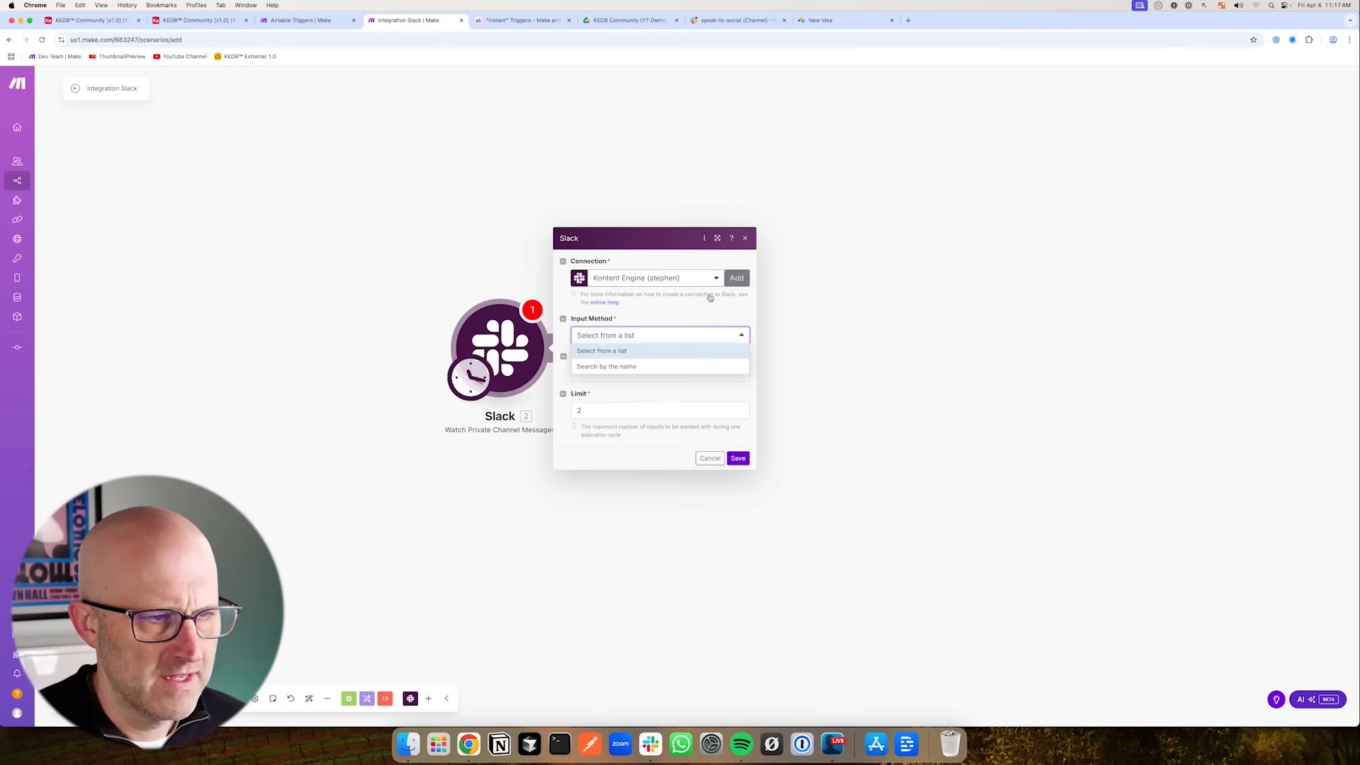
left_click(623, 352)
left_click(637, 372)
left_click(601, 435)
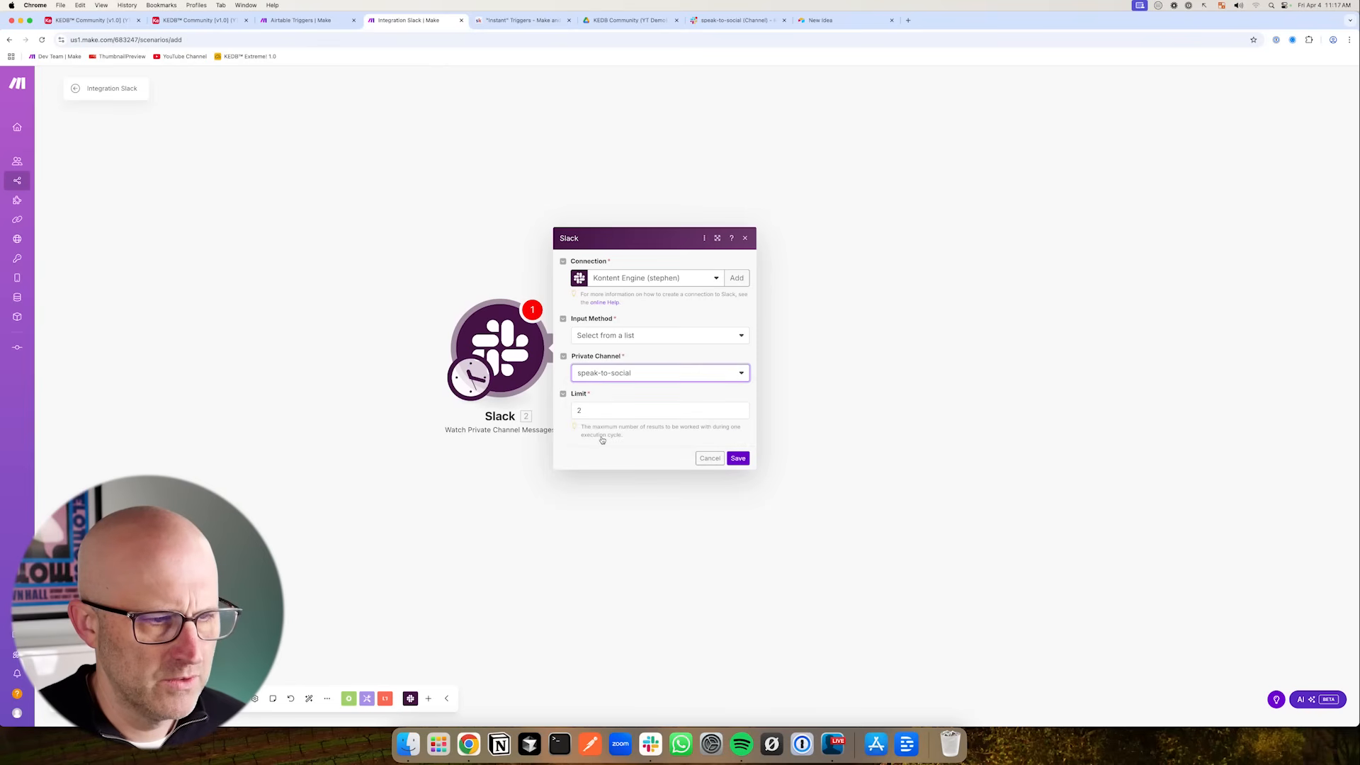
- Set the trigger's Limit to 1 and save the module settings
left_click_drag(652, 362, 604, 388)
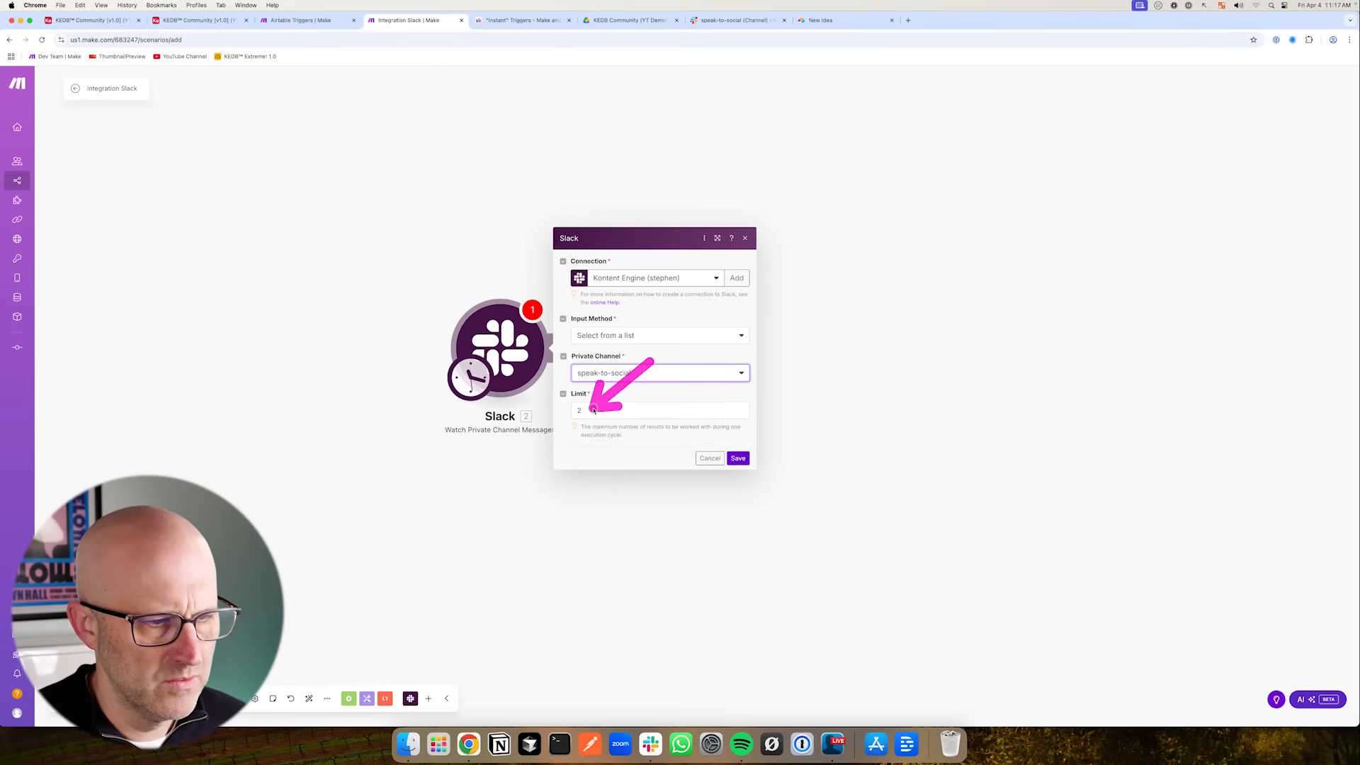
double_click(591, 410)
type("1")
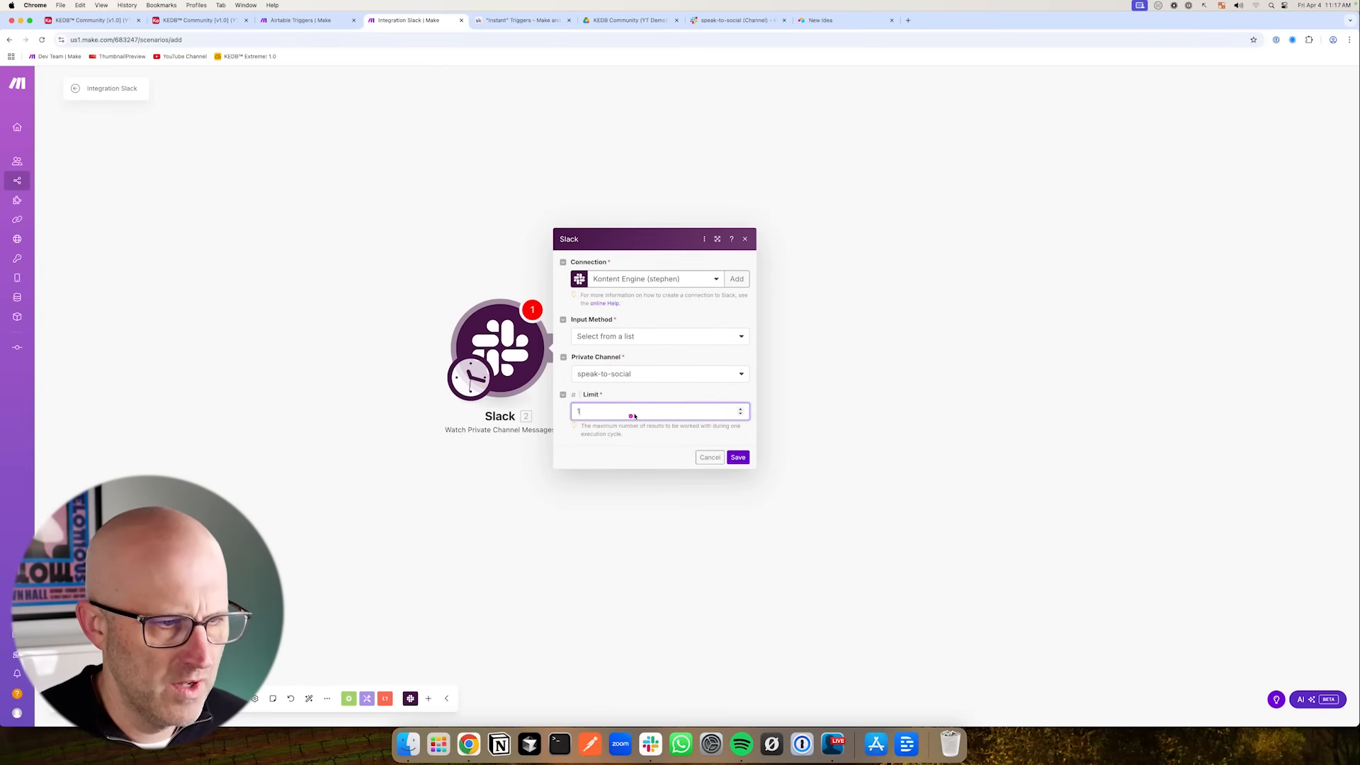
left_click_drag(668, 367, 621, 393)
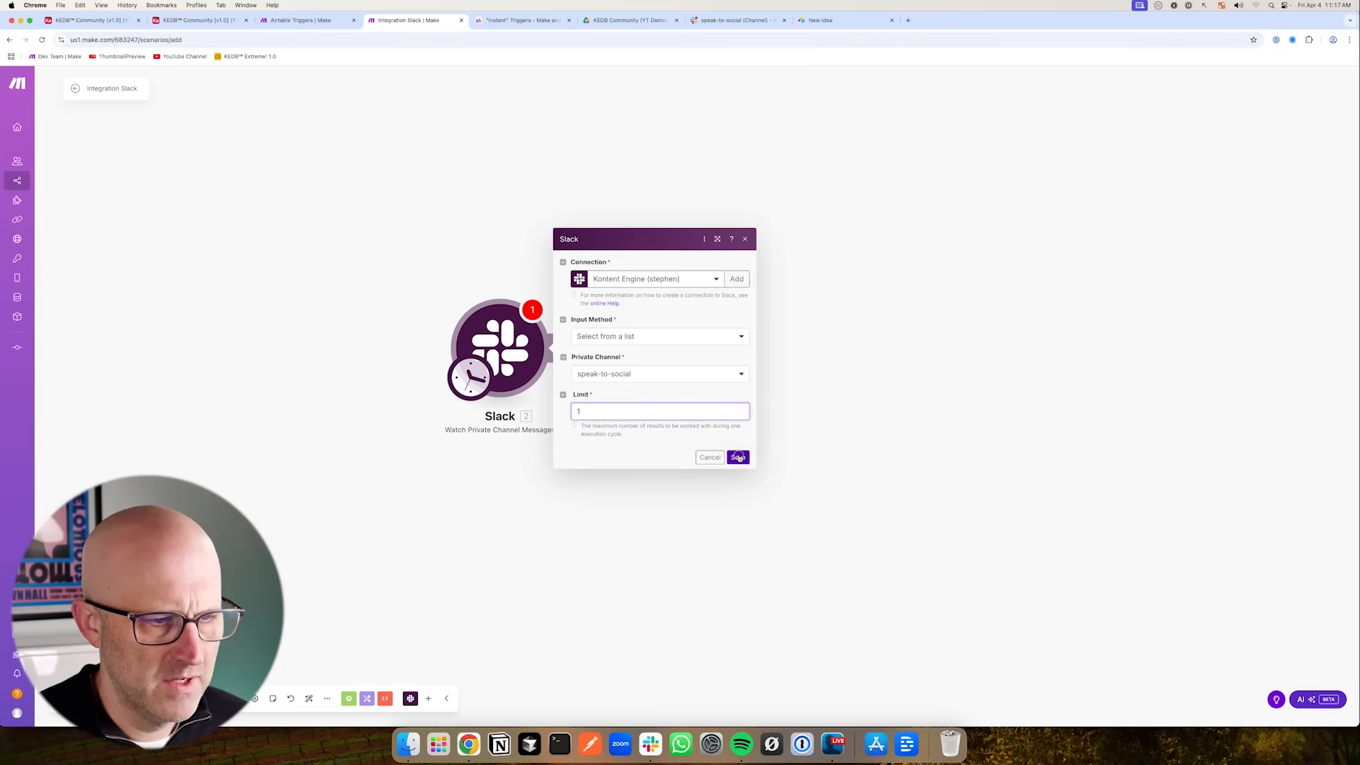
left_click(738, 457)
- Choose manually where the trigger starts, selecting the listed message, and save
left_click_drag(347, 346, 434, 349)
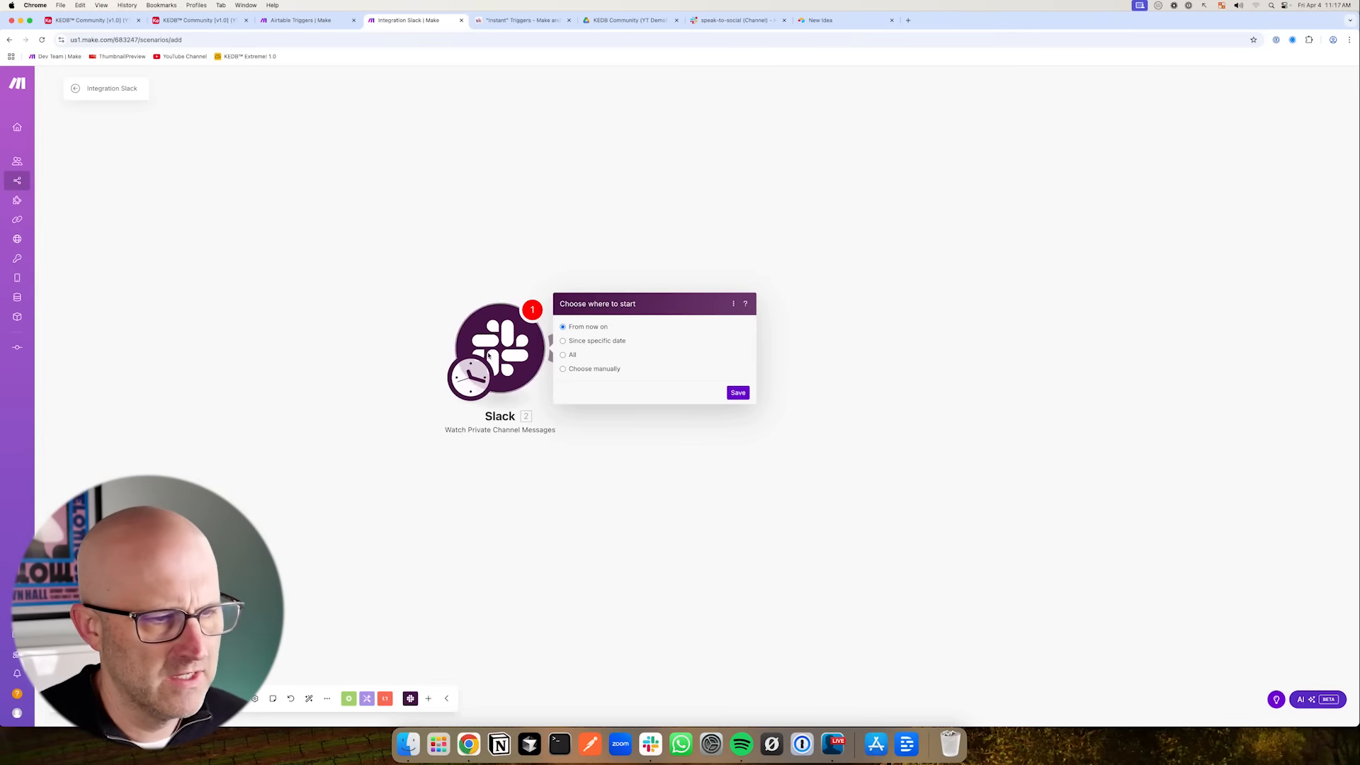
left_click_drag(707, 336, 627, 369)
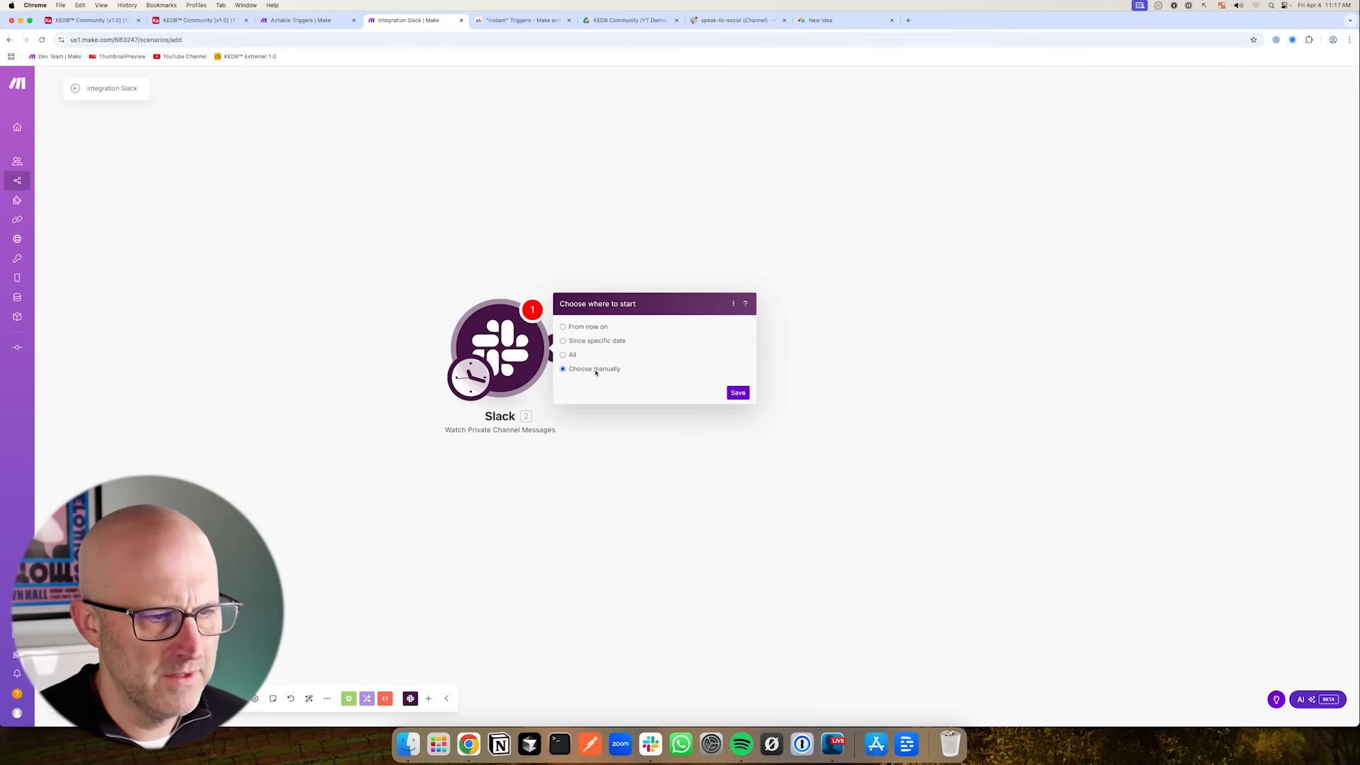
left_click(564, 369)
left_click_drag(714, 321, 664, 371)
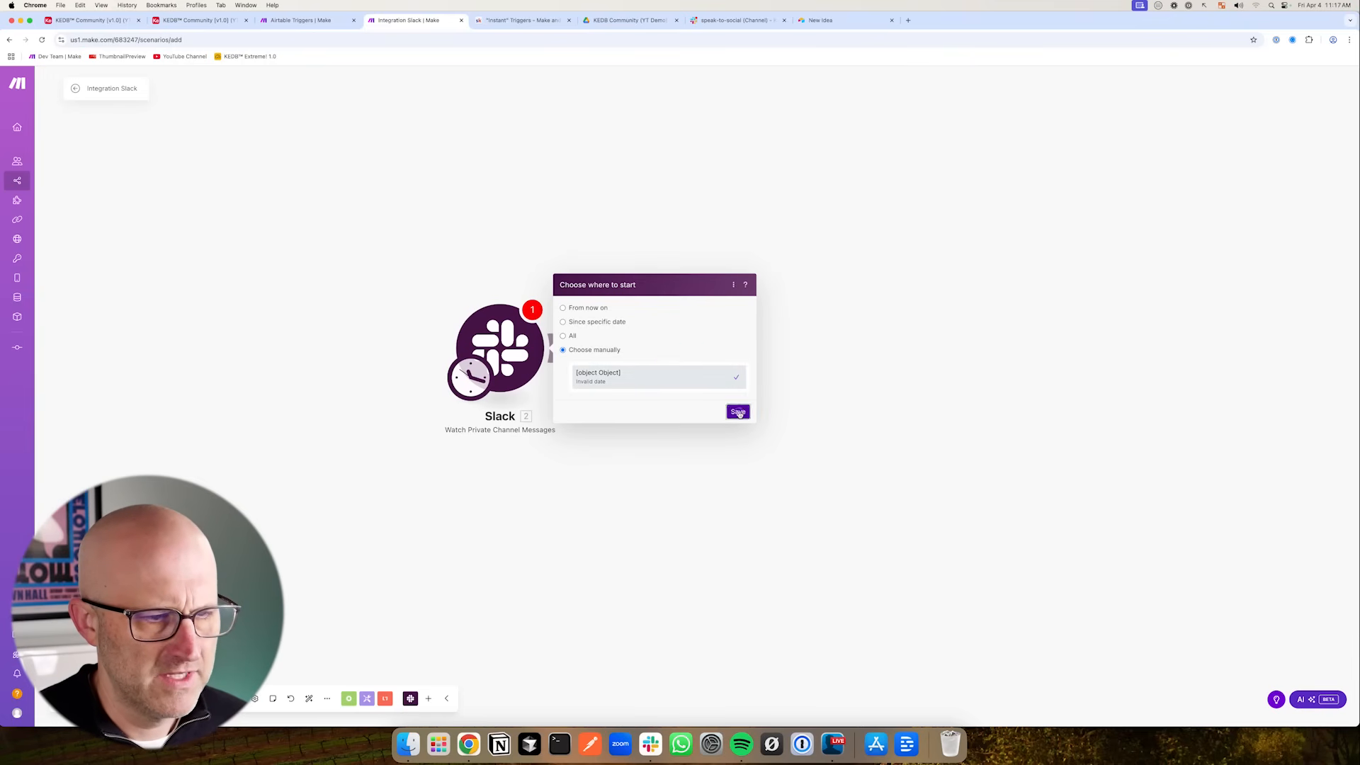
- Run the Slack trigger module on its own and expand the Files of the output bundle
right_click(528, 359)
left_click(553, 386)
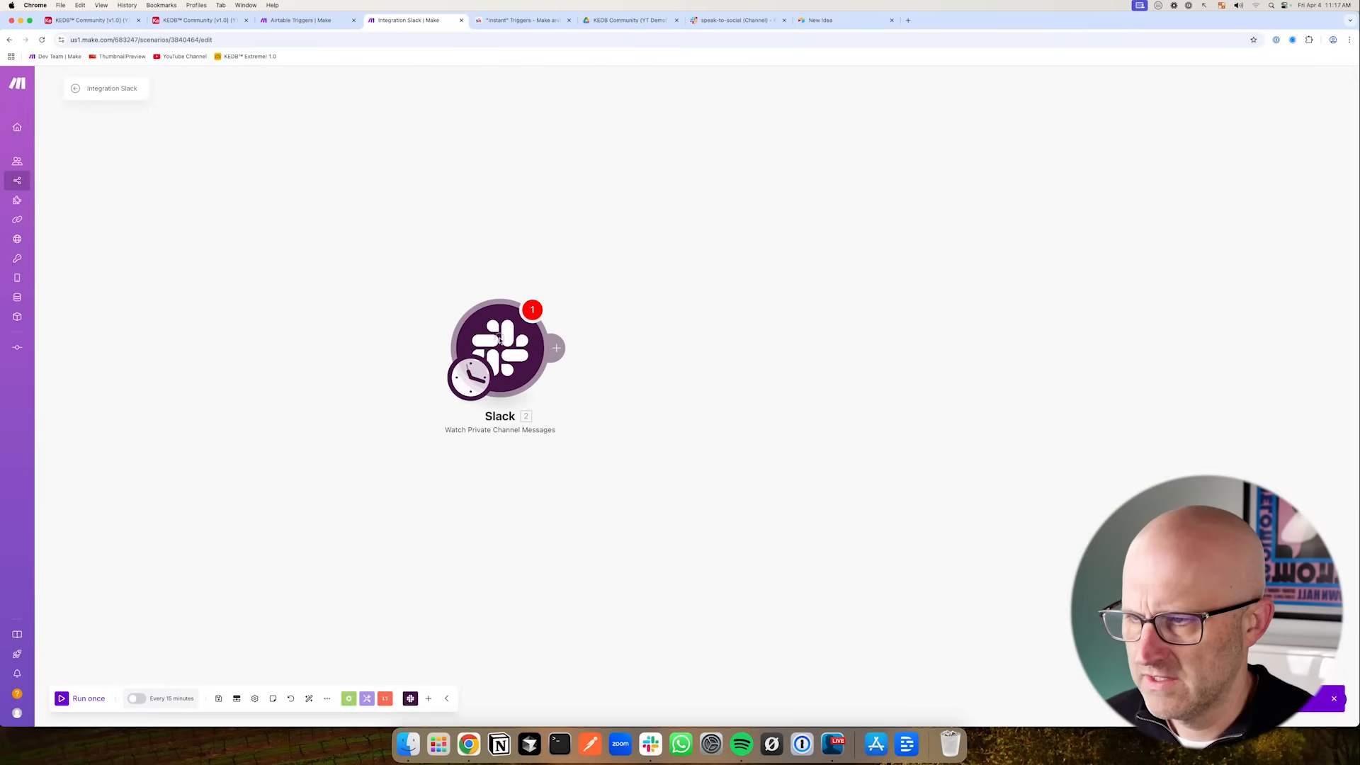
left_click(500, 339)
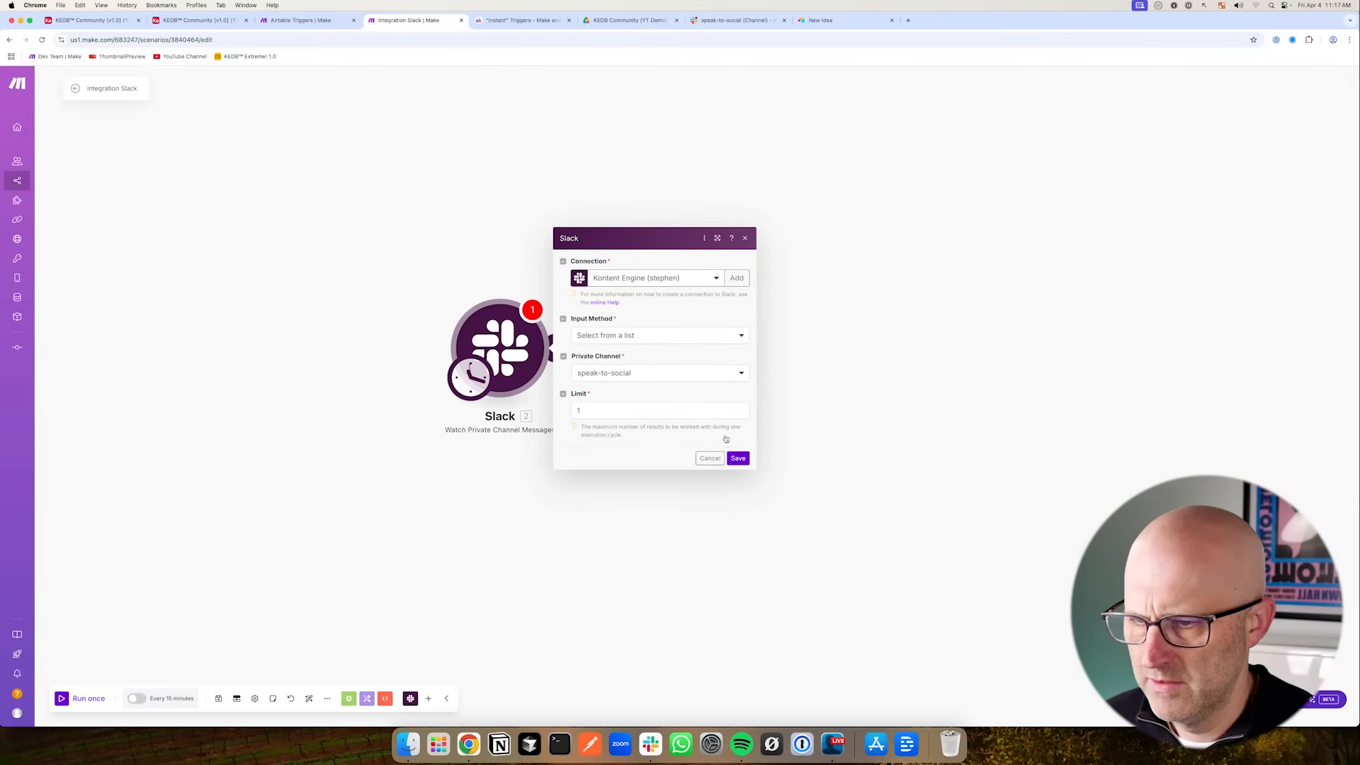
left_click(737, 458)
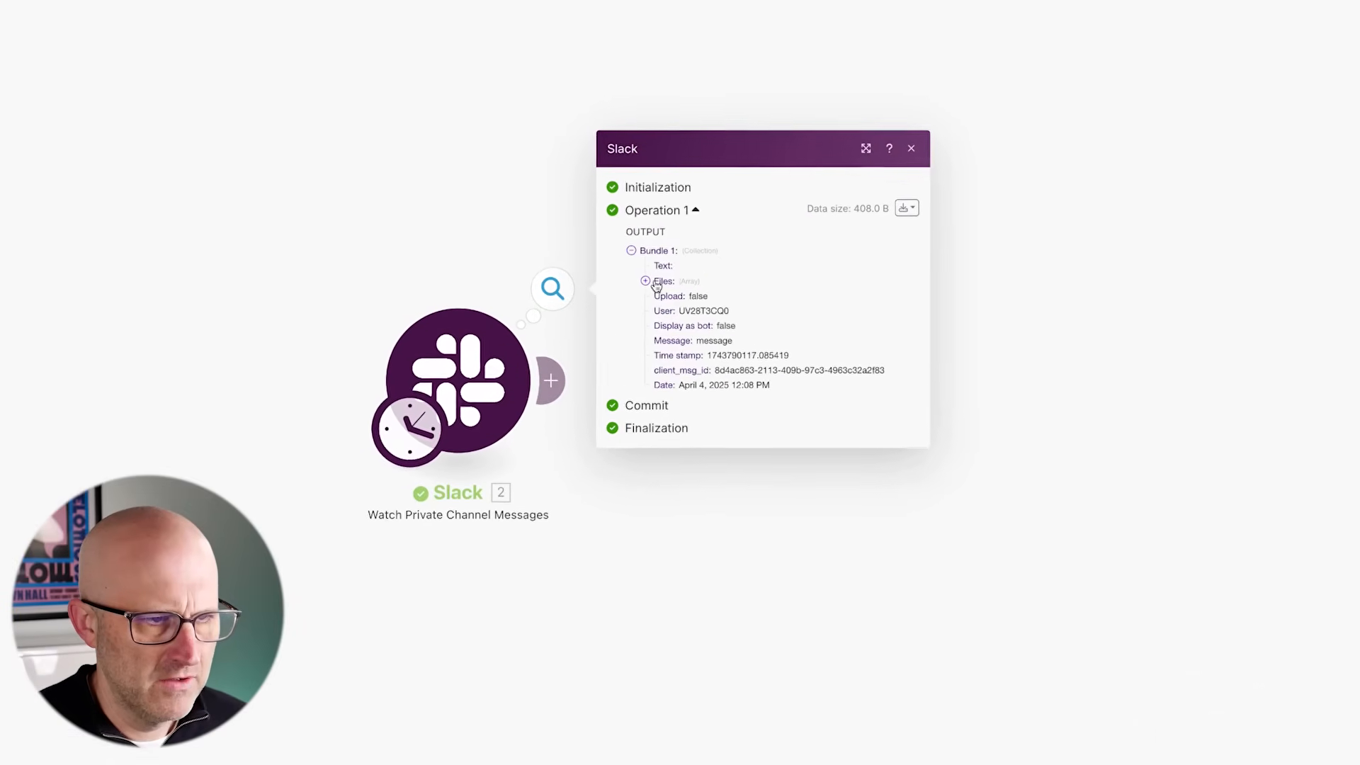
left_click(811, 311)
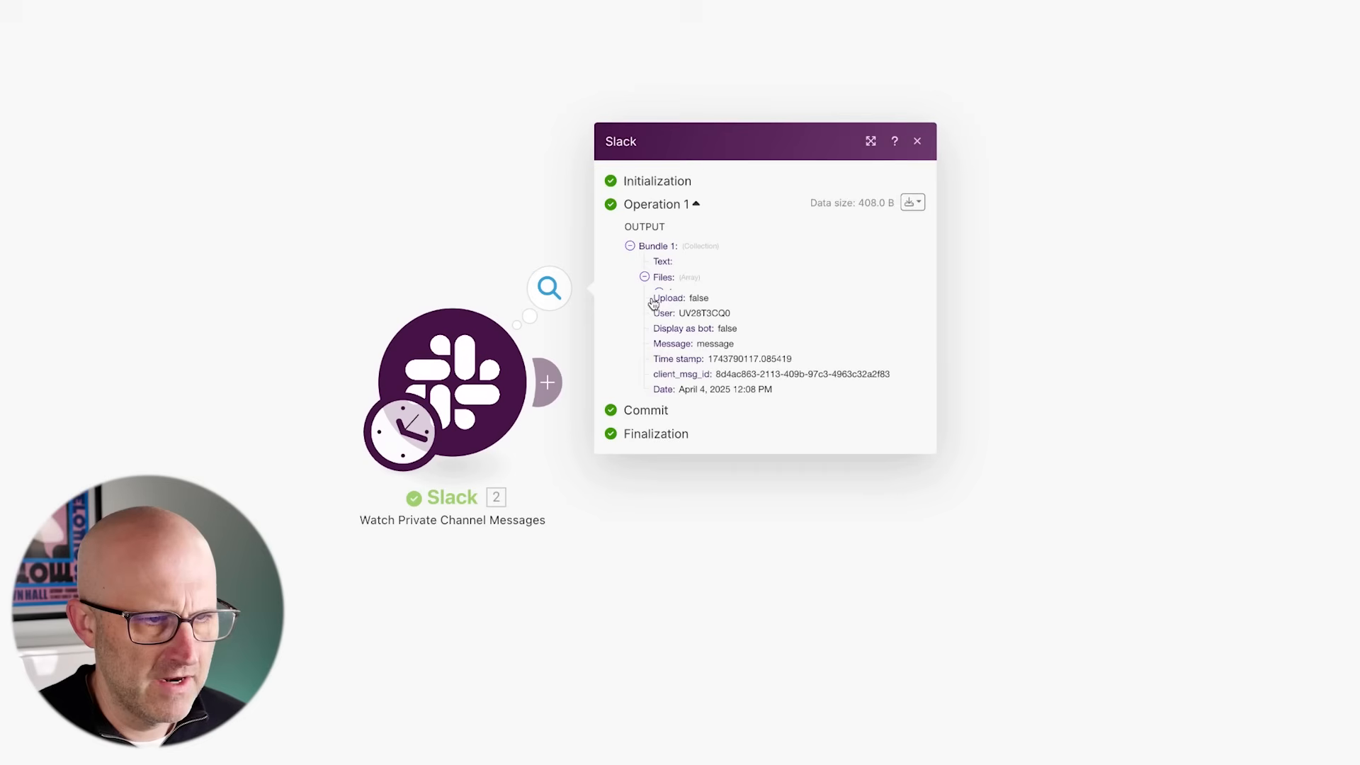
- Add a Slack Download a File module after the private channel trigger
left_click(661, 288)
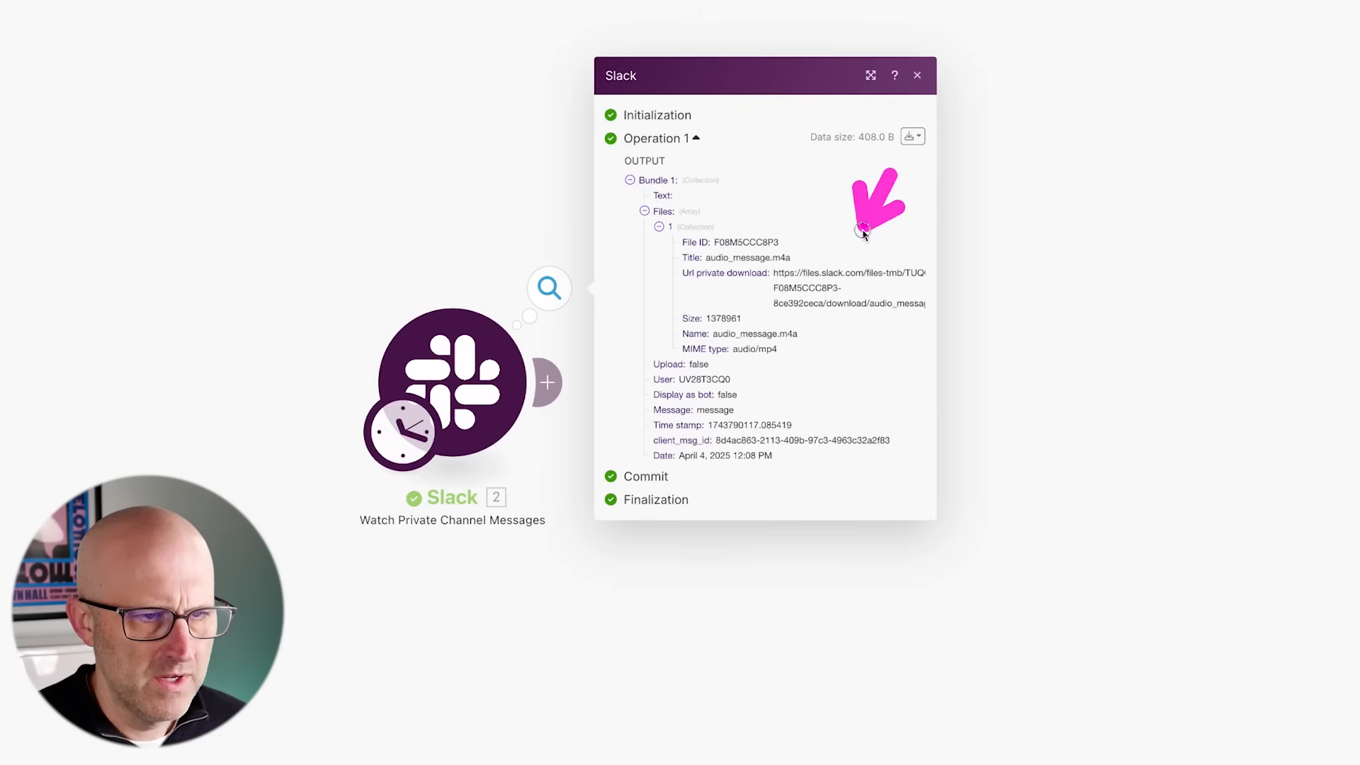
left_click(712, 645)
left_click(562, 396)
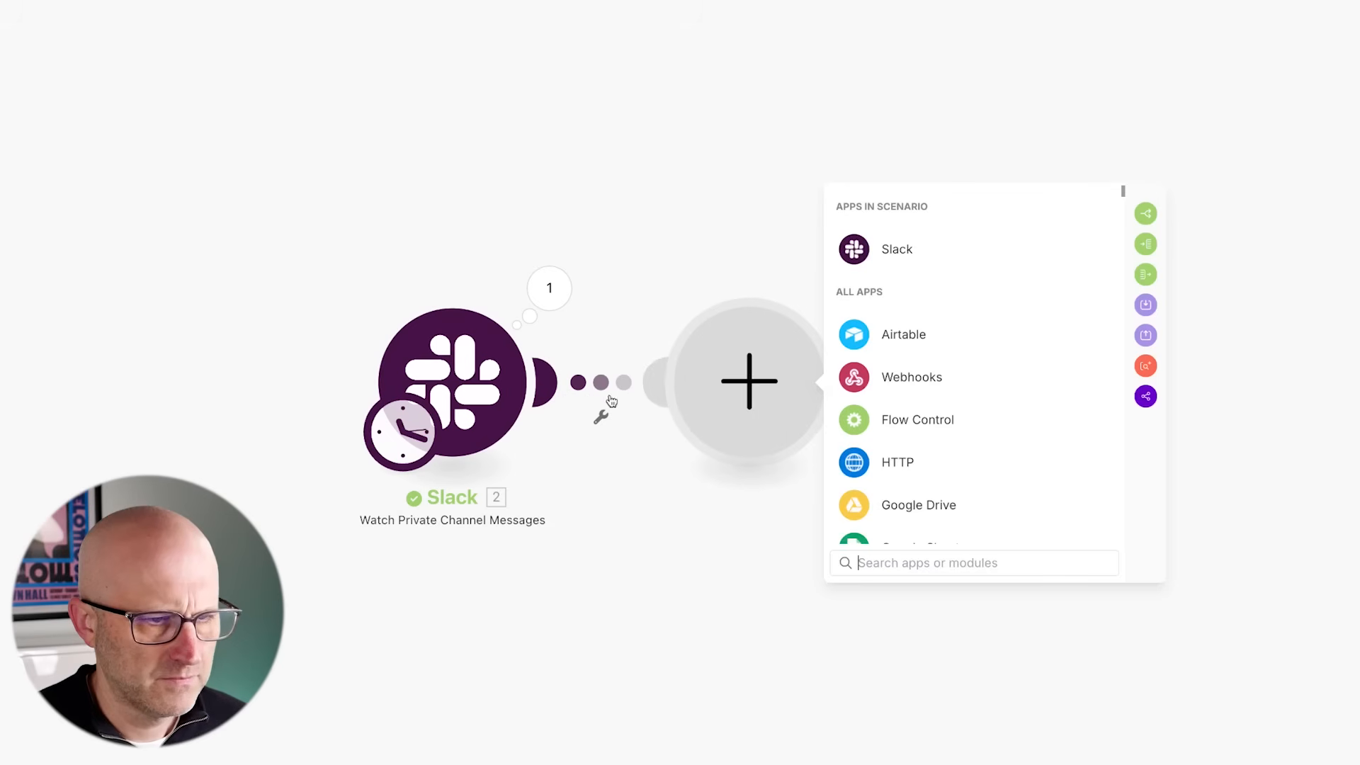
left_click(901, 248)
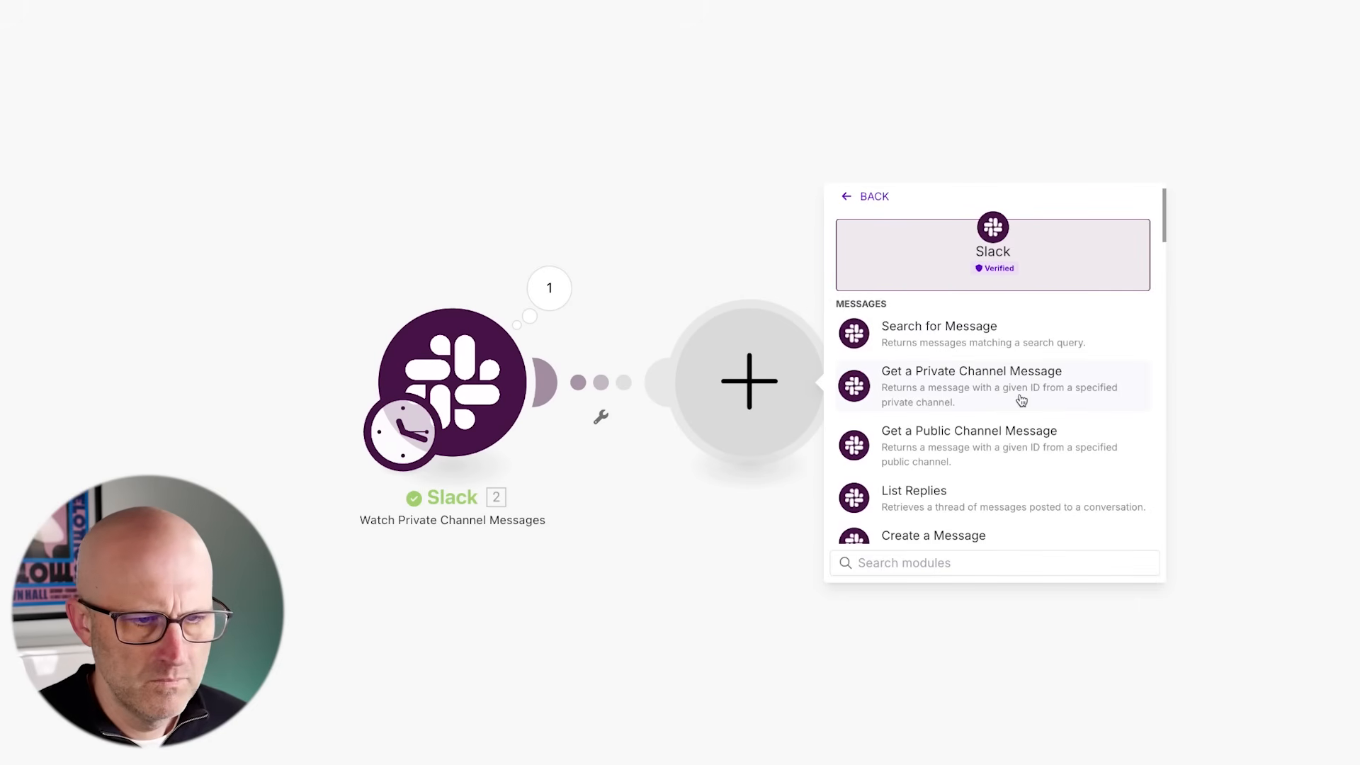
scroll(1021, 403, "down", 3)
scroll(1021, 405, "down", 5)
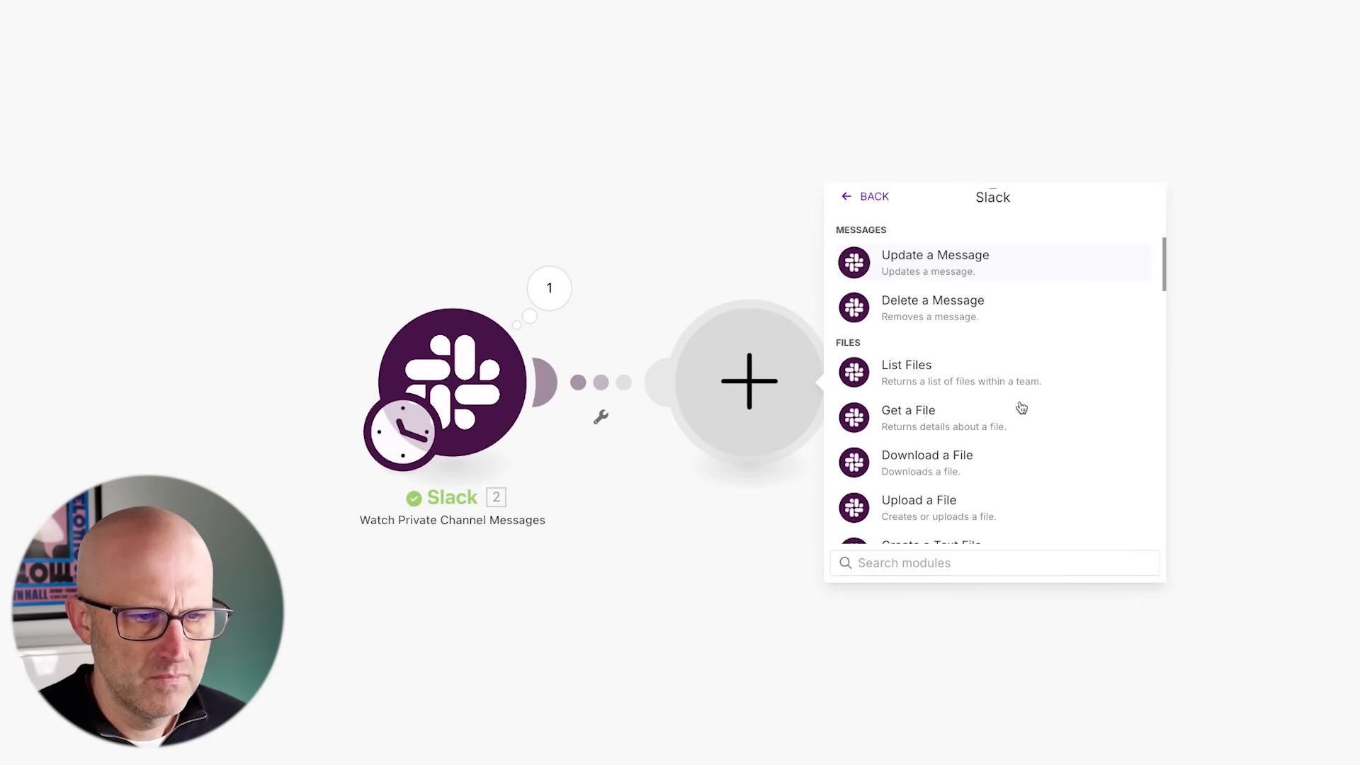
left_click(988, 432)
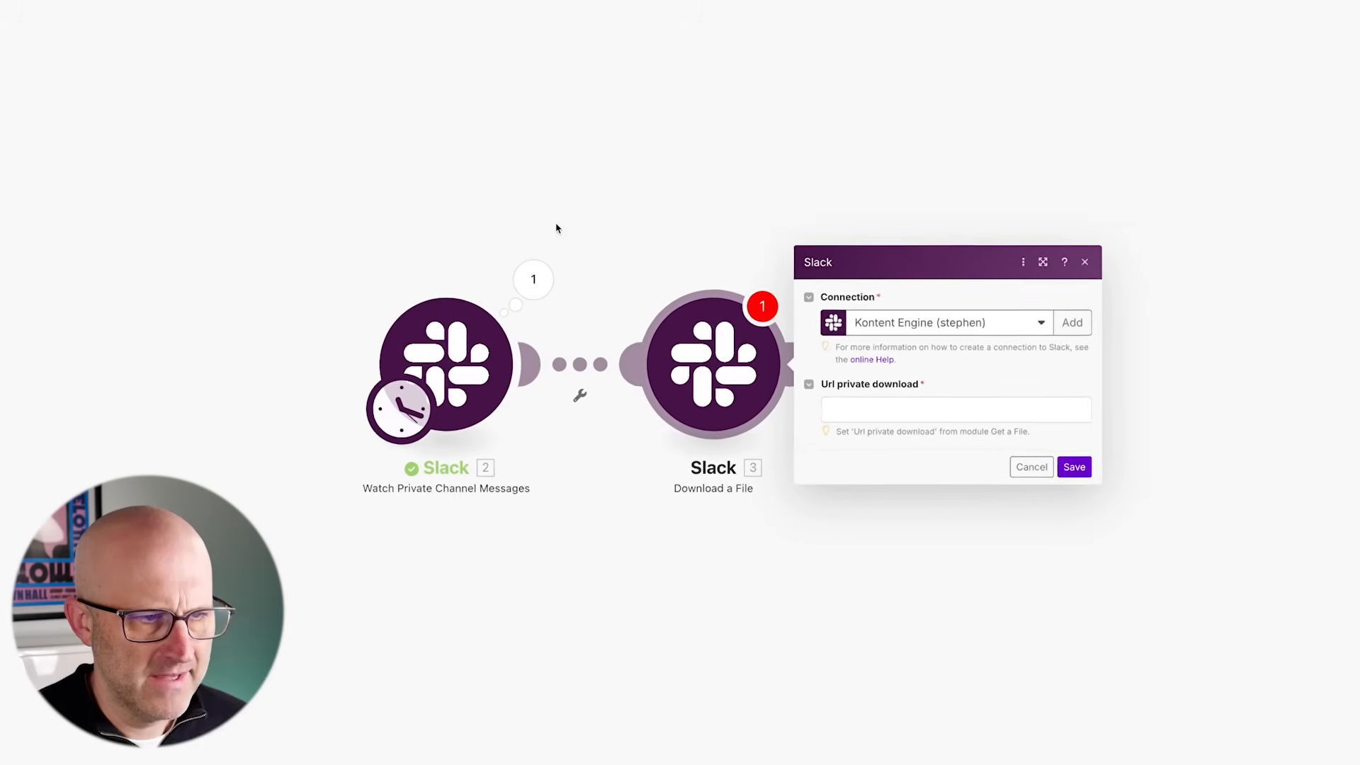
- Map the trigger's Files[1] Url private download into the Url private download field and save the module
left_click(767, 362)
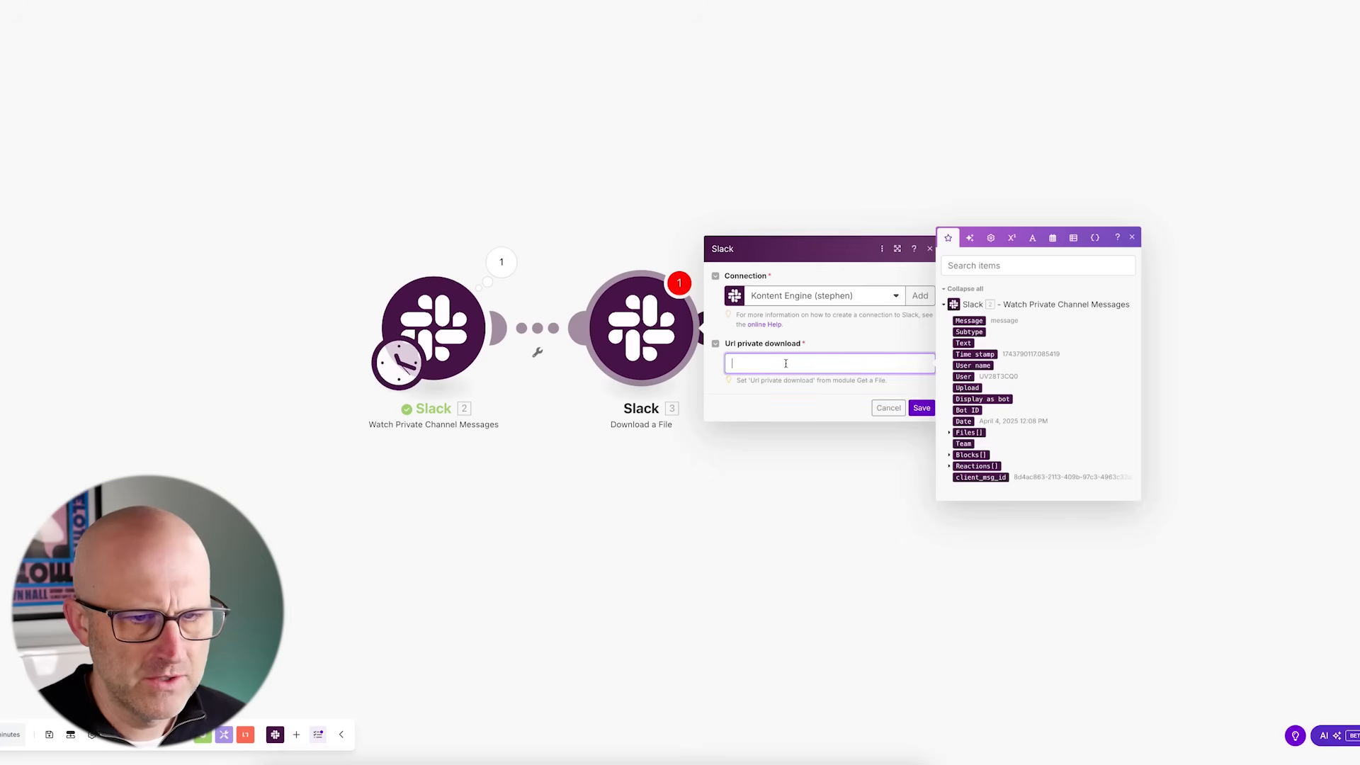
left_click(949, 432)
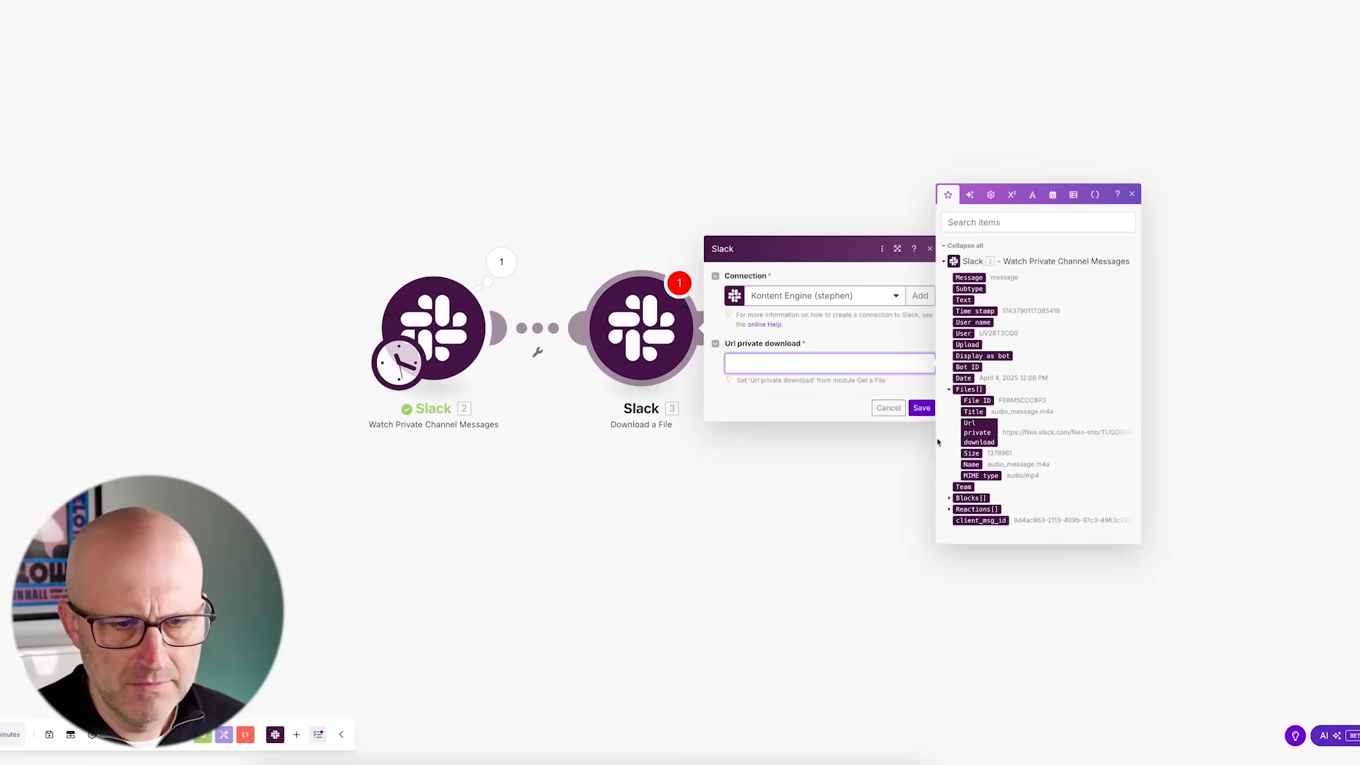
left_click(982, 441)
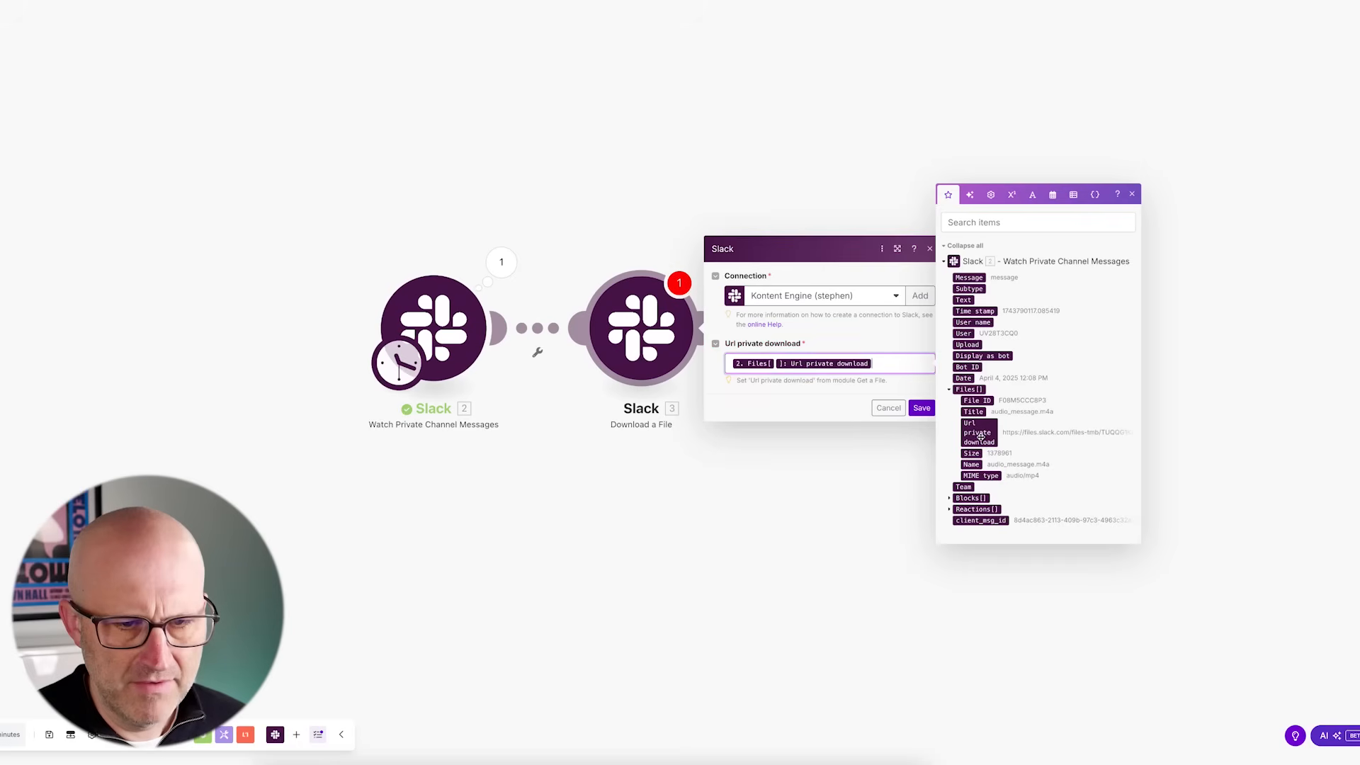
left_click(797, 401)
left_click(922, 408)
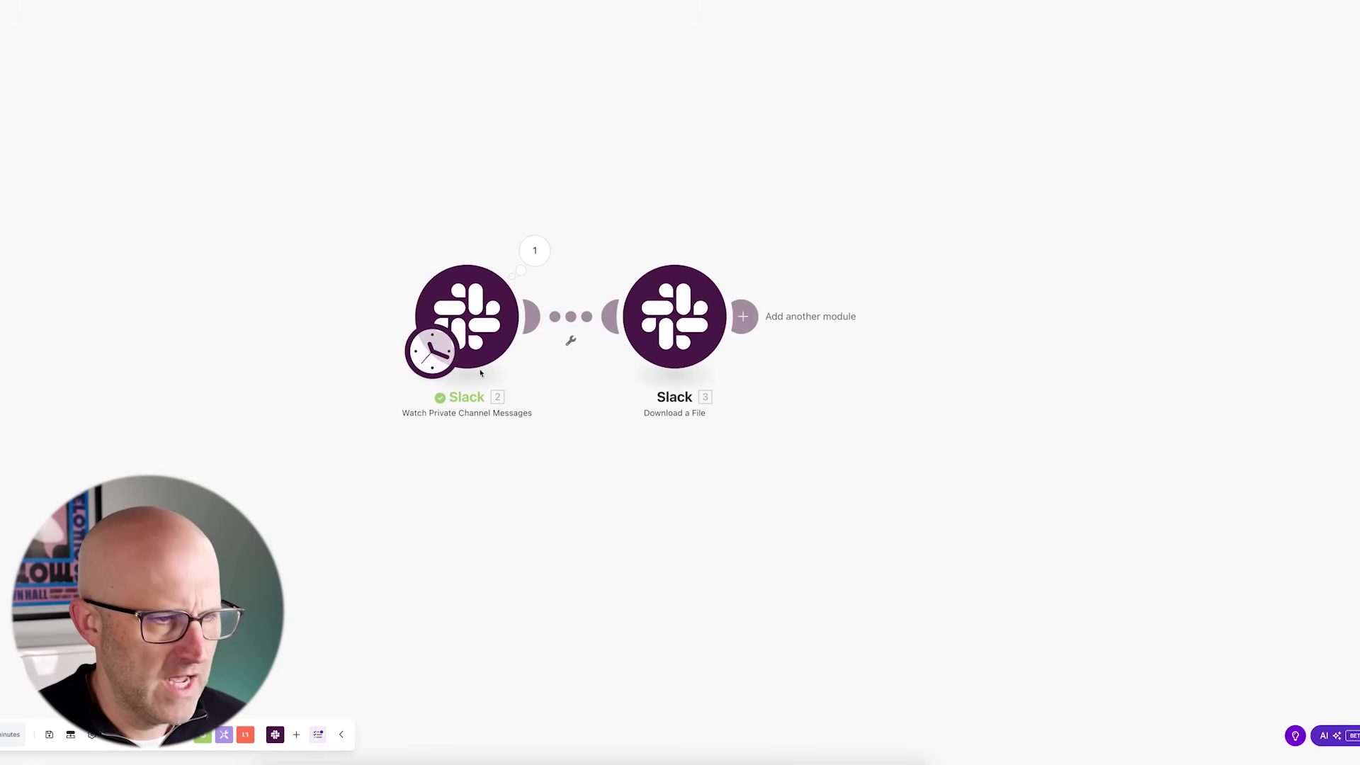
- Set the trigger to start from a manually chosen message again and save
right_click(494, 349)
left_click(540, 391)
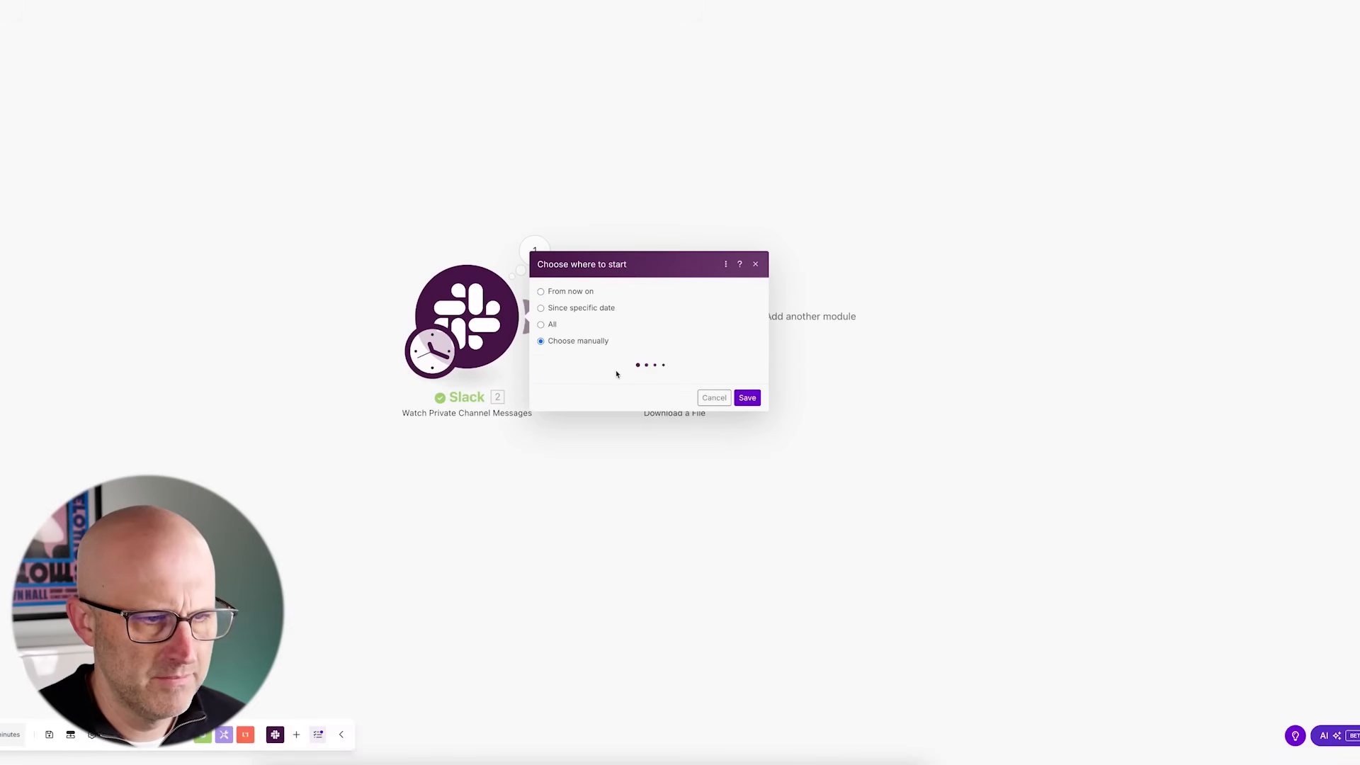
left_click(747, 392)
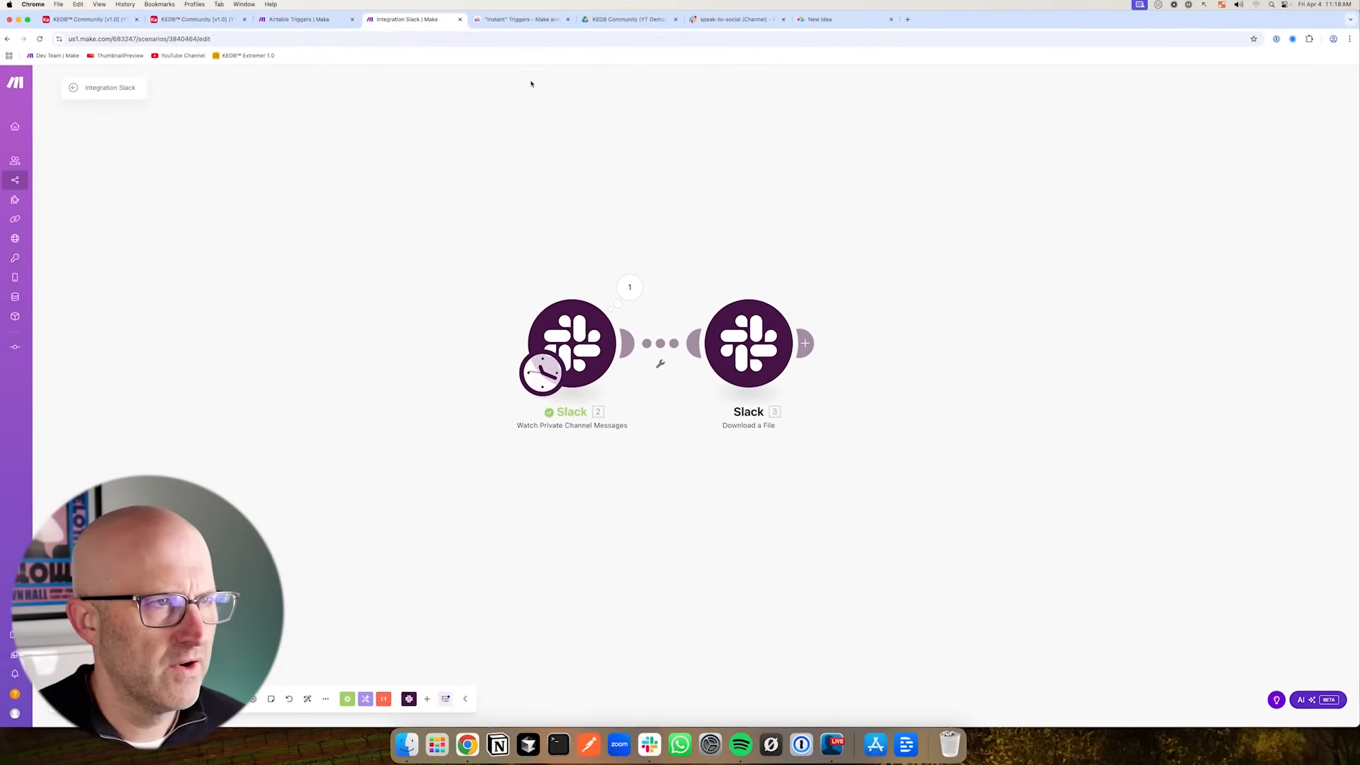
- Check the speak-to-social Slack channel, then inspect the Download a File module's output data
left_click(708, 19)
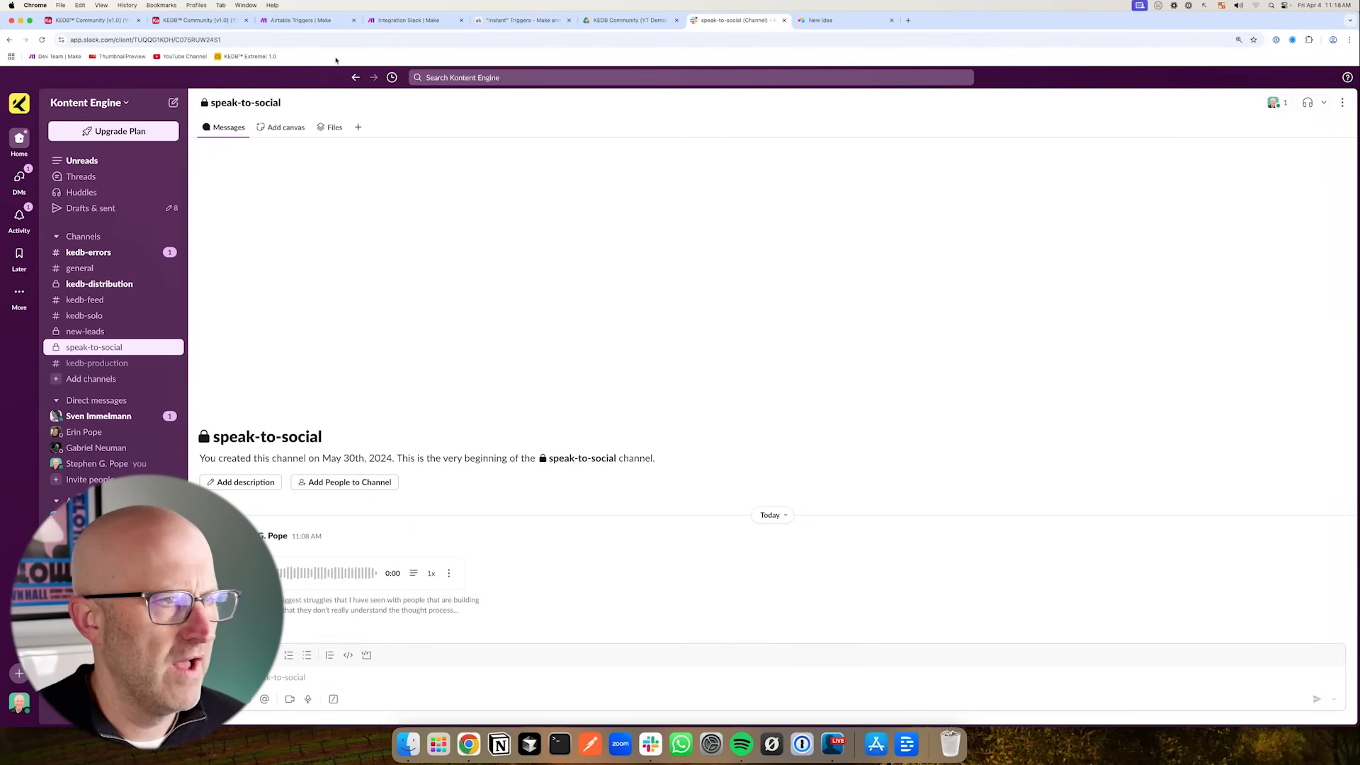
left_click(408, 19)
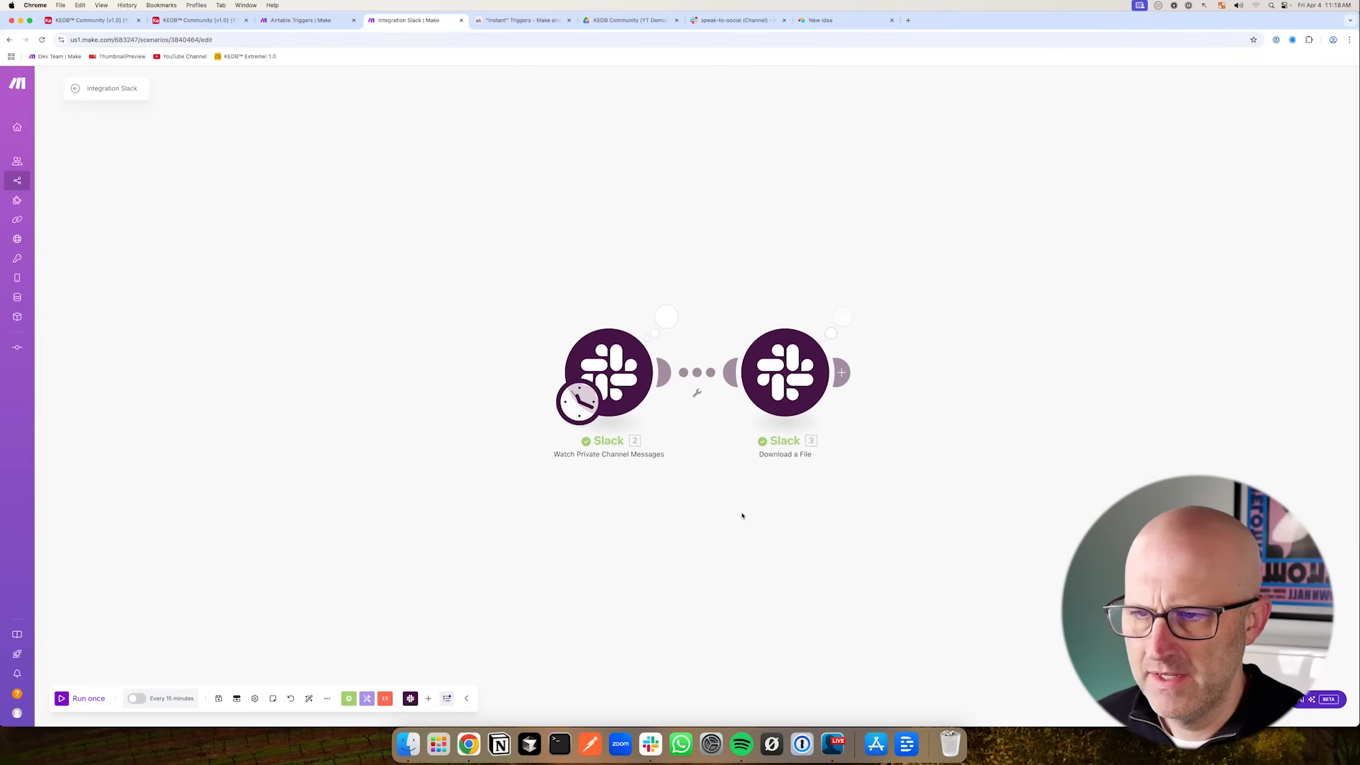
left_click(746, 290)
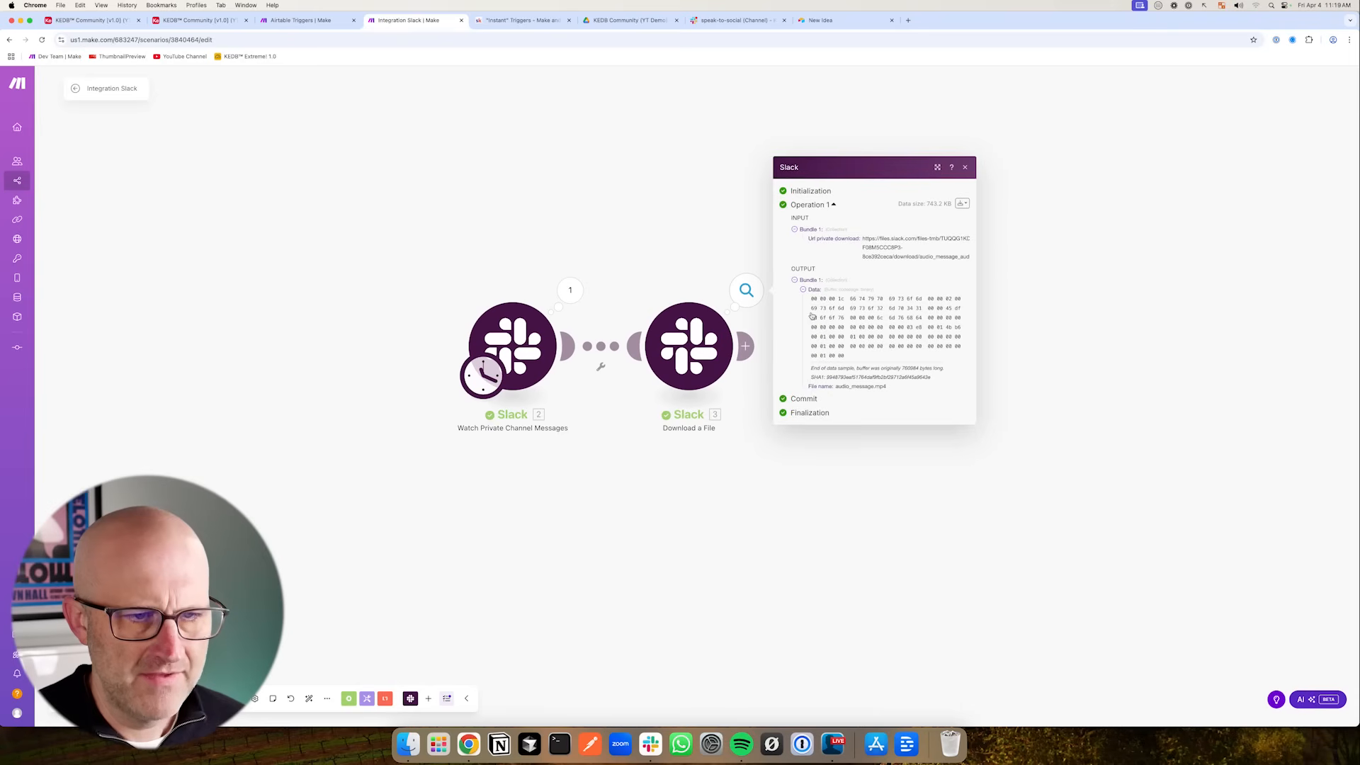
left_click(806, 291)
left_click(823, 486)
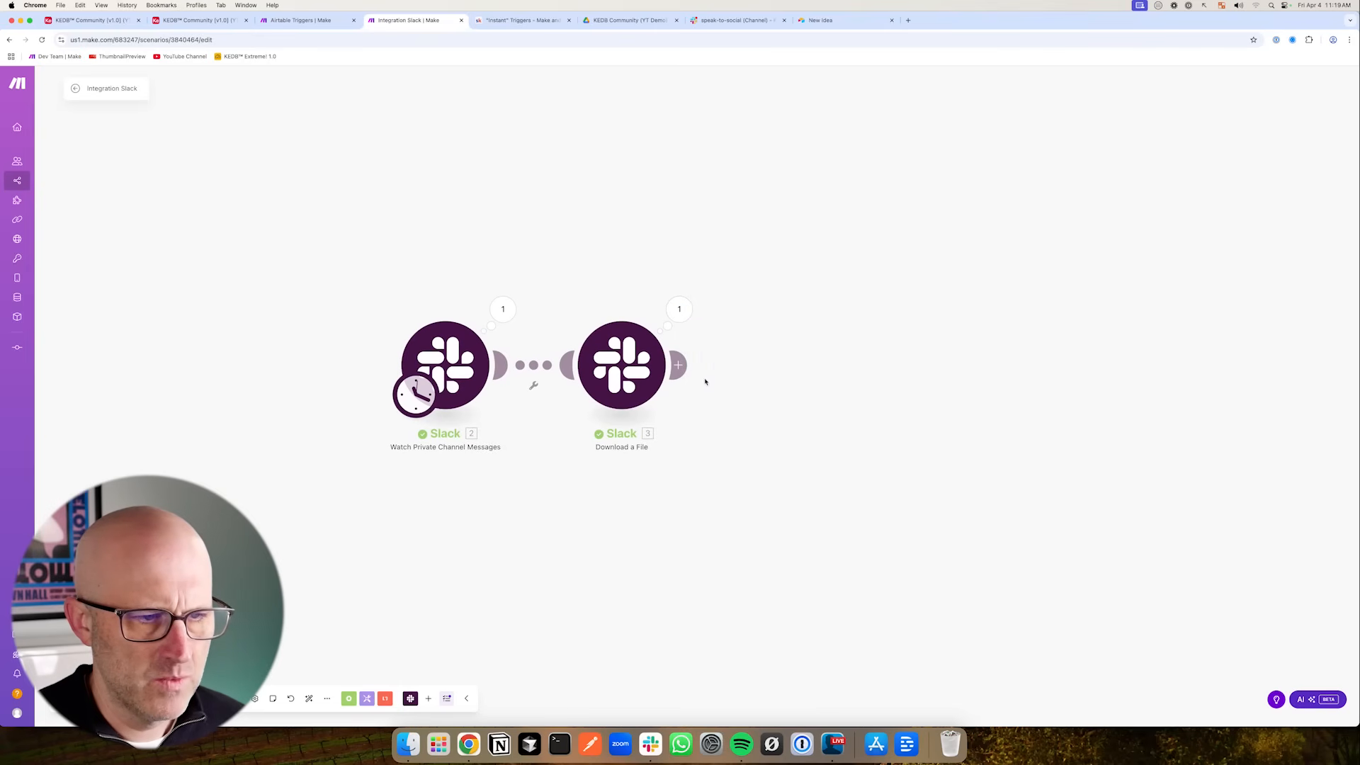
- Add an OpenAI Create a Transcription (Whisper) module using the Slack downloaded file and Whisper-1 model, and save
left_click(679, 364)
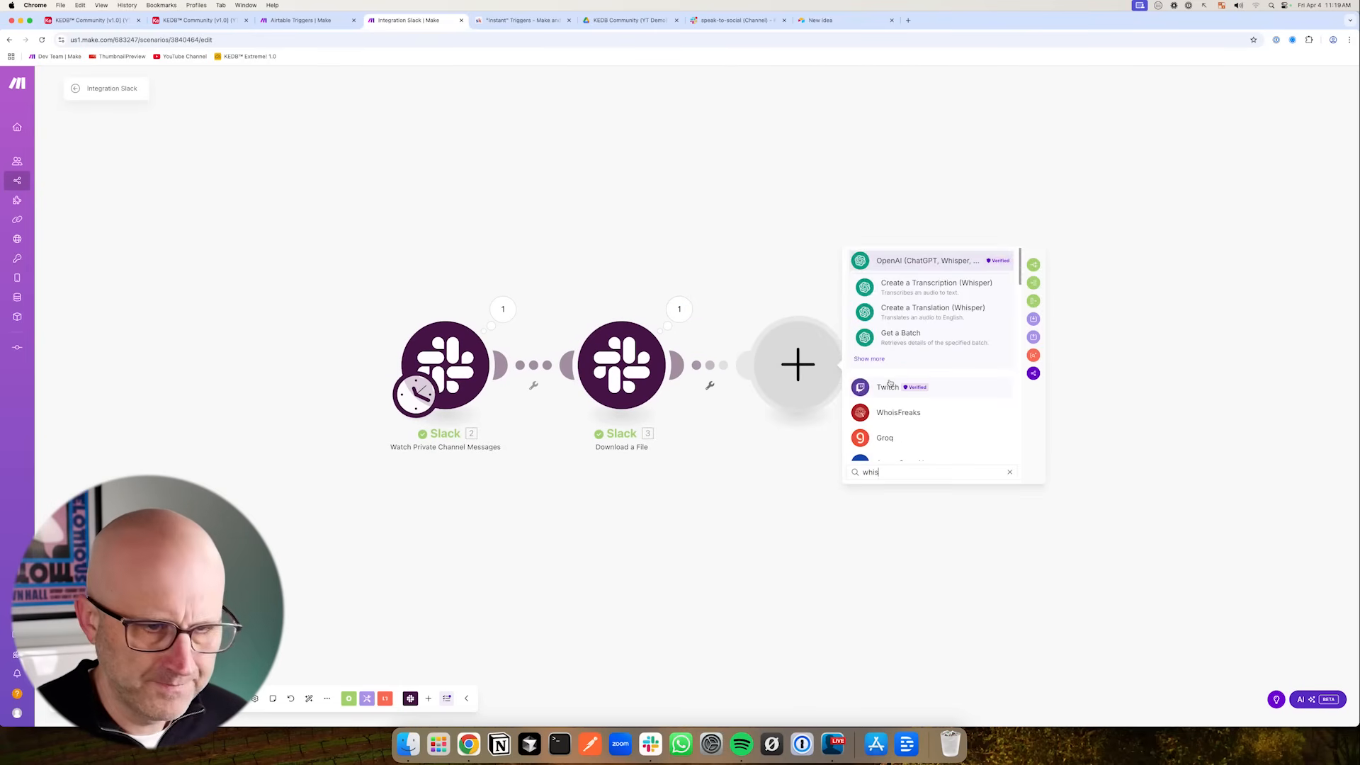
left_click(933, 288)
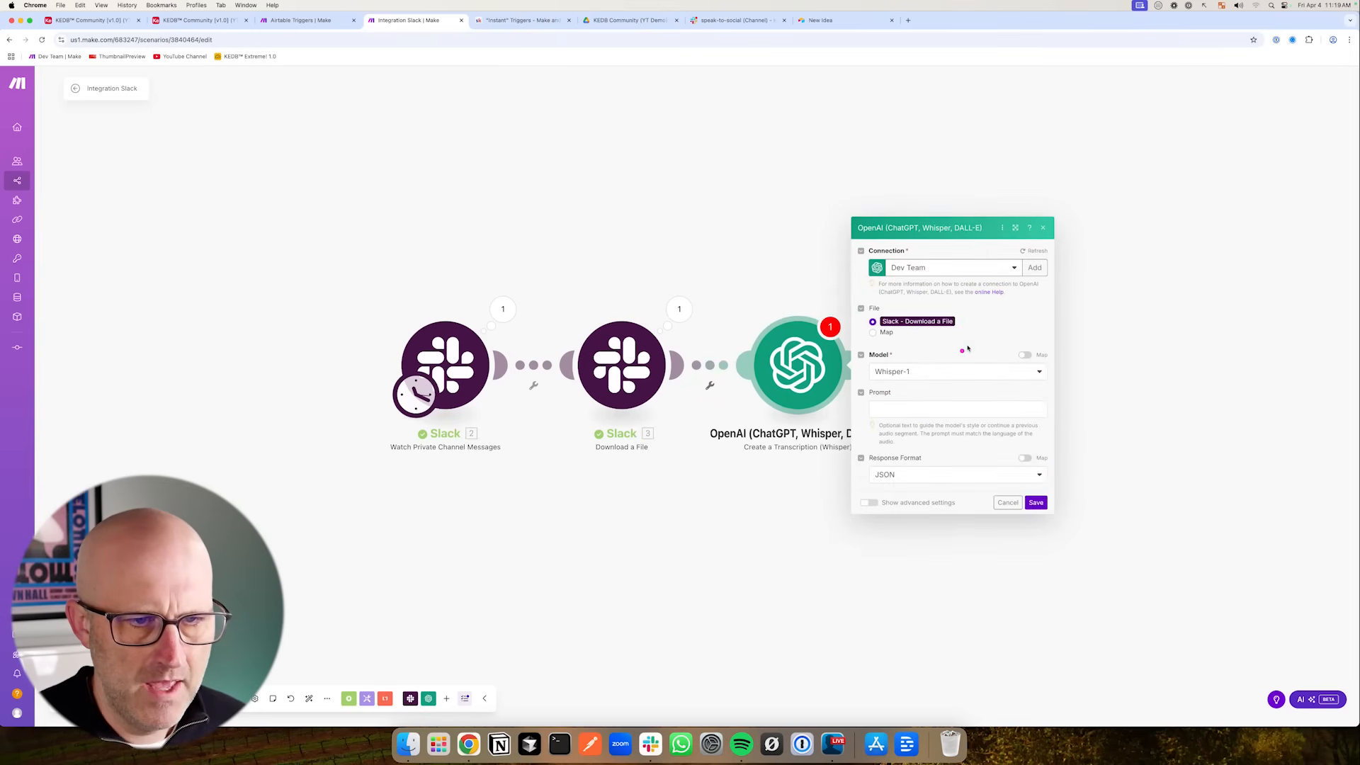
left_click_drag(1028, 301, 971, 319)
left_click_drag(563, 246, 655, 303)
mouse_move(984, 331)
left_mouse_down()
mouse_move(906, 355)
mouse_move(922, 369)
mouse_move(911, 391)
left_mouse_up()
left_click_drag(976, 432, 937, 461)
left_click_drag(774, 483, 691, 477)
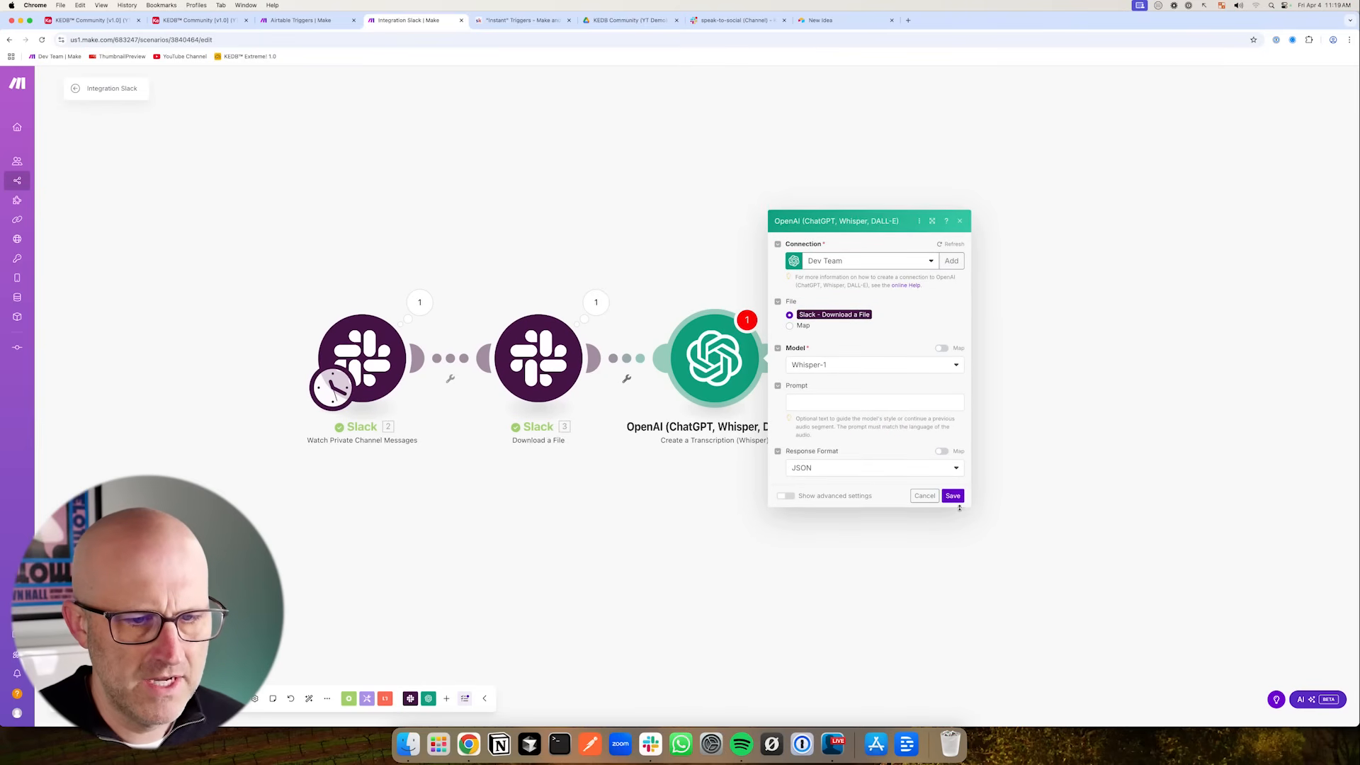
left_click(953, 495)
- Add an Airtable Create a Record module after the transcription module
left_click(701, 343)
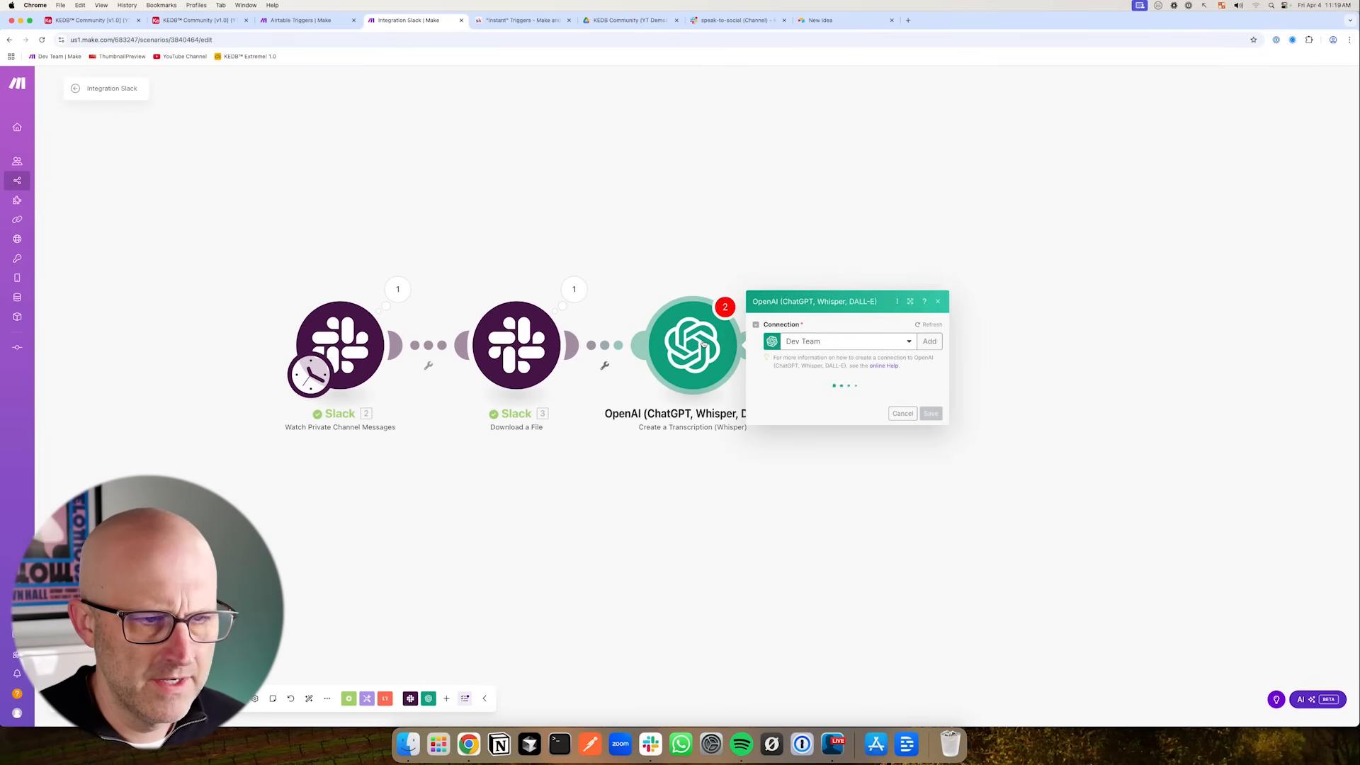
left_click(931, 483)
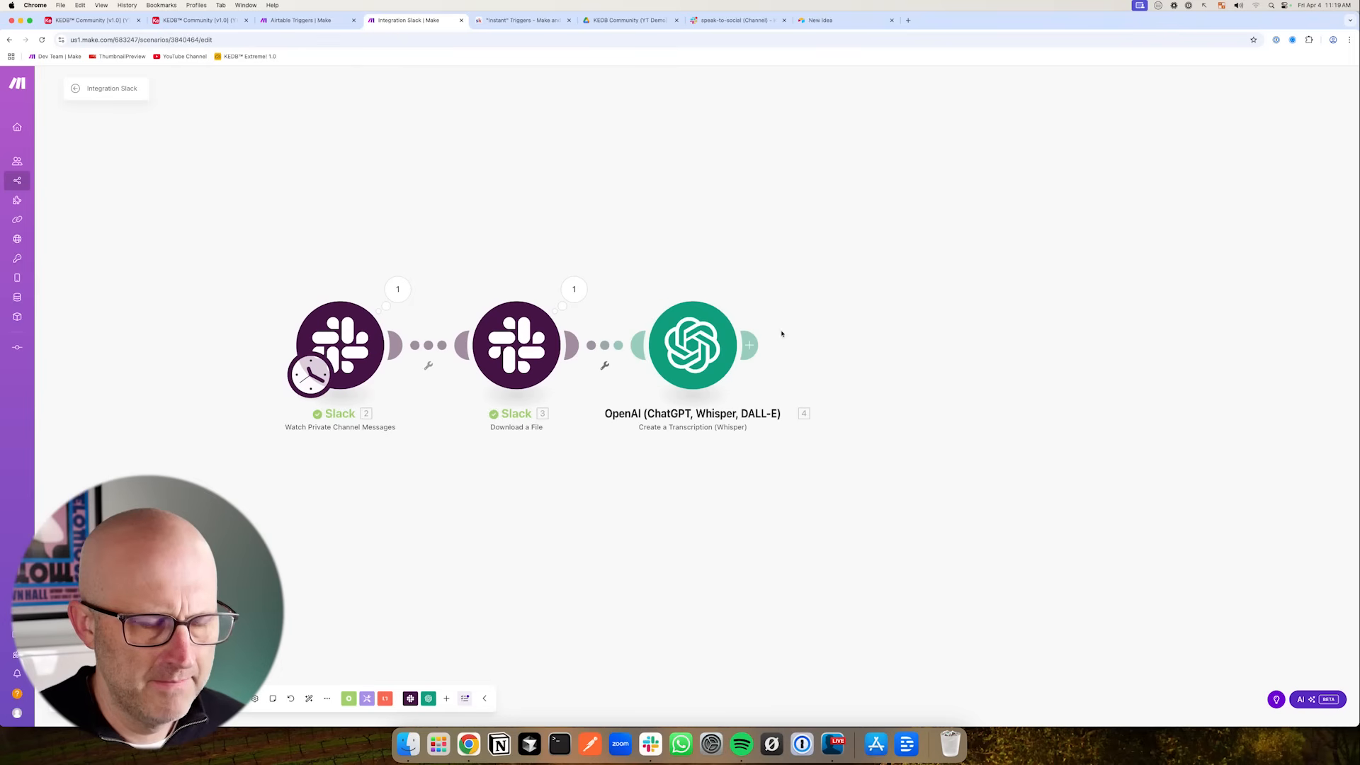
left_click(753, 345)
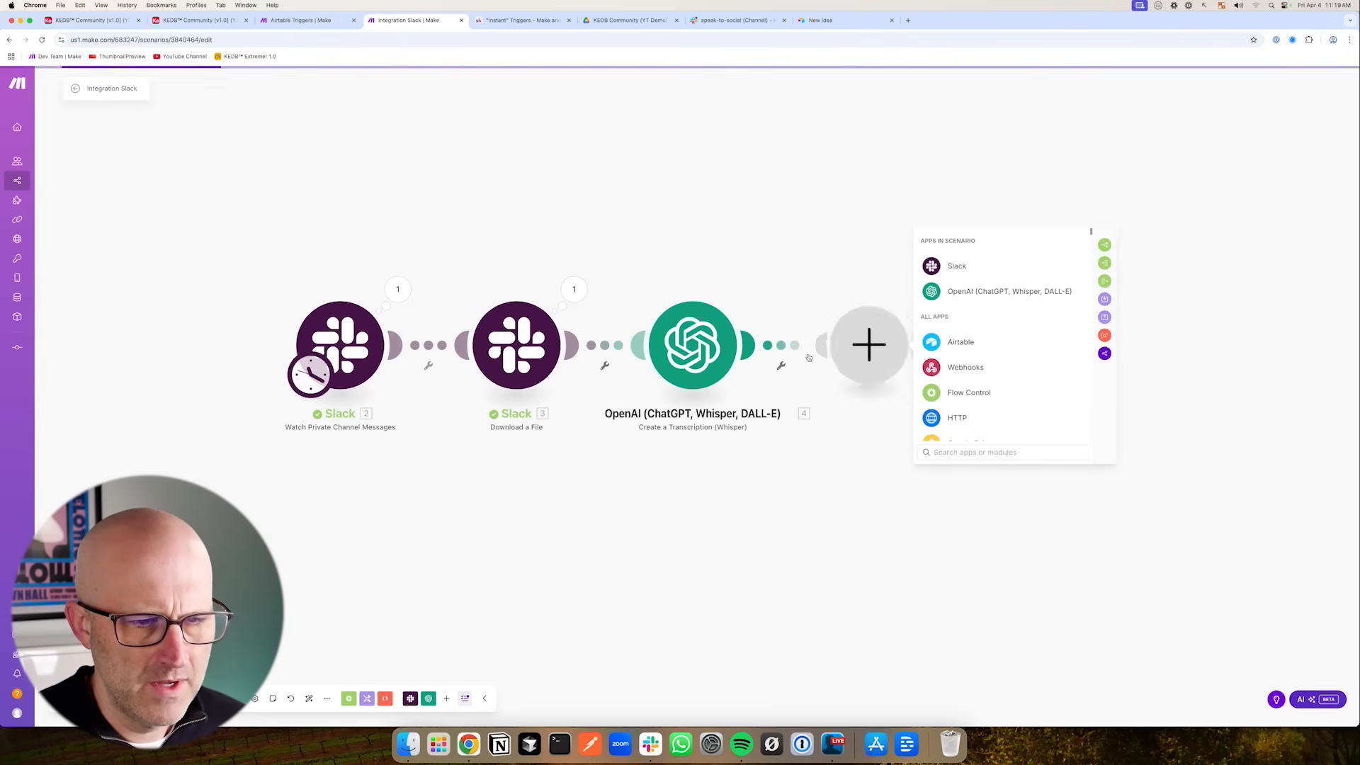
left_click(952, 343)
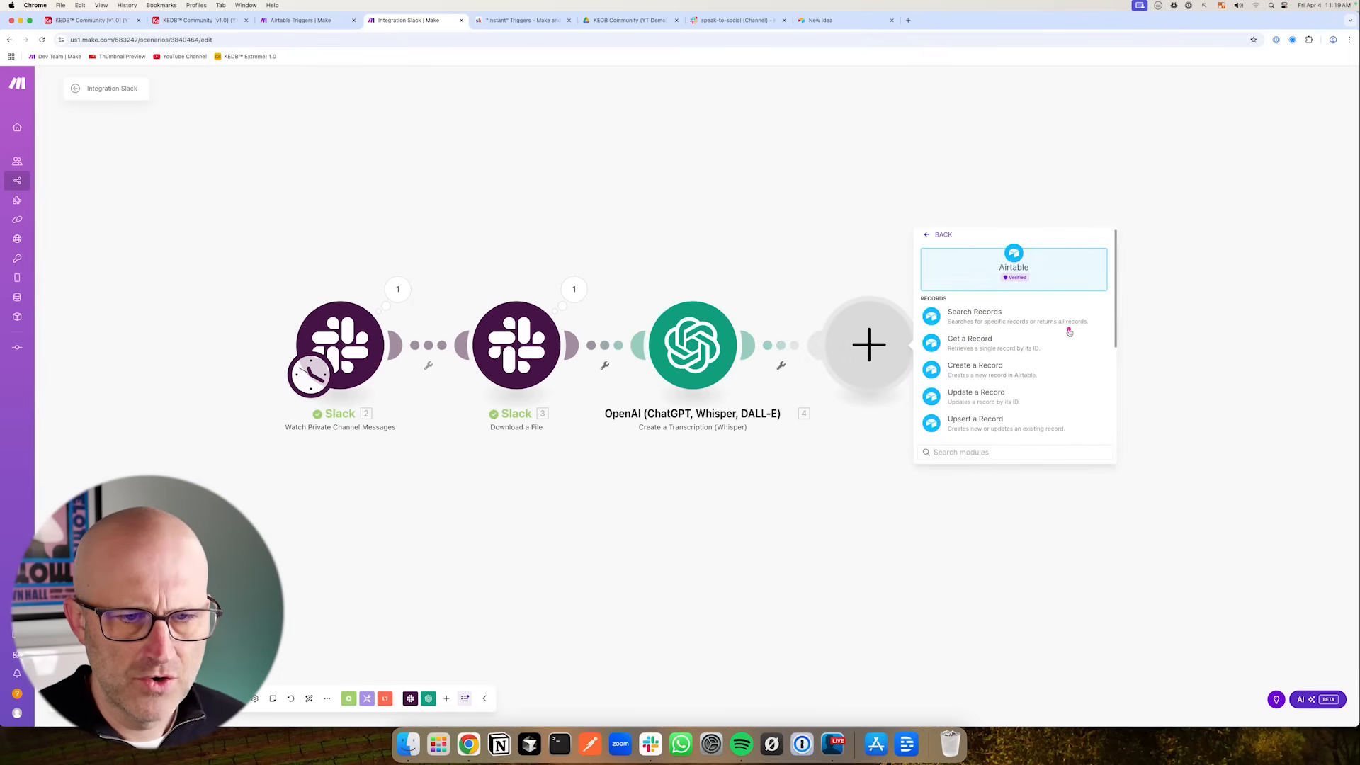
left_click(992, 367)
left_click(1010, 279)
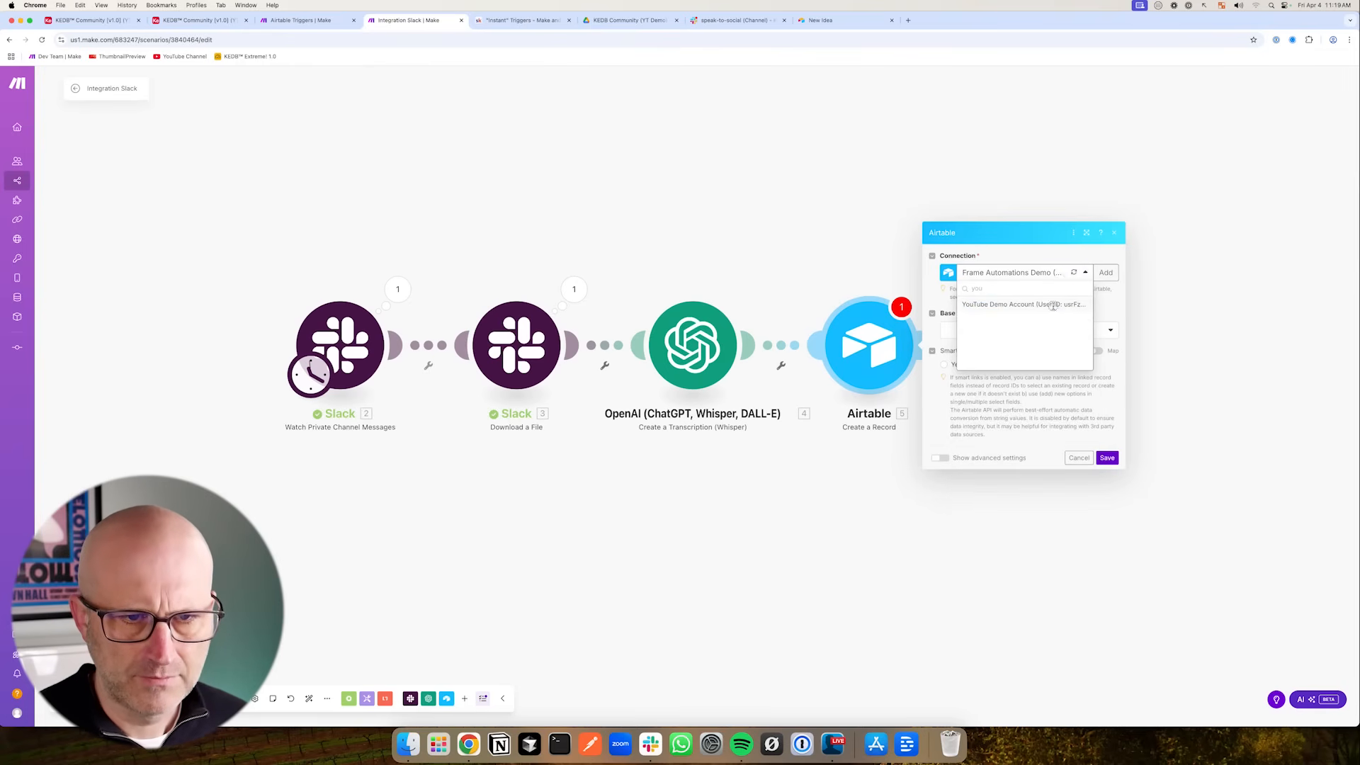
- Set the Airtable connection to YouTube Demo Account, base KEDB™ Community [v1.0] (YT Demo), and table Content
left_click(1053, 305)
left_click(1006, 330)
type("com")
left_click(989, 407)
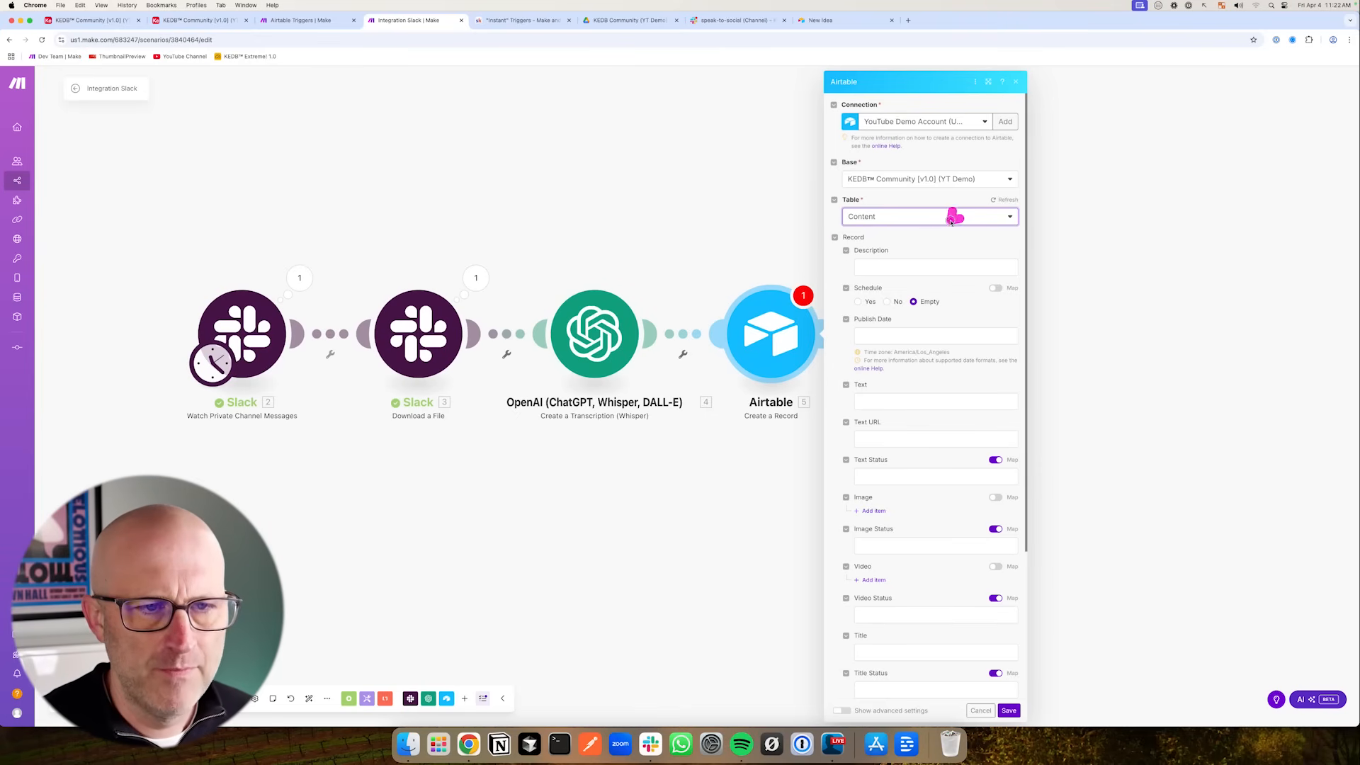
- Map the transcription's Text into the record's Text field and save the Airtable module
left_click_drag(952, 220, 901, 251)
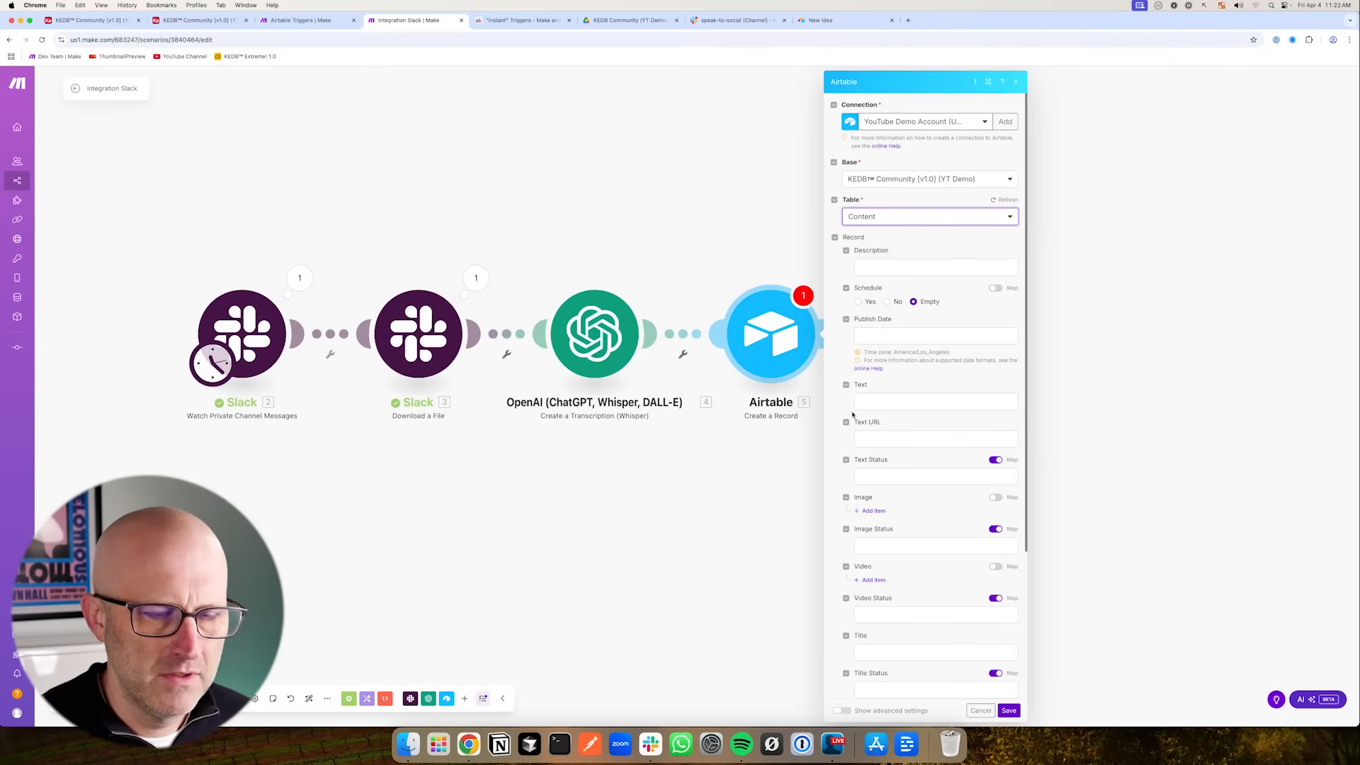
left_click_drag(953, 338, 885, 378)
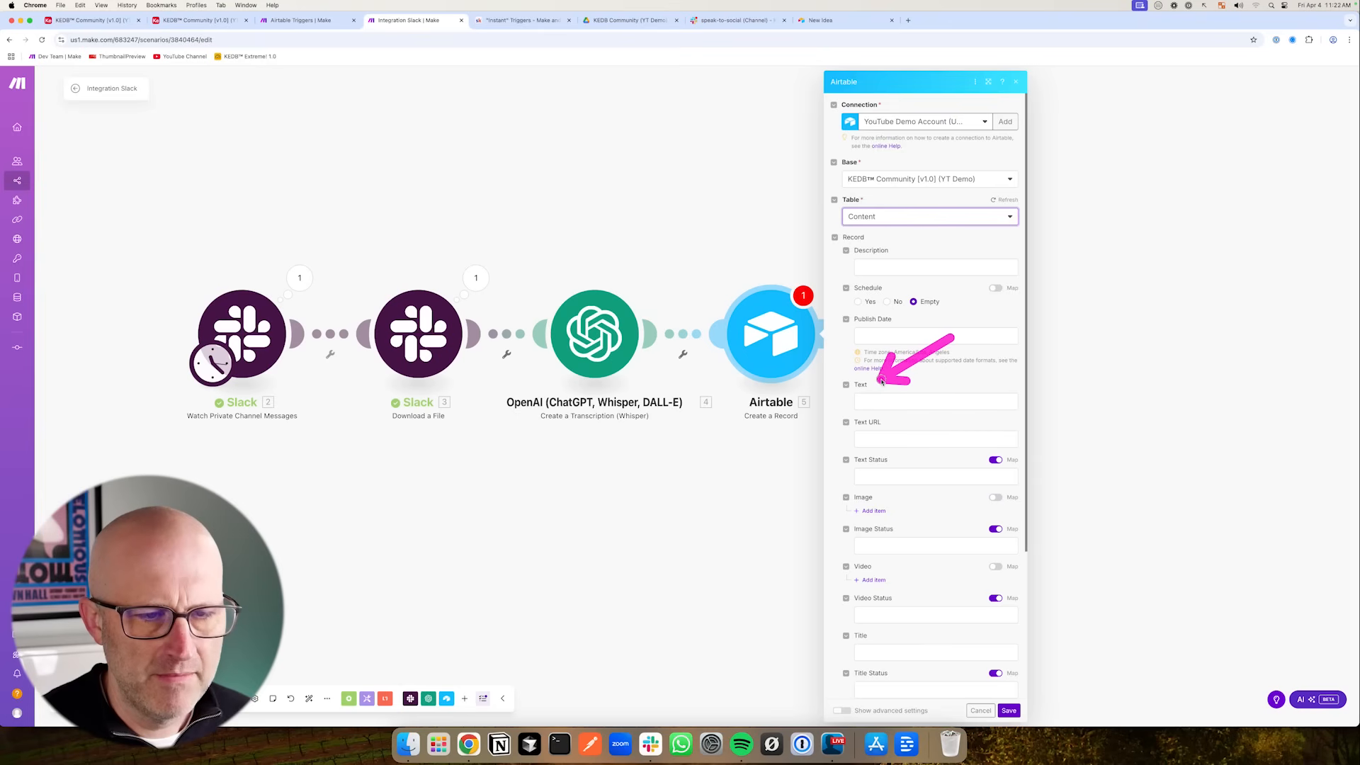
left_click_drag(932, 345, 884, 386)
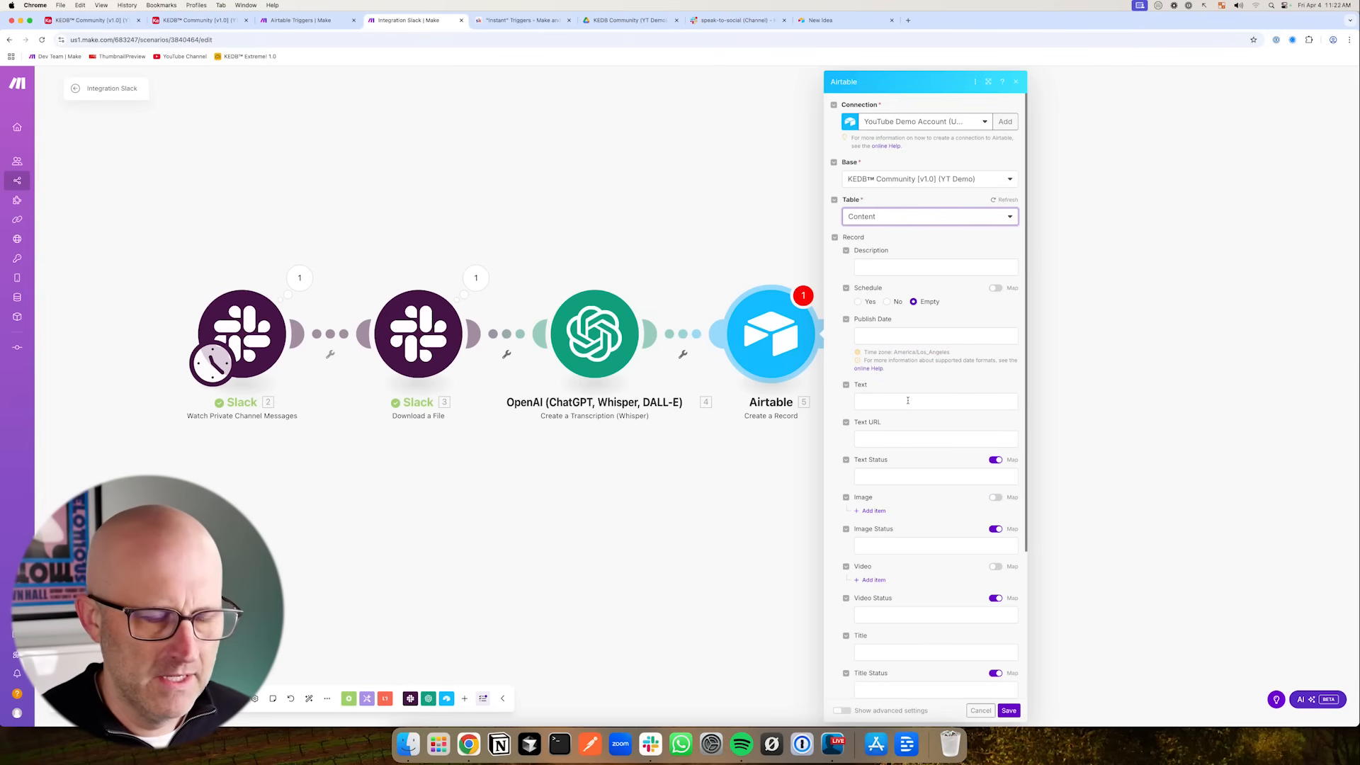
left_click_drag(949, 344, 883, 382)
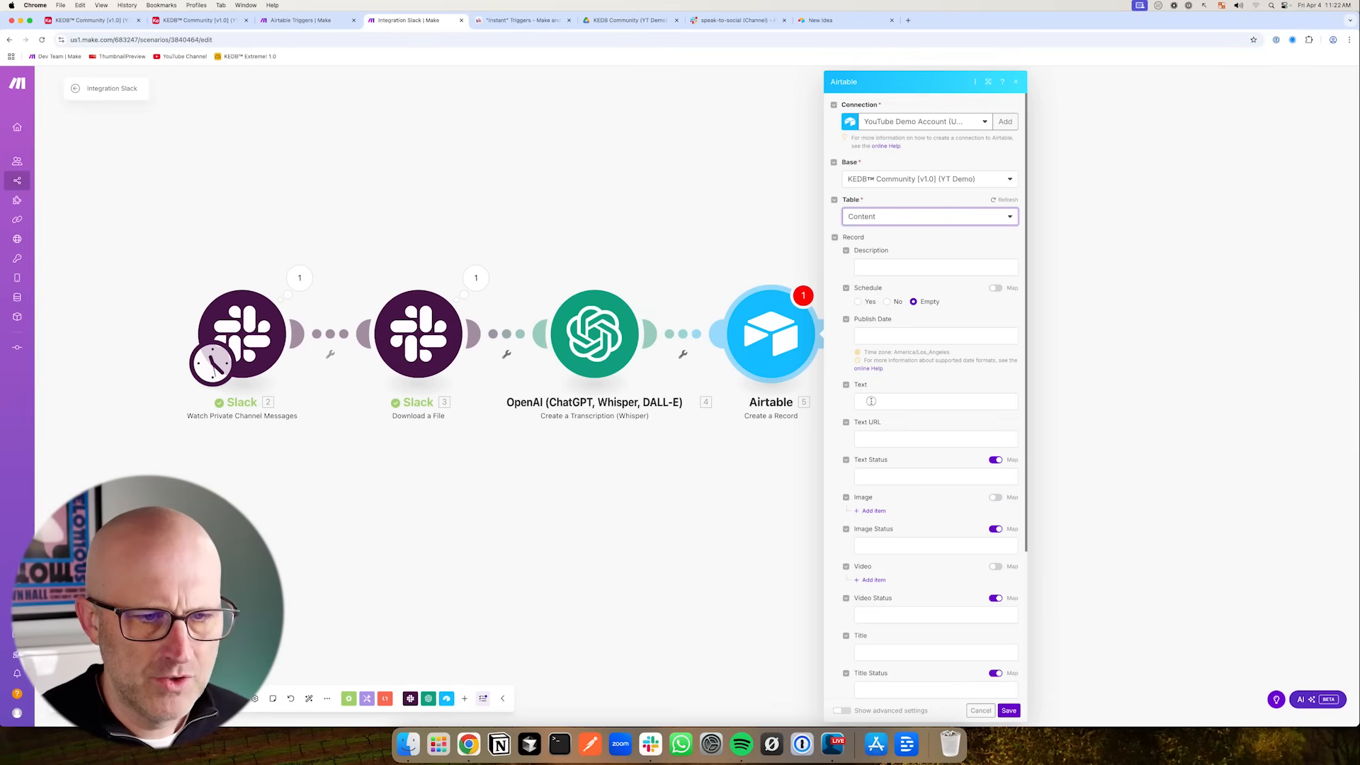
left_click(873, 401)
left_click_drag(686, 244, 632, 293)
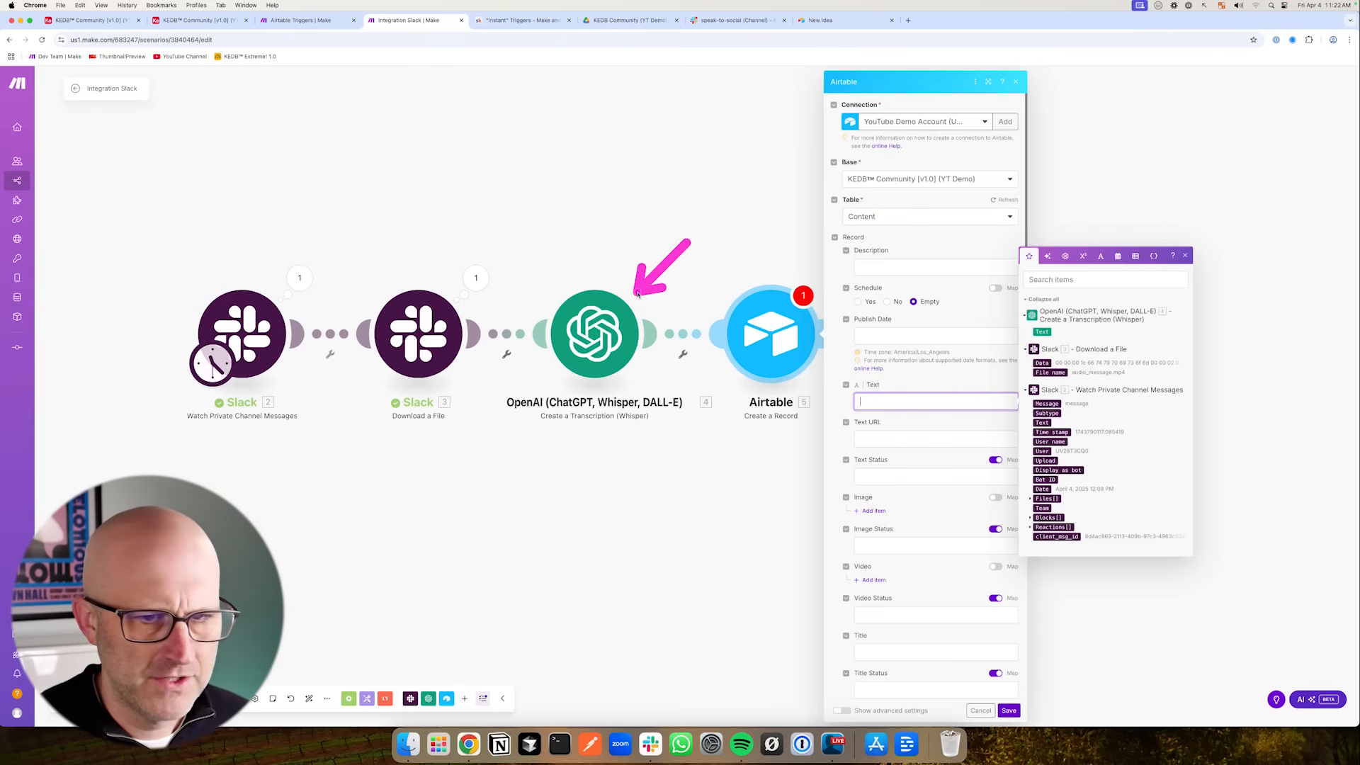
left_click(1042, 332)
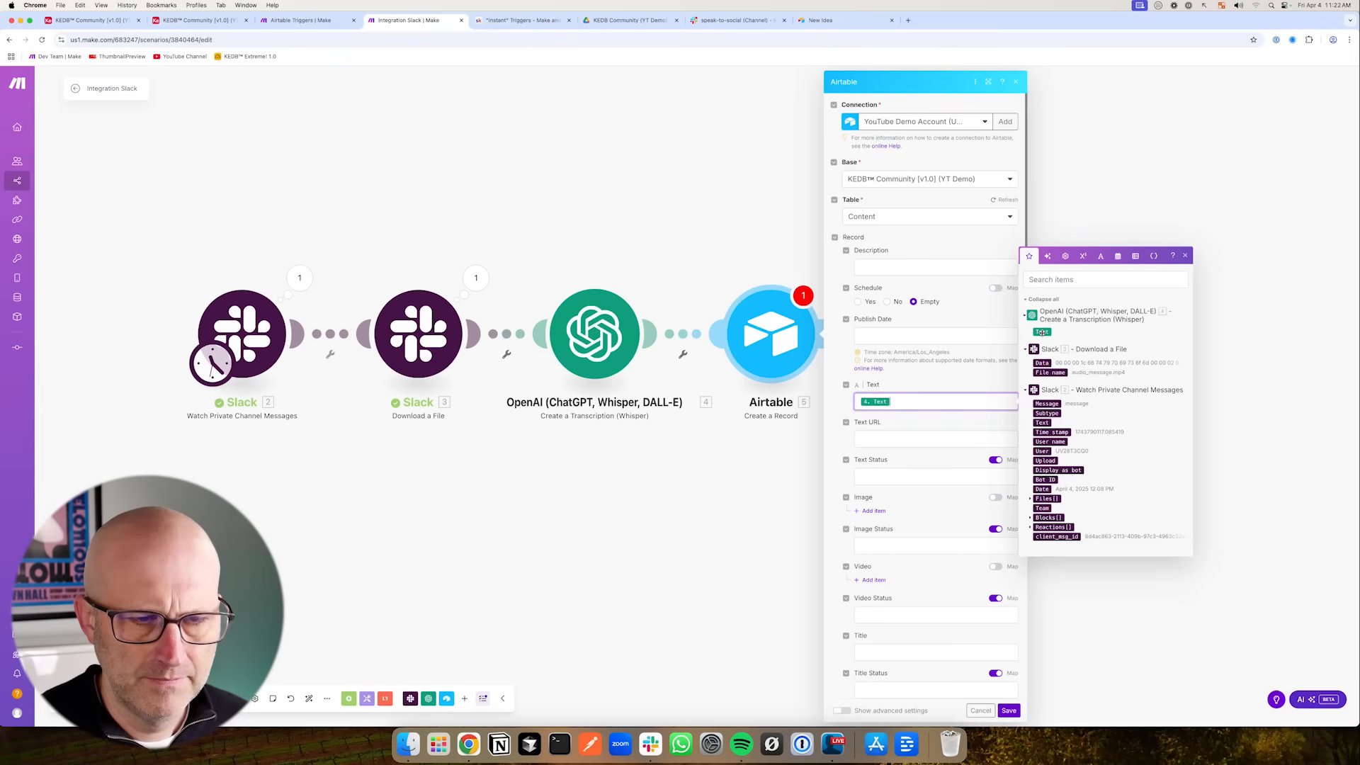
left_click_drag(758, 237, 825, 269)
left_click(1006, 712)
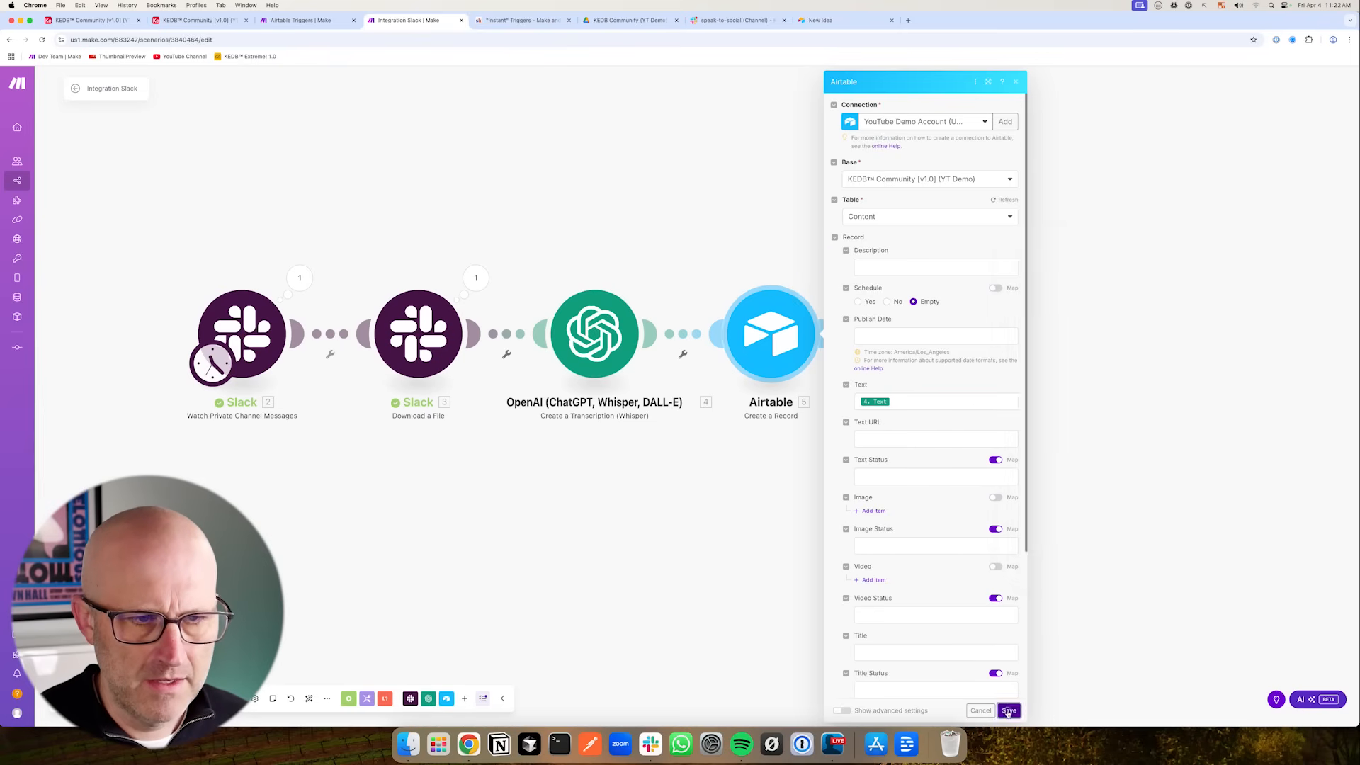
- Insert an OpenAI Create a Completion (Prompt) module between the transcription and Airtable modules, using the gpt-4o-mini model
left_click_drag(701, 259, 682, 306)
right_click(684, 336)
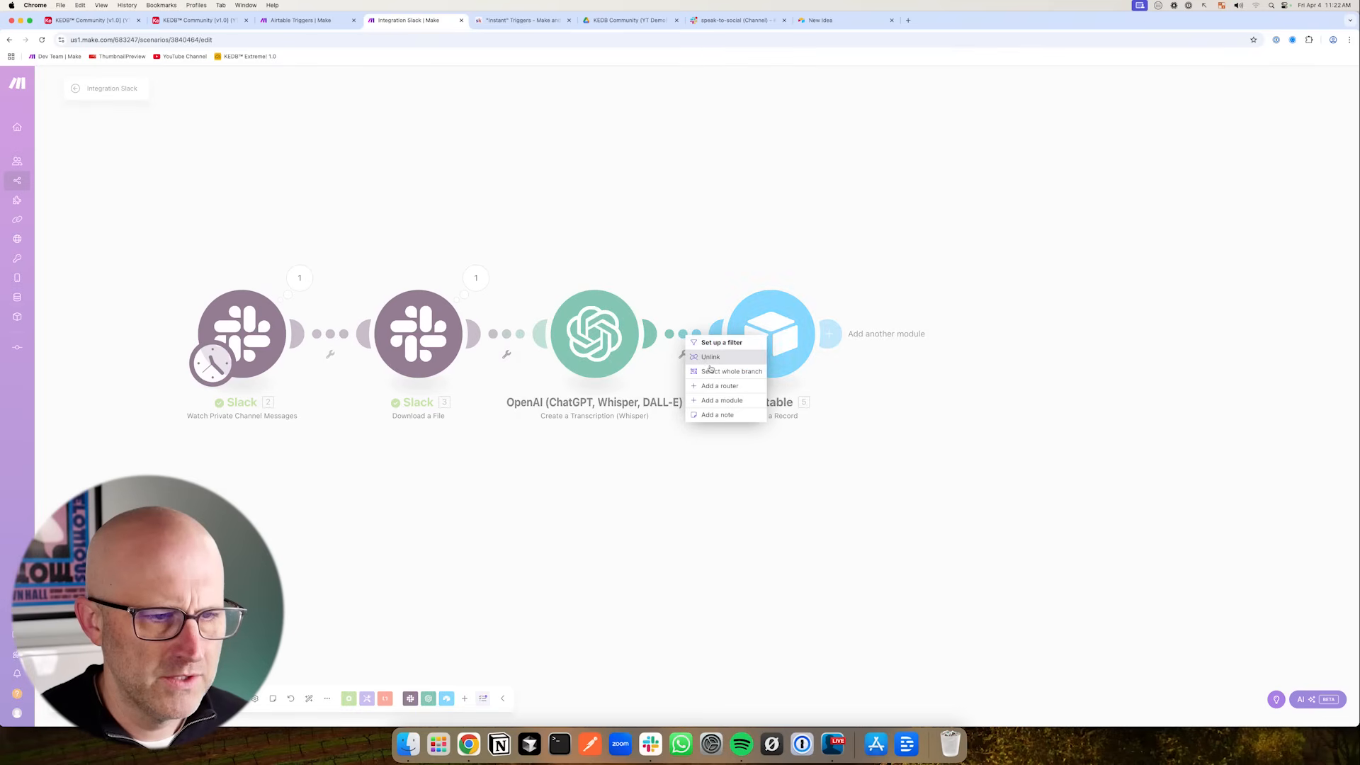
left_click(709, 394)
left_click_drag(939, 299, 907, 336)
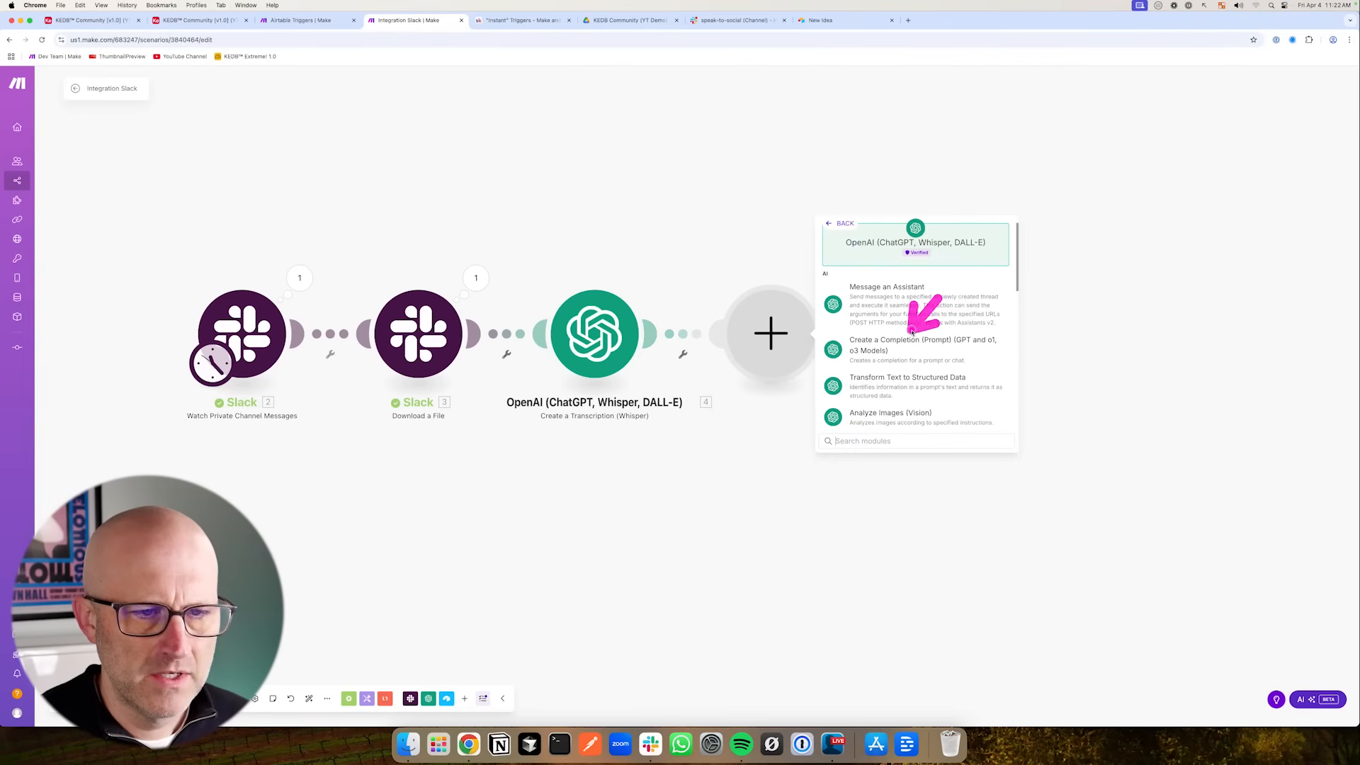
left_click(899, 350)
left_click_drag(935, 280, 894, 330)
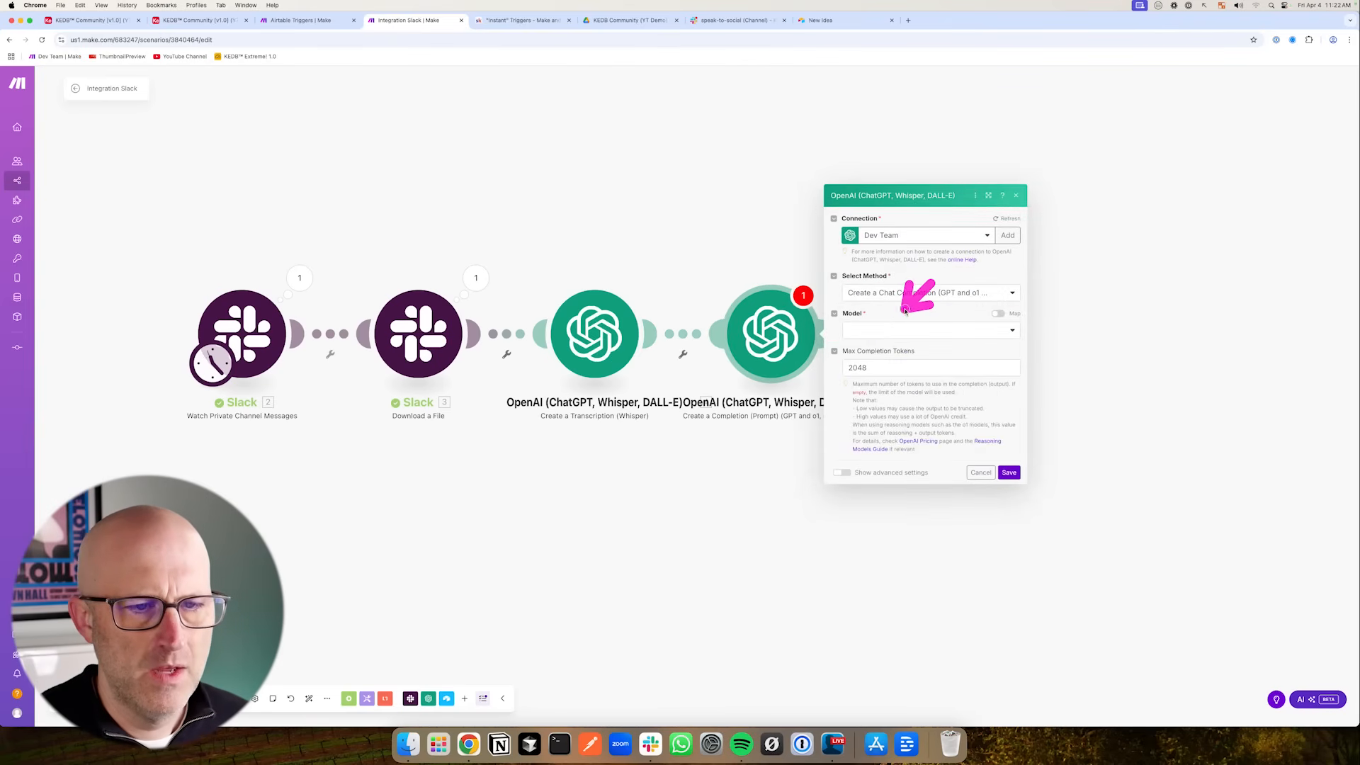
left_click(898, 333)
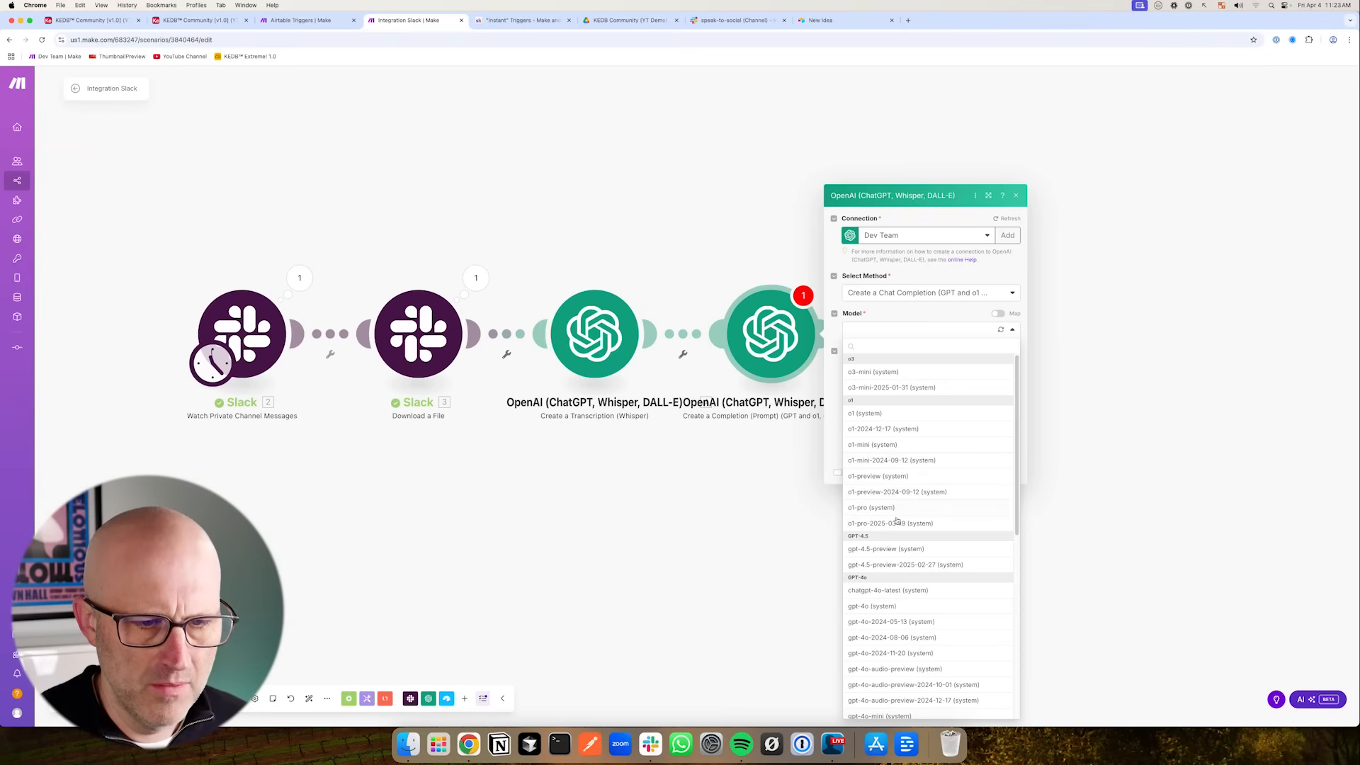
scroll(896, 608, "down", 3)
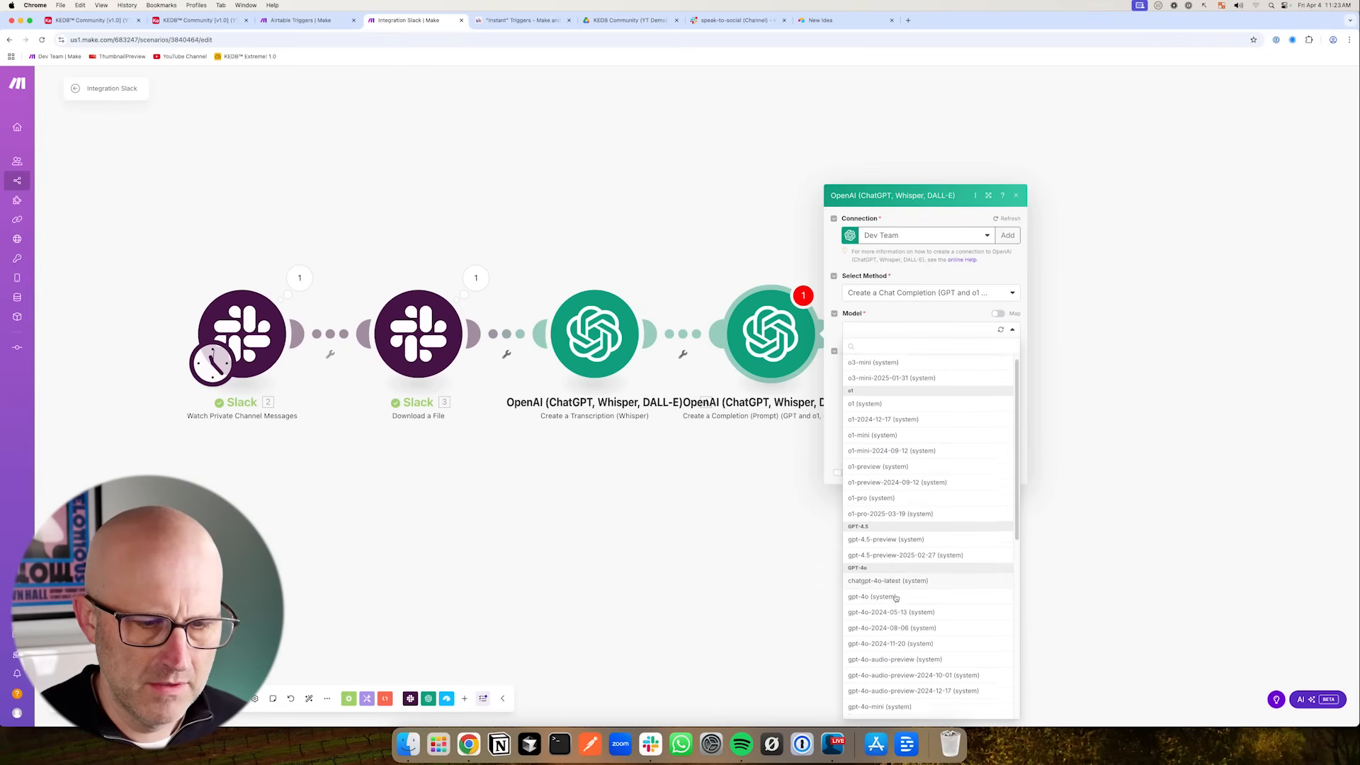
left_click(878, 644)
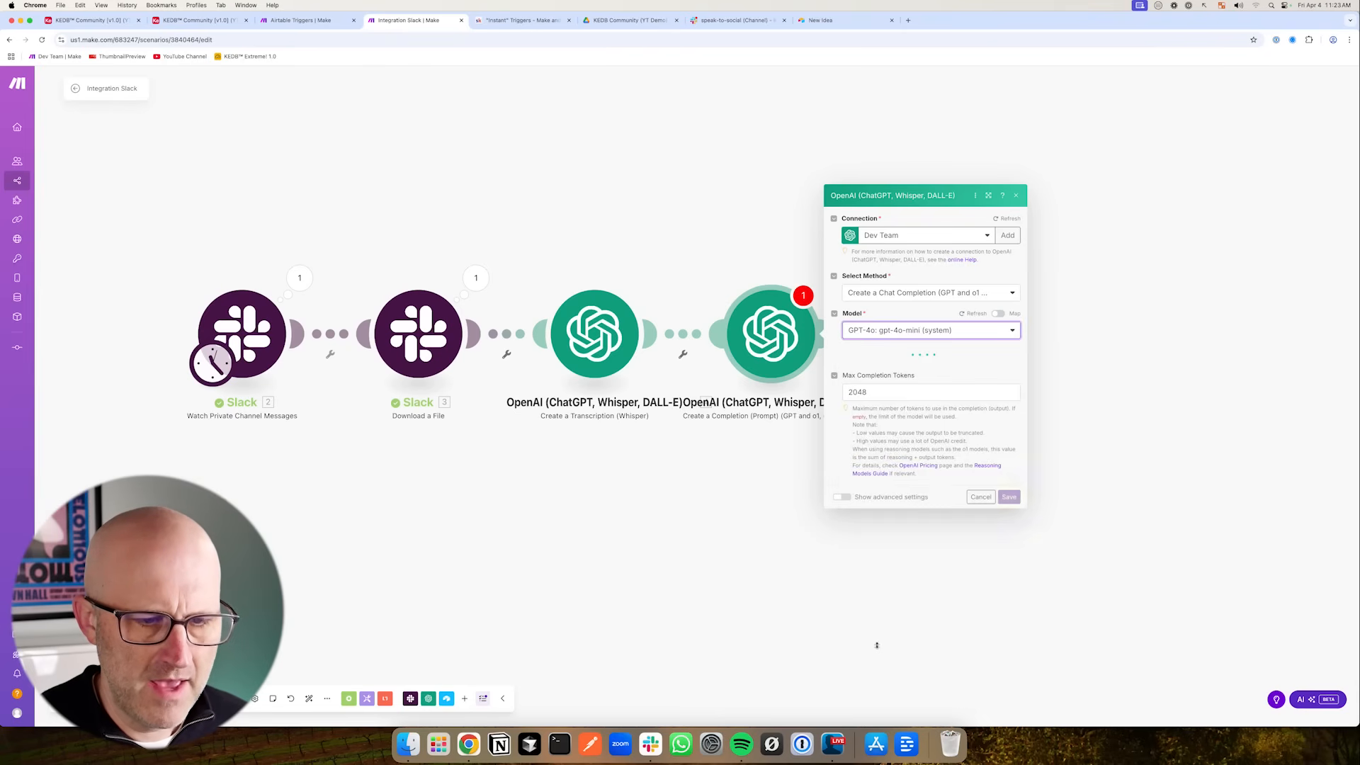
- Add a User message reading "please create a short 10 words or less description from the transcription below" followed by the transcription Text, and save
left_click_drag(943, 345, 911, 315)
left_click(876, 345)
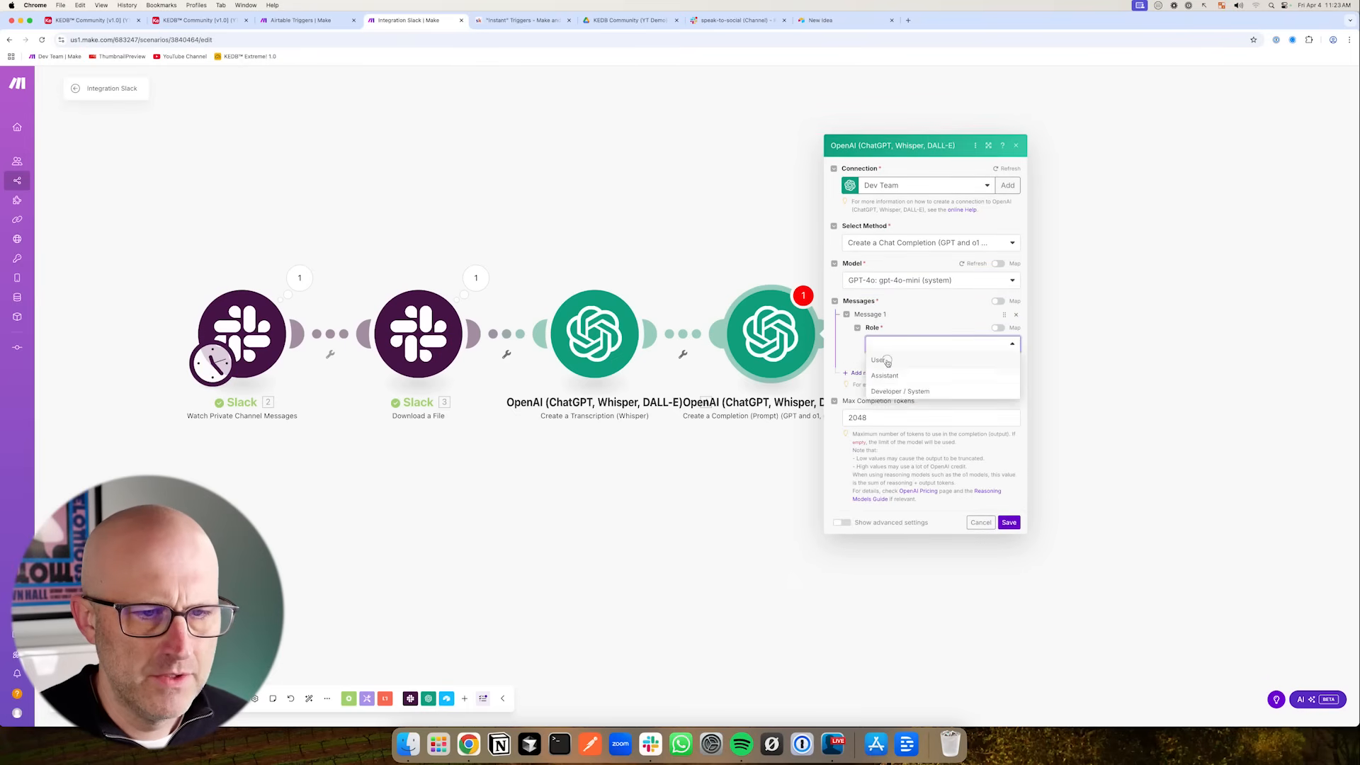
left_click(879, 372)
left_click(884, 318)
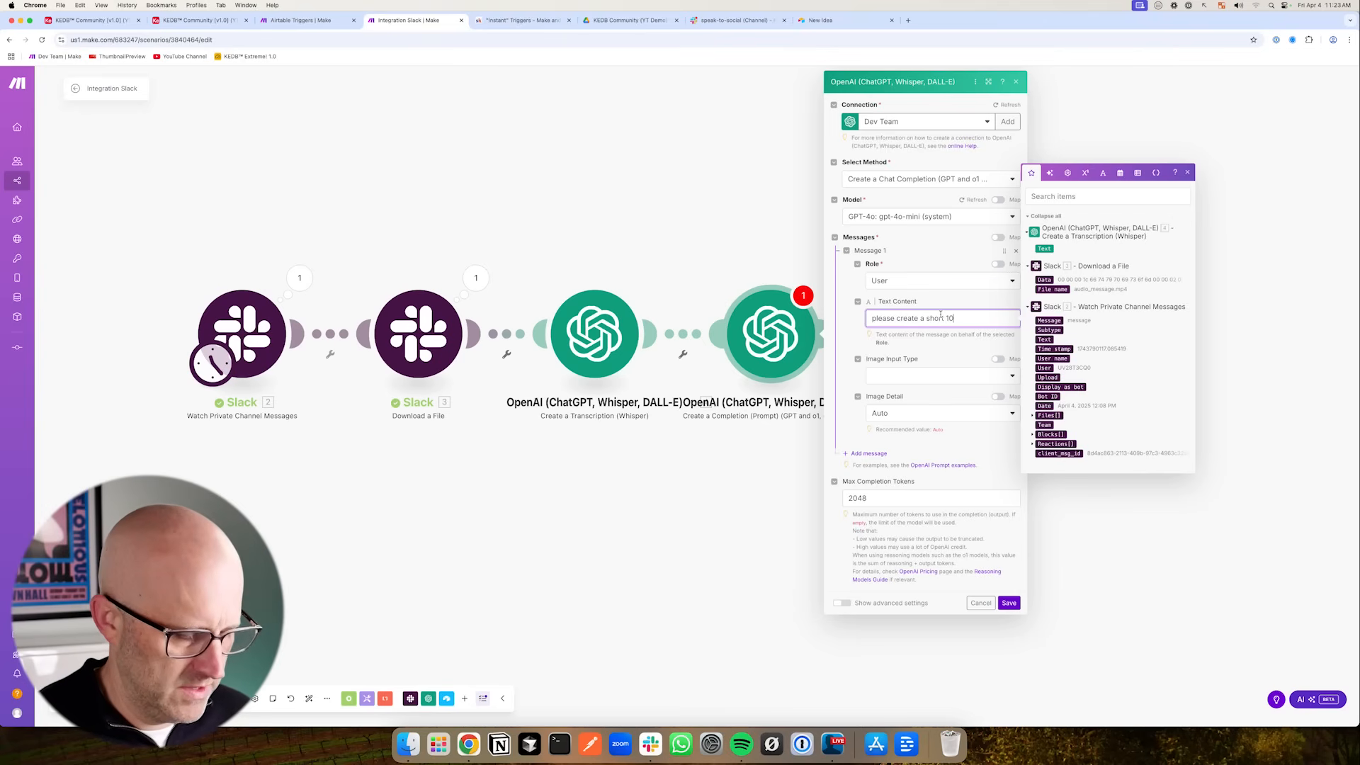
type("please create a short 10 words or less ")
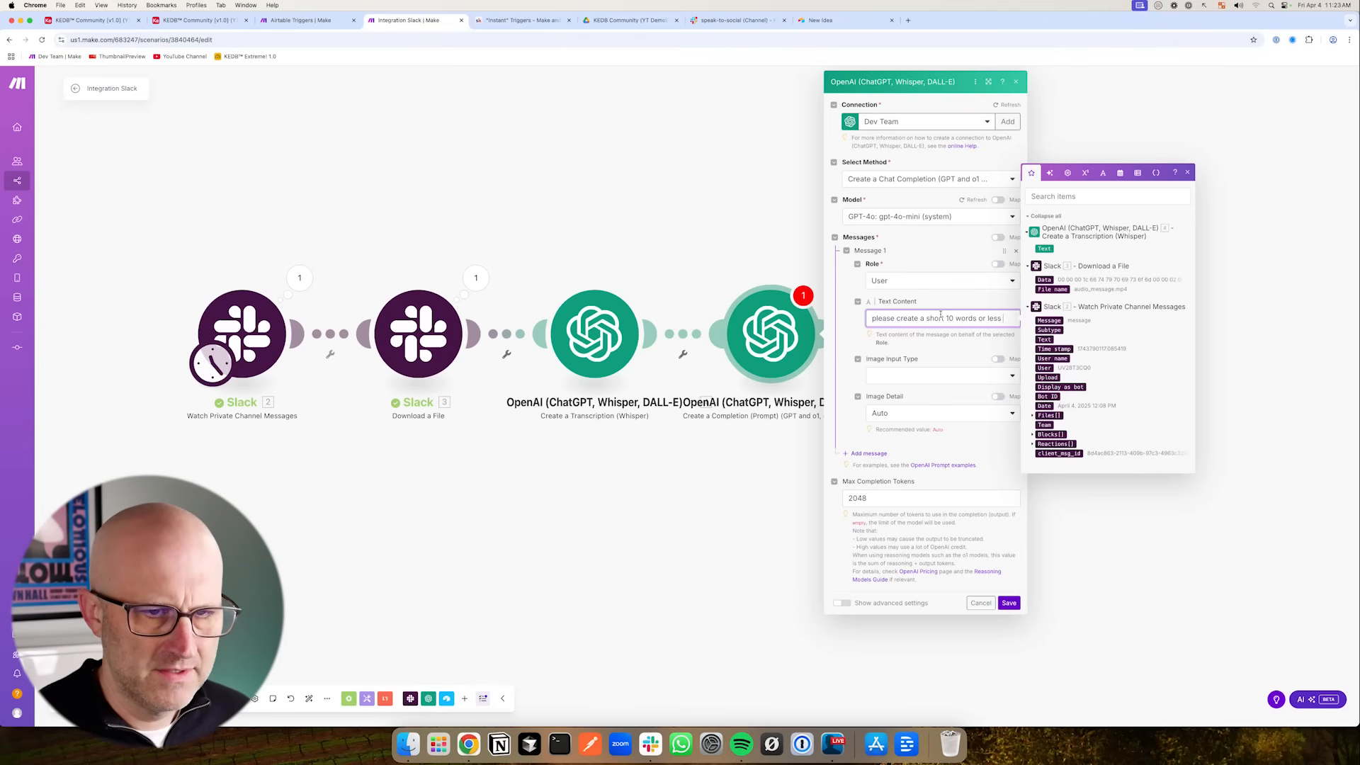
type("description from the transcription")
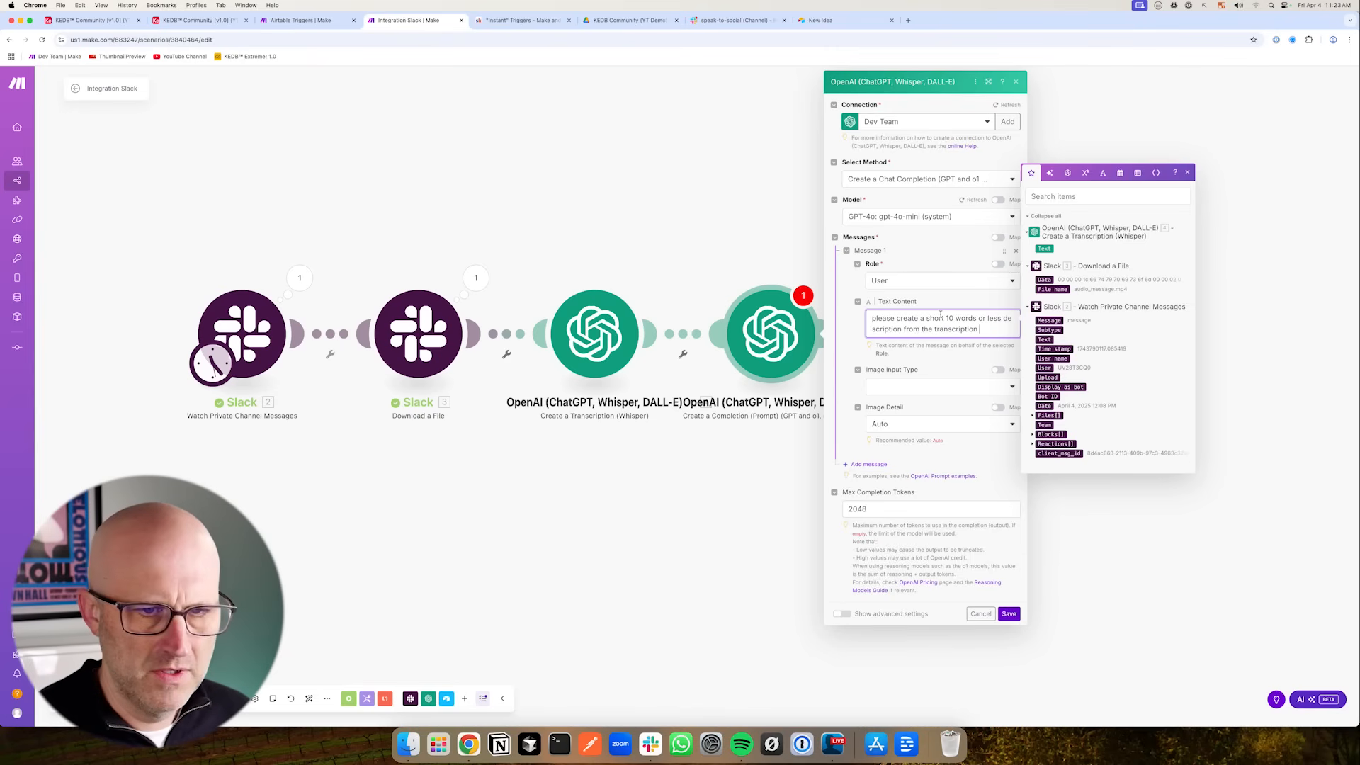
type(" below")
key("Return")
key("Return")
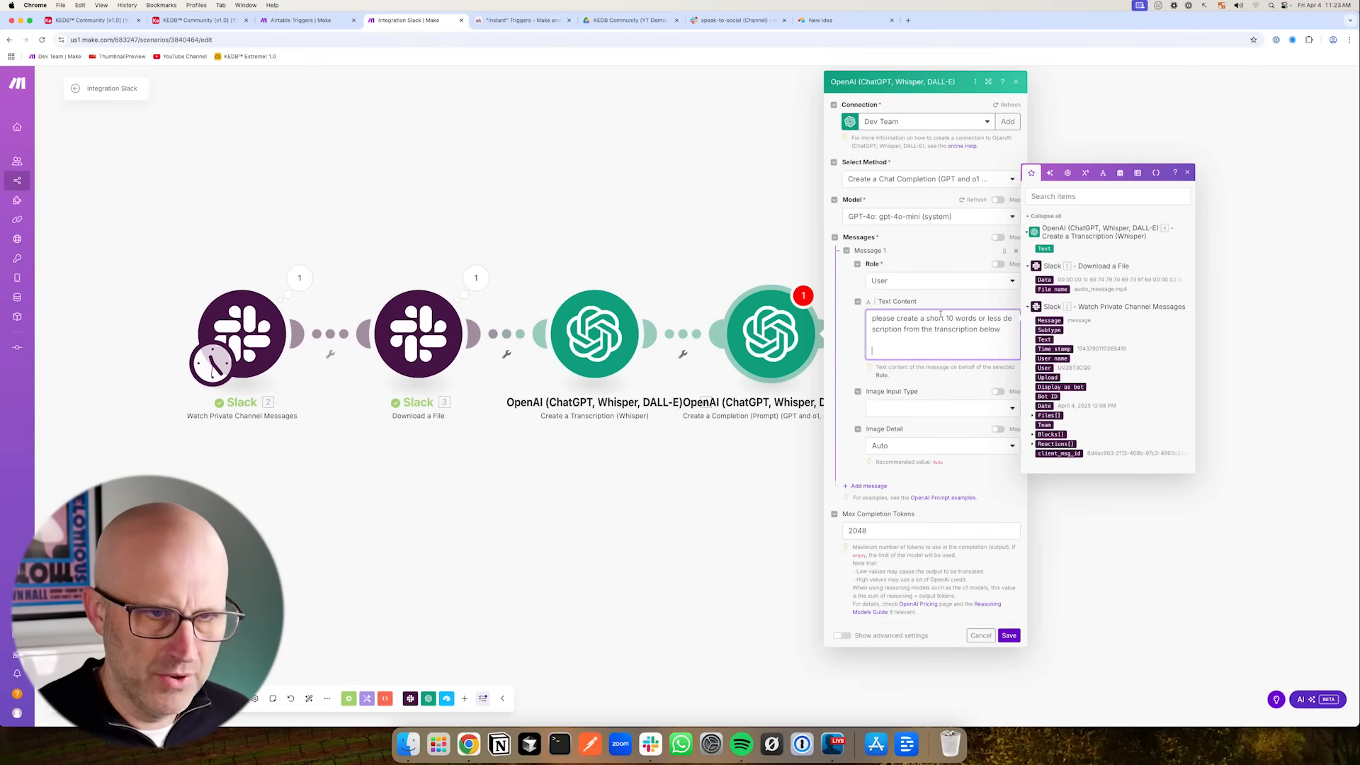
left_click(1044, 265)
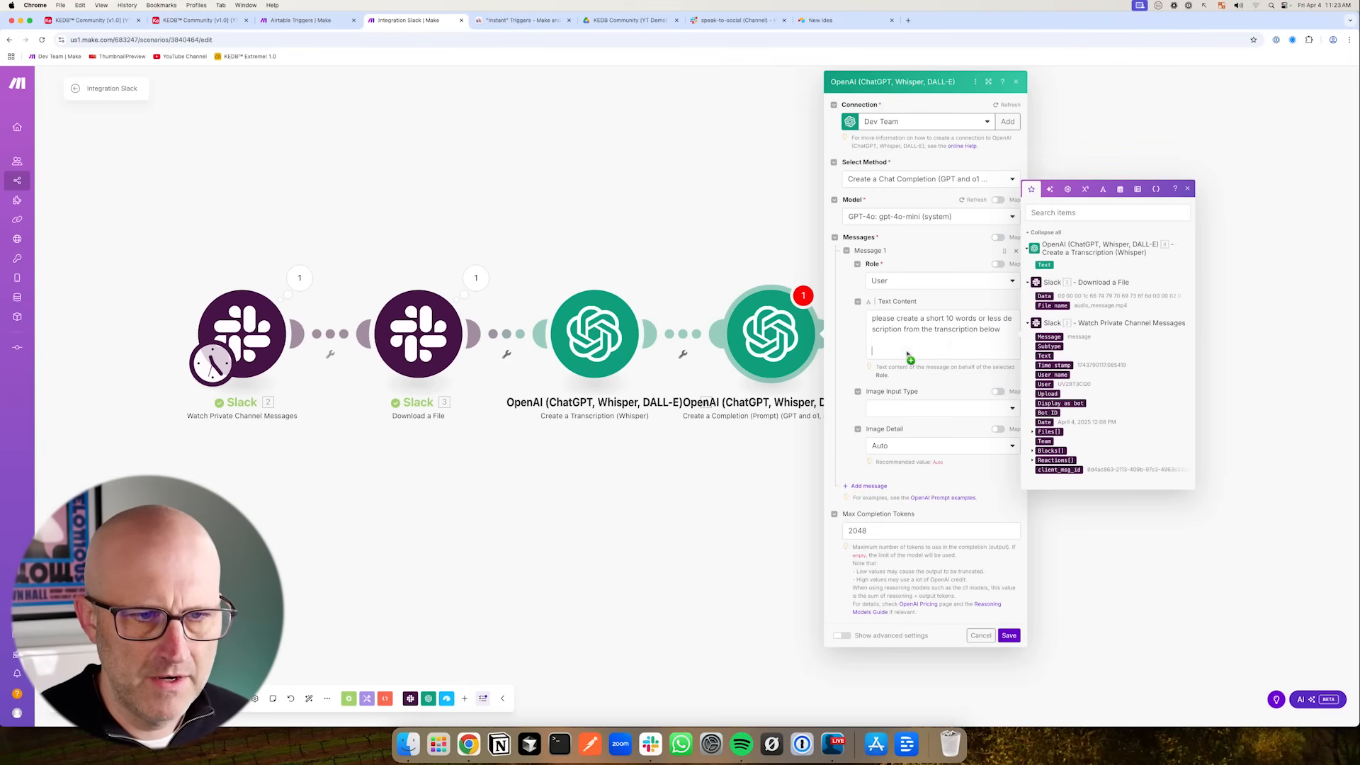
left_click(1008, 635)
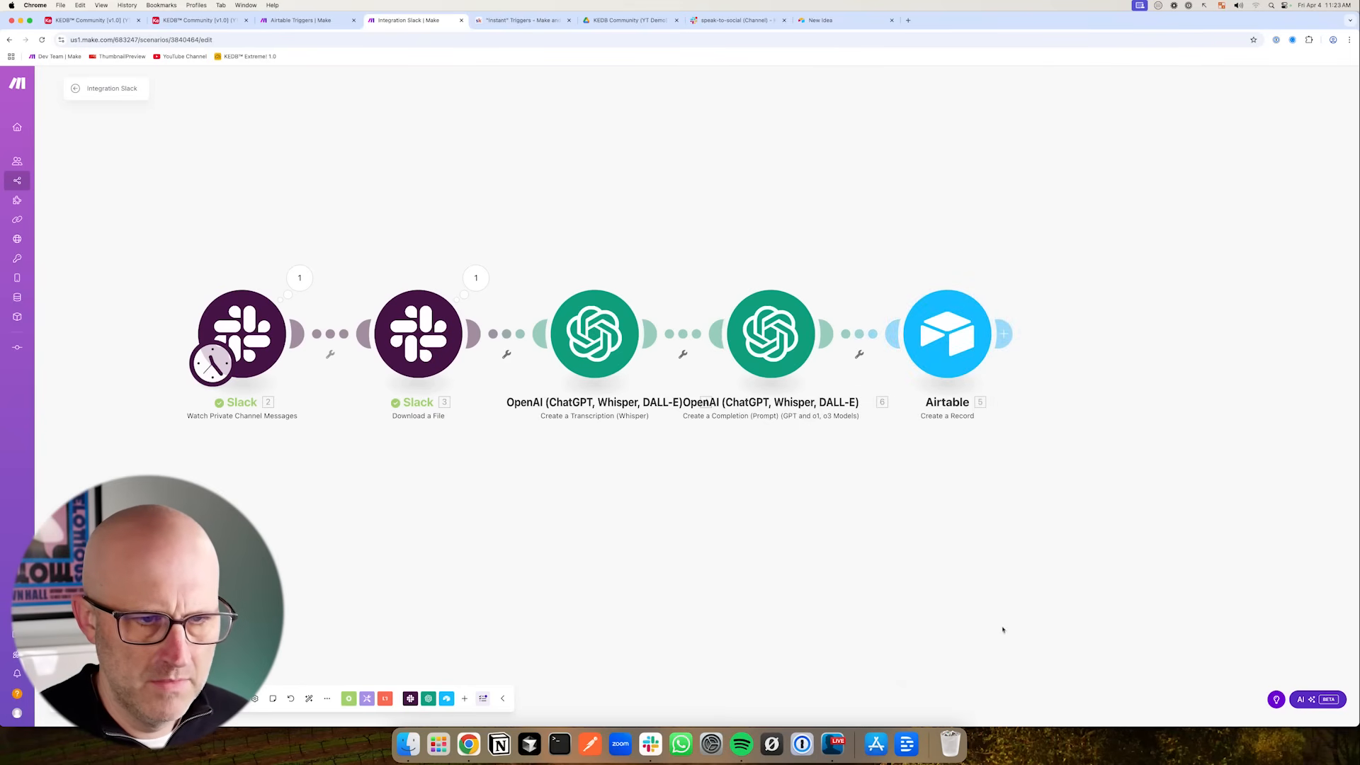
- Map the completion's Result into the Airtable record's Description field, then save the module and the scenario
left_click(958, 336)
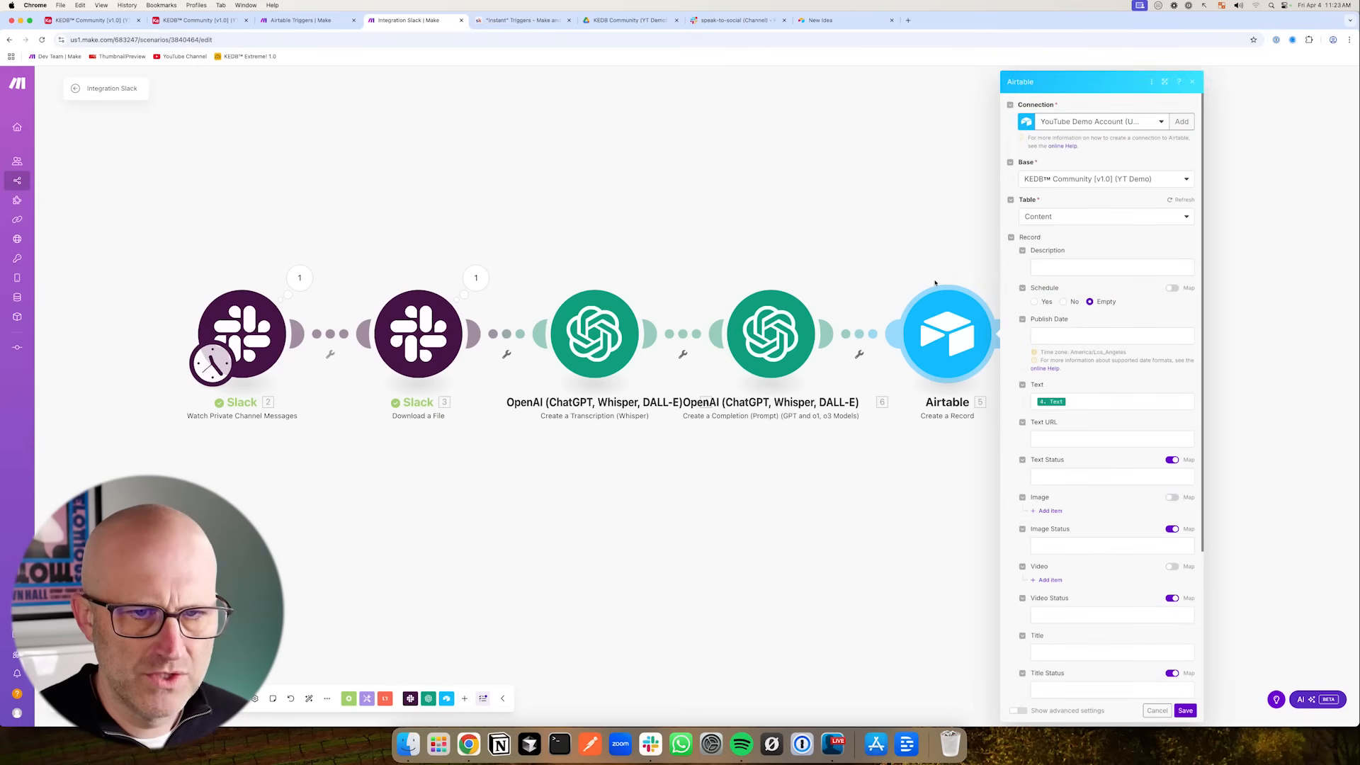
left_click(1077, 268)
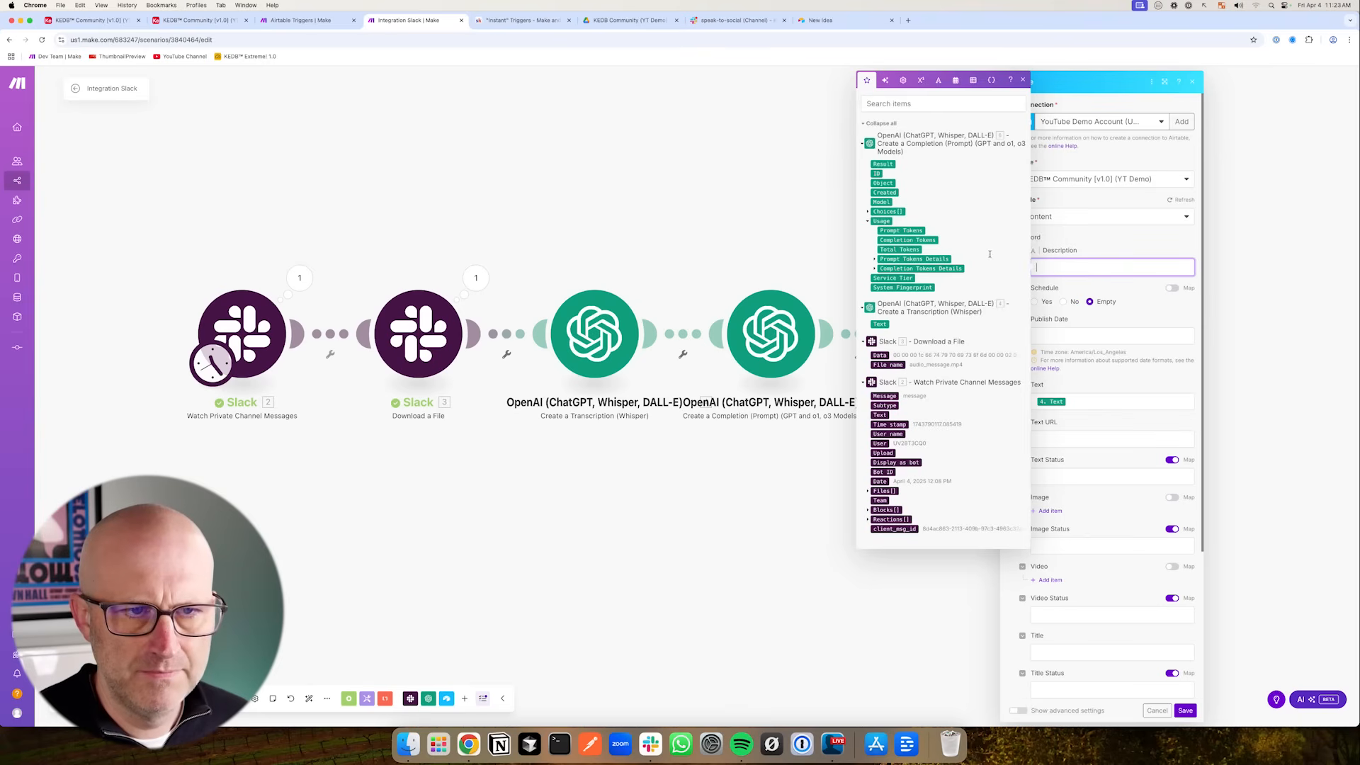
left_click(399, 541)
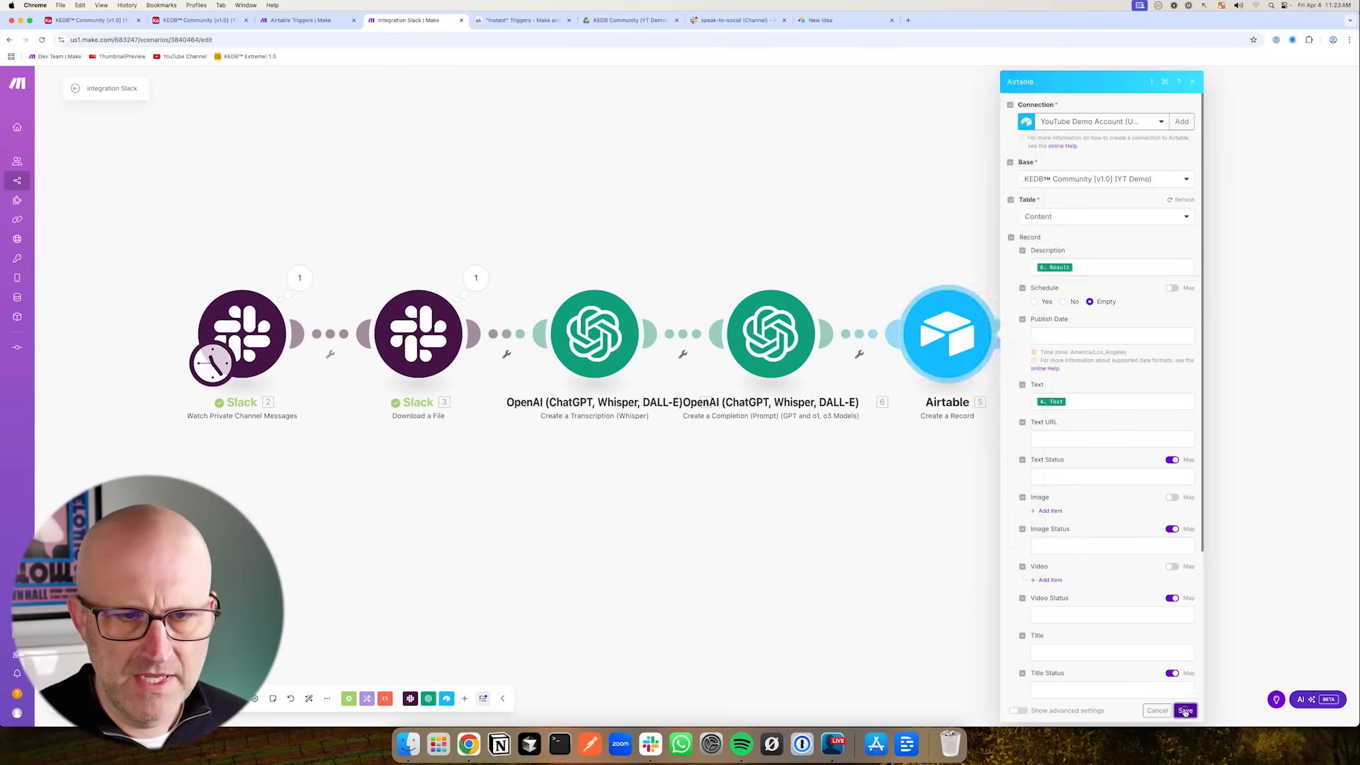
left_click(219, 699)
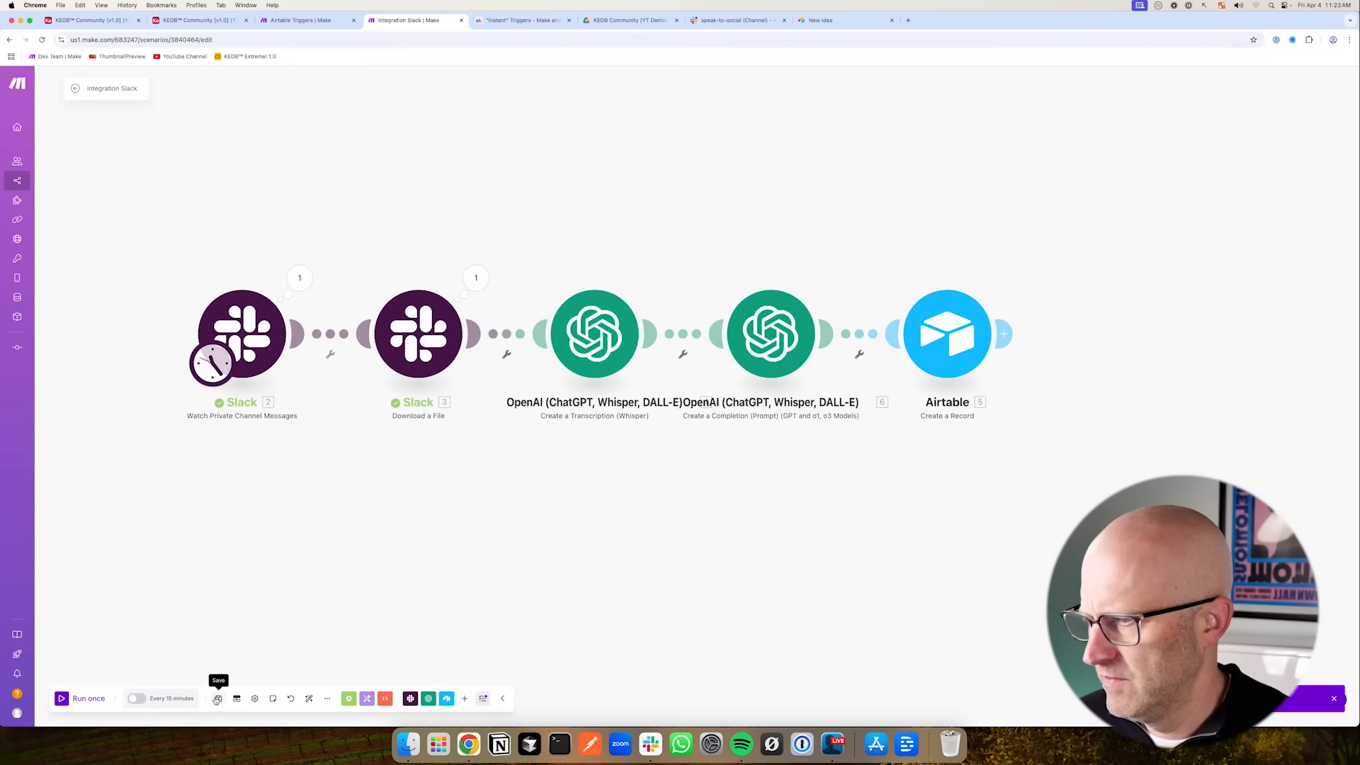
- Set the Slack trigger to start with Choose manually, save it, and run the scenario once
right_click(257, 348)
left_click(316, 393)
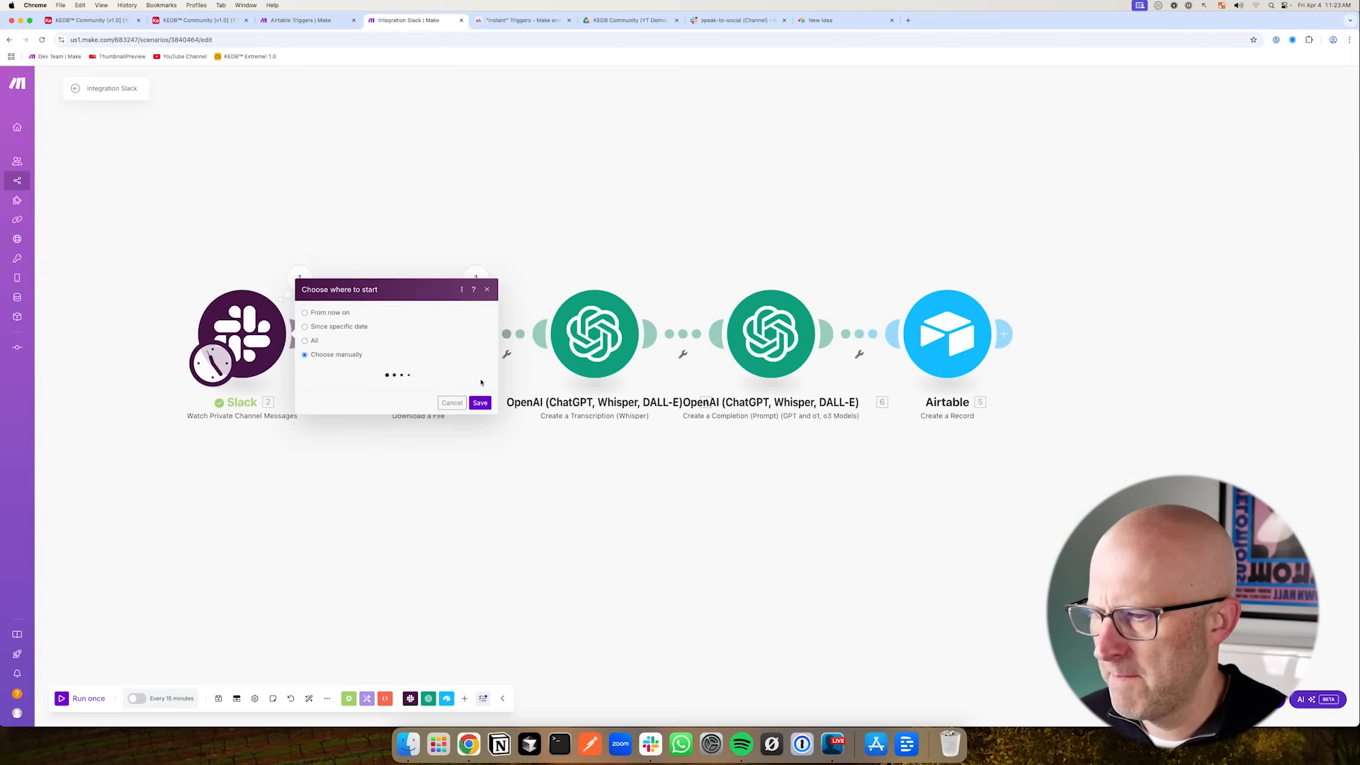
left_click(479, 398)
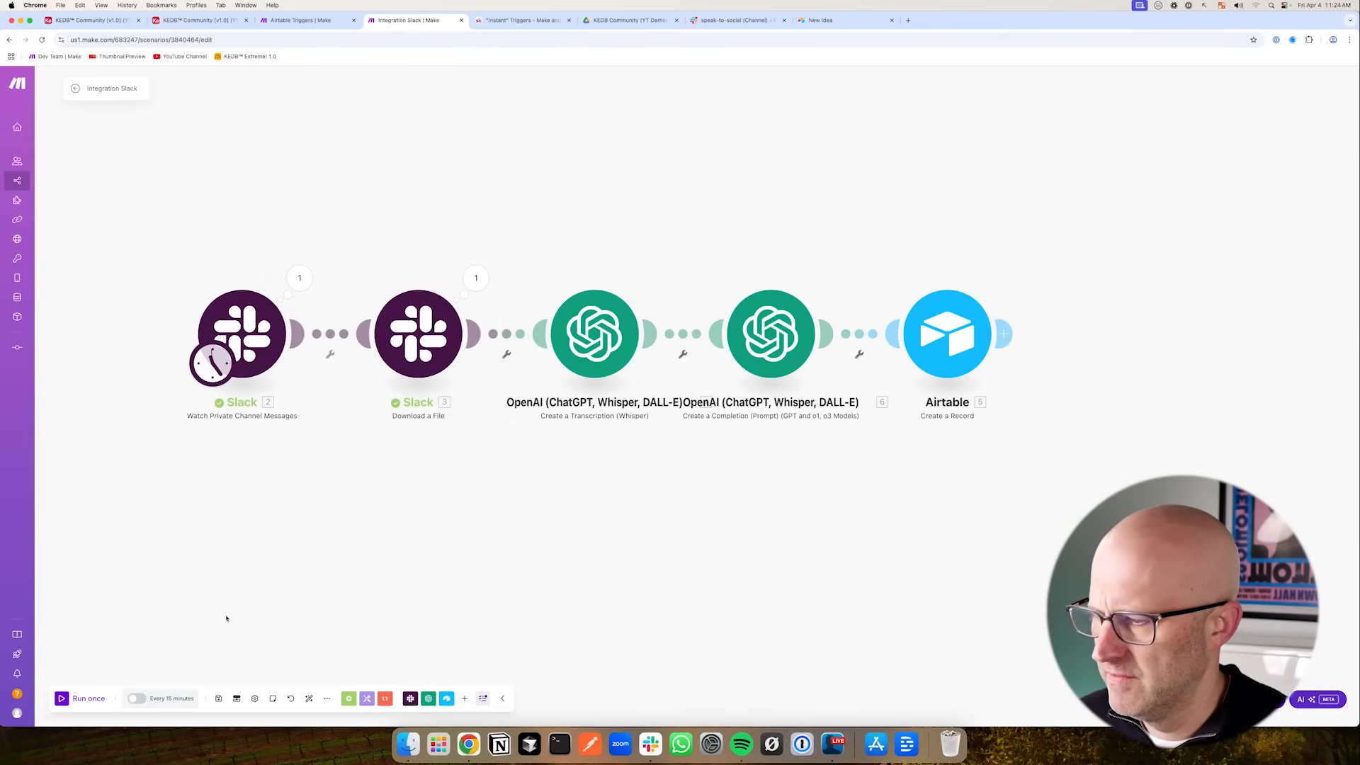
left_click(62, 698)
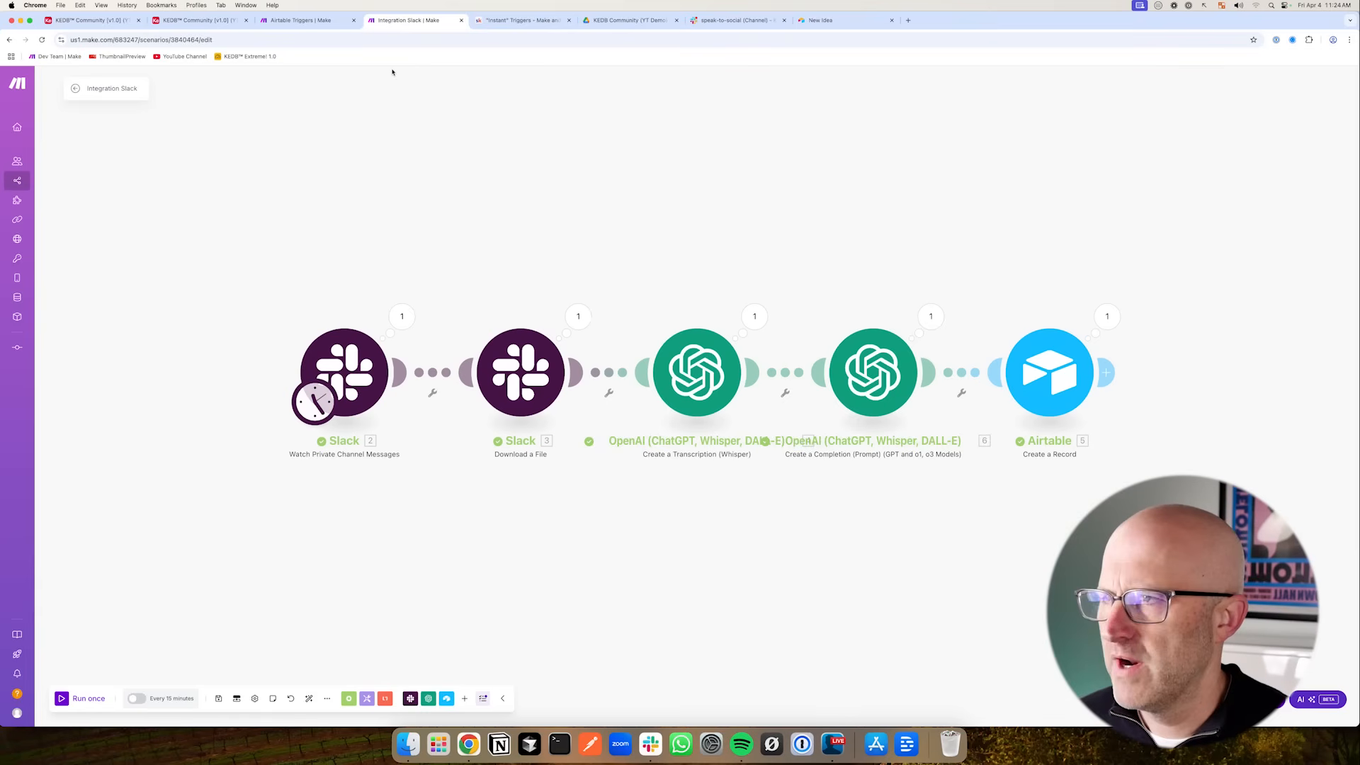
- Inspect the newly created record in the Airtable Ideas view, widening the Description column
left_click(107, 22)
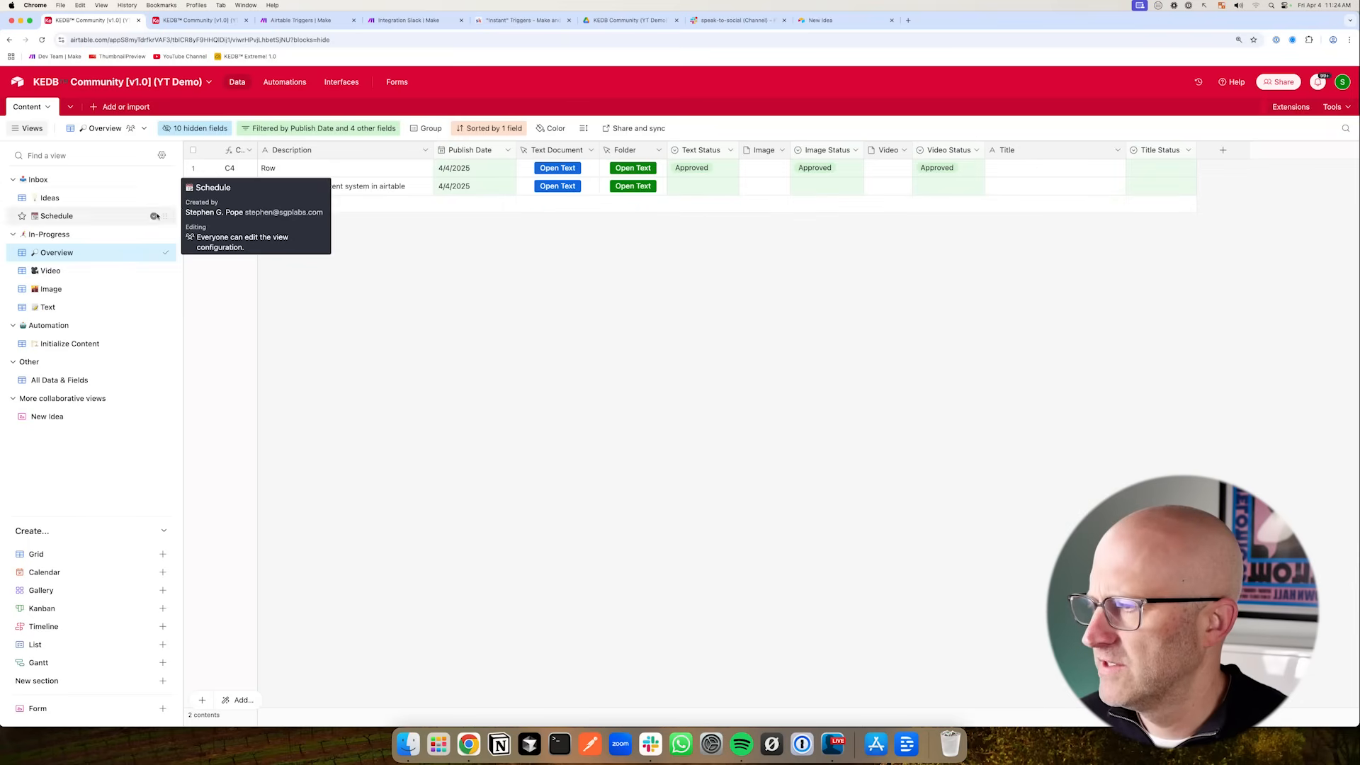
left_click(44, 199)
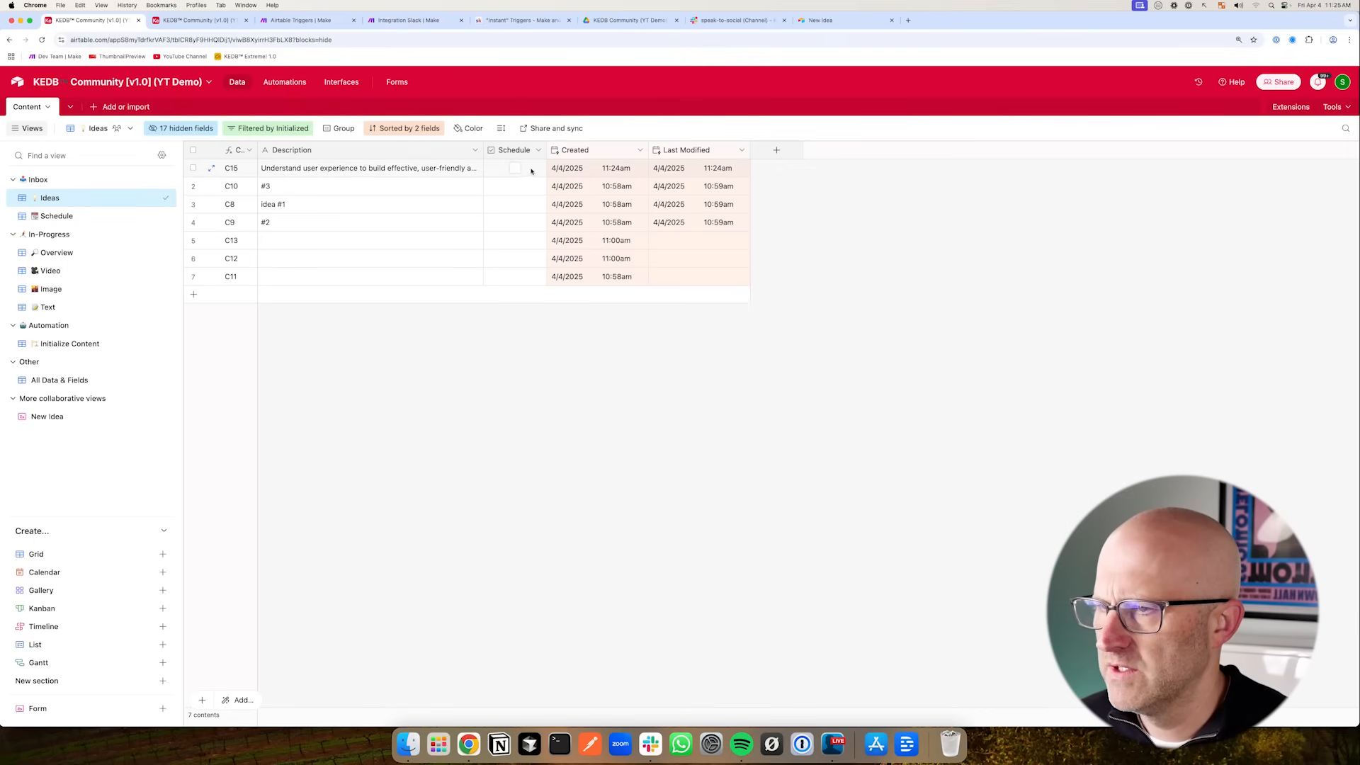
left_click_drag(485, 153, 418, 153)
left_click(213, 169)
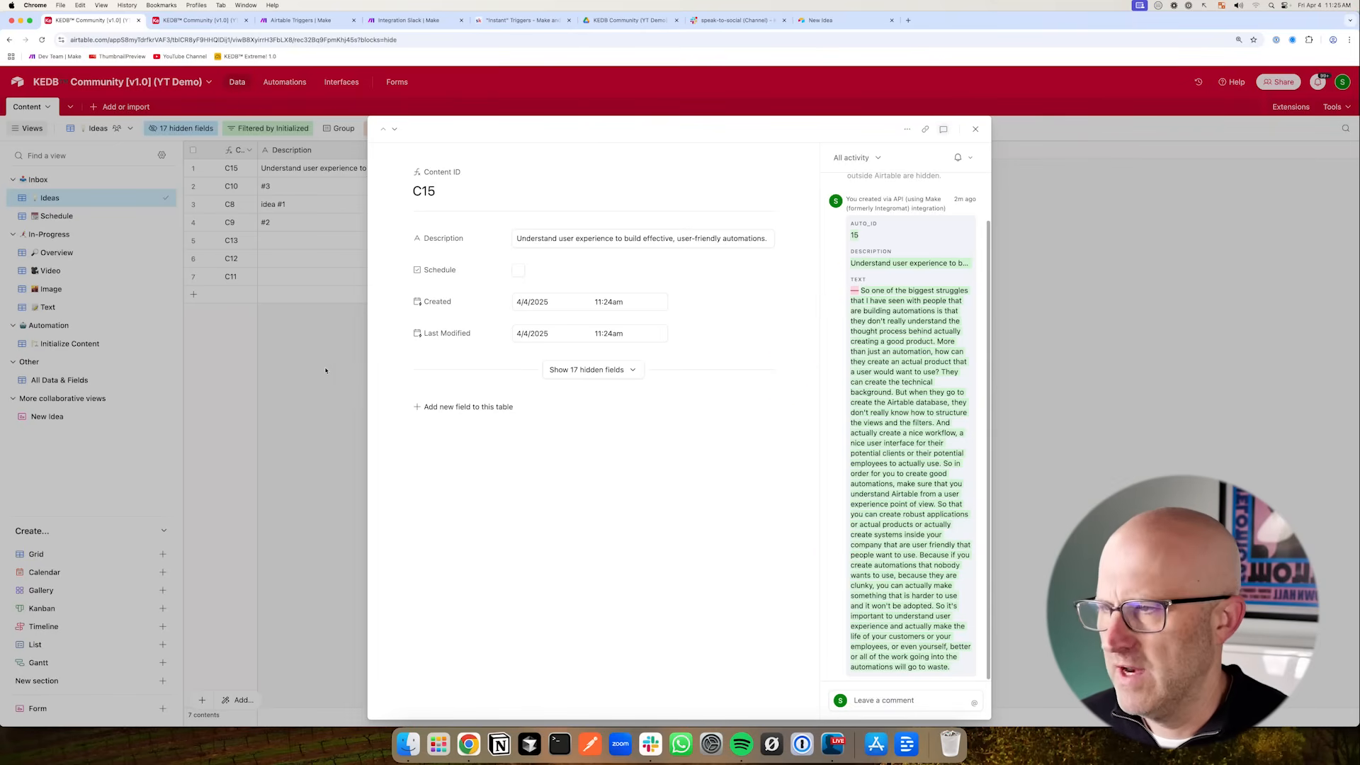
left_click(371, 335)
left_click_drag(468, 263, 436, 185)
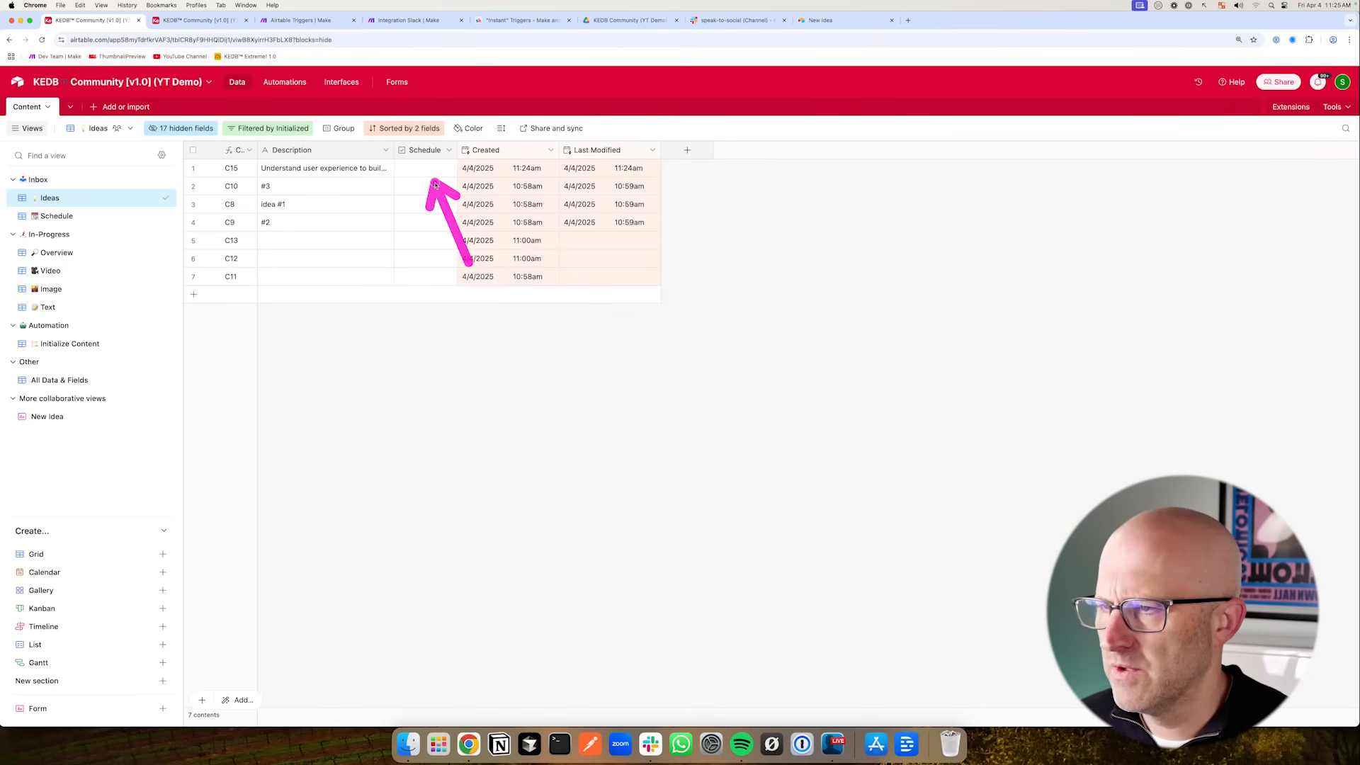
- Review the Initialize Content view's filter conditions and the new record's details in the Ideas view
left_click(85, 344)
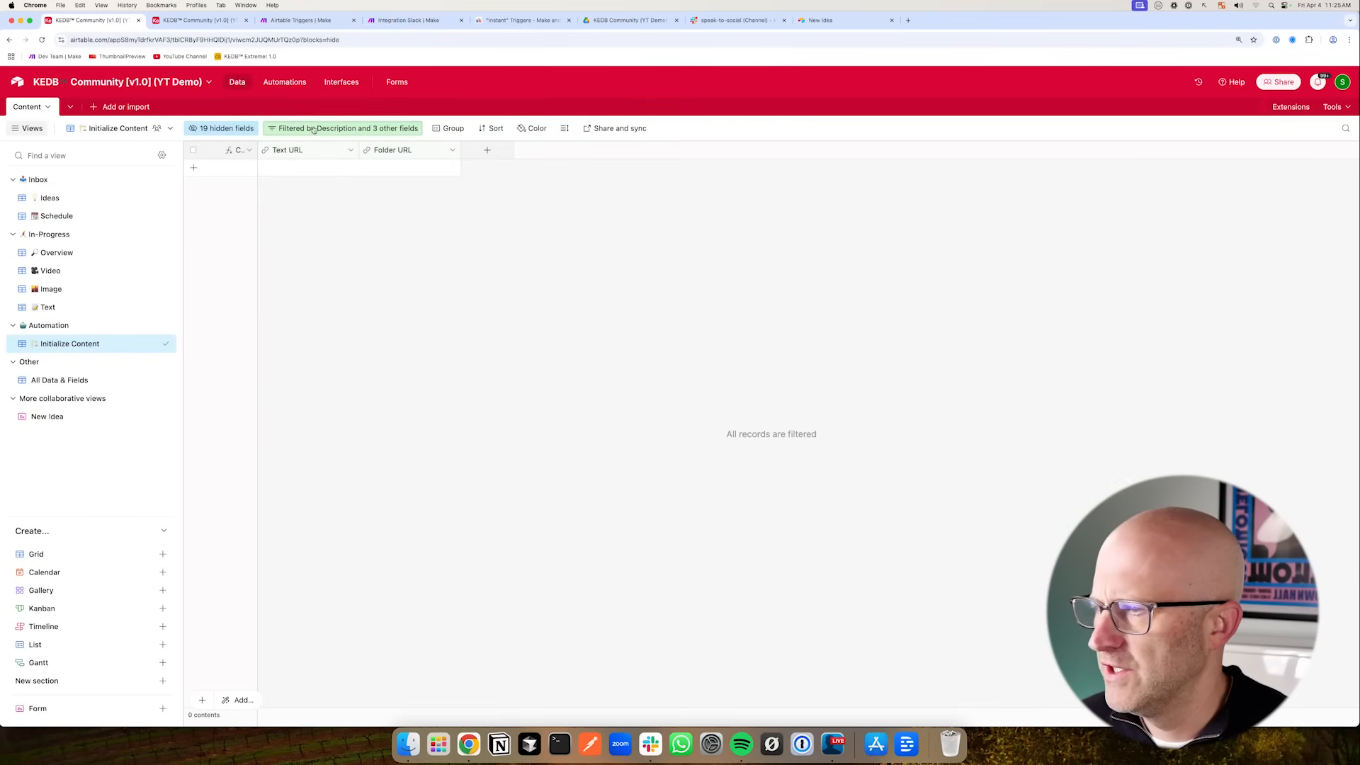
left_click(333, 128)
left_click_drag(743, 319, 633, 289)
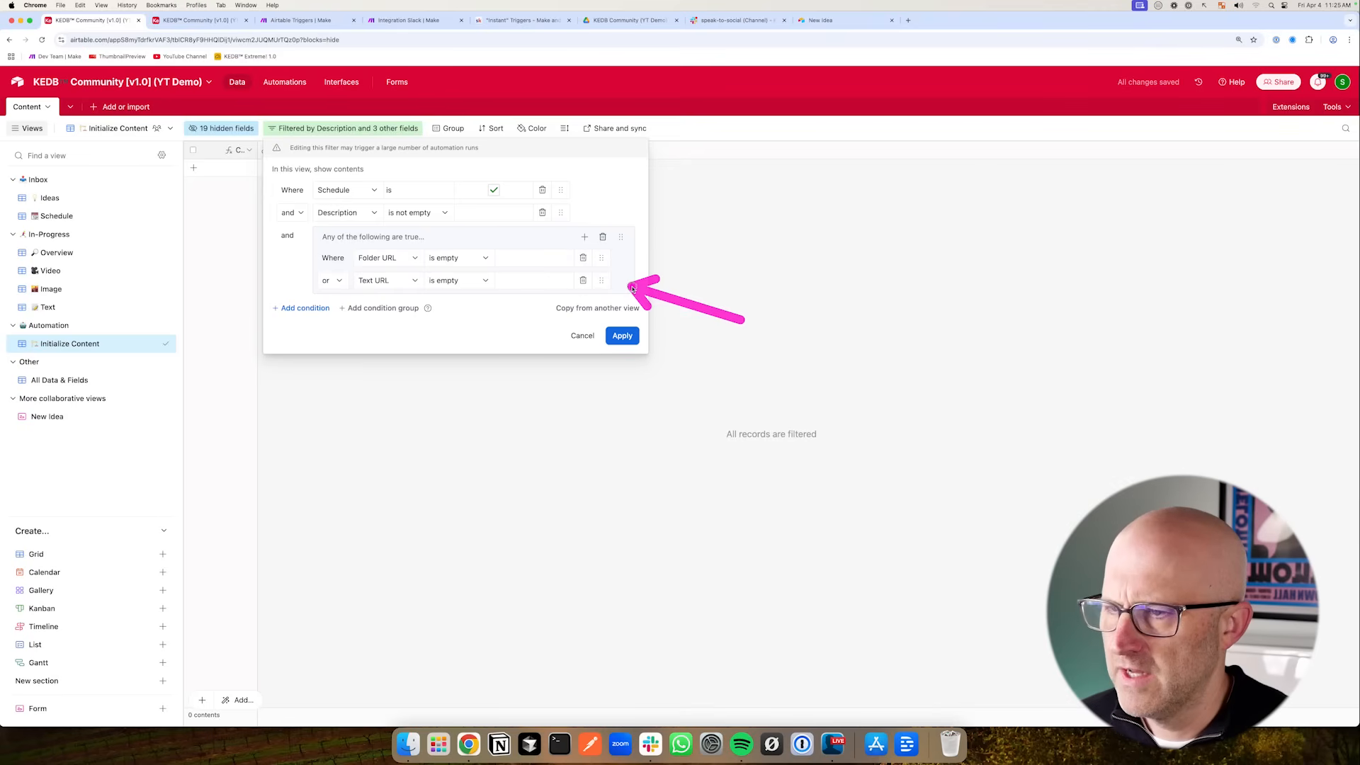
left_click(576, 414)
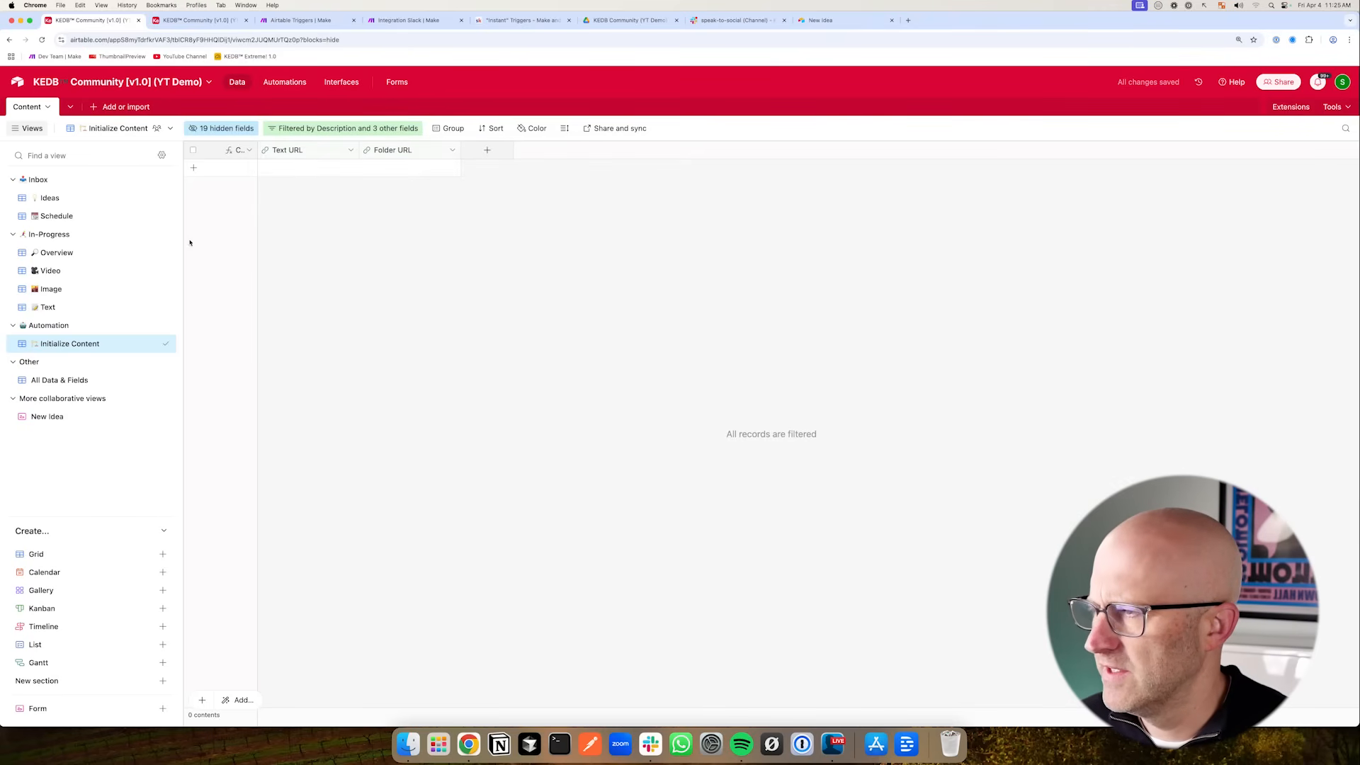
left_click(73, 200)
left_click(214, 168)
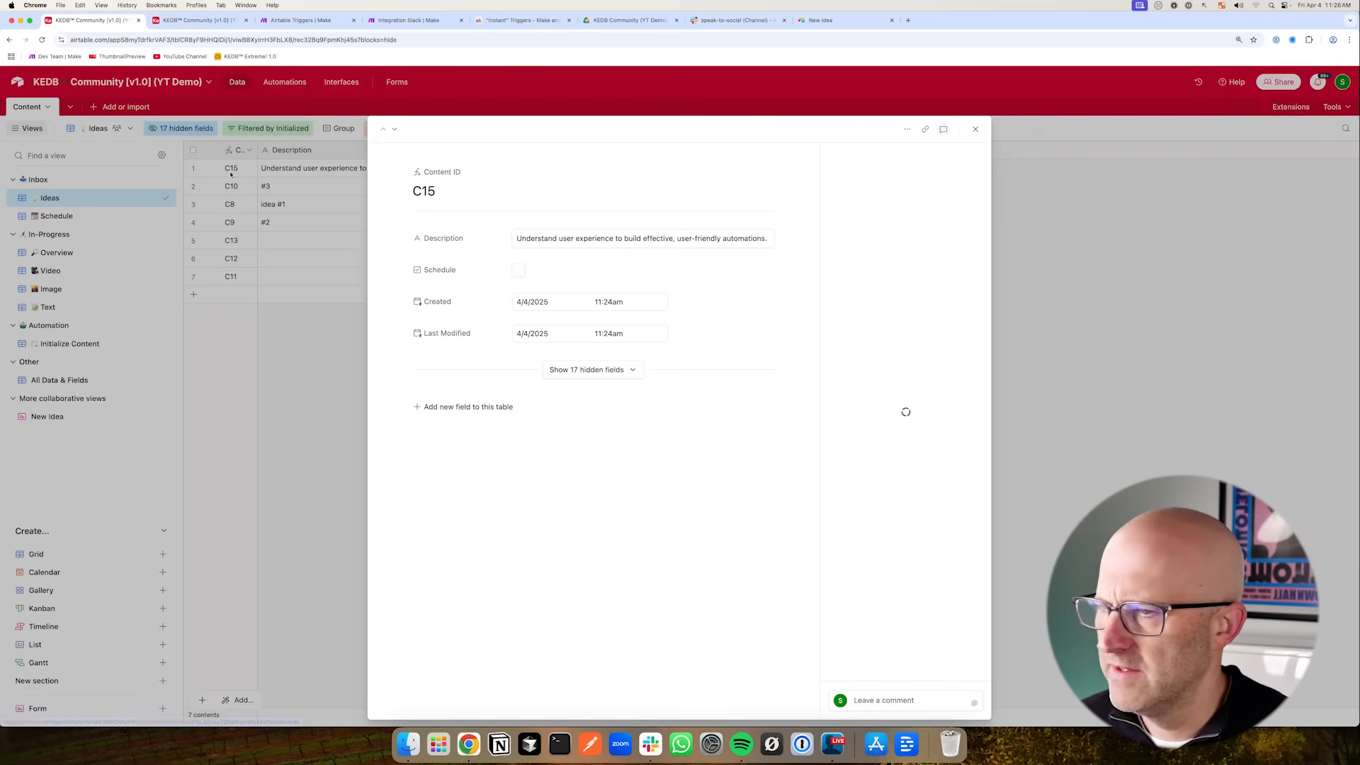
mouse_move(758, 427)
left_mouse_down()
mouse_move(840, 333)
mouse_move(838, 527)
left_mouse_up()
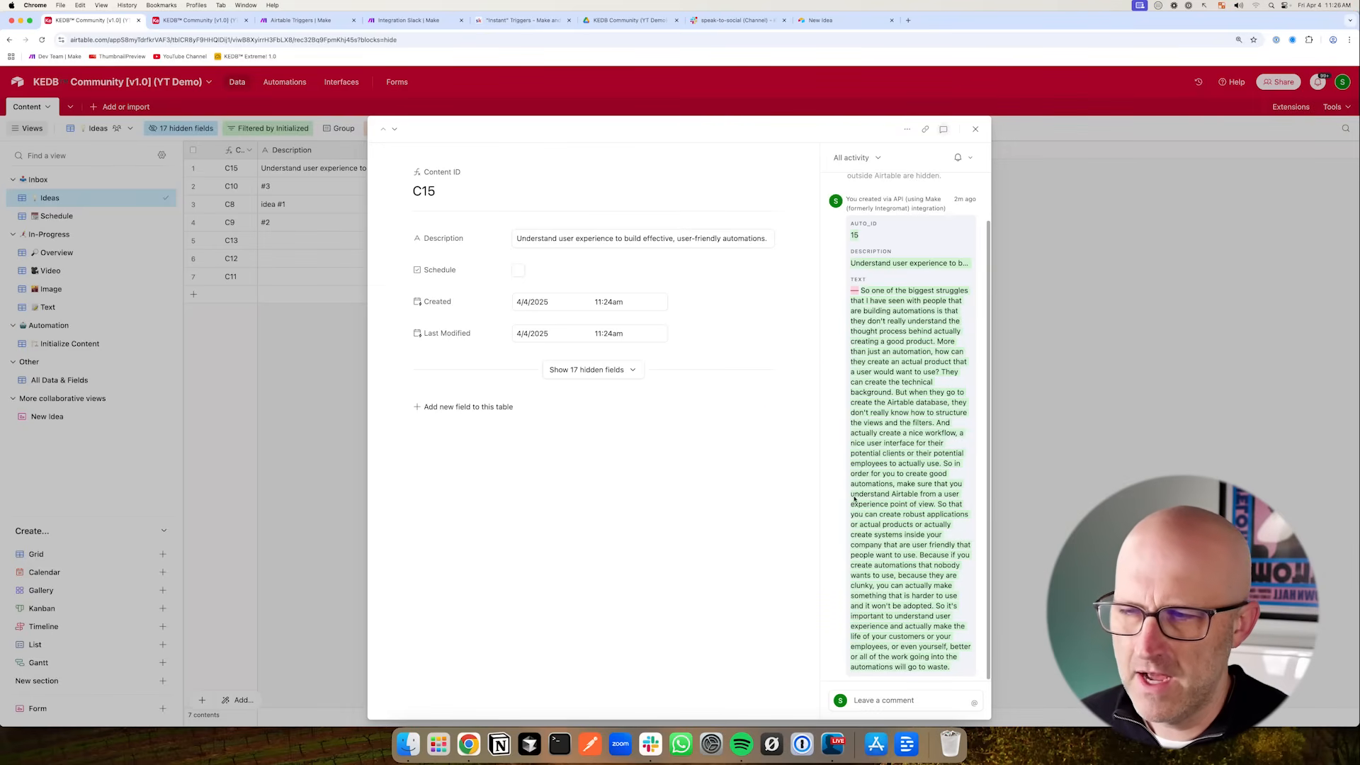
left_click(331, 406)
left_click(69, 343)
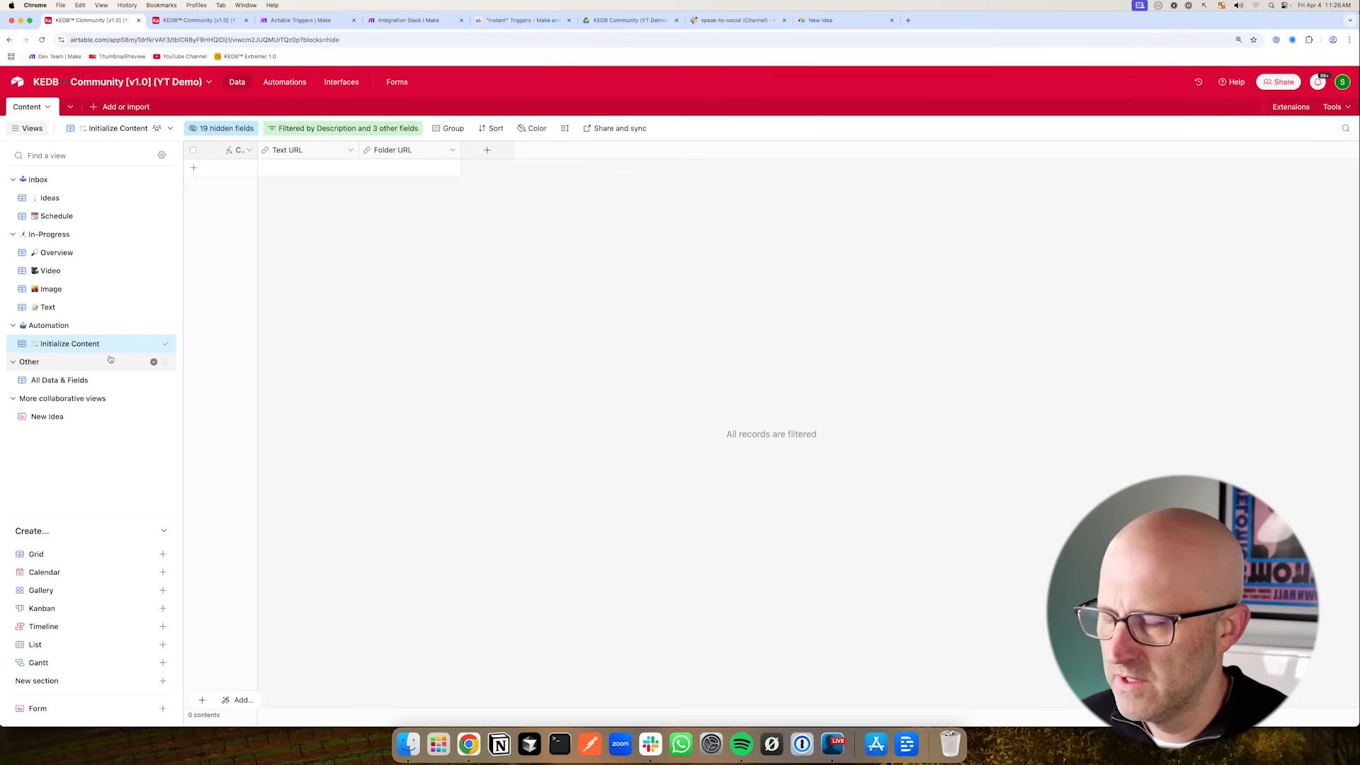
- In the Google Docs module's Content field, wrap the text in an ifempty function, pasting 'Replace text with post copy or description' as its second value
left_click(309, 19)
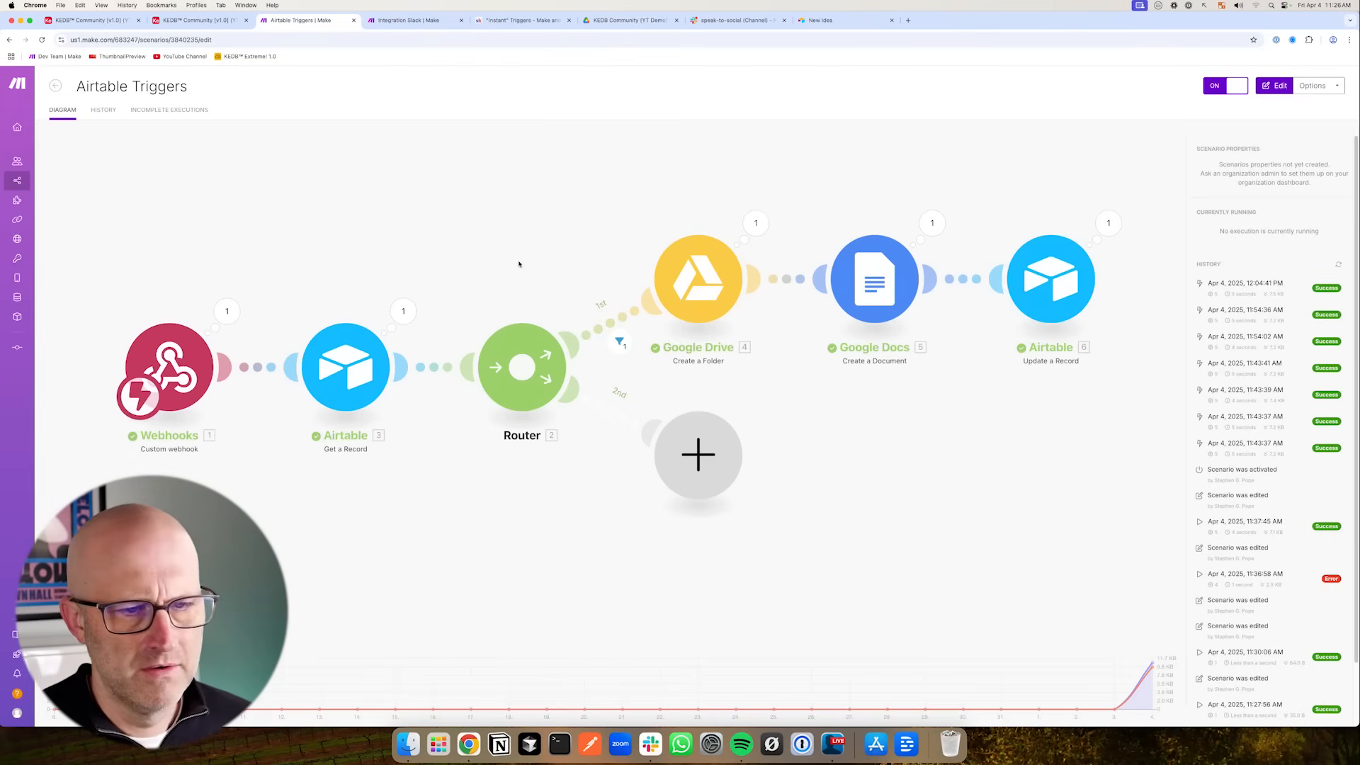
left_click(882, 291)
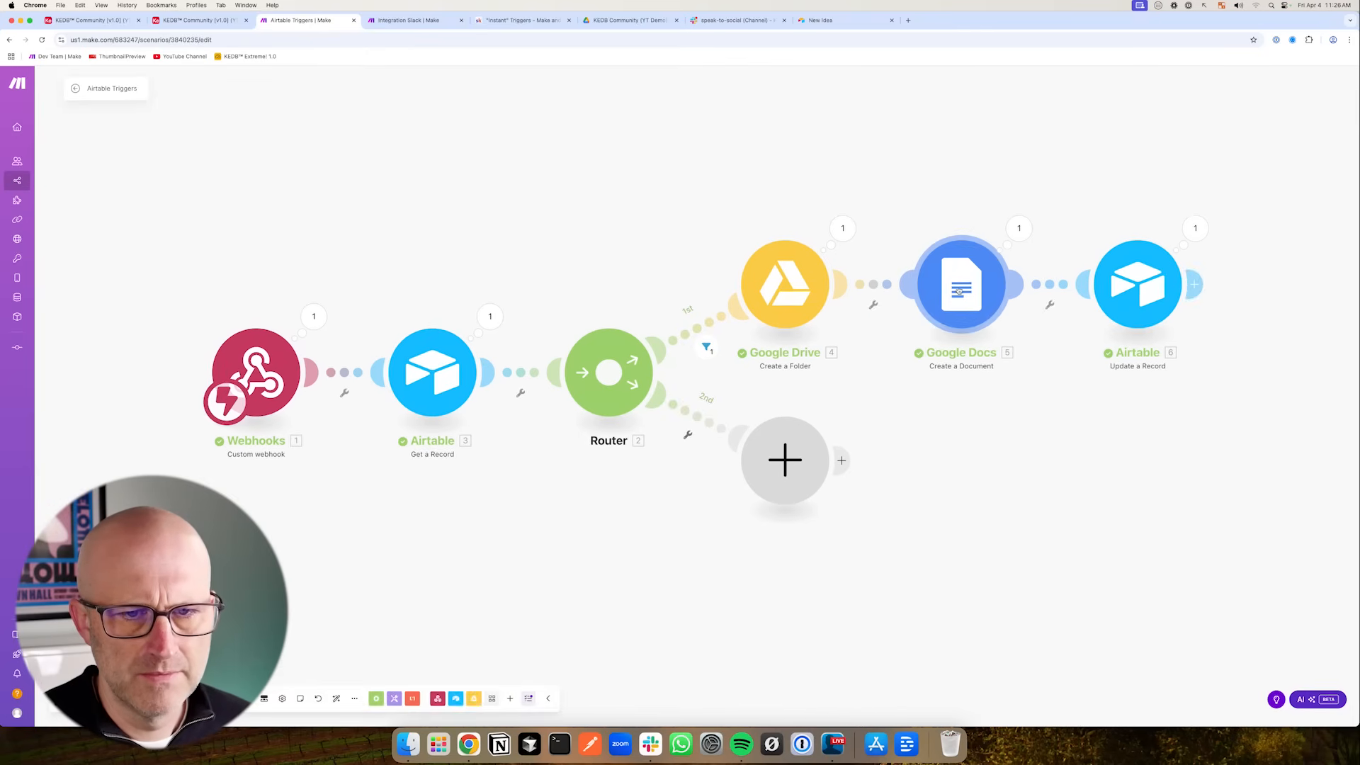
left_click(959, 290)
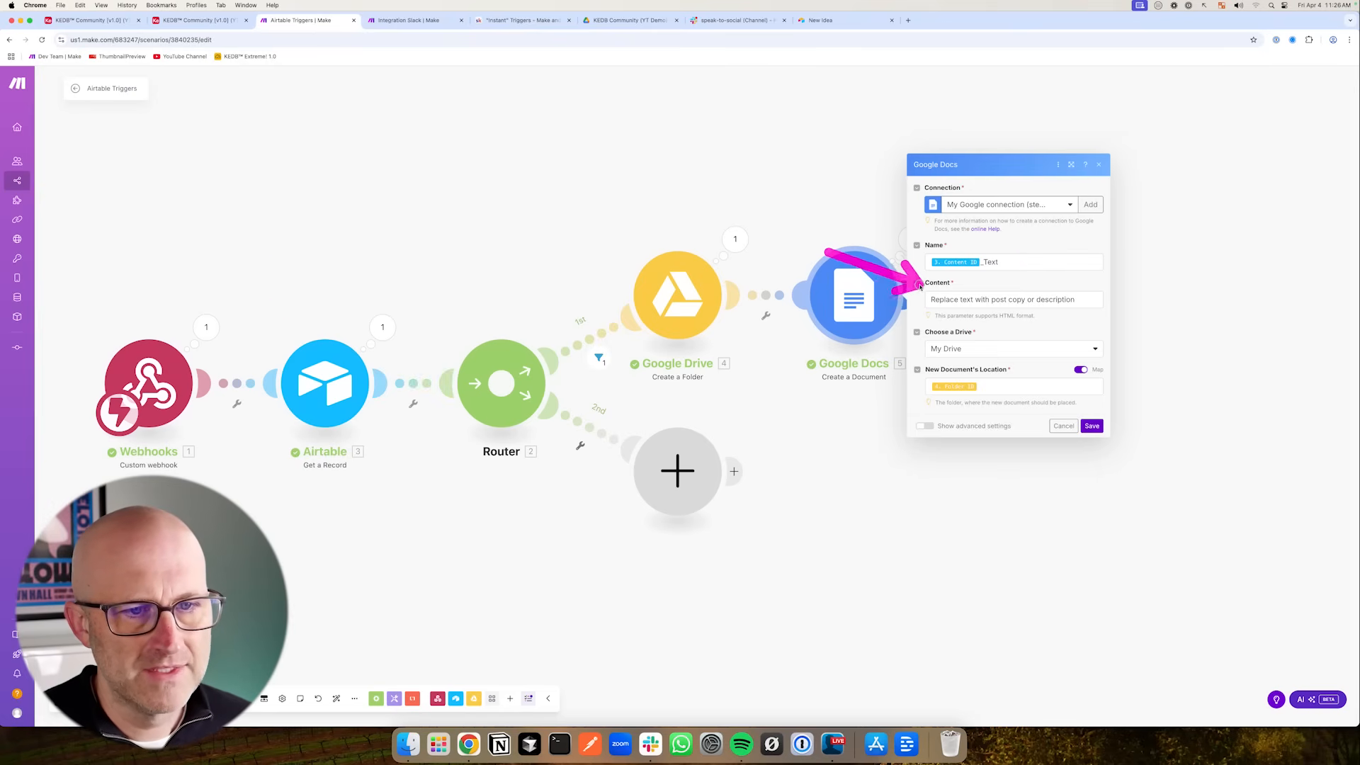
left_click(931, 300)
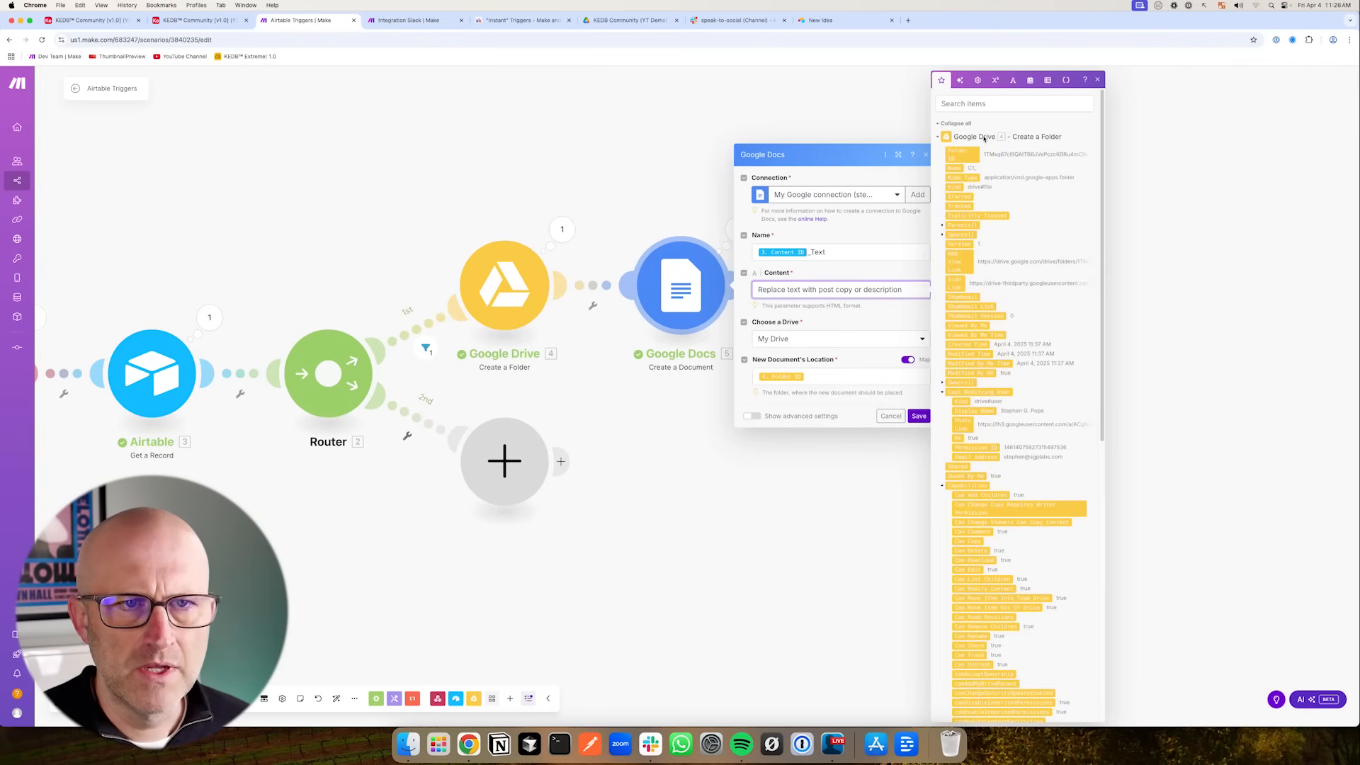
left_click(997, 83)
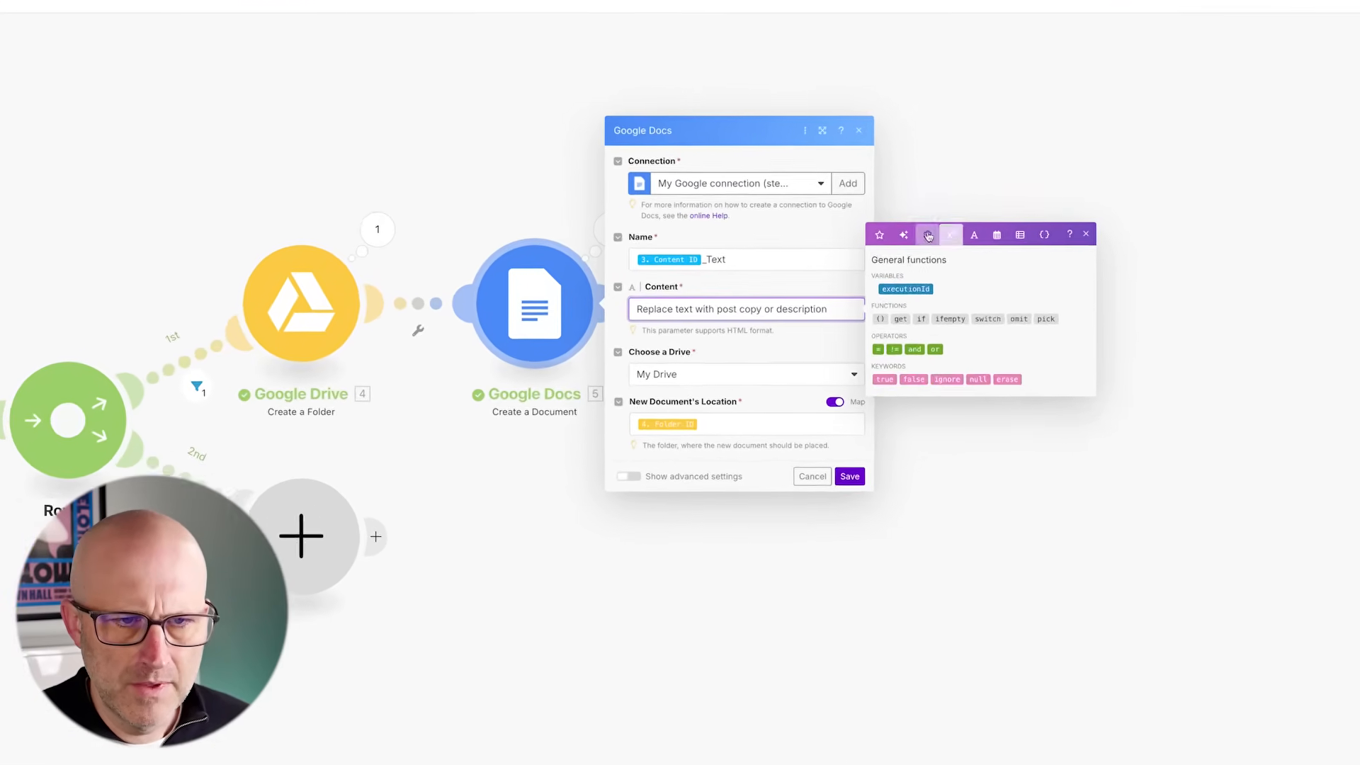
left_click(979, 234)
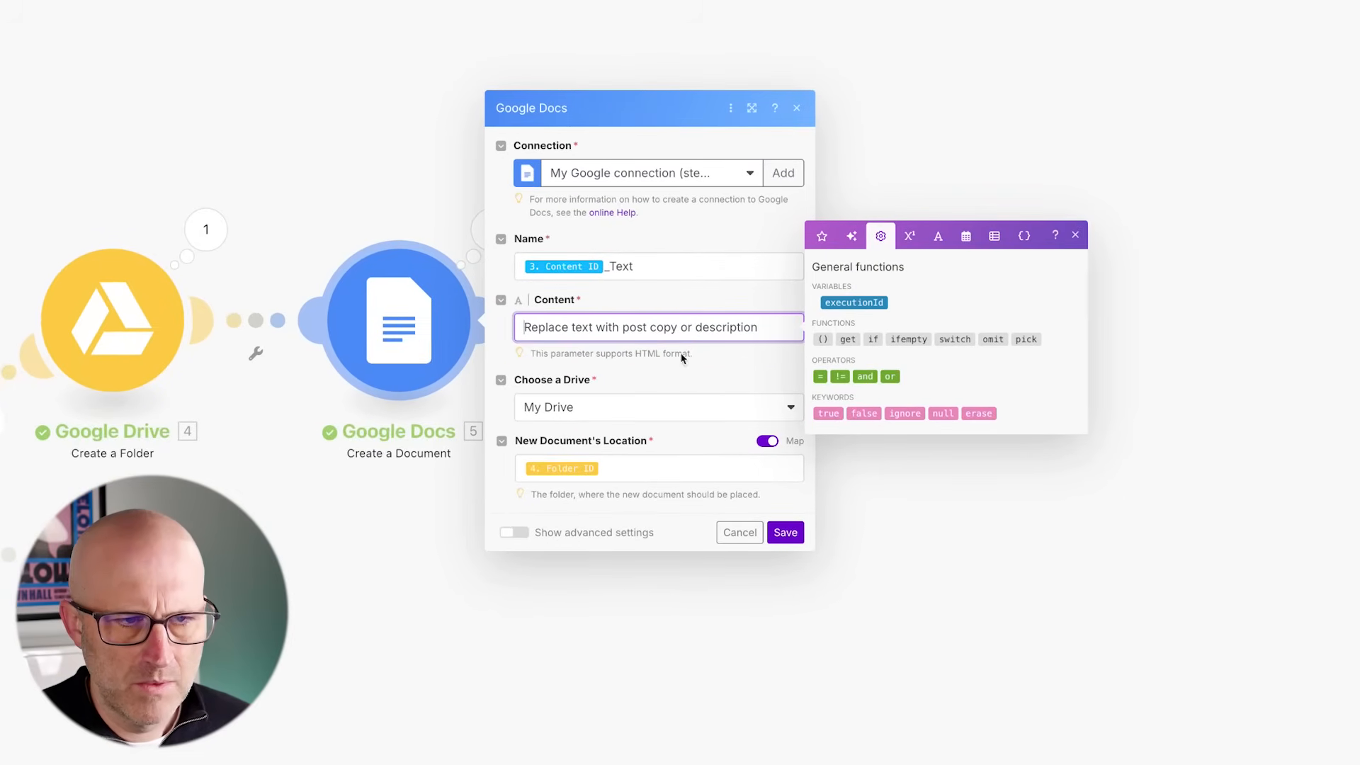
left_click(908, 340)
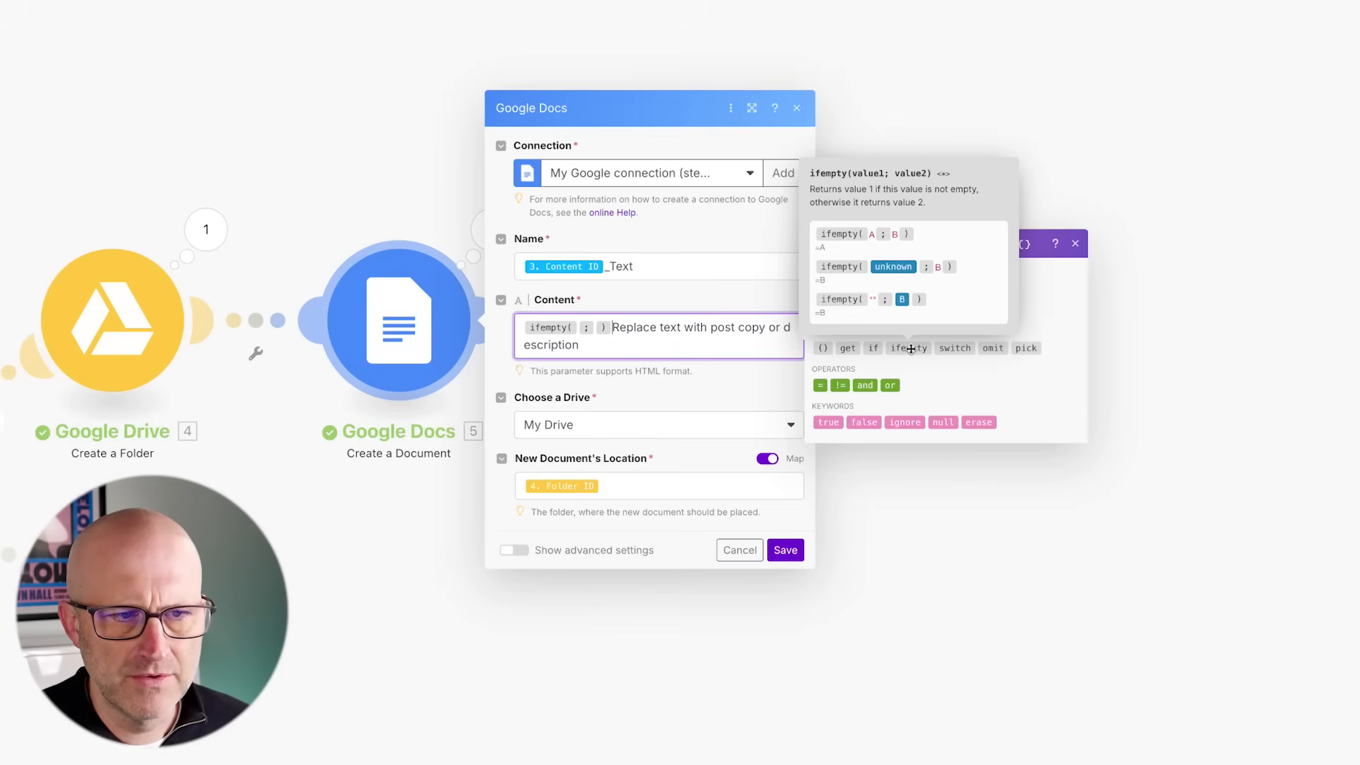
left_click(610, 330, "shift")
key("ctrl+c")
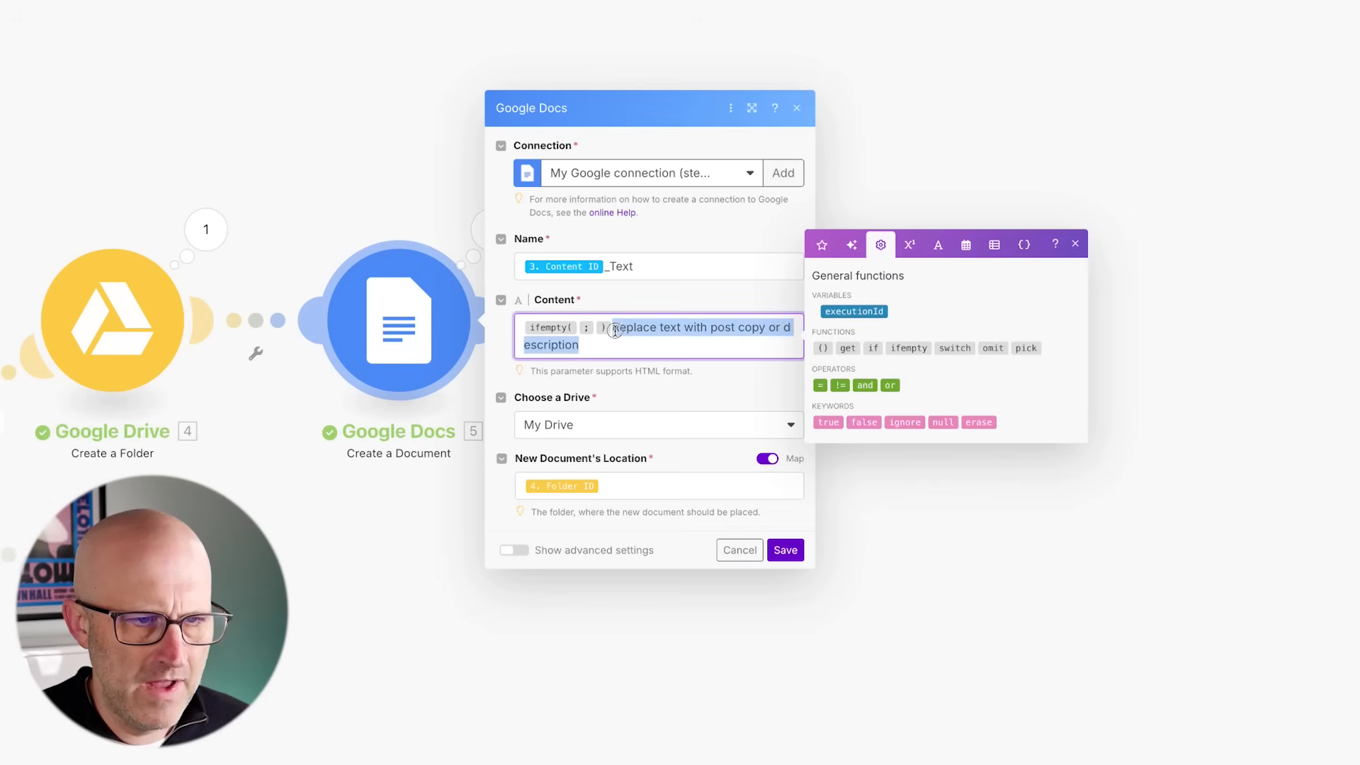
key("BackSpace")
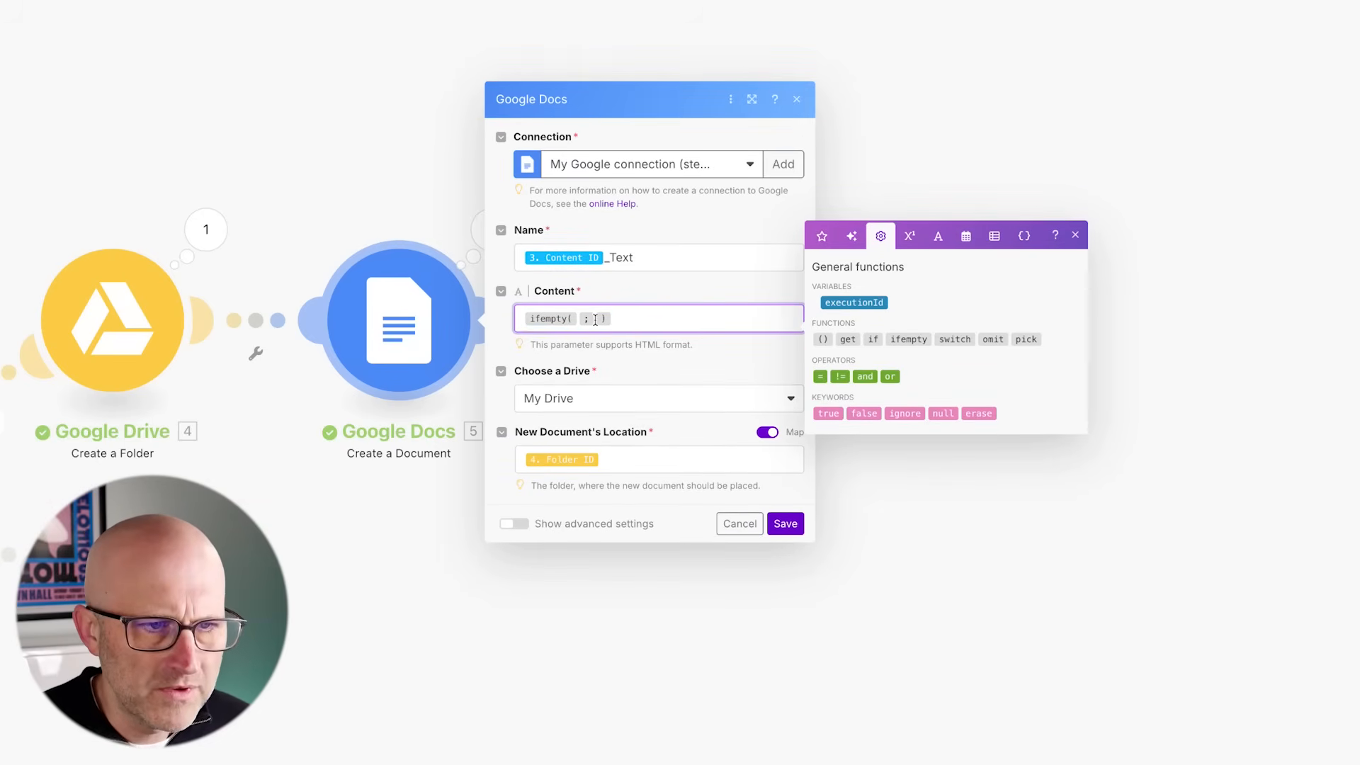
left_click(595, 319)
key("ctrl+v")
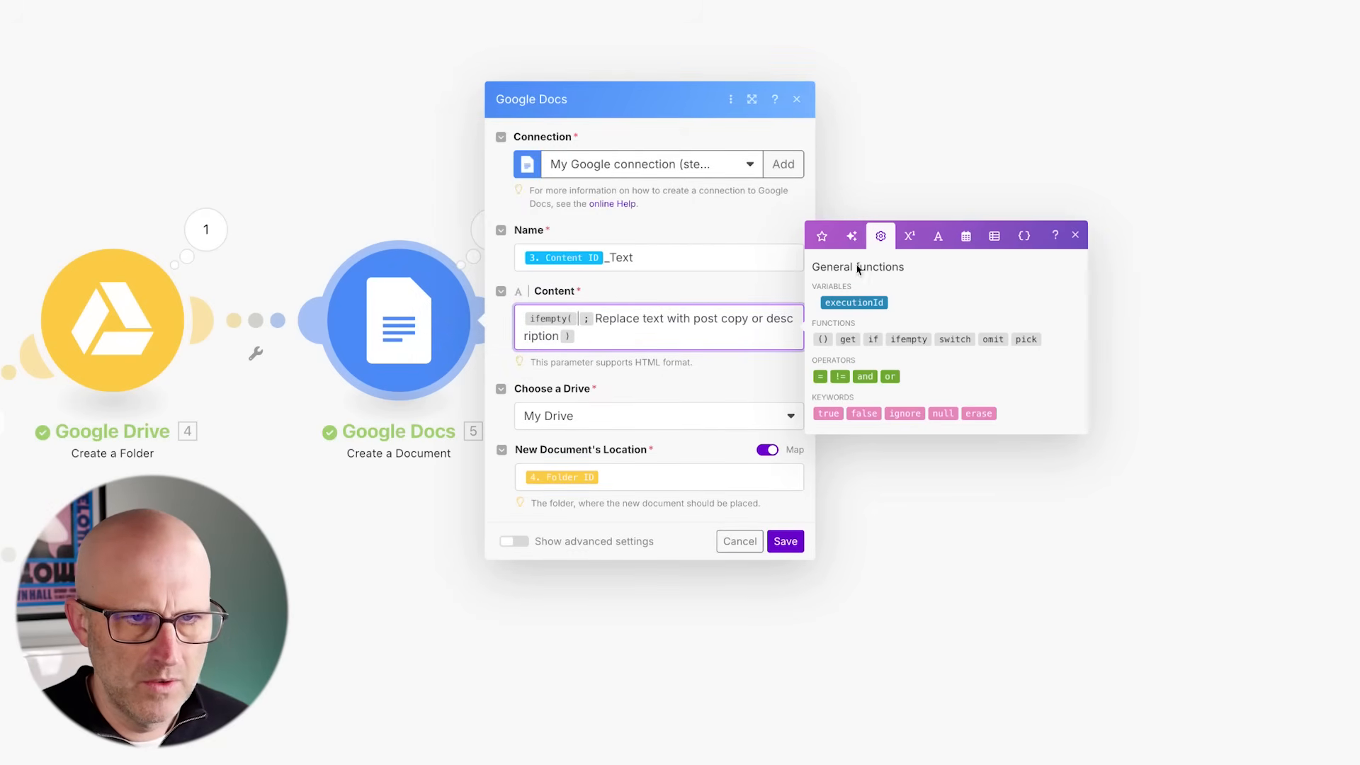
- Map the Airtable record's Text as the ifempty function's first value and save the Google Docs module
left_click(822, 237)
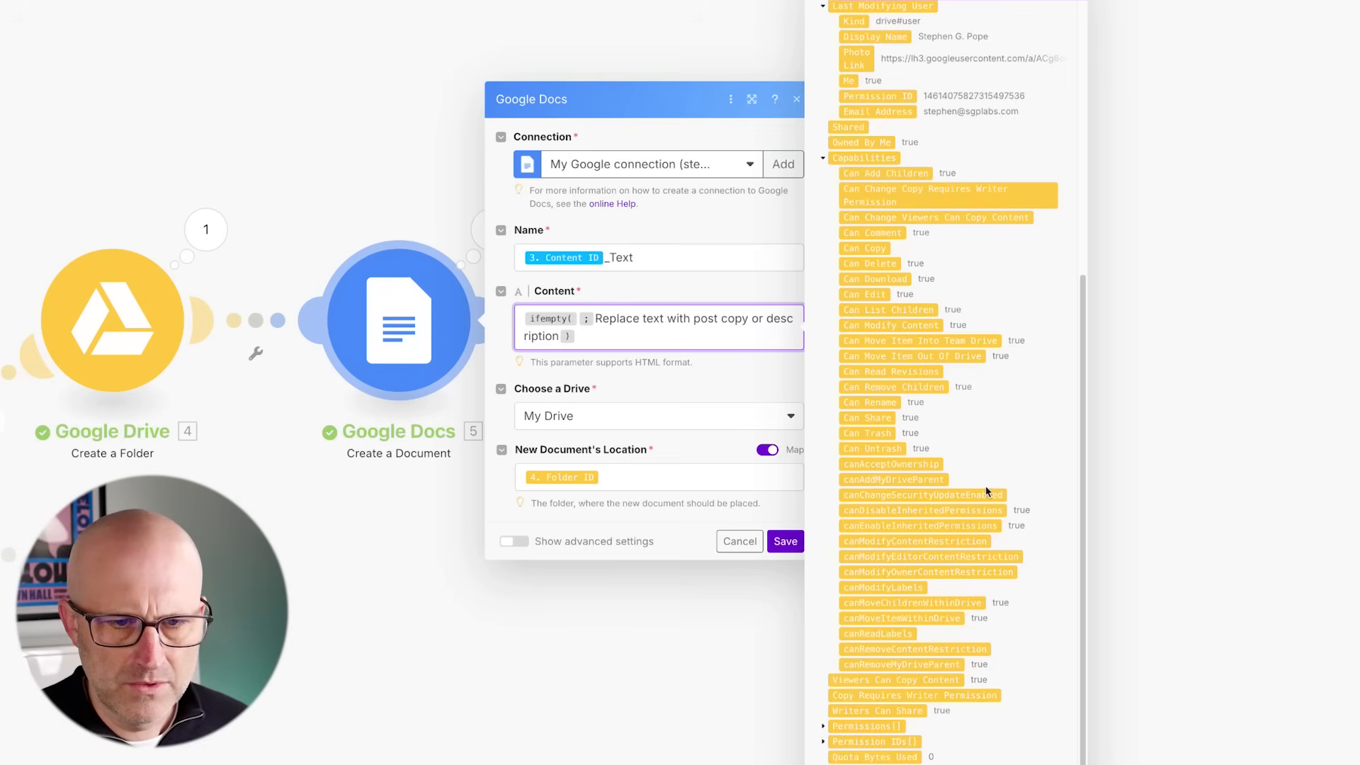
scroll(985, 487, "down", 5)
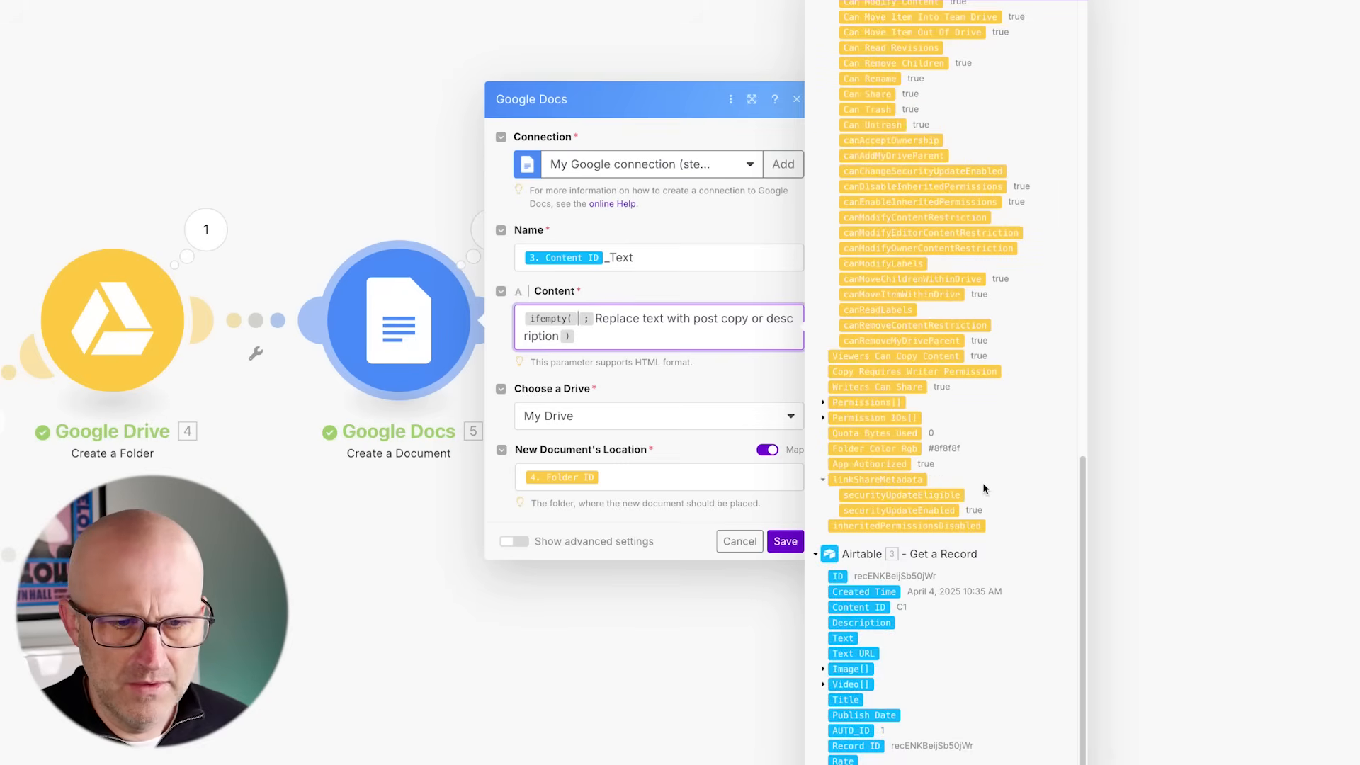
left_click(839, 638)
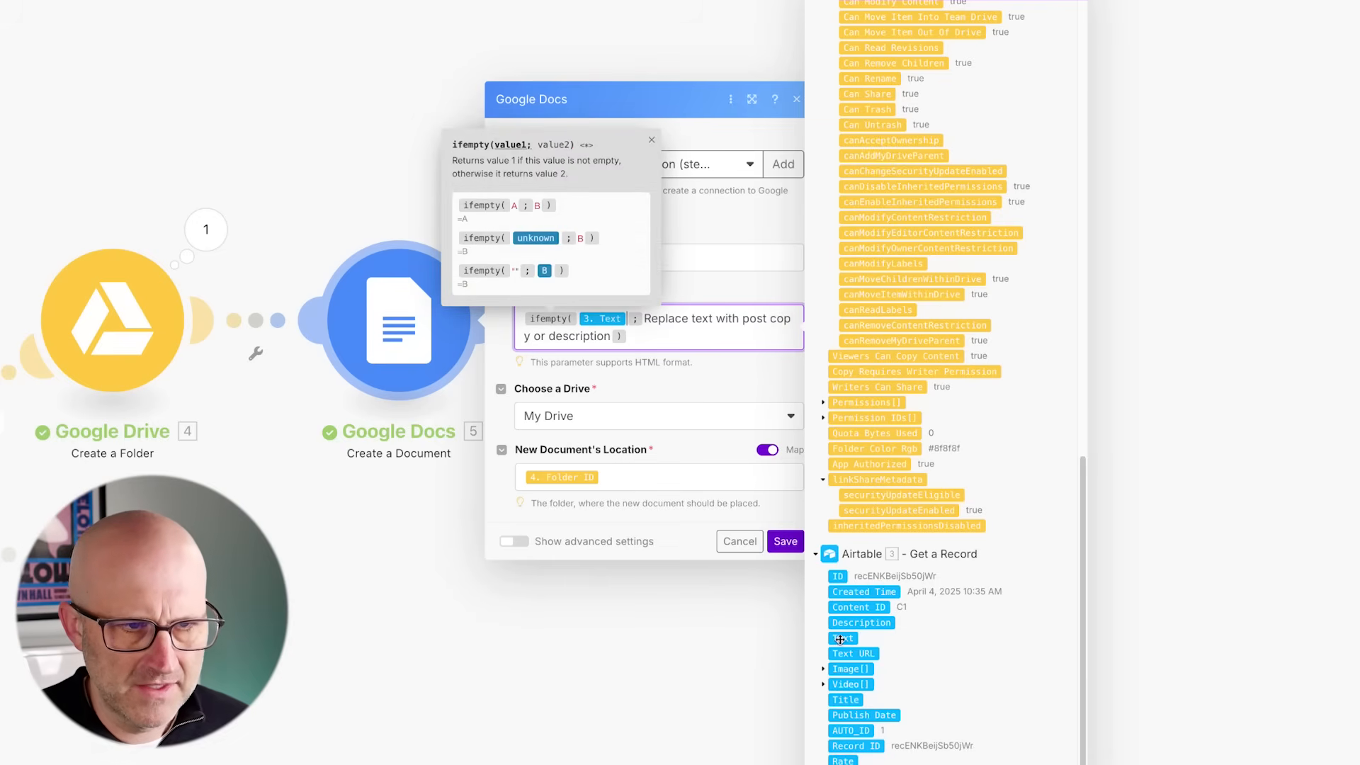
left_click(602, 318)
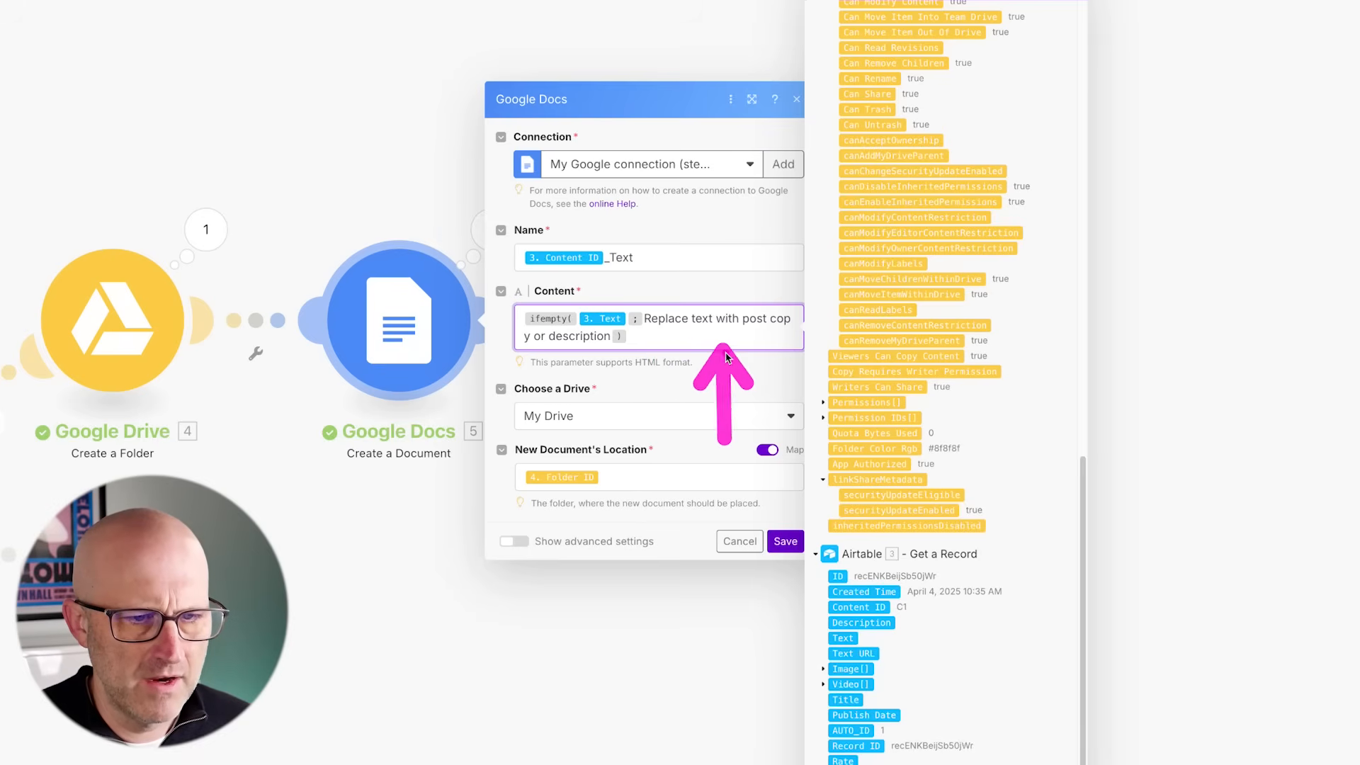
left_click(788, 543)
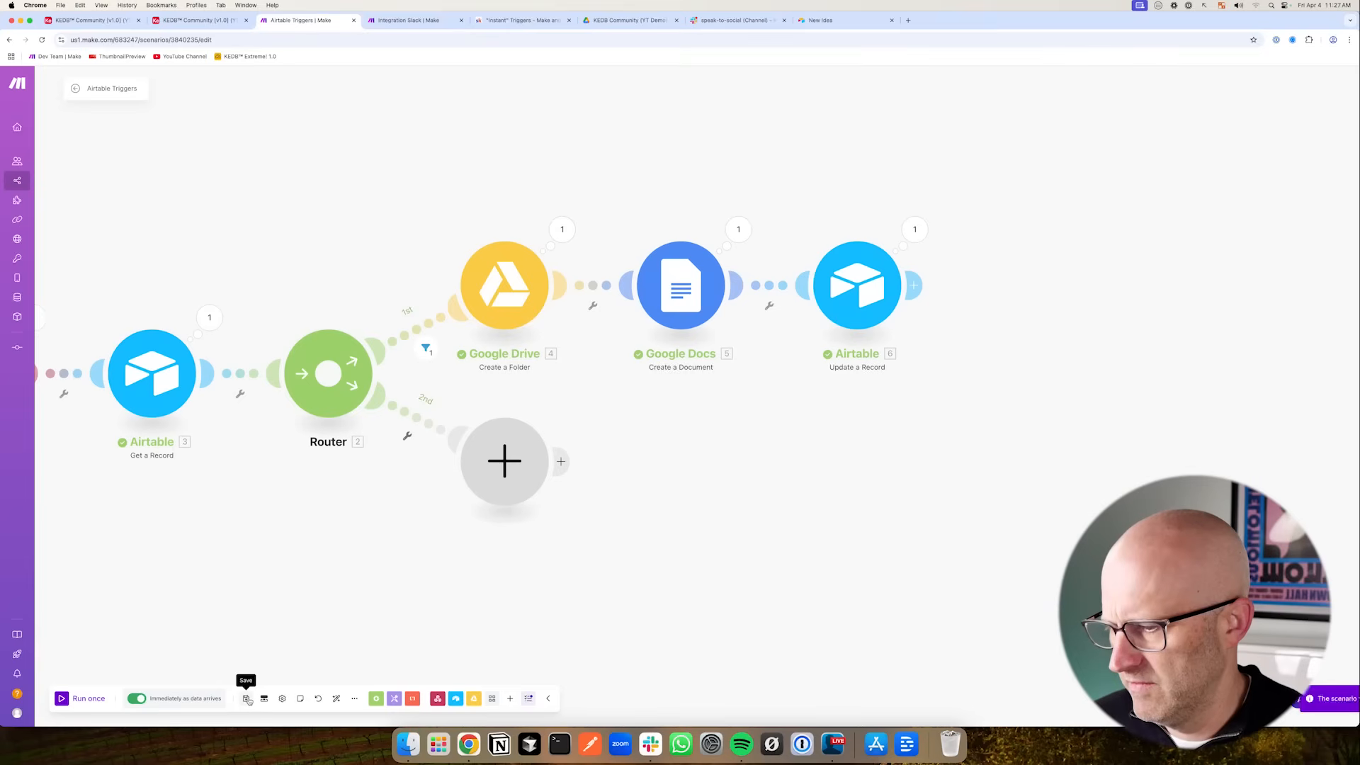
- Run the scenario once, then open the C15 record's text document from the Airtable Schedule view
left_click(59, 699)
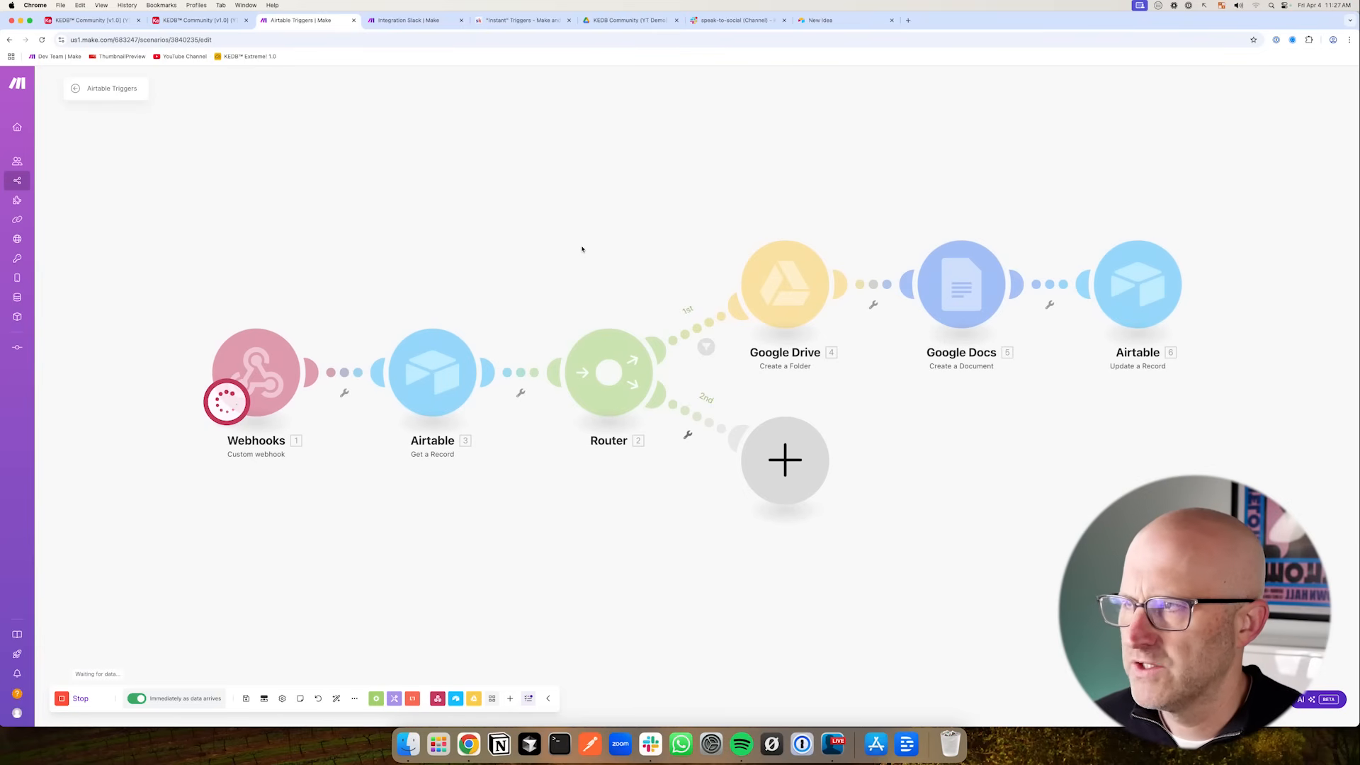
left_click(110, 21)
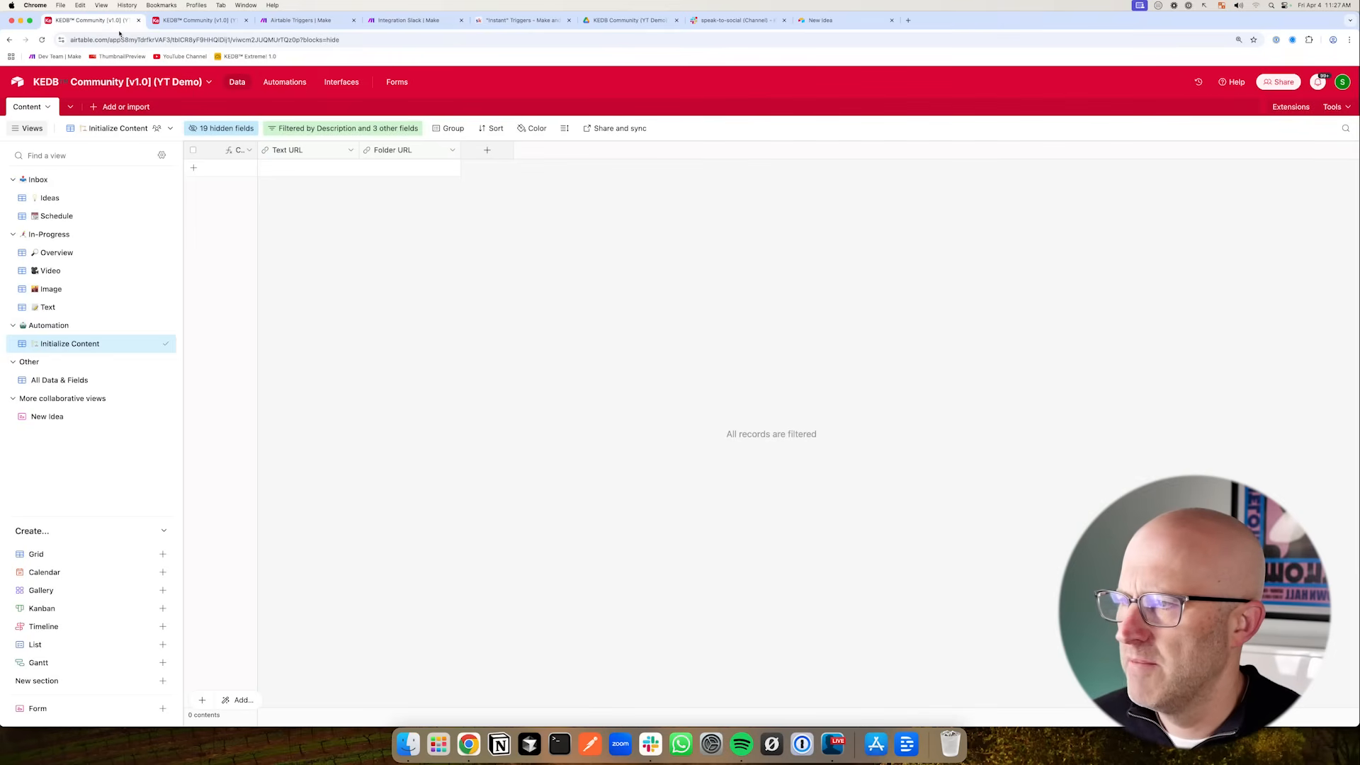
left_click(51, 197)
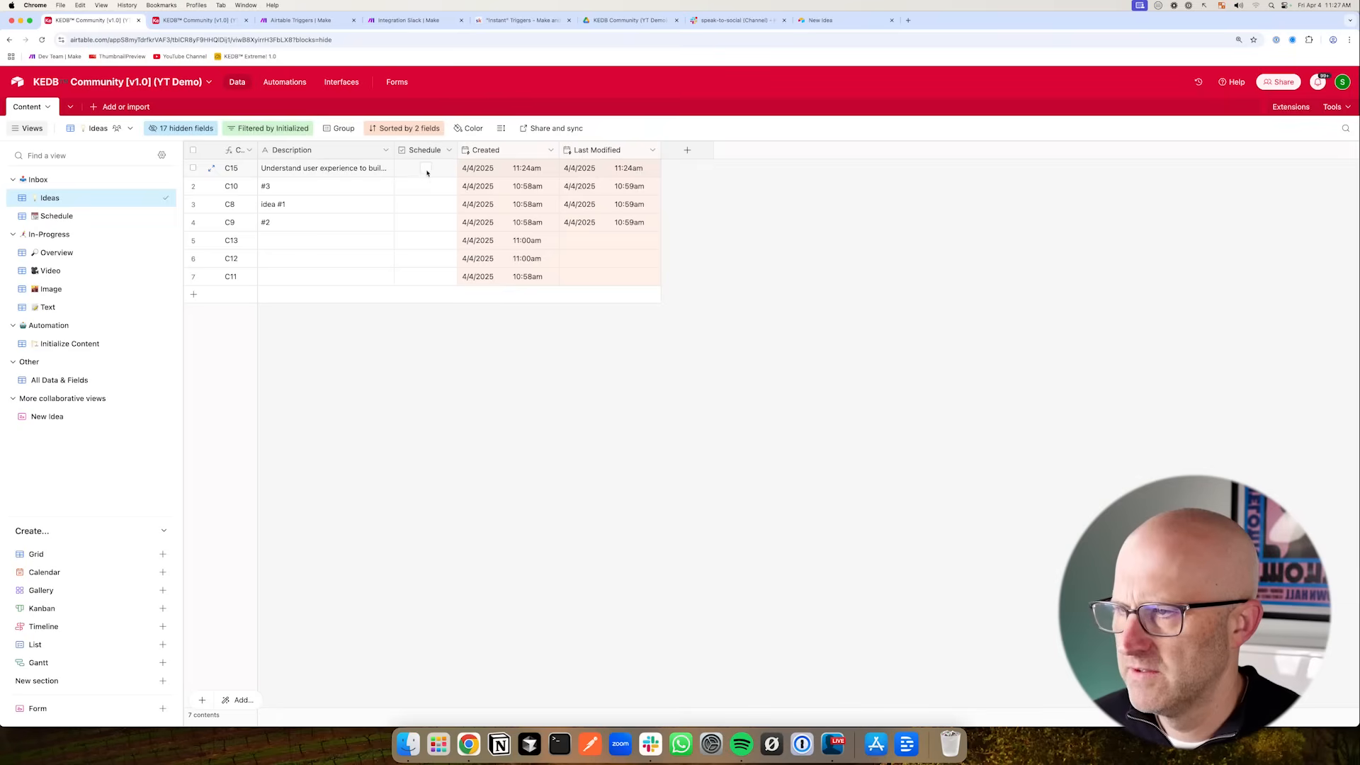
left_click(305, 20)
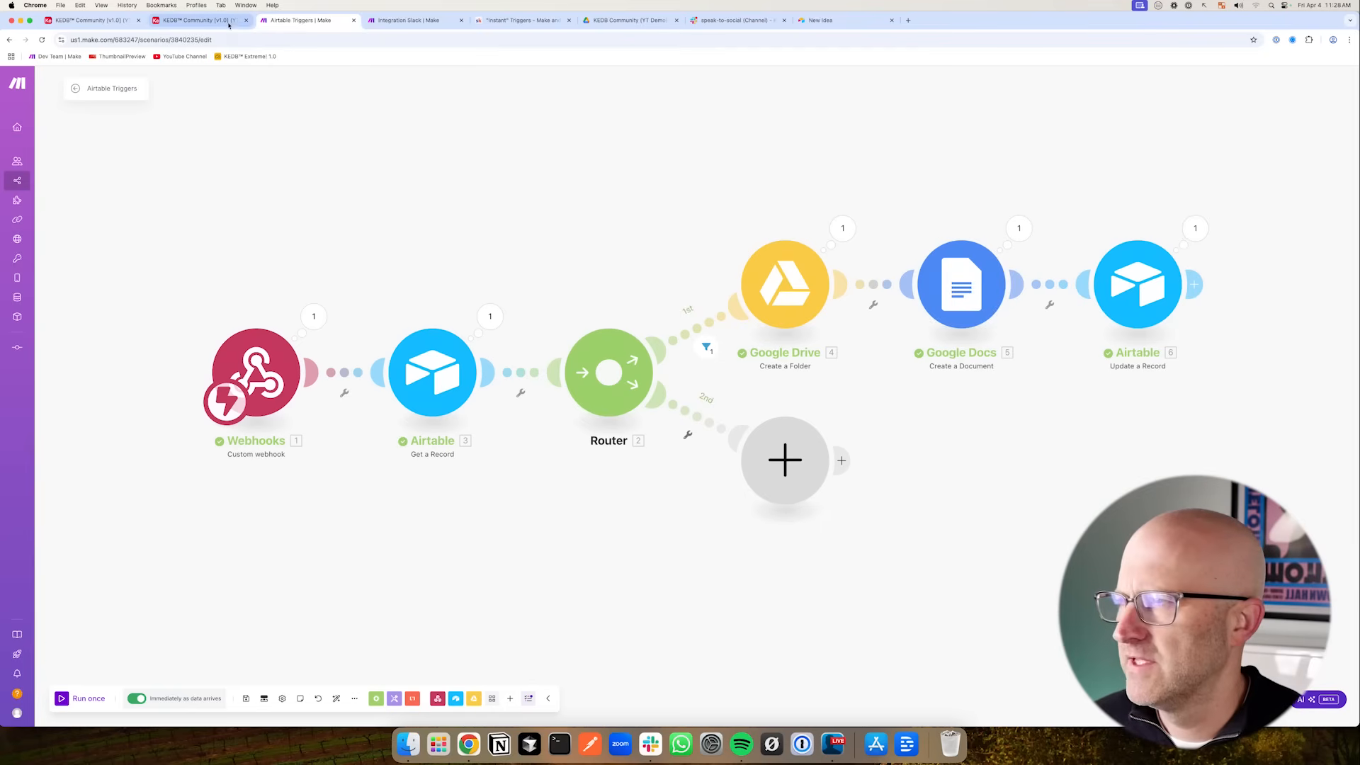
left_click(114, 23)
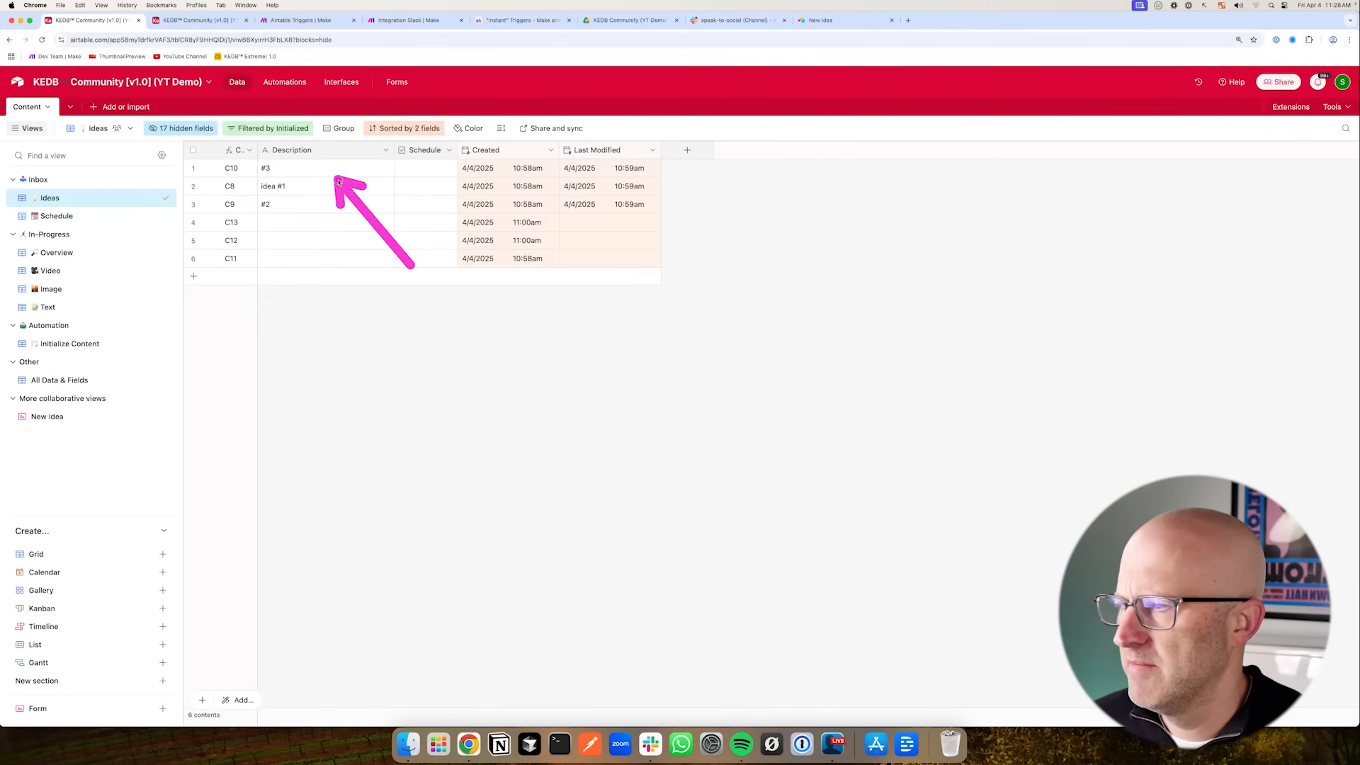
left_click(138, 216)
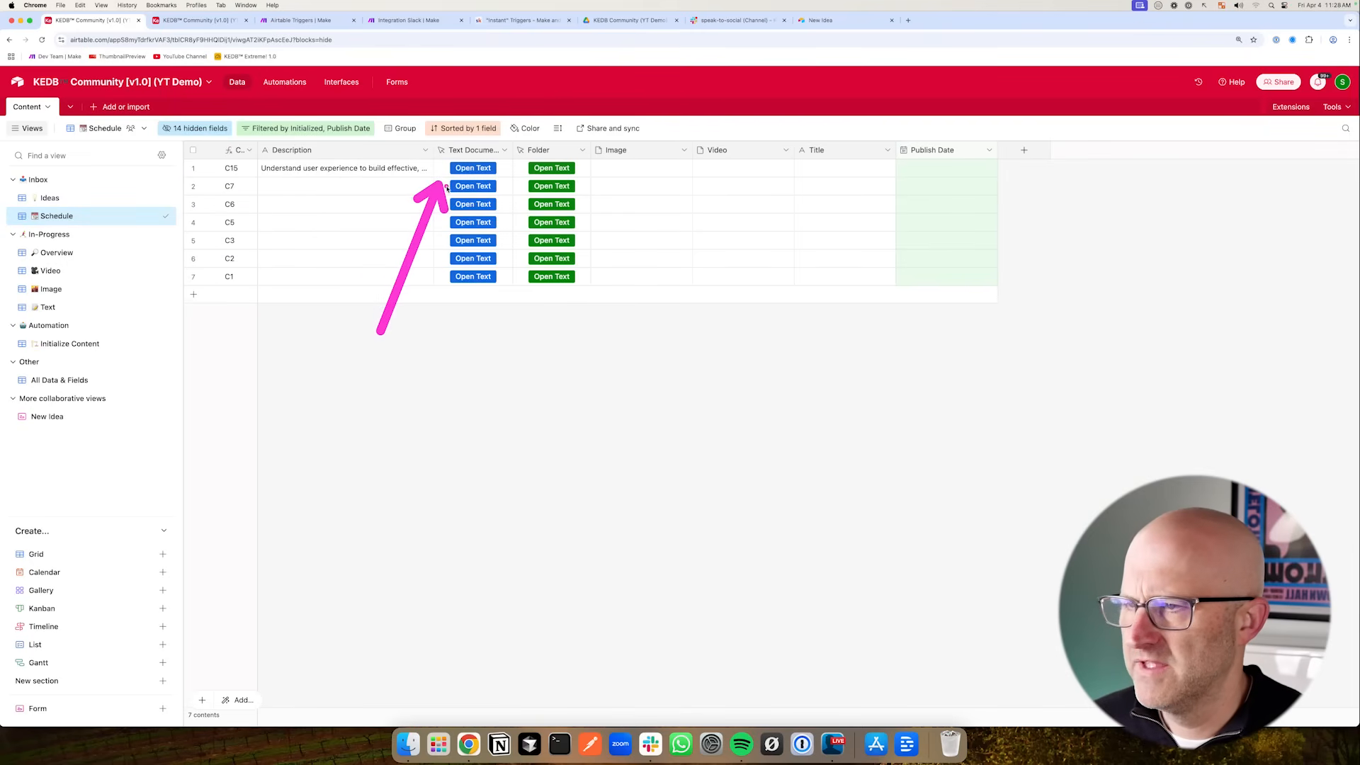
left_click(473, 169)
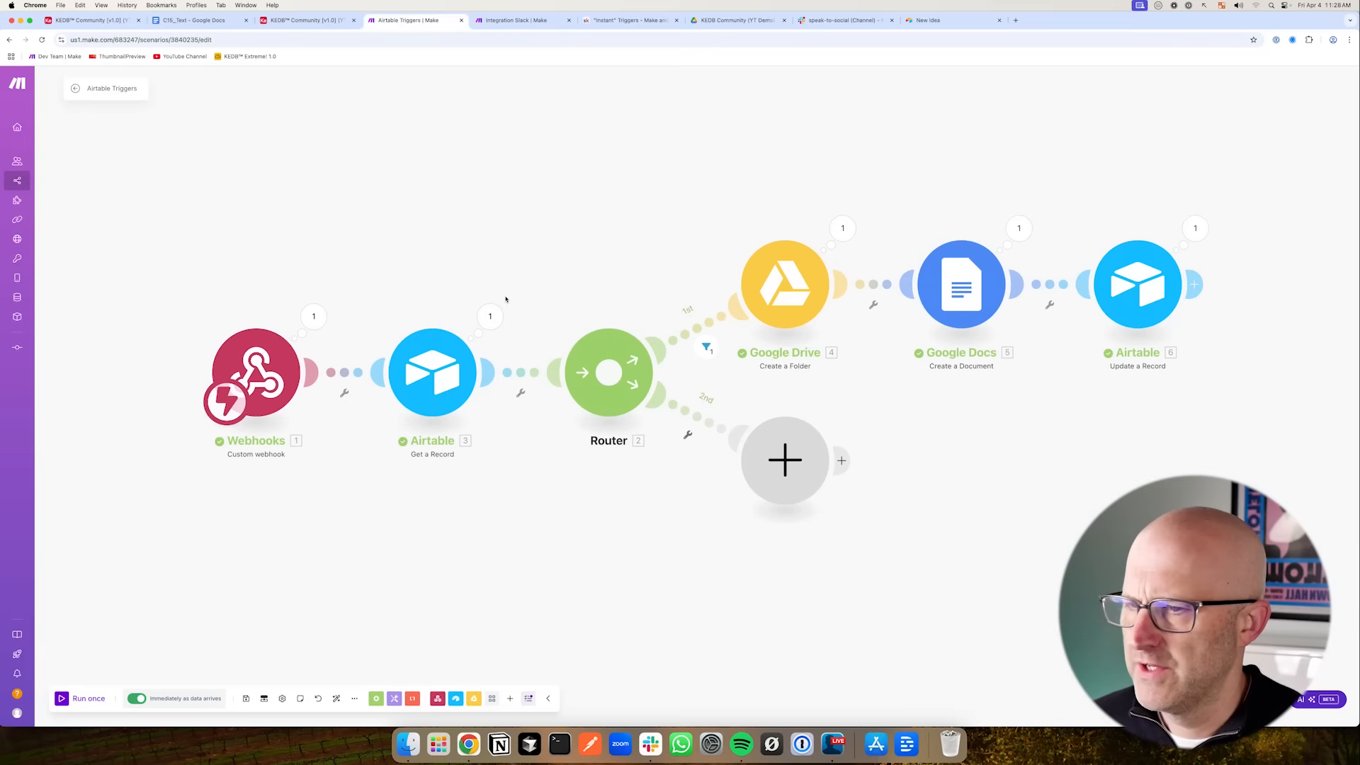
- Tick off 'Design the content database' and 'Capture ideas with voice notes' in the script's Plan checklist
left_click(91, 20)
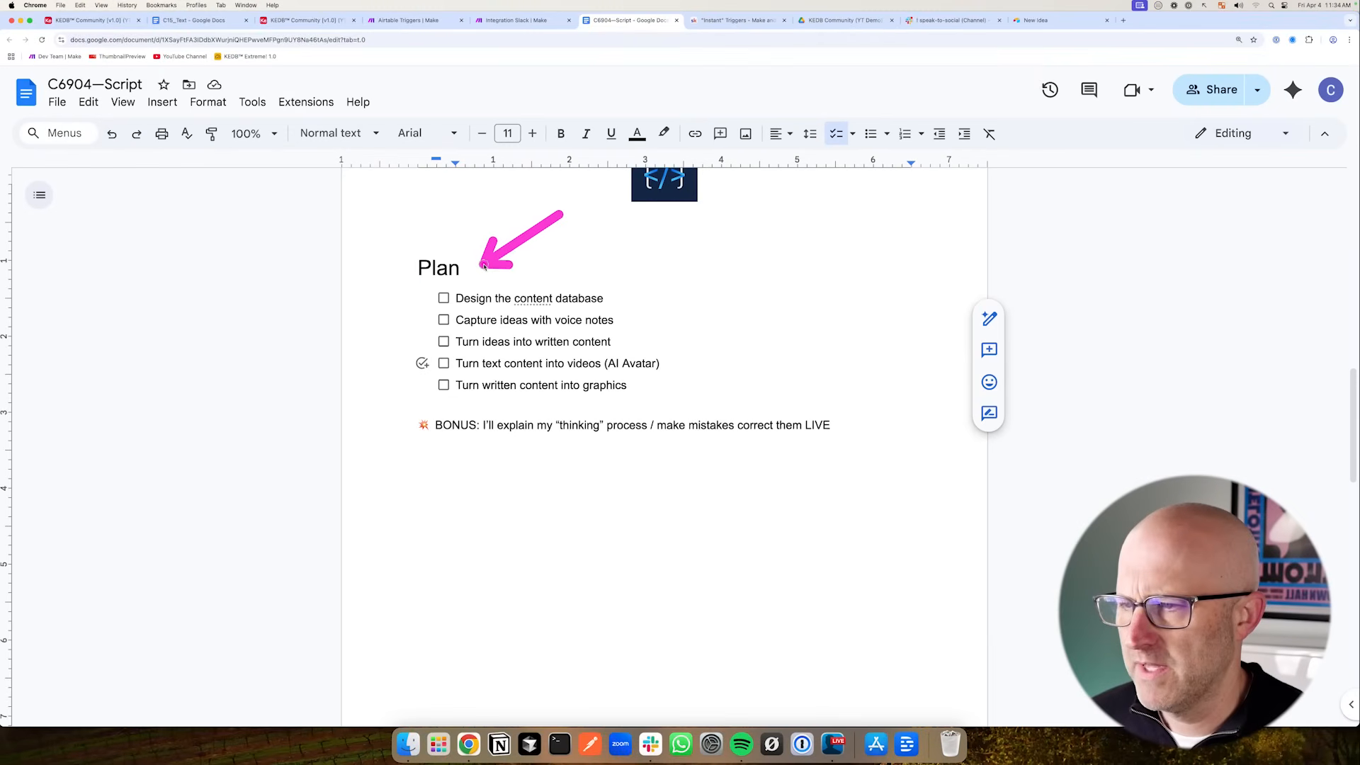
left_click(445, 298)
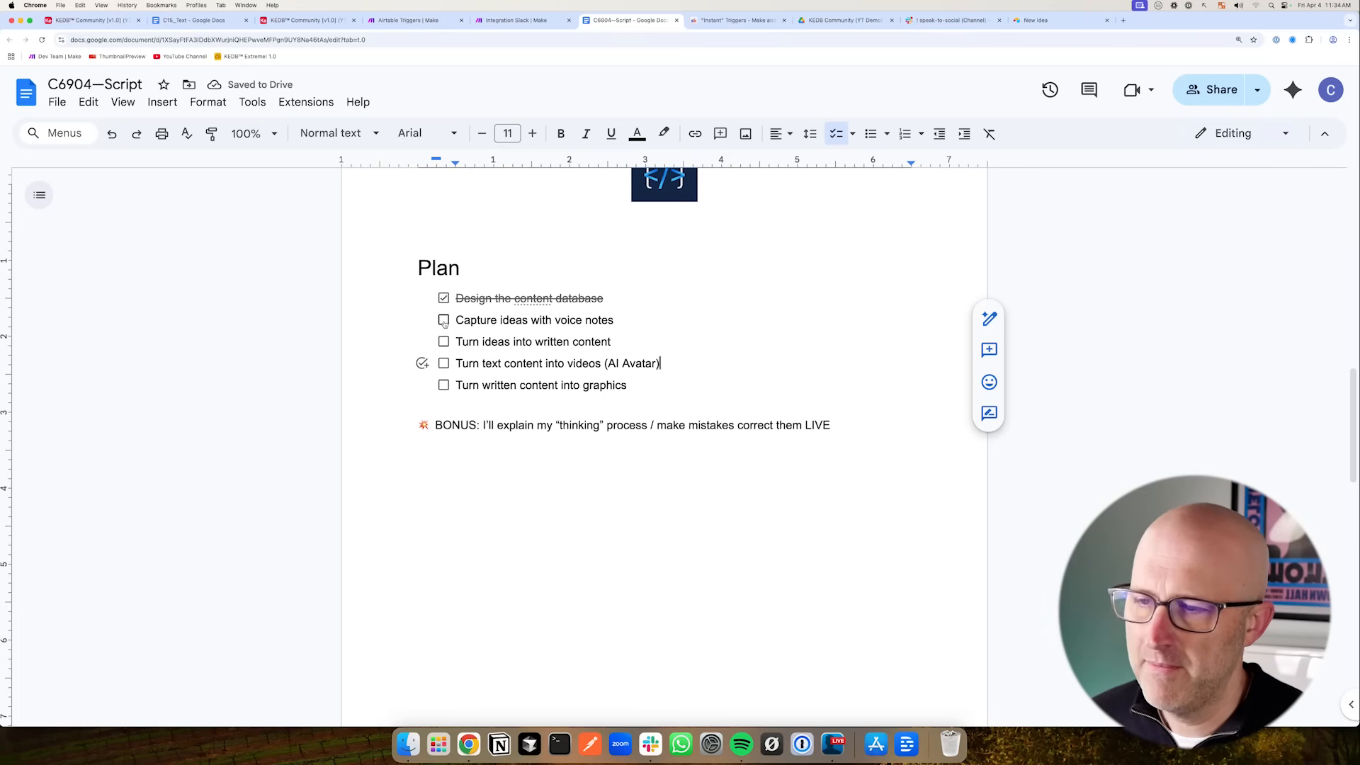
left_click(444, 320)
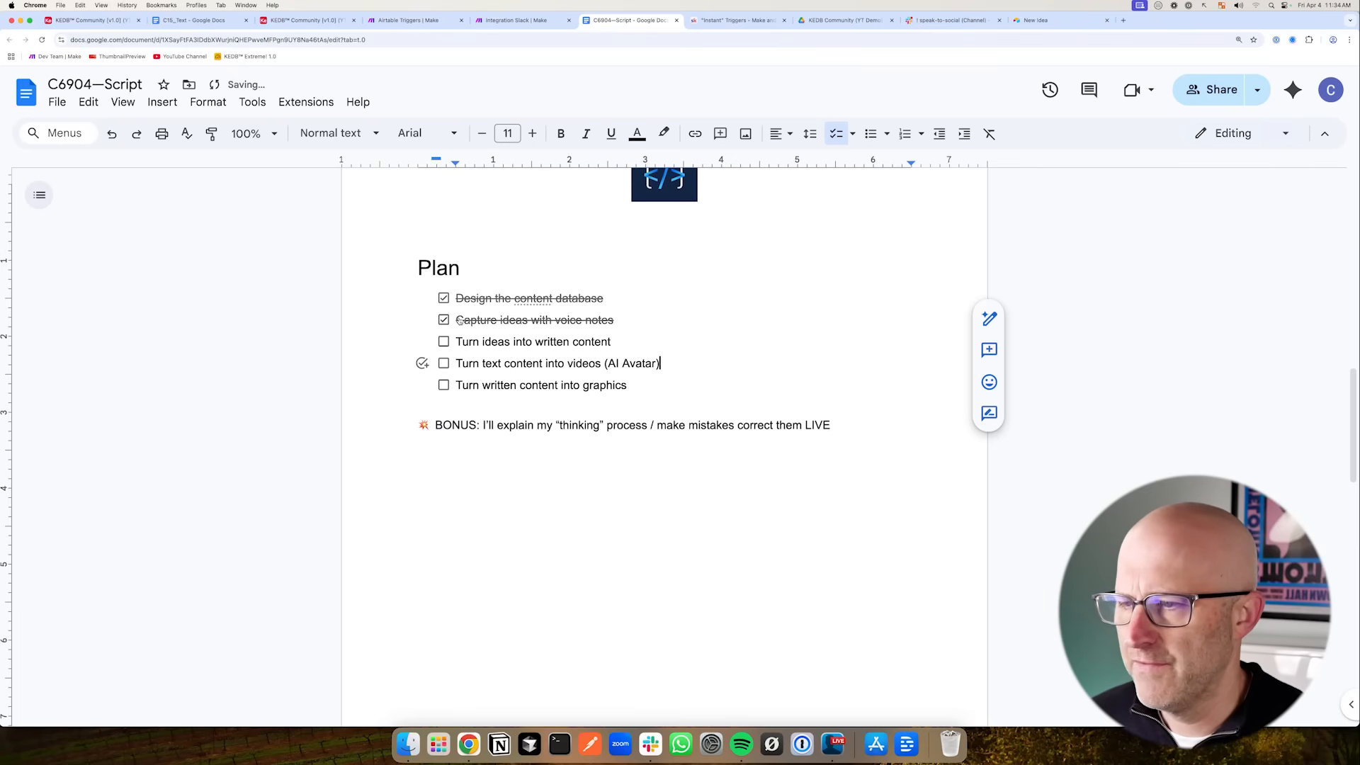
- Browse the No-Code Architects community's Community and Classroom pages
left_click(738, 19)
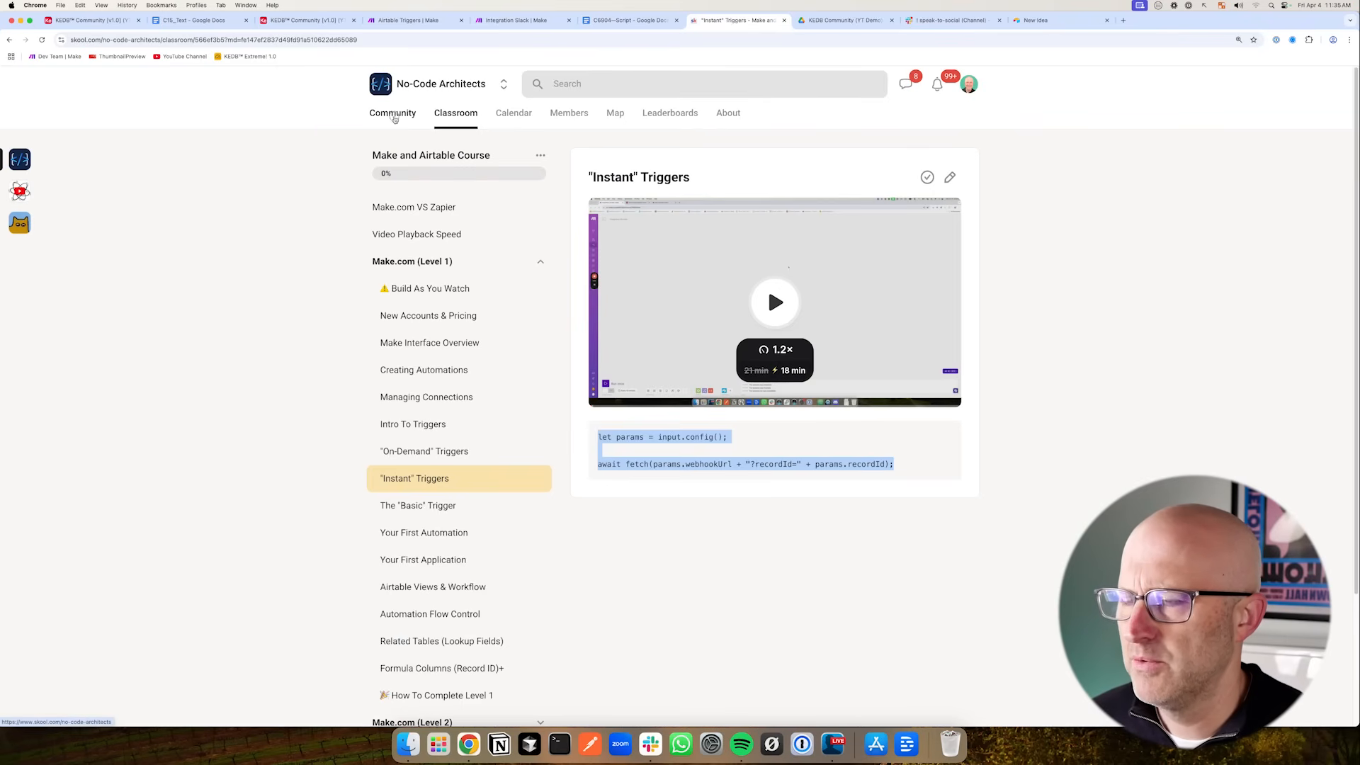
left_click(390, 114)
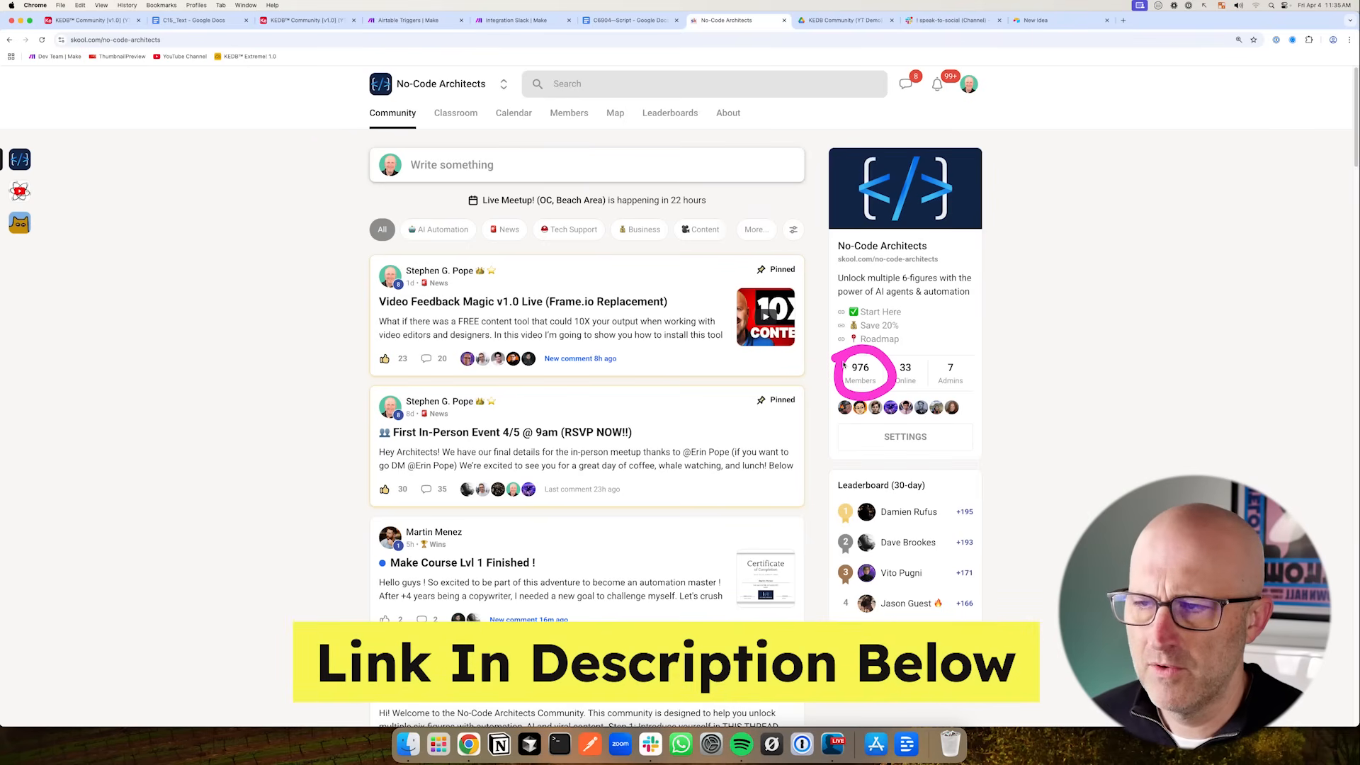
left_click(455, 113)
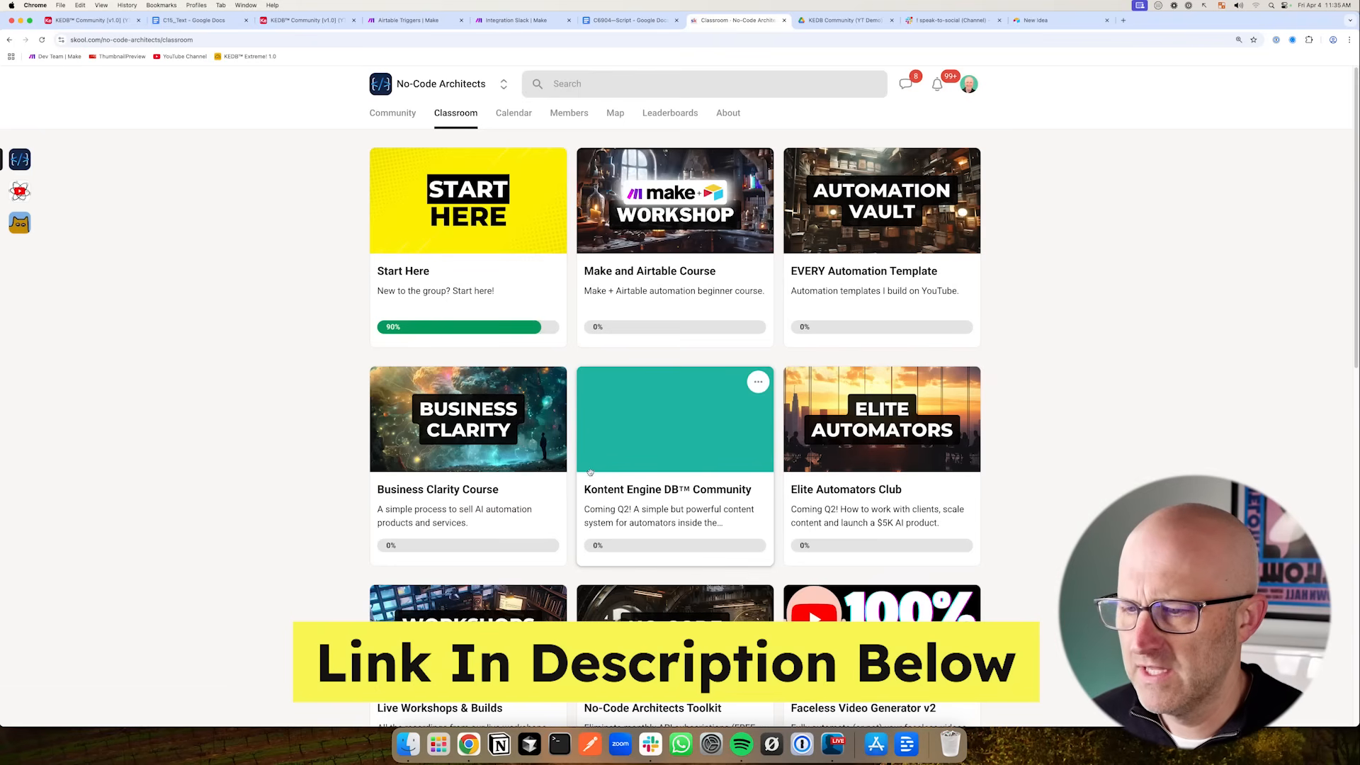
left_click_drag(608, 484, 797, 574)
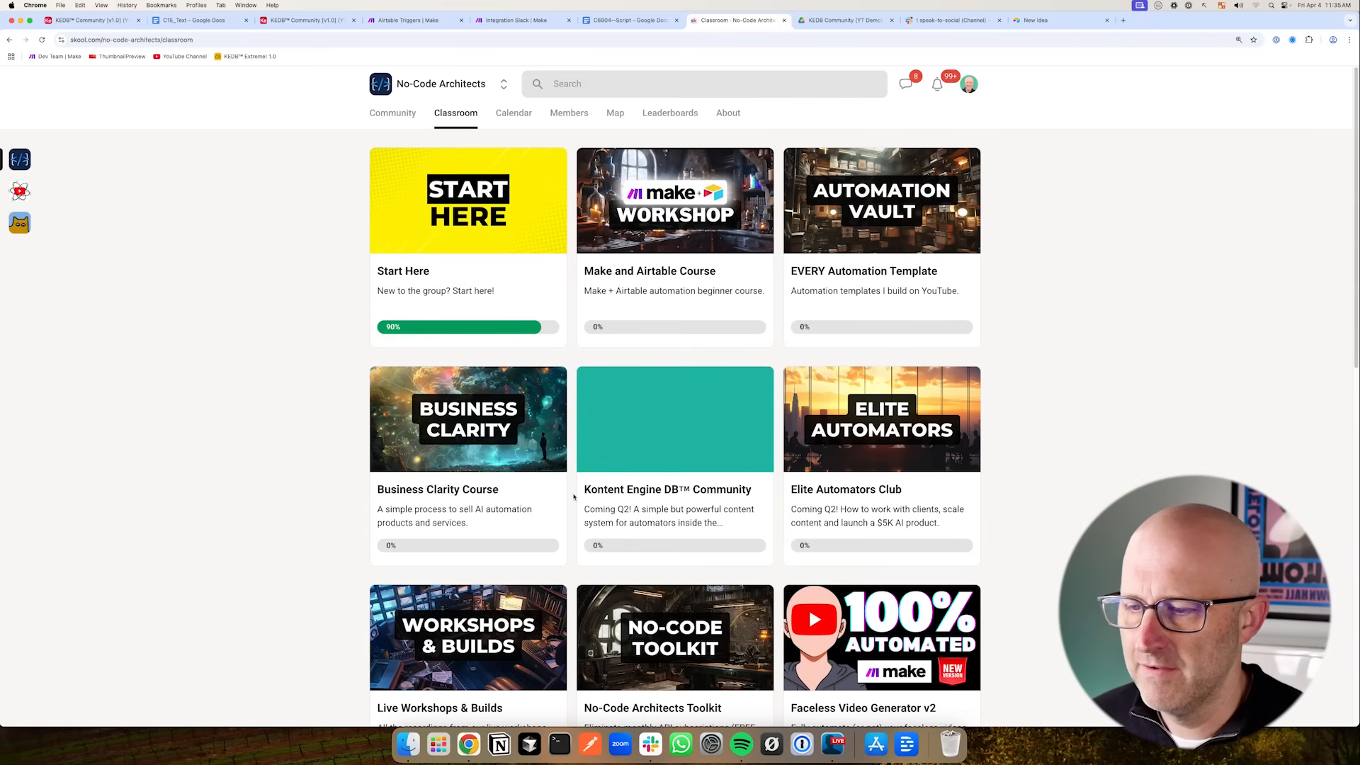
key("ctrl+shift+Tab")
left_click_drag(691, 302, 624, 339)
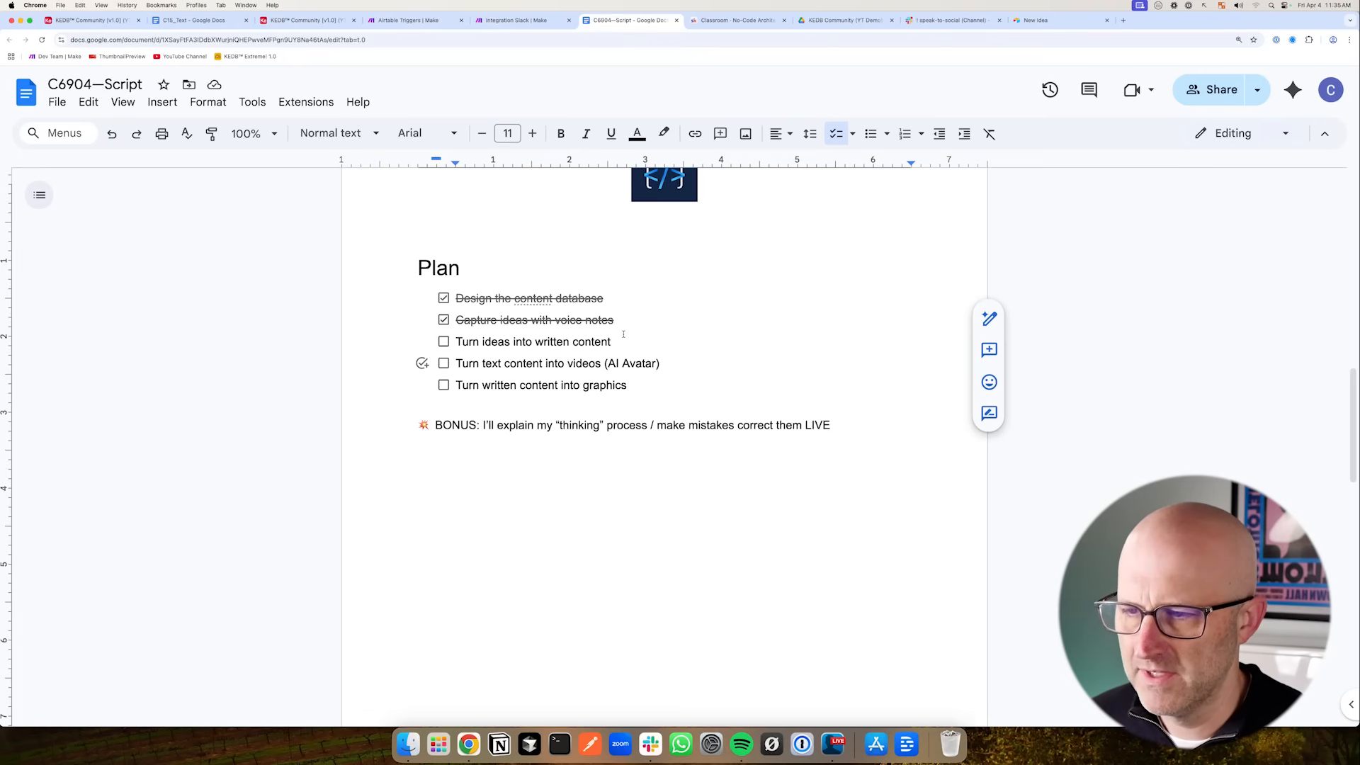
left_click_drag(627, 385, 464, 343)
left_click(616, 321)
left_click_drag(682, 319, 633, 346)
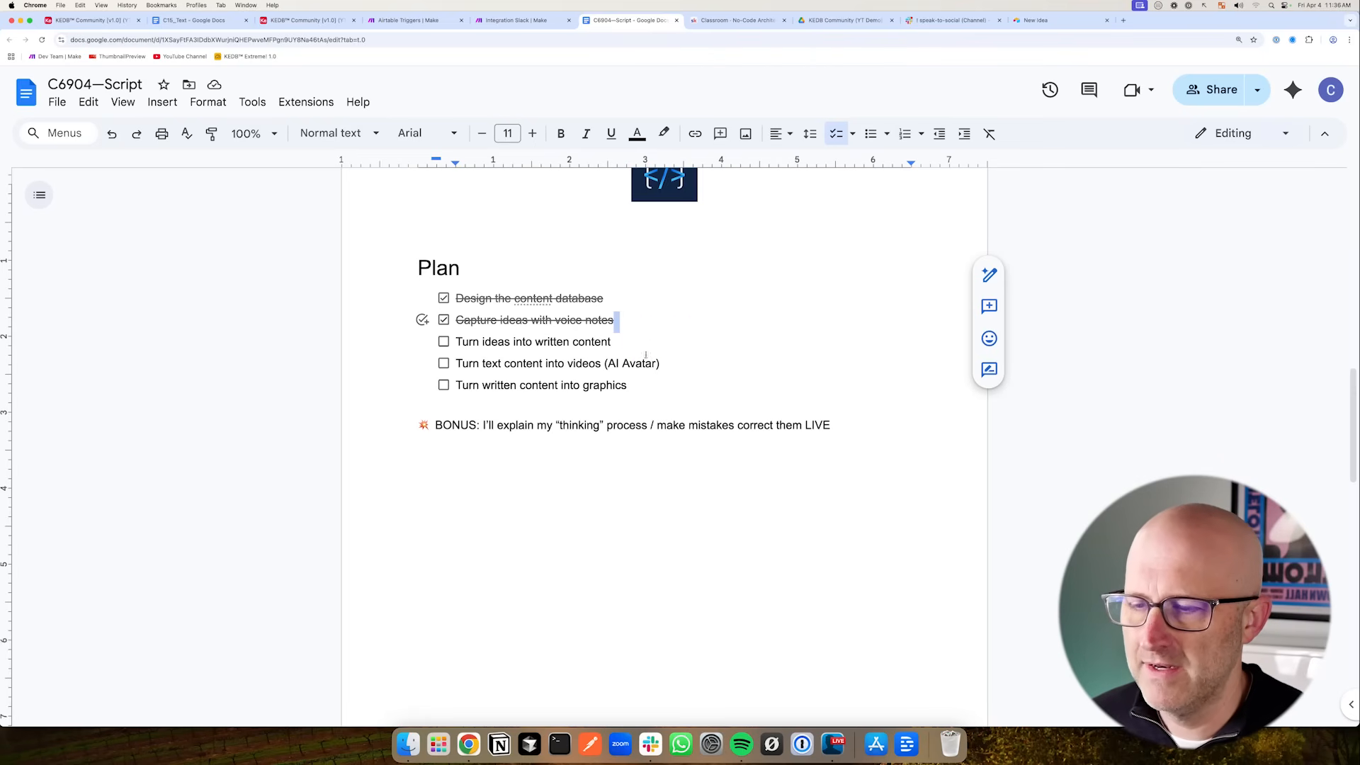
left_click_drag(636, 386, 455, 343)
left_click_drag(693, 306, 673, 347)
left_click(694, 390)
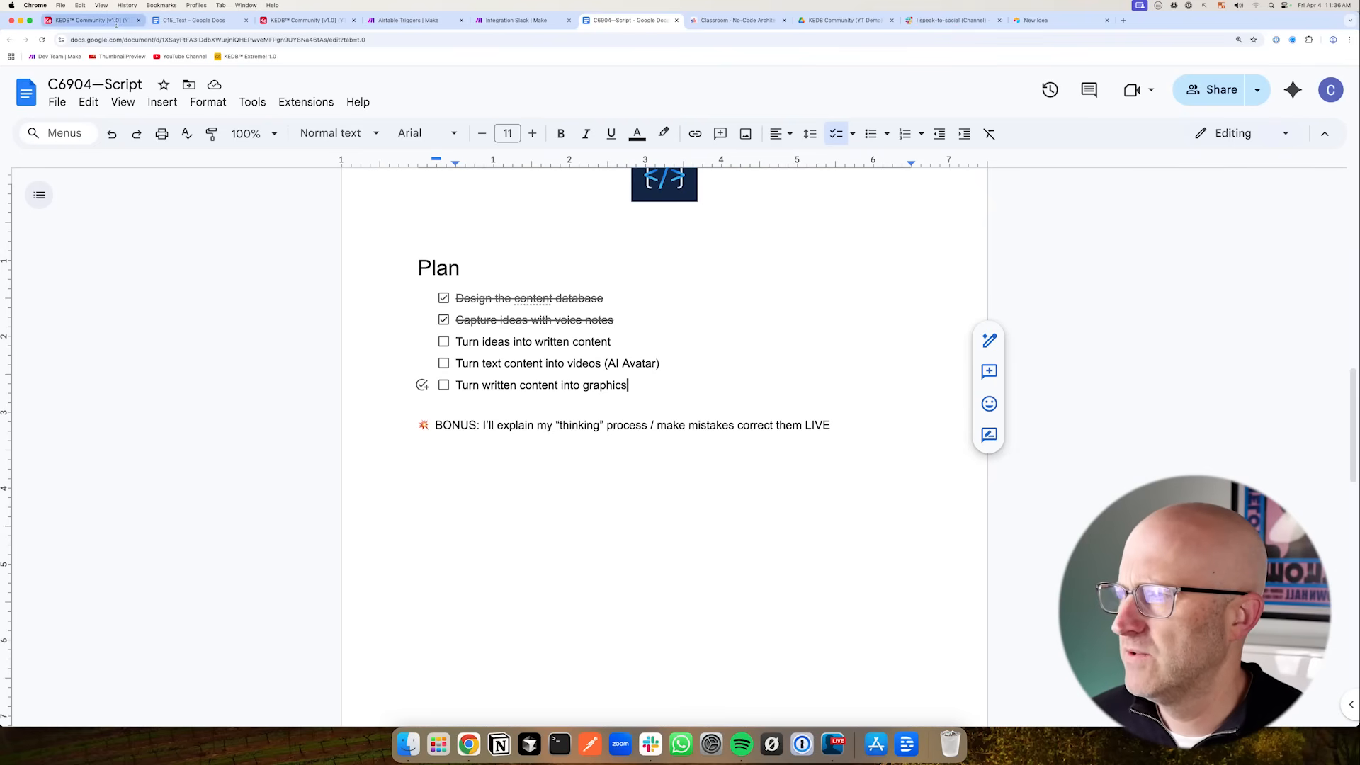
- Create a new blank table from scratch named Transformation in the base
left_click(92, 20)
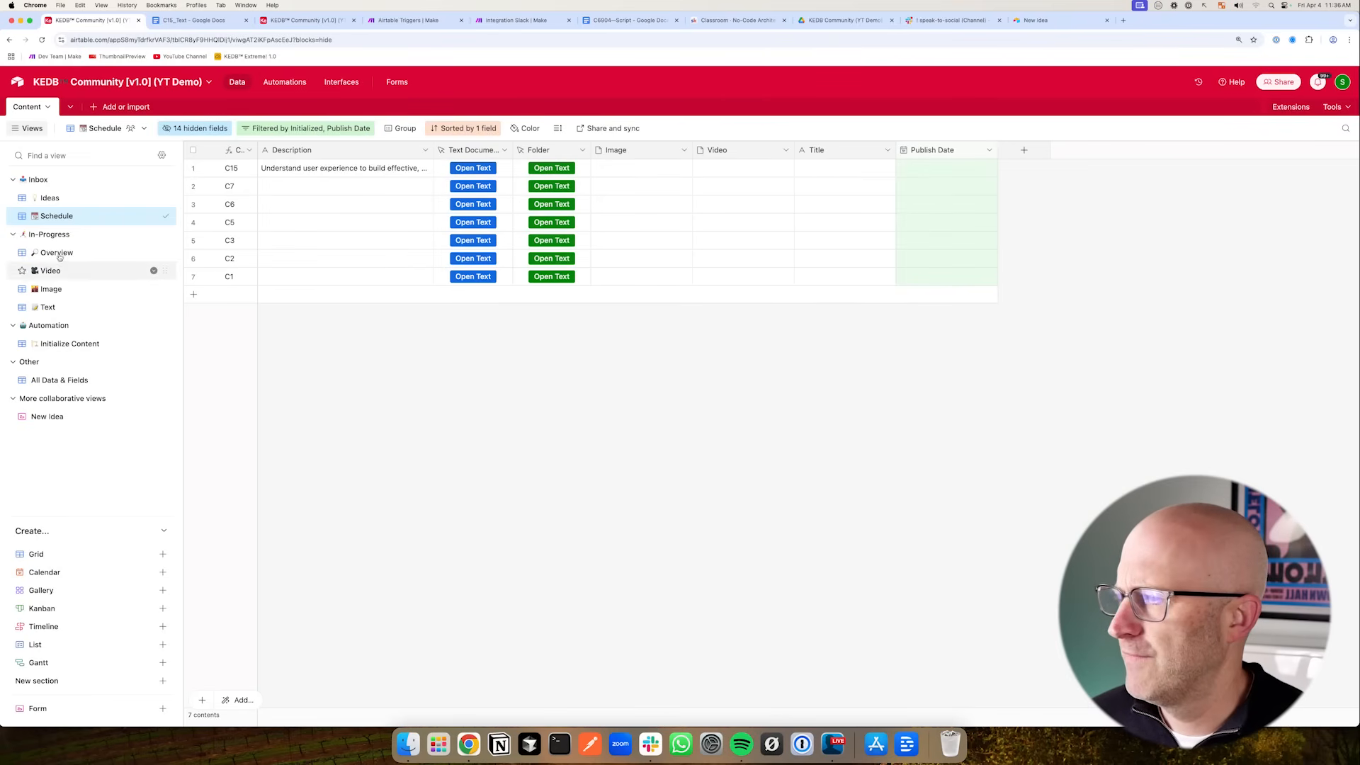
left_click_drag(106, 201, 101, 155)
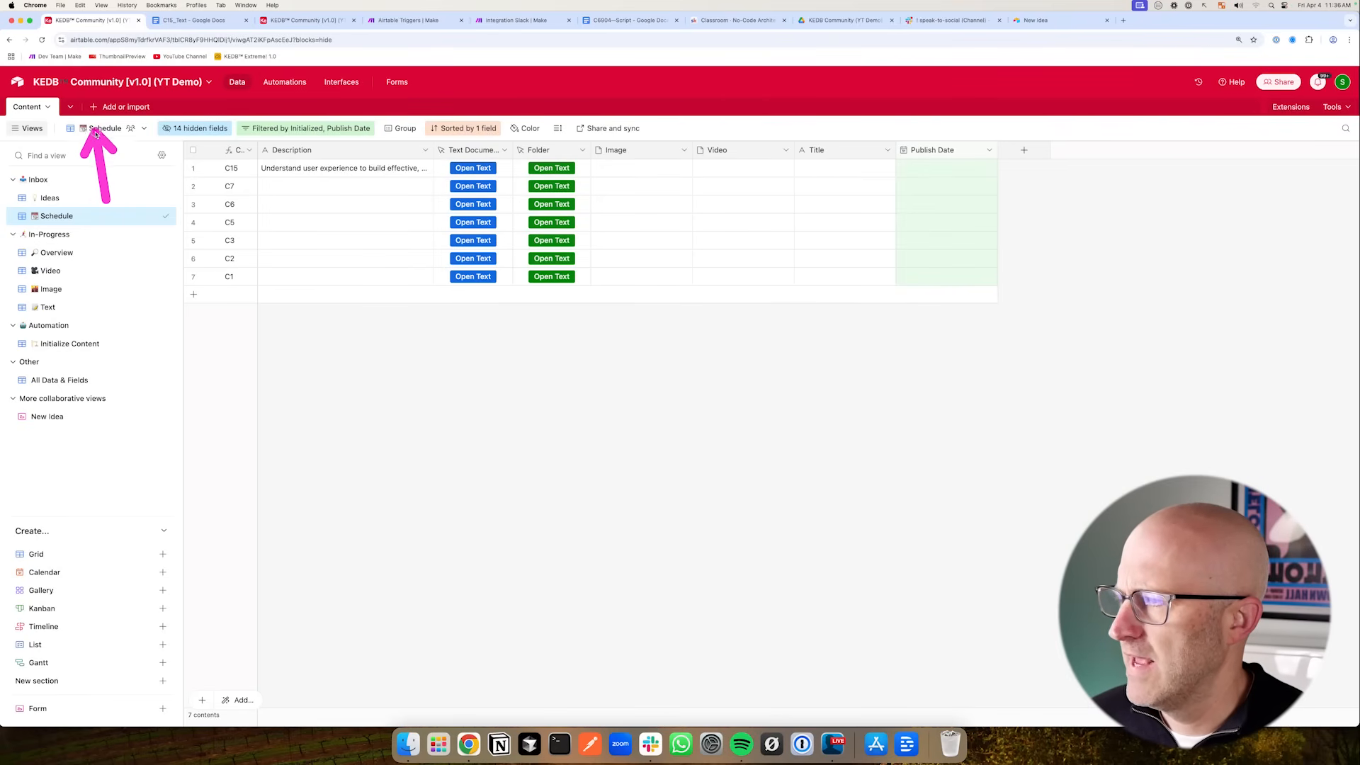
left_click(96, 107)
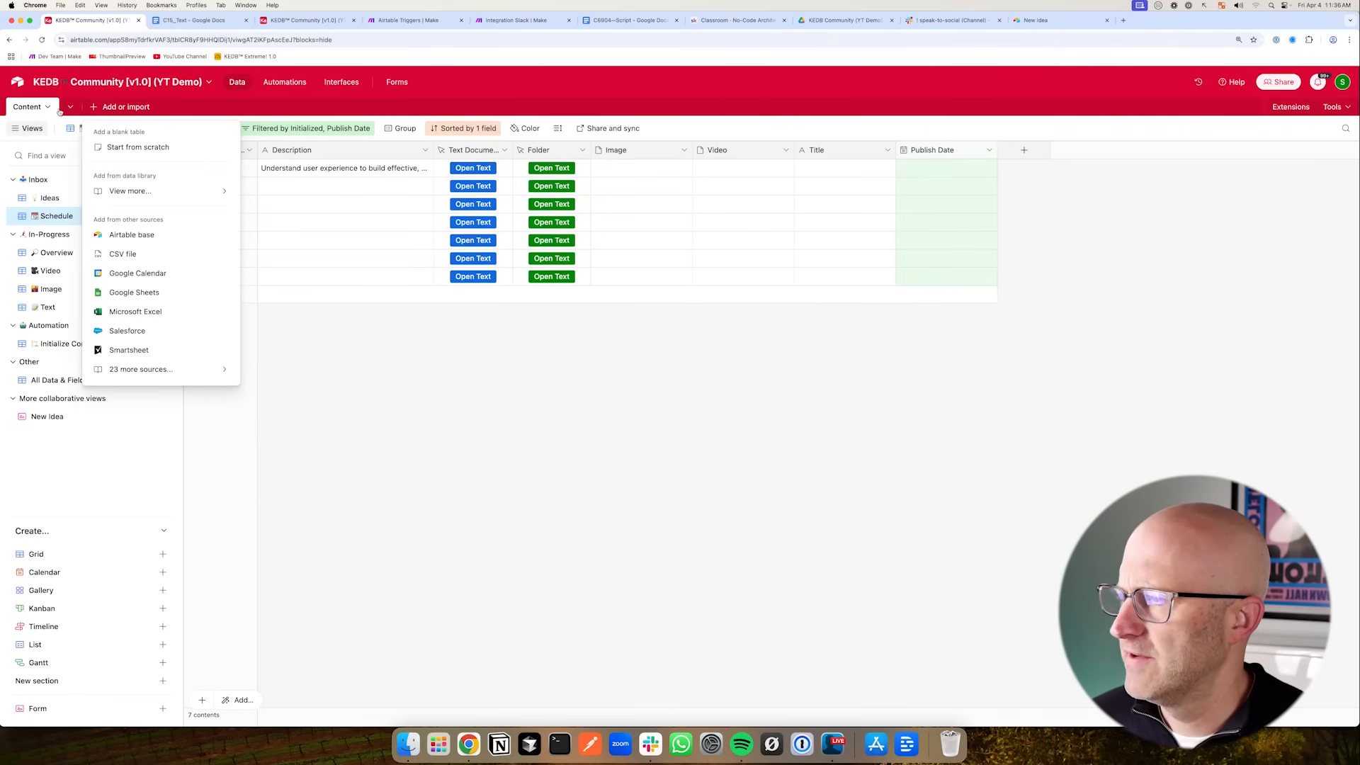
left_click(141, 148)
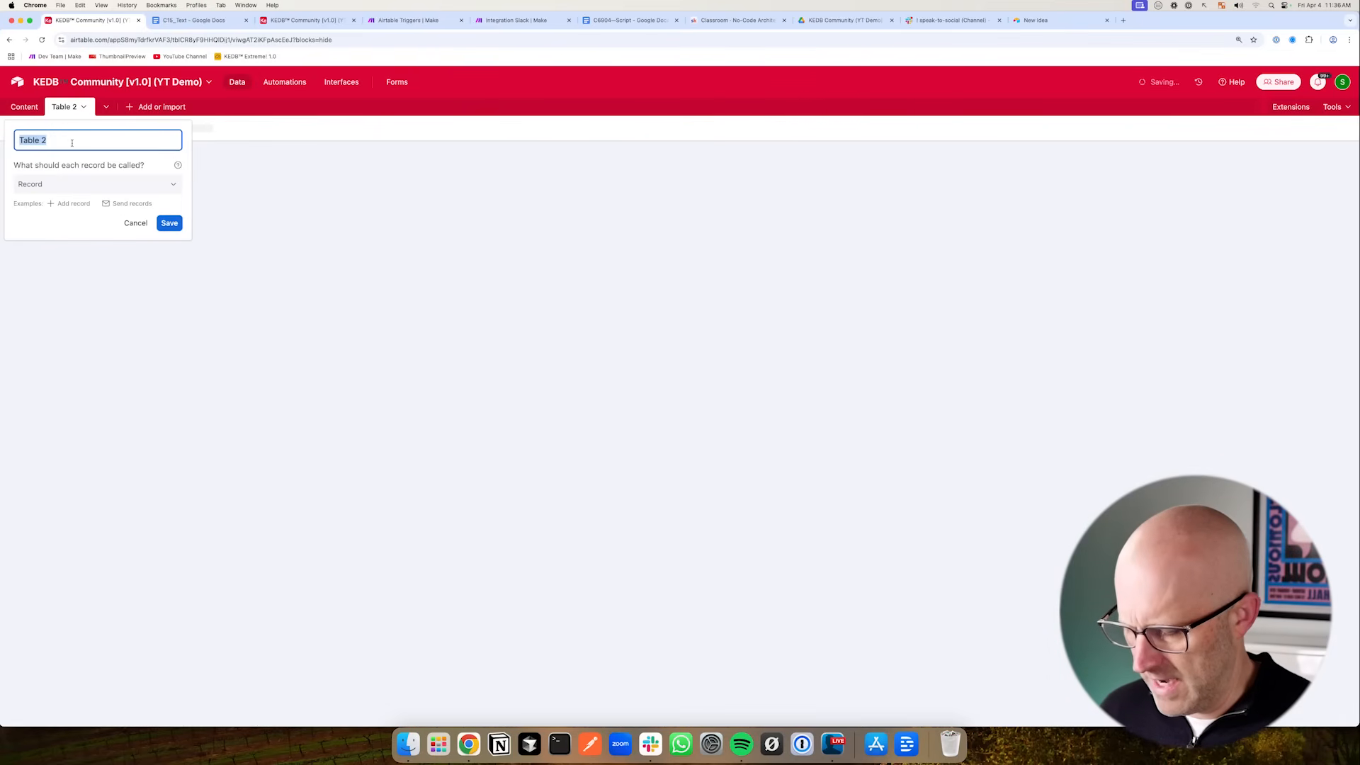
type("Transformation")
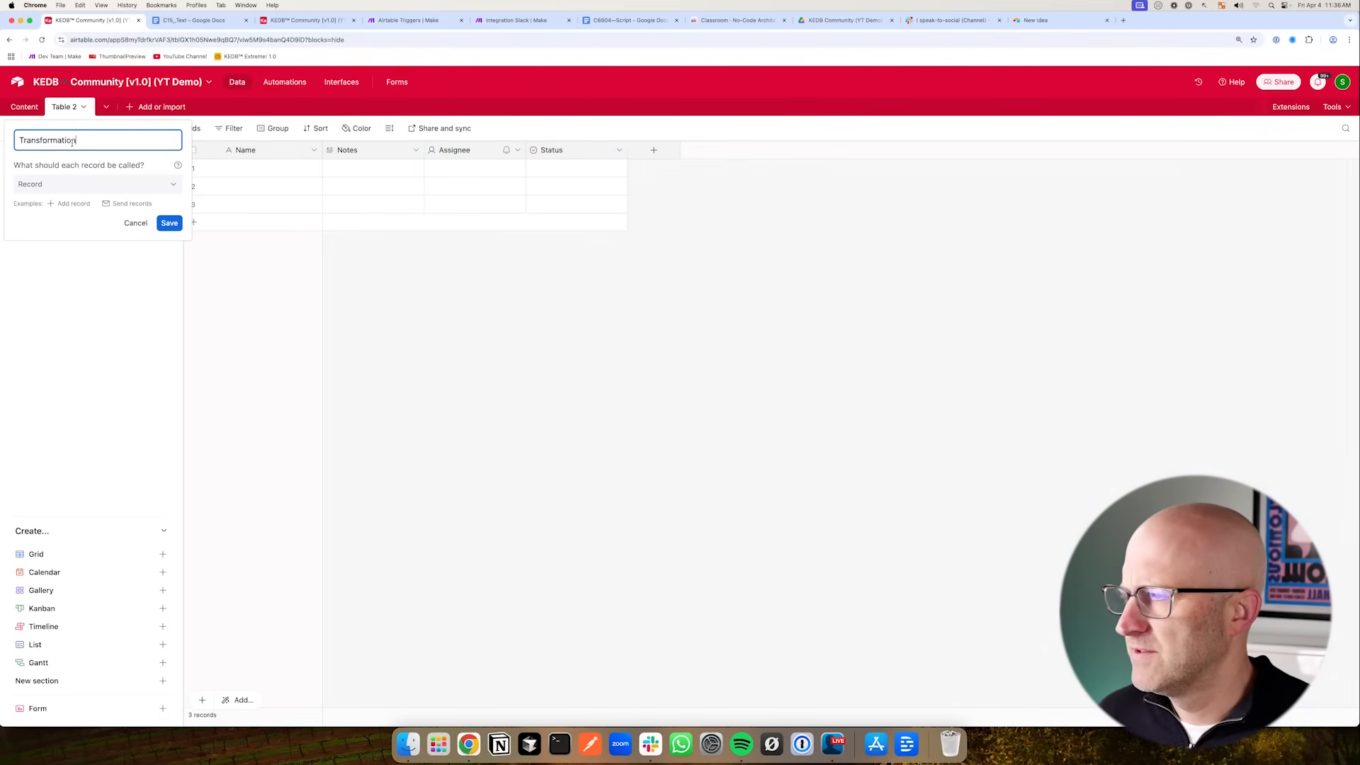
key("Return")
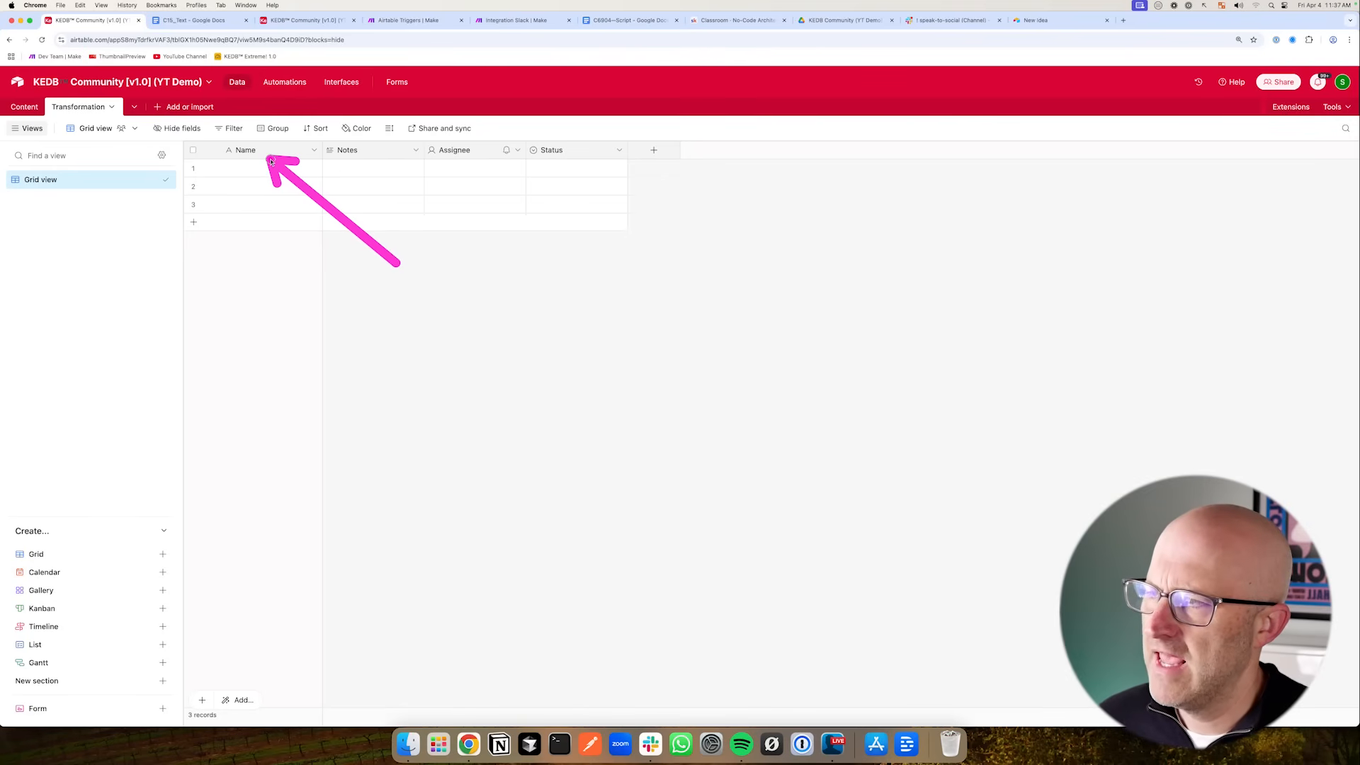
- Rename the new table's primary field to Transformation
left_click(314, 151)
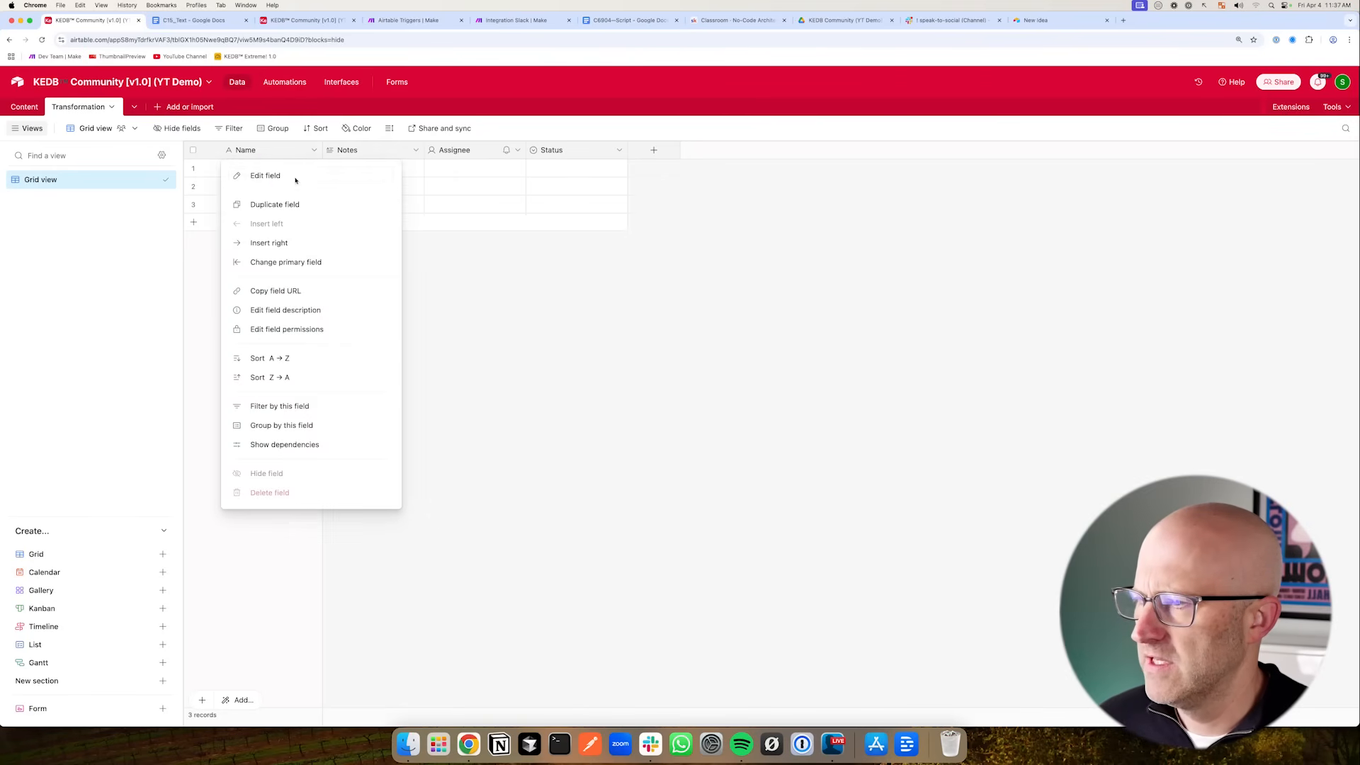
left_click(292, 177)
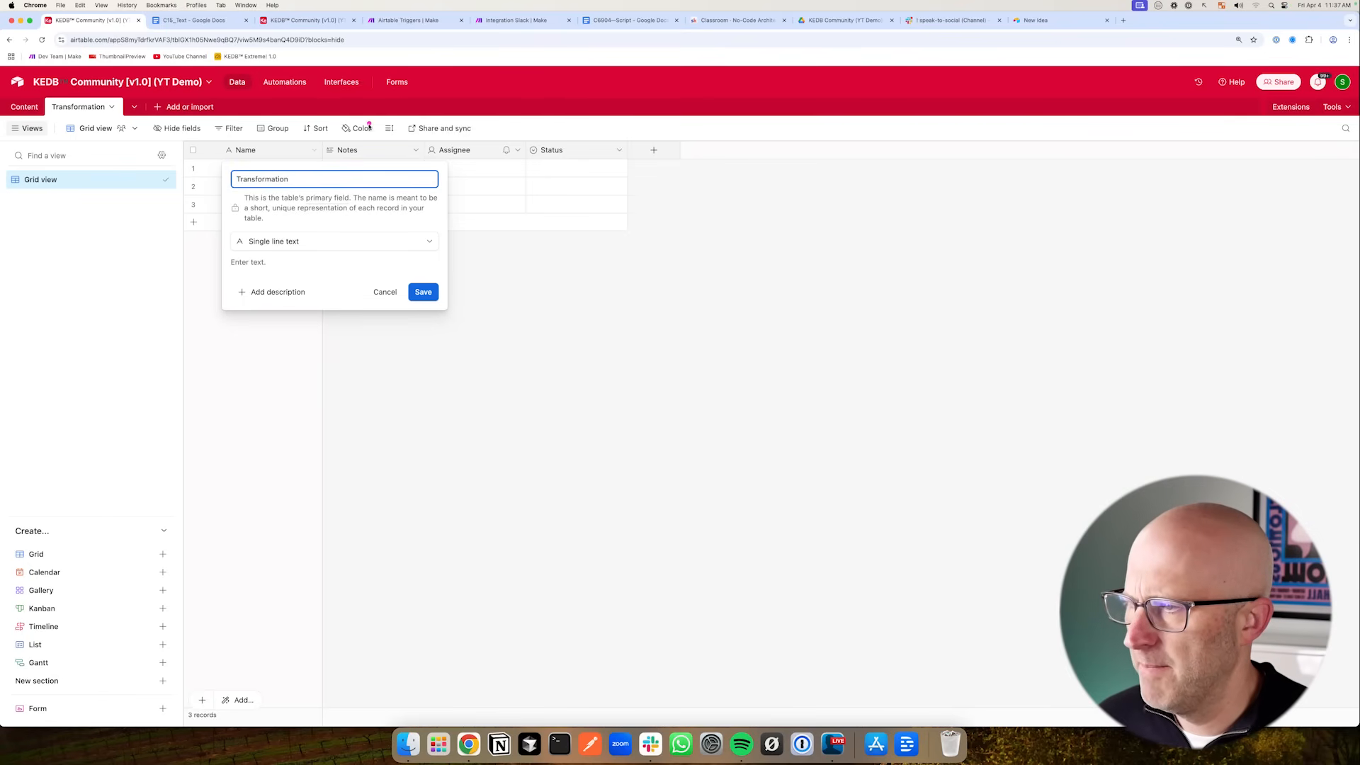
left_click(426, 296)
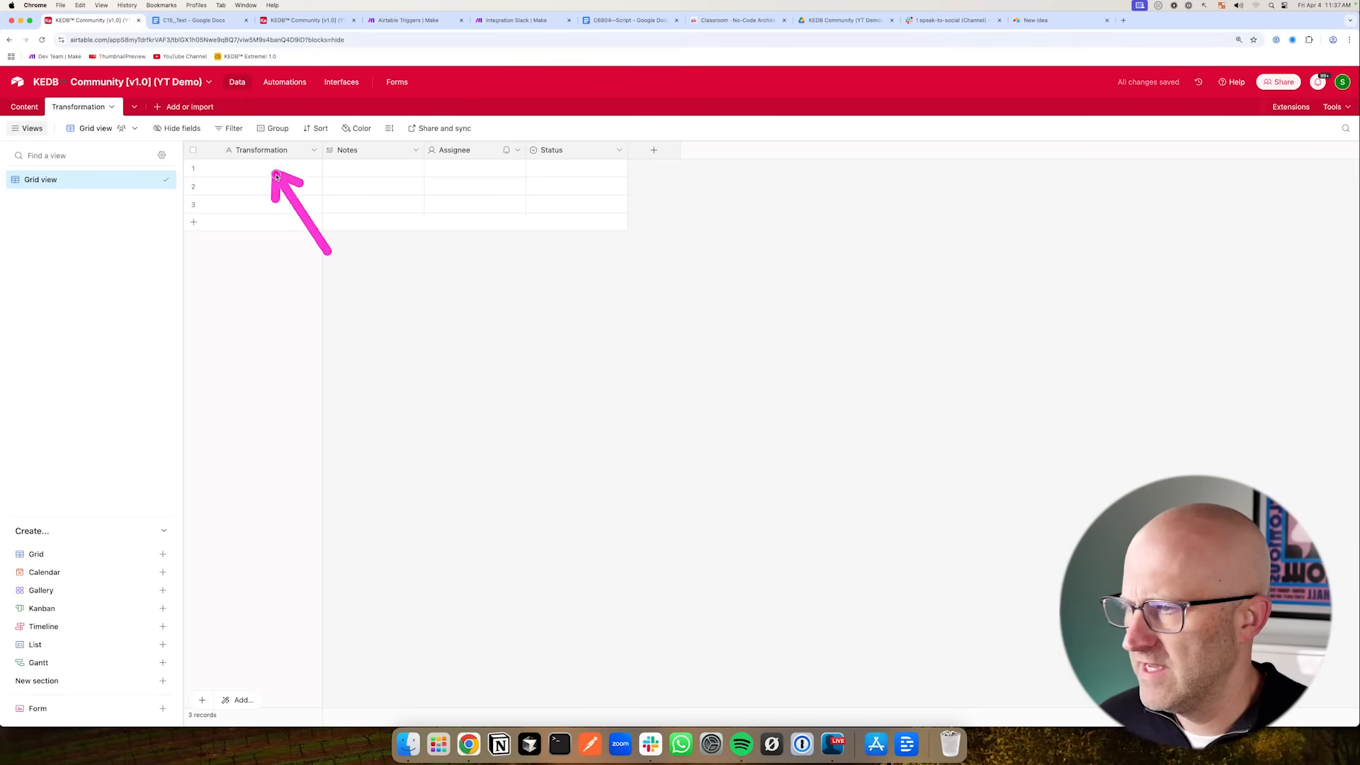
- Add an Autonumber field named AUTO_ID to the Transformation table
left_click(24, 107)
mouse_move(429, 260)
left_mouse_down()
mouse_move(239, 167)
mouse_move(243, 266)
mouse_move(239, 172)
left_mouse_up()
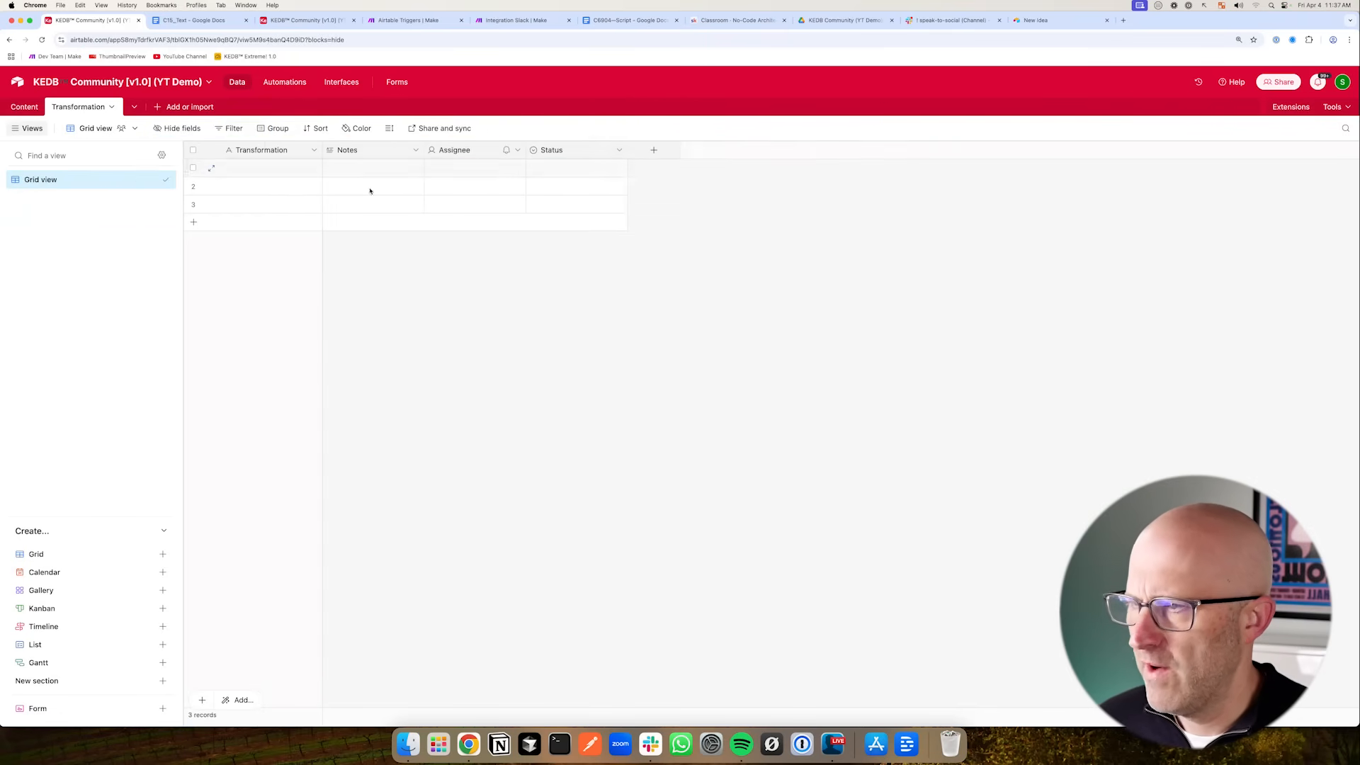
left_click(653, 151)
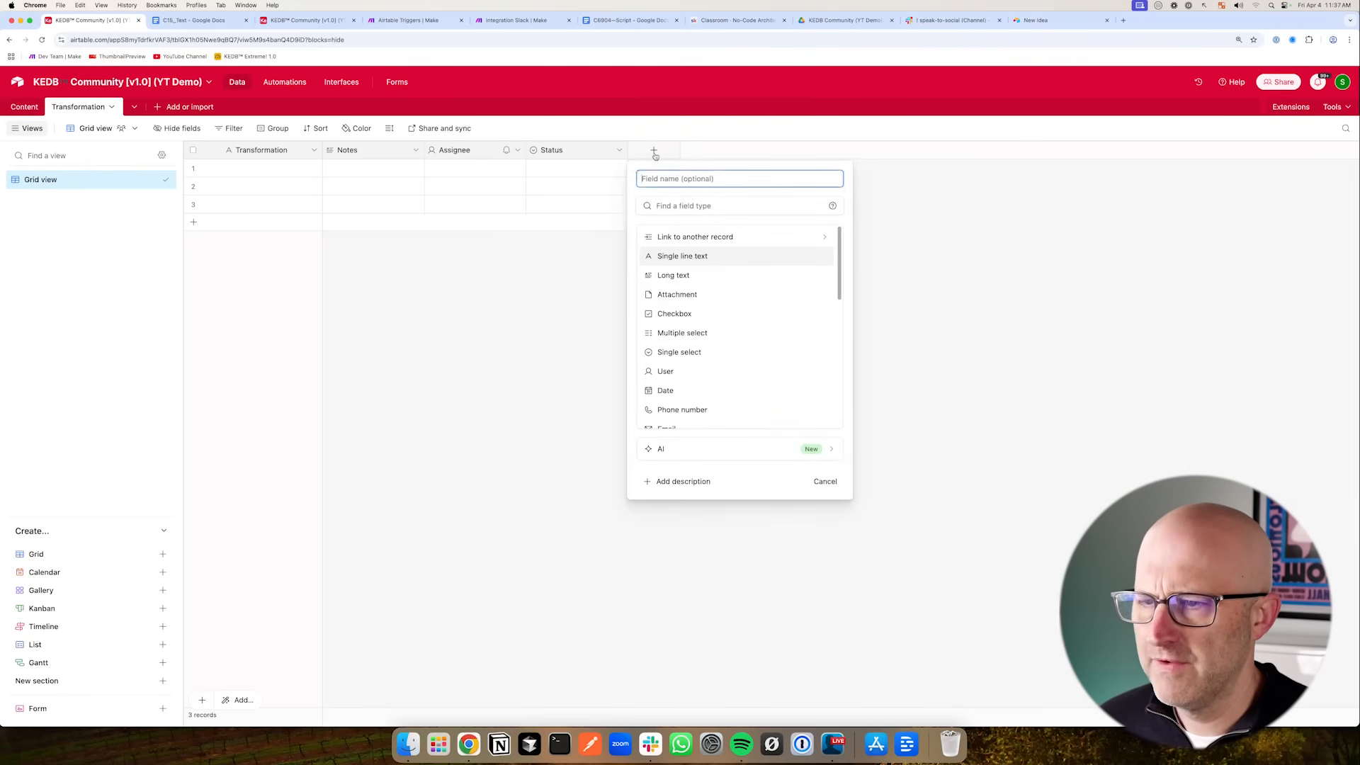
scroll(740, 372, "down", 5)
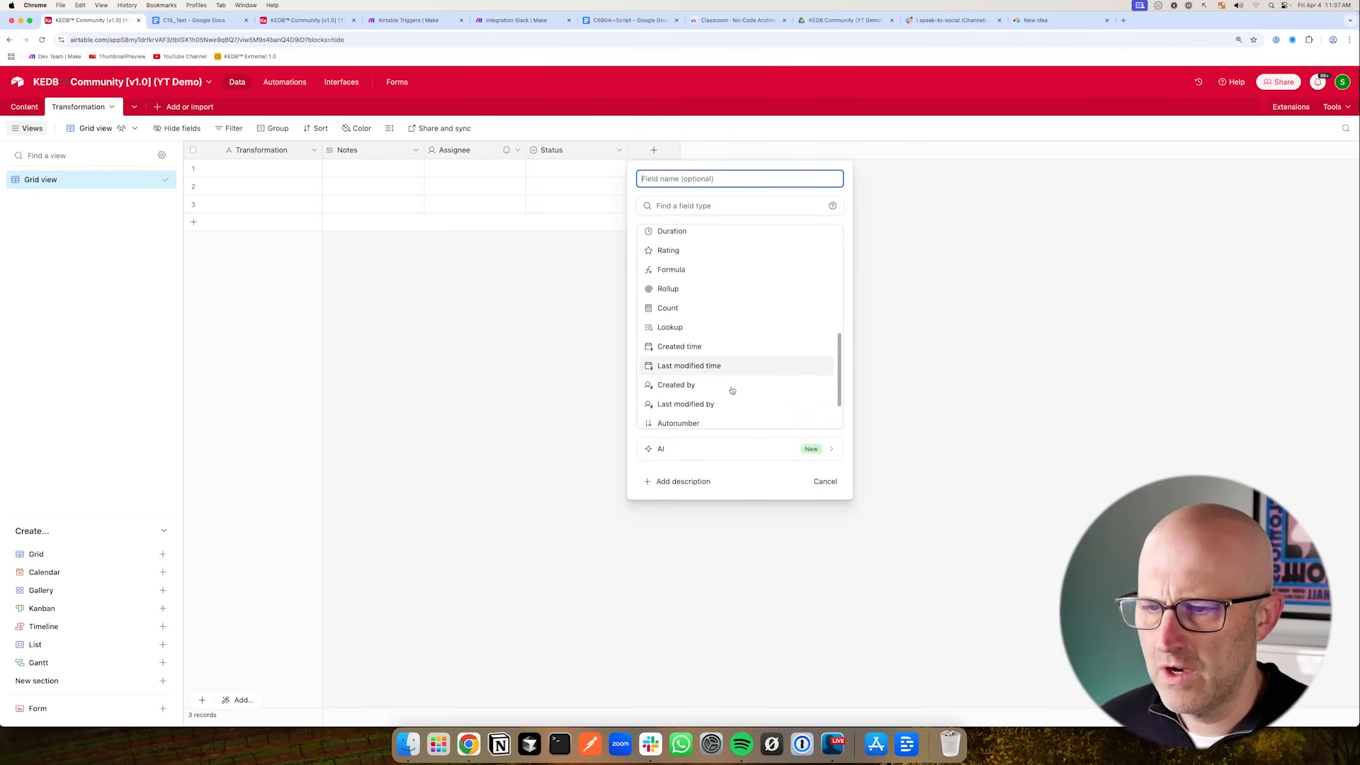
scroll(731, 390, "down", 2)
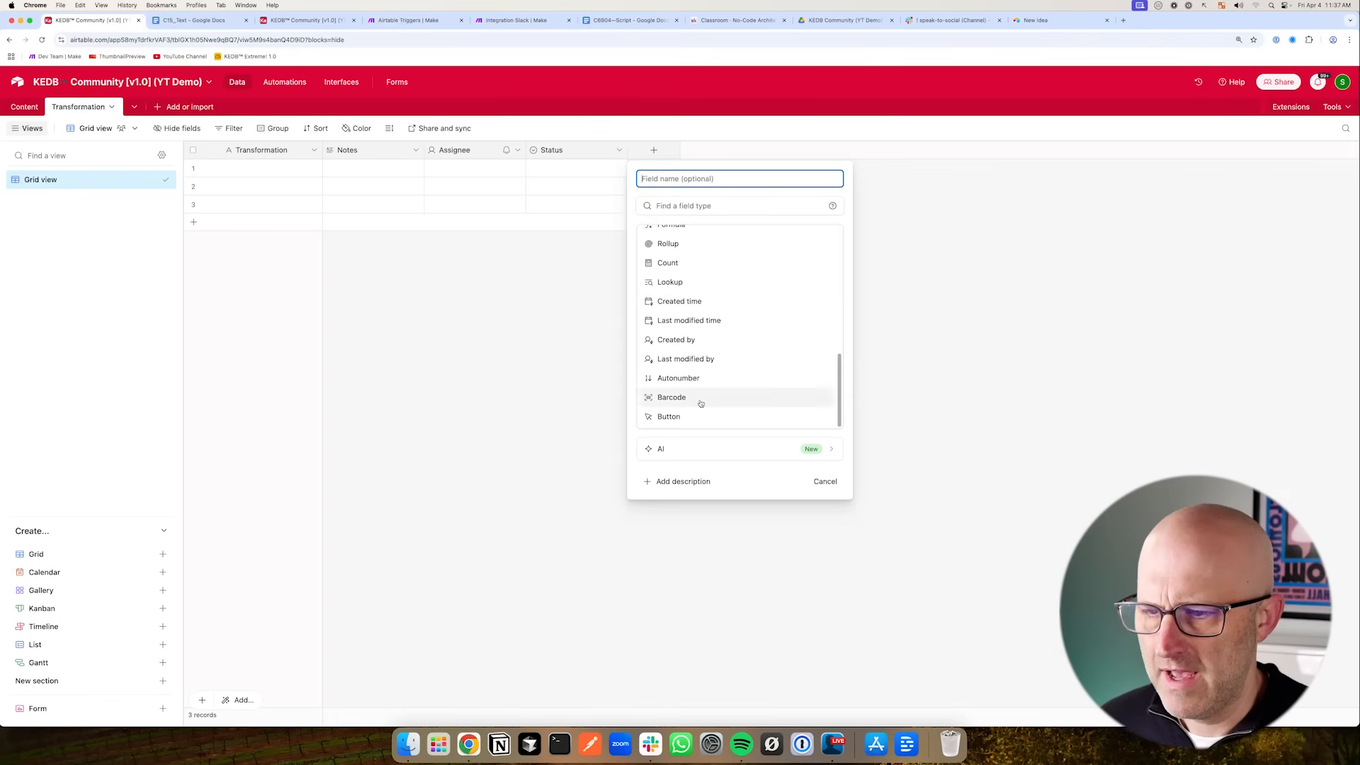
scroll(678, 398, "up", 1)
left_click(712, 377)
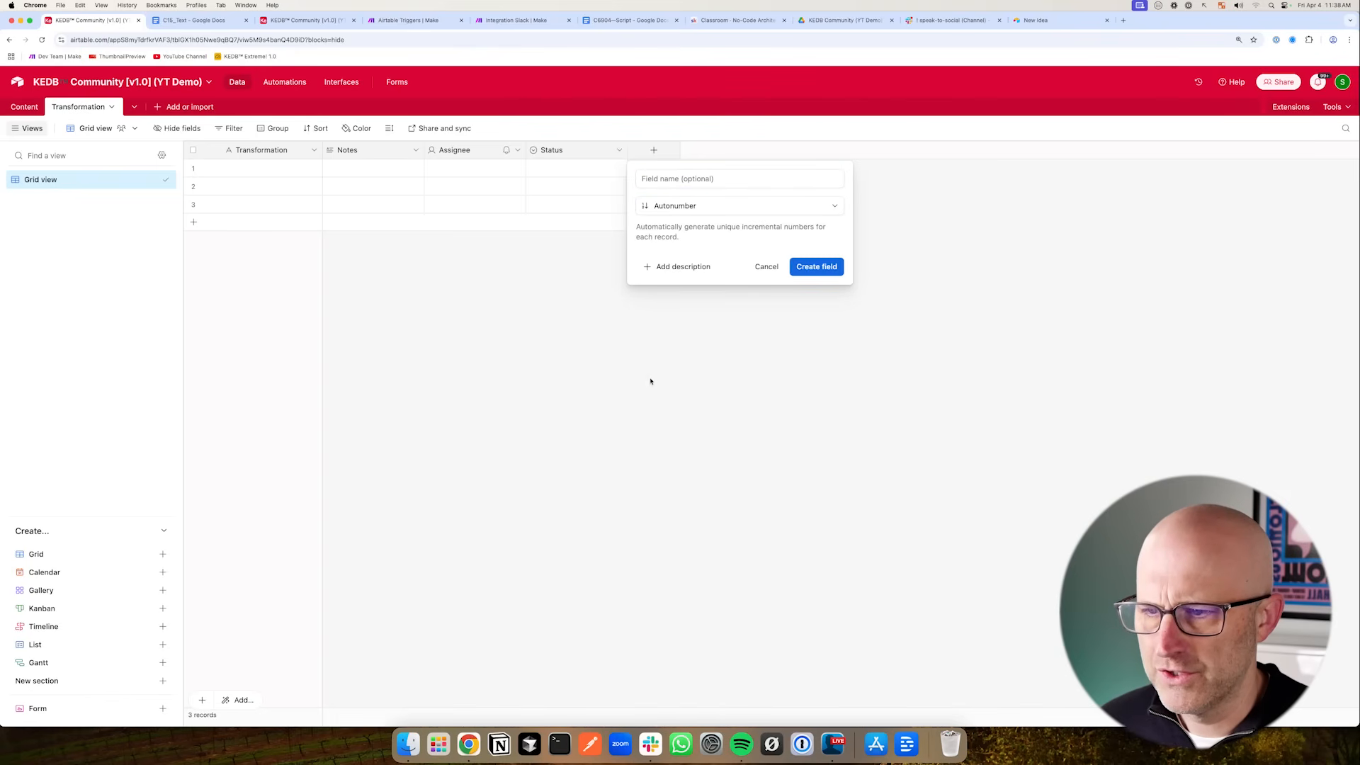
left_click(649, 180)
type("AUTO_ID")
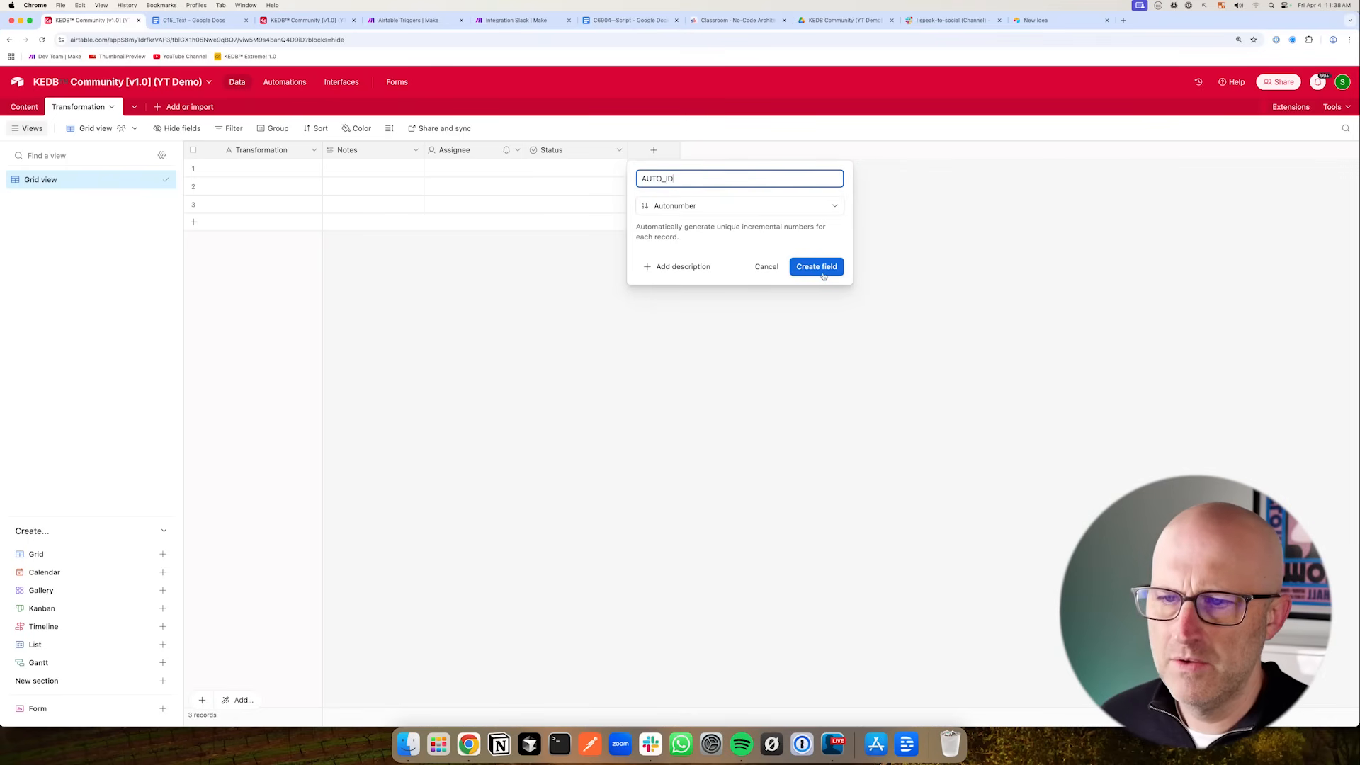
left_click(817, 267)
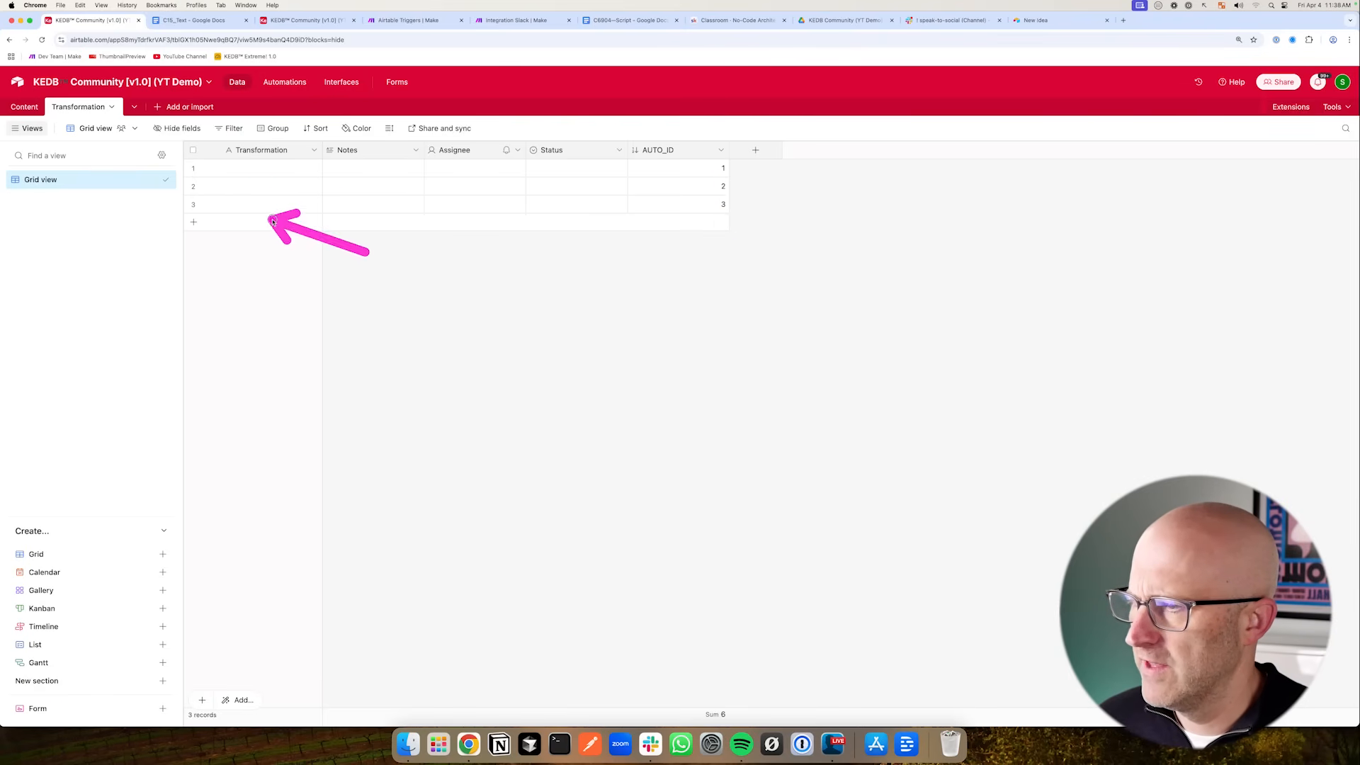
- In the Content table's Overview view, insert an Action field linking to the Transformation table right of Publish Date
left_click(28, 107)
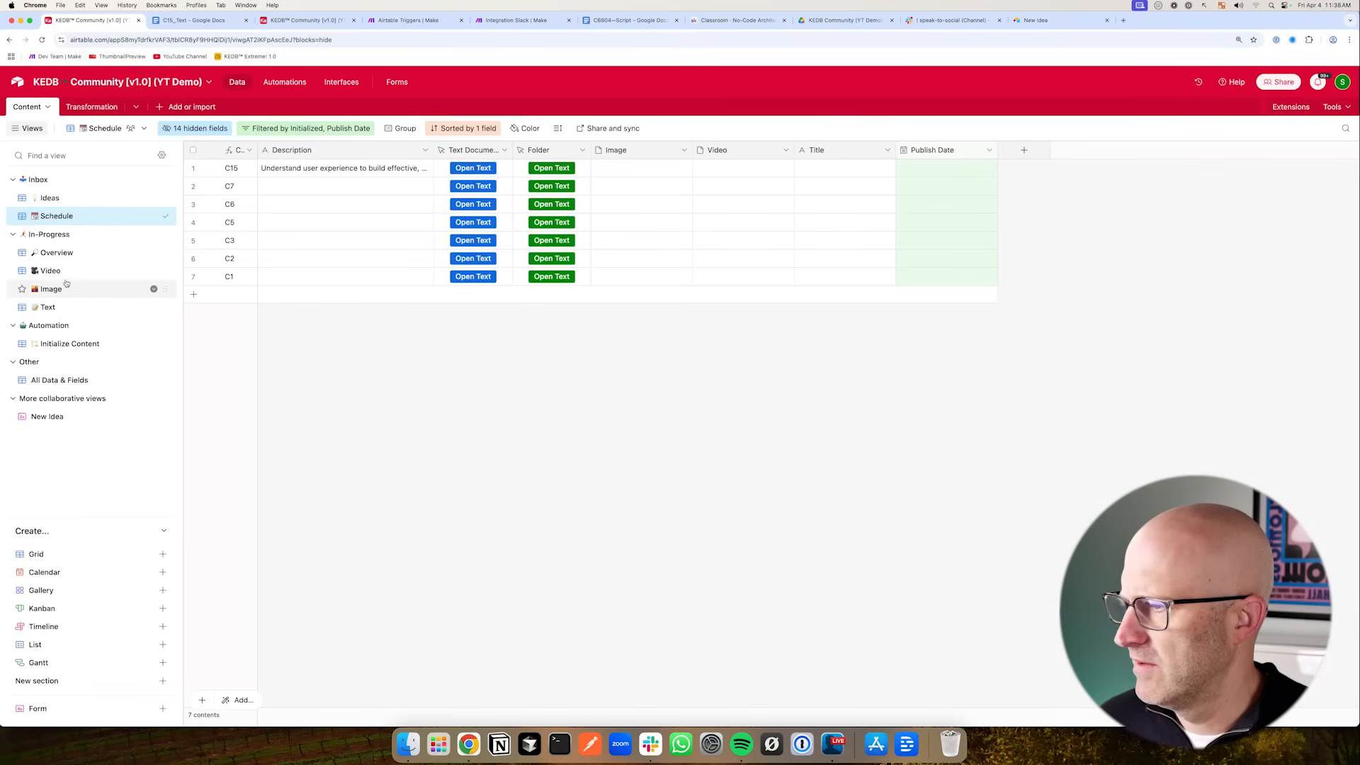
left_click(61, 254)
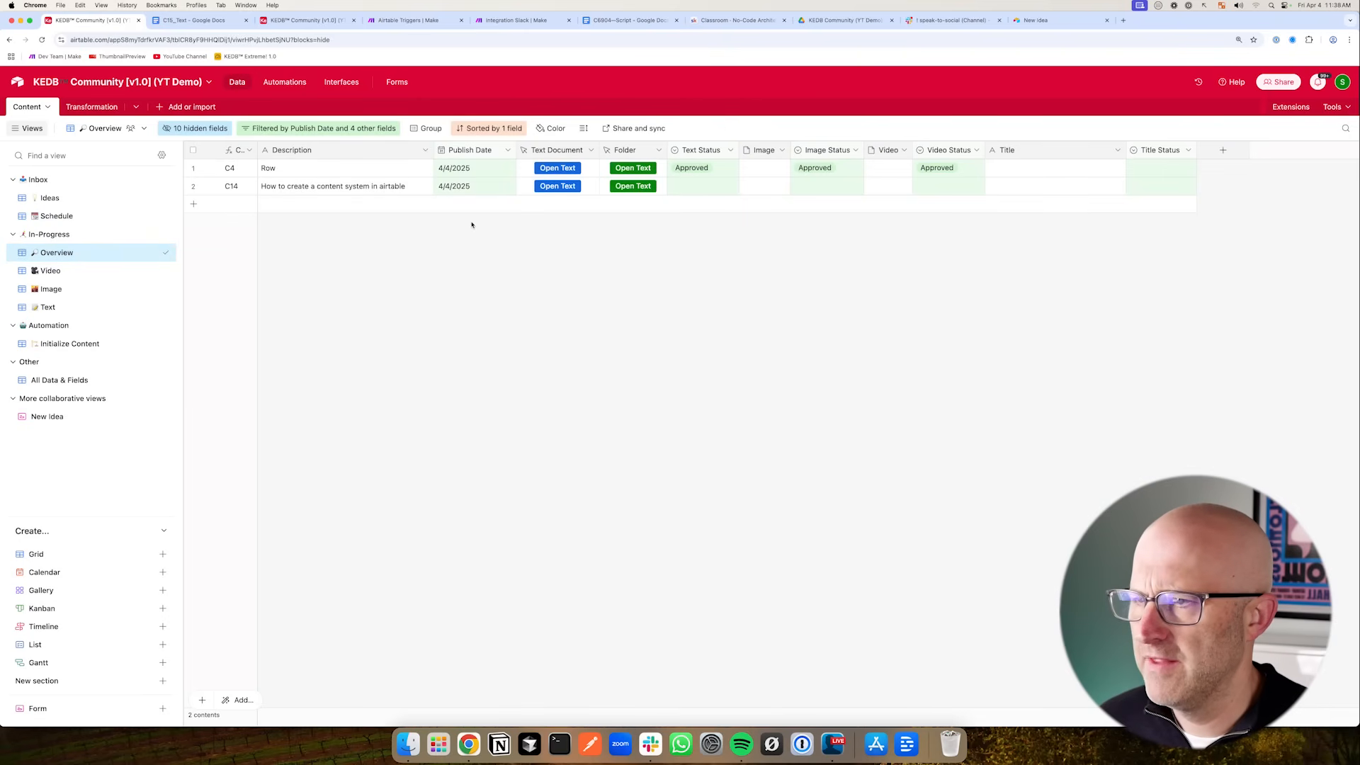
left_click(507, 149)
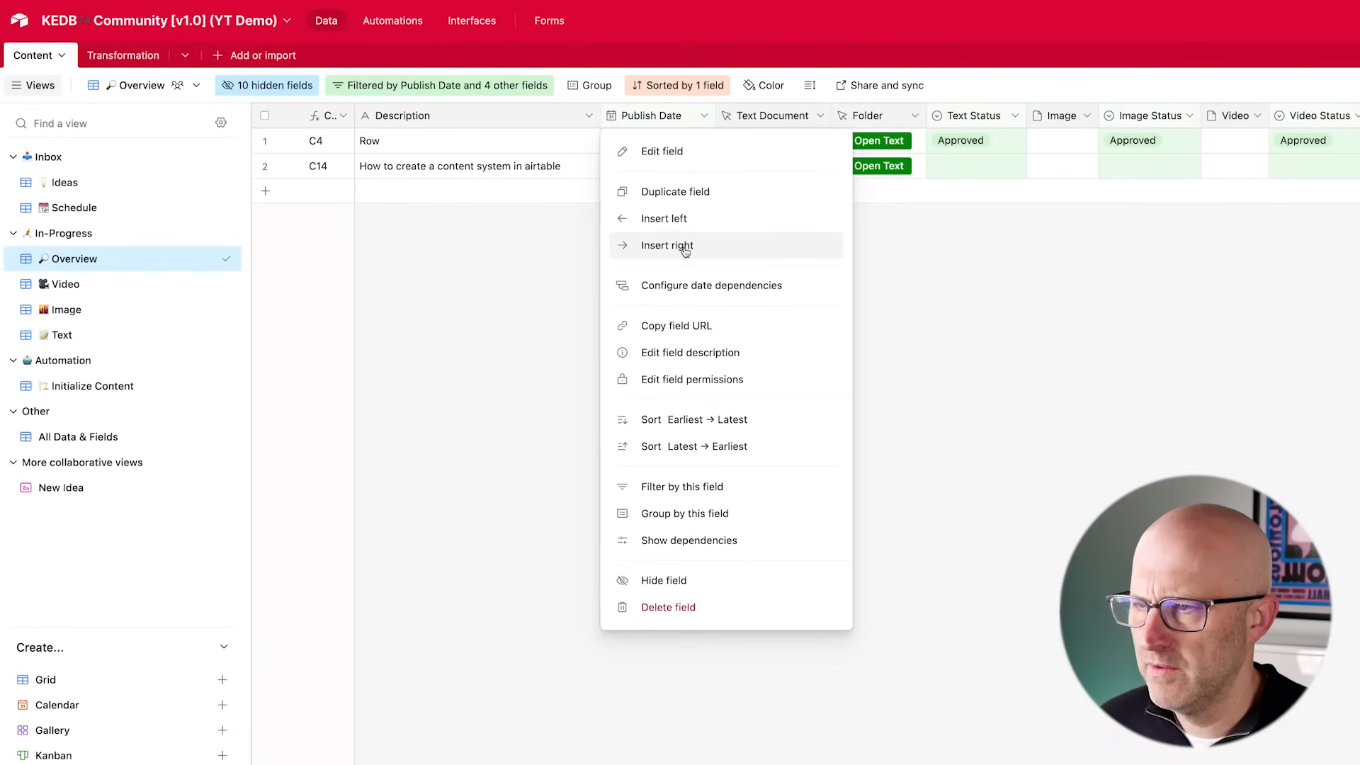
left_click(685, 250)
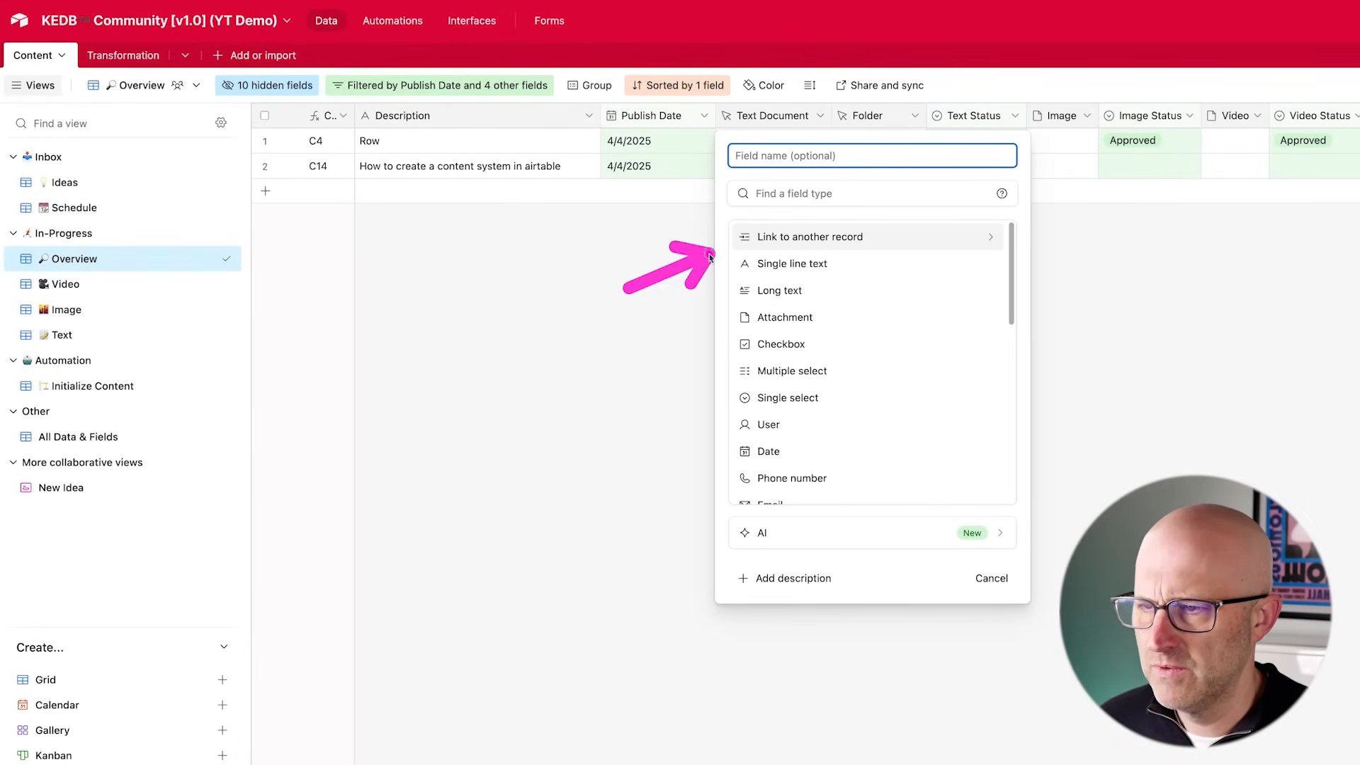
left_click(836, 239)
left_click(754, 255)
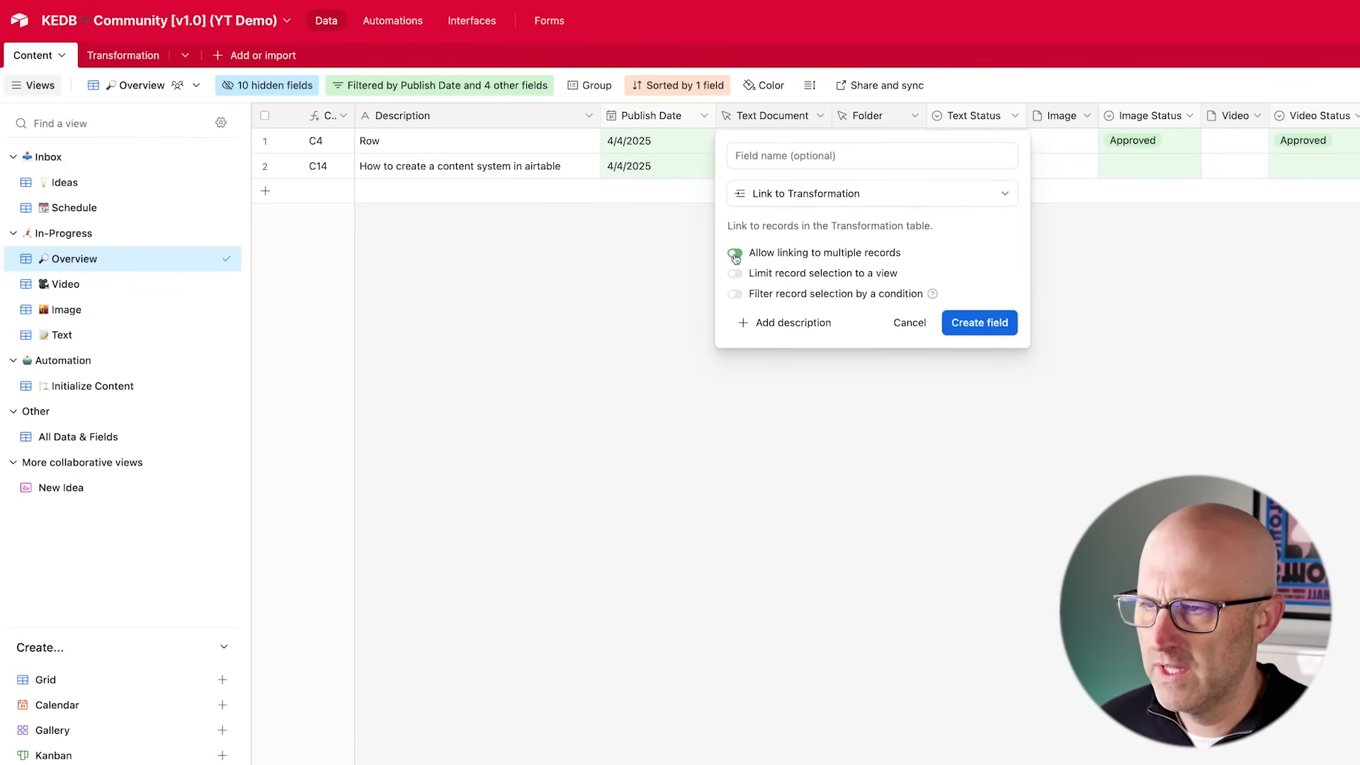
left_click(797, 160)
type("Tr")
key("BackSpace")
type("Ac")
key("Return")
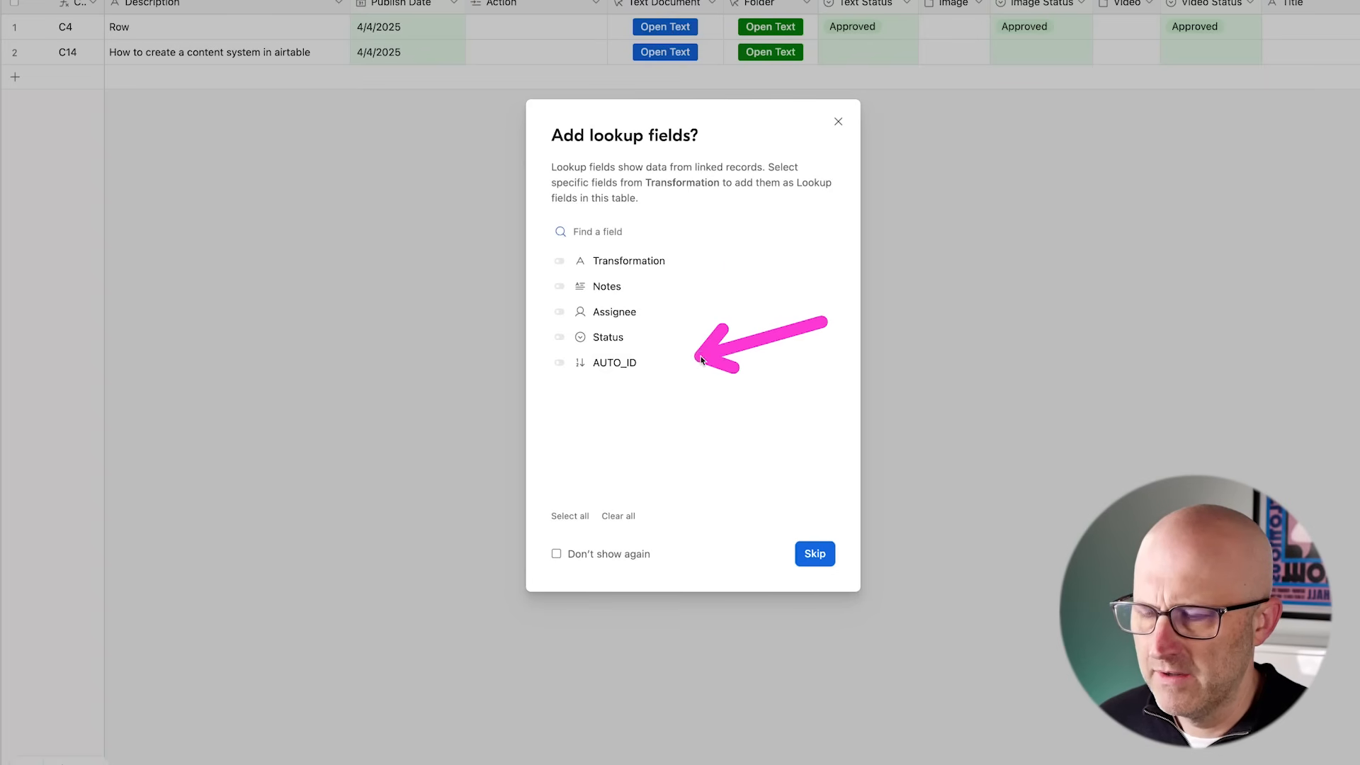
left_click(838, 122)
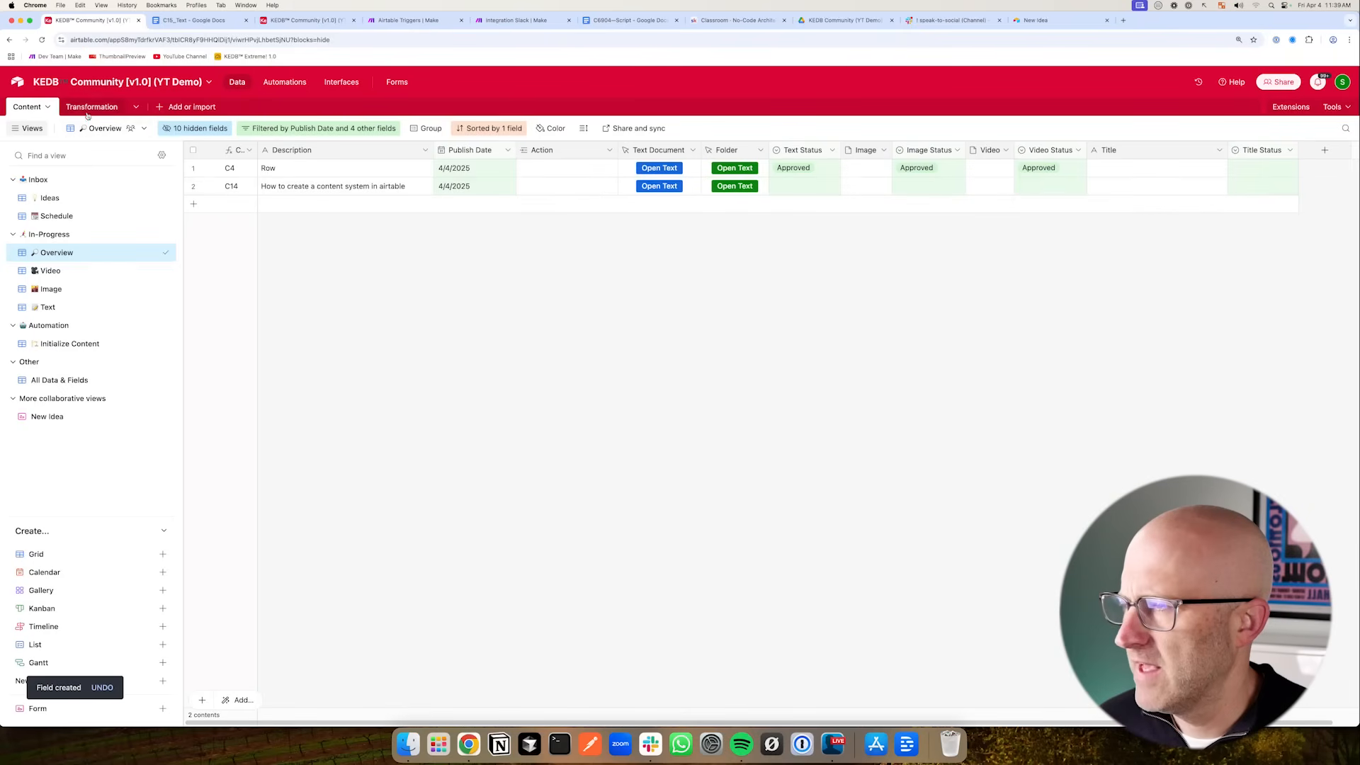
- Rename the Transformation table to Actions
left_click(91, 106)
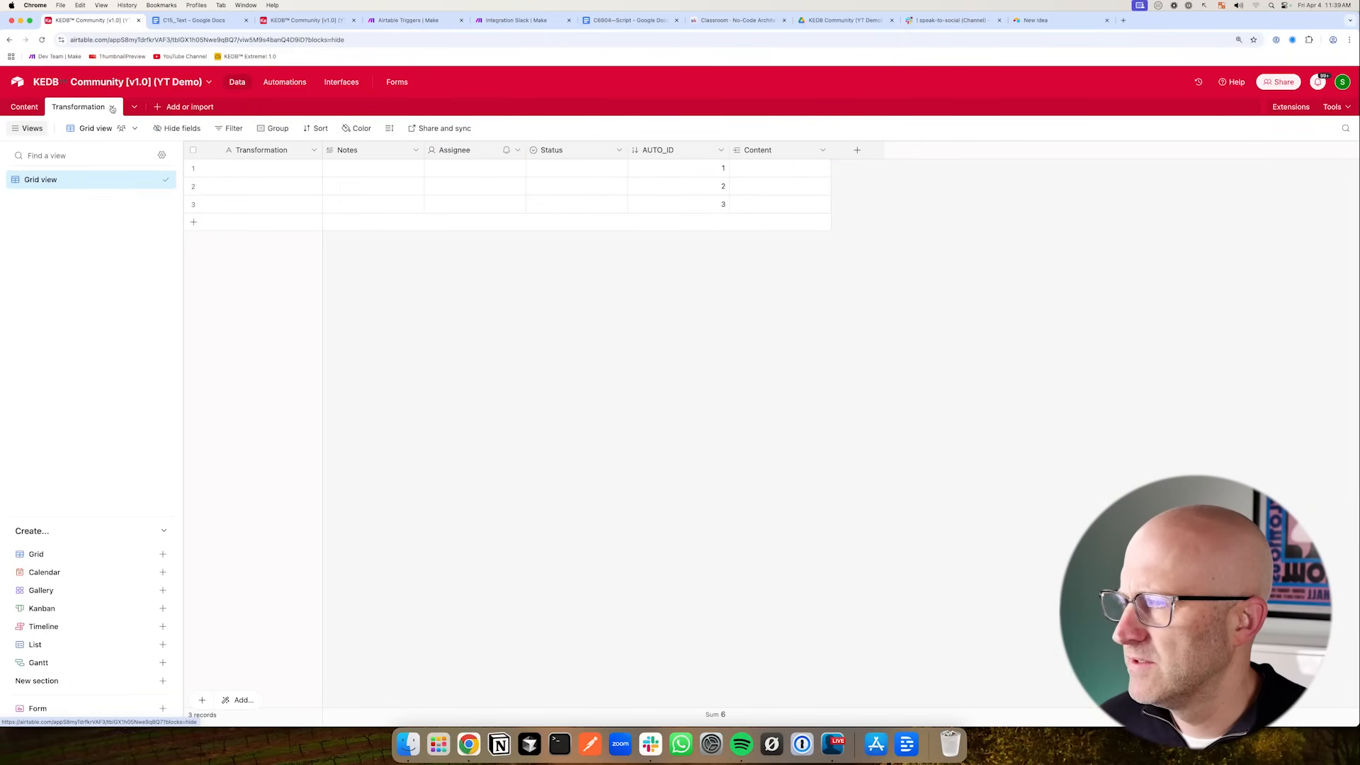
left_click(113, 106)
left_click(99, 136)
type("Action")
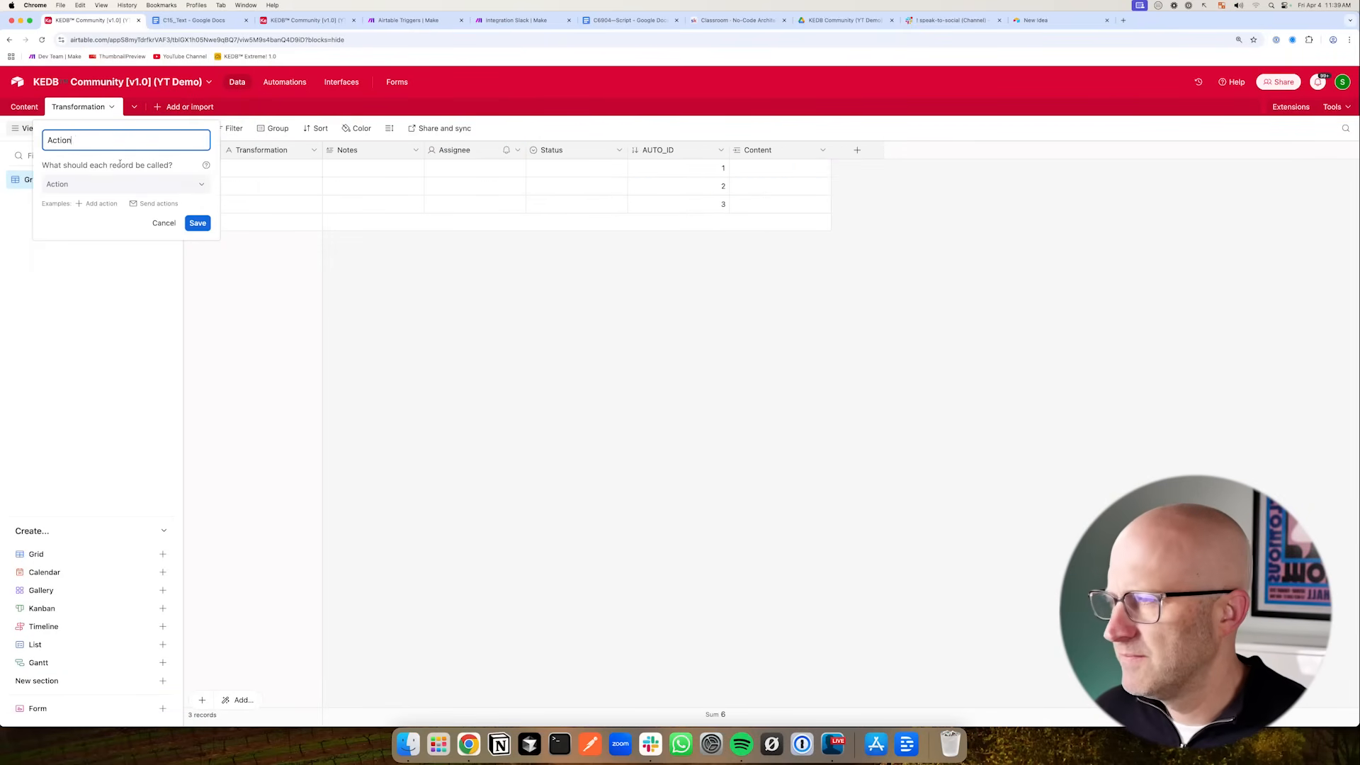
type("s")
key("Return")
- Rename the Actions table's primary field to Action
left_click(314, 150)
left_click(227, 175)
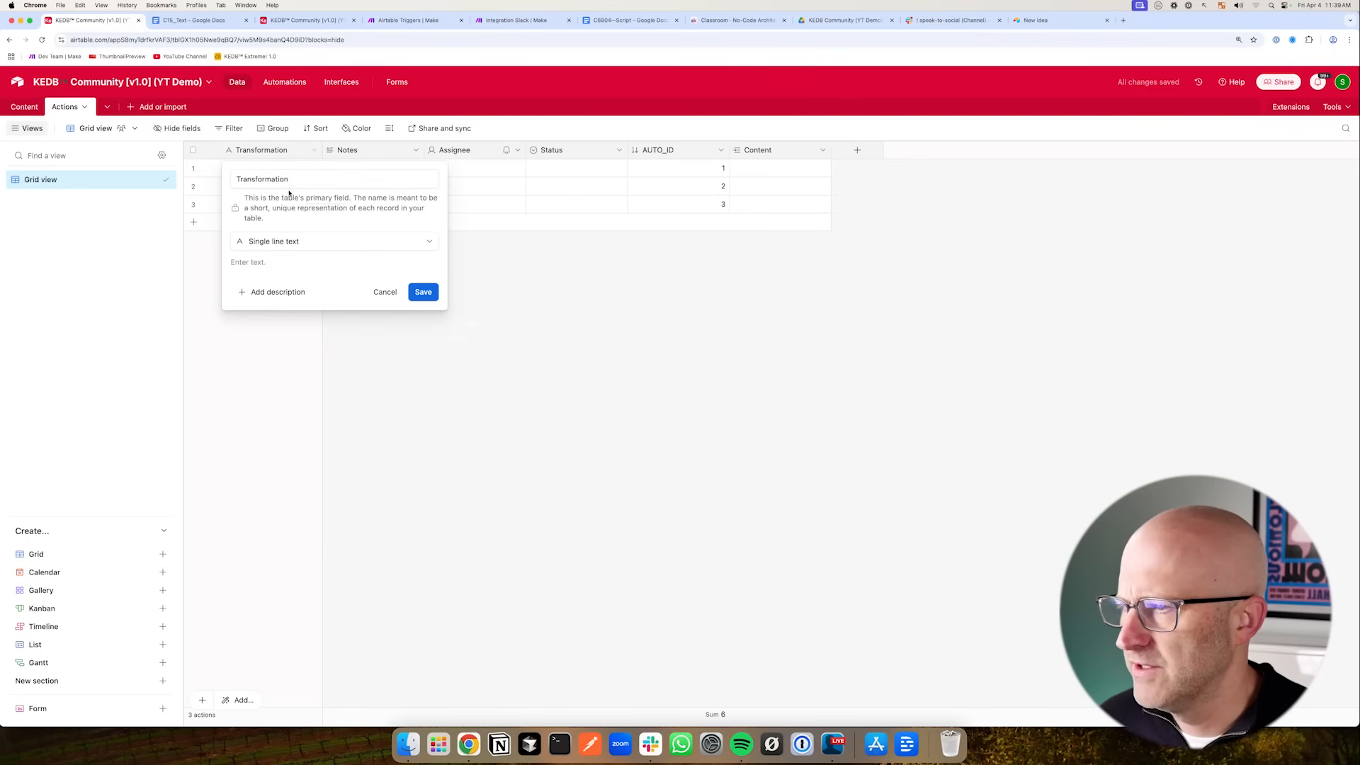
type("Action")
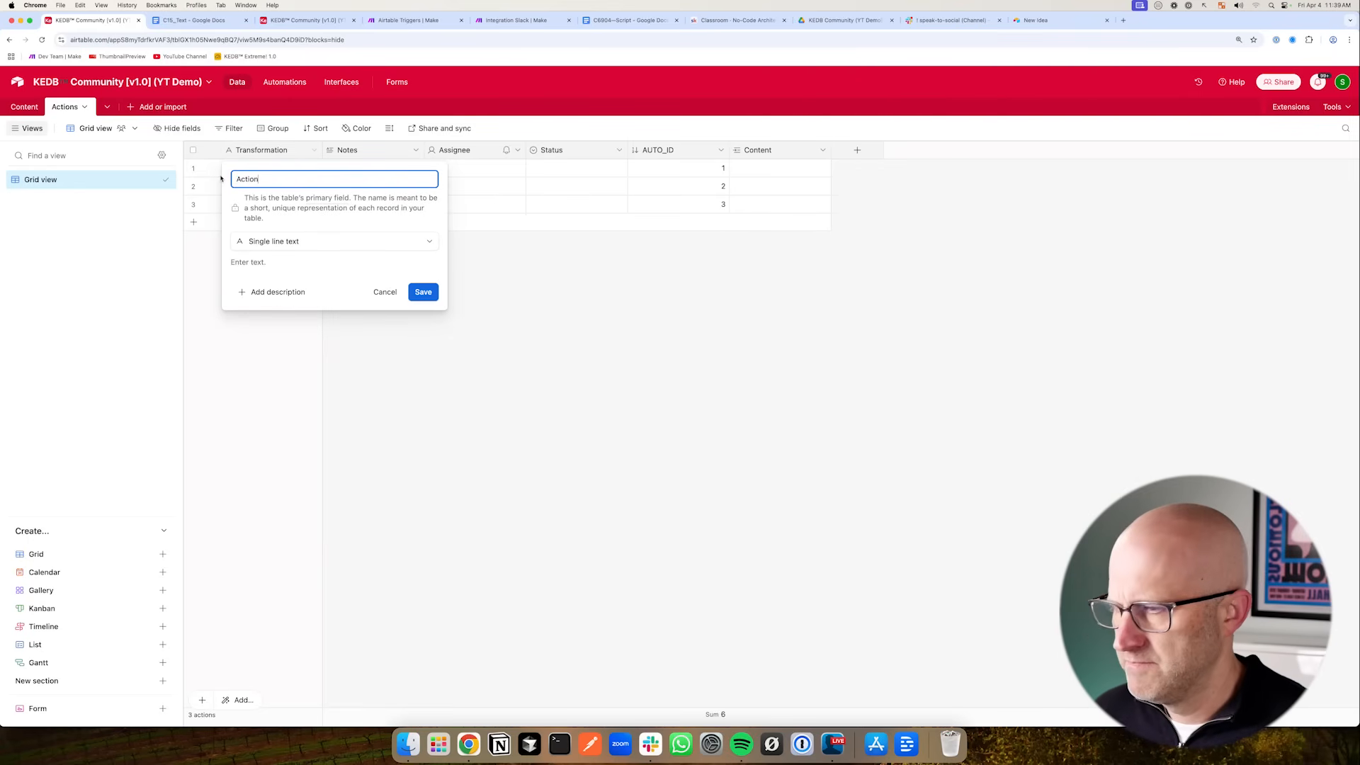
key("Return")
- Enter Transcript to Article as the first action record's name
left_click(253, 170)
left_click(358, 262)
double_click(241, 171)
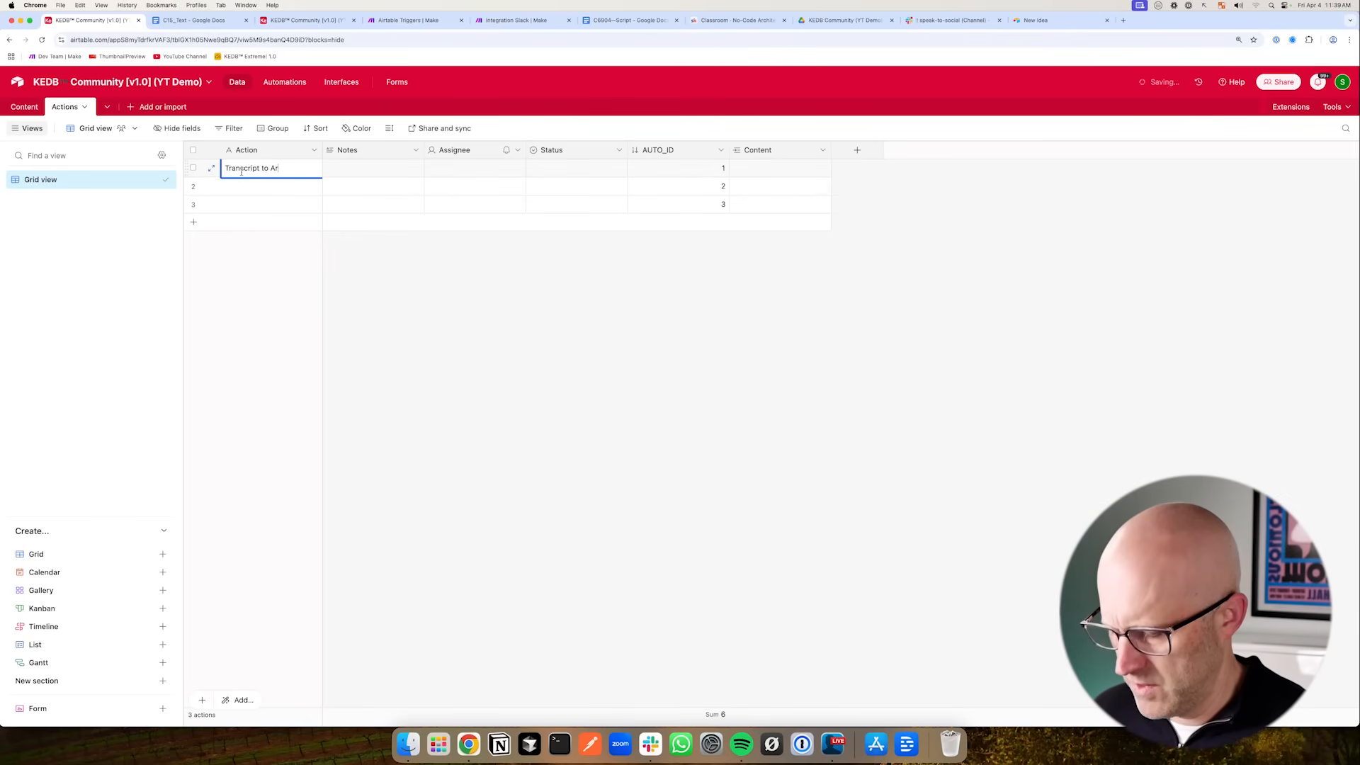
type("e")
key("Return")
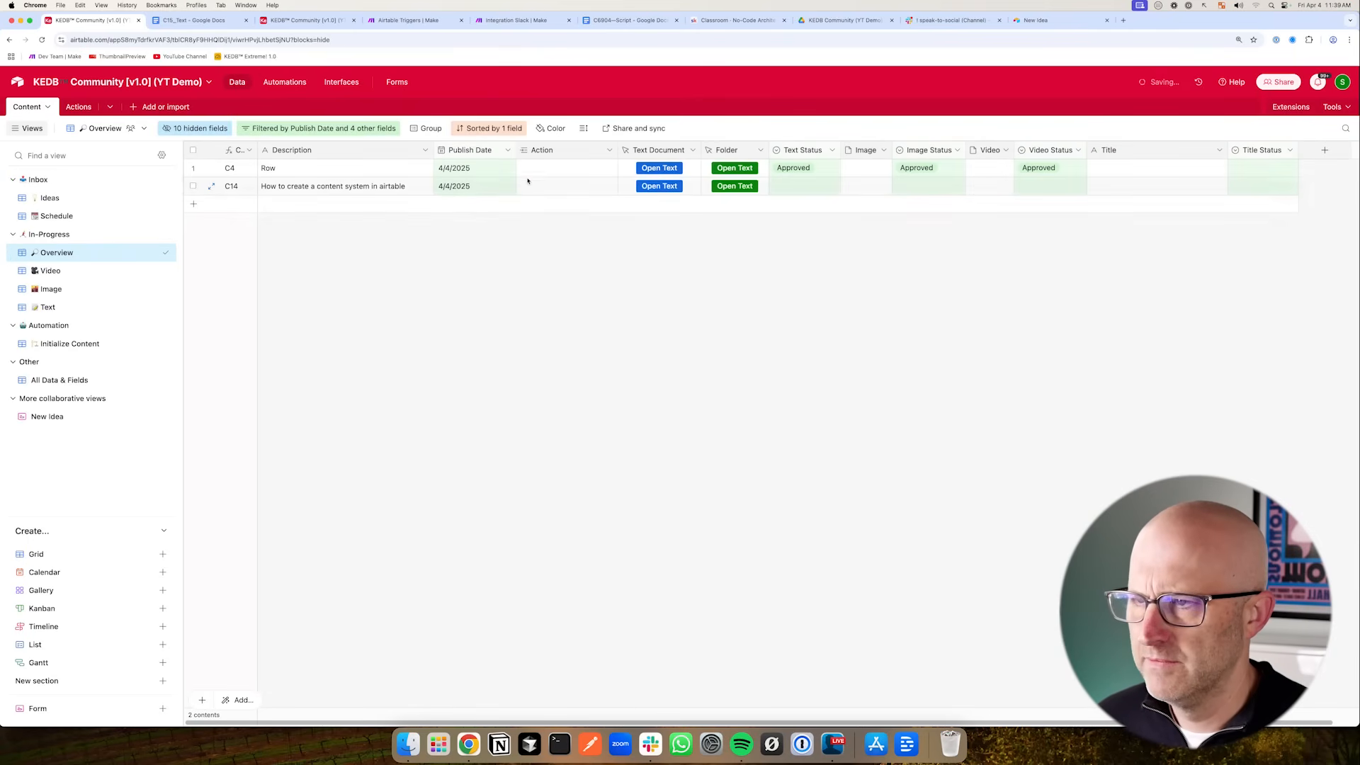
left_click(528, 172)
left_click(526, 169)
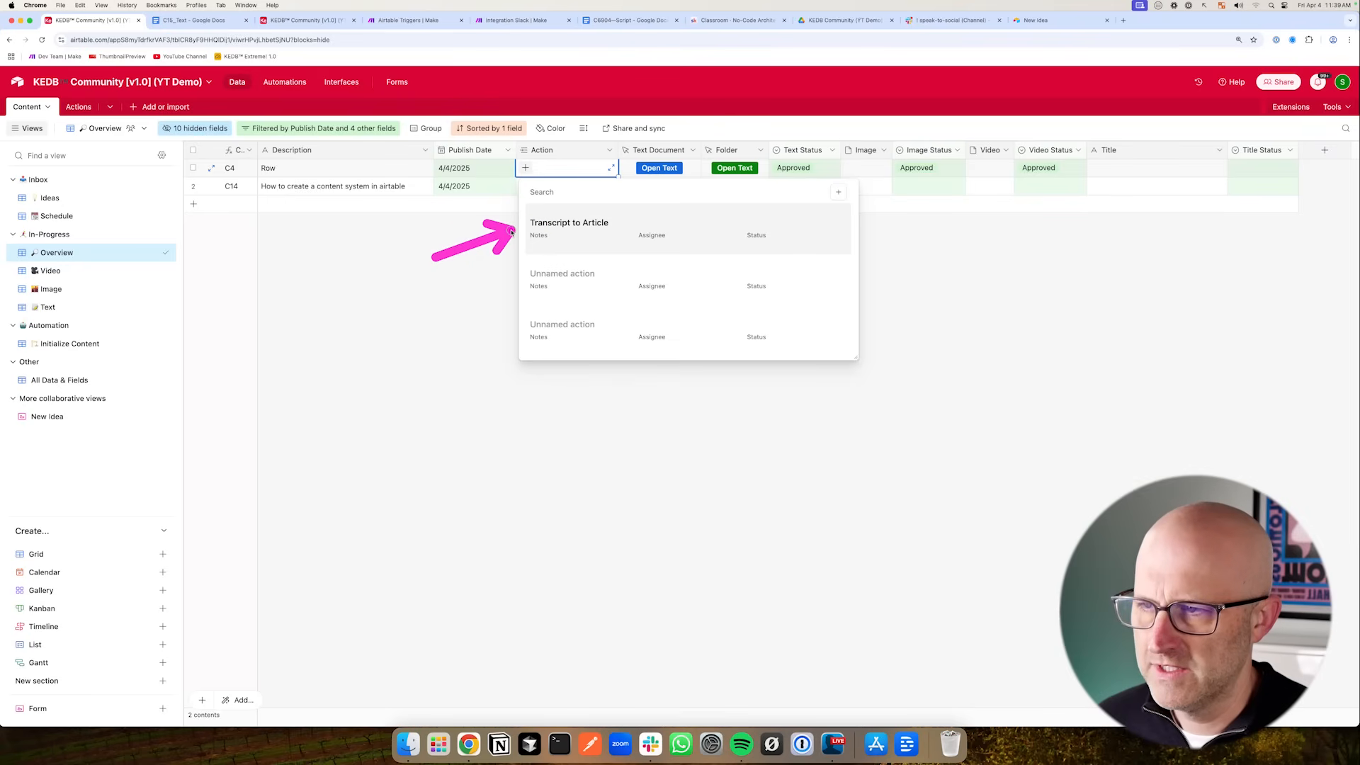
left_click(483, 279)
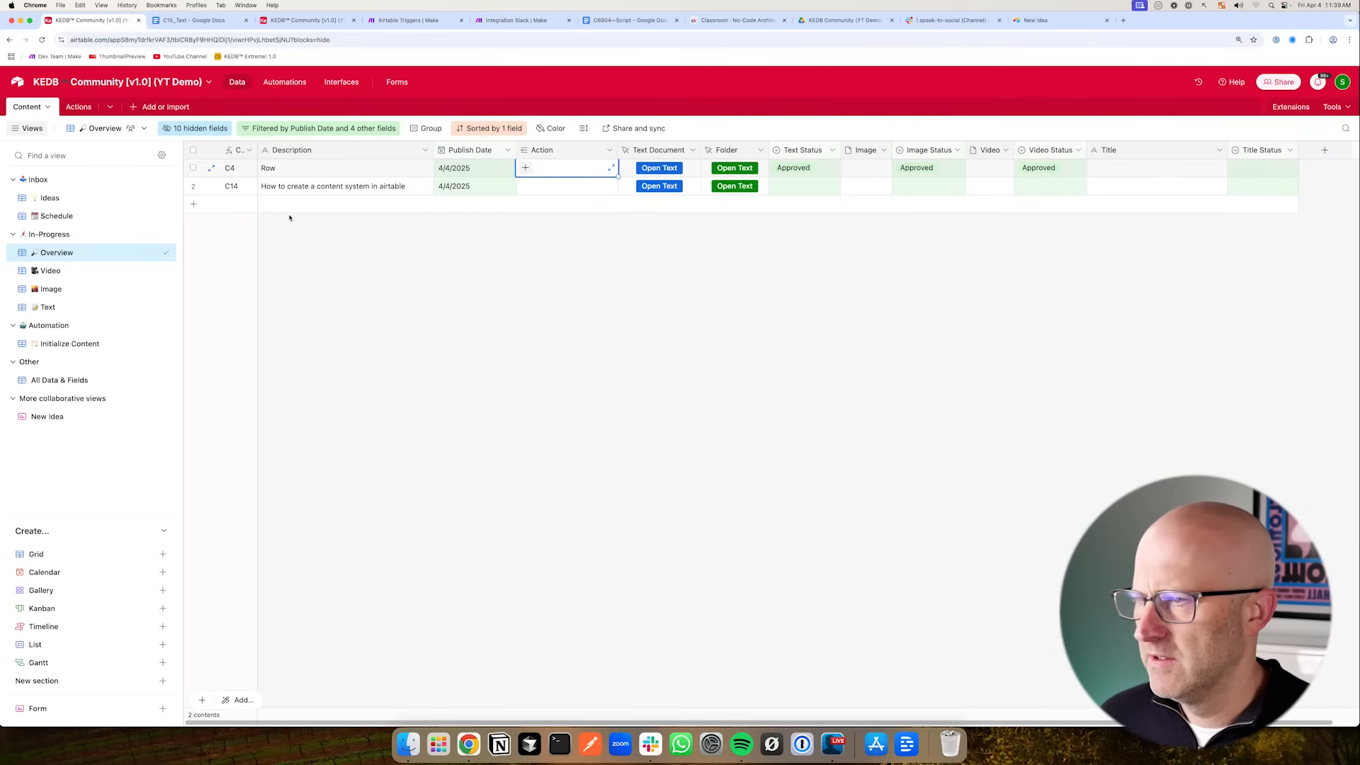
- In the Schedule view, set the C15 record's Publish Date to 4/11/2025
left_click(50, 197)
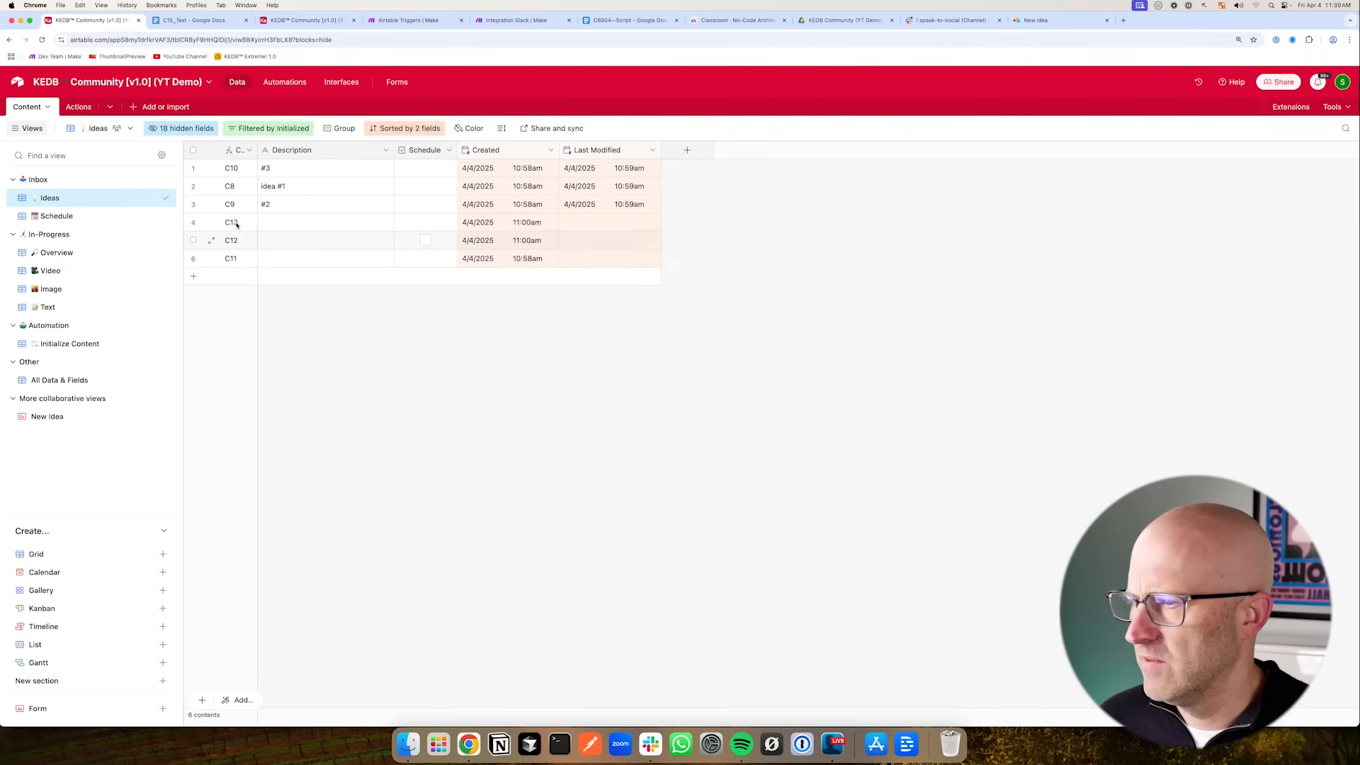
left_click(151, 216)
double_click(942, 169)
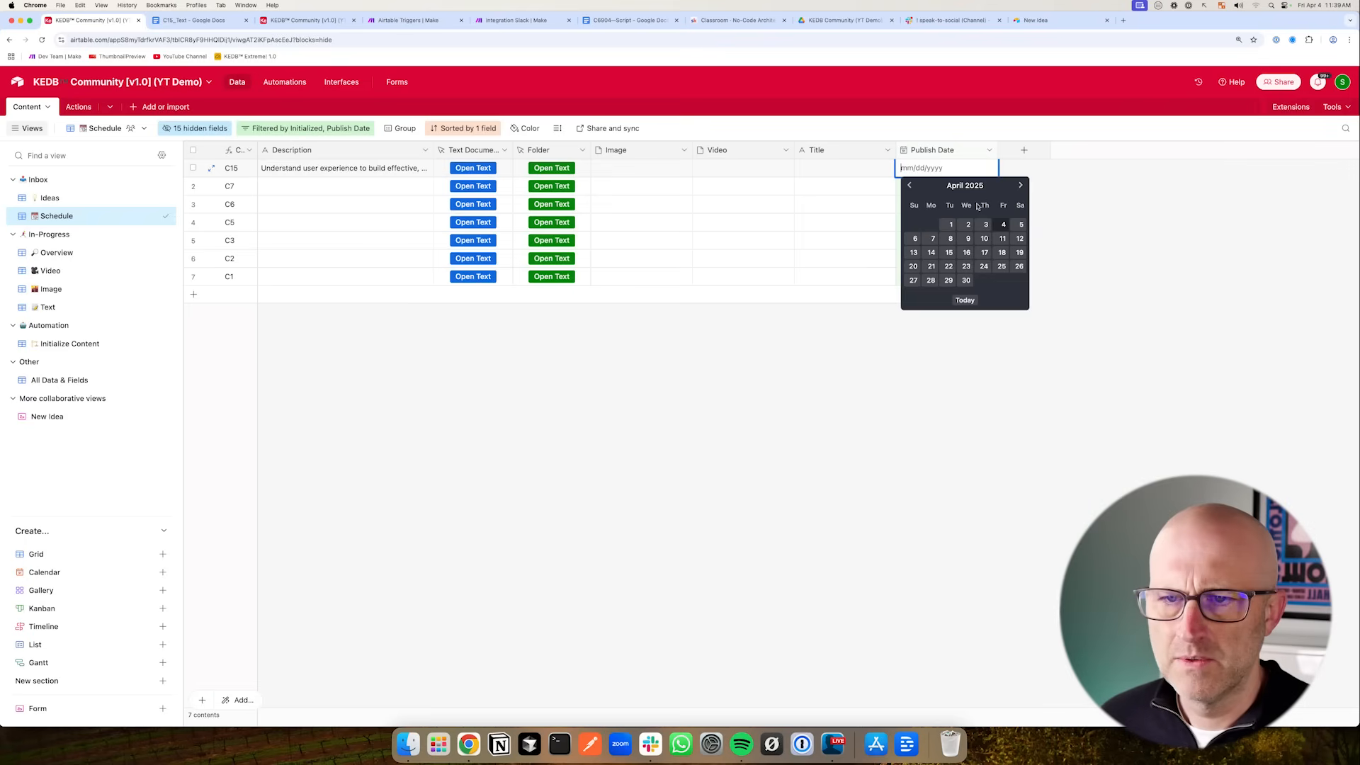
left_click(1002, 238)
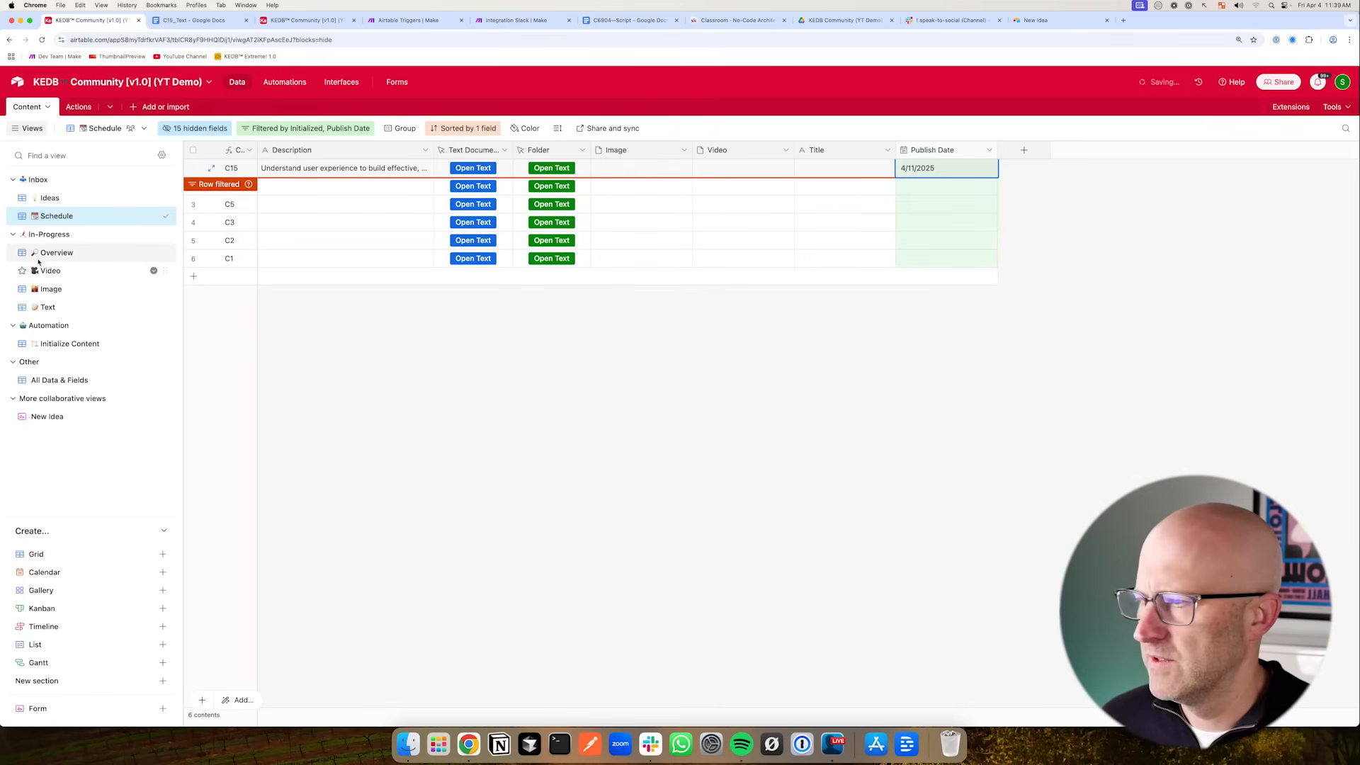
- In the Overview view, link the C15 record's Action to Transcript to Article
left_click(58, 252)
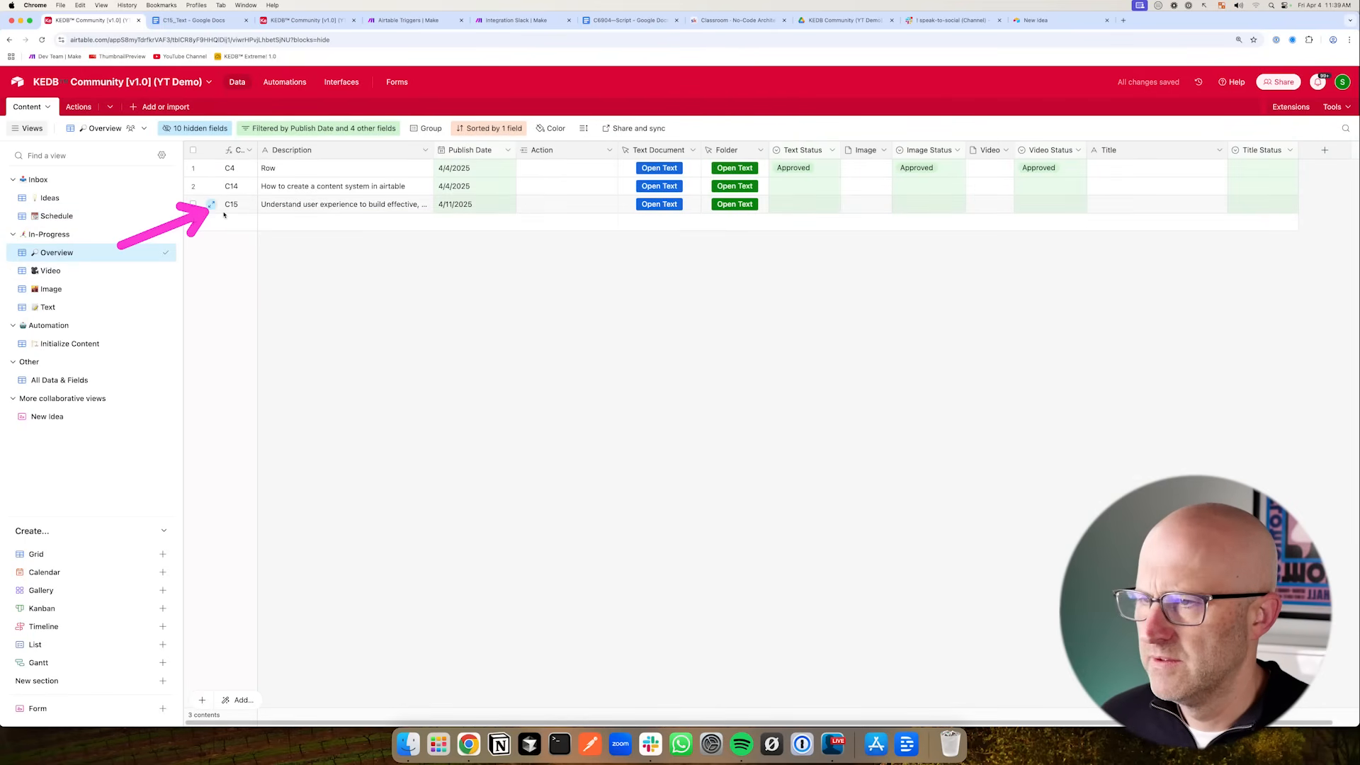
left_click(527, 208)
left_click(526, 205)
left_click_drag(440, 318, 564, 263)
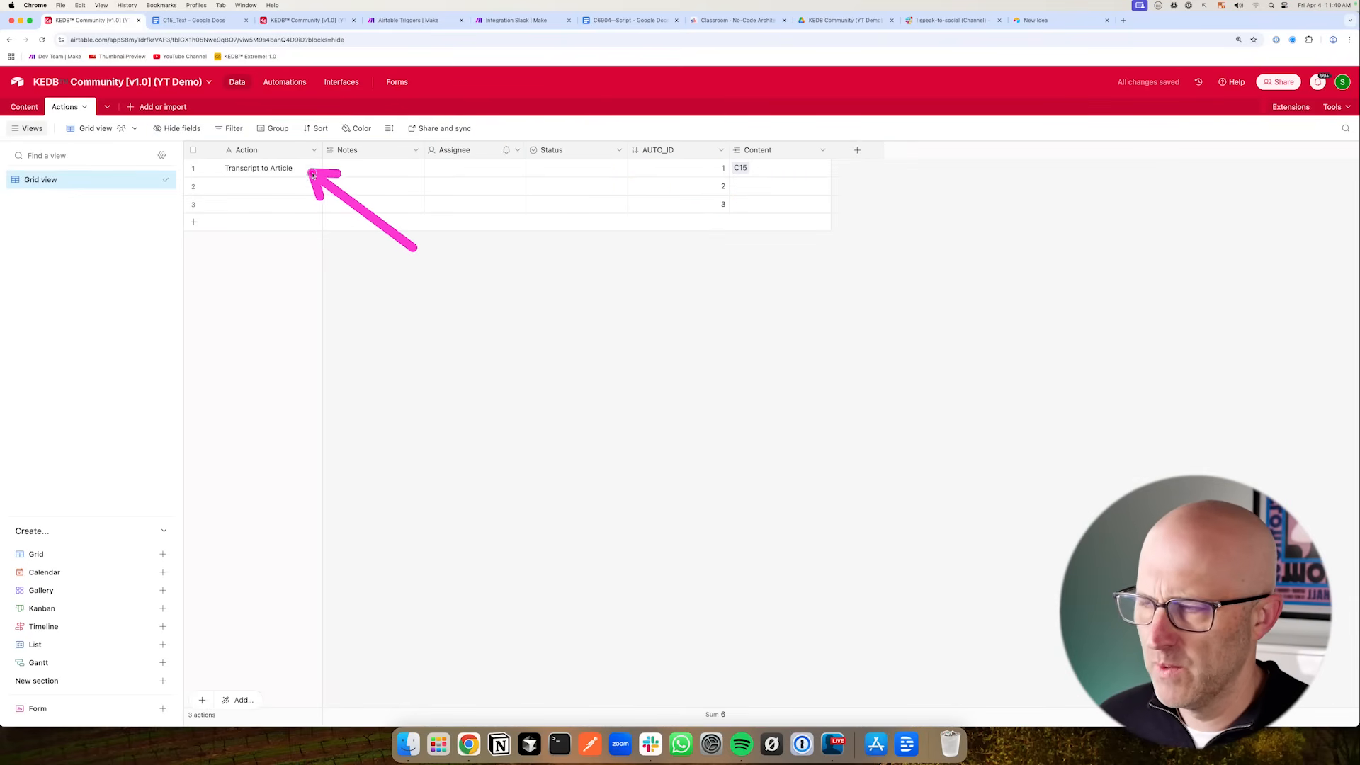
- Move the AUTO_ID field next to Action and enter Transcript to Article as the second record's action
left_click_drag(671, 150, 283, 150)
double_click(250, 186)
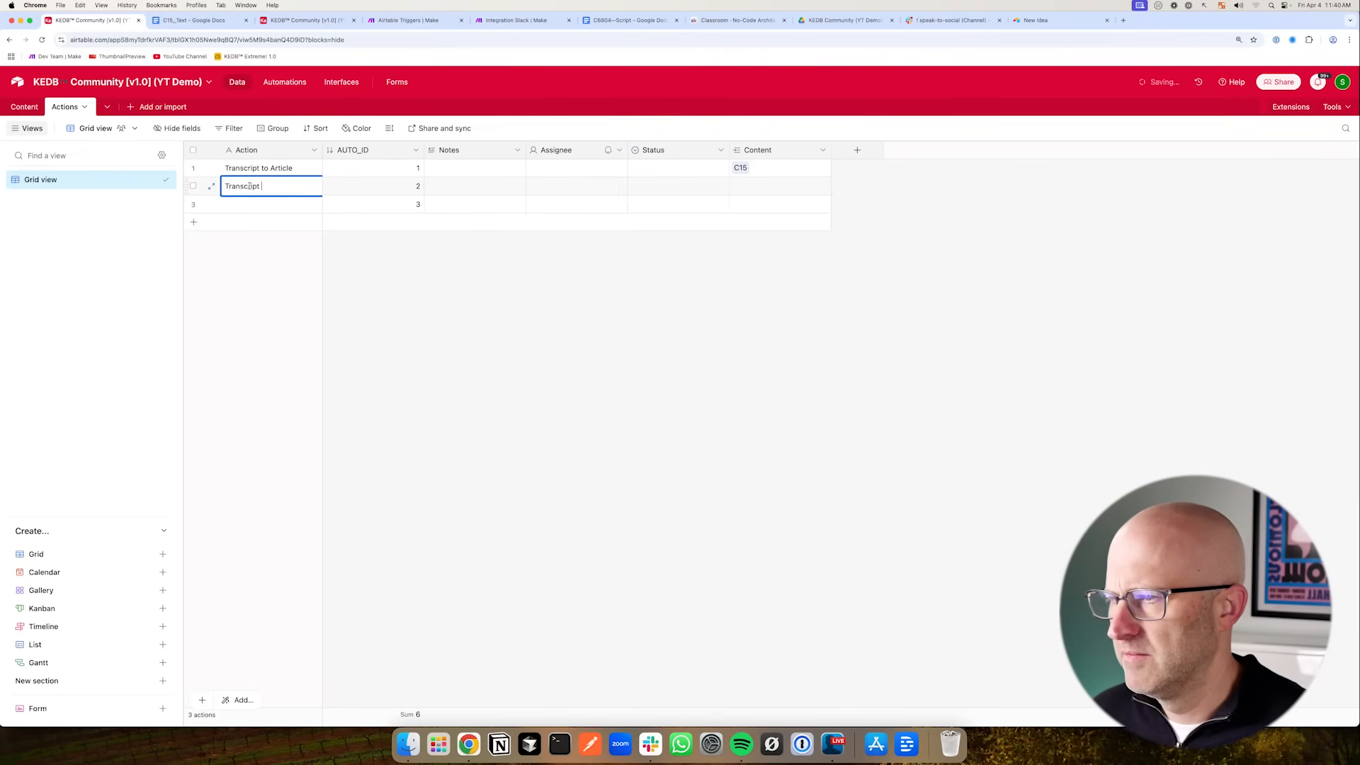
type("Transcript to Article")
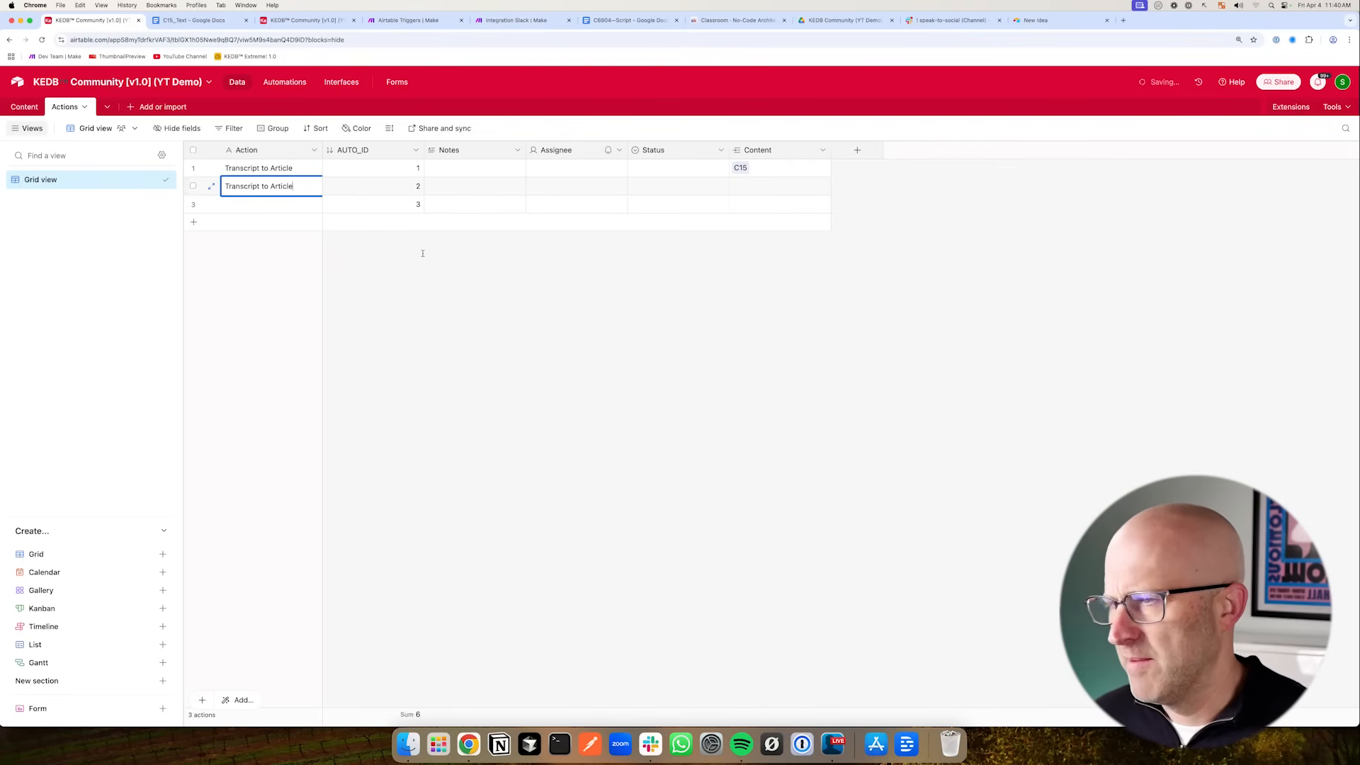
left_click(432, 290)
mouse_move(384, 249)
left_mouse_down()
mouse_move(303, 182)
mouse_move(298, 206)
mouse_move(318, 176)
mouse_move(328, 203)
mouse_move(304, 189)
mouse_move(294, 202)
left_mouse_up()
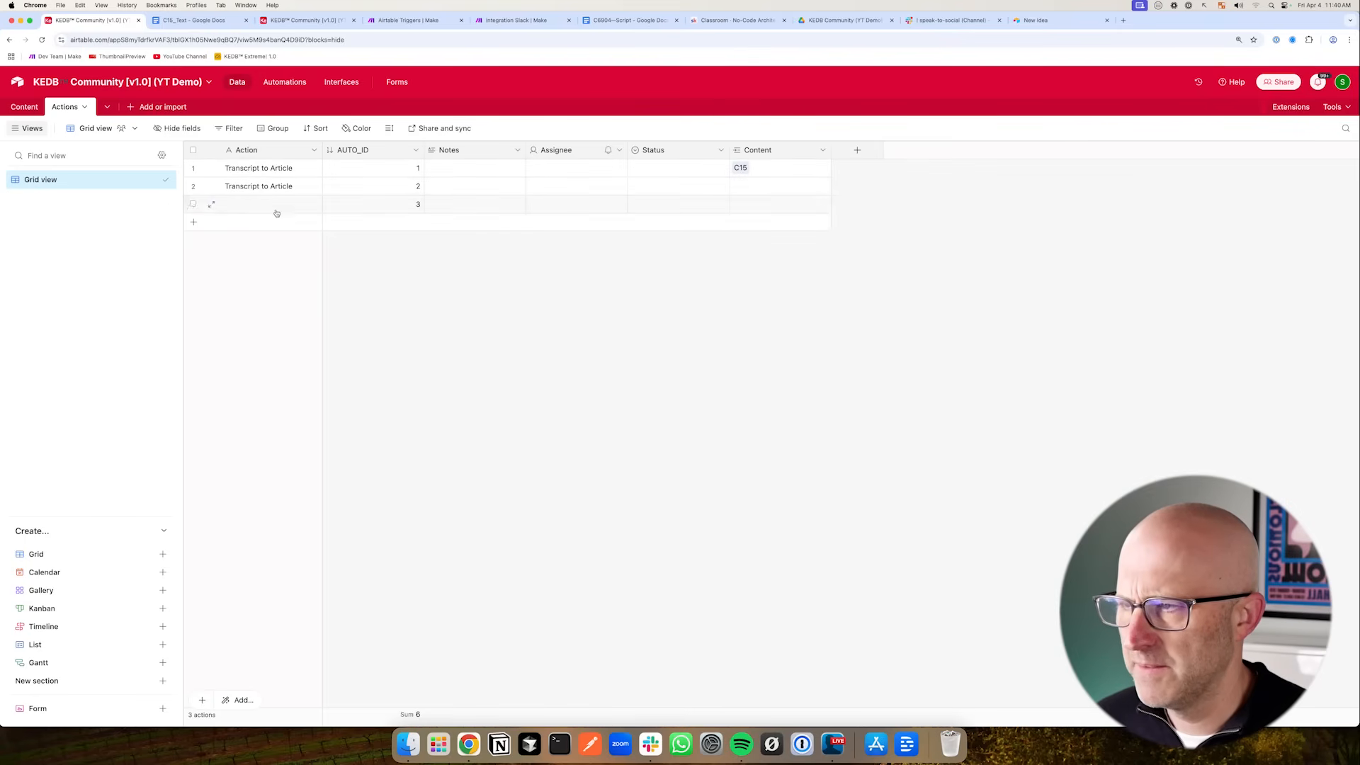
- Insert a formula field named Action X with the formula Action&" ["&AUTO_ID&"]"
left_click(312, 151)
left_click(379, 235)
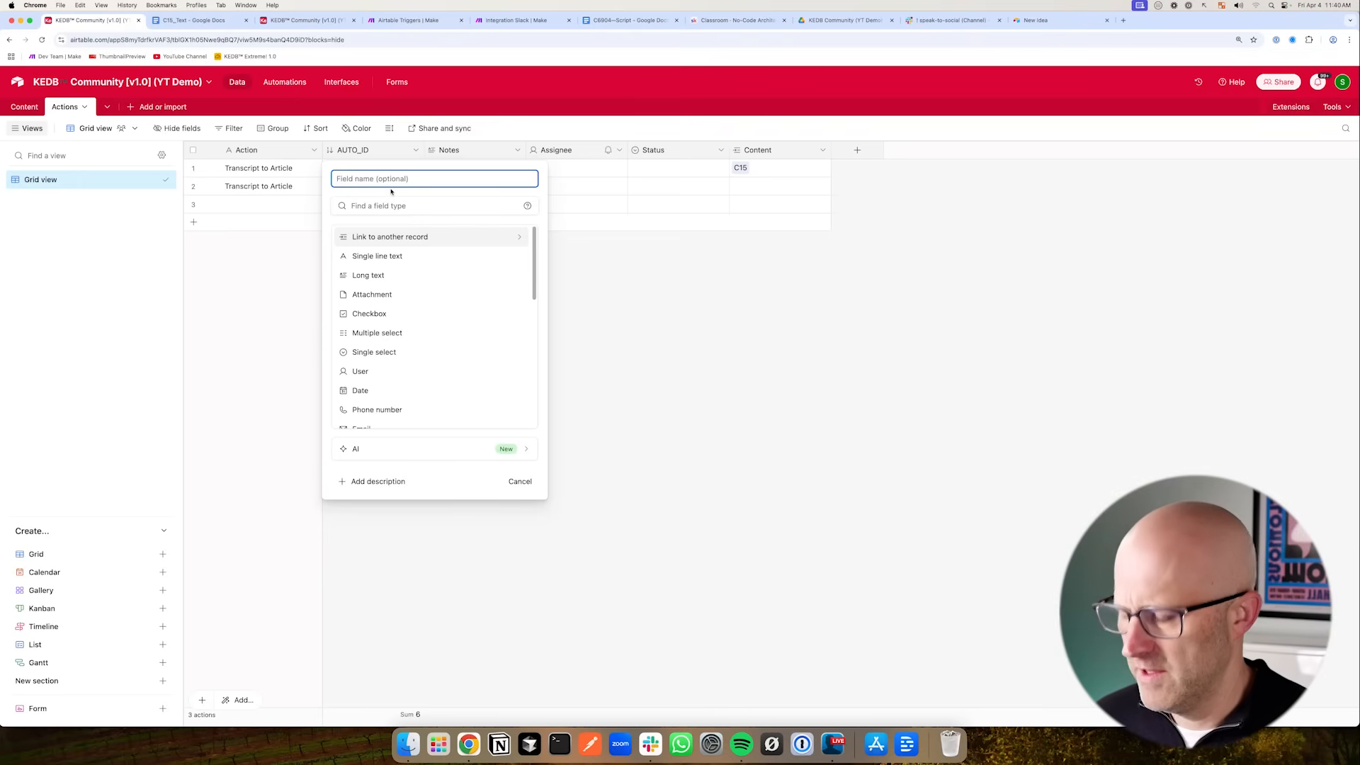
type("A")
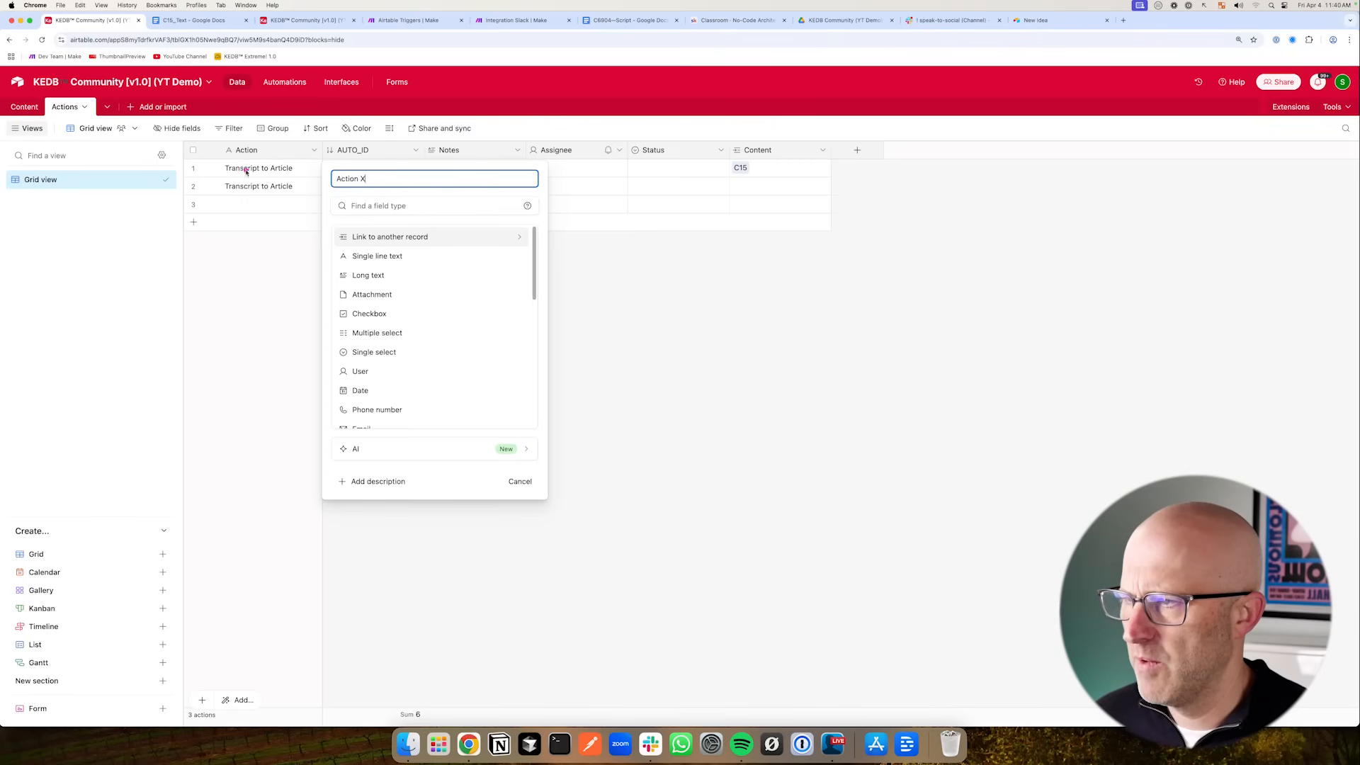
type("ction X")
scroll(477, 326, "down", 5)
scroll(476, 327, "down", 2)
scroll(407, 309, "up", 3)
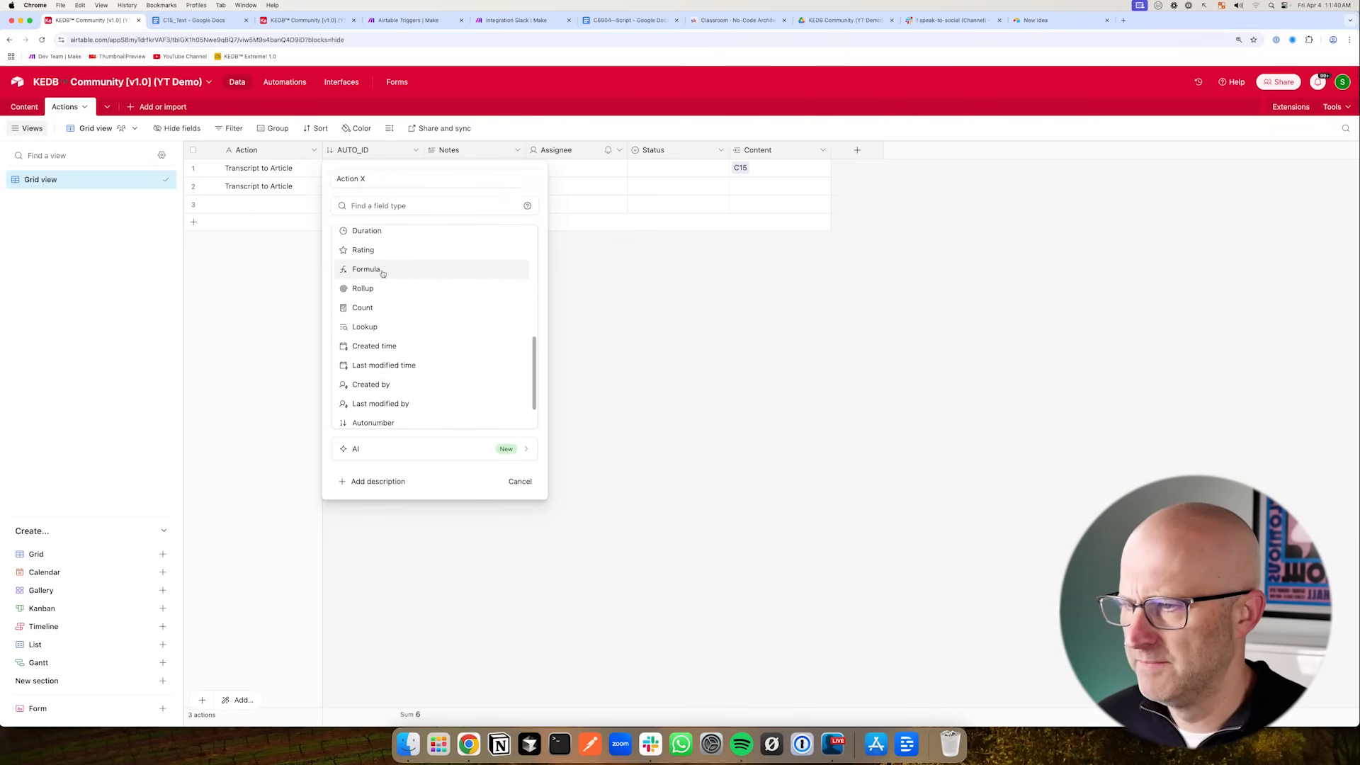
left_click(386, 269)
type("Action")
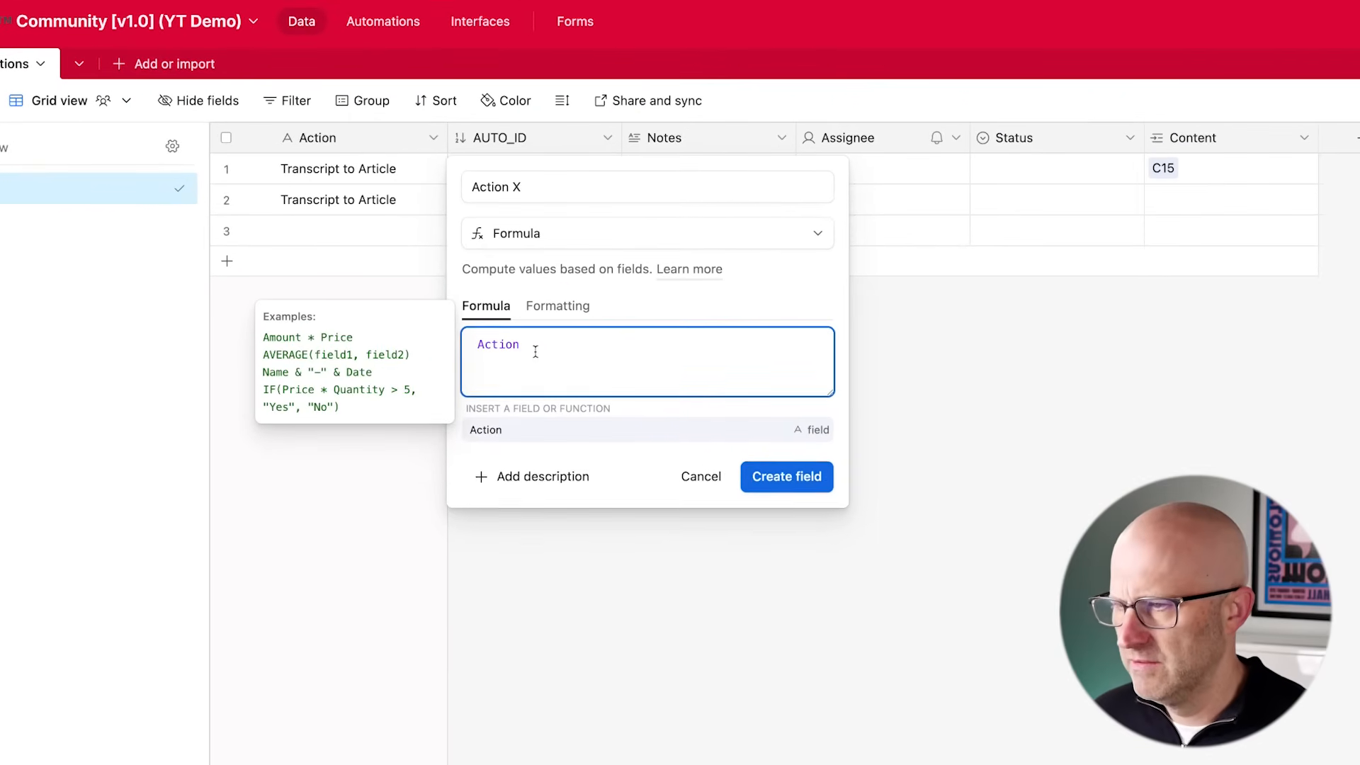
type("&")
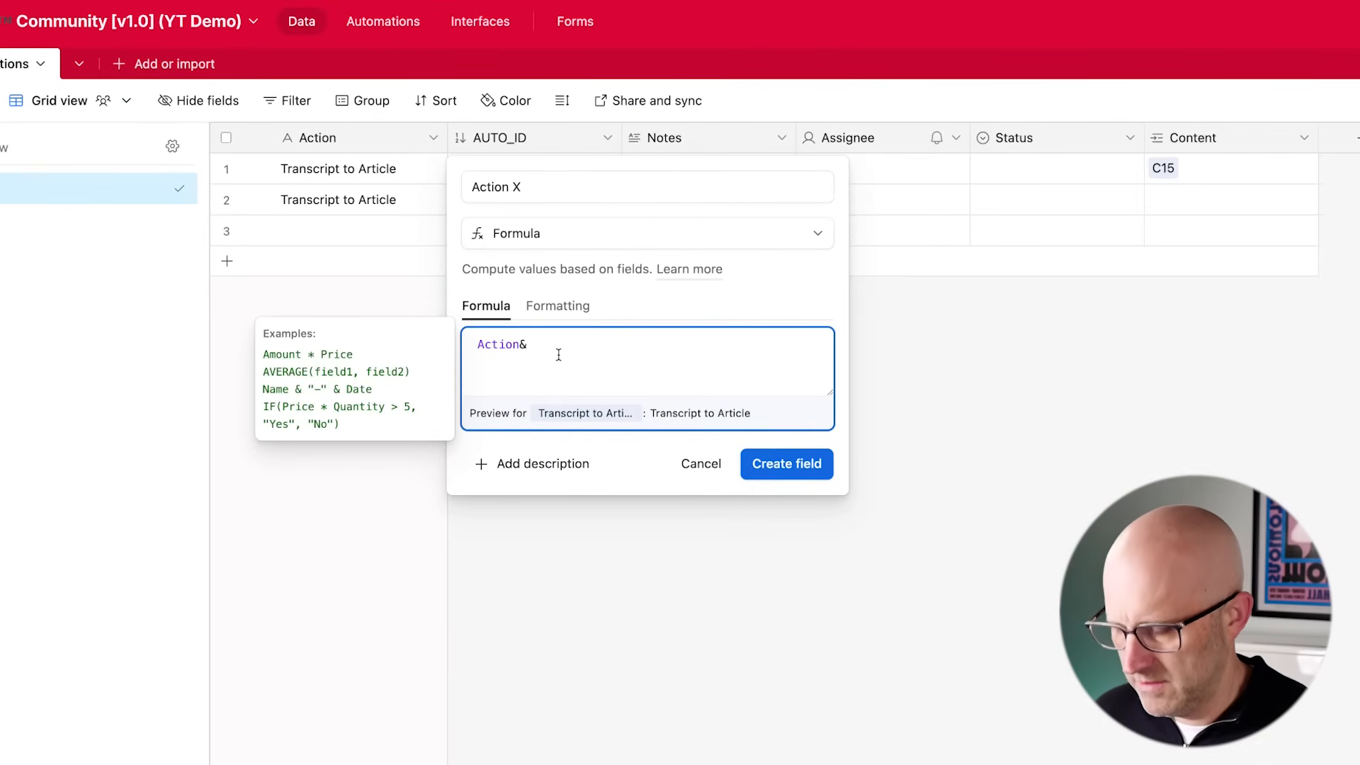
type("\"")
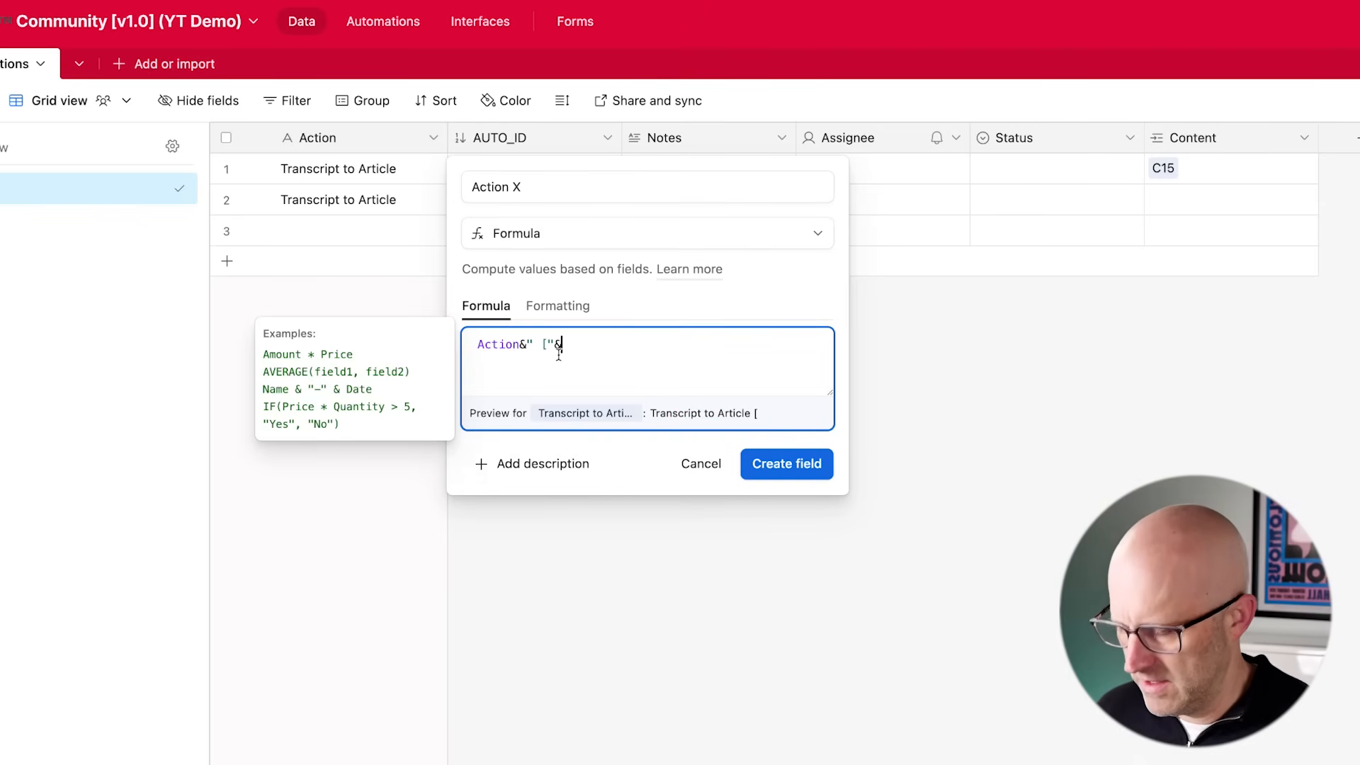
type("[\"&au")
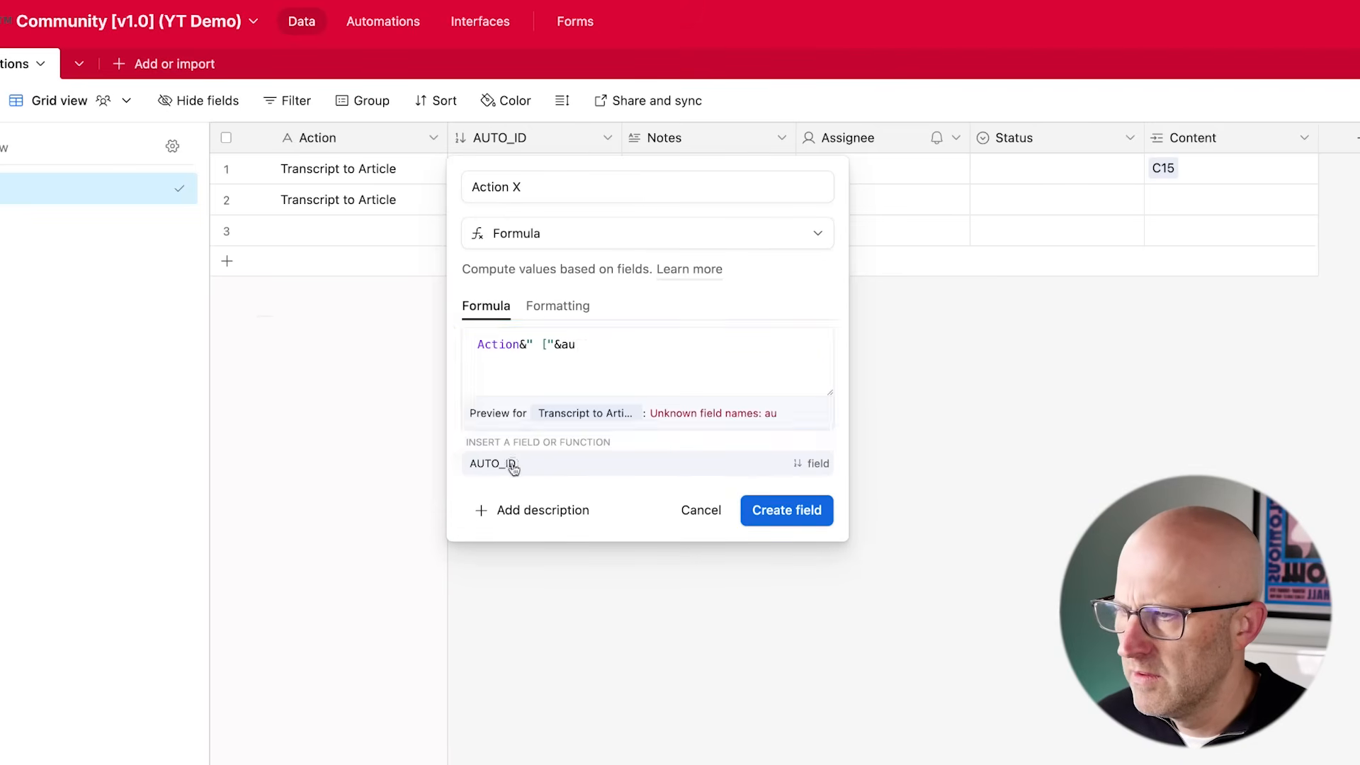
left_click(509, 463)
type("&\"")
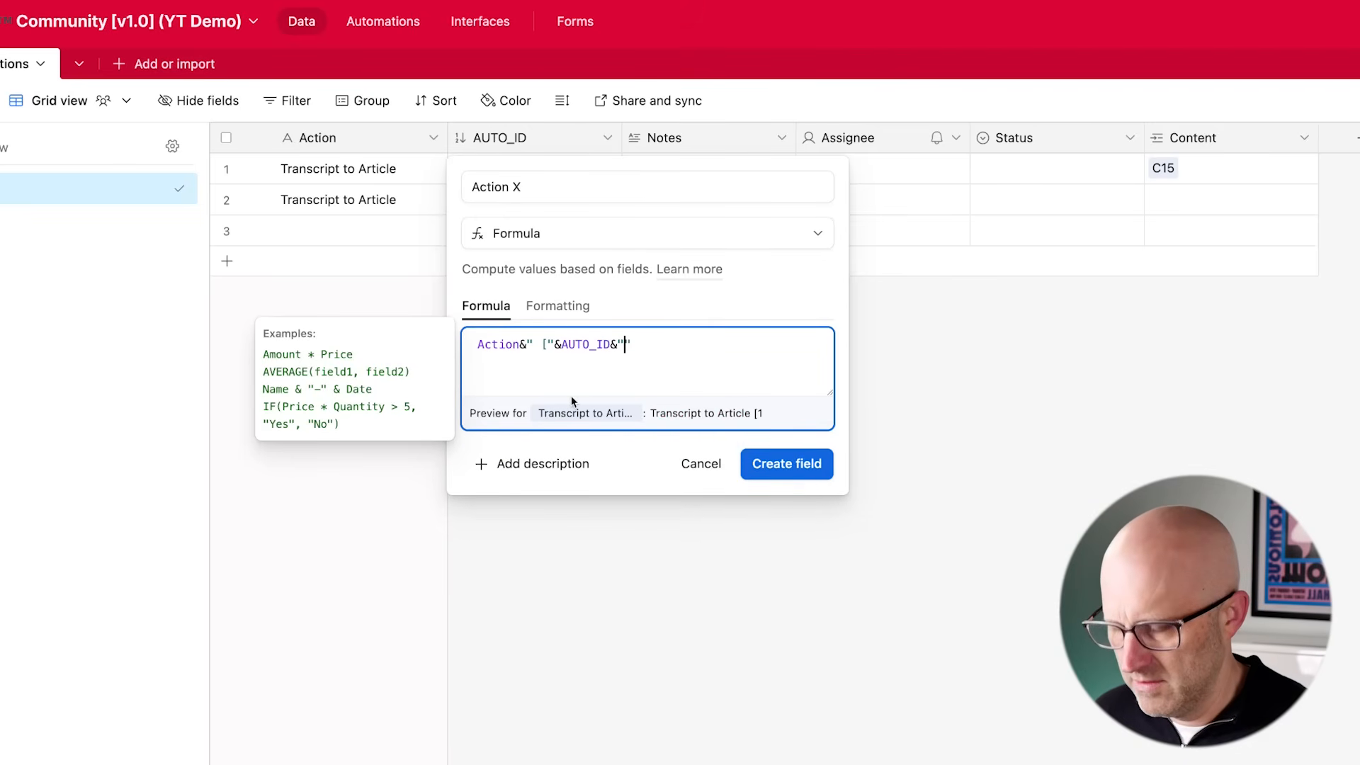
left_click(783, 462)
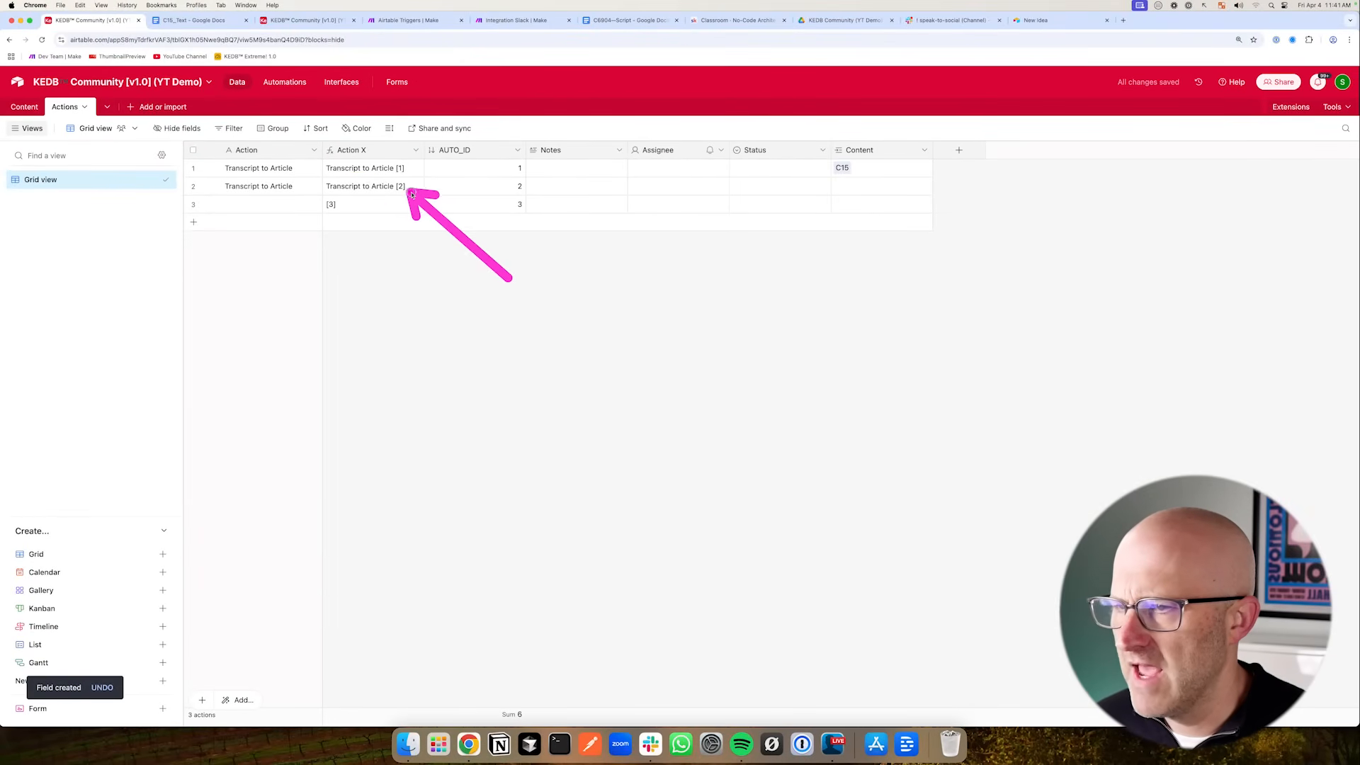
- Make Action X the primary field and rename the original Action field to Action Name
left_click_drag(379, 149, 234, 150)
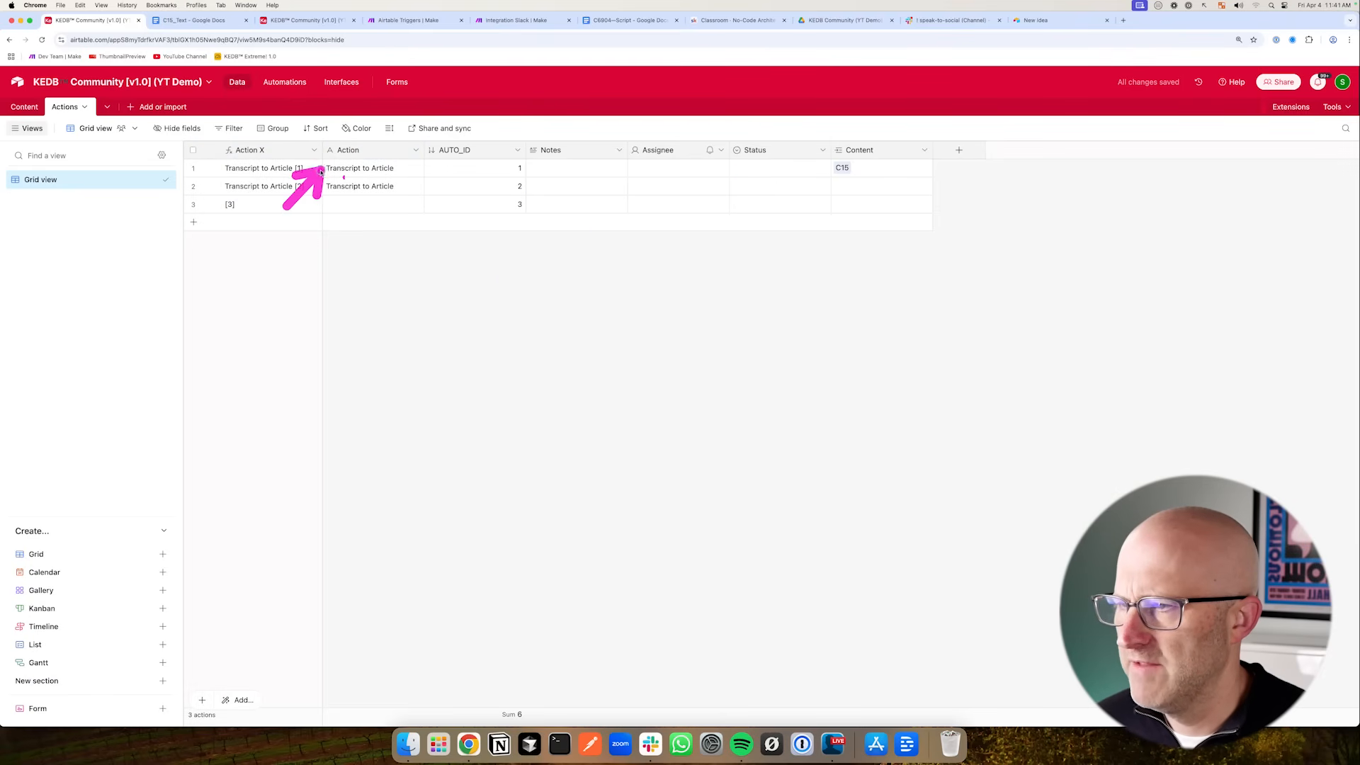
left_click(415, 150)
left_click(394, 177)
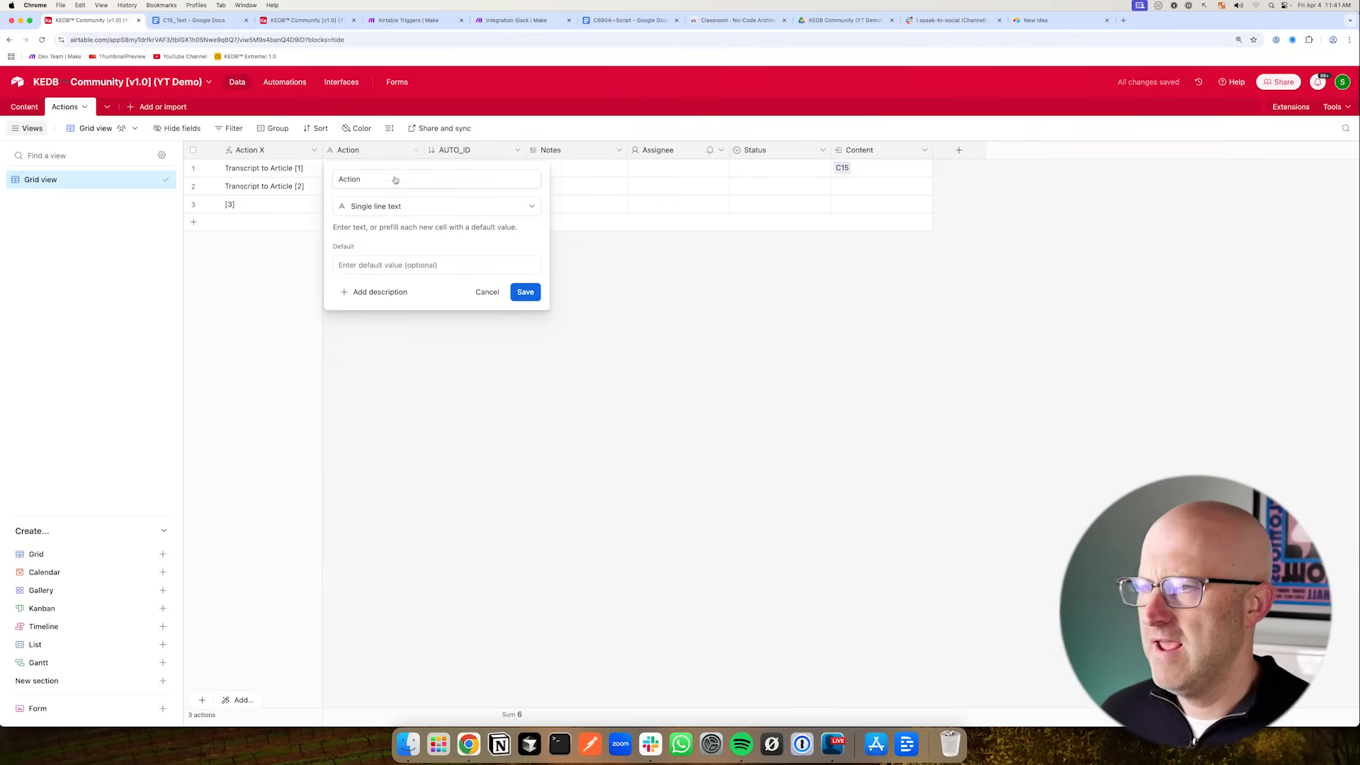
type("Name")
key("Return")
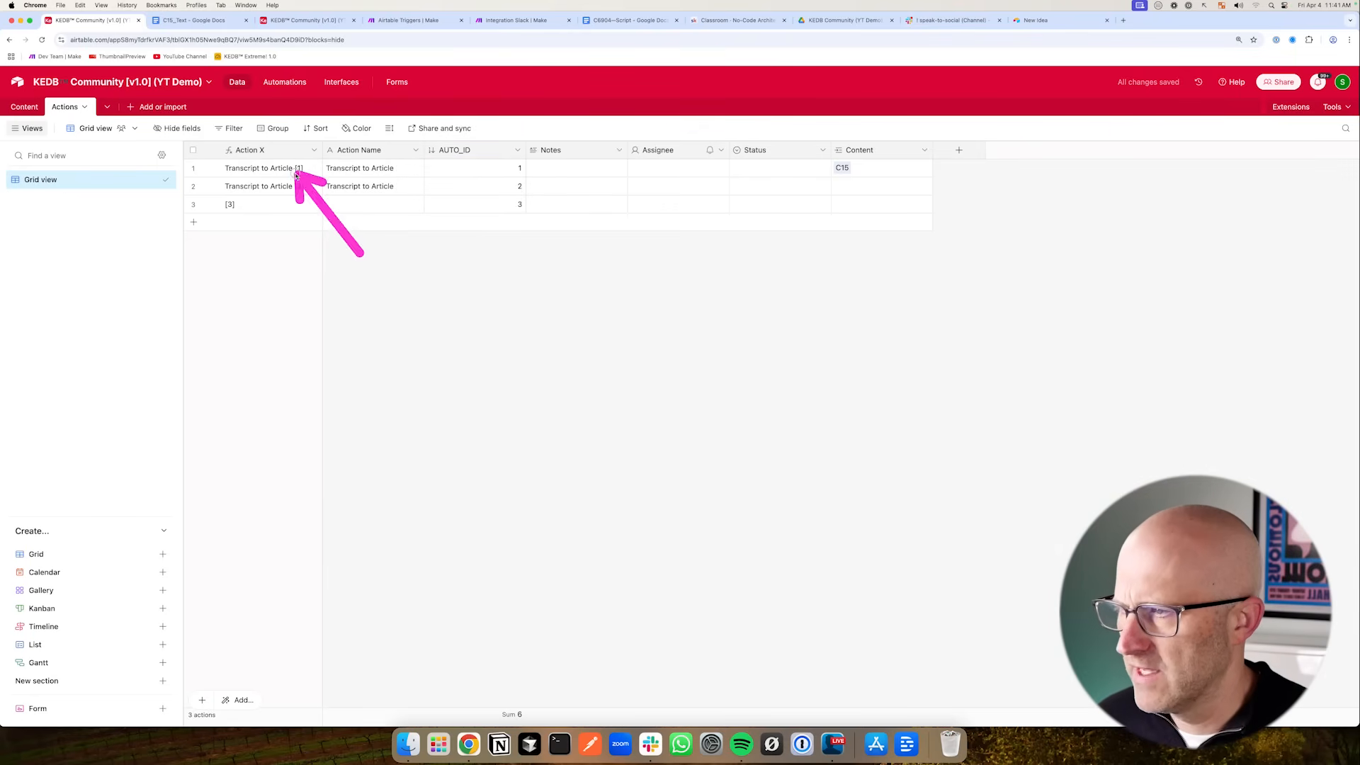
- Rename the primary formula field to Action
left_click(313, 150)
left_click(301, 174)
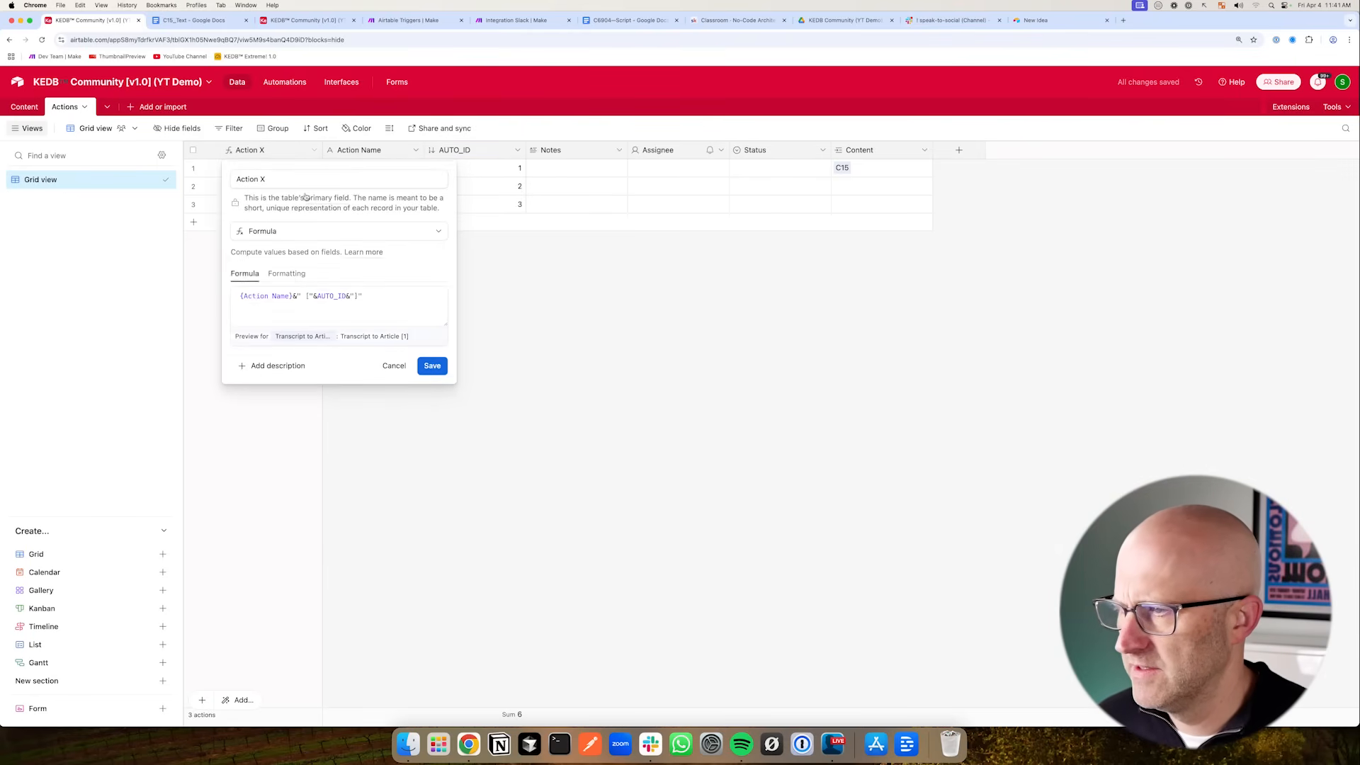
double_click(308, 178)
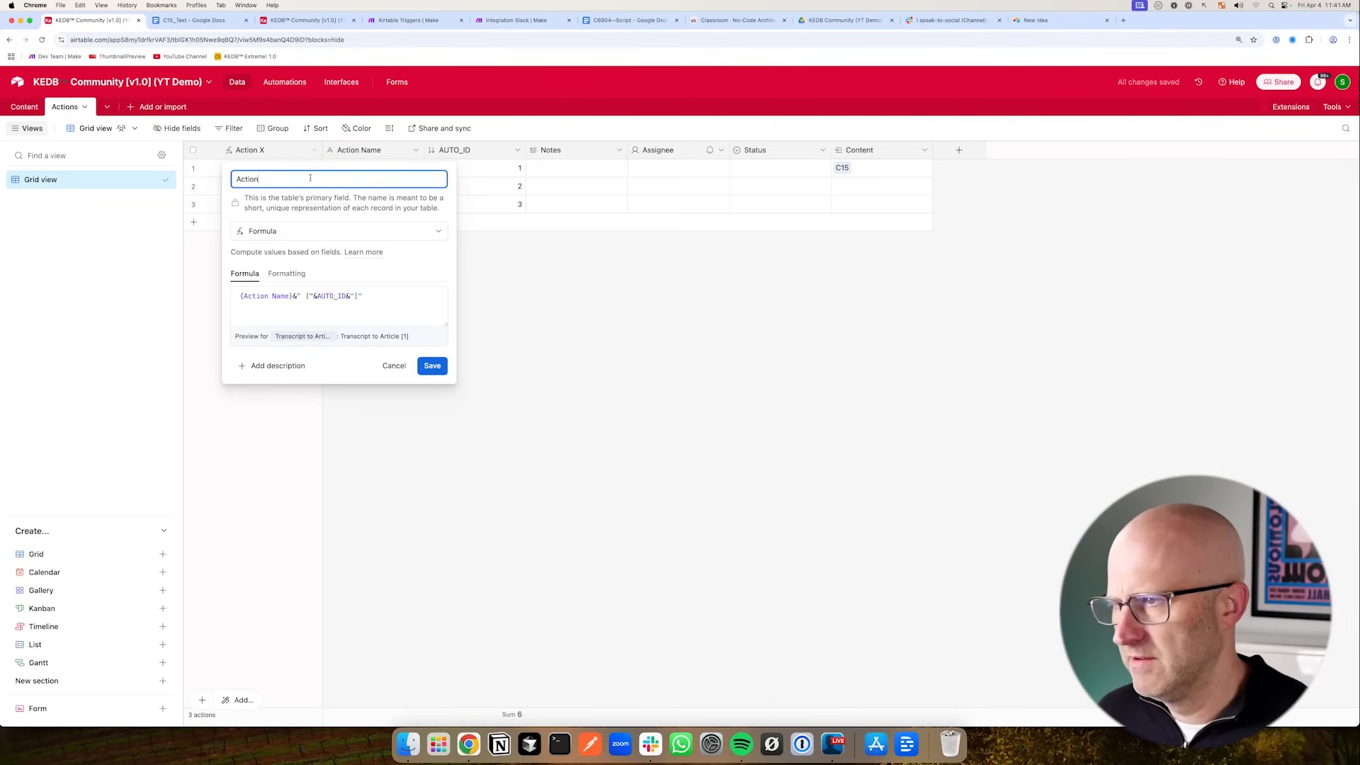
key("Return")
- Hide the AUTO_ID field in the grid view
mouse_move(347, 278)
left_mouse_down()
mouse_move(288, 213)
mouse_move(349, 167)
mouse_move(429, 178)
left_mouse_up()
left_click(517, 150)
left_click(512, 455)
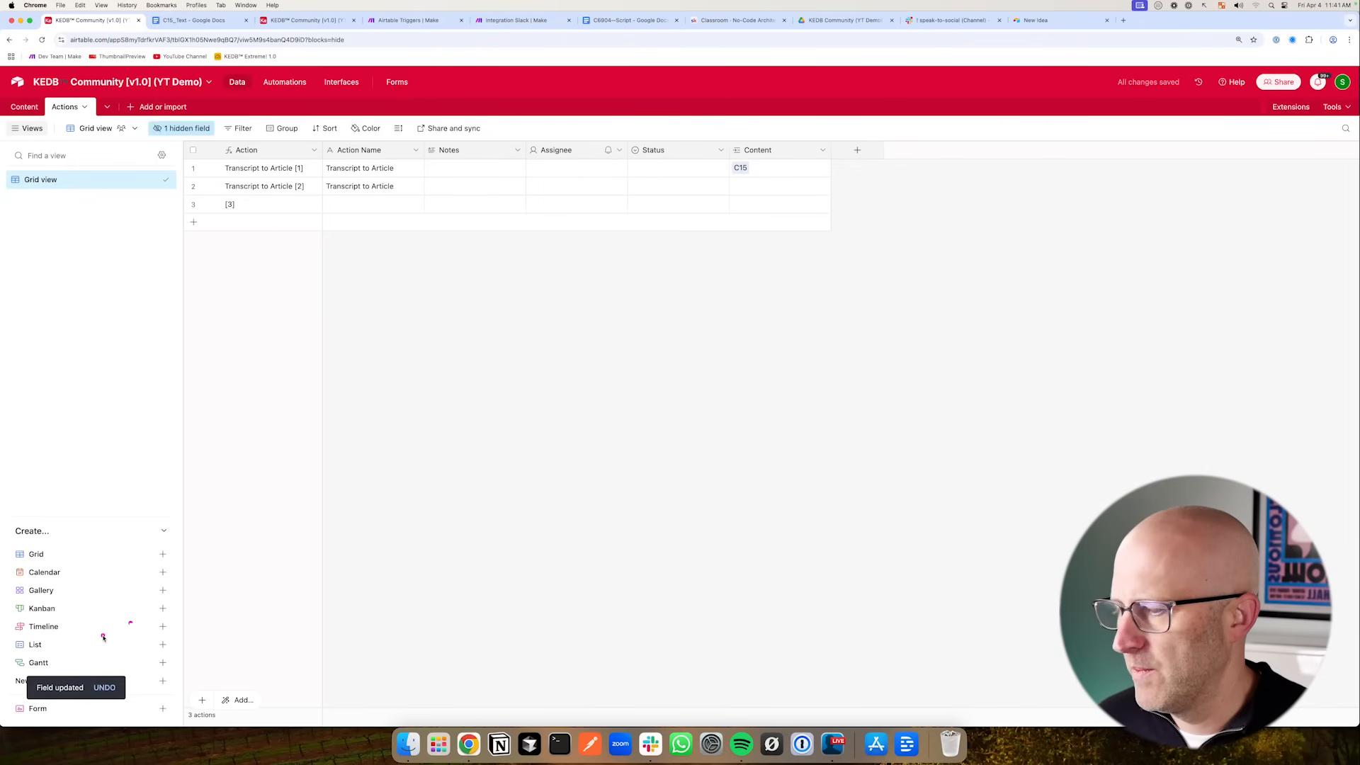
- Add two view sections and rename the grid view to All Data & Fields
left_click(149, 682)
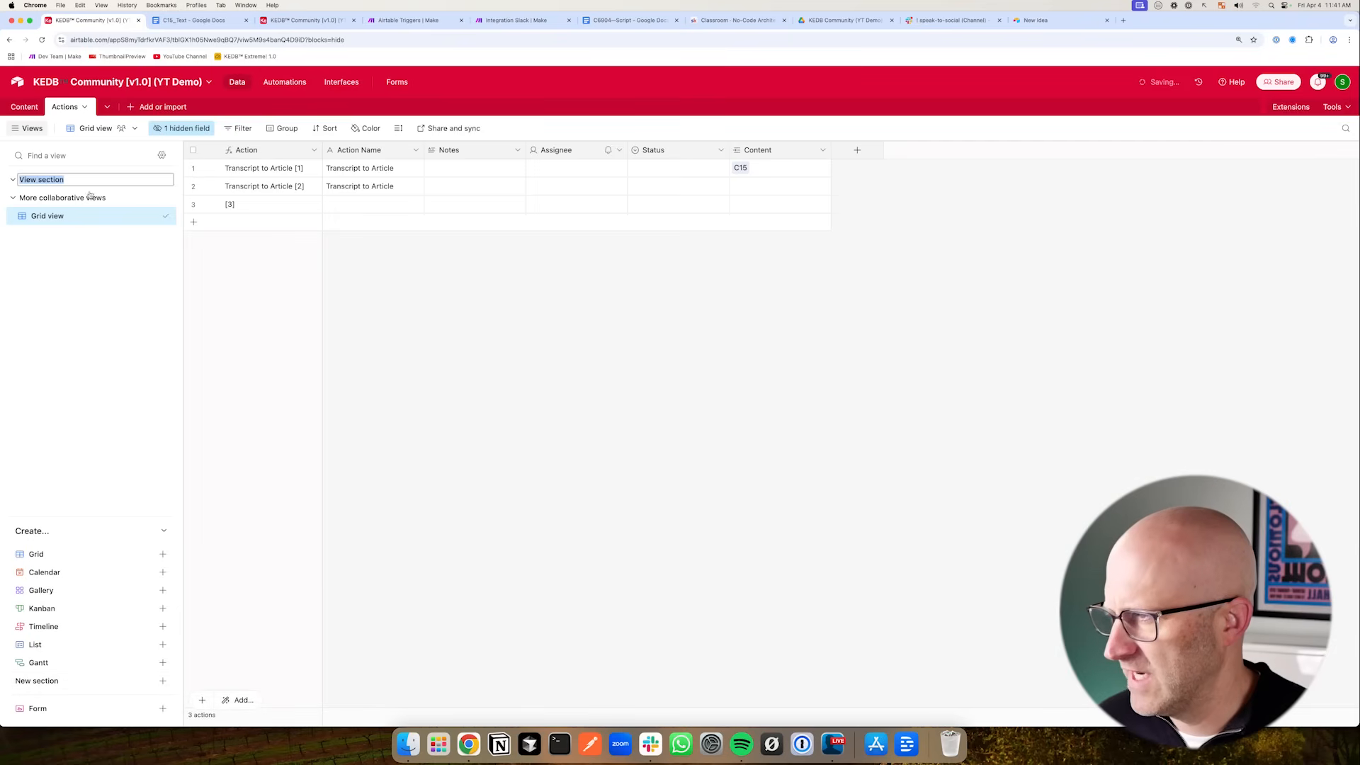
left_click(162, 682)
double_click(66, 236)
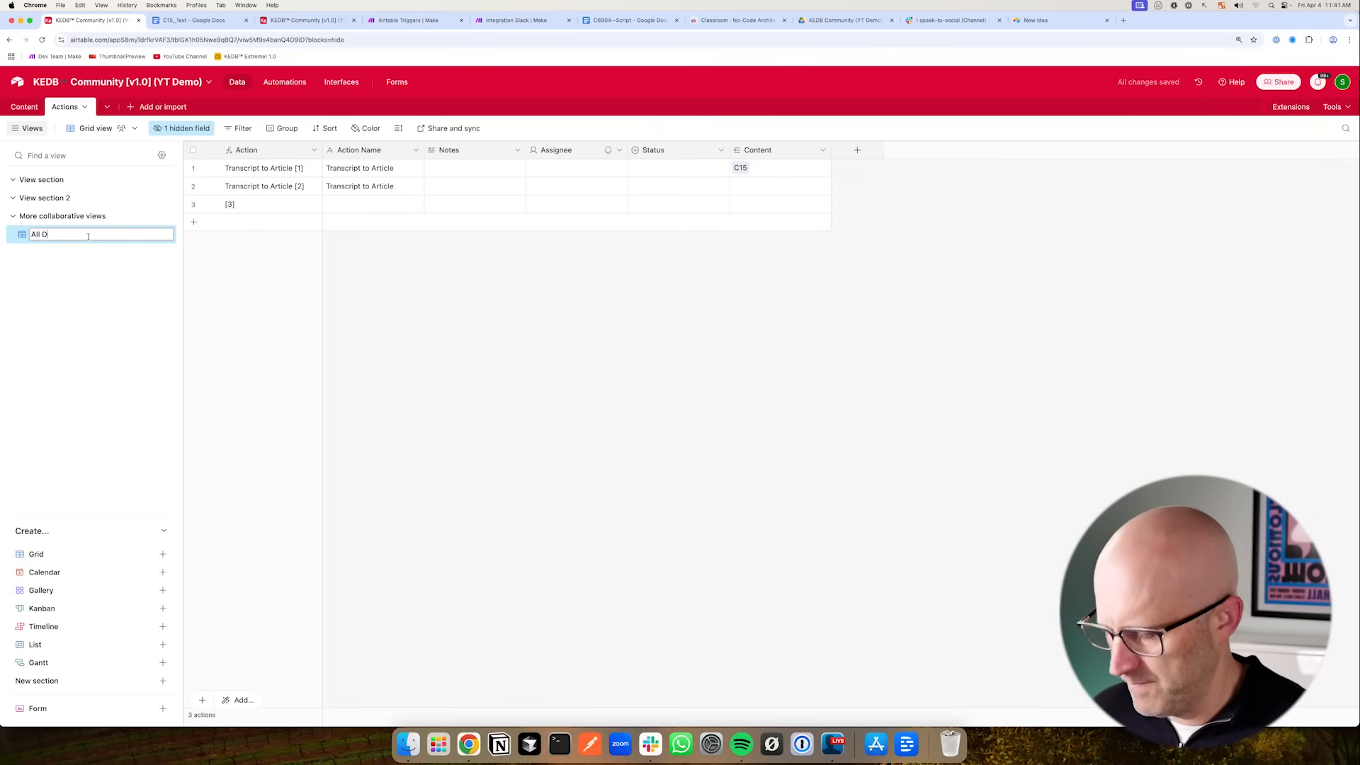
type("All Data & Fields")
key("Return")
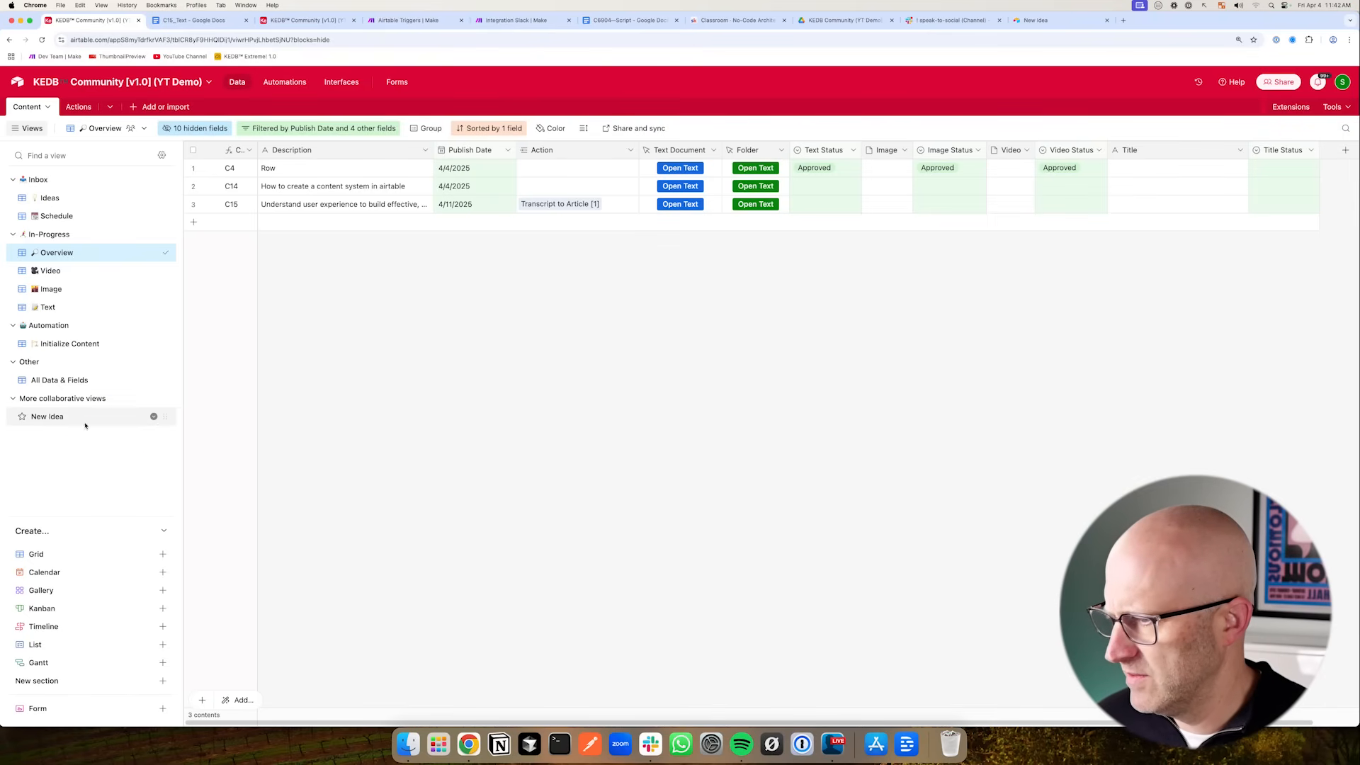
- In the Content table, move the New Idea view into the Other section
left_click_drag(157, 419, 167, 399)
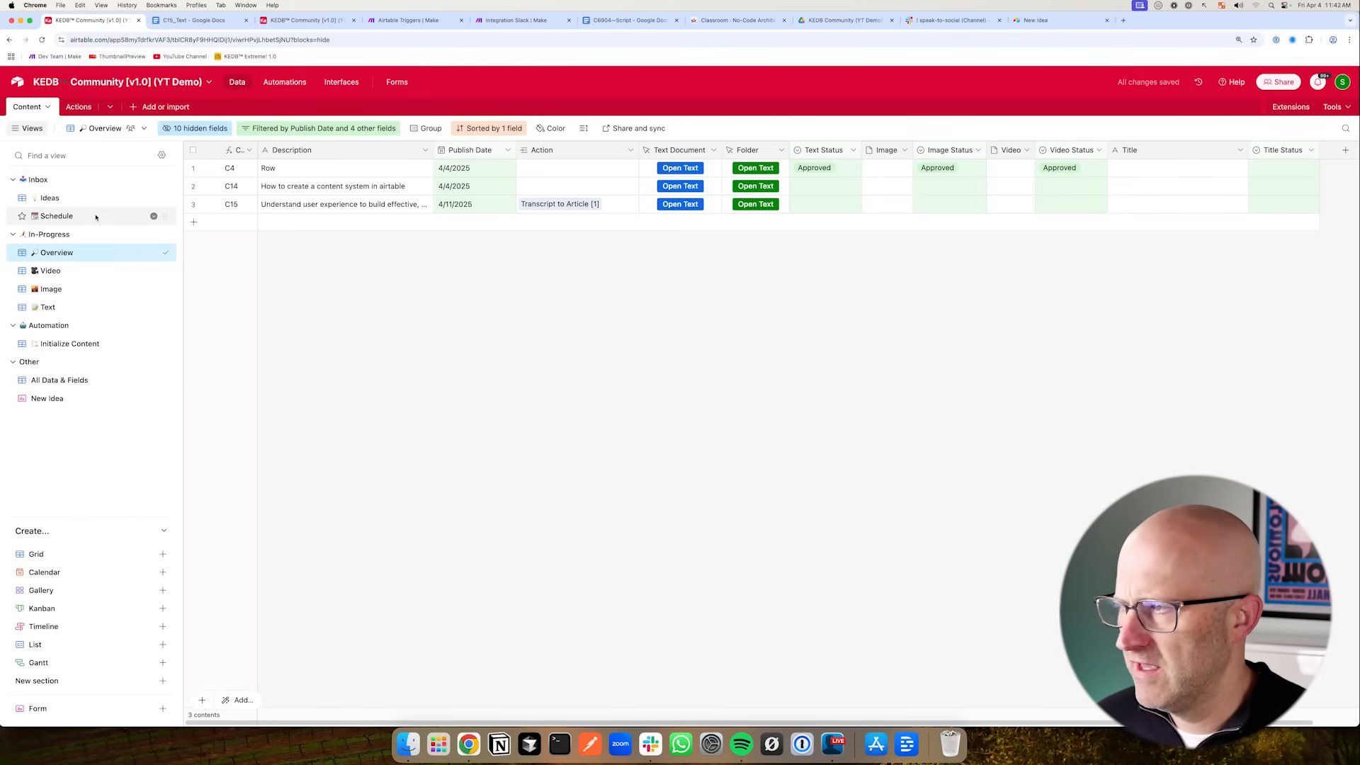
left_click(76, 107)
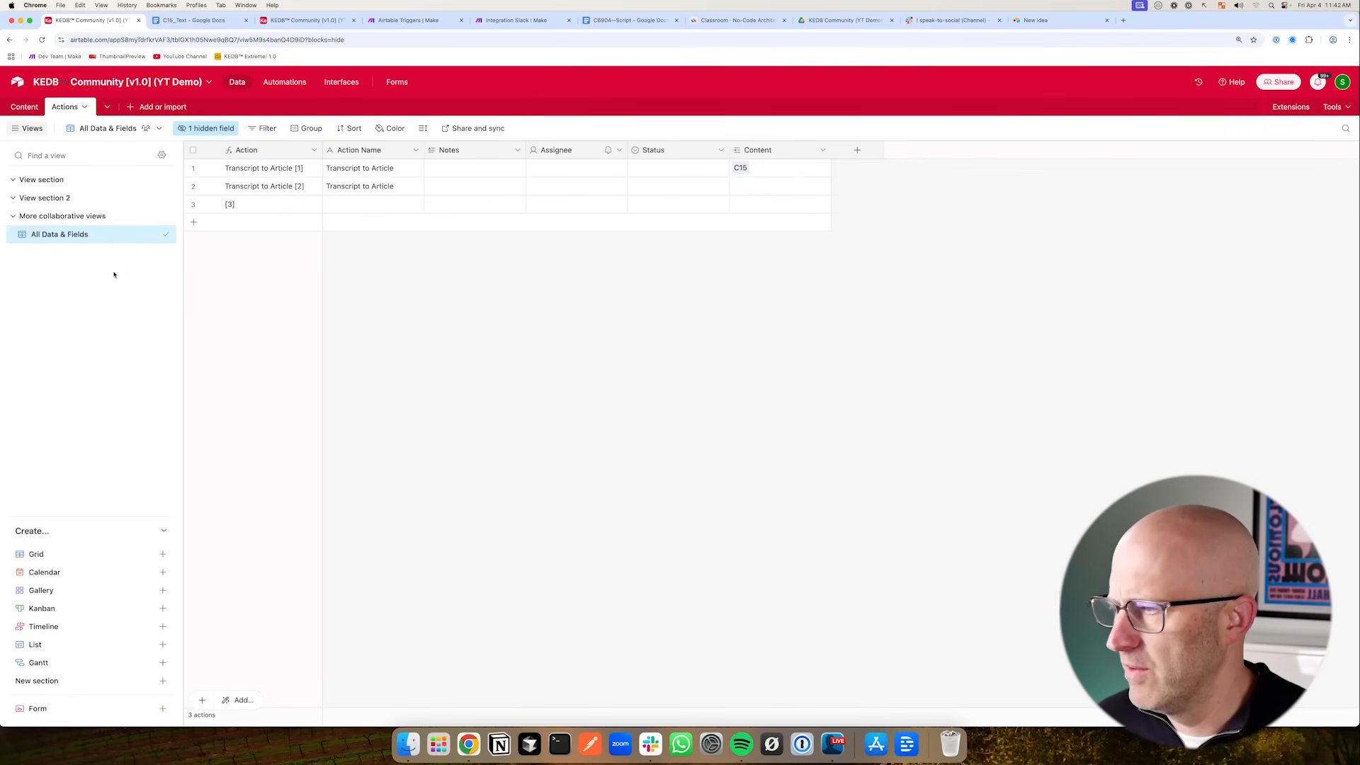
- Put All Data & Fields into a section named Other and rename the other section to Actions
left_click_drag(165, 234, 69, 203)
double_click(68, 201)
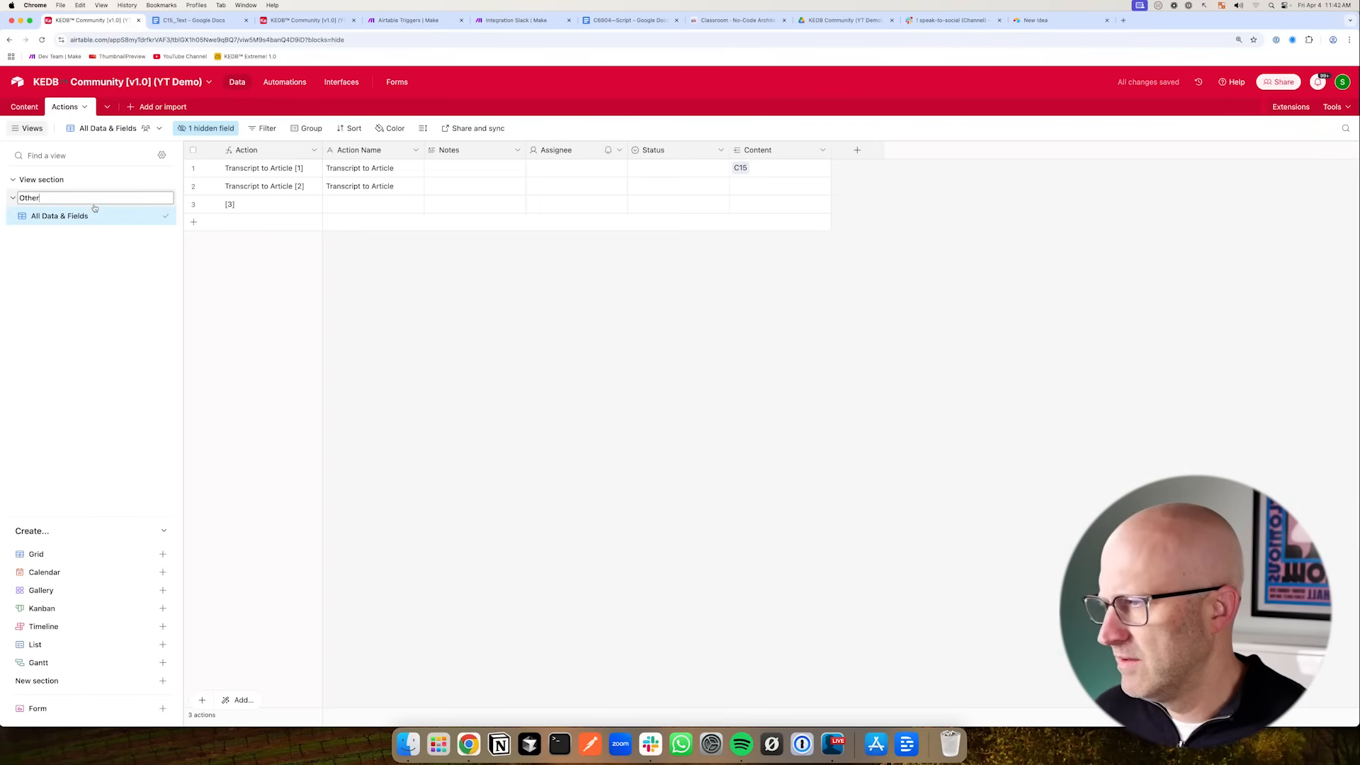
key("Return")
double_click(84, 181)
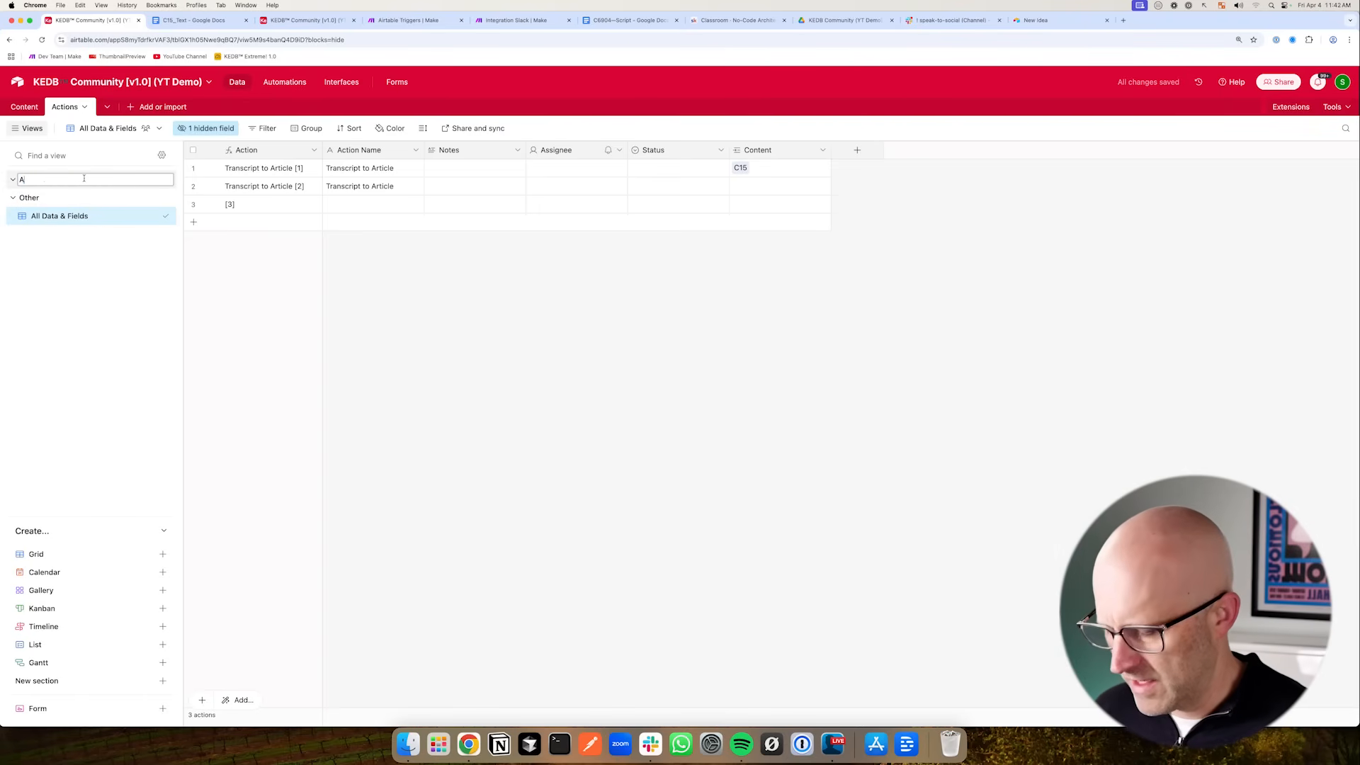
type("Actions")
key("Return")
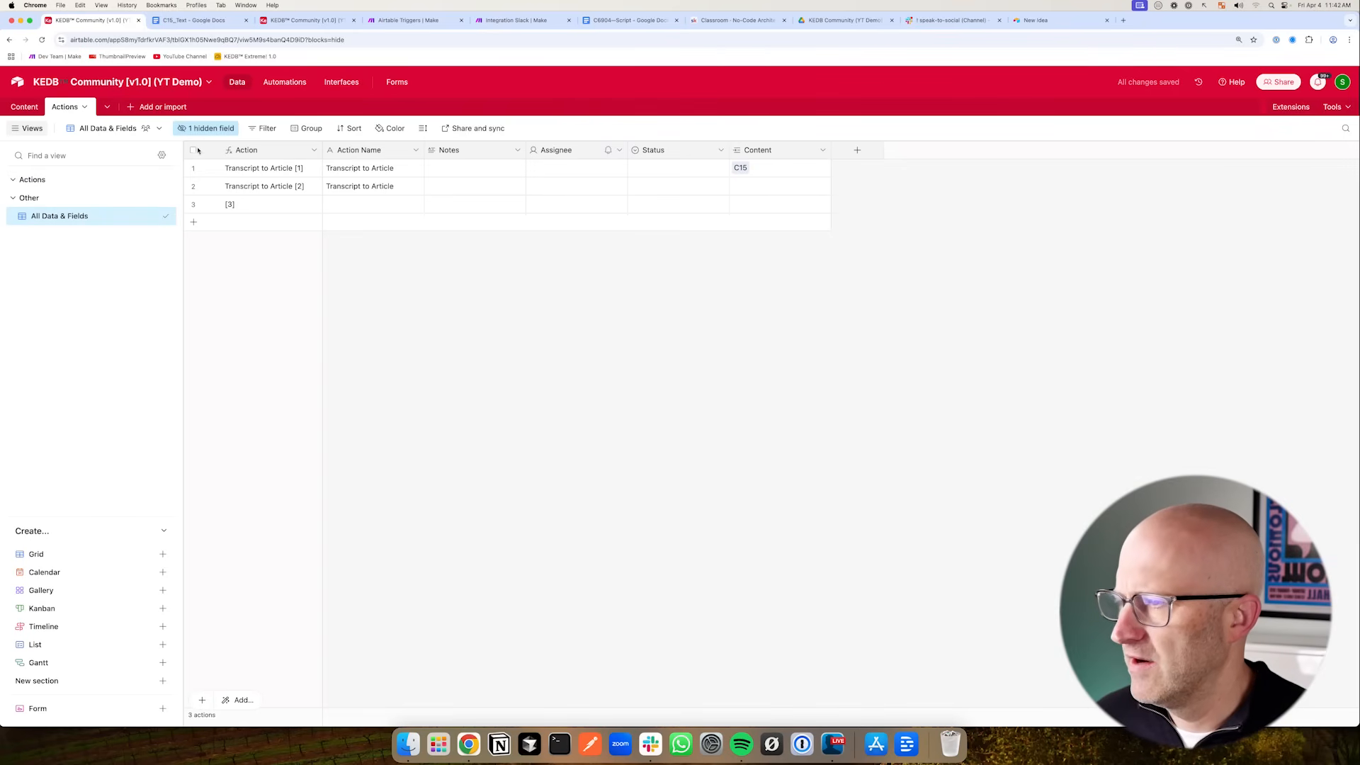
- Show all hidden fields in the All Data & Fields view
left_click(207, 130)
left_click(306, 275)
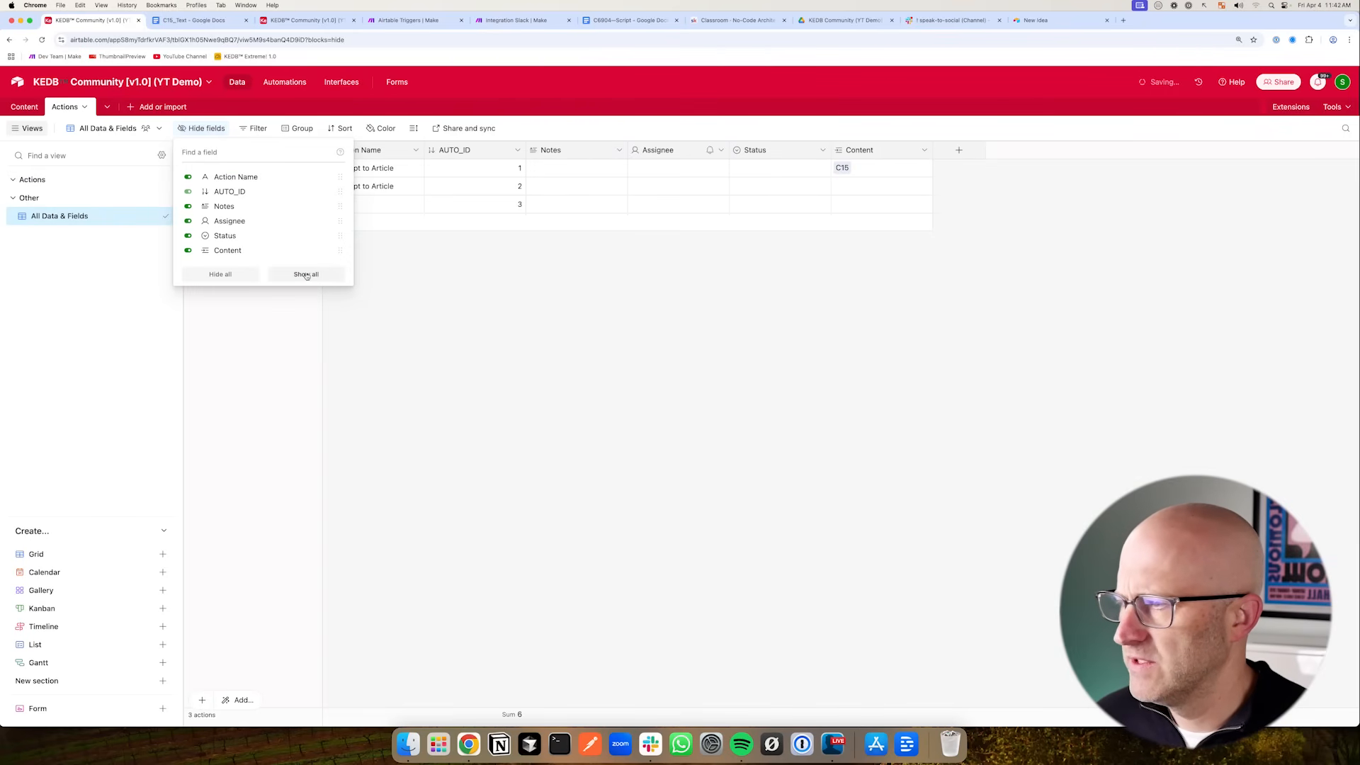
left_click(97, 308)
- Duplicate the All Data & Fields view as All Actions in the Actions section
right_click(92, 216)
left_click(240, 292)
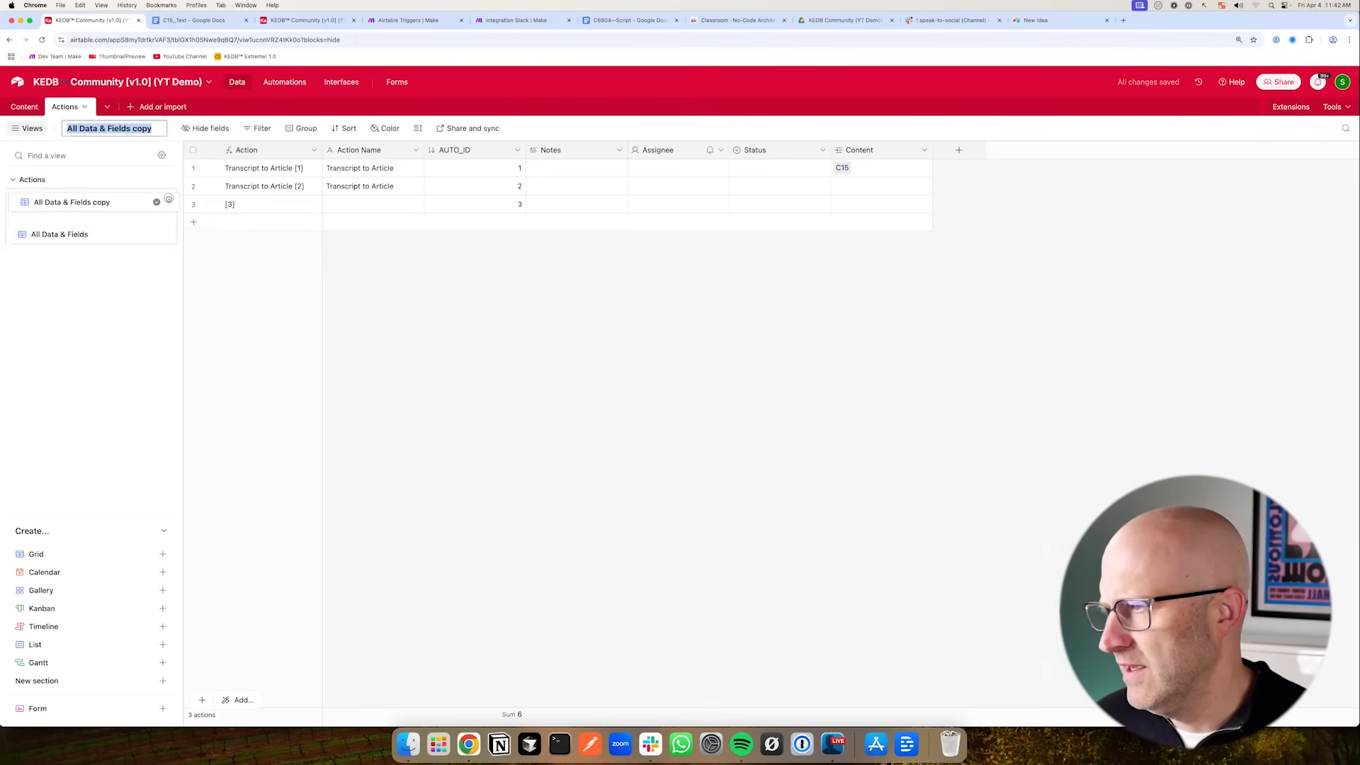
double_click(74, 199)
type("All Actions")
key("Return")
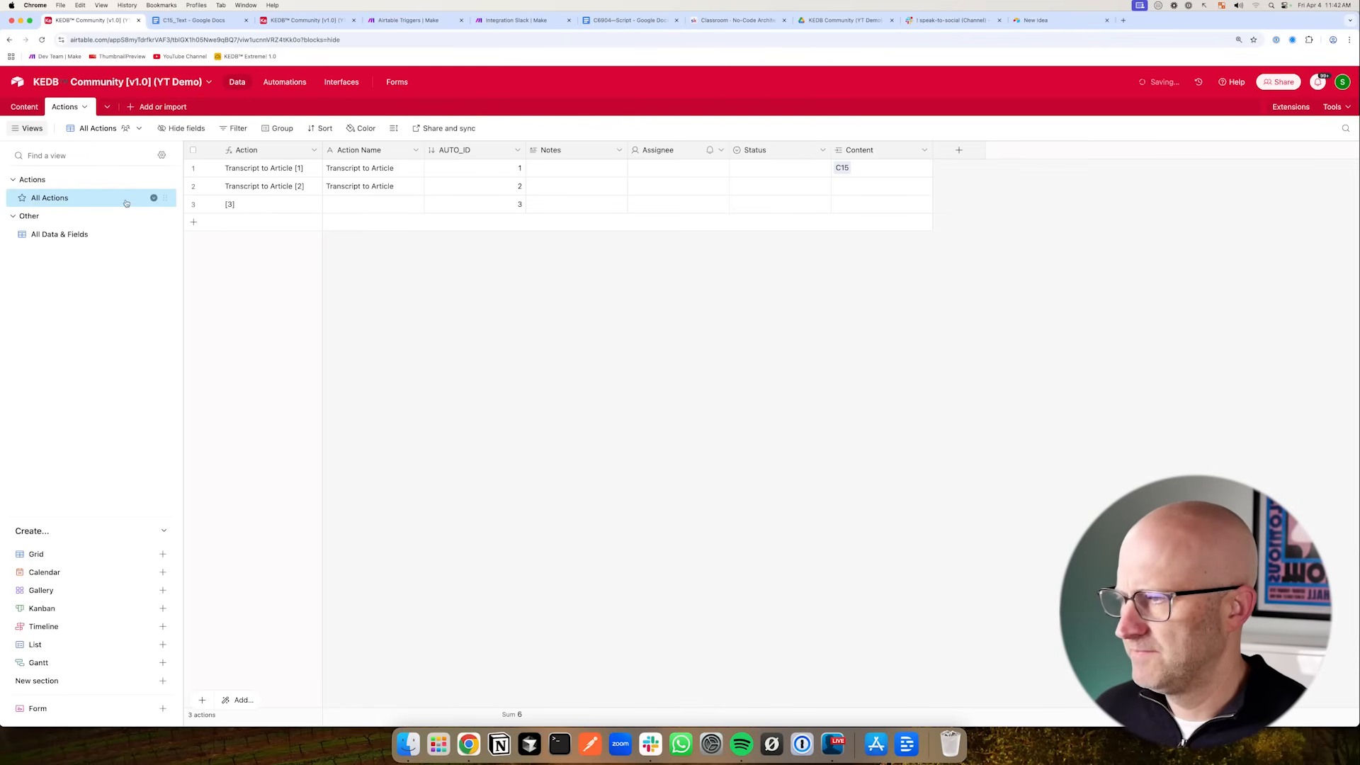
- Add a checkbox field named Active to the Actions table
left_click(958, 150)
left_click(980, 312)
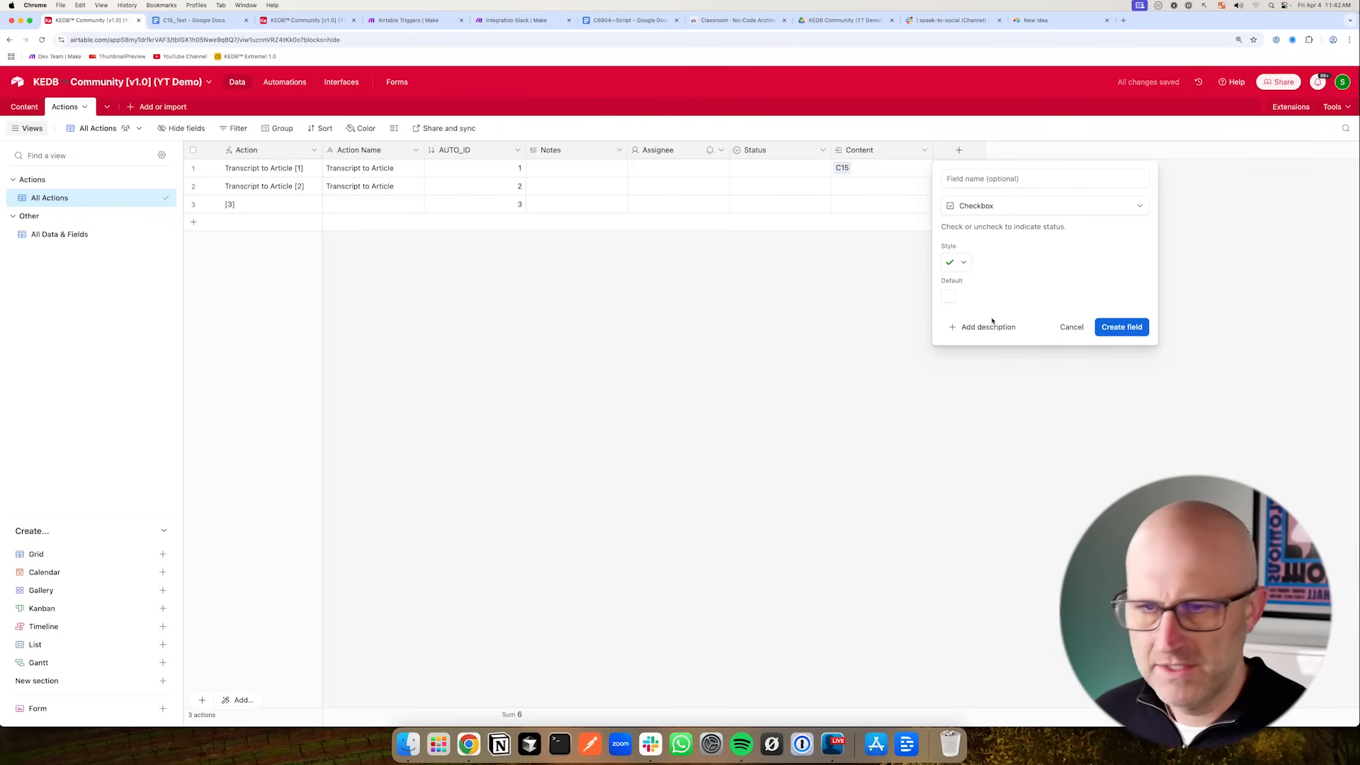
left_click(962, 182)
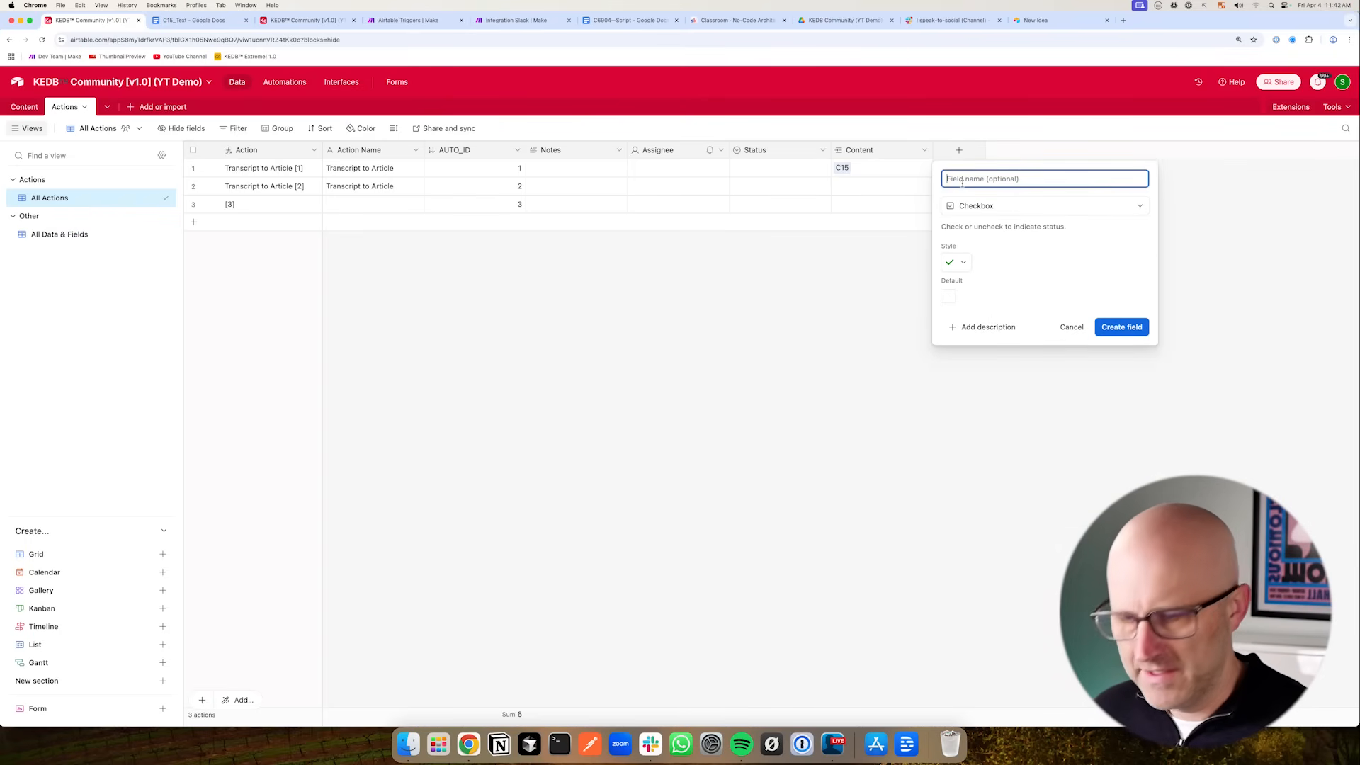
key("Return")
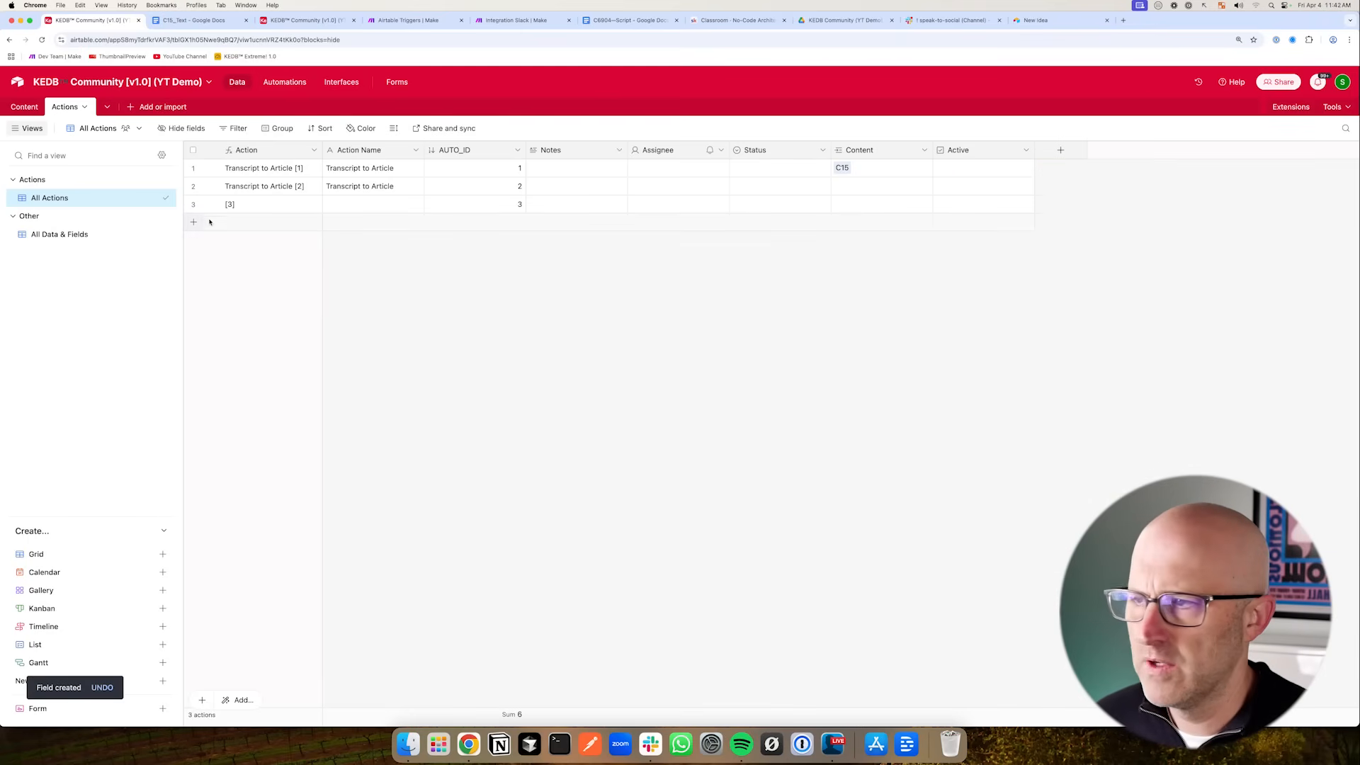
- Rename the All Actions view to Active Actions
left_click(21, 107)
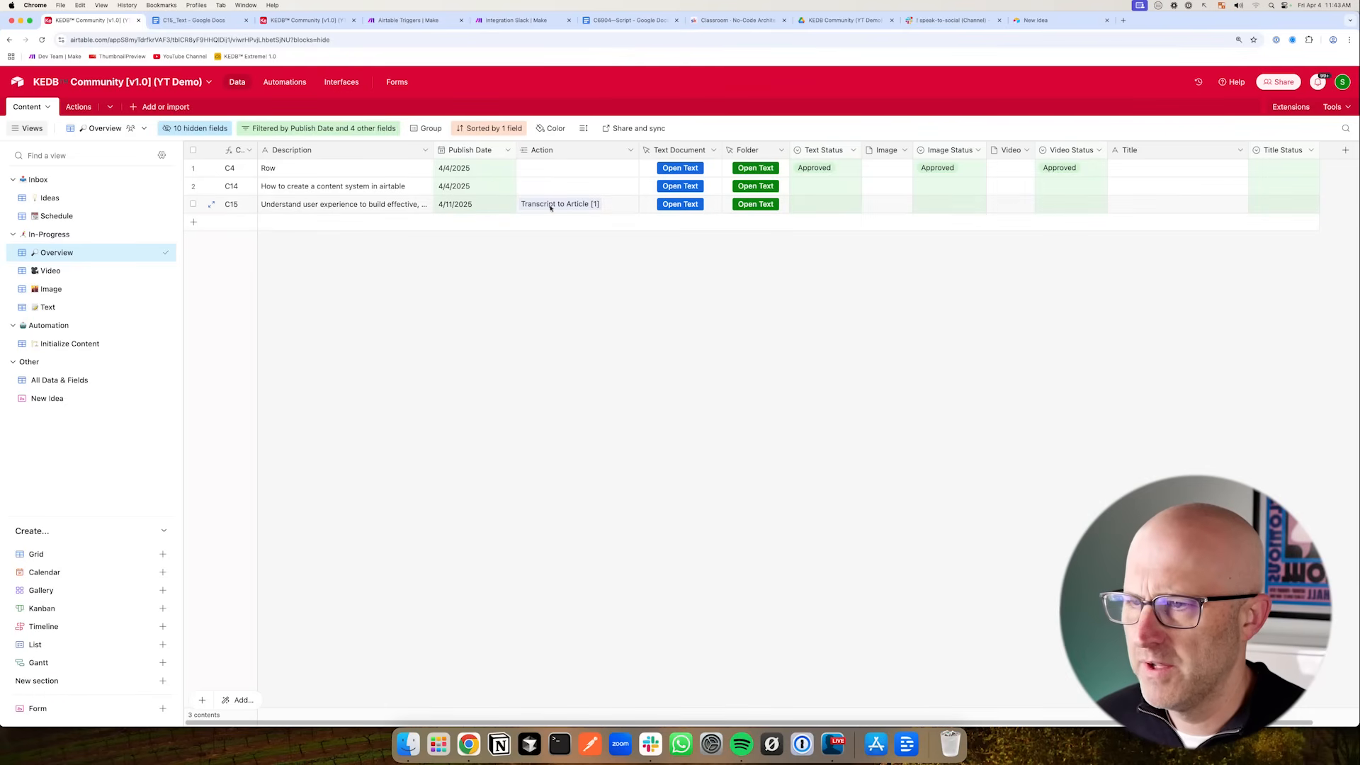
left_click(78, 107)
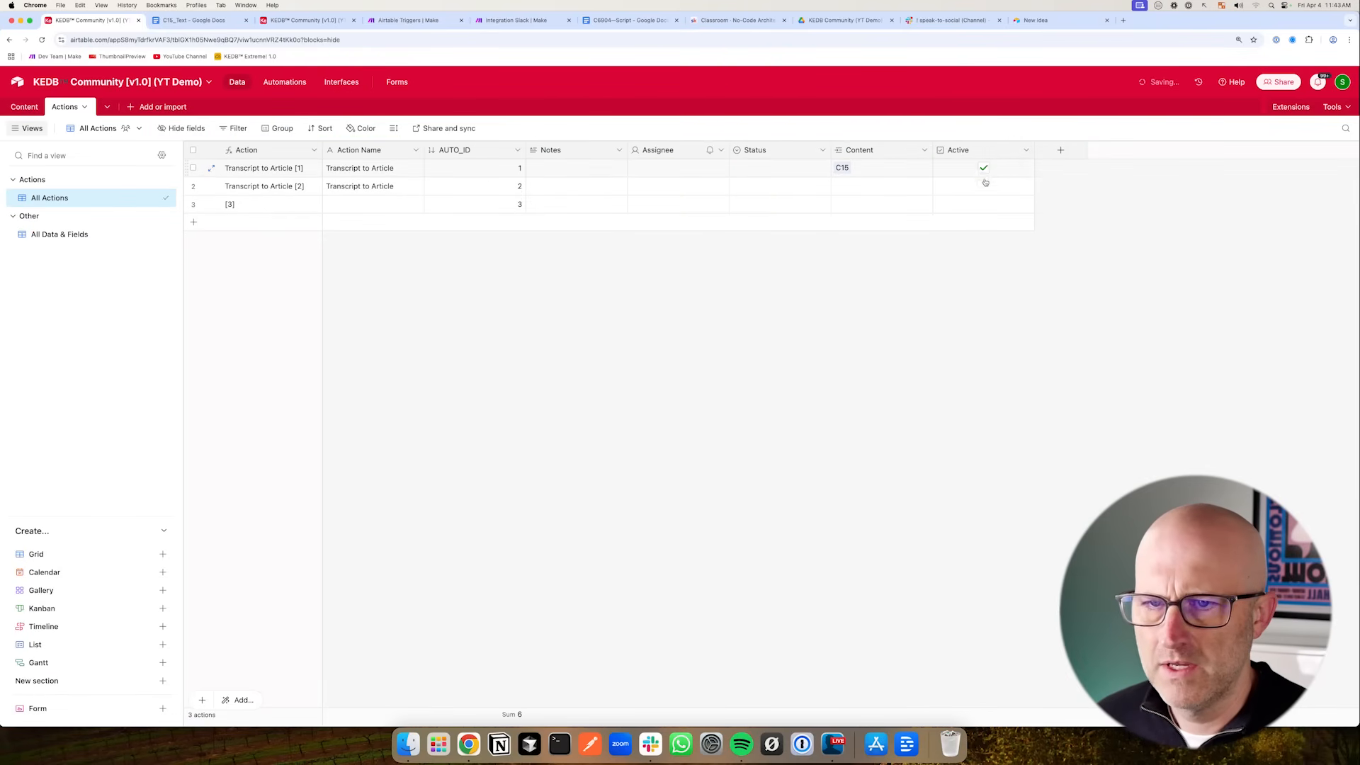
double_click(48, 200)
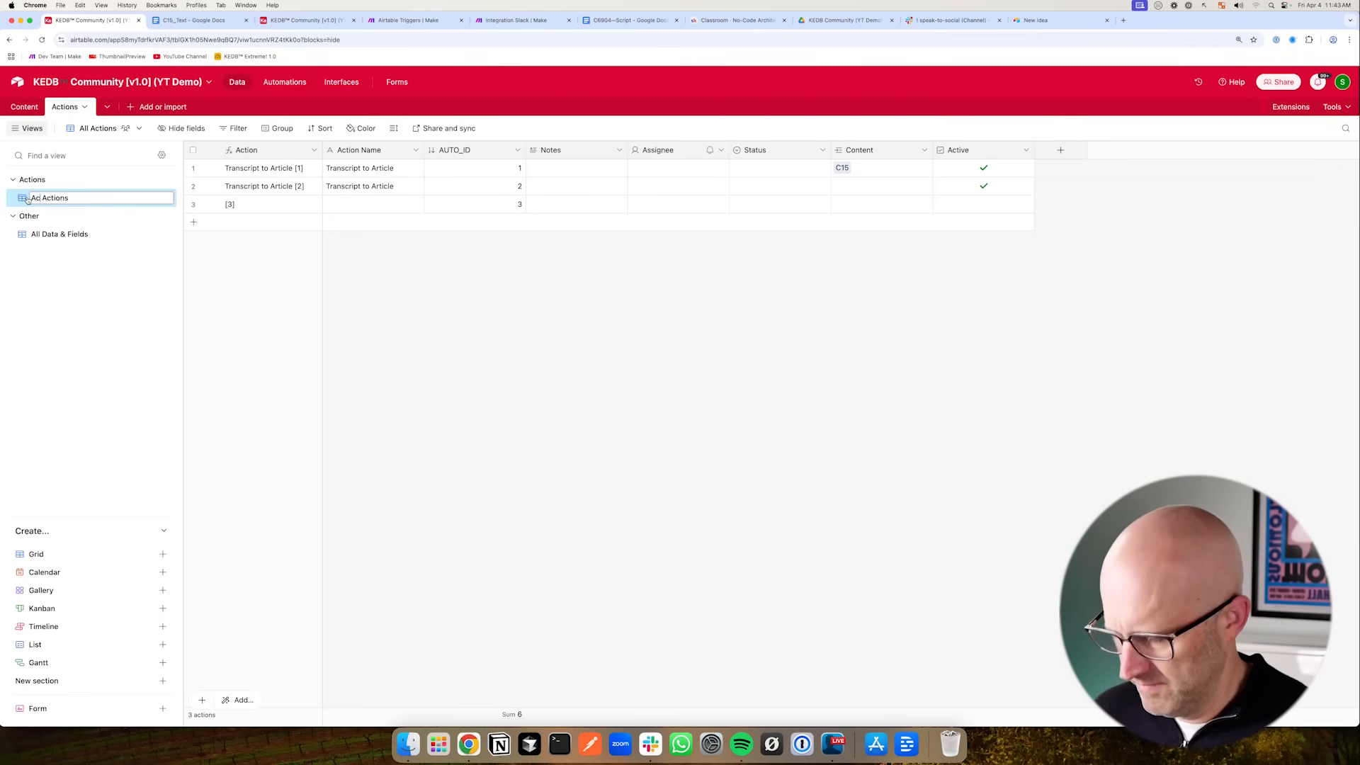
key("Return")
- Filter the Active Actions view to records where Active is checked, and uncheck Active for the second action
left_click(253, 130)
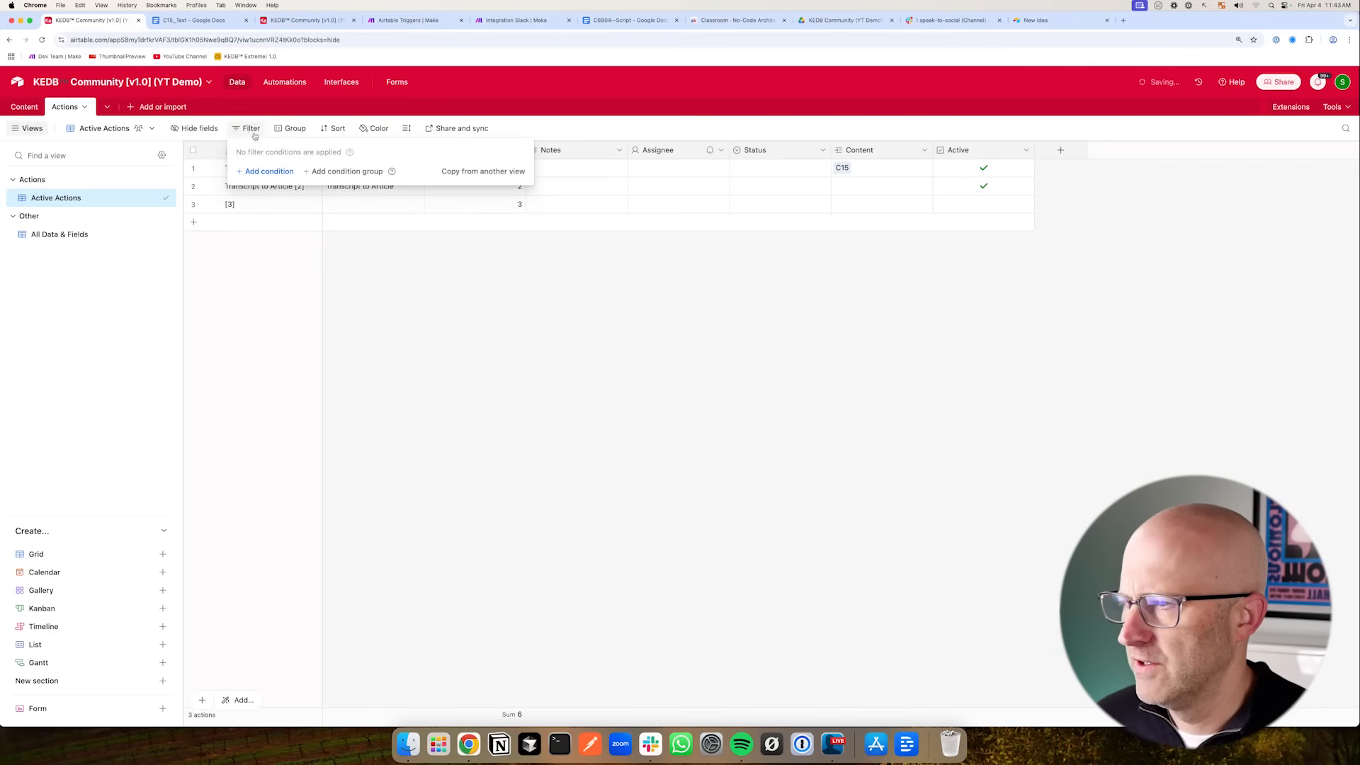
left_click(268, 172)
left_click(298, 171)
scroll(311, 304, "down", 1)
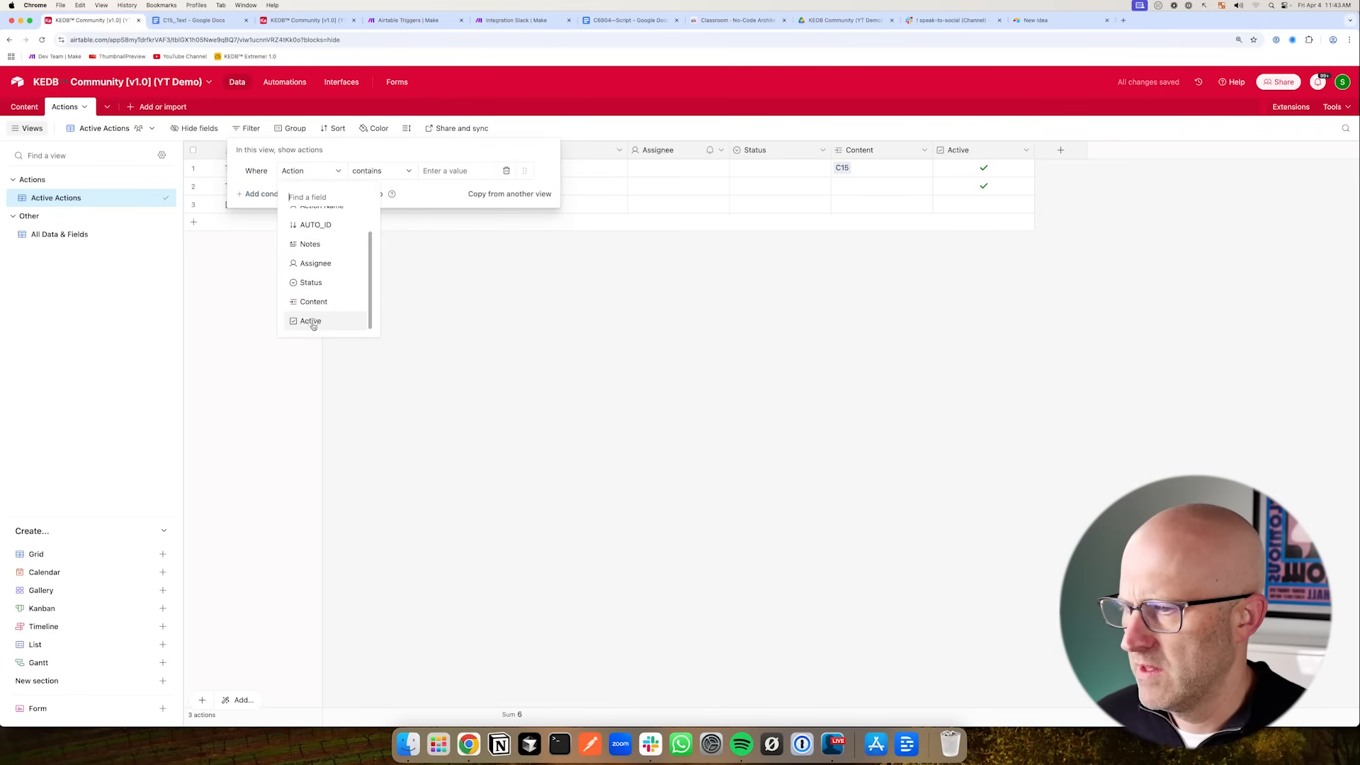
left_click(310, 322)
left_click(387, 248)
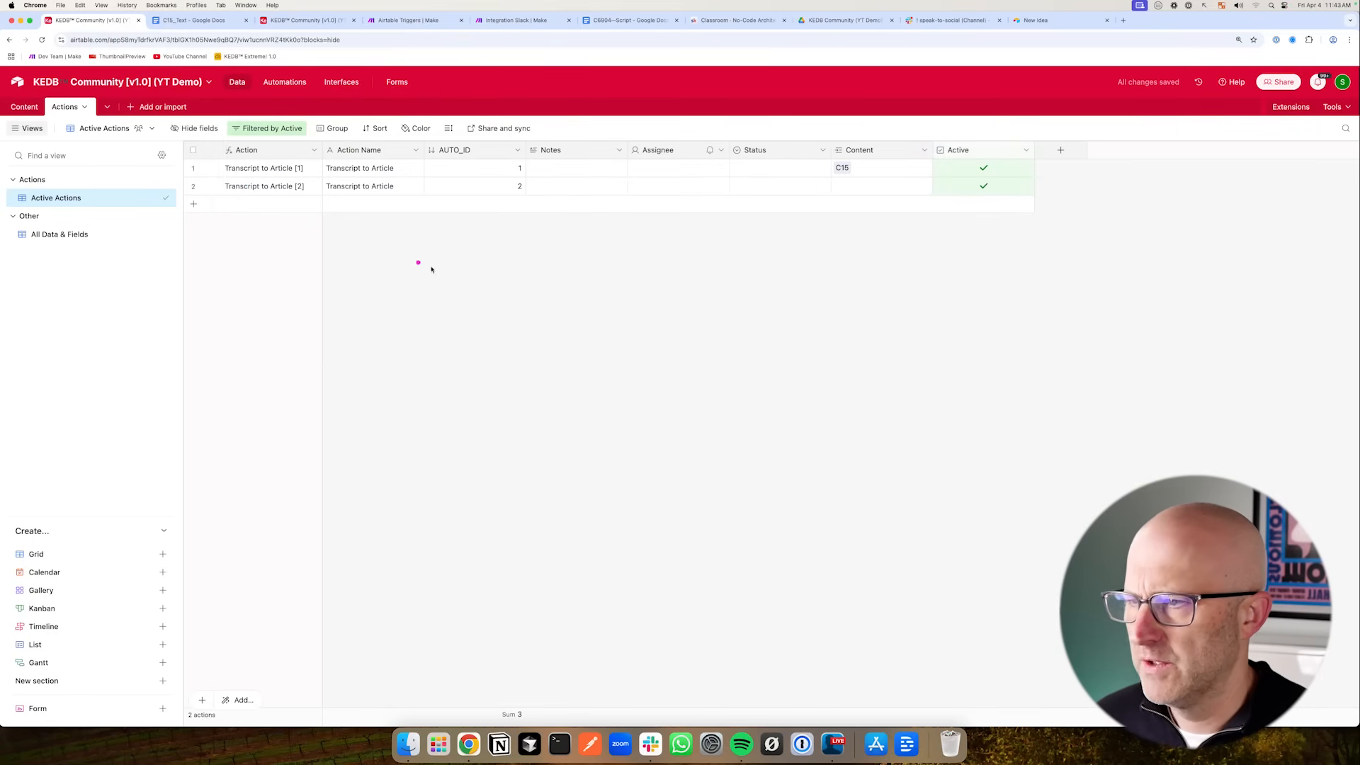
left_click(981, 187)
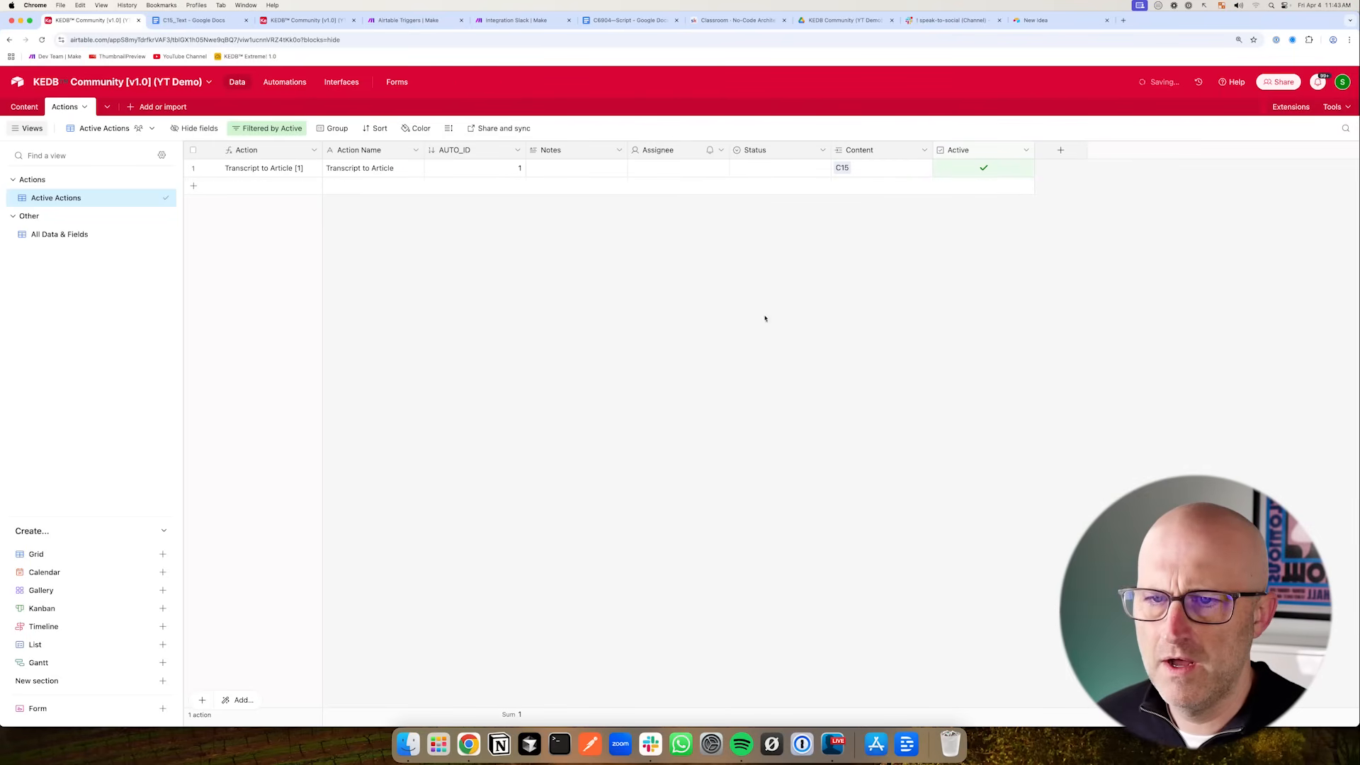
- Duplicate the Active Actions view and name the copy Disabled Actions
right_click(90, 205)
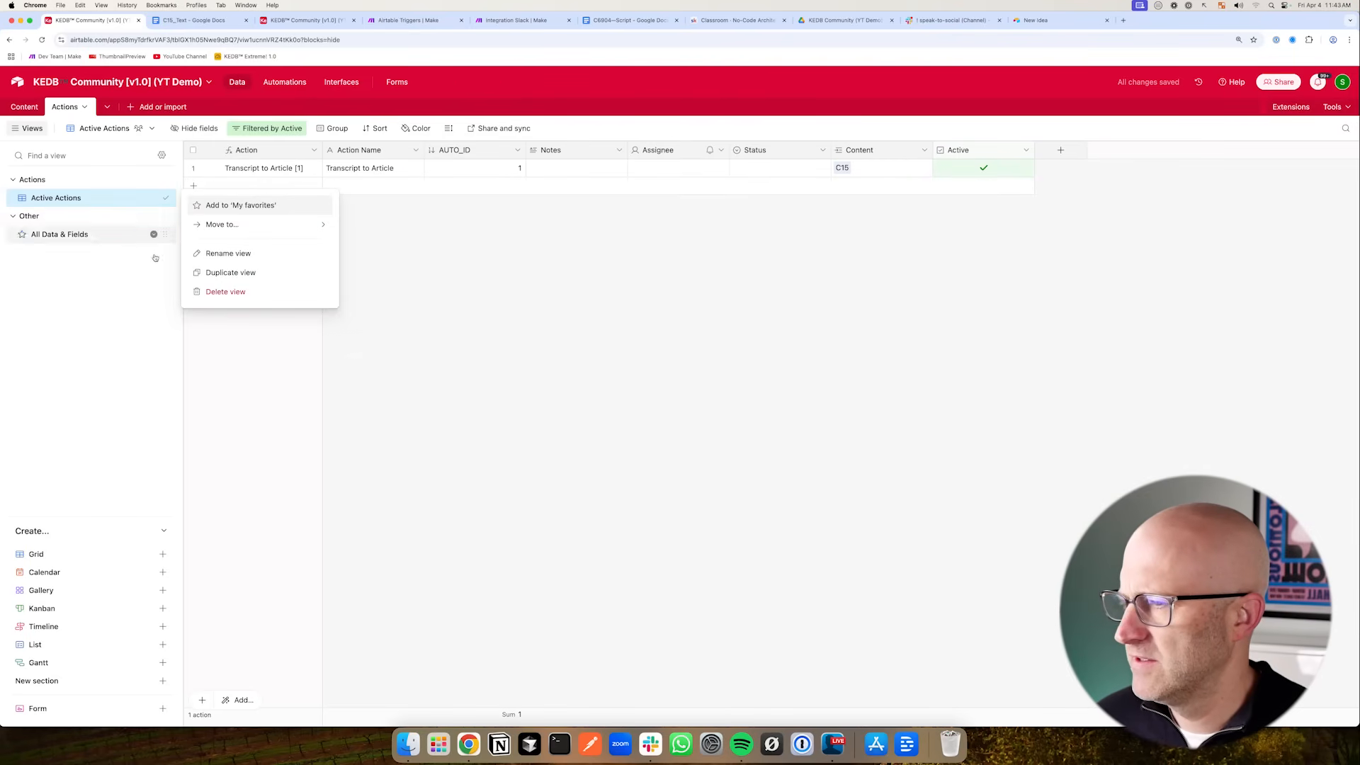
left_click(223, 272)
type("Disabled")
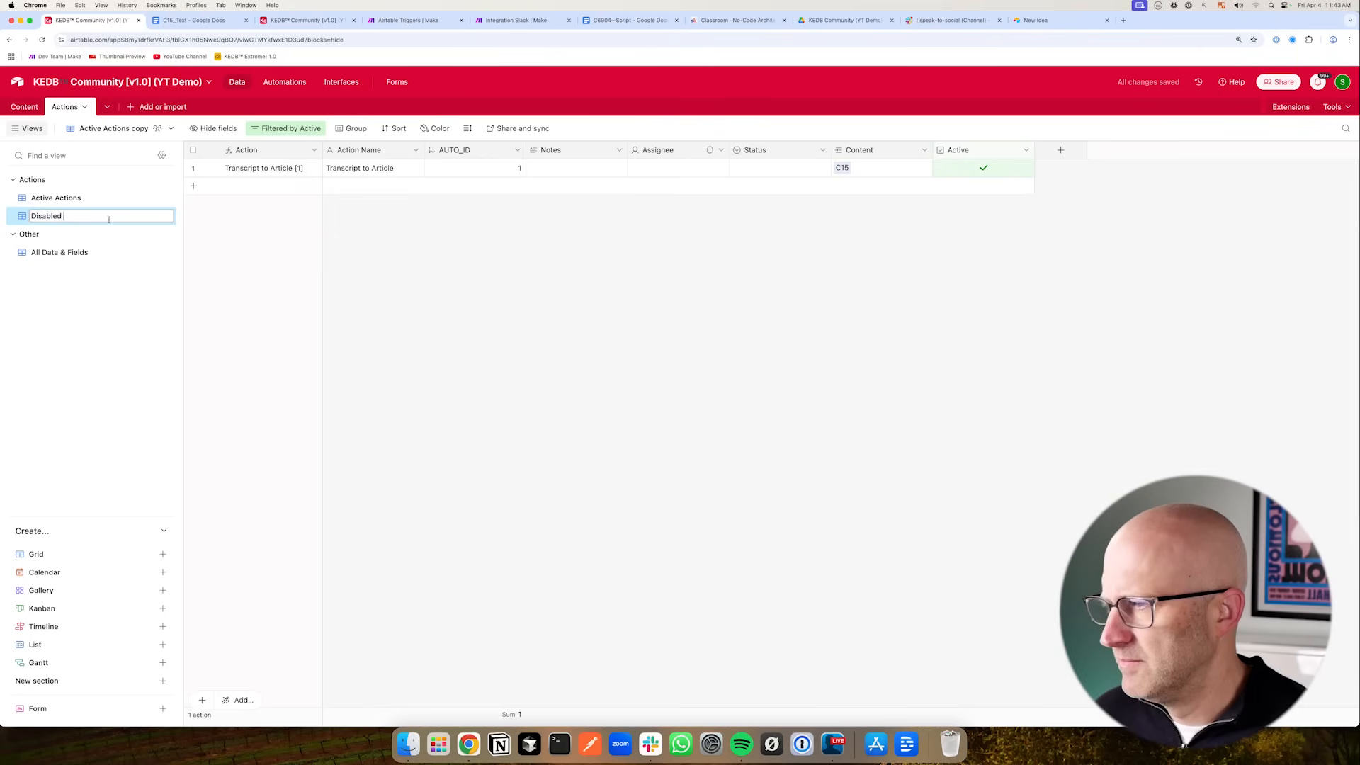
type(" Actions")
key("Return")
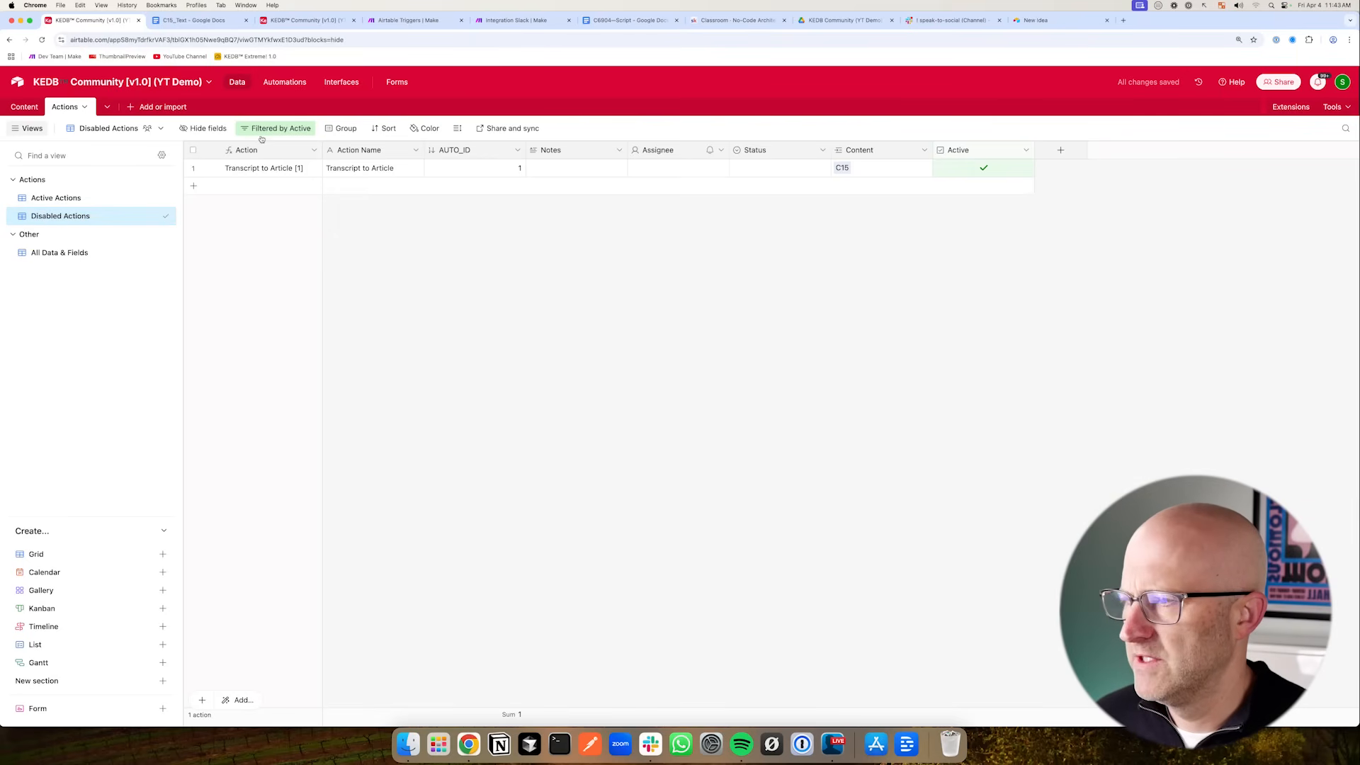
- Change the Disabled Actions filter so it shows records where Active is unchecked
left_click(277, 128)
left_click(467, 171)
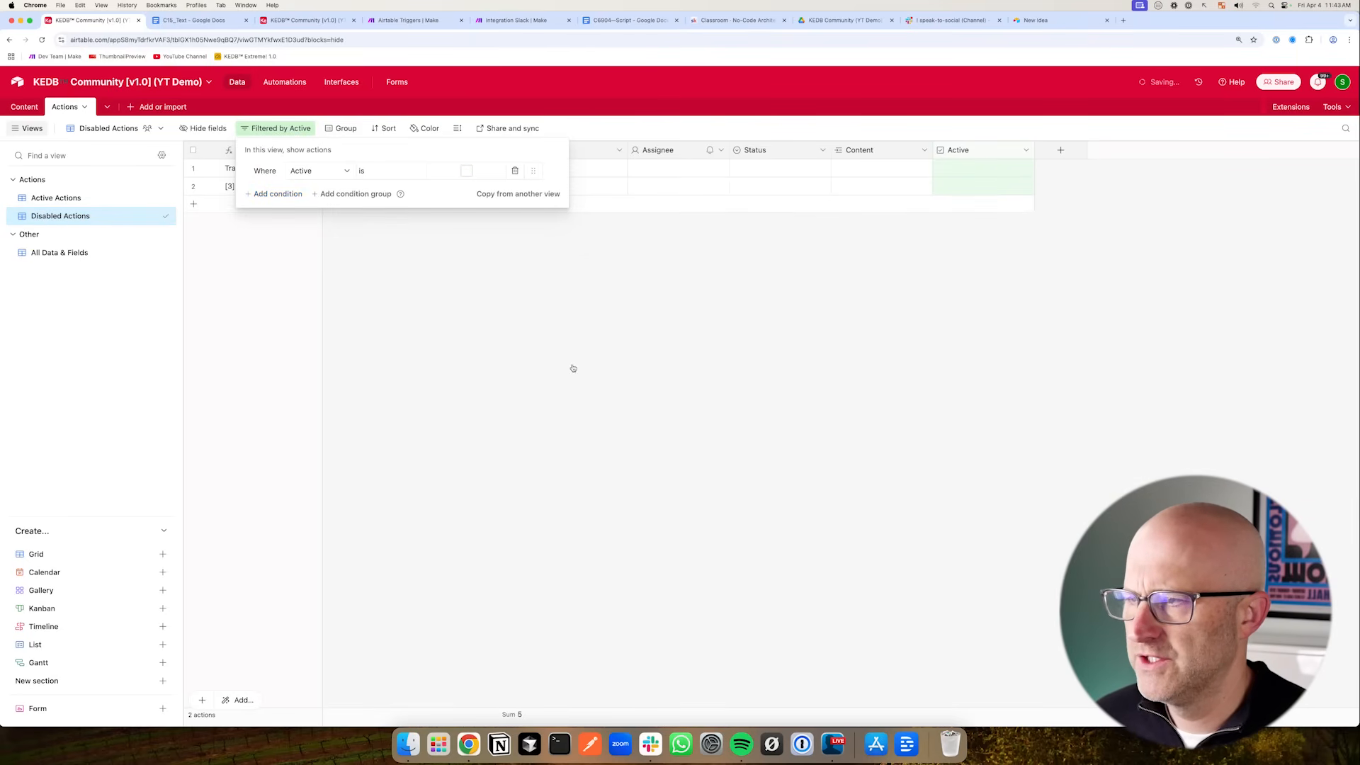
left_click(392, 274)
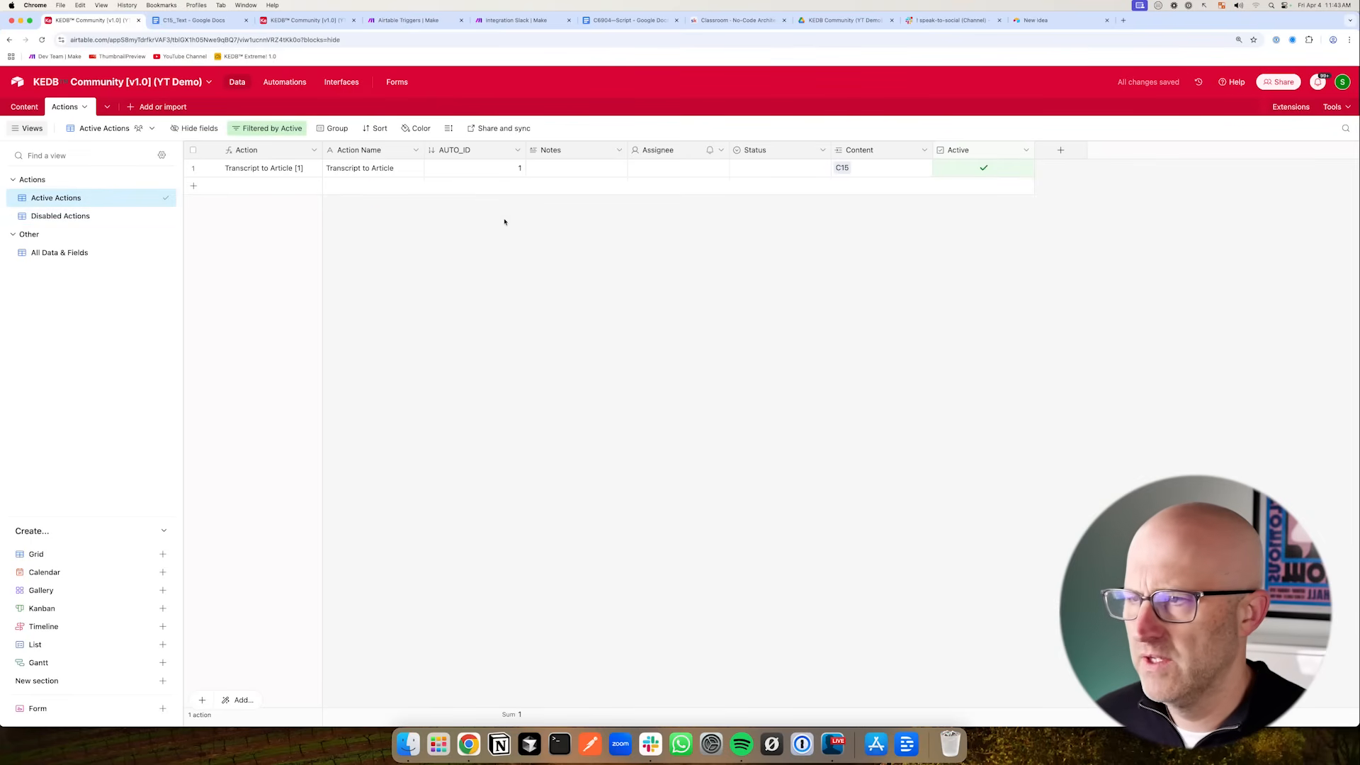
- Hide the AUTO_ID field in Active Actions and widen the Notes column
left_click(518, 150)
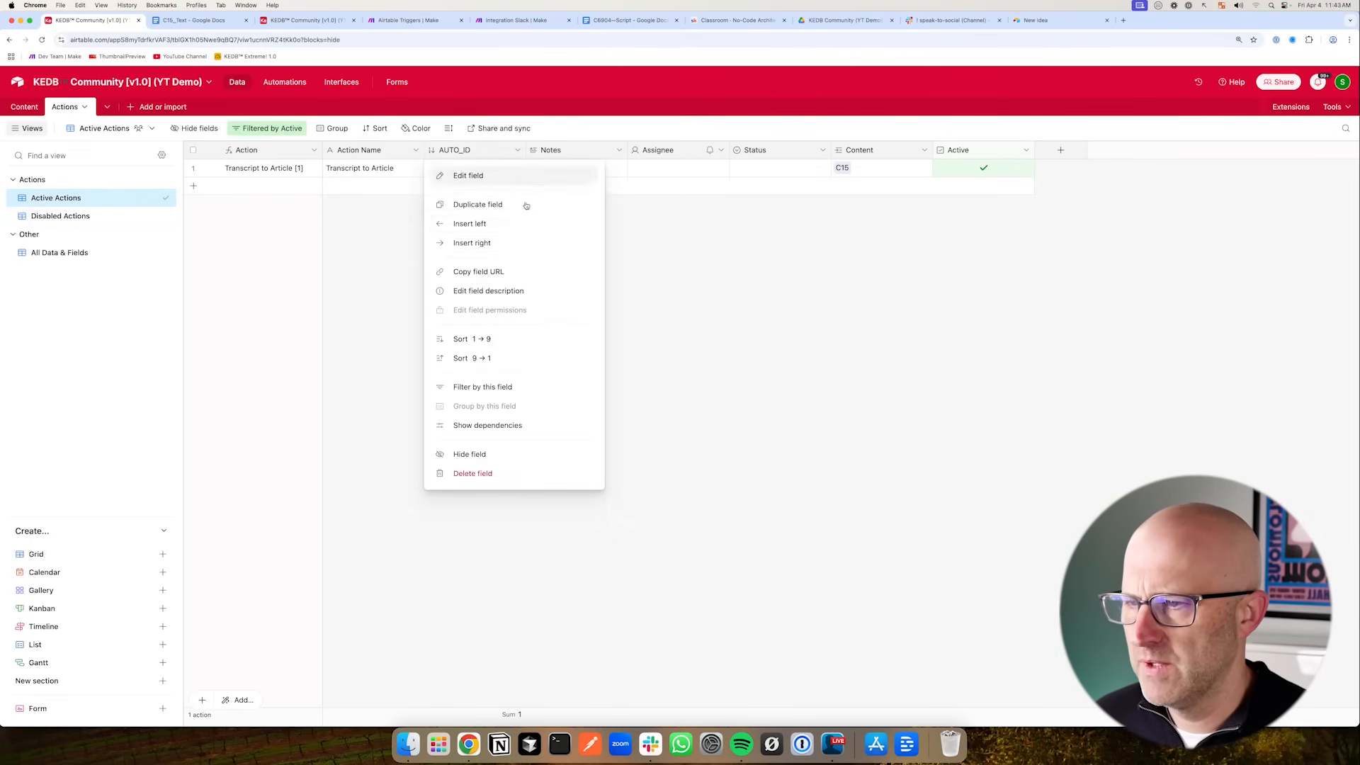
left_click(484, 455)
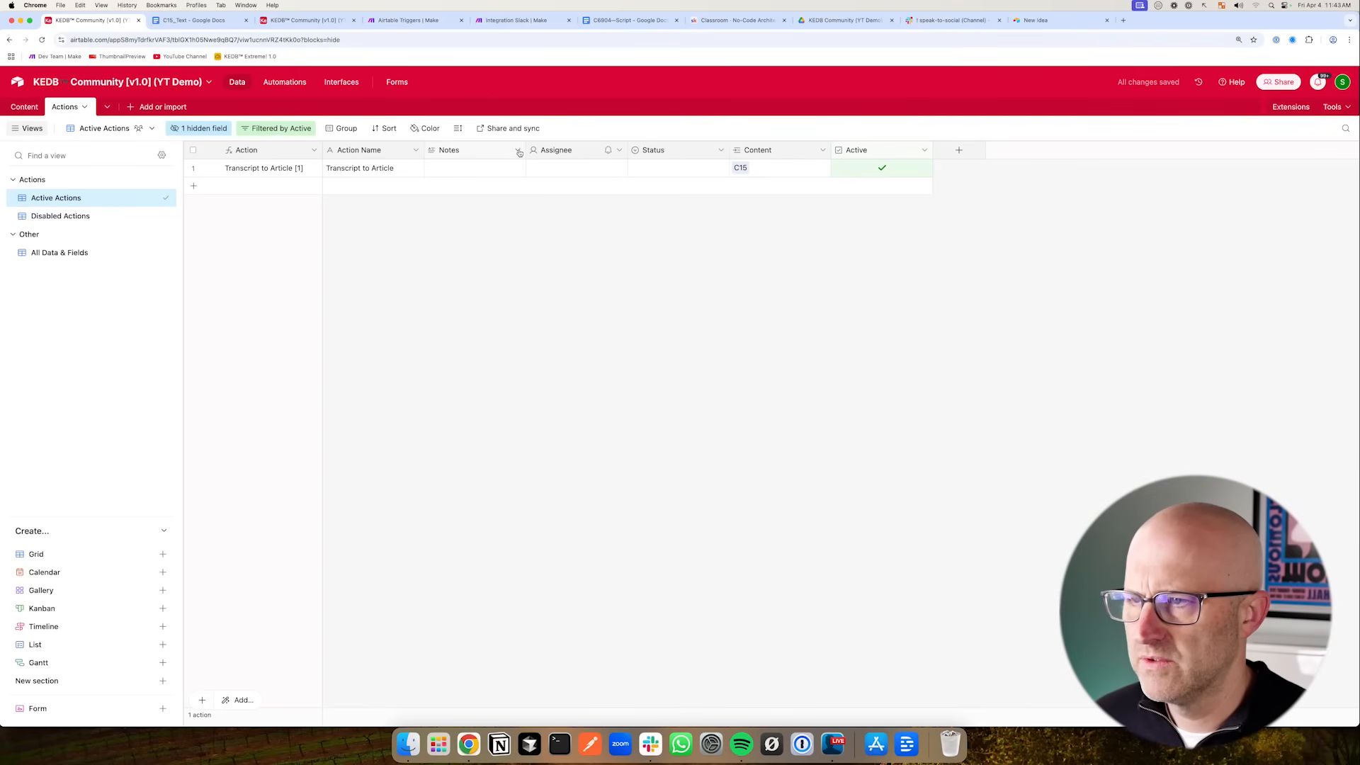
left_click_drag(528, 150, 614, 150)
- Delete the Assignee and Status fields from the Actions table
left_click(708, 151)
left_click(663, 474)
left_click(707, 150)
left_click(690, 474)
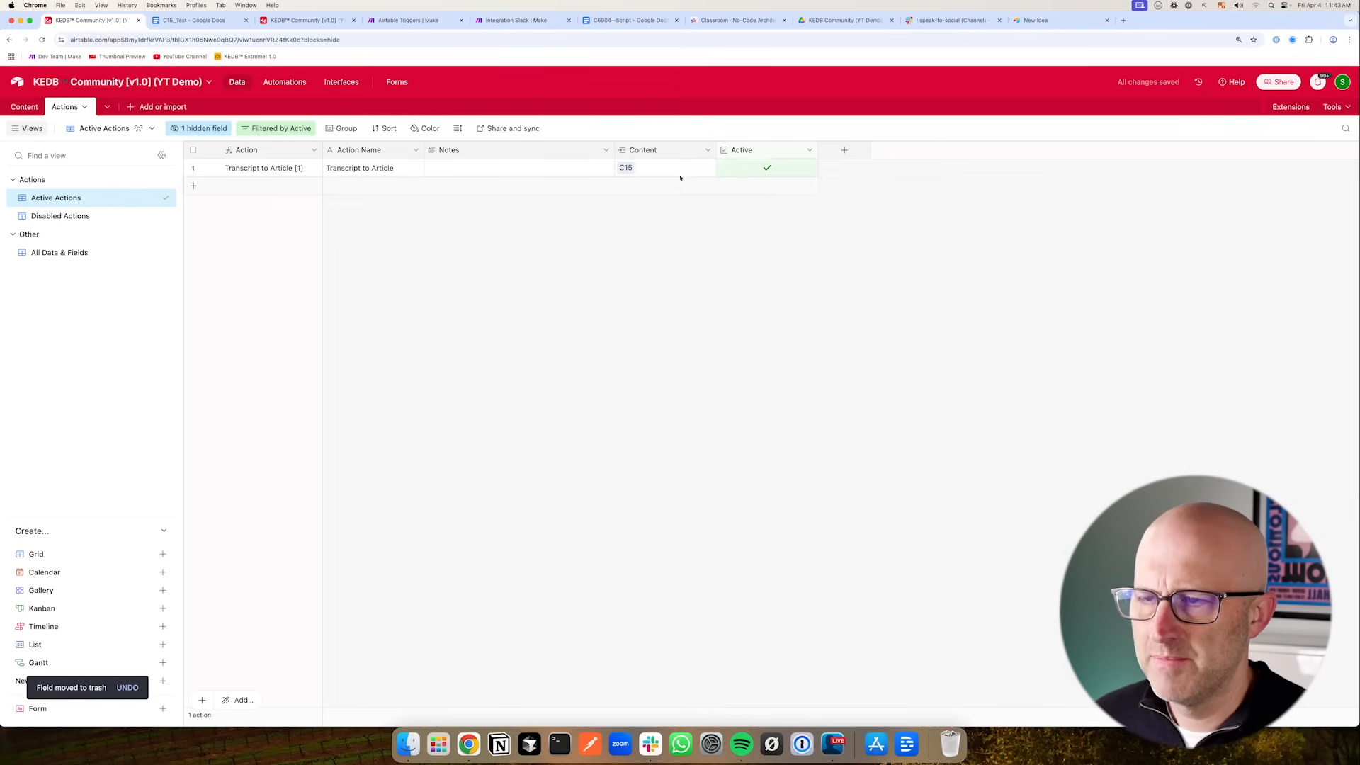
left_click(708, 150)
left_click(660, 474)
key("super+z")
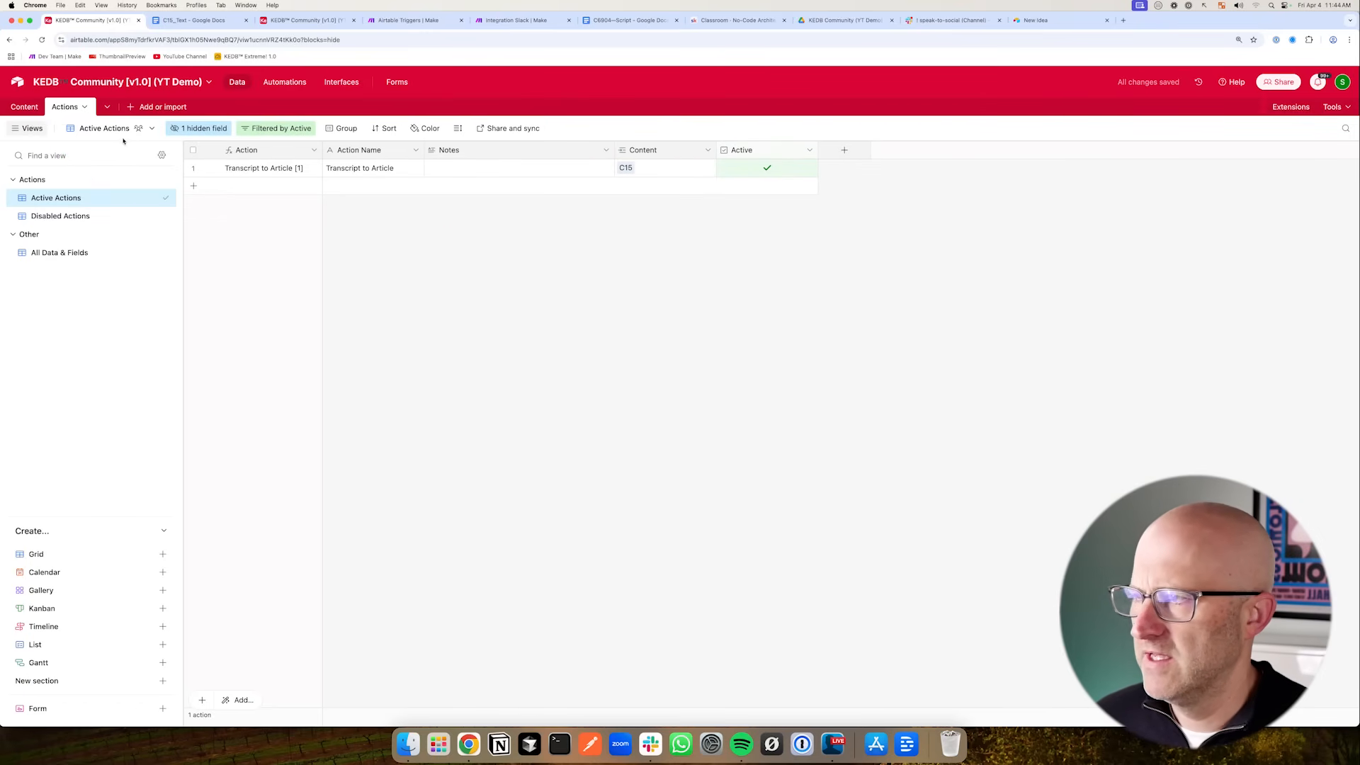
- Switch between the Content and Actions tables to compare the linked records
left_click(24, 107)
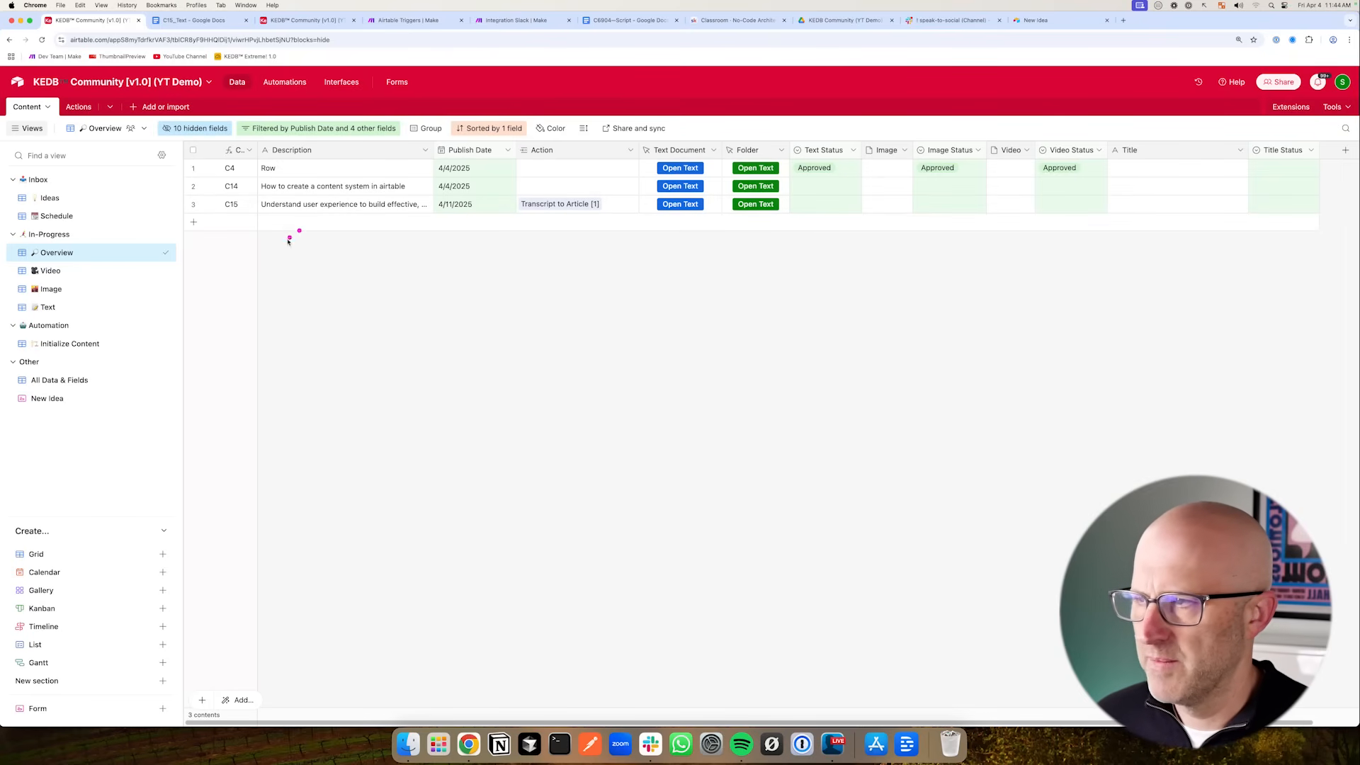
left_click(78, 106)
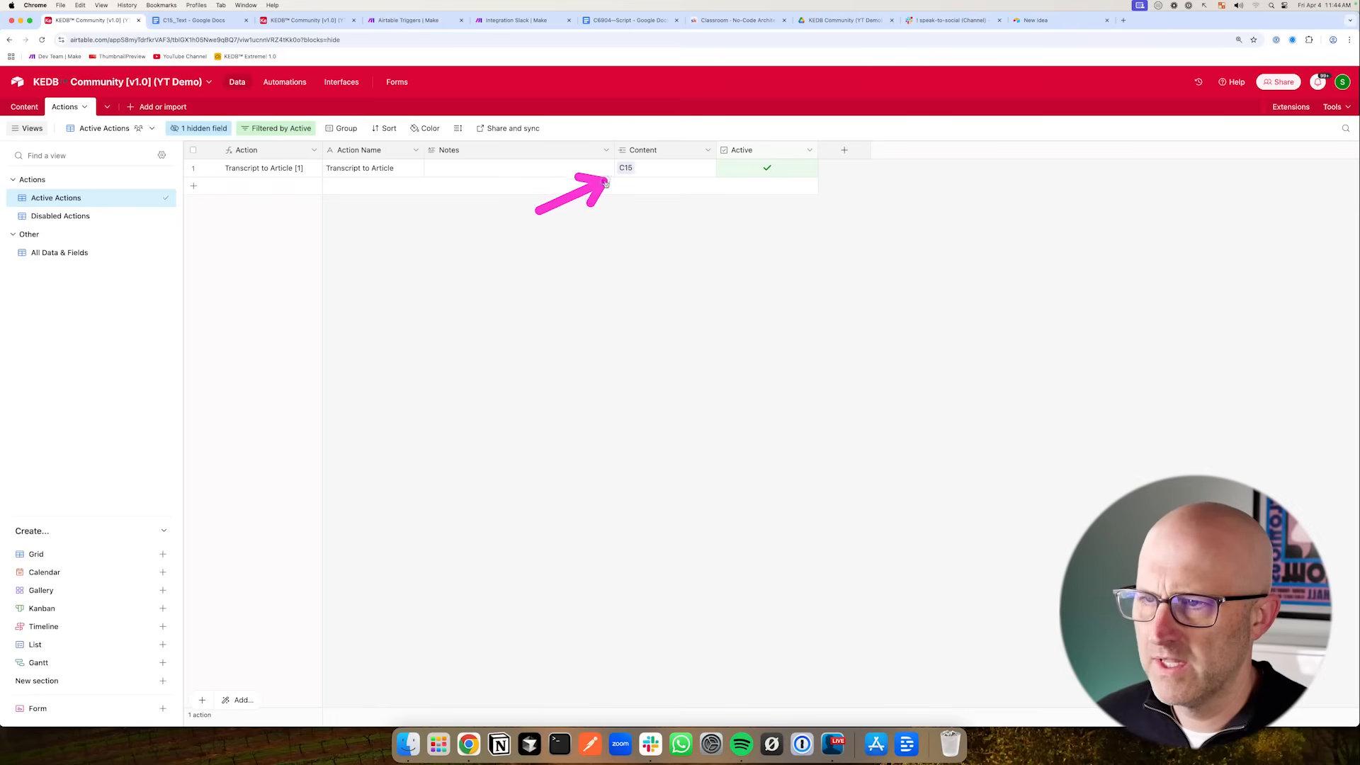
left_click(24, 106)
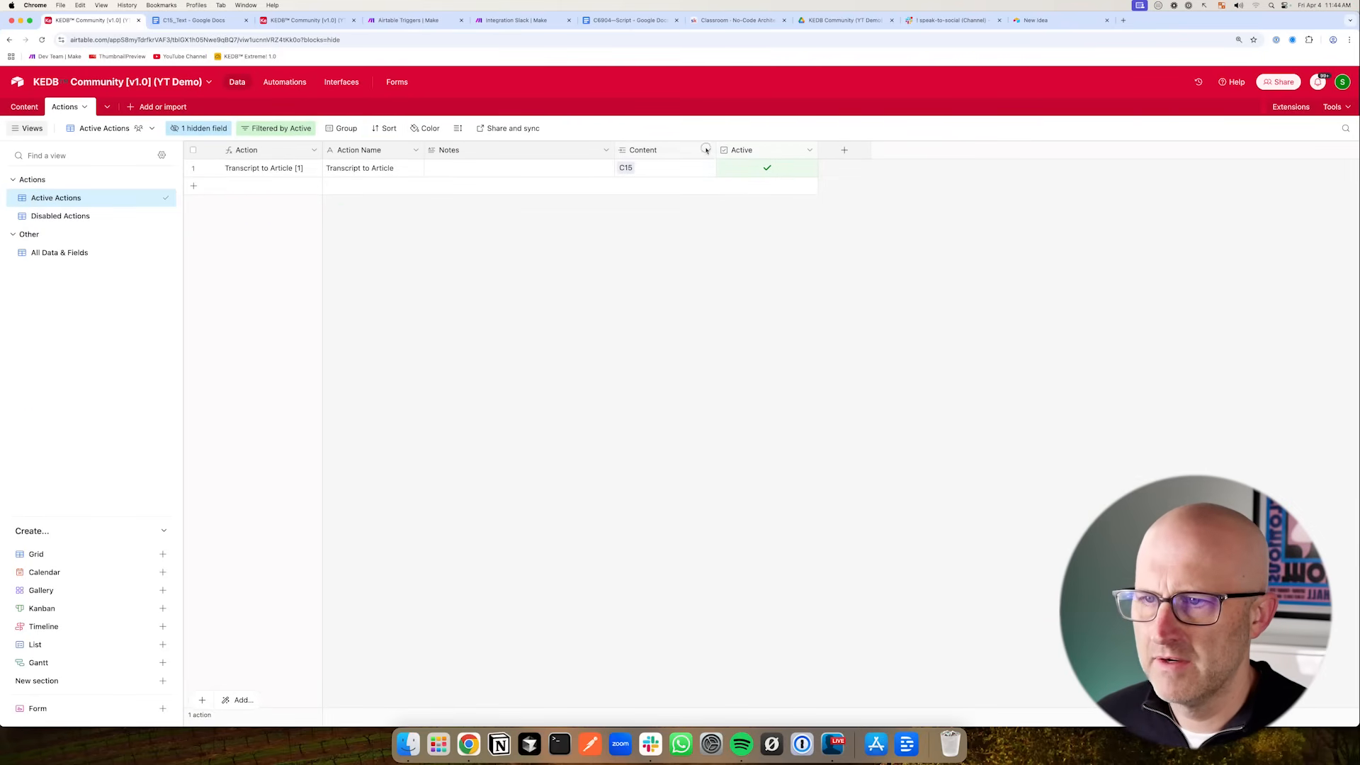
- Hide the Content field in Active Actions and open the action's Notes cell for editing
left_click(706, 150)
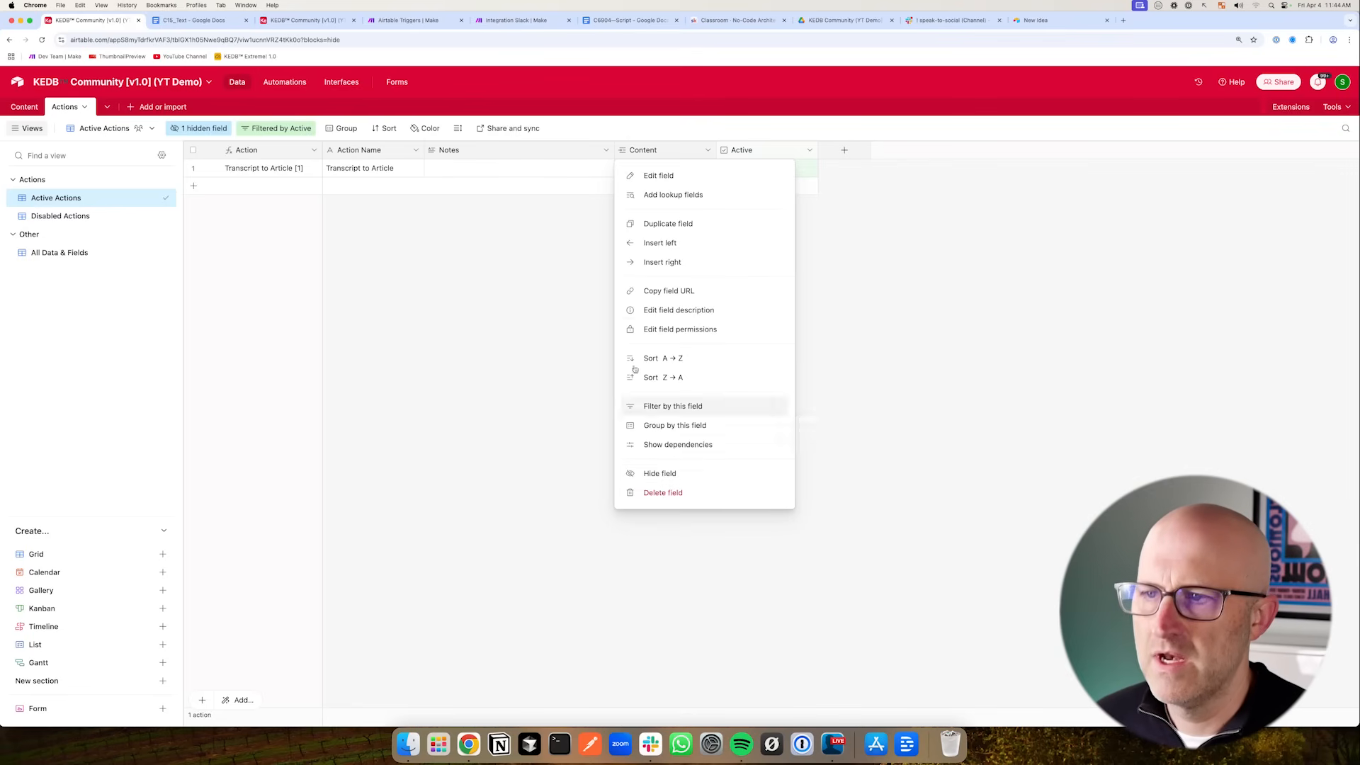
left_click(665, 475)
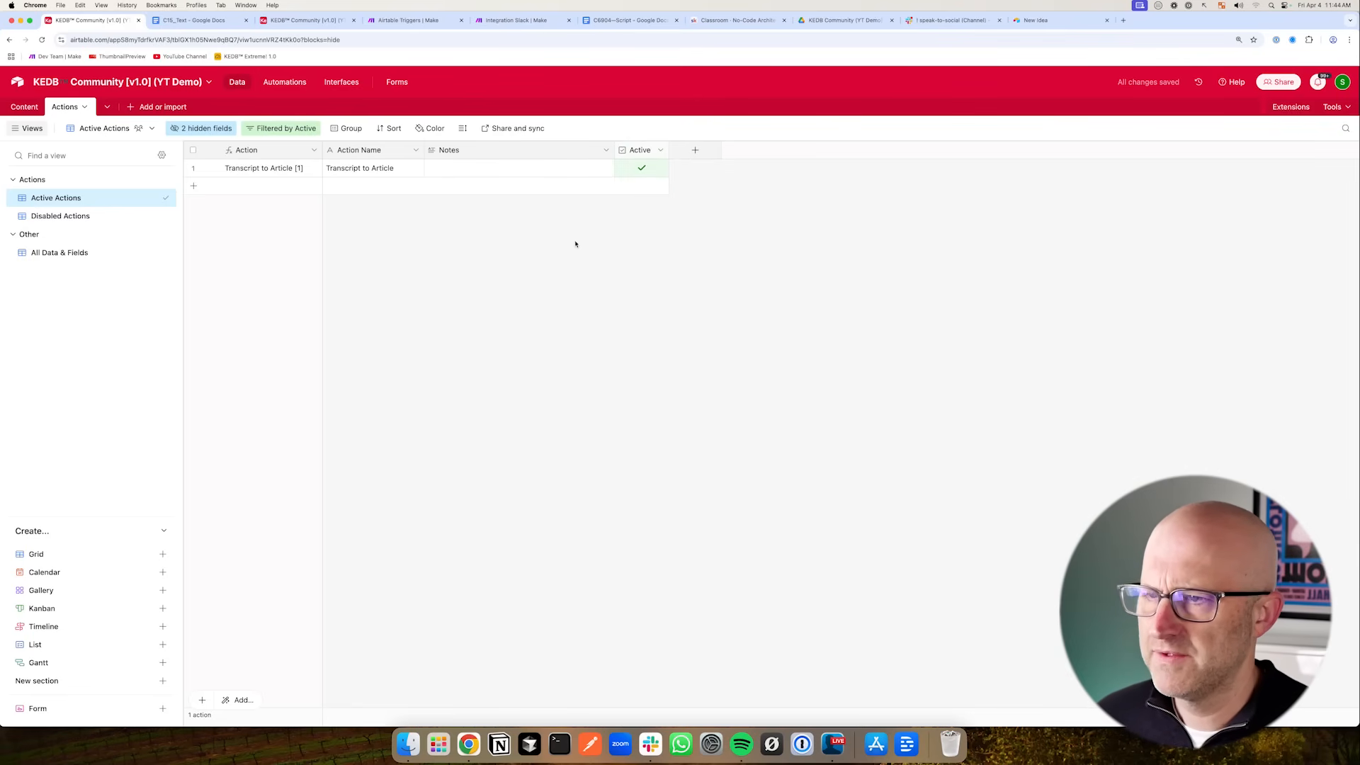
left_click(457, 172)
left_click(461, 172)
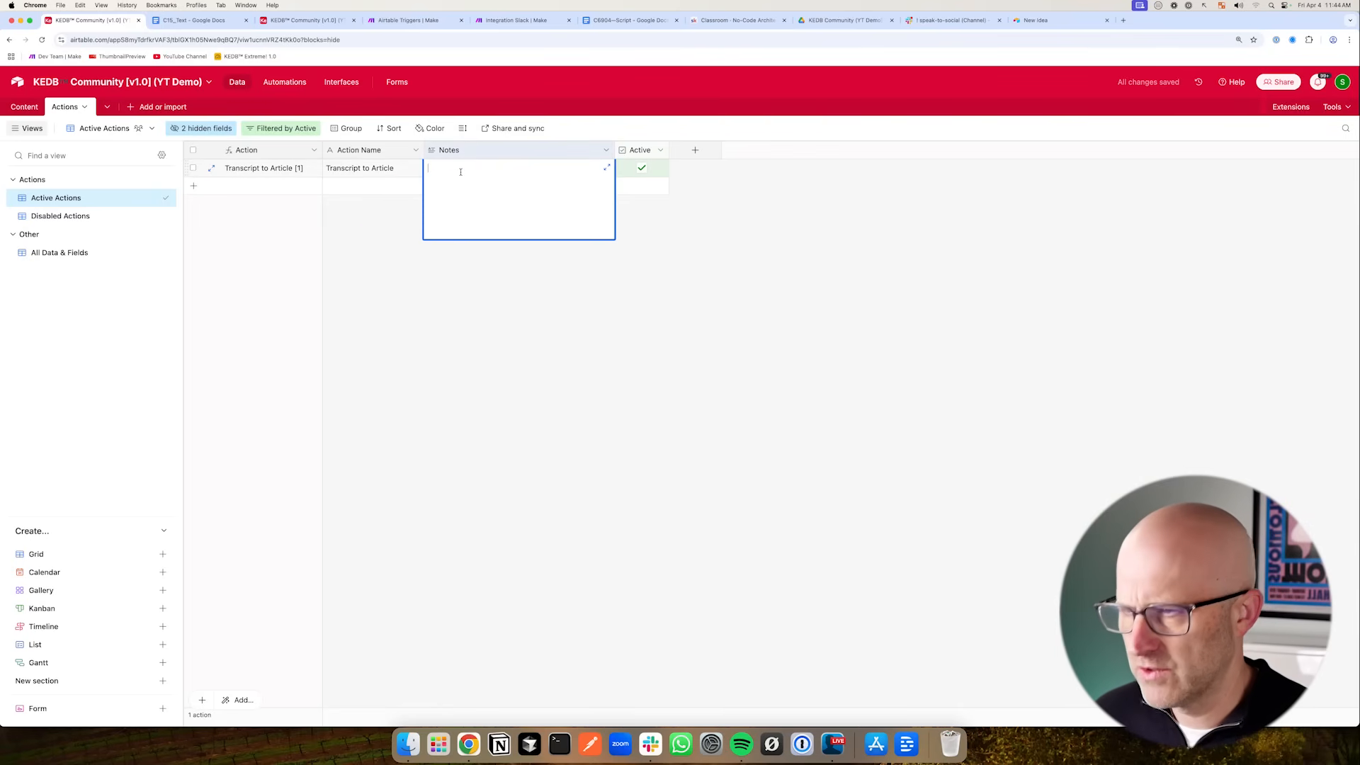
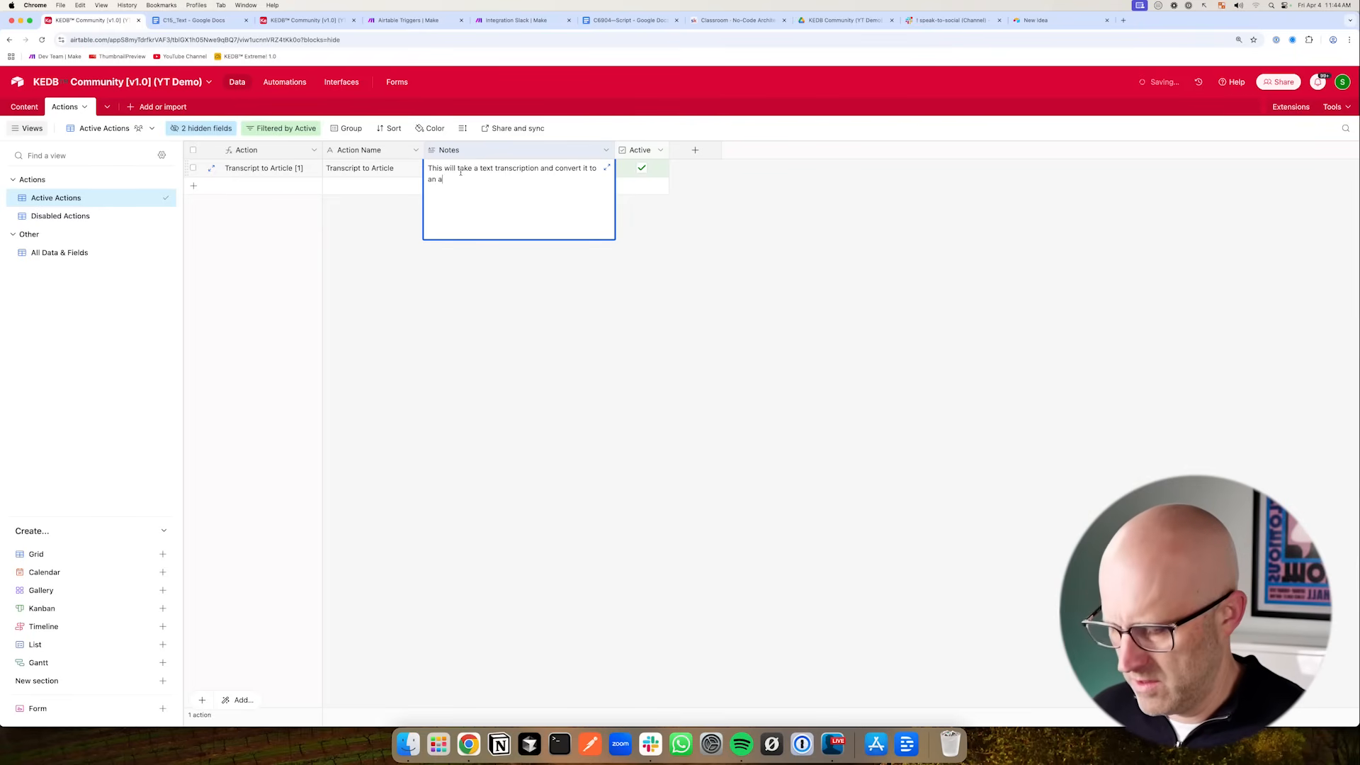
- Open the Action link picker on the C14 row of the Content table to review the linkable action records
left_click_drag(322, 150, 328, 150)
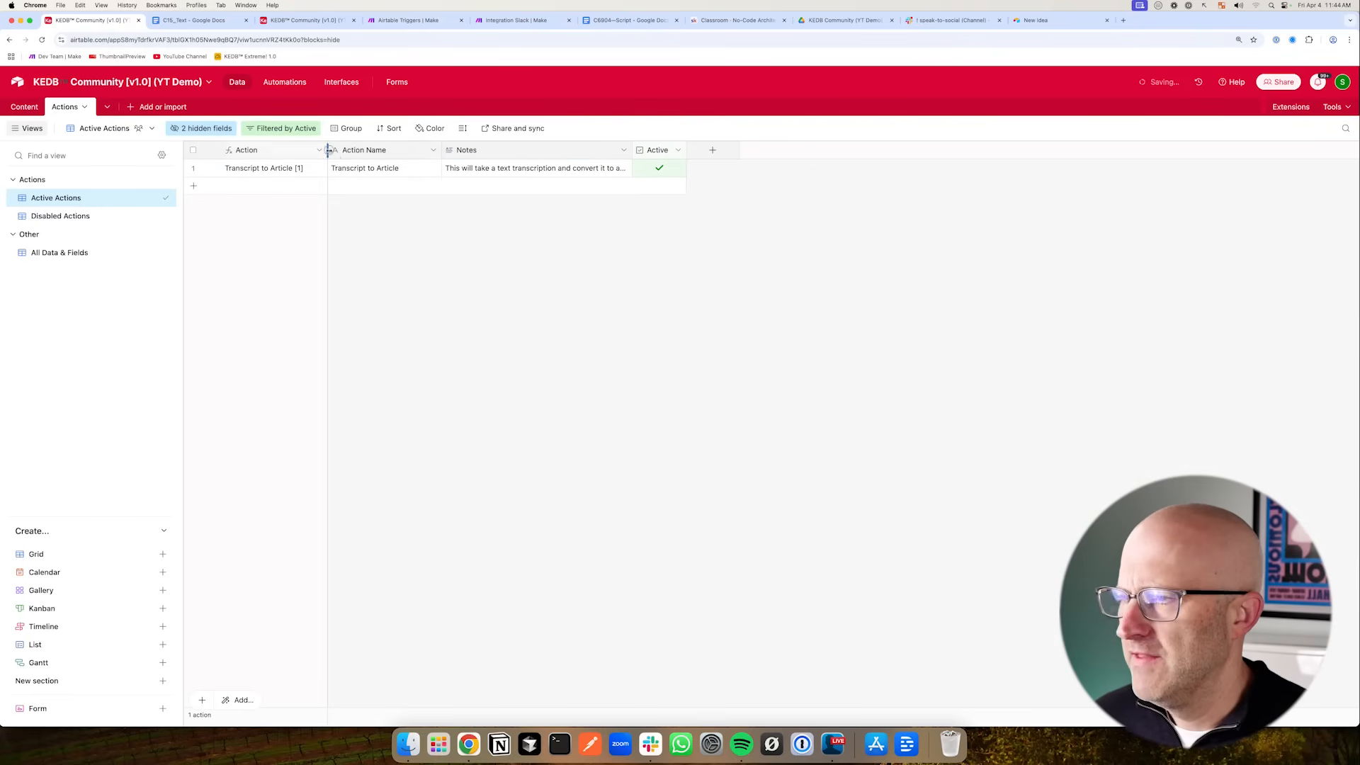
left_click(17, 111)
left_click_drag(440, 189, 504, 156)
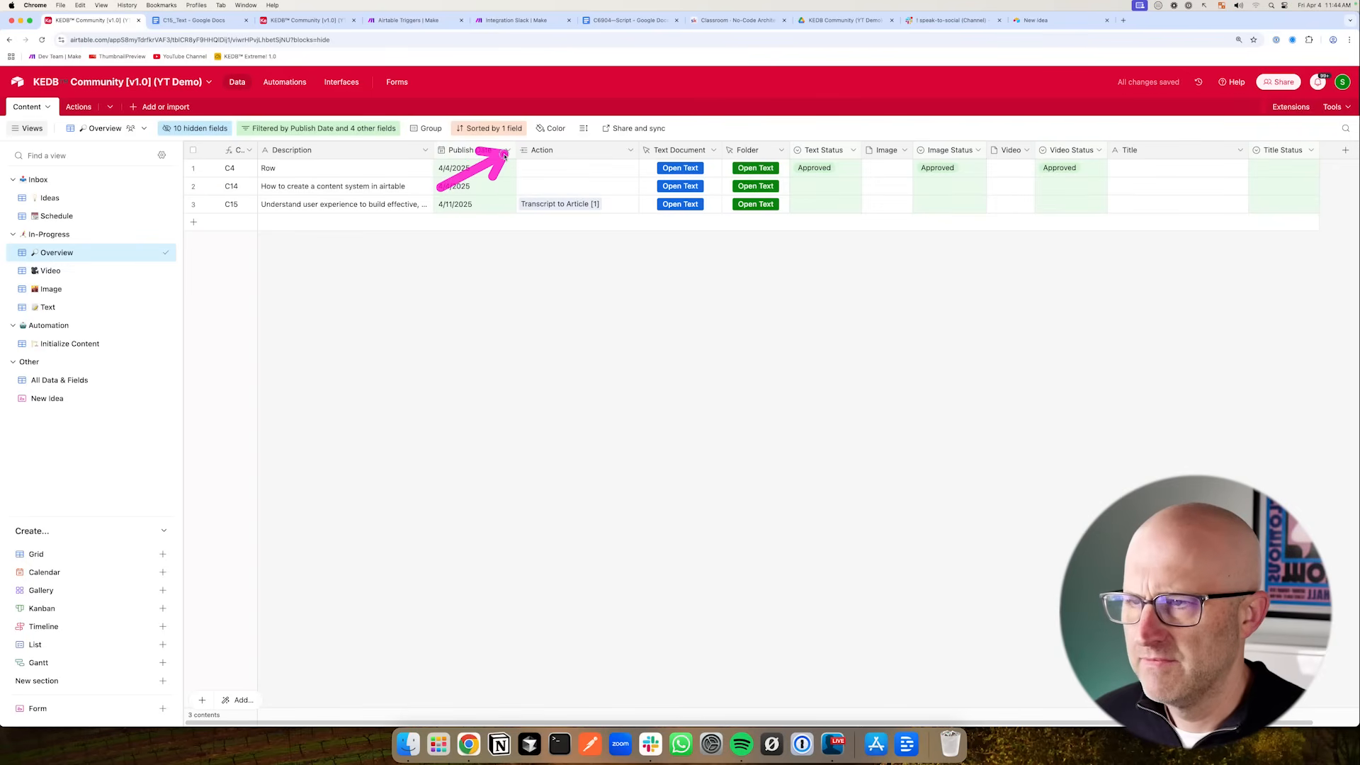
left_click(528, 189)
left_click(524, 187)
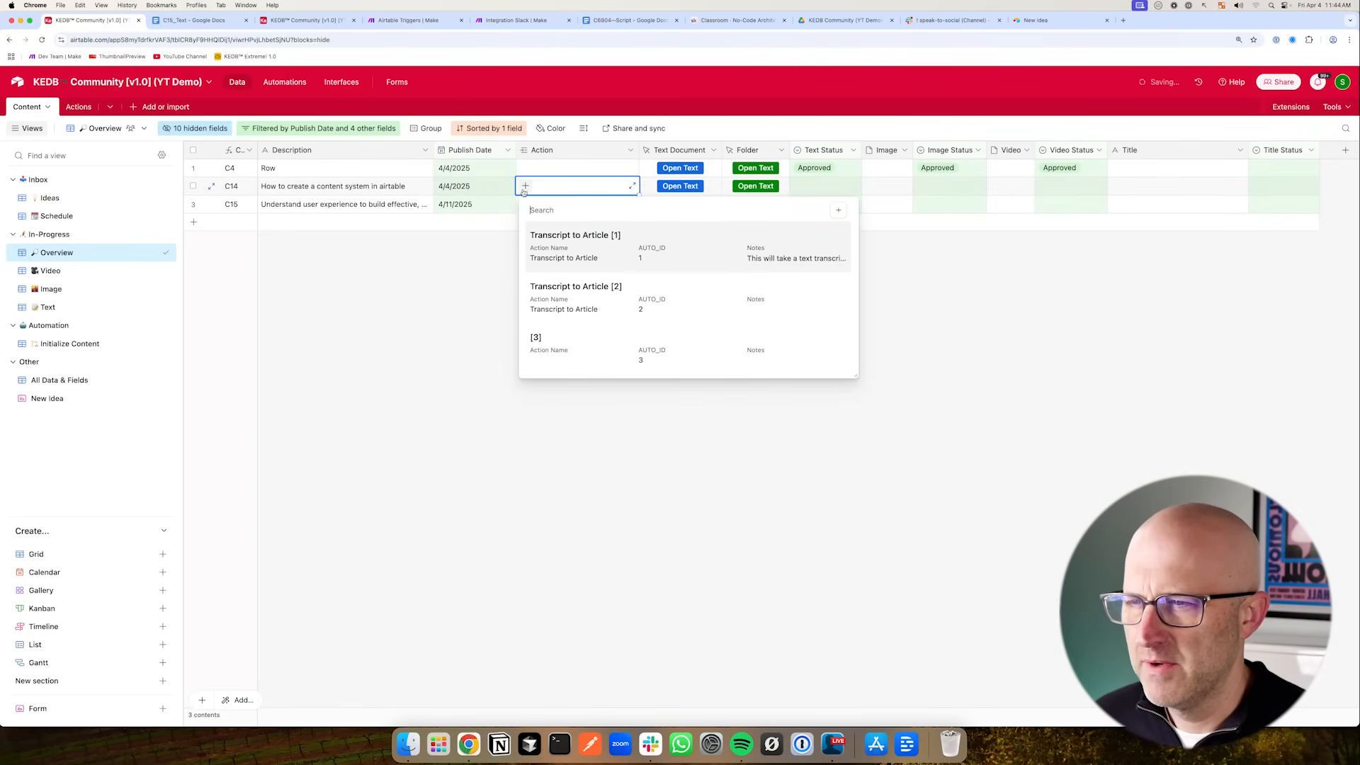
mouse_move(439, 297)
left_mouse_down()
mouse_move(516, 325)
mouse_move(510, 194)
mouse_move(535, 329)
left_mouse_up()
- Limit the Action link field's record selection to the Active Actions view and confirm the change
left_click(629, 150)
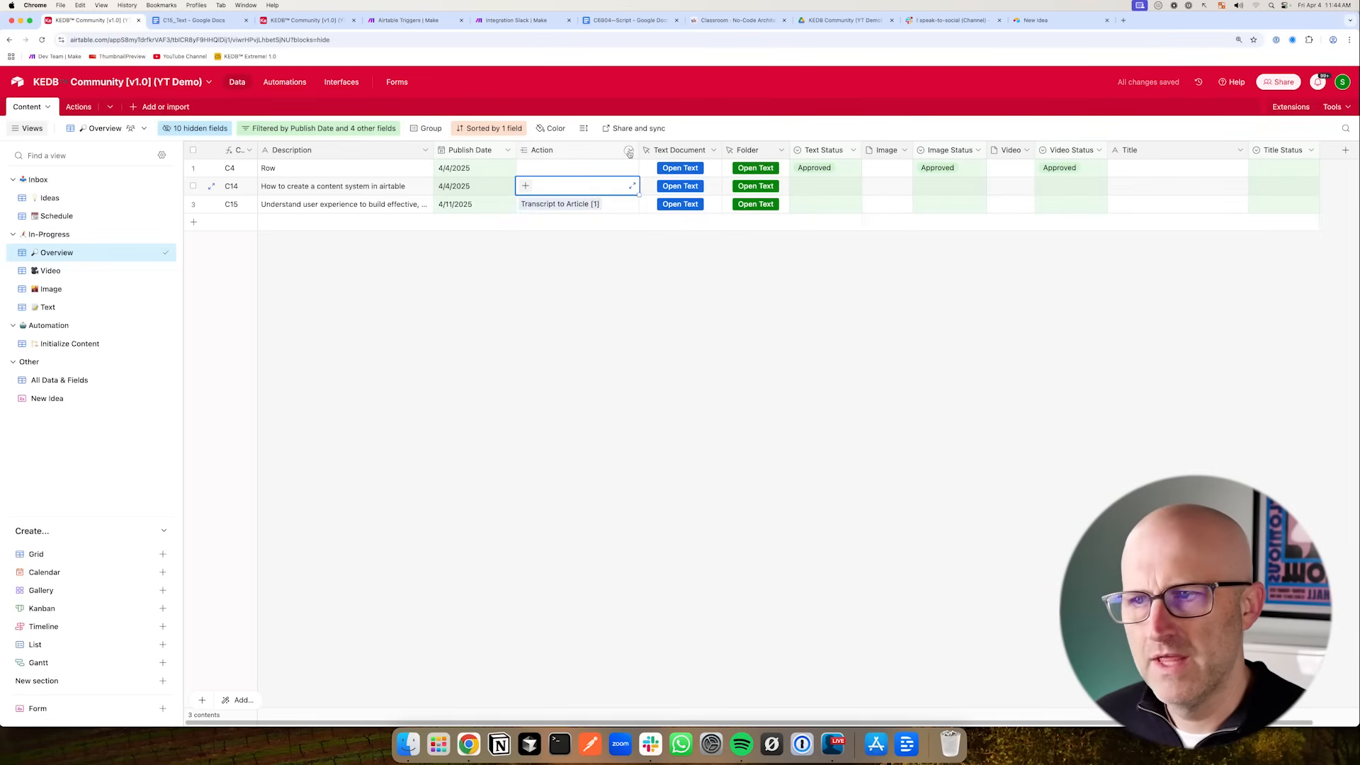
left_click(594, 176)
left_click_drag(439, 288, 528, 267)
left_click(529, 265)
left_click(588, 282)
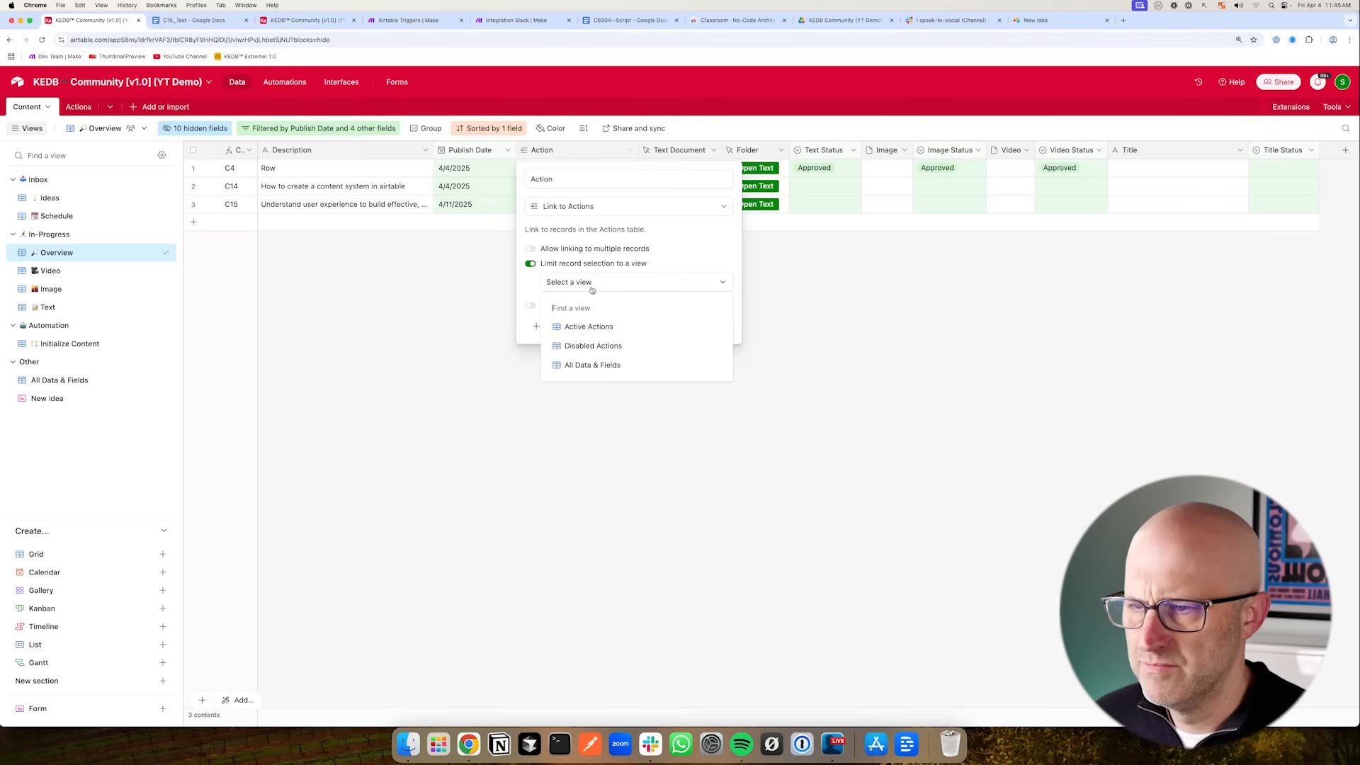
left_click(602, 328)
left_click(722, 329)
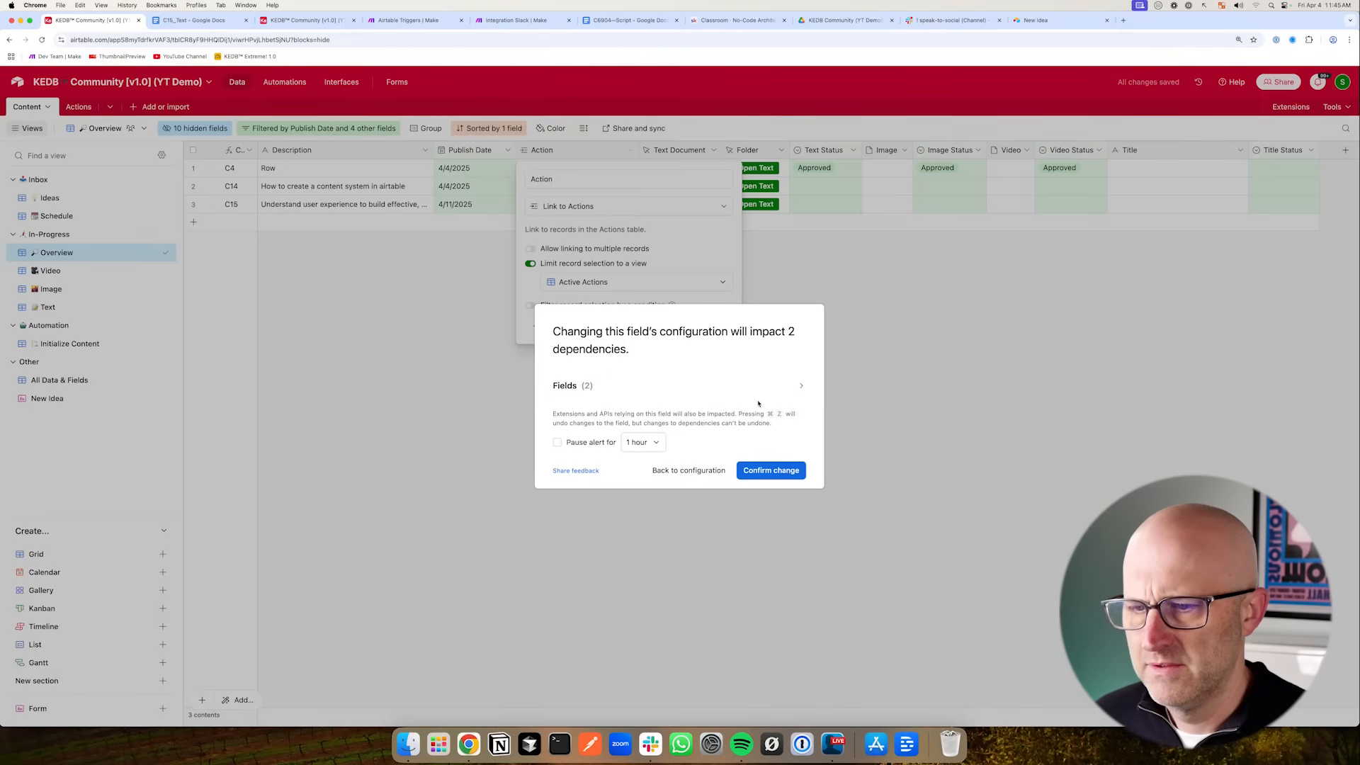
left_click(770, 471)
- Reopen the Action link picker on the C14 row to check which actions can be linked
left_click(577, 185)
left_click(525, 185)
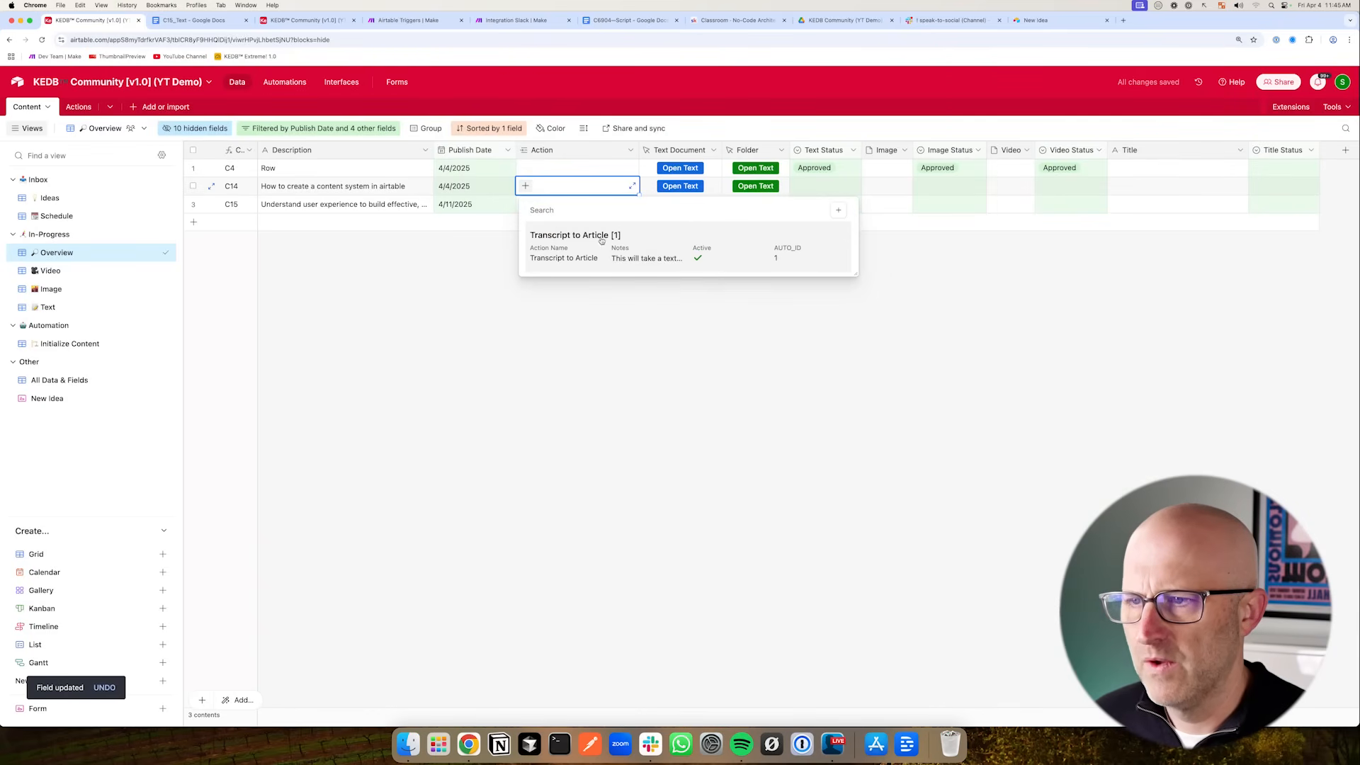
key("Return")
left_click_drag(393, 216, 500, 181)
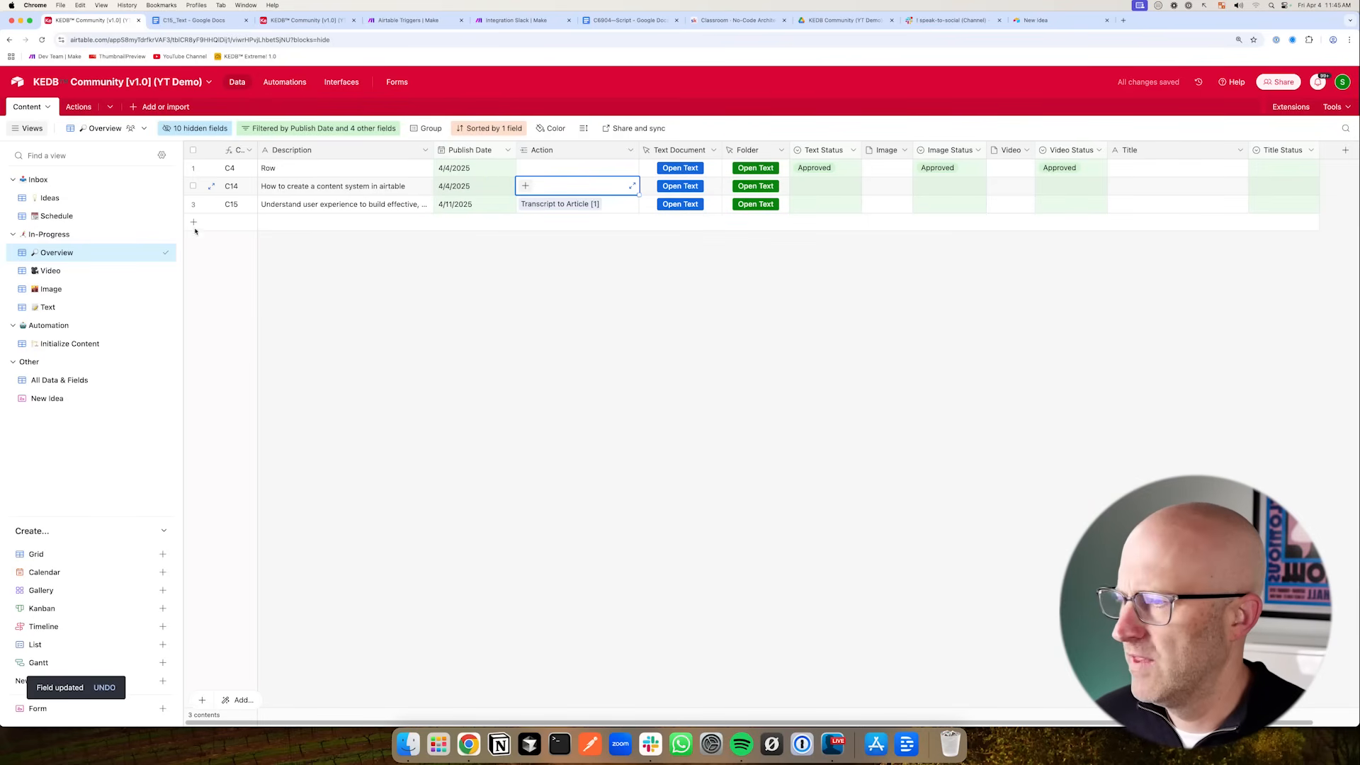
mouse_move(319, 349)
left_mouse_down()
mouse_move(101, 225)
mouse_move(39, 303)
mouse_move(163, 344)
mouse_move(441, 259)
mouse_move(489, 179)
left_mouse_up()
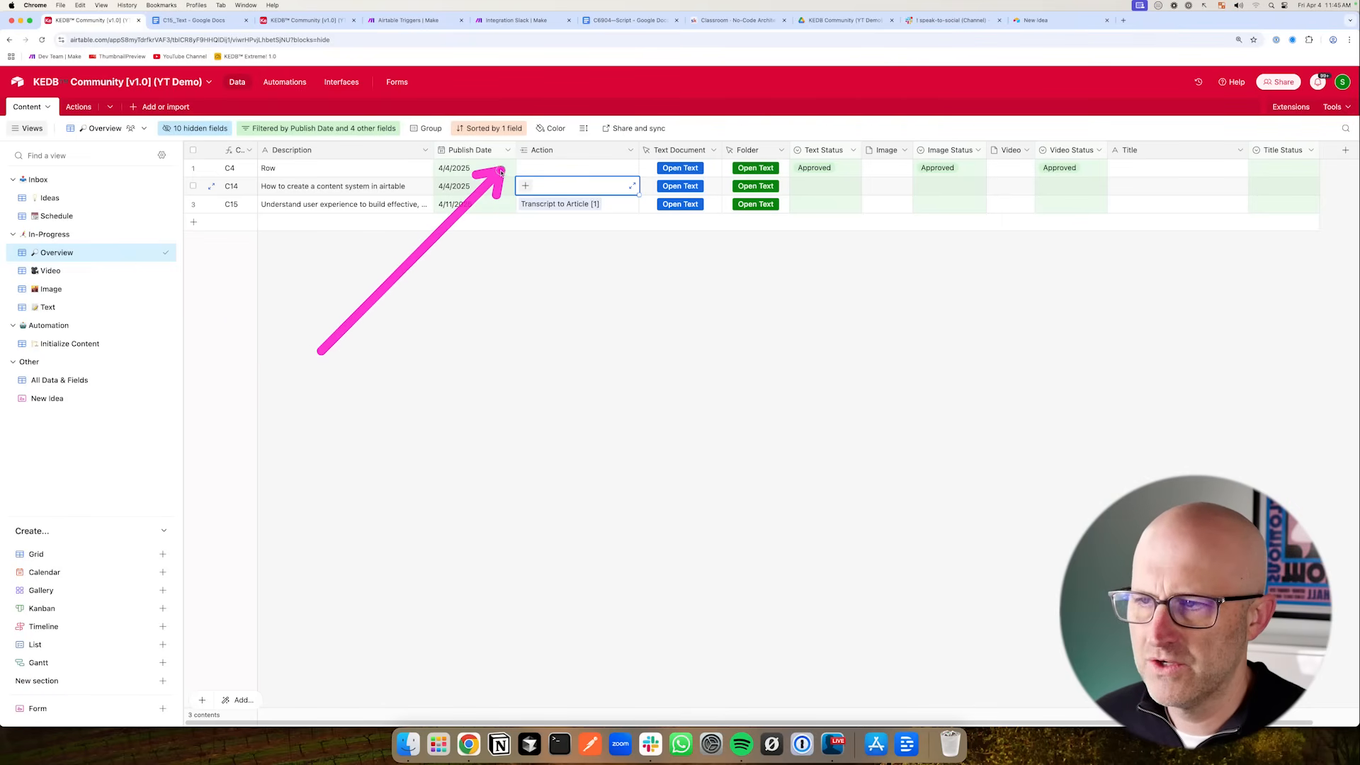
left_click_drag(723, 151, 717, 150)
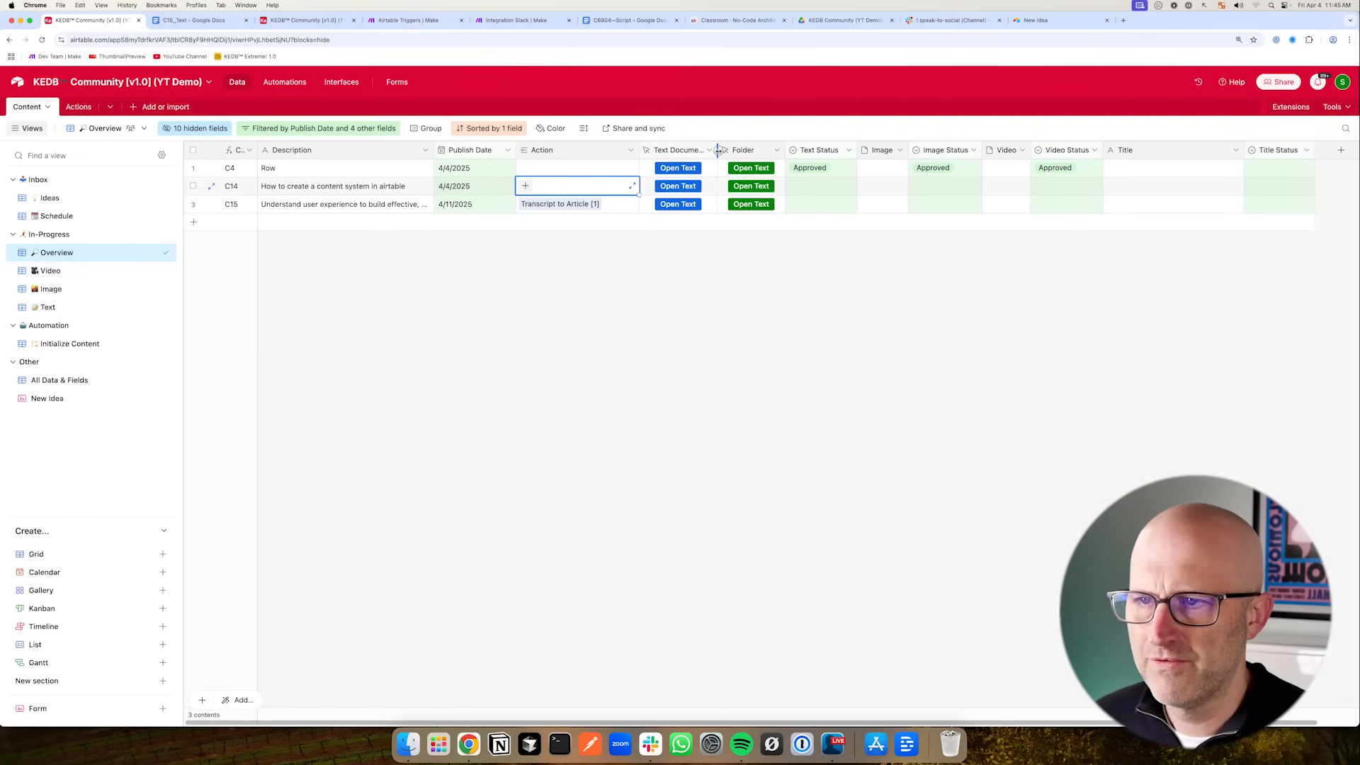
- Add a URL field named Webhook URL to the Actions table
left_click(78, 106)
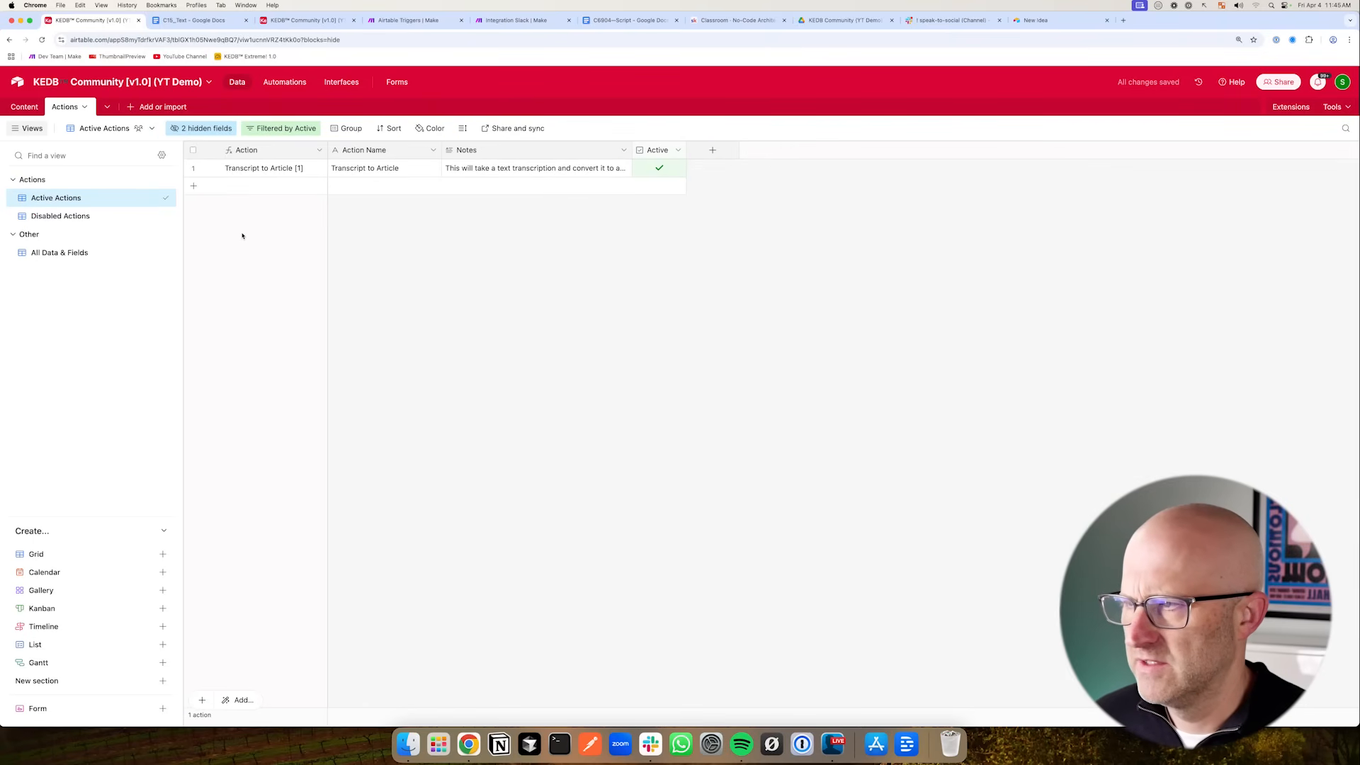
left_click(24, 107)
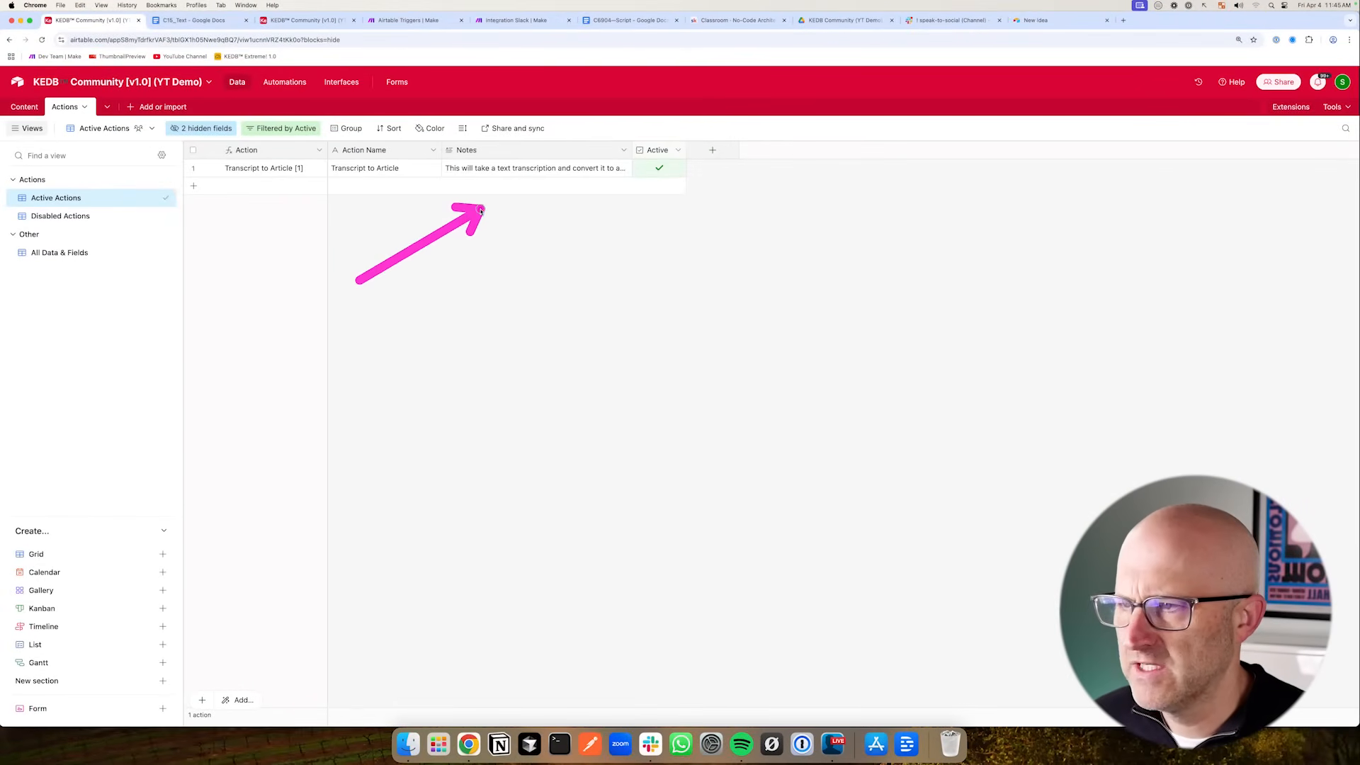
left_click(409, 20)
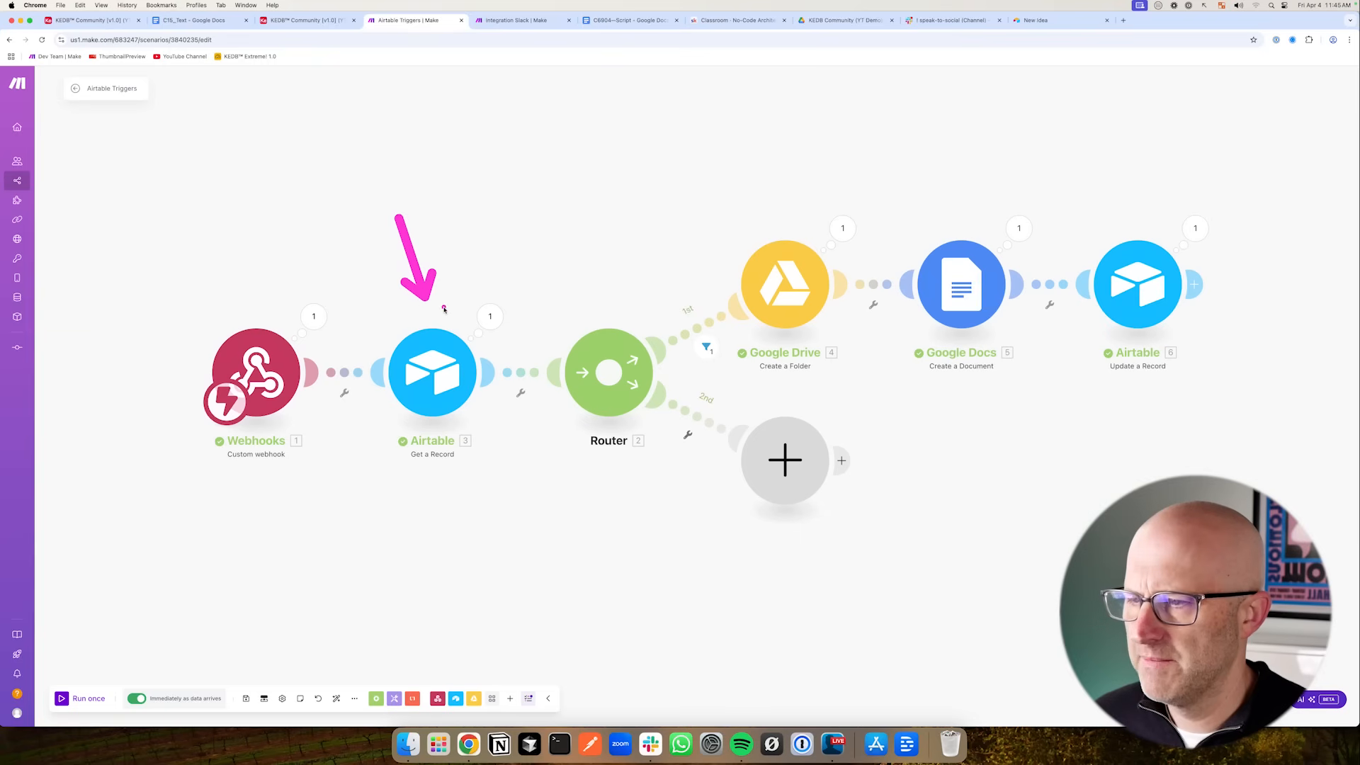
left_click(92, 20)
left_click(713, 150)
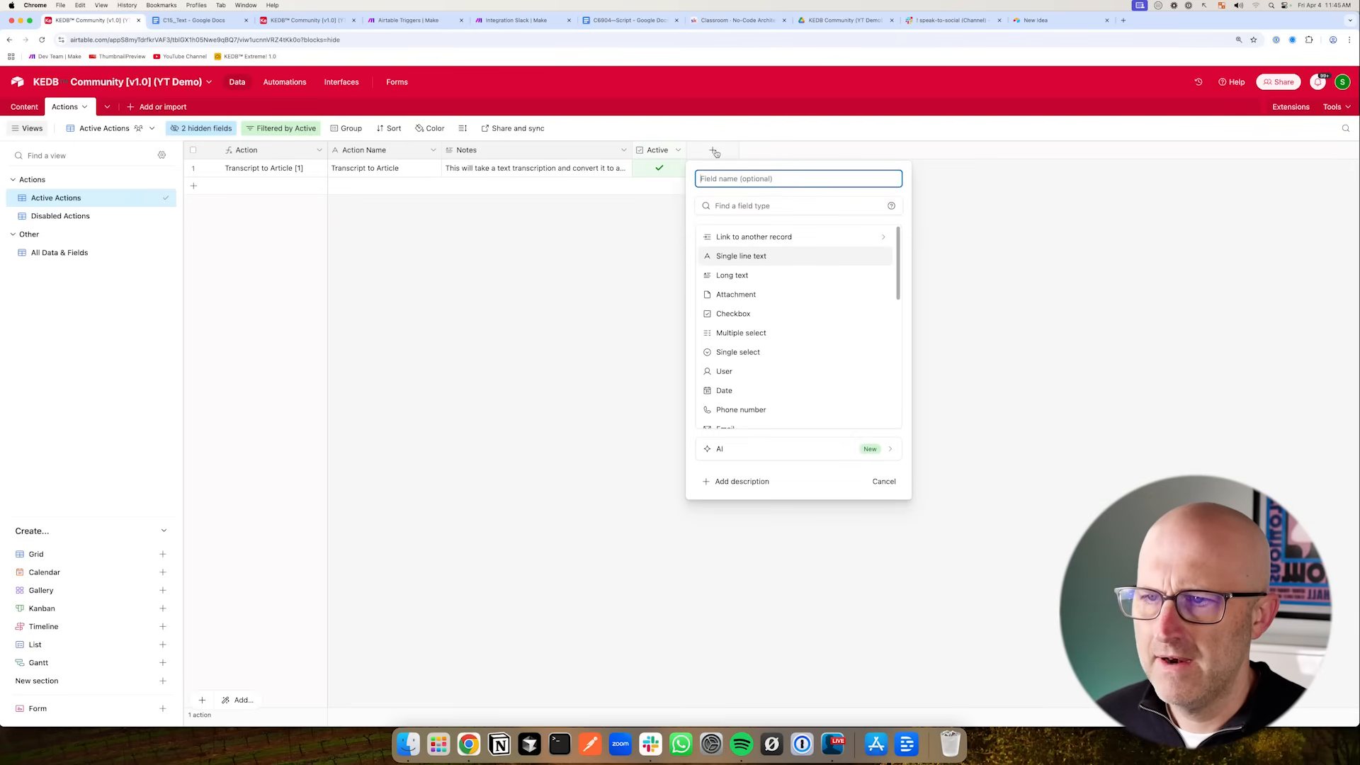
left_click(762, 264)
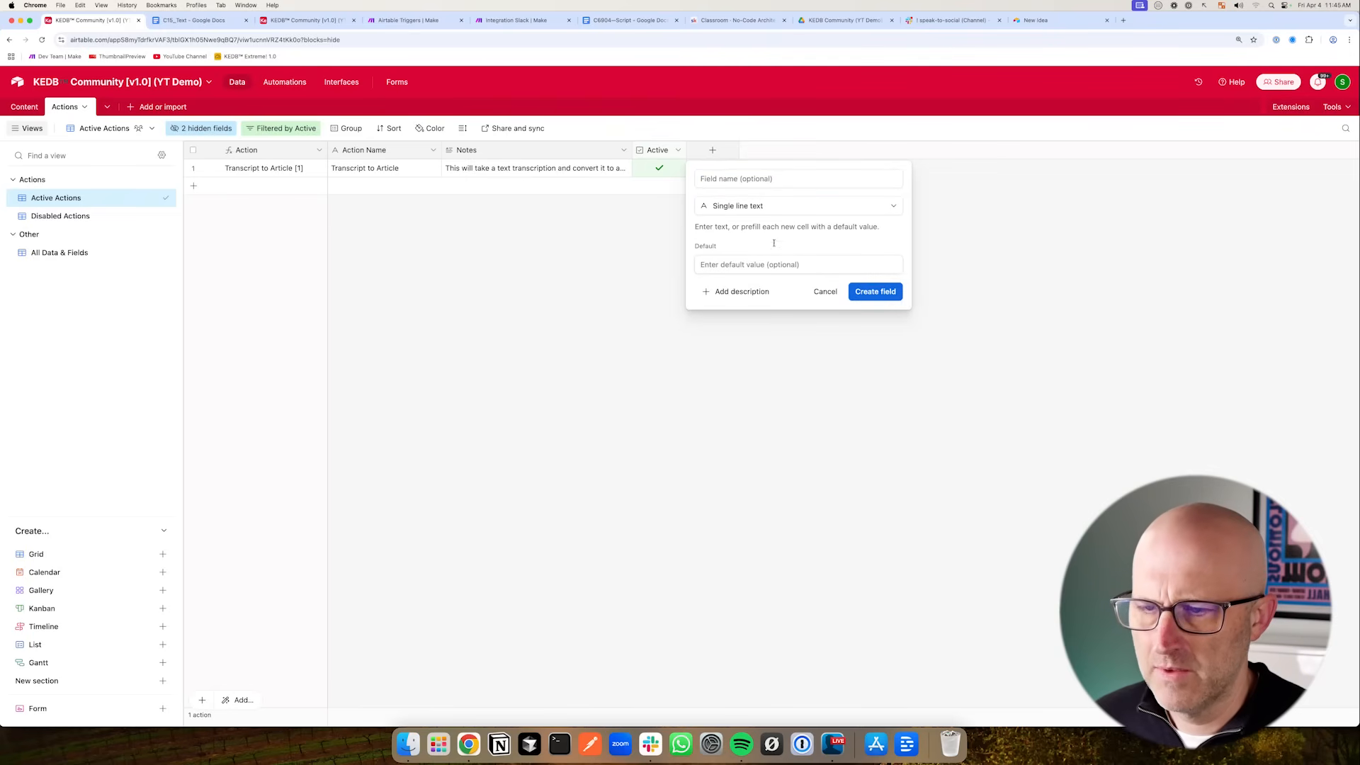
left_click(751, 206)
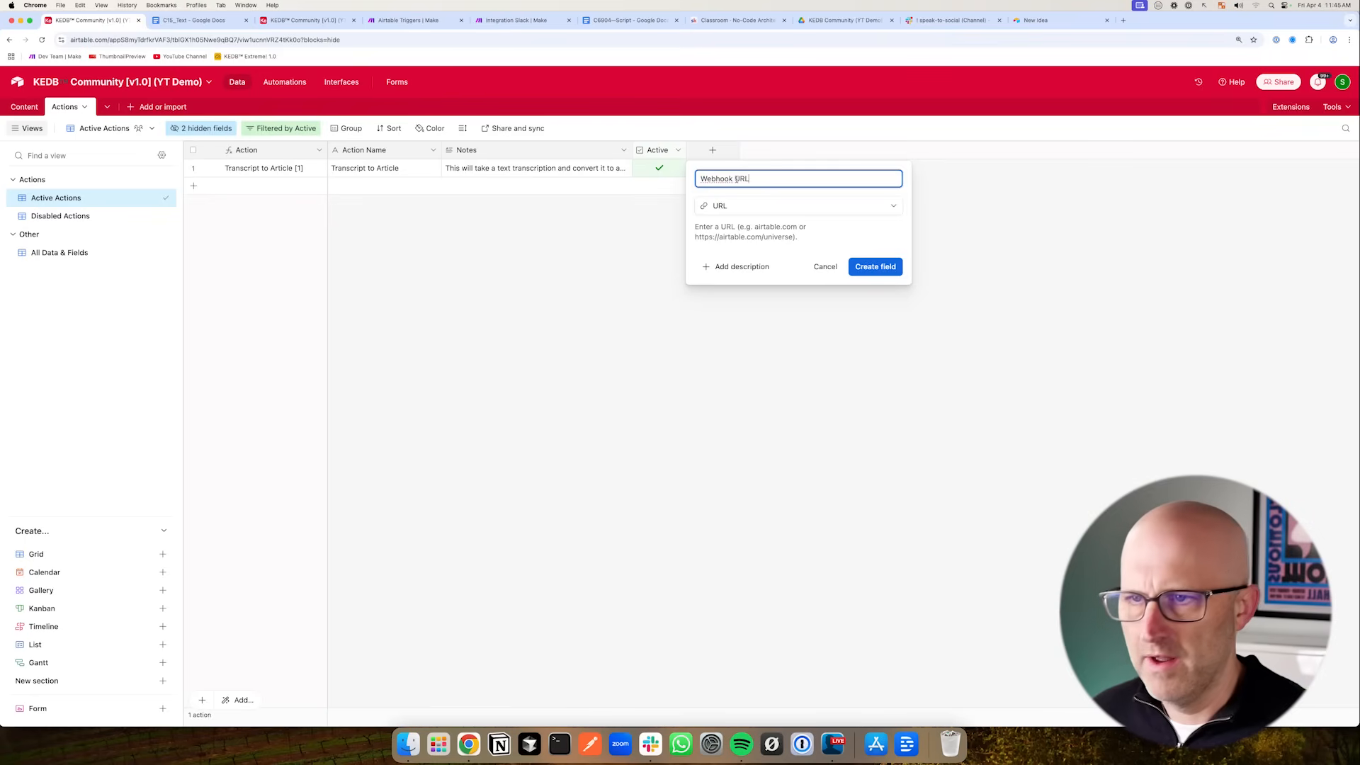
key("Return")
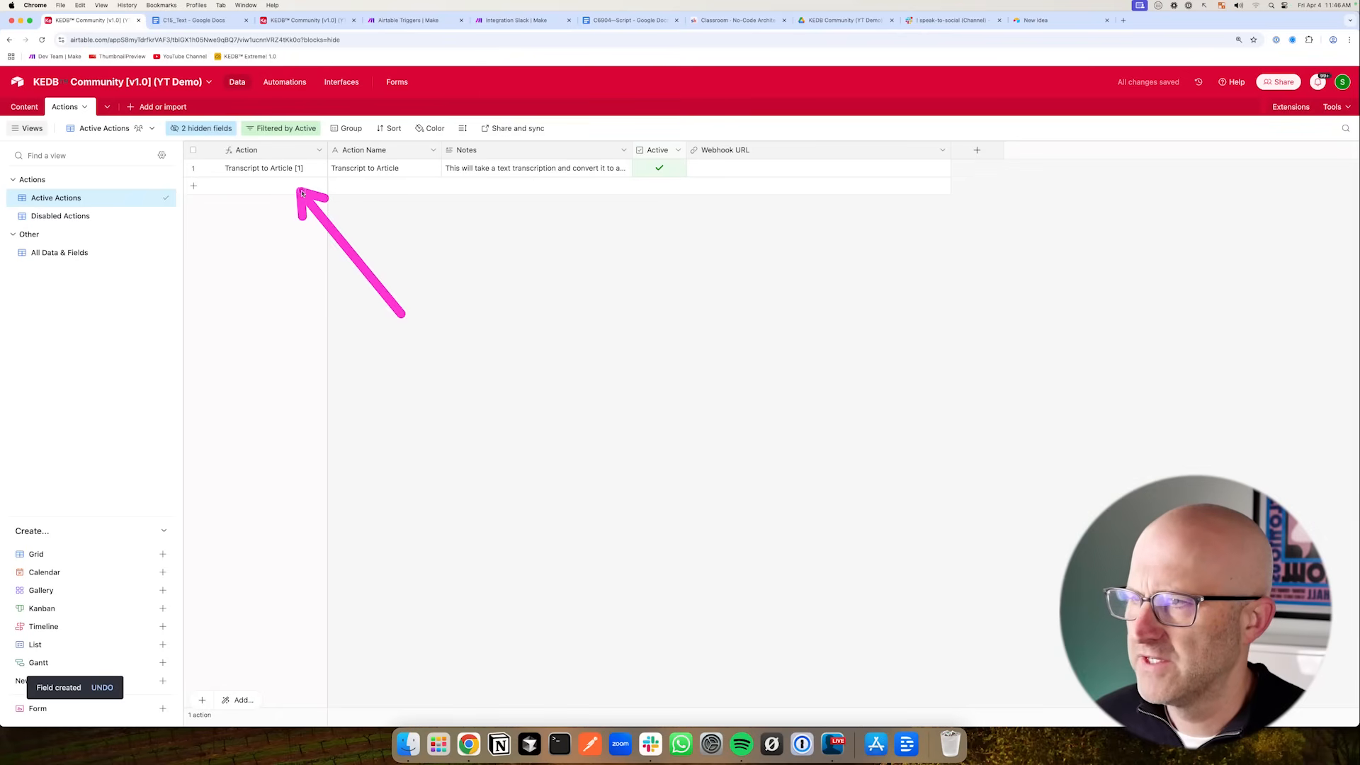
- Compare the Airtable automation's webhook script with the Make scenario's webhook-triggered flow
left_click(411, 20)
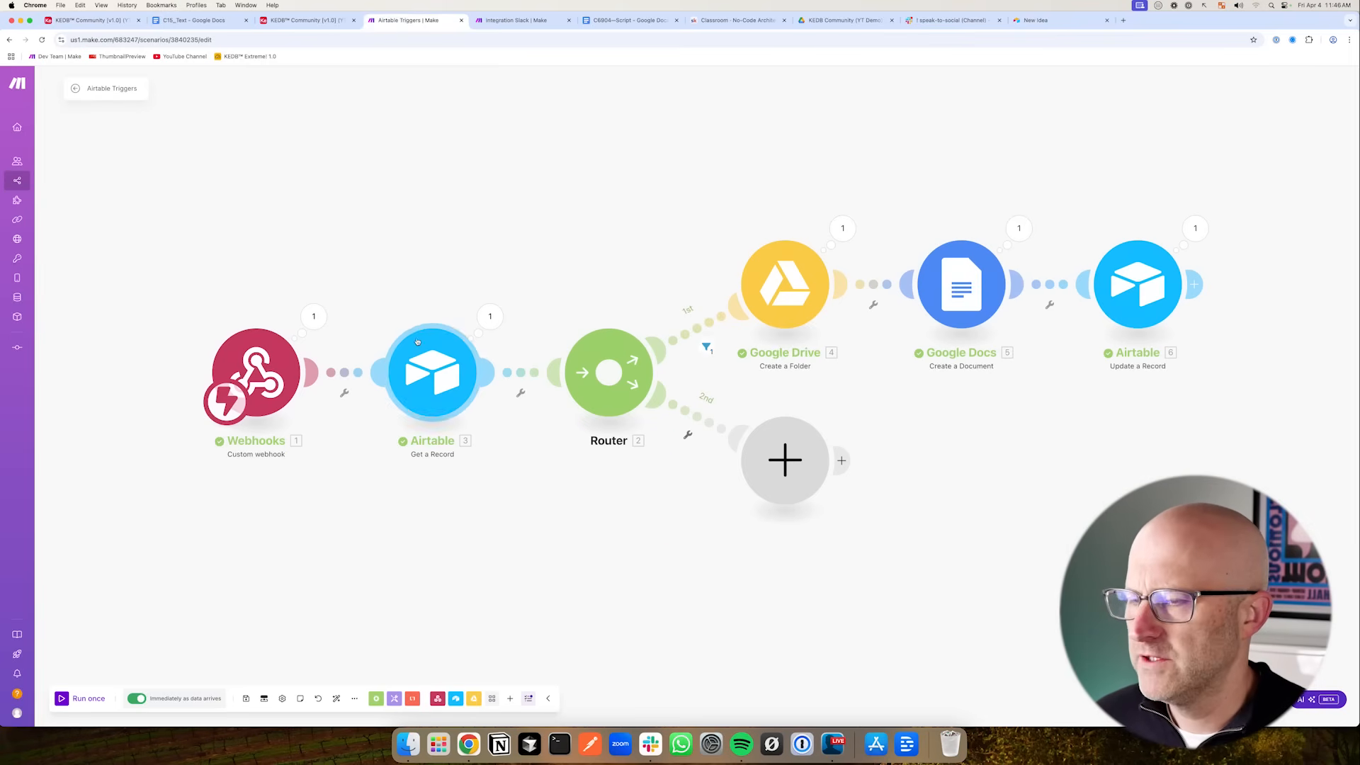
left_click(306, 20)
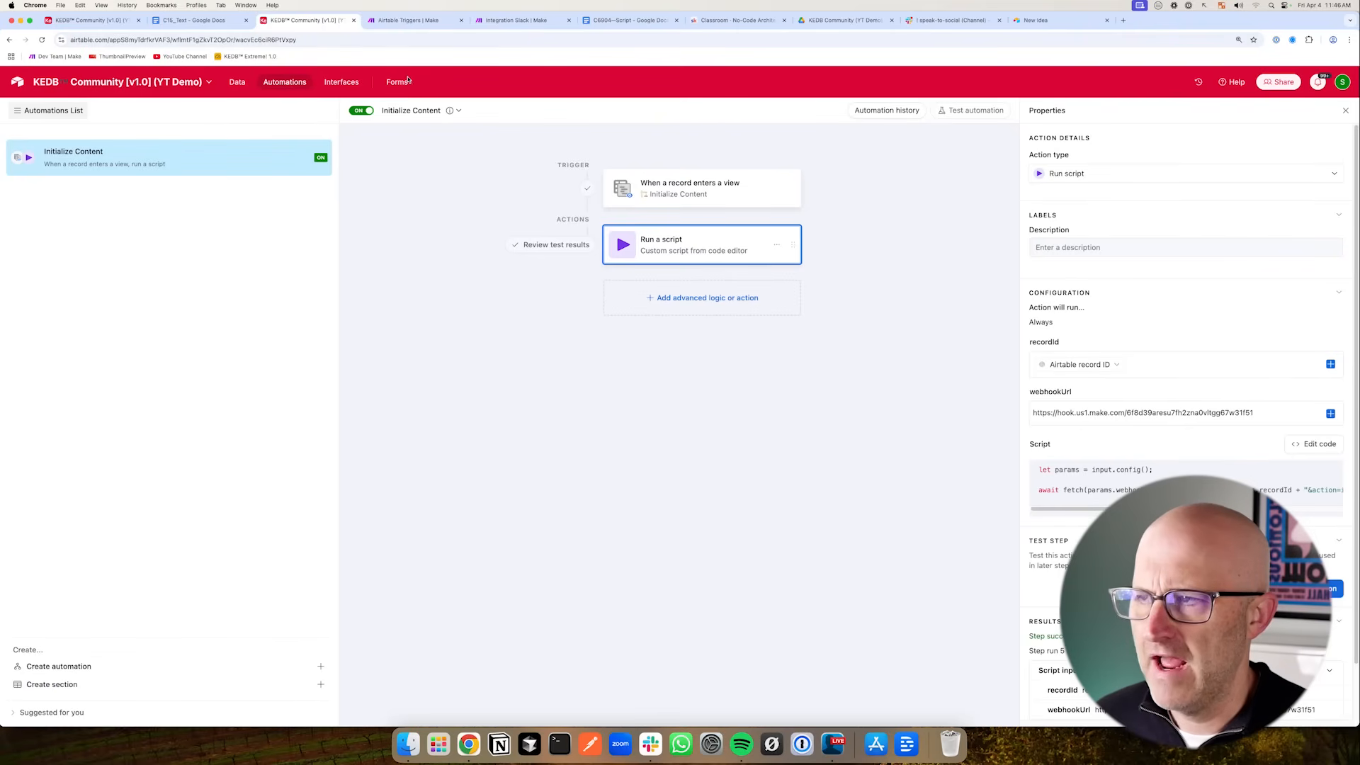
left_click(89, 20)
mouse_move(492, 325)
left_mouse_down()
mouse_move(465, 162)
mouse_move(698, 173)
mouse_move(686, 178)
left_mouse_up()
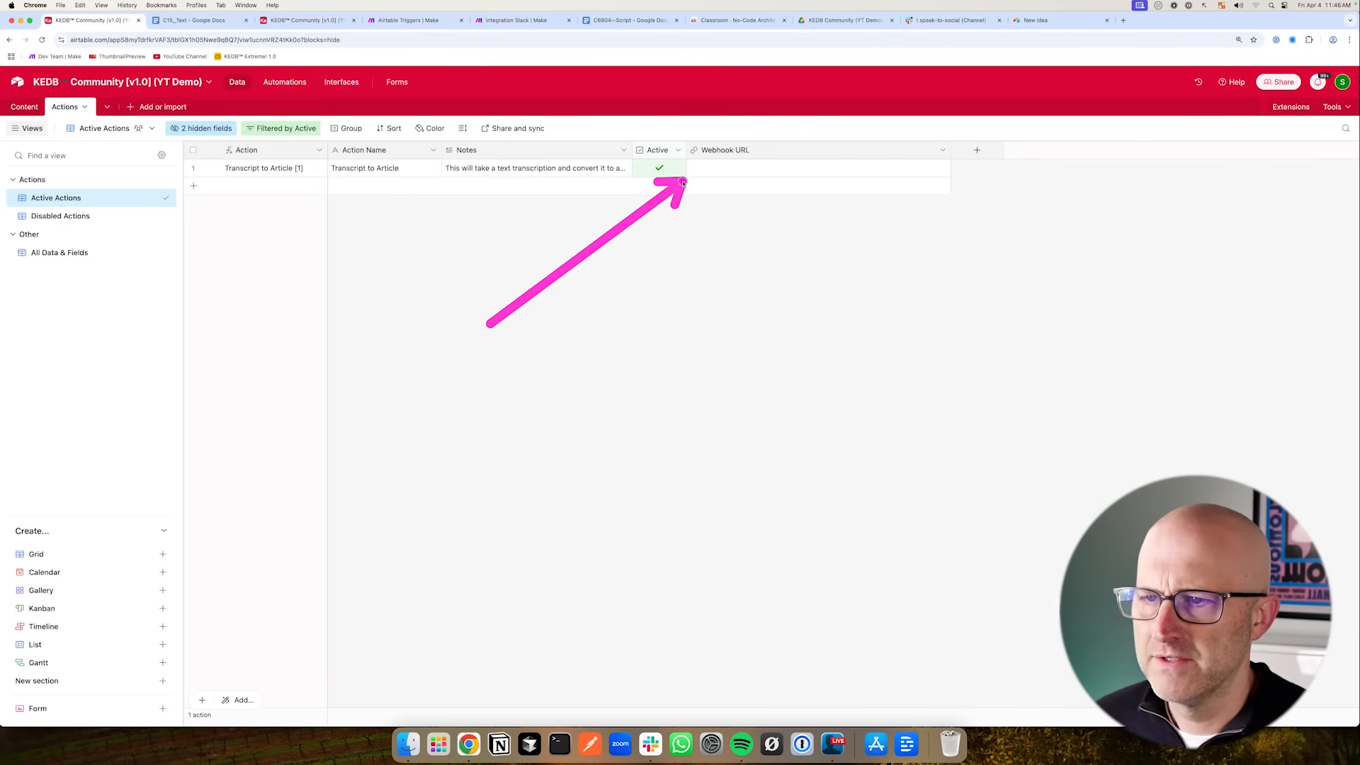
left_click(400, 22)
left_click_drag(342, 525, 292, 435)
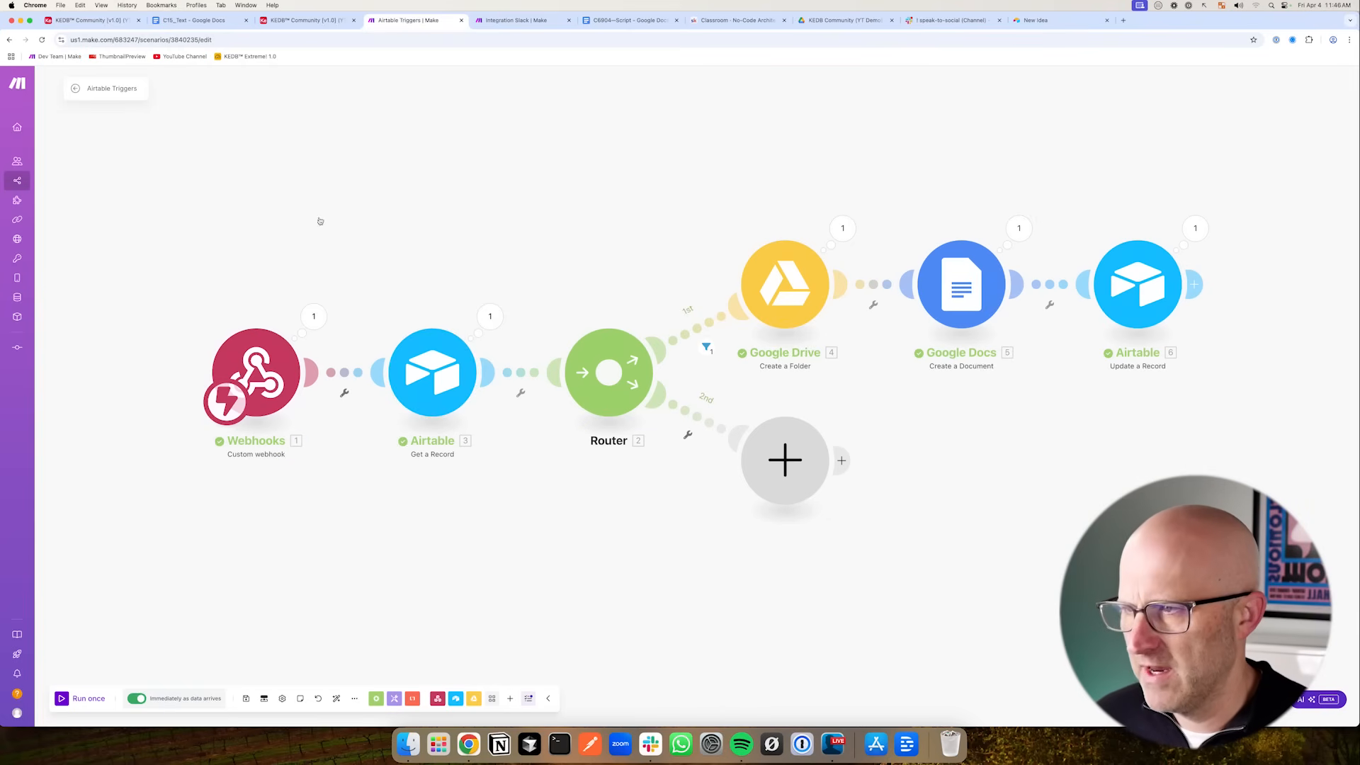
left_click_drag(261, 161, 279, 185)
mouse_move(248, 633)
left_mouse_down()
mouse_move(281, 559)
mouse_move(316, 623)
mouse_move(365, 642)
left_mouse_up()
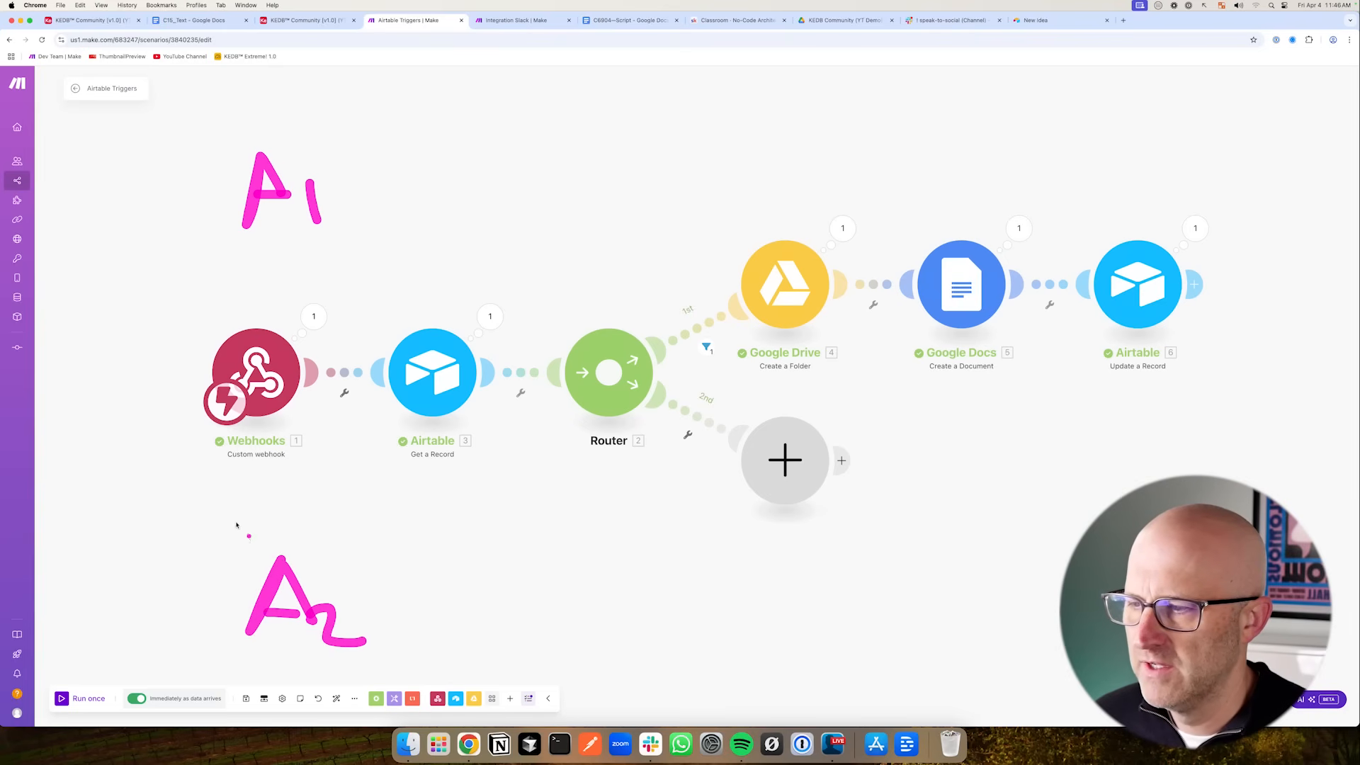
left_click_drag(139, 489, 159, 396)
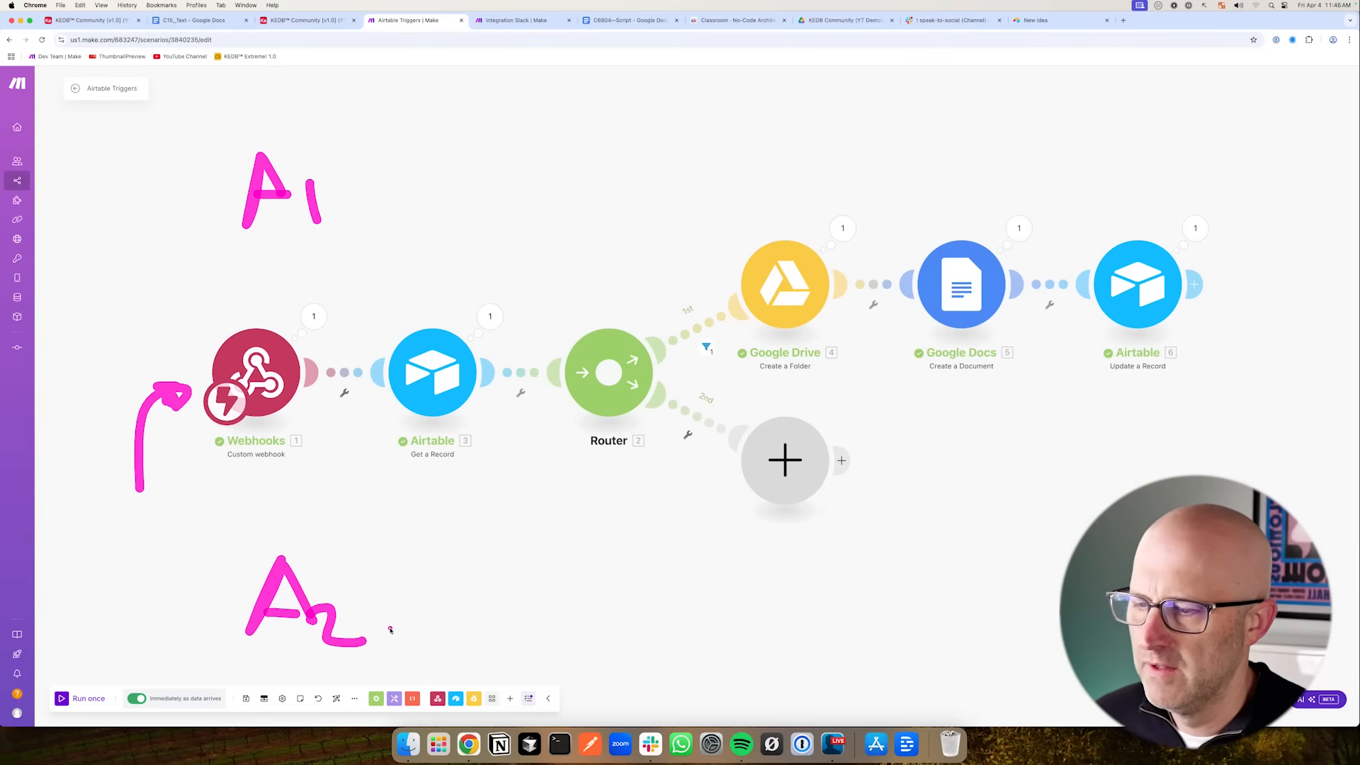
key("super+1")
- Add two action records named Text To AI Video and Text To Graphic
mouse_move(823, 297)
left_mouse_down()
mouse_move(763, 183)
mouse_move(744, 204)
mouse_move(671, 206)
mouse_move(741, 274)
mouse_move(727, 230)
left_mouse_up()
left_click(194, 187)
left_click(193, 205)
left_click(472, 309)
left_click(365, 186)
type("Text To AI Video")
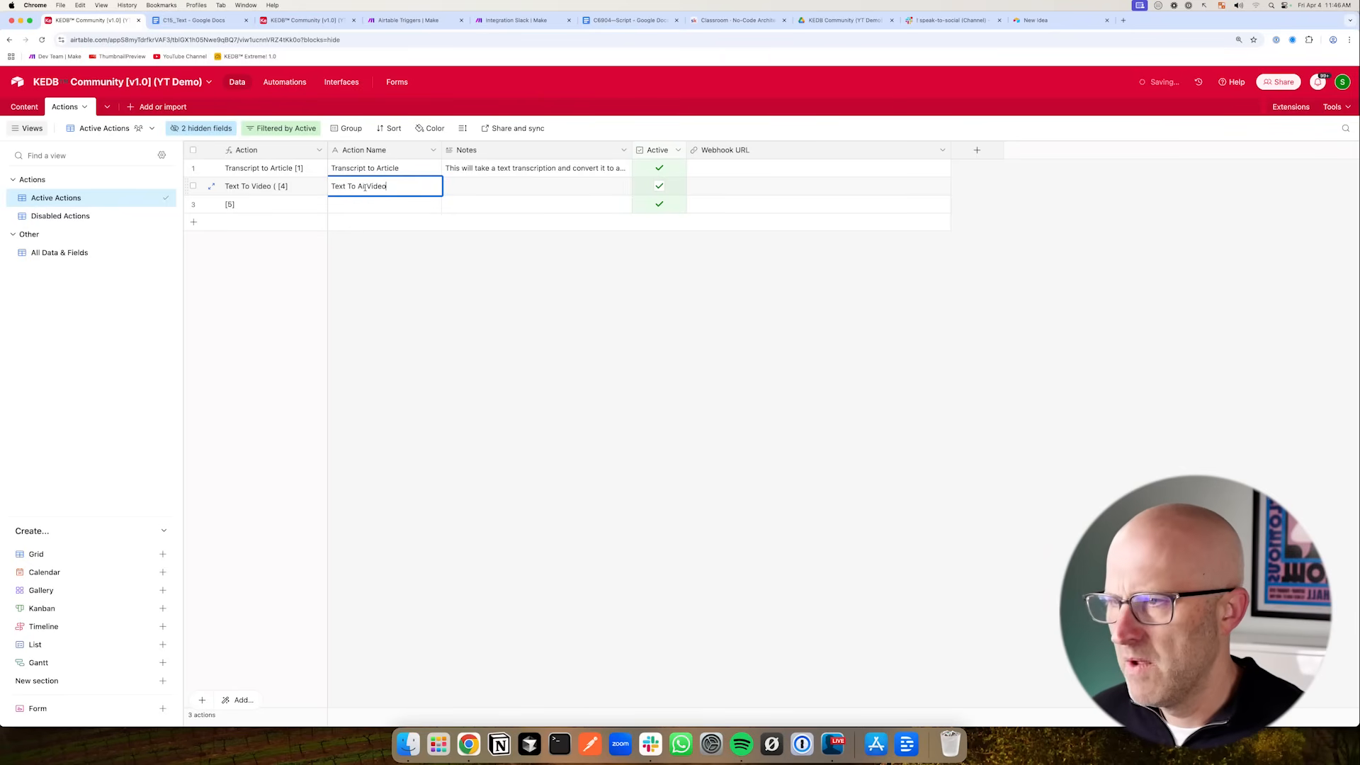
double_click(347, 204)
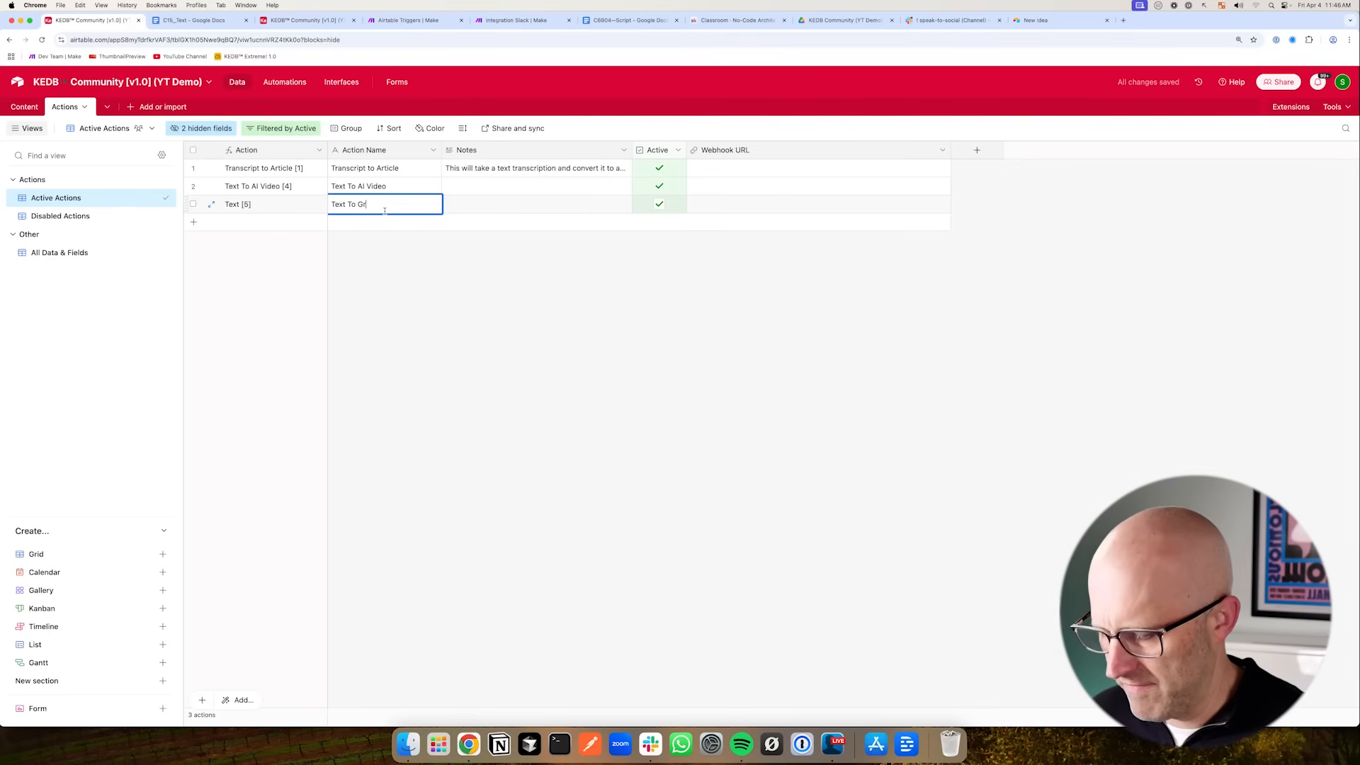
left_click(696, 249)
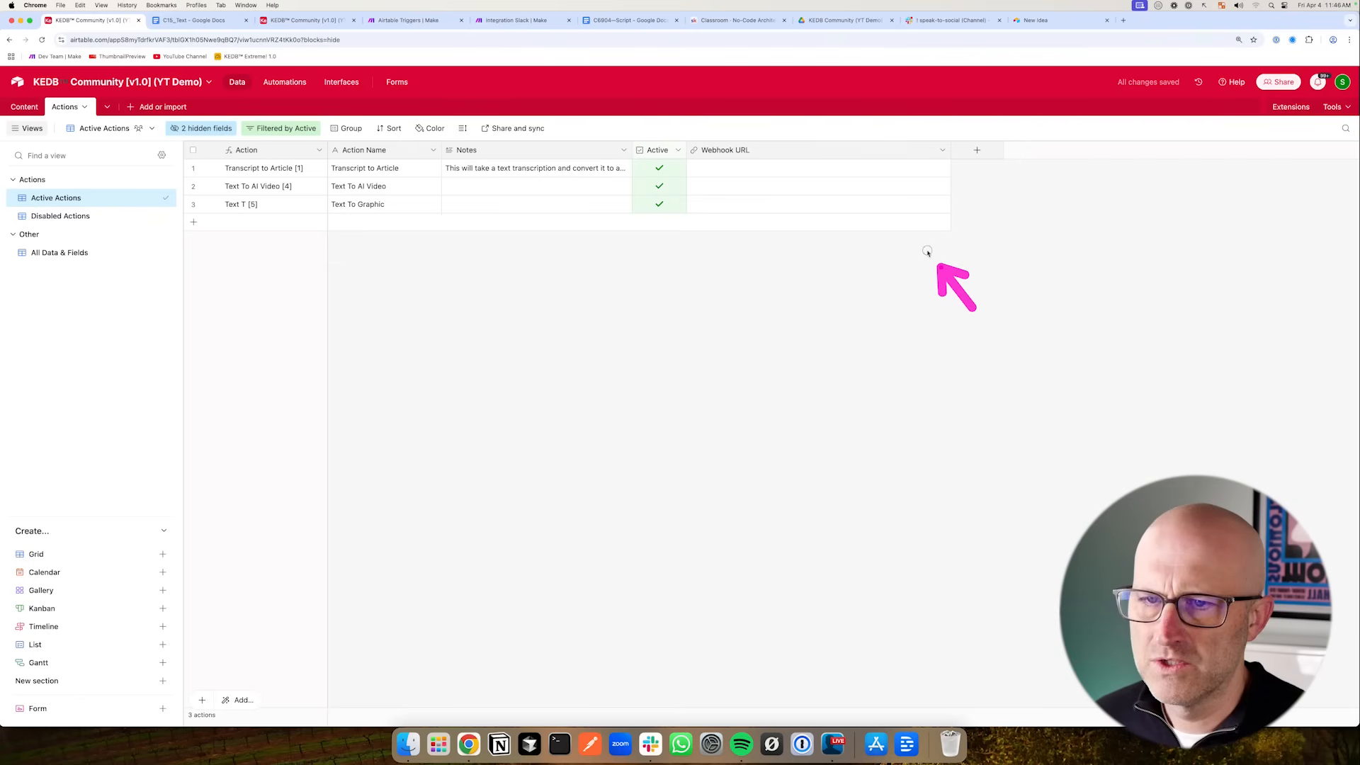
- Open the Webhooks module in the Make scenario and copy its webhook address
left_click(410, 20)
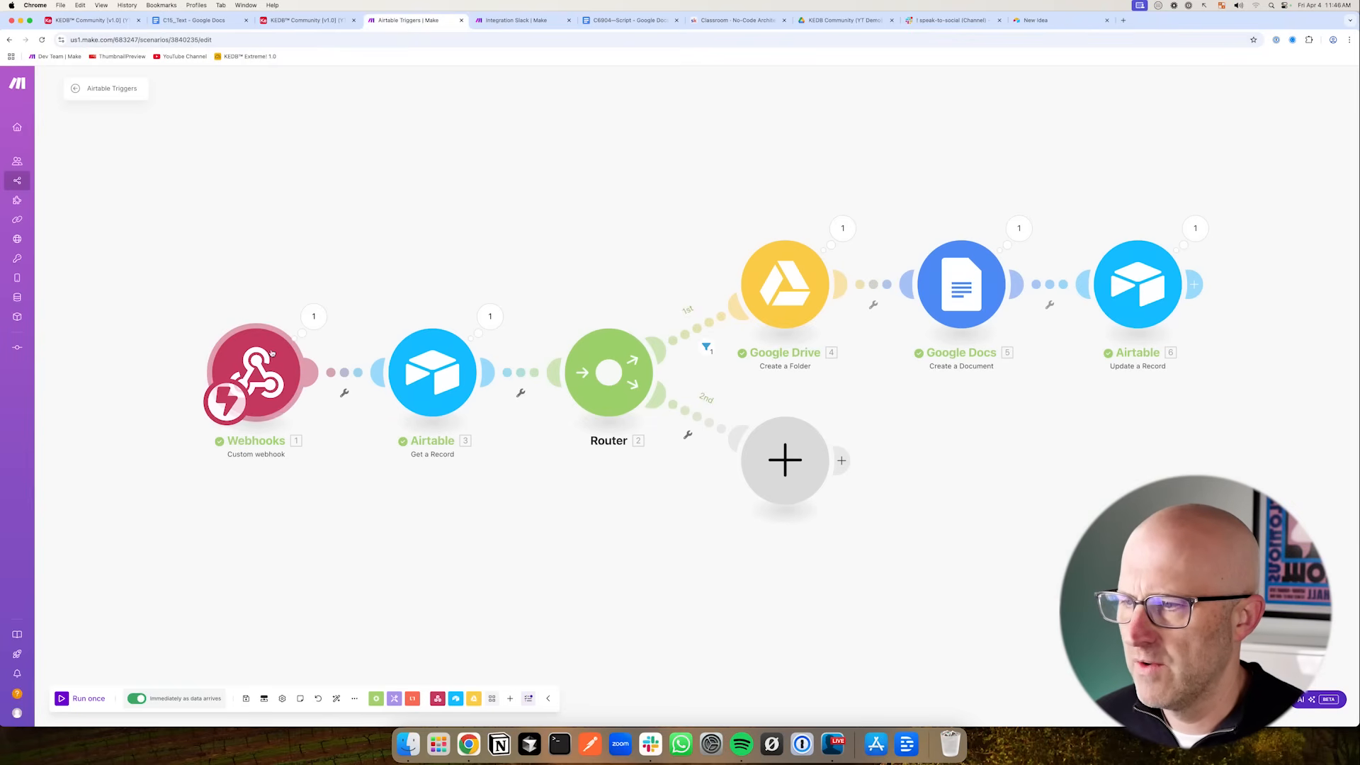
left_click(256, 372)
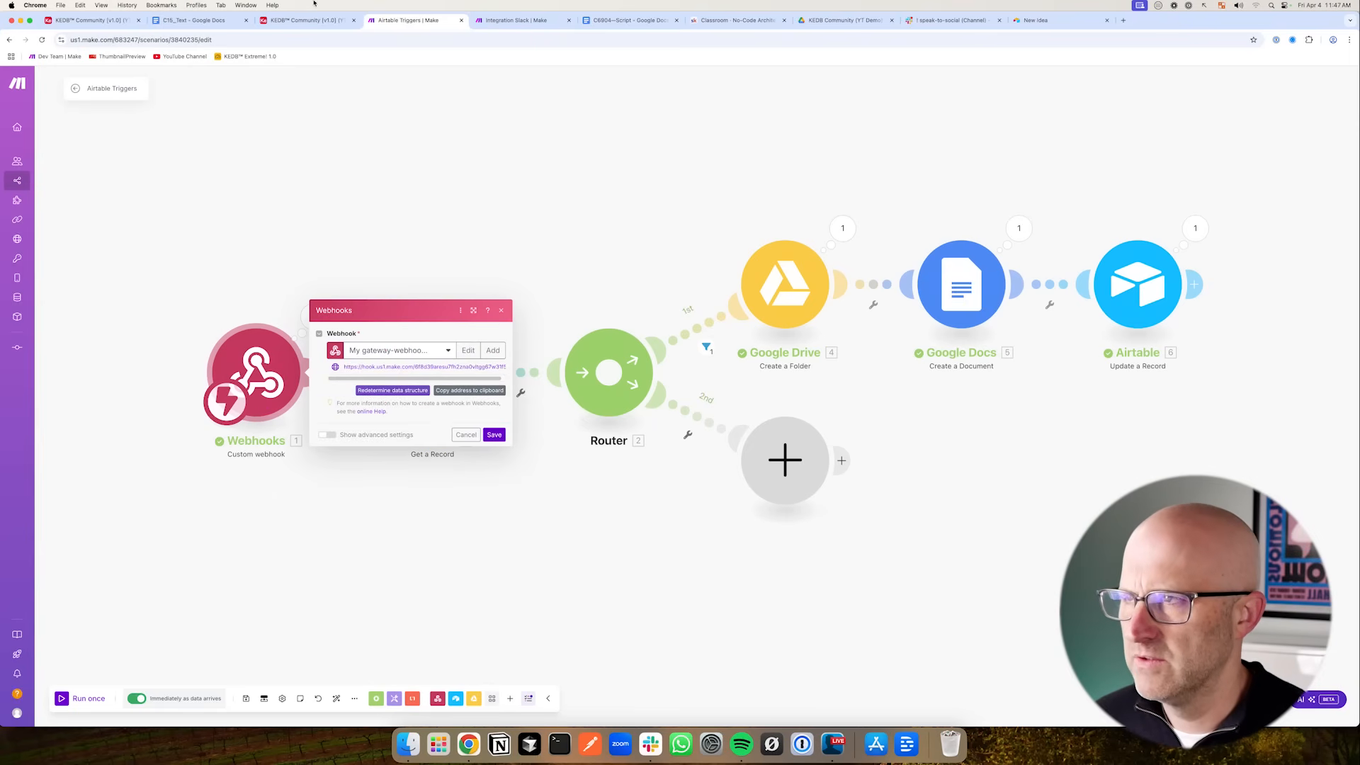
left_click(92, 20)
left_click(404, 20)
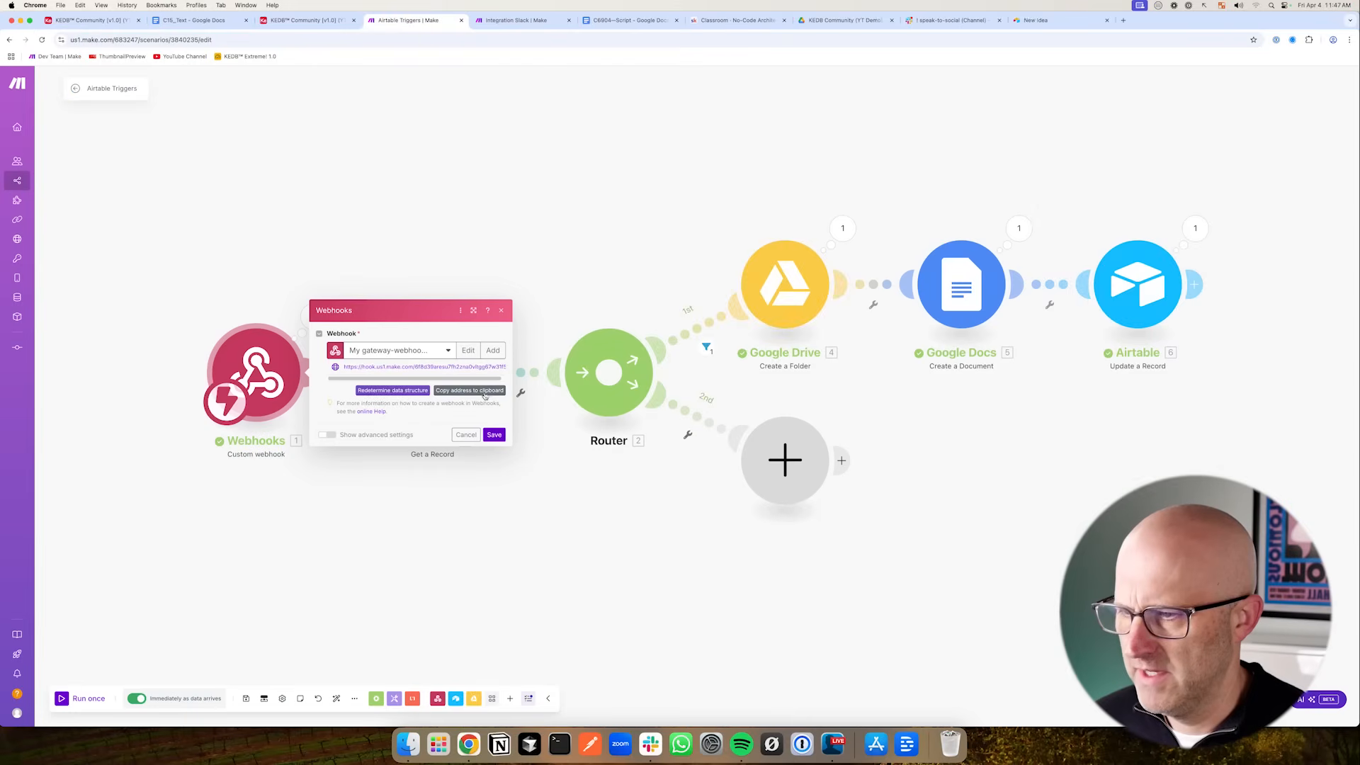
- Paste the webhook address into the first action's Webhook URL and fill it down to the other two actions
left_click(99, 20)
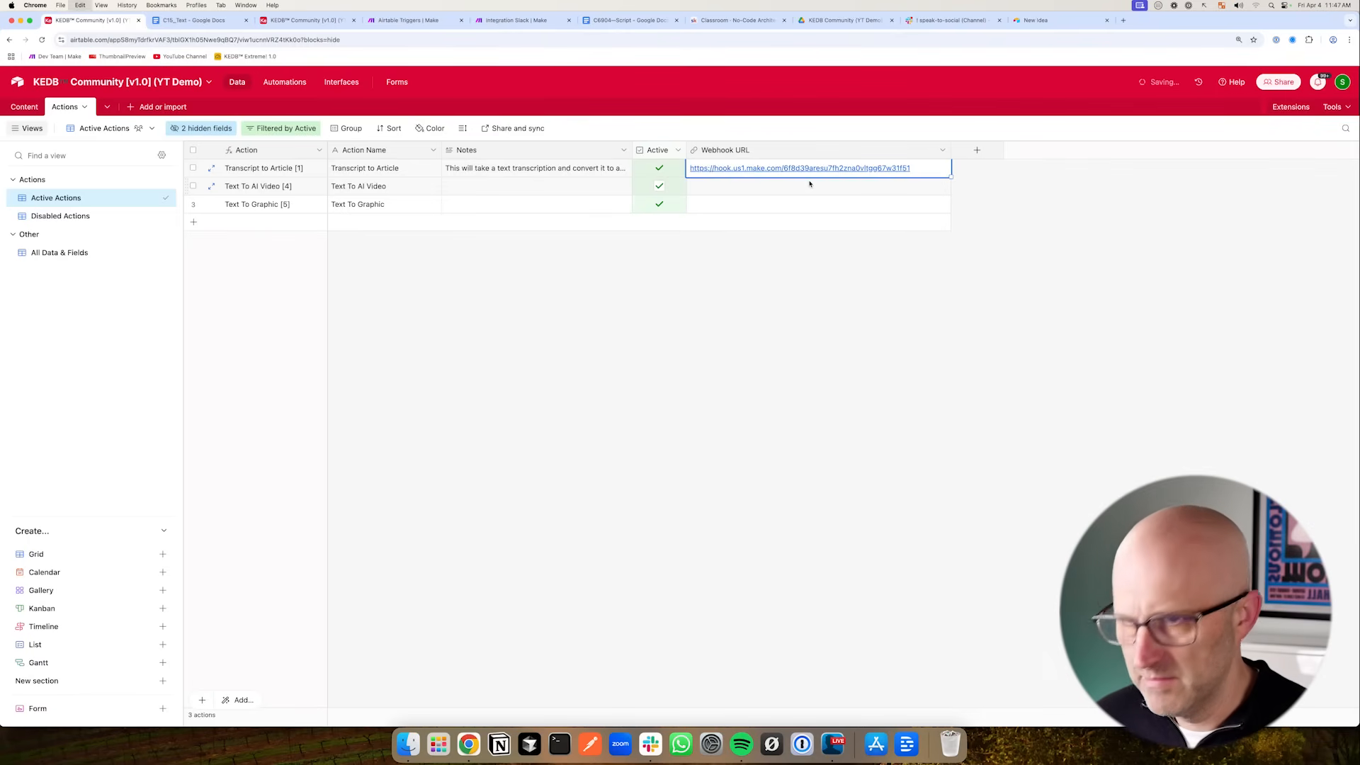
left_click_drag(950, 176, 950, 207)
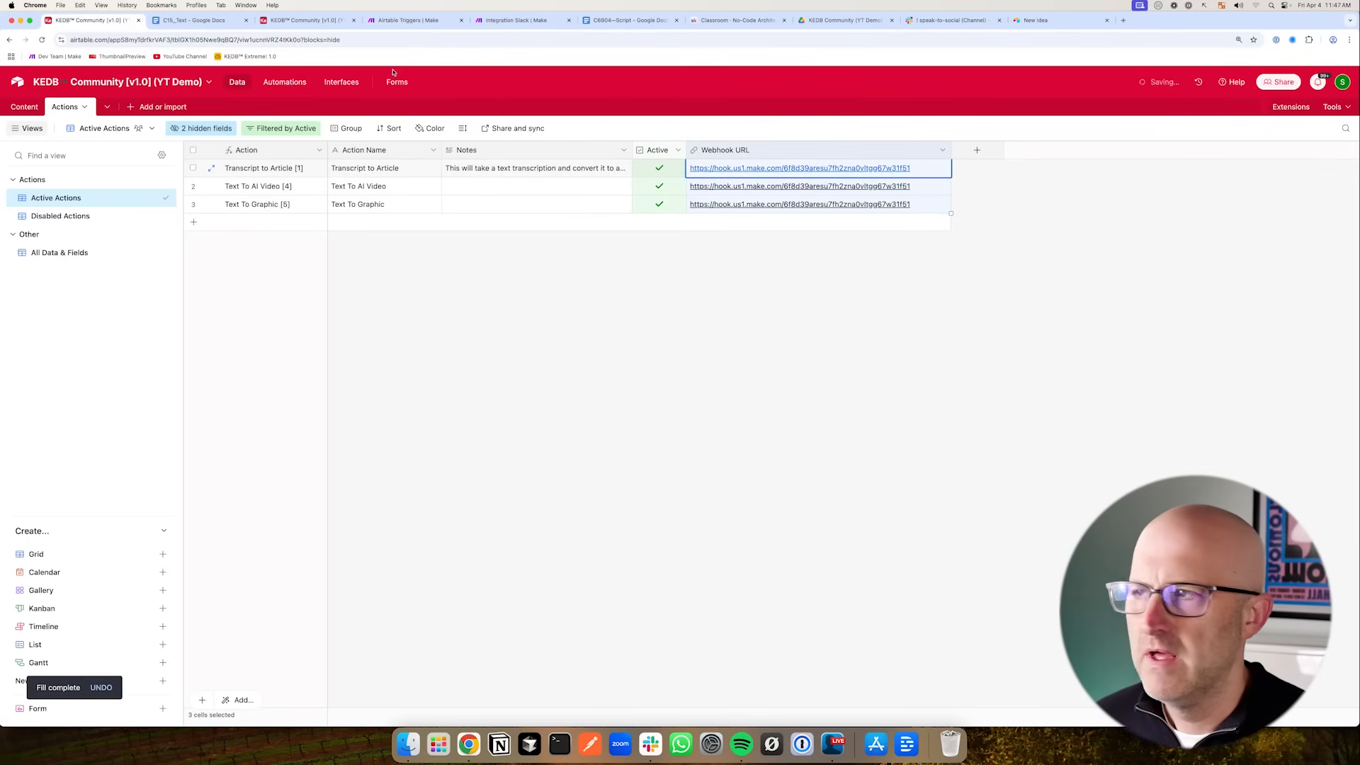
- Close the Webhooks module settings in the Make scenario
left_click(405, 20)
left_click(554, 368)
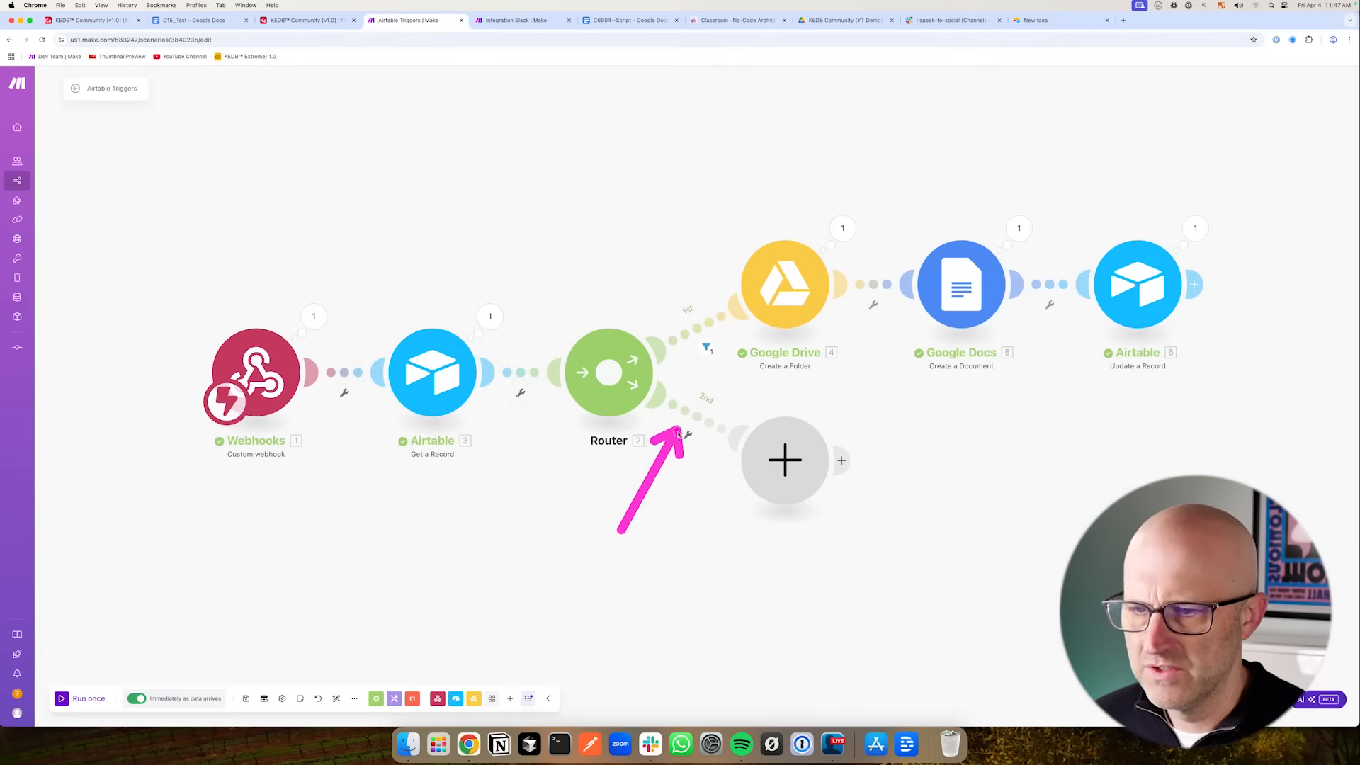
left_click(298, 23)
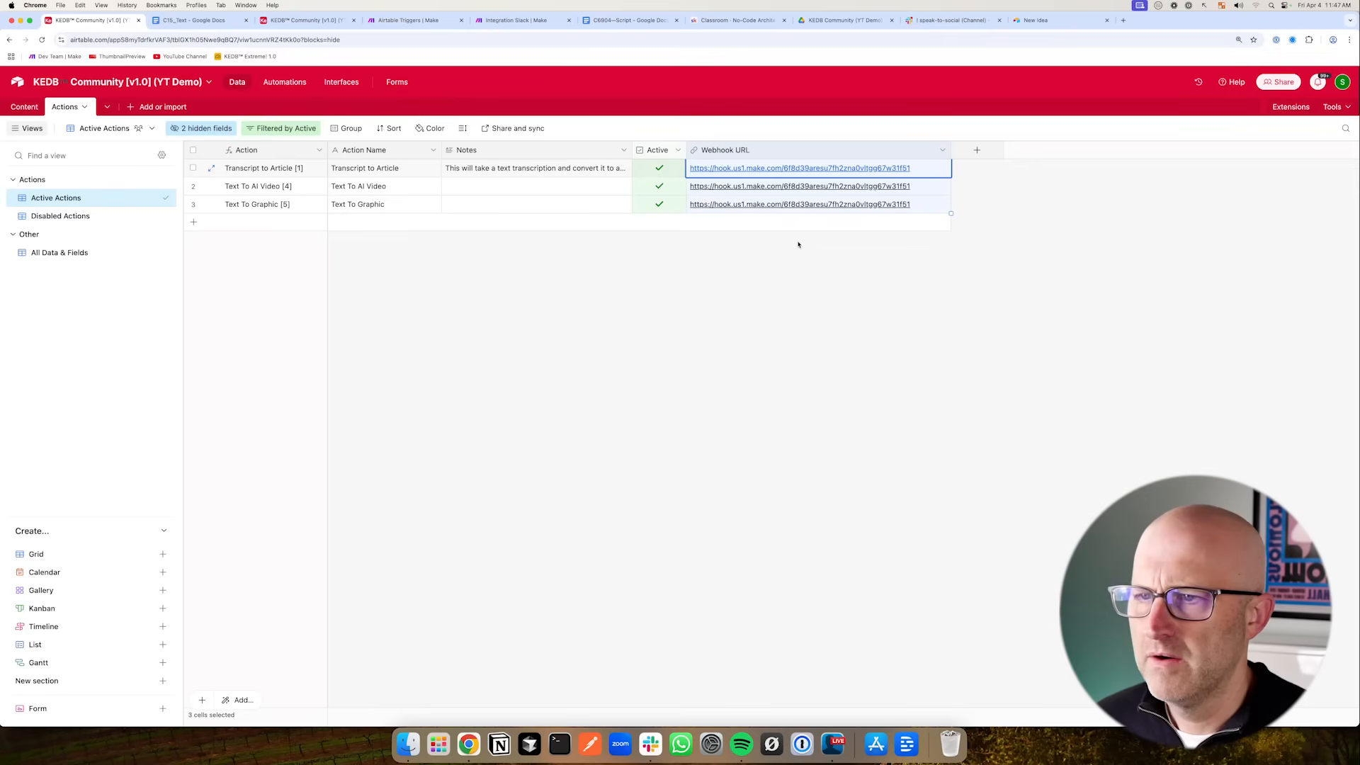
- Rename the first action to Transcript To Article
left_click(367, 170)
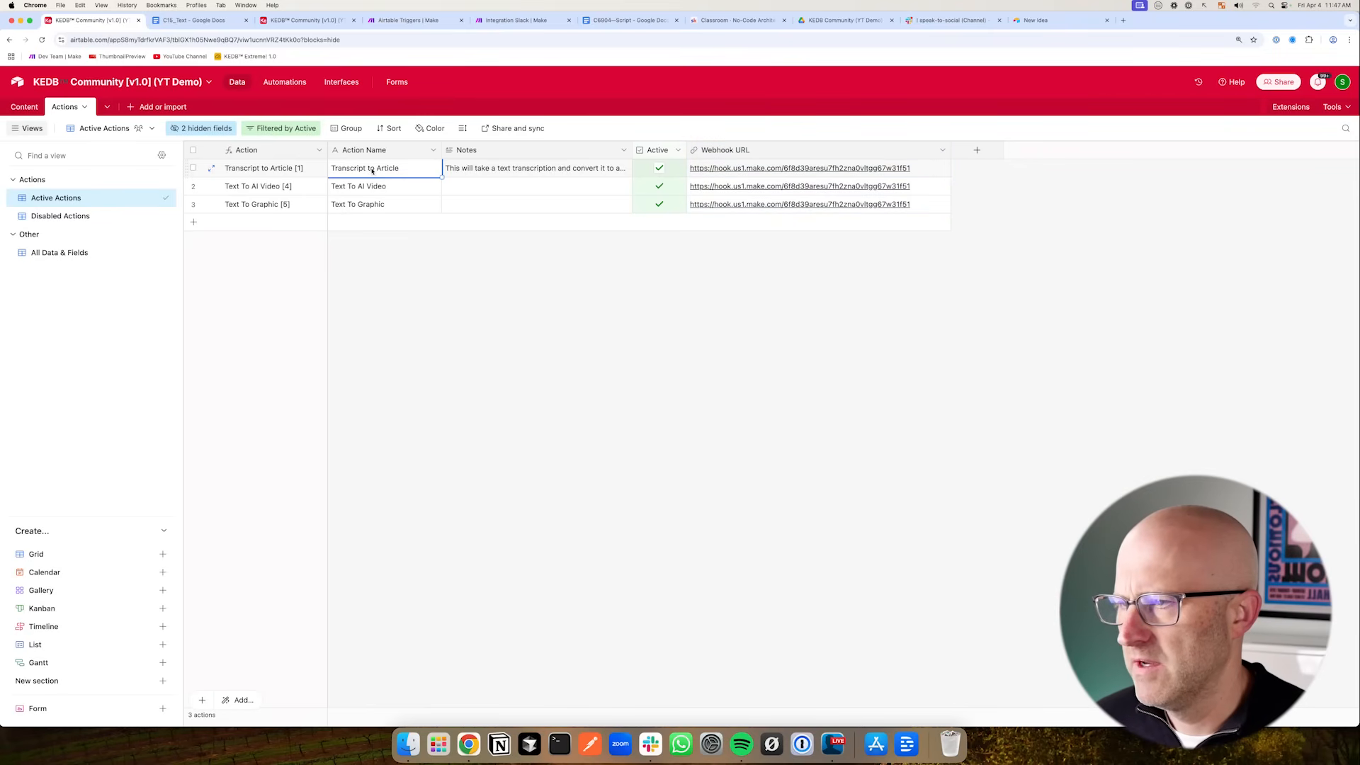
left_click(372, 170)
key("BackSpace")
type("T")
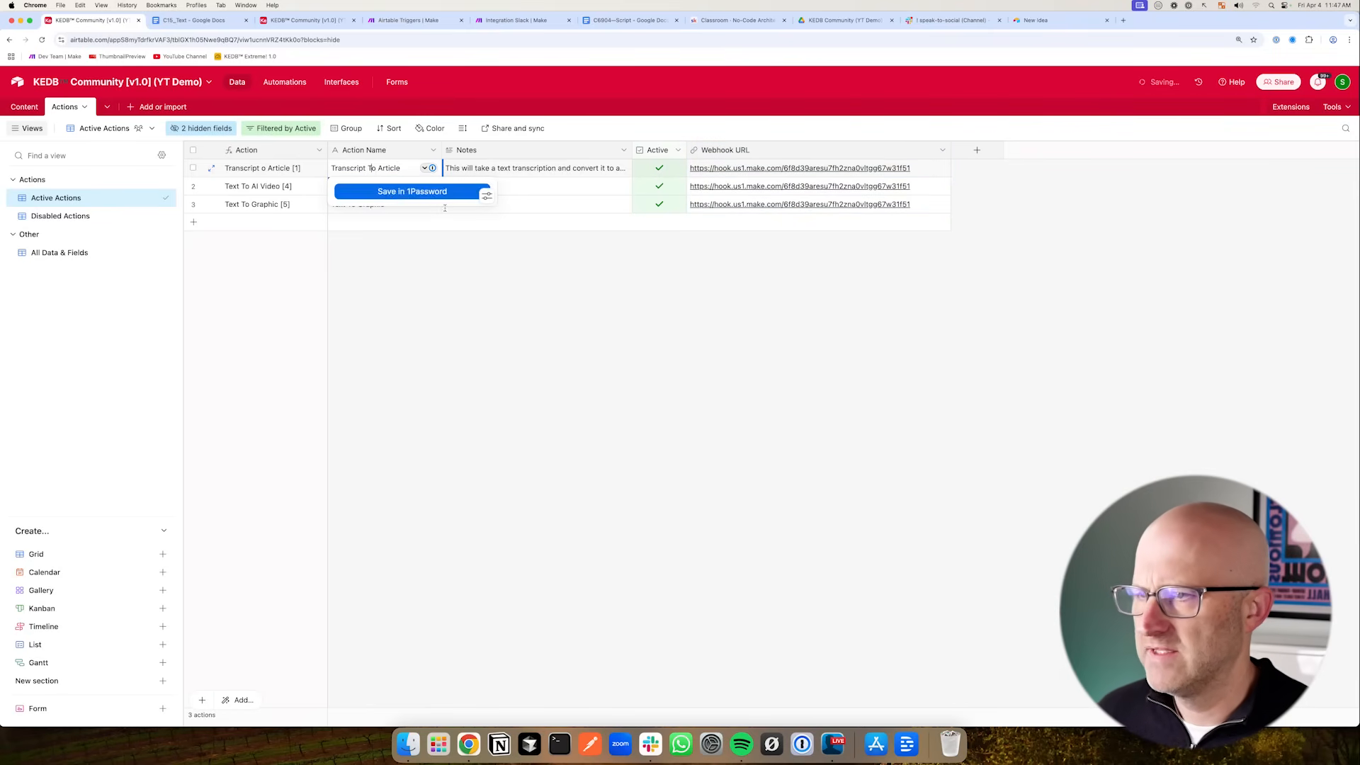
left_click(445, 297)
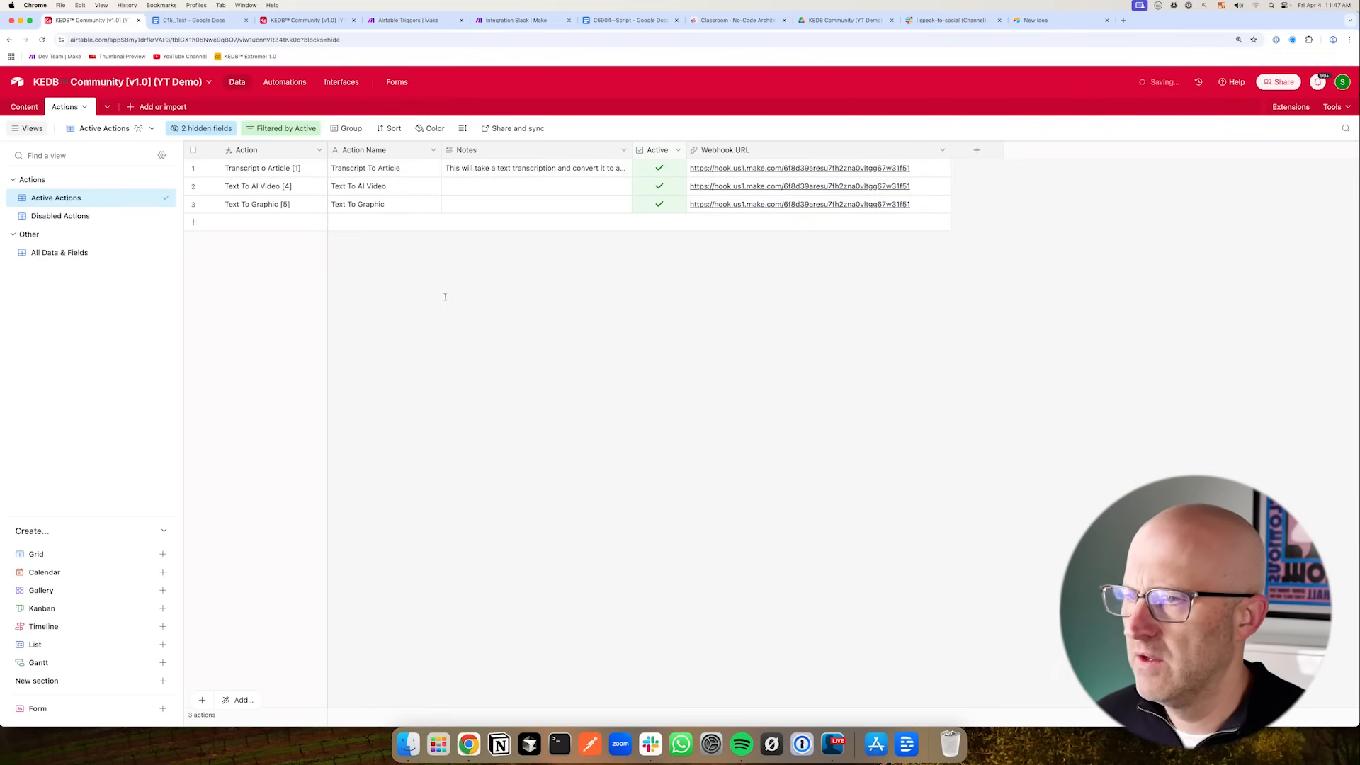
- Review the Actions table's hidden fields, the Initialize Content automation script, and the Make router's filter condition
left_click(199, 129)
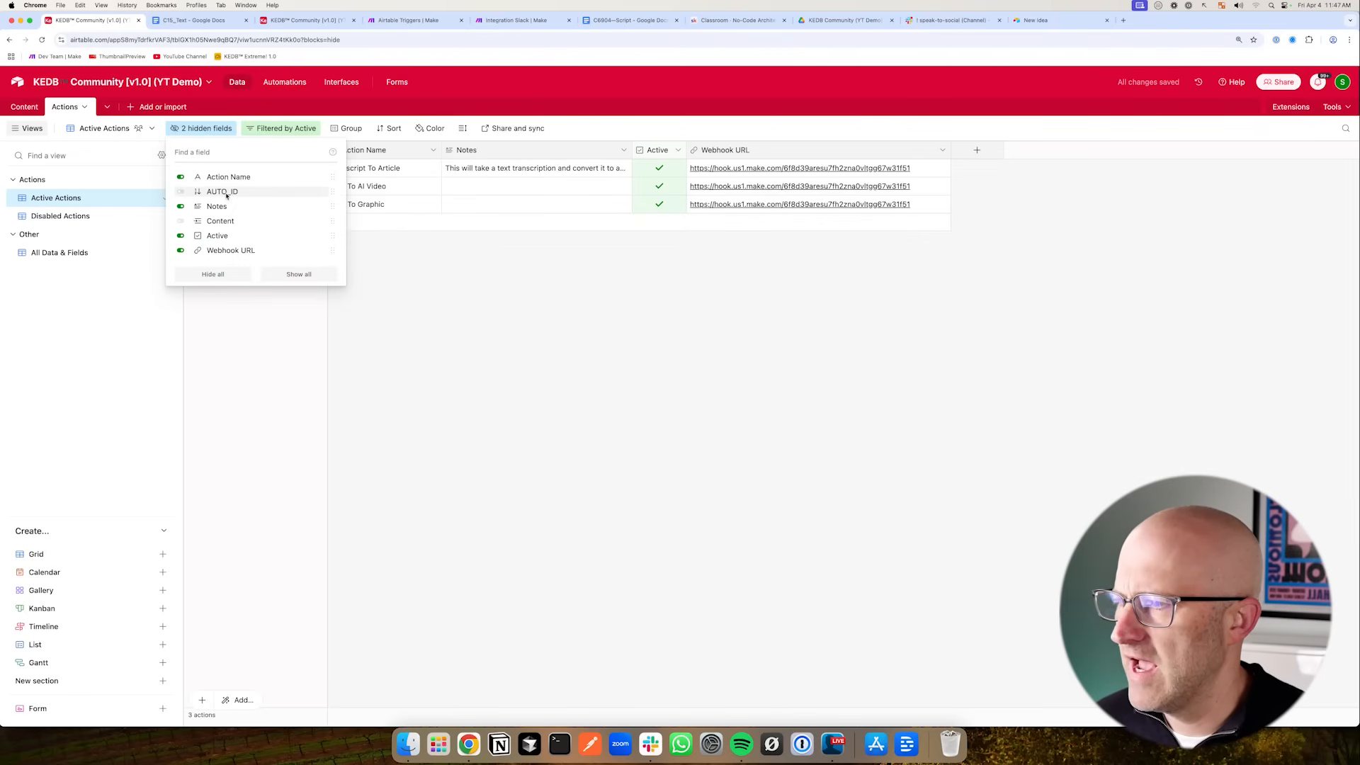
left_click(314, 21)
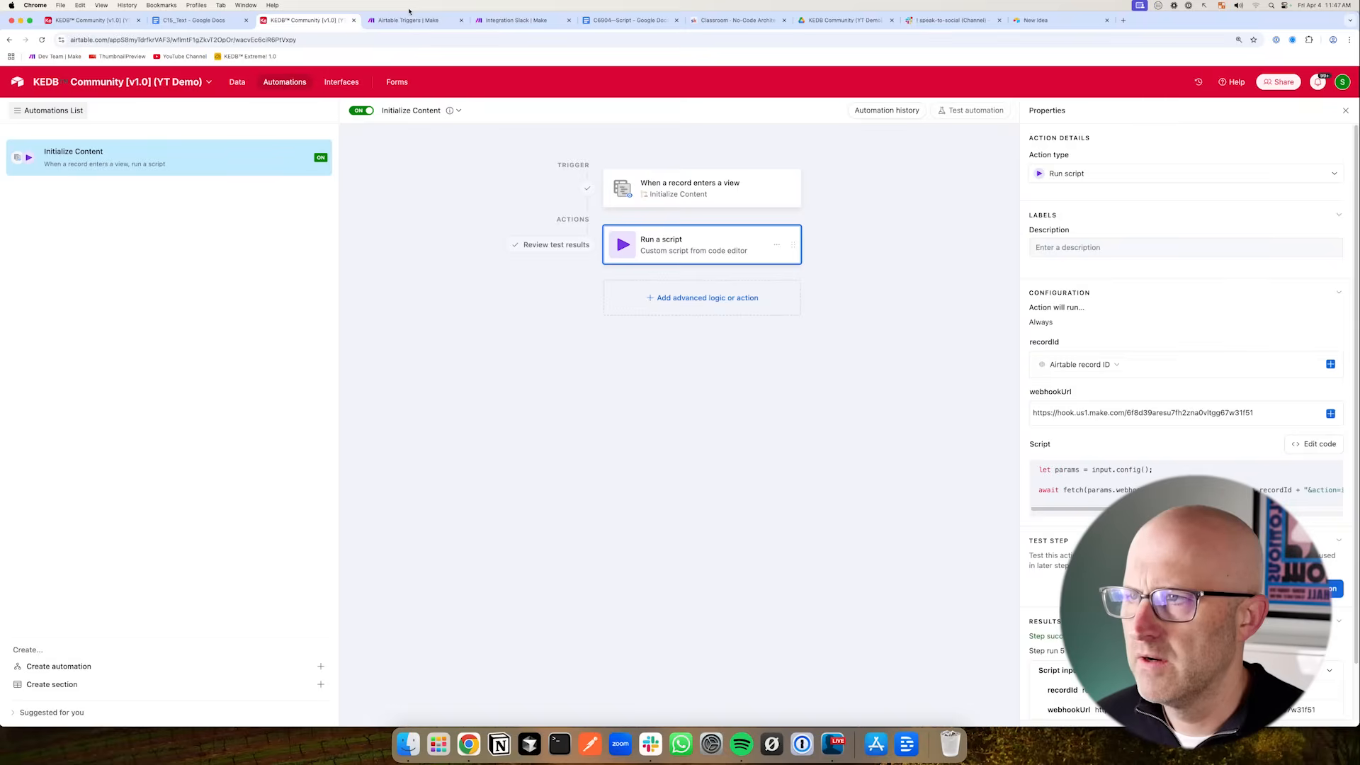
left_click(409, 19)
left_click(706, 342)
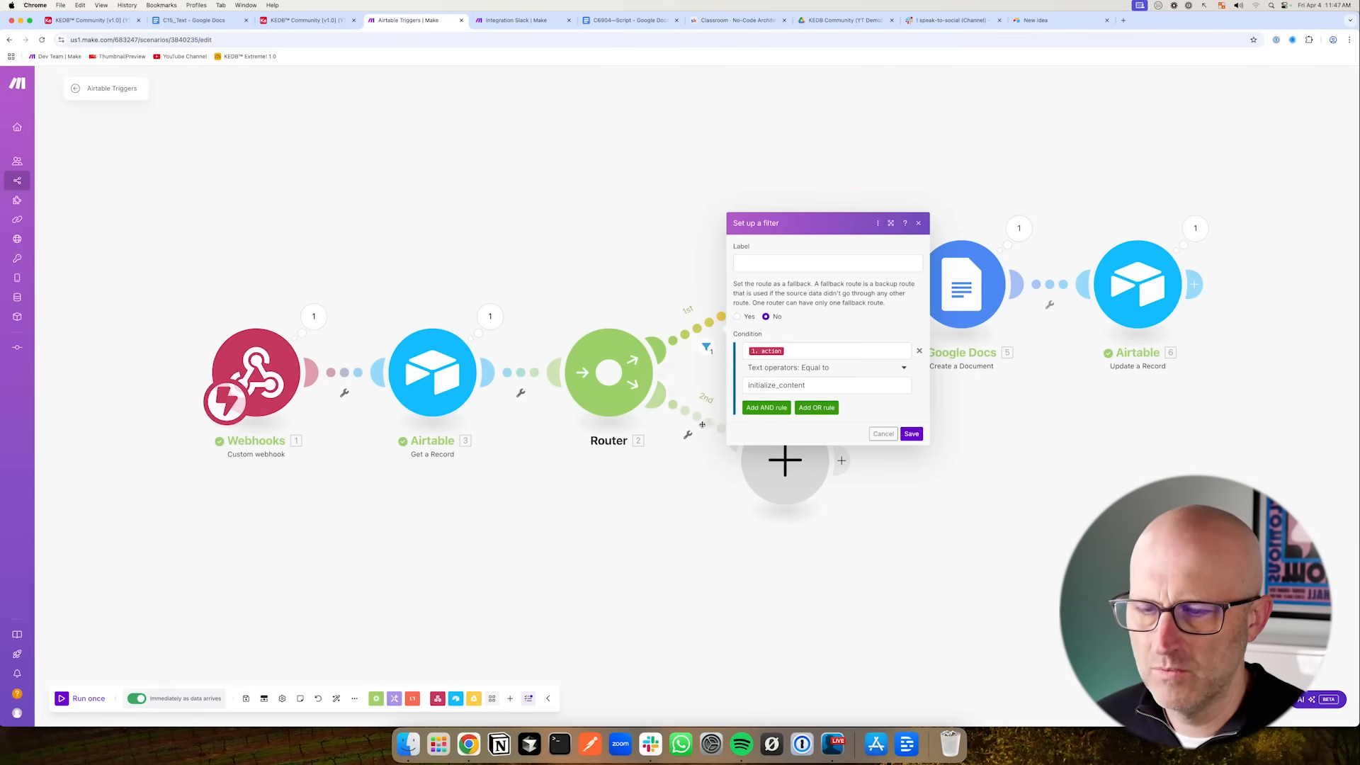
left_click_drag(873, 318, 825, 378)
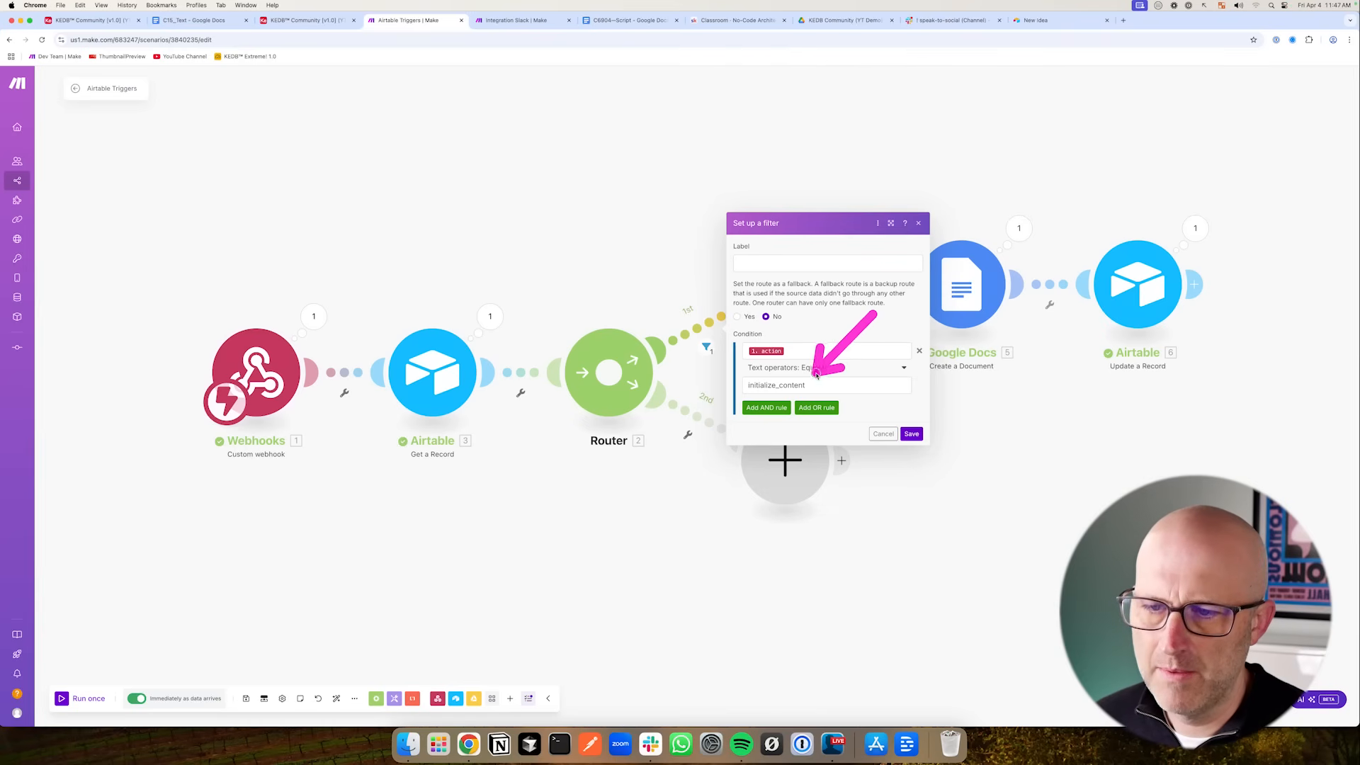
left_click(680, 496)
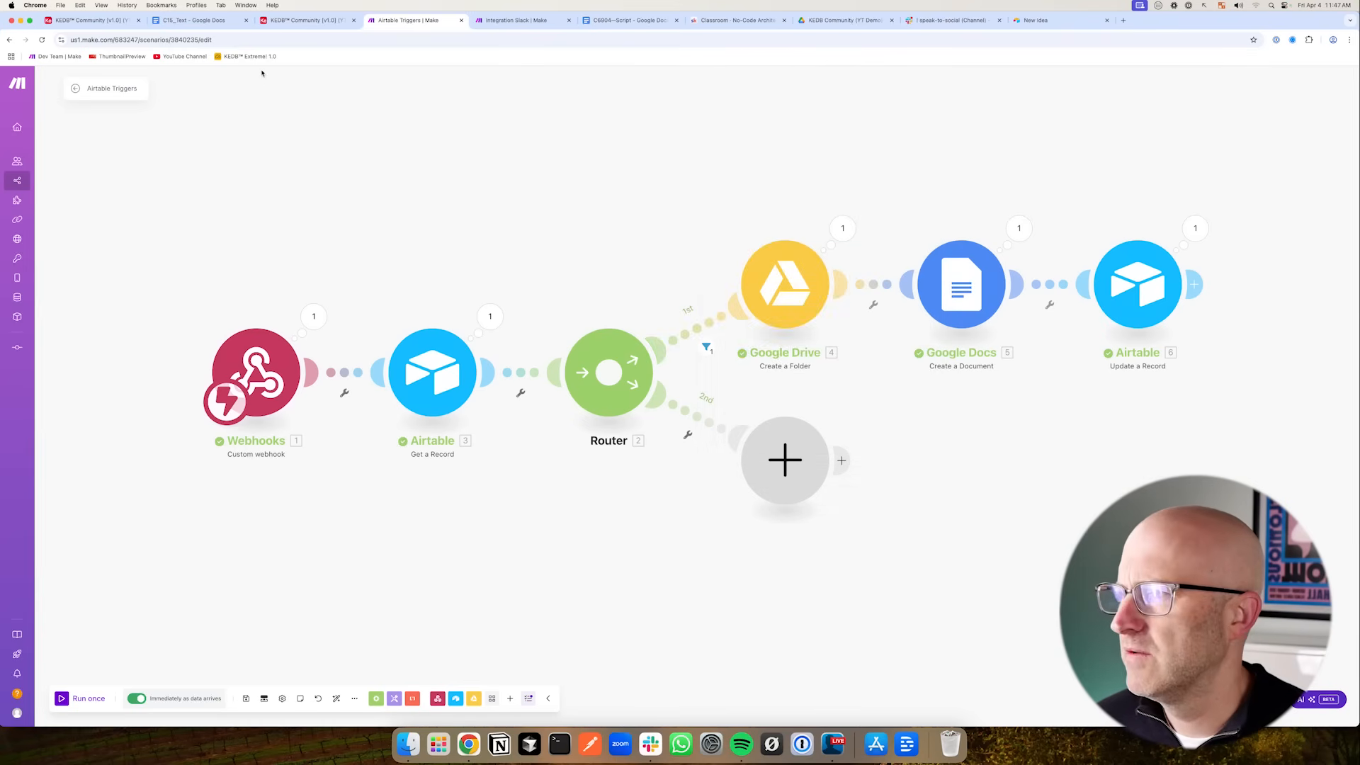
left_click(92, 20)
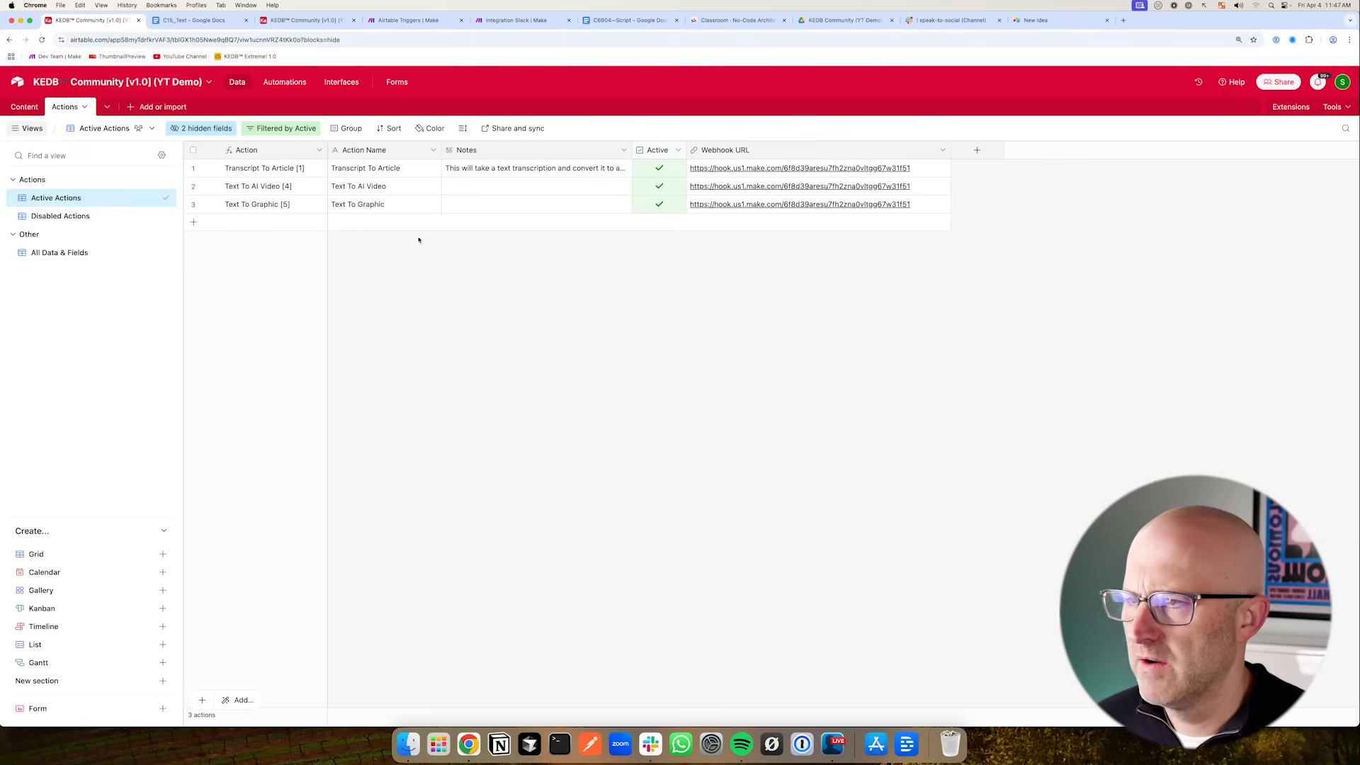
left_click(24, 107)
left_click_drag(415, 248, 511, 160)
left_click(74, 107)
left_click_drag(1069, 234, 937, 184)
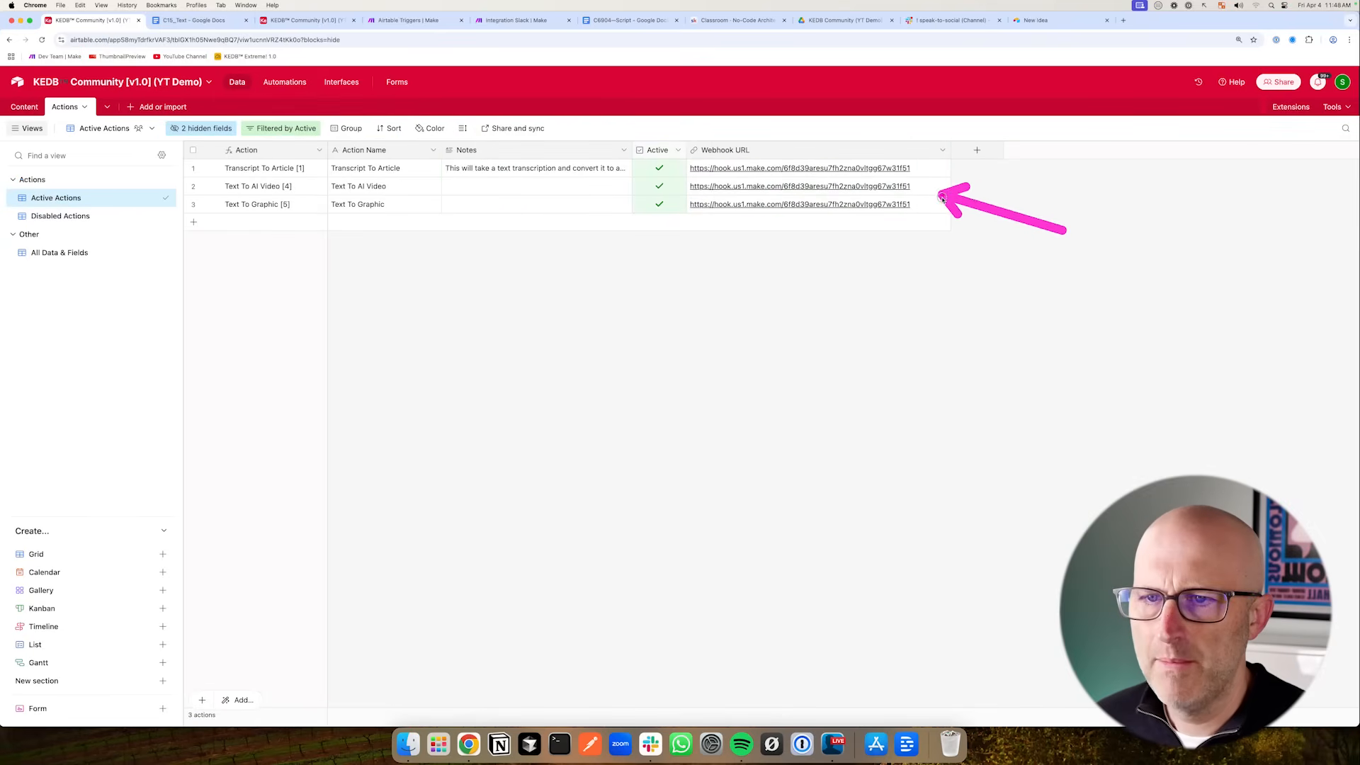
left_click(217, 134)
left_click_drag(312, 229, 255, 193)
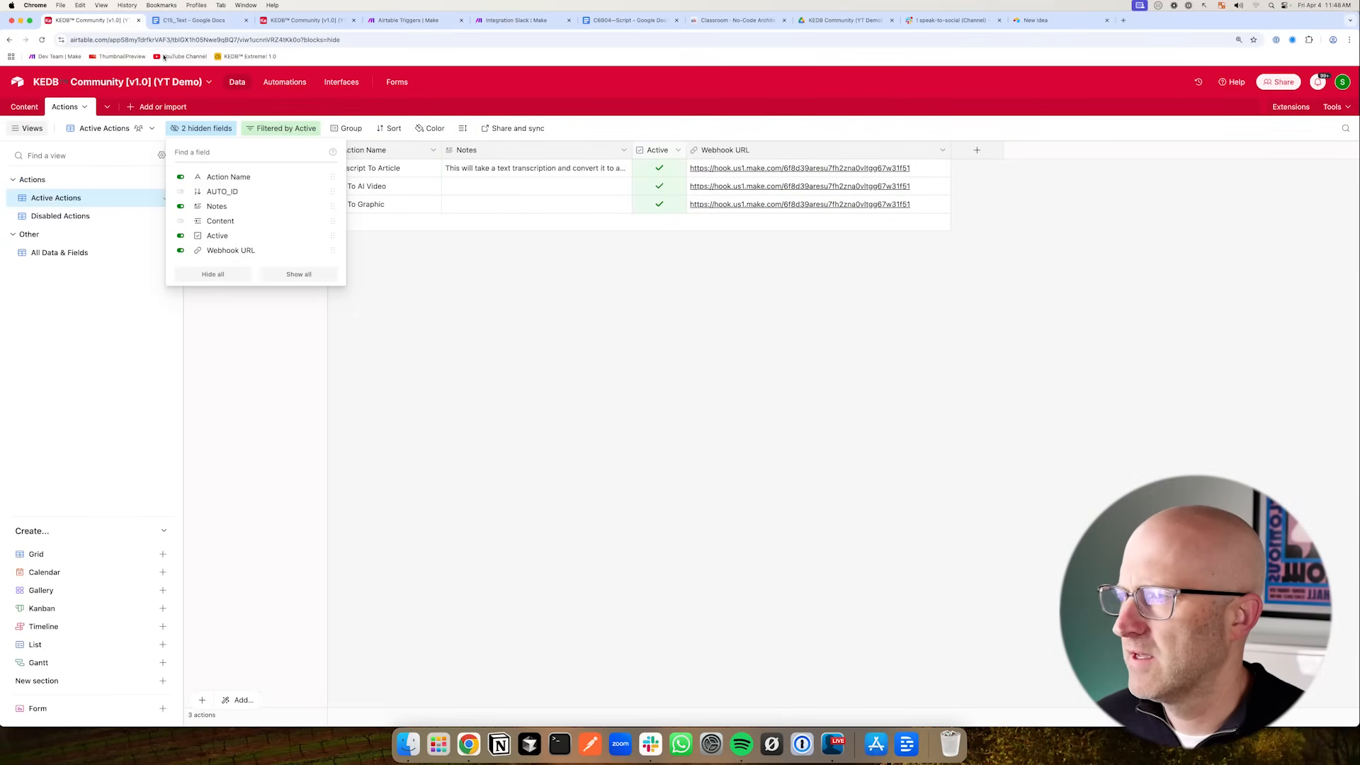
left_click(25, 107)
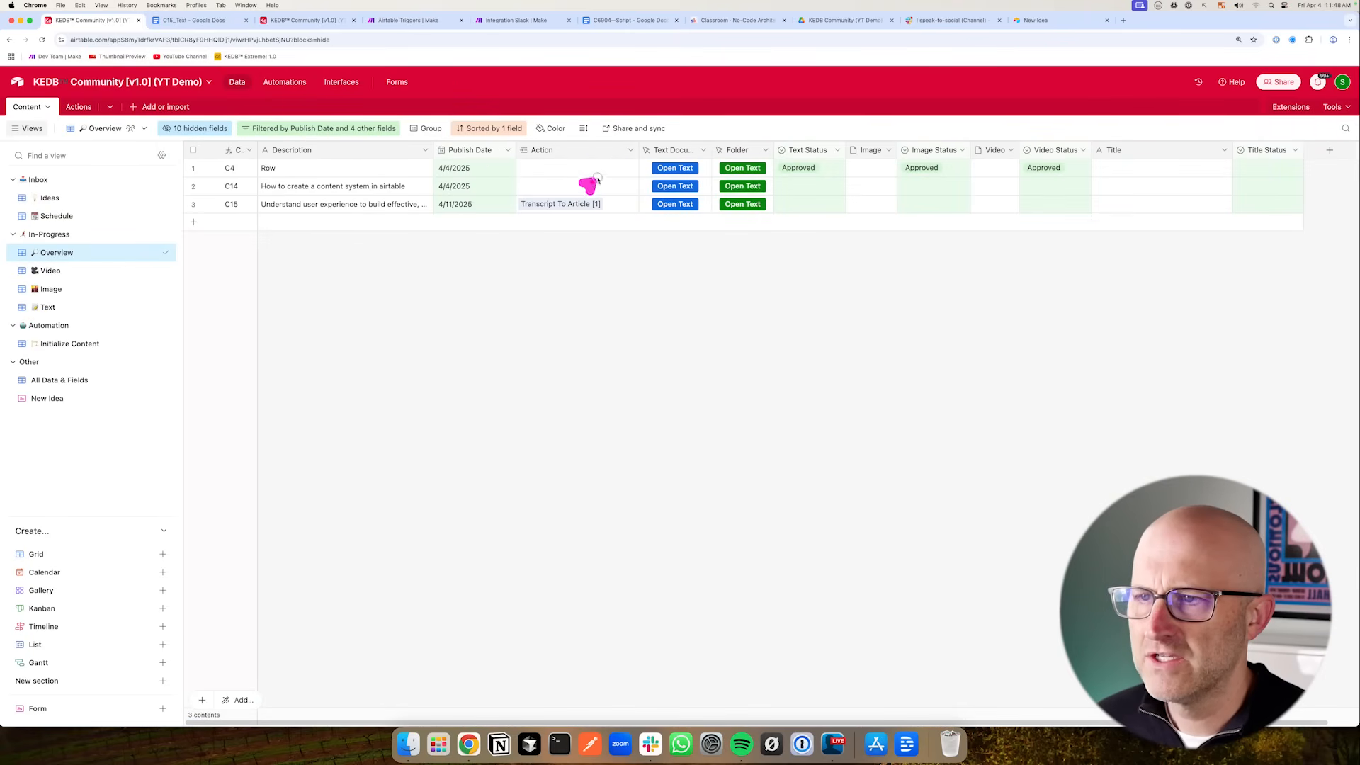
- Add Webhook URL and AUTO_ID lookup fields from the linked Action to the Content table
left_click(630, 151)
left_click(600, 196)
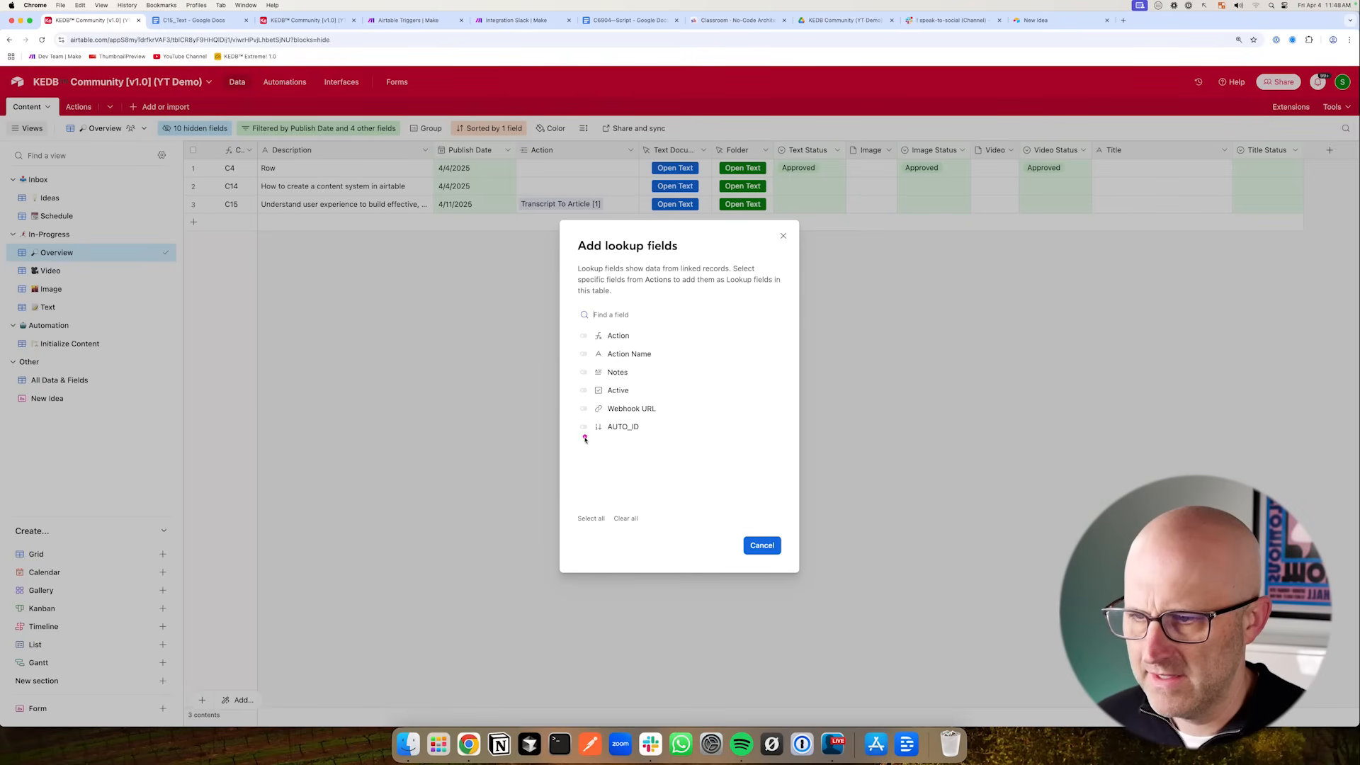
left_click(582, 409)
left_click(579, 427)
left_click(773, 550)
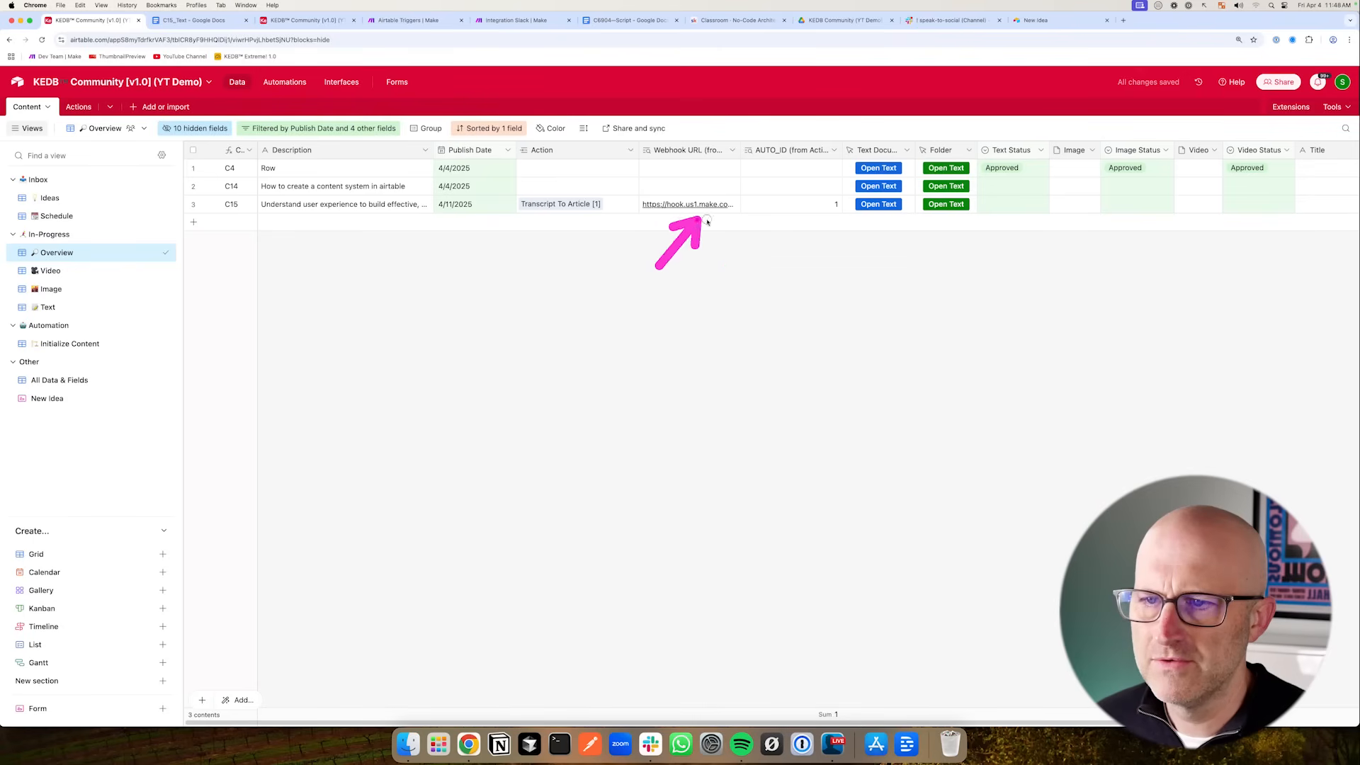
- Hide the Webhook URL and AUTO_ID lookup fields in the Overview view
left_click(82, 107)
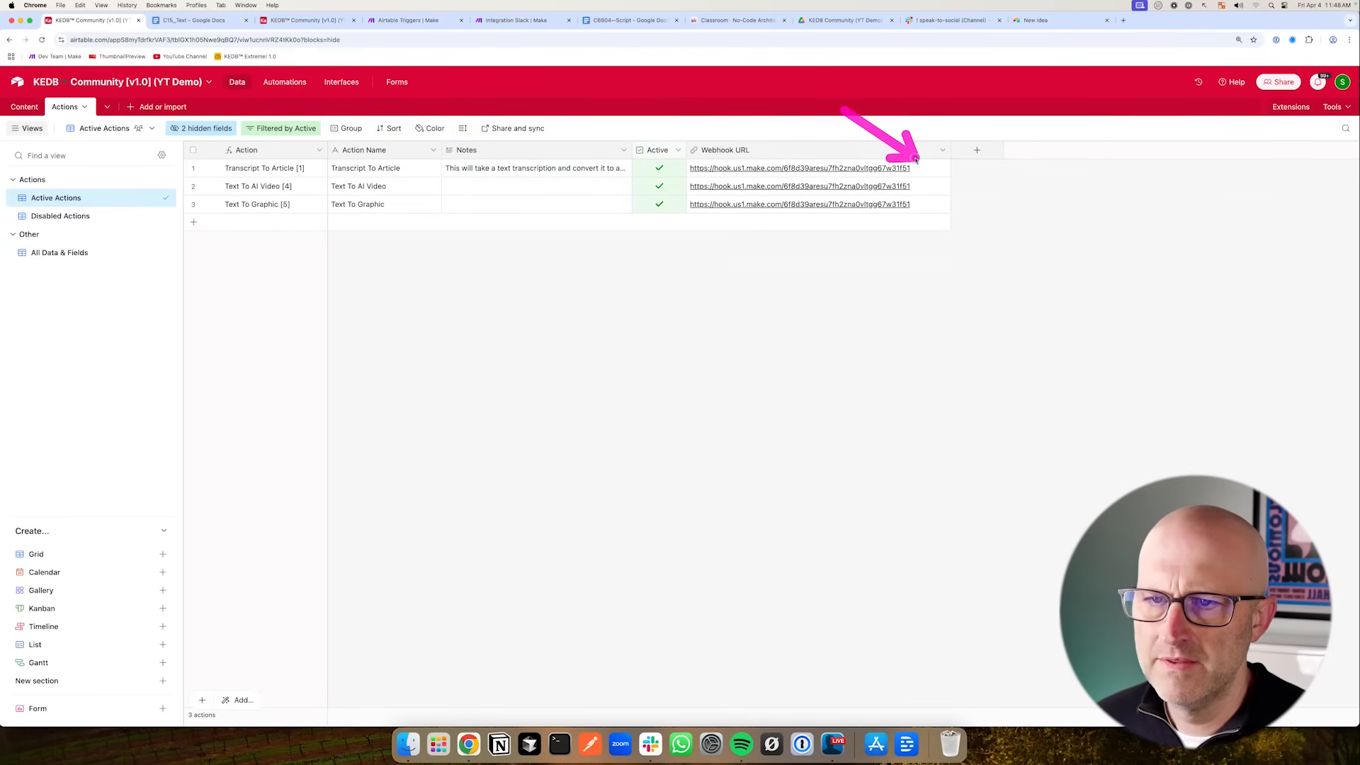
left_click(32, 106)
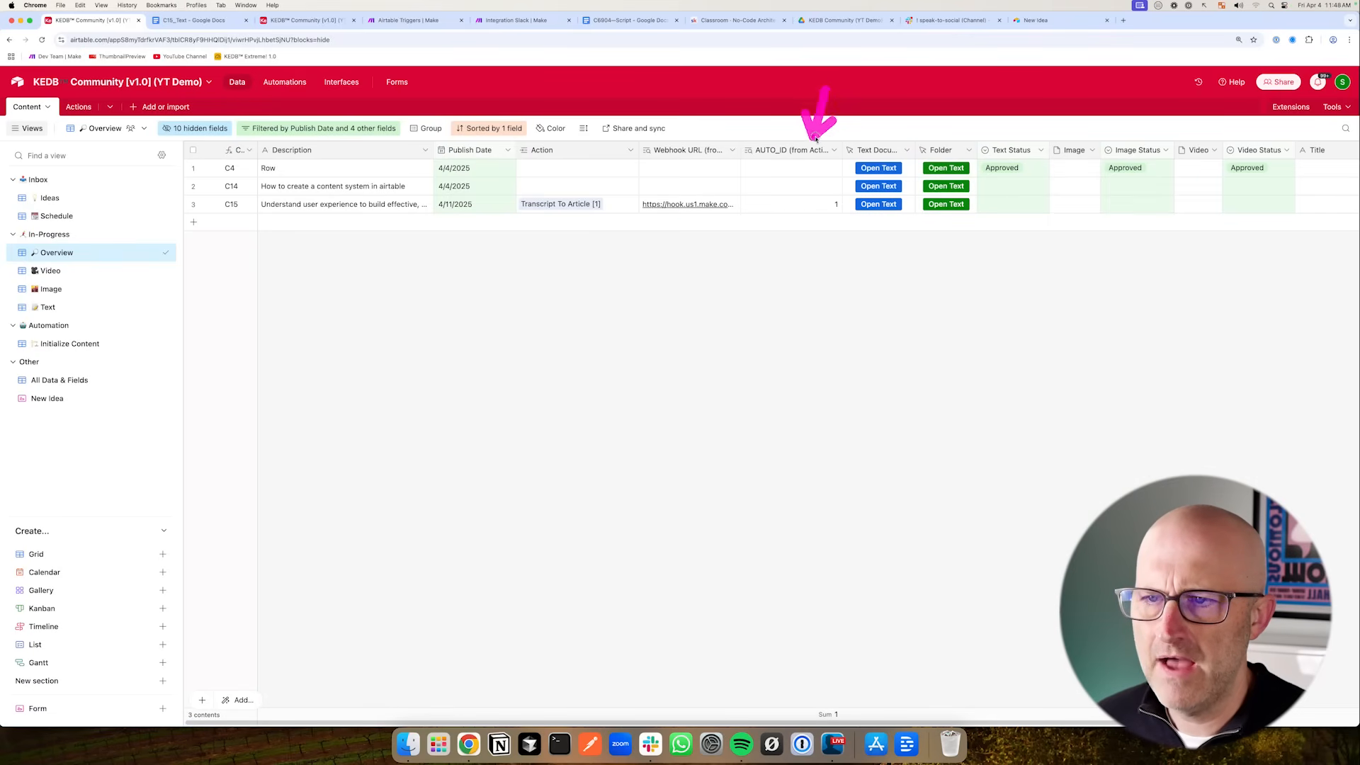
left_click(733, 149)
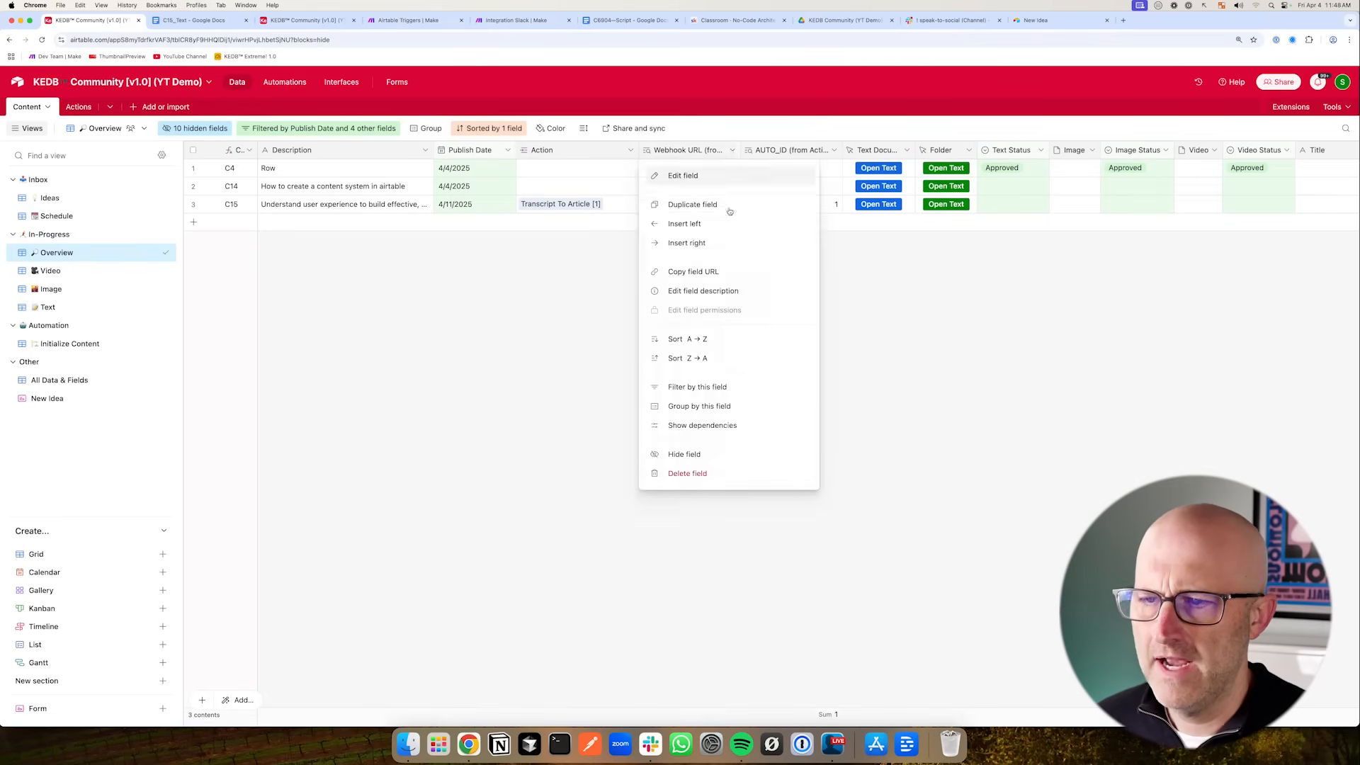
left_click(709, 454)
left_click(734, 150)
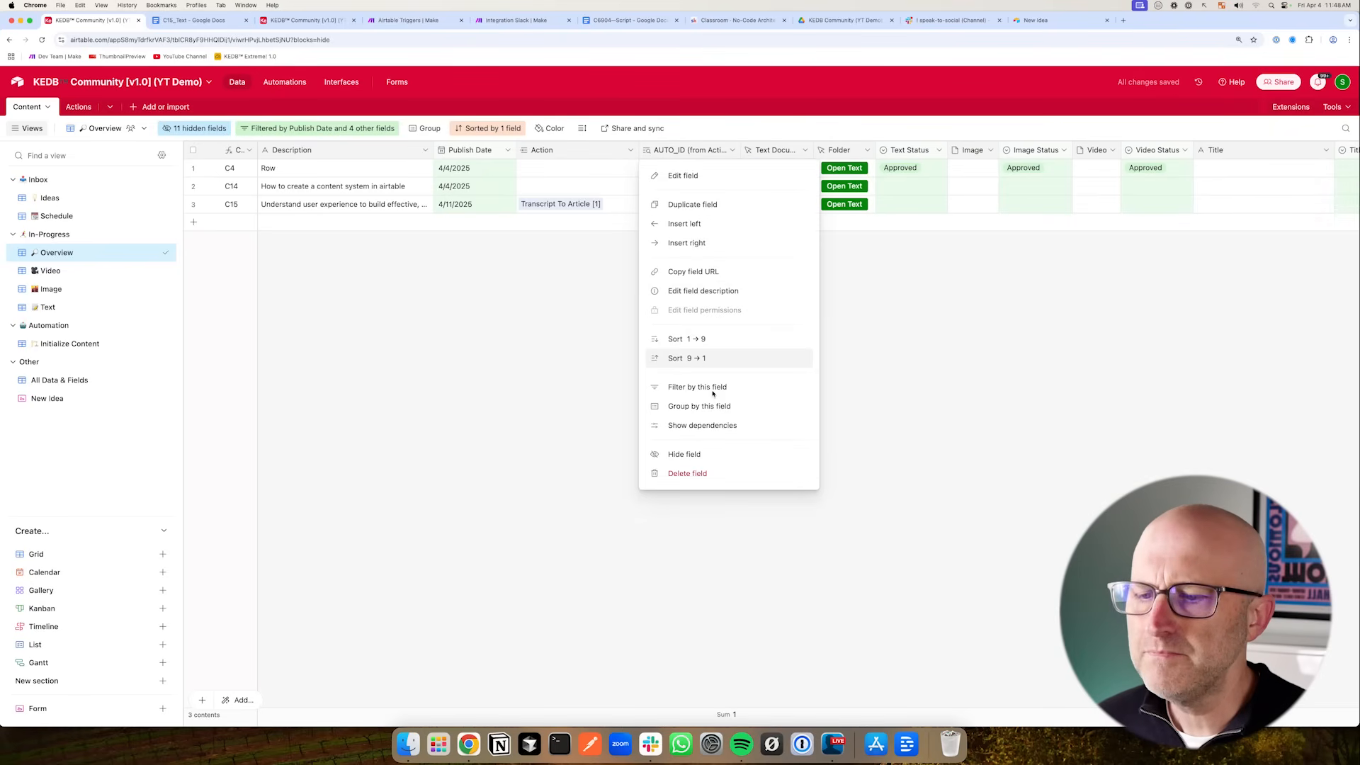
left_click(712, 453)
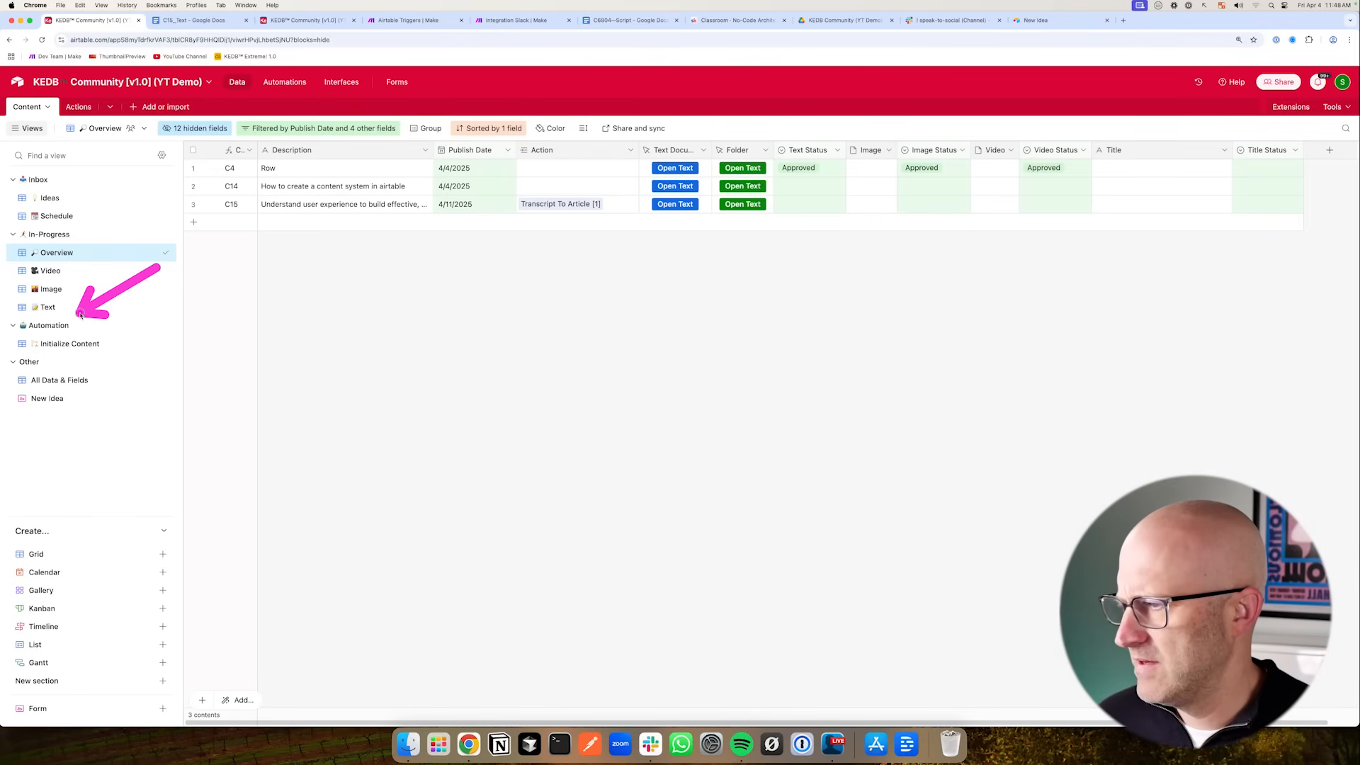
- Duplicate the Initialize Content view and rename the copy Run Action
left_click(85, 346)
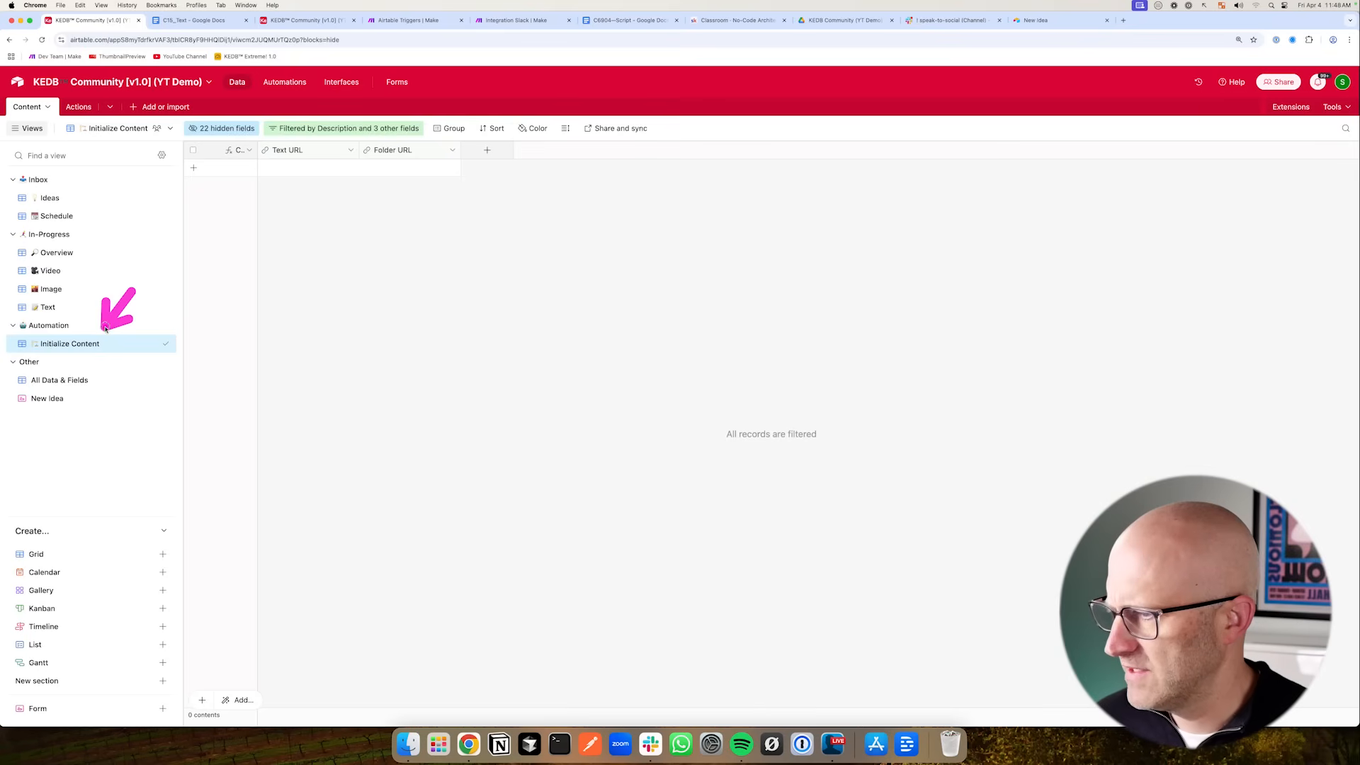
left_click(153, 343)
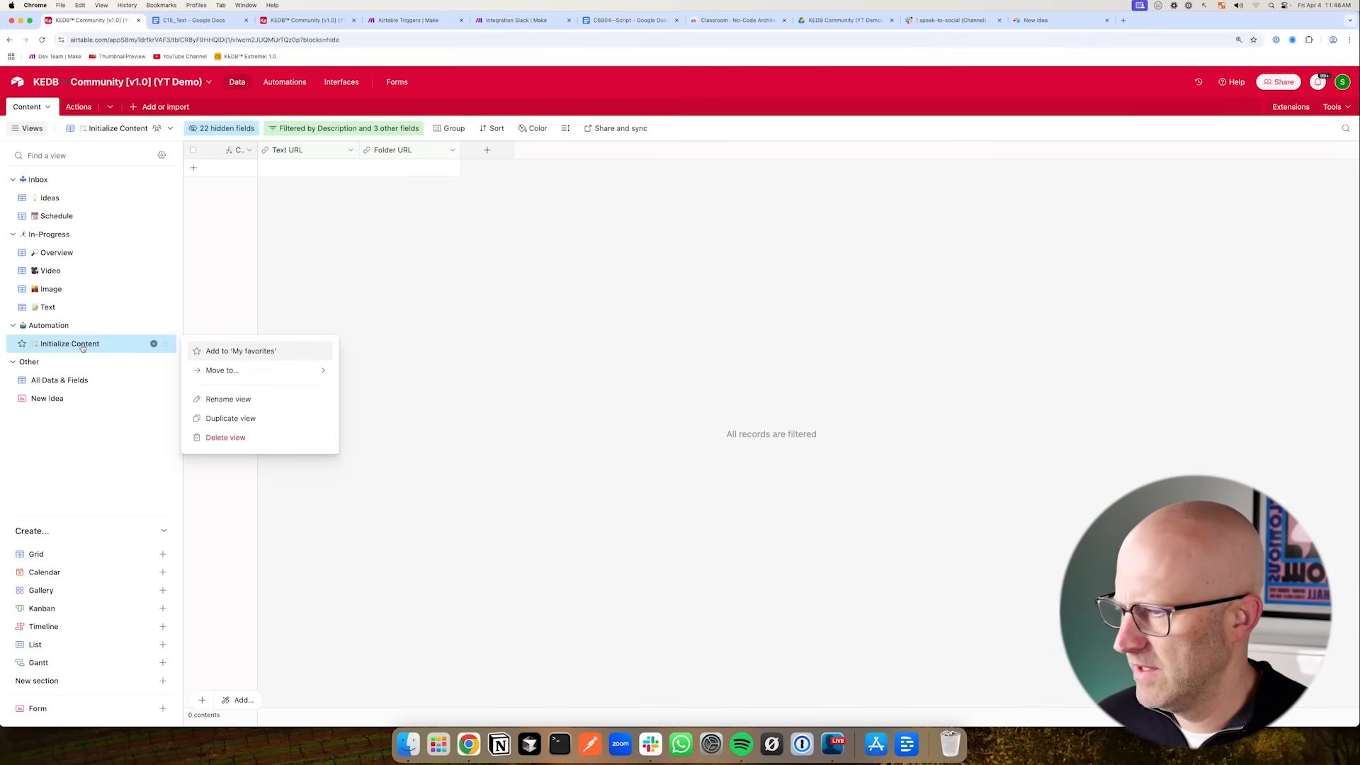
left_click(246, 418)
double_click(43, 362)
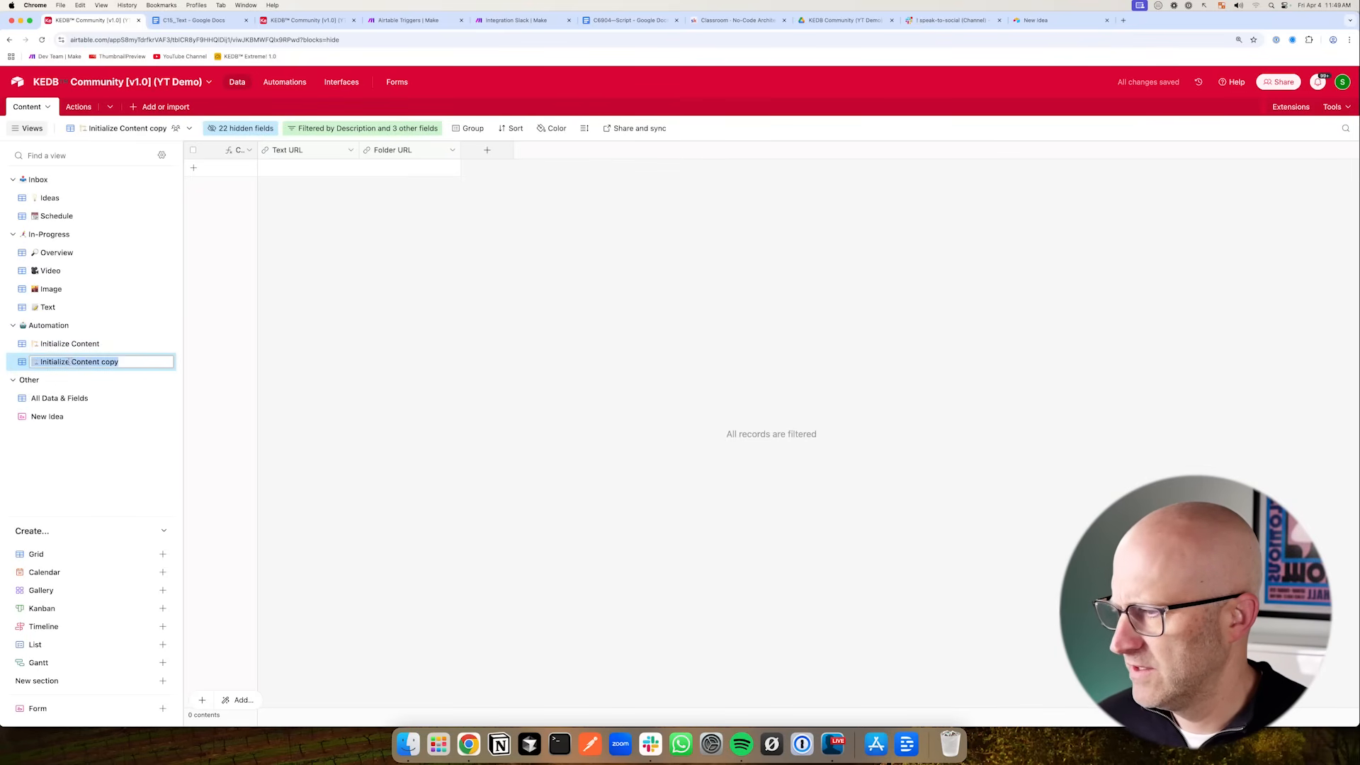
type("Run Action")
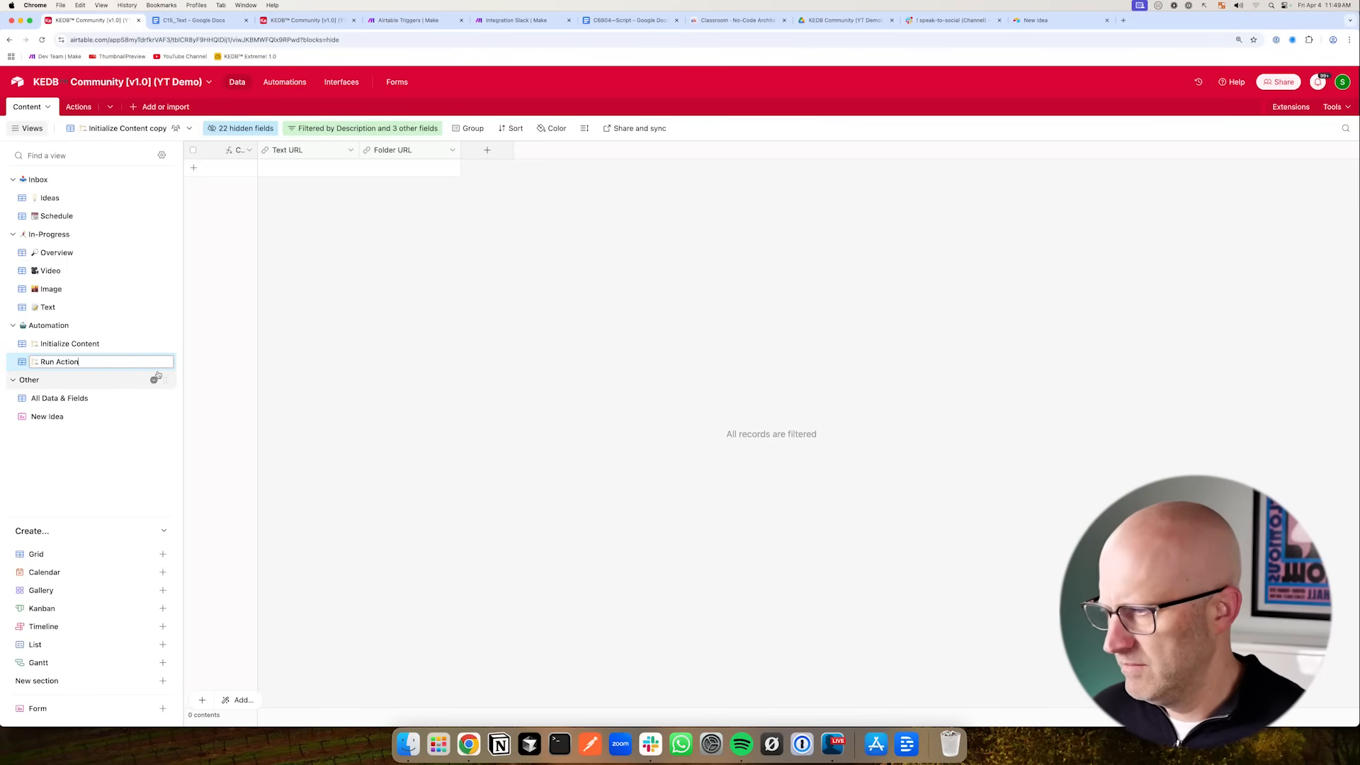
key("Return")
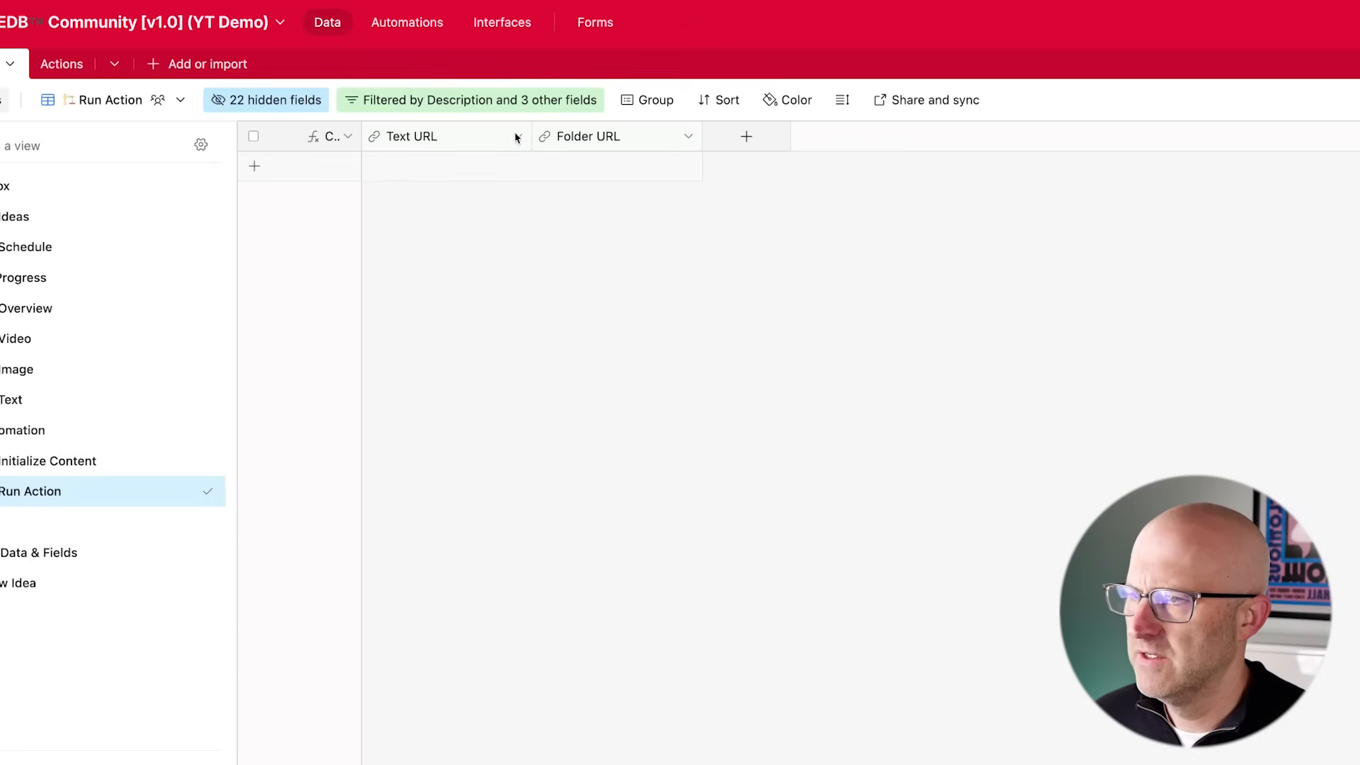
- Add a filter condition to the Run Action view where Initialized = 1
left_click(484, 106)
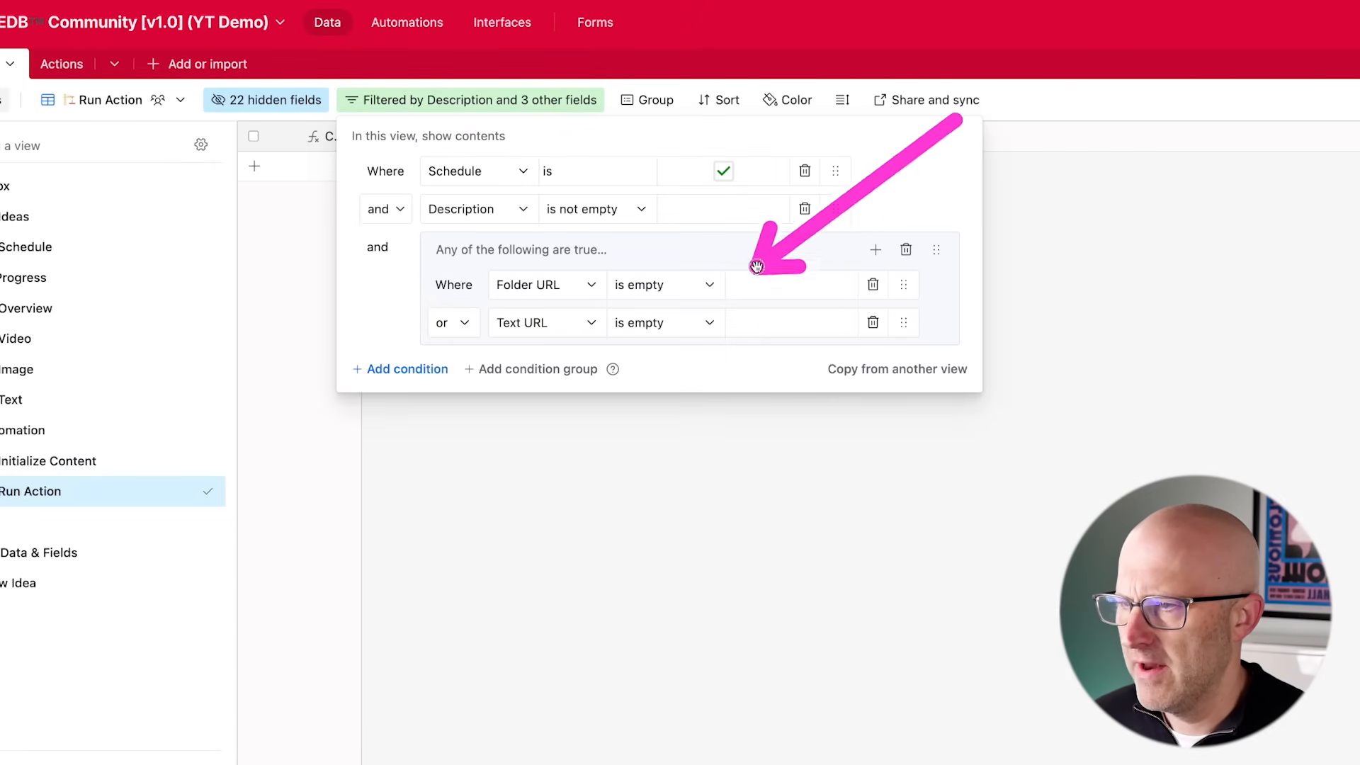
left_click(401, 372)
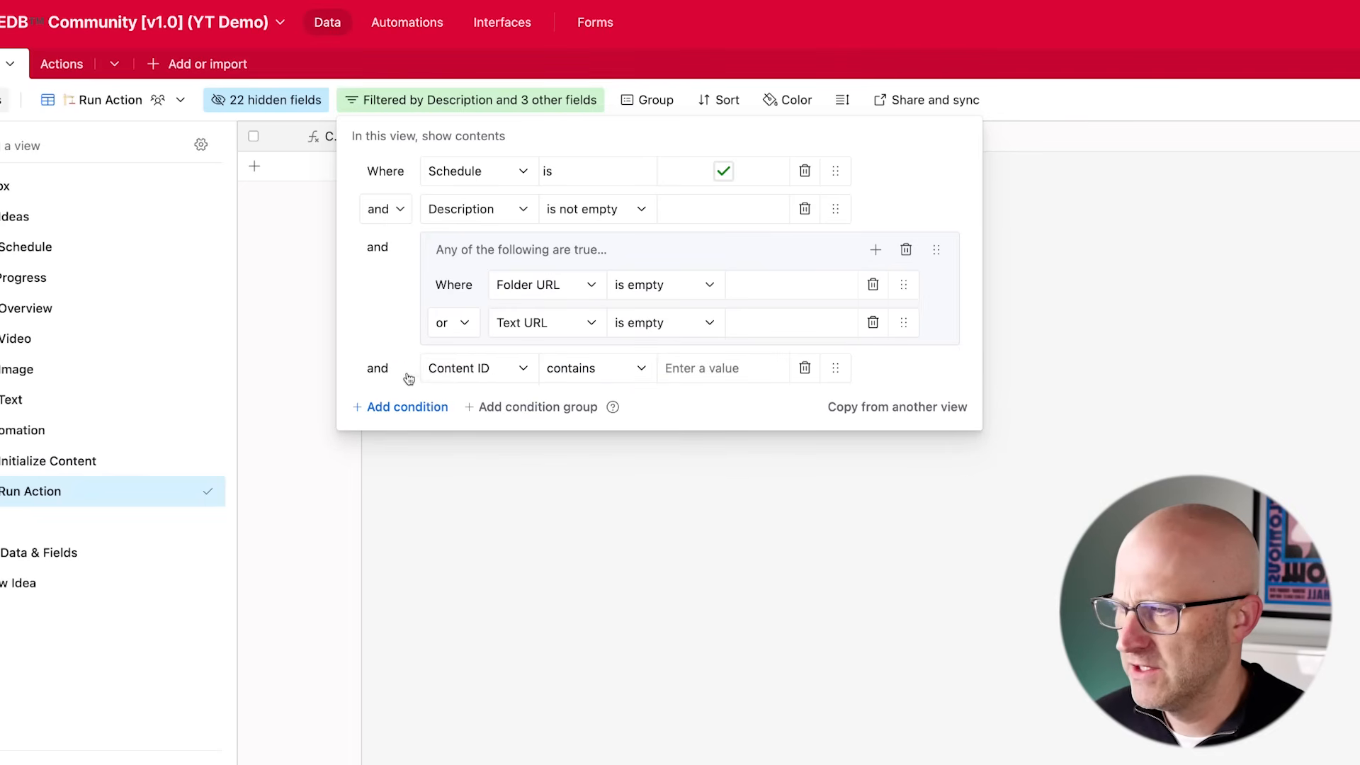
left_click(469, 369)
type("Ini")
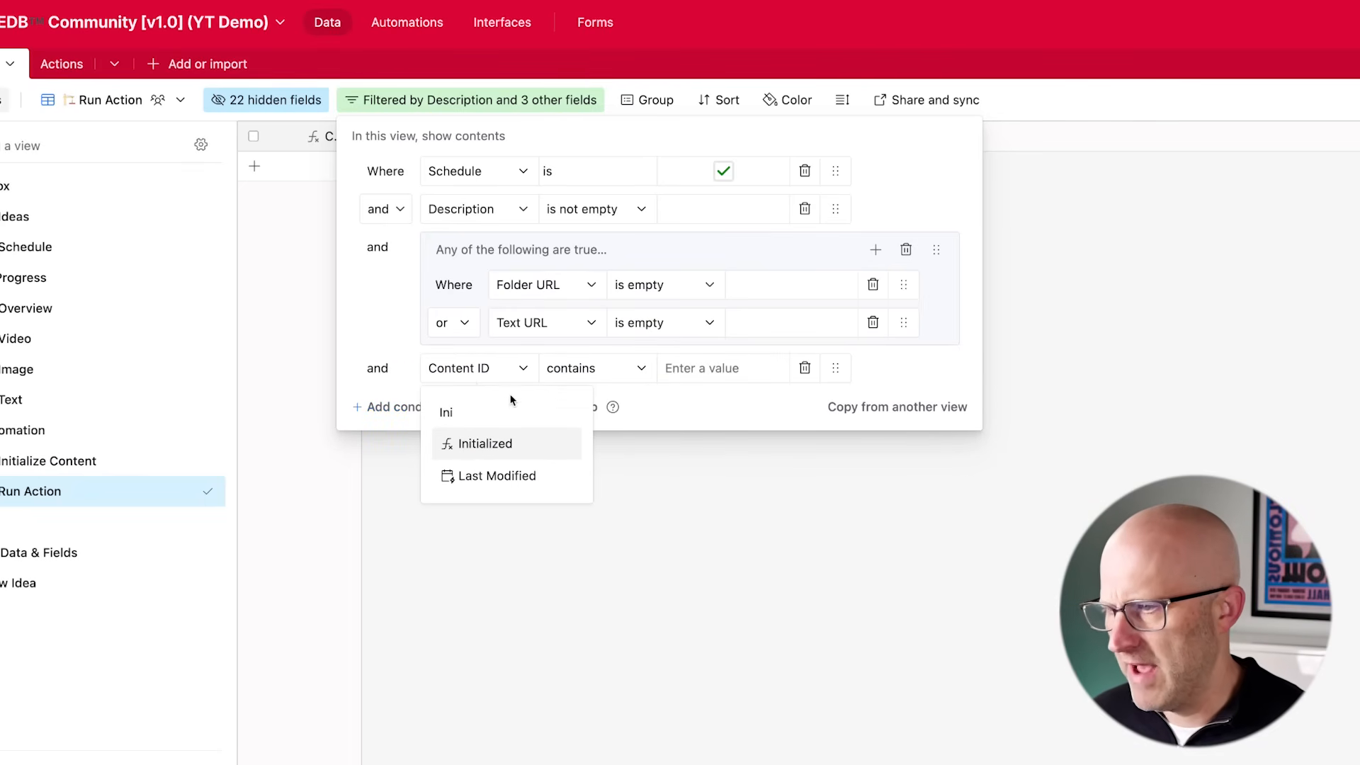
left_click(496, 443)
left_click(603, 368)
left_click(722, 369)
type("1")
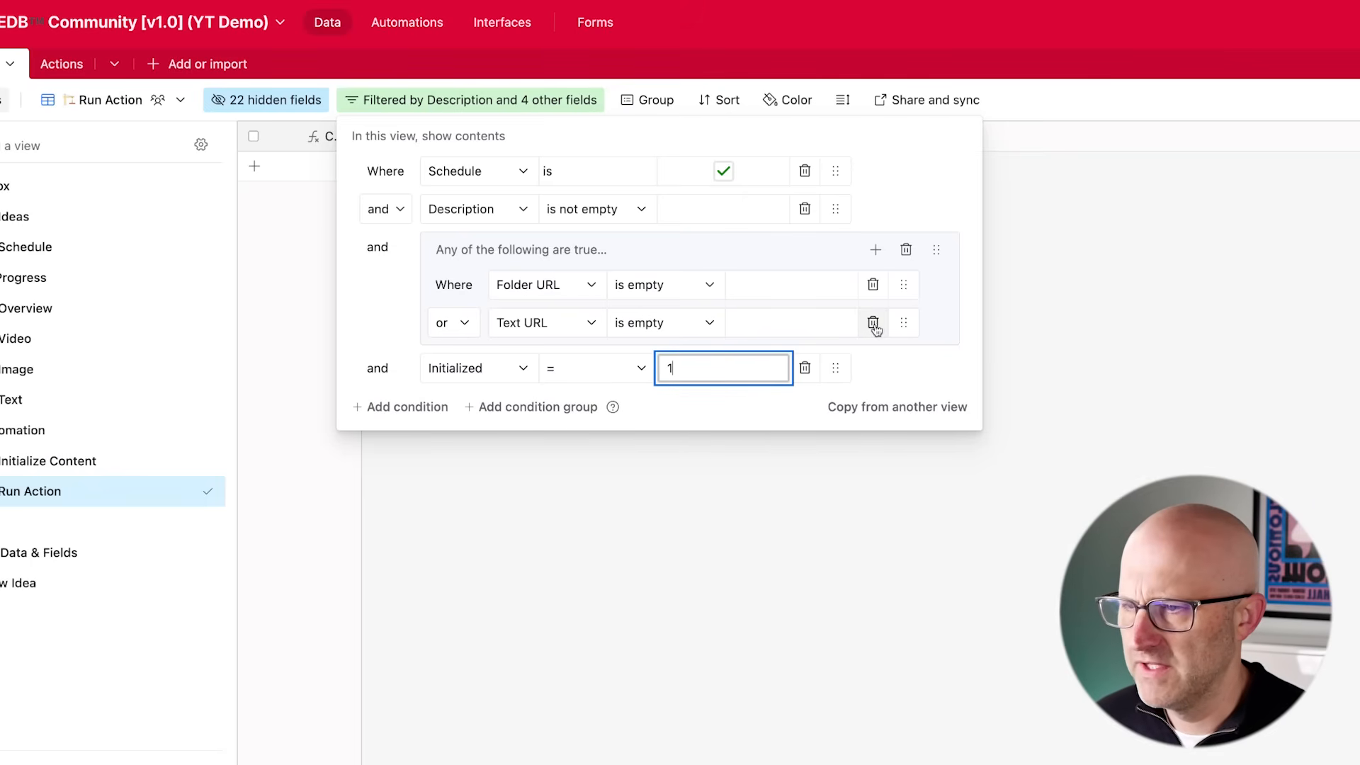
- Delete the URL condition group, the Description condition and the Schedule condition from the Run Action filter
left_click(907, 251)
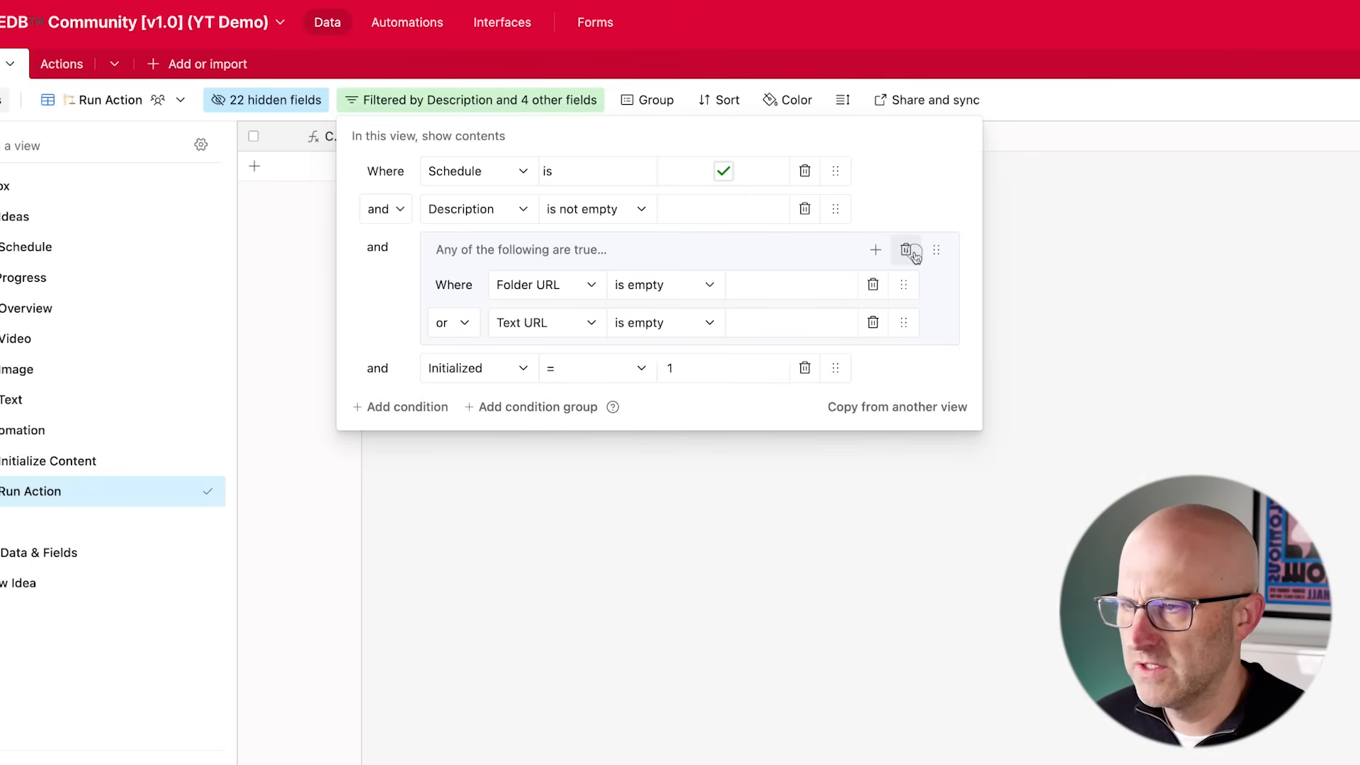
left_click(805, 209)
left_click(805, 171)
- Add a Run Action filter condition requiring the Action field is not empty
left_click(404, 209)
left_click(471, 216)
type("Action")
key("Return")
left_click(601, 210)
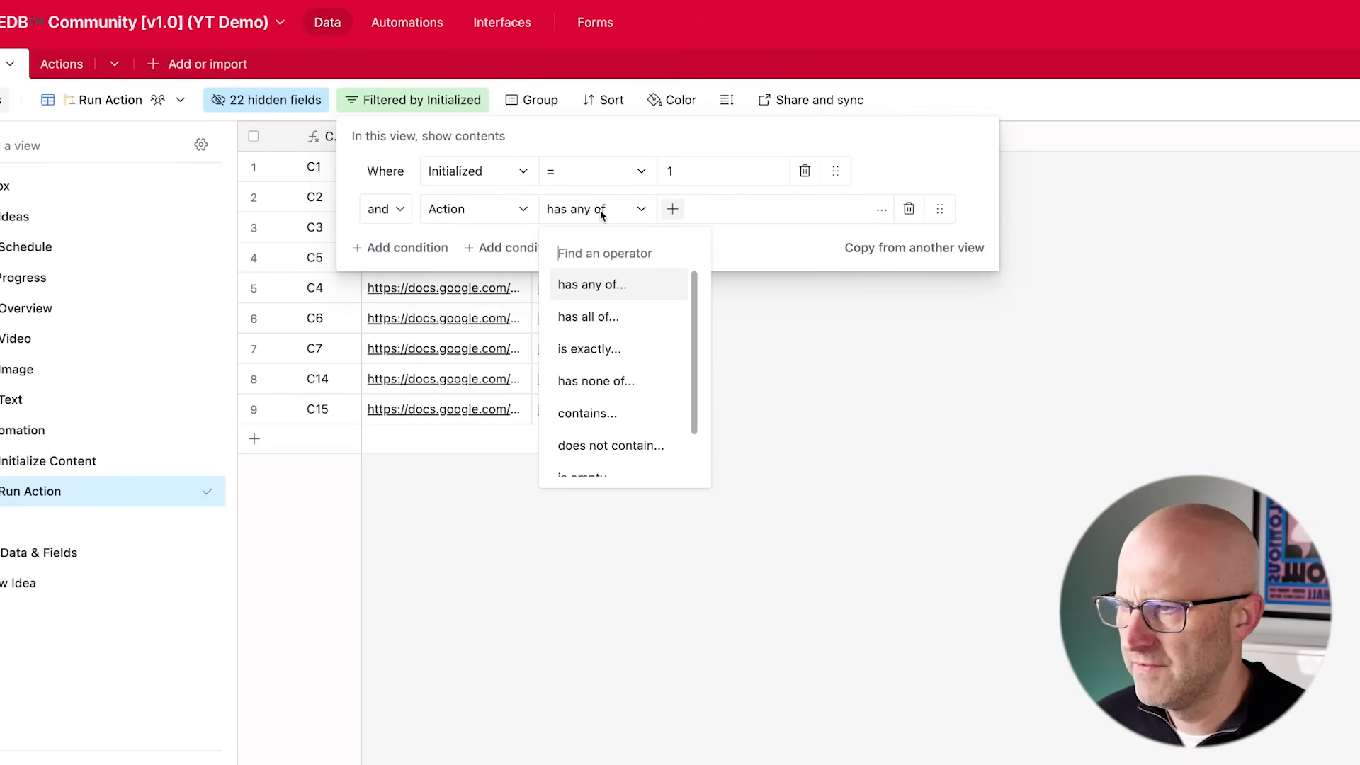
scroll(655, 397, "down", 2)
left_click(627, 461)
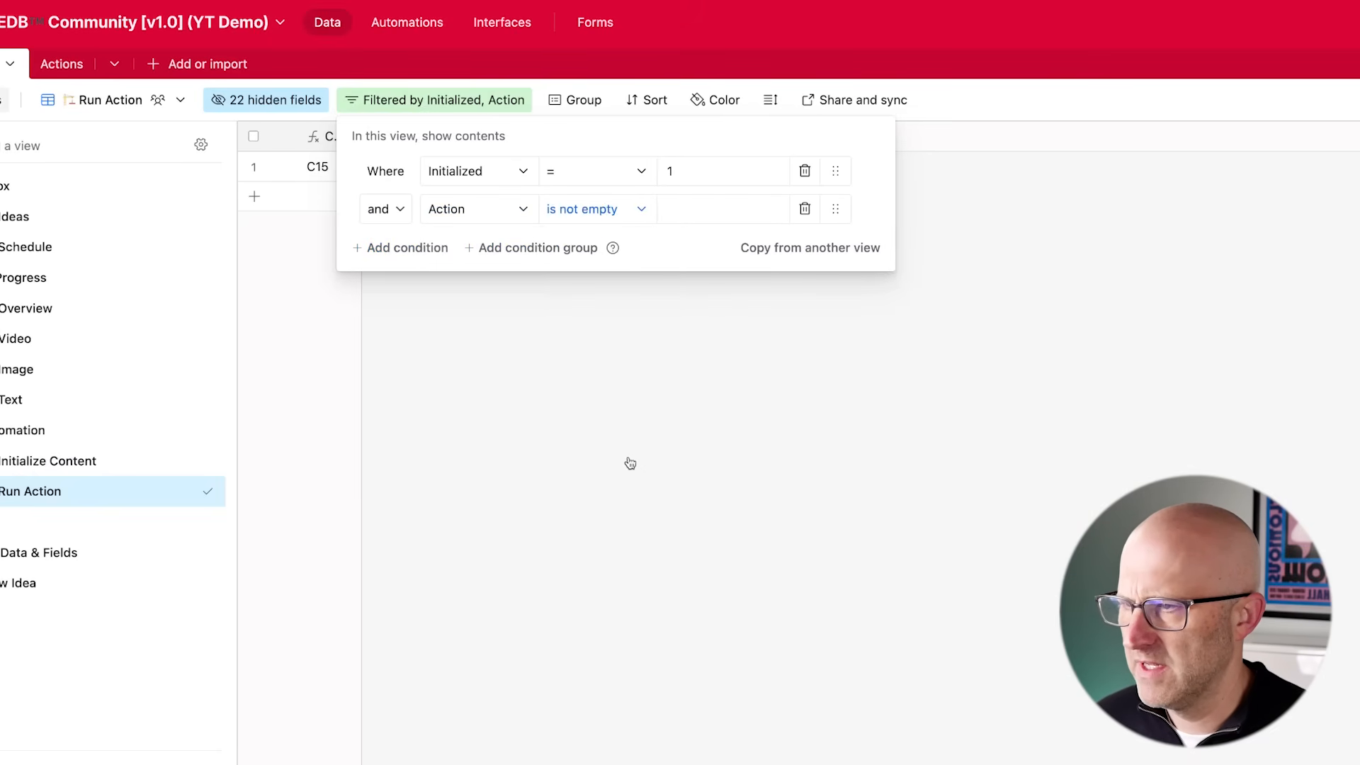
left_click(630, 463)
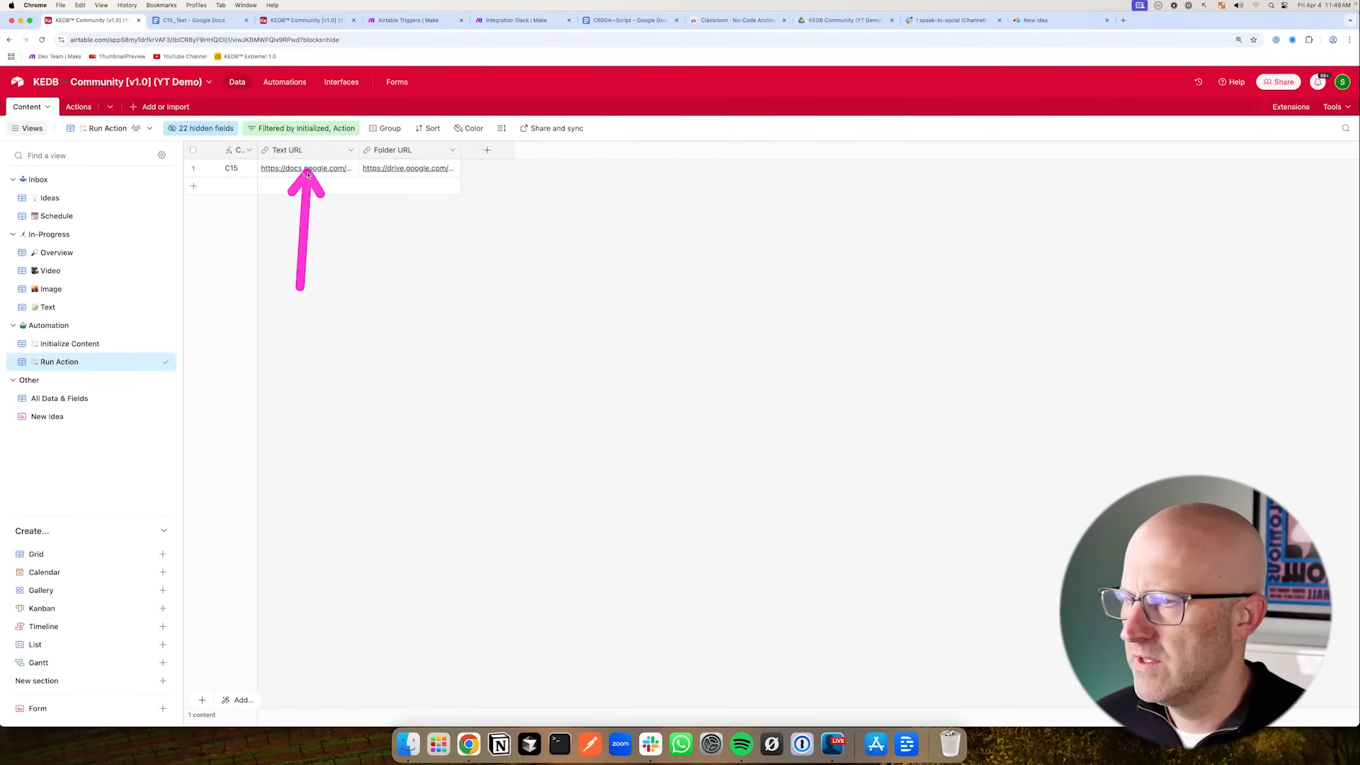
- Review the Initialize Content view's filter conditions
left_click(141, 343)
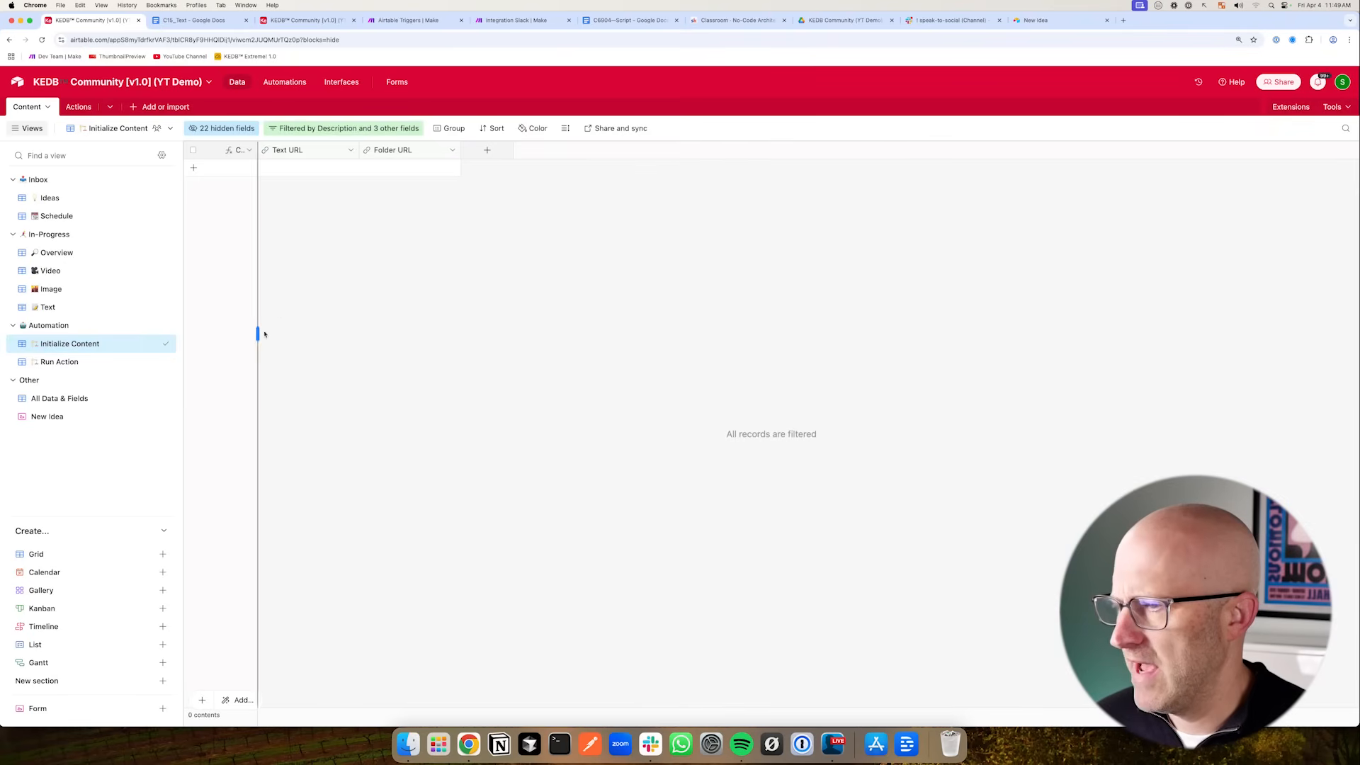
left_click(362, 130)
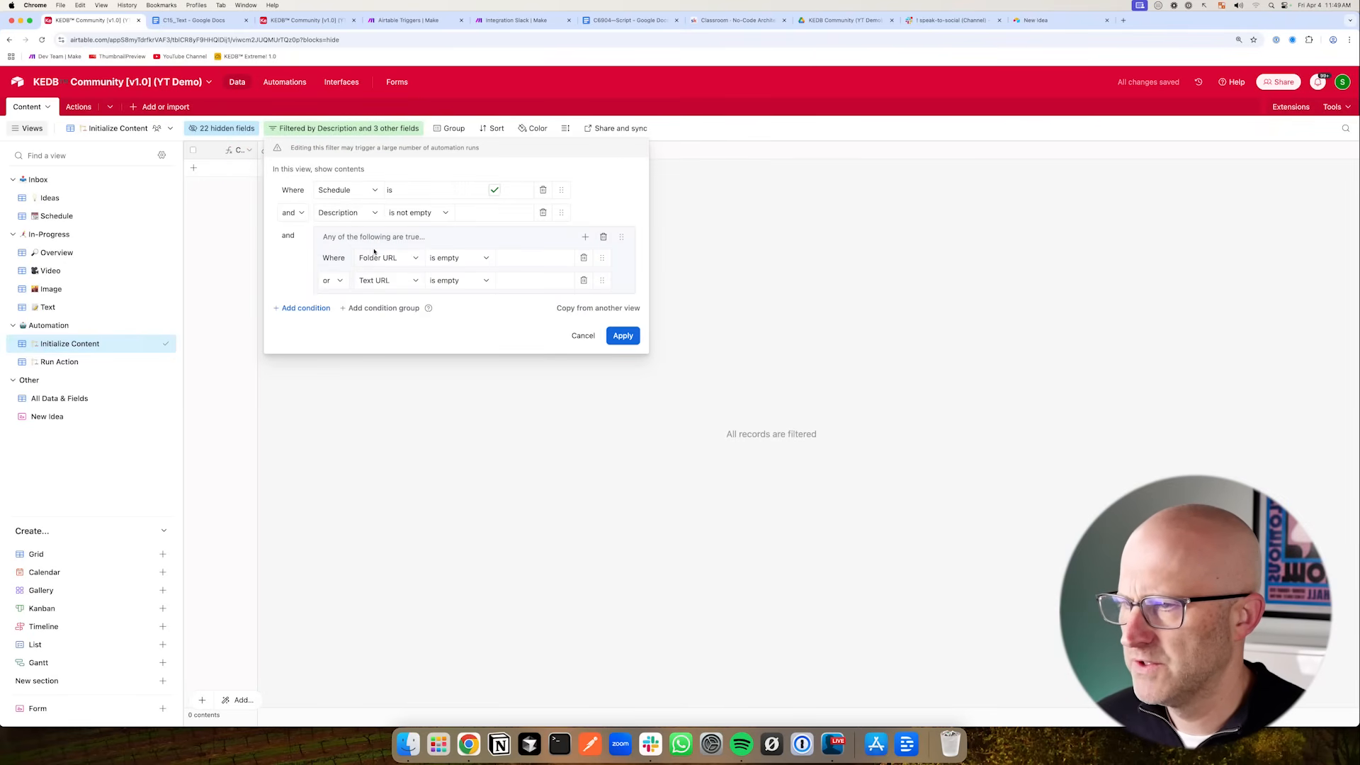
left_click(494, 408)
- Unhide the Schedule and Description fields in the Initialize Content view
left_click(209, 132)
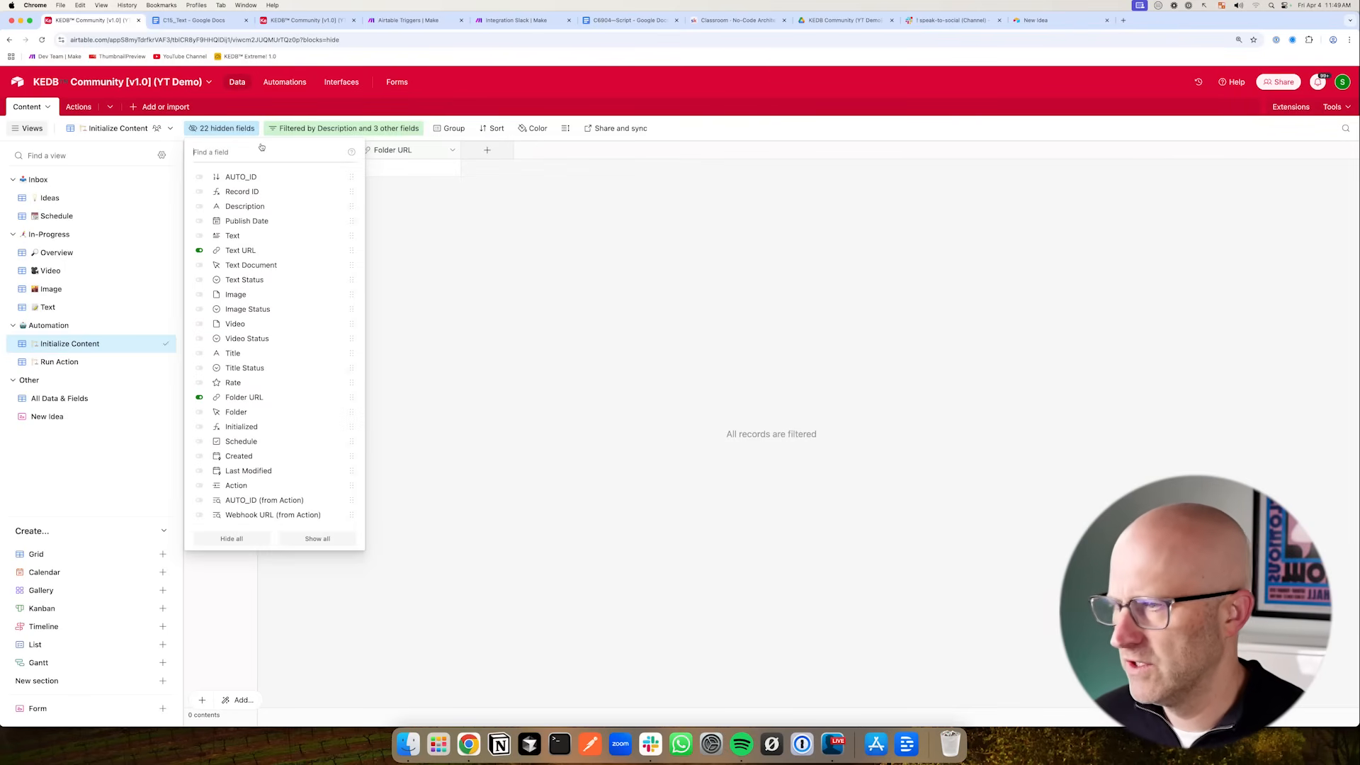
type("Sc")
left_click(261, 197)
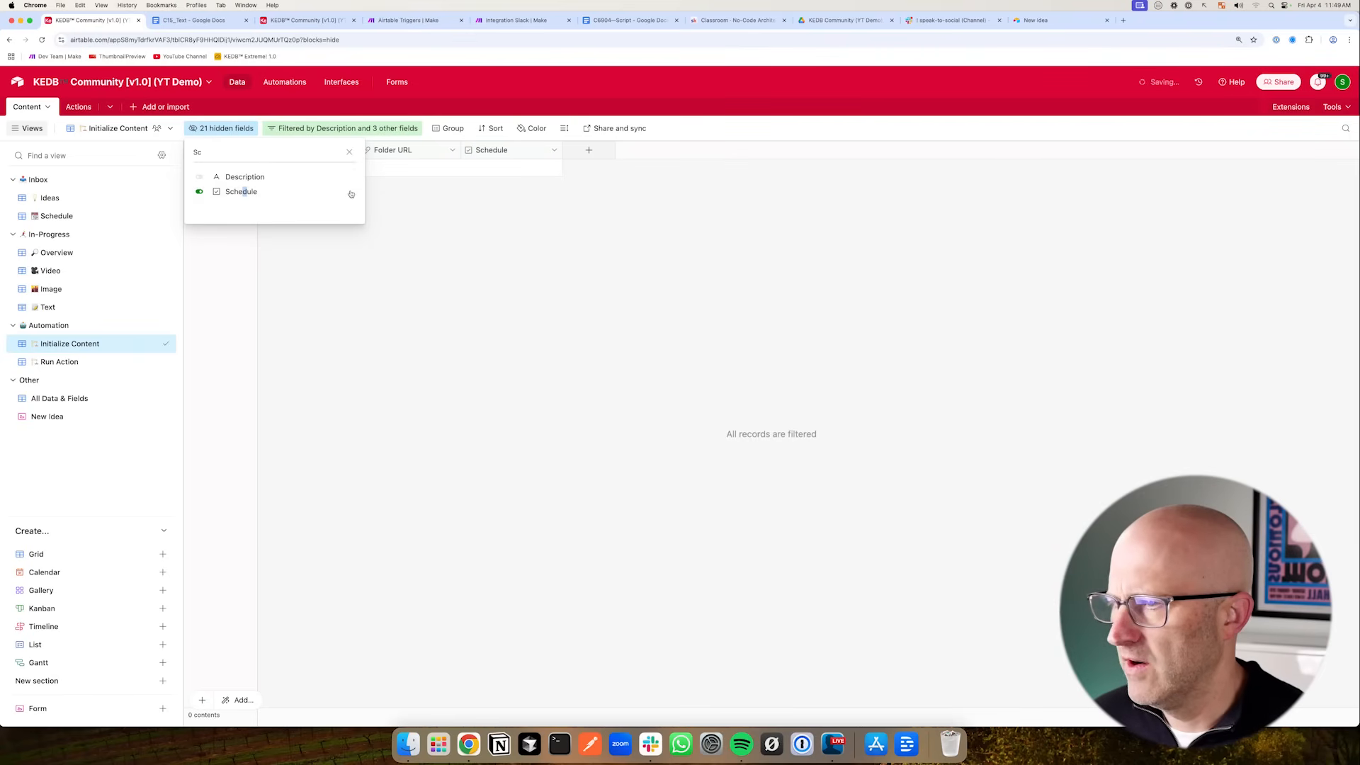
left_click(341, 128)
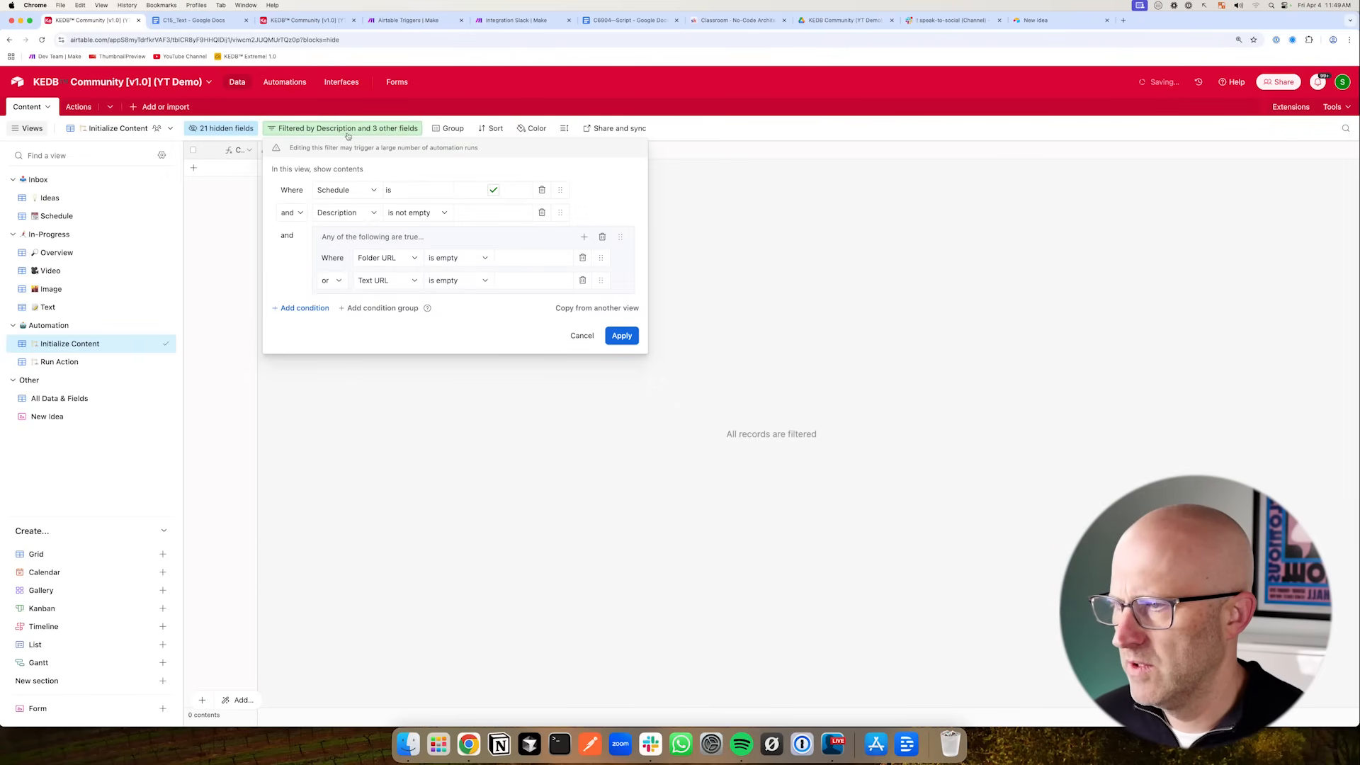
left_click(227, 133)
left_click(227, 133)
left_click(243, 176)
left_click(368, 237)
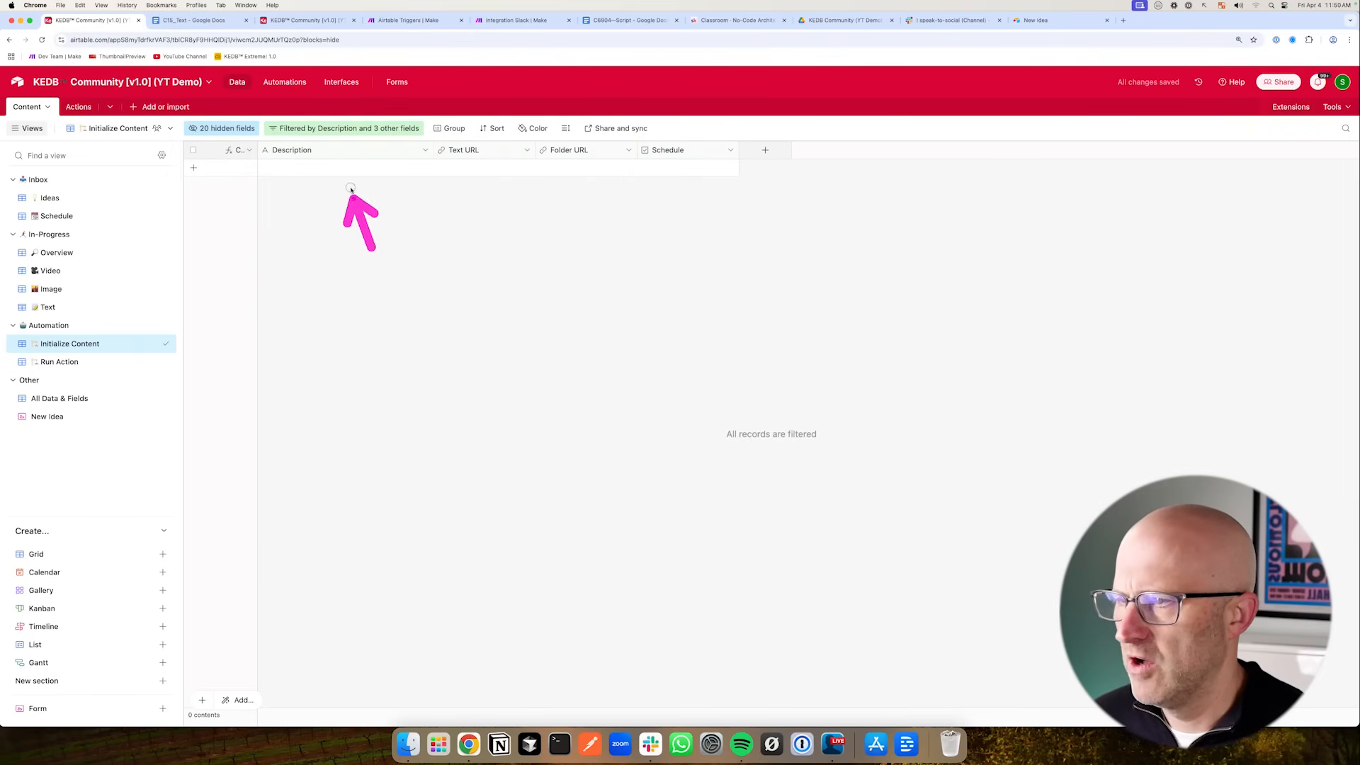
- In the Run Action view, hide all fields, then show only the Initialized and Action fields
left_click_drag(384, 224, 110, 347)
left_click(65, 363)
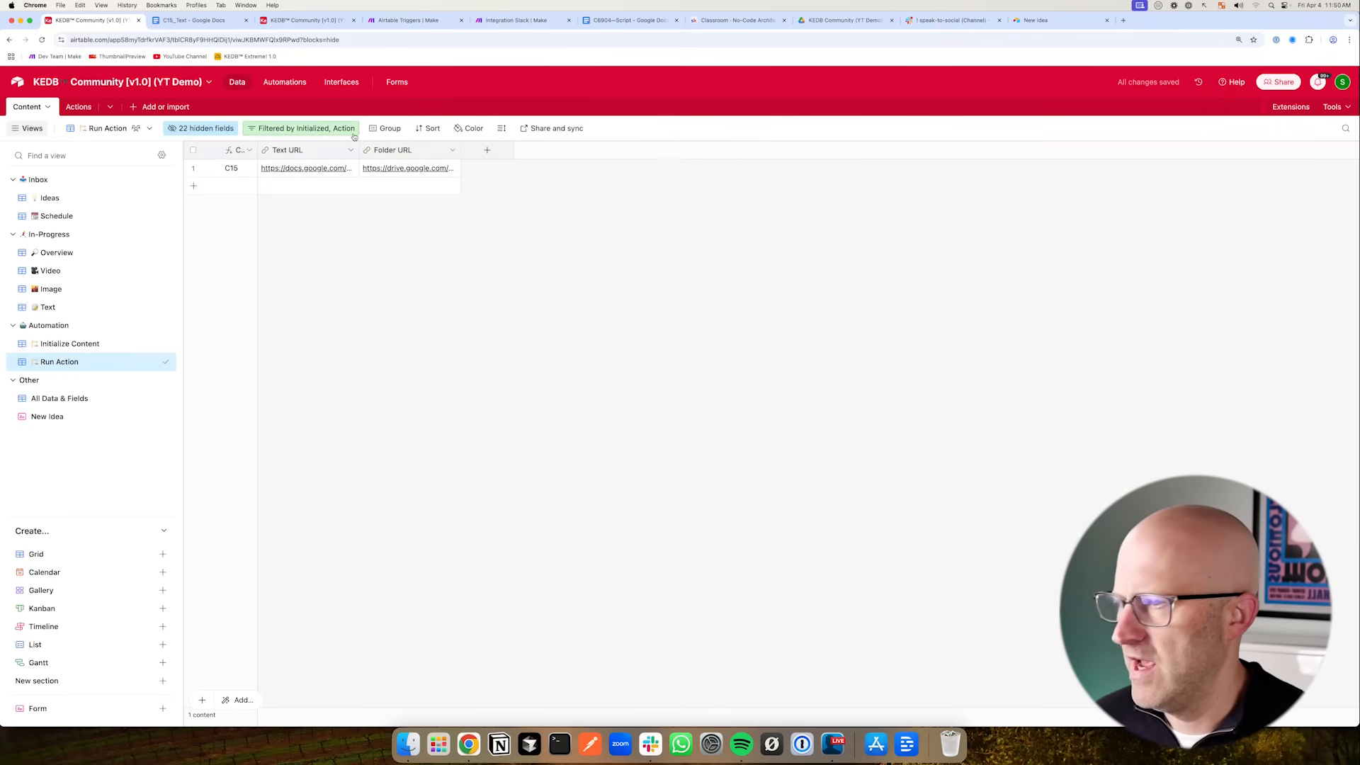
left_click(289, 129)
left_click(325, 279)
left_click(205, 129)
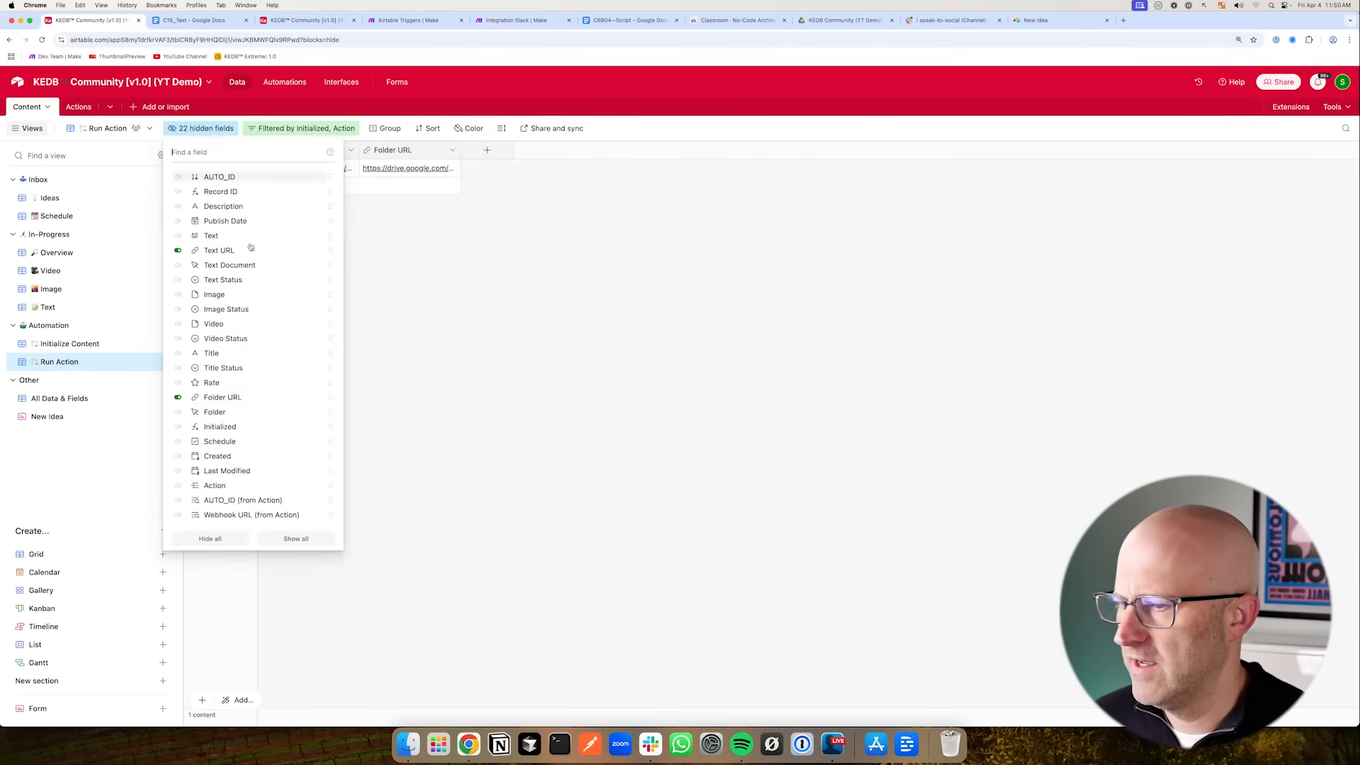
left_click(209, 540)
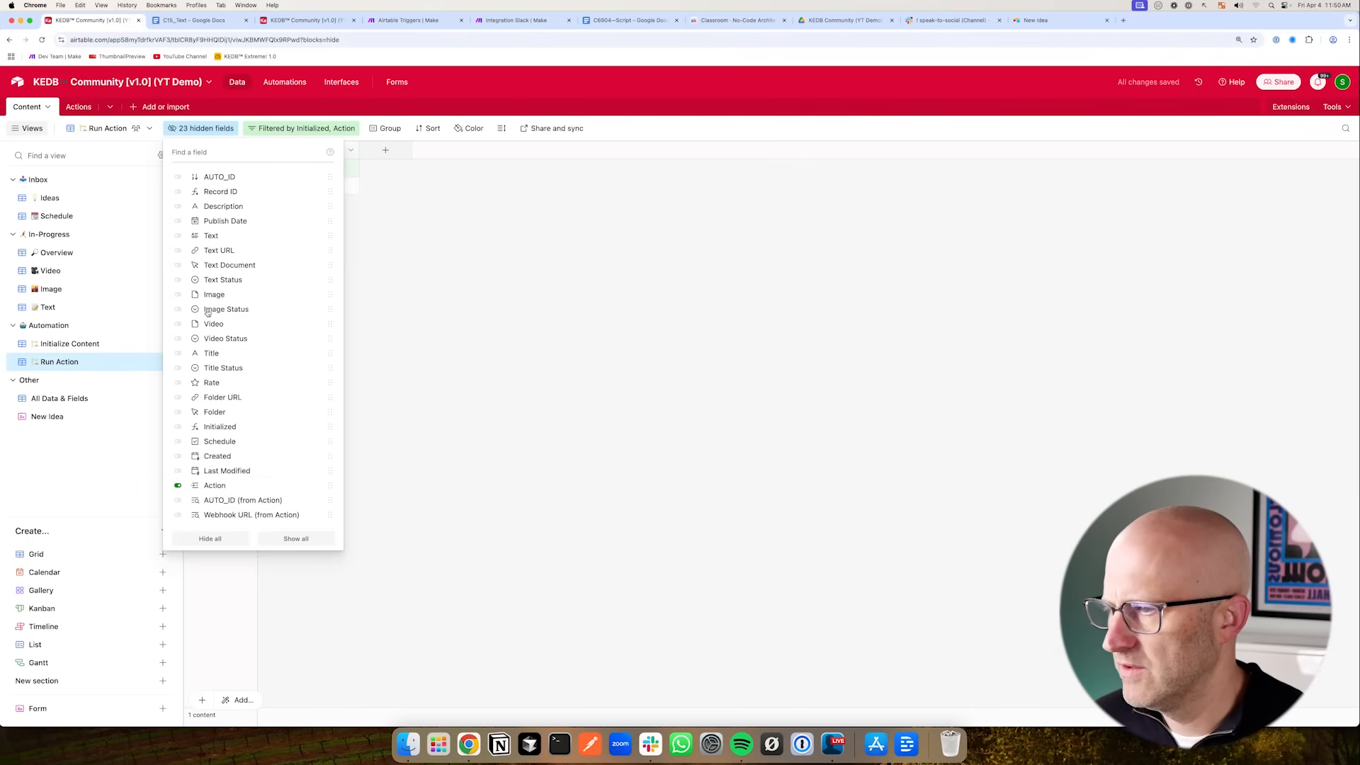
left_click(227, 428)
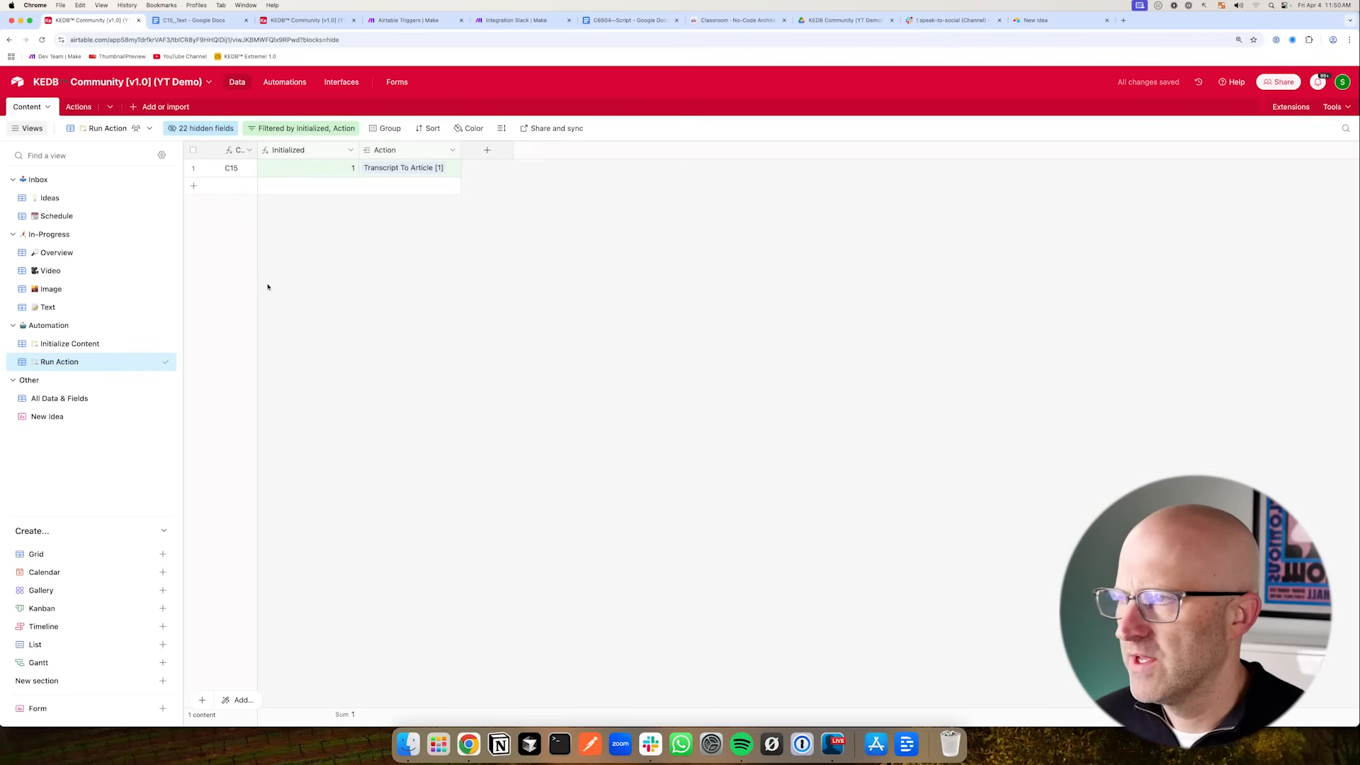
- Duplicate the Initialize Content automation and rename the copy Run Action
left_click(284, 83)
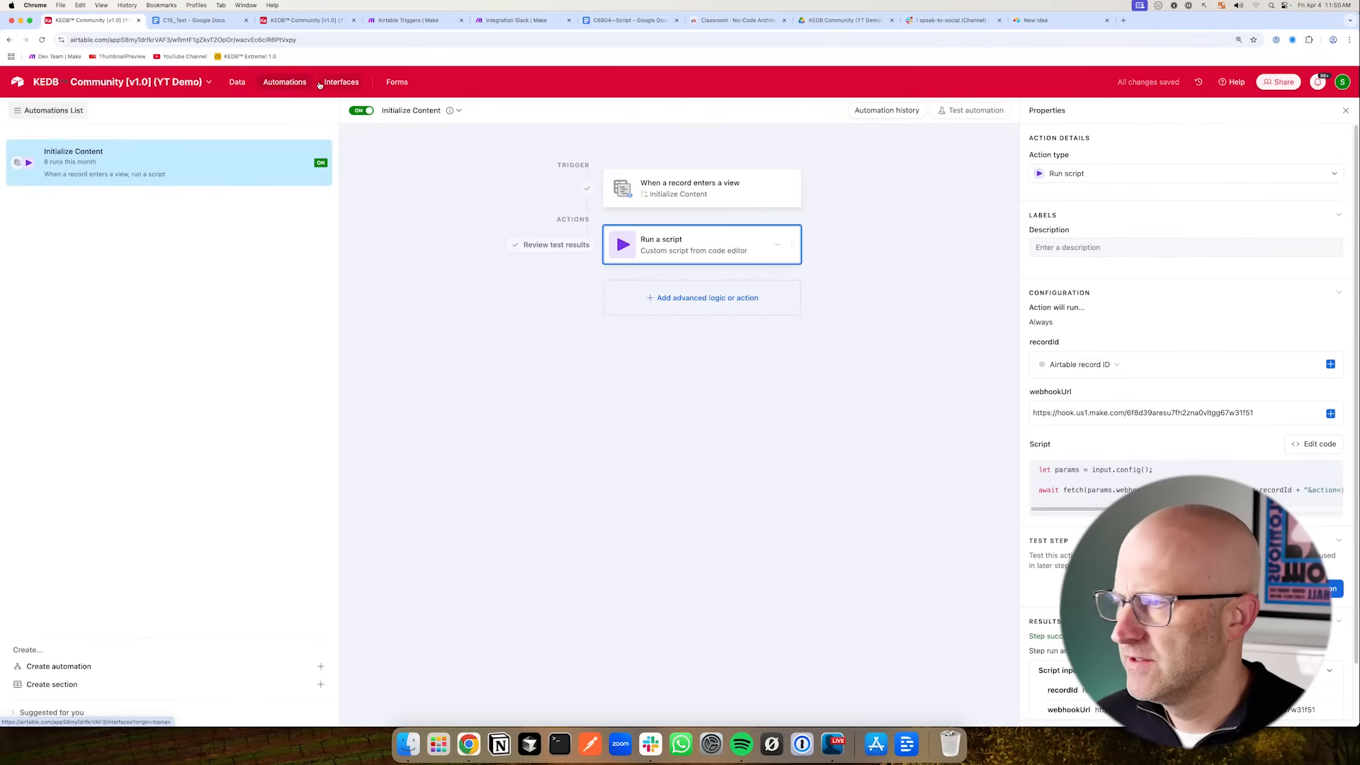
right_click(222, 169)
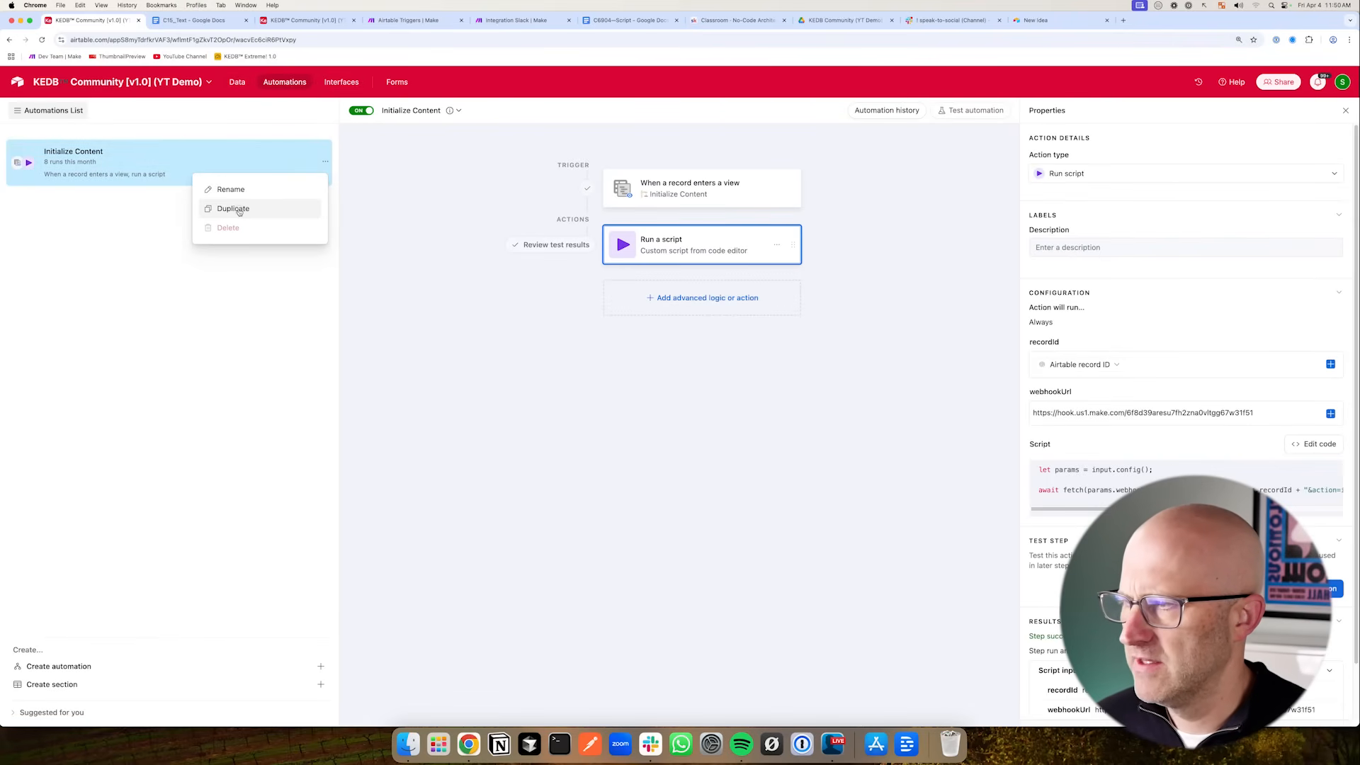
left_click(226, 207)
double_click(128, 201)
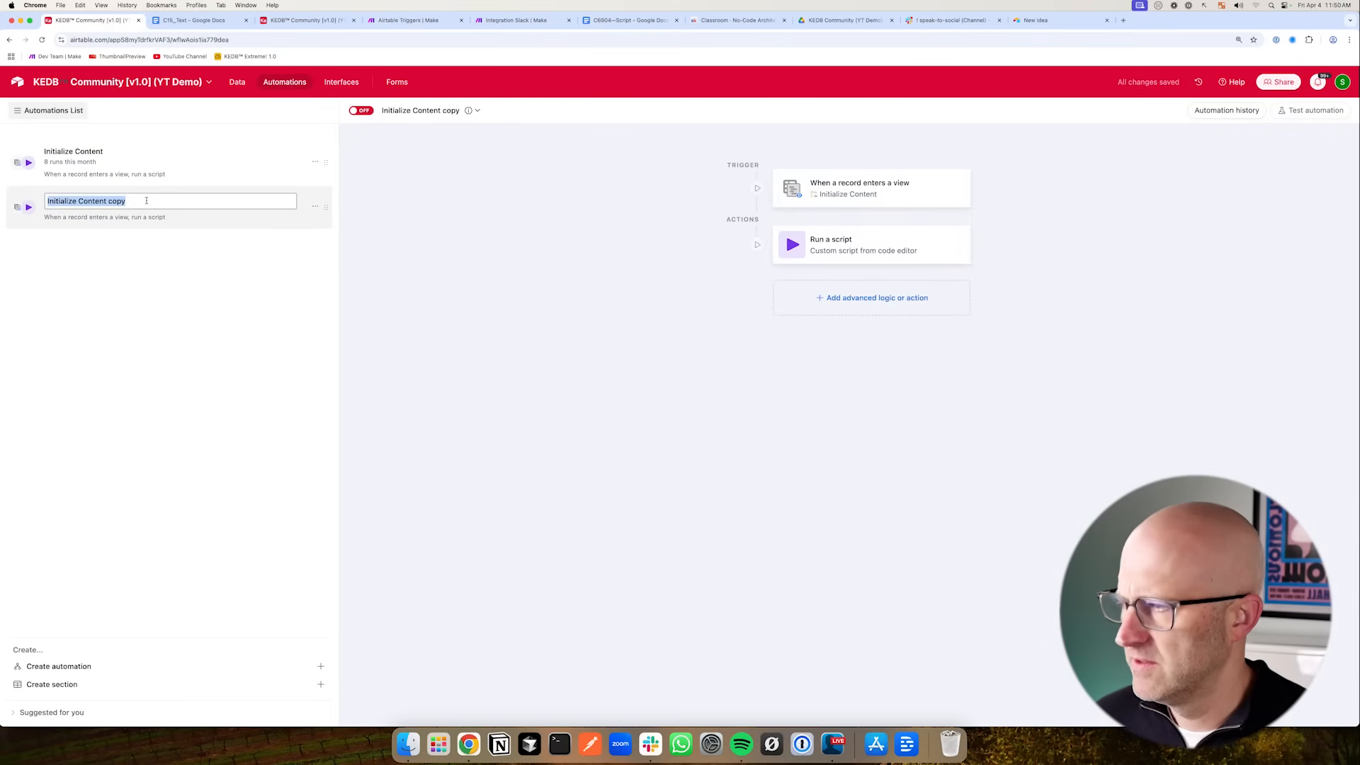
type("Run Action")
key("Return")
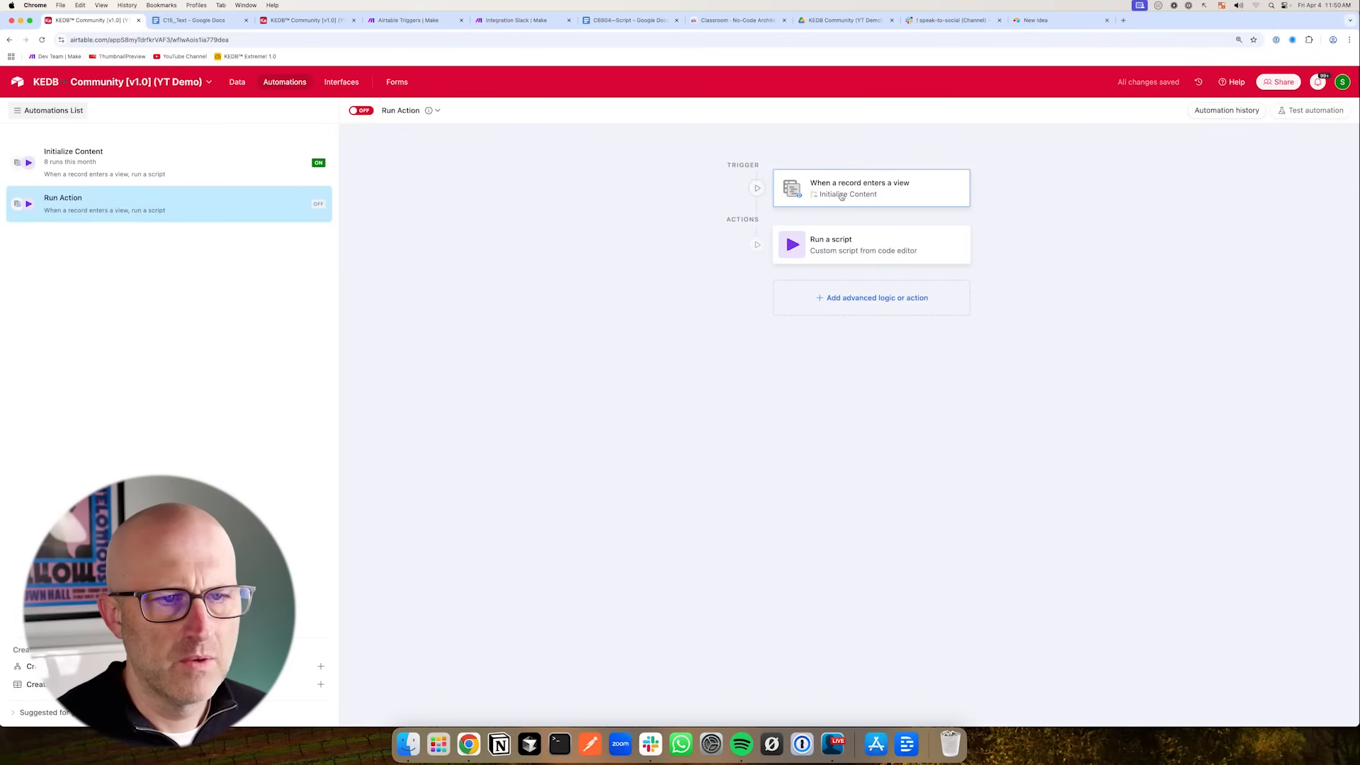
- Set the Run Action automation's trigger to fire when a record enters the Run Action view
left_click(840, 194)
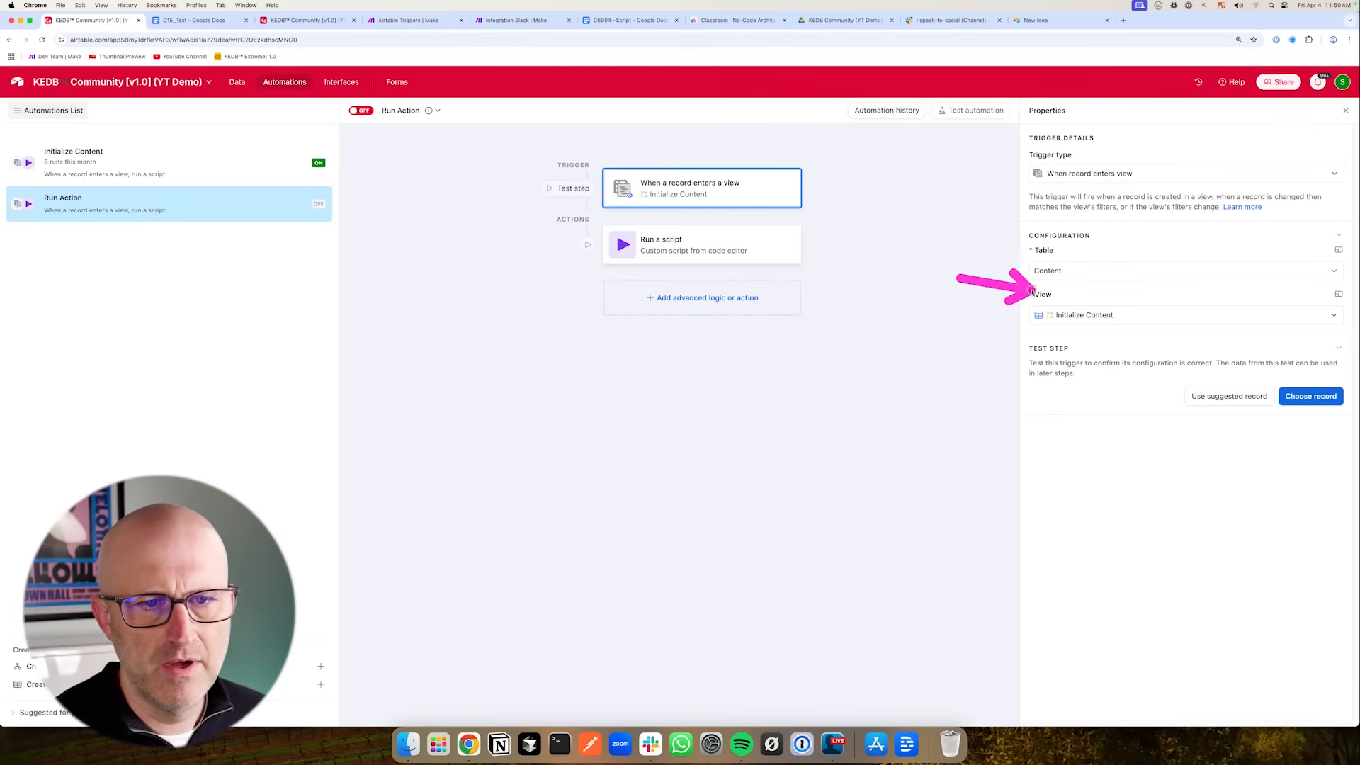
left_click(1069, 317)
scroll(1112, 422, "down", 2)
left_click(1095, 445)
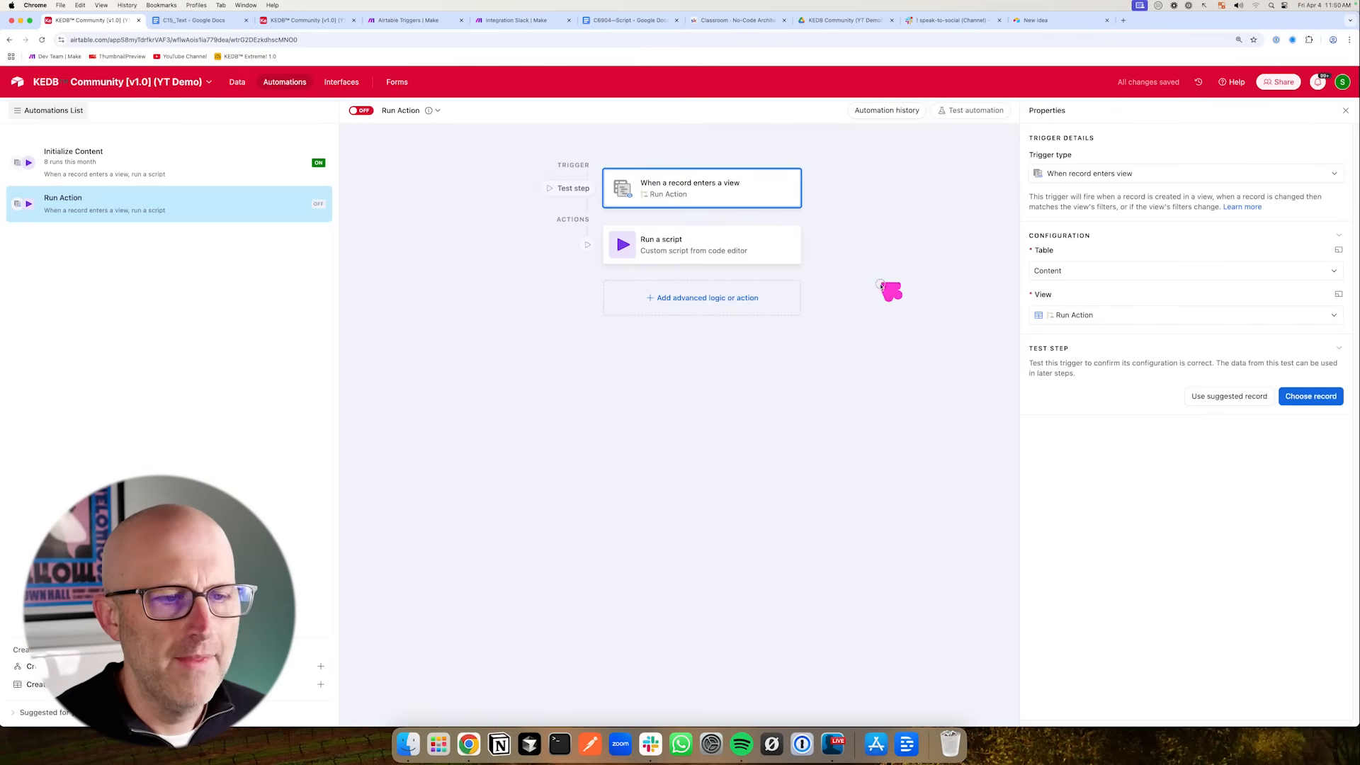
- Open the Initialize Content automation's script editor to review its inputs and code
left_click(686, 244)
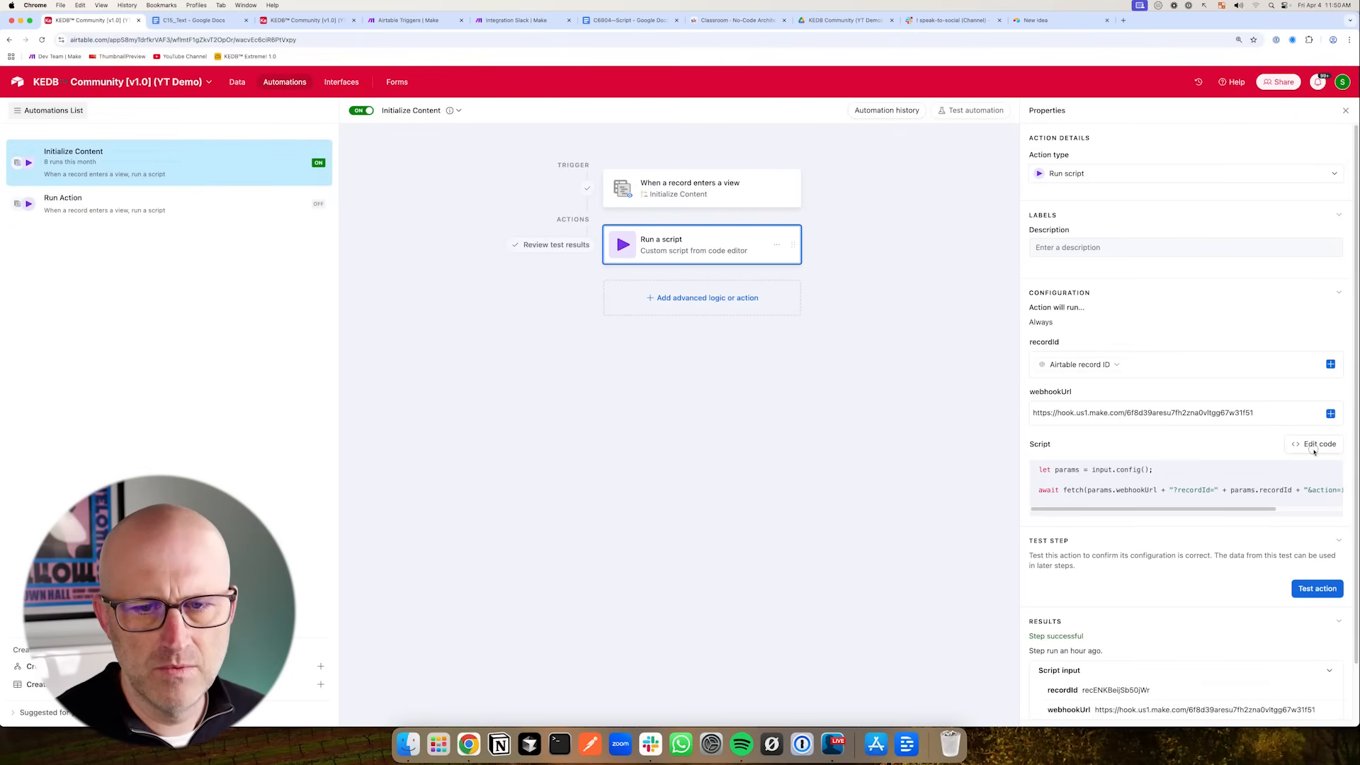
left_click(1316, 445)
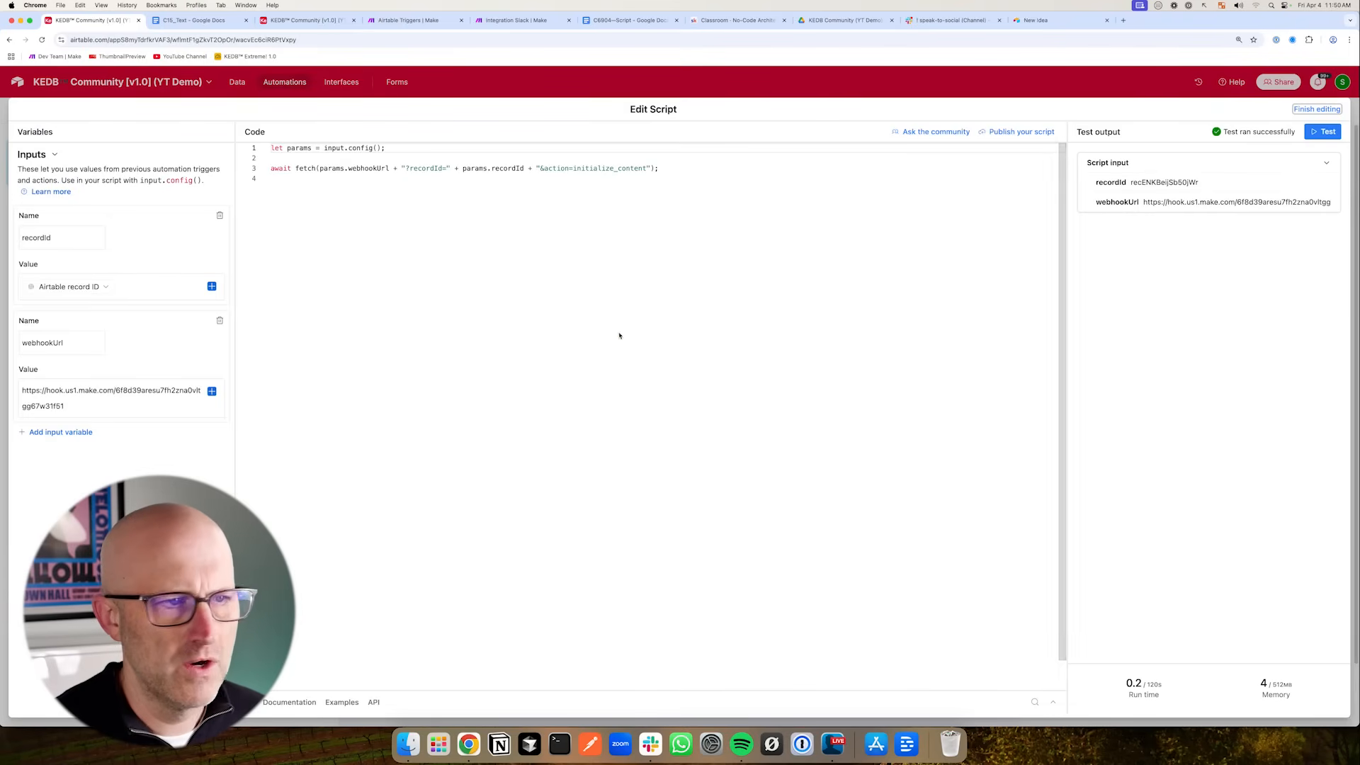
left_click(572, 86)
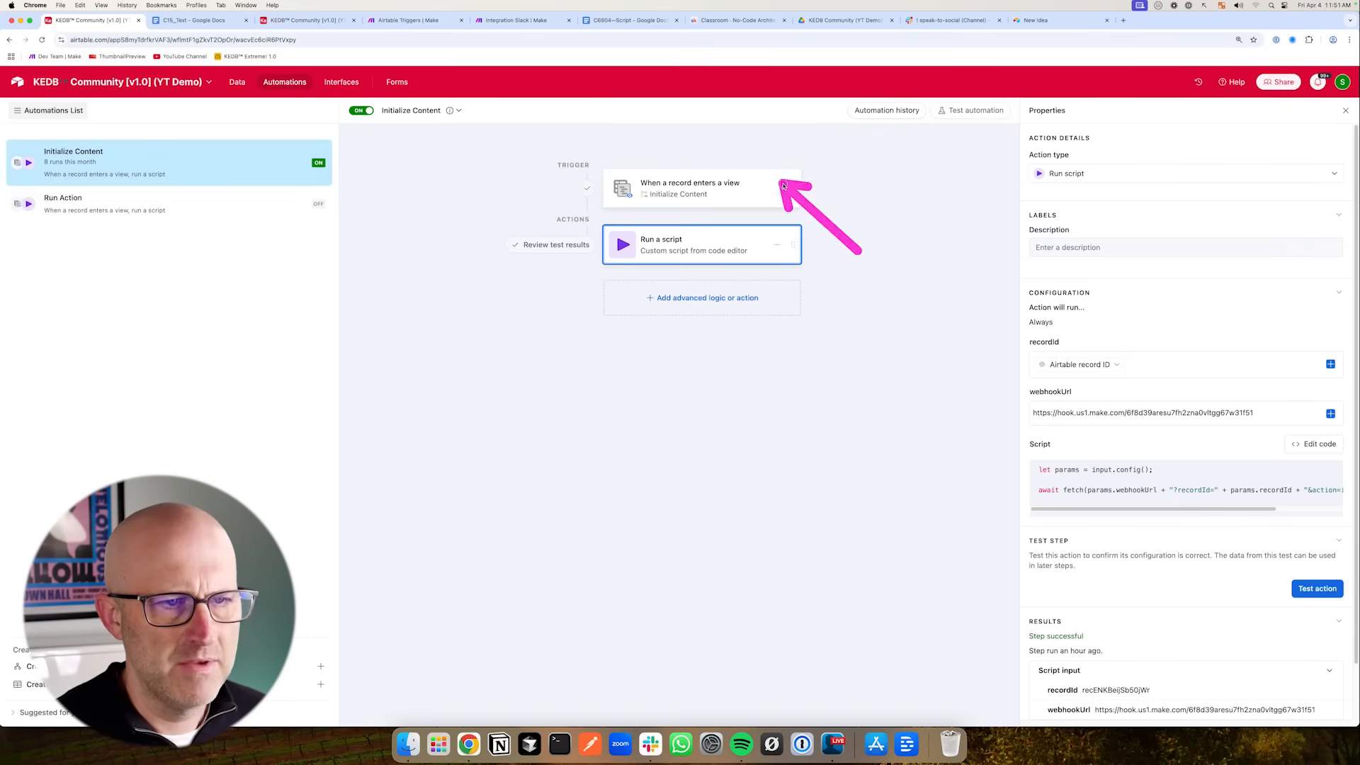
mouse_move(934, 339)
left_mouse_down()
mouse_move(1028, 340)
mouse_move(1024, 389)
left_mouse_up()
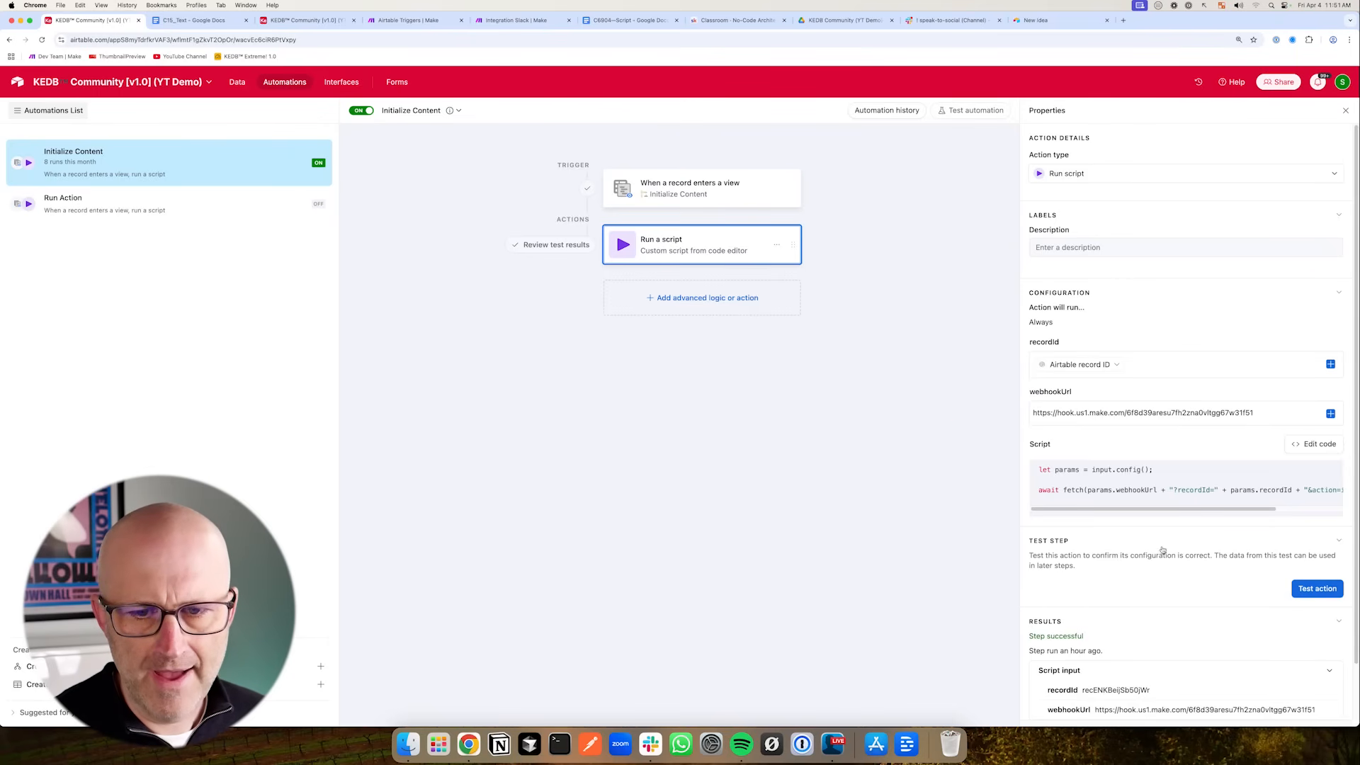
- Add a script input variable named AUTO_ID whose value is the record's AUTO_ID field
left_click(287, 21)
left_click(237, 81)
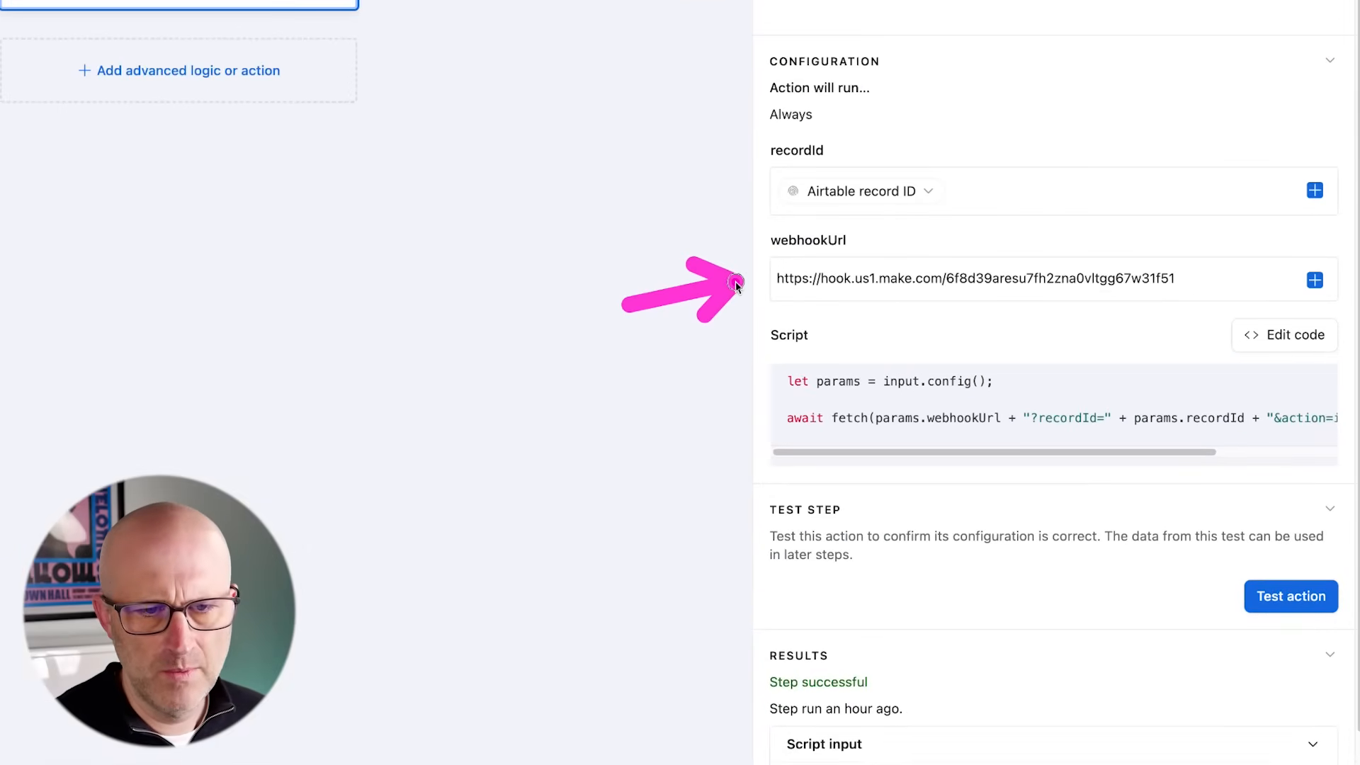
left_click_drag(1183, 278, 744, 278)
left_click(659, 273)
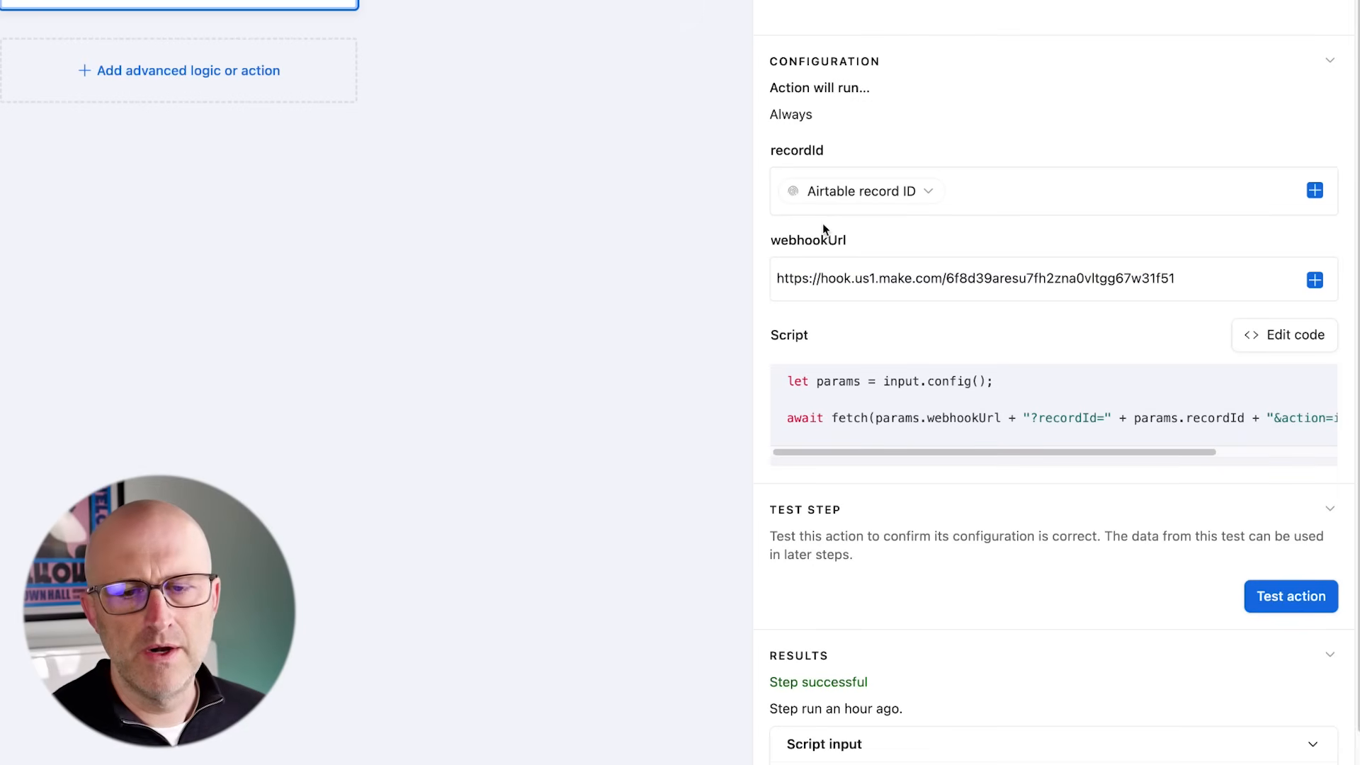
left_click(1271, 336)
left_click(106, 487)
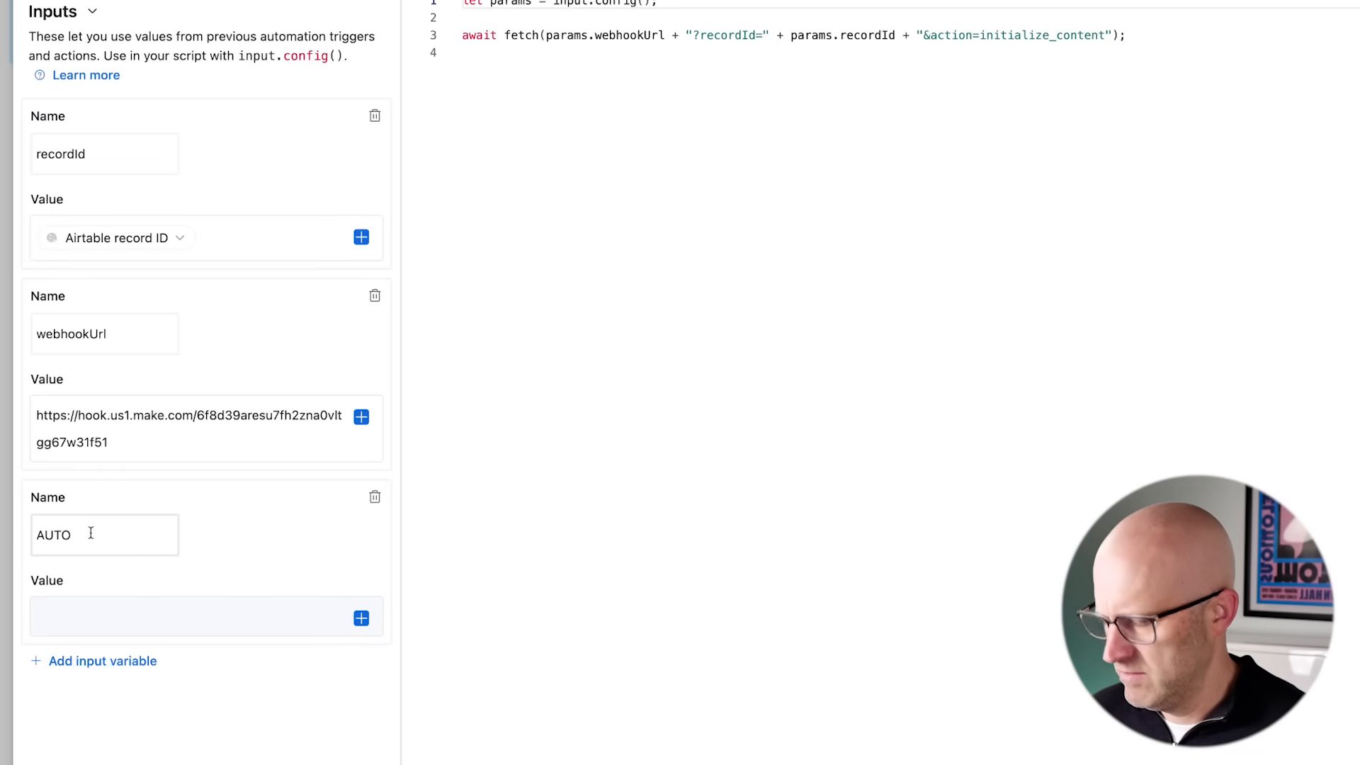
scroll(354, 637, "down", 4)
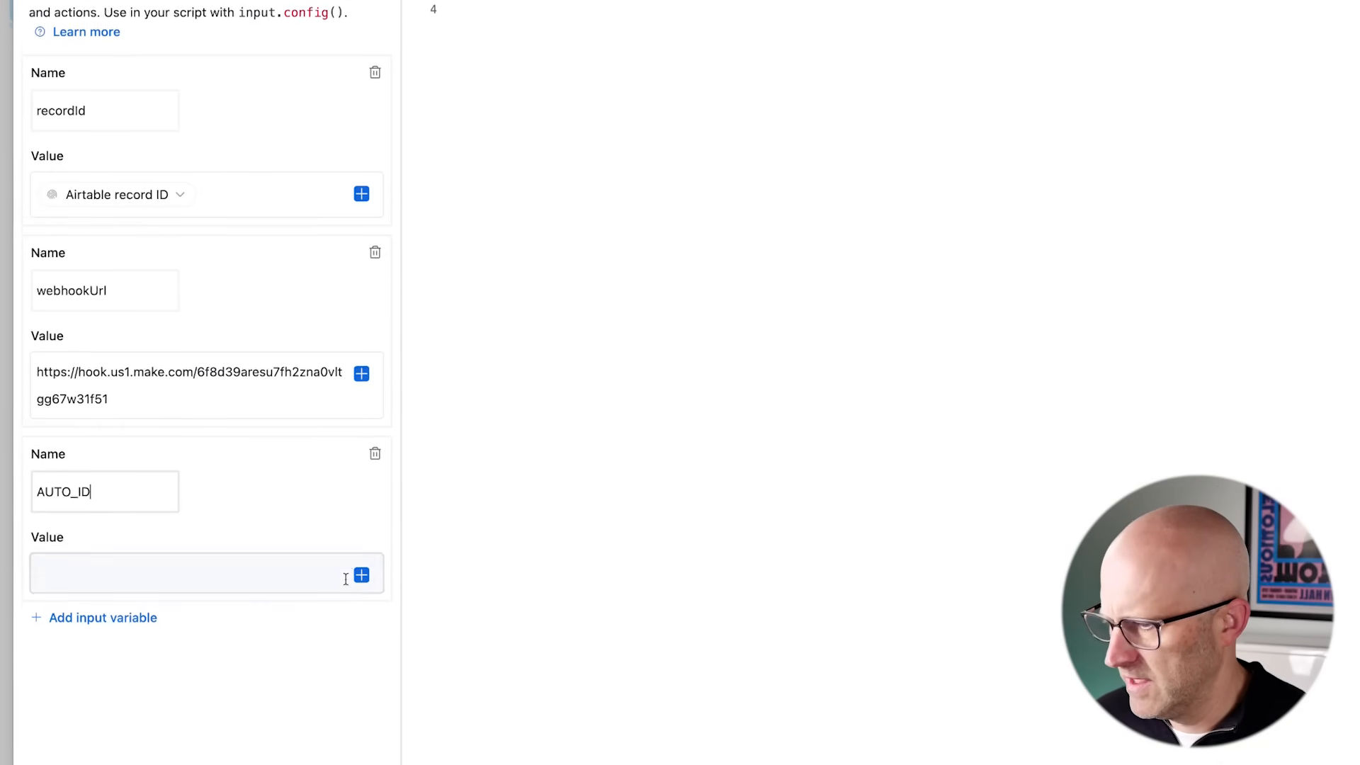
left_click(362, 395)
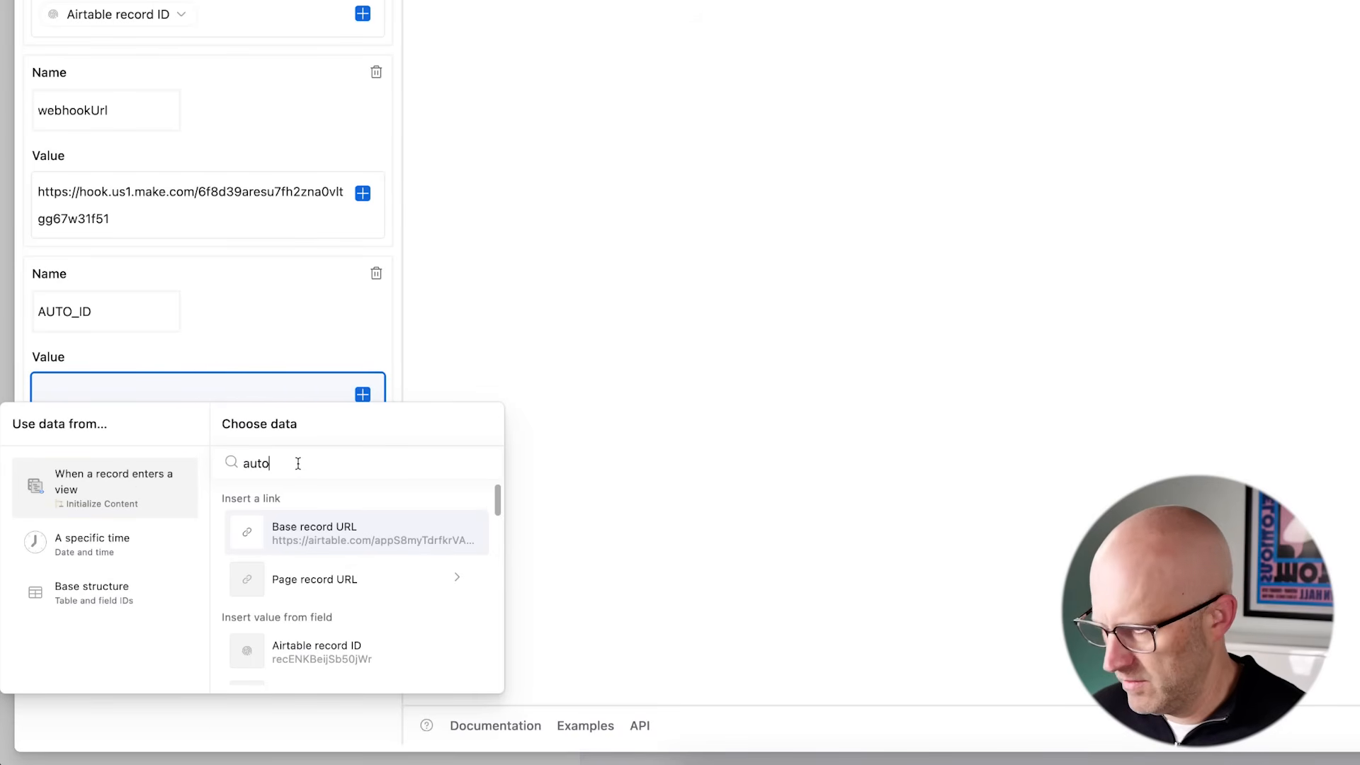
type("auto")
left_click(330, 538)
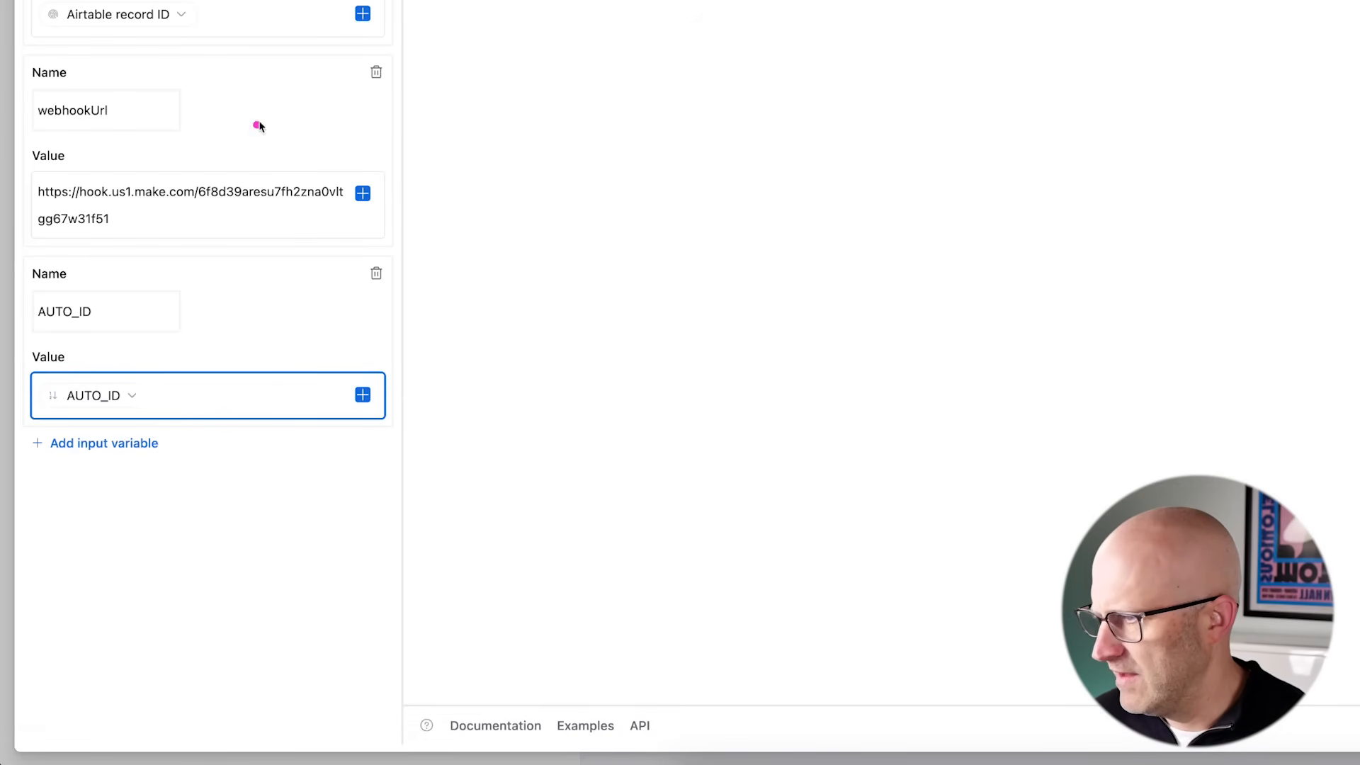
- Replace the webhookUrl input's fixed URL with the value of the Webhook URL (from Action) field
left_click_drag(219, 209, 55, 189)
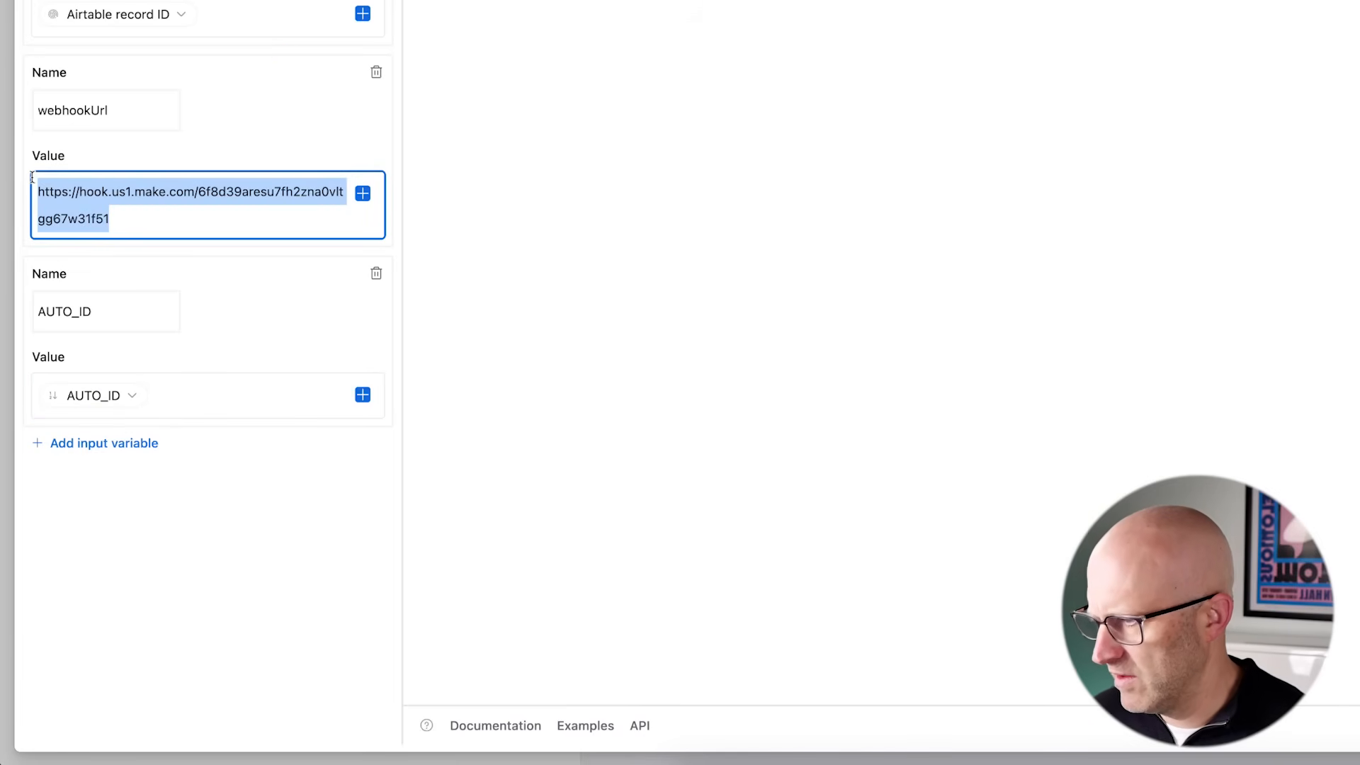
key("BackSpace")
left_click(363, 194)
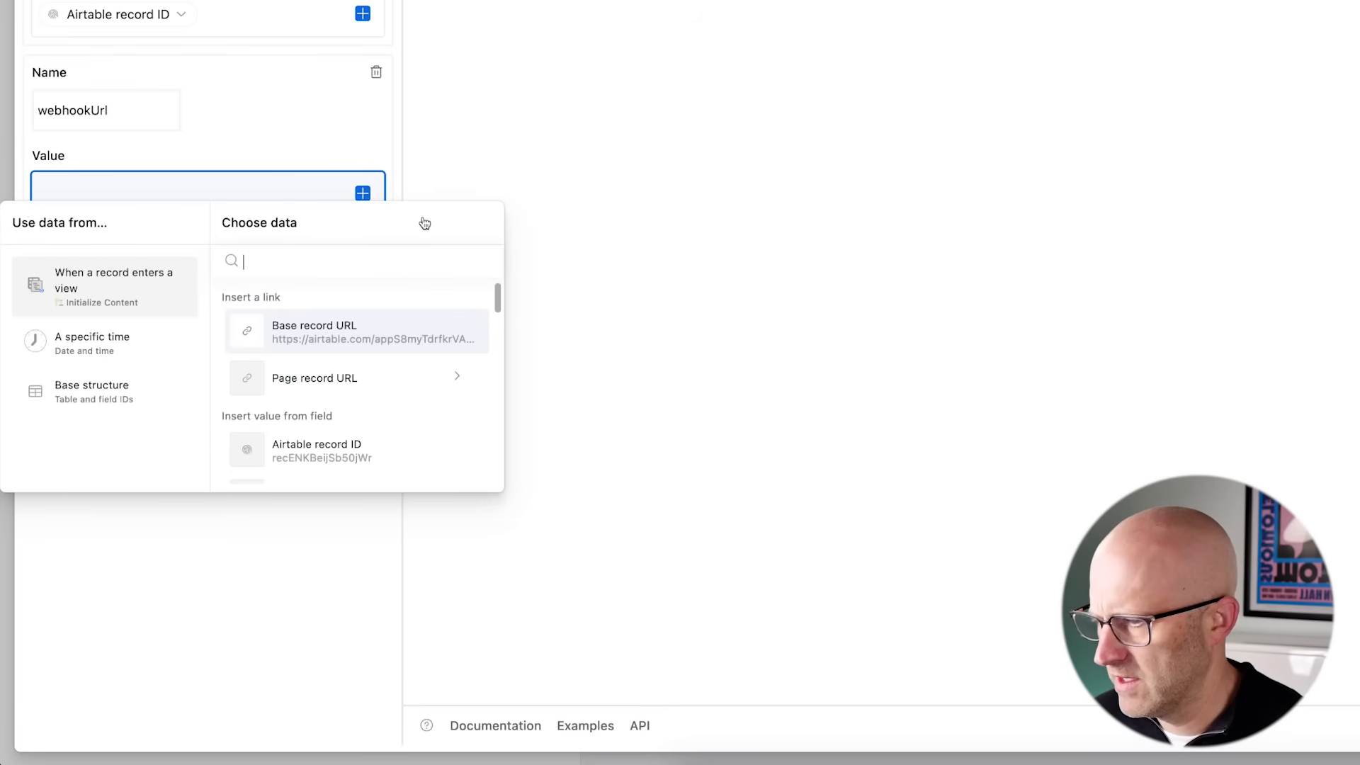
type("webh")
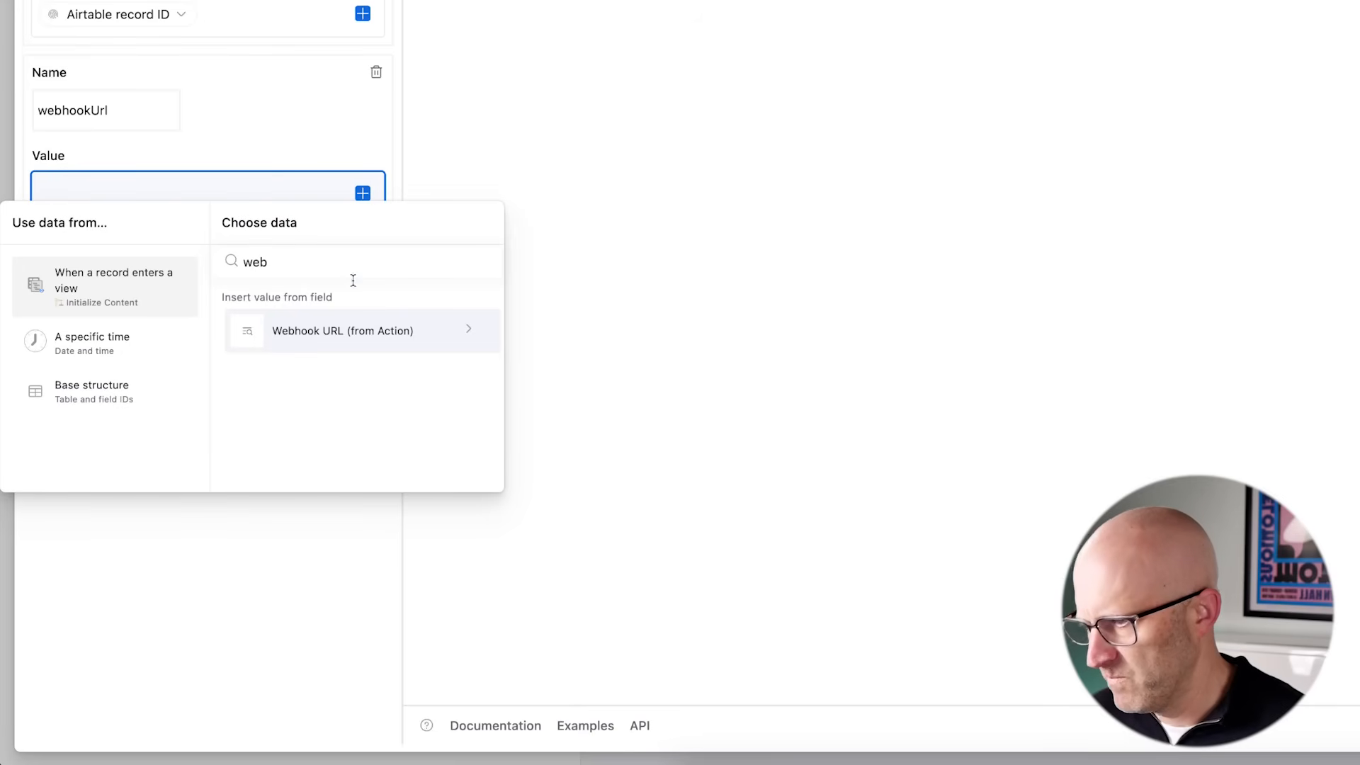
left_click(383, 333)
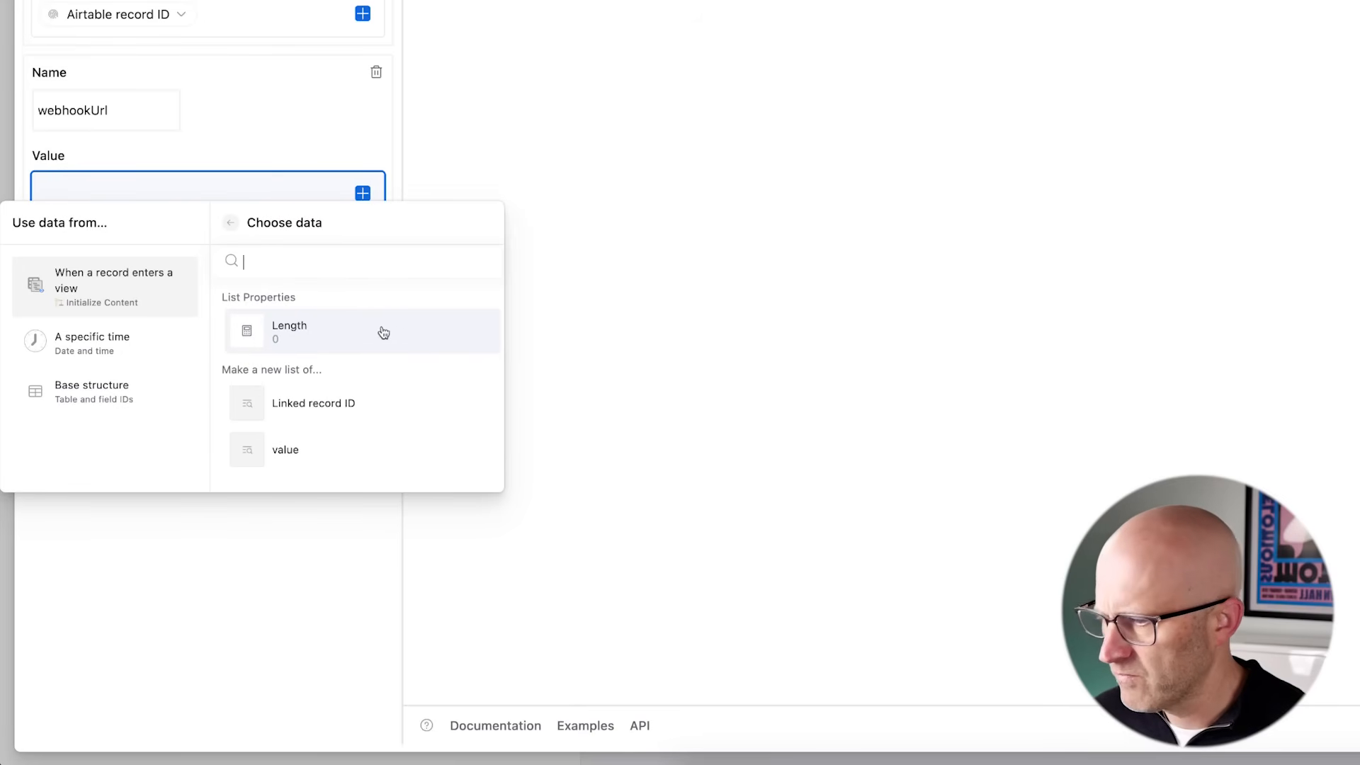
left_click(308, 450)
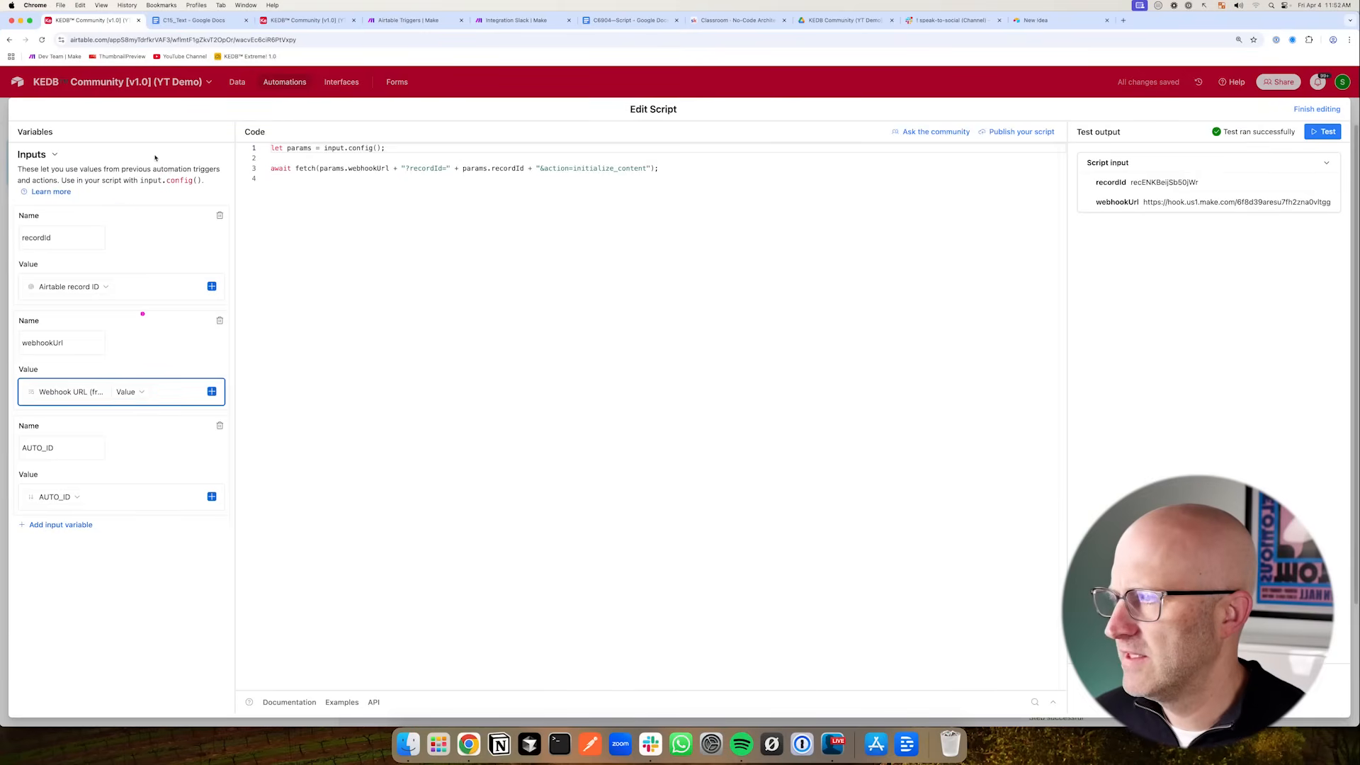
- Show the AUTO_ID (from Action) field in the Content table's Run Action view
left_click(278, 23)
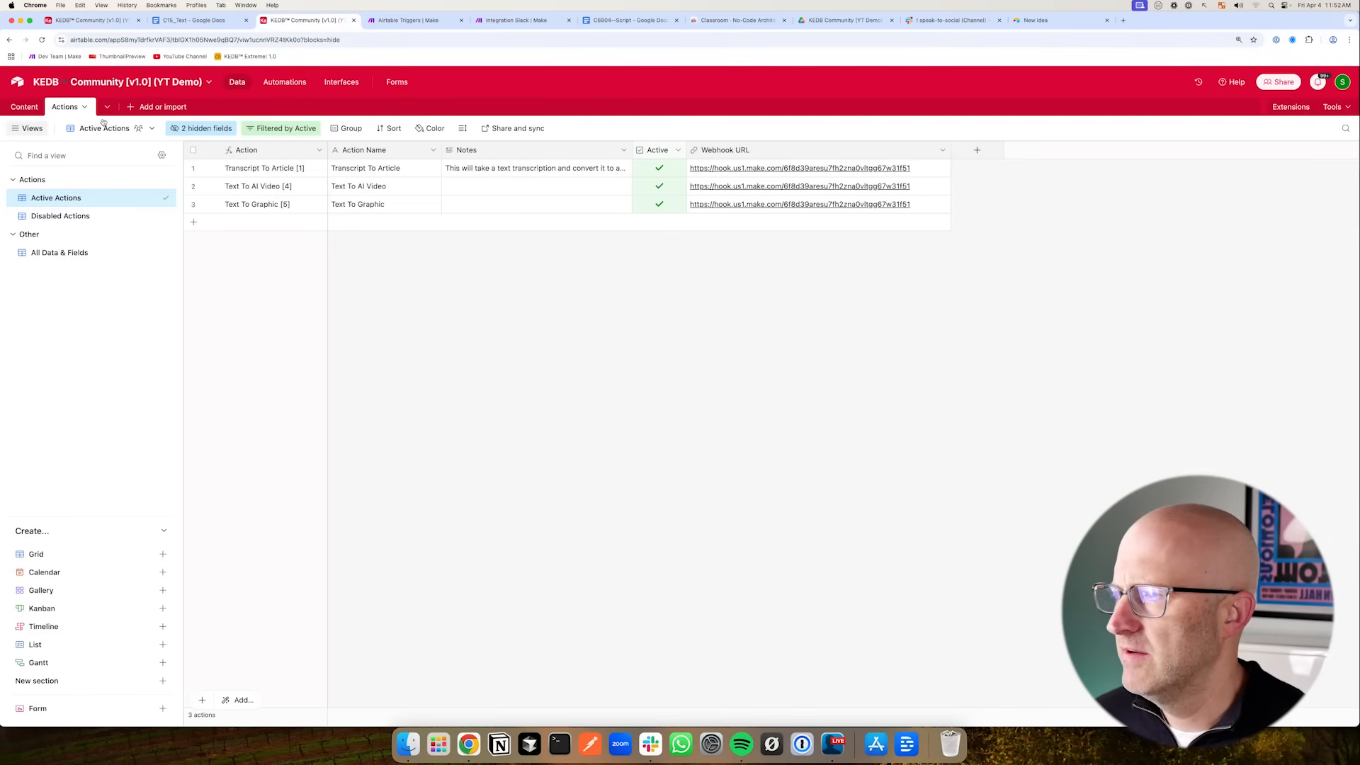
left_click(24, 106)
left_click(60, 362)
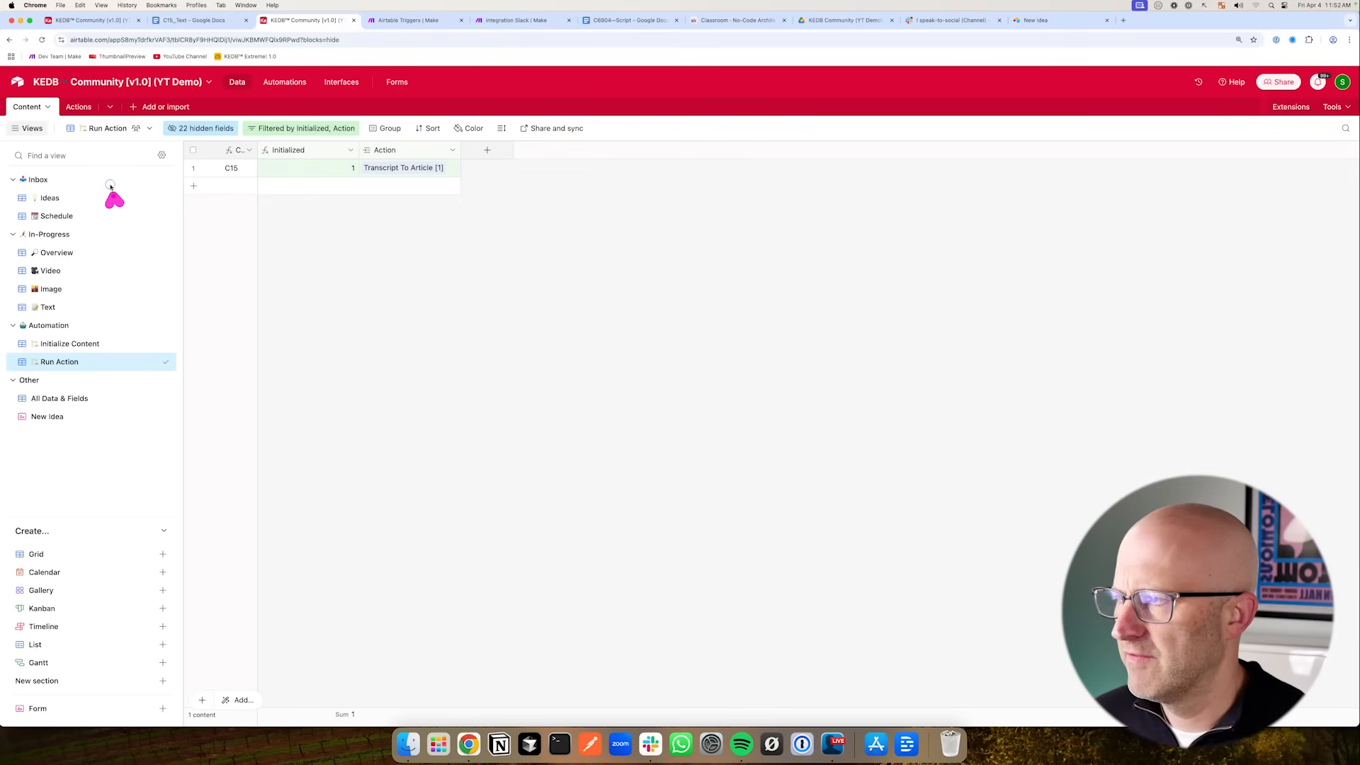
left_click(215, 129)
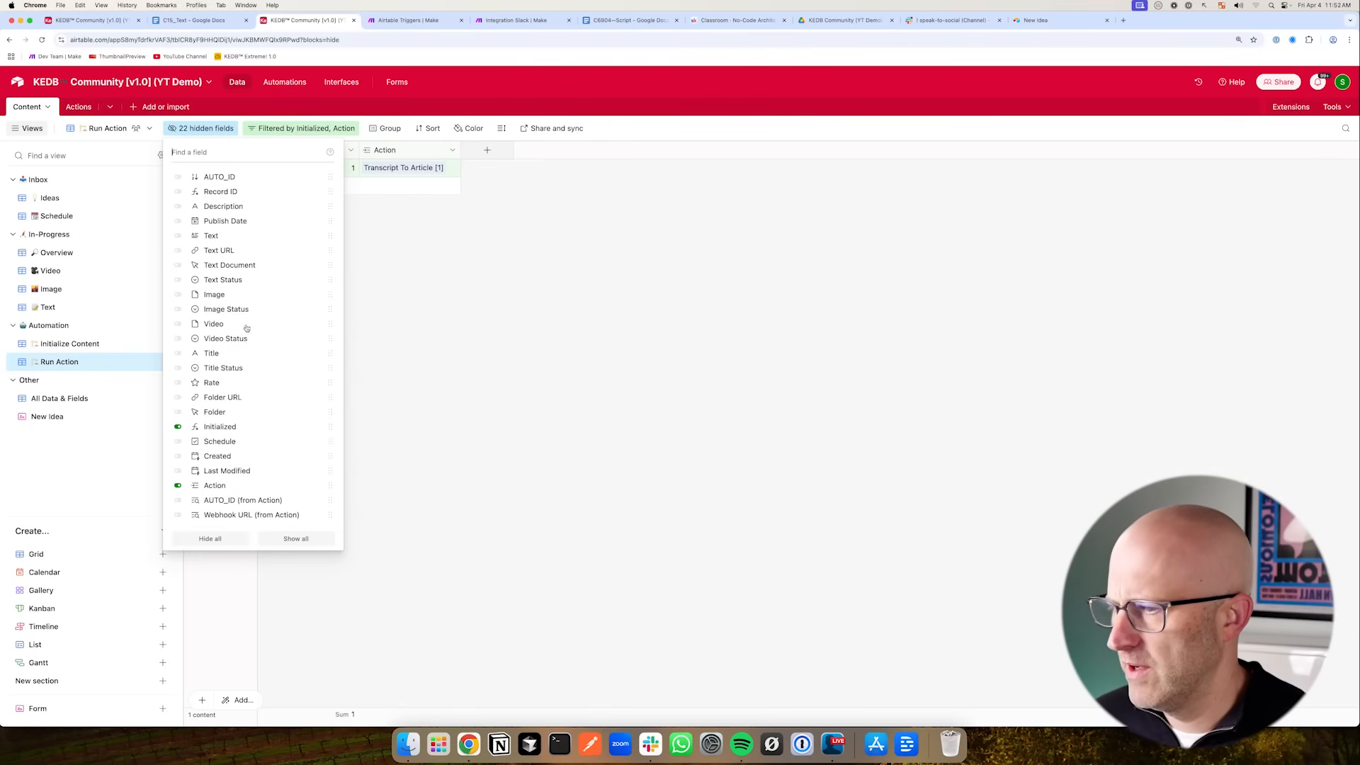
left_click(240, 500)
left_click_drag(563, 150, 633, 150)
mouse_move(484, 278)
left_mouse_down()
mouse_move(523, 166)
mouse_move(537, 165)
mouse_move(82, 116)
left_mouse_up()
- Replace the hard-coded initialize_content action value in the fetch call with params.AUTO_ID
left_click(90, 21)
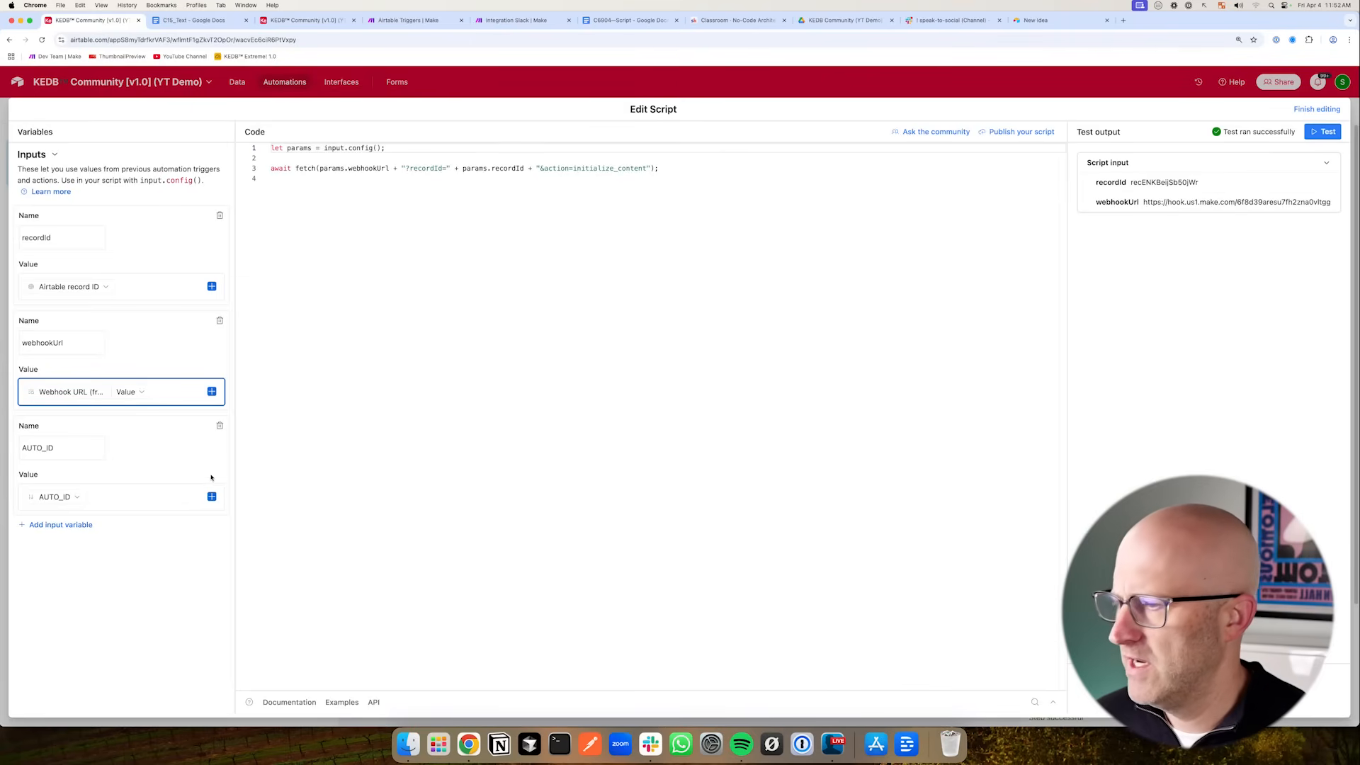
mouse_move(499, 248)
left_mouse_down()
mouse_move(463, 194)
mouse_move(627, 175)
left_mouse_up()
left_click_drag(273, 153, 325, 153)
right_click(380, 152)
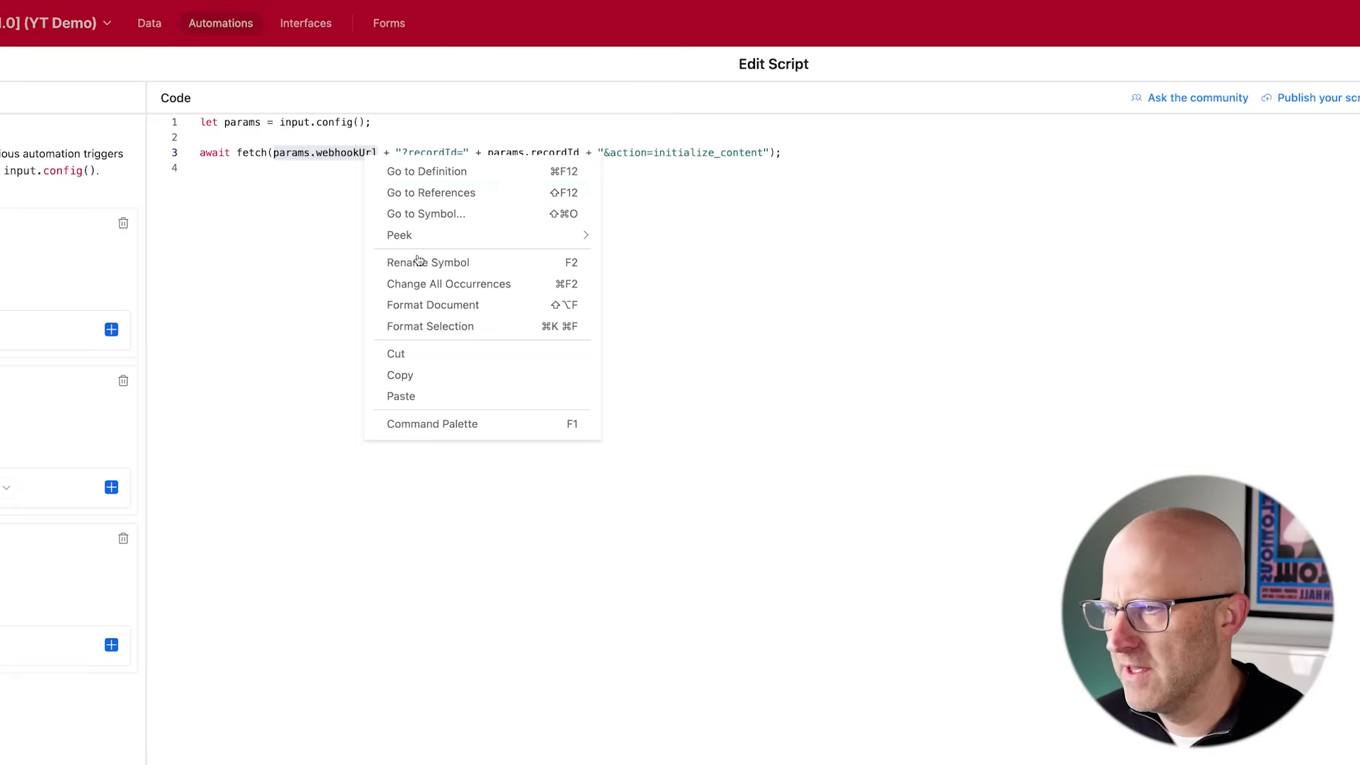
left_click(432, 372)
left_click_drag(765, 153, 745, 152)
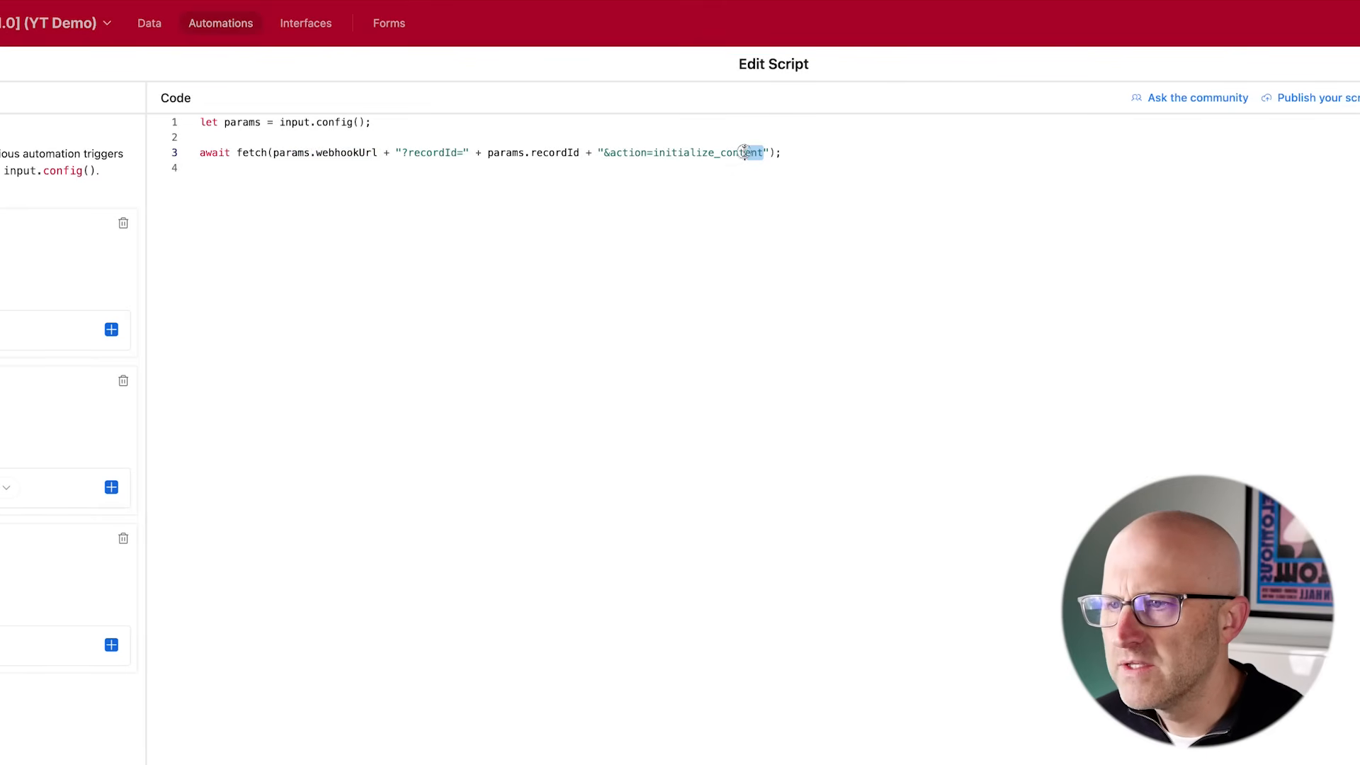
key("BackSpace")
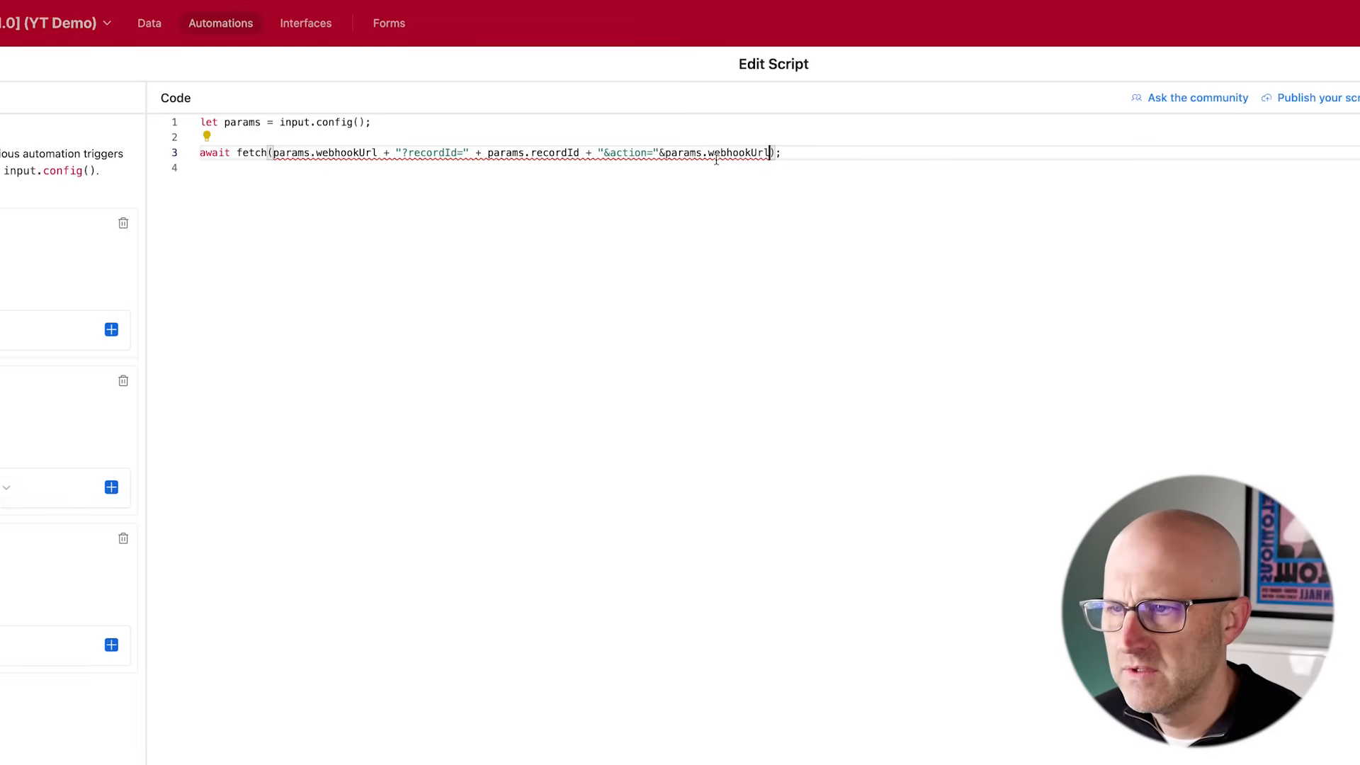
left_click_drag(708, 153, 729, 153)
type("AUTO")
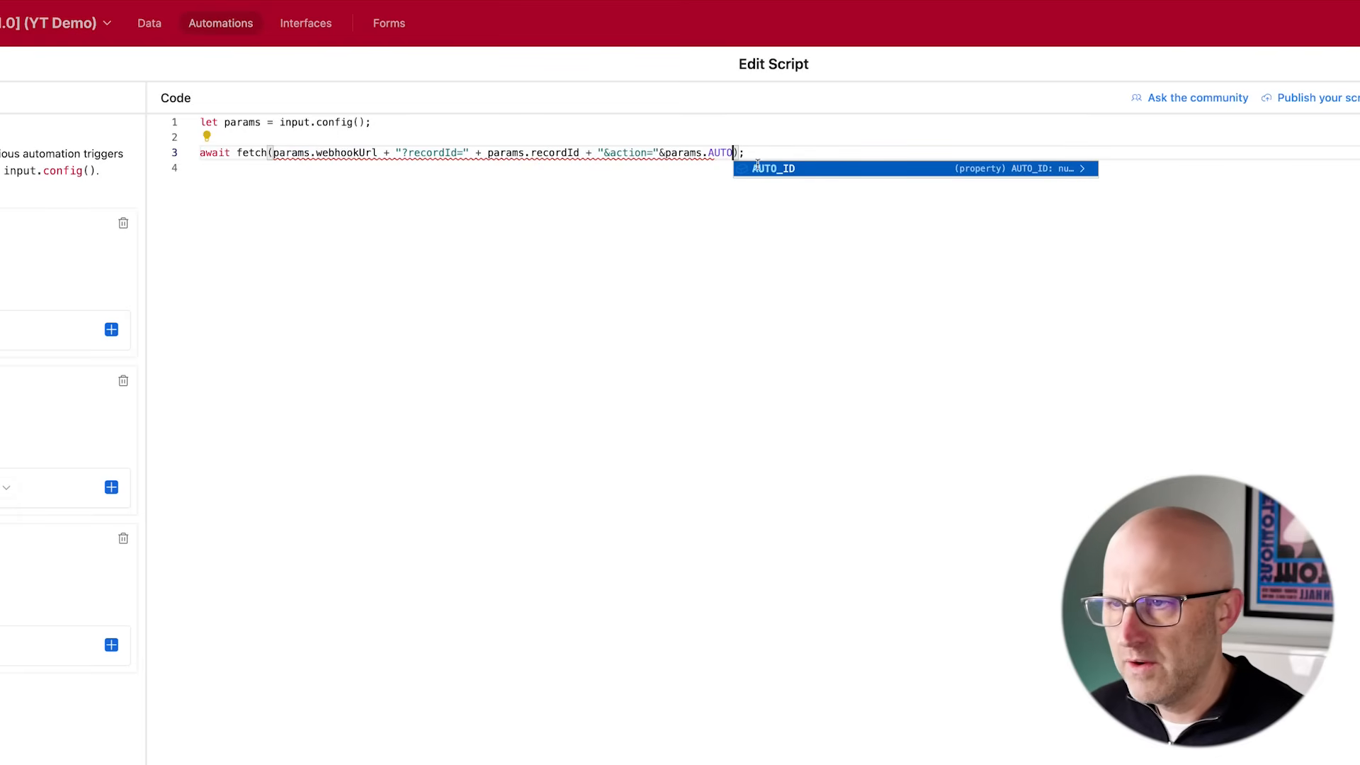
left_click(758, 169)
- Join the action string and params.AUTO_ID with a + operator in the fetch call
left_click(841, 291)
left_click(616, 155)
left_click(668, 172)
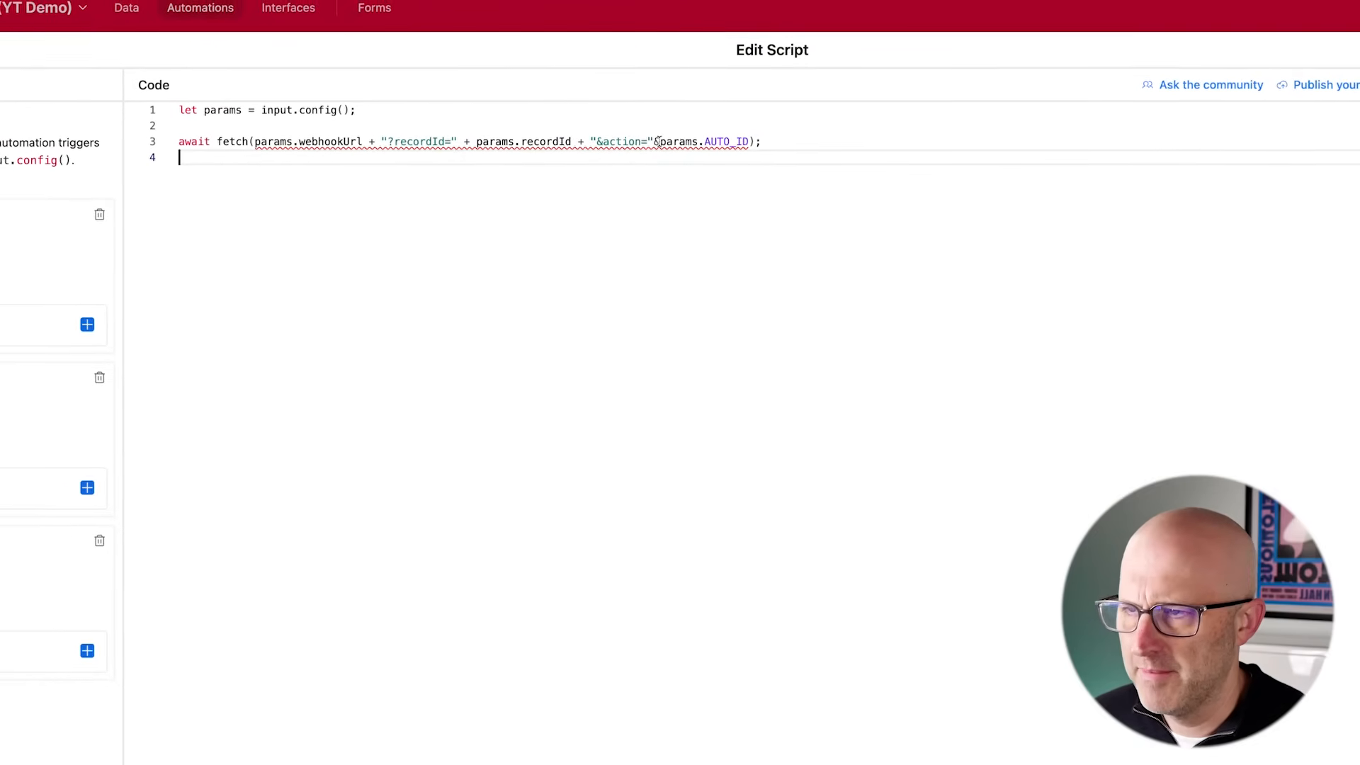
left_click(658, 142)
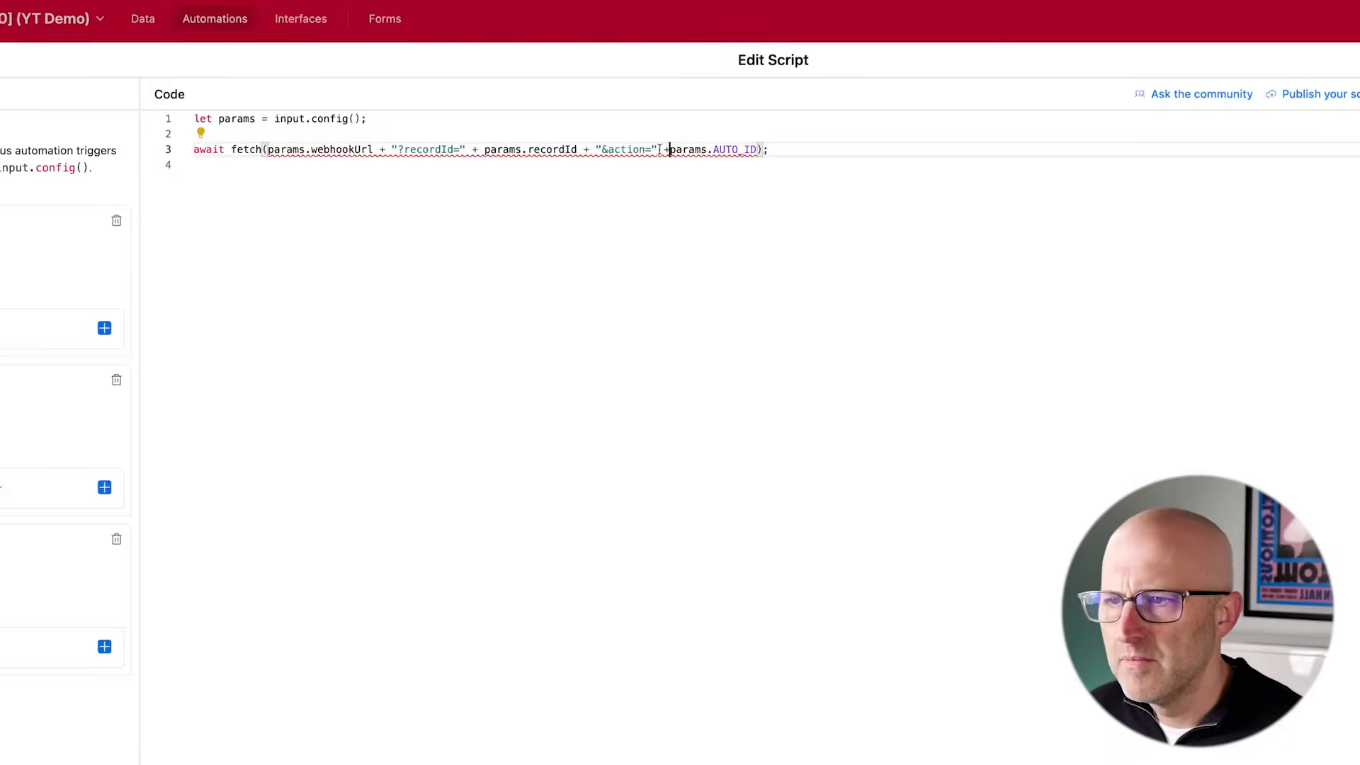
type("+")
- Finish editing the script and apply the unpublished changes to the live Initialize Content automation
left_click(666, 166)
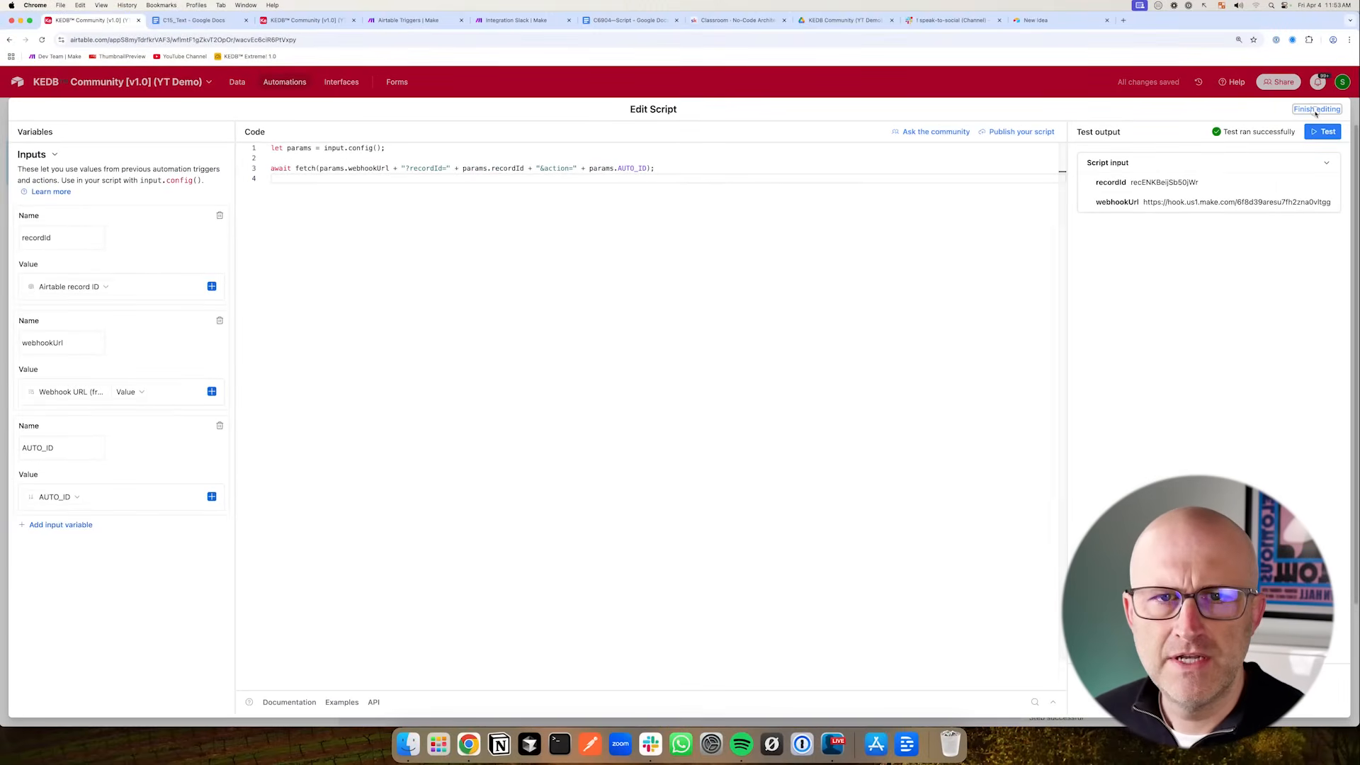
left_click(1315, 110)
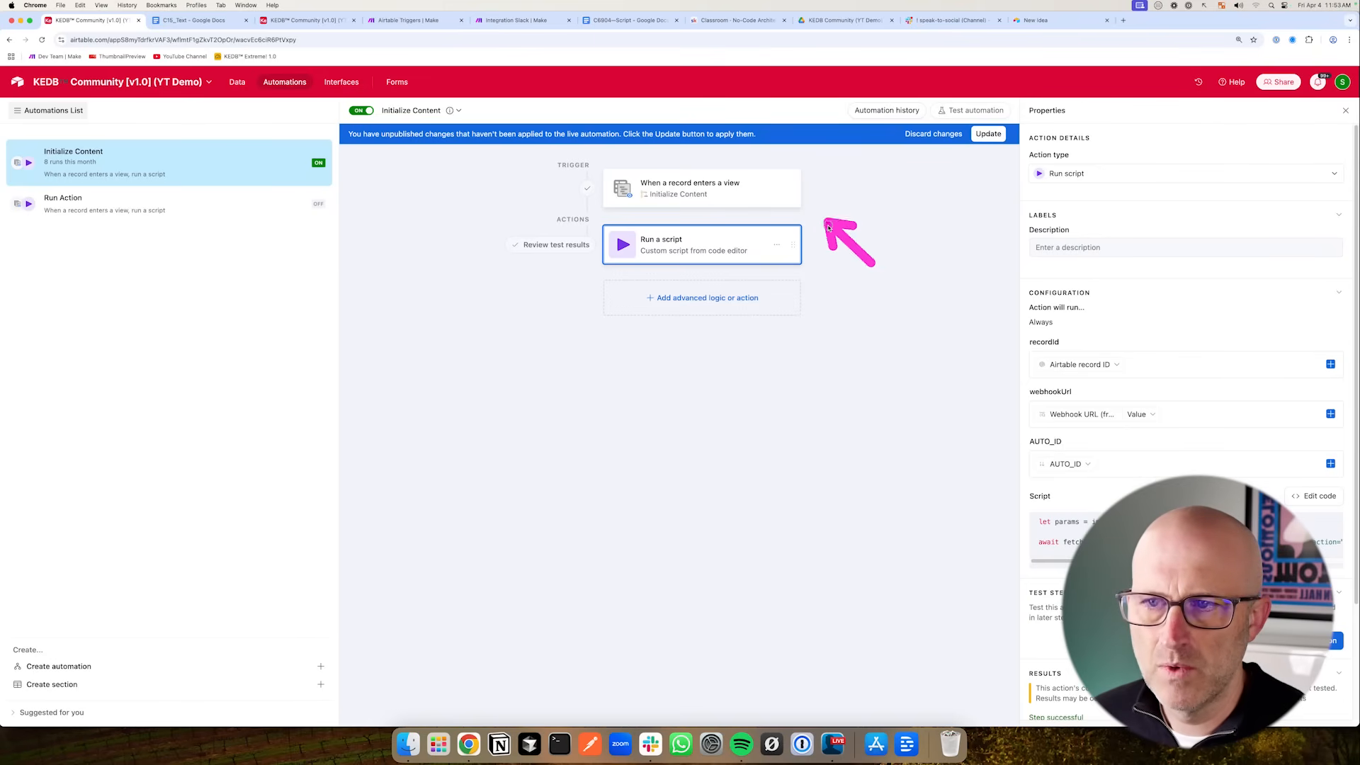
left_click(988, 134)
- Review the Initialize Content trigger's test record options and the Content table's Run Action view
left_click(709, 189)
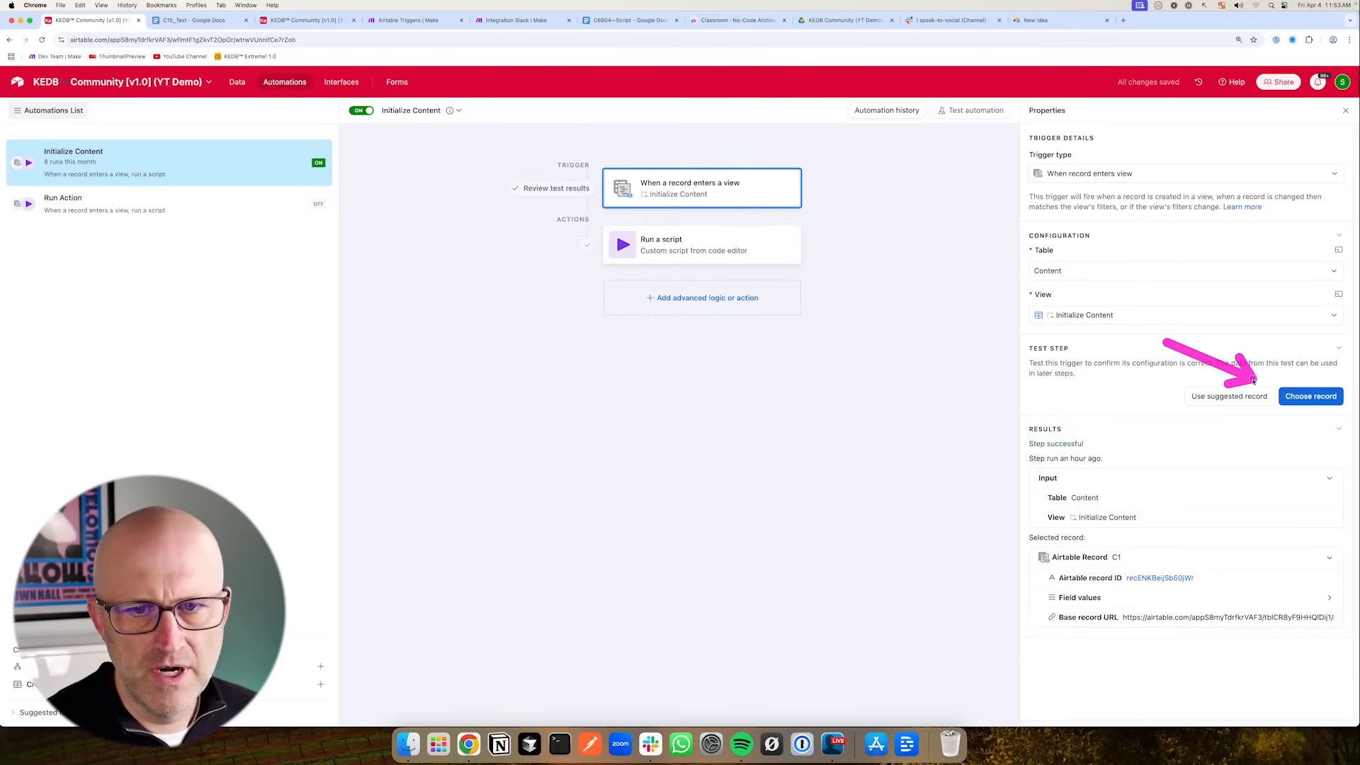
left_click(1311, 396)
left_click(904, 299)
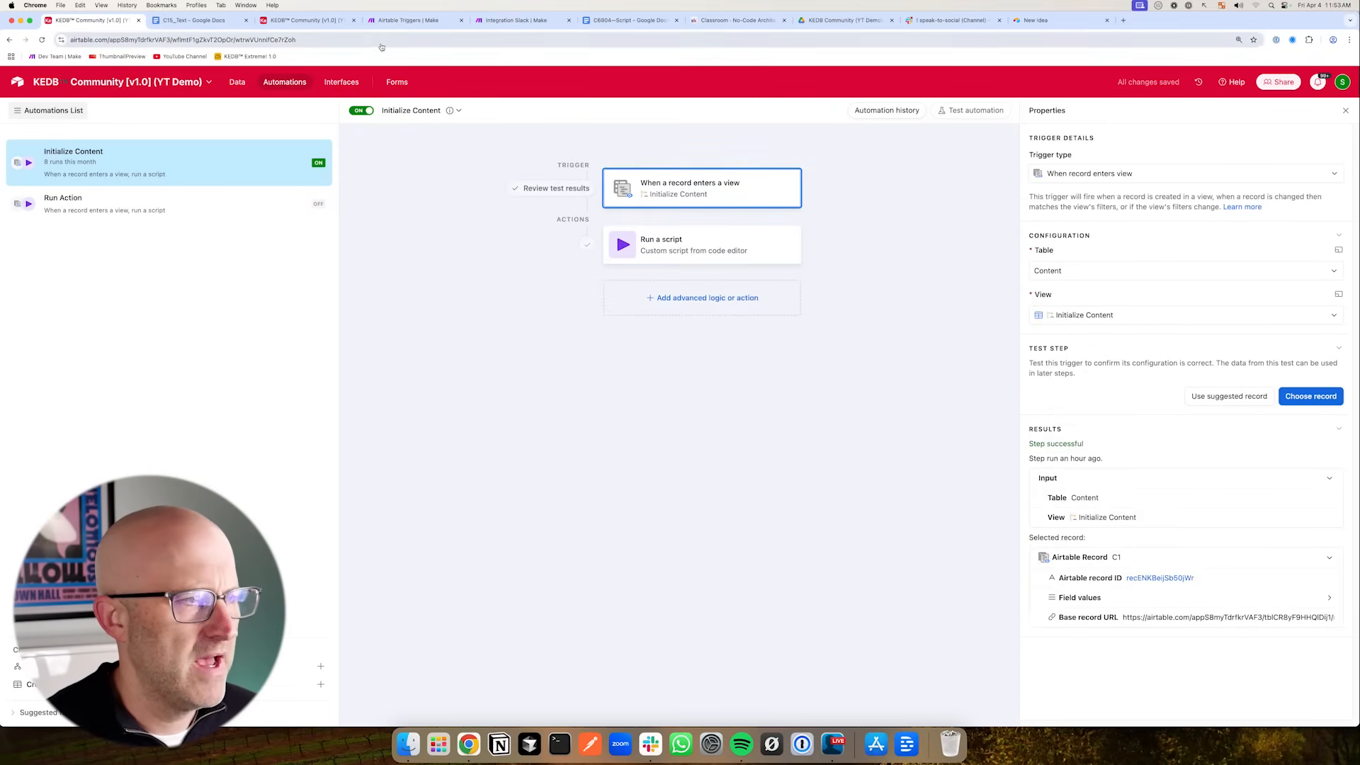
left_click(306, 20)
left_click(90, 19)
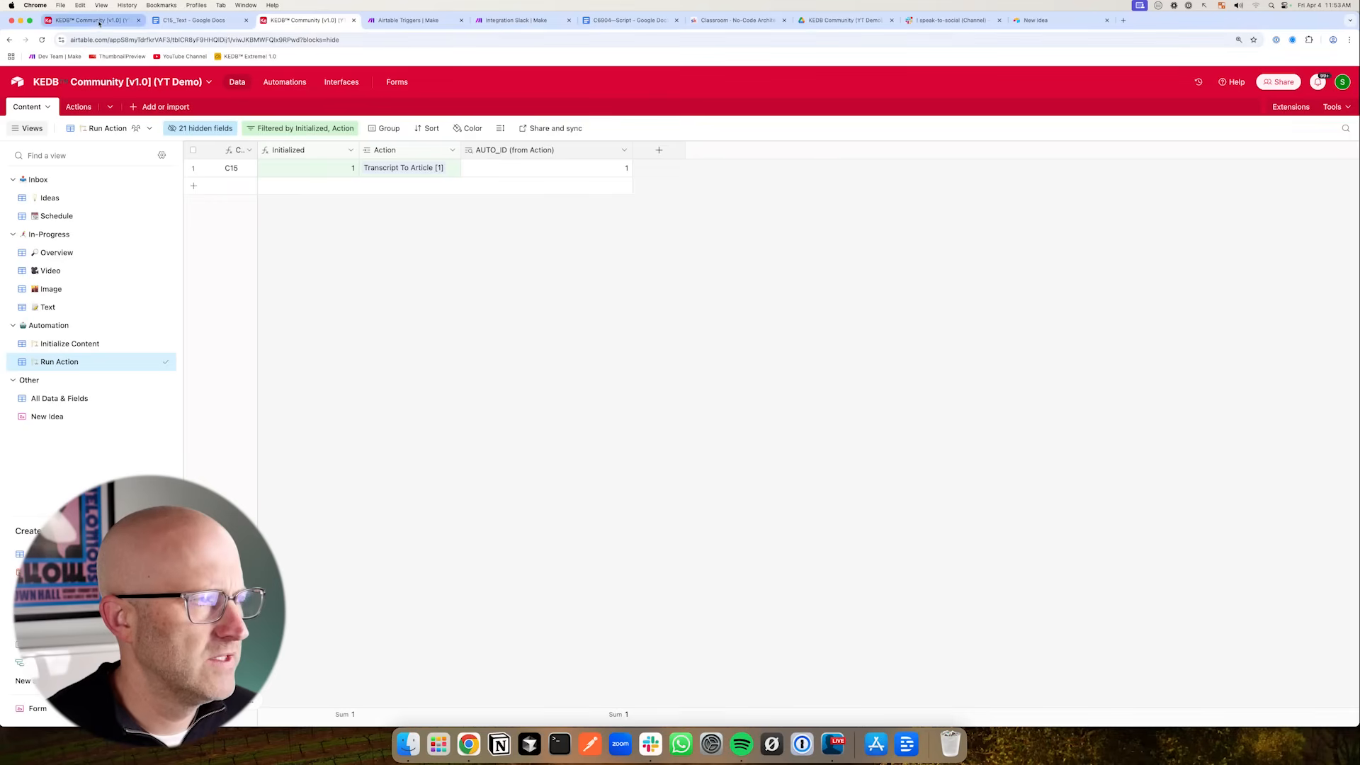
left_click(744, 247)
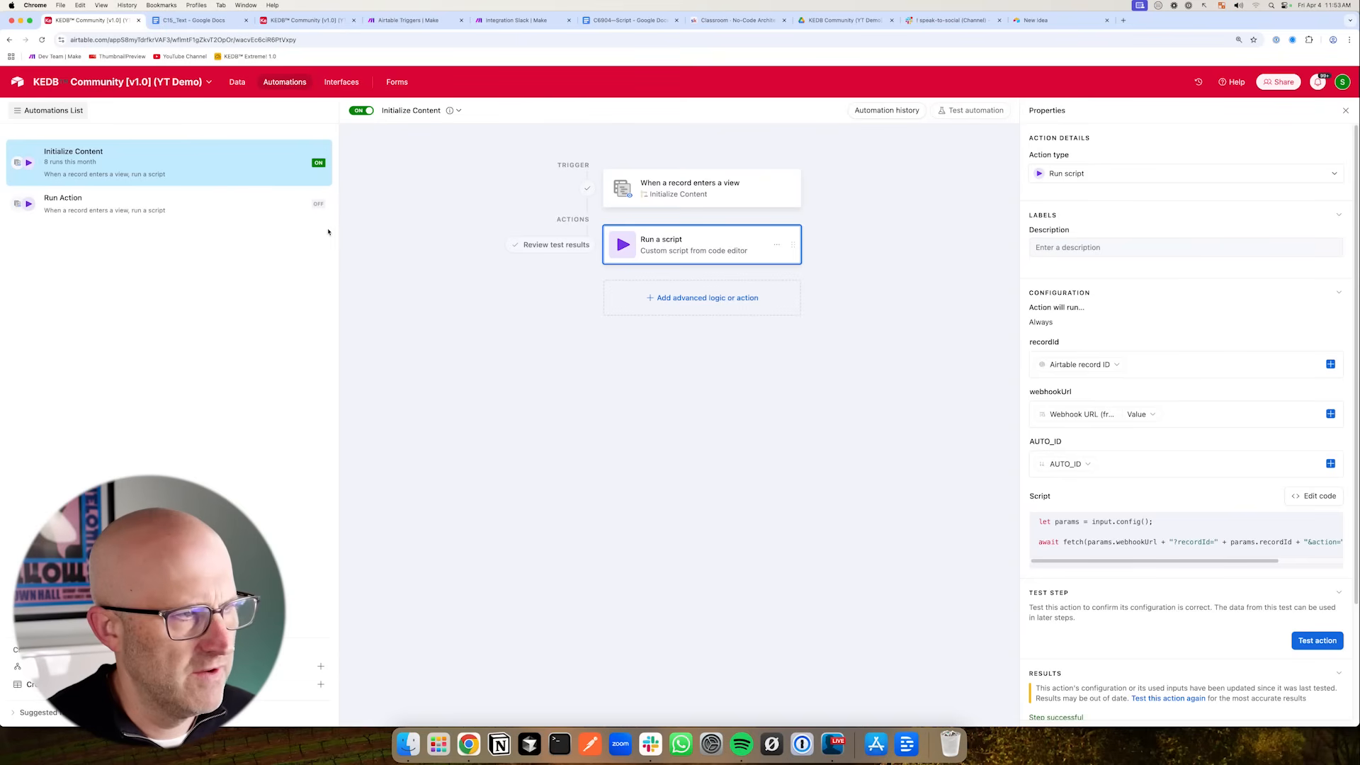
- Duplicate the Initialize Content automation and rename the copy Run Action
right_click(201, 159)
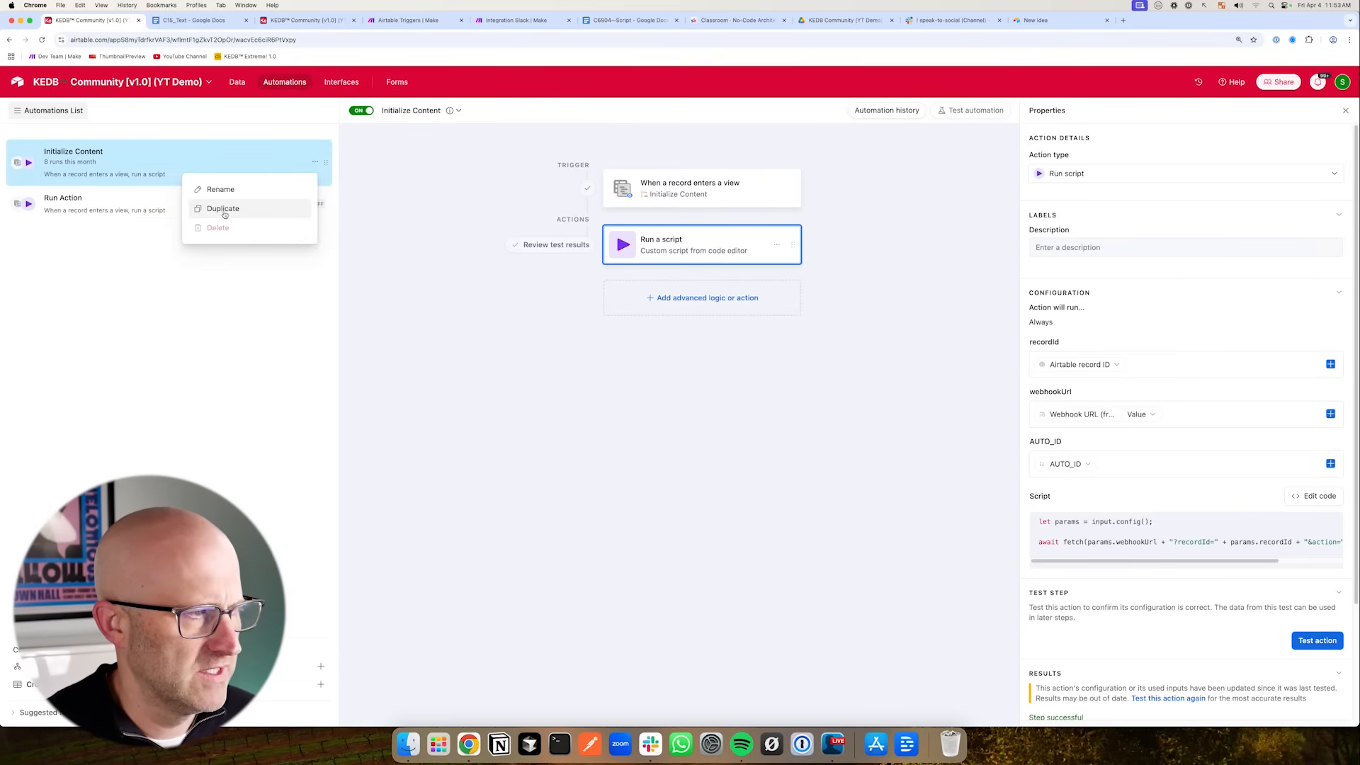
left_click(223, 209)
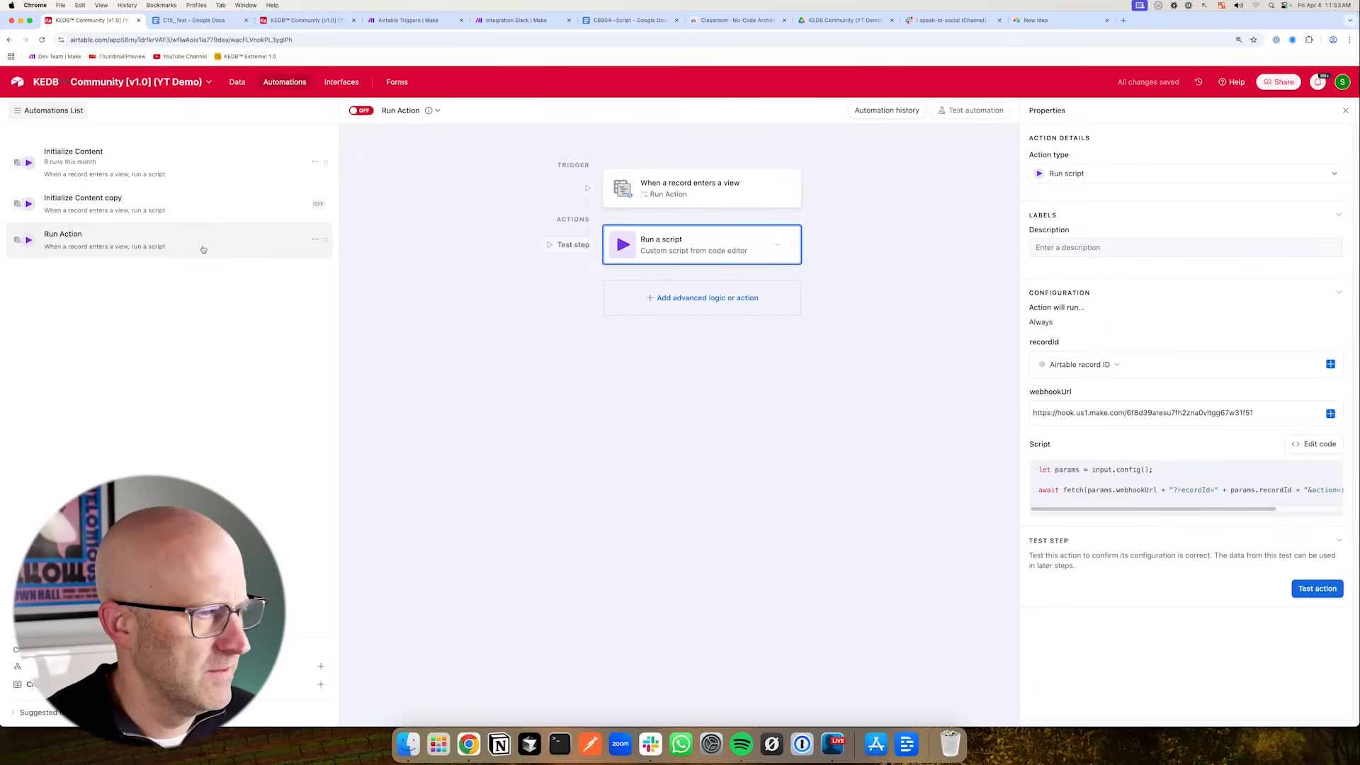
double_click(112, 202)
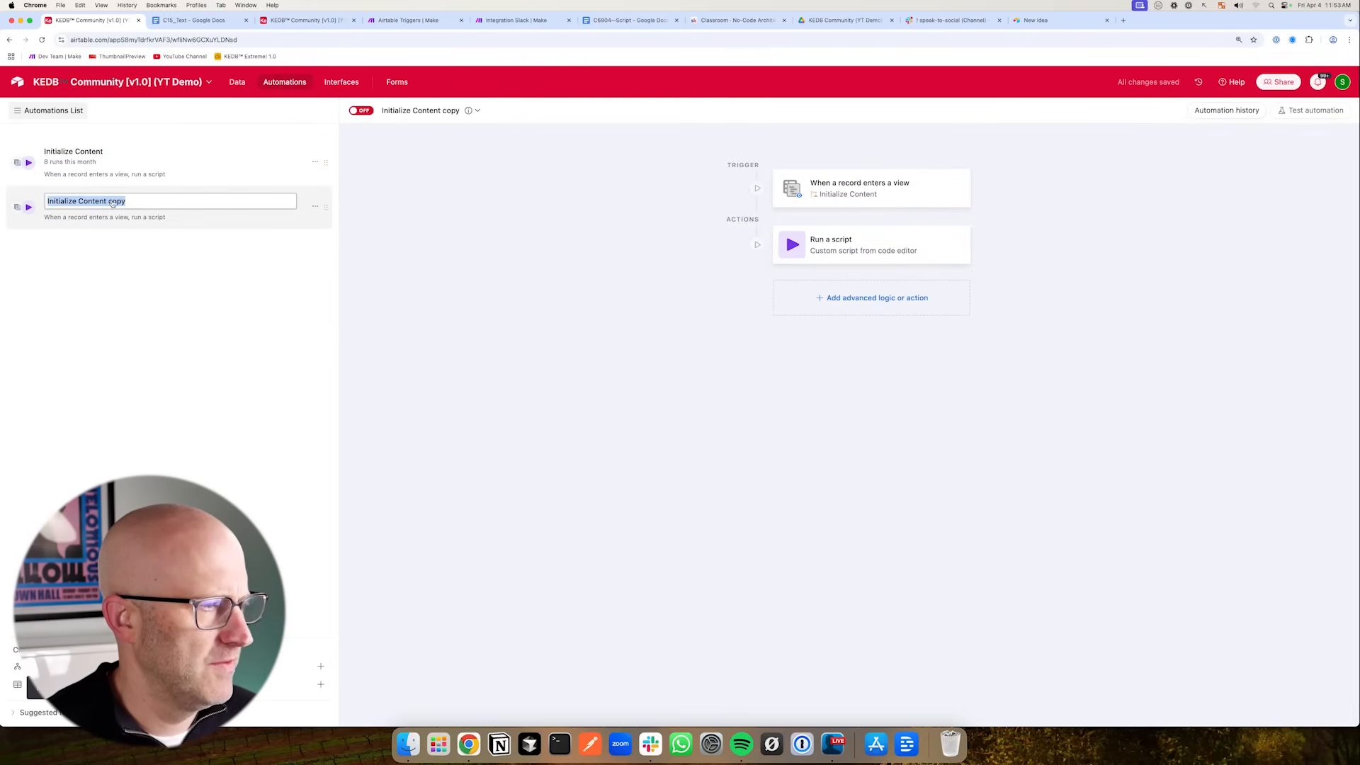
type("Run Action")
key("Return")
- Open the Initialize Content script and set its webhookUrl input to the copied Make webhook URL
left_click(104, 177)
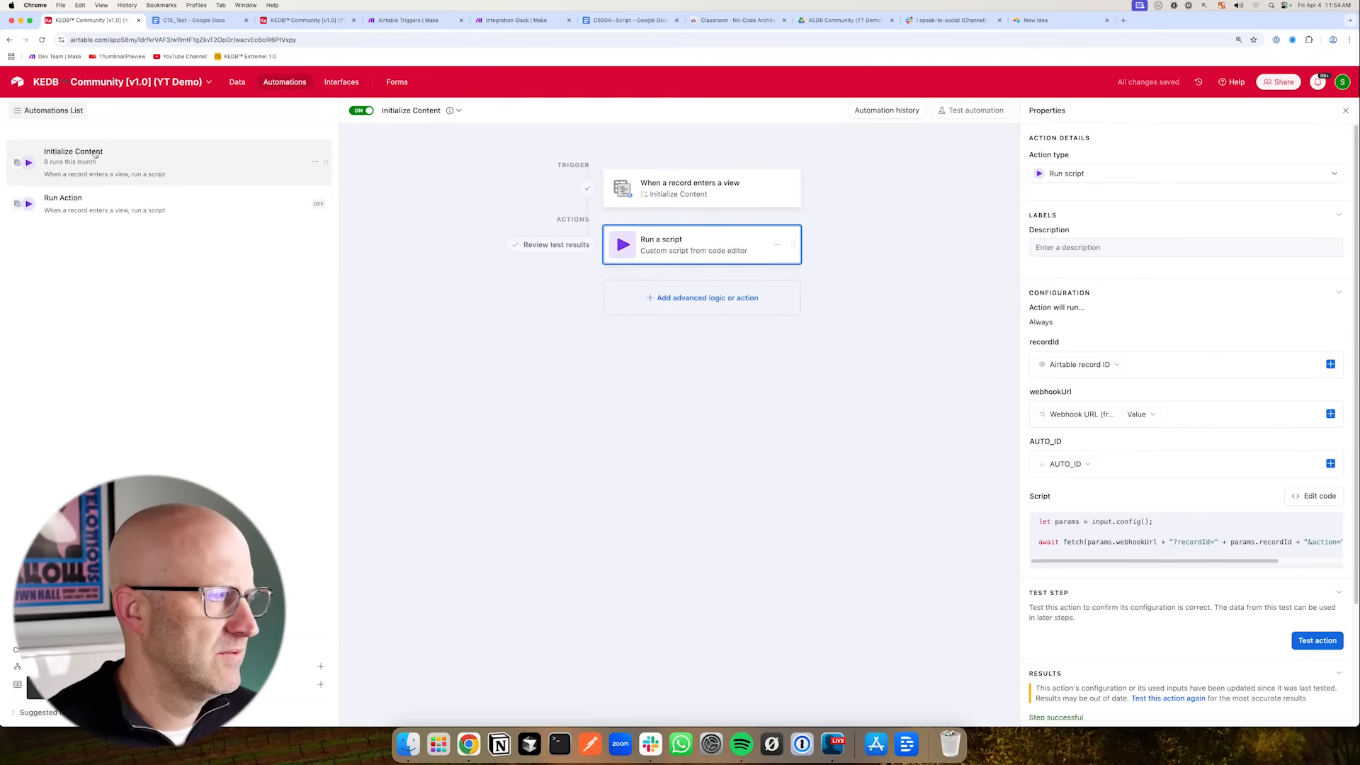
left_click(1315, 496)
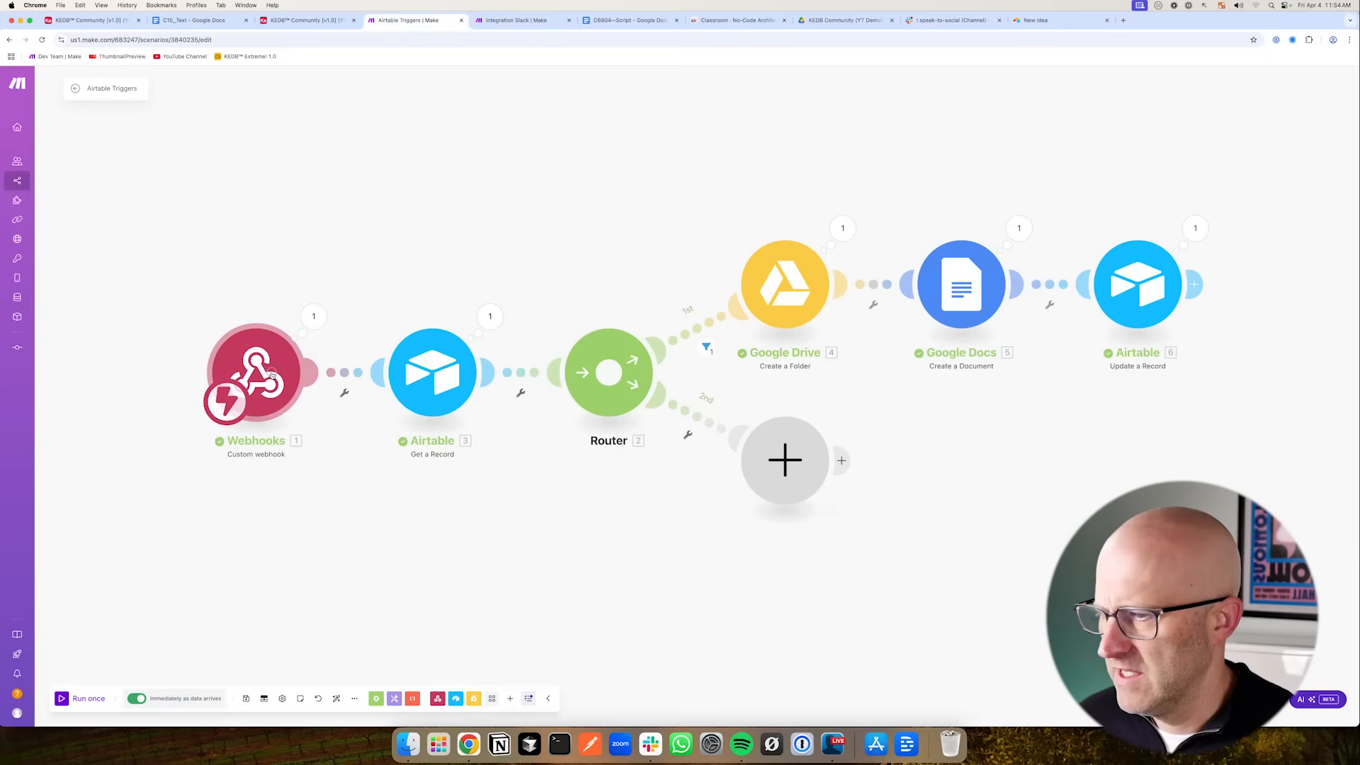
left_click(272, 374)
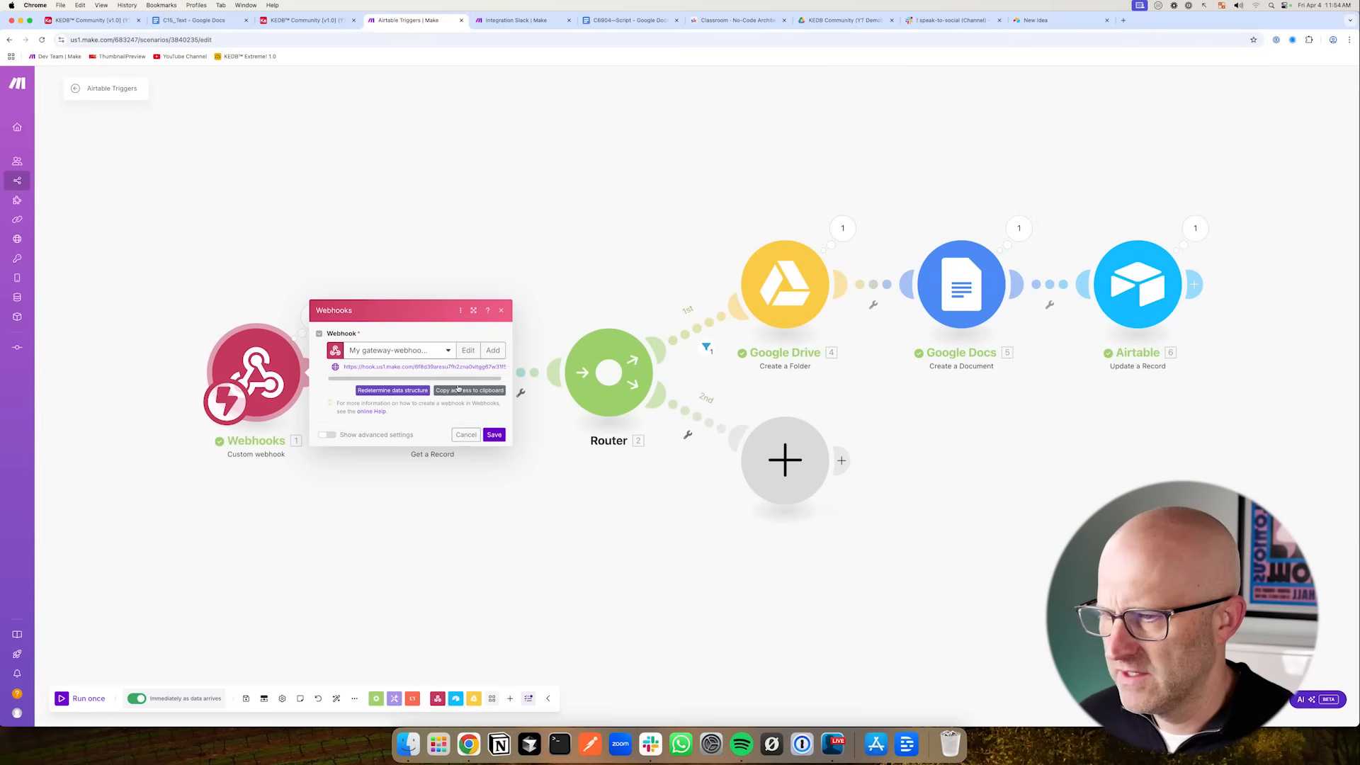
left_click(293, 21)
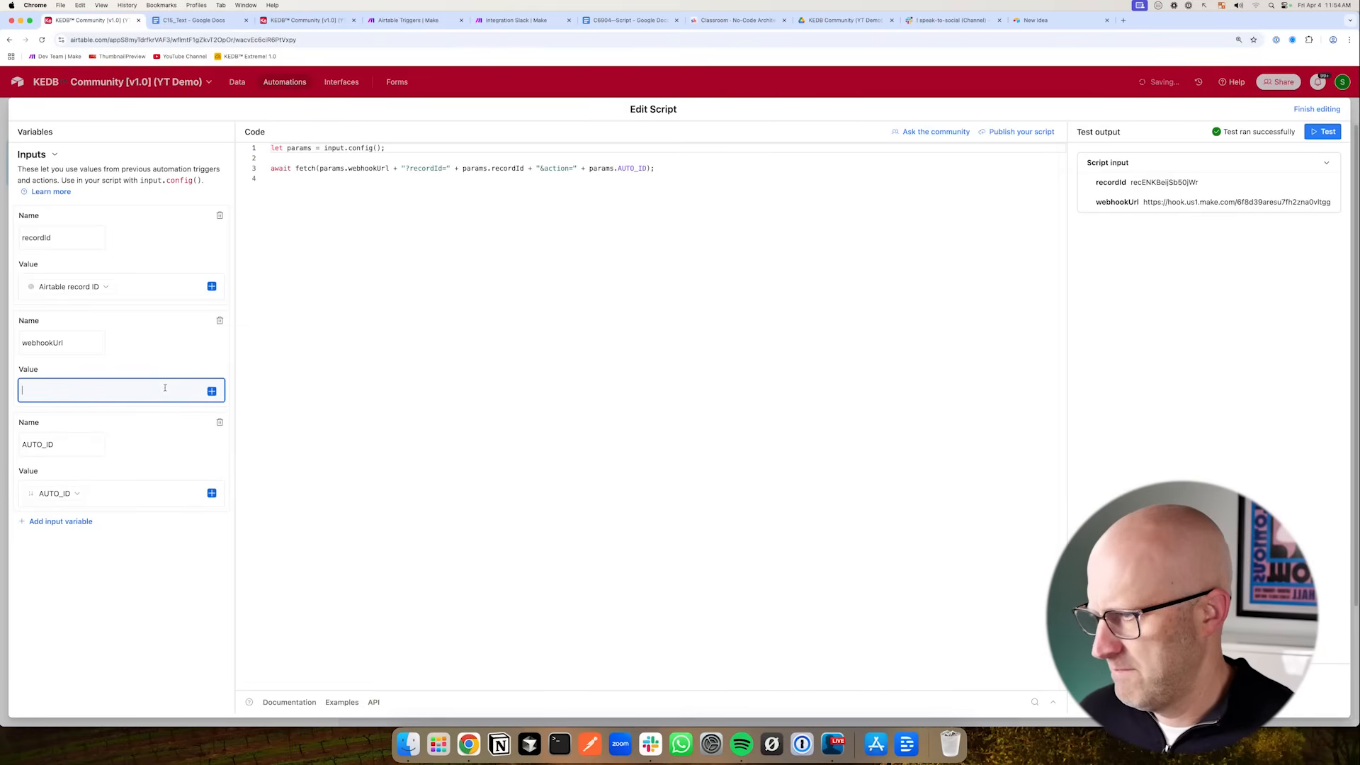
key("super+v")
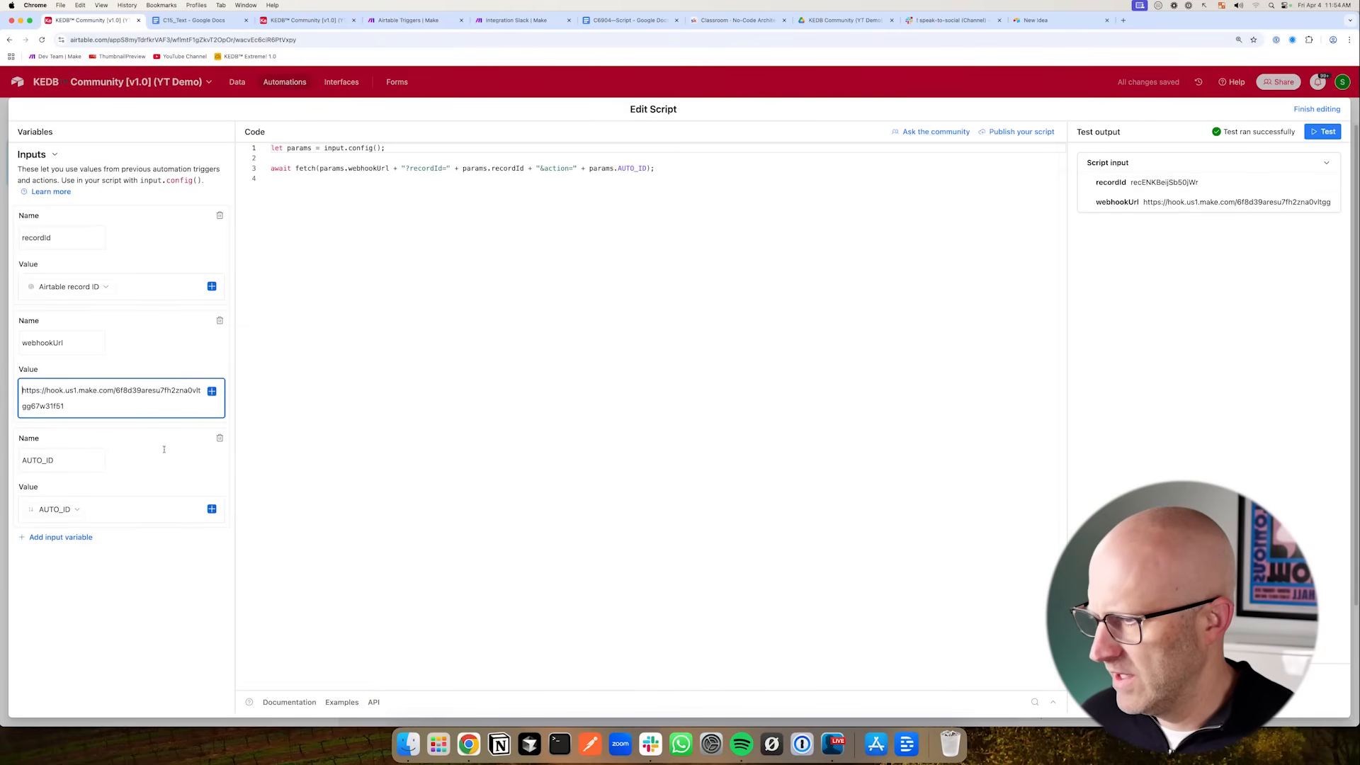
- Delete the AUTO_ID input and restore the fetch call's action value to initialize_content
left_click(219, 438)
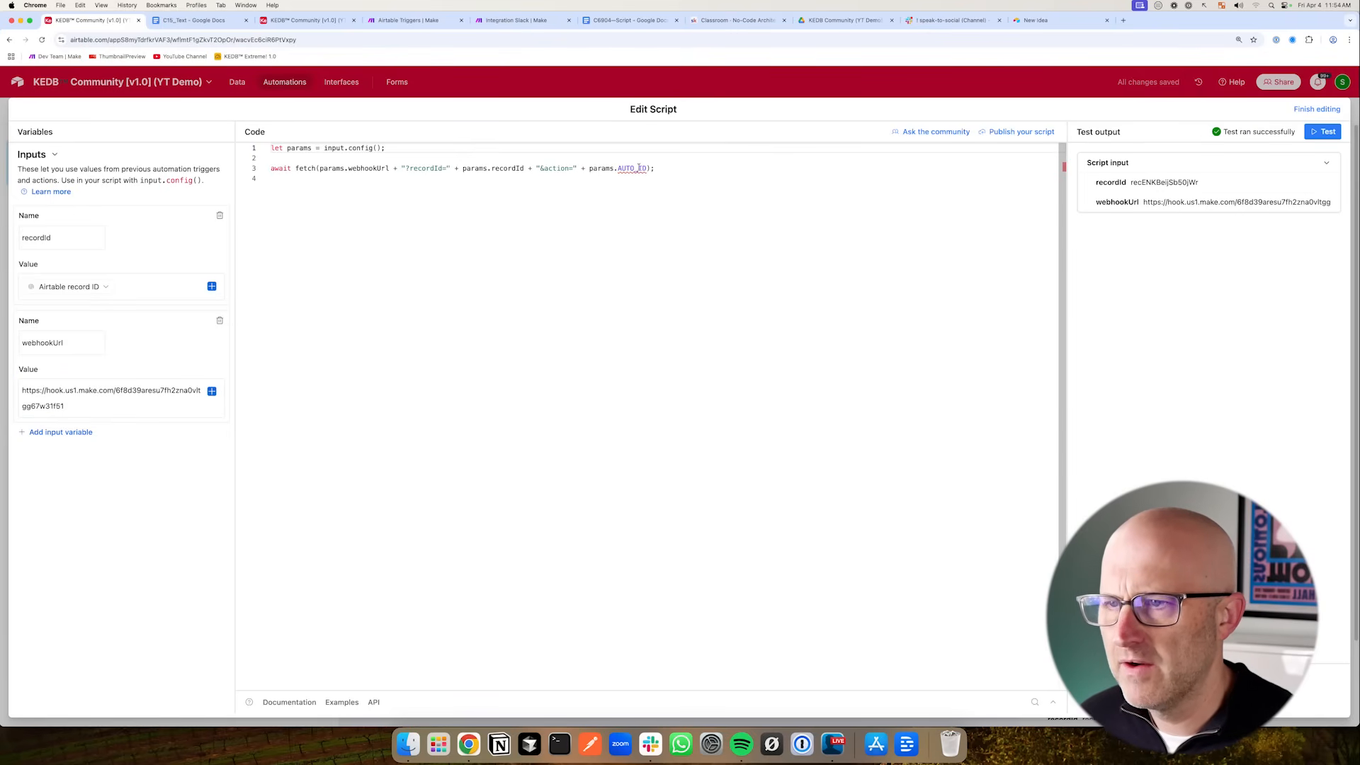
left_click_drag(647, 167, 578, 168)
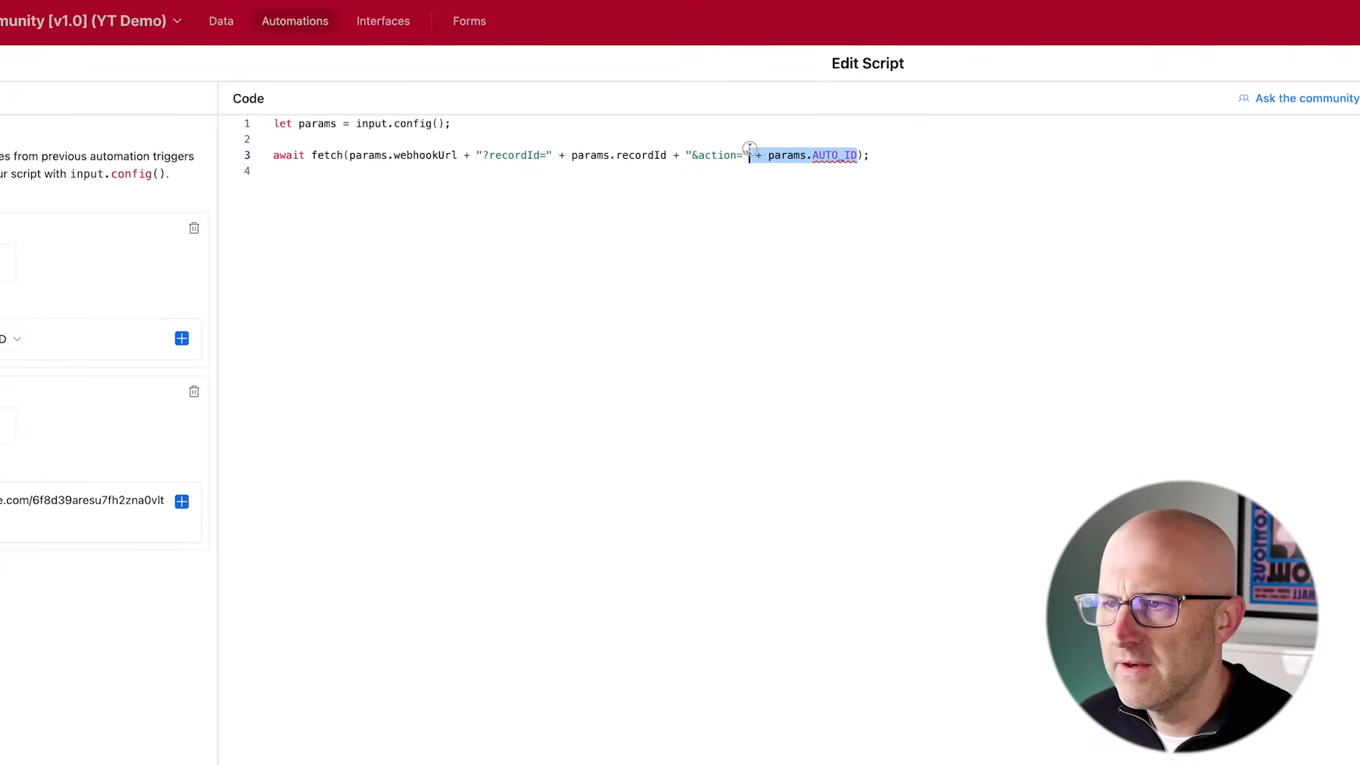
key("BackSpace")
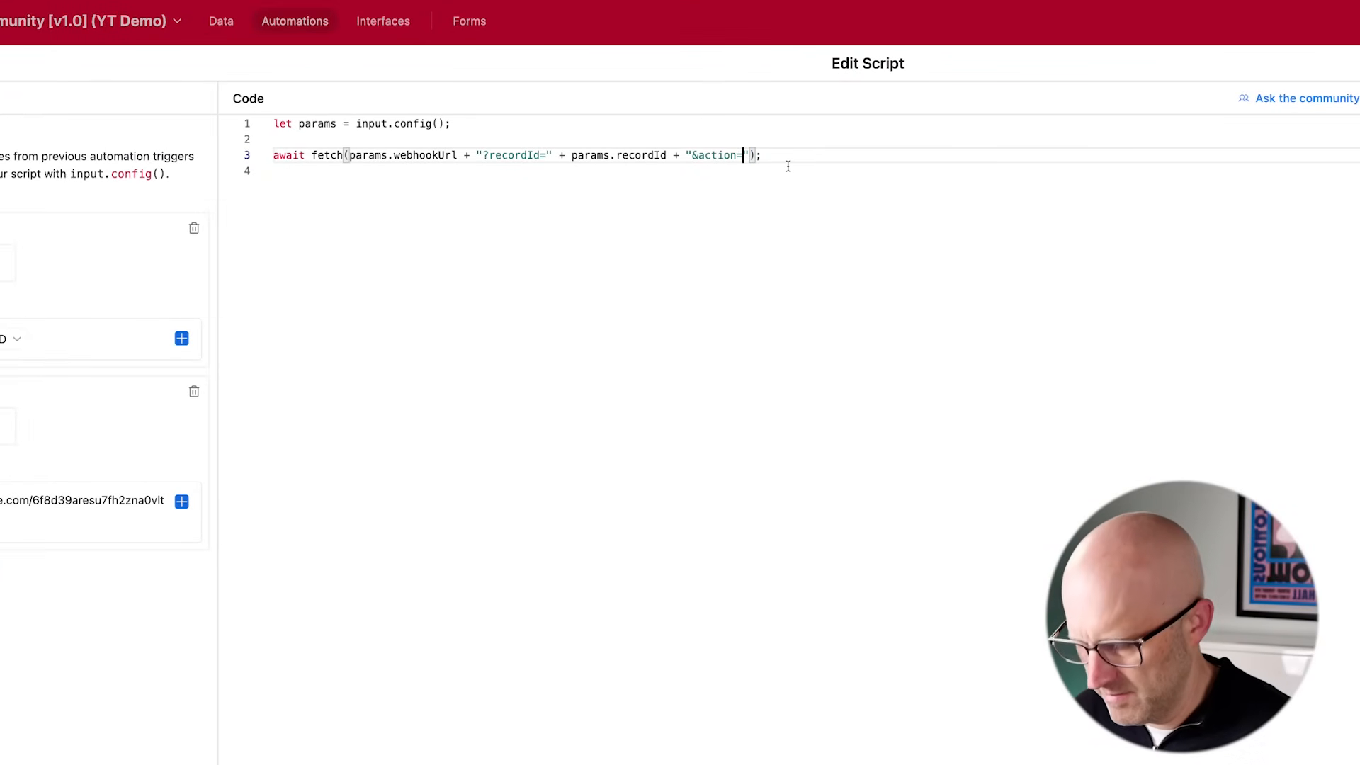
type("initialize_content")
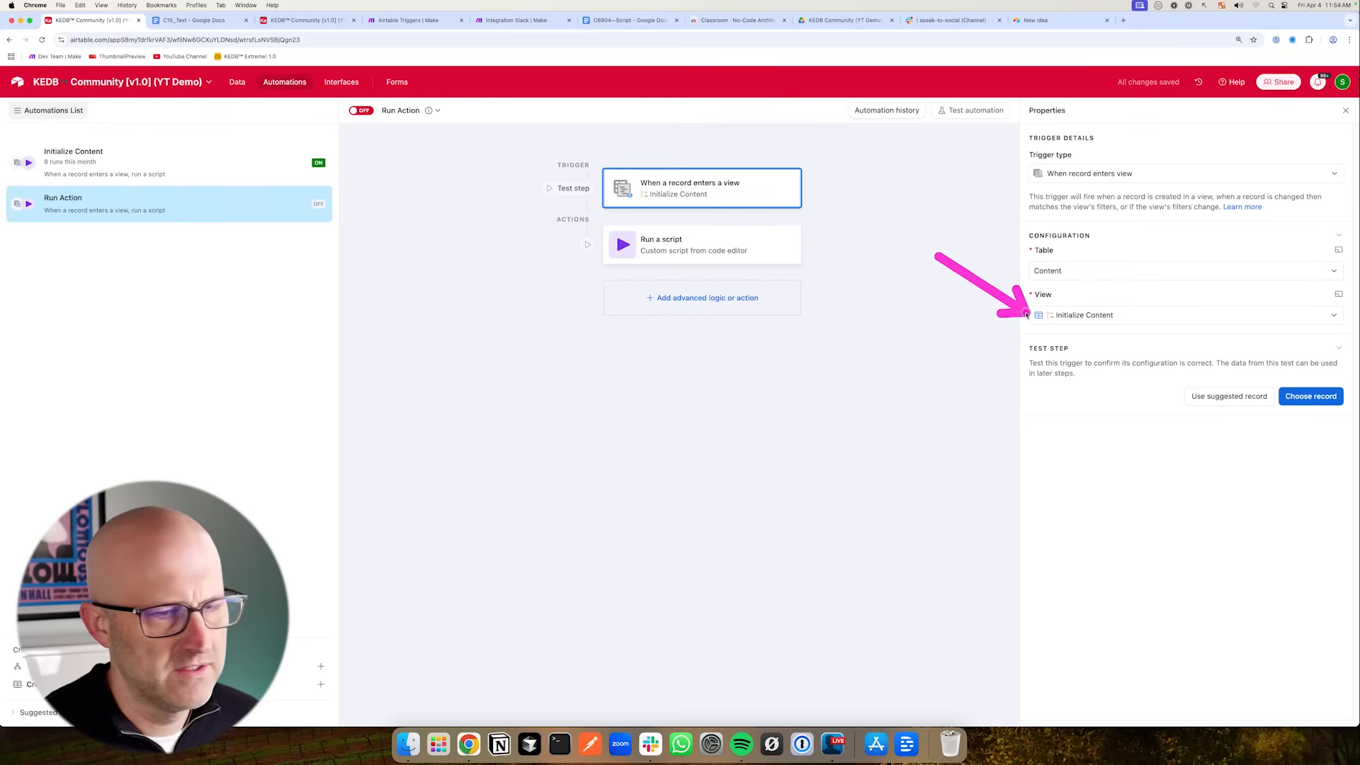
- Set the Run Action automation's trigger view to Run Action and open its test record chooser
left_click(1062, 314)
left_click(1049, 392)
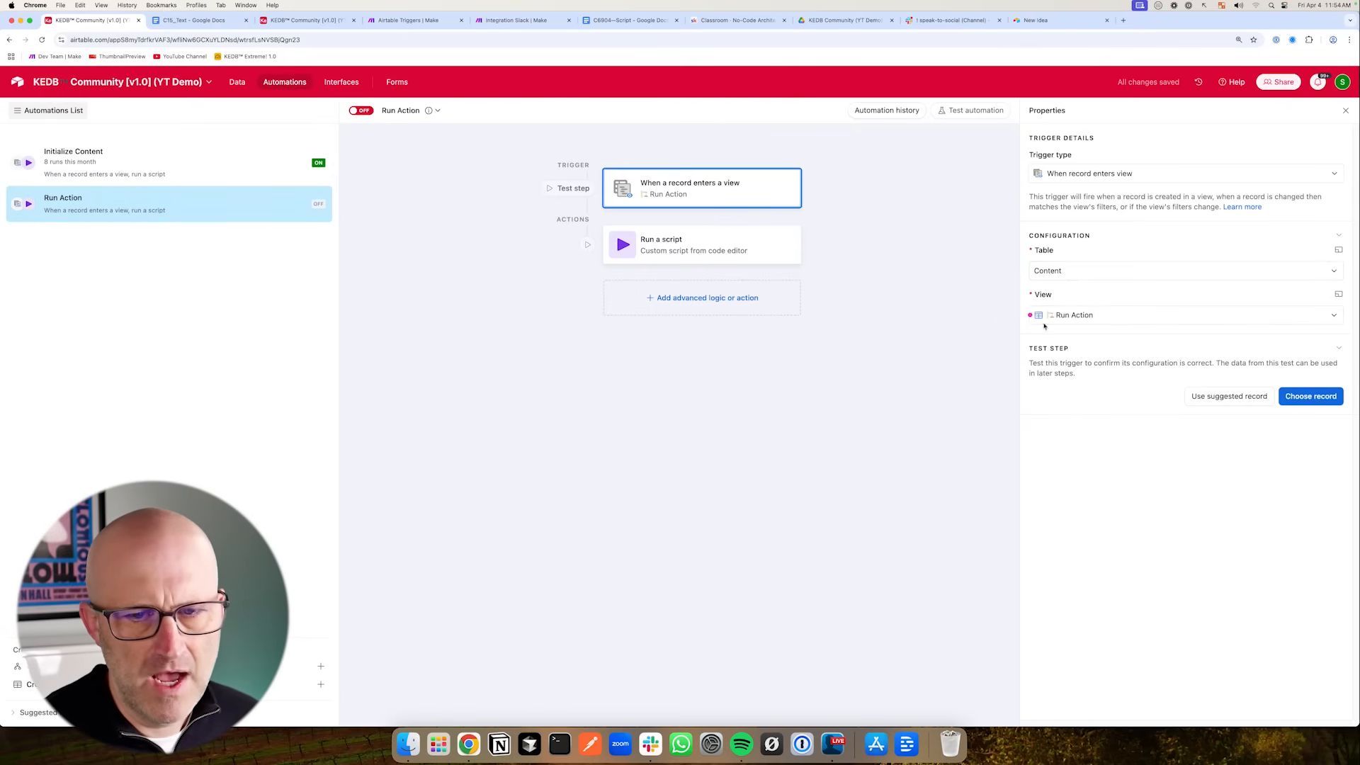
left_click(1309, 395)
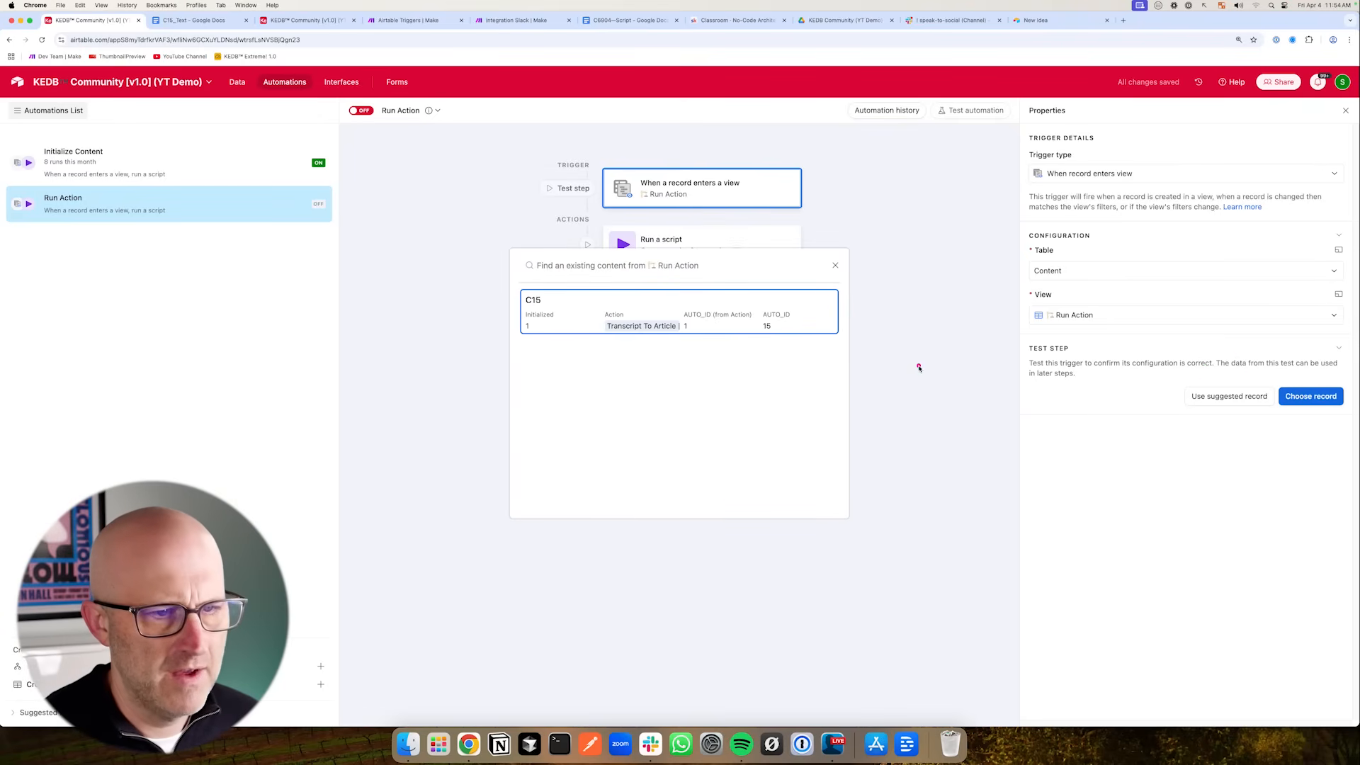
left_click(1338, 293)
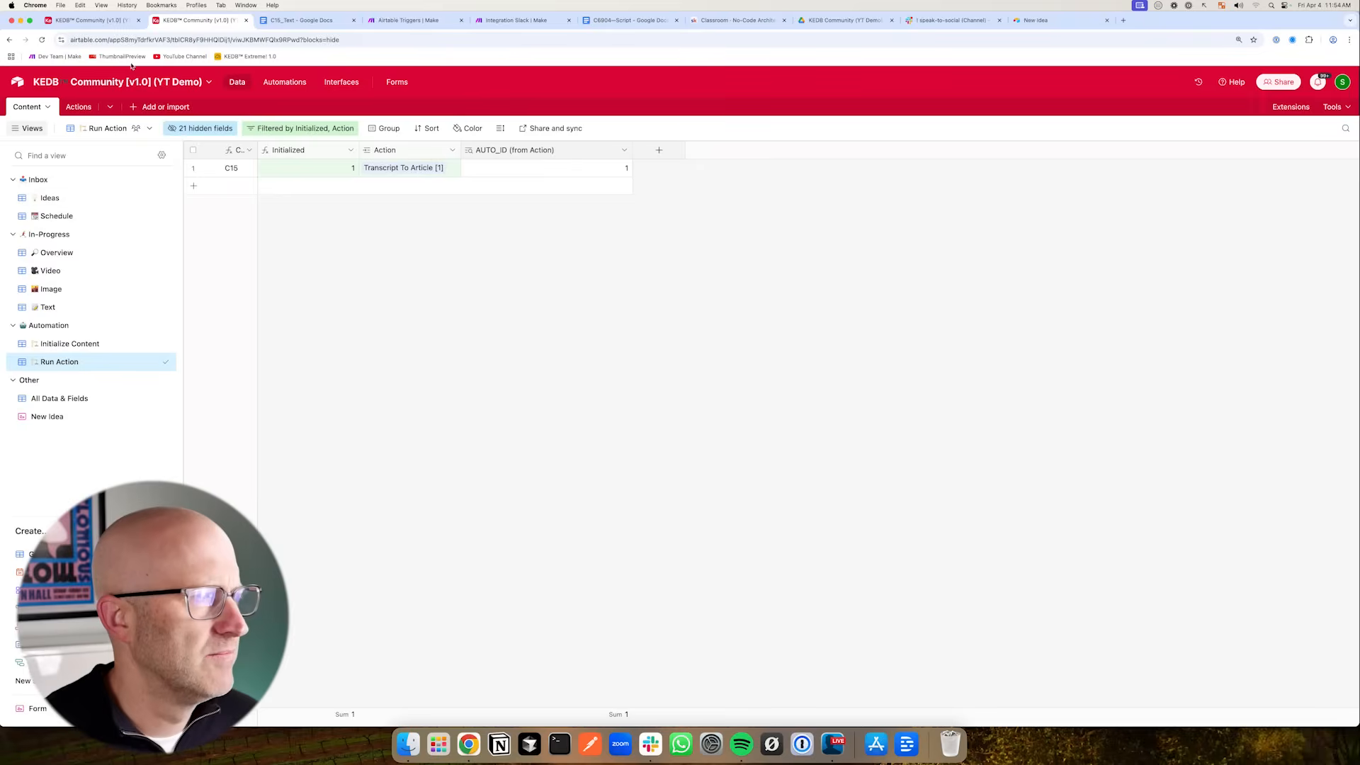
- Review the Run Action automation's script inputs and code
left_click(114, 20)
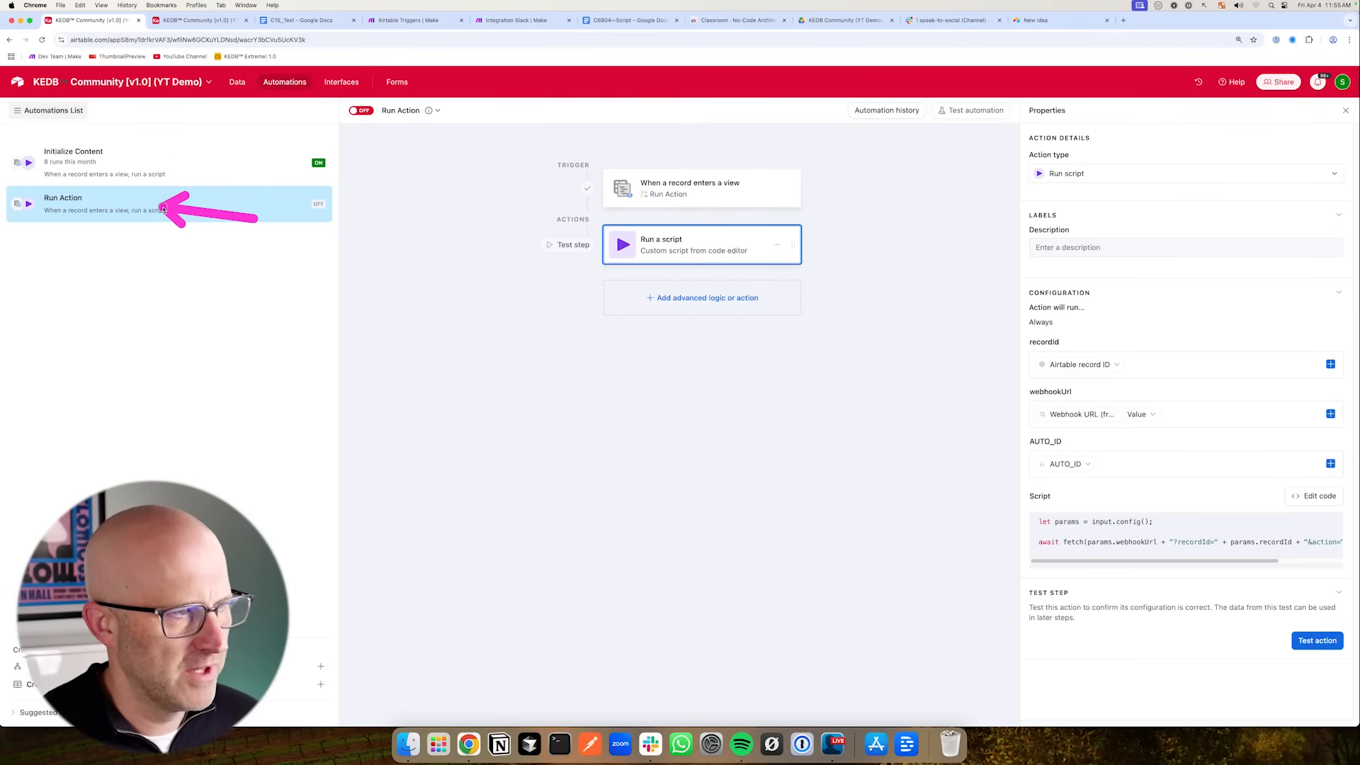
mouse_move(829, 407)
left_mouse_down()
mouse_move(978, 500)
mouse_move(981, 410)
mouse_move(985, 526)
left_mouse_up()
left_click(1320, 497)
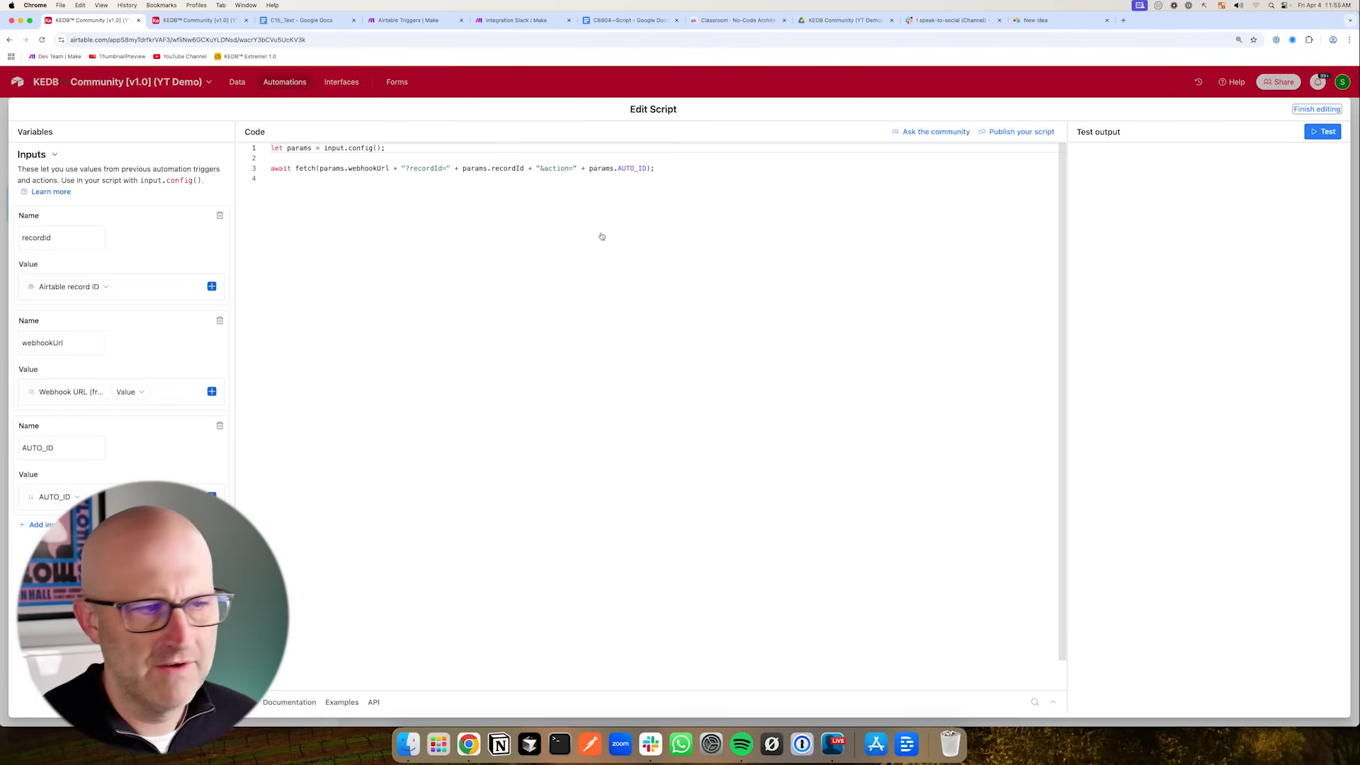
key("Escape")
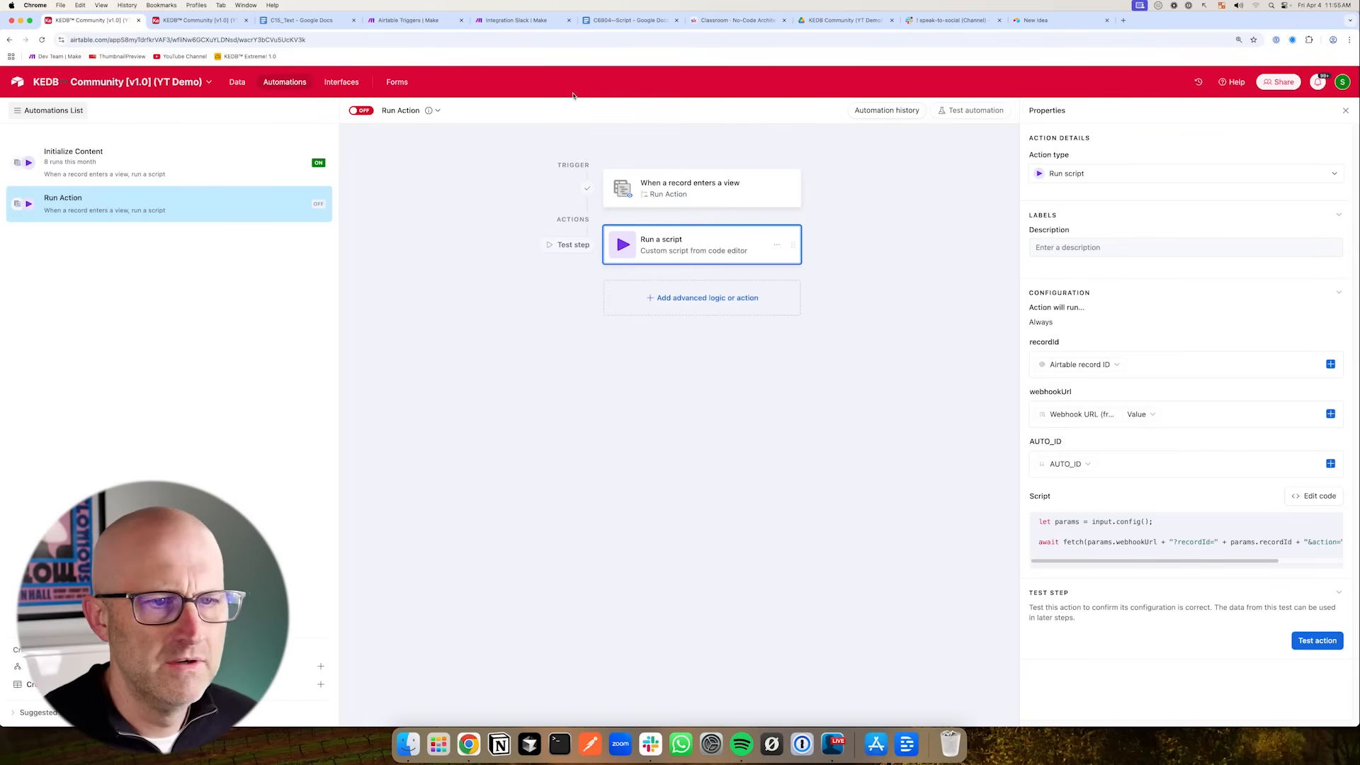
- Turn on the Run Action automation
left_click(360, 111)
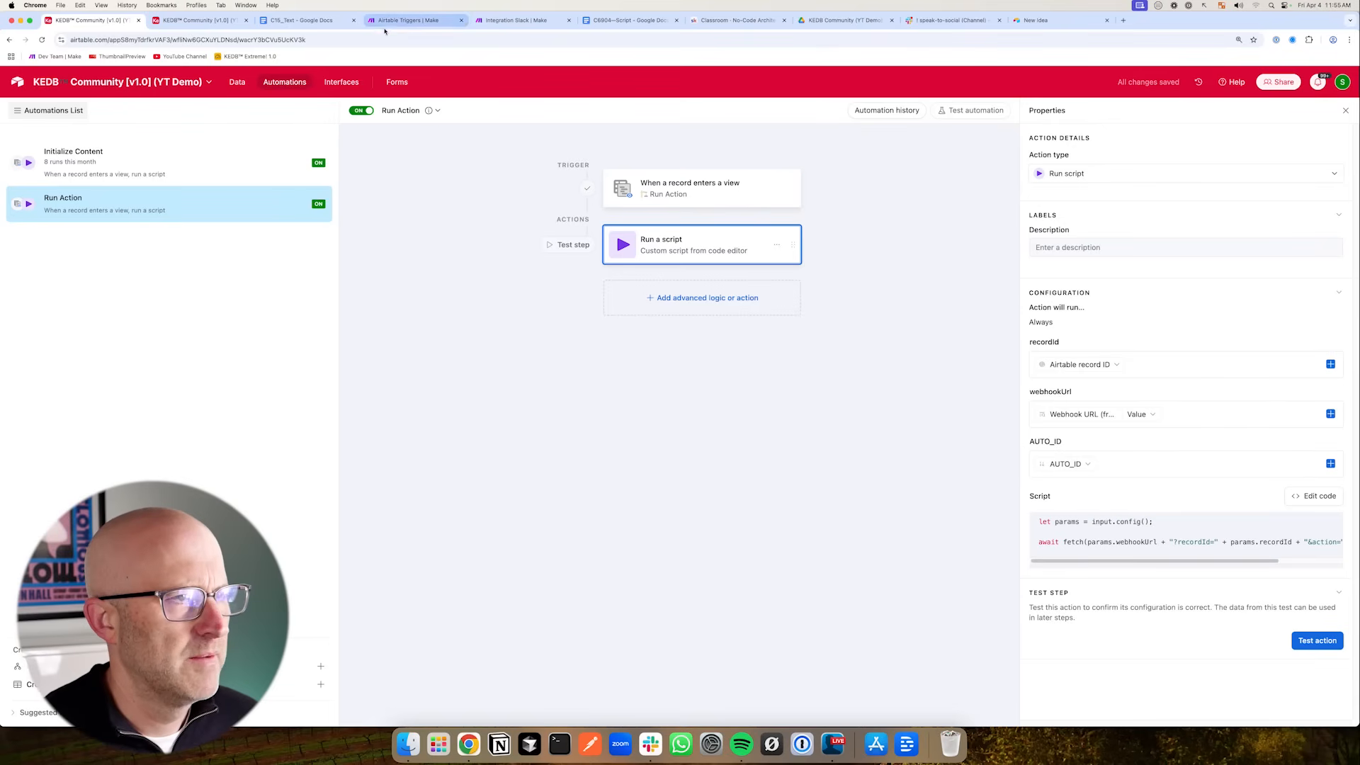
left_click(397, 21)
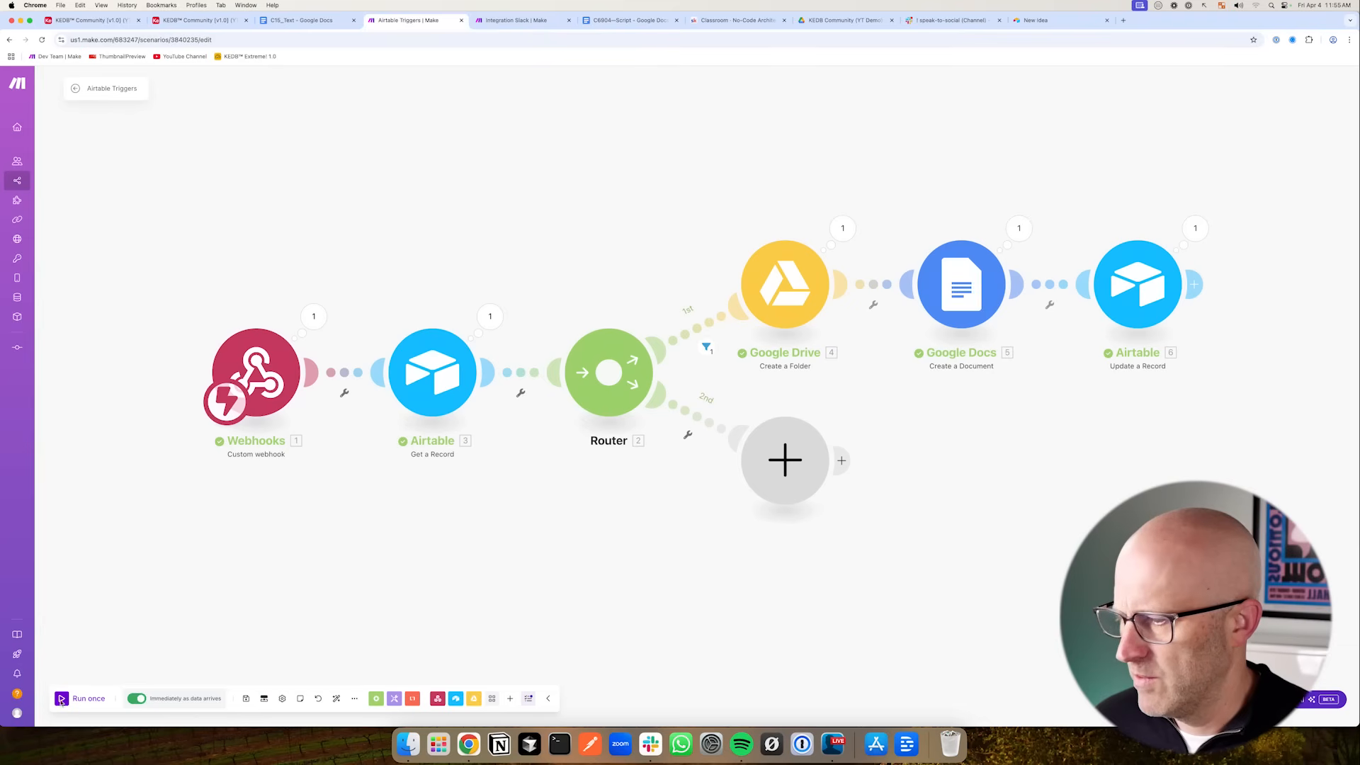
key("super+1")
- Test the Run Action script to send the record to the Make scenario's webhook
left_click(1302, 495)
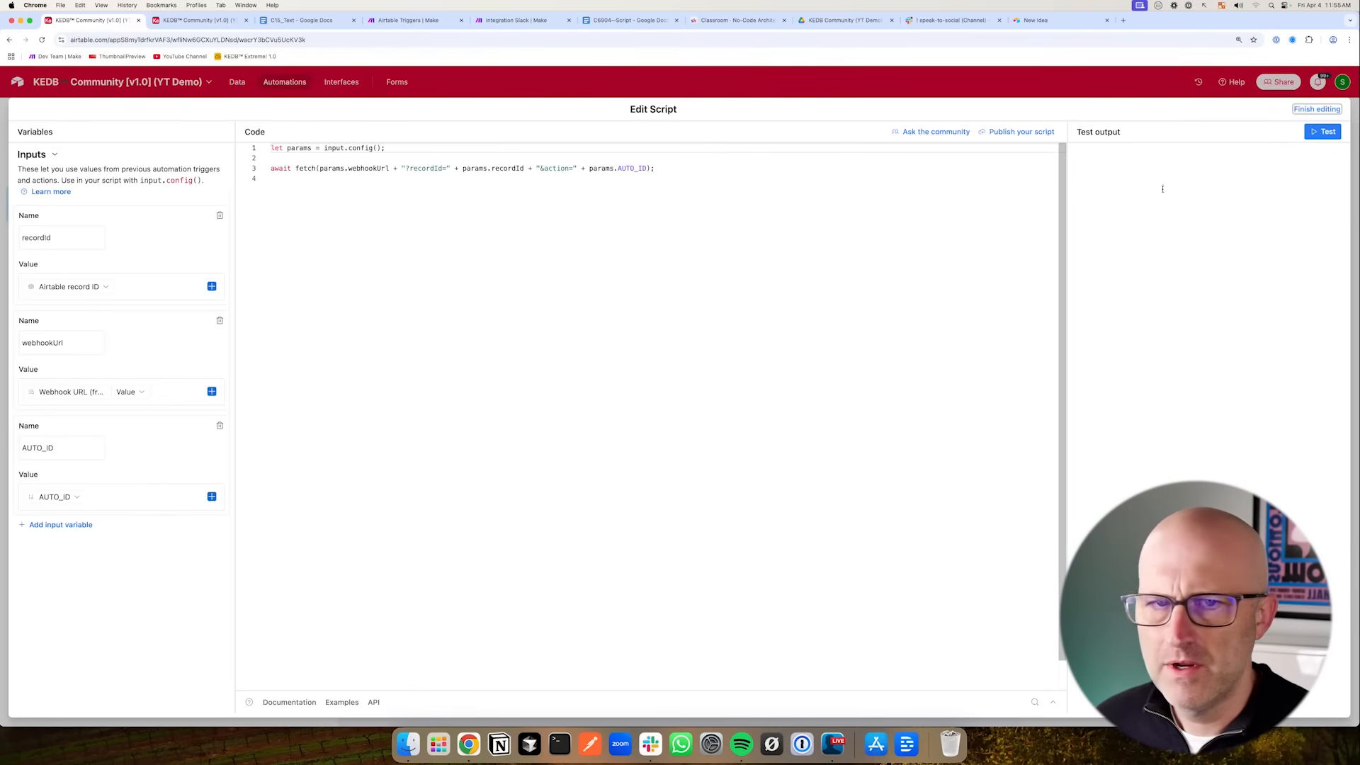
left_click(1322, 131)
left_click(391, 23)
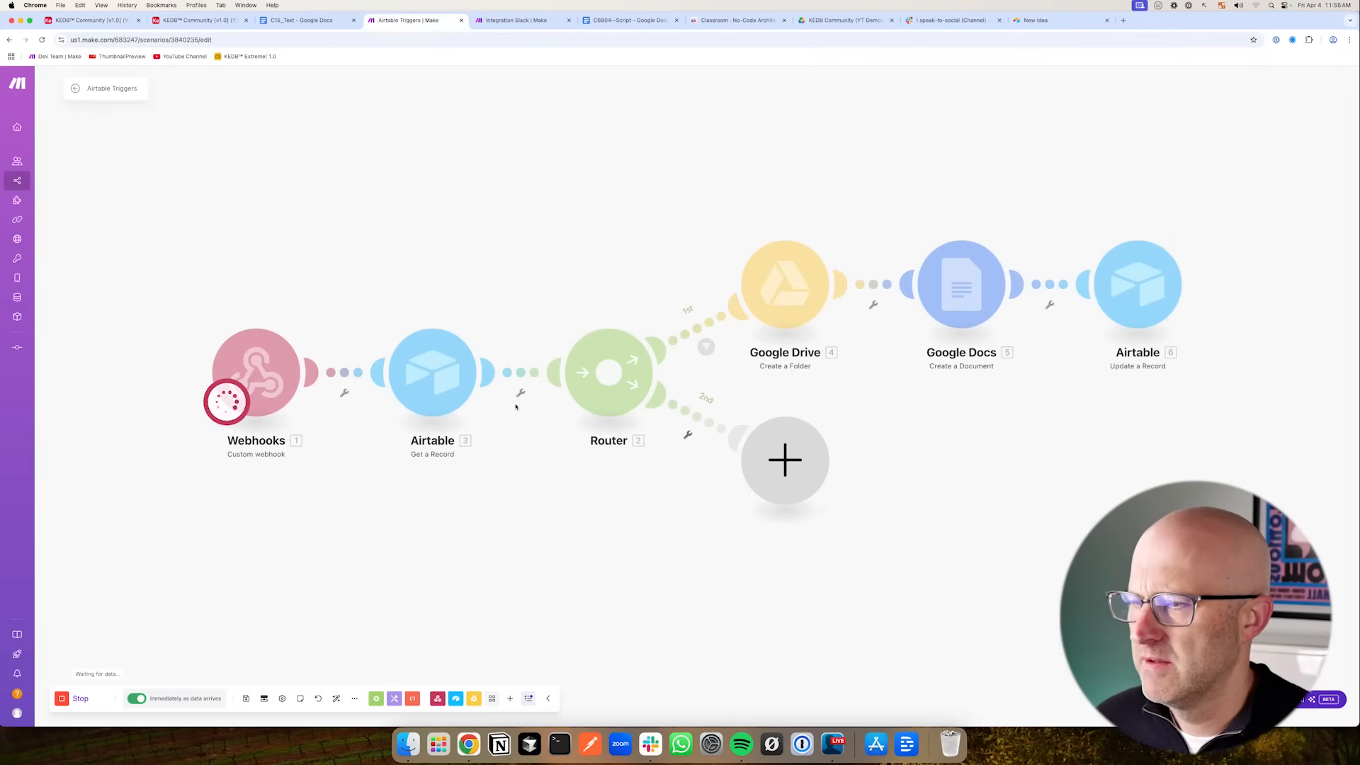
- Inspect the output bundle of the Custom webhook module from the scenario run
left_click_drag(430, 240, 429, 306)
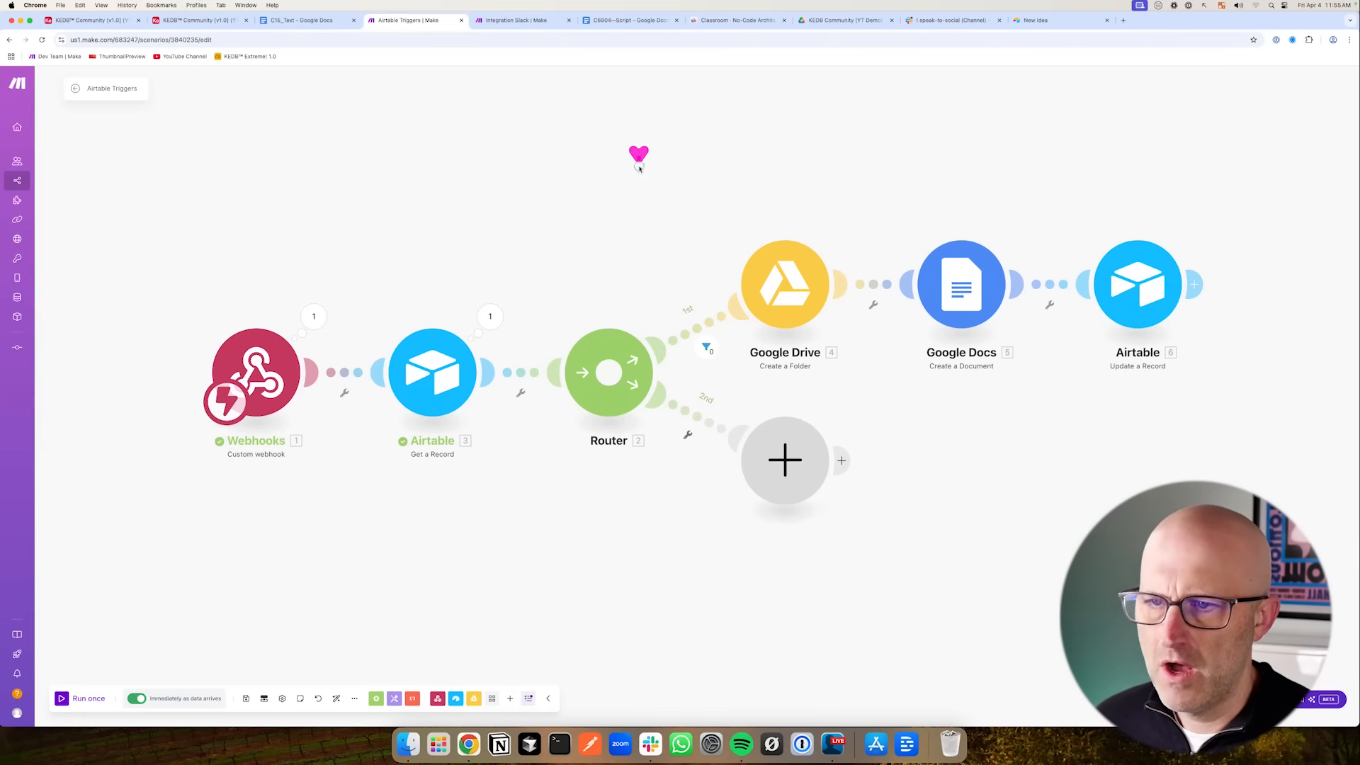
left_click_drag(637, 151, 820, 193)
mouse_move(639, 594)
left_mouse_down()
mouse_move(718, 535)
mouse_move(806, 577)
left_mouse_up()
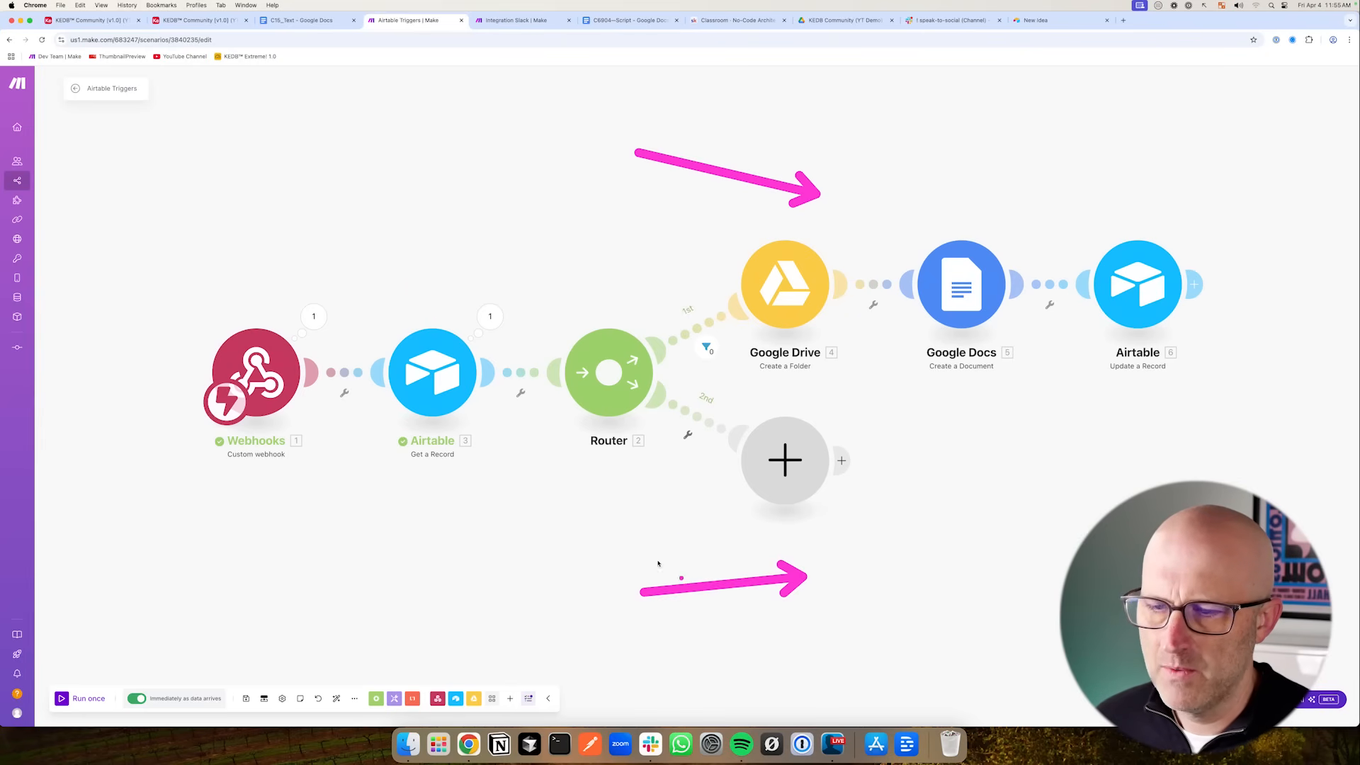
left_click_drag(349, 207, 418, 305)
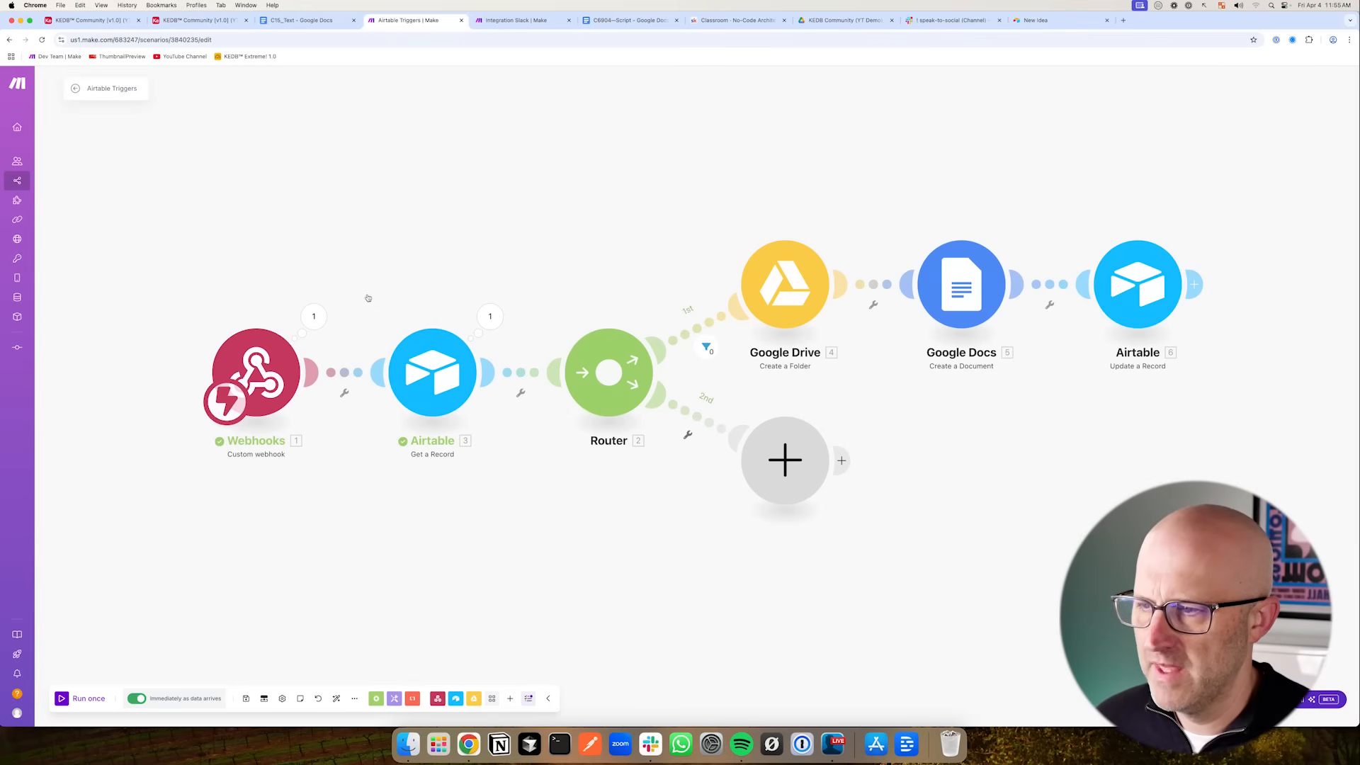
left_click_drag(347, 280, 560, 490)
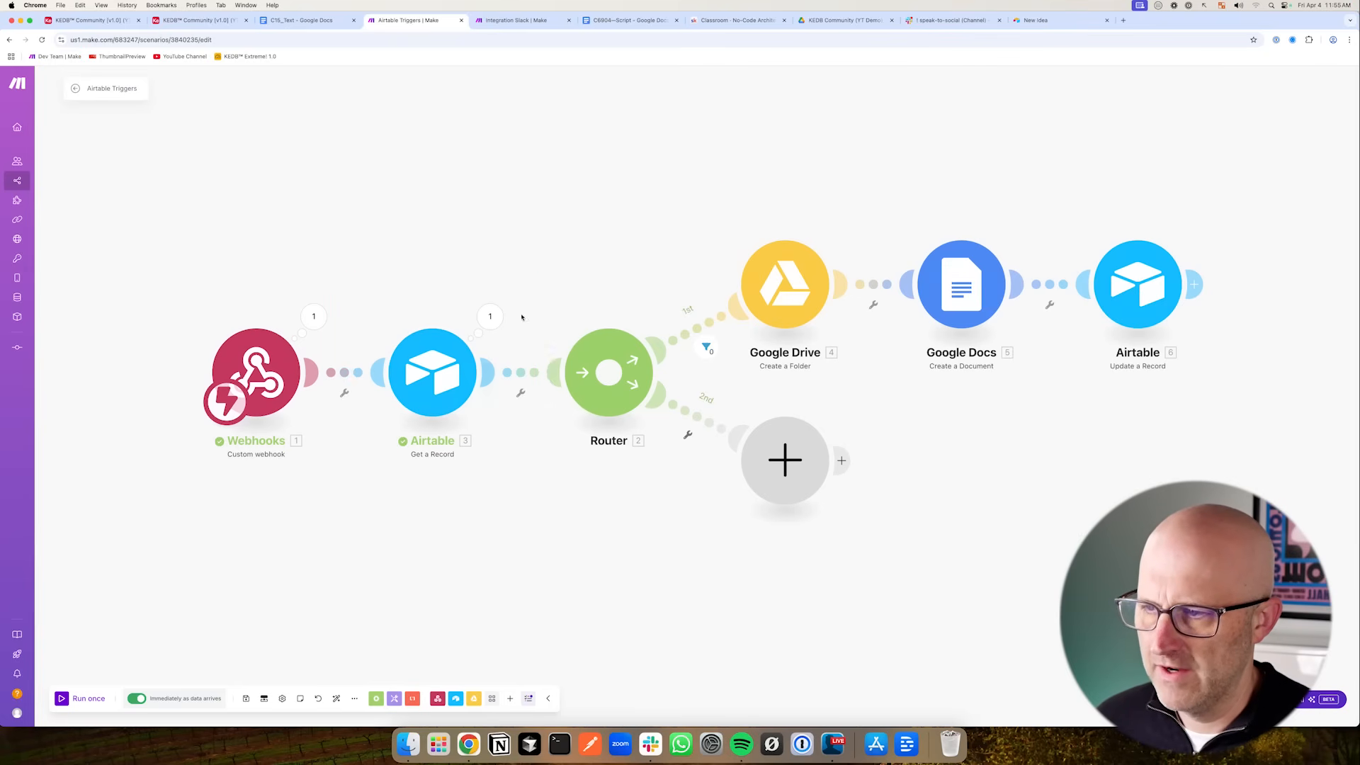
left_click_drag(449, 287, 666, 286)
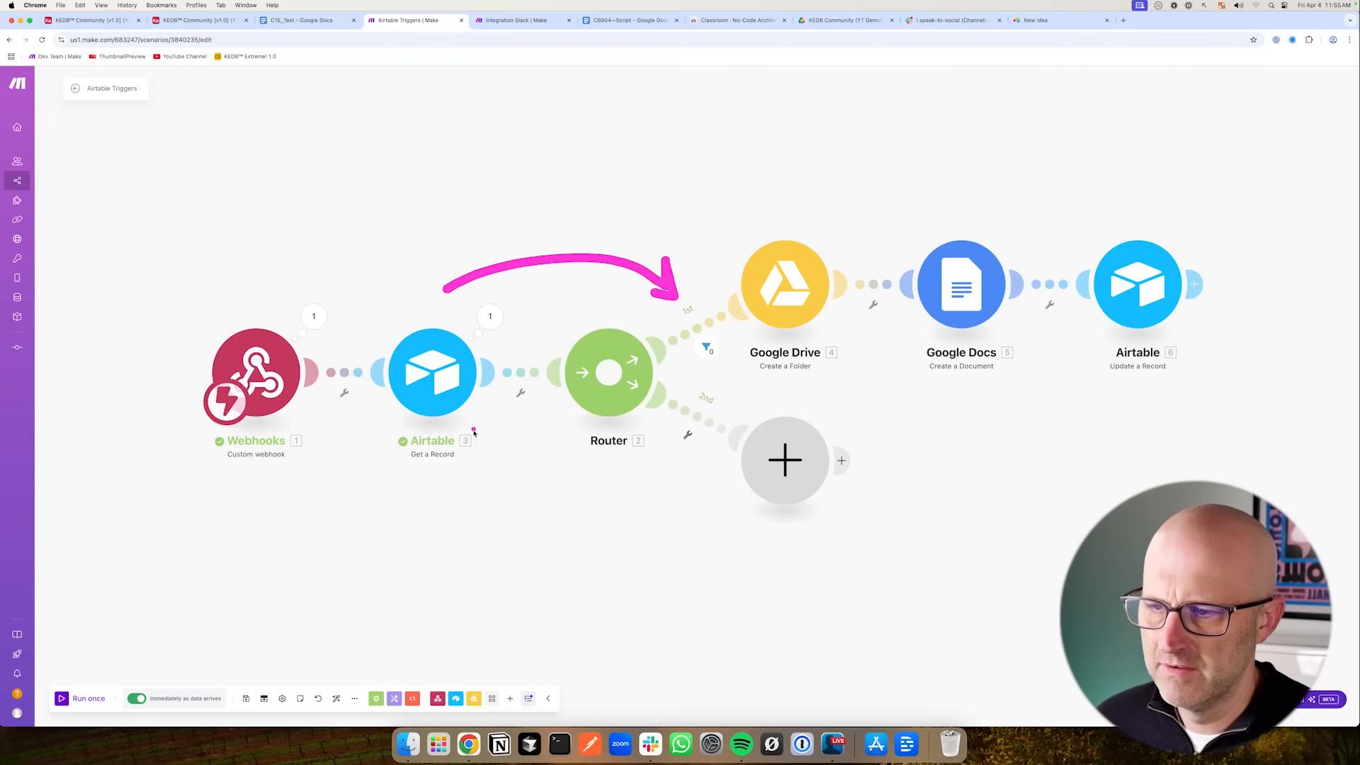
left_click_drag(480, 433, 693, 487)
mouse_move(564, 316)
left_mouse_down()
mouse_move(638, 269)
mouse_move(880, 214)
left_mouse_up()
left_click_drag(570, 382, 847, 518)
left_click_drag(393, 303, 403, 336)
left_click(314, 316)
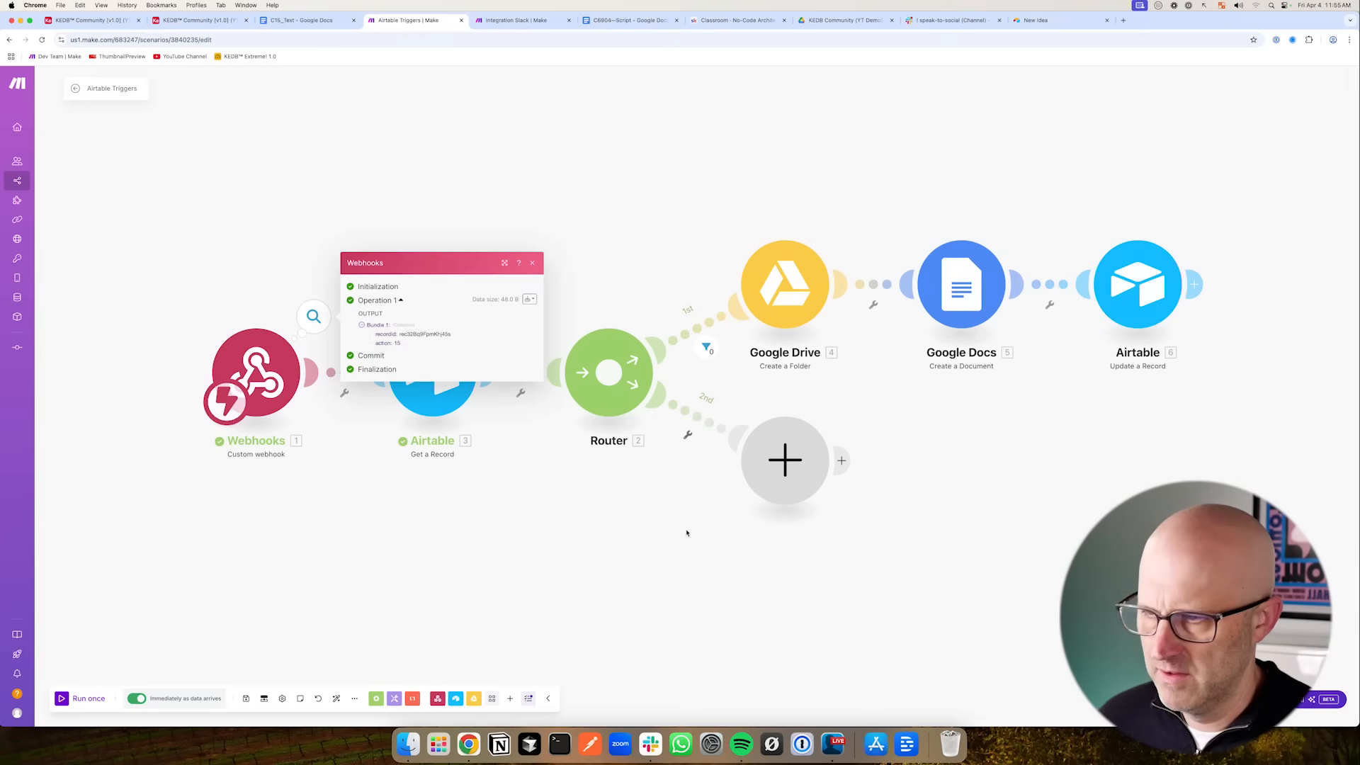
- Add a filter on the router's second route requiring the webhook's action to equal 15
left_click(686, 534)
left_click_drag(681, 577, 684, 469)
left_click(702, 418)
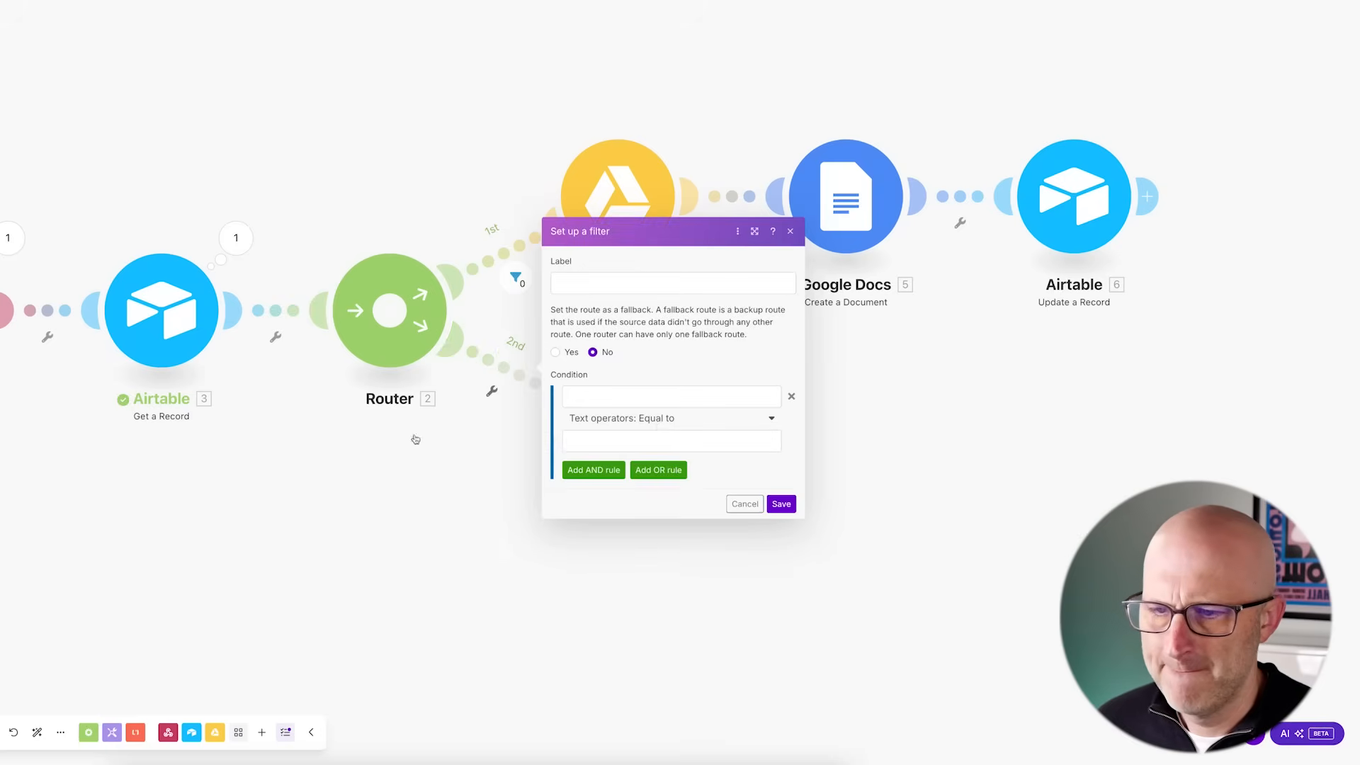
left_click(671, 397)
left_click(816, 656)
left_click(624, 441)
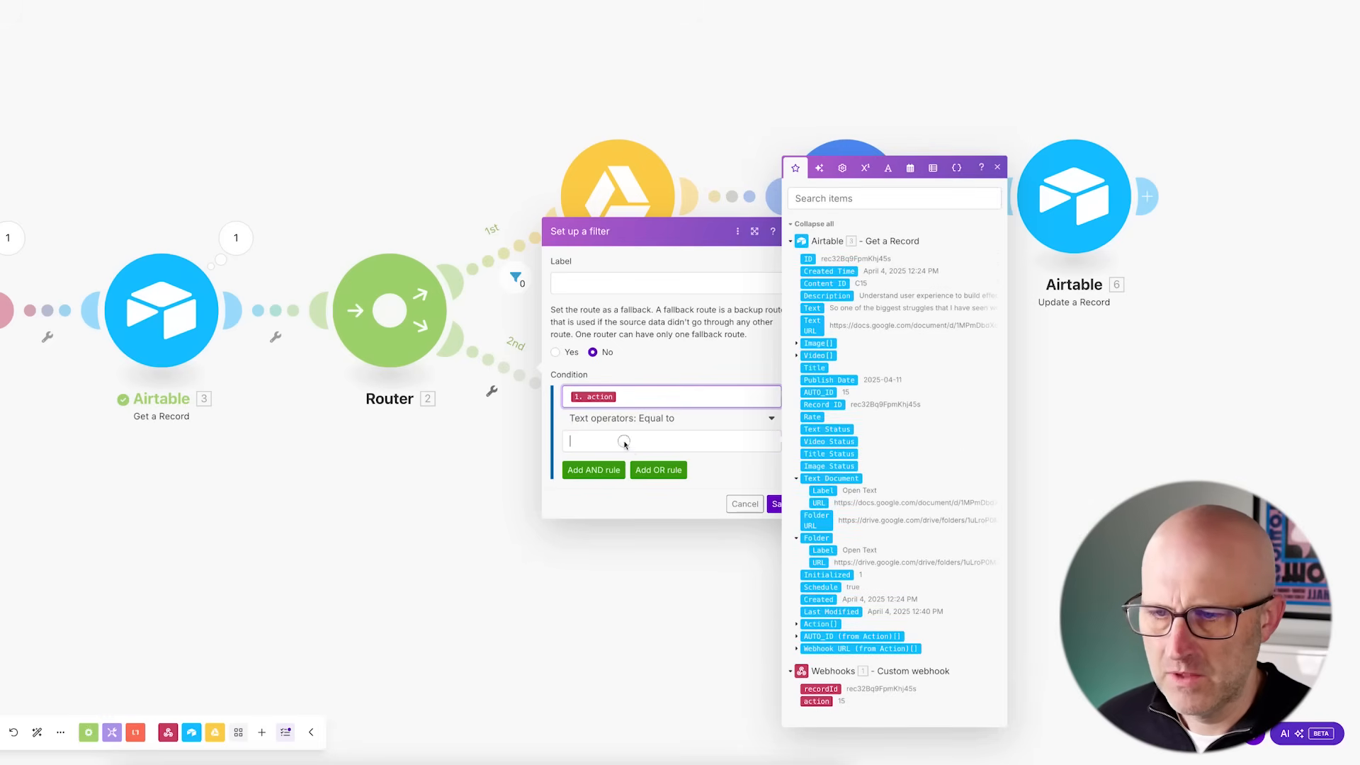
type("15")
left_click(712, 478)
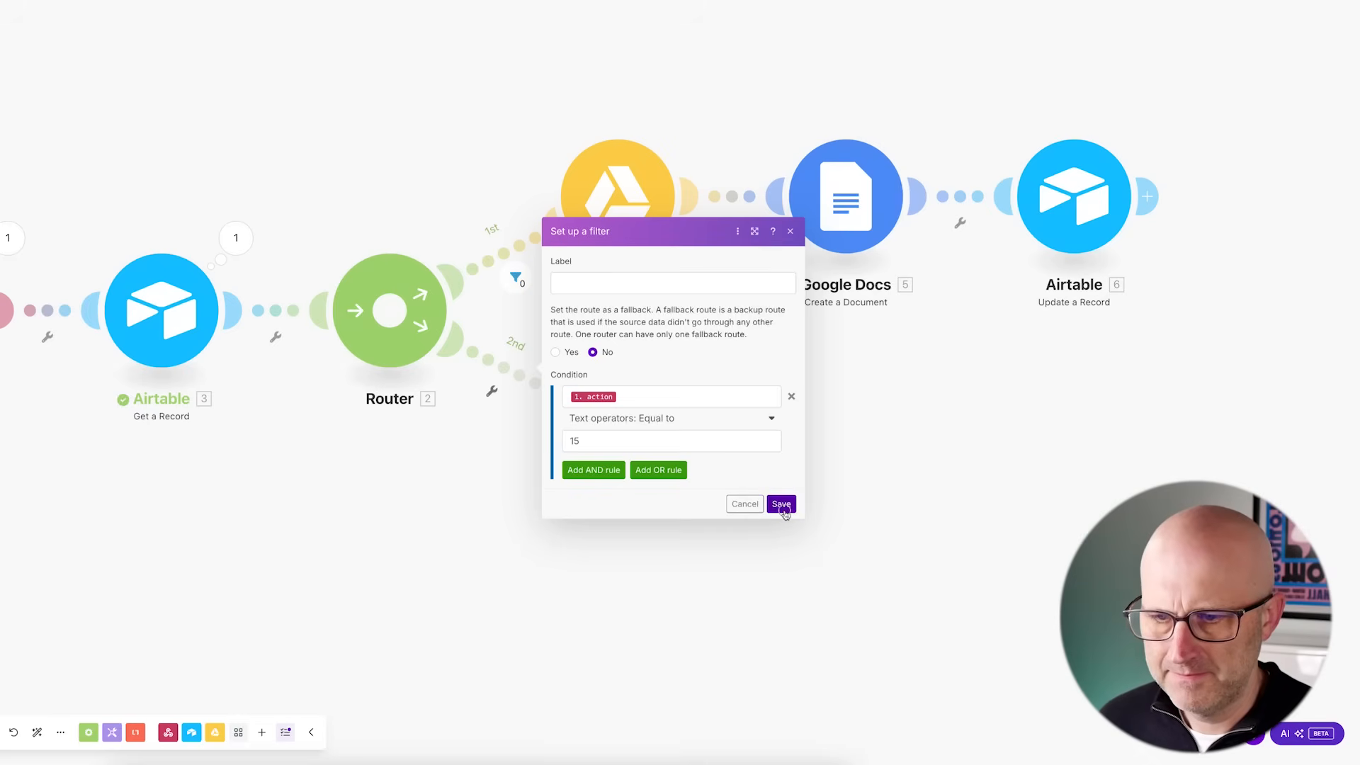
left_click(783, 507)
left_click_drag(556, 418, 555, 421)
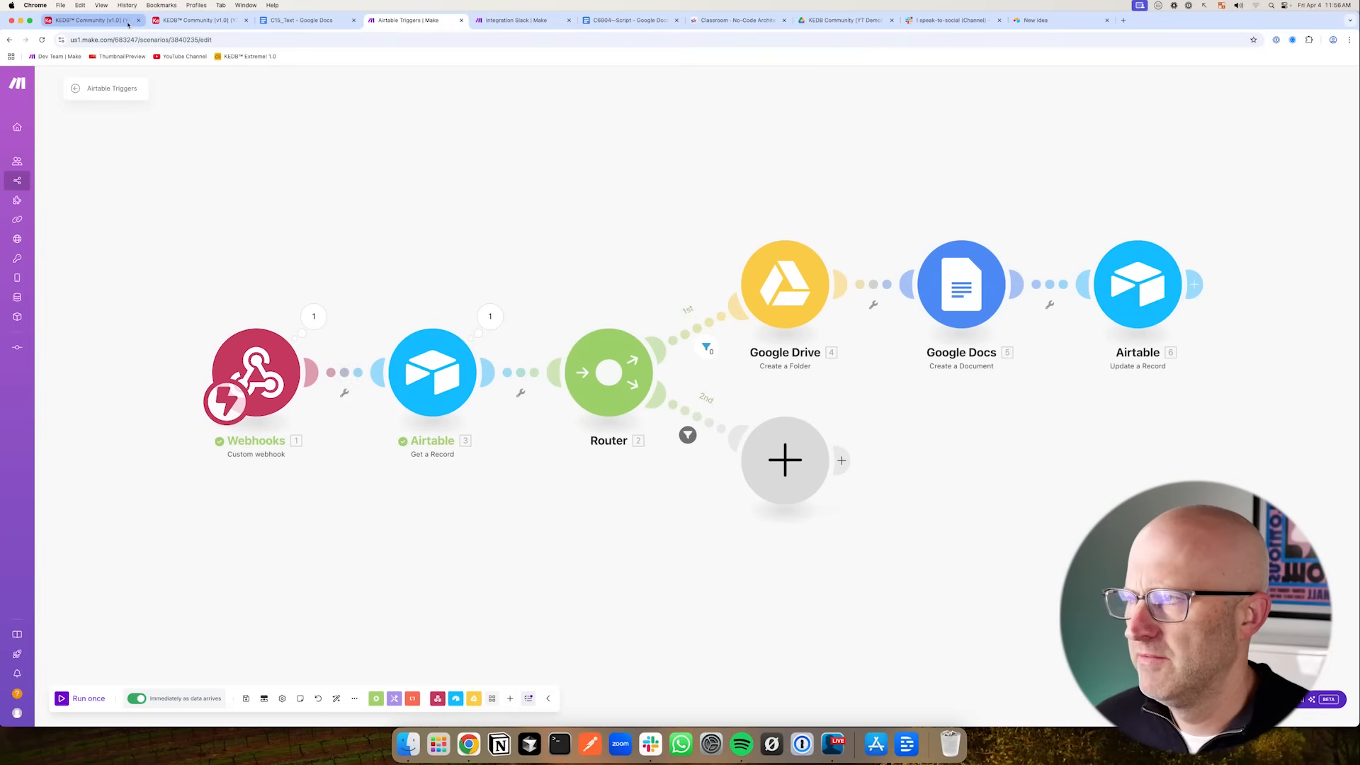
- Examine the C15 record's text in Airtable and open its linked Google Doc
left_click(199, 20)
left_click(577, 374)
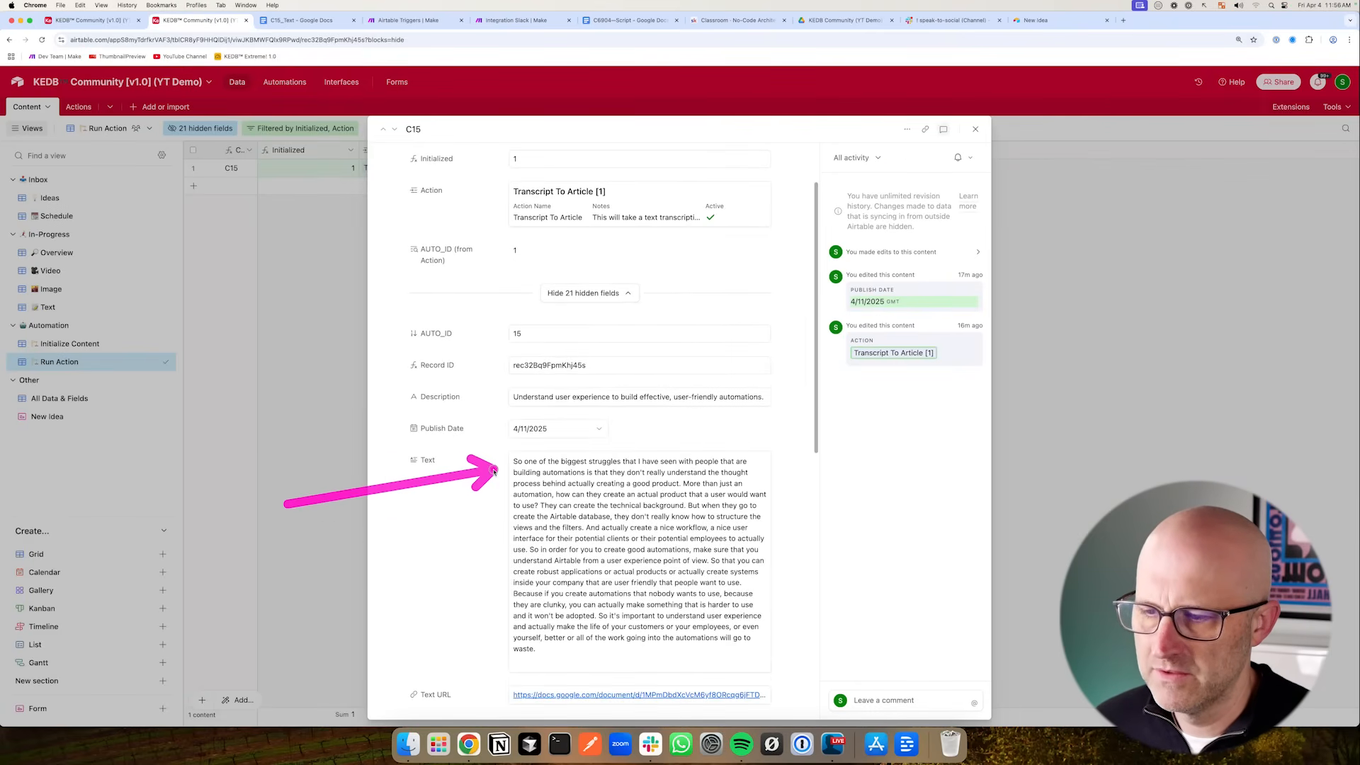
scroll(480, 632, "down", 5)
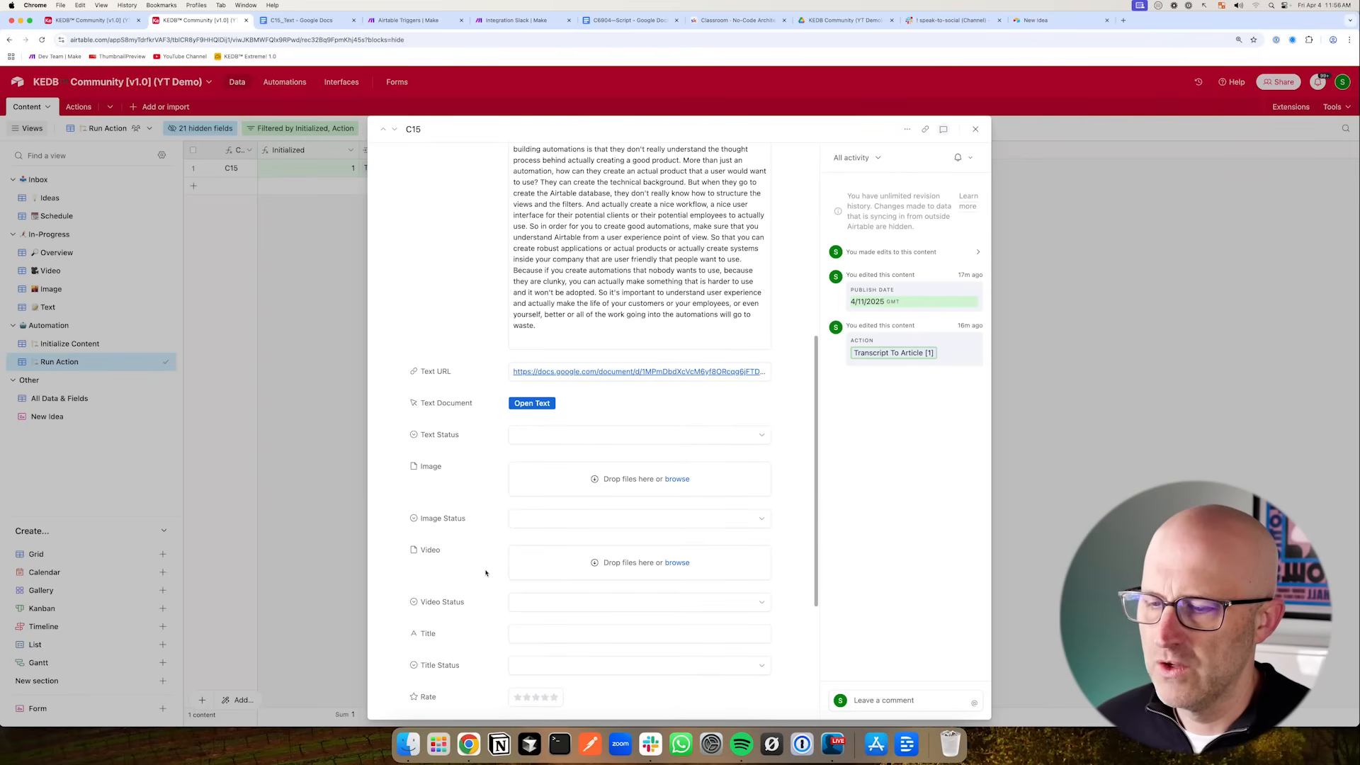
left_click_drag(395, 434, 495, 383)
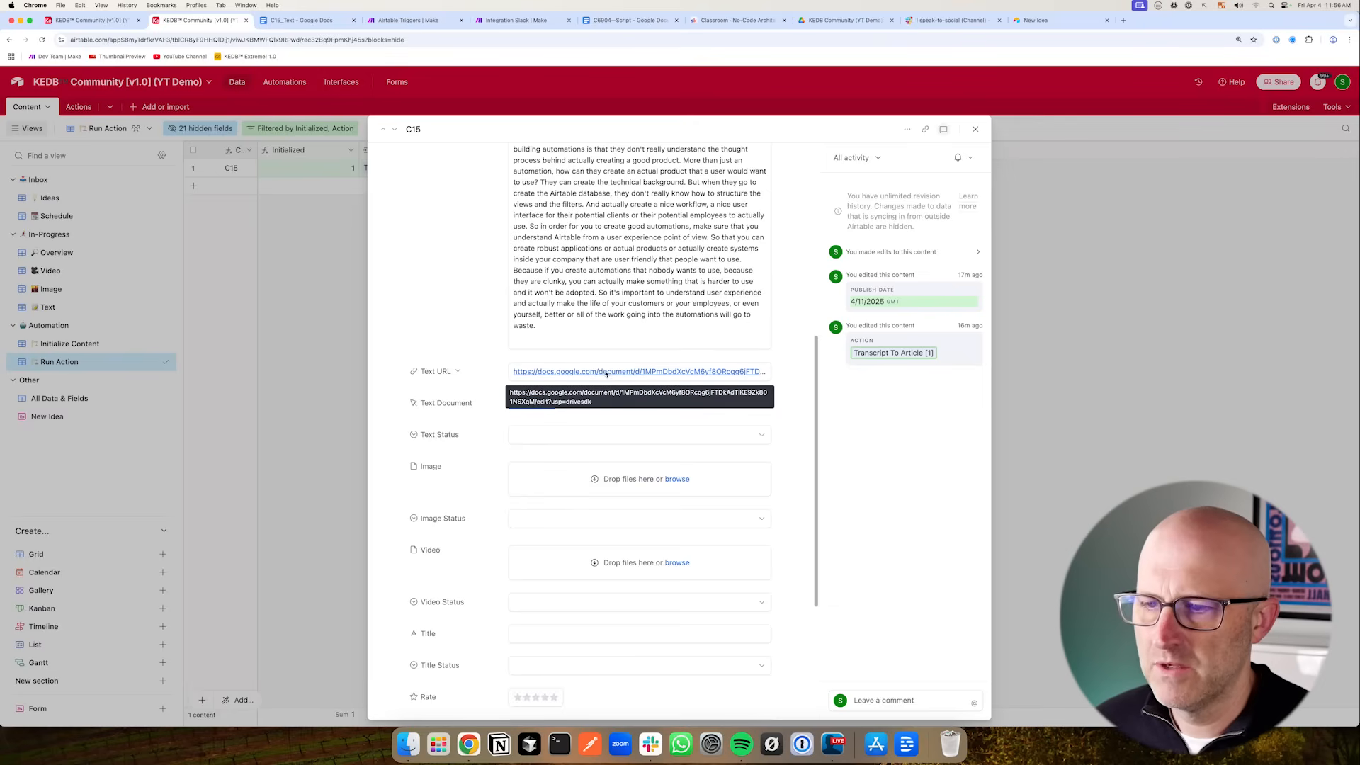
scroll(471, 399, "up", 2)
mouse_move(386, 376)
left_mouse_down()
mouse_move(493, 322)
mouse_move(495, 438)
left_mouse_up()
left_click(593, 516)
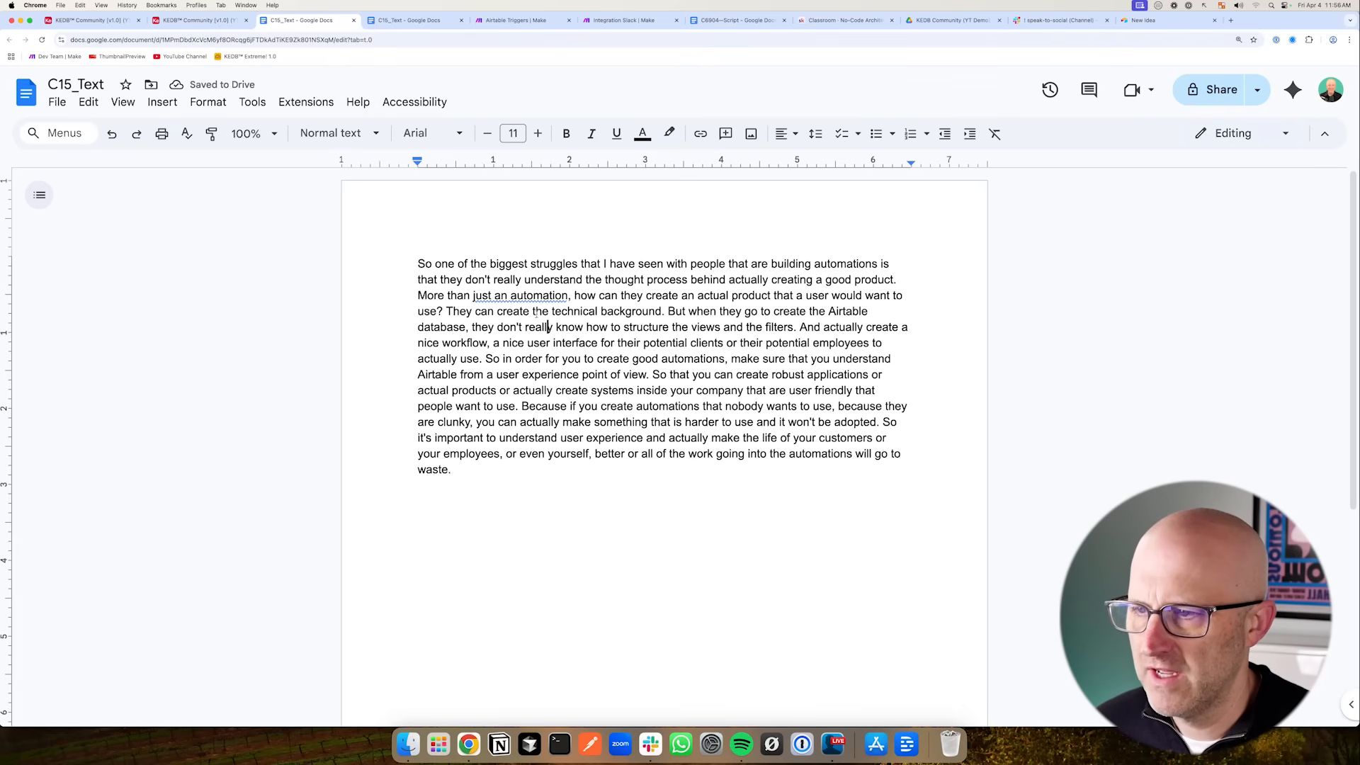
mouse_move(278, 348)
left_mouse_down()
mouse_move(383, 432)
mouse_move(393, 294)
mouse_move(393, 414)
left_mouse_up()
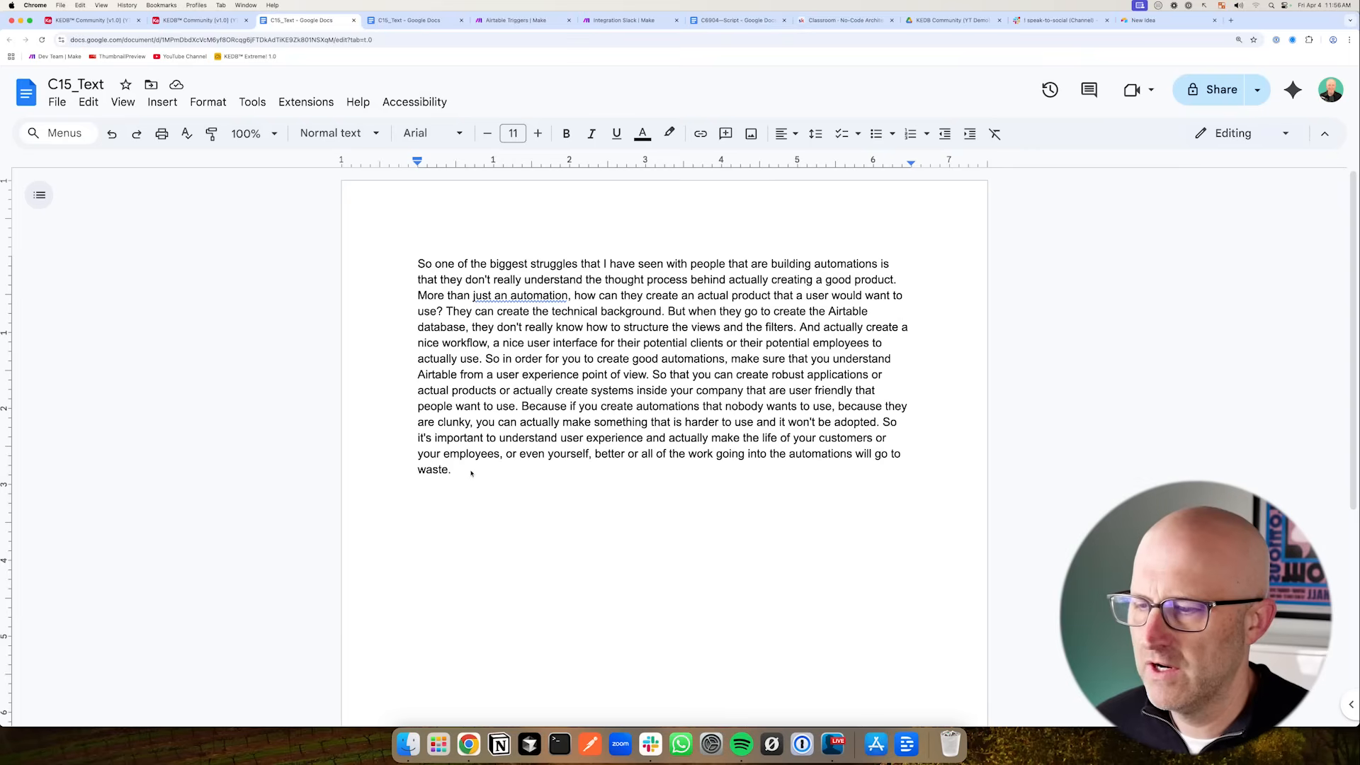
left_click_drag(471, 473, 407, 260)
left_click(385, 390)
mouse_move(278, 359)
left_mouse_down()
mouse_move(374, 312)
mouse_move(389, 432)
mouse_move(393, 270)
left_mouse_up()
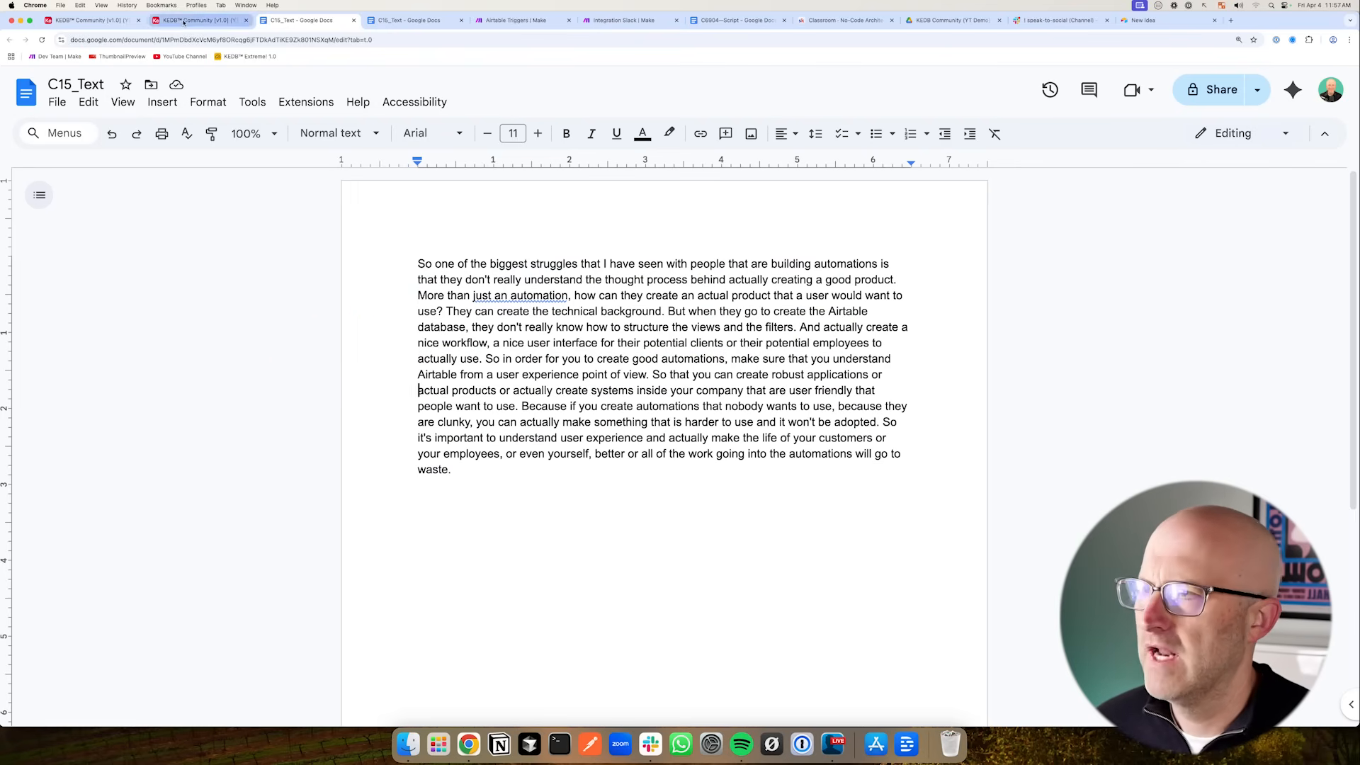
key("ctrl+shift+Tab")
mouse_move(354, 392)
left_mouse_down()
mouse_move(405, 349)
mouse_move(468, 445)
left_mouse_up()
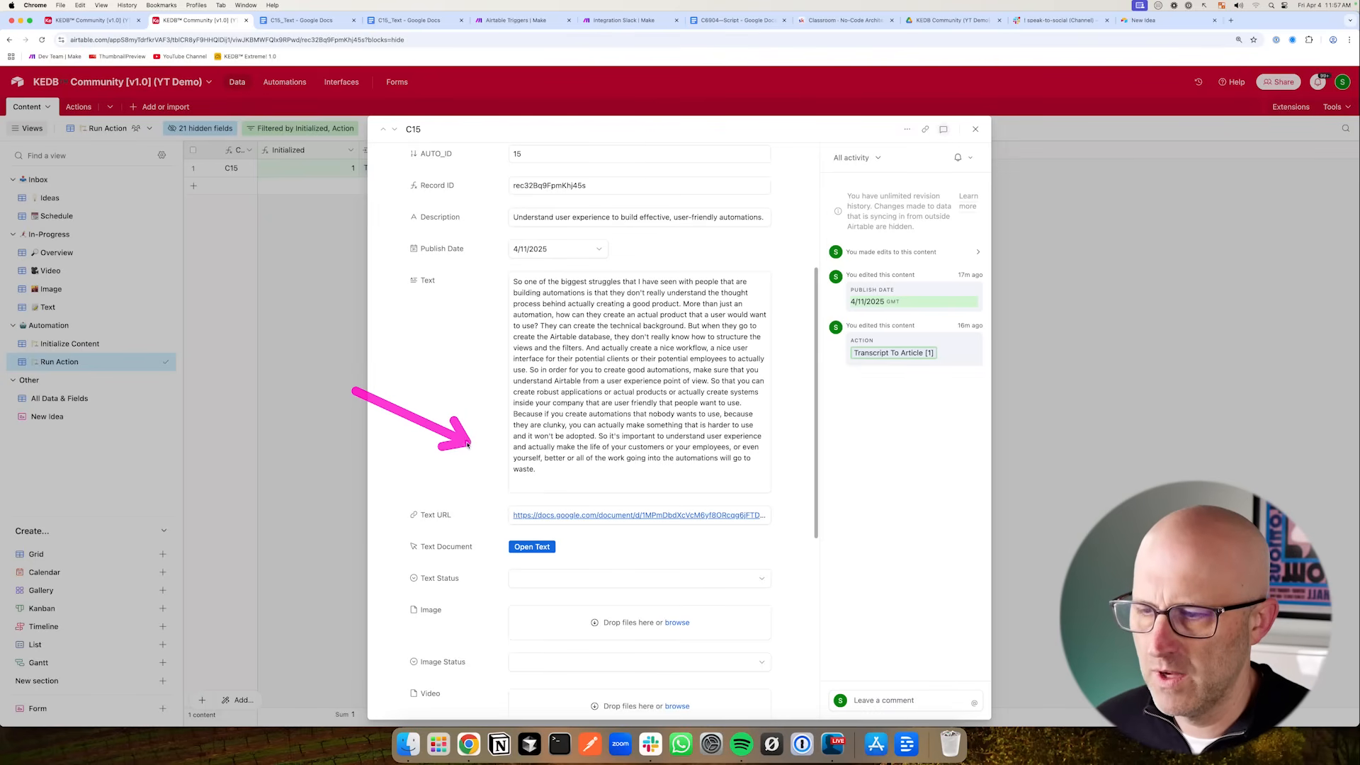
mouse_move(280, 483)
left_mouse_down()
mouse_move(370, 522)
mouse_move(395, 514)
left_mouse_up()
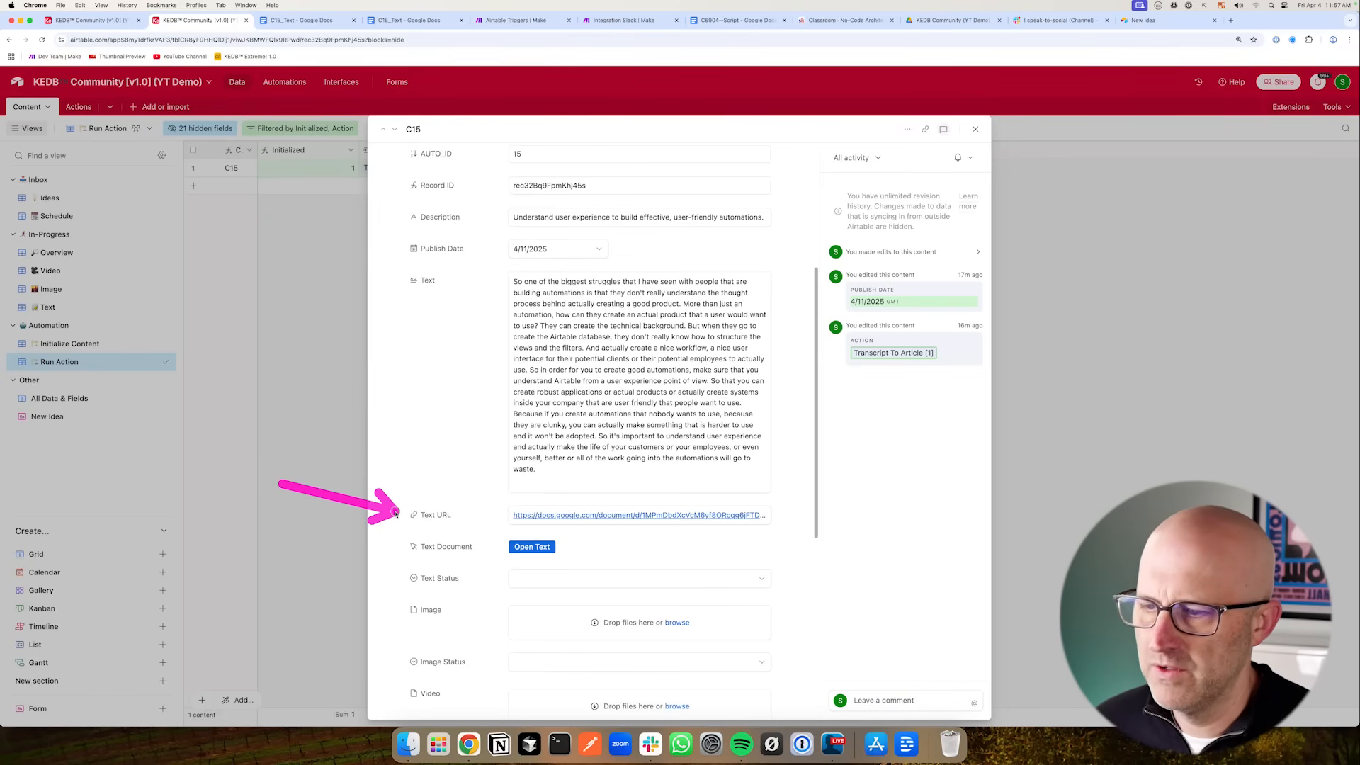
- Add a Google Docs Get Content of a Document module on the router's second route with the Google connection
left_click(476, 19)
left_click_drag(676, 574, 726, 515)
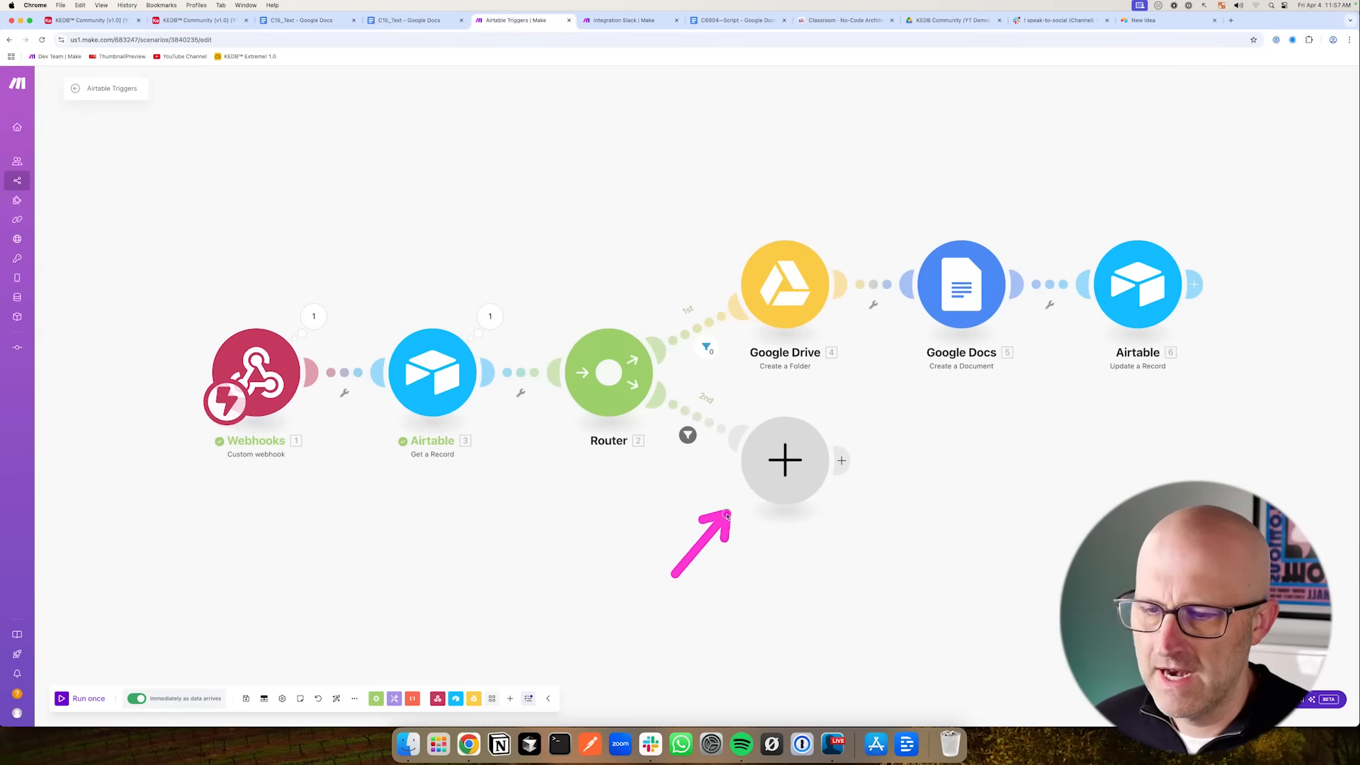
left_click_drag(646, 535, 724, 495)
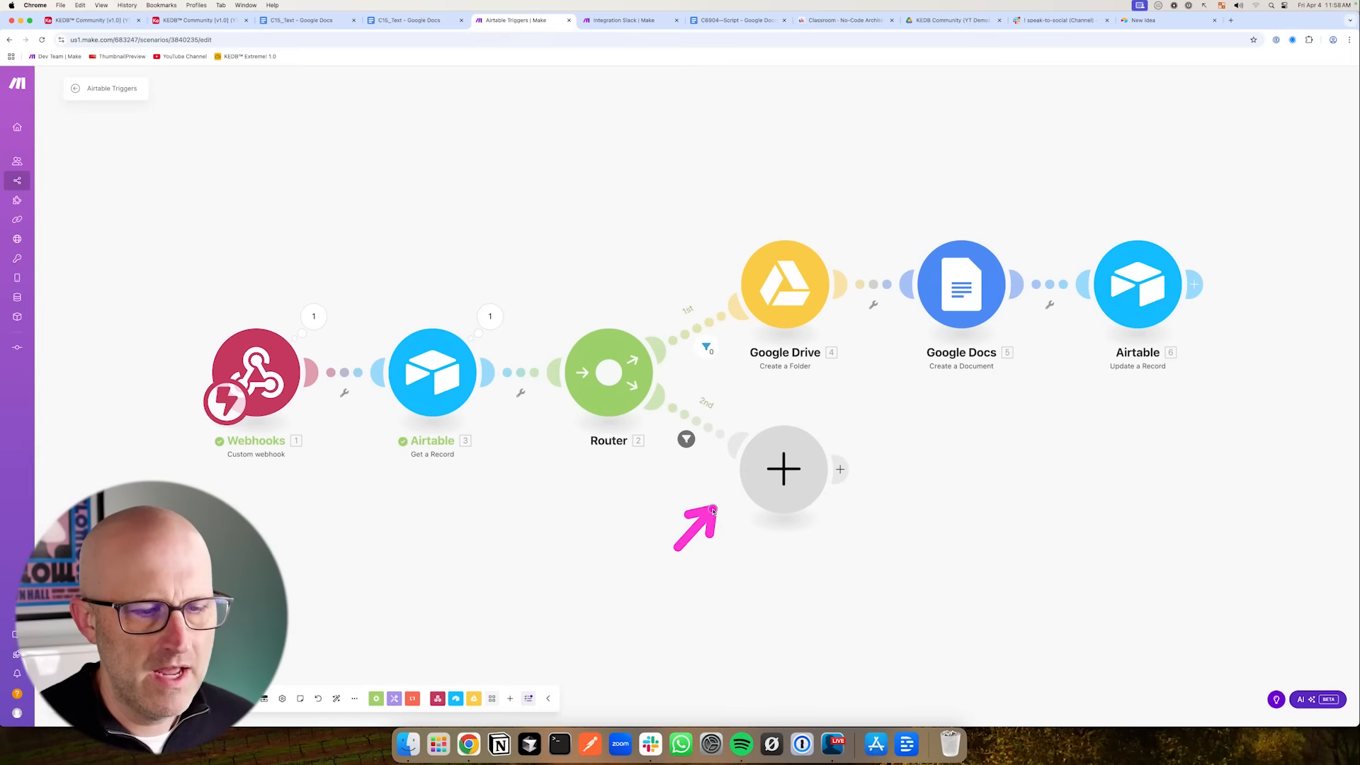
left_click_drag(957, 468, 963, 396)
left_click_drag(664, 559, 720, 523)
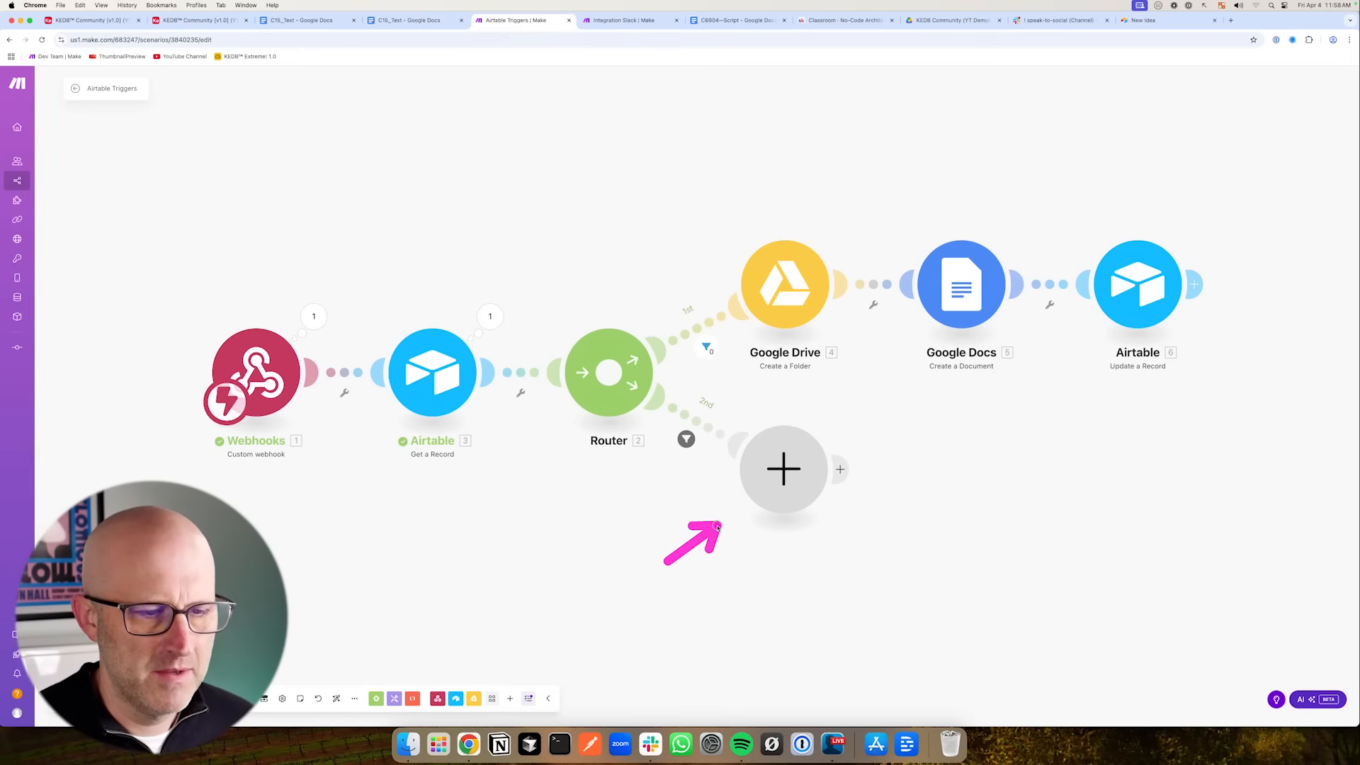
left_click(783, 468)
left_click(875, 465)
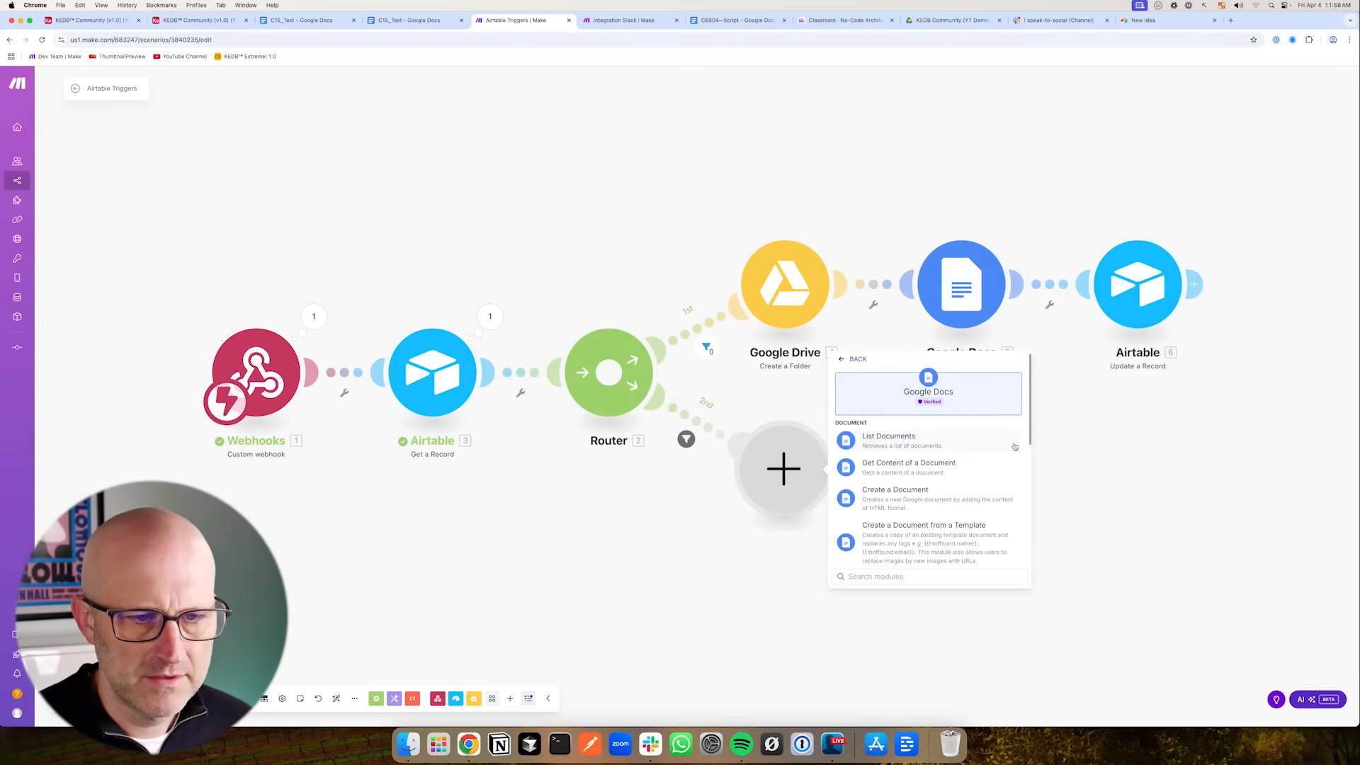
left_click(902, 469)
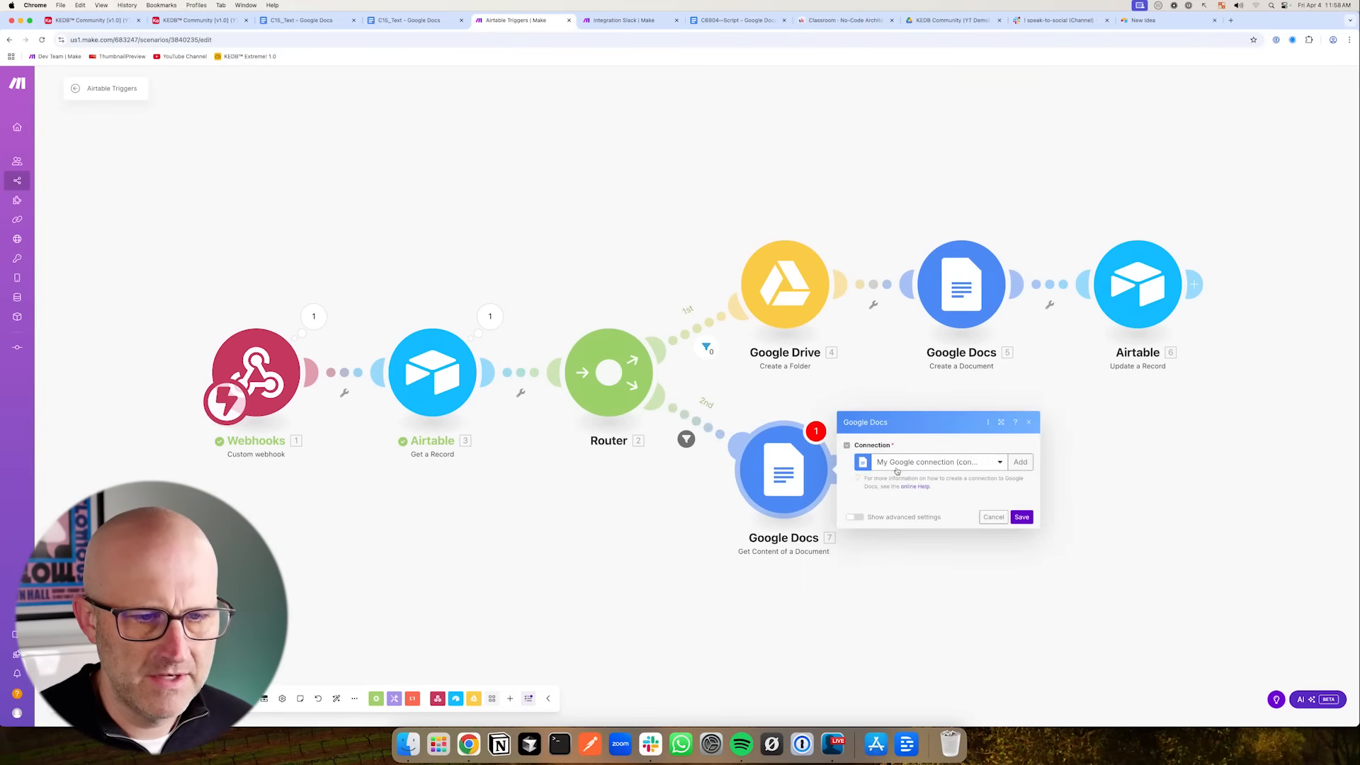
left_click(920, 410)
left_click(925, 453)
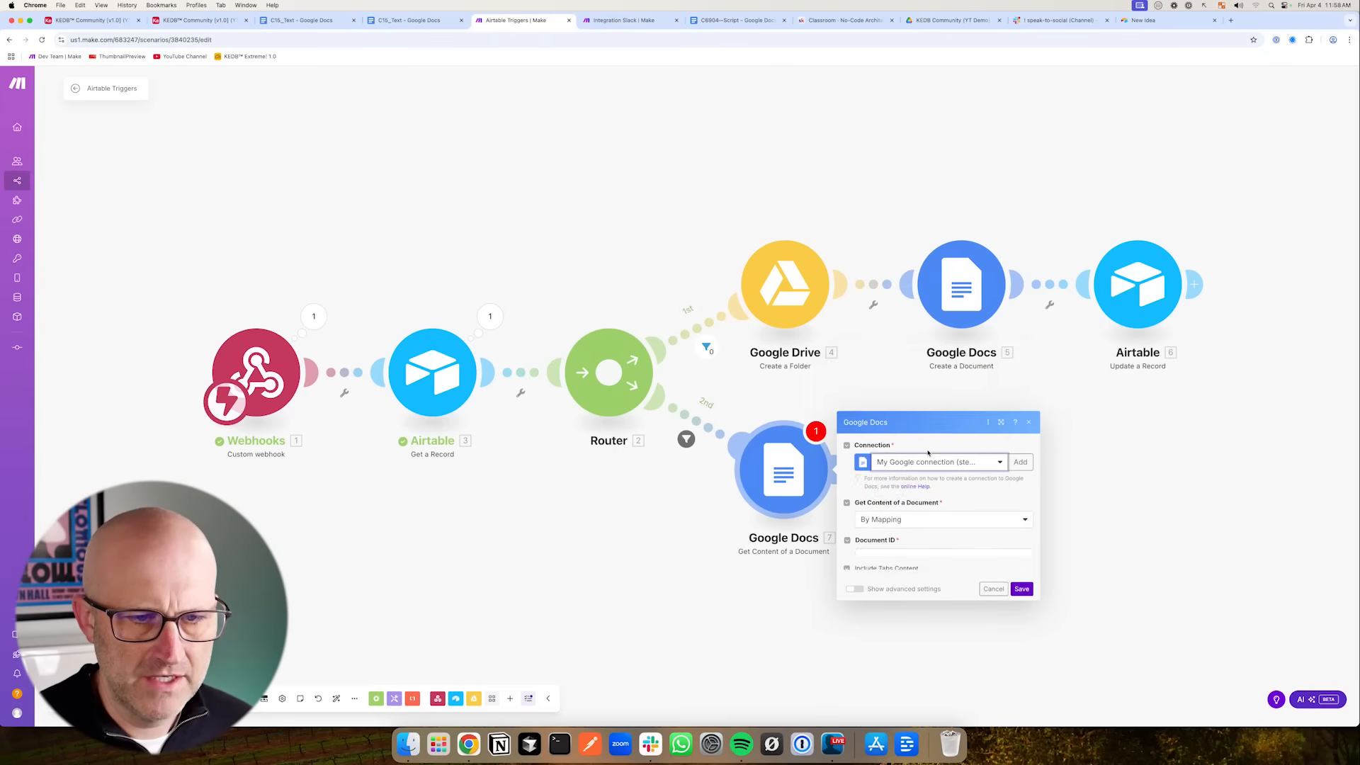
left_click_drag(974, 433, 910, 481)
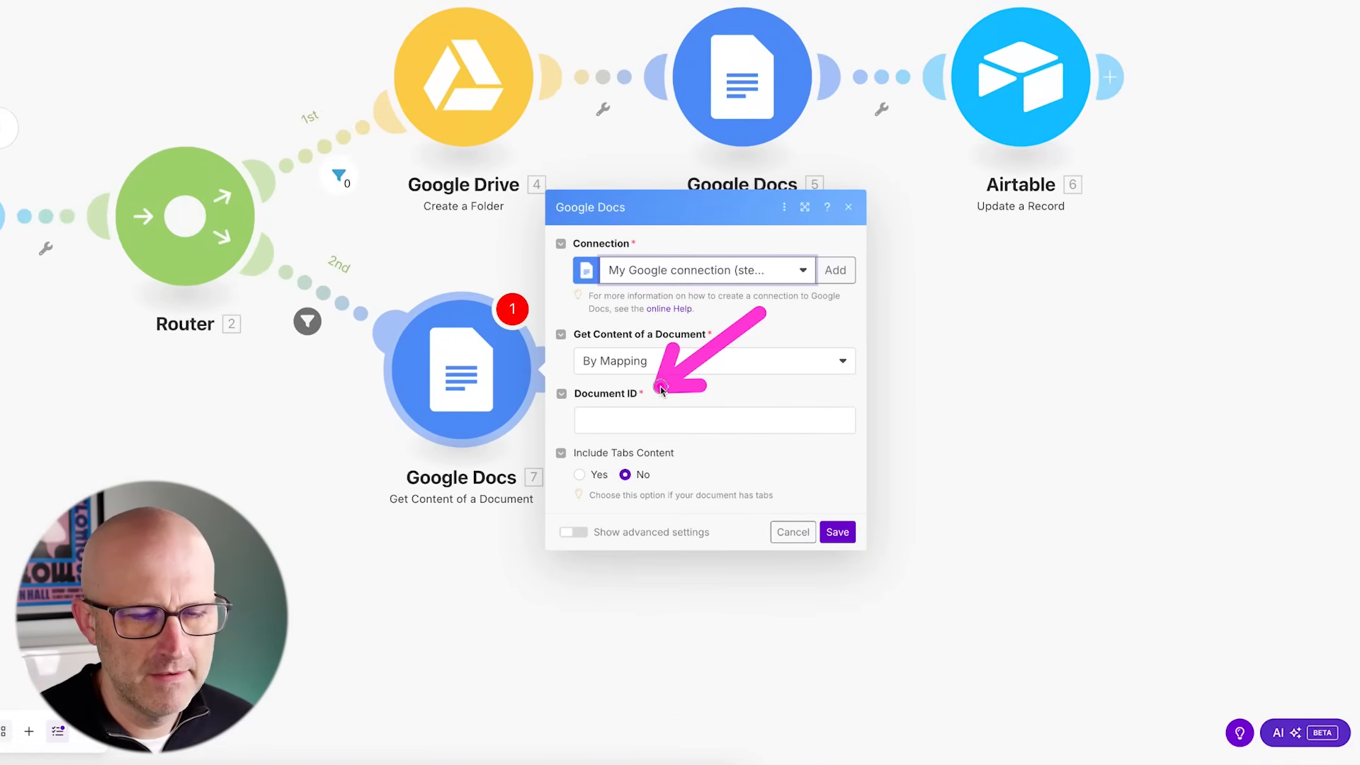
- Insert a formula field named Doc ID to the right of Text URL in the All Data & Fields view
mouse_move(461, 461)
left_mouse_down()
mouse_move(547, 429)
mouse_move(564, 407)
mouse_move(559, 426)
mouse_move(556, 399)
mouse_move(555, 429)
left_mouse_up()
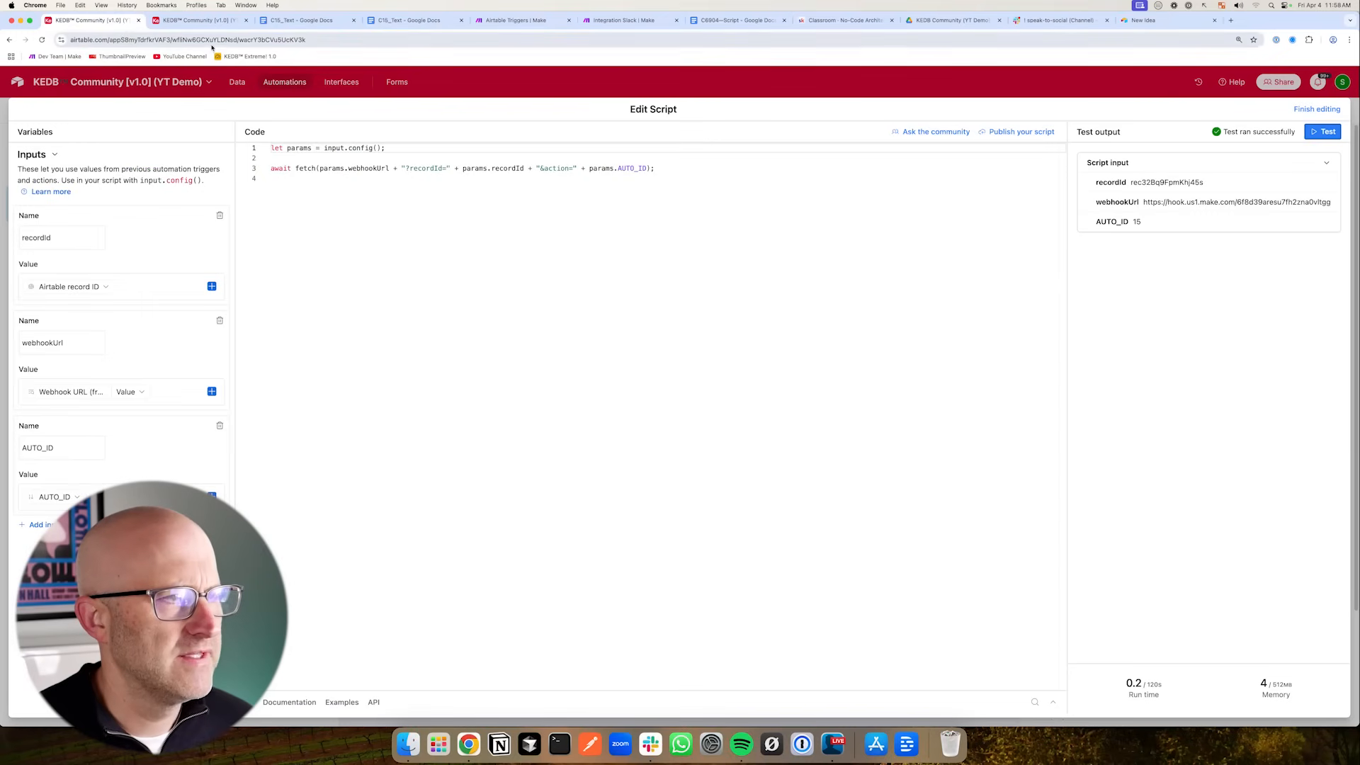
left_click(200, 21)
left_click(272, 260)
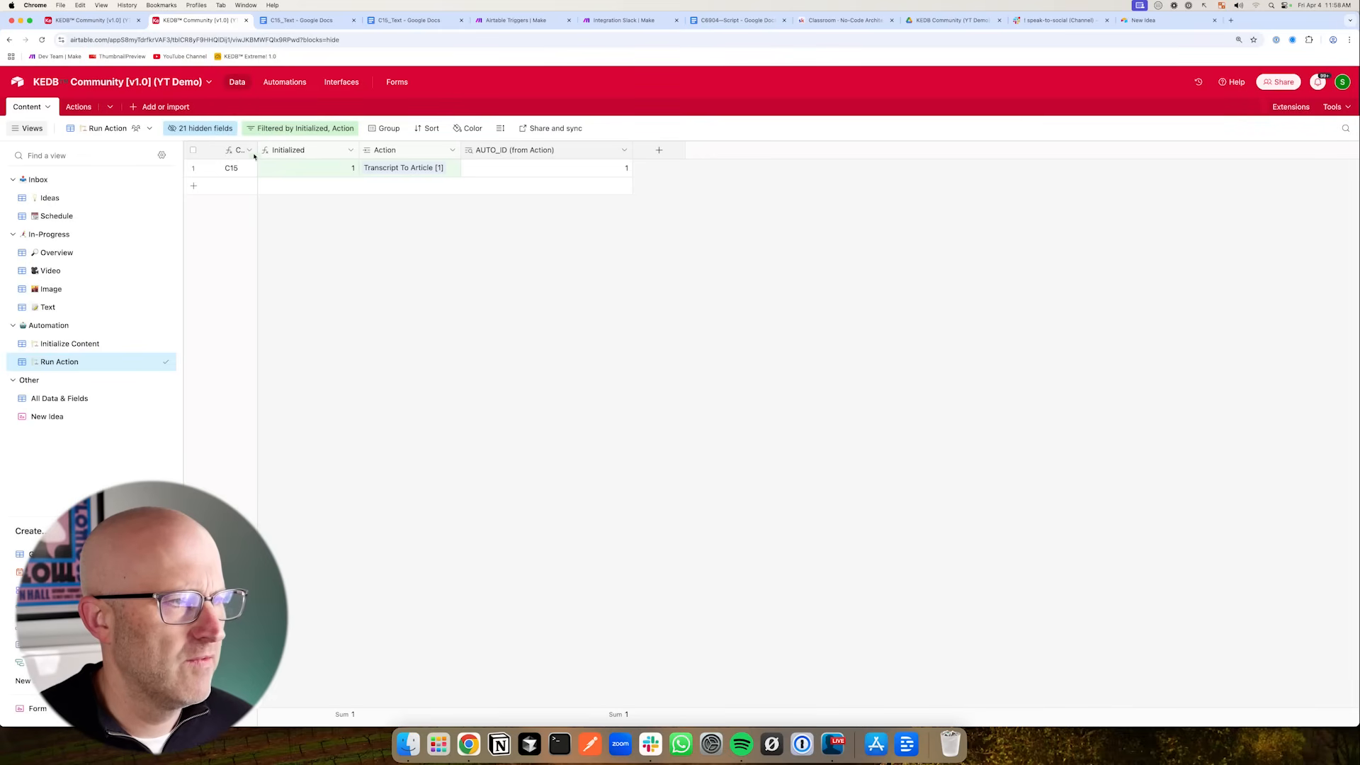
left_click(97, 398)
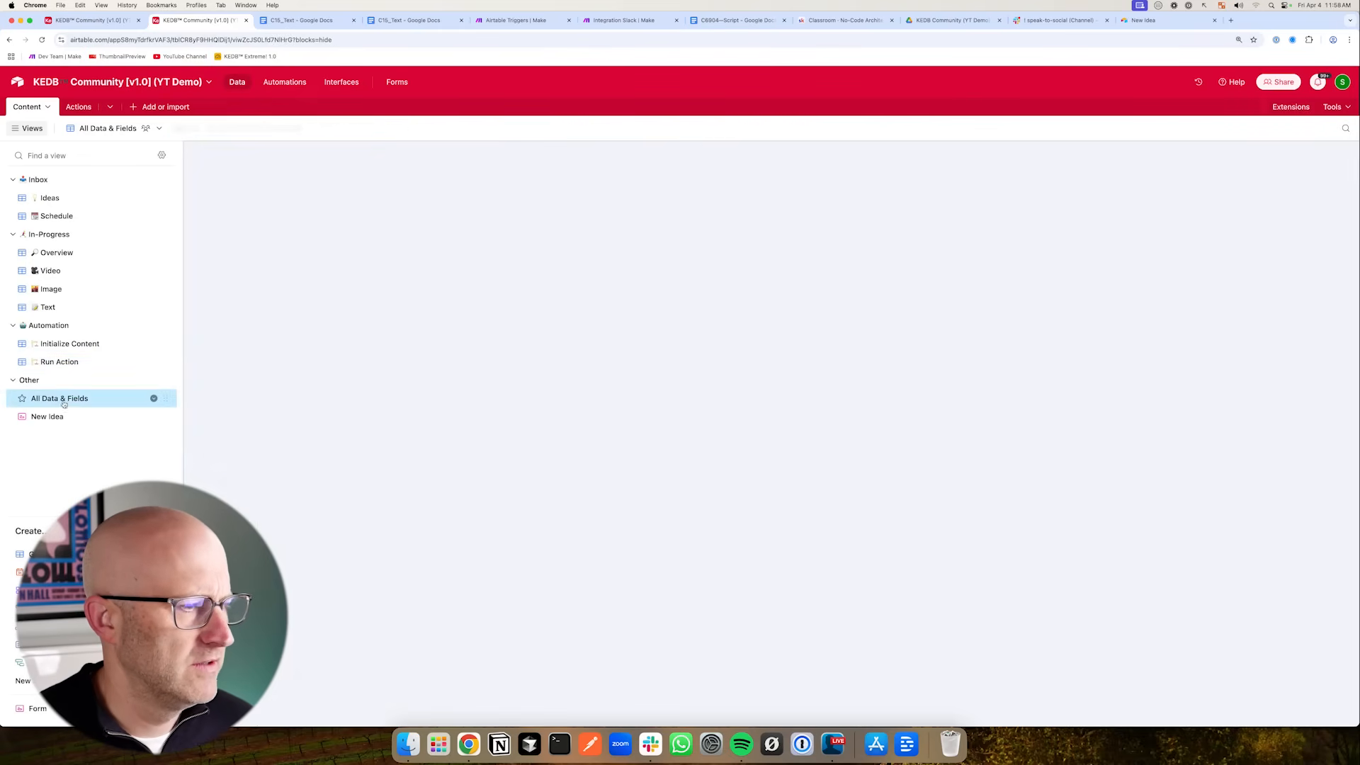
left_click_drag(782, 150, 826, 149)
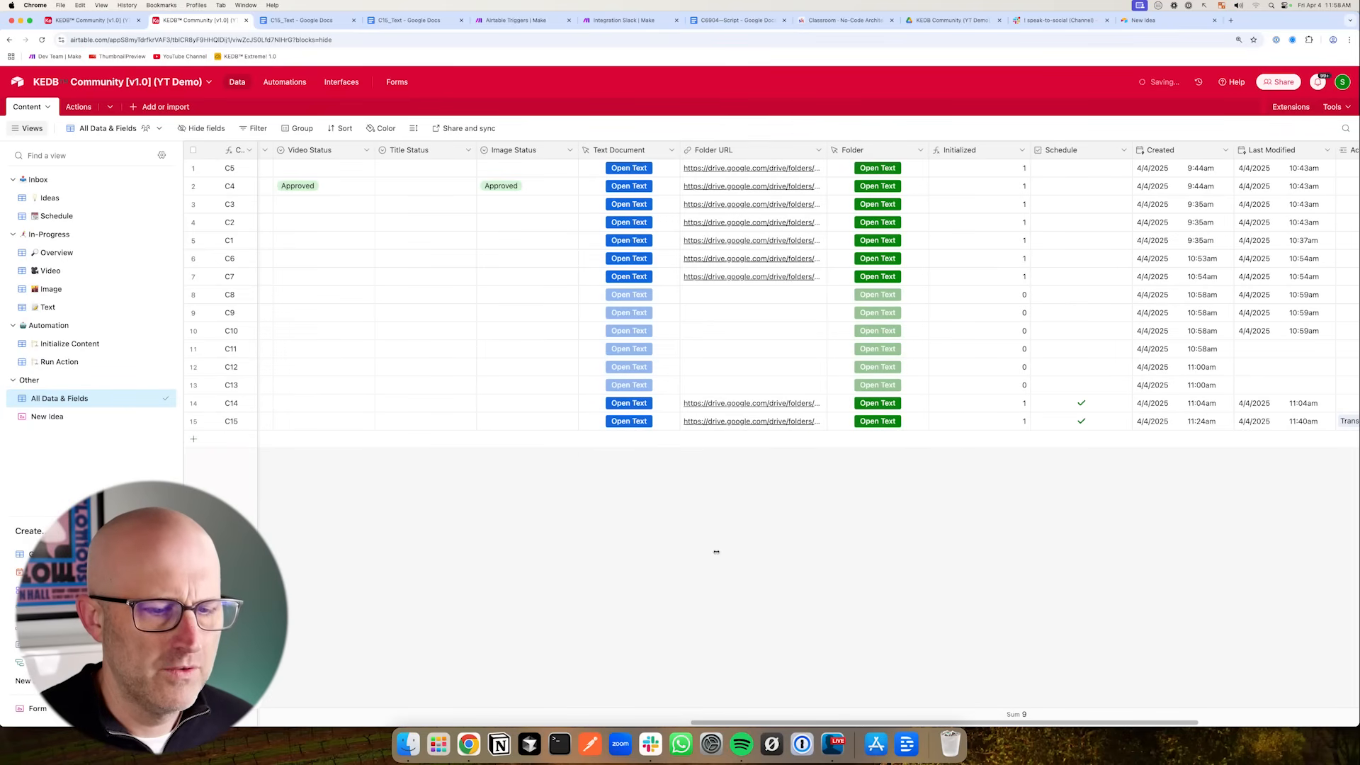
left_click_drag(766, 723, 384, 723)
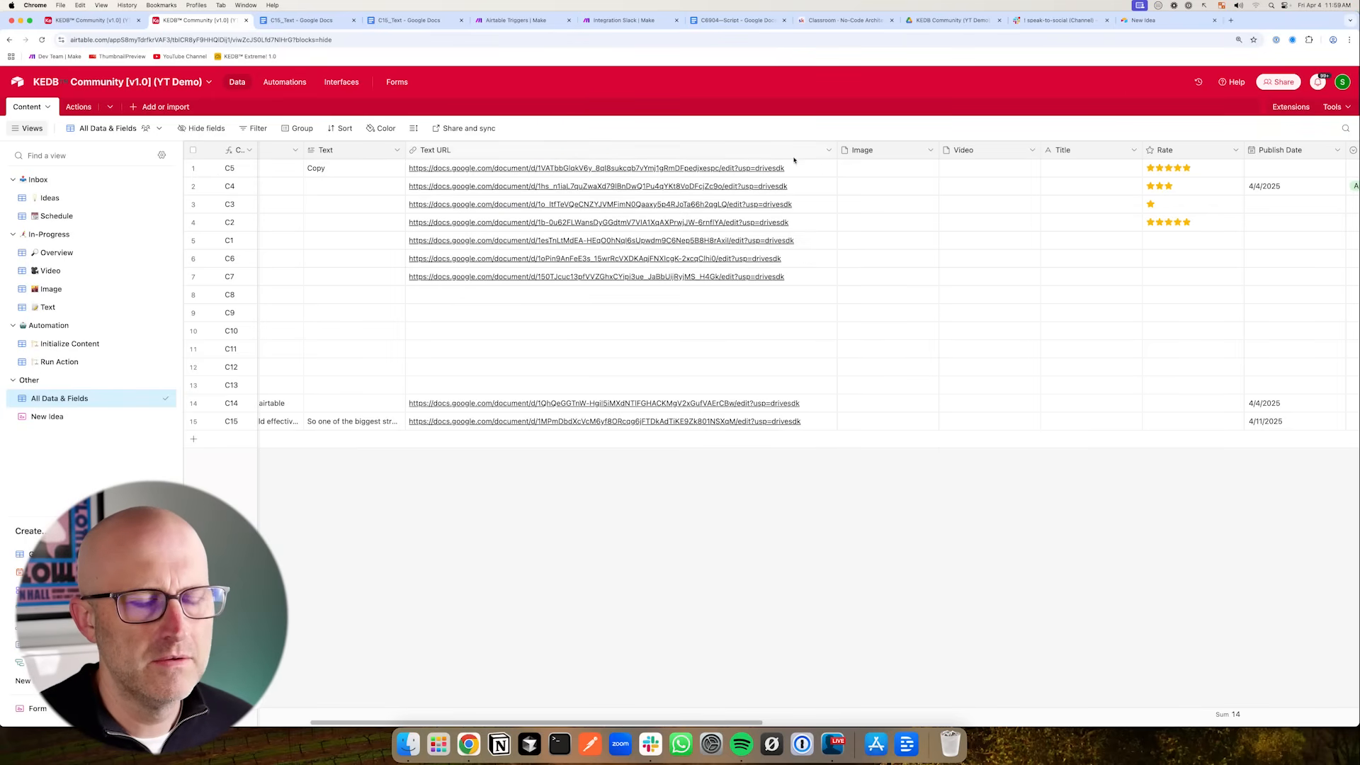
left_click(828, 151)
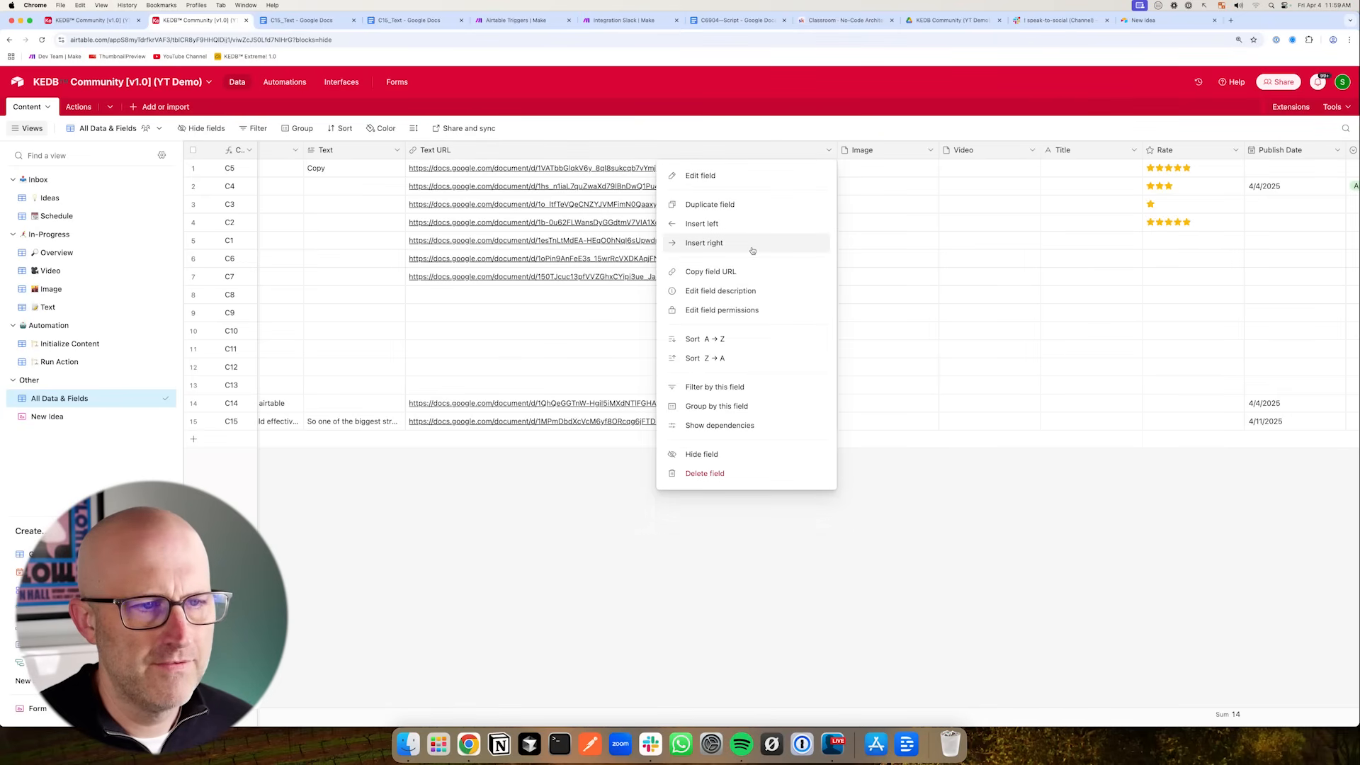
left_click(714, 244)
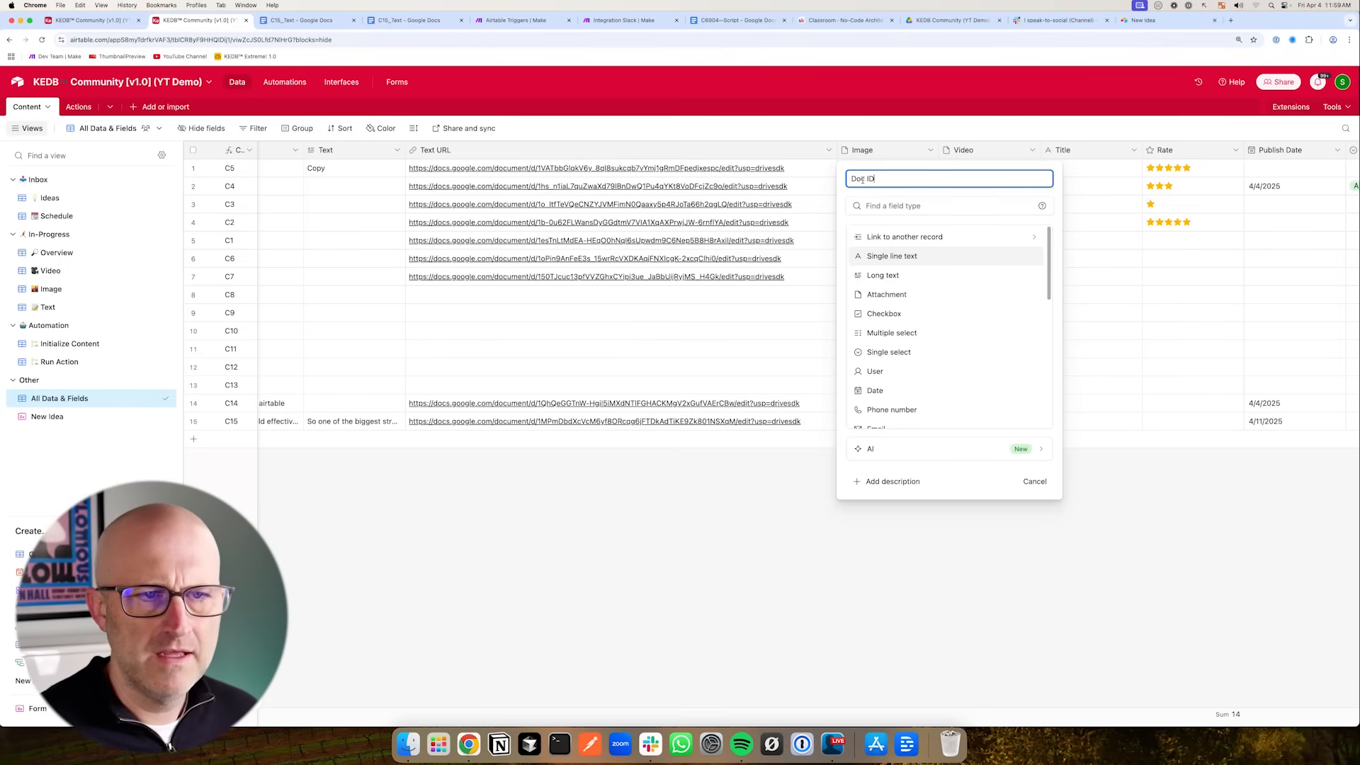
scroll(910, 365, "down", 3)
left_click(900, 365)
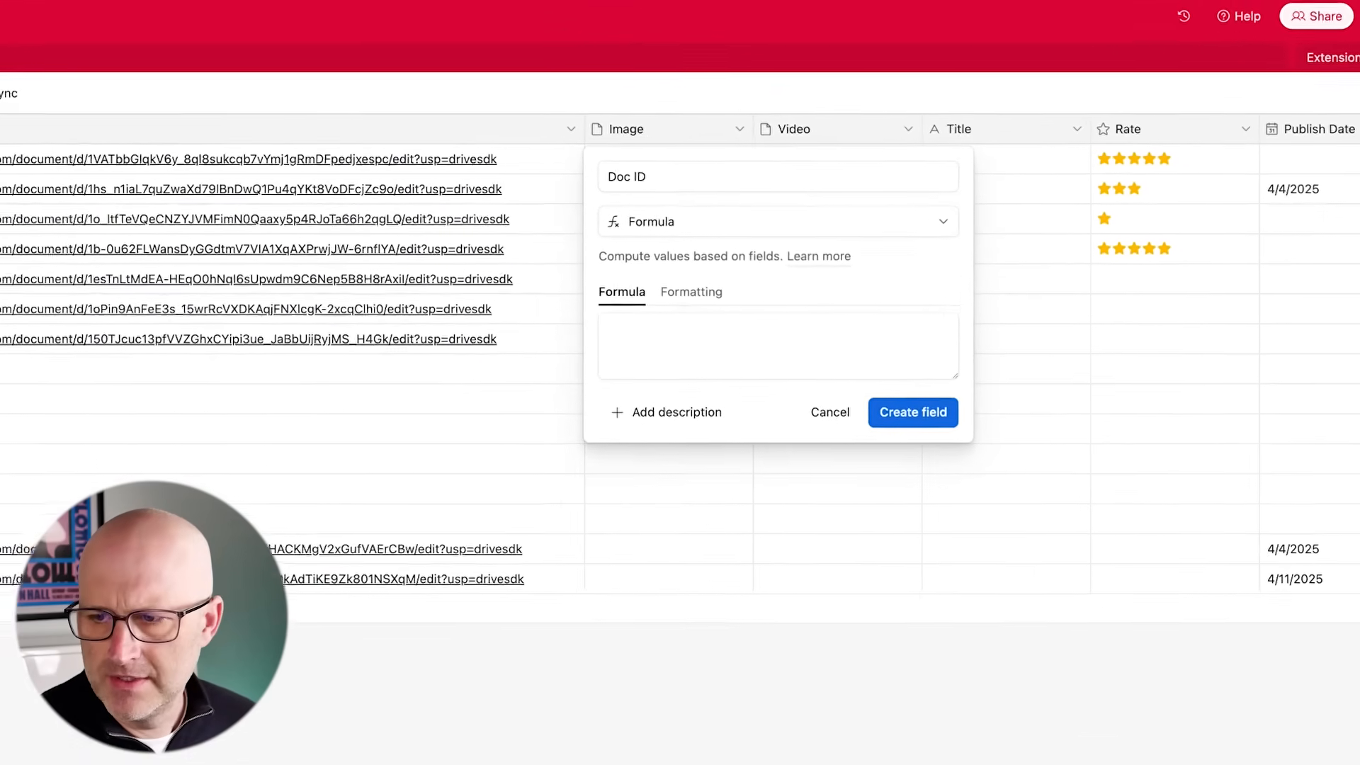
- Create the Doc ID formula field using REGEX_EXTRACT on the Text URL field to pull out the document ID
type("REGEX_EXTRACT({Recording Script Template URL}, '\\\\/d\\\\/([^\\\\/?#]+)')")
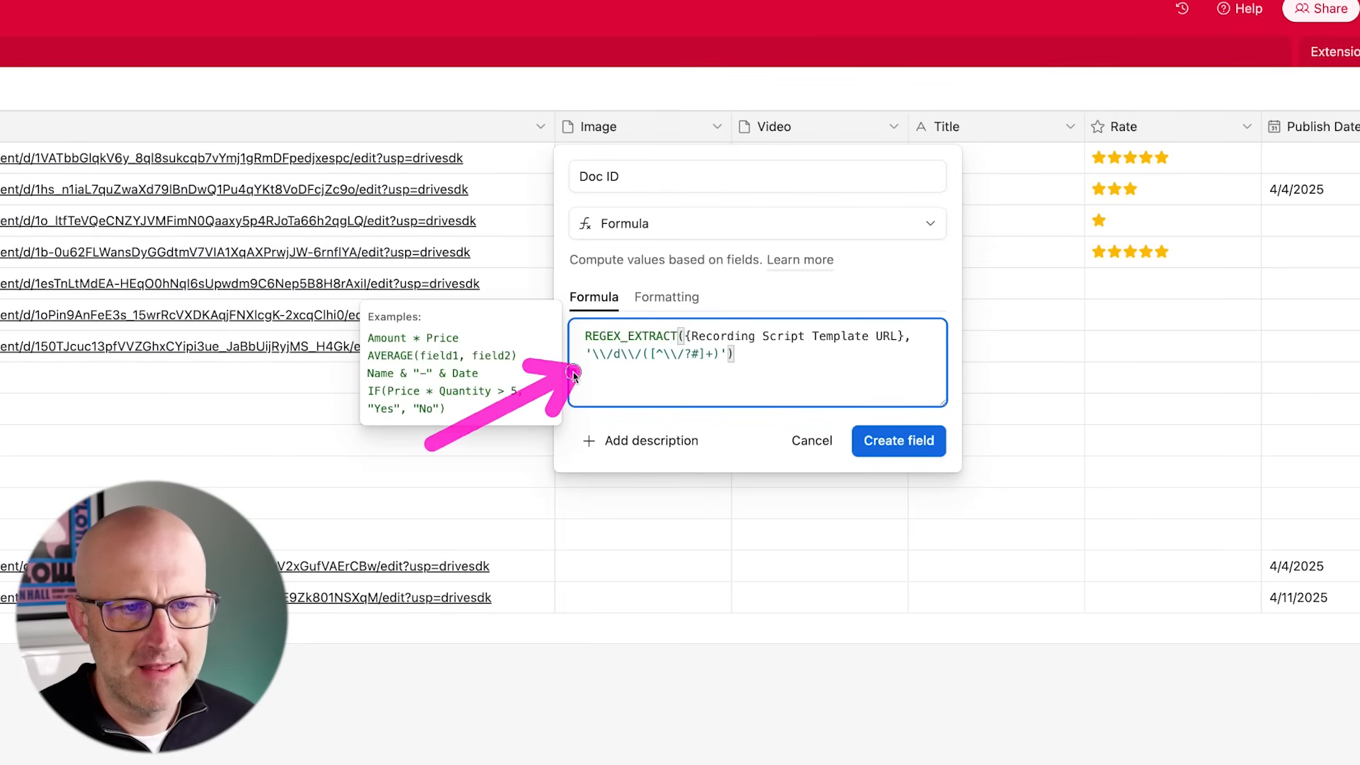
left_click_drag(904, 337, 685, 338)
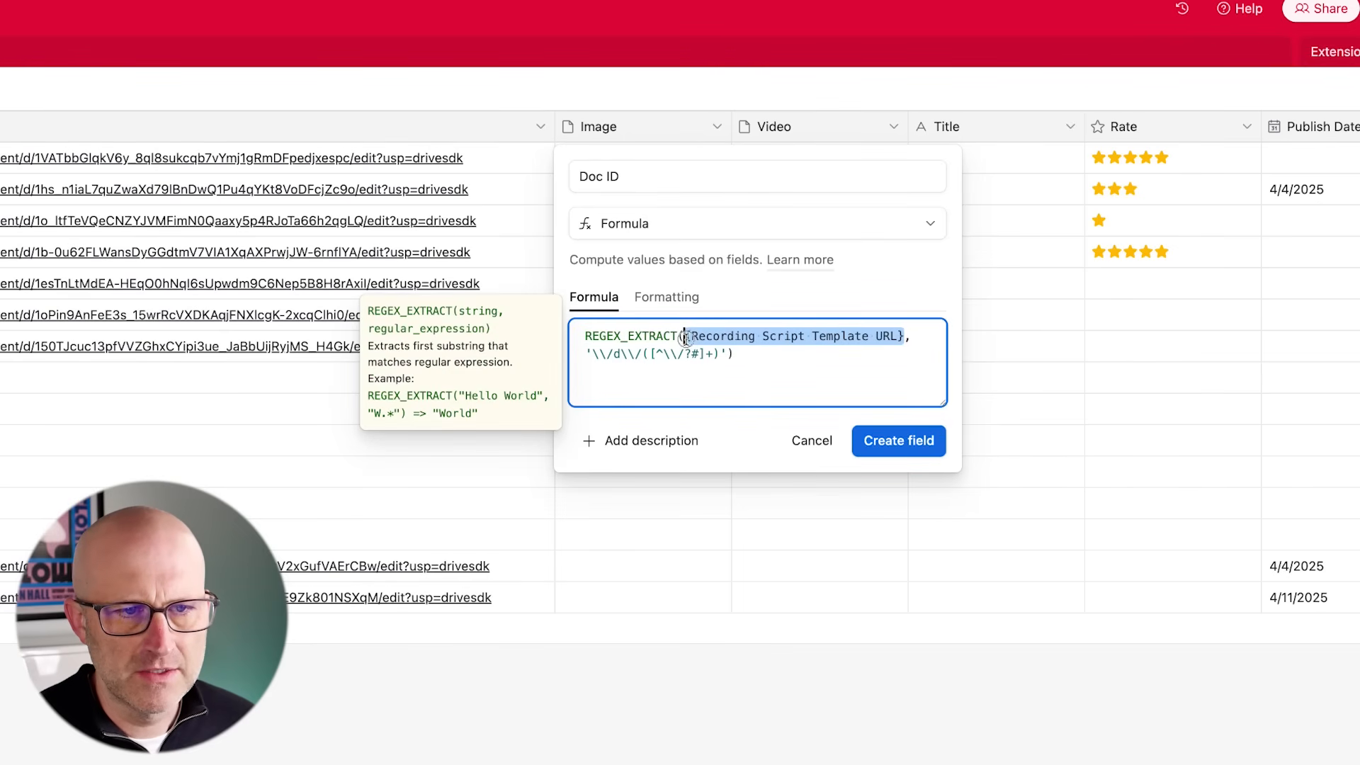
key("BackSpace")
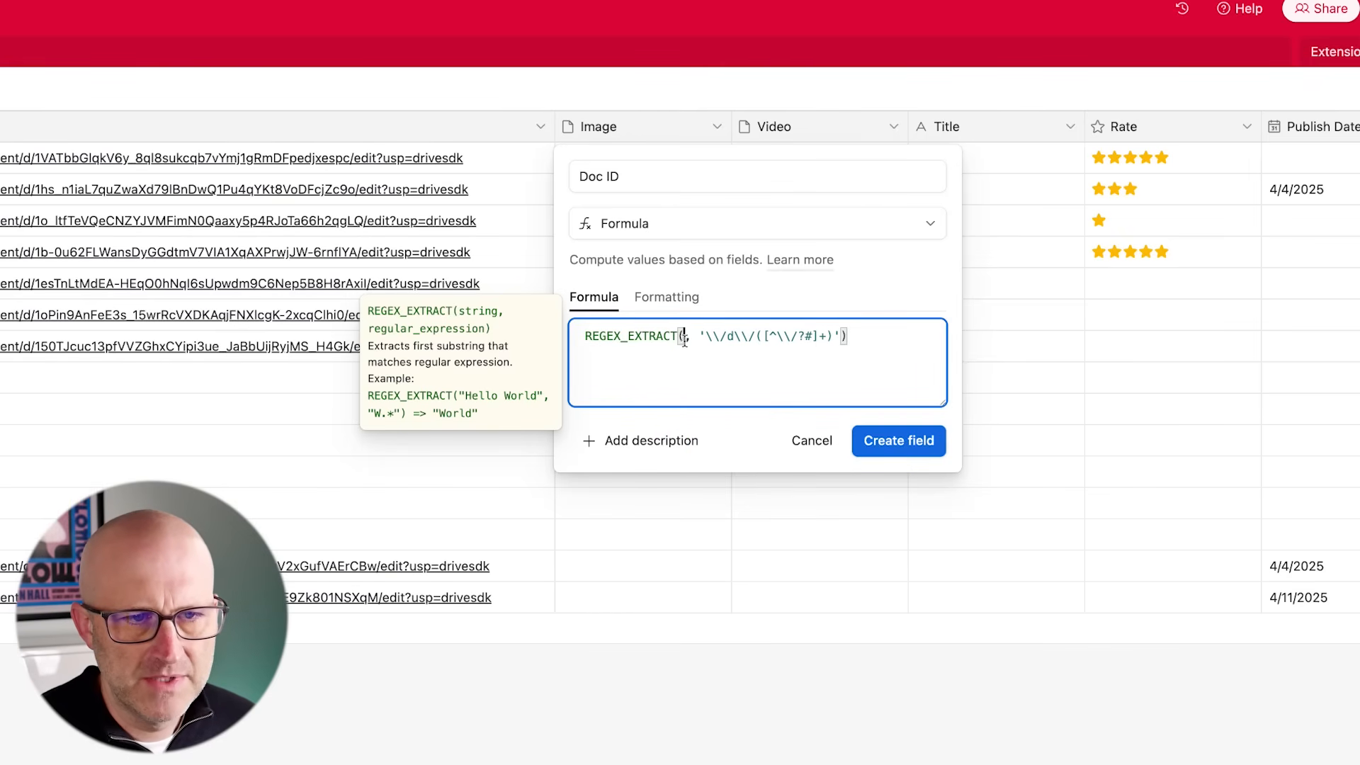
type("Text")
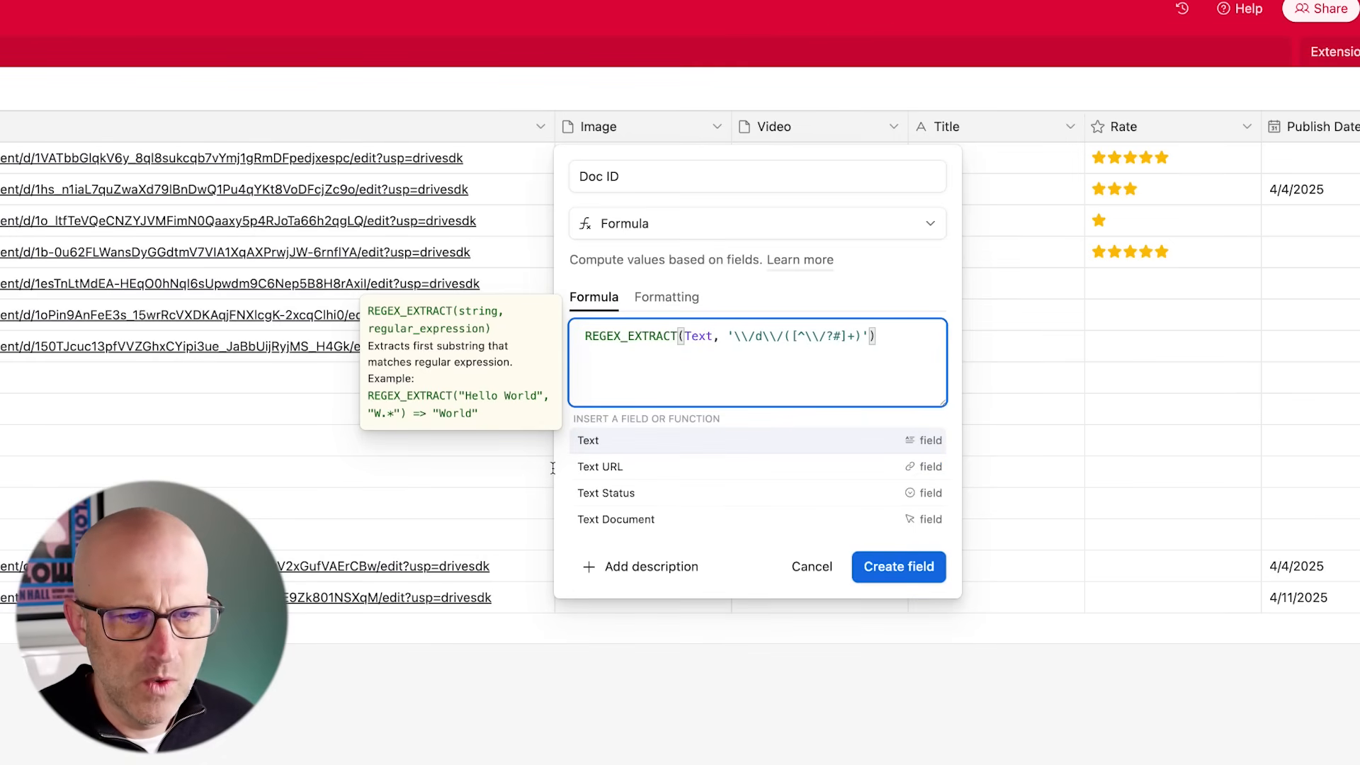
left_click(601, 466)
left_click(914, 296)
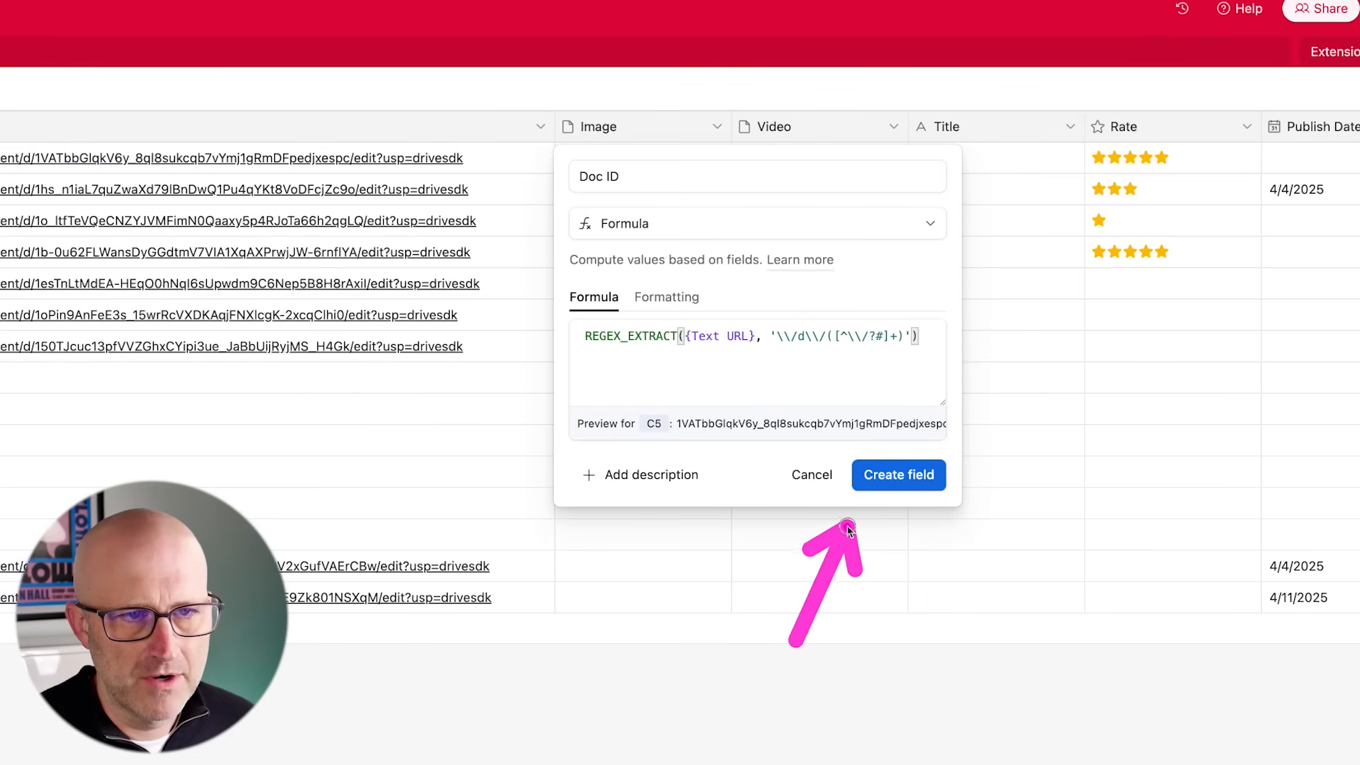
left_click(891, 473)
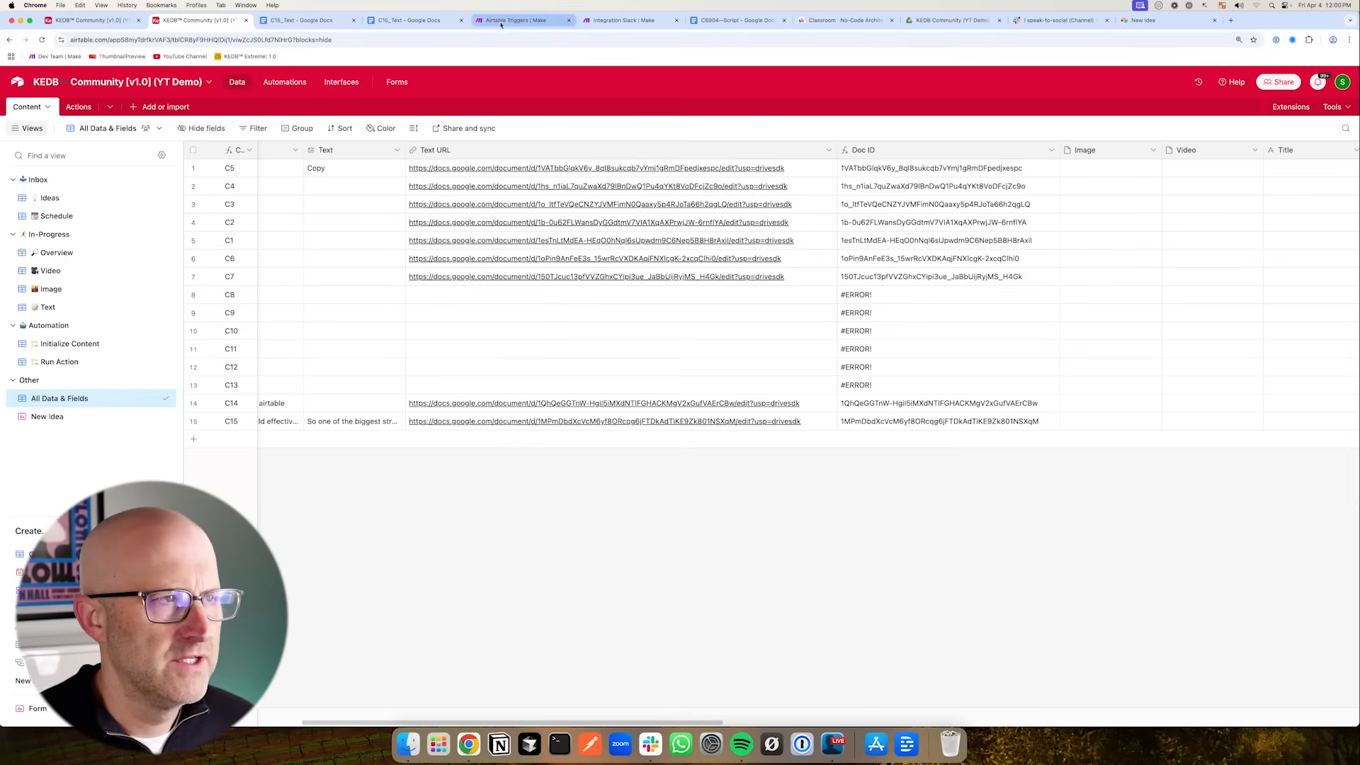
- Reopen the Make scenario's Airtable Get a Record module and refresh its Content table so new fields load
left_click(516, 20)
left_click(652, 514)
left_click_drag(491, 224, 494, 283)
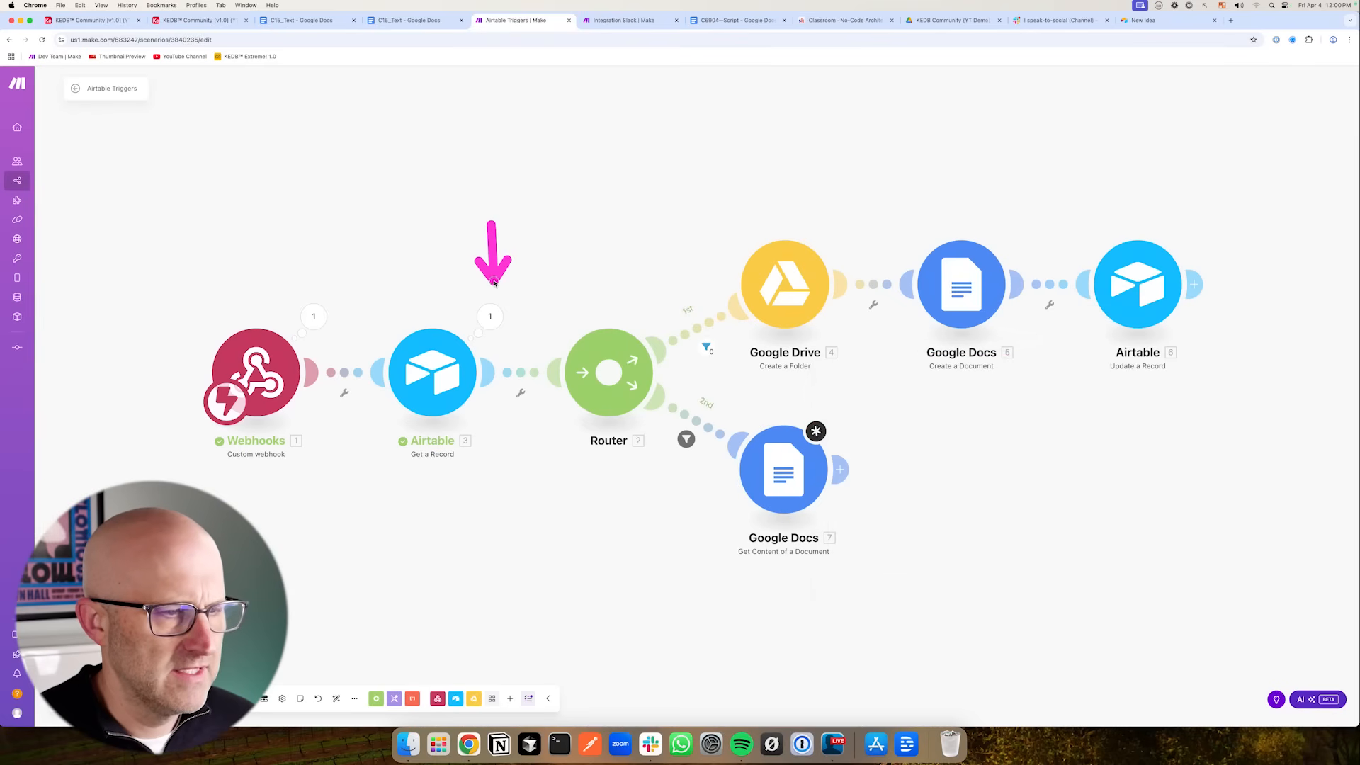
left_click_drag(574, 253, 510, 303)
left_click(491, 317)
left_click_drag(394, 359, 535, 384)
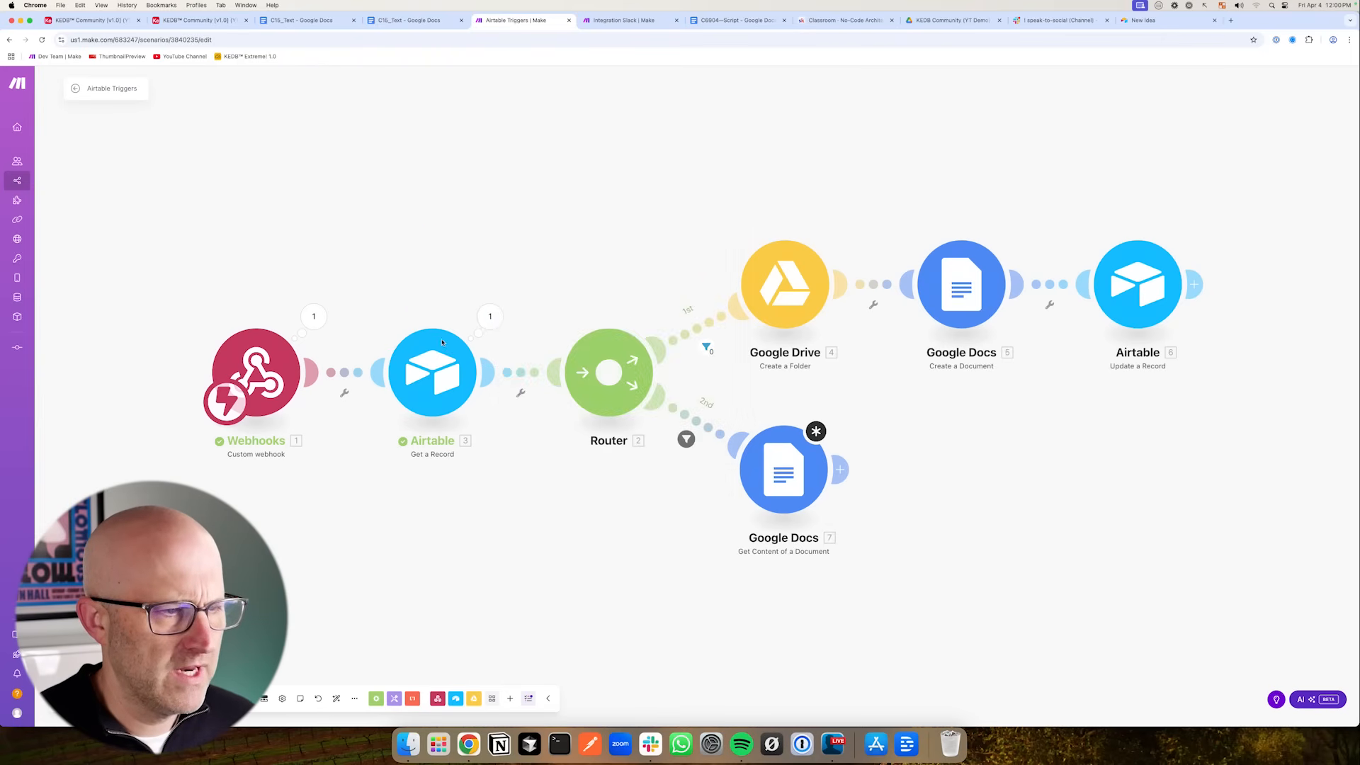
left_click(442, 377)
left_click(656, 412)
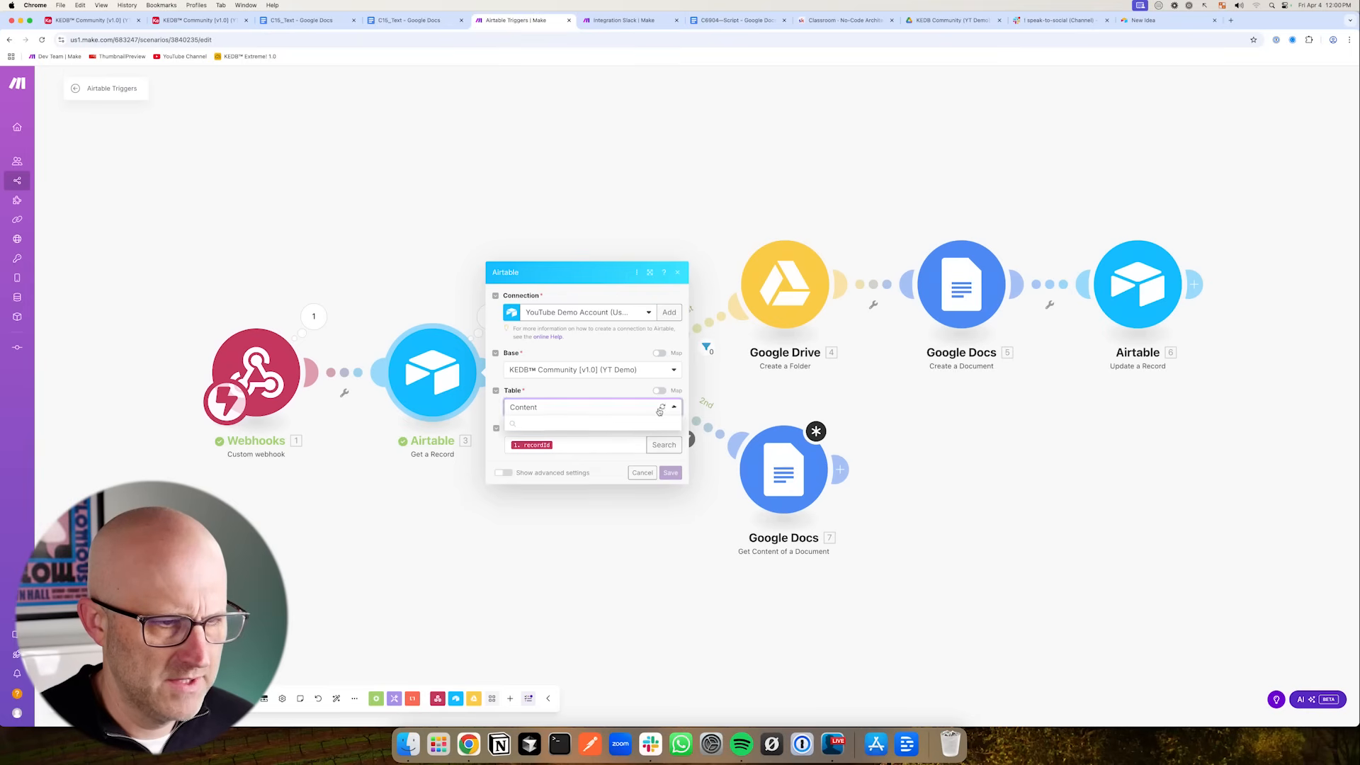
left_click(663, 407)
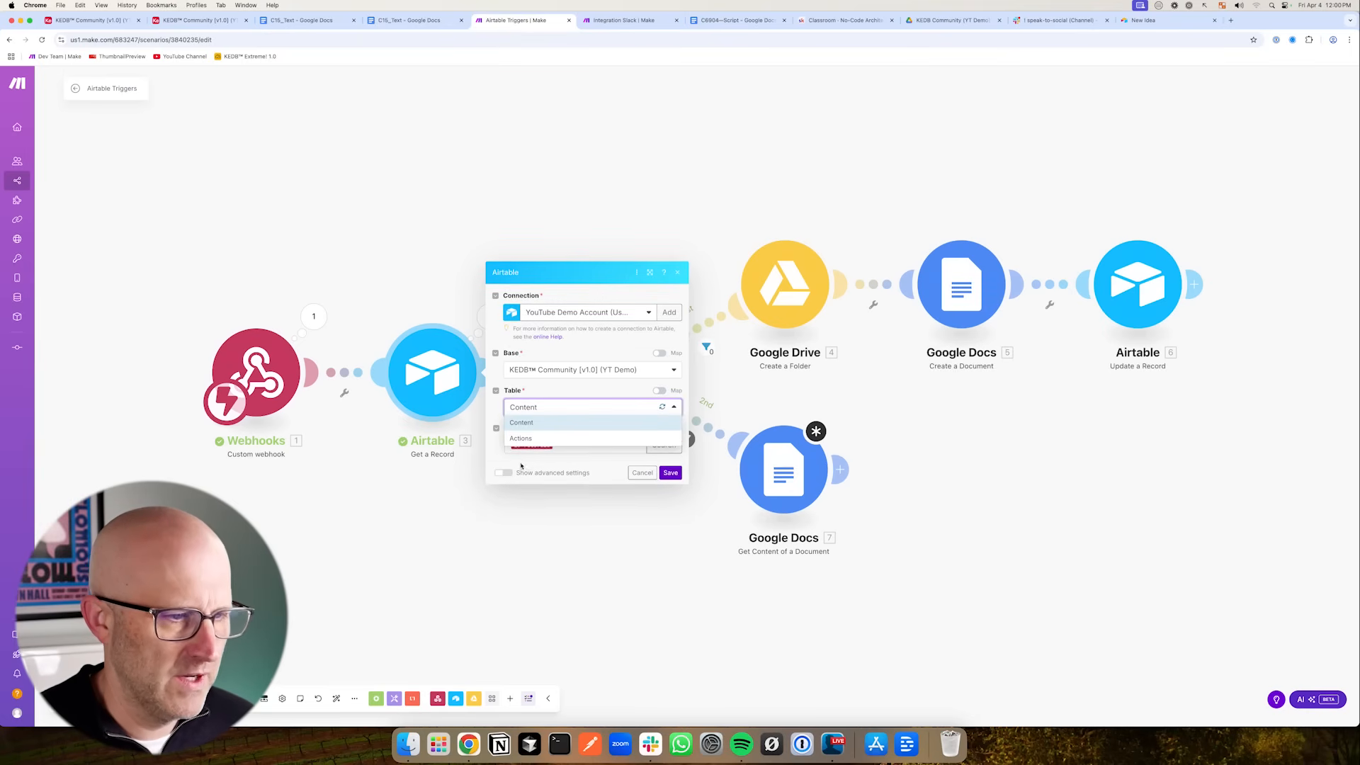
left_click(663, 407)
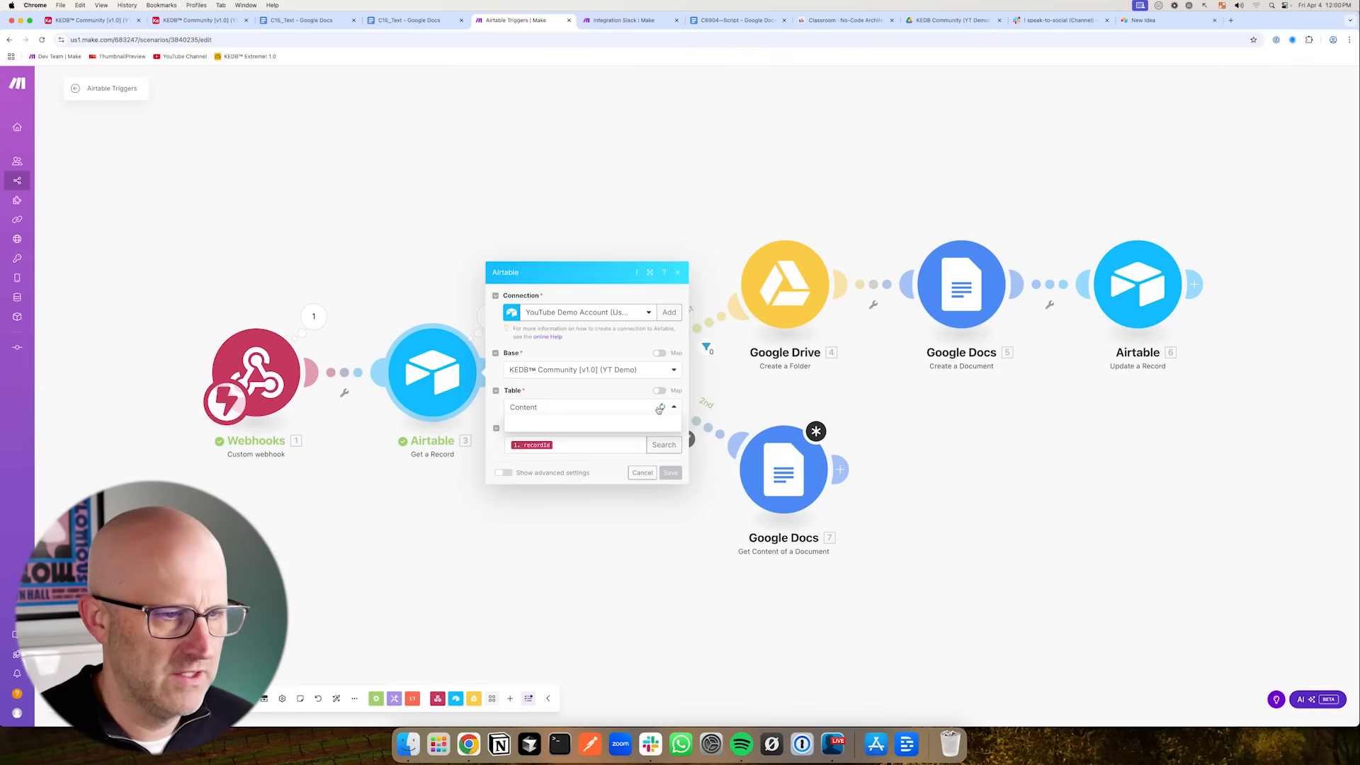
left_click(670, 474)
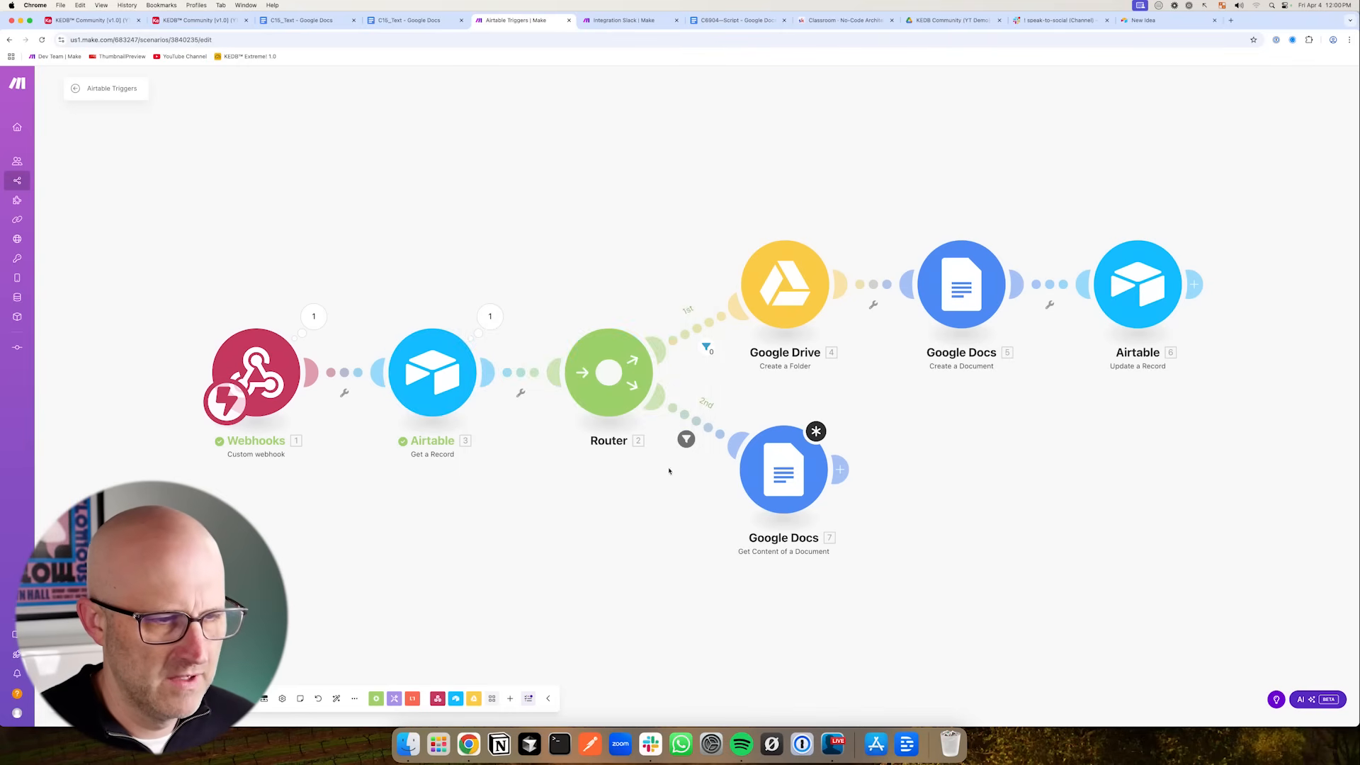
- Try to map a document ID into the Google Docs module's Document ID field and save the module
left_click(779, 478)
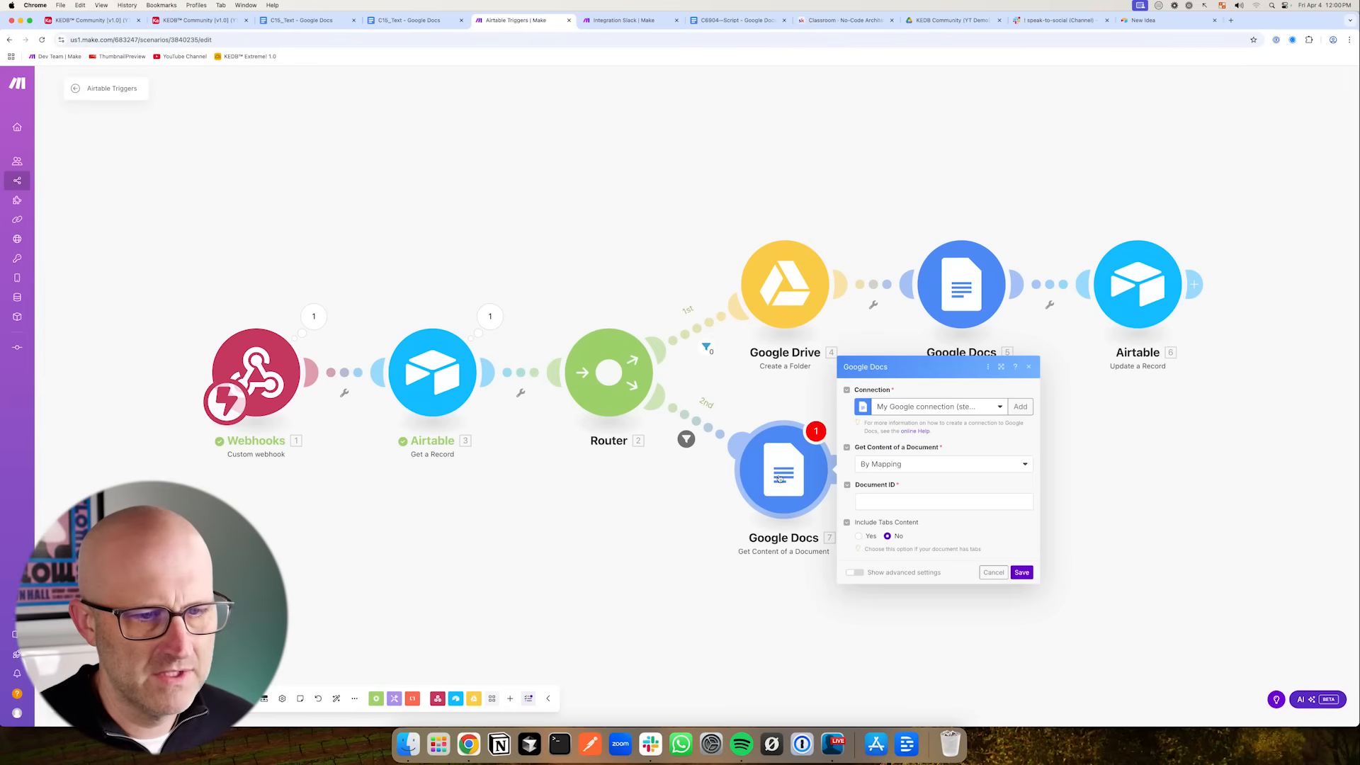
left_click(875, 499)
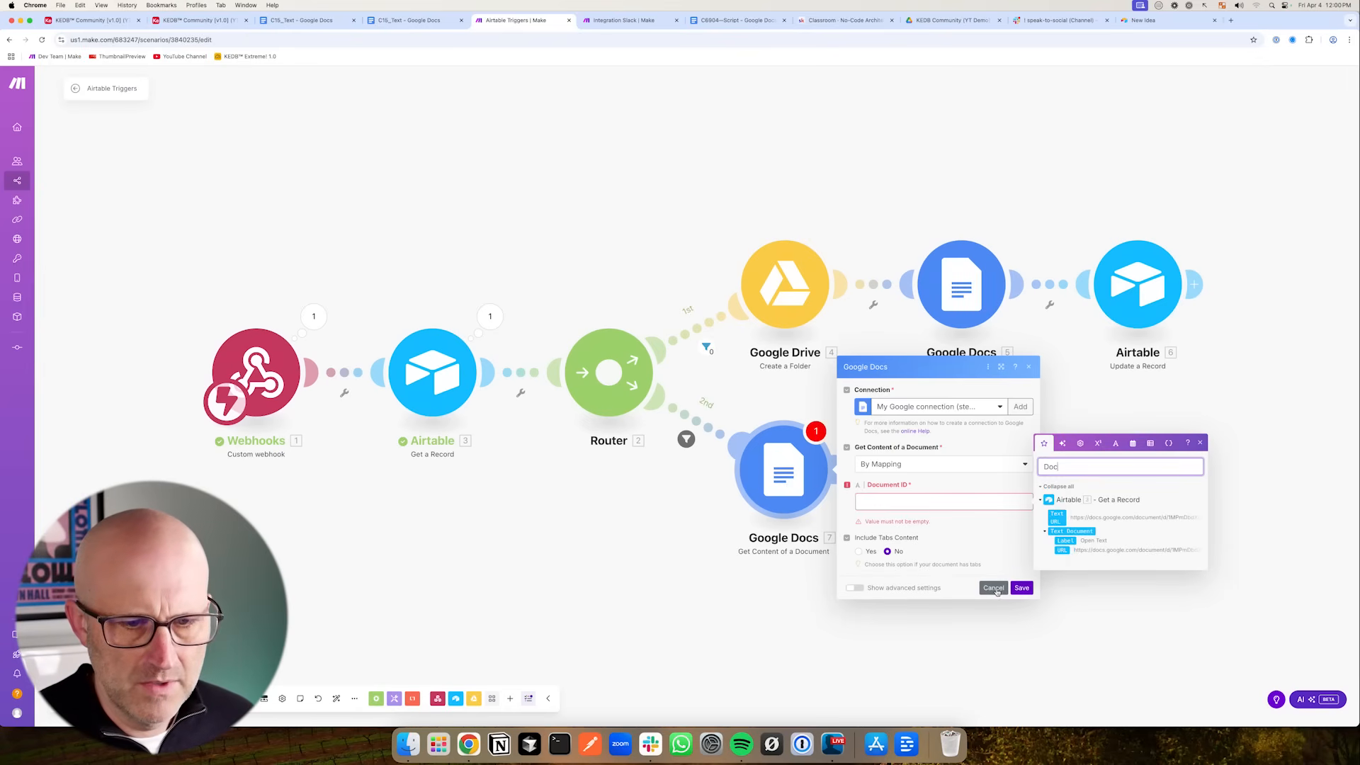
left_click(994, 589)
key("super+s")
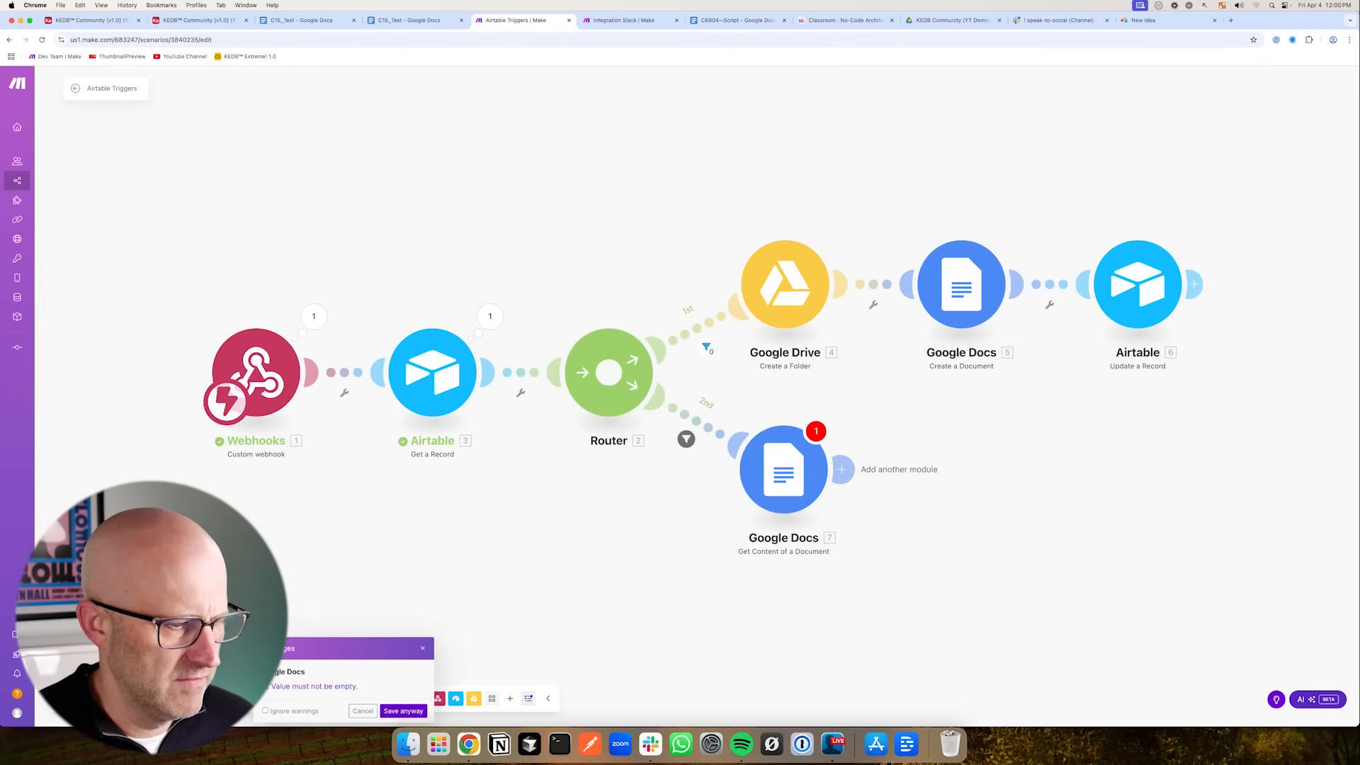
left_click(650, 403)
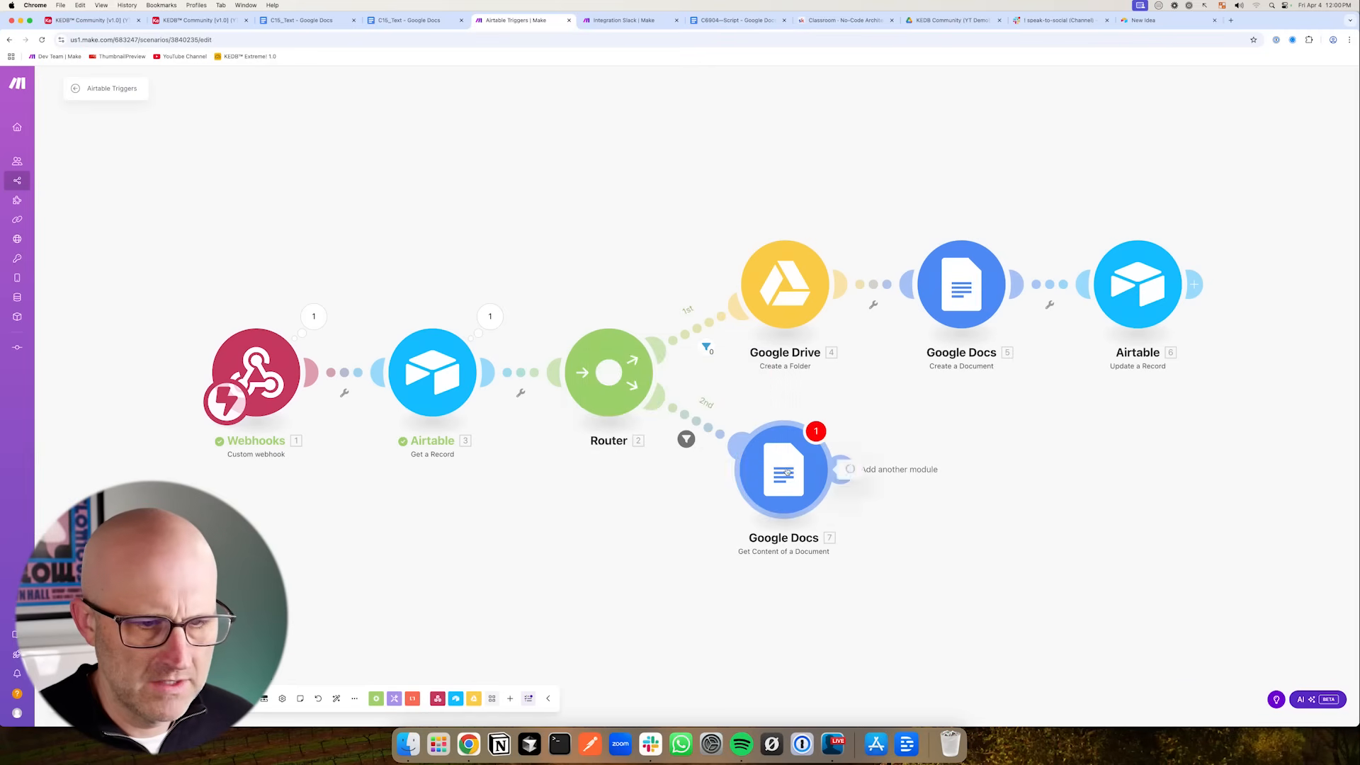
left_click(885, 501)
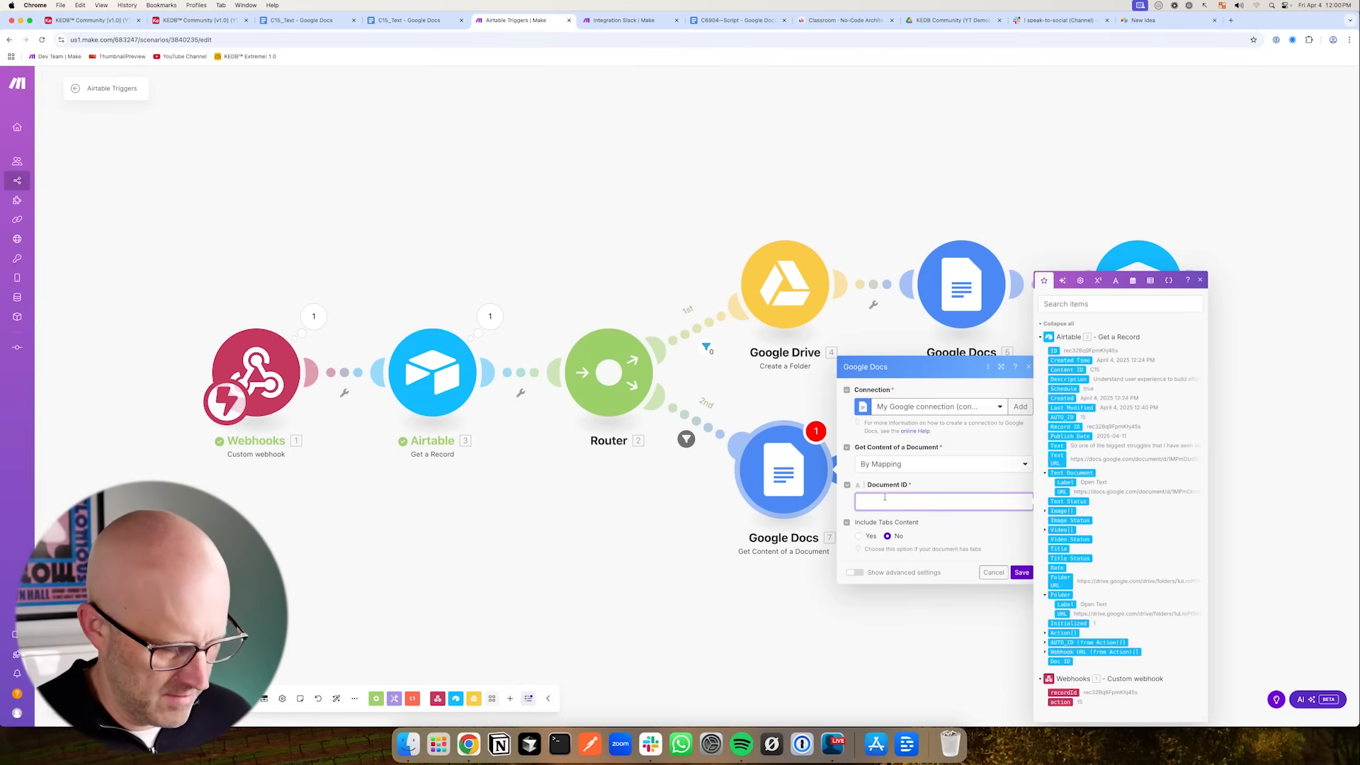
left_click(1021, 572)
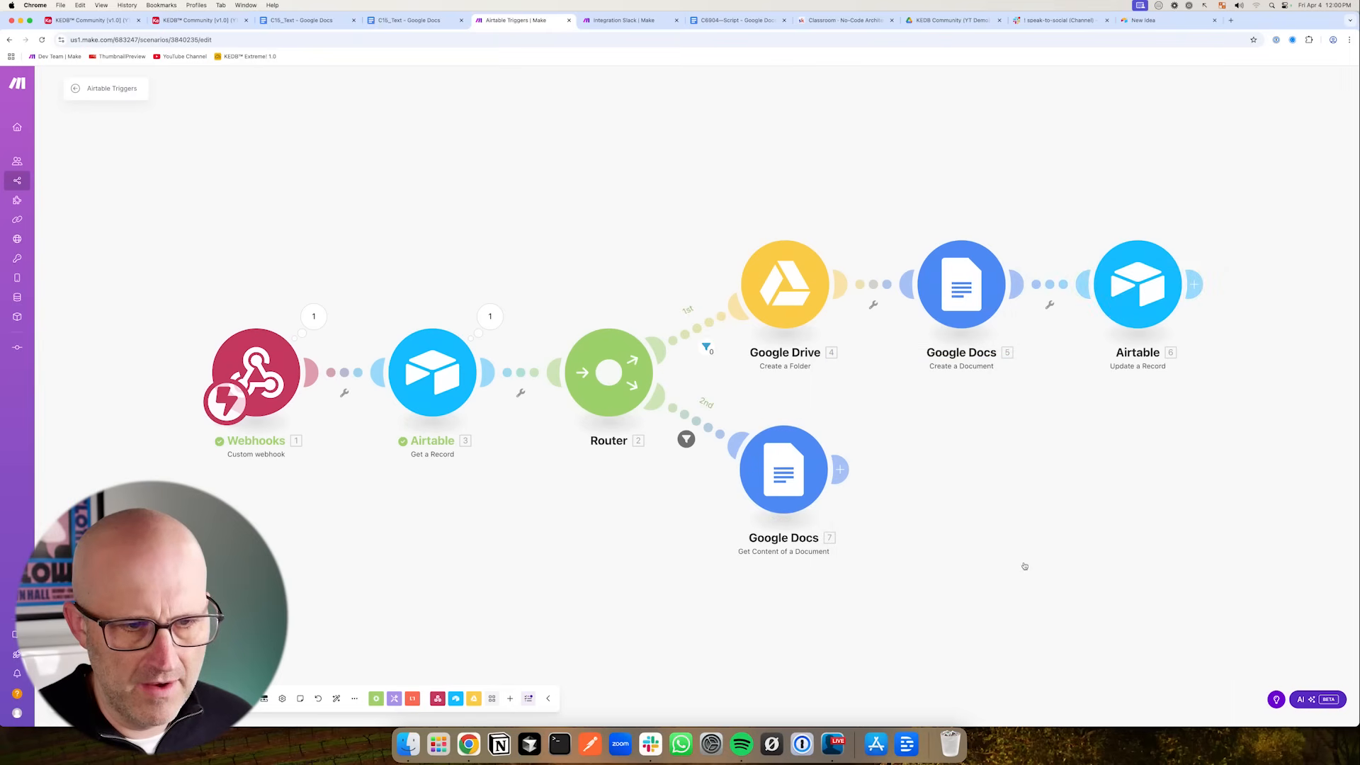
- Run the scenario once and trigger it by testing the Airtable automation script
left_click(219, 699)
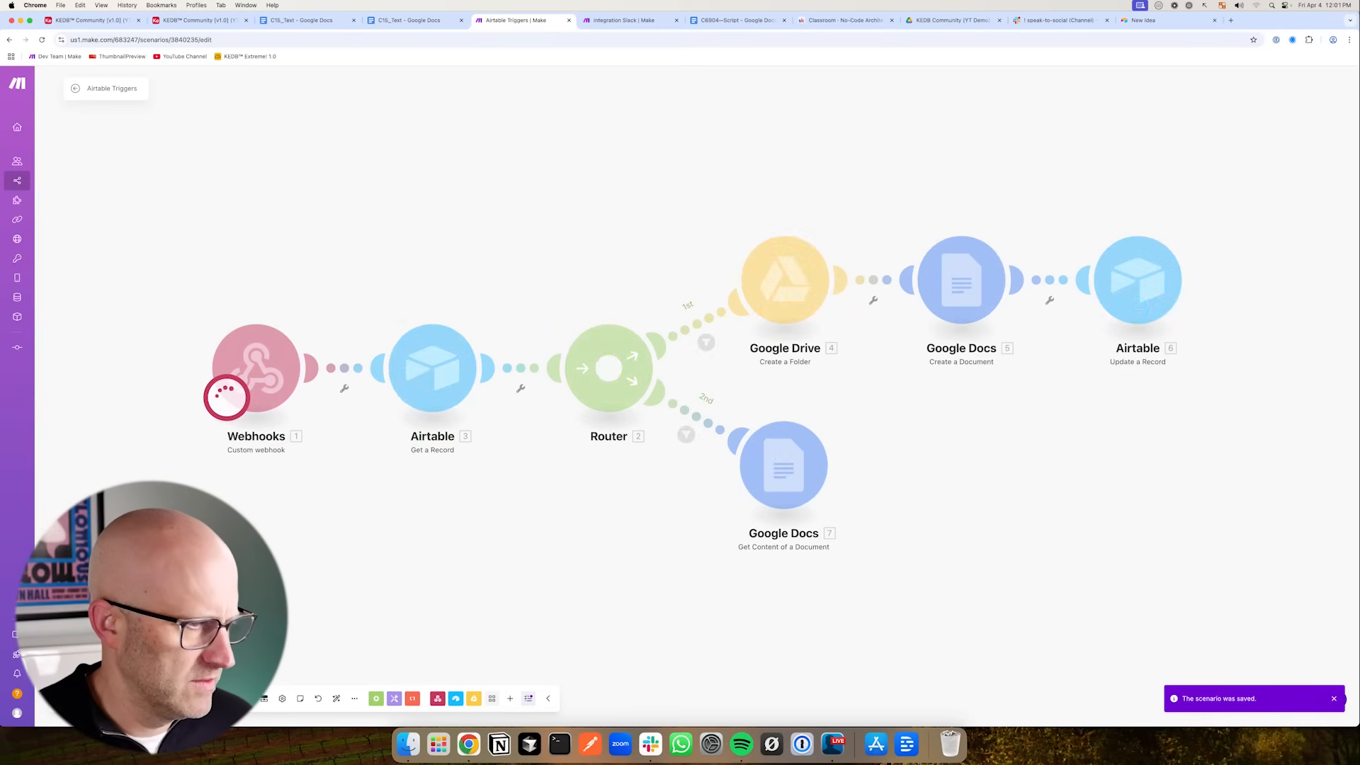
left_click(180, 21)
left_click(92, 21)
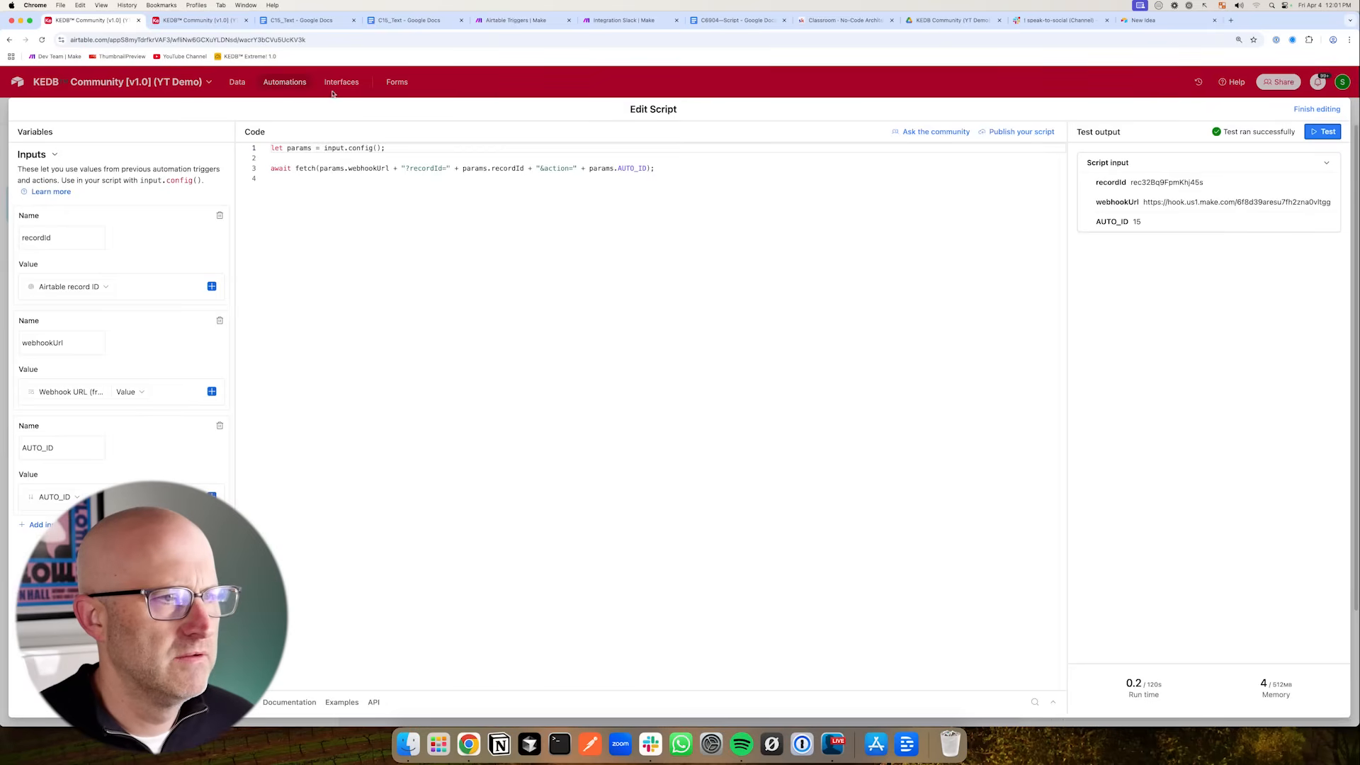
left_click(1322, 131)
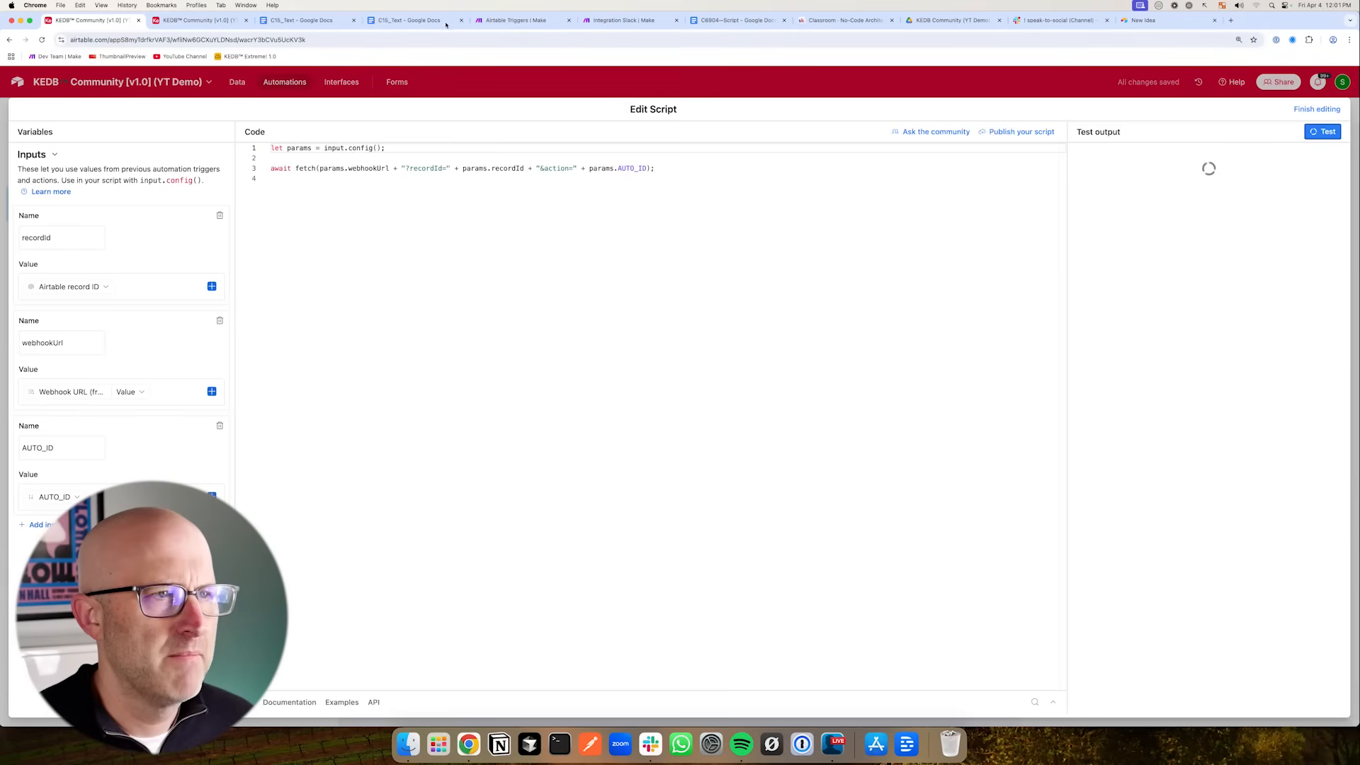
left_click(501, 26)
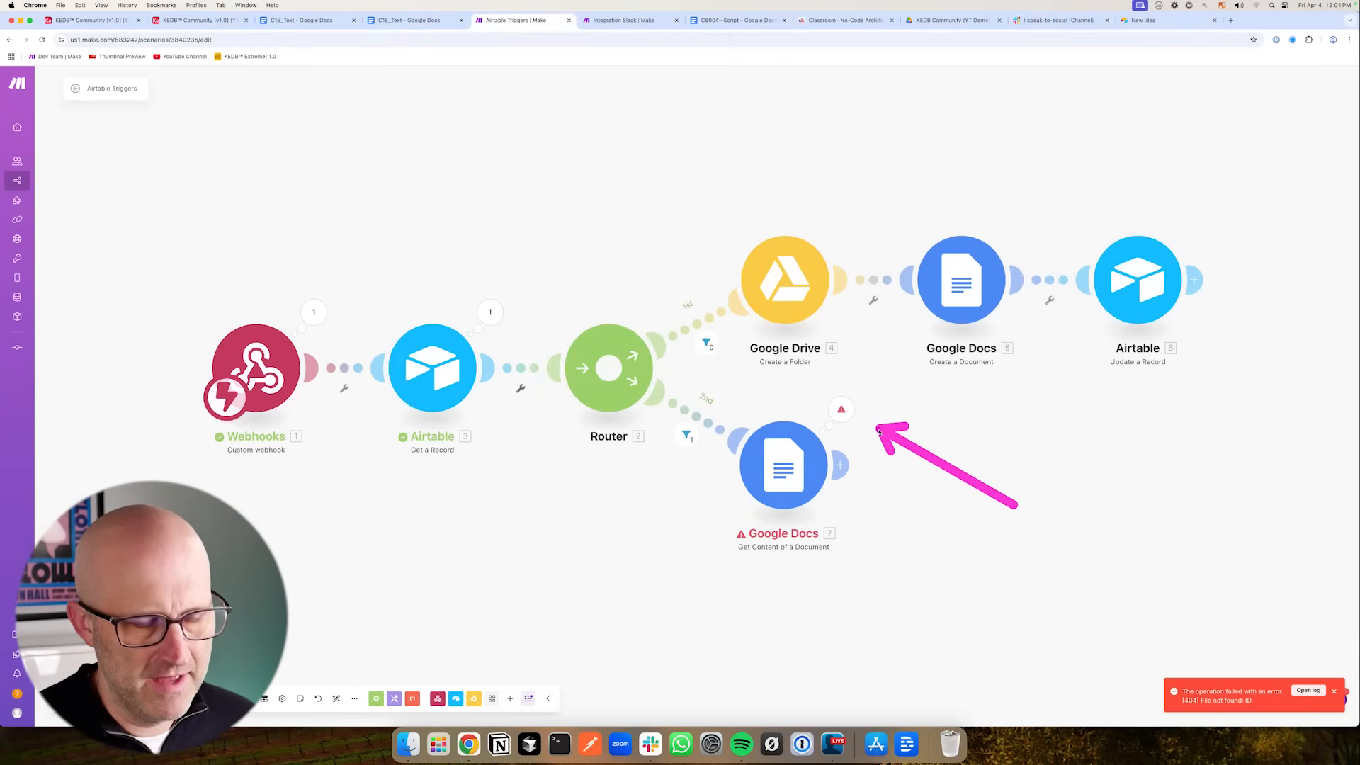
- Map the Airtable record's Doc ID into the Google Docs module's Document ID field and save
left_click(790, 477)
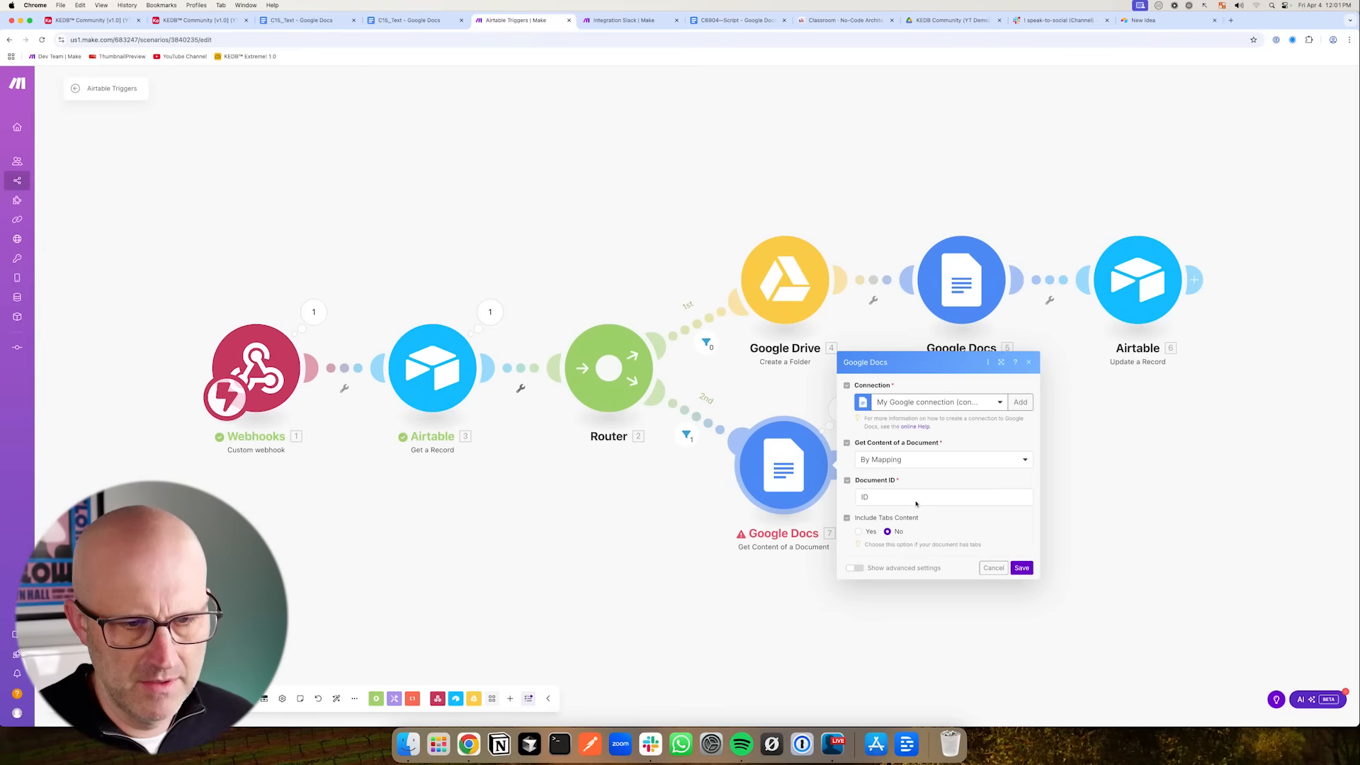
left_click(870, 498)
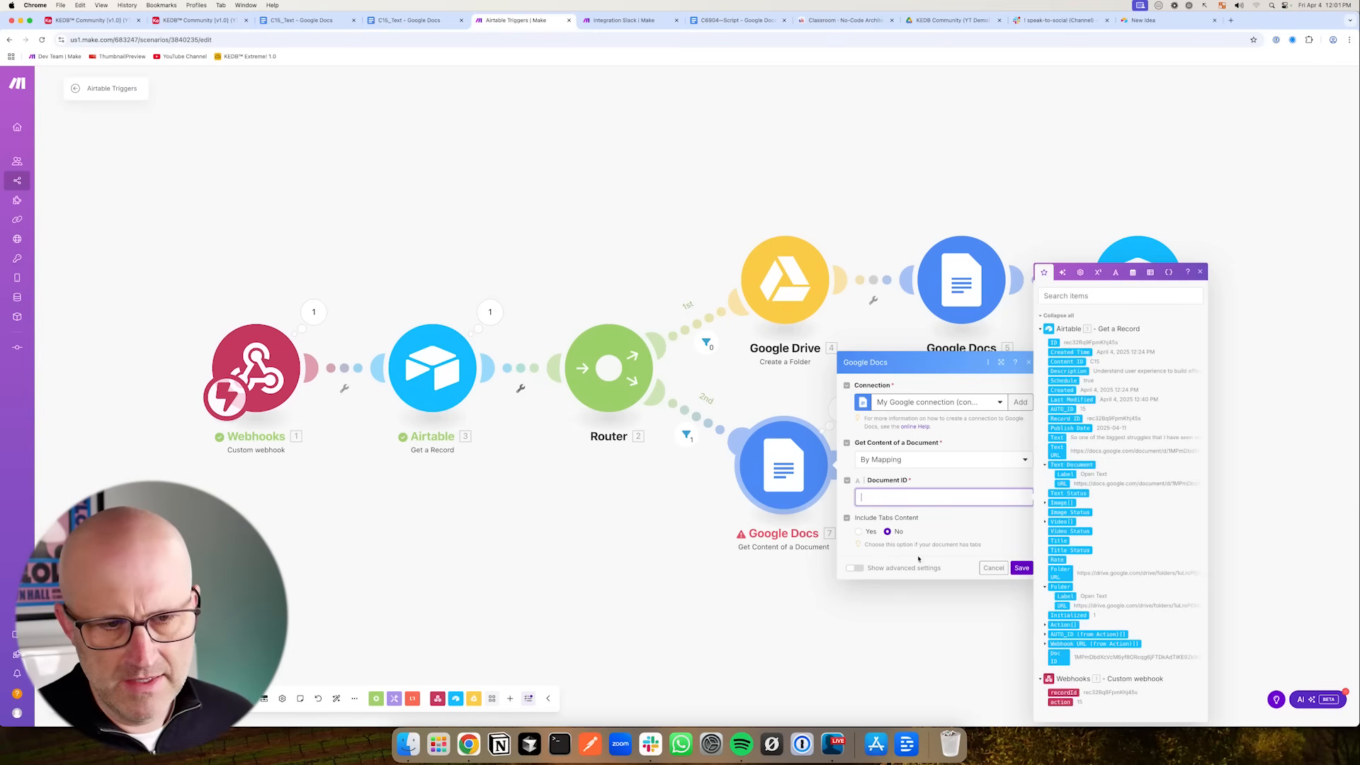
left_click(1054, 657)
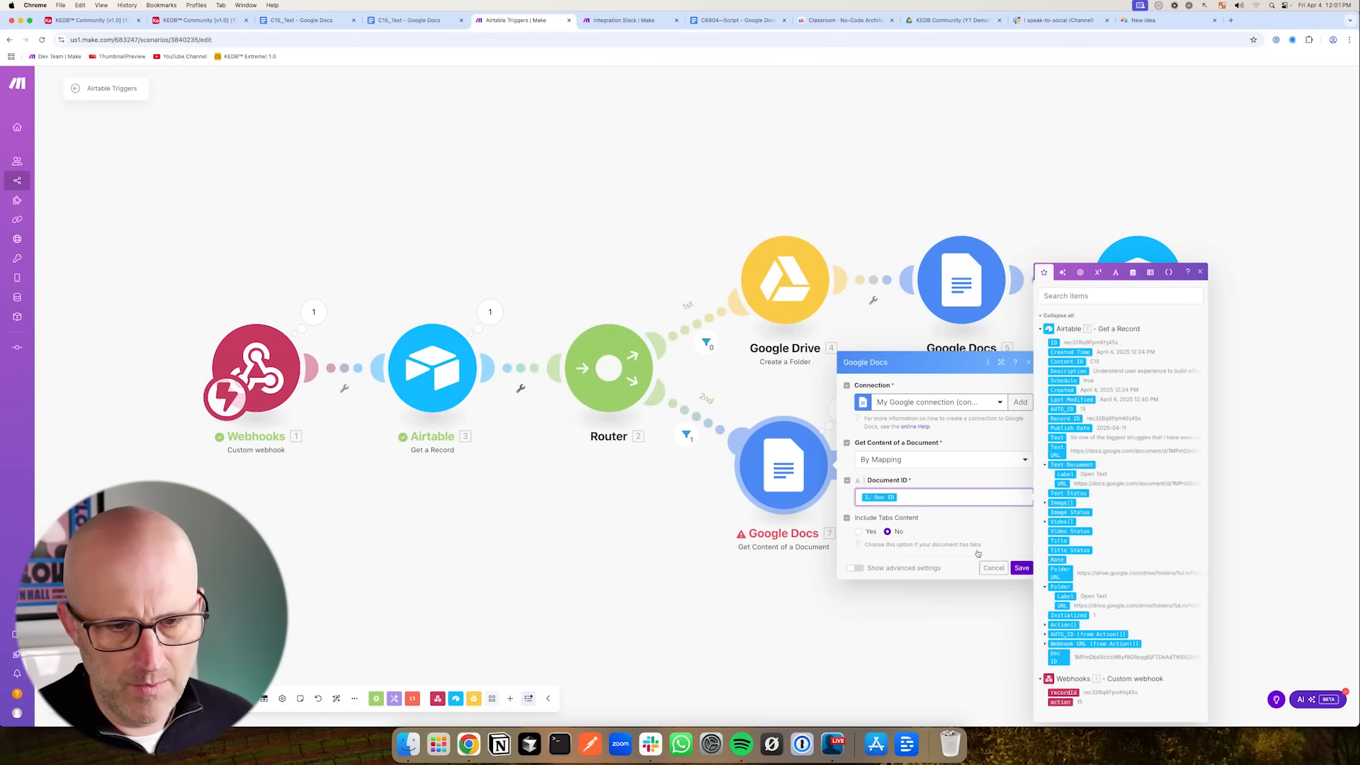
left_click(1022, 568)
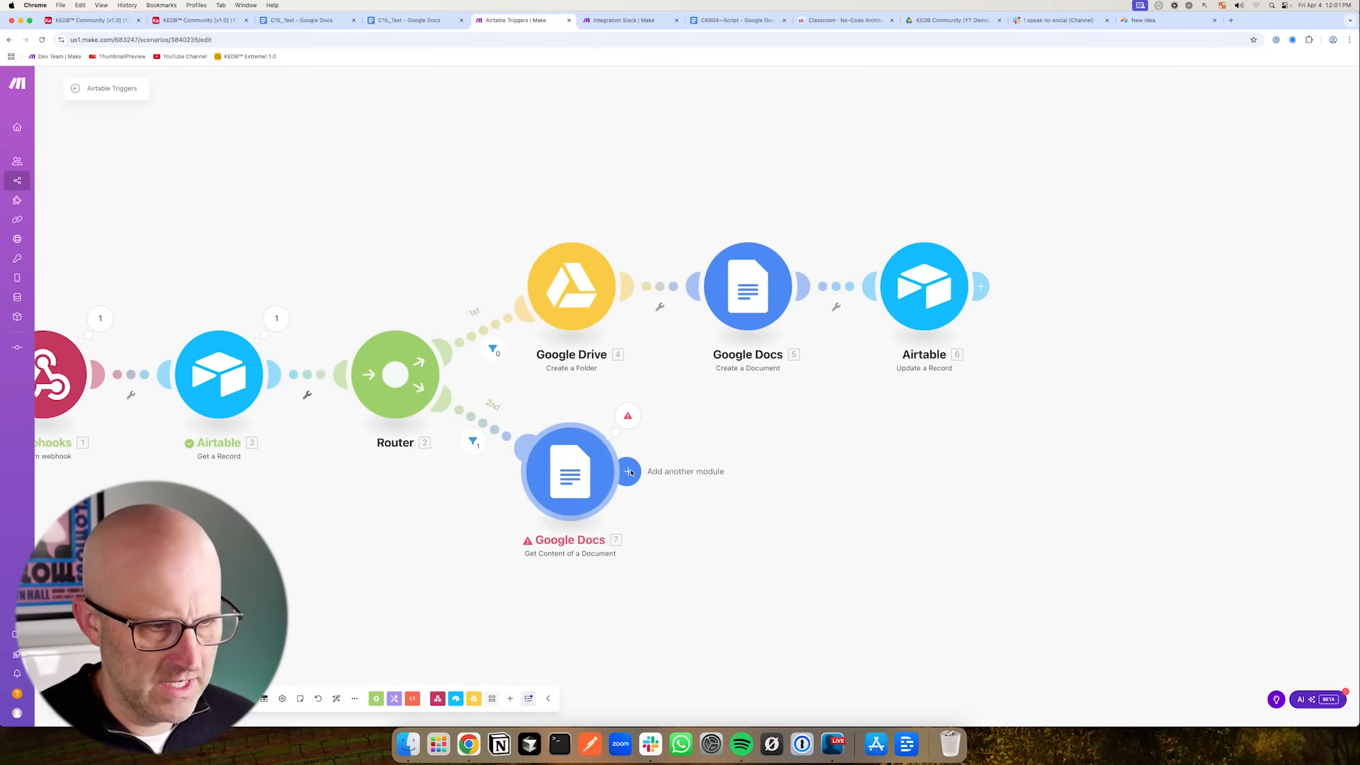
- Add an OpenAI (ChatGPT, Whisper, DALL-E) Create a Completion module after the Google Docs module
left_click(628, 472)
scroll(875, 506, "down", 3)
scroll(871, 524, "up", 3)
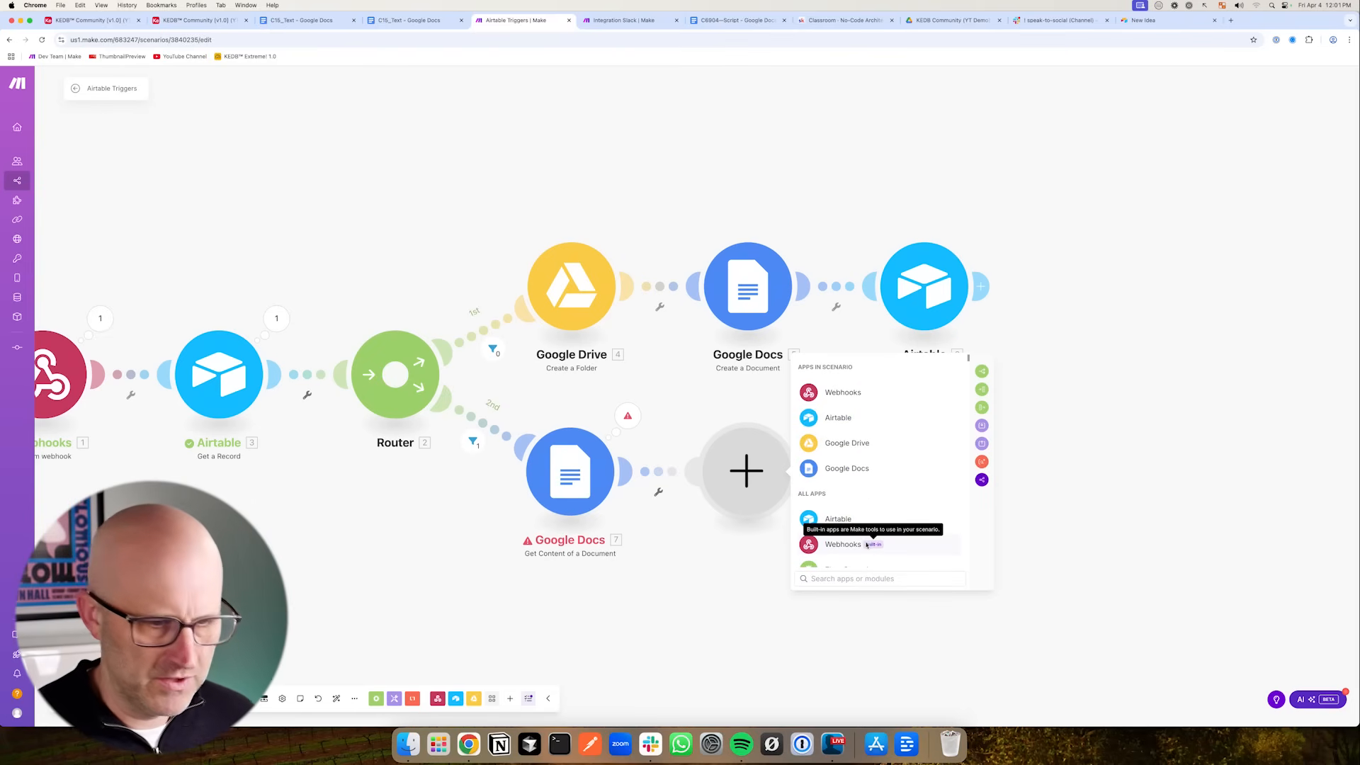
type("chat")
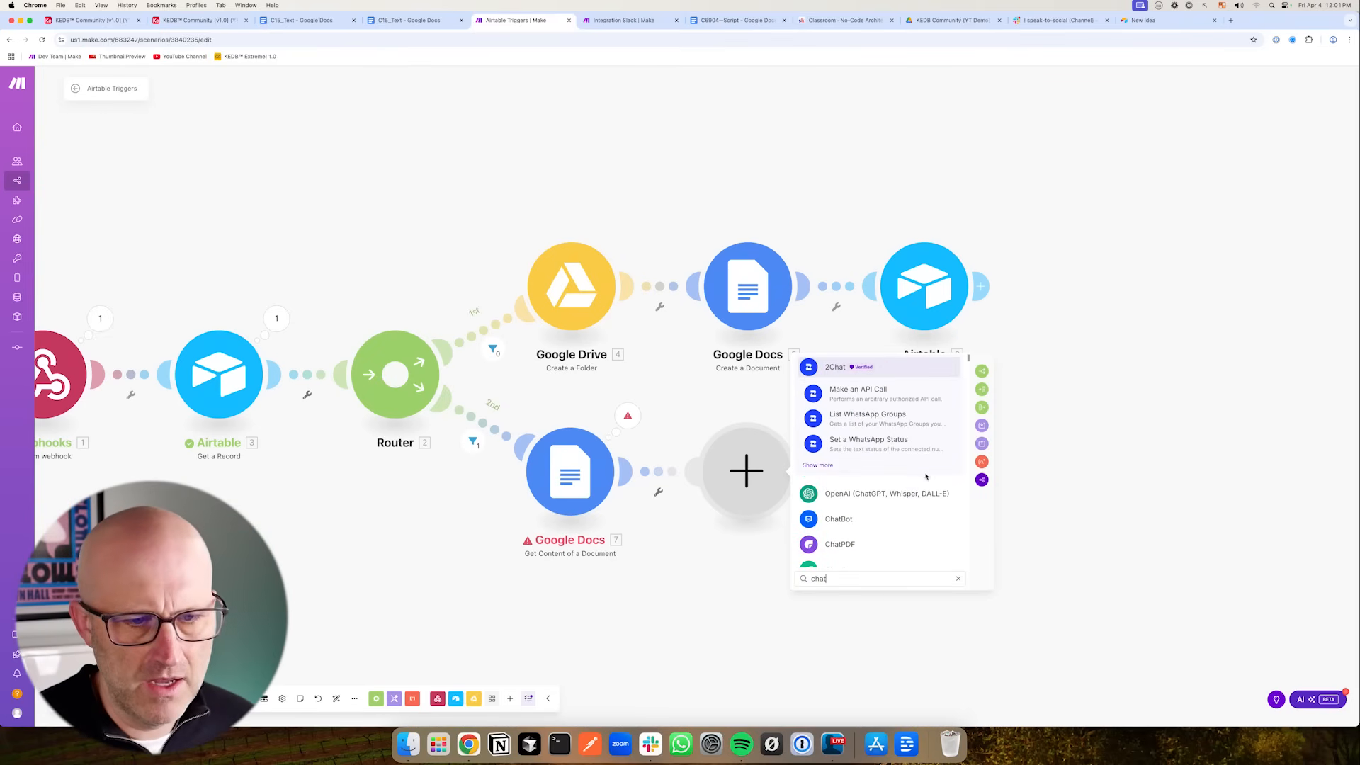
left_click(879, 495)
left_click(888, 504)
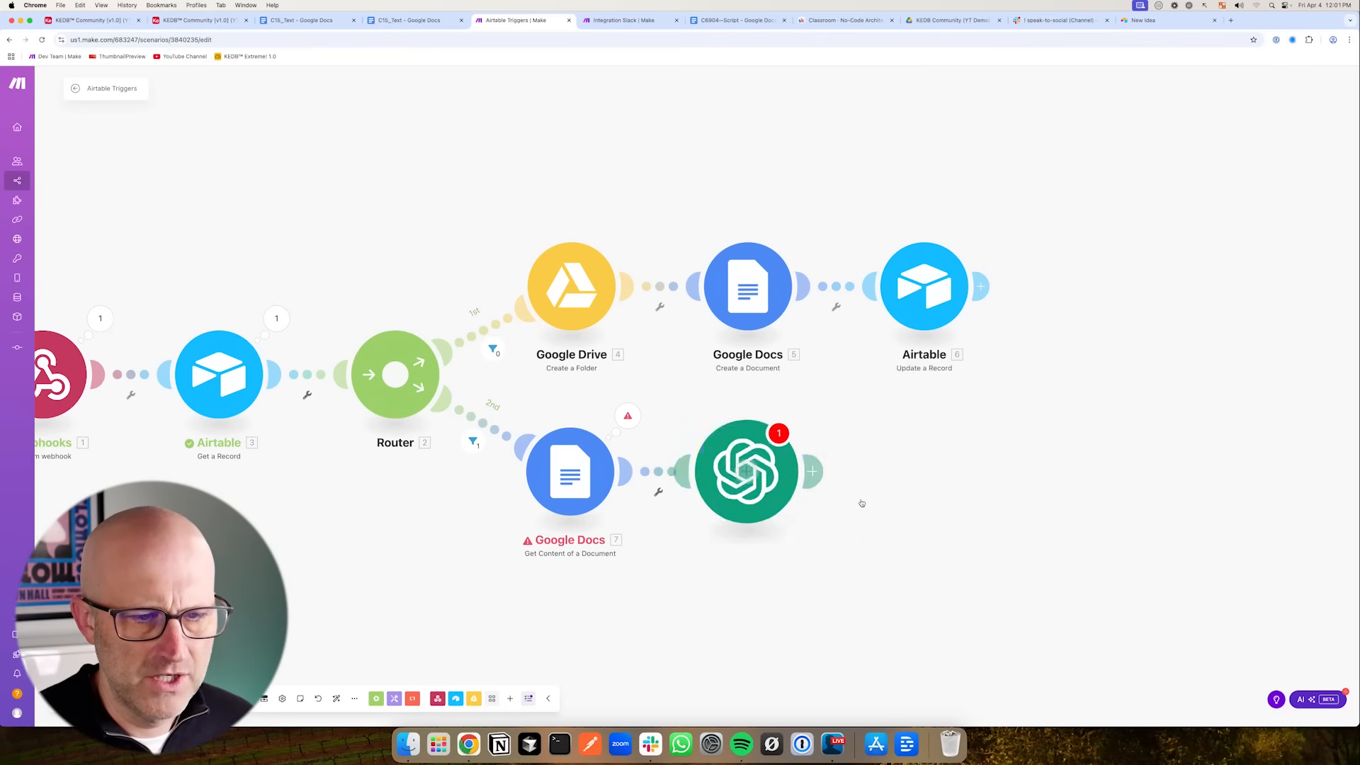
- Set the OpenAI module's model to GPT-4o: gpt-4o (system)
left_click(880, 468)
scroll(901, 532, "down", 3)
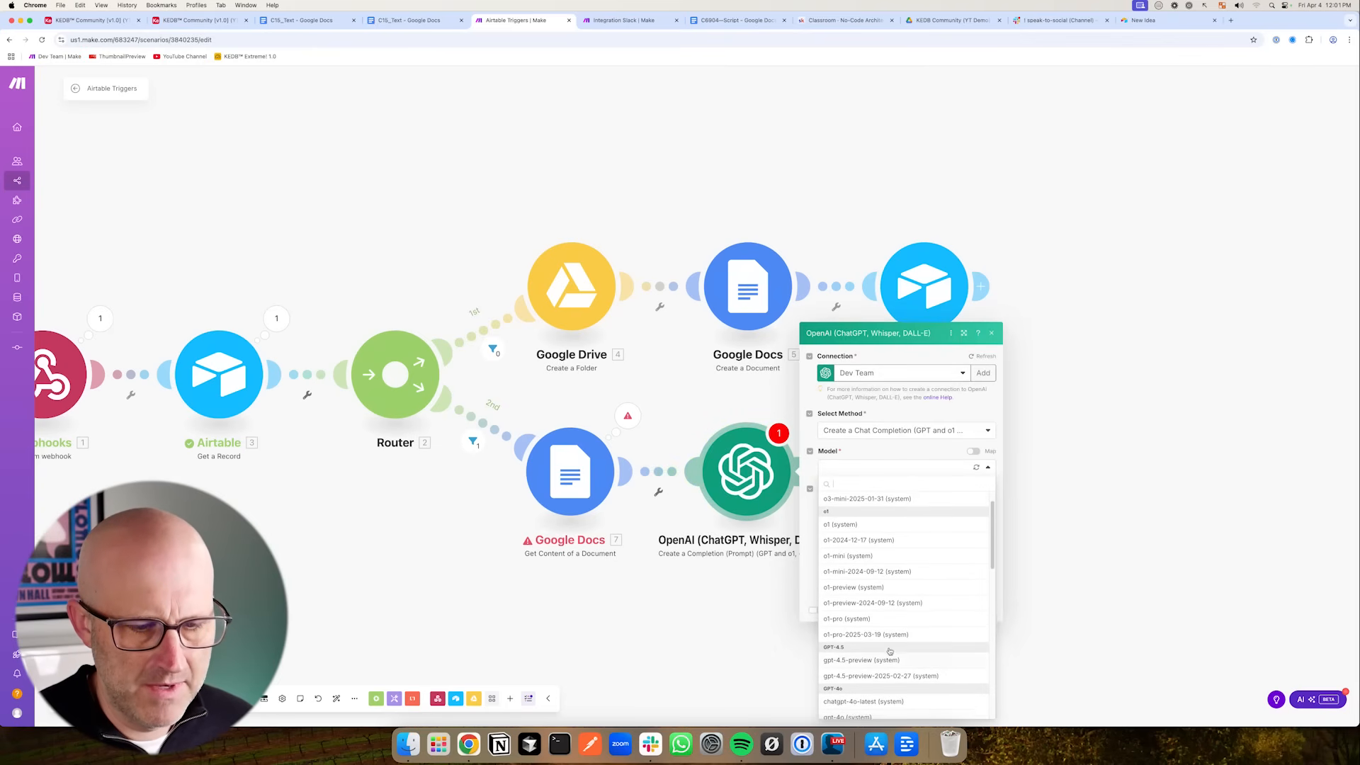
left_click(876, 657)
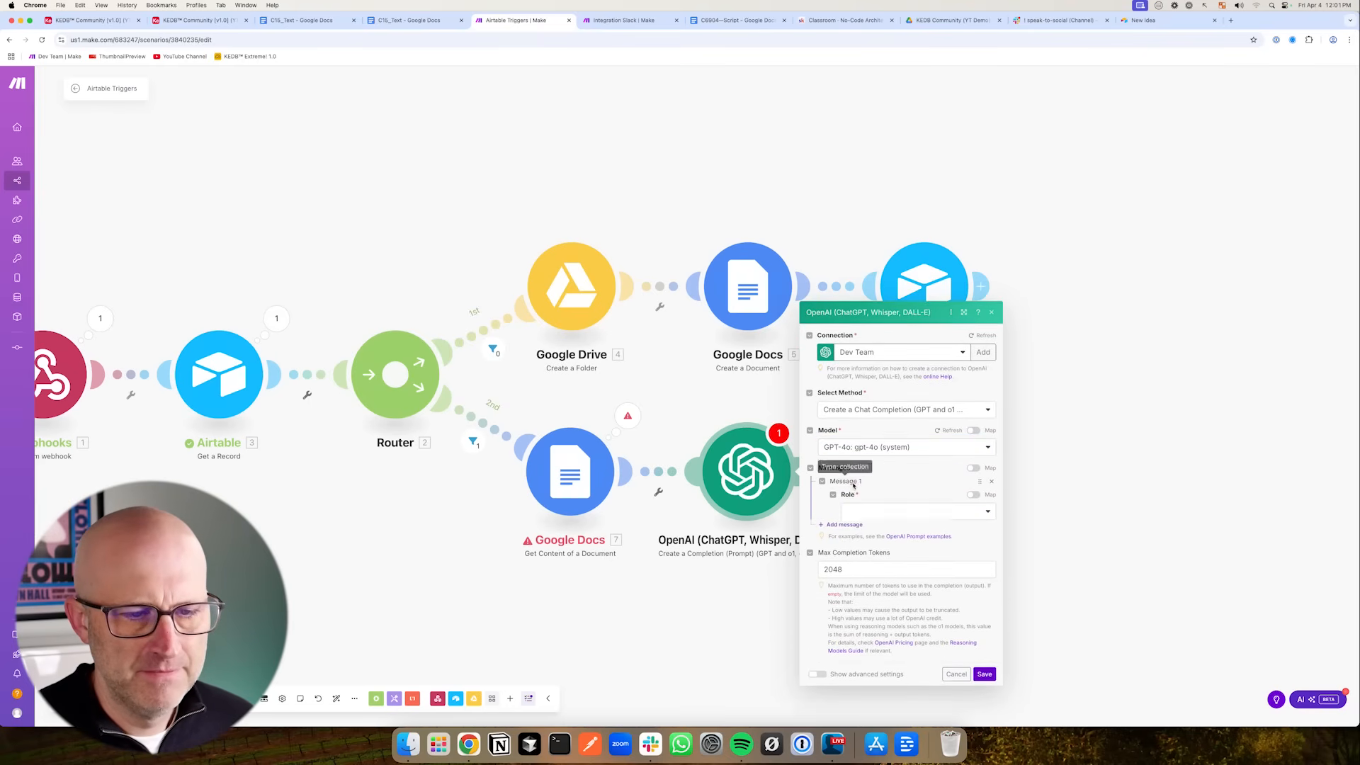
- Add a User message to the OpenAI module asking it to review the text below and rewrite it into a structured article, followed by the document's Text Content
left_click(860, 484)
left_click(865, 502)
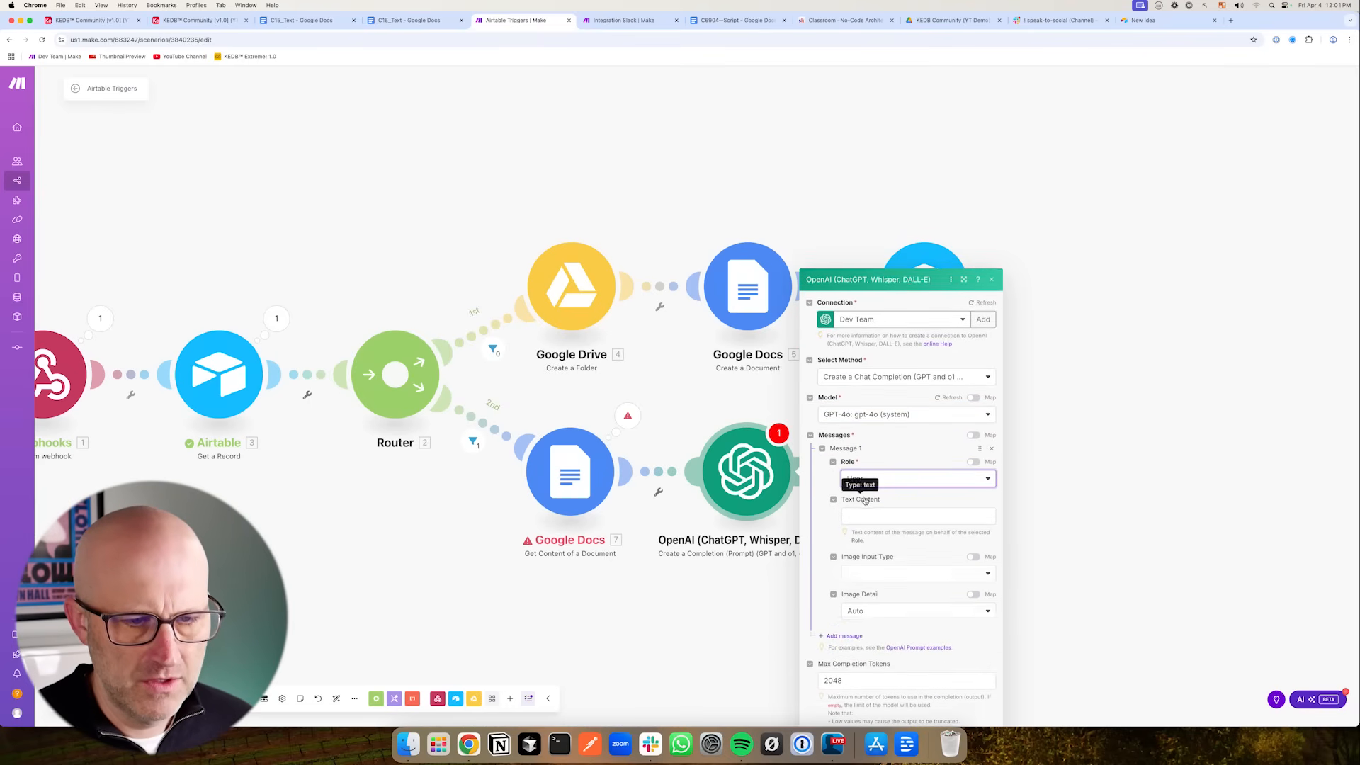
left_click(874, 425)
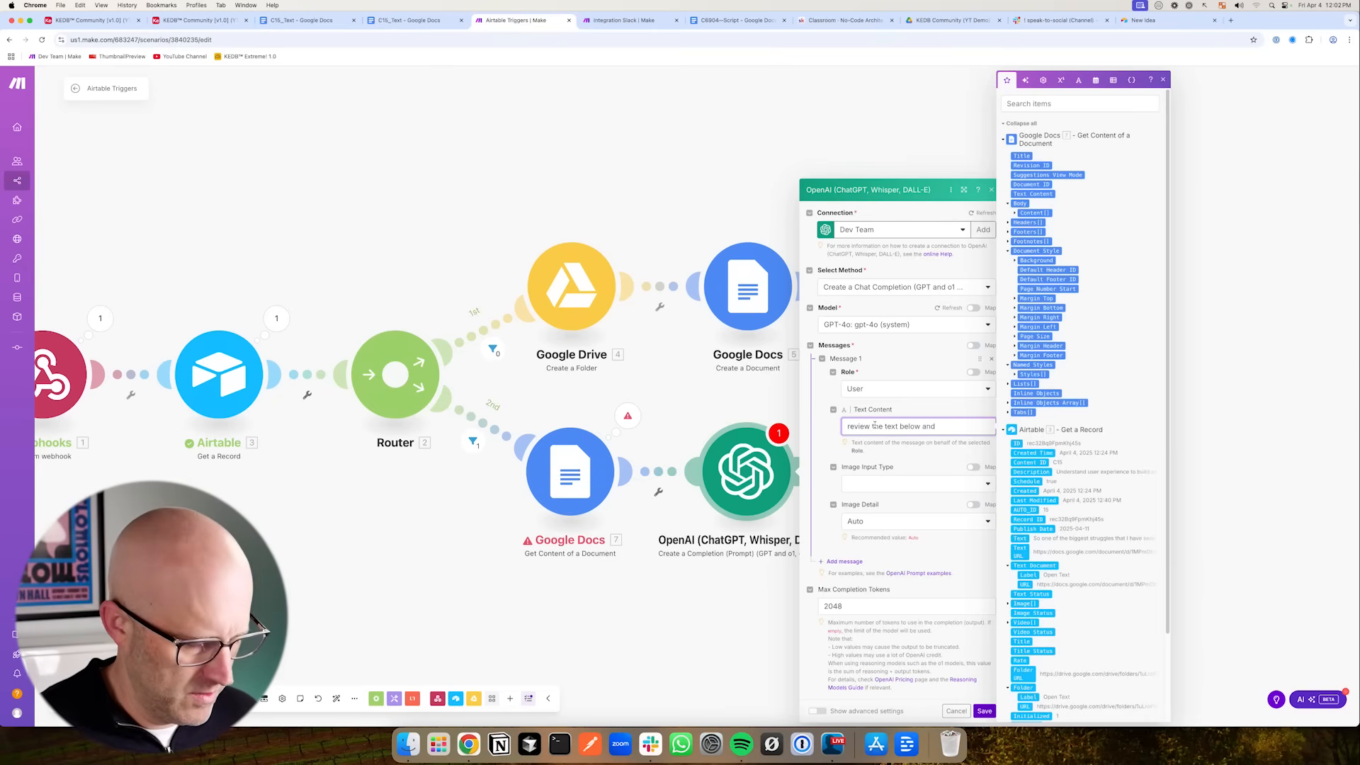
type("review the text below and rewrite it into a ")
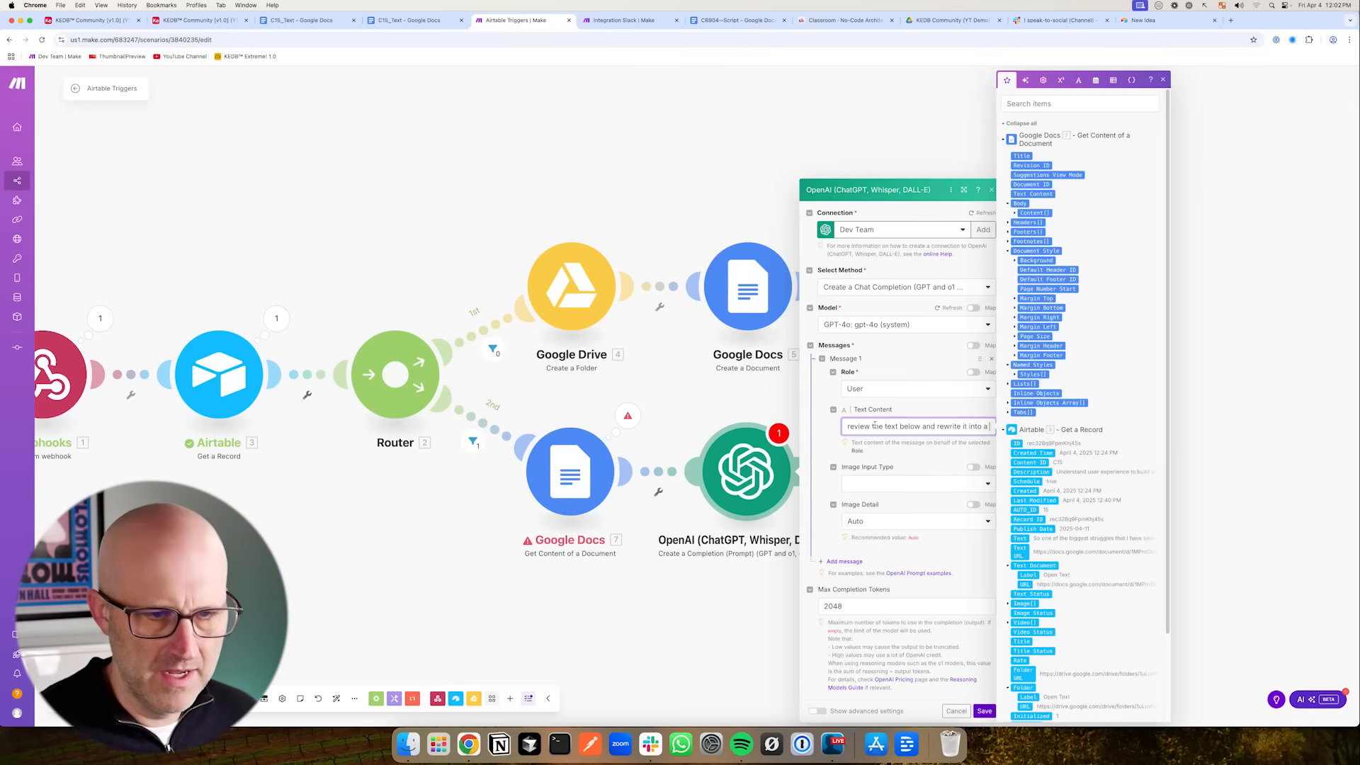
type("structured article using all")
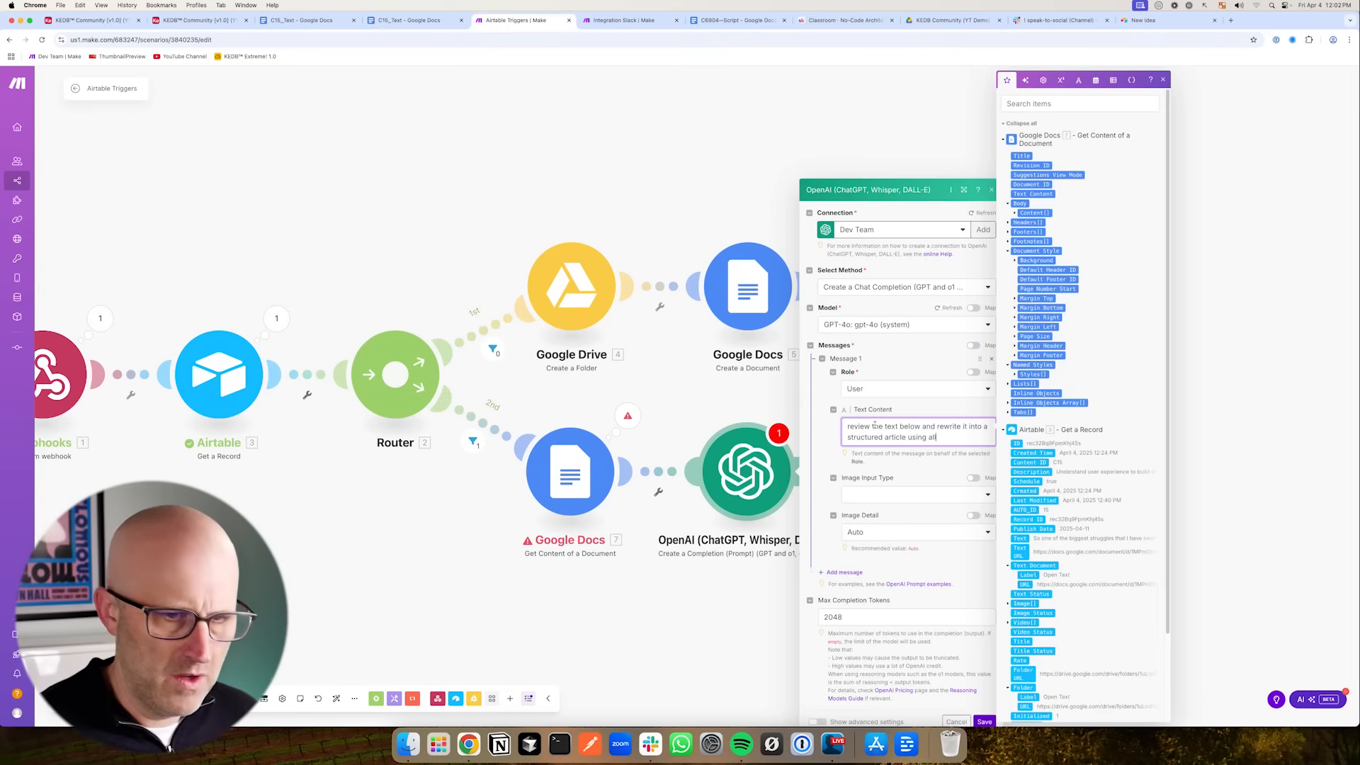
type(" the details and my tone of voice and style simpl")
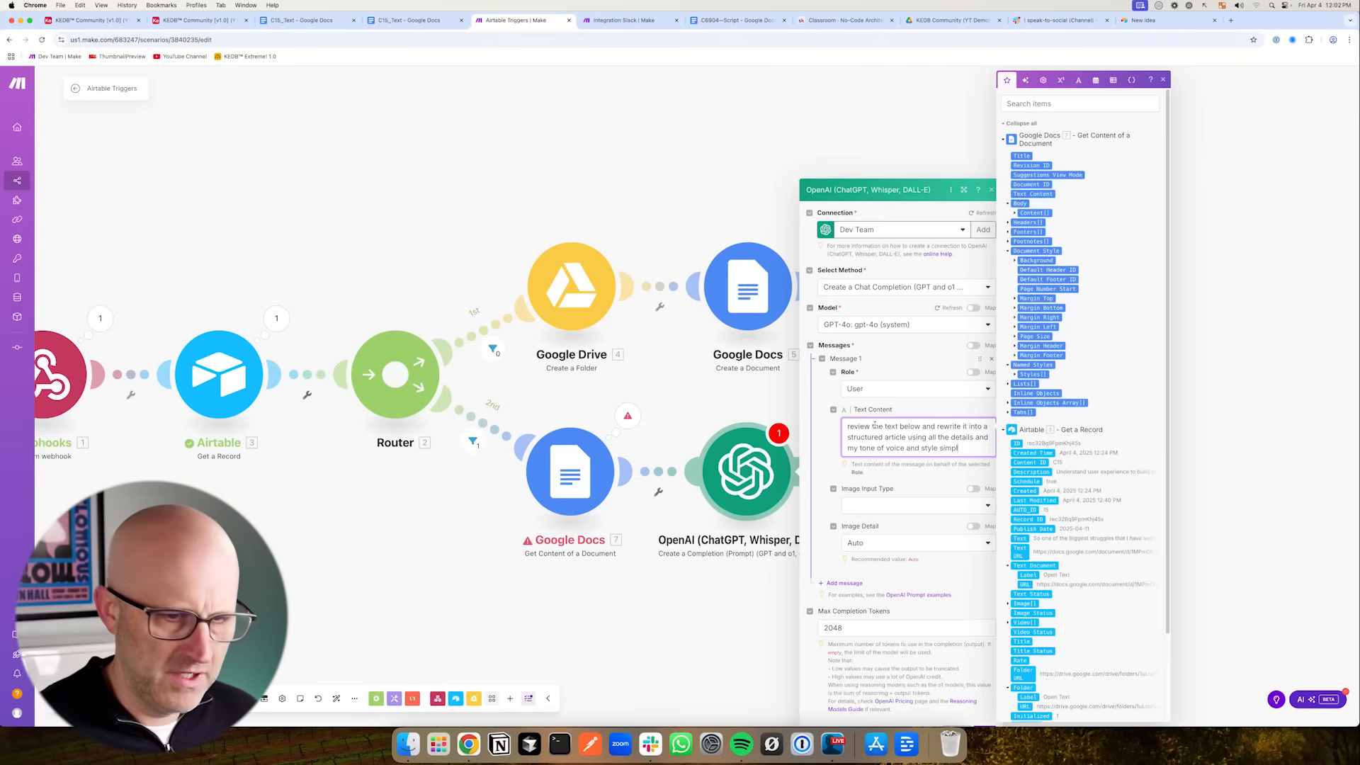
type("y restructure the contents for impa")
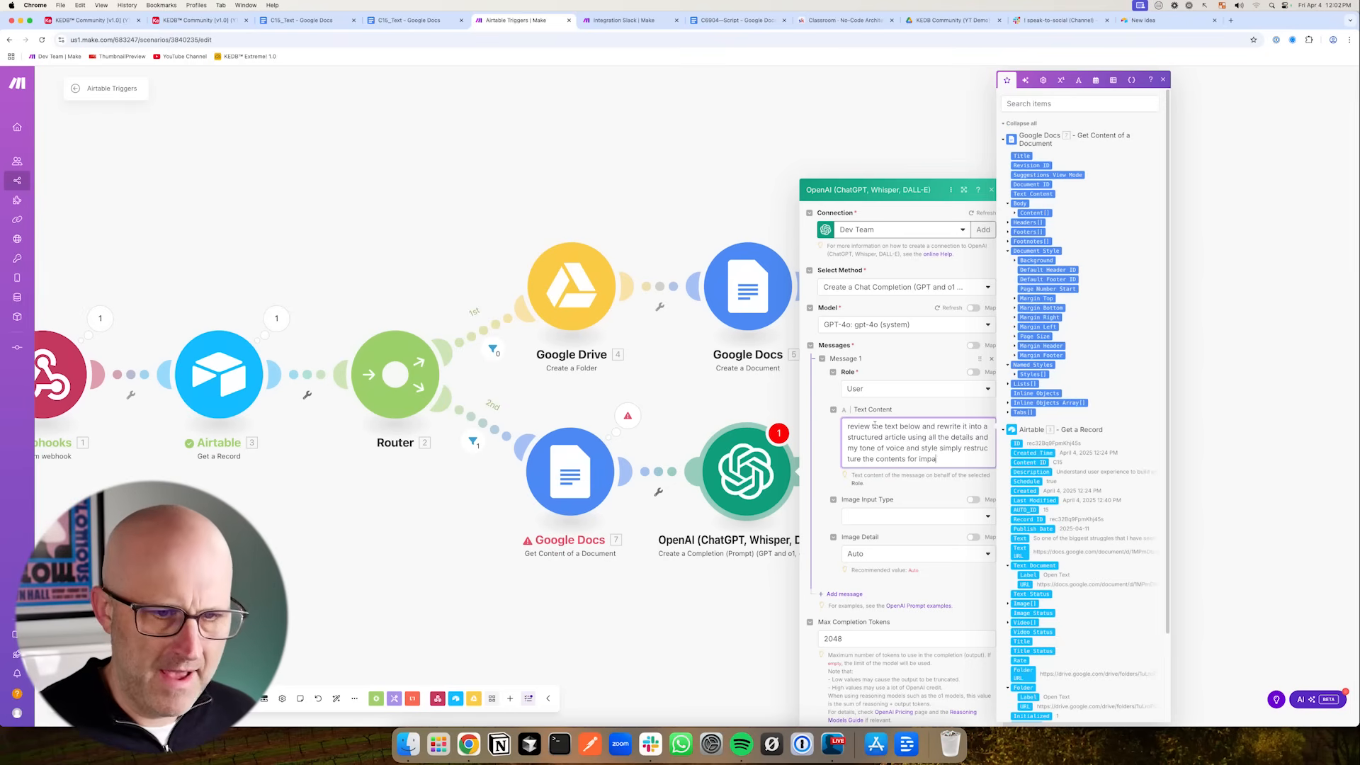
type("ct for the reader")
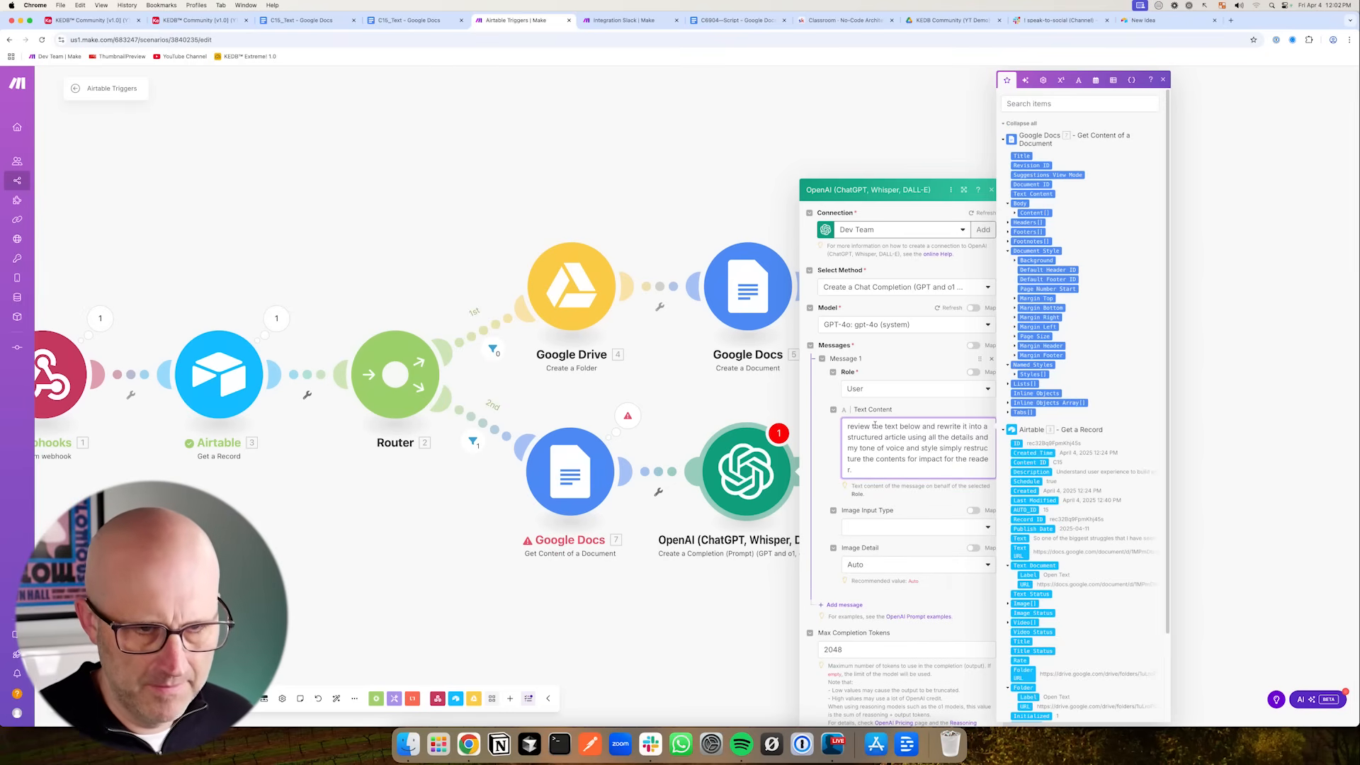
type(".")
key("Return")
key("Return")
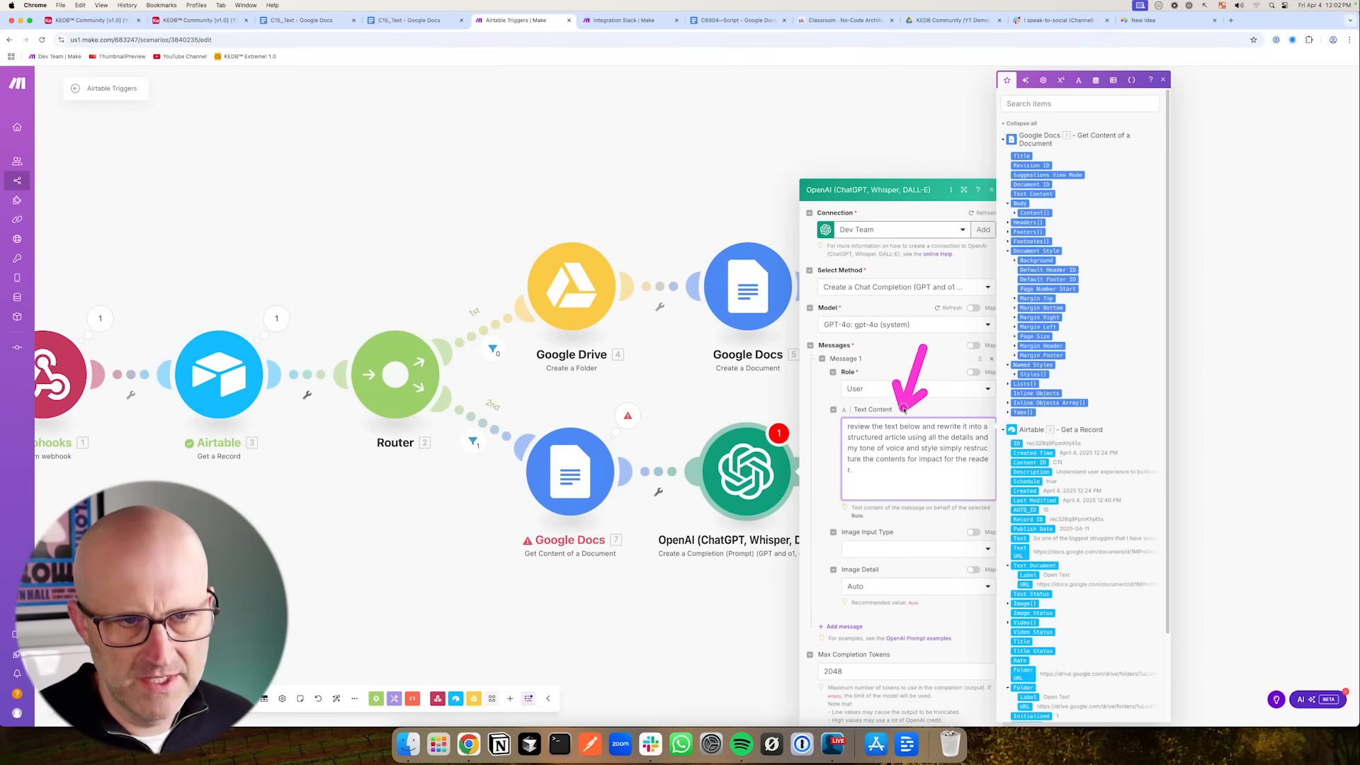
left_click(1022, 193)
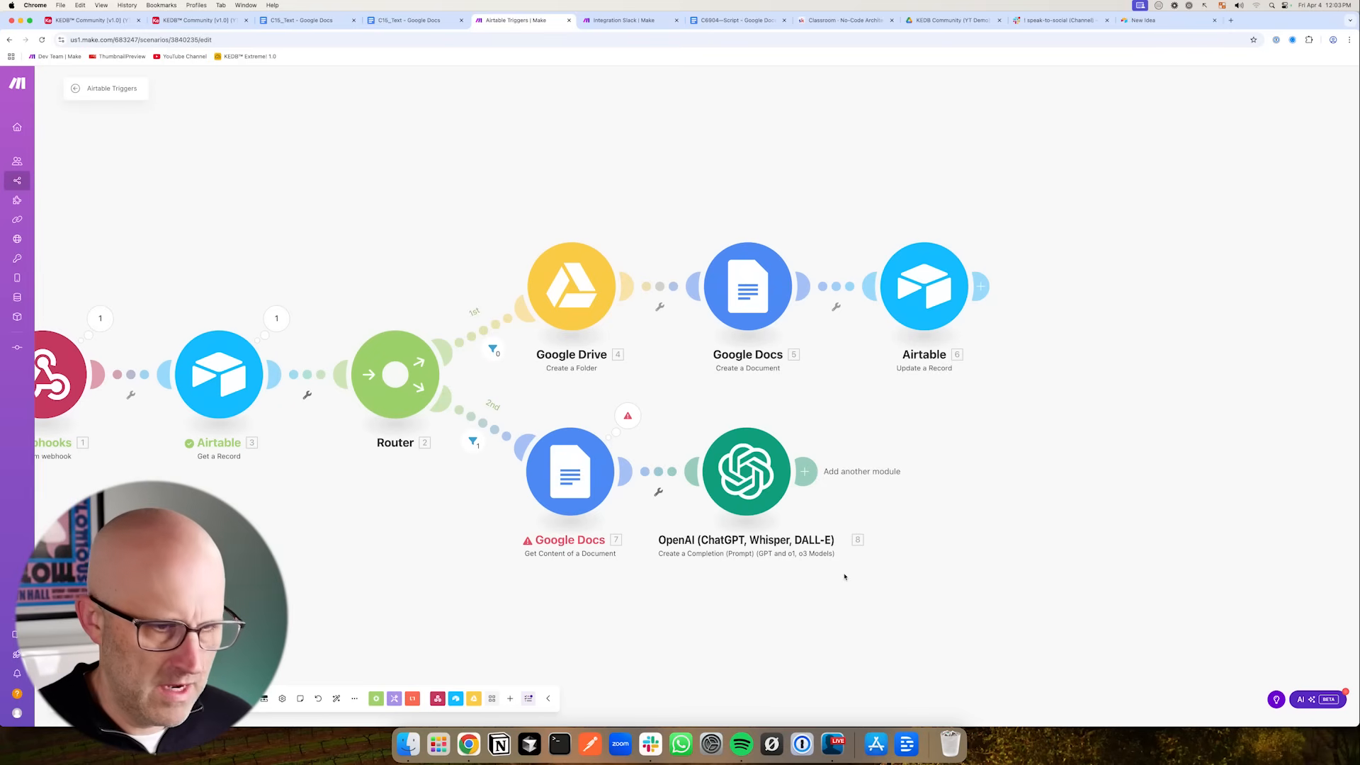
- Add a Google Drive Update a File module after the OpenAI module
left_click_drag(857, 599, 804, 572)
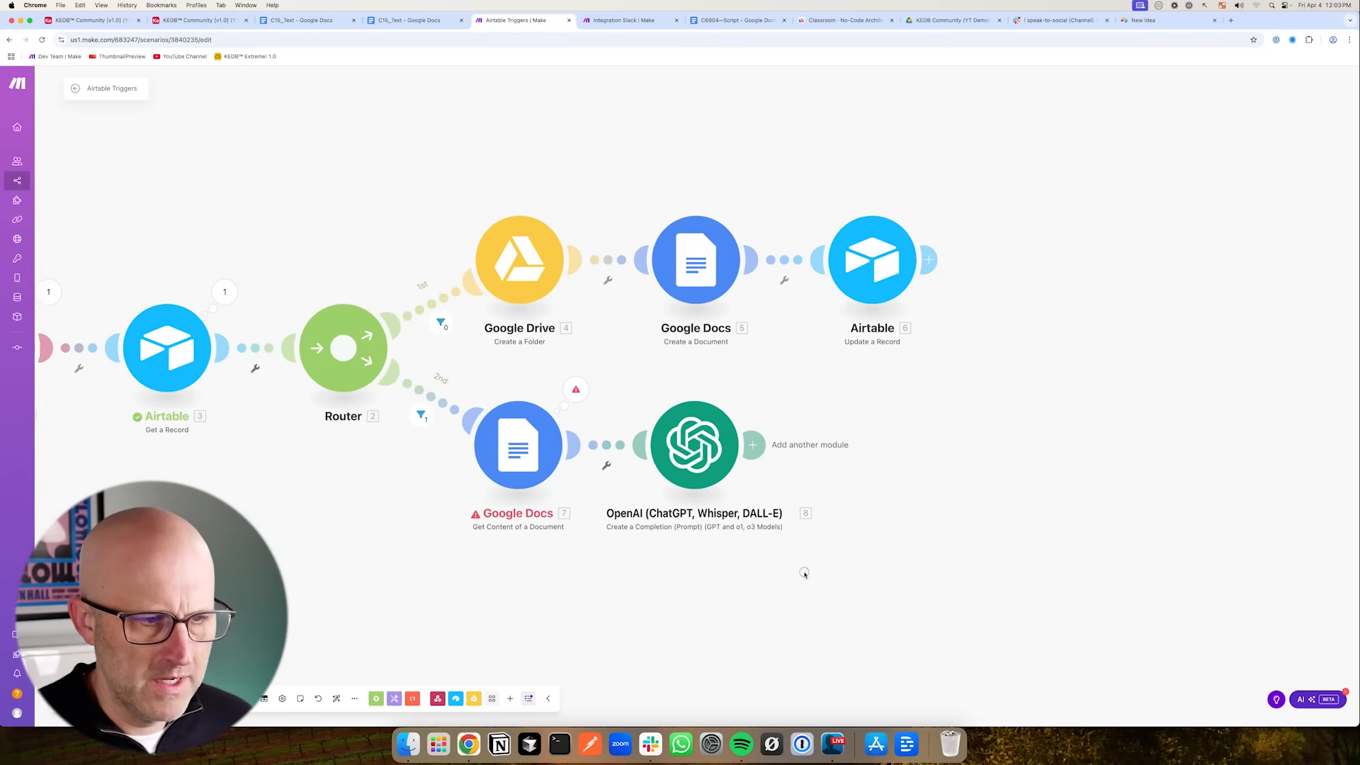
left_click_drag(806, 360, 753, 393)
left_click_drag(376, 514, 456, 474)
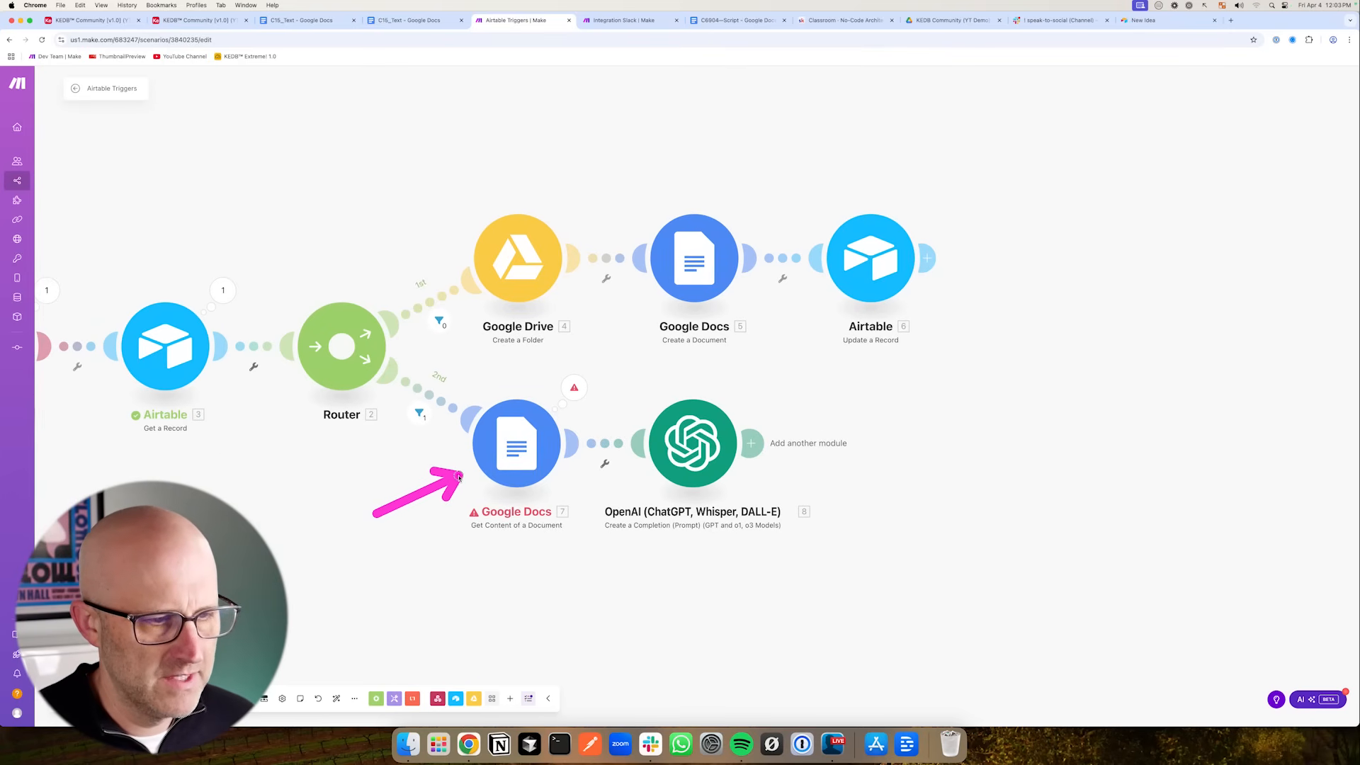
left_click(753, 445)
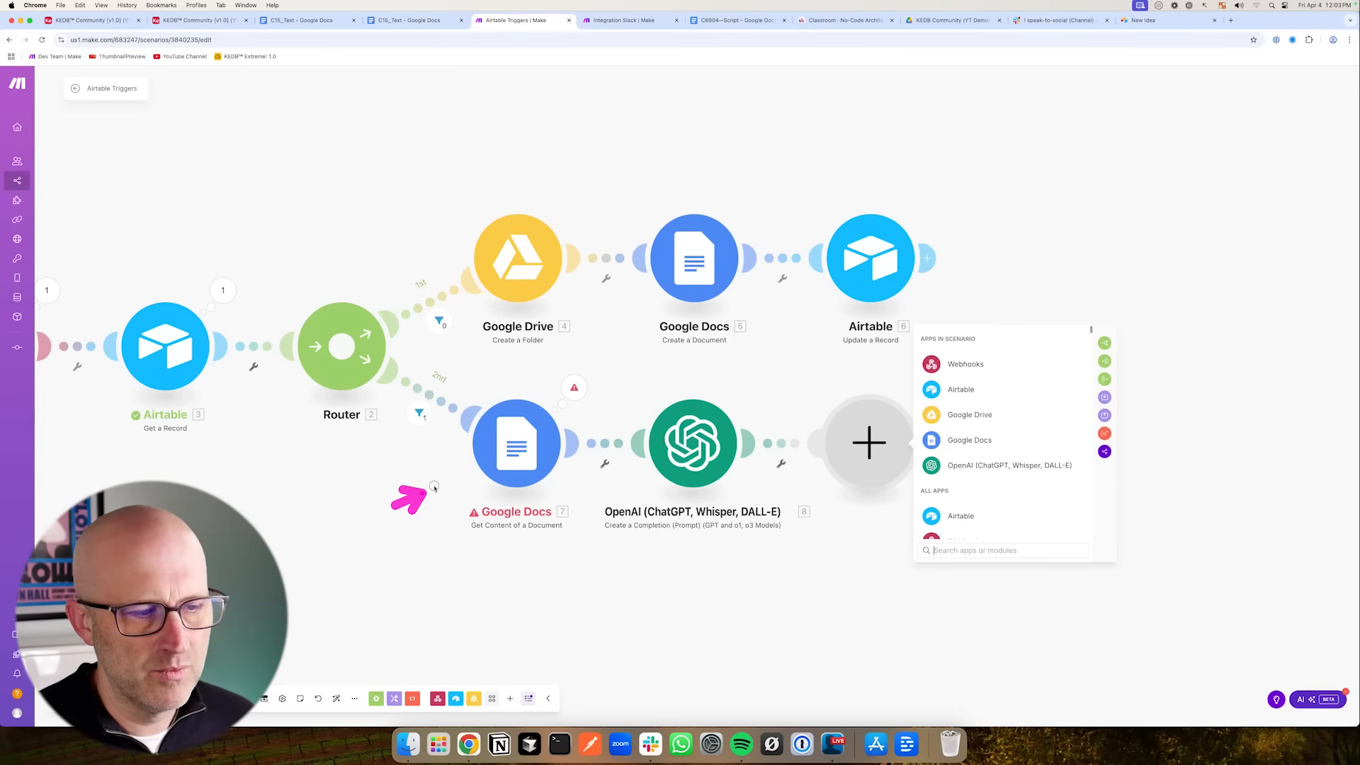
left_click(970, 415)
scroll(1050, 471, "down", 3)
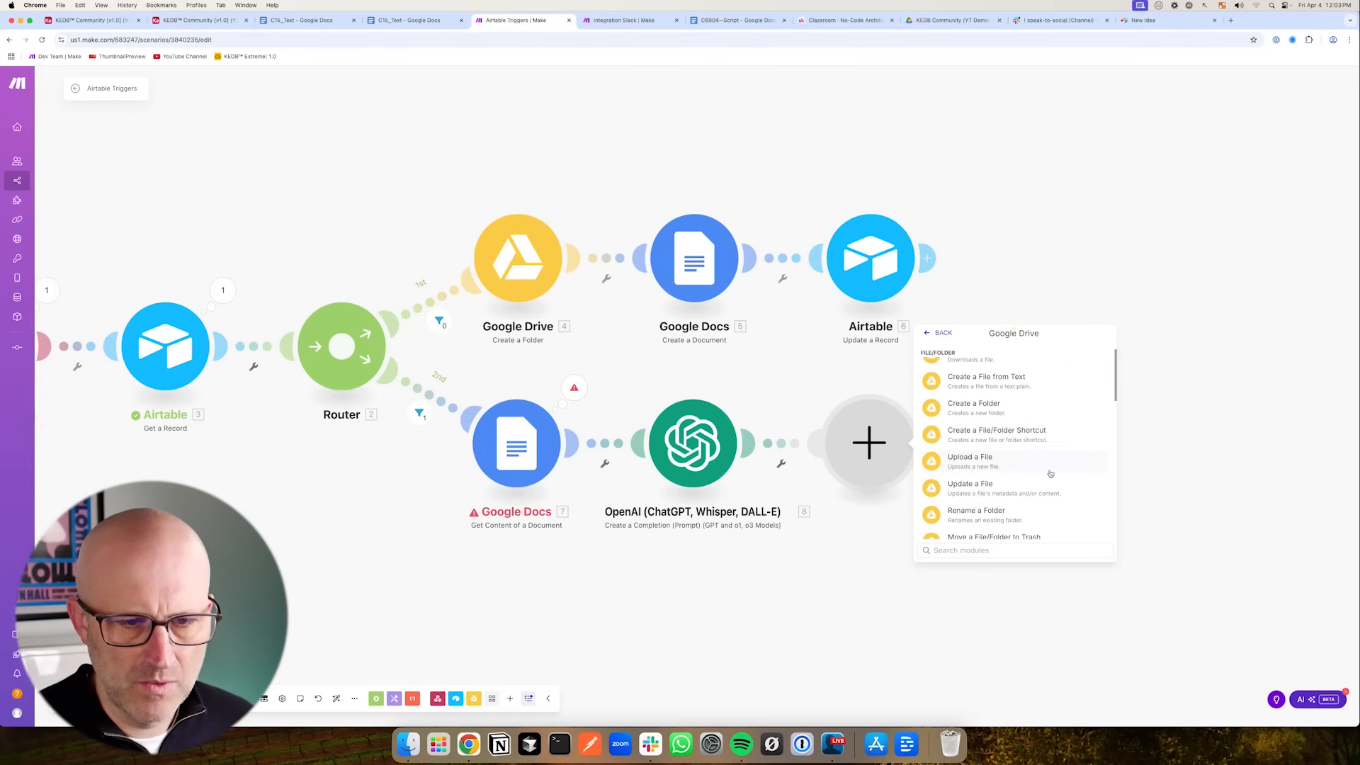
scroll(1051, 474, "down", 3)
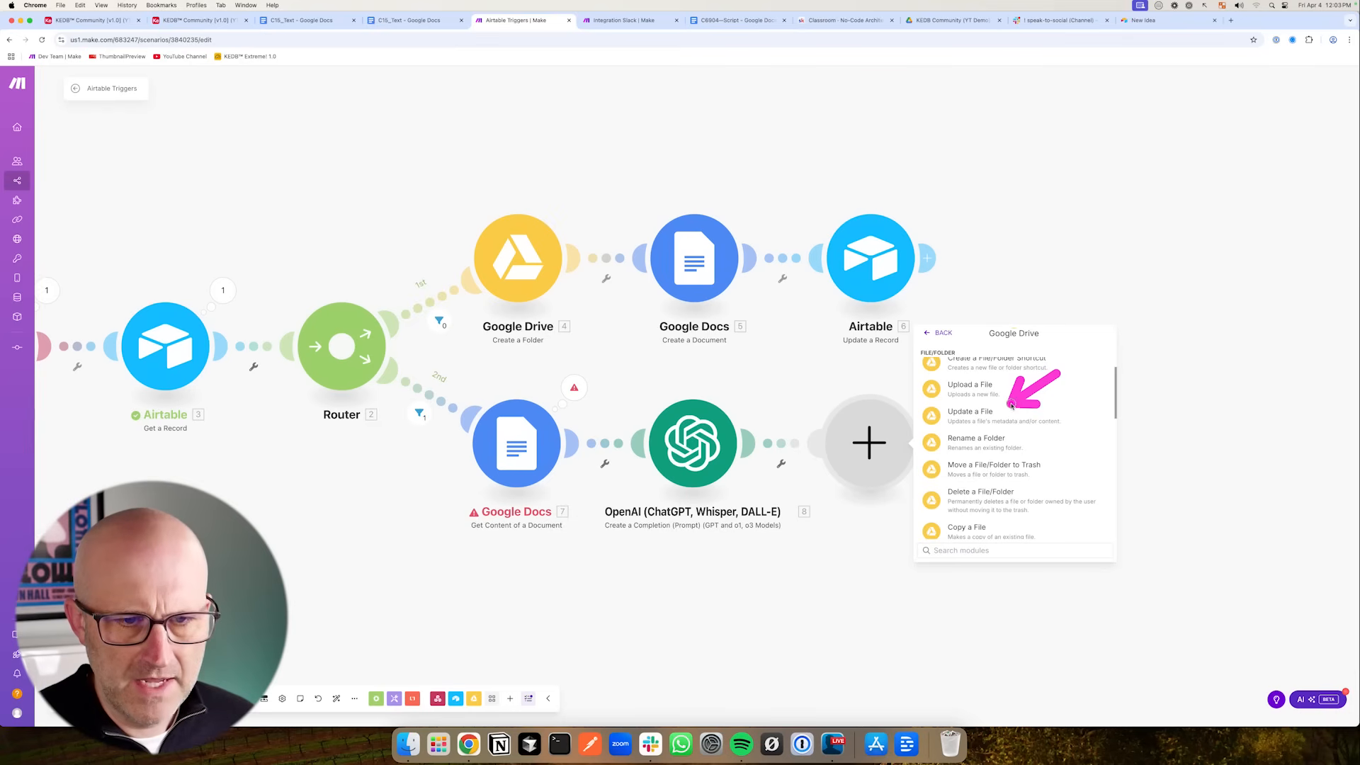
left_click(980, 418)
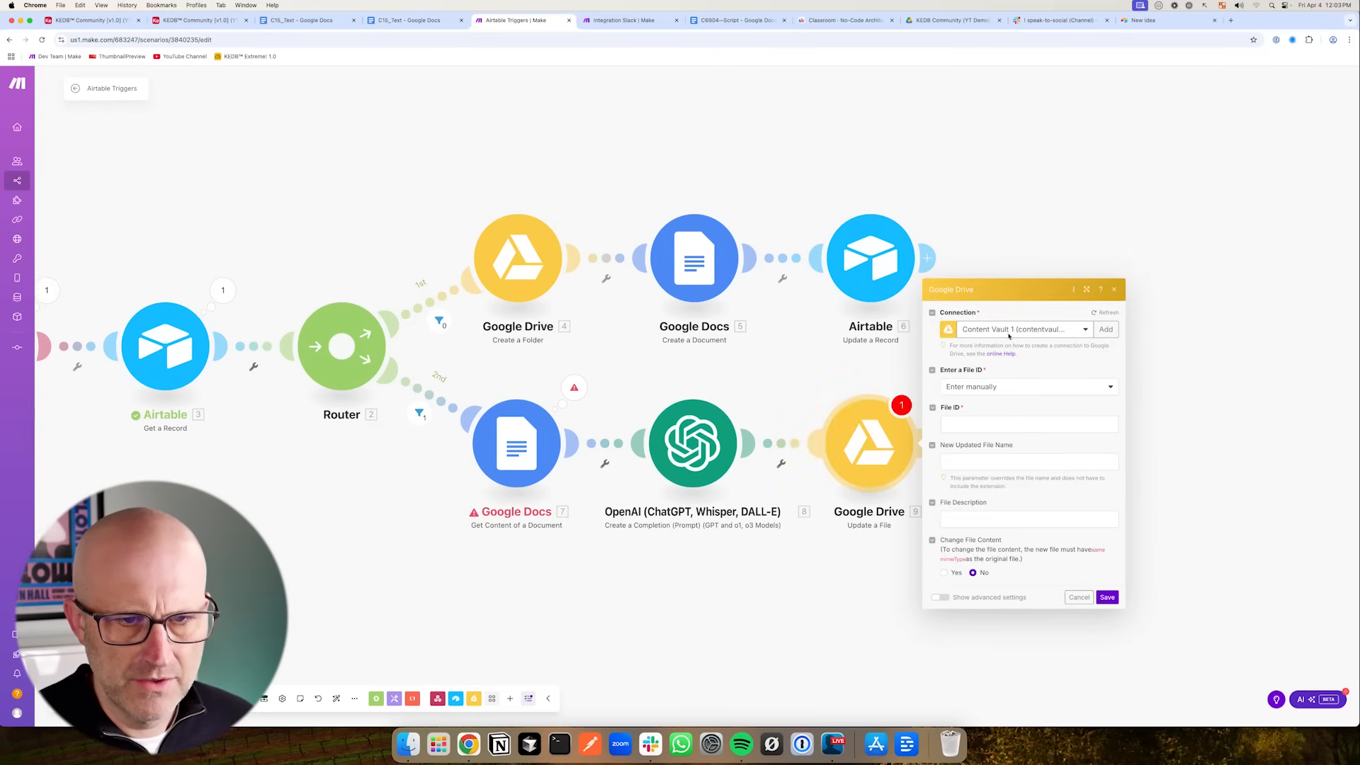
- Select the My Google Restricted connection and map the Airtable Doc ID into the File ID field
left_click(1009, 333)
left_click(1018, 407)
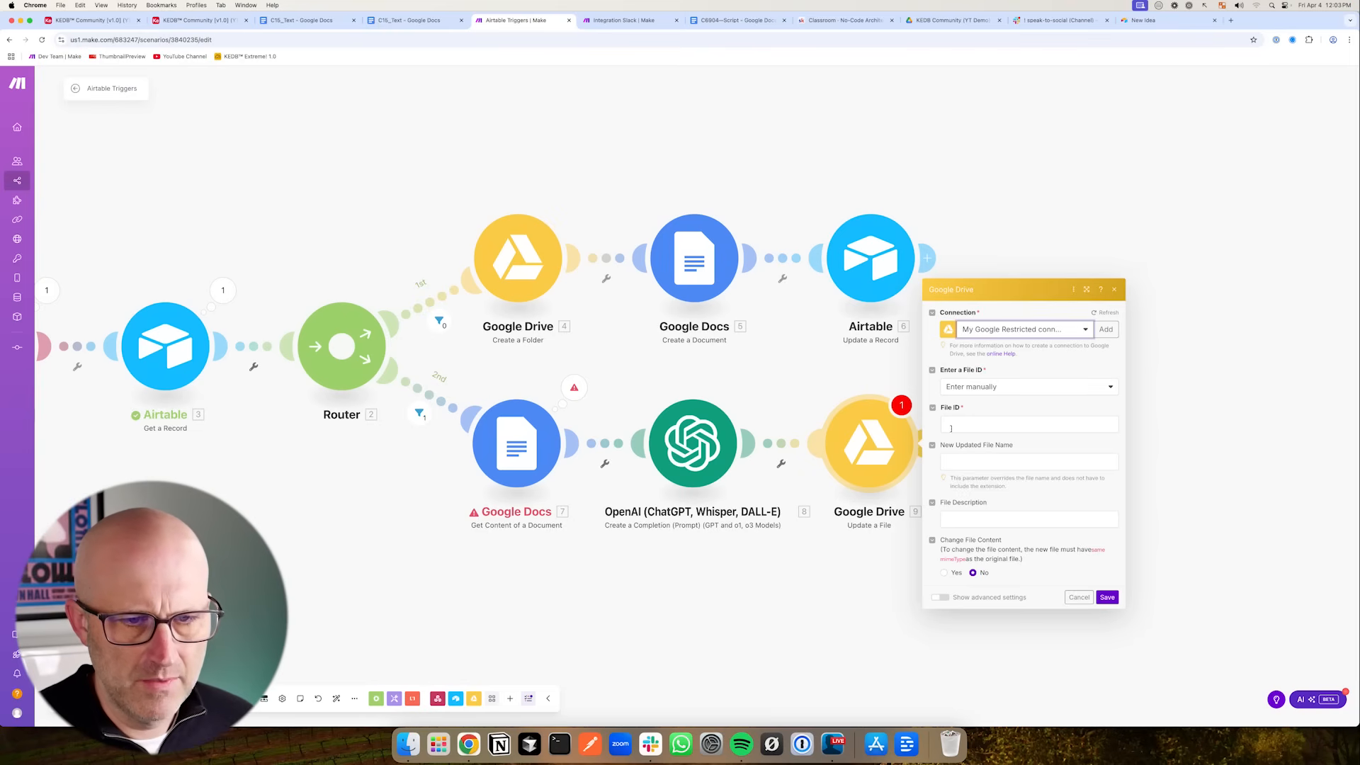
left_click(952, 427)
scroll(1195, 544, "down", 5)
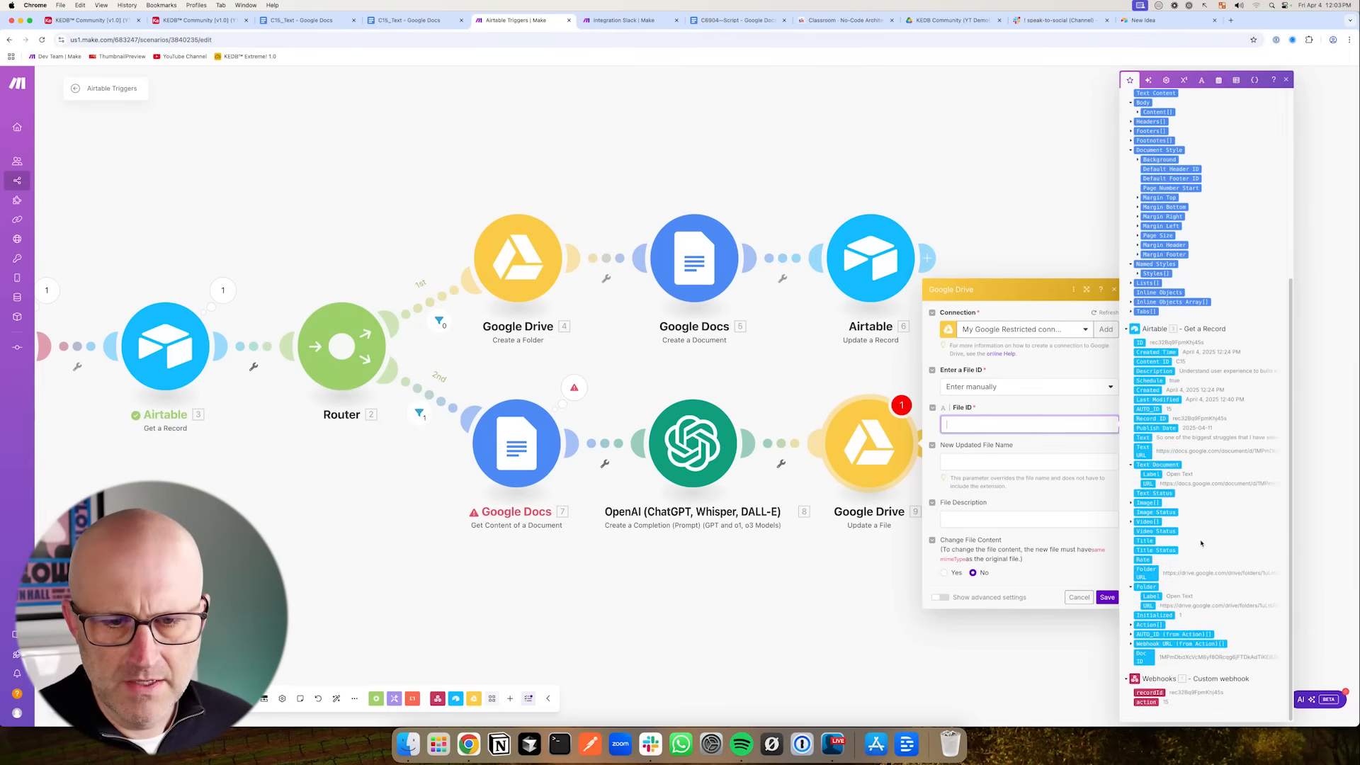
left_click(1144, 656)
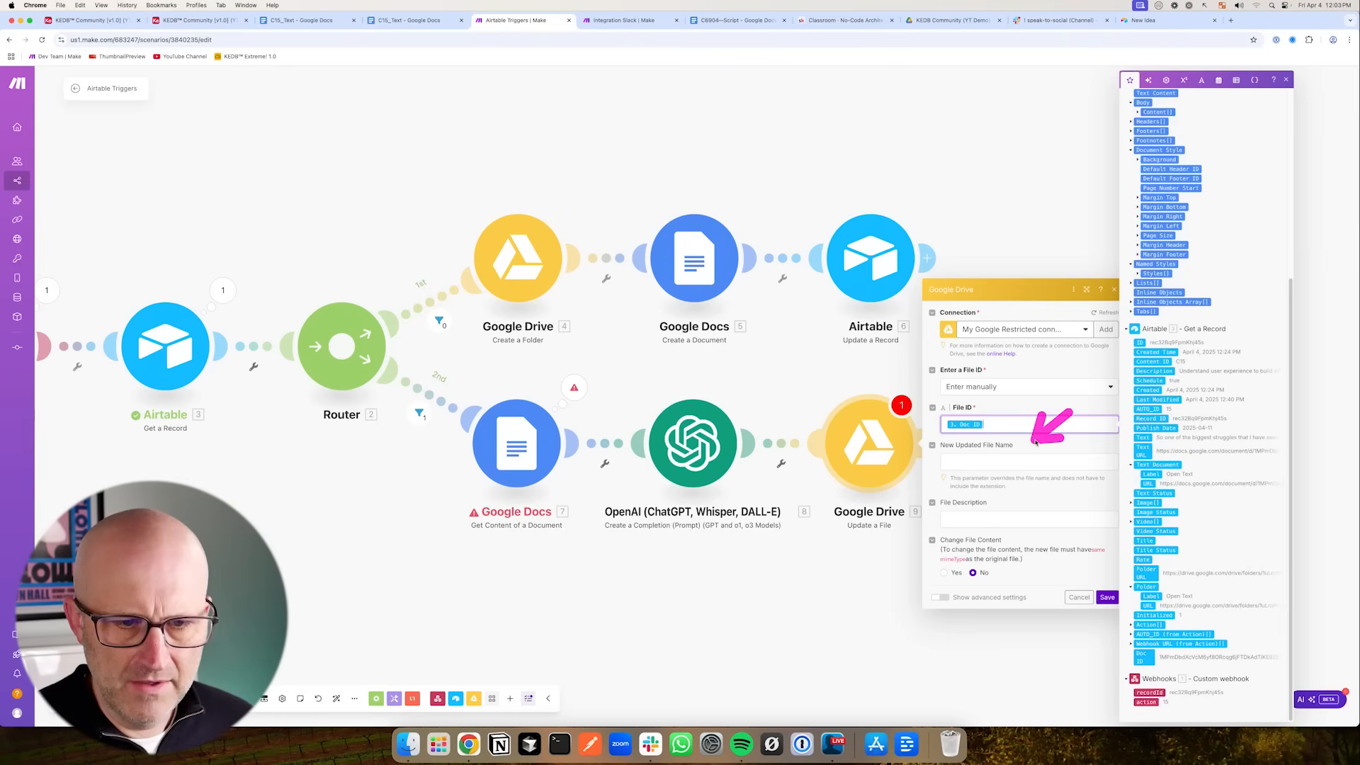
- Map the Google Docs Title into the New Updated File Name field
left_click(967, 461)
scroll(1200, 279, "up", 5)
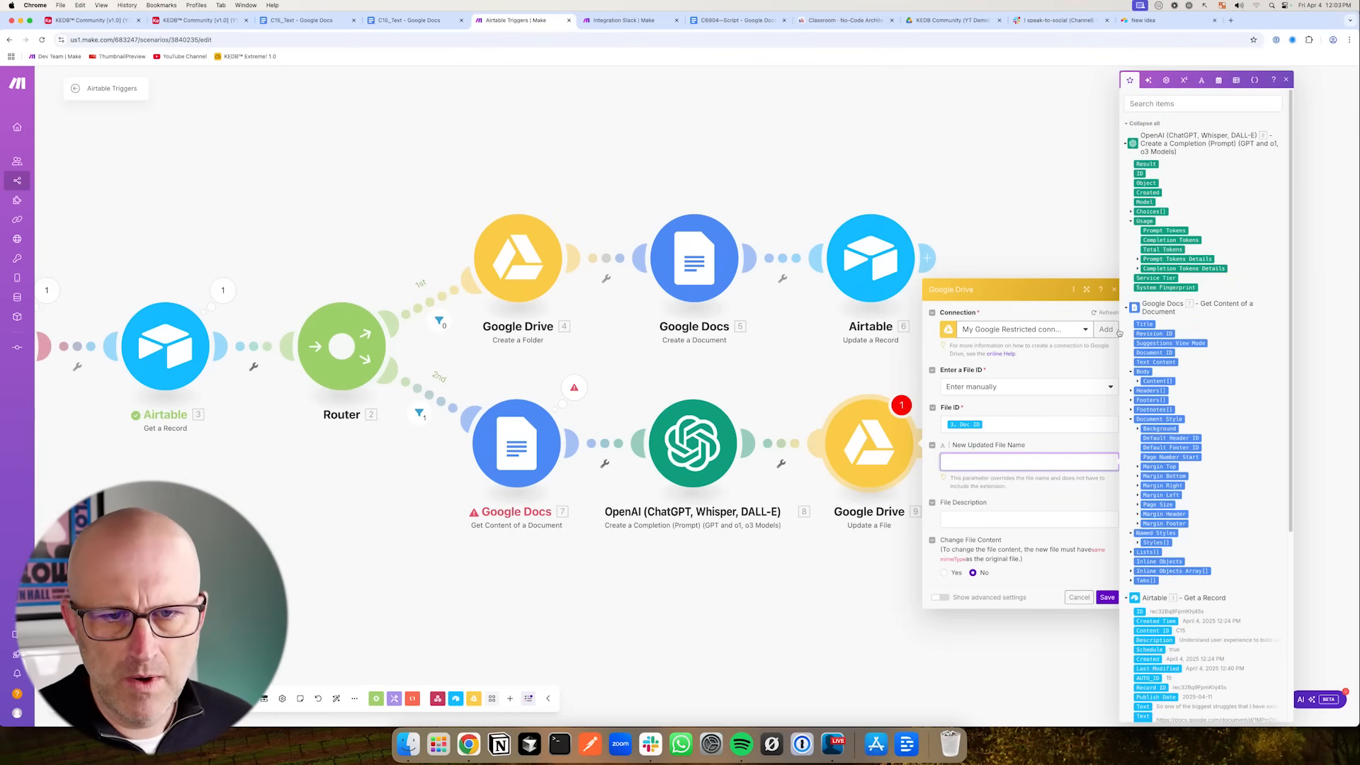
left_click(1145, 324)
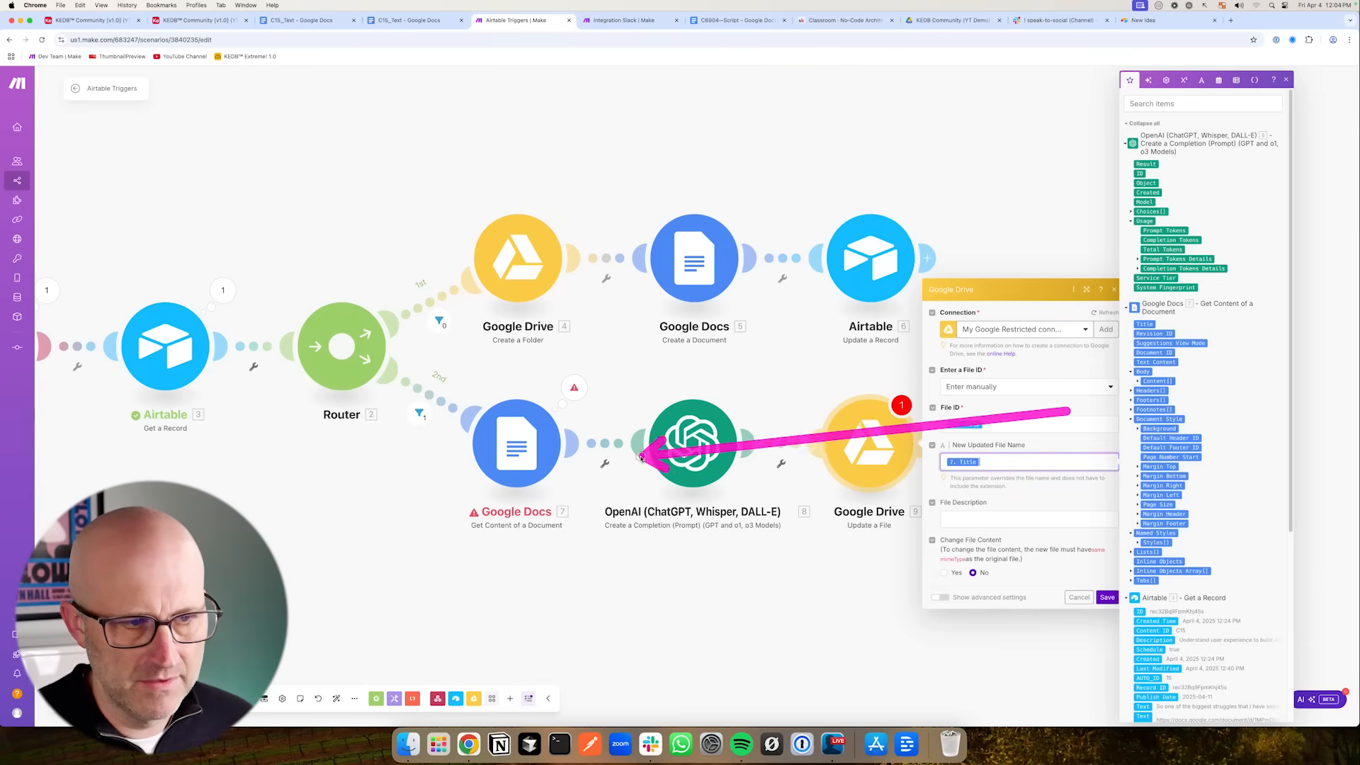
- Enable Change File Content and move the Title mapping from New Updated File Name into the File Name field
left_click(945, 573)
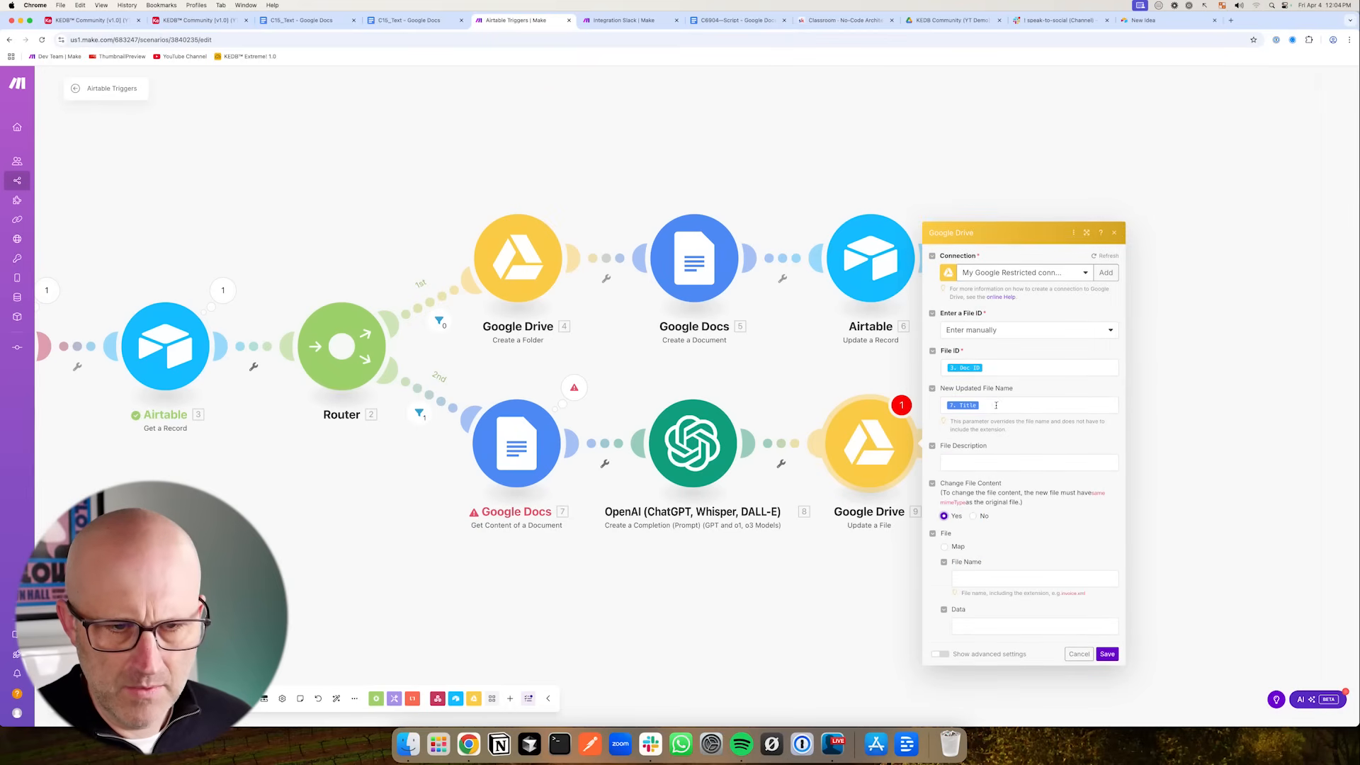
left_click(996, 405)
key("BackSpace")
left_click(977, 578)
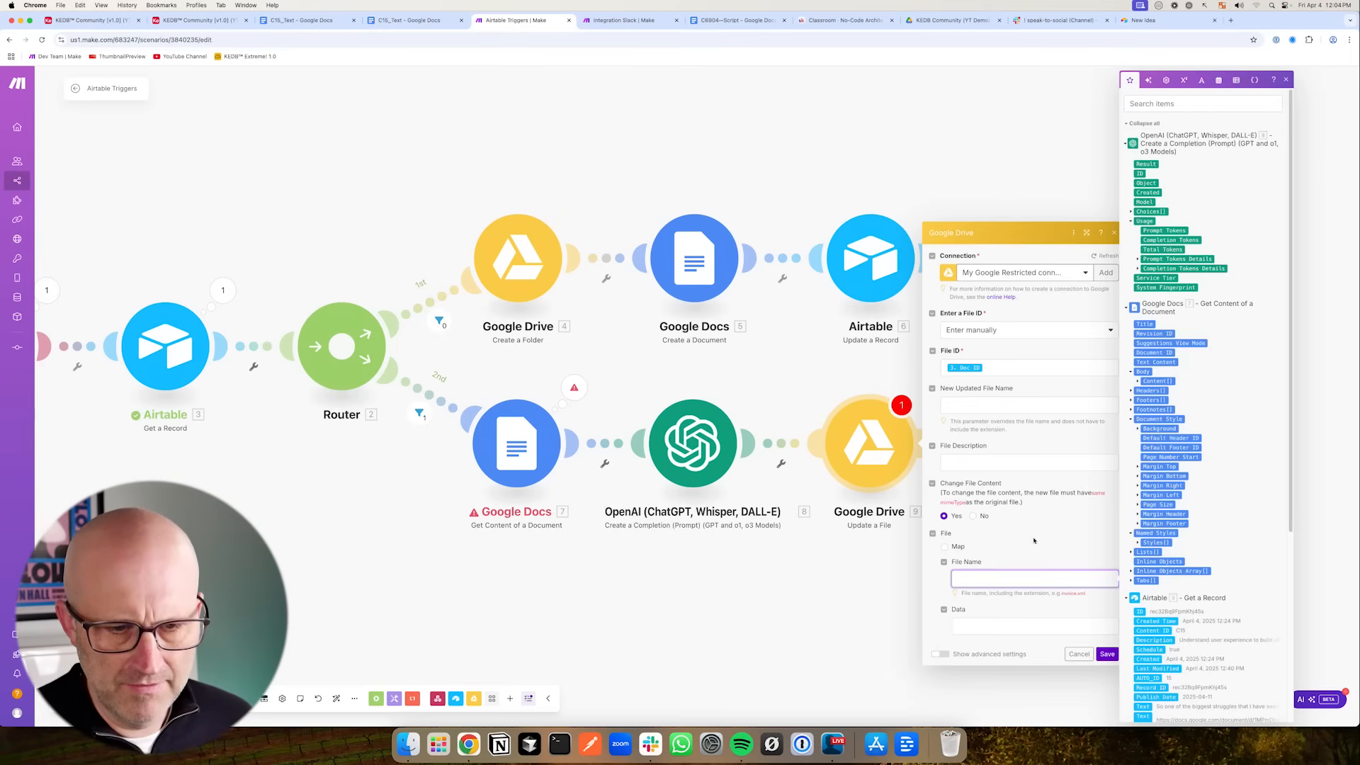
type("7. Title")
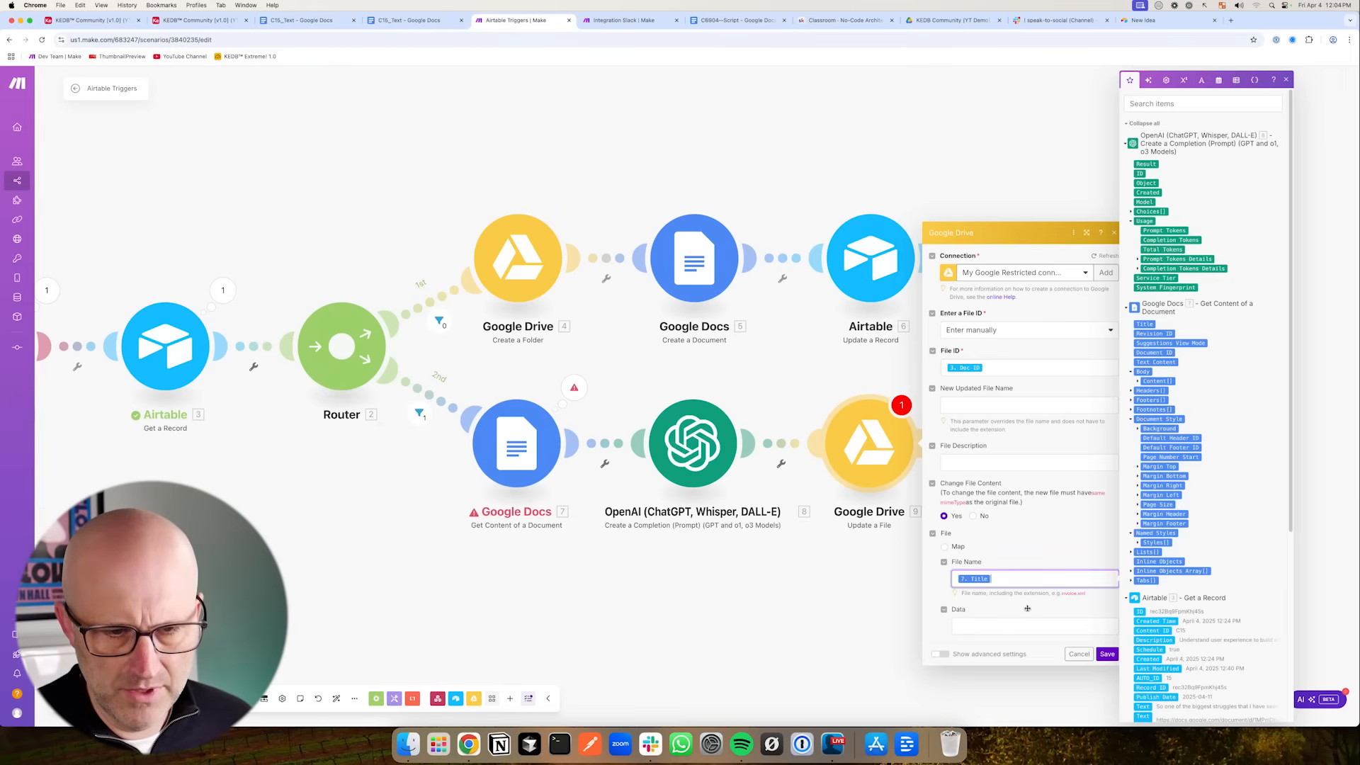
- Map the OpenAI Result into the file's Data field and save the Google Drive module
left_click(975, 627)
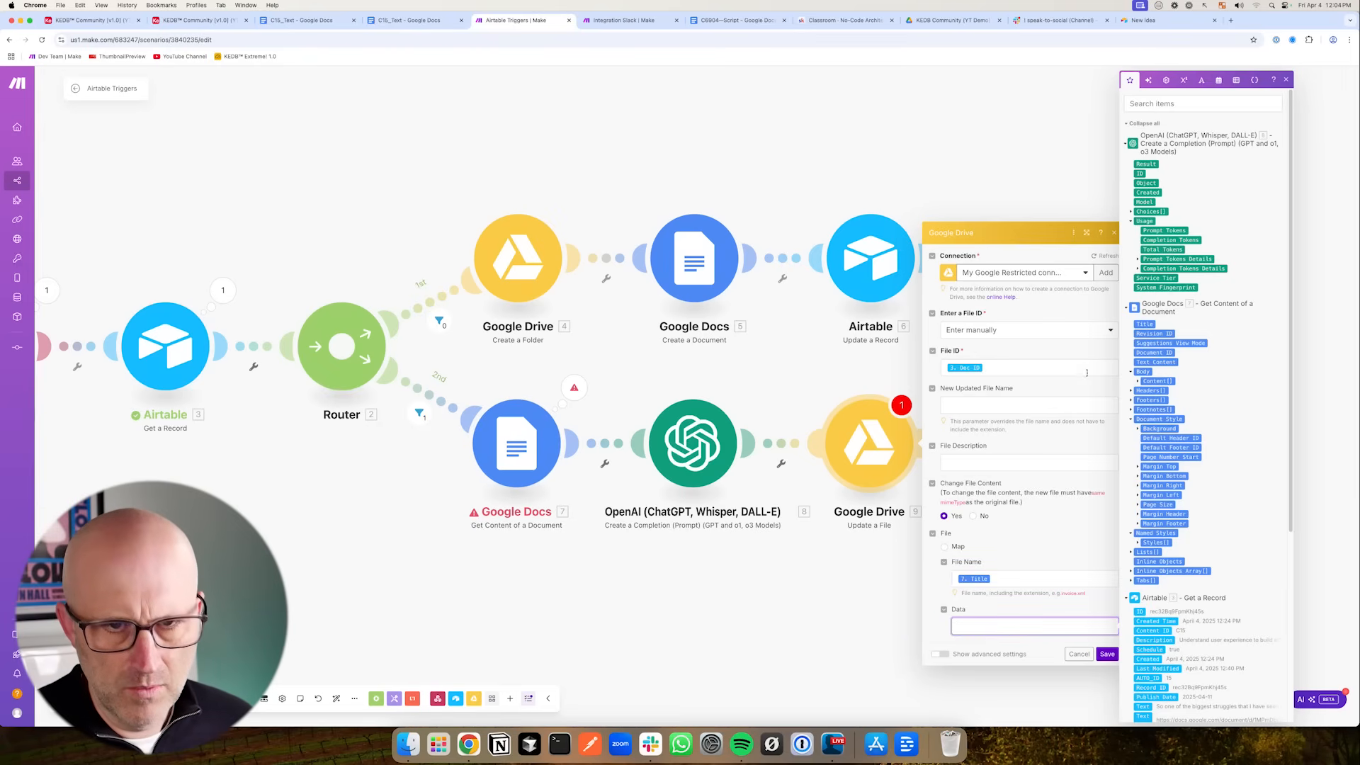
left_click(1150, 164)
left_click(1039, 656)
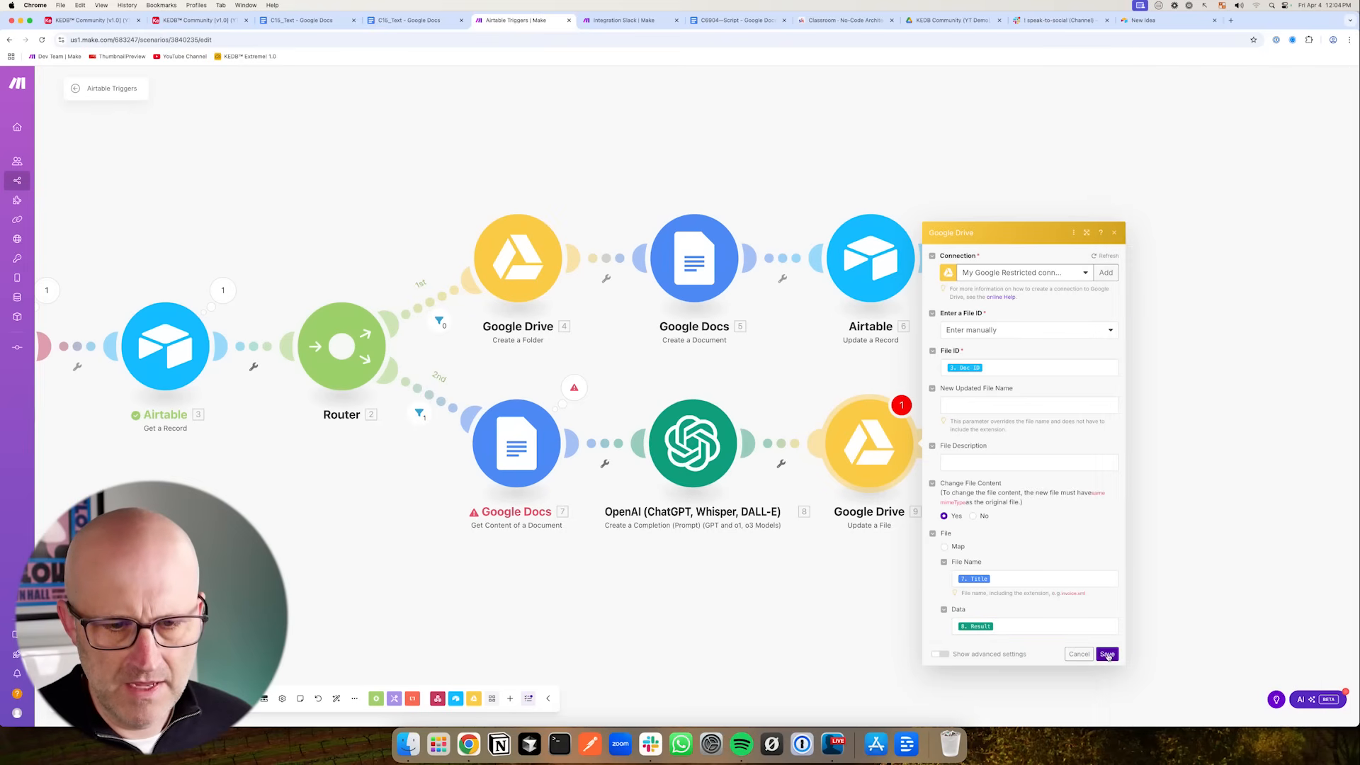
left_click(1108, 655)
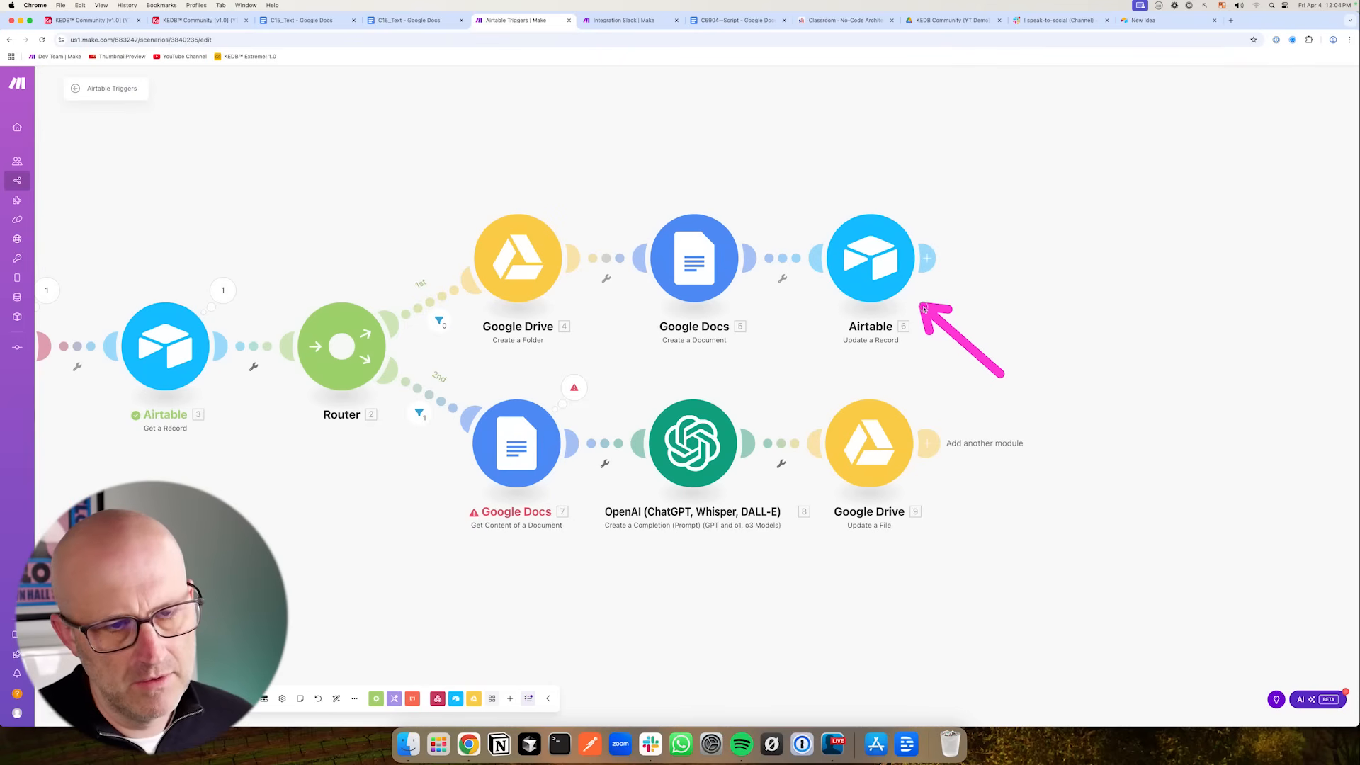
- Review the fields available in the Airtable content table's field list
mouse_move(971, 371)
left_mouse_down()
mouse_move(926, 304)
mouse_move(882, 382)
mouse_move(446, 436)
mouse_move(859, 440)
left_mouse_up()
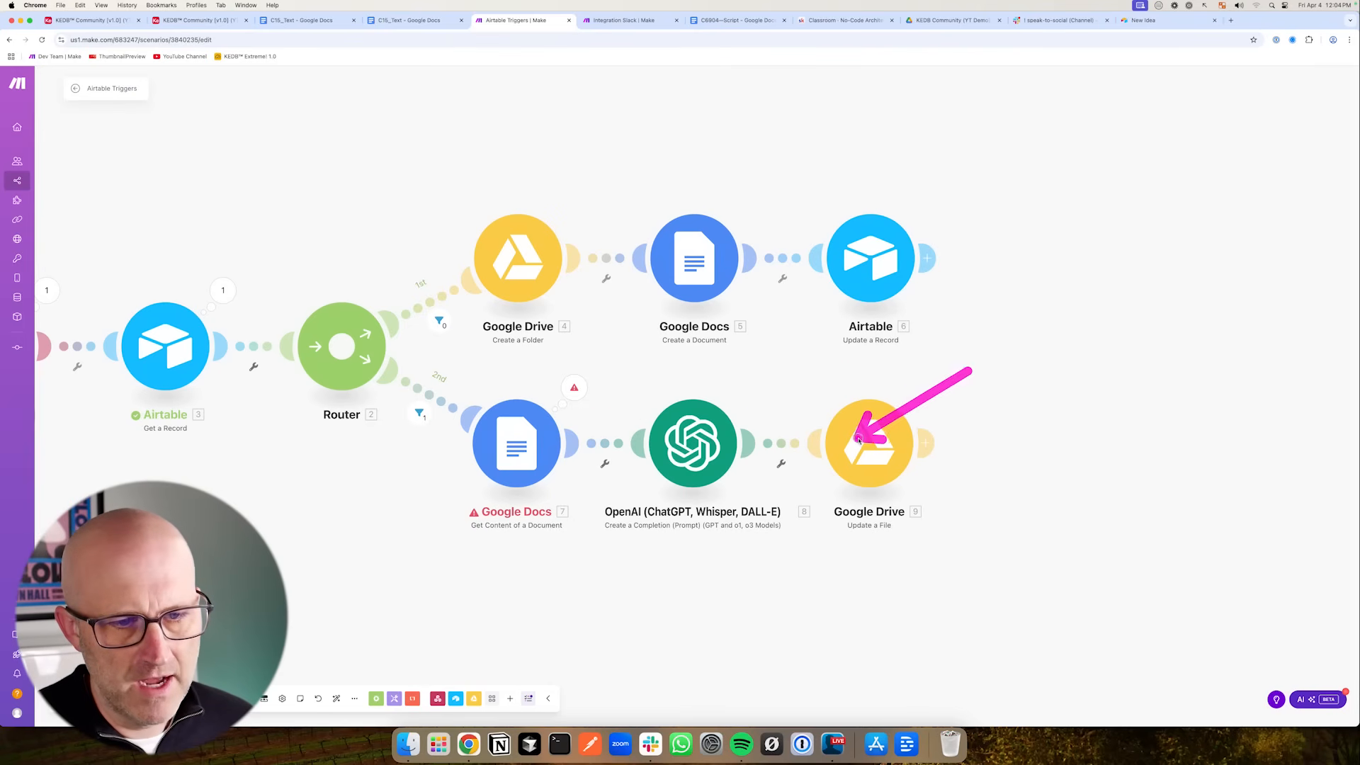
left_click_drag(993, 363, 892, 289)
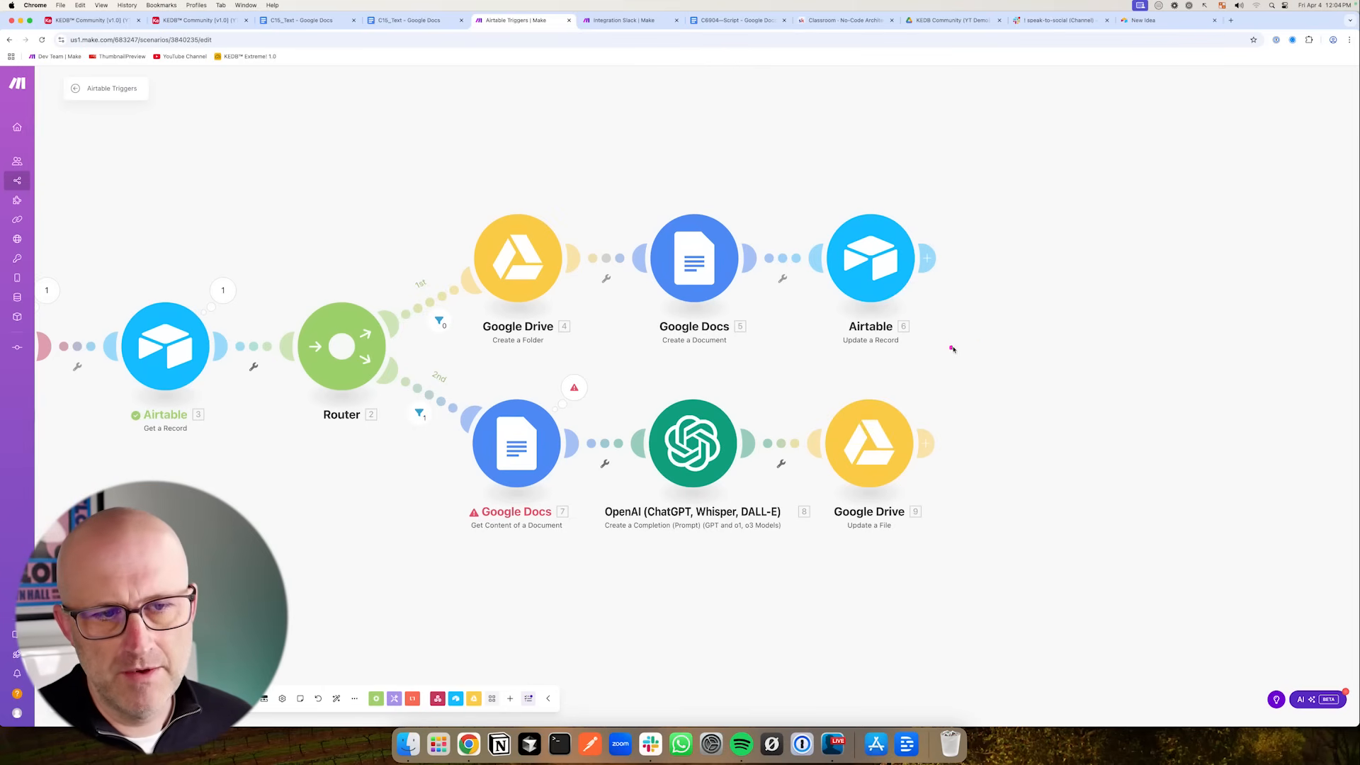
left_click_drag(991, 375, 919, 310)
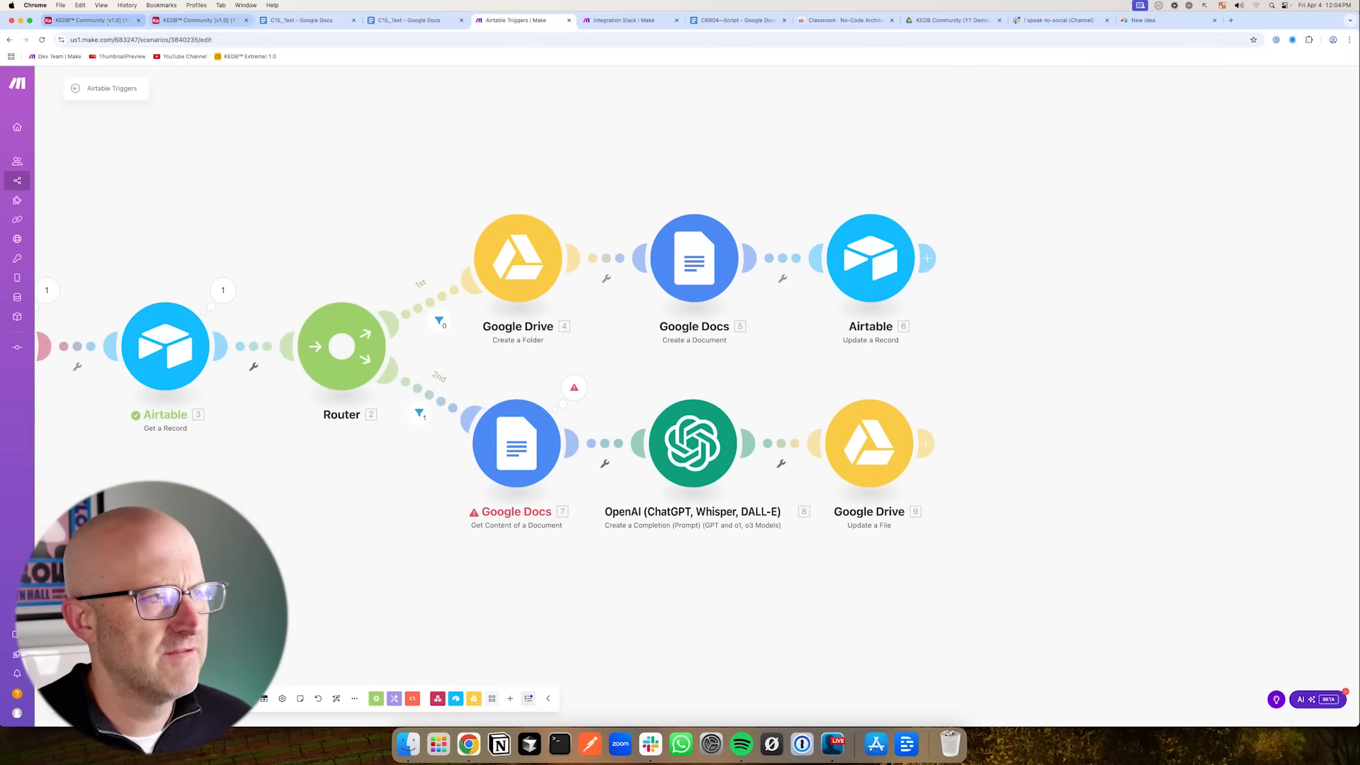
left_click(107, 20)
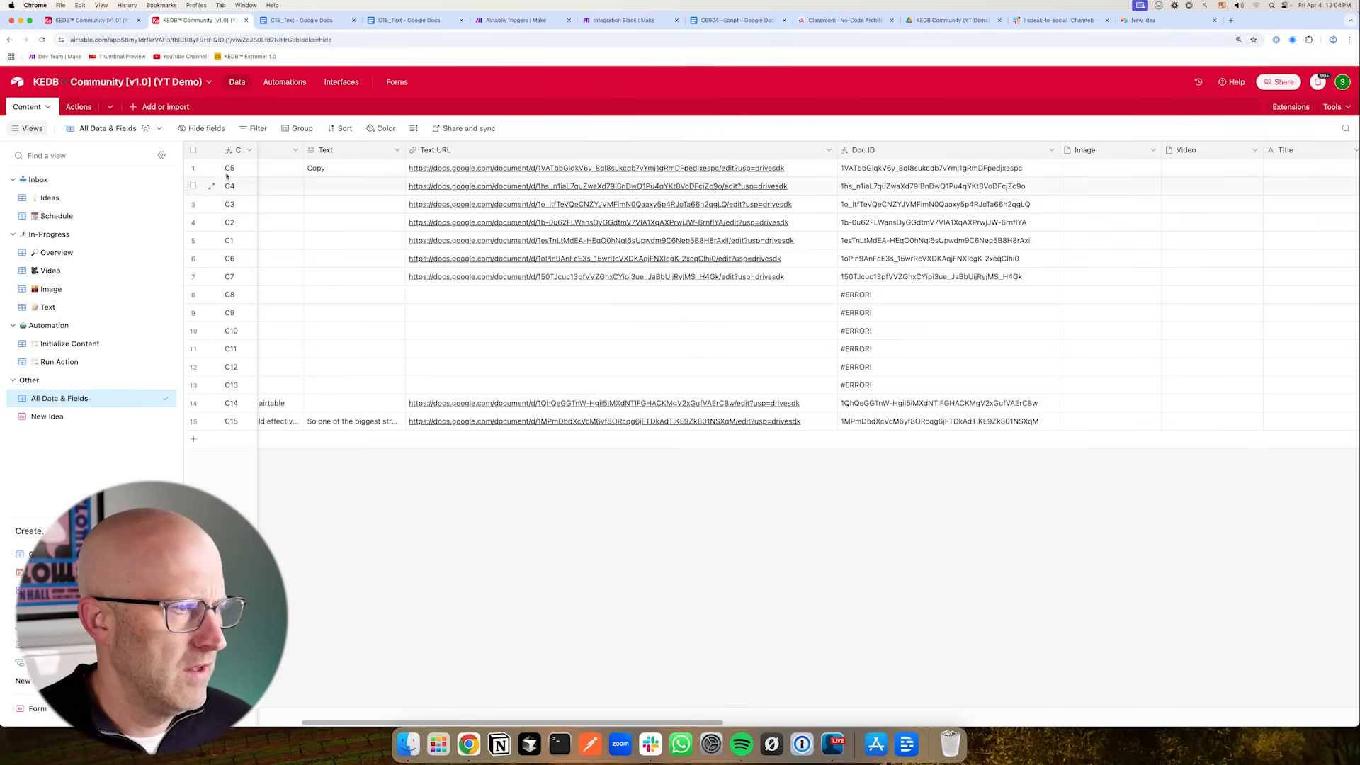
left_click(197, 128)
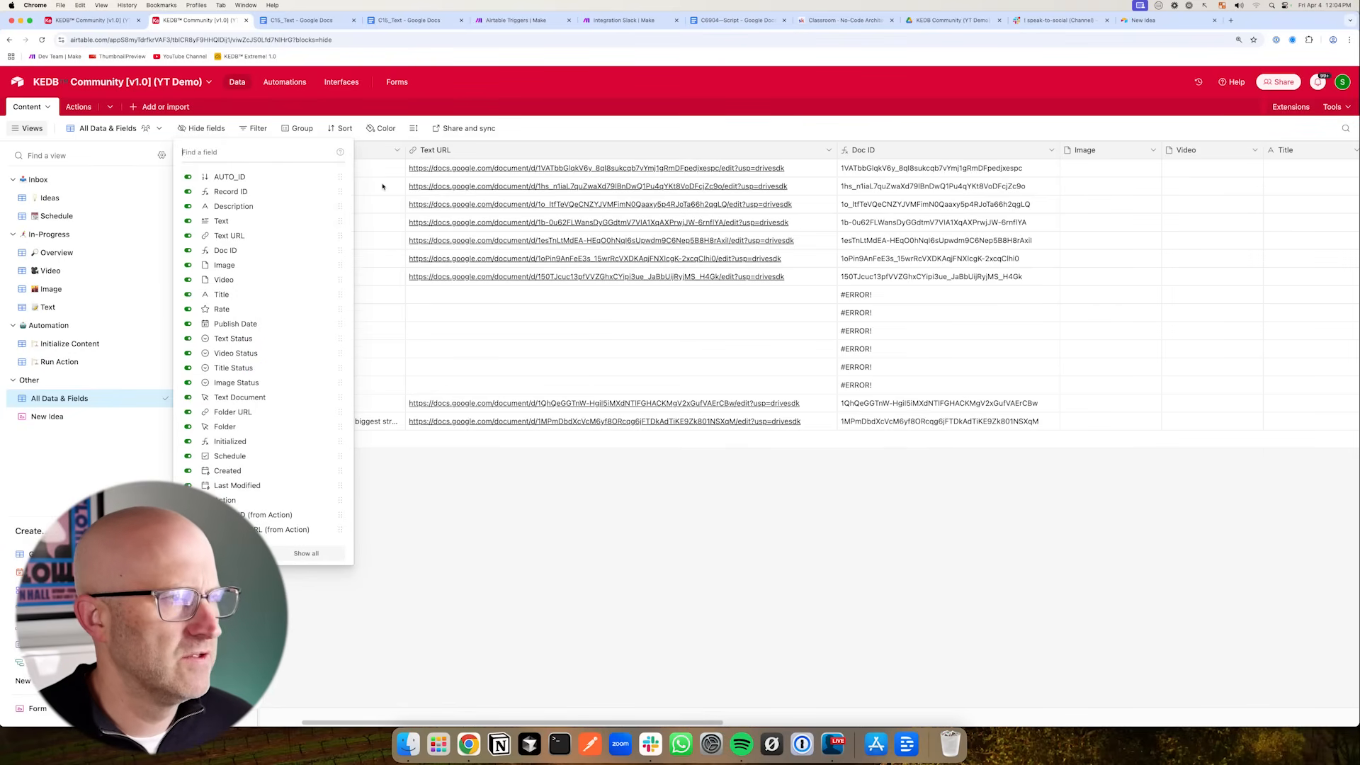
left_click(515, 19)
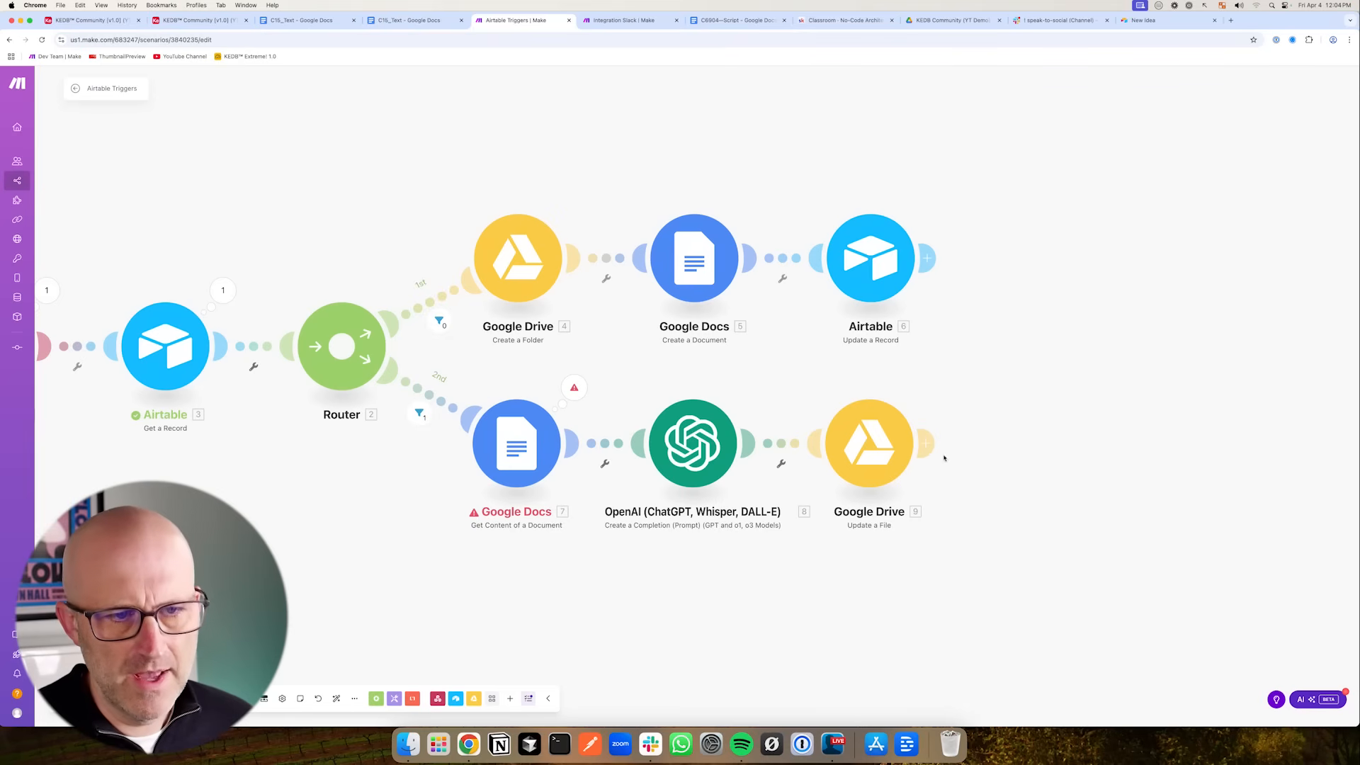
- Add an Airtable Update a Record module after Google Drive, using the KEDB Community [v1.0] (YT Demo) base, Content table and mapped recordId
left_click(926, 444)
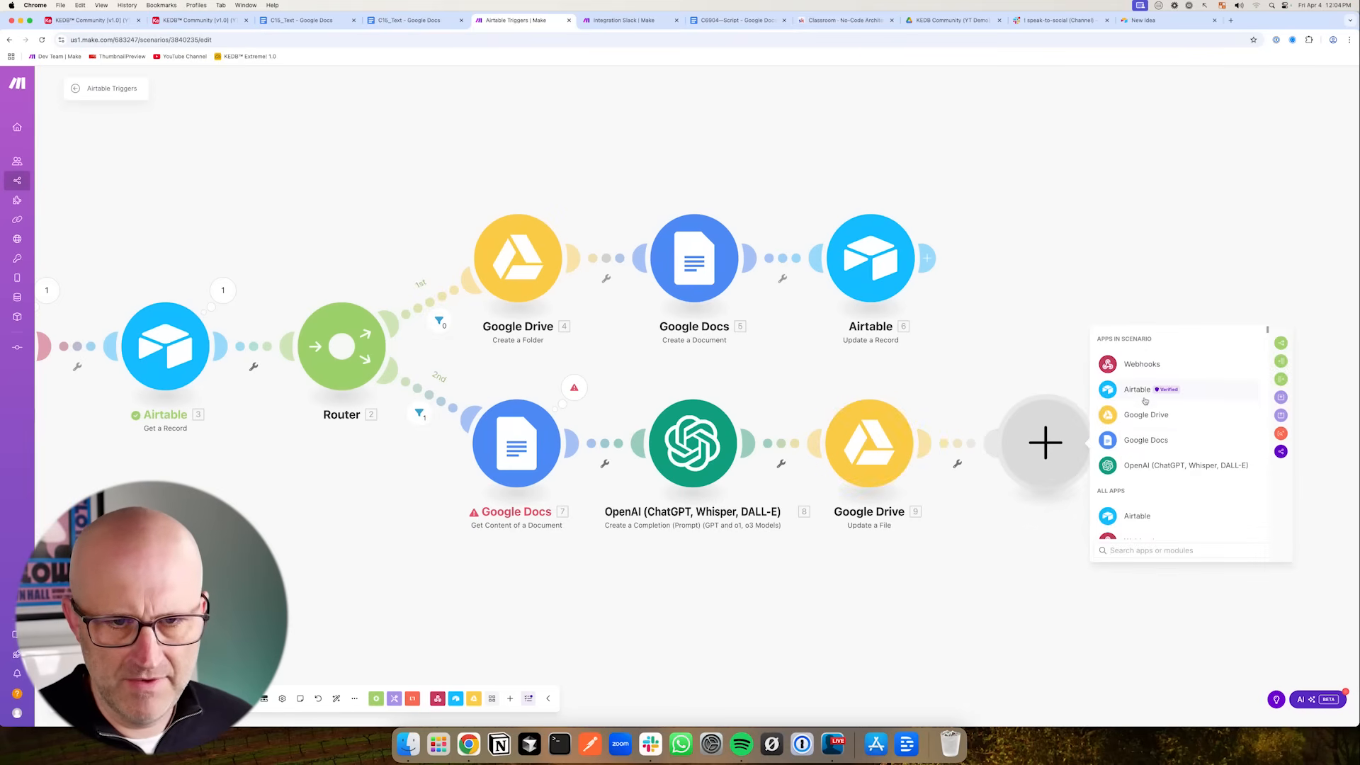
left_click(1145, 401)
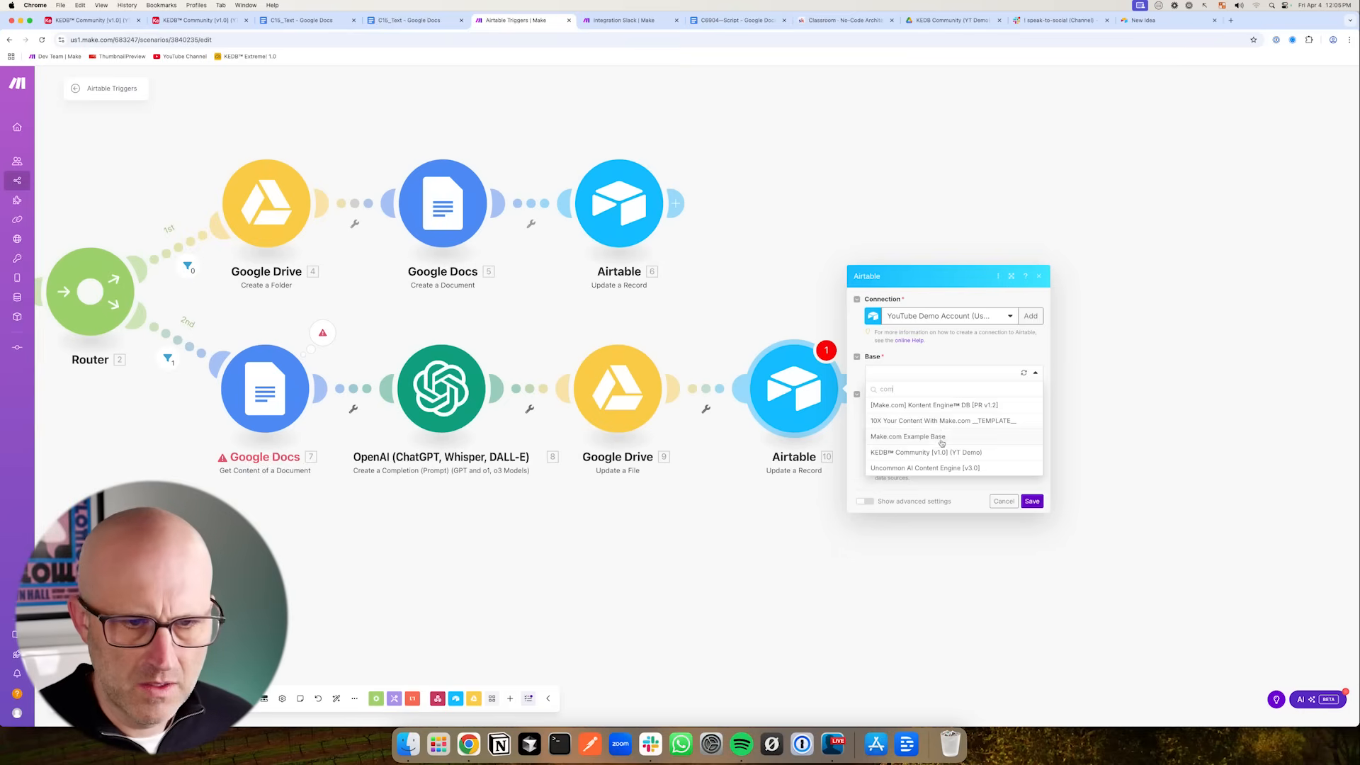
left_click(942, 452)
left_click(892, 413)
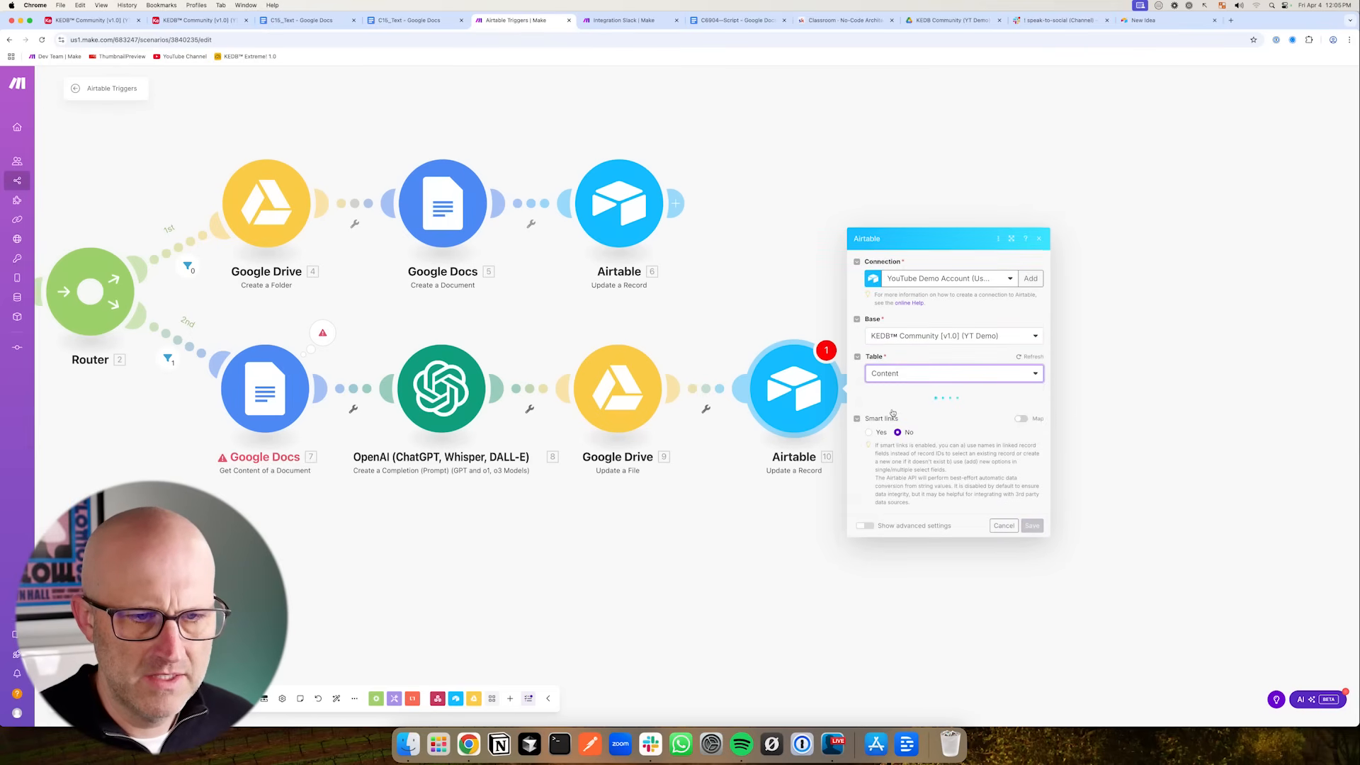
left_click(892, 261)
scroll(1096, 599, "down", 20)
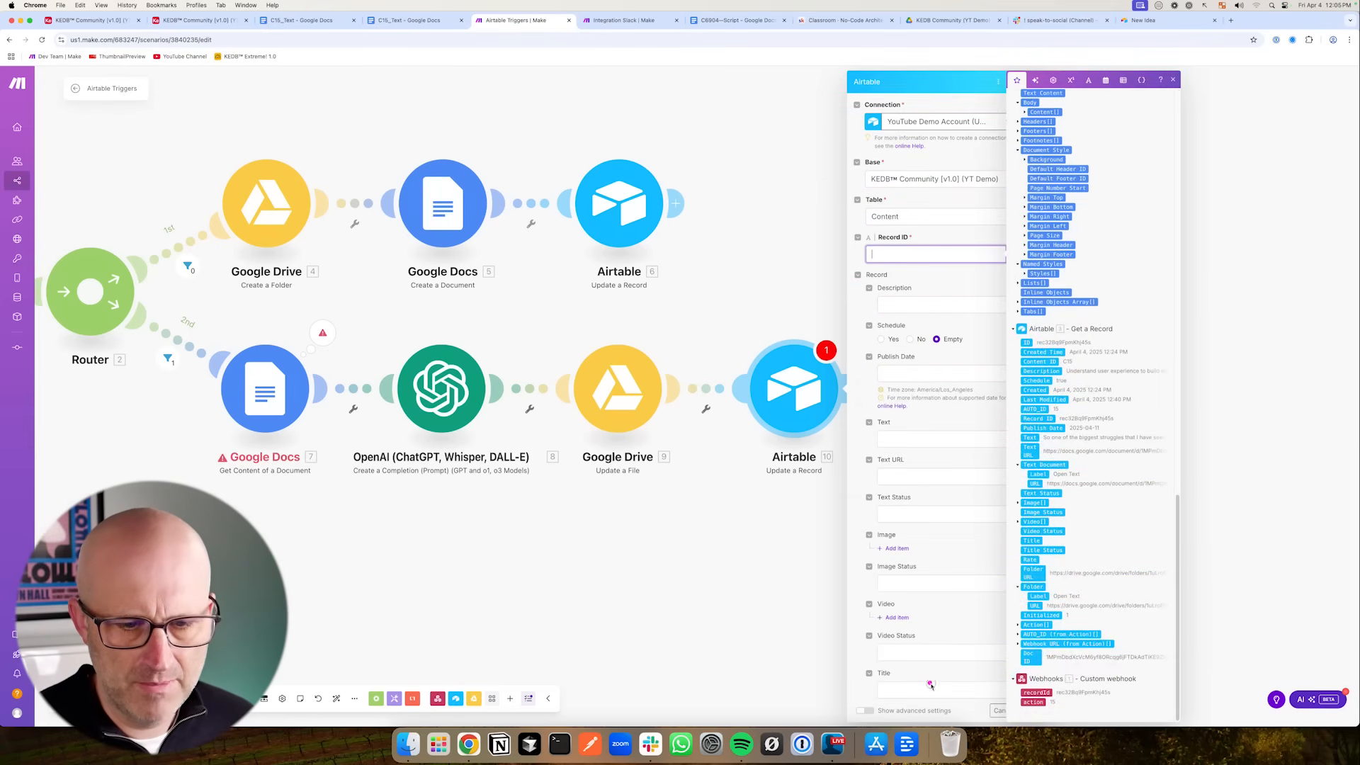
left_click(1036, 692)
- Map the OpenAI Result into the record's Text field
left_click(911, 367)
scroll(950, 368, "down", 1)
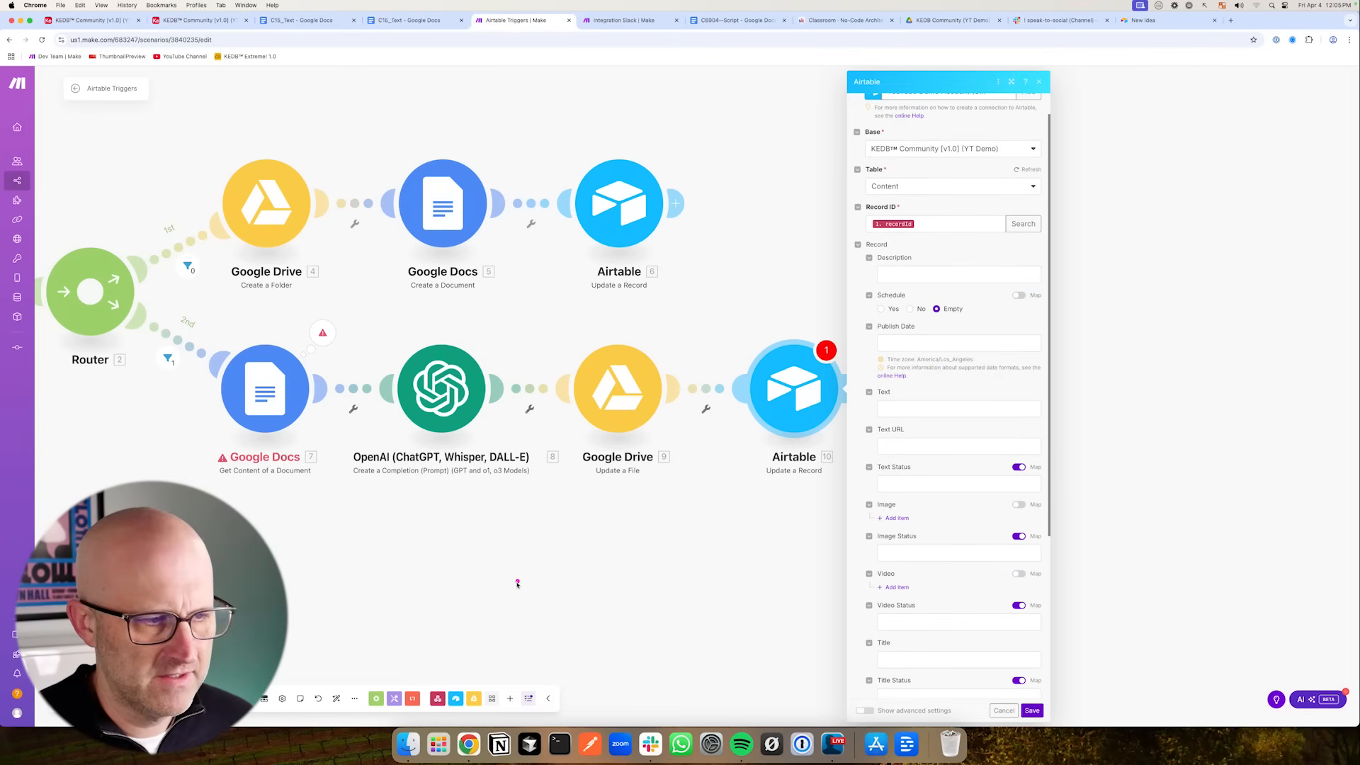
left_click(958, 408)
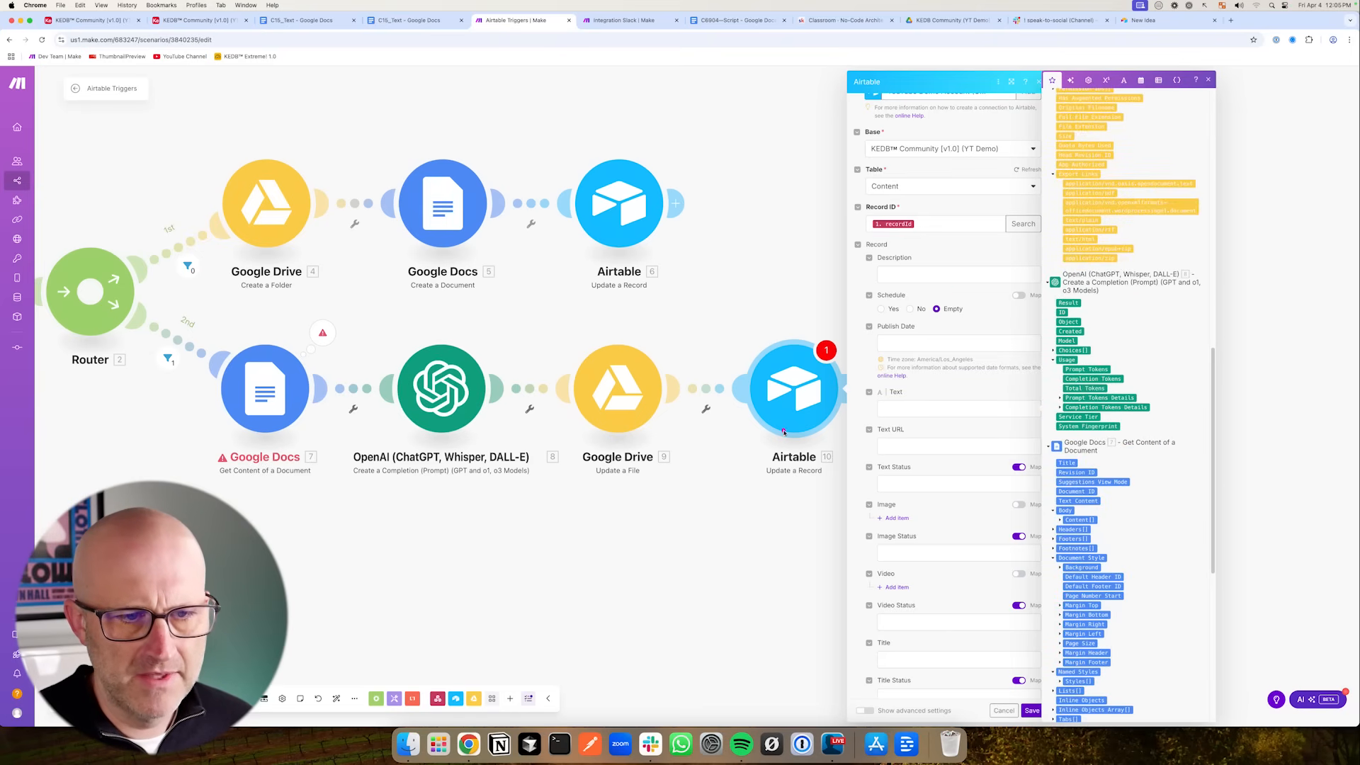
left_click(913, 409)
left_click(1073, 303)
scroll(921, 368, "down", 2)
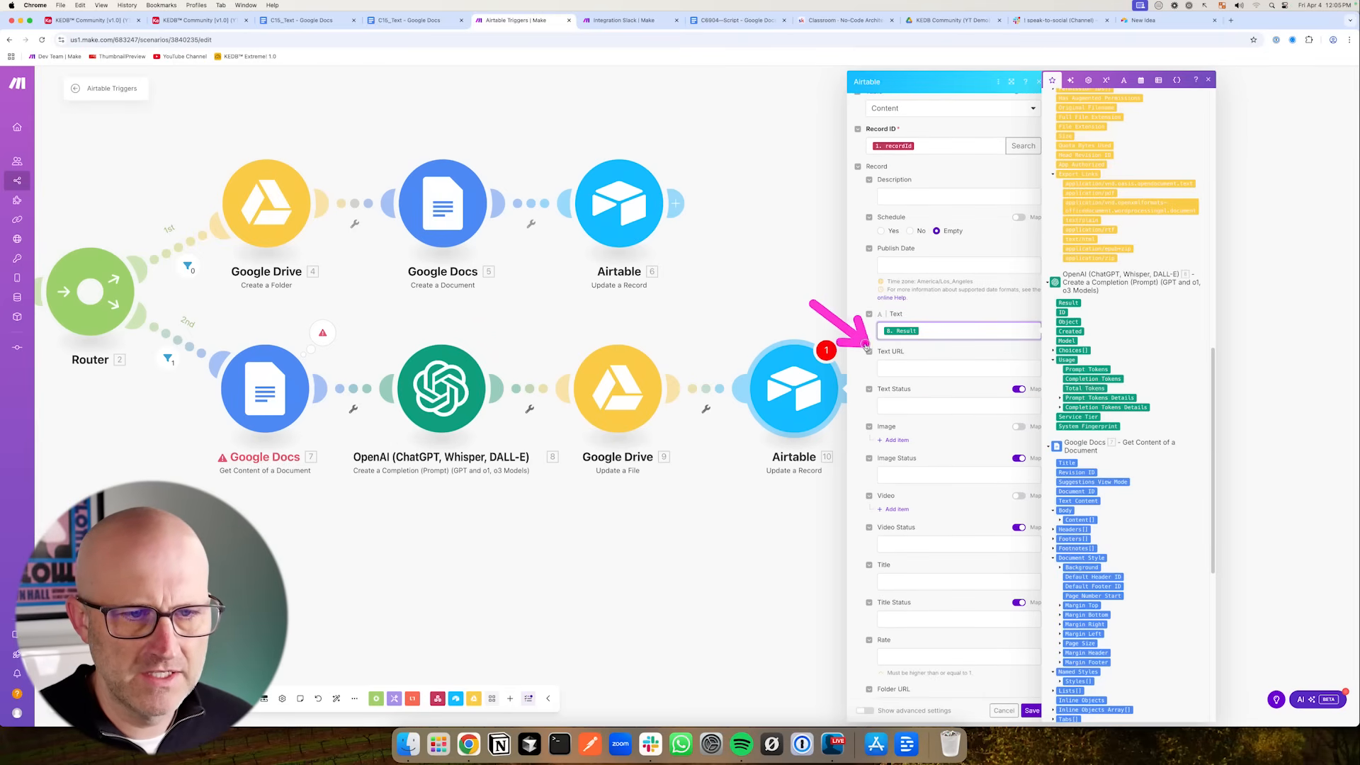
scroll(907, 369, "down", 1)
- Set the Text Status field to Needs Review and save the Airtable module
left_click(911, 377)
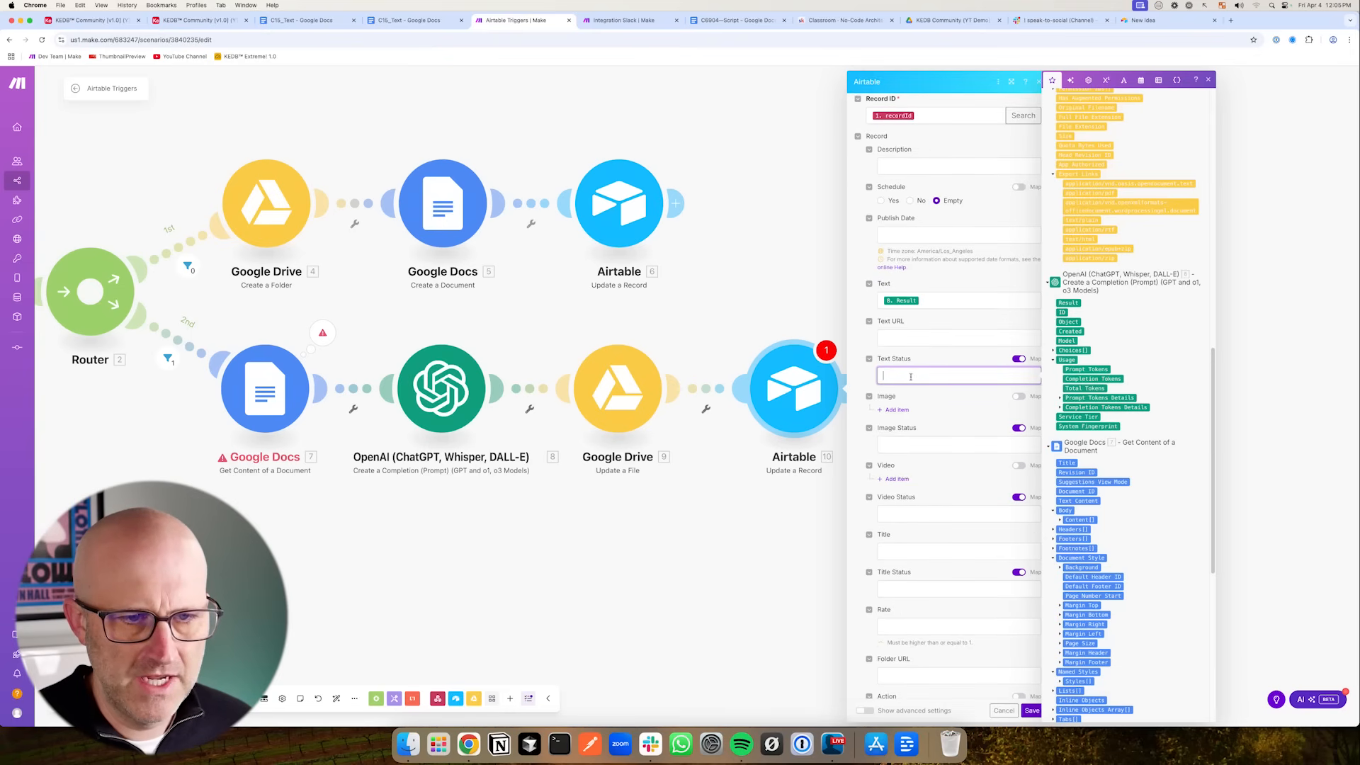
left_click(1018, 359)
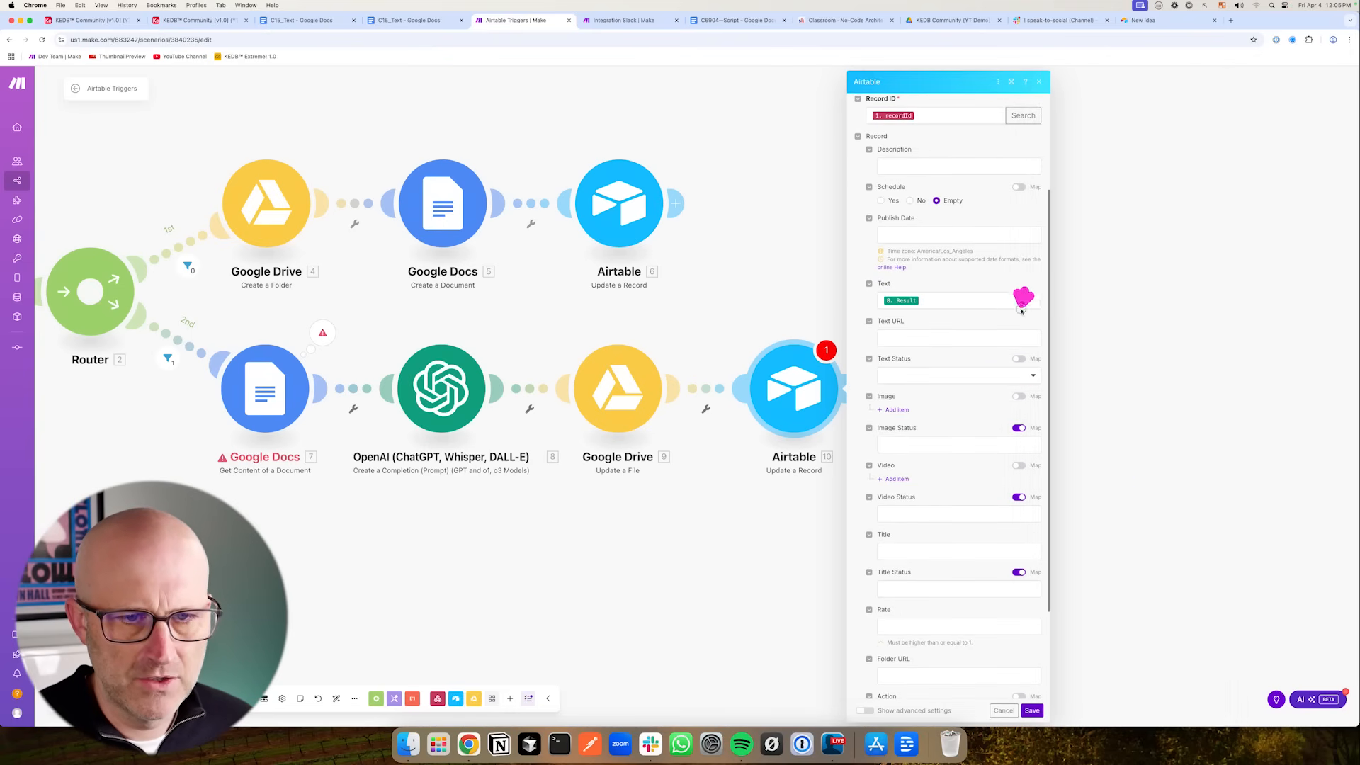
left_click(949, 378)
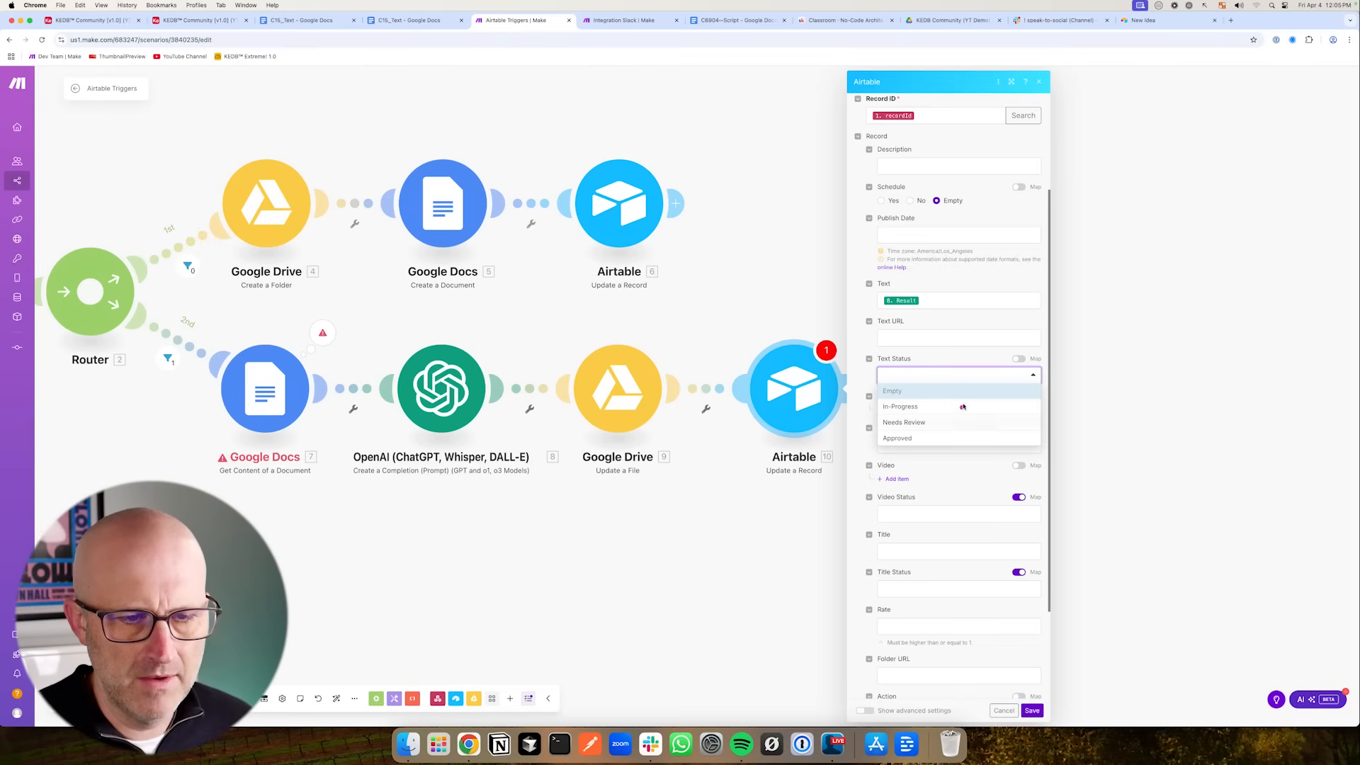
left_click(913, 422)
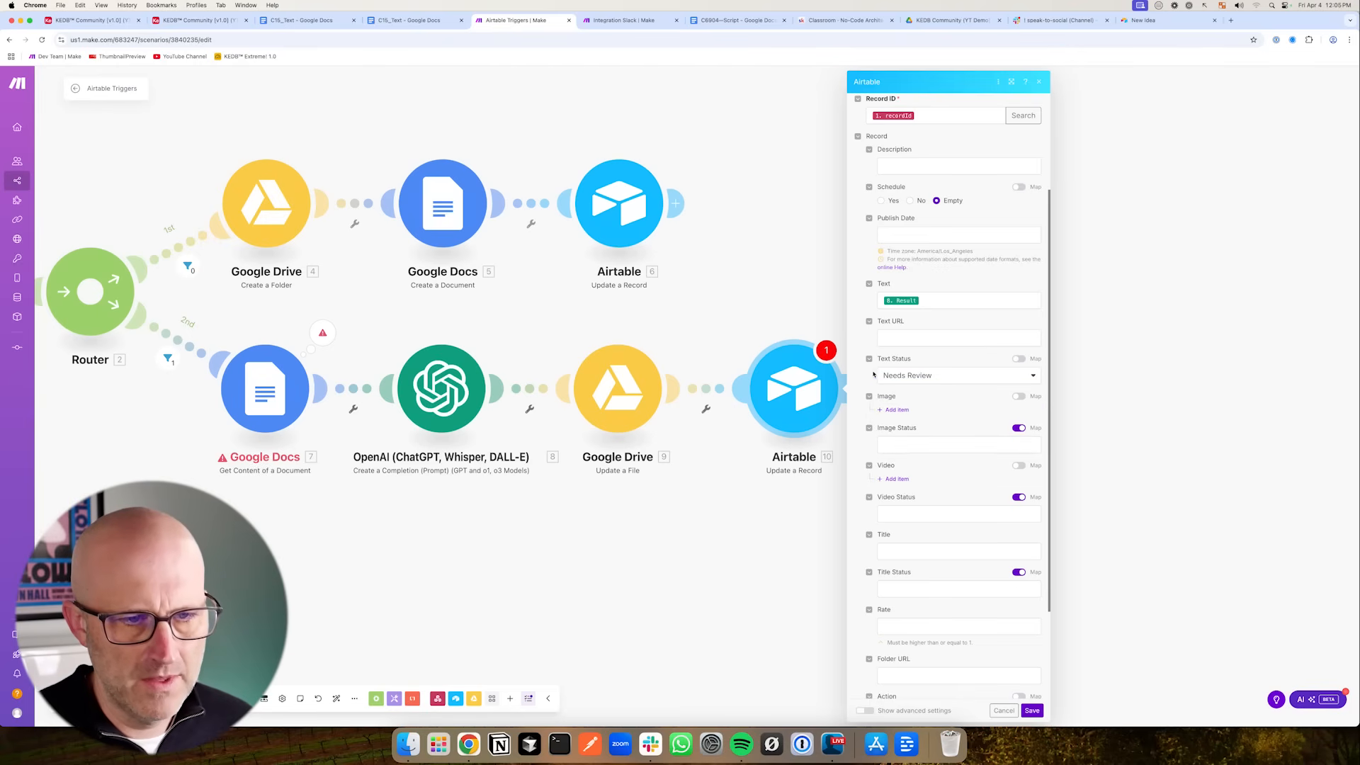
left_click(1032, 711)
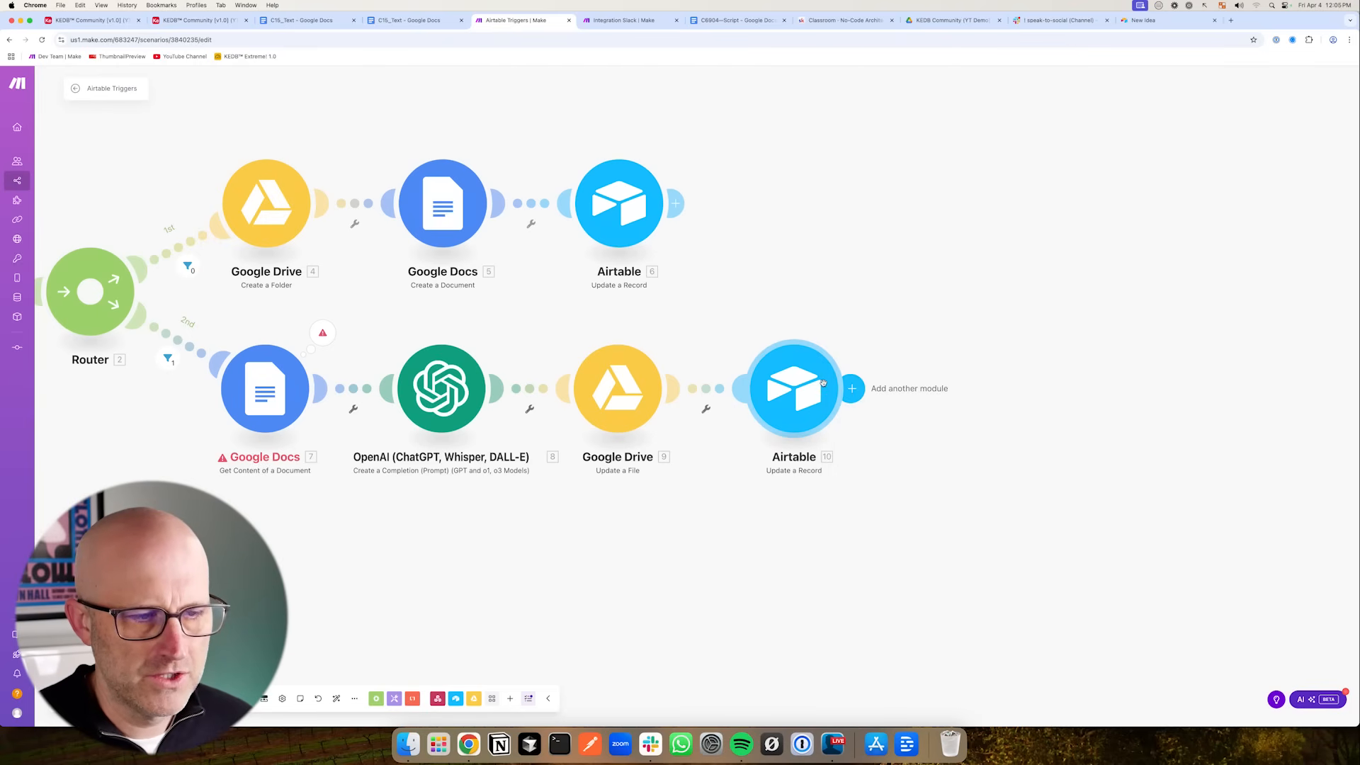
- Review the Airtable module's record fields and the Run Action view in Airtable
left_click(822, 389)
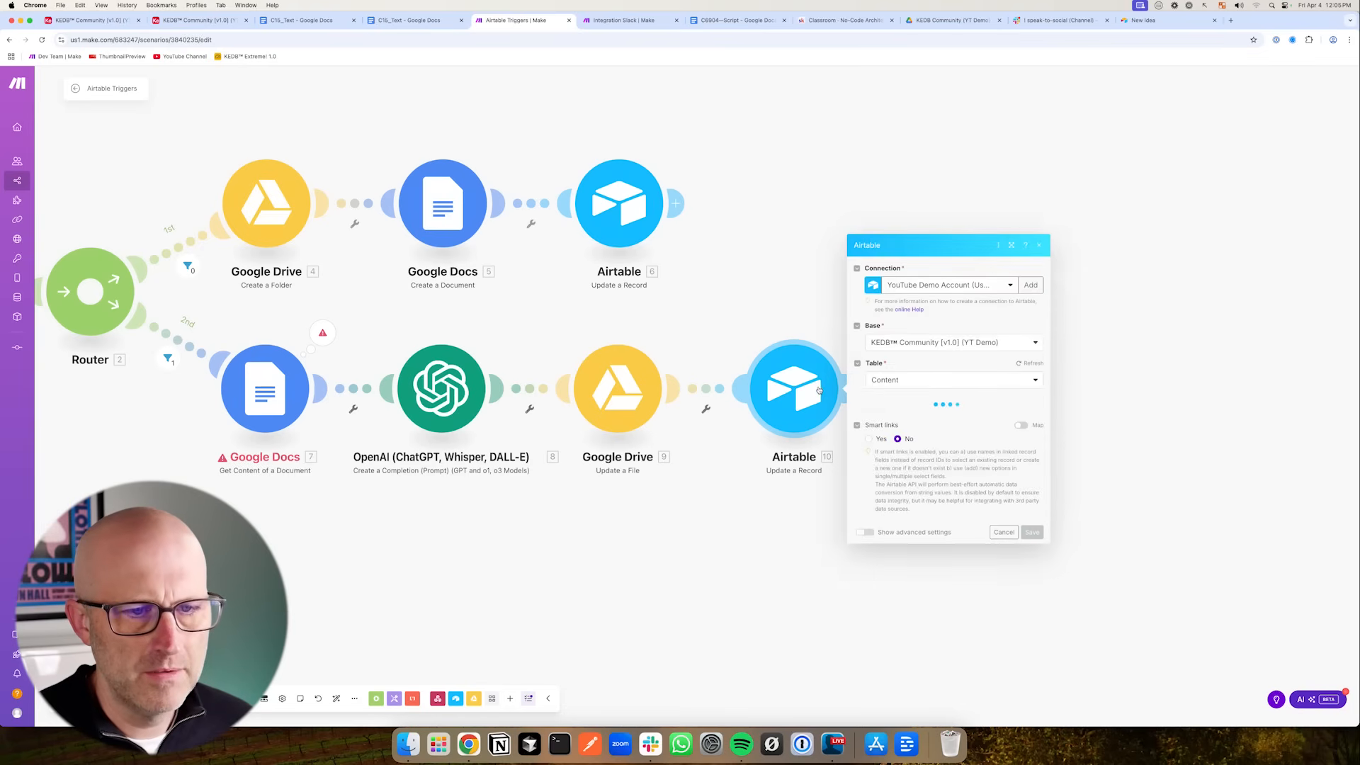
scroll(883, 501, "down", 10)
scroll(942, 504, "up", 5)
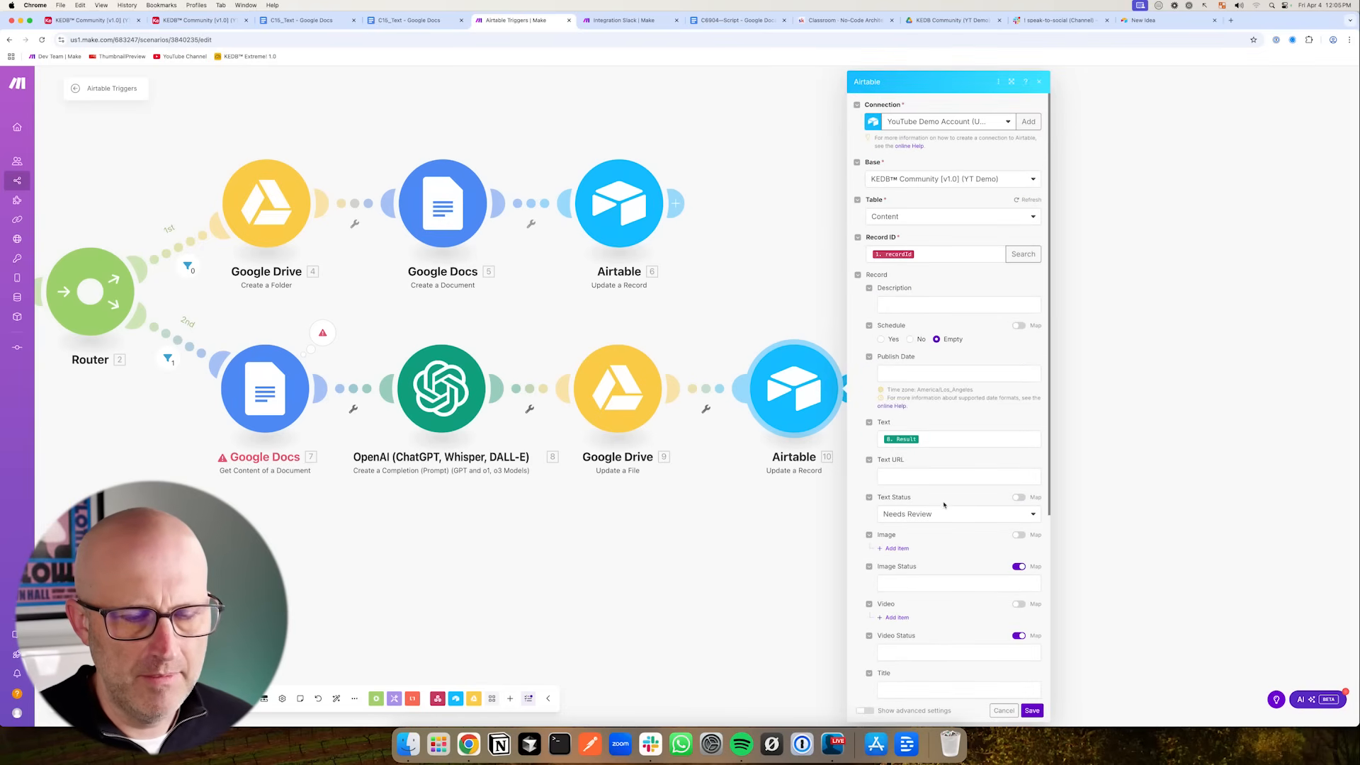
scroll(944, 504, "down", 5)
left_click_drag(773, 250, 785, 322)
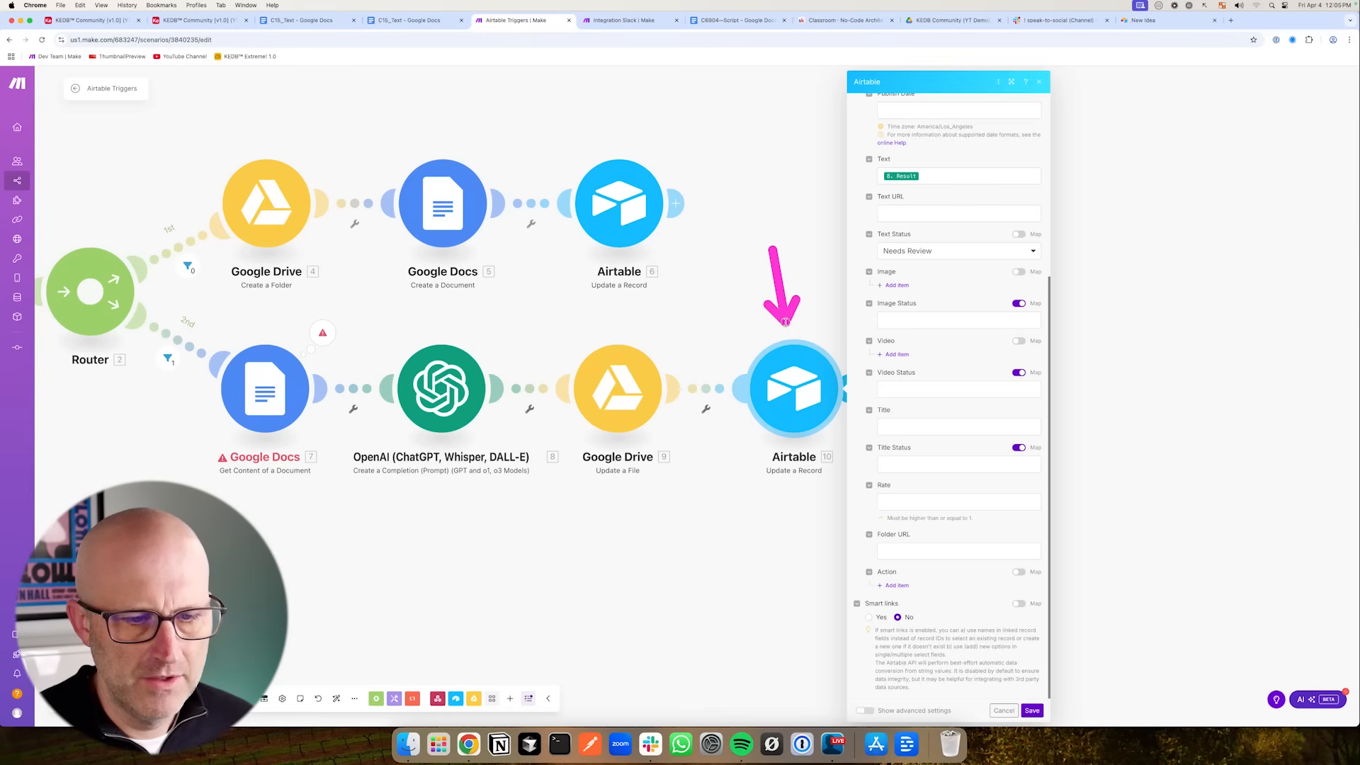
left_click_drag(704, 522, 748, 452)
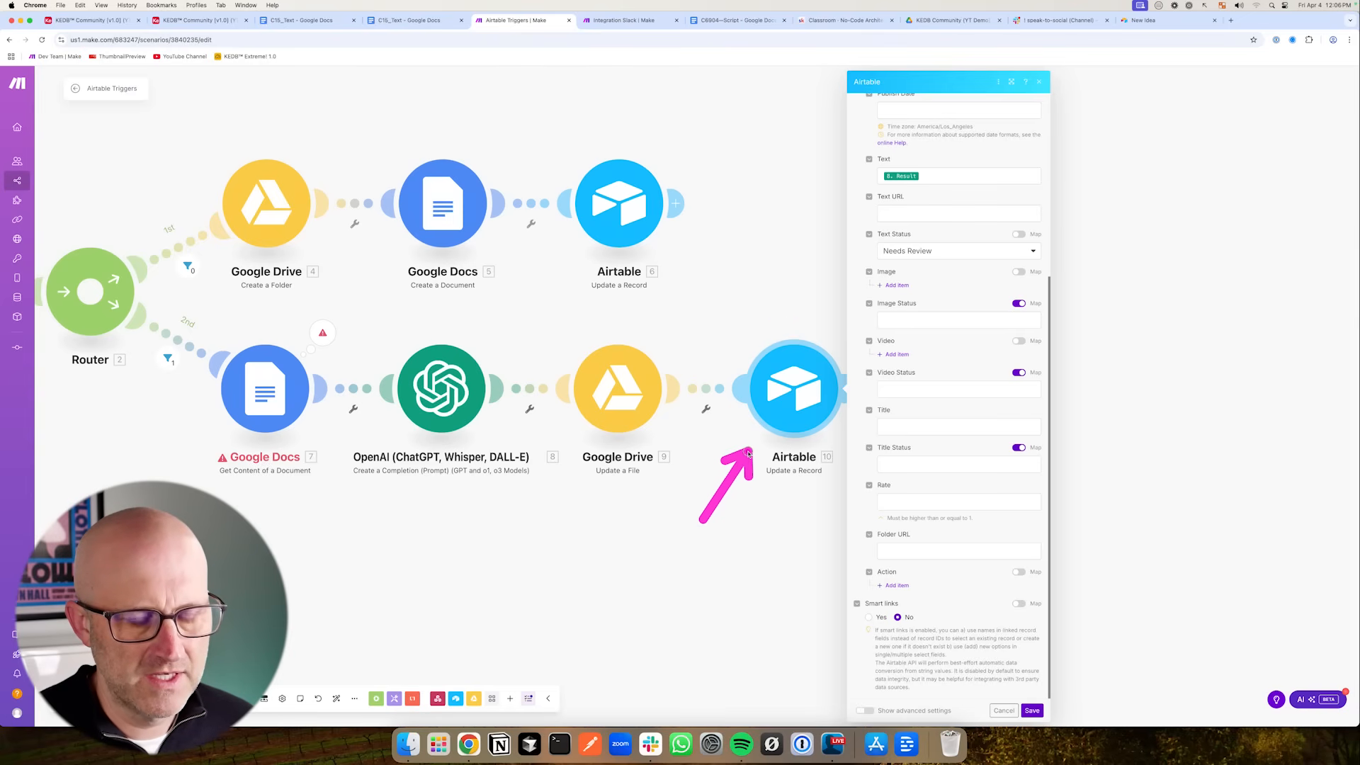
left_click(92, 20)
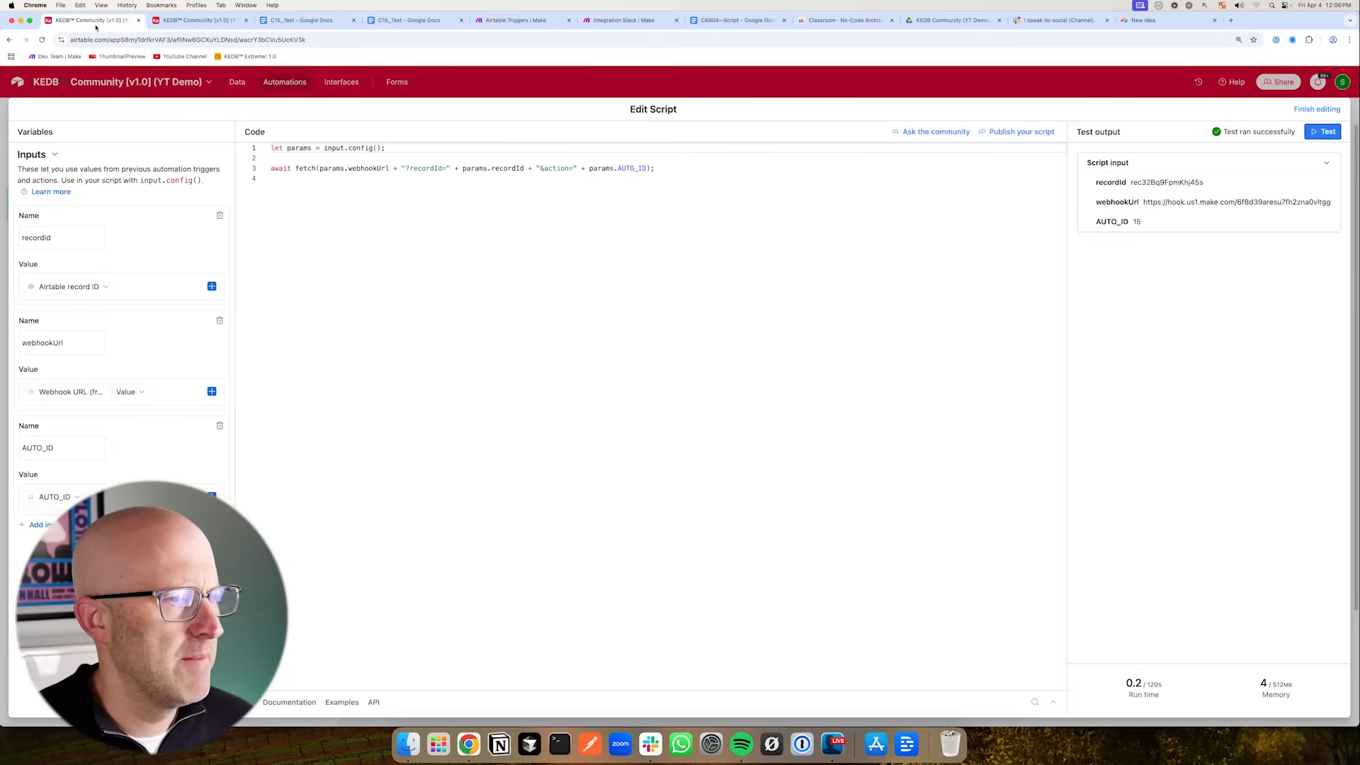
left_click(182, 17)
left_click_drag(388, 276, 391, 196)
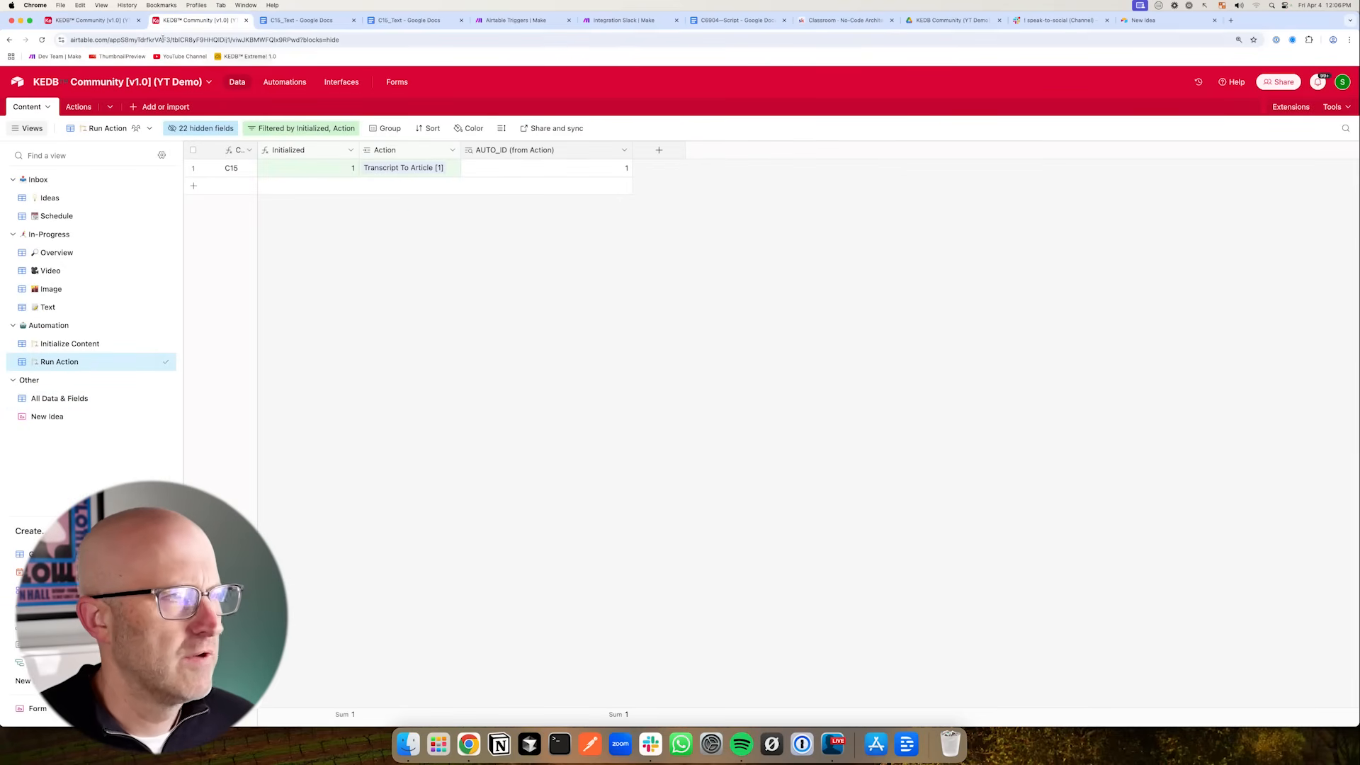
left_click(516, 20)
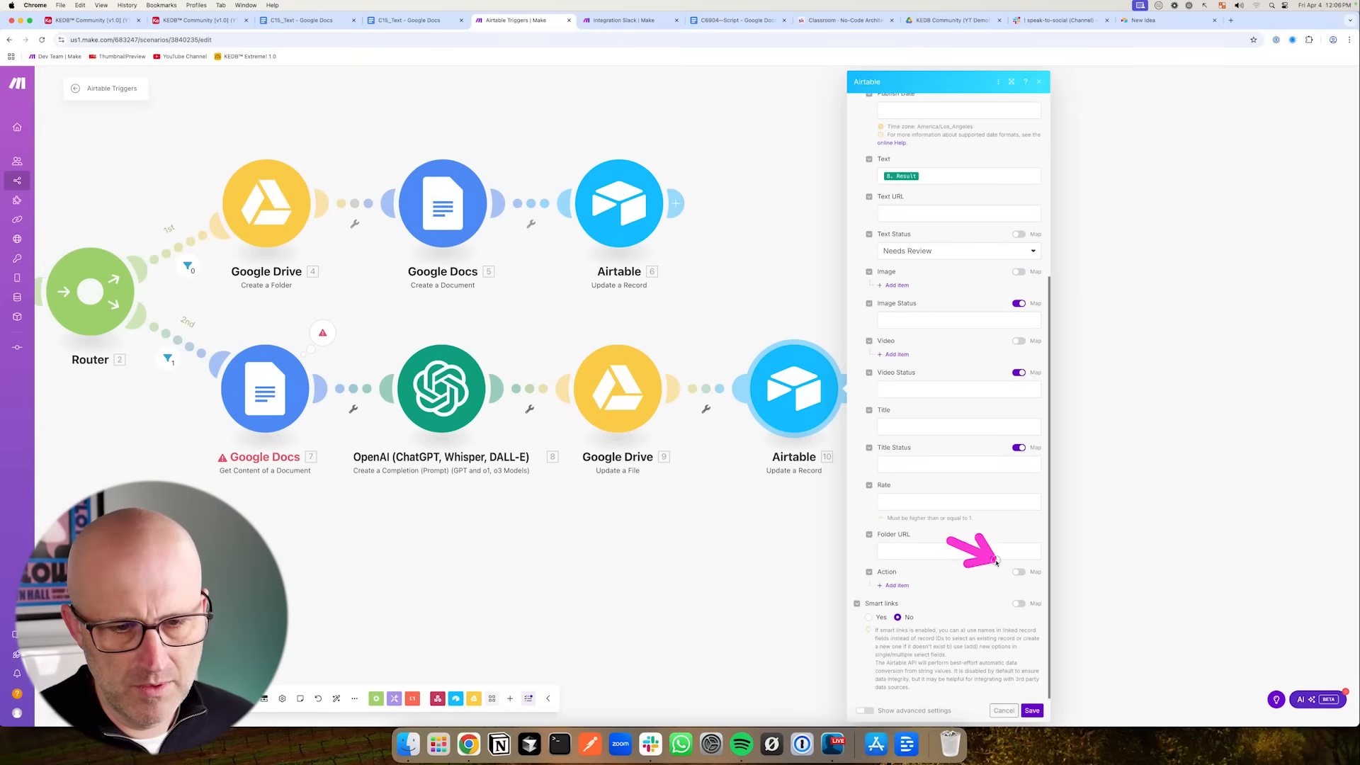
- Enable mapping for the Action field, set it to the emptystring keyword, and save the module
left_click(1019, 573)
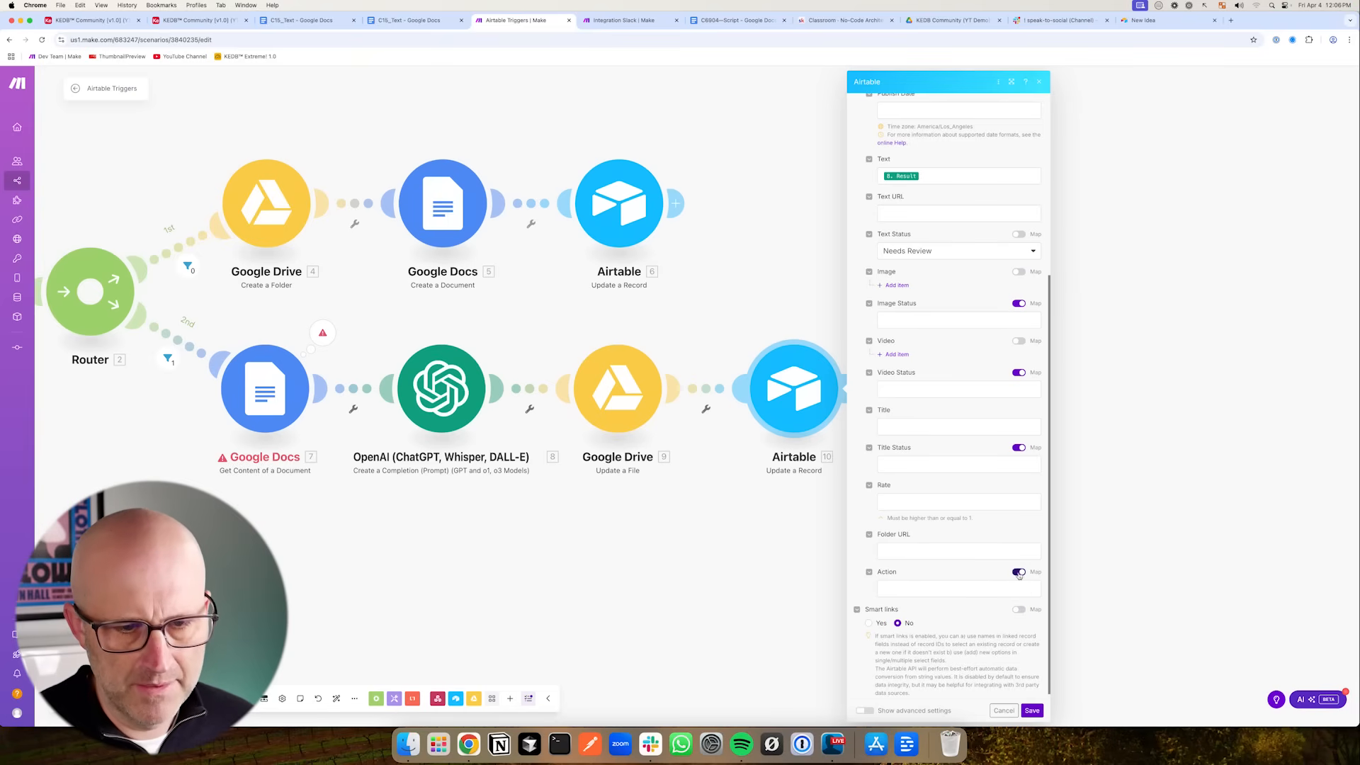
left_click(906, 588)
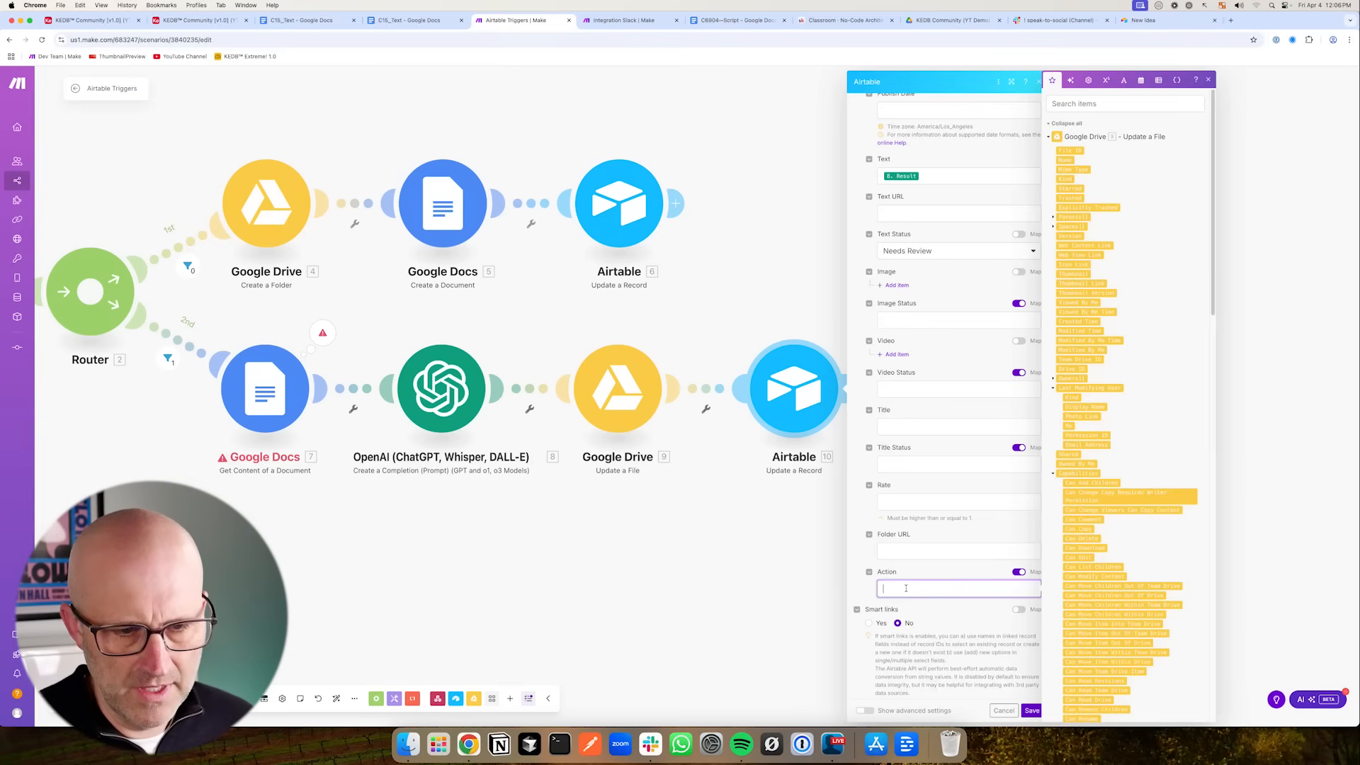
left_click(1108, 81)
left_click(1126, 530)
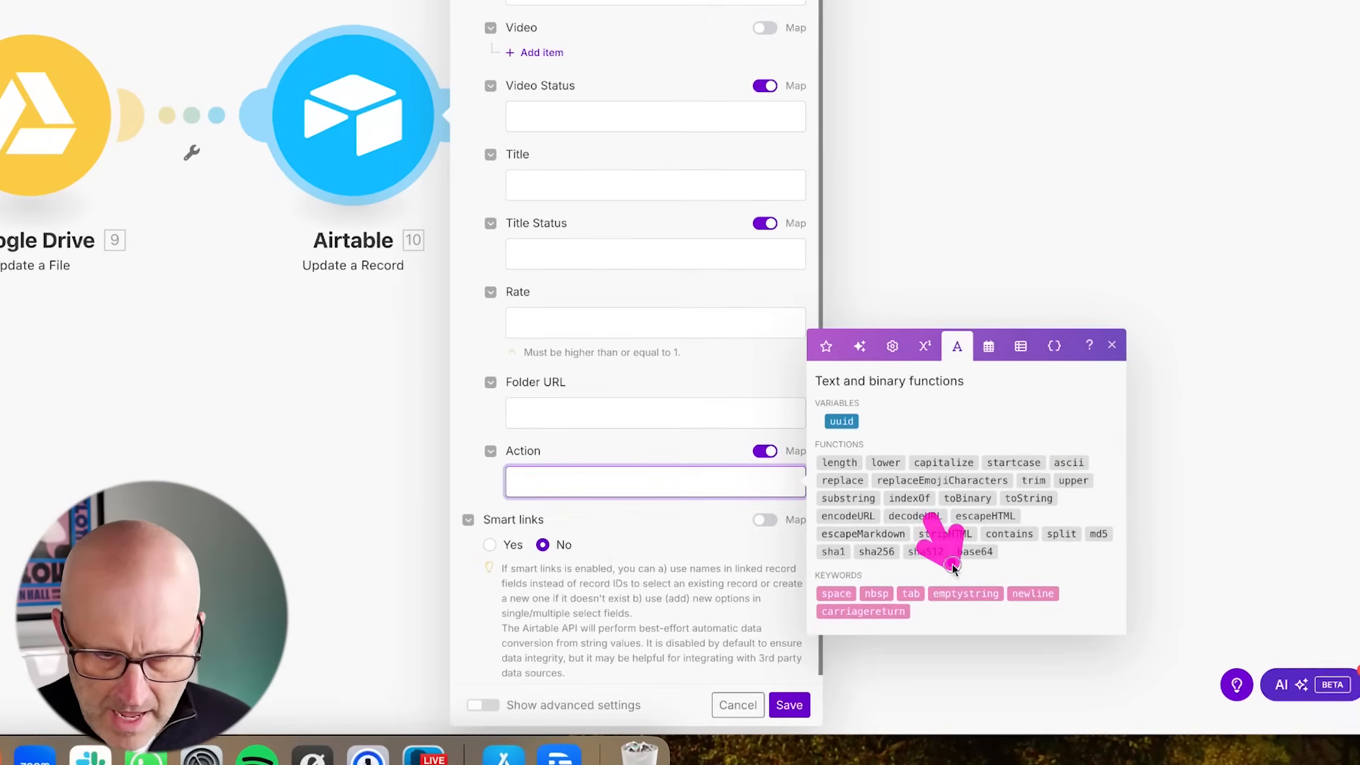
left_click(1012, 610)
left_click(859, 707)
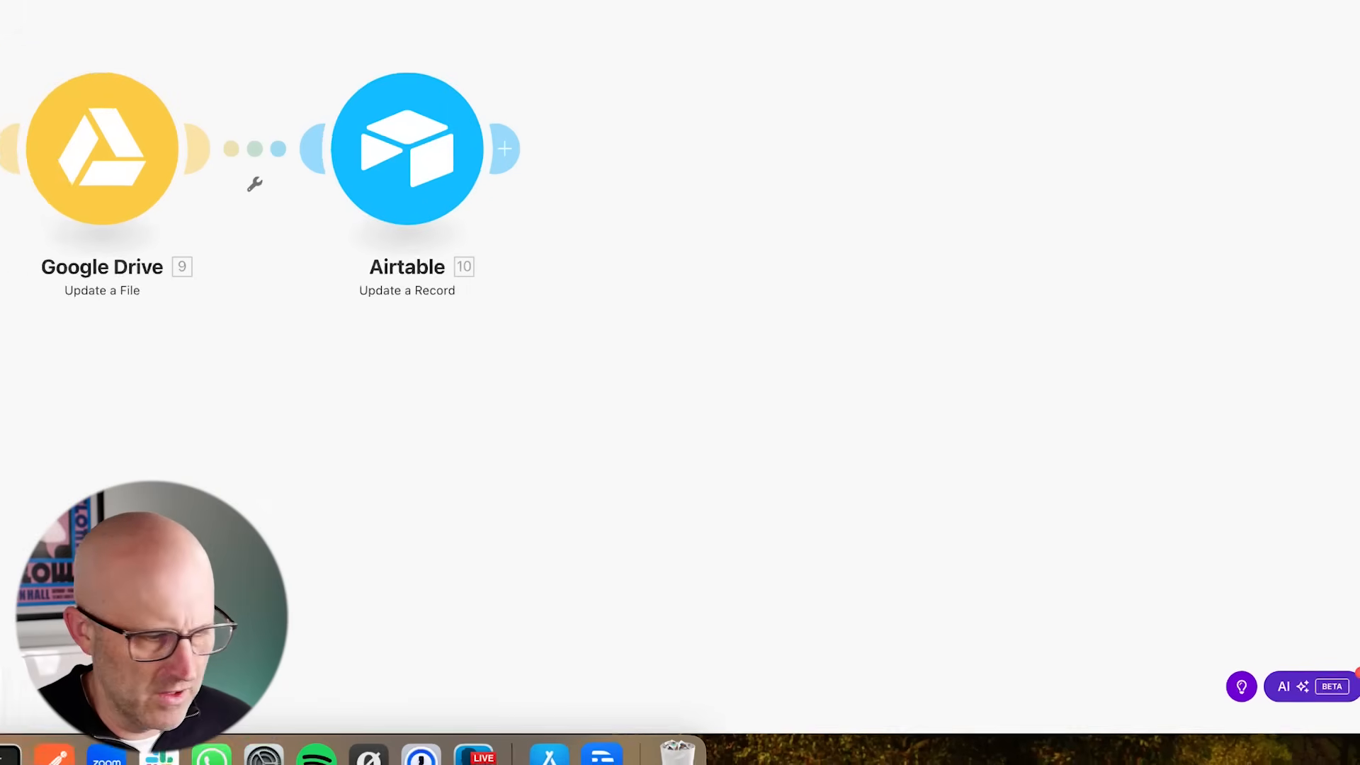
- Save the scenario, run it once, and trigger it by testing the Airtable automation script
left_click(245, 698)
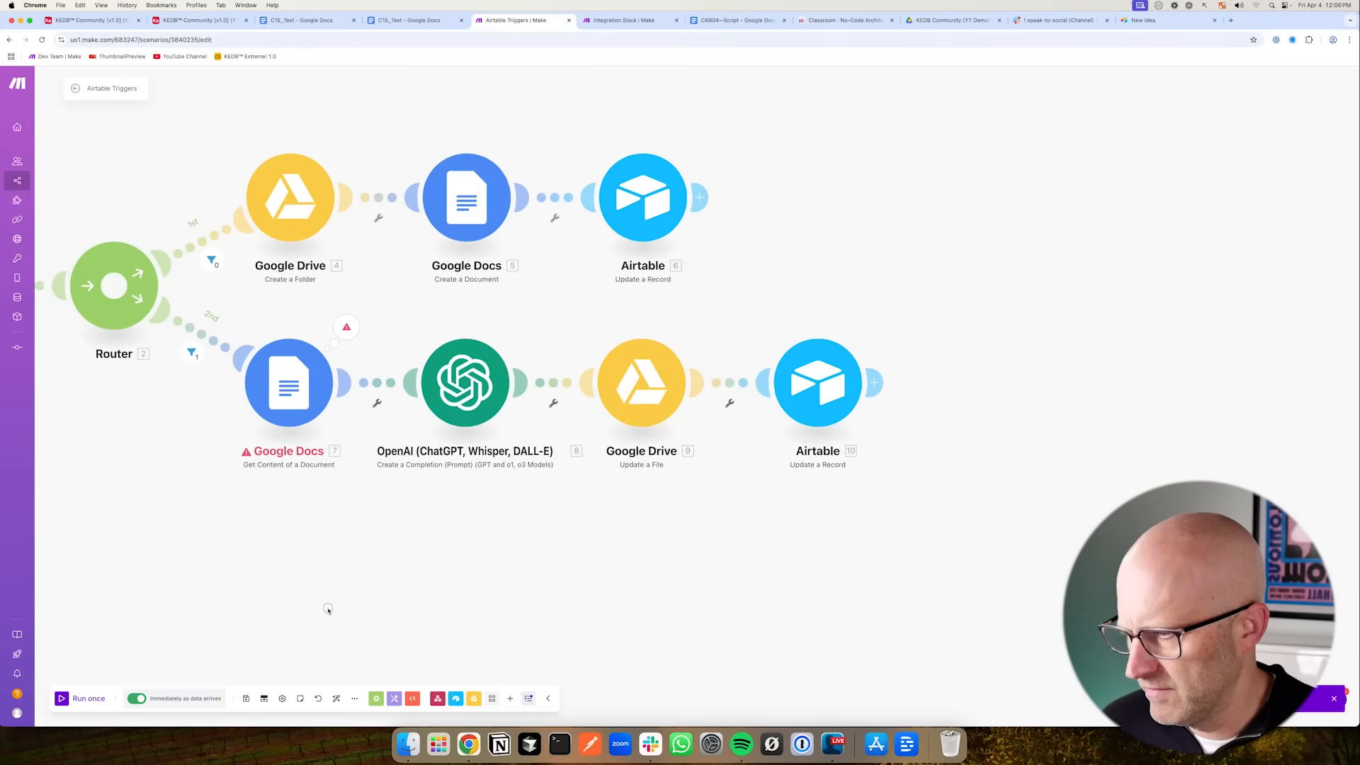
left_click(69, 699)
key("super+1")
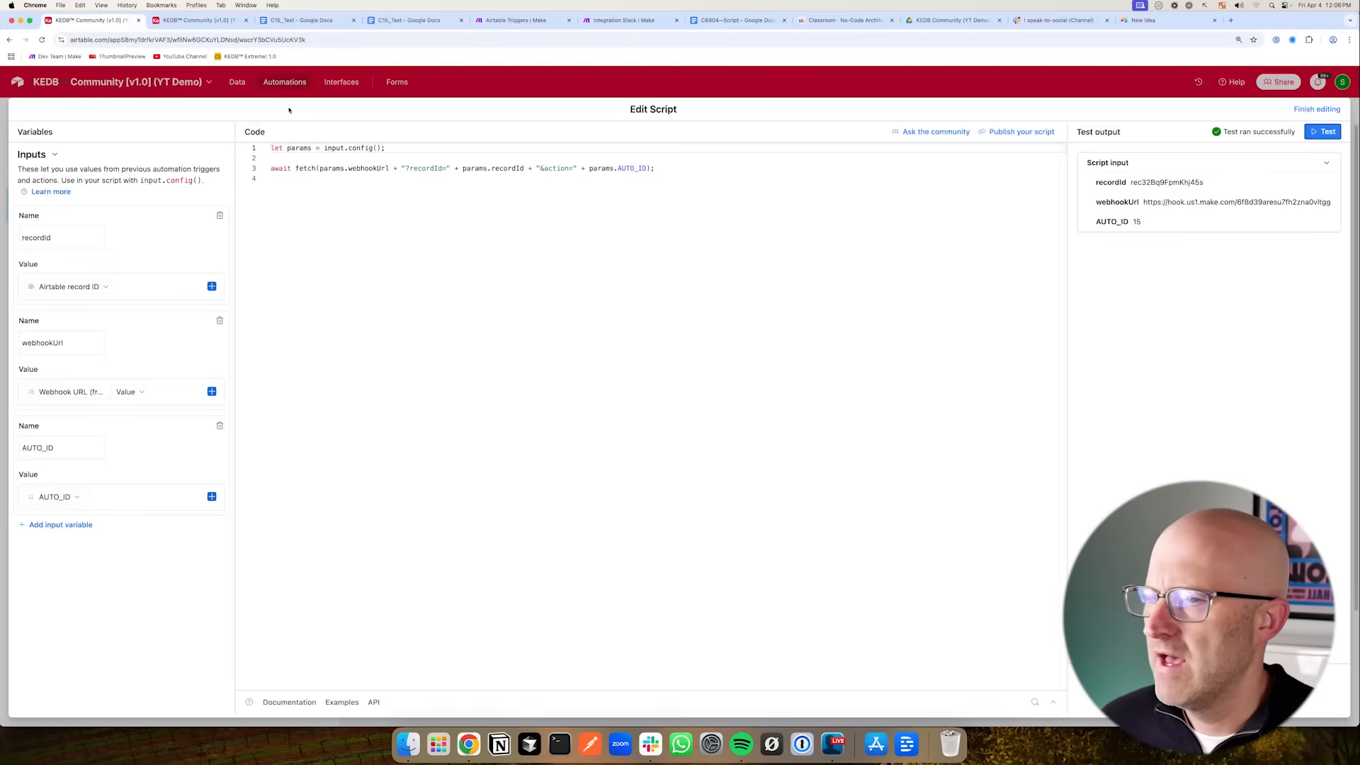
key("super+2")
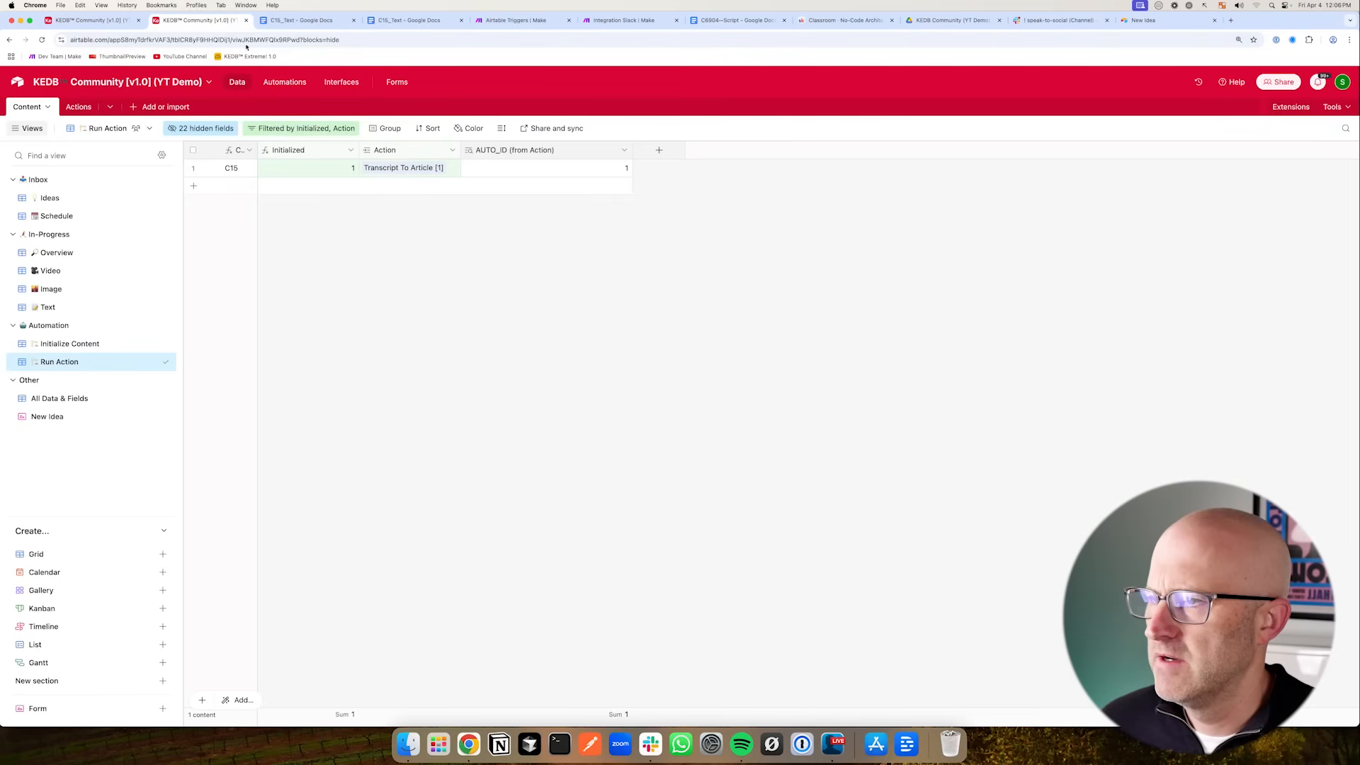
left_click(108, 24)
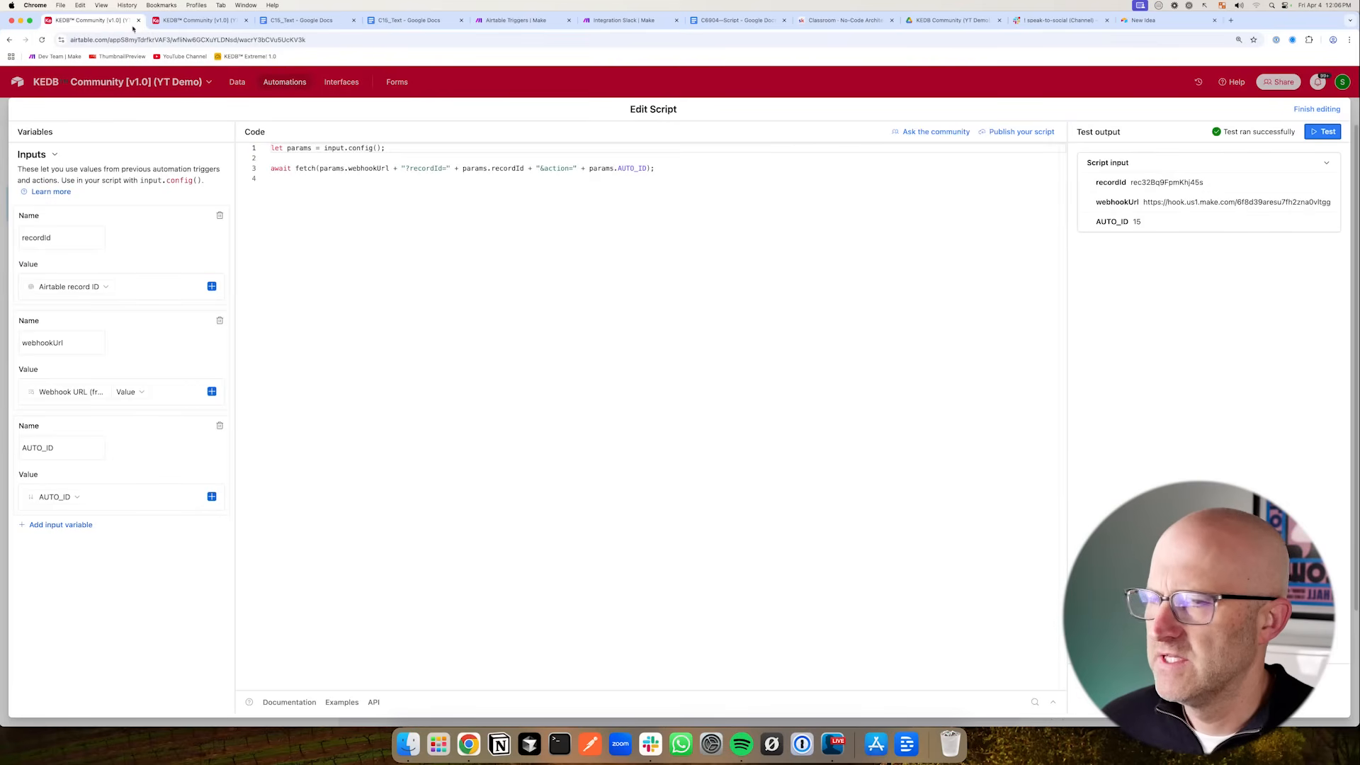
left_click(1322, 132)
- Reselect the Google connection in the Get Content of a Document module, save it, and run the scenario once
left_click(496, 21)
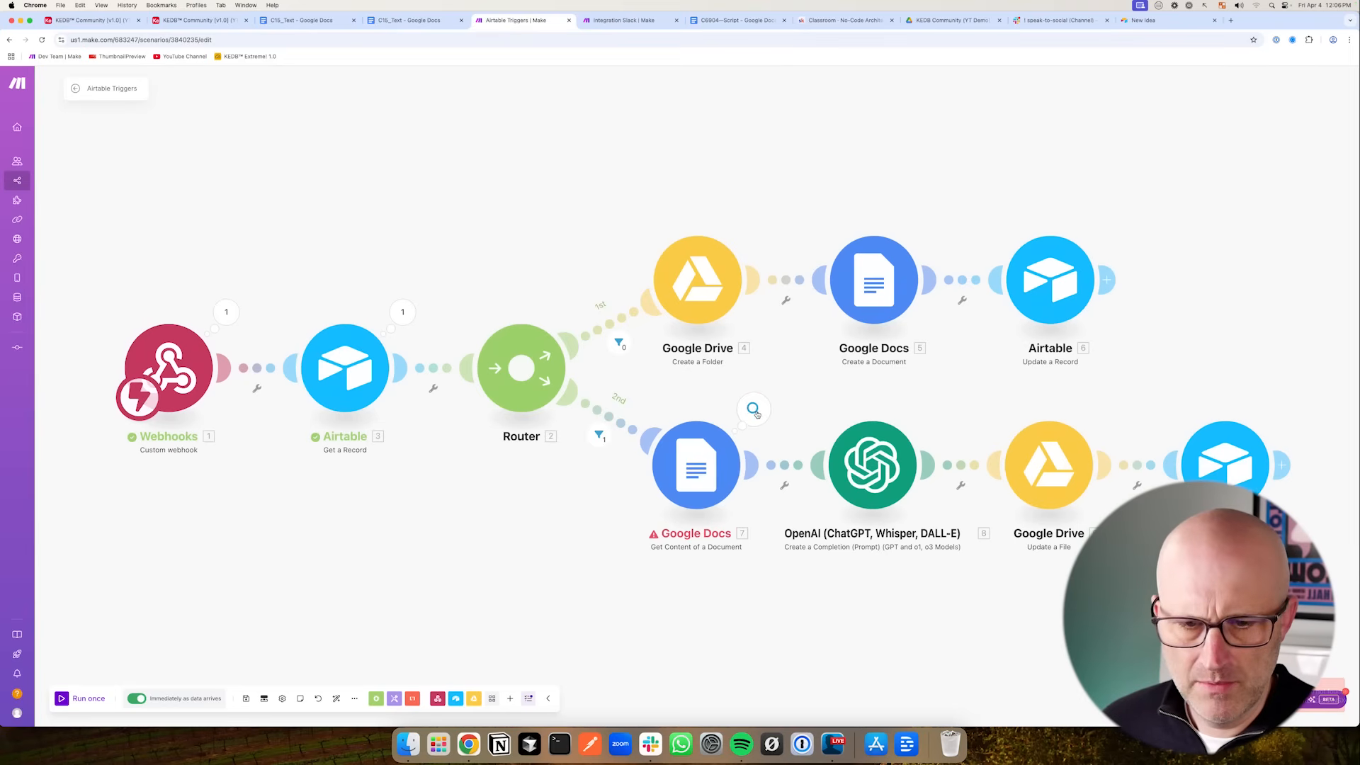
left_click(737, 439)
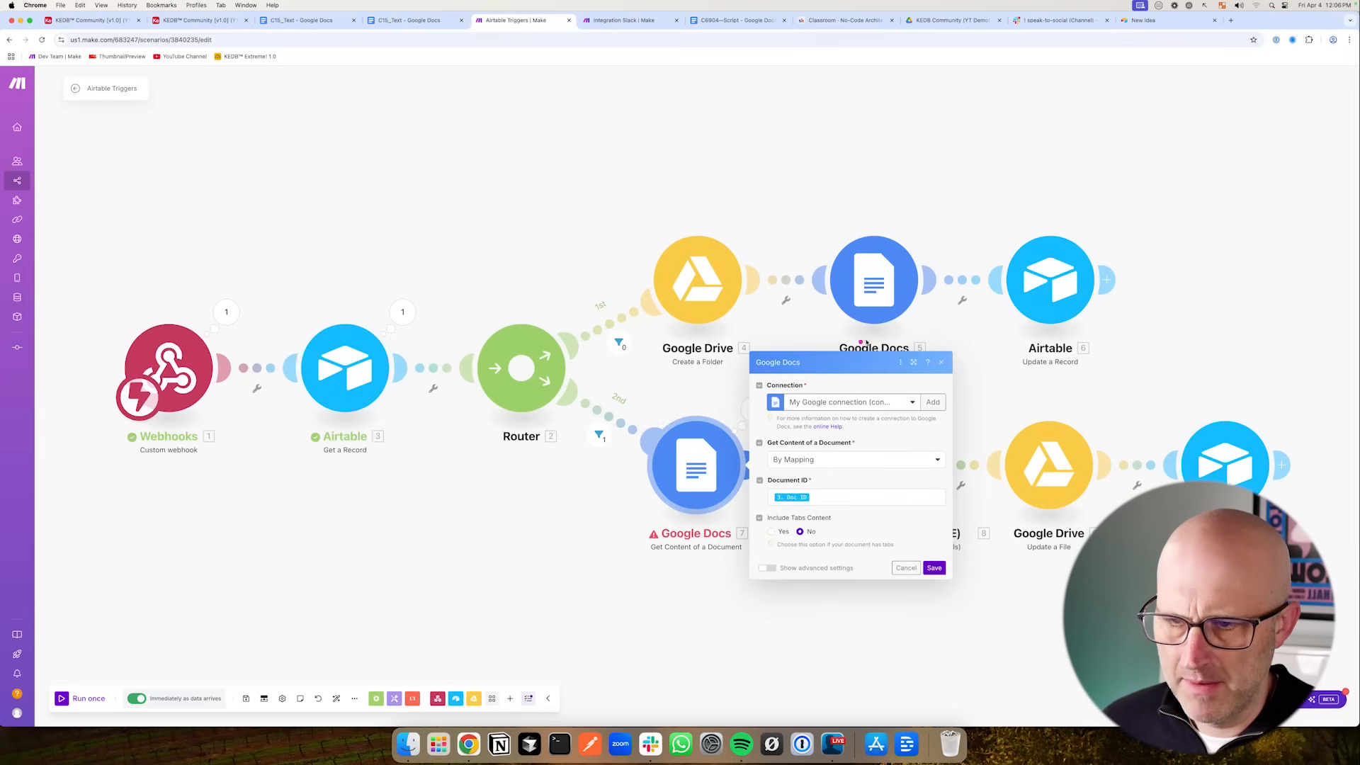
left_click(862, 407)
left_click(849, 449)
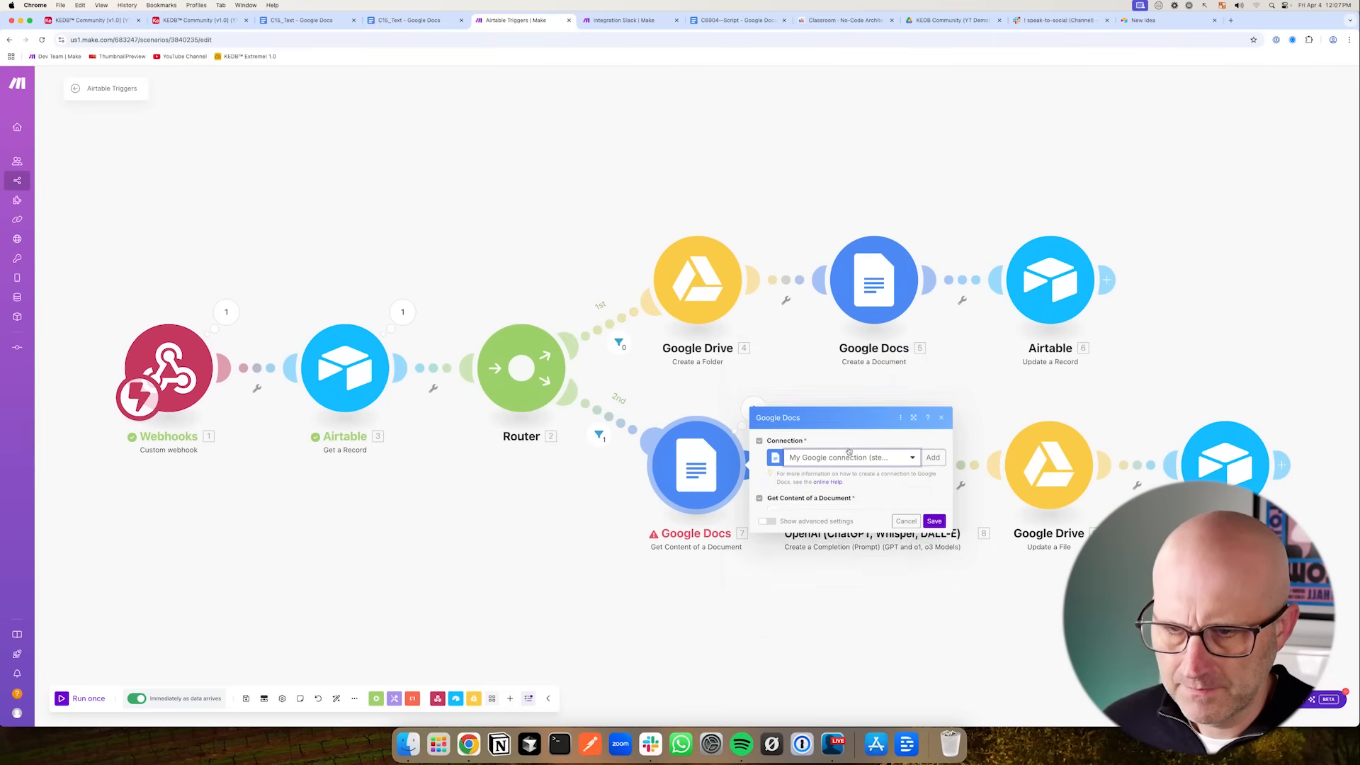
left_click(934, 567)
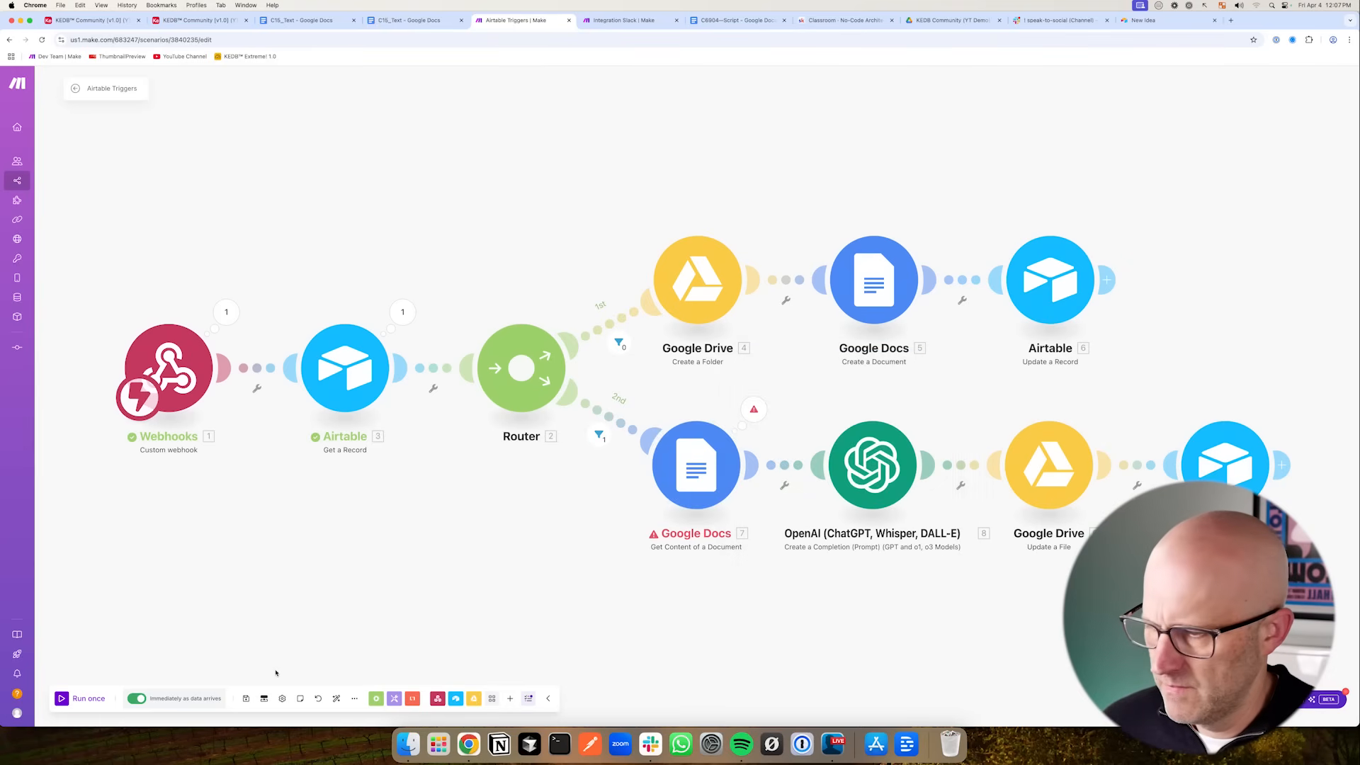
left_click(61, 699)
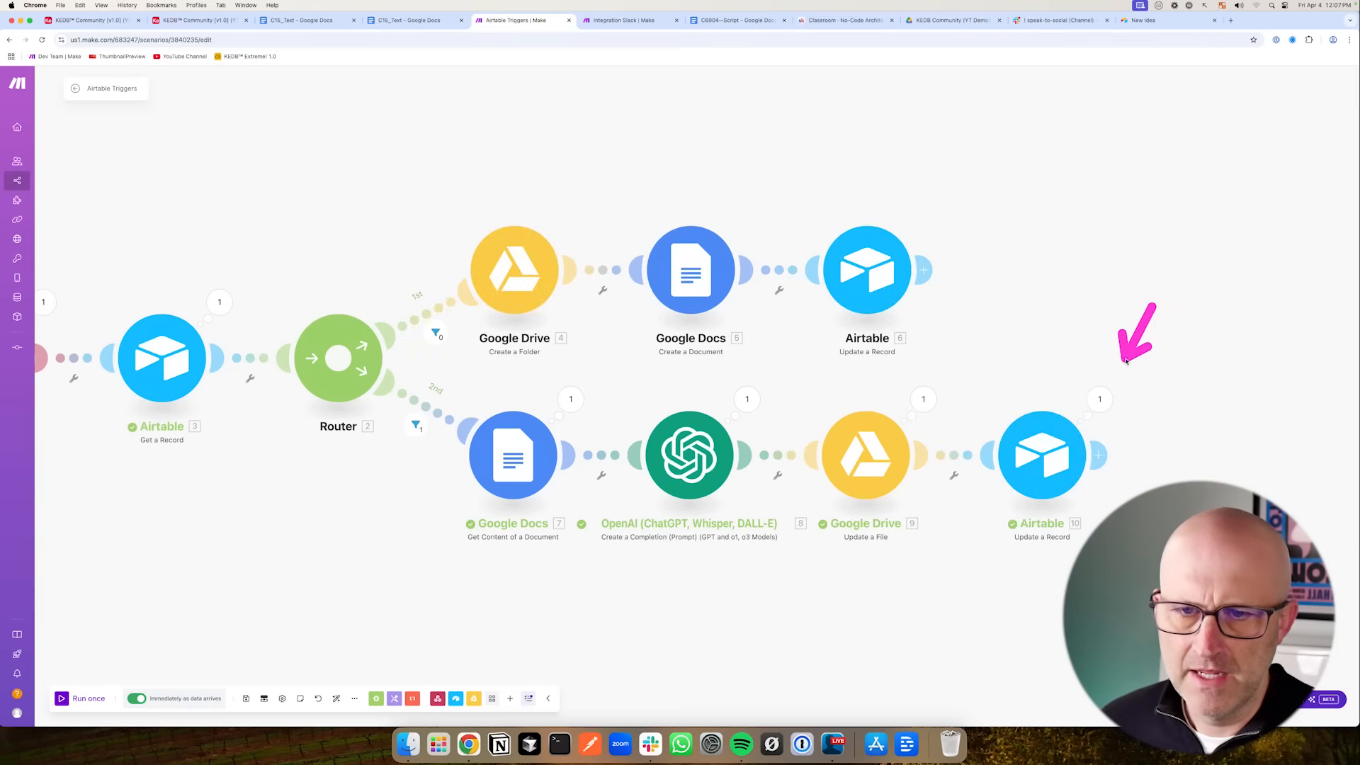
- Open the C15 record's text document from the Overview view and compare its earlier versions in the version history
left_click(193, 20)
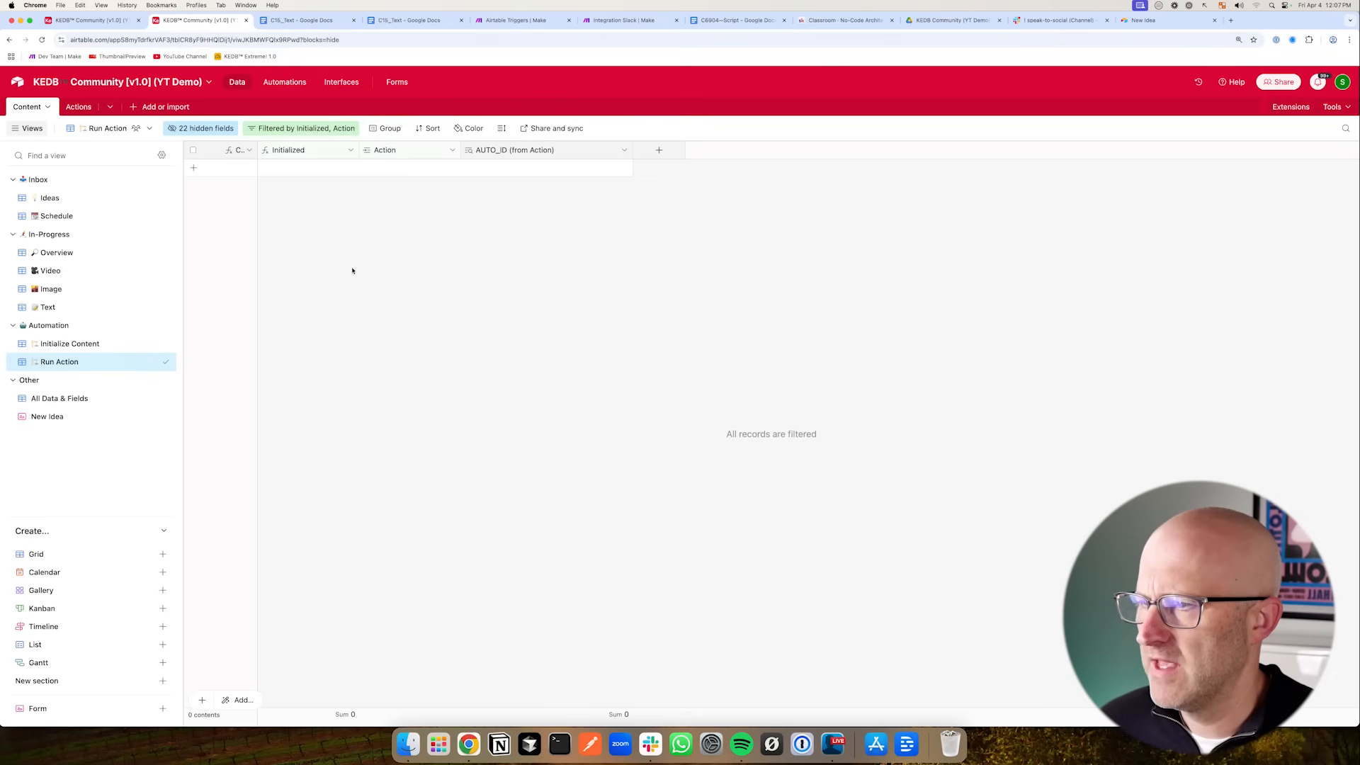
left_click(70, 258)
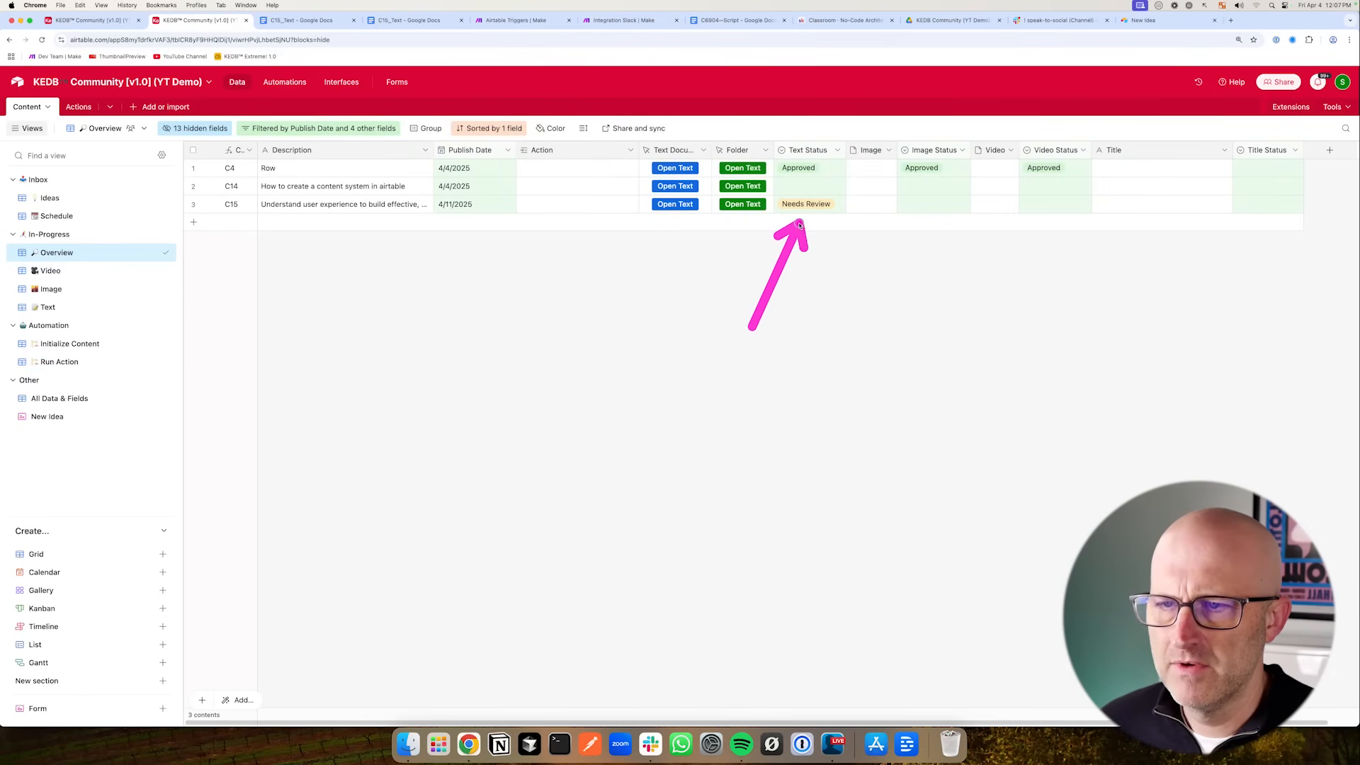
left_click(664, 205)
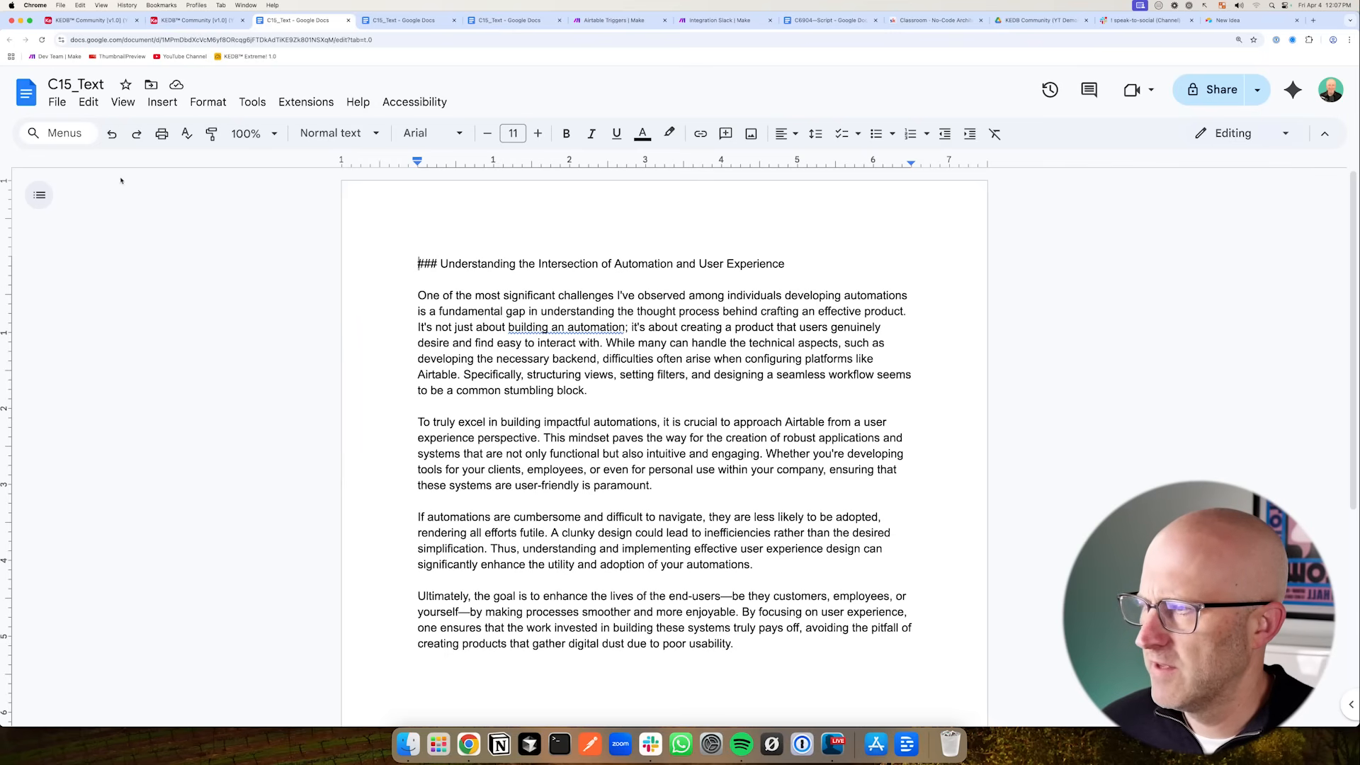
left_click(57, 102)
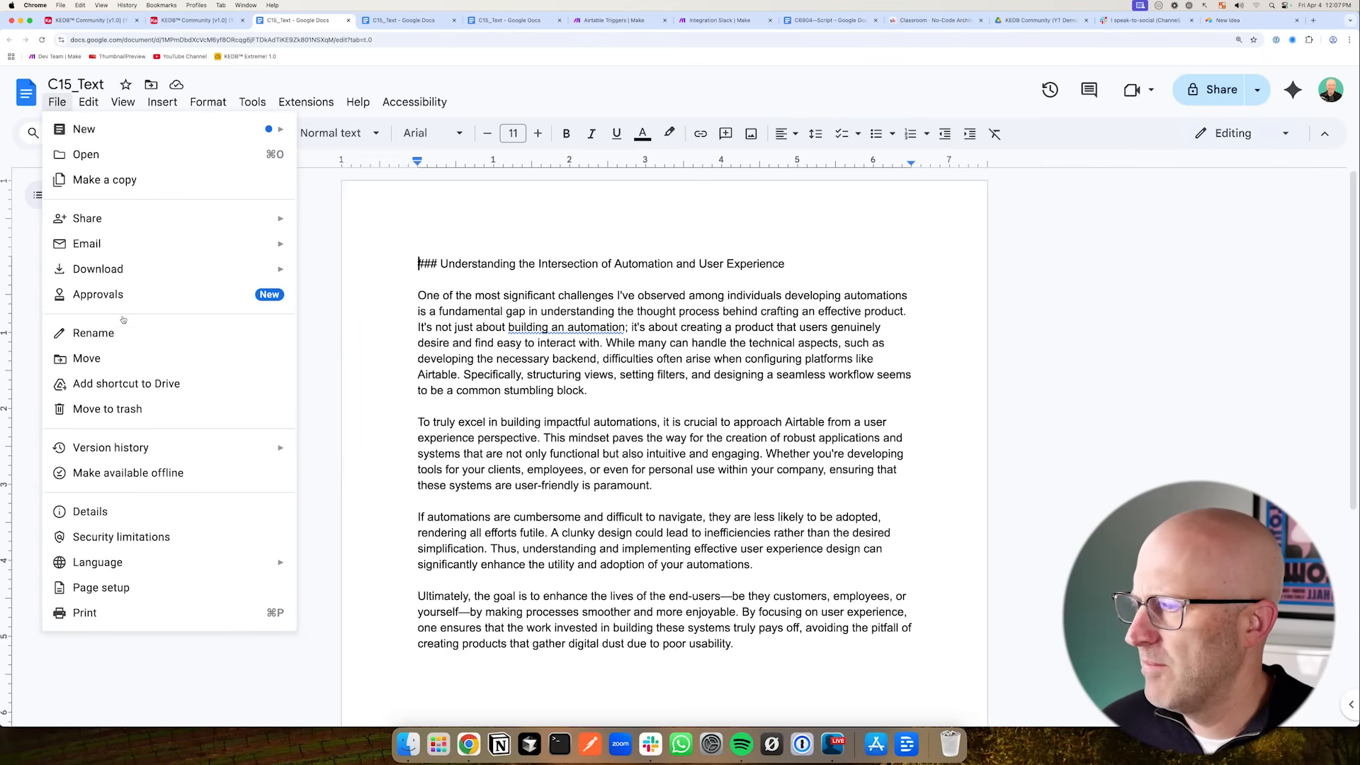
mouse_move(173, 458)
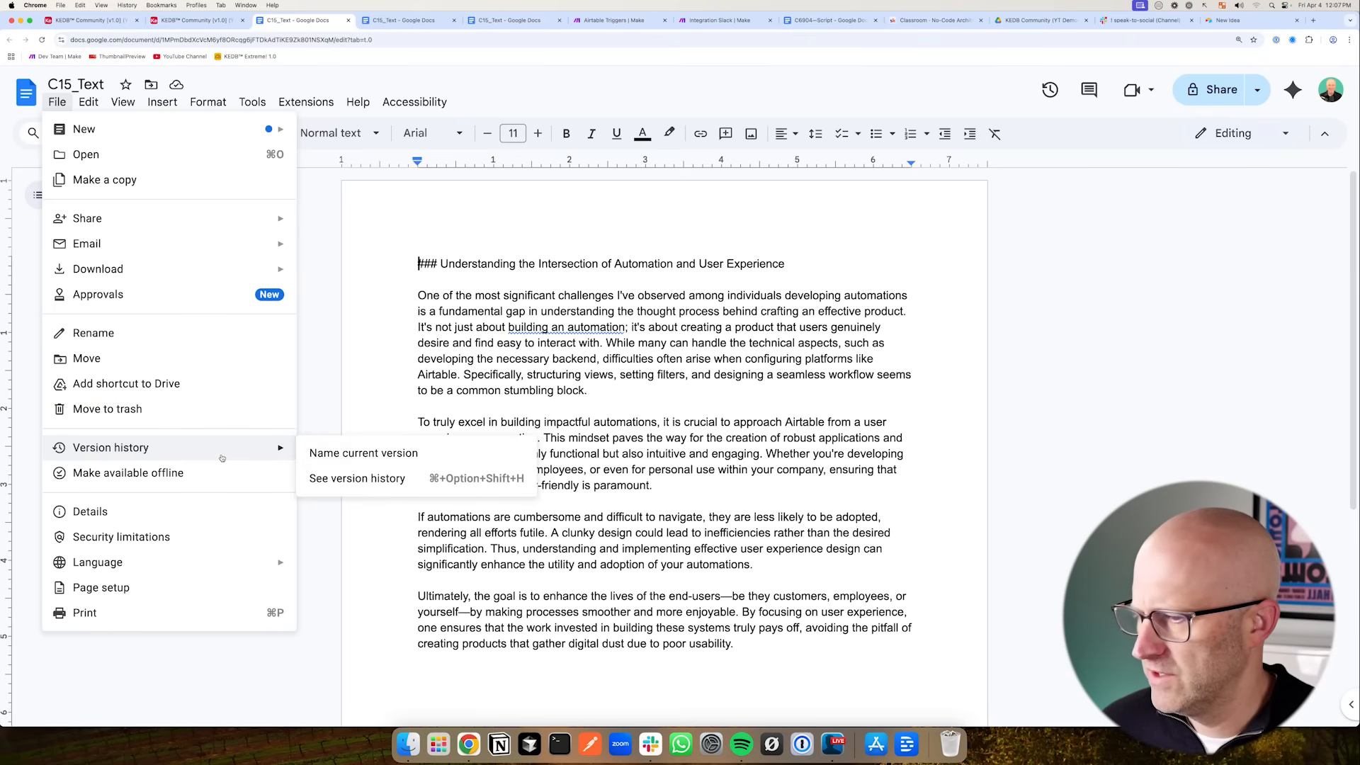
left_click(348, 485)
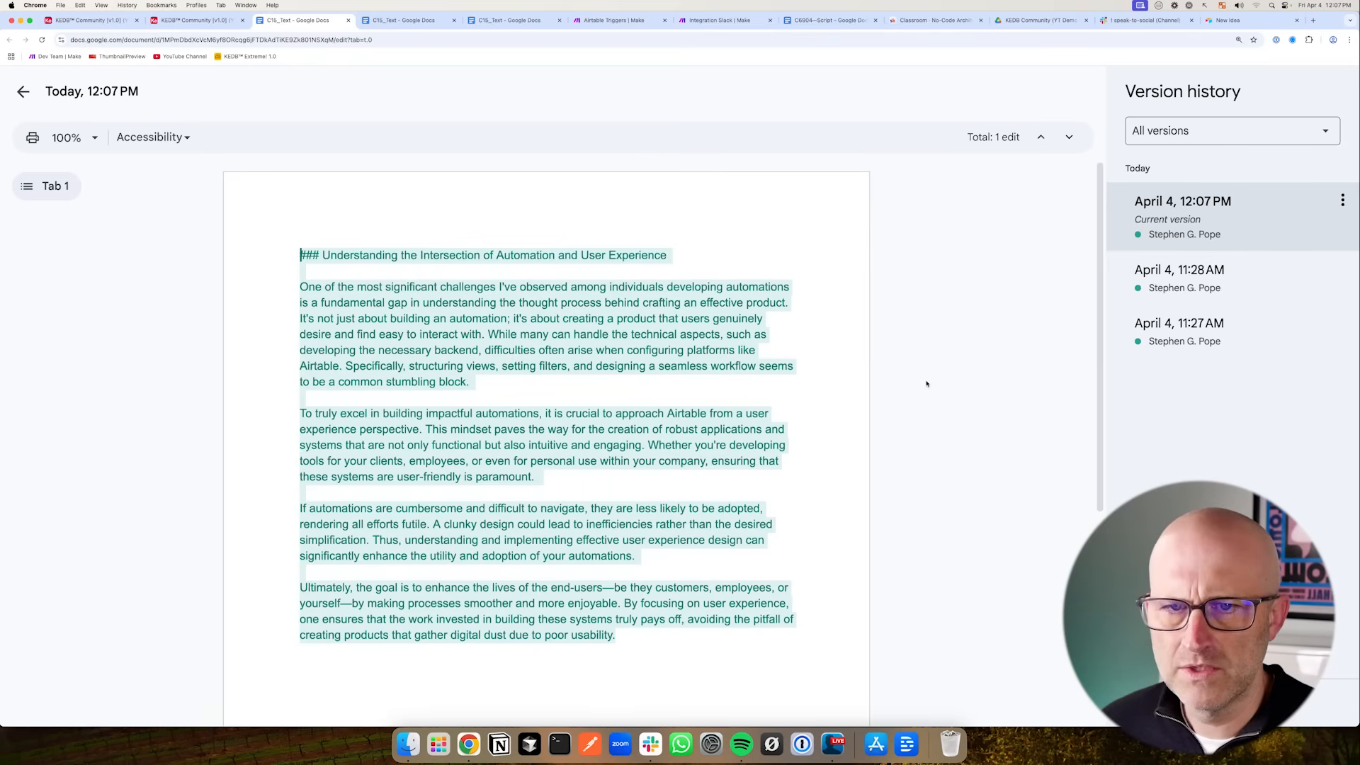
left_click_drag(896, 317, 821, 452)
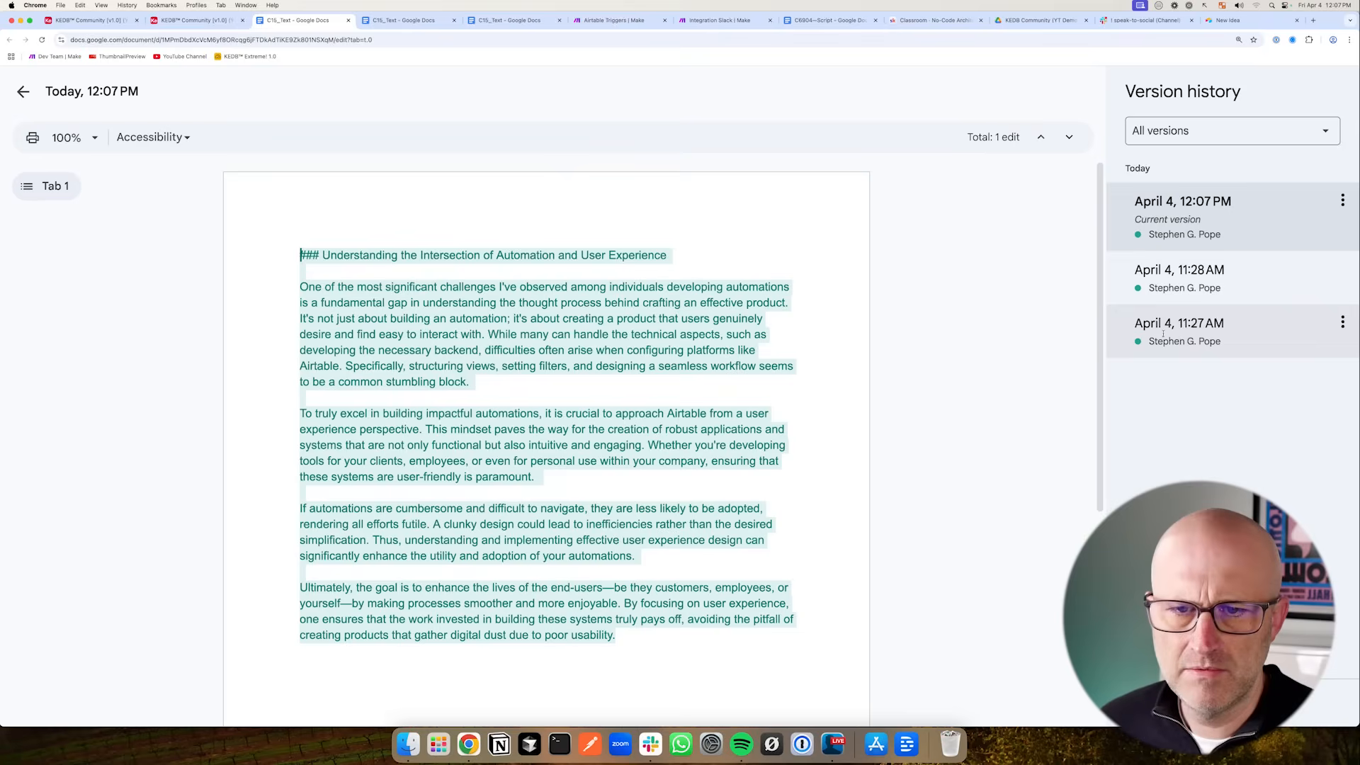
left_click(1176, 331)
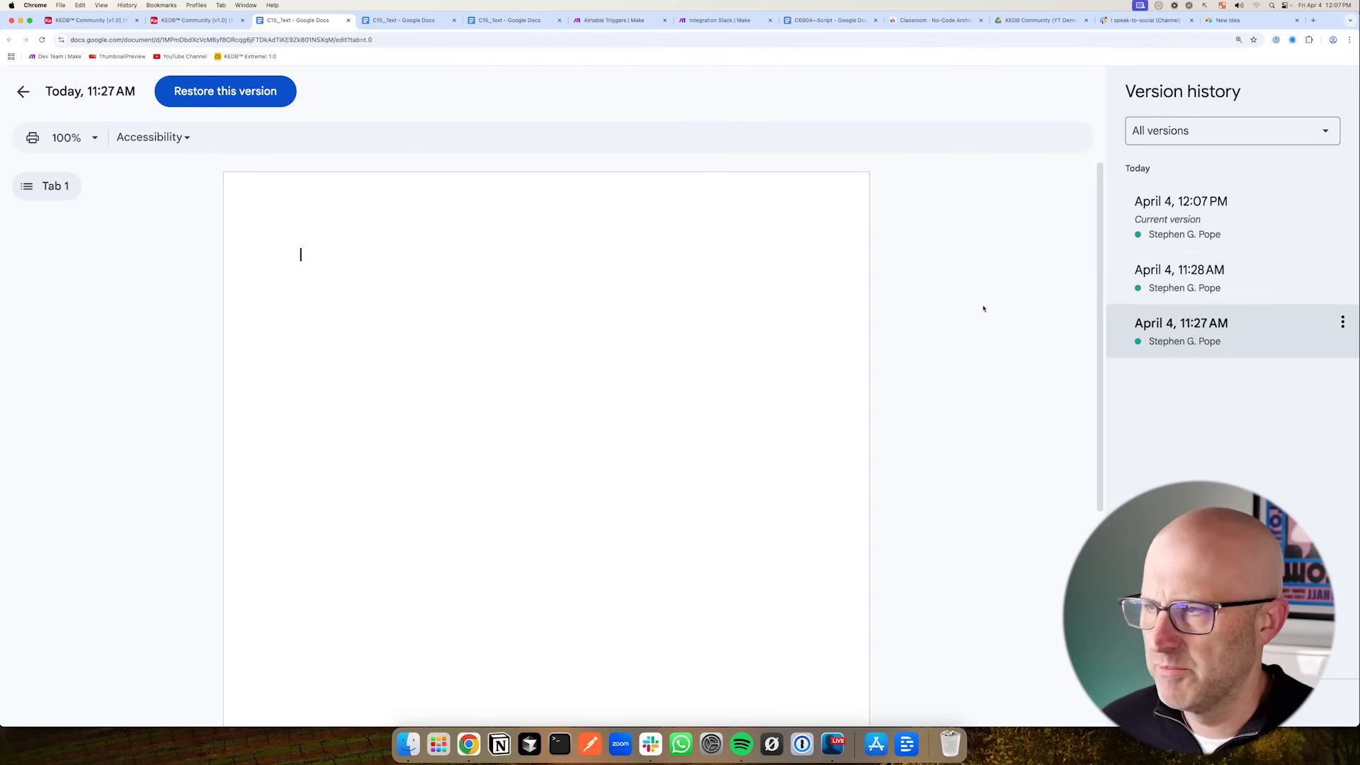
left_click(1195, 272)
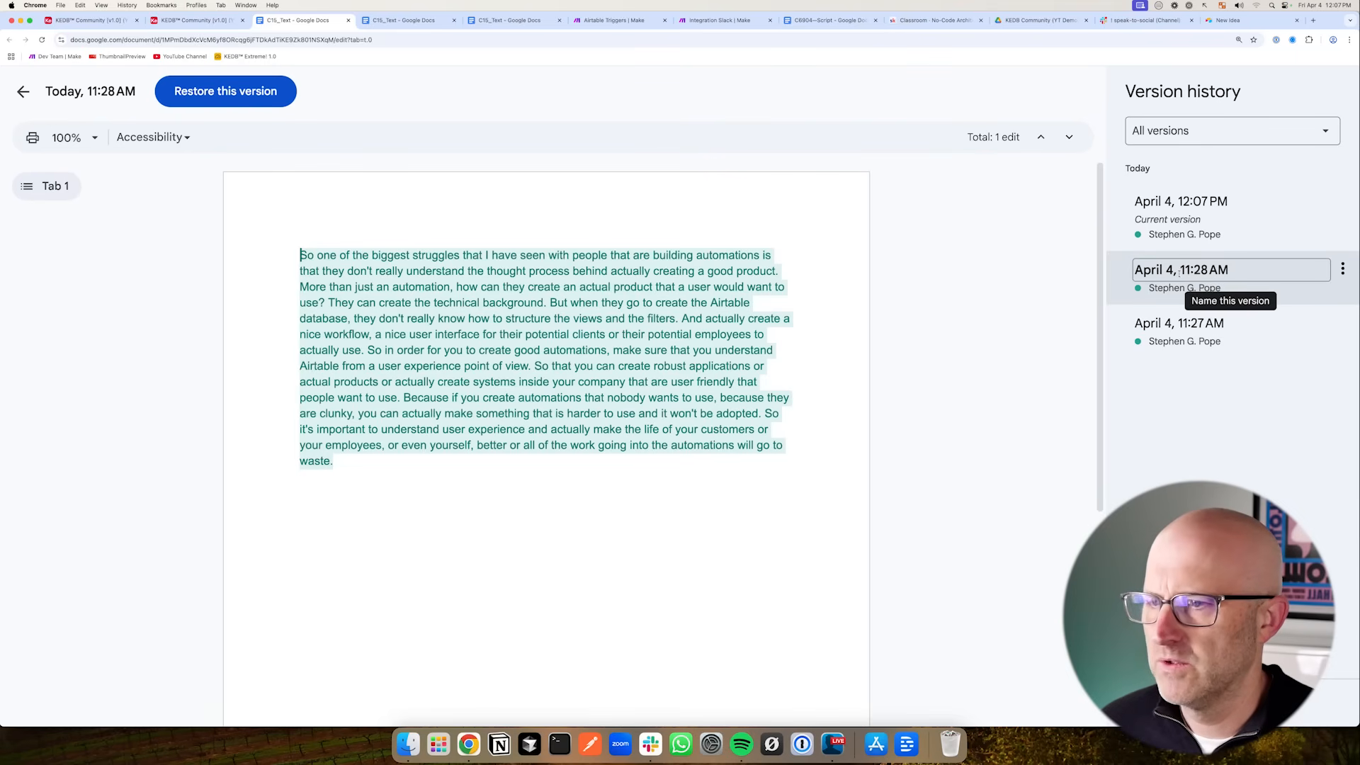
left_click(1182, 204)
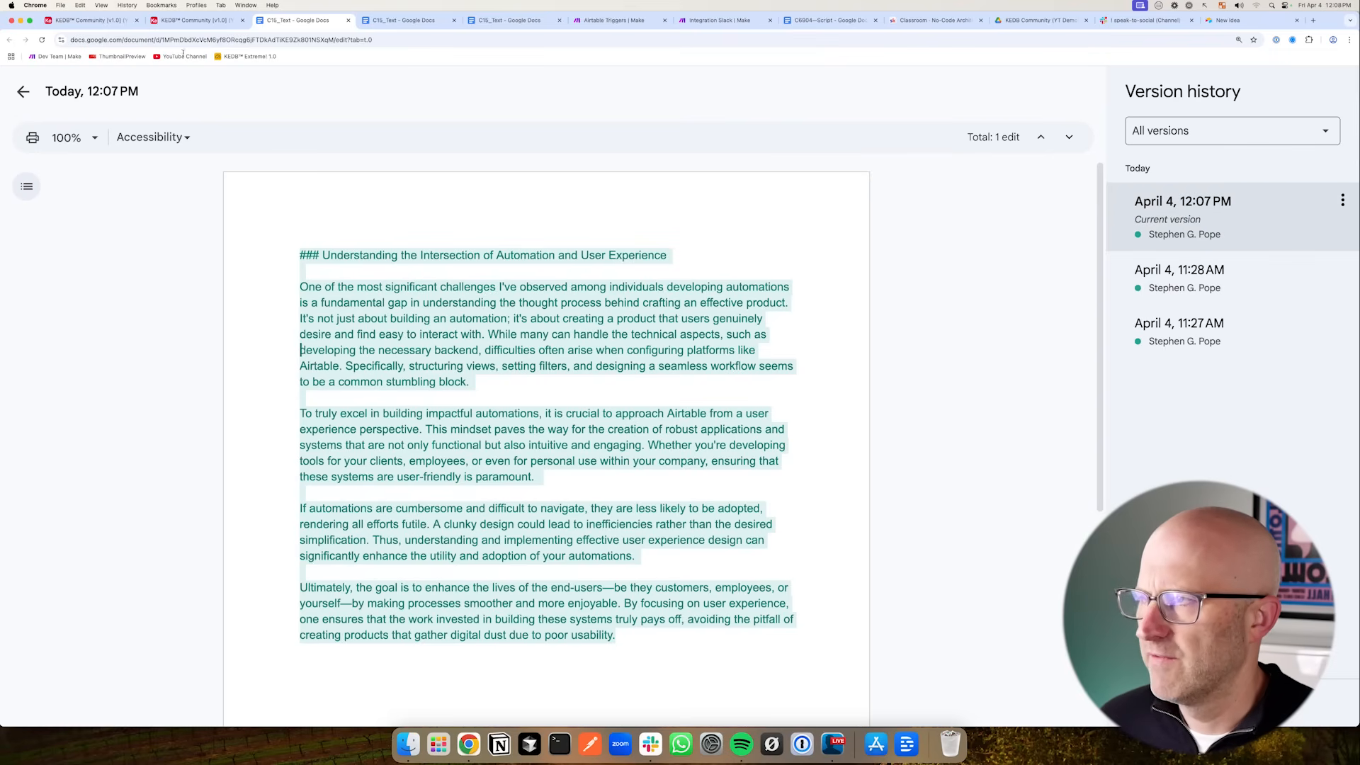
- In the C6904—Script plan, check off 'Turn ideas into written content' and add the item 'Publishing content (auto publishing)'
left_click(611, 20)
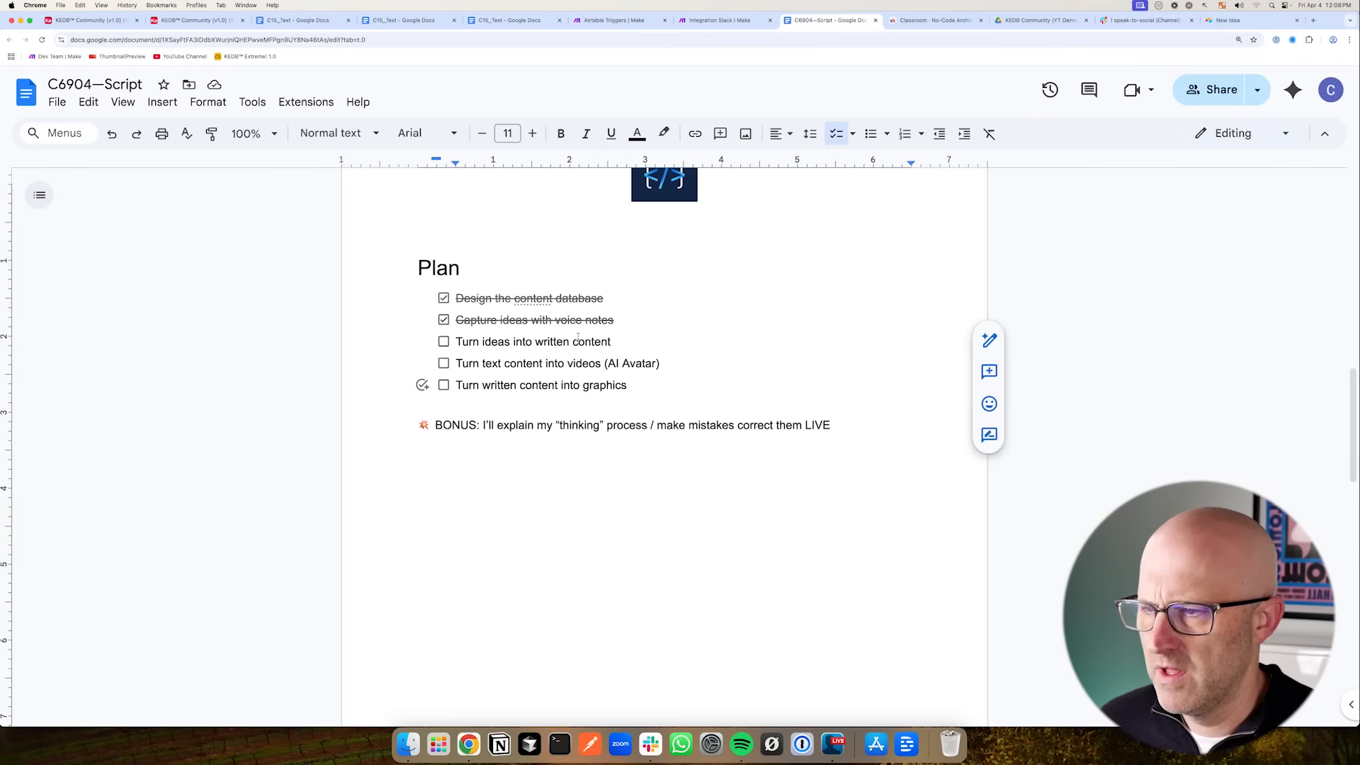
left_click(444, 342)
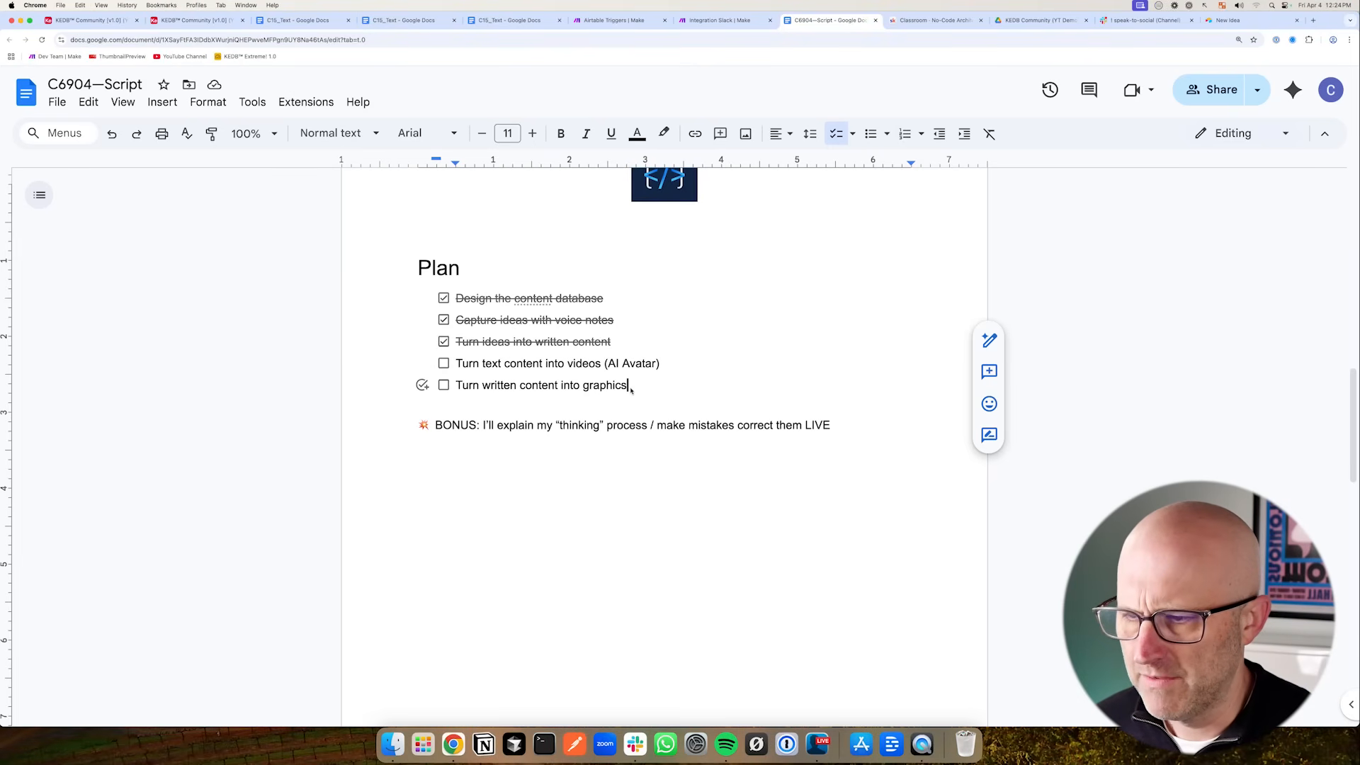
key("Return")
type("Pu")
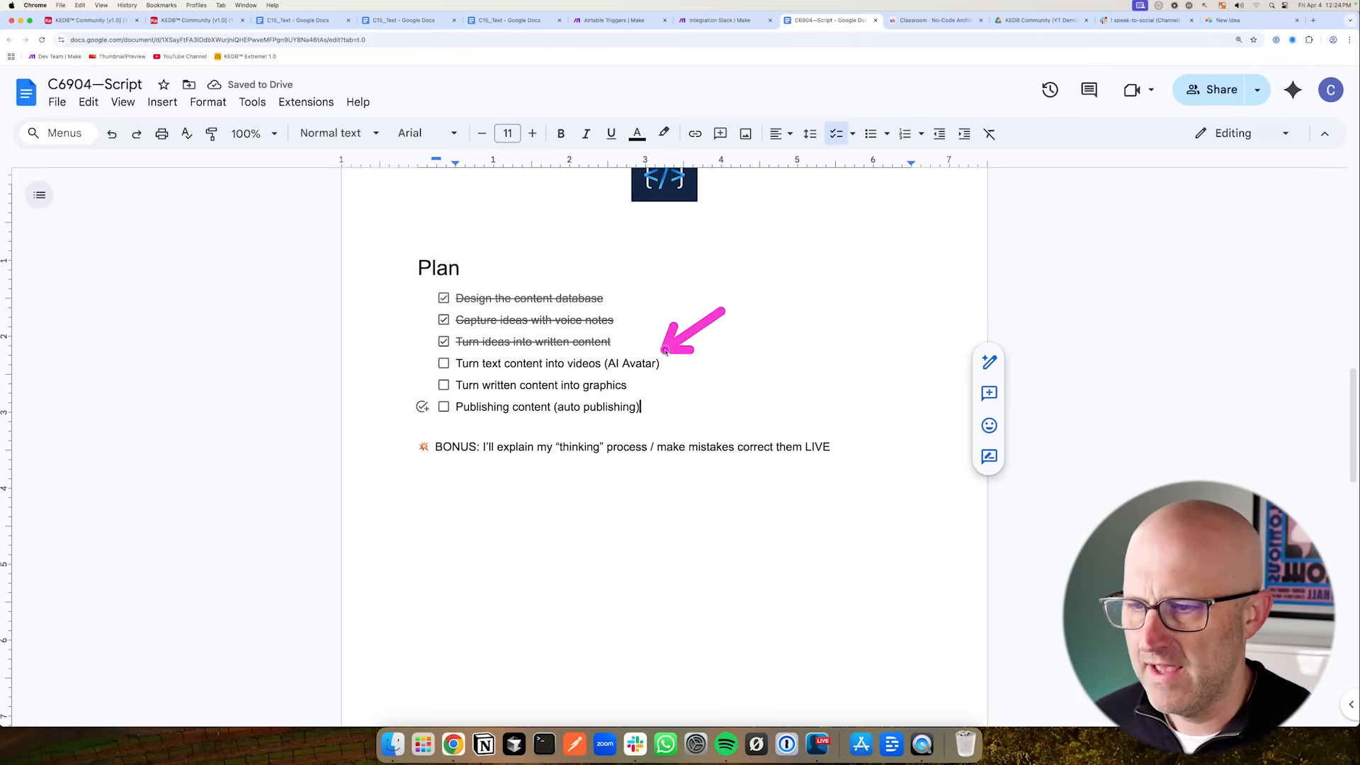
- Open the C15 record's folder, open the C15_Text document, and delete its '### Understanding…' heading line
left_click(192, 20)
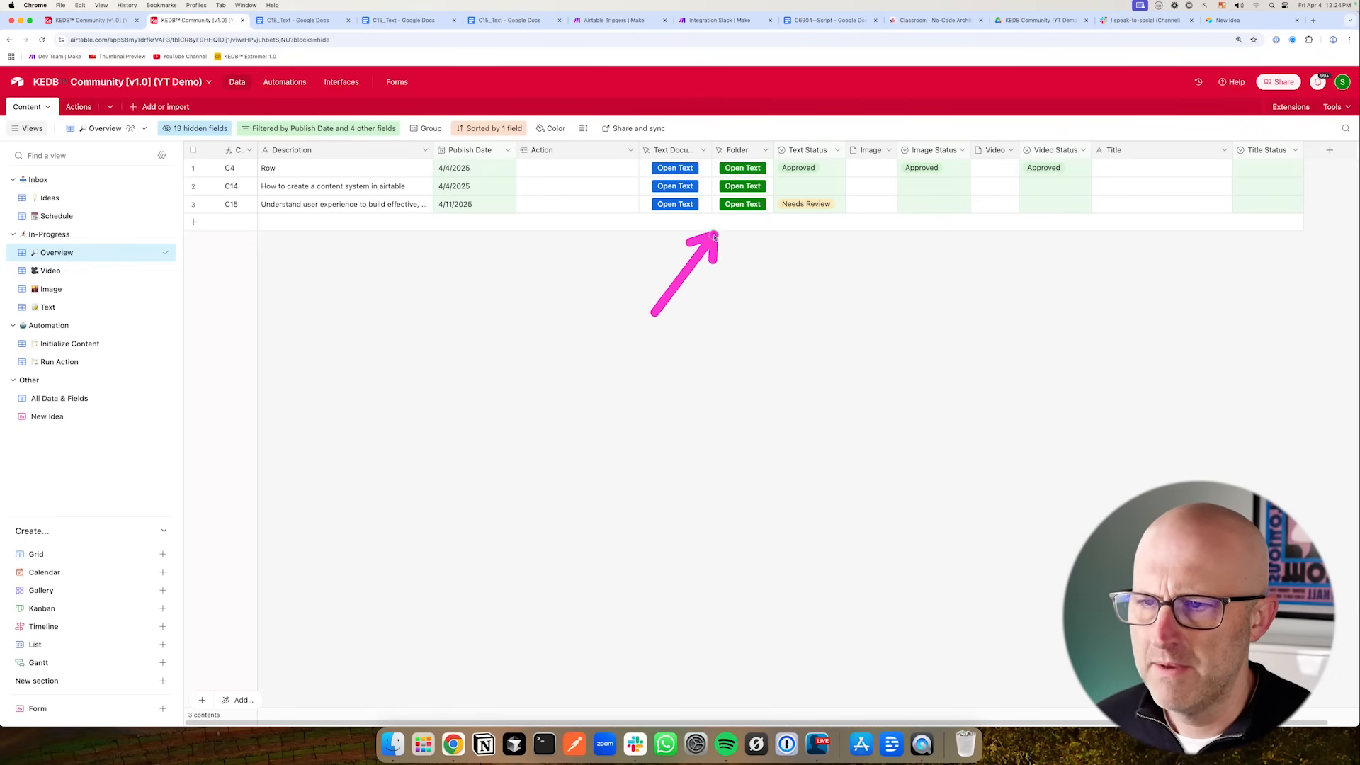
left_click(738, 206)
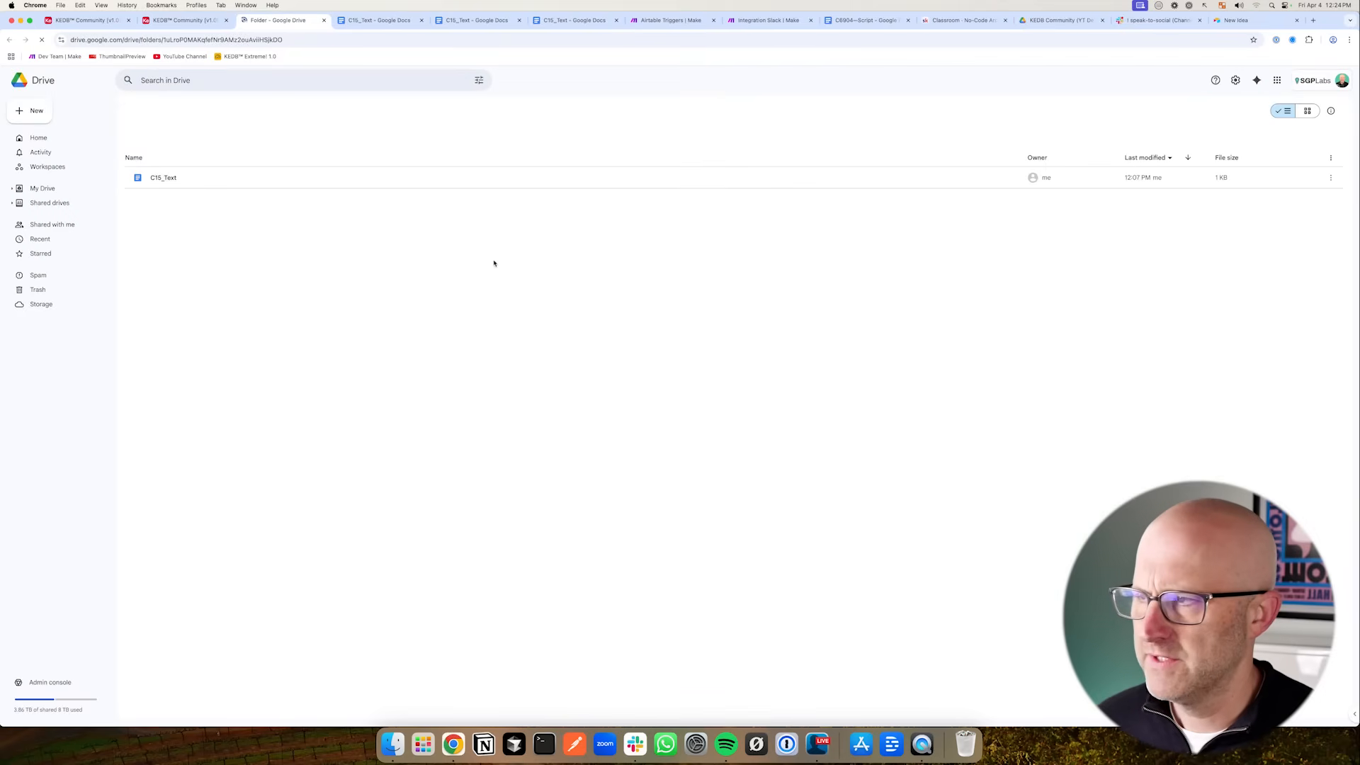
double_click(170, 227)
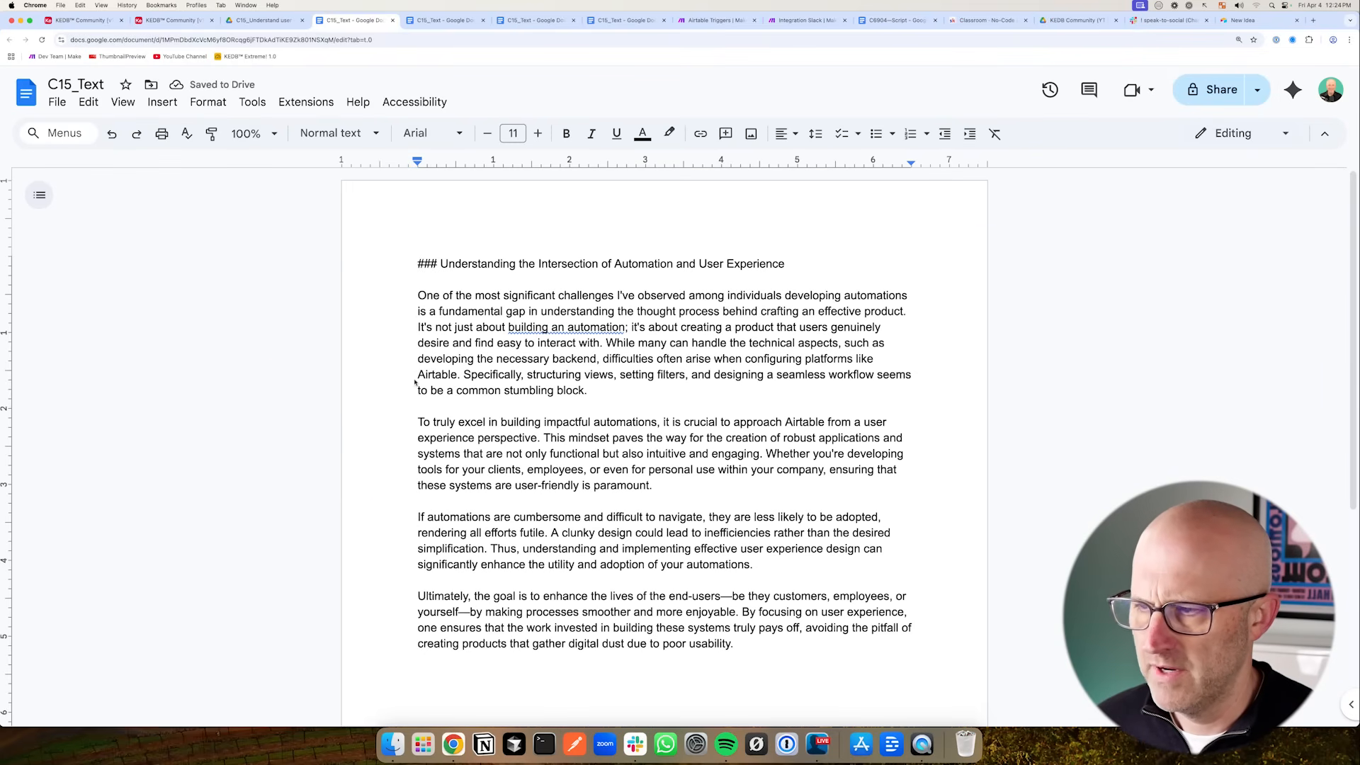
left_click_drag(411, 273, 409, 263)
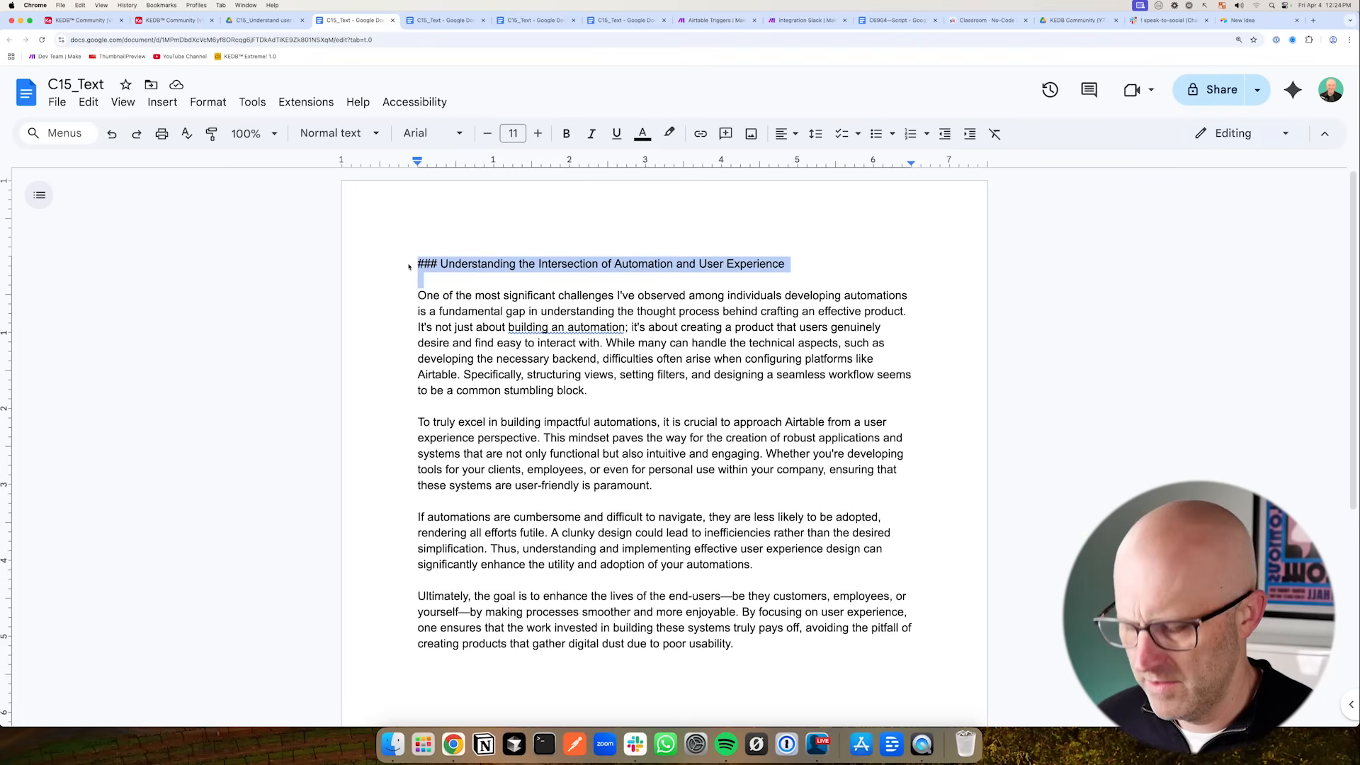
key("BackSpace")
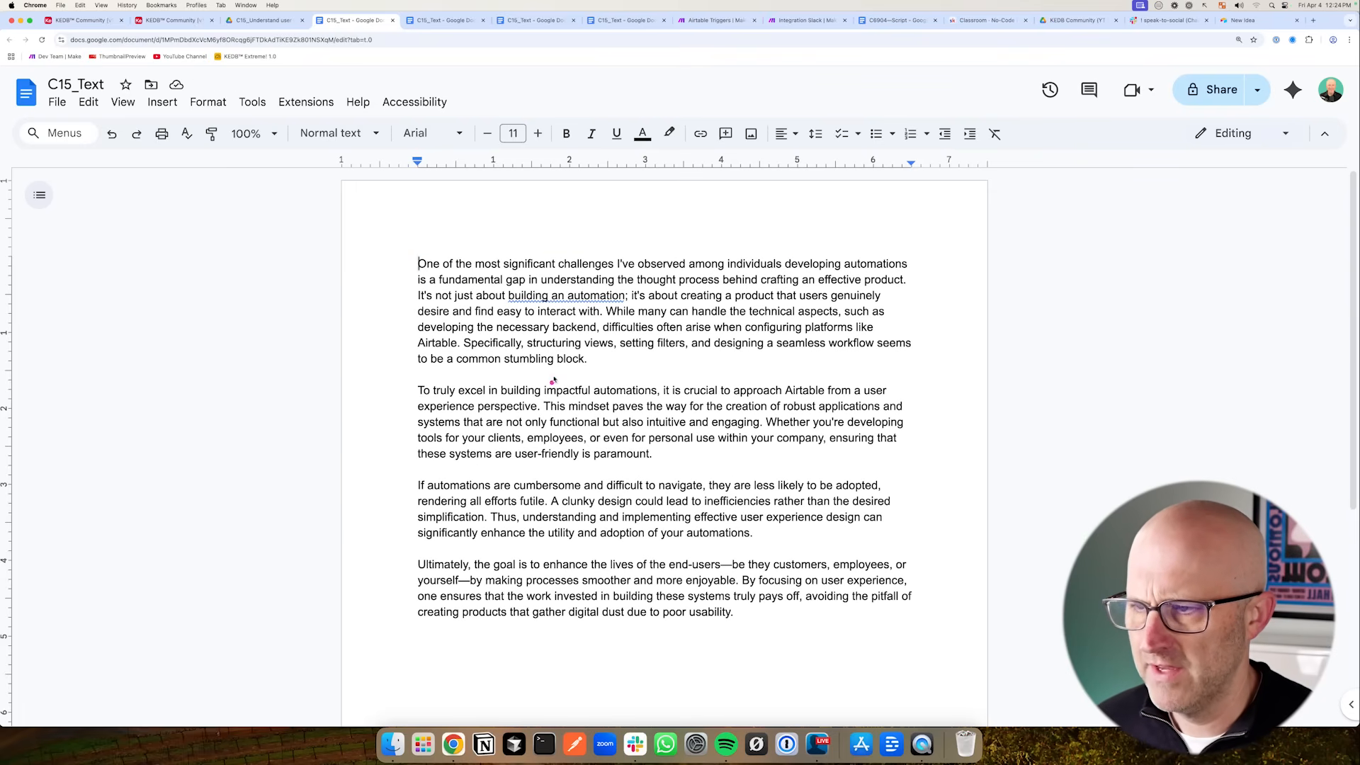
mouse_move(369, 397)
left_mouse_down()
mouse_move(380, 327)
mouse_move(409, 331)
left_mouse_up()
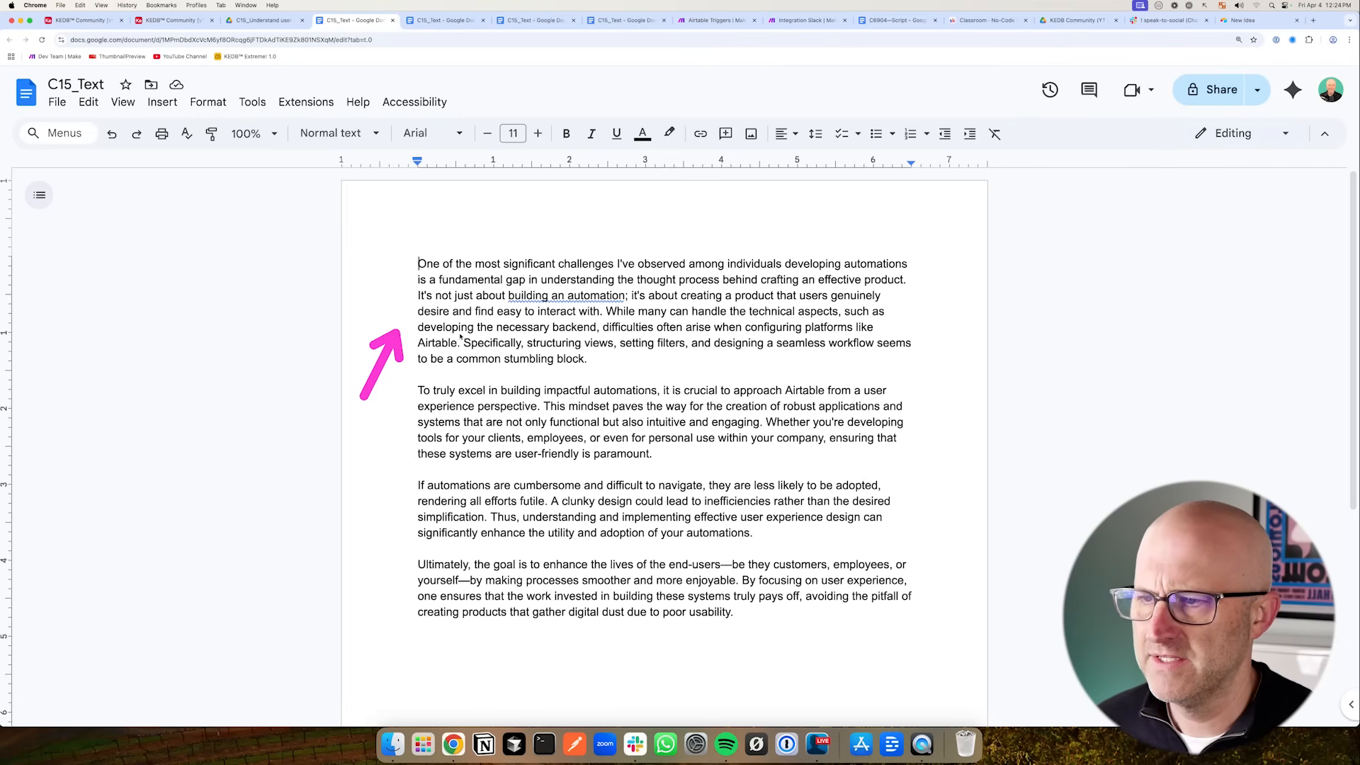
mouse_move(331, 318)
left_mouse_down()
mouse_move(326, 266)
mouse_move(389, 258)
left_mouse_up()
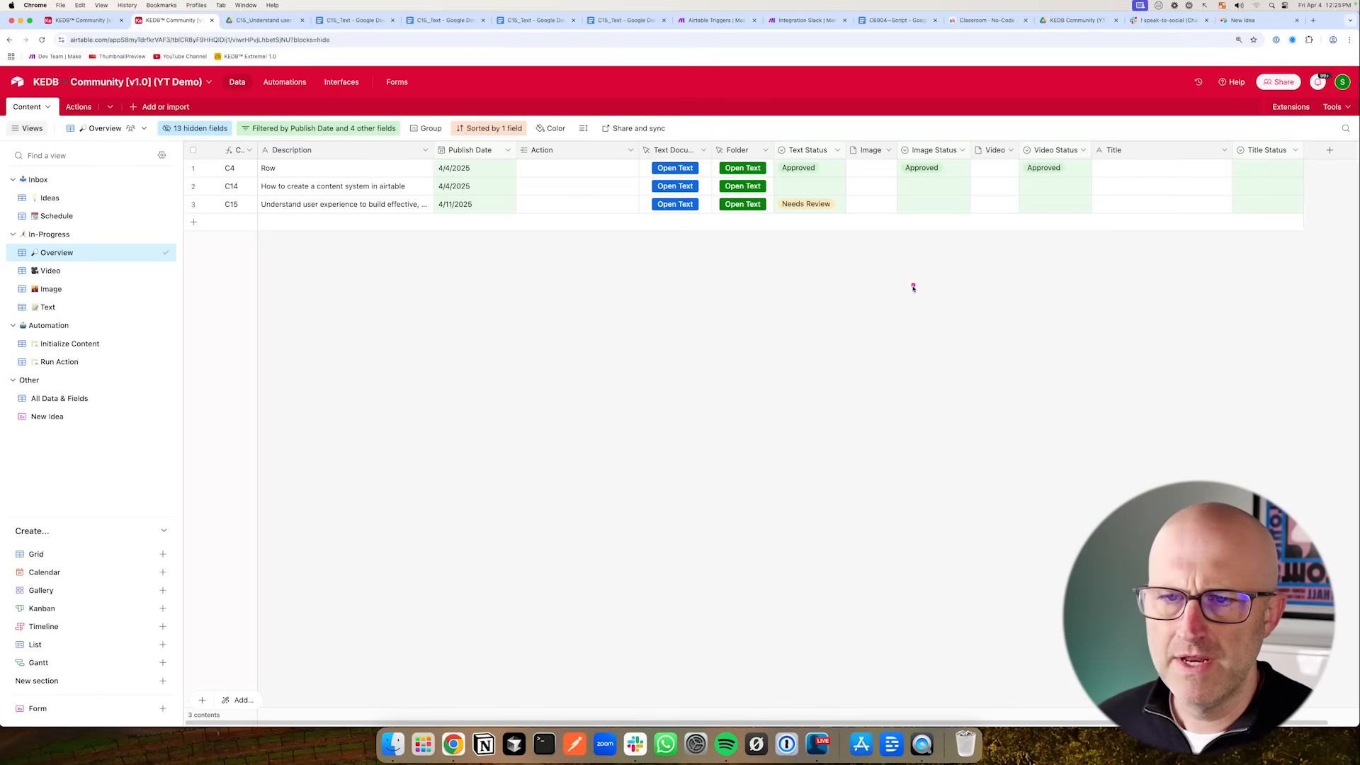
mouse_move(336, 316)
left_mouse_down()
mouse_move(334, 238)
mouse_move(390, 242)
left_mouse_up()
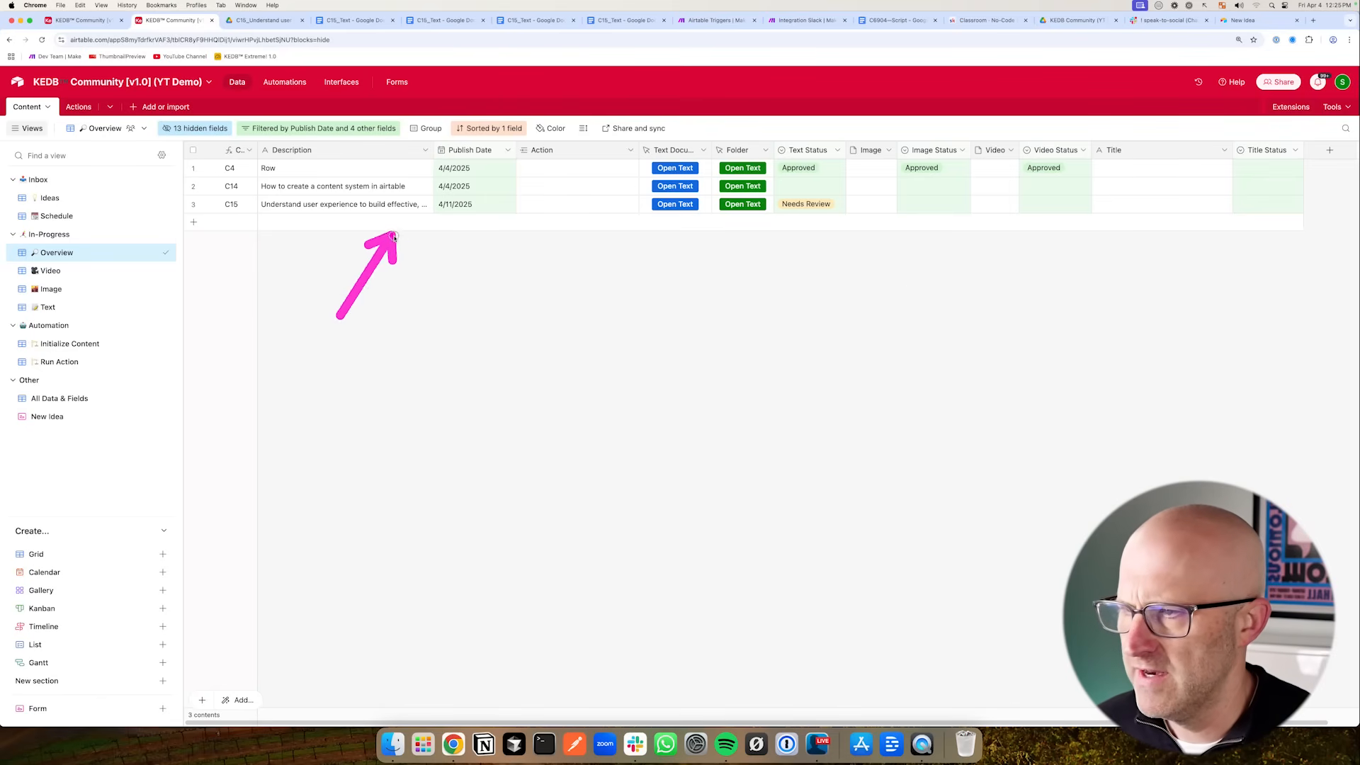
left_click_drag(917, 283, 954, 224)
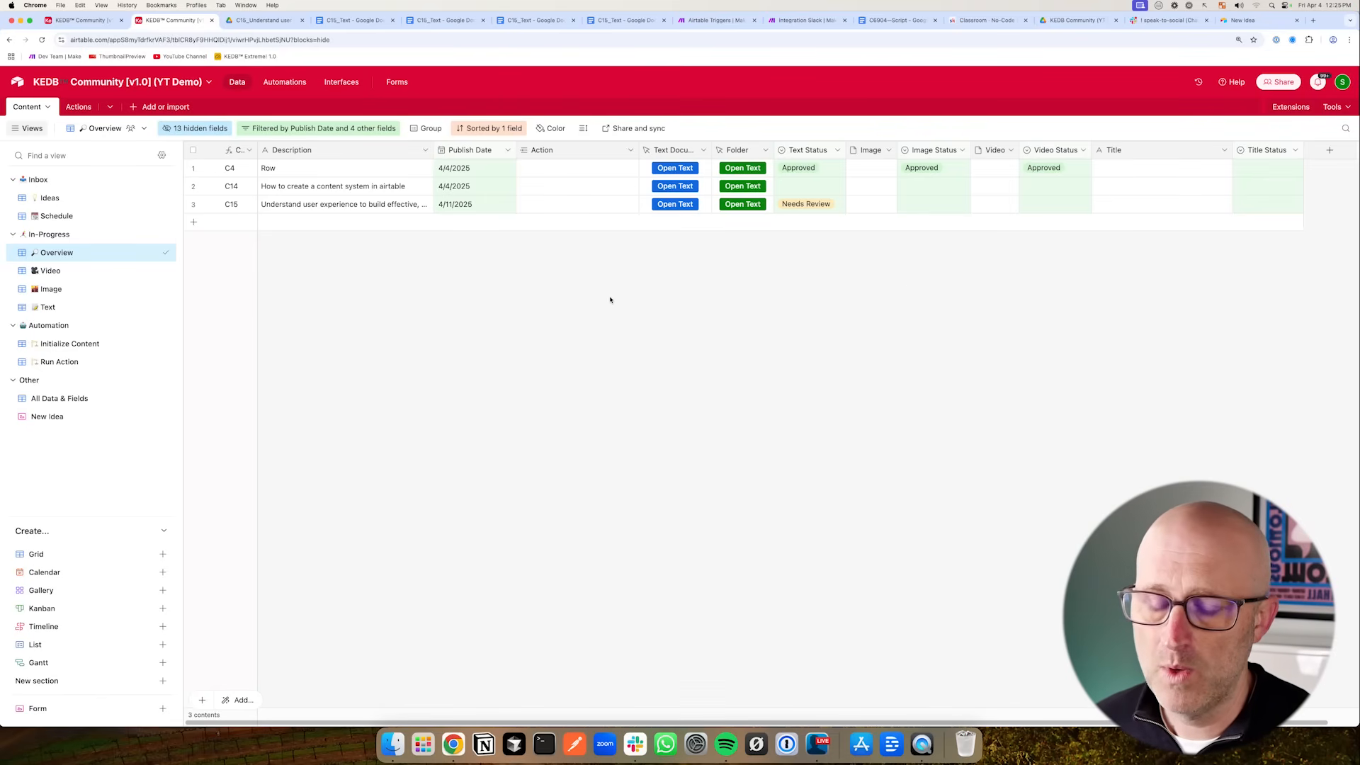
left_click_drag(347, 289, 343, 223)
left_click_drag(662, 276, 710, 220)
mouse_move(269, 324)
left_mouse_down()
mouse_move(268, 250)
mouse_move(323, 227)
left_mouse_up()
left_click_drag(898, 285, 967, 211)
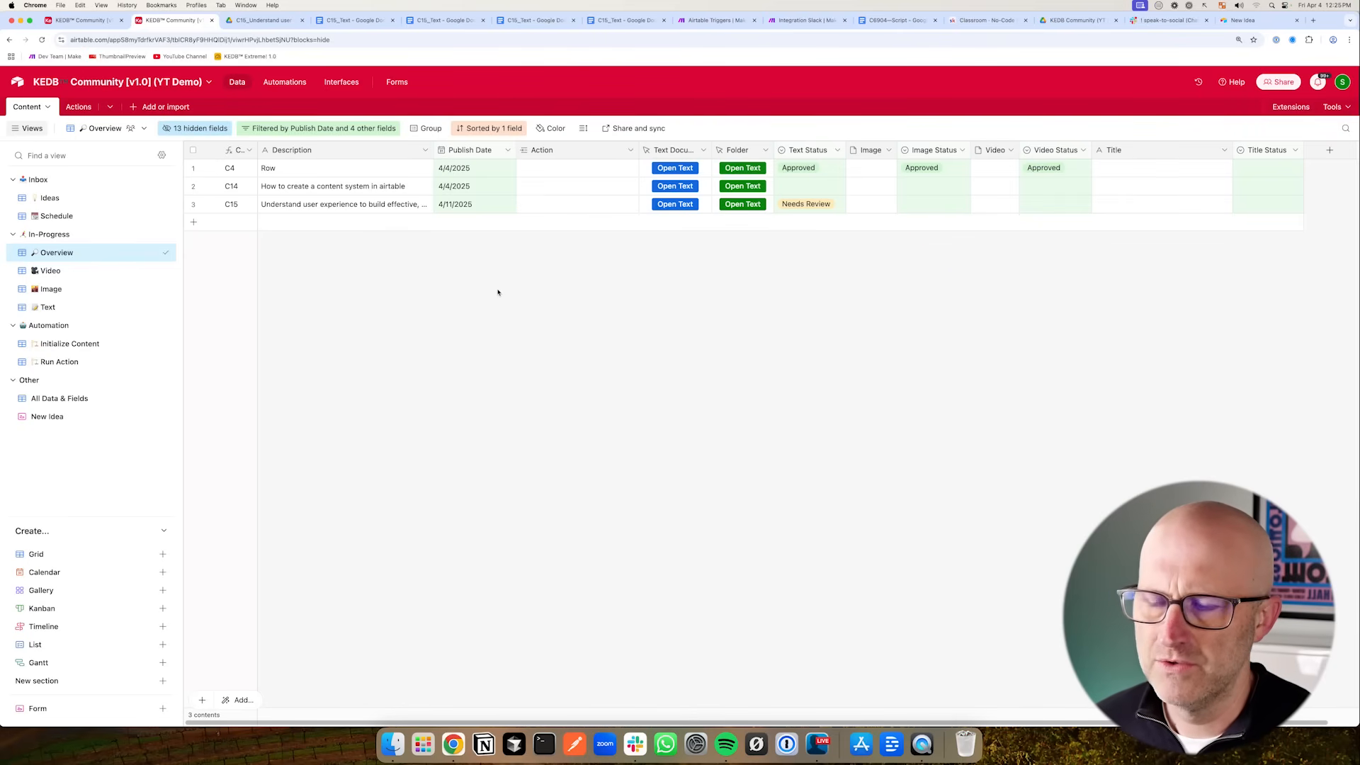
mouse_move(367, 304)
left_mouse_down()
mouse_move(279, 222)
mouse_move(333, 225)
left_mouse_up()
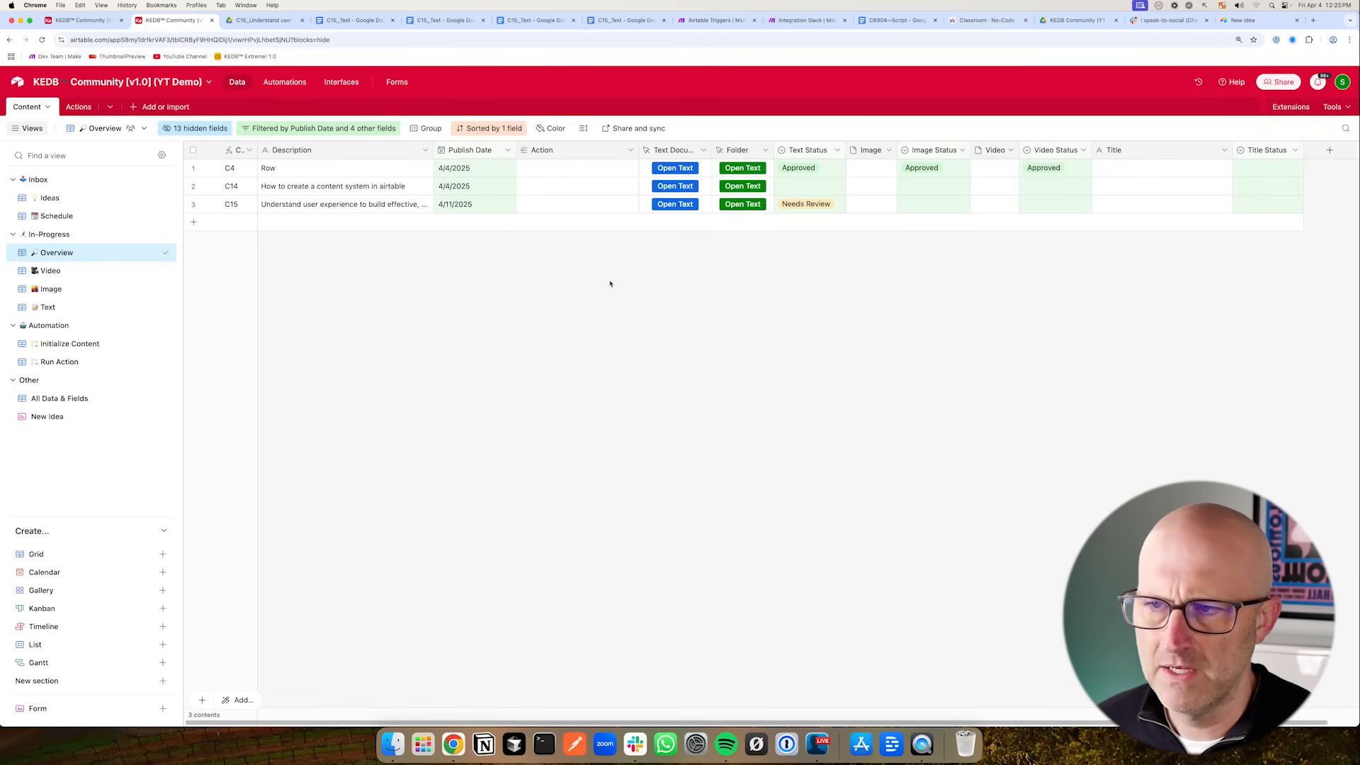
left_click_drag(340, 299, 384, 227)
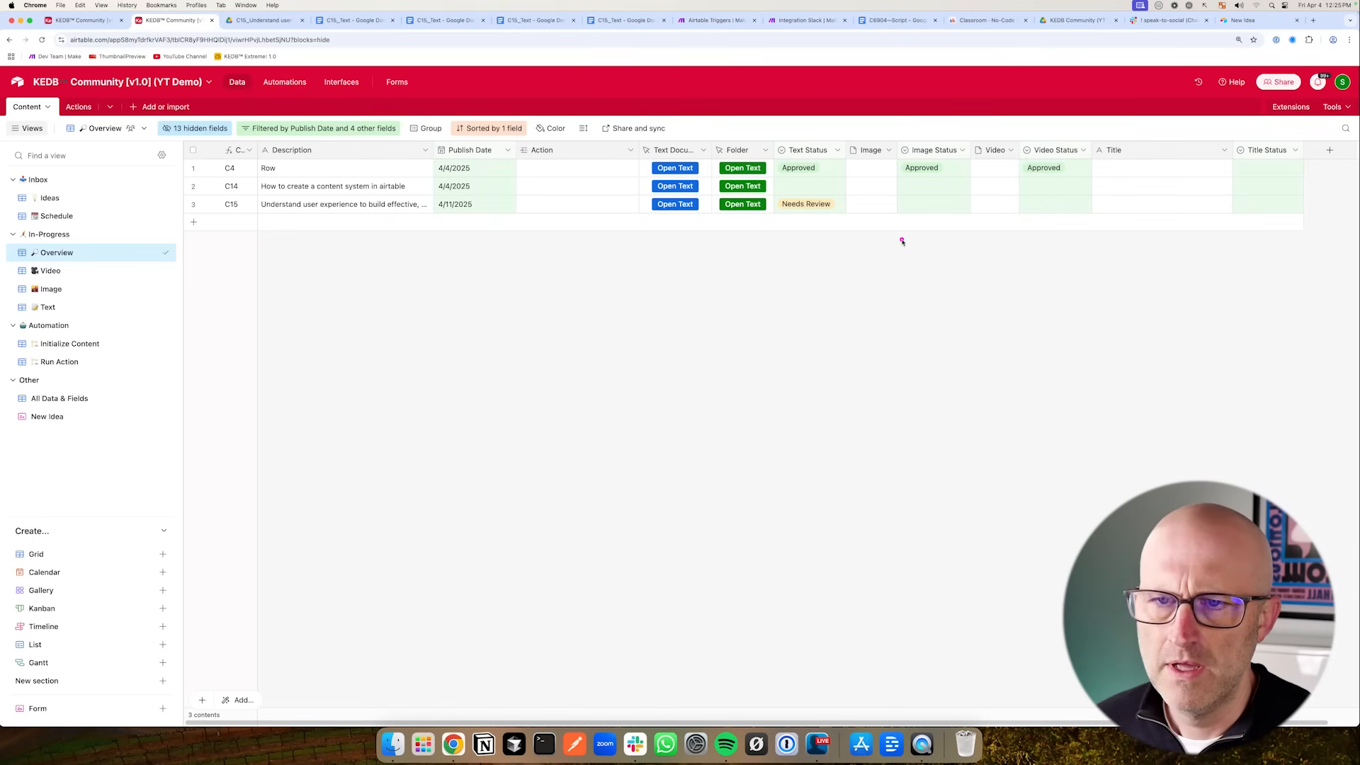
mouse_move(865, 288)
left_mouse_down()
mouse_move(935, 210)
mouse_move(959, 217)
left_mouse_up()
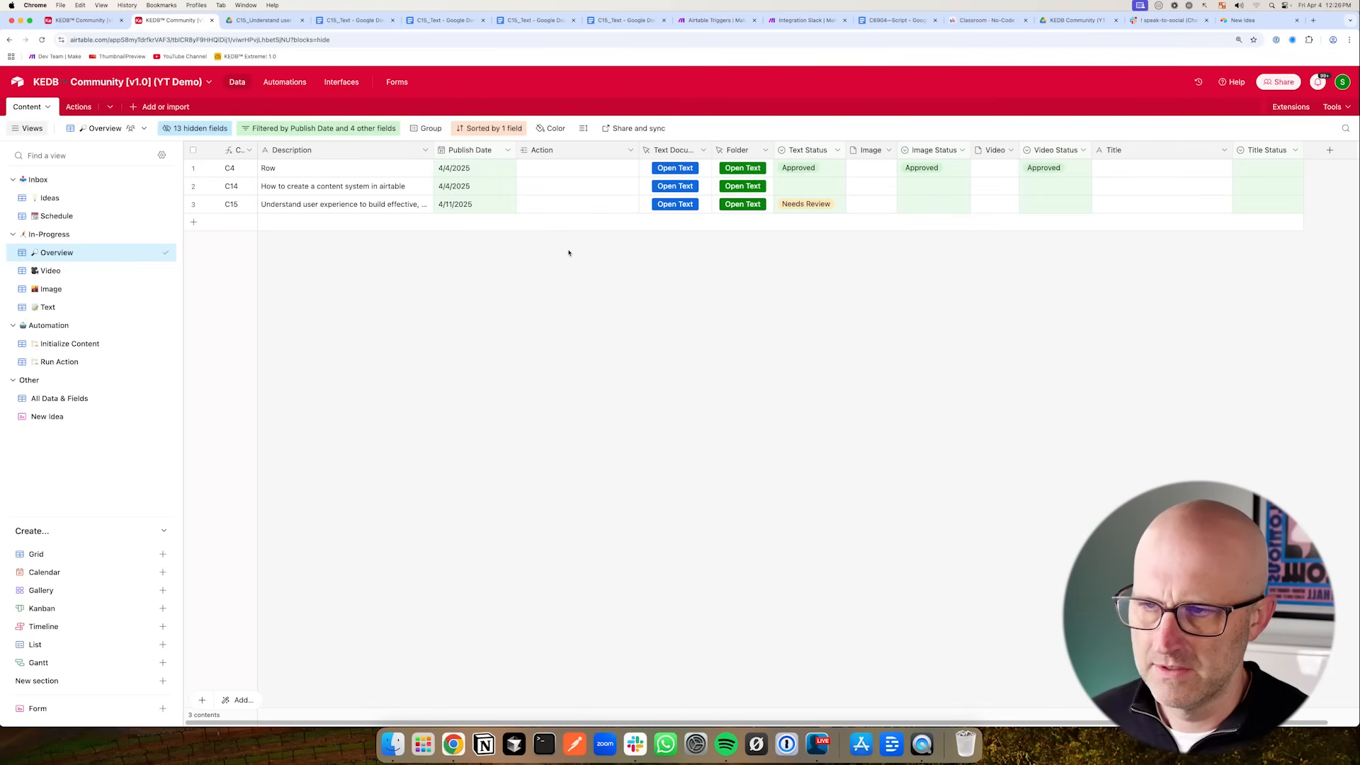
mouse_move(90, 206)
left_mouse_down()
mouse_move(48, 126)
mouse_move(124, 129)
mouse_move(32, 117)
mouse_move(75, 117)
left_mouse_up()
mouse_move(335, 278)
left_mouse_down()
mouse_move(294, 222)
mouse_move(324, 221)
left_mouse_up()
left_click_drag(538, 257, 534, 262)
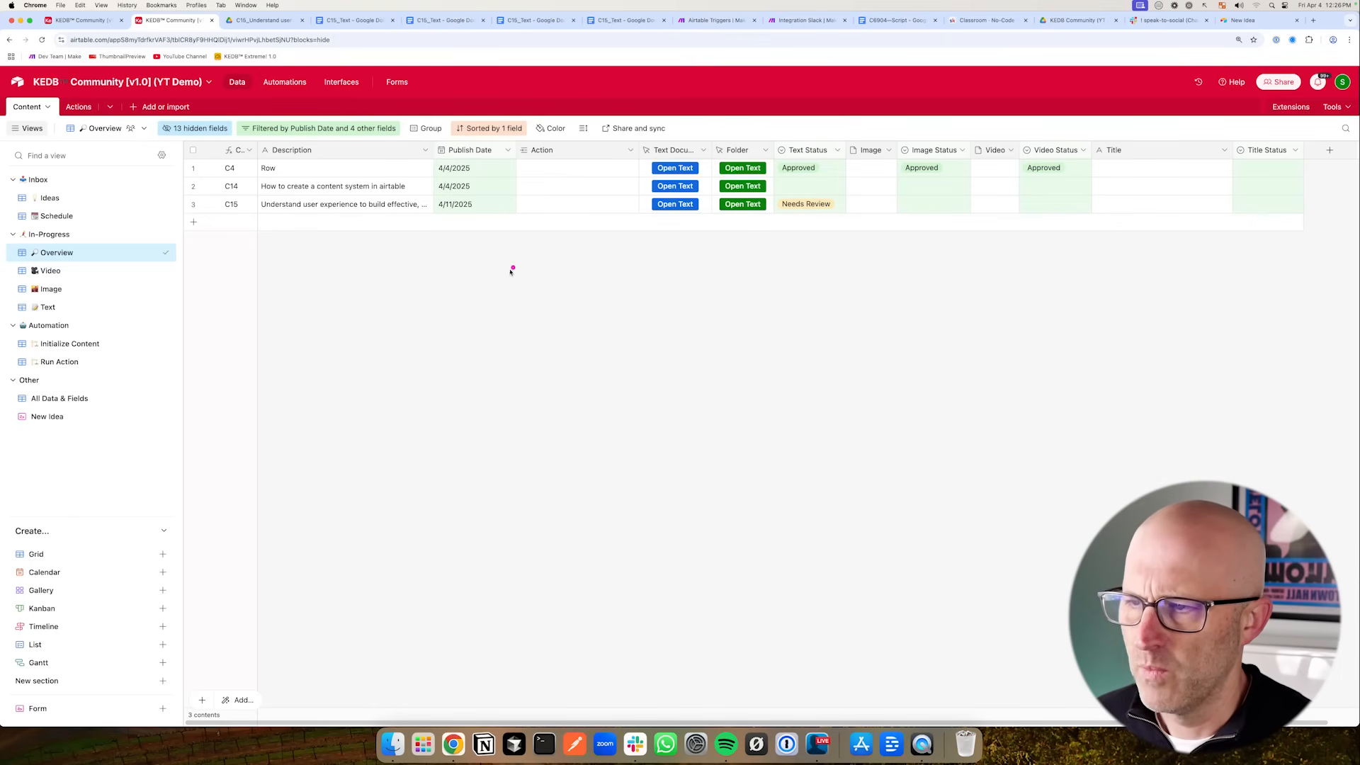
left_click_drag(388, 274, 381, 223)
left_click_drag(166, 216, 97, 140)
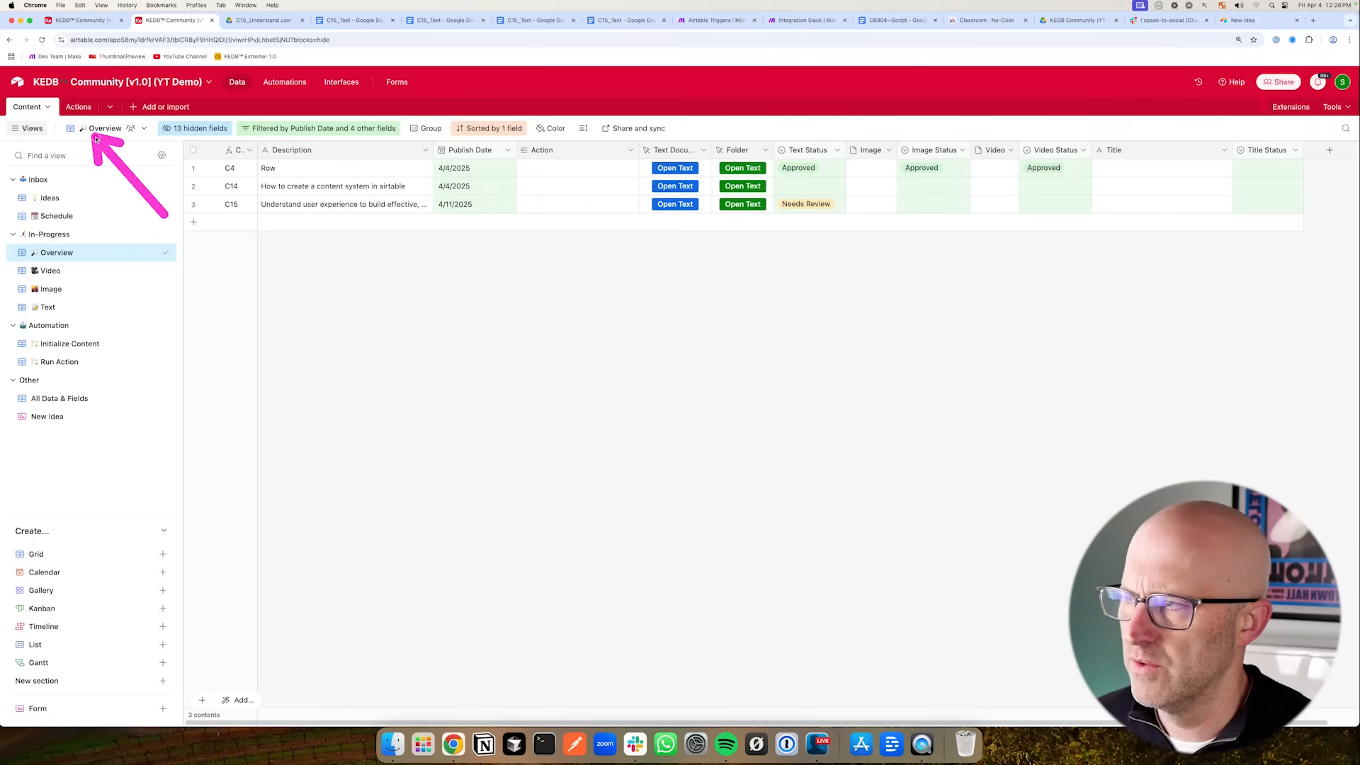
left_click_drag(154, 248, 219, 206)
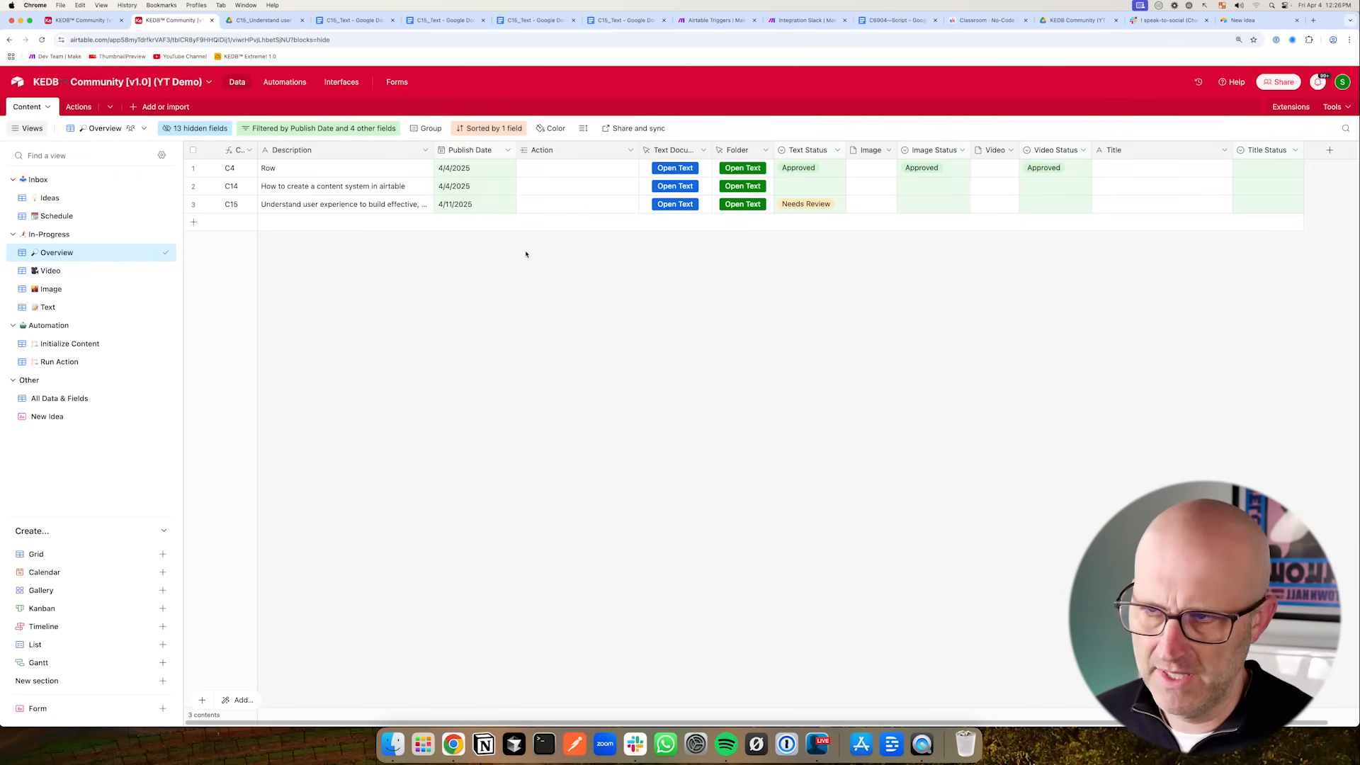
left_click_drag(518, 250, 515, 252)
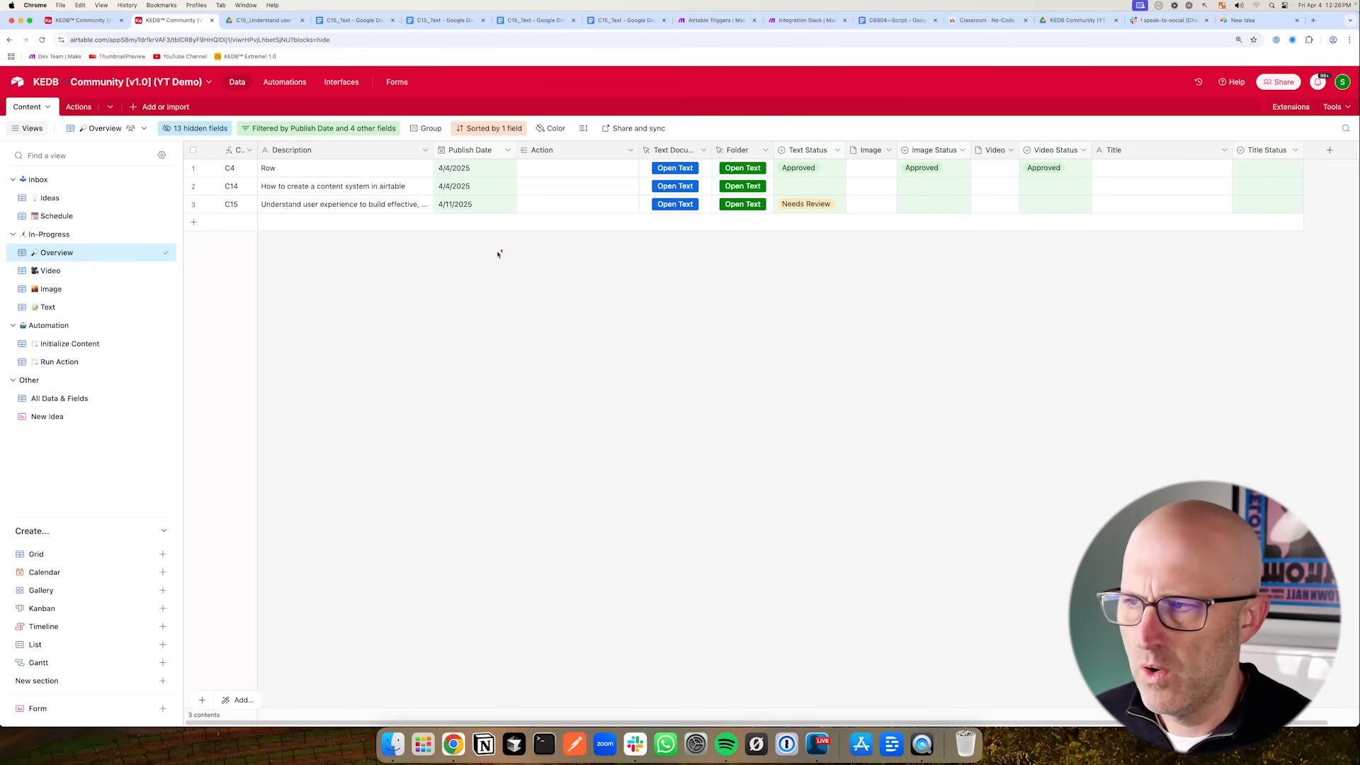
mouse_move(363, 273)
left_mouse_down()
mouse_move(333, 231)
mouse_move(391, 221)
left_mouse_up()
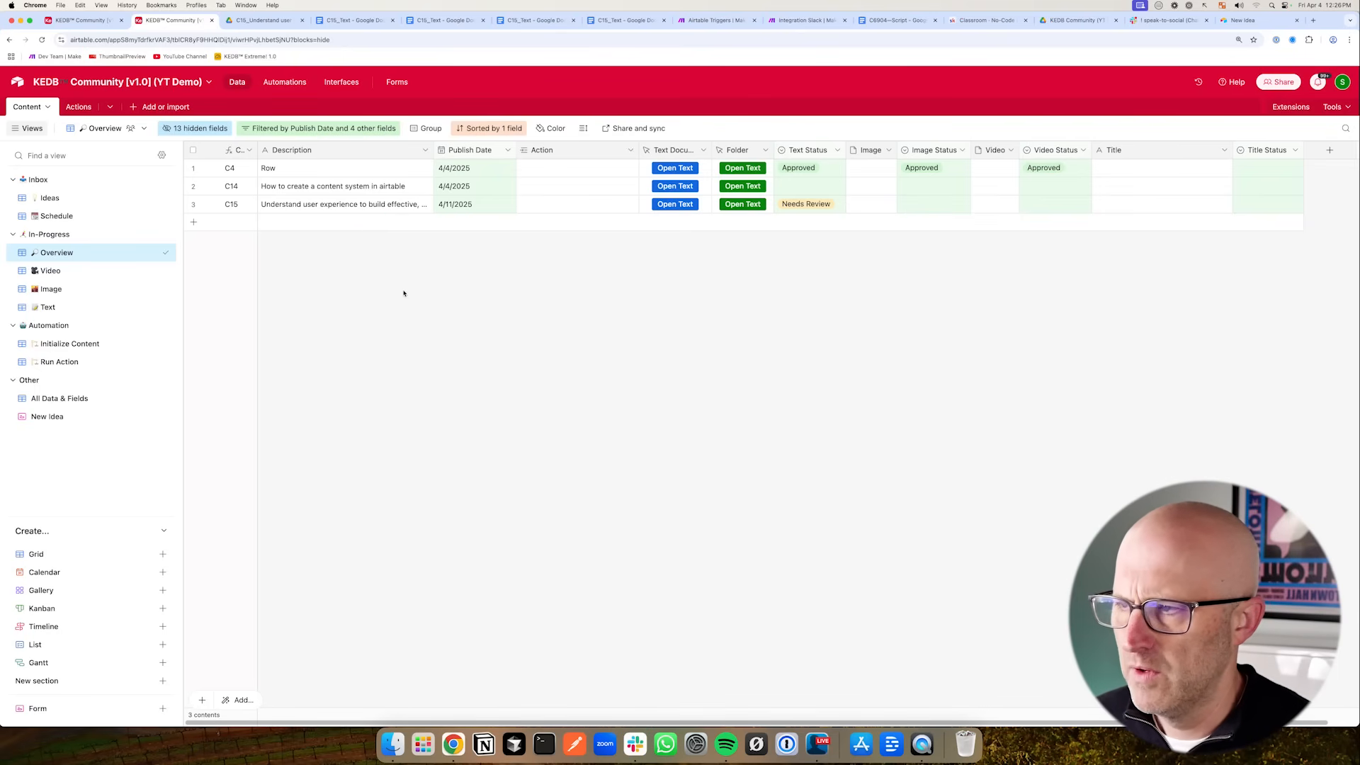
mouse_move(526, 276)
left_mouse_down()
mouse_move(562, 234)
mouse_move(582, 236)
left_mouse_up()
left_click_drag(525, 280, 523, 214)
- Duplicate the C15 content record in the Overview view
right_click(375, 210)
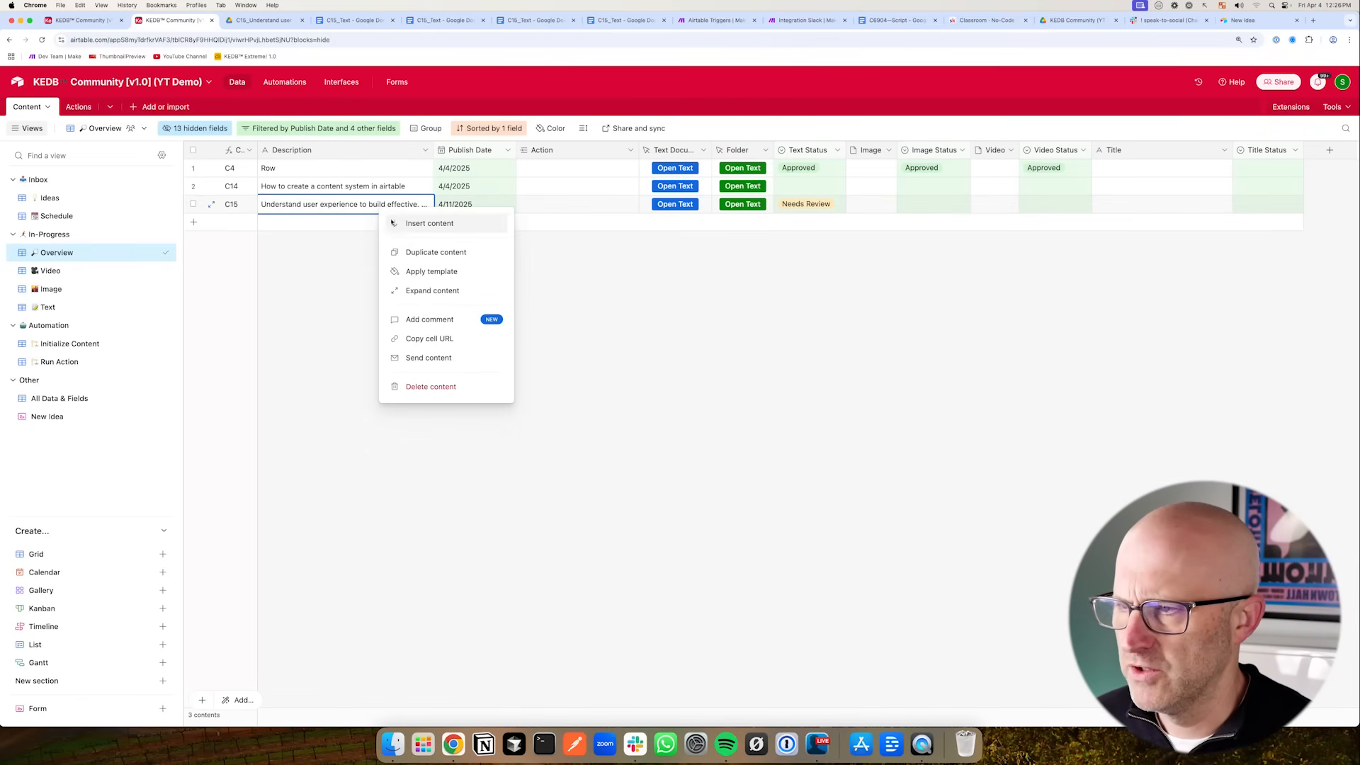
left_click(422, 252)
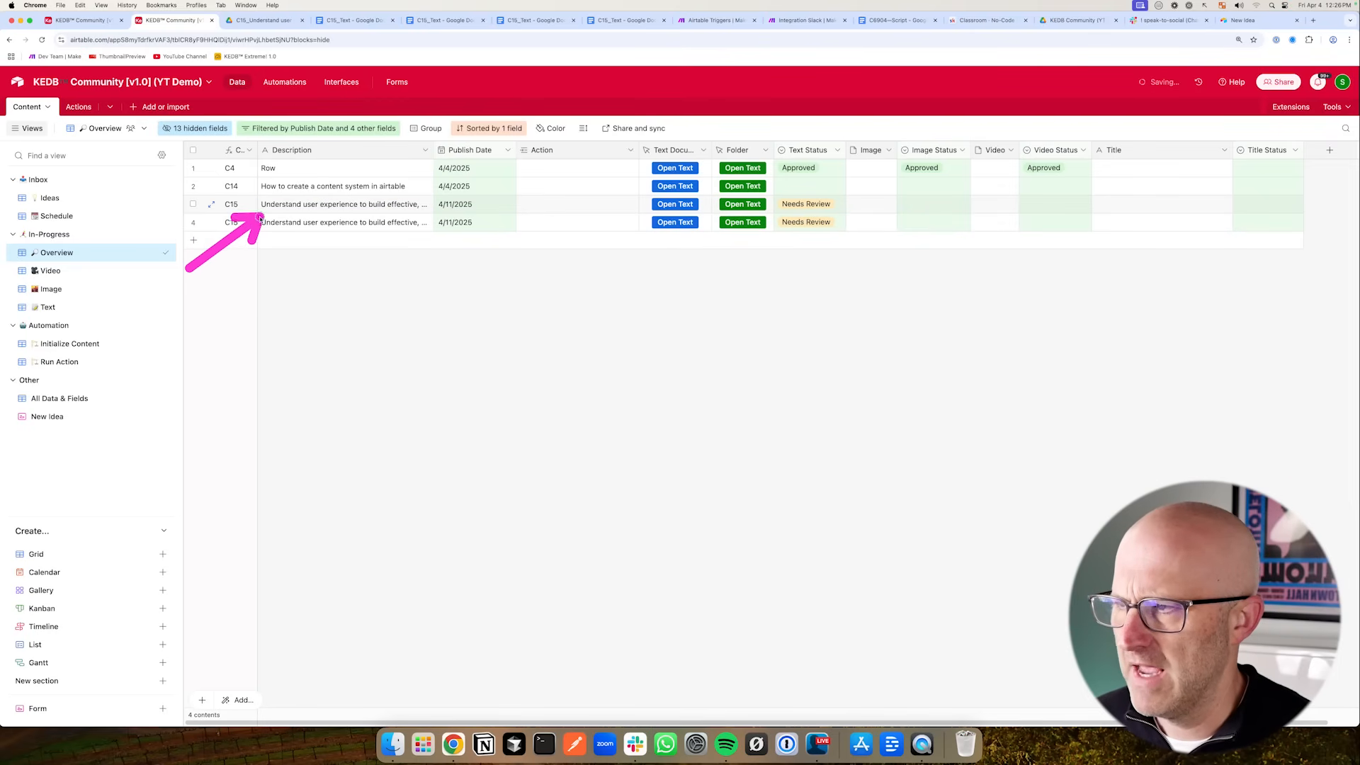
left_click_drag(305, 299, 245, 236)
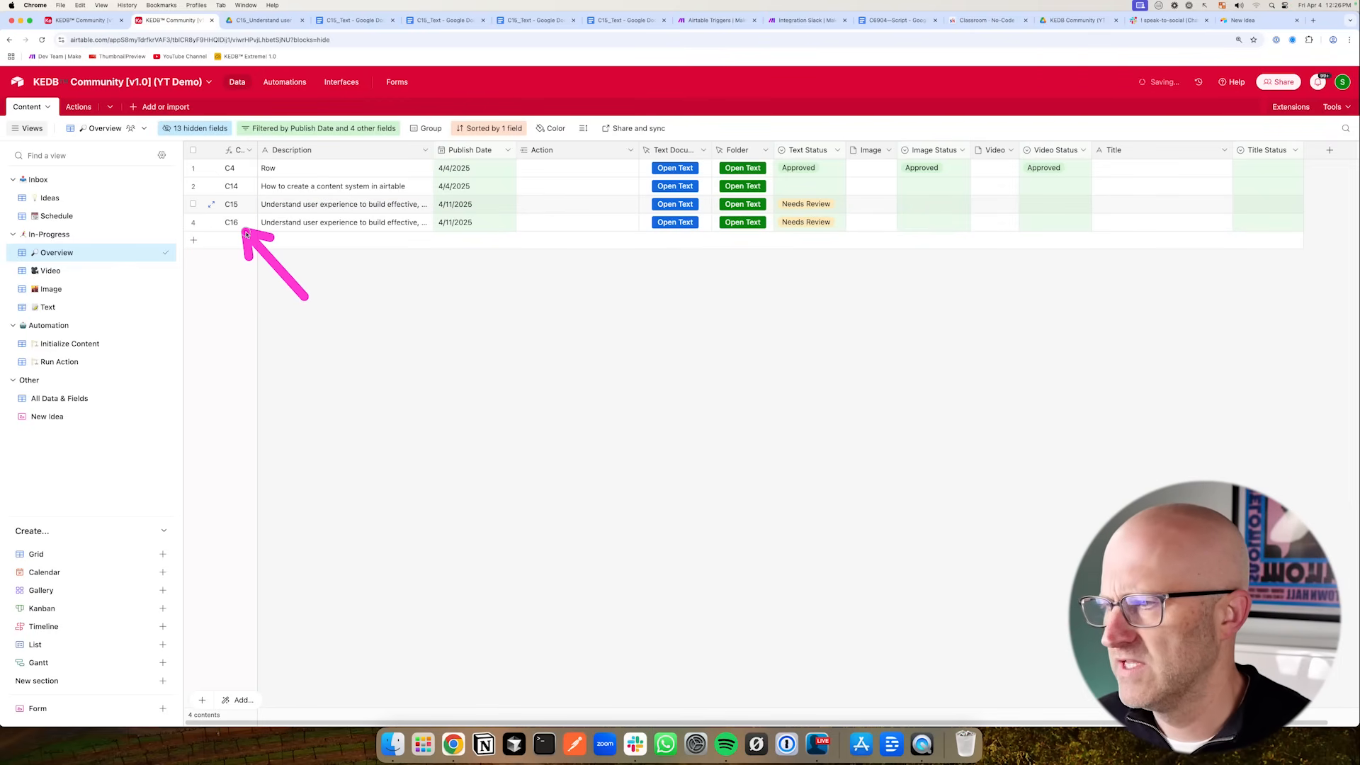
mouse_move(566, 259)
left_mouse_down()
mouse_move(630, 199)
mouse_move(631, 234)
mouse_move(503, 217)
mouse_move(234, 218)
mouse_move(698, 225)
mouse_move(721, 204)
mouse_move(716, 222)
left_mouse_up()
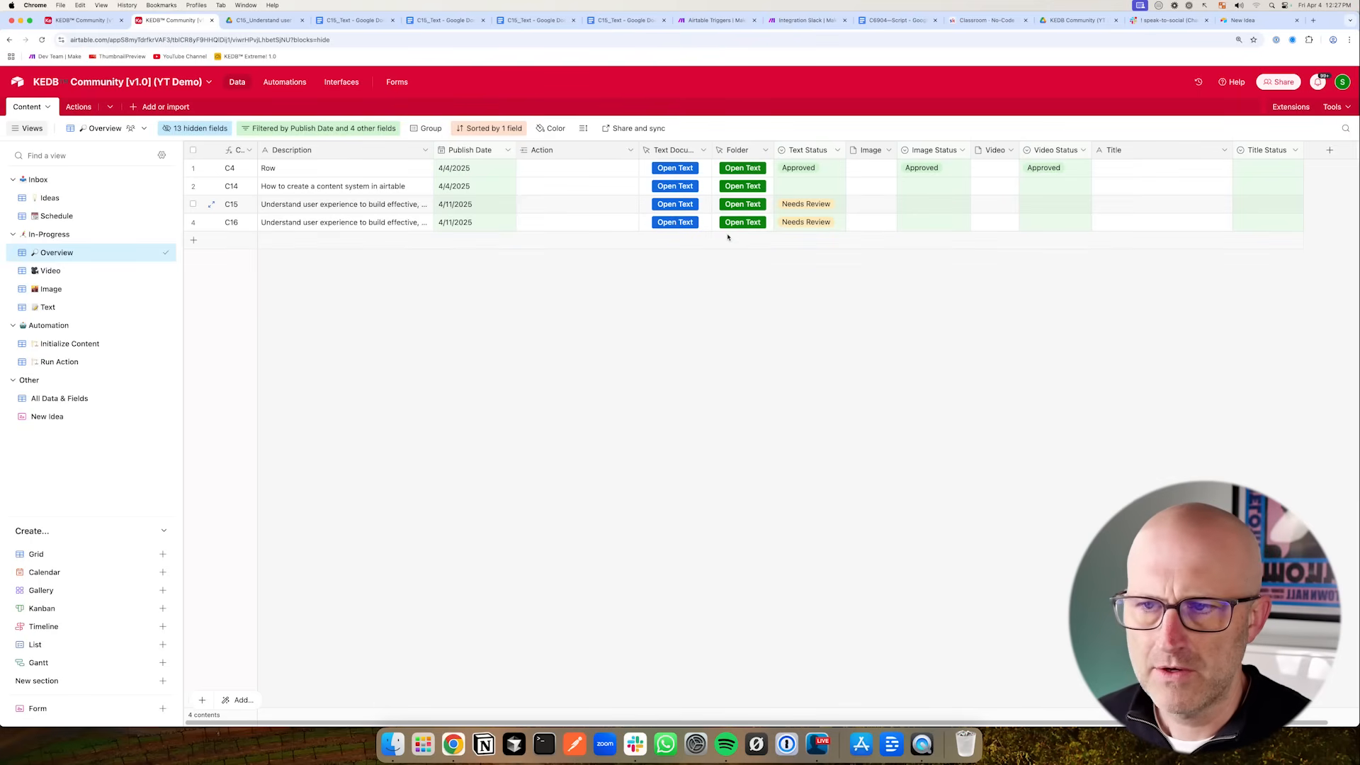
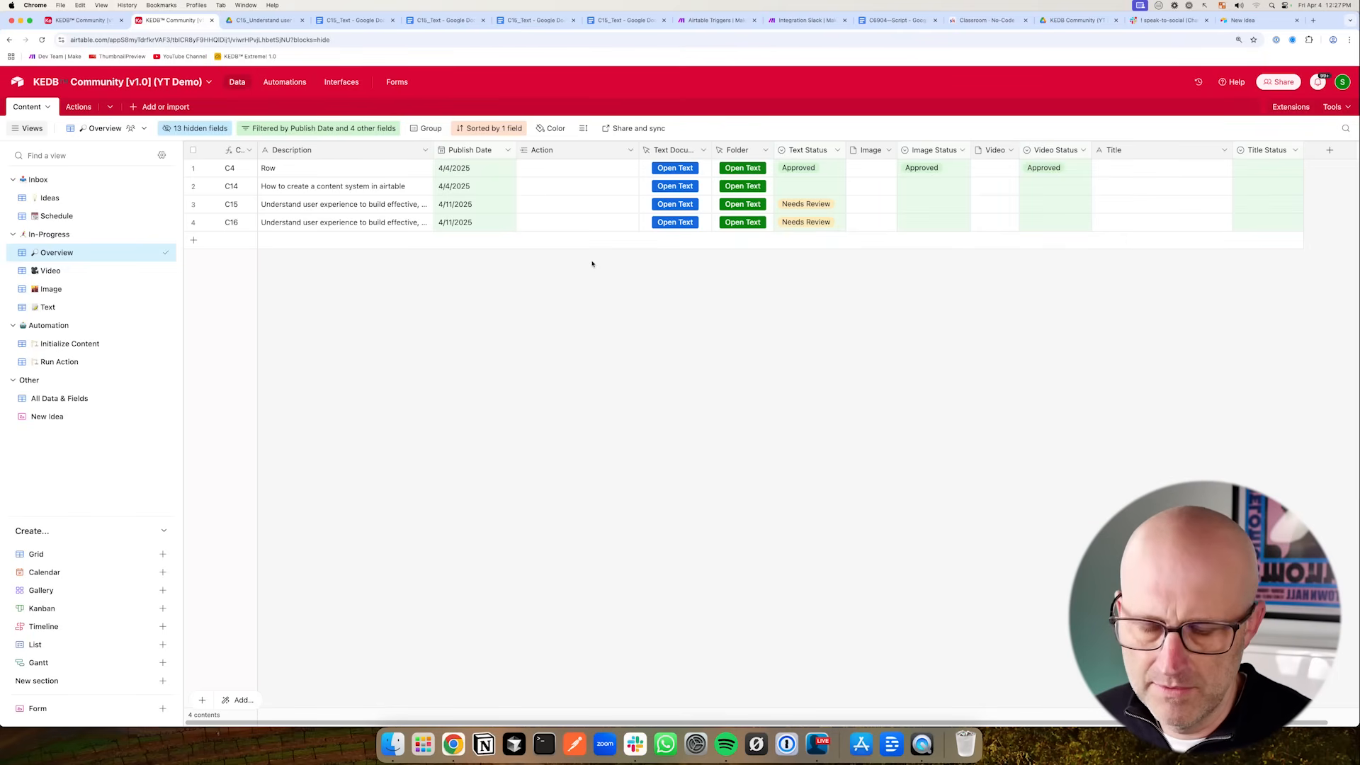
left_click_drag(542, 248, 636, 210)
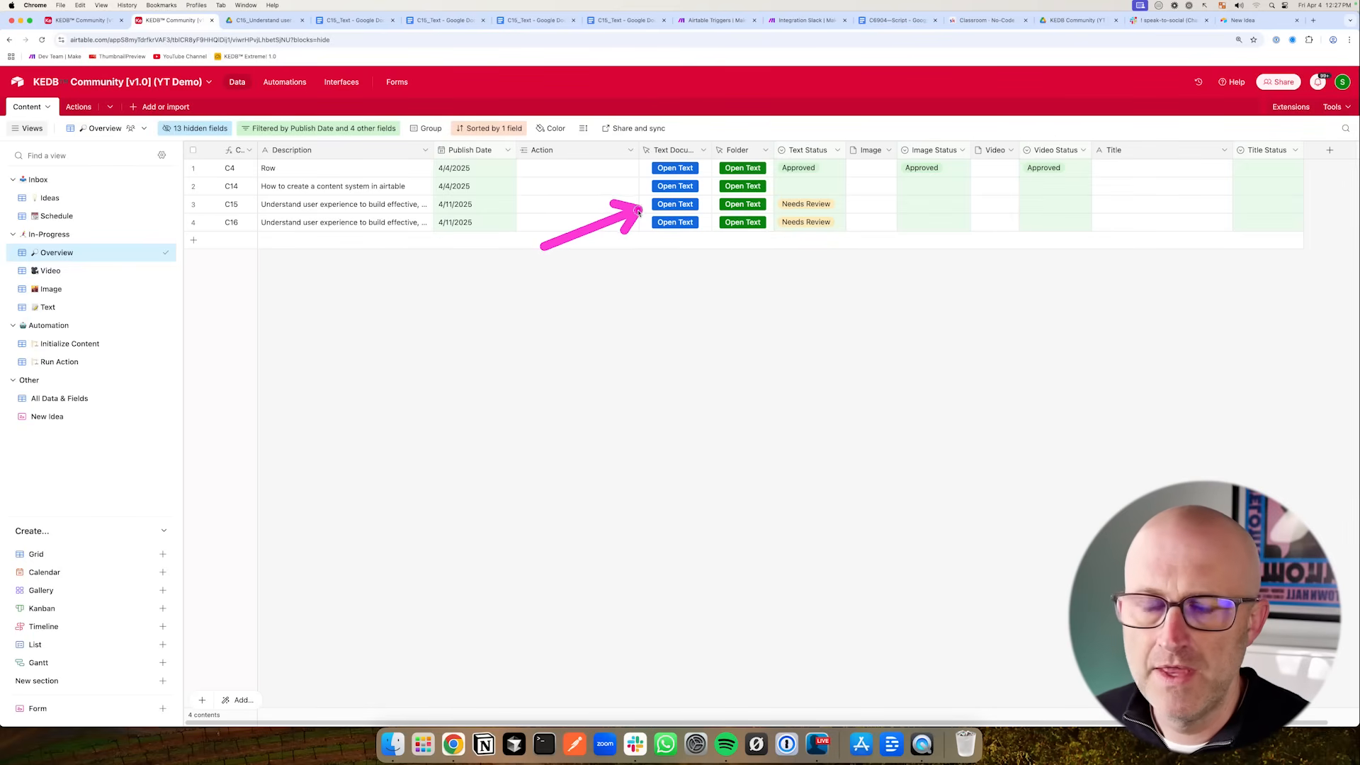
left_click_drag(504, 296, 418, 220)
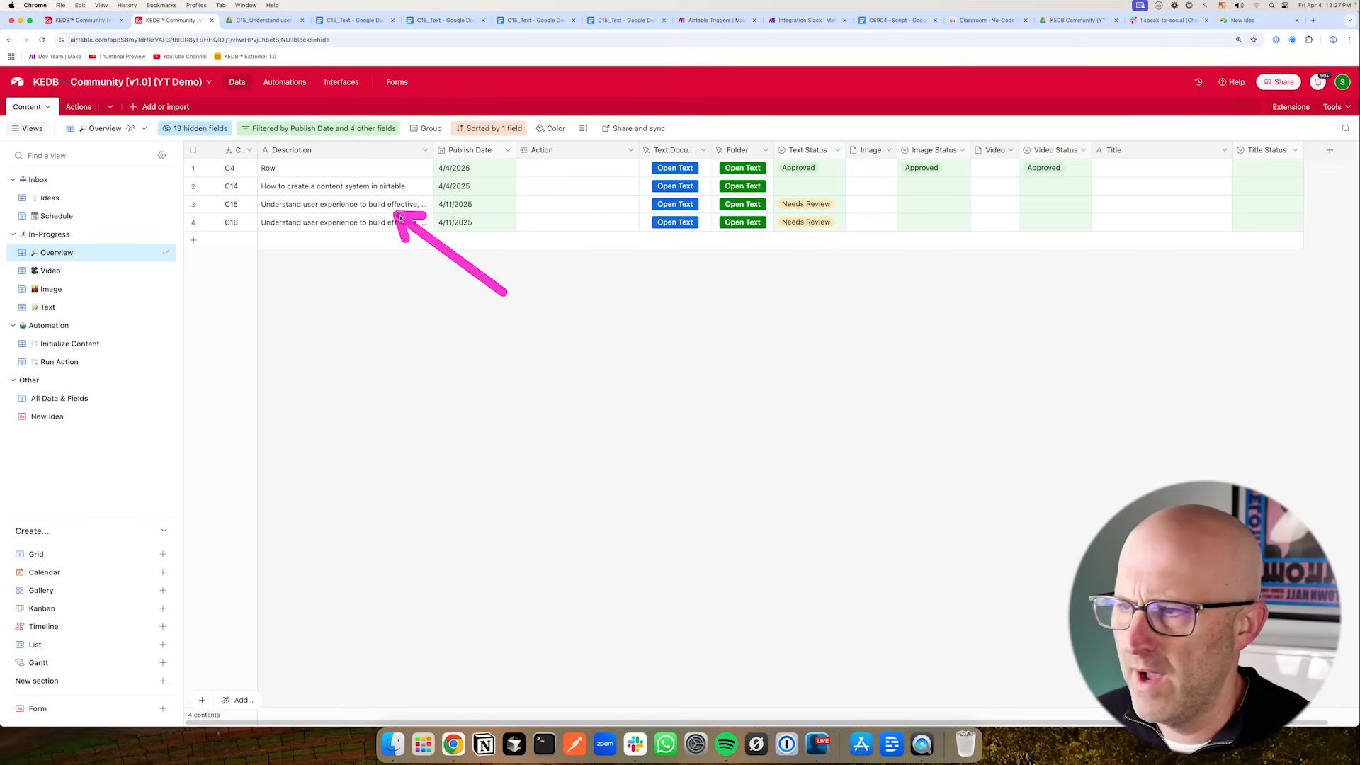
left_click_drag(595, 251, 641, 209)
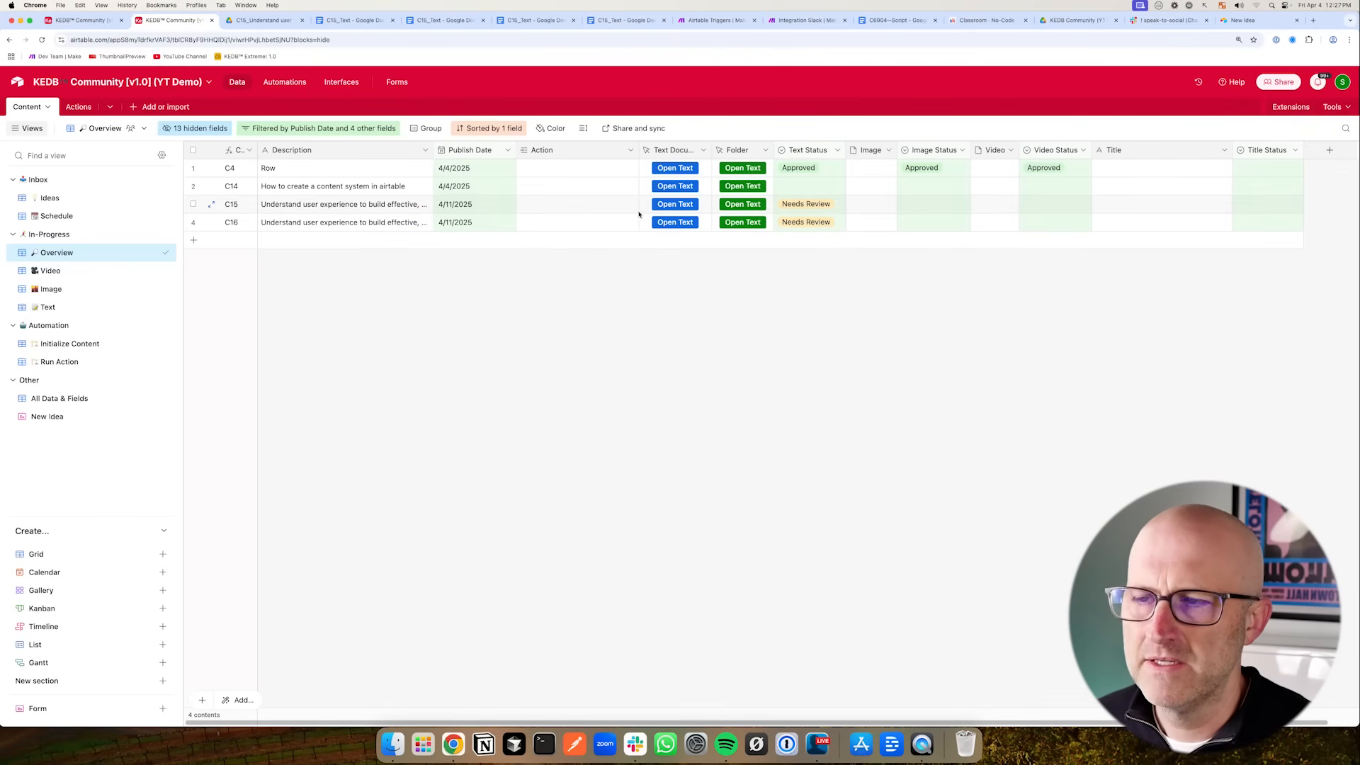
left_click_drag(646, 239, 703, 230)
left_click_drag(577, 242, 640, 207)
left_click_drag(325, 280, 252, 219)
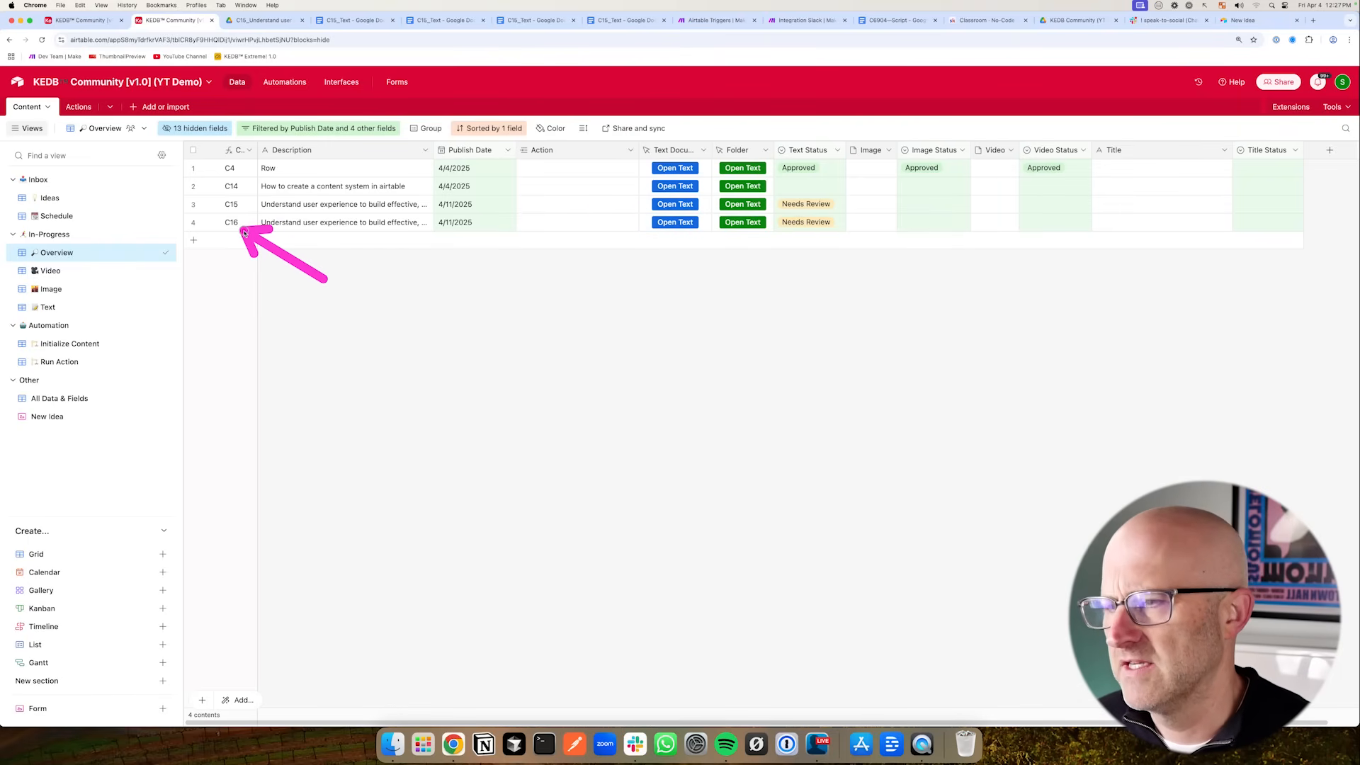
left_click(550, 223)
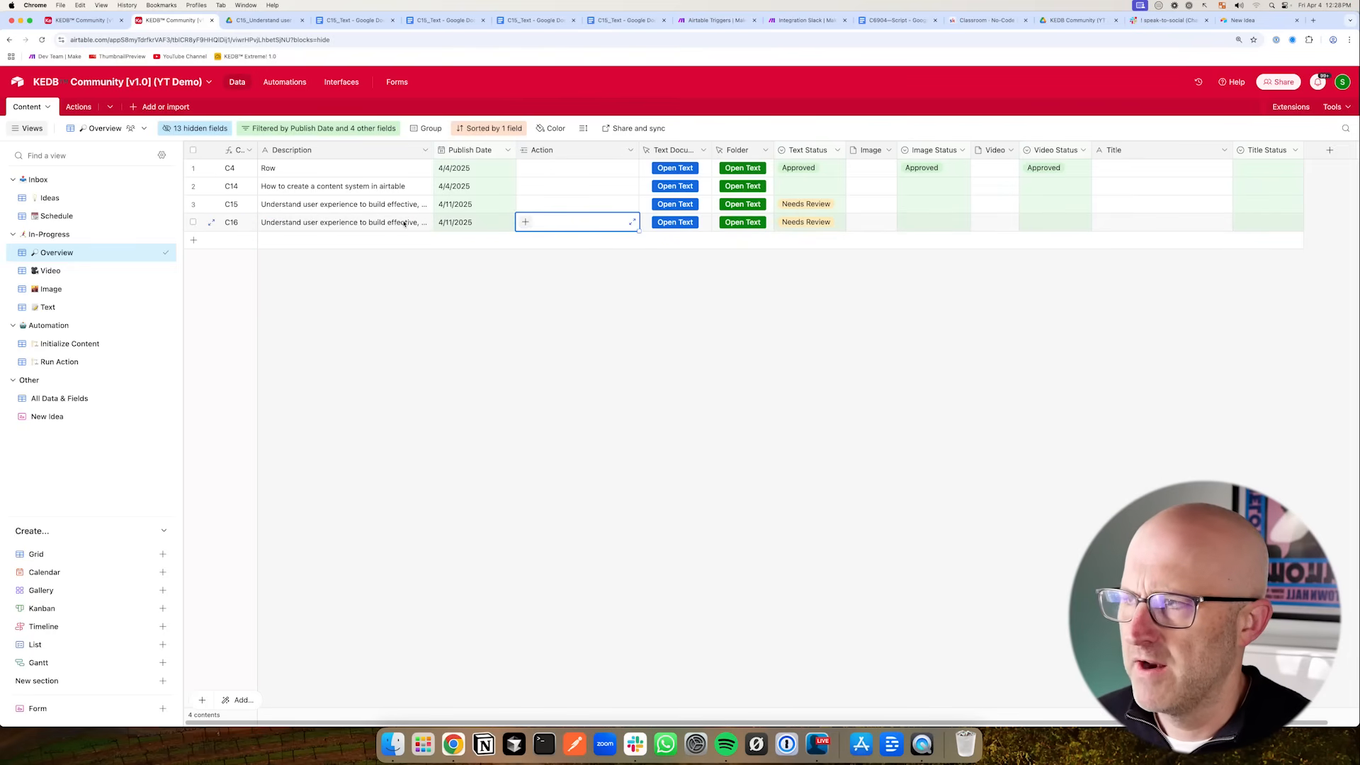
left_click(705, 21)
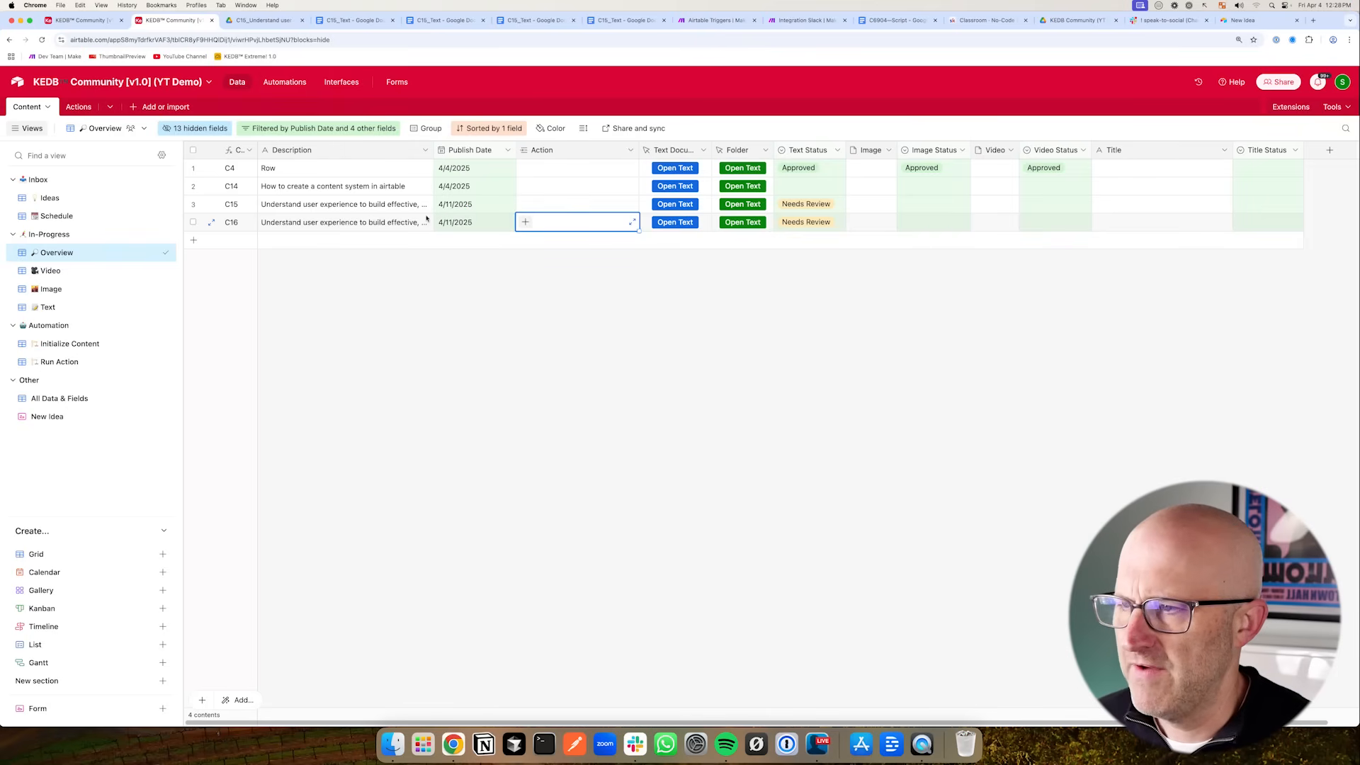
right_click(394, 225)
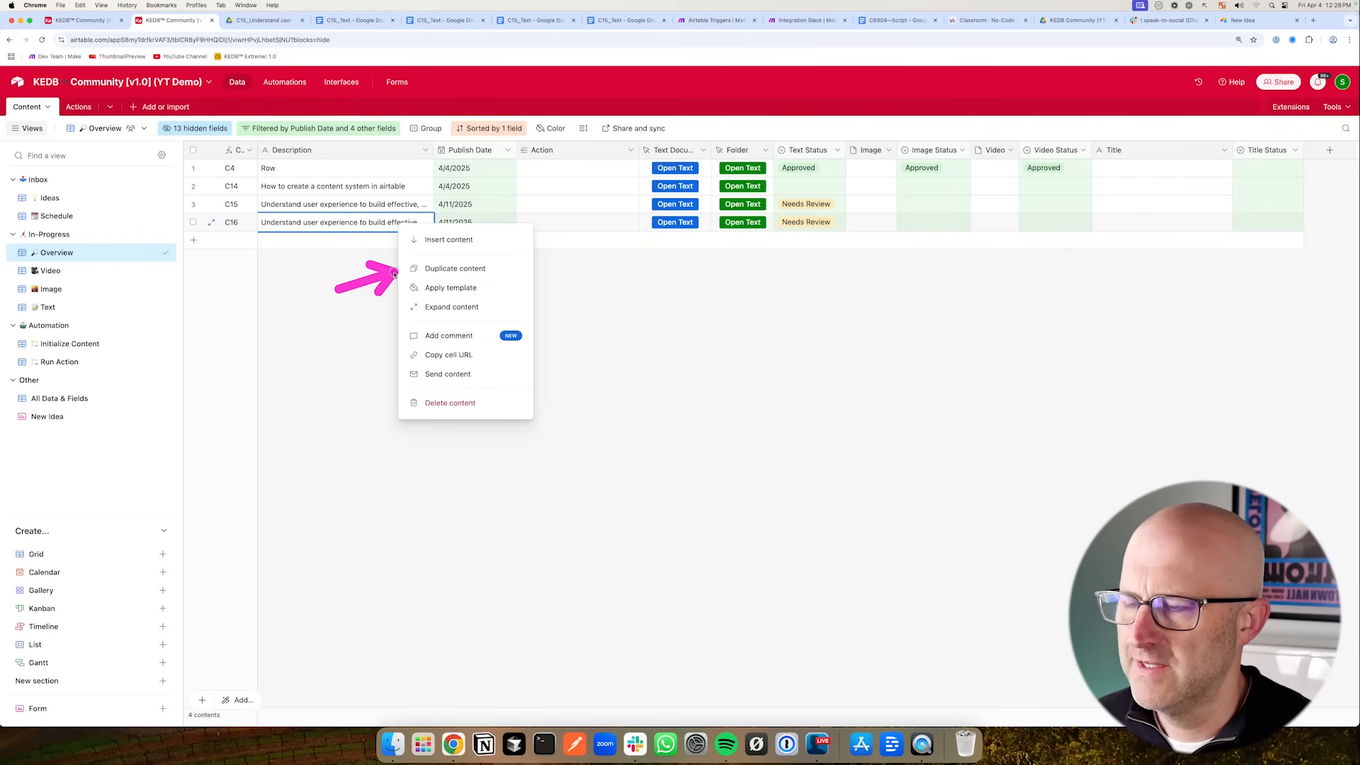
- Add an action record named 'Clone Content' in the Actions table
left_click(83, 106)
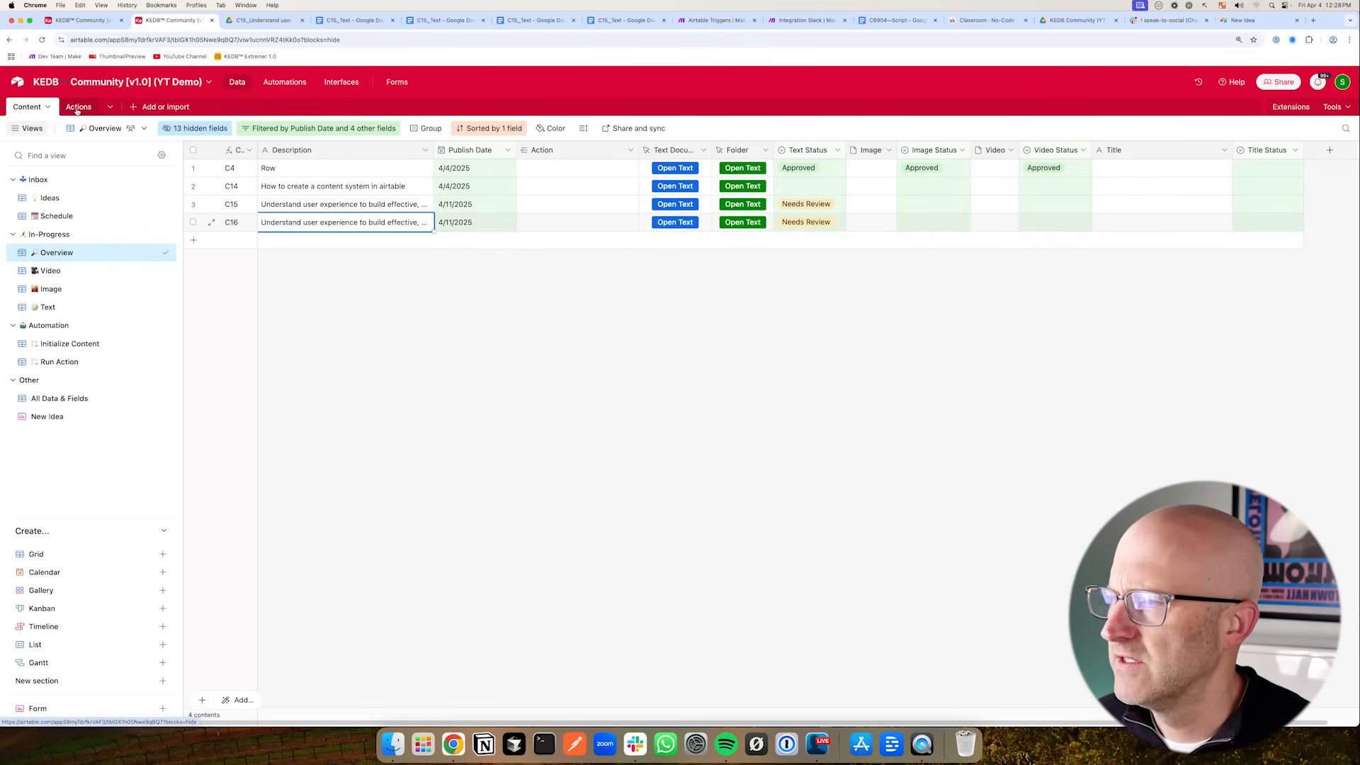
left_click(194, 223)
left_click(354, 225)
type("Clo")
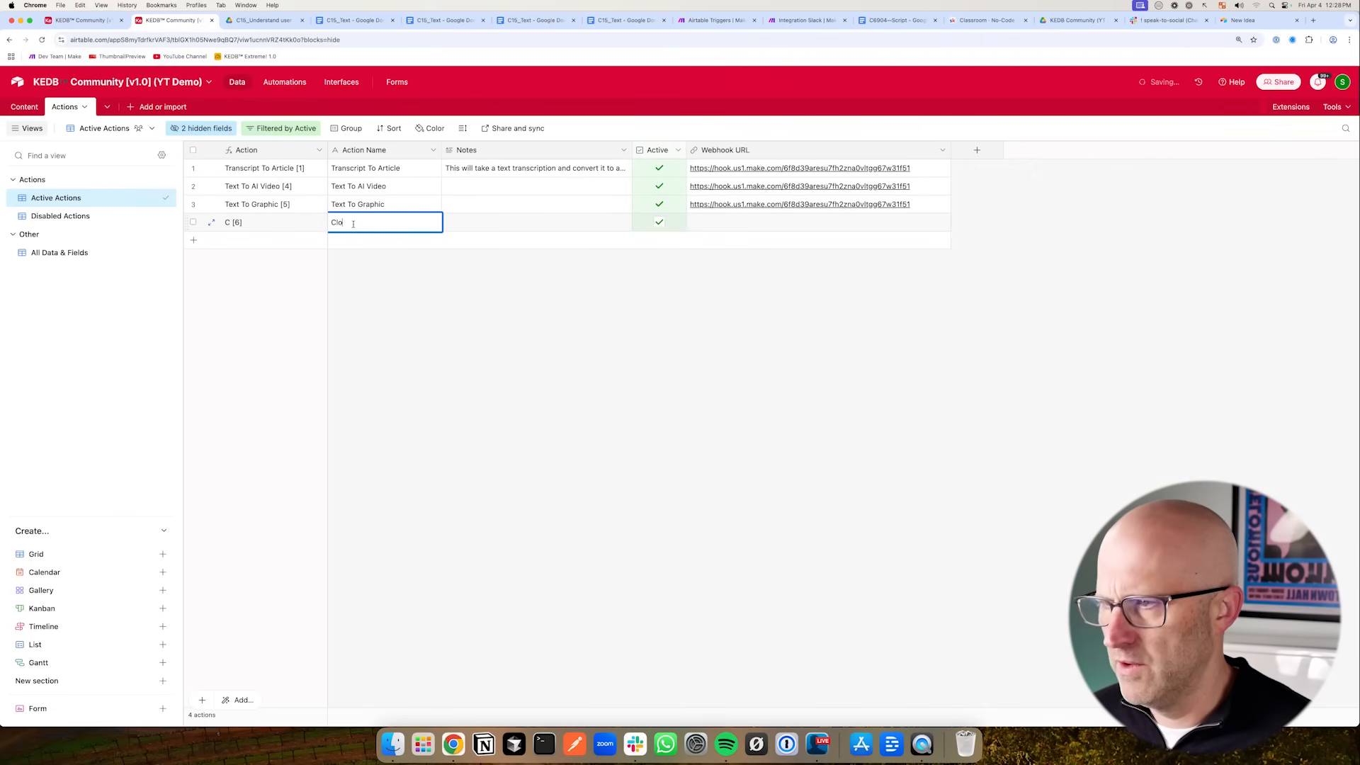
type("ne Conten")
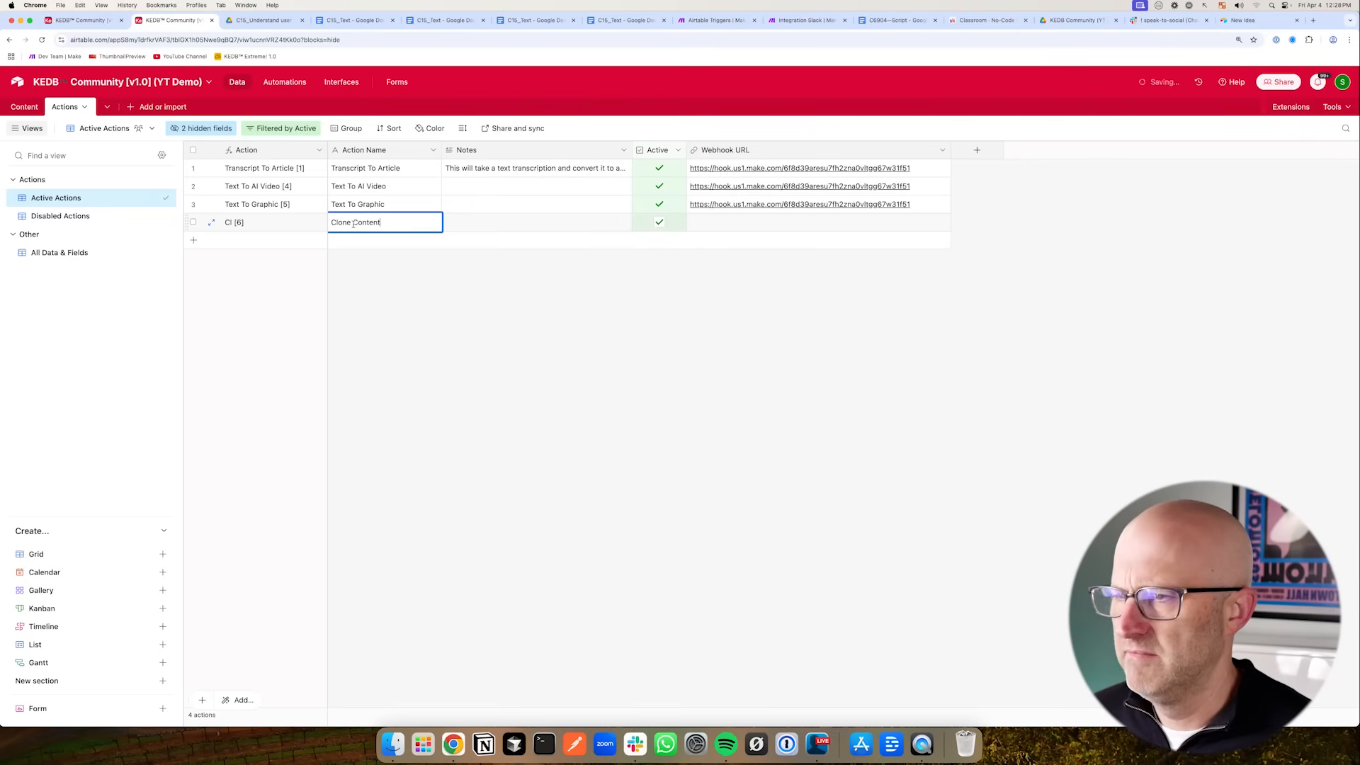
type("t")
- Review the Make scenario's router branches and the Airtable automation's webhook script
left_click(924, 205)
left_click_drag(951, 216, 952, 226)
left_click(703, 21)
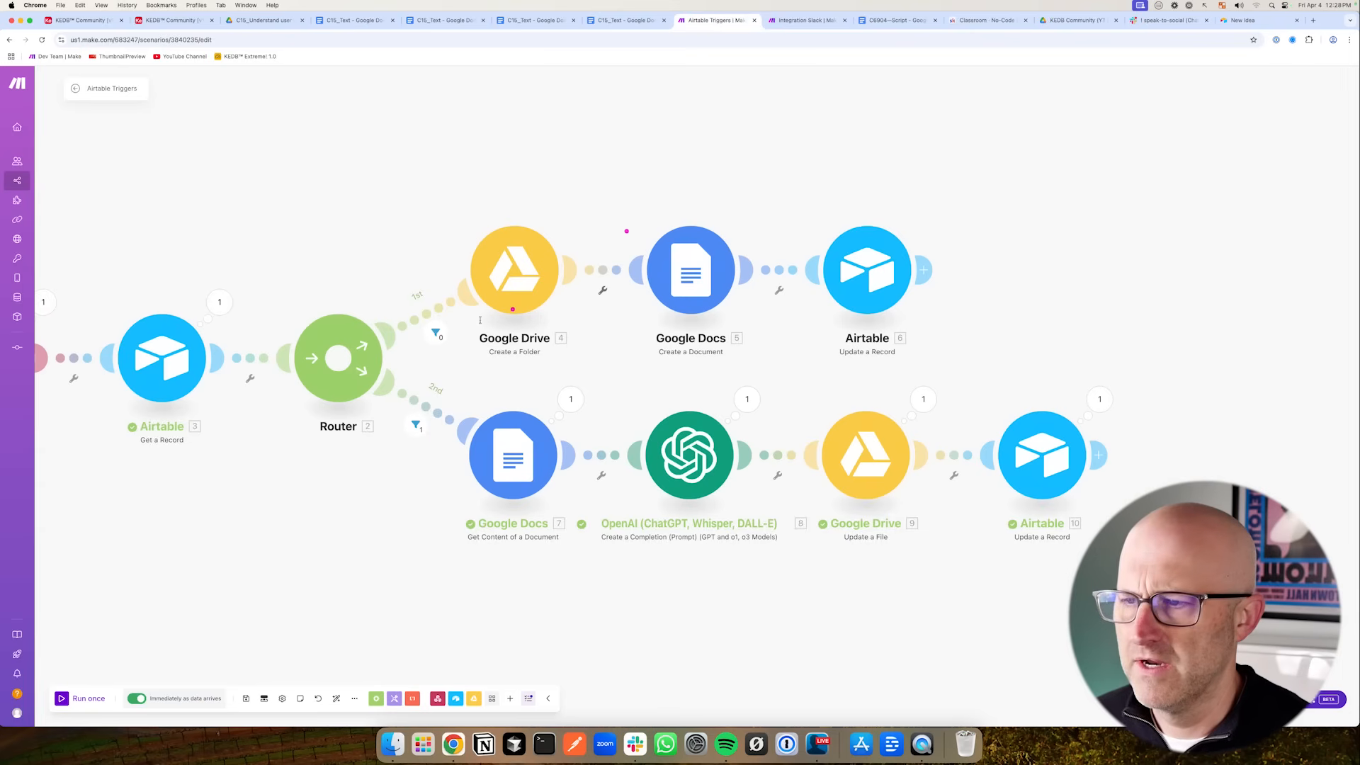
left_click_drag(370, 513, 459, 486)
scroll(459, 487, "down", 3)
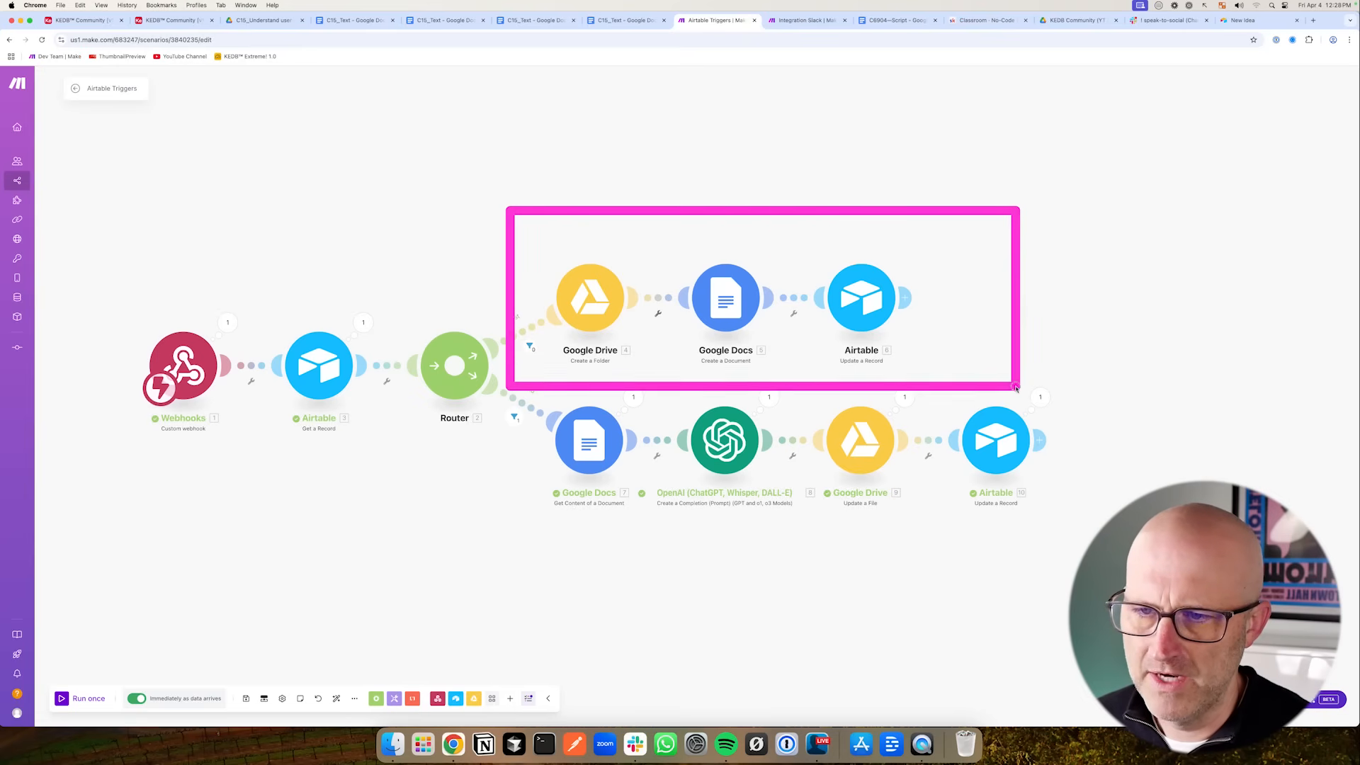
left_click(111, 22)
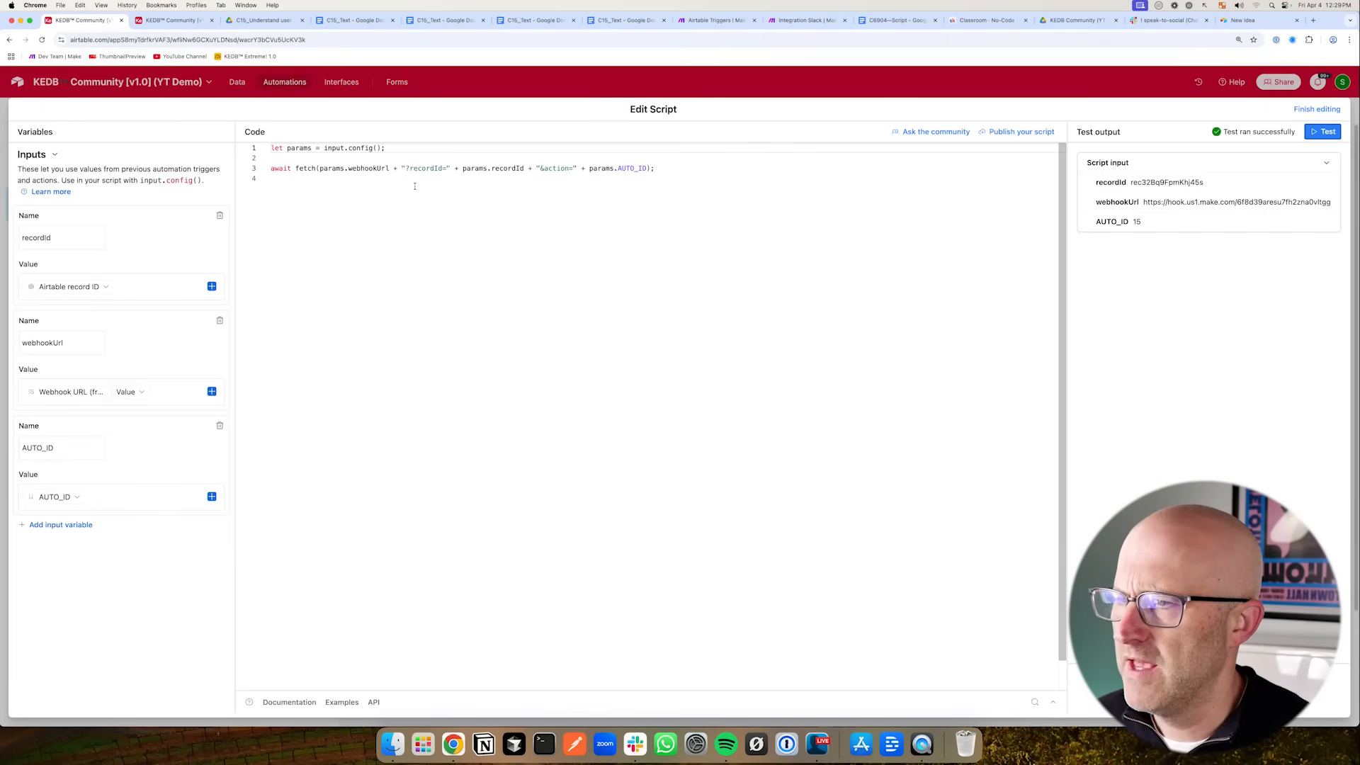
left_click(177, 21)
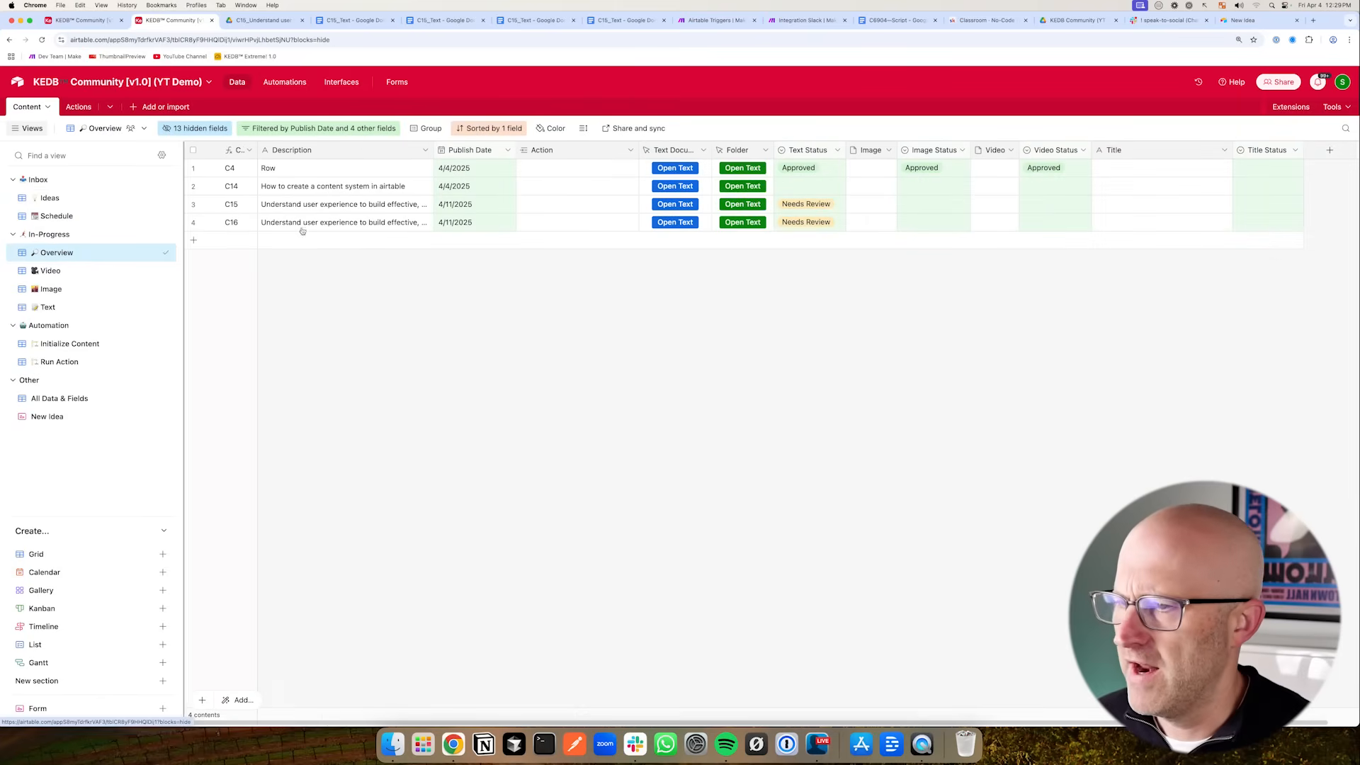
mouse_move(358, 322)
left_mouse_down()
mouse_move(383, 404)
mouse_move(388, 372)
mouse_move(424, 363)
mouse_move(484, 381)
left_mouse_up()
left_click_drag(472, 316, 486, 381)
left_click_drag(461, 354, 501, 347)
left_click_drag(391, 469, 409, 502)
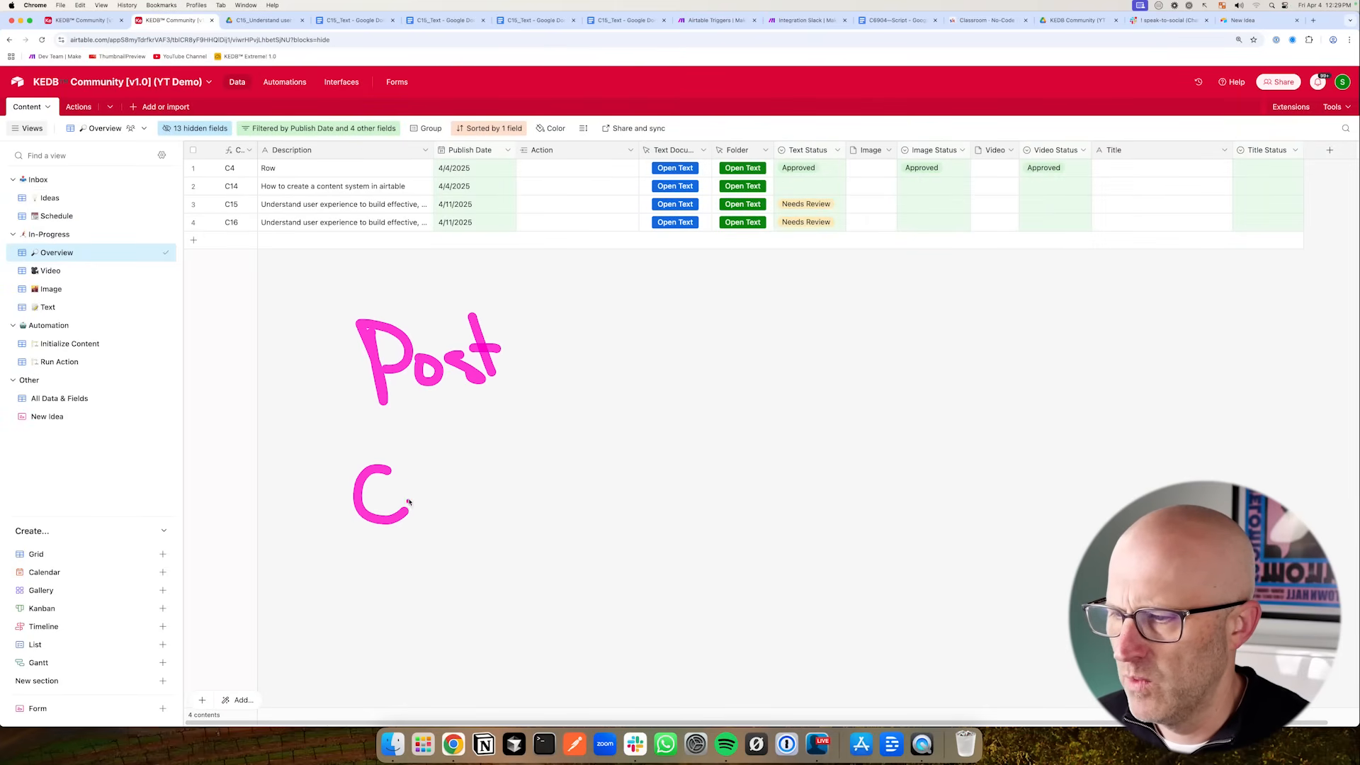
mouse_move(433, 453)
left_mouse_down()
mouse_move(419, 483)
mouse_move(434, 504)
left_mouse_up()
mouse_move(486, 466)
left_mouse_down()
mouse_move(607, 411)
mouse_move(594, 428)
left_mouse_up()
left_click_drag(638, 352, 663, 409)
left_click_drag(640, 354, 643, 386)
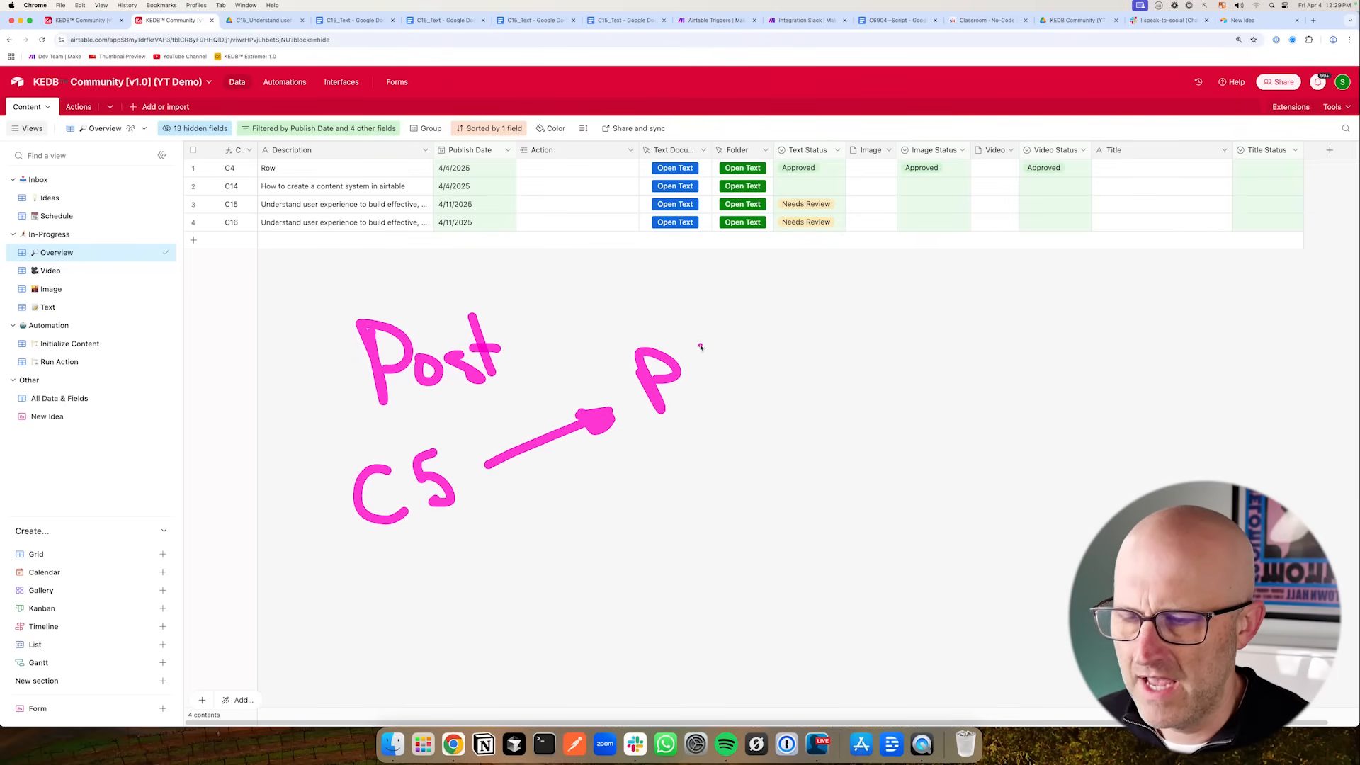
left_click_drag(686, 331, 712, 388)
mouse_move(682, 448)
left_mouse_down()
mouse_move(708, 503)
mouse_move(686, 473)
left_mouse_up()
left_click_drag(722, 445, 772, 480)
mouse_move(476, 507)
left_mouse_down()
mouse_move(653, 507)
mouse_move(631, 489)
mouse_move(656, 504)
left_mouse_up()
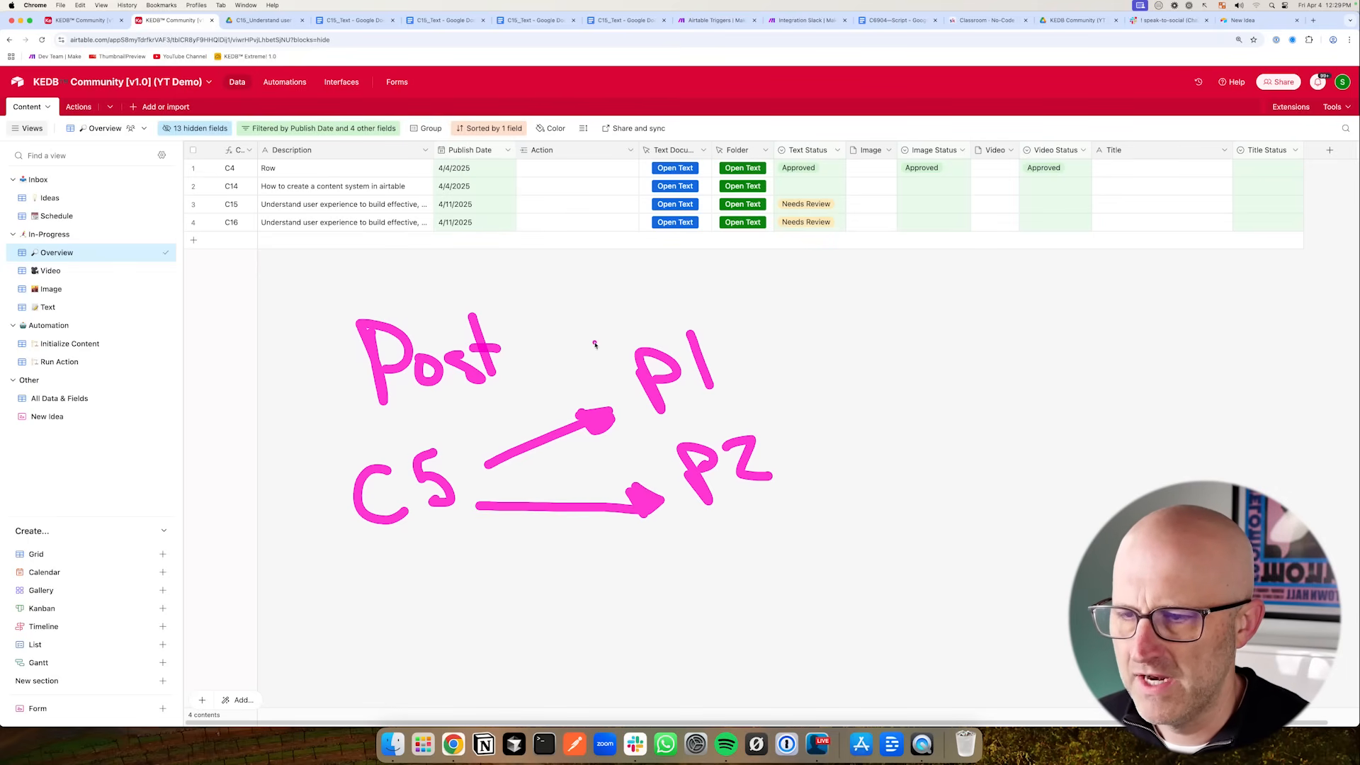
left_click_drag(757, 302, 779, 360)
mouse_move(782, 309)
left_mouse_down()
mouse_move(814, 323)
mouse_move(967, 273)
left_mouse_up()
mouse_move(798, 394)
left_mouse_down()
mouse_move(794, 425)
mouse_move(846, 453)
left_mouse_up()
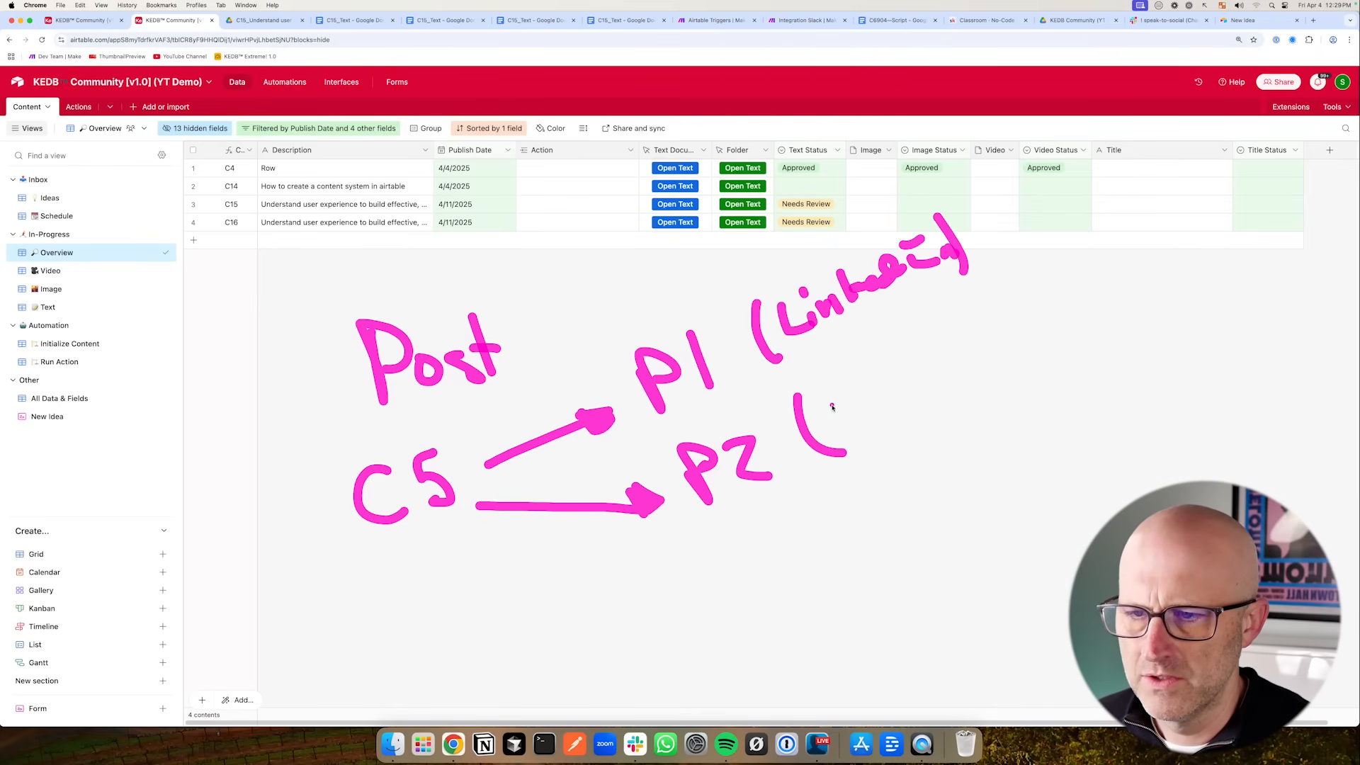
mouse_move(827, 405)
left_mouse_down()
mouse_move(866, 390)
mouse_move(865, 418)
mouse_move(887, 406)
left_mouse_up()
left_click(878, 412)
left_click_drag(909, 358, 904, 400)
left_click_drag(910, 369, 942, 353)
left_click_drag(933, 322, 980, 380)
mouse_move(620, 561)
left_mouse_down()
mouse_move(486, 554)
mouse_move(506, 536)
left_mouse_up()
key("Delete")
left_click_drag(383, 335, 374, 397)
mouse_move(383, 330)
left_mouse_down()
mouse_move(418, 372)
mouse_move(427, 363)
left_mouse_up()
left_click_drag(431, 375, 457, 352)
left_click_drag(421, 358, 423, 372)
mouse_move(459, 313)
left_mouse_down()
mouse_move(476, 354)
mouse_move(521, 350)
left_mouse_up()
mouse_move(528, 294)
left_mouse_down()
mouse_move(546, 351)
mouse_move(573, 353)
left_mouse_up()
mouse_move(492, 425)
left_mouse_down()
mouse_move(525, 454)
mouse_move(551, 407)
left_mouse_up()
mouse_move(513, 505)
left_mouse_down()
mouse_move(574, 544)
mouse_move(545, 544)
mouse_move(563, 598)
mouse_move(602, 591)
left_mouse_up()
left_click_drag(601, 544, 609, 585)
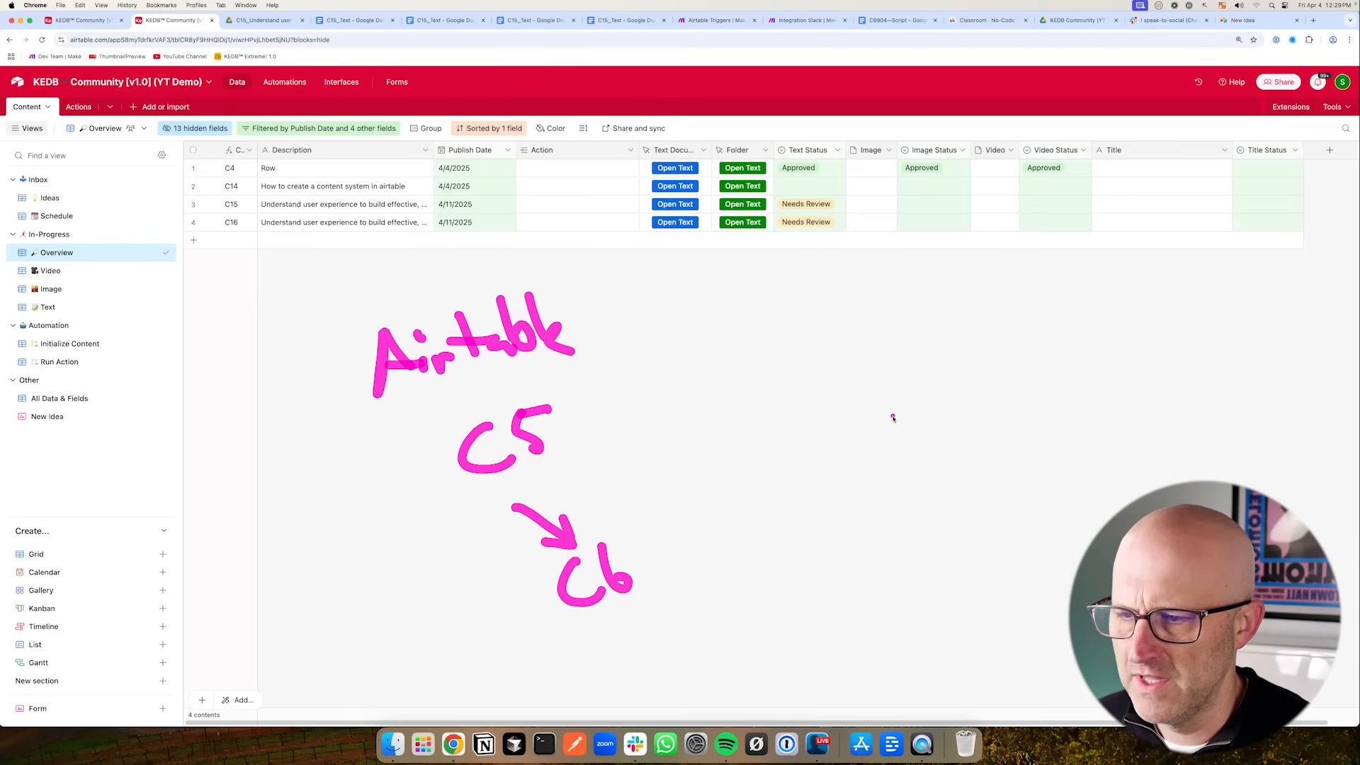
left_click_drag(572, 237, 627, 209)
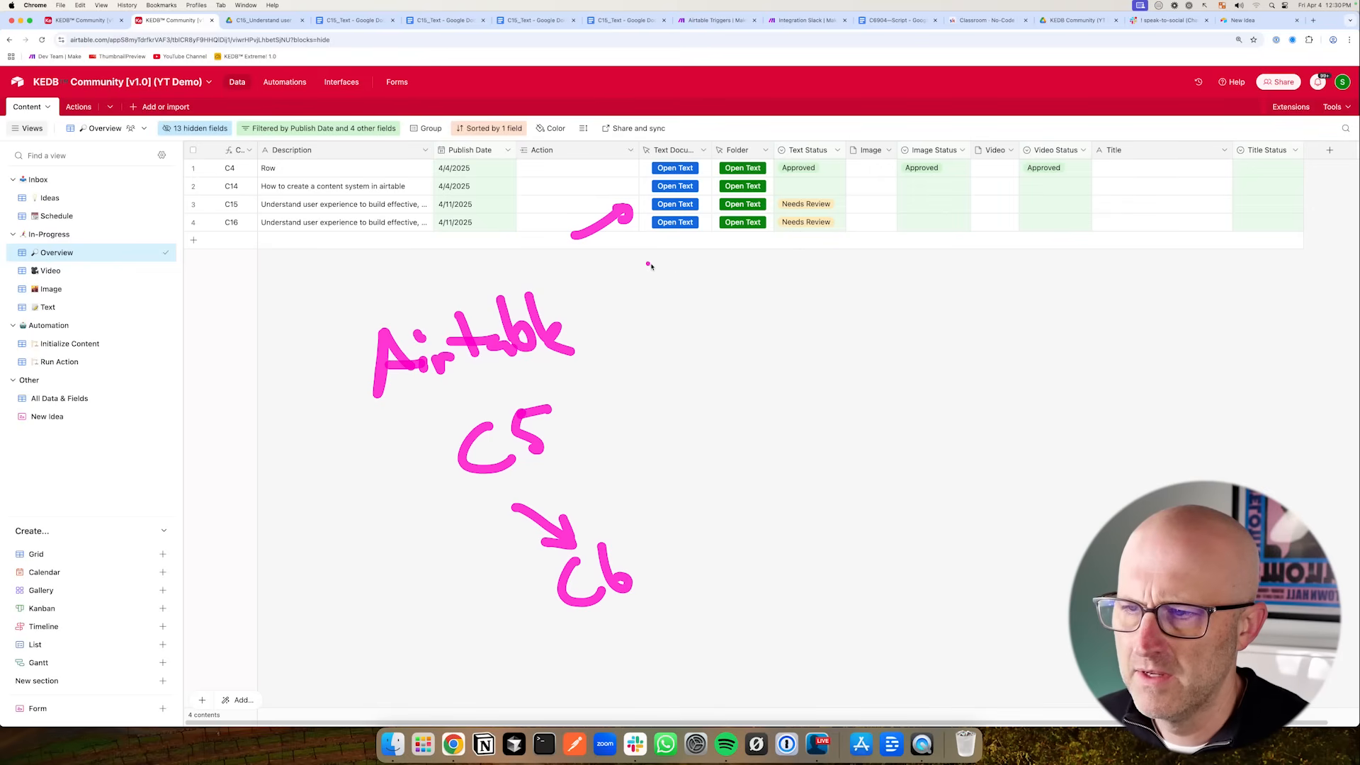
left_click_drag(678, 265, 704, 241)
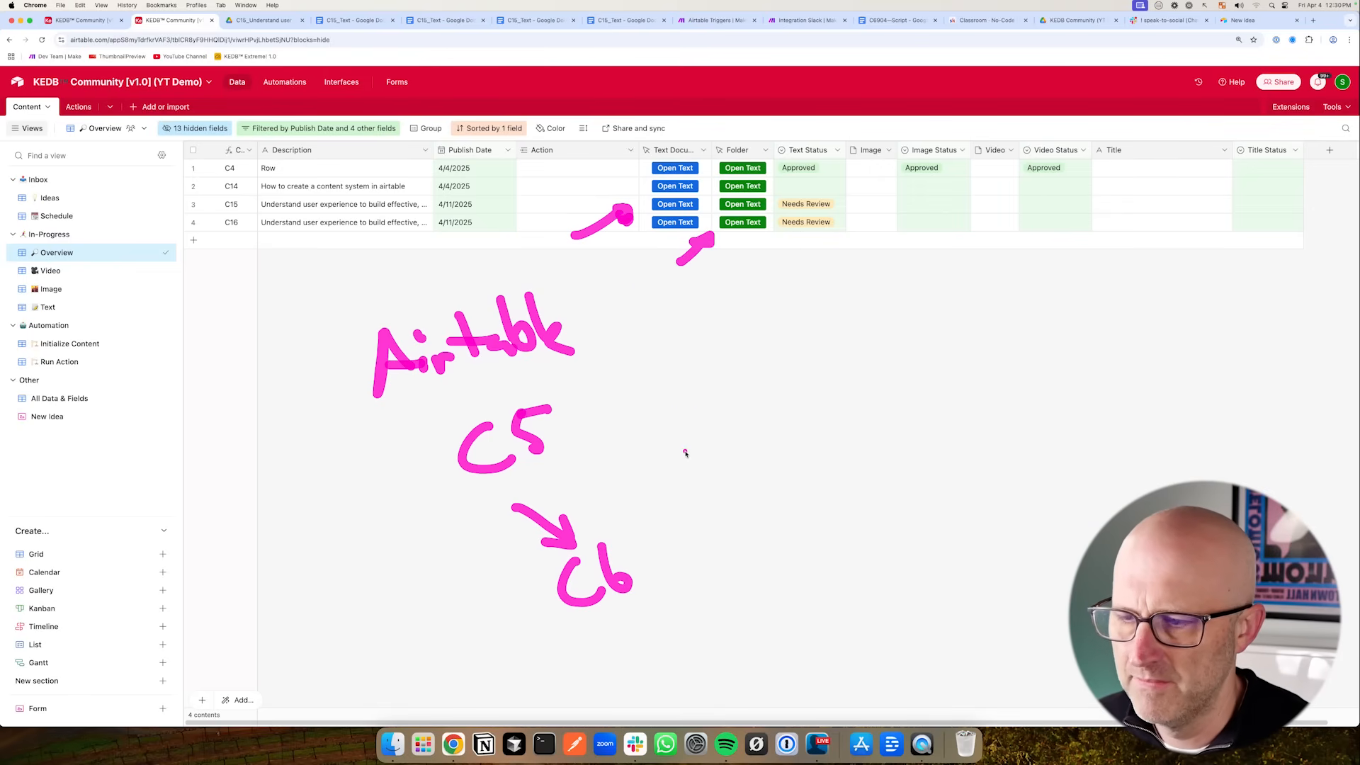
mouse_move(592, 413)
left_mouse_down()
mouse_move(653, 378)
mouse_move(656, 400)
left_mouse_up()
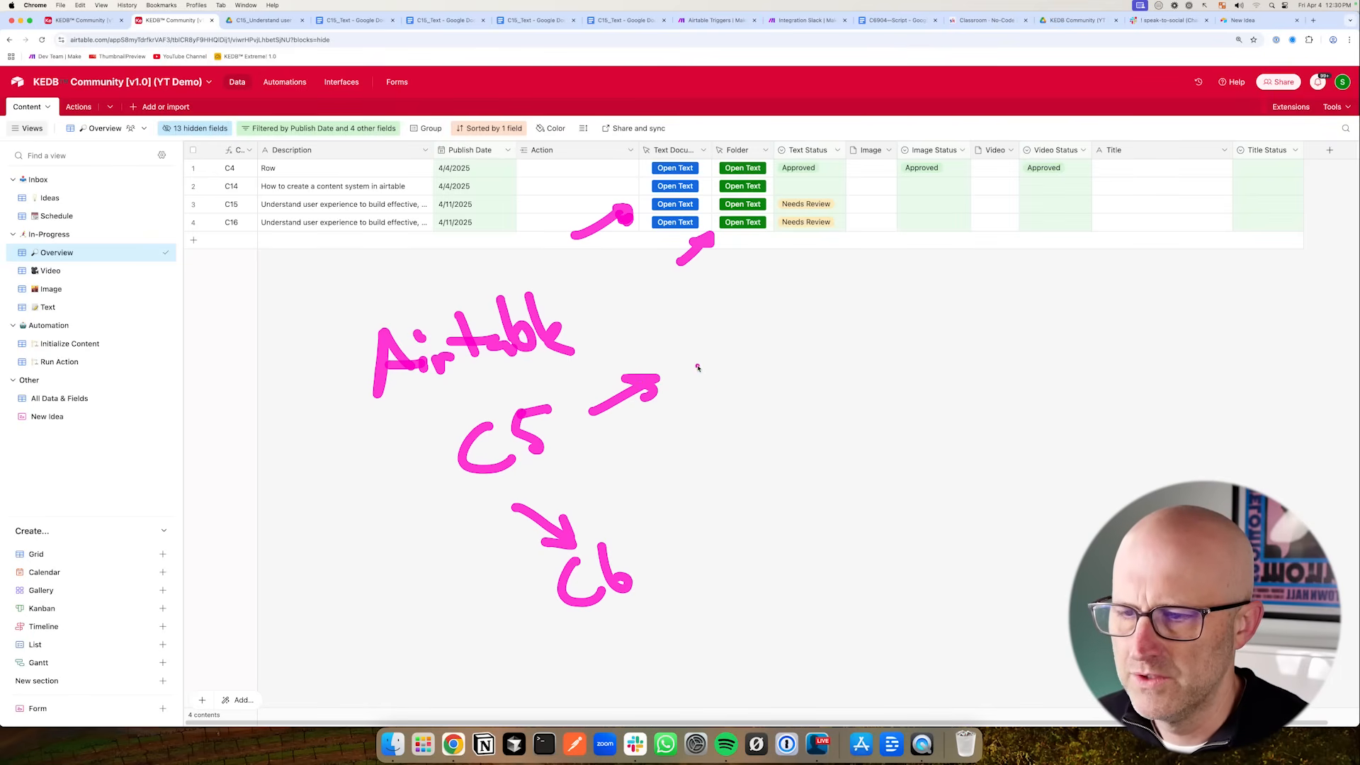
mouse_move(693, 349)
left_mouse_down()
mouse_move(740, 357)
mouse_move(818, 299)
left_mouse_up()
left_click(716, 330)
mouse_move(652, 553)
left_mouse_down()
mouse_move(710, 507)
mouse_move(694, 511)
left_mouse_up()
mouse_move(749, 462)
left_mouse_down()
mouse_move(785, 436)
mouse_move(790, 479)
left_mouse_up()
mouse_move(802, 461)
left_mouse_down()
mouse_move(812, 476)
mouse_move(806, 434)
mouse_move(844, 442)
left_mouse_up()
left_click(815, 451)
left_click_drag(839, 439, 861, 430)
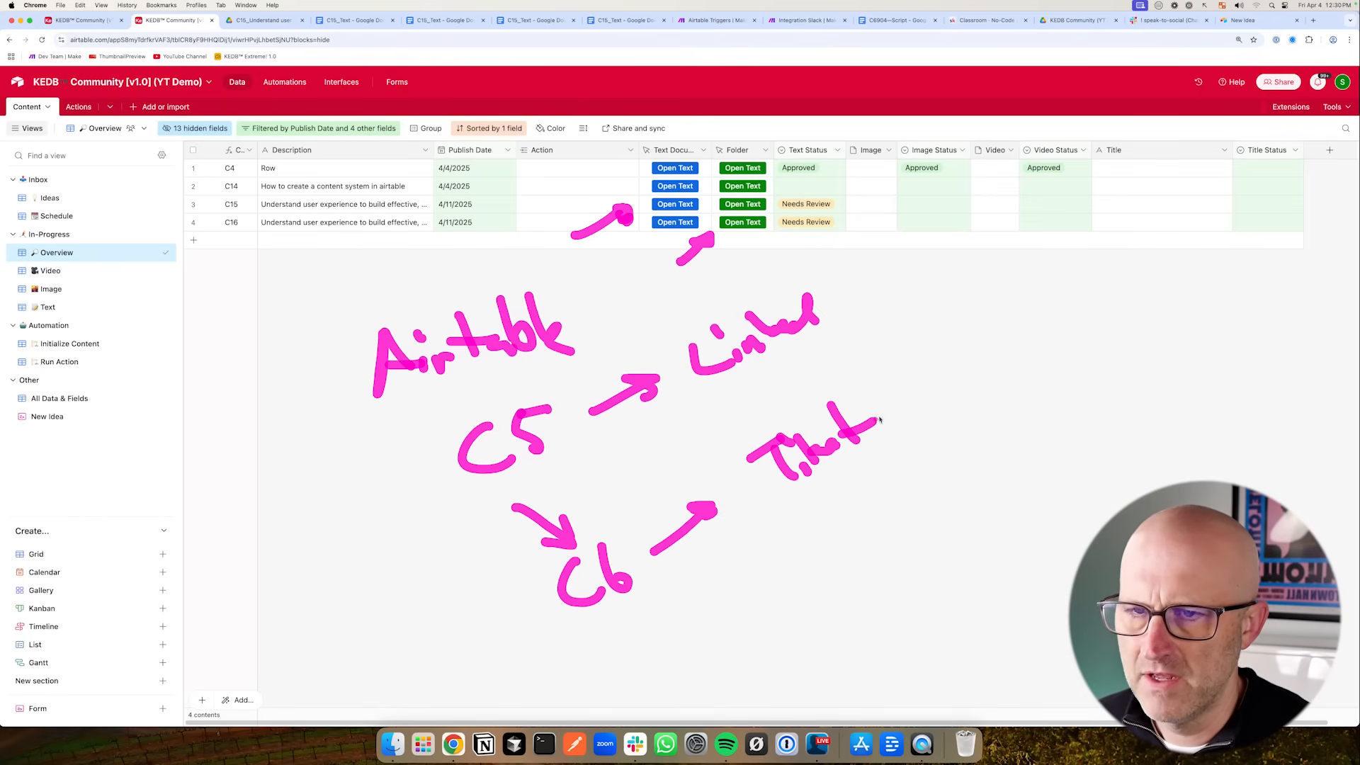
left_click_drag(964, 309, 987, 250)
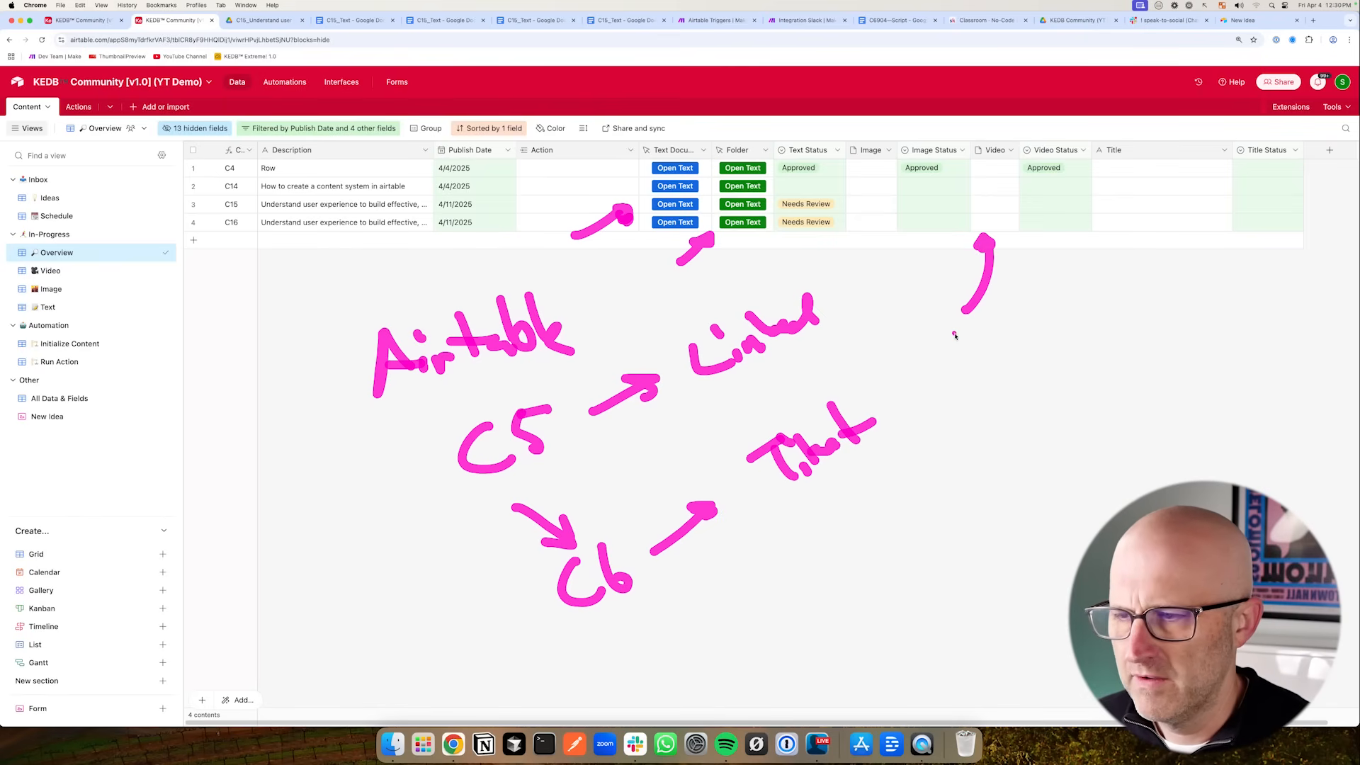
key("Escape")
left_click_drag(401, 374, 495, 367)
left_click_drag(480, 321, 511, 366)
left_click_drag(536, 332, 560, 348)
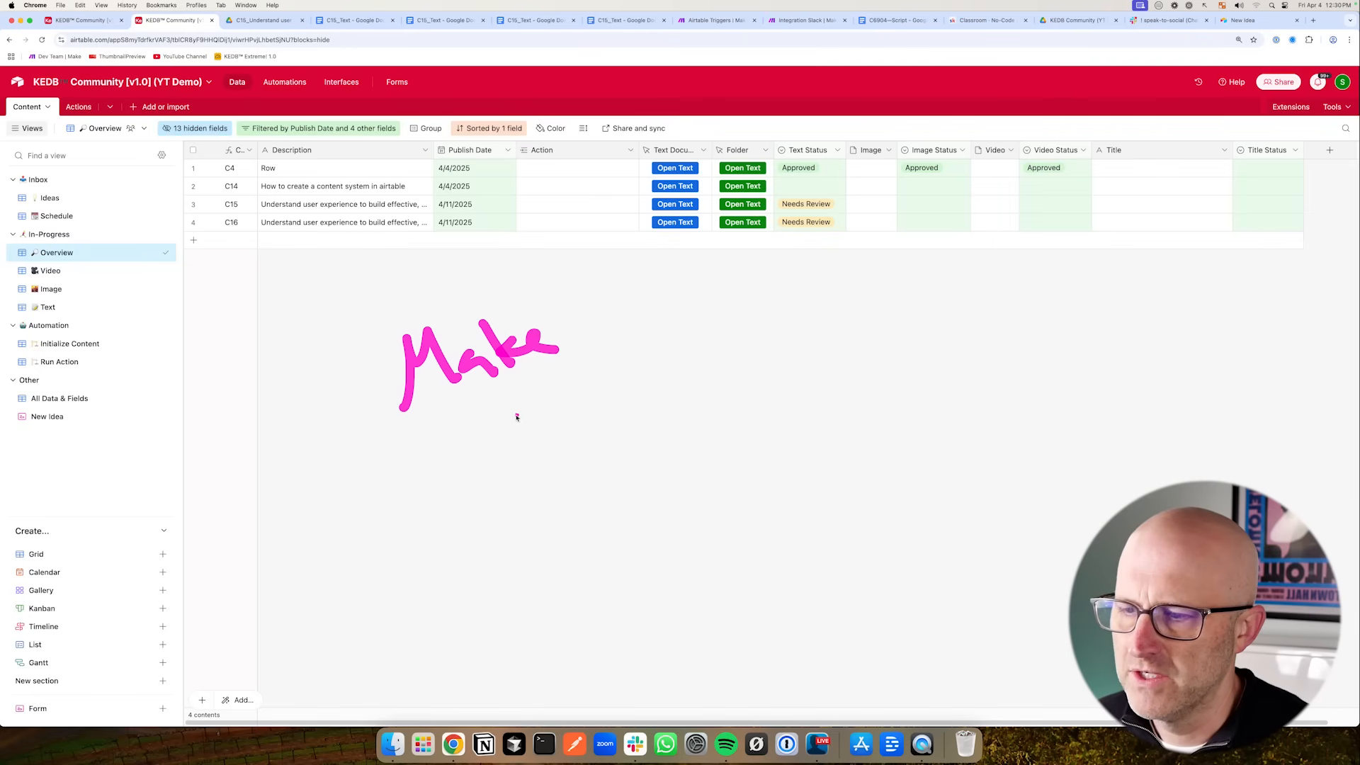
mouse_move(564, 382)
left_mouse_down()
mouse_move(596, 473)
mouse_move(637, 356)
mouse_move(597, 480)
left_mouse_up()
mouse_move(676, 352)
left_mouse_down()
mouse_move(703, 414)
mouse_move(780, 401)
mouse_move(703, 410)
left_mouse_up()
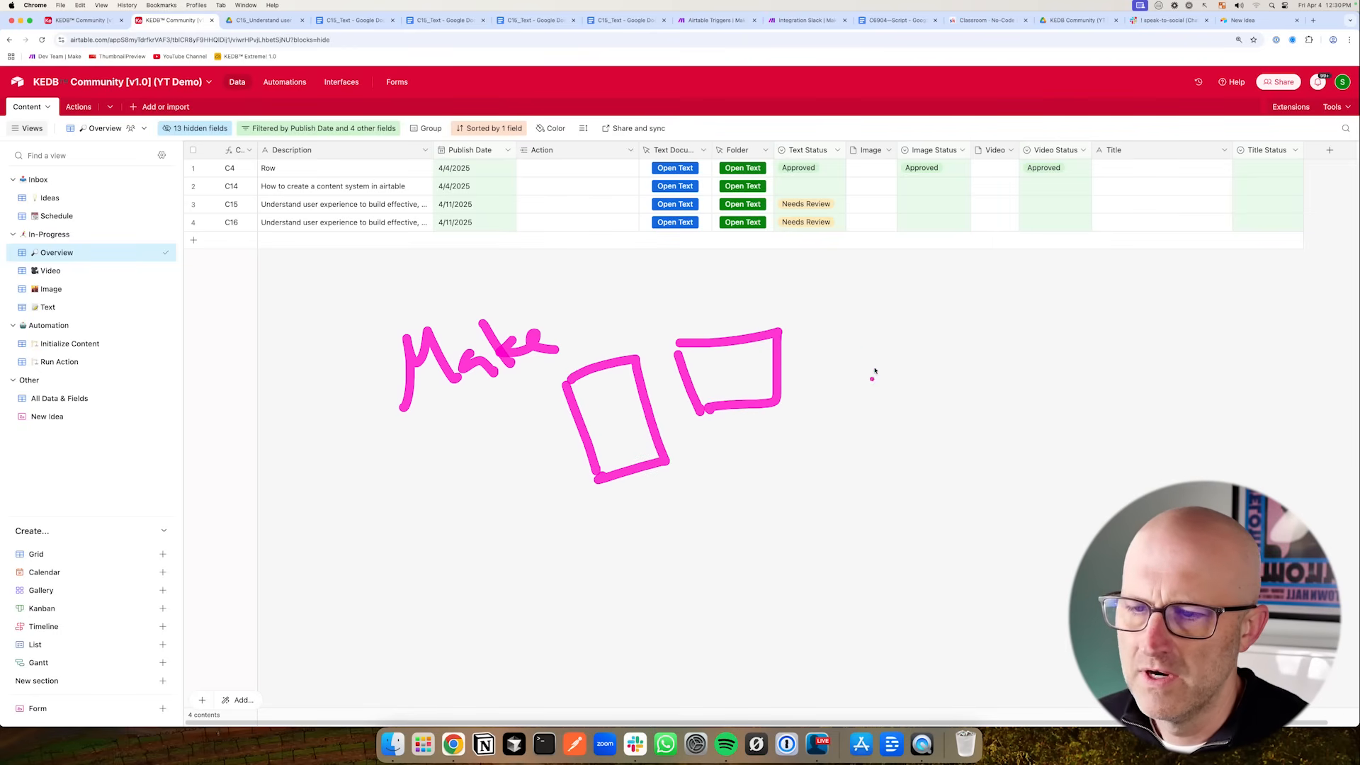
left_click_drag(856, 336, 850, 385)
mouse_move(728, 486)
left_mouse_down()
mouse_move(682, 502)
mouse_move(822, 443)
left_mouse_up()
left_click_drag(770, 434, 835, 411)
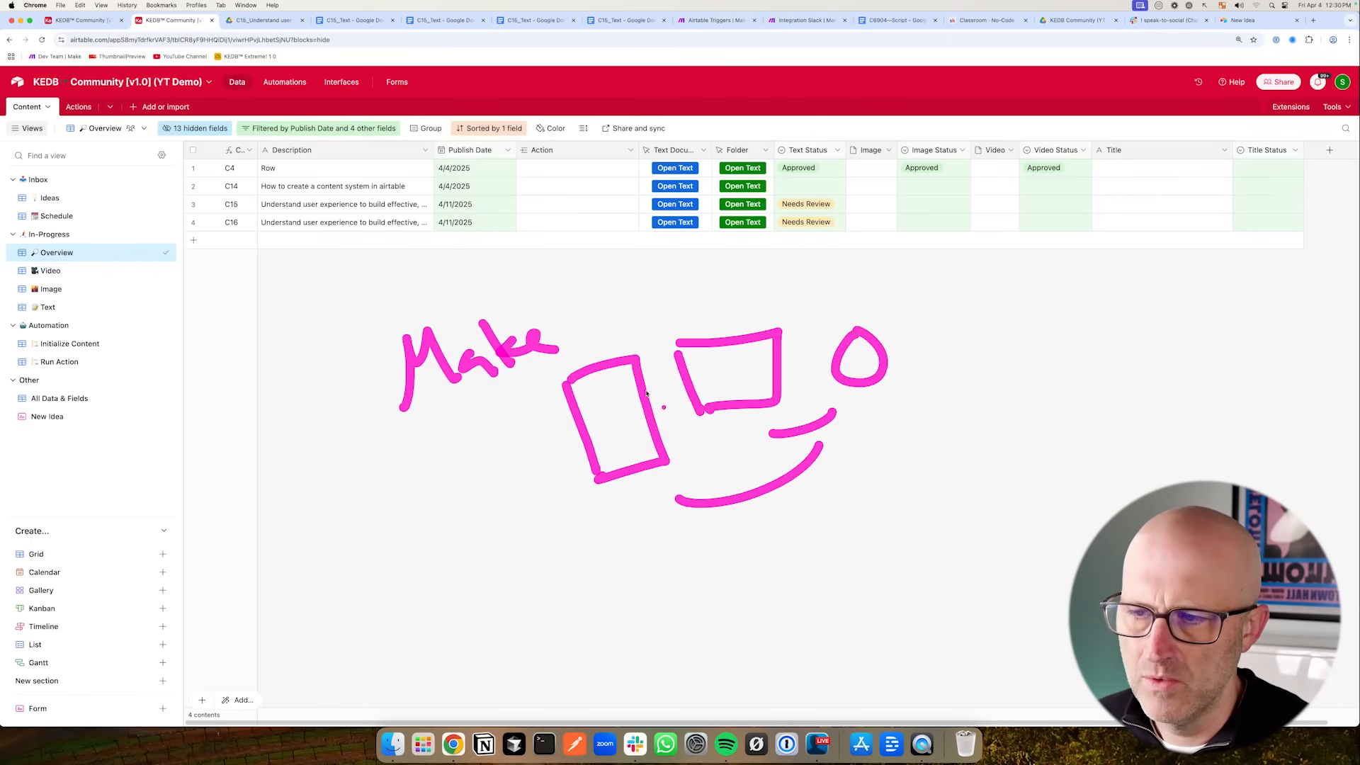
mouse_move(291, 316)
left_mouse_down()
mouse_move(256, 264)
mouse_move(261, 281)
left_mouse_up()
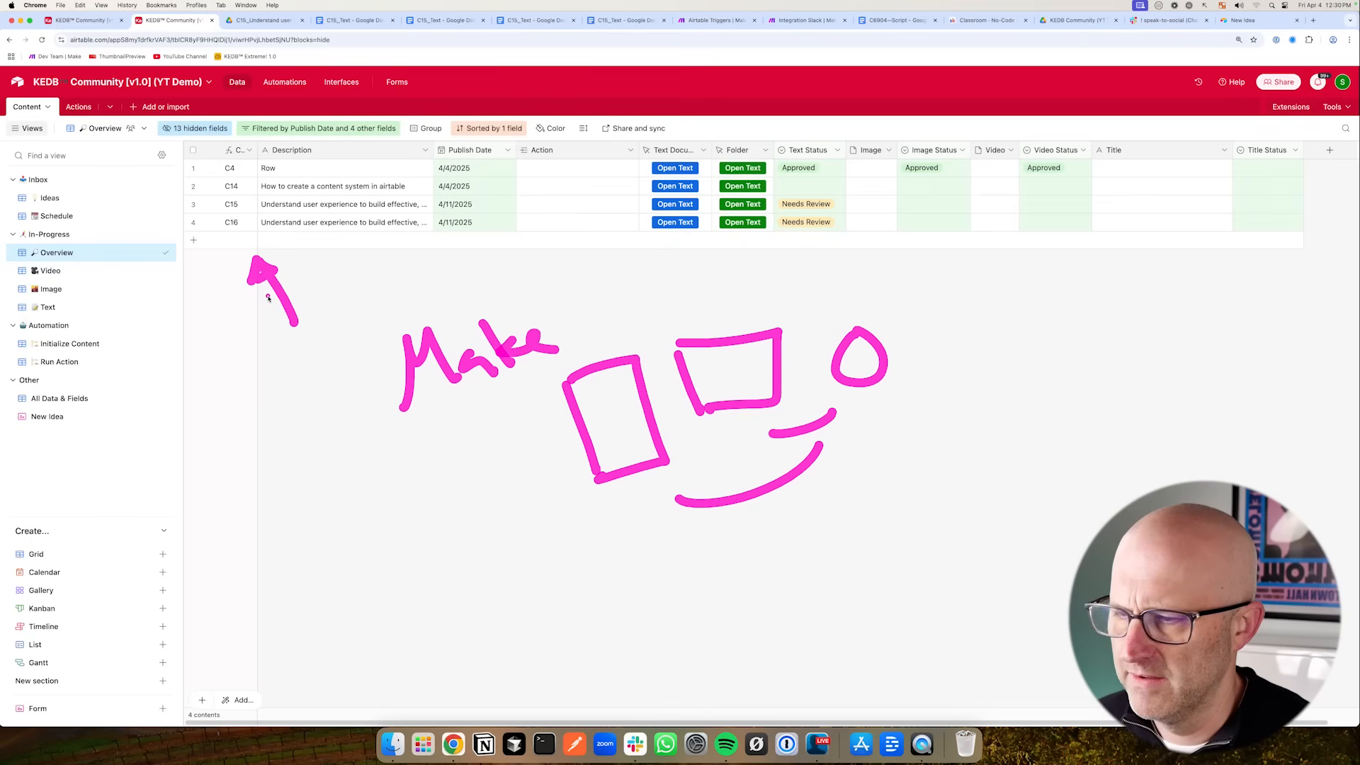
key("Escape")
left_click_drag(149, 232, 197, 210)
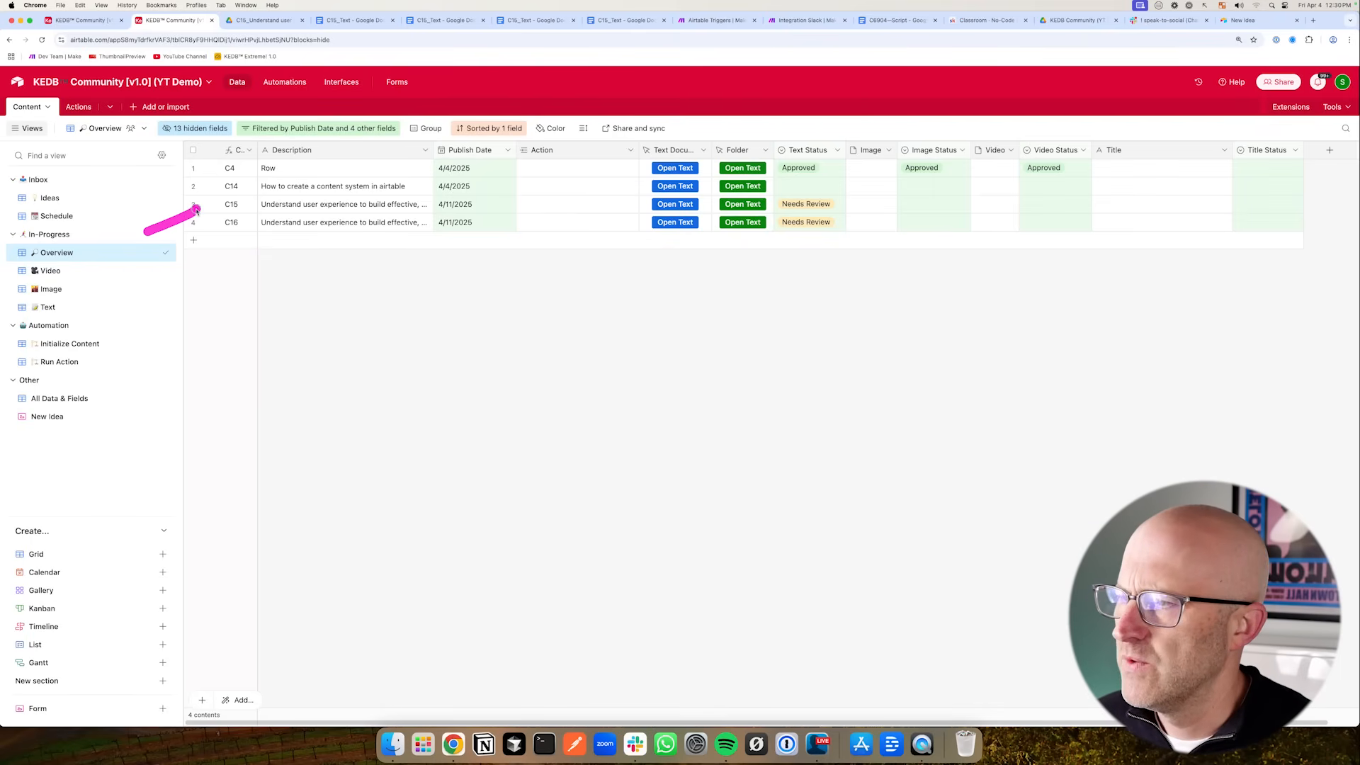
mouse_move(197, 285)
left_mouse_down()
mouse_move(223, 236)
mouse_move(213, 255)
left_mouse_up()
key("Escape")
mouse_move(283, 315)
left_mouse_down()
mouse_move(244, 277)
mouse_move(234, 238)
left_mouse_up()
mouse_move(946, 318)
left_mouse_down()
mouse_move(980, 243)
mouse_move(992, 256)
left_mouse_up()
mouse_move(706, 326)
left_mouse_down()
mouse_move(677, 259)
mouse_move(692, 263)
left_mouse_up()
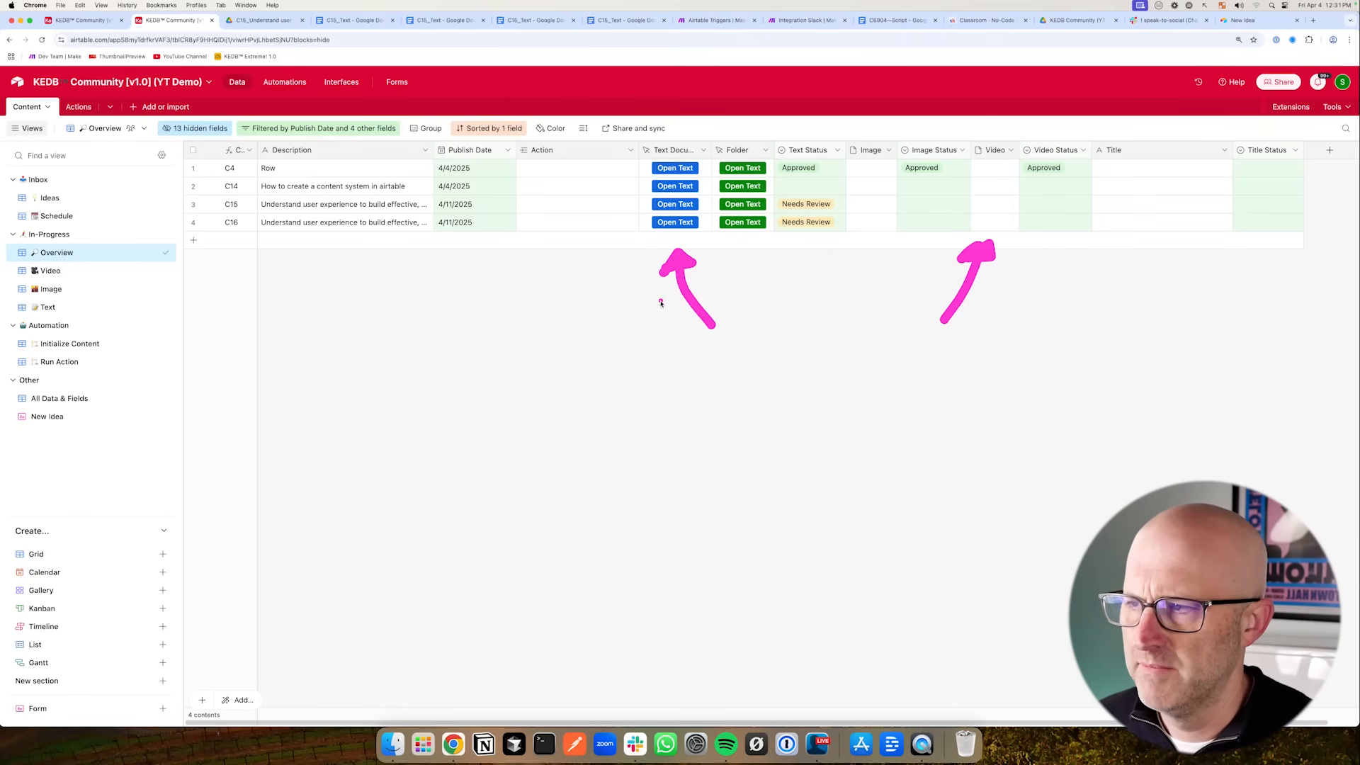
- Open the C16 record's text document and delete all text after its first sentence
left_click(674, 222)
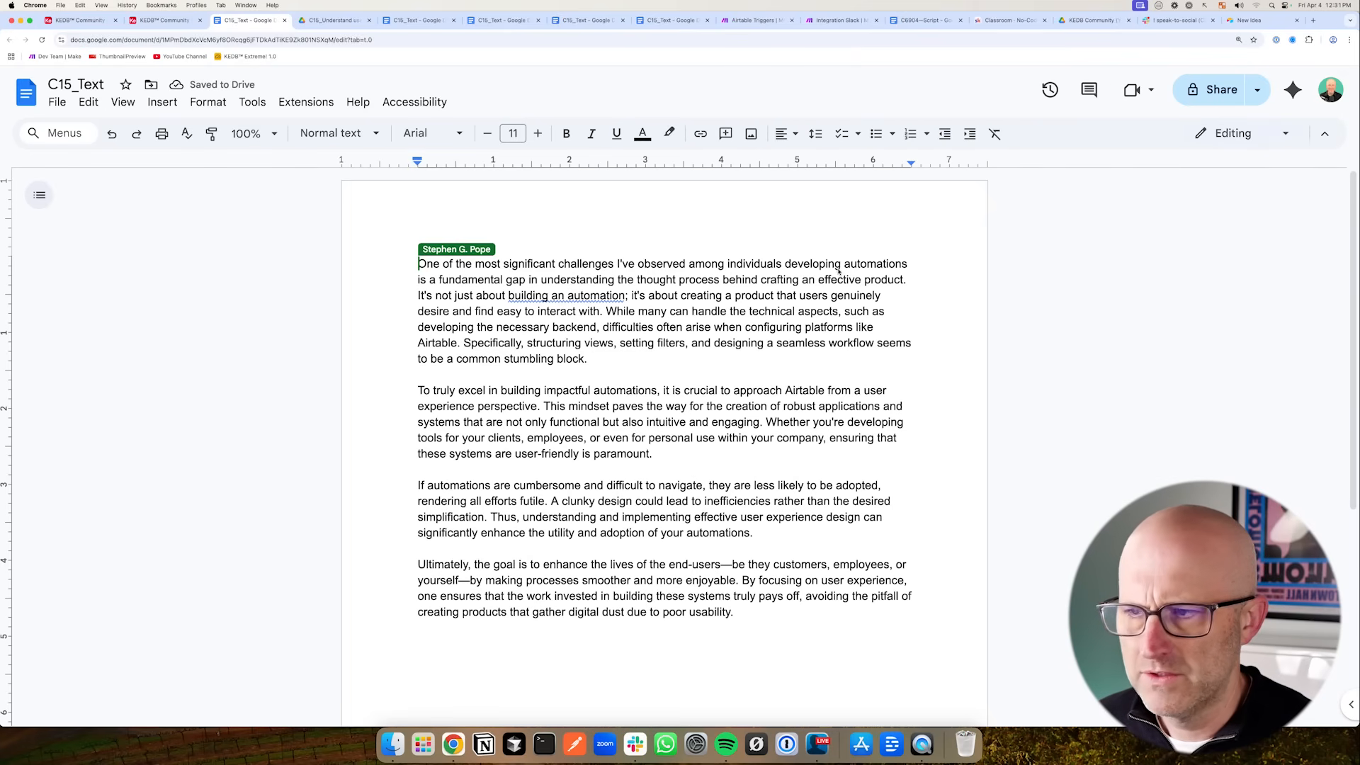
left_click_drag(908, 269, 970, 607)
key("BackSpace")
left_click_drag(320, 295, 403, 269)
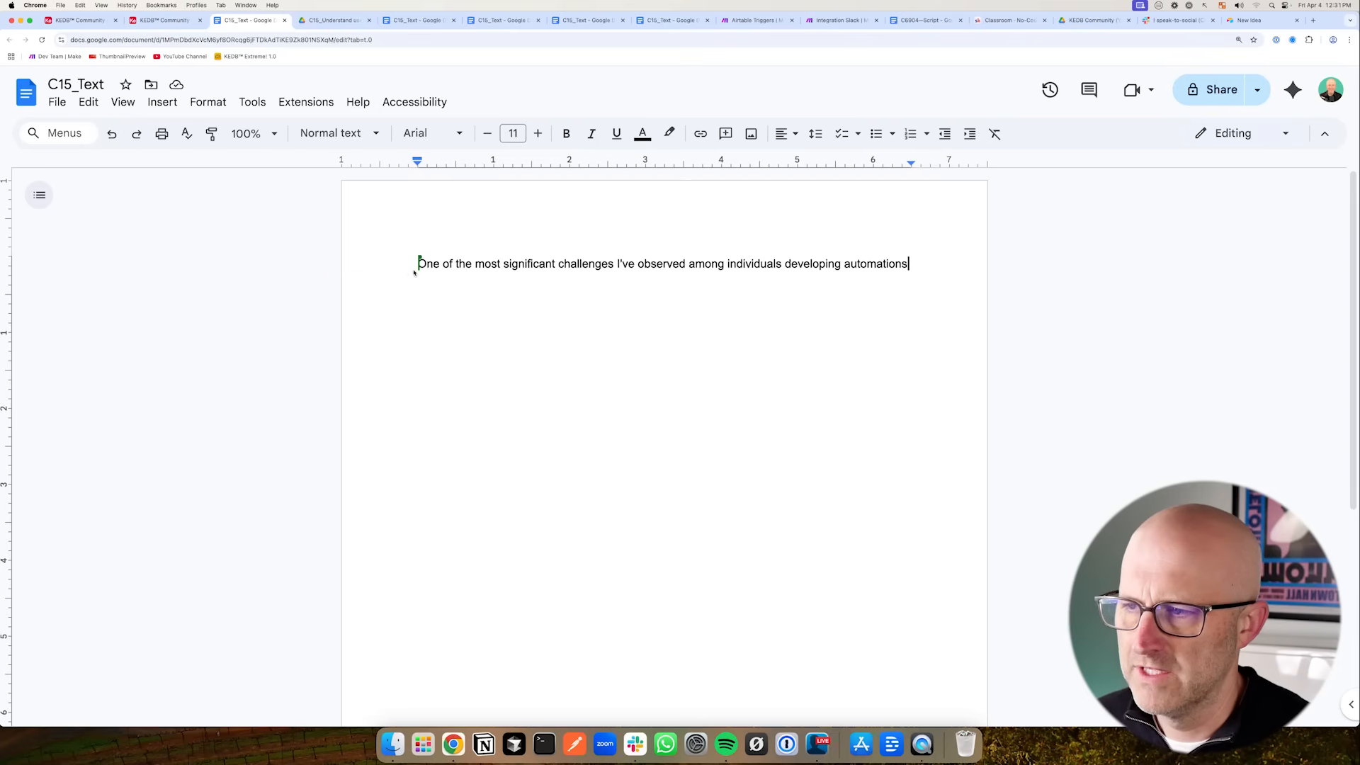
left_click_drag(419, 263, 916, 263)
left_click_drag(331, 296, 399, 267)
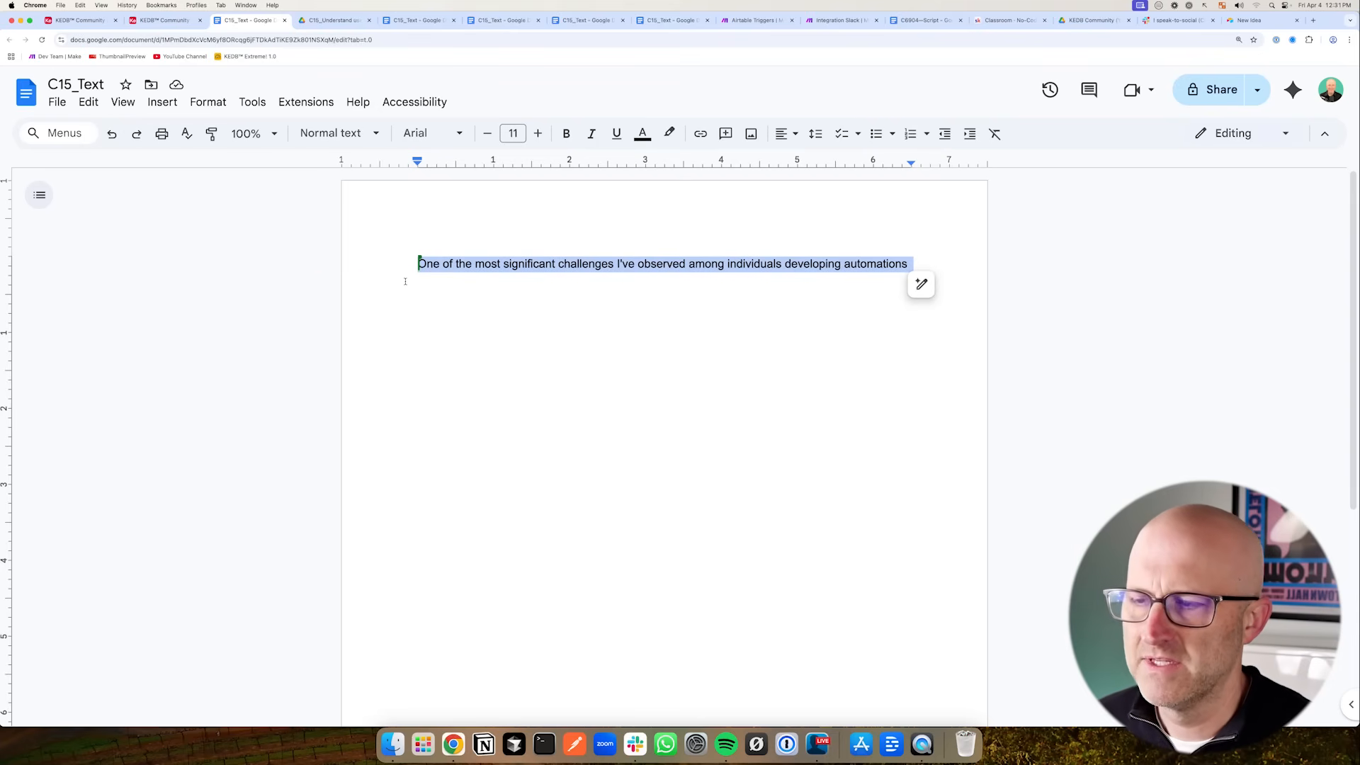
left_click(403, 270)
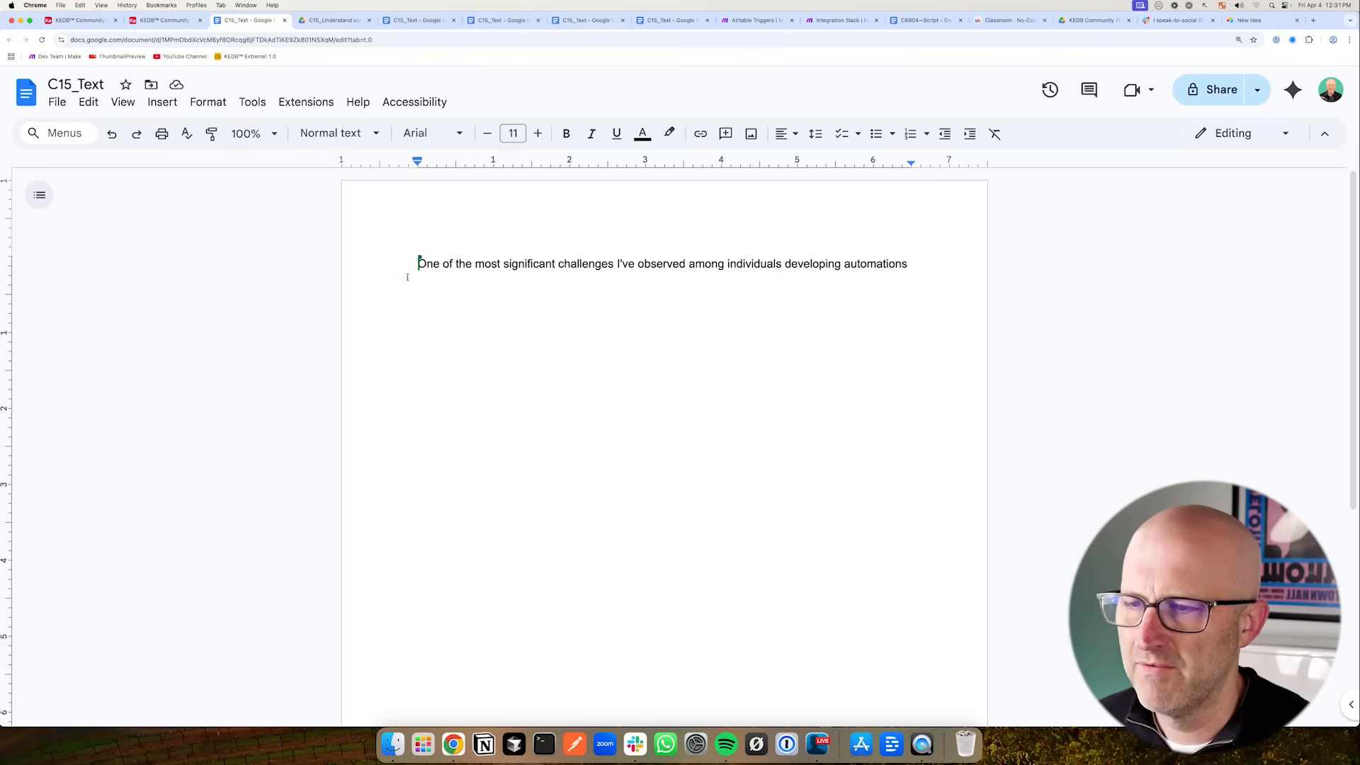
left_click_drag(304, 306, 399, 270)
key("Escape")
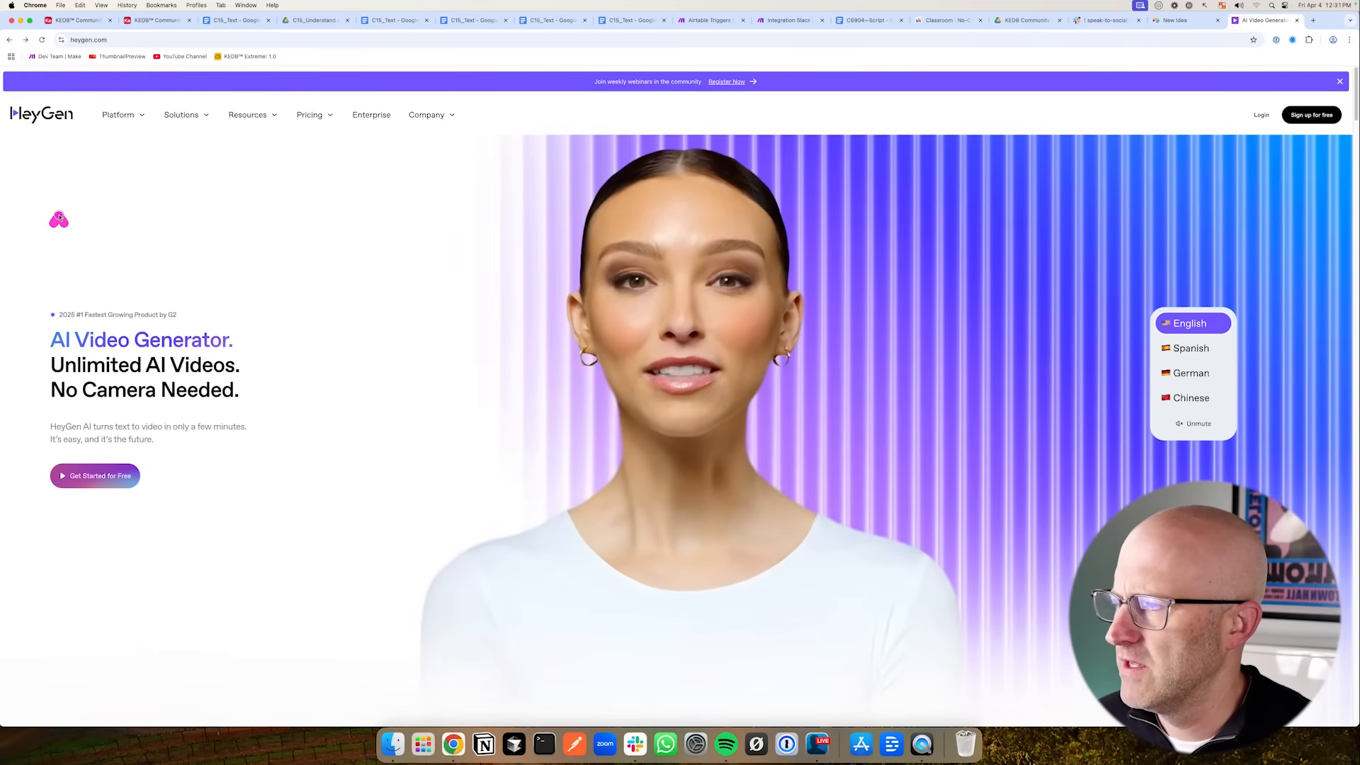
left_click_drag(59, 219, 40, 144)
key("Escape")
left_click_drag(189, 611, 135, 681)
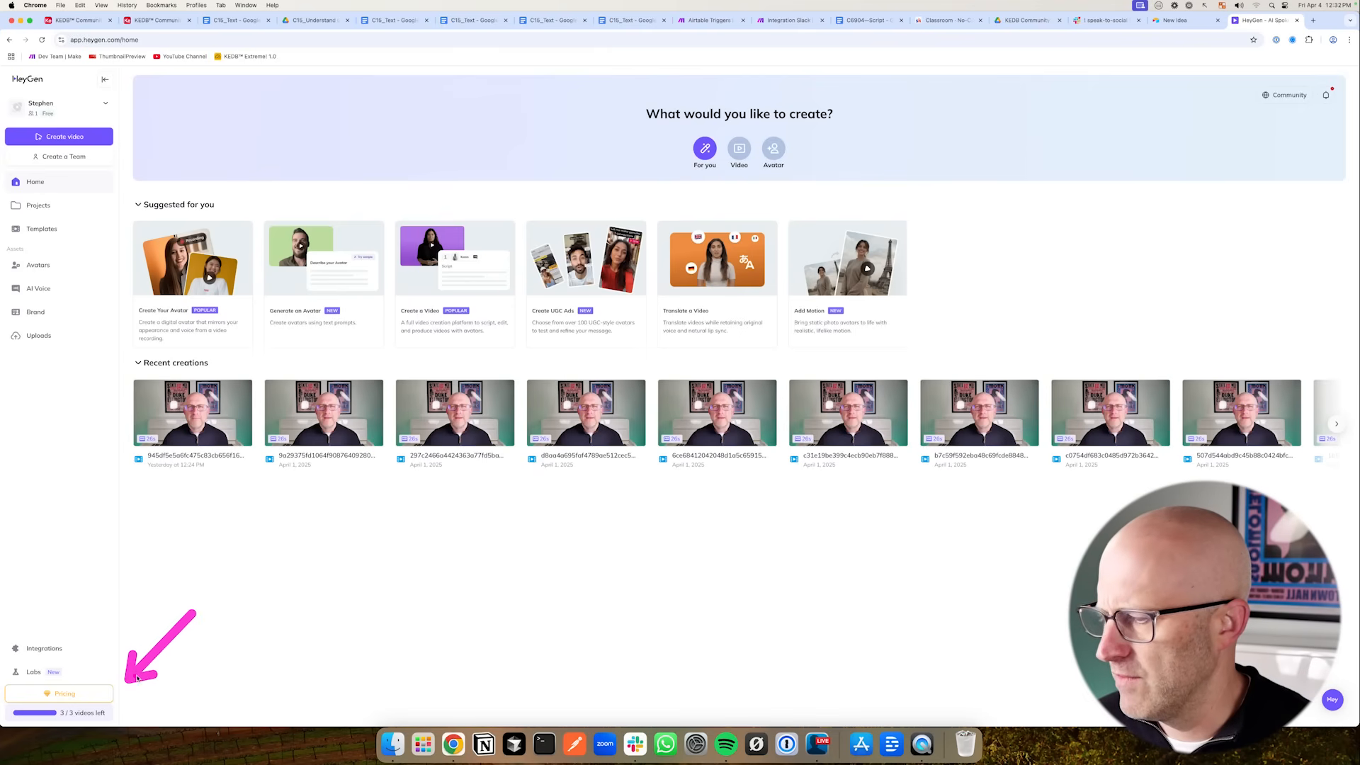
key("Escape")
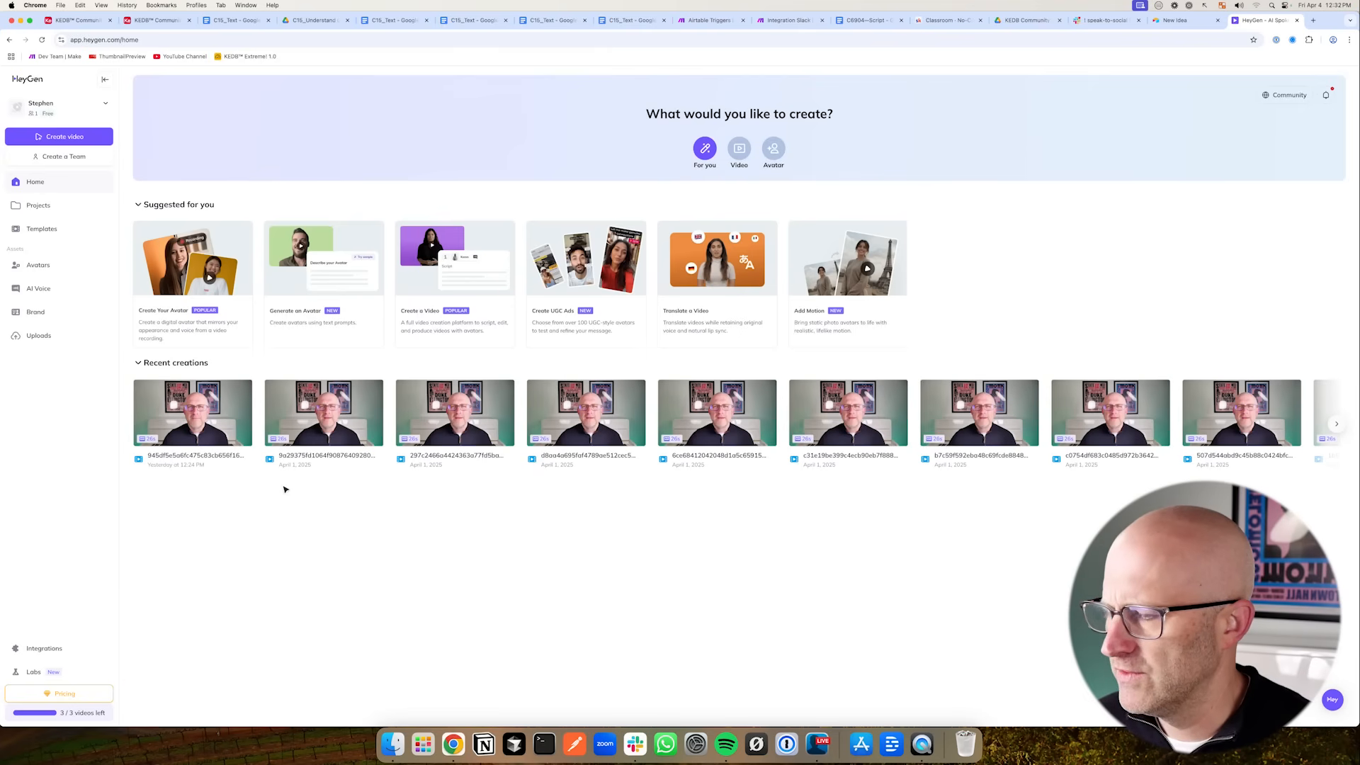
mouse_move(222, 587)
left_mouse_down()
mouse_move(192, 512)
mouse_move(207, 513)
left_mouse_up()
mouse_move(320, 559)
left_mouse_down()
mouse_move(406, 572)
mouse_move(514, 561)
mouse_move(549, 583)
left_mouse_up()
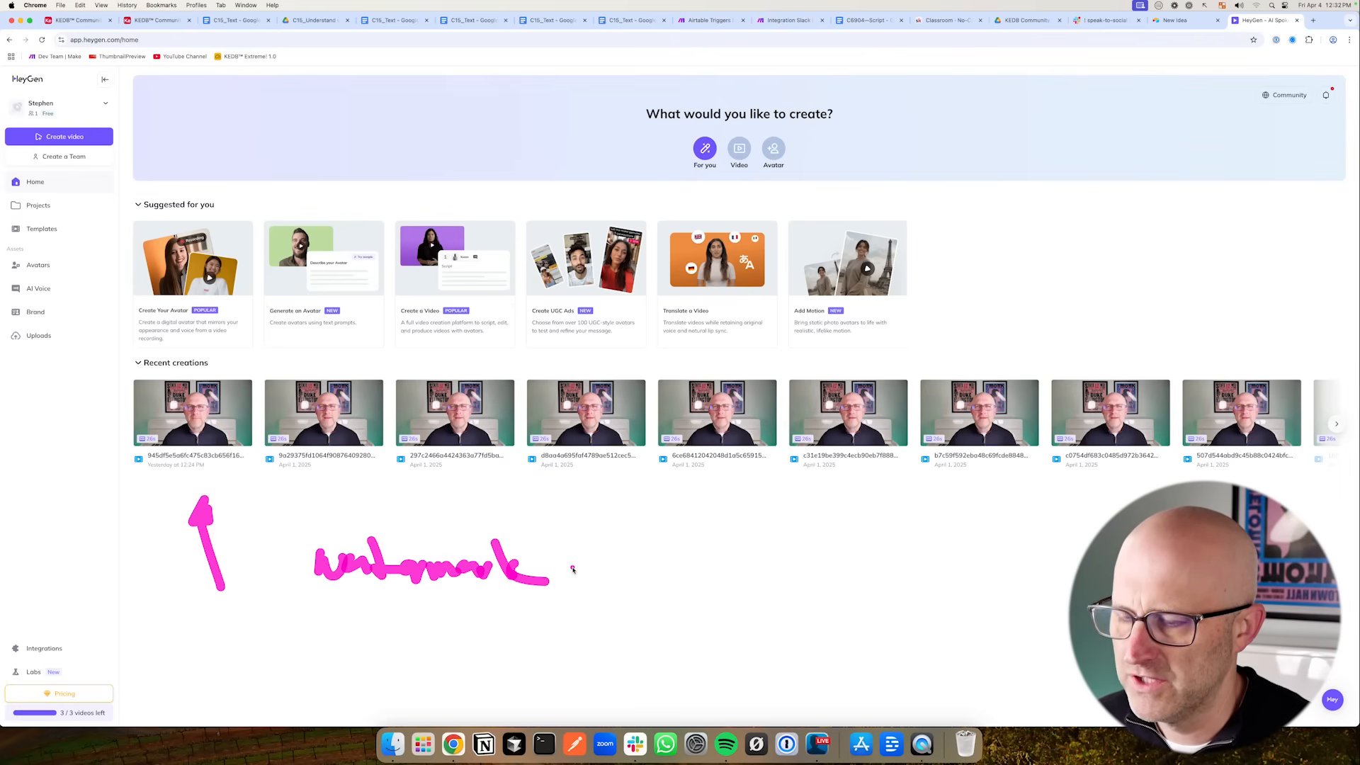
mouse_move(646, 540)
left_mouse_down()
mouse_move(599, 570)
mouse_move(631, 601)
mouse_move(701, 539)
mouse_move(775, 530)
left_mouse_up()
mouse_move(762, 532)
left_mouse_down()
mouse_move(763, 567)
mouse_move(776, 565)
left_mouse_up()
key("Escape")
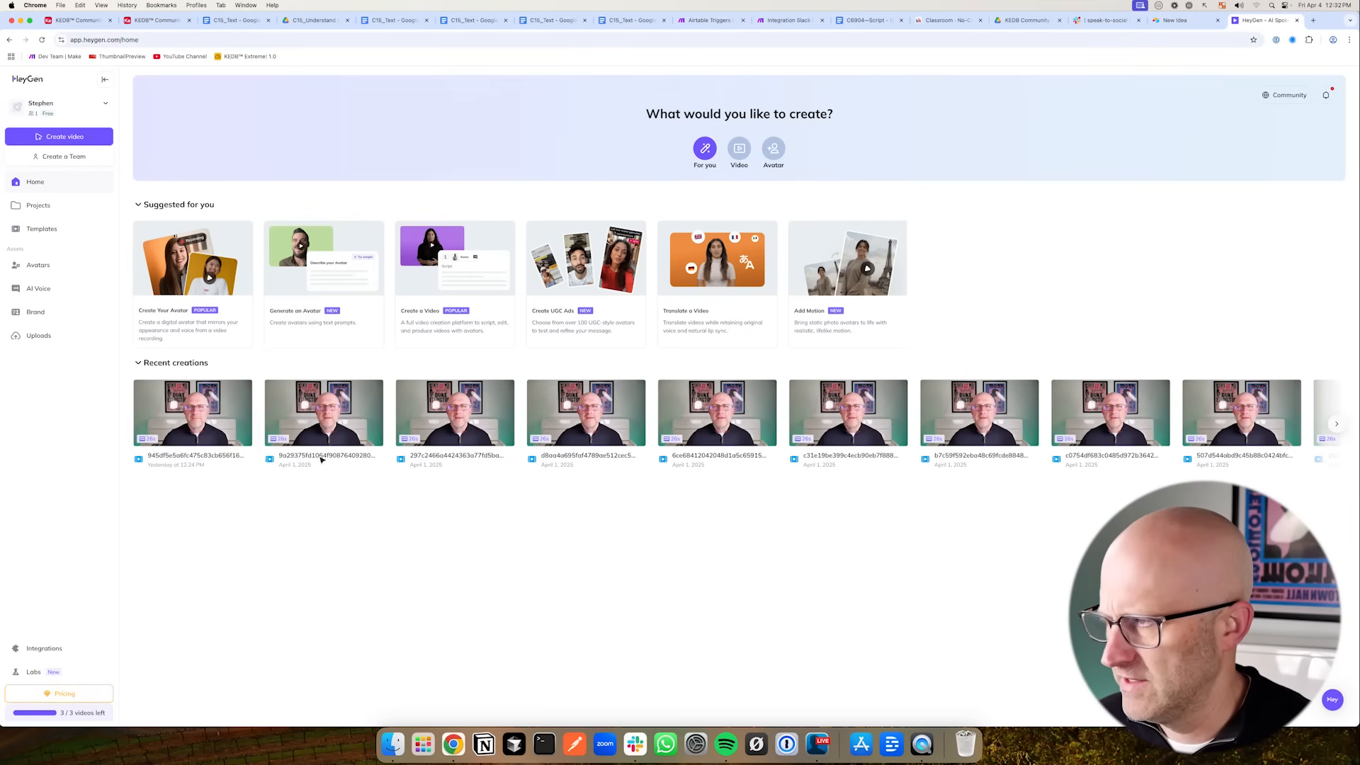
- Open the HeyGen Avatars page and view the custom avatar under My Avatars
left_click(39, 266)
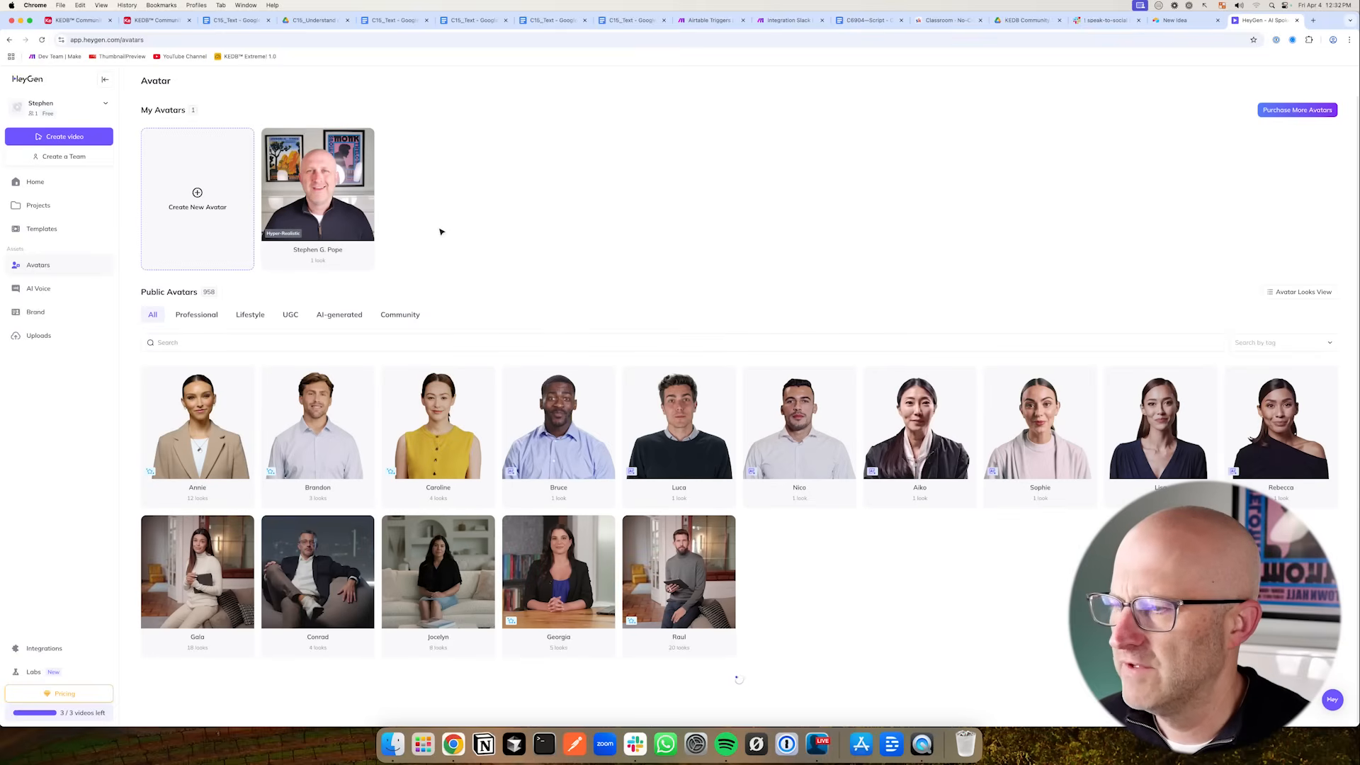
left_click_drag(490, 226, 397, 206)
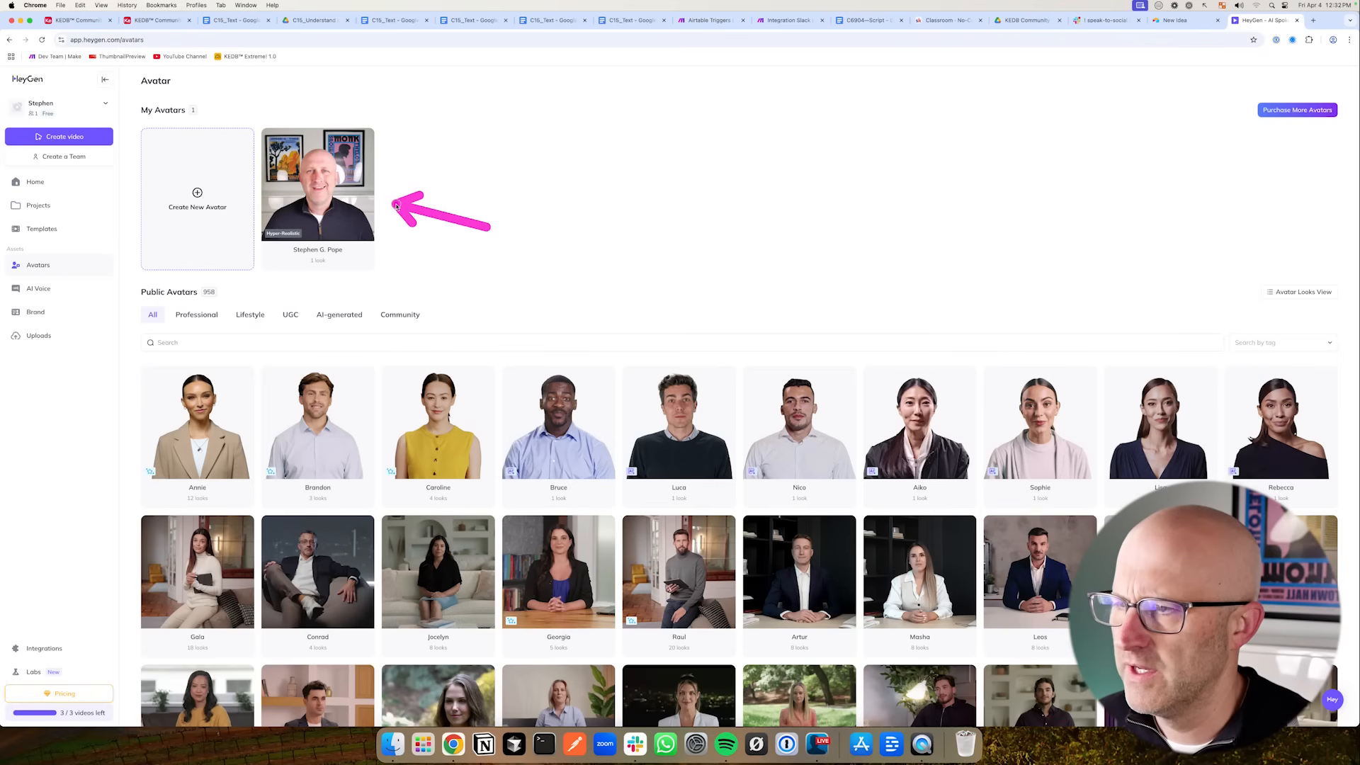
left_click_drag(467, 245, 391, 215)
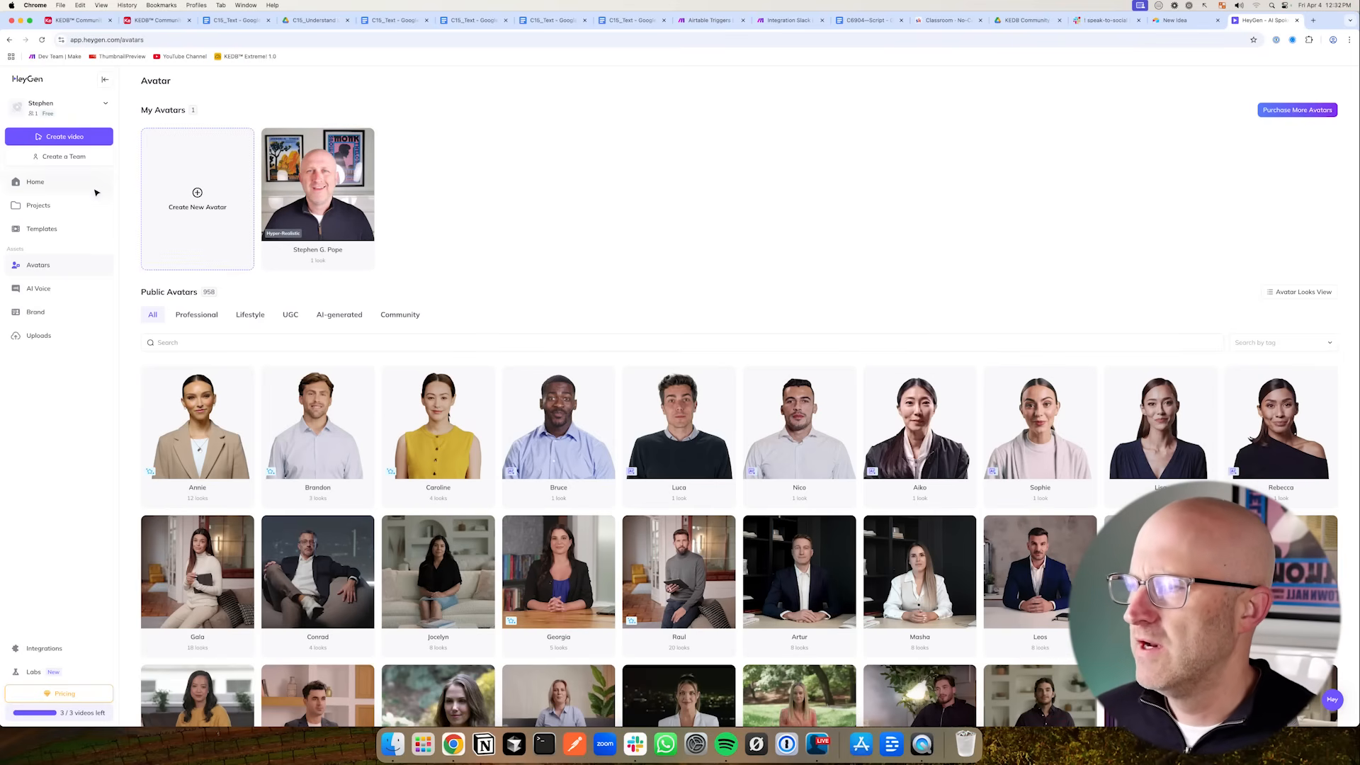
mouse_move(108, 248)
left_mouse_down()
mouse_move(39, 149)
mouse_move(86, 181)
mouse_move(39, 141)
mouse_move(99, 179)
left_mouse_up()
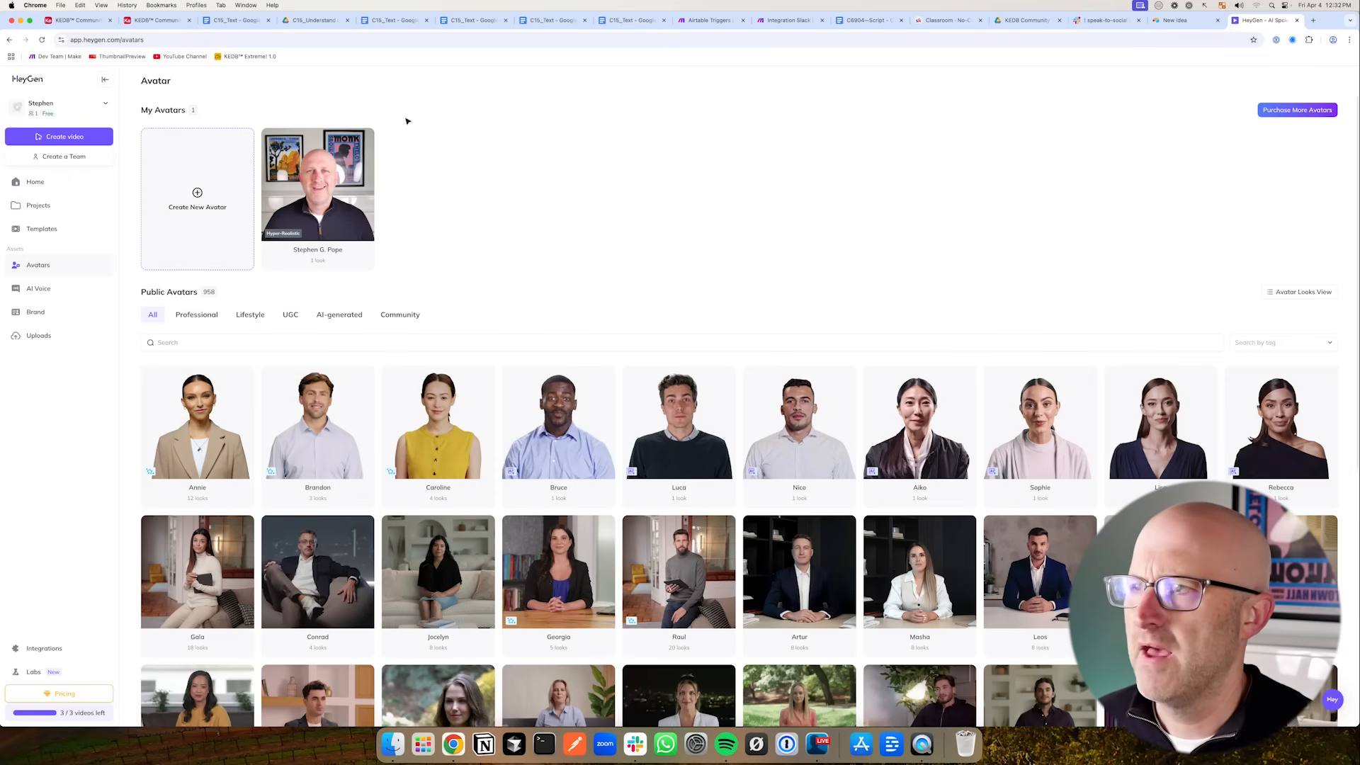
- Switch to the Make scenario and review its router branches
left_click(707, 20)
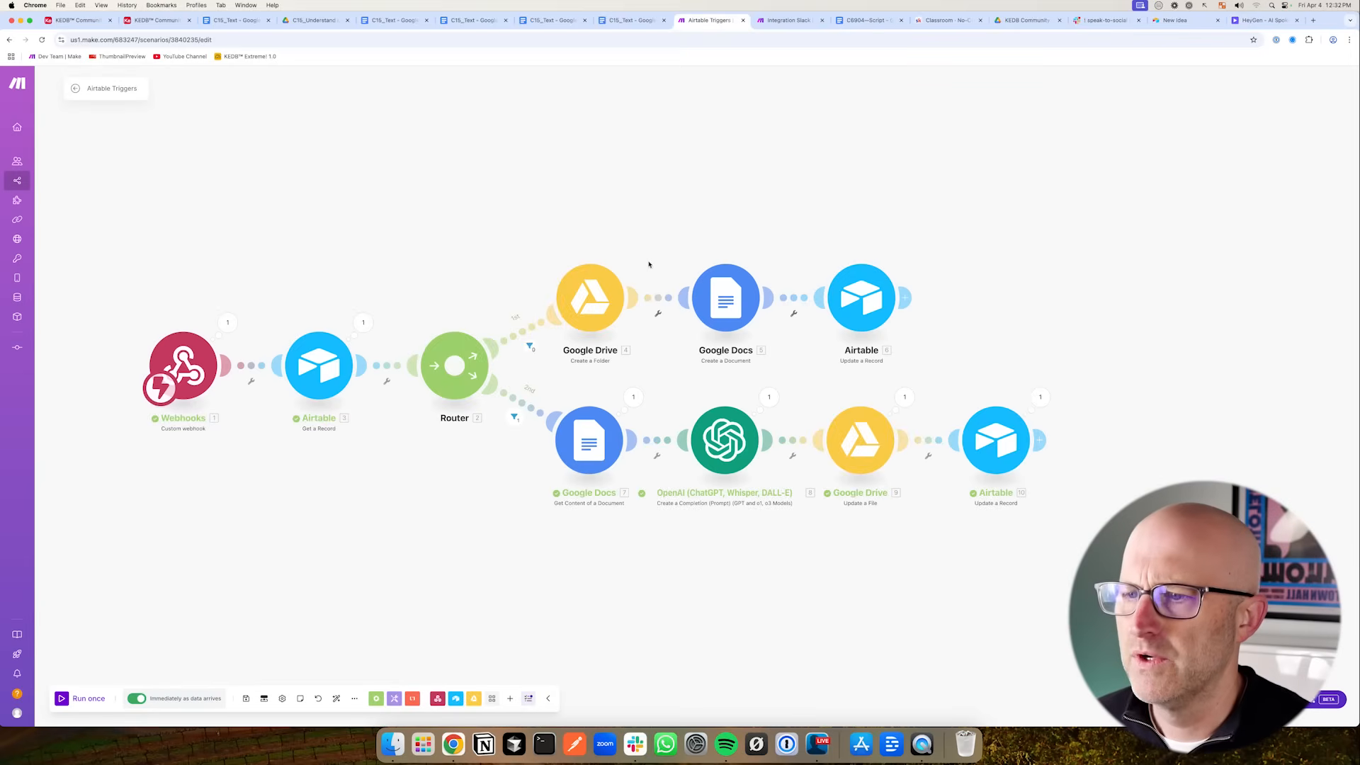
mouse_move(428, 585)
left_mouse_down()
mouse_move(464, 448)
mouse_move(510, 537)
left_mouse_up()
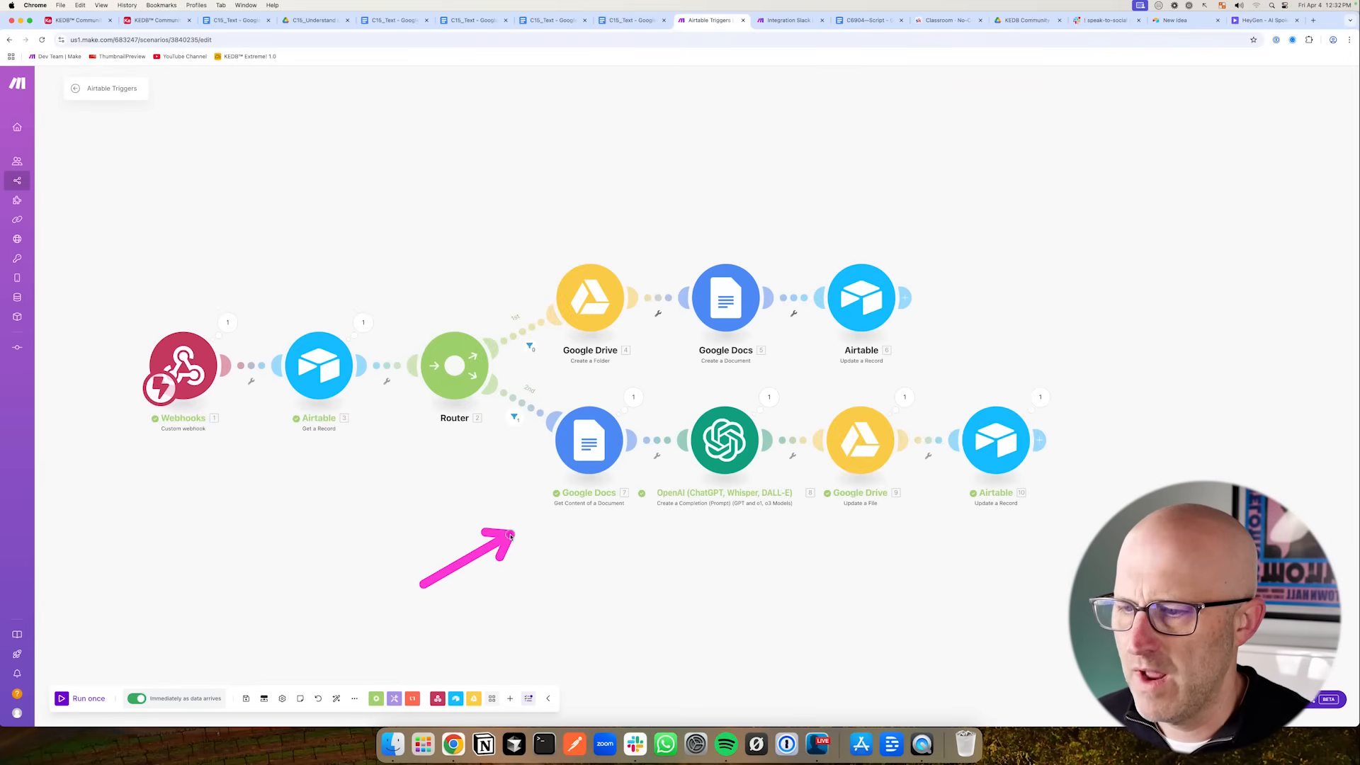
mouse_move(640, 562)
left_mouse_down()
mouse_move(680, 522)
mouse_move(698, 567)
mouse_move(682, 522)
mouse_move(673, 529)
left_mouse_up()
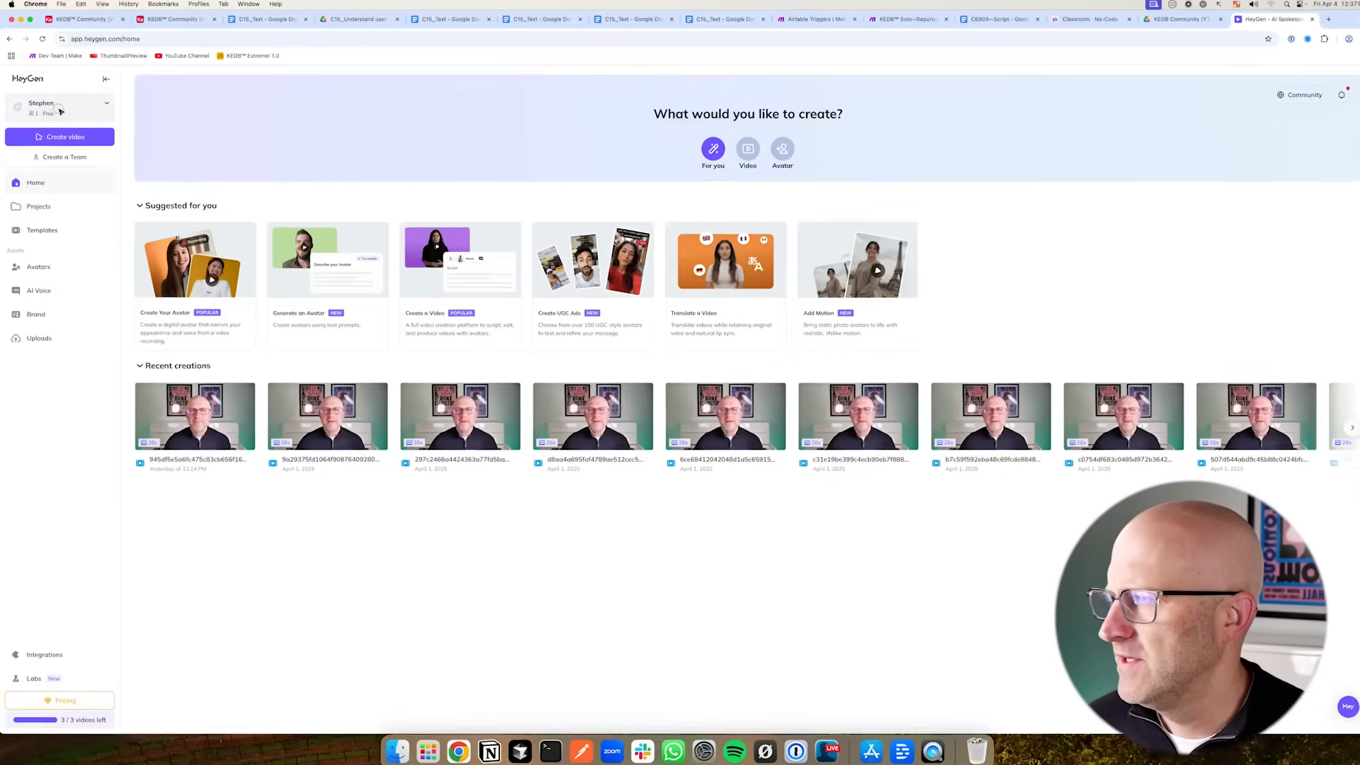
- Open the HeyGen account settings and view the HeyGen API subscription
left_click(53, 103)
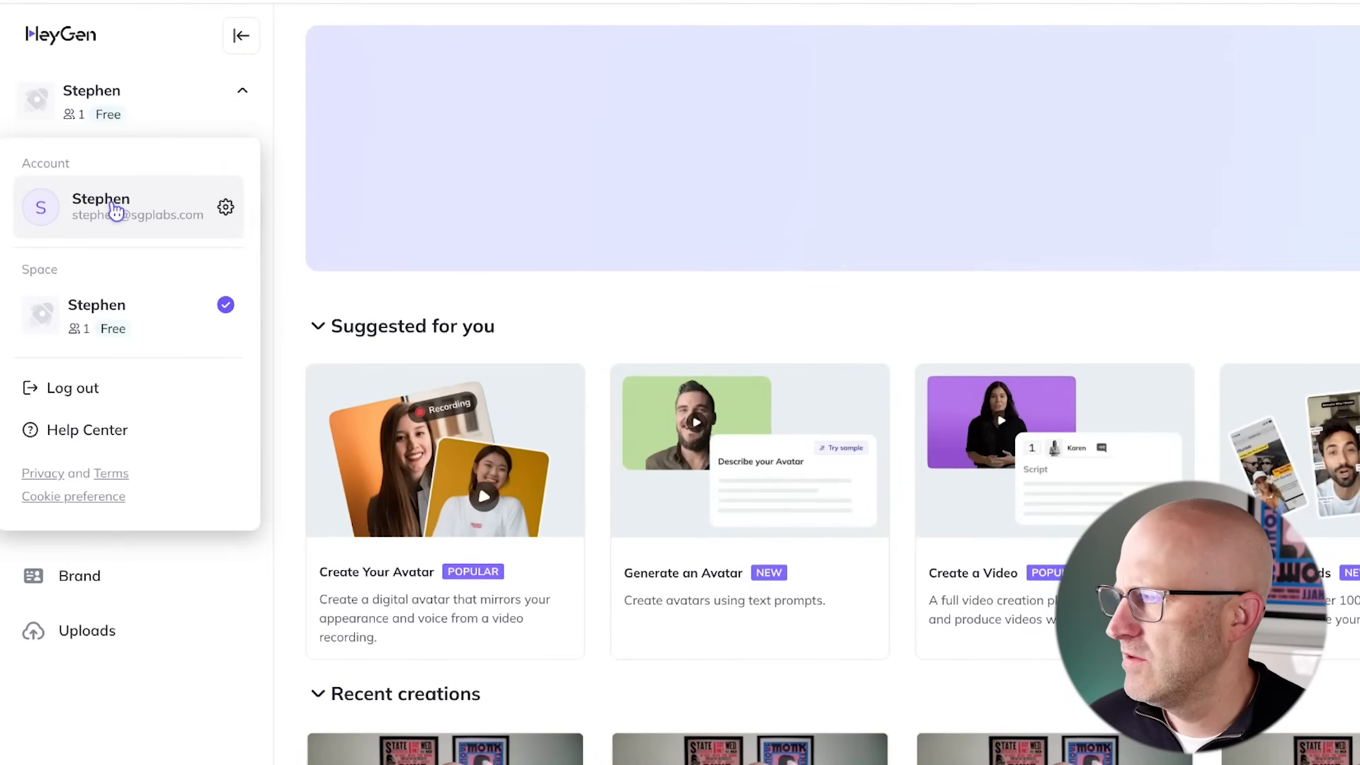
left_click(114, 210)
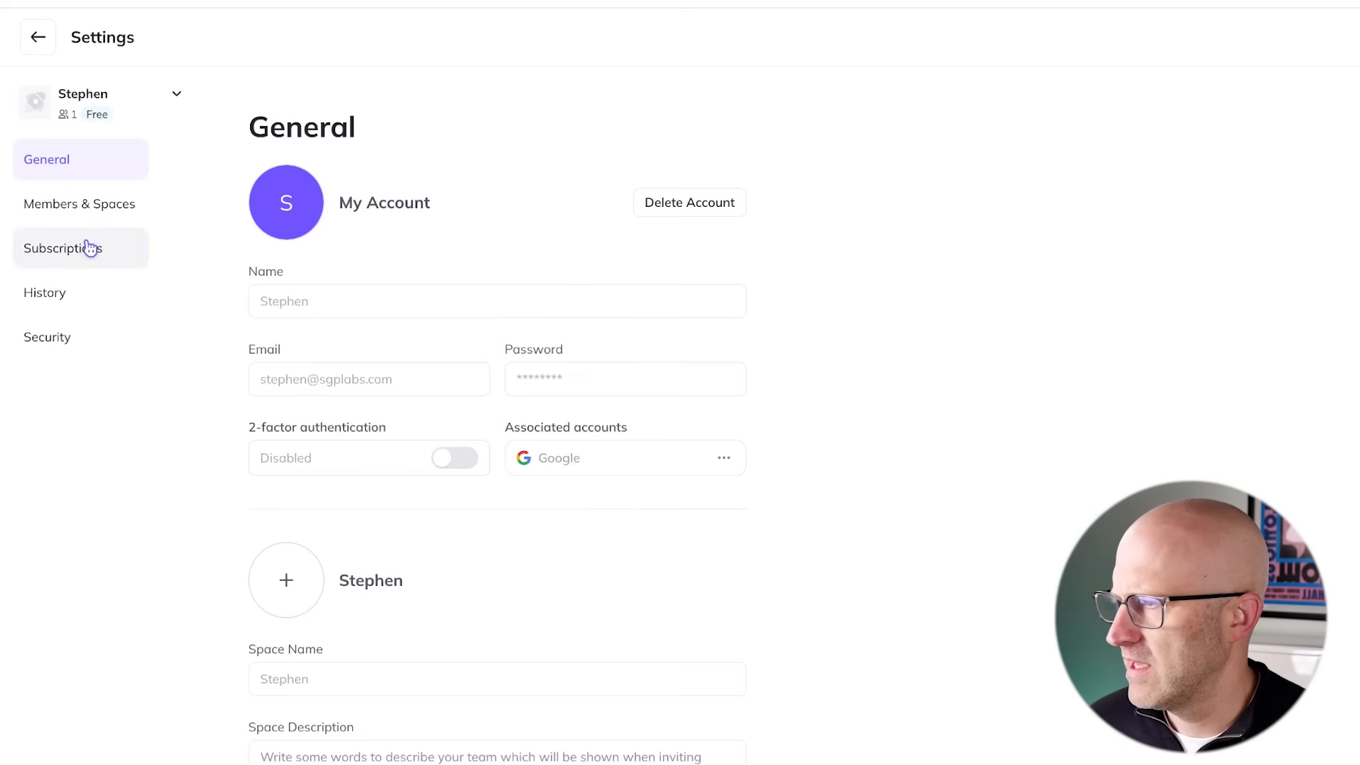
left_click(85, 248)
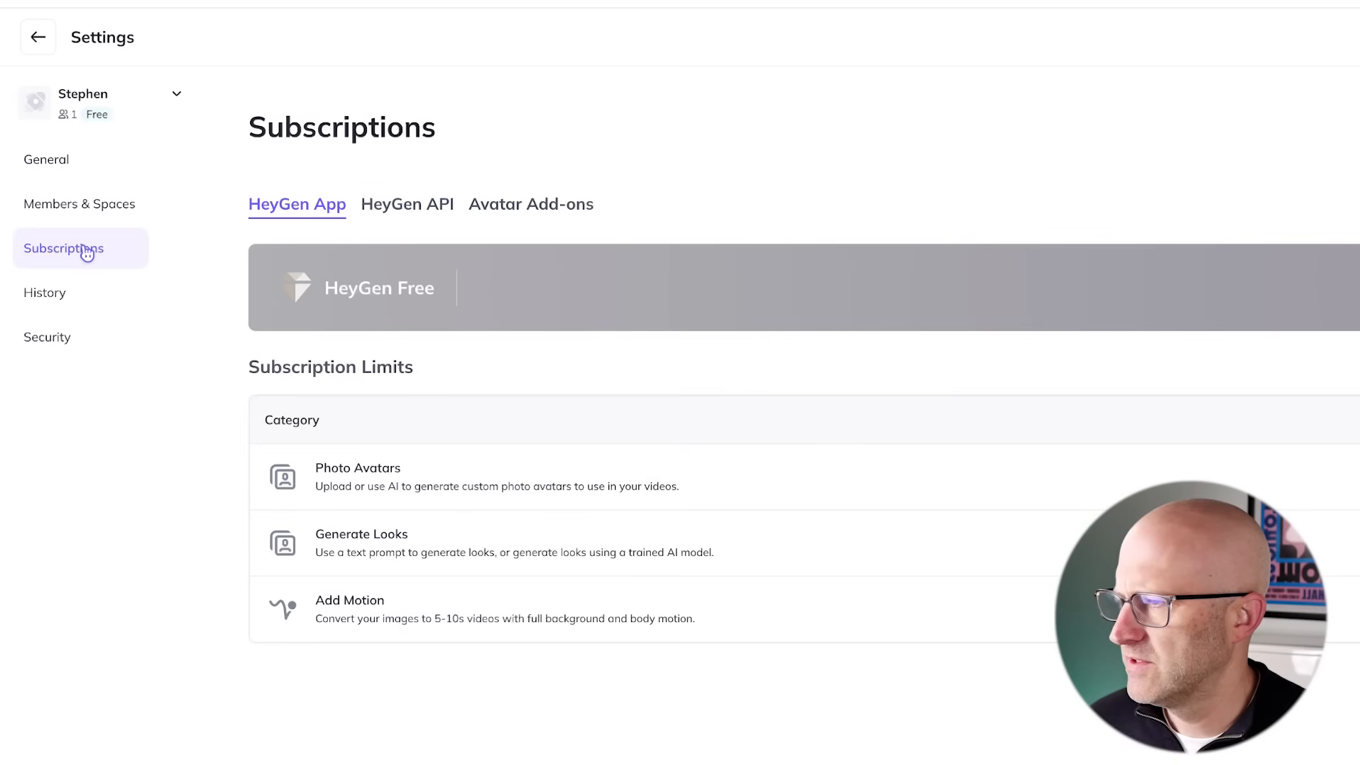
left_click(379, 212)
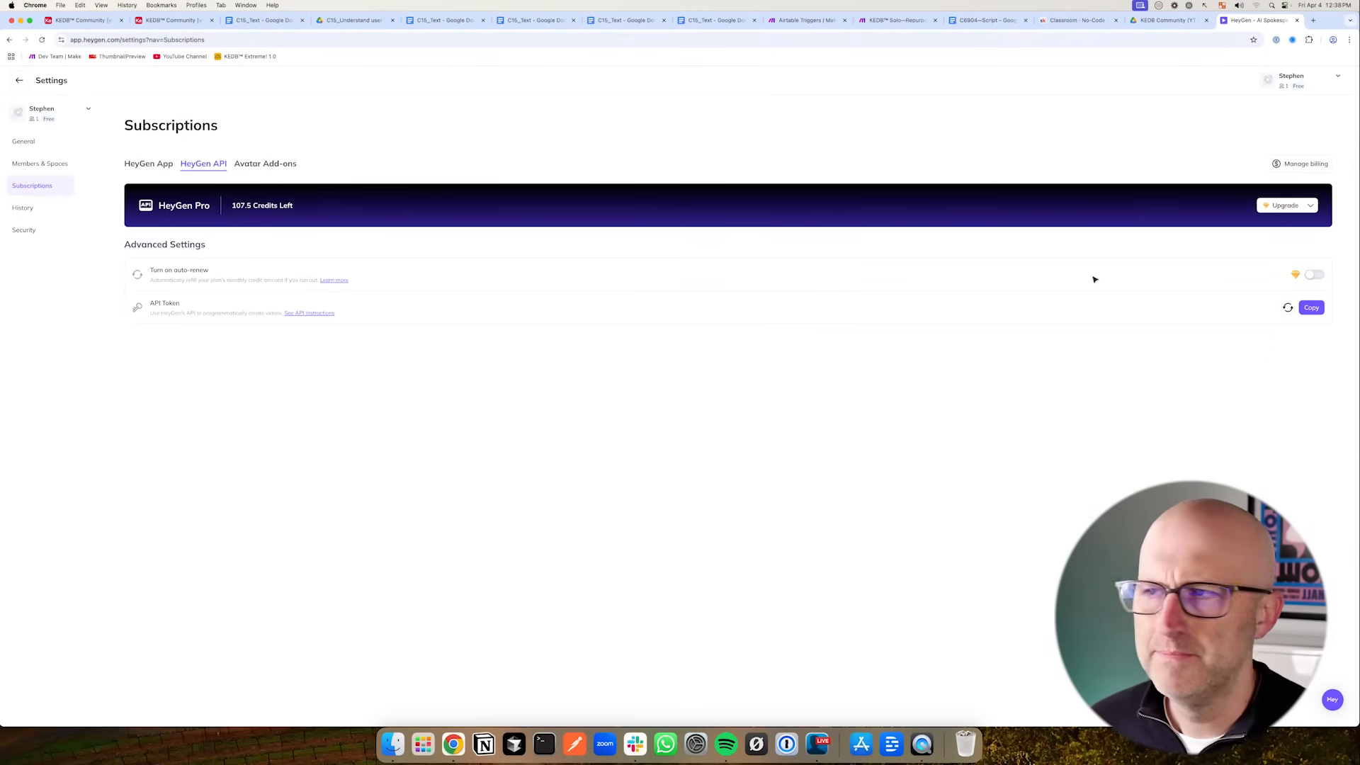
- Switch to the Airtable base and open the Actions table to view the action IDs
left_click(804, 20)
left_click(168, 21)
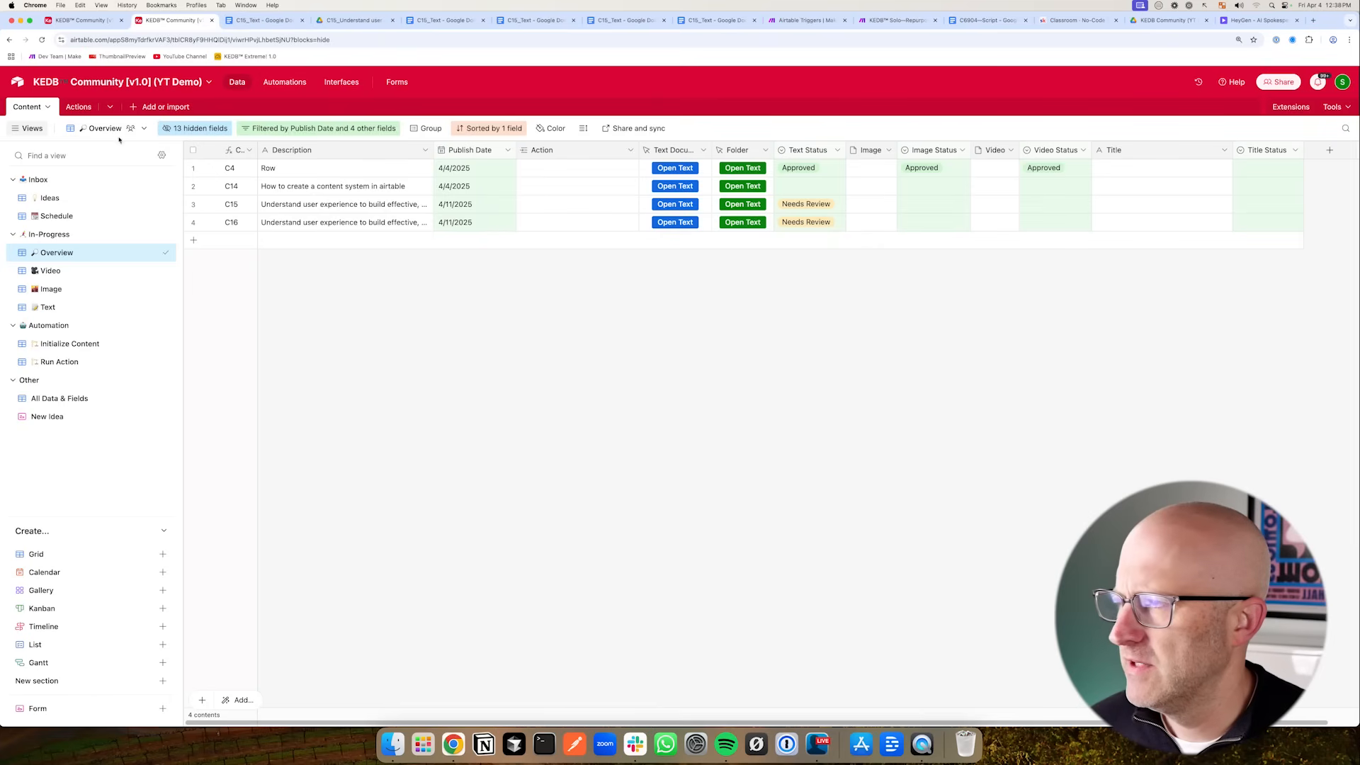
left_click(75, 109)
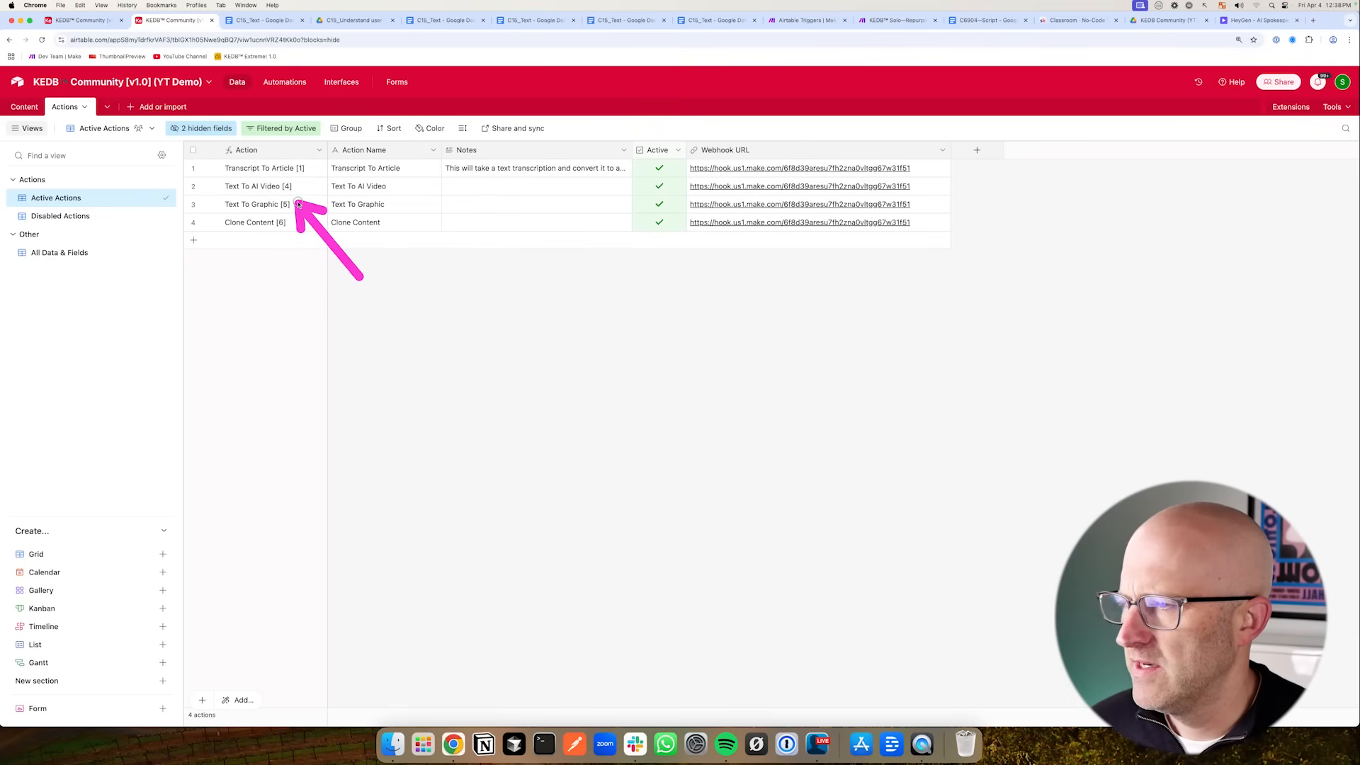
- Close the extra Google Doc tabs and return to the Make scenario
left_click(445, 20)
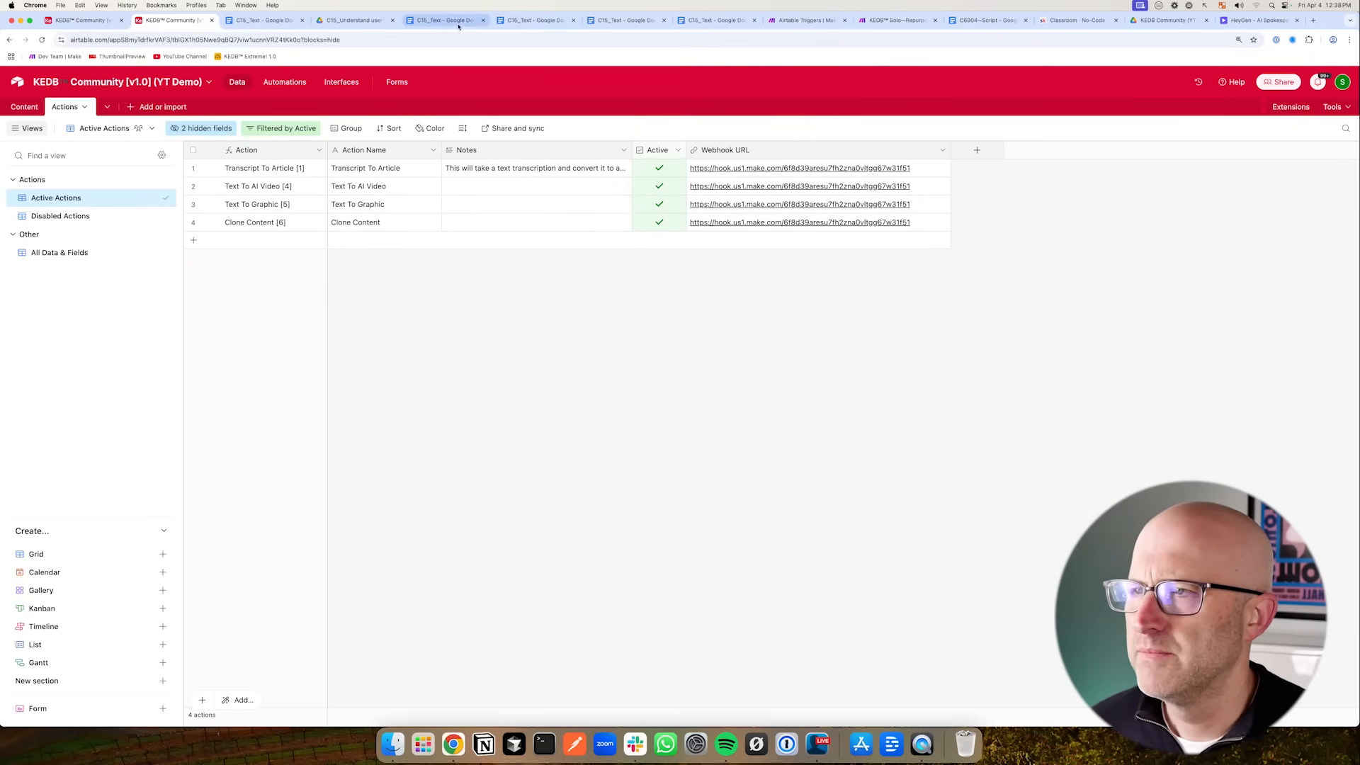
left_click(483, 20)
left_click(483, 20)
left_click(483, 20)
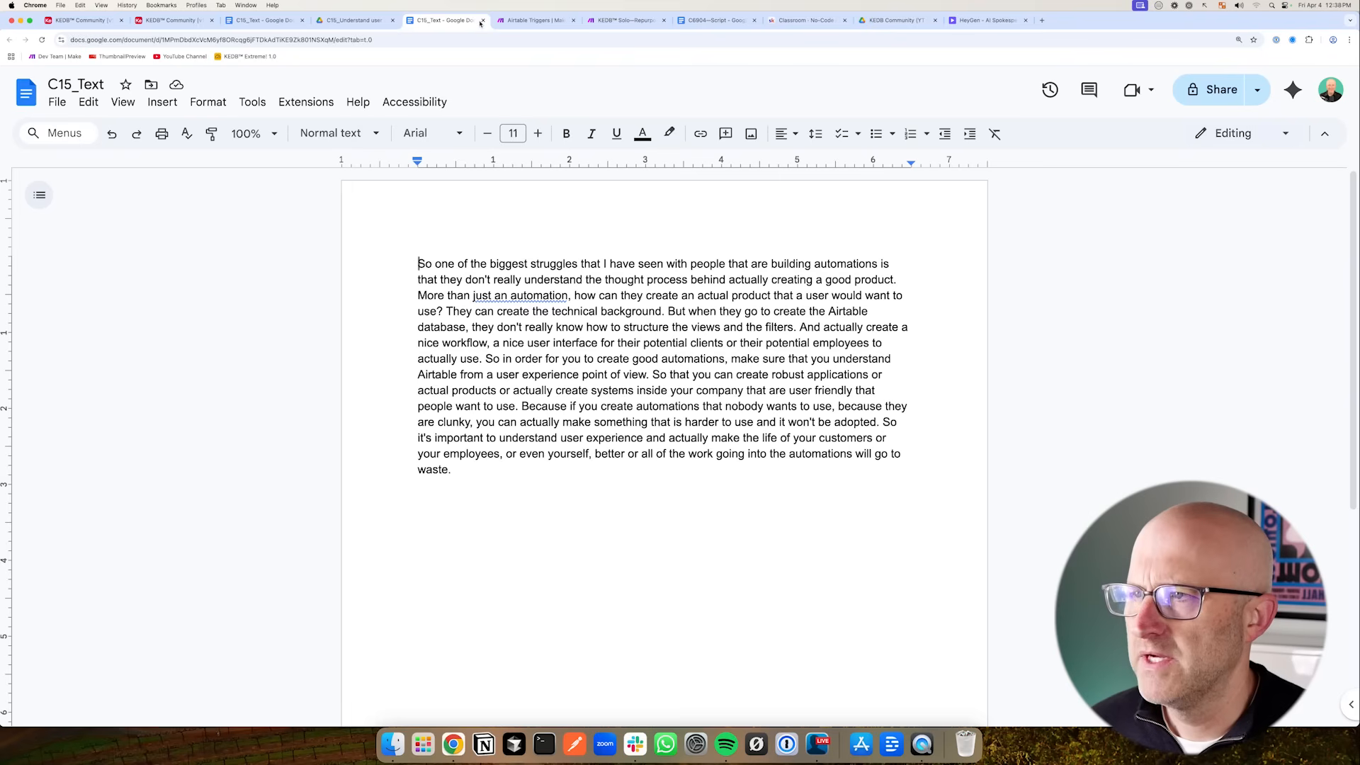
left_click(483, 21)
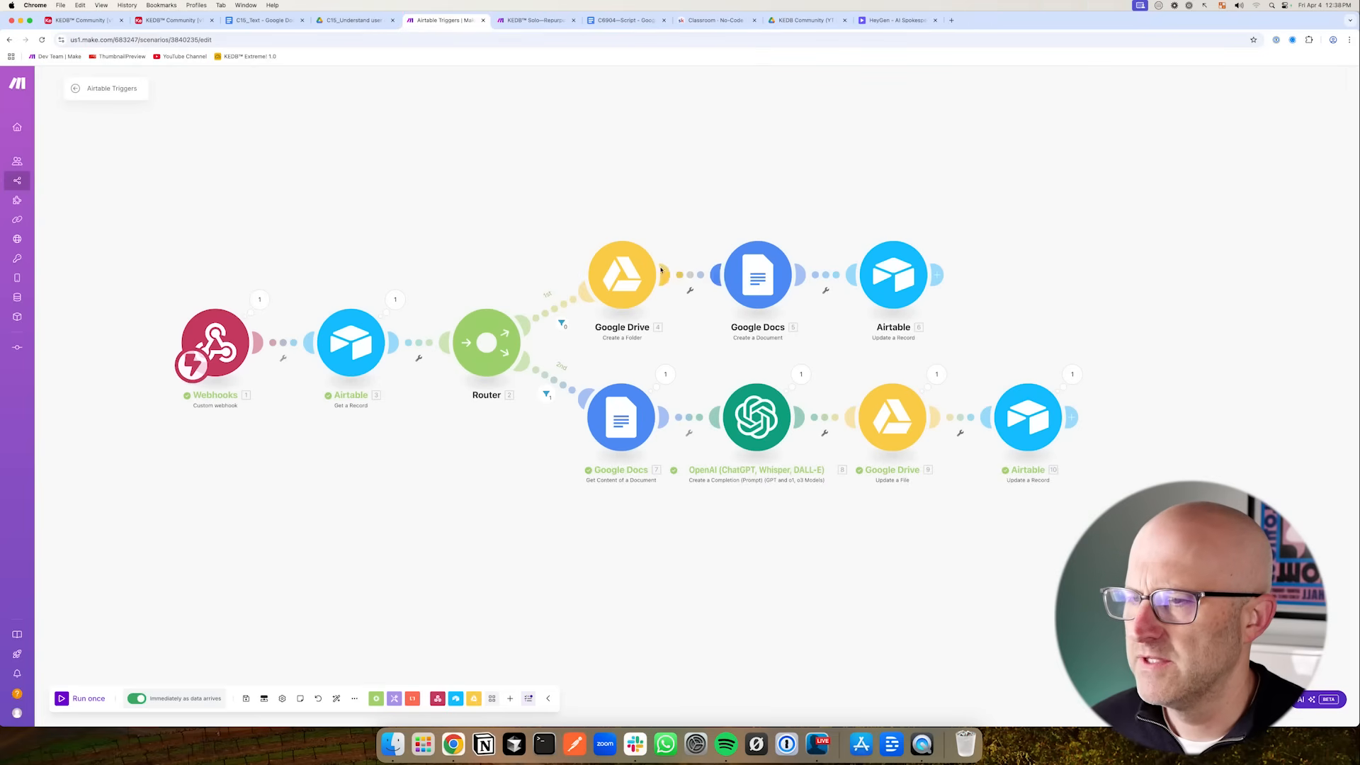
- Add a third route to the router with a filter where the action equals 4
left_click(487, 345)
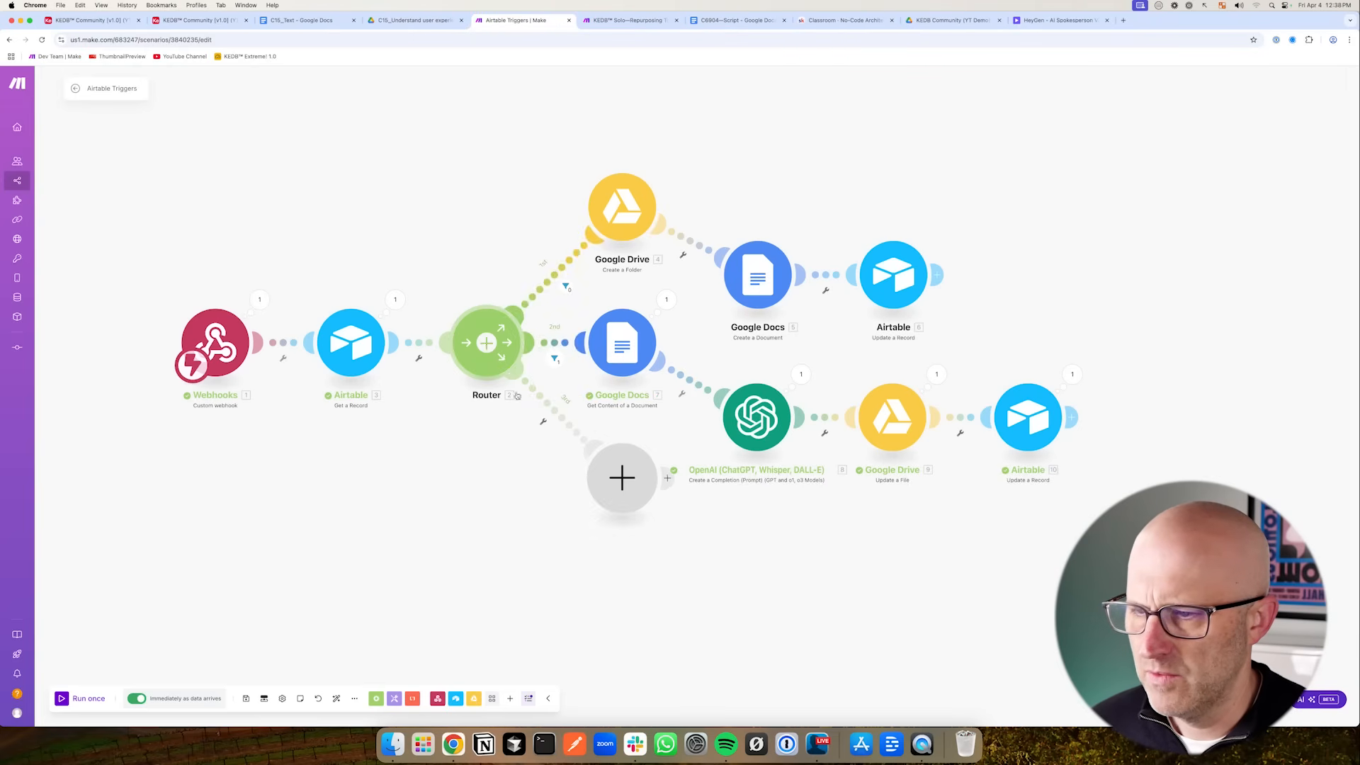
left_click(336, 698)
left_click(572, 454)
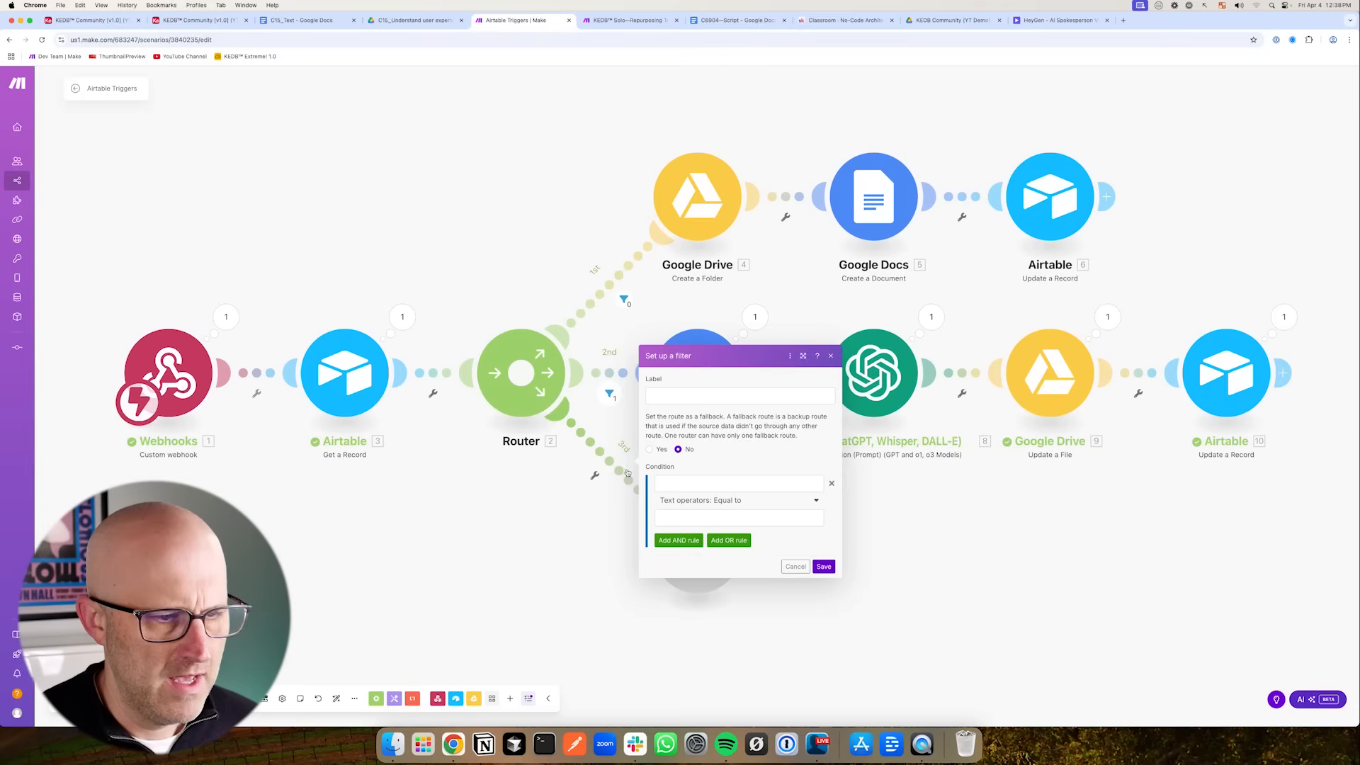
left_click(737, 483)
left_click(852, 693)
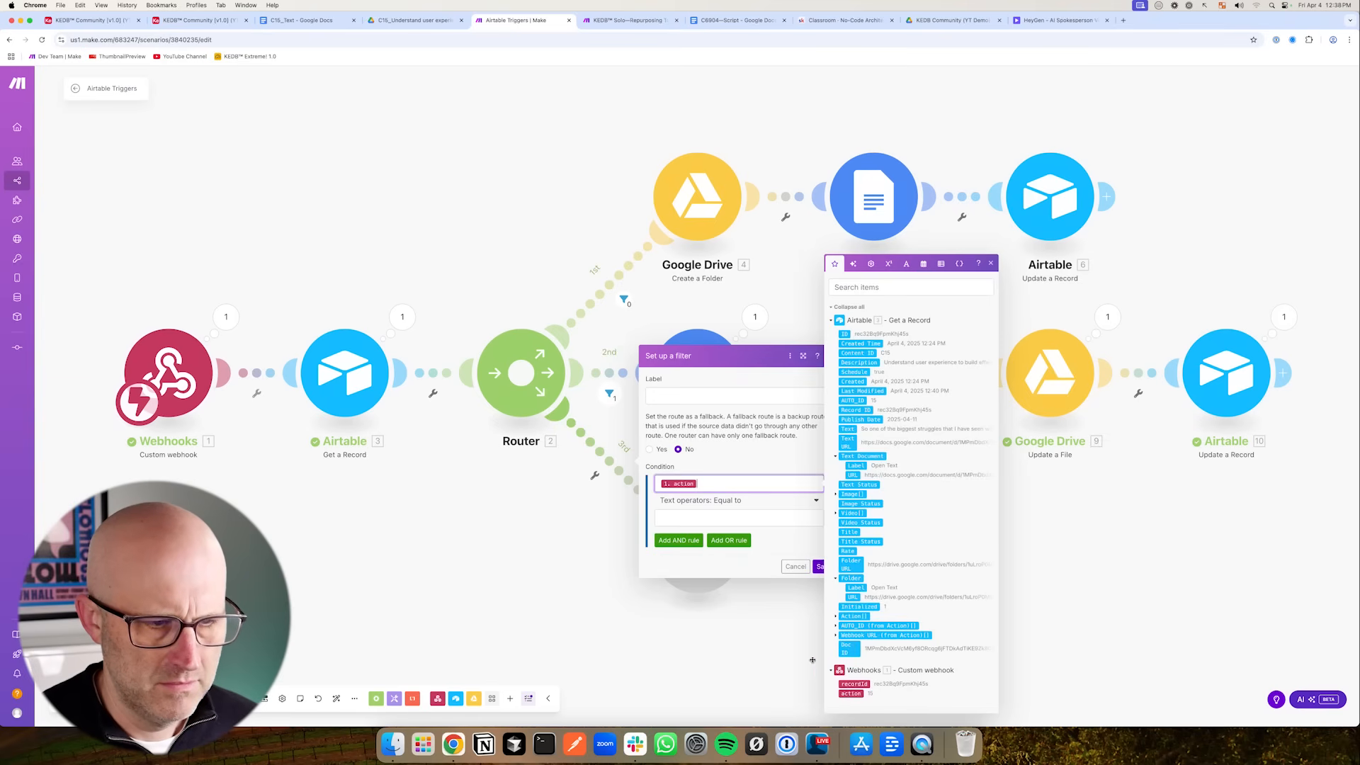
left_click(696, 518)
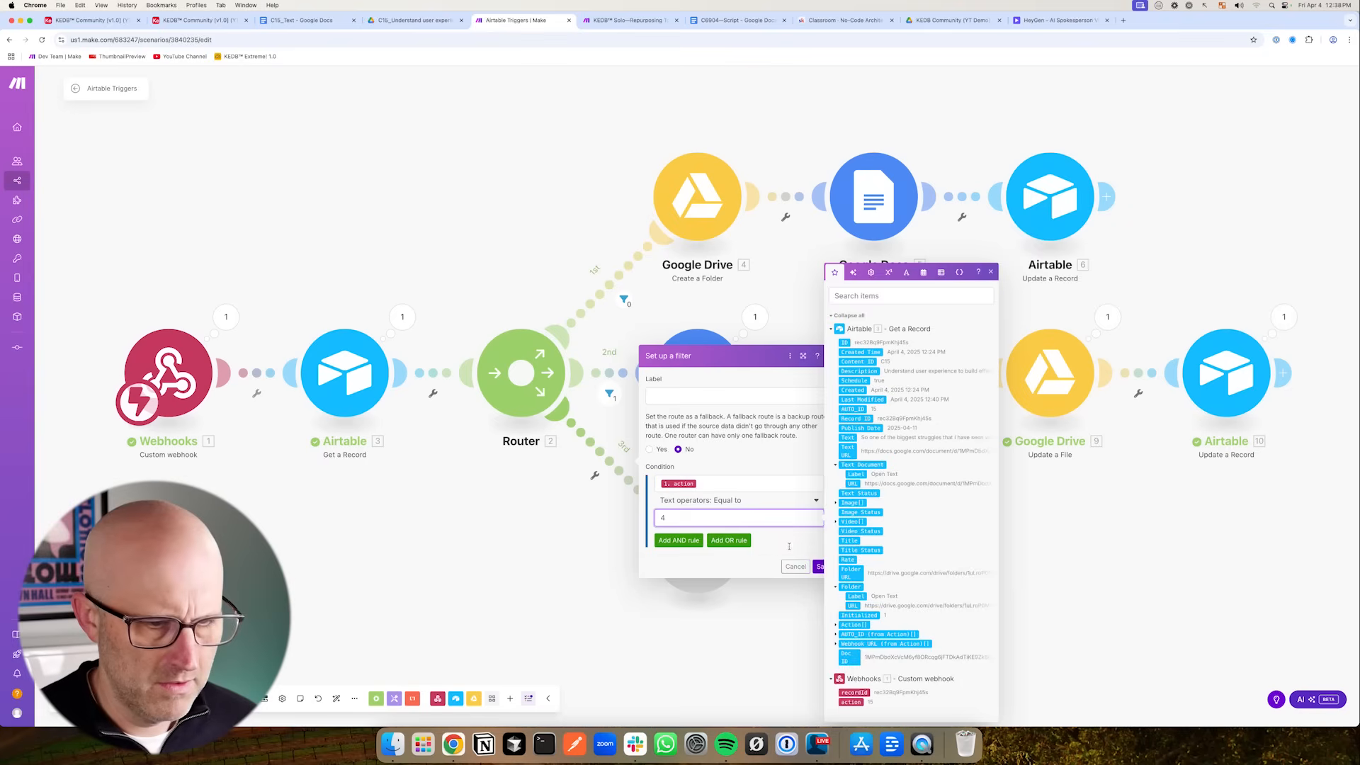
left_click(820, 566)
- Clone the Google Docs Get Content of a Document module onto the third route, removing the empty placeholder
right_click(694, 371)
left_click(745, 444)
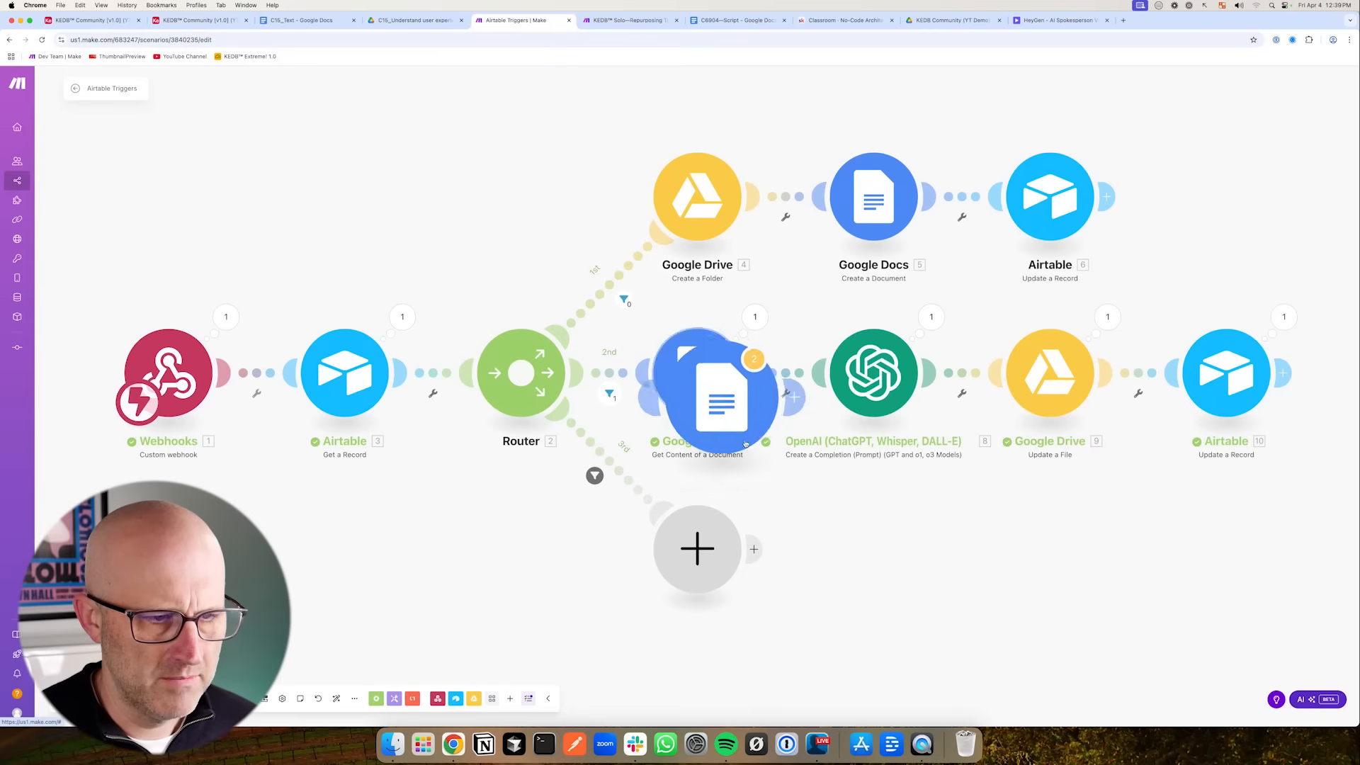
left_click(691, 540)
left_click_drag(689, 538, 432, 598)
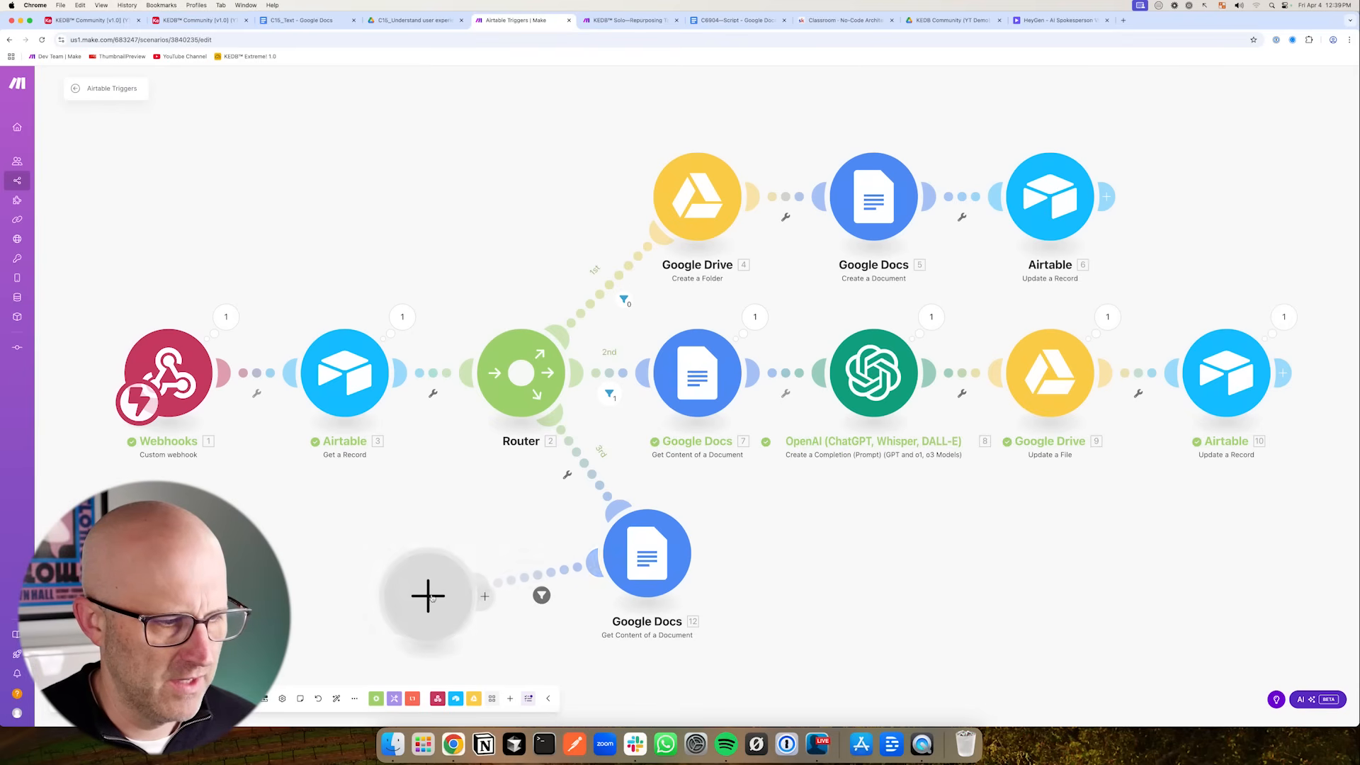
right_click(432, 597)
left_click(480, 623)
- Set the third route's filter condition to action equal to 4 and auto-align the scenario
left_click(594, 478)
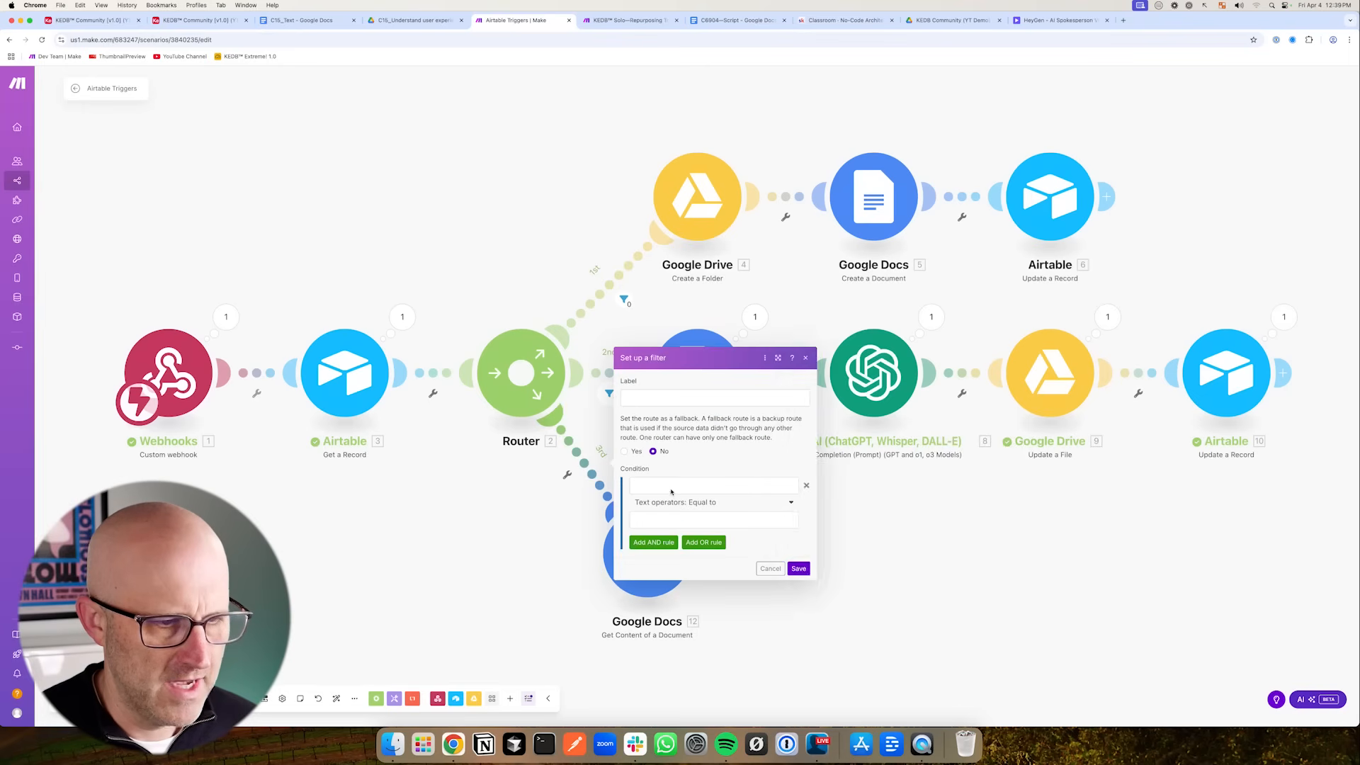
left_click(672, 488)
left_click(826, 702)
left_click(657, 521)
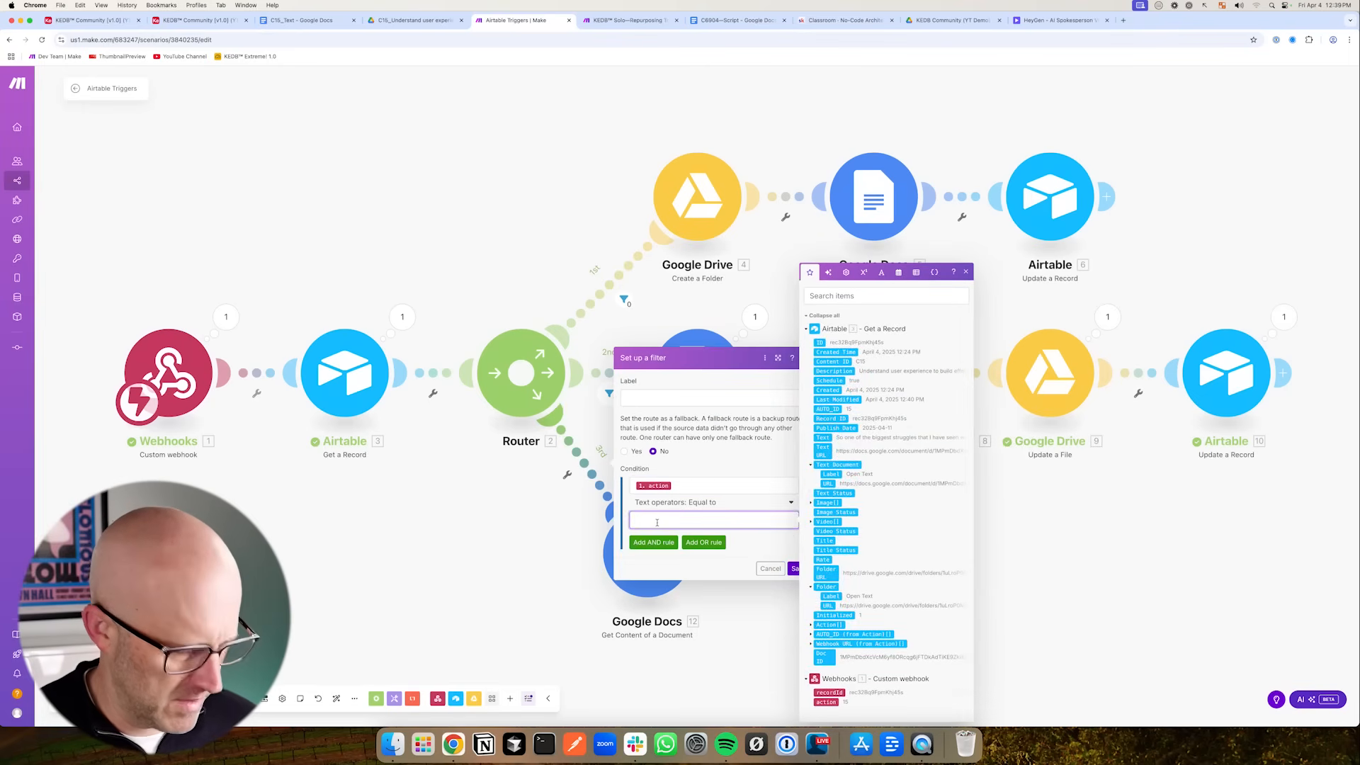
type("4")
left_click(729, 551)
left_click(800, 569)
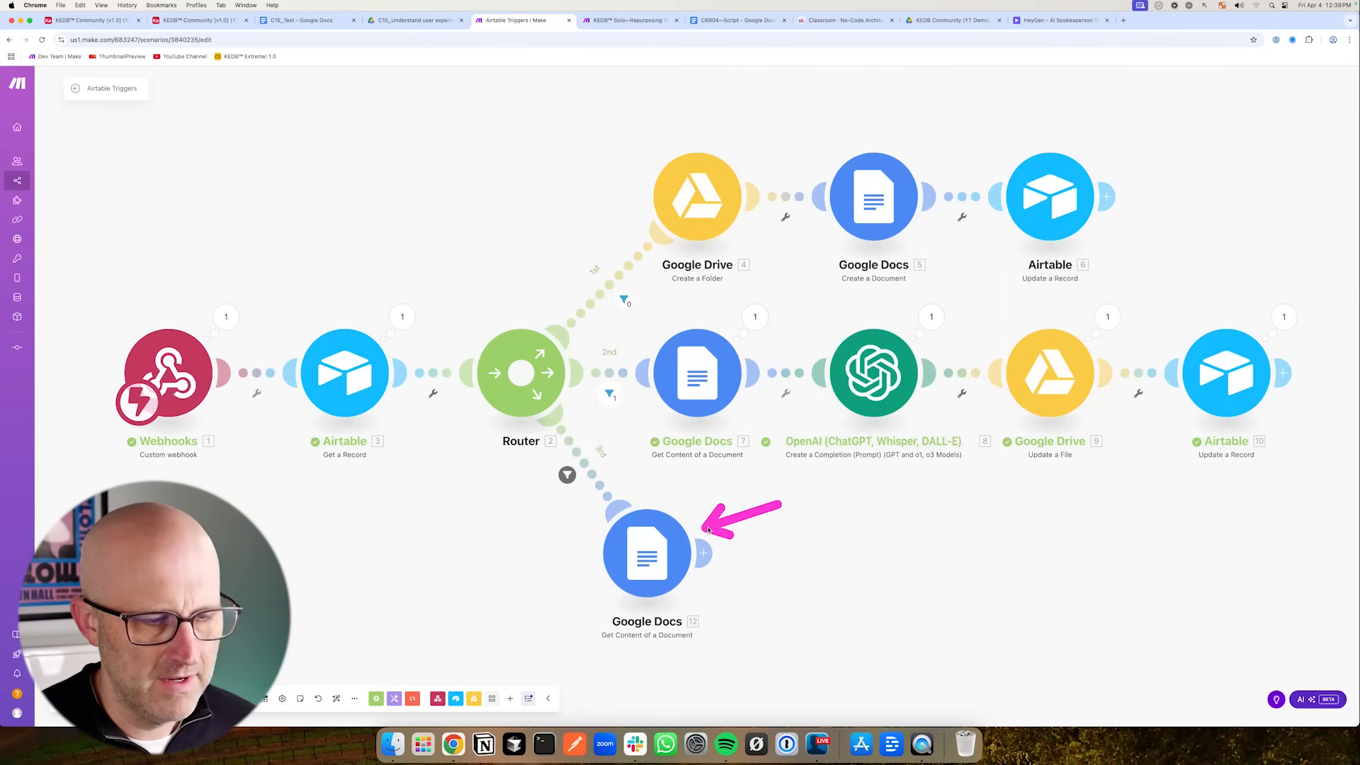
left_click(336, 699)
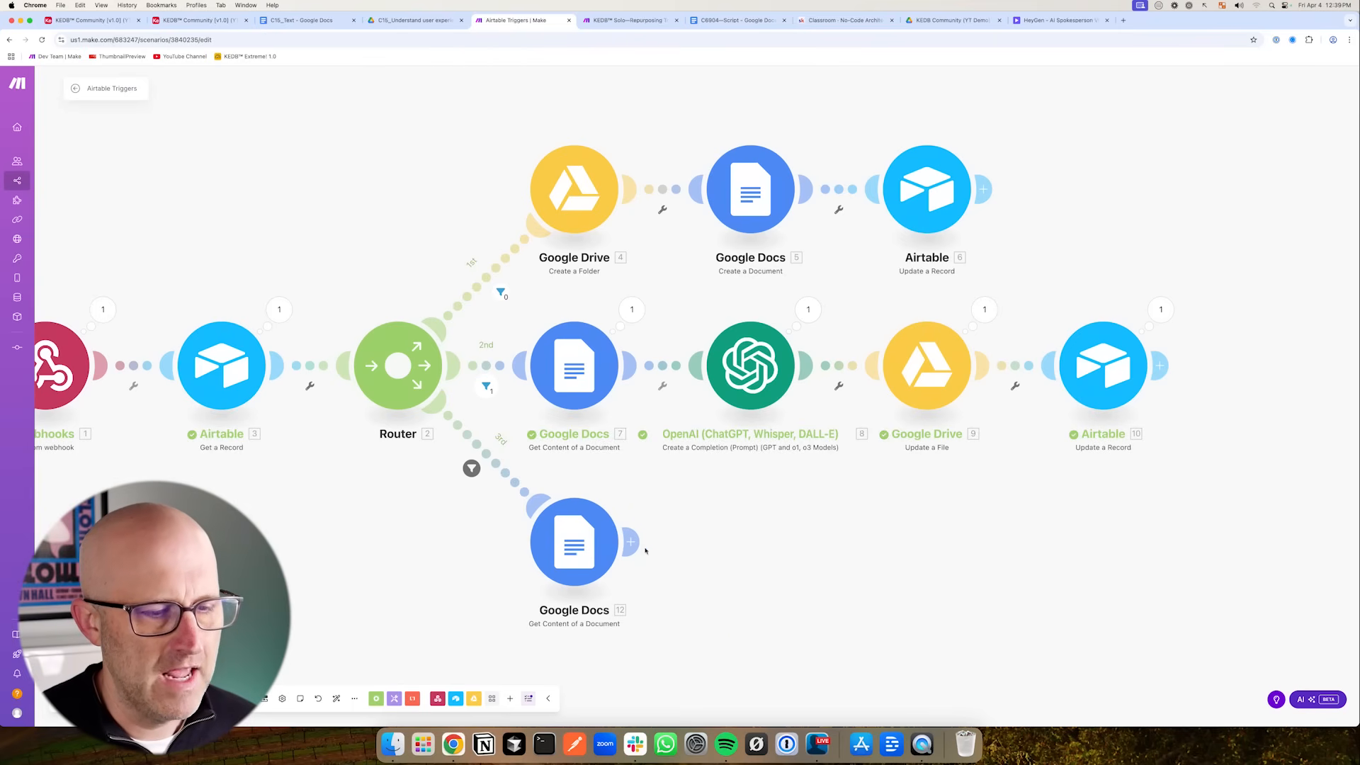
- Open the module picker after the third route's Google Docs module and browse the available HeyGen modules
right_click(779, 542)
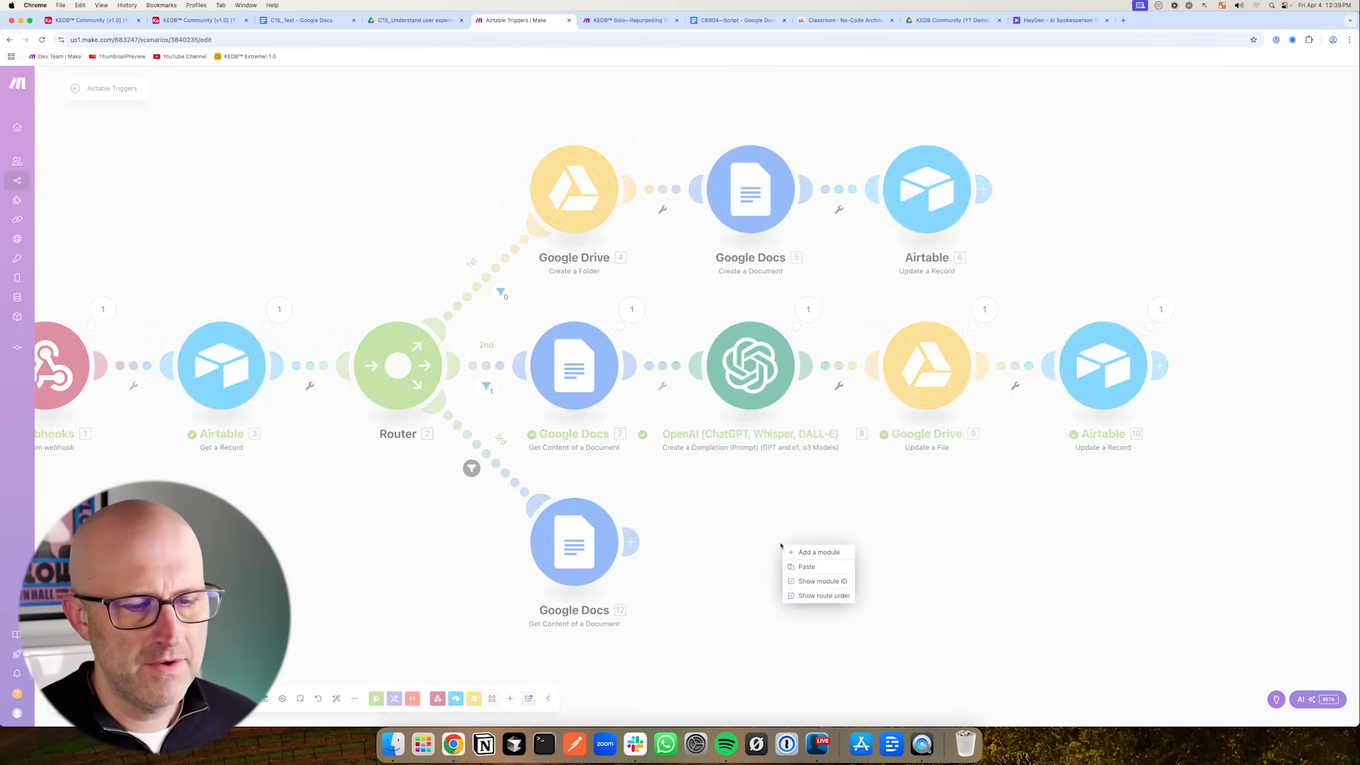
left_click(806, 555)
type("heygen")
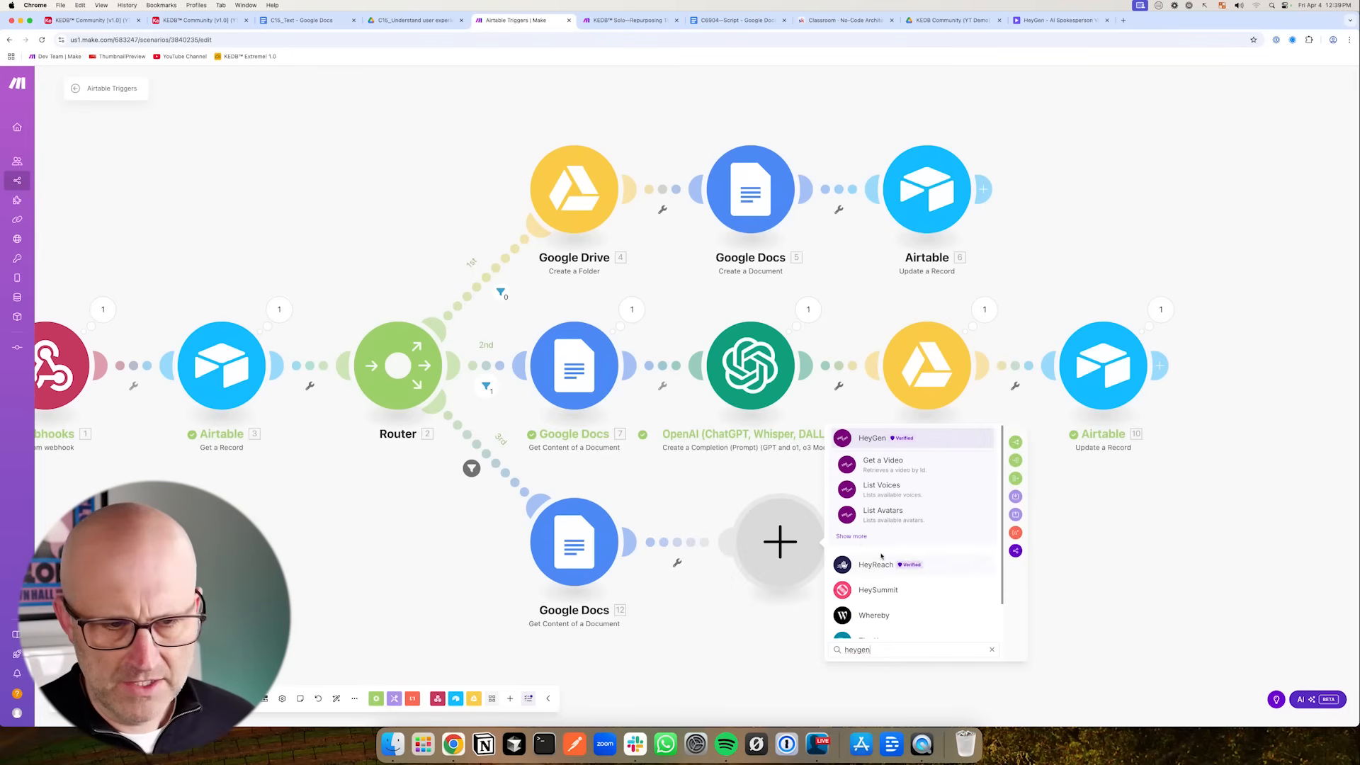
left_click(860, 540)
scroll(938, 579, "down", 3)
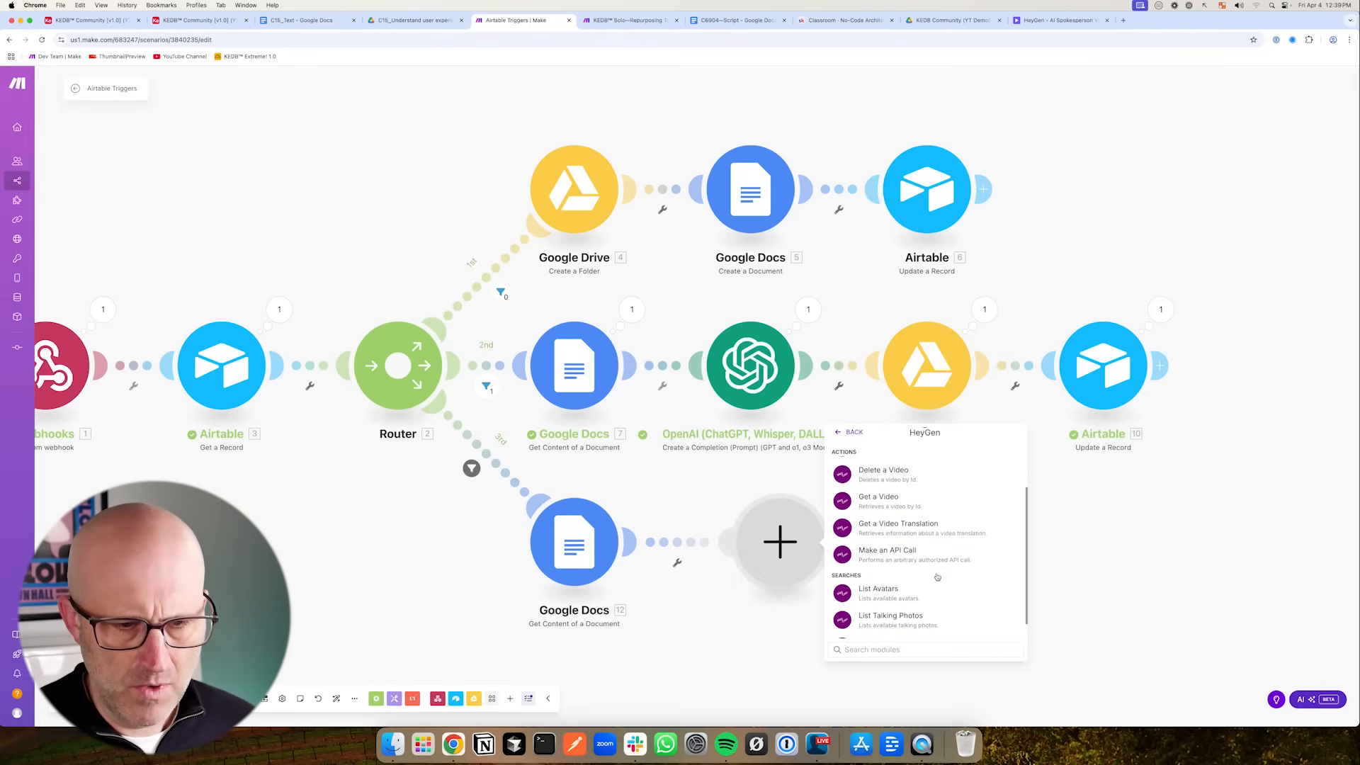
scroll(928, 595, "up", 3)
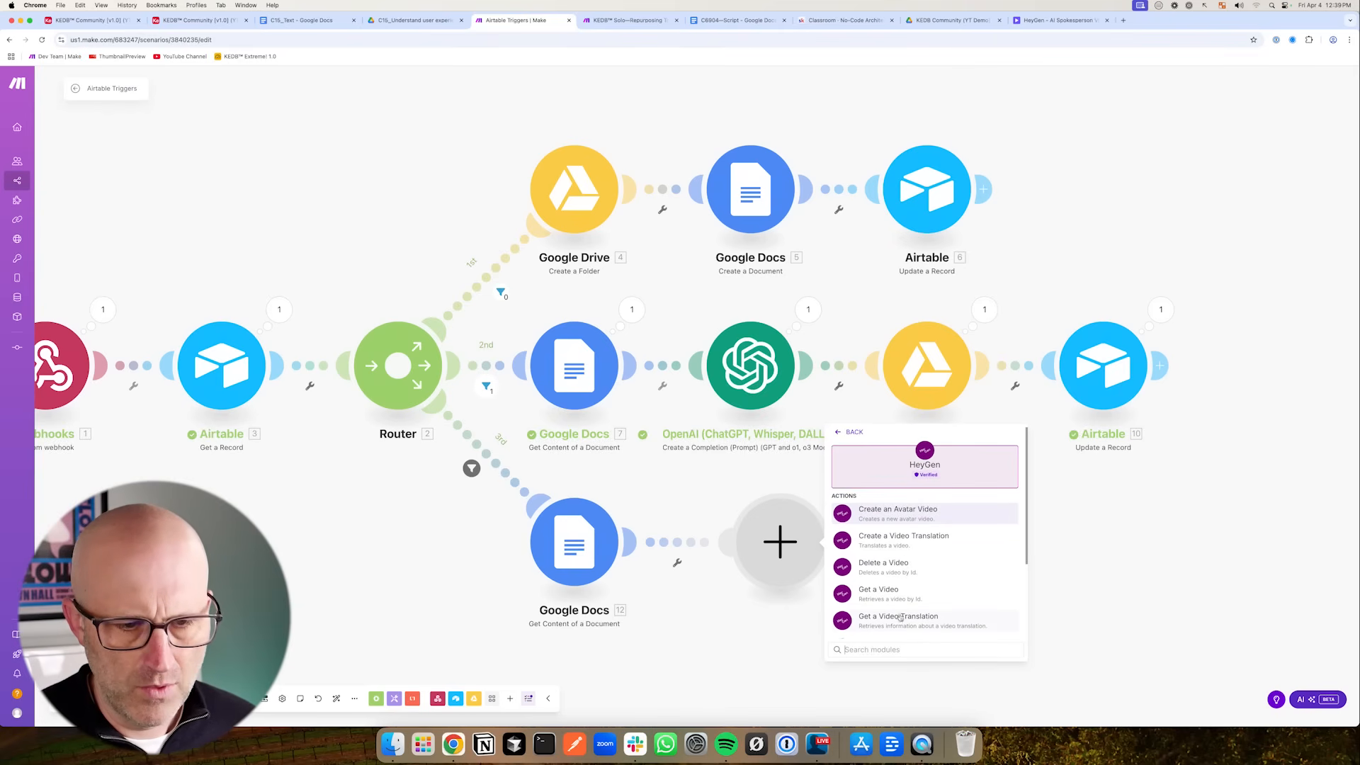
mouse_move(1016, 461)
left_mouse_down()
mouse_move(963, 508)
mouse_move(970, 522)
mouse_move(964, 513)
left_mouse_up()
key("Escape")
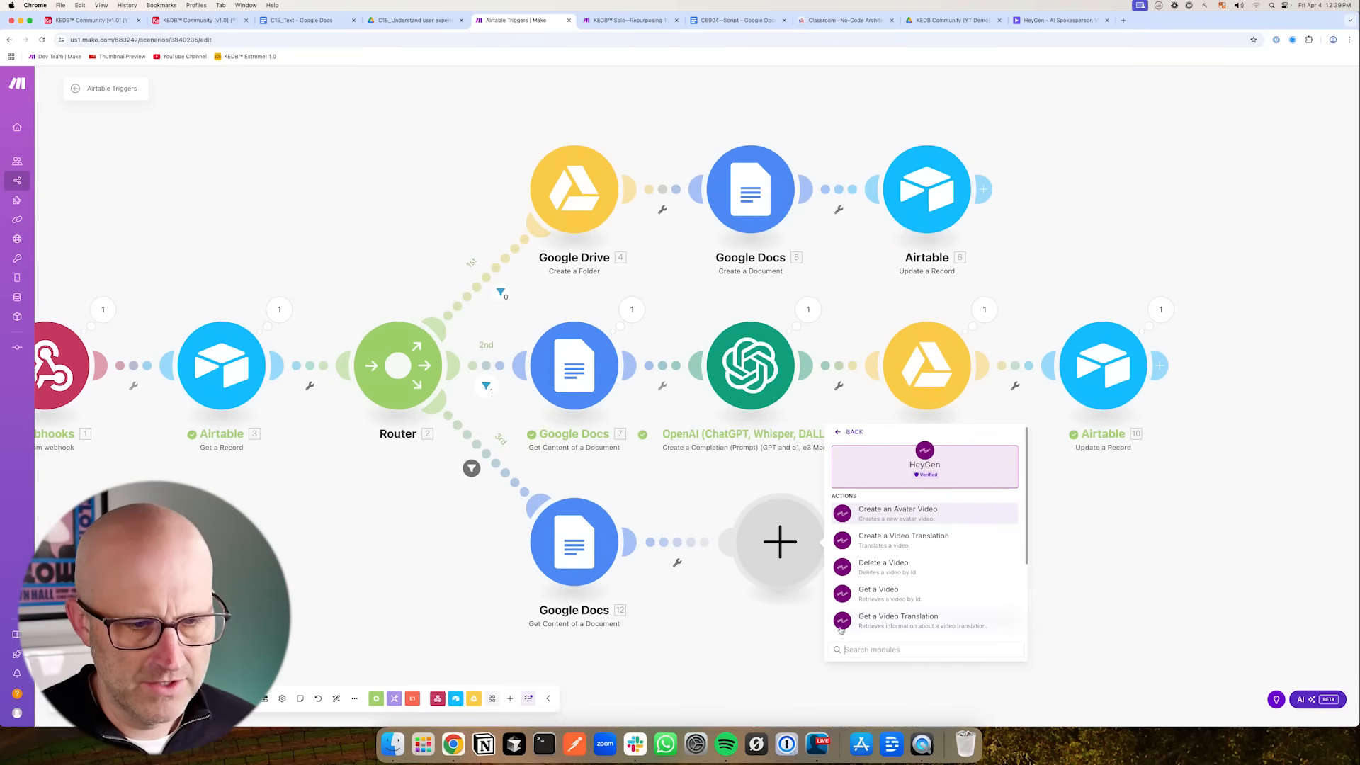
- Add an HTTP Make a request module after the third route's Google Docs module
type("http")
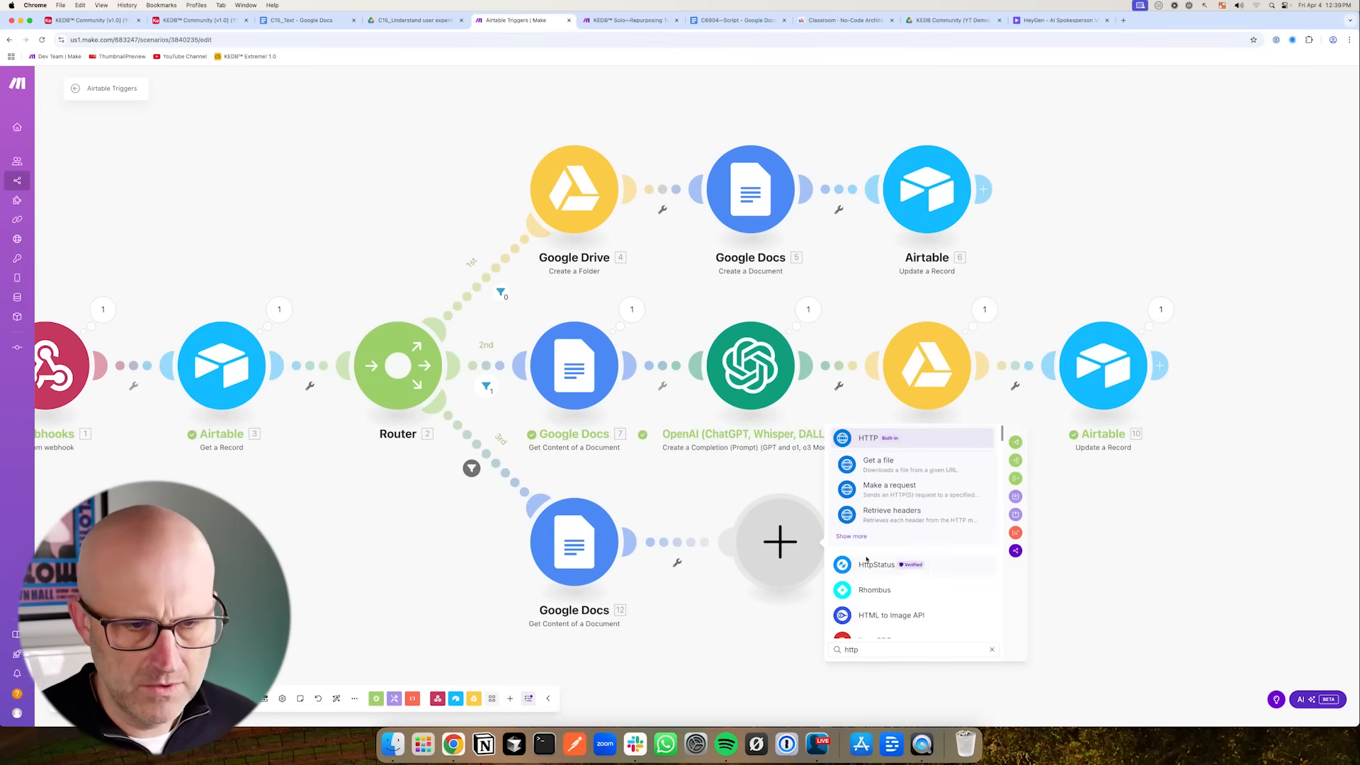
left_click_drag(985, 448, 928, 485)
key("Escape")
left_click(900, 491)
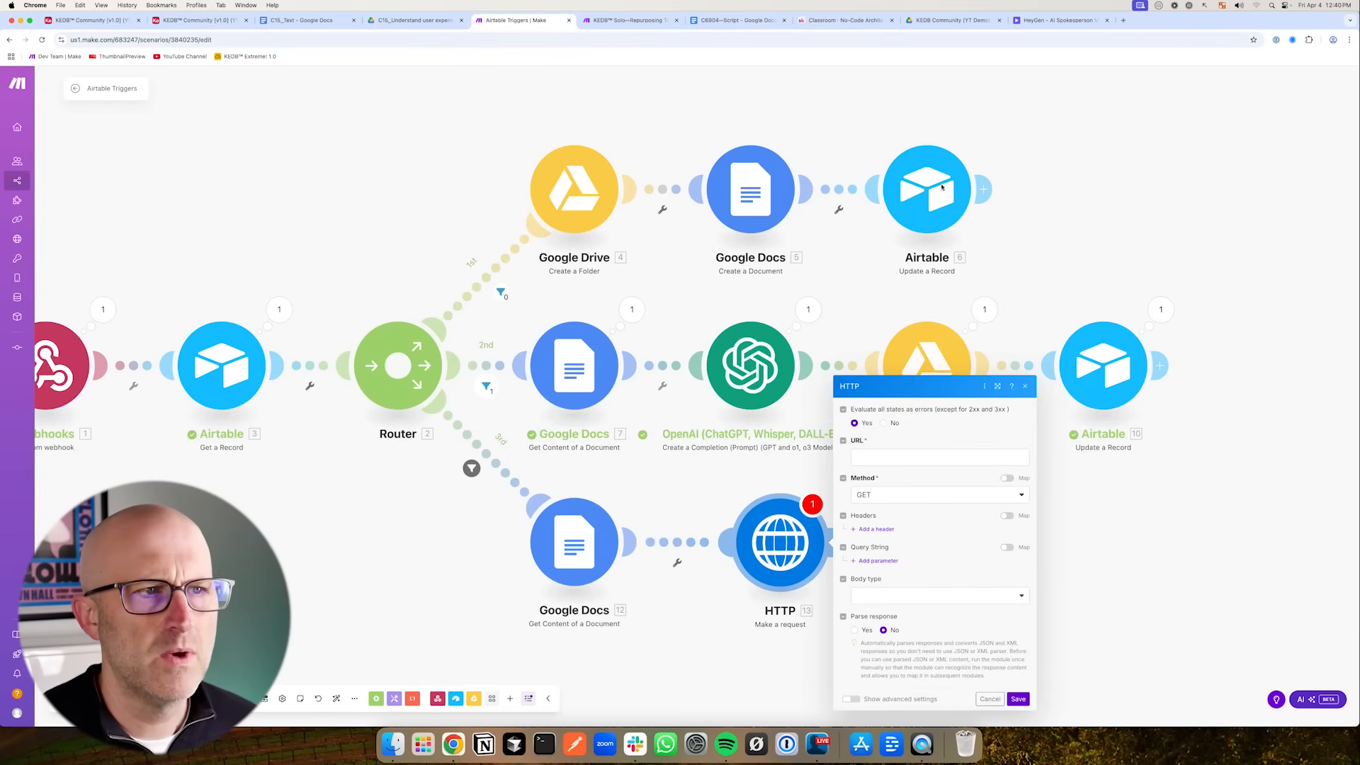
left_click(636, 20)
scroll(748, 339, "up", 3)
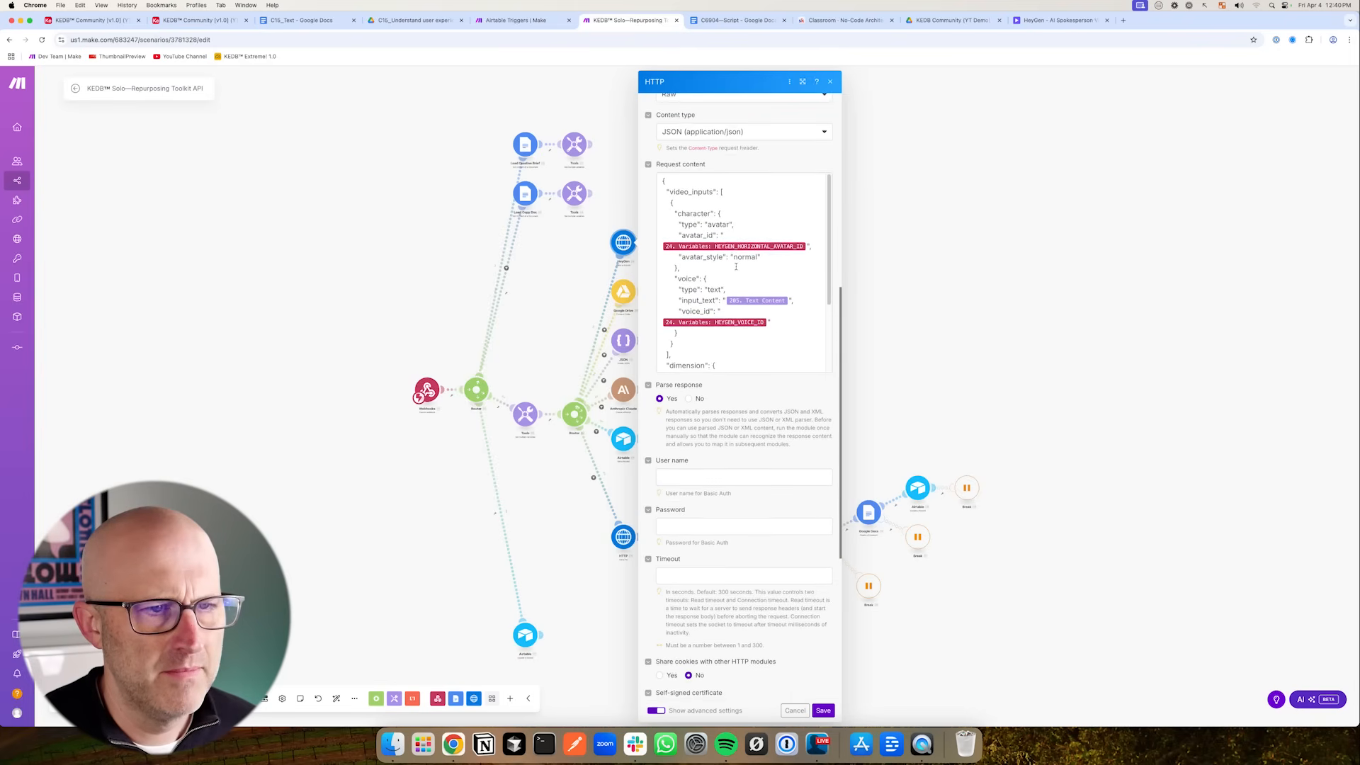
scroll(736, 266, "up", 6)
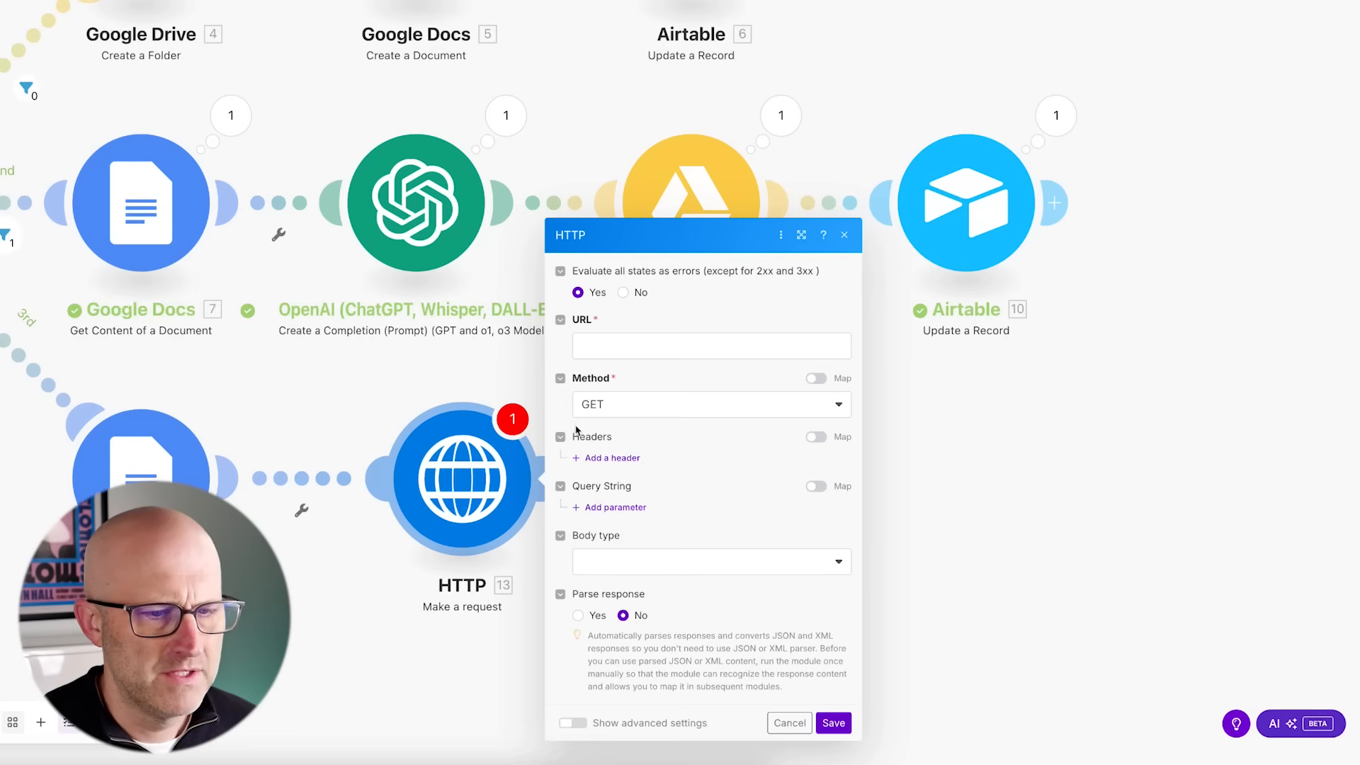
left_click(587, 348)
type("https://api.heygen.com/v2/video/generate")
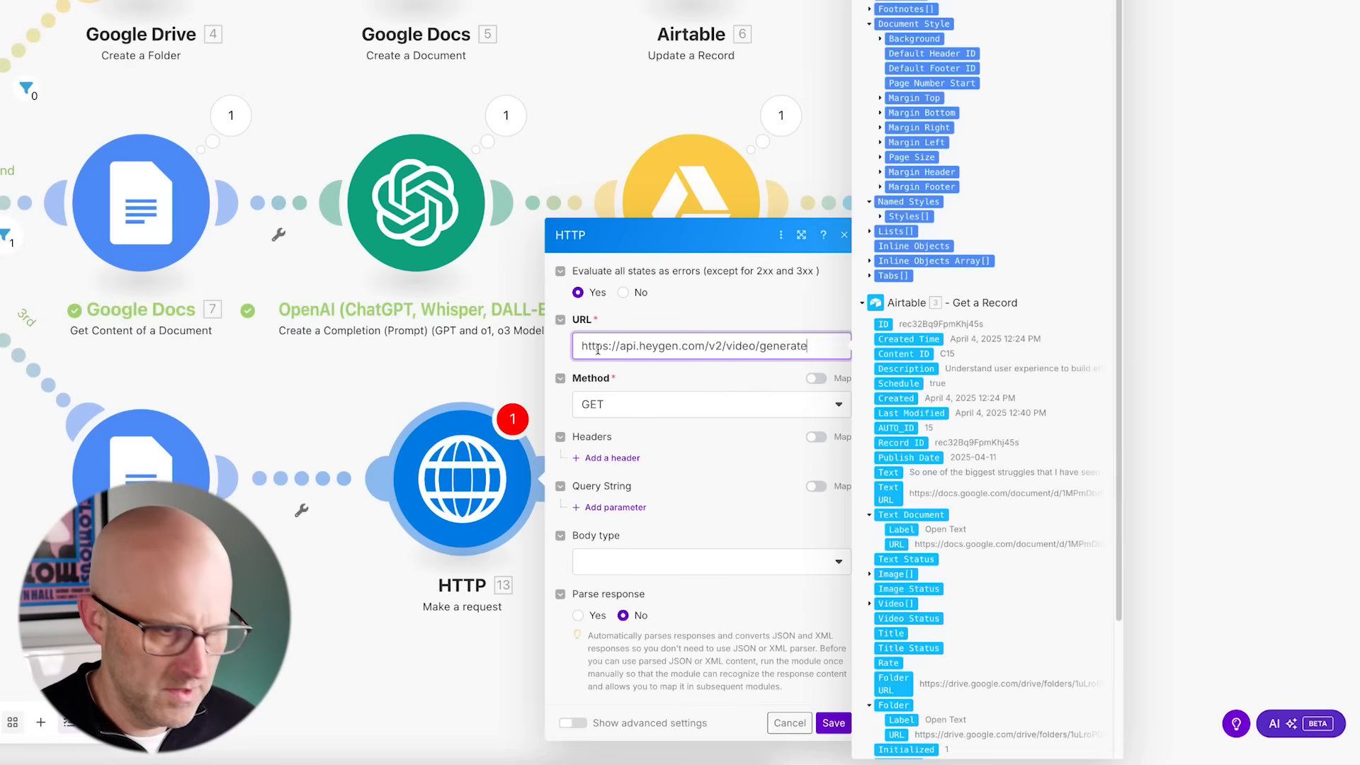
- Set the method to POST and add an Accept header with the value application/json
left_click(615, 405)
left_click(619, 480)
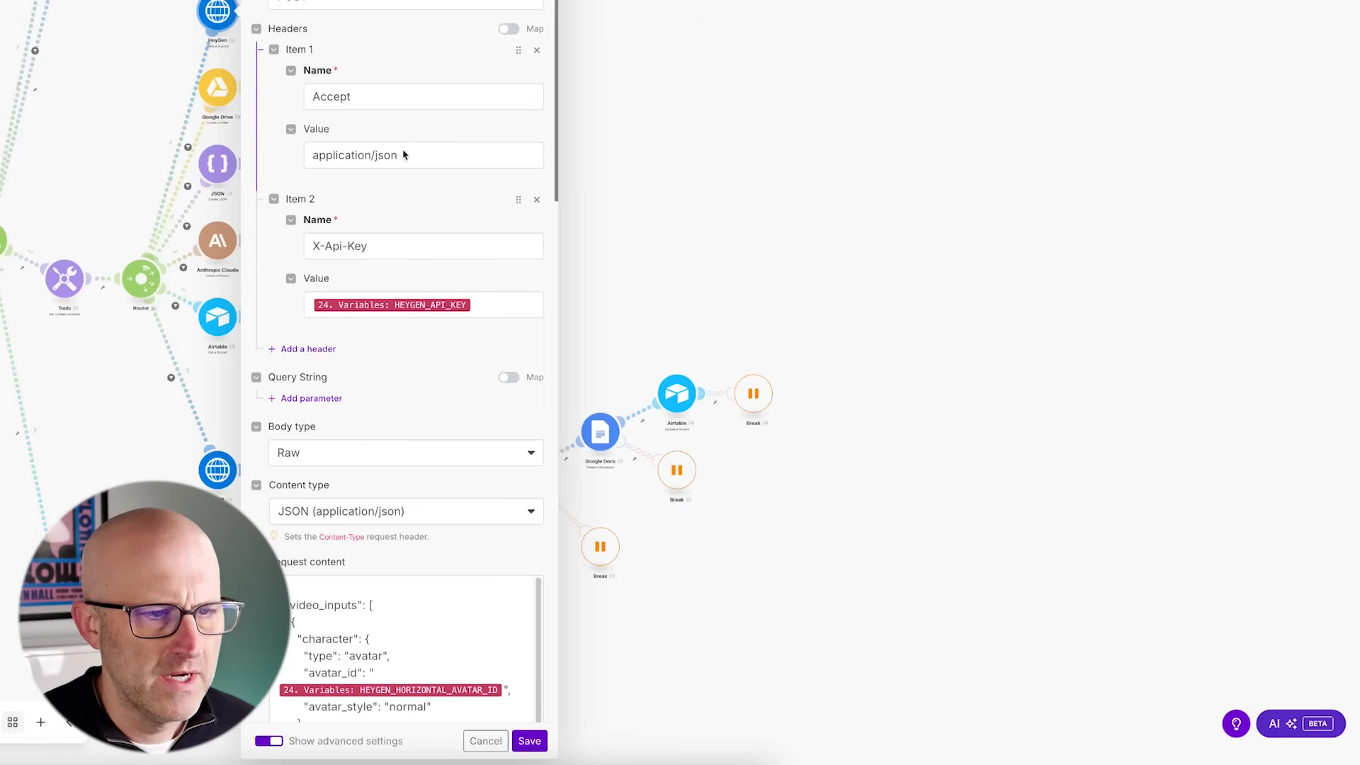
left_click_drag(402, 154, 309, 154)
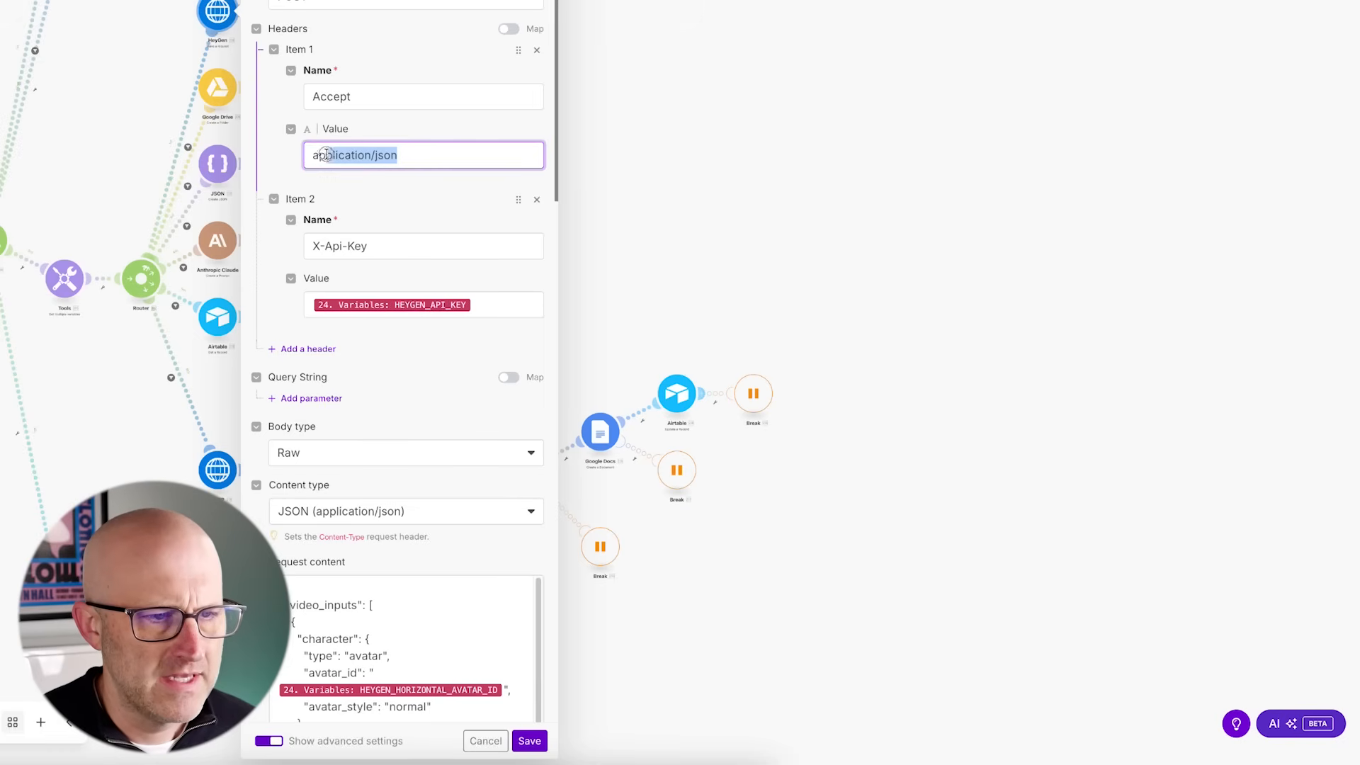
right_click(337, 155)
left_click(355, 265)
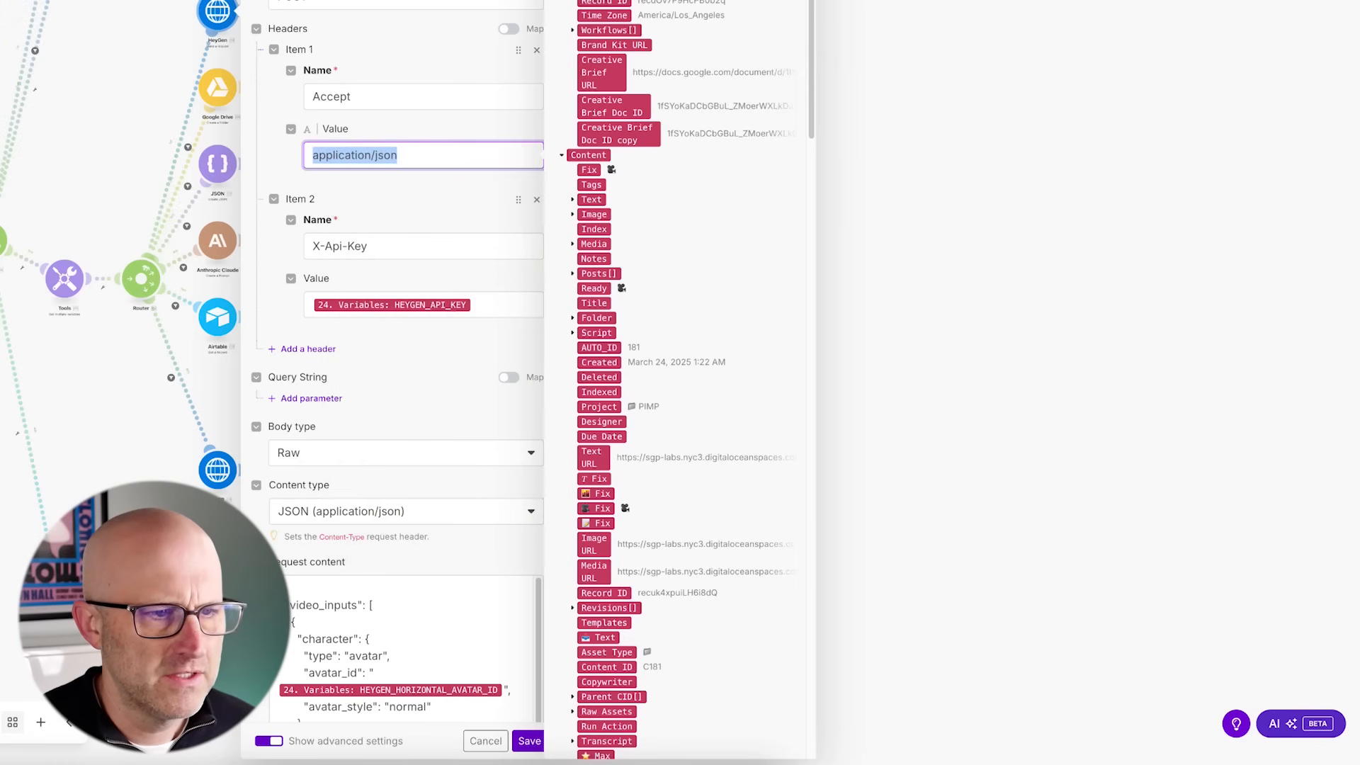
type("c")
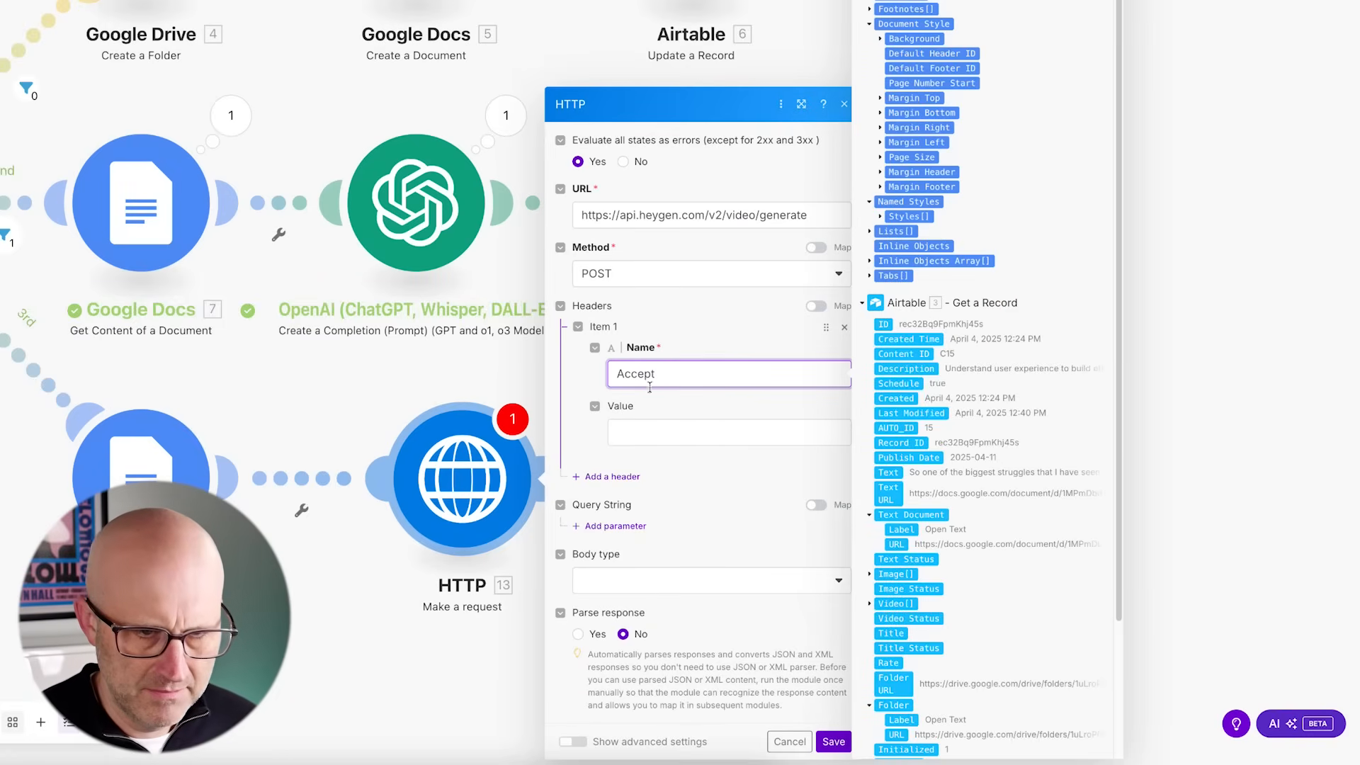
left_click(635, 432)
key("ctrl+v")
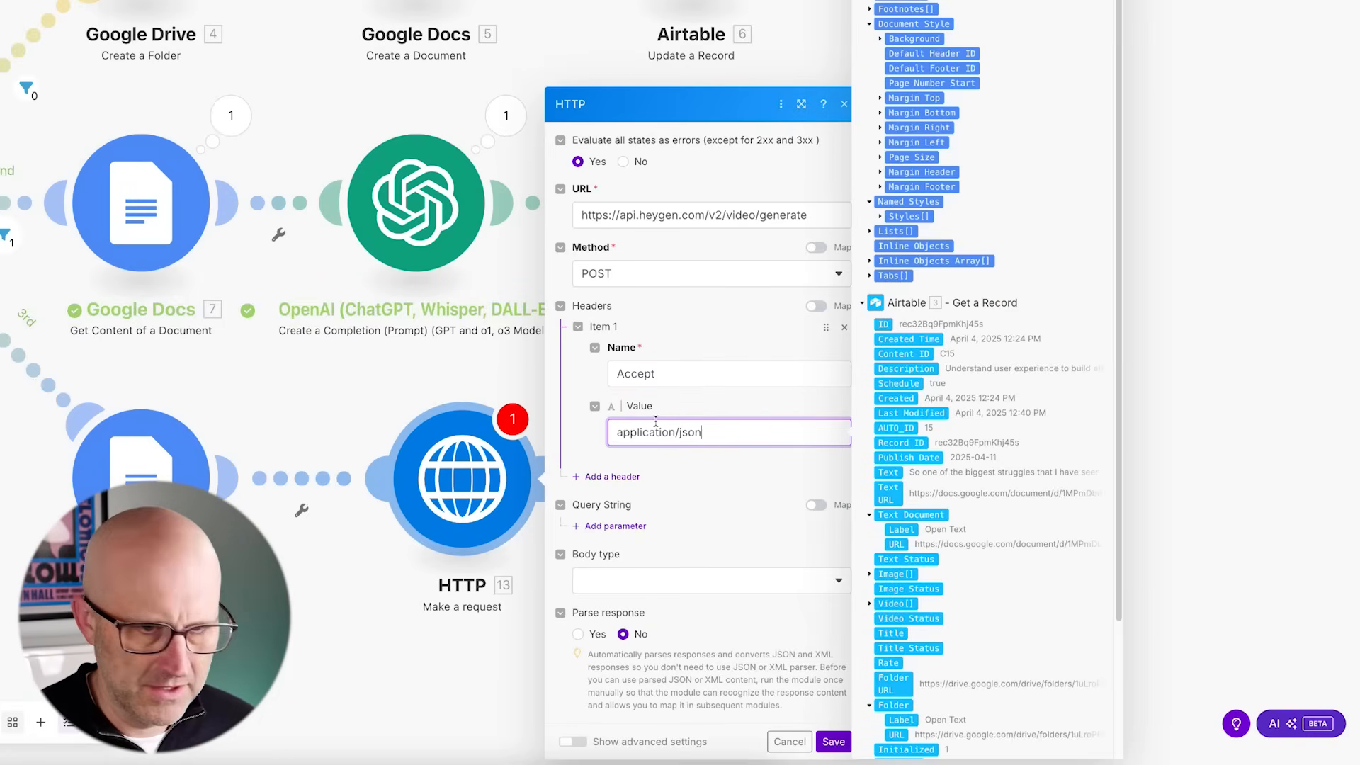
- Add a second header named x-api-key and paste the HeyGen API key as its value
left_click(620, 476)
left_click(645, 375)
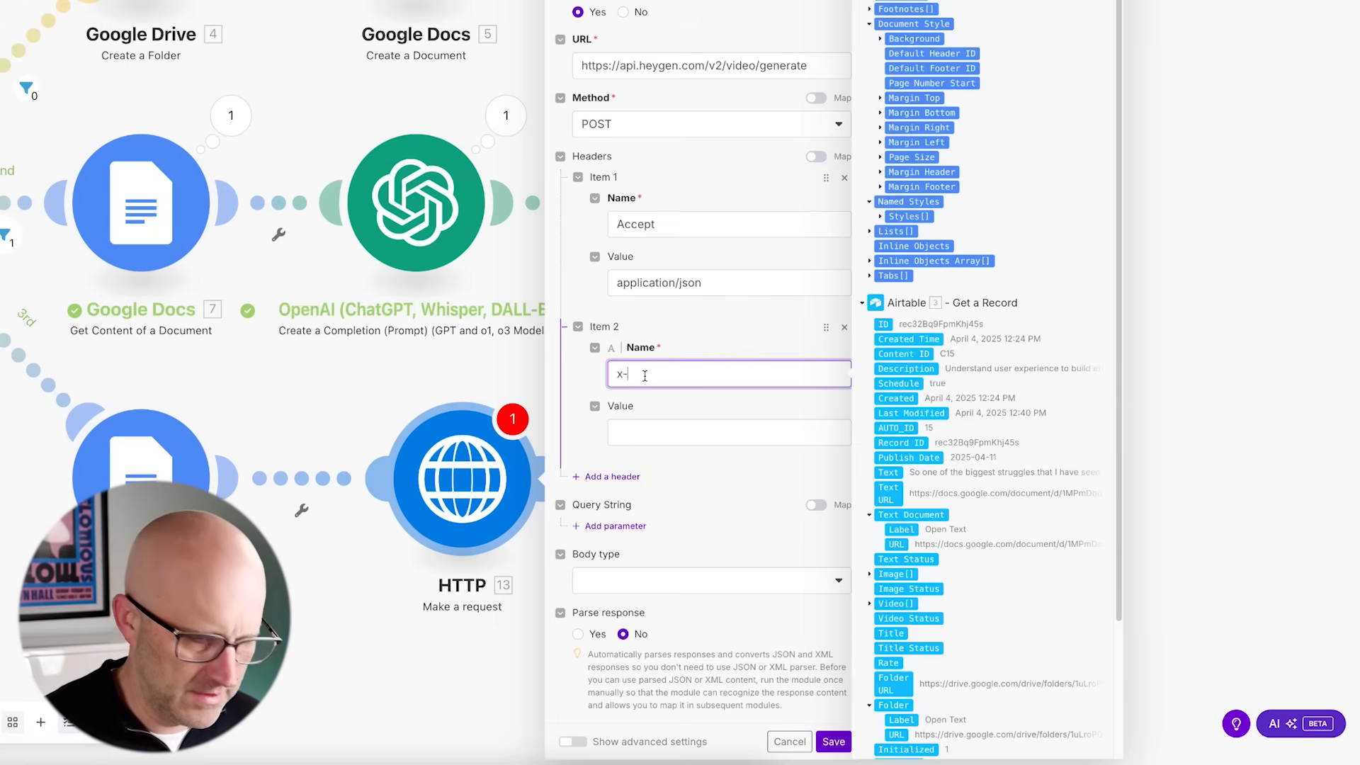
type("x-api-key")
left_click(647, 433)
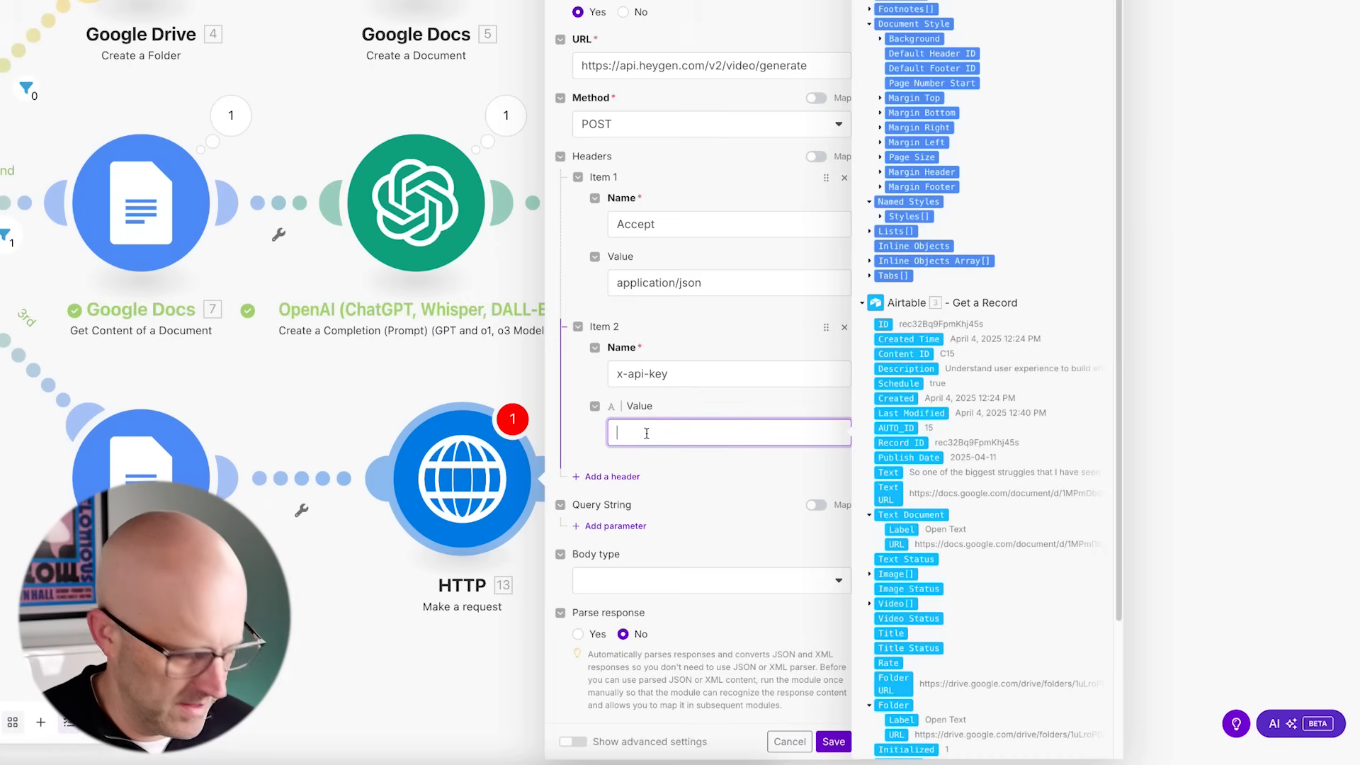
key("ctrl+v")
- Set the body type to Raw and the content type to JSON (application/json)
left_click(713, 544)
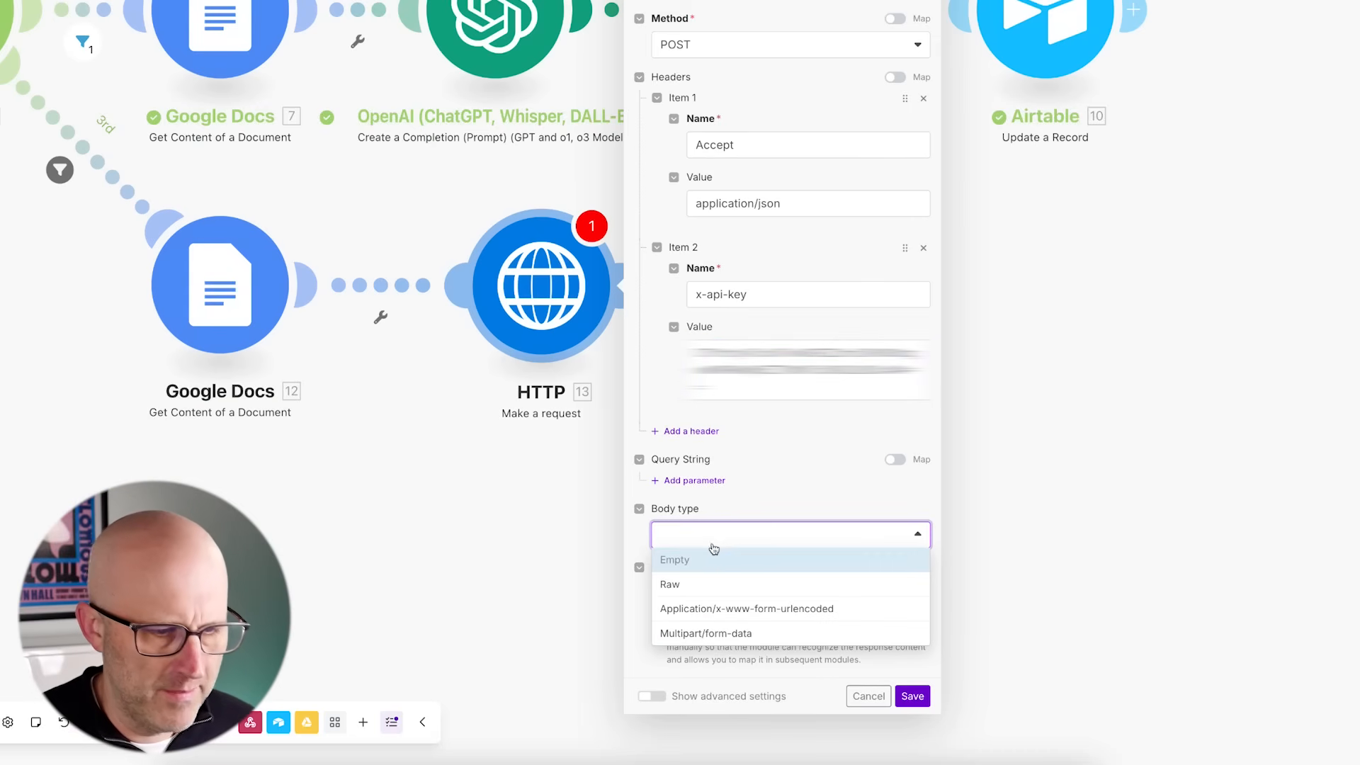
left_click(712, 582)
scroll(712, 559, "down", 2)
left_click(707, 504)
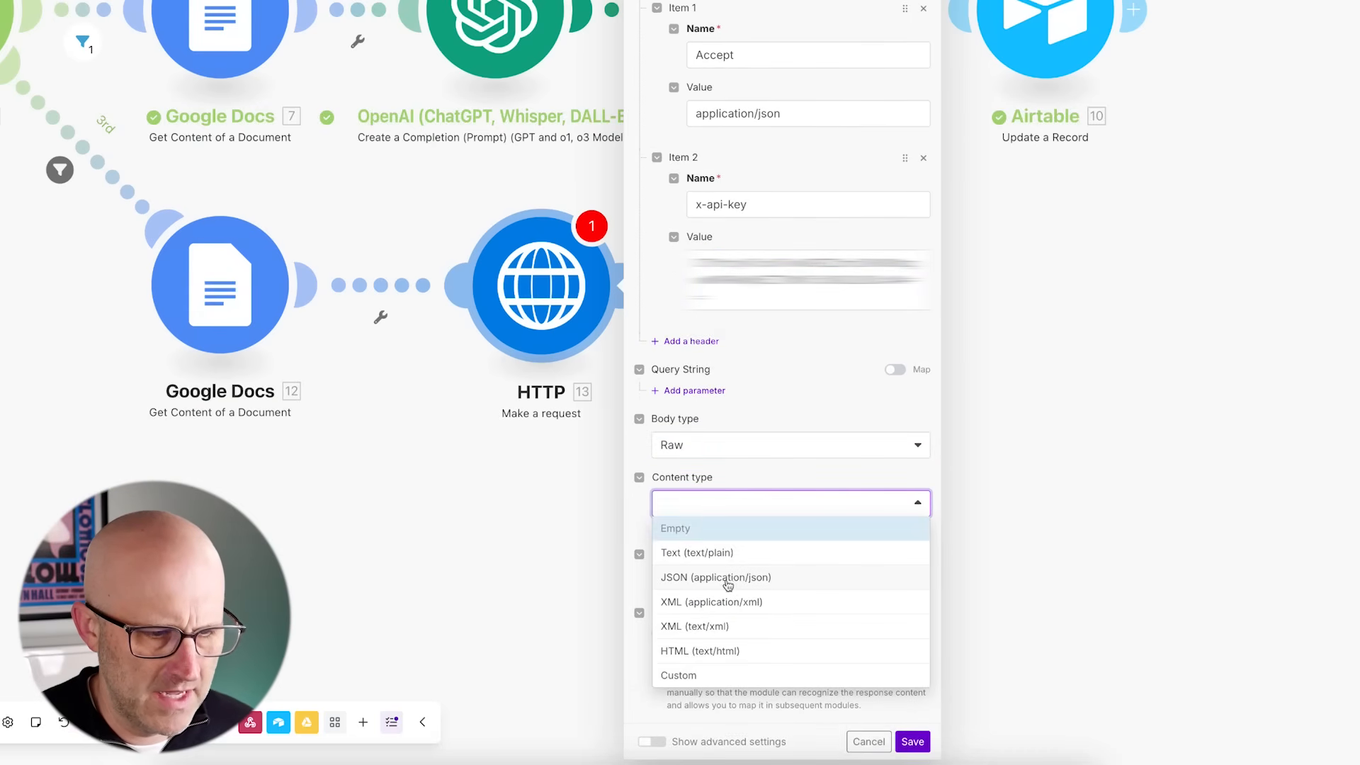
left_click(692, 579)
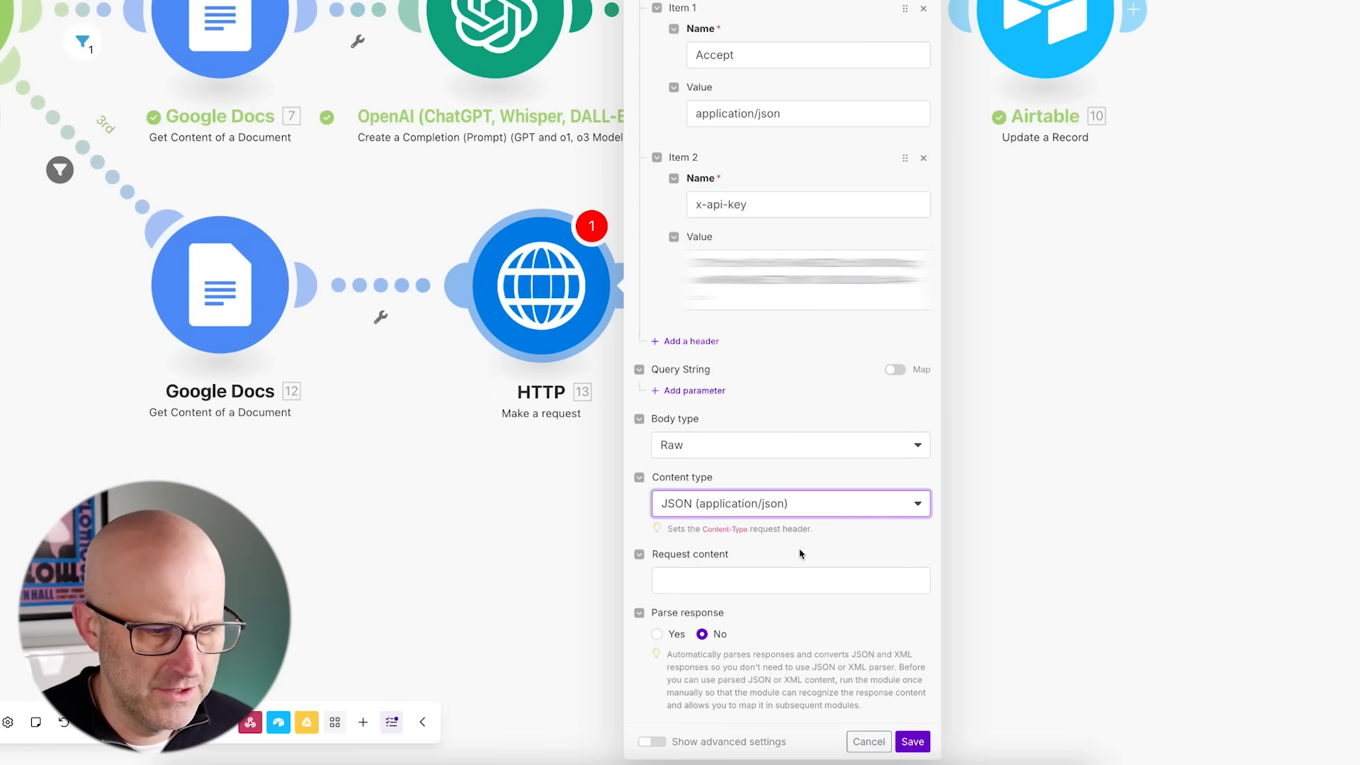
- Paste the HeyGen video generation JSON body from the reference scenario into the request content and widen the panel
mouse_move(857, 448)
left_mouse_down()
mouse_move(784, 535)
mouse_move(749, 550)
left_mouse_up()
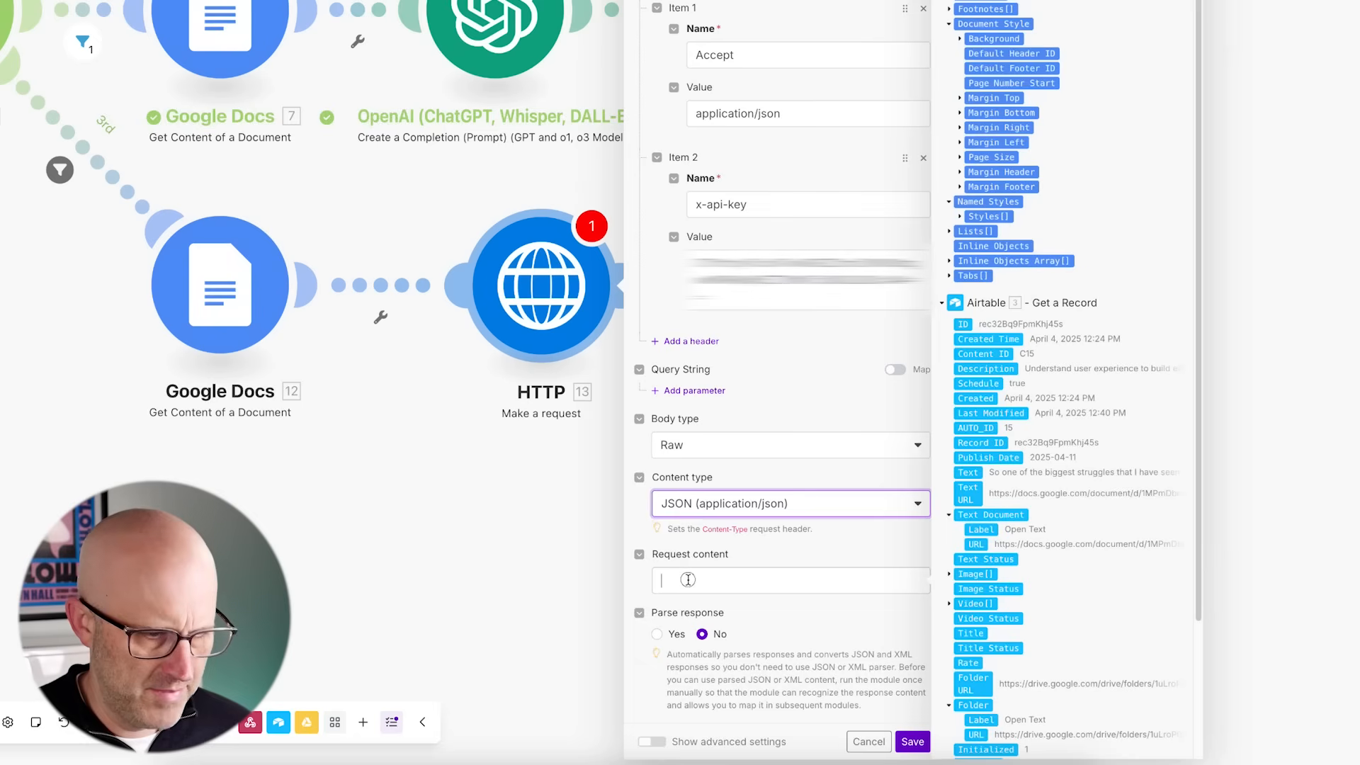
key("Tab")
key("ctrl+v")
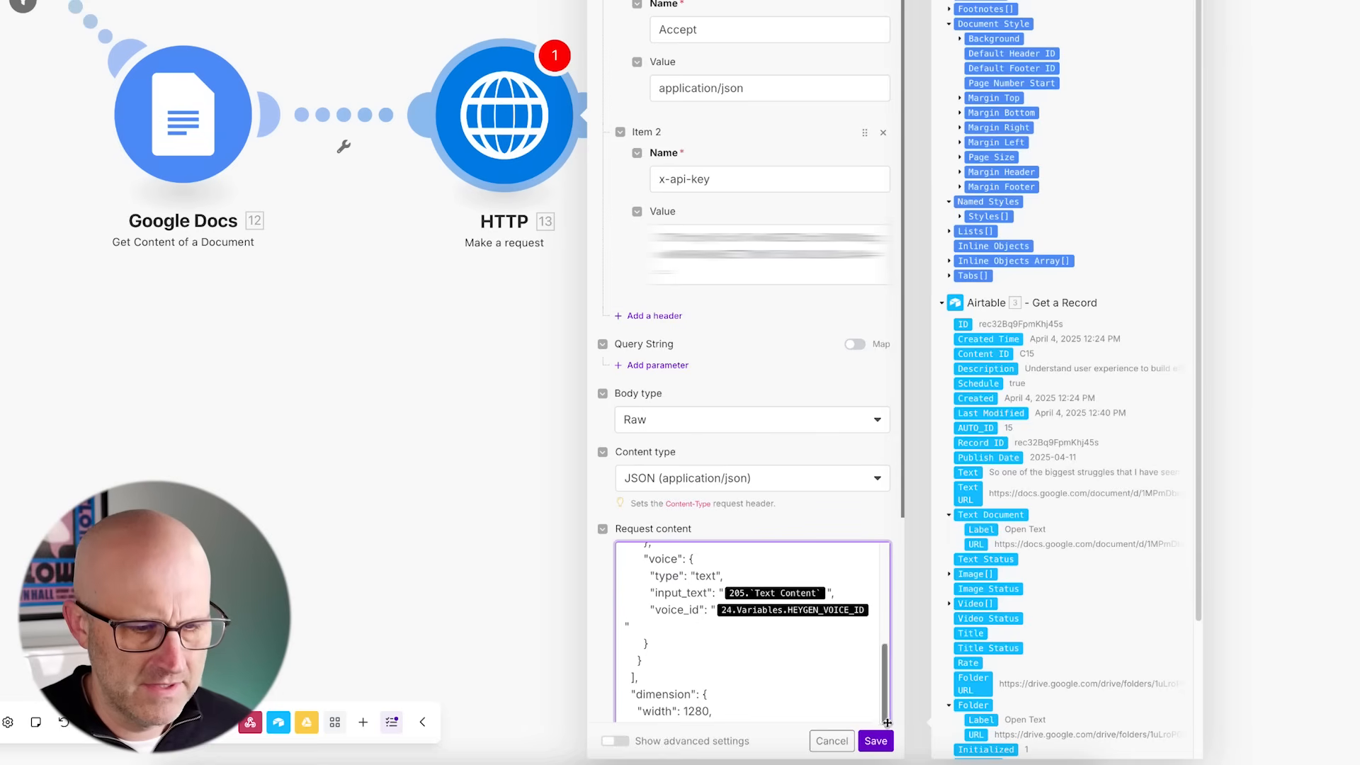
left_click_drag(899, 760, 1207, 750)
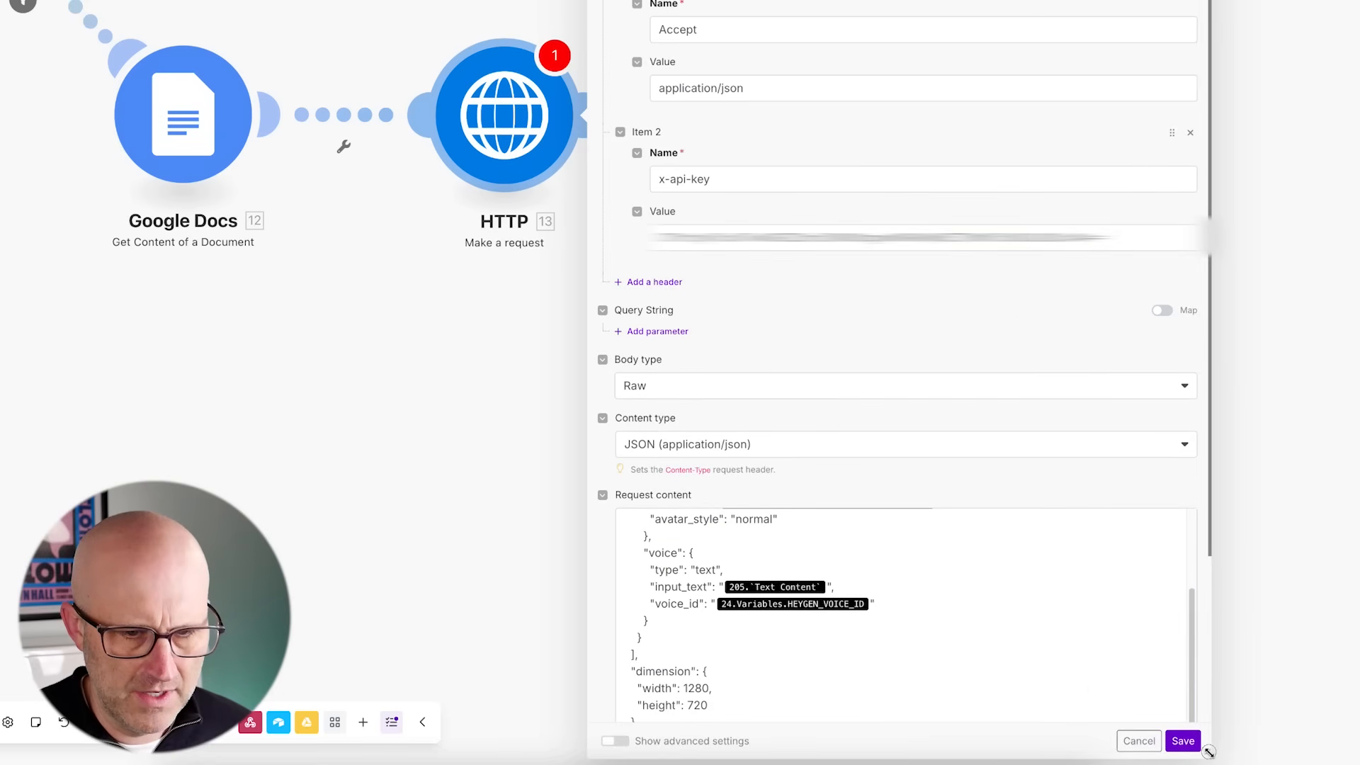
- Clear the mapped values for avatar_id, input_text, voice_id, callback_id and callback_url in the request body
scroll(953, 650, "up", 3)
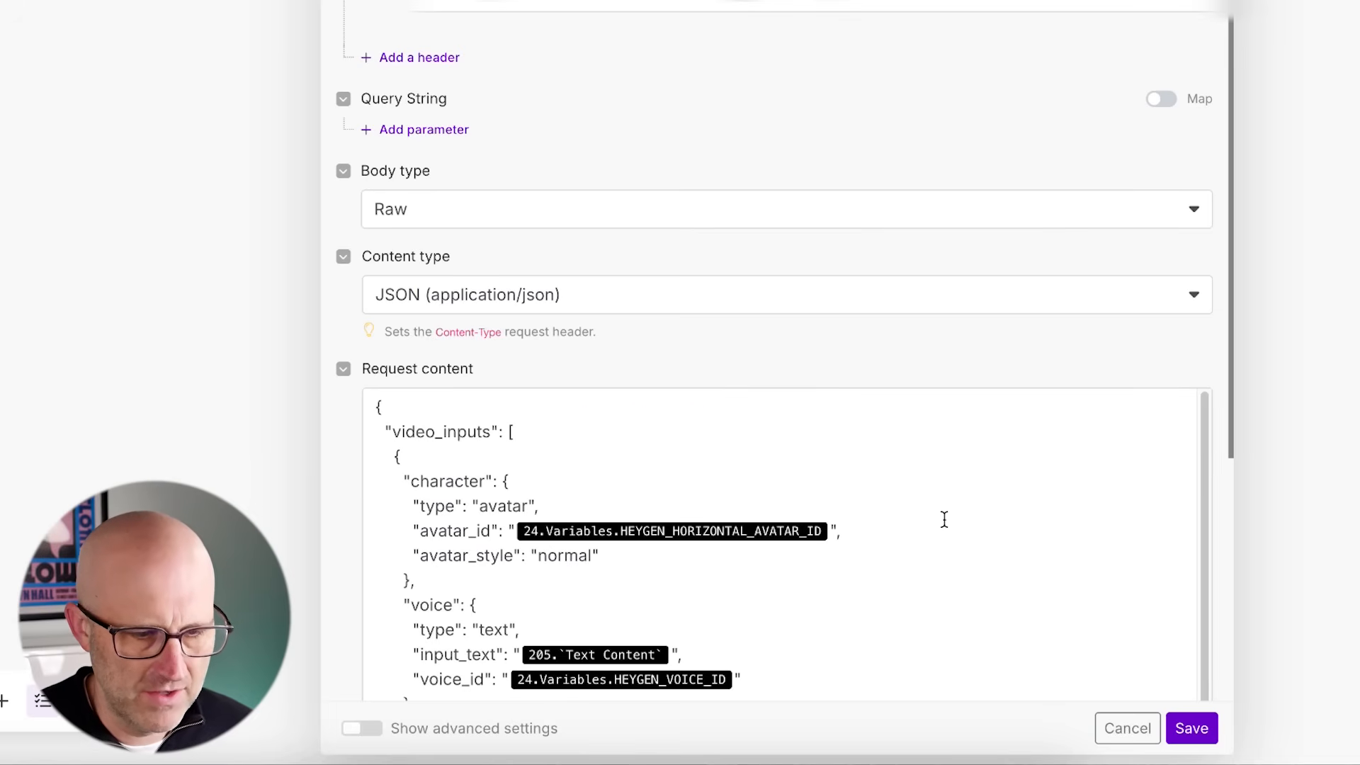
left_click(831, 531)
key("BackSpace")
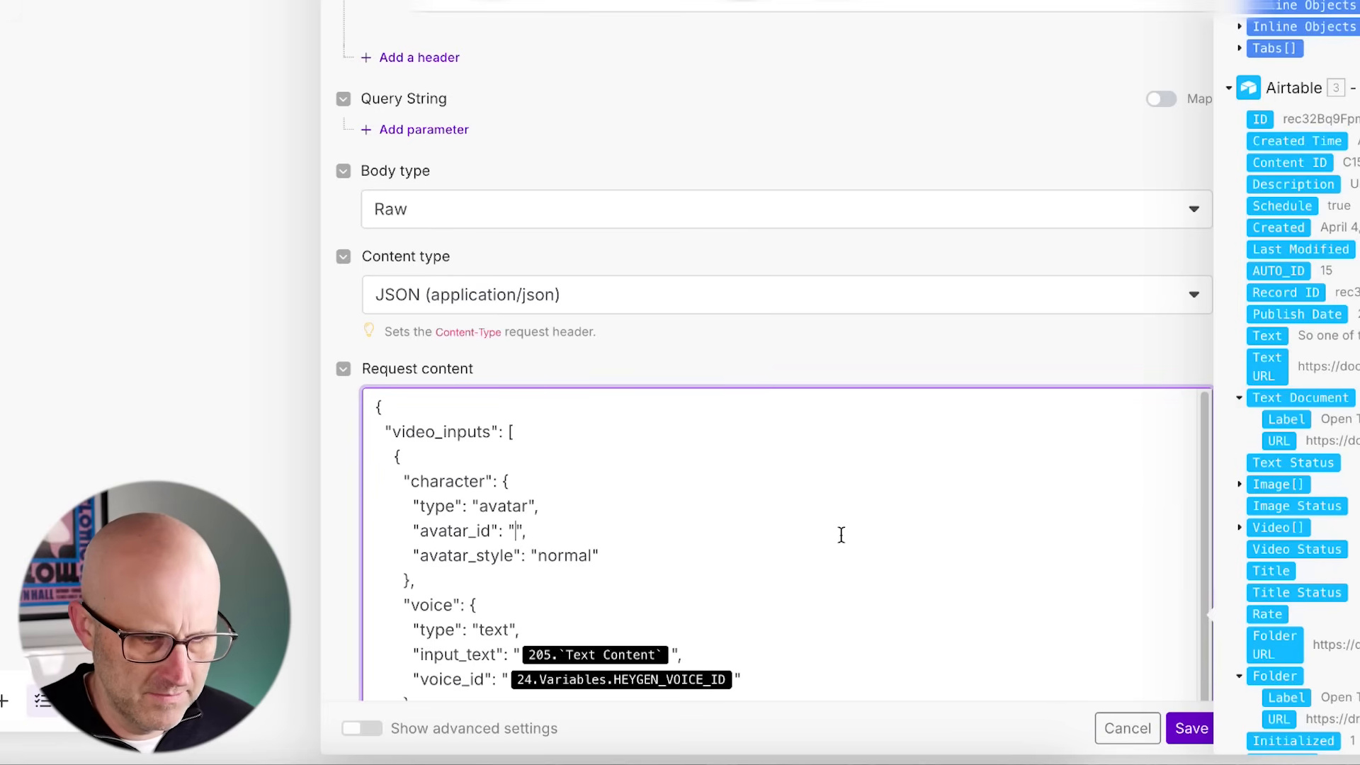
scroll(660, 507, "down", 2)
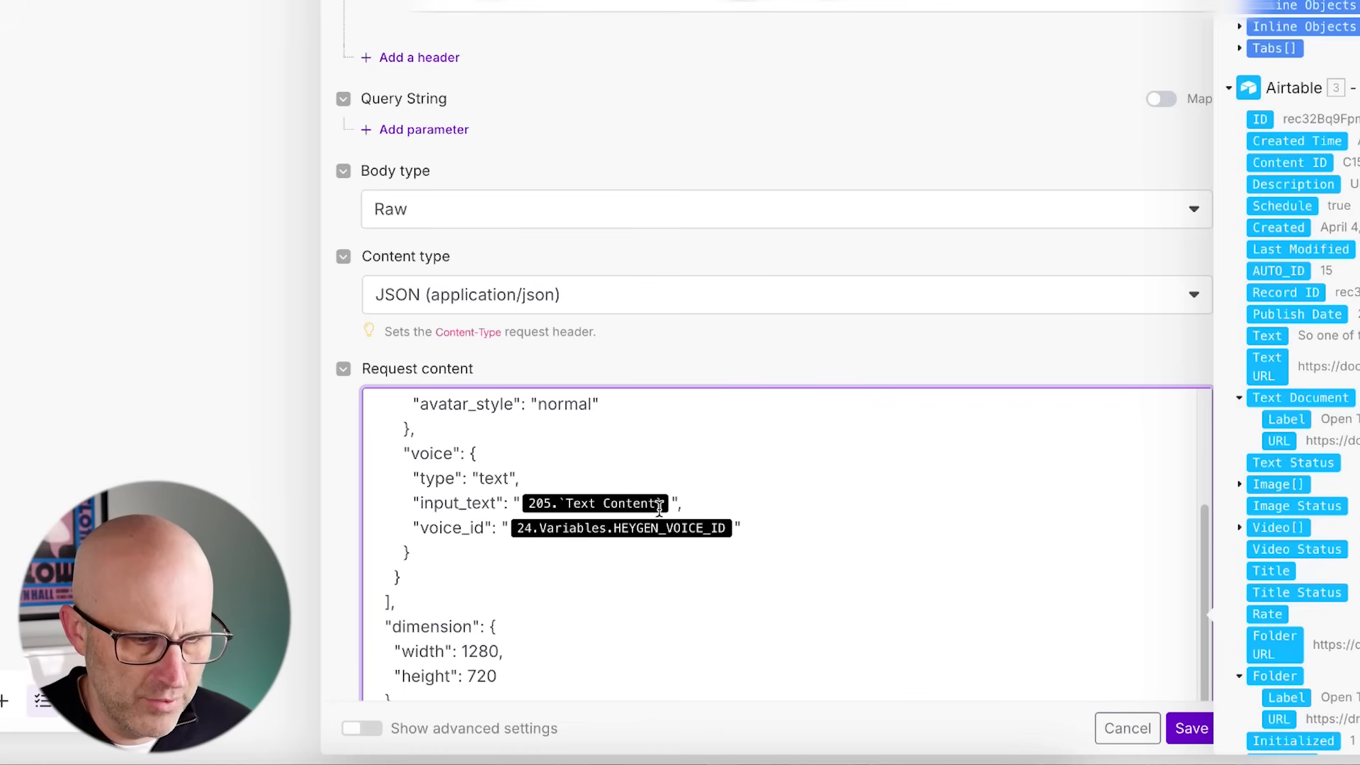
left_click(700, 510)
key("BackSpace")
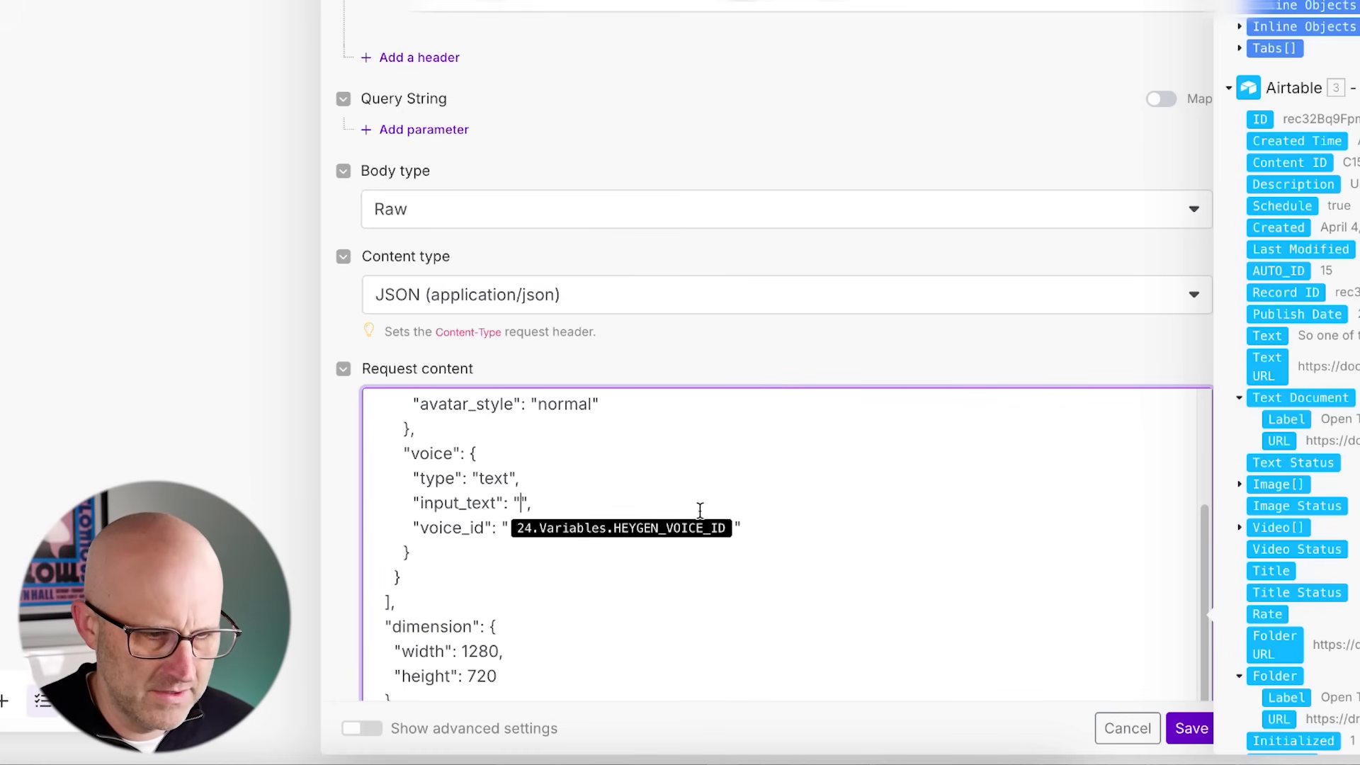
left_click(748, 543)
key("BackSpace")
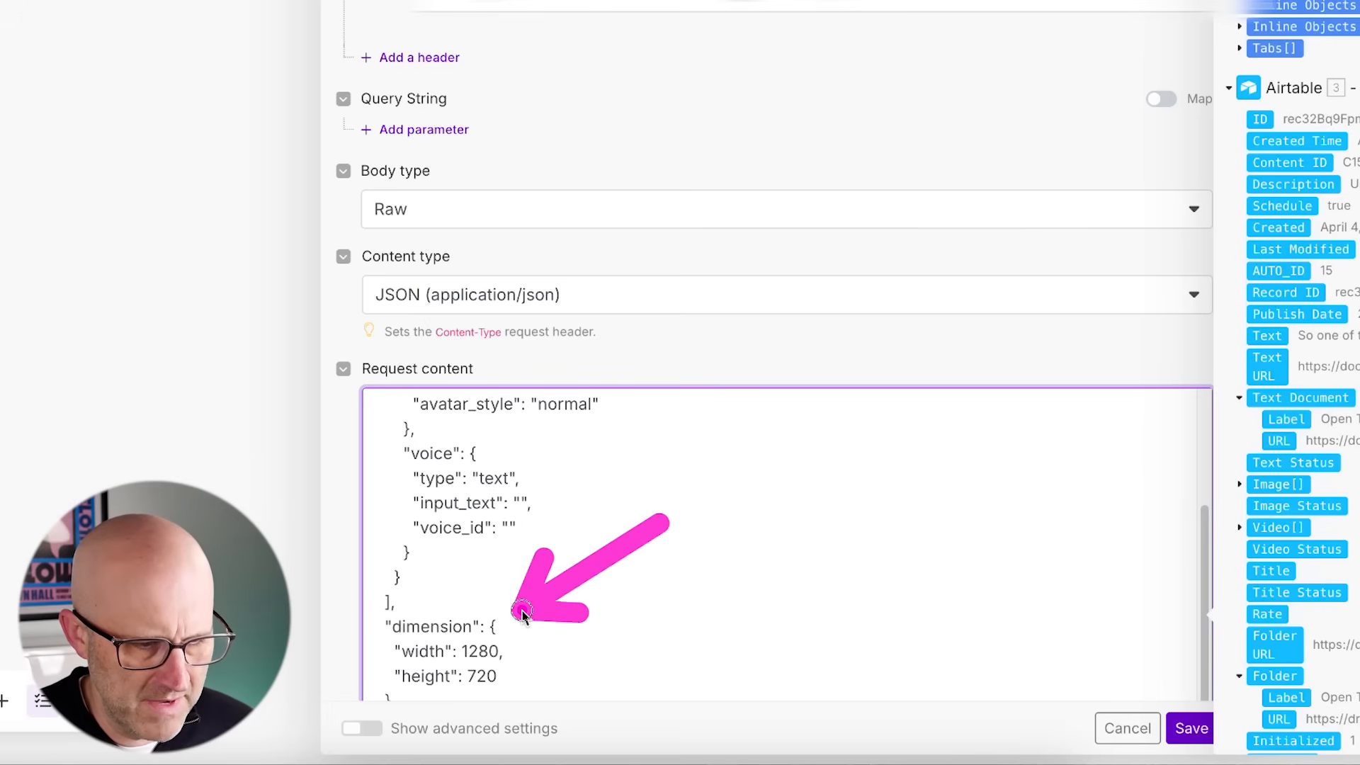
scroll(626, 587, "down", 2)
scroll(626, 587, "down", 2)
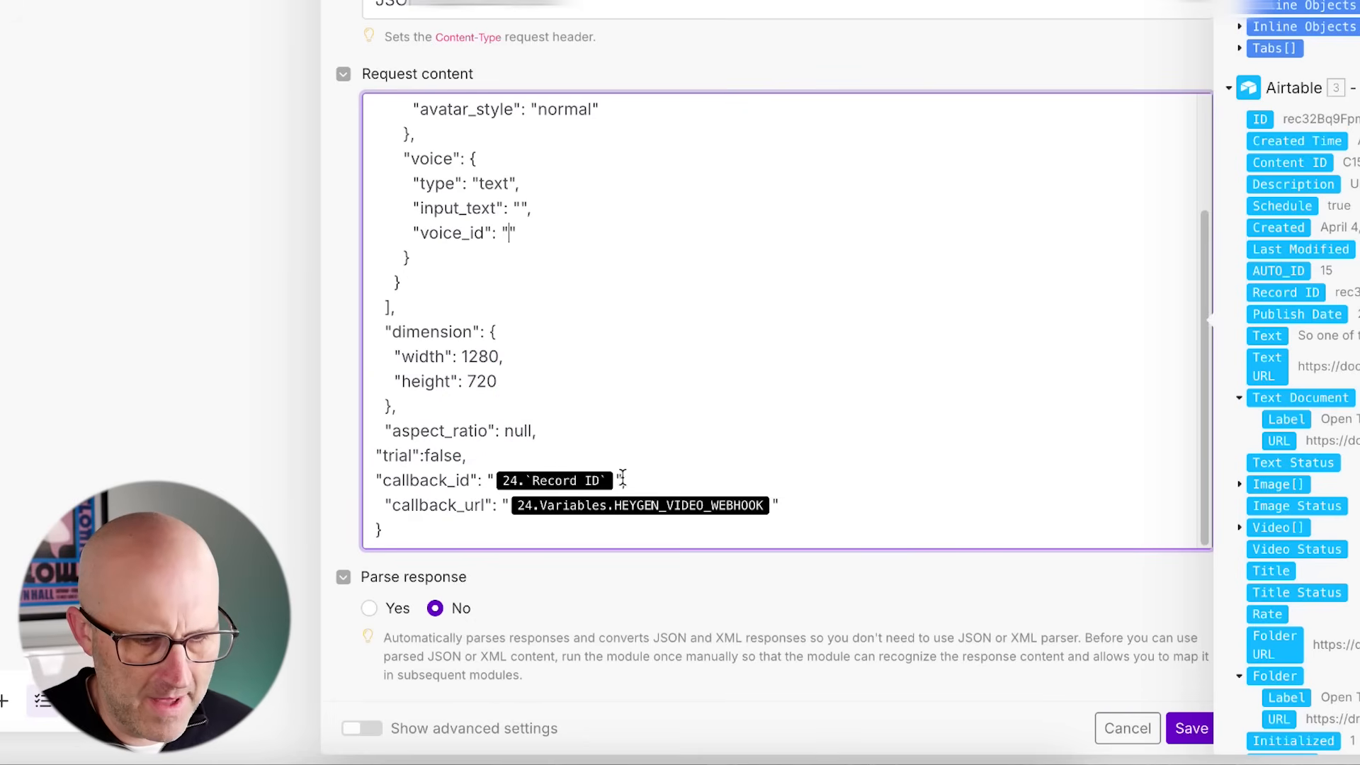
key("BackSpace")
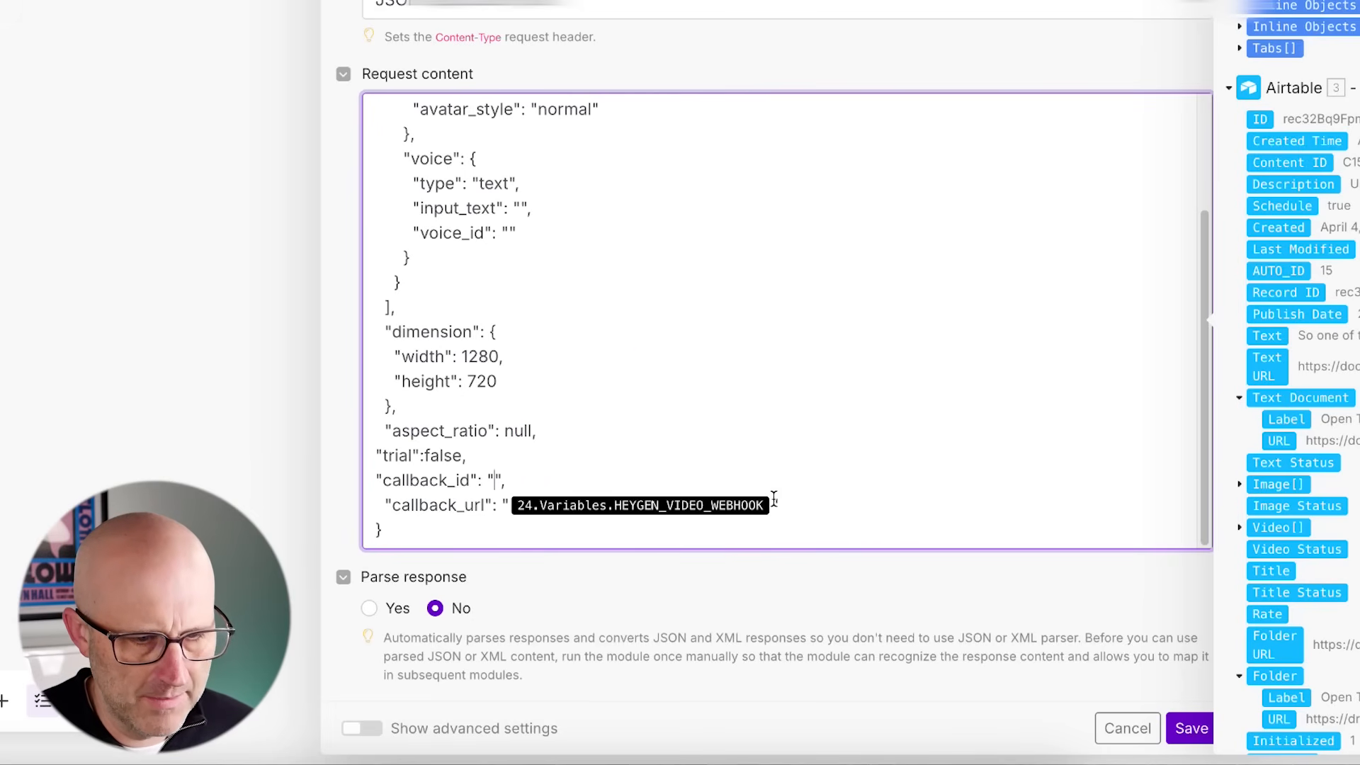
key("BackSpace")
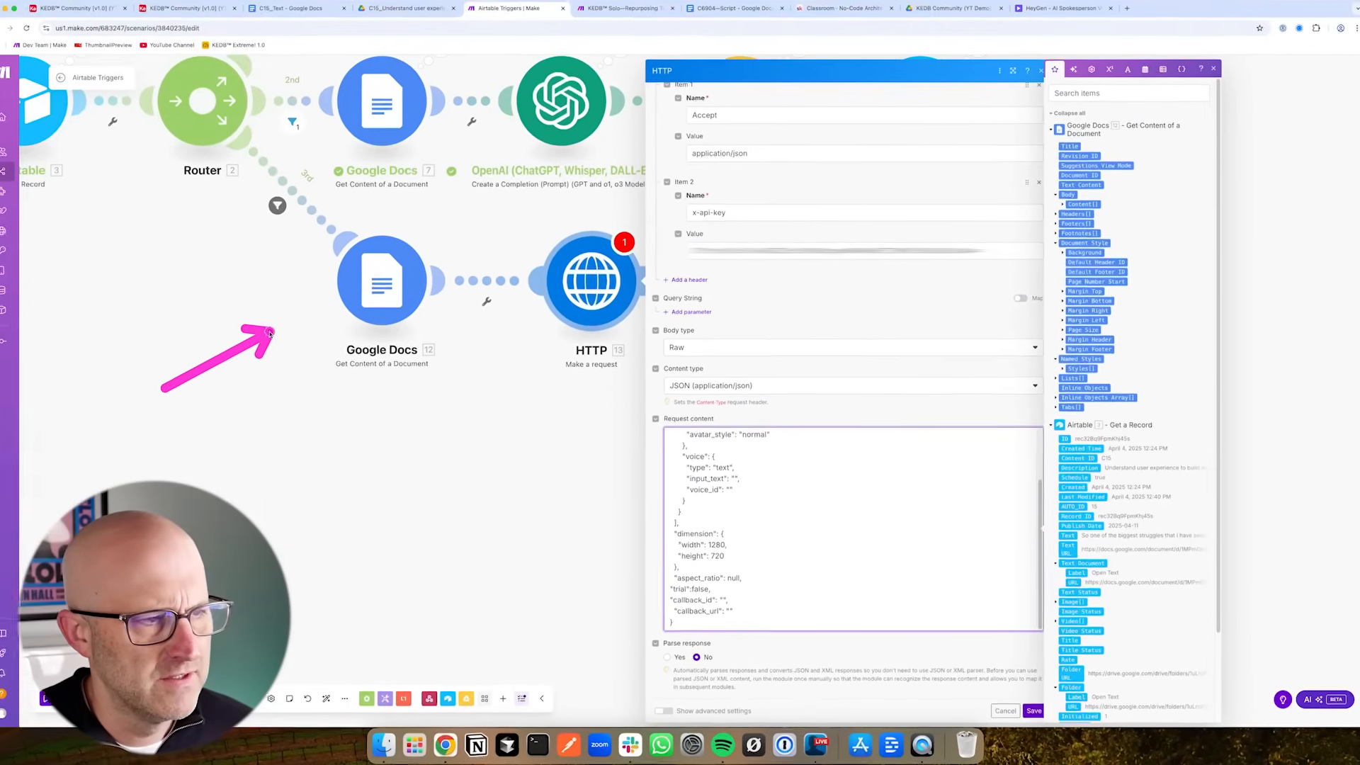
- Check the Airtable actions table and the community classroom page, then review the HTTP request body again
left_click(195, 20)
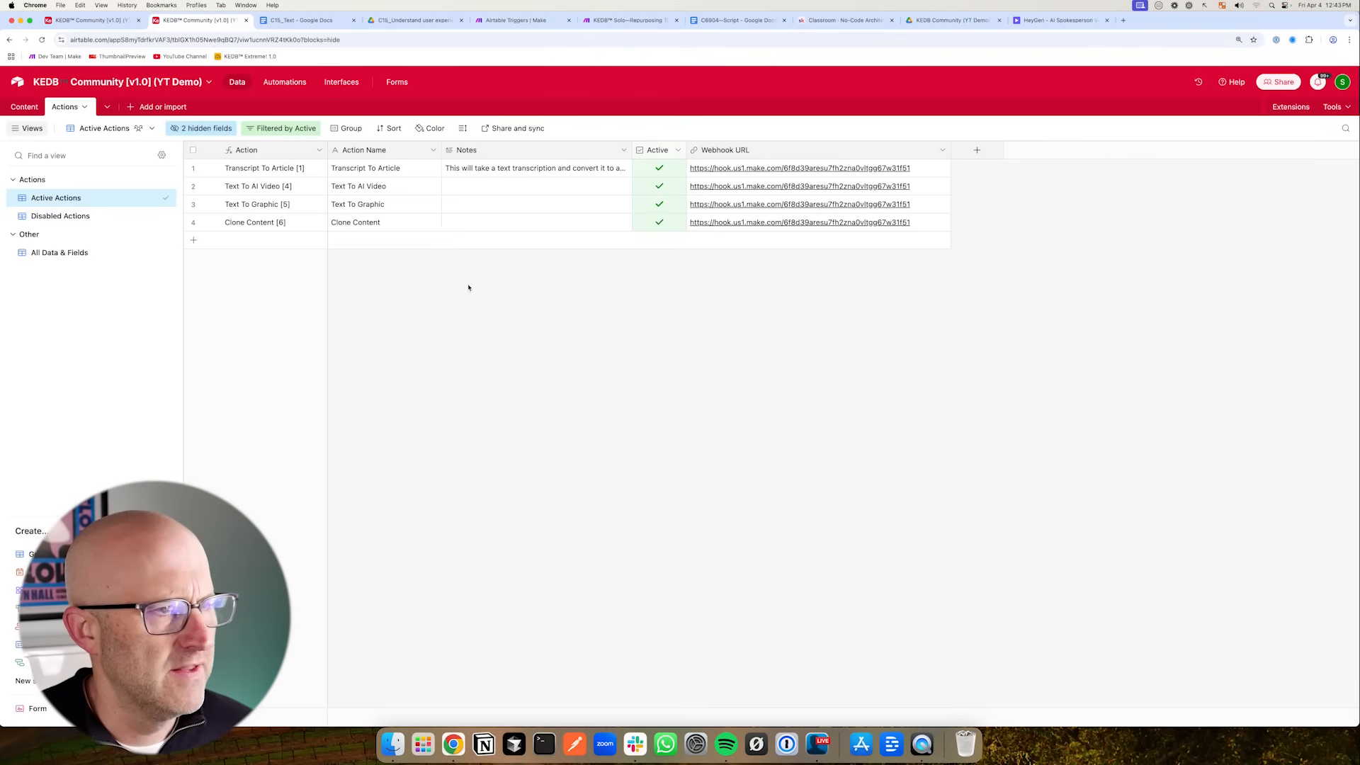
left_click(516, 20)
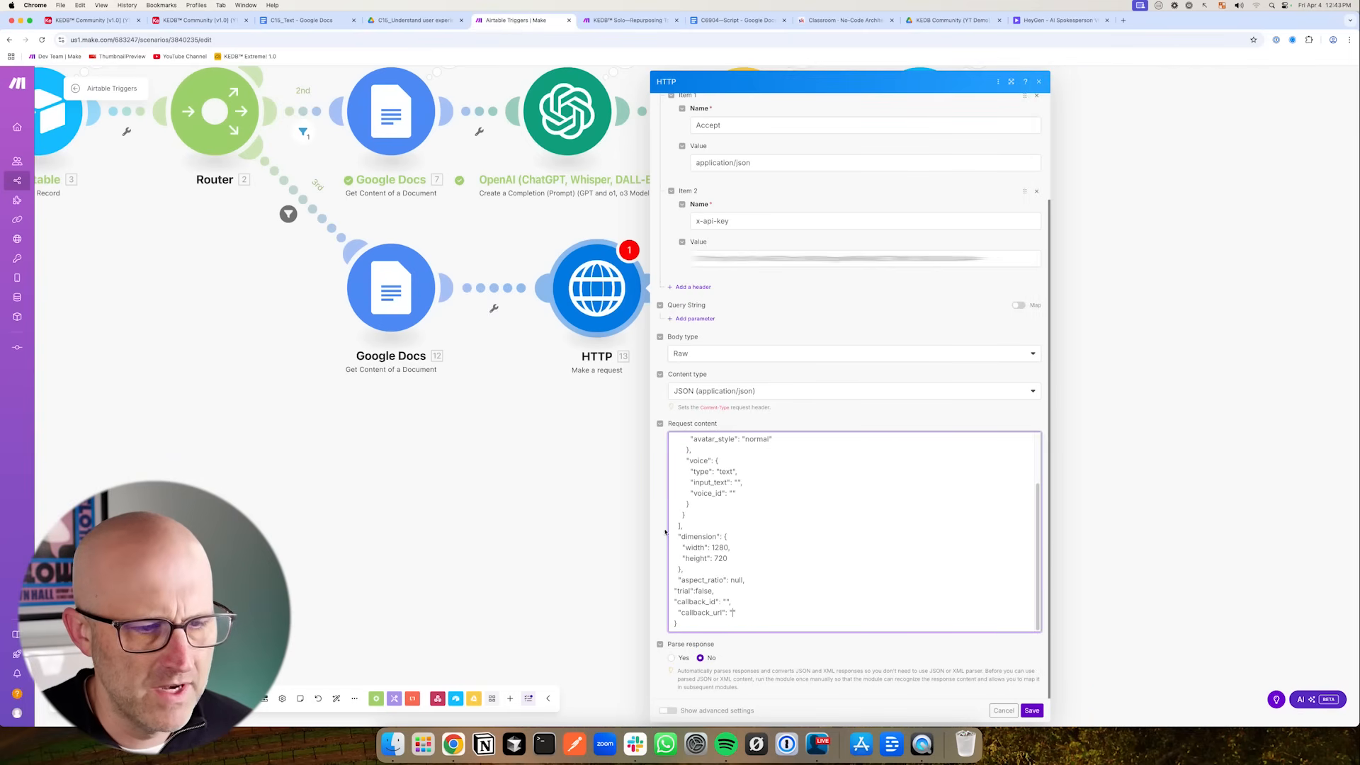
left_click(850, 24)
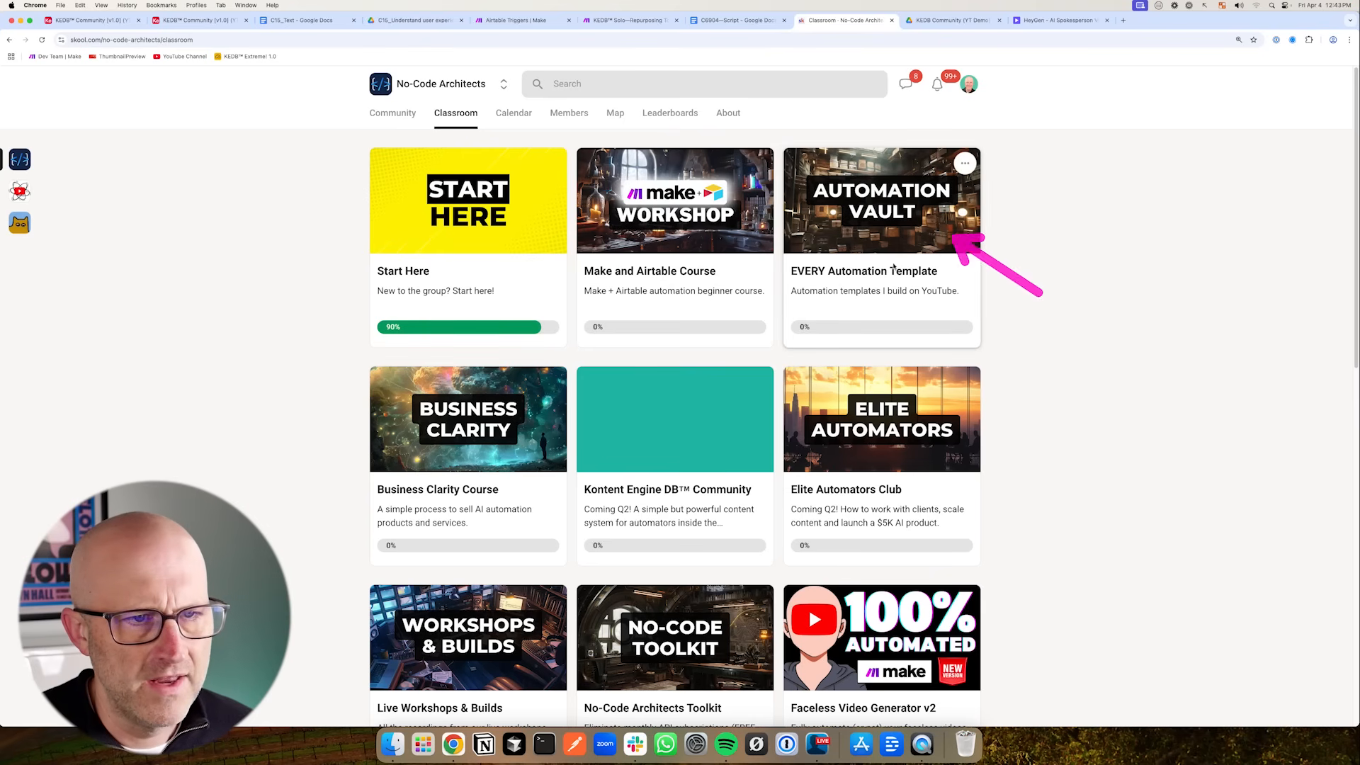
left_click(500, 24)
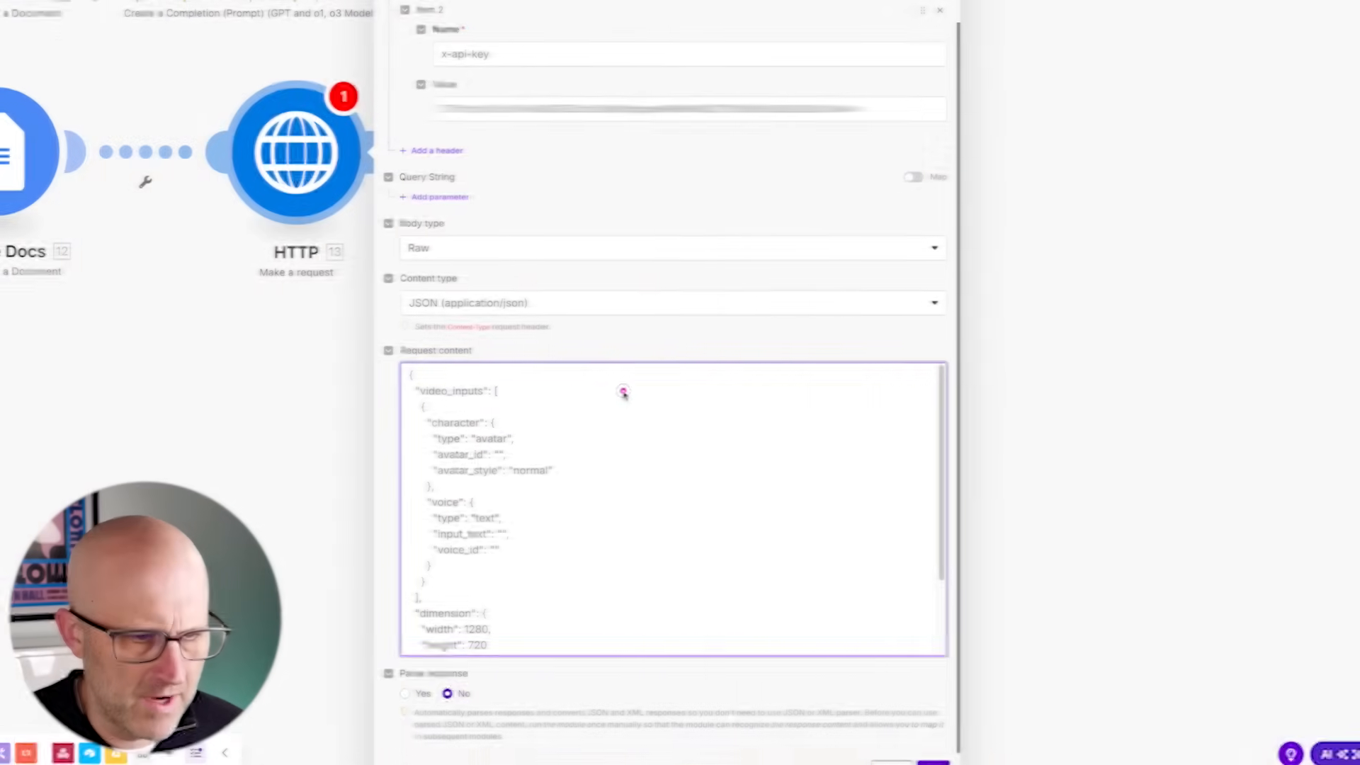
scroll(586, 580, "down", 2)
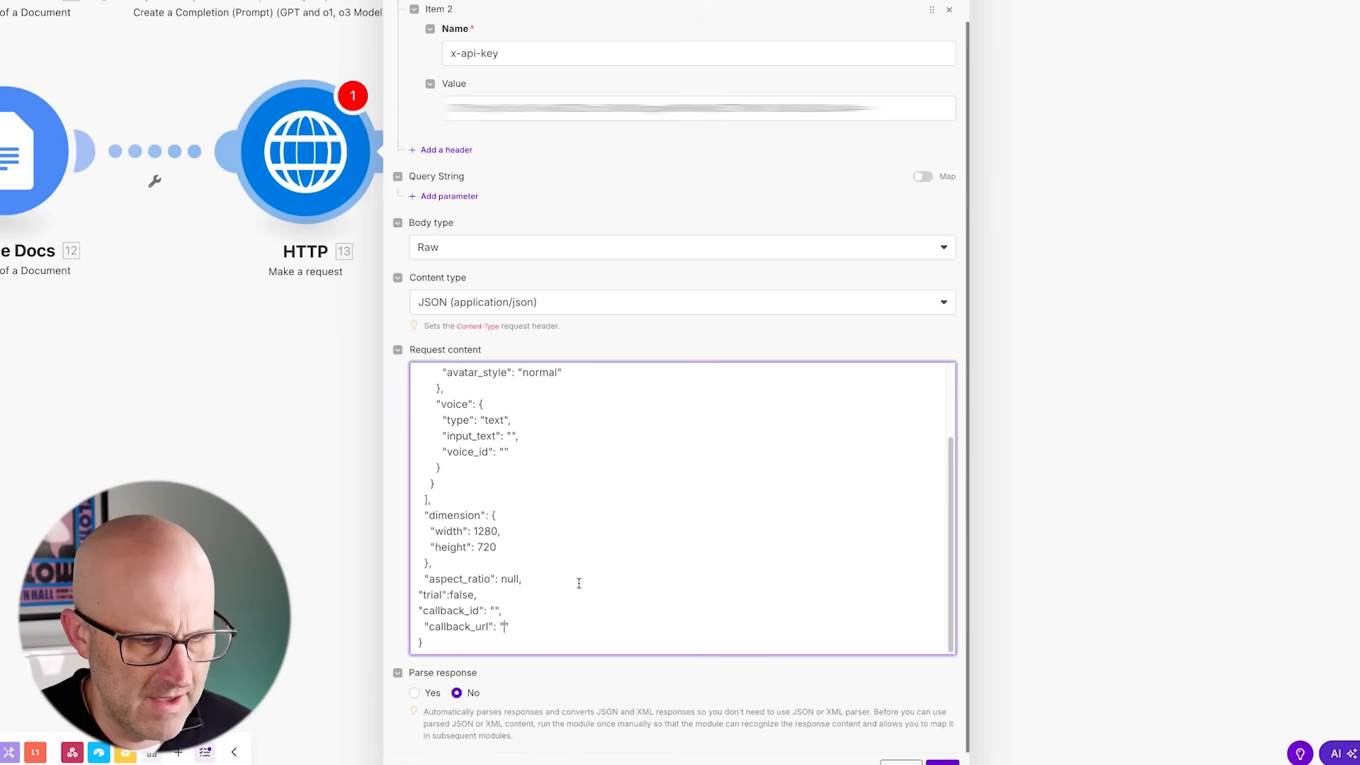
- Copy the avatar ID of the personal avatar in HeyGen and paste it into the request body's avatar_id value
scroll(581, 581, "up", 2)
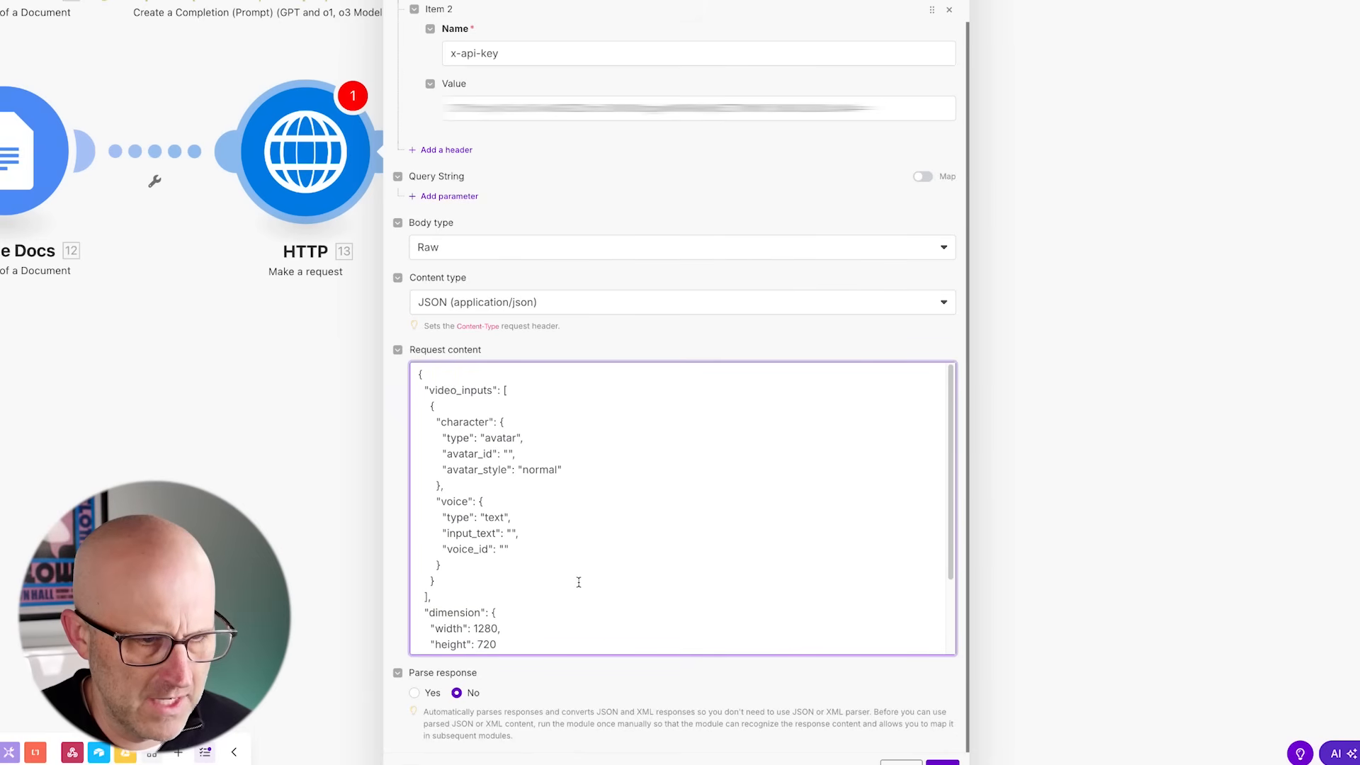
left_click(508, 454)
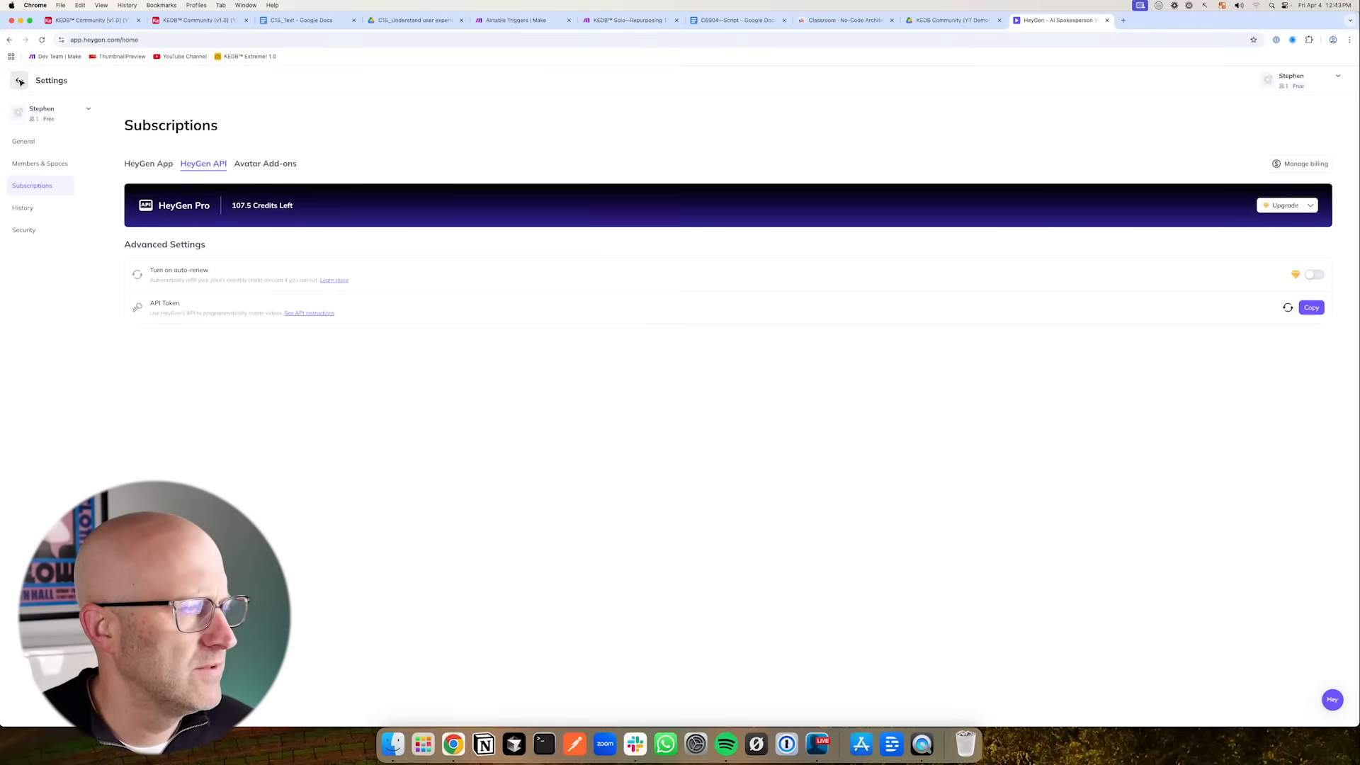
left_click(20, 83)
left_click(53, 269)
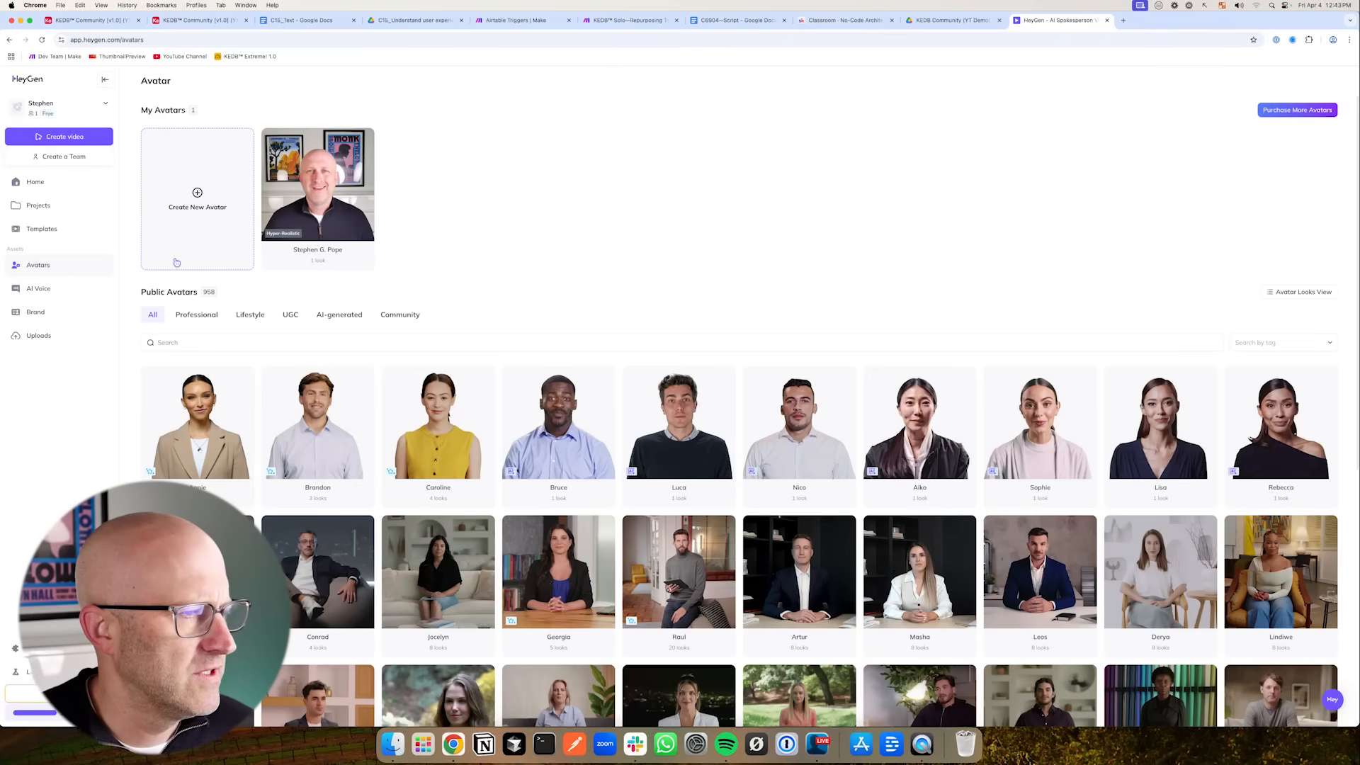
left_click(320, 193)
left_click(380, 115)
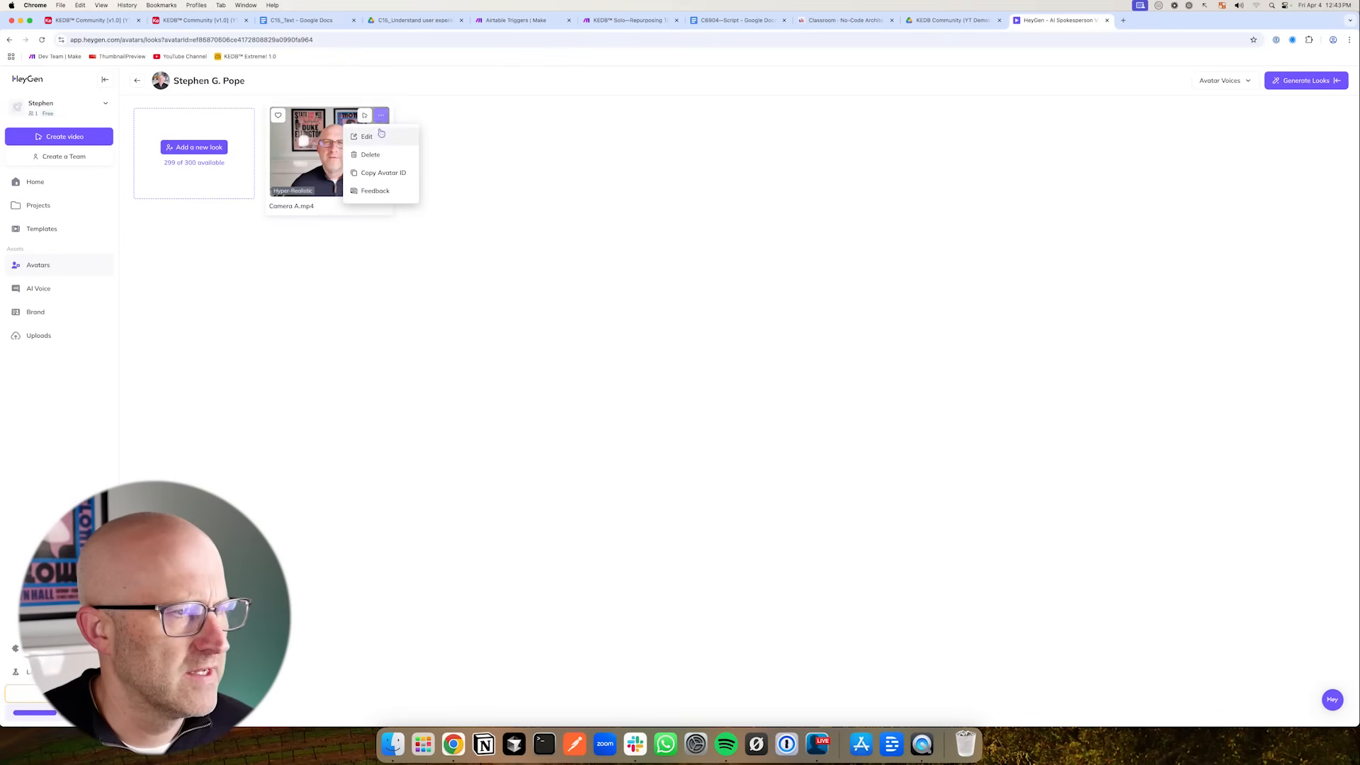
left_click(383, 173)
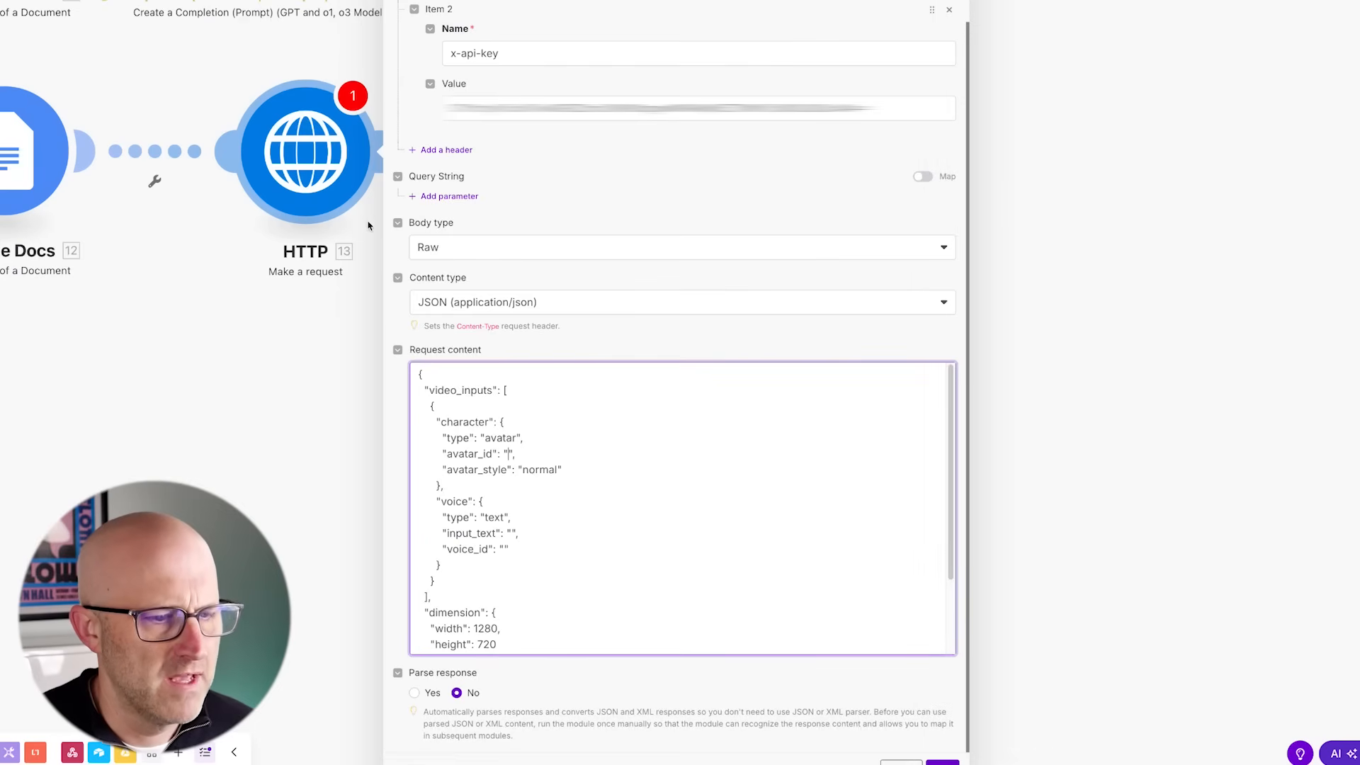
left_click(507, 453)
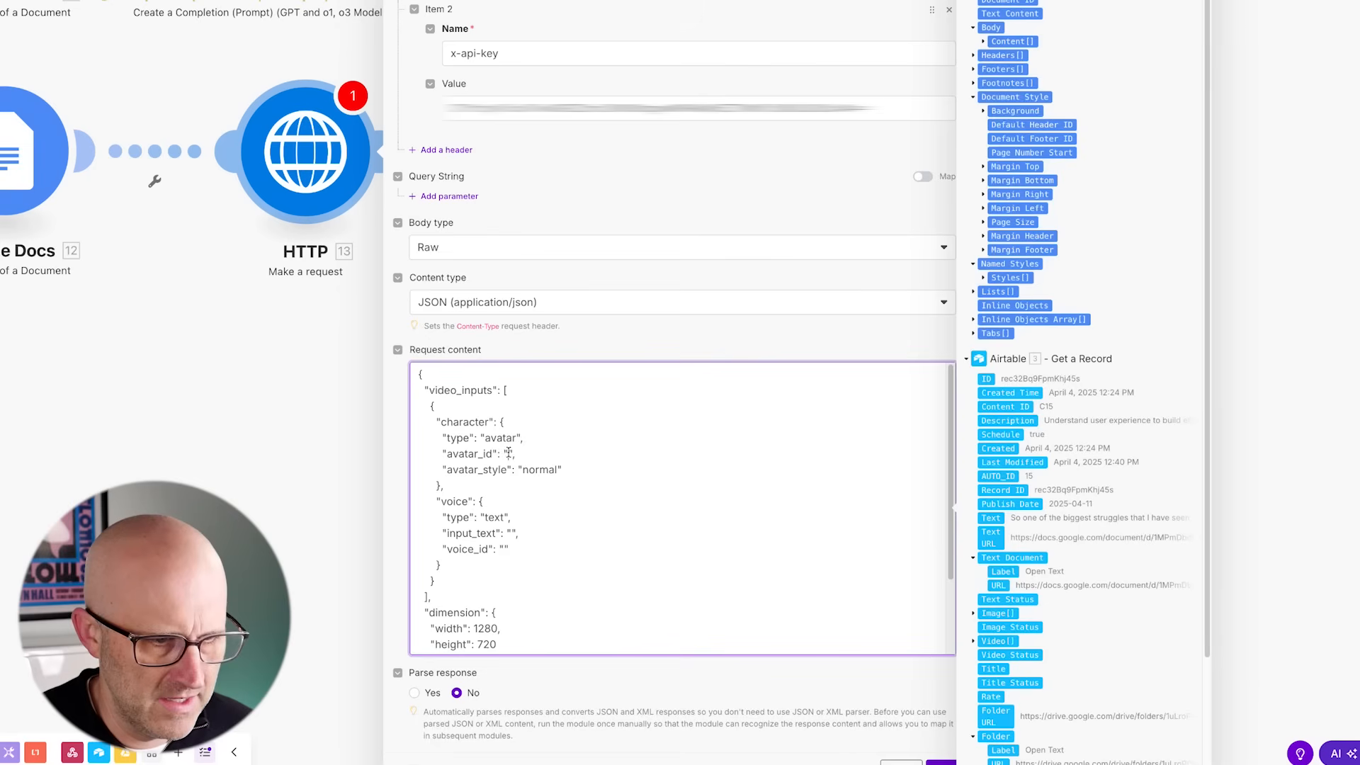
key("ctrl+v")
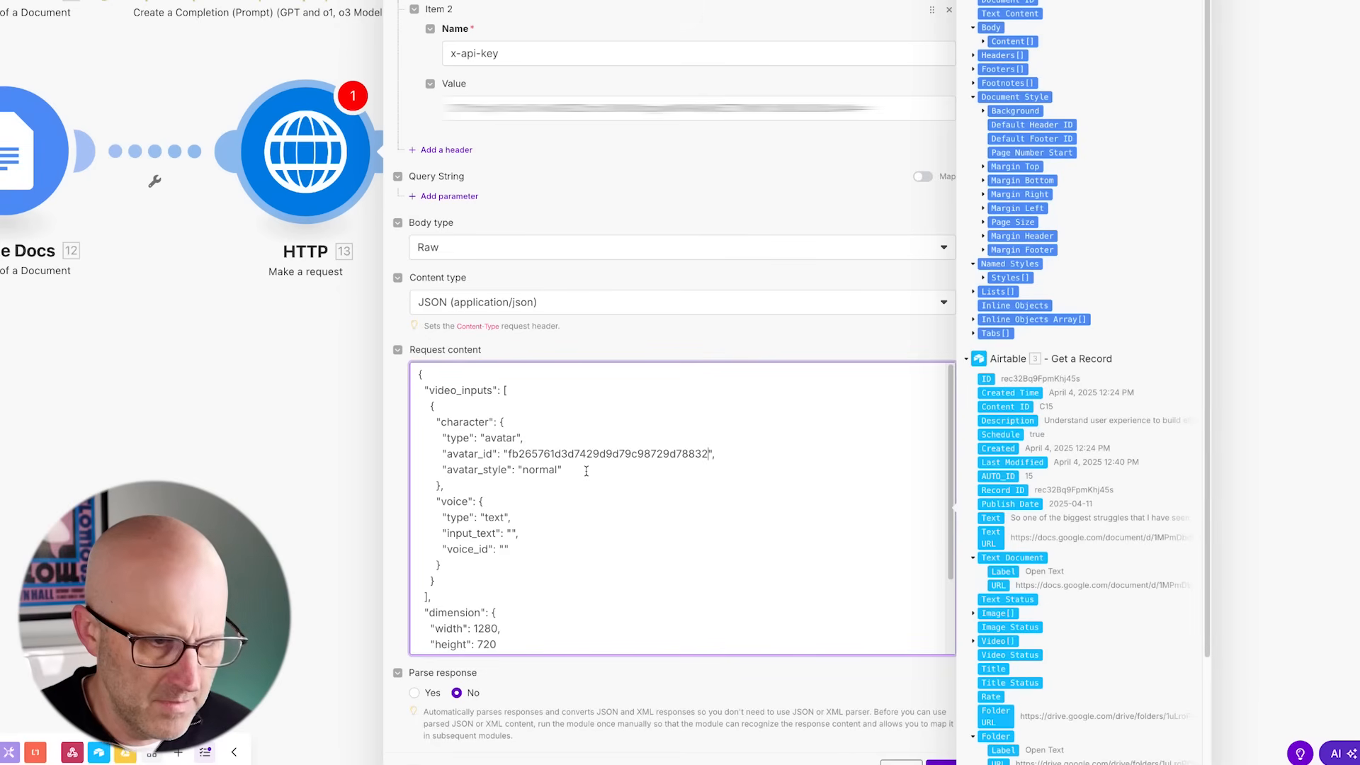
- Map the Google Docs Text Content into the input_text value of the request body
scroll(614, 483, "down", 2)
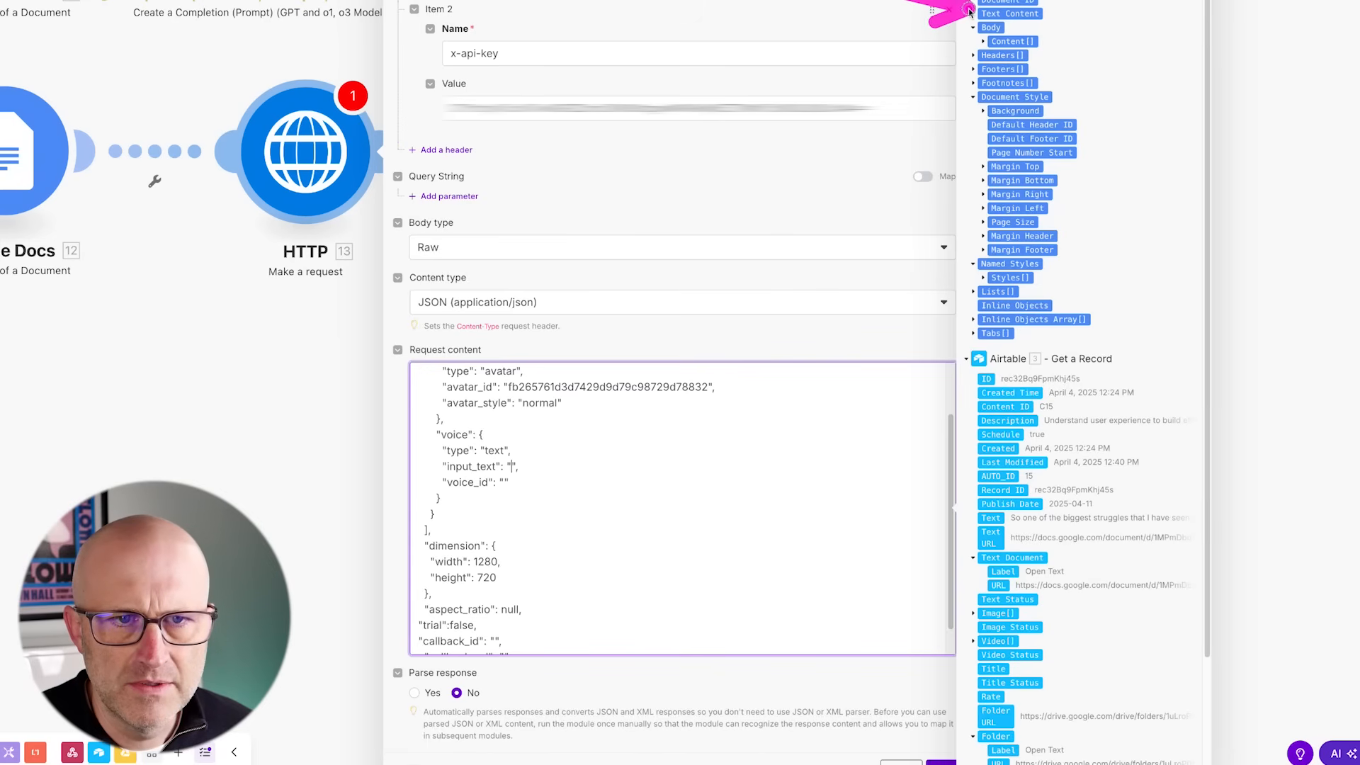
left_click(1010, 14)
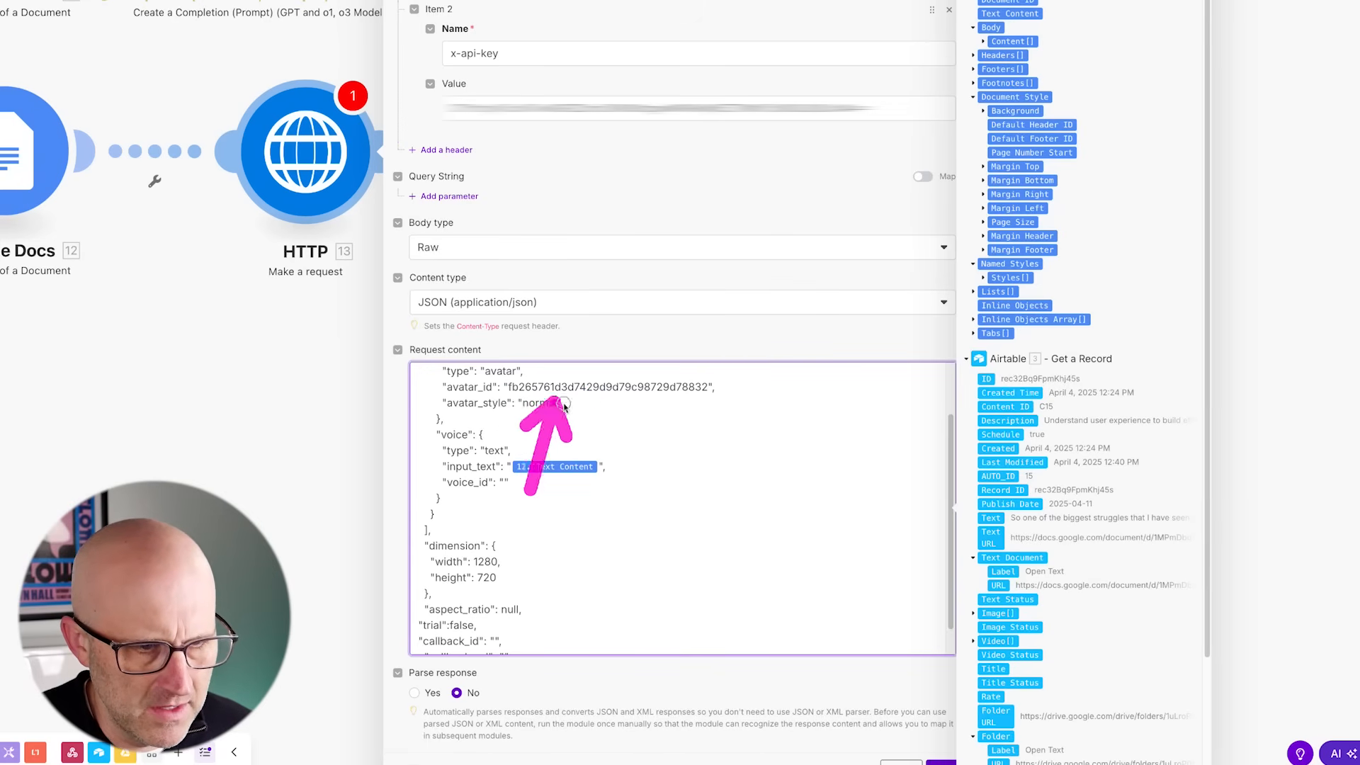
- Copy the voice ID of the SGP voice in HeyGen and paste it into the voice_id value
scroll(514, 475, "down", 1)
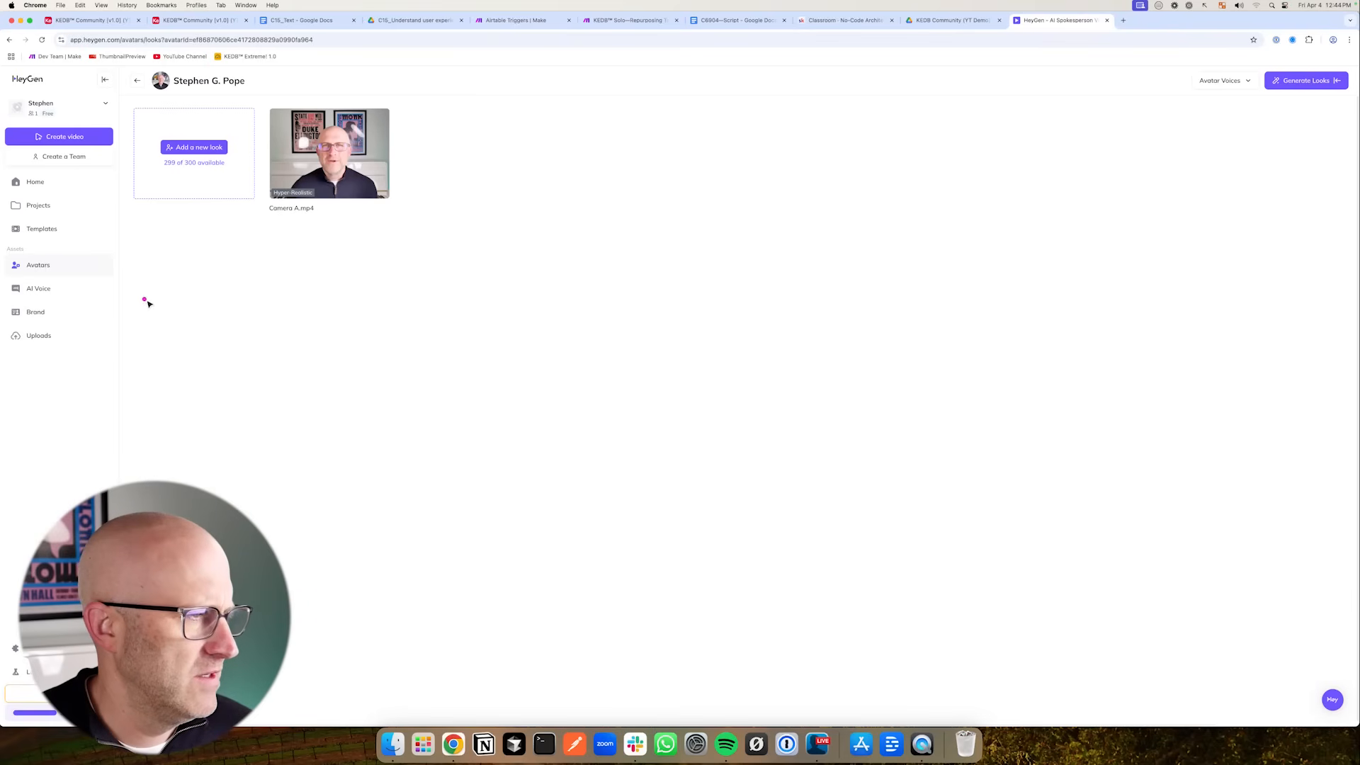
left_click(37, 291)
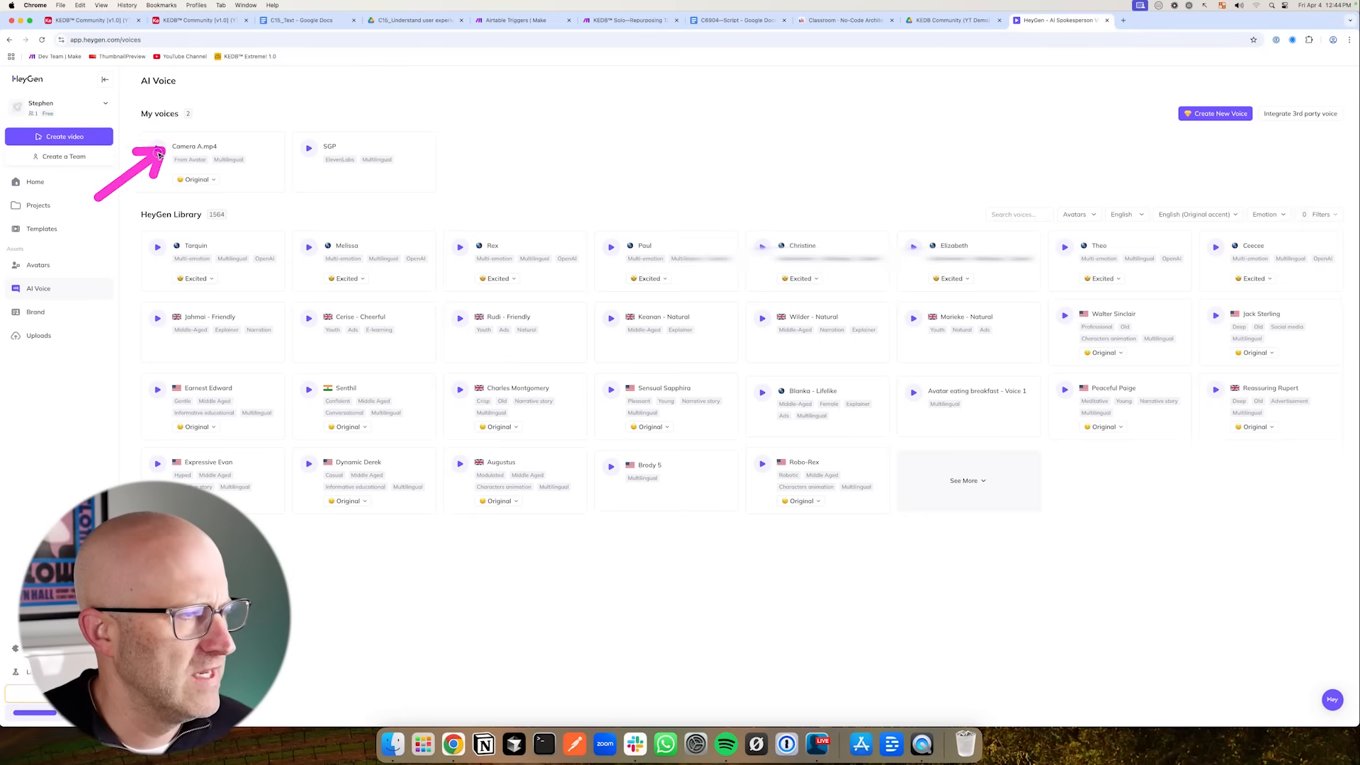
mouse_move(266, 162)
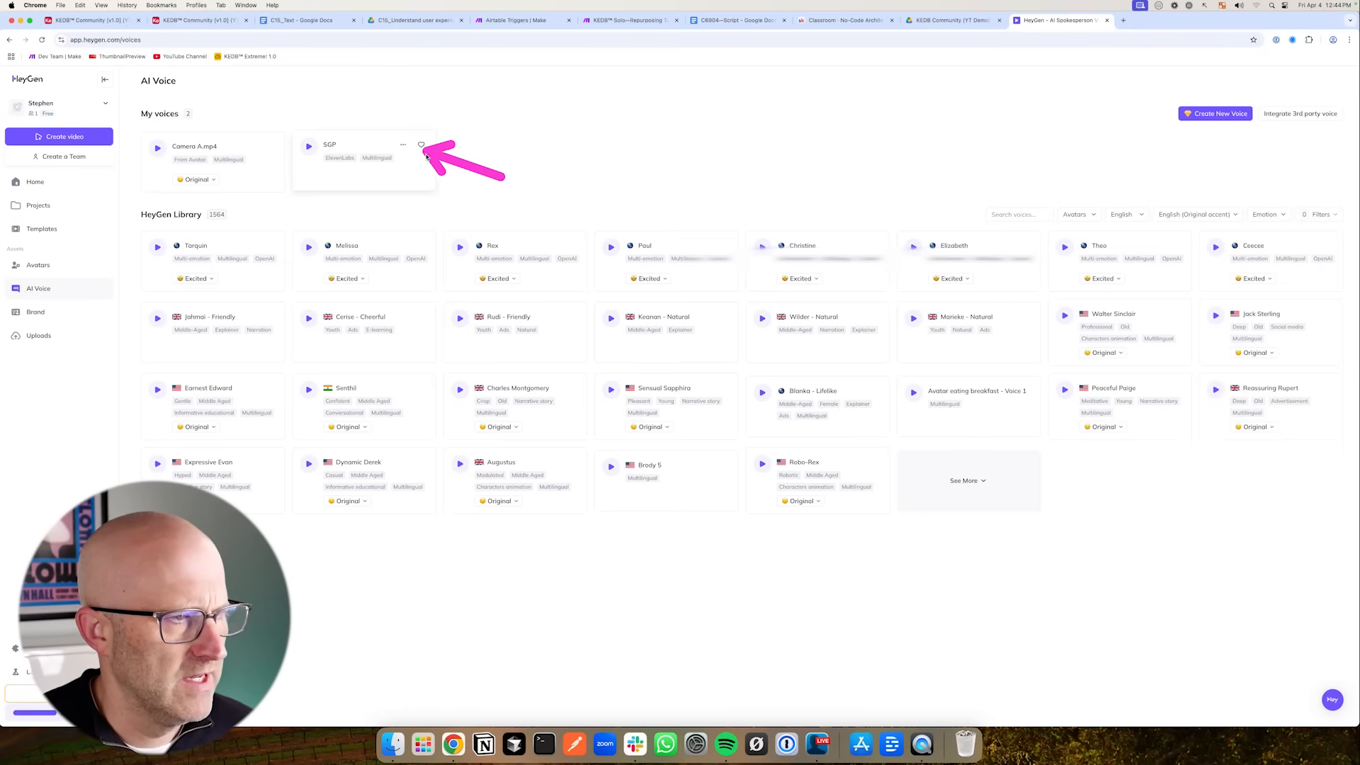
left_click(403, 147)
left_click(391, 185)
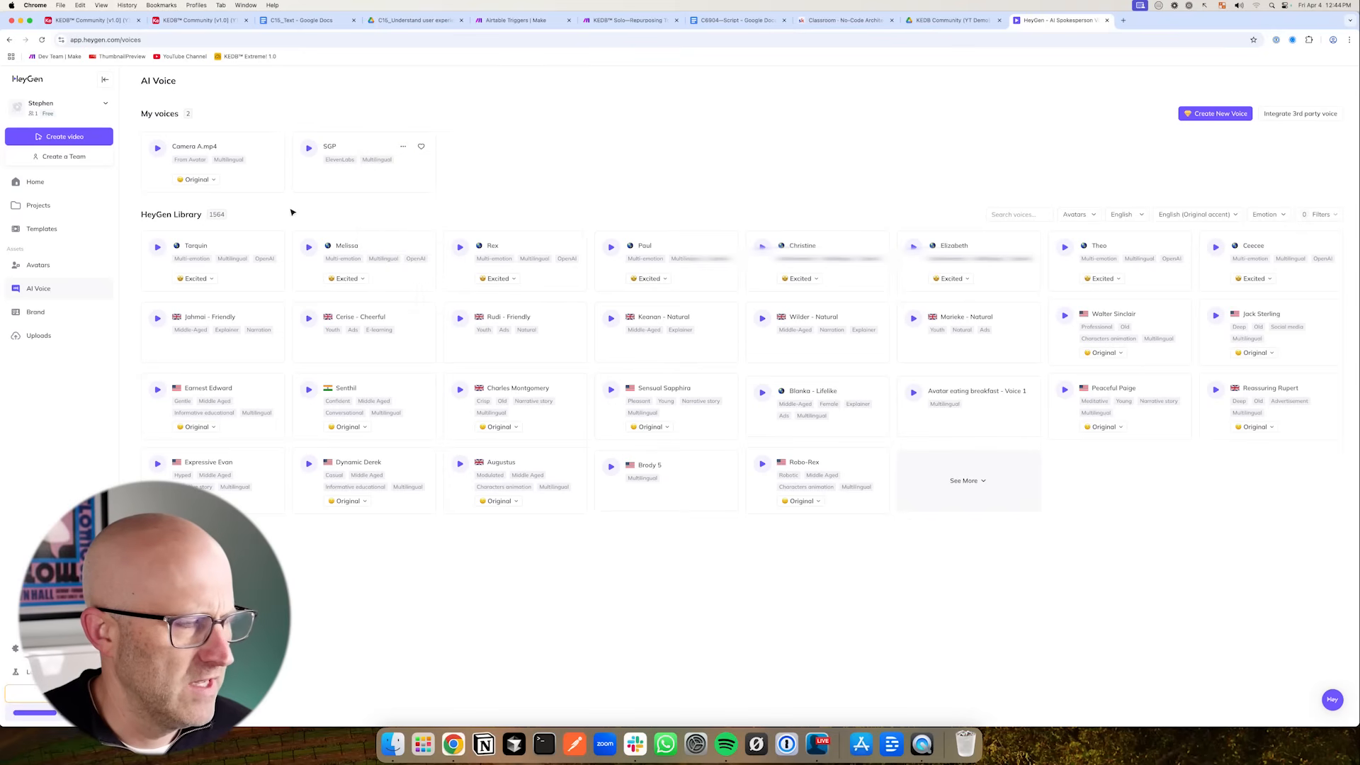
left_click(51, 265)
left_click(38, 288)
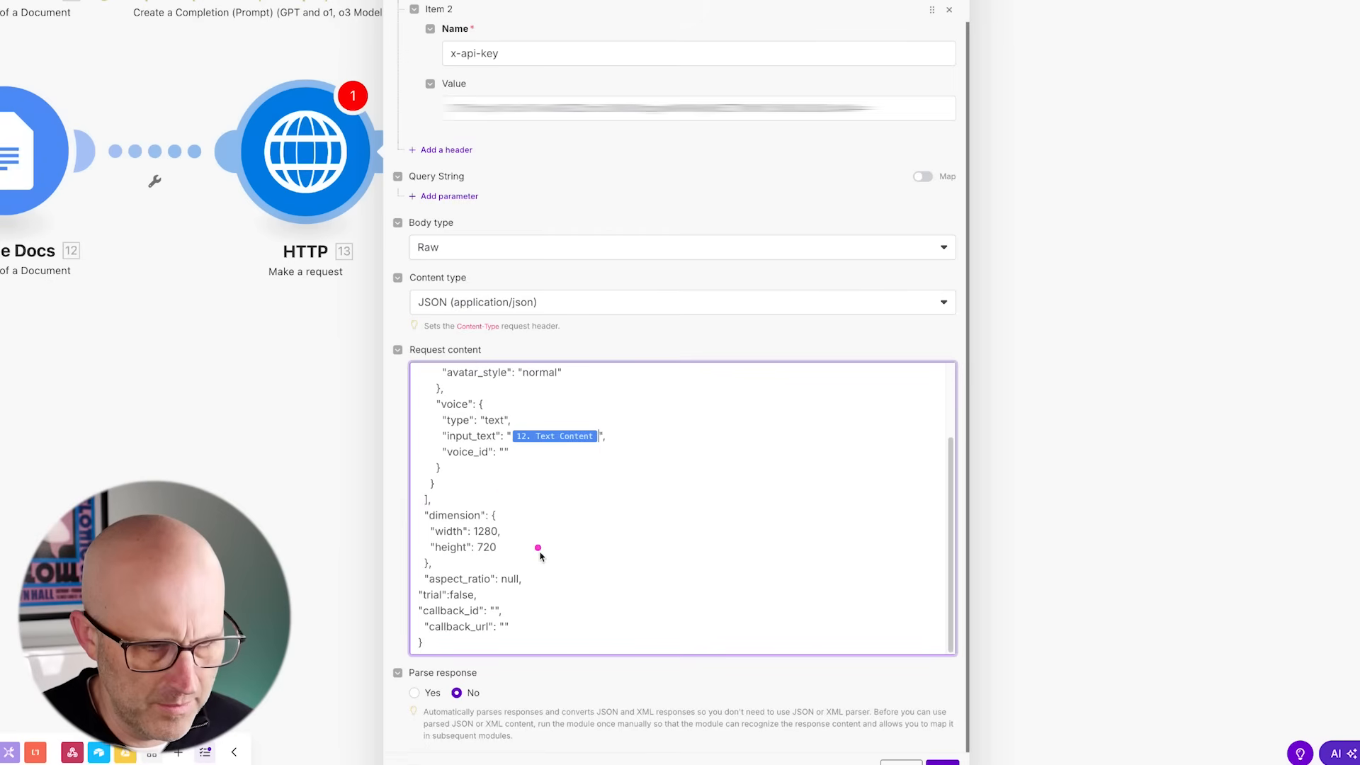
left_click(506, 454)
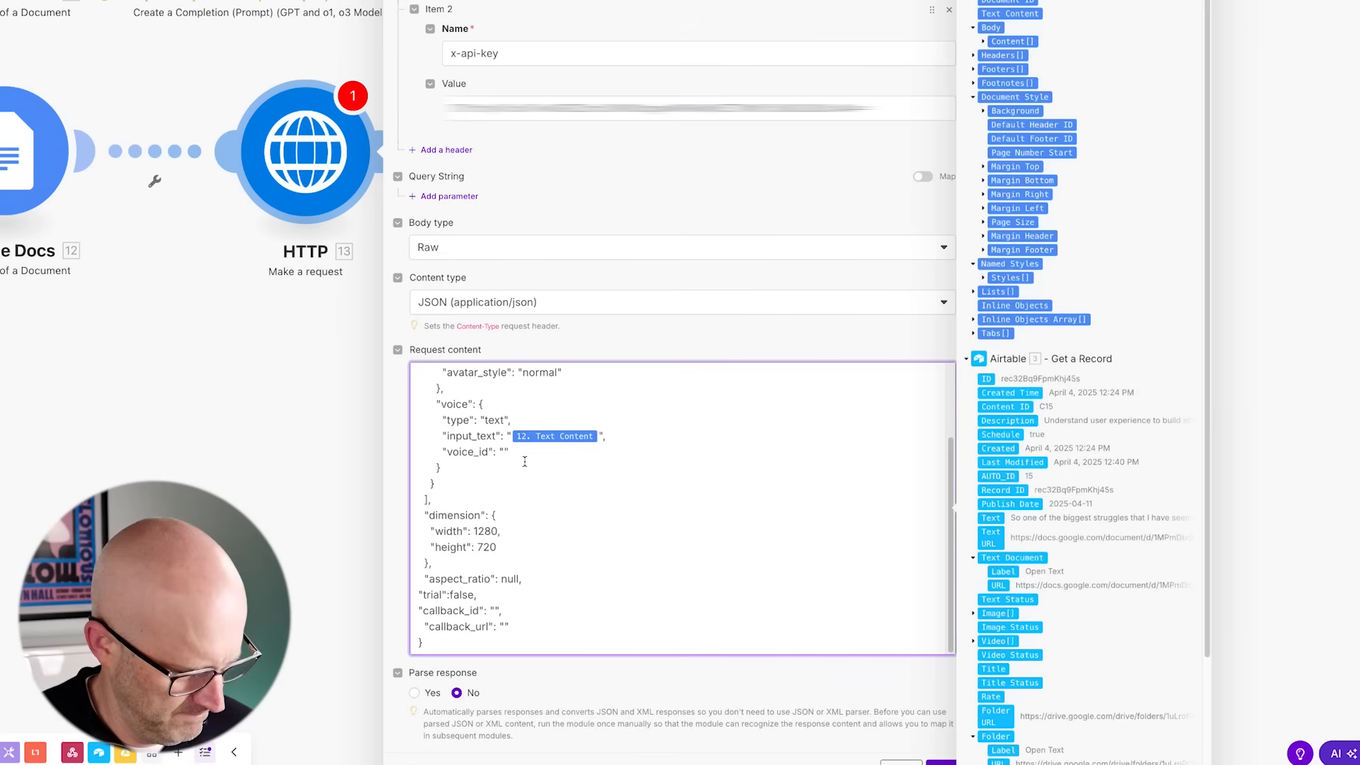
key("ctrl+v")
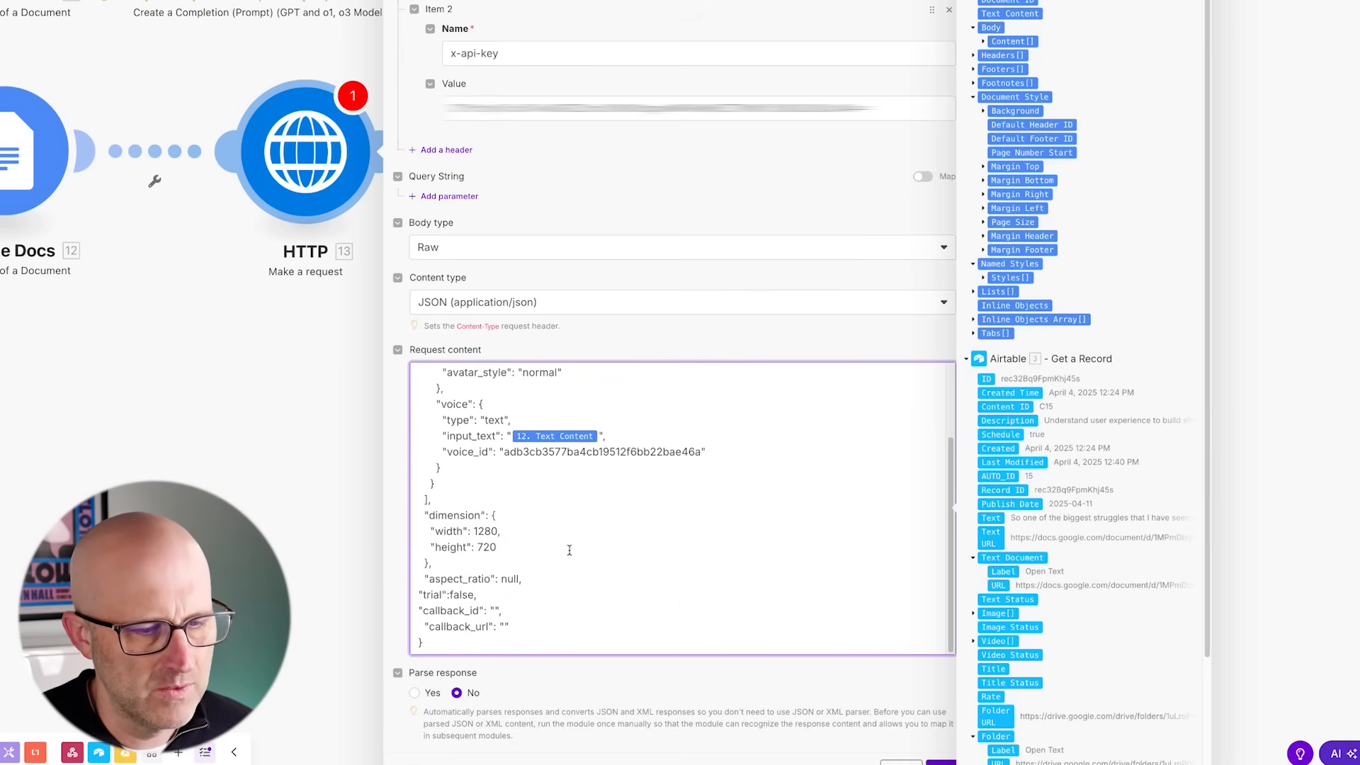
- Map the webhook's recordId into the callback_id value of the request body
scroll(1100, 579, "down", 2)
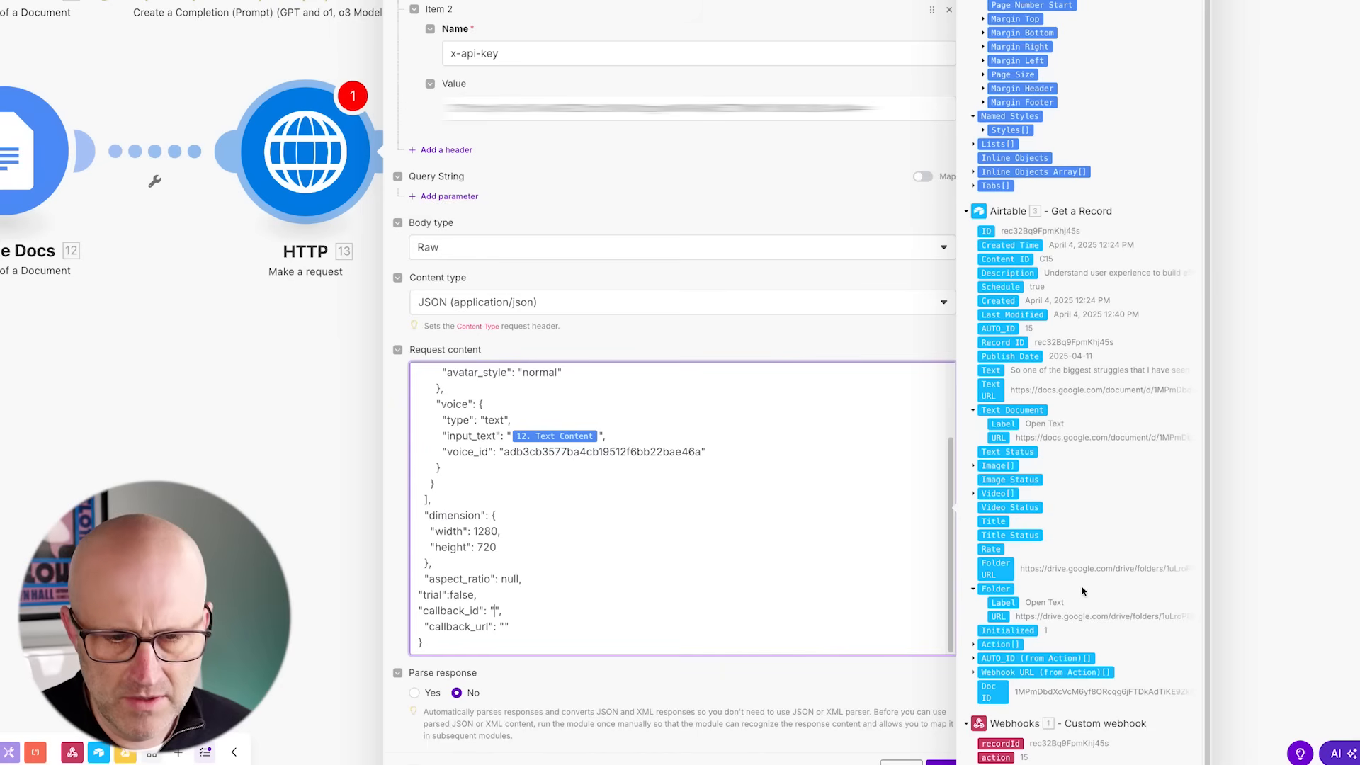
mouse_move(1013, 743)
left_mouse_down()
mouse_move(914, 736)
mouse_move(512, 610)
left_mouse_up()
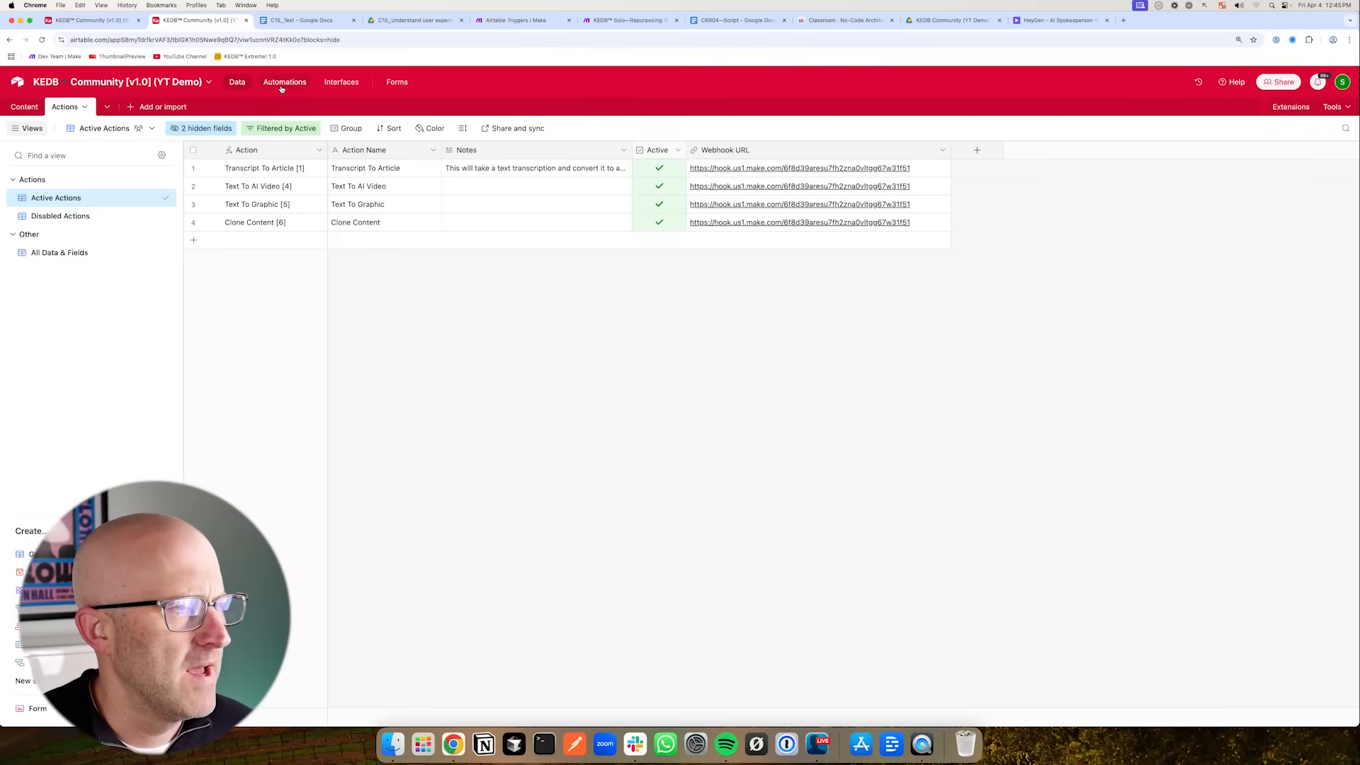
- Create a new Airtable automation with a When webhook received trigger and copy its webhook URL
left_click(284, 83)
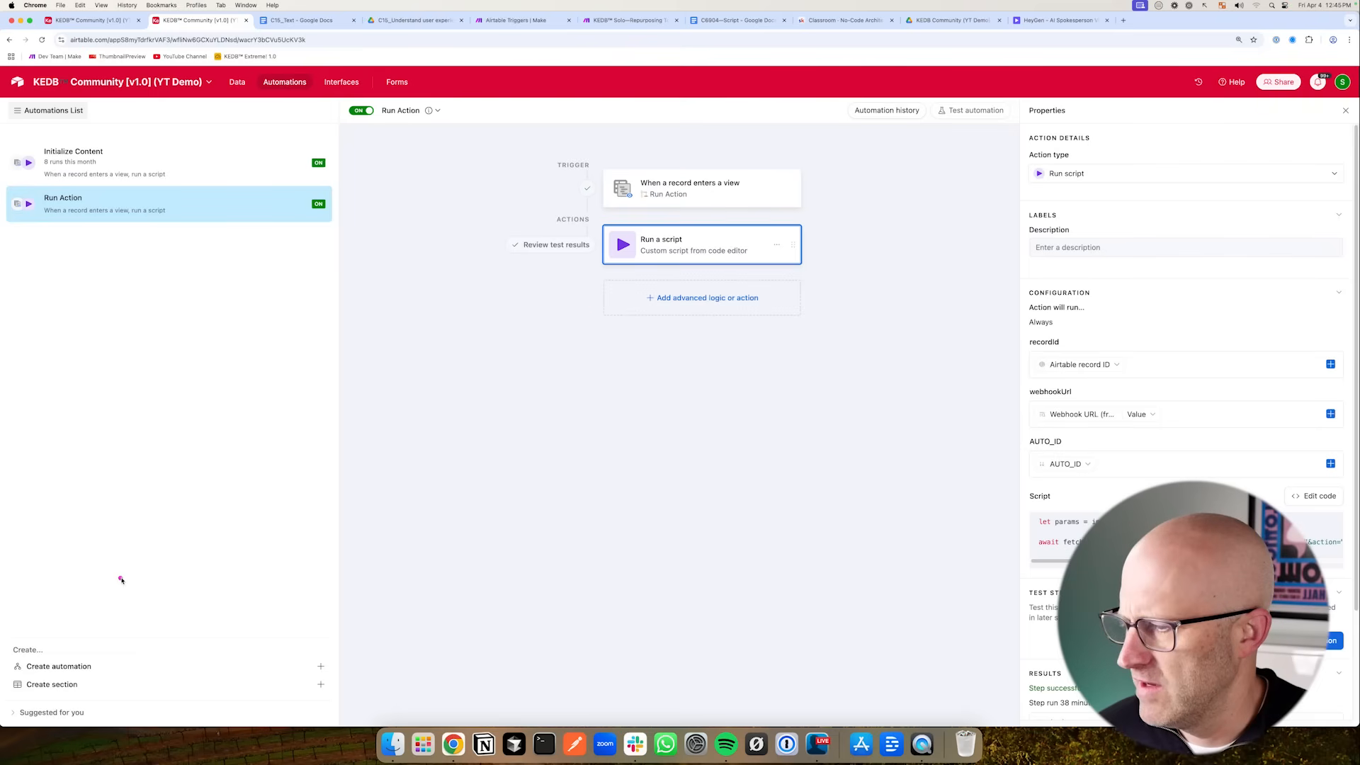
left_click(59, 665)
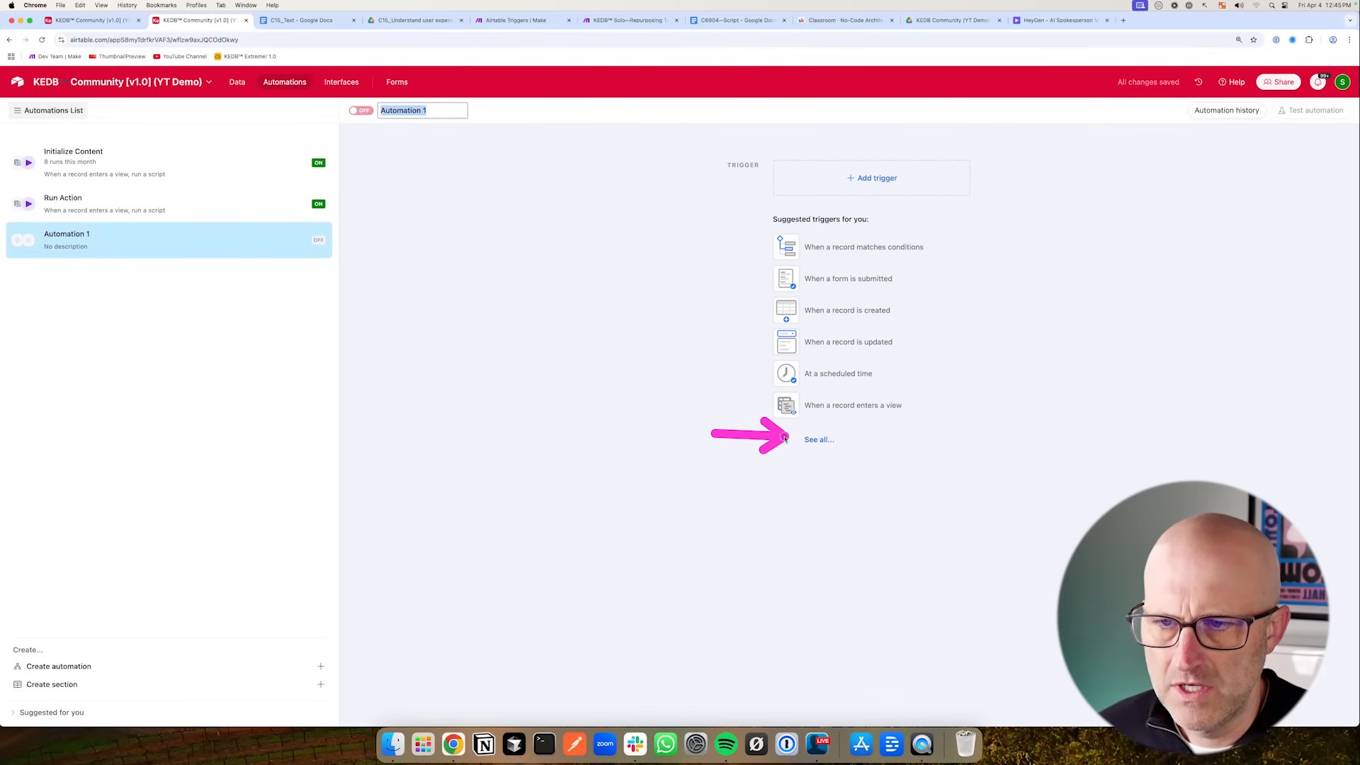
left_click(814, 440)
left_click(843, 587)
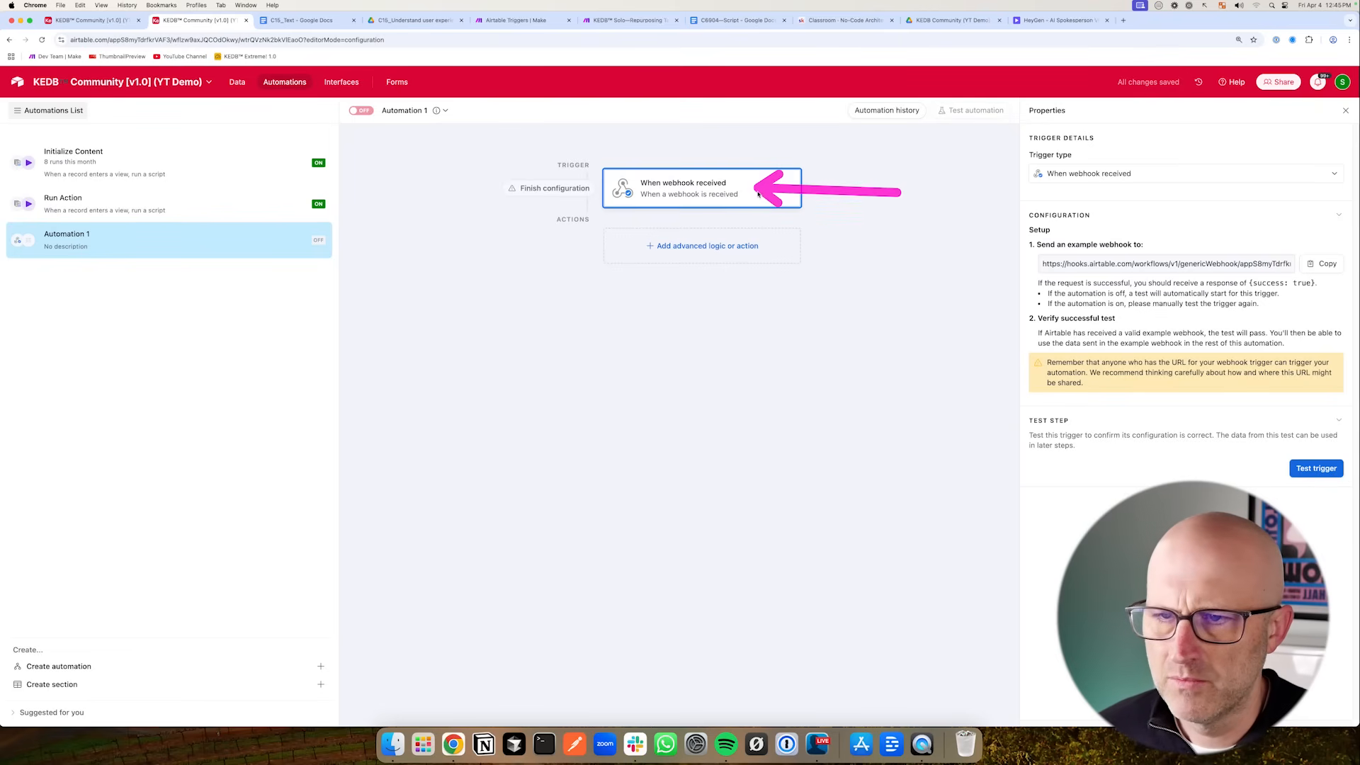
left_click(1326, 265)
- Paste the Airtable webhook URL into the callback_url value of the HTTP request body
left_click(563, 20)
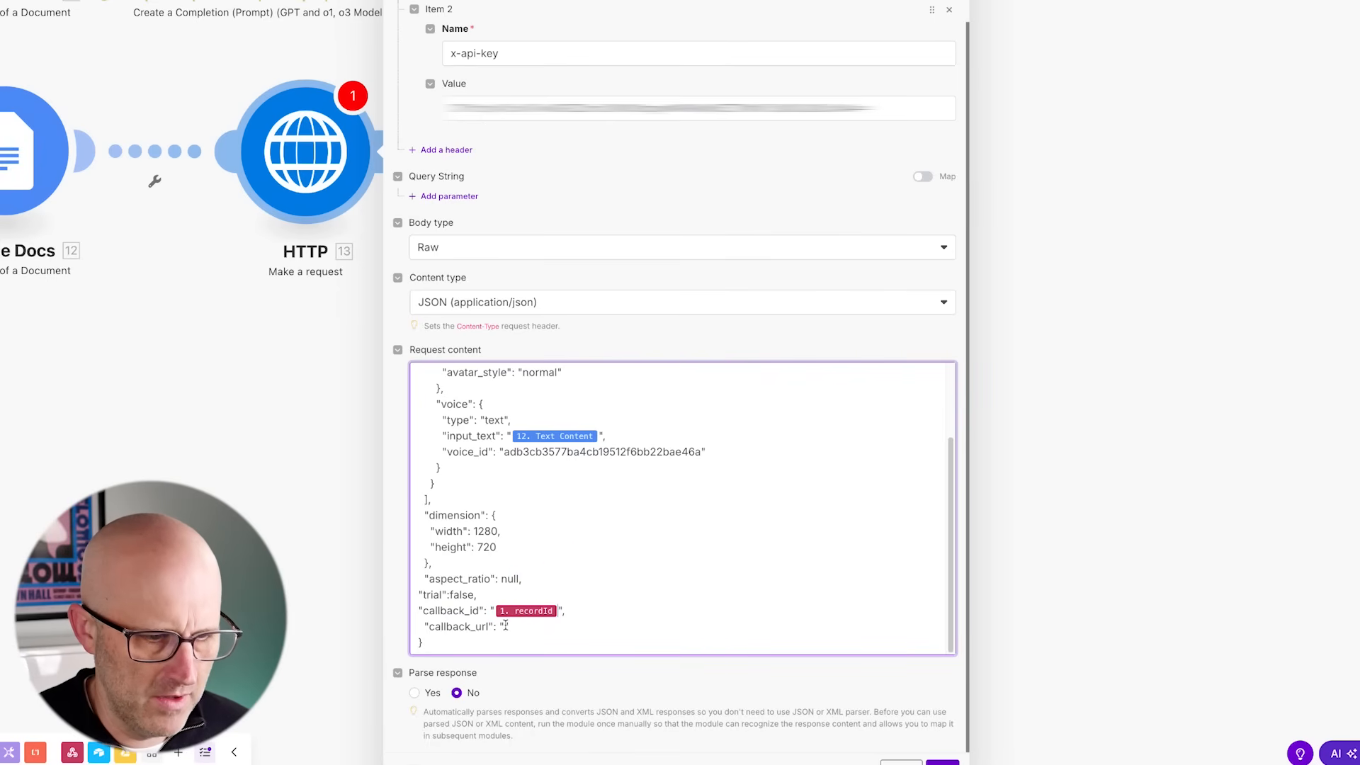
left_click(508, 626)
key("ctrl+v")
left_click(400, 593)
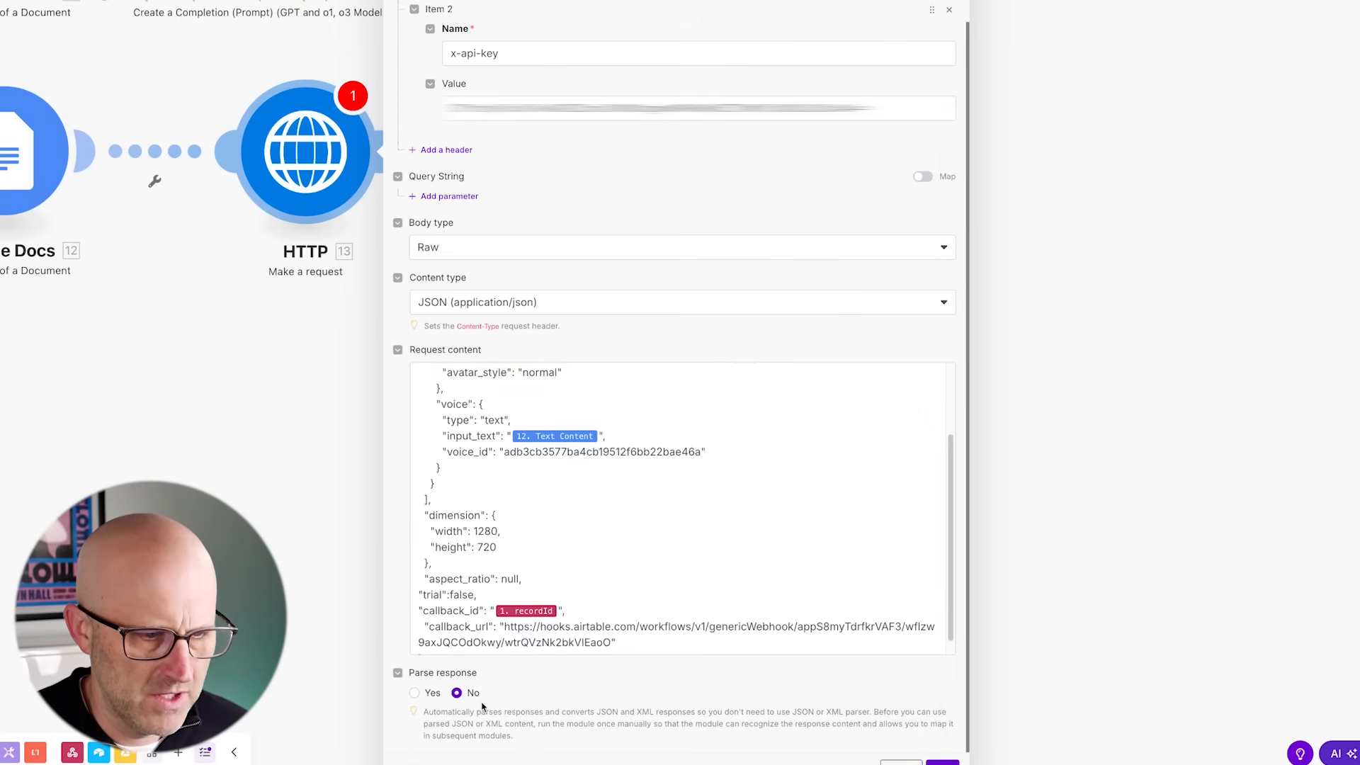
- Enable Parse response for the HTTP module and save its settings
left_click(415, 692)
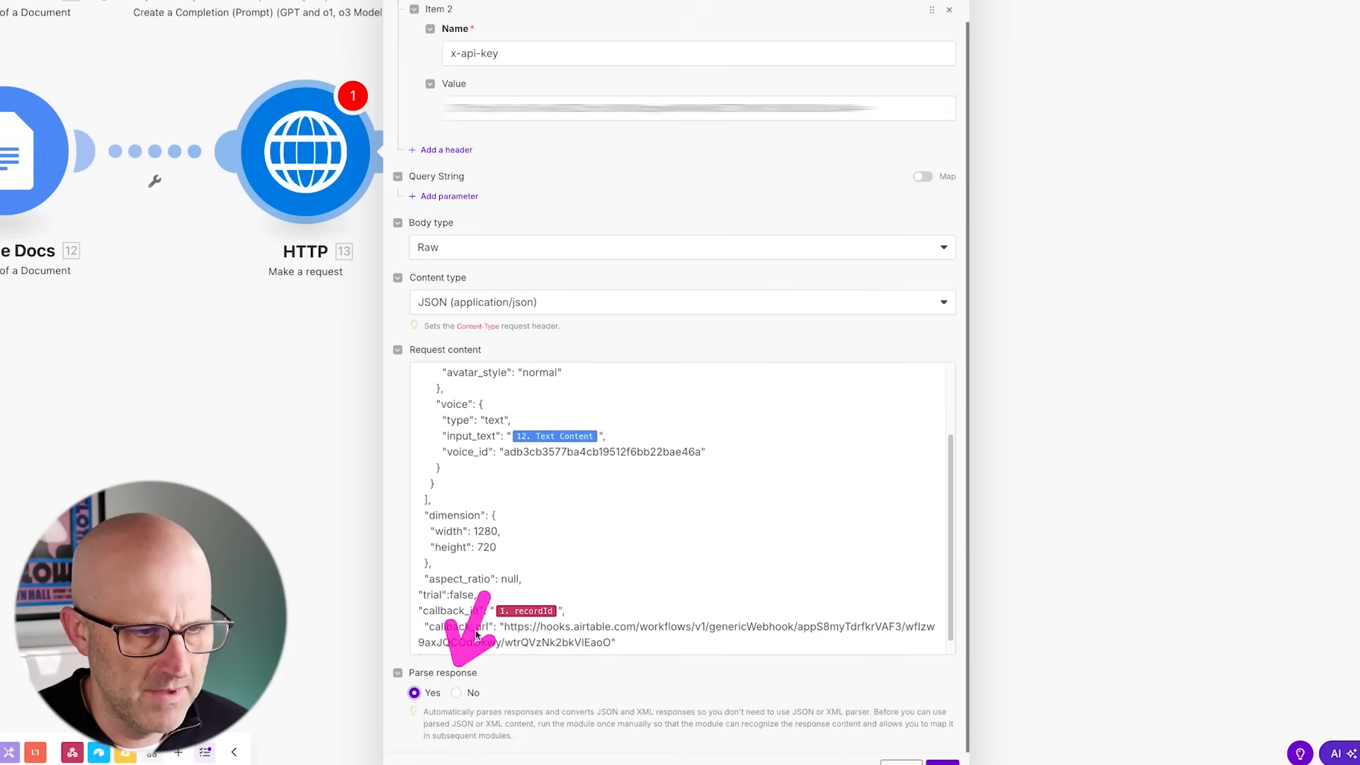
scroll(599, 511, "up", 3)
scroll(744, 415, "down", 3)
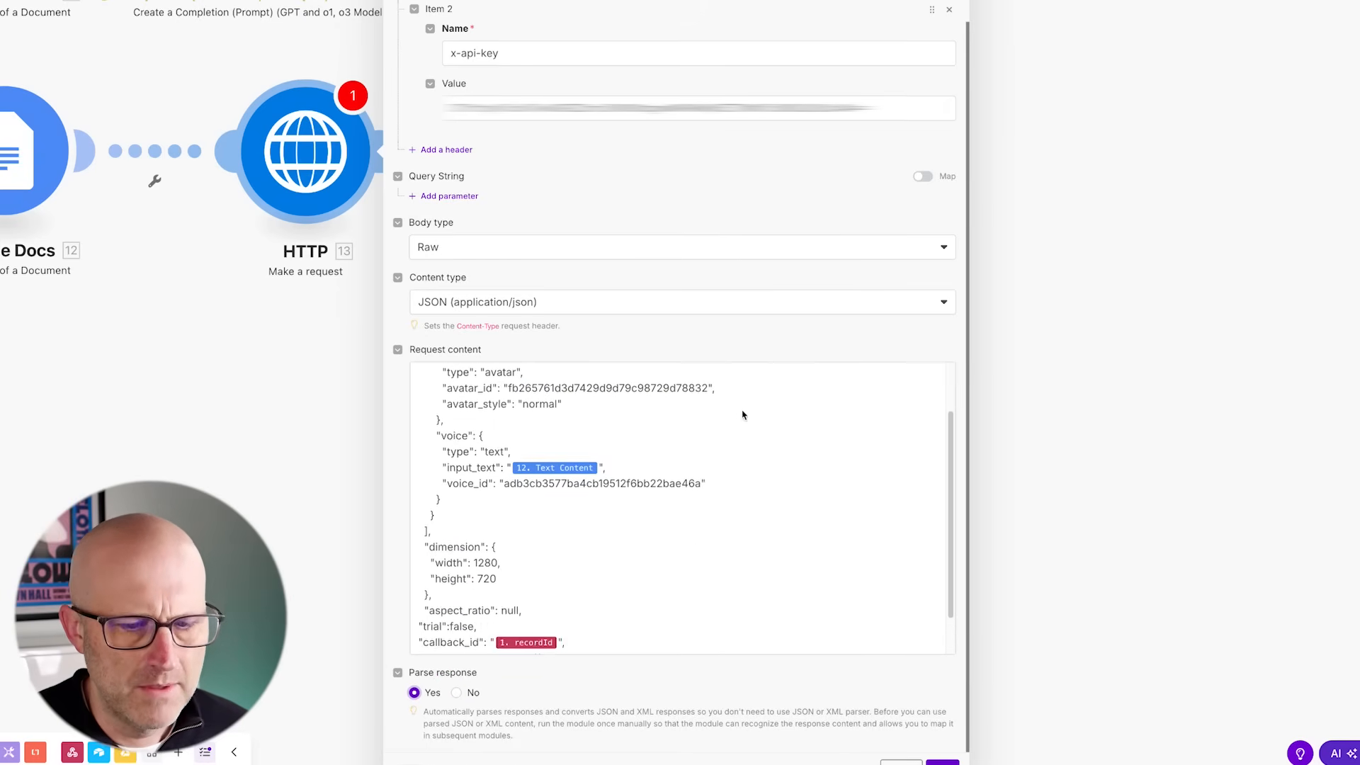
left_click(943, 763)
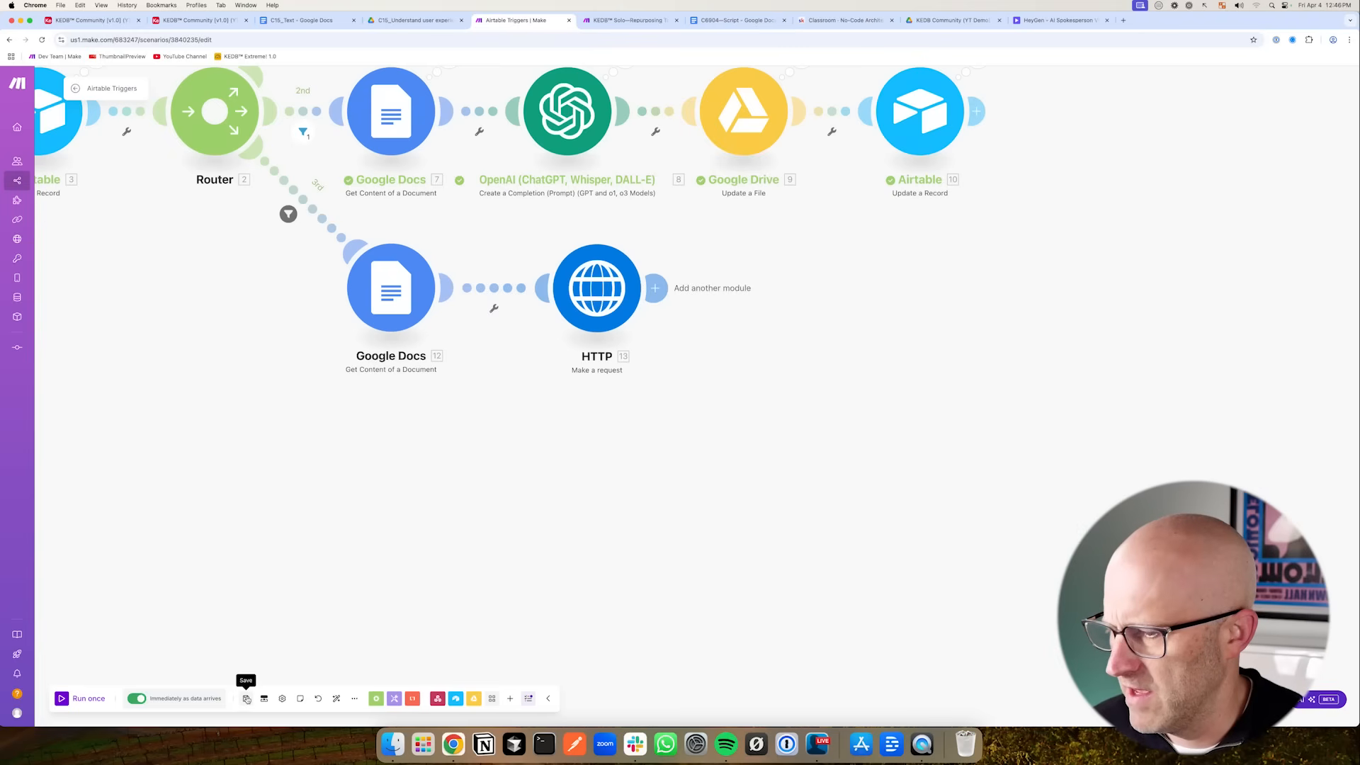
- Save the scenario and start it with Run once so it waits for data
left_click(247, 699)
scroll(506, 541, "down", 3)
left_click_drag(507, 542, 699, 613)
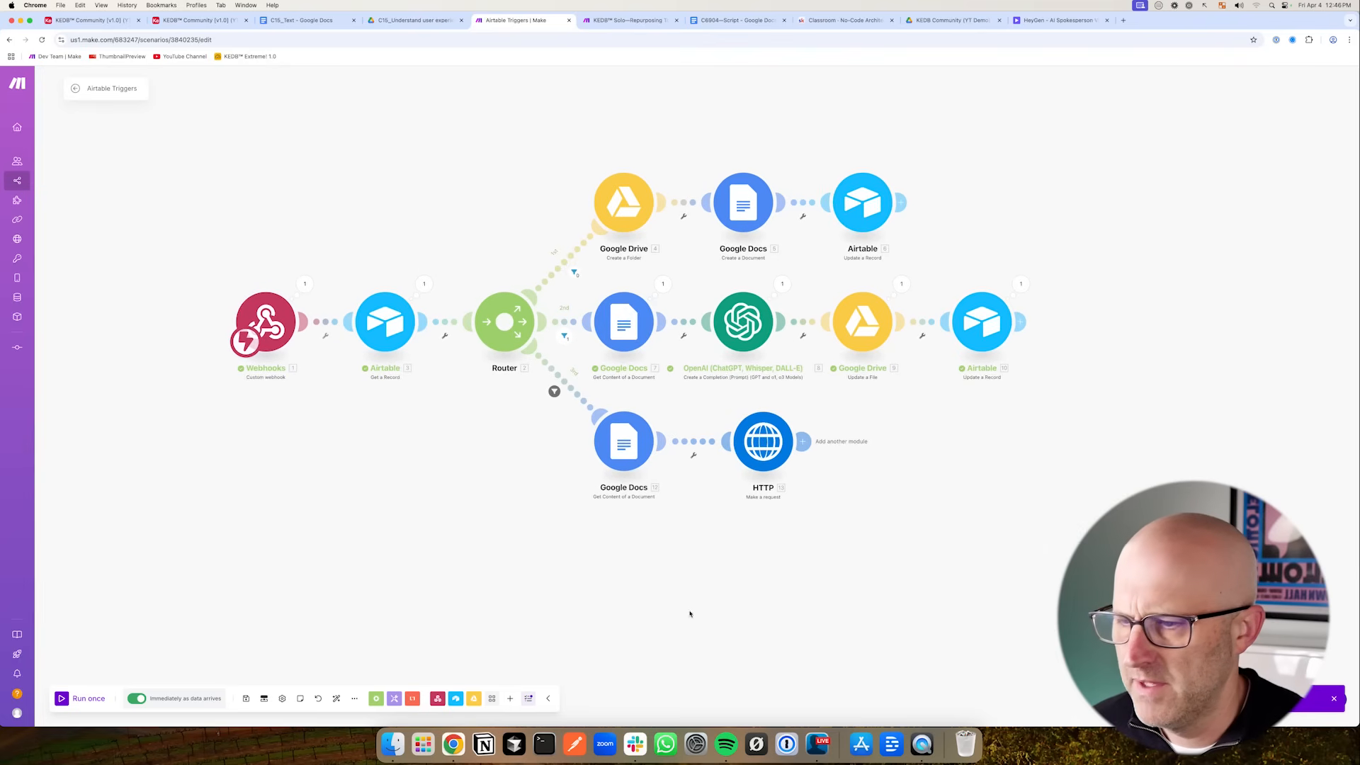
left_click(80, 699)
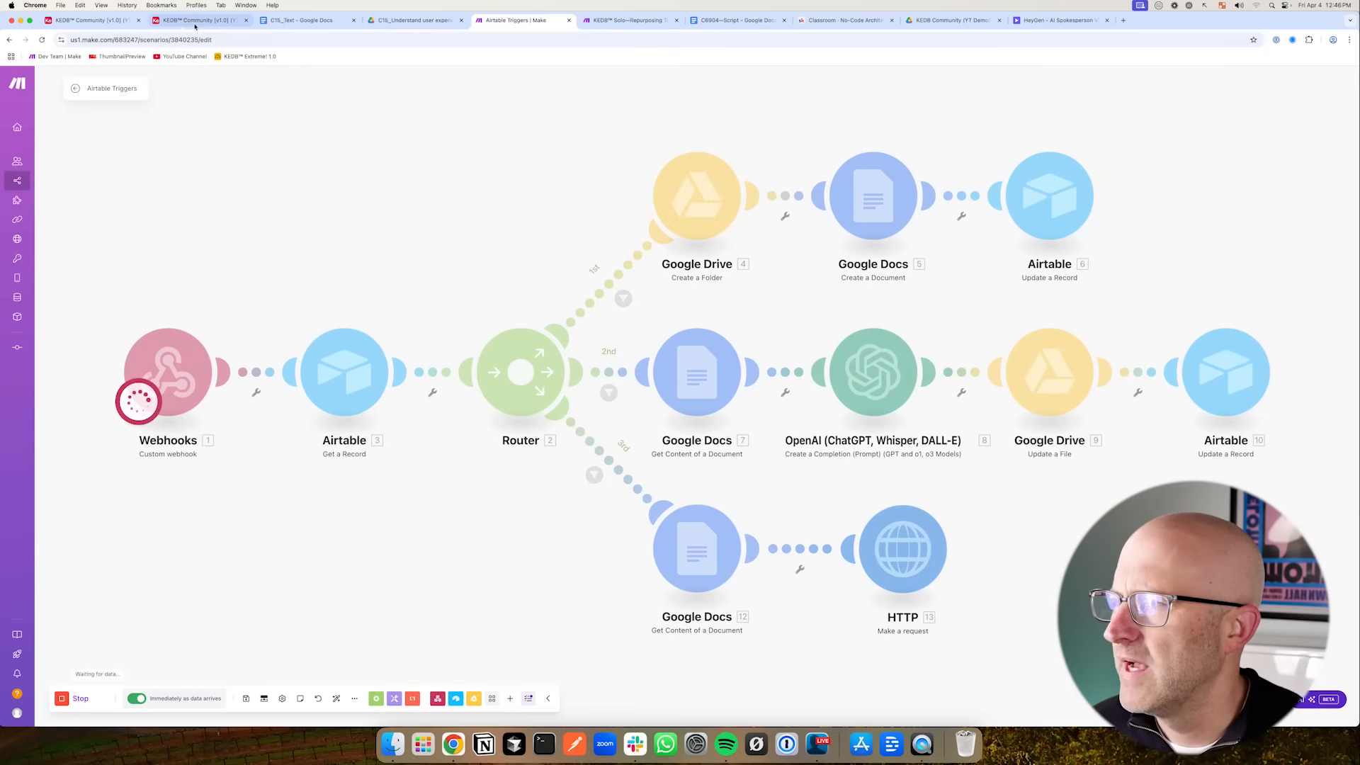
- Open the Overview view of the content table and check record C16's text document
left_click(196, 21)
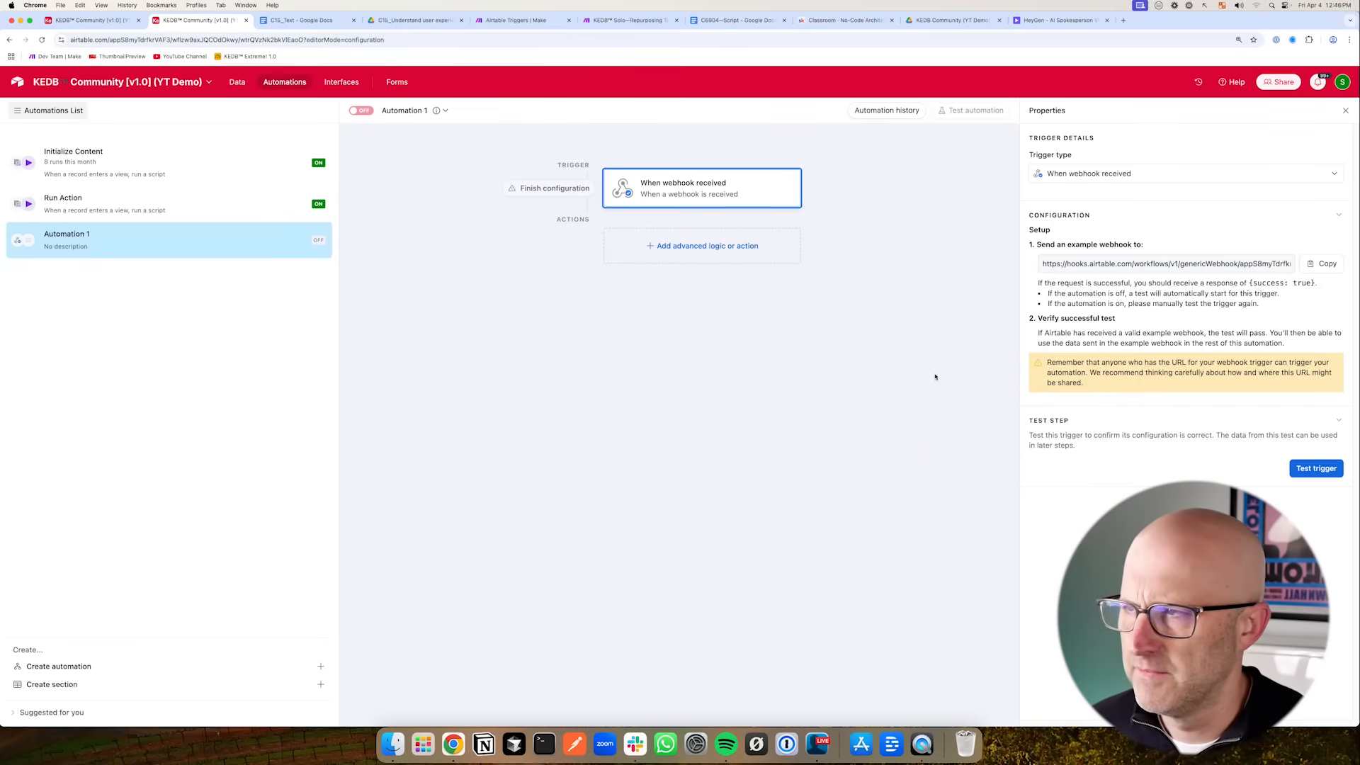
left_click(112, 24)
left_click(528, 85)
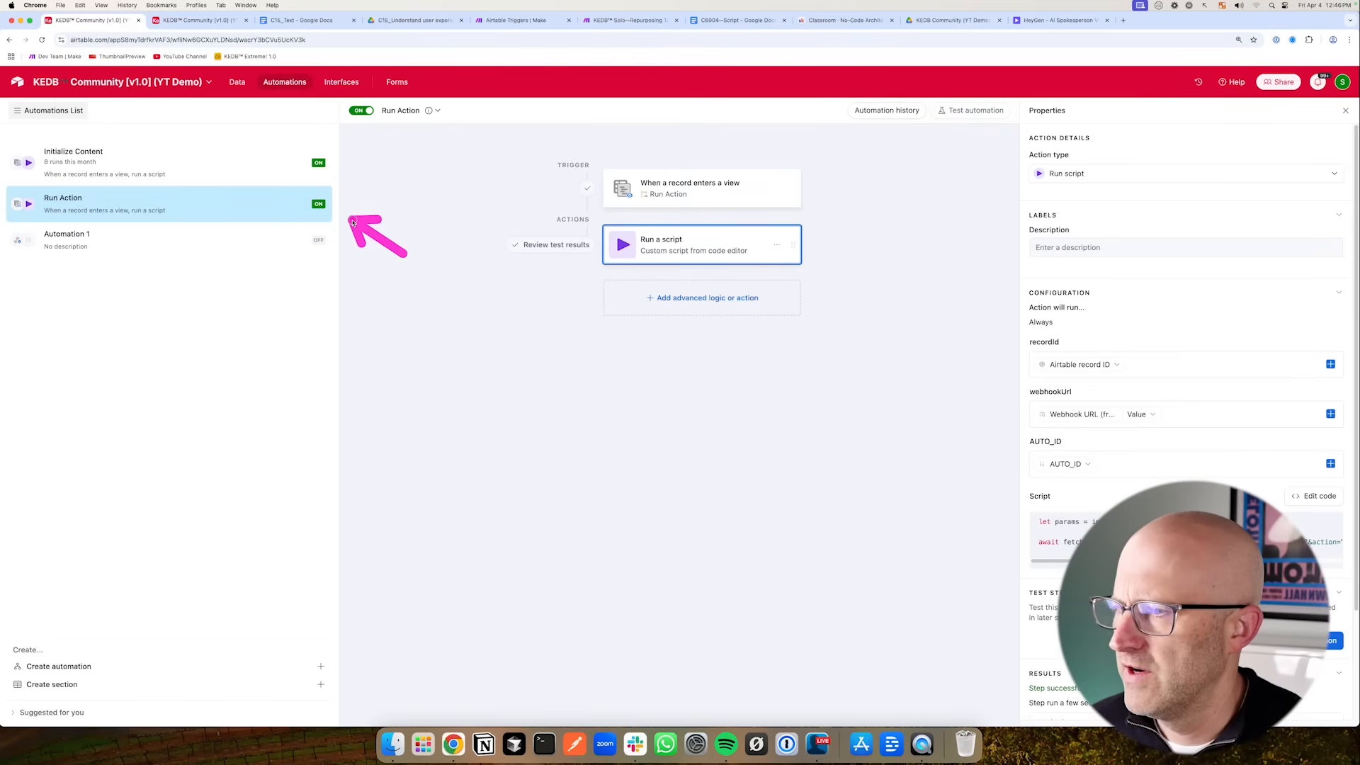
left_click(237, 83)
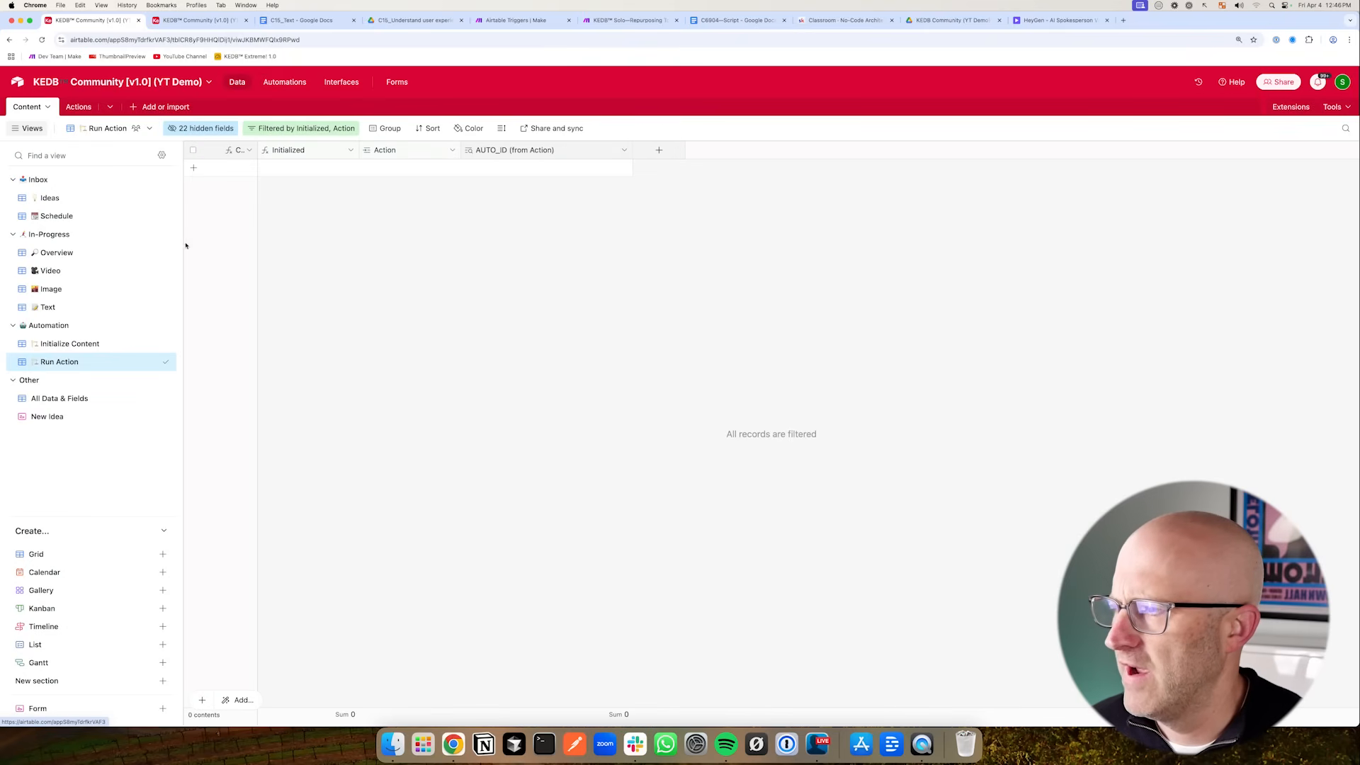
left_click(58, 252)
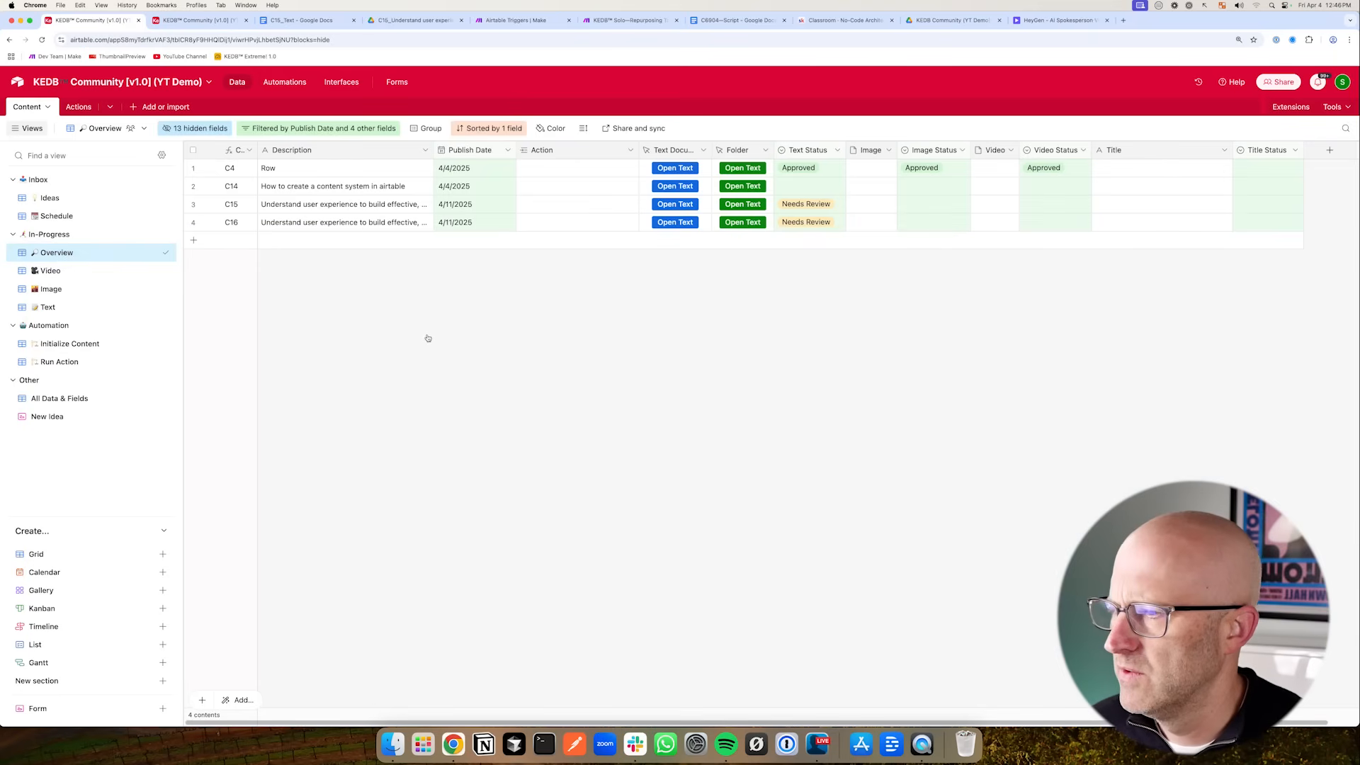
left_click(675, 223)
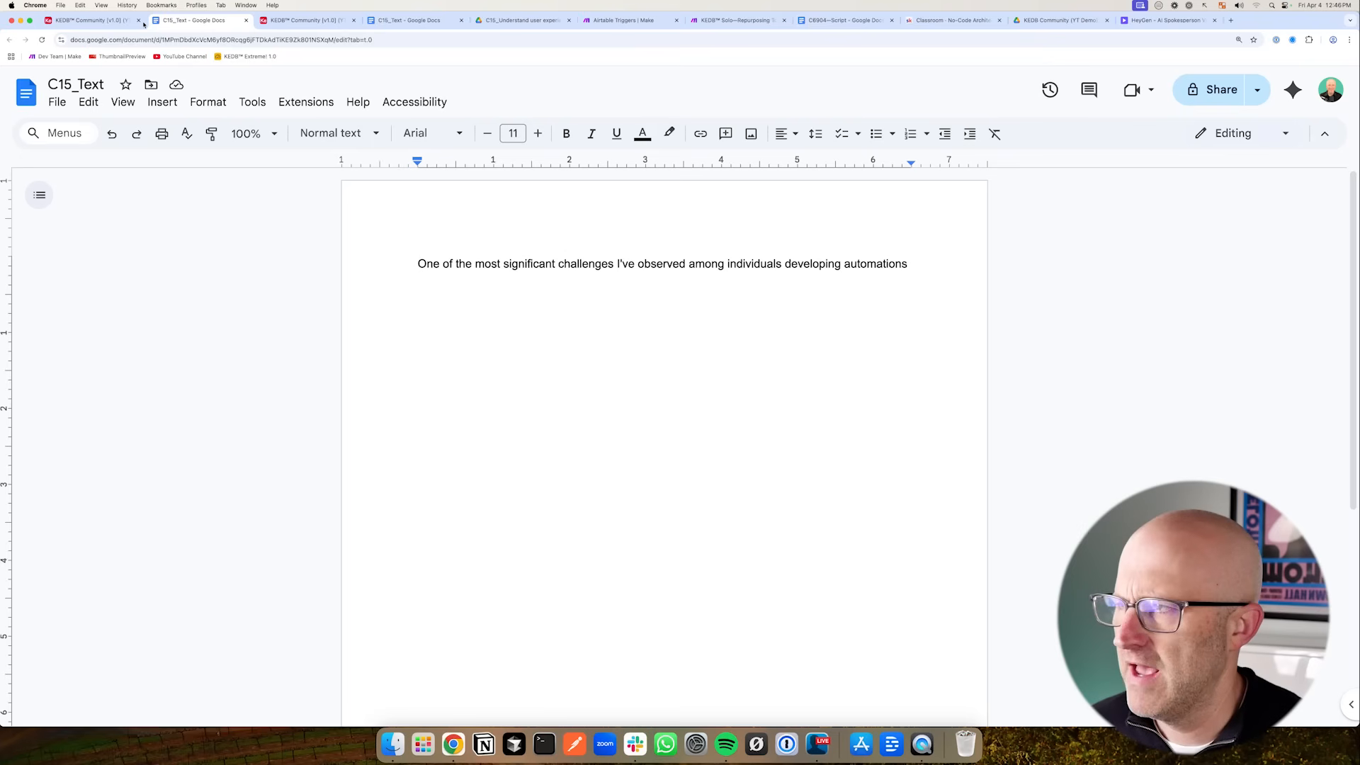
left_click(119, 23)
- Set record C16's Action to Text To AI Video and return to the running scenario
left_click(525, 223)
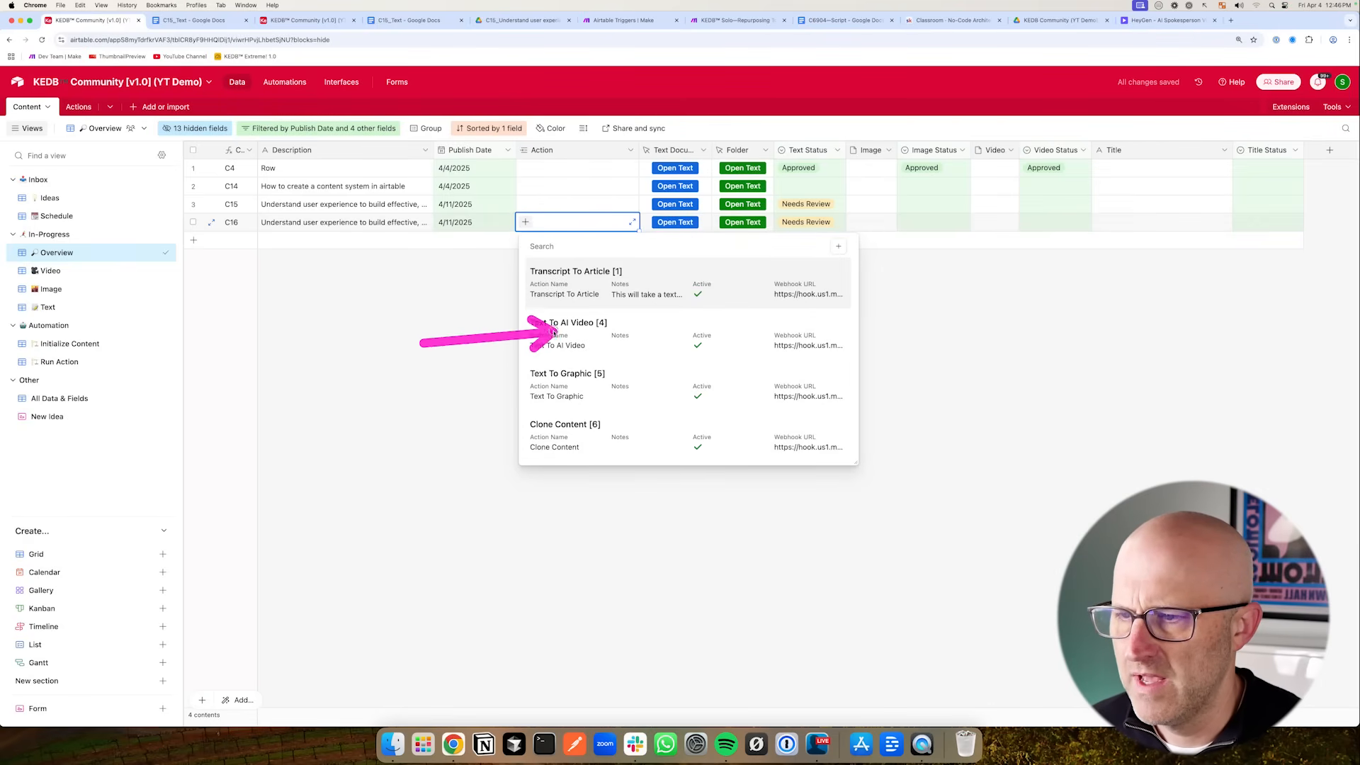
left_click(568, 337)
left_click(610, 21)
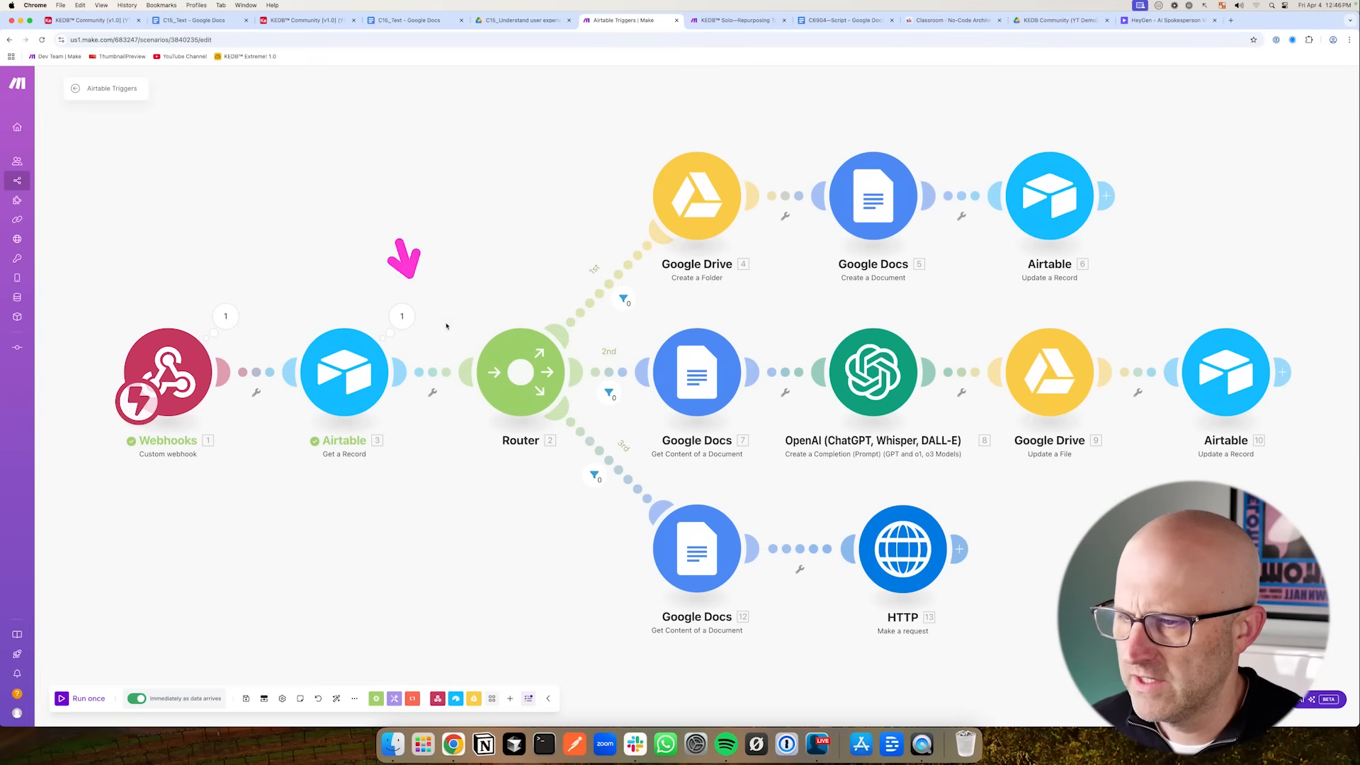
- Inspect the webhook module's received output, then review the Action and AUTO_ID columns in the All Data & Fields view
left_click(225, 318)
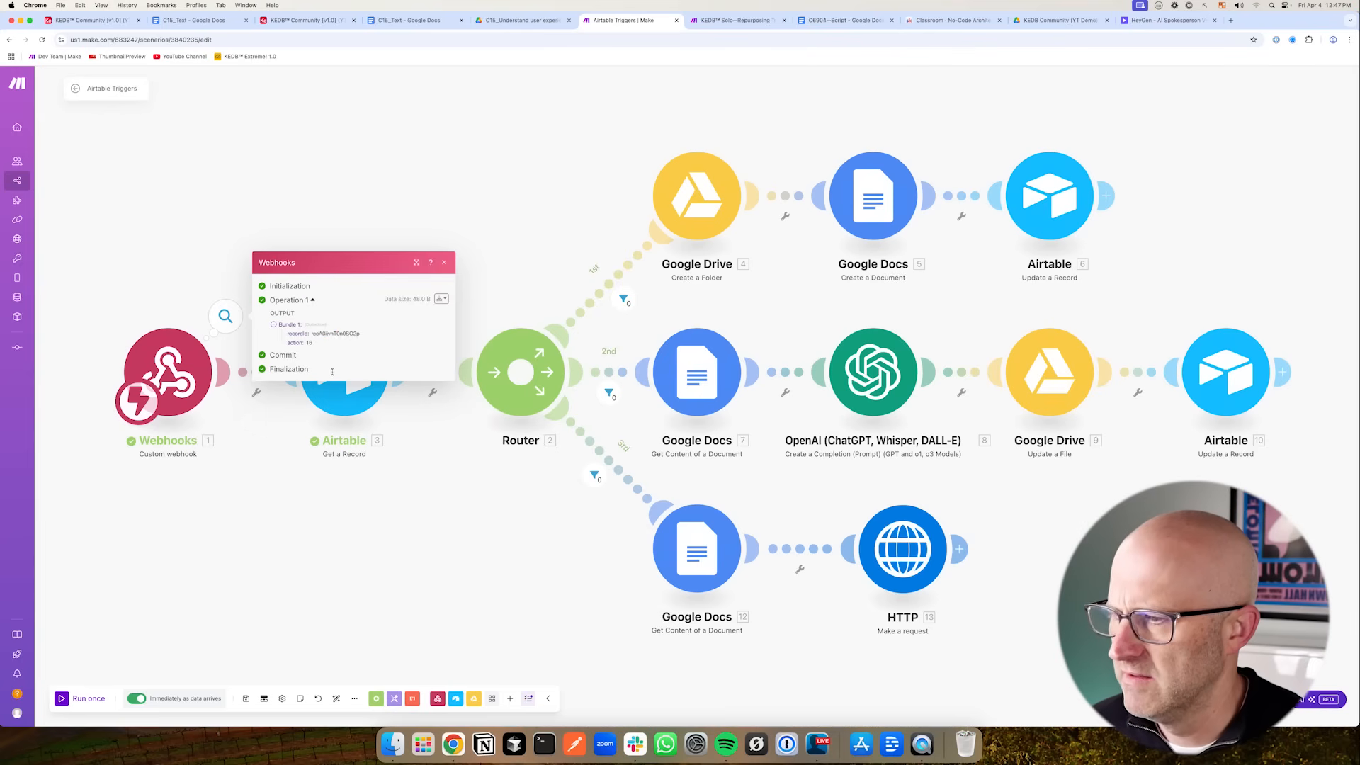
left_click(301, 22)
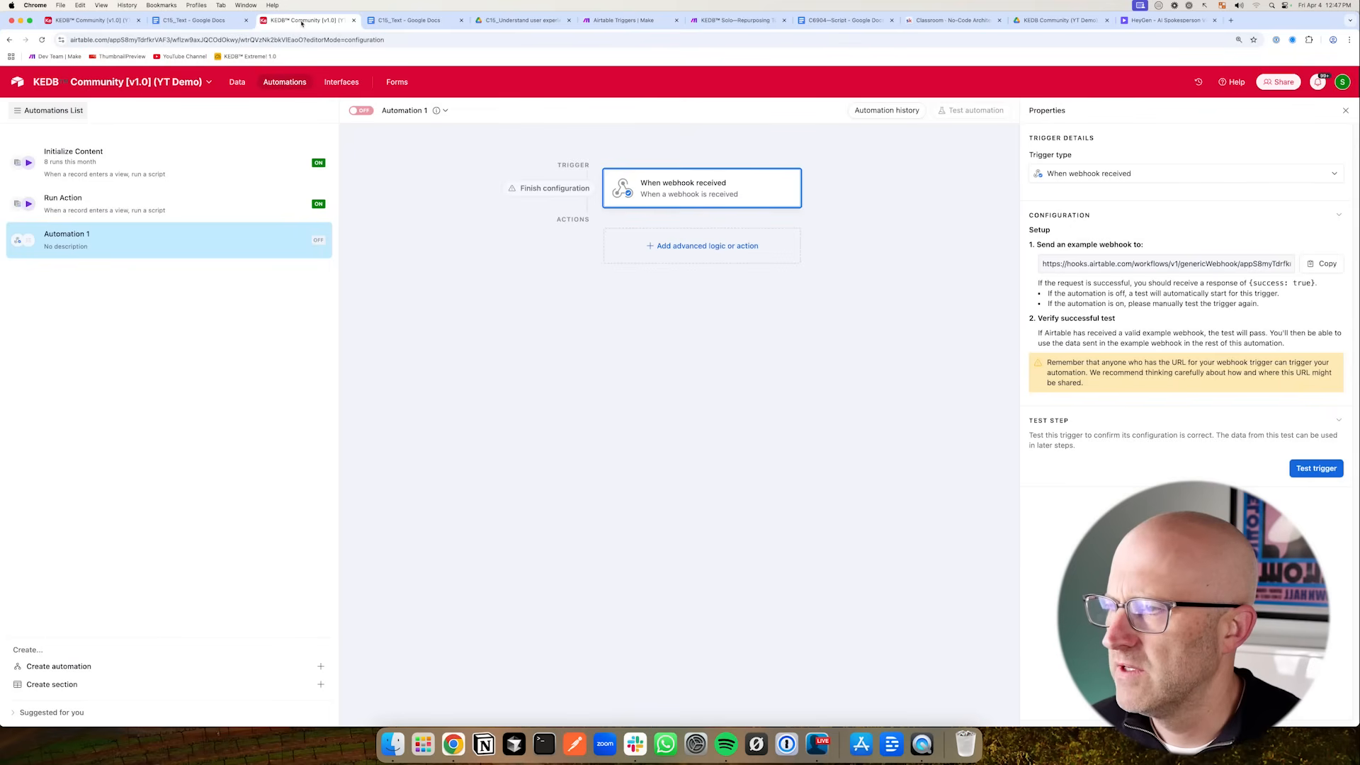
left_click(239, 83)
mouse_move(369, 287)
left_mouse_down()
mouse_move(303, 191)
mouse_move(227, 190)
mouse_move(290, 197)
left_mouse_up()
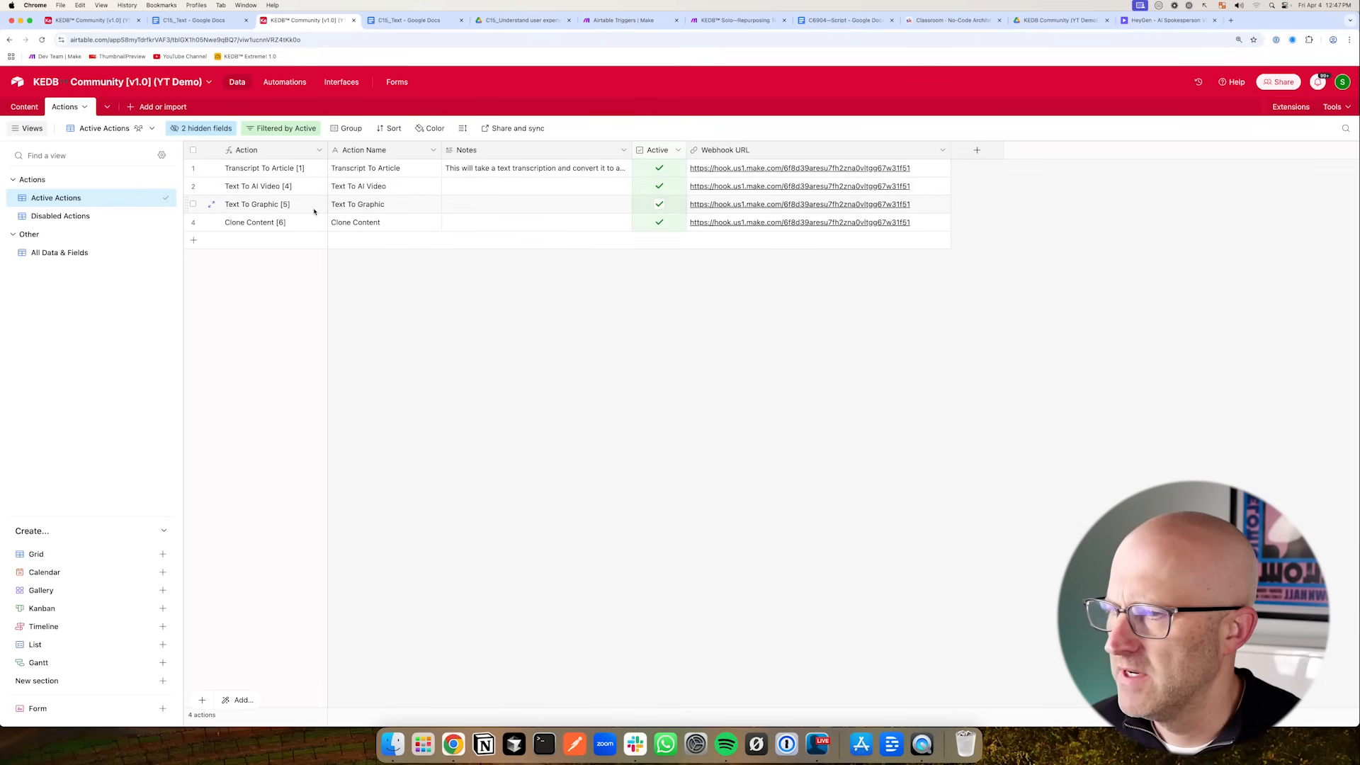
key("super+1")
left_click_drag(150, 326, 91, 387)
left_click(82, 398)
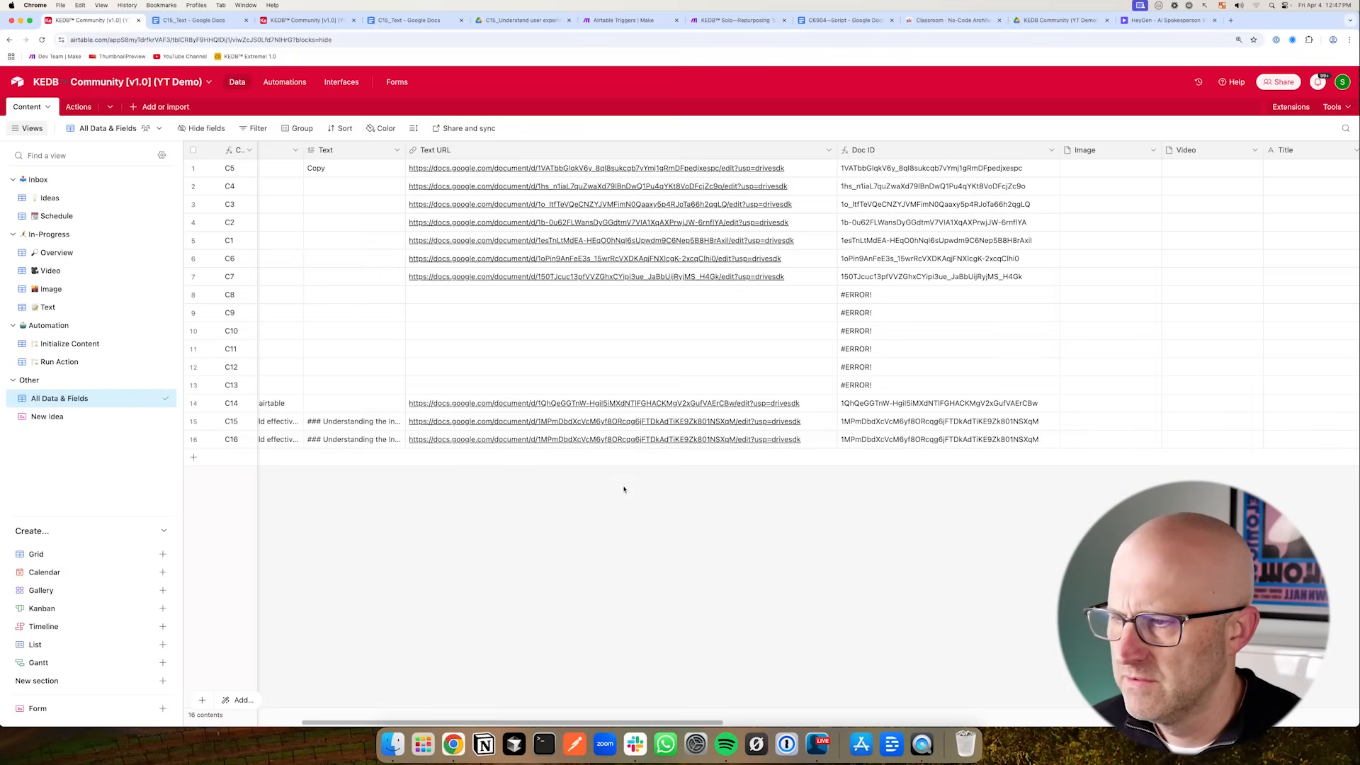
scroll(989, 717, "right", 10)
scroll(989, 717, "right", 15)
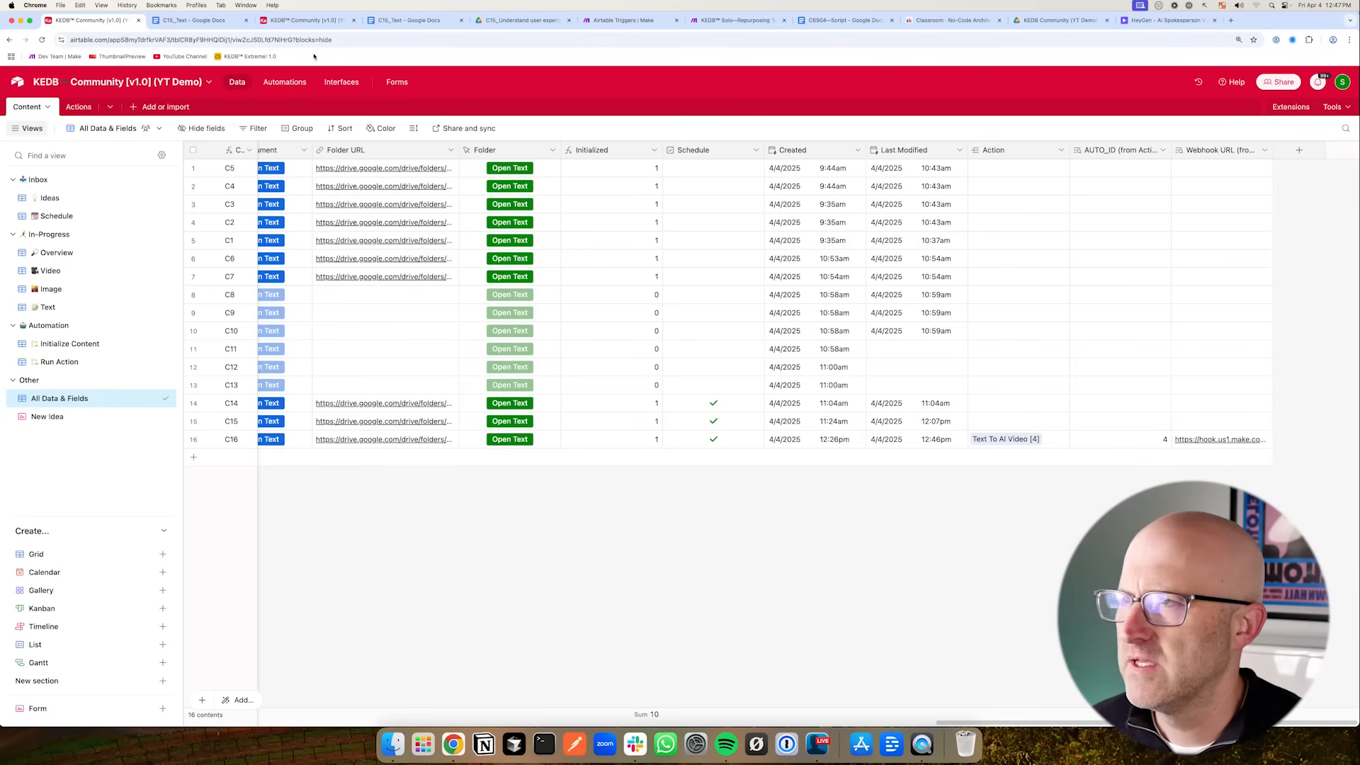
- Rebind the Run Action script's AUTO_ID input to the Value of AUTO_ID (from Action)
left_click(305, 20)
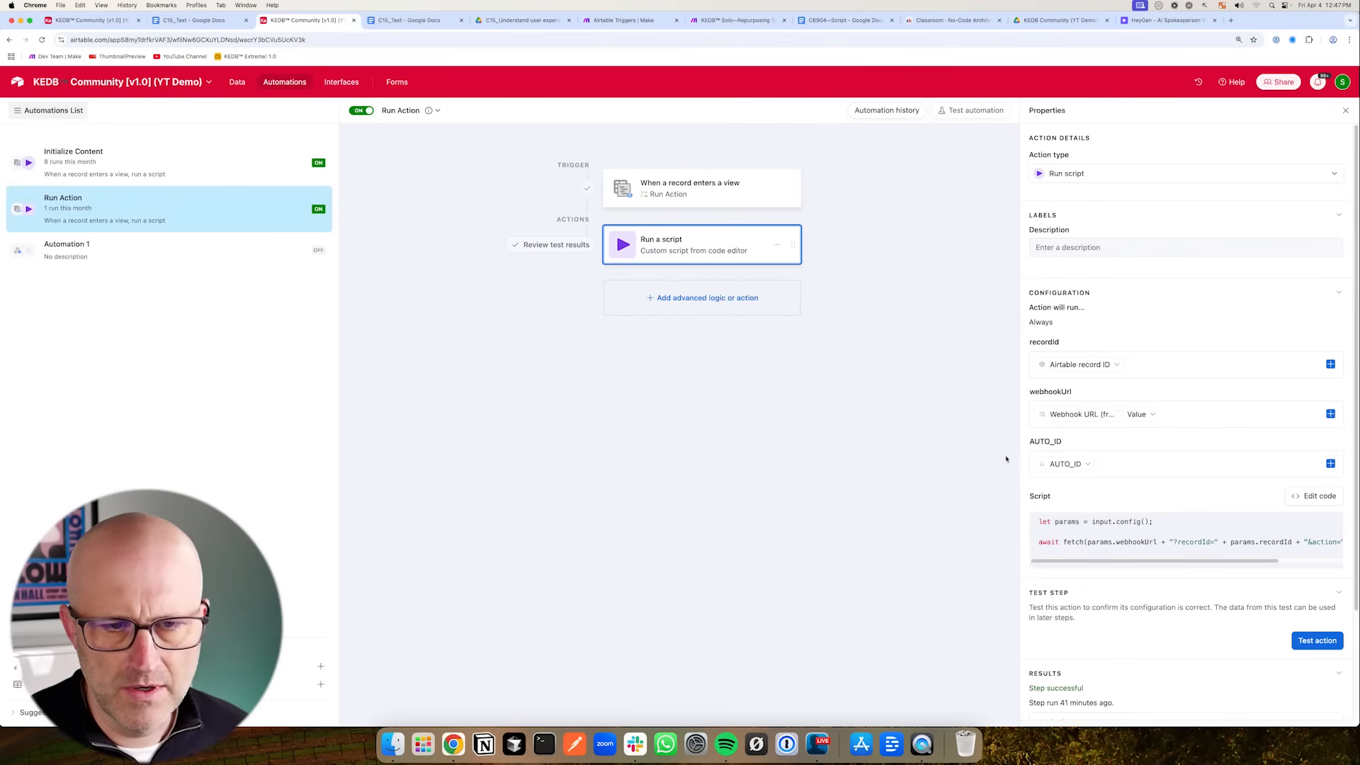
left_click(1088, 465)
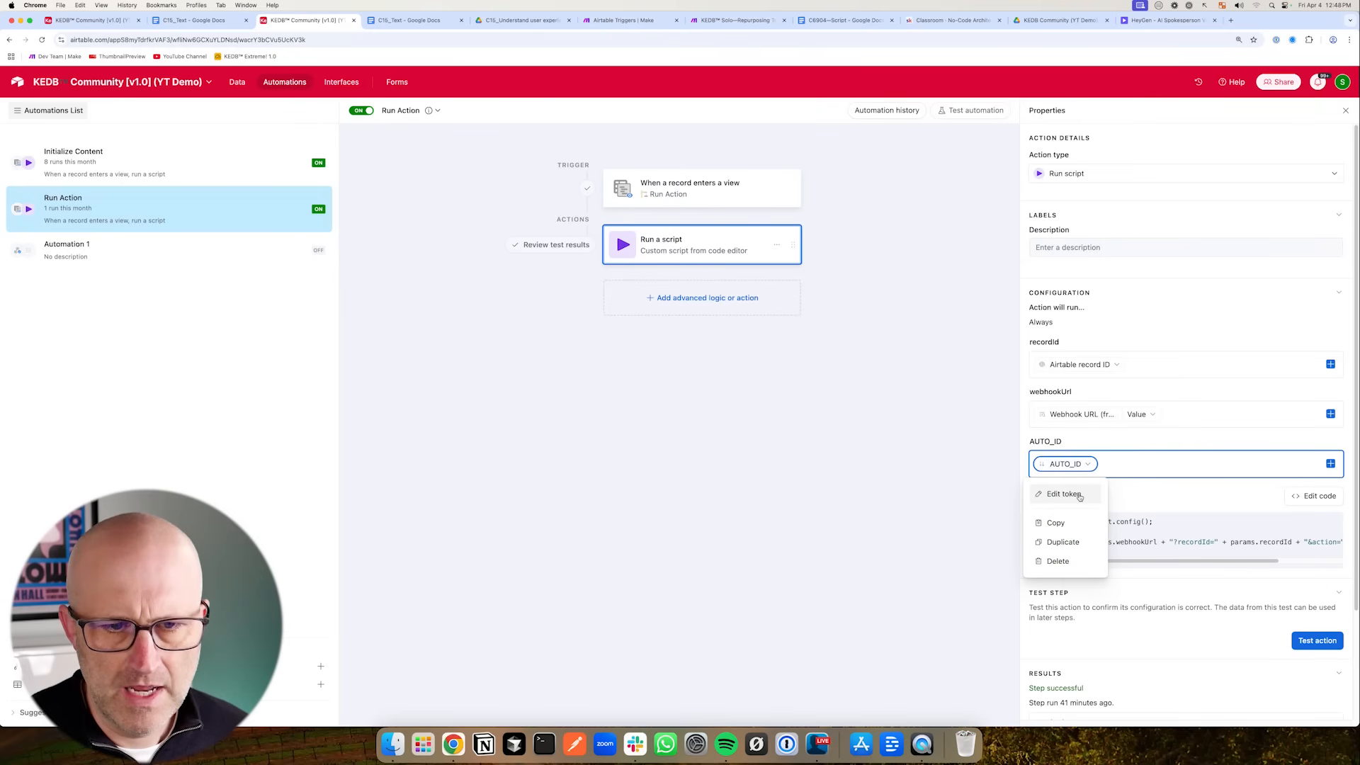
left_click_drag(960, 442, 1011, 457)
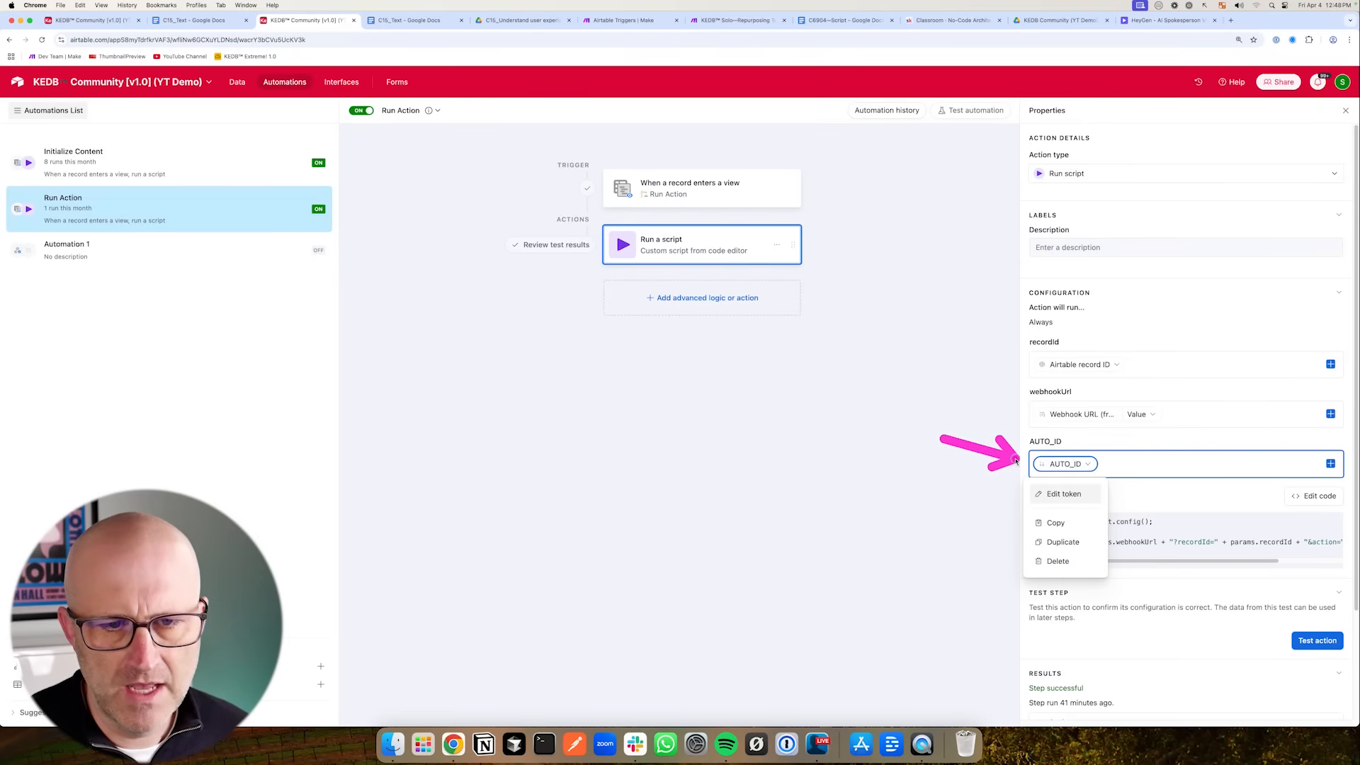
left_click_drag(1146, 420, 1114, 457)
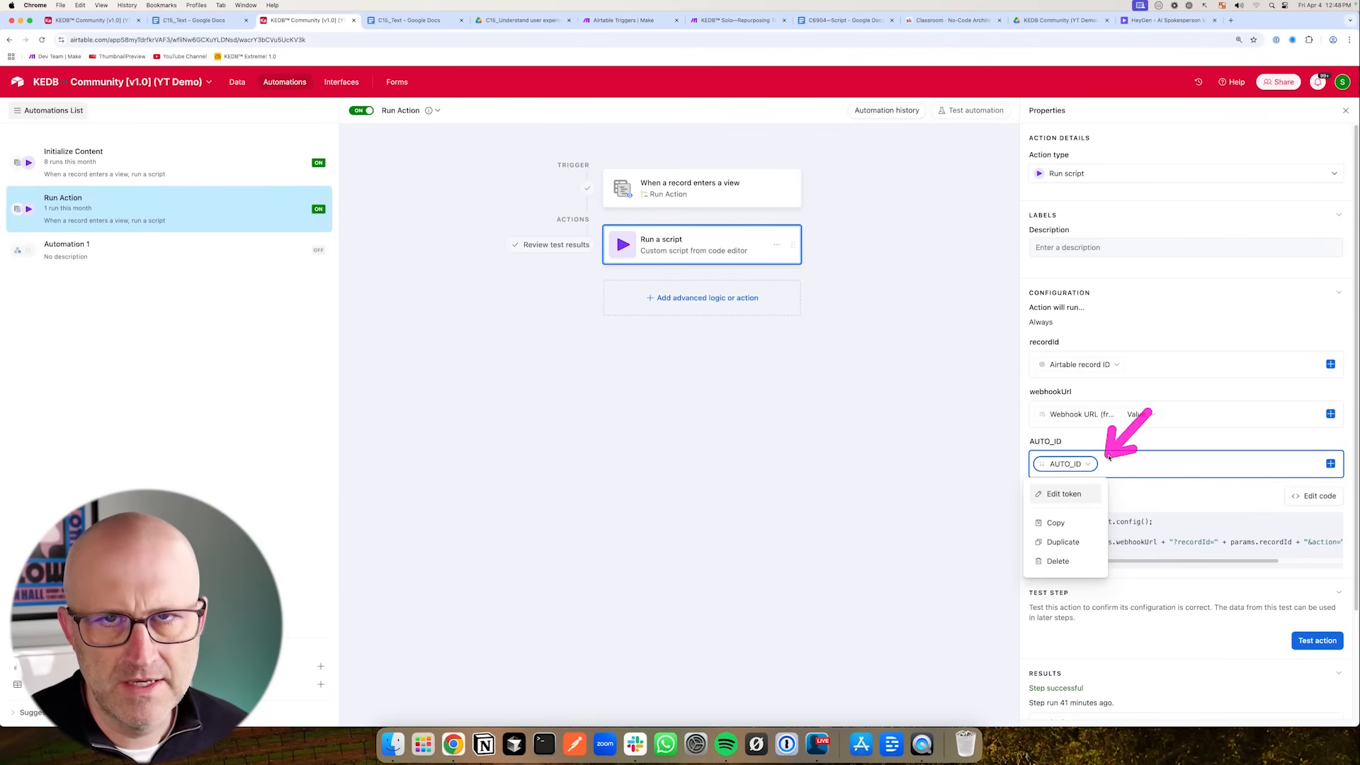
left_click(1067, 497)
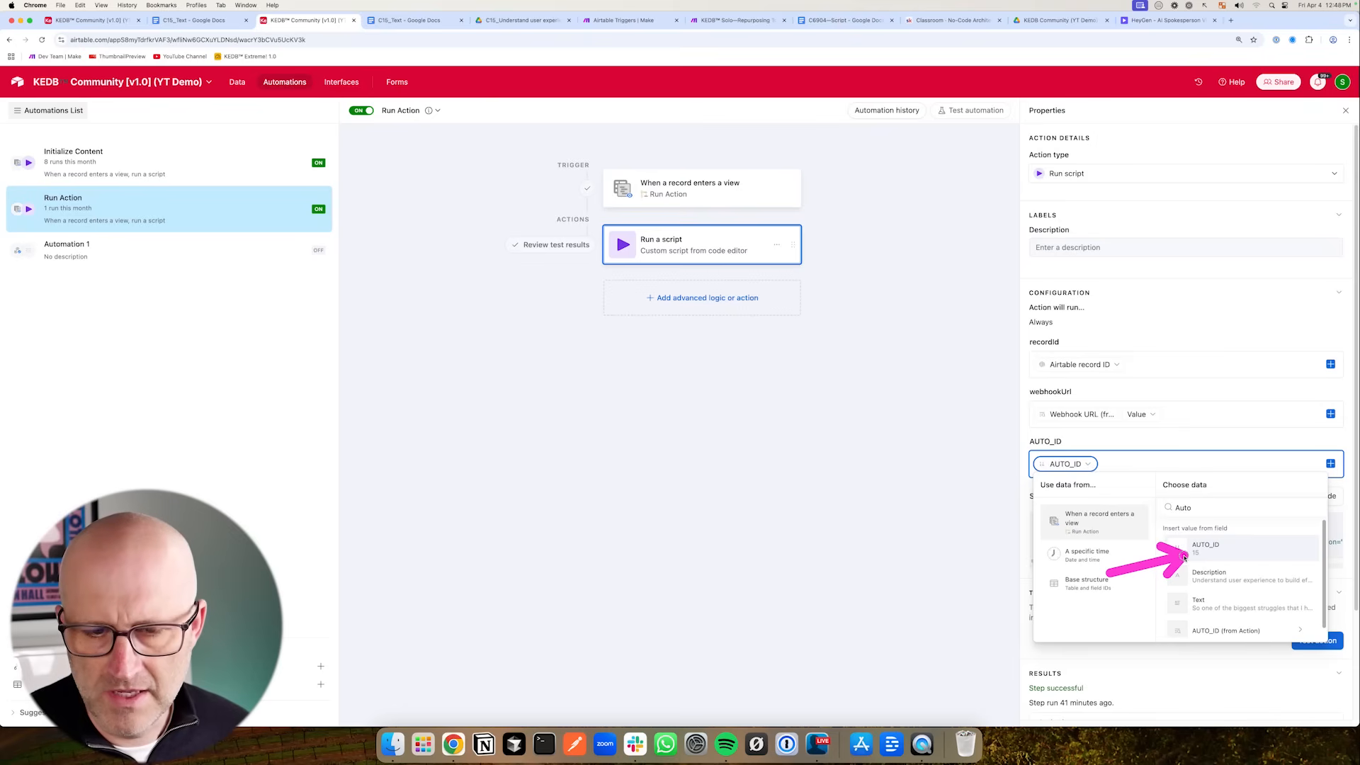
left_click(100, 23)
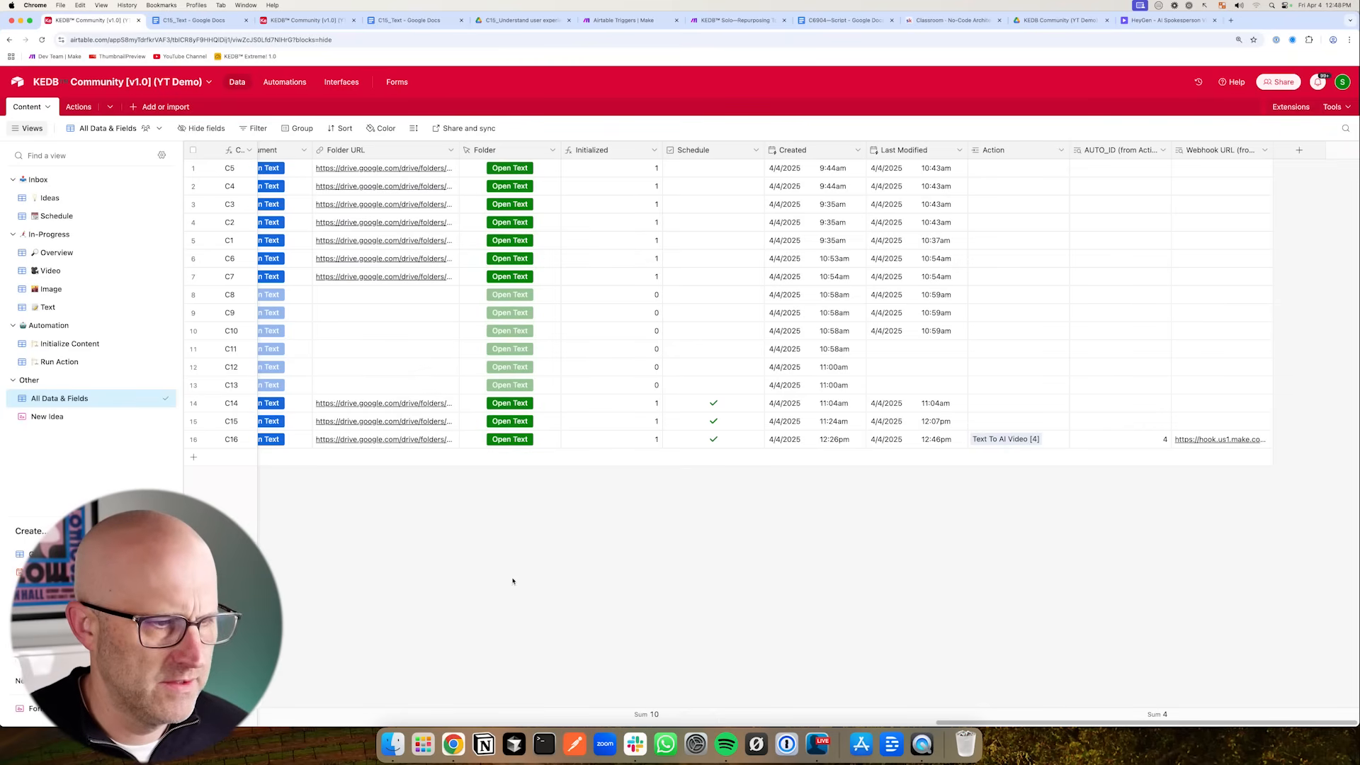
scroll(583, 674, "left", 5)
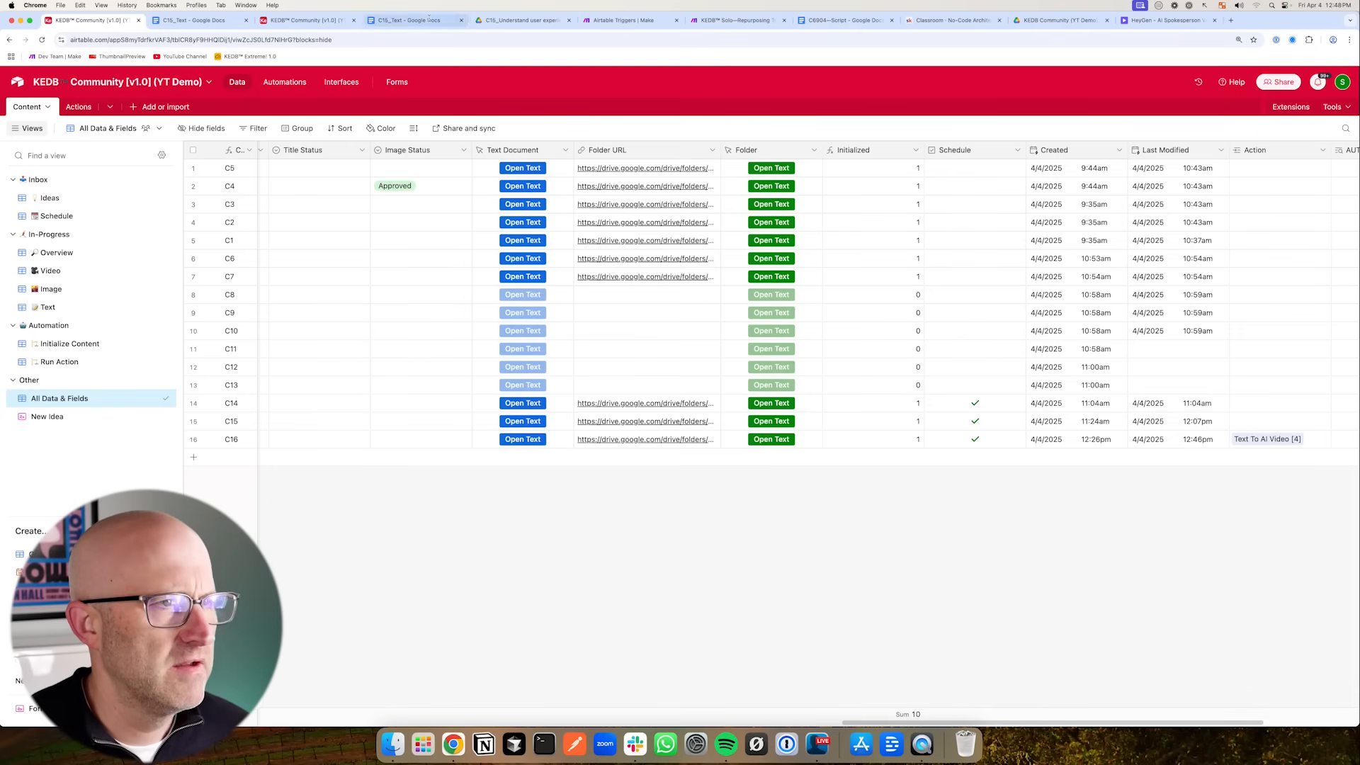
left_click(625, 26)
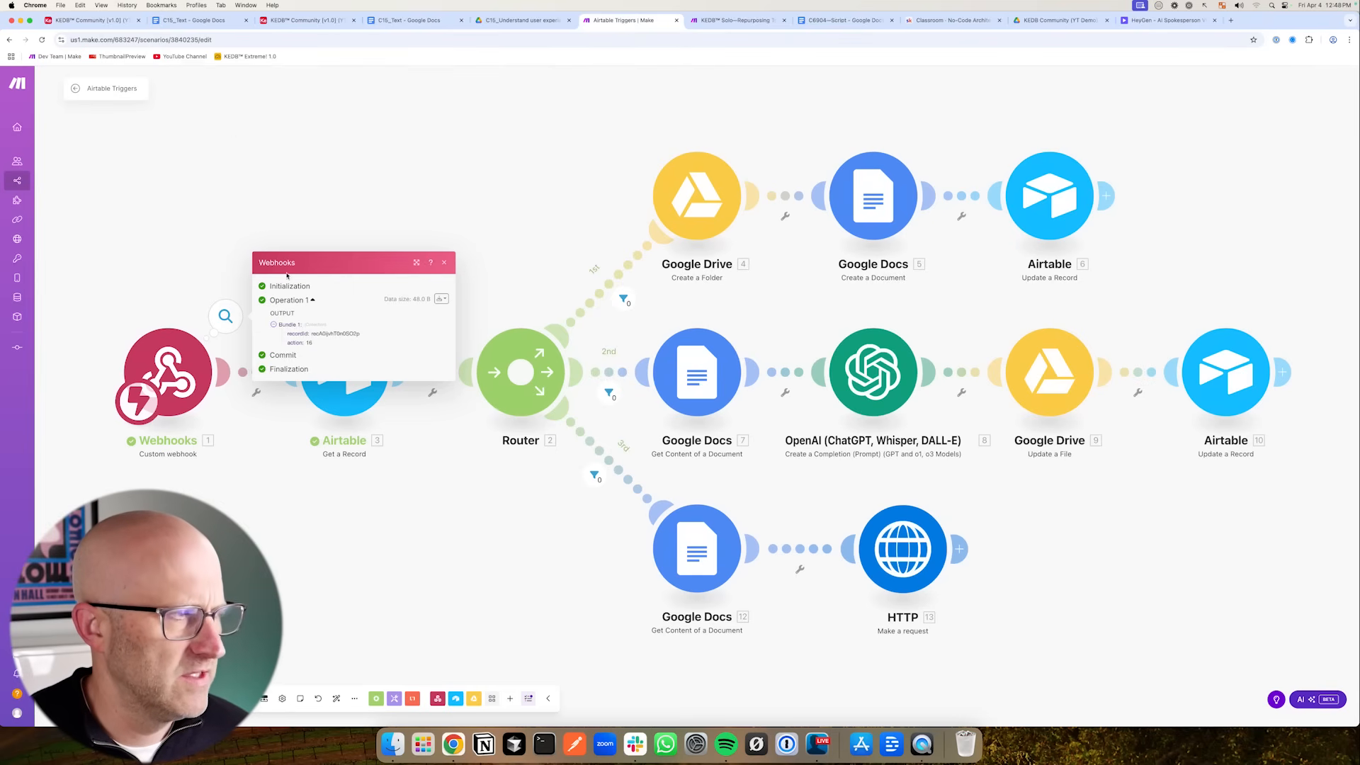
left_click(305, 20)
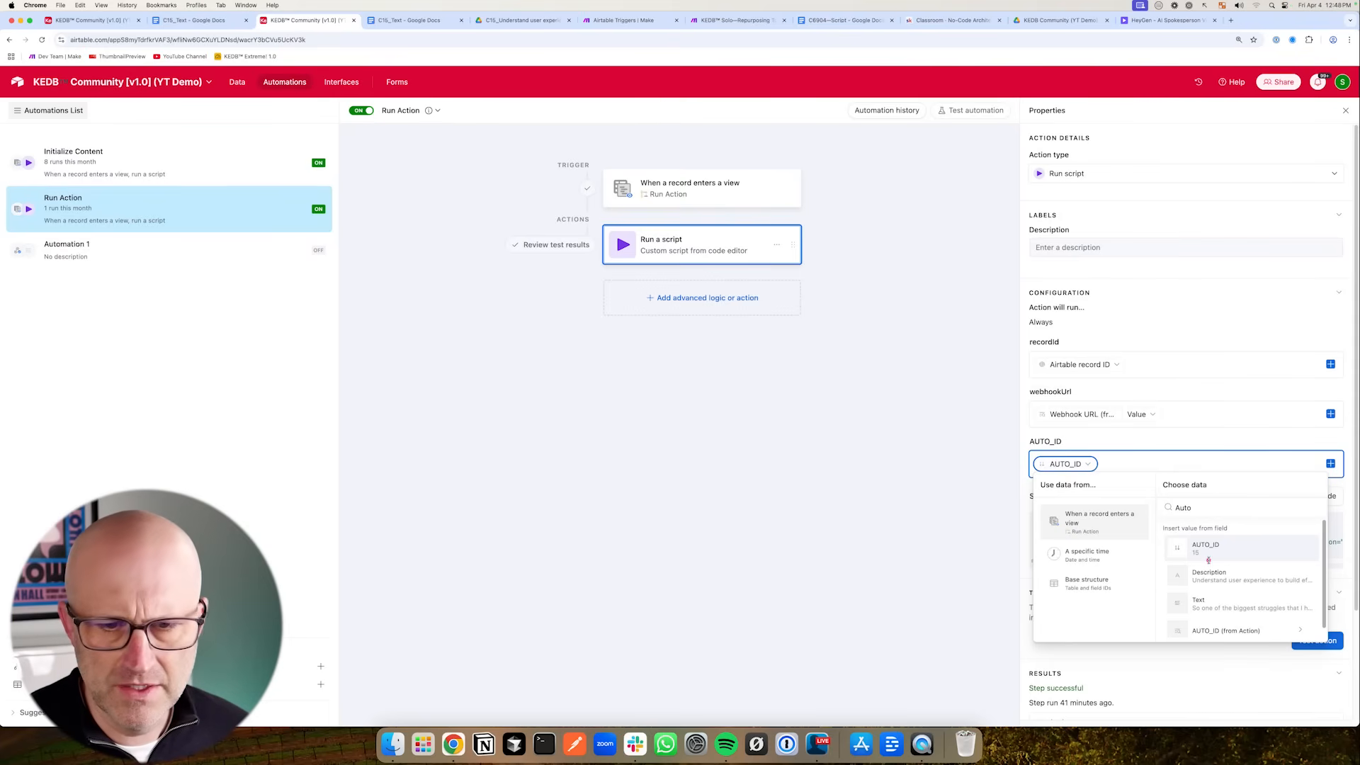
left_click(1214, 631)
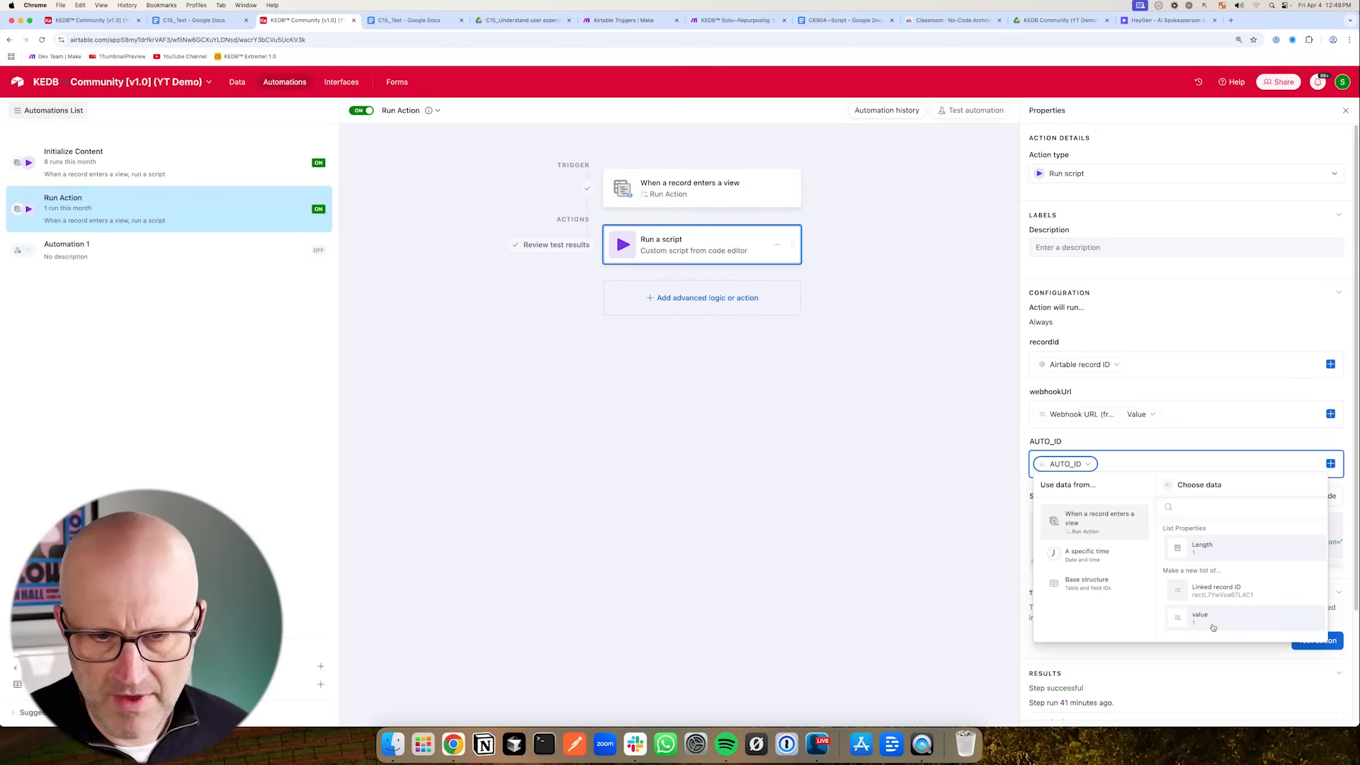
left_click(1212, 623)
left_click(985, 136)
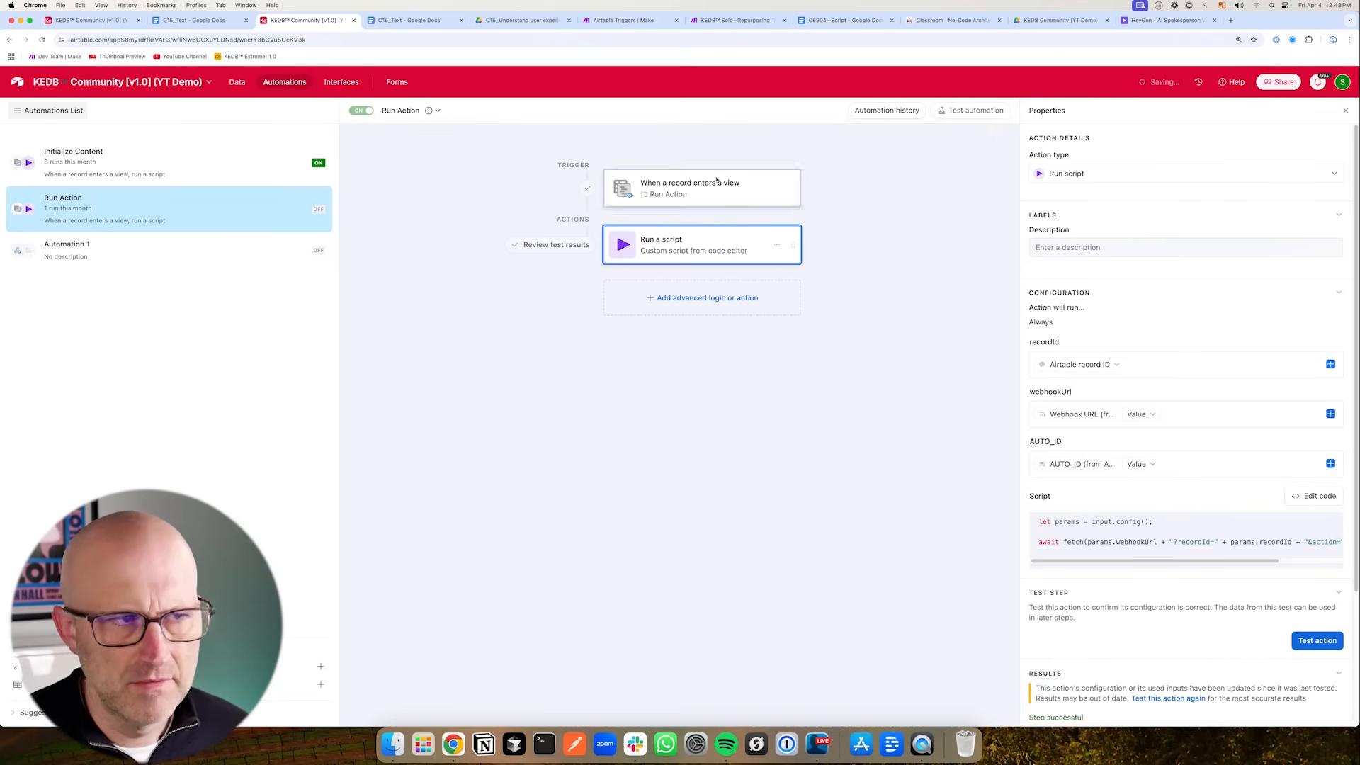
- Start the scenario with Run once and clear record C16's Action
left_click(623, 20)
left_click(62, 699)
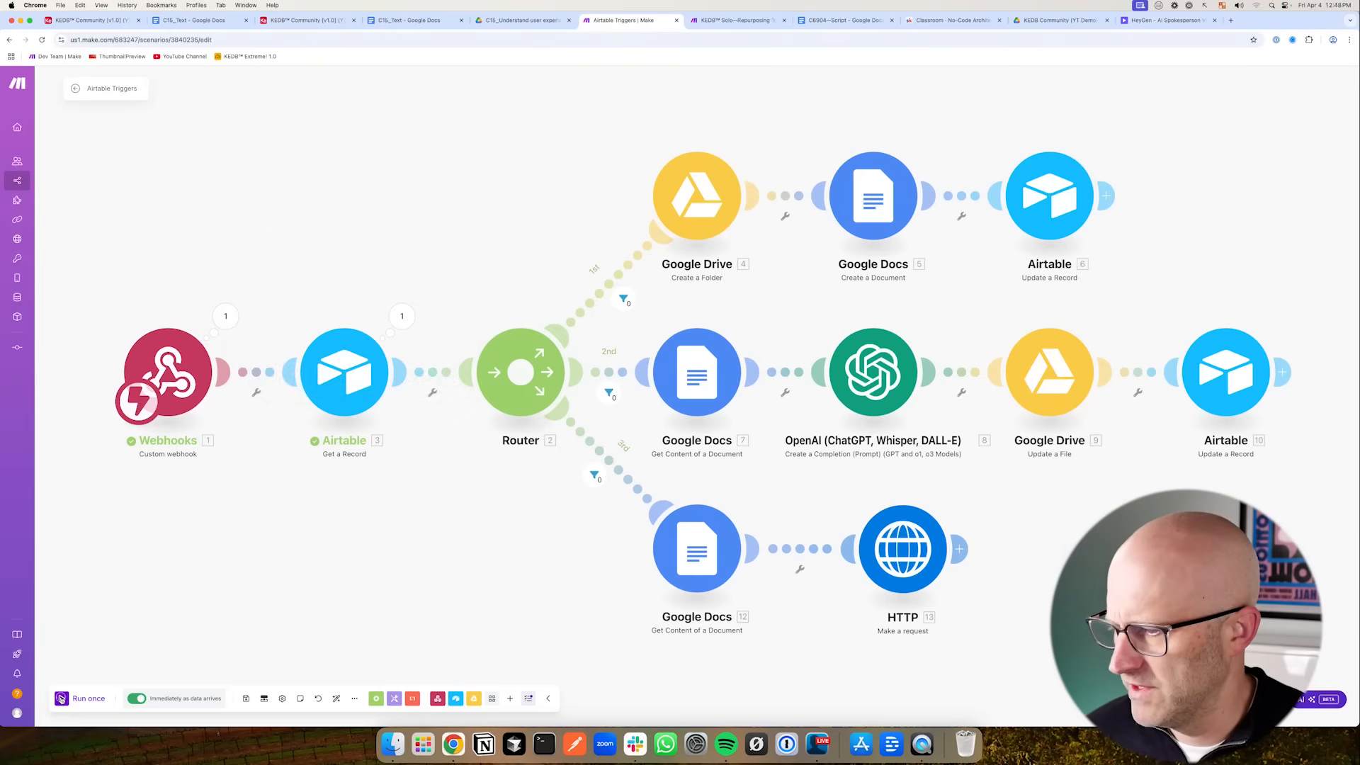
left_click(89, 20)
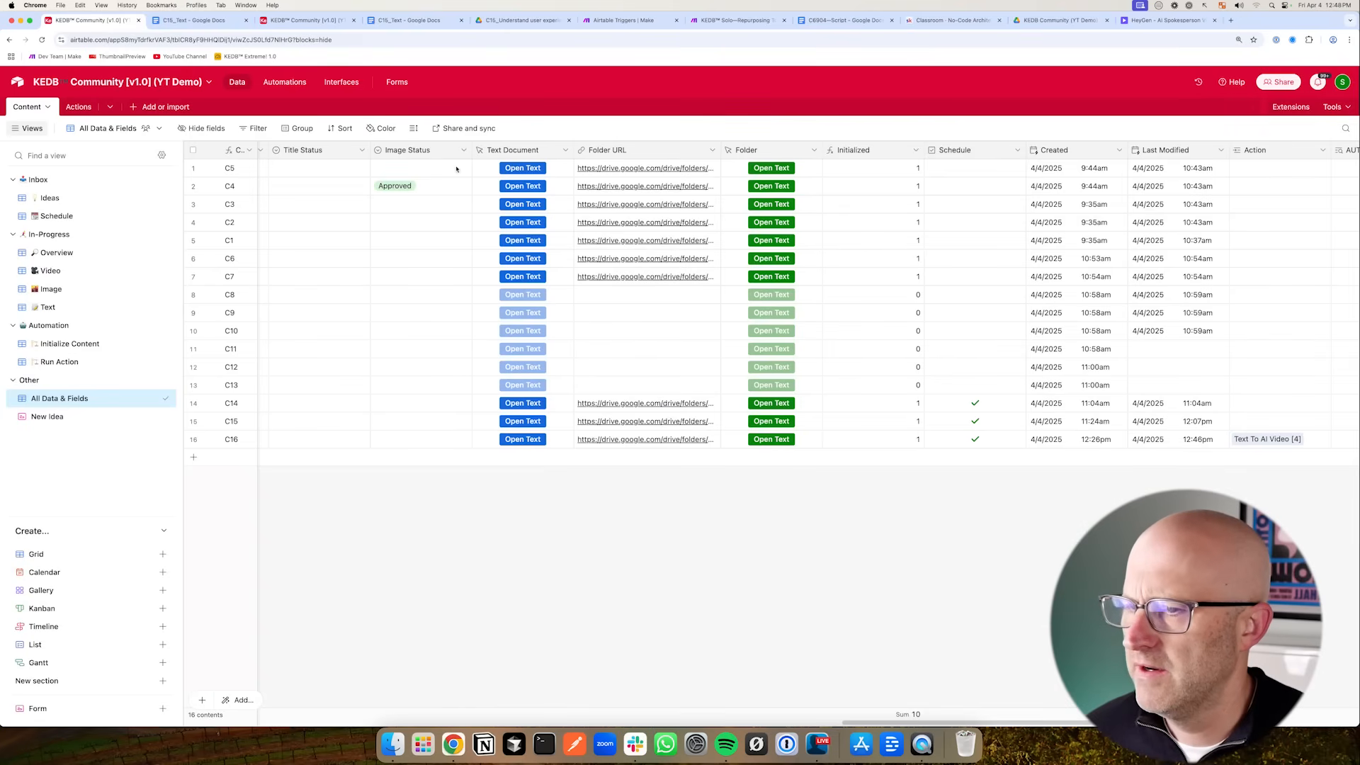
left_click(1306, 440)
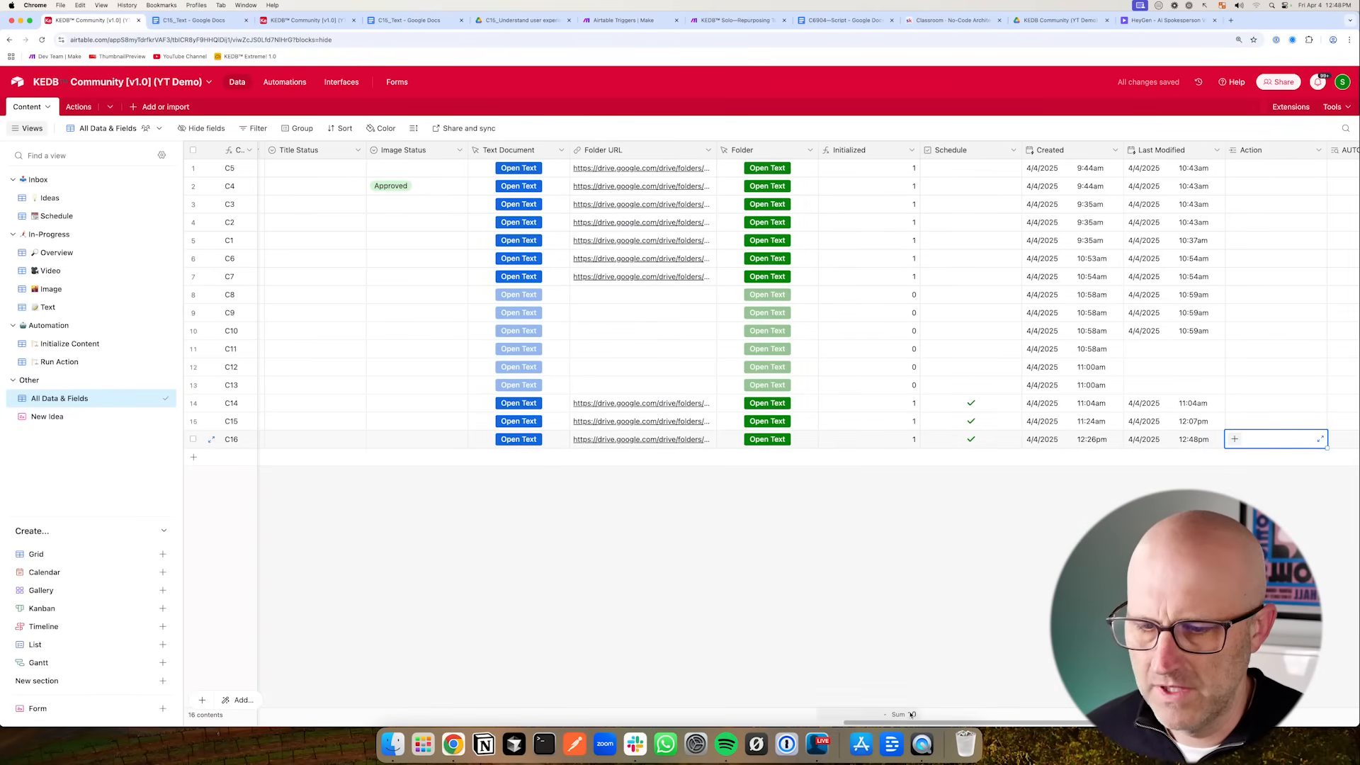
- Set record C16's Action to Text To AI Video in the Overview view
left_click(57, 253)
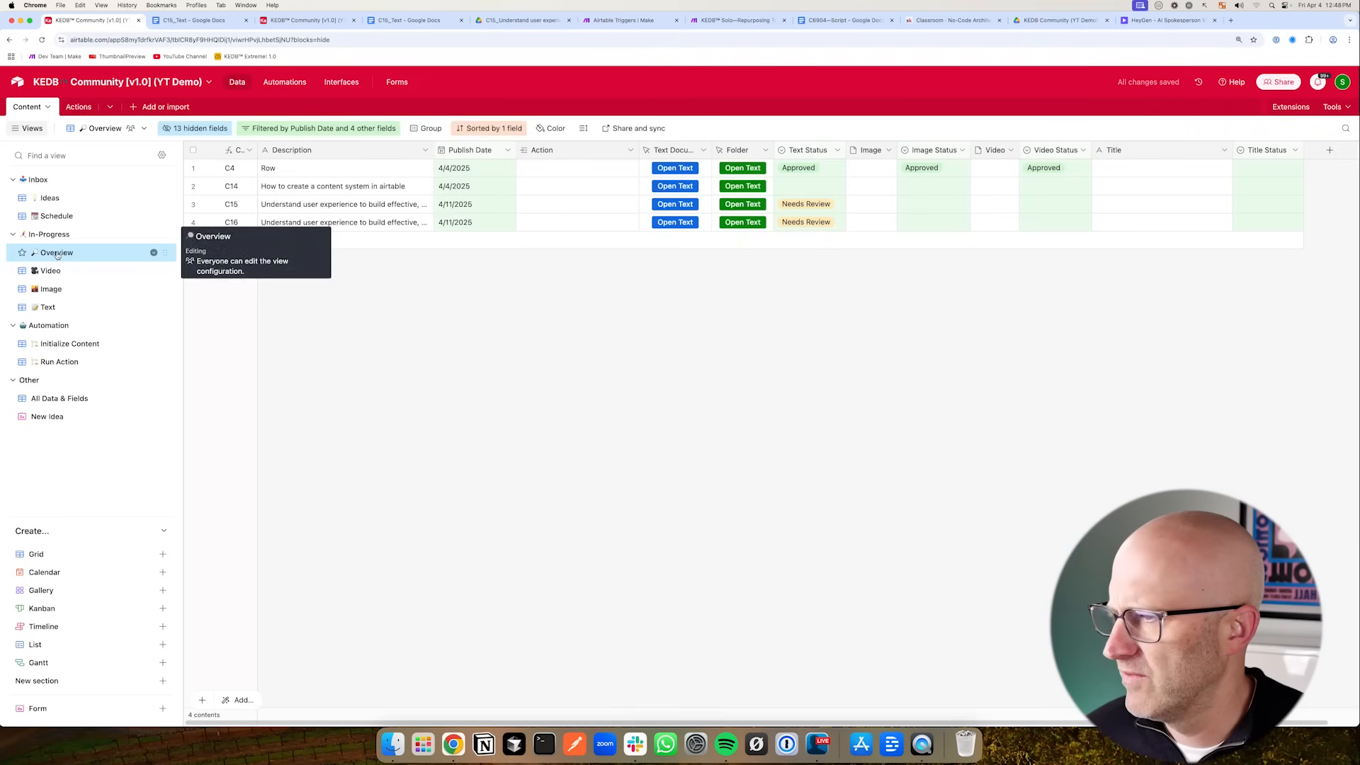
left_click(533, 224)
left_click(526, 222)
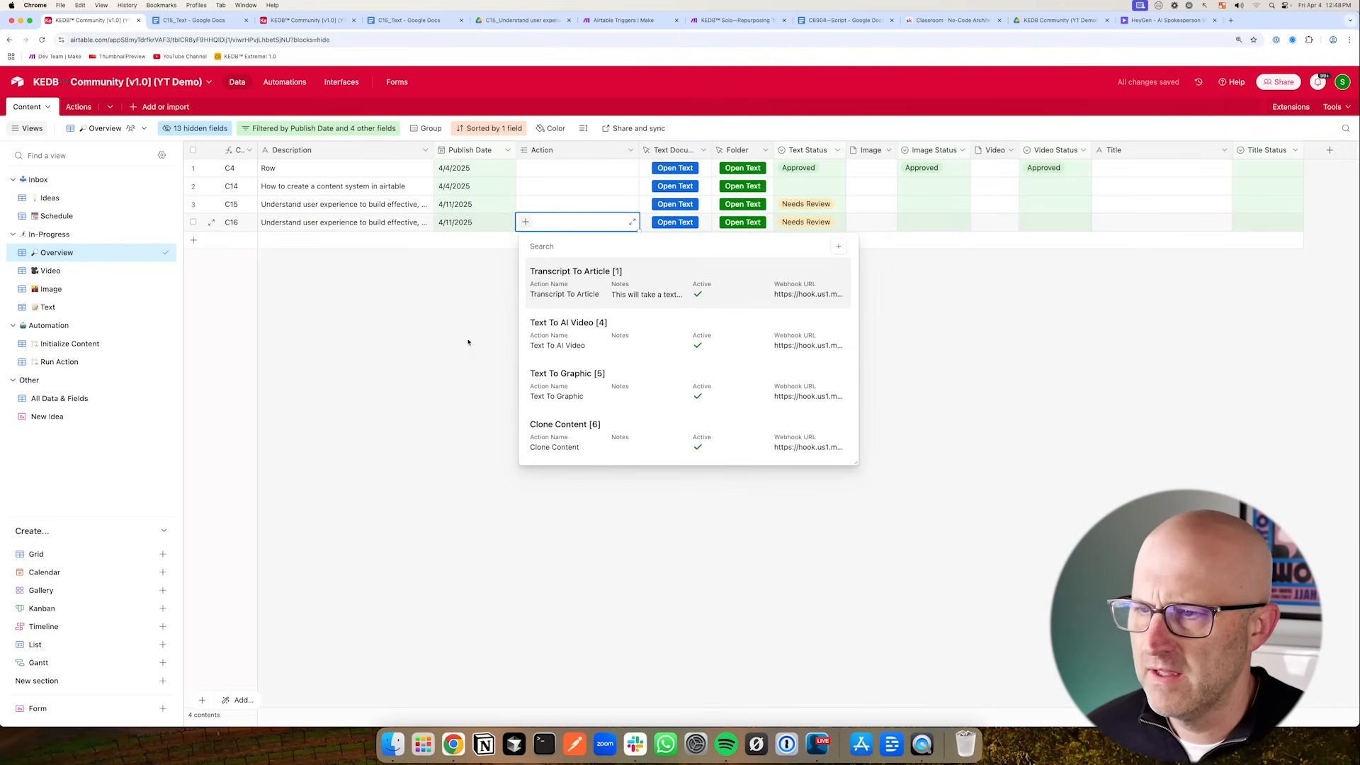
left_click(578, 333)
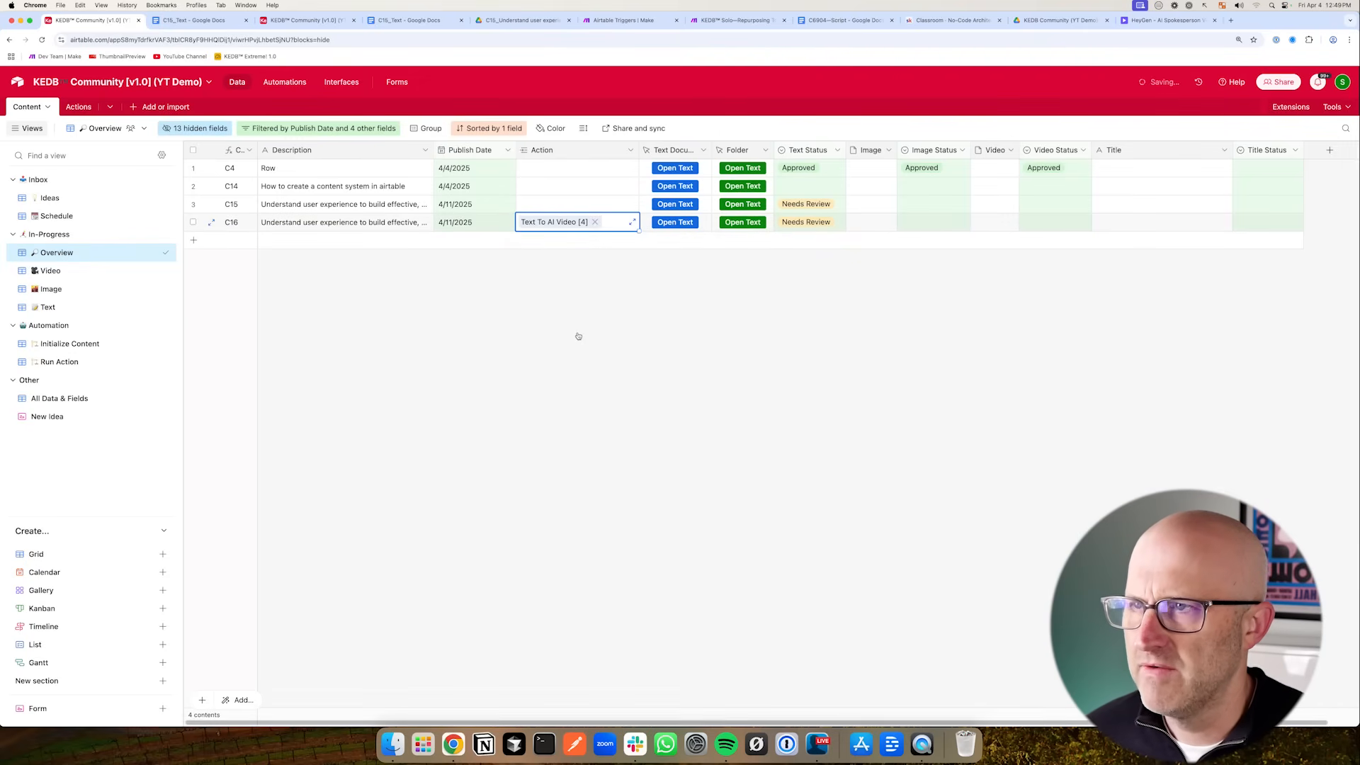
- Examine the HTTP module's request output and the HeyGen projects list for the new video
left_click(620, 20)
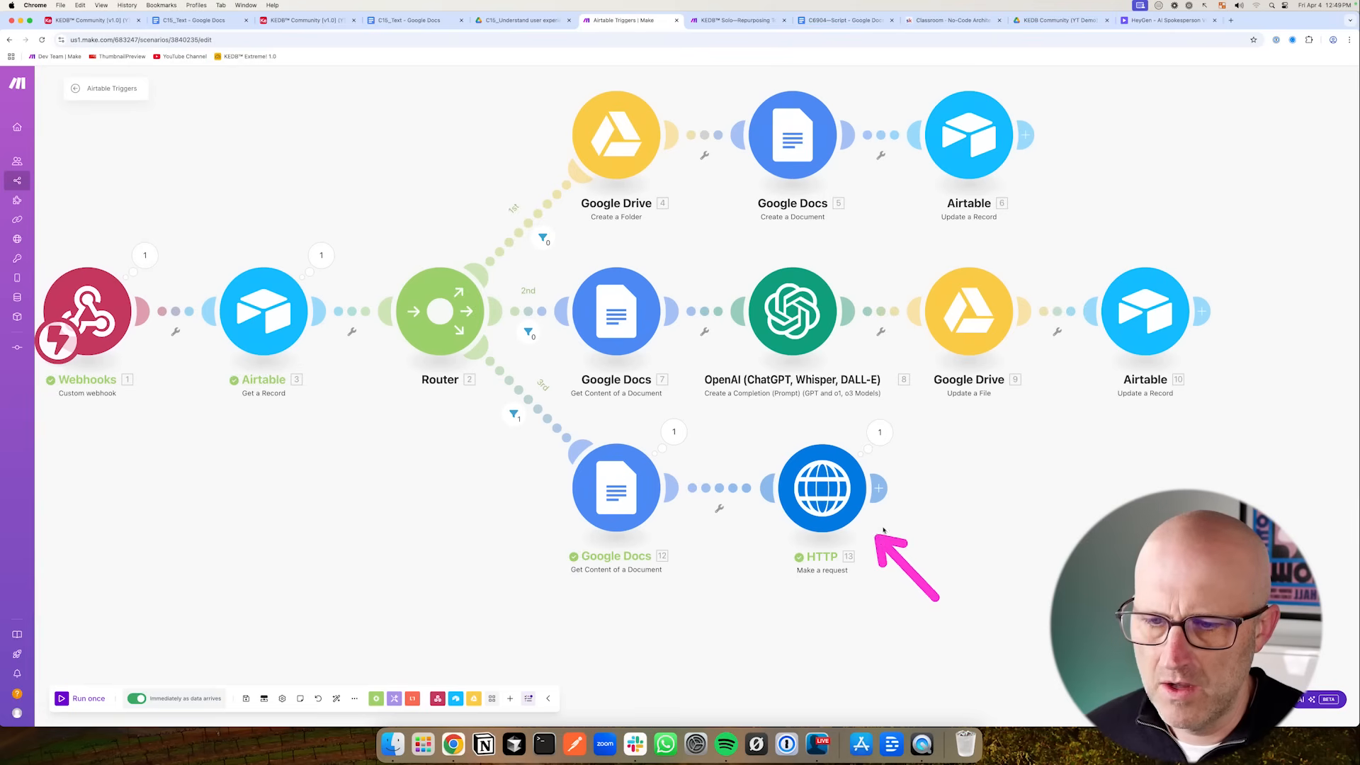
left_click(879, 432)
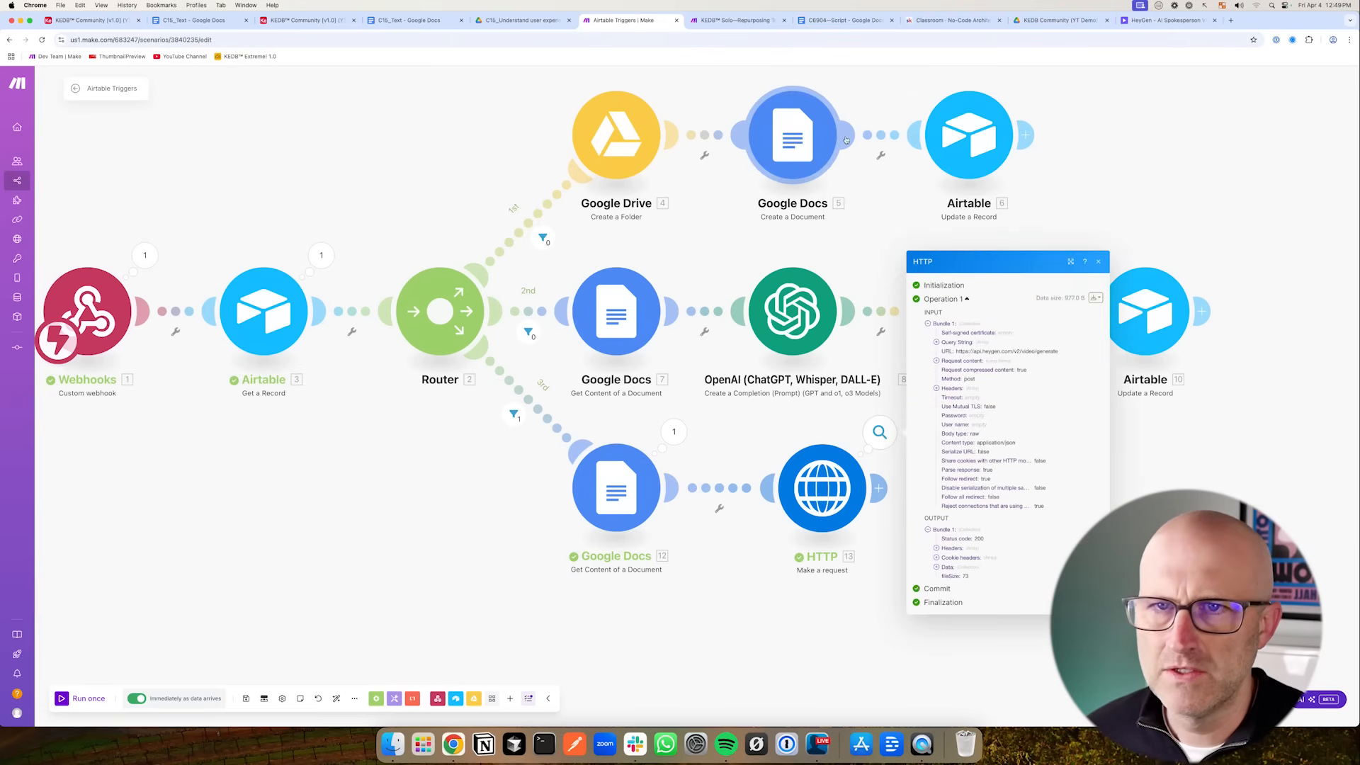
left_click(1169, 20)
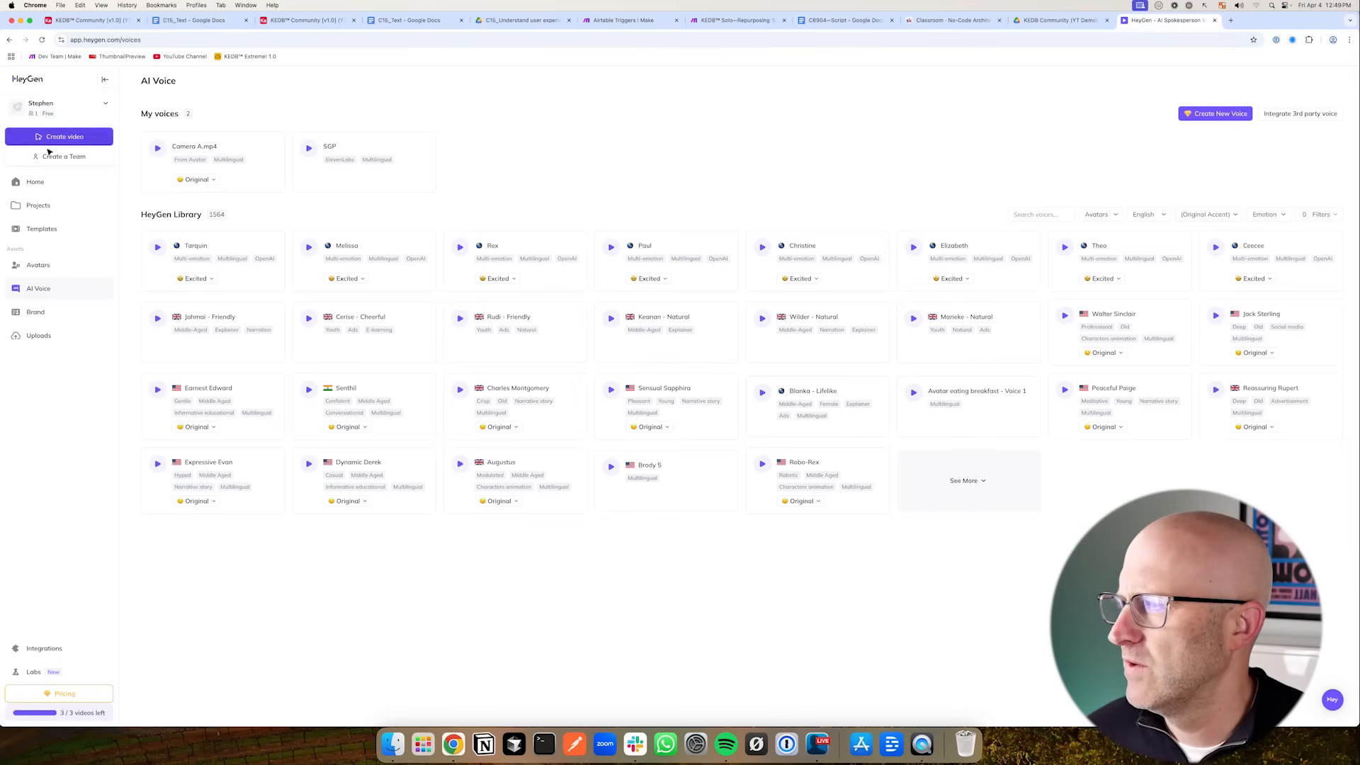
left_click(41, 268)
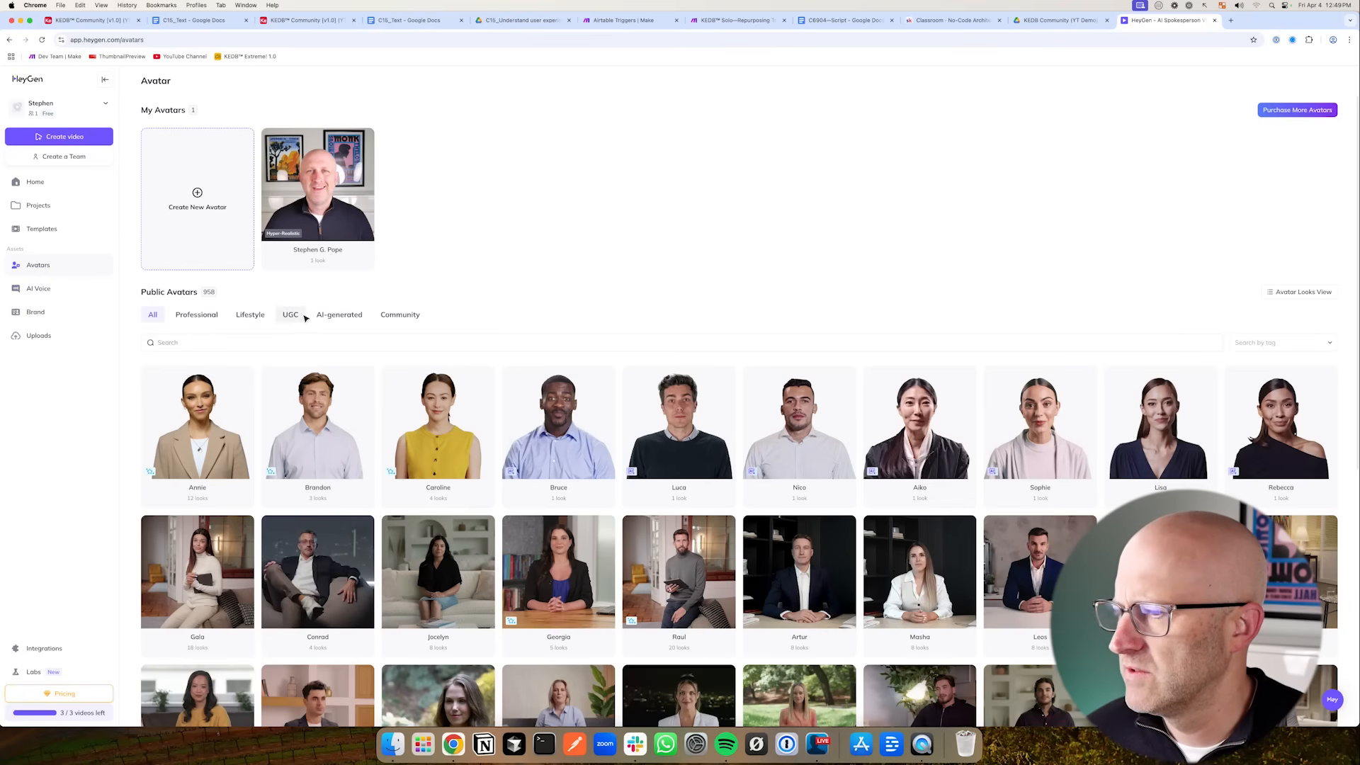
left_click(35, 182)
left_click(37, 206)
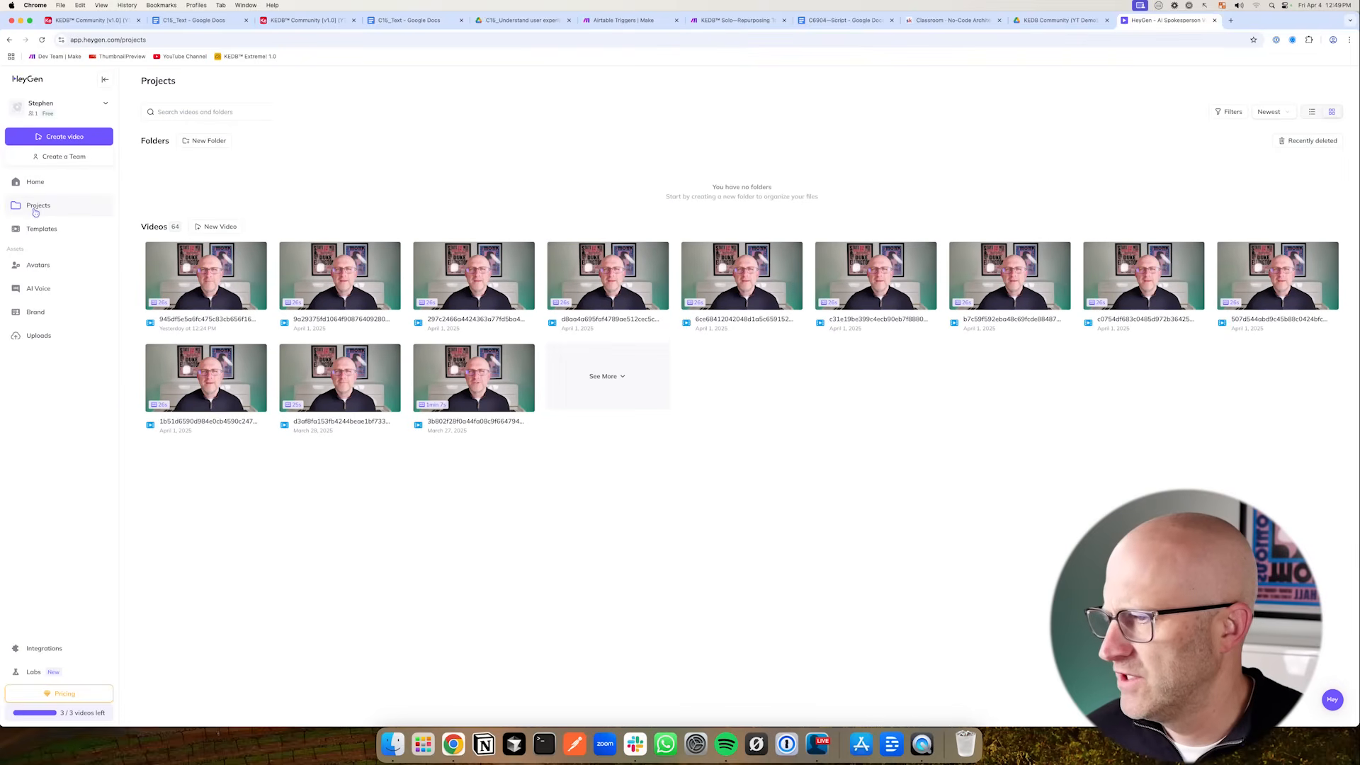
mouse_move(86, 380)
left_mouse_down()
mouse_move(127, 318)
mouse_move(168, 299)
left_mouse_up()
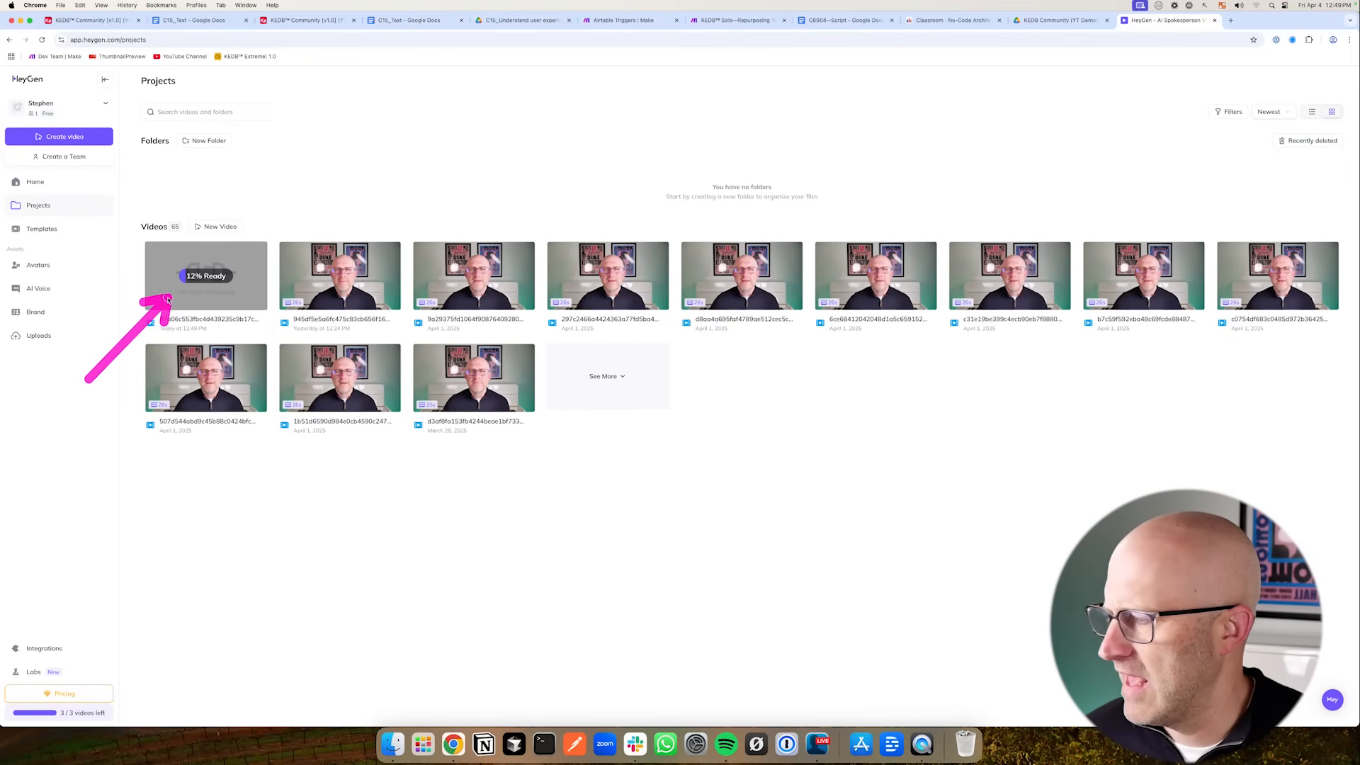
left_click_drag(303, 171, 262, 226)
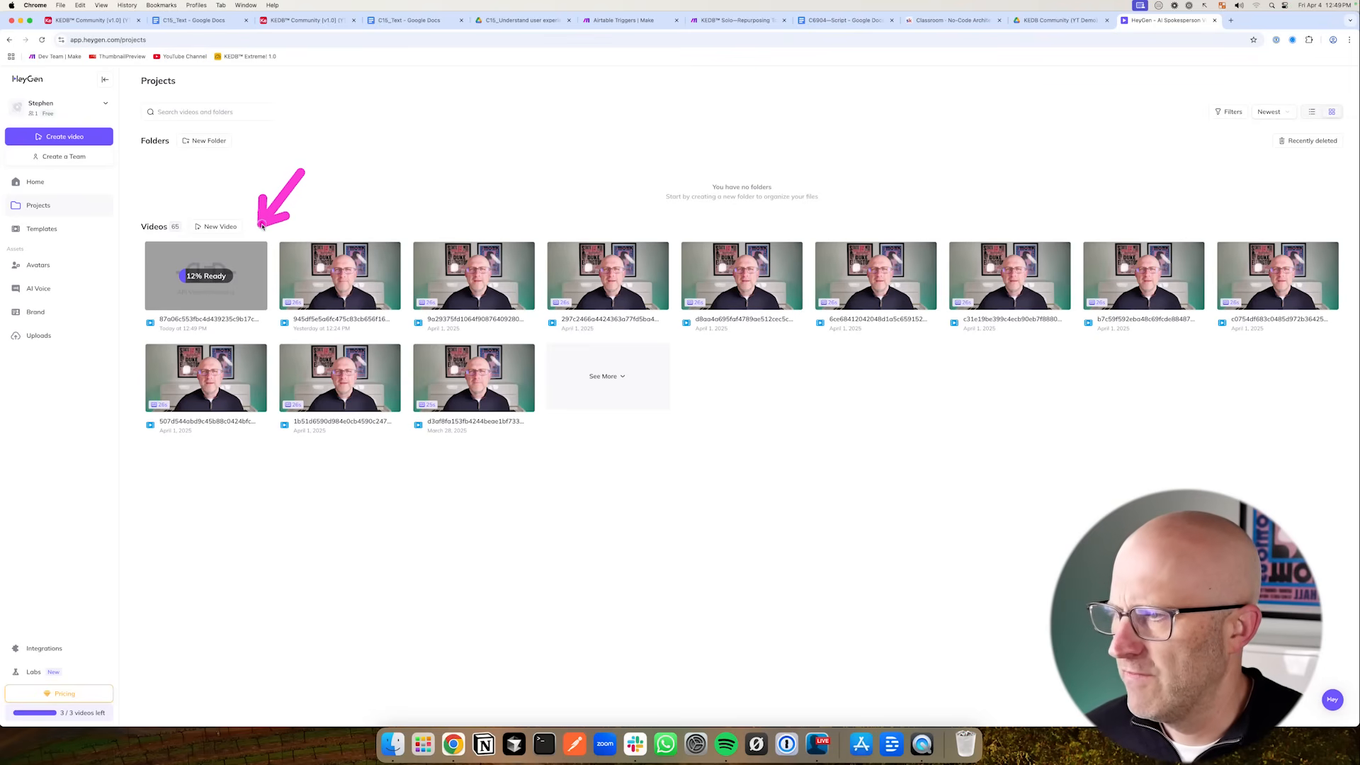
- Test Automation 1's webhook trigger and expand the received body and event_data from HeyGen
left_click(305, 19)
left_click_drag(141, 357, 83, 286)
left_click(131, 253)
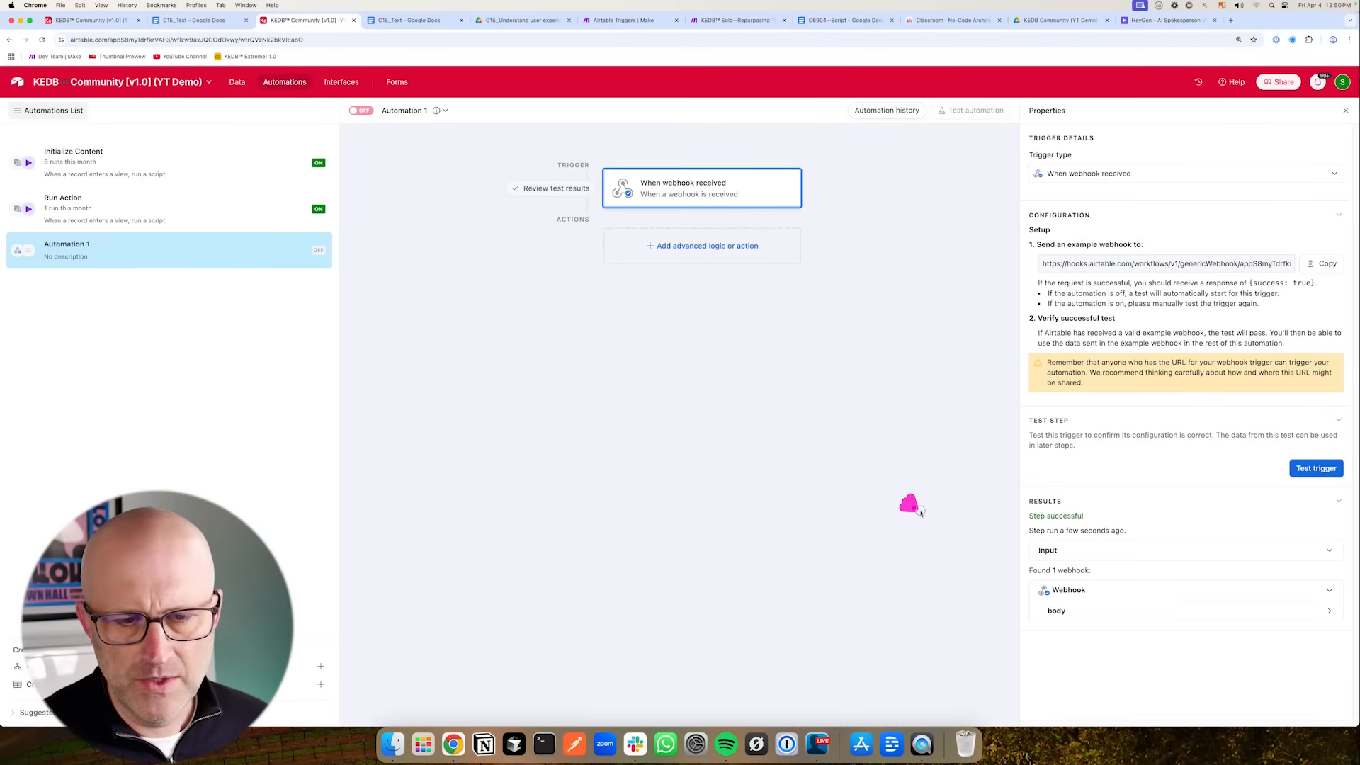
left_click(1084, 612)
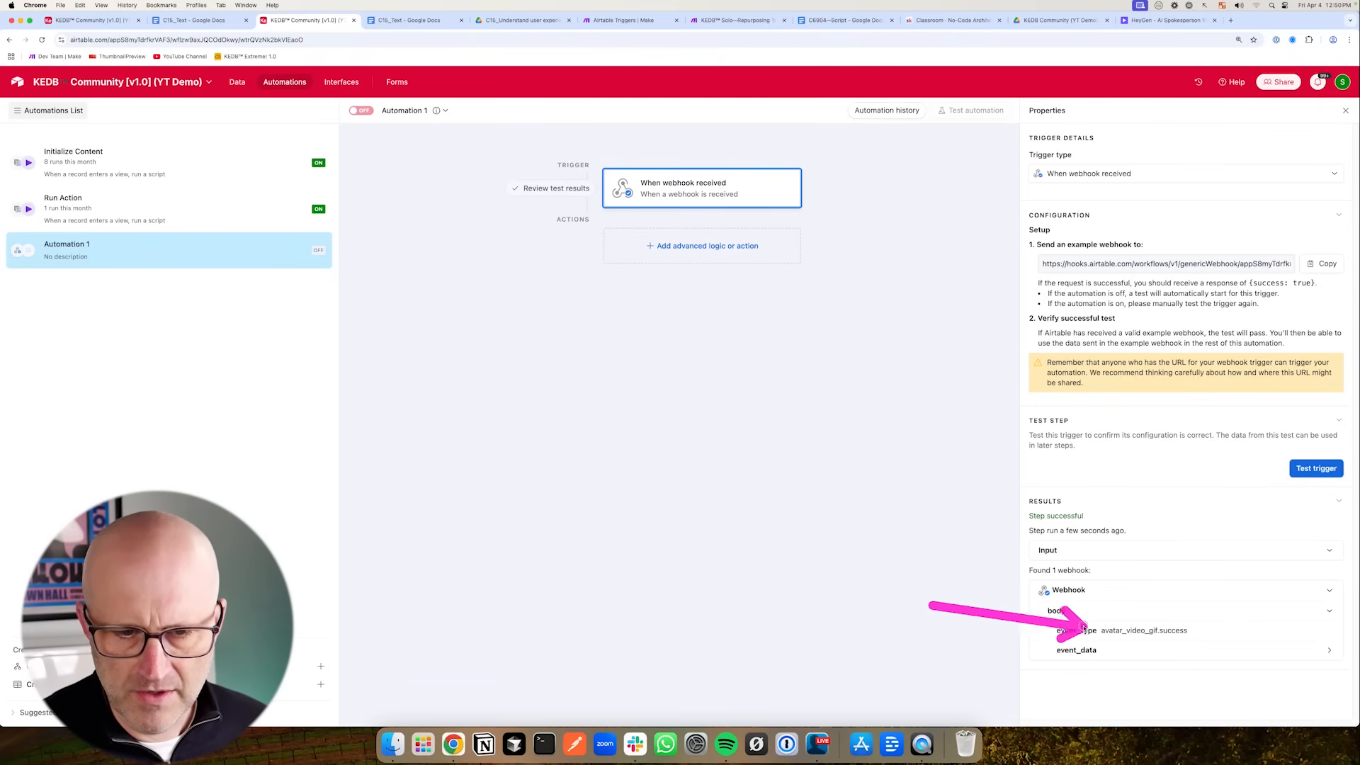
left_click(1118, 649)
scroll(1137, 629, "down", 1)
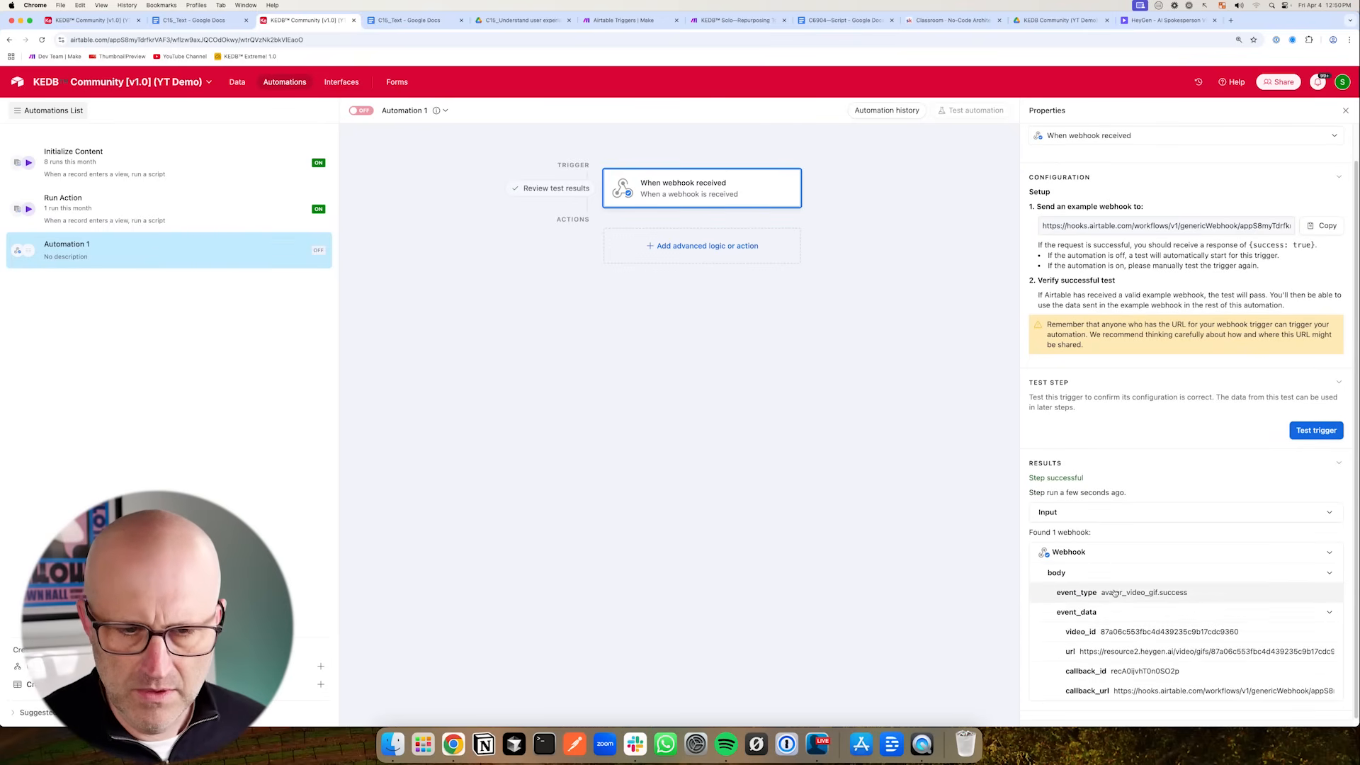
left_click(1105, 651)
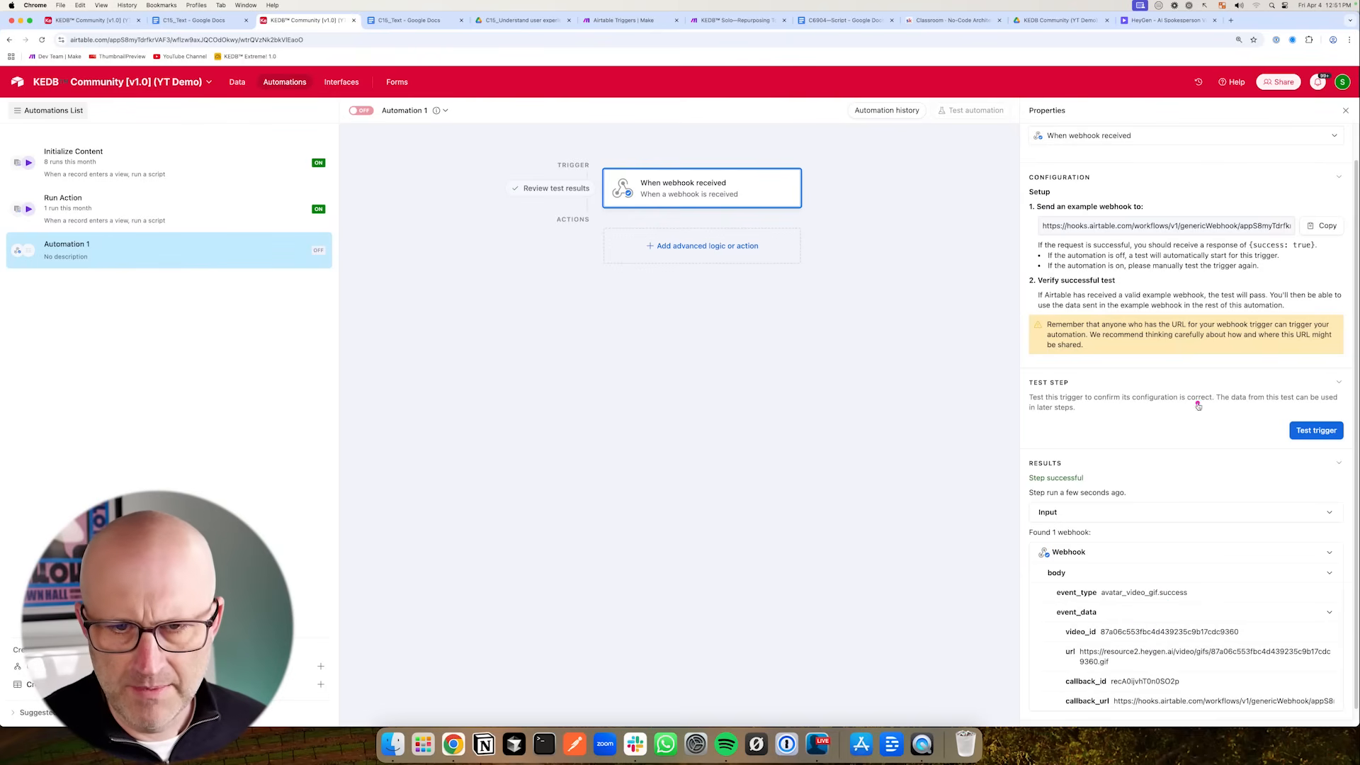
left_click(1312, 430)
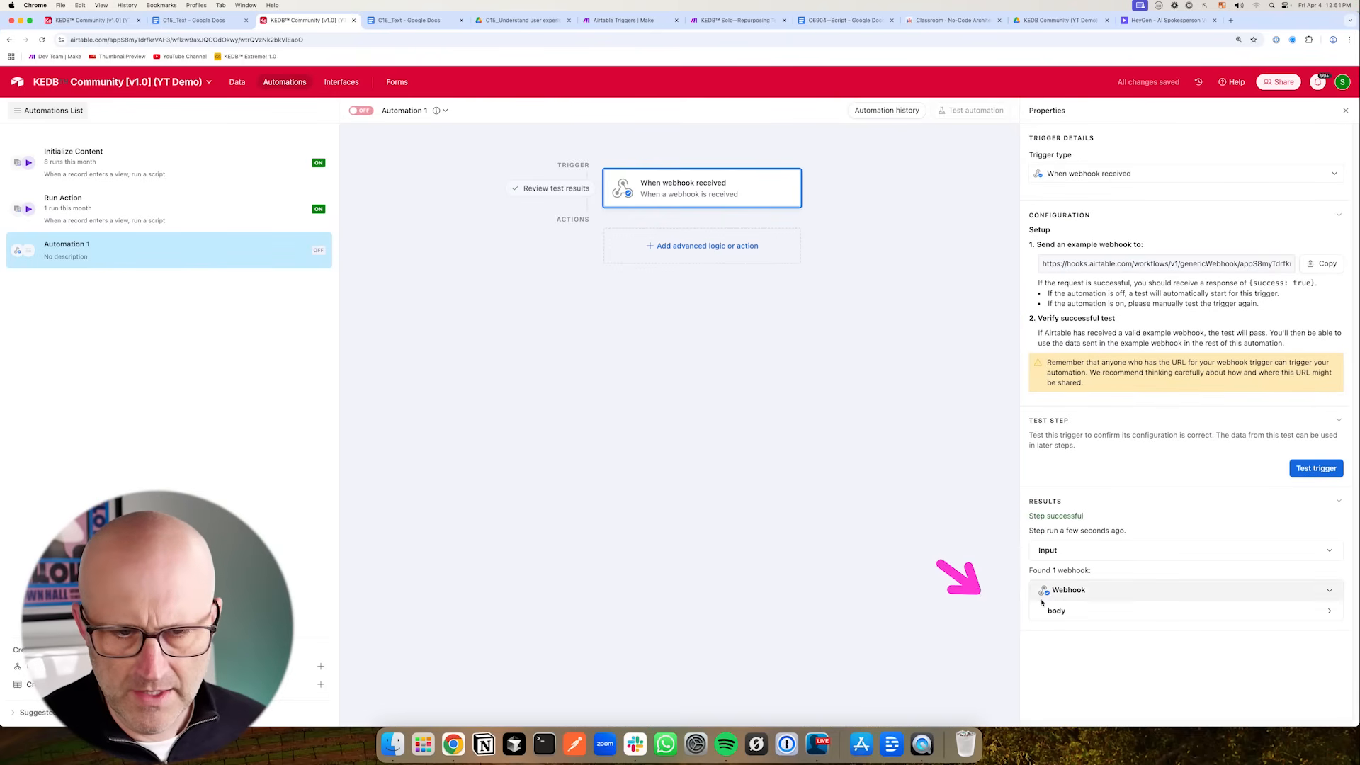
left_click(1051, 610)
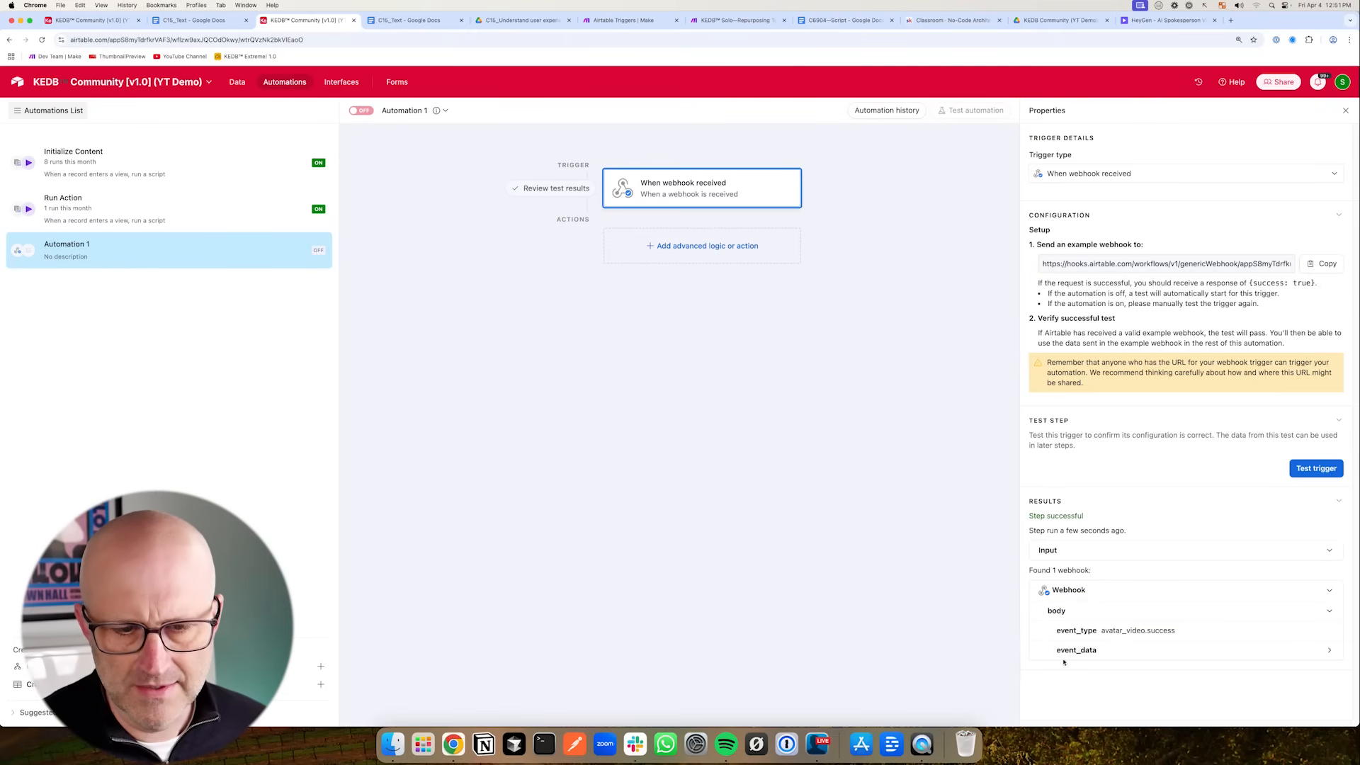
- Add an Update record action to Automation 1 and set its table to Content
left_click(1097, 652)
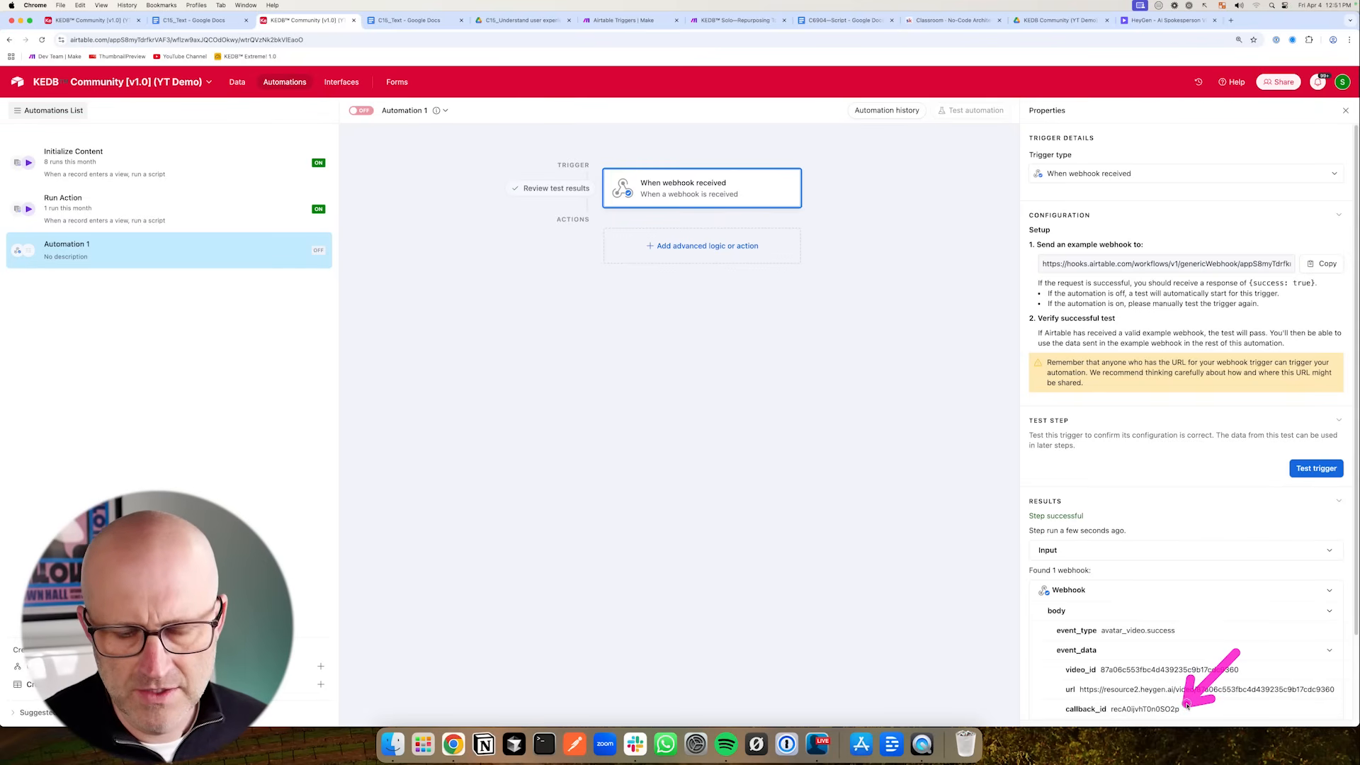
left_click(680, 246)
left_click(663, 441)
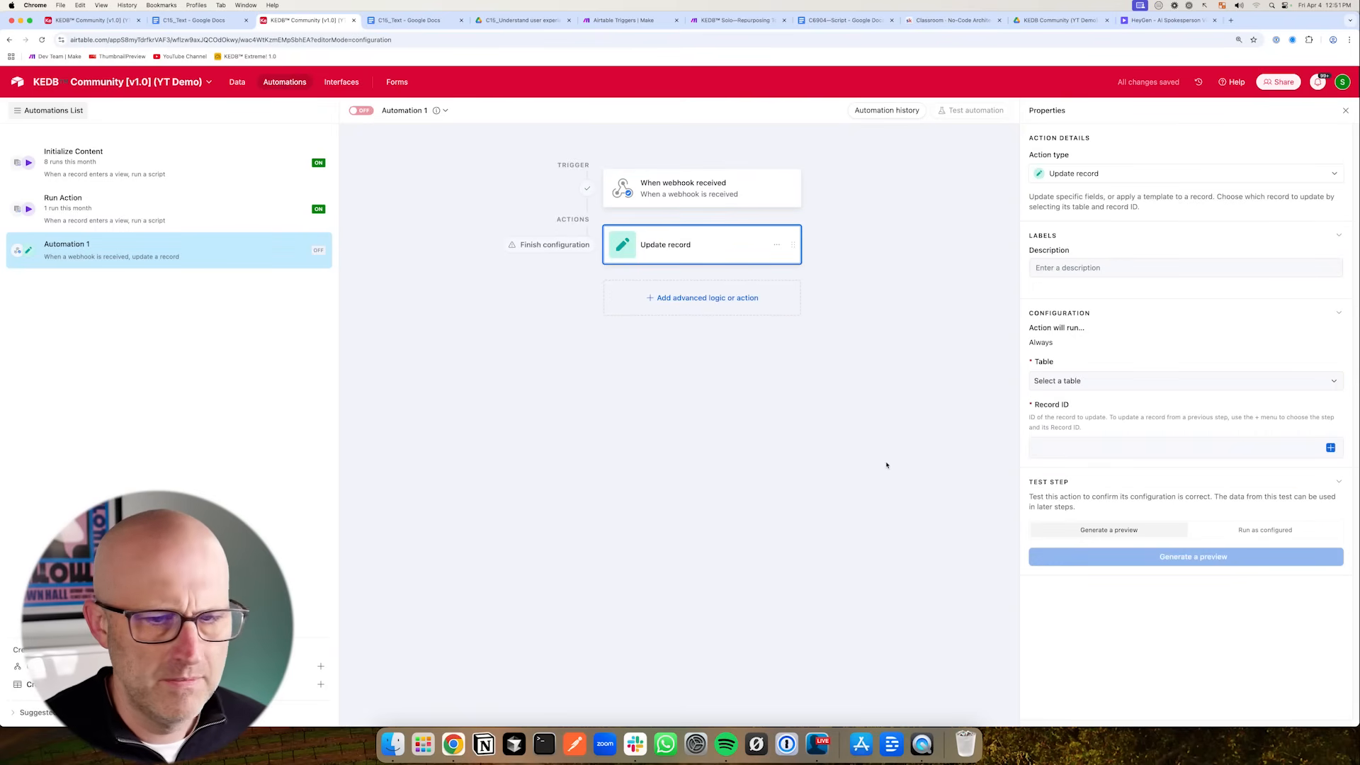
left_click(1084, 381)
left_click(1070, 419)
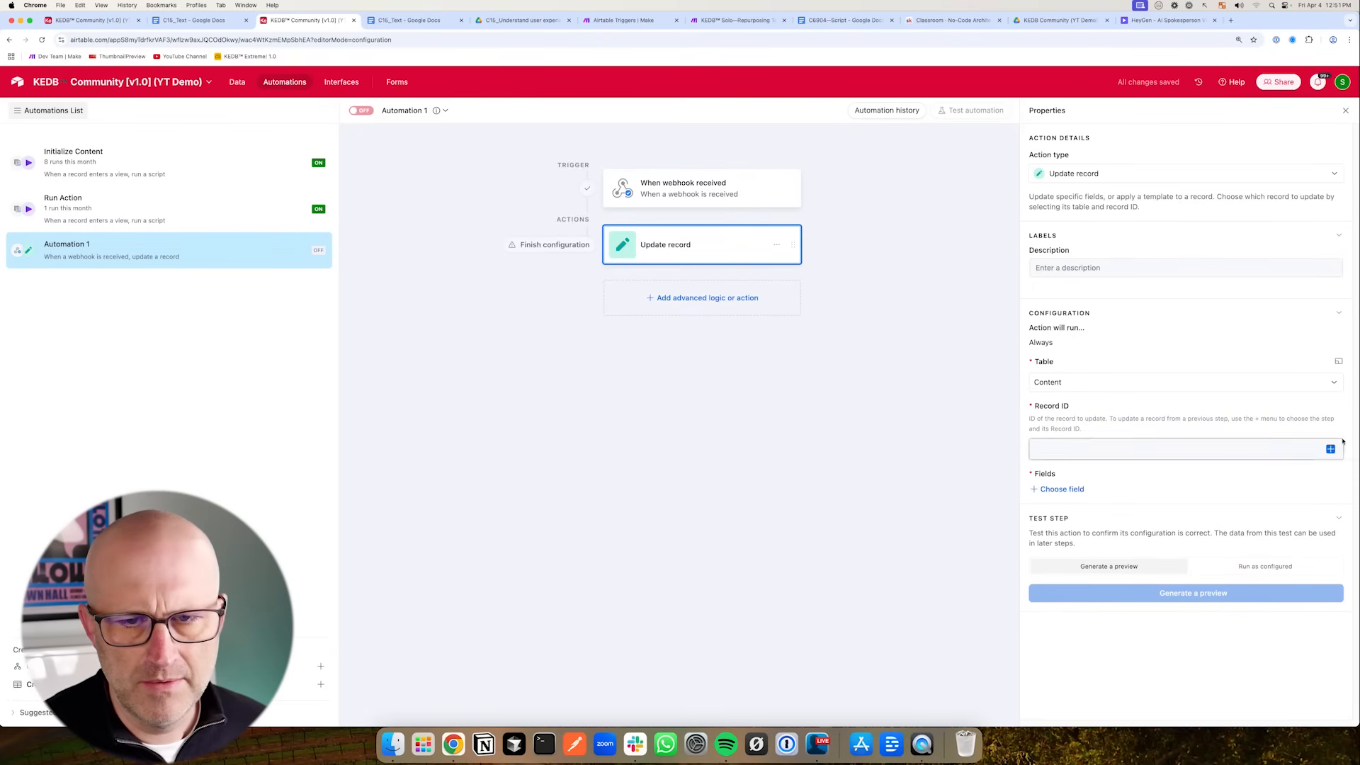
- Map the Record ID to the webhook body's event_data callback_id
left_click(1310, 445)
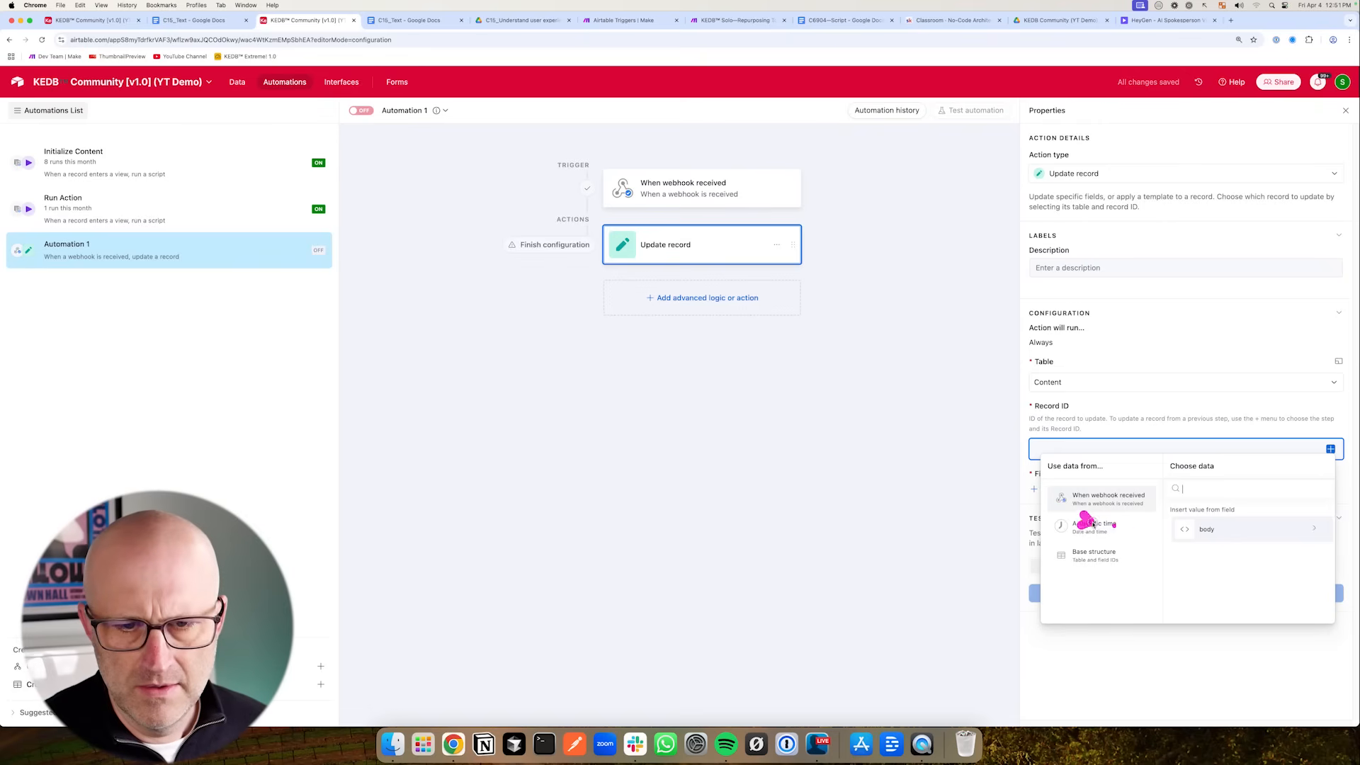
left_click(1215, 530)
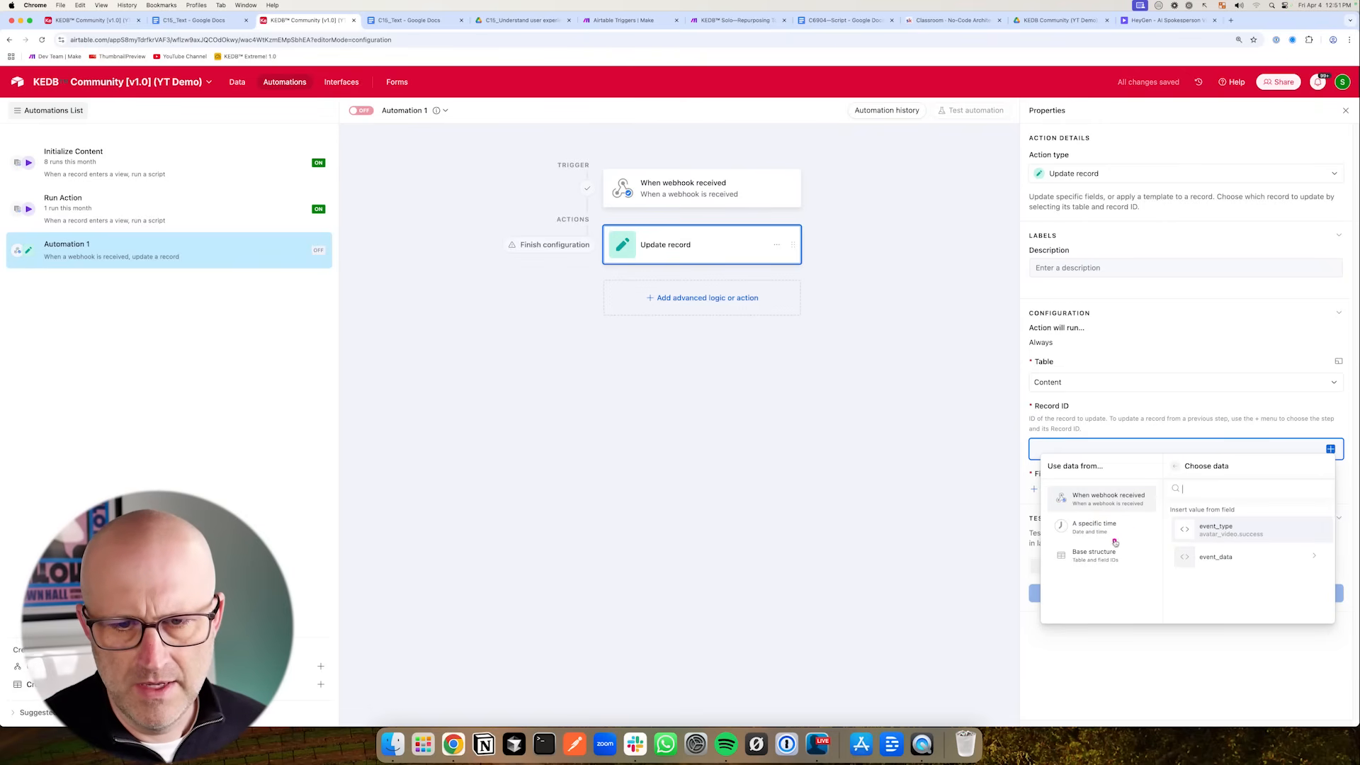
left_click(1226, 556)
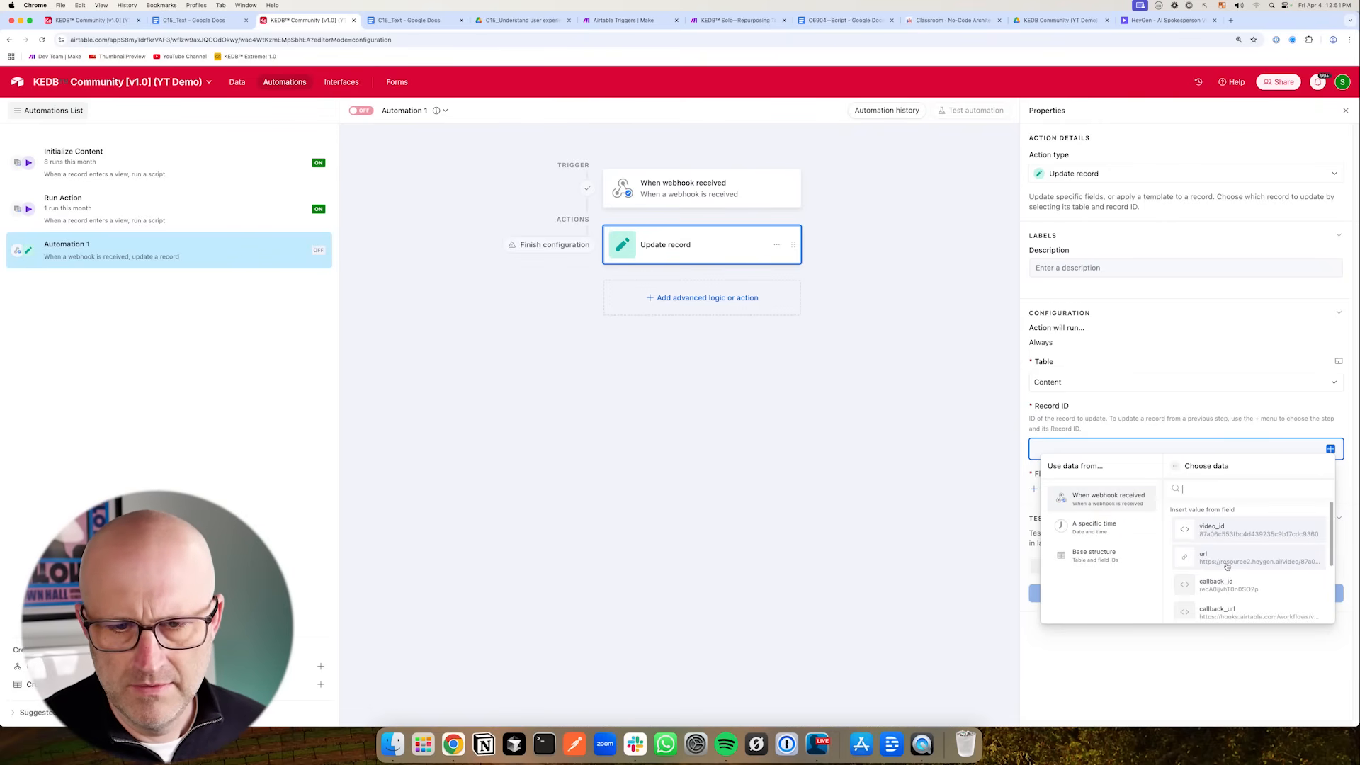
scroll(1234, 576, "down", 2)
left_click(1227, 531)
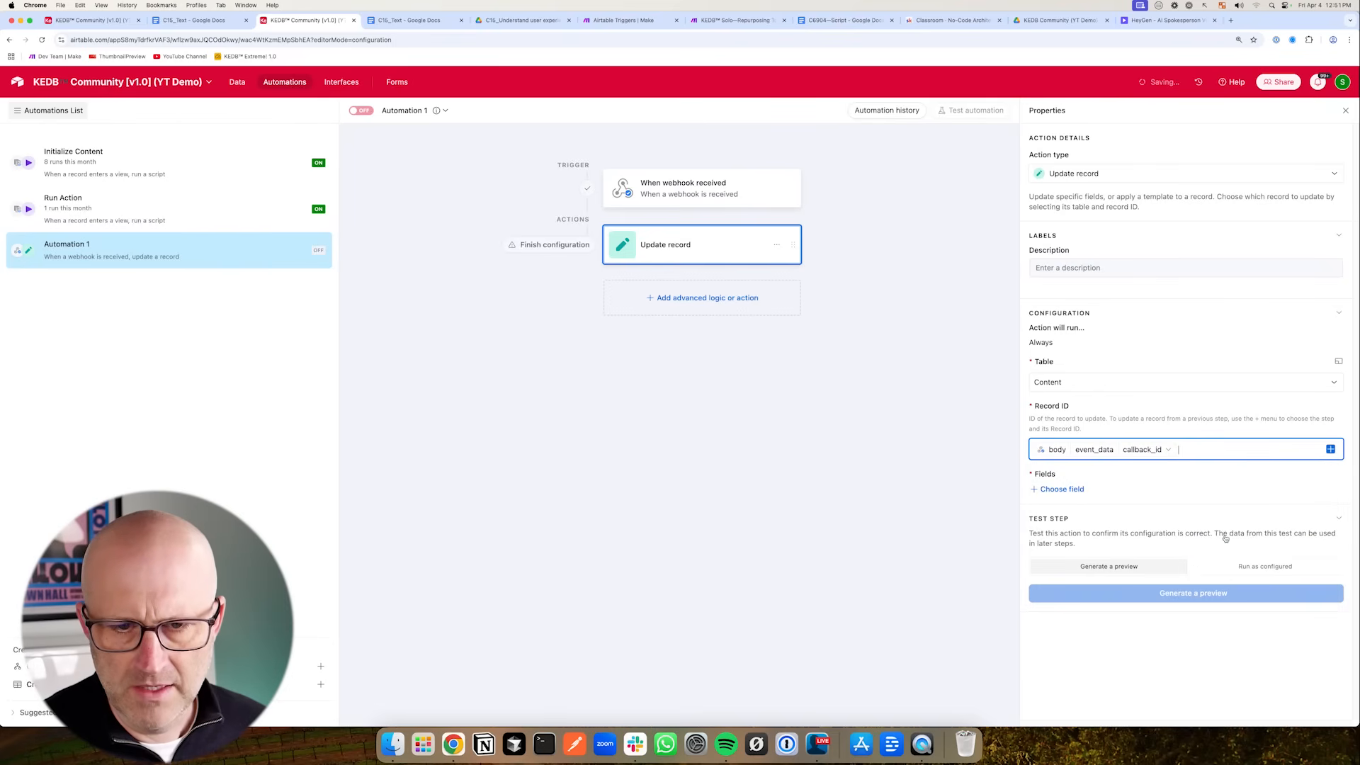
- Add the Video field to the update and map it to the webhook body's event_data url
left_click(1062, 491)
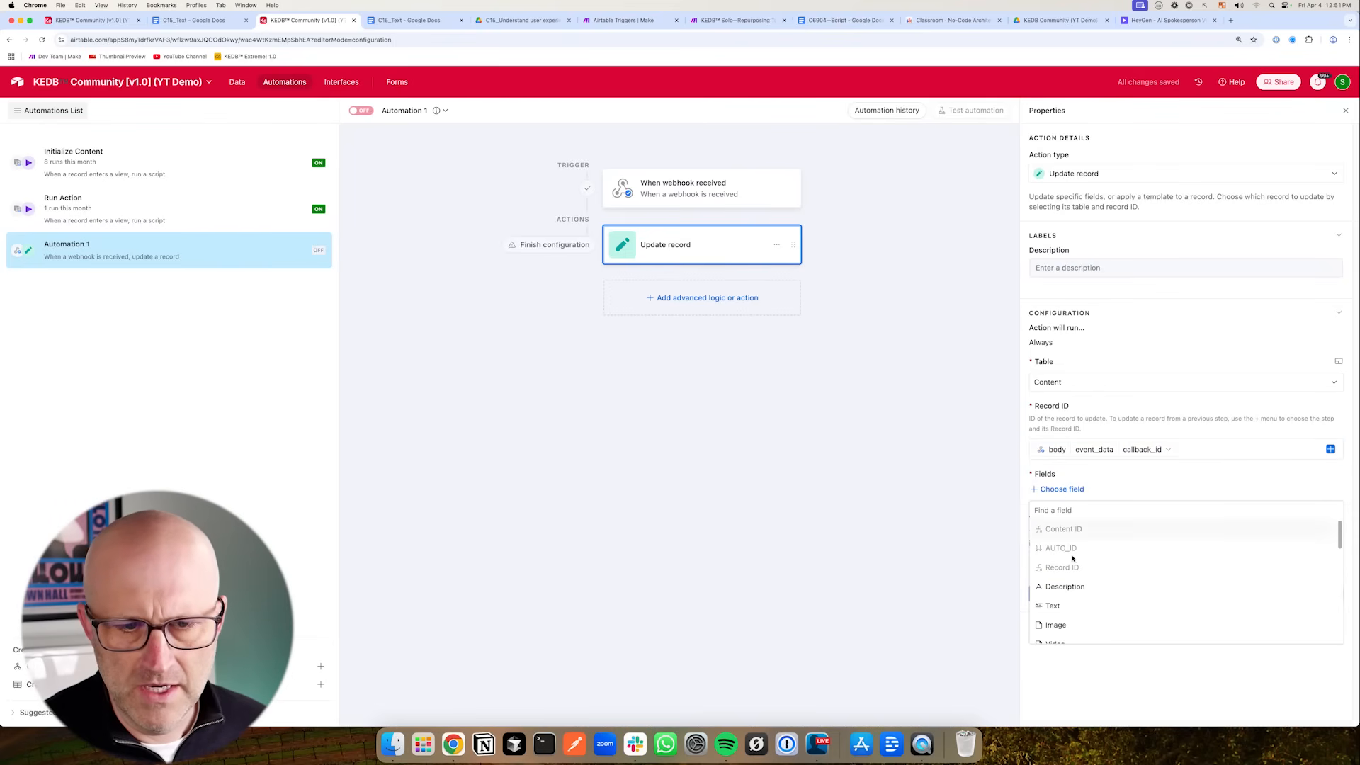
scroll(1091, 592, "down", 2)
left_click(1087, 600)
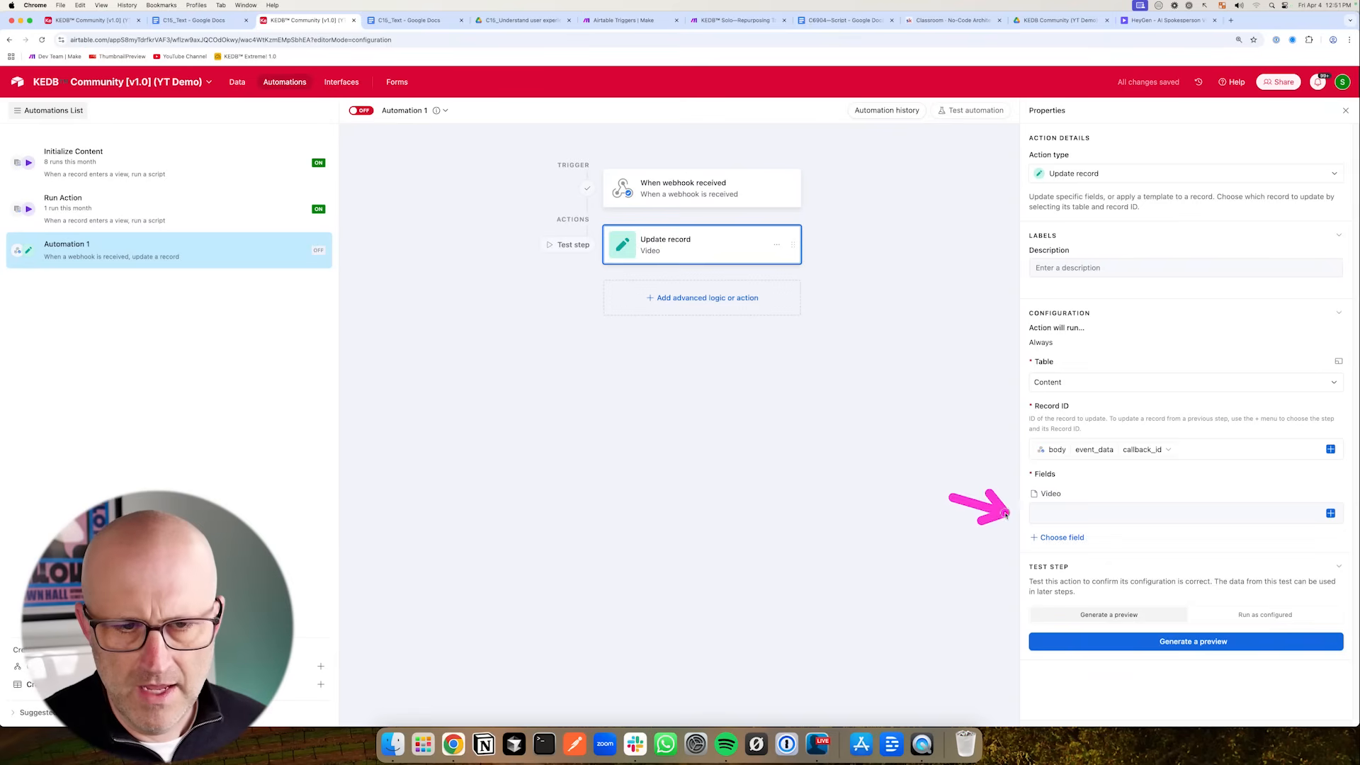
left_click(1330, 512)
left_click(1222, 596)
left_click(1204, 621)
left_click(1250, 602)
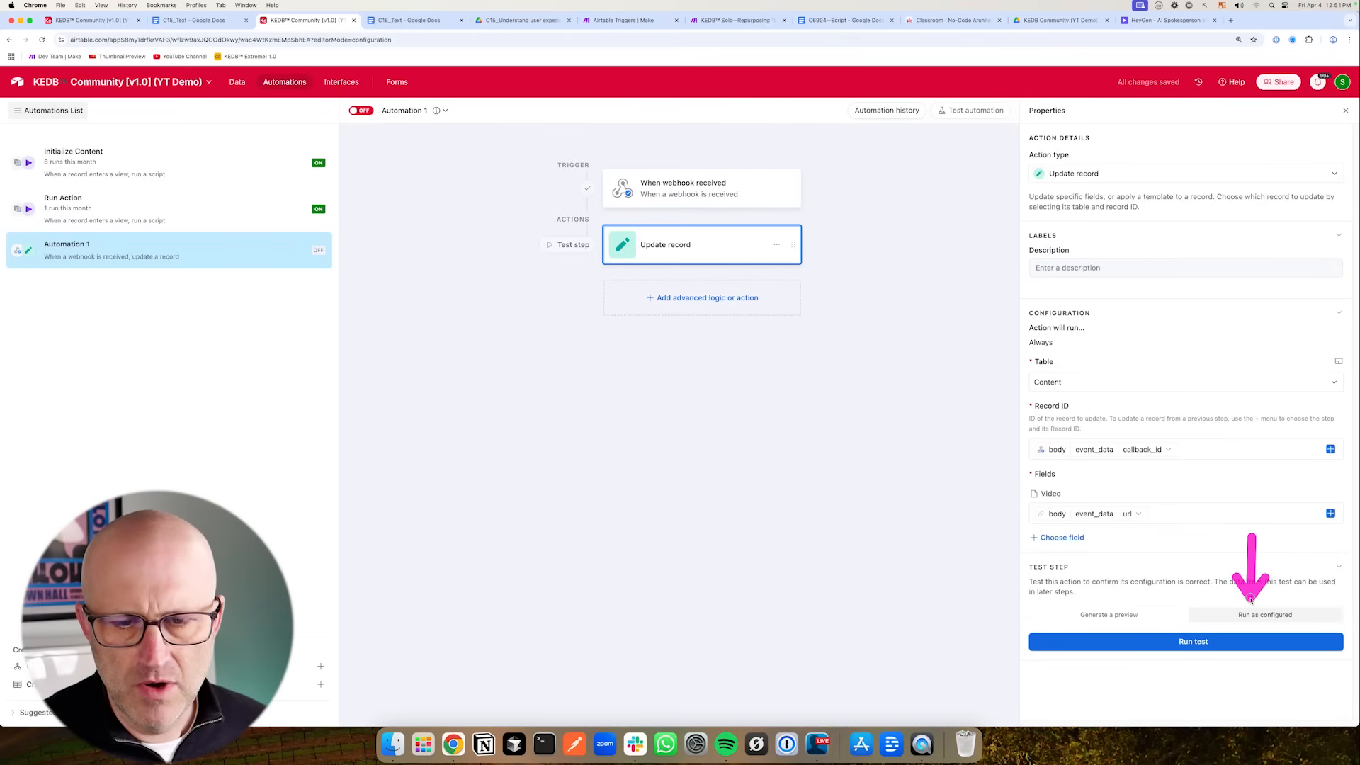
- Run a test of the Update record action as configured
left_click(1187, 643)
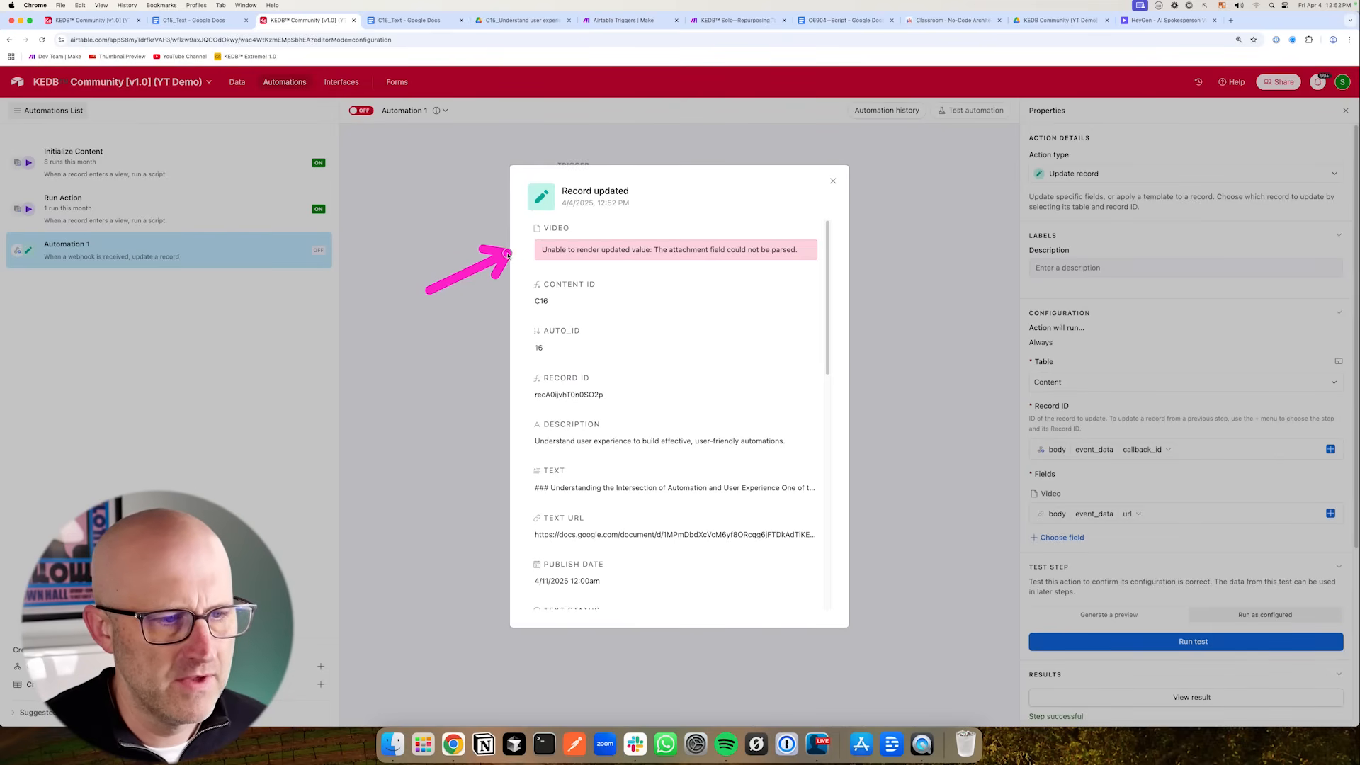
left_click(494, 253)
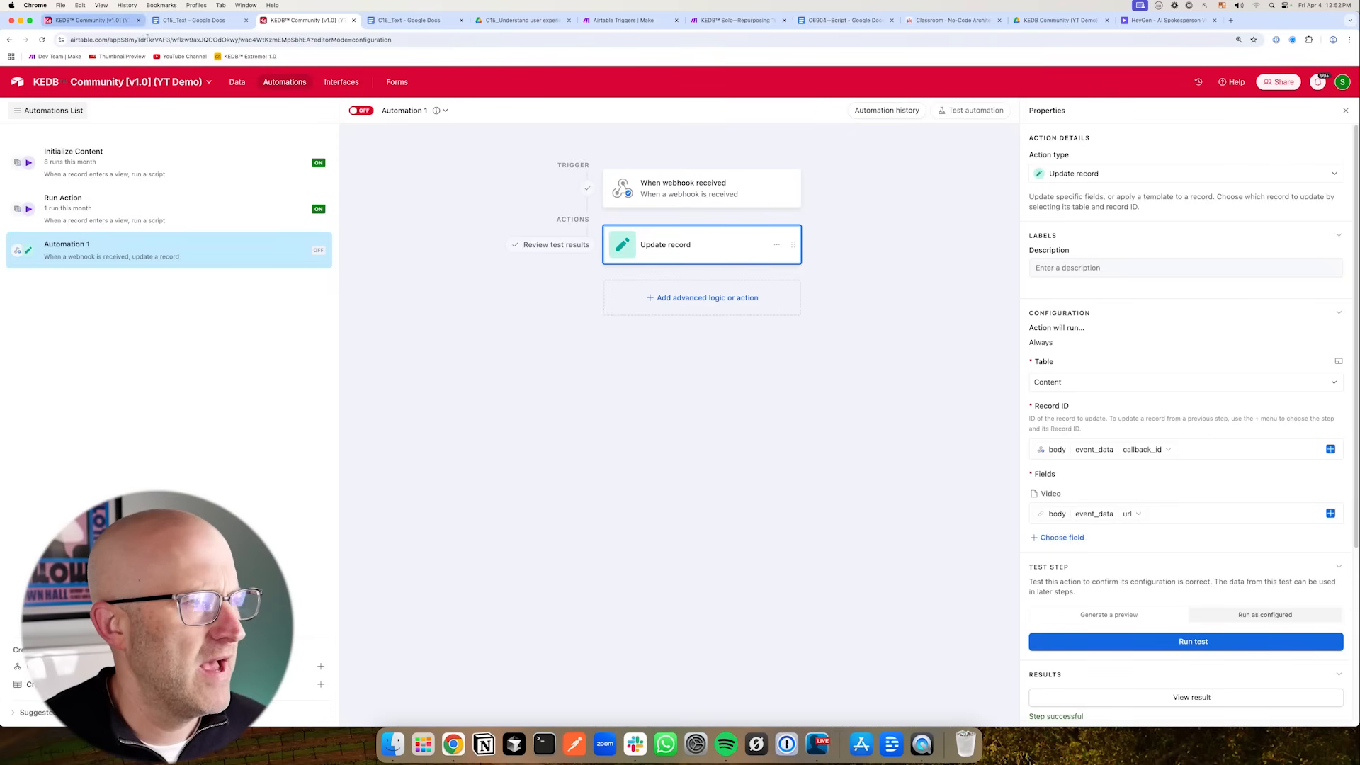
- Open record C16's video attachment in the Content table to preview it
left_click(103, 21)
left_click(768, 388)
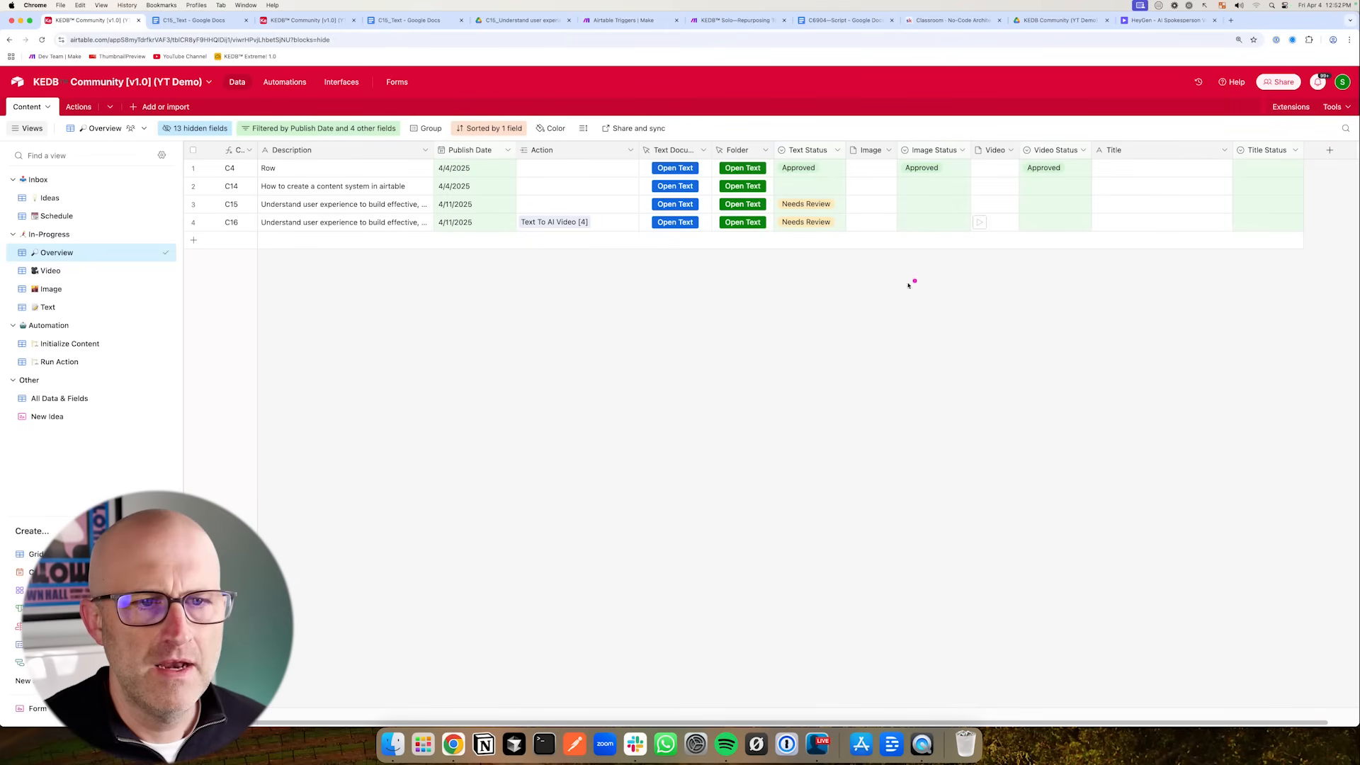
left_click(977, 223)
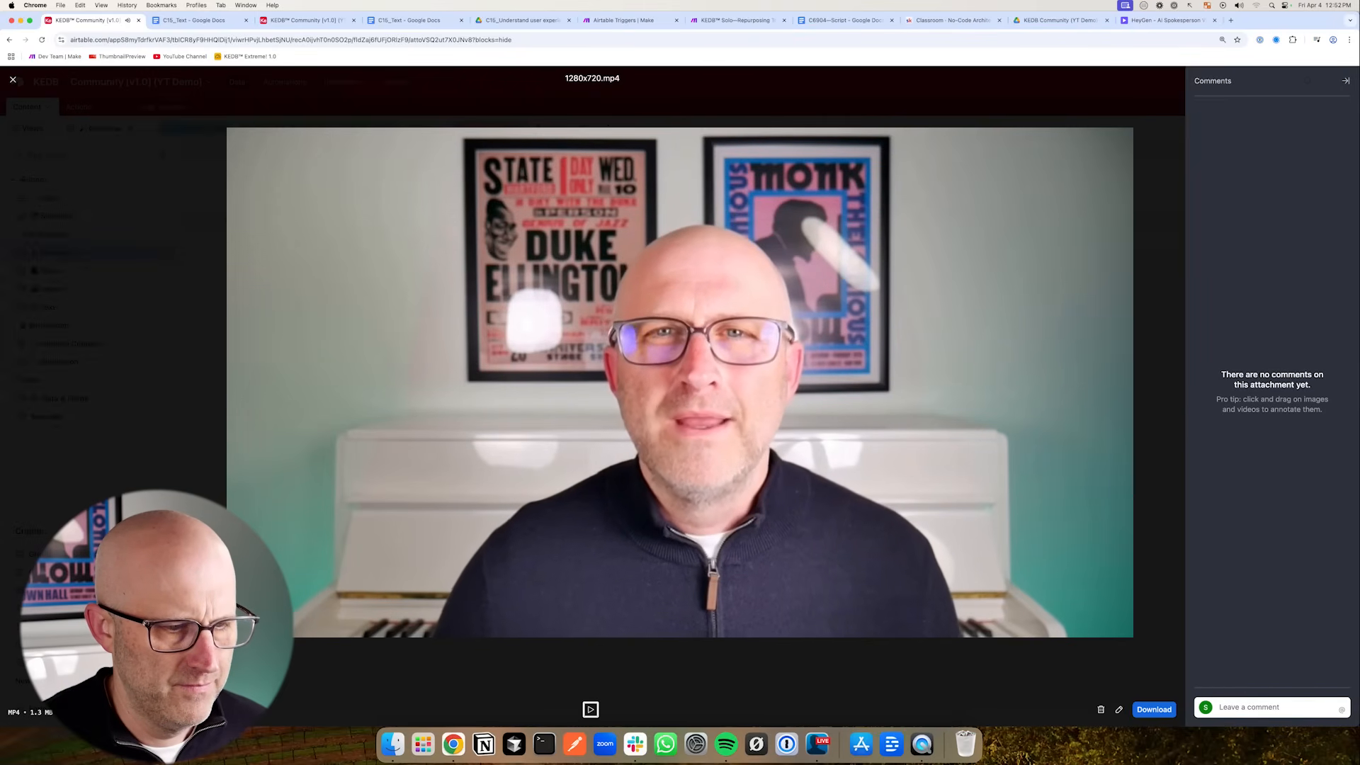
key("Escape")
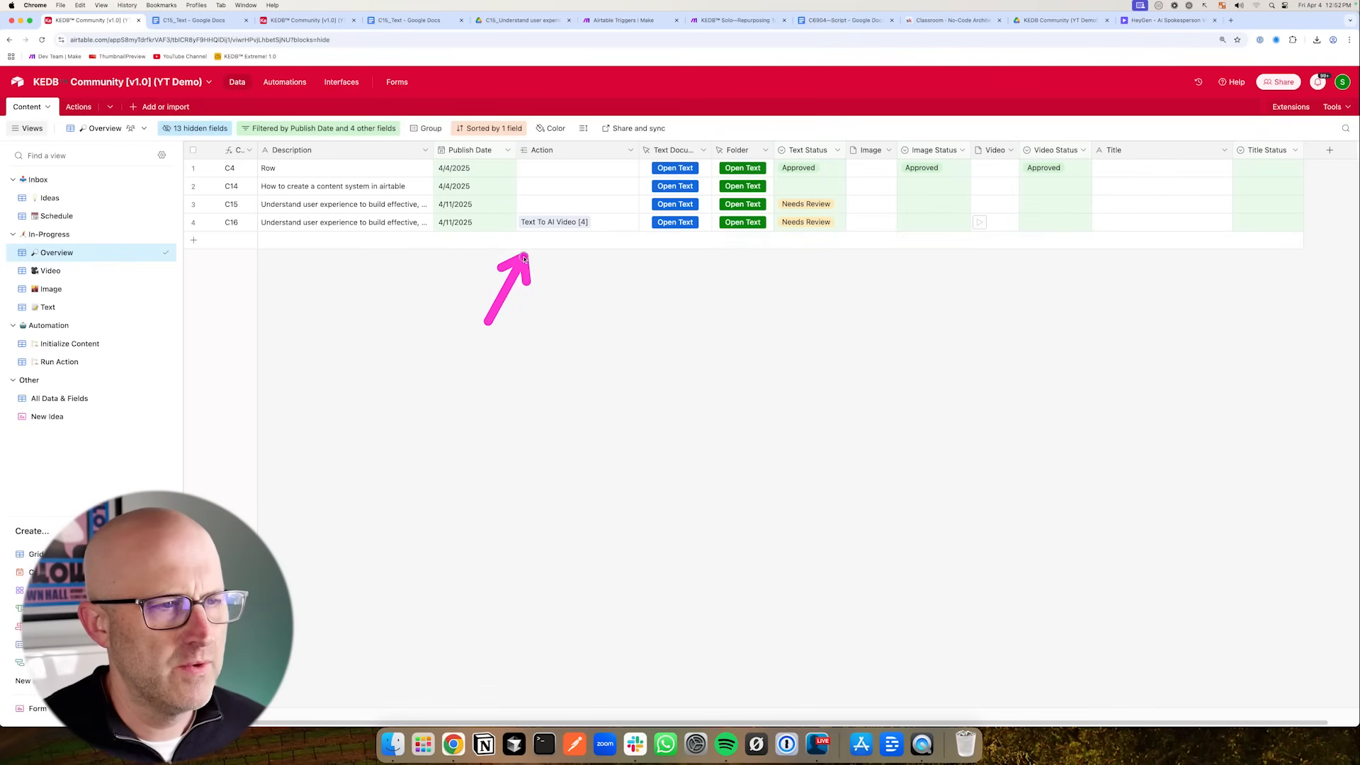
- Add the Action field, left empty, to the update and run the test again
left_click(306, 22)
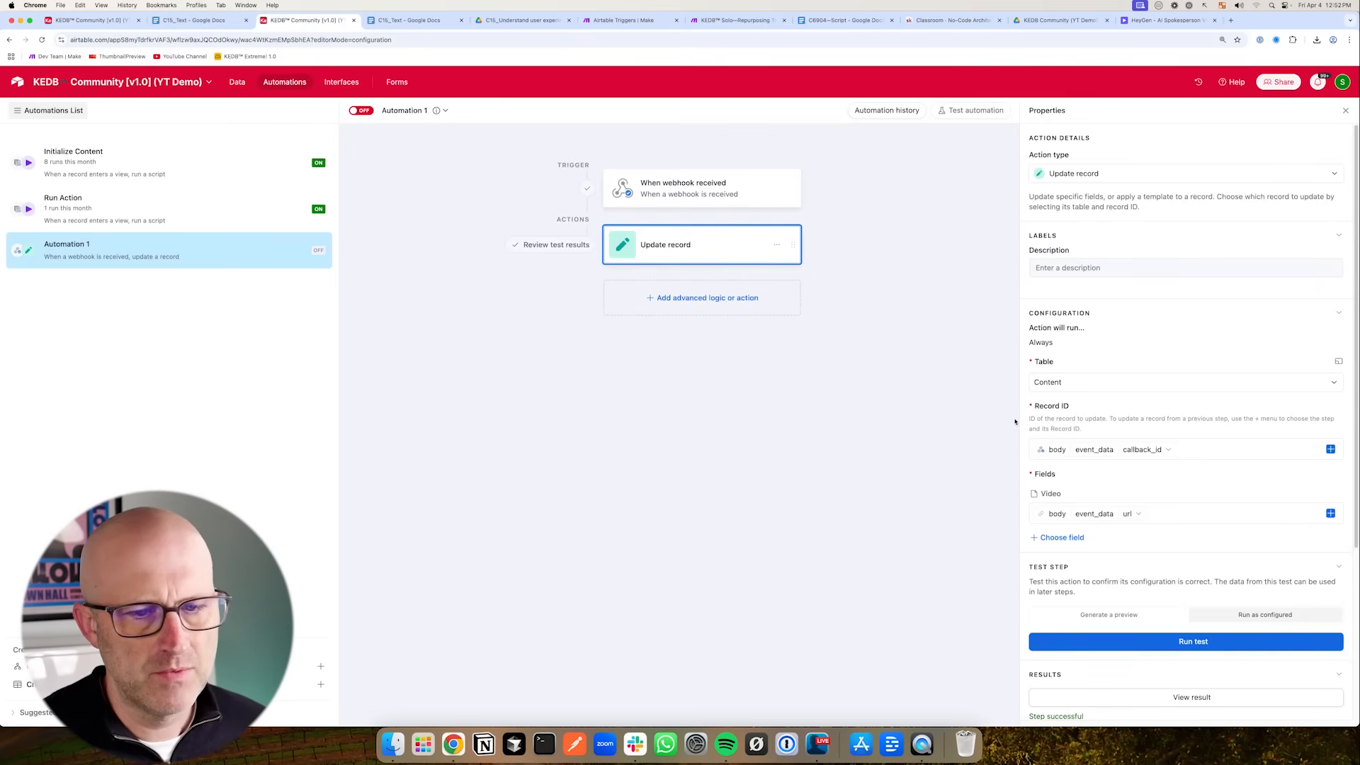
left_click(1057, 539)
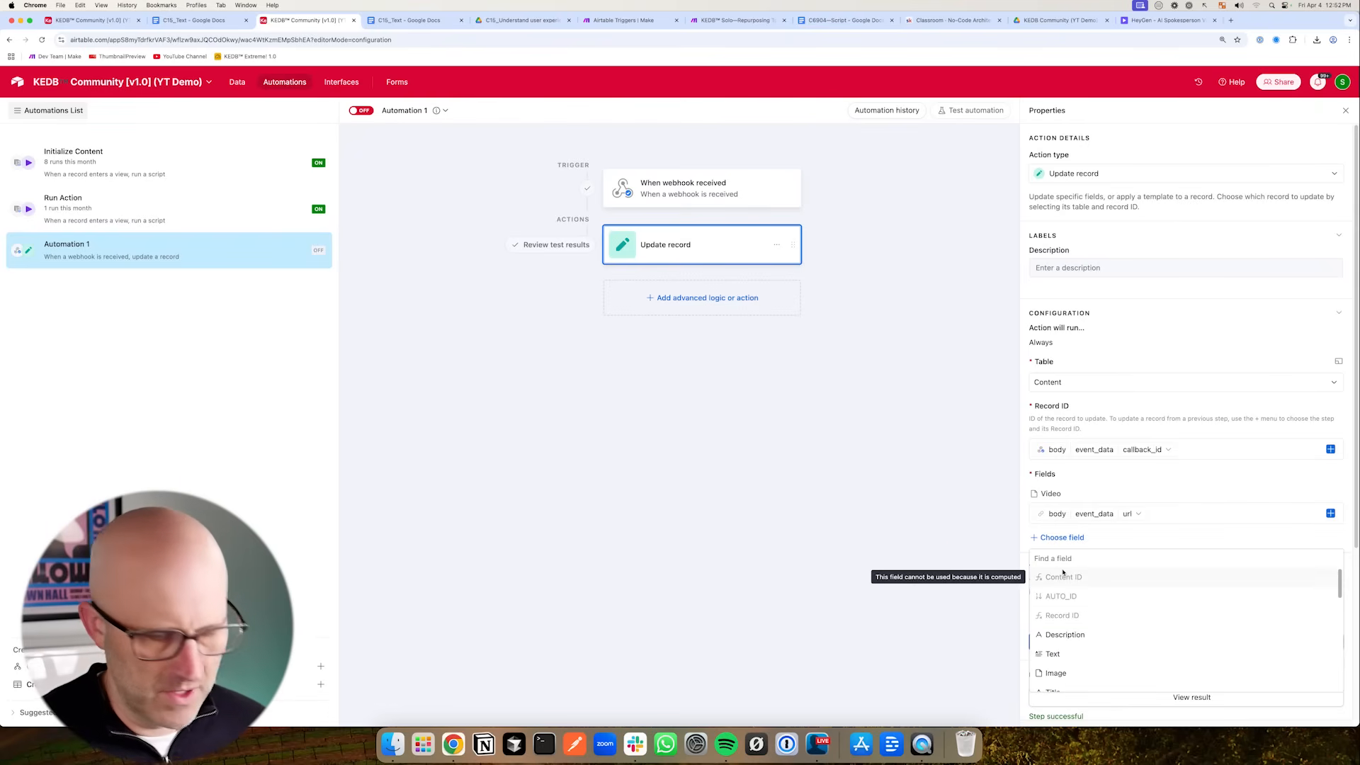
type("action")
left_click(1063, 575)
left_click_drag(898, 553, 1011, 574)
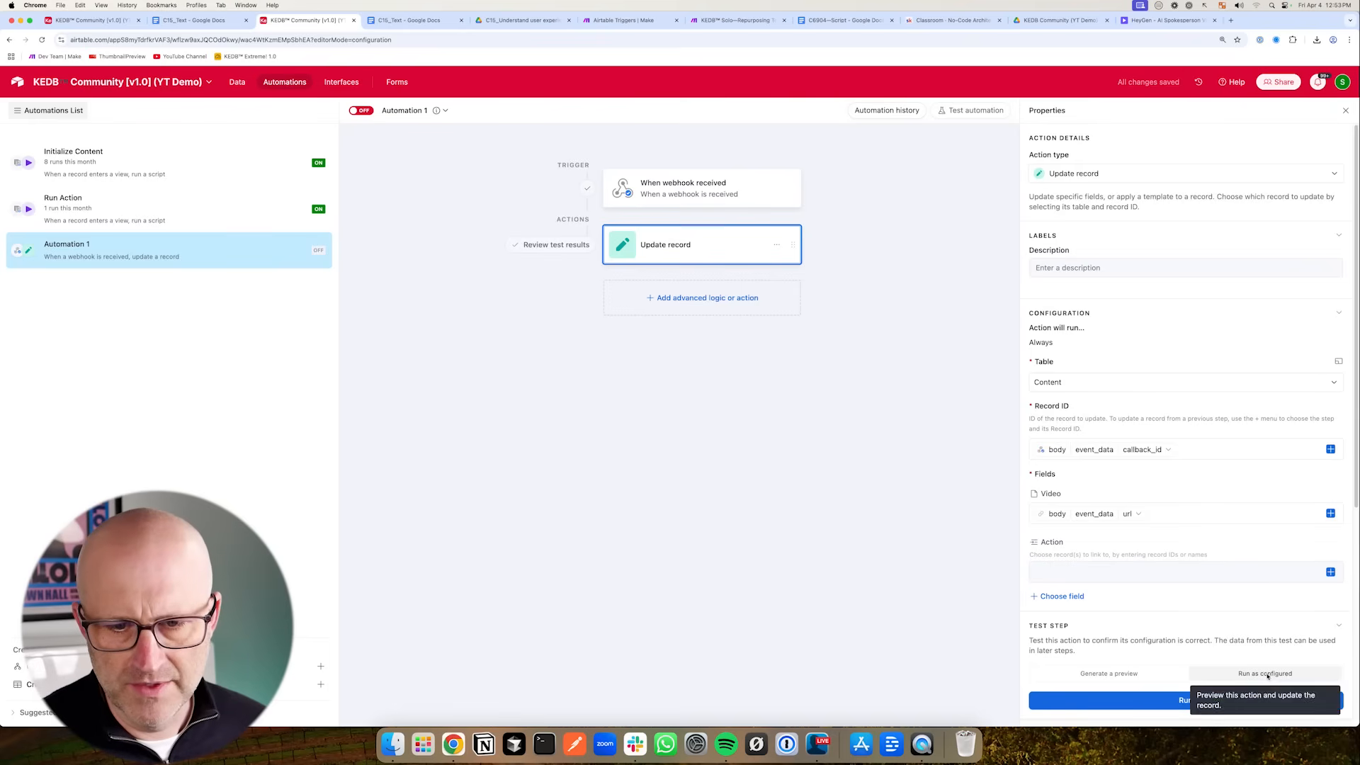
left_click(1187, 707)
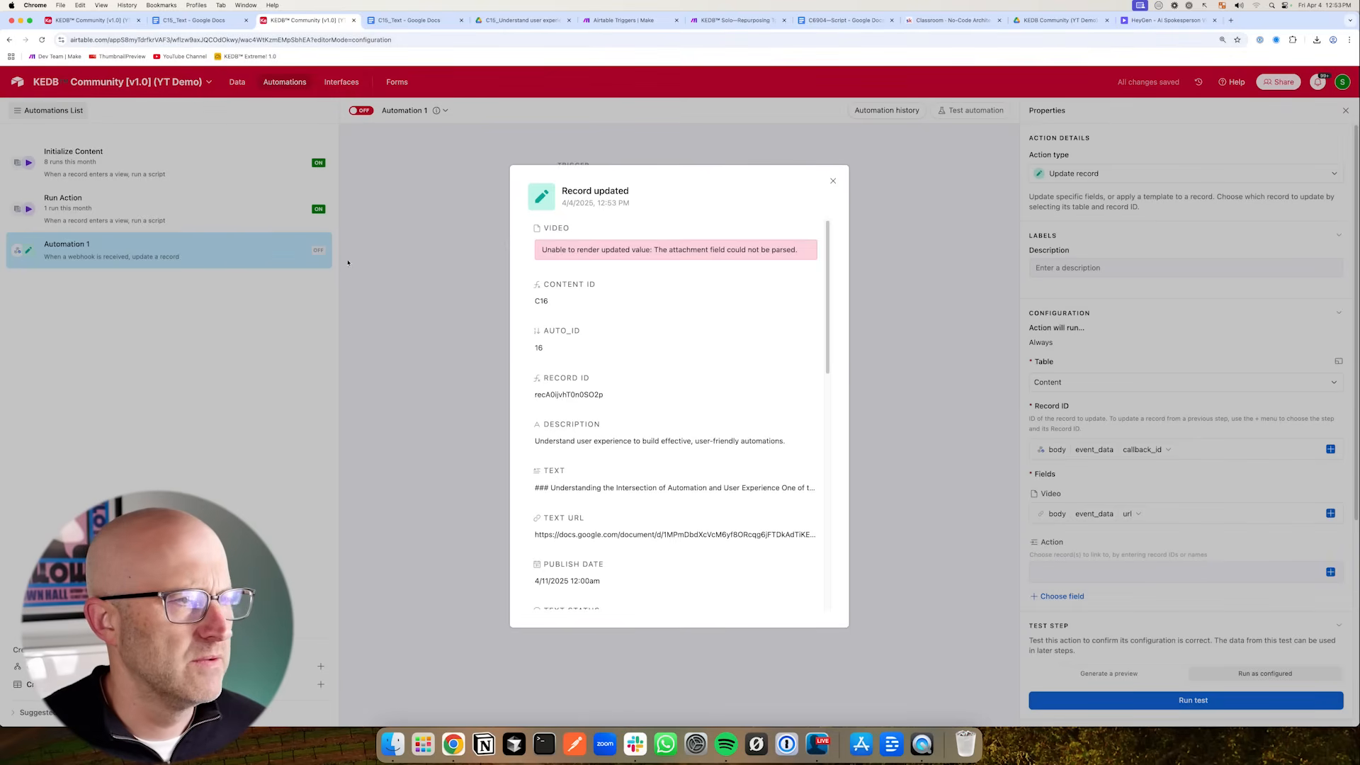
left_click(337, 262)
- Check record C16's Action cell and its options in the Overview view
left_click(237, 83)
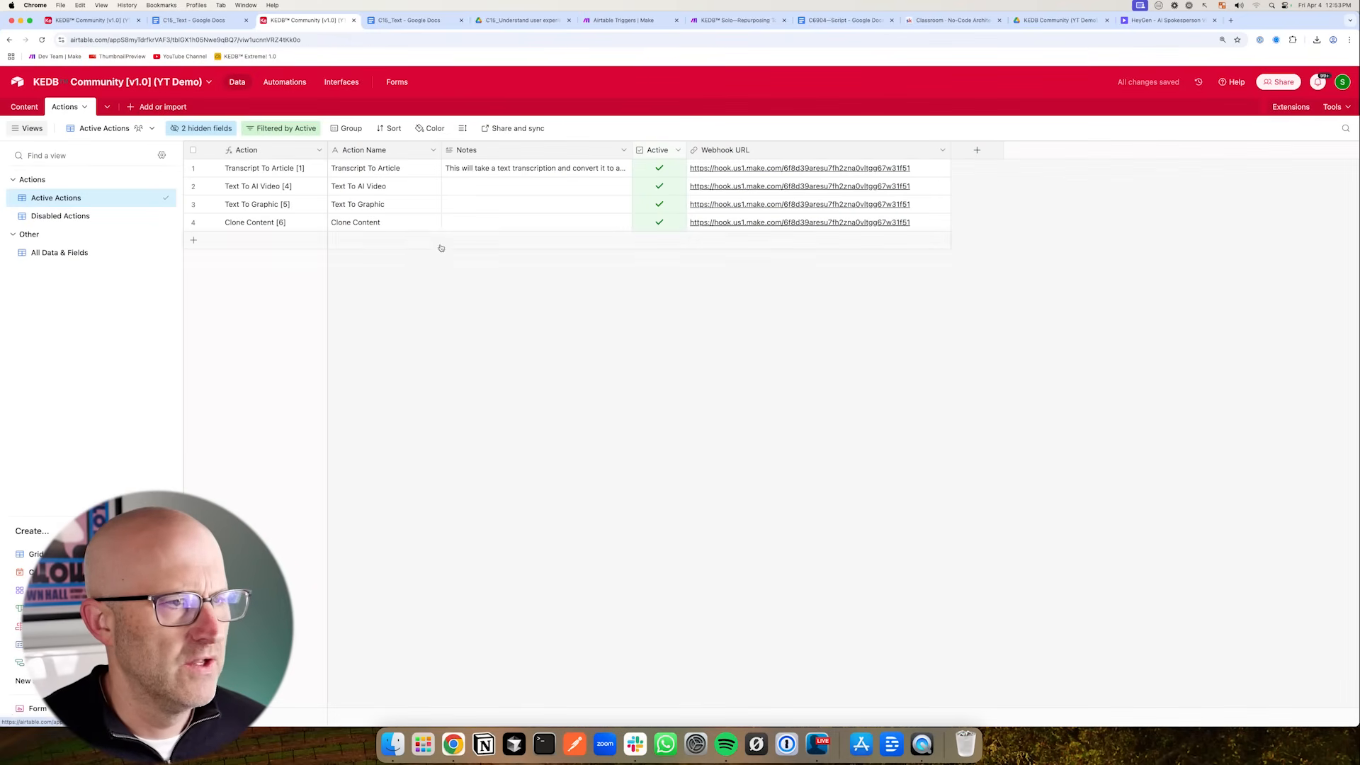
left_click(37, 110)
left_click(526, 223)
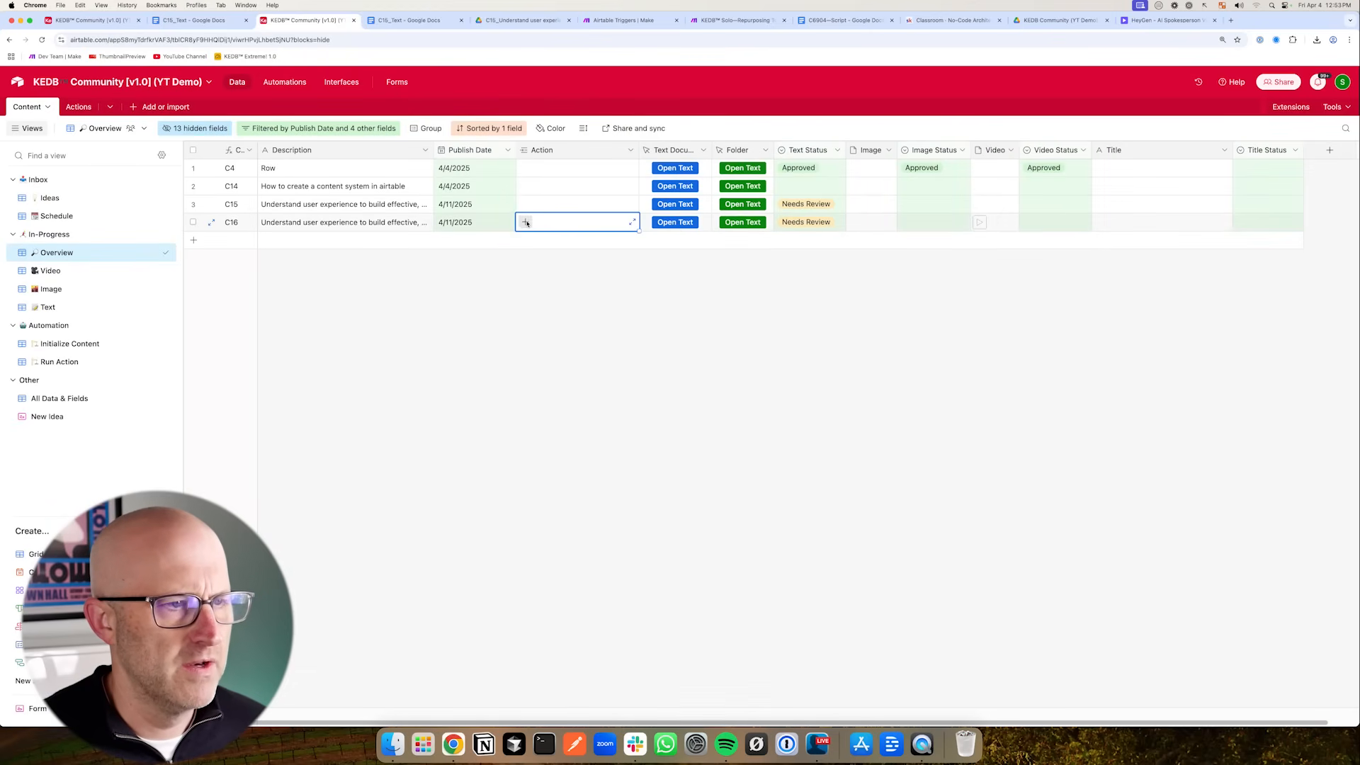
left_click(526, 223)
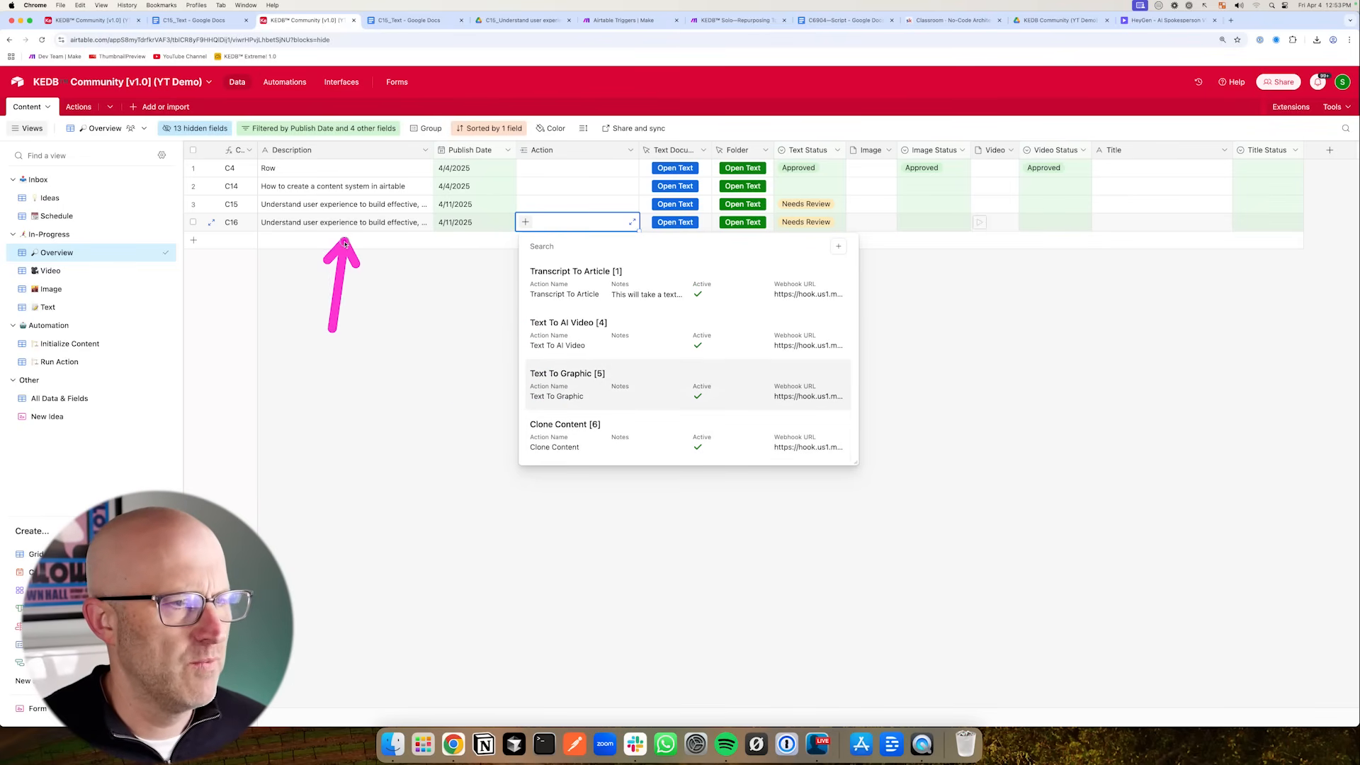
left_click(503, 341)
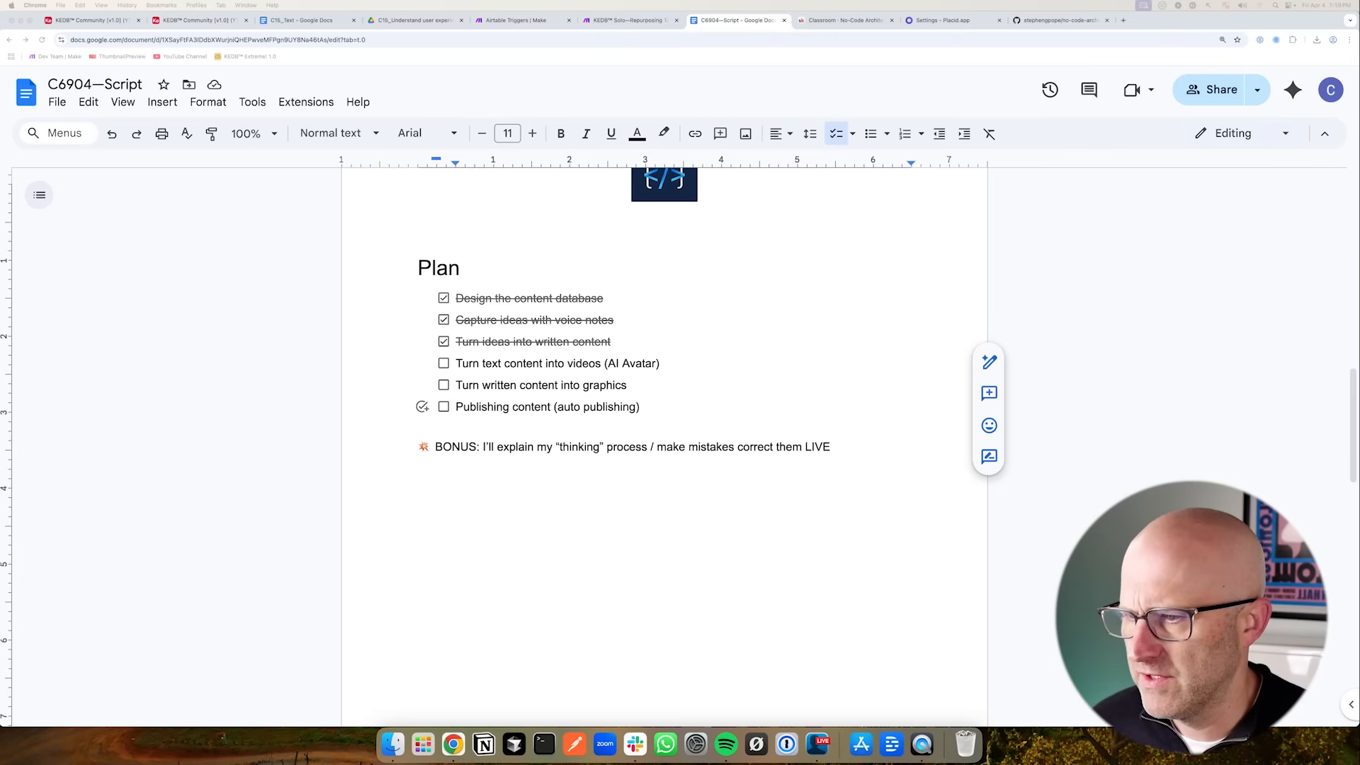
- Tick off the 'Turn text content into videos (AI Avatar)' task in the script's plan
left_click(444, 364)
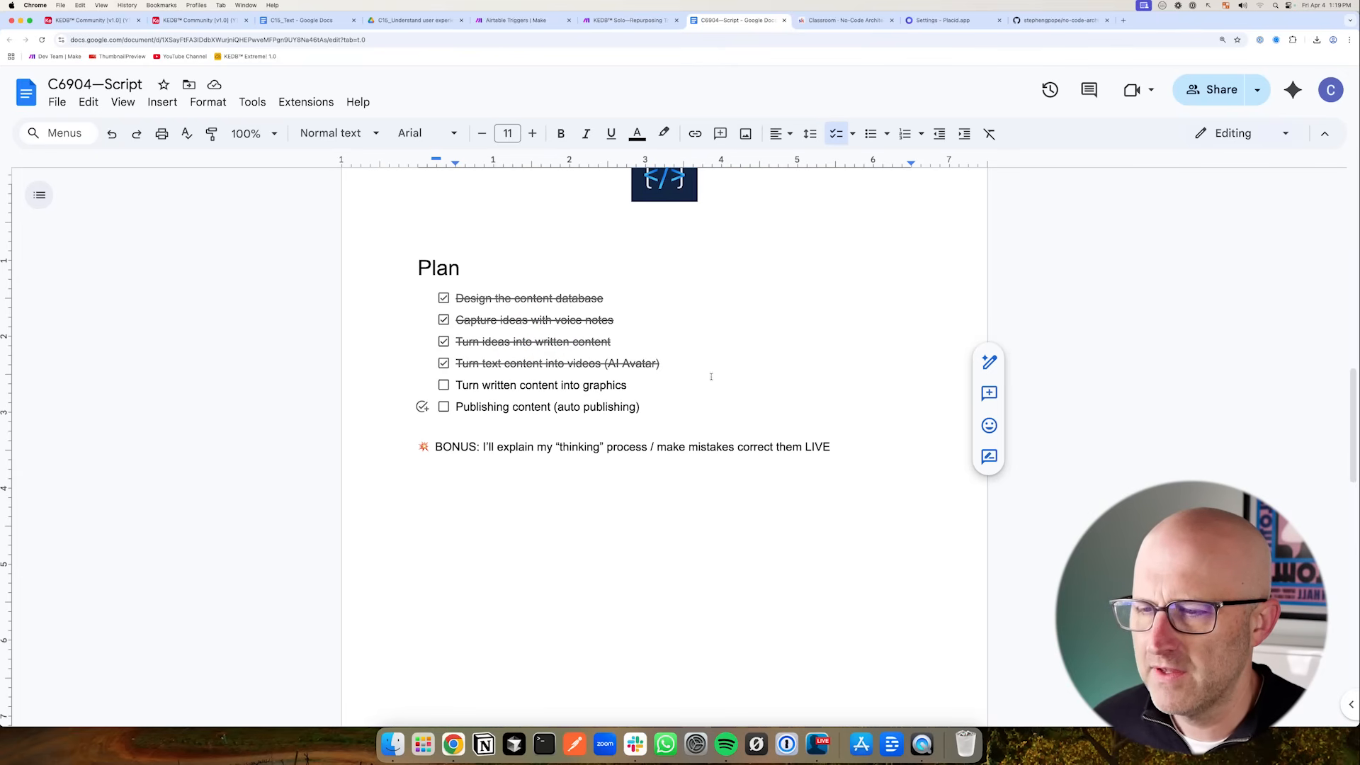
left_click(948, 23)
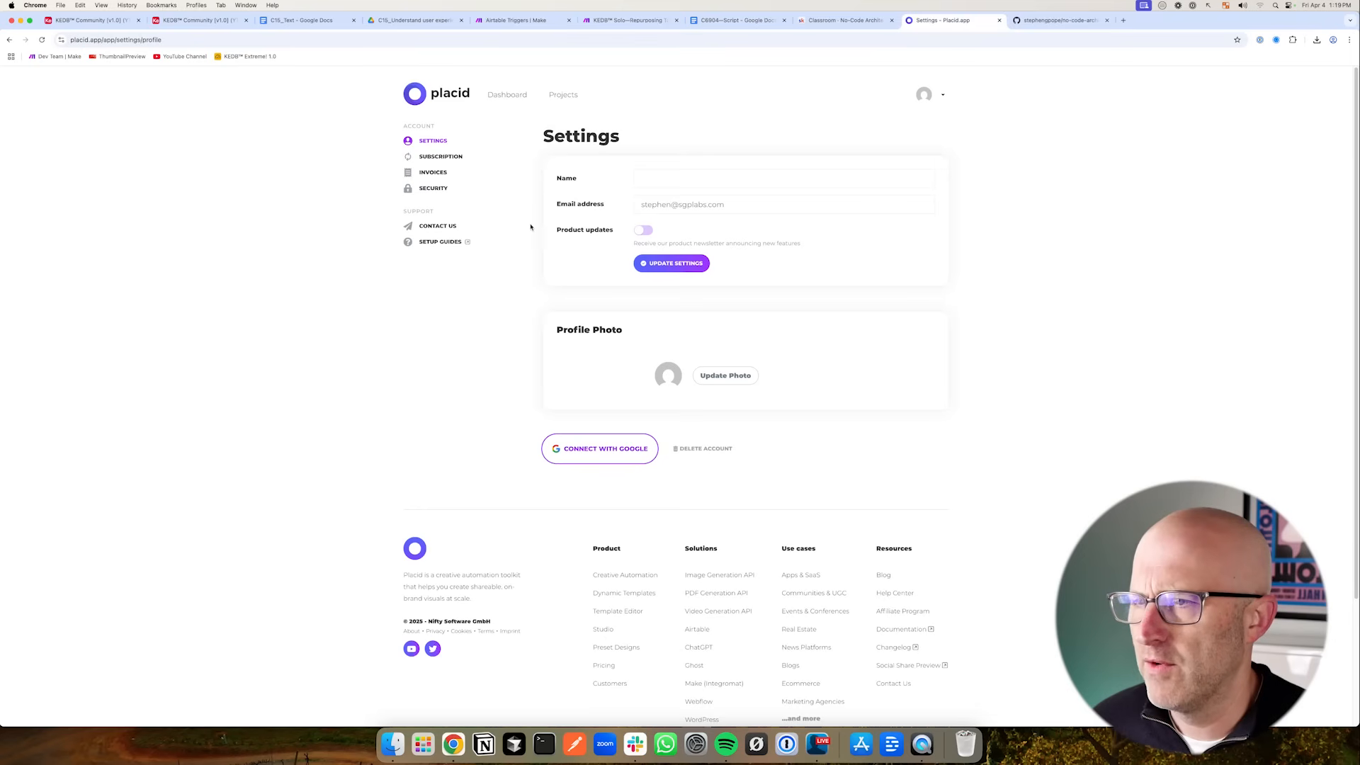
- Open the Square Carousel 1080px template from Placid's Social Graphics project in the editor
left_click(507, 95)
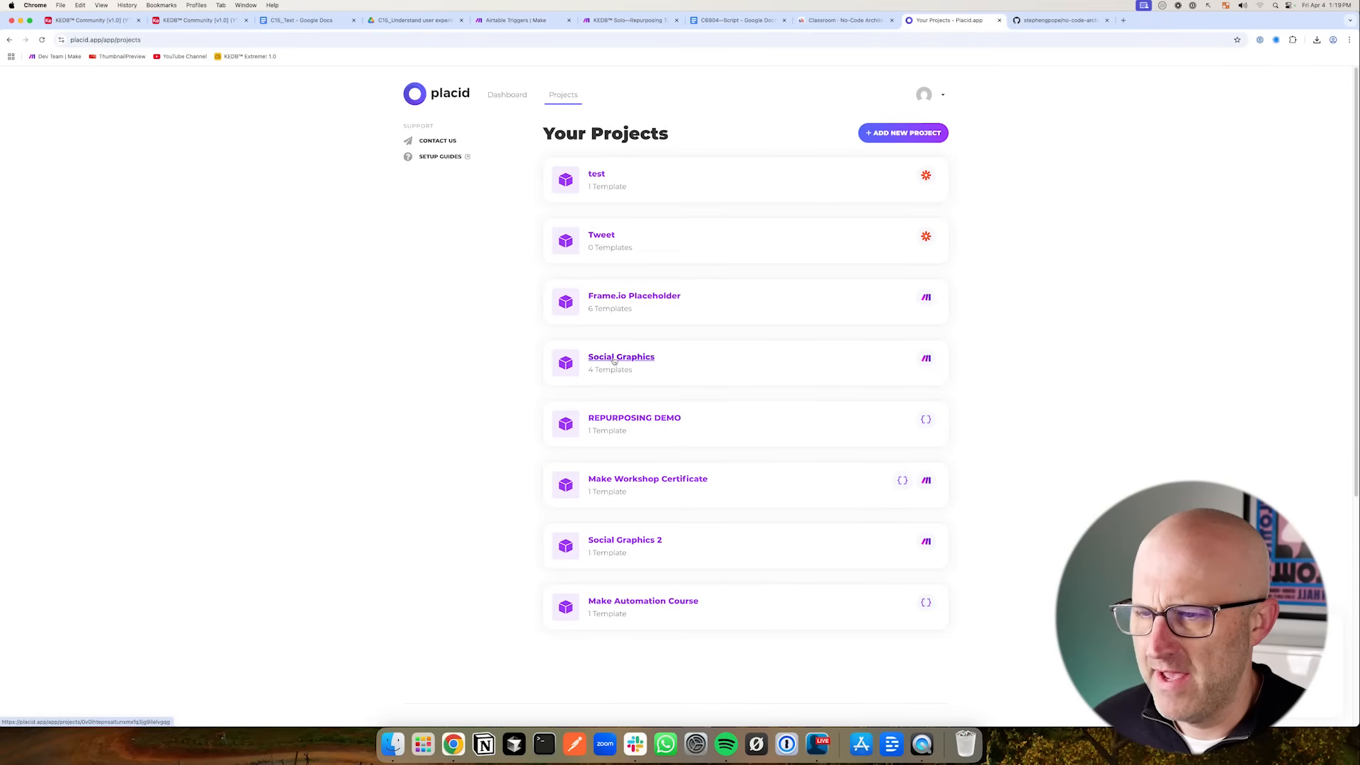
scroll(525, 346, "down", 5)
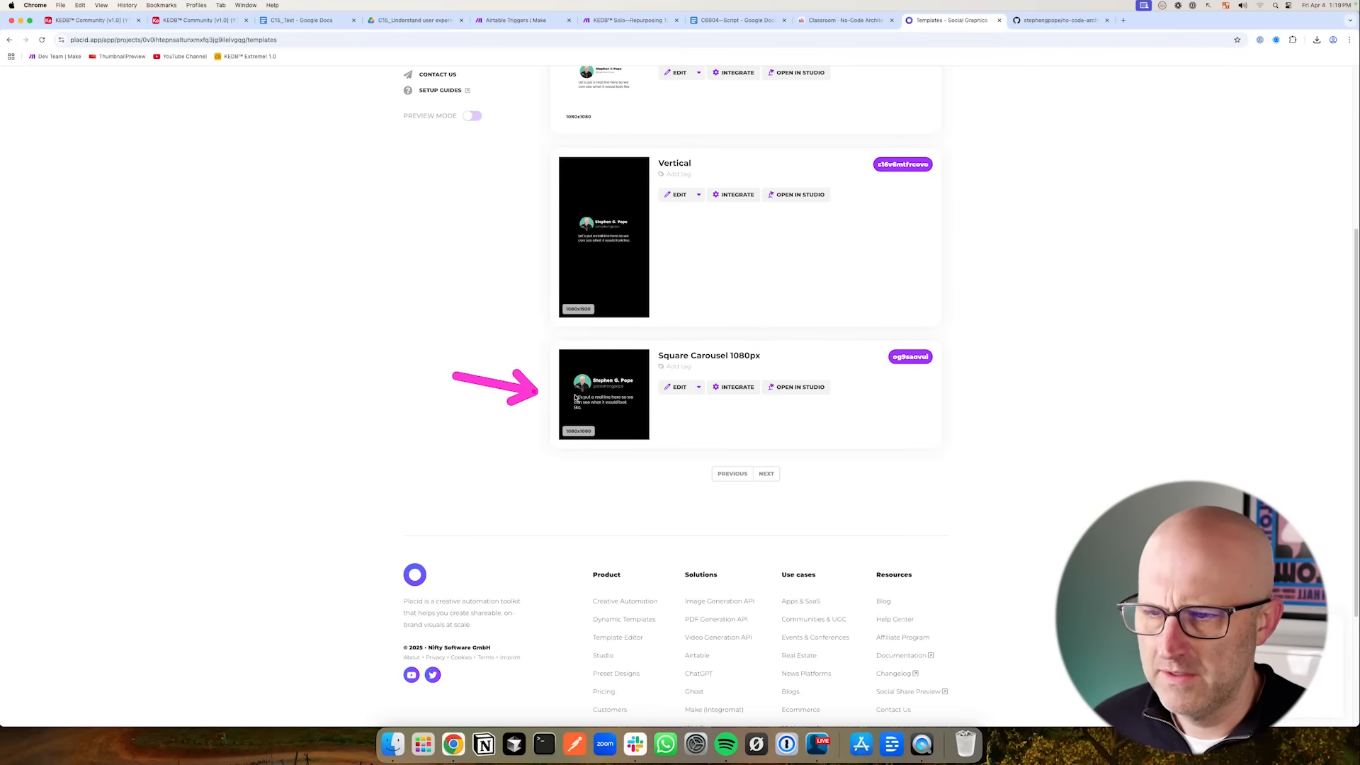
left_click(676, 389)
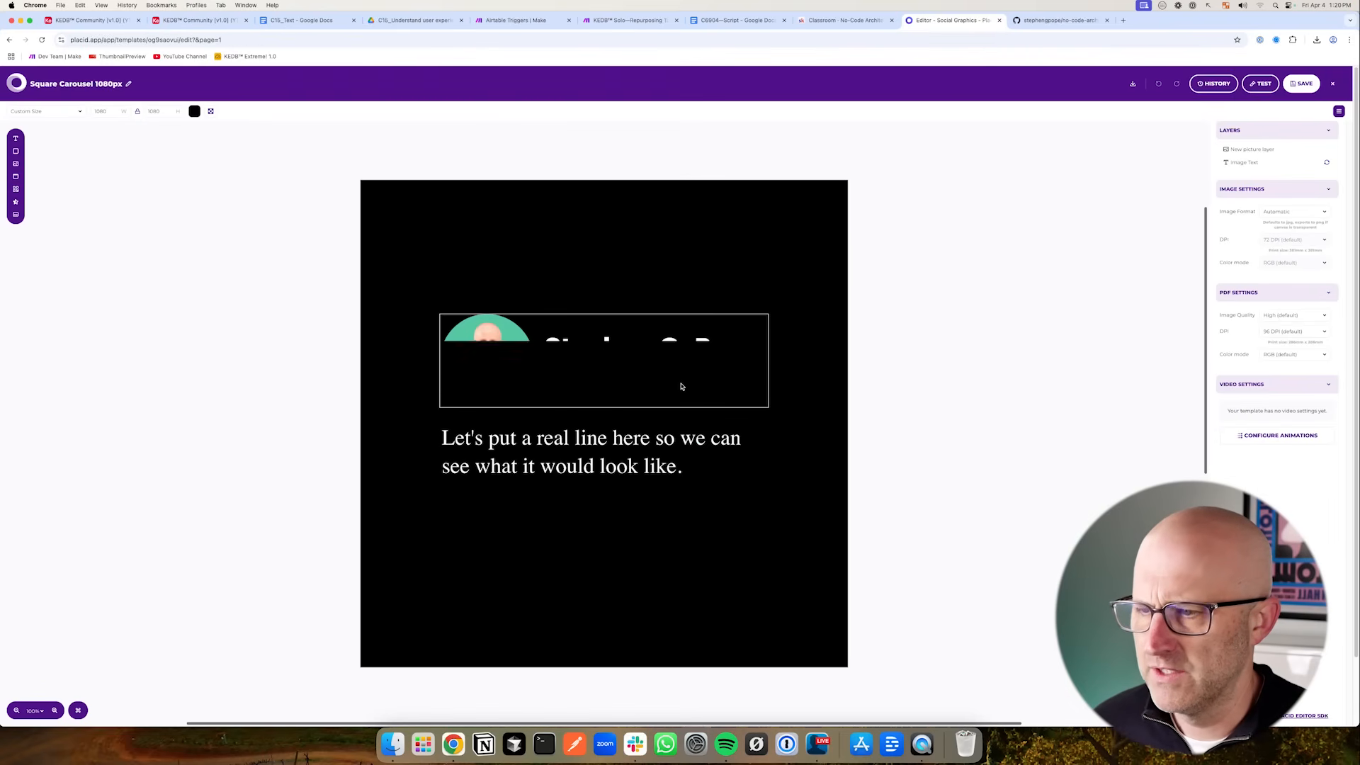
mouse_move(253, 332)
left_mouse_down()
mouse_move(404, 334)
mouse_move(395, 471)
mouse_move(379, 355)
mouse_move(352, 343)
mouse_move(389, 346)
mouse_move(382, 360)
mouse_move(395, 339)
mouse_move(392, 482)
left_mouse_up()
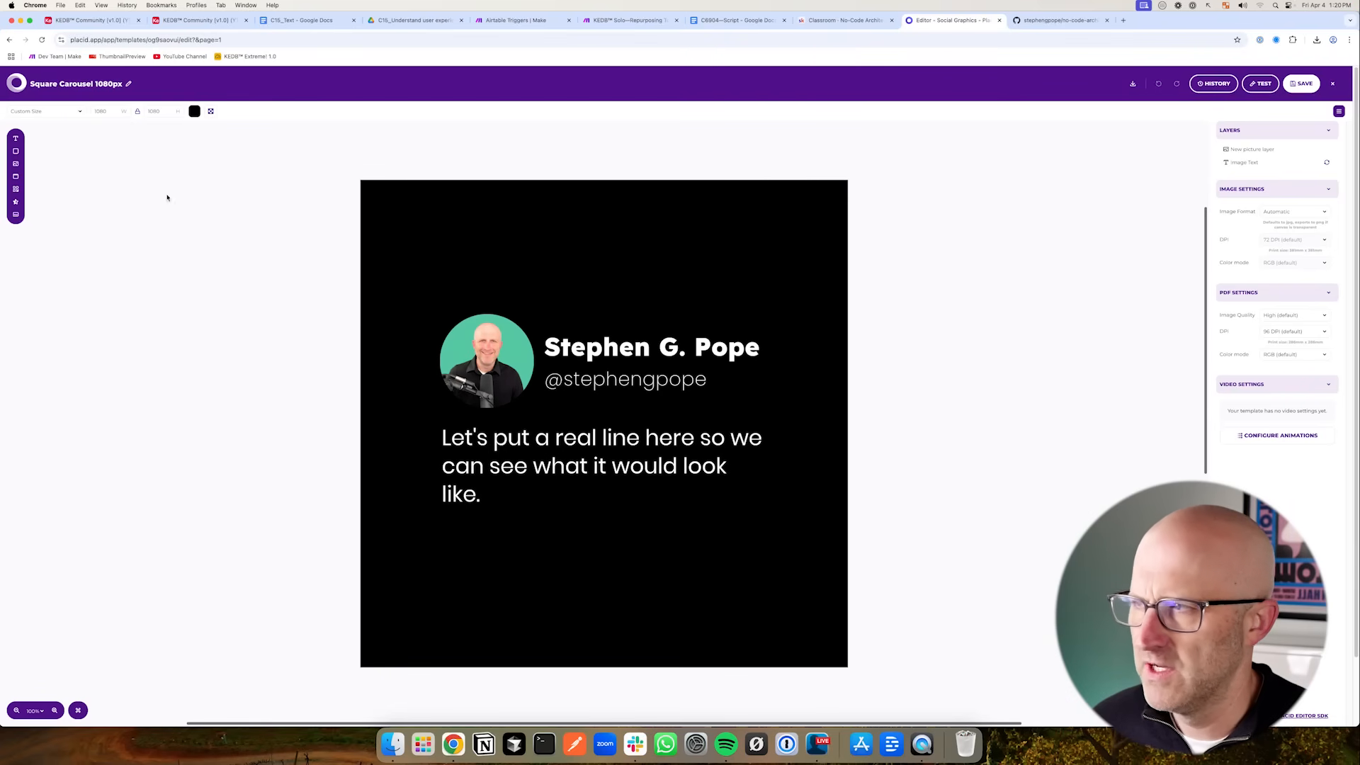
mouse_move(285, 334)
left_mouse_down()
mouse_move(381, 358)
mouse_move(376, 470)
mouse_move(404, 395)
mouse_move(407, 431)
left_mouse_up()
- Add a new plan checklist item reading 'Show the FREE NCA Toolkit'
left_click(740, 20)
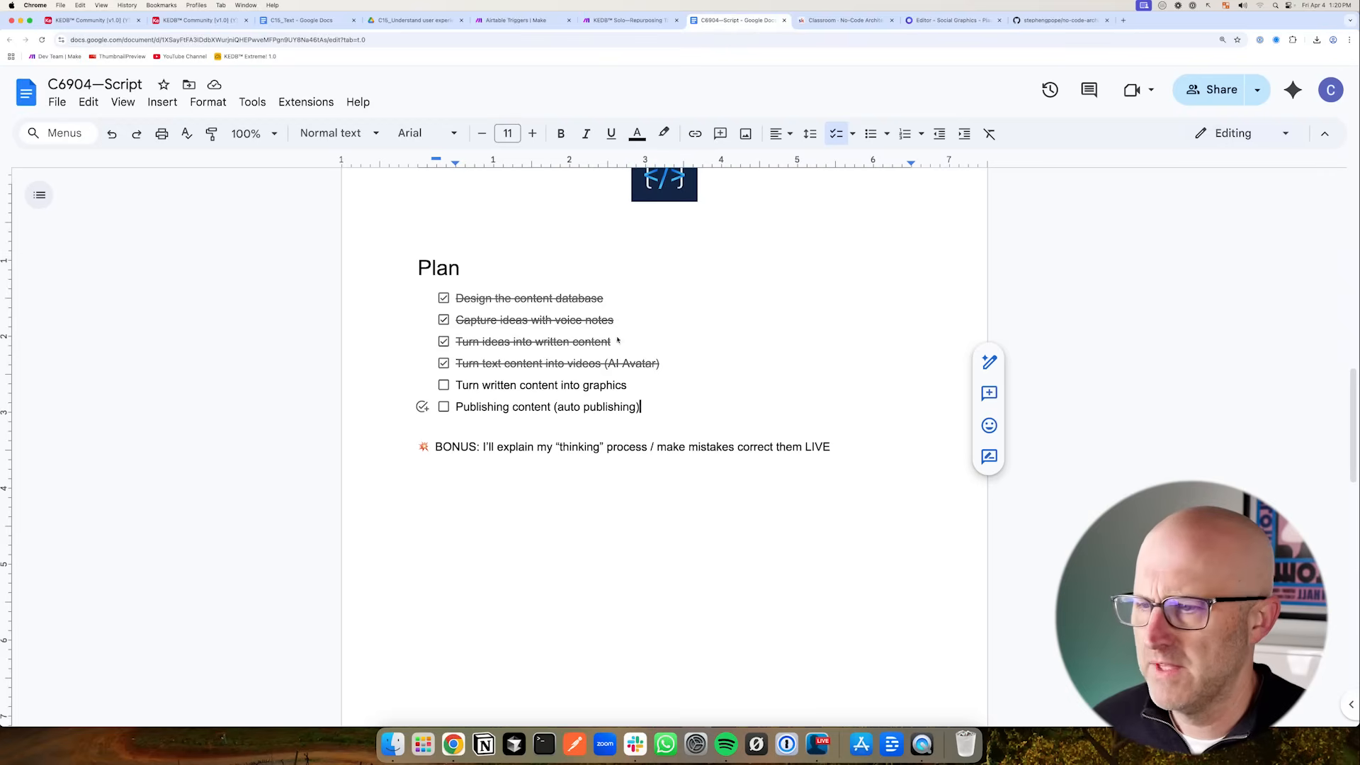
key("Return")
type("Show the FREE NCA Toolki")
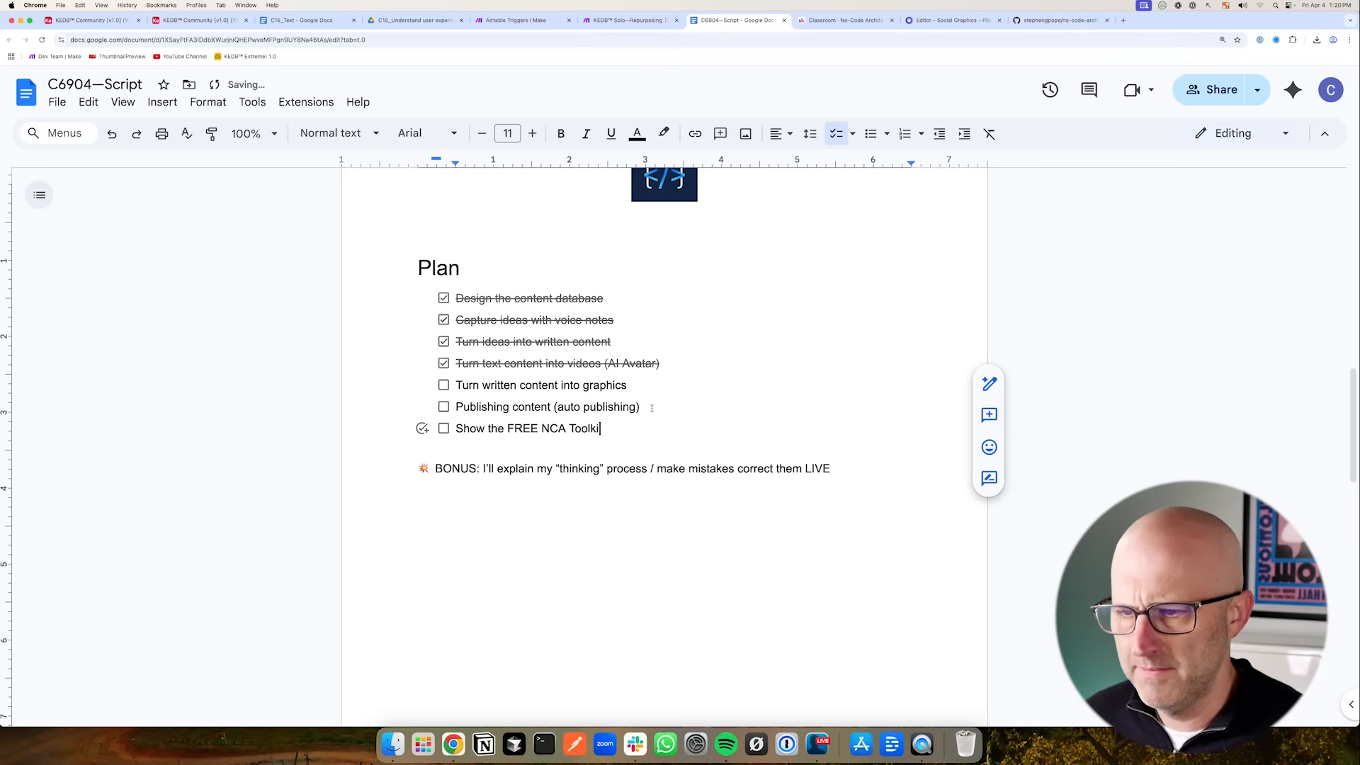
- Review the no-code-architects-toolkit GitHub repository page
key("super+9")
mouse_move(178, 220)
left_mouse_down()
mouse_move(250, 163)
mouse_move(515, 190)
left_mouse_up()
mouse_move(119, 261)
left_mouse_down()
mouse_move(213, 258)
mouse_move(111, 330)
left_mouse_up()
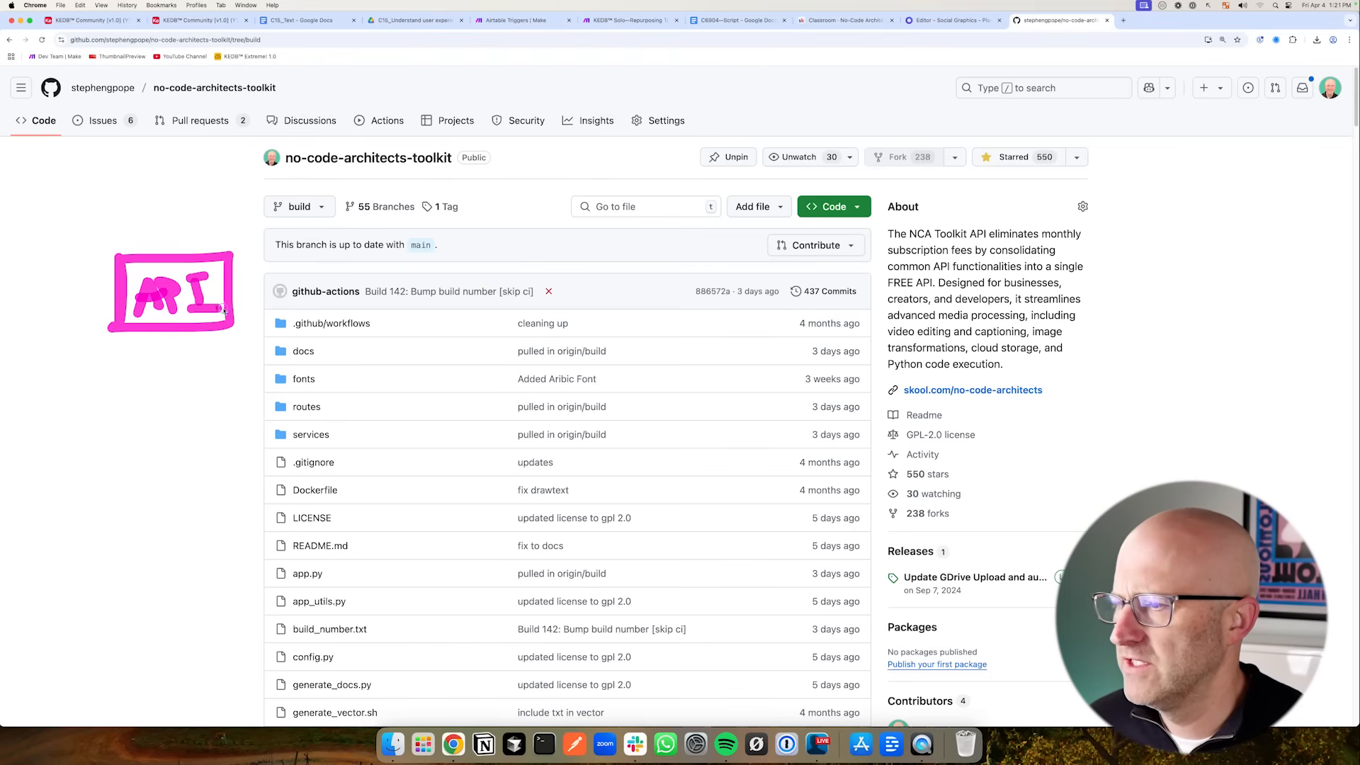
left_click_drag(117, 354, 143, 413)
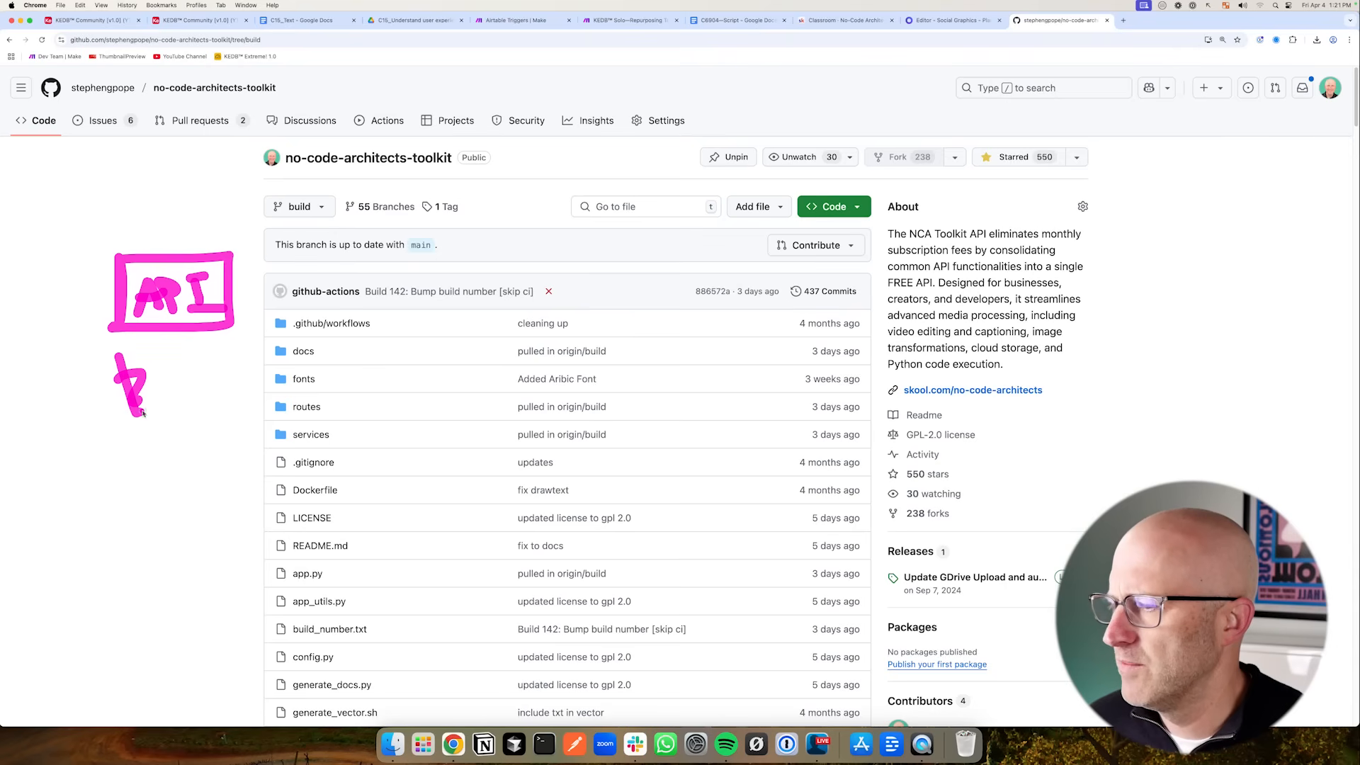
left_click_drag(340, 401, 411, 428)
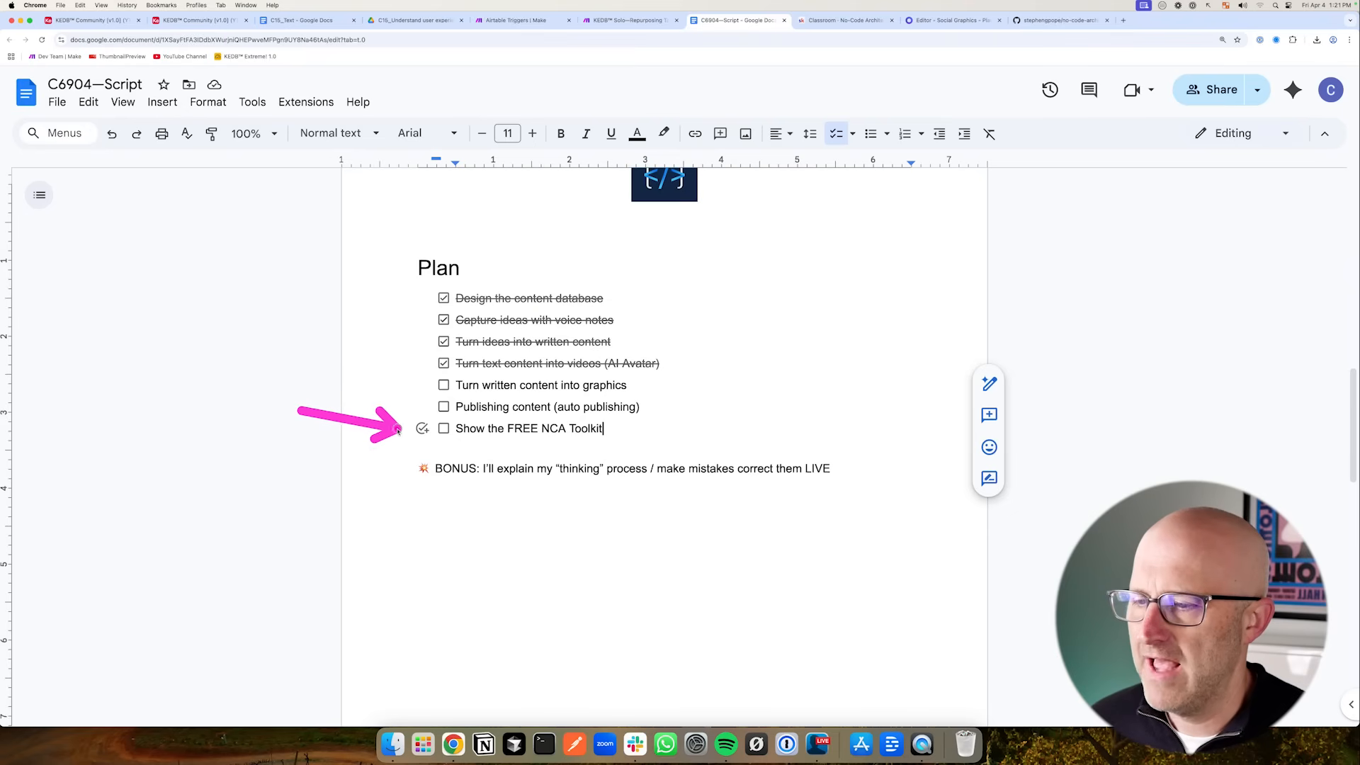
- Return to the Square Carousel 1080px template in the Placid editor
left_click(939, 23)
left_click_drag(106, 177, 73, 70)
mouse_move(259, 358)
left_mouse_down()
mouse_move(303, 379)
mouse_move(404, 365)
mouse_move(411, 460)
left_mouse_up()
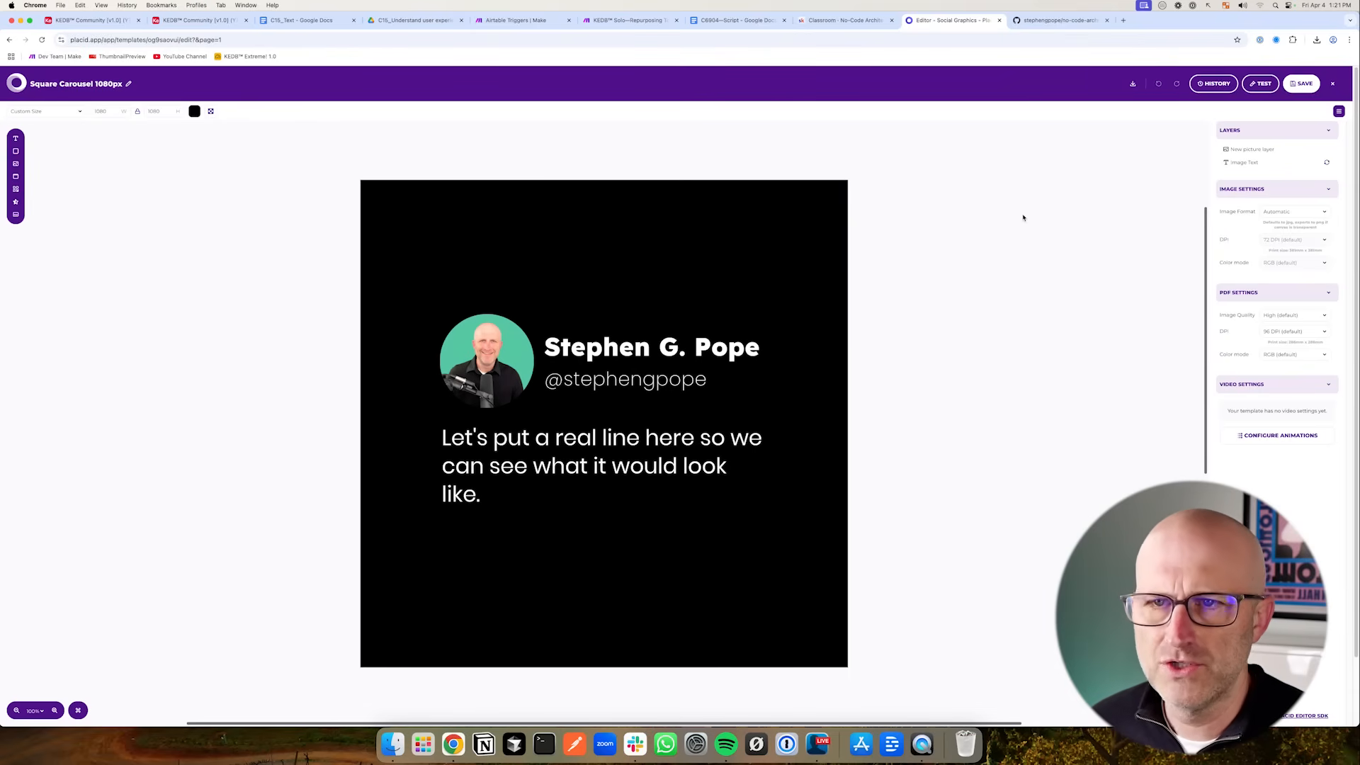
- Review the Airtable Actions table with its actions and webhook URLs
mouse_move(282, 327)
left_mouse_down()
mouse_move(362, 365)
mouse_move(391, 457)
left_mouse_up()
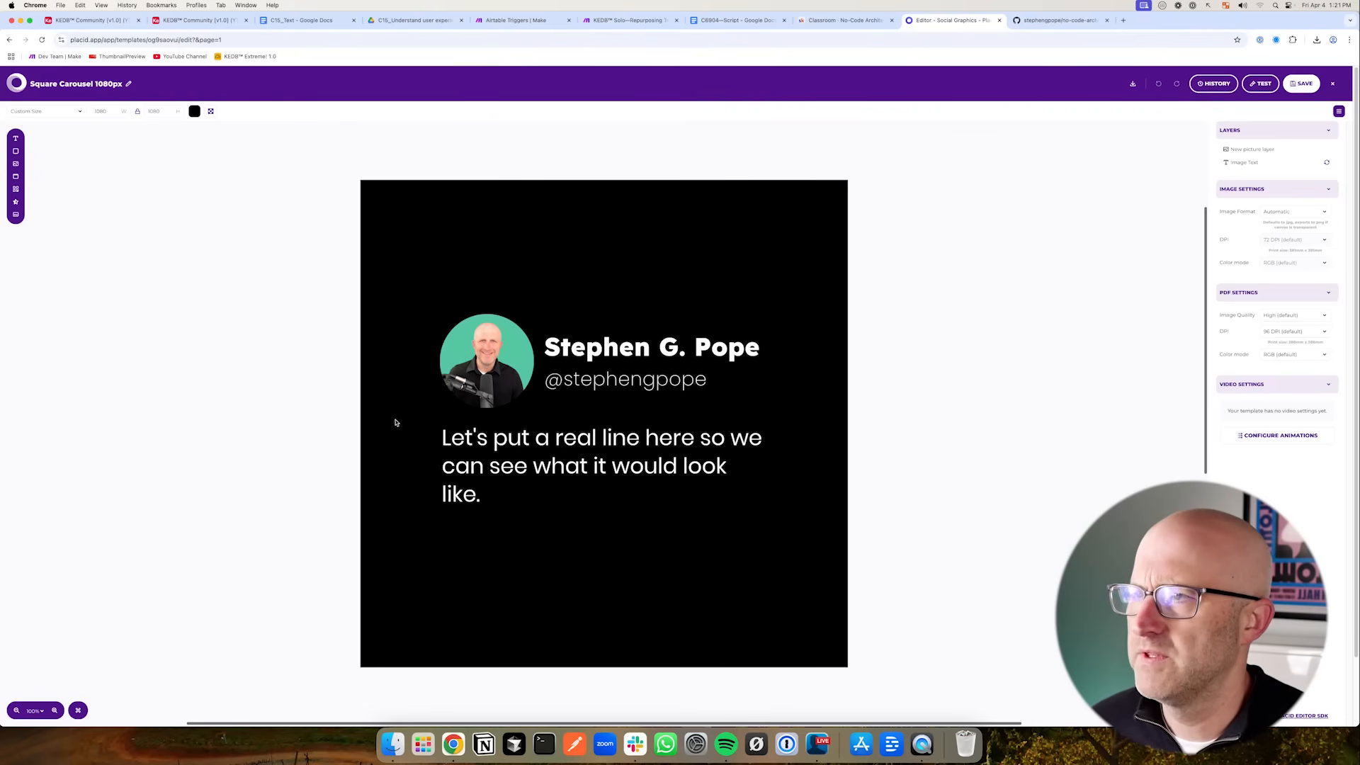
left_click(203, 24)
left_click_drag(116, 205, 82, 121)
left_click(71, 106)
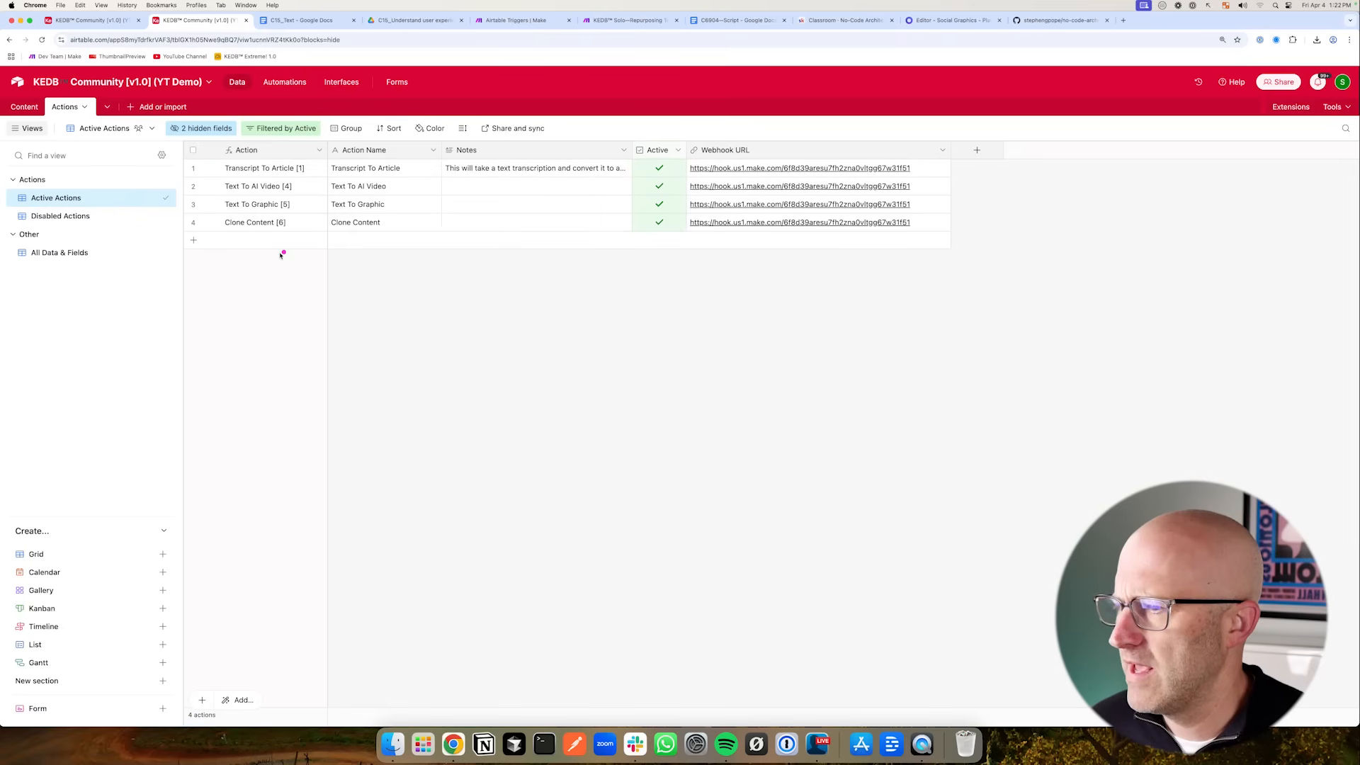
mouse_move(275, 297)
left_mouse_down()
mouse_move(234, 230)
mouse_move(282, 221)
left_mouse_up()
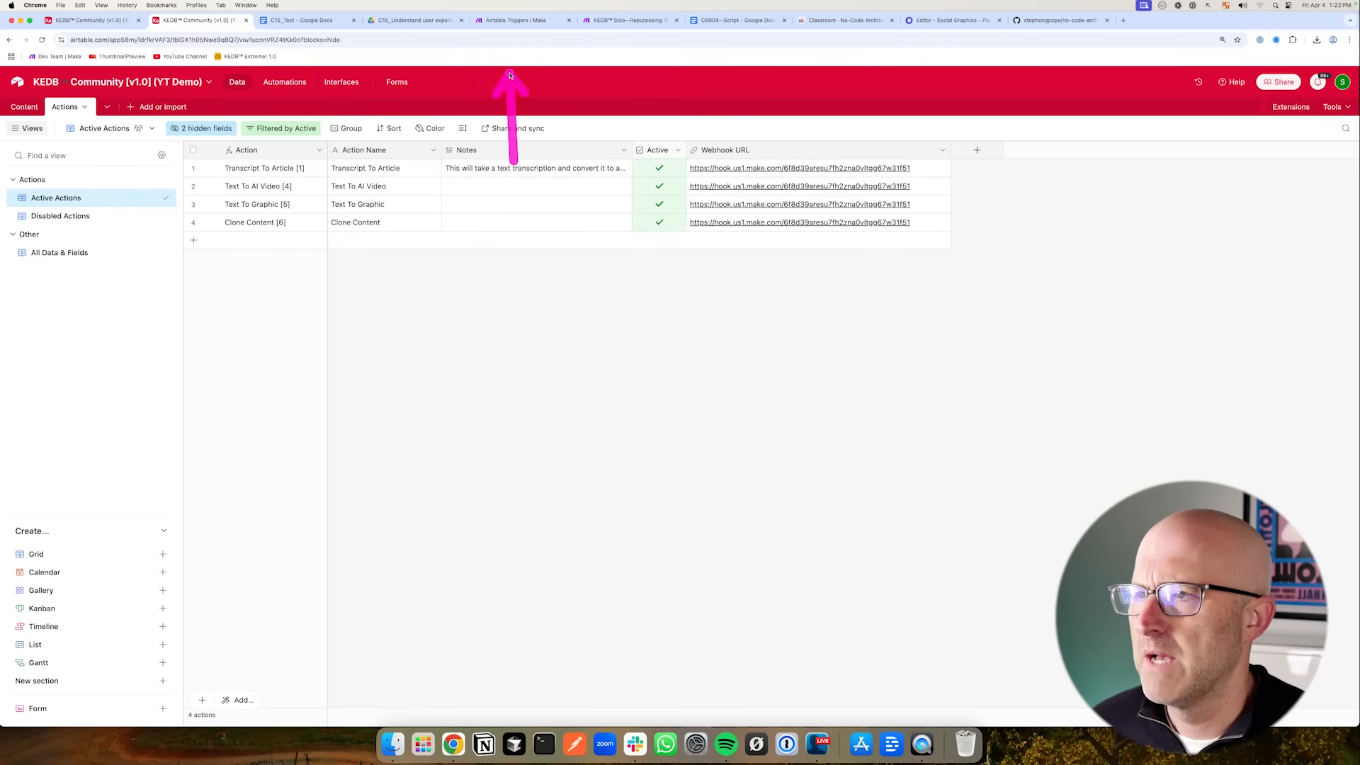
left_click(512, 20)
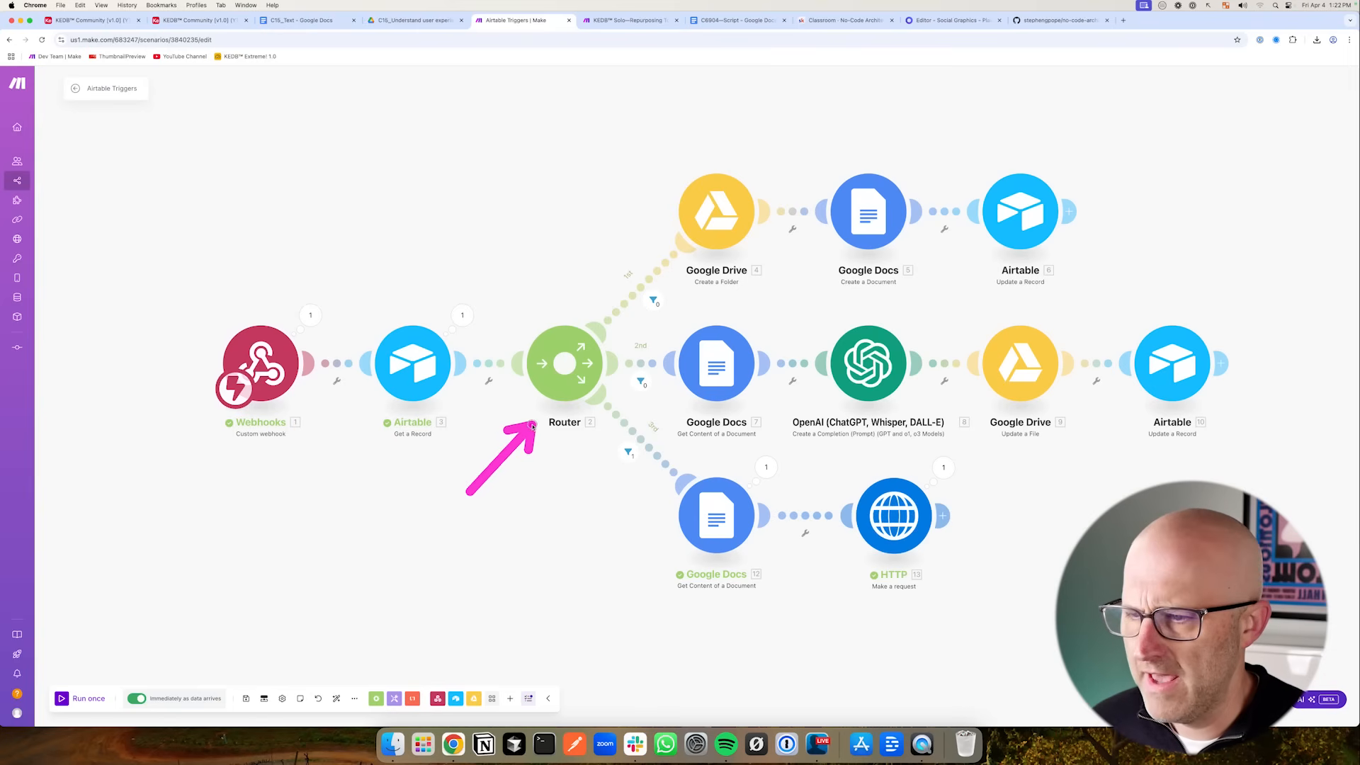
- Add a fourth route to the Router and clone the Google Docs Get Content module onto it
left_click(565, 363)
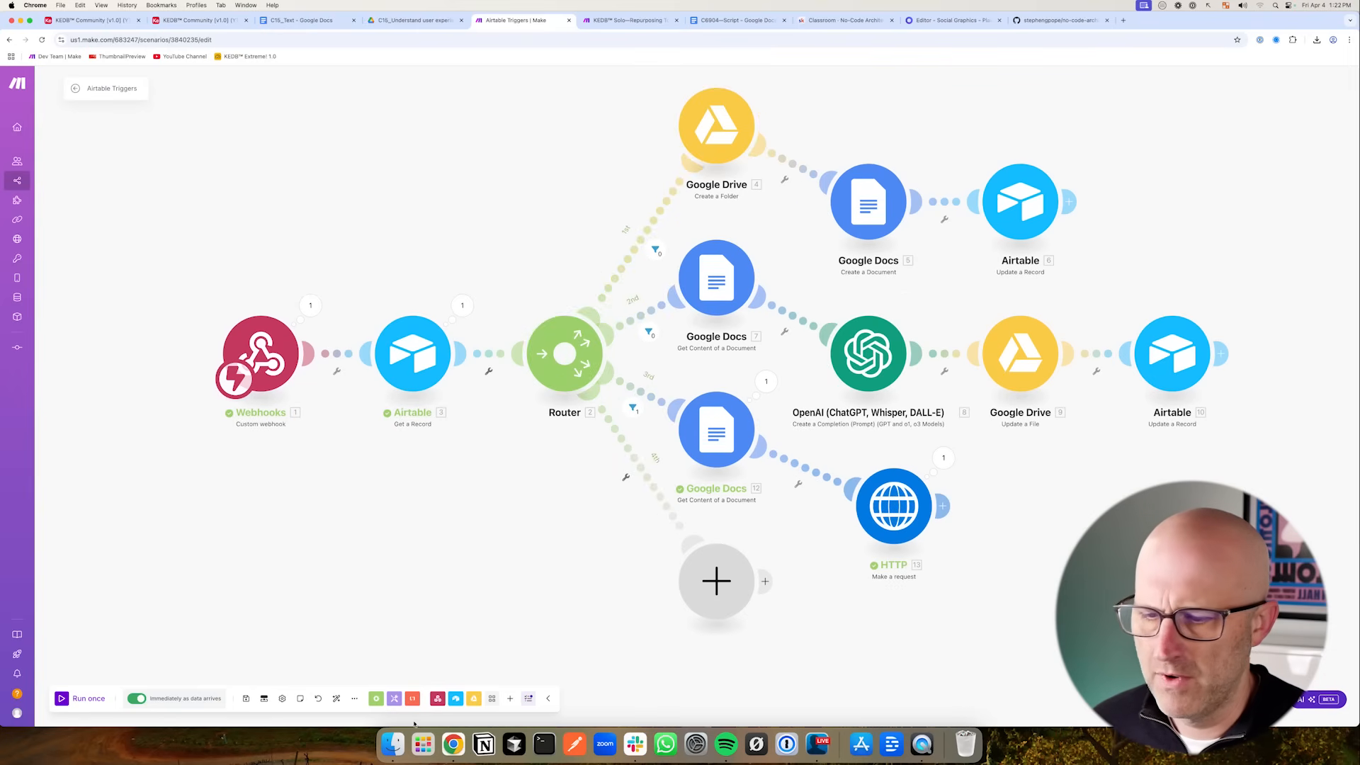
left_click(336, 699)
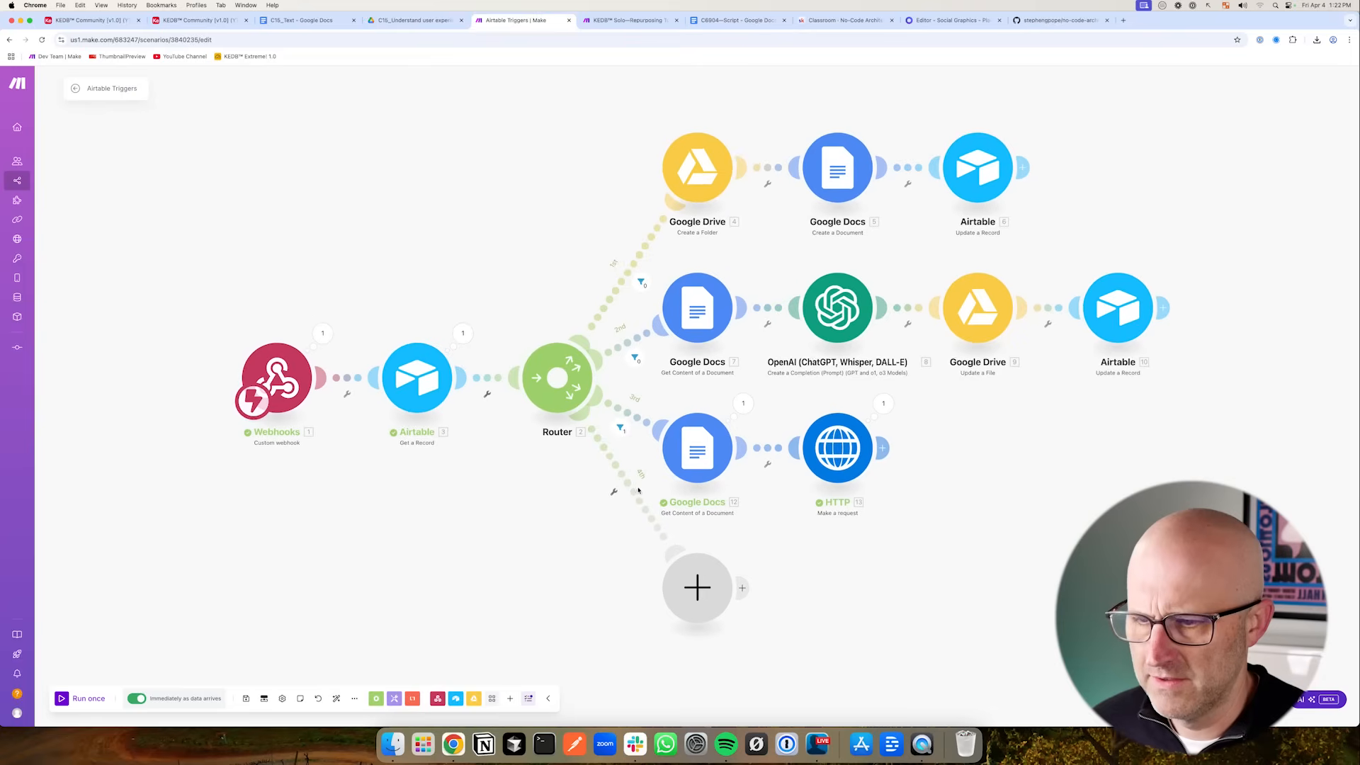
right_click(707, 461)
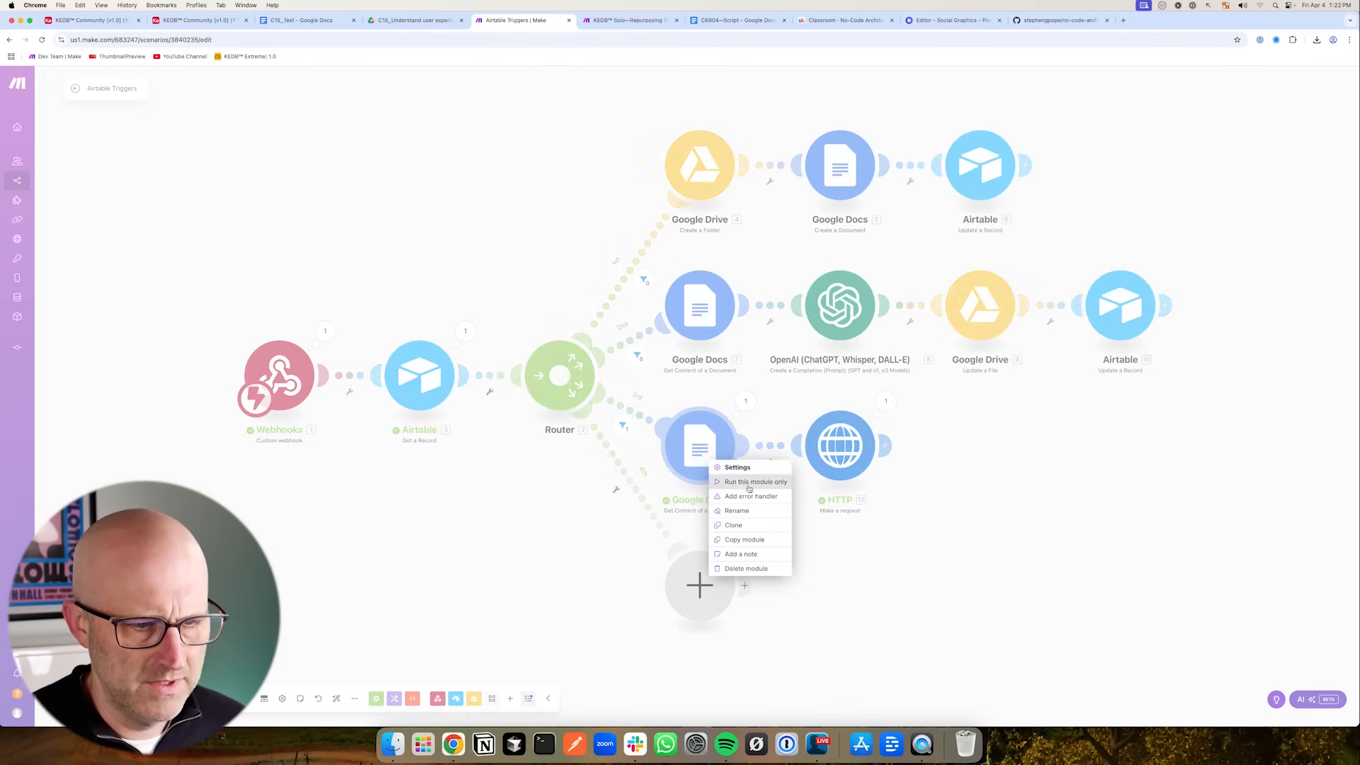
left_click(733, 525)
mouse_move(746, 491)
left_mouse_down()
mouse_move(819, 595)
mouse_move(743, 613)
mouse_move(725, 596)
left_mouse_up()
left_click_drag(696, 600, 522, 620)
right_click(521, 619)
left_click(552, 642)
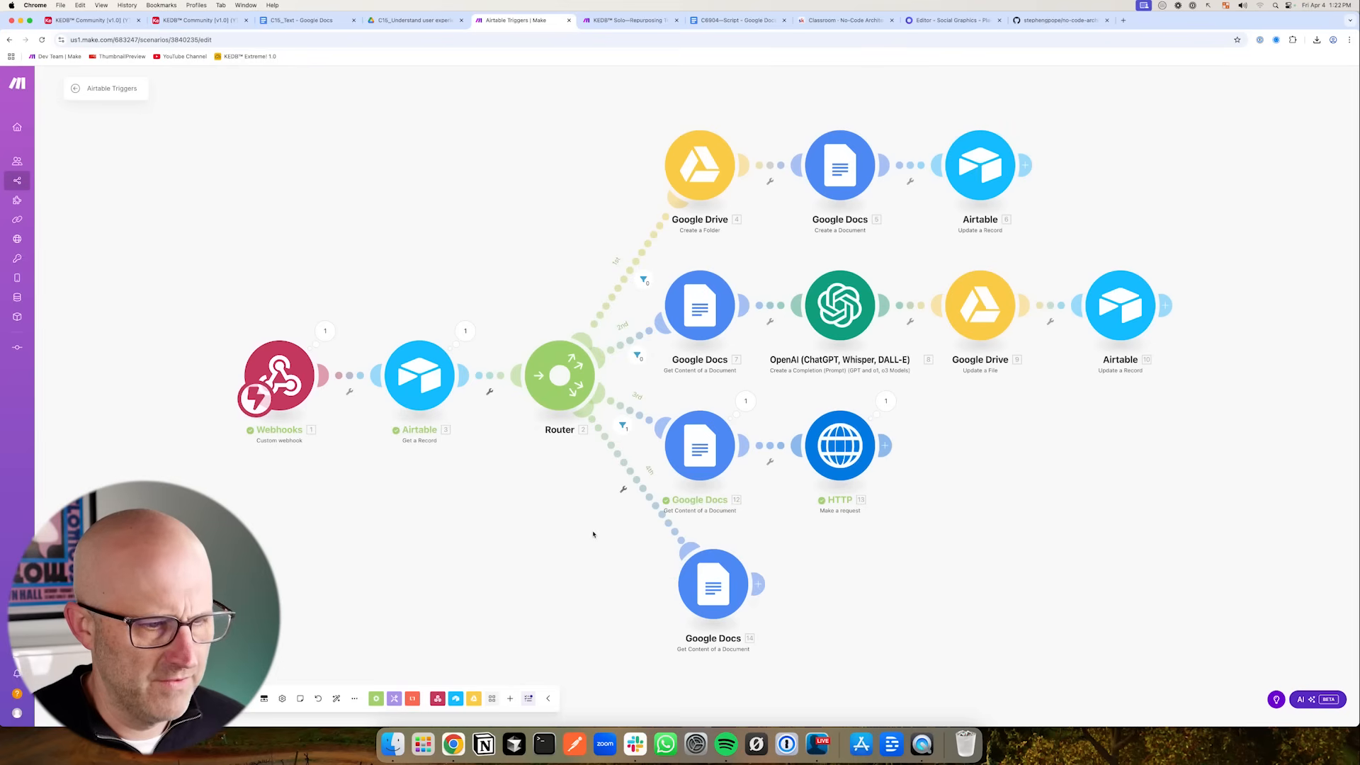
- Set up a filter on the fourth route using the Airtable action field as the condition
left_click(200, 21)
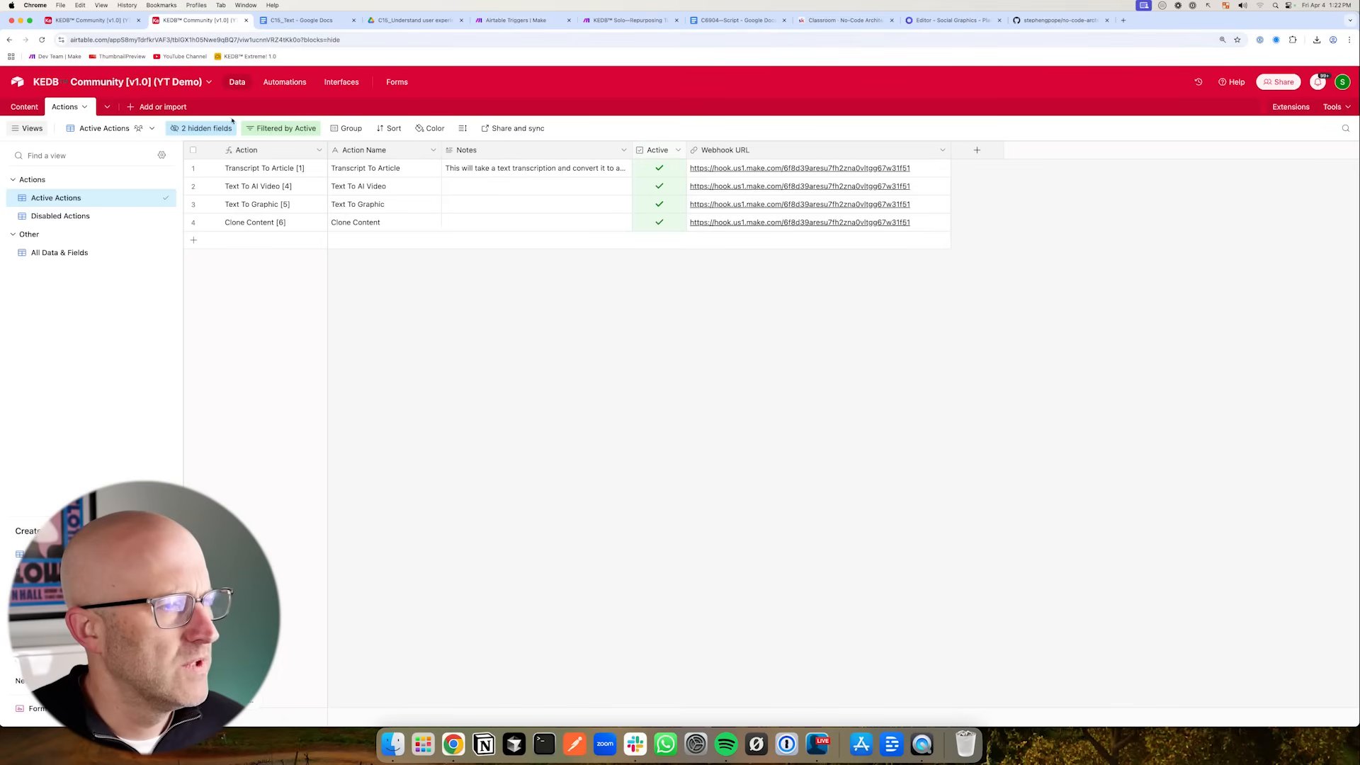
left_click(516, 20)
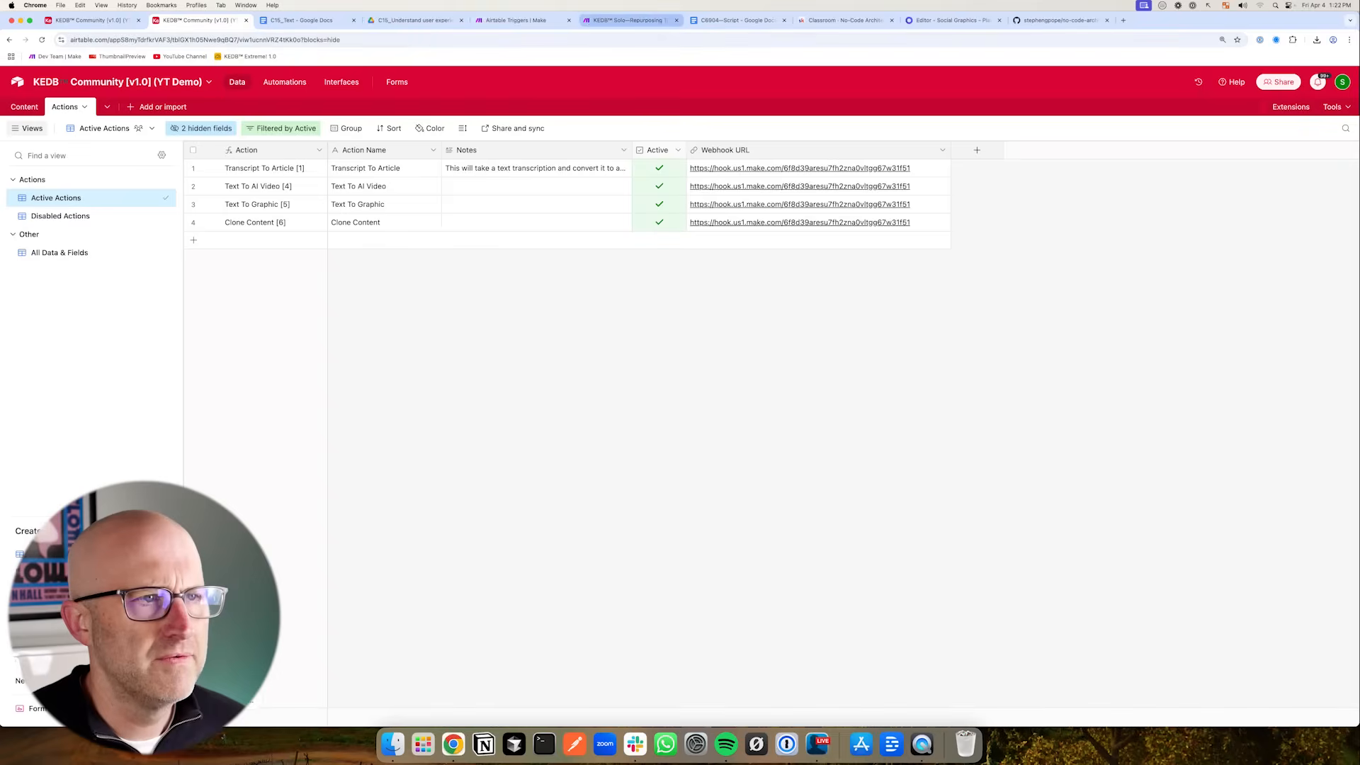
left_click(651, 500)
left_click(691, 503)
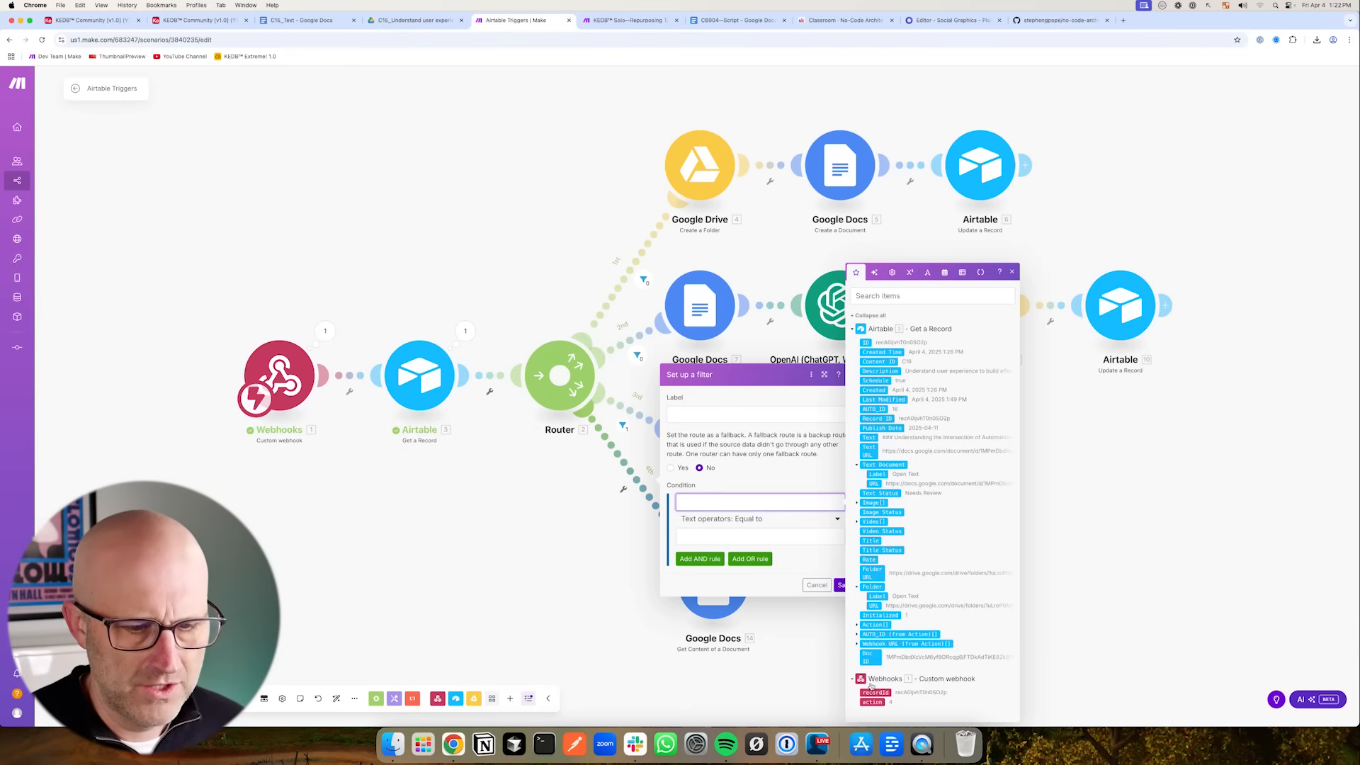
left_click(714, 535)
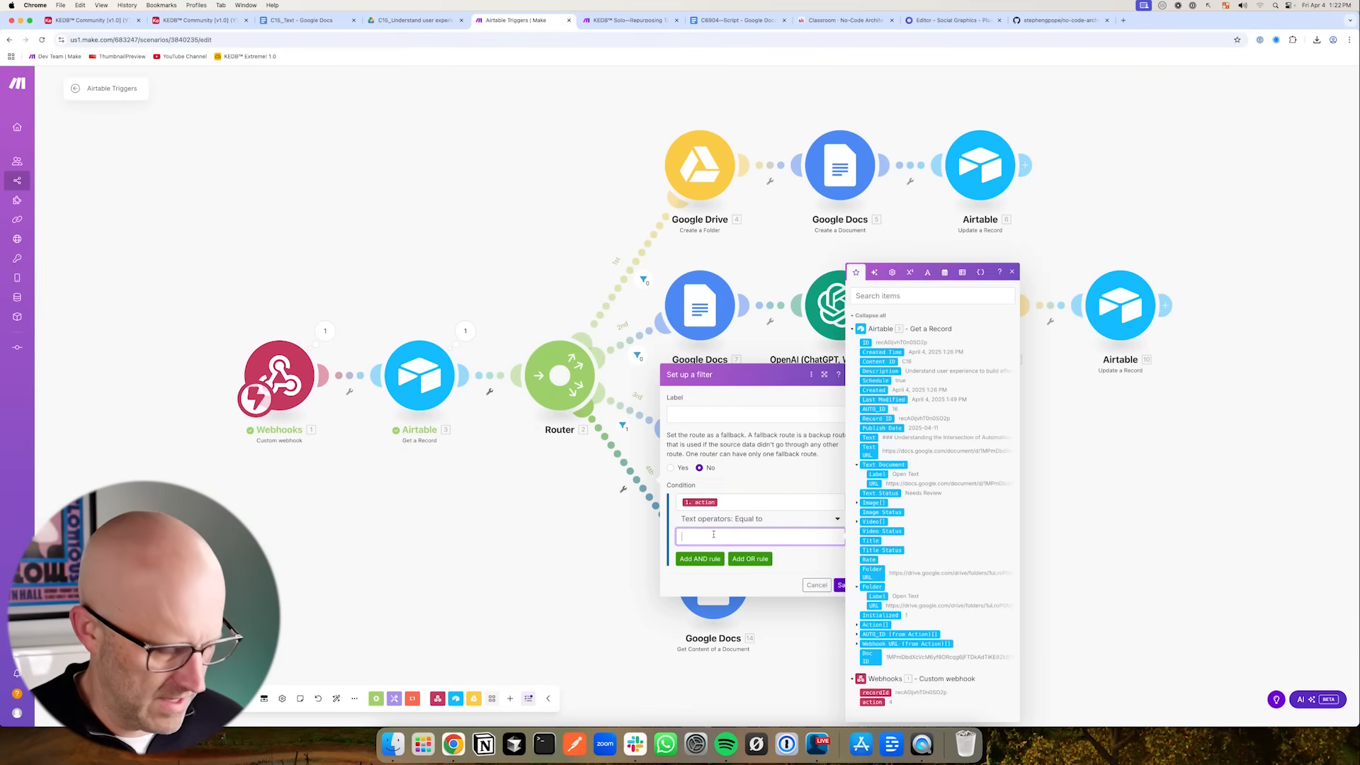
left_click(841, 585)
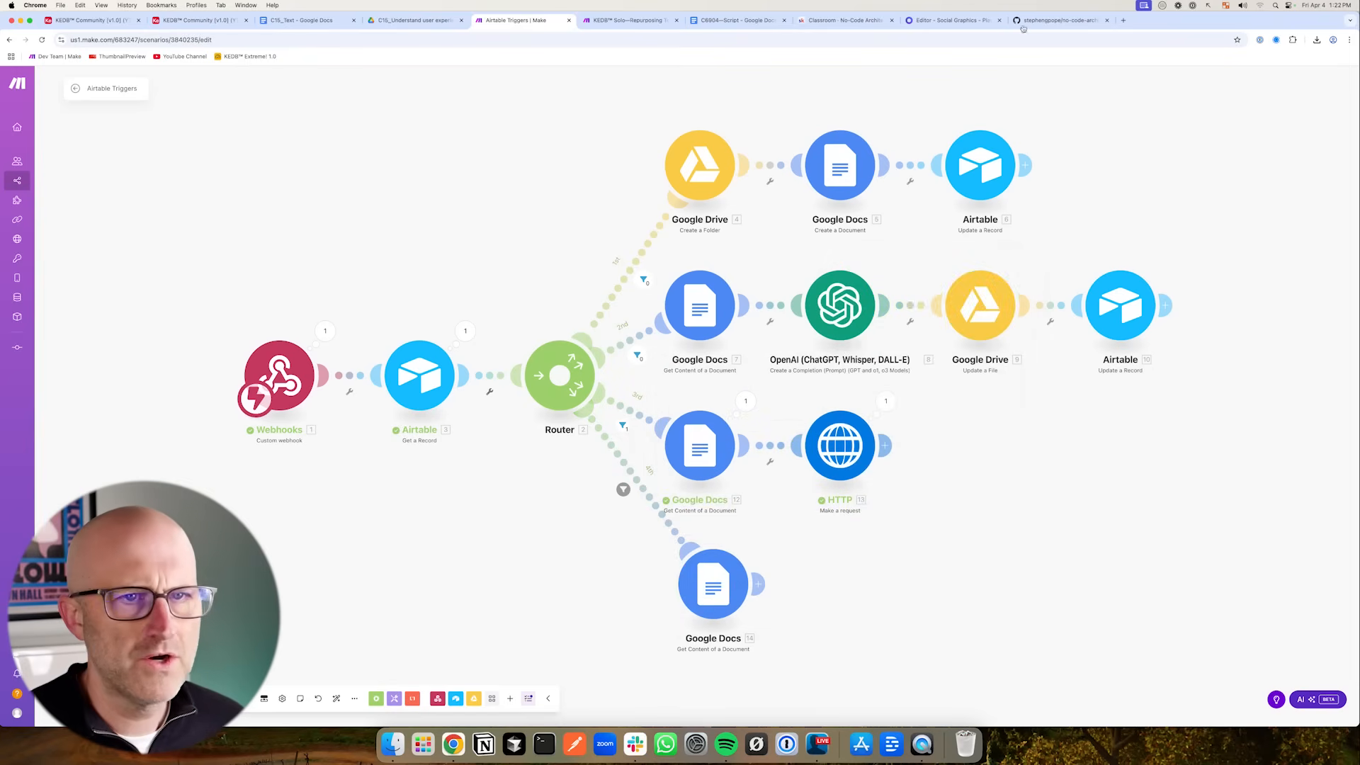
- Select the body text layer in the Square Carousel 1080px Placid template
left_click(927, 21)
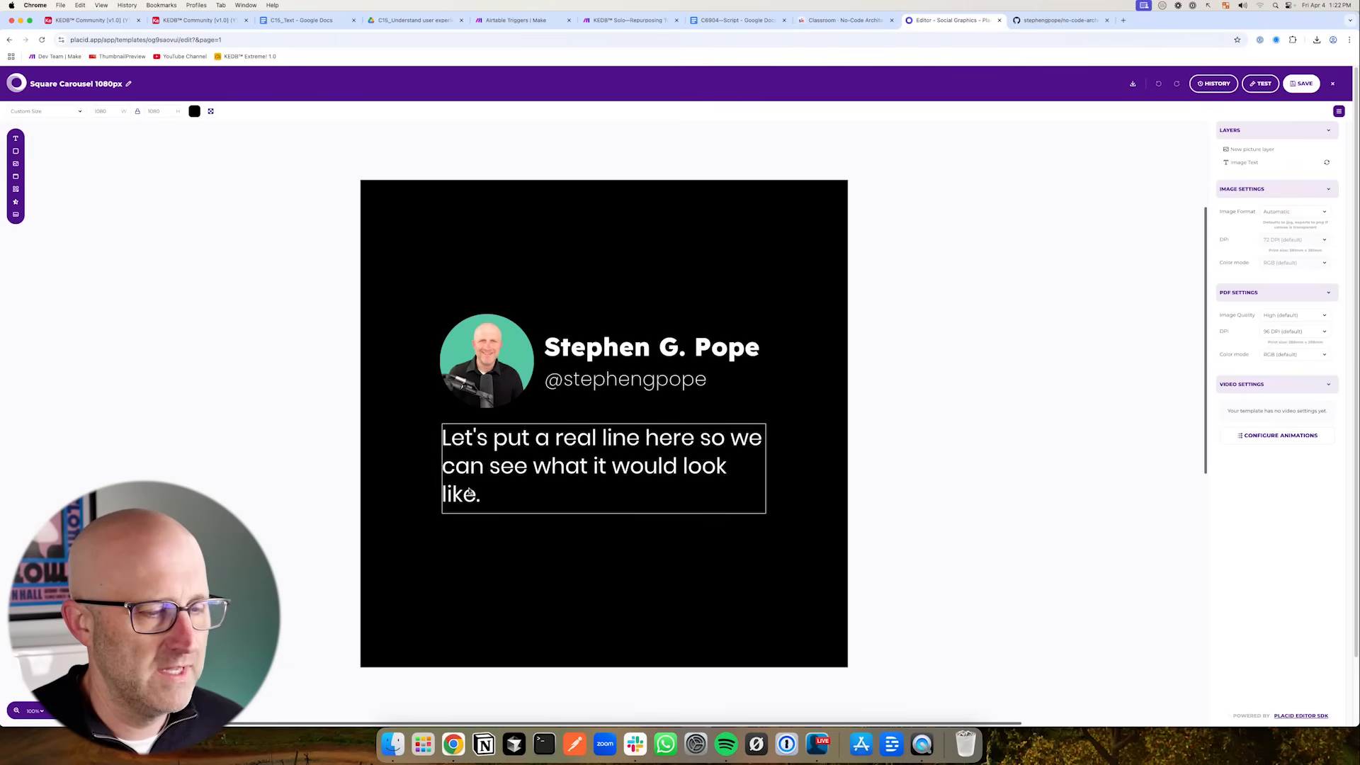
scroll(475, 491, "down", 1)
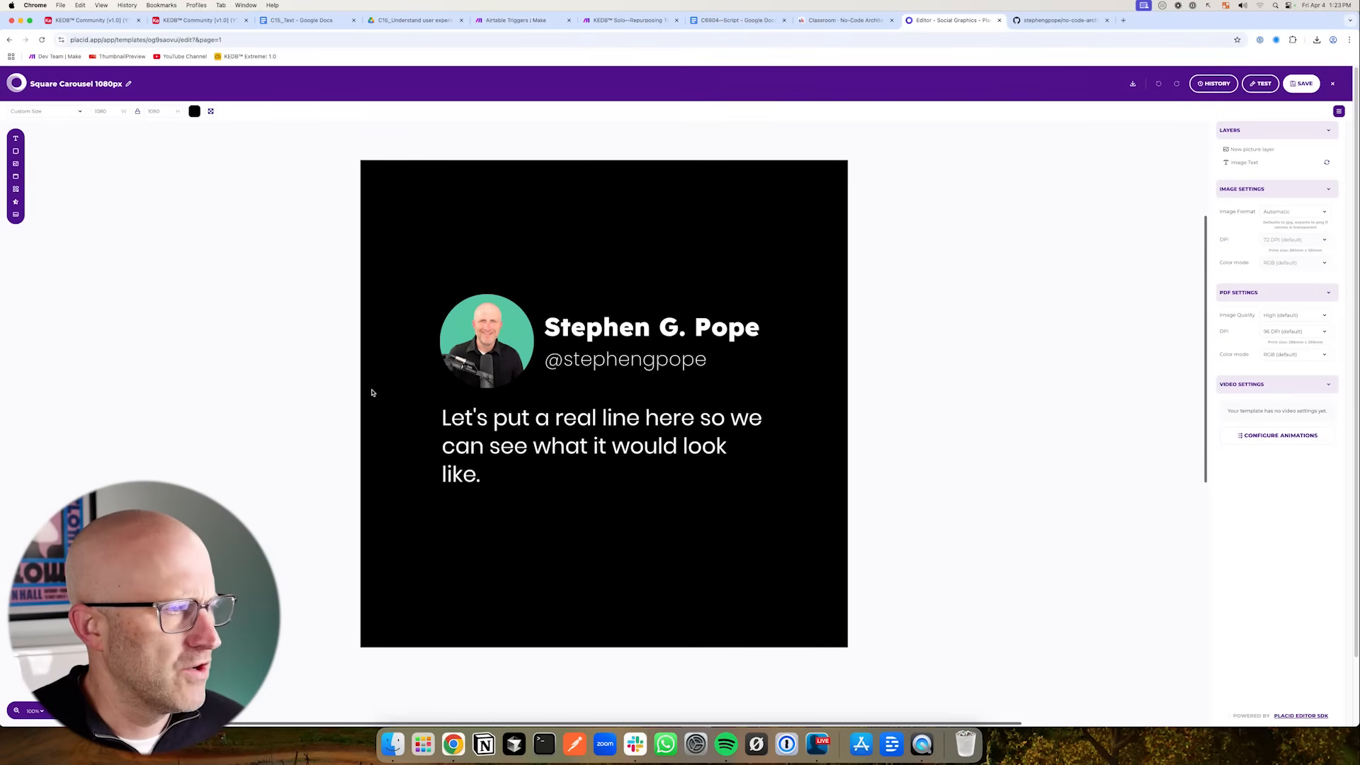
left_click(499, 445)
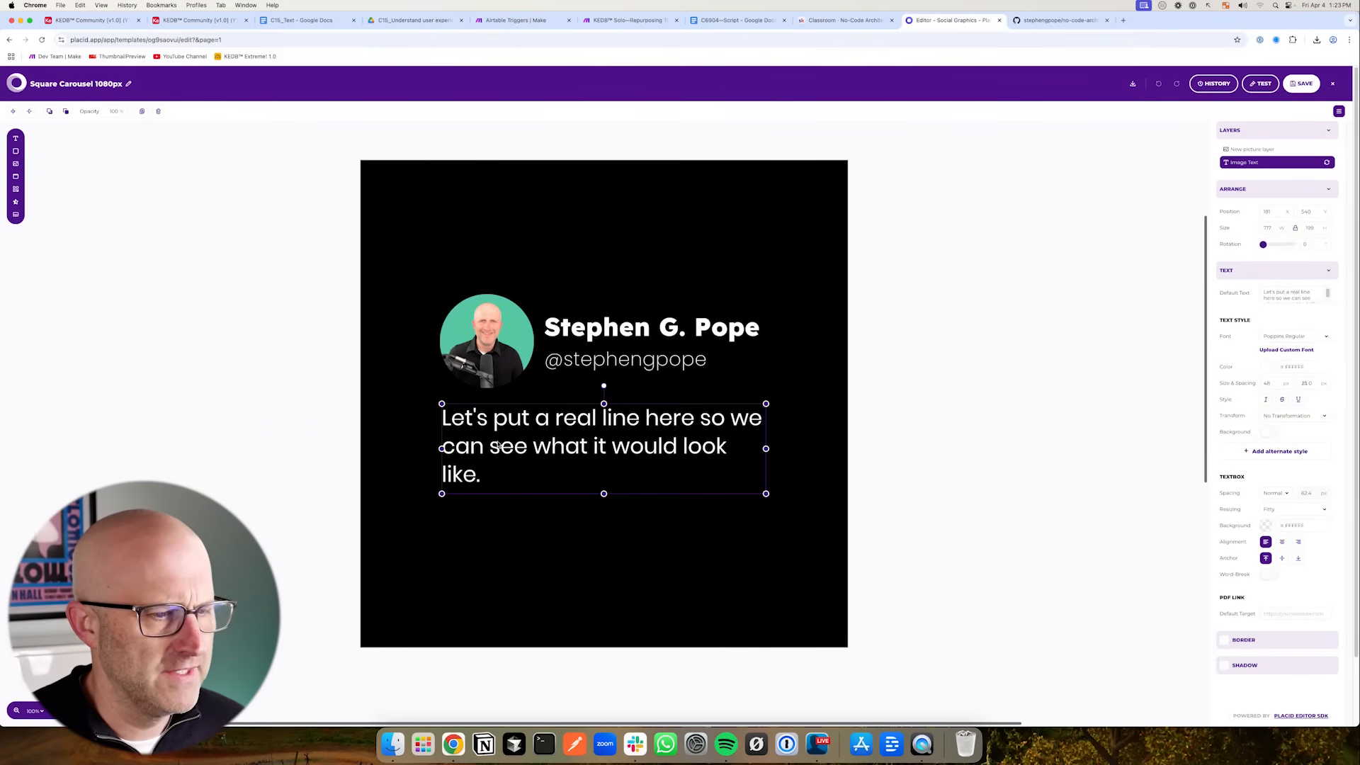
mouse_move(872, 486)
left_mouse_down()
mouse_move(719, 455)
mouse_move(737, 455)
mouse_move(570, 475)
mouse_move(514, 462)
mouse_move(750, 476)
mouse_move(750, 457)
mouse_move(744, 469)
left_mouse_up()
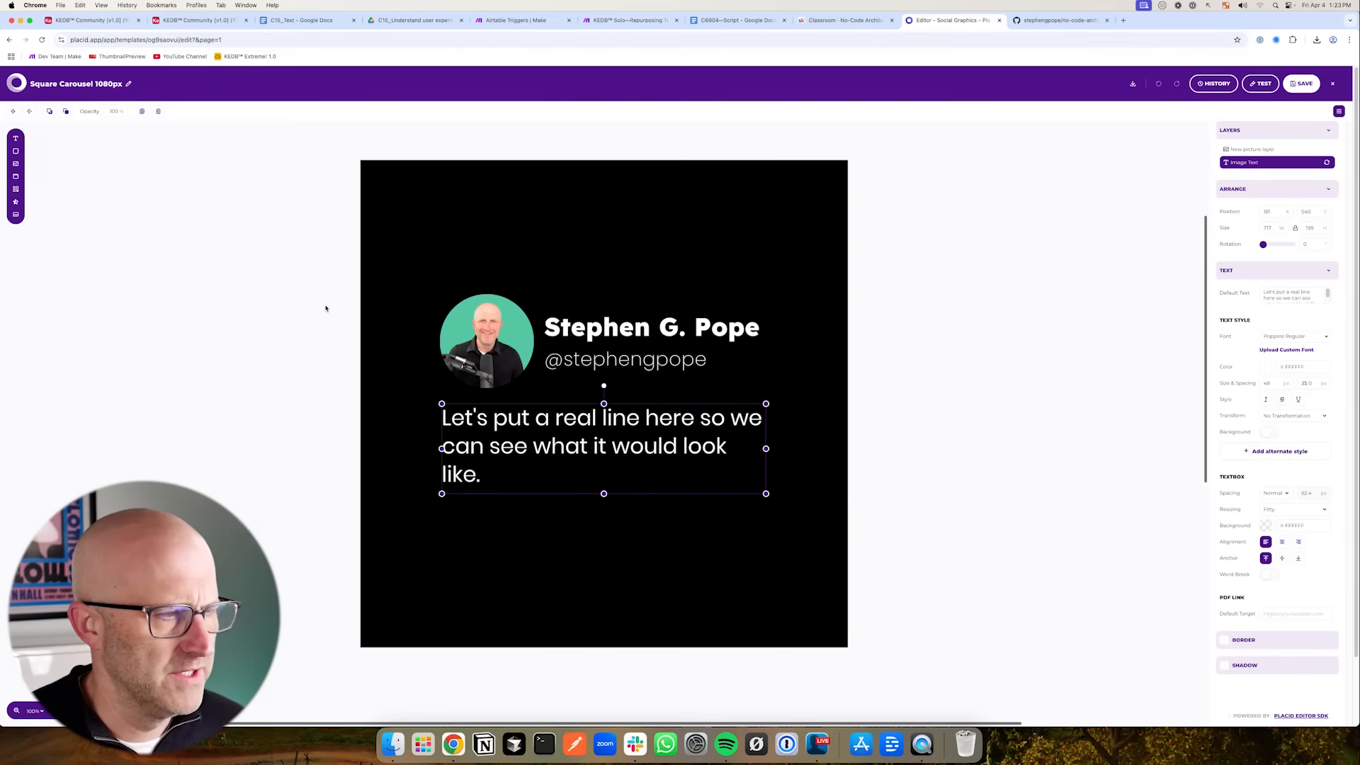
mouse_move(248, 316)
left_mouse_down()
mouse_move(380, 334)
mouse_move(380, 425)
mouse_move(380, 411)
left_mouse_up()
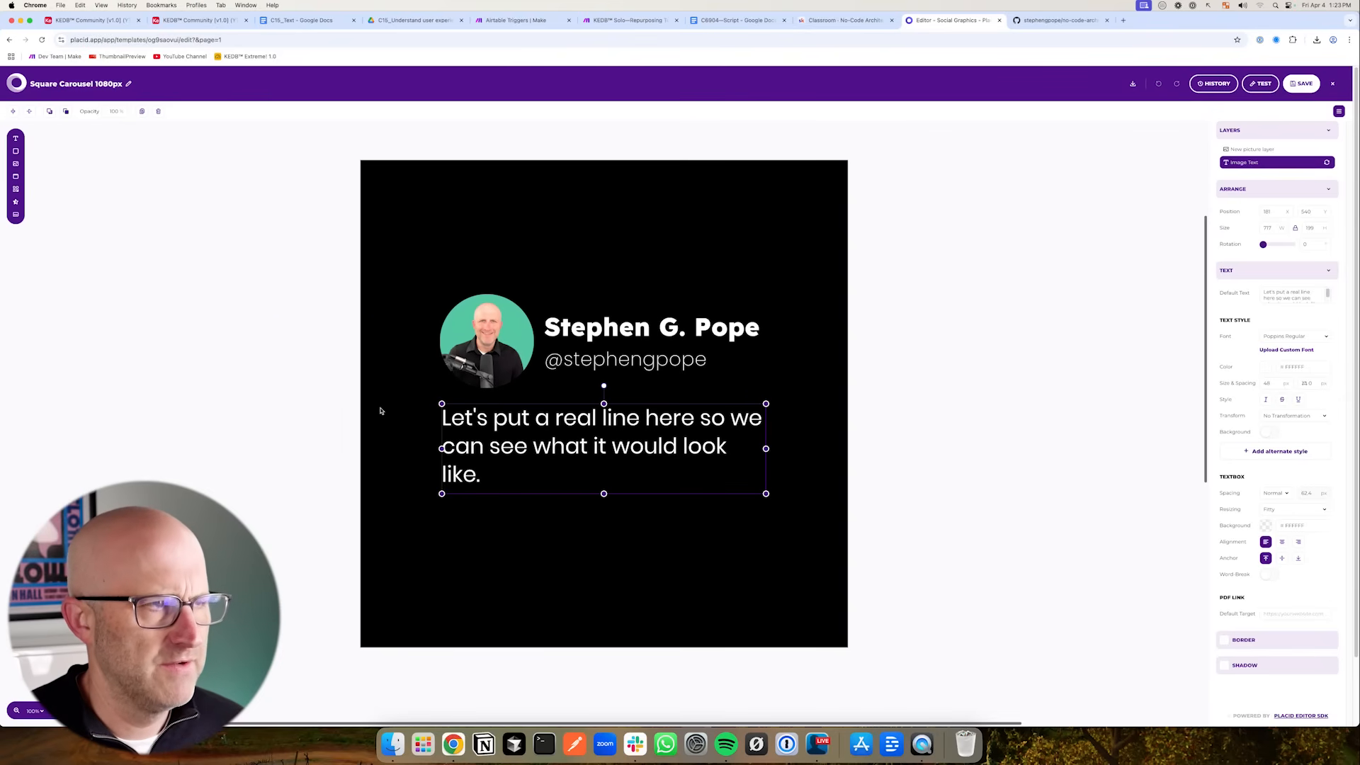
mouse_move(482, 599)
left_mouse_down()
mouse_move(576, 501)
mouse_move(602, 550)
left_mouse_up()
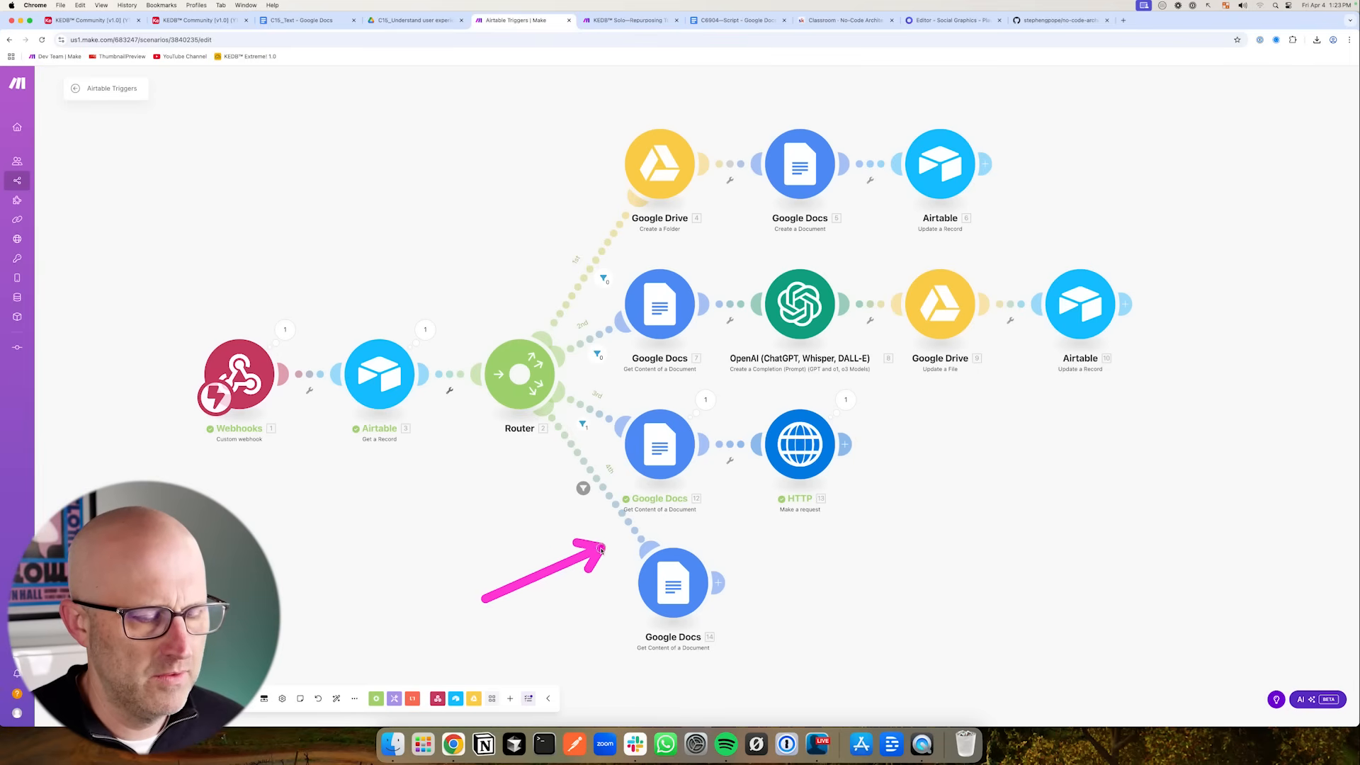
- Review the cloned Google Docs module's settings and open the add-module menu after it
left_click(678, 590)
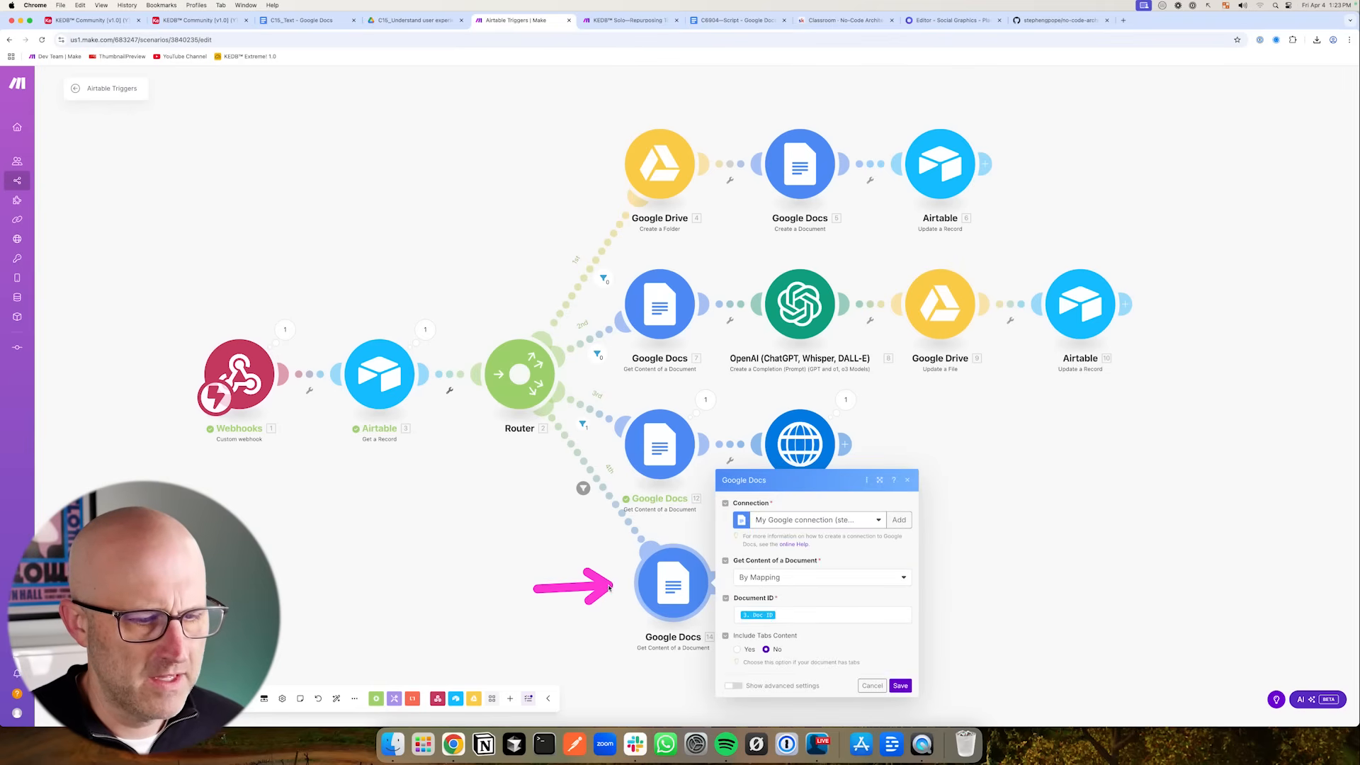
left_click(1009, 457)
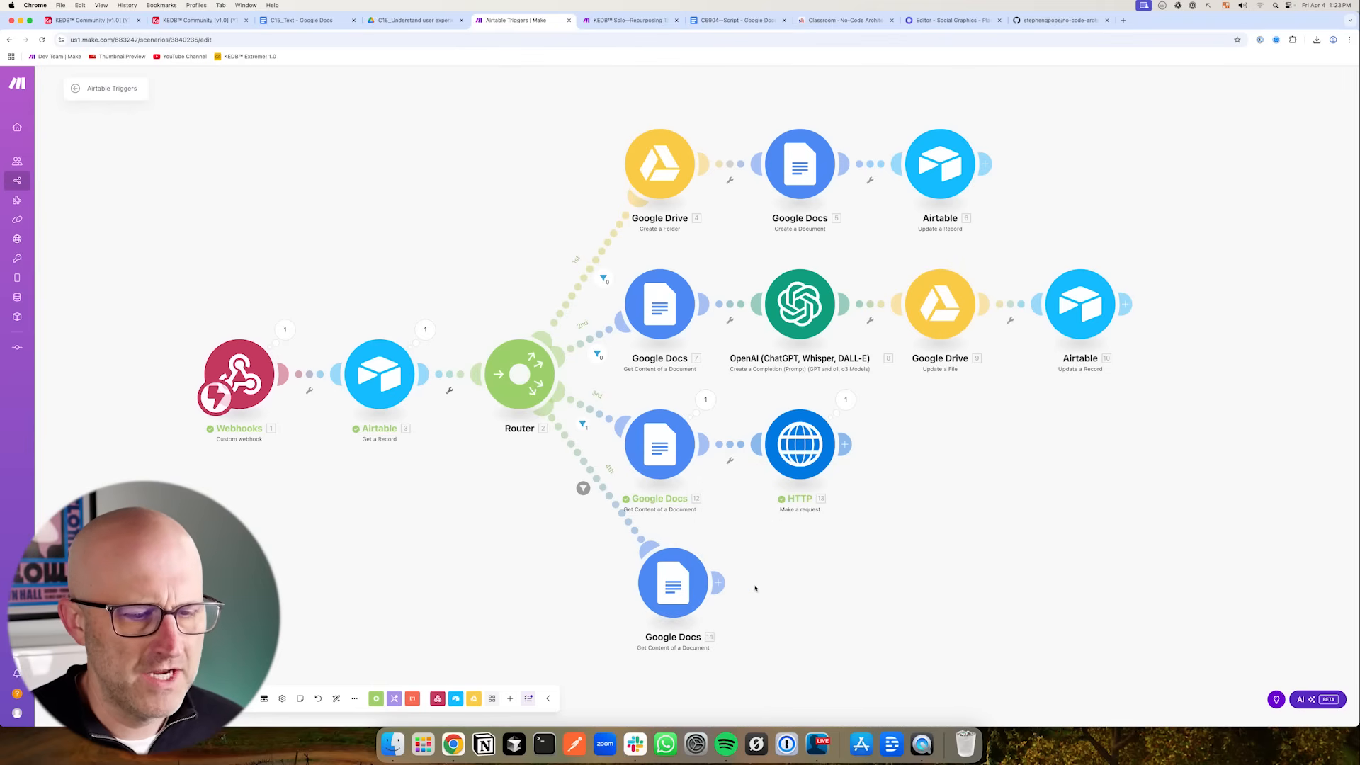
left_click(717, 583)
left_click_drag(542, 610, 612, 593)
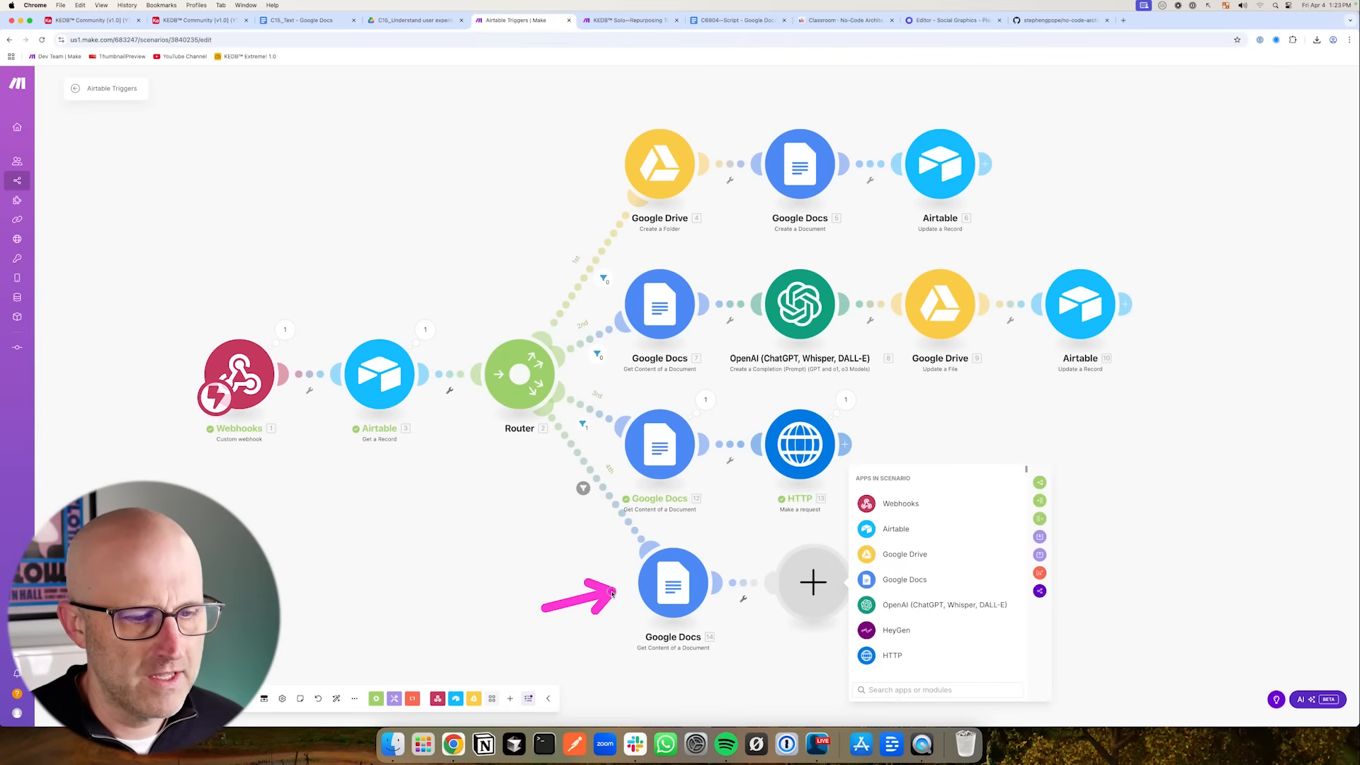
- Open the C15 record's text document from the Airtable Content overview
left_click(199, 20)
left_click(930, 23)
mouse_move(229, 330)
left_mouse_down()
mouse_move(380, 386)
mouse_move(381, 425)
left_mouse_up()
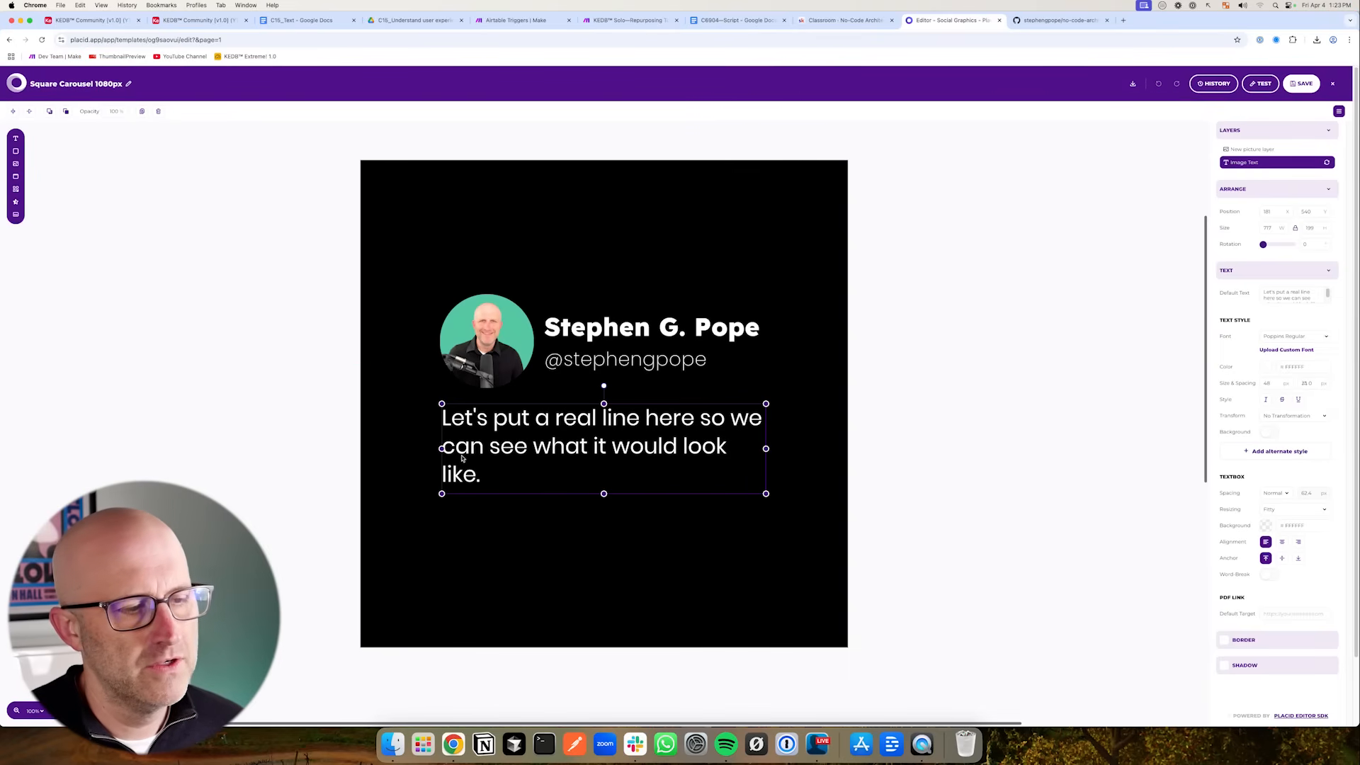
left_click_drag(256, 354, 392, 422)
left_click(199, 20)
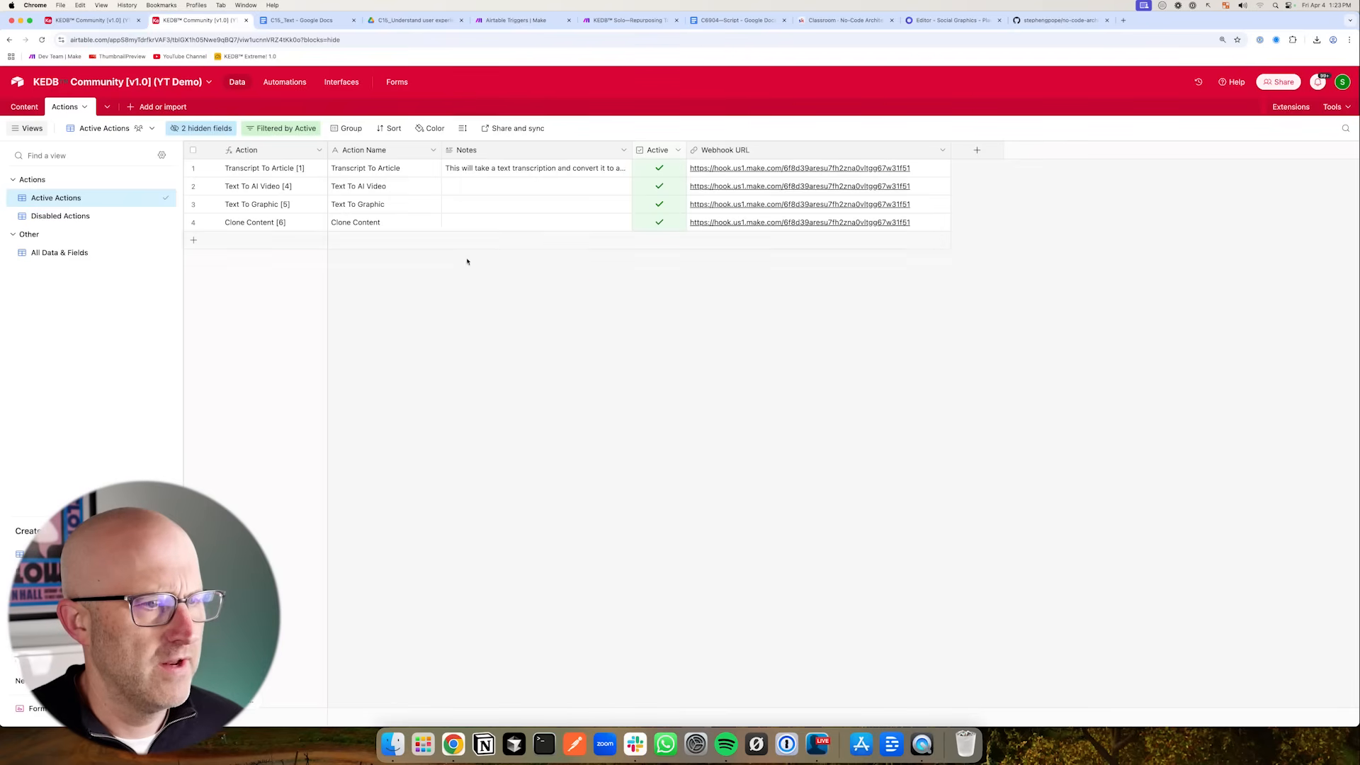
left_click(23, 108)
left_click_drag(489, 273, 329, 209)
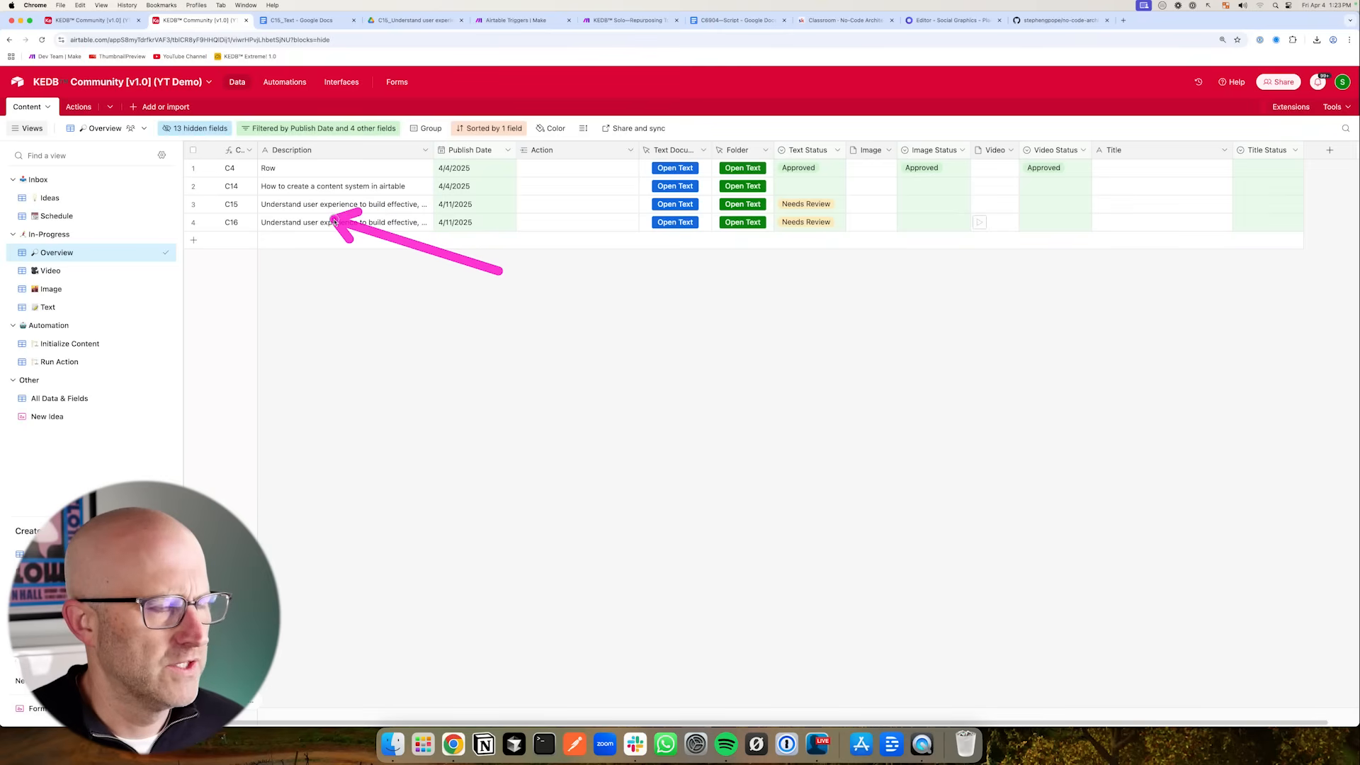
left_click(675, 204)
left_click_drag(298, 301, 395, 267)
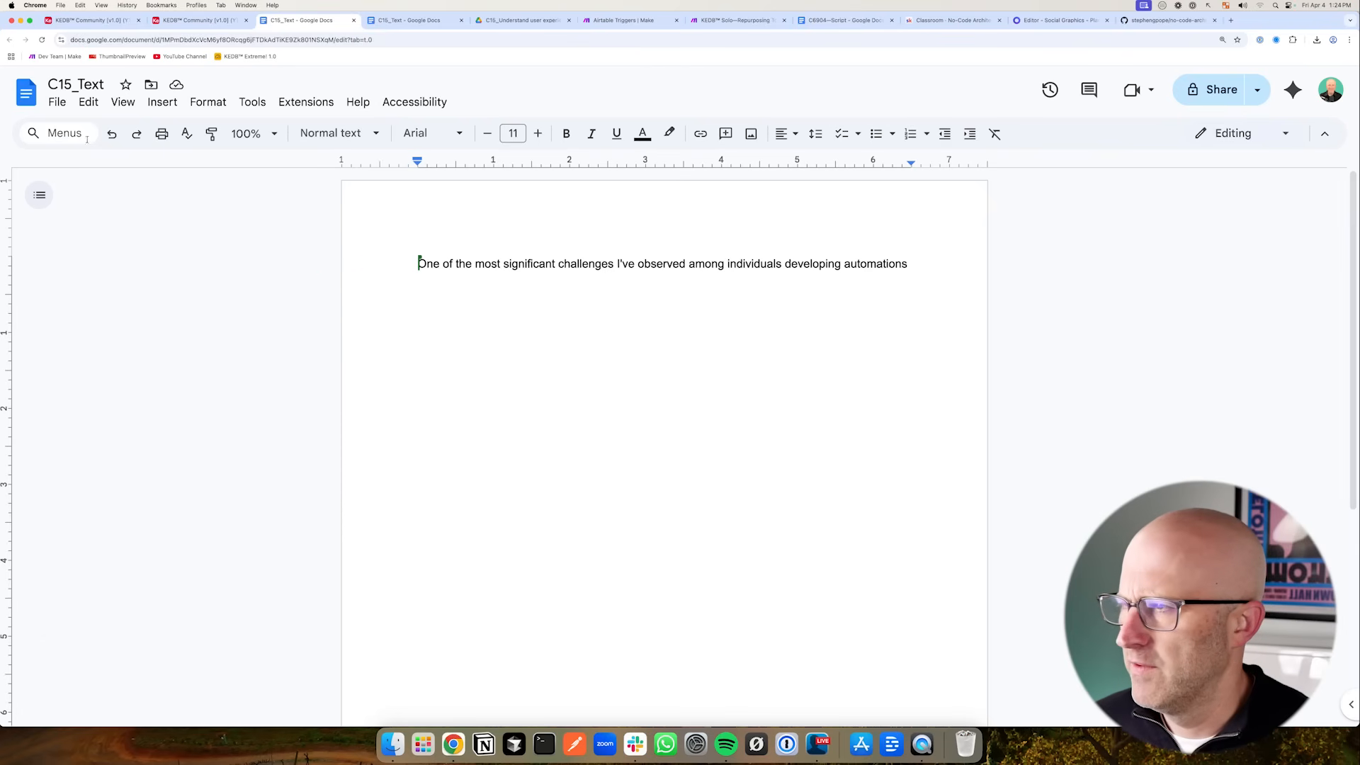
- Restore the April 4, 12:07 PM version of the C15_Text document from version history
left_click(56, 101)
mouse_move(135, 449)
left_click(340, 478)
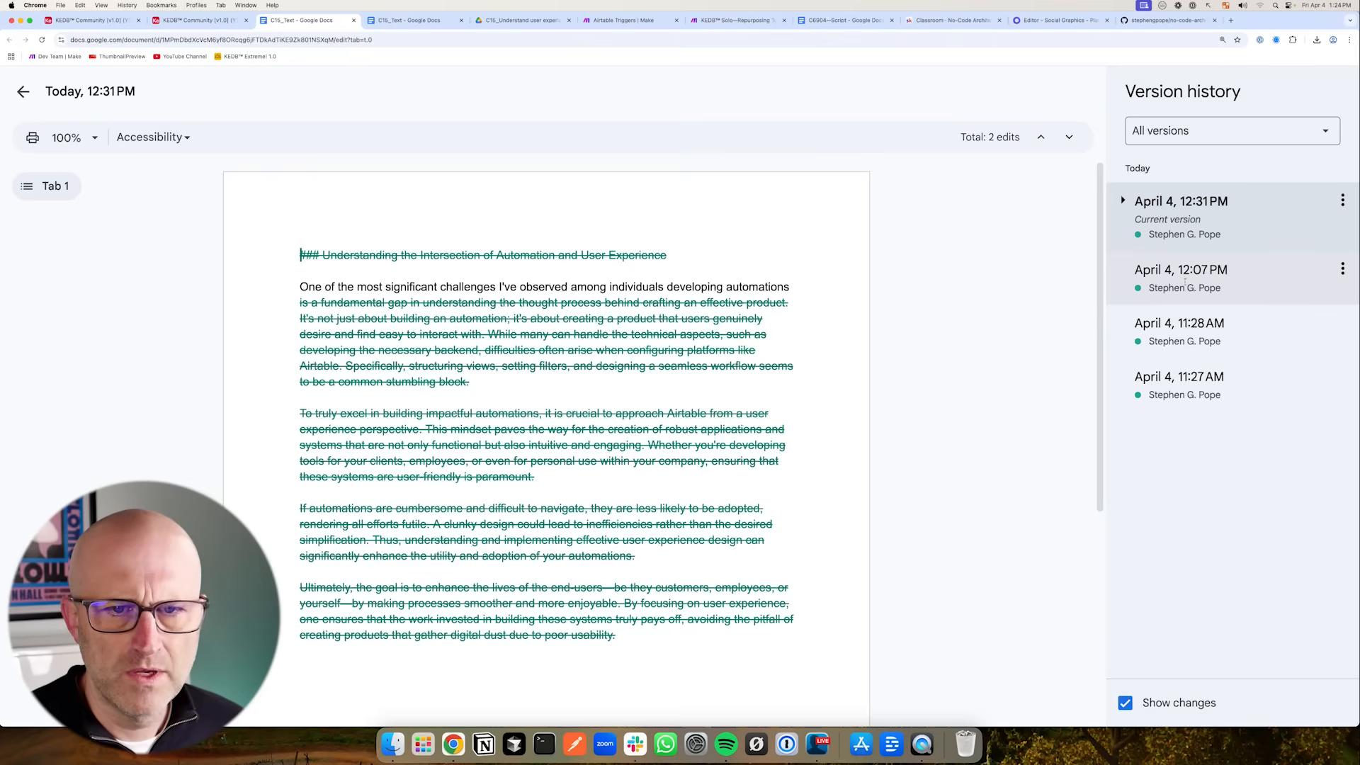
left_click(1197, 274)
left_click(228, 91)
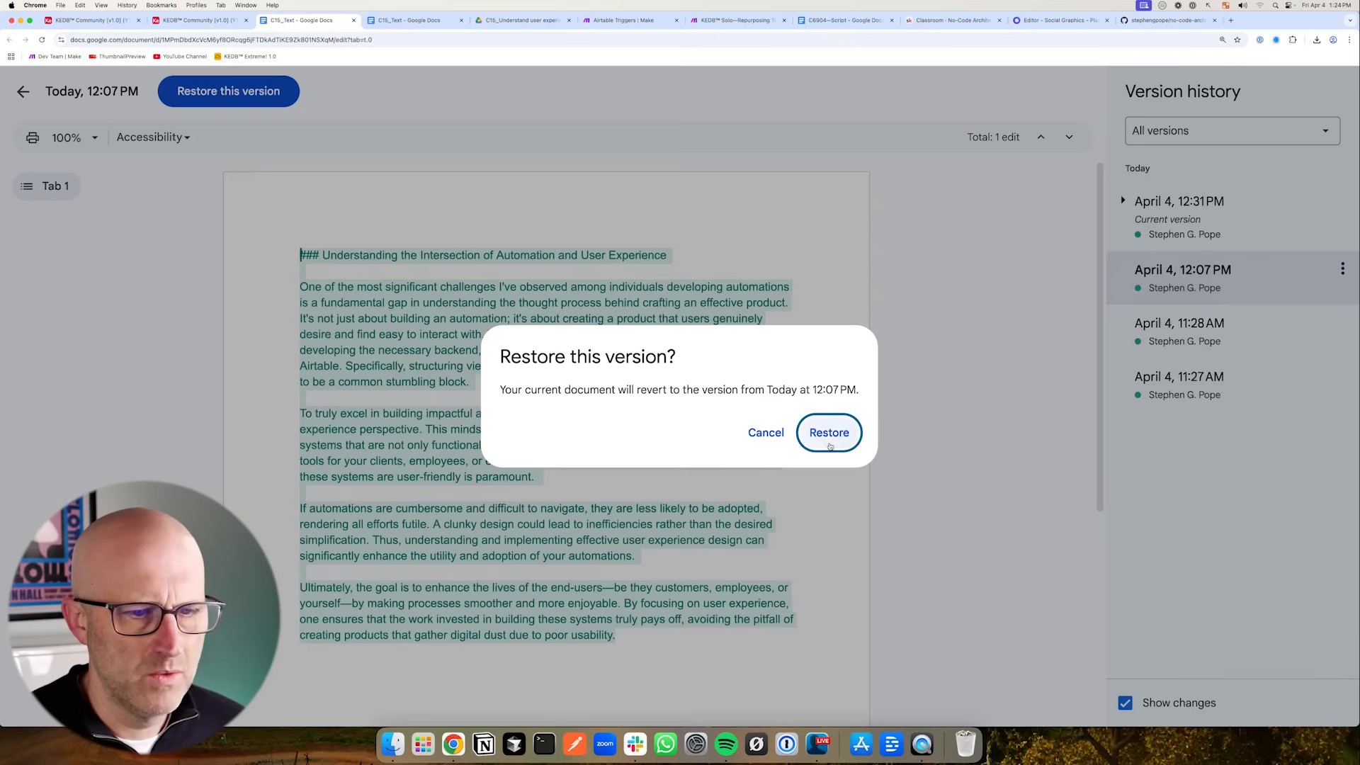
left_click(830, 446)
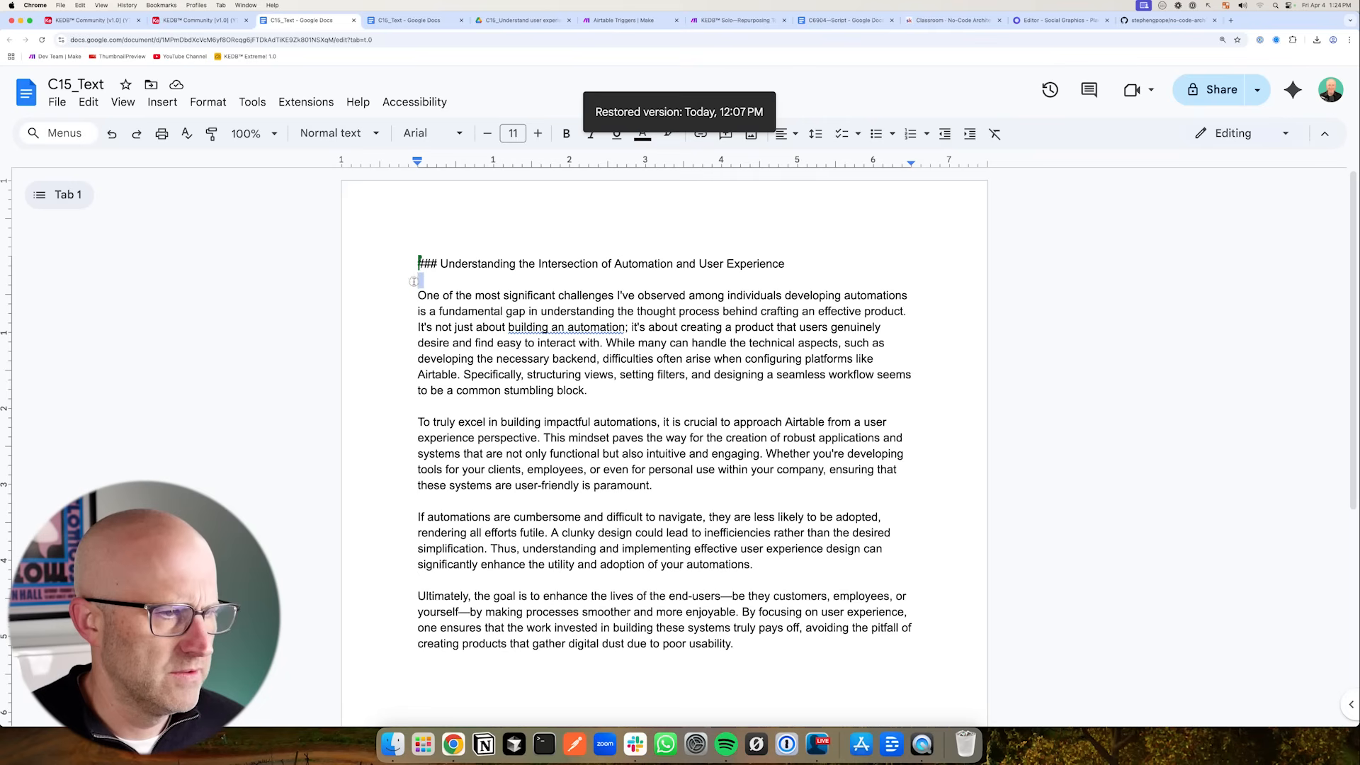
- Delete the '### Understanding the Intersection of Automation and User Experience' heading line
left_click_drag(417, 294, 417, 263)
key("BackSpace")
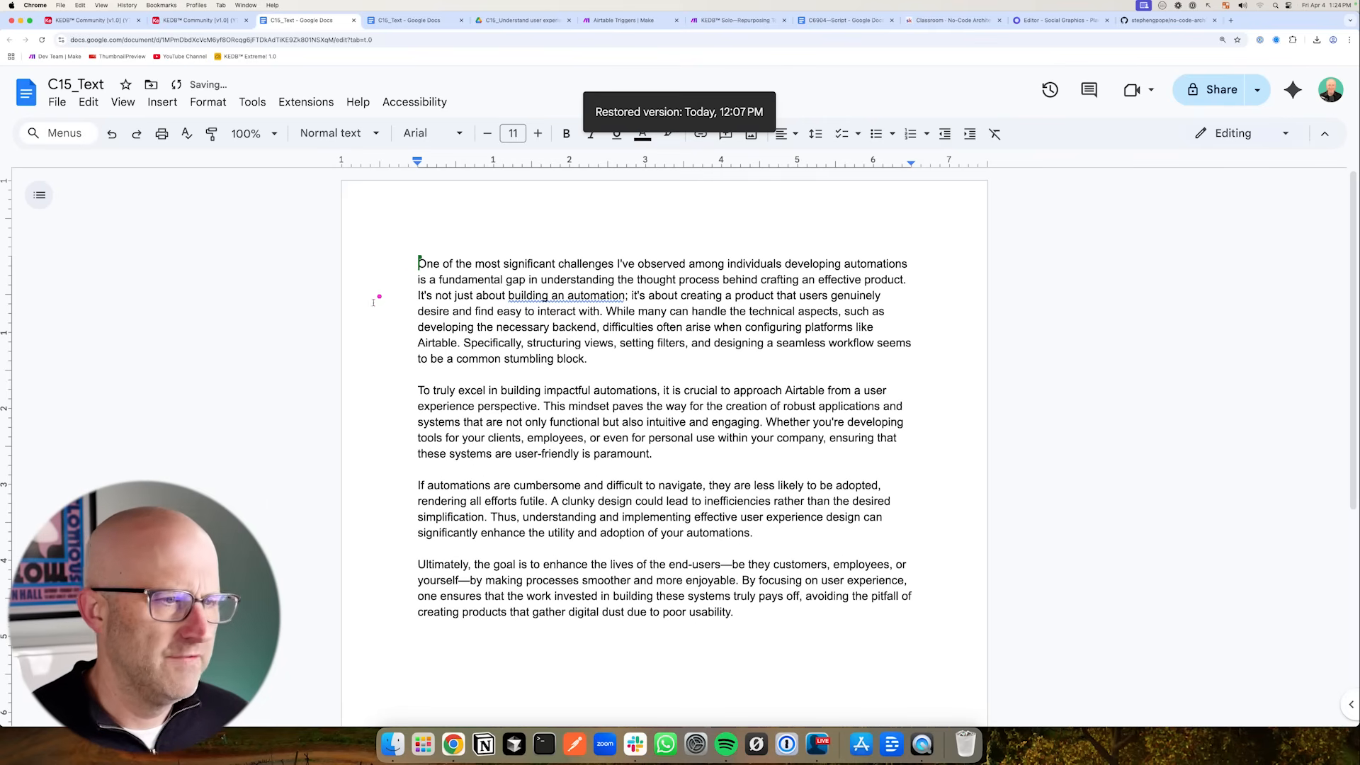
mouse_move(262, 386)
left_mouse_down()
mouse_move(383, 361)
mouse_move(383, 440)
left_mouse_up()
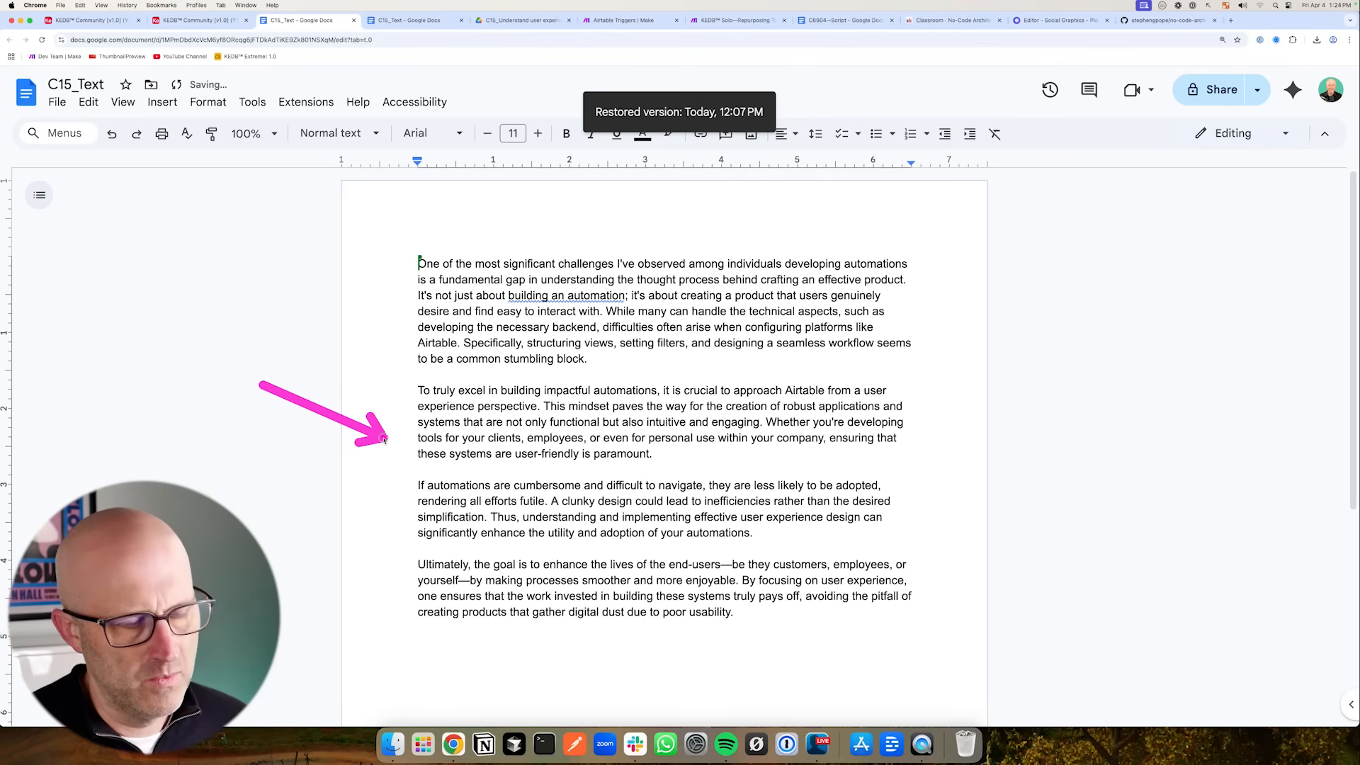
left_click(119, 22)
mouse_move(373, 321)
left_mouse_down()
mouse_move(306, 207)
mouse_move(296, 226)
mouse_move(278, 215)
mouse_move(516, 216)
left_mouse_up()
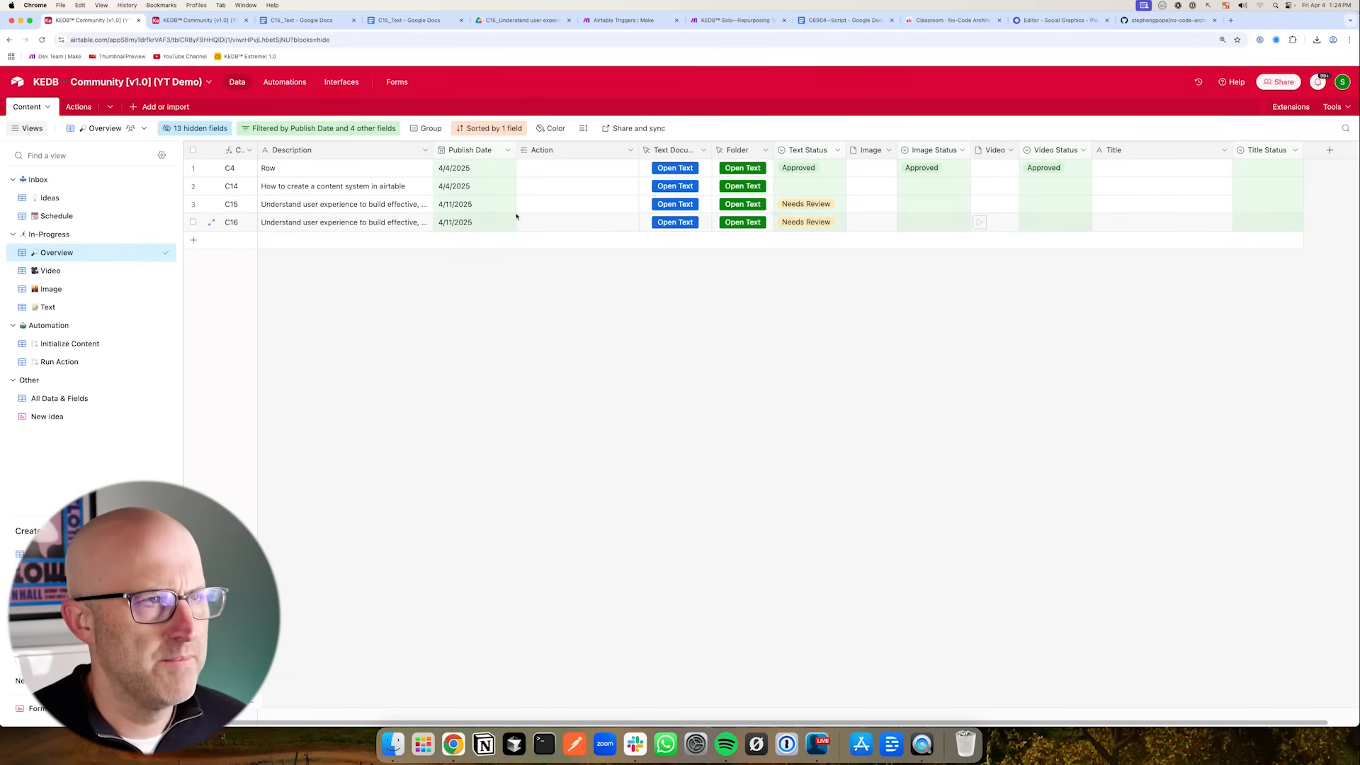
left_click(634, 20)
mouse_move(501, 115)
left_mouse_down()
mouse_move(622, 173)
mouse_move(631, 135)
left_mouse_up()
left_click_drag(556, 96, 1008, 227)
left_click_drag(616, 89, 734, 142)
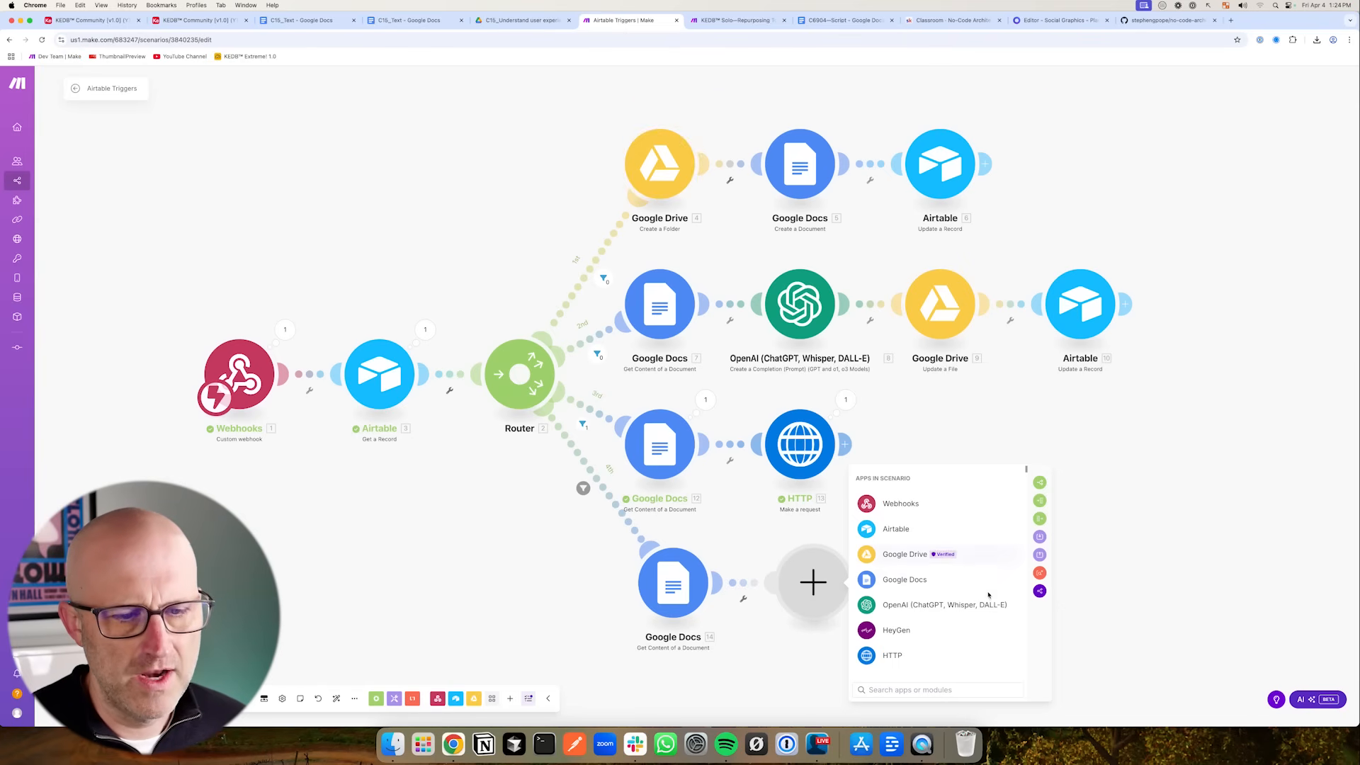
mouse_move(1177, 550)
left_mouse_down()
mouse_move(1172, 536)
mouse_move(1168, 557)
left_mouse_up()
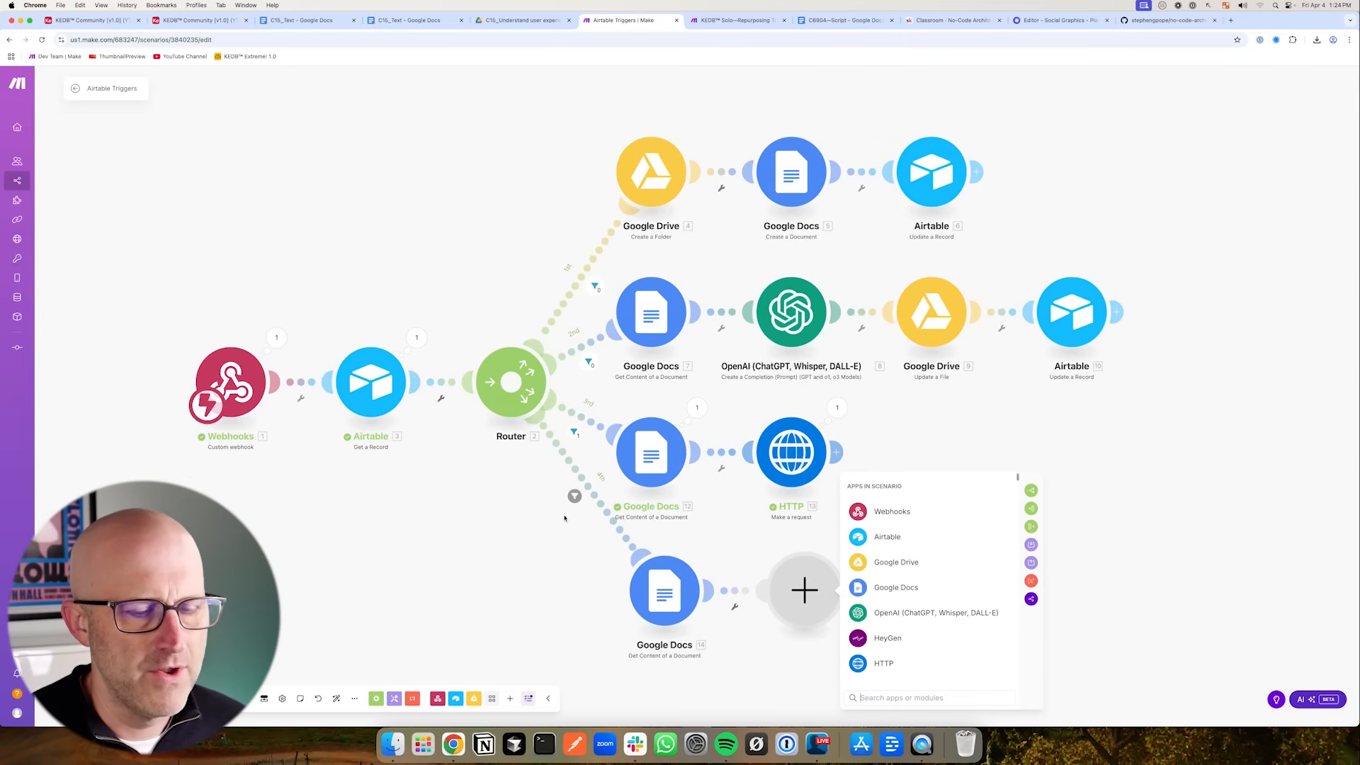
- View the Kontent Engine DB Community course in the No-Code Architects classroom
left_click(953, 20)
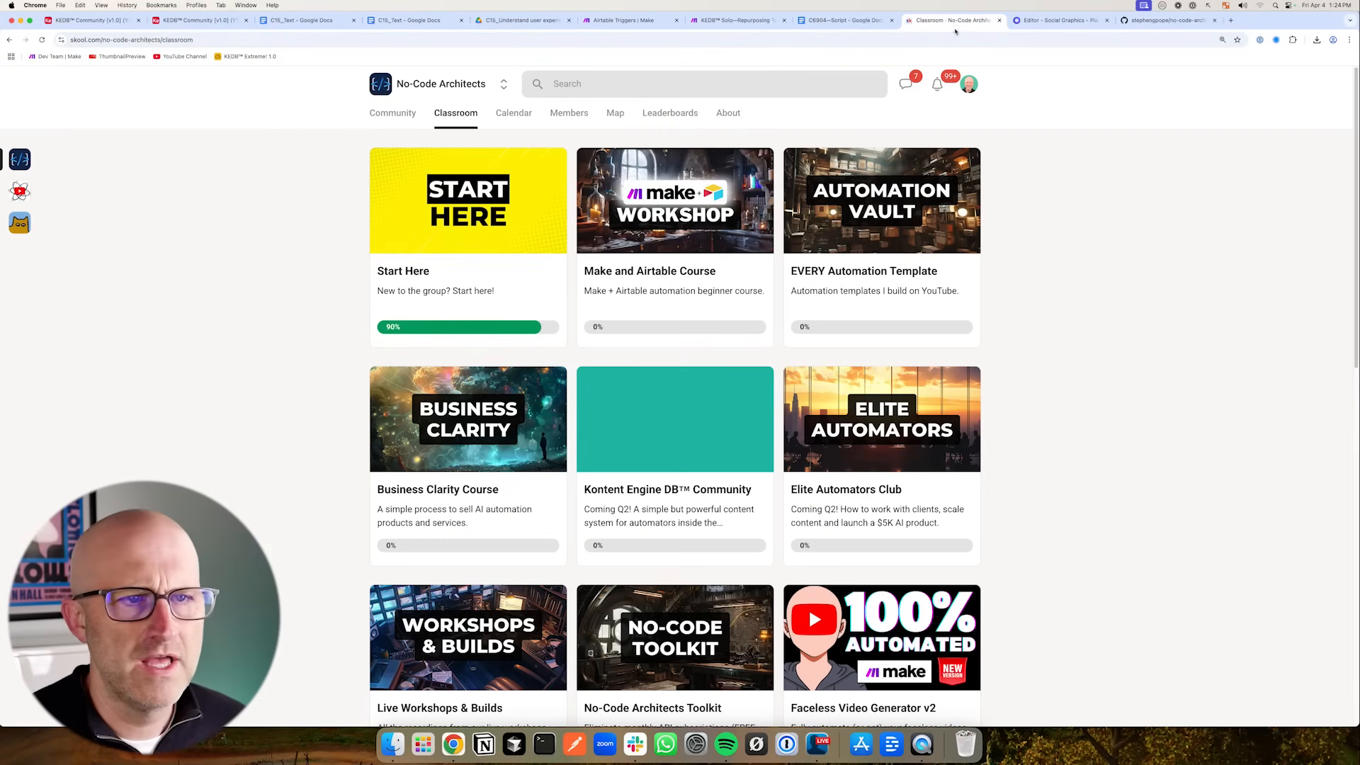
left_click_drag(559, 454, 790, 573)
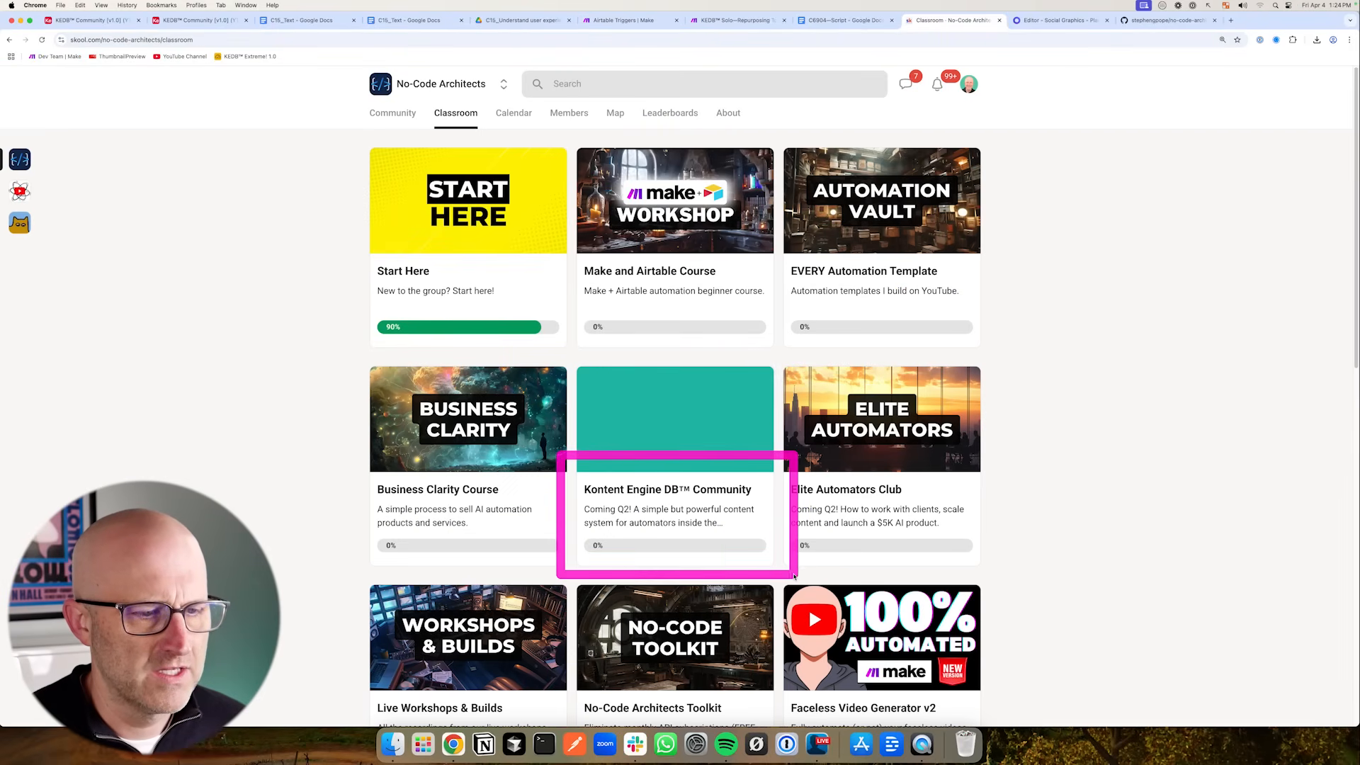
key("super+6")
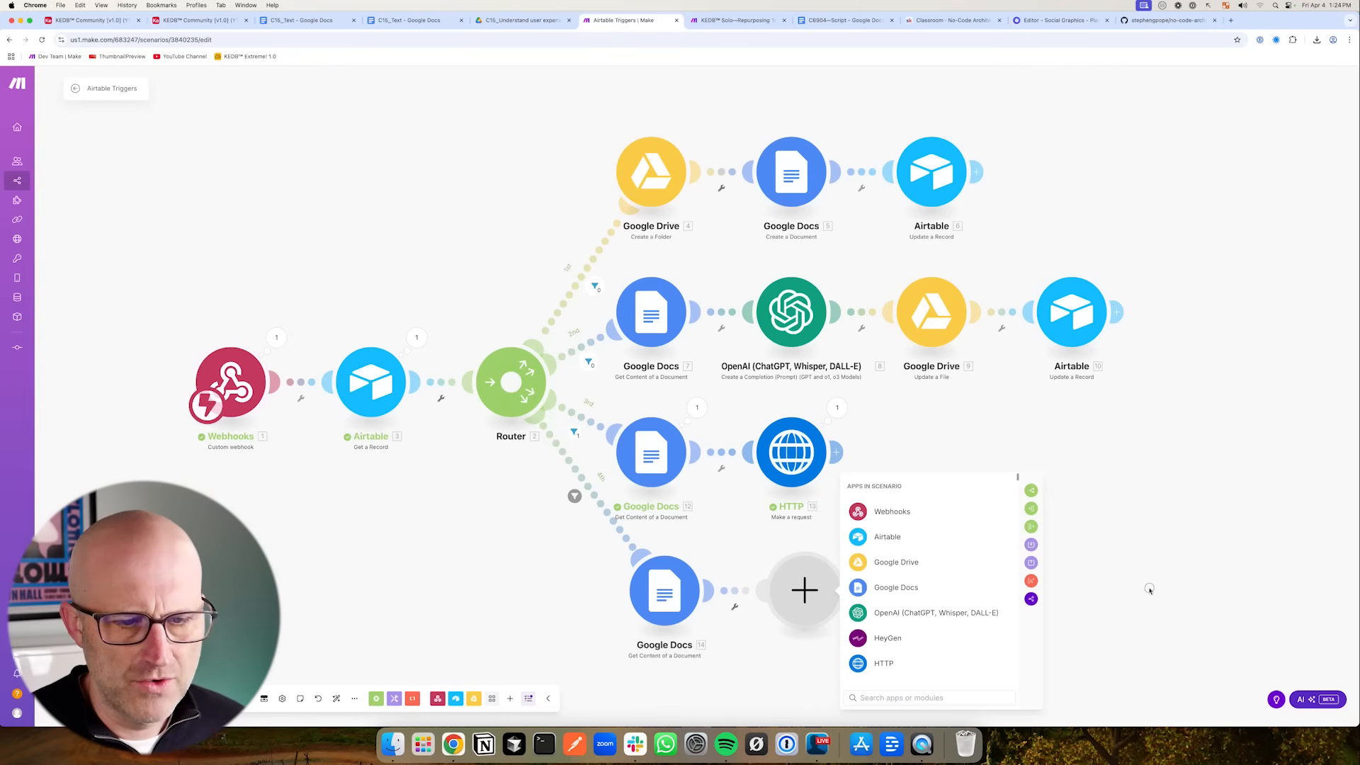
scroll(1141, 577, "down", 2)
left_click_drag(725, 659, 756, 616)
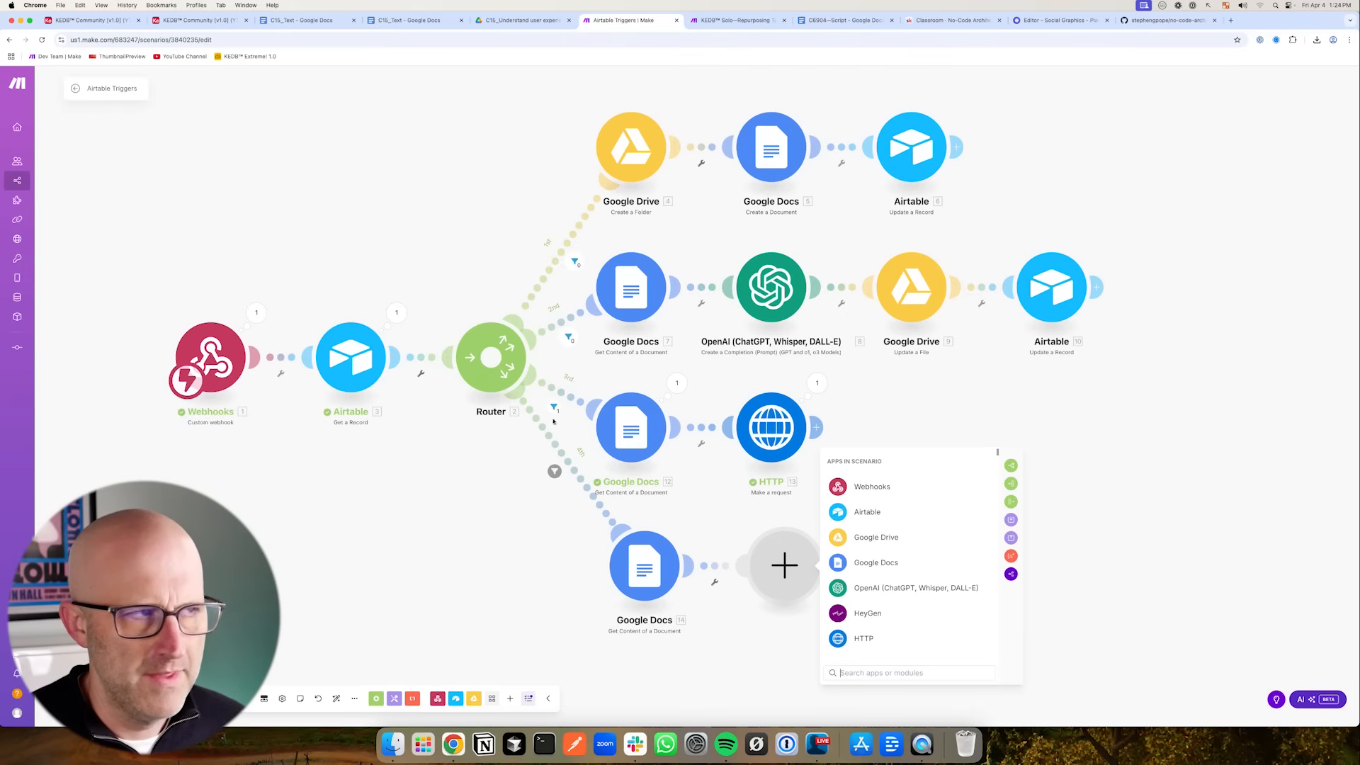
key("super+2")
left_click_drag(818, 285, 854, 236)
key("super+6")
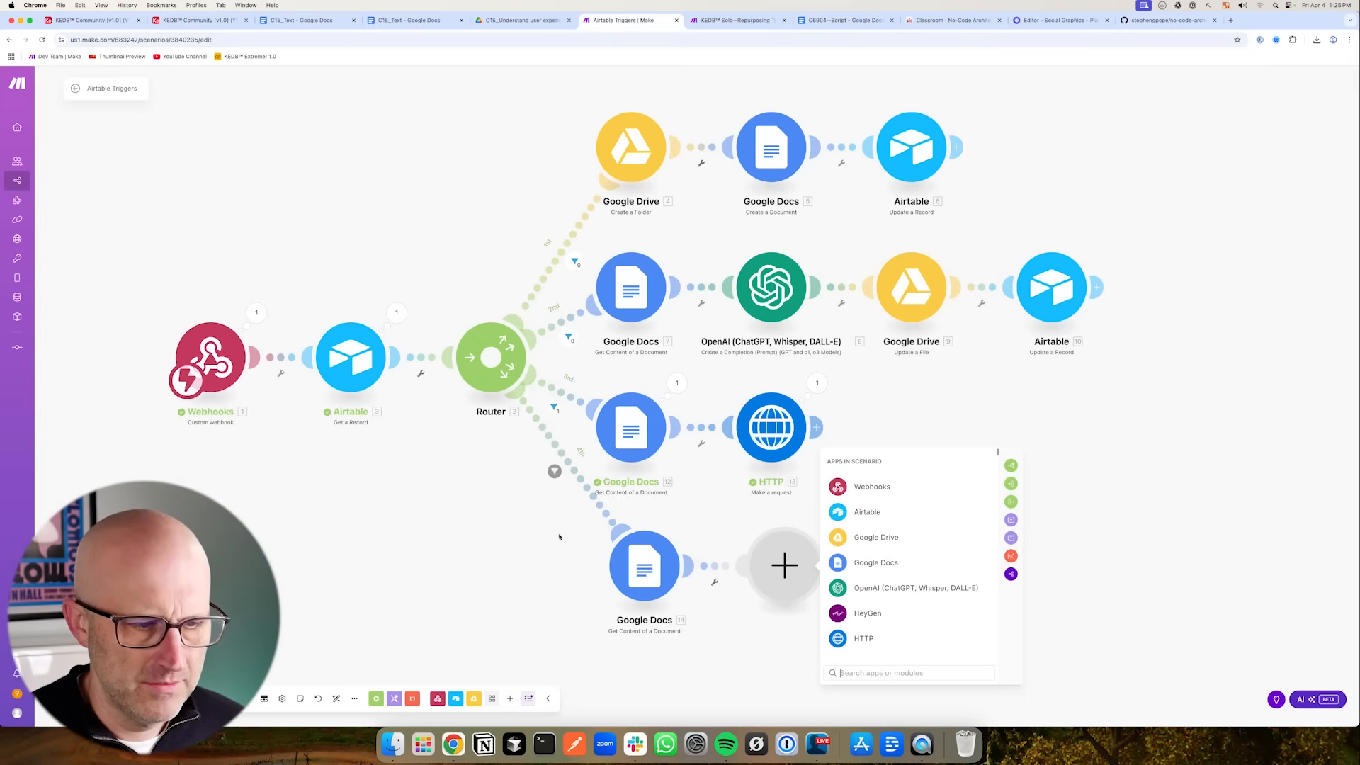
left_click_drag(437, 512, 524, 462)
left_click_drag(541, 633, 590, 588)
- Add an OpenAI Create a Completion module after the last branch's Google Docs module and choose the gpt-4o model
left_click(874, 590)
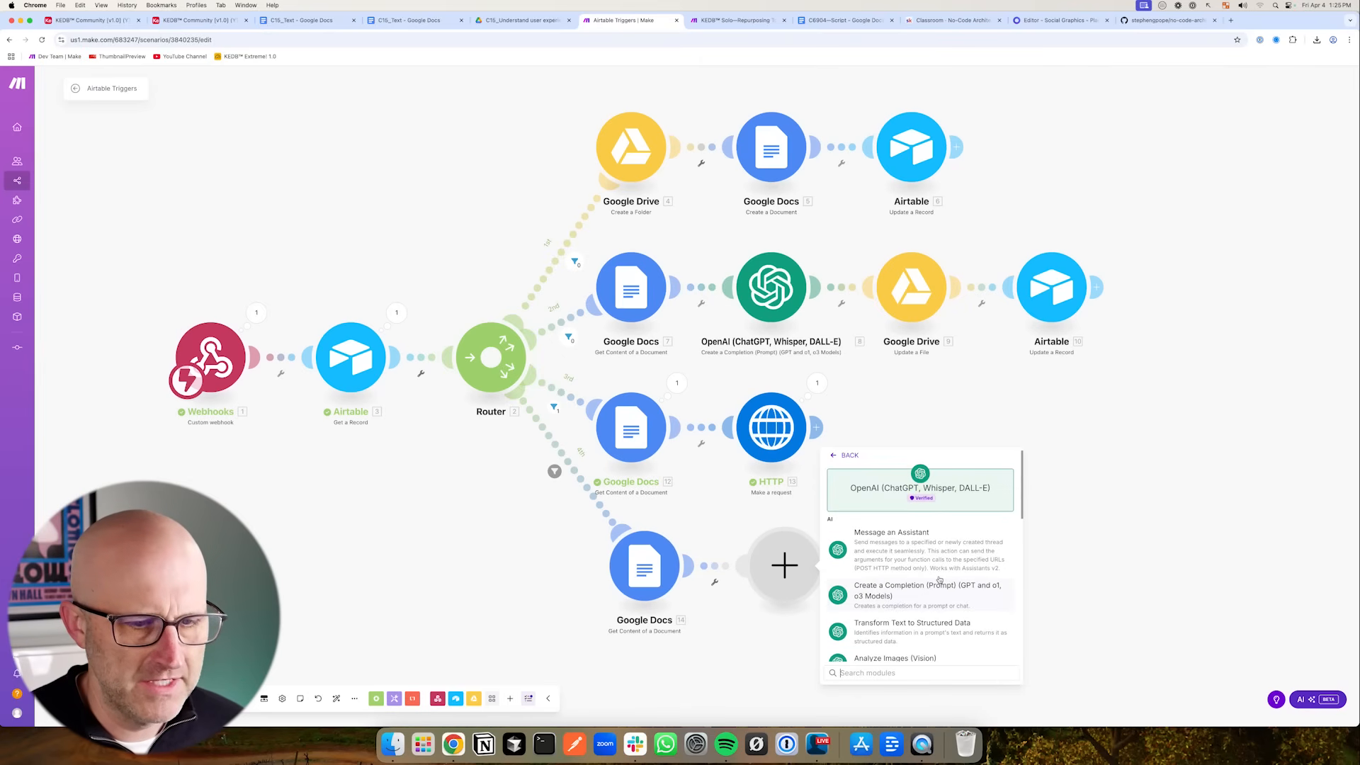
left_click(919, 595)
scroll(921, 637, "down", 3)
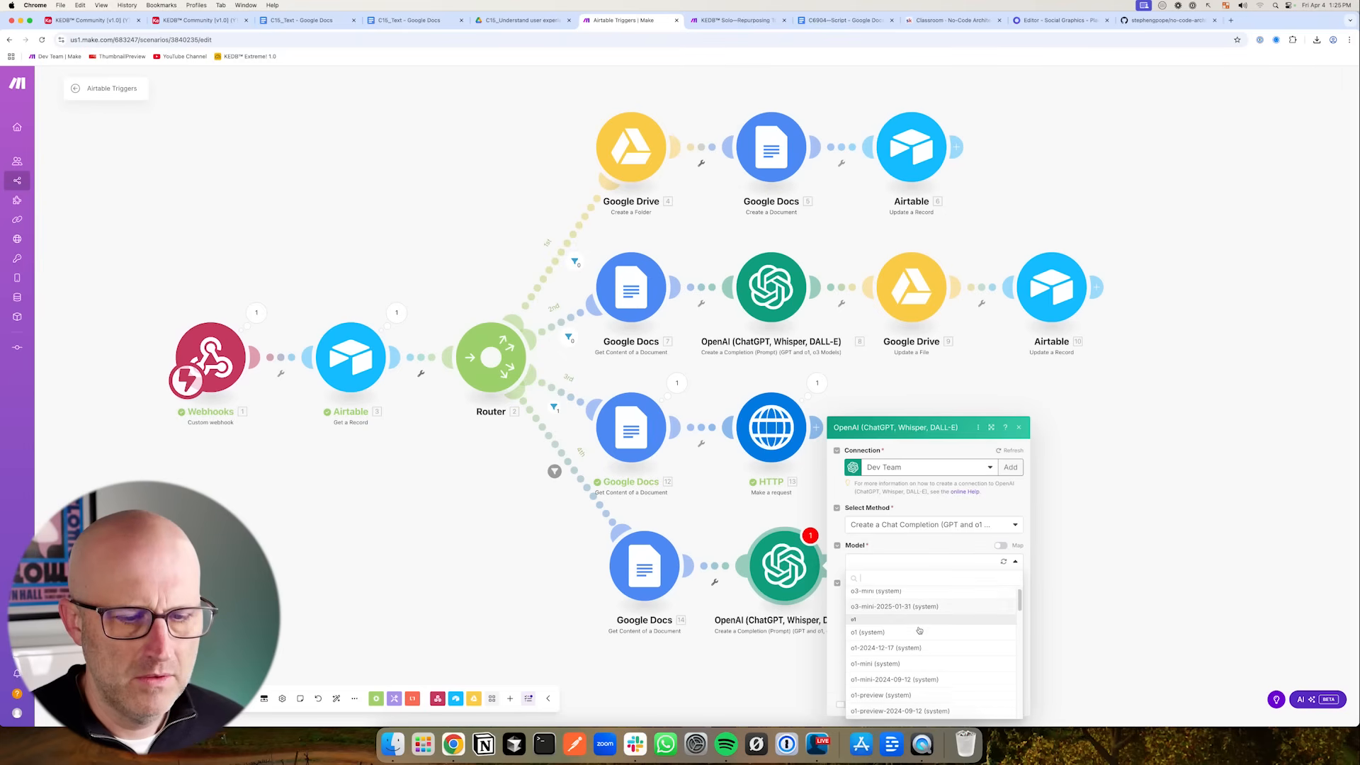
scroll(921, 662, "down", 3)
scroll(921, 663, "down", 2)
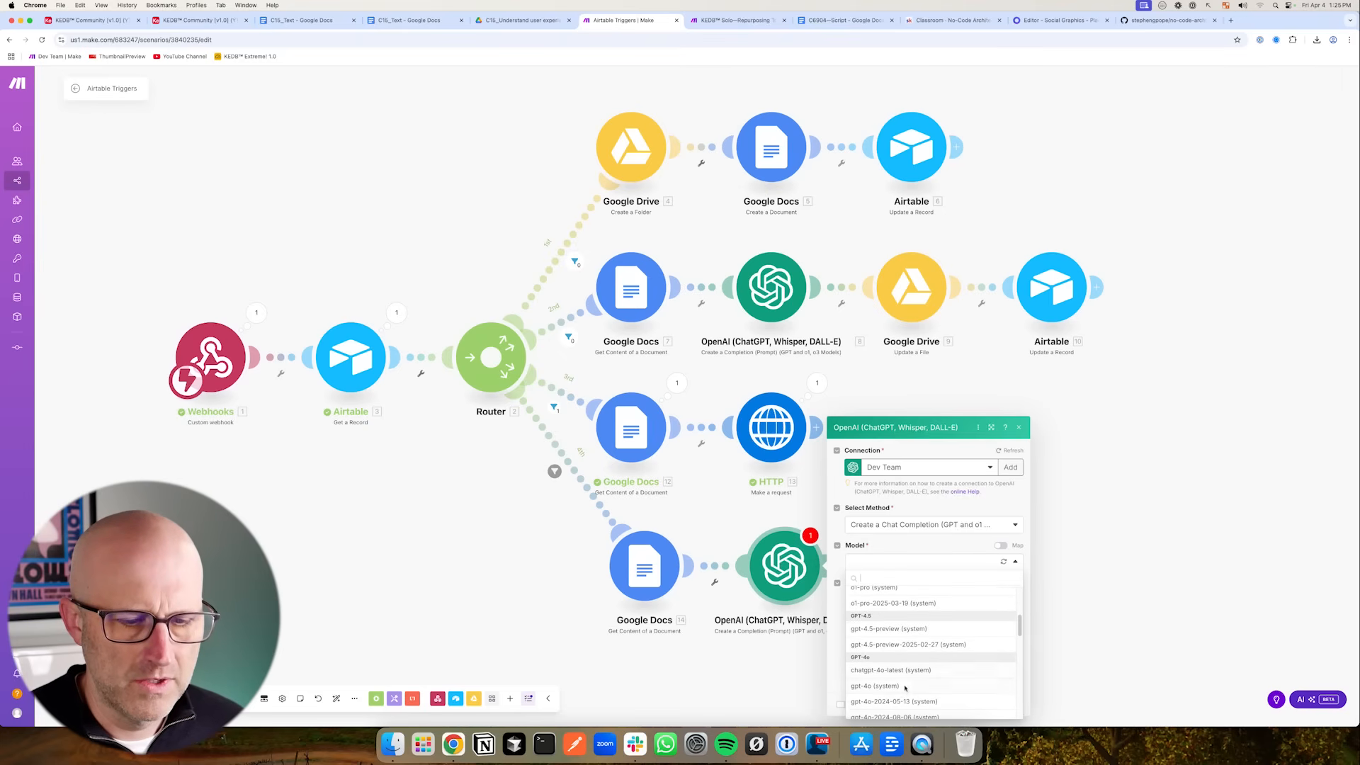
left_click(898, 692)
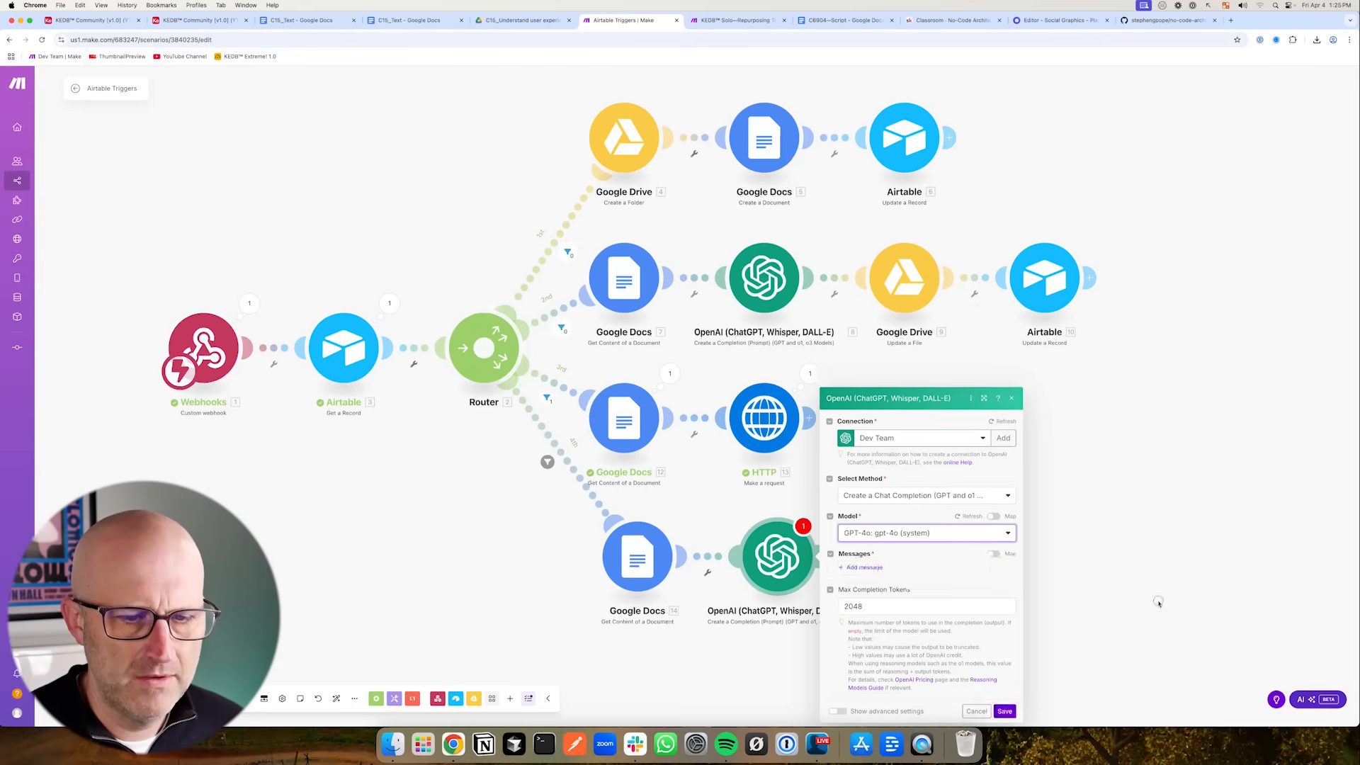
- Add a User message 'read the text below and create a powerful 10 word tweet like sentence that we can embed on a image template' plus the document's Text Content, then save
left_click(791, 458)
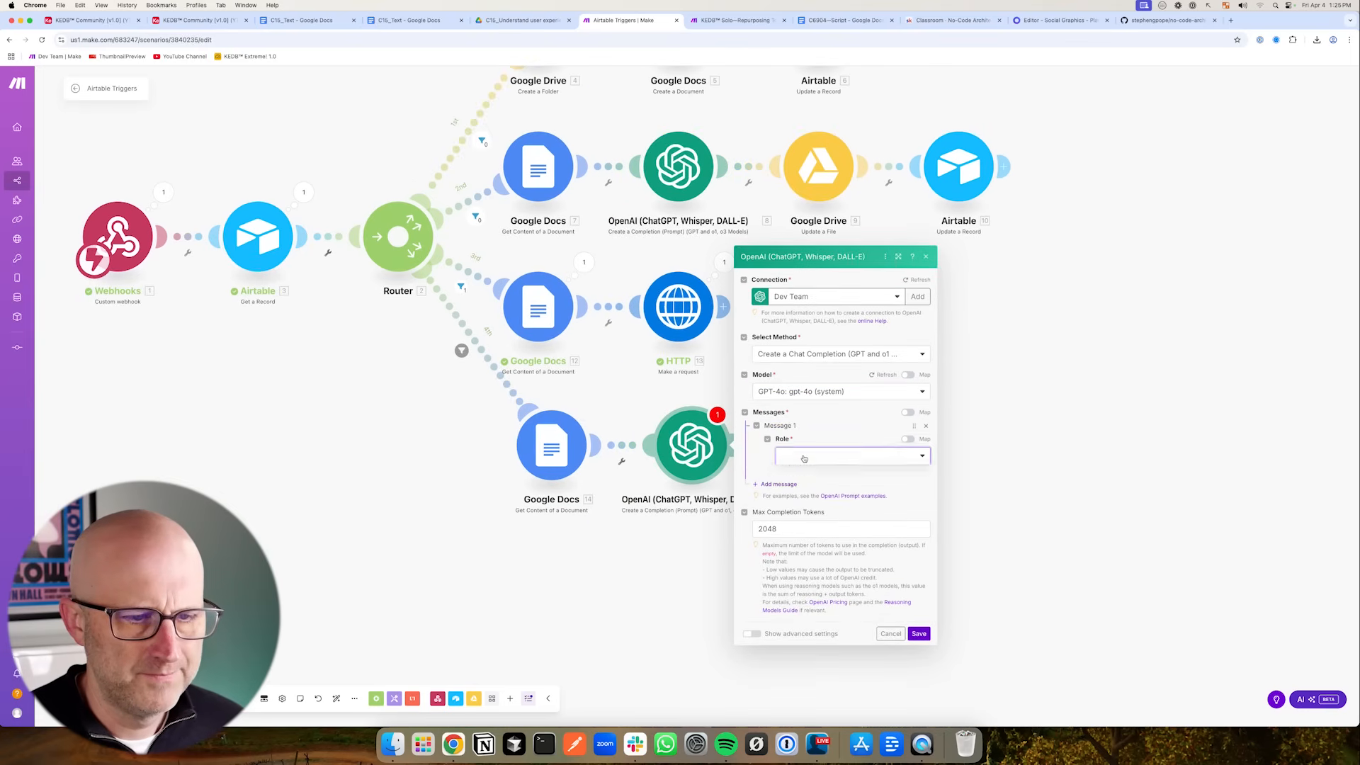
left_click(811, 474)
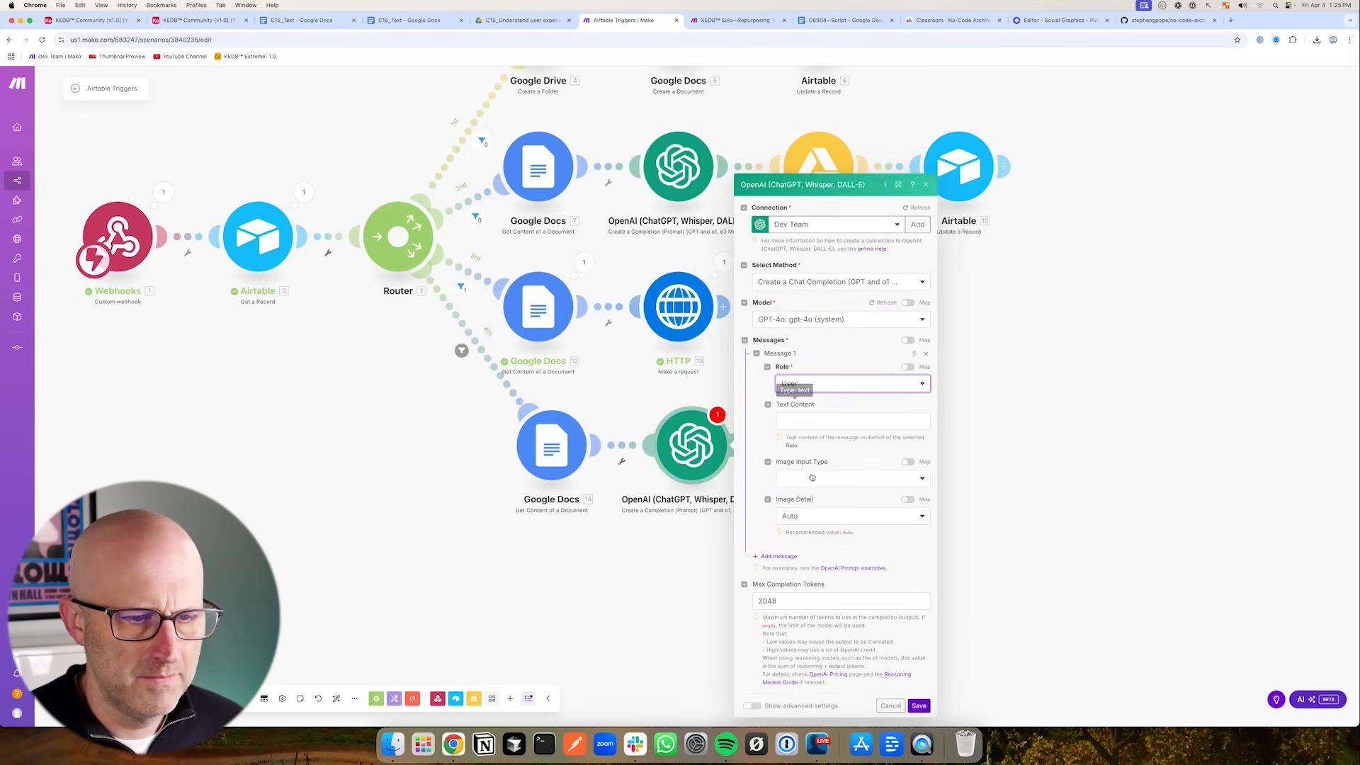
left_click(811, 421)
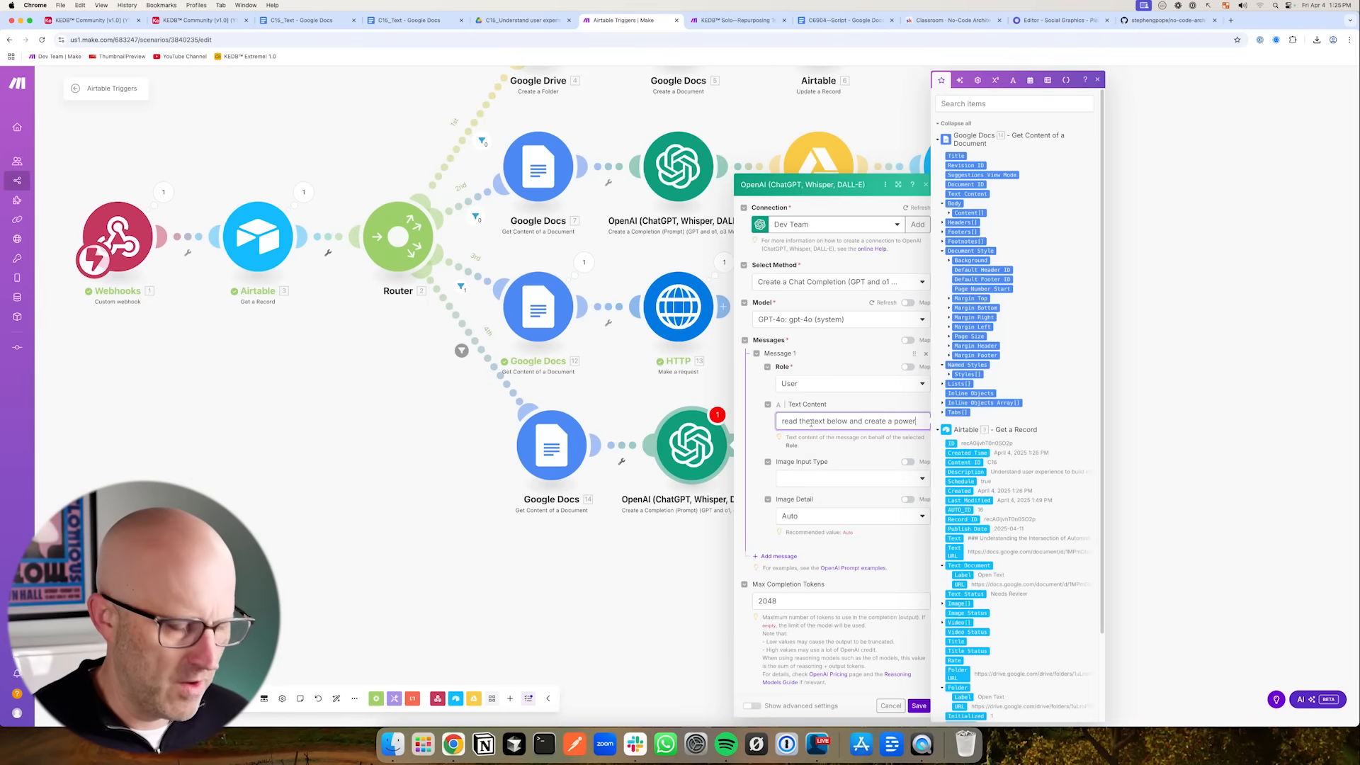
type("read thetext below and create a powerful 10 word tweet like sentence that we can")
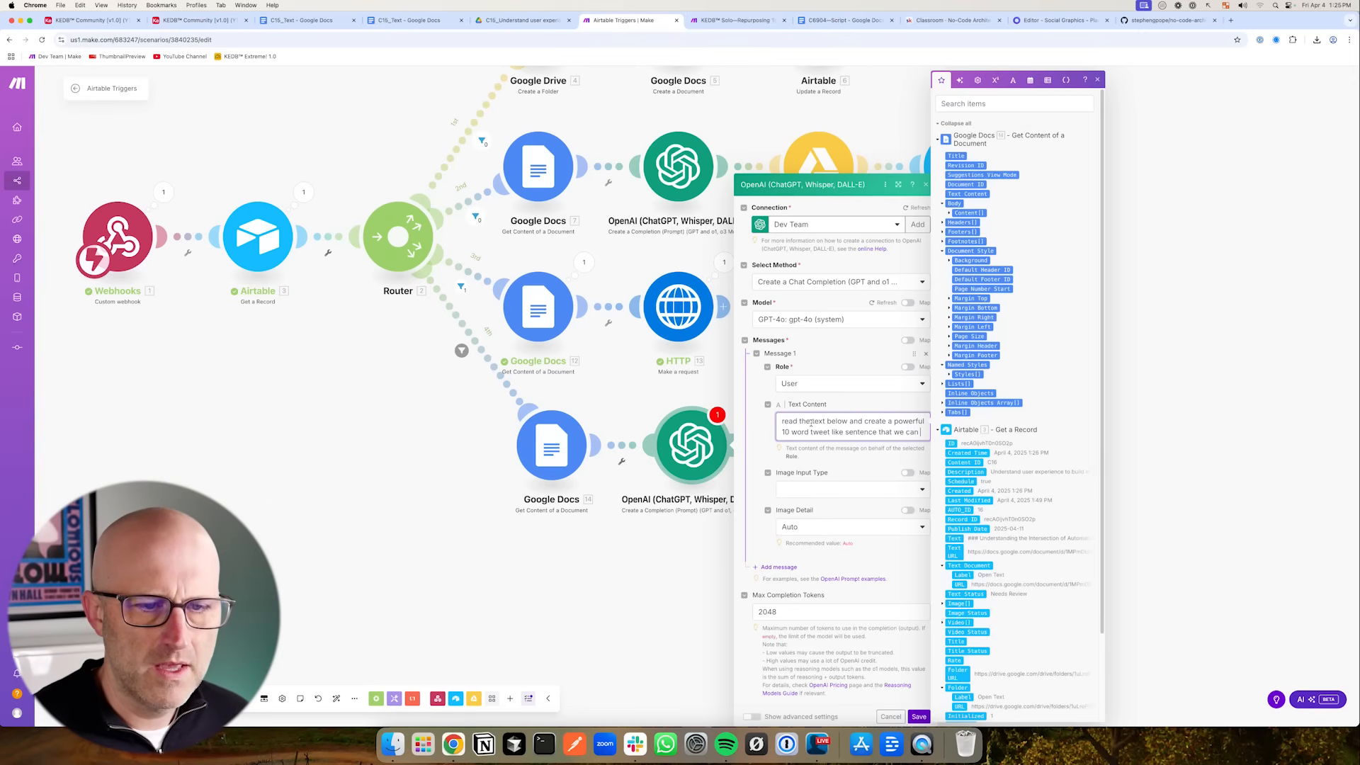
type("embed on a image template")
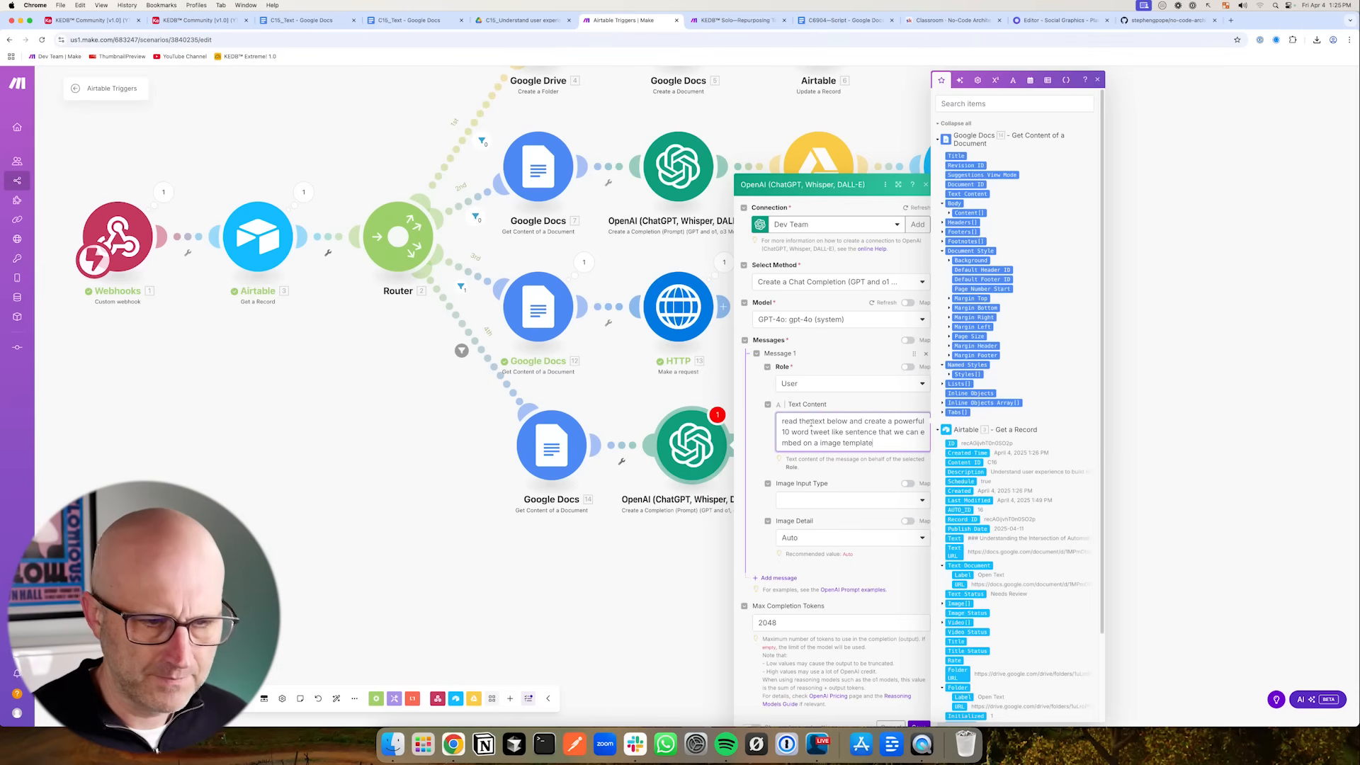
key("Return")
key("Return")
left_click(954, 194)
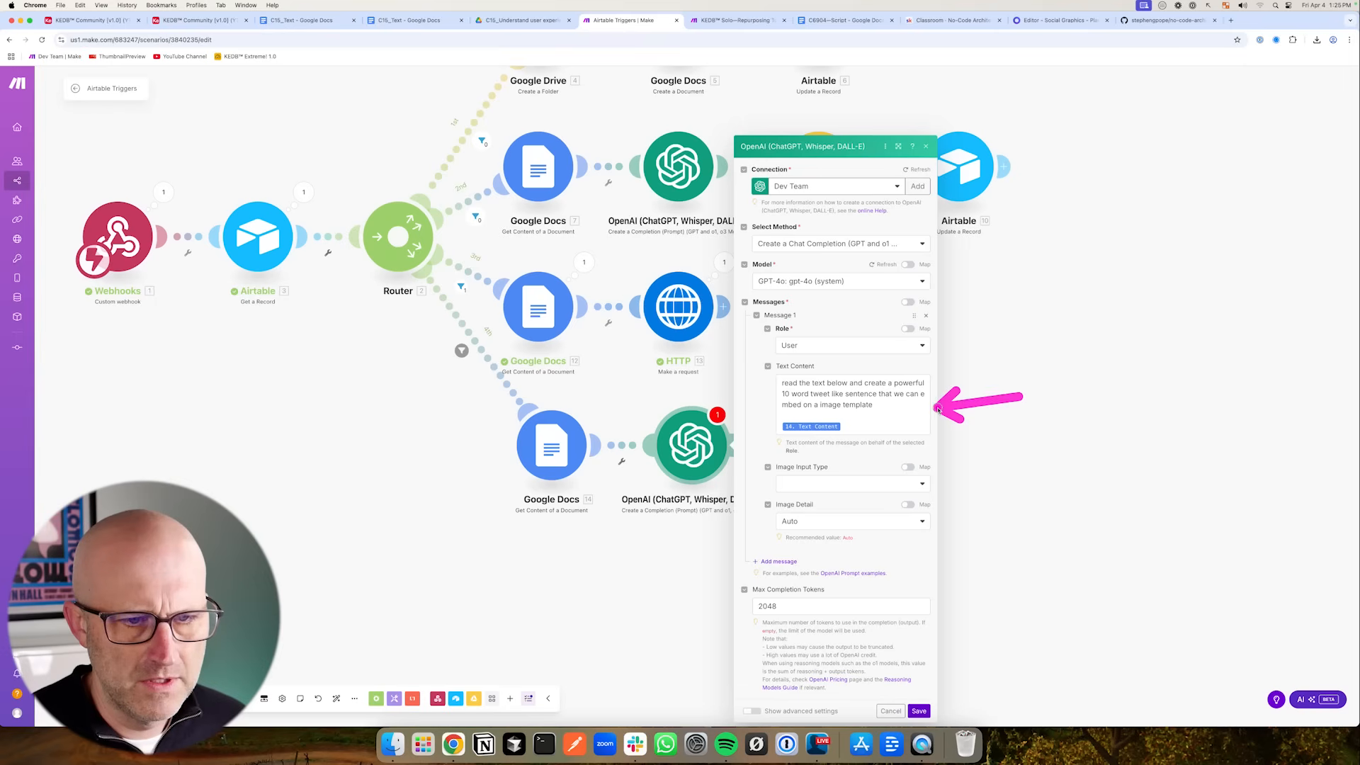
left_click(919, 711)
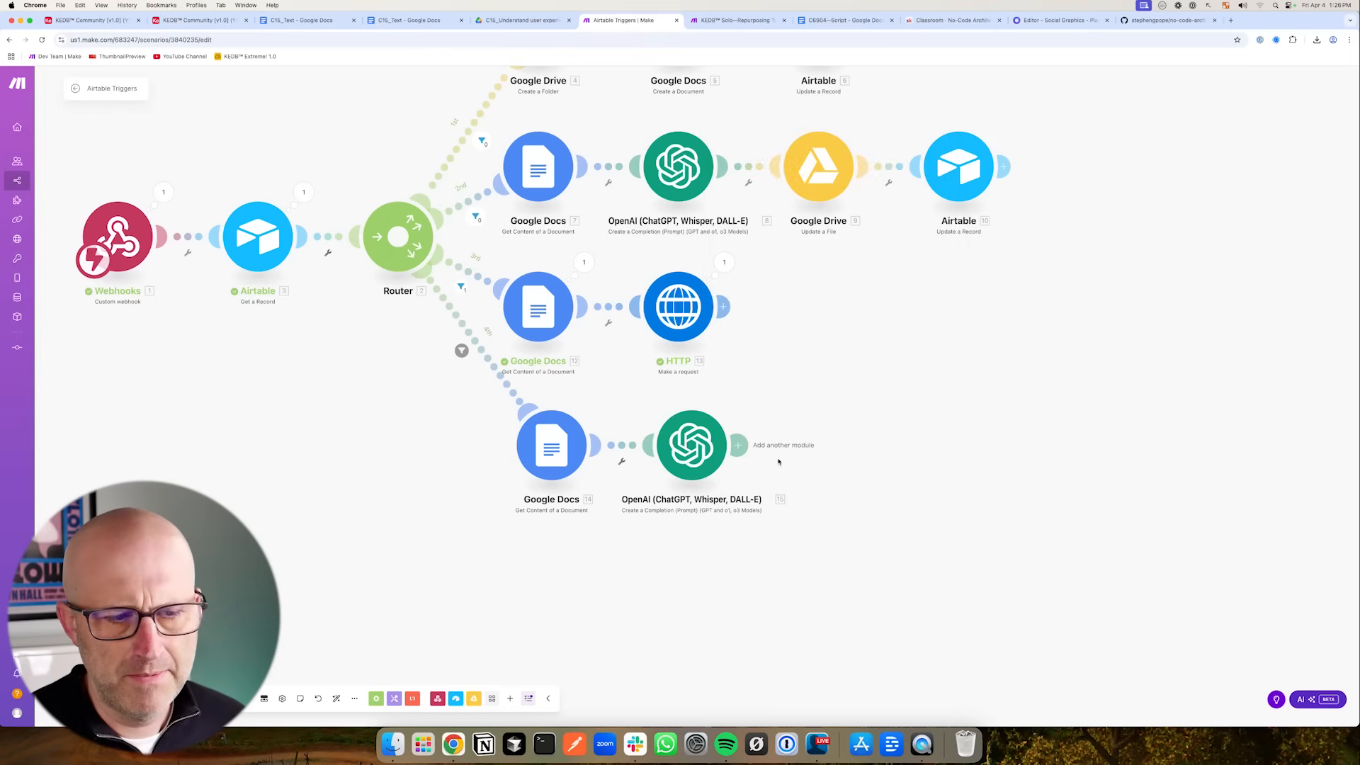
- Add a Placid Create Image module after the OpenAI module
left_click(738, 445)
type("pl")
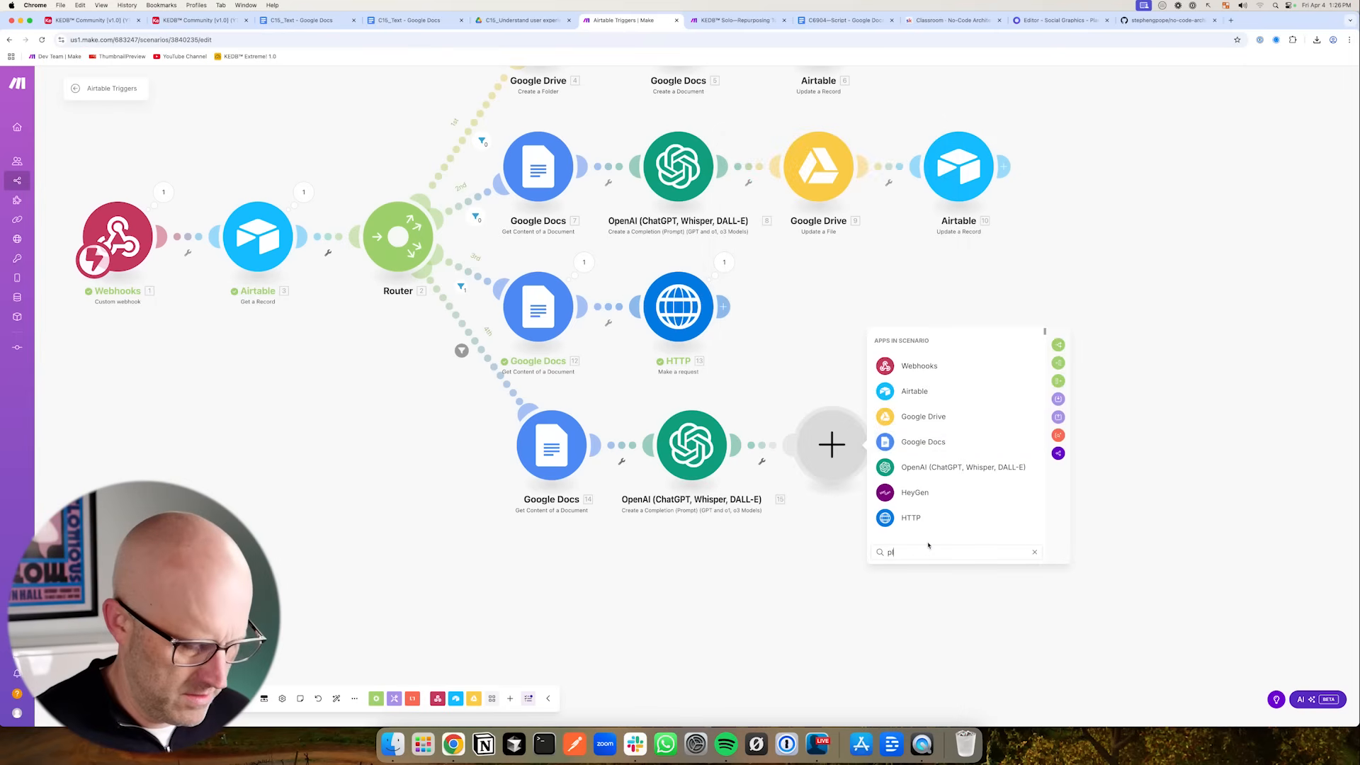
type("acid")
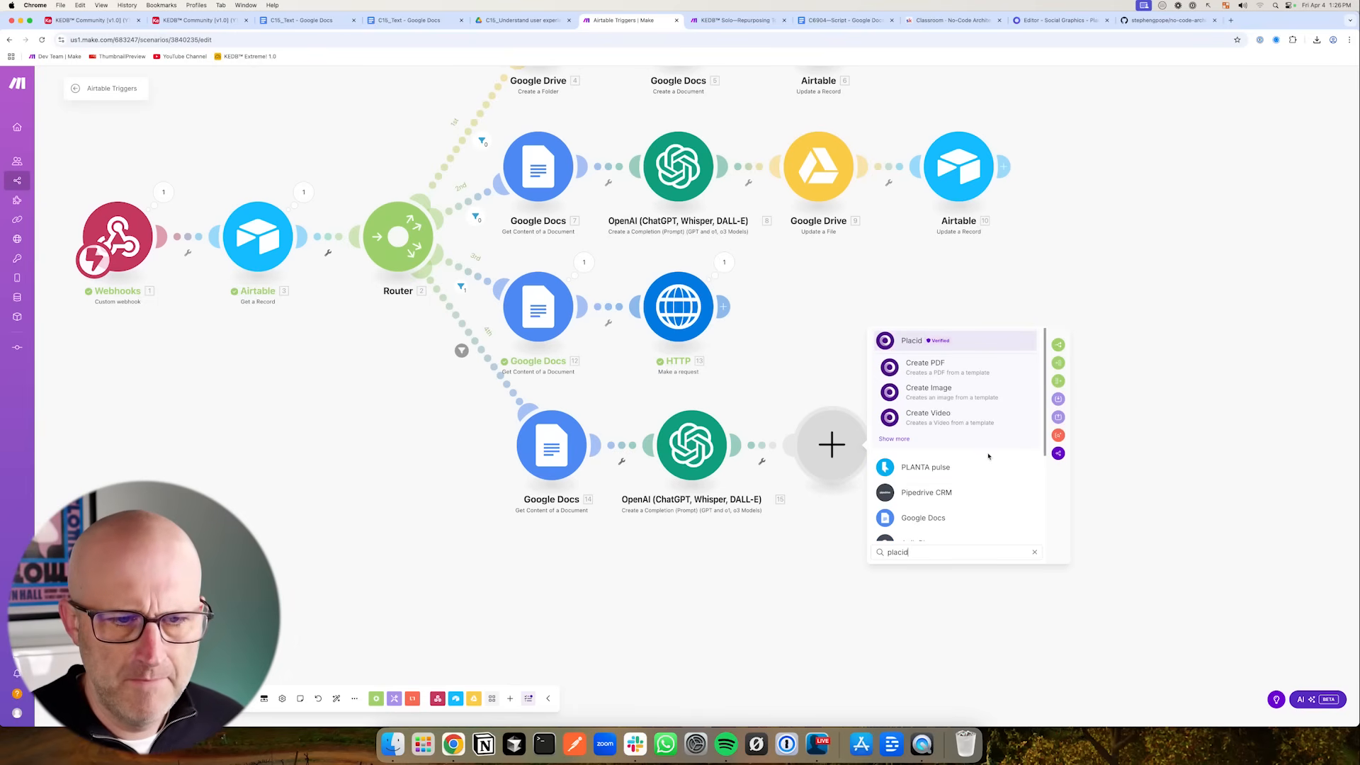
left_click(937, 396)
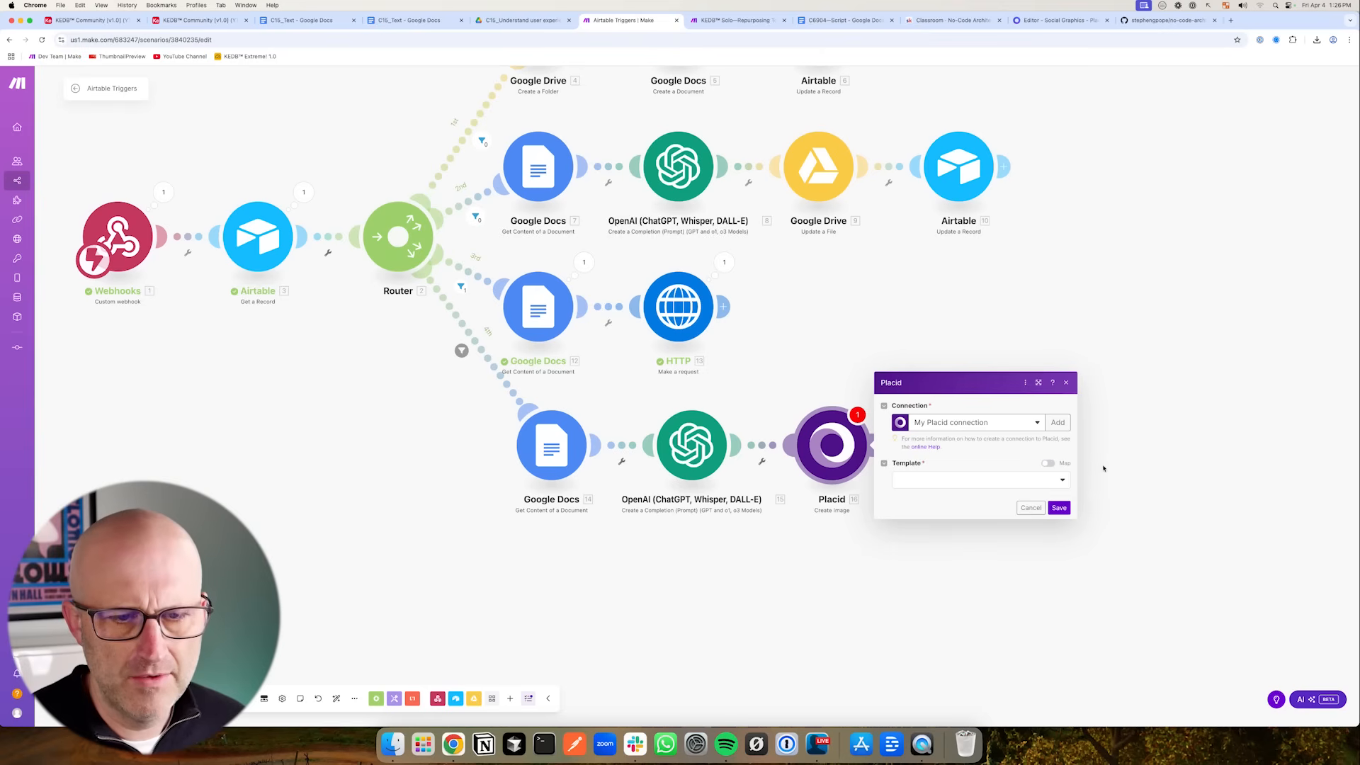
left_click(946, 483)
left_click(974, 452)
mouse_move(1014, 364)
left_mouse_down()
mouse_move(958, 411)
mouse_move(940, 404)
left_mouse_up()
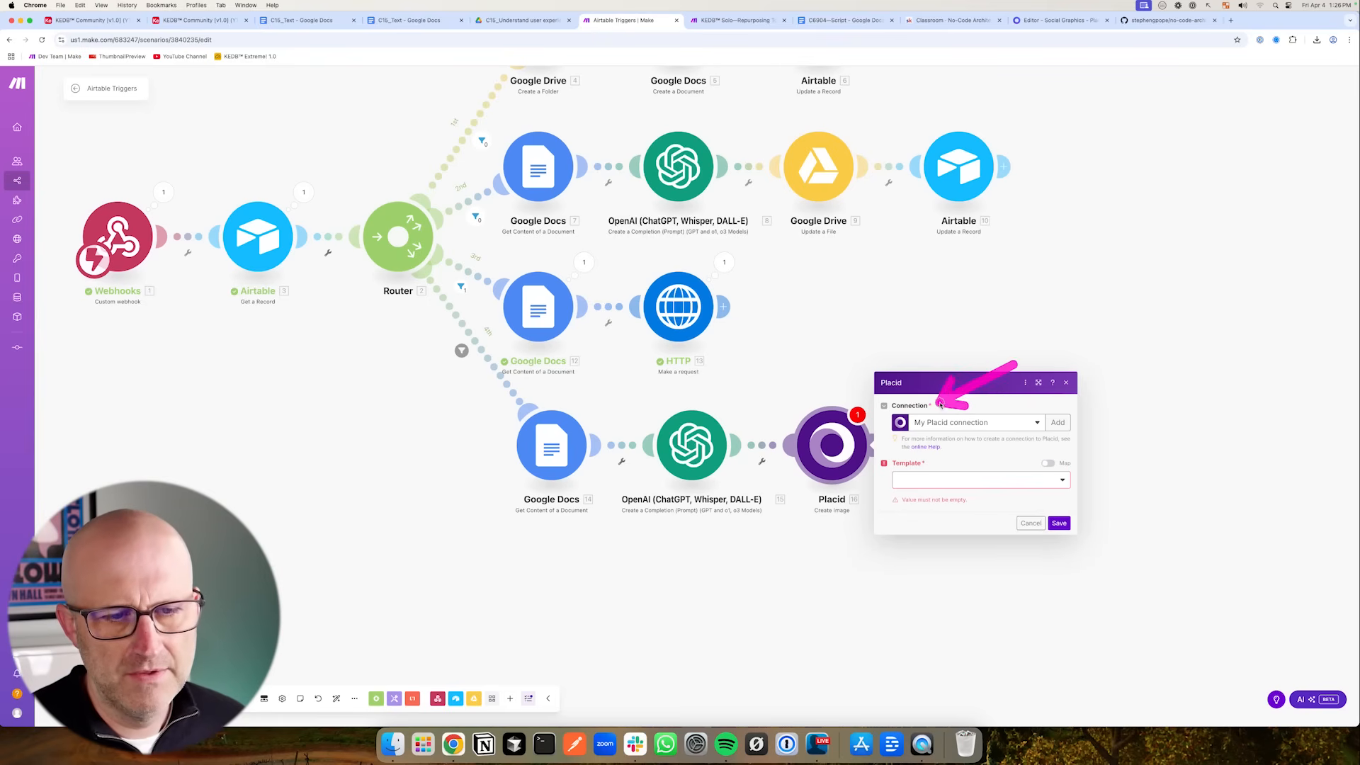
- Check the Placid projects and set the Placid module's connection to Social Media Graphics
left_click(1051, 21)
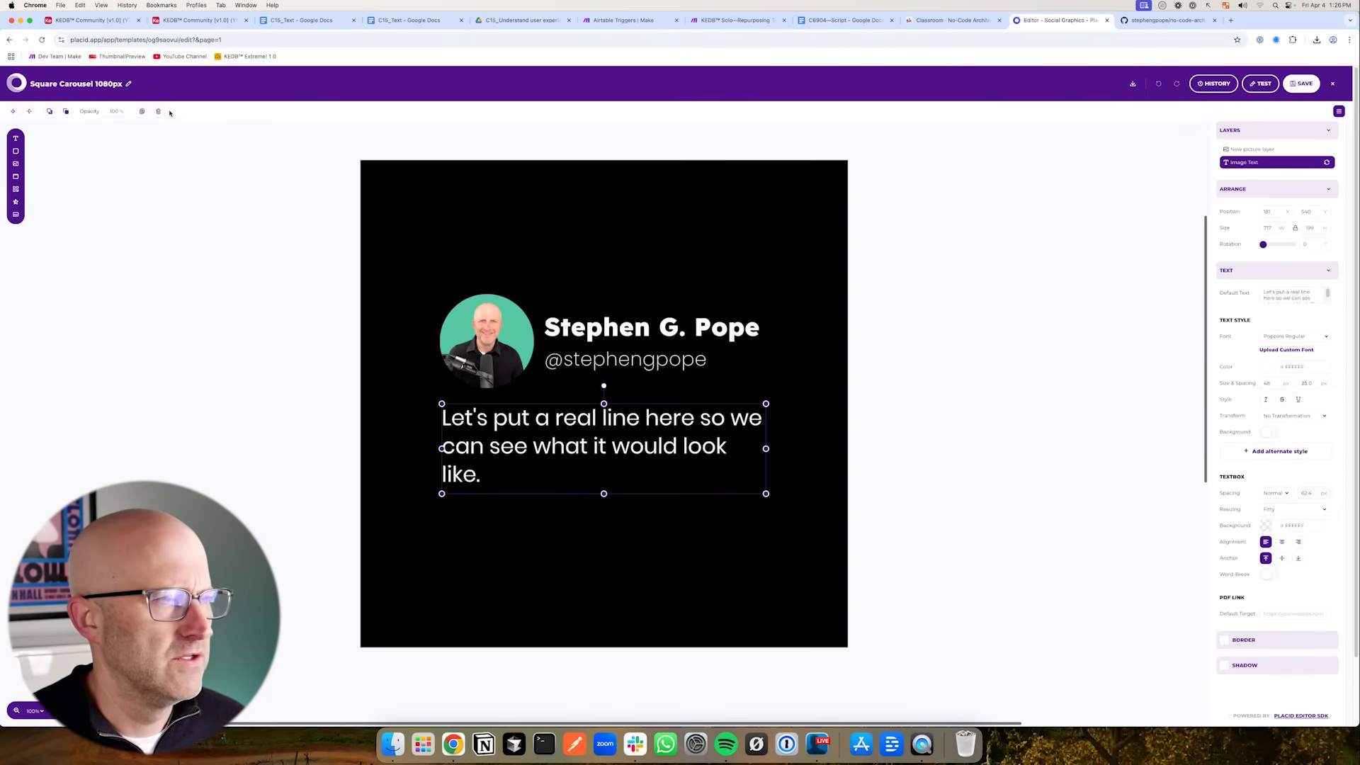
left_click(10, 41)
scroll(399, 278, "up", 4)
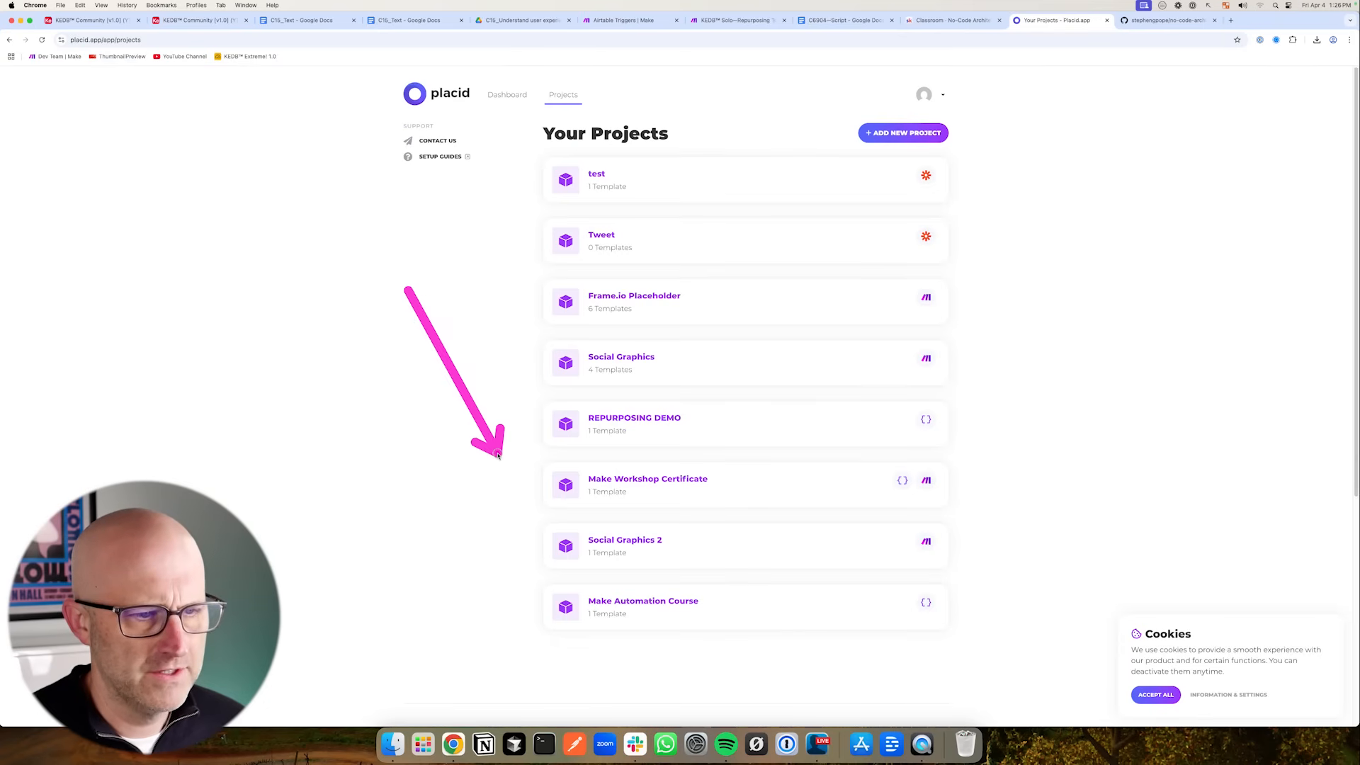
left_click(622, 20)
left_click(960, 427)
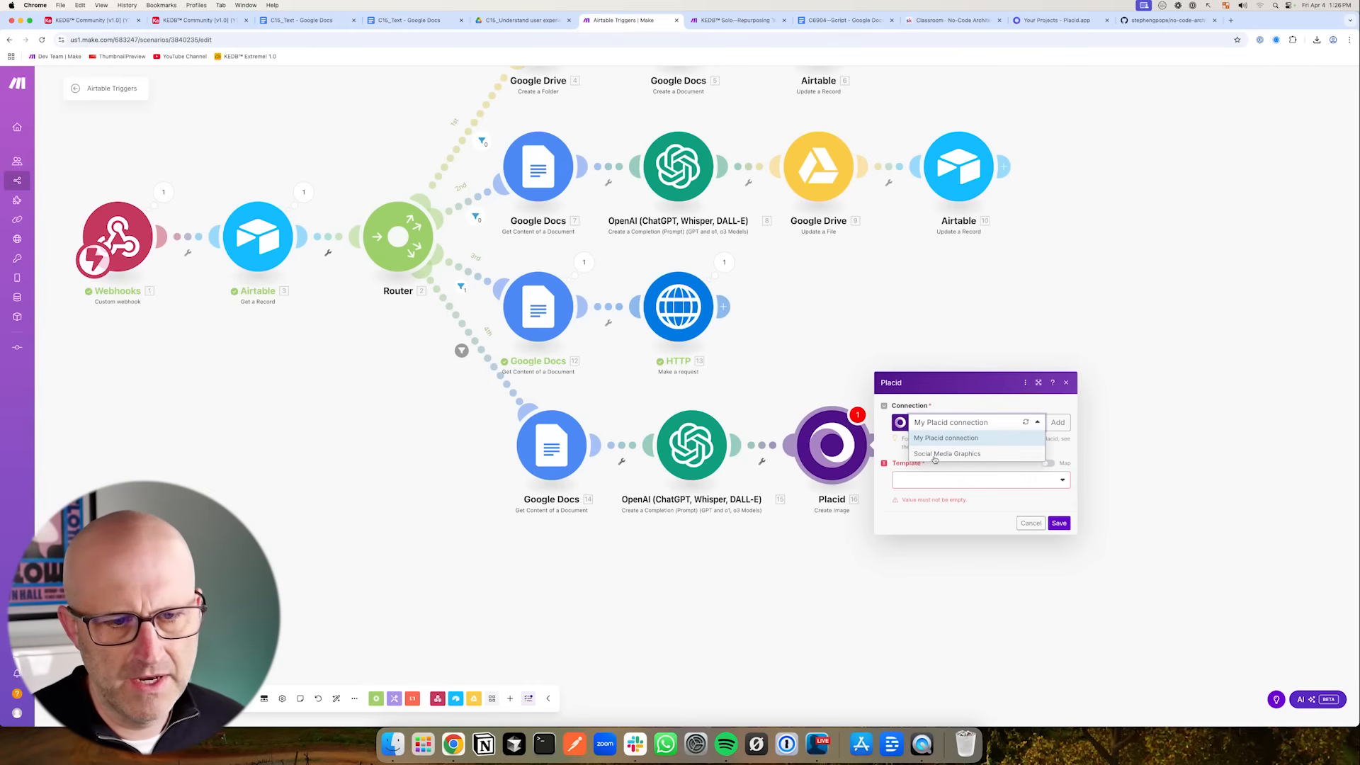
left_click(942, 454)
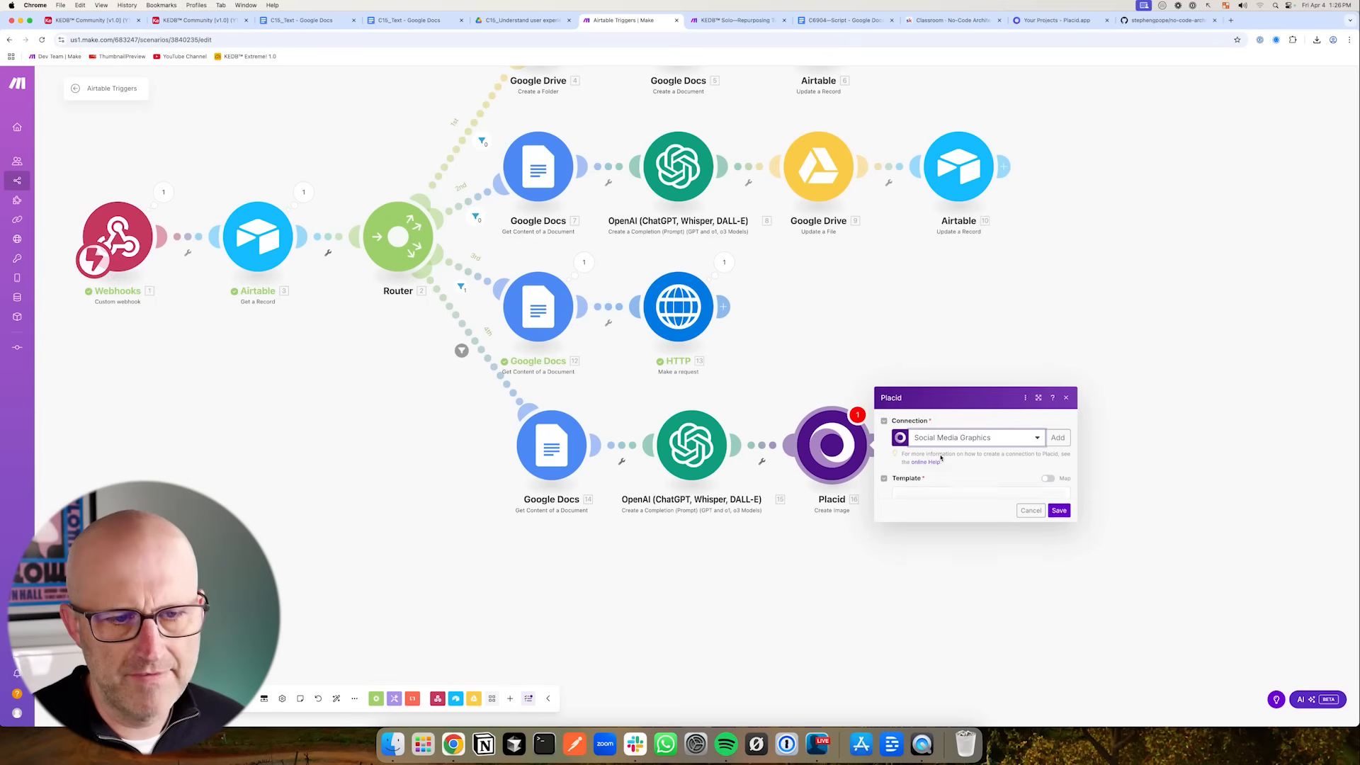
- Select the Square Carousel 1080px template in the Placid module, after reviewing the Social Graphics project in Placid
left_click(1055, 19)
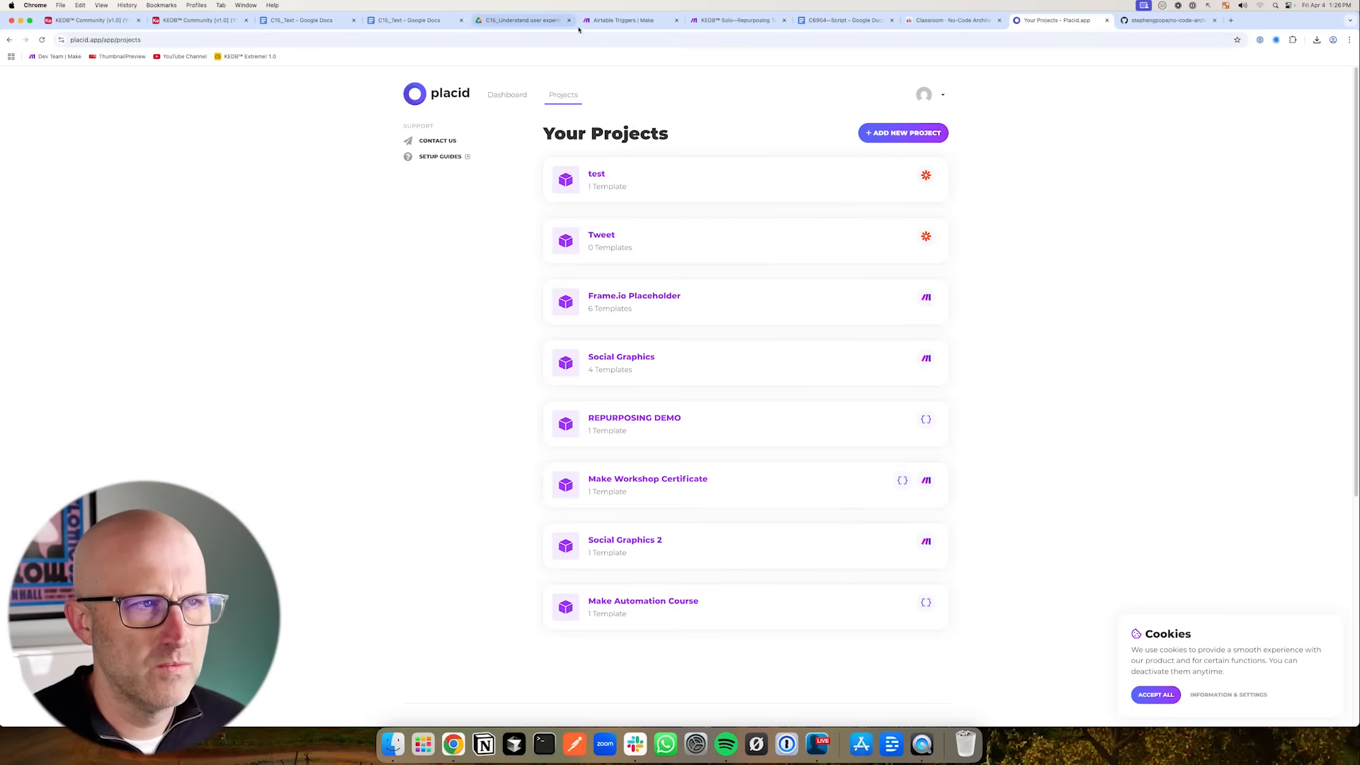
left_click(617, 19)
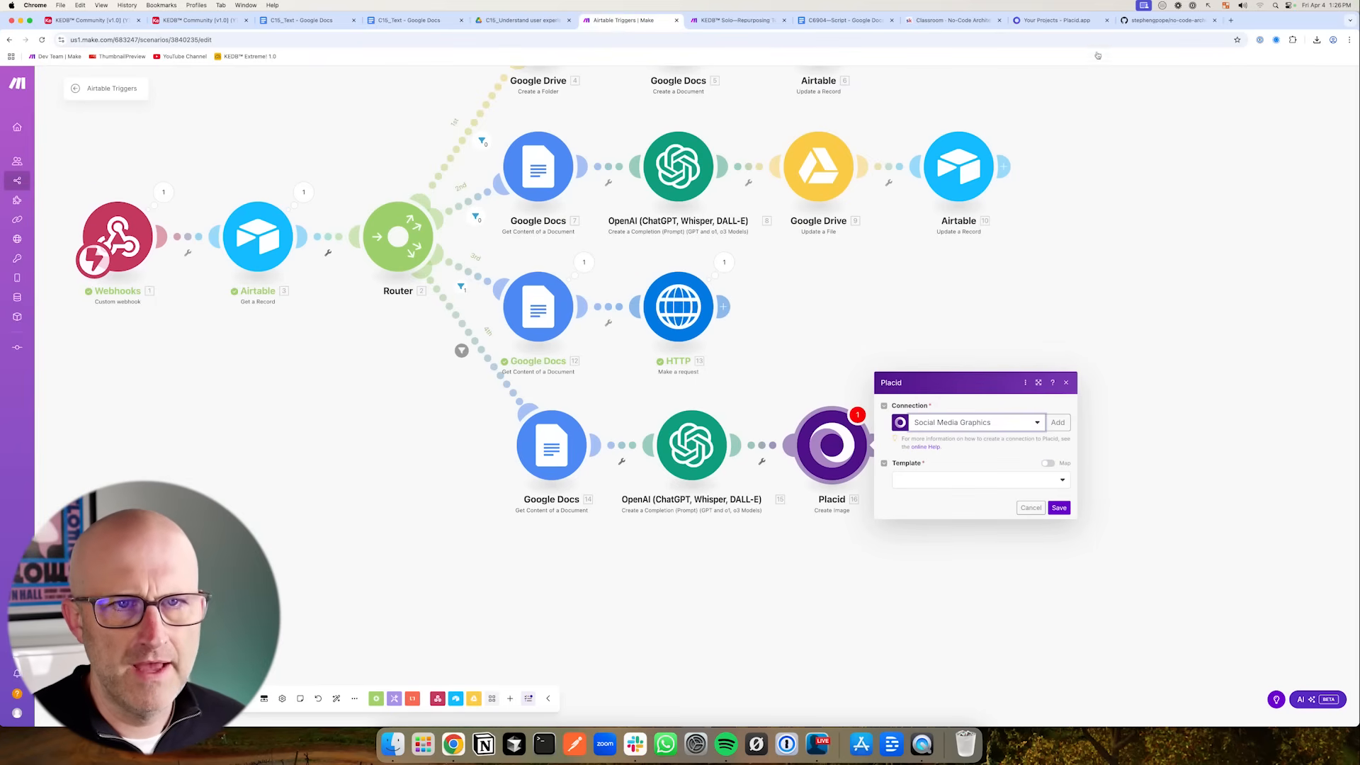
left_click(1056, 20)
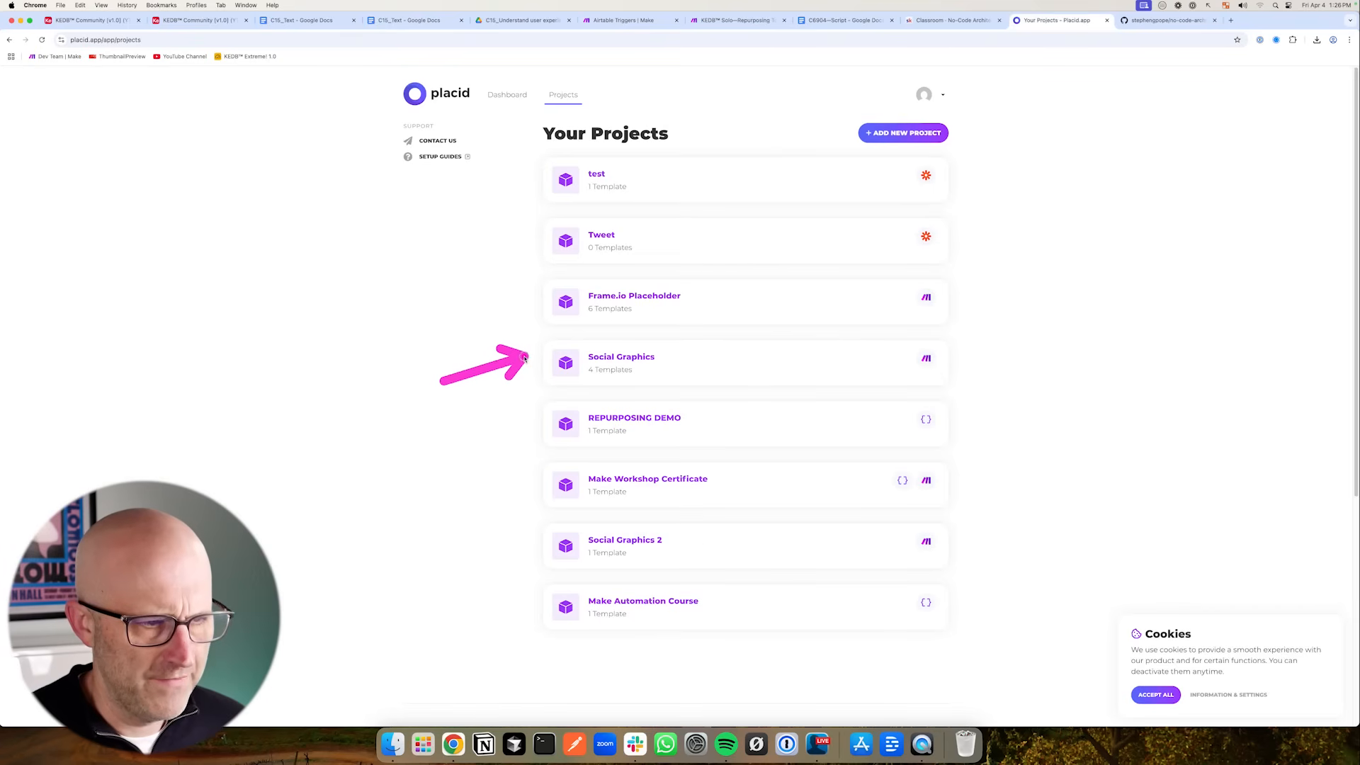
left_click(649, 360)
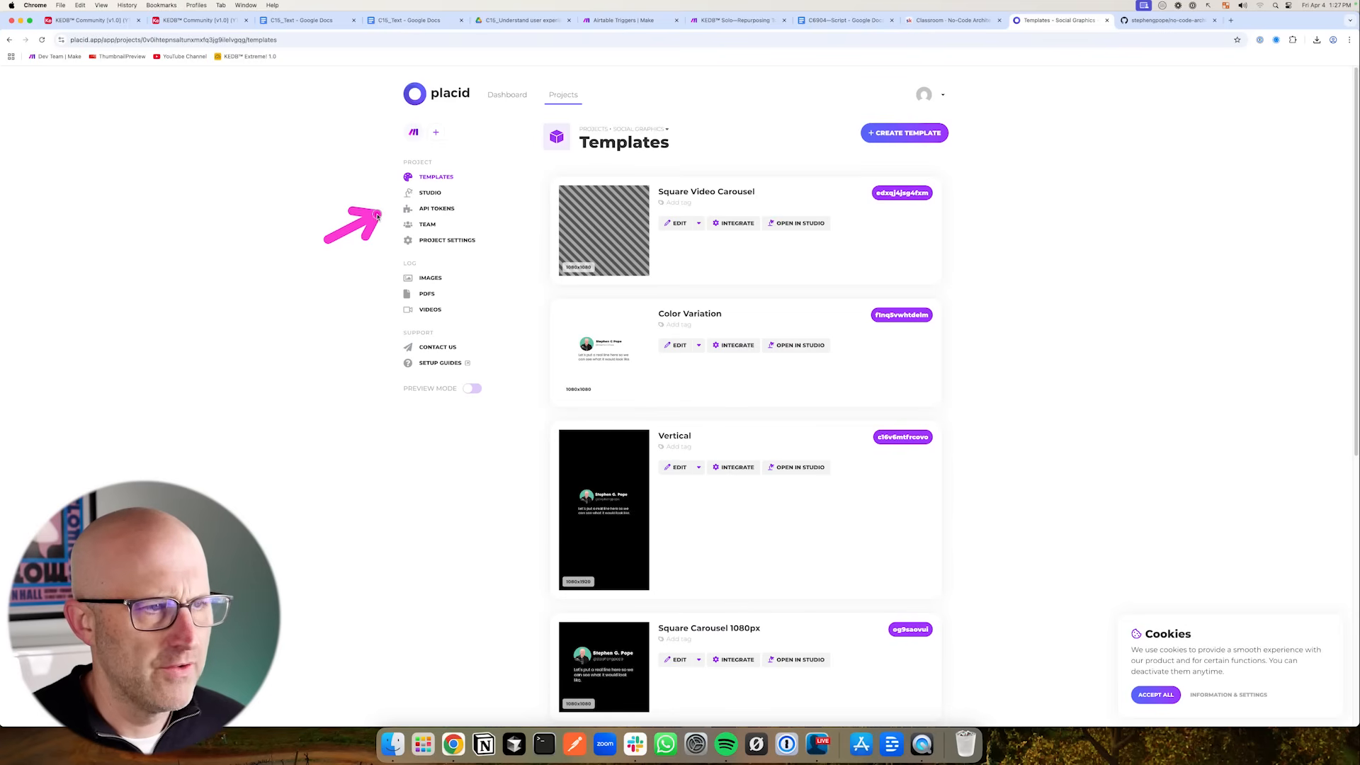
left_click(434, 209)
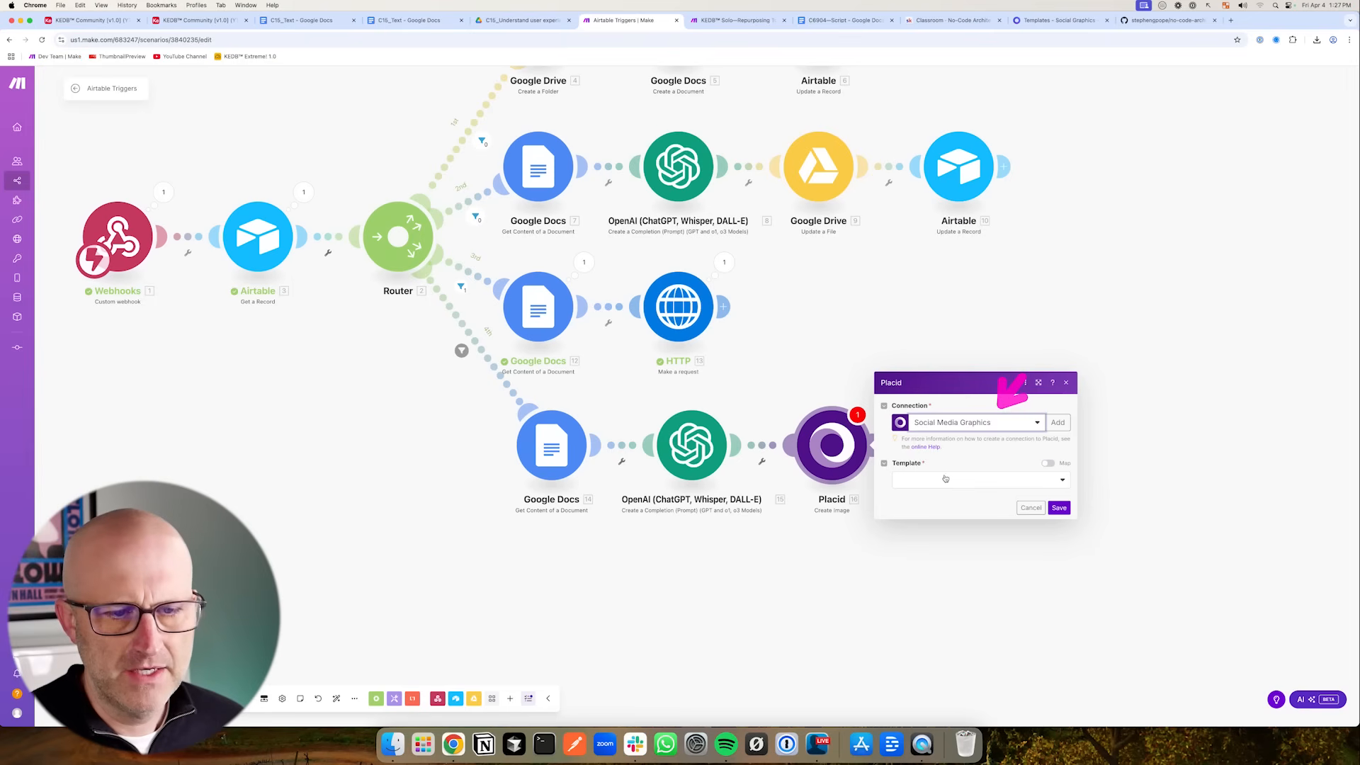
left_click(945, 479)
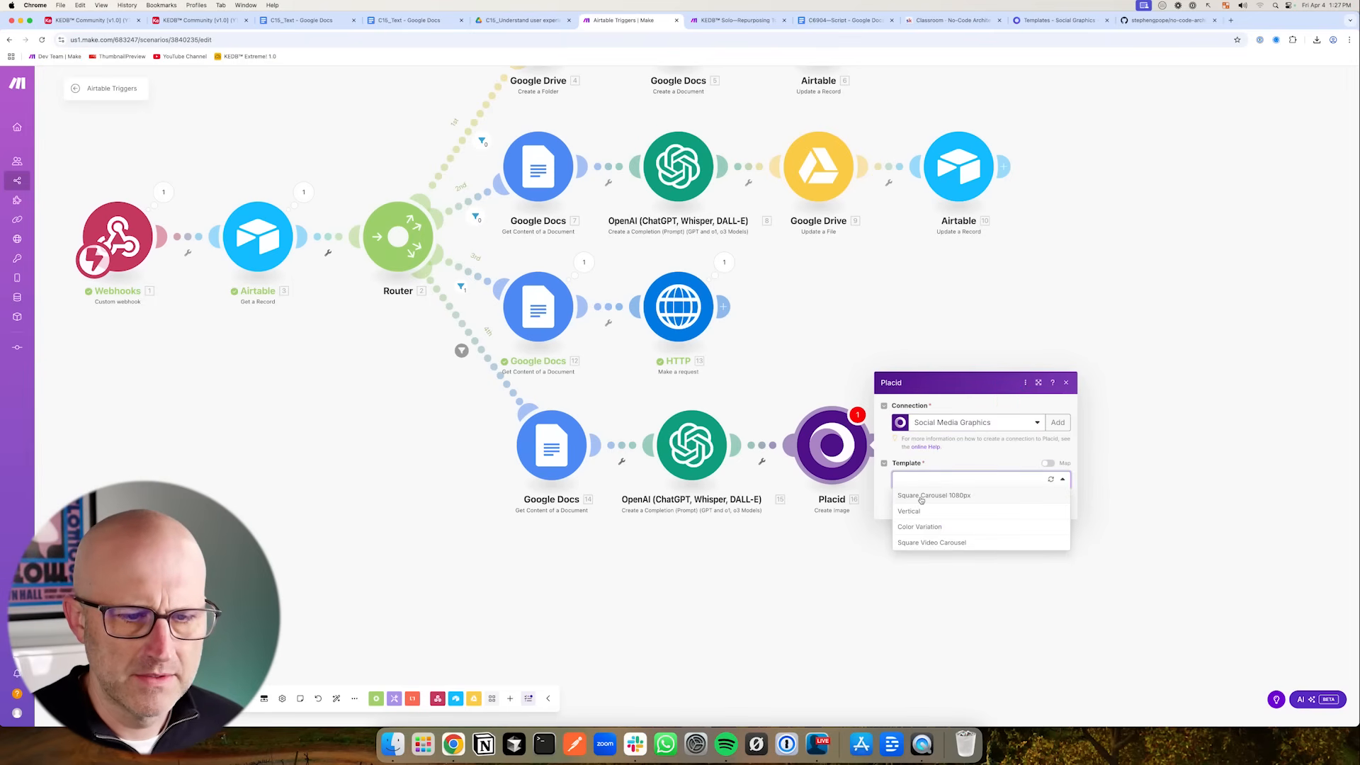
left_click(921, 496)
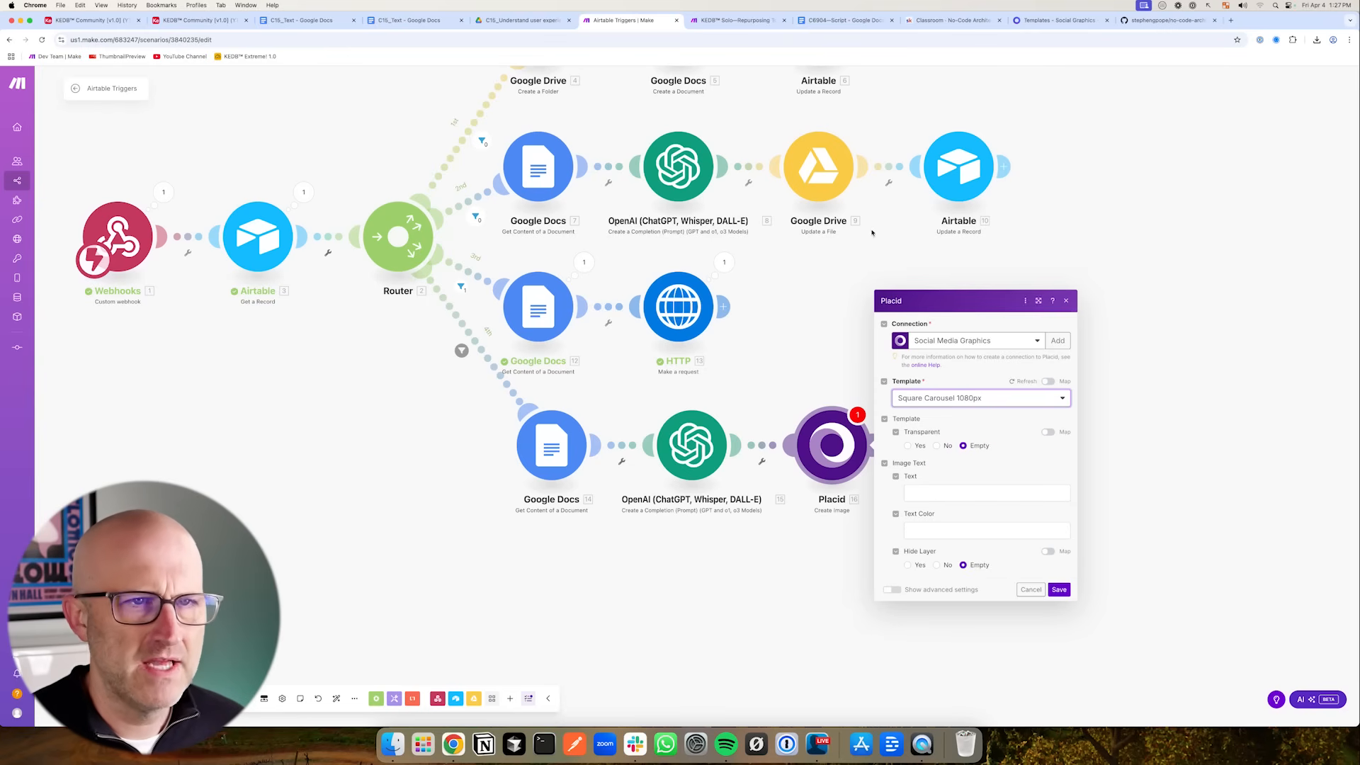
- Inspect the text and picture layers of the Square Carousel 1080px template in the Placid editor
left_click(1054, 25)
scroll(637, 540, "down", 3)
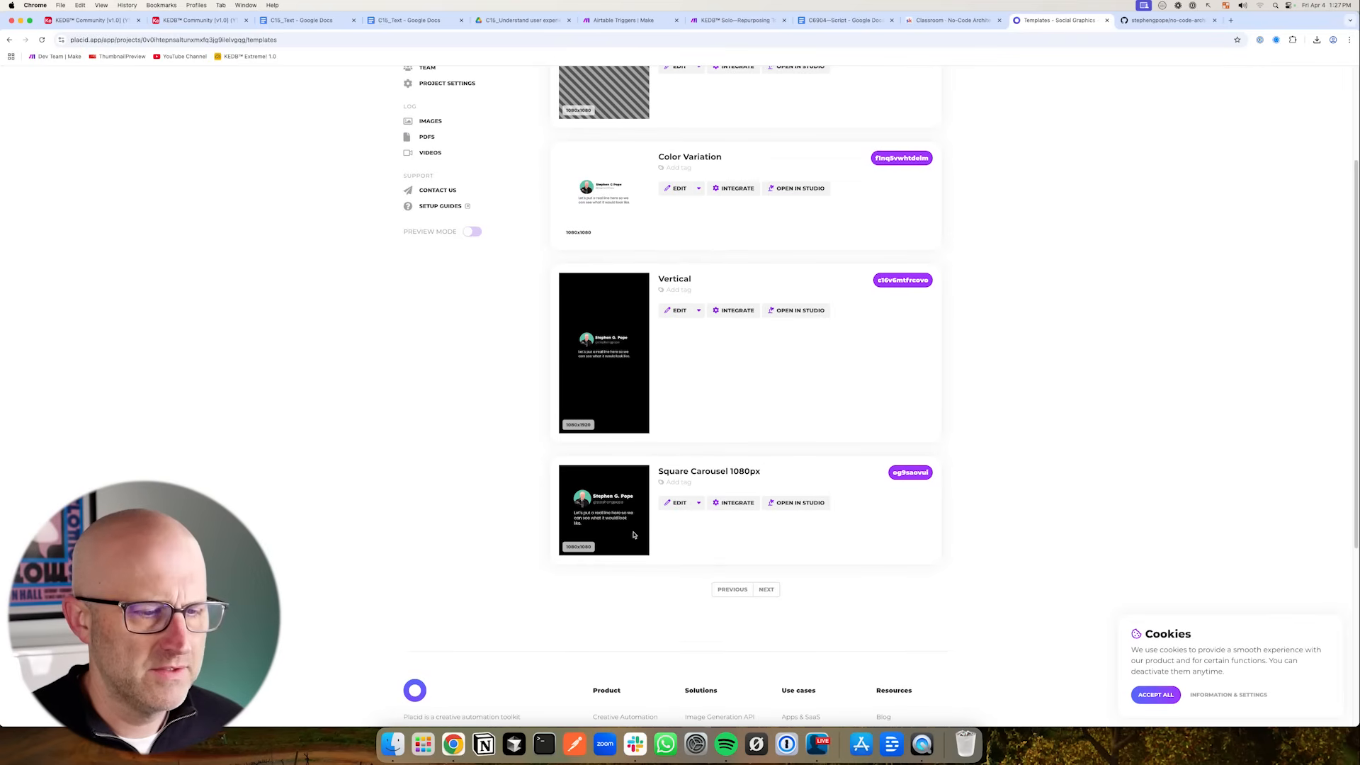
left_click(680, 470)
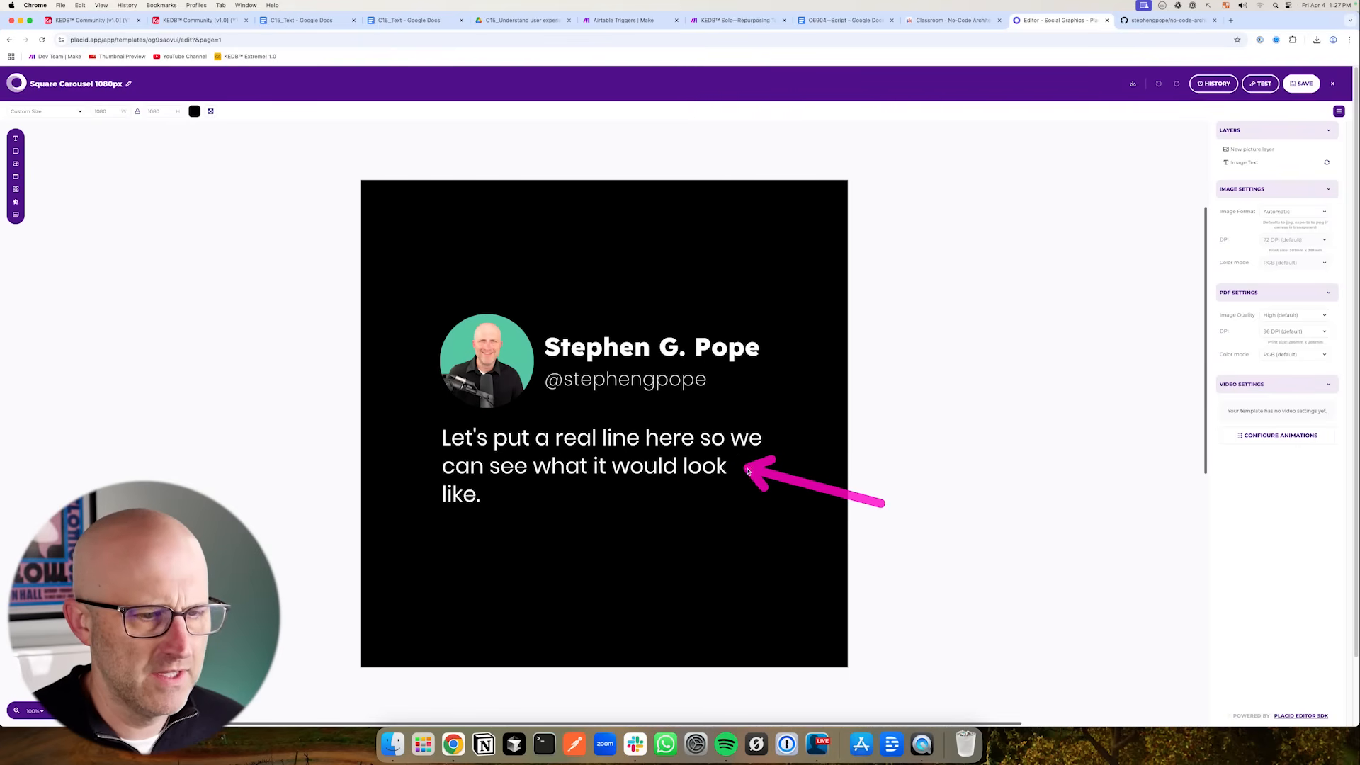
left_click(544, 477)
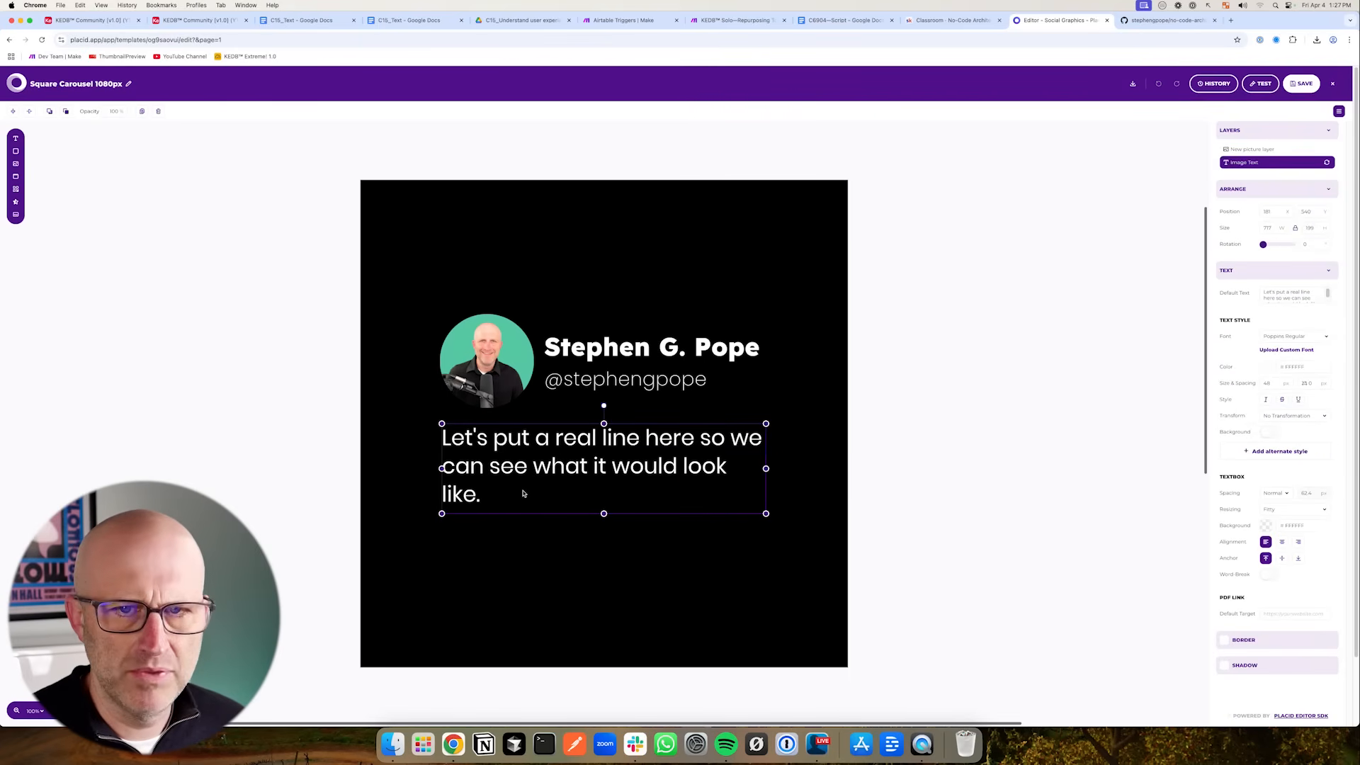
left_click(743, 389)
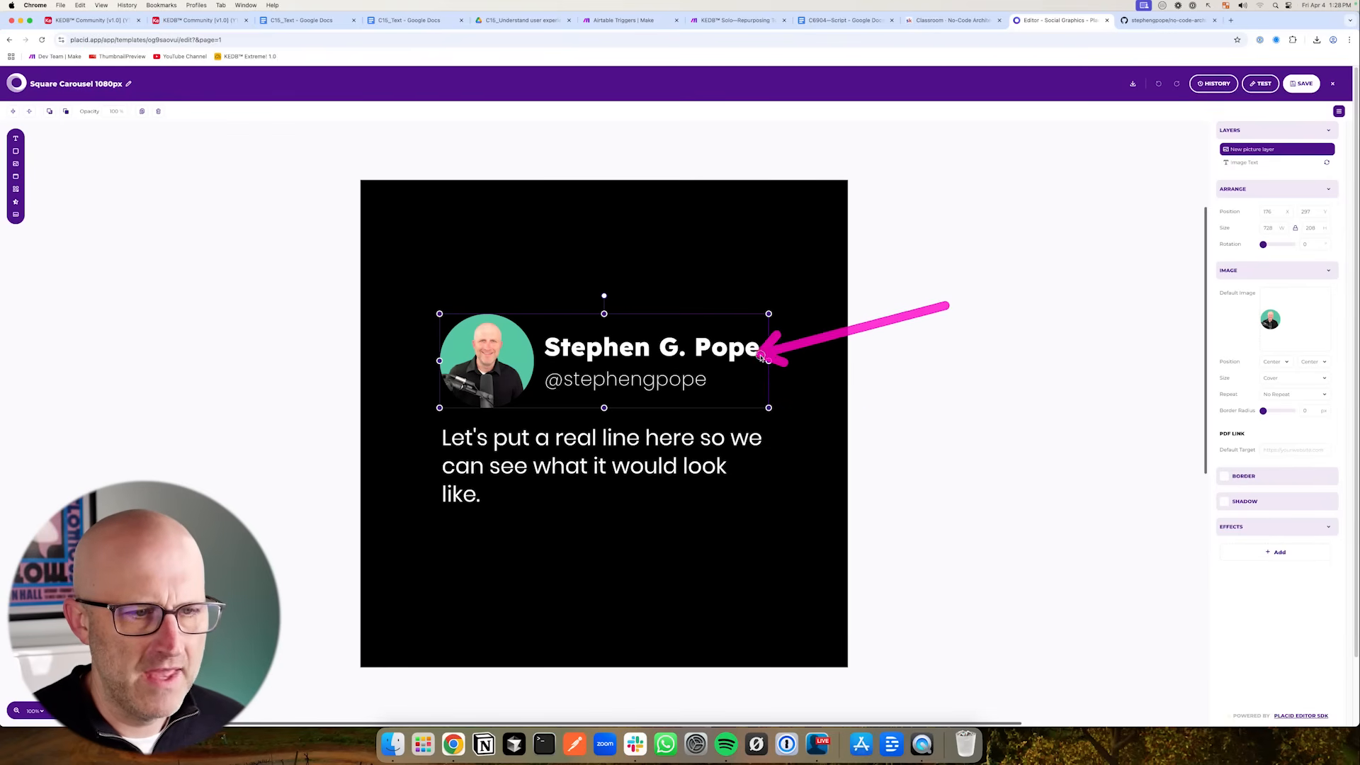
left_click(599, 473)
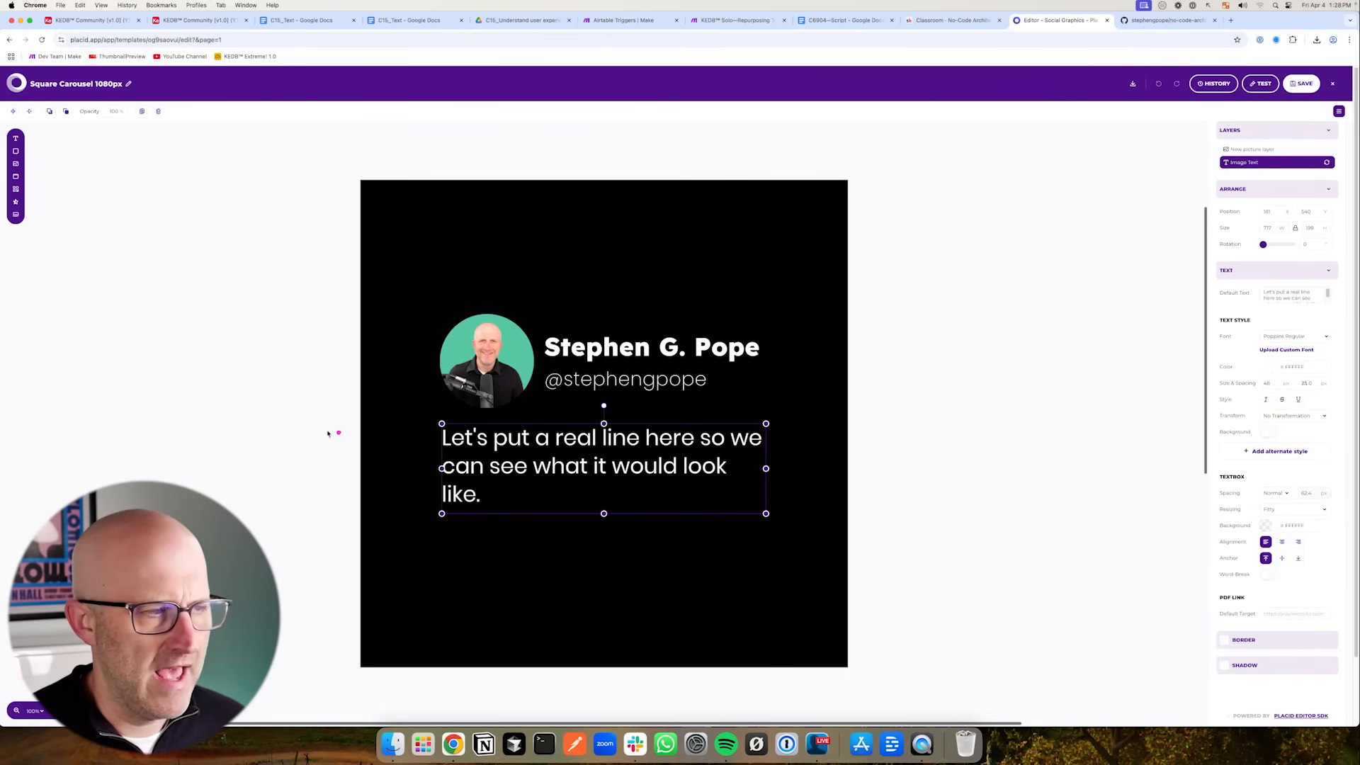
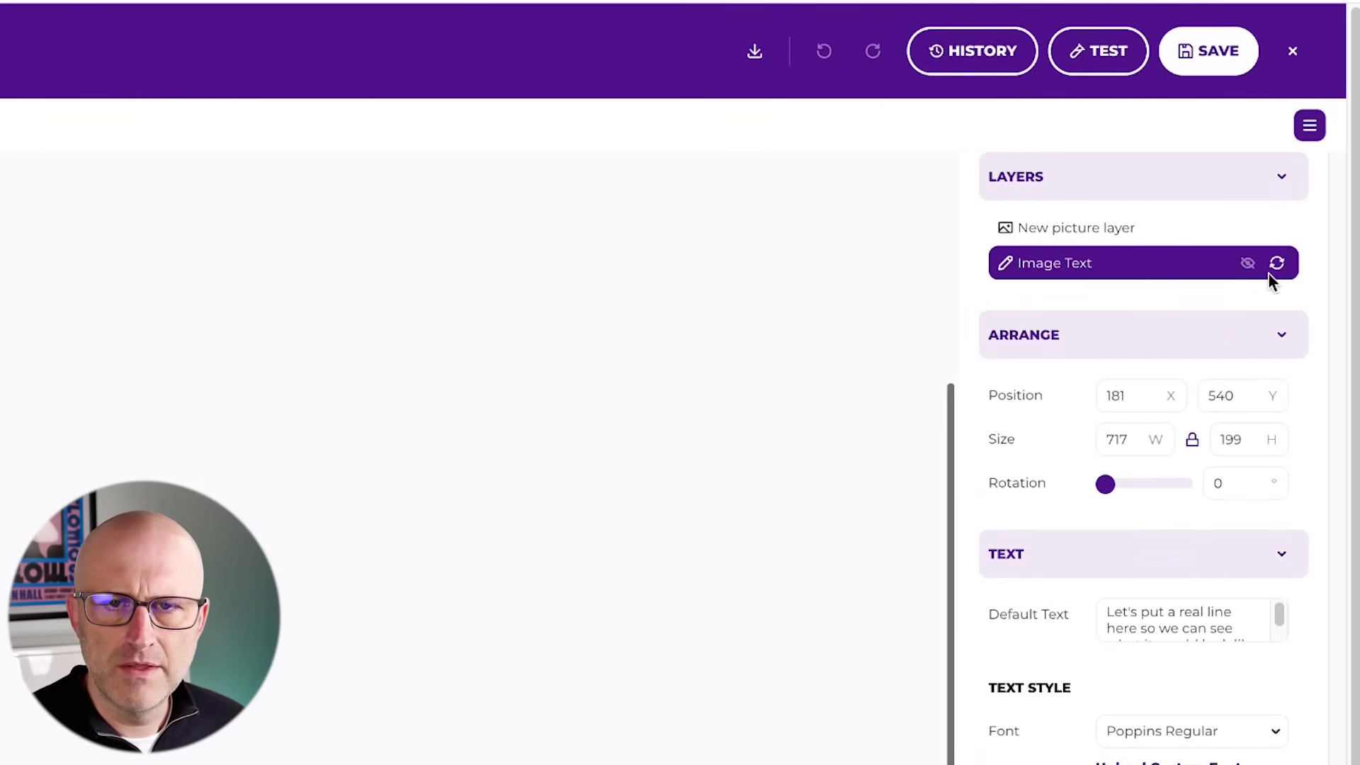
- Refresh the Image Text layer in the Placid template and reload the template fields in the Placid module
left_click(1278, 264)
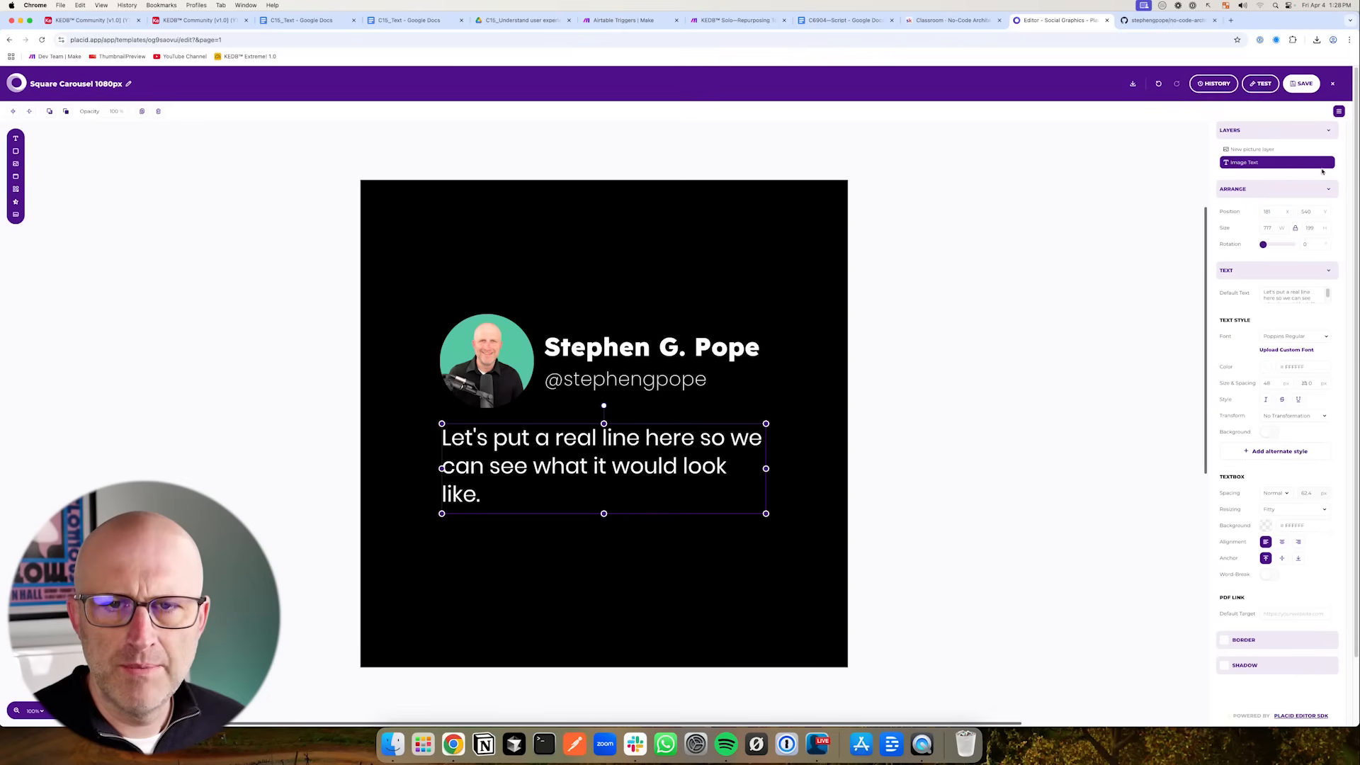
mouse_move(1328, 163)
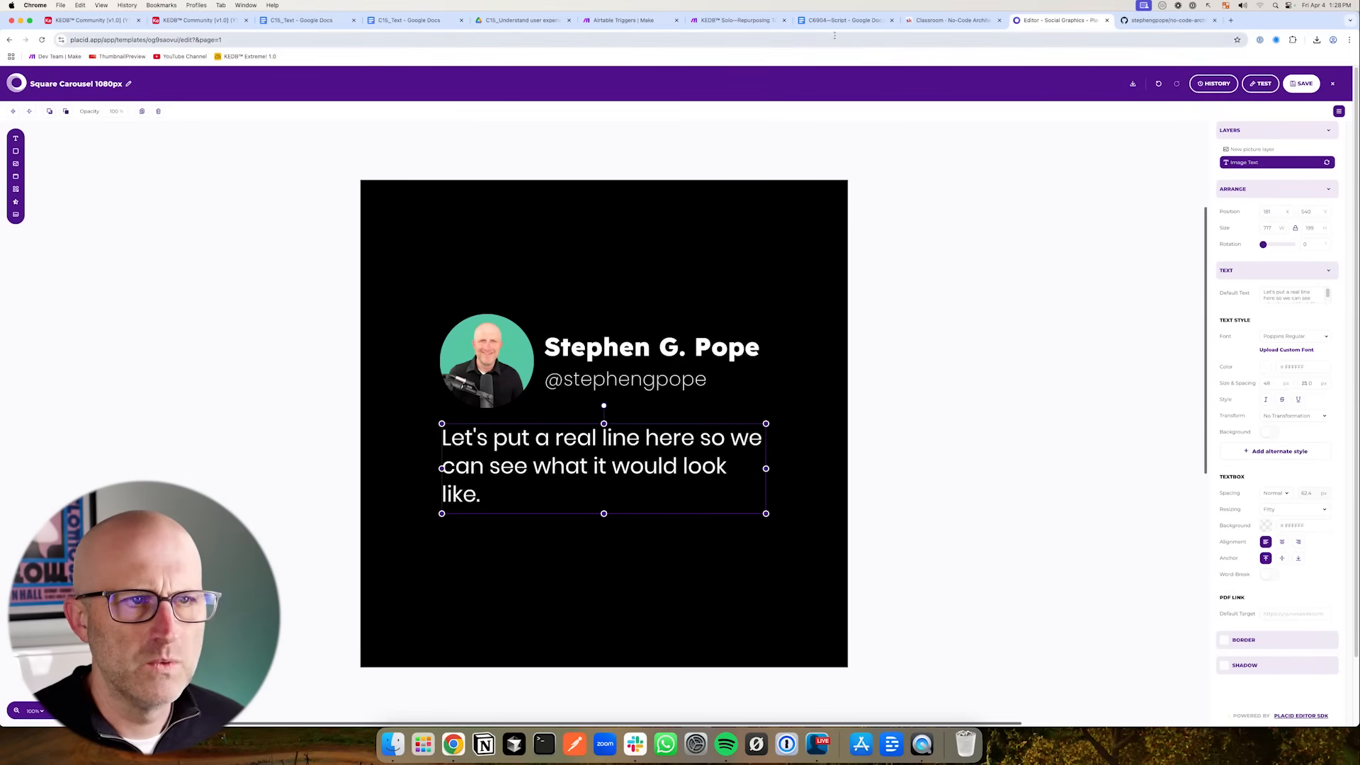
left_click(616, 20)
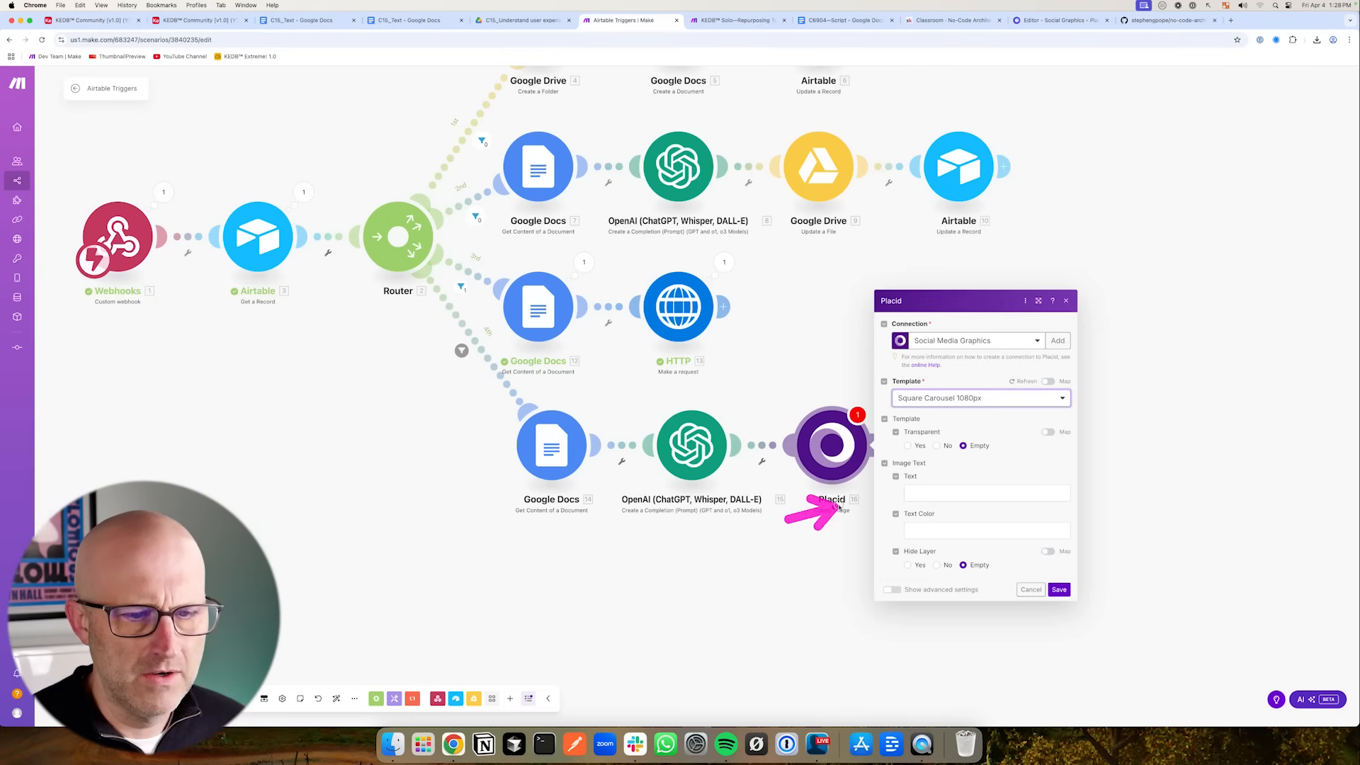
left_click(1020, 382)
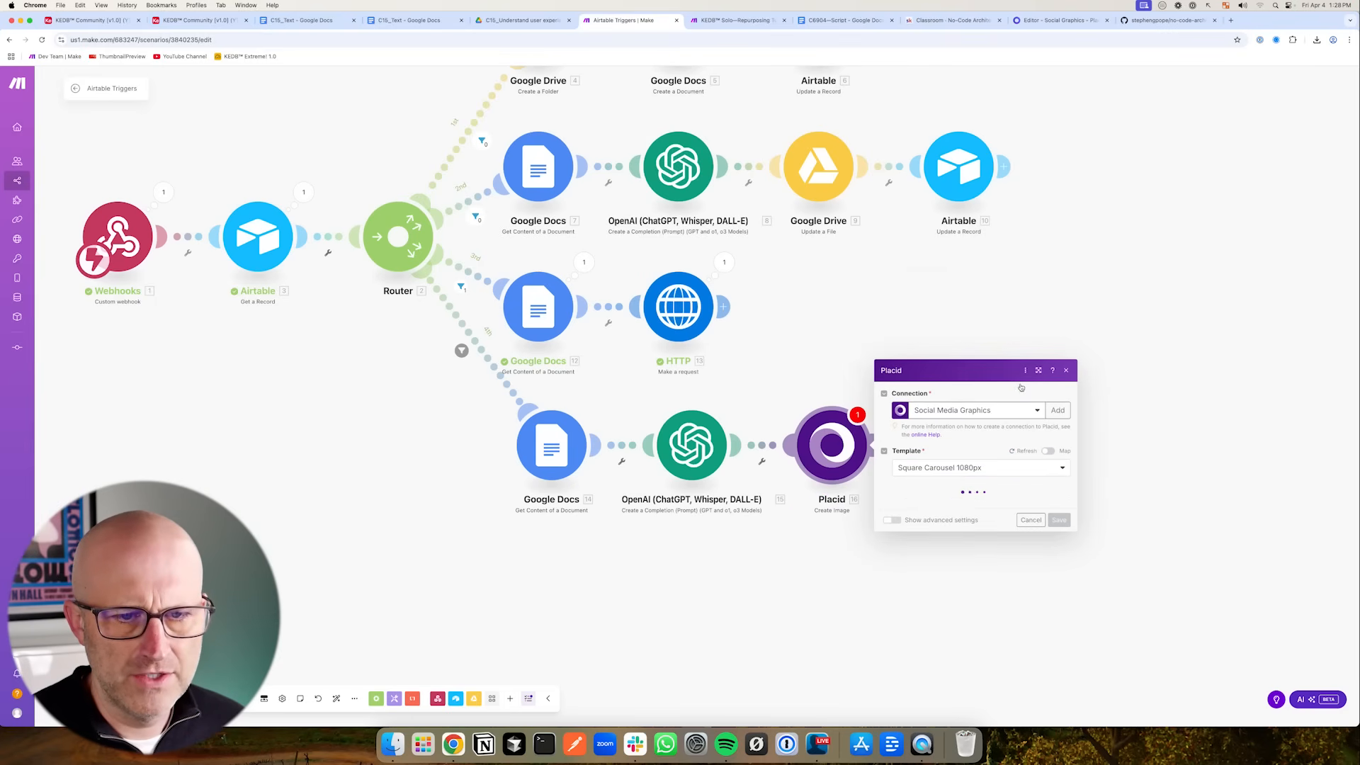
left_click_drag(996, 448, 932, 480)
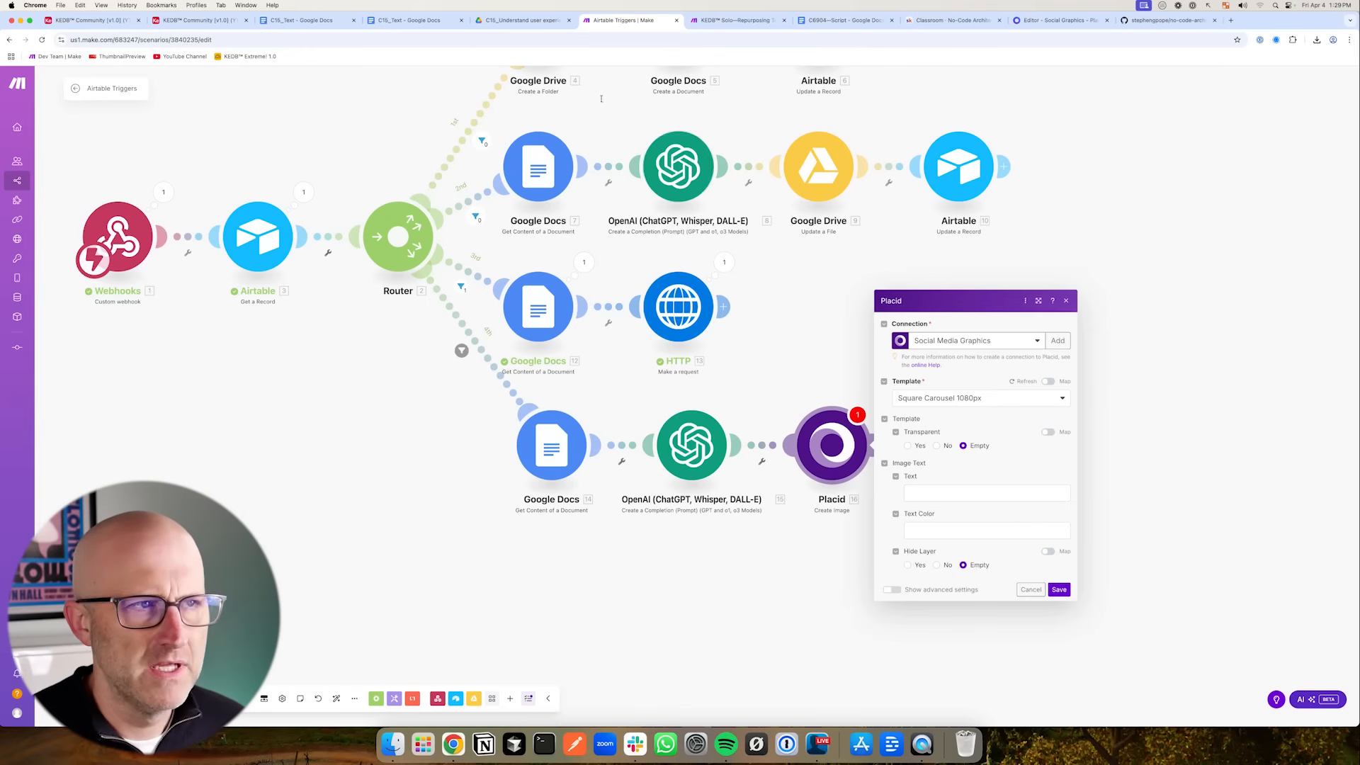
- Refresh the Placid module's Square Carousel 1080px template and save the template in the Placid editor
left_click(1059, 20)
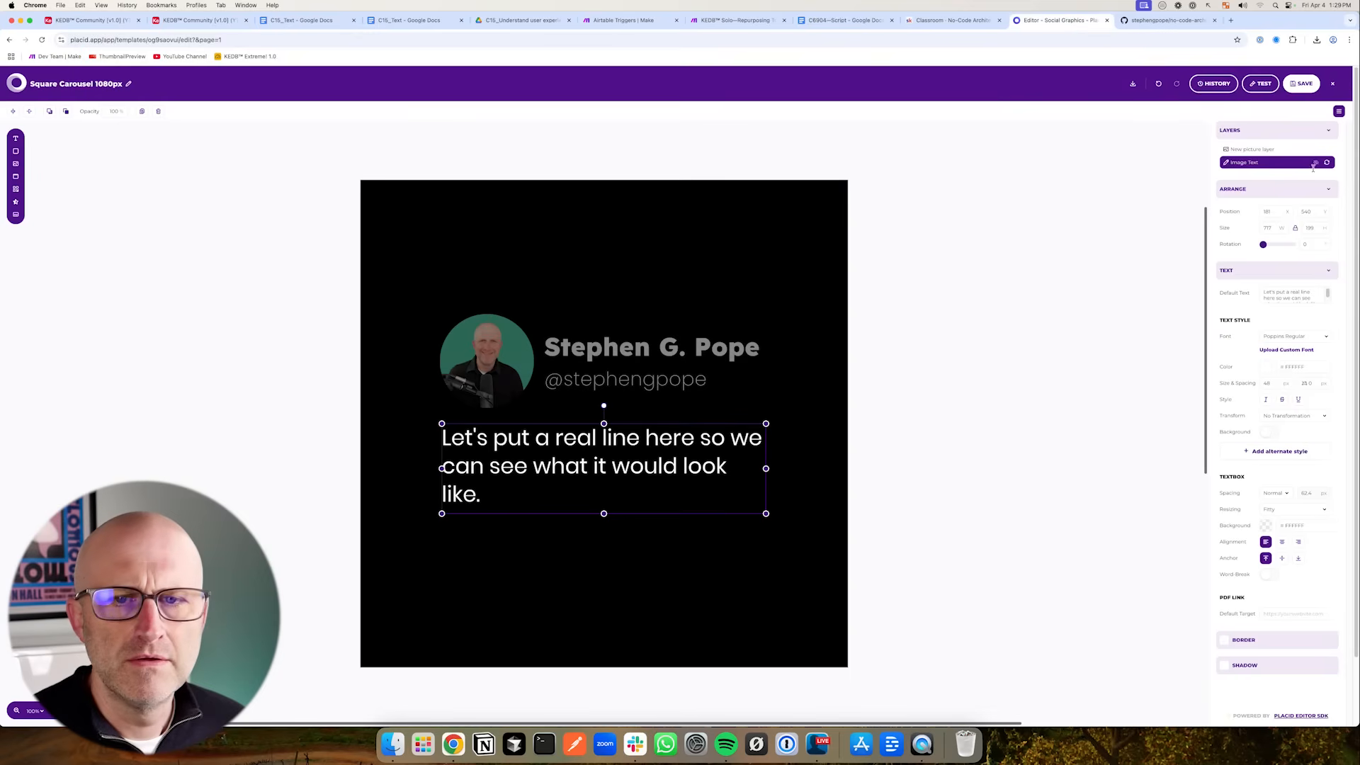
left_click(632, 26)
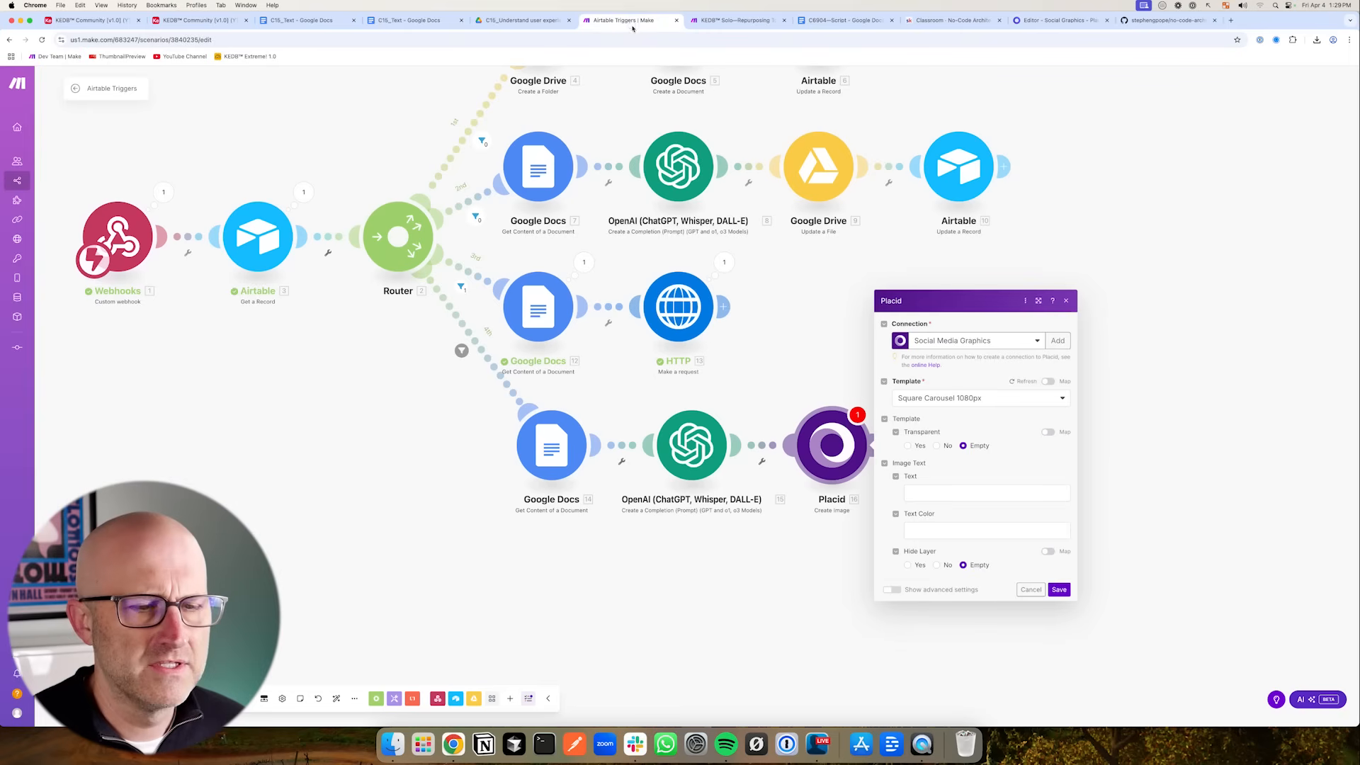
left_click(1014, 381)
left_click(1036, 400)
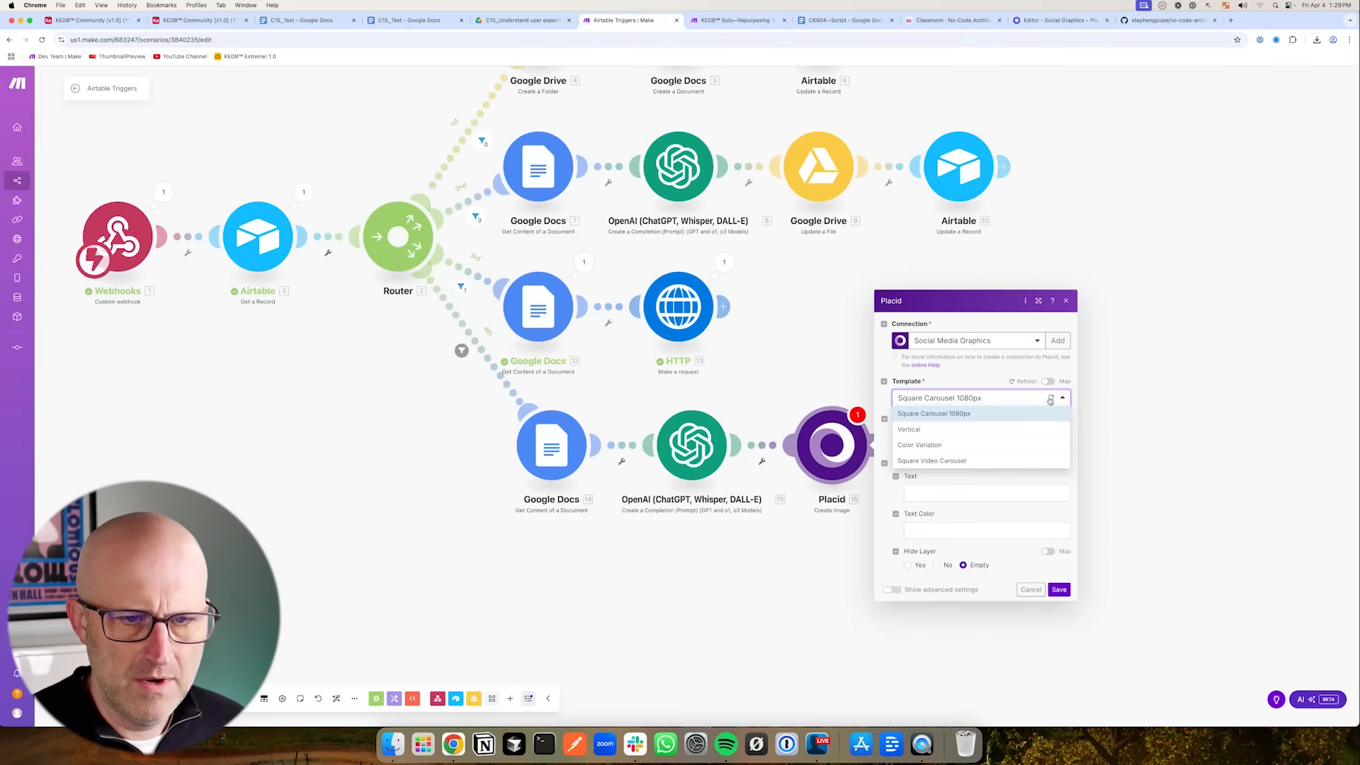
left_click(1051, 398)
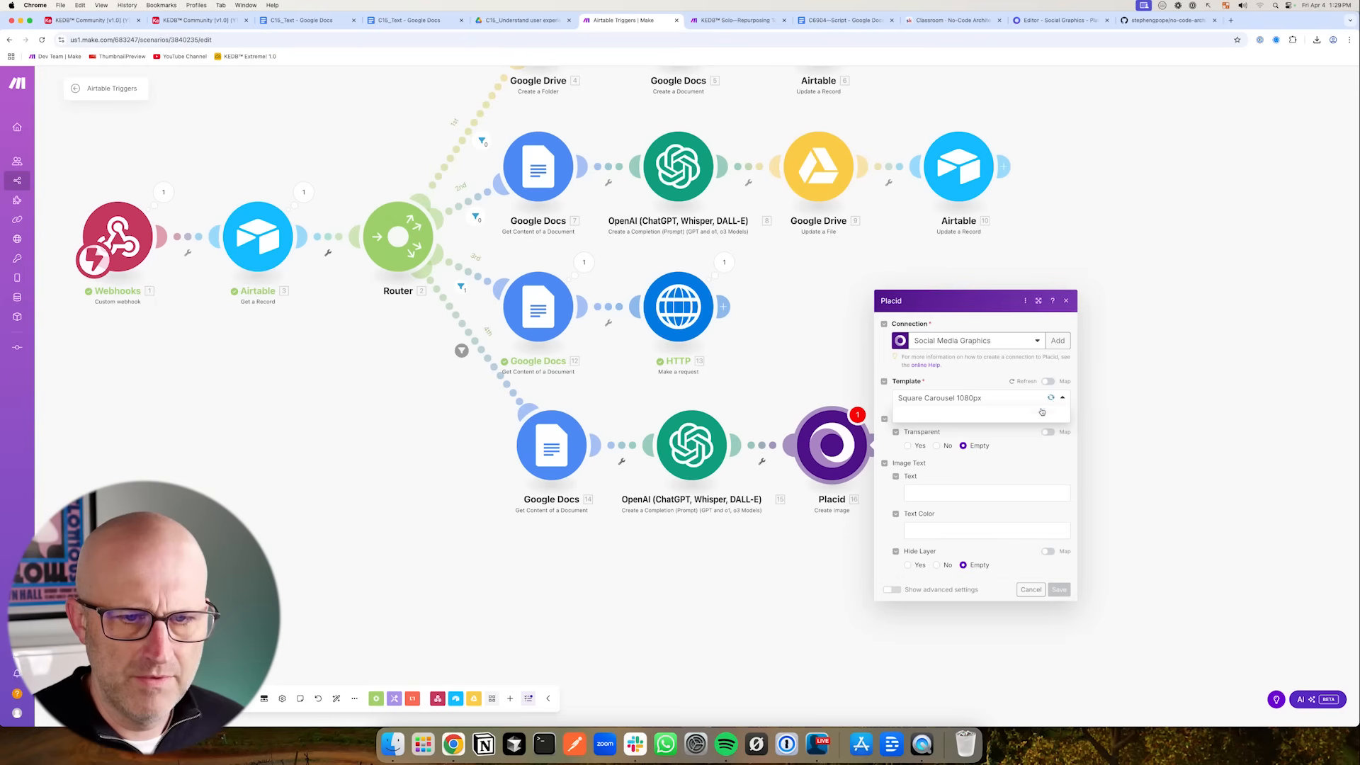
left_click_drag(812, 467, 898, 499)
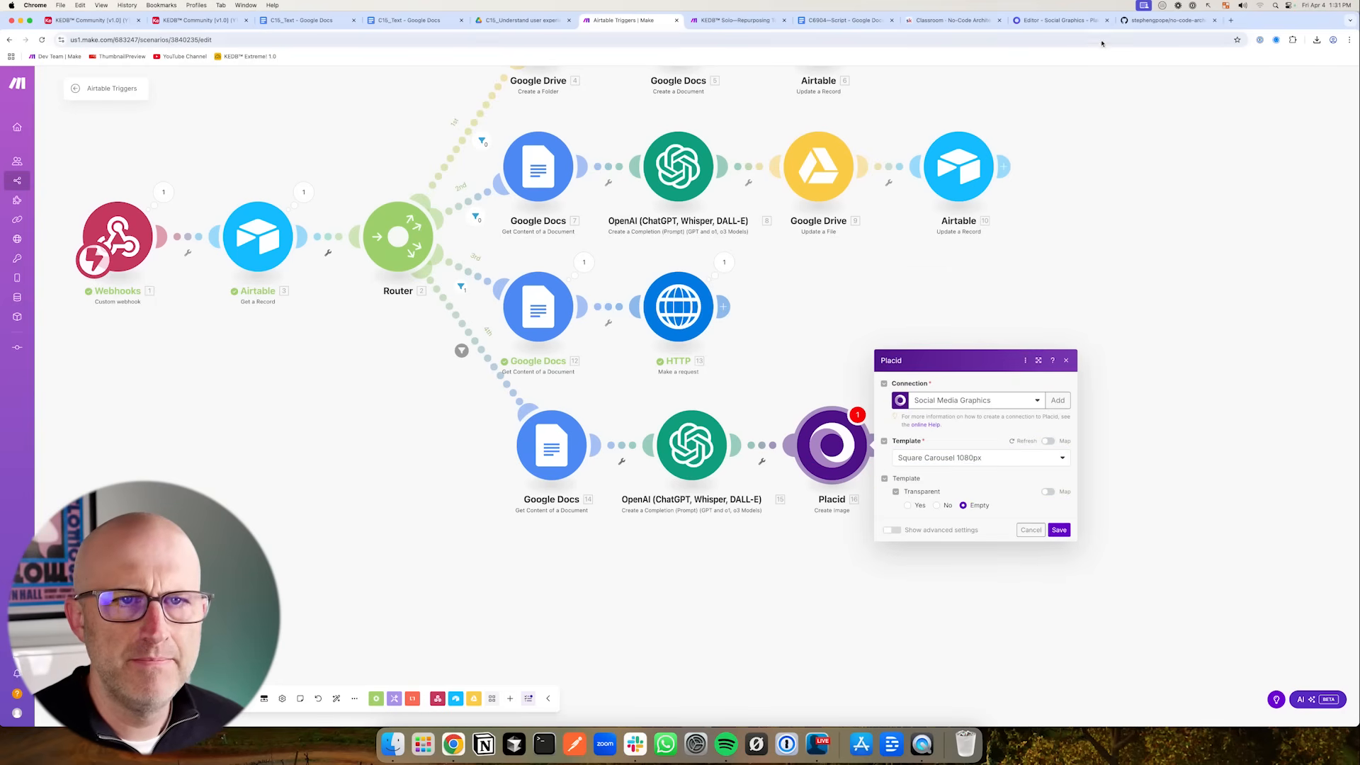
left_click(1049, 21)
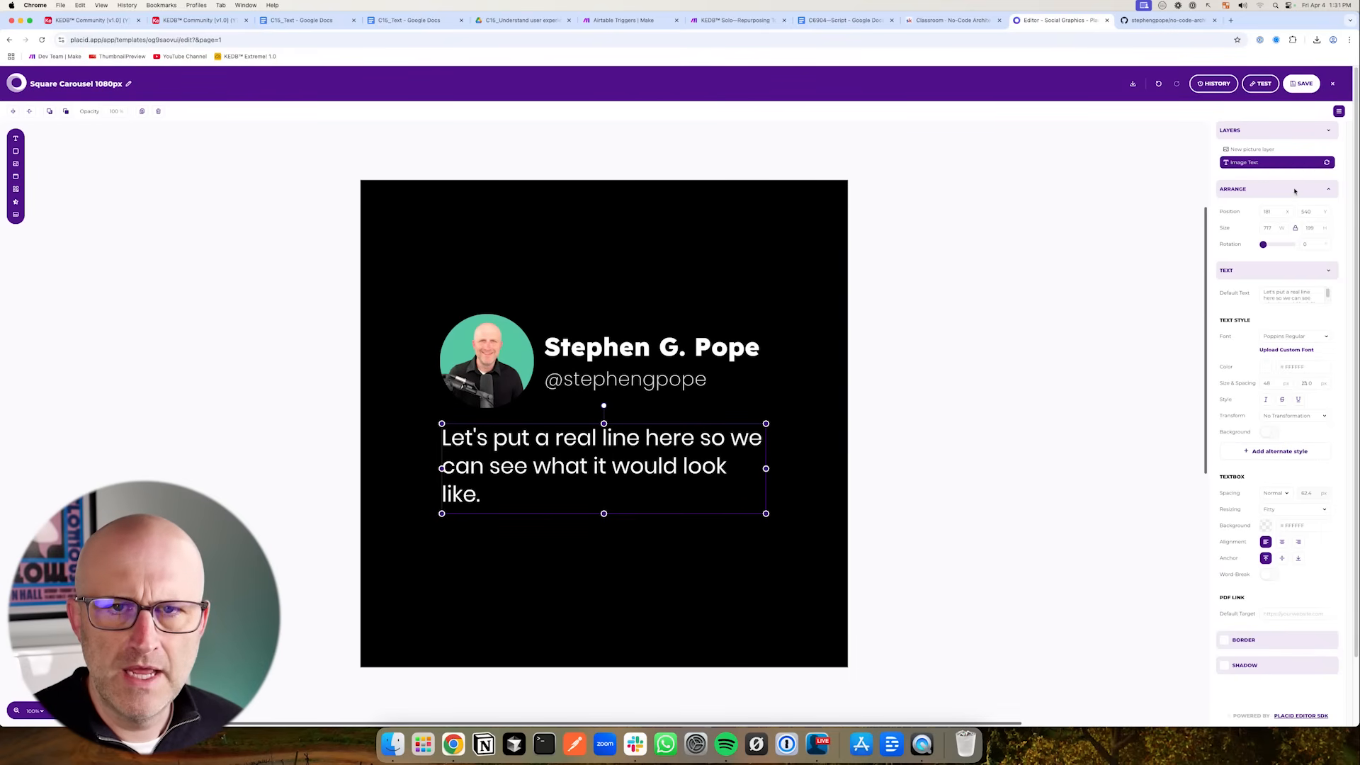
left_click(1302, 83)
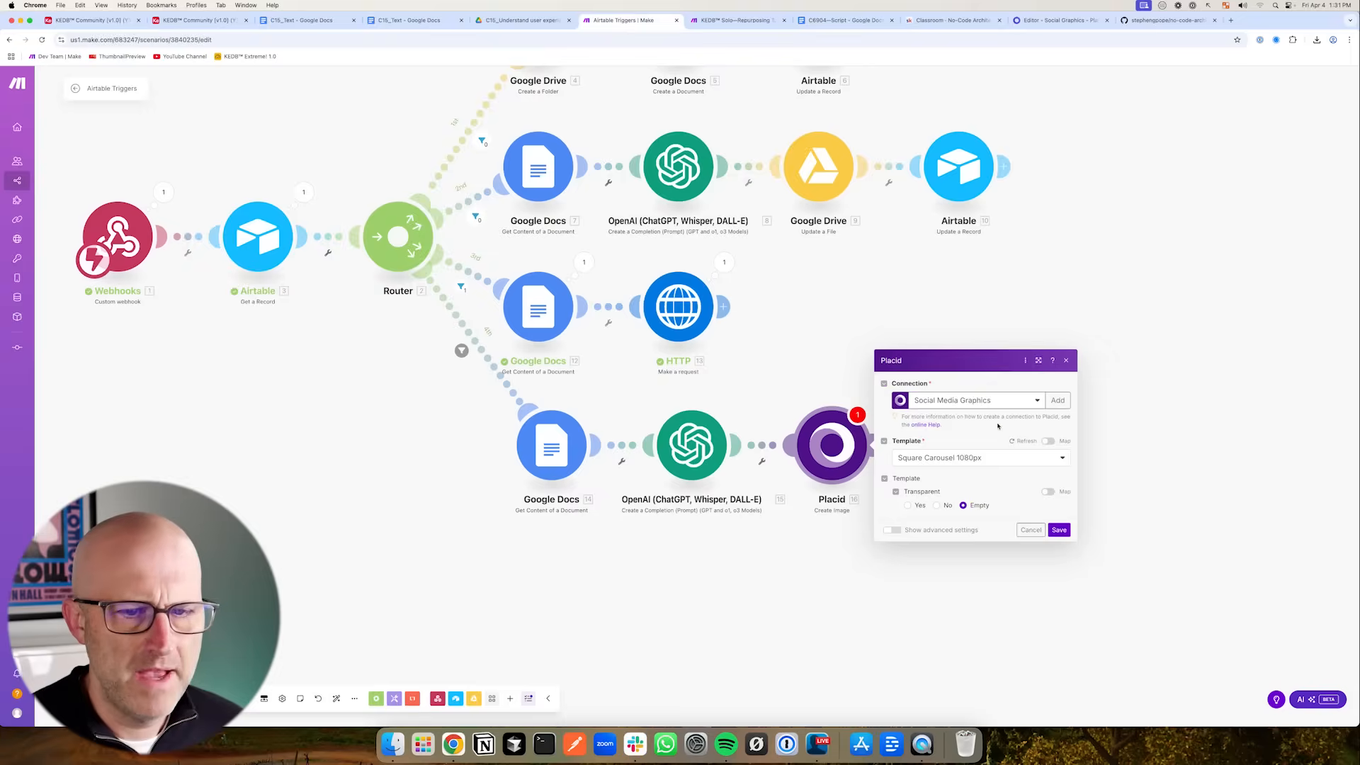
- Reload the template fields, map the OpenAI Result into the Image Text field, and save the Placid module
left_click(1027, 443)
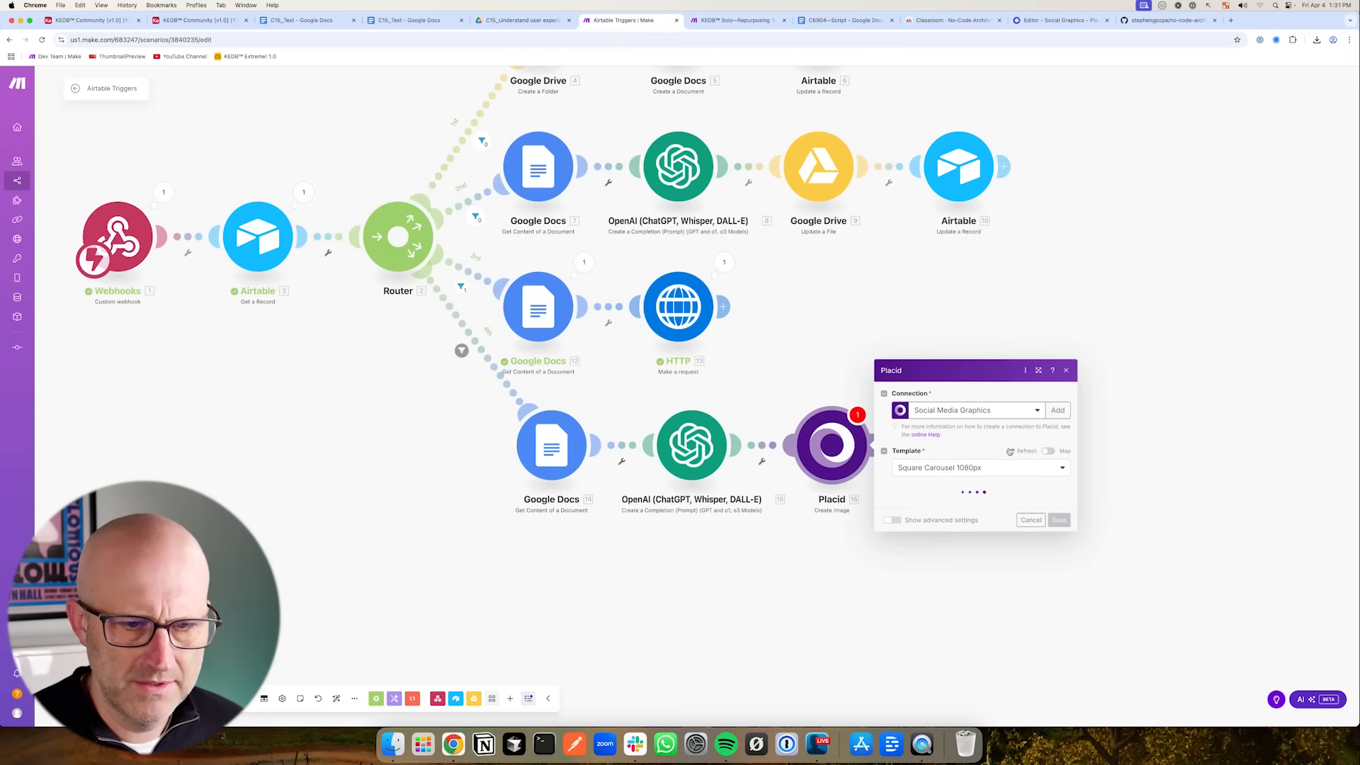
left_click(916, 494)
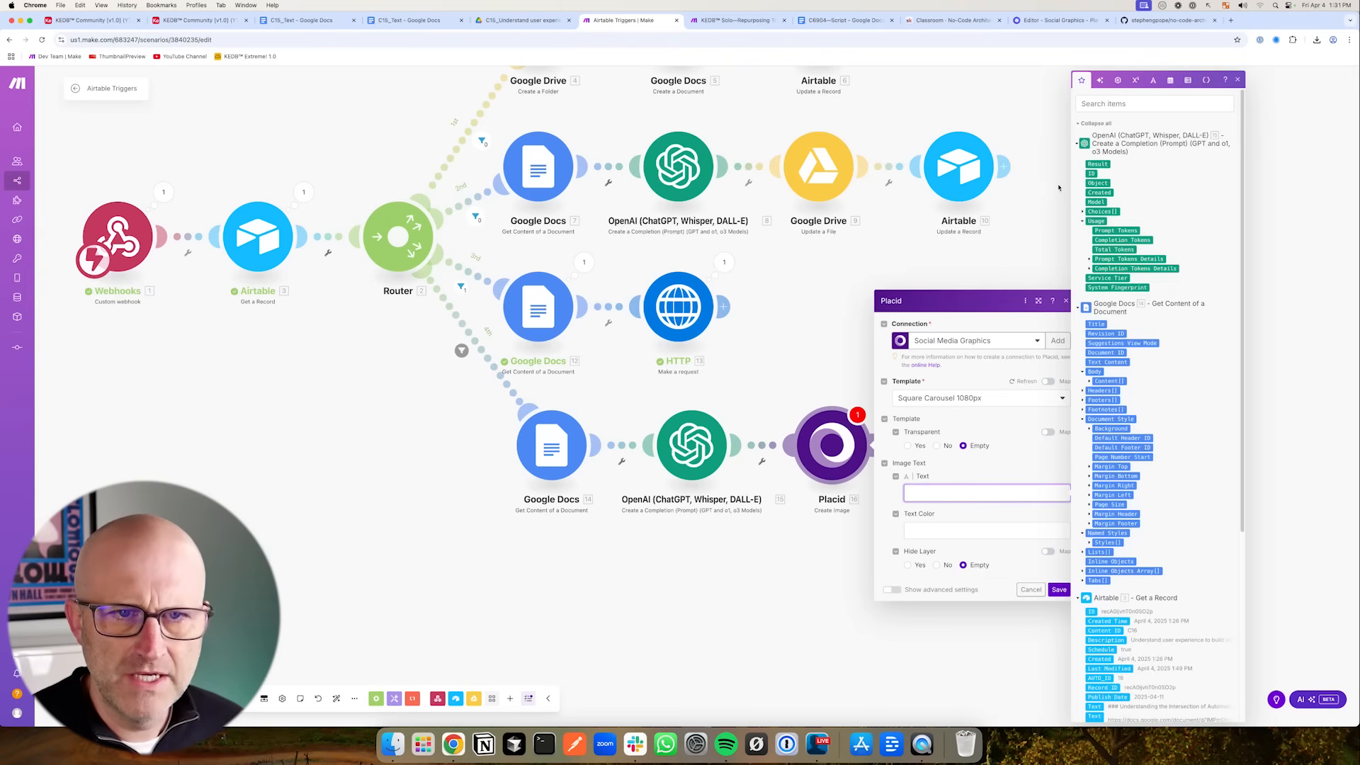
left_click(1093, 164)
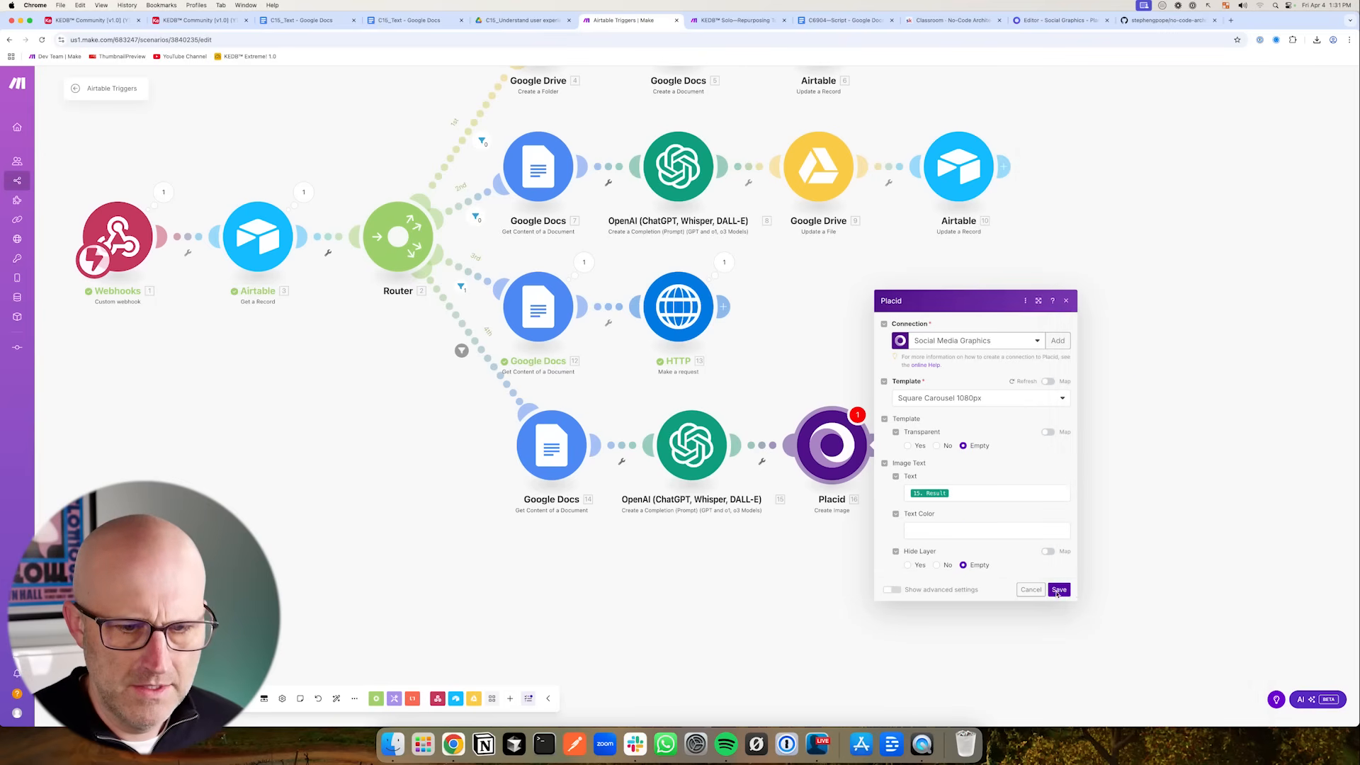
left_click(1057, 589)
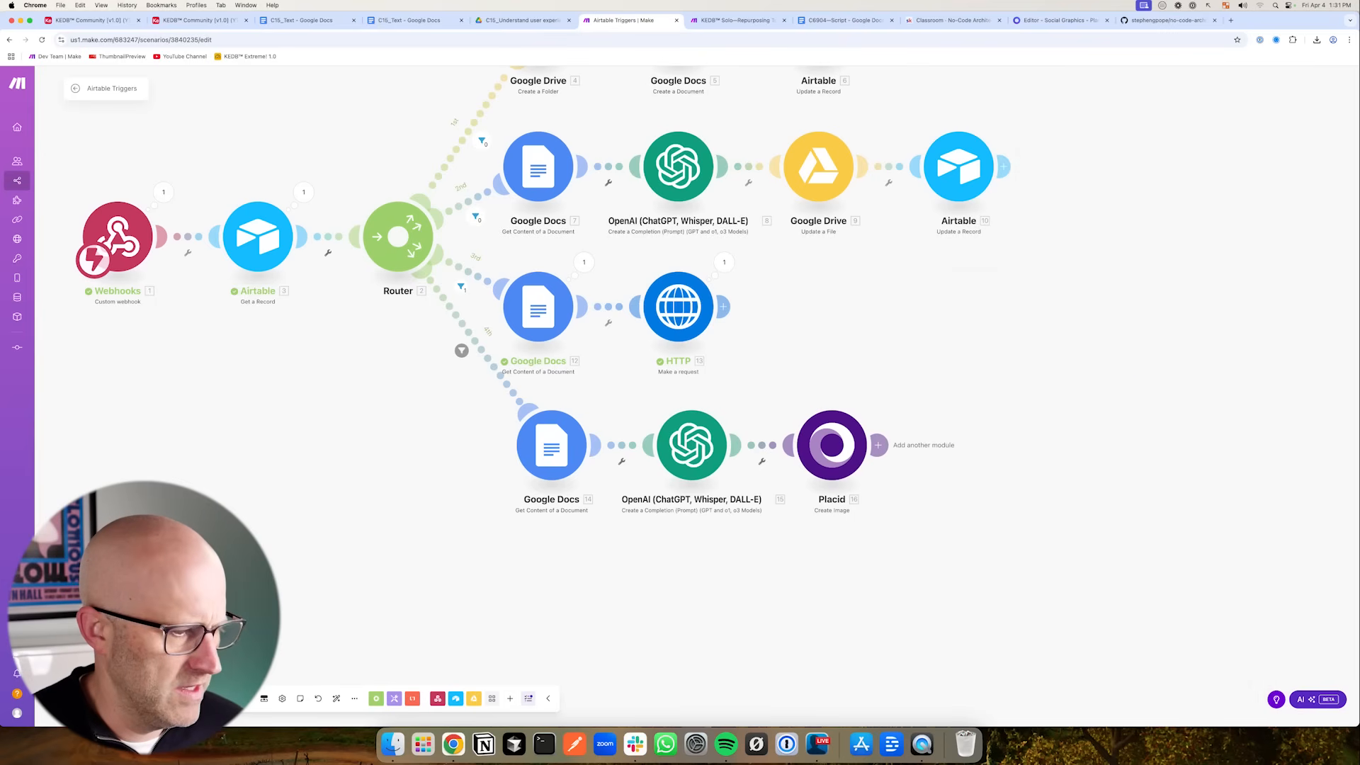
- Save the scenario and add an Airtable Update a Record module after the Placid module
left_click(263, 699)
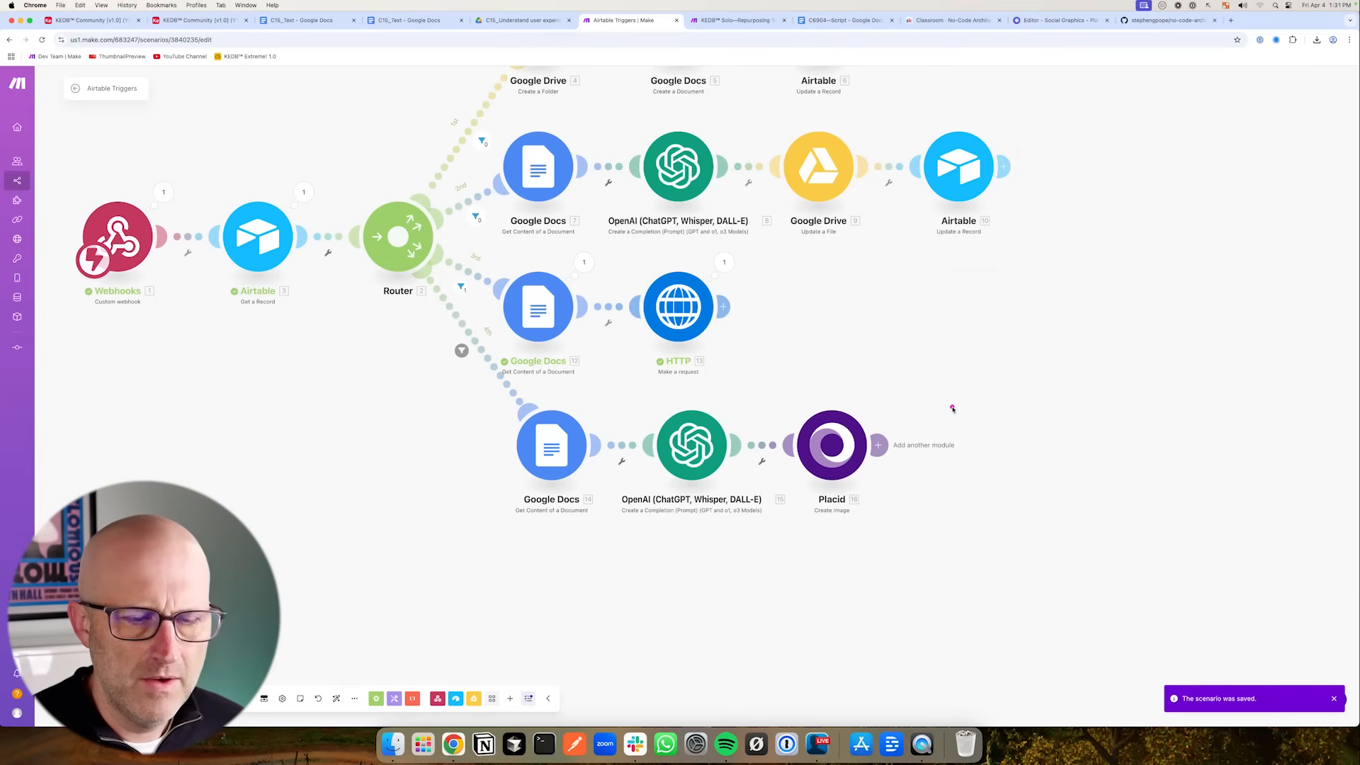
left_click_drag(962, 345, 898, 421)
left_click(878, 445)
left_click(1065, 398)
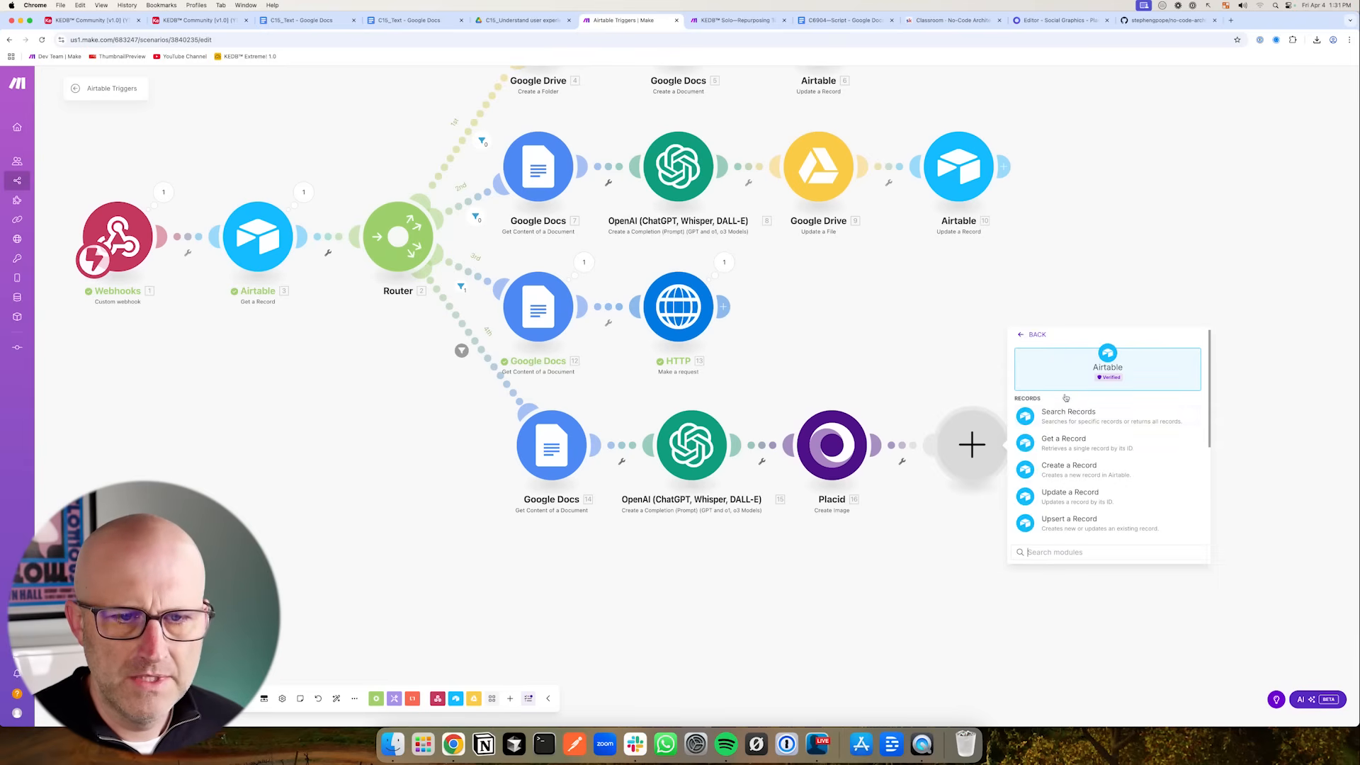
left_click(1088, 494)
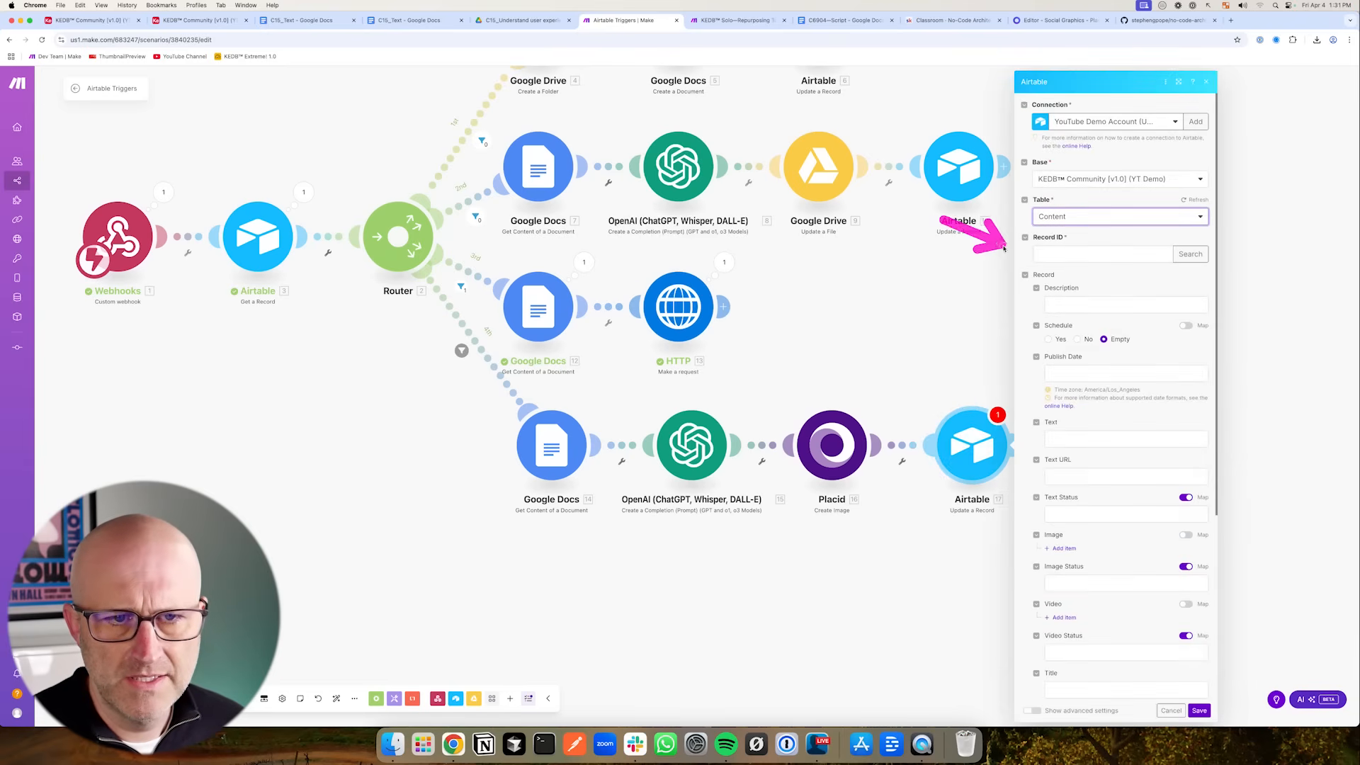
- Map the webhook's recordId into the Airtable module's Record ID field
left_click(1048, 254)
scroll(1251, 505, "down", 1)
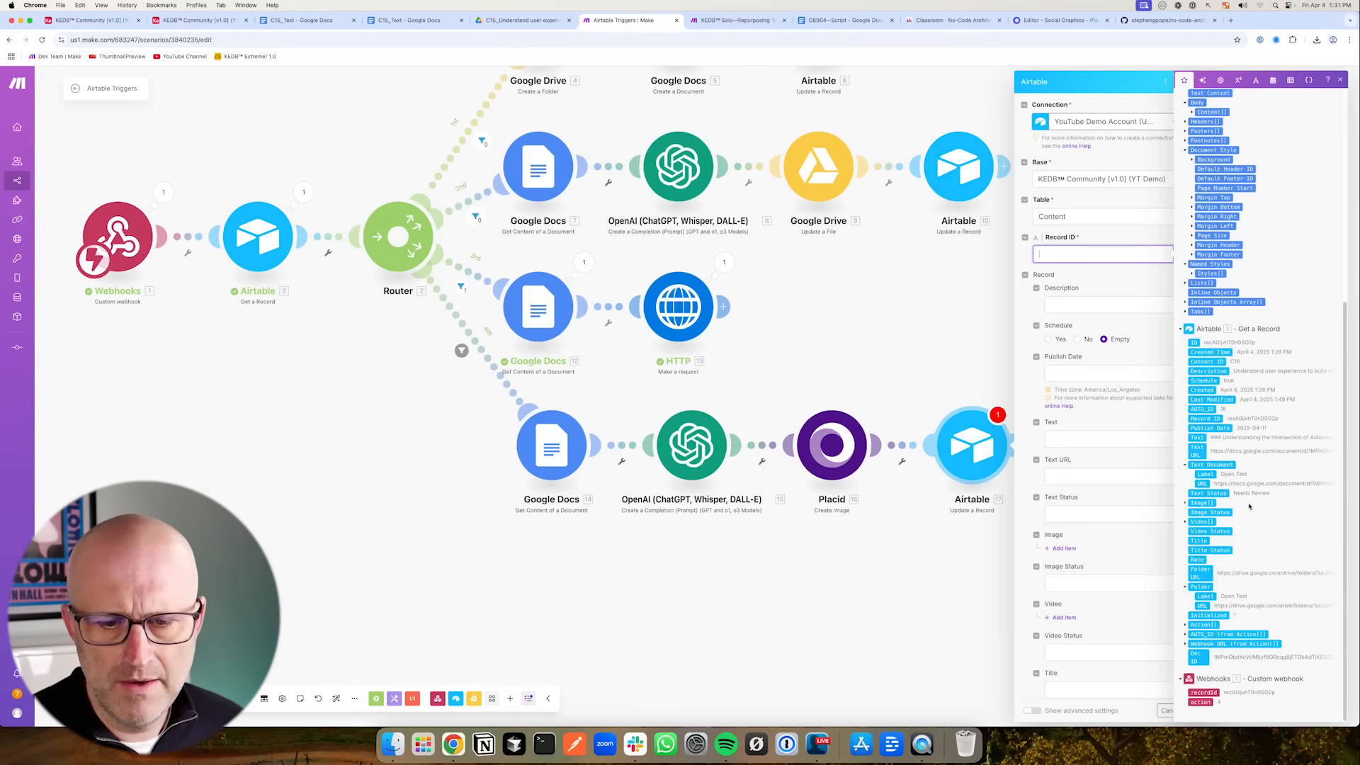
left_click_drag(1109, 687, 1190, 691)
left_click(1194, 693)
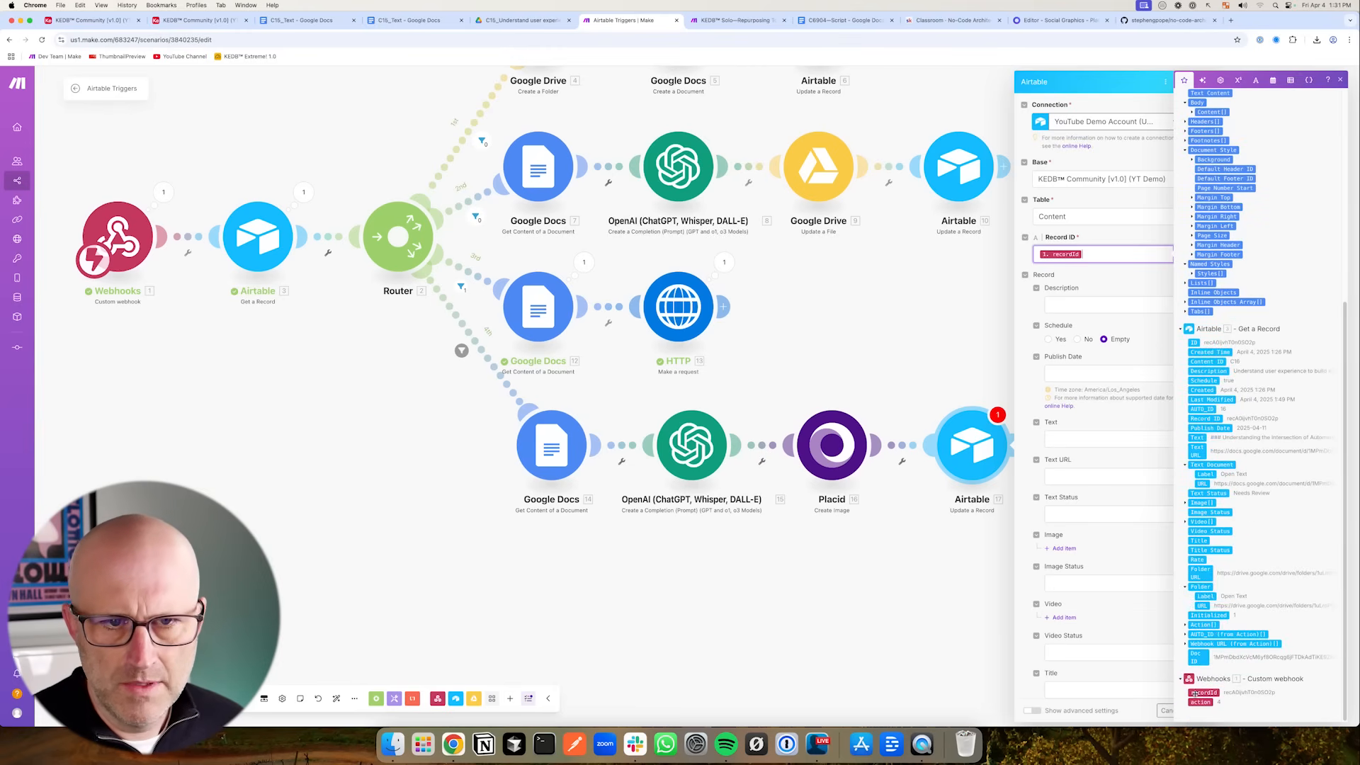
- Add an Image item and map the Placid Image URL into its File URL field
left_click(1024, 302)
scroll(1020, 333, "down", 3)
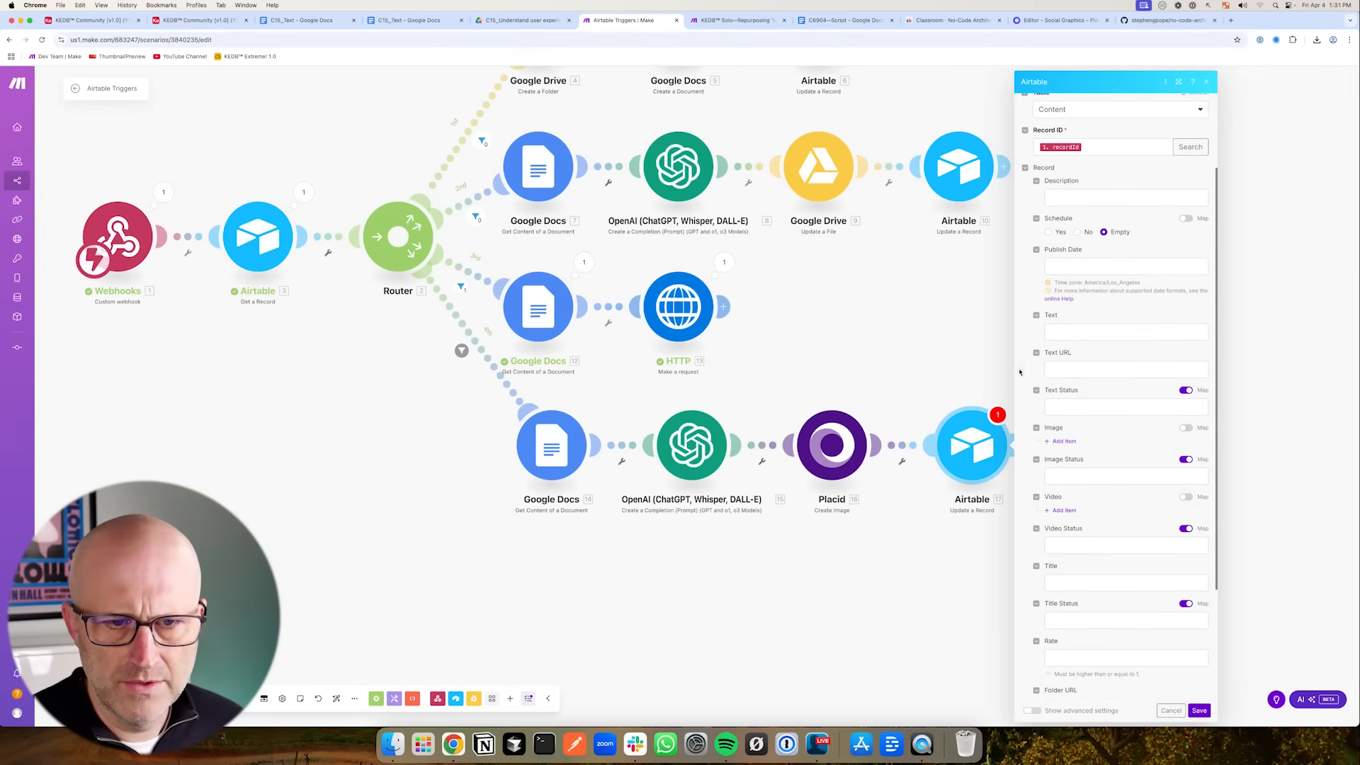
scroll(1017, 439, "down", 1)
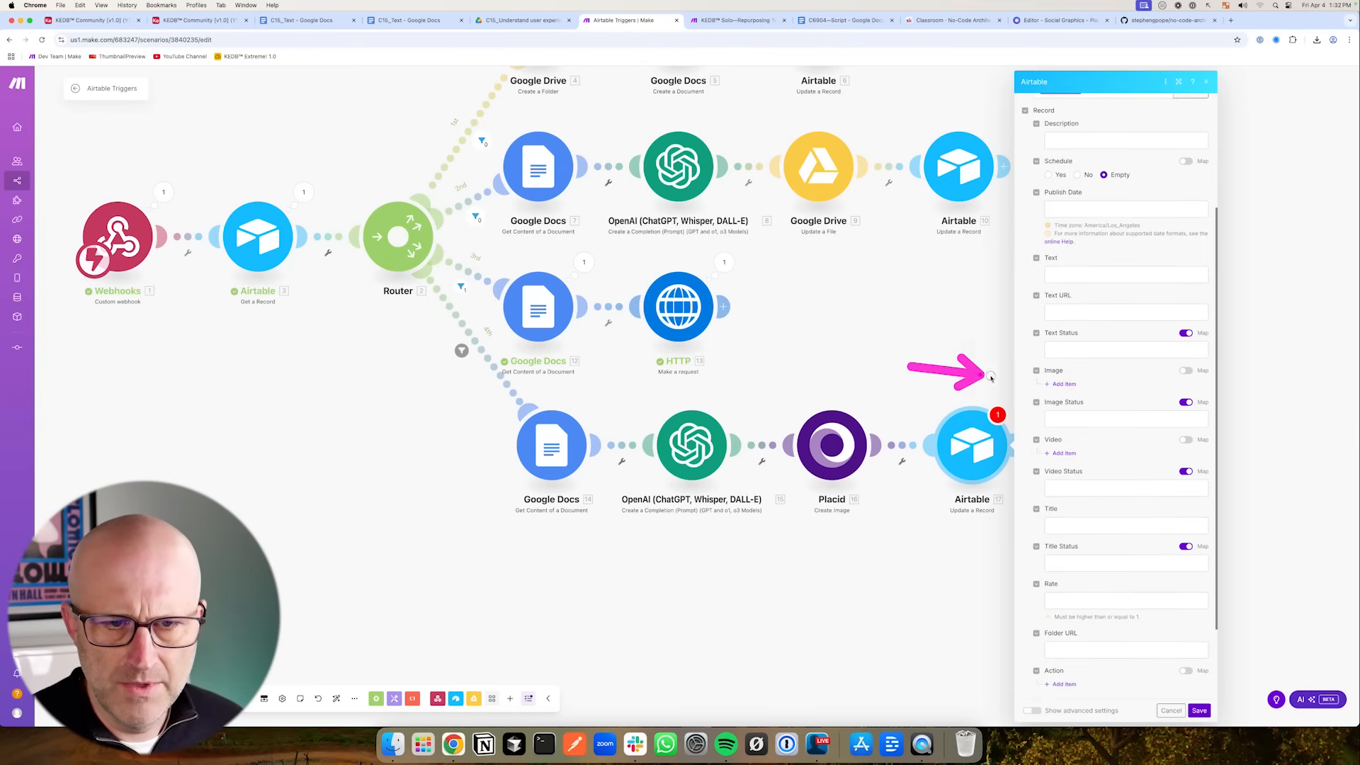
left_click(1061, 384)
left_click_drag(1139, 344, 1102, 395)
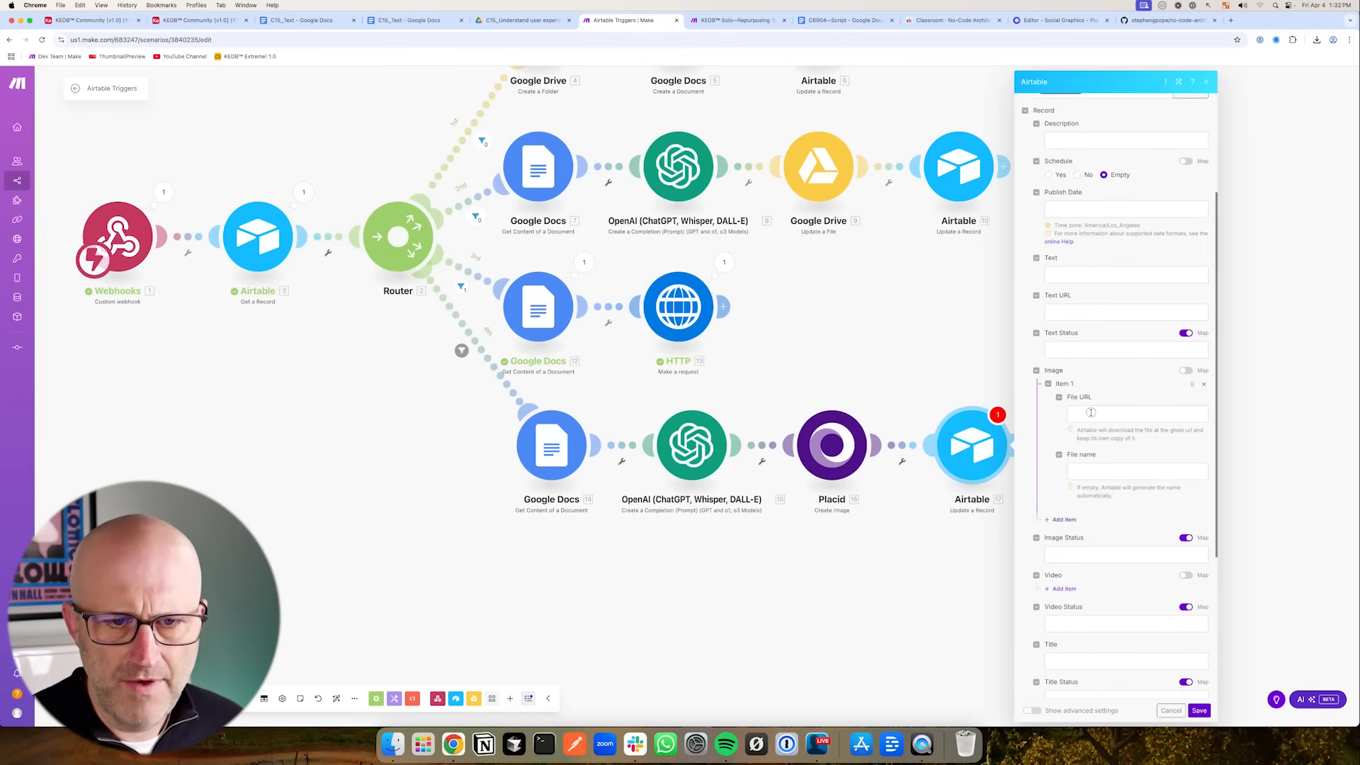
left_click(1089, 414)
left_click_drag(1001, 116, 943, 153)
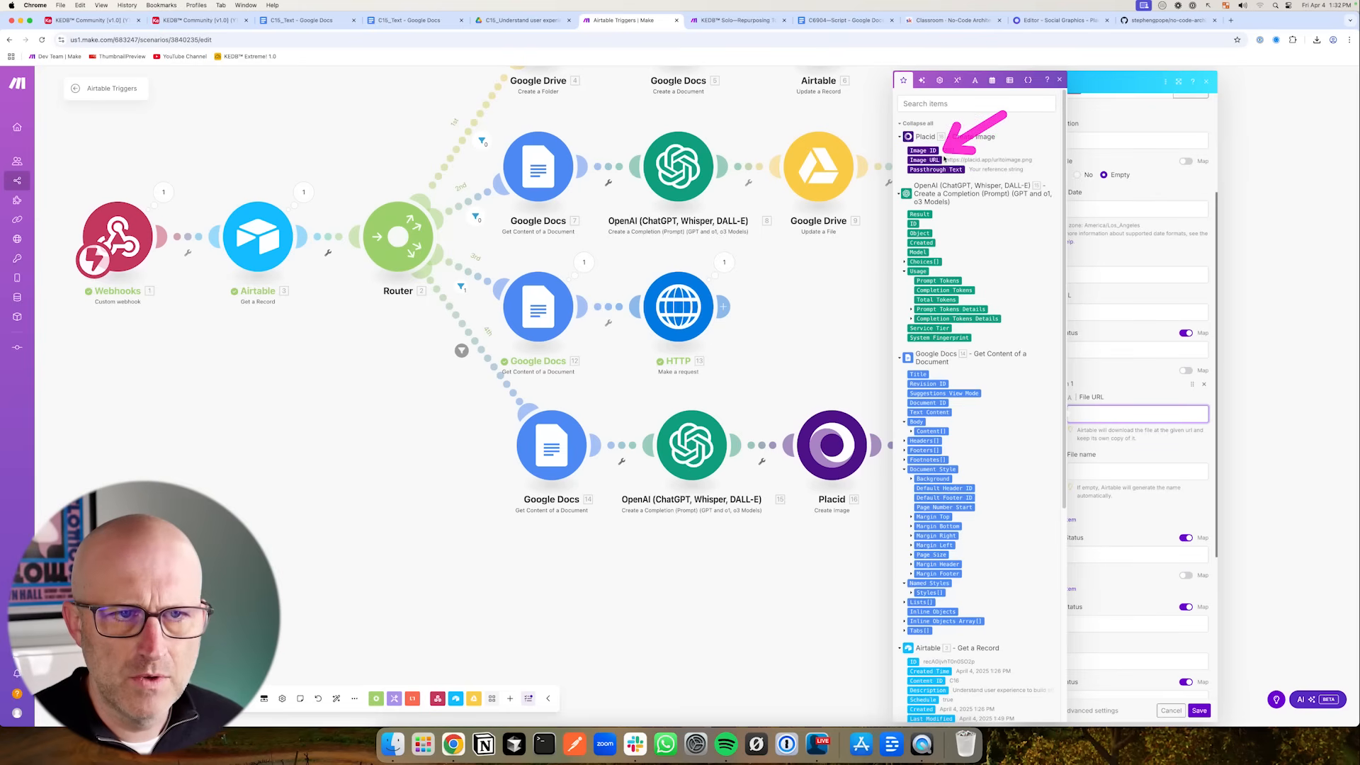
left_click(923, 161)
- Set the Image Status to Needs Review and save the Airtable module
left_click(1138, 385)
left_click_drag(949, 521, 1010, 540)
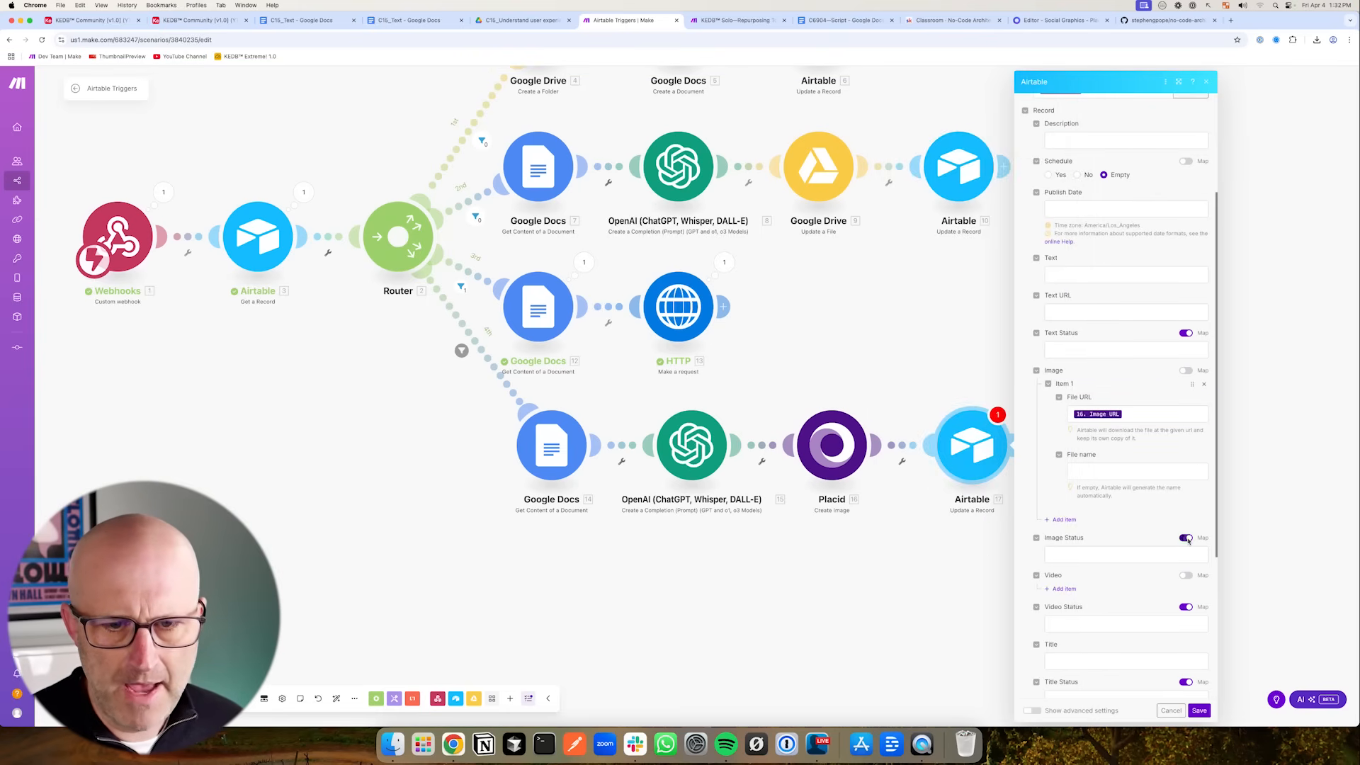
left_click(1153, 559)
left_click(1068, 603)
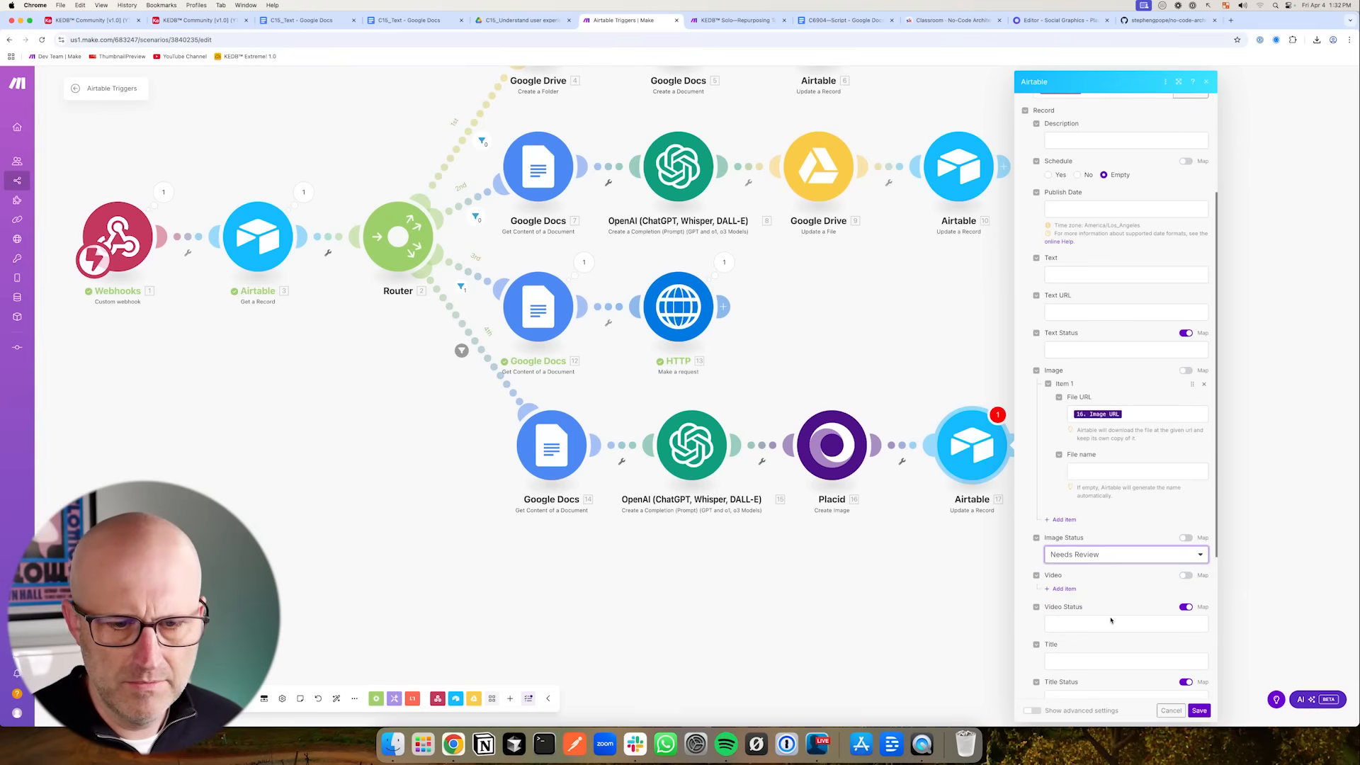
left_click(1199, 711)
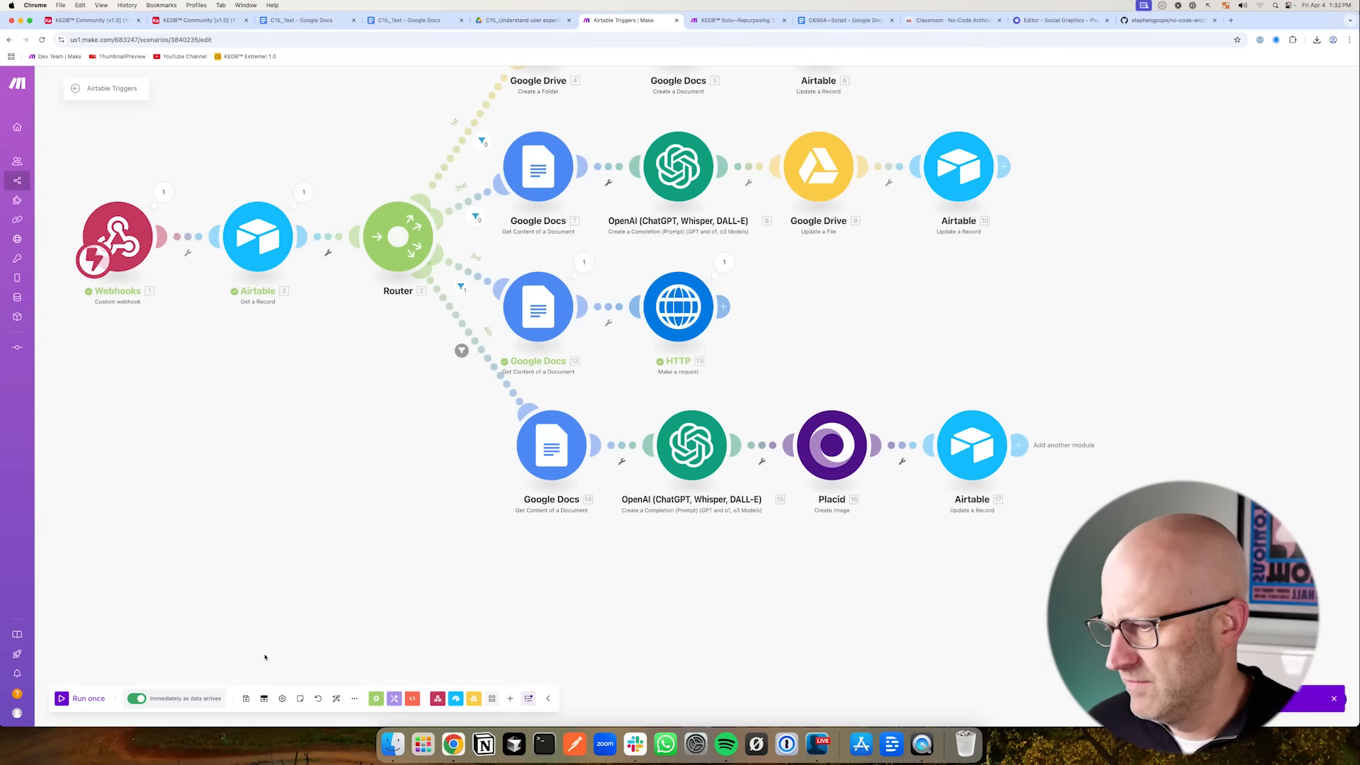
- Run the scenario once and set the C15 record's Action to Text To Graphic in Airtable
left_click(64, 700)
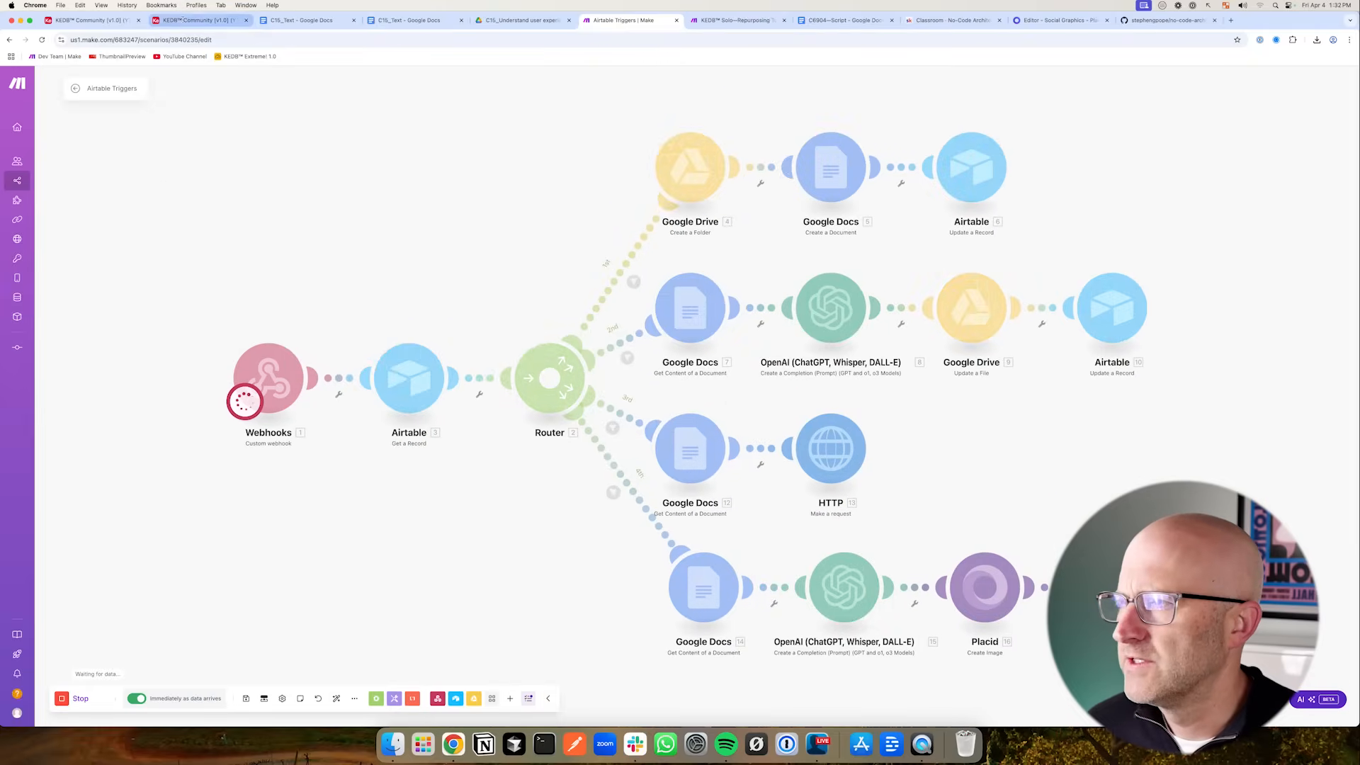
left_click(192, 21)
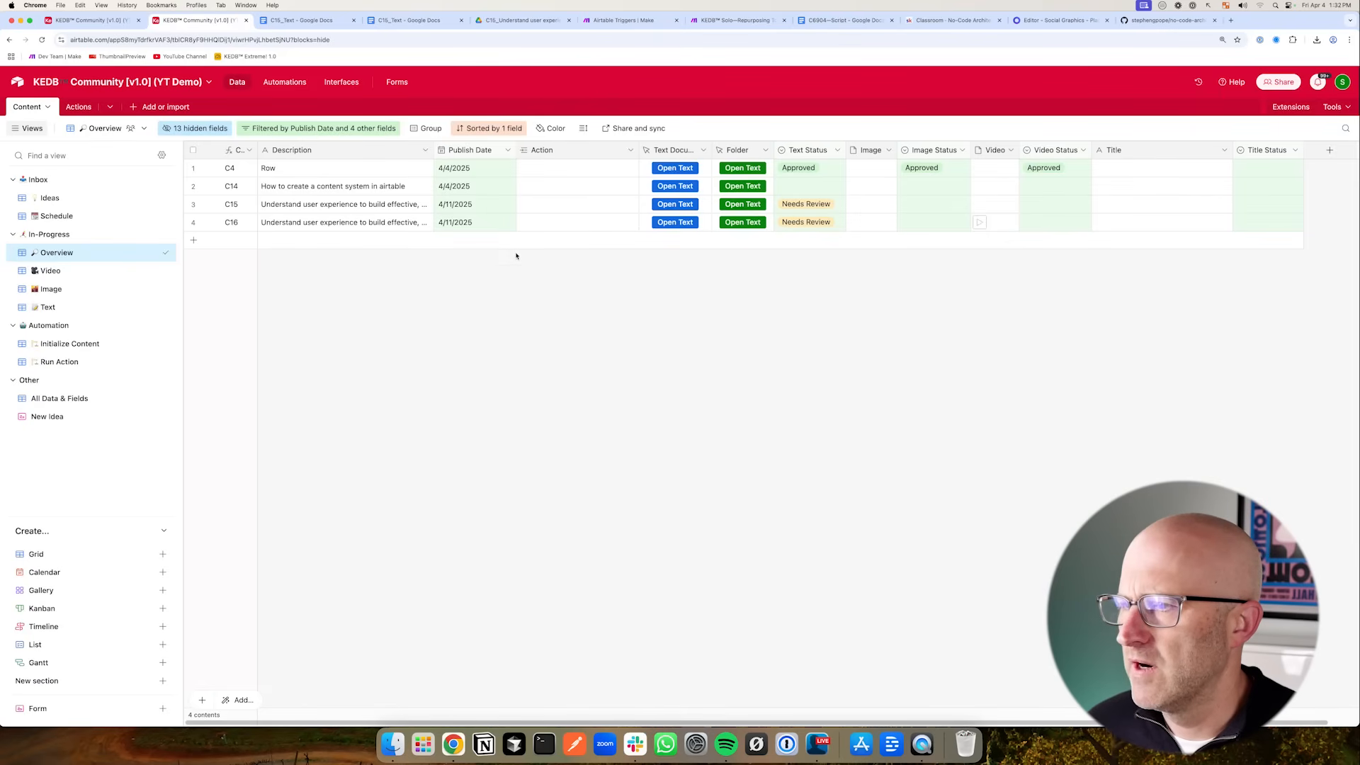
left_click(675, 204)
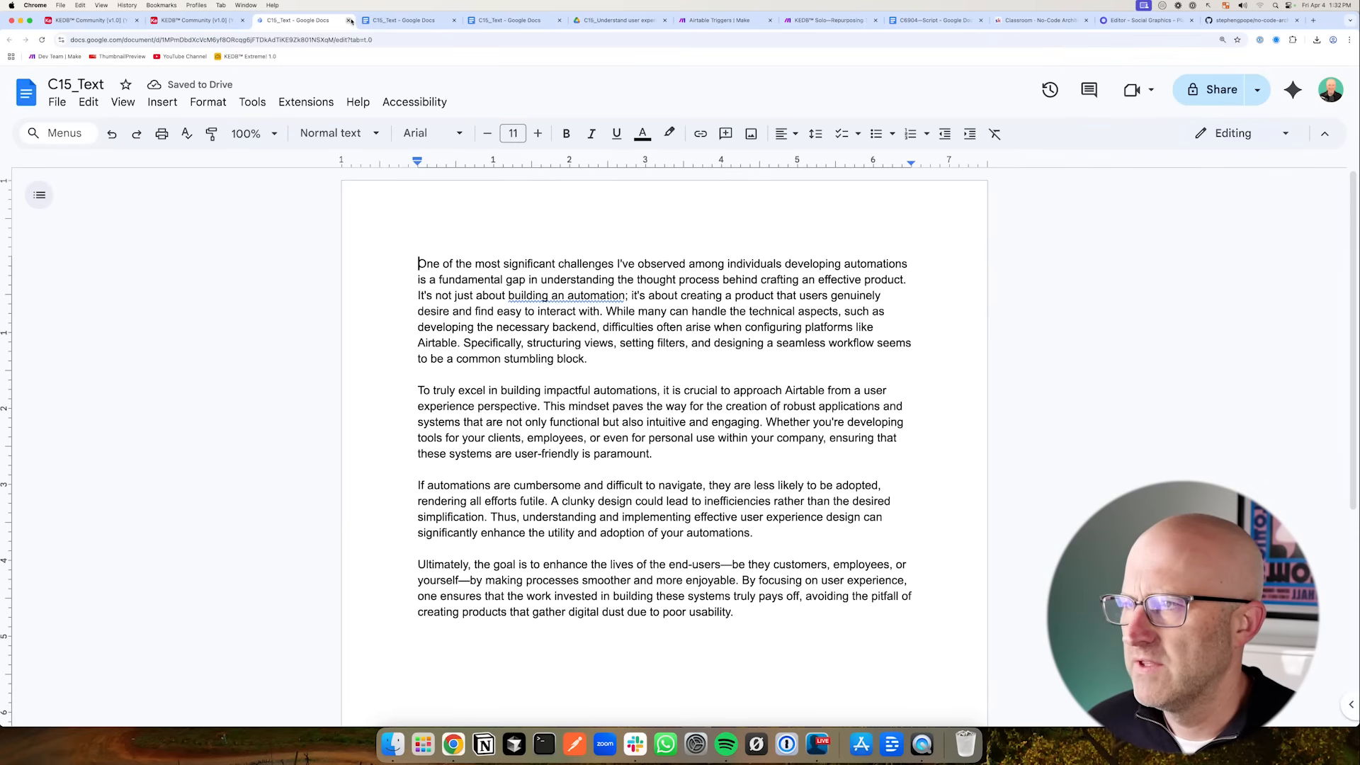
left_click(347, 21)
left_click(348, 21)
left_click(348, 21)
left_click(527, 205)
left_click(525, 204)
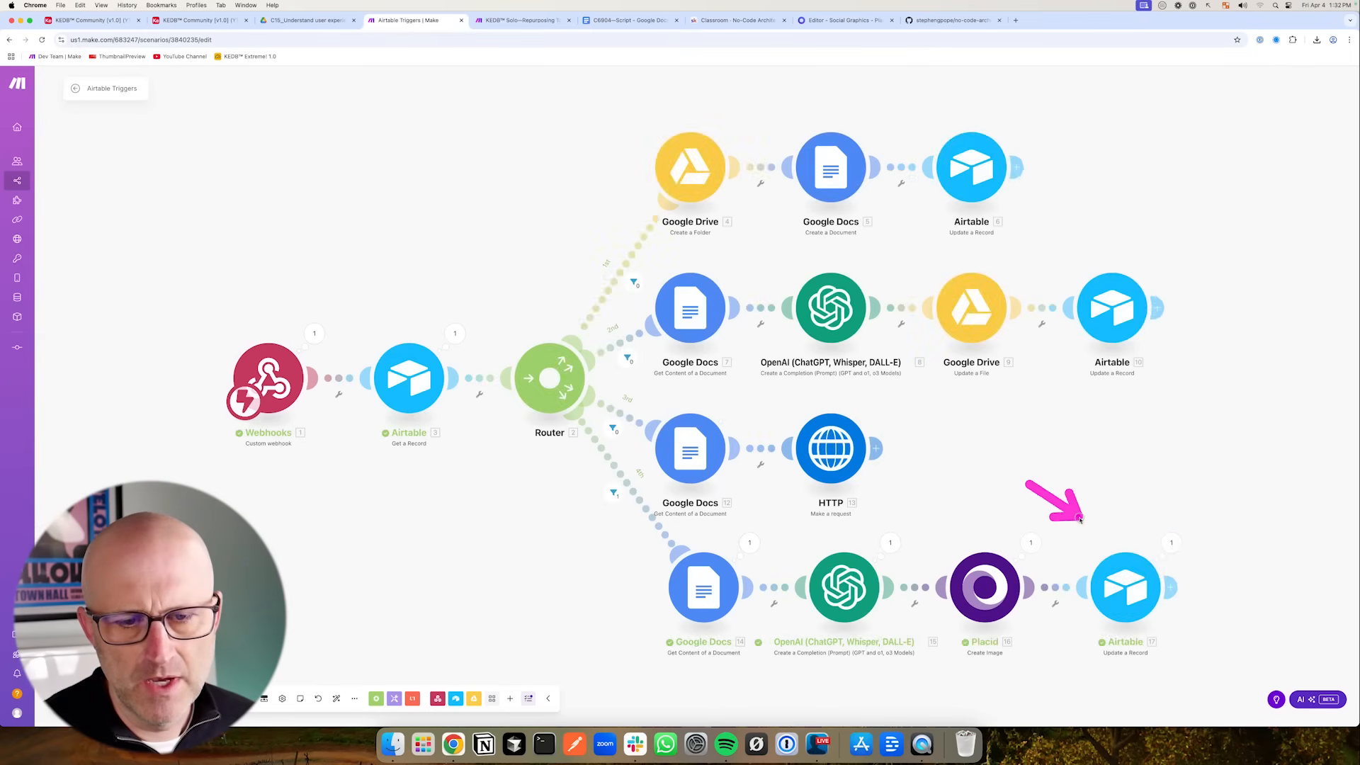
- Open the C15 record's generated image attachment to inspect the graphic
left_click(212, 19)
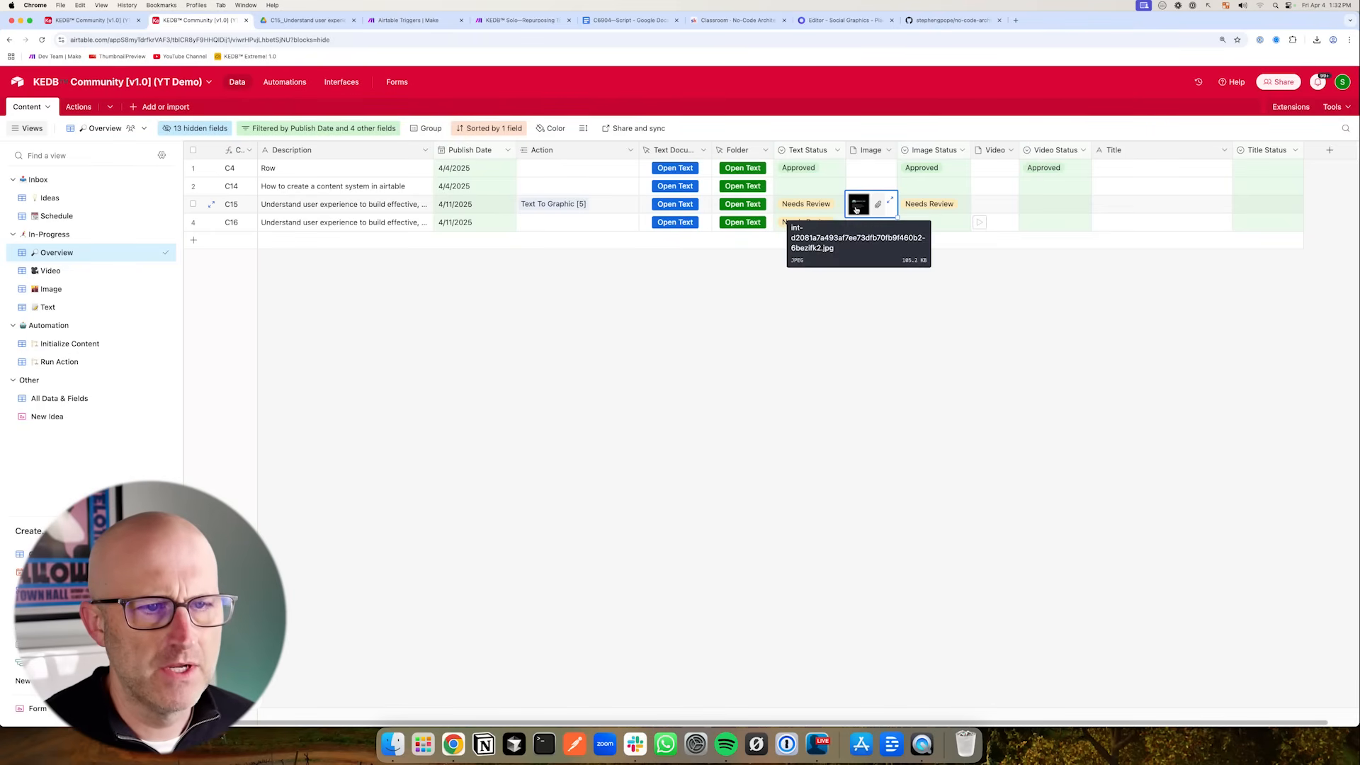
left_click(855, 204)
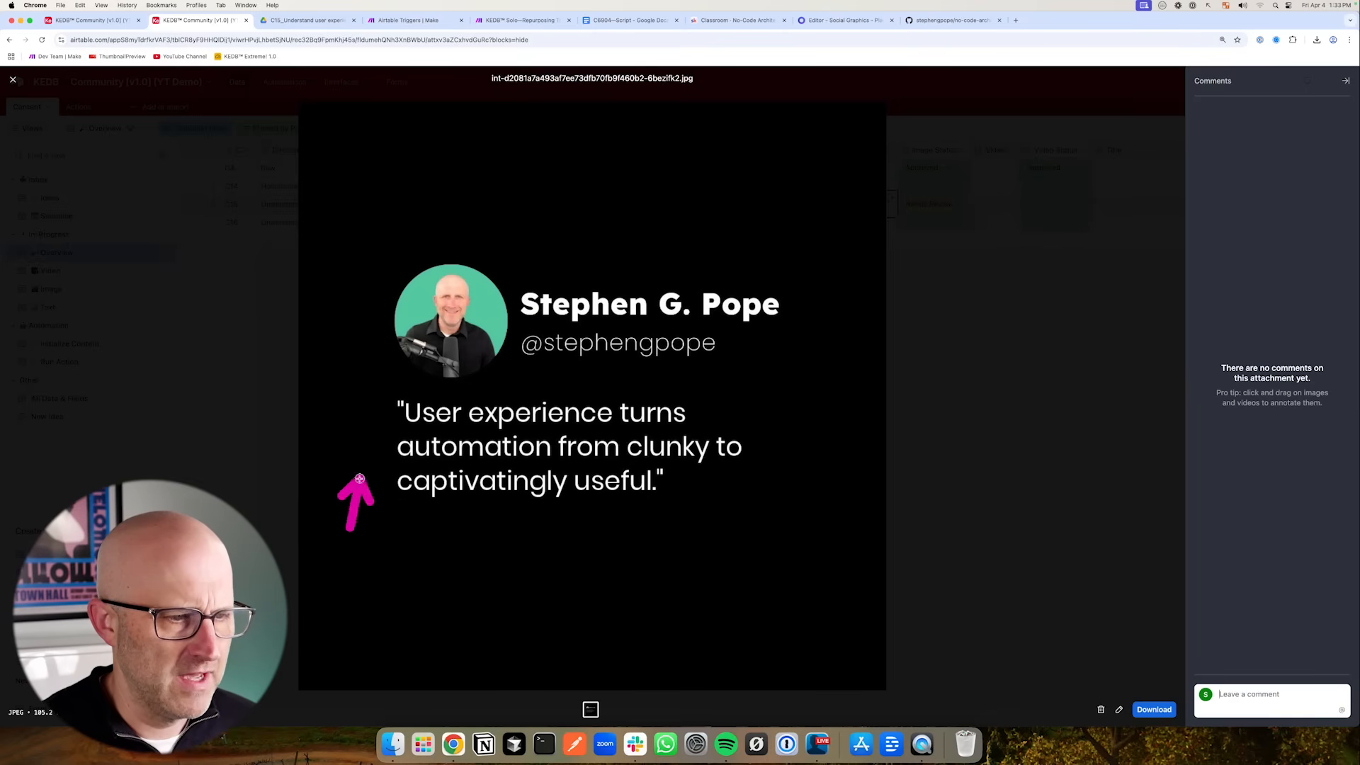
mouse_move(494, 591)
left_mouse_down()
mouse_move(546, 525)
mouse_move(599, 519)
left_mouse_up()
key("super+4")
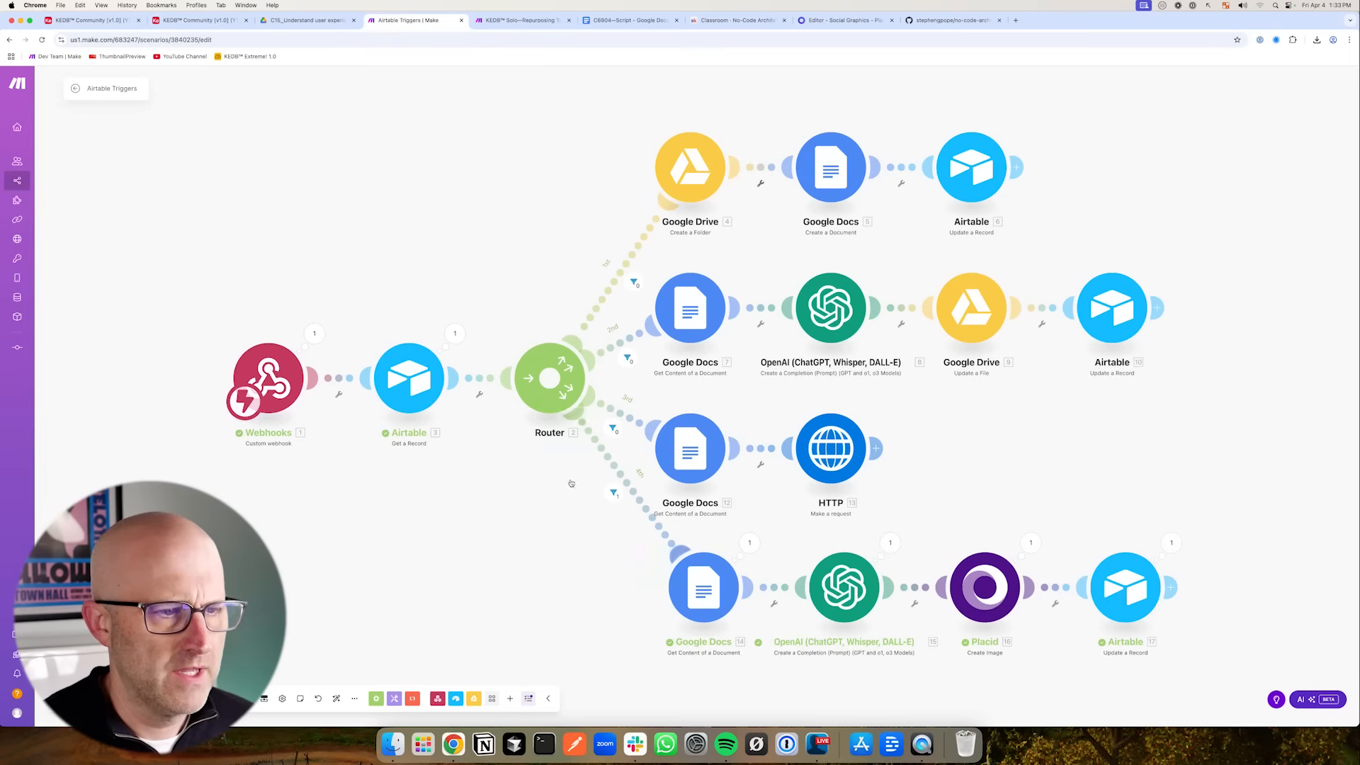
left_click(197, 19)
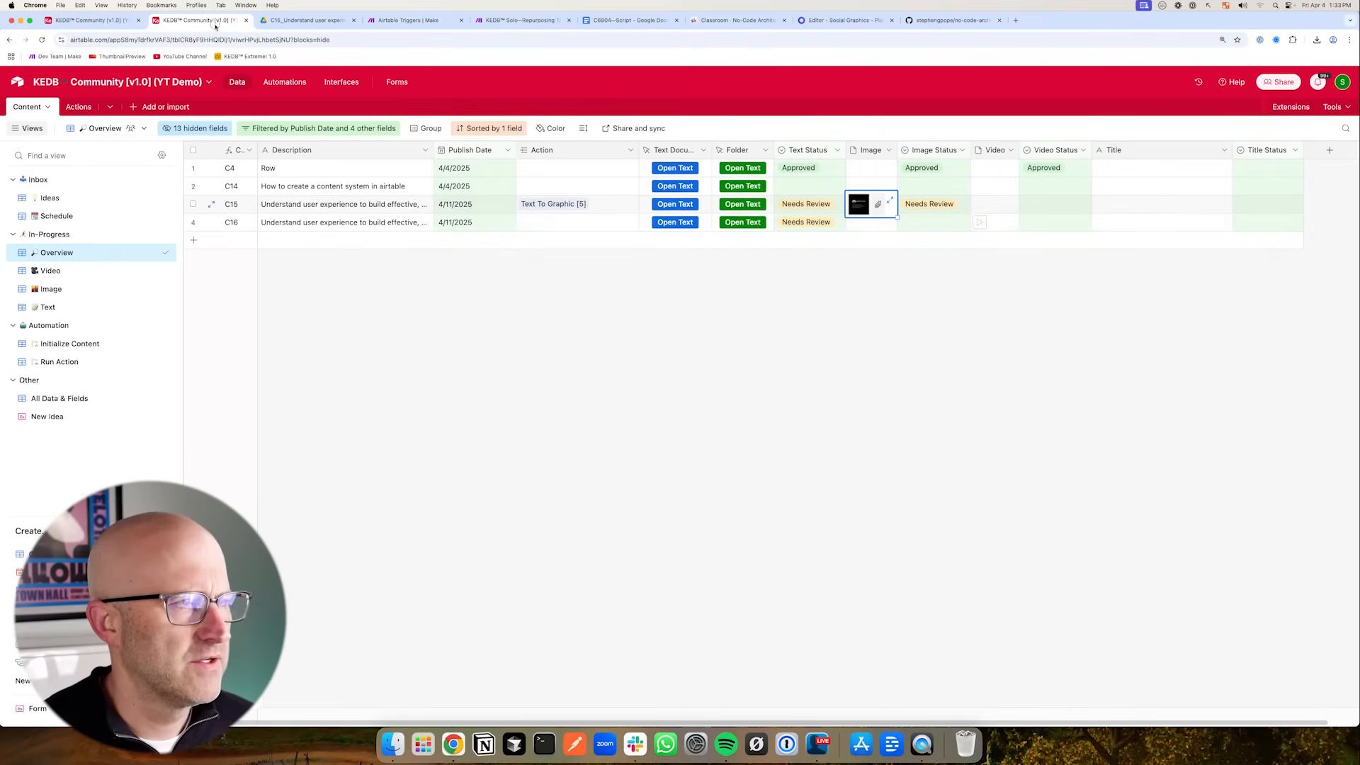
- Add a new action record named Text to 10 Graphics to the Actions table
mouse_move(360, 339)
left_mouse_down()
mouse_move(242, 218)
mouse_move(279, 218)
left_mouse_up()
left_click(193, 240)
left_click(358, 247)
type("Tex")
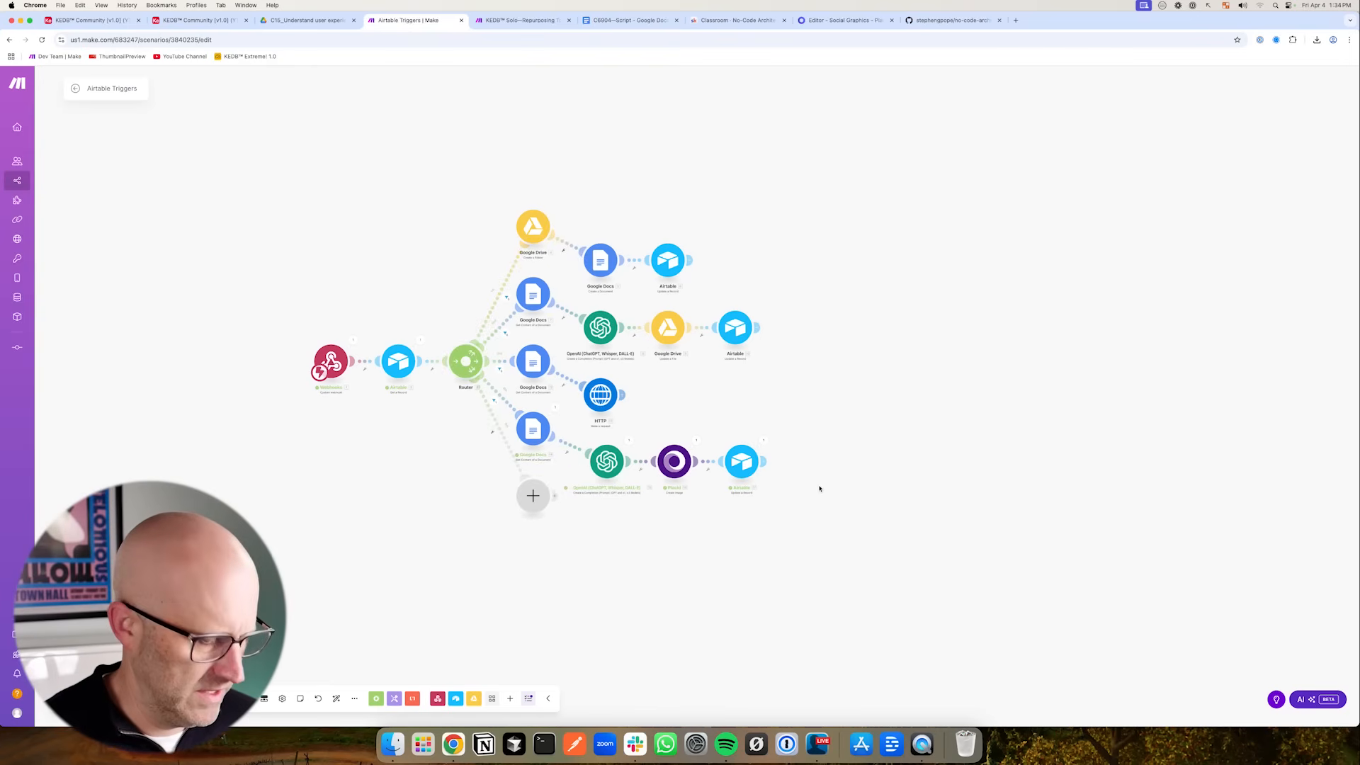
- Duplicate the Text To Graphic route's Google Docs, OpenAI, Placid and Airtable modules and connect the copy to the router as a new route
left_click_drag(1119, 560, 662, 445)
right_click(697, 491)
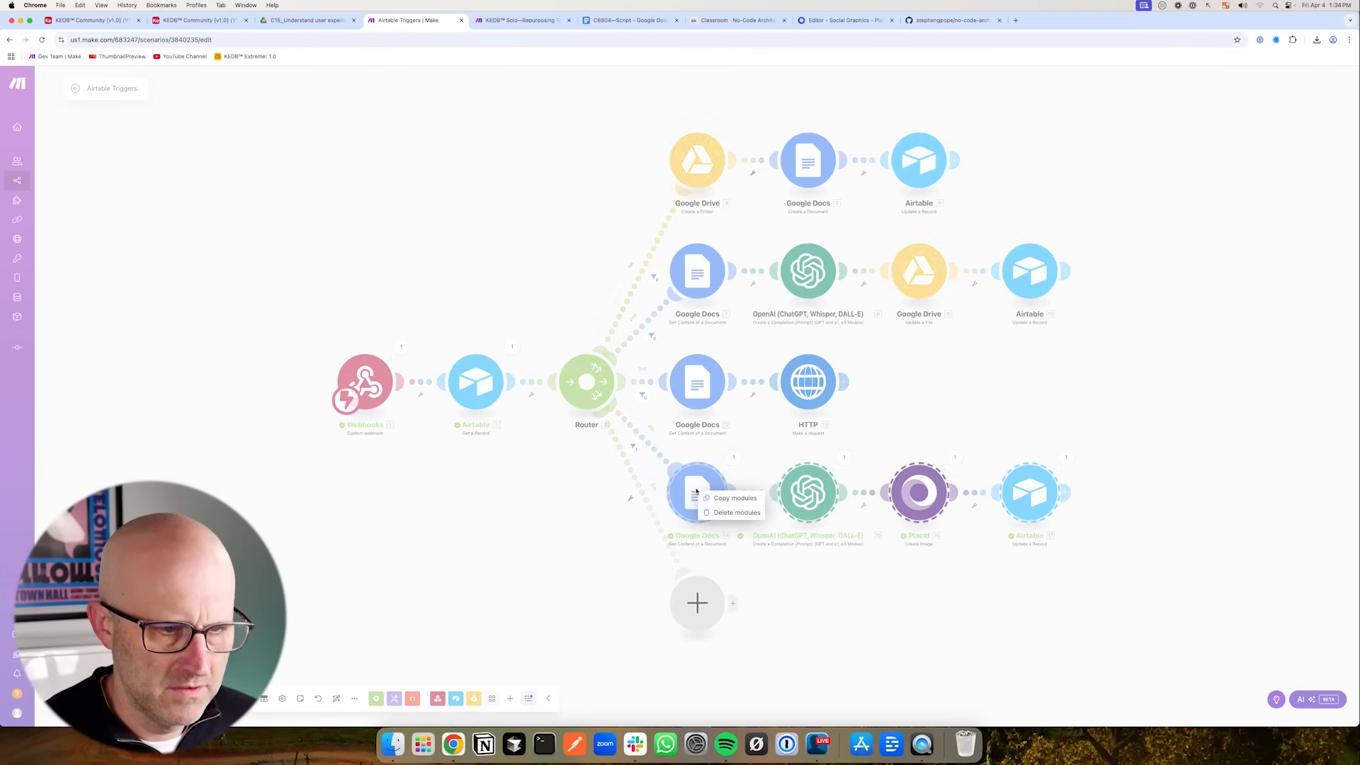
left_click(735, 498)
right_click(882, 631)
left_click(912, 652)
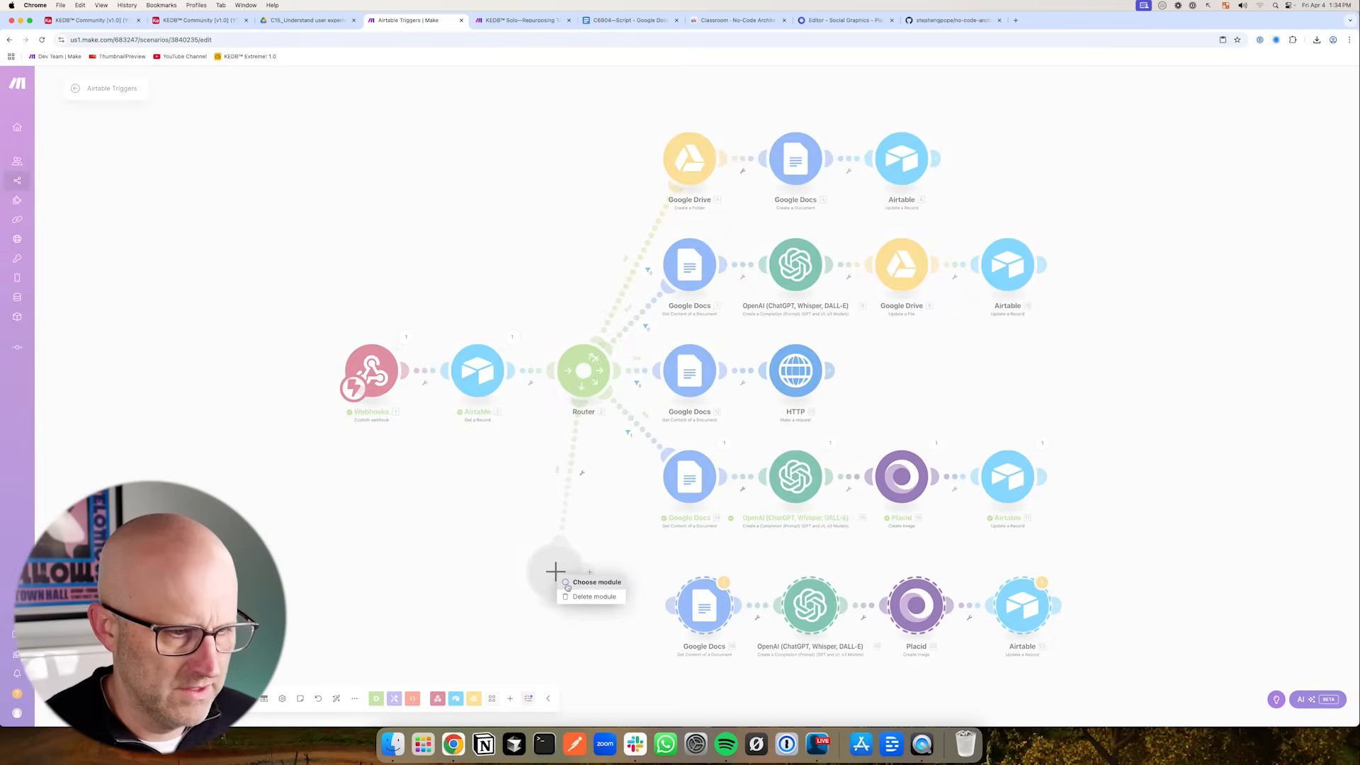
left_click_drag(670, 607, 589, 370)
- Edit the new route's filter so its action condition matches the new graphics action's ID
left_click(202, 20)
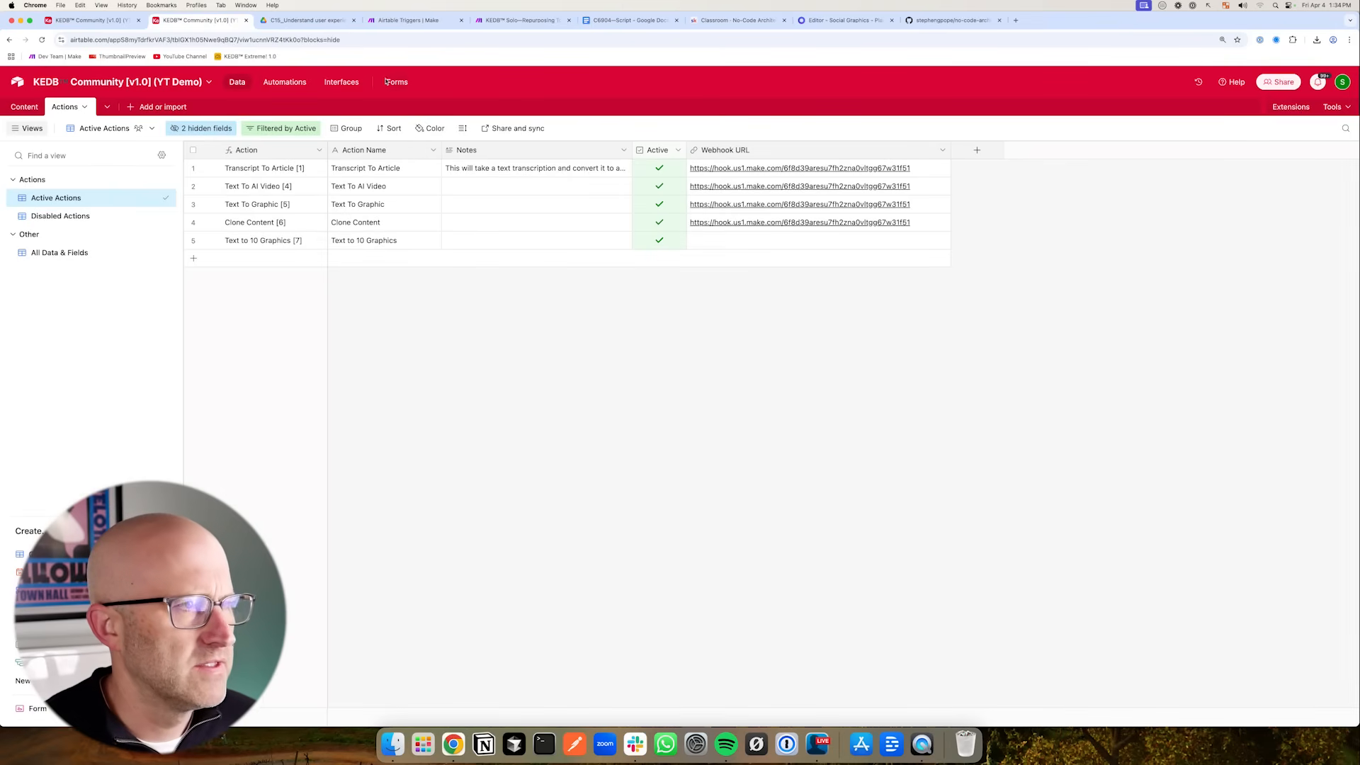
left_click(411, 20)
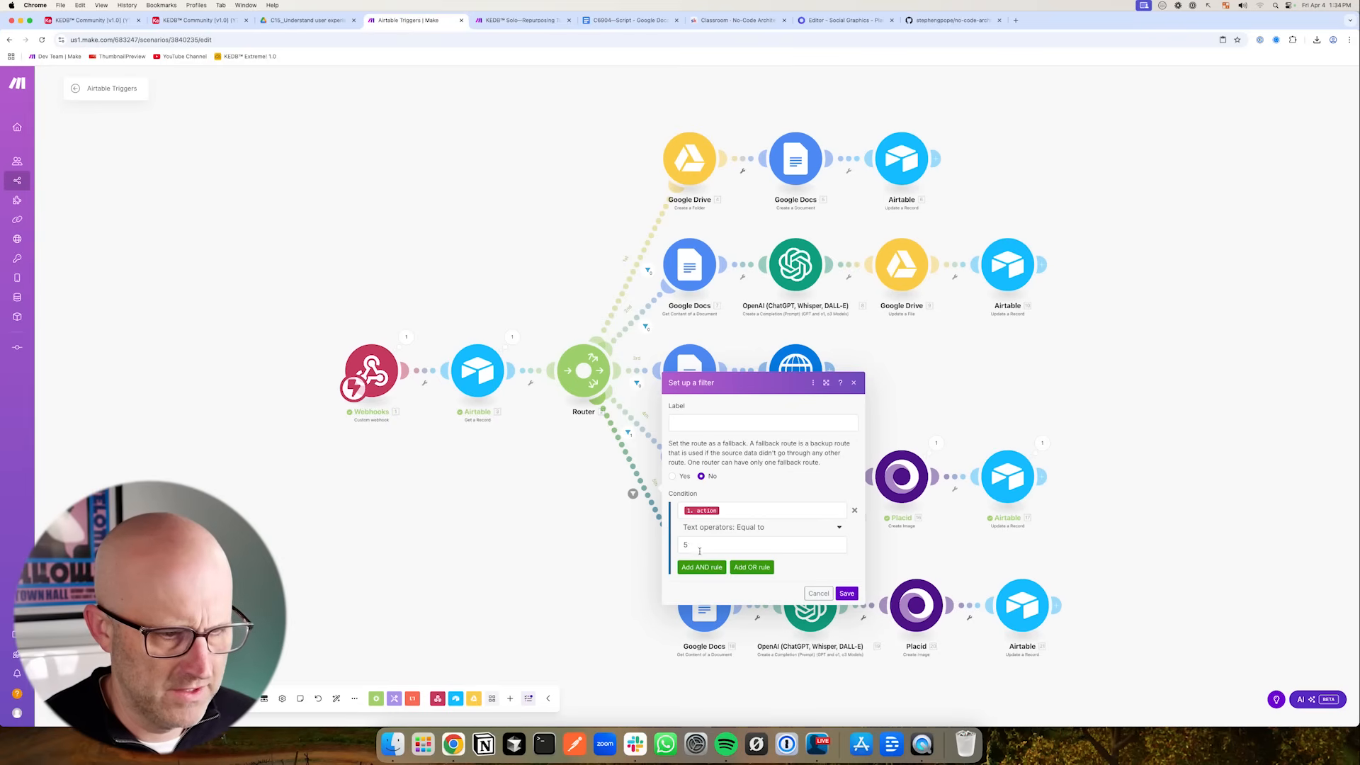
left_click_drag(700, 552, 657, 543)
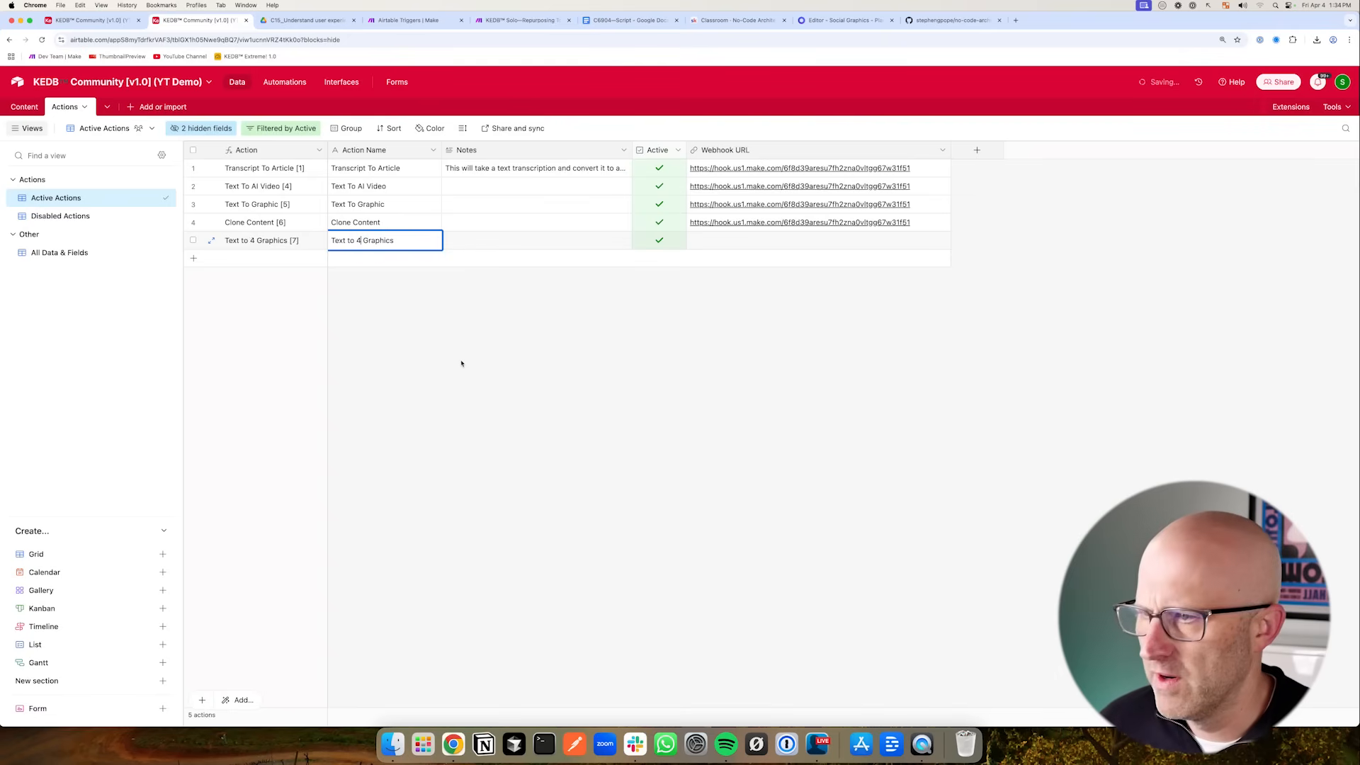
left_click(411, 20)
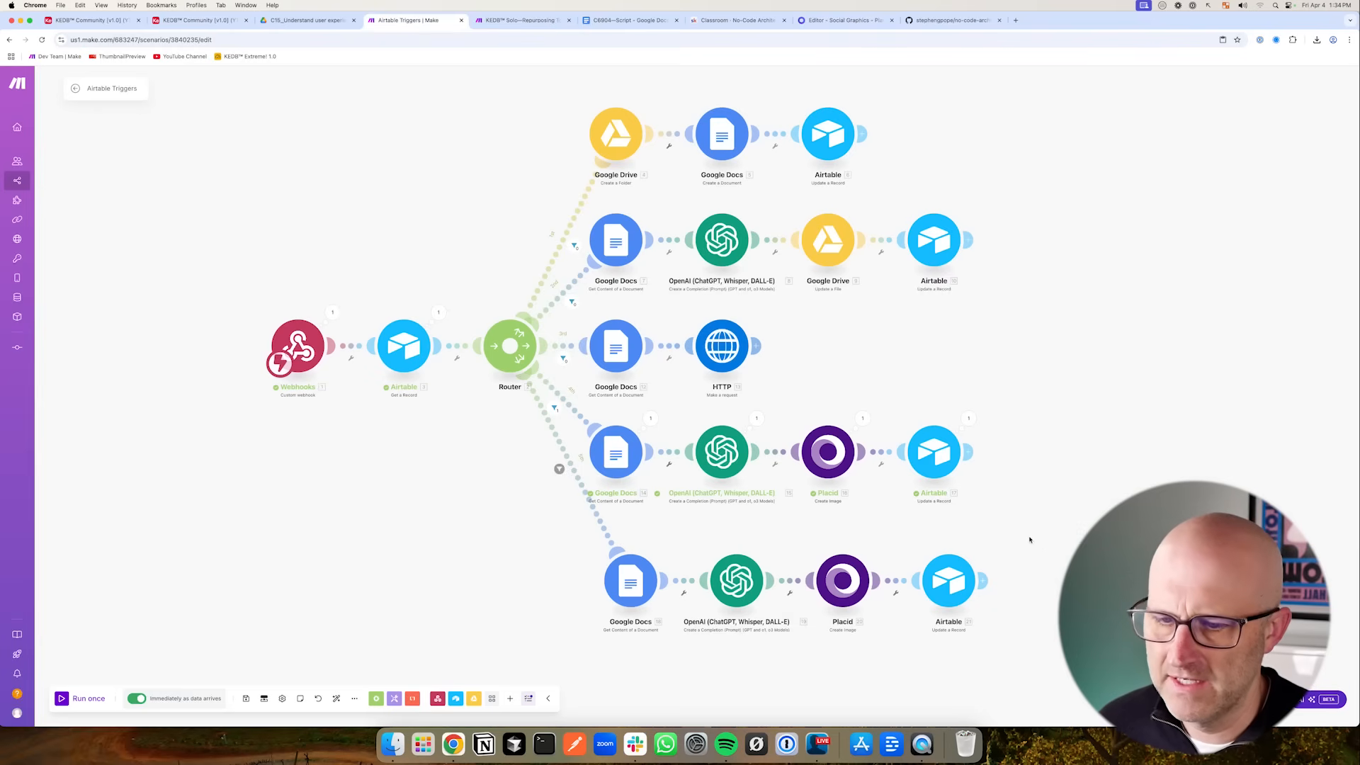
- Insert a Repeater module between the new route's Google Docs and OpenAI modules with 4 repeats
scroll(1027, 531, "down", 5)
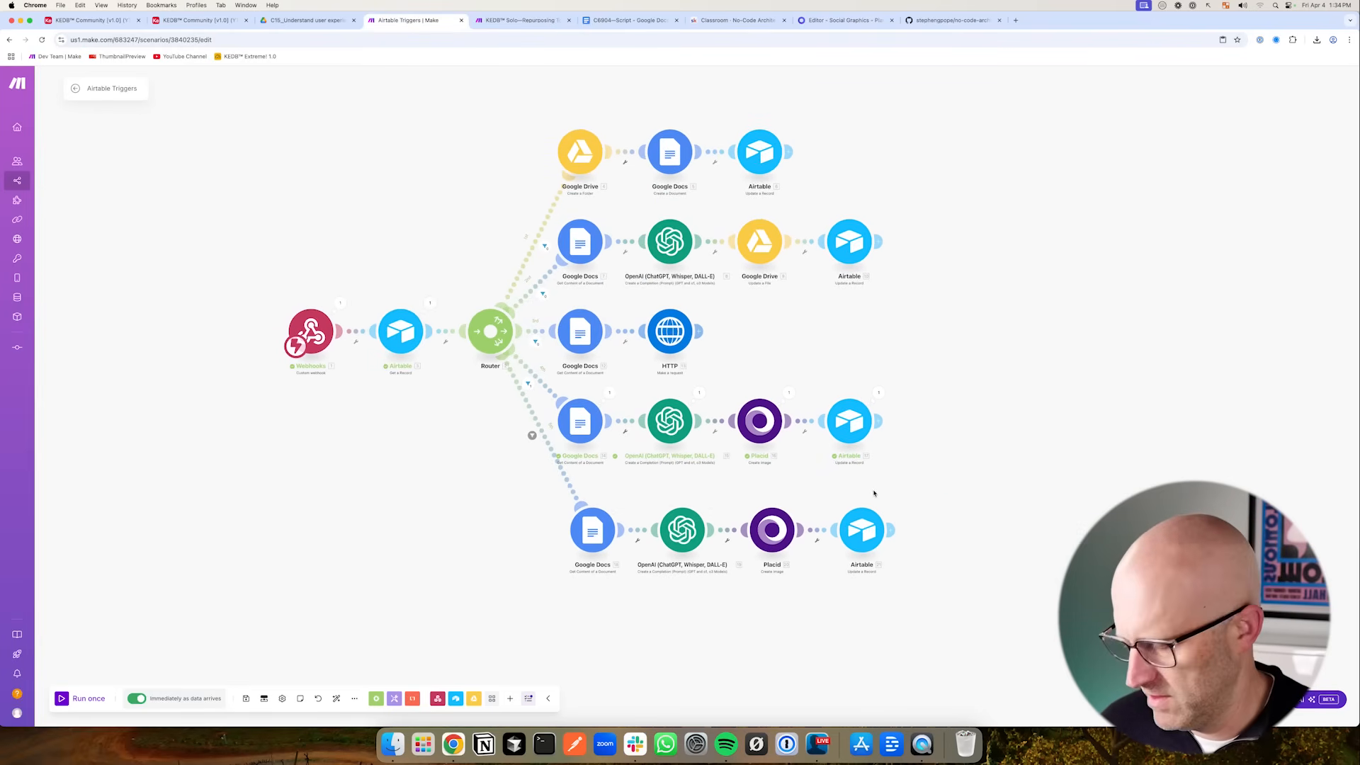
left_click_drag(958, 625, 899, 560)
left_click_drag(522, 94, 871, 206)
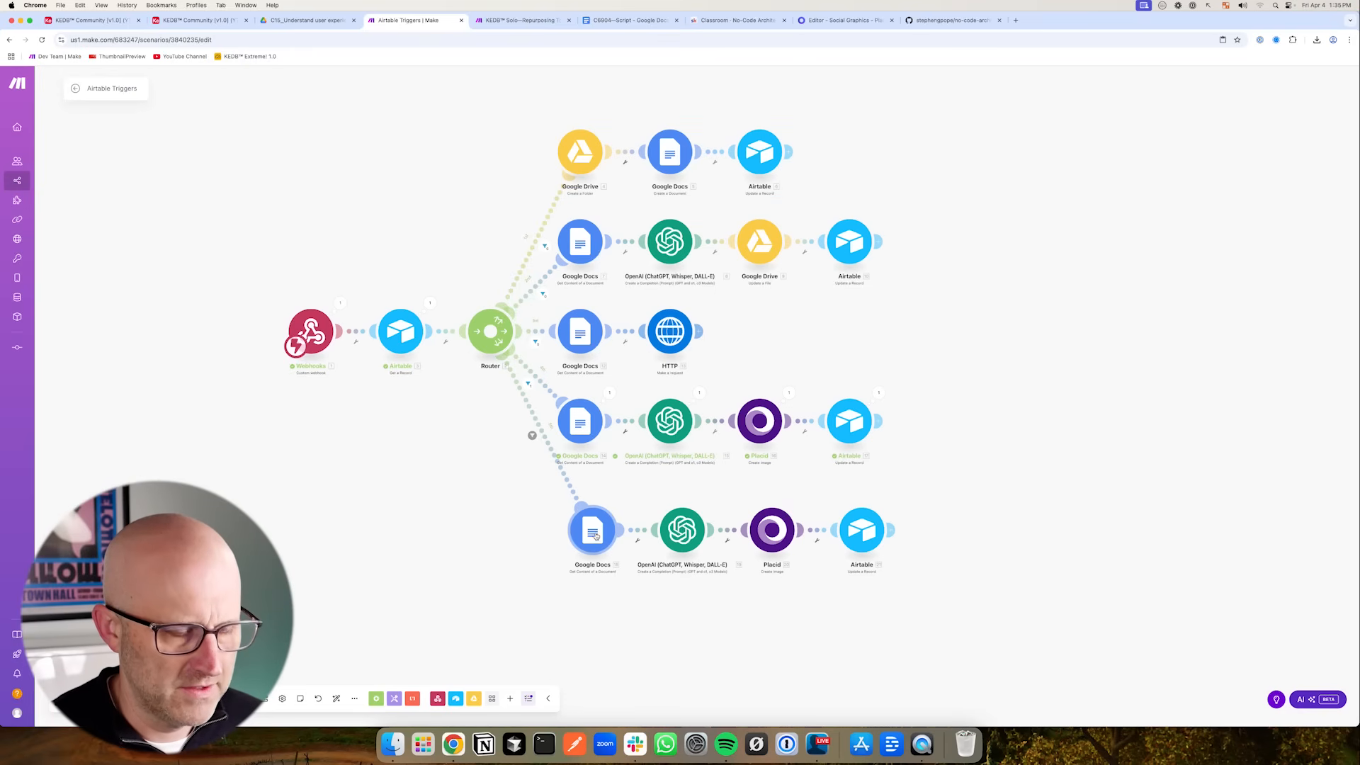
left_click_drag(862, 530, 970, 530)
left_click_drag(784, 532, 873, 532)
left_click_drag(682, 530, 791, 530)
right_click(693, 533)
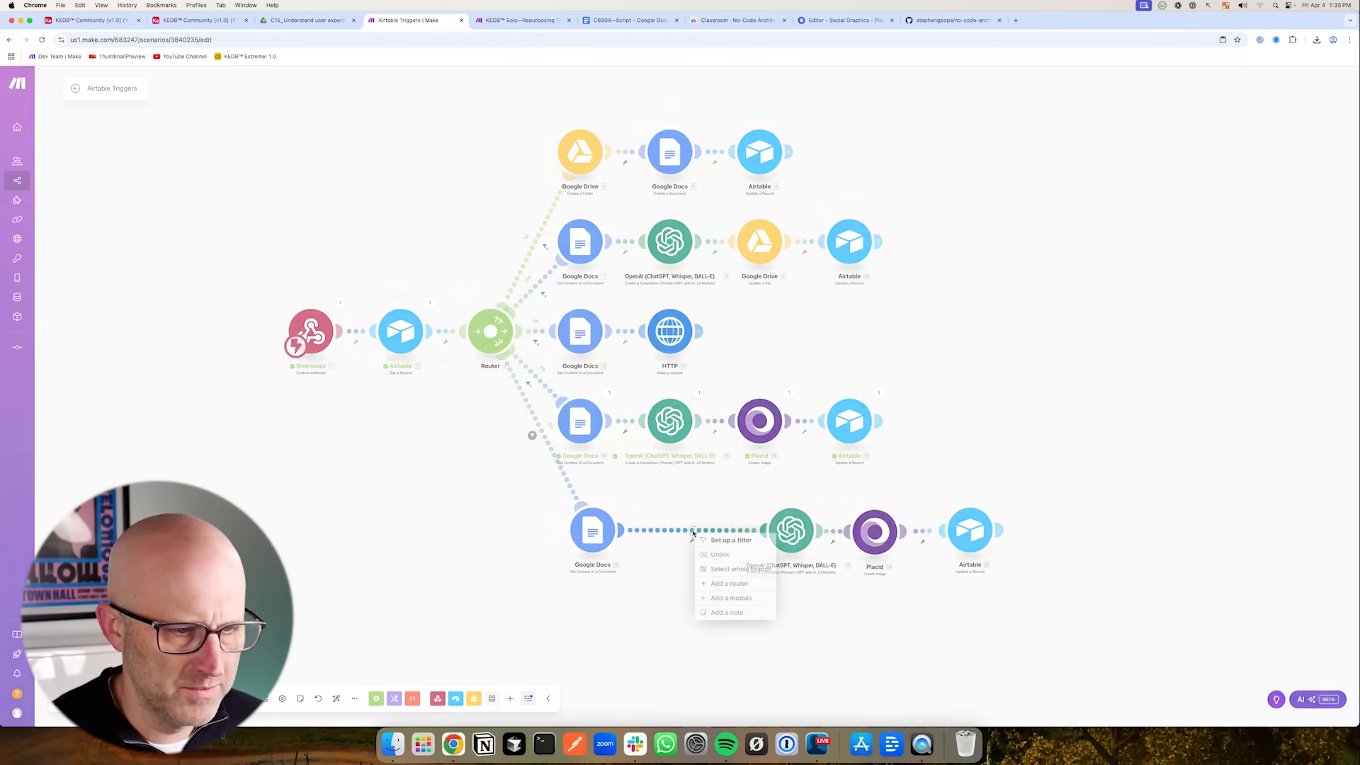
left_click(730, 598)
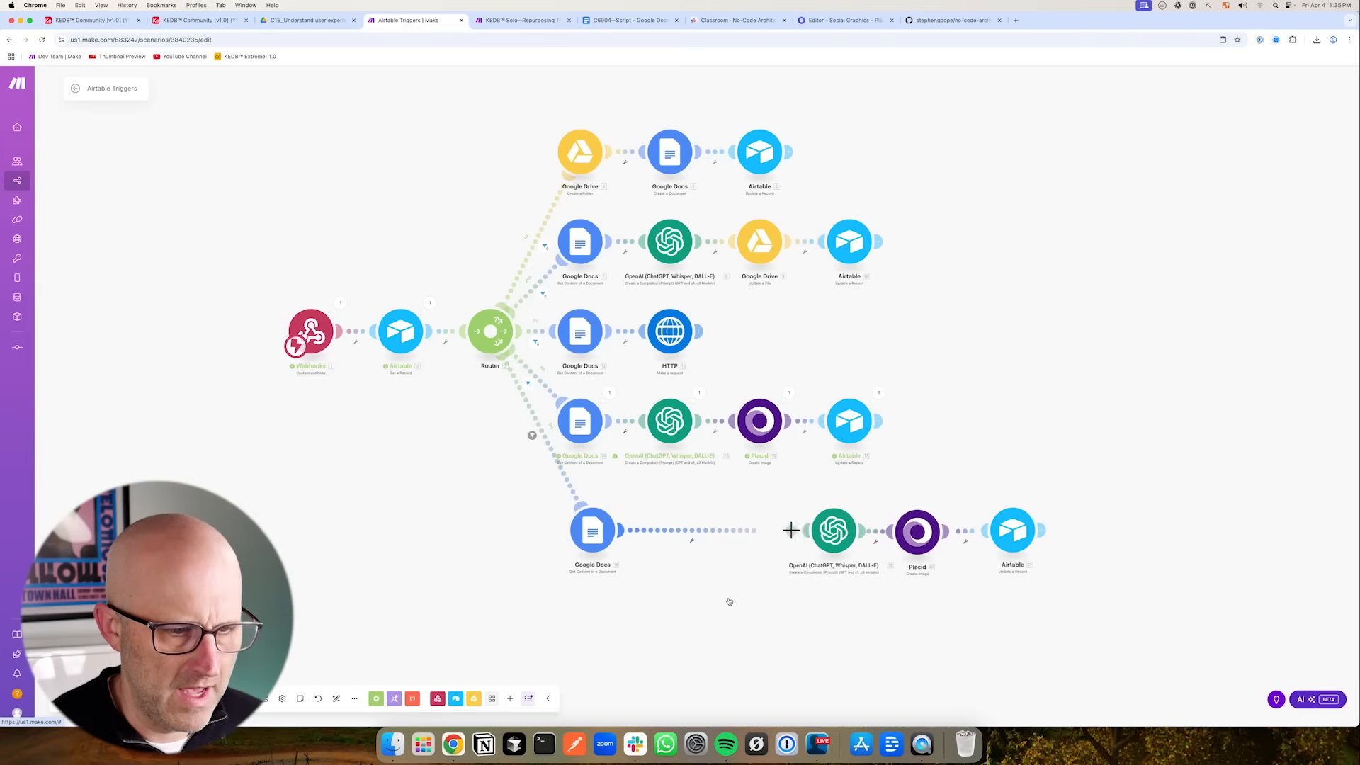
type("re")
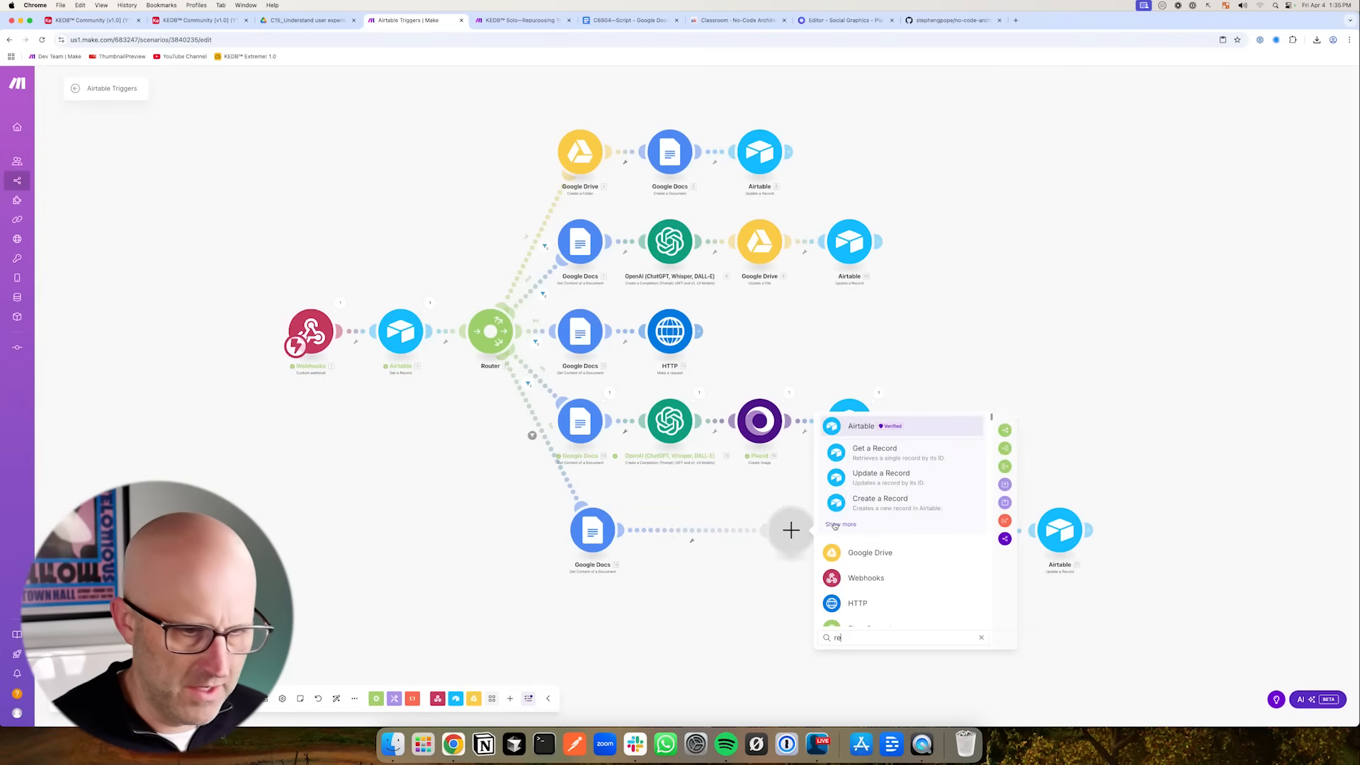
type("peater")
left_click(874, 448)
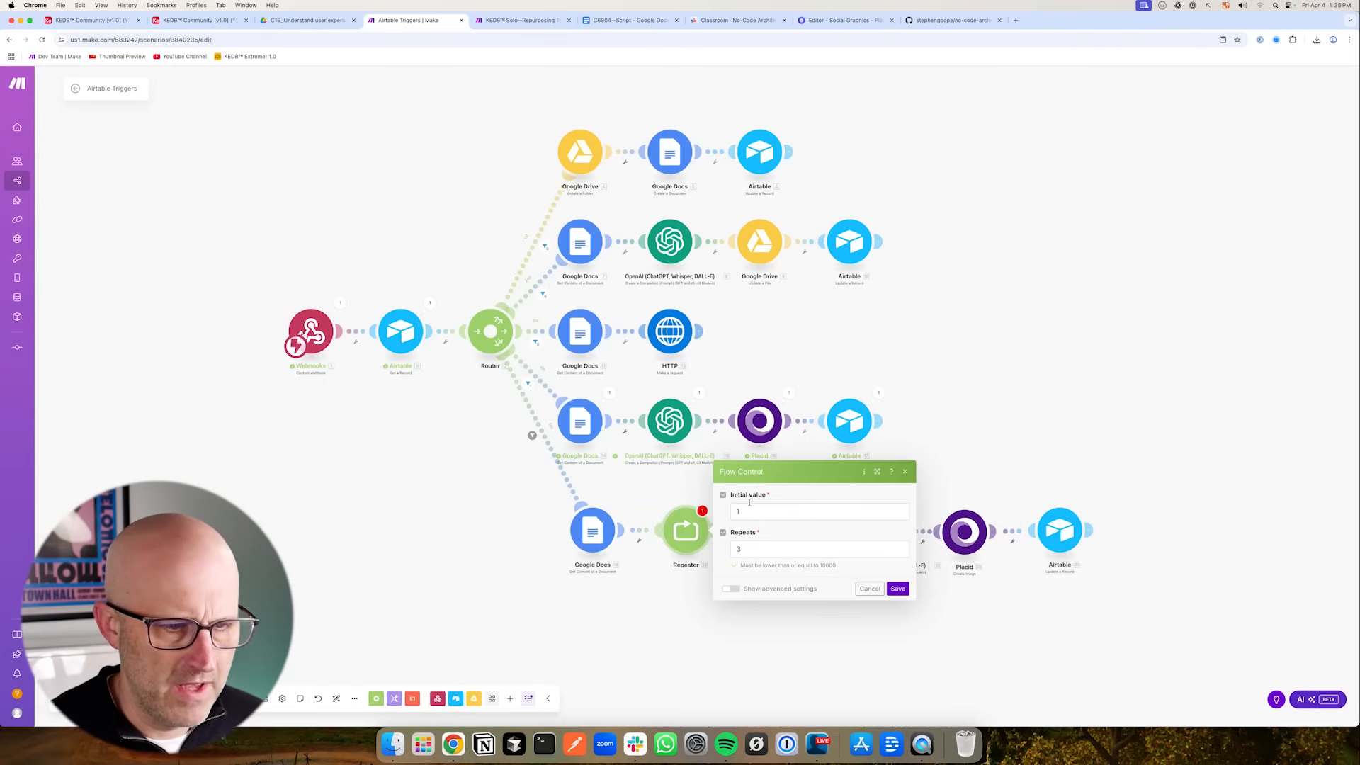
left_click_drag(753, 556, 732, 552)
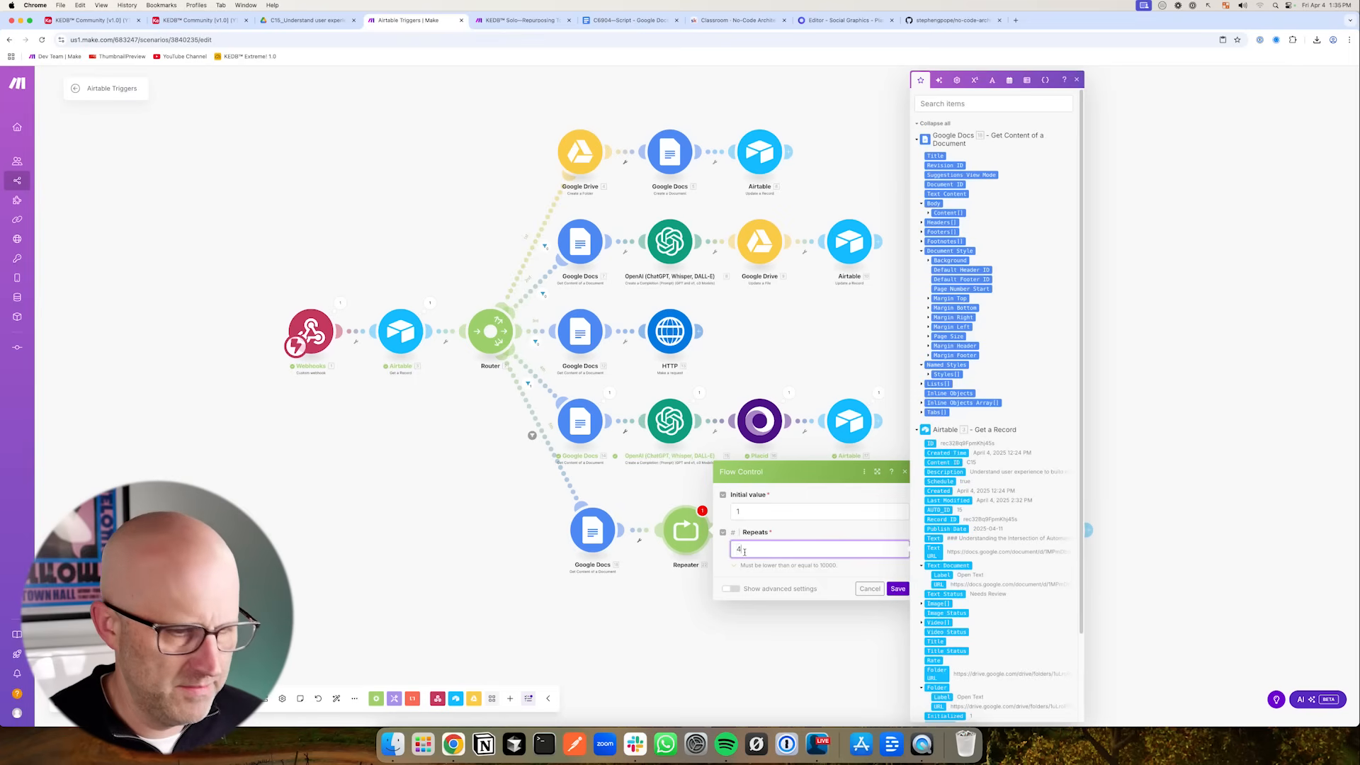
type("4")
left_click(198, 20)
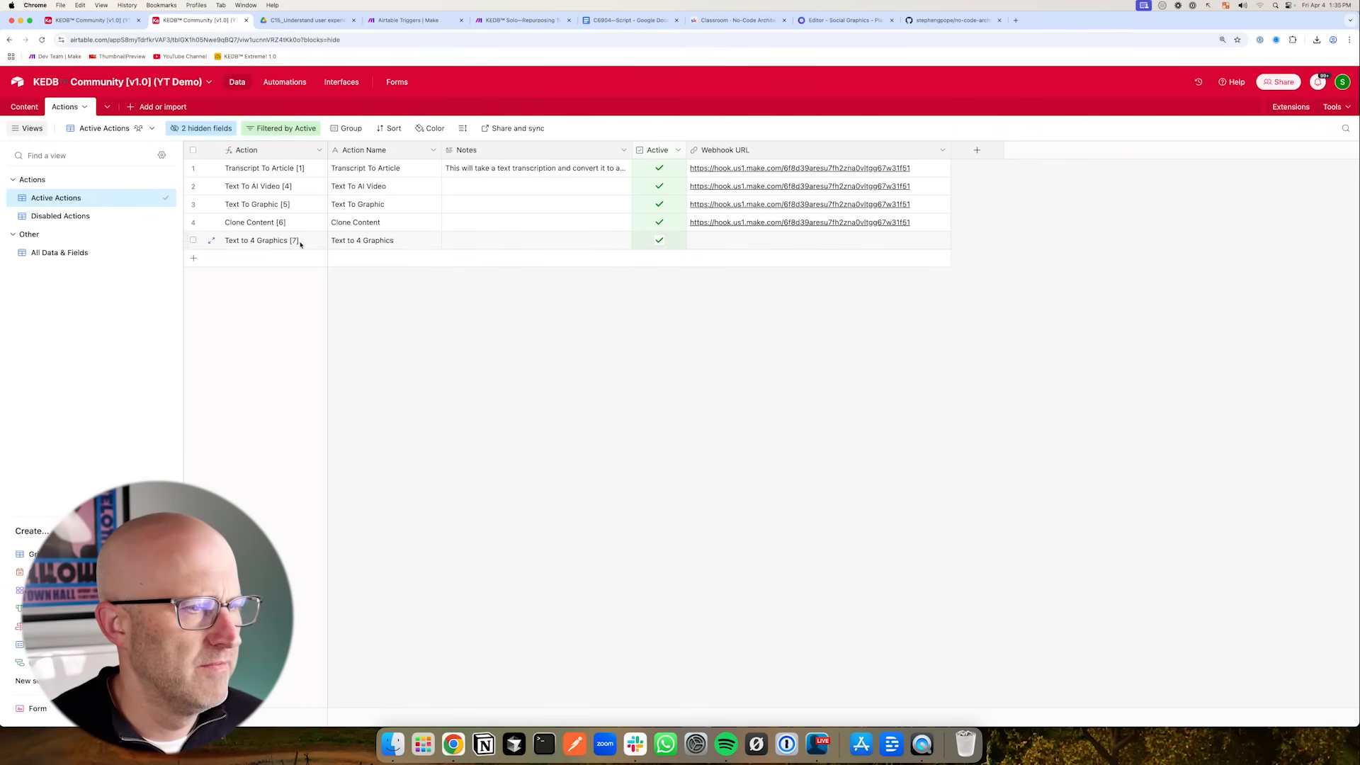
left_click(425, 20)
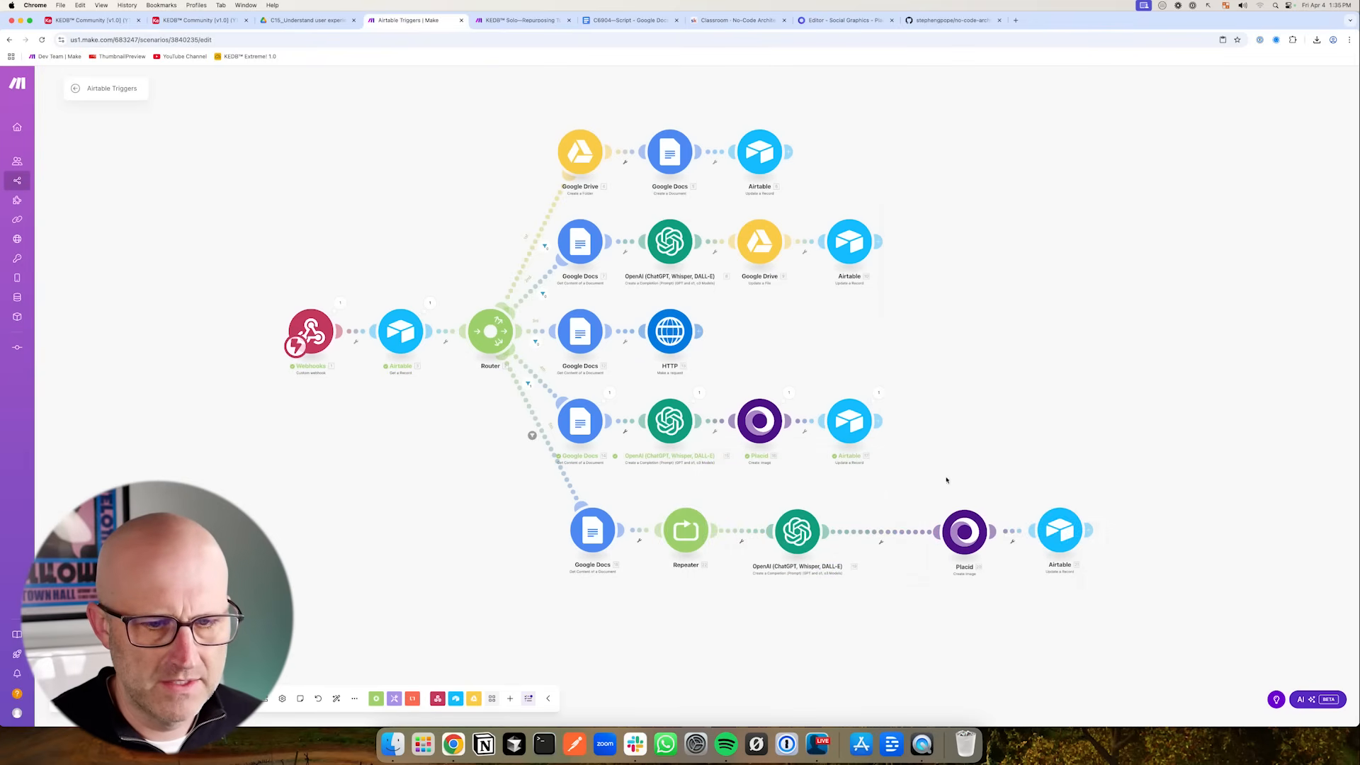
- Rearrange the new route's OpenAI and Placid modules closer to the Repeater
left_click_drag(987, 549, 928, 547)
left_click_drag(798, 531, 782, 531)
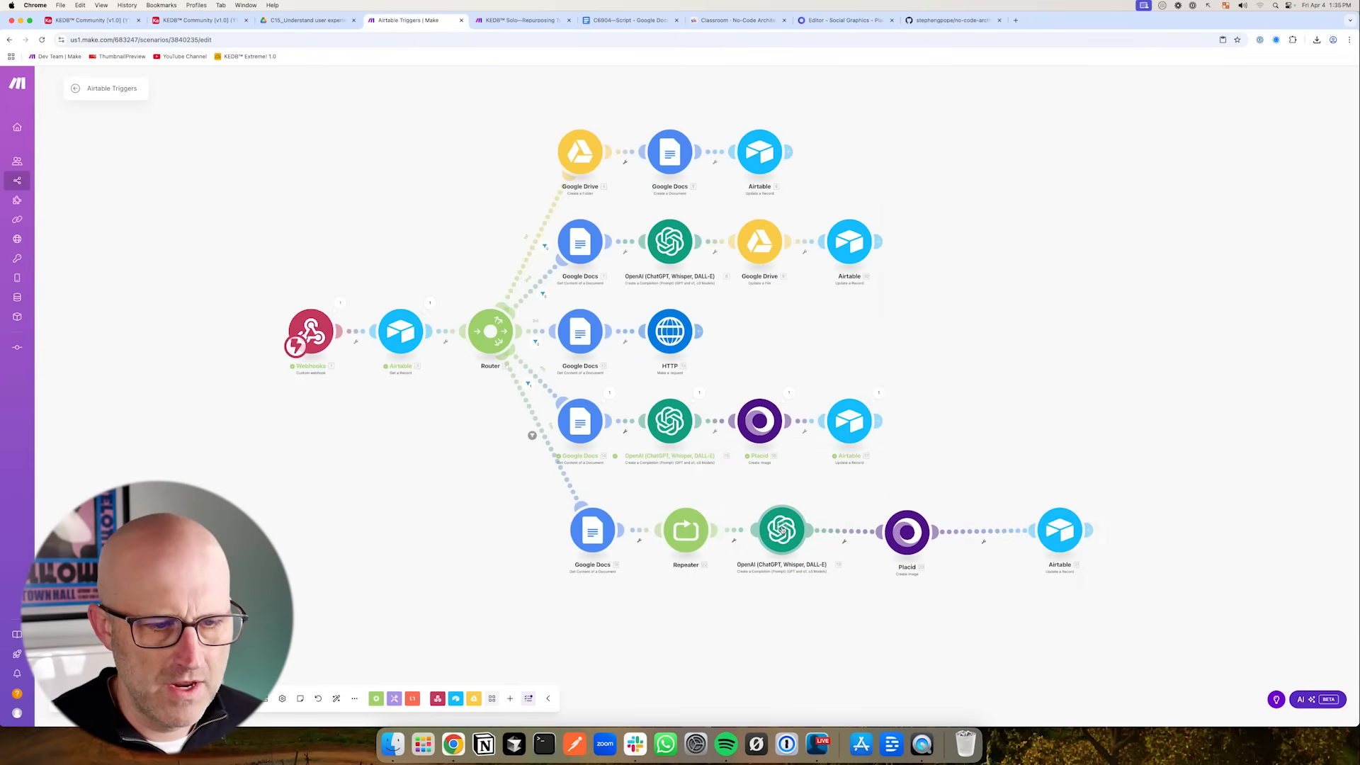
left_click_drag(894, 533, 876, 534)
- Configure the Action field in the Text To Graphic route's Airtable update module and save the module
key("super+1")
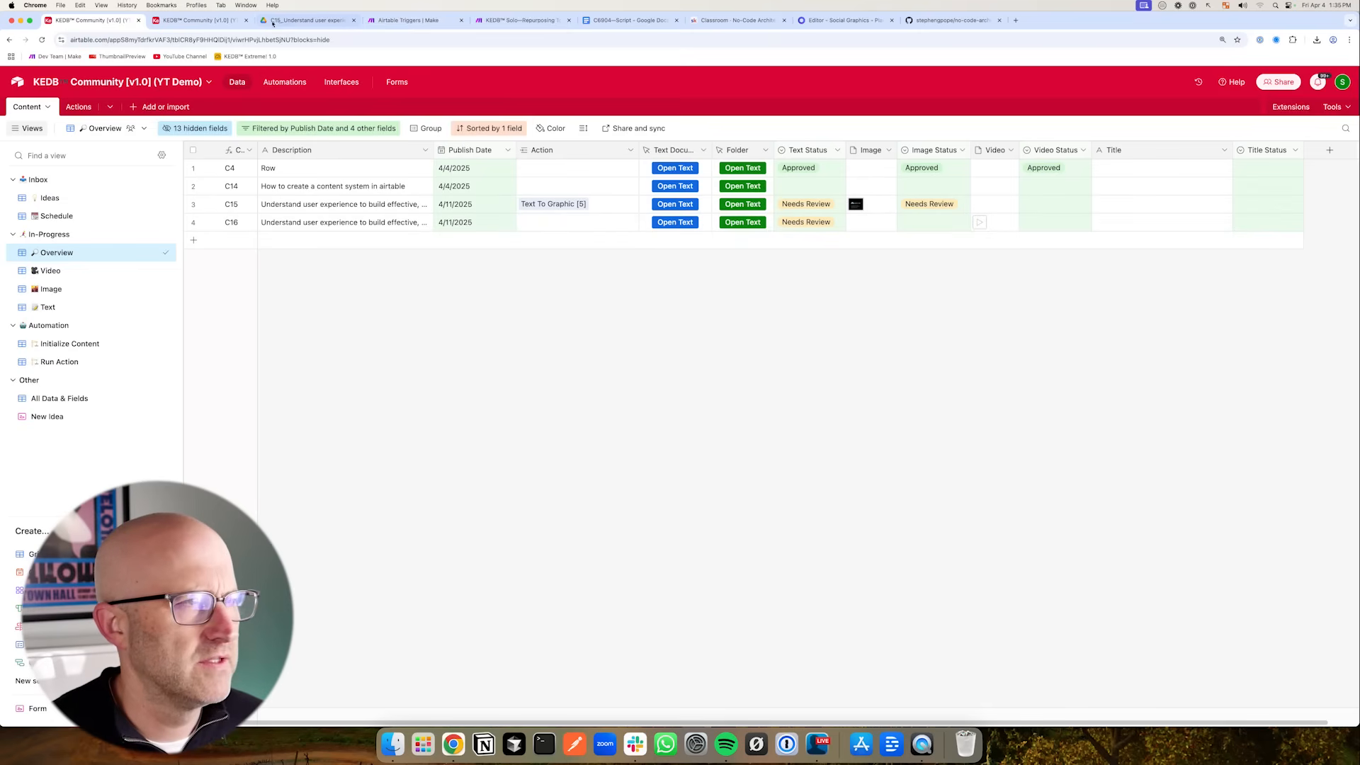
left_click(417, 20)
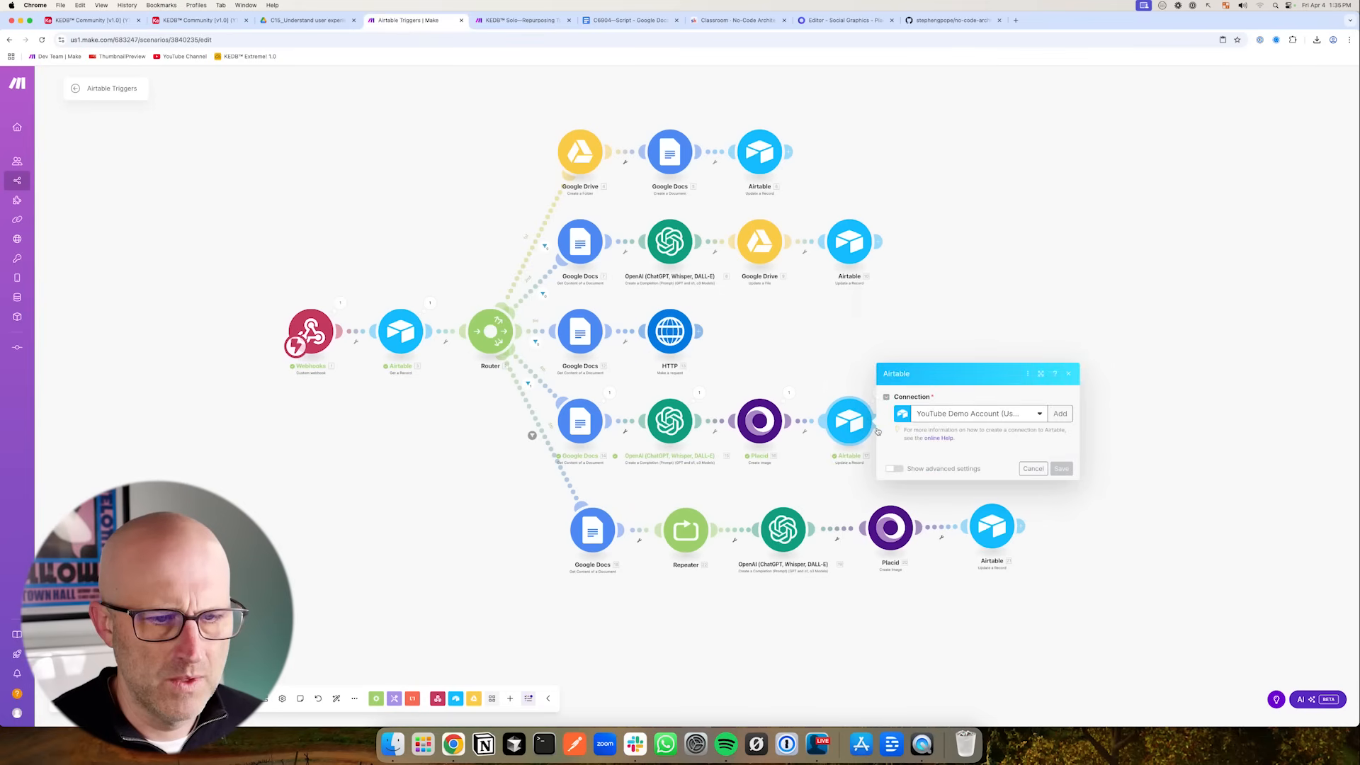
scroll(983, 550, "down", 3)
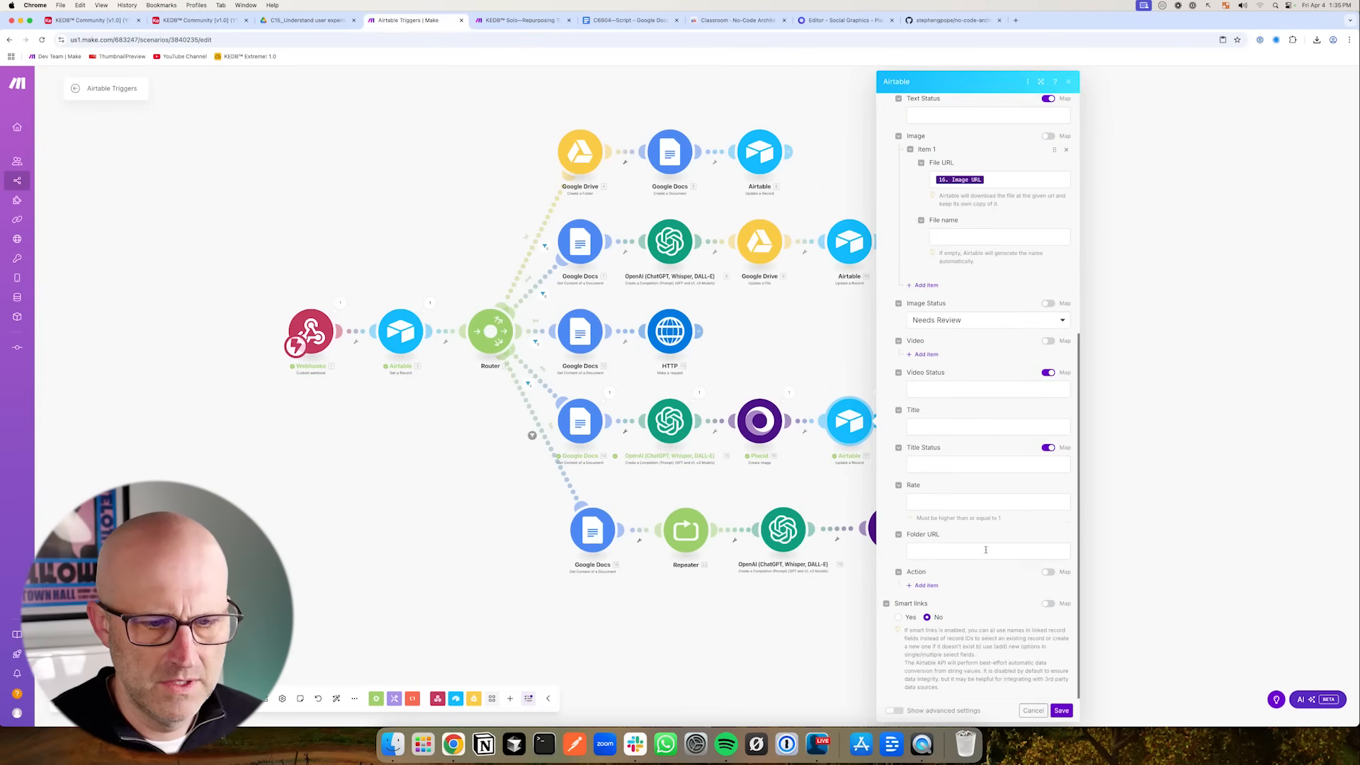
left_click(928, 585)
left_click(1049, 571)
left_click(984, 589)
left_click(1153, 81)
left_click(1145, 648)
left_click(1060, 711)
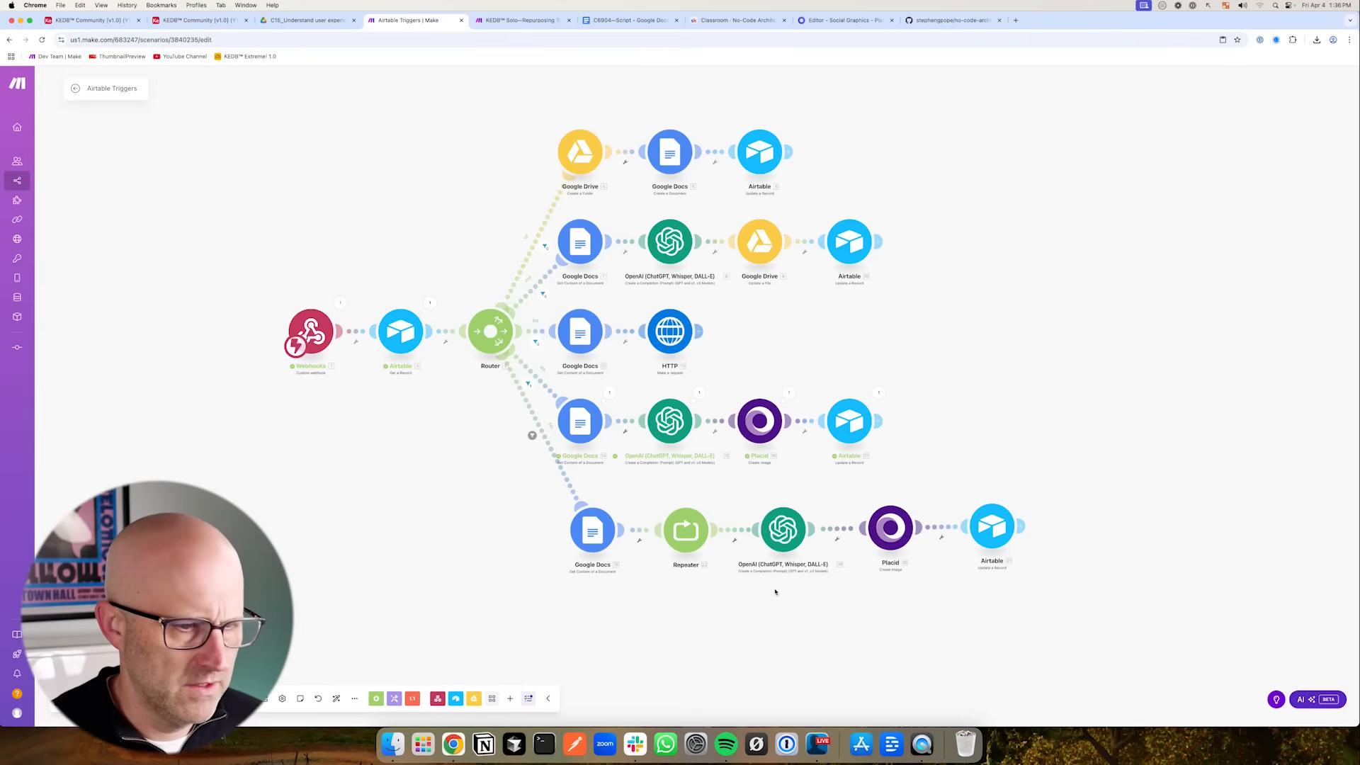
- Save the scenario and open the new route's OpenAI module to review its tweet prompt
key("ctrl+s")
left_click_drag(1013, 599, 920, 530)
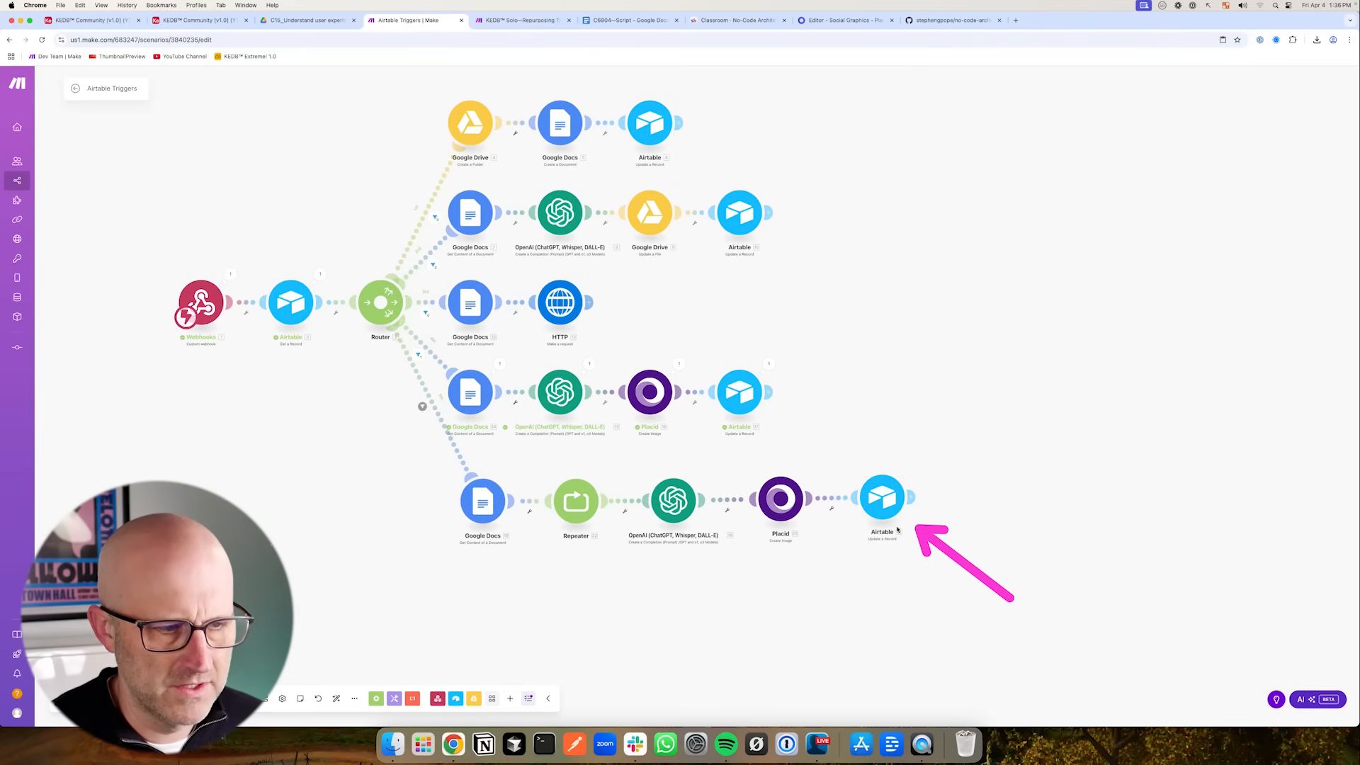
left_click(200, 20)
left_click_drag(398, 348, 365, 259)
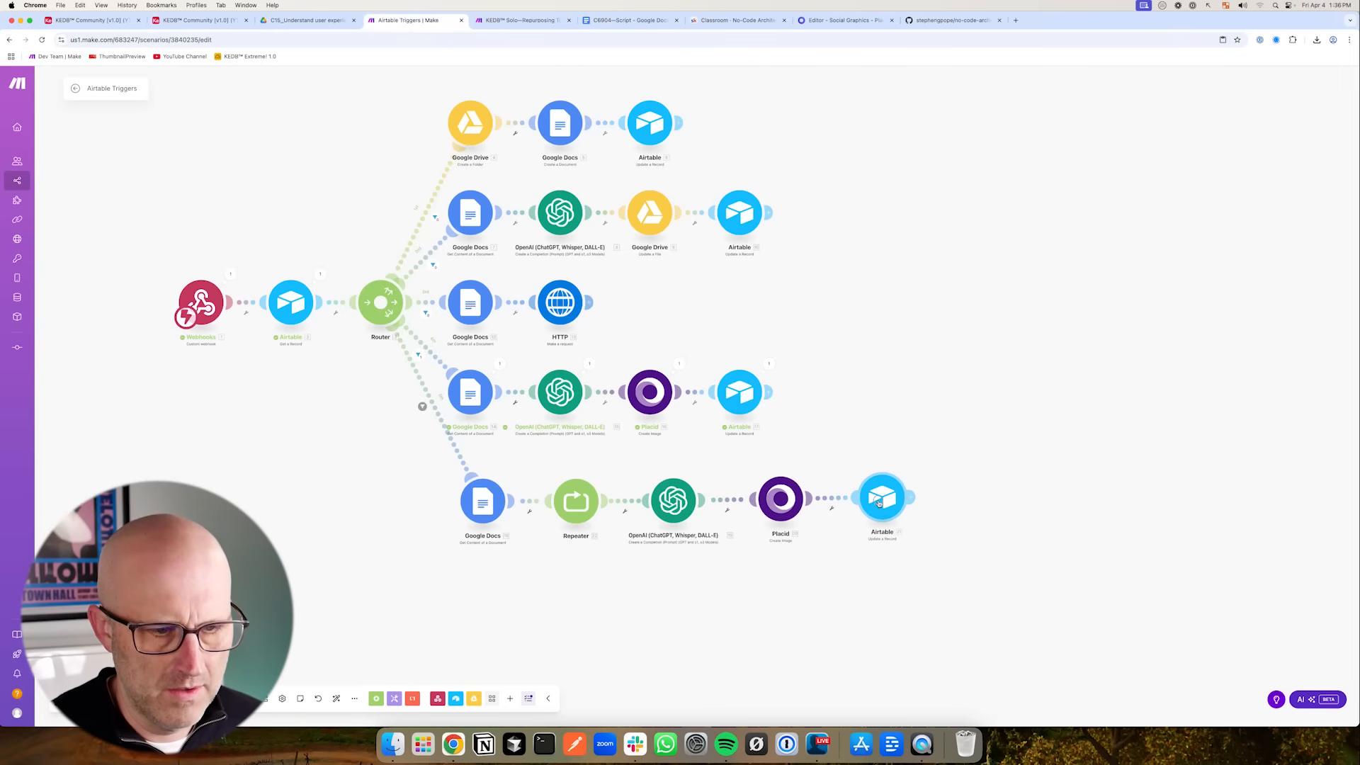
left_click(678, 507)
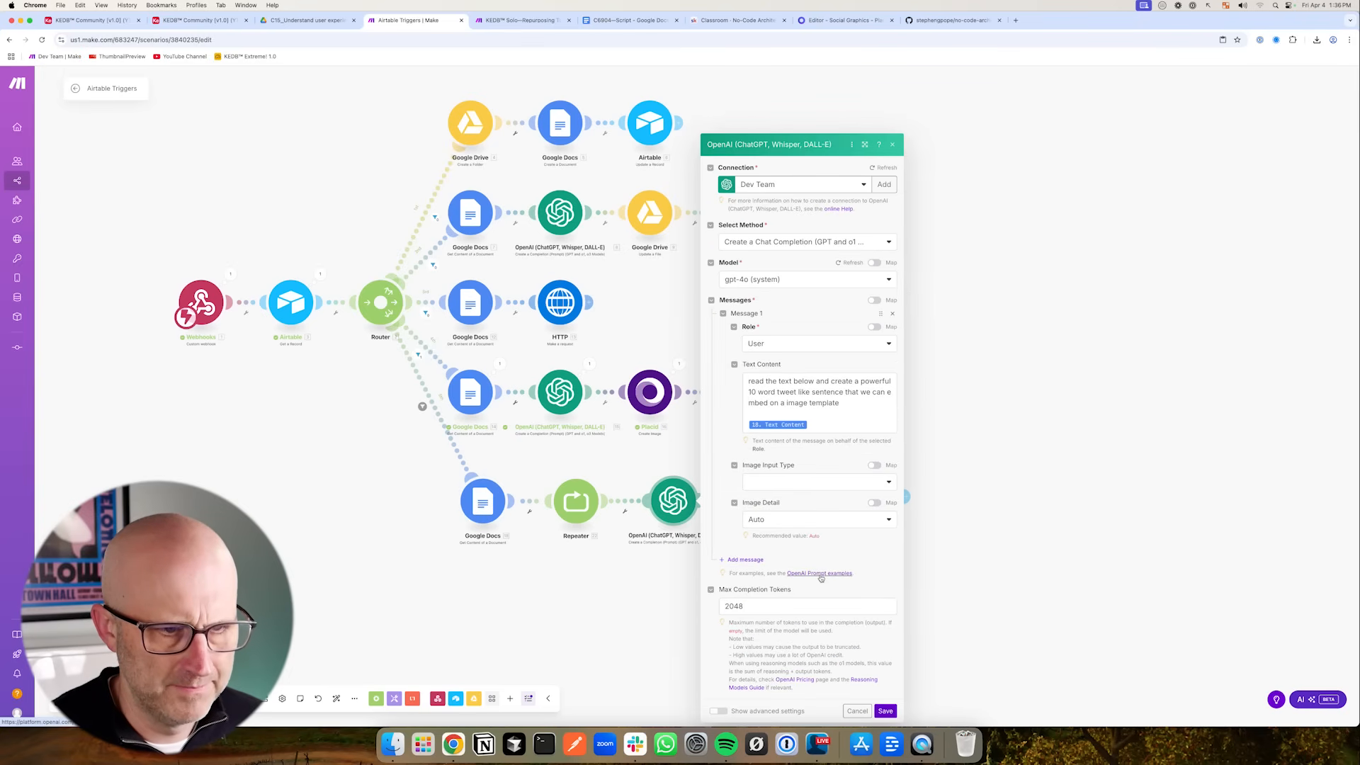
key("Escape")
- Delete the Airtable update module from the end of the new graphics route
left_click(780, 502)
left_click_drag(744, 556, 711, 535)
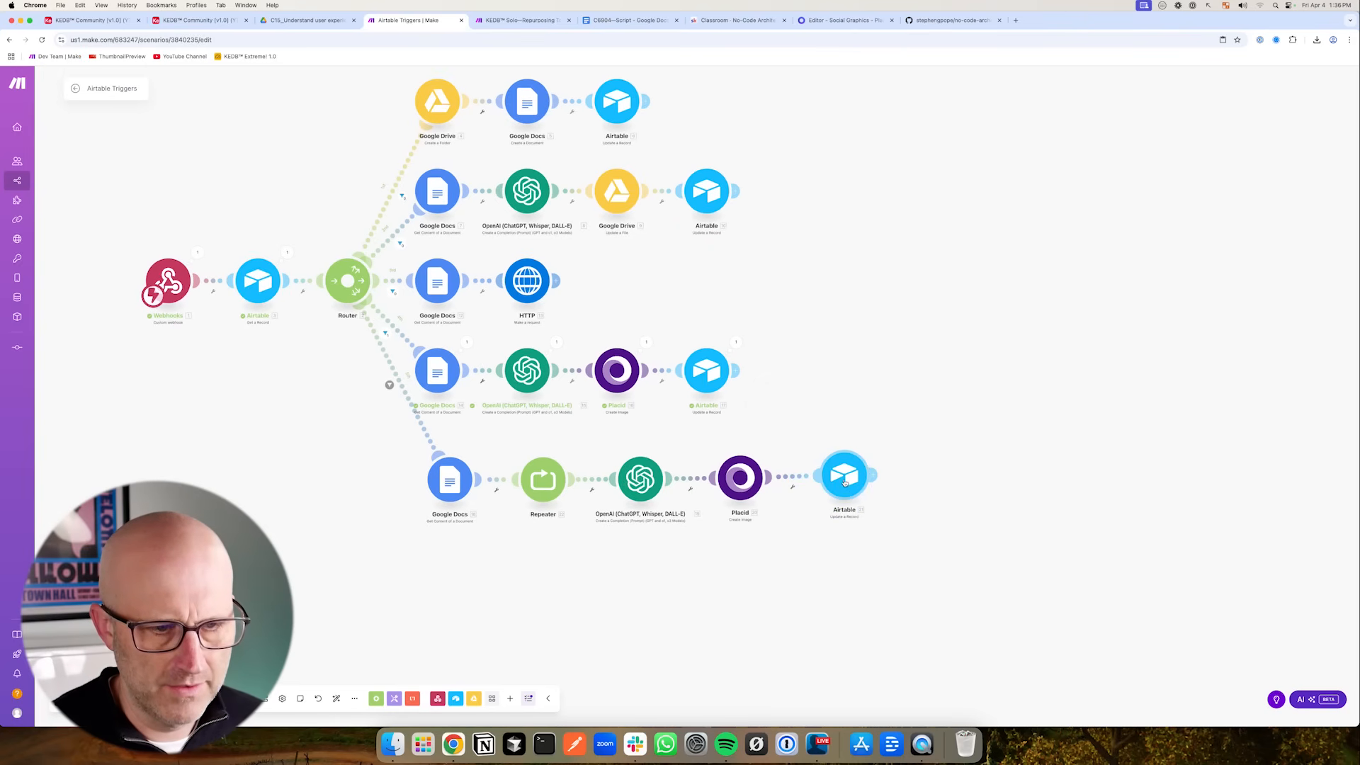
right_click(844, 483)
left_click(885, 591)
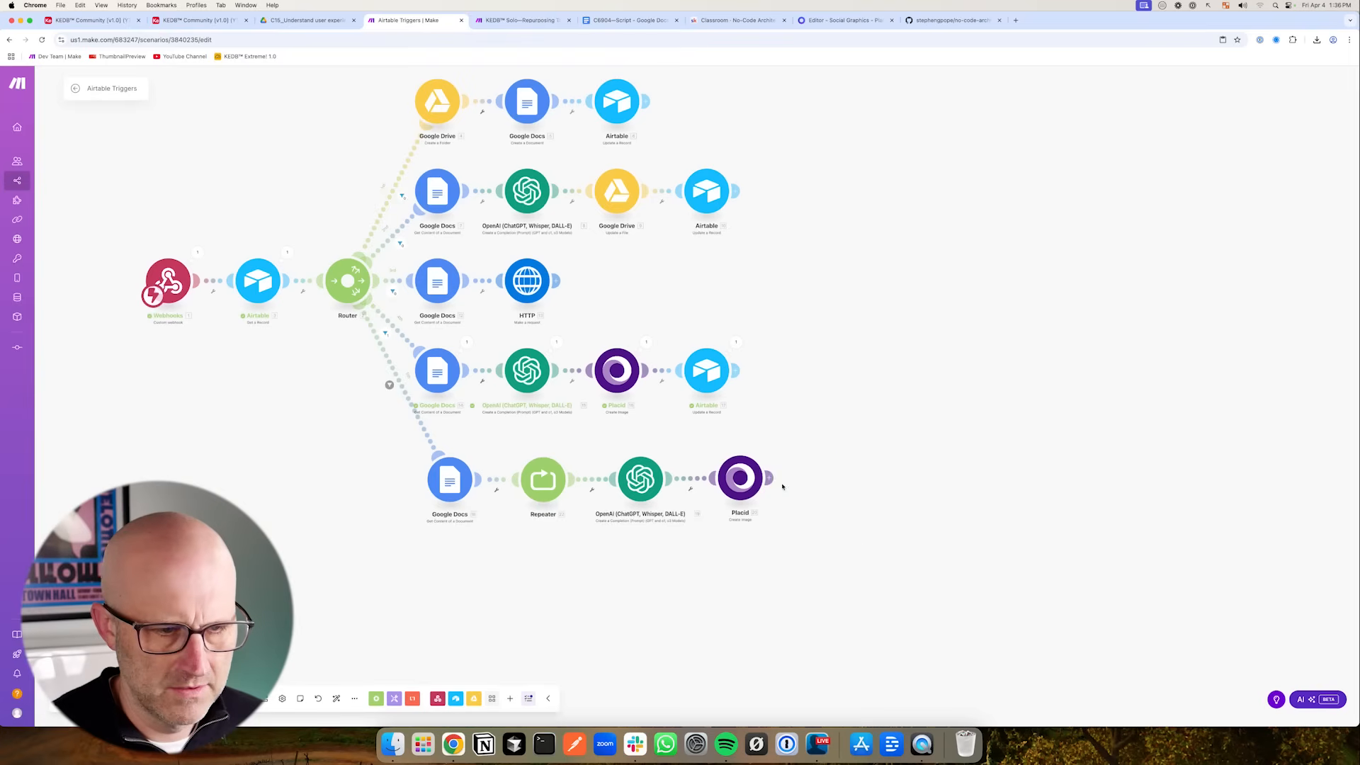
- Paste Google Drive Create a Folder and Google Docs Create a Document modules and attach them after the new route's Placid module
scroll(863, 536, "up", 2)
scroll(862, 537, "down", 5)
left_click_drag(916, 415, 921, 424)
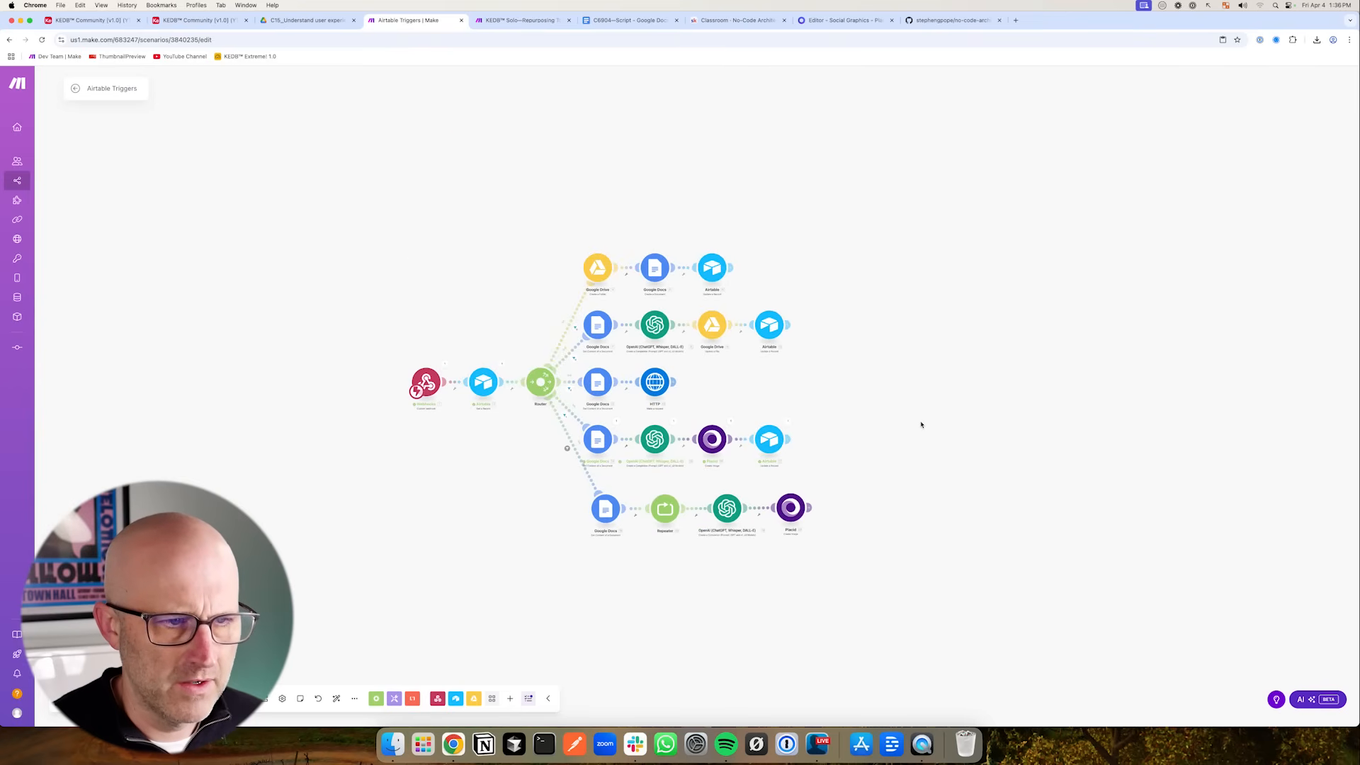
left_click_drag(566, 248, 687, 290)
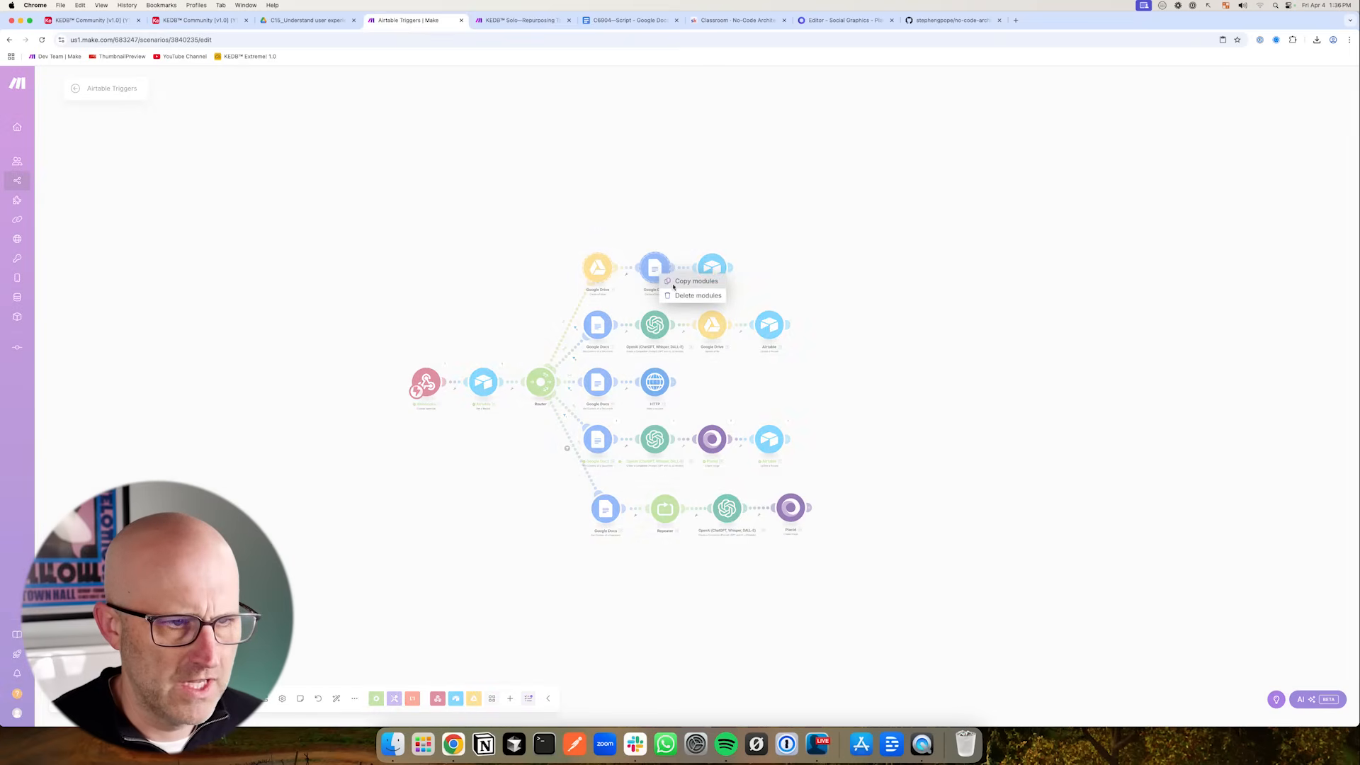
right_click(1033, 479)
left_click(1025, 516)
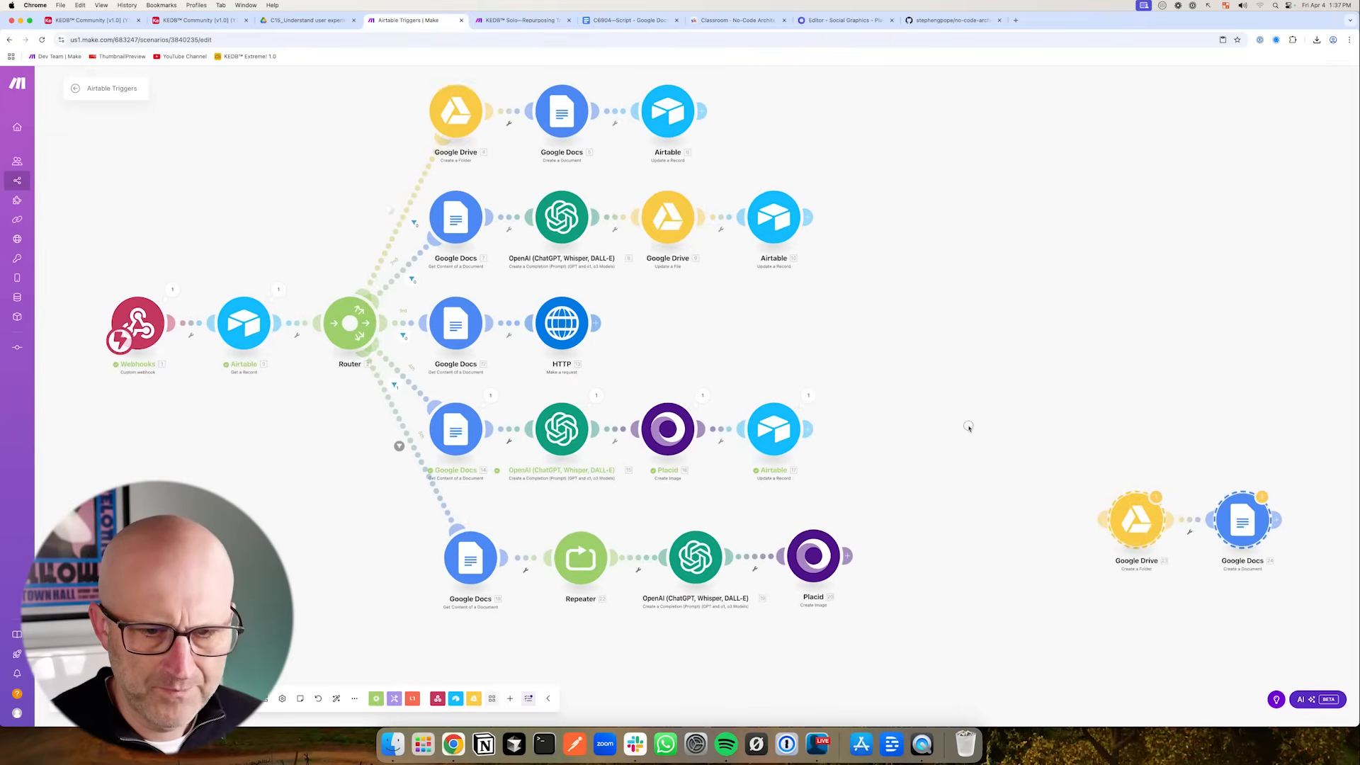
left_click_drag(969, 426, 867, 281)
left_click_drag(1141, 384, 1037, 415)
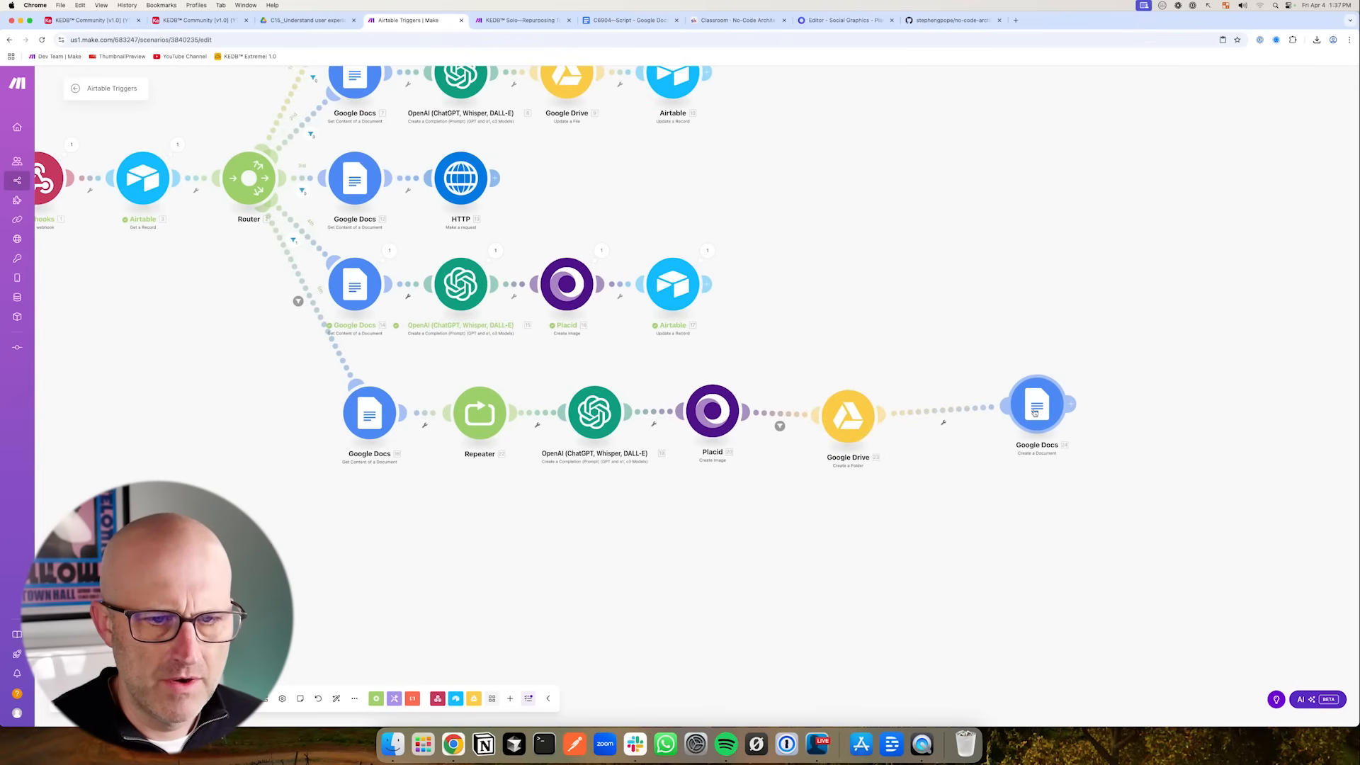
left_click(861, 418)
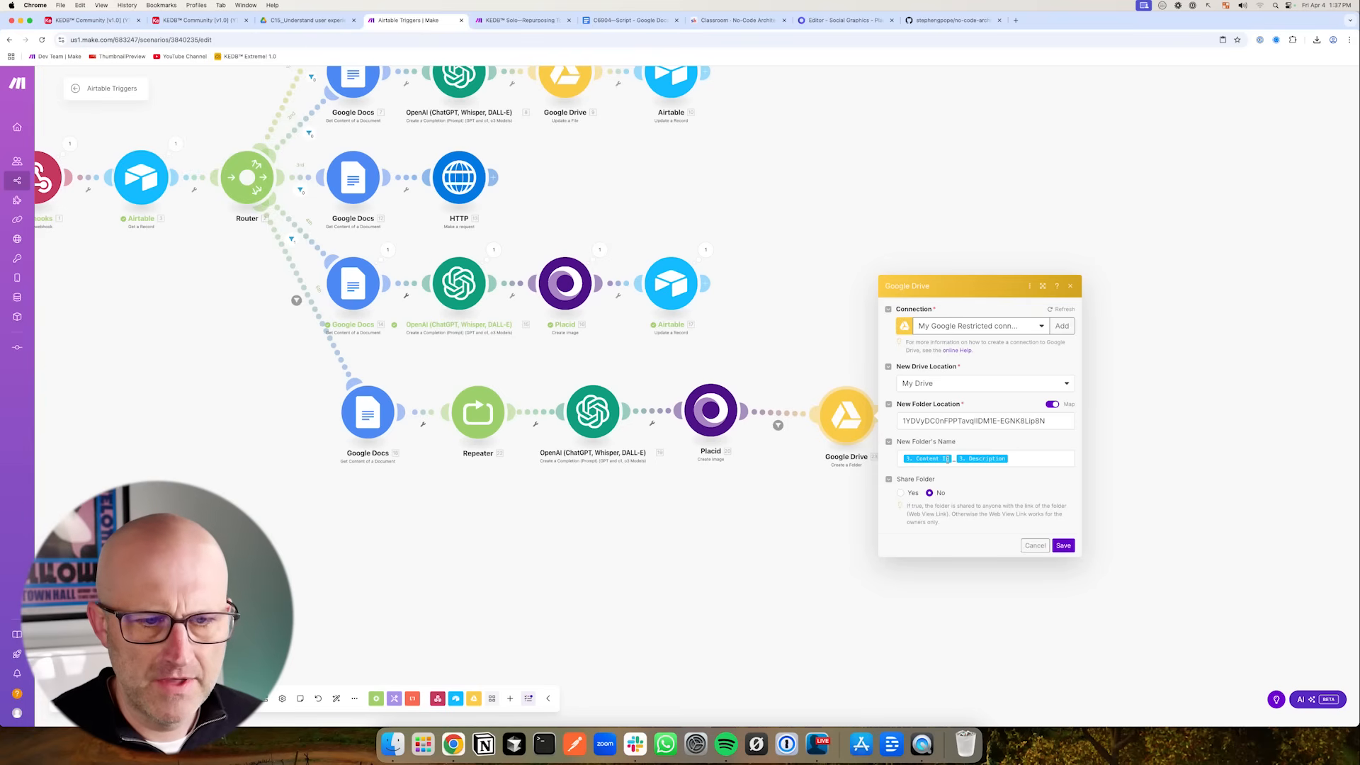
left_click(1035, 545)
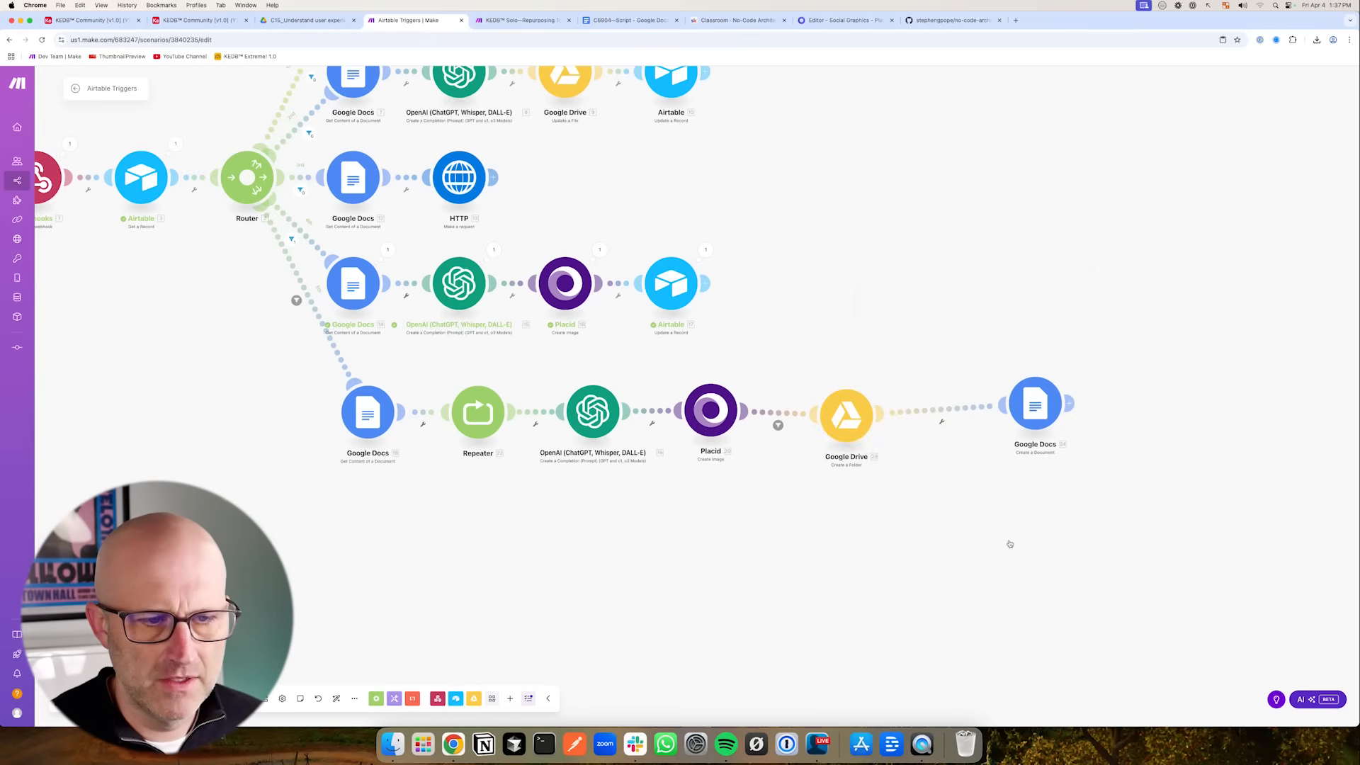
- Clear the copied filter condition on the link between the Placid and Google Drive modules of the new route
left_click_drag(846, 417, 912, 420)
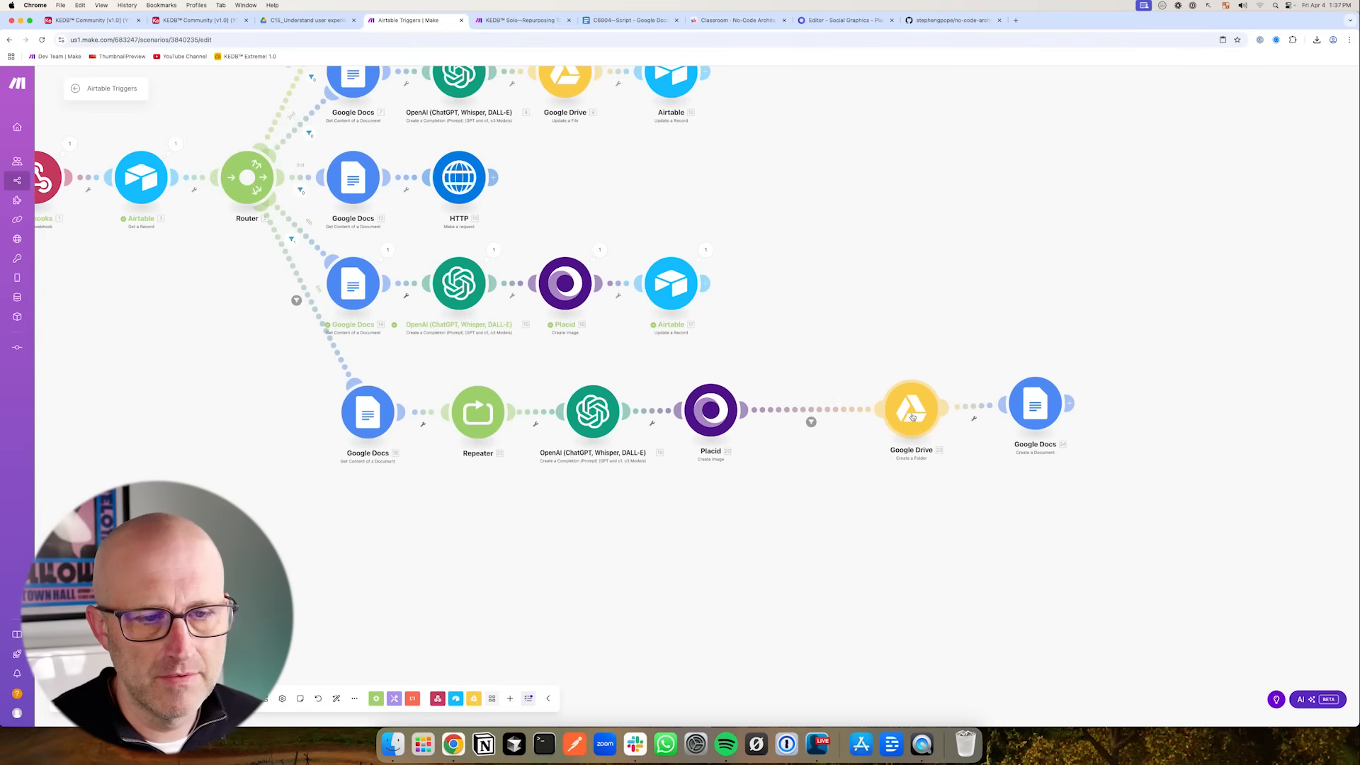
left_click(814, 421)
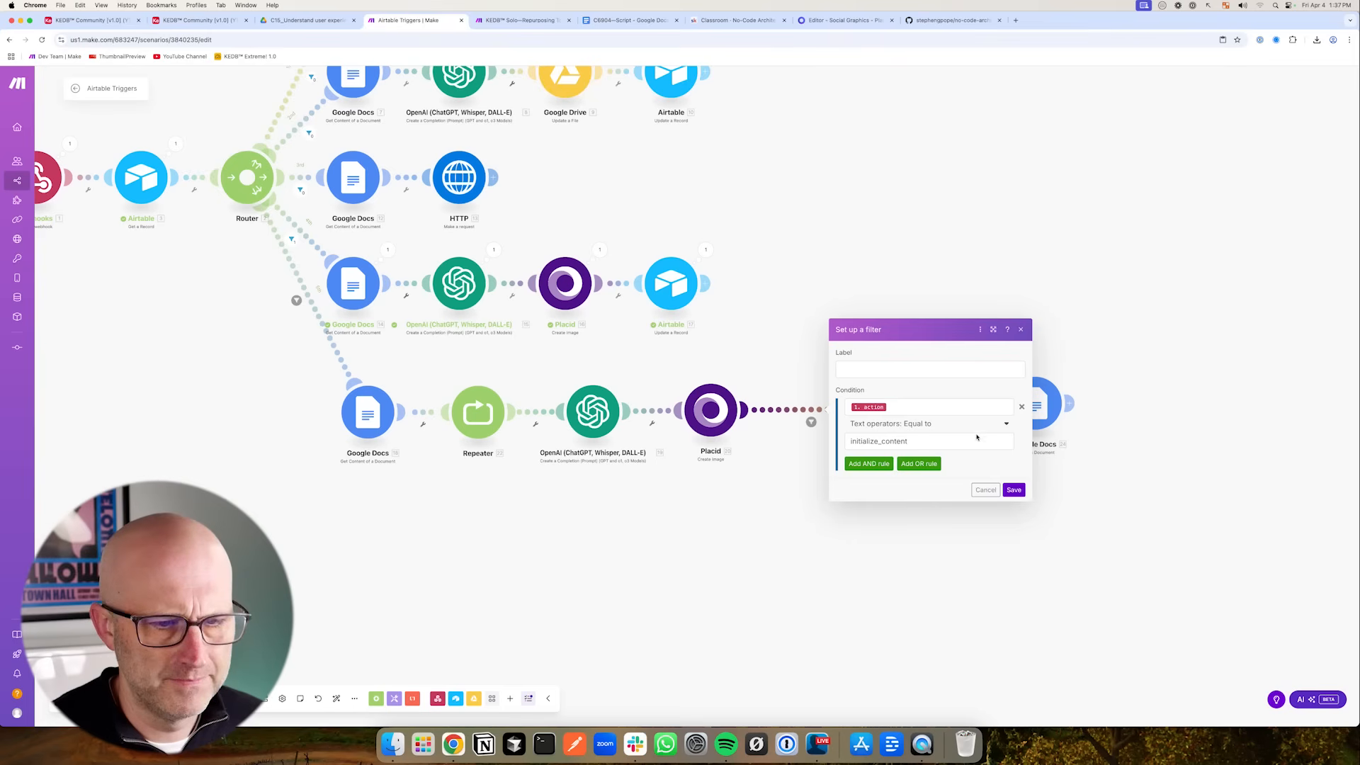
left_click(820, 443)
left_click(811, 421)
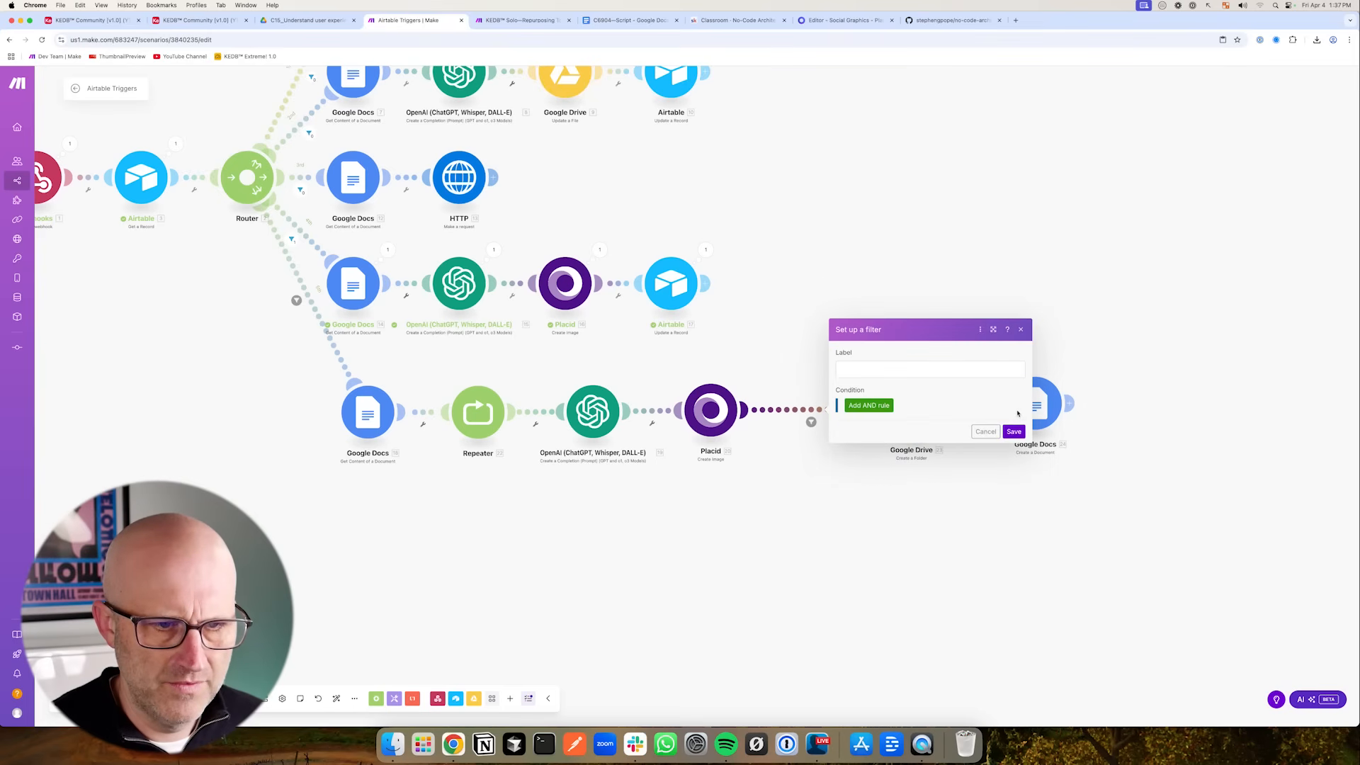
left_click(1015, 434)
- Insert an Airtable Create a Record module after Placid using base KEDB™ Community [v1.0] (YT Demo) and table Content
left_click(811, 422)
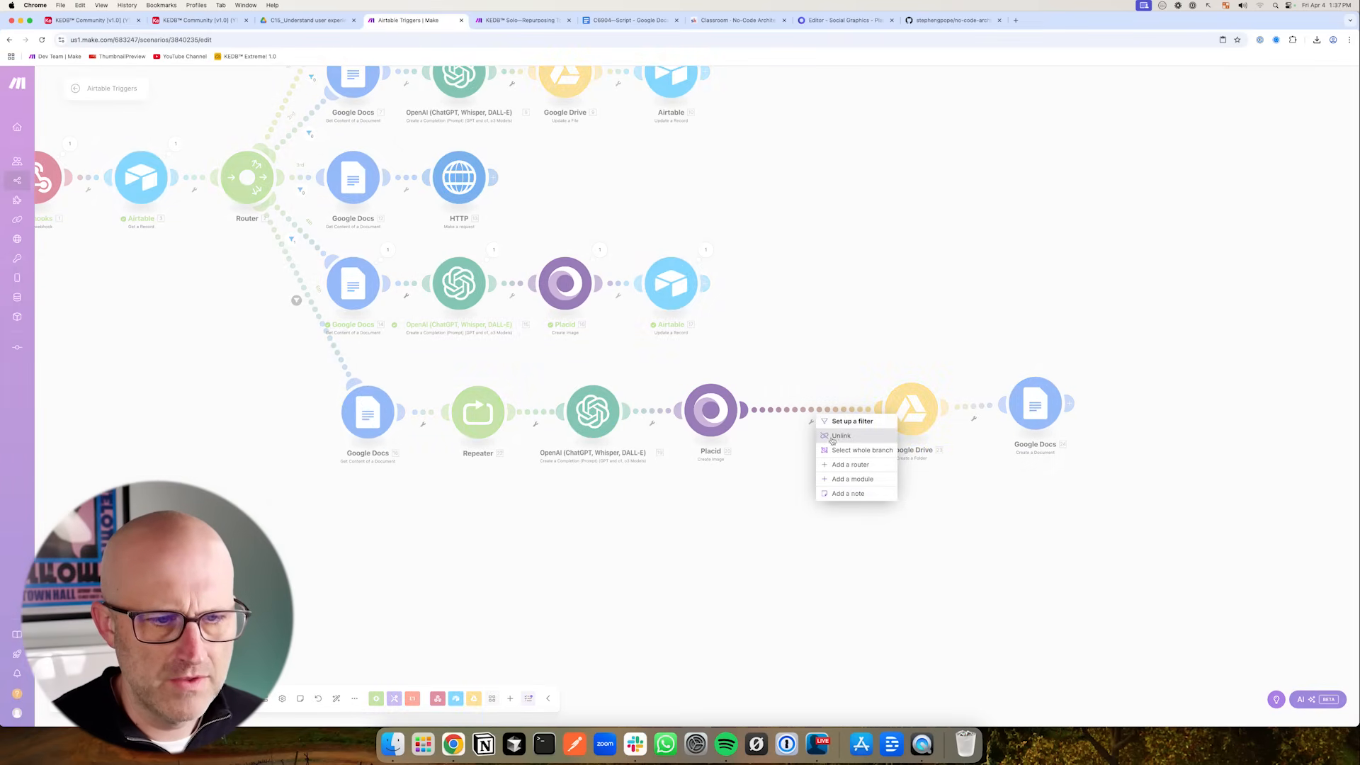
left_click(849, 481)
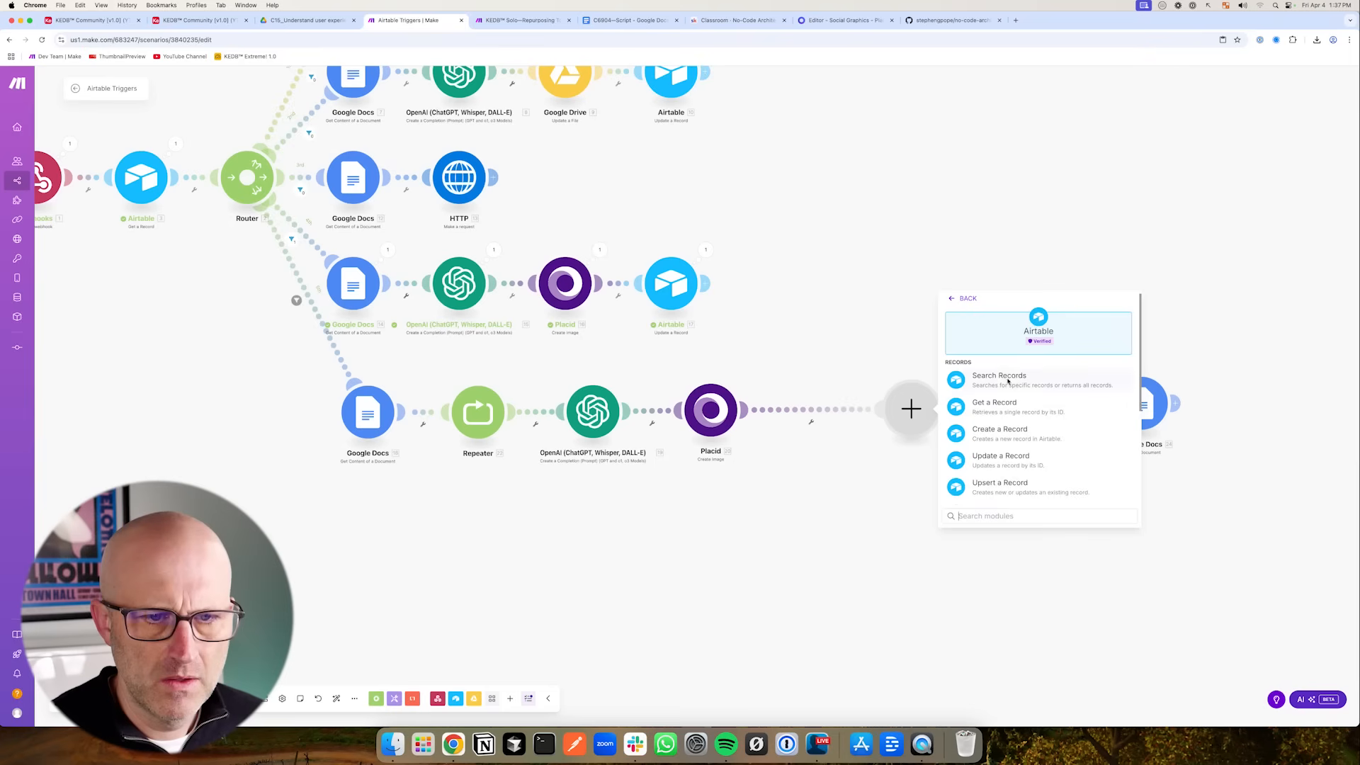
left_click(1016, 434)
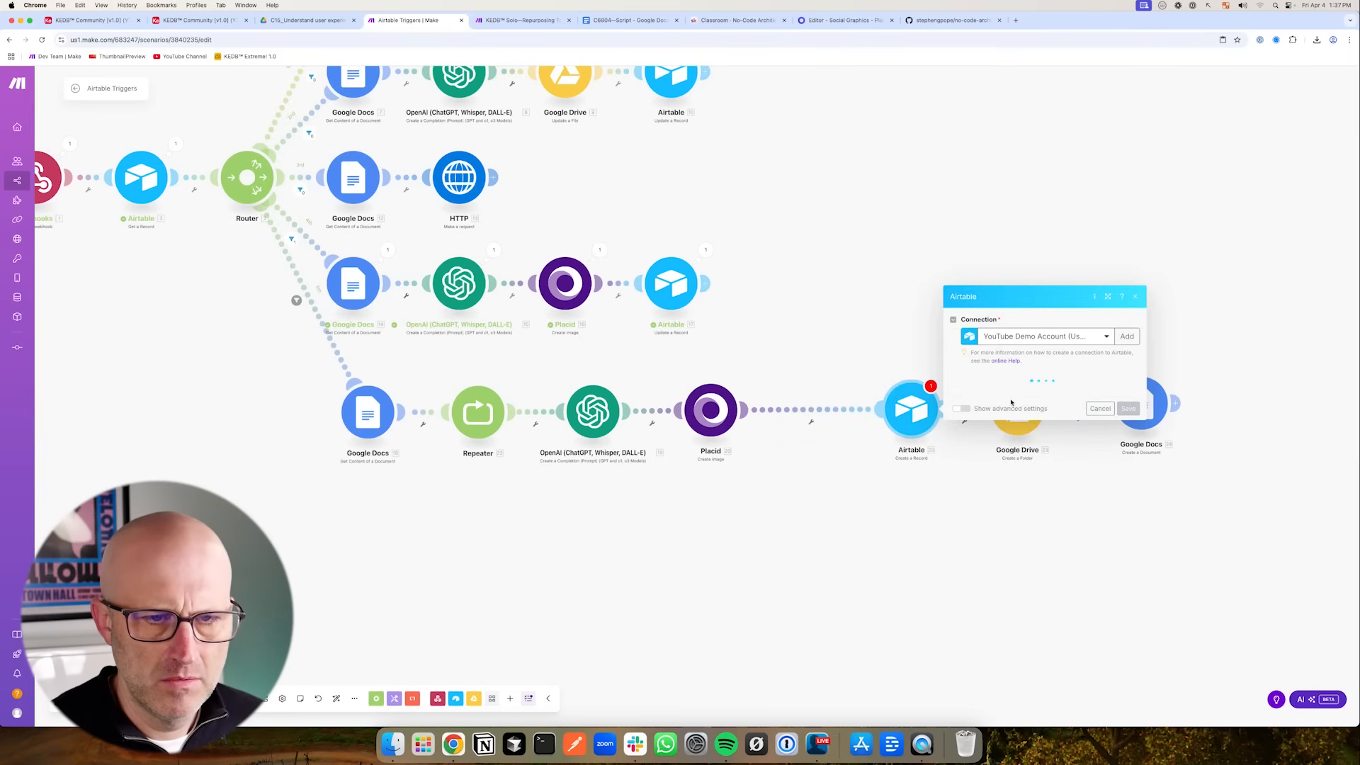
left_click(992, 394)
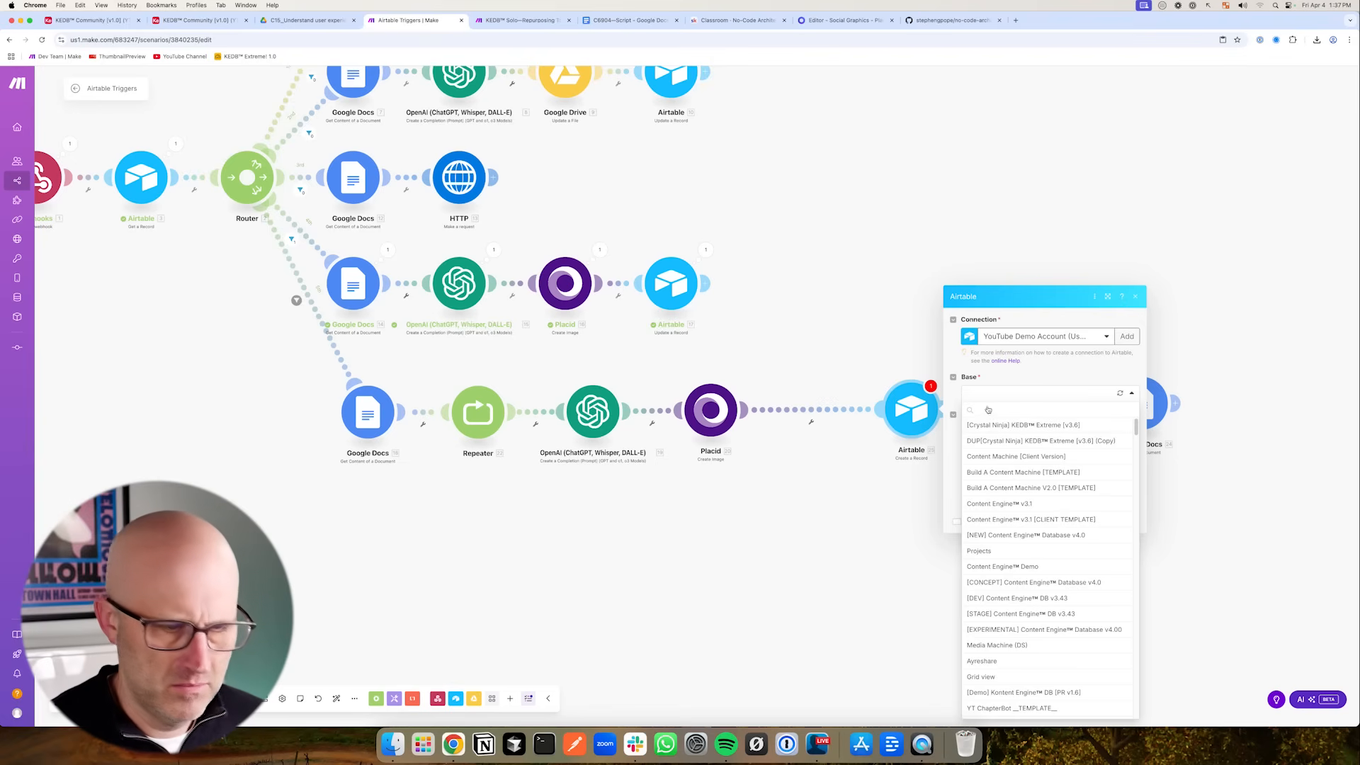
type("com")
left_click(994, 426)
left_click(993, 415)
left_click(994, 428)
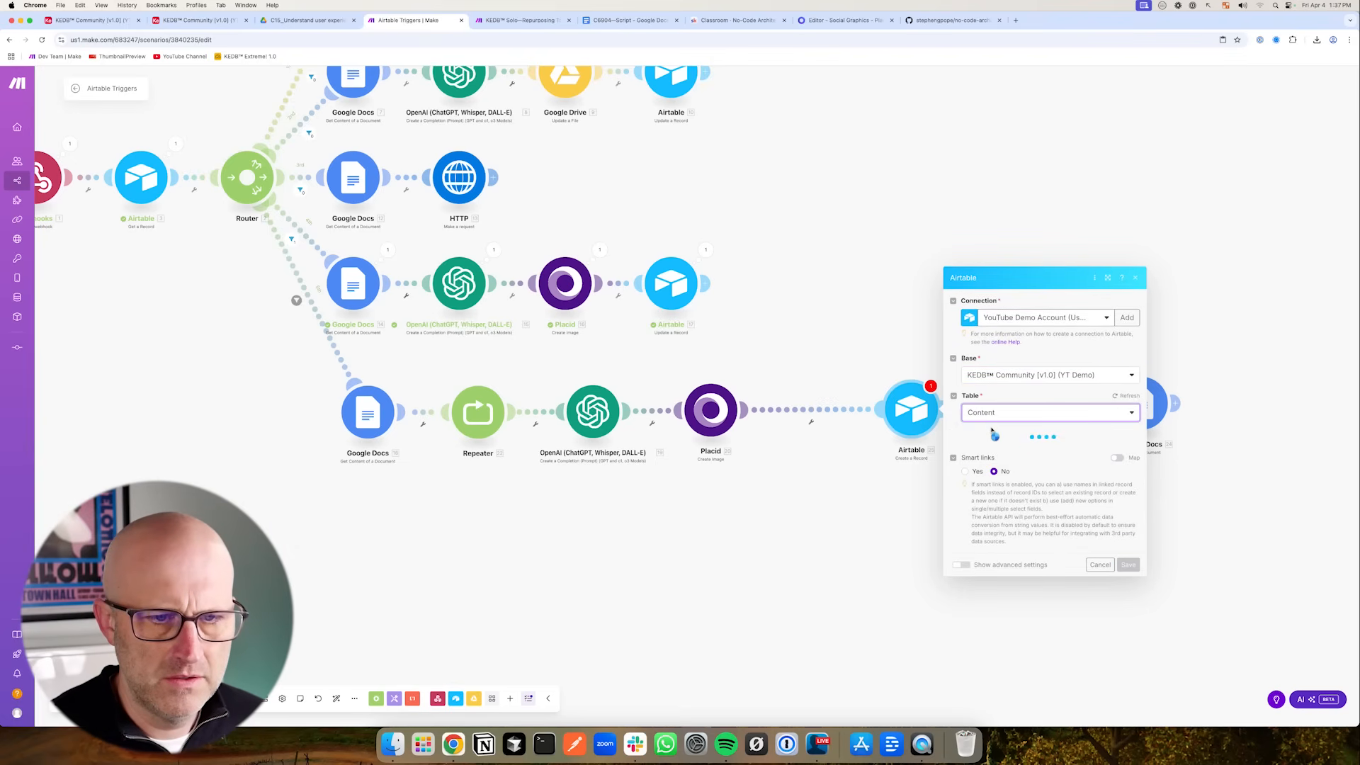
- Map the Get a Record module's Description and Publish Date into the new record's Description and Publish Date fields
left_click(935, 267)
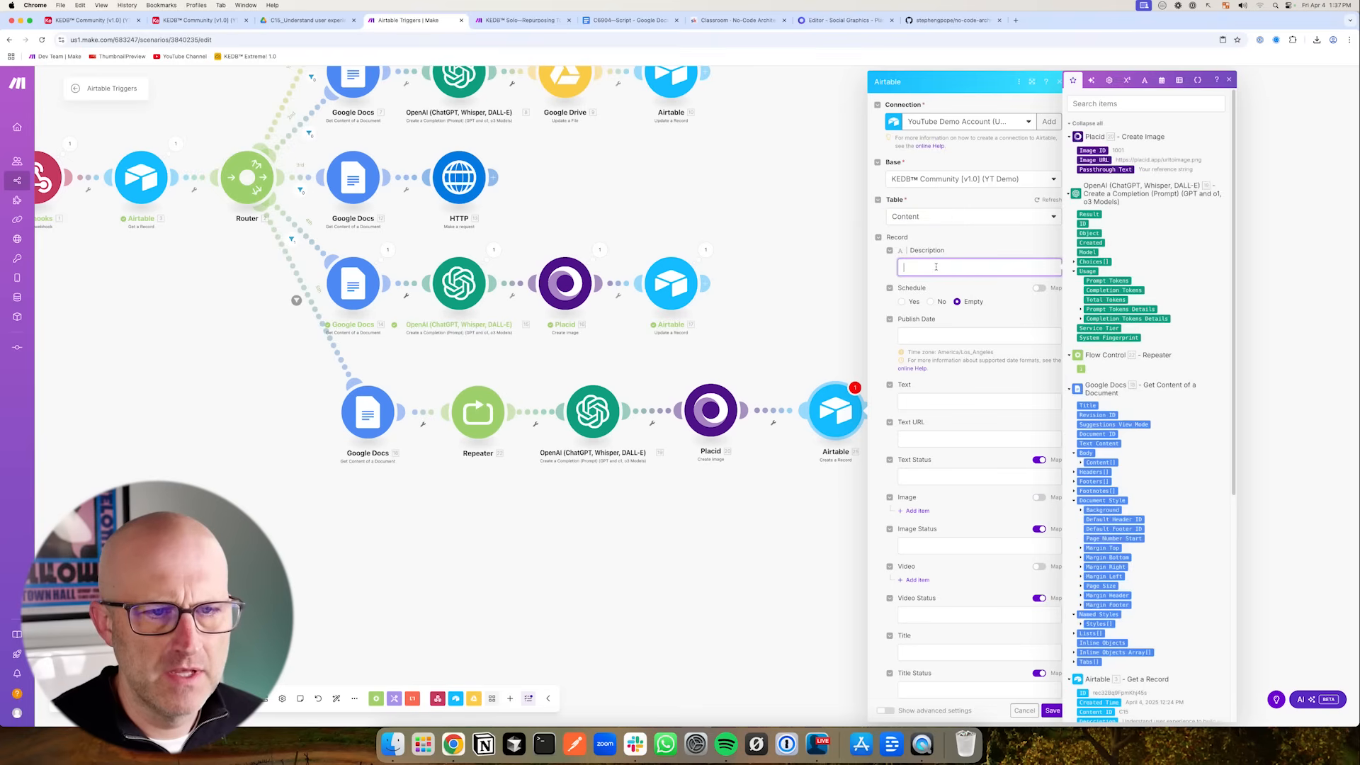
scroll(1148, 355, "down", 5)
left_click_drag(1098, 371, 914, 269)
left_click(992, 336)
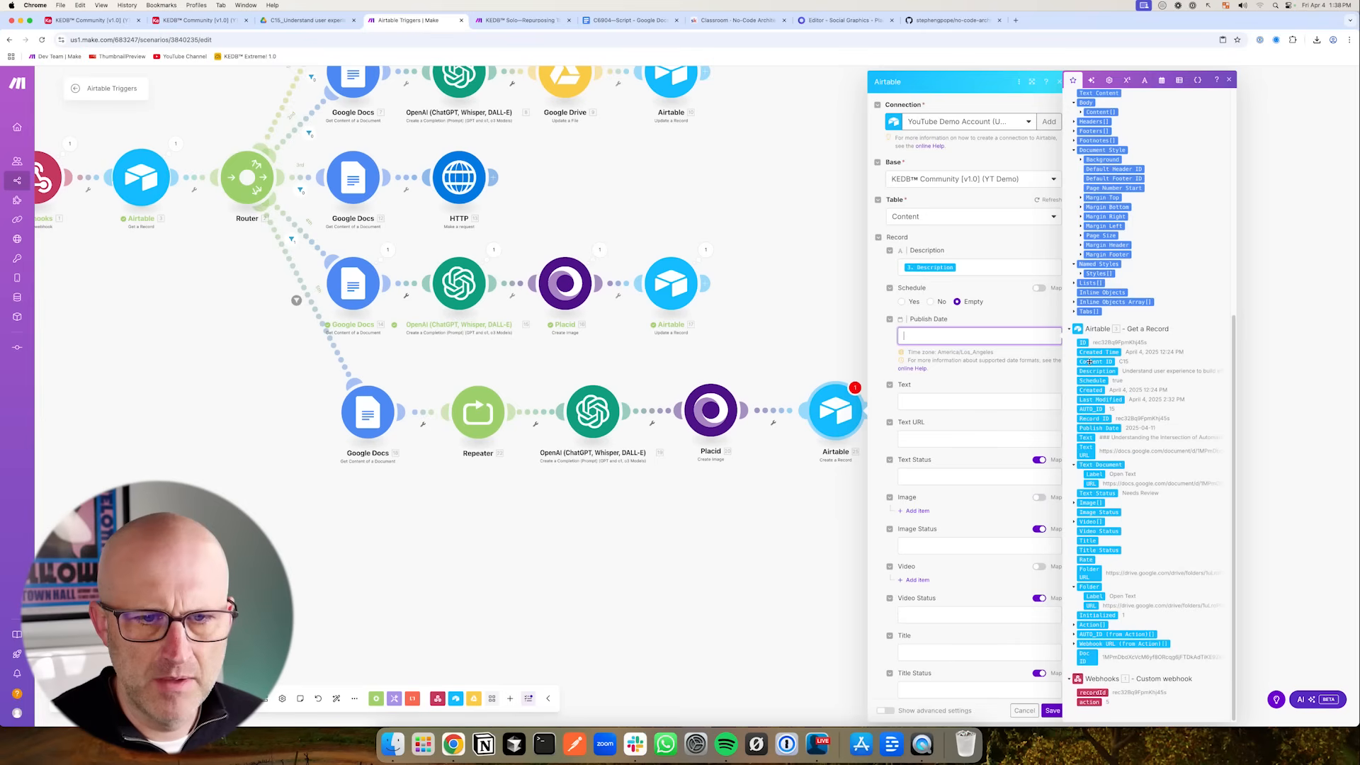
left_click_drag(1100, 427, 963, 338)
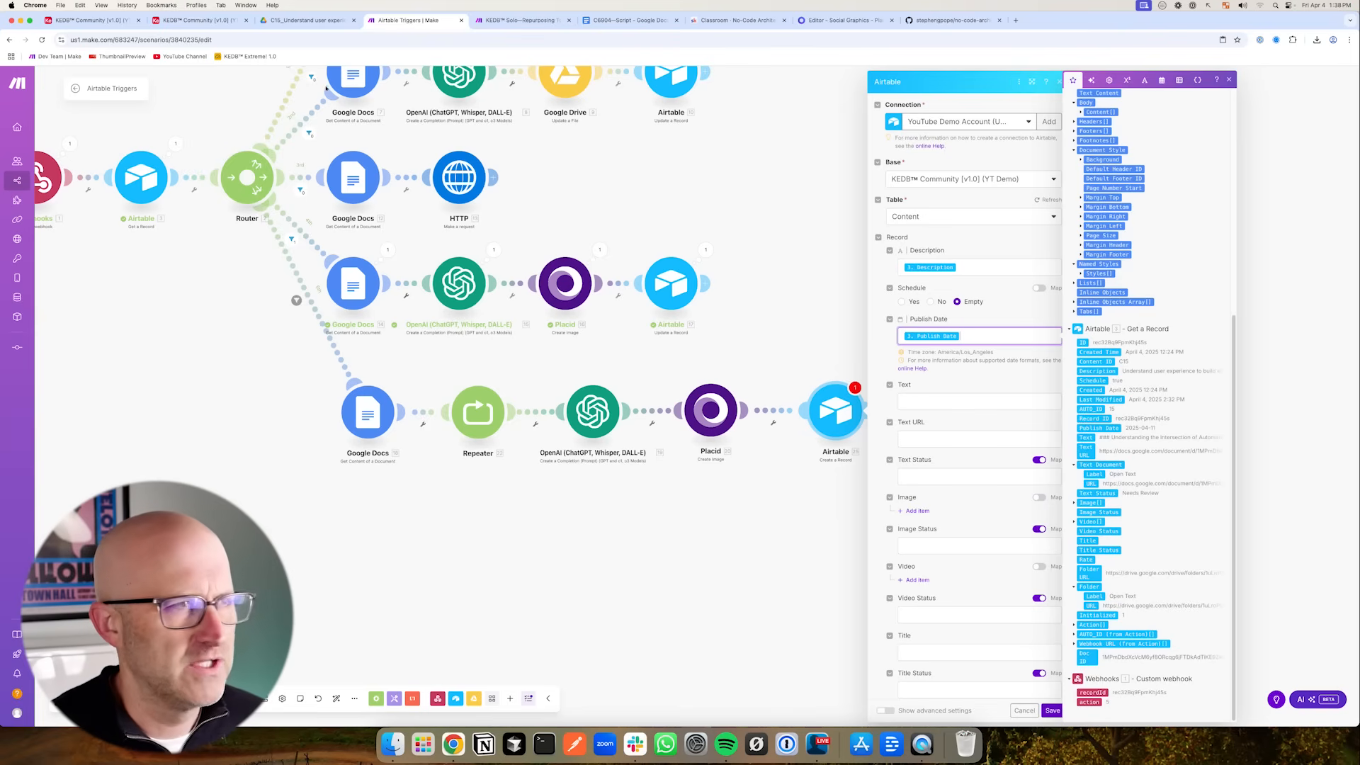
- Check the content records' Publish Date values in the Airtable base, then return to the scenario
left_click(107, 20)
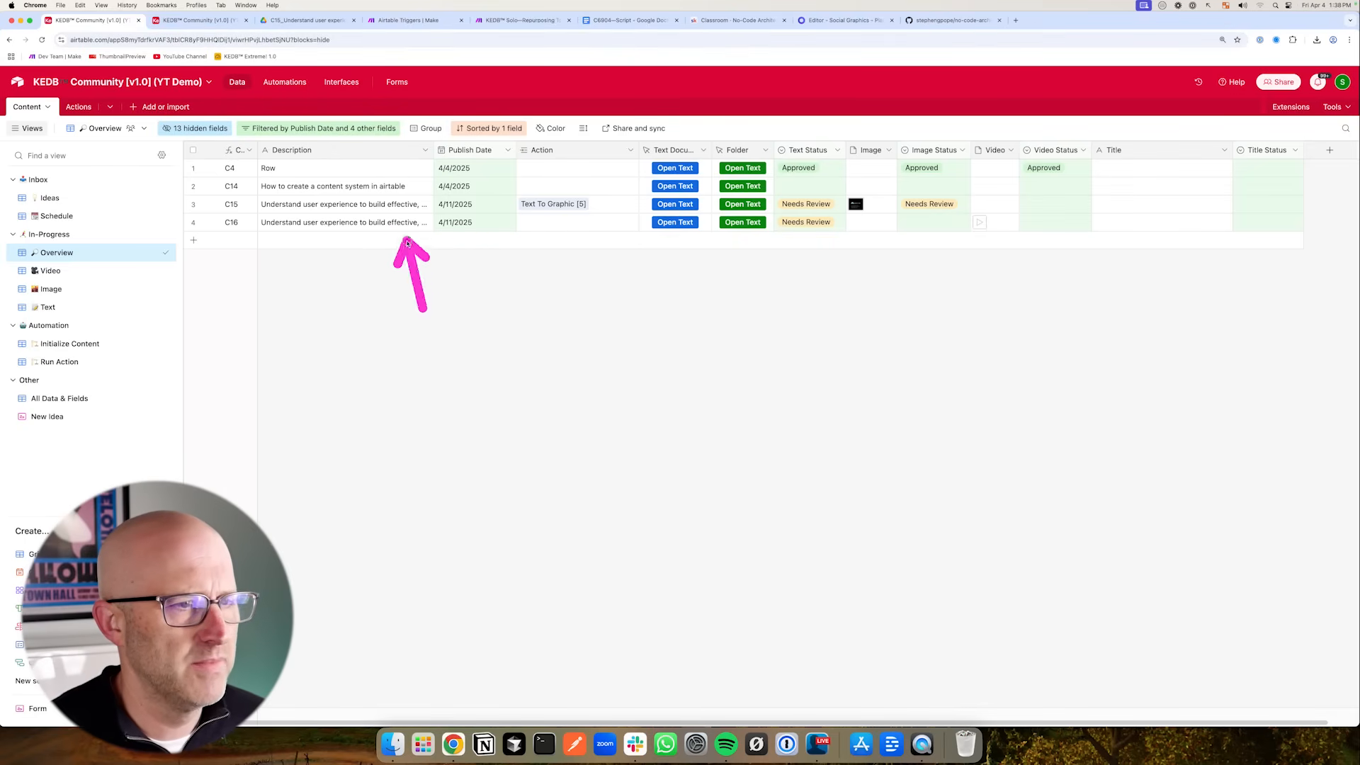
left_click_drag(466, 376, 457, 222)
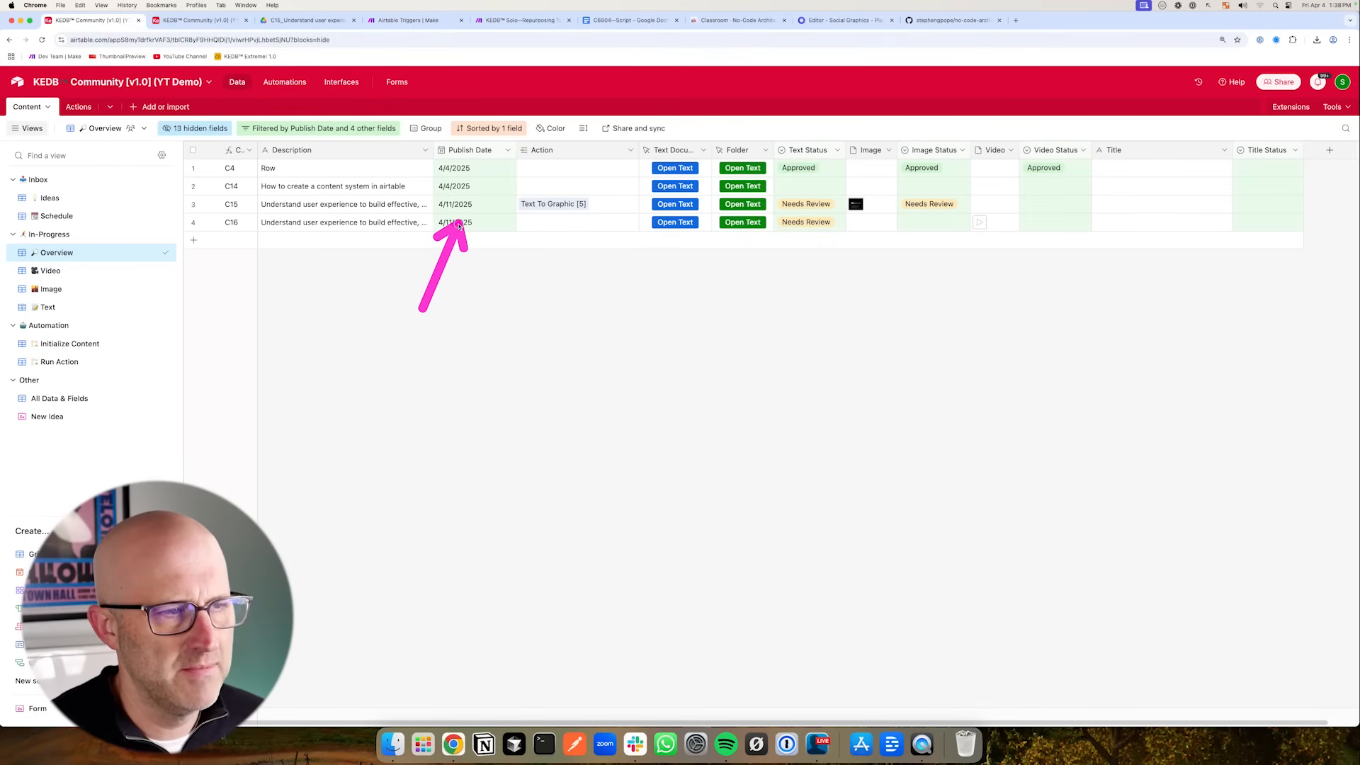
left_click(403, 21)
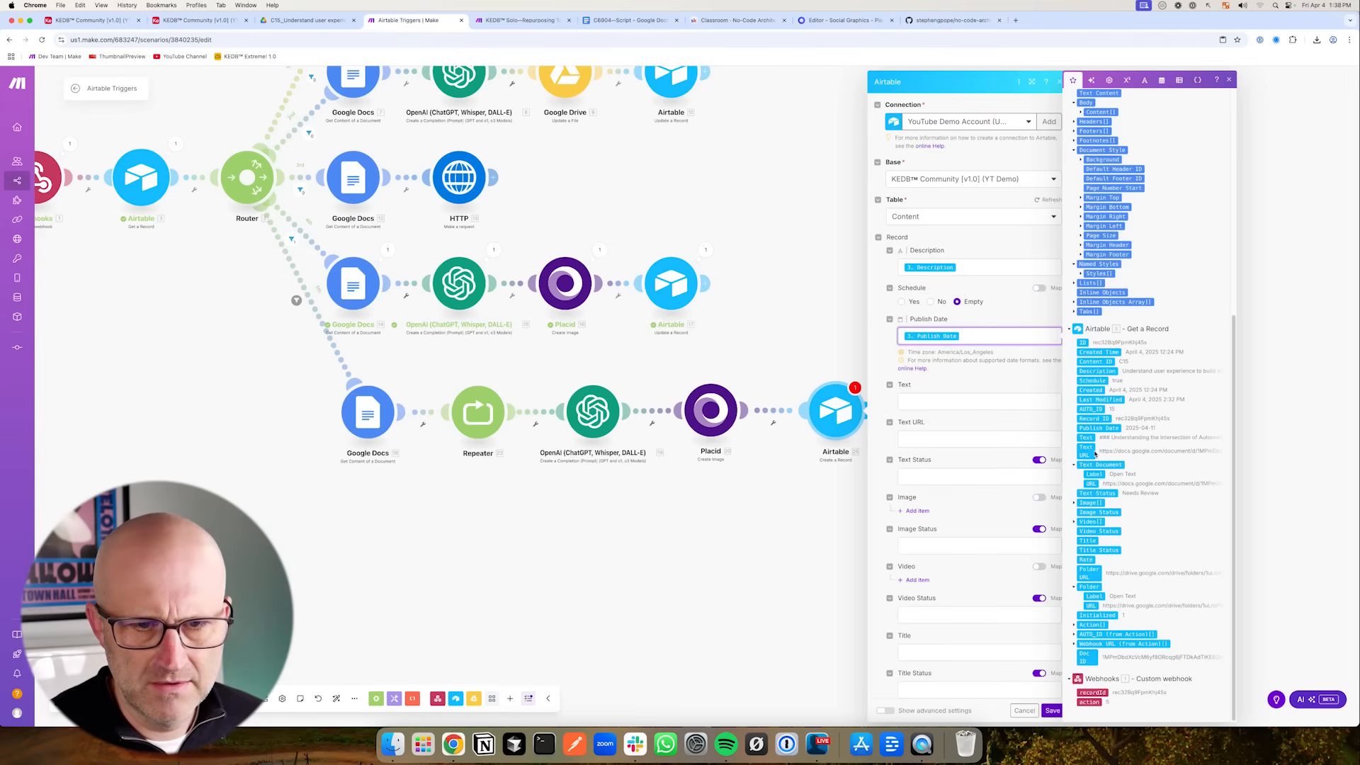
- Map the Get a Record module's Text into the record's Text field and save the Create a Record module
left_click_drag(1085, 437, 992, 403)
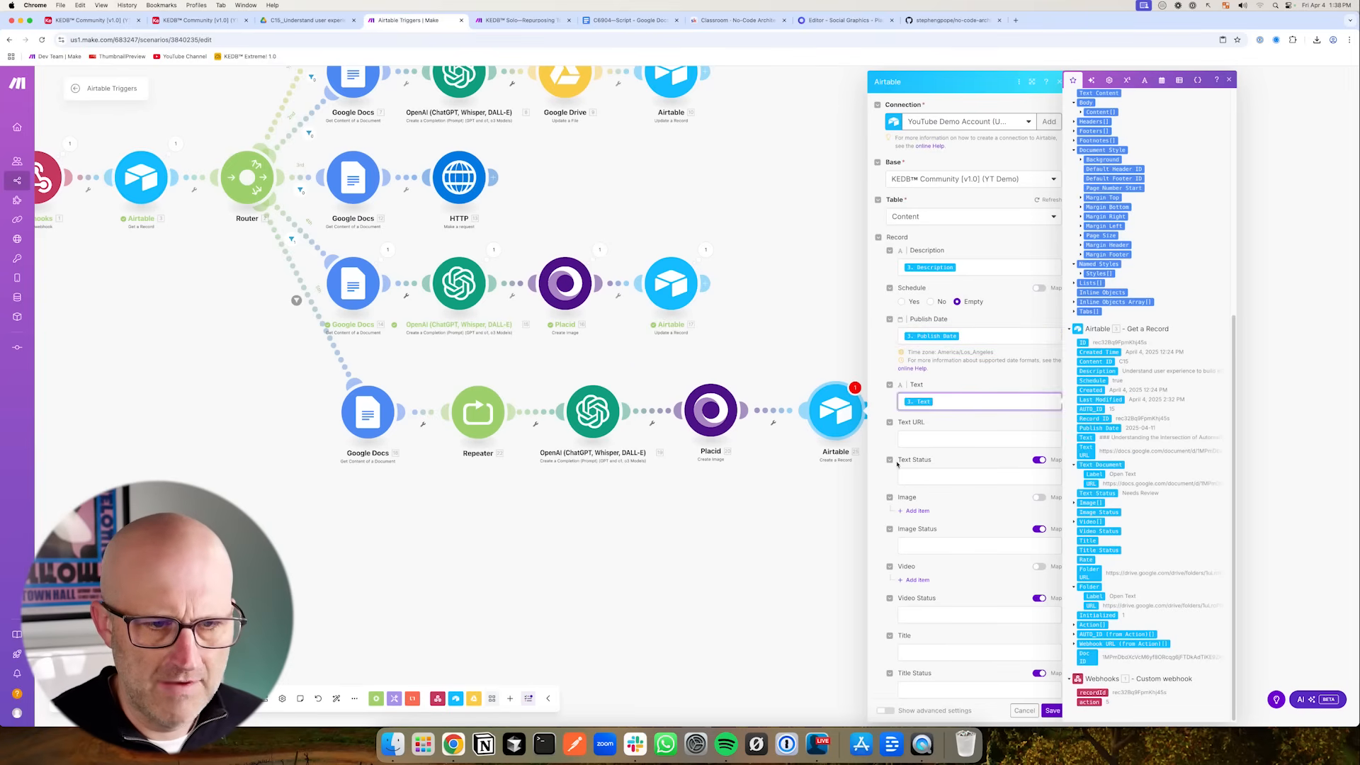
scroll(937, 472, "down", 3)
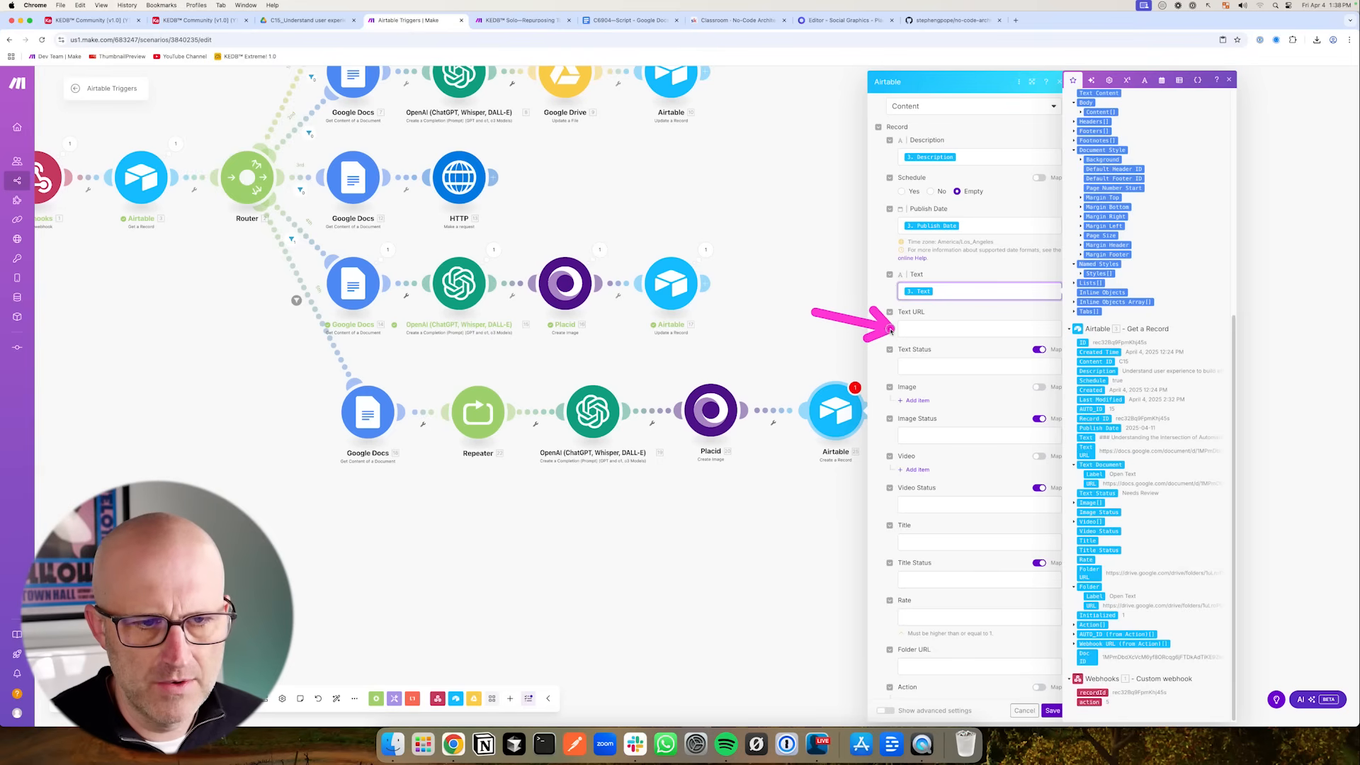
scroll(934, 504, "down", 3)
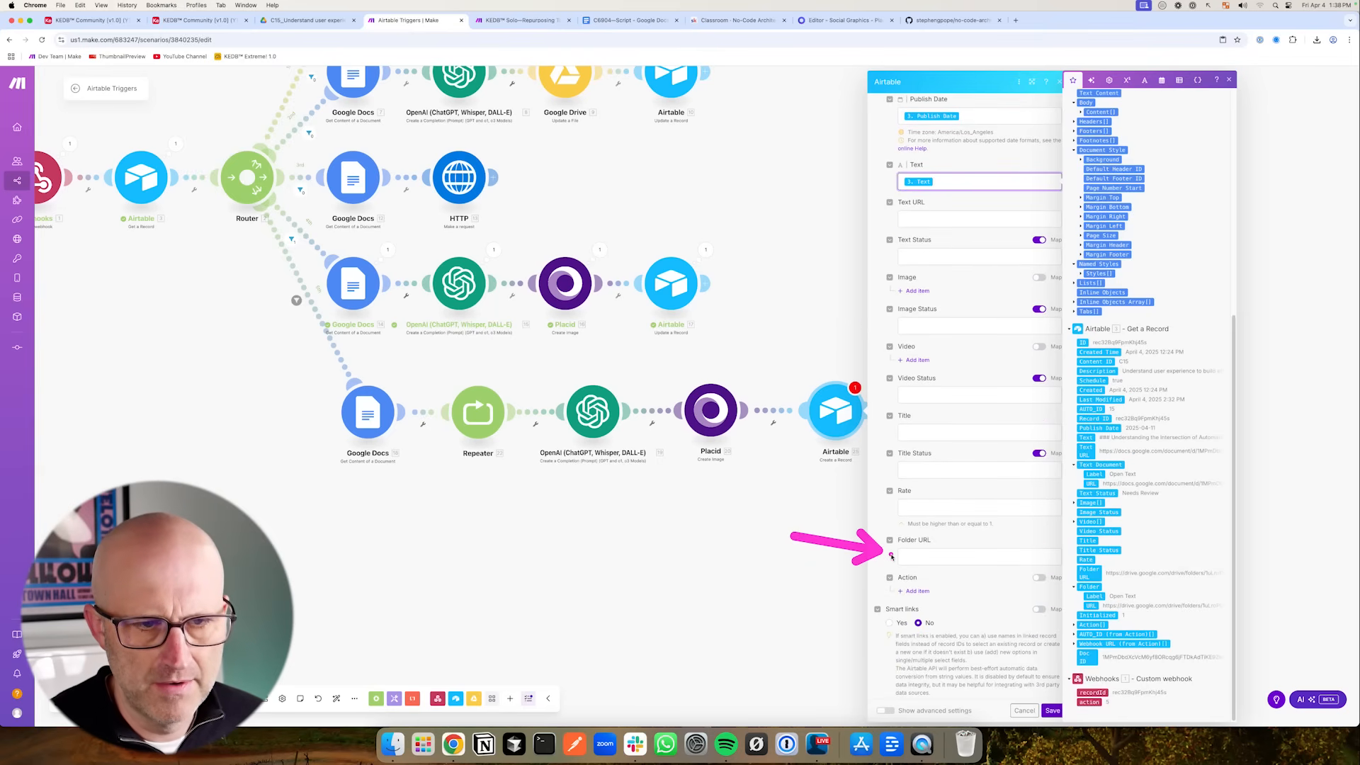
left_click_drag(813, 540, 731, 507)
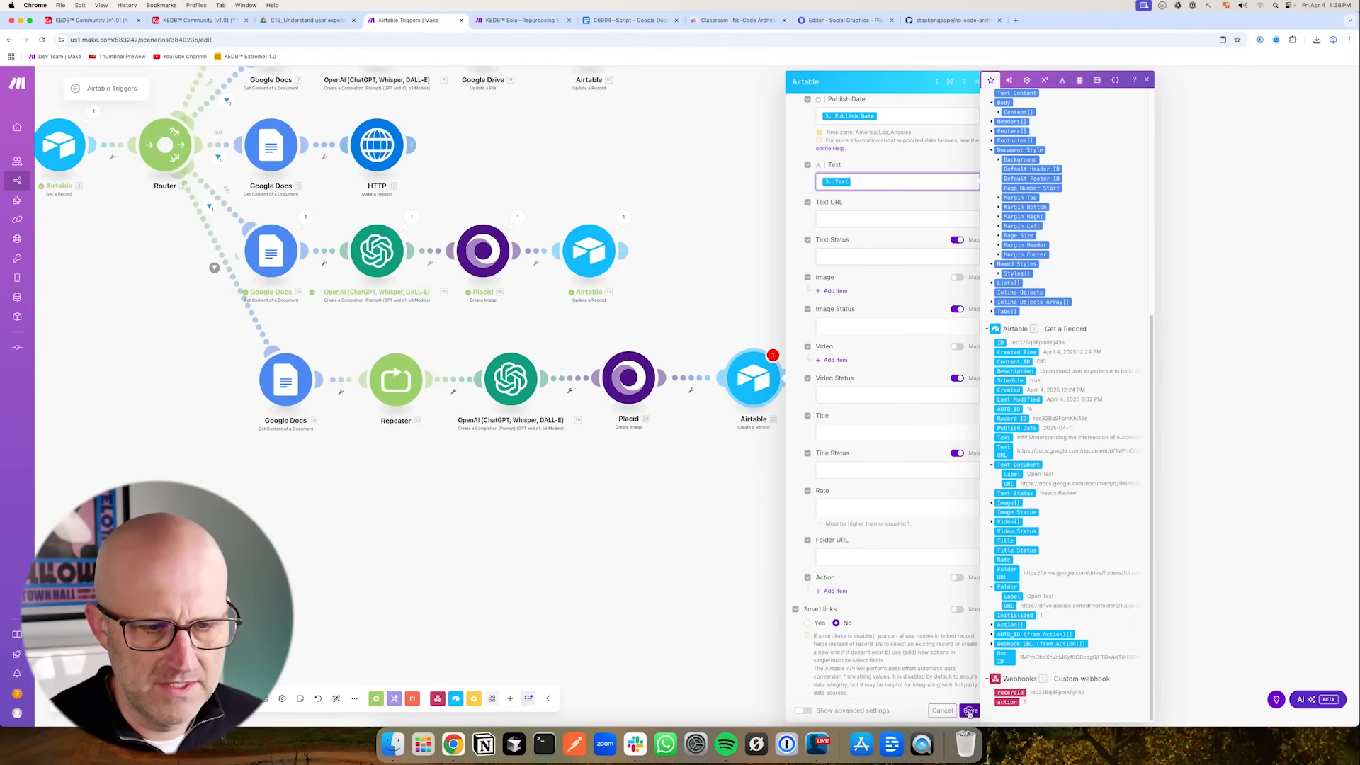
left_click(970, 710)
- Remap the Google Drive new folder's name to the Create a Record module's Content ID and Description
left_click(893, 378)
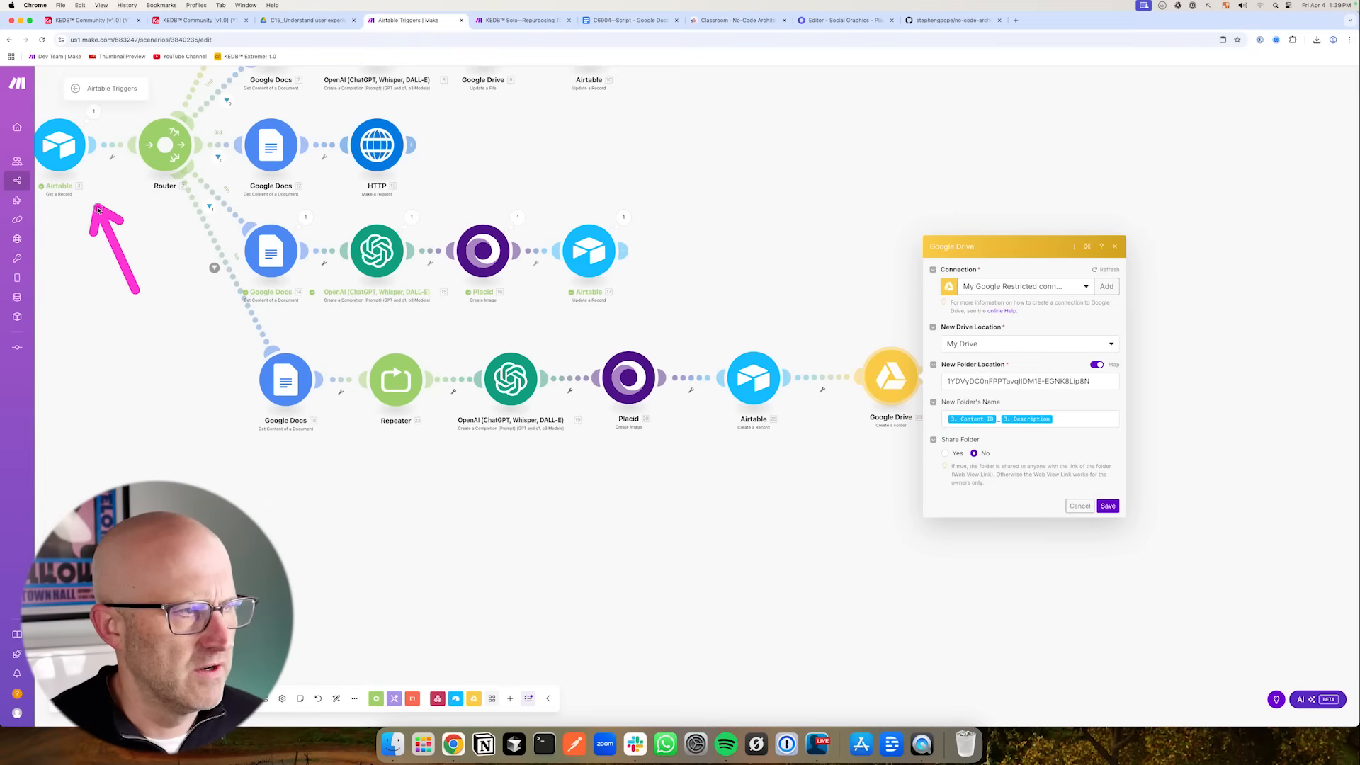
left_click(1063, 421)
key("BackSpace")
key("BackSpace")
key("BackSpace")
left_click(1155, 170)
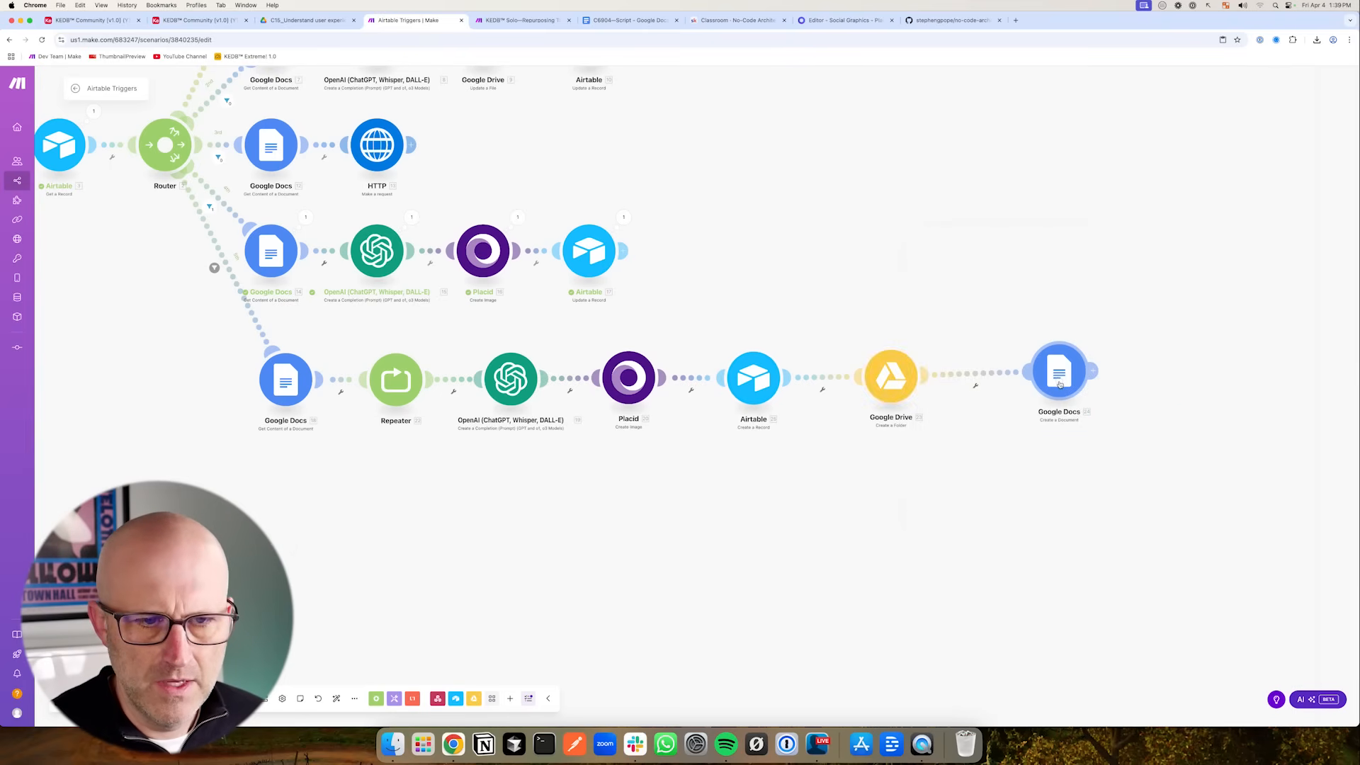
left_click(1060, 384)
- Replace the Google Docs document name's Content ID with the one from the Create a Record module
left_click(1171, 333)
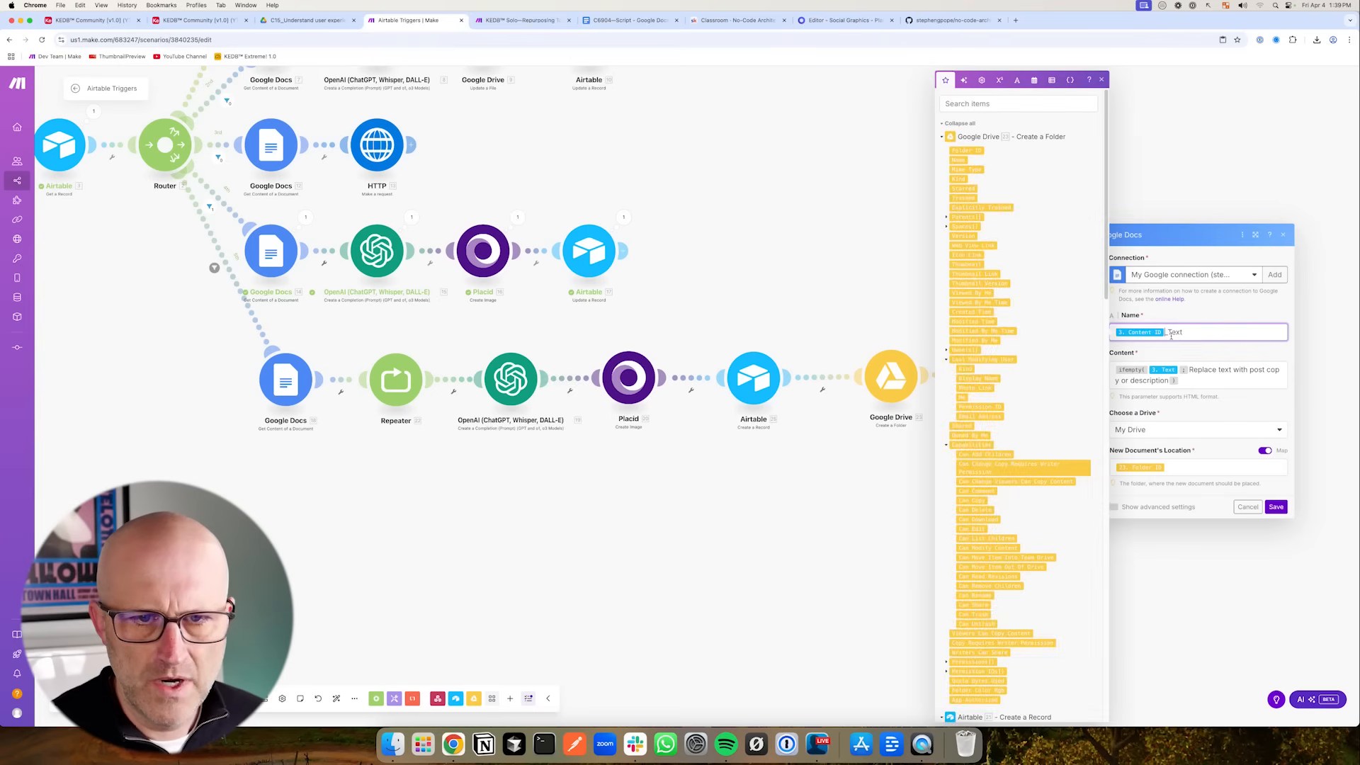
key("BackSpace")
scroll(1020, 354, "down", 10)
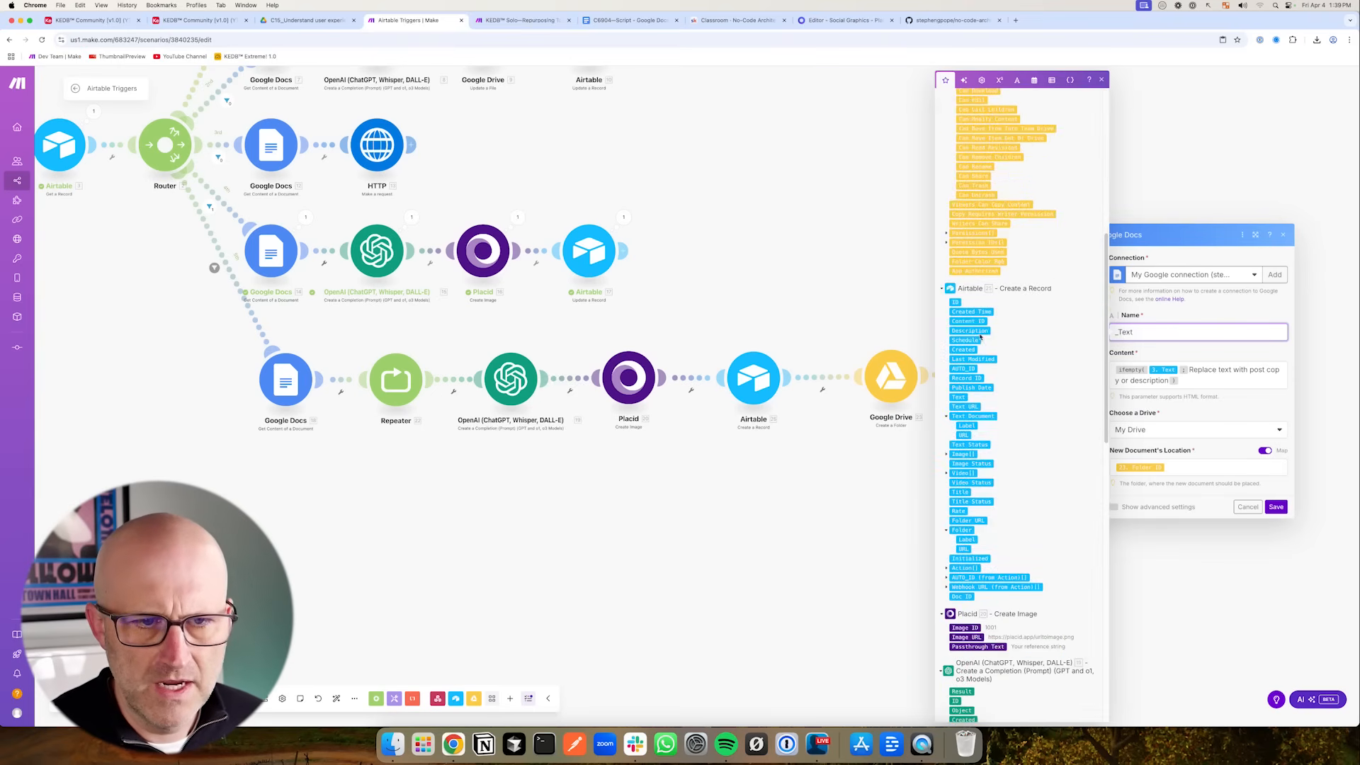
left_click(970, 311)
mouse_move(1174, 299)
left_mouse_down()
mouse_move(1158, 358)
mouse_move(1171, 355)
left_mouse_up()
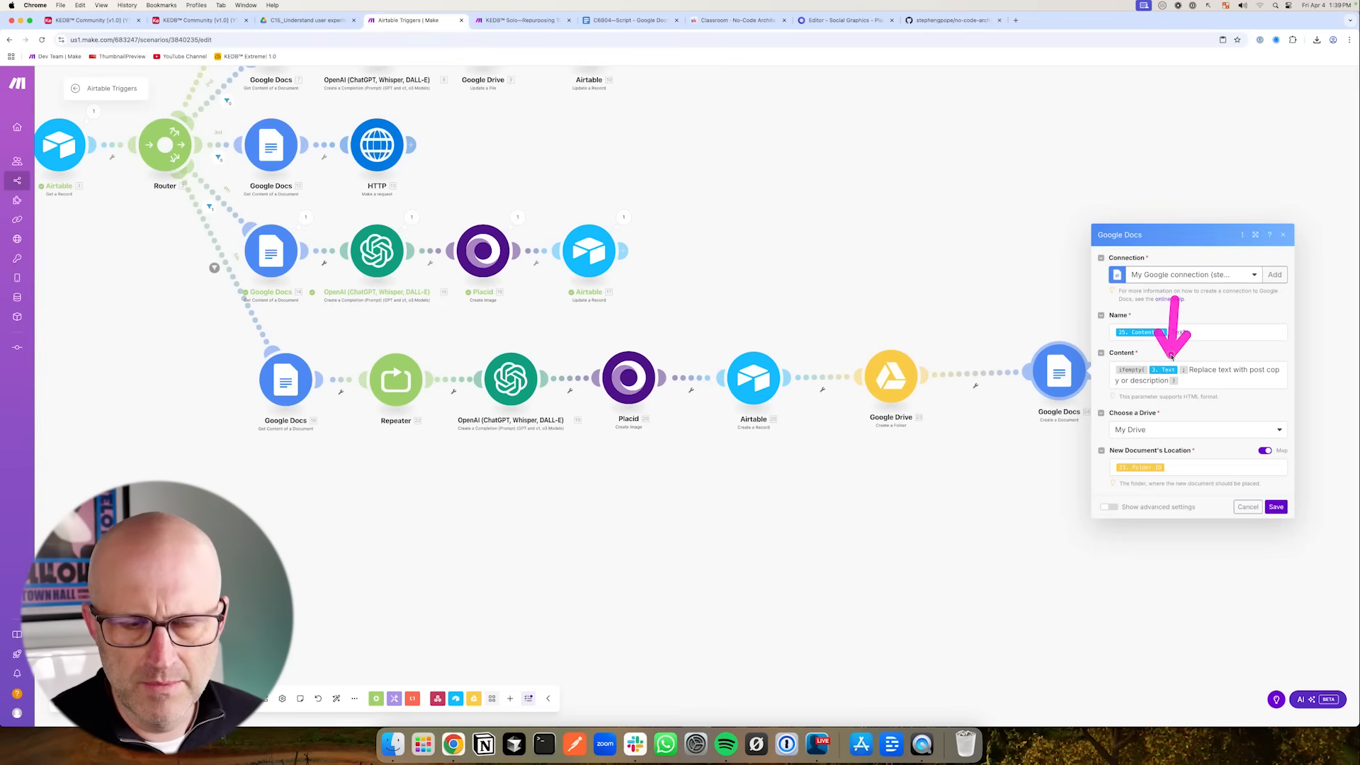
- Replace the document content with the Get Content module's Text Content and save the Google Docs module
left_click(1193, 379)
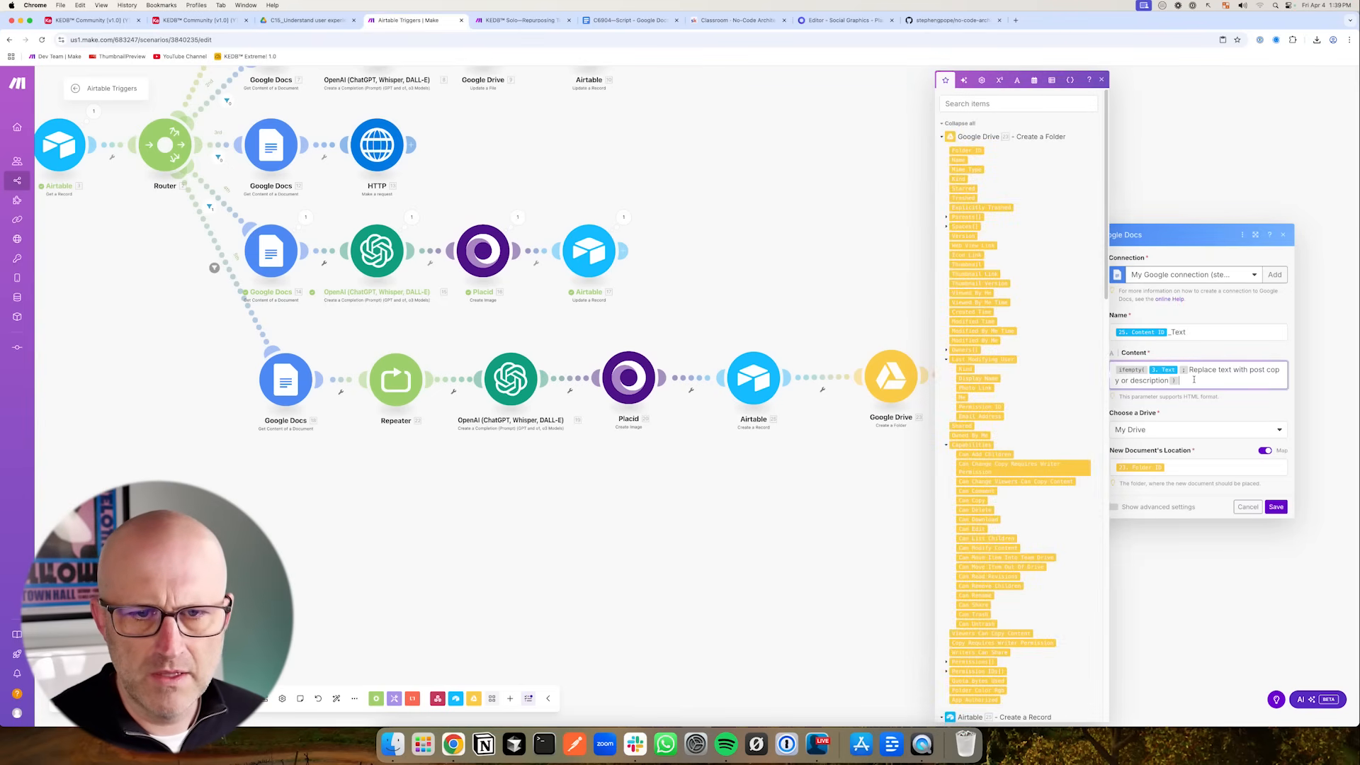
key("BackSpace")
key("BackSpace")
key("BackSpace")
key("BackSpace")
key("BackSpace")
key("BackSpace")
key("BackSpace")
key("BackSpace")
key("BackSpace")
key("BackSpace")
key("BackSpace")
key("BackSpace")
key("BackSpace")
key("BackSpace")
key("BackSpace")
key("BackSpace")
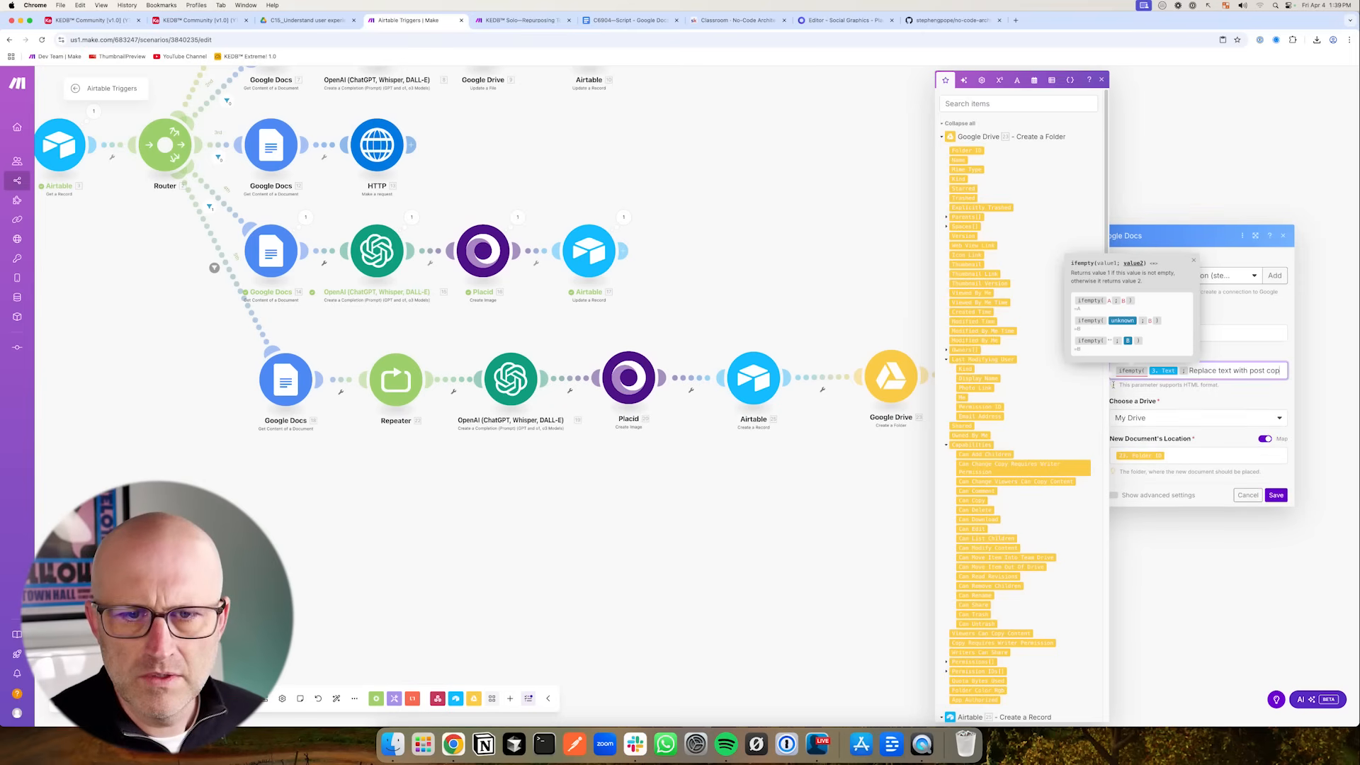
key("BackSpace")
key("BackSpace")
key("BackSpace")
key("BackSpace")
key("BackSpace")
key("BackSpace")
key("BackSpace")
key("BackSpace")
key("BackSpace")
key("BackSpace")
key("BackSpace")
key("BackSpace")
key("BackSpace")
key("BackSpace")
key("BackSpace")
key("BackSpace")
key("BackSpace")
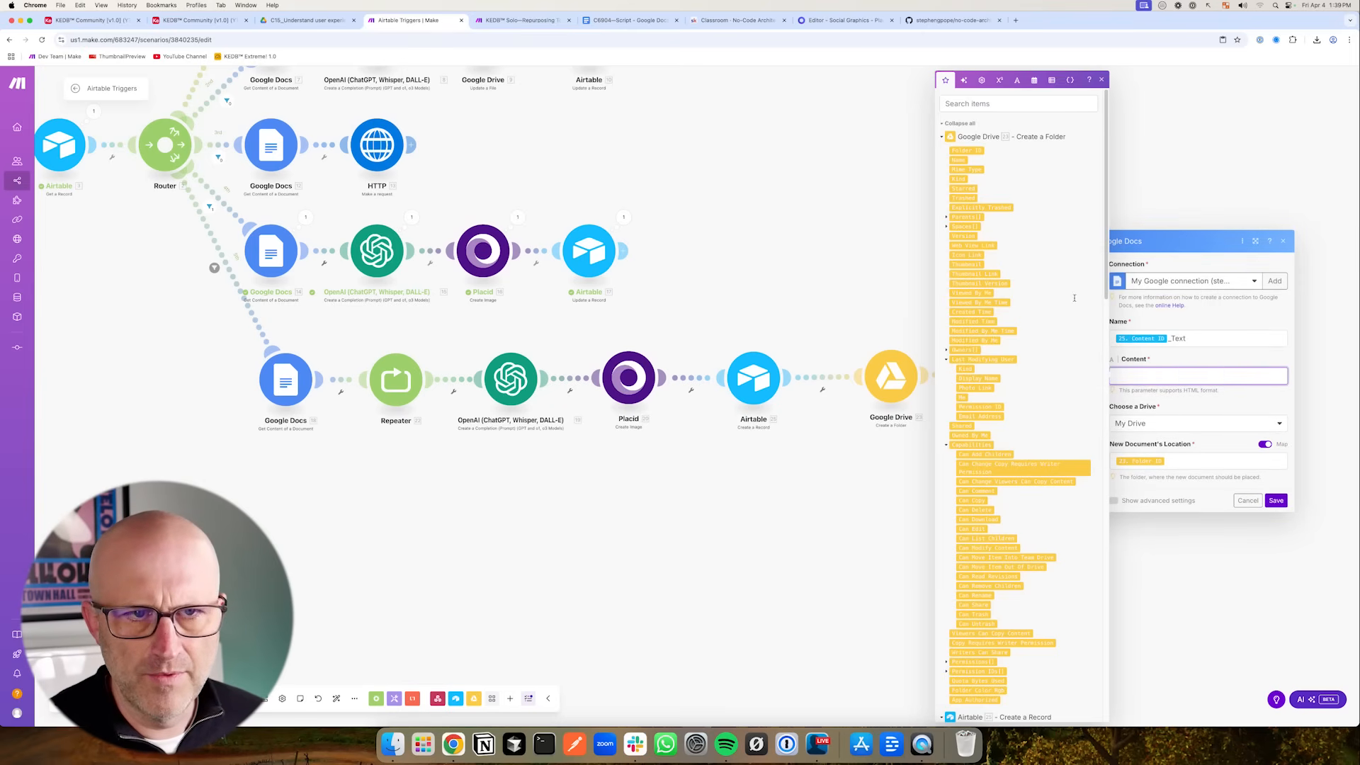
scroll(1074, 299, "down", 15)
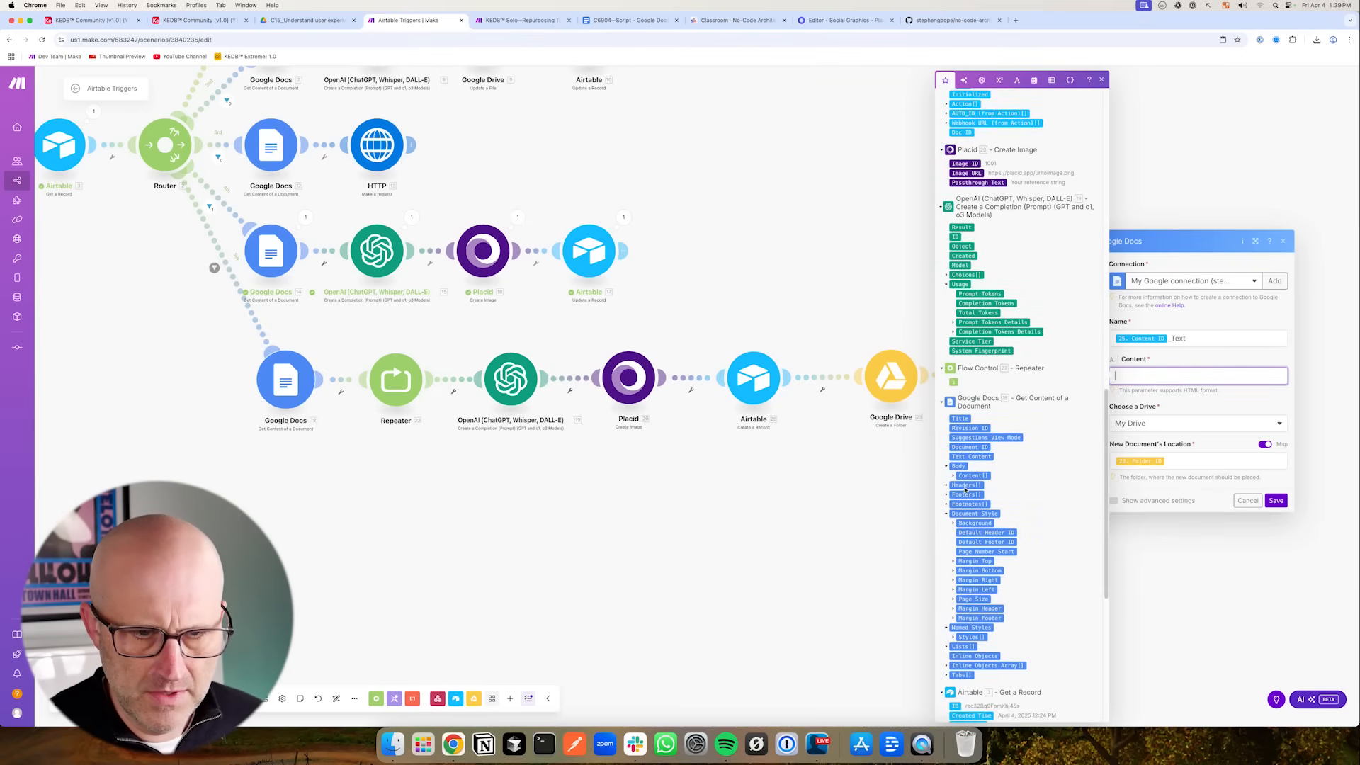
left_click(970, 457)
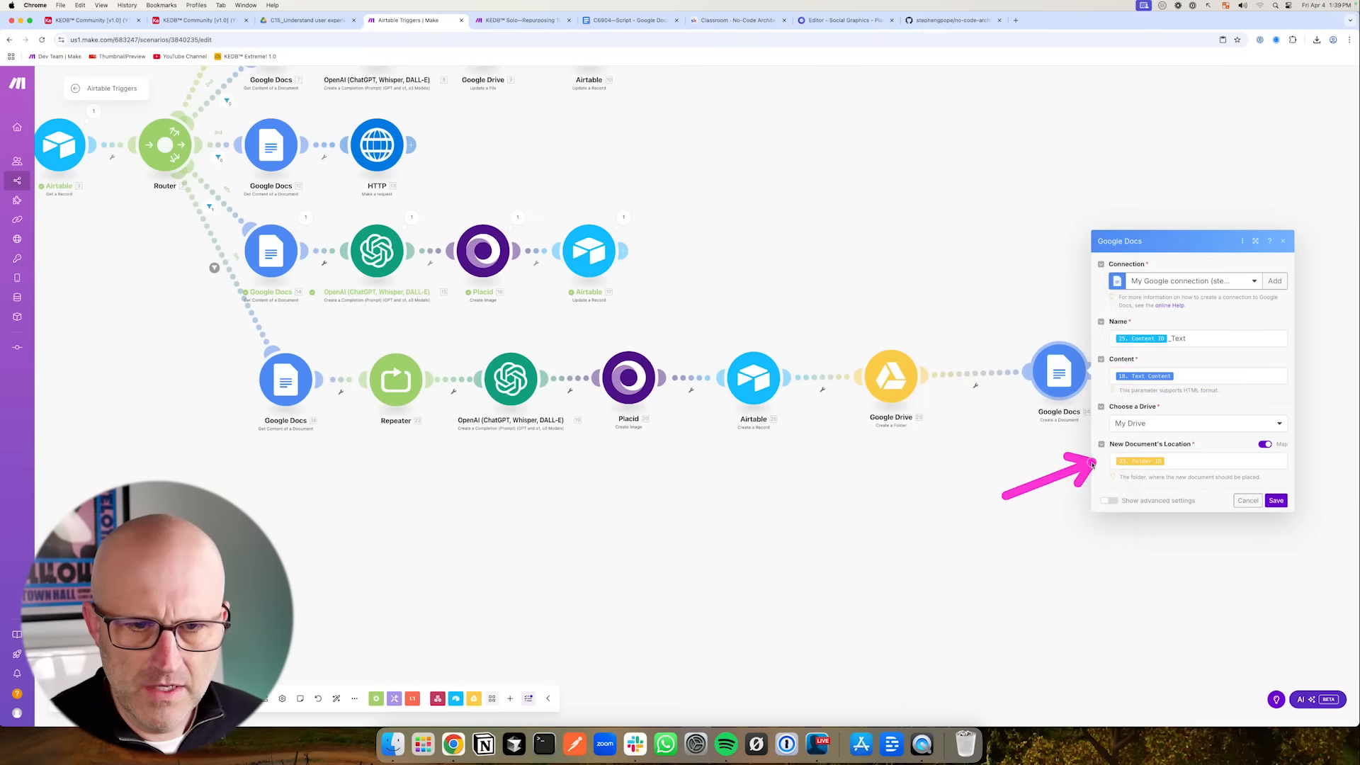
left_click(1273, 500)
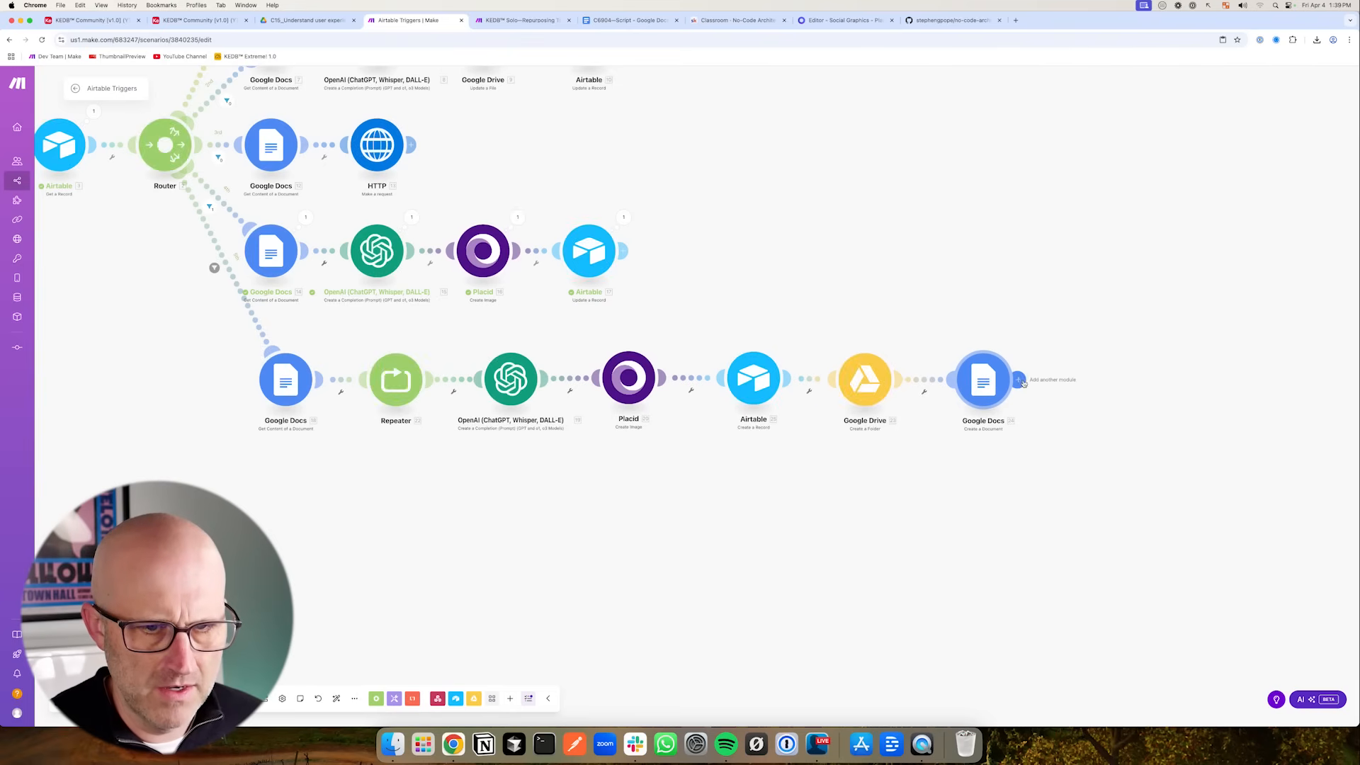
- Add an Airtable Update a Record module after the Google Docs module, using the KEDB Community base and Content table
left_click(1164, 327)
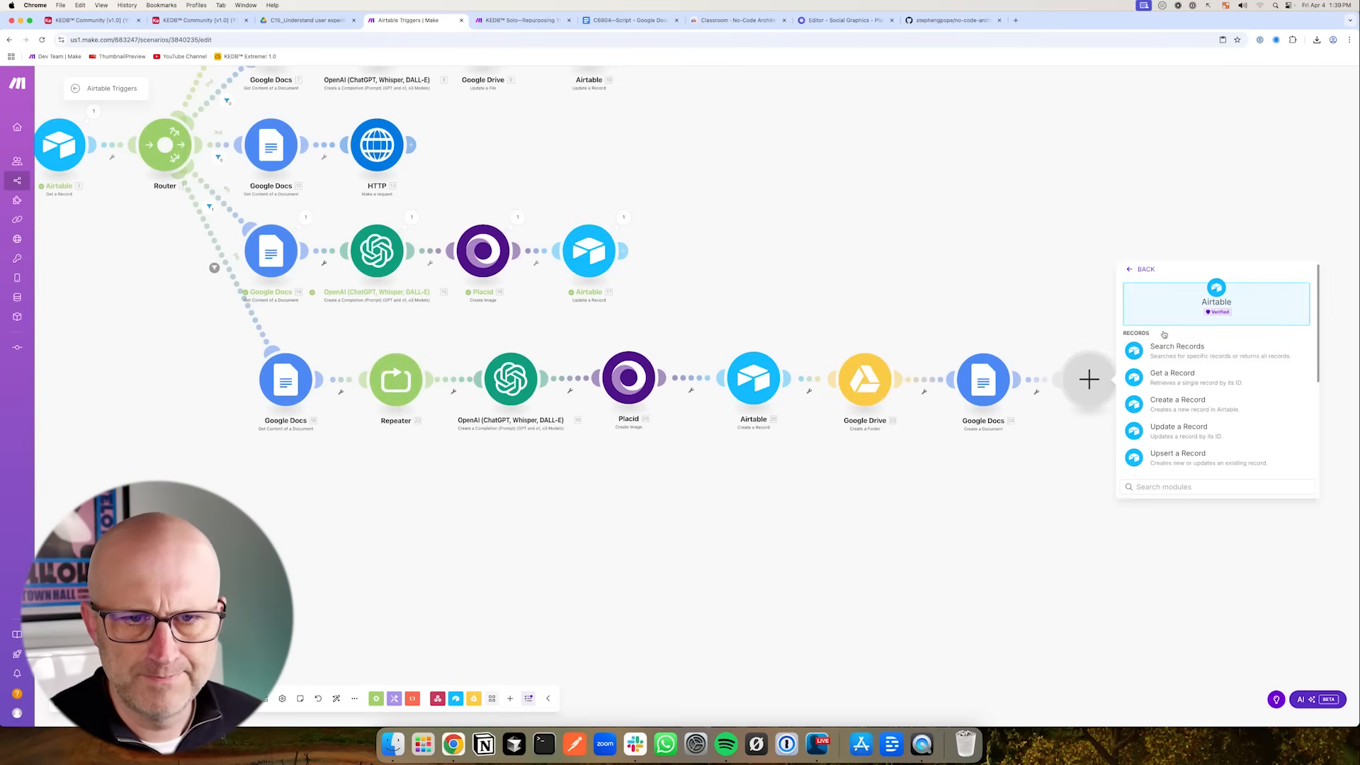
left_click(1194, 429)
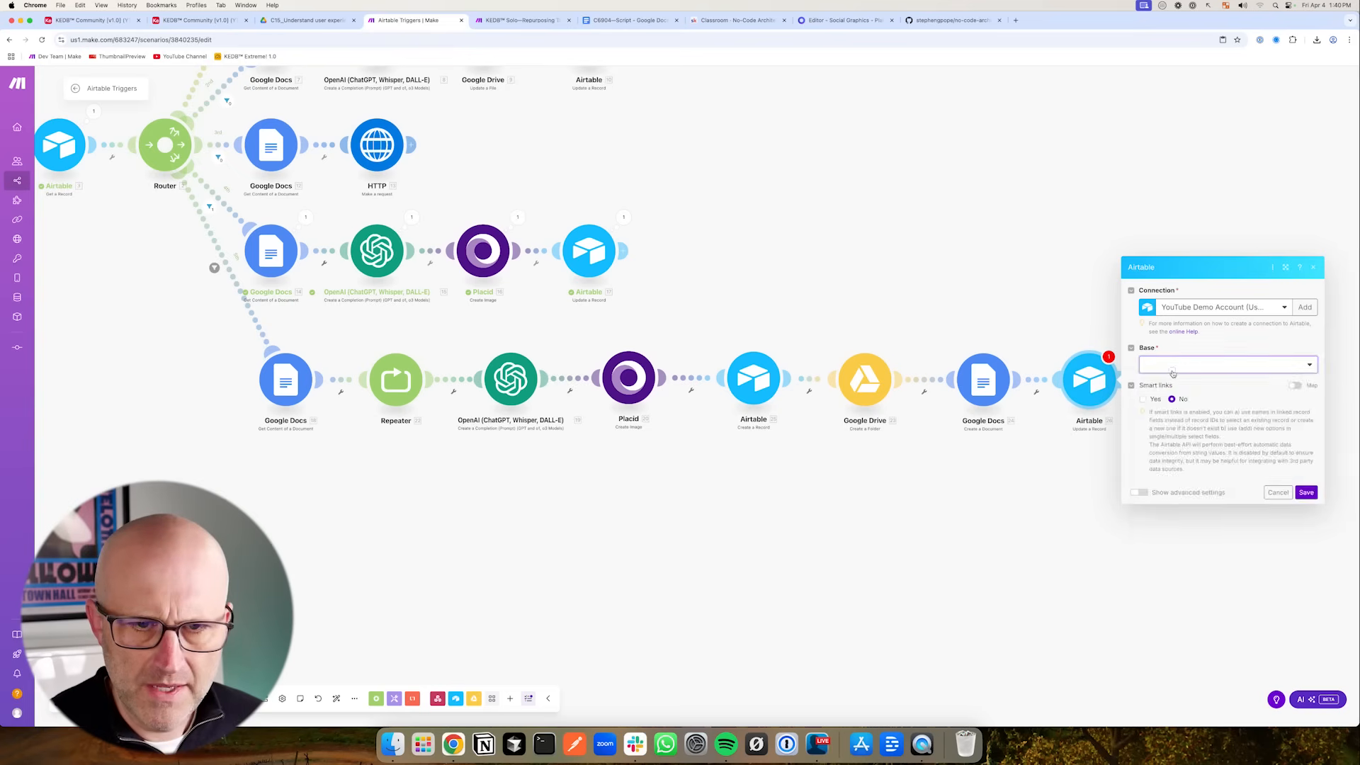
type("comm")
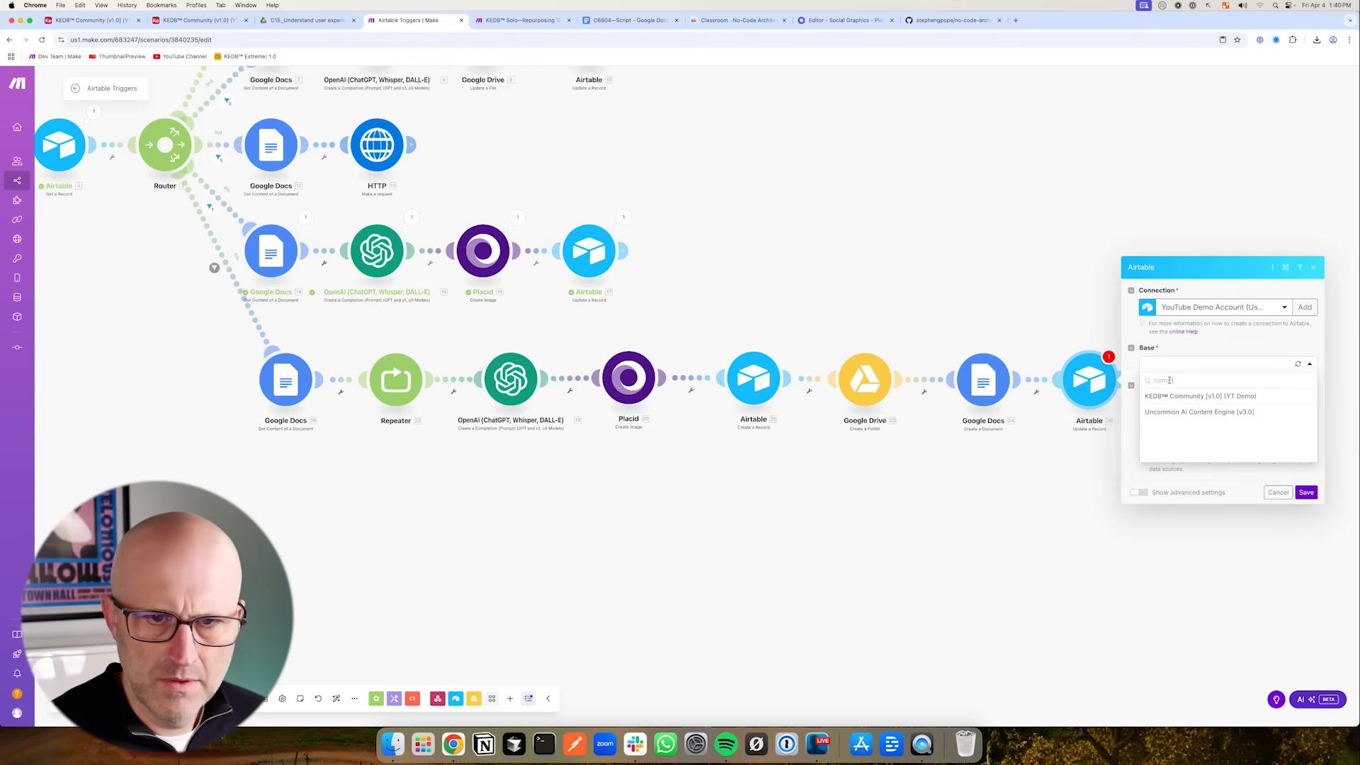
left_click(1167, 396)
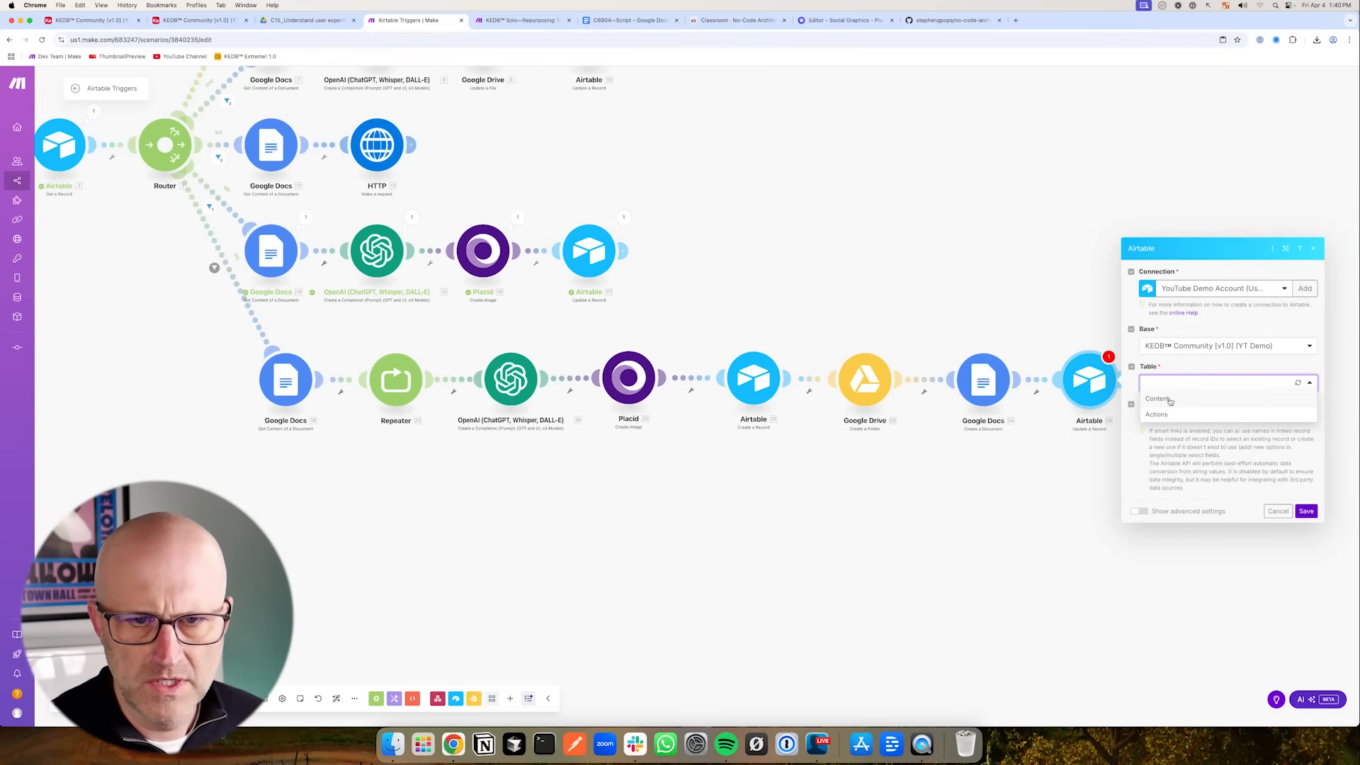
left_click(1168, 399)
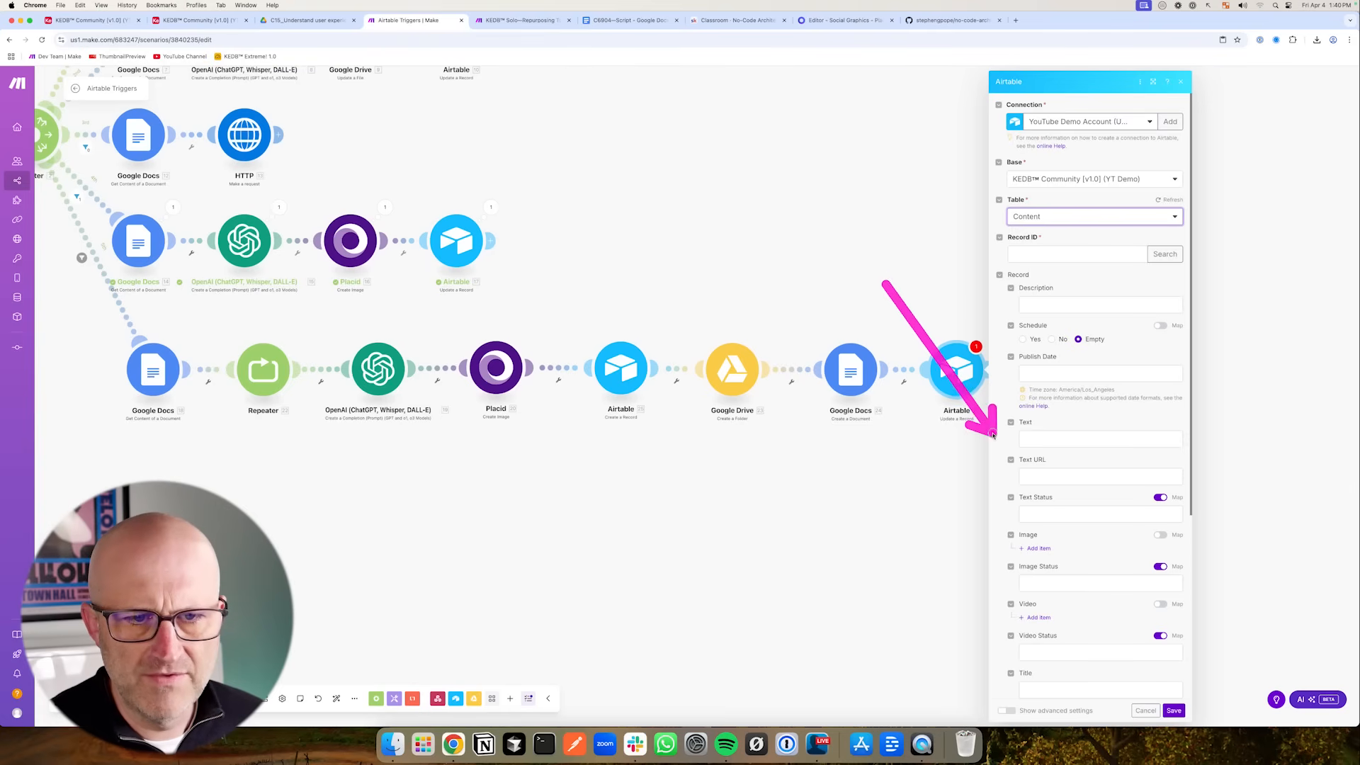
- Map the Google Docs Web View Link into Text URL and the Google Drive Web View Link into Folder URL
left_click(1041, 479)
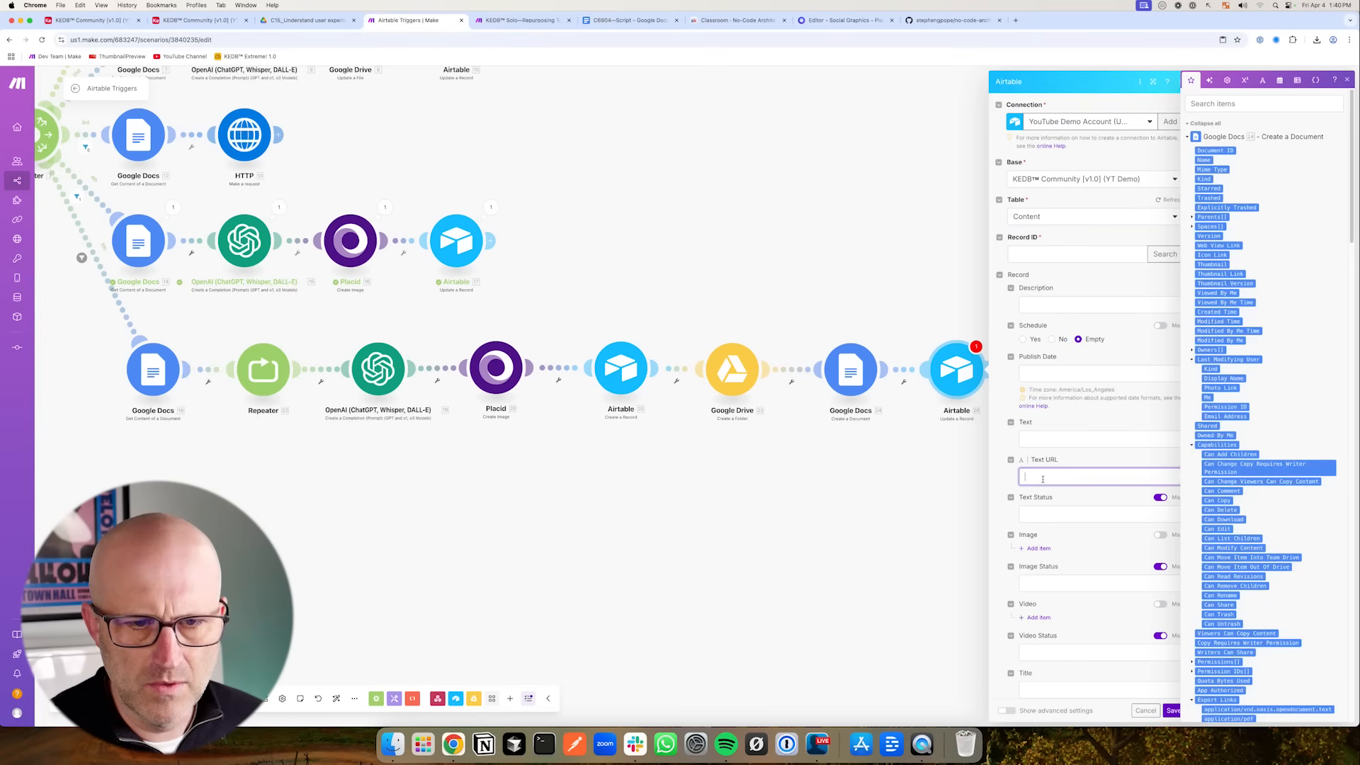
type("web")
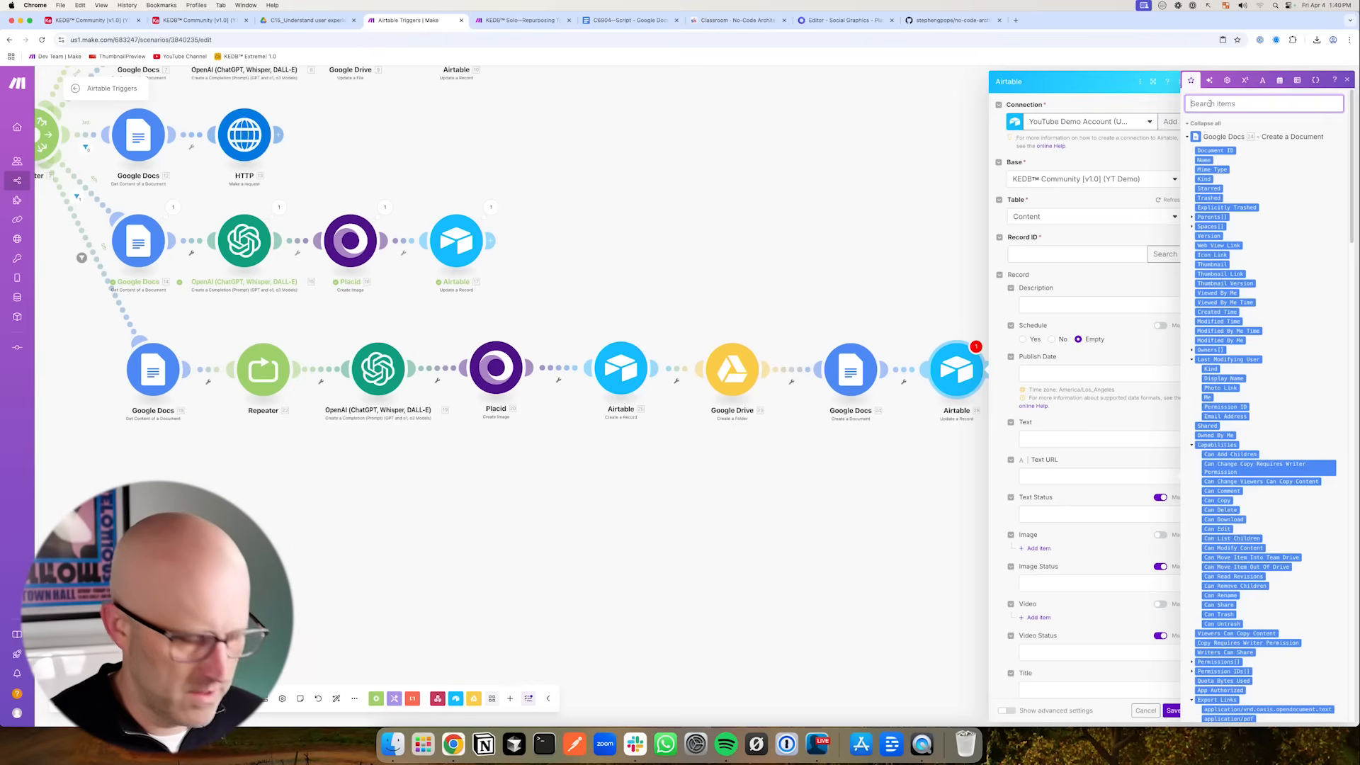
left_click_drag(1218, 451, 1055, 479)
scroll(1059, 626, "down", 5)
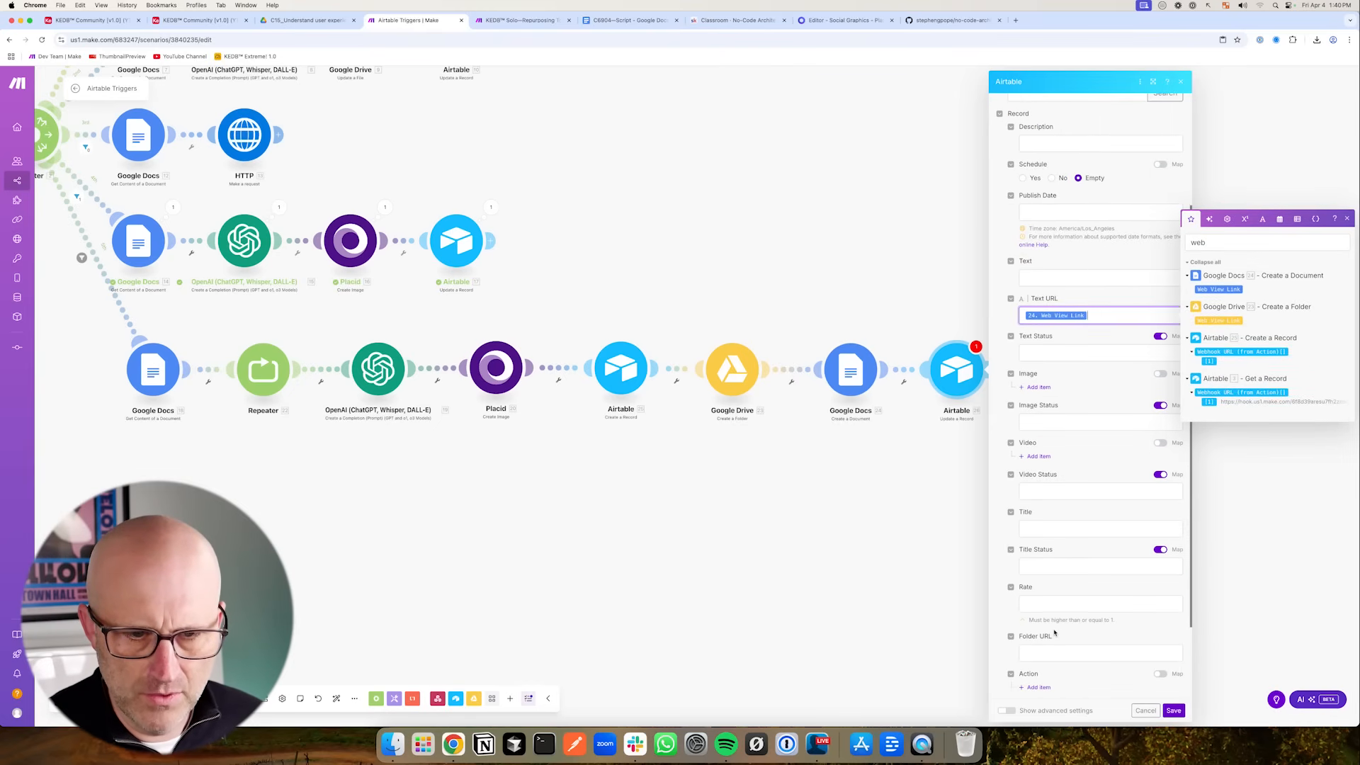
left_click(1038, 644)
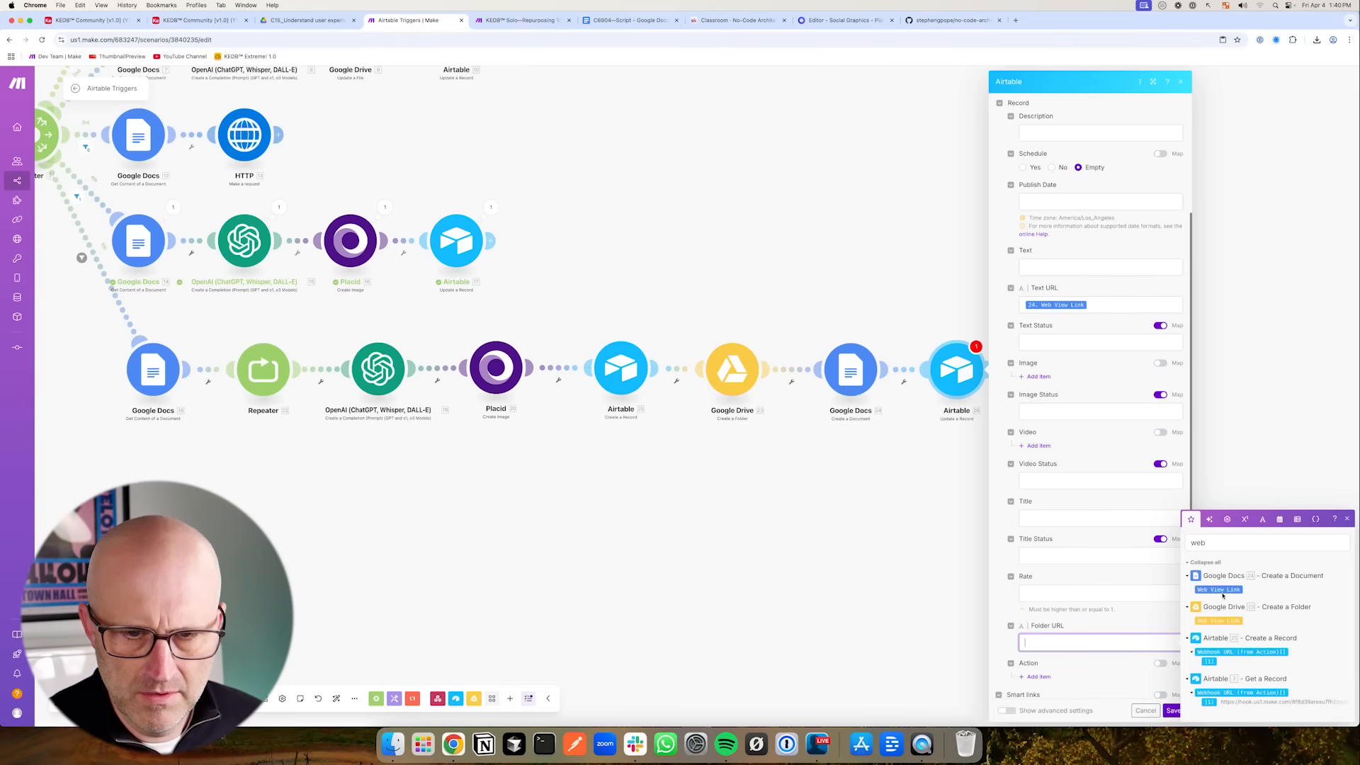
left_click_drag(1219, 589, 1052, 642)
scroll(1035, 616, "down", 2)
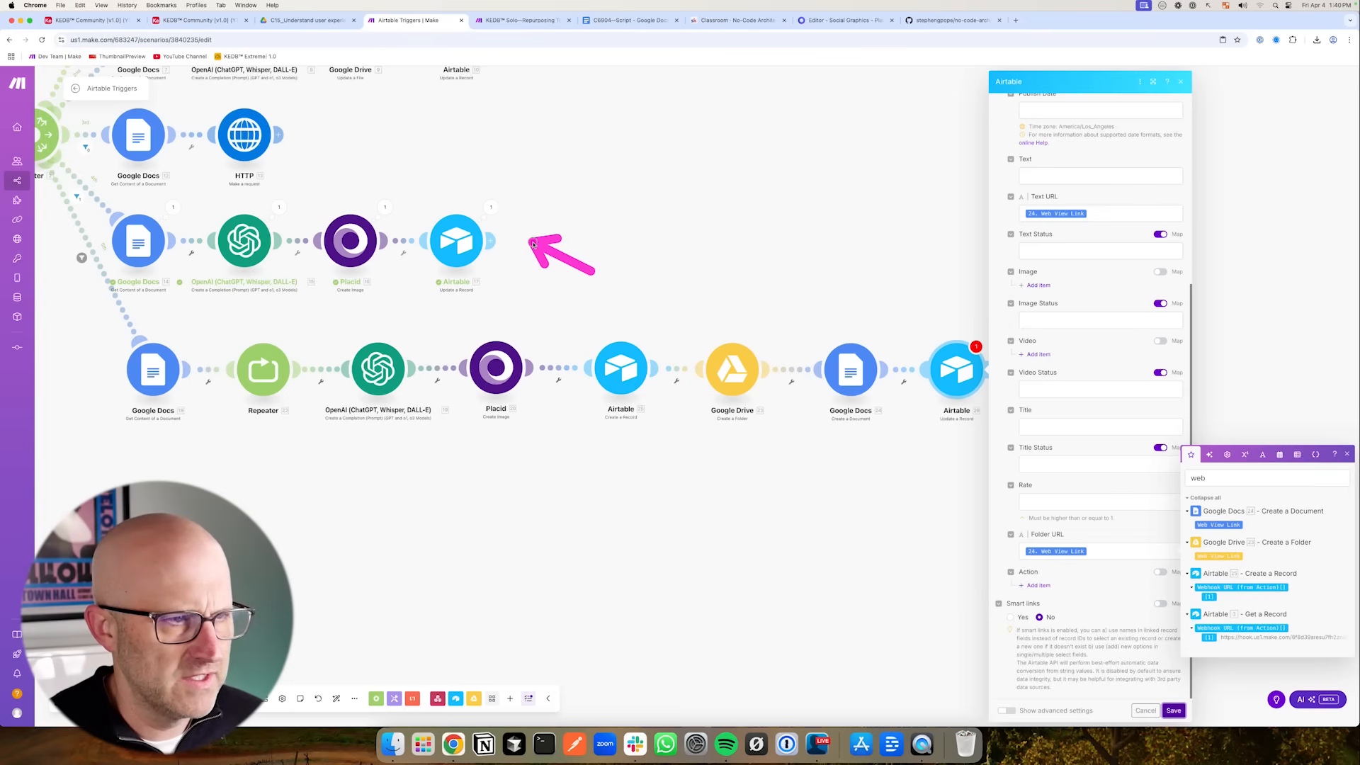
- Map the Create a Record module's ID into the Record ID field and save the Update a Record module
left_click(885, 255)
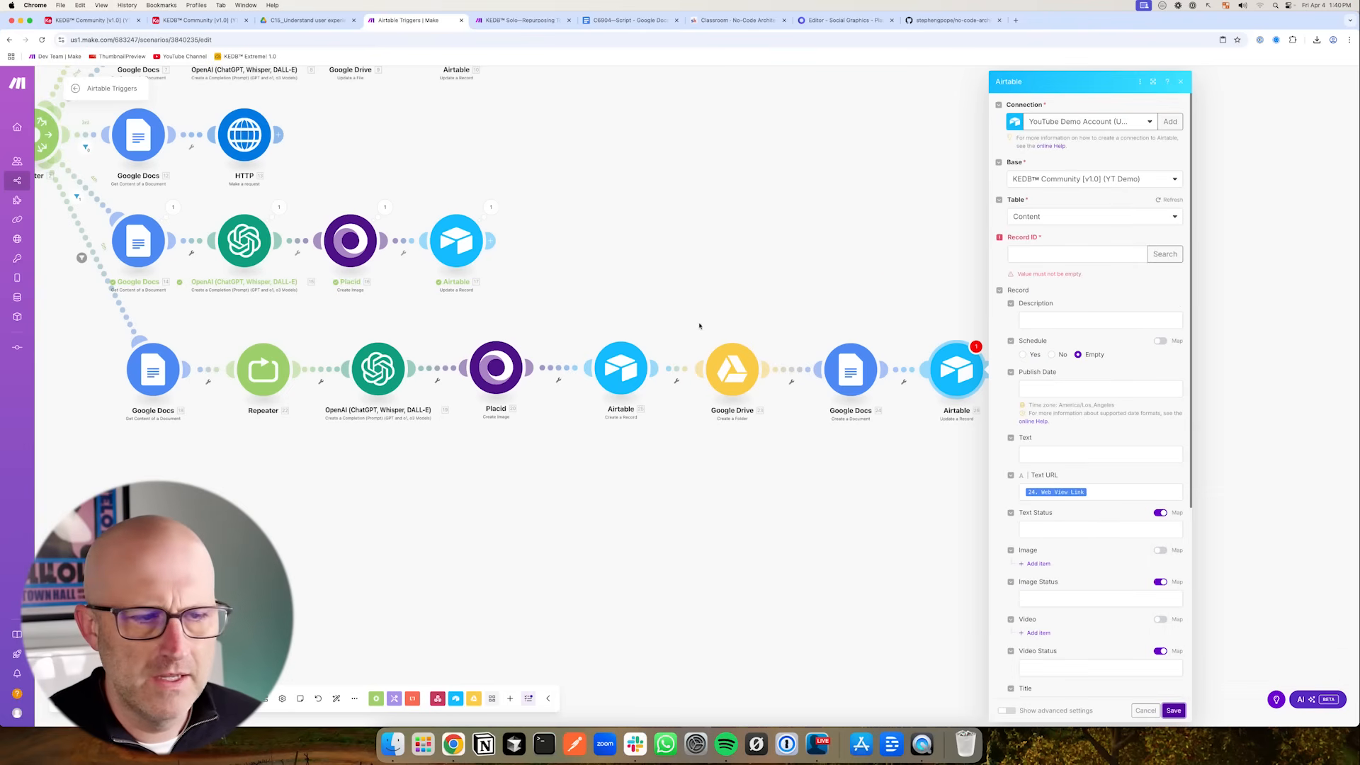
left_click(1052, 255)
scroll(1204, 319, "down", 15)
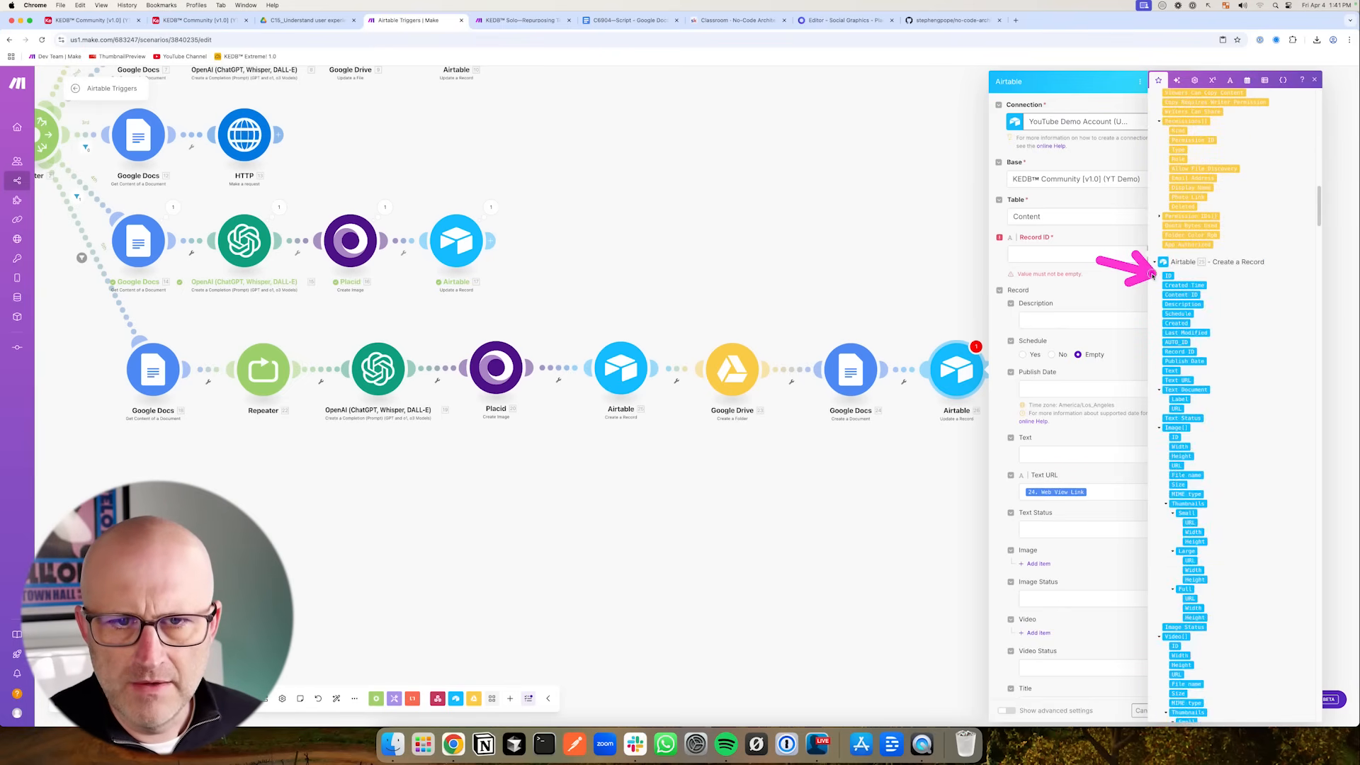
left_click(1168, 276)
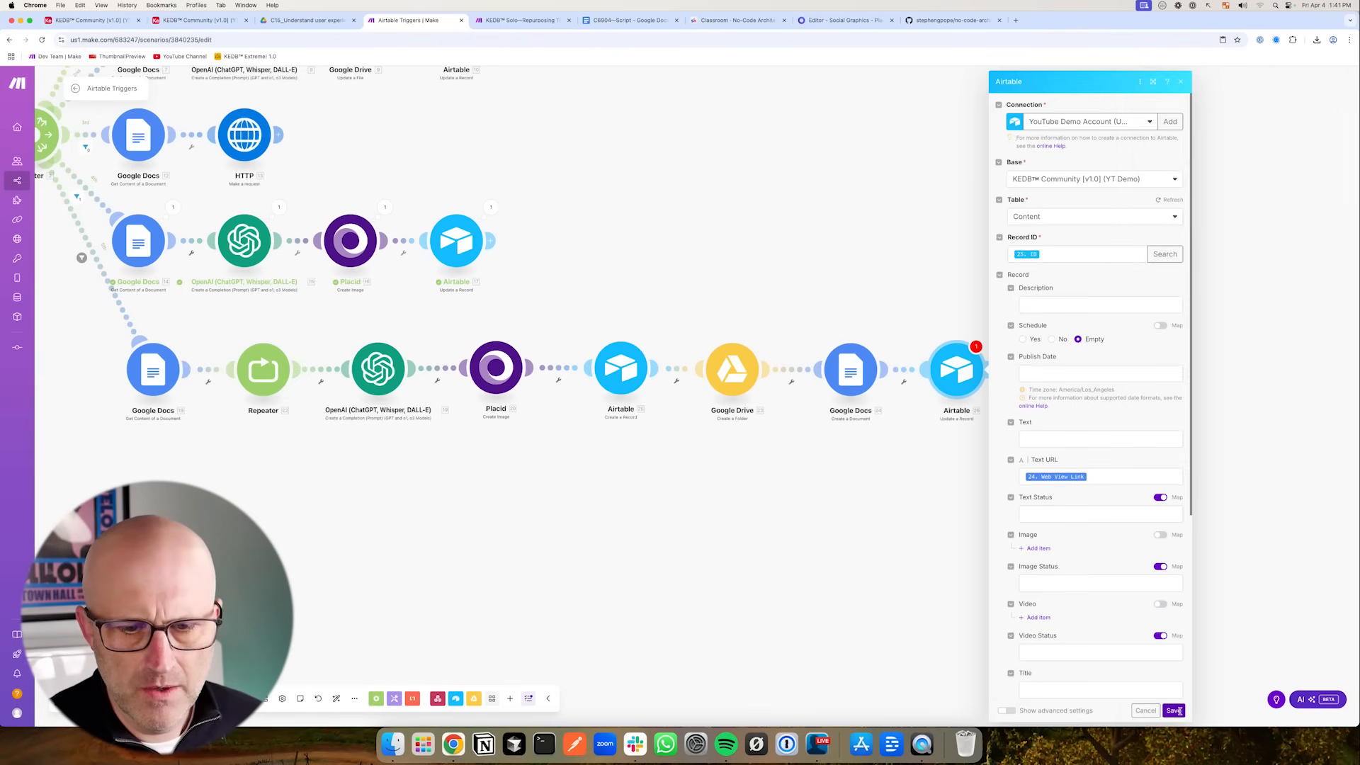
left_click(1173, 711)
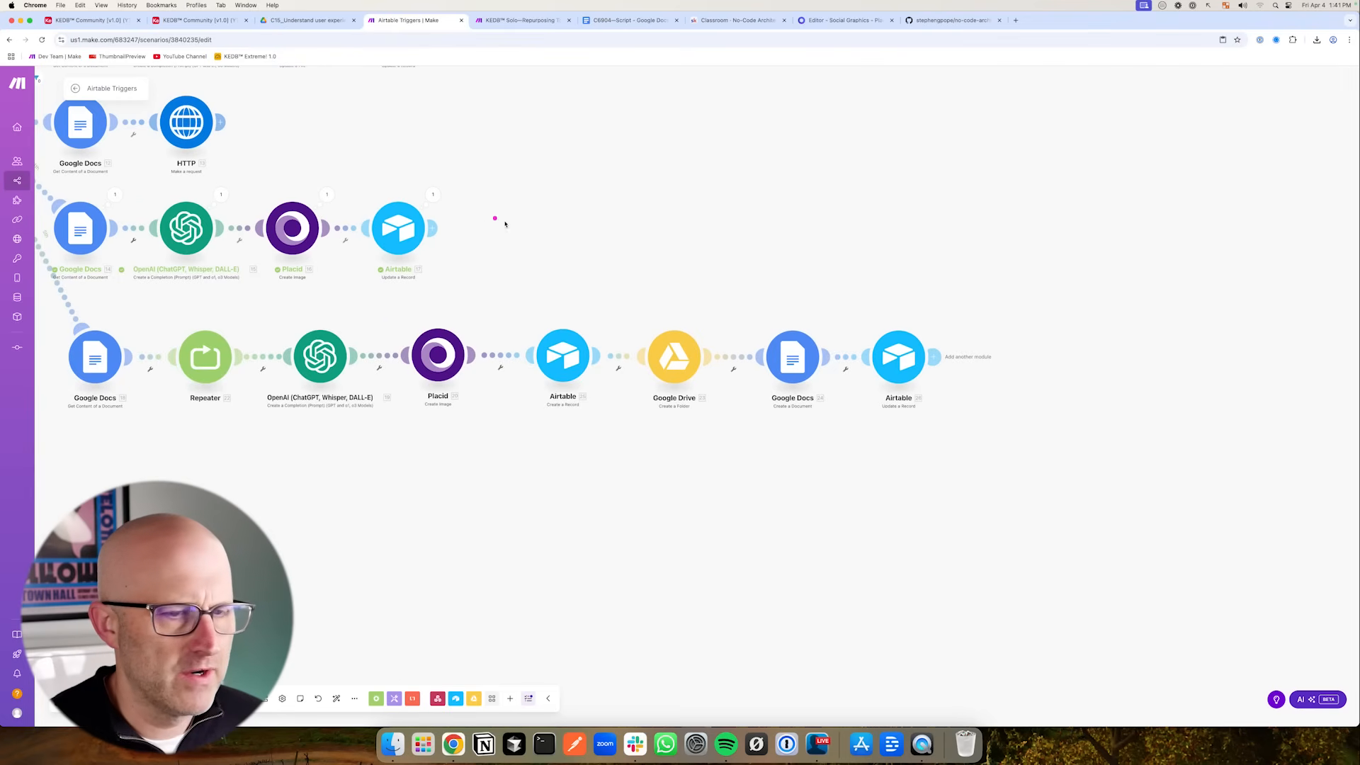
- Paste a copied Airtable Update a Record module at the end of the route
left_click(200, 20)
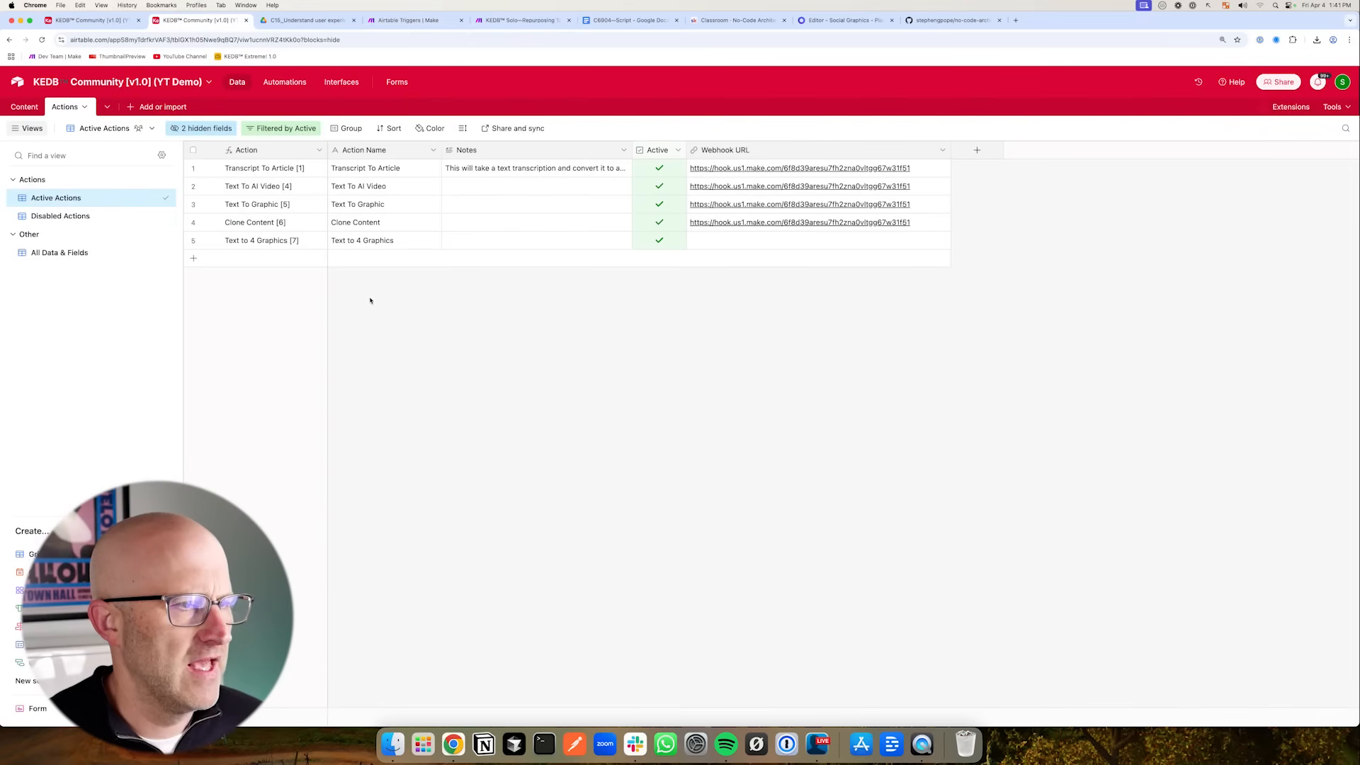
left_click(408, 19)
key("super+v")
- Remove the pasted module's Image item and clear its Image Status value
left_click(1020, 356)
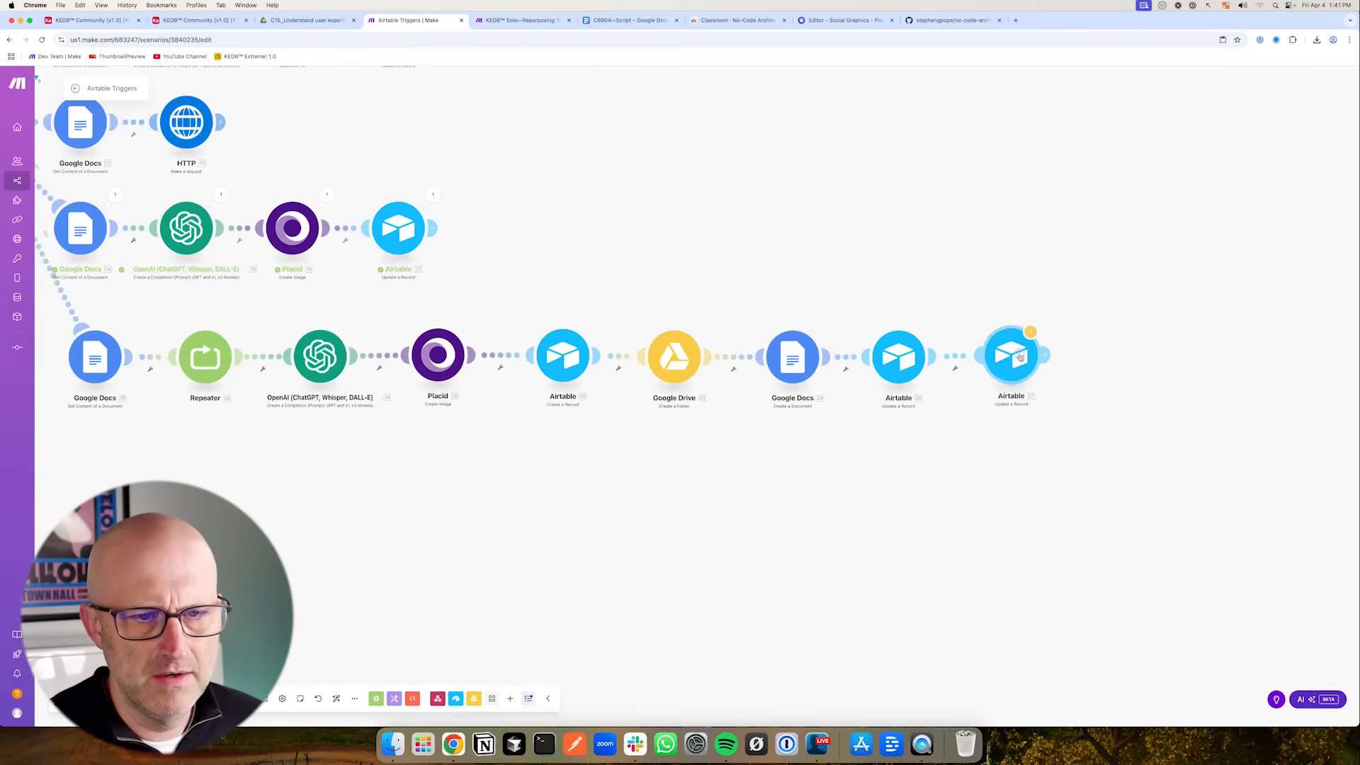
left_click(1020, 356)
scroll(1139, 507, "down", 1)
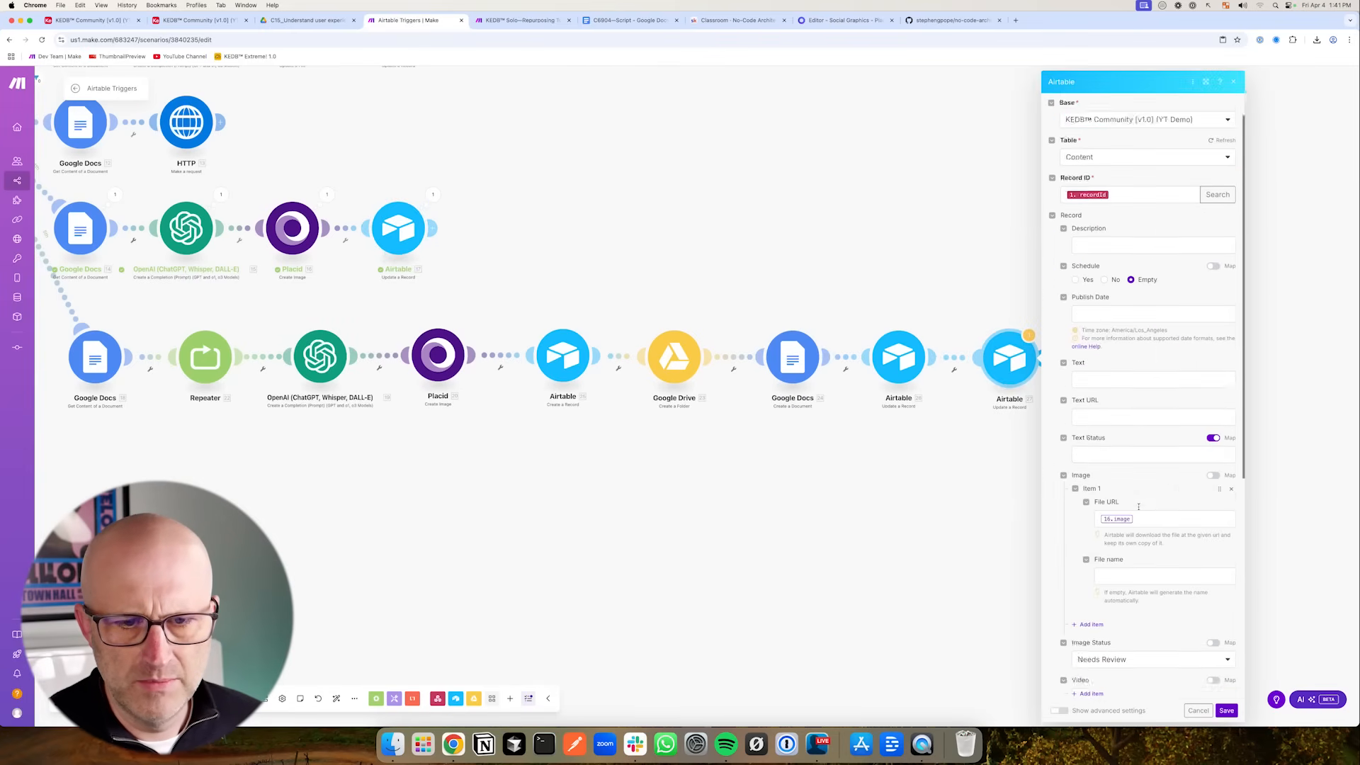
scroll(1138, 506, "down", 3)
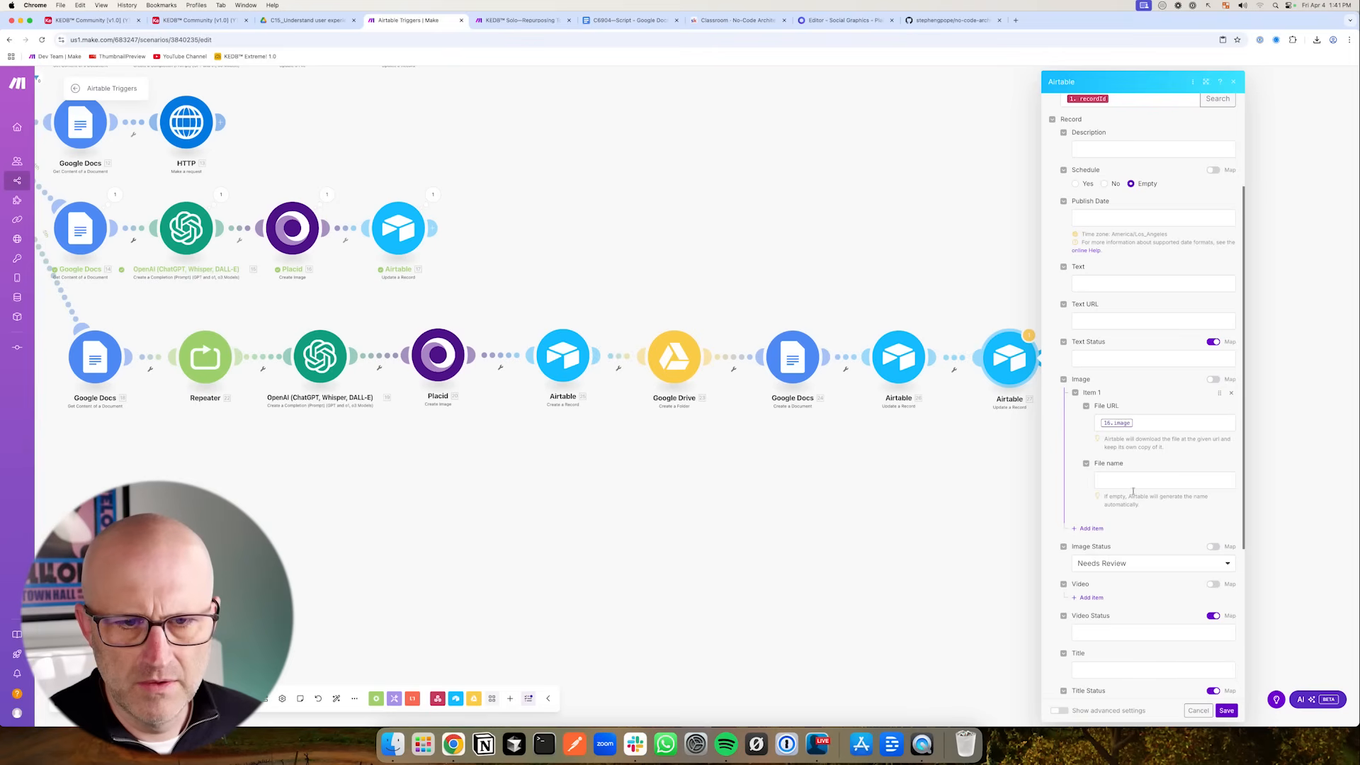
left_click(1232, 394)
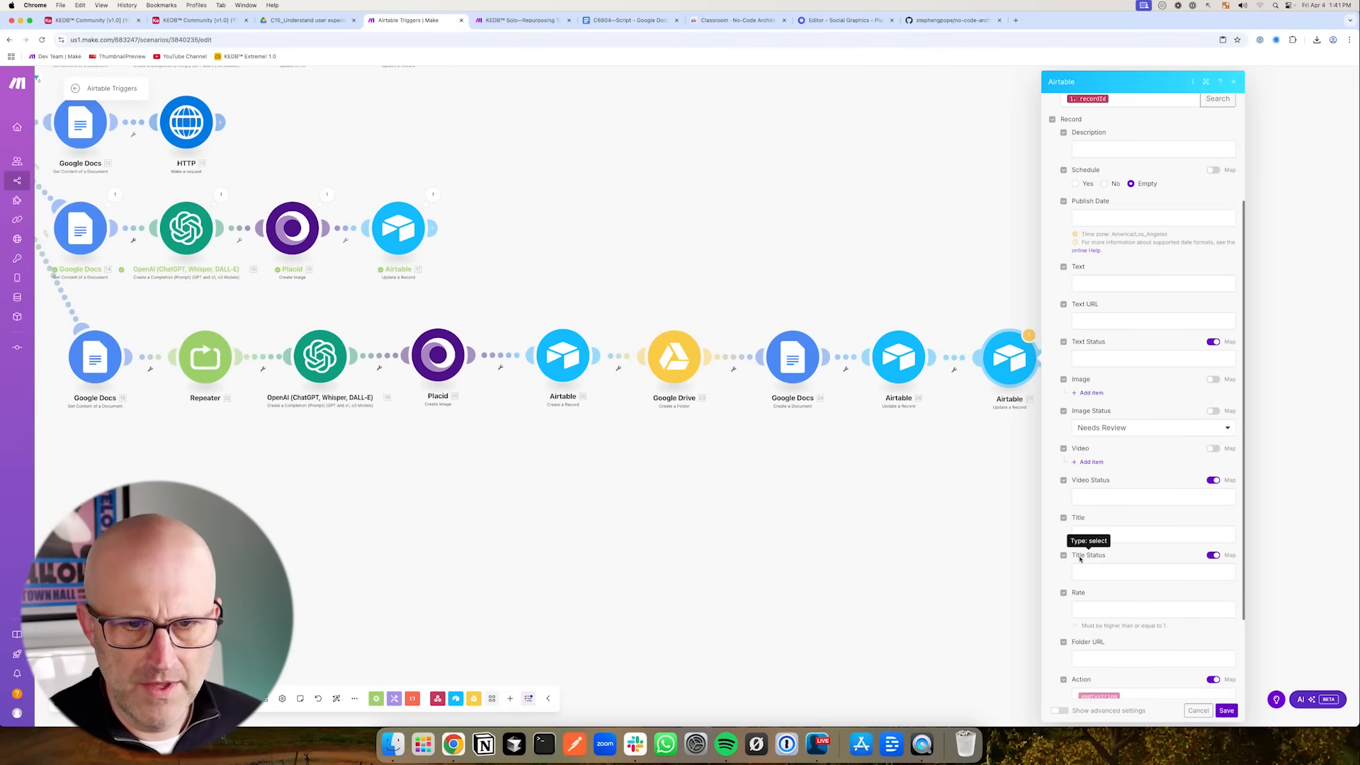
mouse_move(482, 516)
left_mouse_down()
mouse_move(434, 404)
mouse_move(472, 506)
left_mouse_up()
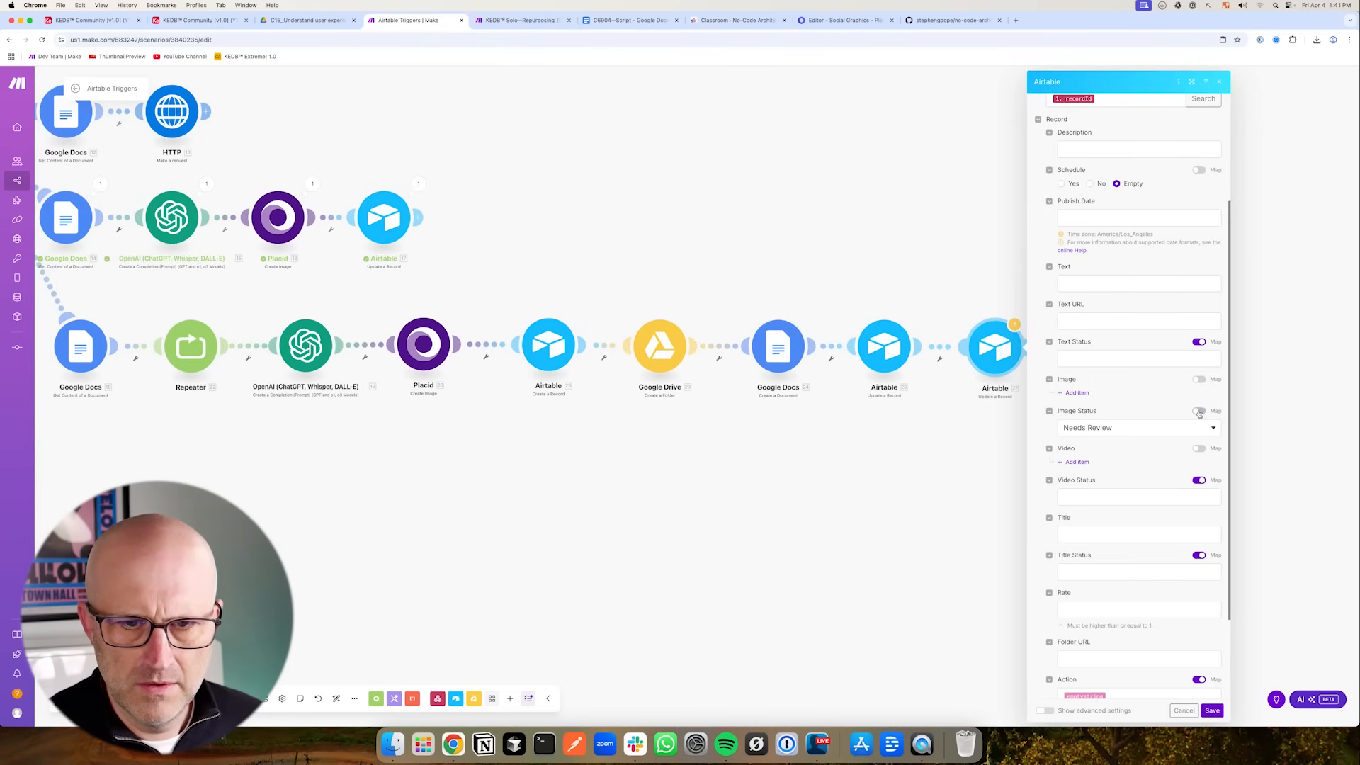
key("BackSpace")
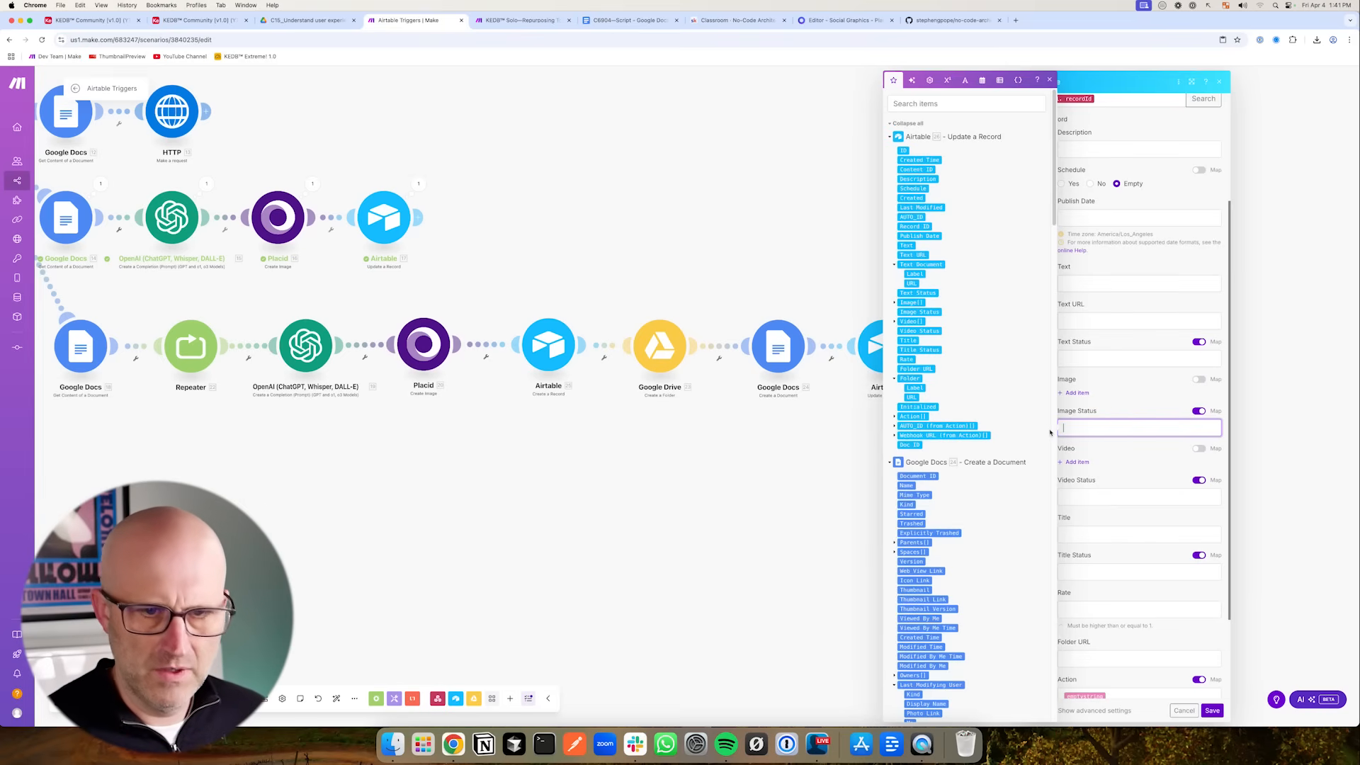
left_click(1125, 455)
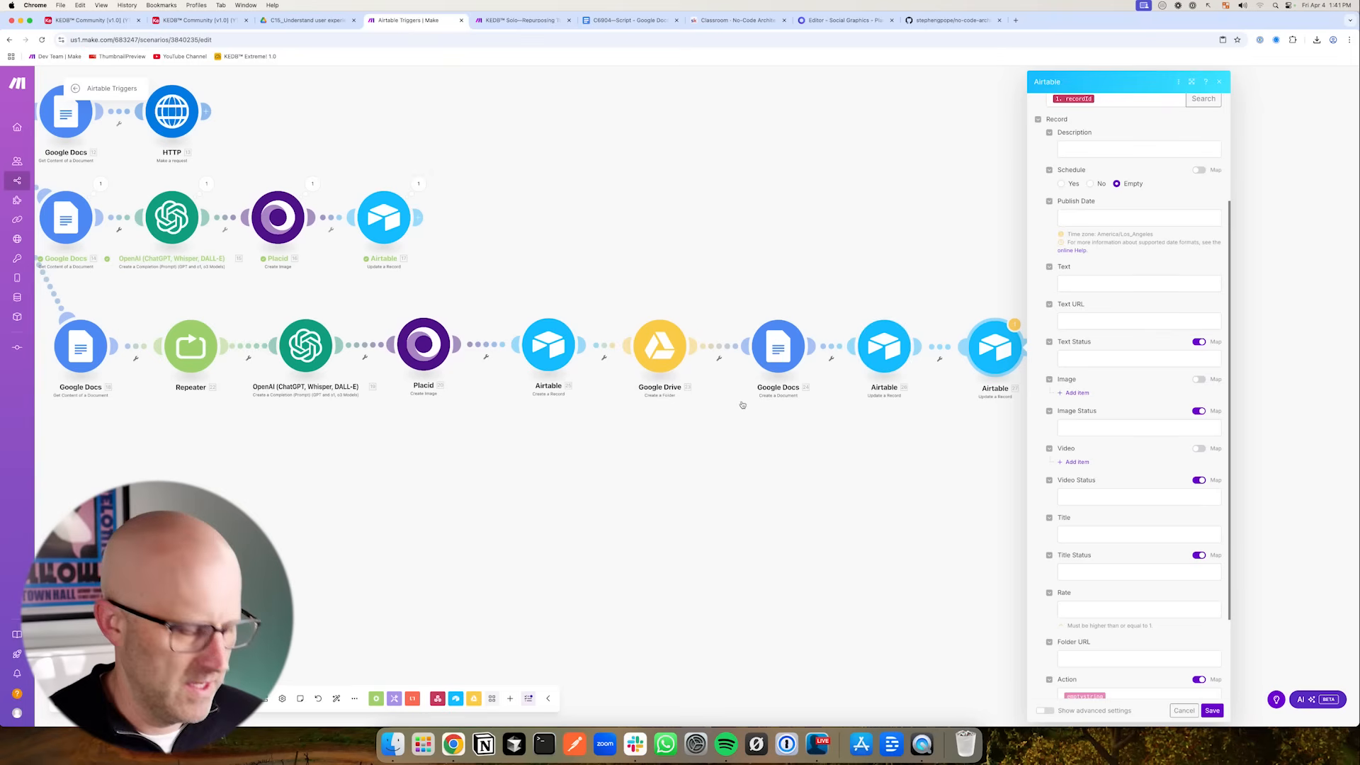
left_click_drag(549, 516, 546, 489)
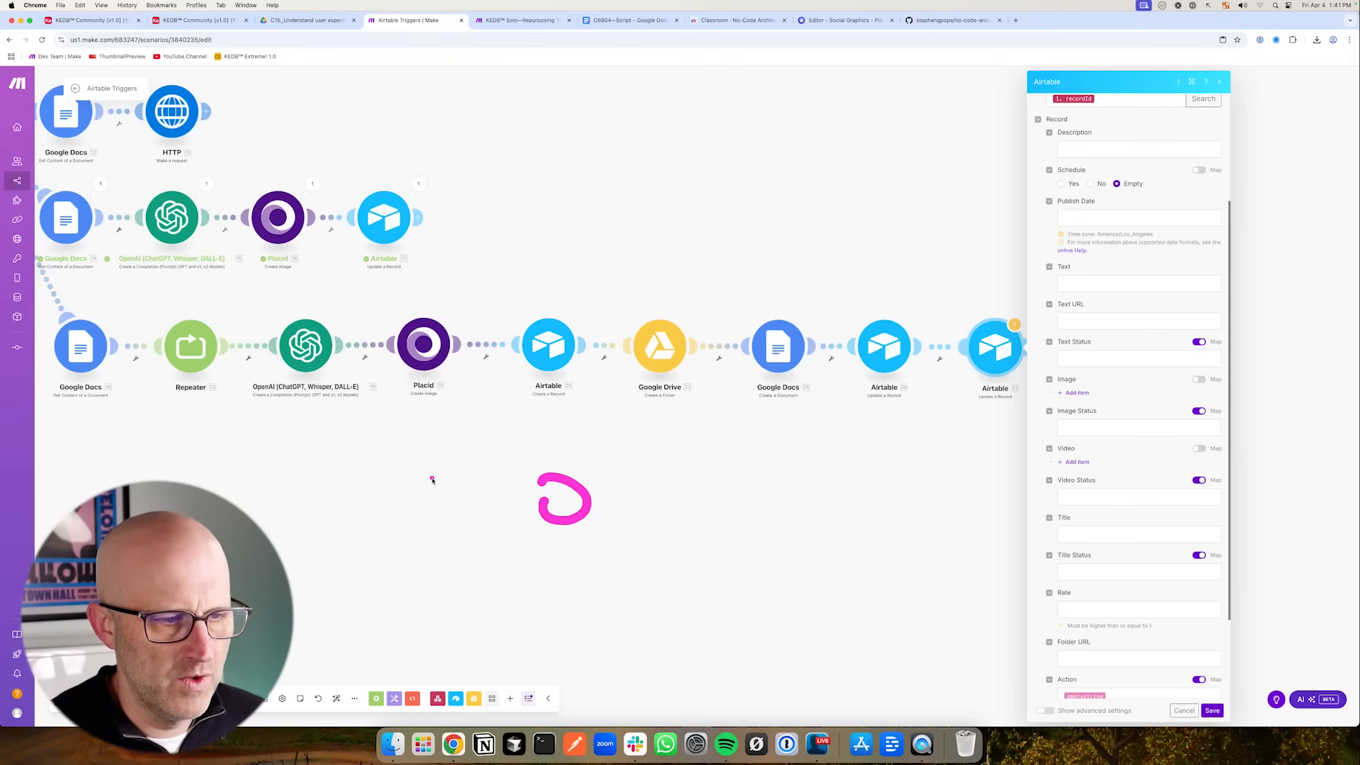
left_click_drag(432, 480, 487, 469)
mouse_move(597, 508)
left_mouse_down()
mouse_move(643, 567)
mouse_move(674, 512)
mouse_move(711, 528)
left_mouse_up()
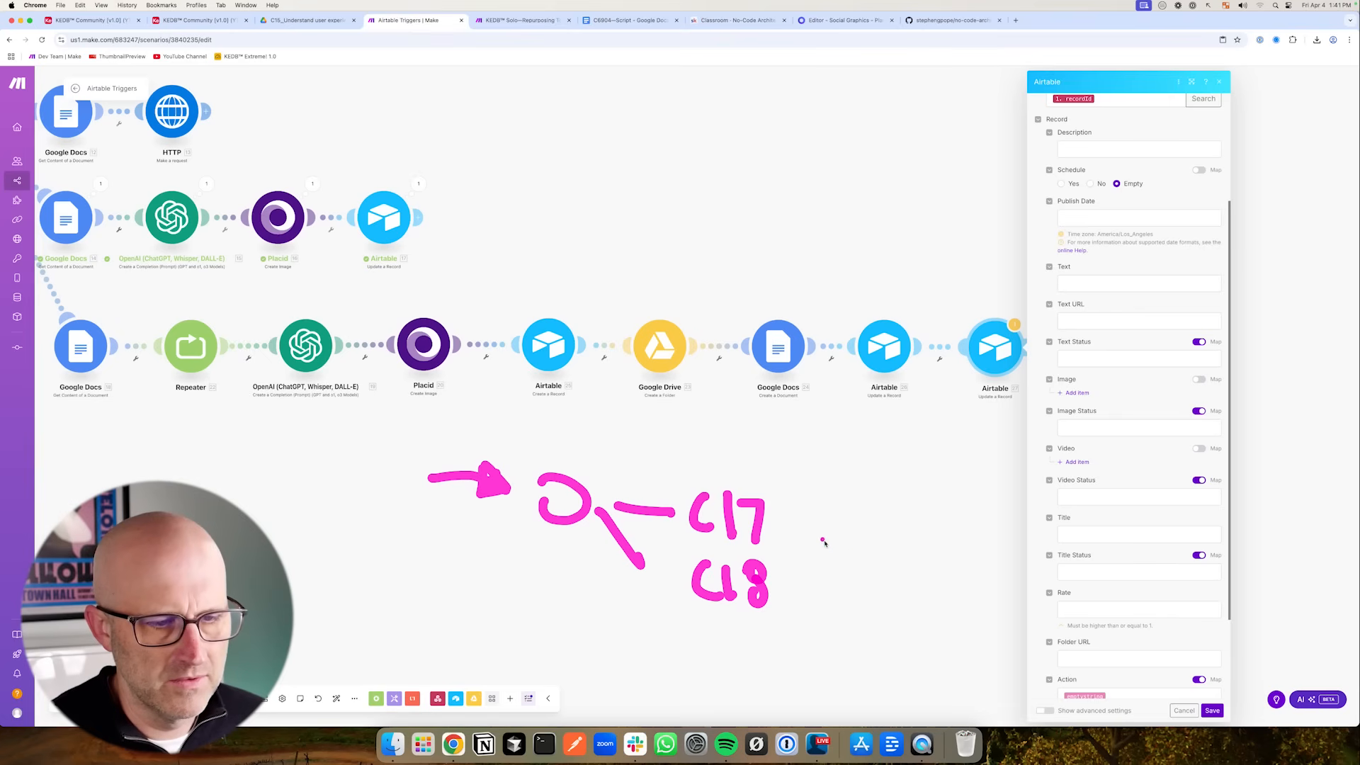
left_click_drag(684, 445, 613, 464)
left_click_drag(826, 595, 780, 571)
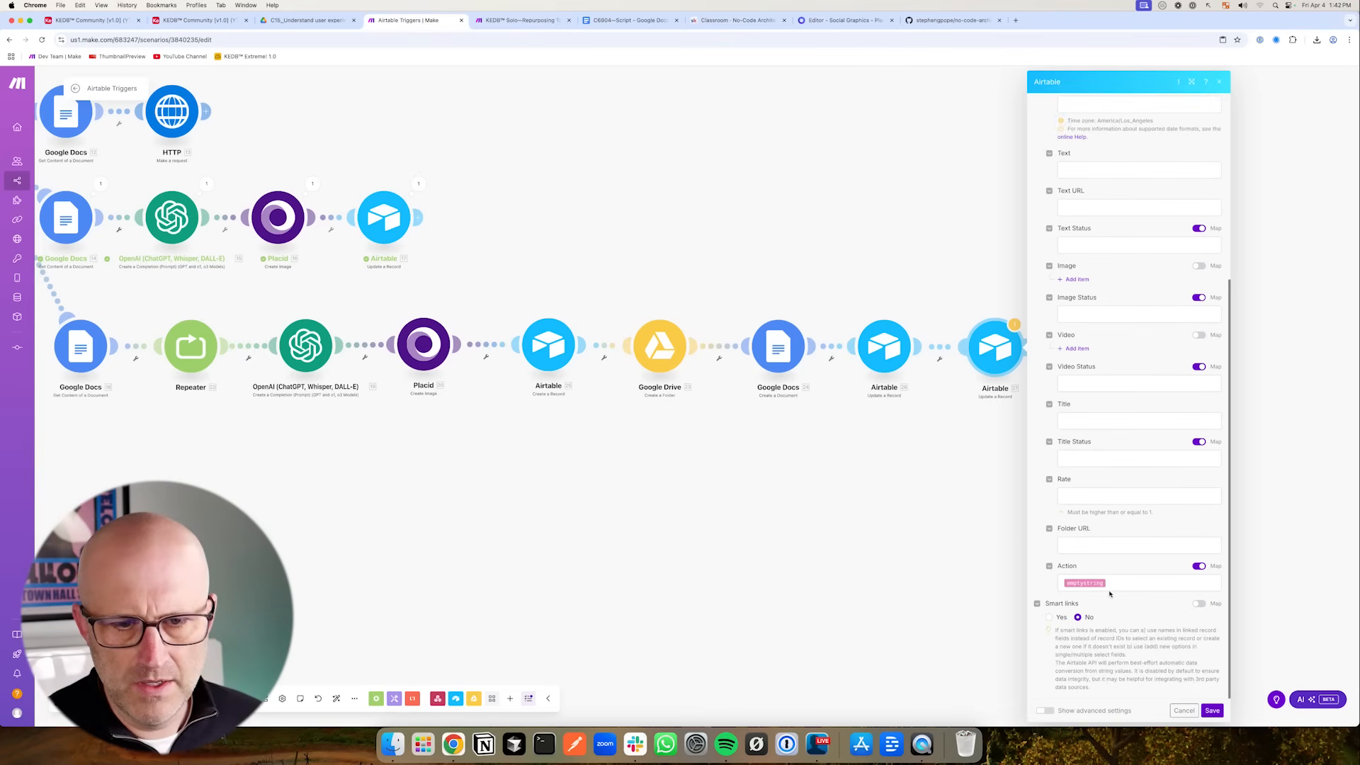
scroll(1111, 559, "up", 5)
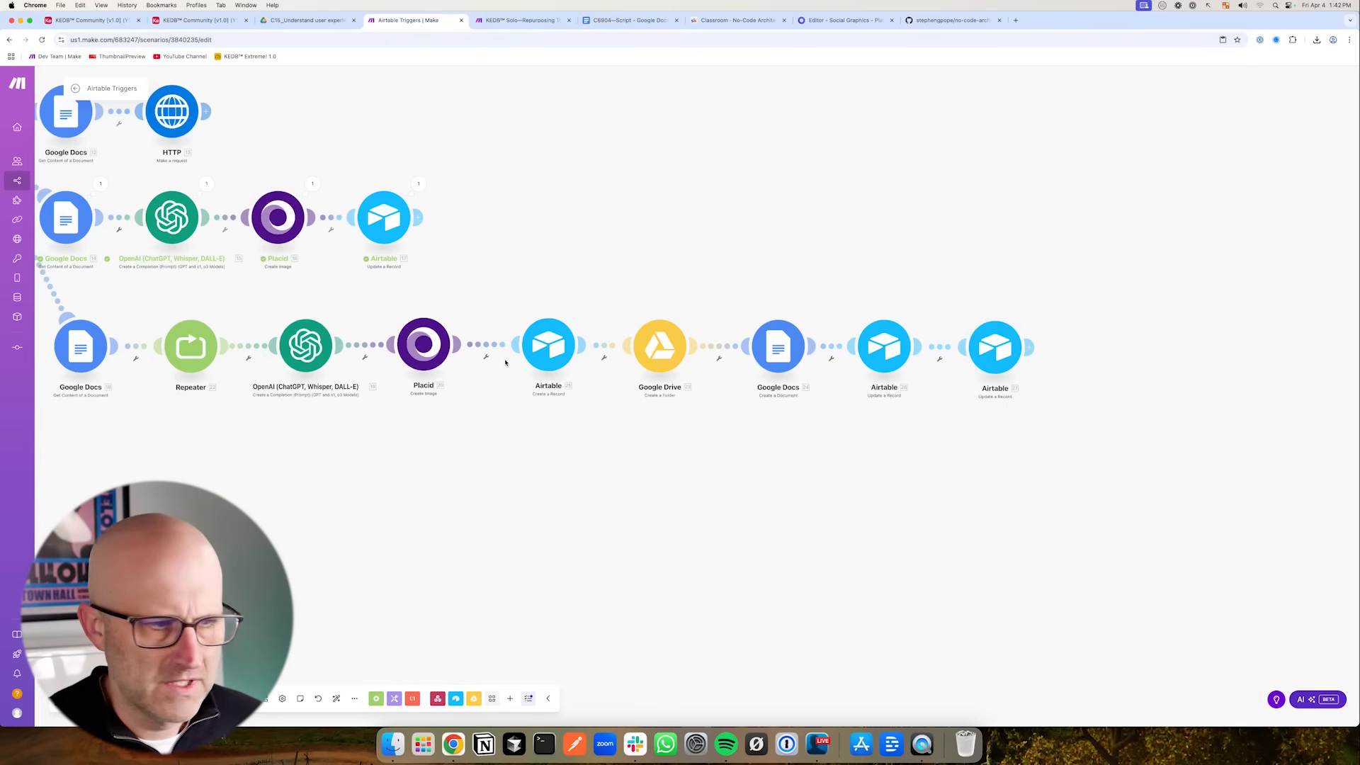
- Add an Image item to the Create a Record module with its File URL mapped to Placid's Image URL
left_click(553, 352)
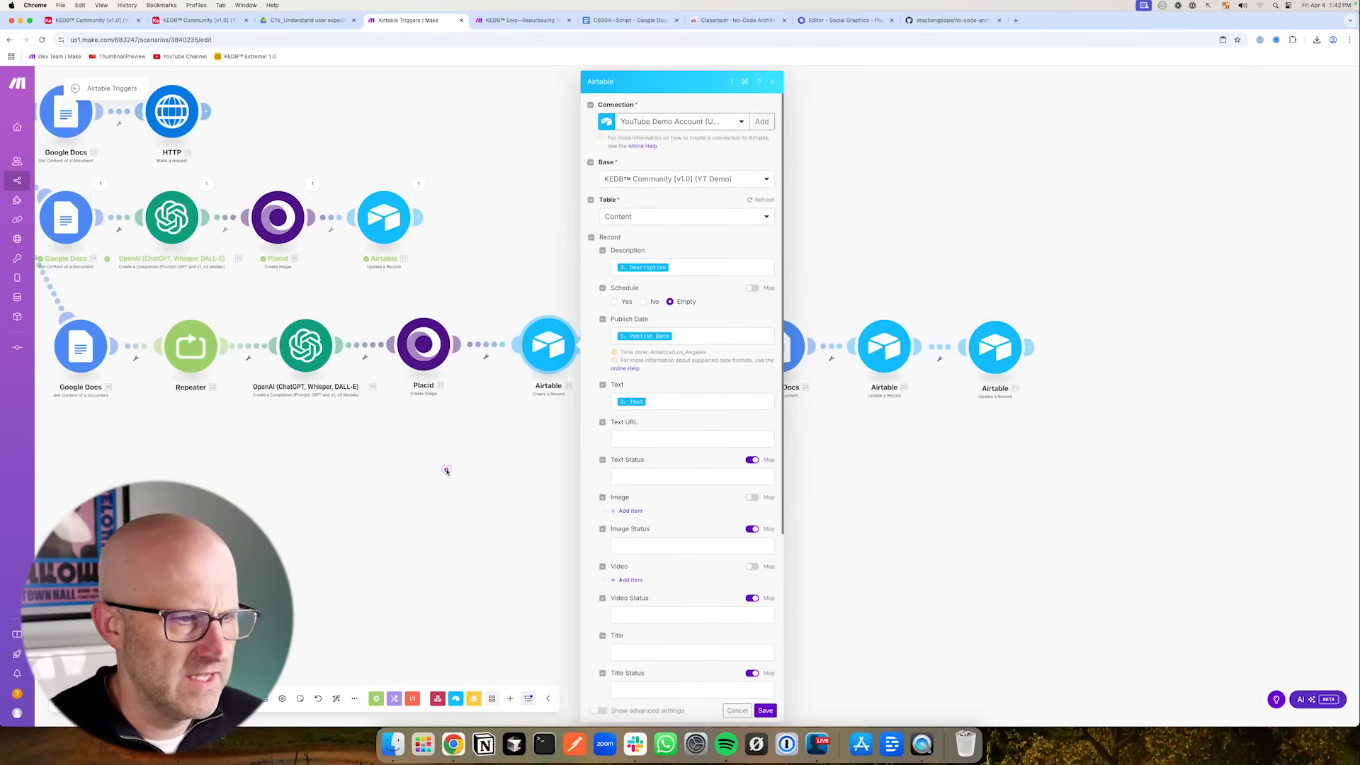
scroll(673, 425, "down", 3)
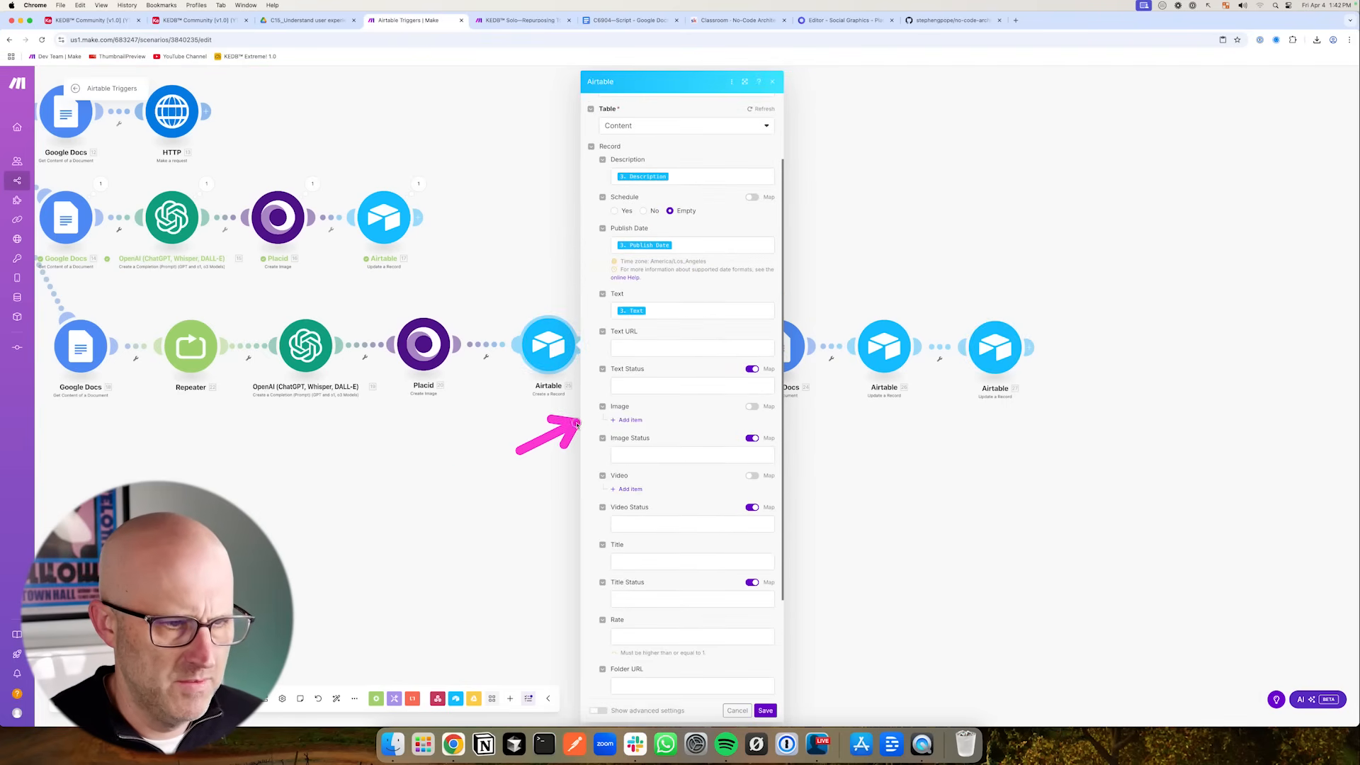
left_click(639, 424)
left_click(666, 450)
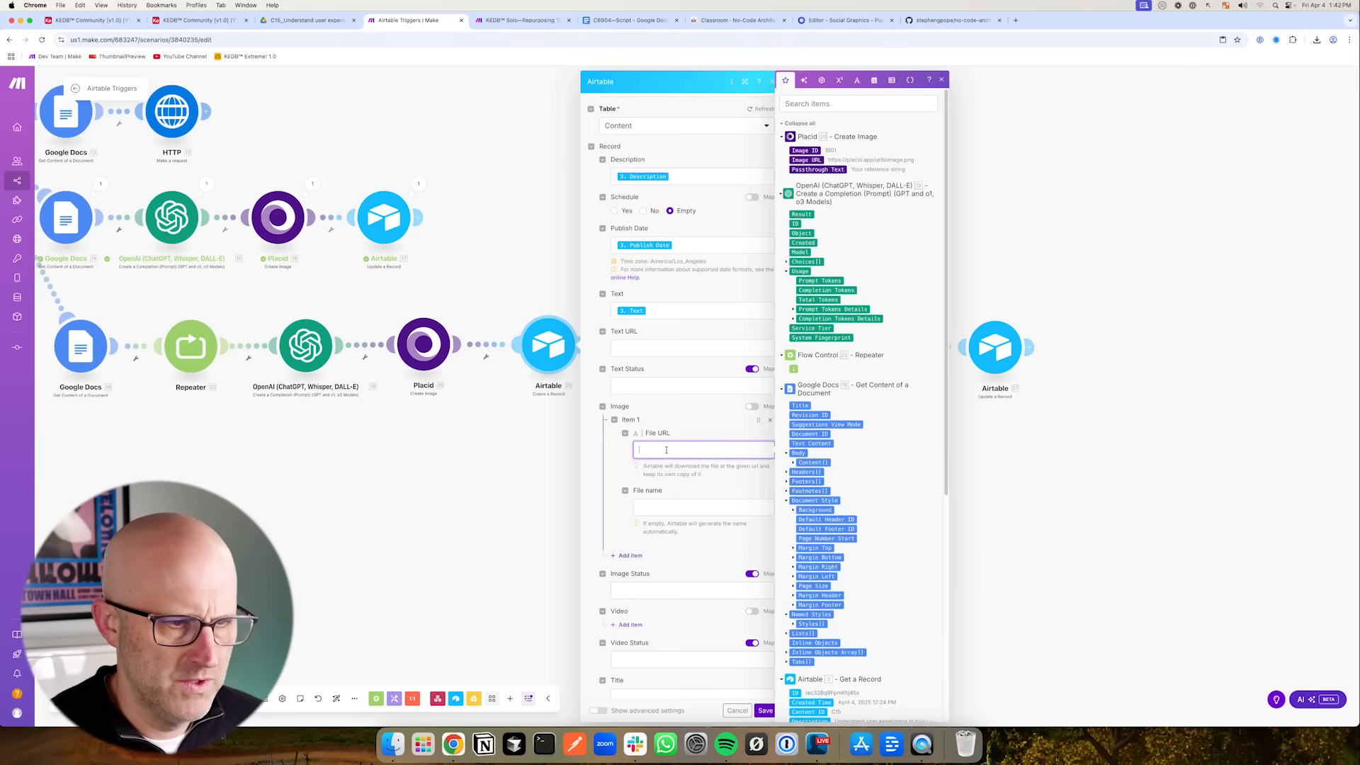
left_click(806, 160)
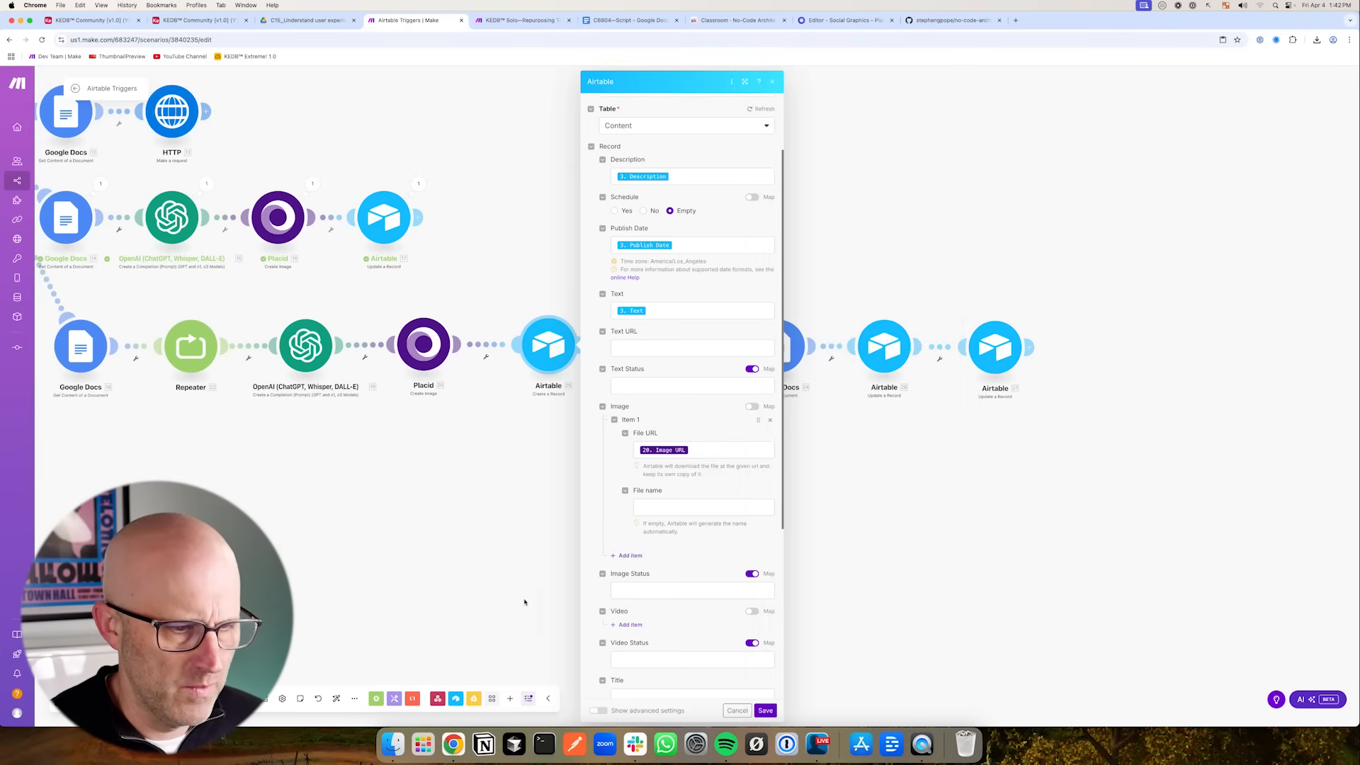
- Switch the Create a Record module's Image Status to a fixed status choice and save the module
left_click(748, 575)
left_click(697, 591)
left_click(650, 640)
left_click(763, 710)
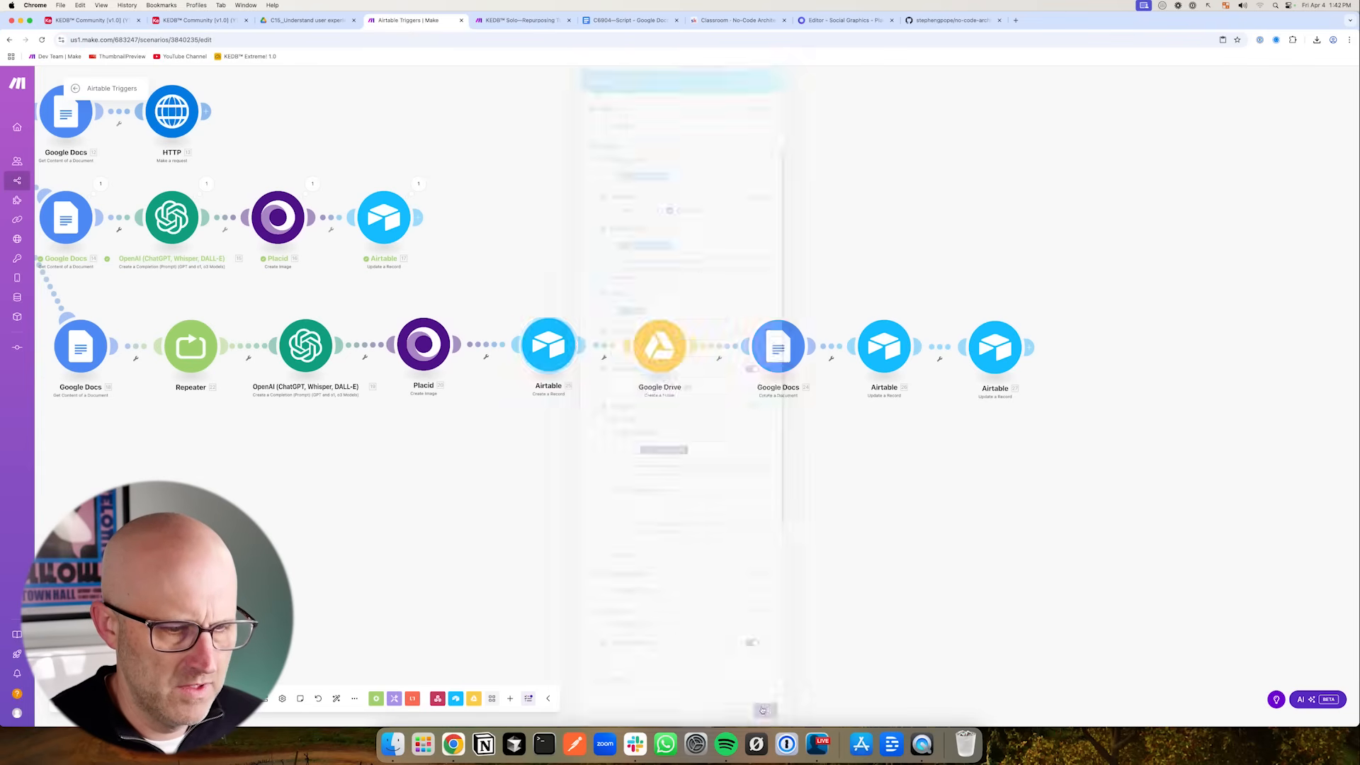
- Save the scenario
left_click(247, 700)
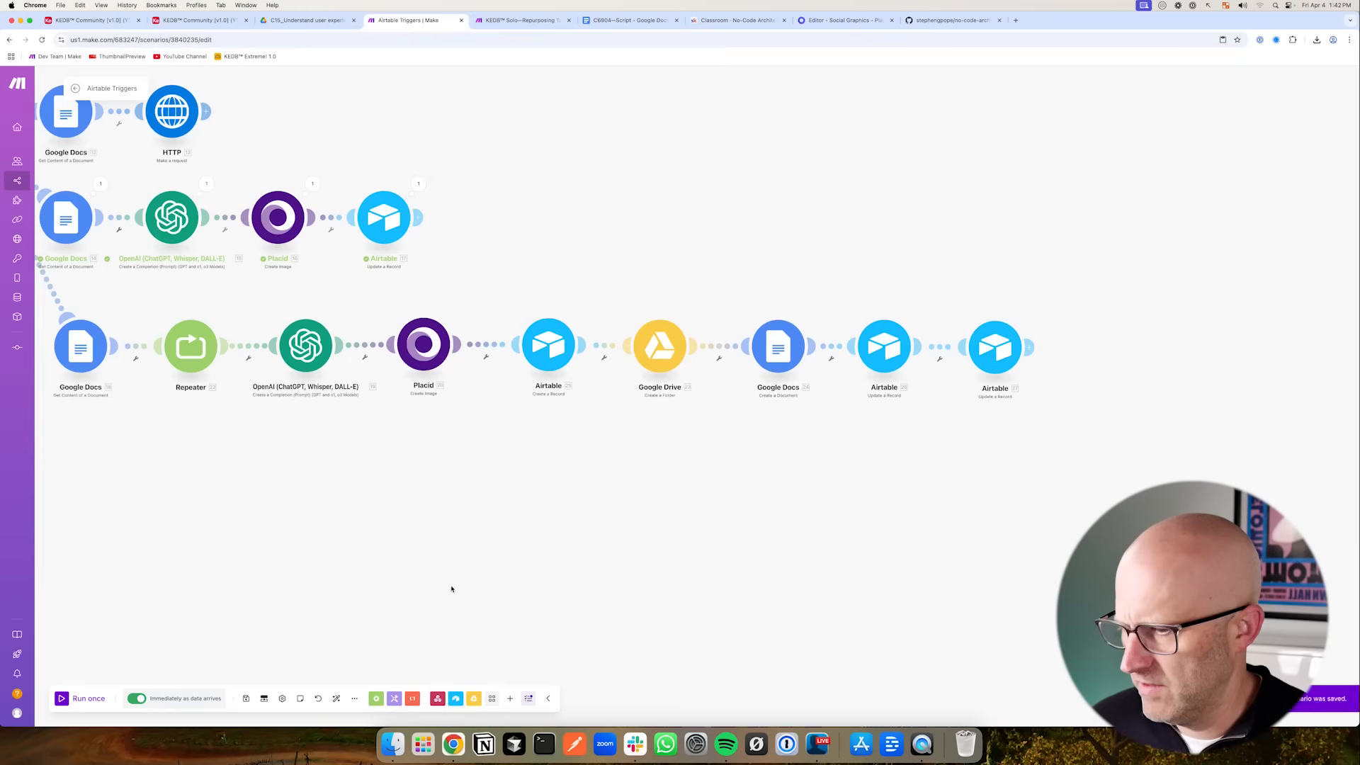
scroll(449, 586, "down", 5)
scroll(109, 354, "up", 3)
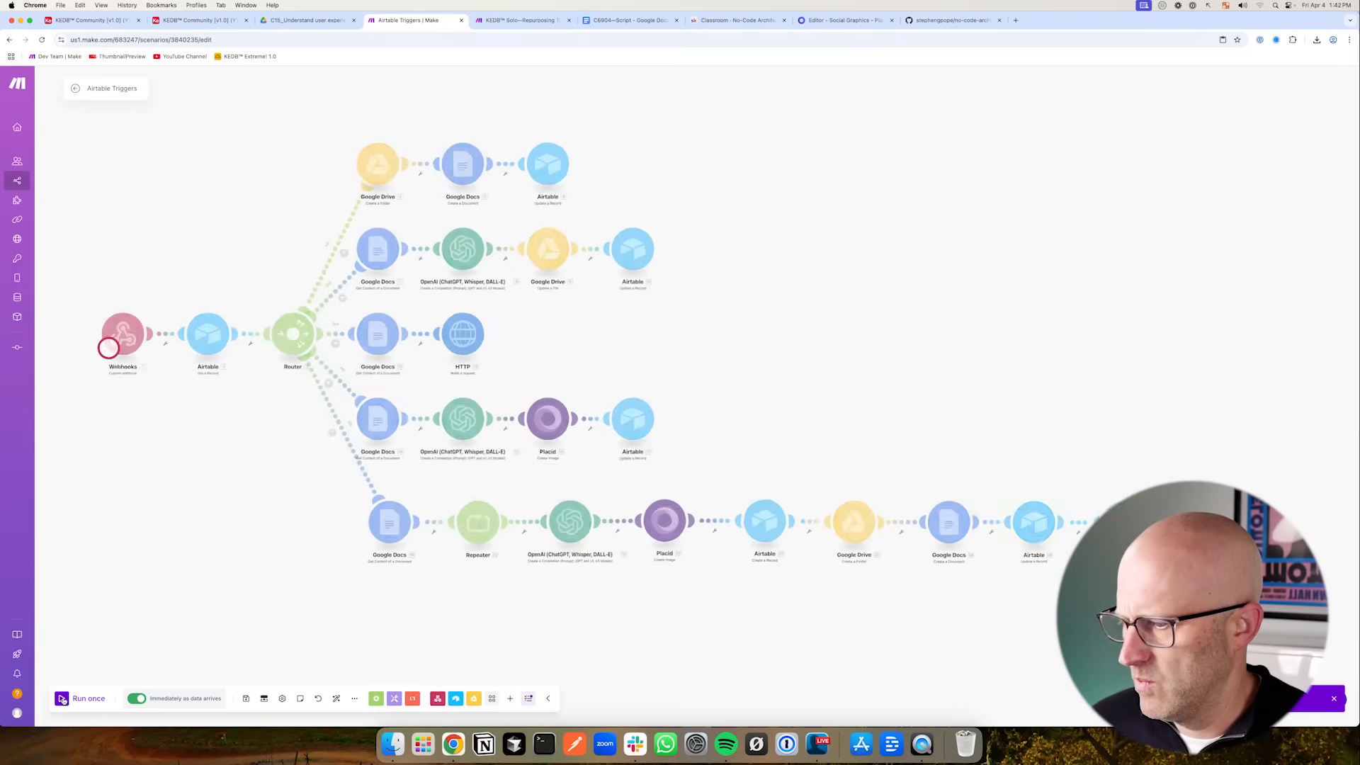
- Switch to Airtable and change the Action of the C15 content record to trigger the scenario, then return to Make
left_click(187, 20)
left_click(112, 20)
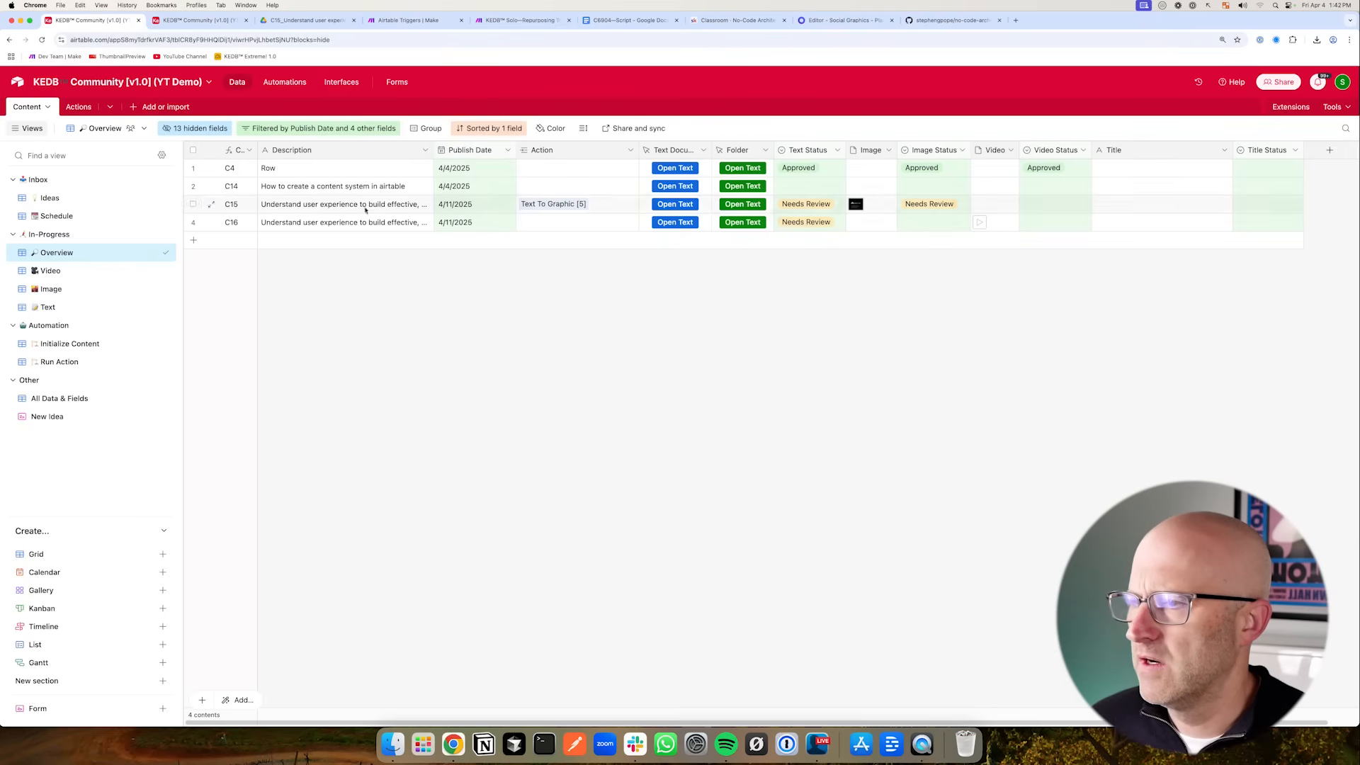
left_click(593, 206)
left_click(592, 205)
scroll(602, 311, "down", 2)
left_click(578, 418)
left_click(409, 21)
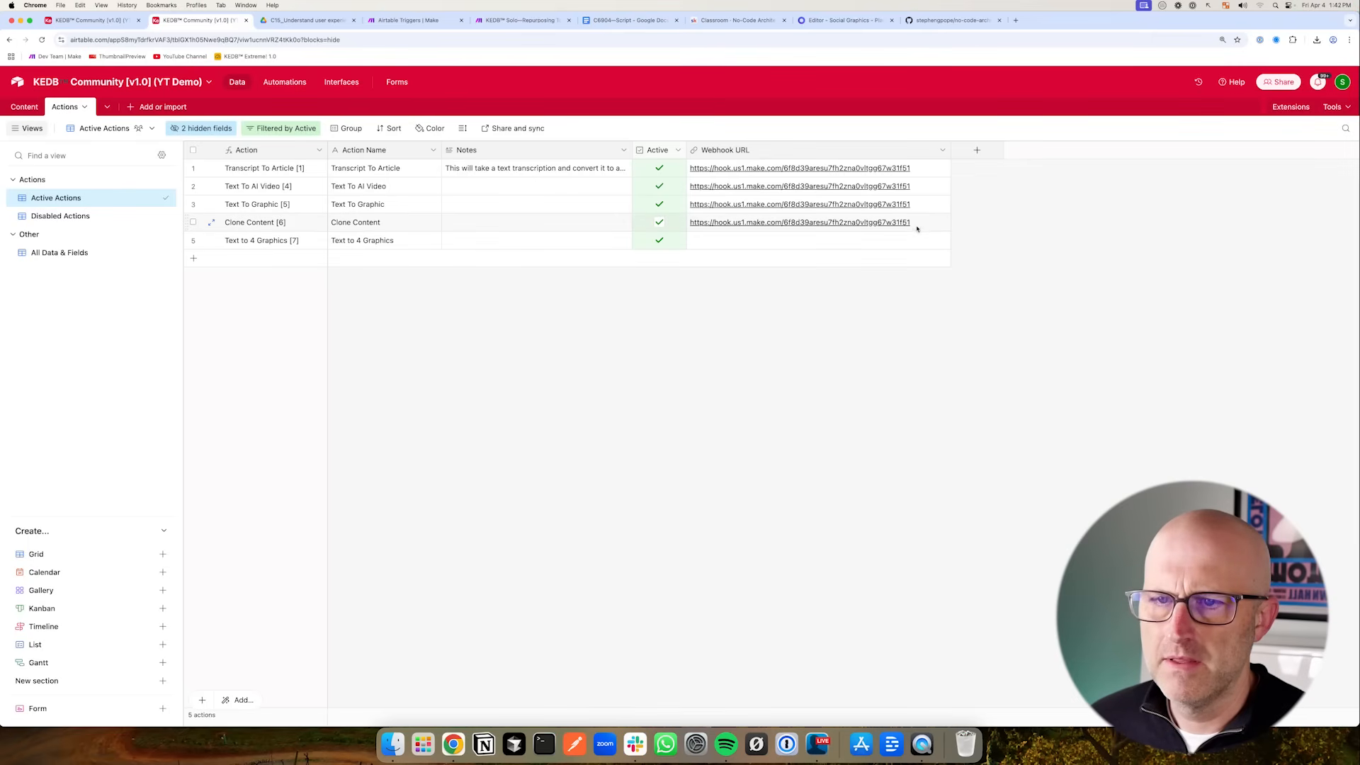
- Watch the scenario run after triggering the graphics action in Airtable
left_click(928, 225)
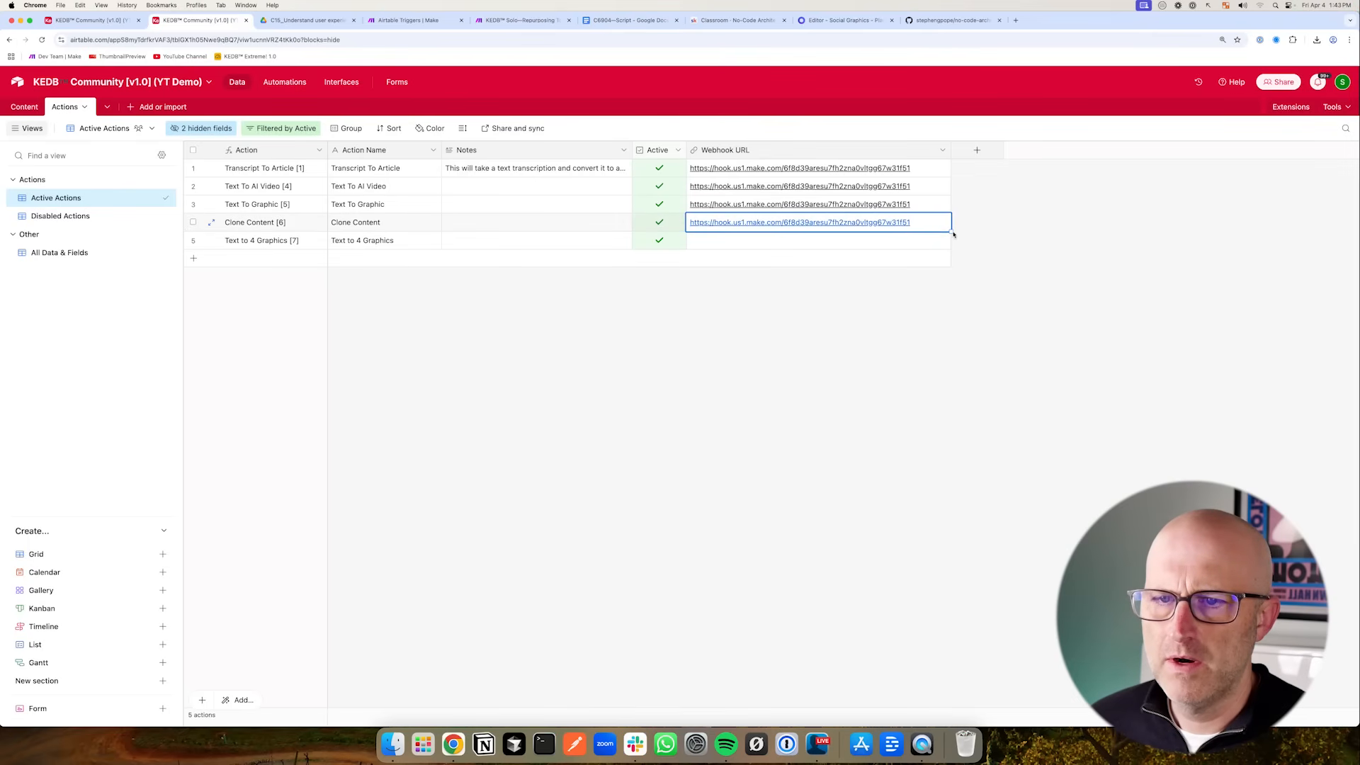
left_click_drag(954, 234, 951, 245)
left_click(92, 21)
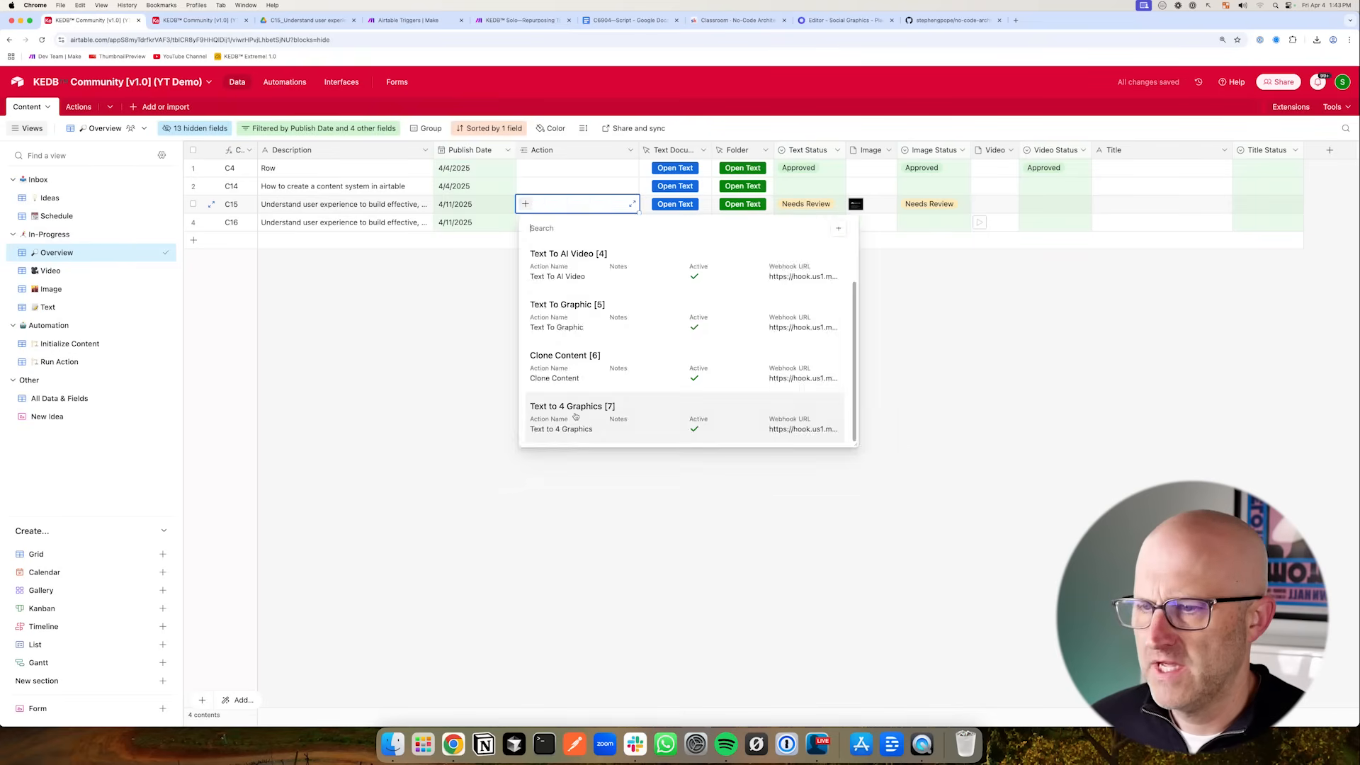
left_click(576, 417)
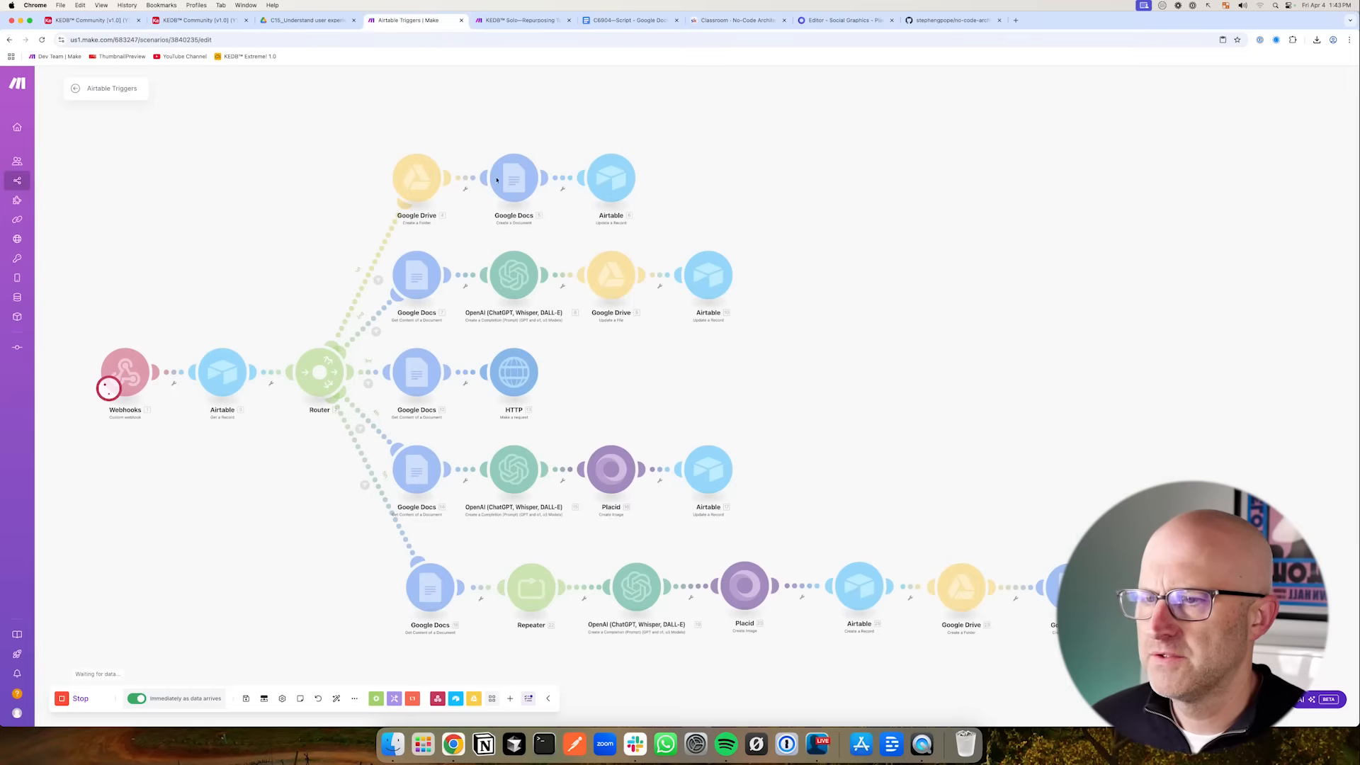
scroll(652, 598, "up", 2)
scroll(634, 607, "right", 2)
scroll(634, 607, "right", 2)
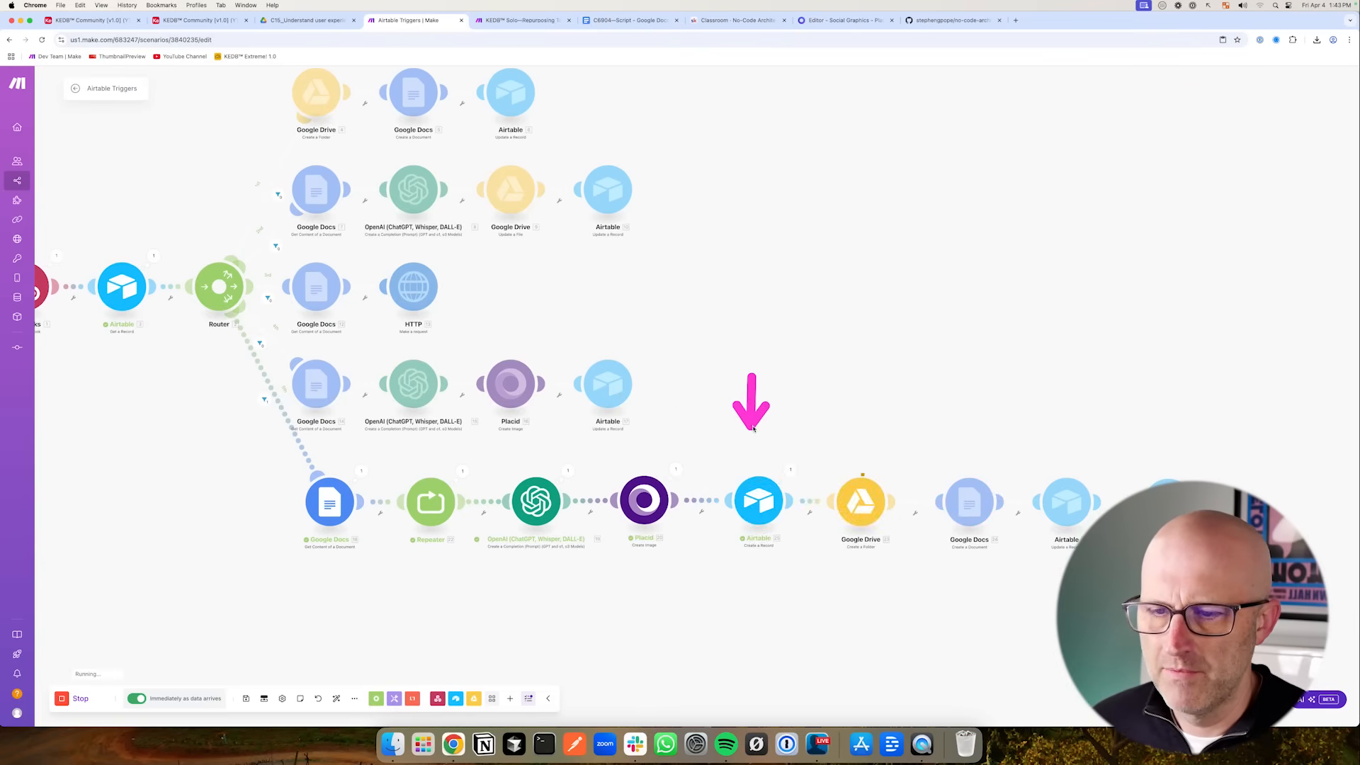
- Open and preview the generated graphic attached to the new C17 content record
left_click(92, 20)
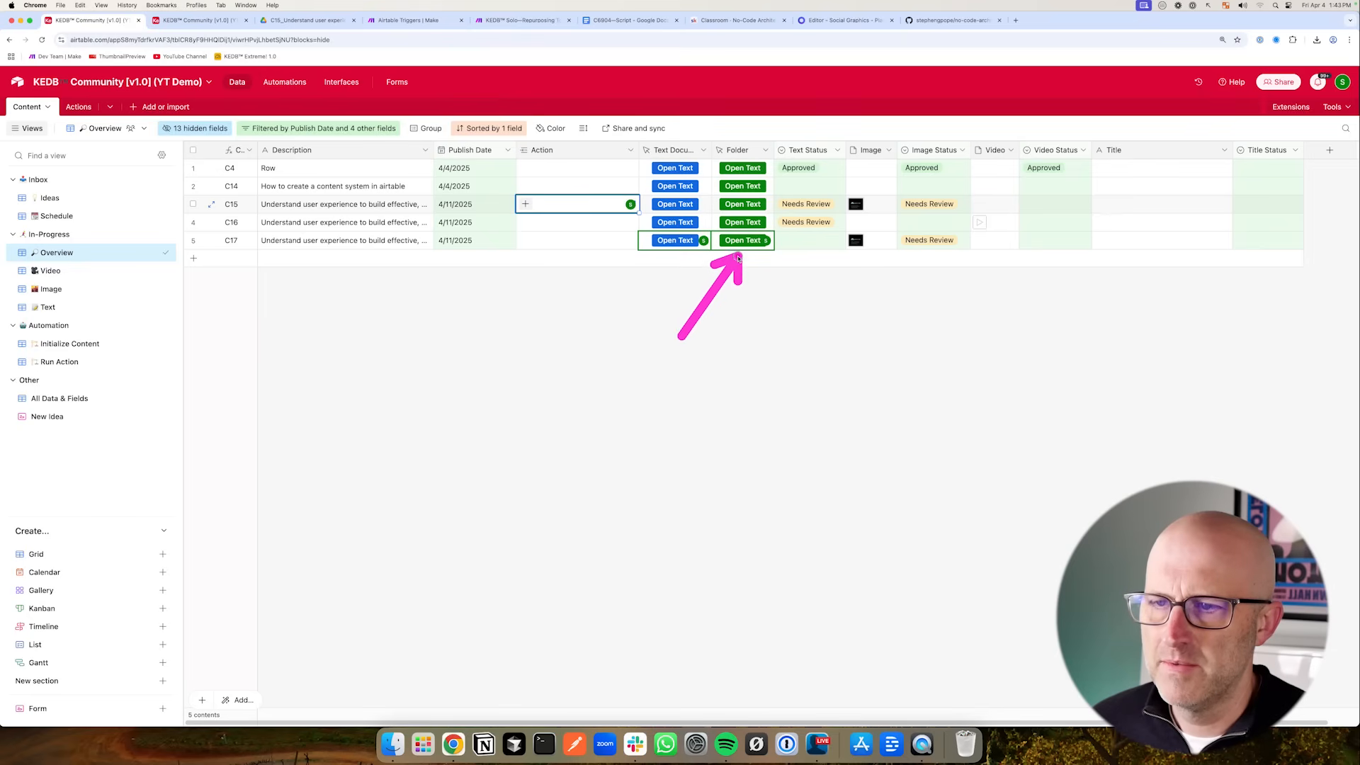
left_click(857, 244)
left_click(857, 244)
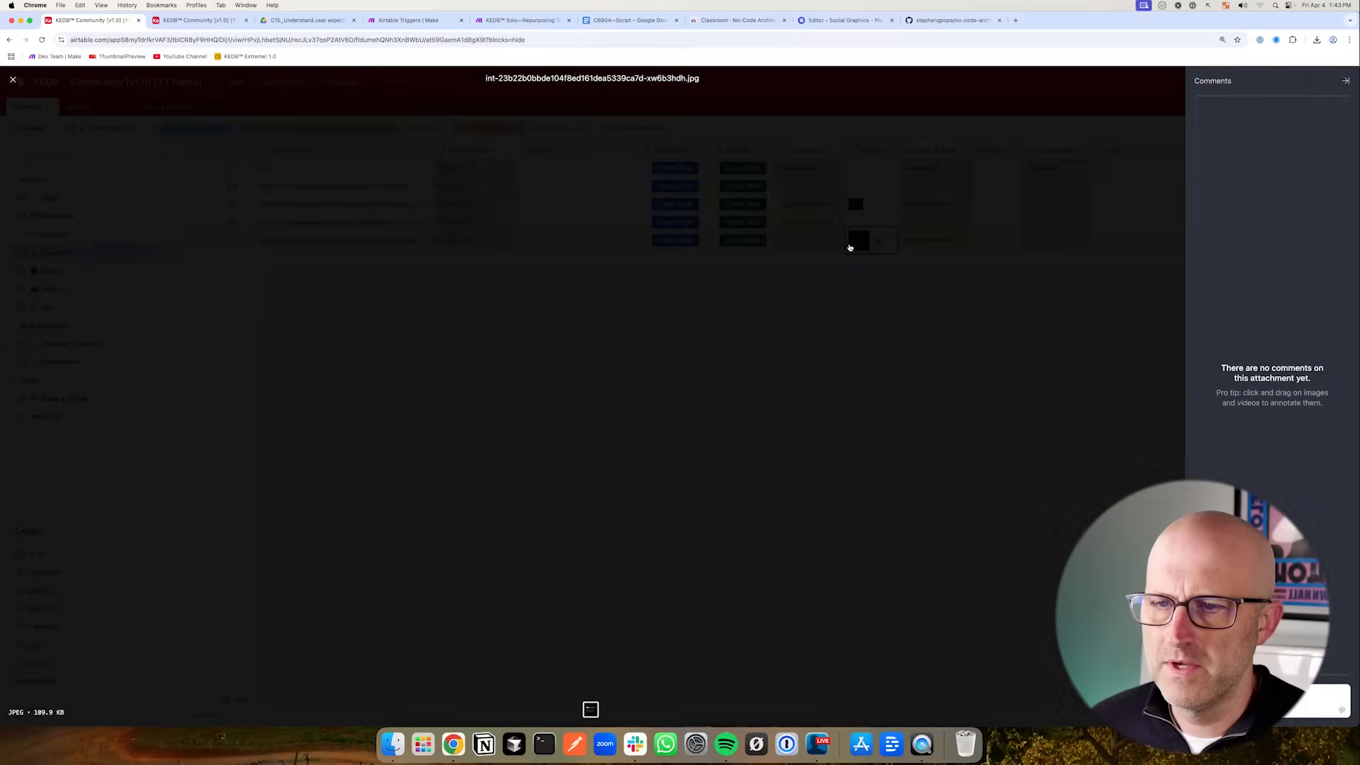
left_click(206, 386)
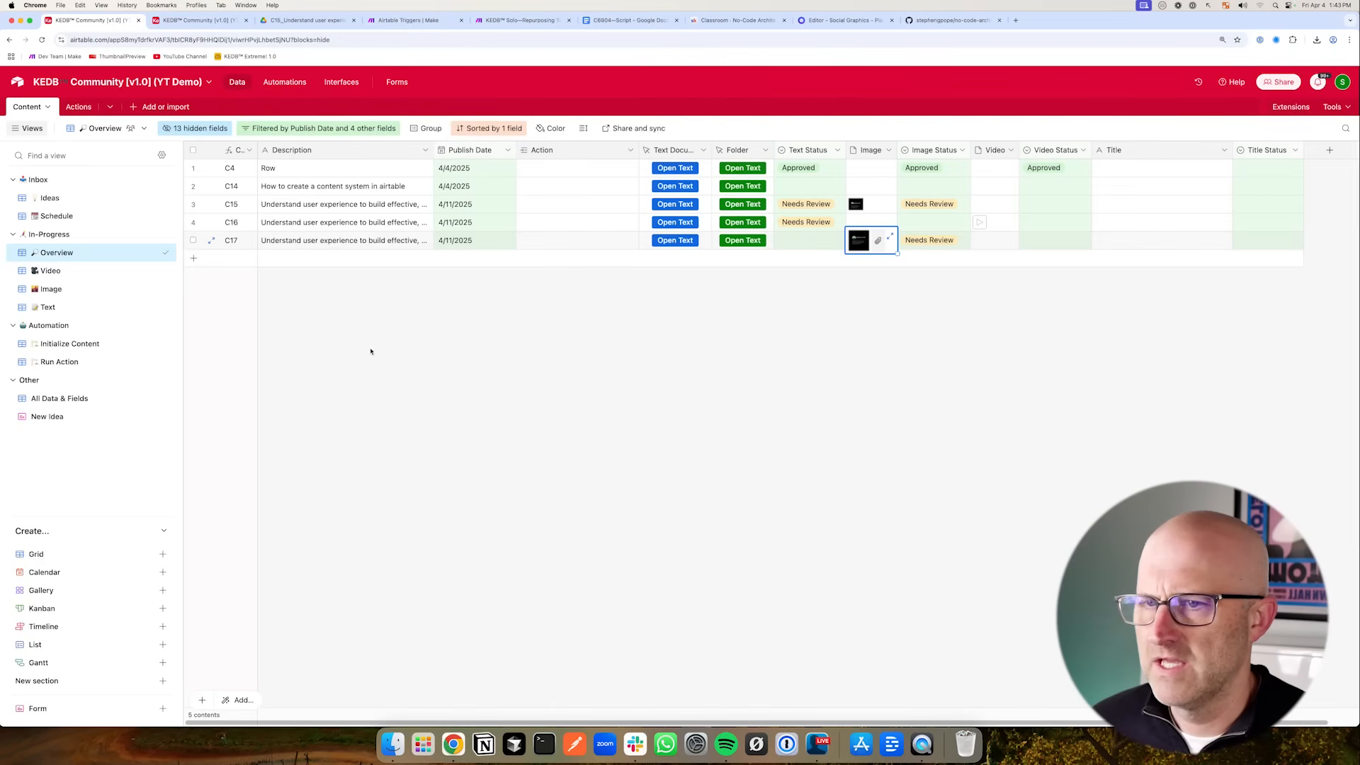
- Check the finished scenario run and preview the graphic attached to the C20 record
left_click(411, 21)
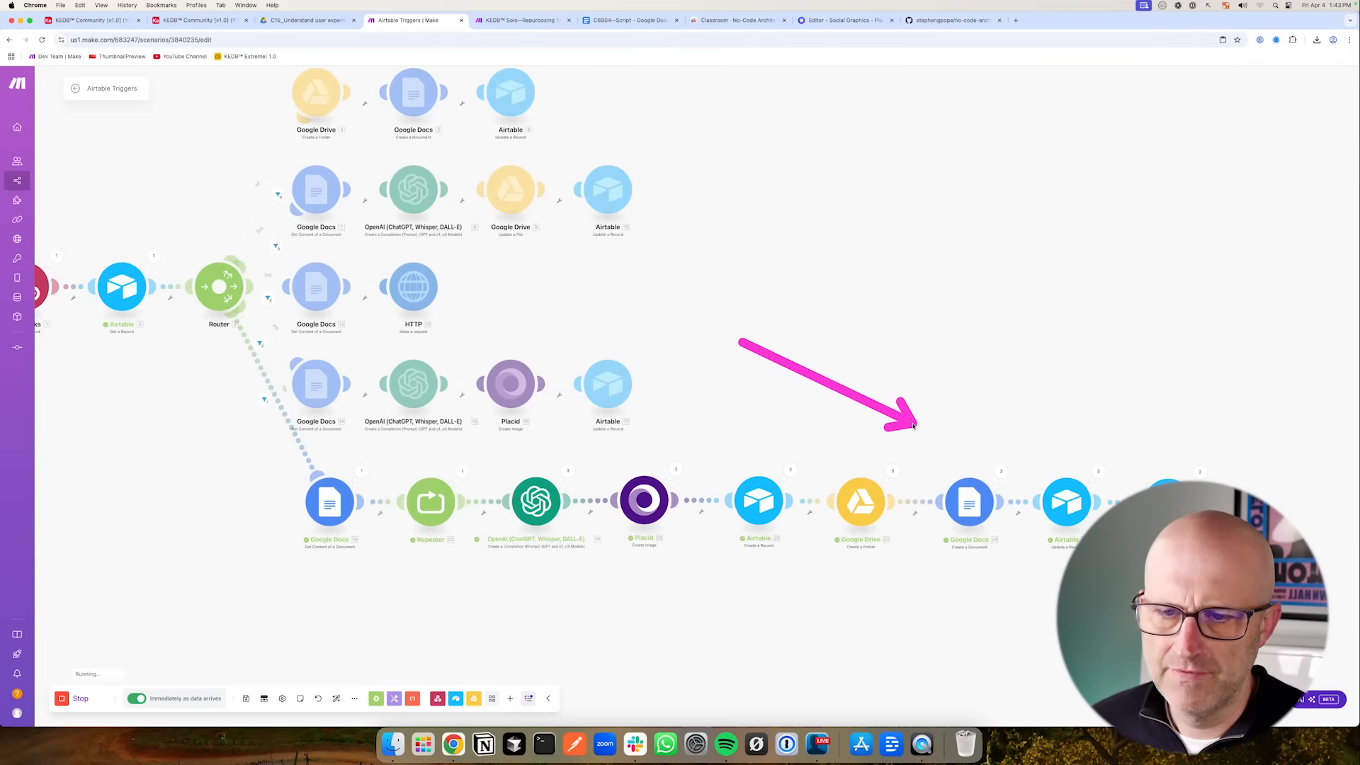
left_click_drag(954, 604, 895, 619)
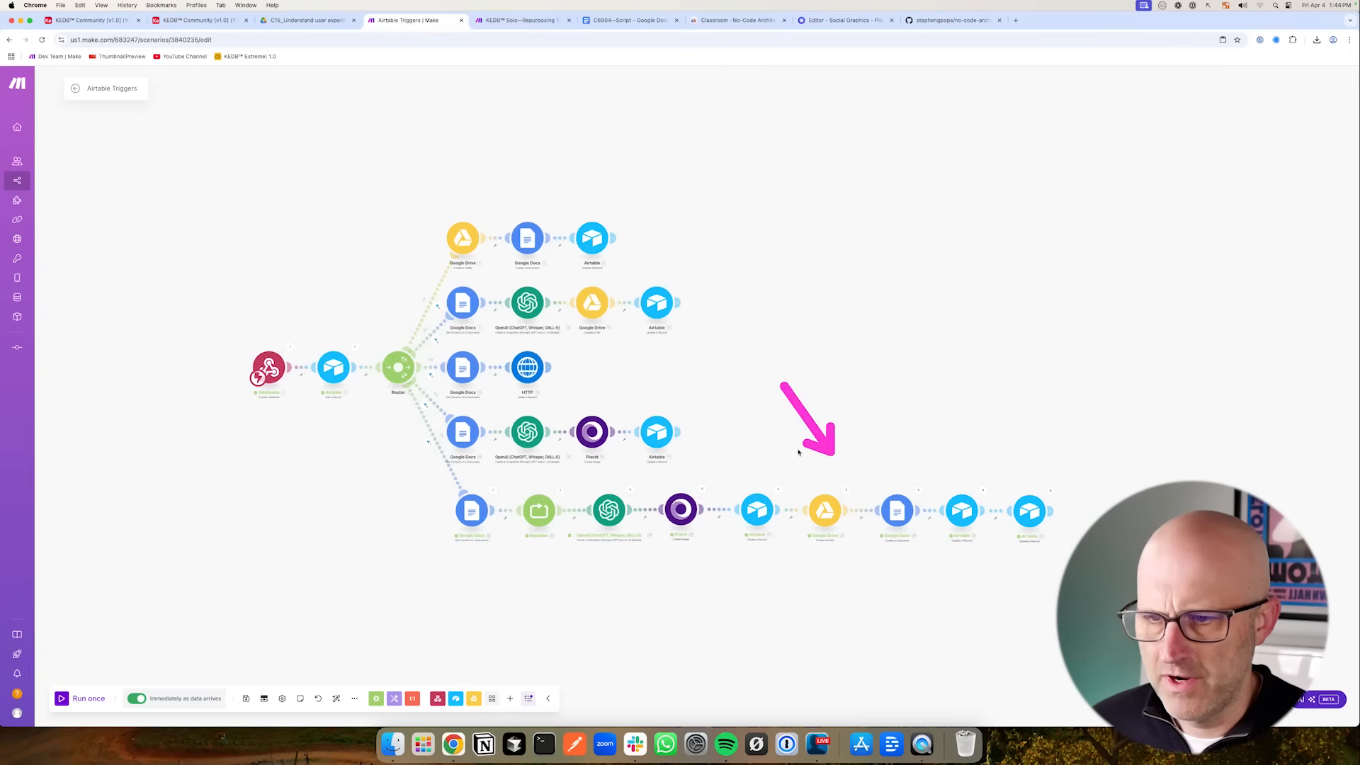
left_click(114, 23)
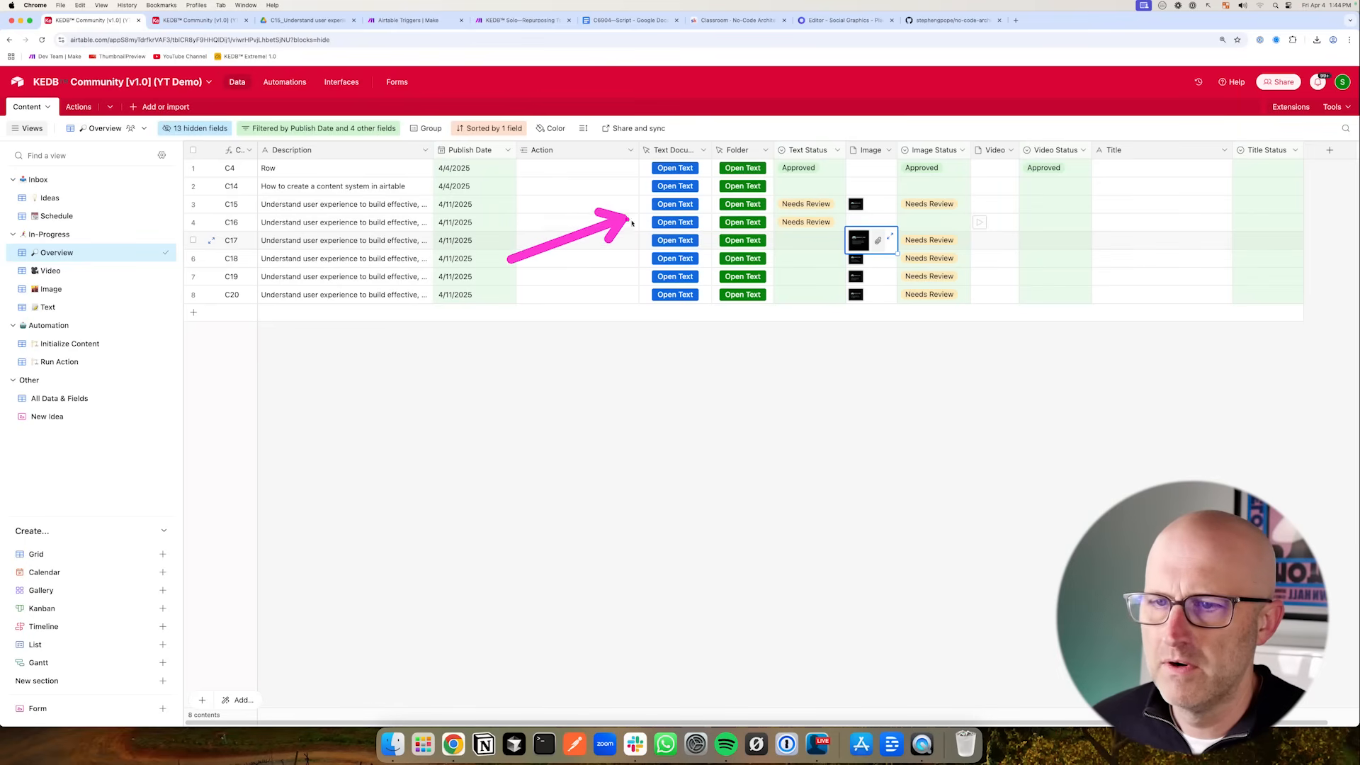
left_click(857, 295)
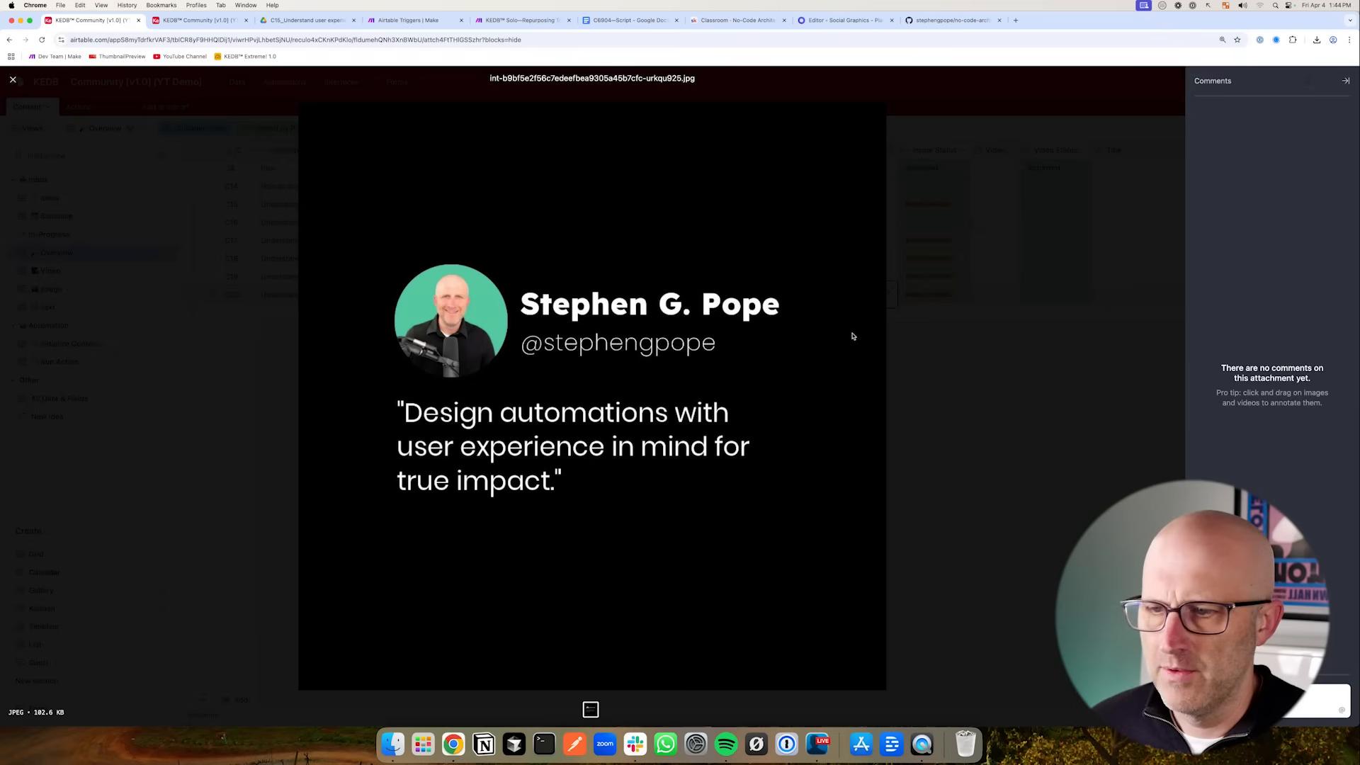
key("Escape")
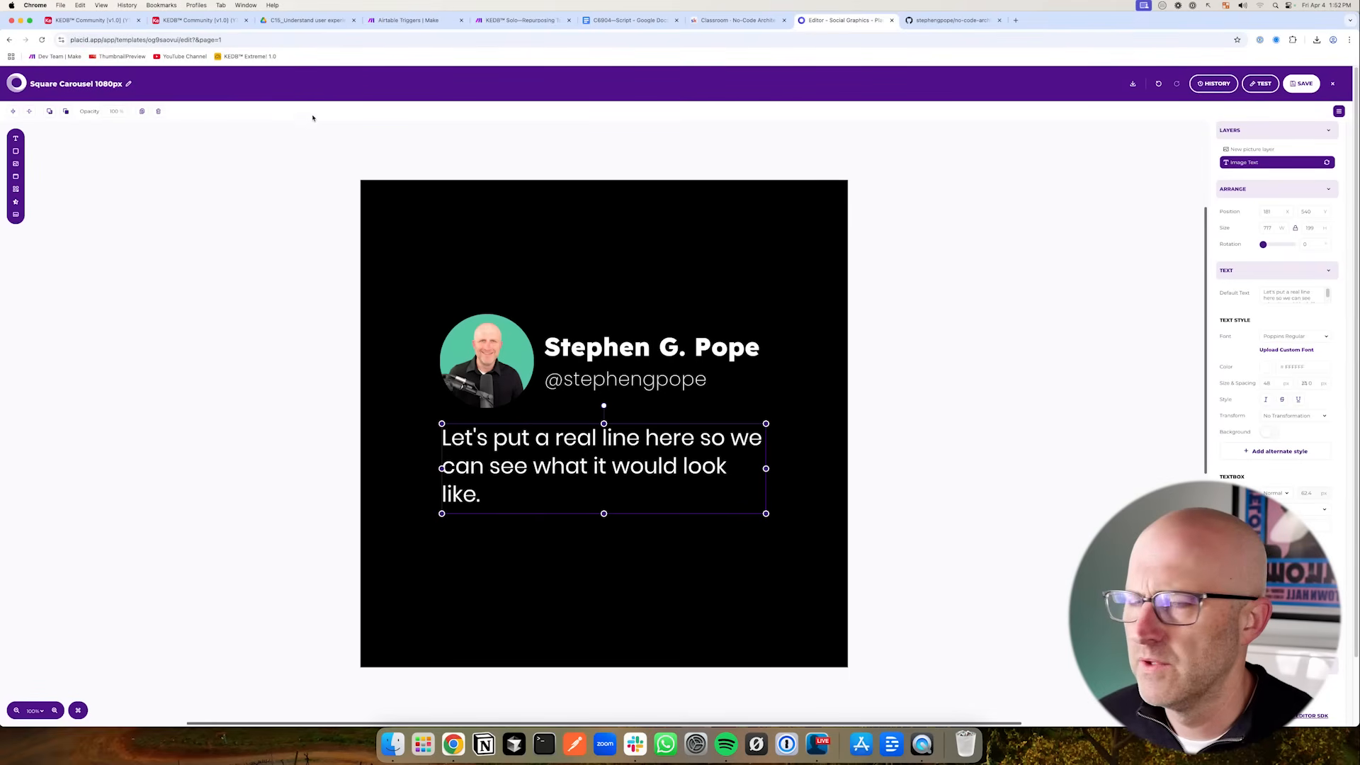
- Create a new Placid project with the API integration
left_click(1333, 84)
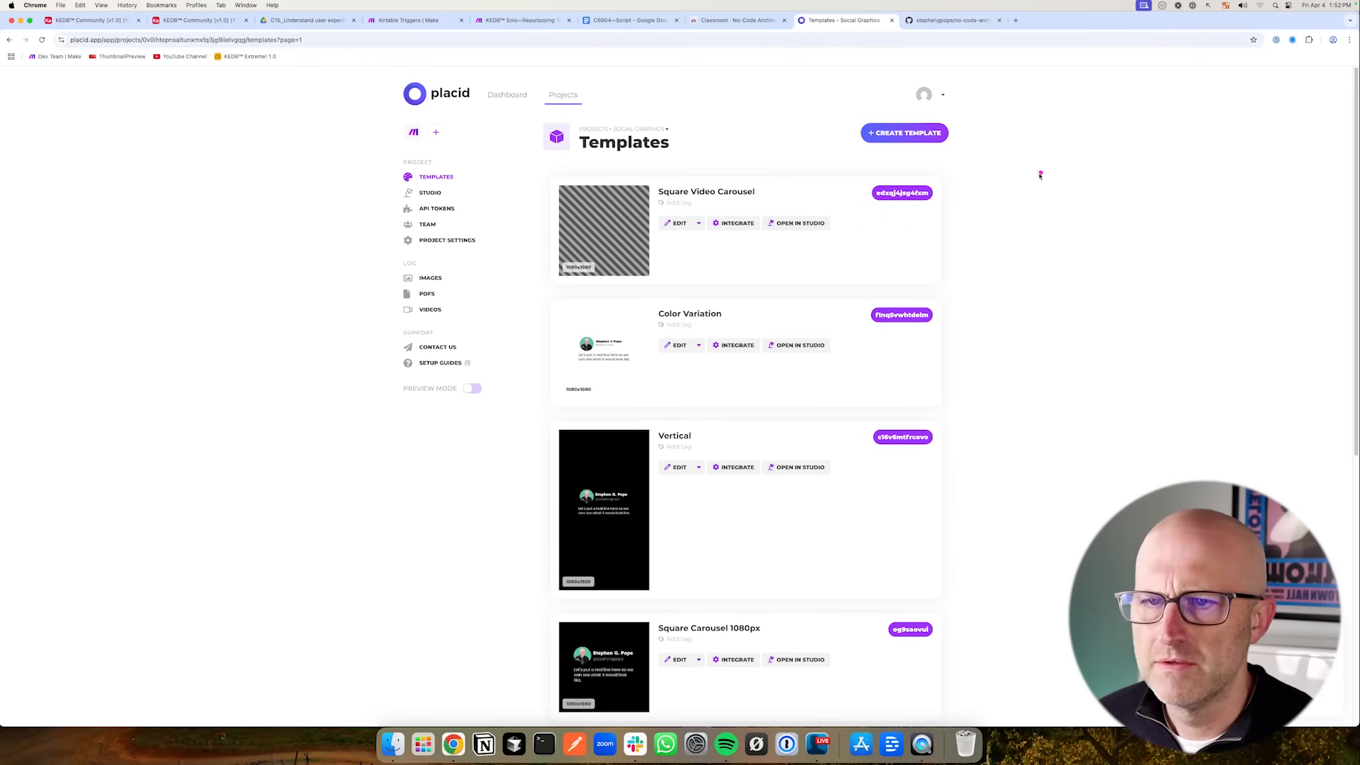
left_click(568, 98)
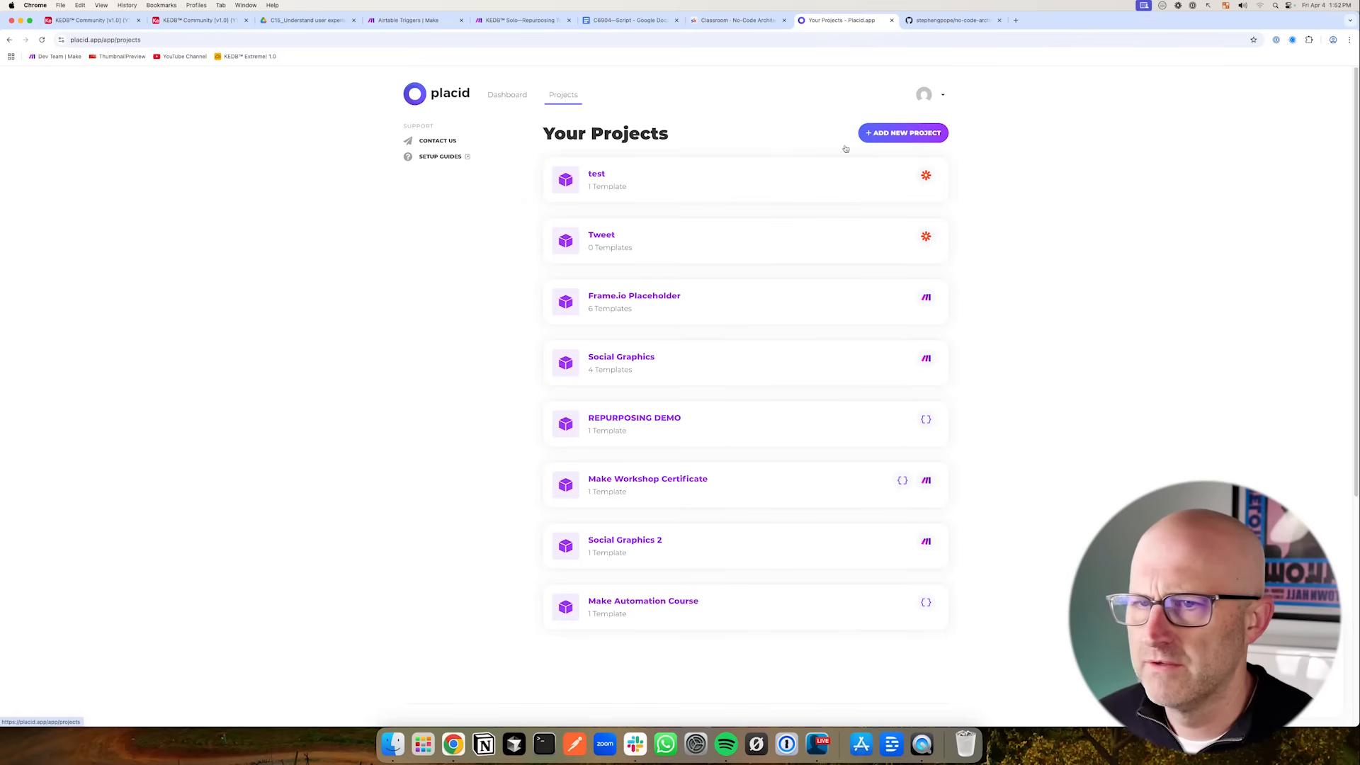
left_click(903, 133)
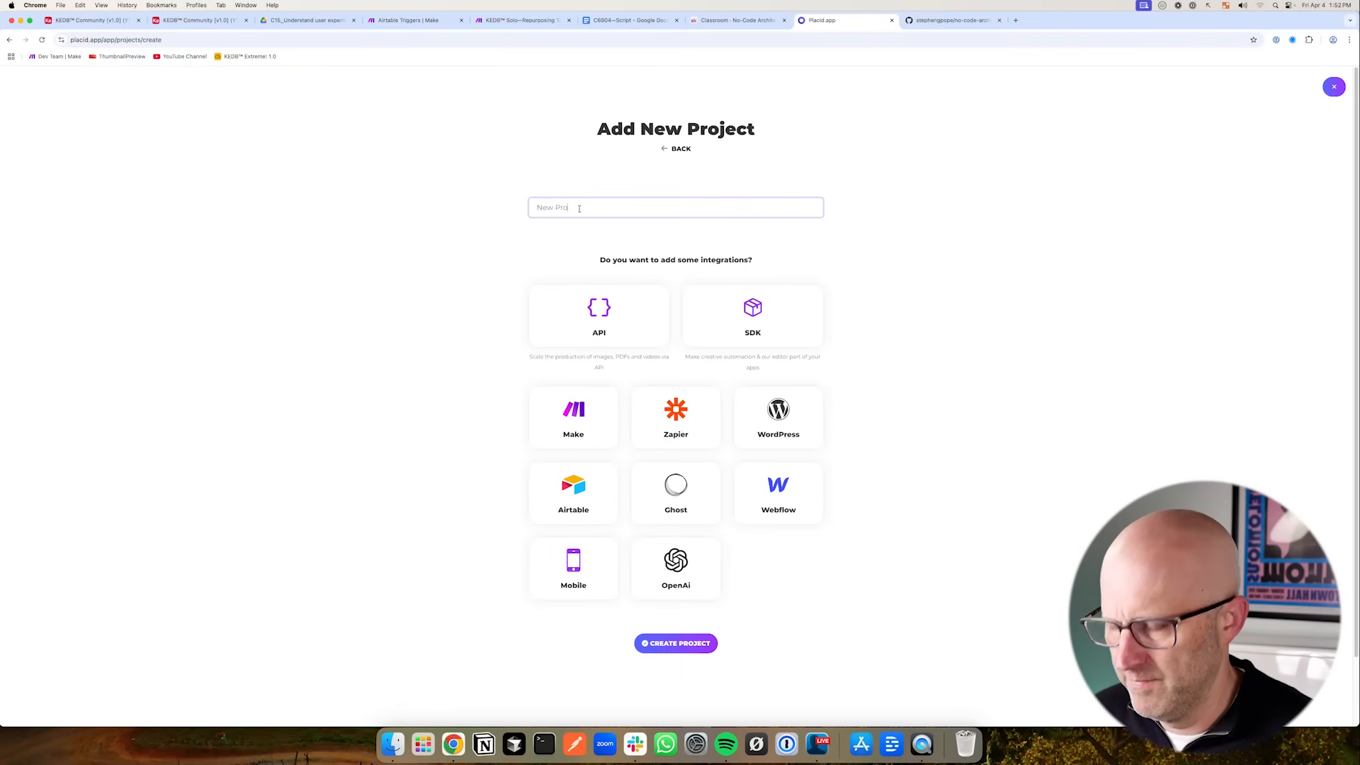
left_click(579, 308)
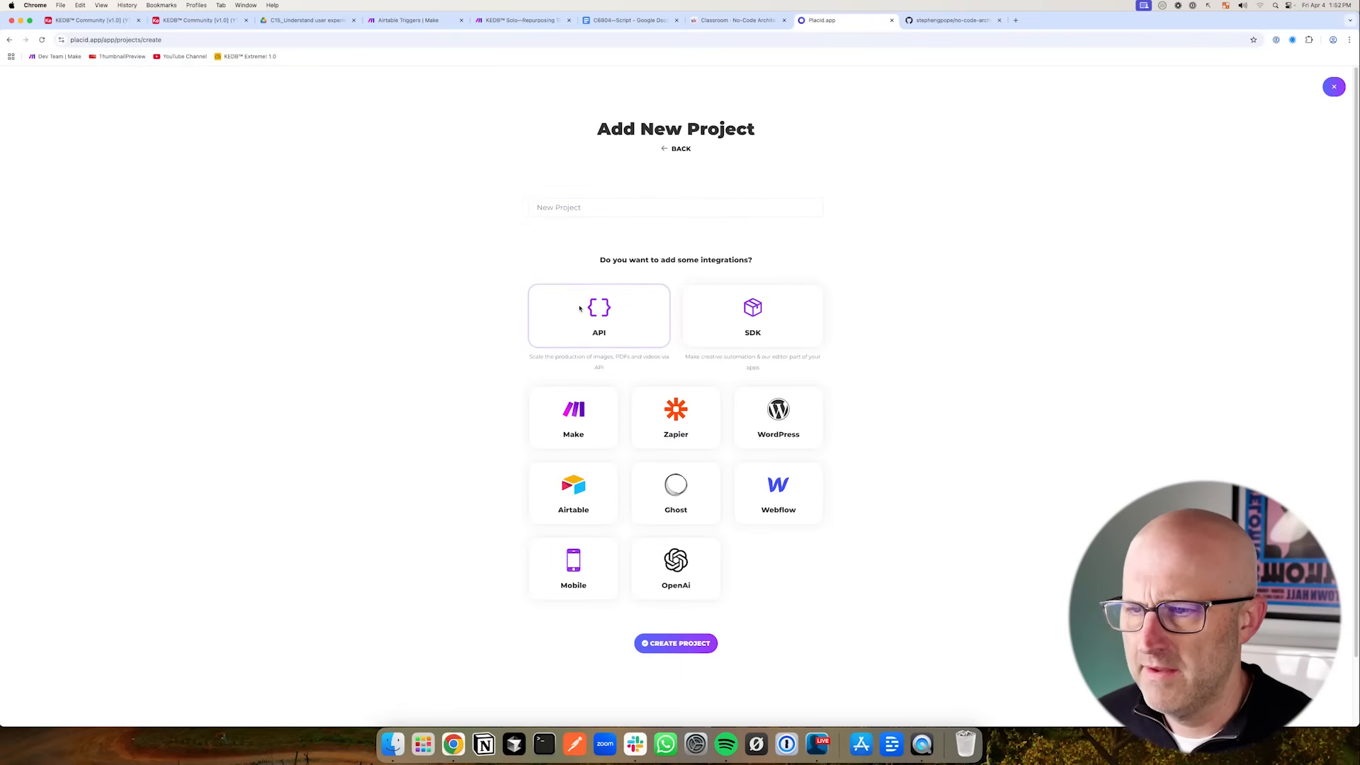
left_click(666, 644)
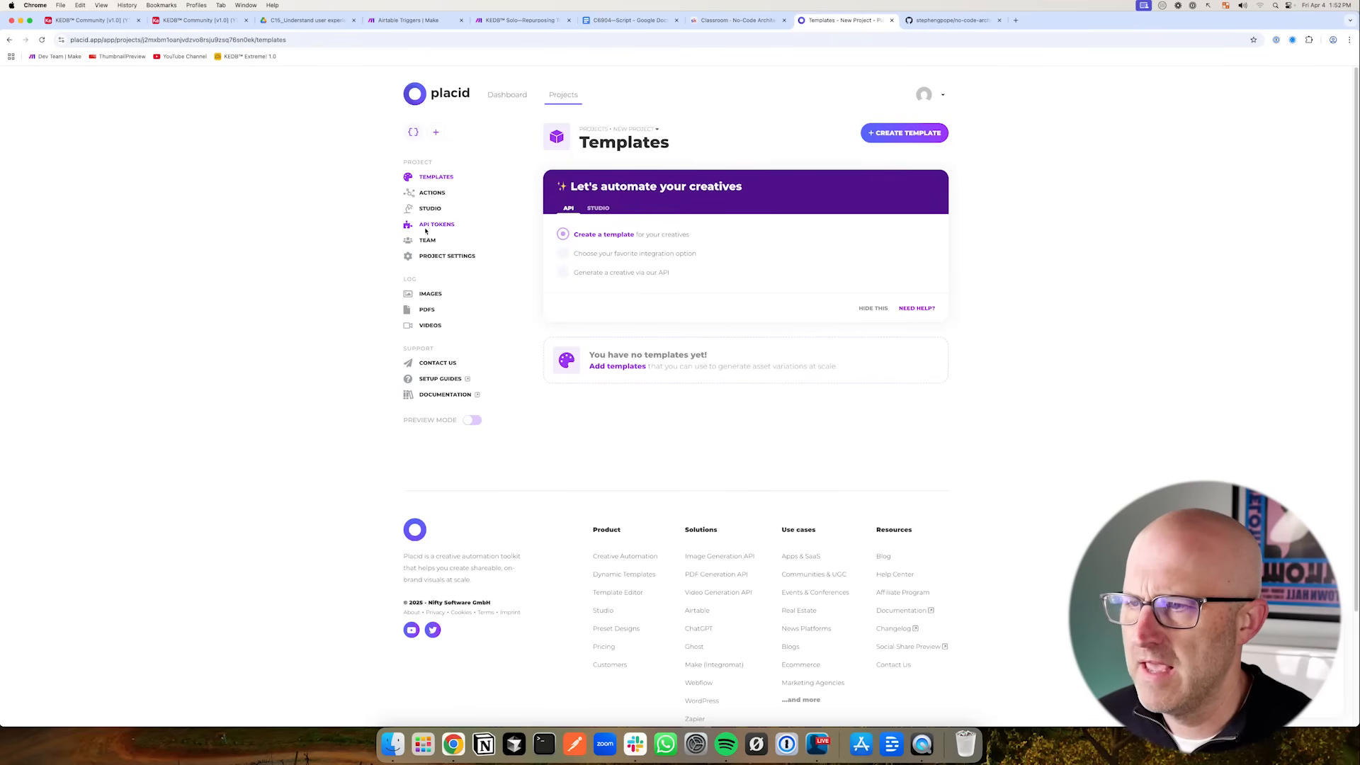
- Create a new template in the project from the Meshy Quote preset
left_click(904, 133)
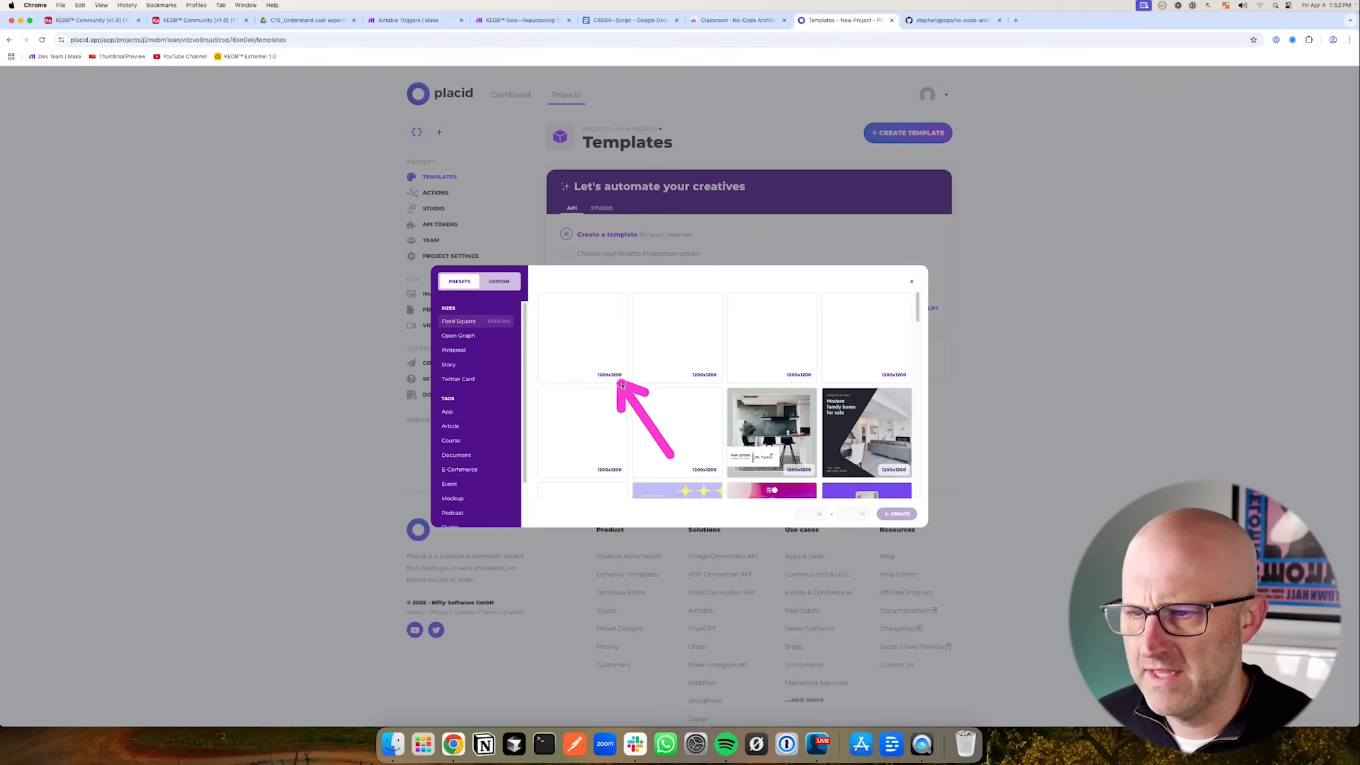
left_click(582, 344)
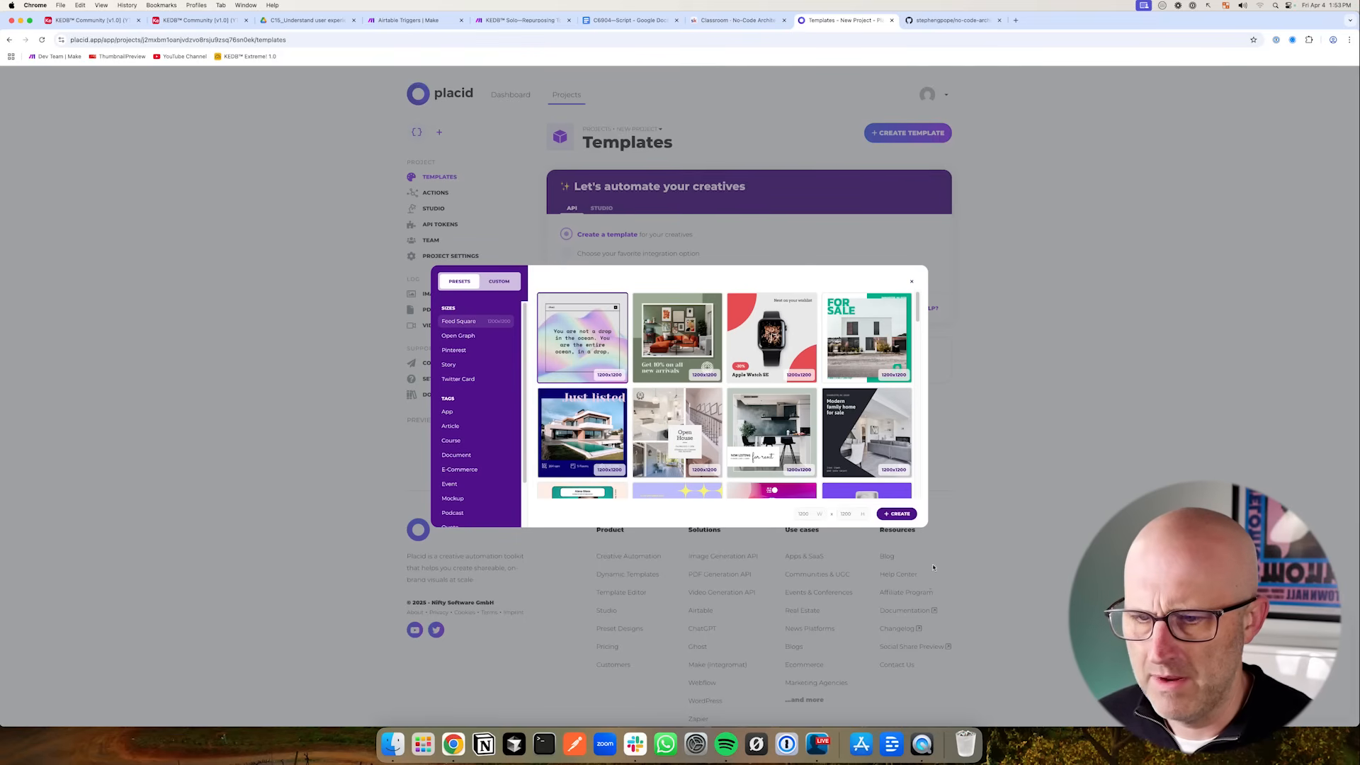
left_click(897, 514)
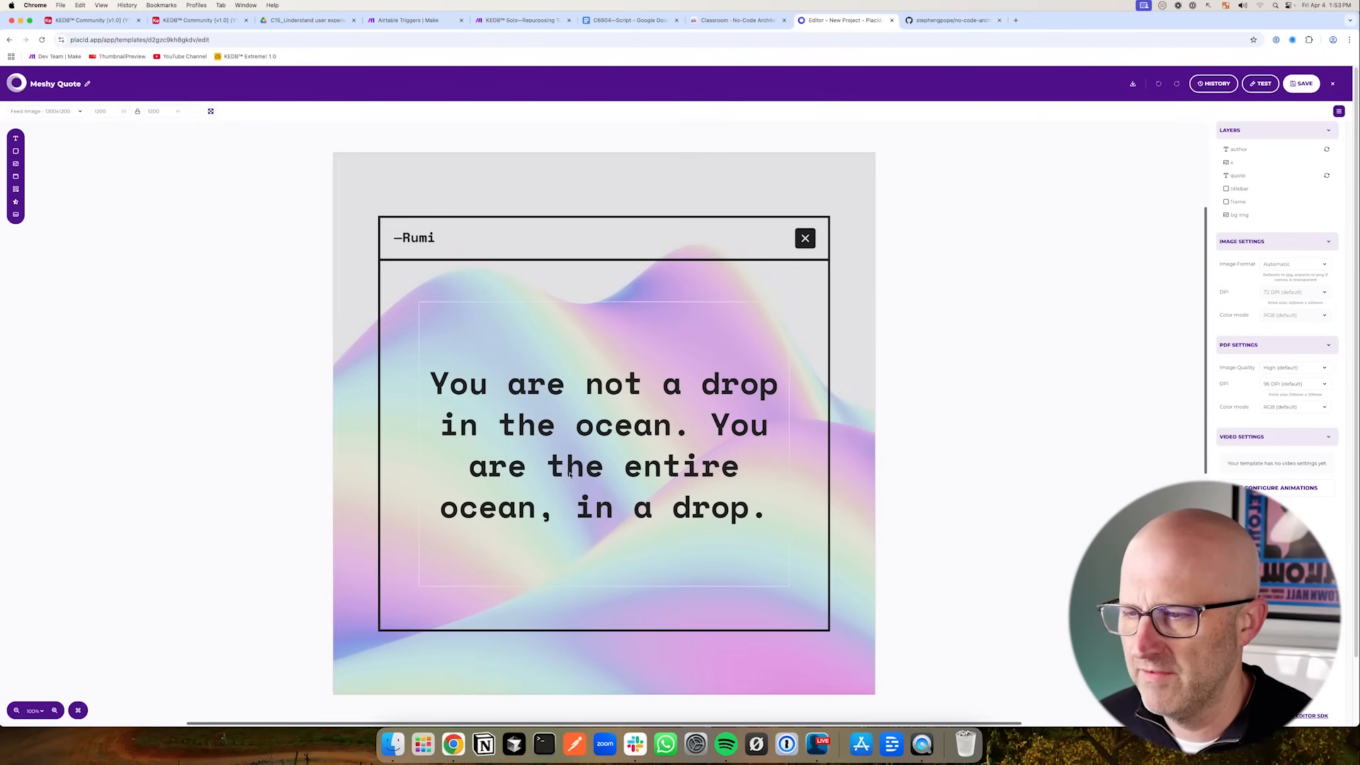
- Inspect the template's quote and author text layers and the Placid module in the scenario
left_click(670, 457)
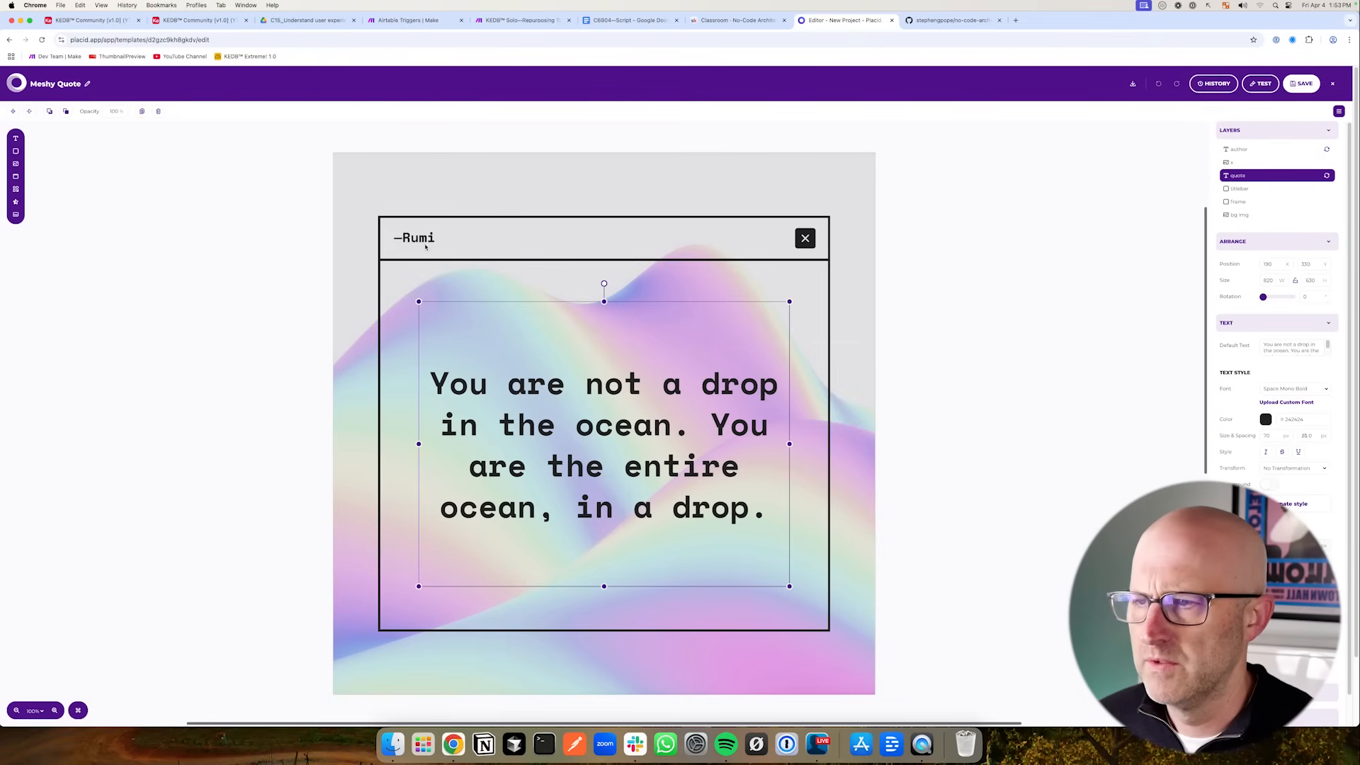
left_click(466, 228)
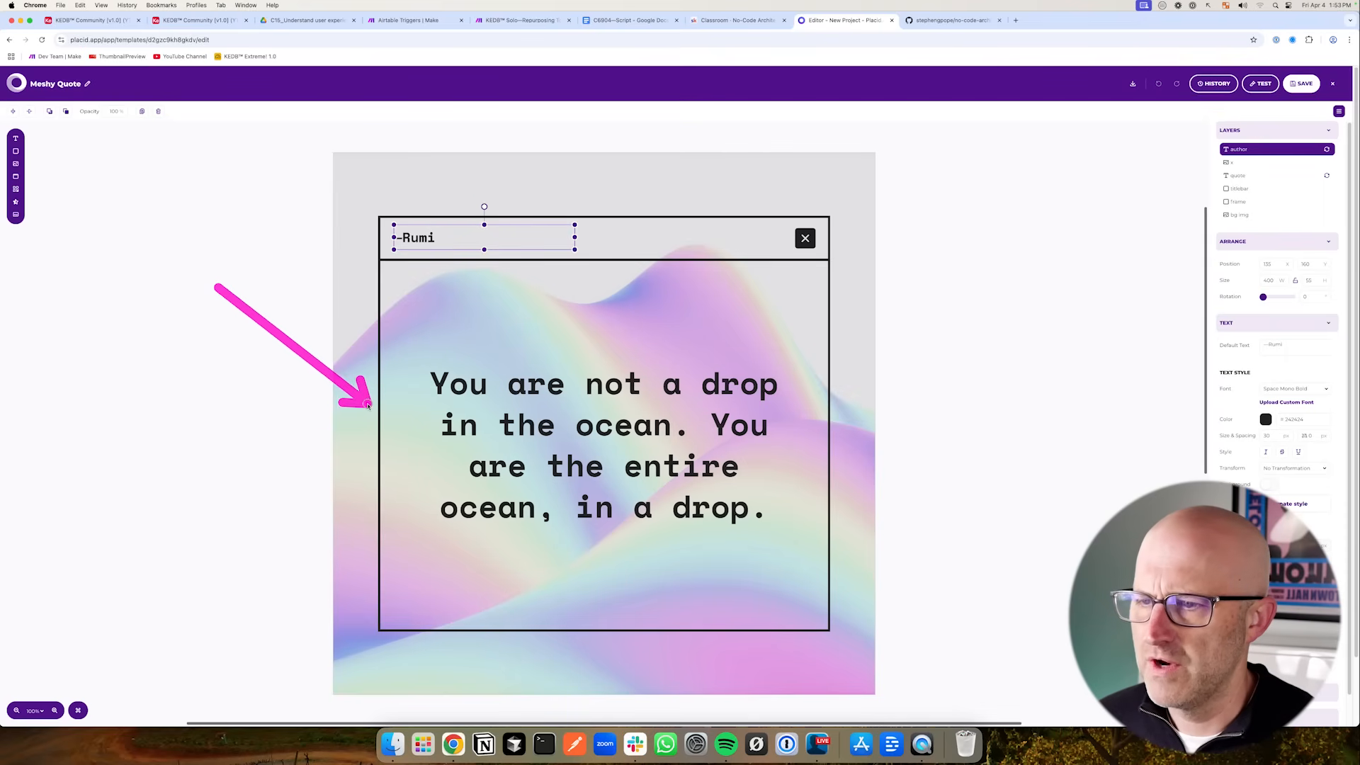
left_click(423, 24)
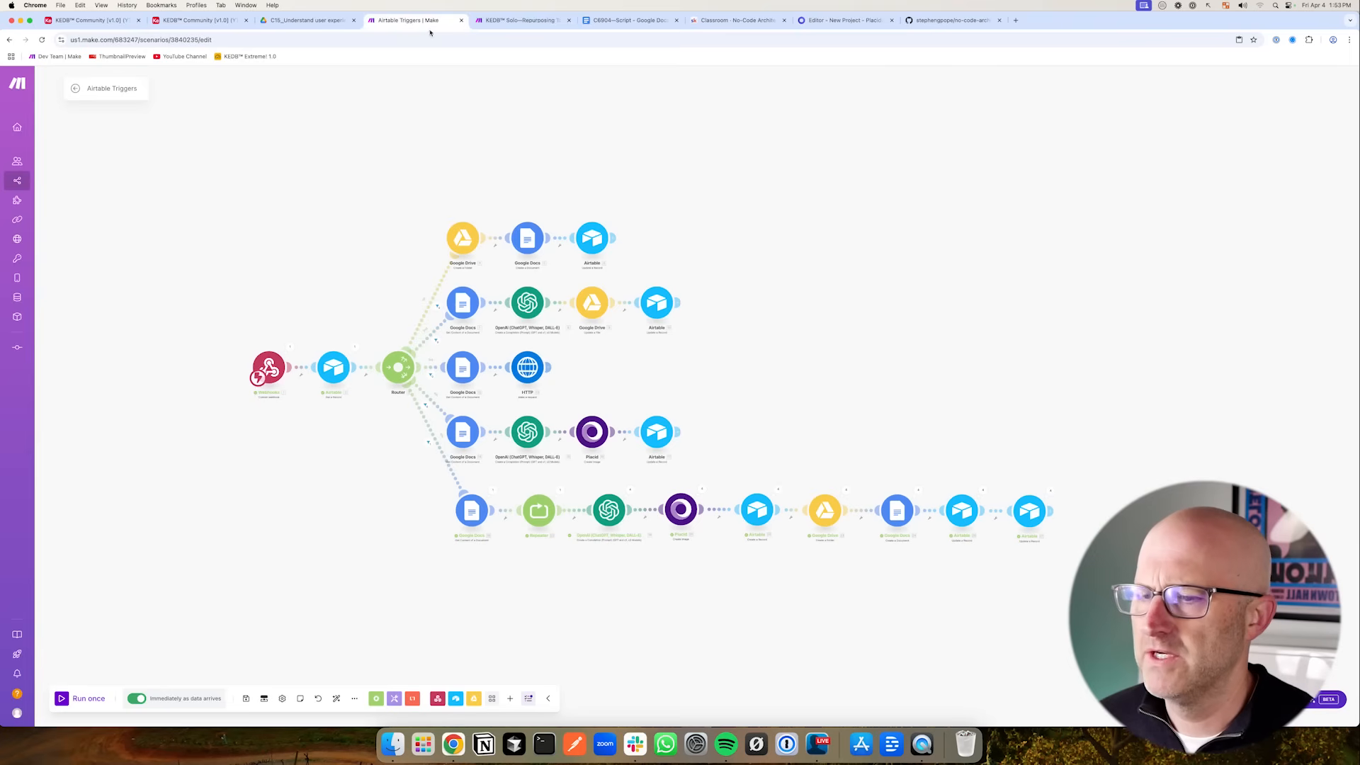
left_click(682, 510)
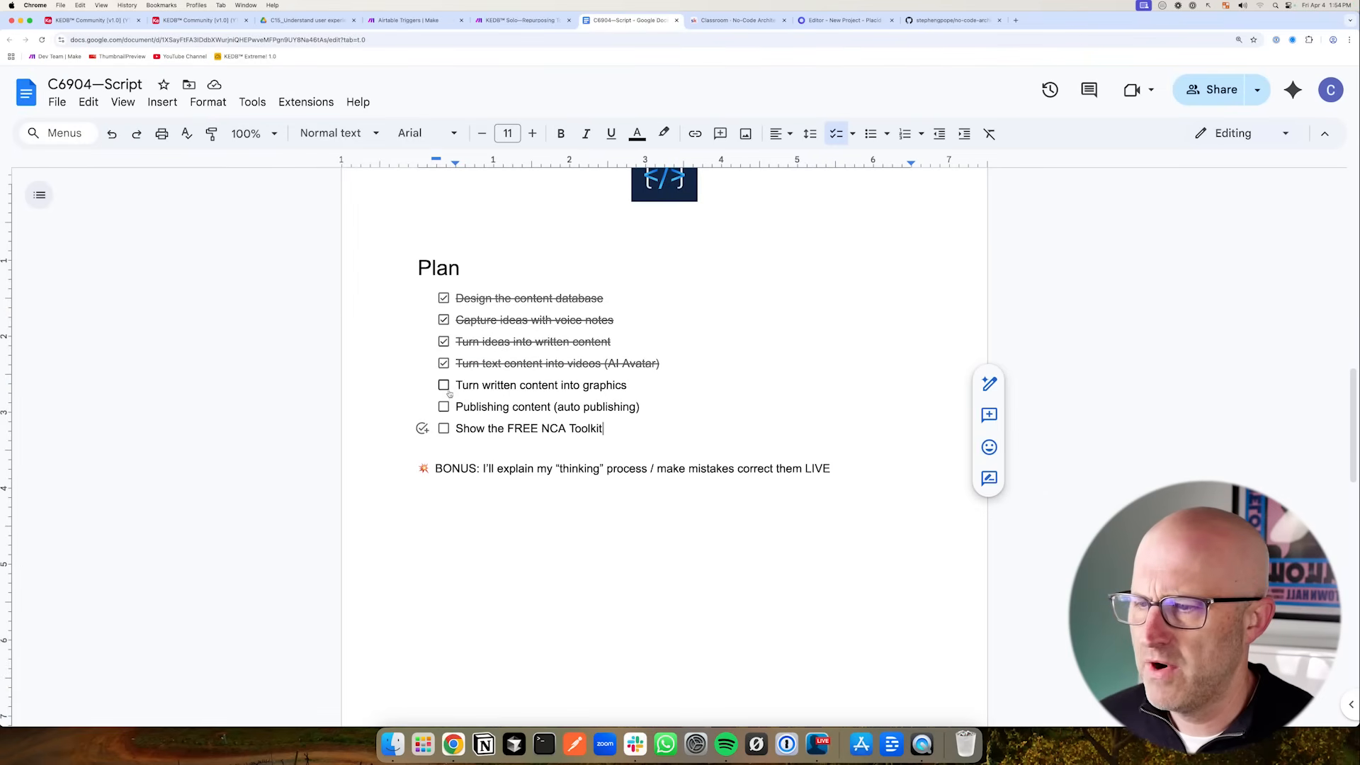
- Check off "Turn written content into graphics" in the plan document
left_click(443, 385)
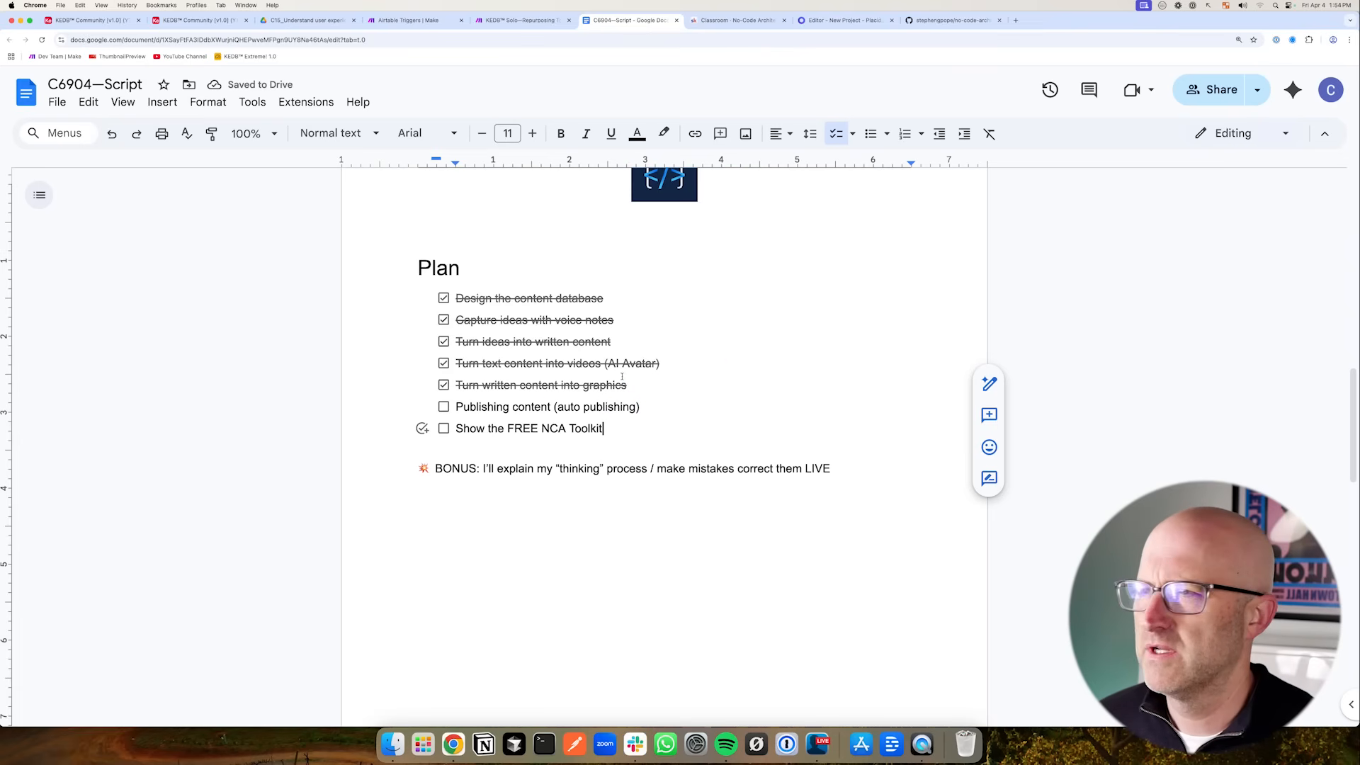
- Add a sidebar section named Publishing with a check-mark emoji and move it above Automation
left_click(93, 20)
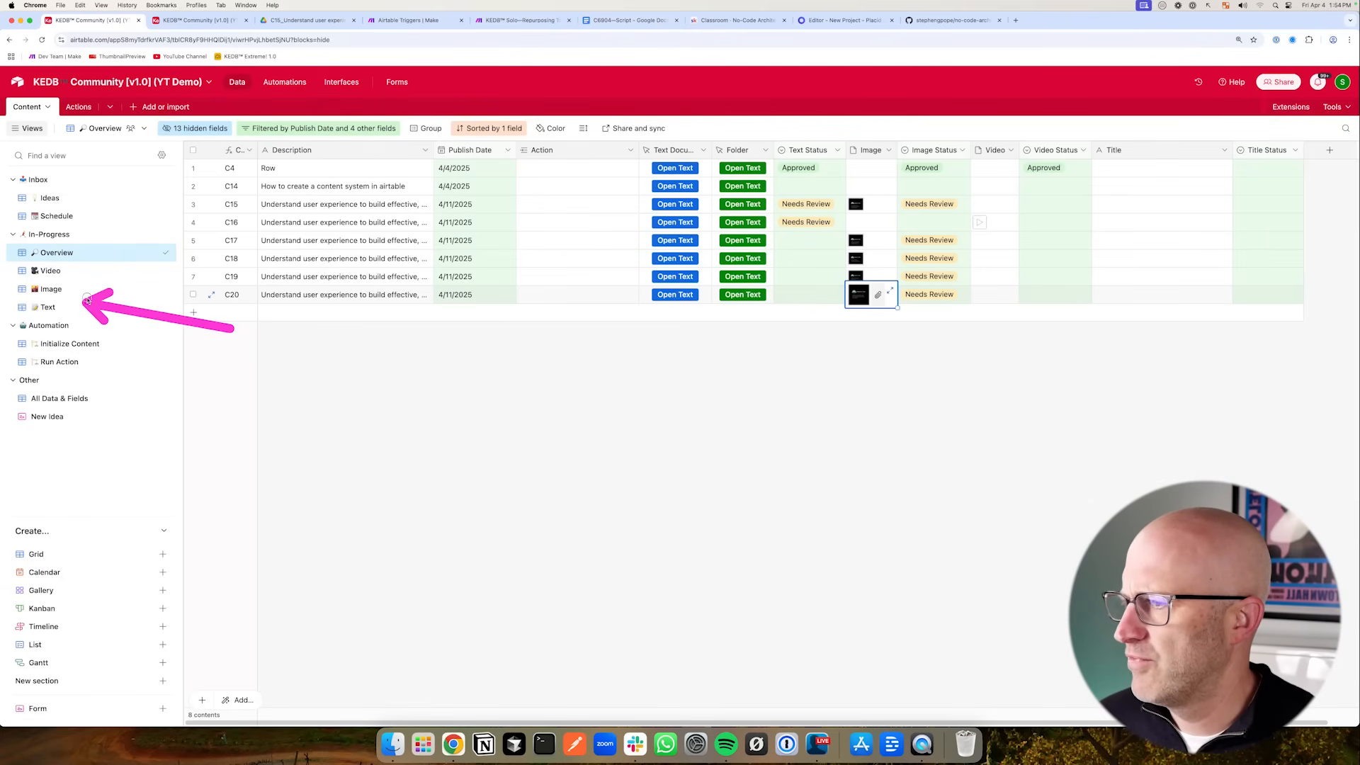
left_click(161, 681)
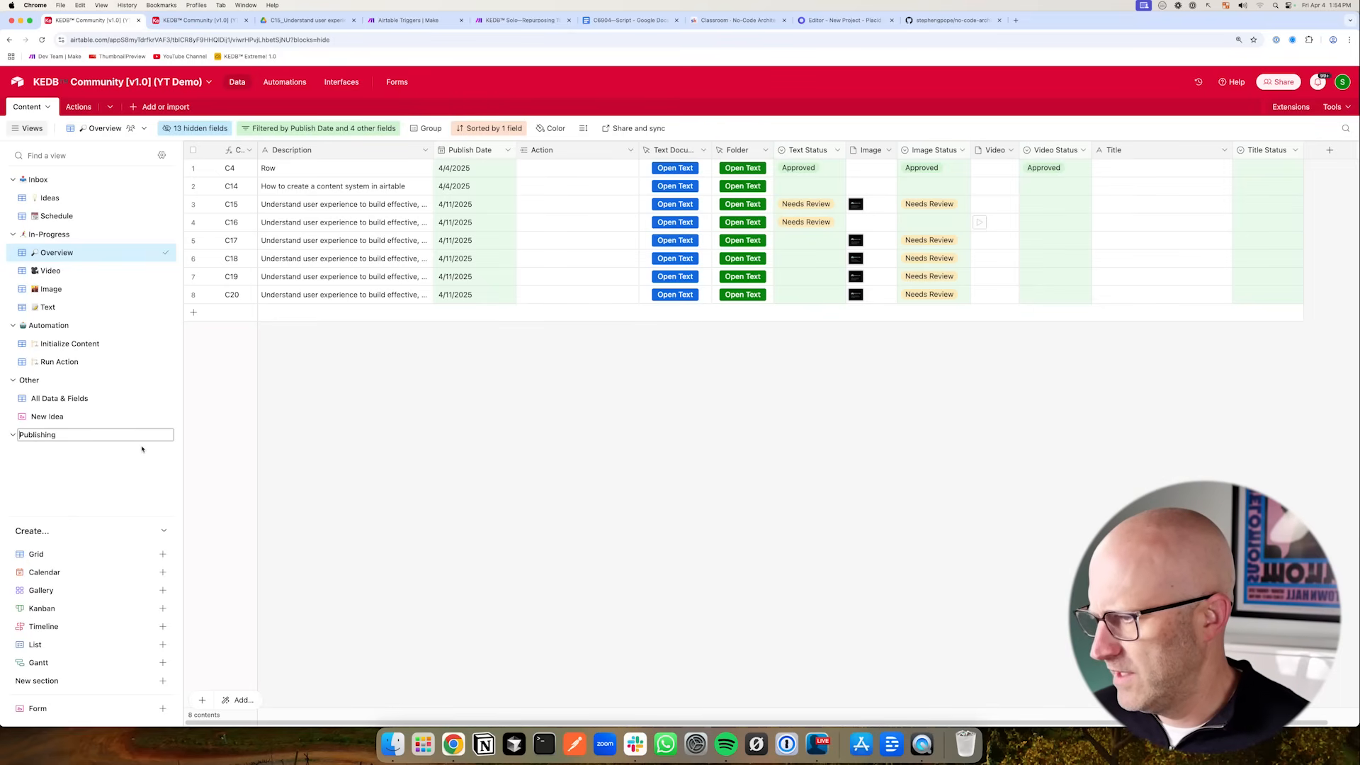
key("ctrl+super+space")
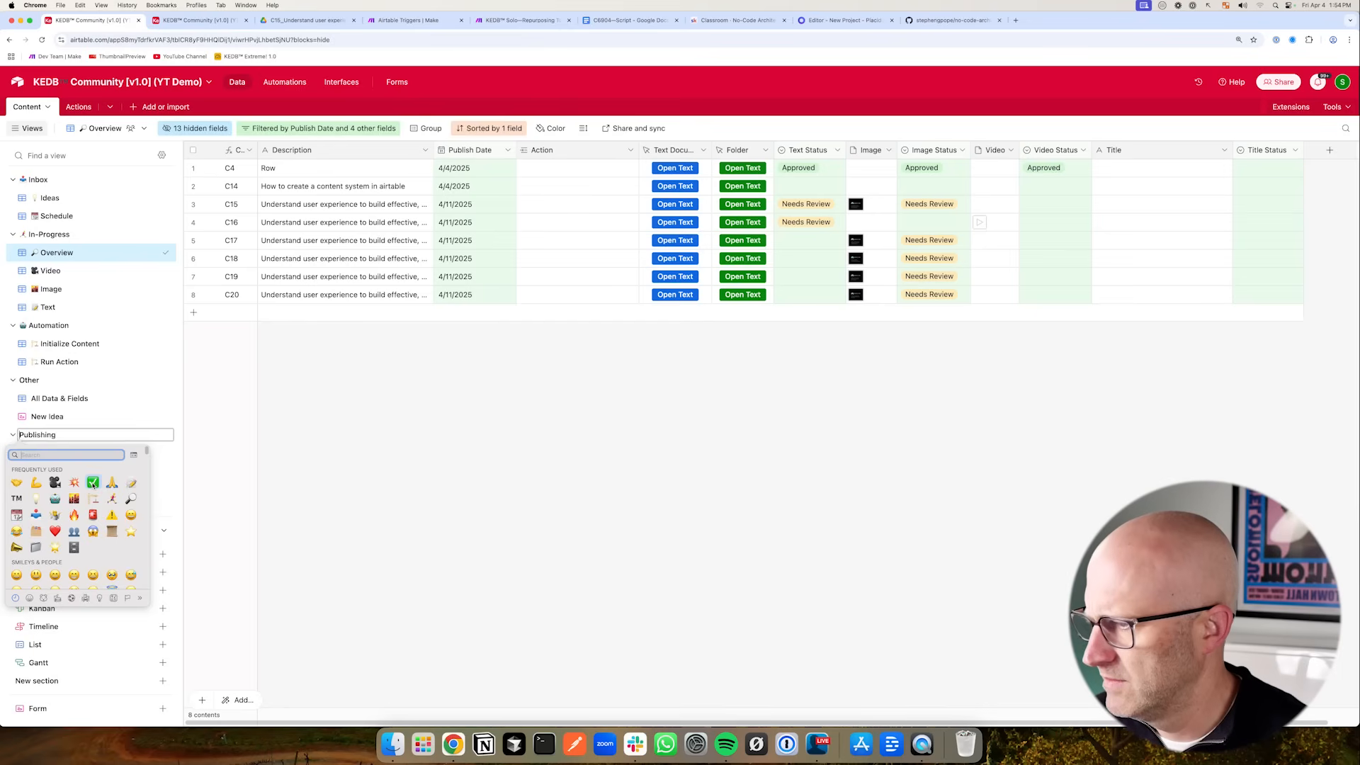
left_click(93, 484)
key("Return")
left_click_drag(165, 434, 165, 324)
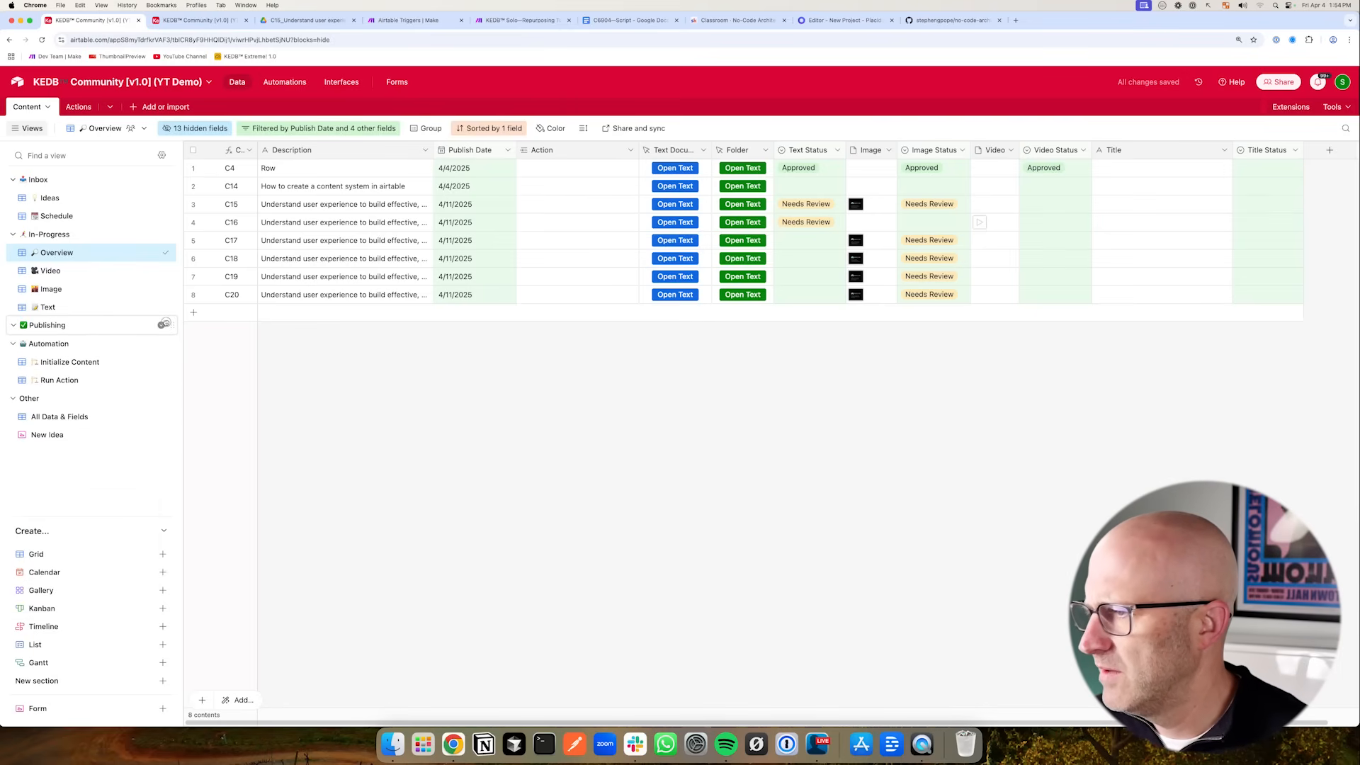
- Duplicate the Overview view and move the copy into the Publishing section
right_click(97, 255)
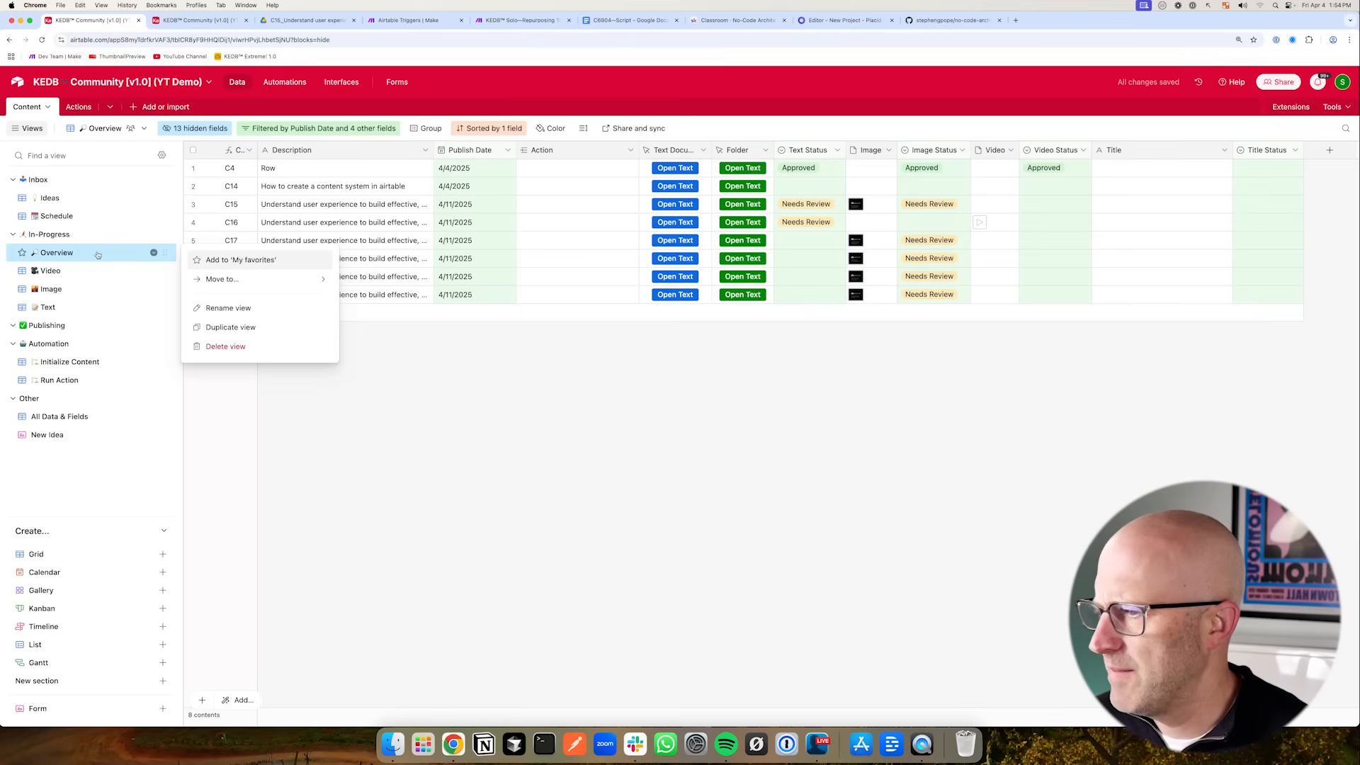
left_click(250, 327)
left_click_drag(166, 273, 80, 337)
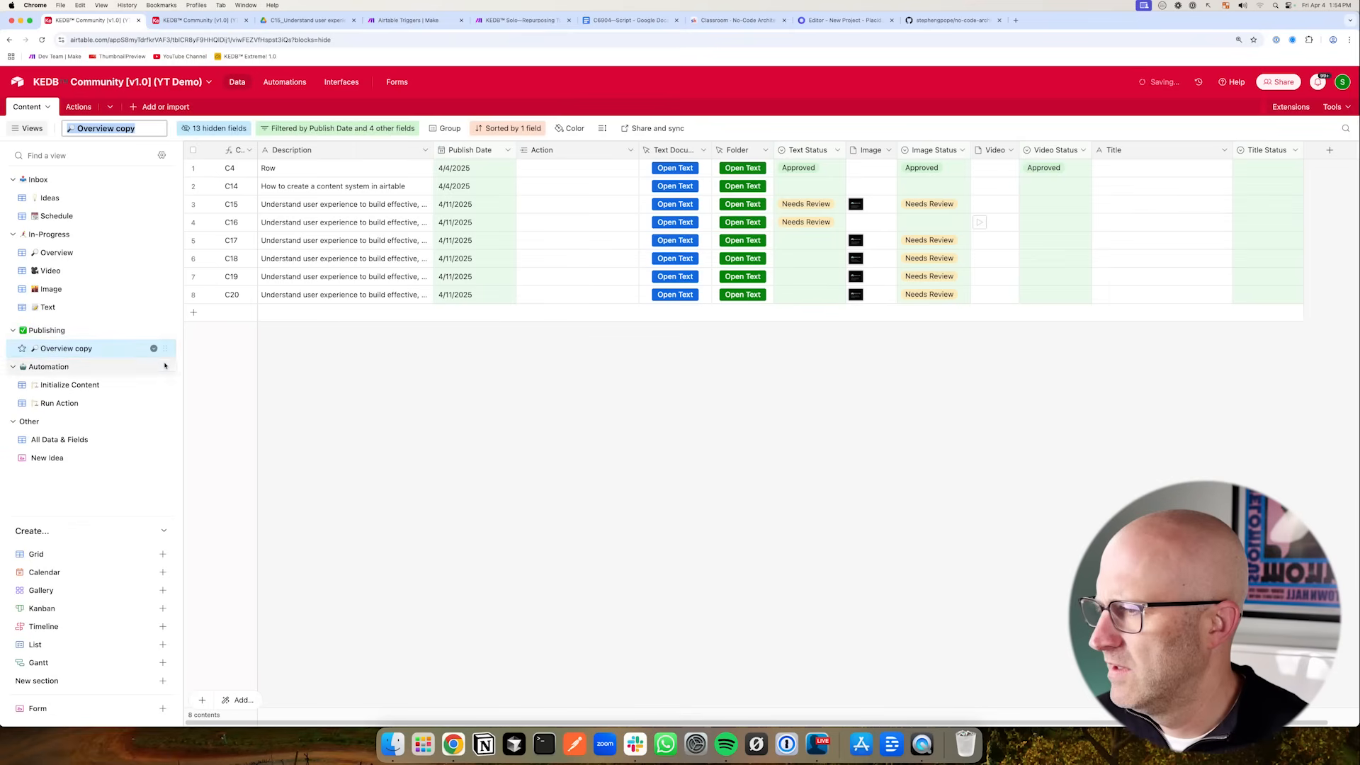
- Rename the copied view to "Ready To Go" with an emoji icon
double_click(74, 345)
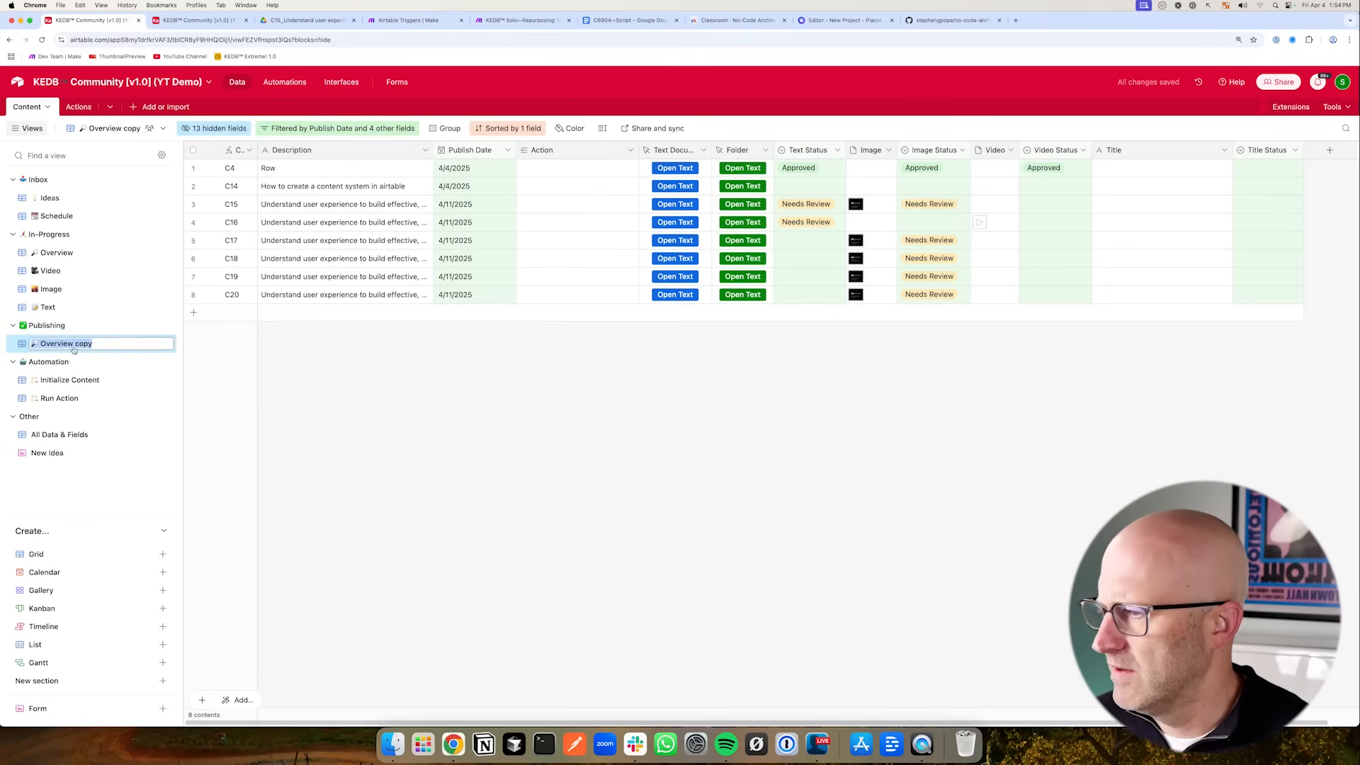
key("BackSpace")
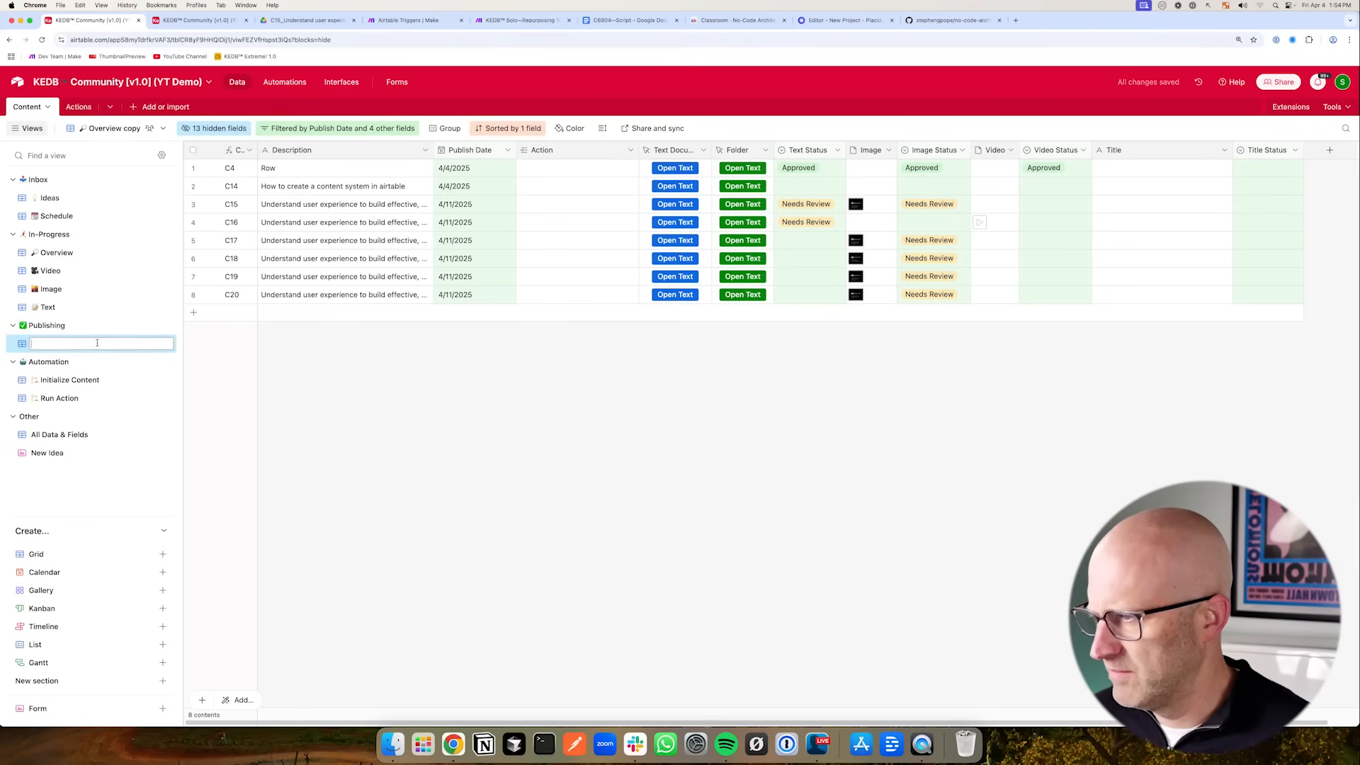
key("ctrl+super+space")
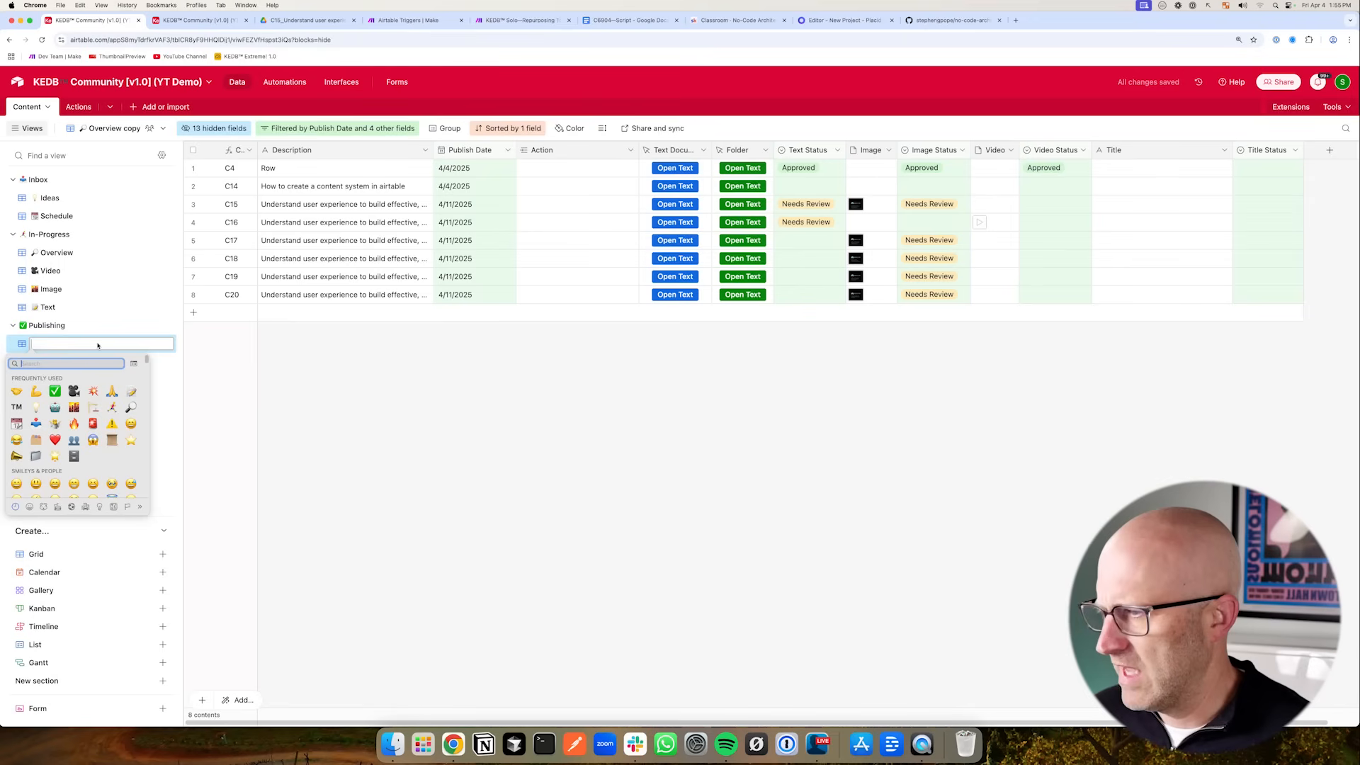
left_click(16, 422)
type("Ready To Go!")
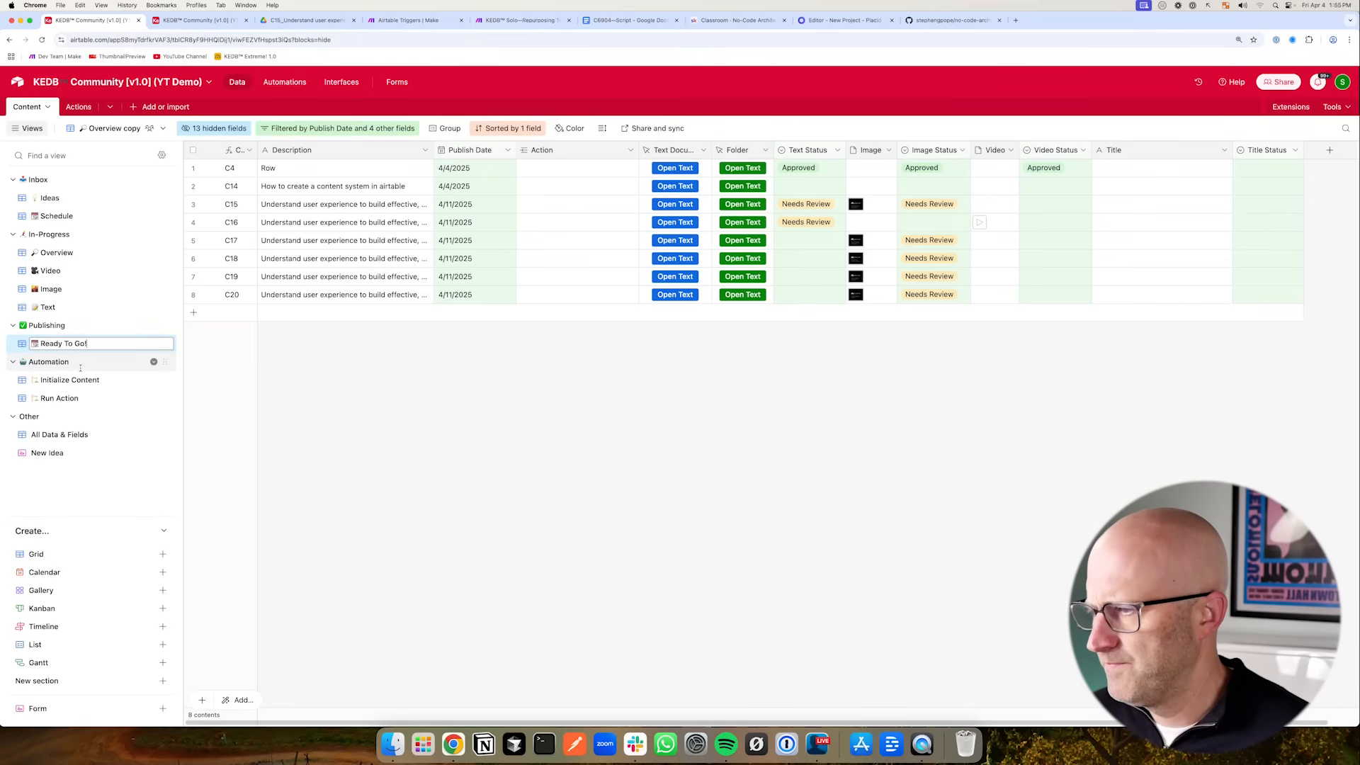
- Hide the Action field in the Ready To Go! view and move the Title column next to Folder
key("Return")
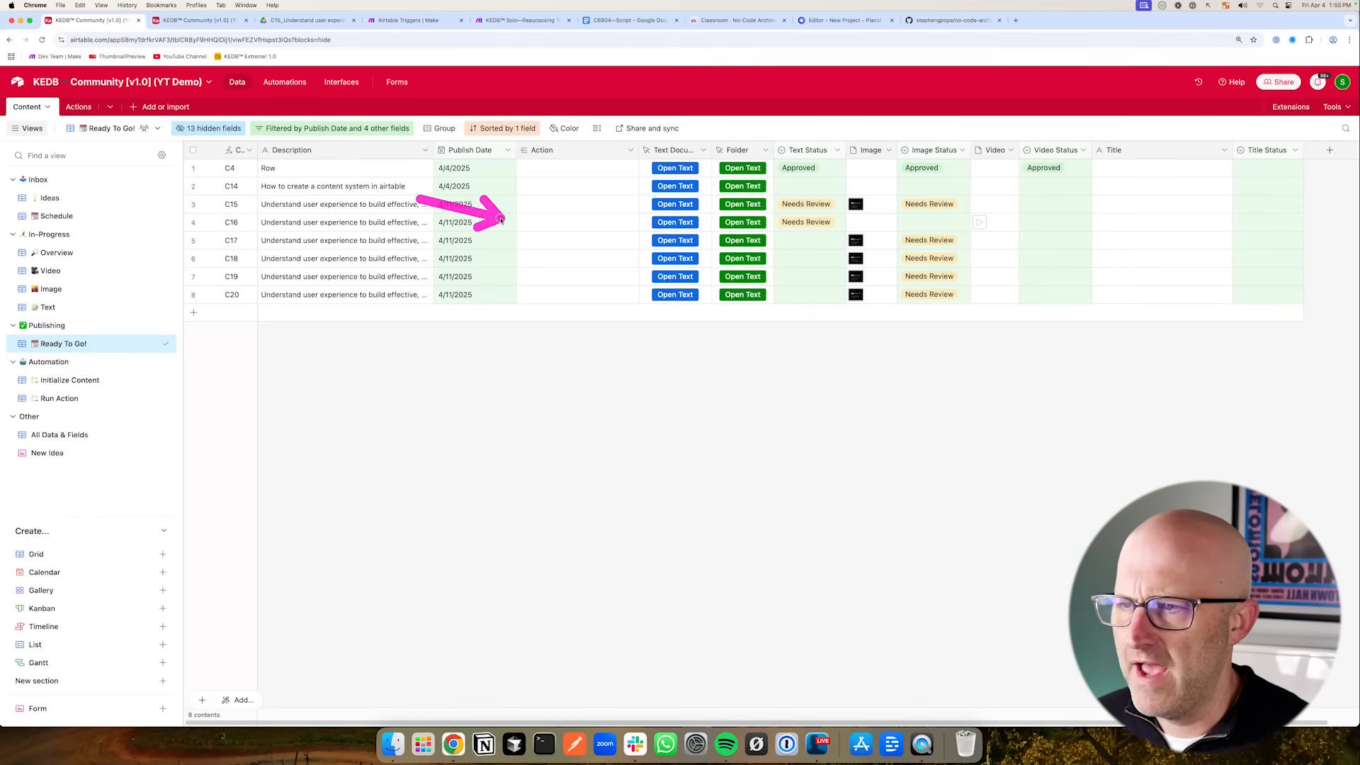
left_click(629, 152)
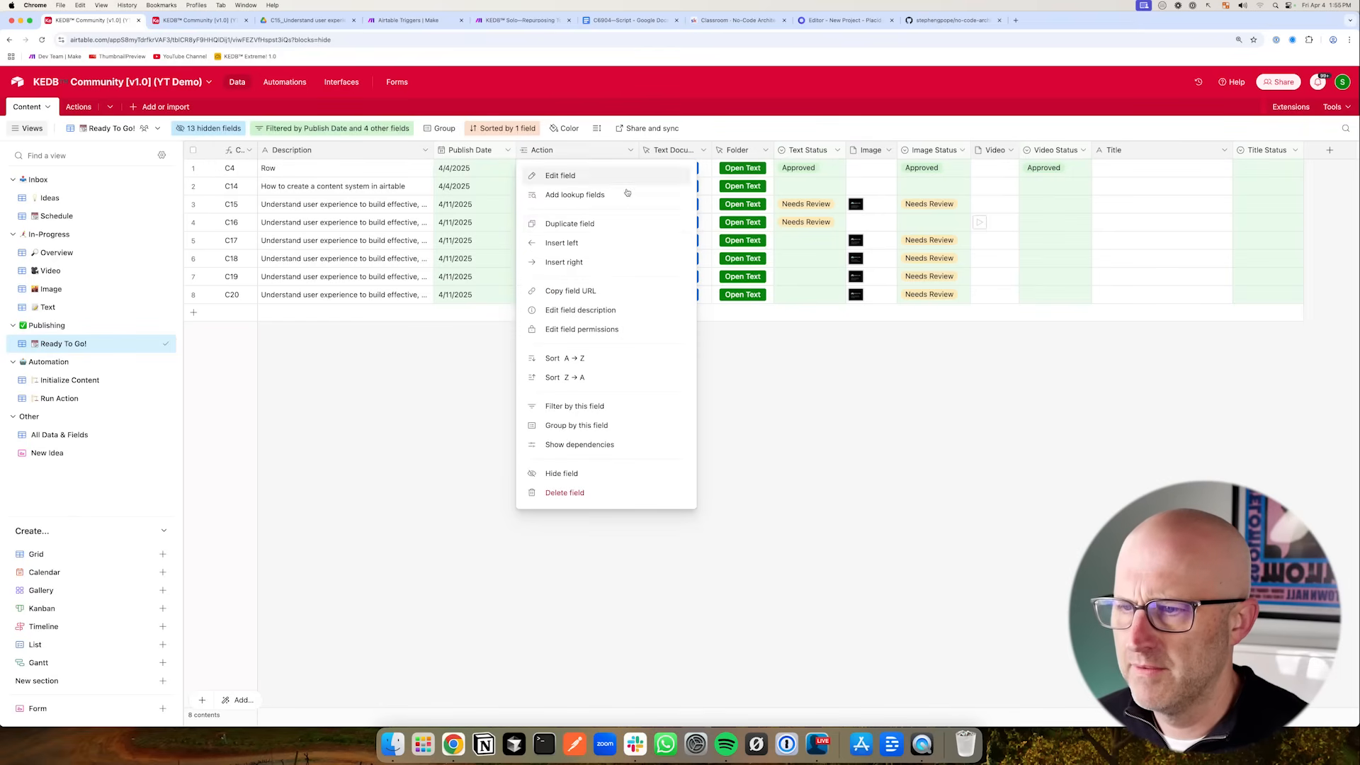
left_click(573, 471)
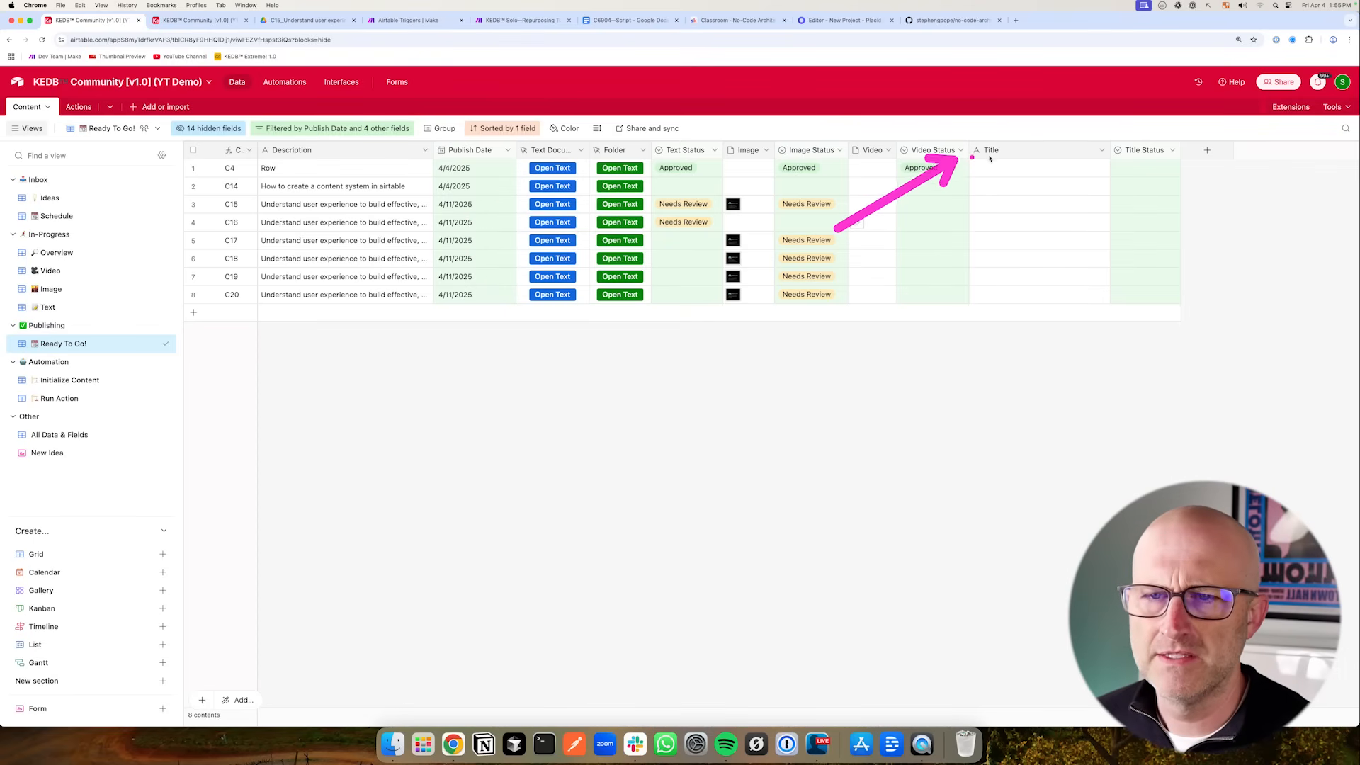
left_click_drag(1034, 151, 650, 152)
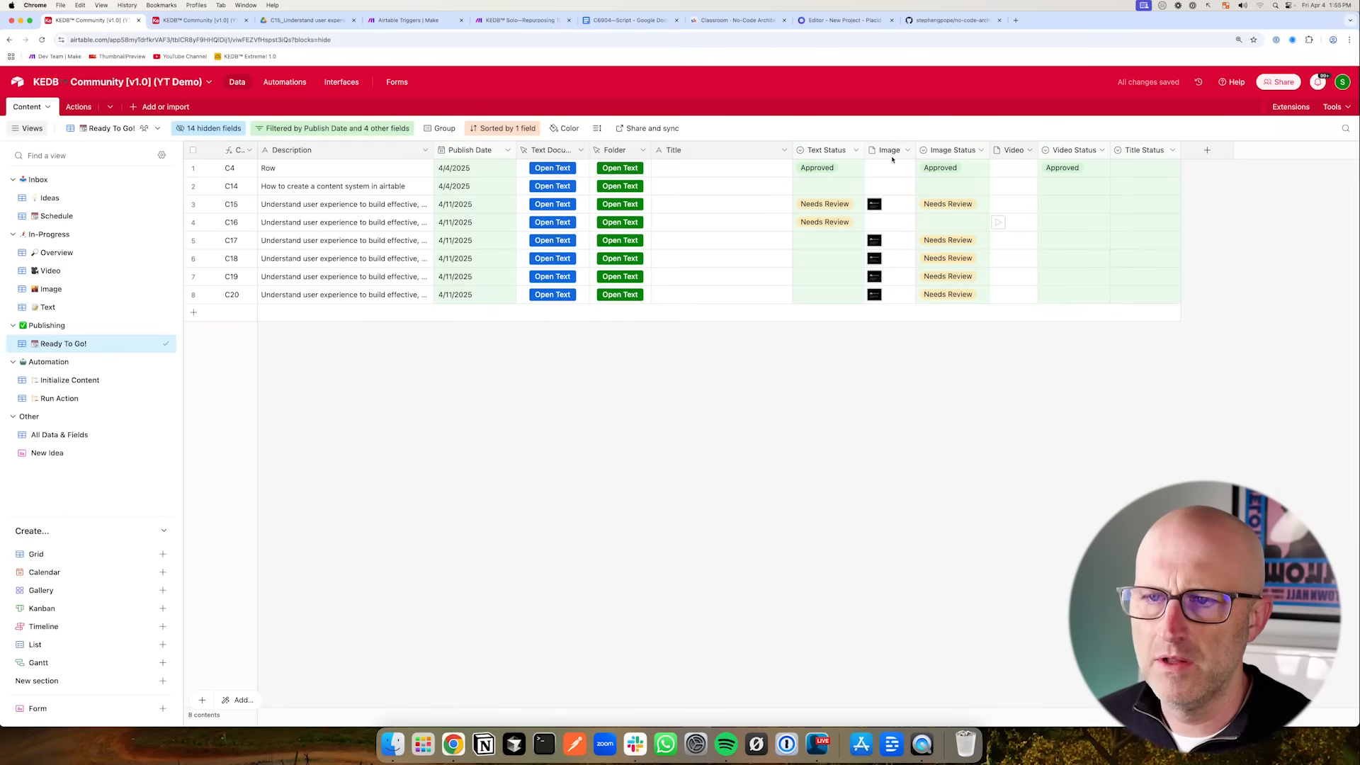
- Hide the Text Status, Image Status, Video Status and Title Status fields in this view
left_click(855, 151)
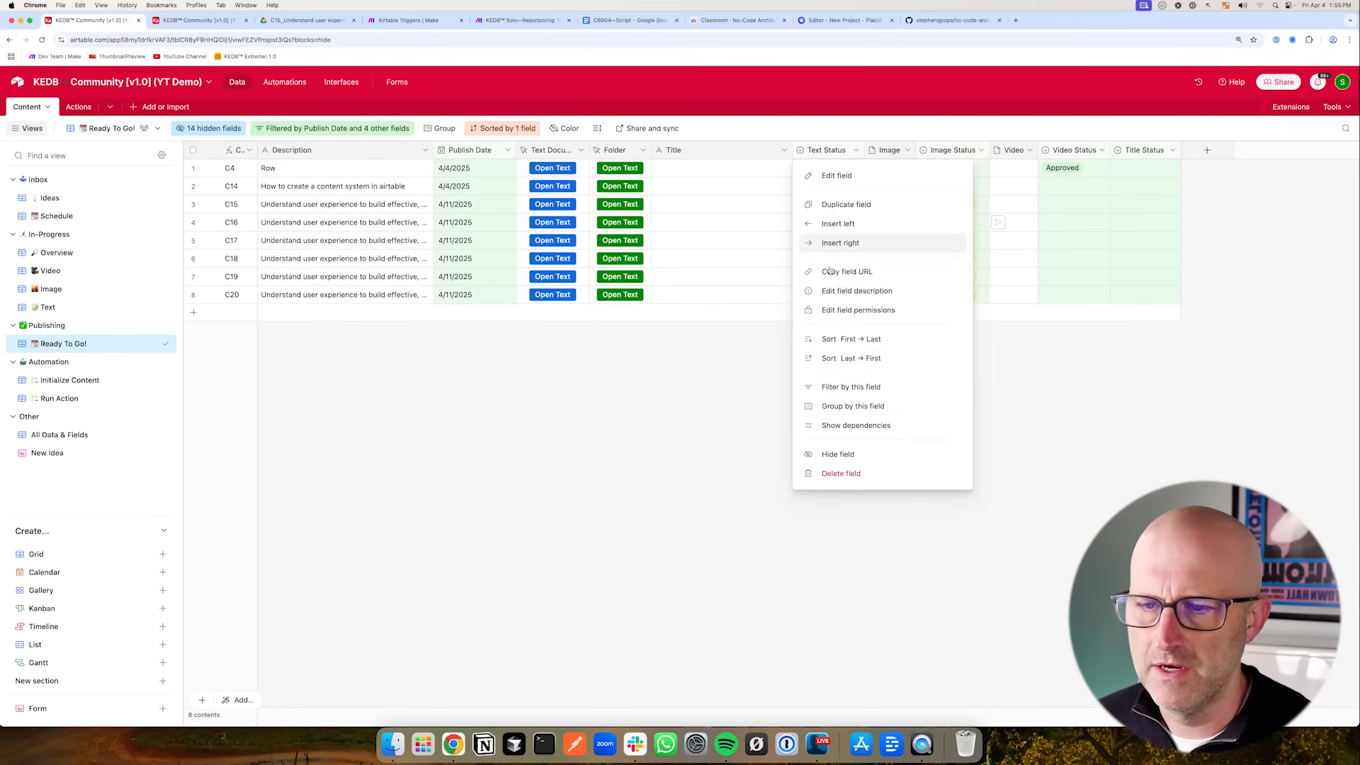
left_click(838, 454)
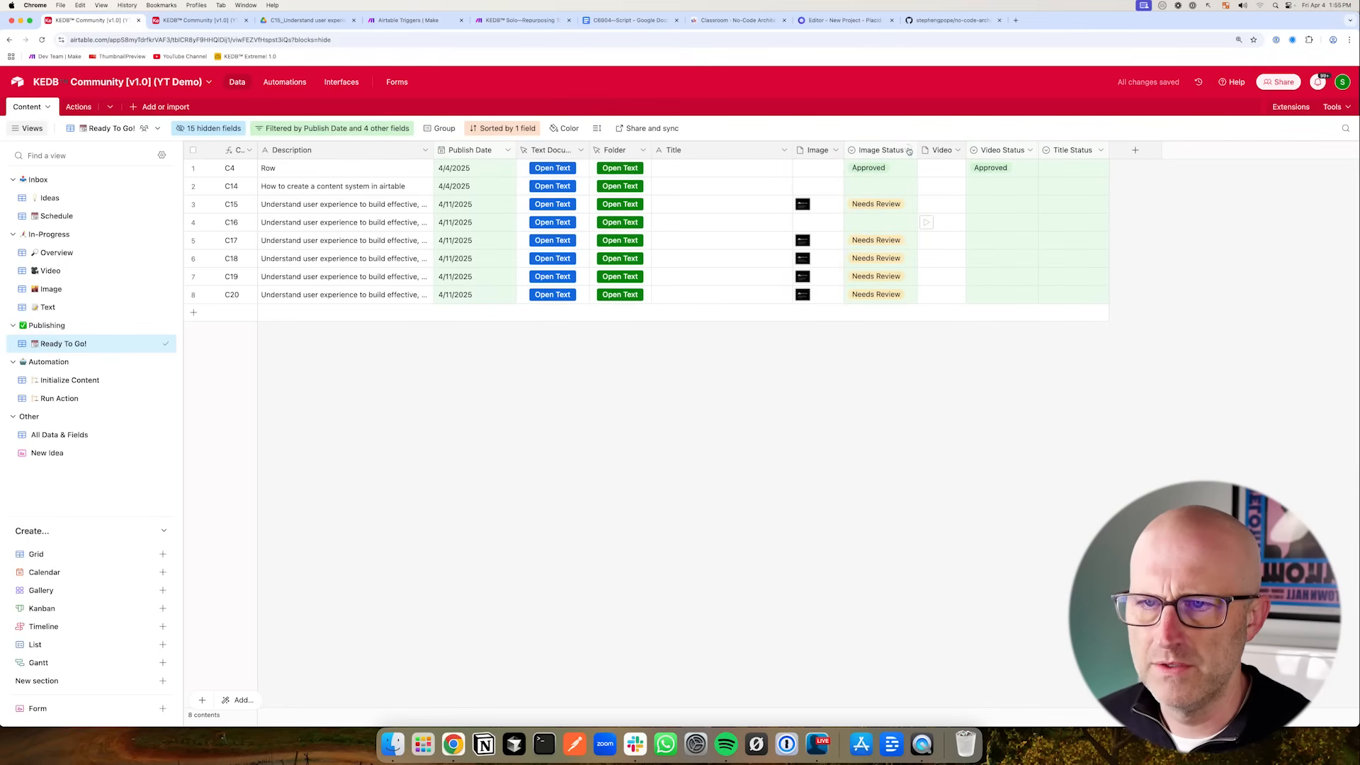
left_click(908, 151)
left_click(876, 454)
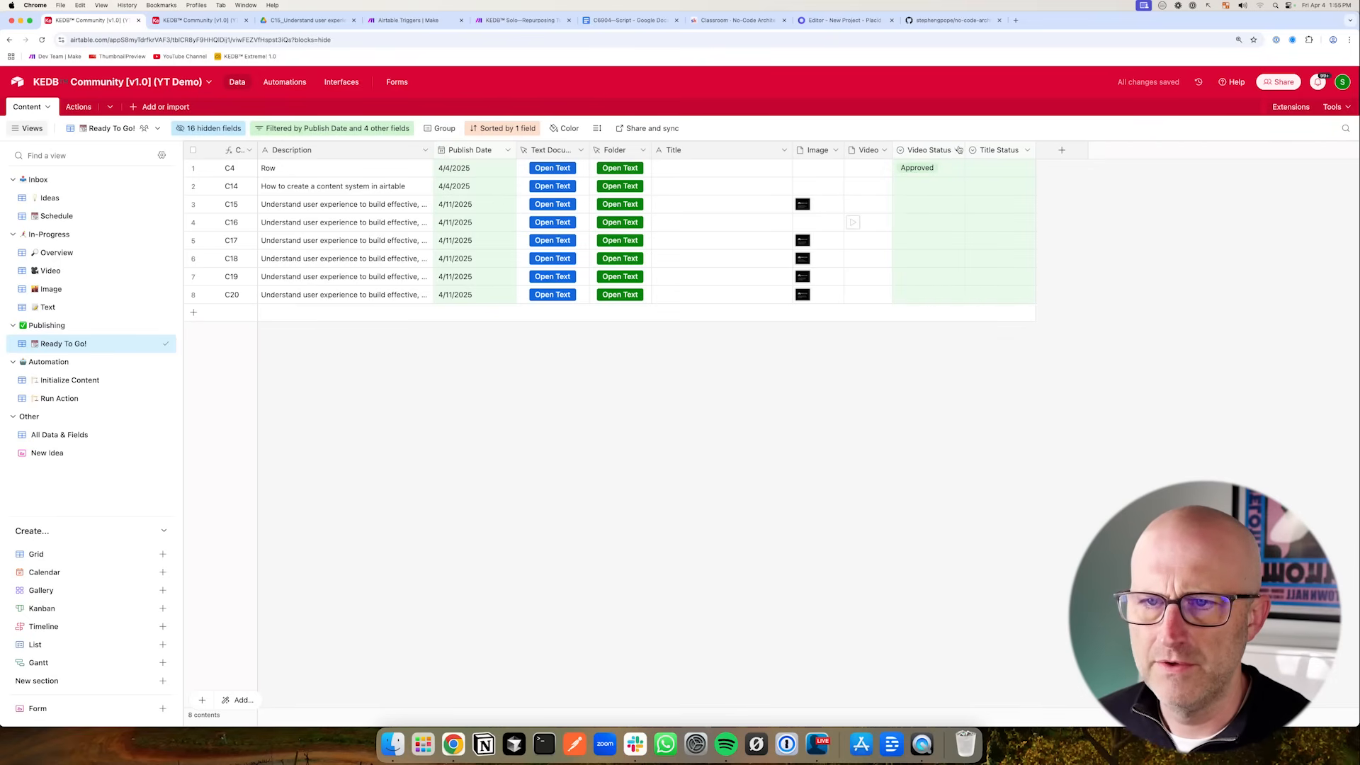
left_click(959, 150)
left_click(949, 452)
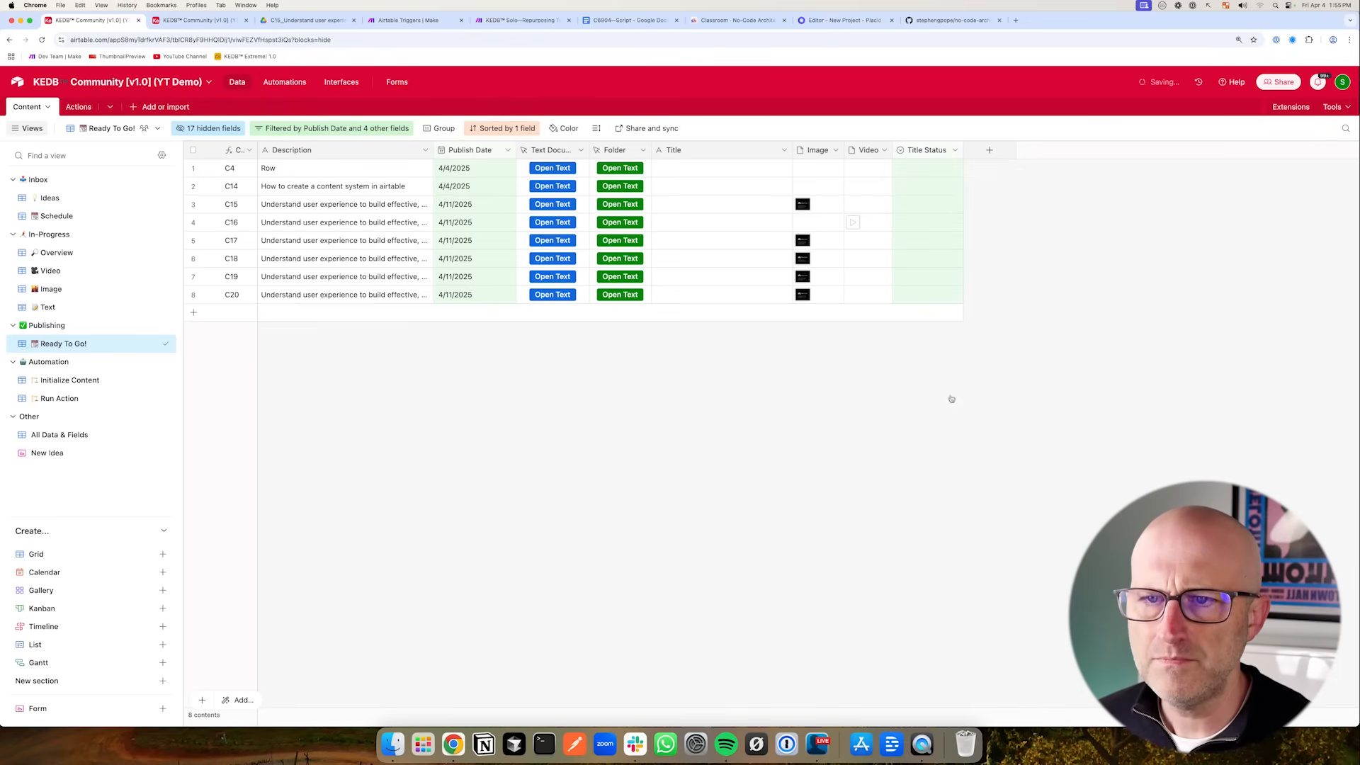
left_click(955, 151)
left_click(943, 454)
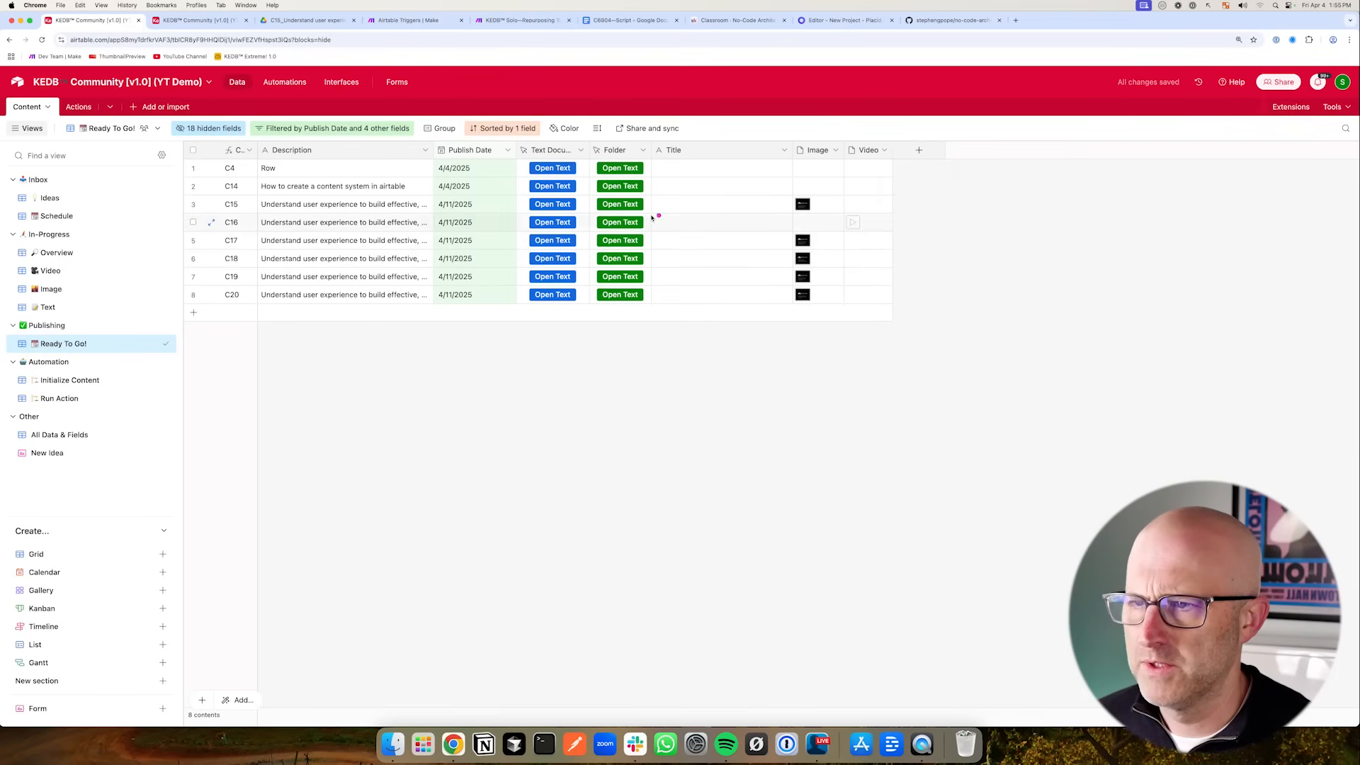
mouse_move(423, 220)
left_mouse_down()
mouse_move(509, 173)
mouse_move(544, 219)
mouse_move(609, 245)
mouse_move(739, 170)
left_mouse_up()
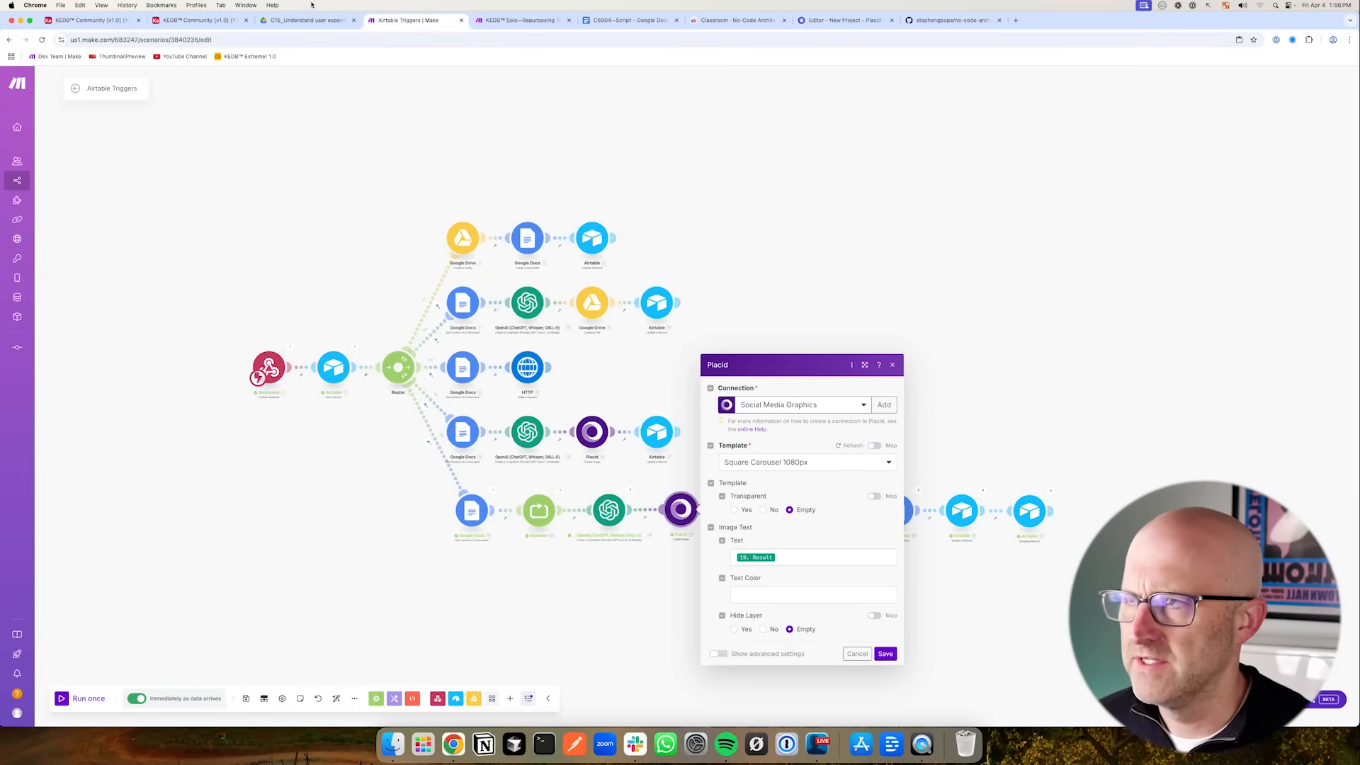
left_click(106, 20)
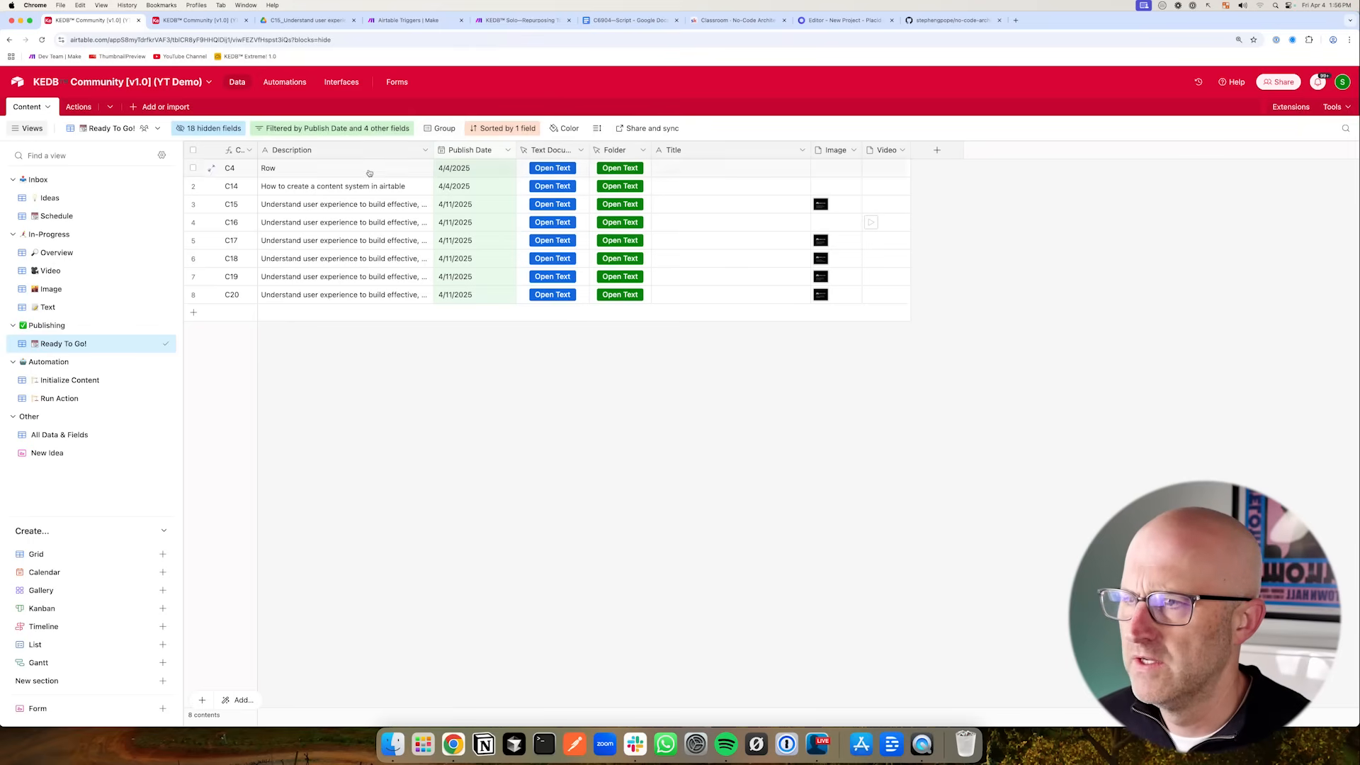
- Change the four status conditions in the view's filter group from 'is not' to 'is' Approved
left_click(326, 130)
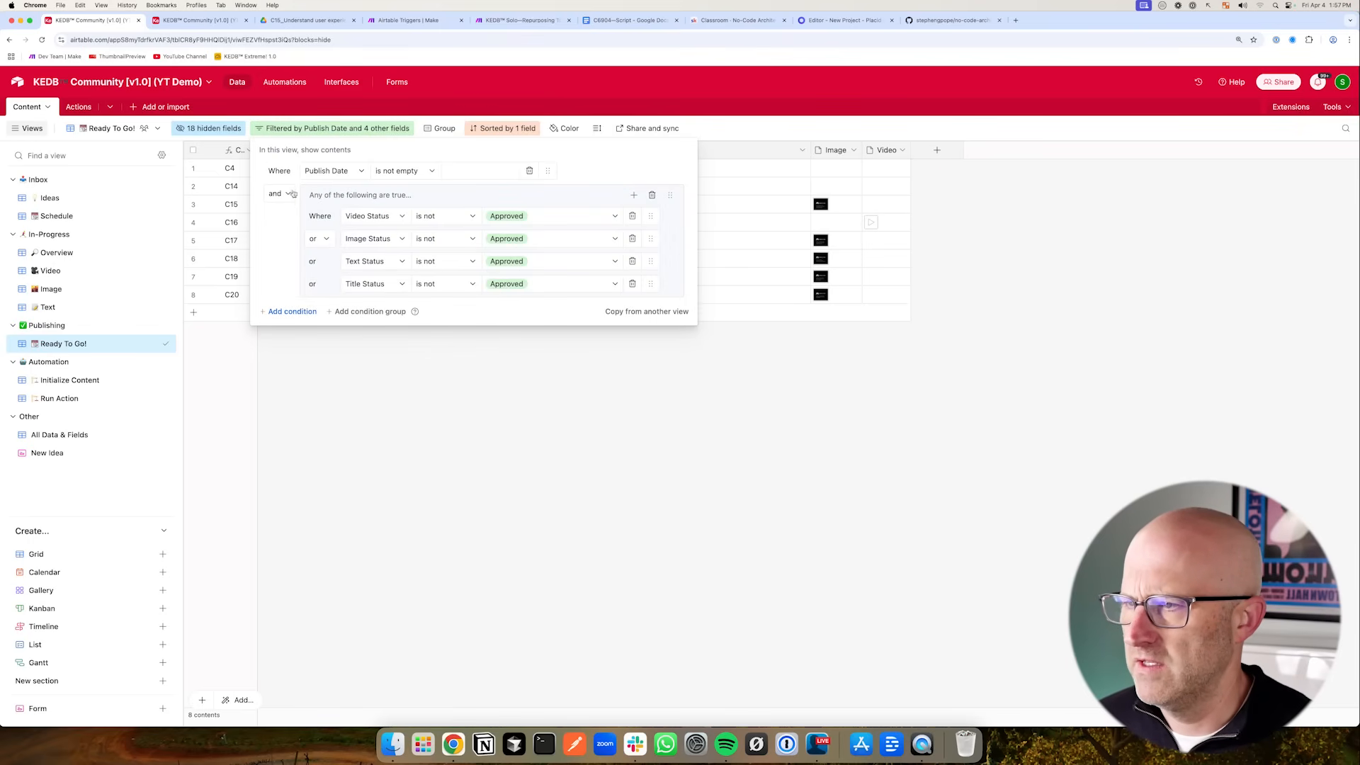
left_click(429, 216)
left_click(429, 262)
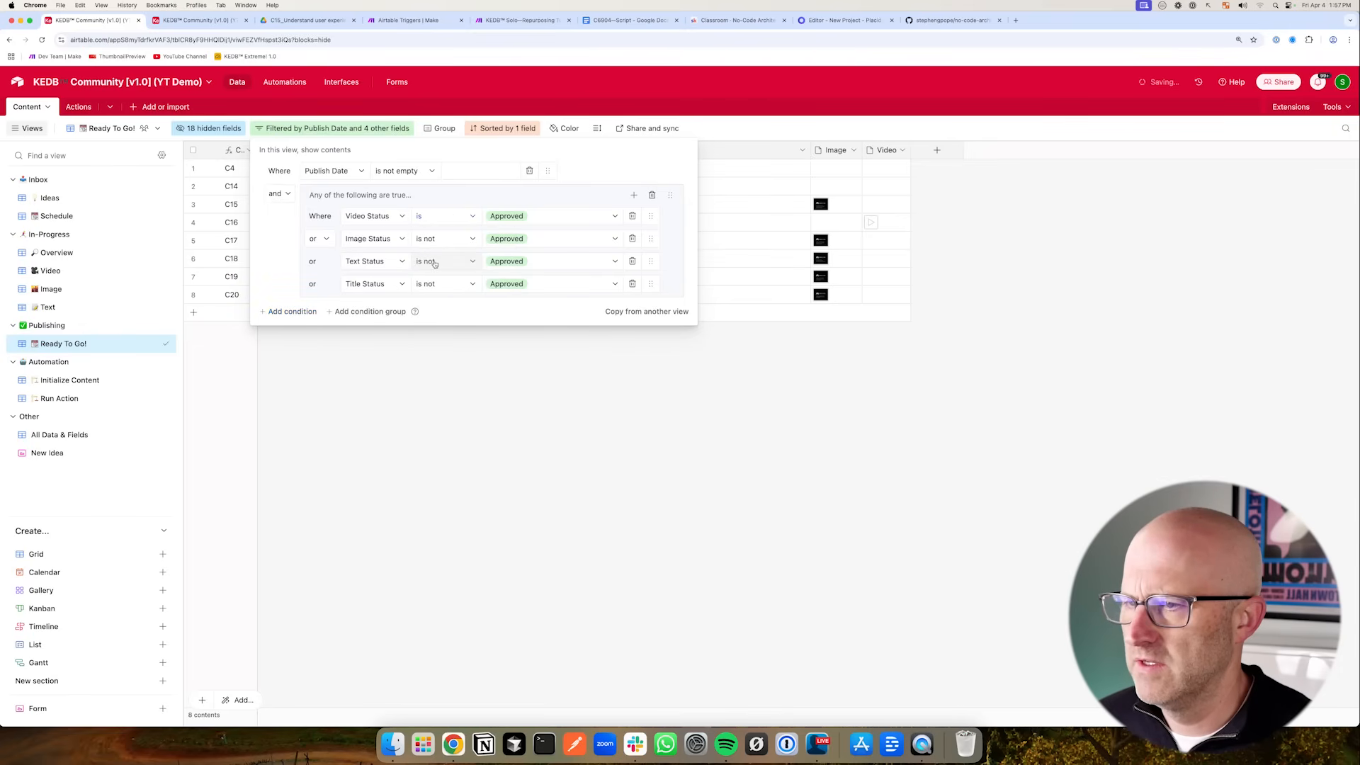
left_click(436, 238)
left_click(429, 284)
left_click(435, 262)
left_click(435, 309)
left_click(428, 284)
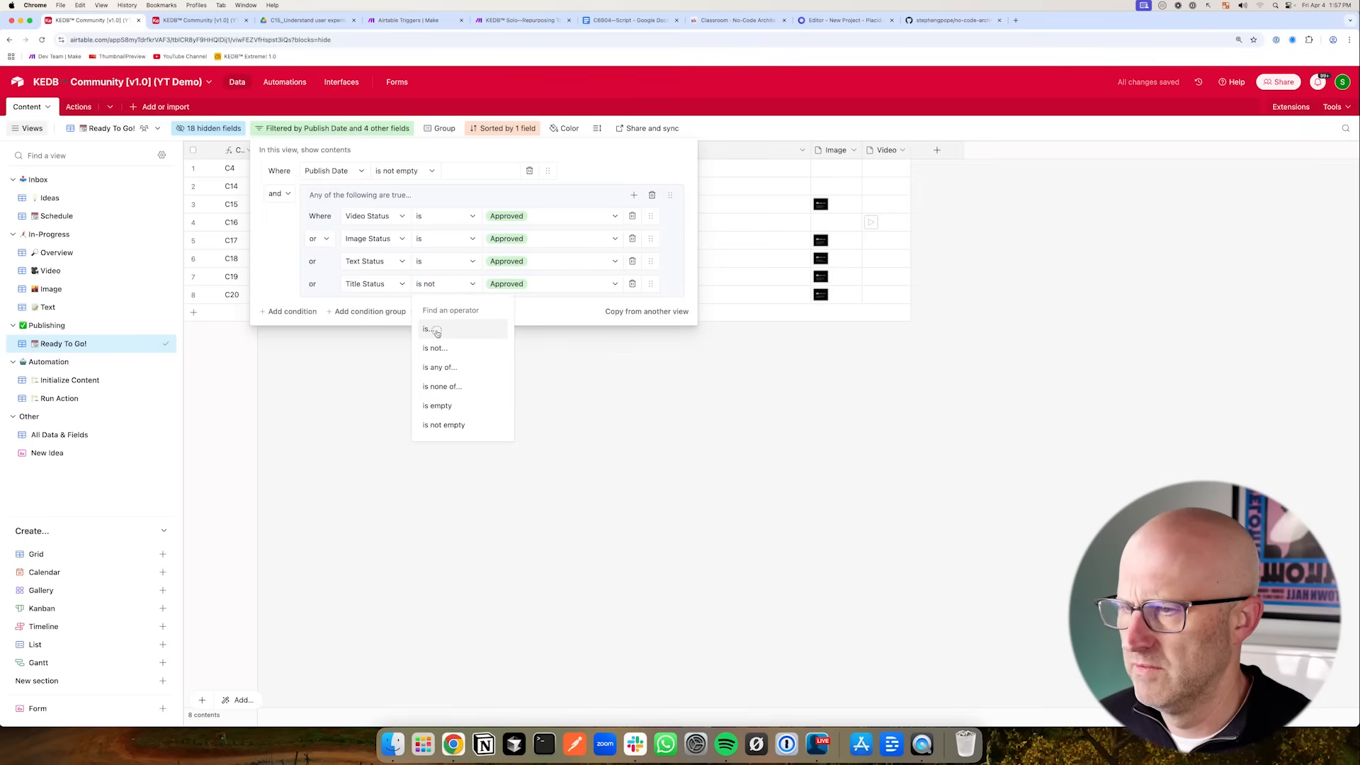
left_click(435, 329)
- Switch the group's conditions to 'and', move them out of the group and remove the empty group
left_click(327, 240)
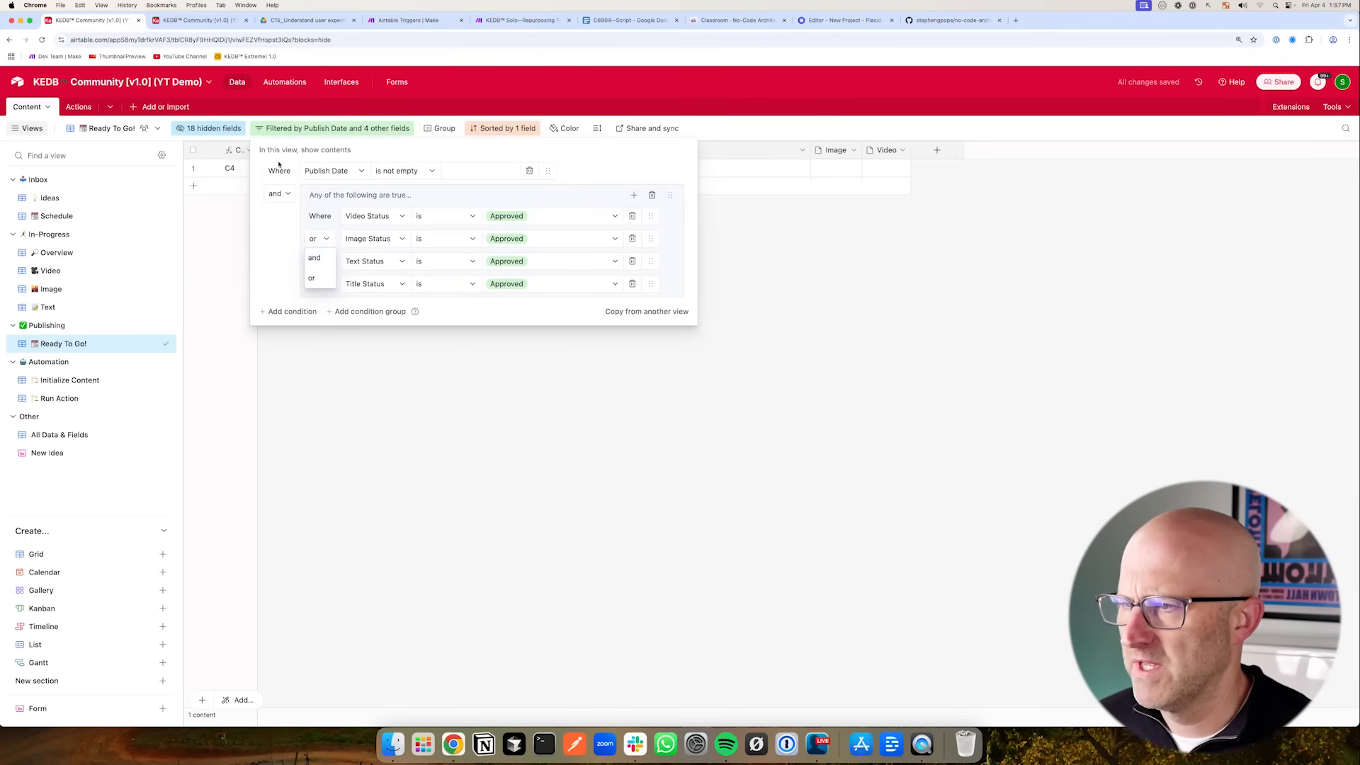
left_click(314, 258)
left_click_drag(650, 216, 624, 191)
left_click_drag(650, 239, 618, 202)
left_click_drag(651, 283, 606, 229)
left_click(651, 286)
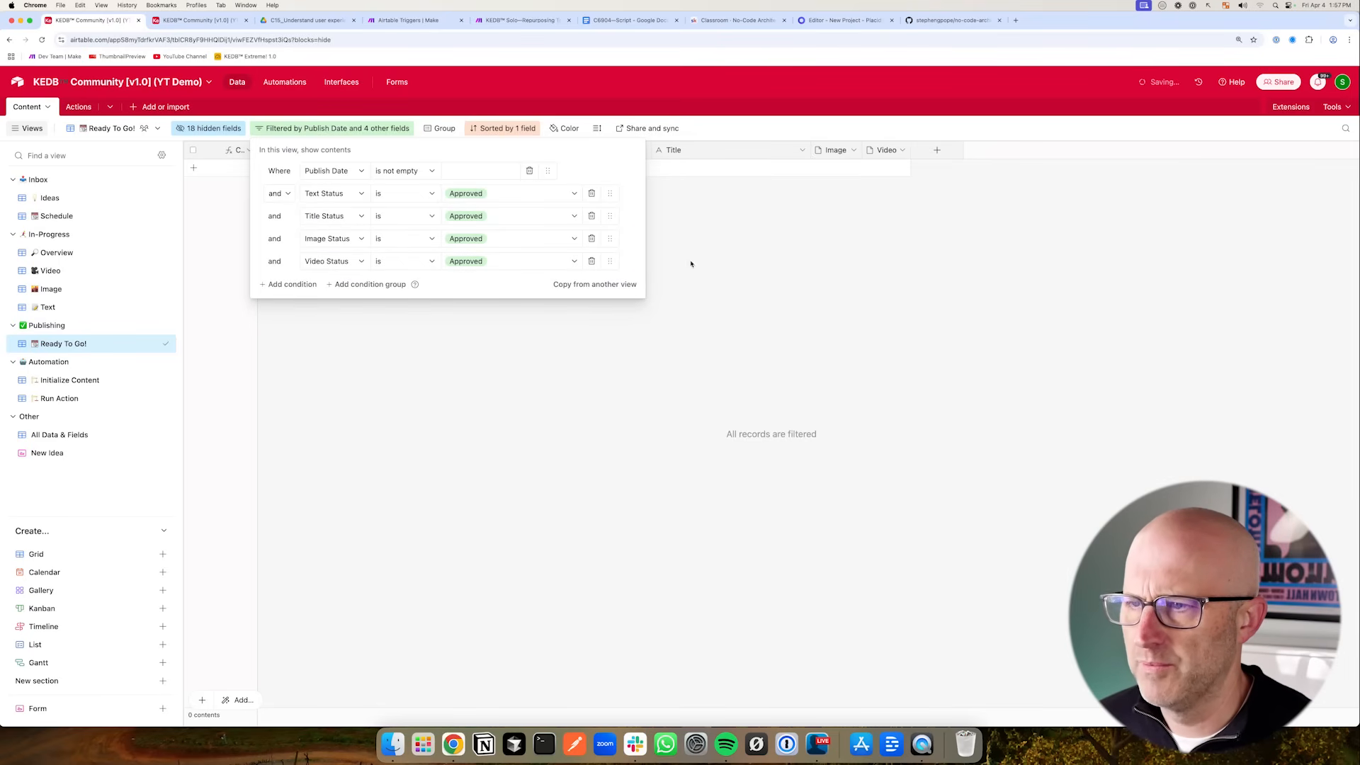
left_click(520, 413)
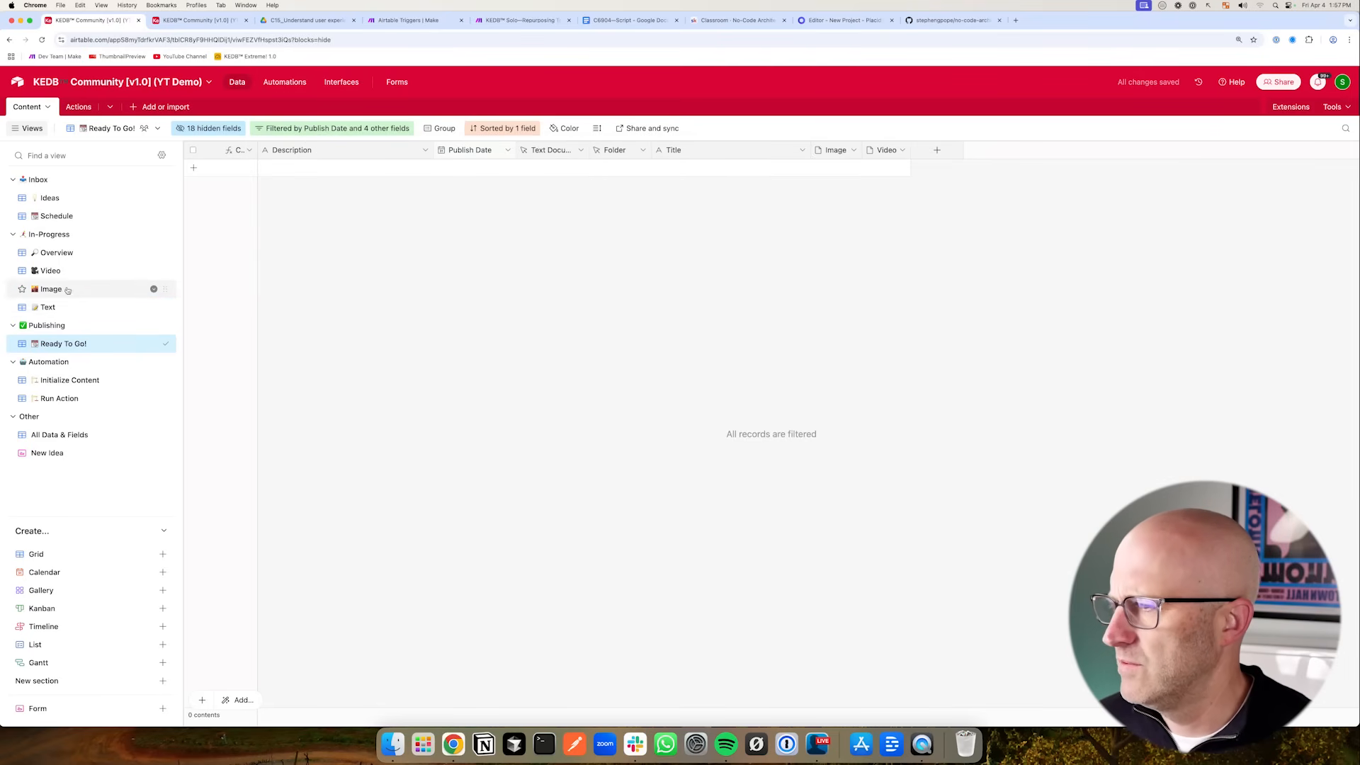
- In the Overview view, fill Text Status, Image Status and Video Status with Approved for all records
left_click(60, 253)
left_click(835, 172)
left_click_drag(846, 178, 846, 296)
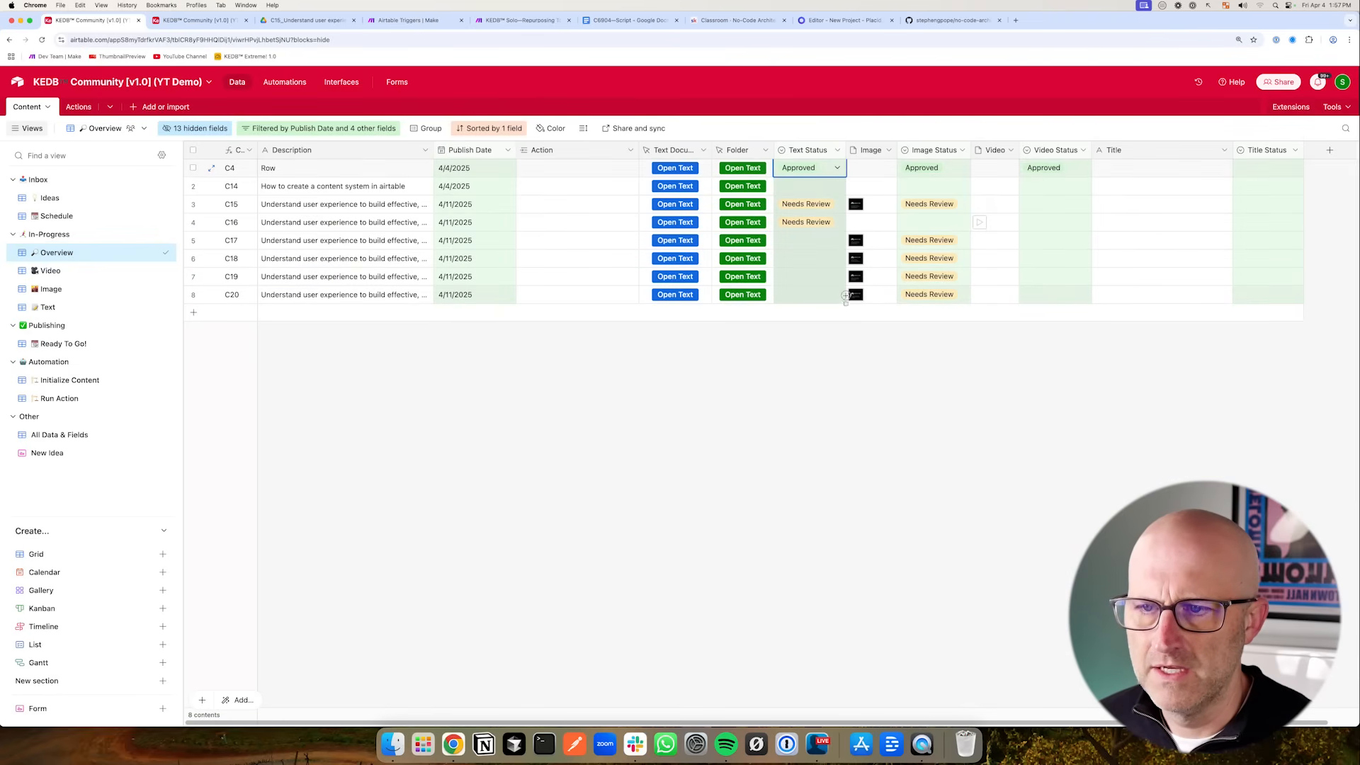
left_click(967, 172)
left_click_drag(971, 180, 965, 296)
left_click(1082, 172)
left_click_drag(1092, 185, 1092, 296)
- Enter 'Fake Title' as the first record's title and fill it down to all records
left_click(1271, 170)
left_click(1148, 168)
left_click(1149, 170)
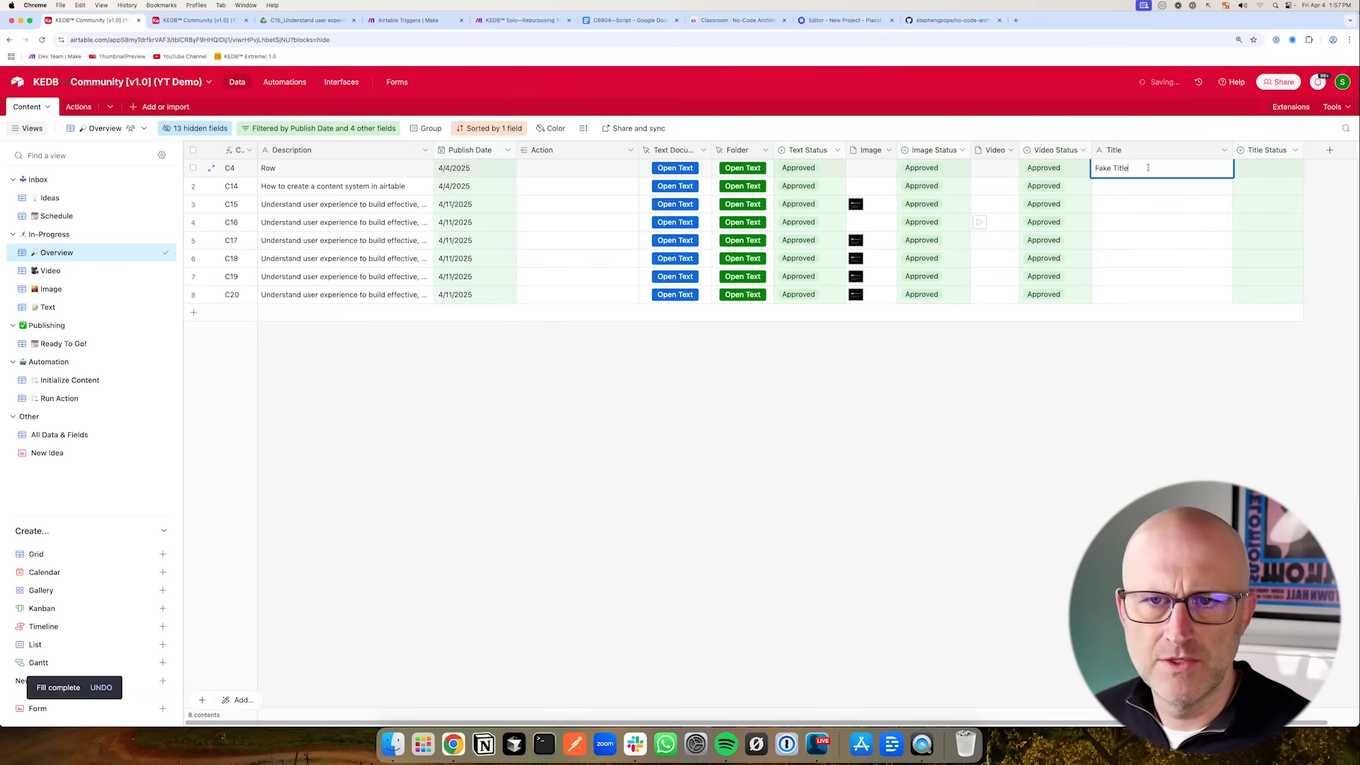
left_click(1162, 385)
left_click_drag(1233, 179, 1225, 304)
left_click(1268, 172)
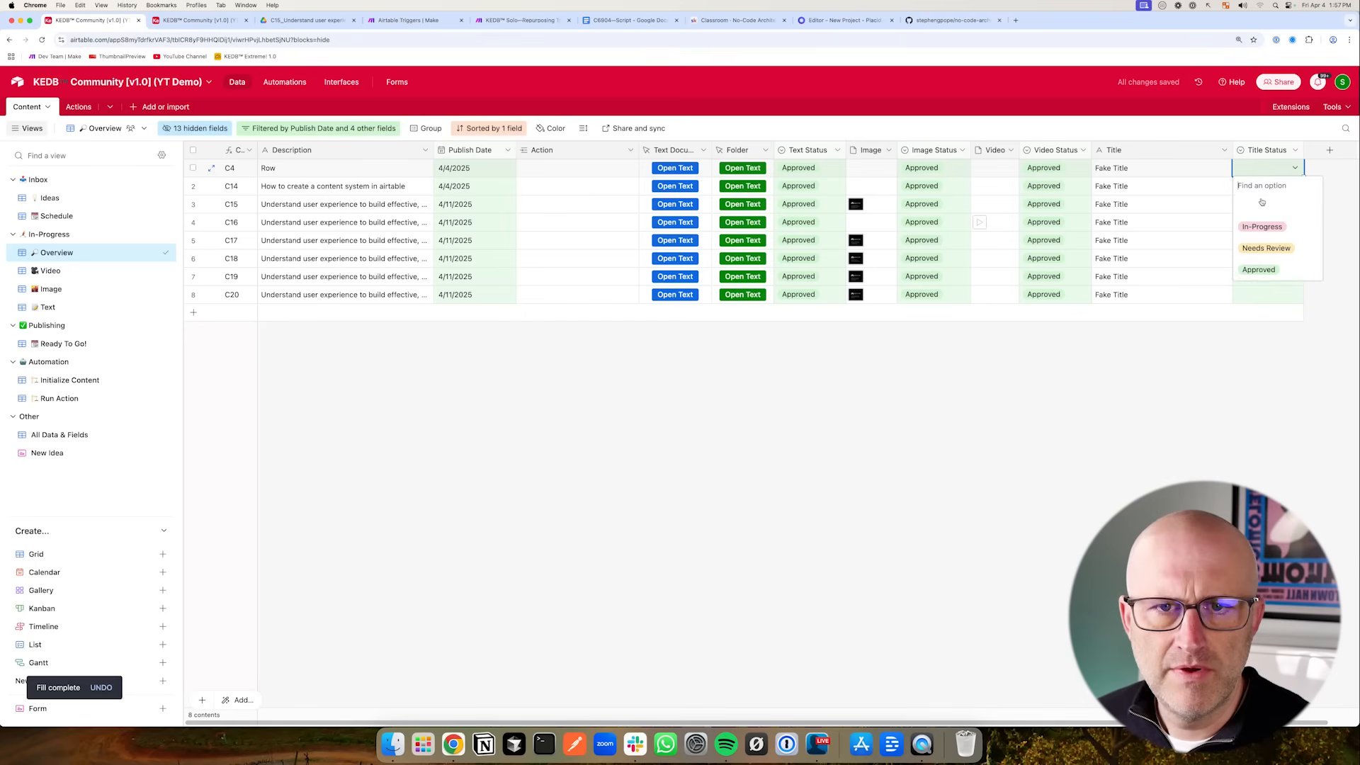
left_click(1258, 267)
key("super+z")
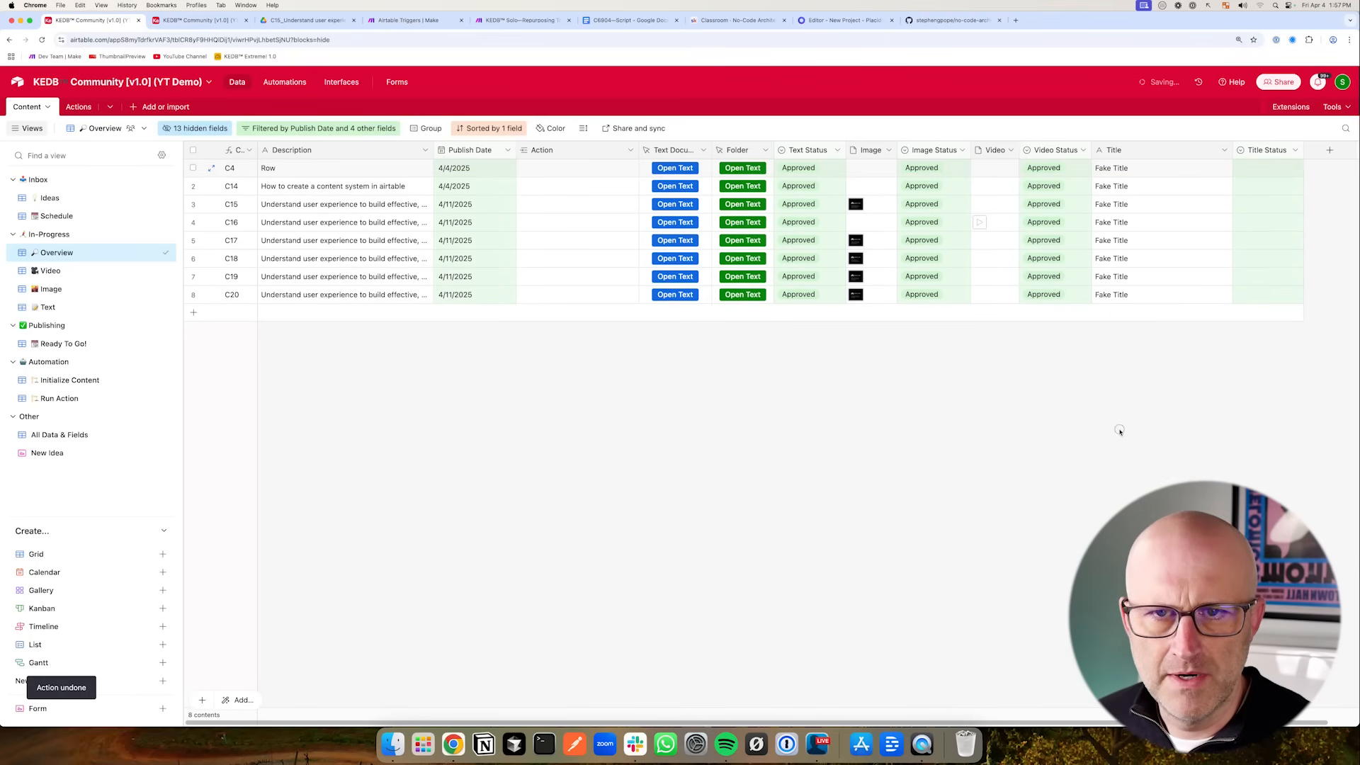
left_click(784, 172)
key("Delete")
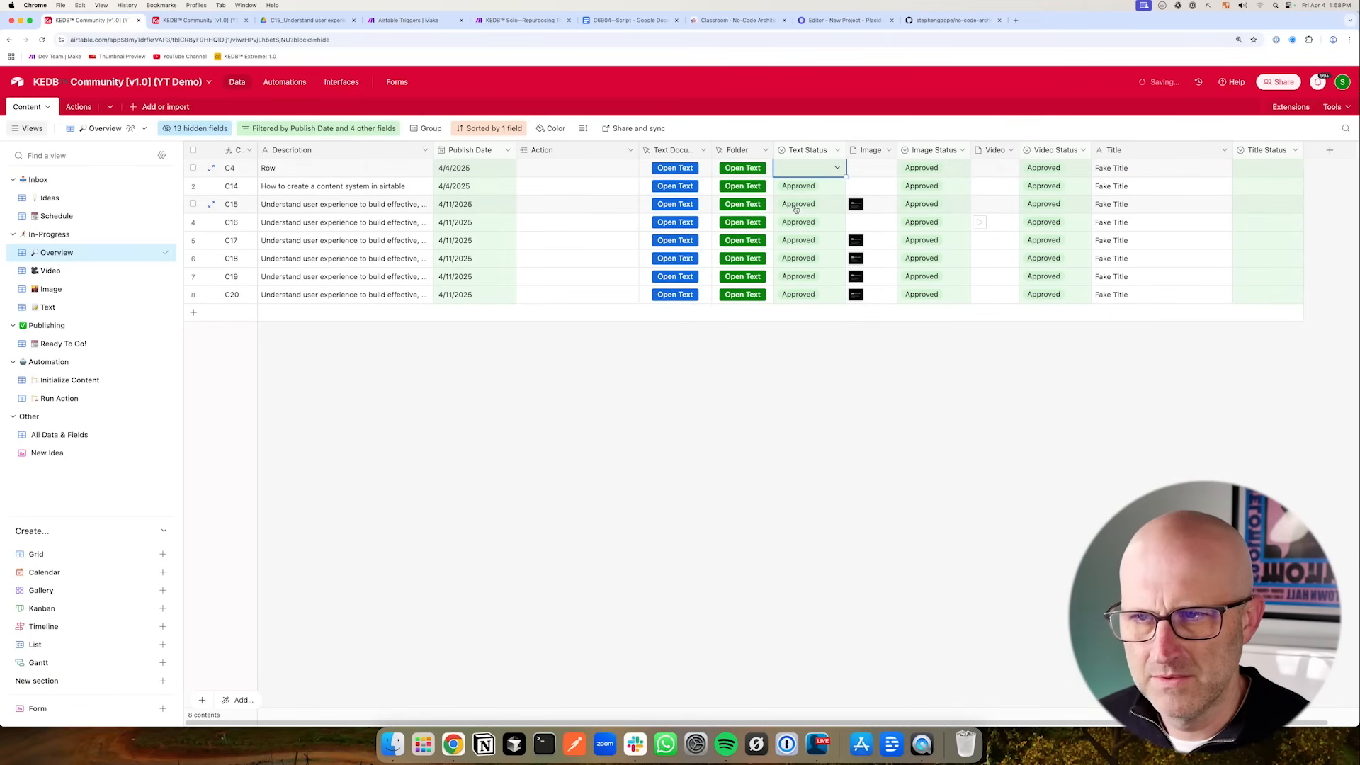
- Set the first record's Title Status to Approved and fill it down to all records
left_click(1271, 173)
left_click(1271, 174)
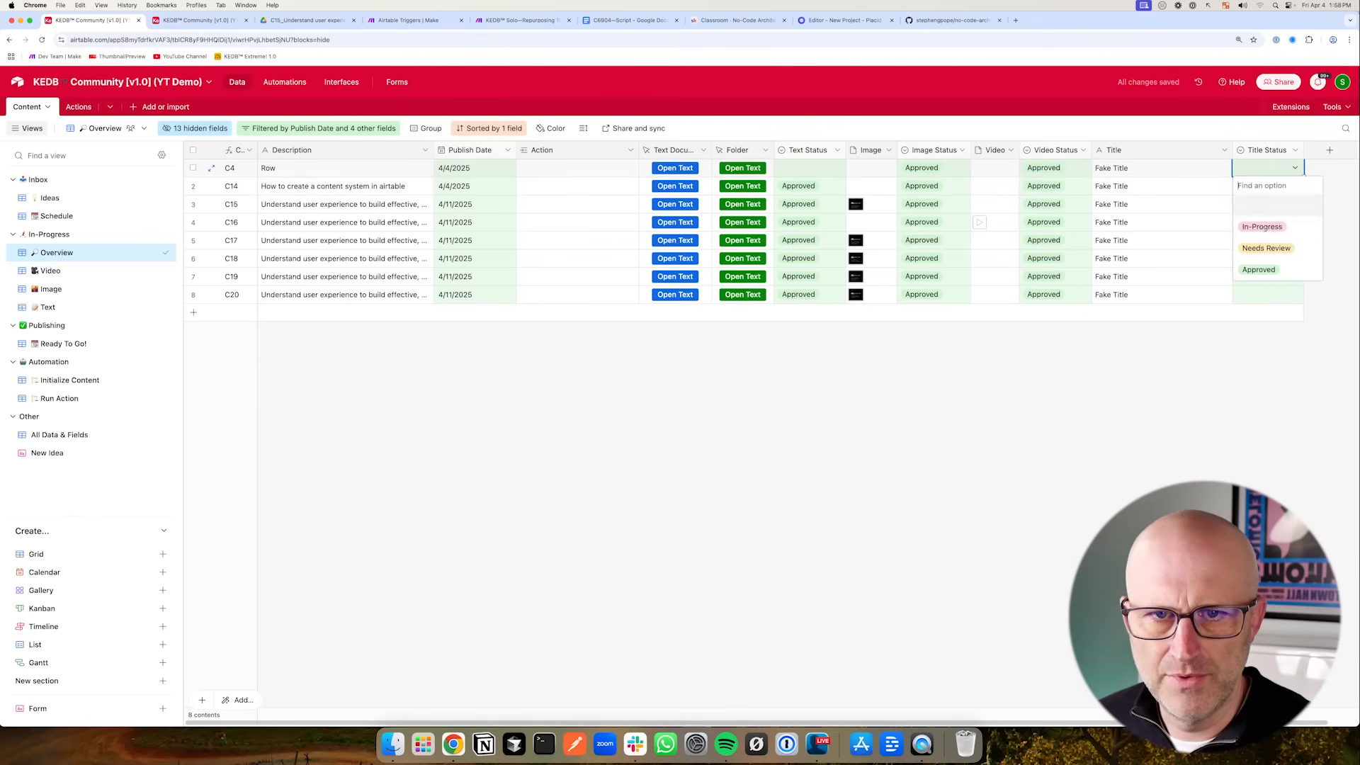
left_click(1259, 268)
left_click_drag(1303, 177, 1305, 315)
- Set the first record's Text Status to Approved
left_click(772, 171)
left_click(772, 171)
left_click(774, 270)
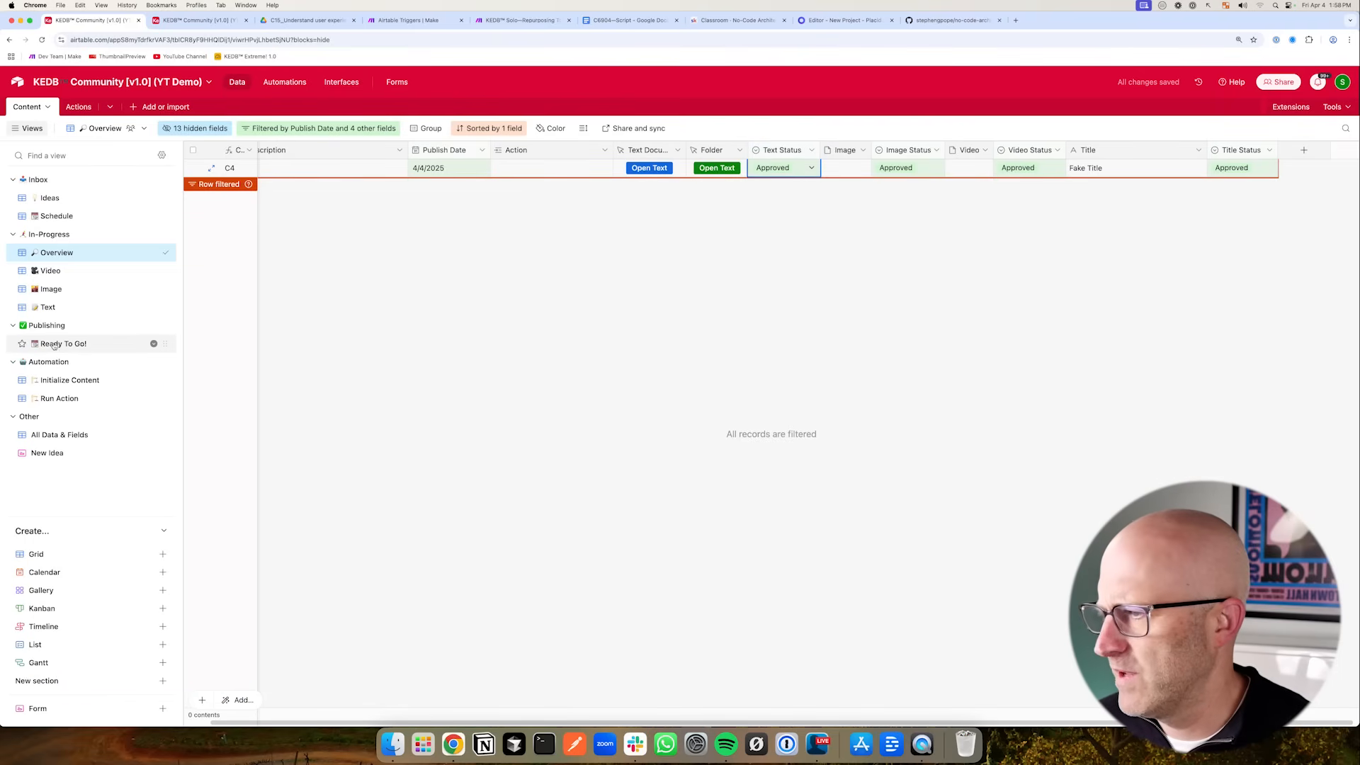
- Open the Ready To Go! view and open the C4 text document to check it
left_click(54, 345)
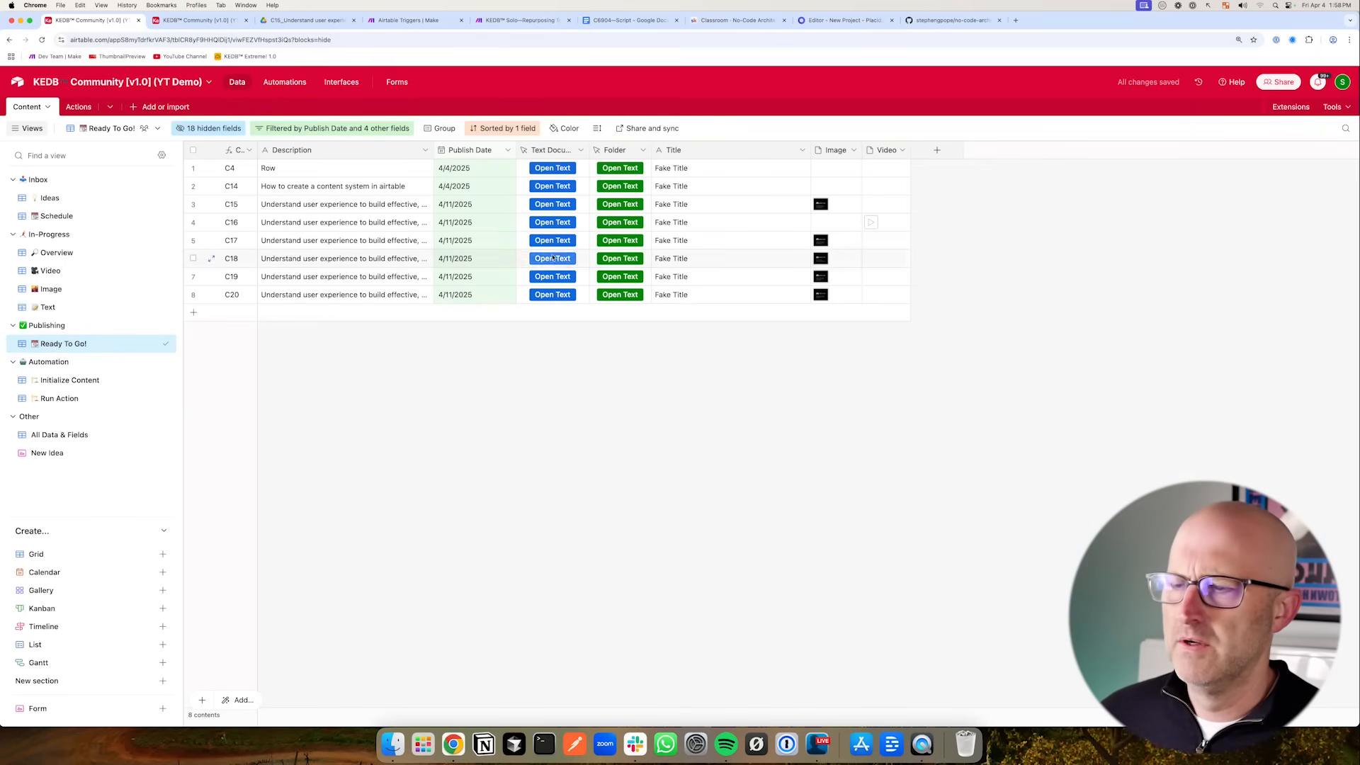
left_click(553, 168)
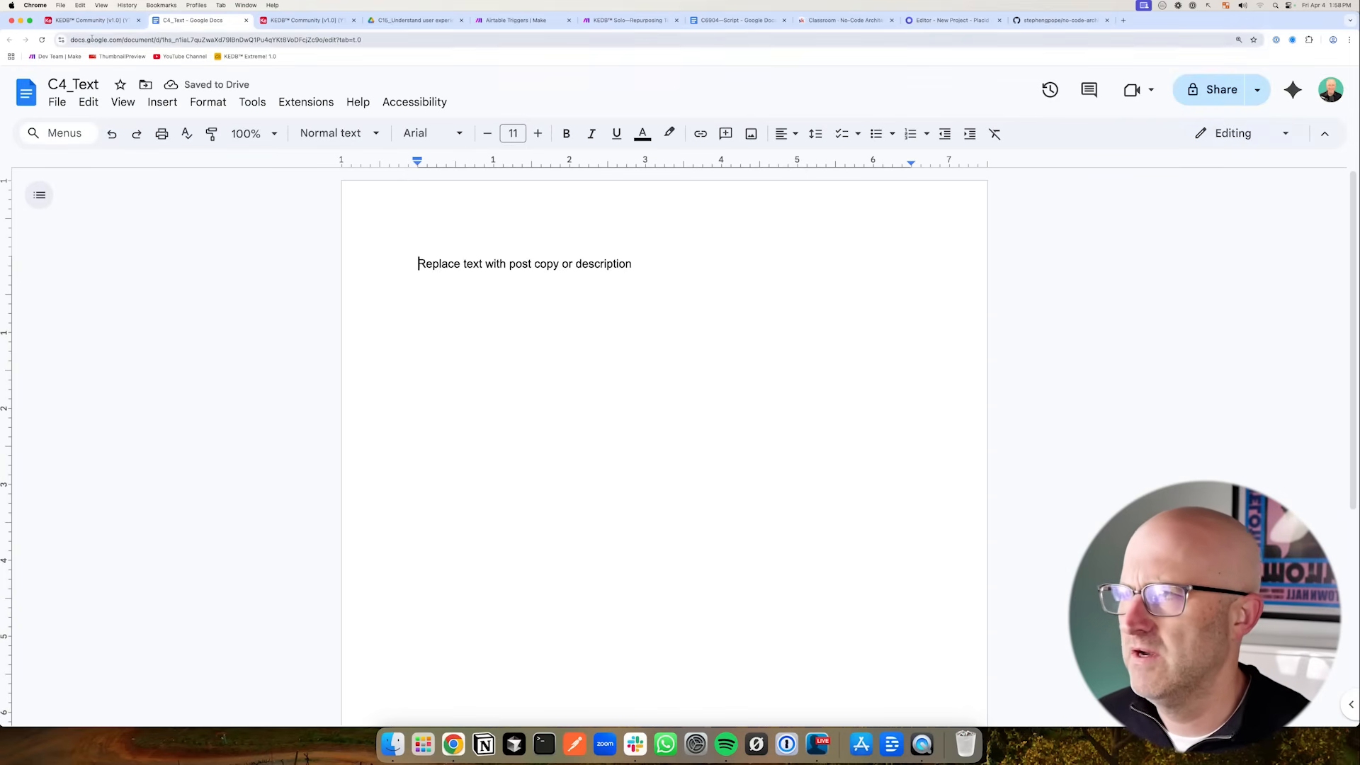
key("ctrl+shift+Tab")
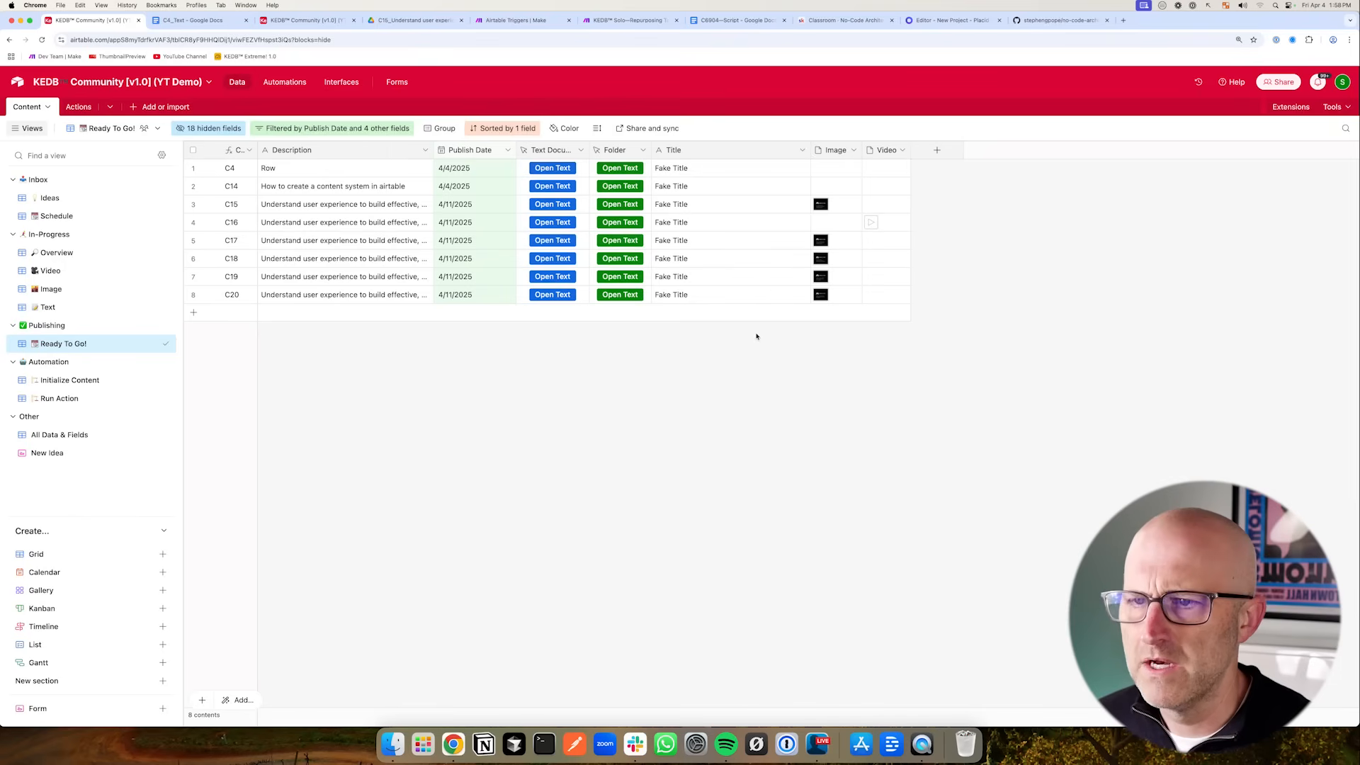
- Add a URL field named Publish URL to the view
left_click(936, 150)
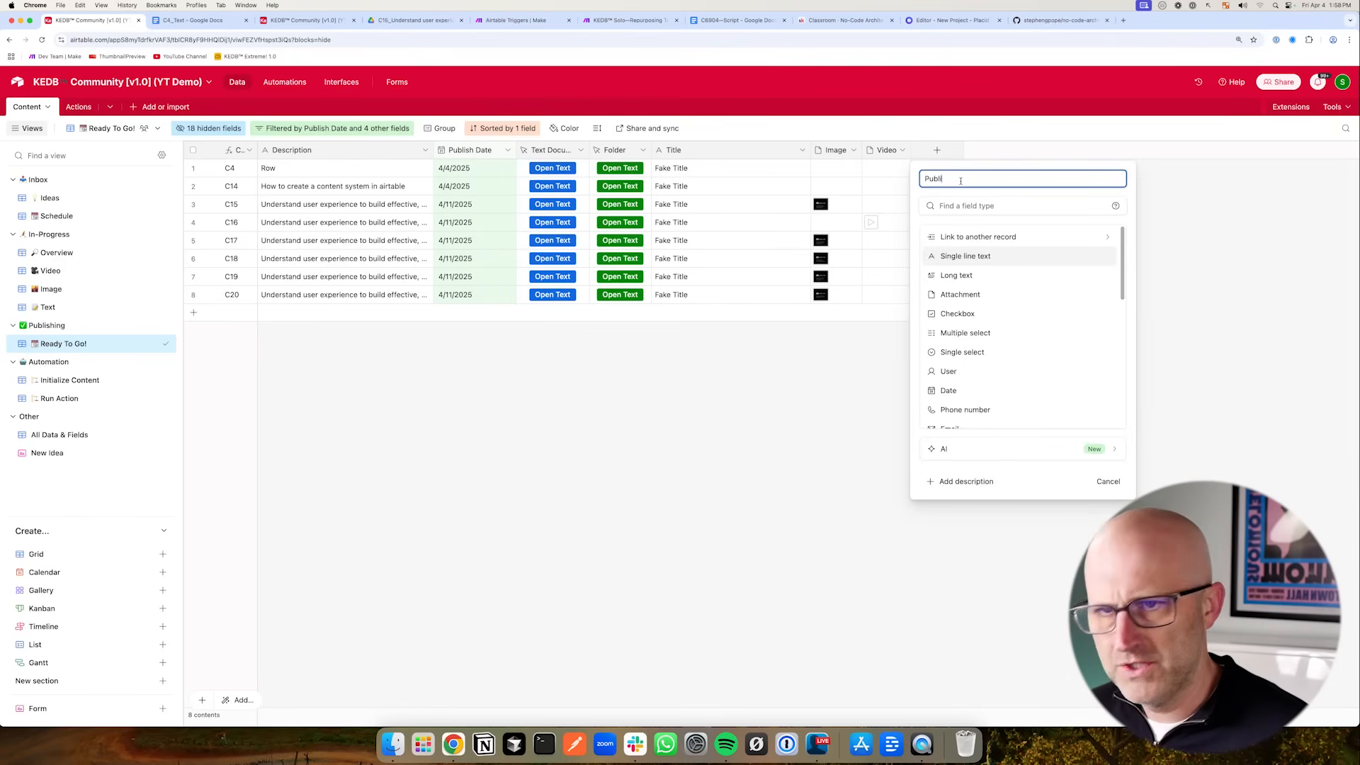
scroll(976, 389, "down", 2)
left_click(949, 420)
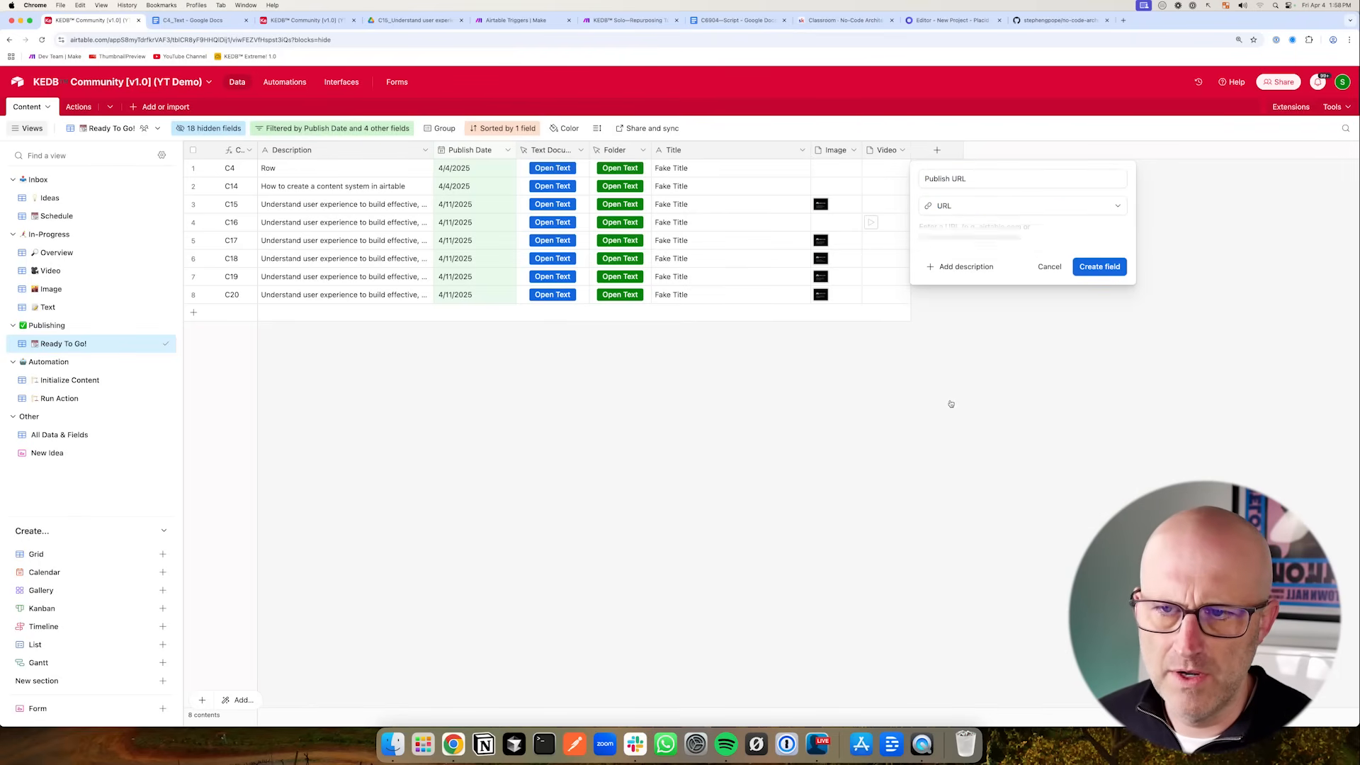
left_click(1099, 267)
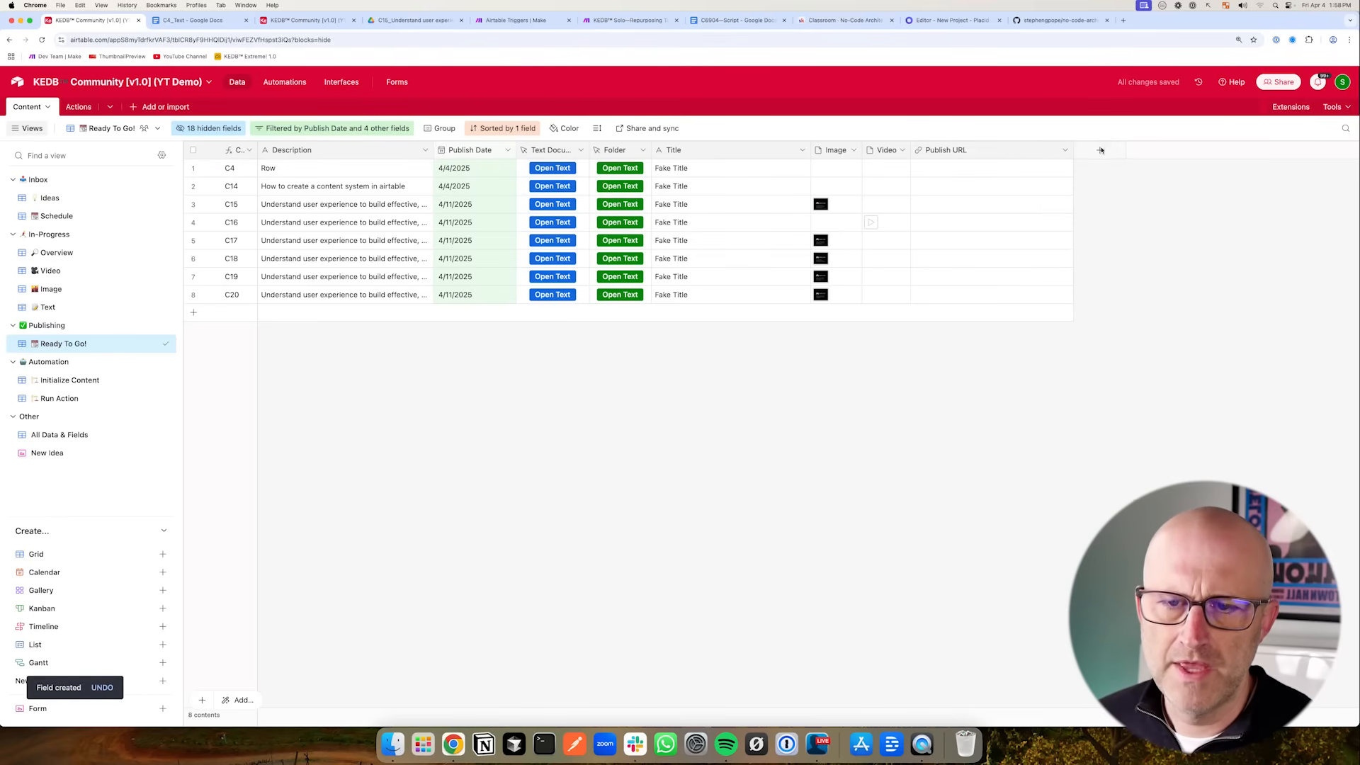
- Add a checkbox field named Published
left_click(1100, 150)
left_click(1128, 317)
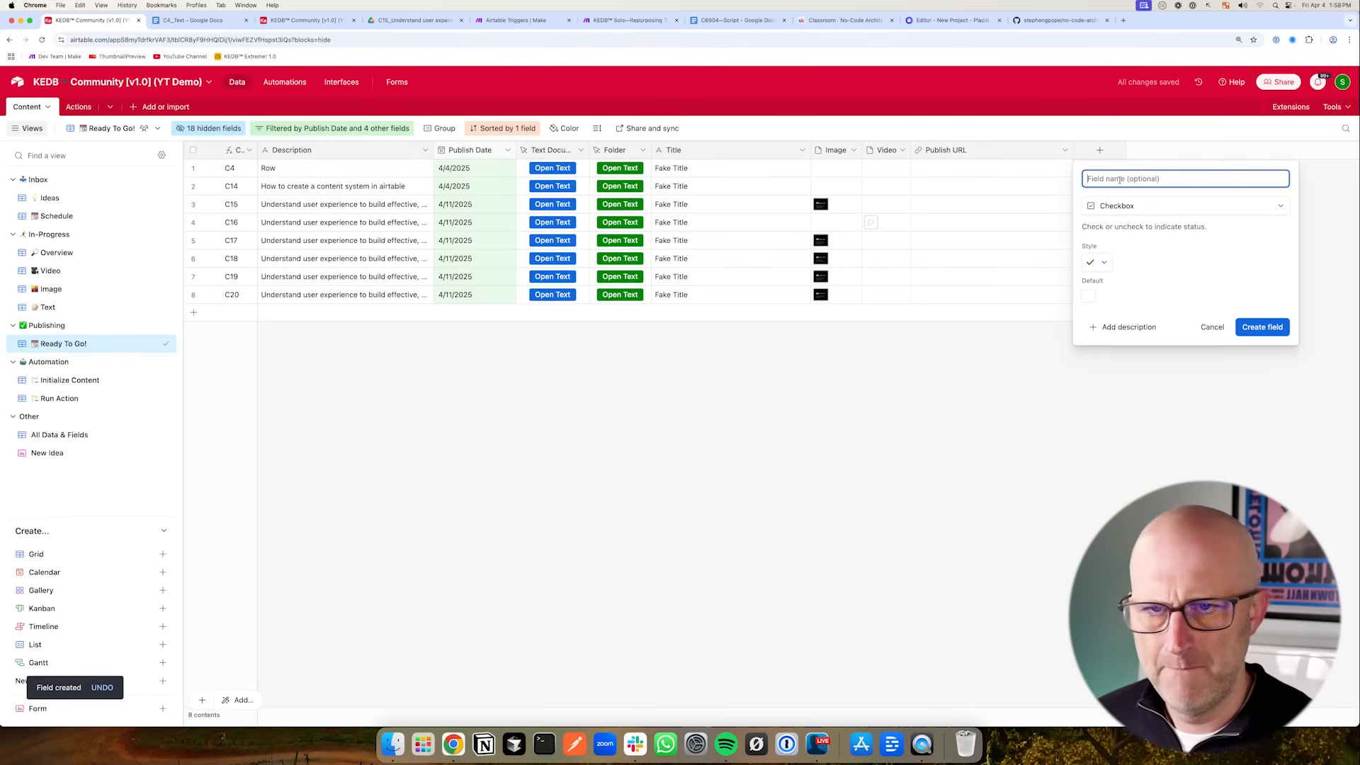
type("Published")
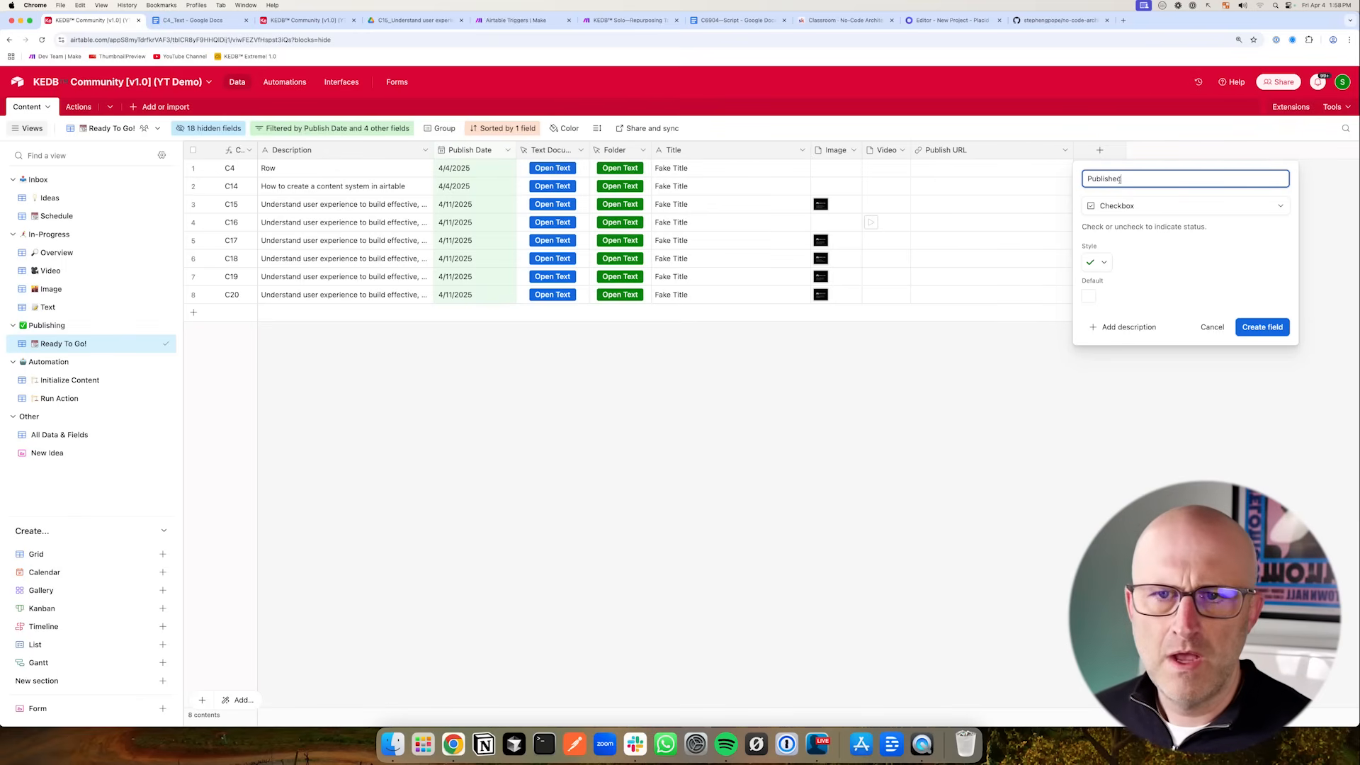
left_click(1262, 327)
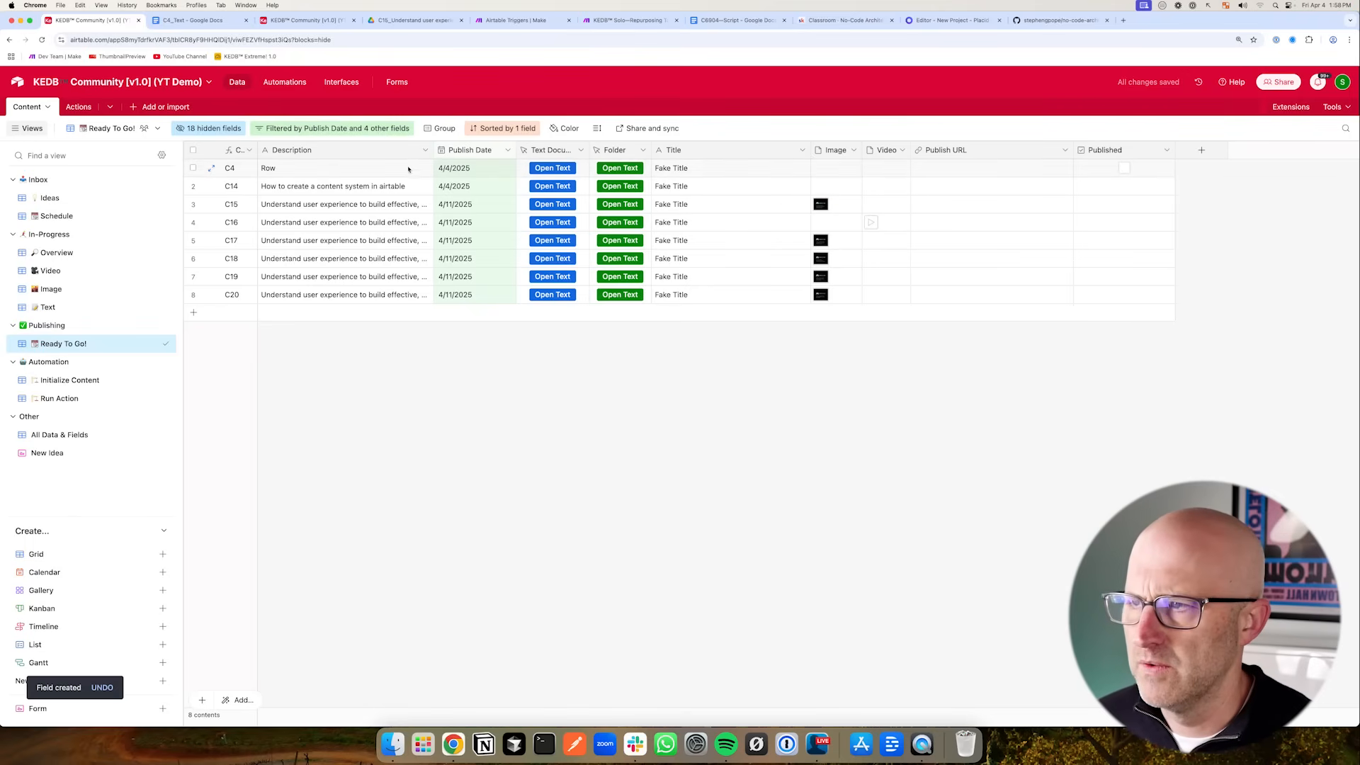
- Add a condition group to the Ready To Go! view's filter requiring Publish URL to be empty
left_click(362, 129)
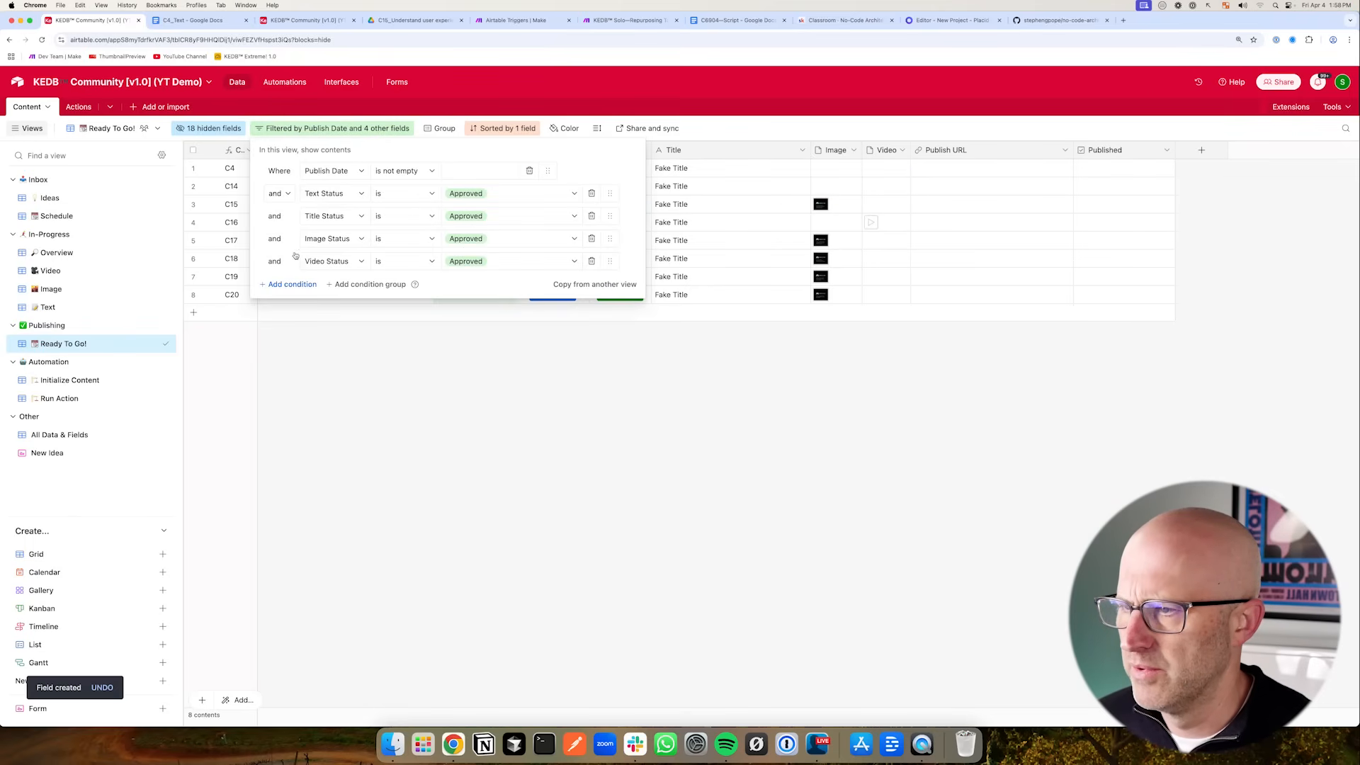
left_click(362, 285)
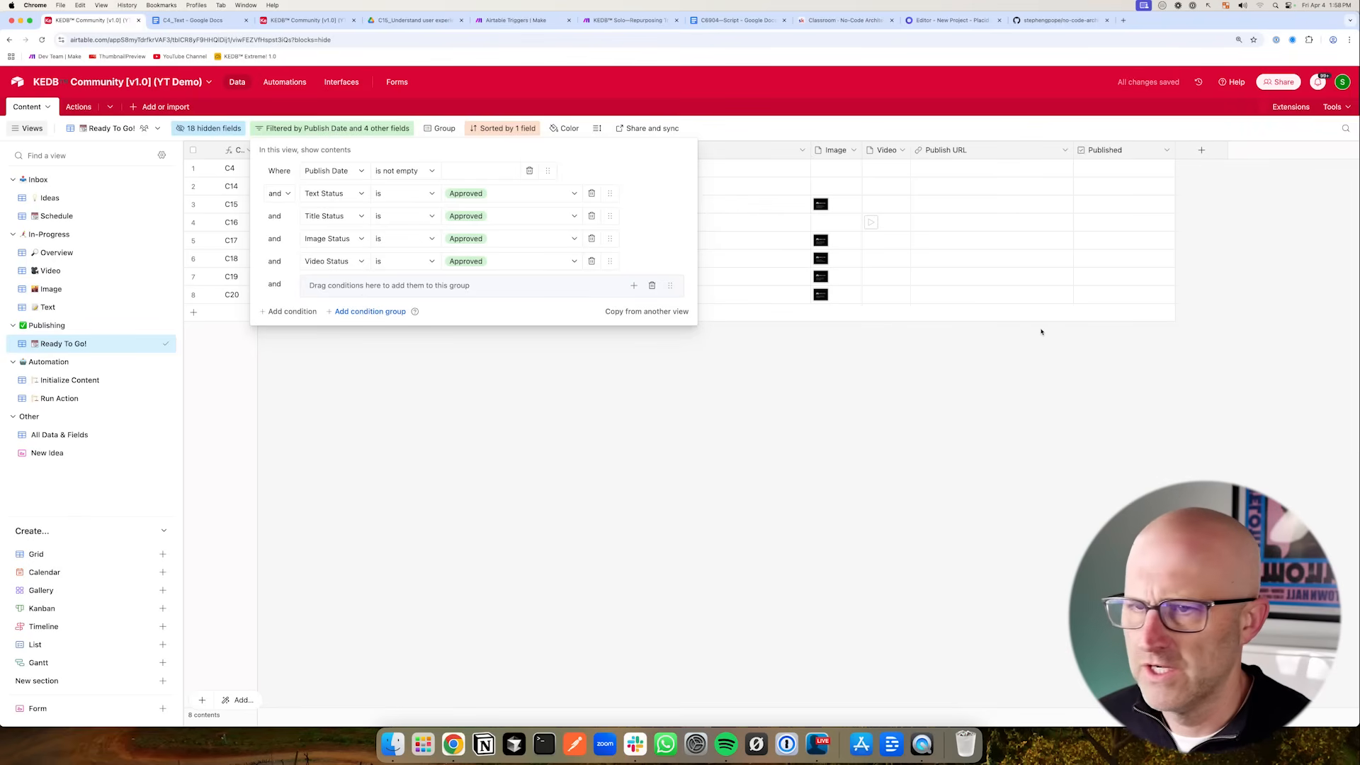
left_click_drag(846, 242, 1000, 253)
mouse_move(865, 240)
left_mouse_down()
mouse_move(1112, 211)
mouse_move(1031, 242)
mouse_move(1101, 214)
mouse_move(1011, 209)
mouse_move(971, 169)
left_mouse_up()
left_click(633, 286)
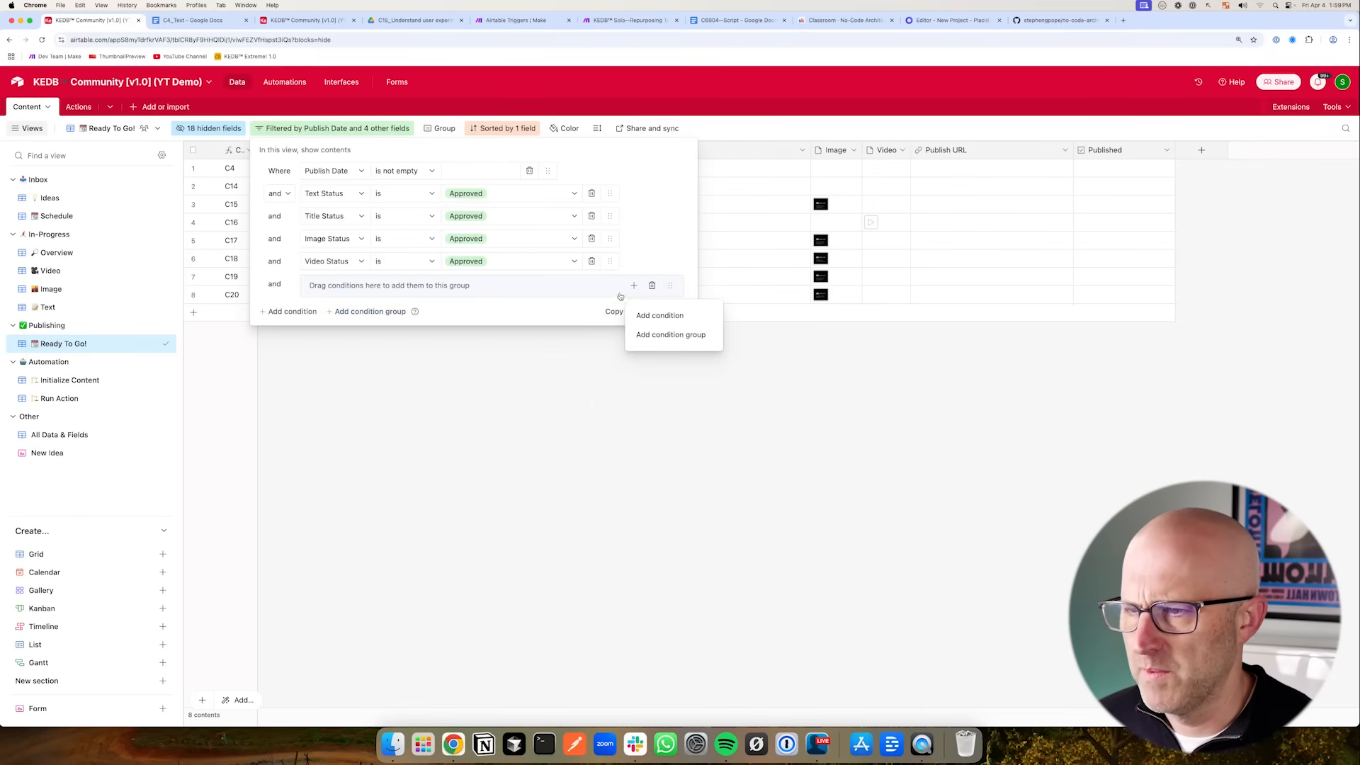
left_click(641, 314)
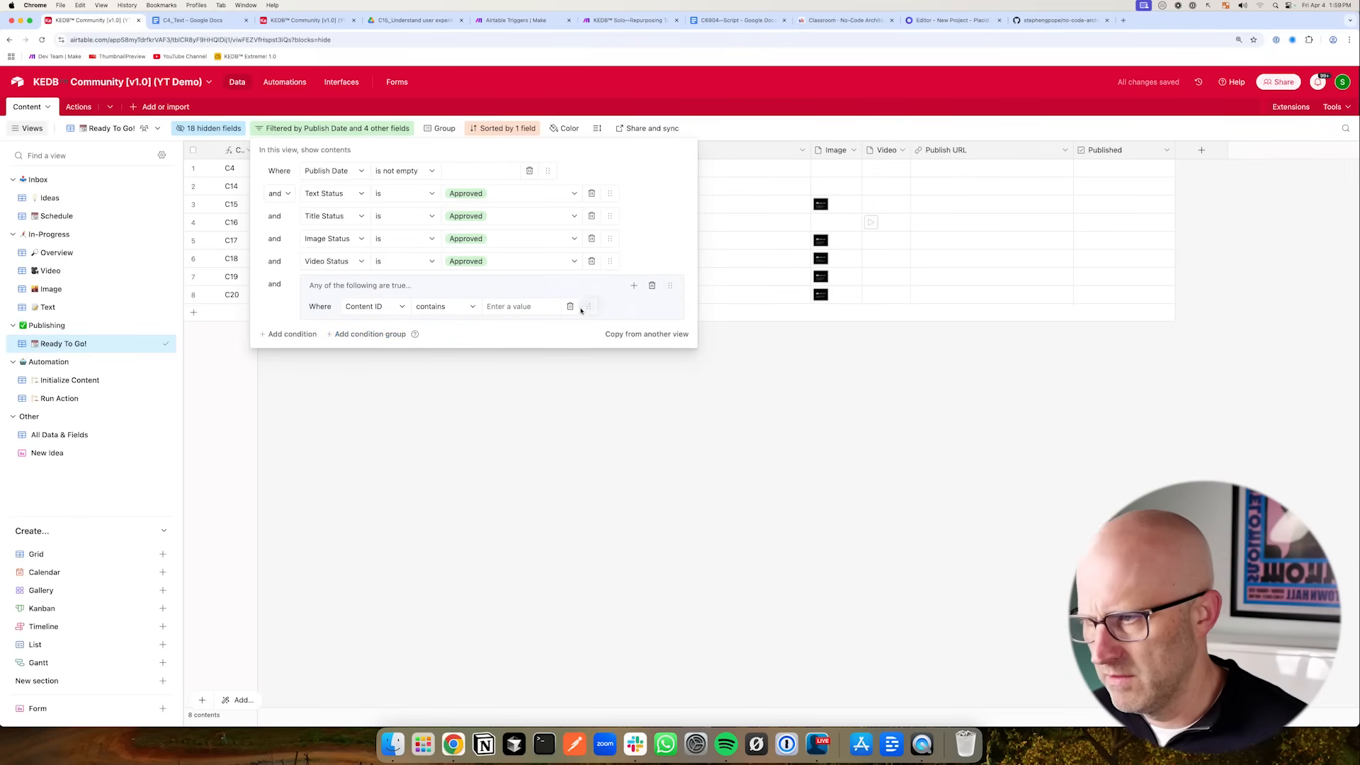
left_click(385, 306)
type("publi")
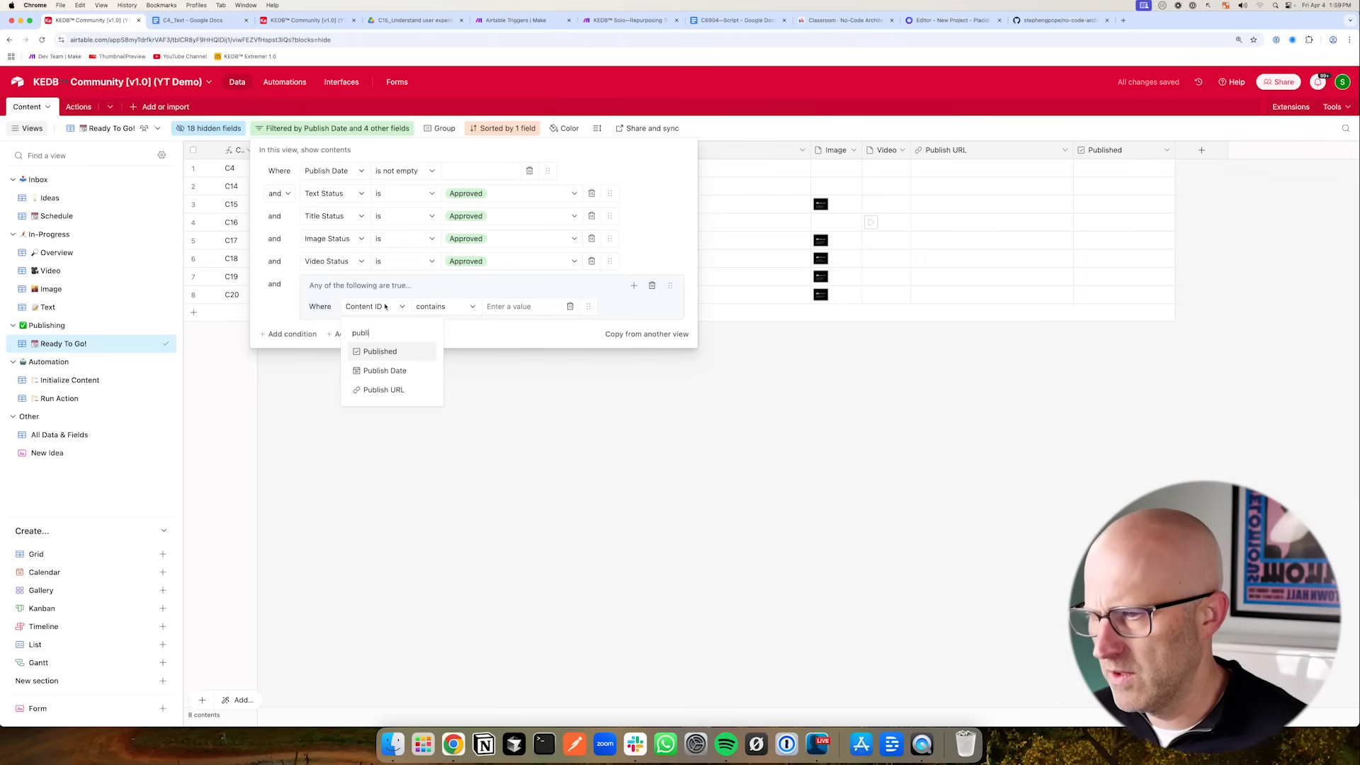
left_click(383, 389)
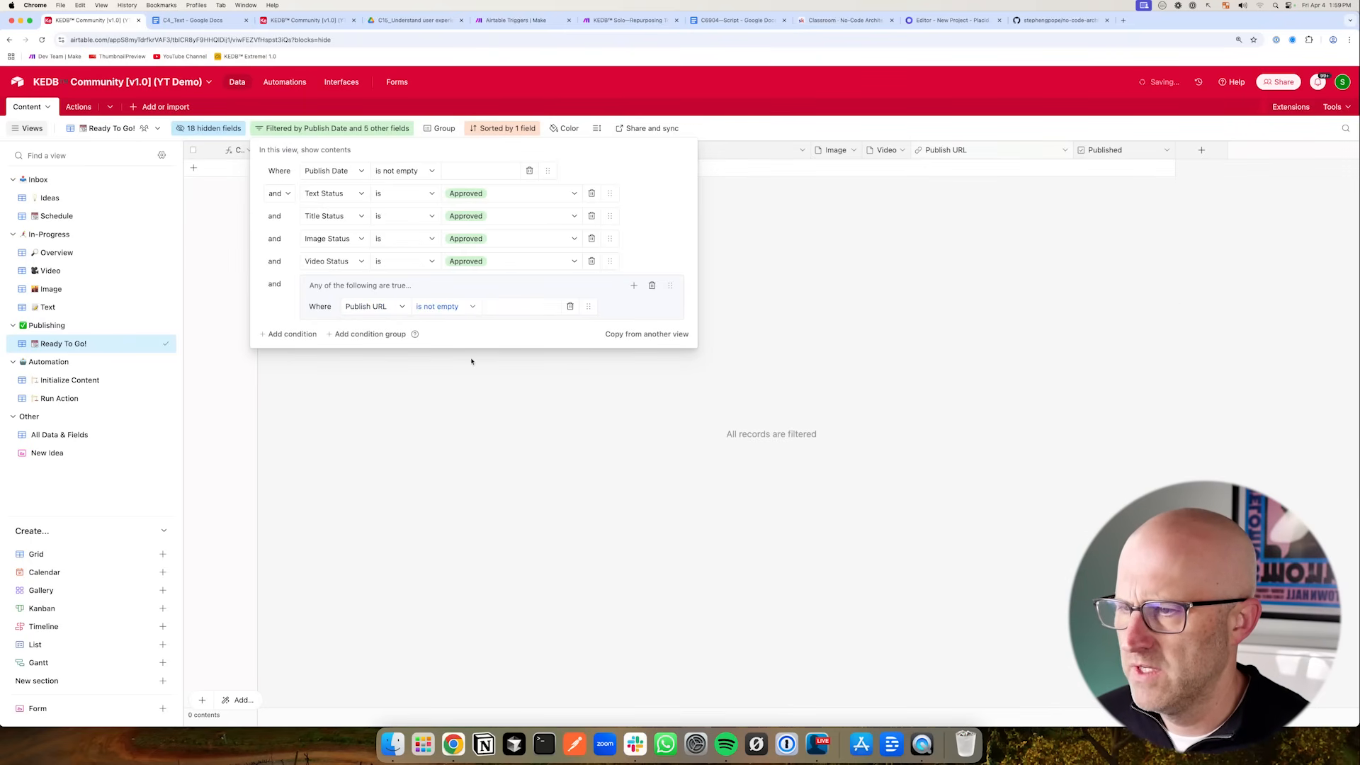
left_click(440, 306)
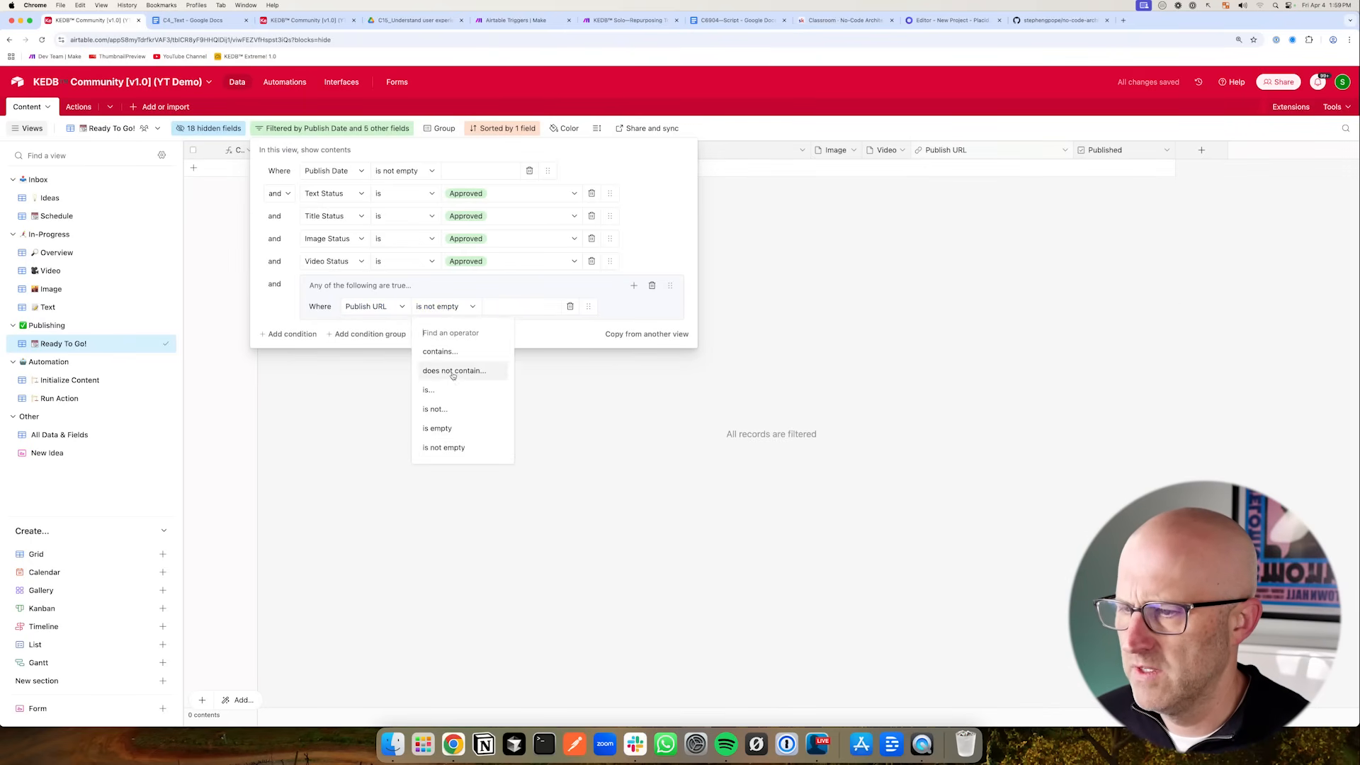
left_click(449, 428)
- Add a Published checkbox condition to the same filter group
left_click(323, 354)
left_click(364, 329)
type("PUb")
left_click(402, 379)
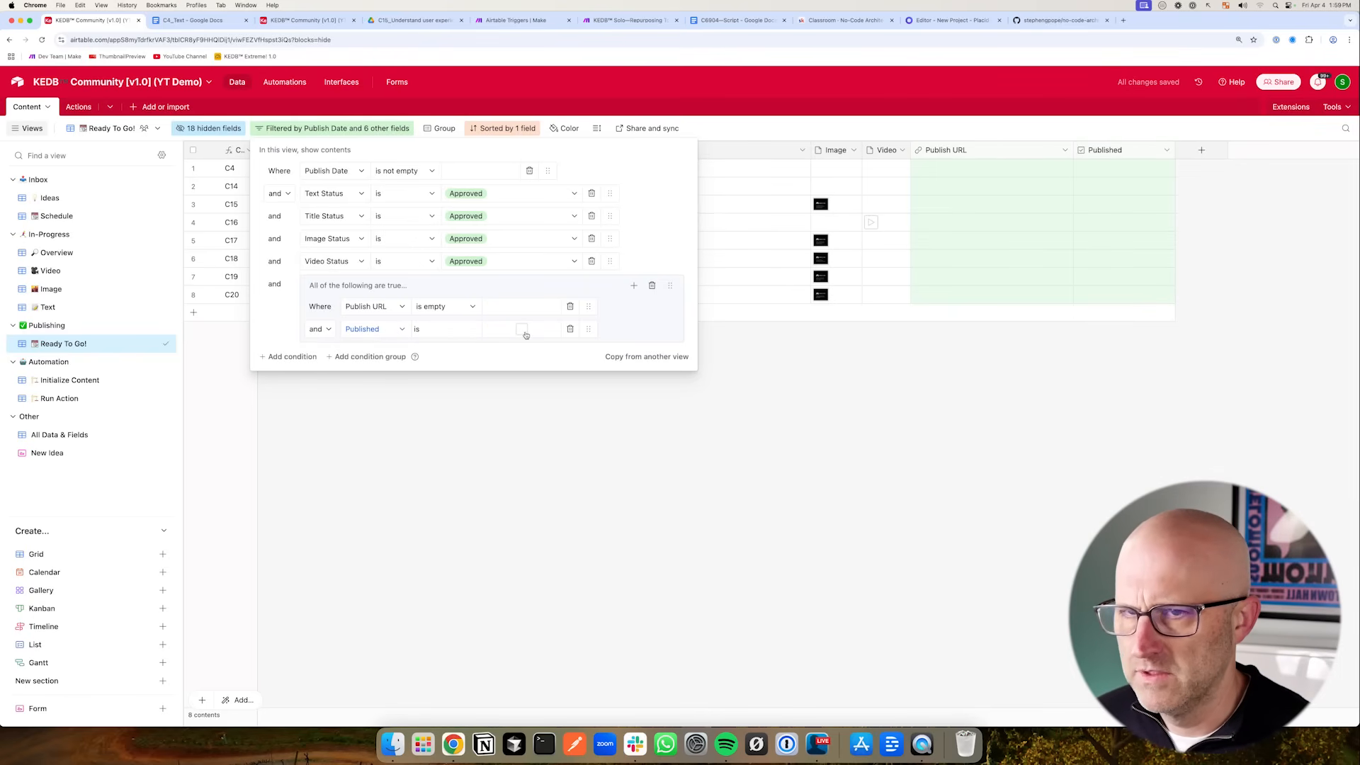
left_click(1055, 255)
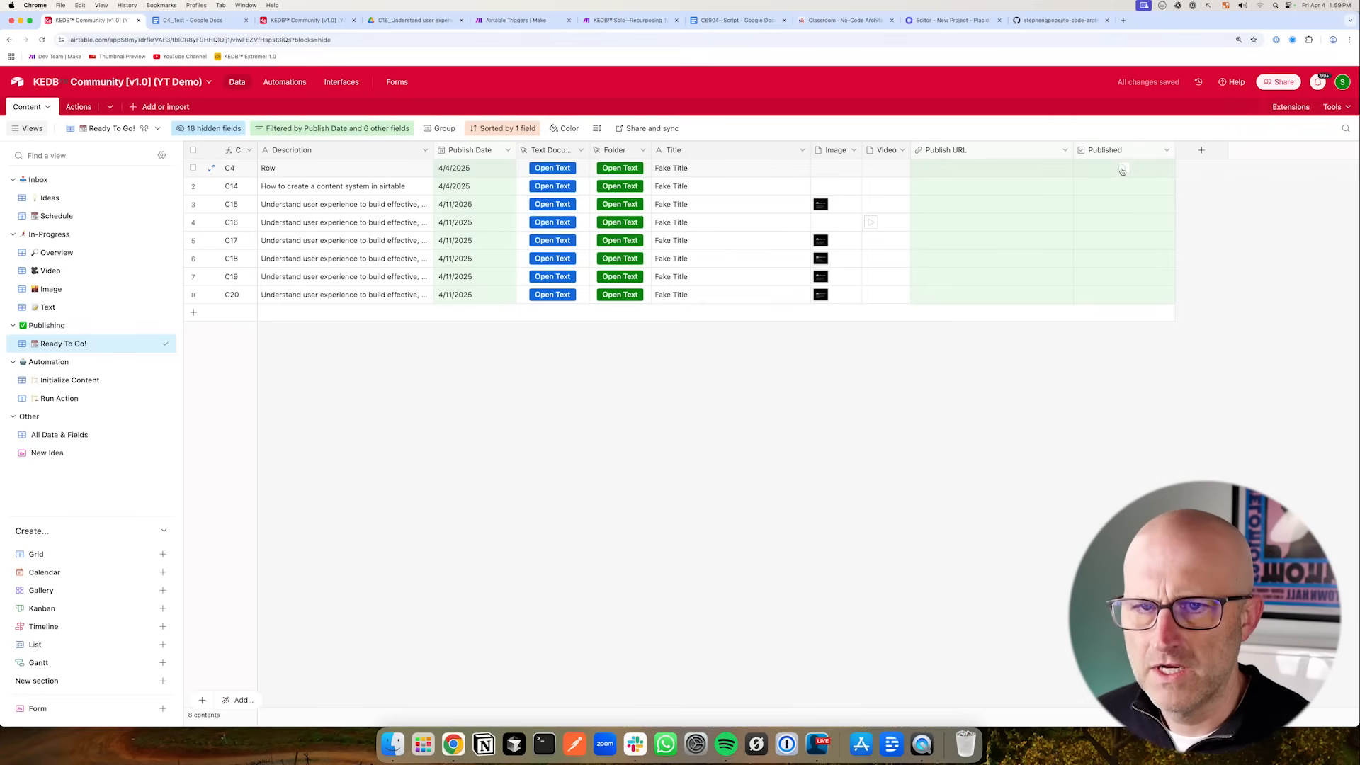
- Test the filter by entering text in the first record's Publish URL cell and clearing it
key("super+z")
double_click(963, 173)
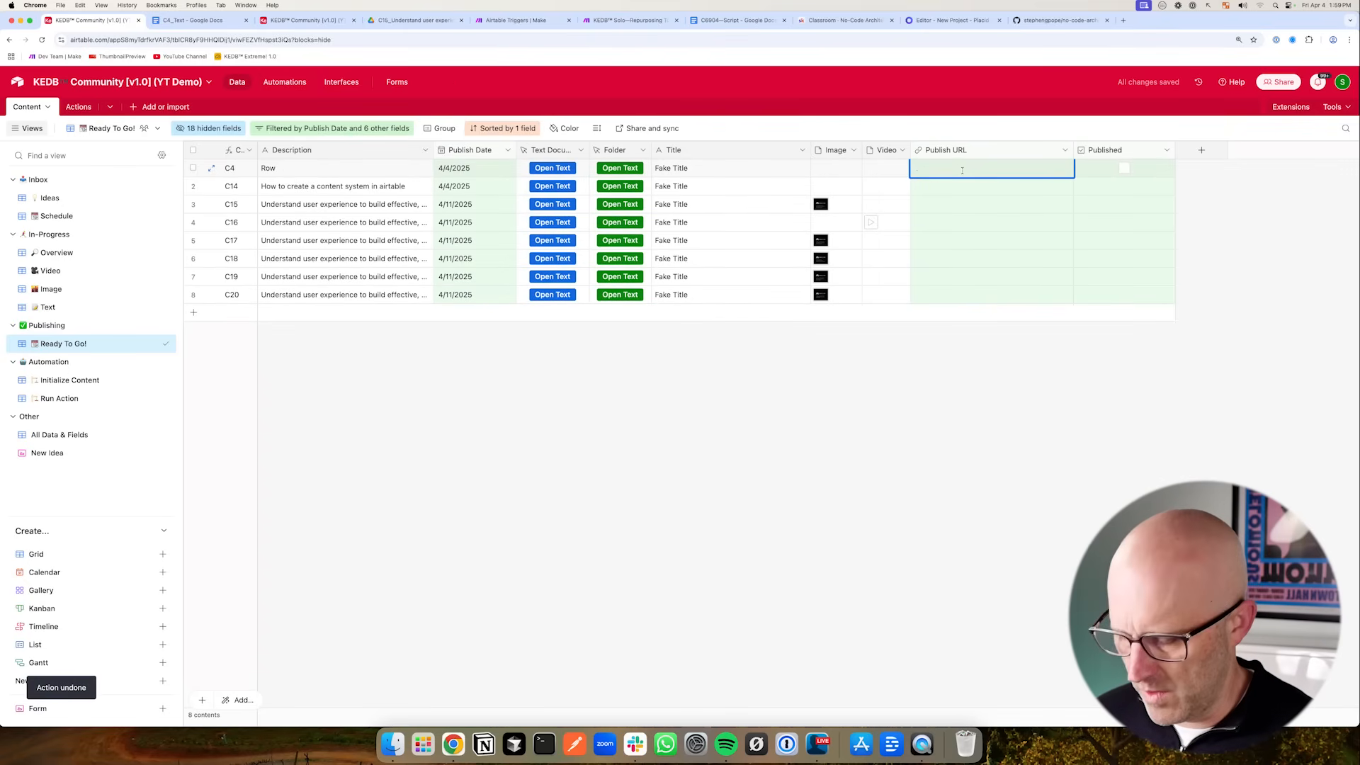
type("UR")
key("BackSpace")
key("BackSpace")
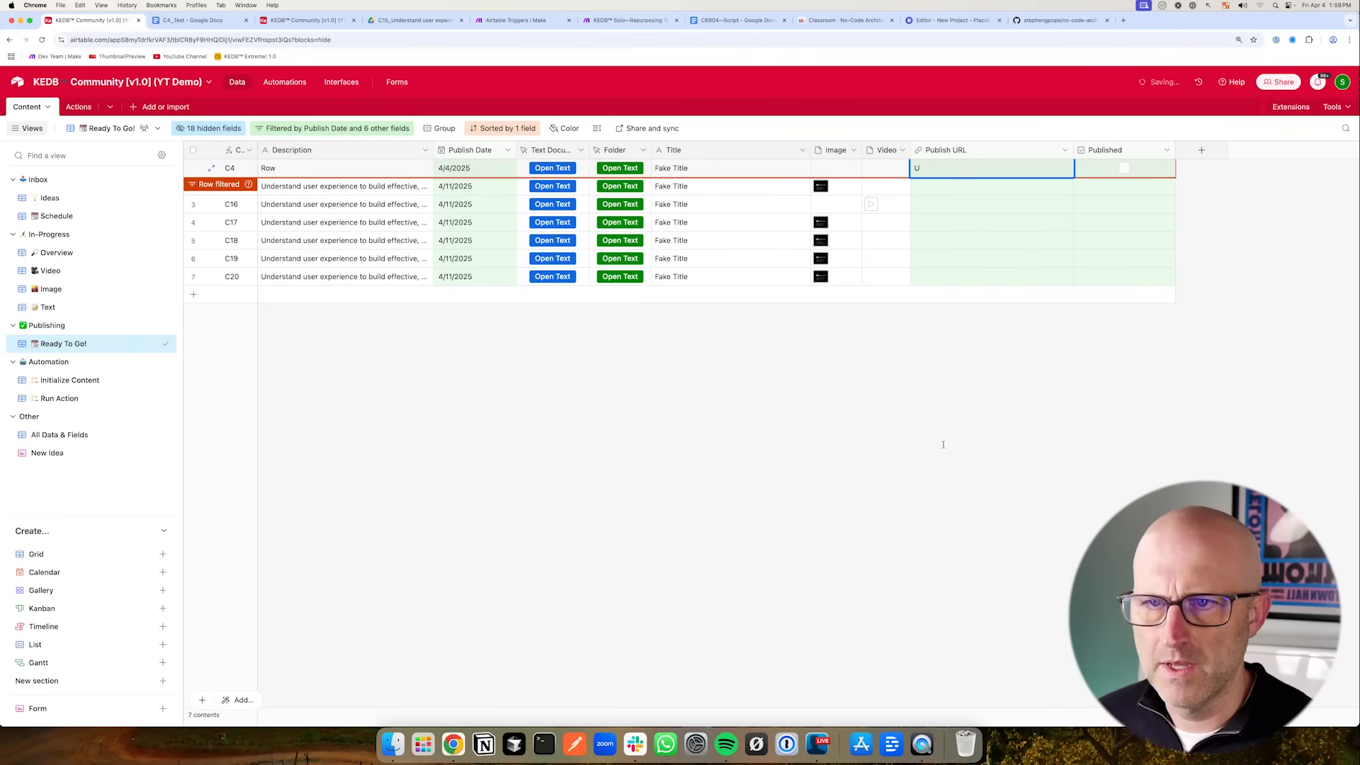
- Move the Publish URL and Published conditions out of the group into the main filter list
left_click(367, 130)
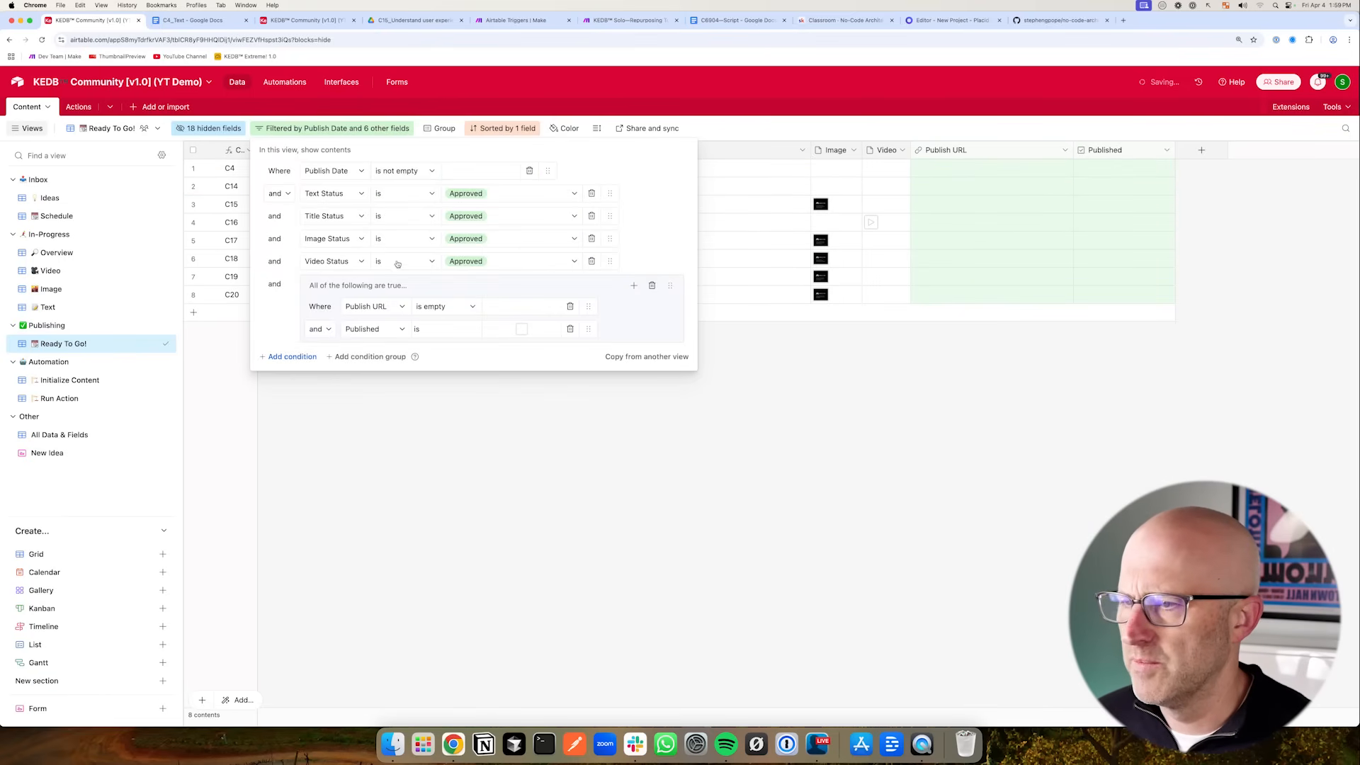
mouse_move(591, 306)
left_mouse_down()
mouse_move(585, 279)
mouse_move(582, 323)
mouse_move(582, 306)
left_mouse_up()
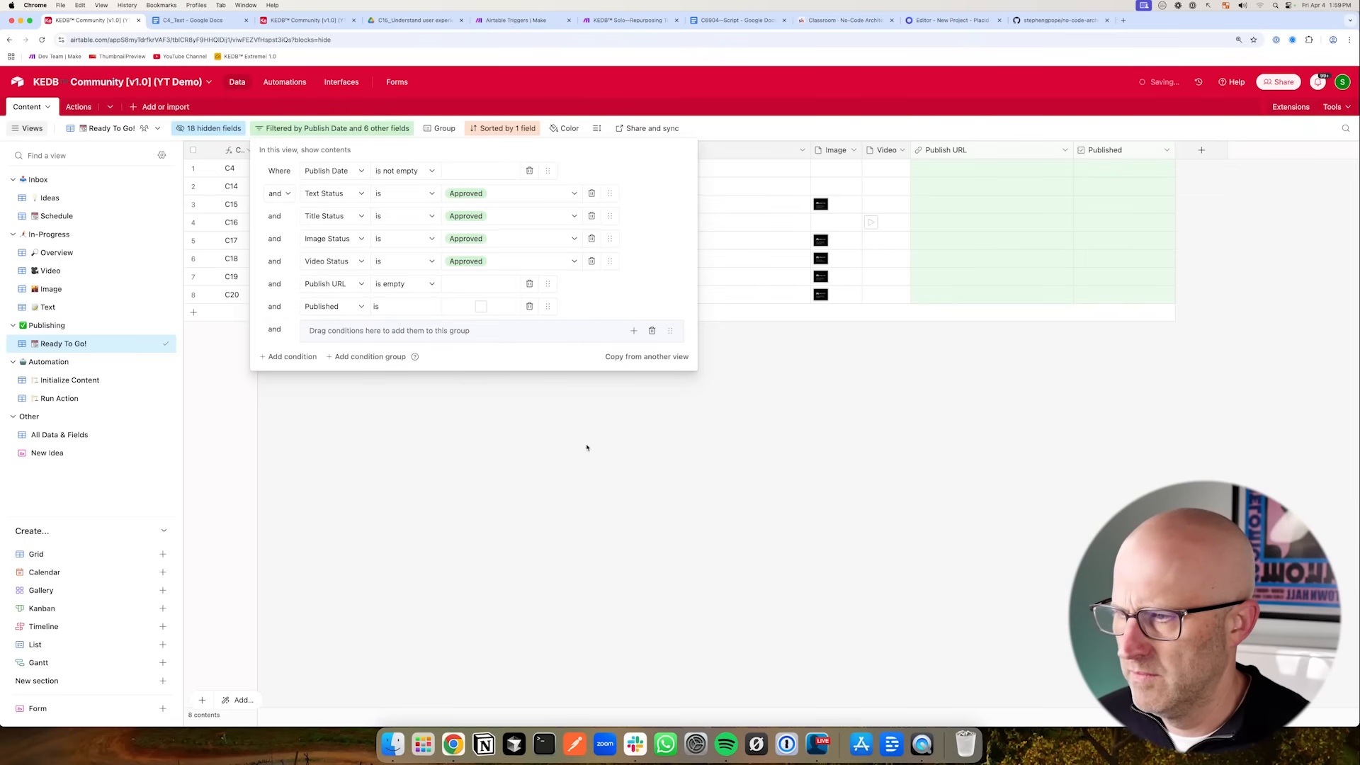
left_click(640, 373)
left_click_drag(254, 438, 142, 365)
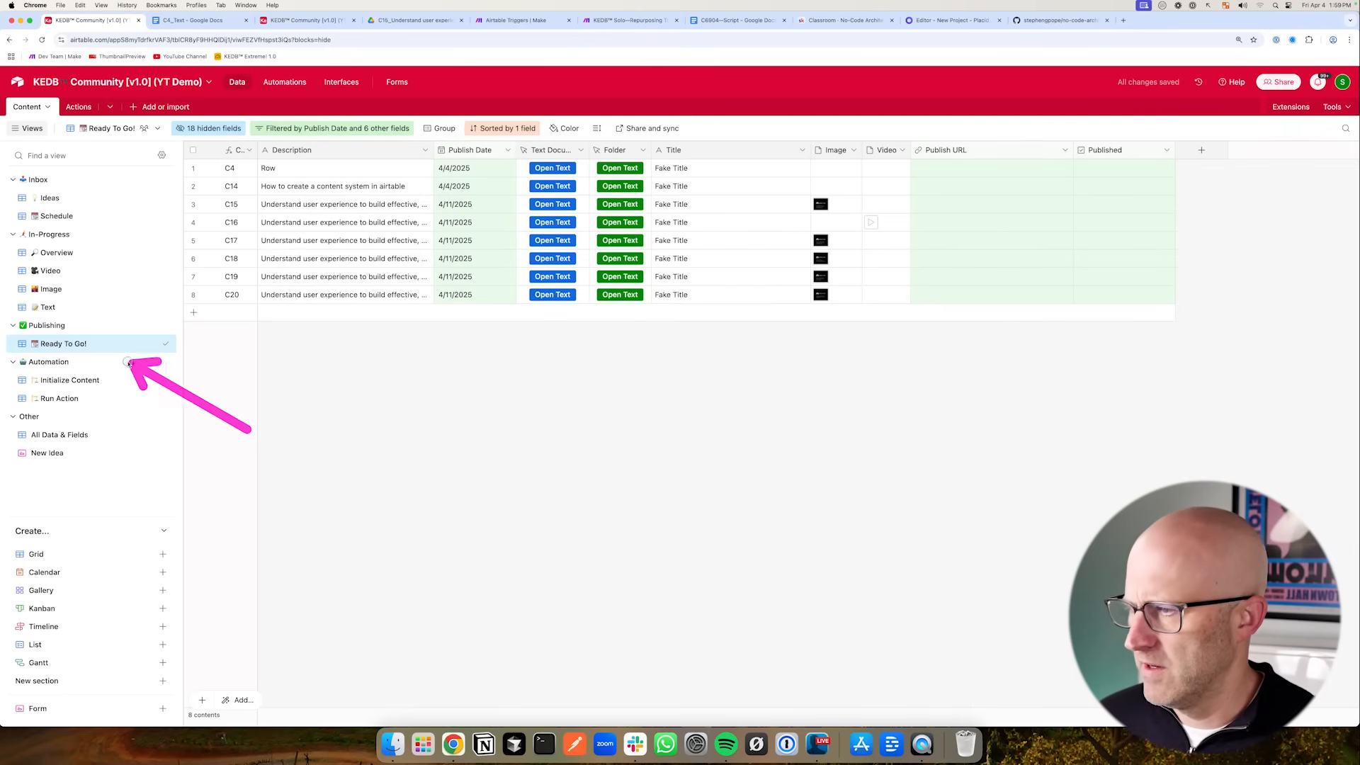
mouse_move(771, 213)
left_mouse_down()
mouse_move(1040, 267)
mouse_move(1114, 240)
left_mouse_up()
left_click_drag(774, 213, 903, 149)
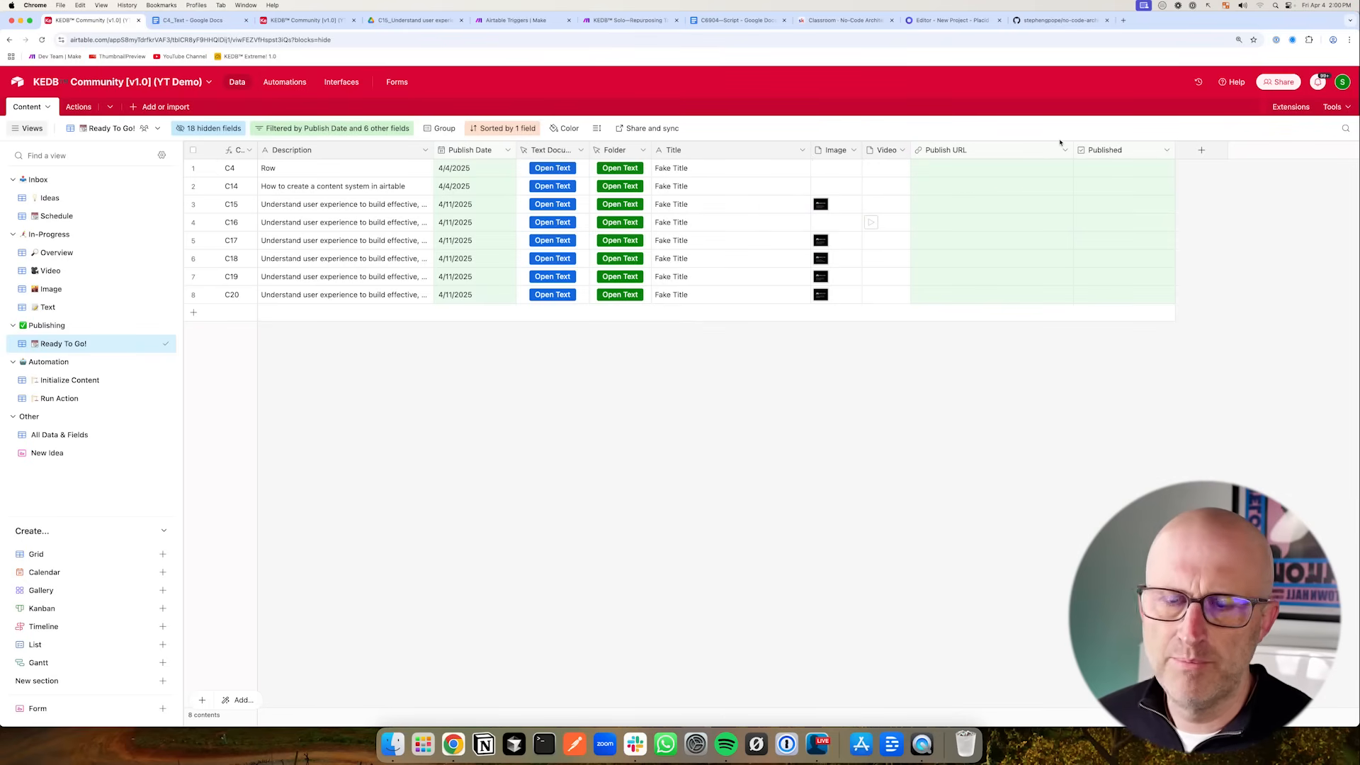
left_click_drag(831, 208, 917, 177)
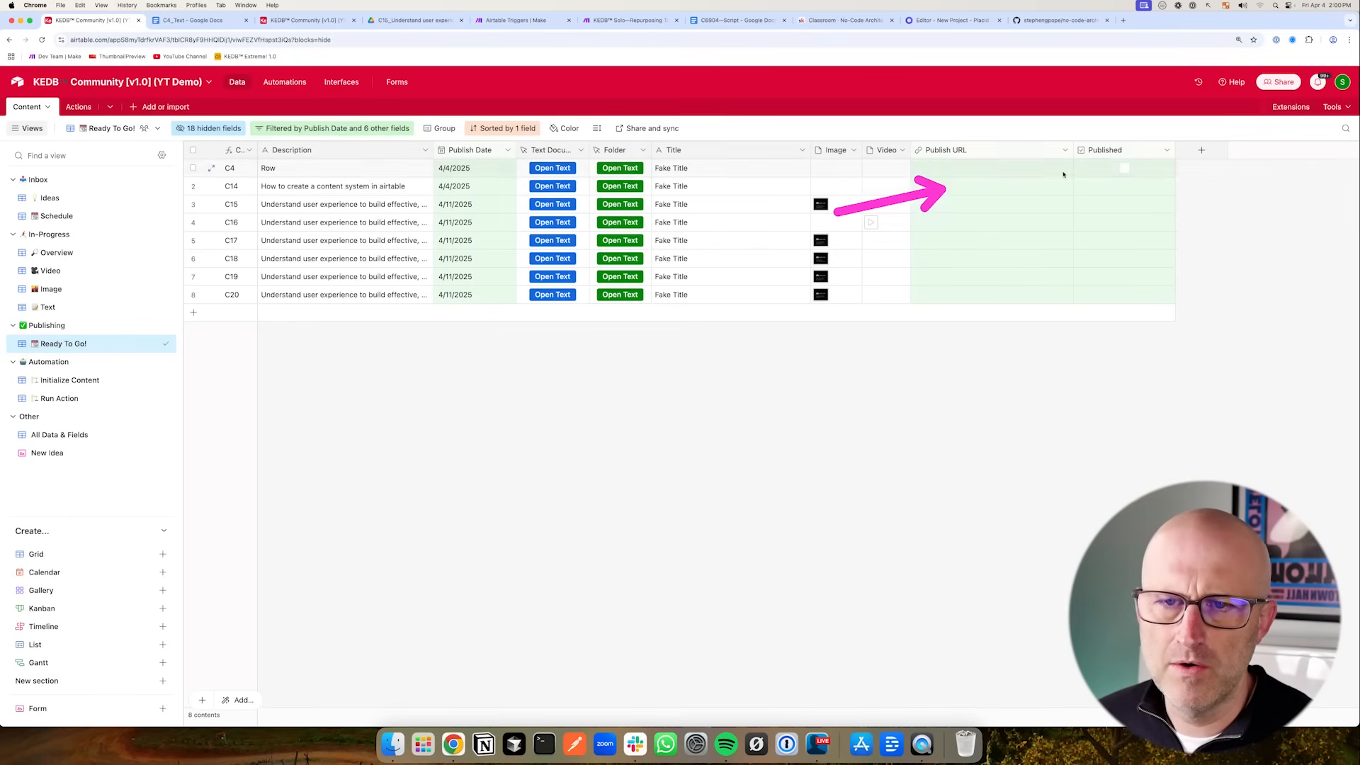
- Duplicate the Ready To Go! view and name the copy Published Content
right_click(67, 344)
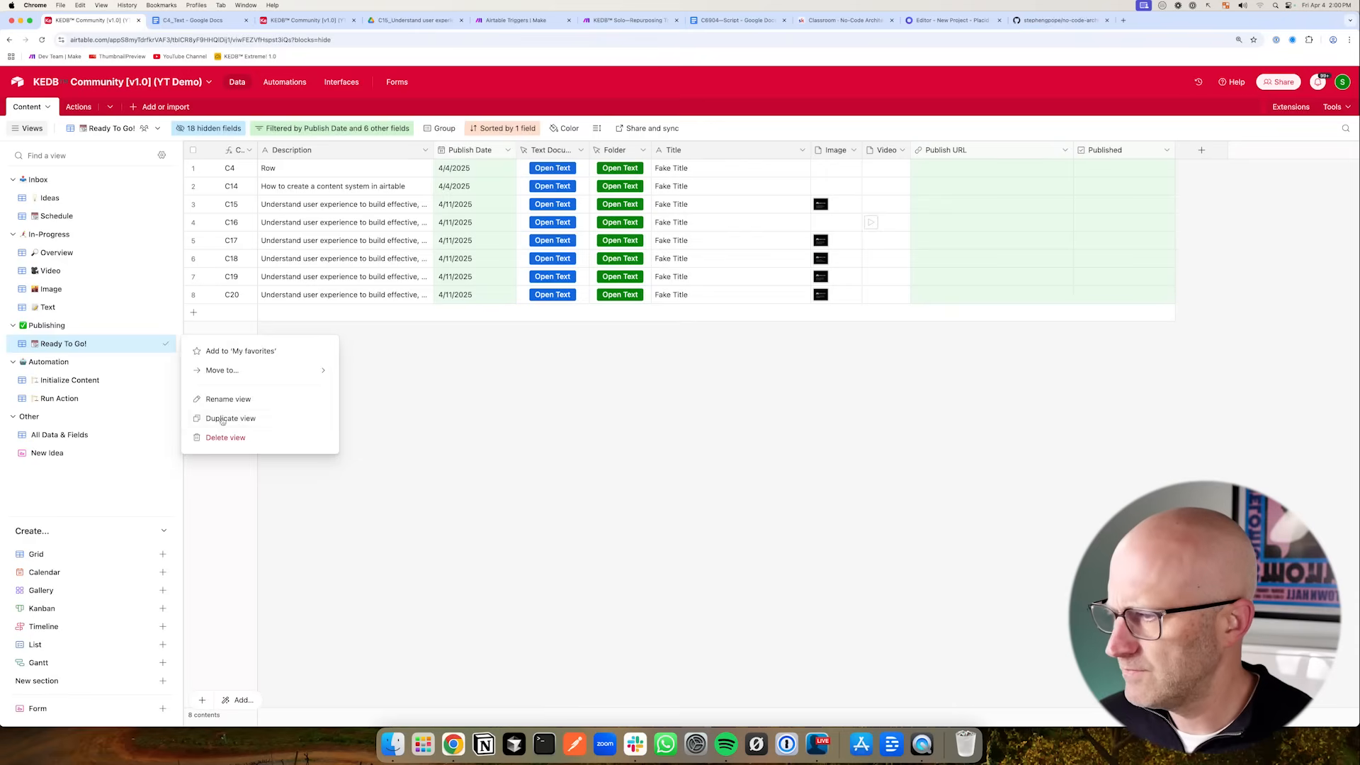
left_click(244, 425)
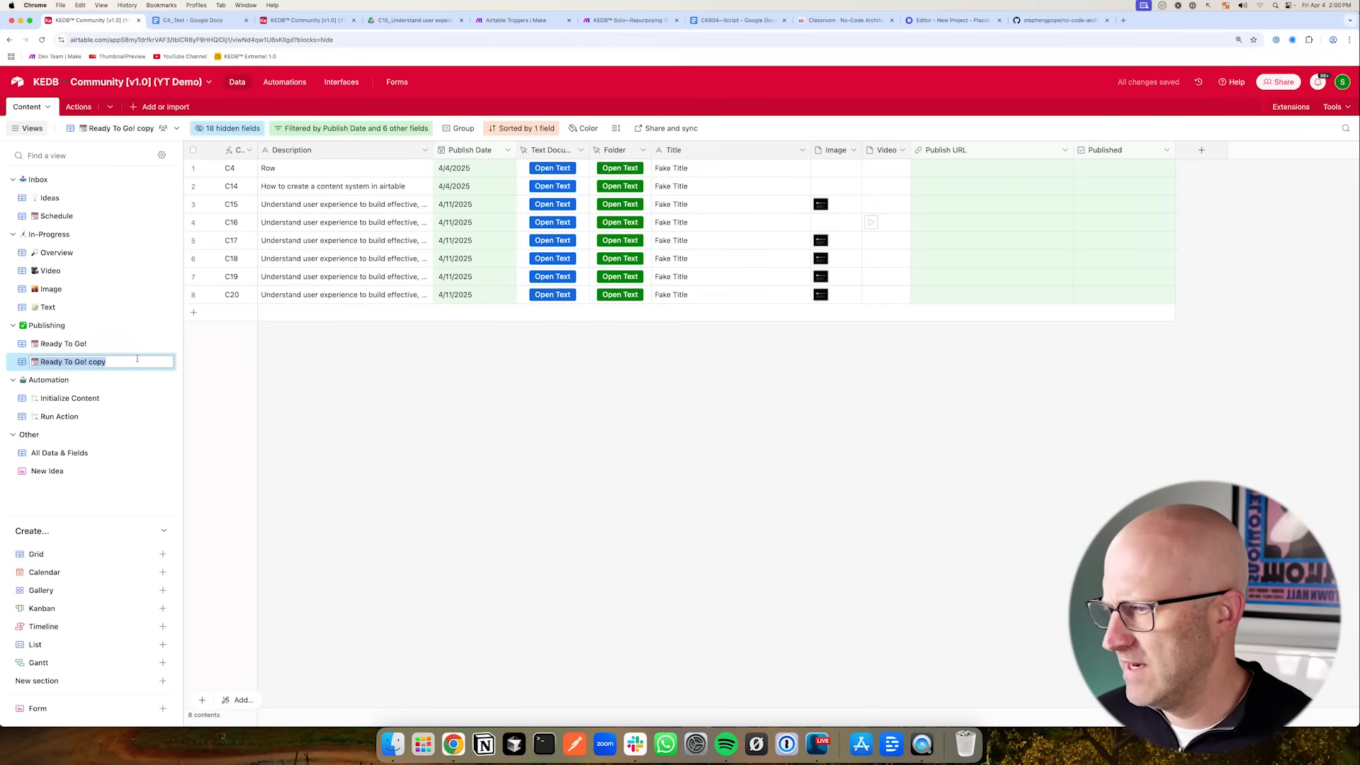
type("Published Content")
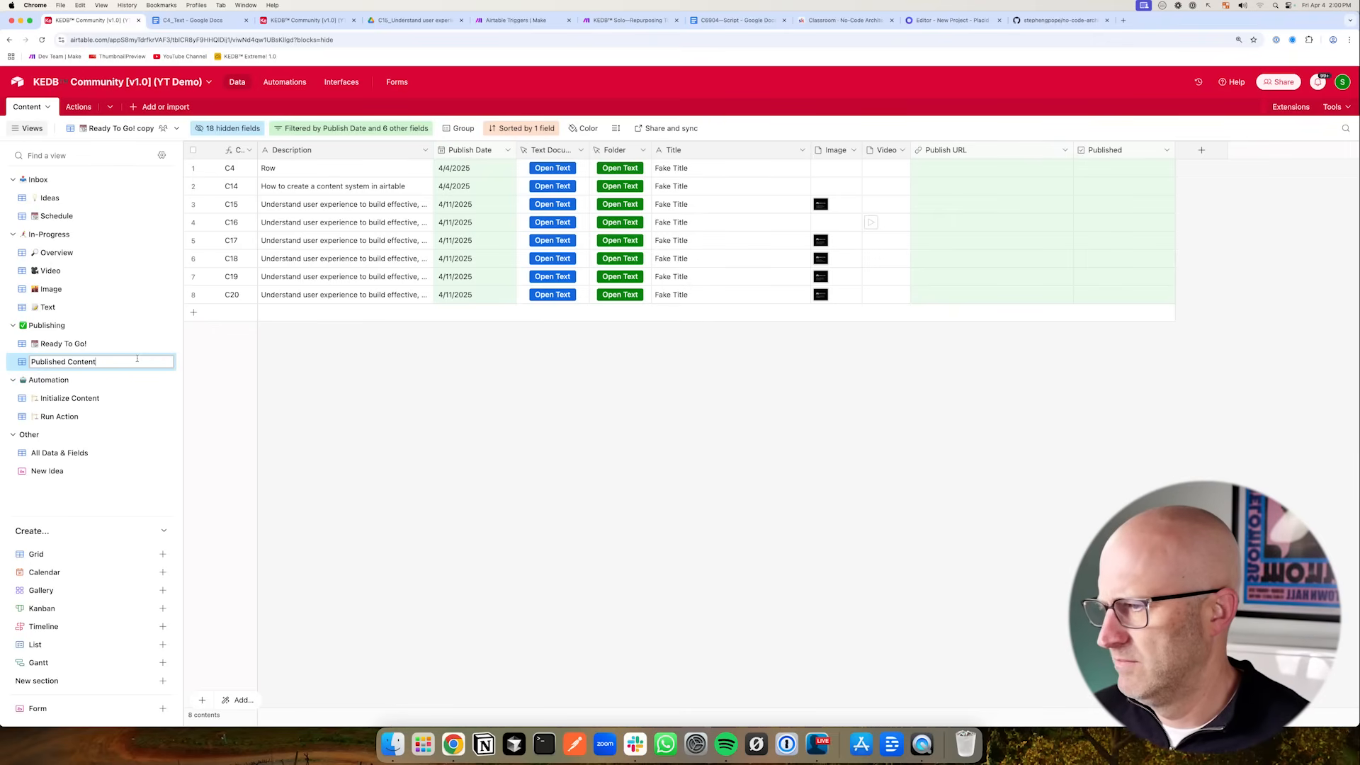
key("Return")
- Add a green checkmark emoji to the Published Content view name
double_click(34, 362)
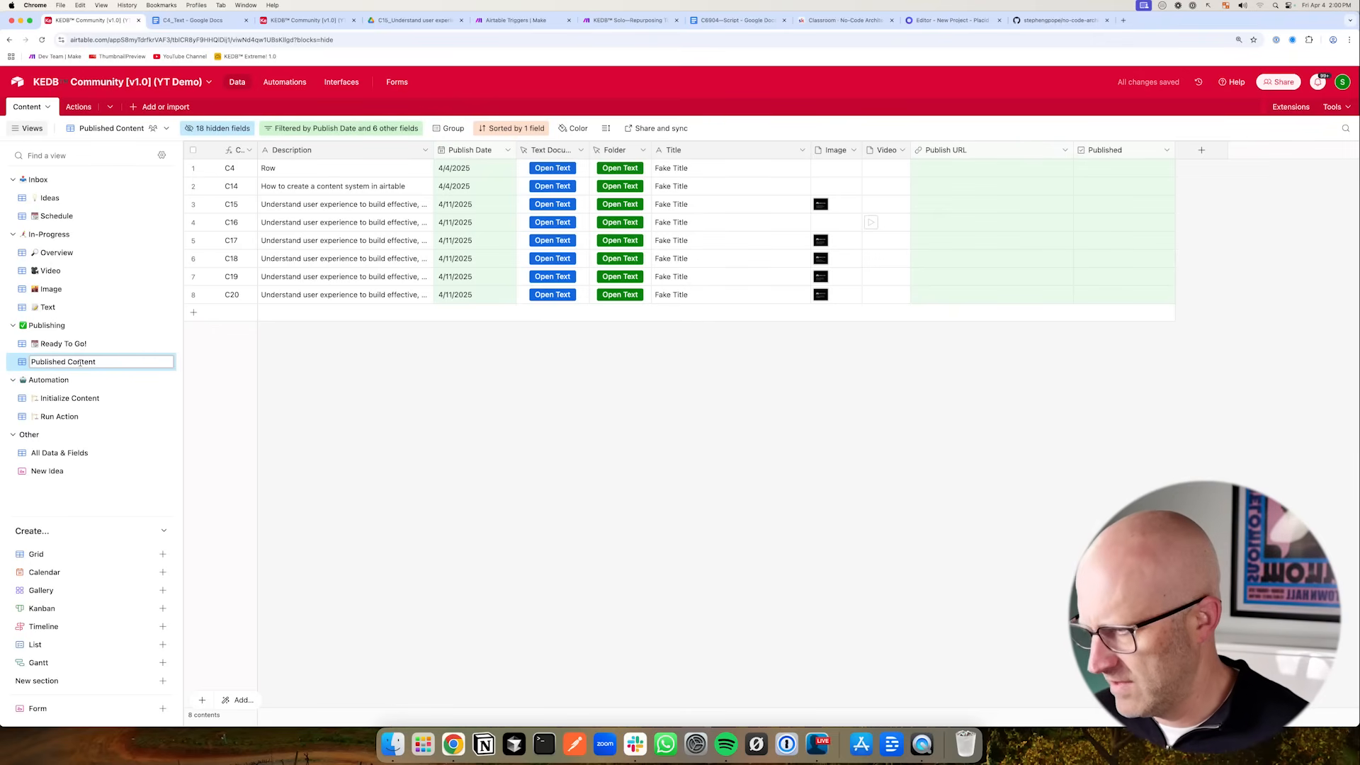
key("ctrl+super+space")
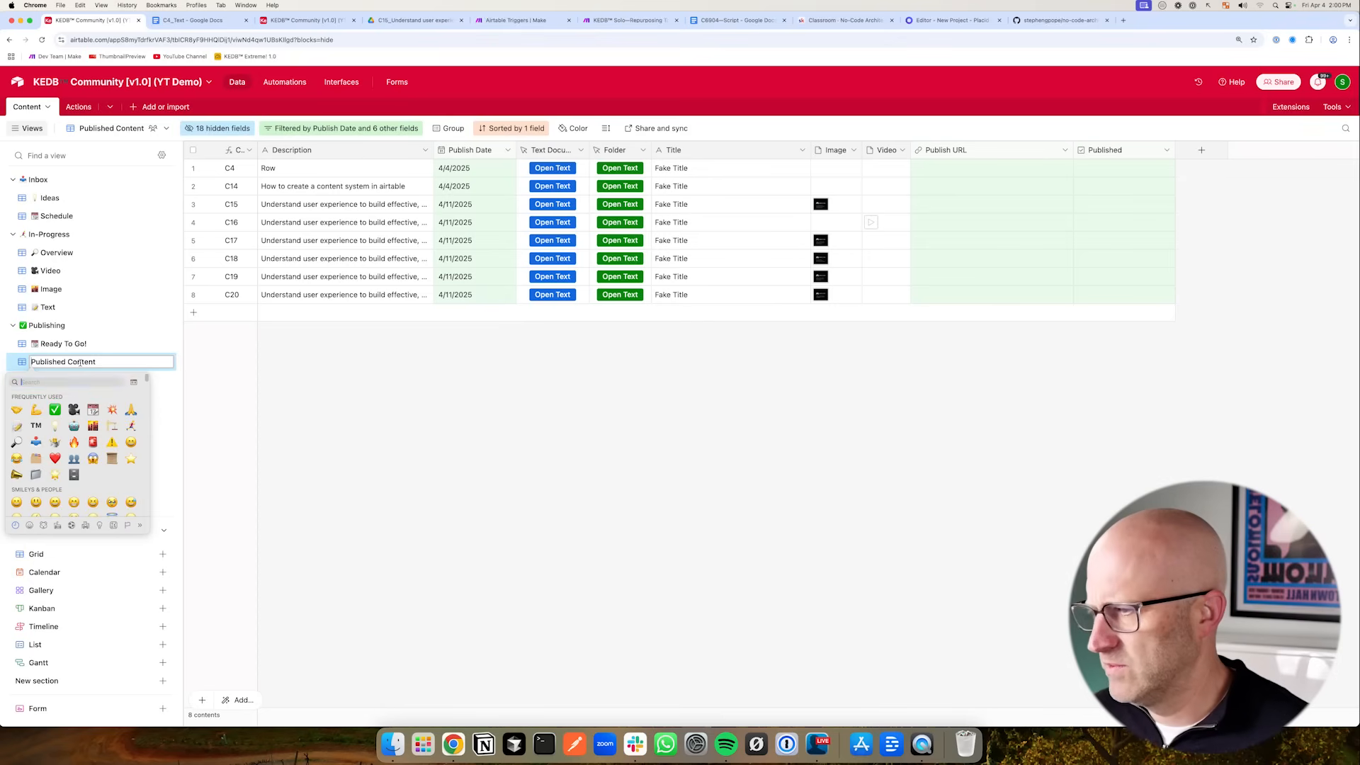
left_click(55, 411)
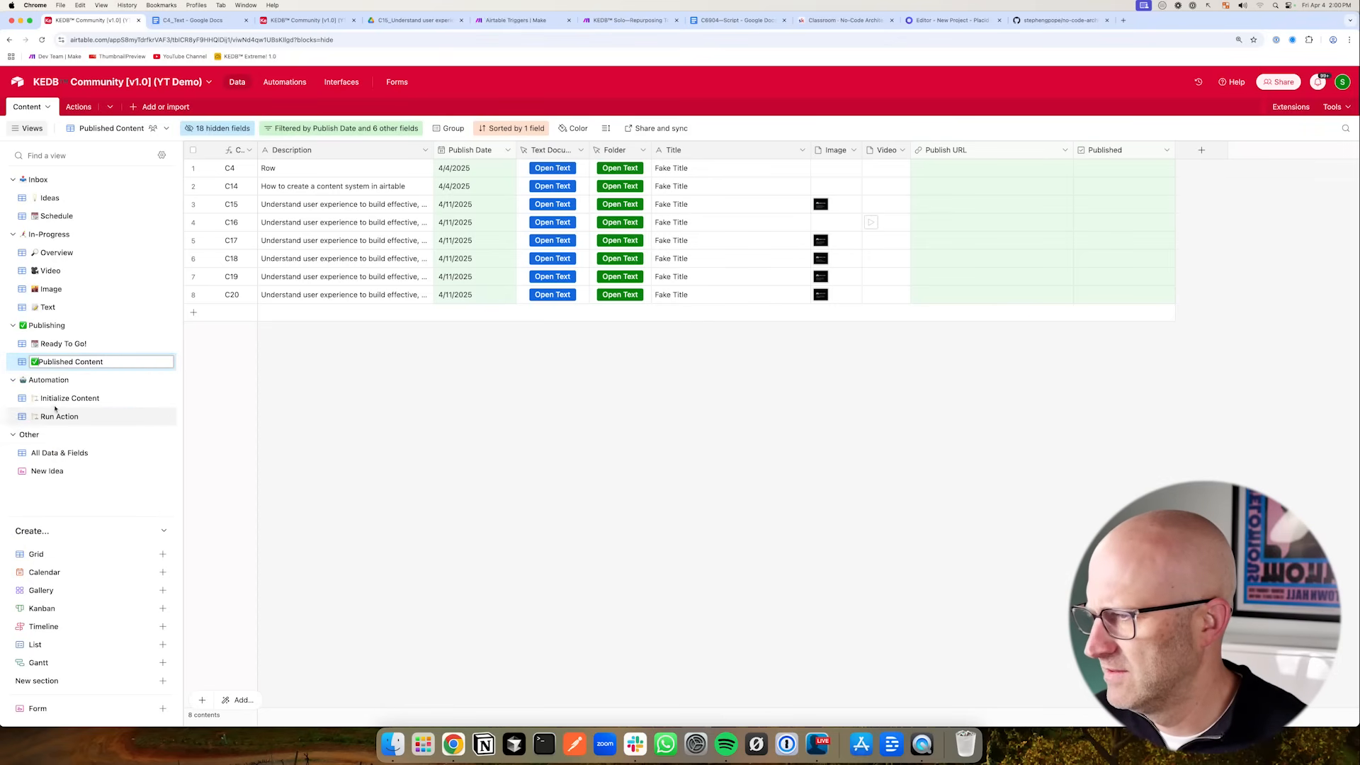
- Add an emoji icon to the Publishing section name
double_click(24, 325)
left_click(30, 325)
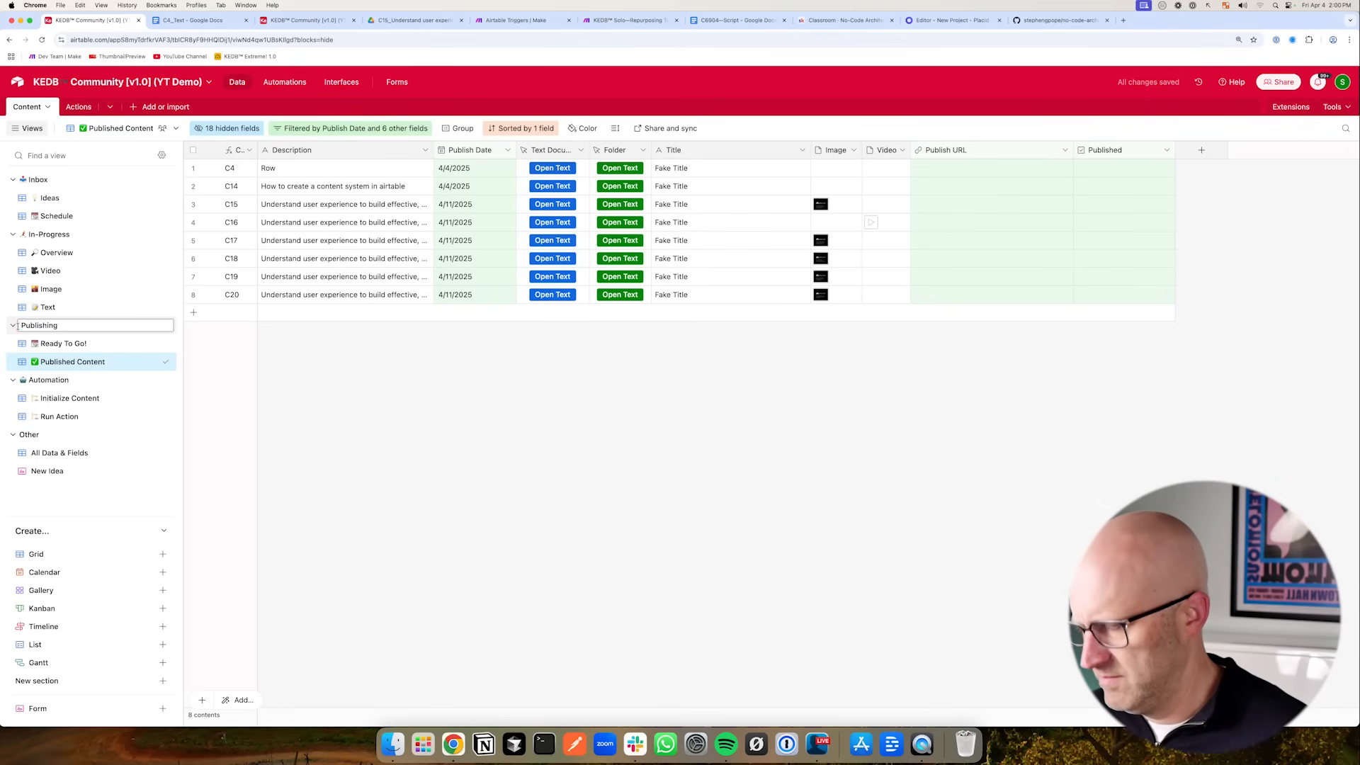
key("ctrl+super+space")
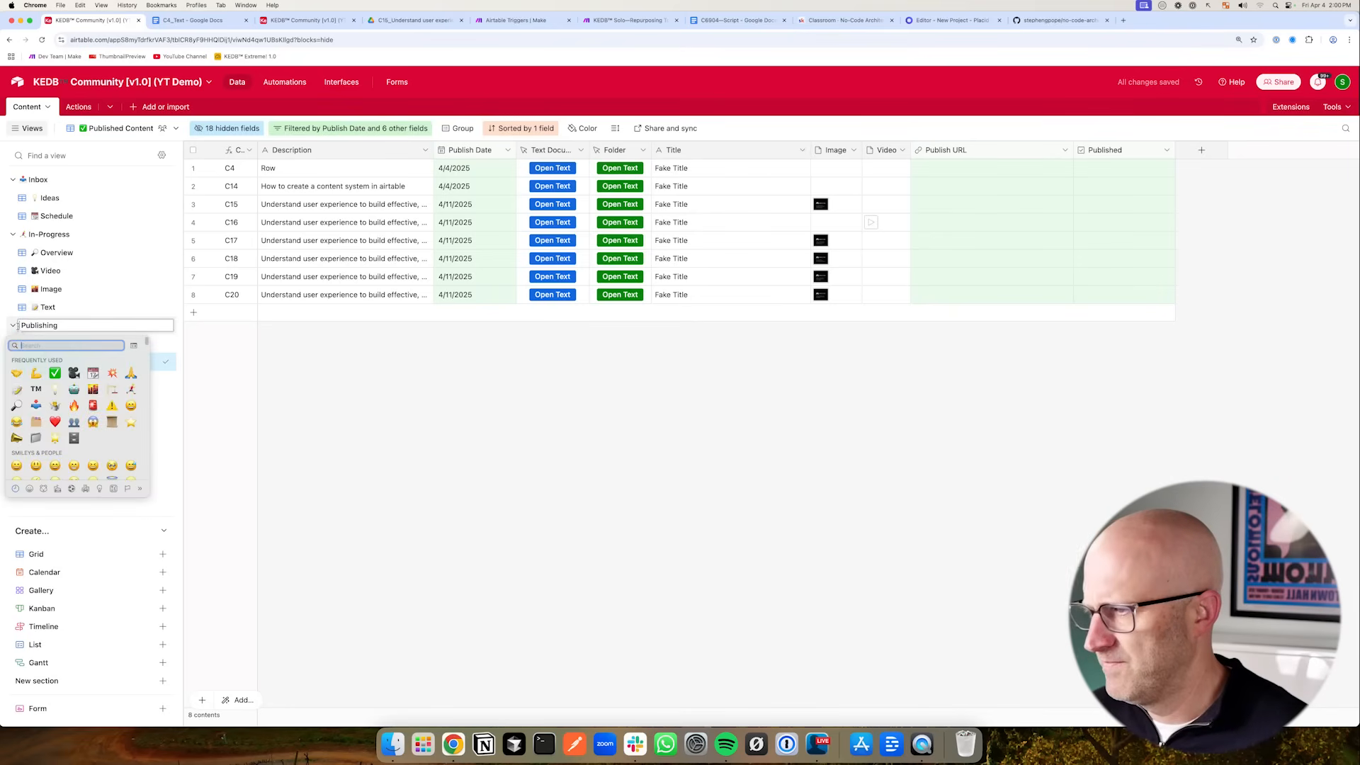
left_click(93, 374)
key("Return")
- Give the Ready To Go! view a new emoji found by searching the emoji picker for film
left_click(41, 343)
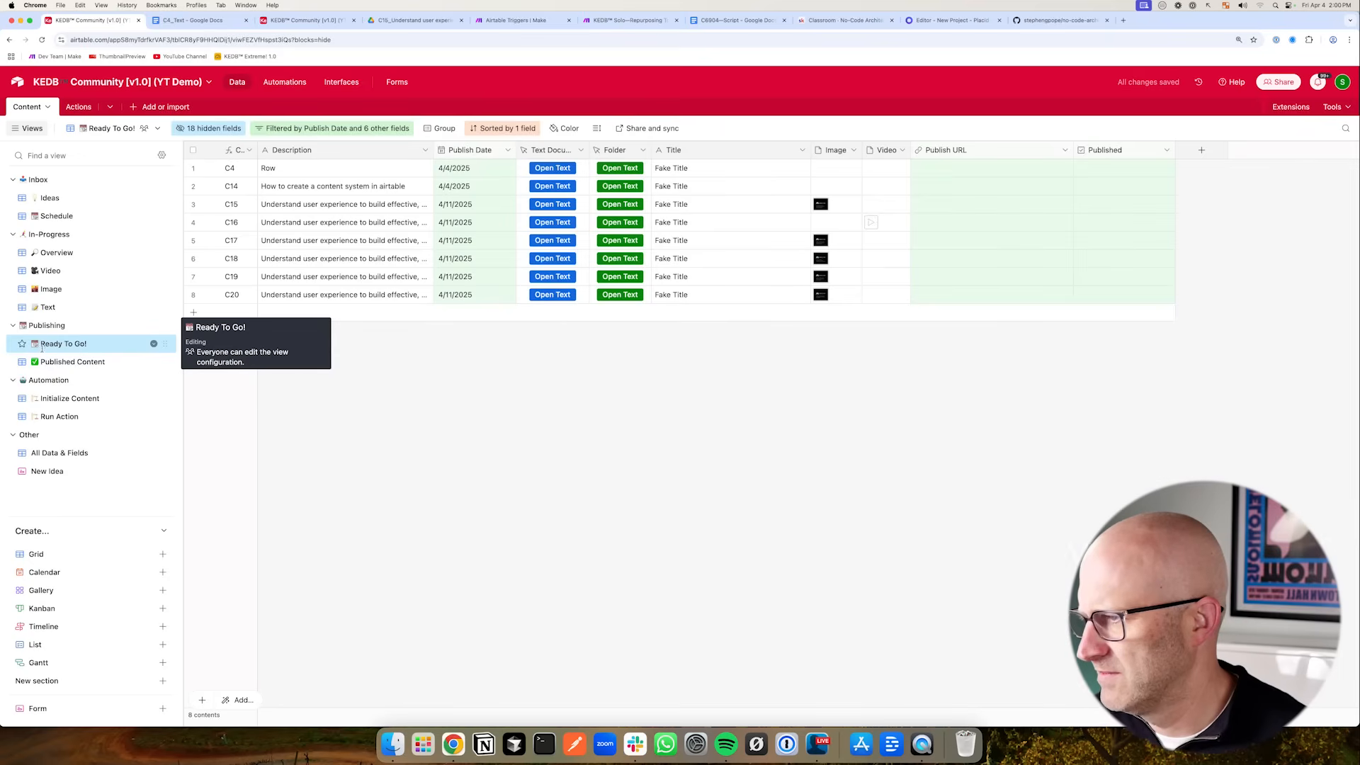
double_click(42, 346)
left_click(40, 344)
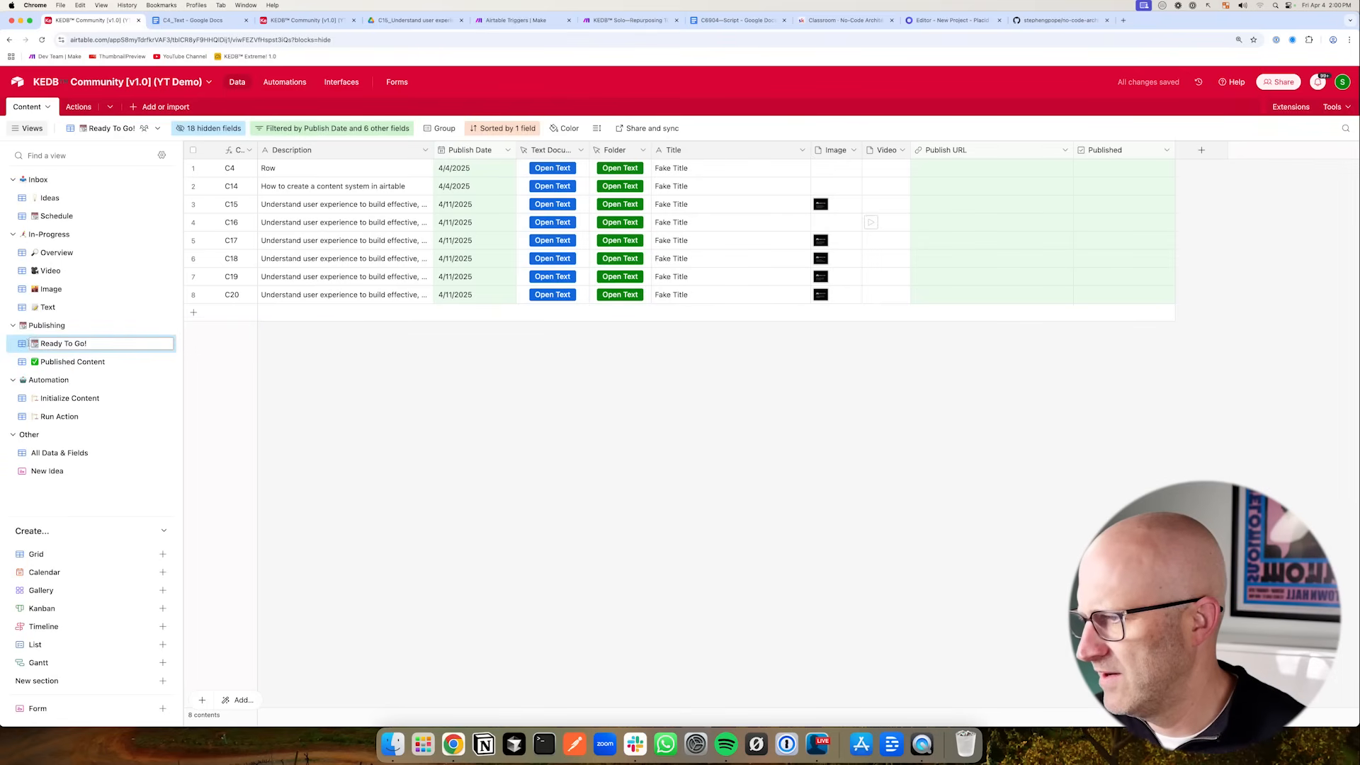
key("ctrl+super+space")
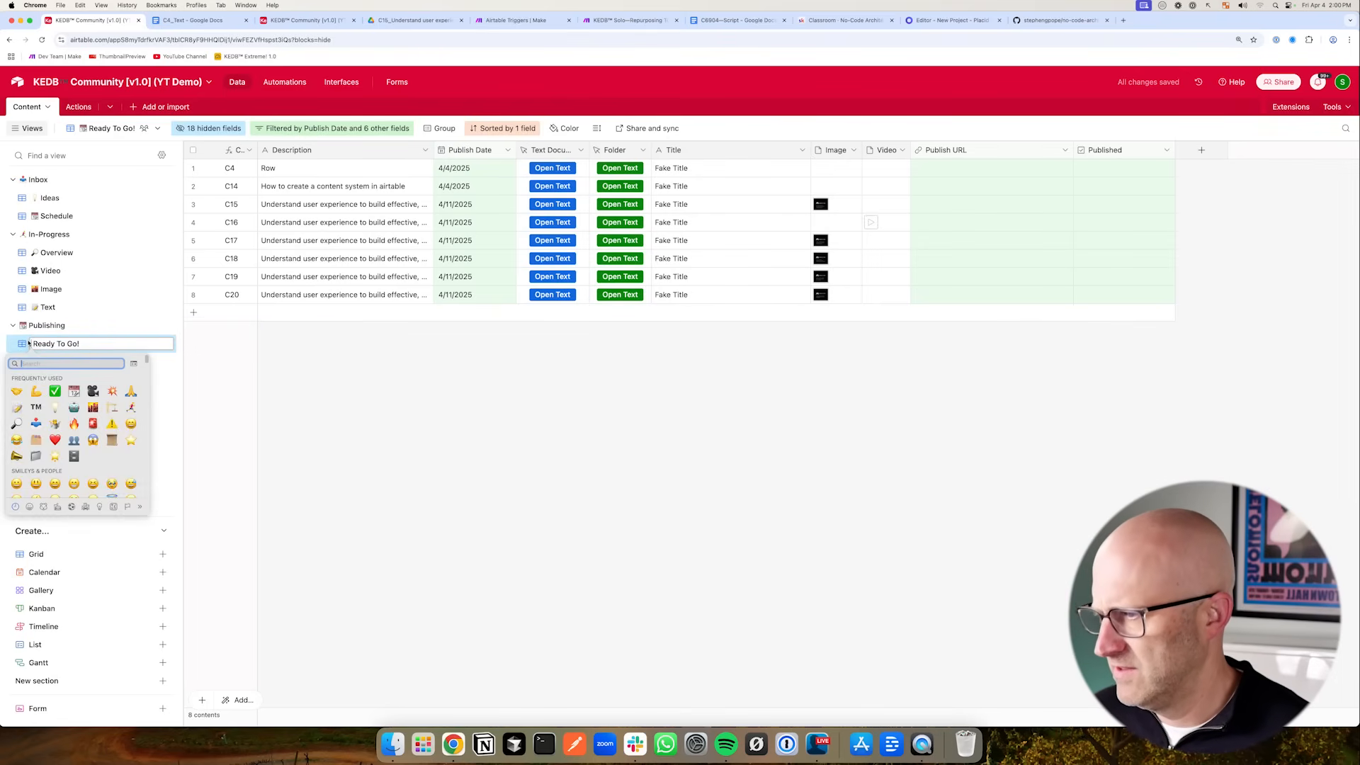
type("actio")
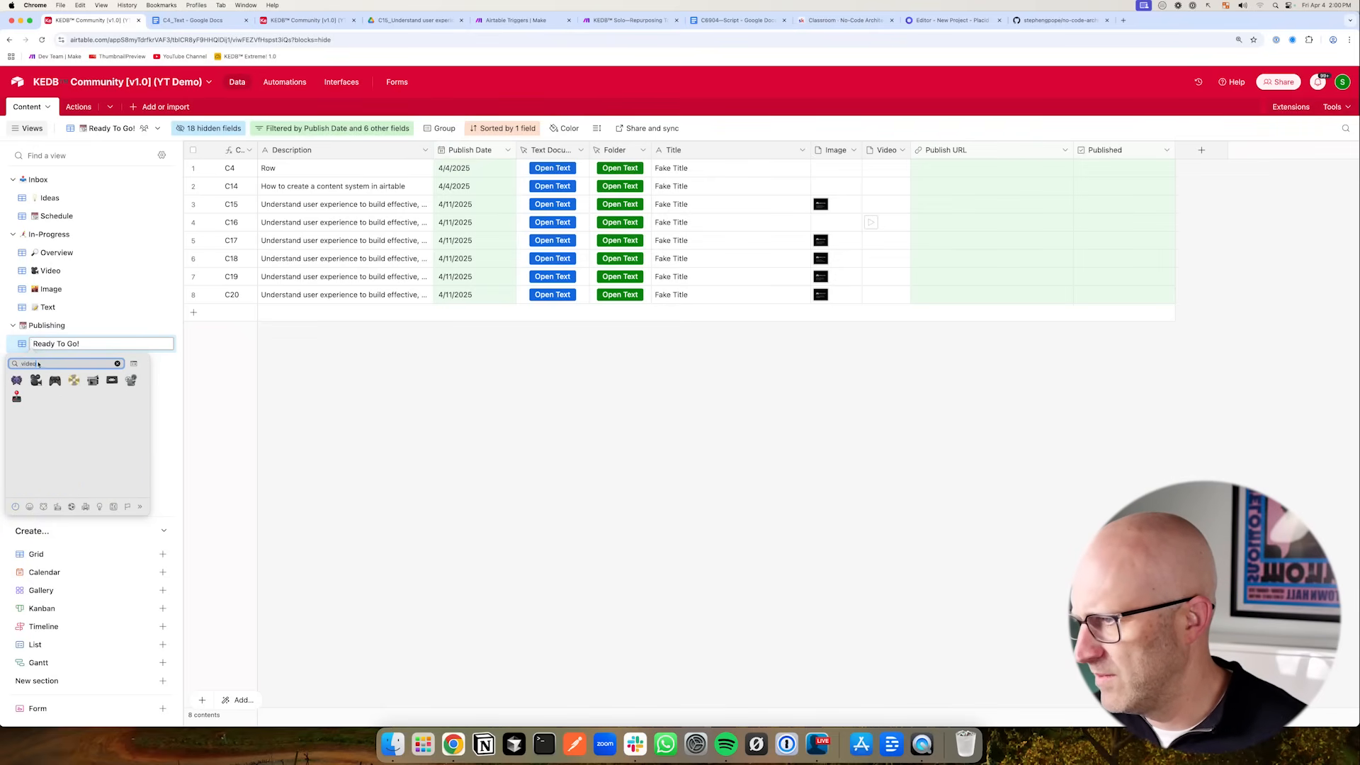
key("BackSpace")
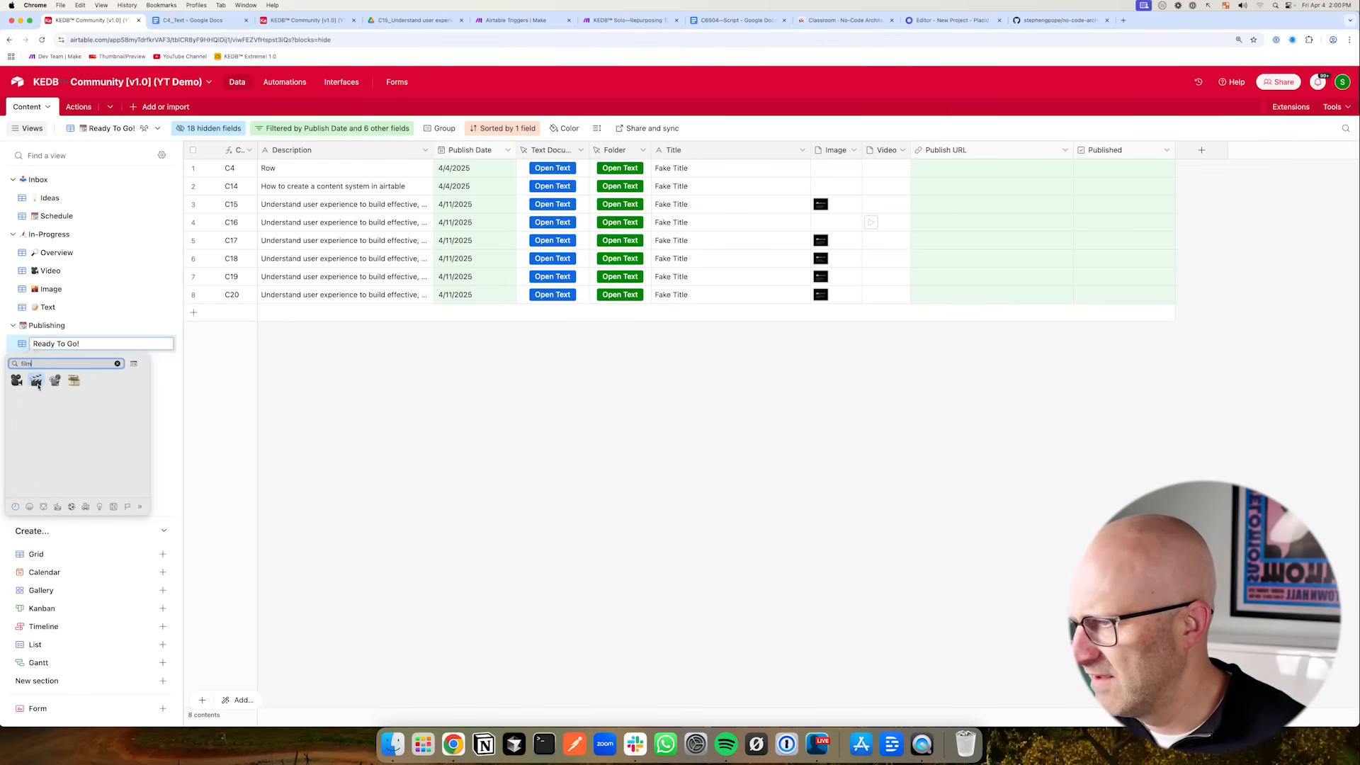
left_click(38, 386)
key("Return")
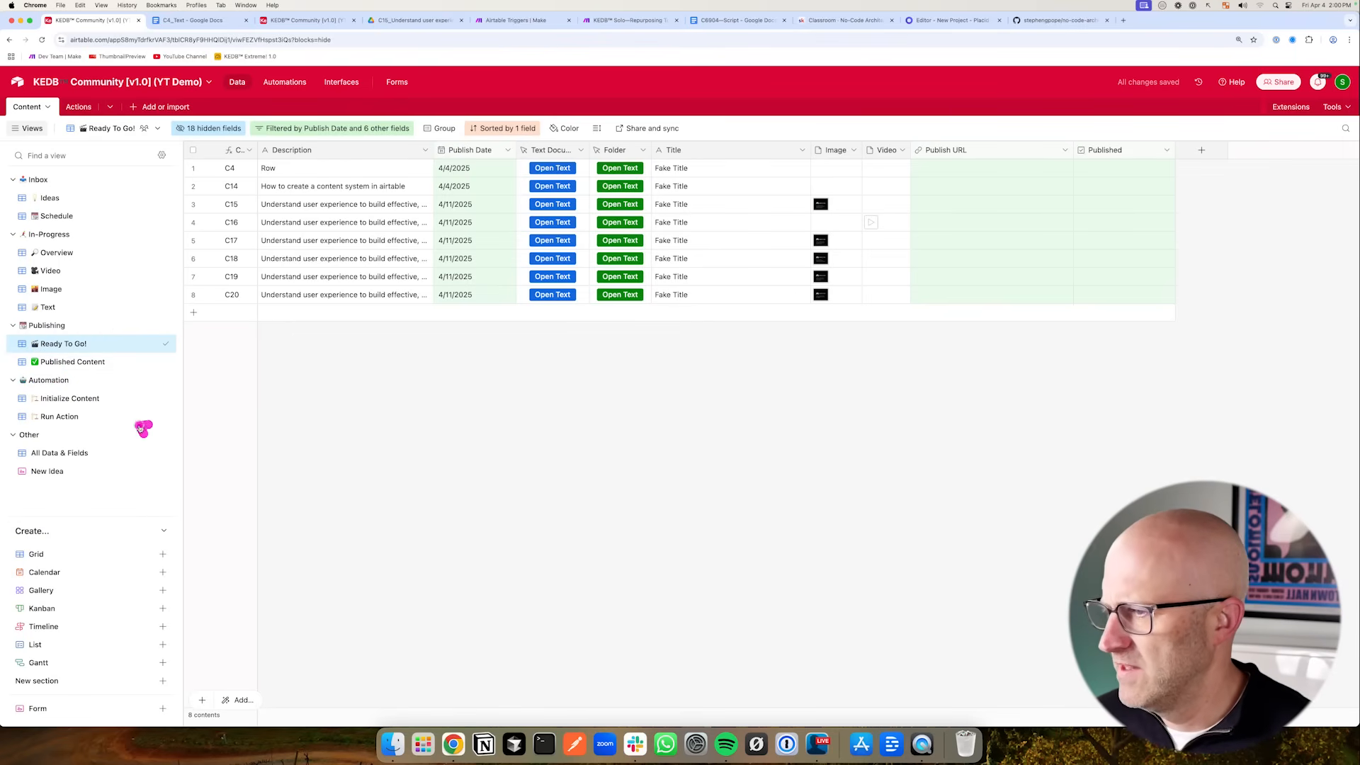
- Open the Published Content view and delete the Publish Date and status conditions from its filter
left_click(84, 366)
left_click(319, 131)
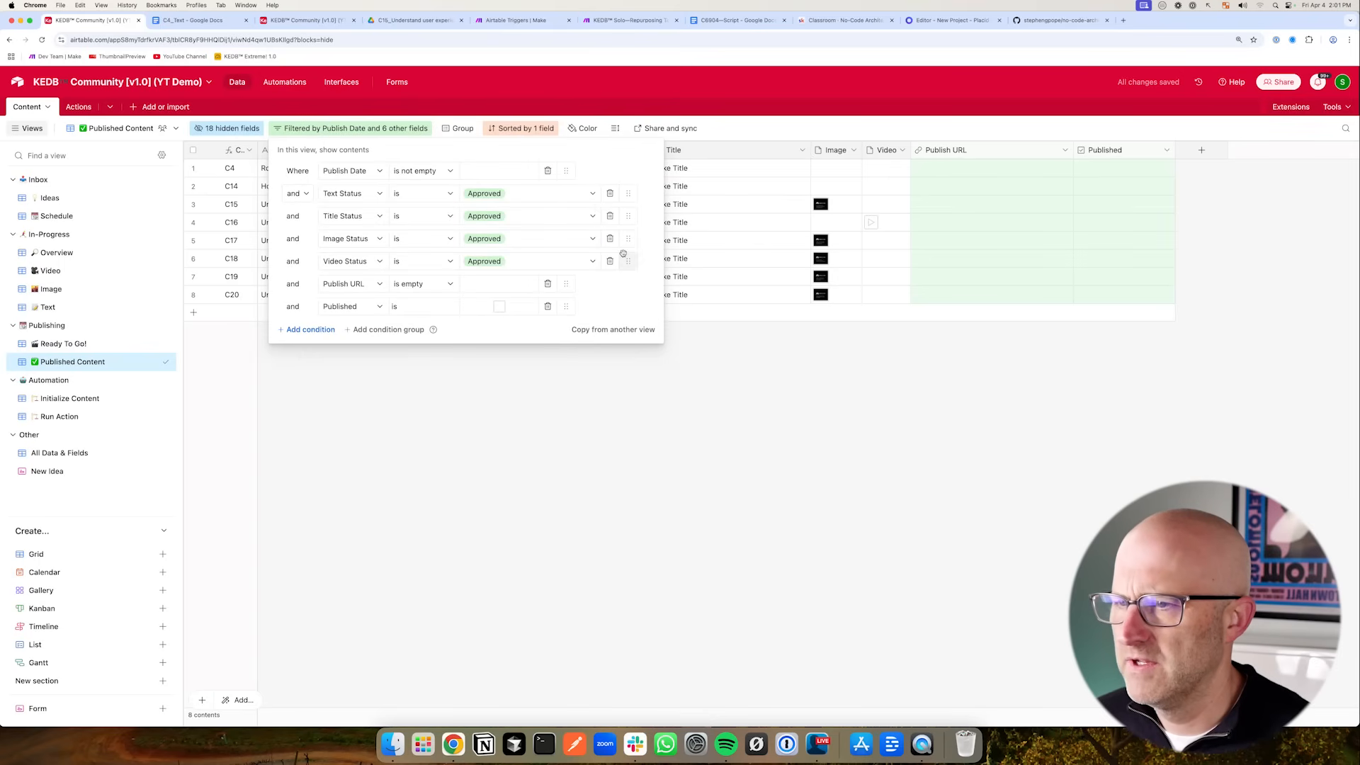
left_click(544, 171)
left_click(609, 171)
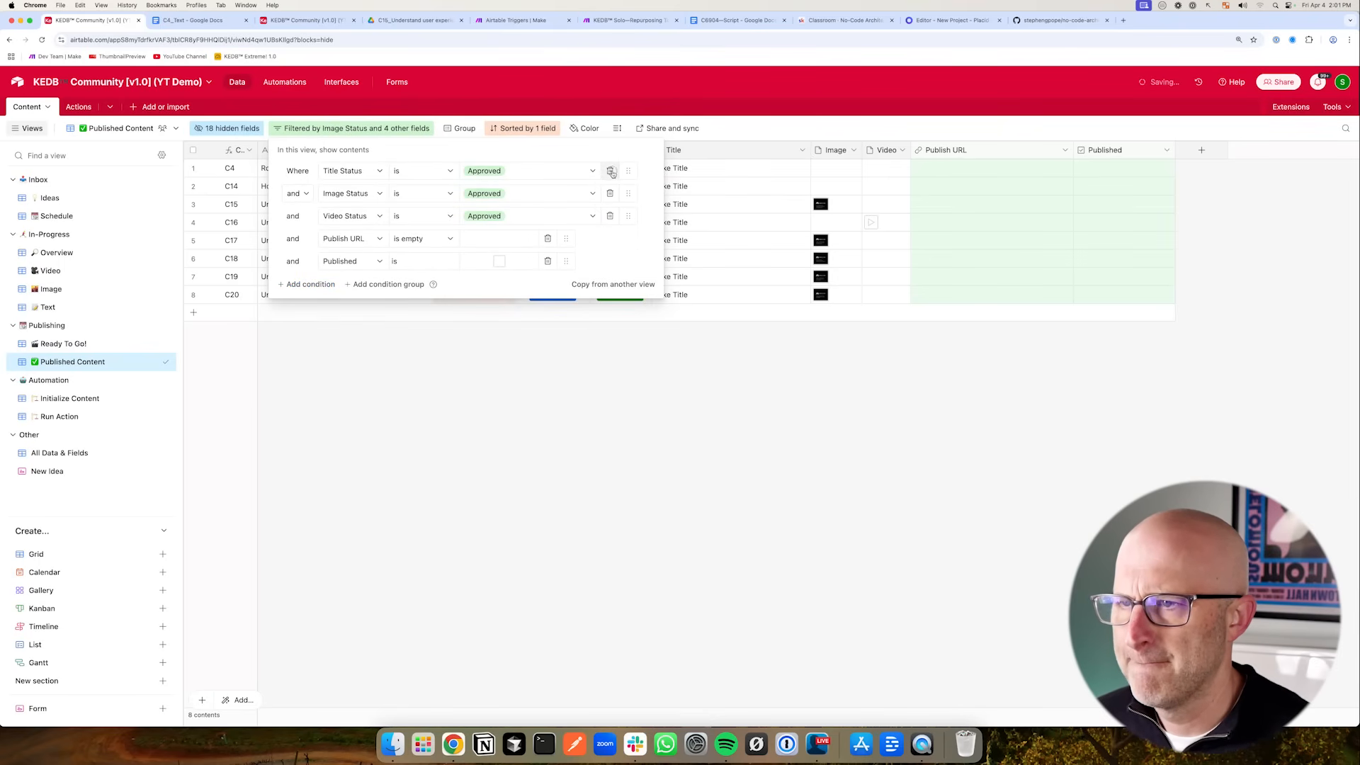
left_click(610, 172)
left_click(610, 171)
left_click(610, 171)
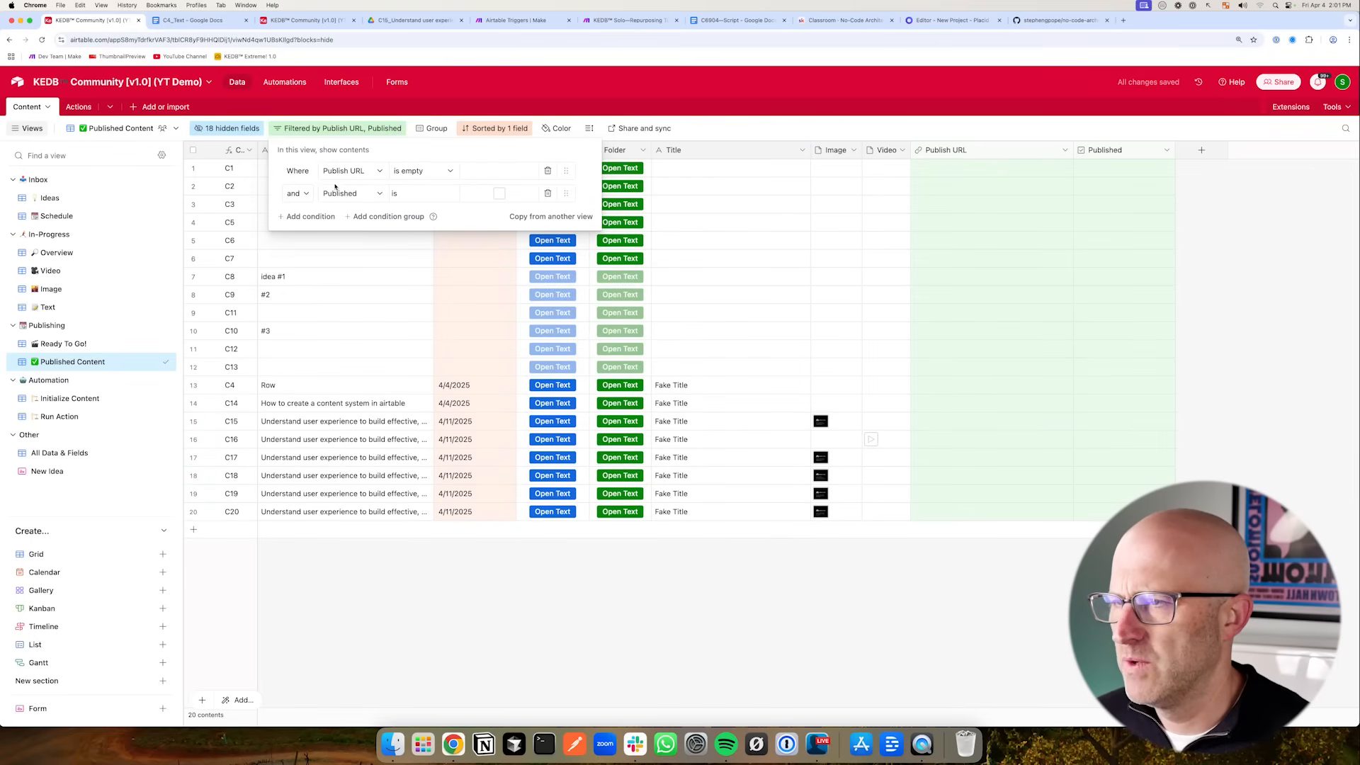
- Set the Published Content filter to Publish URL is not empty or Published is checked
left_click(424, 193)
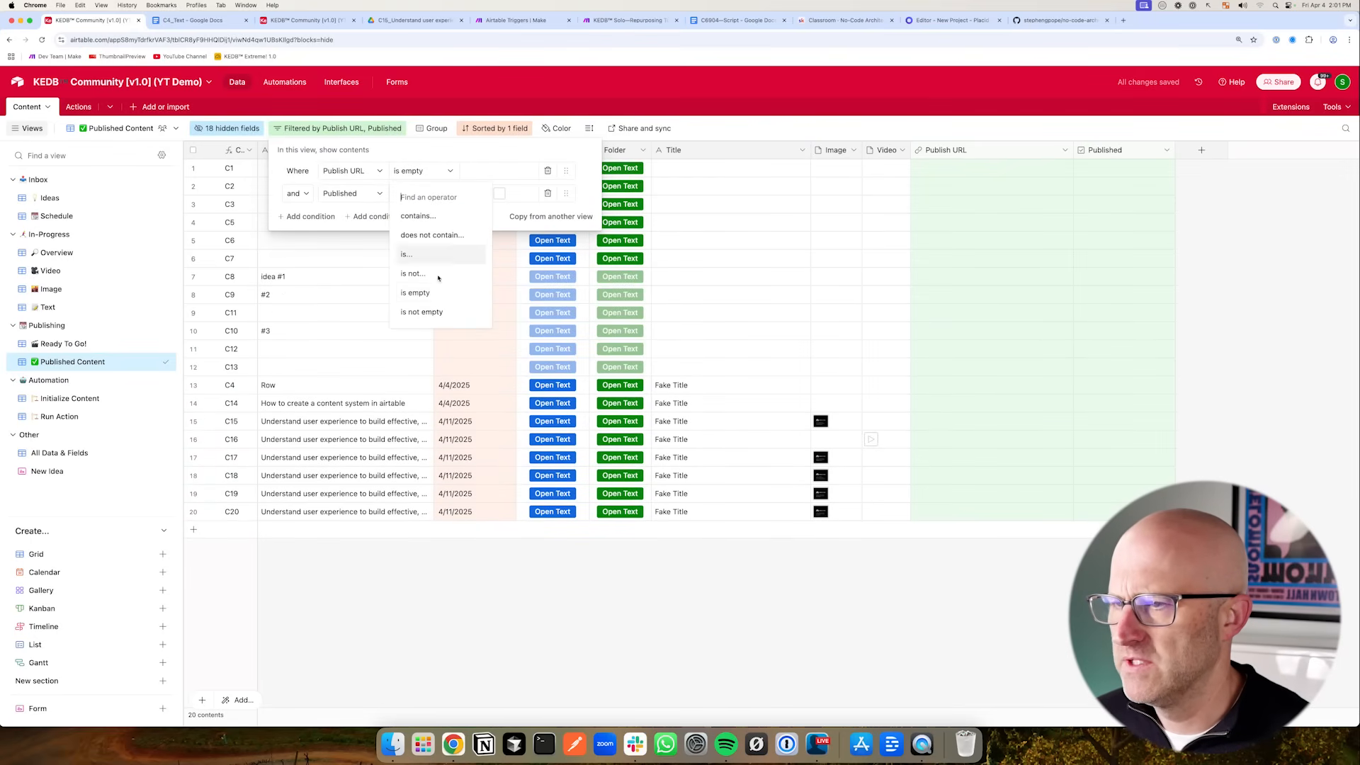
left_click(430, 313)
left_click(296, 193)
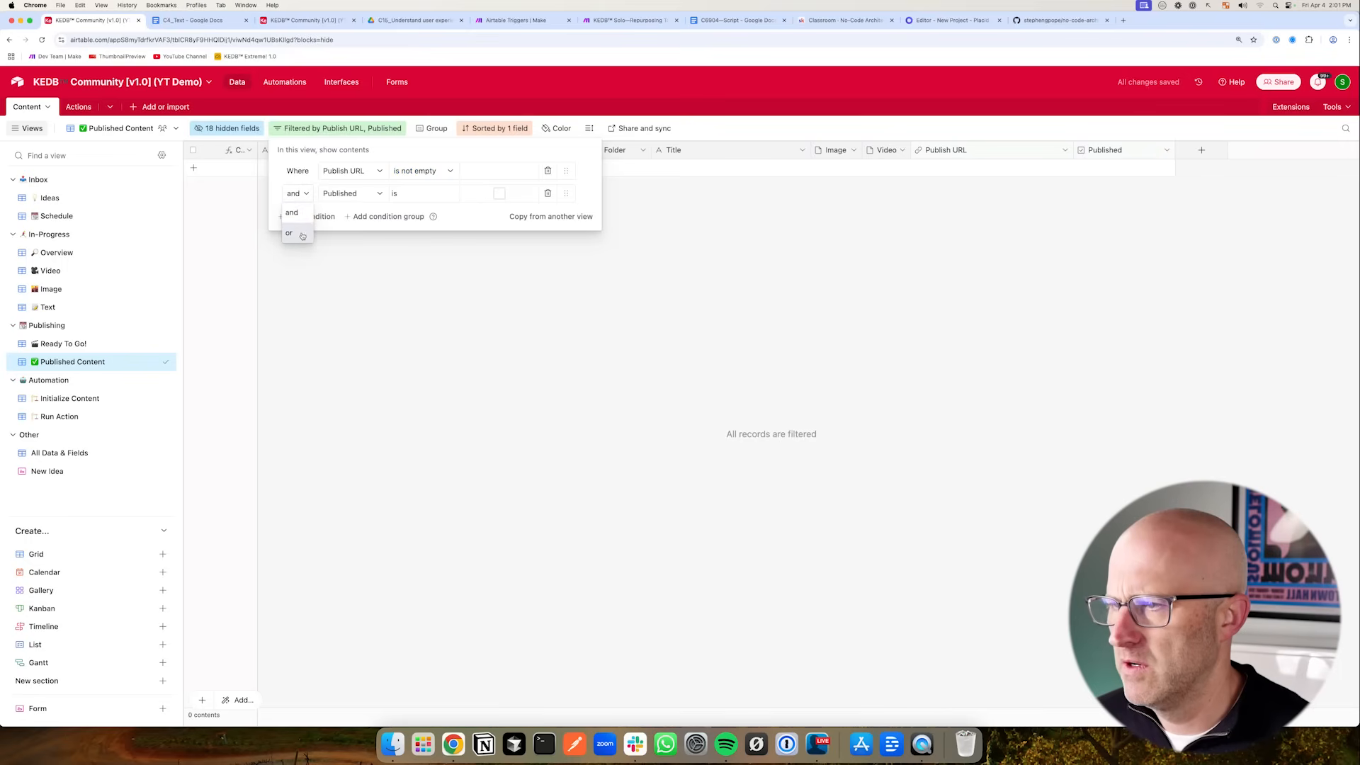
left_click(293, 227)
left_click(361, 195)
left_click(500, 195)
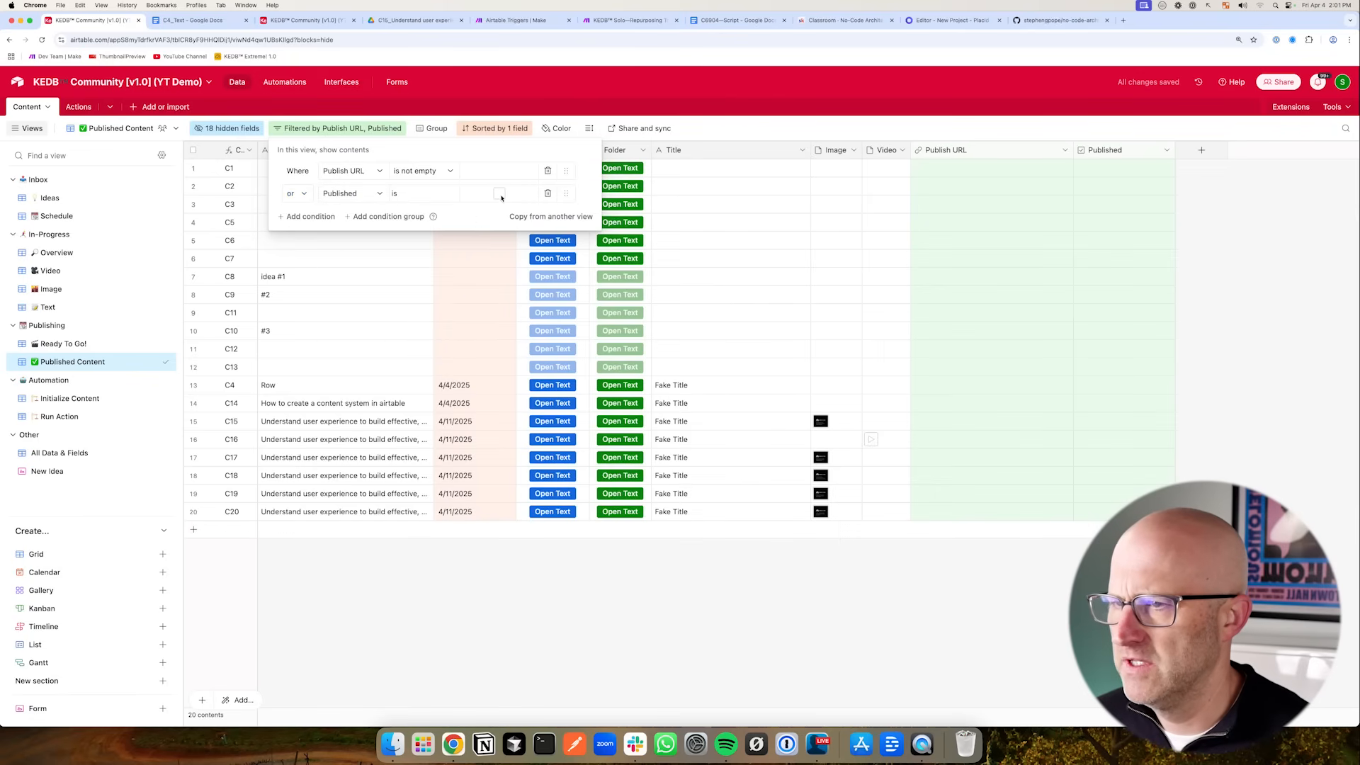
left_click(116, 373)
- Review the Ready To Go! and Published Content views, the automations list and the Actions table
left_click(63, 345)
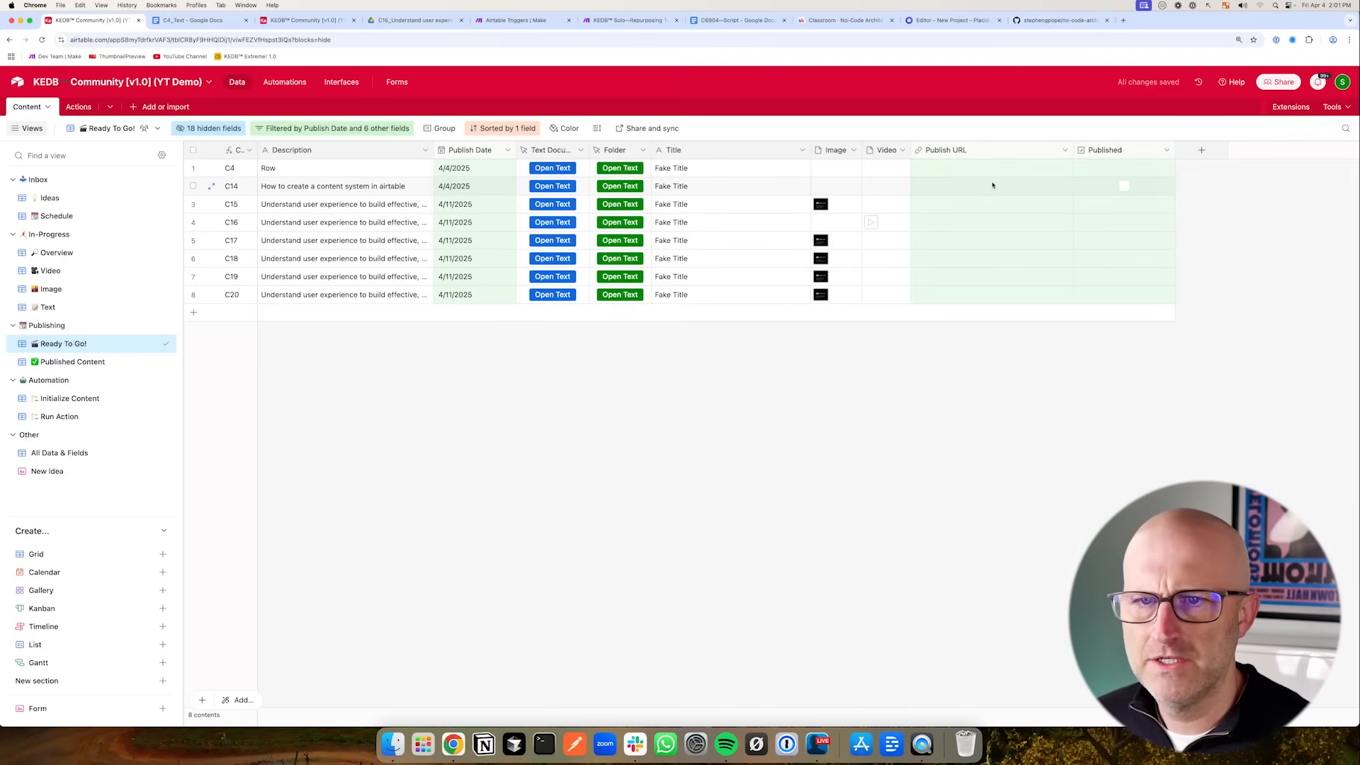
left_click(71, 362)
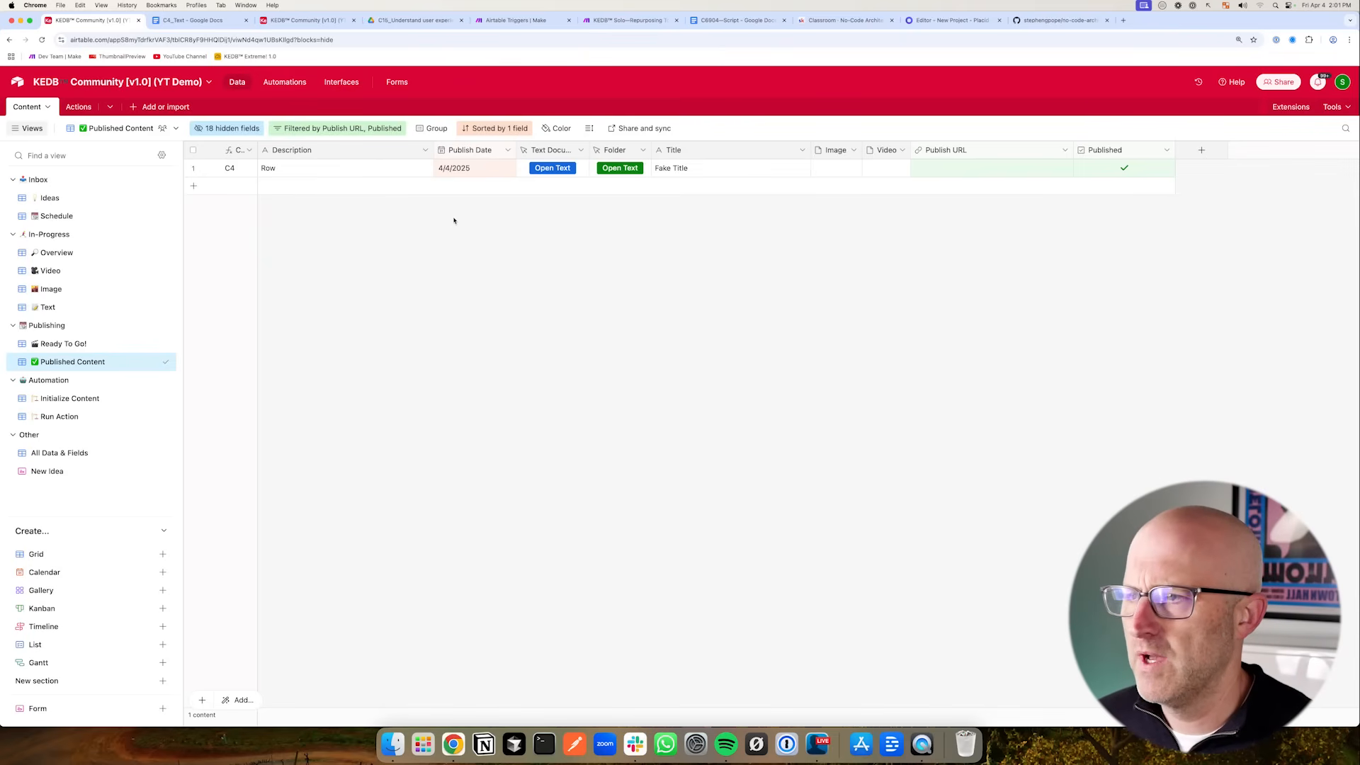
left_click(285, 81)
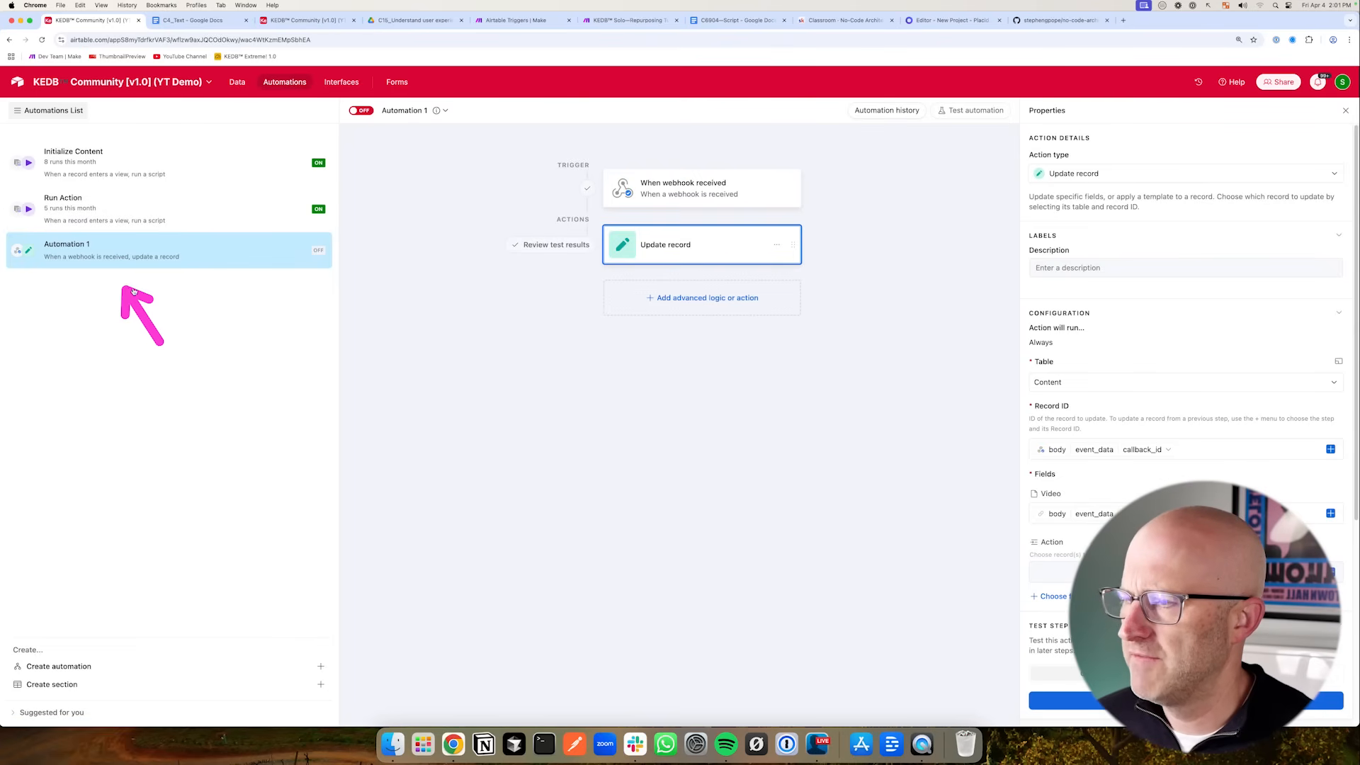
left_click(296, 21)
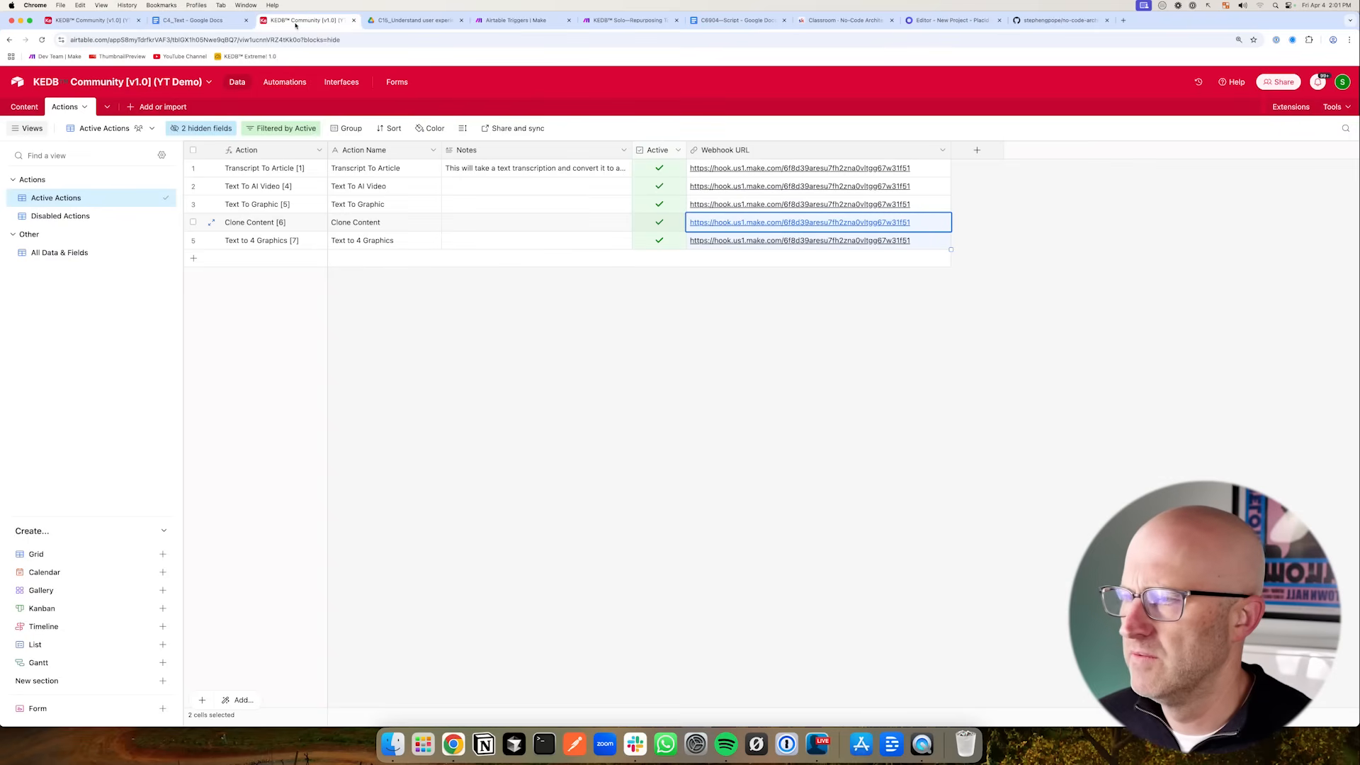
left_click(63, 21)
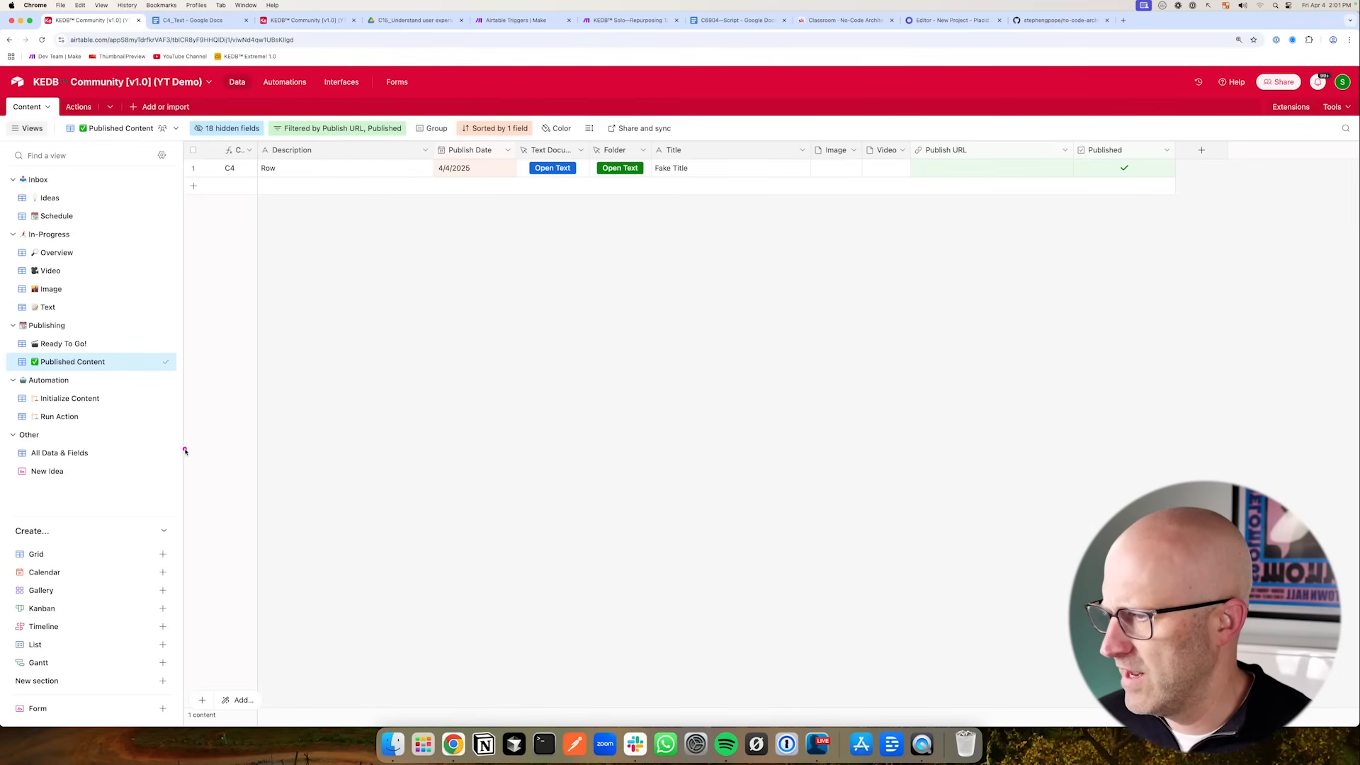
- Duplicate the Run Action view and rename the copy Publish Content
left_click(151, 417)
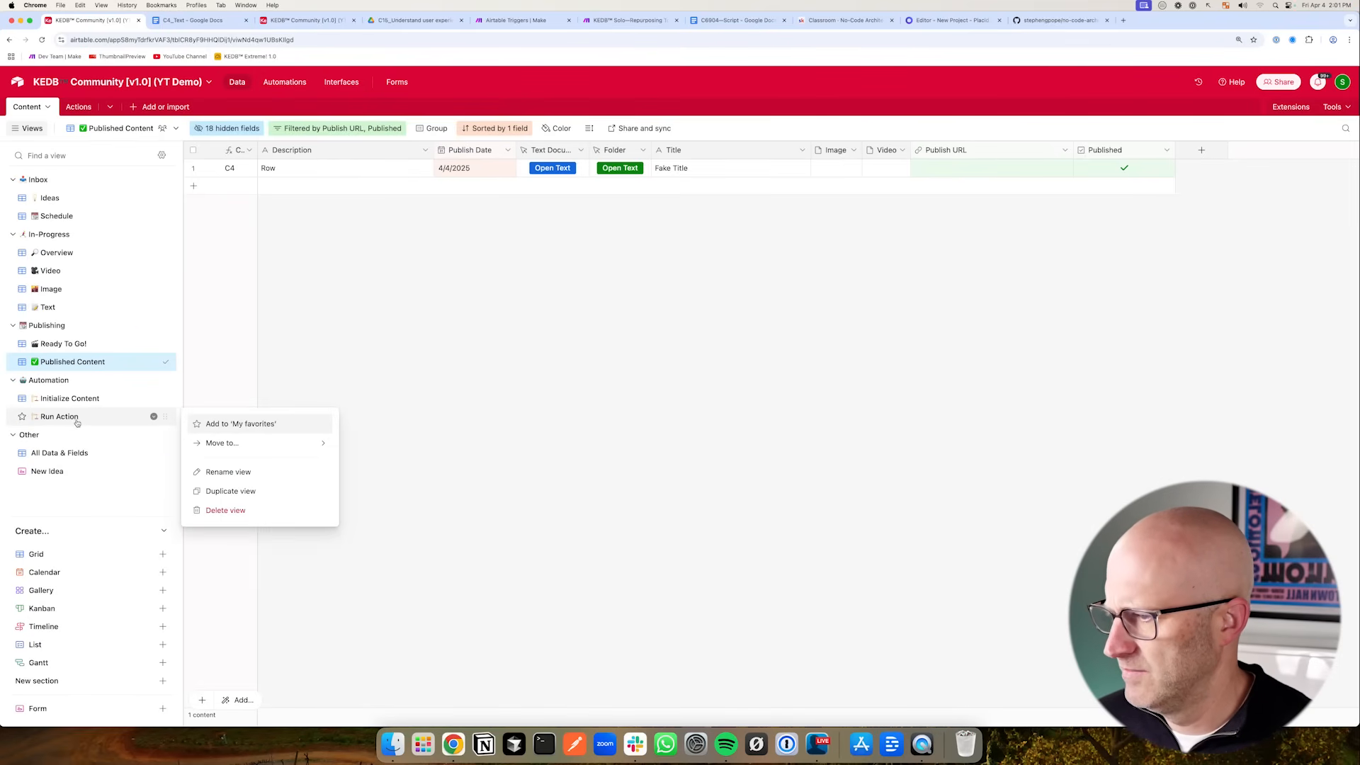
left_click(245, 500)
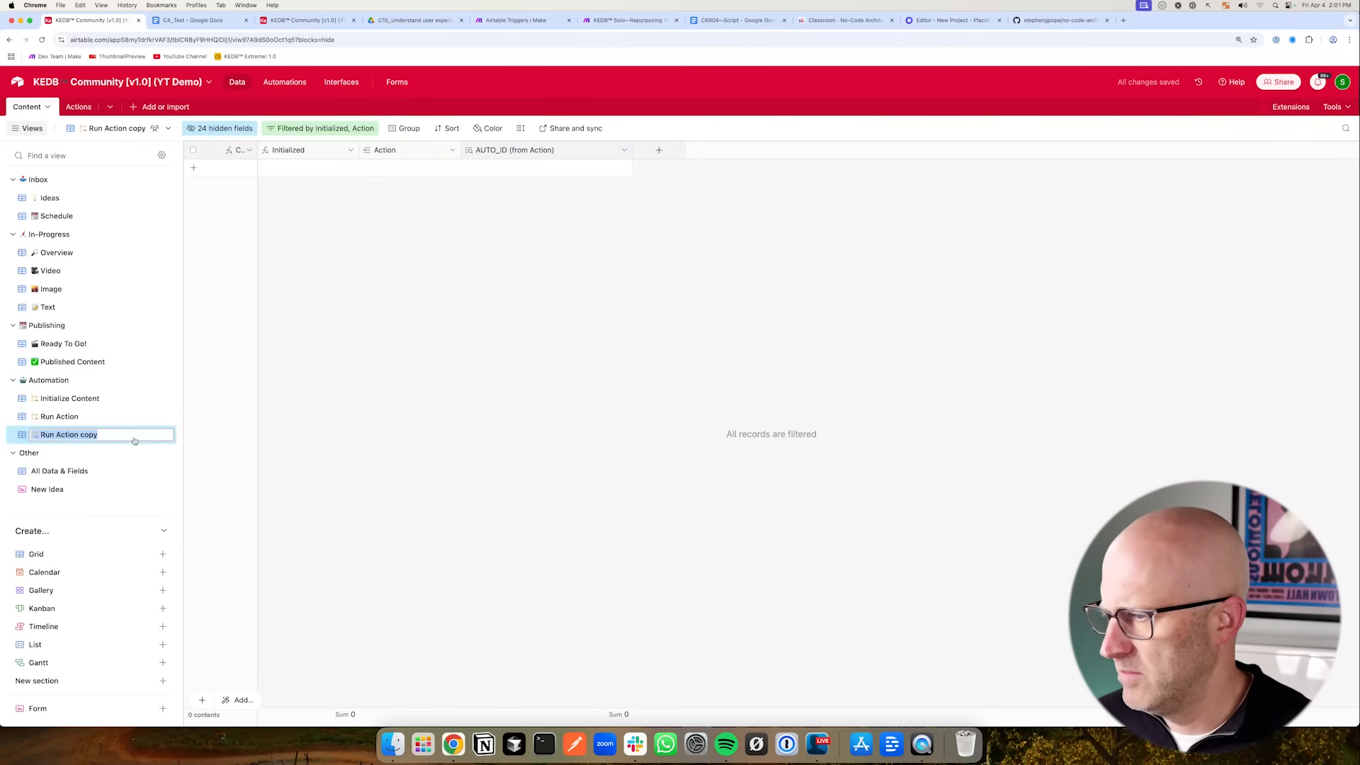
type("R")
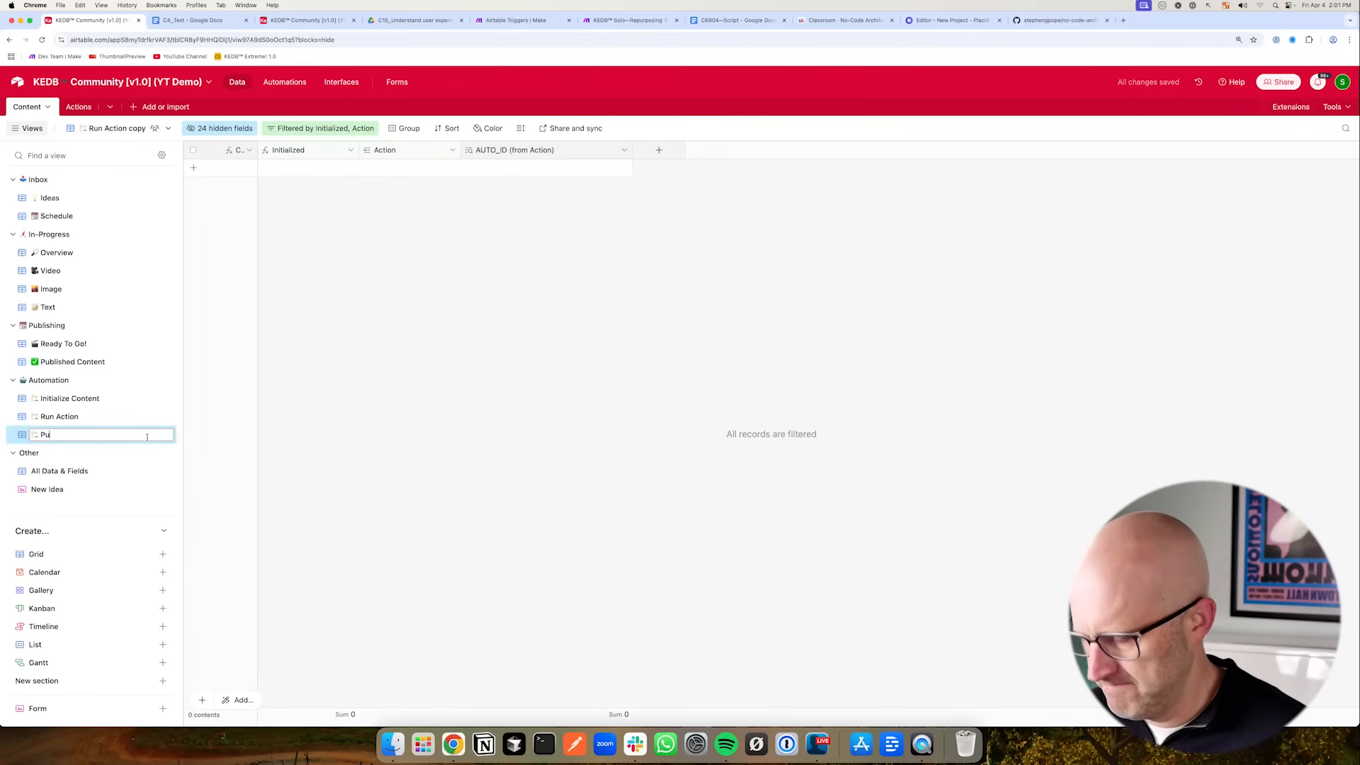
type("ubl")
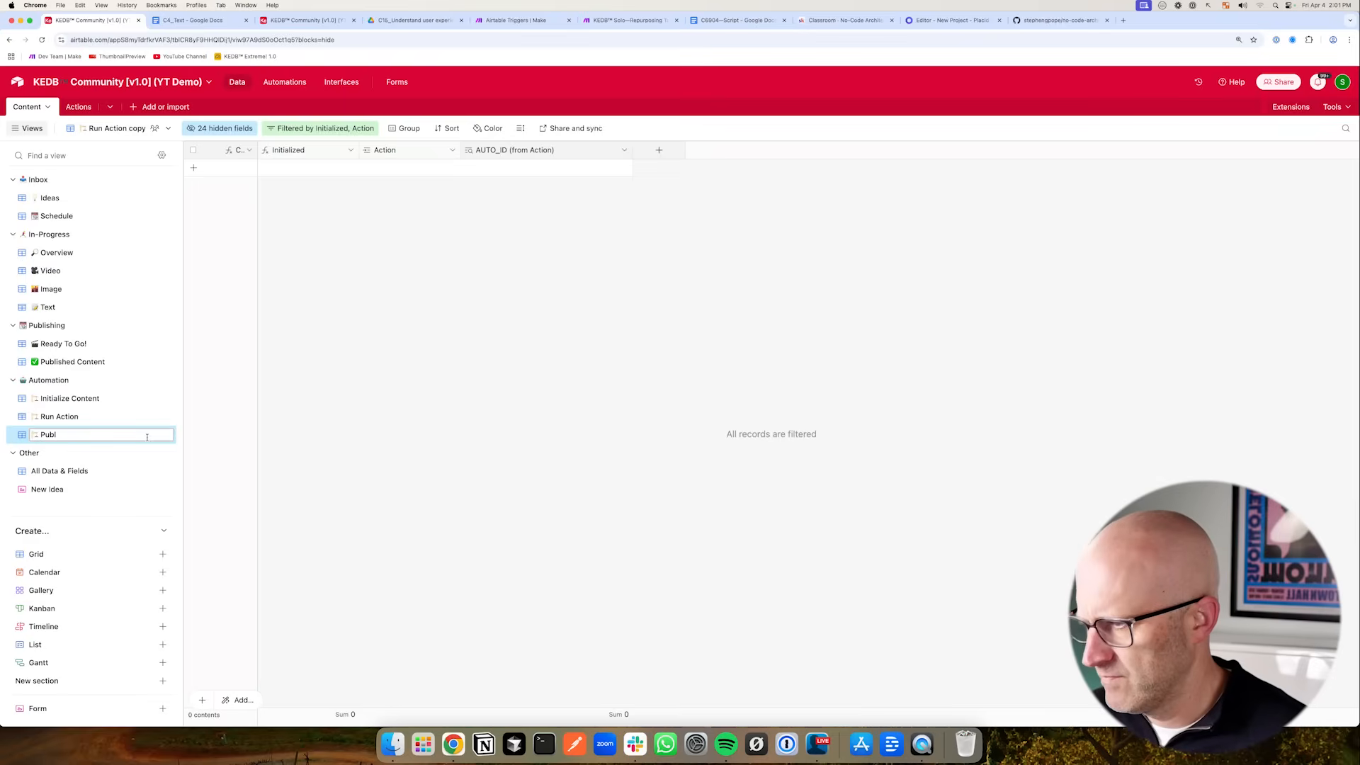
type("ish Content")
key("Return")
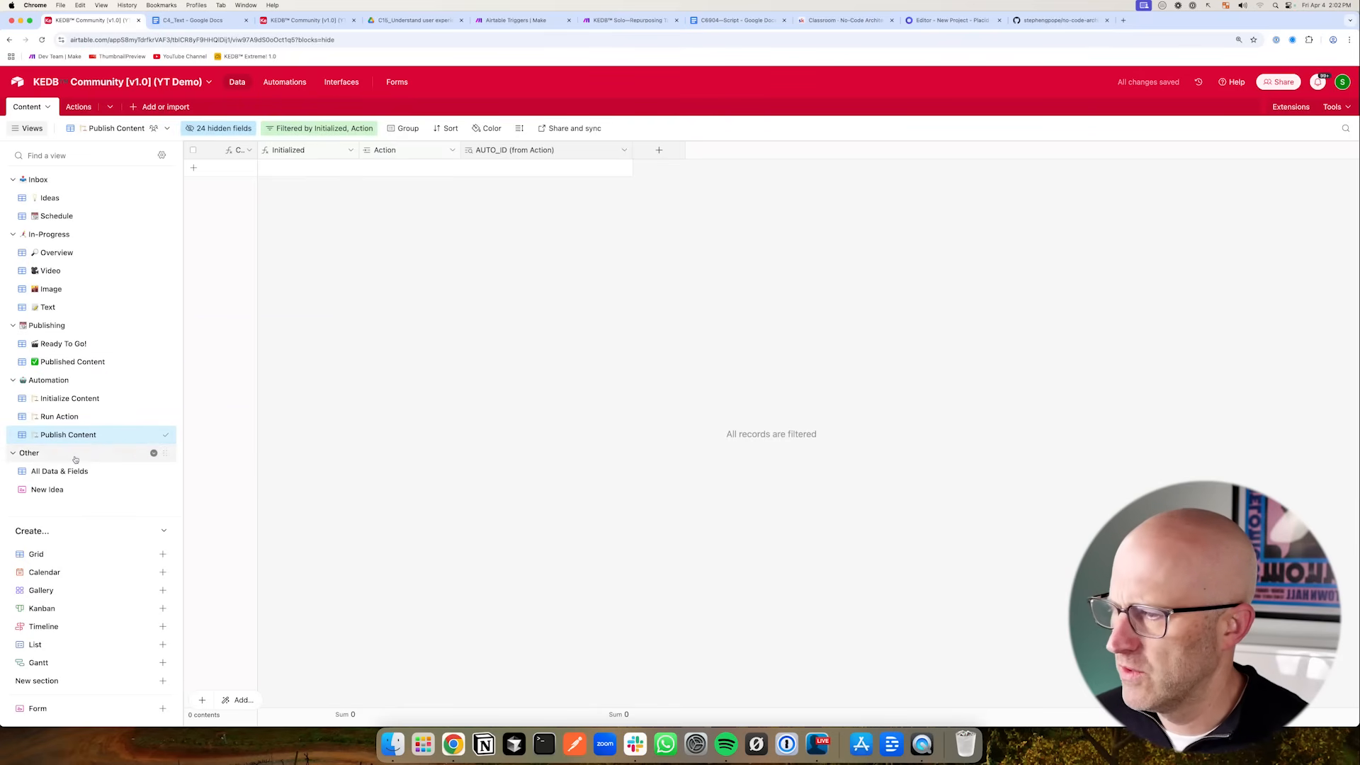
- Copy the filter conditions from the Ready To Go! view into the Publish Content view
left_click(323, 129)
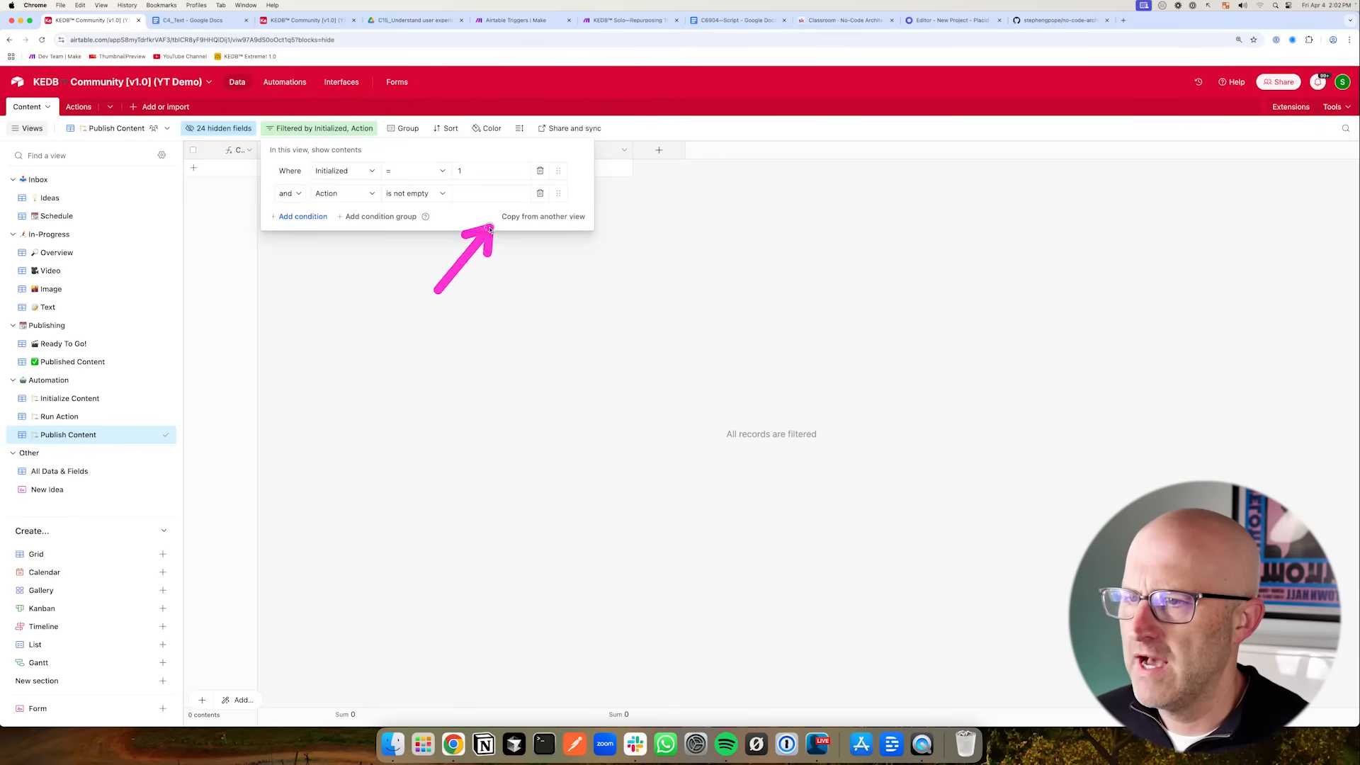
left_click(532, 219)
mouse_move(434, 385)
left_mouse_down()
mouse_move(552, 320)
mouse_move(547, 443)
mouse_move(544, 409)
left_mouse_up()
left_click_drag(741, 383, 710, 327)
left_click(700, 291)
scroll(702, 326, "down", 5)
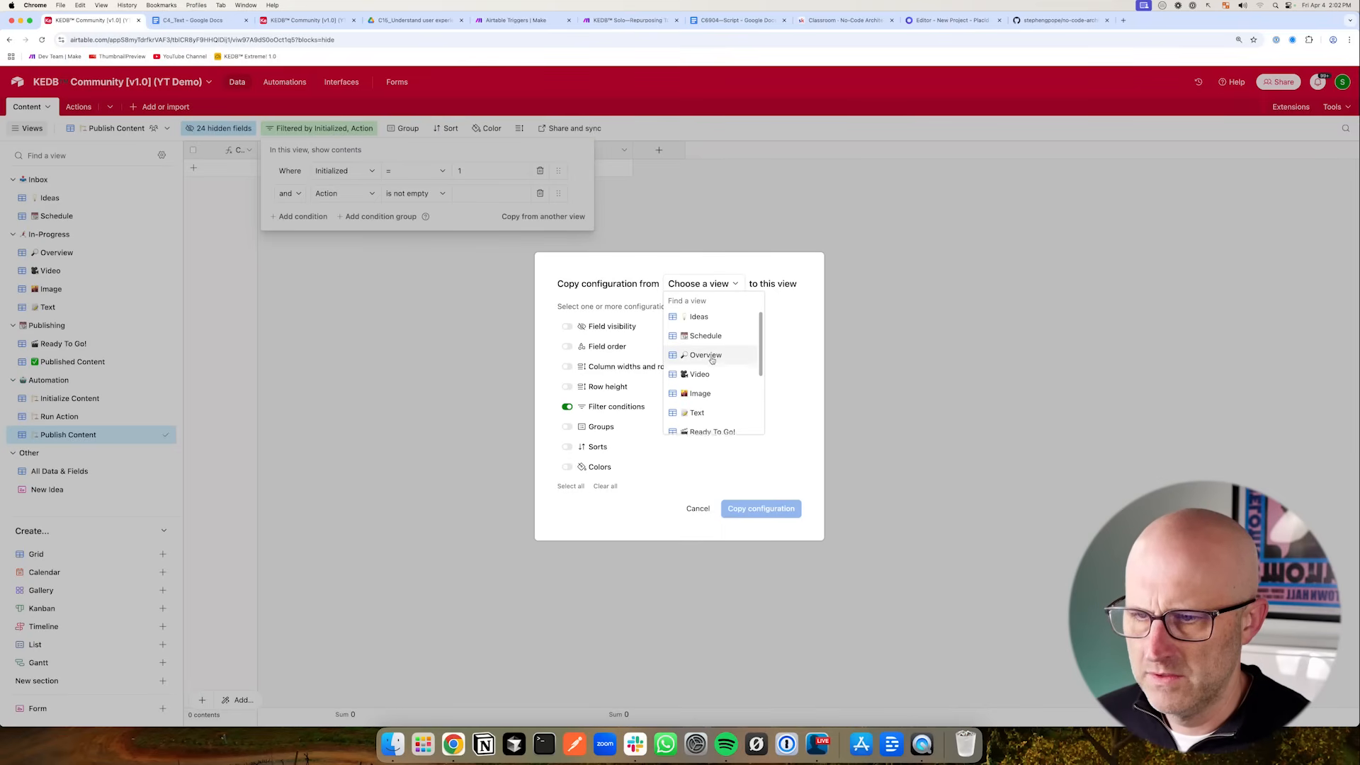
left_click(703, 341)
left_click_drag(772, 427, 767, 500)
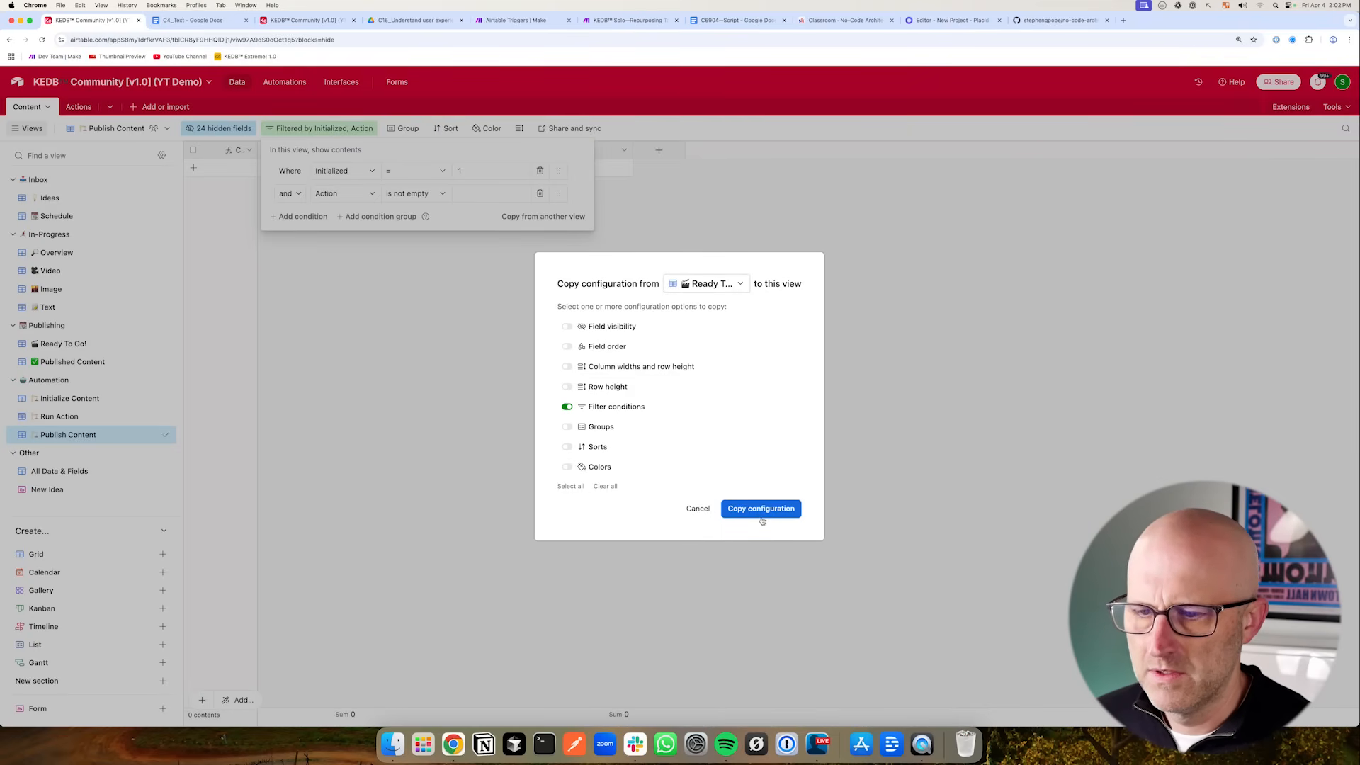
left_click(757, 511)
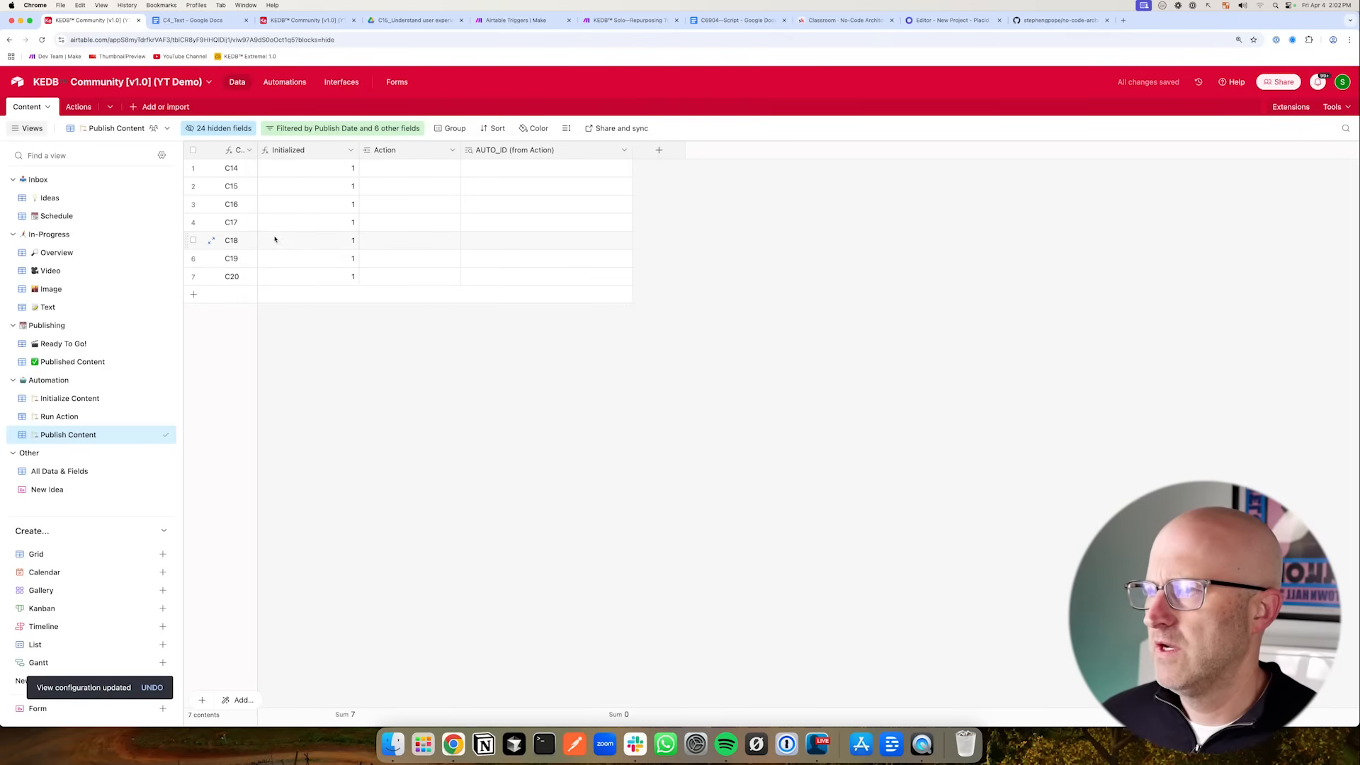
- Duplicate the Initialize Content automation and rename the copy Publish Content
left_click(284, 82)
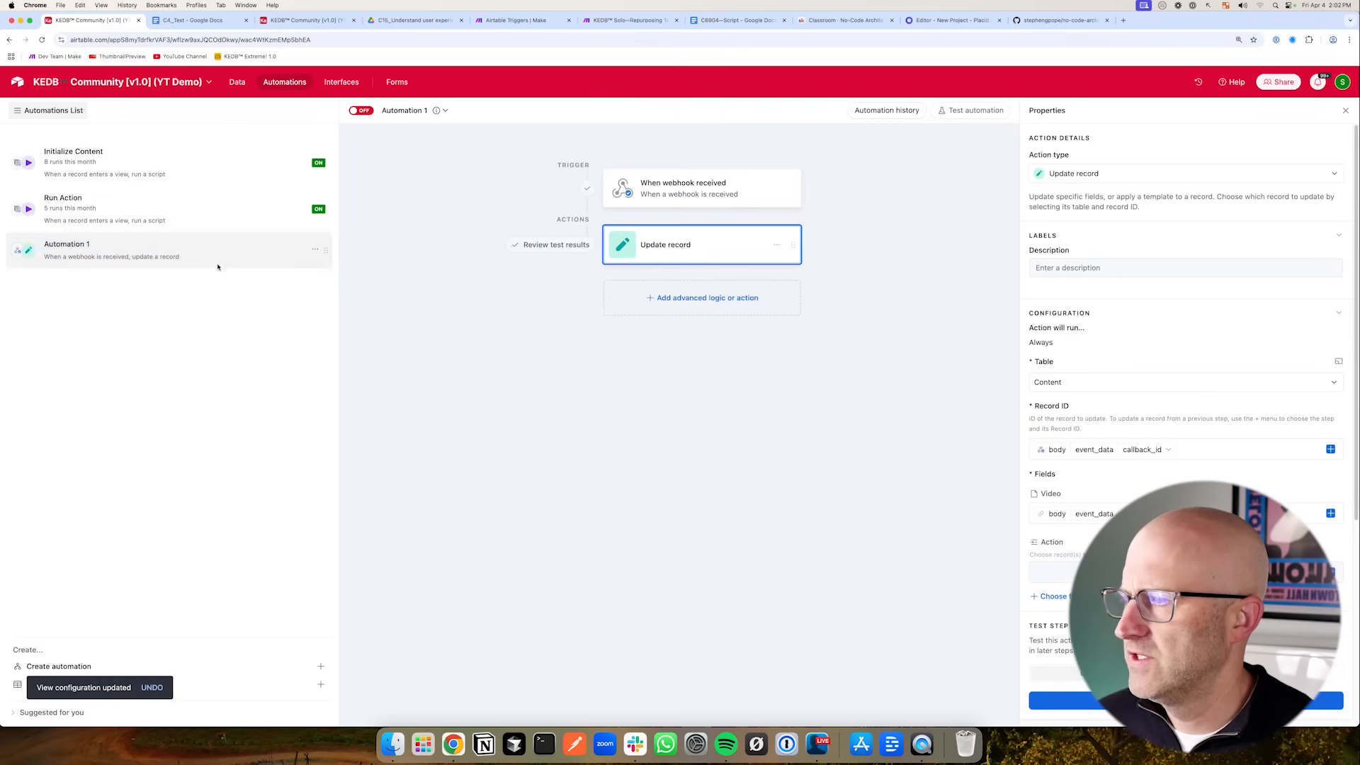
left_click(108, 163)
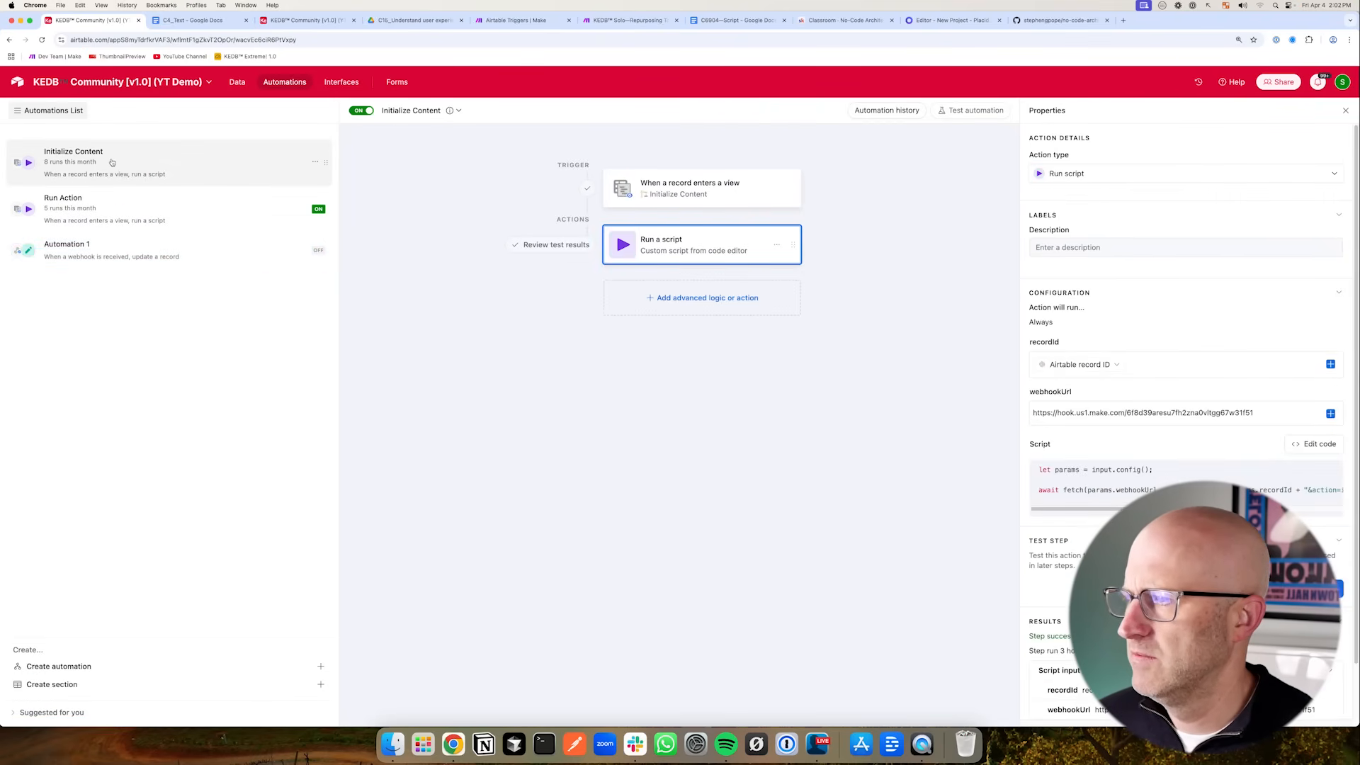
right_click(128, 170)
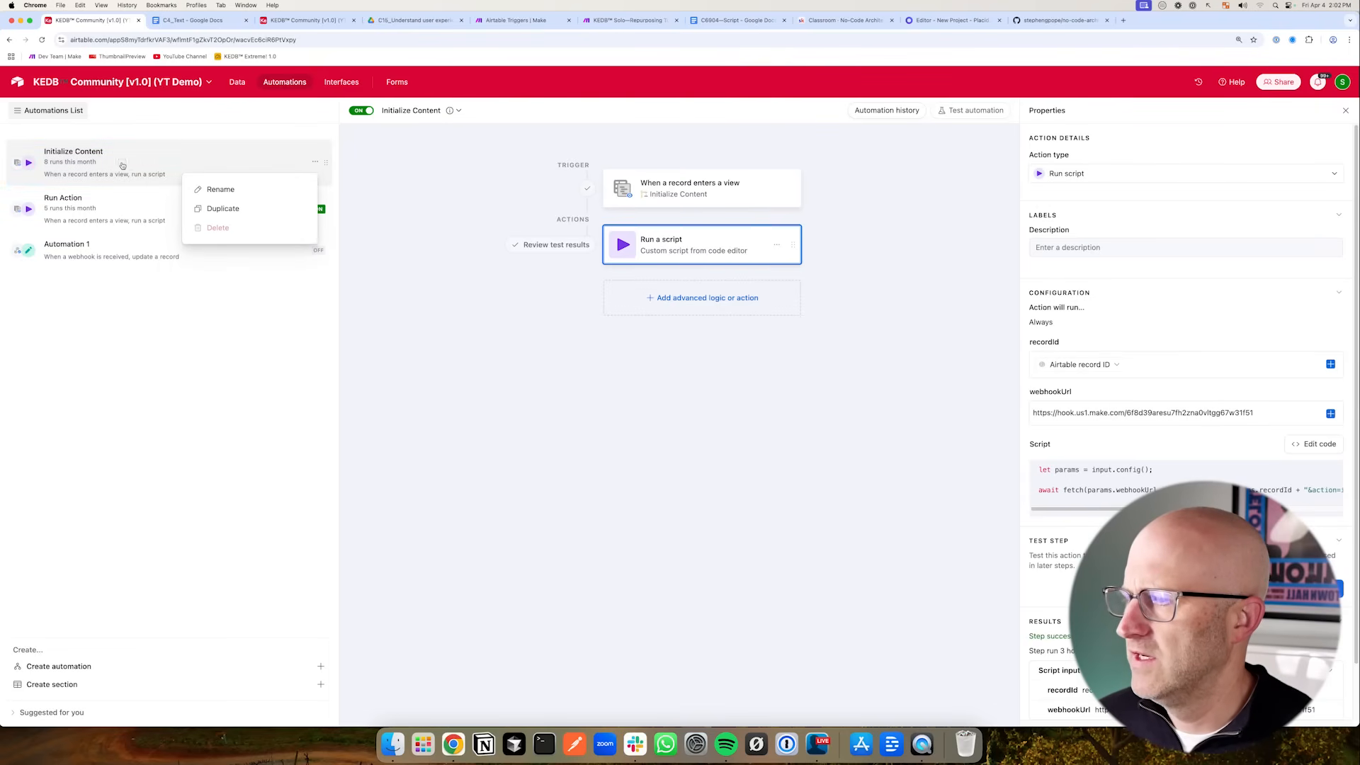
left_click(223, 208)
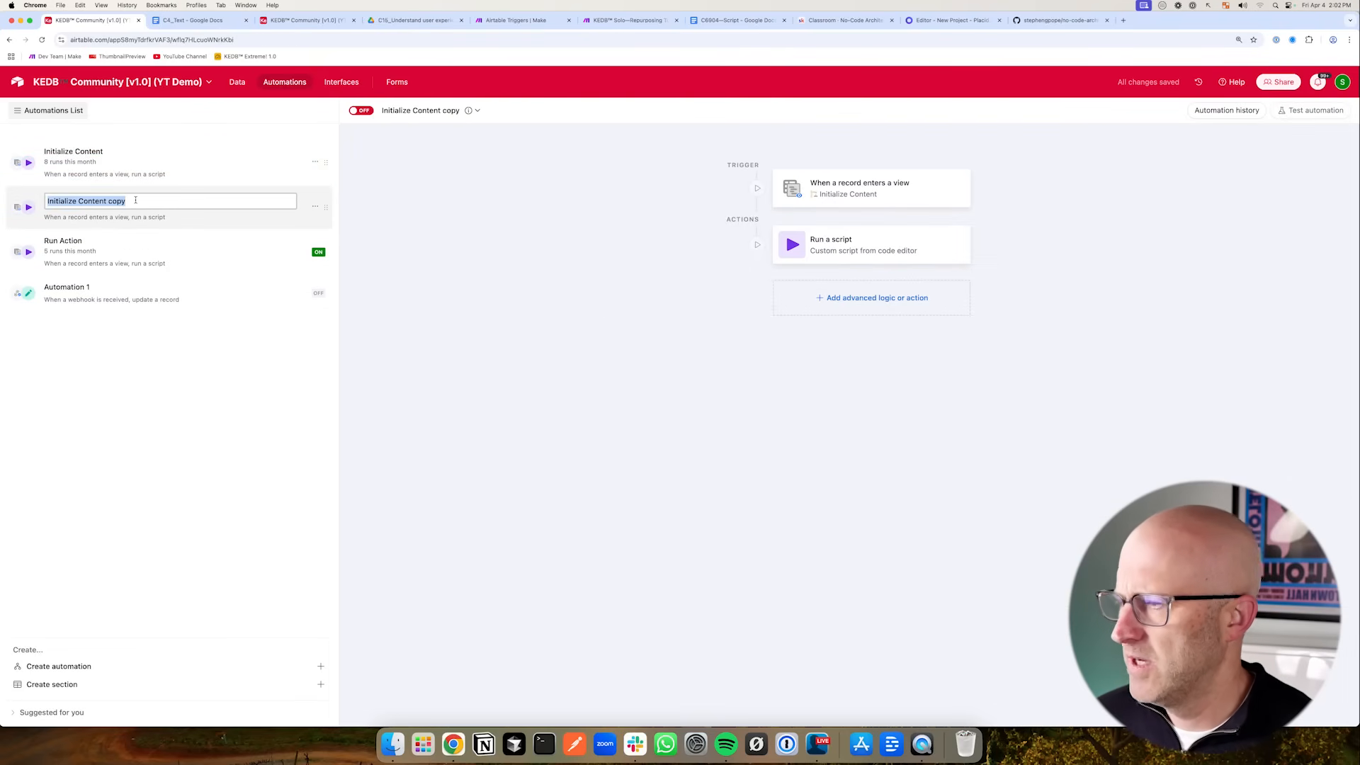
type("Publish")
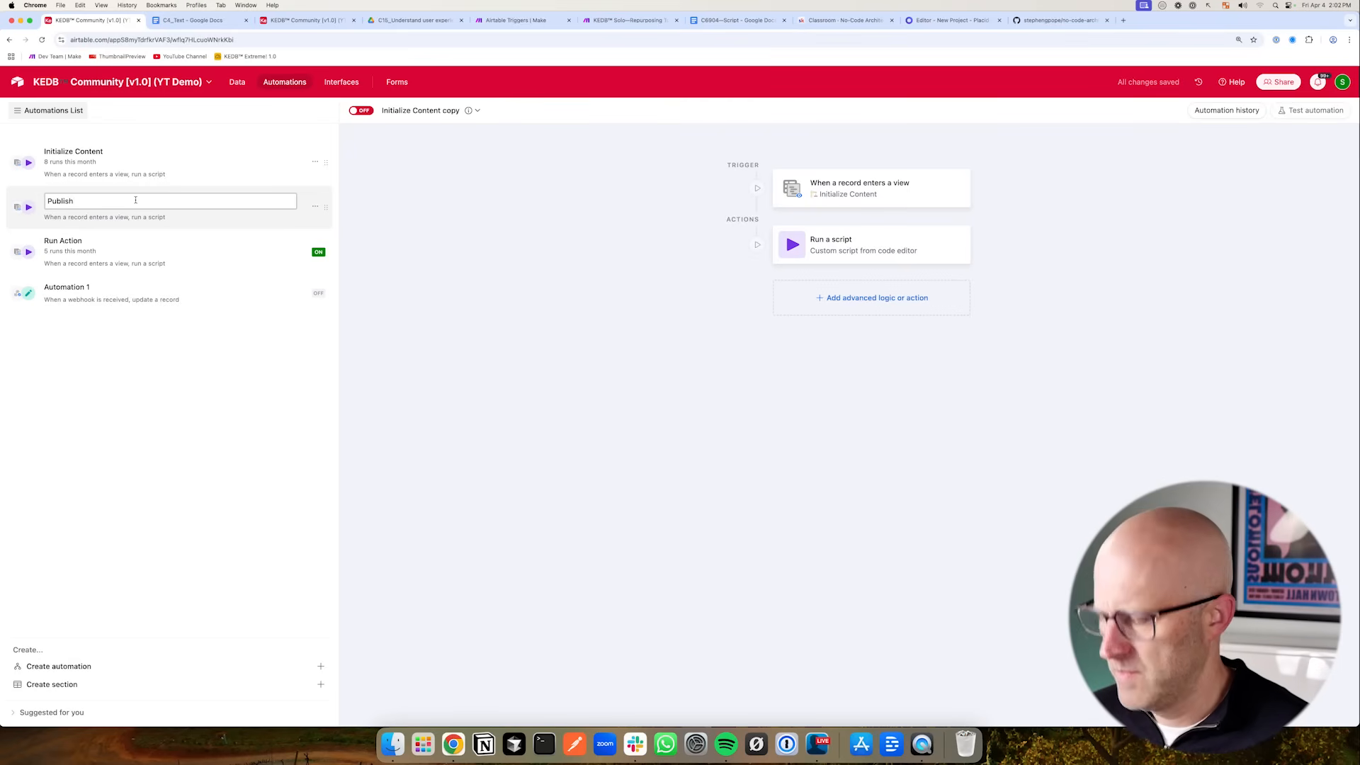
type(" Content")
key("Return")
- Set the Publish Content automation's trigger to fire when a record enters the Published Content view
left_click(882, 193)
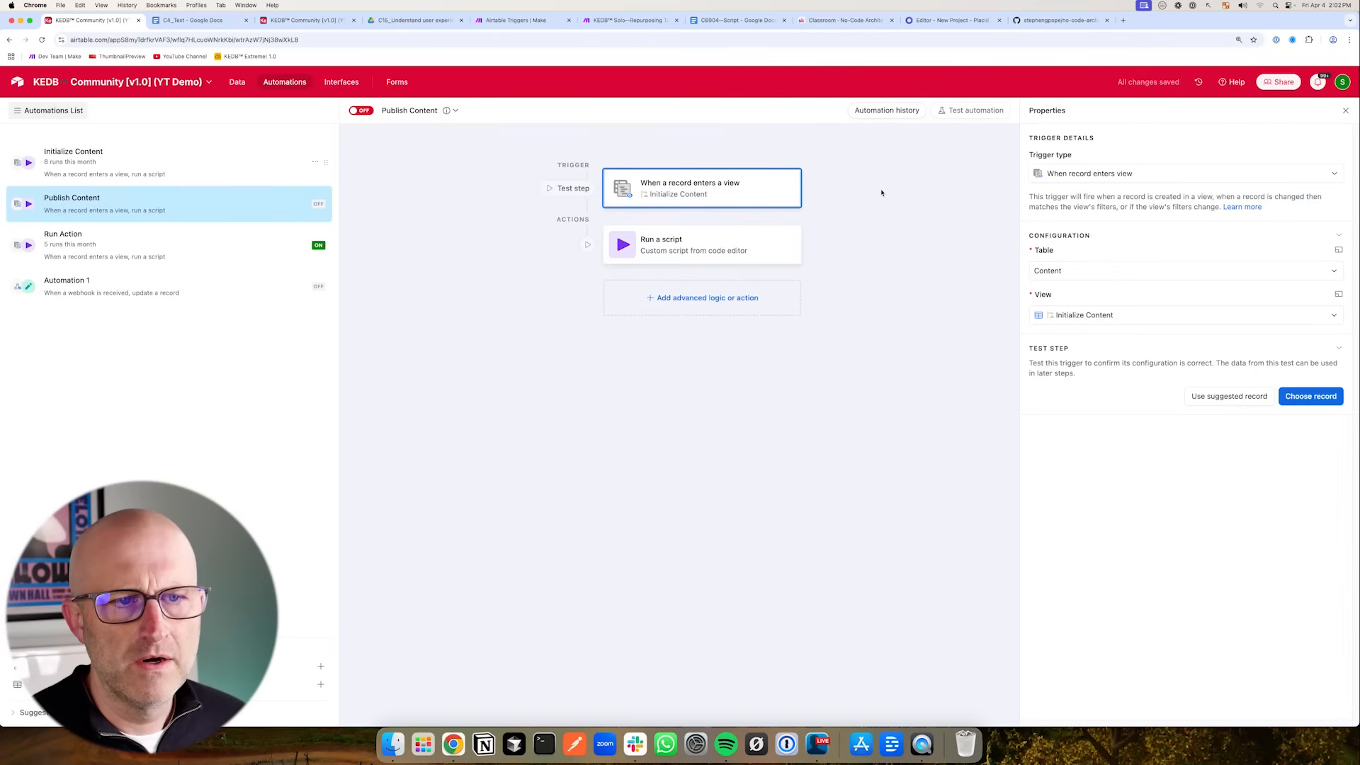
left_click(1063, 315)
scroll(1095, 404, "down", 1)
left_click(1089, 421)
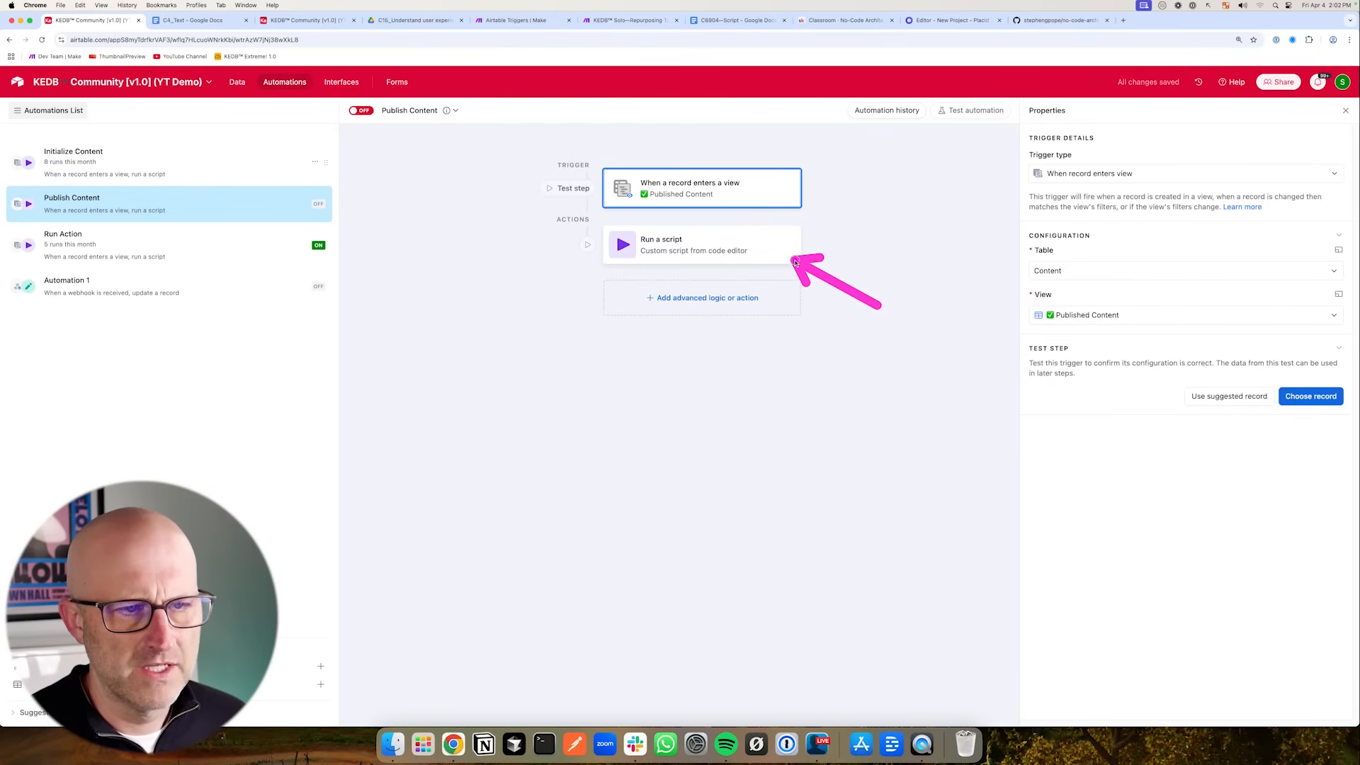
- Edit the Run a script action so its action parameter is publish_content
left_click(729, 244)
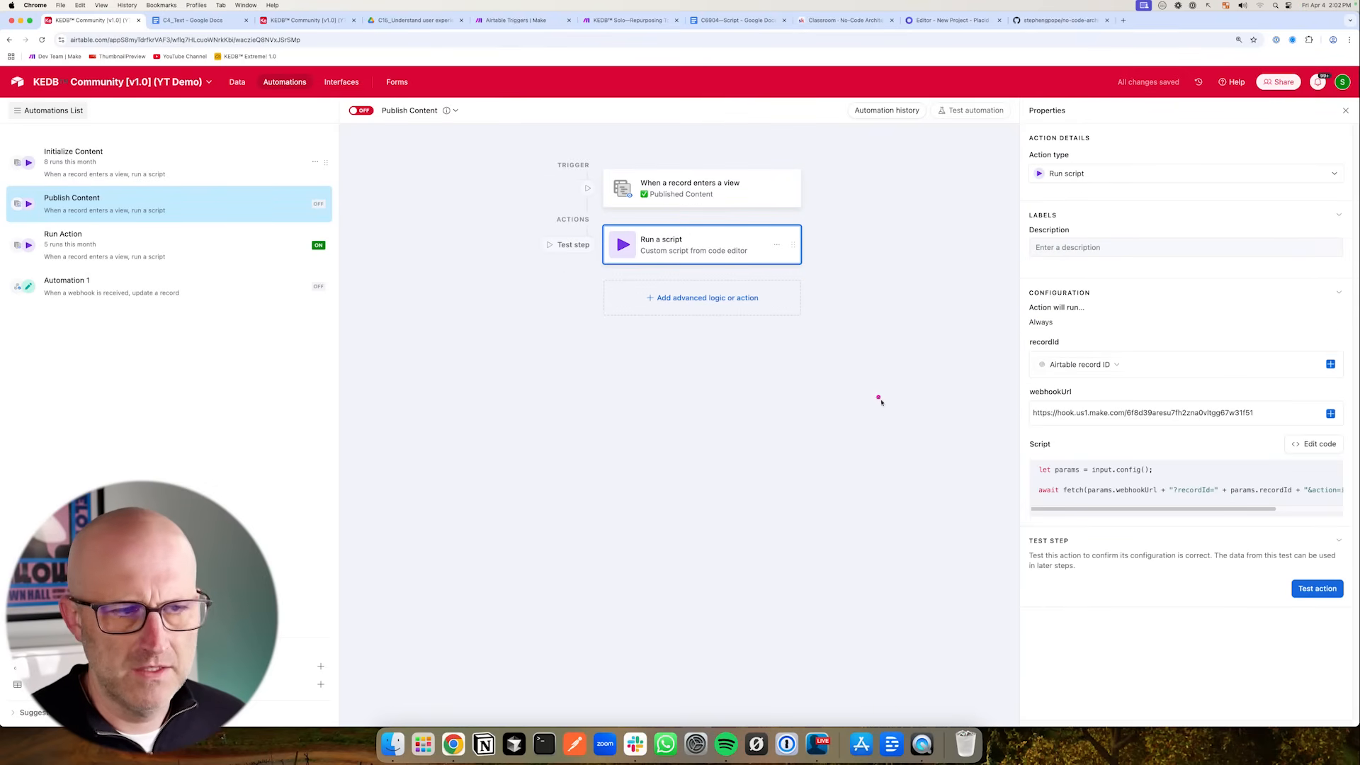
left_click(1314, 444)
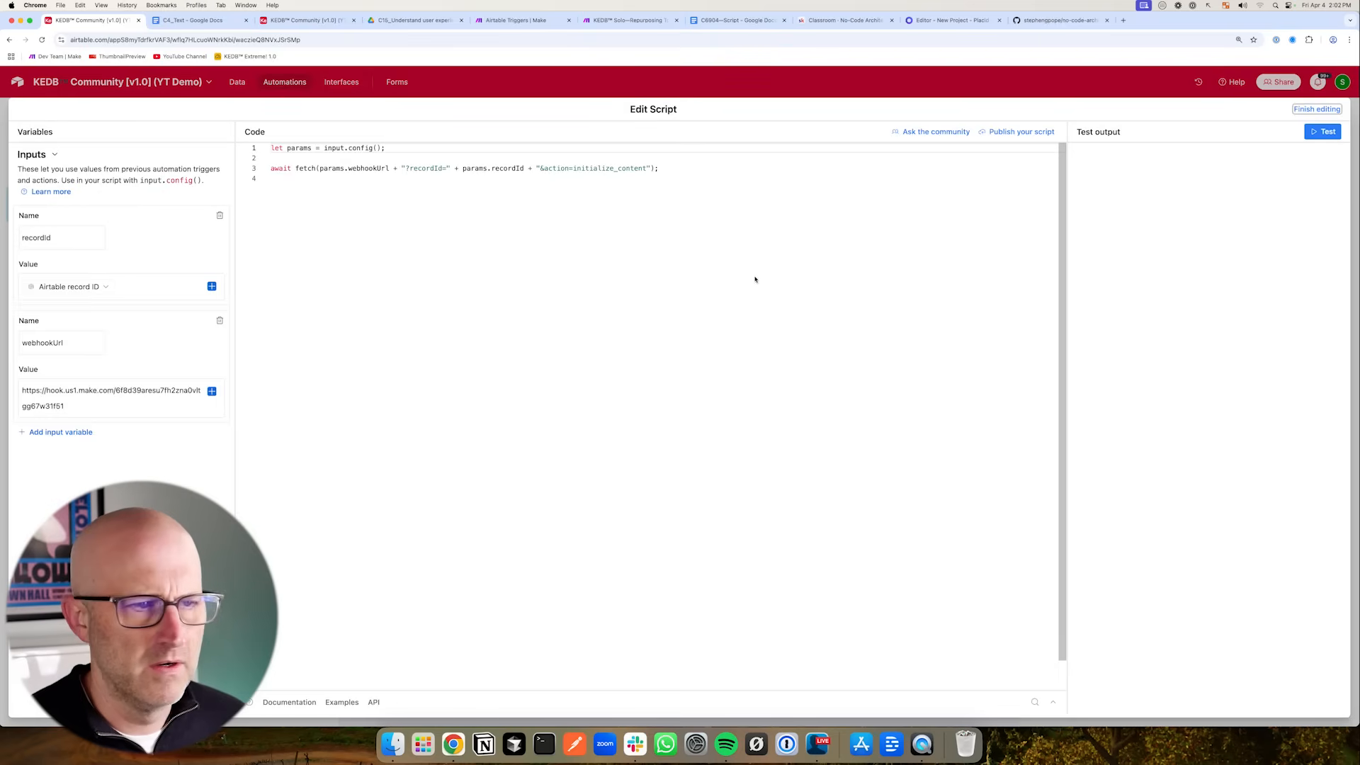
left_click_drag(817, 187, 746, 187)
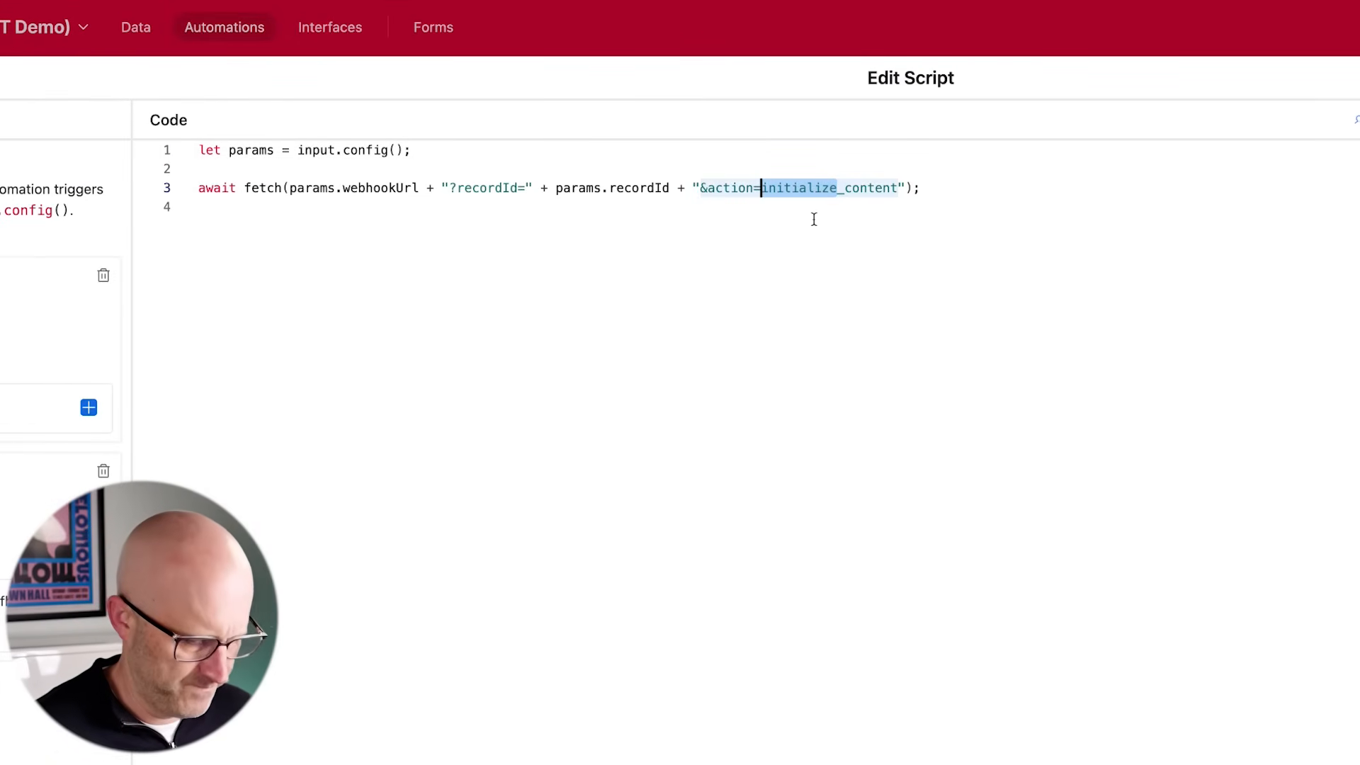
type("publish")
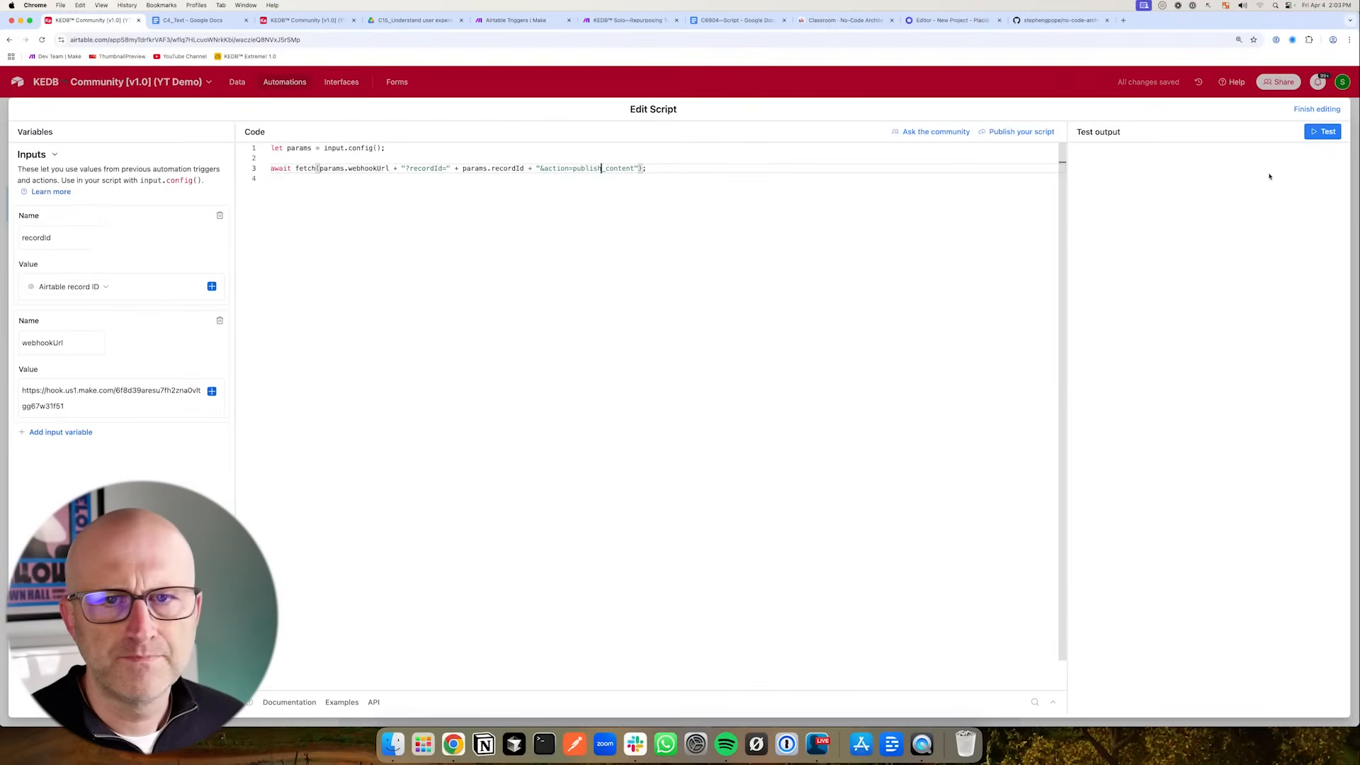
left_click(1312, 111)
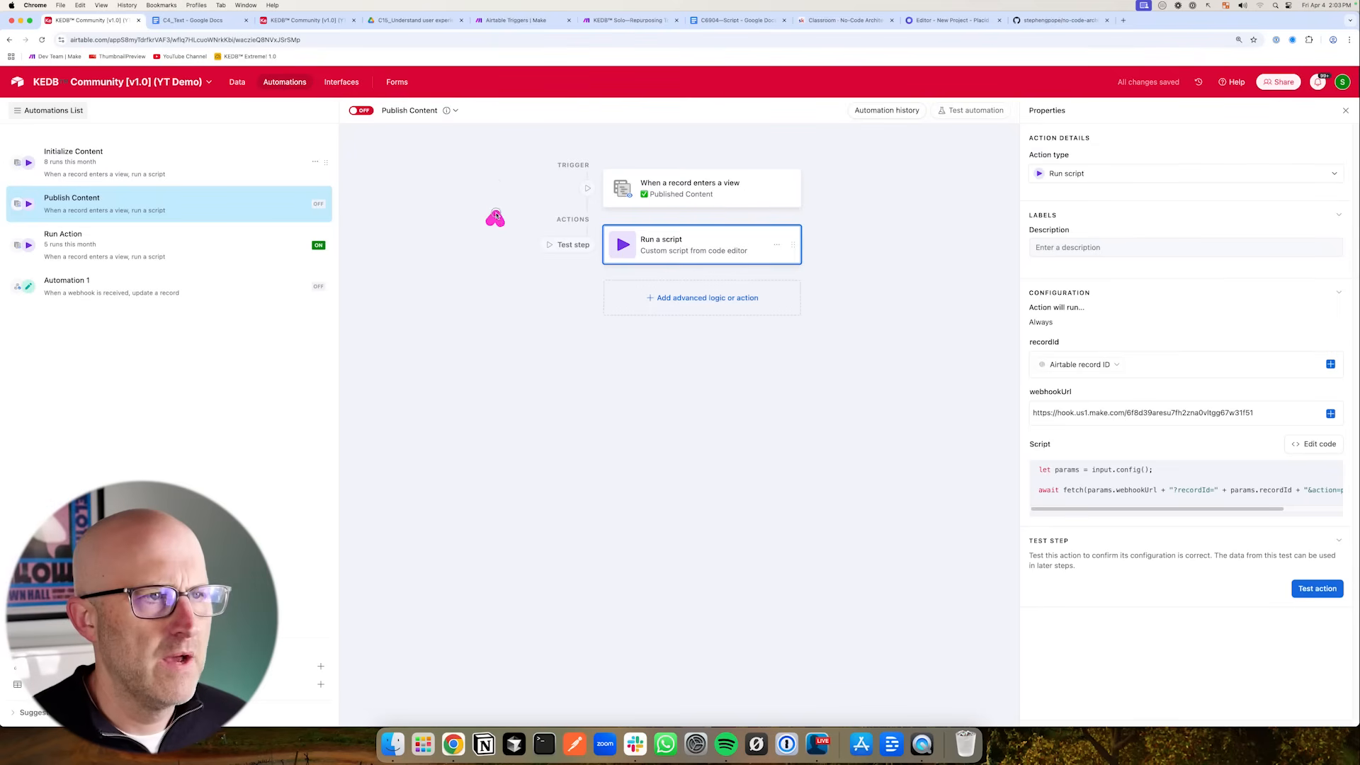
- In the Make scenario, add a new router route with a filter where action equals publish_content
left_click(515, 20)
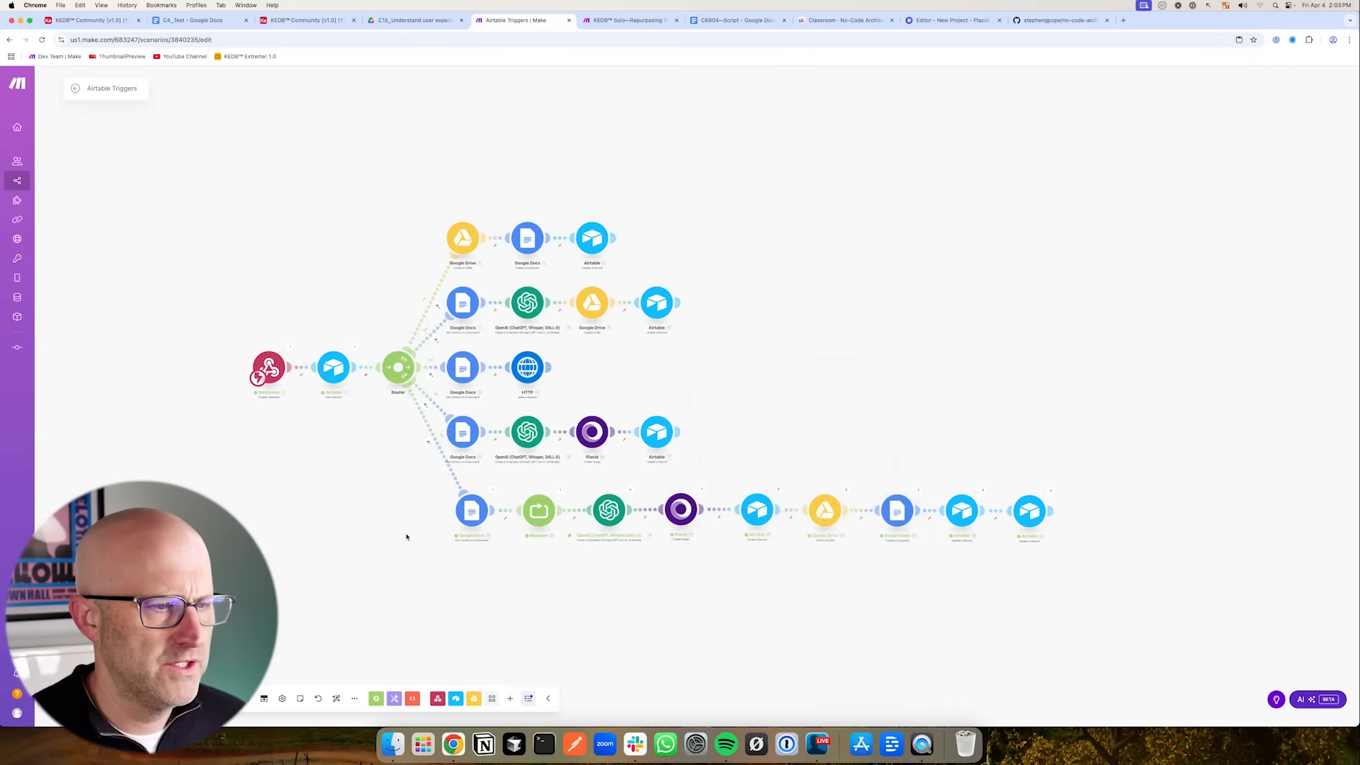
left_click(400, 373)
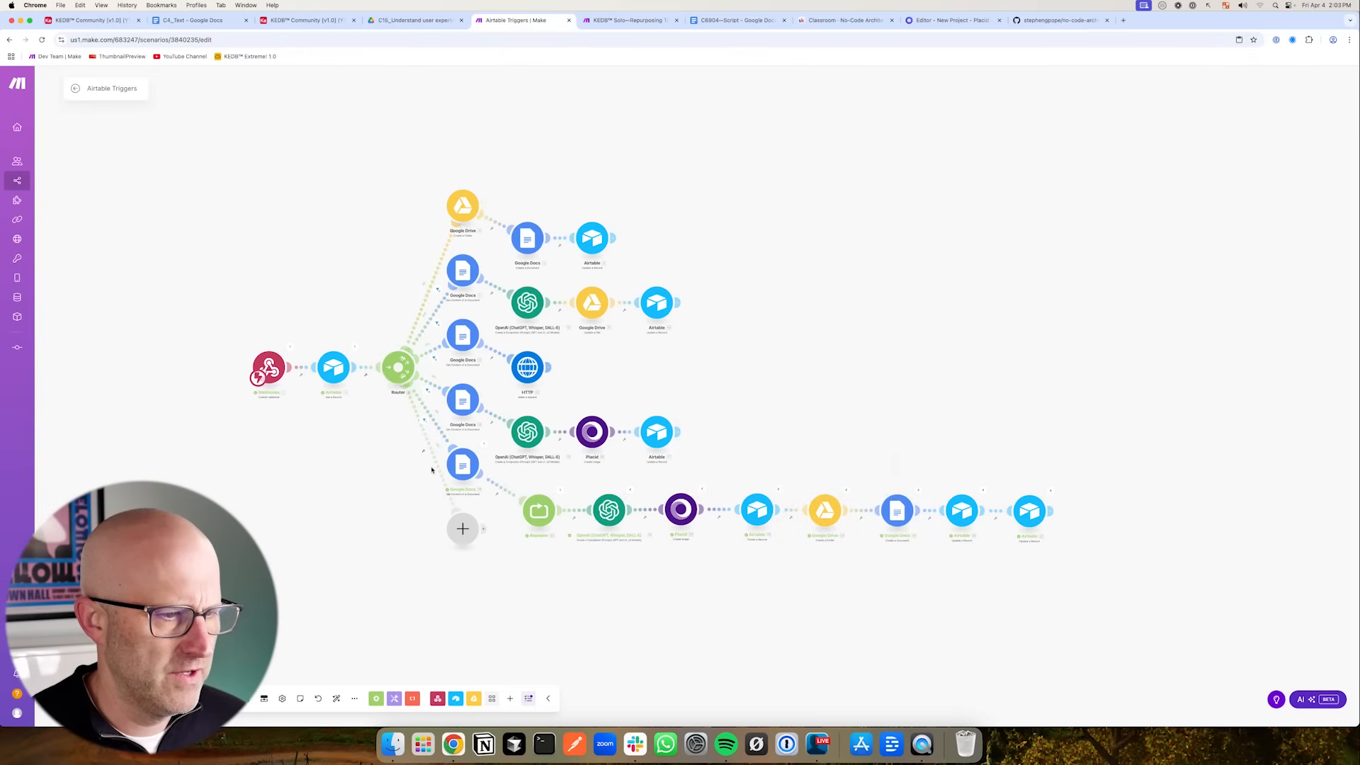
left_click(432, 470)
left_click(542, 470)
left_click(665, 679)
left_click(542, 504)
type("publish_content")
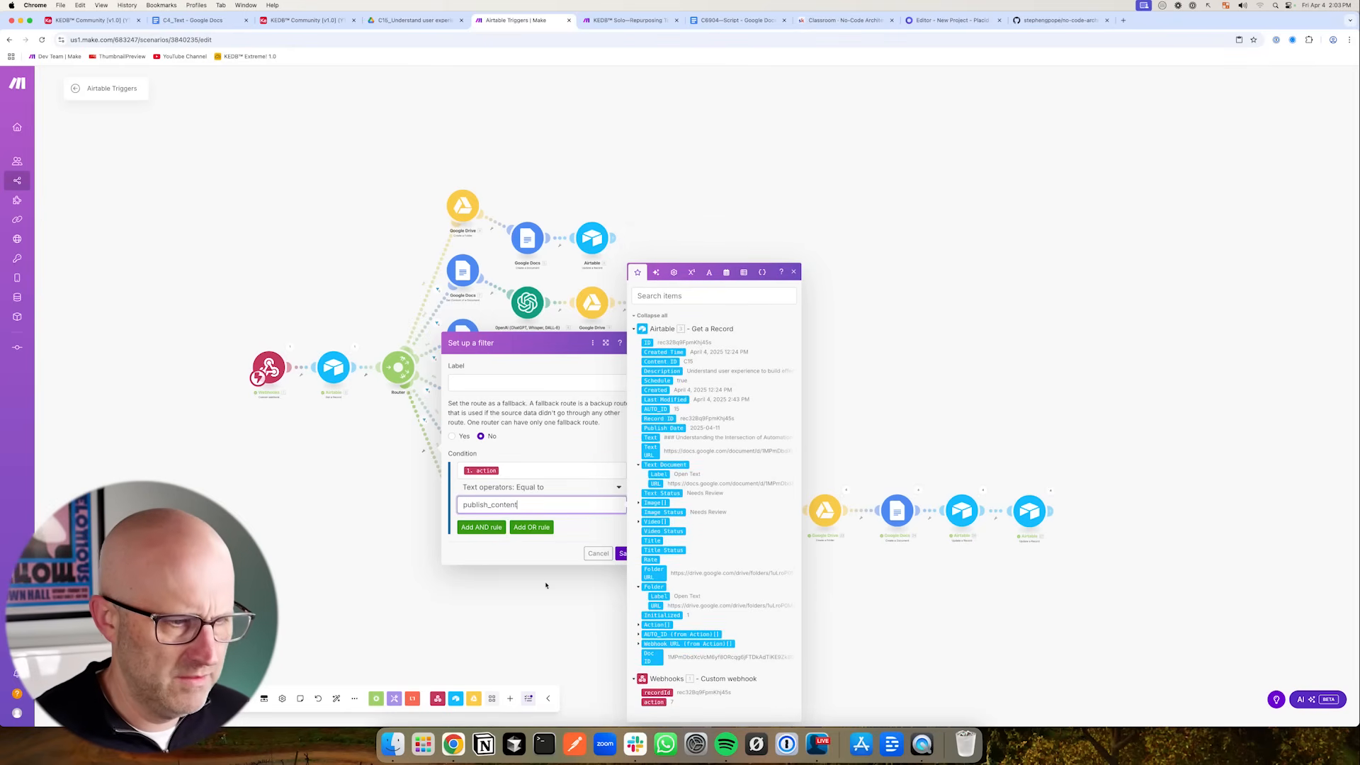
left_click(622, 554)
scroll(586, 604, "up", 5)
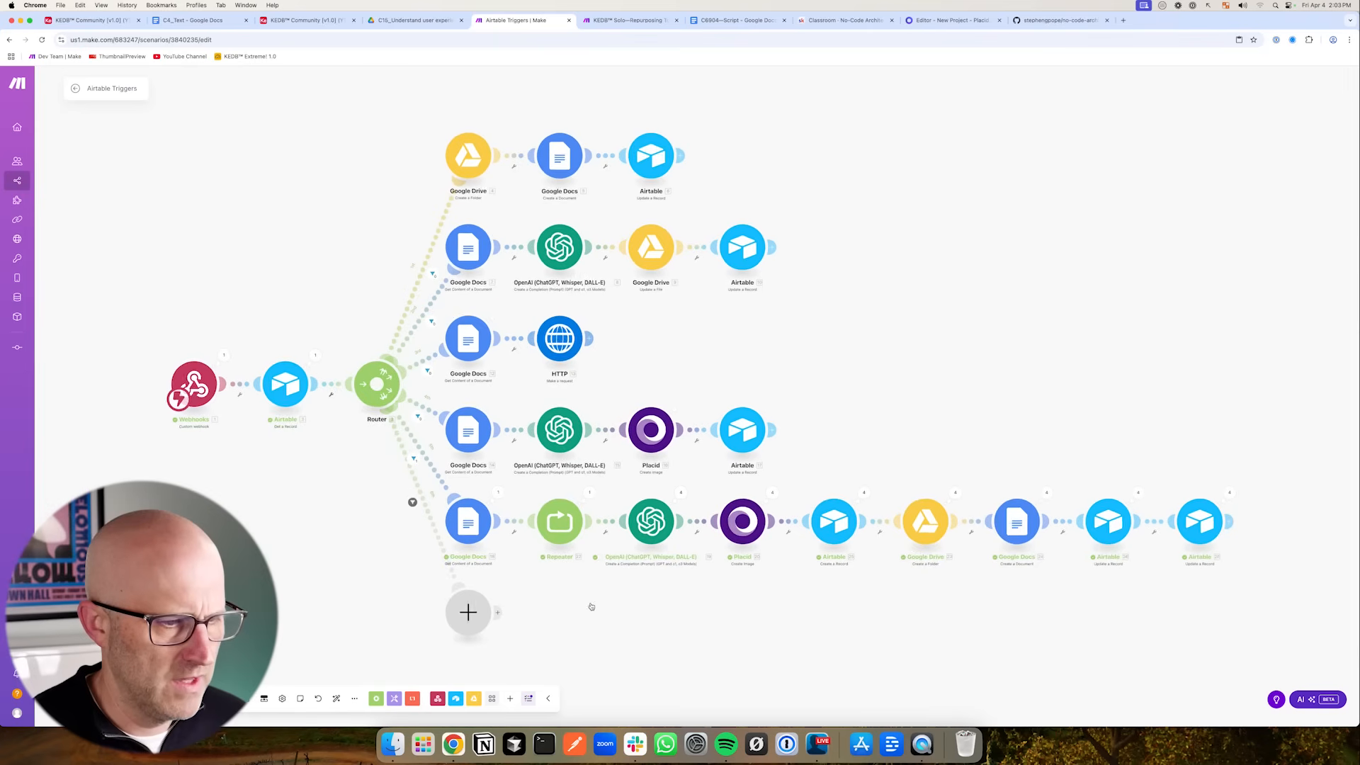
- Open the module picker on the new router route and search apps for link and inst
left_click_drag(650, 571, 660, 551)
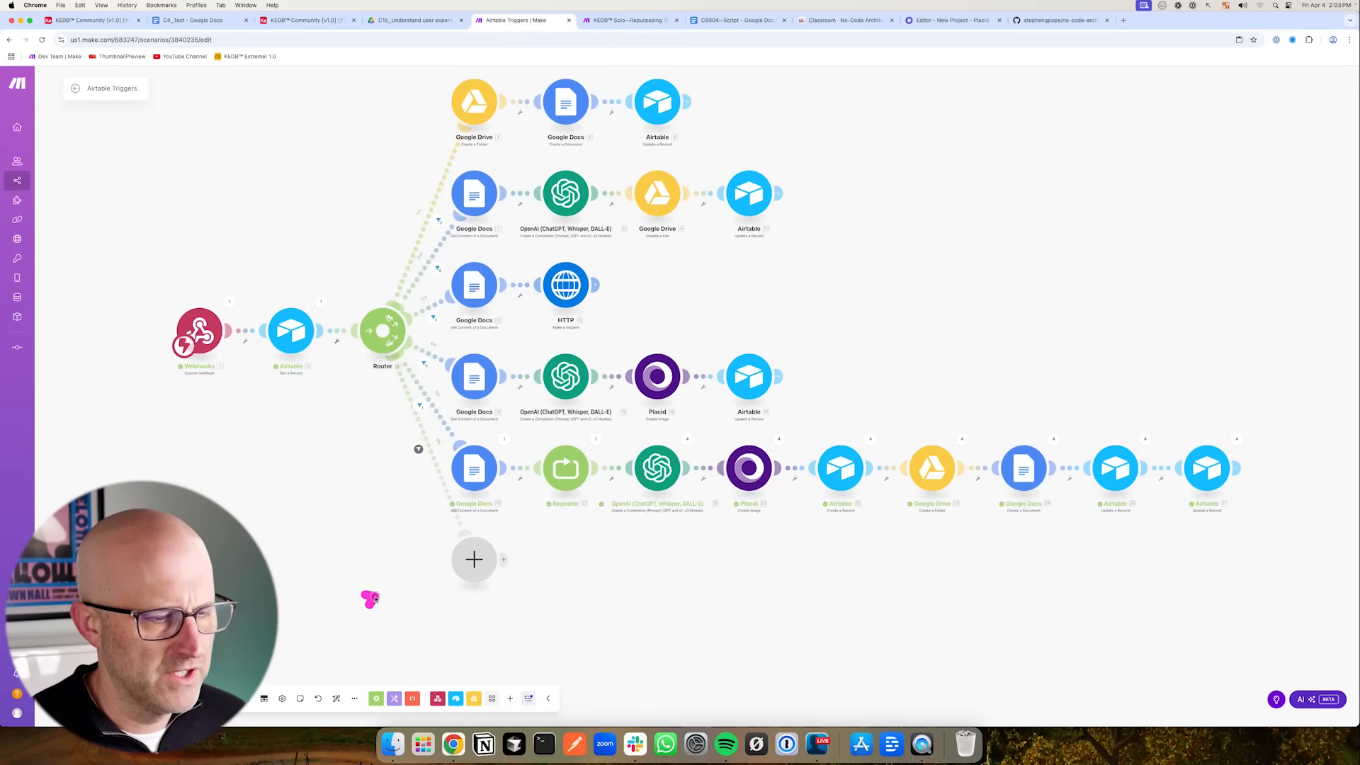
left_click(474, 561)
type("link")
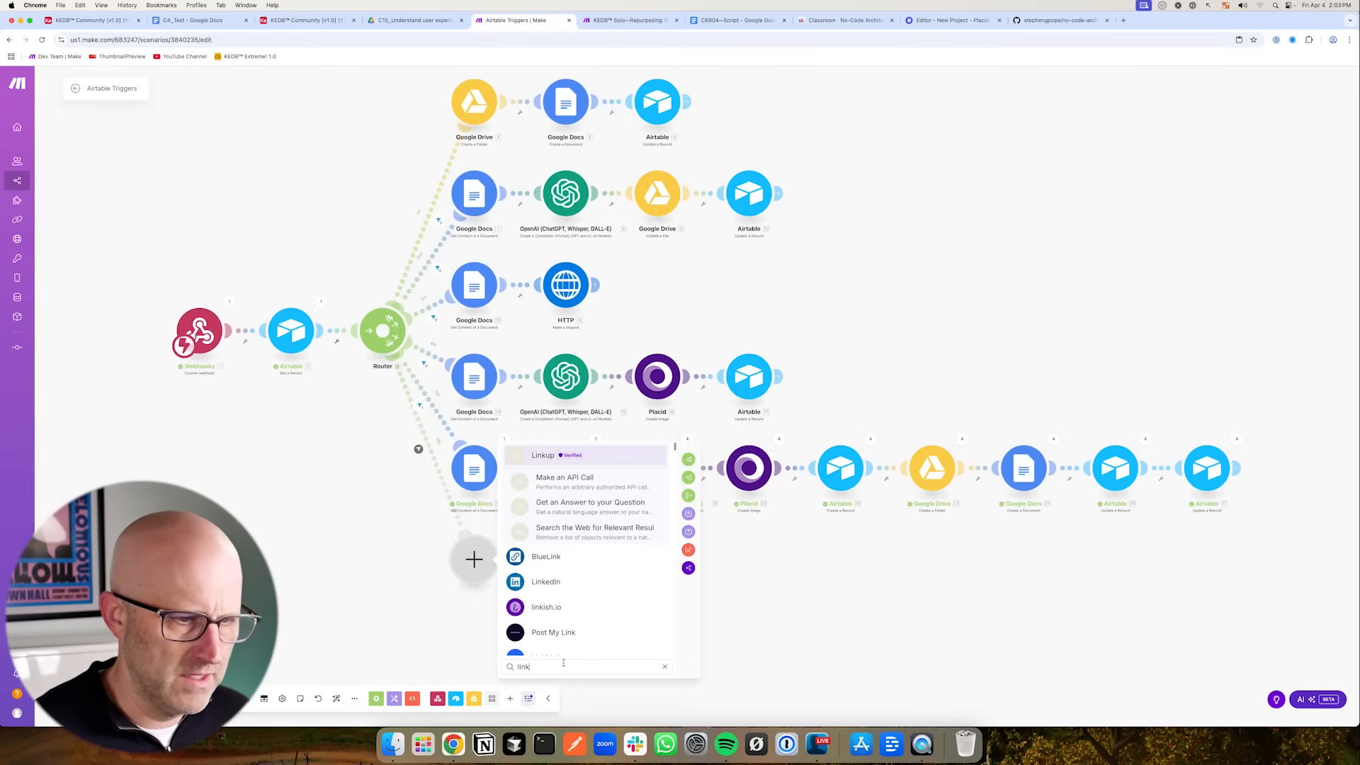
scroll(499, 528, "down", 1)
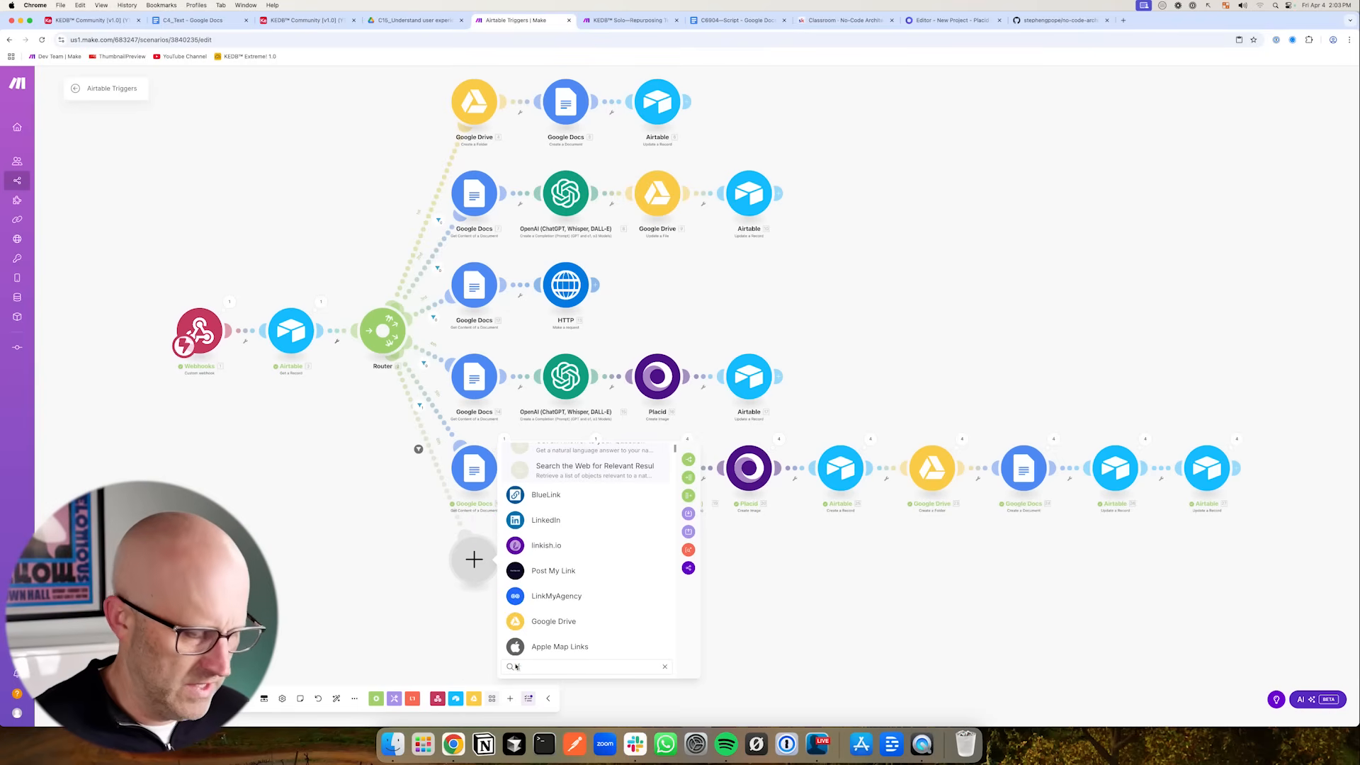
type("inst")
scroll(504, 624, "down", 1)
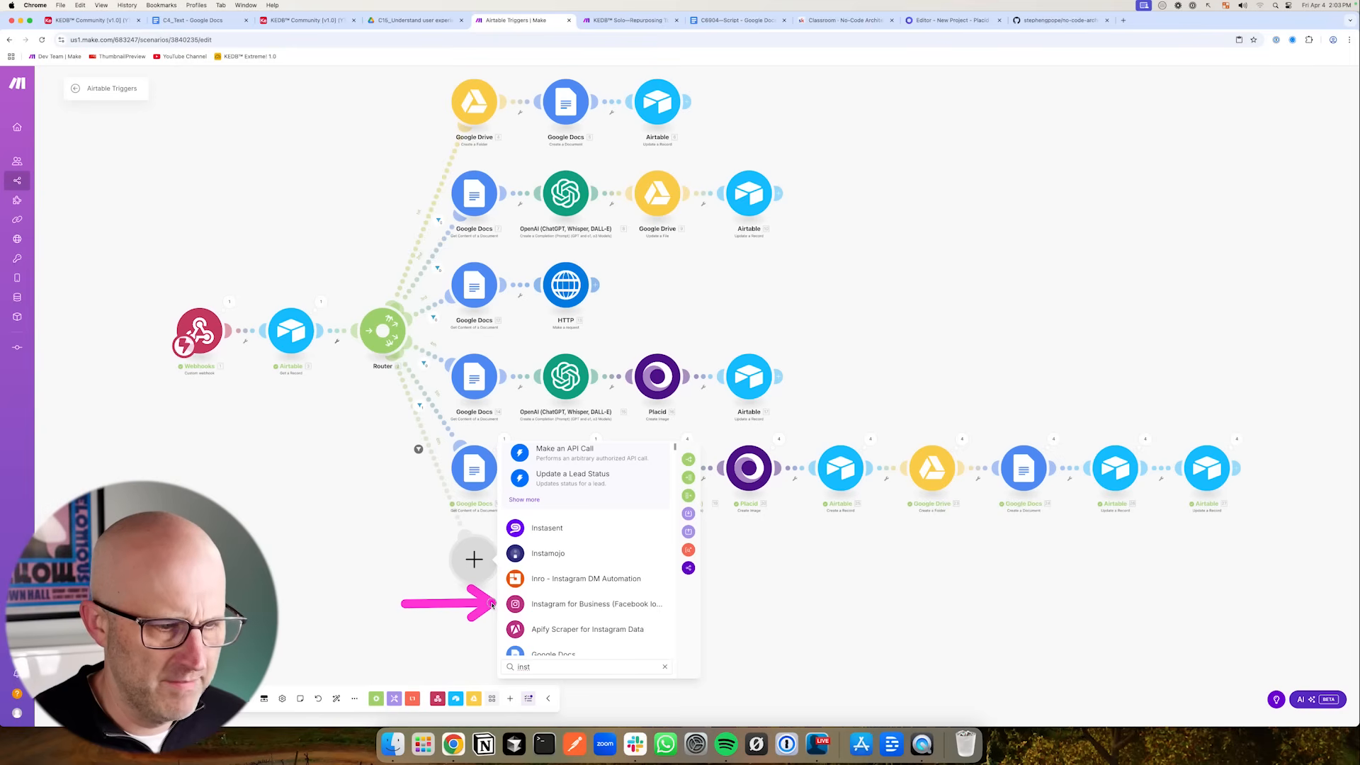
- Open metricool.com in a new browser tab
left_click(1123, 21)
type("metricool")
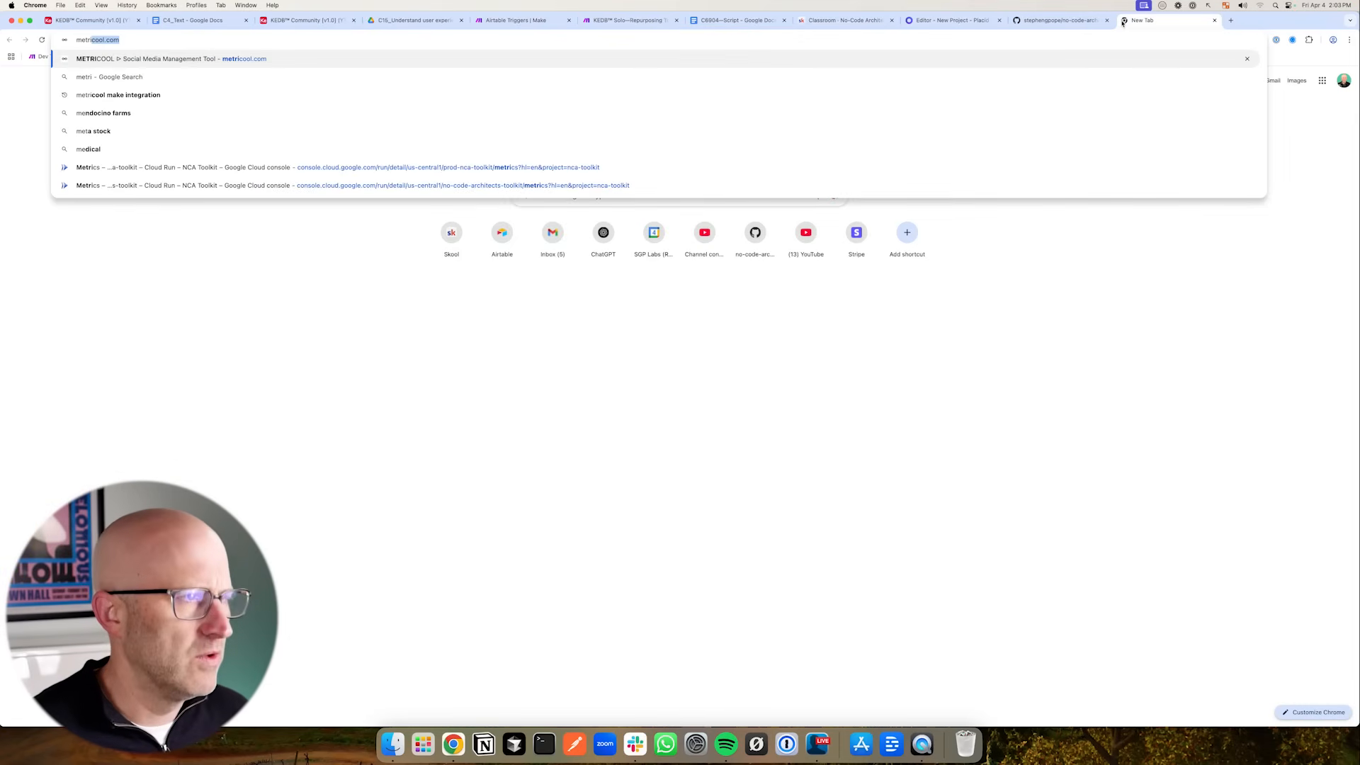
key("Return")
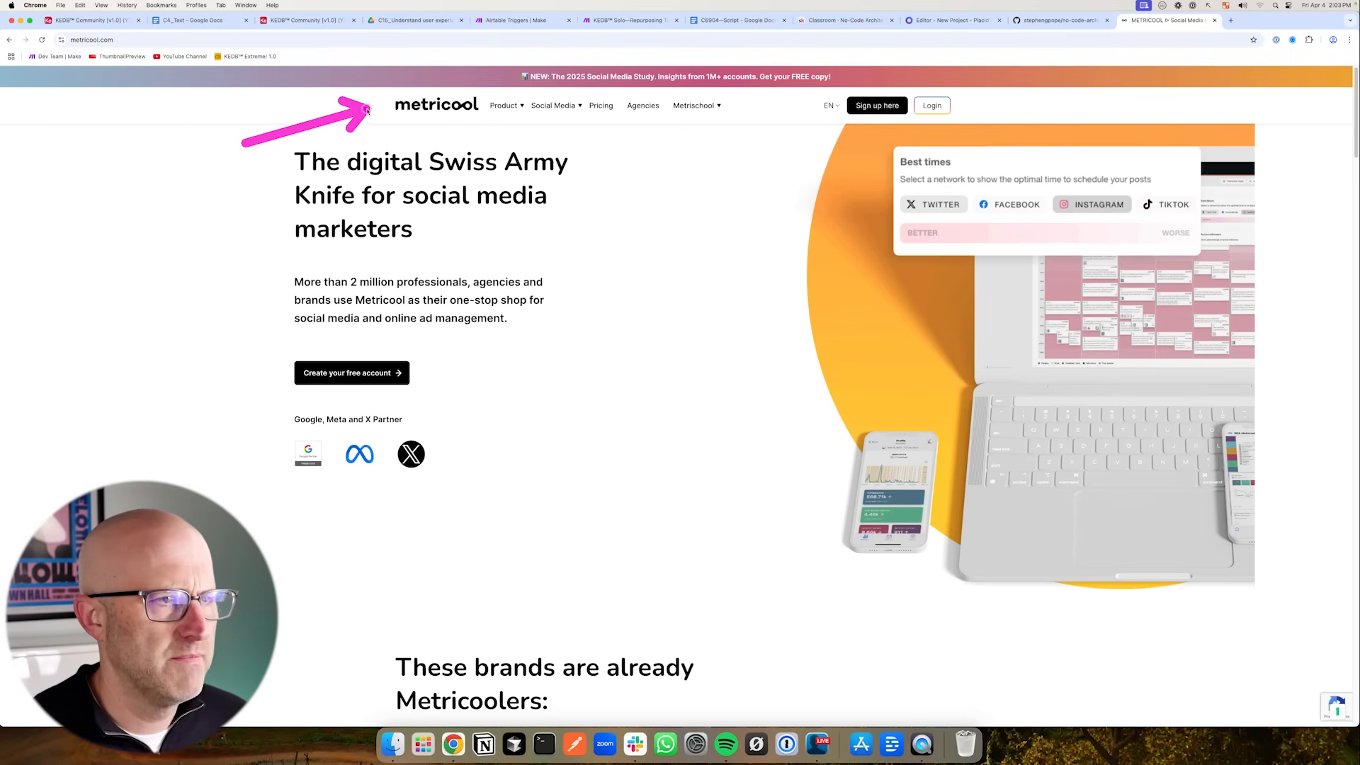
mouse_move(508, 111)
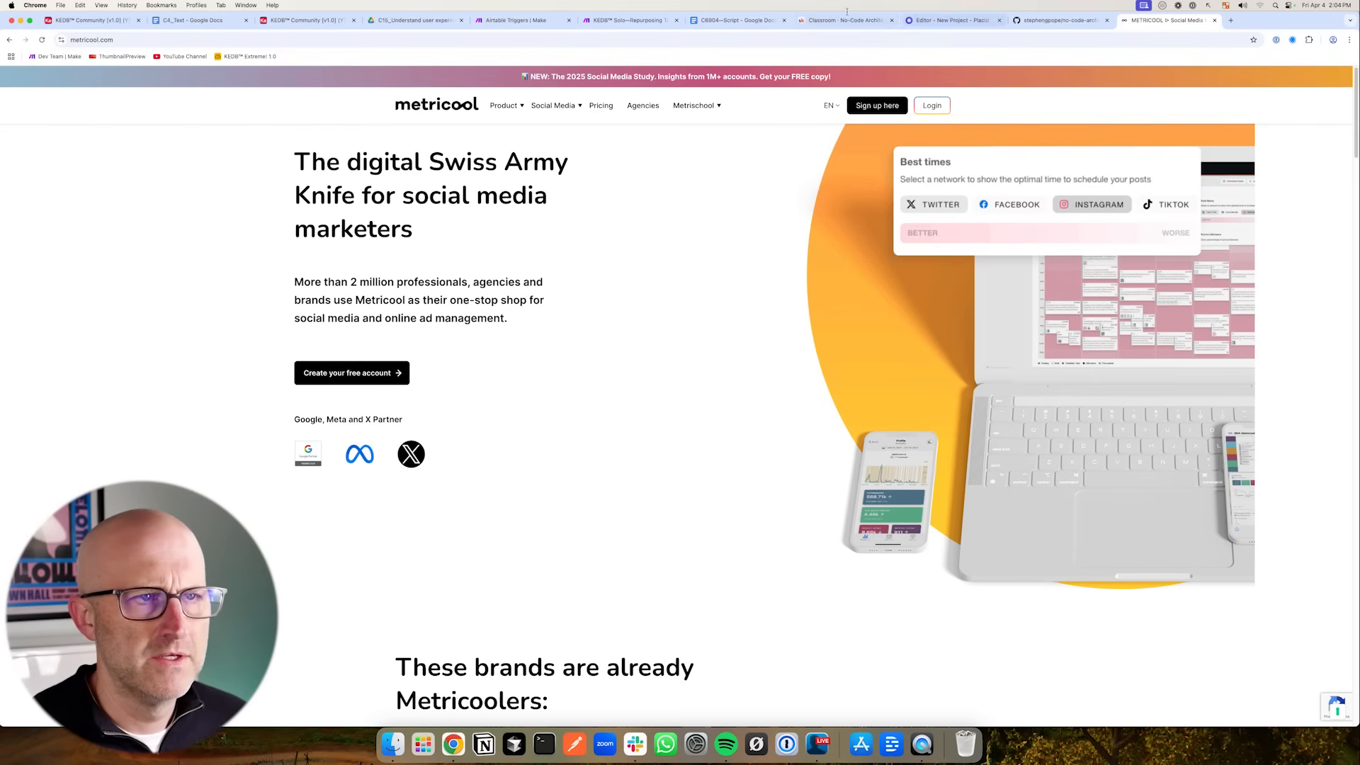
- Add a Metricool Schedule a Post module to the new publish_content route
left_click(531, 20)
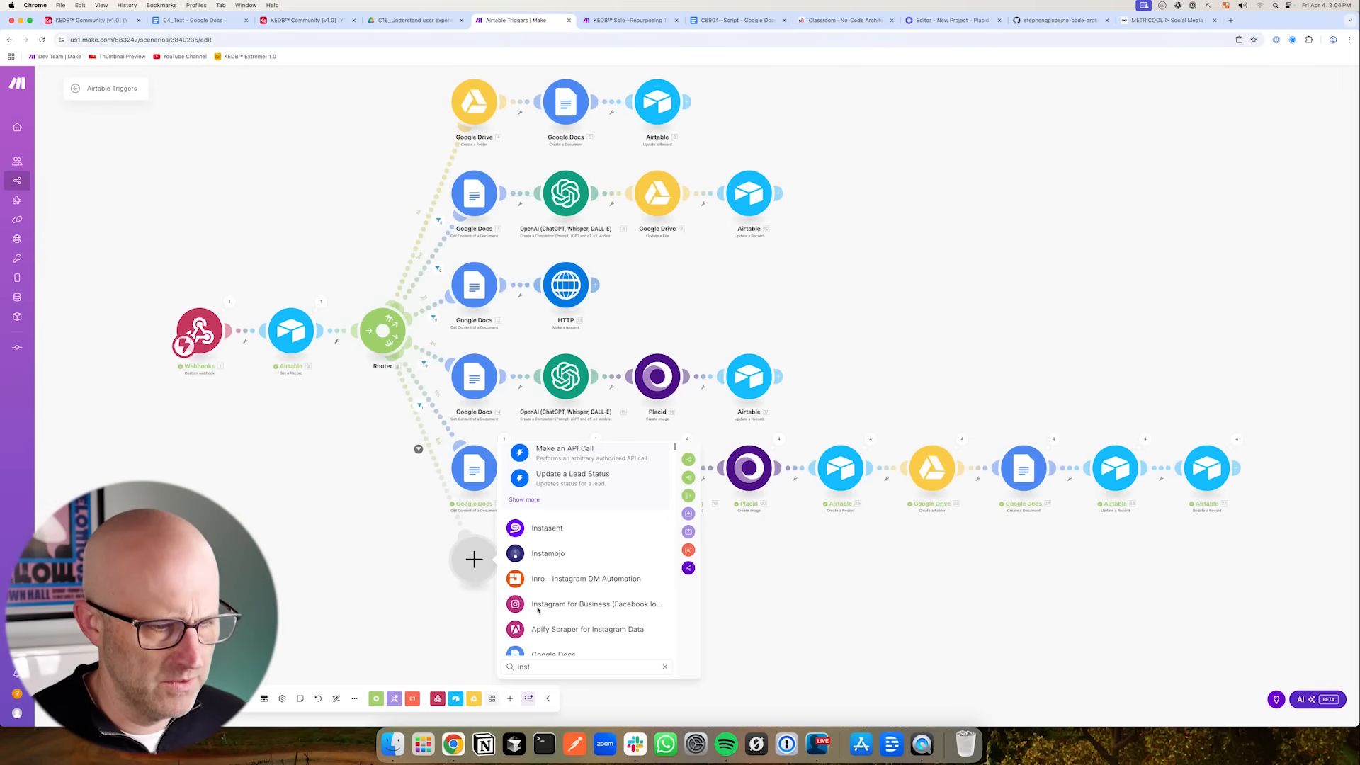
scroll(538, 609, "down", 1)
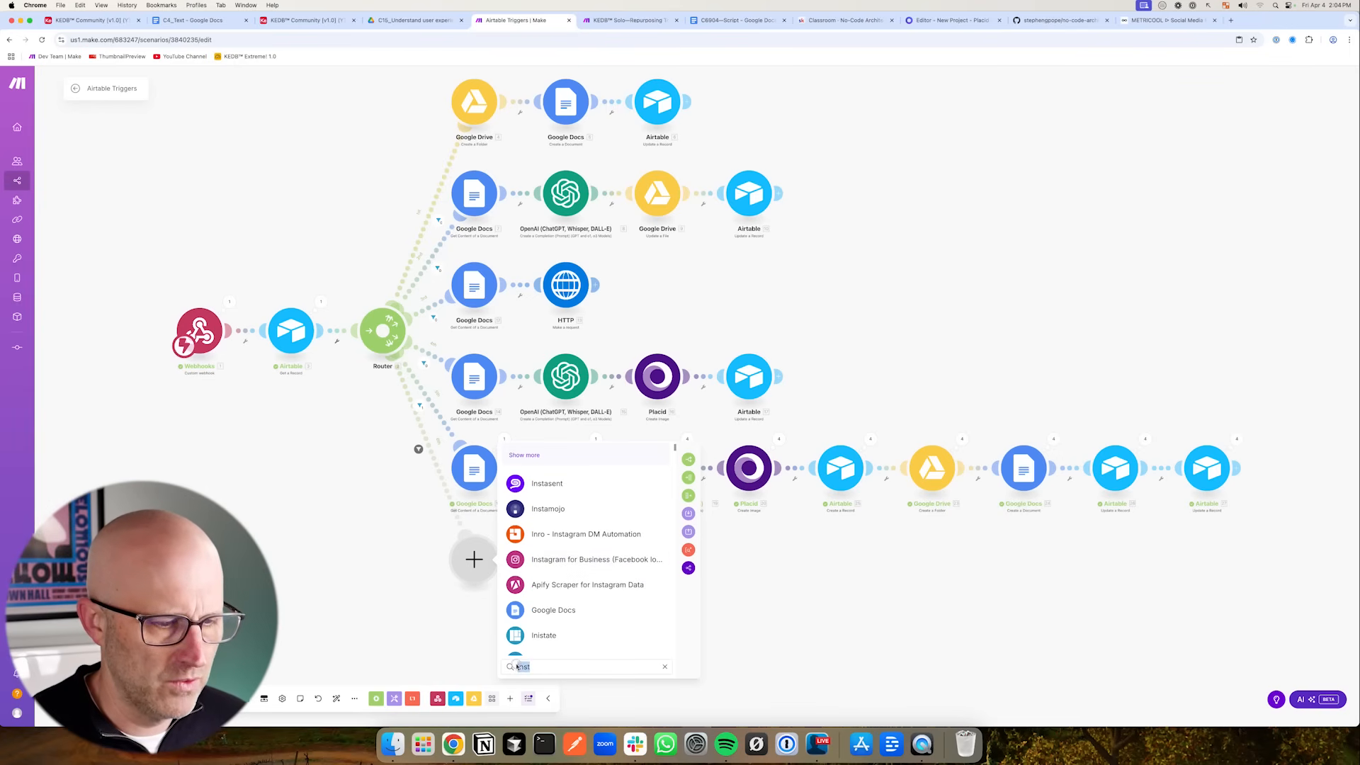
type("metri")
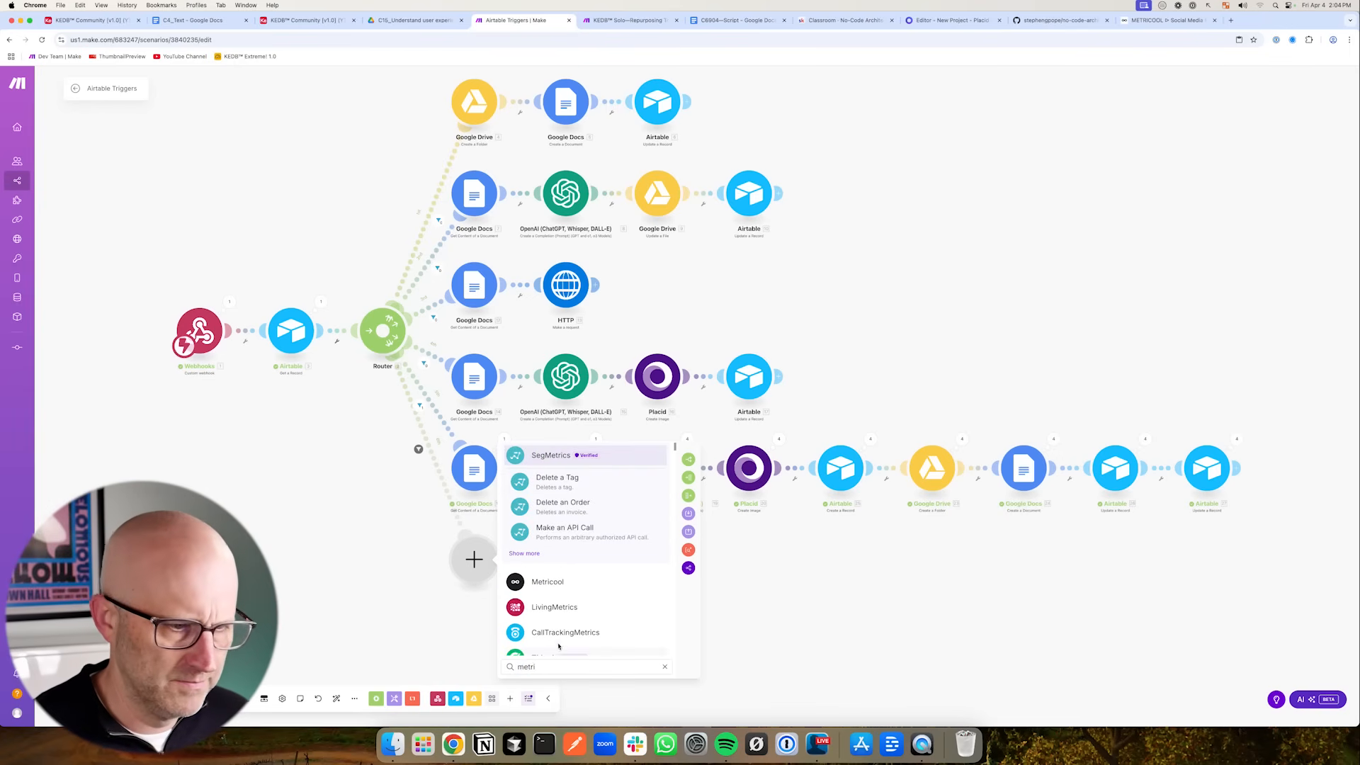
left_click(567, 582)
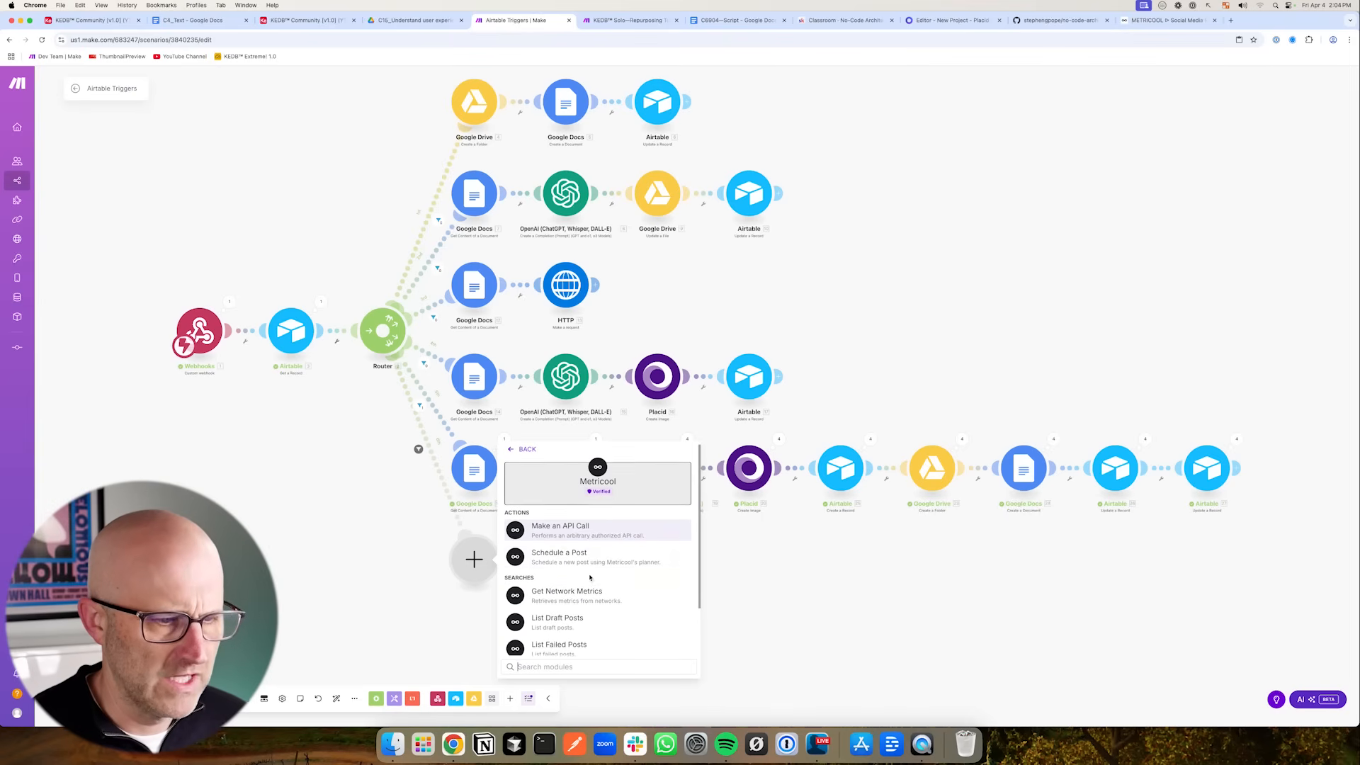
left_click(577, 559)
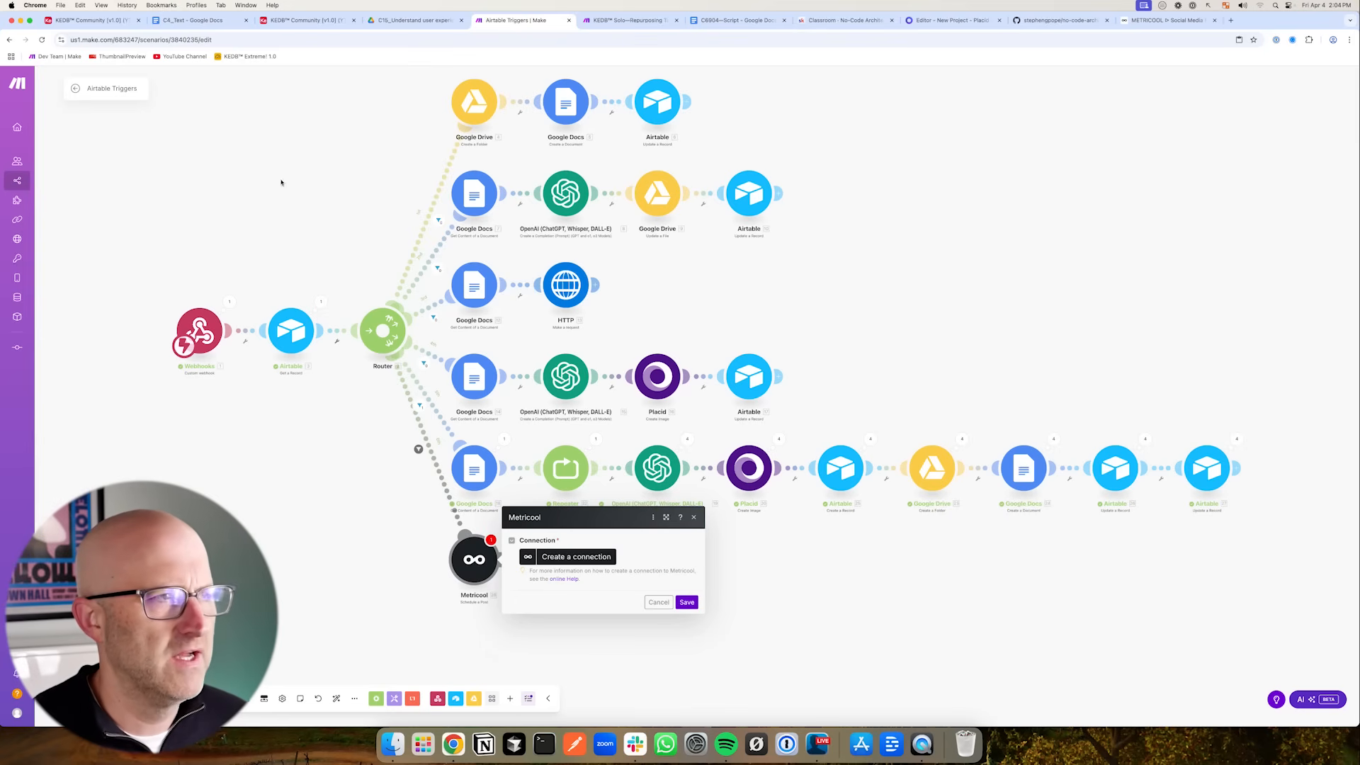
- Start creating a new connection for the Metricool module
left_click(290, 21)
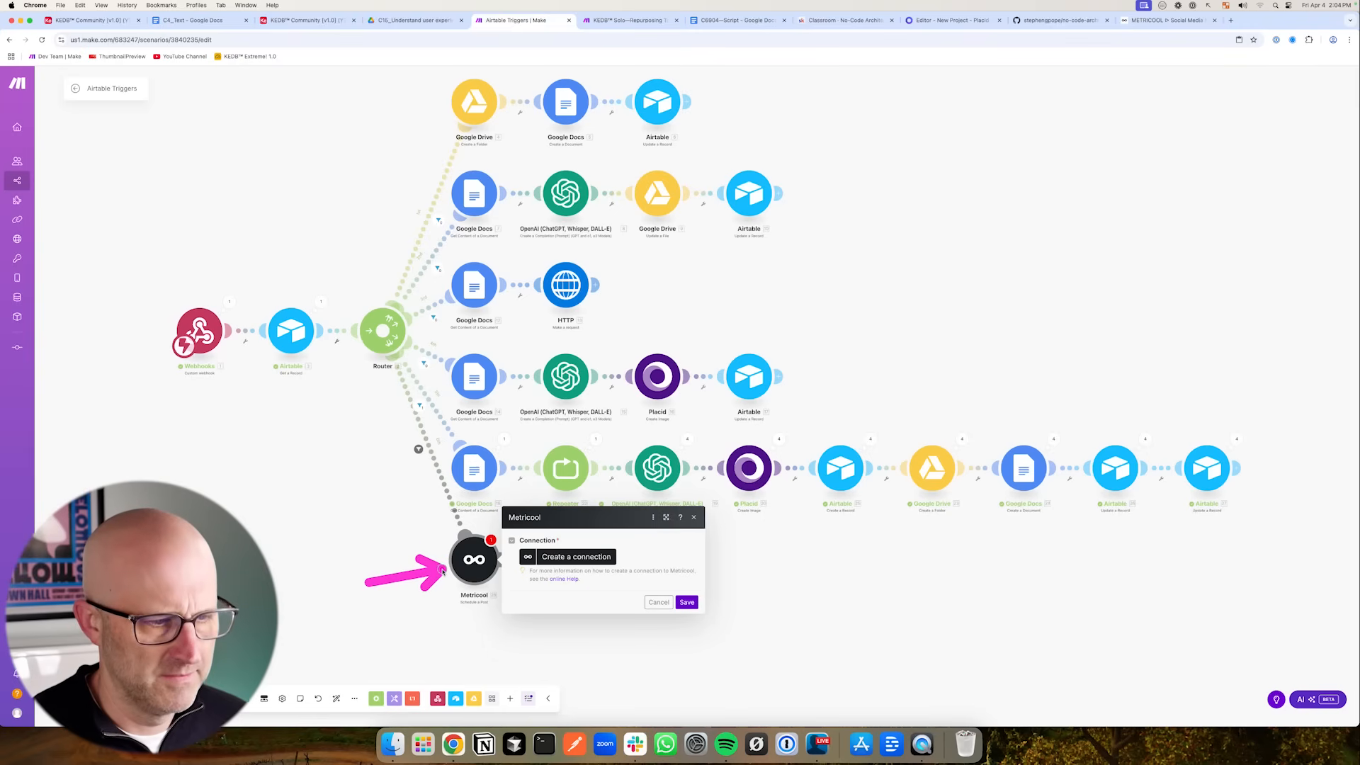
left_click(588, 558)
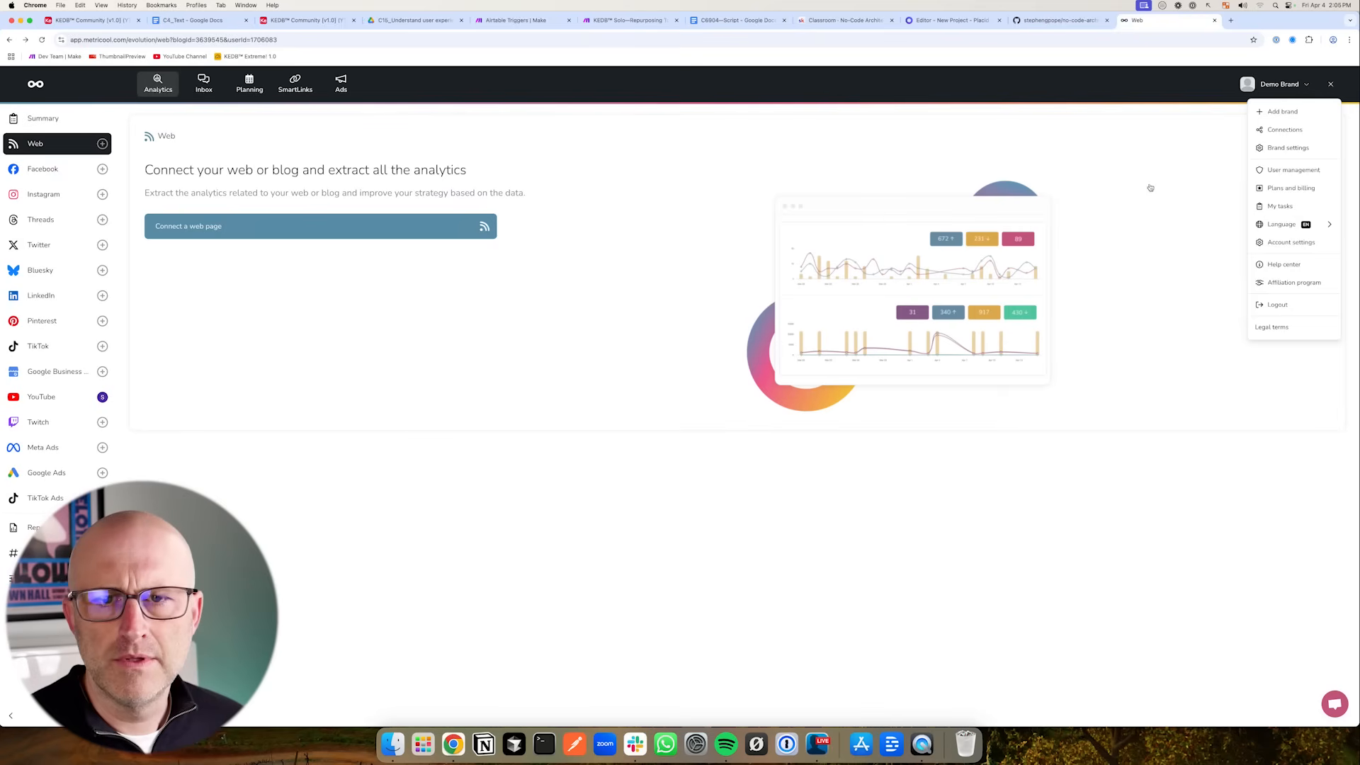
- Copy the REST API access token from the Metricool account settings' API section
left_click(1333, 83)
left_click(1333, 83)
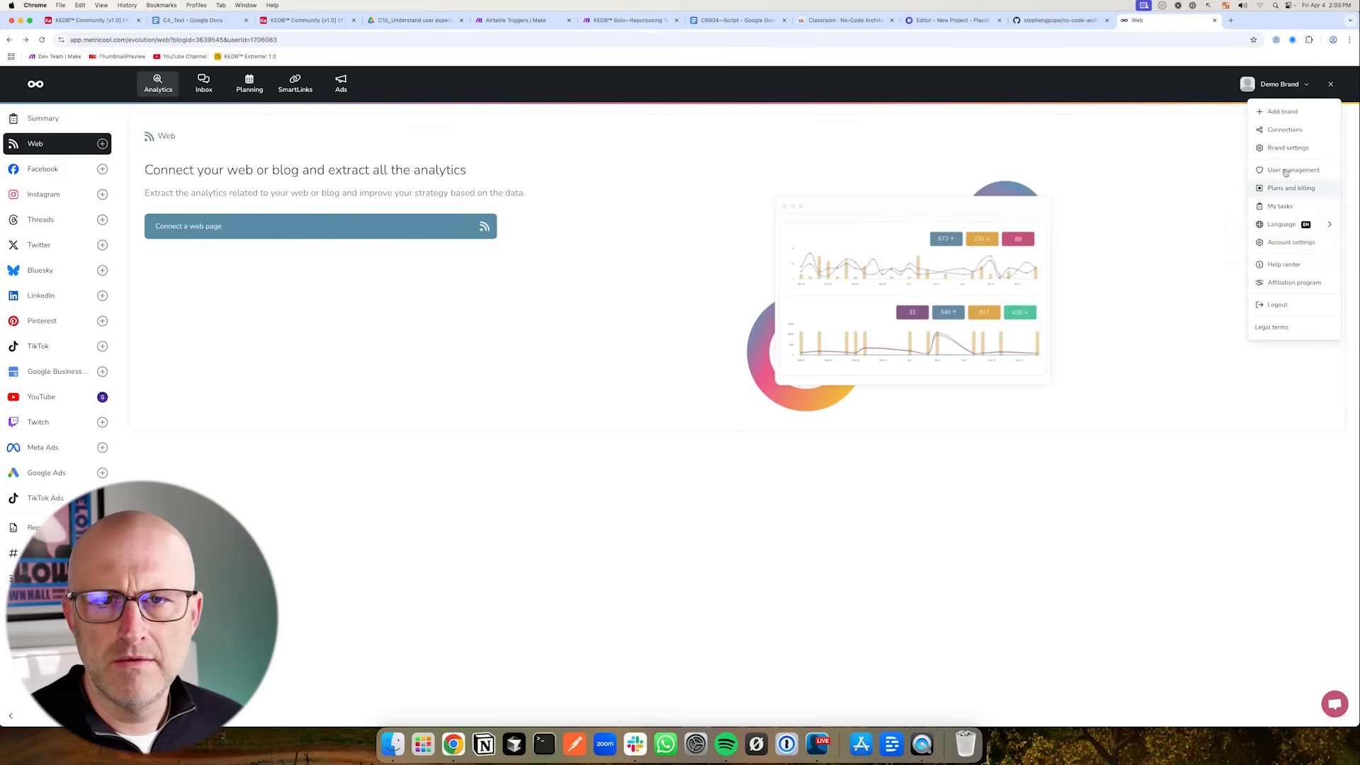
left_click(1290, 185)
left_click(604, 153)
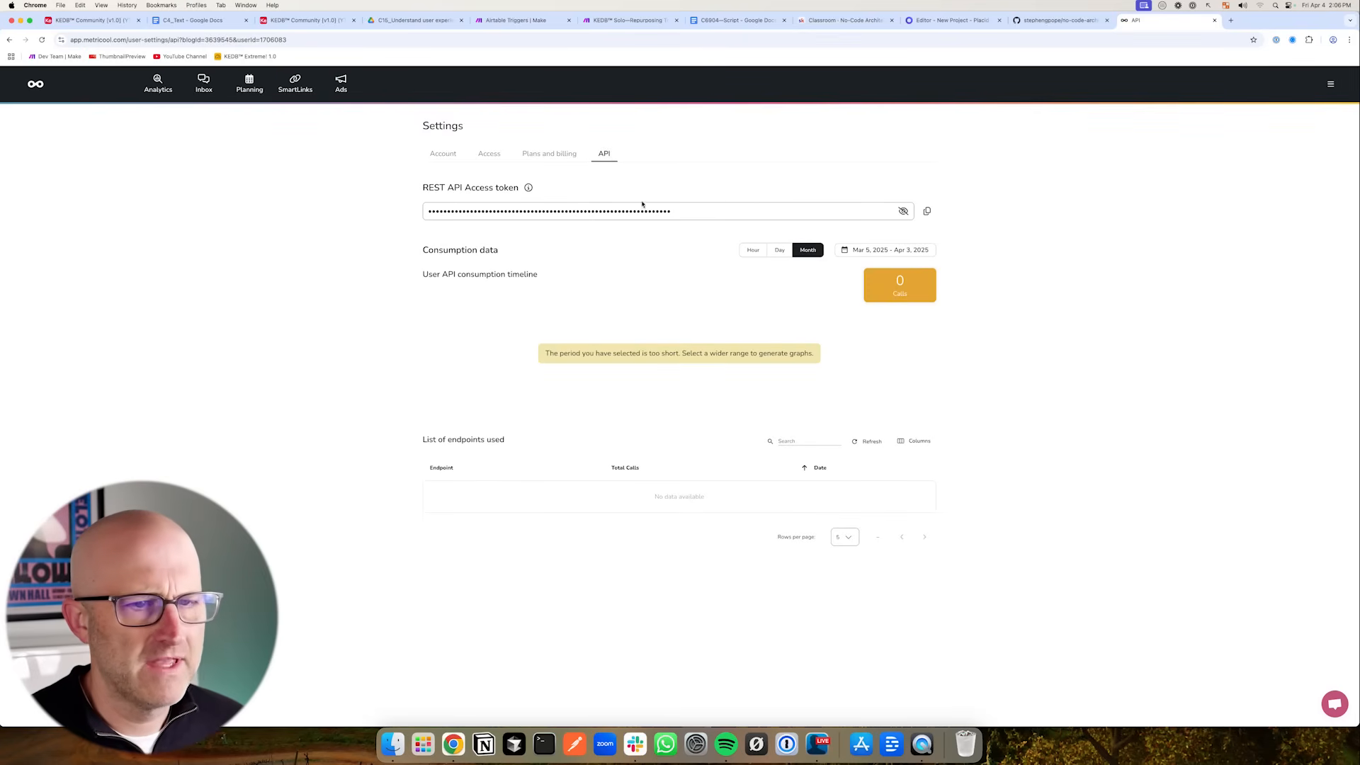
left_click(926, 211)
- Paste the Metricool API key into the new connection and save it
left_click(516, 19)
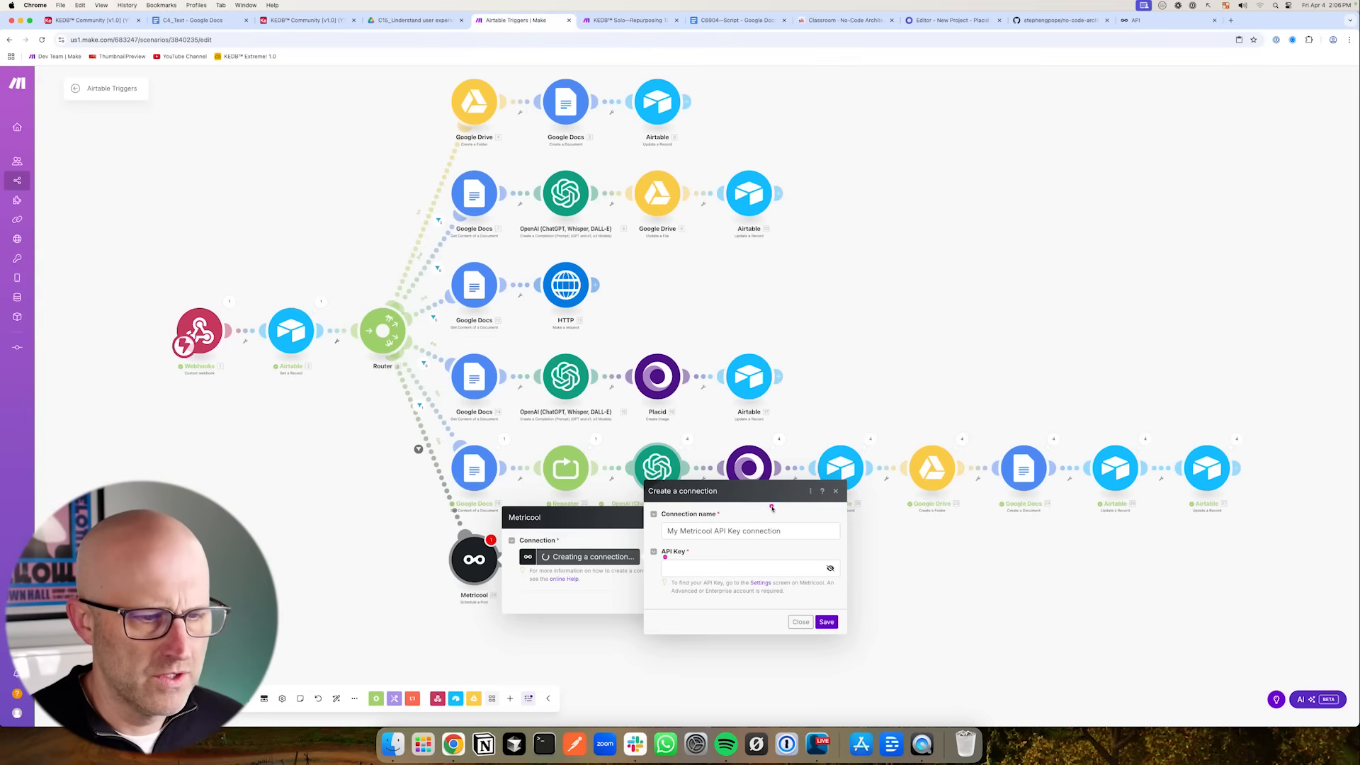
left_click(681, 569)
key("super+v")
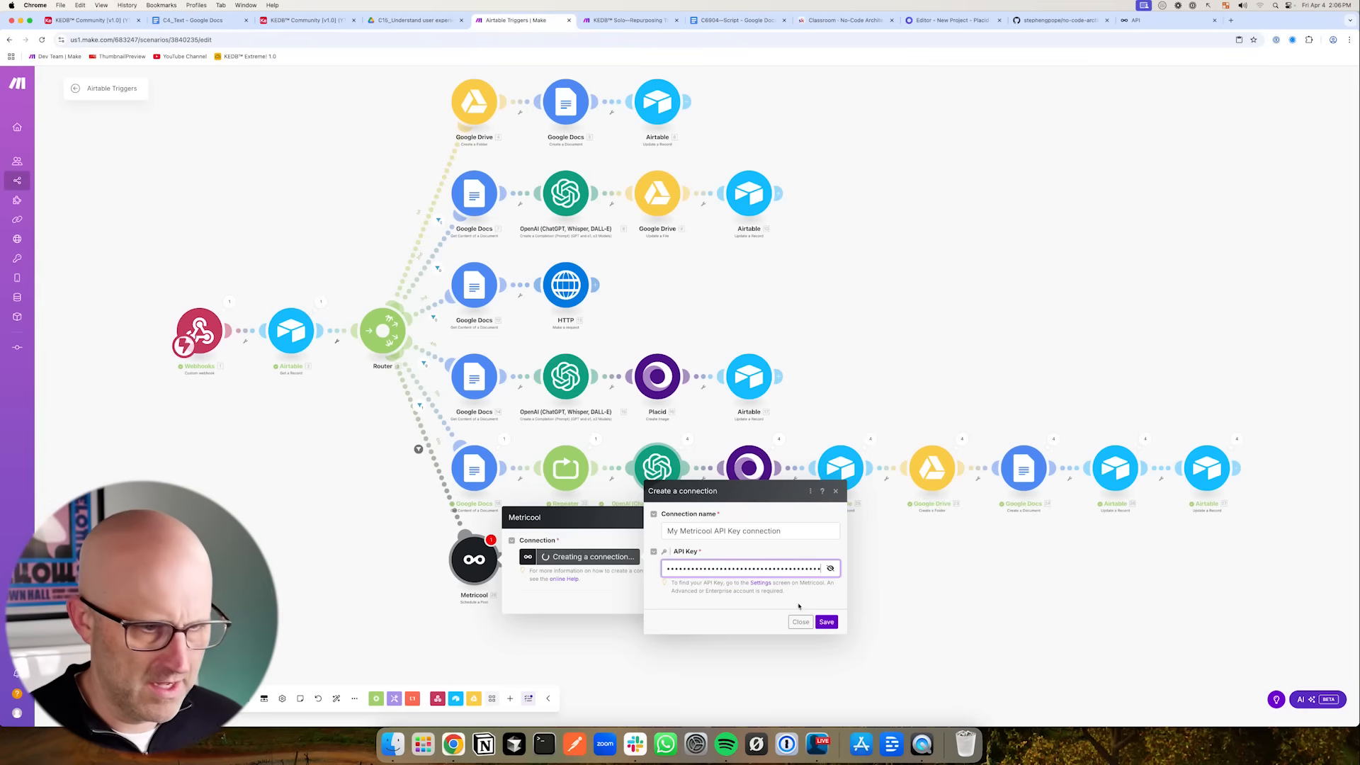
left_click(828, 623)
- Set the module's Brand ID to Demo Brand and Post Schedule to Publish now
left_click(584, 594)
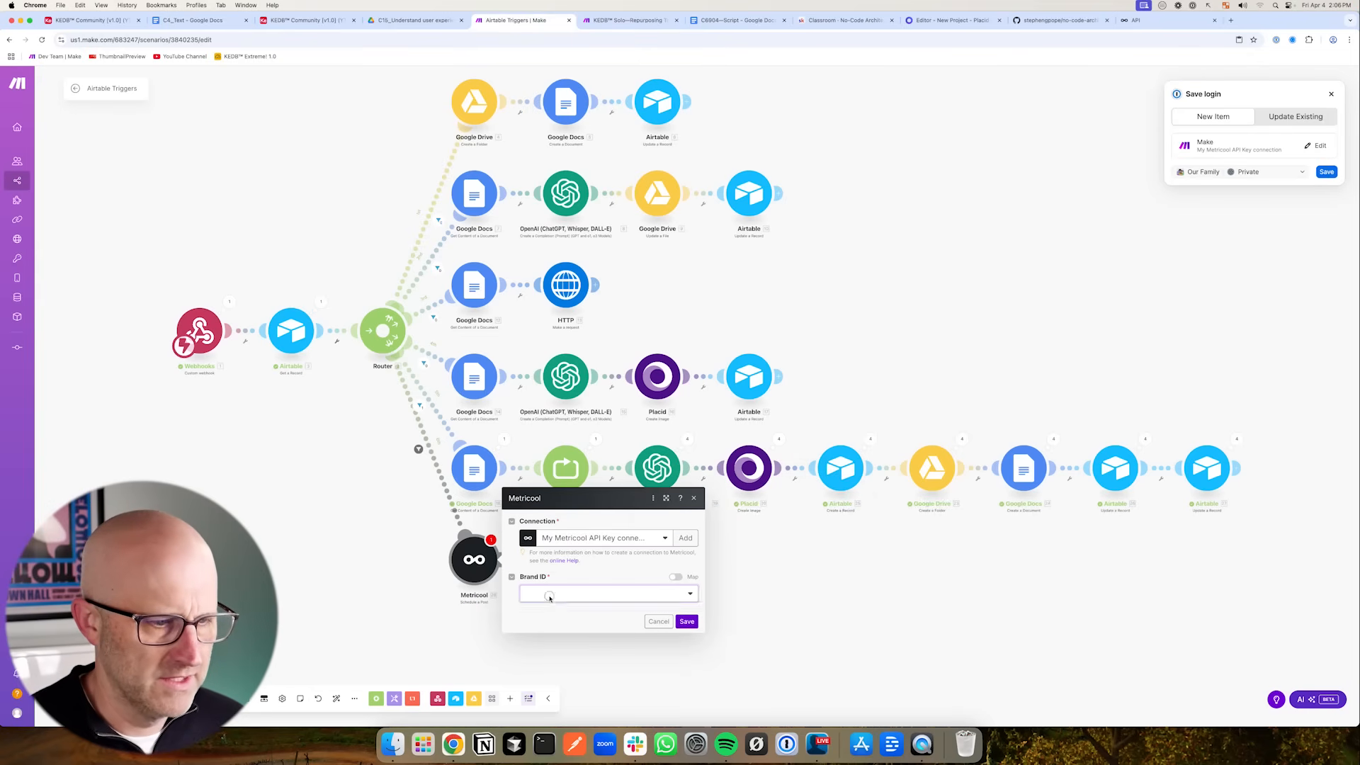
left_click(563, 626)
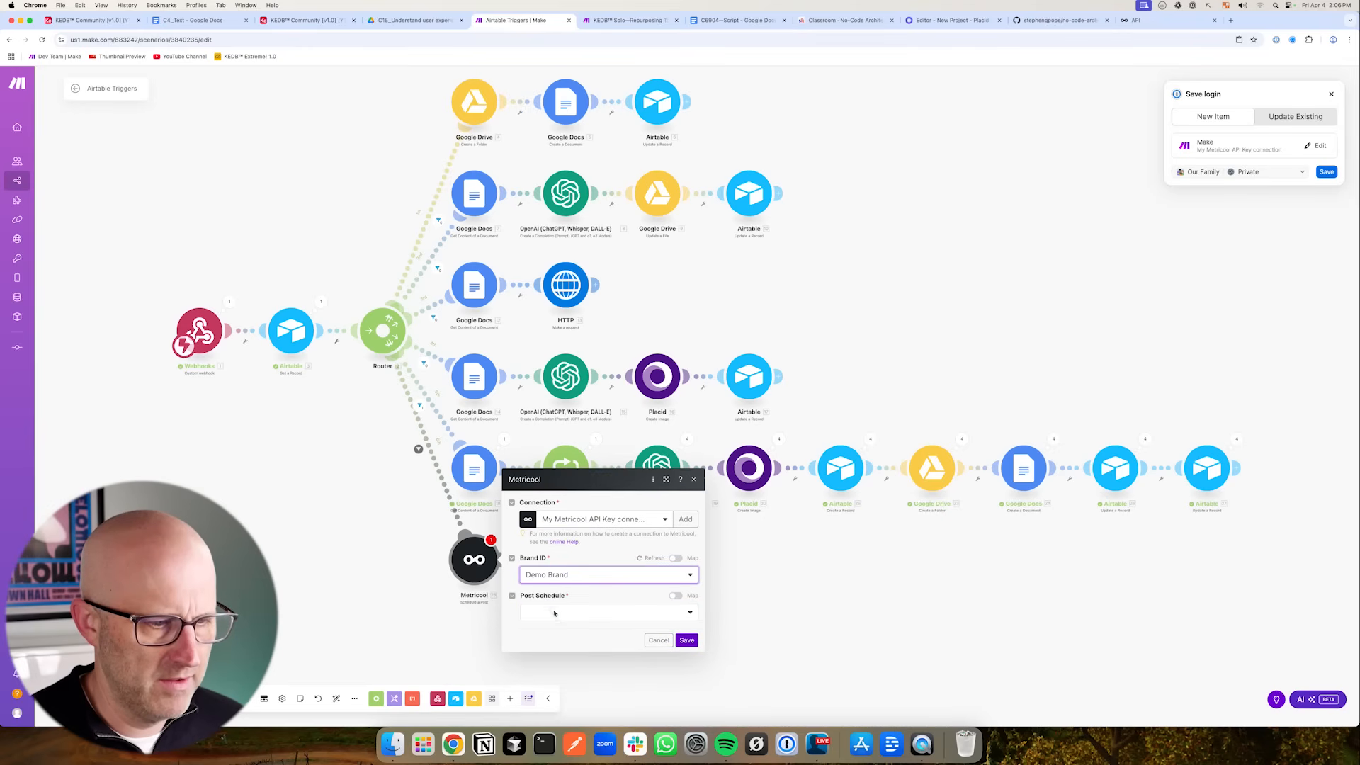
left_click(554, 613)
left_click(558, 640)
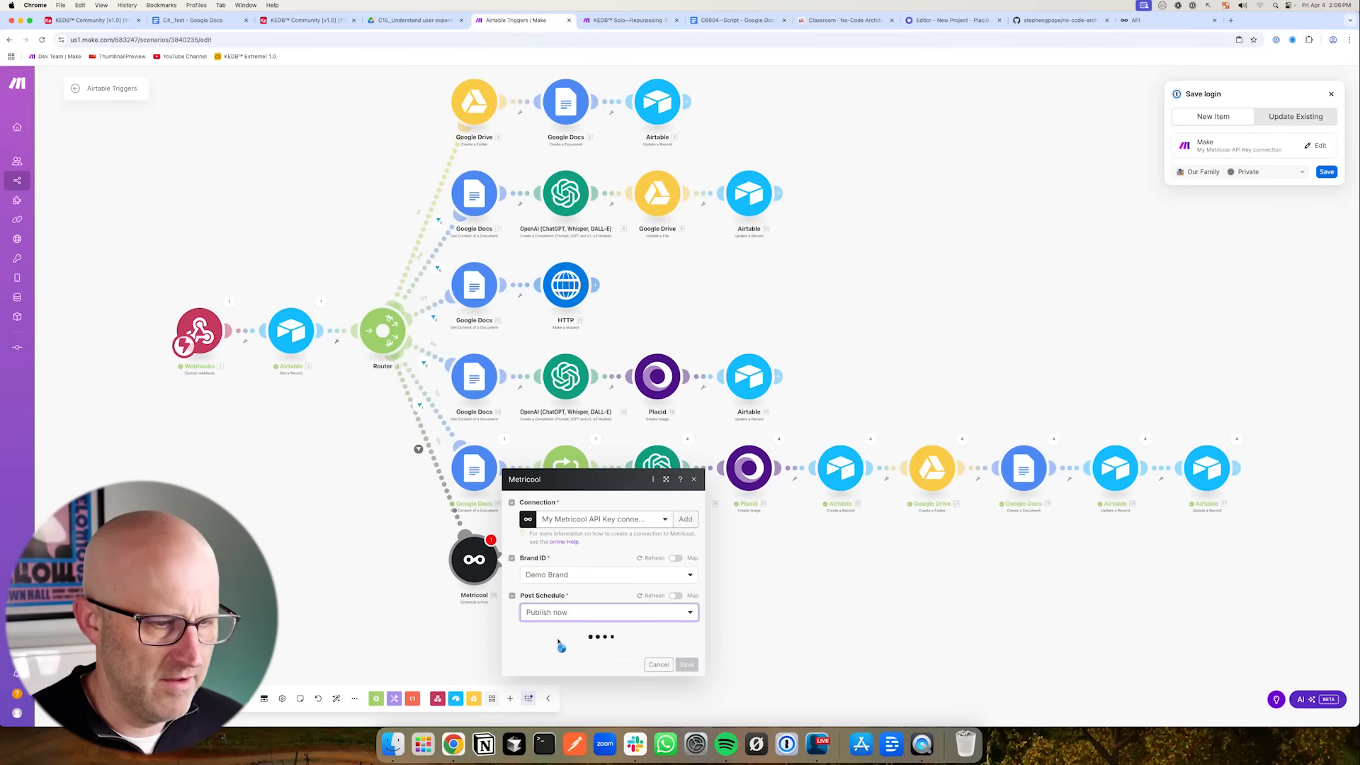
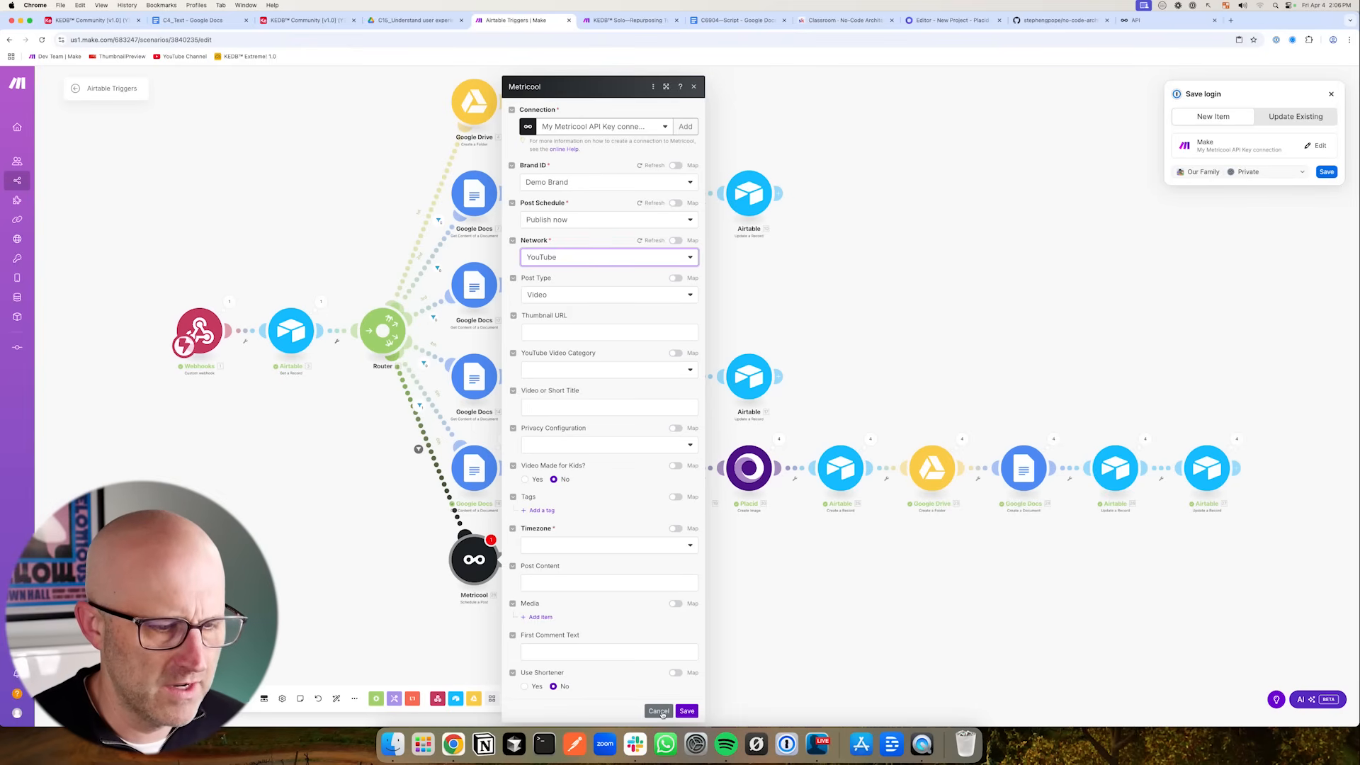
- Open the mapping panel for the Metricool Thumbnail URL field and inspect the Airtable record's image fields
left_click(526, 328)
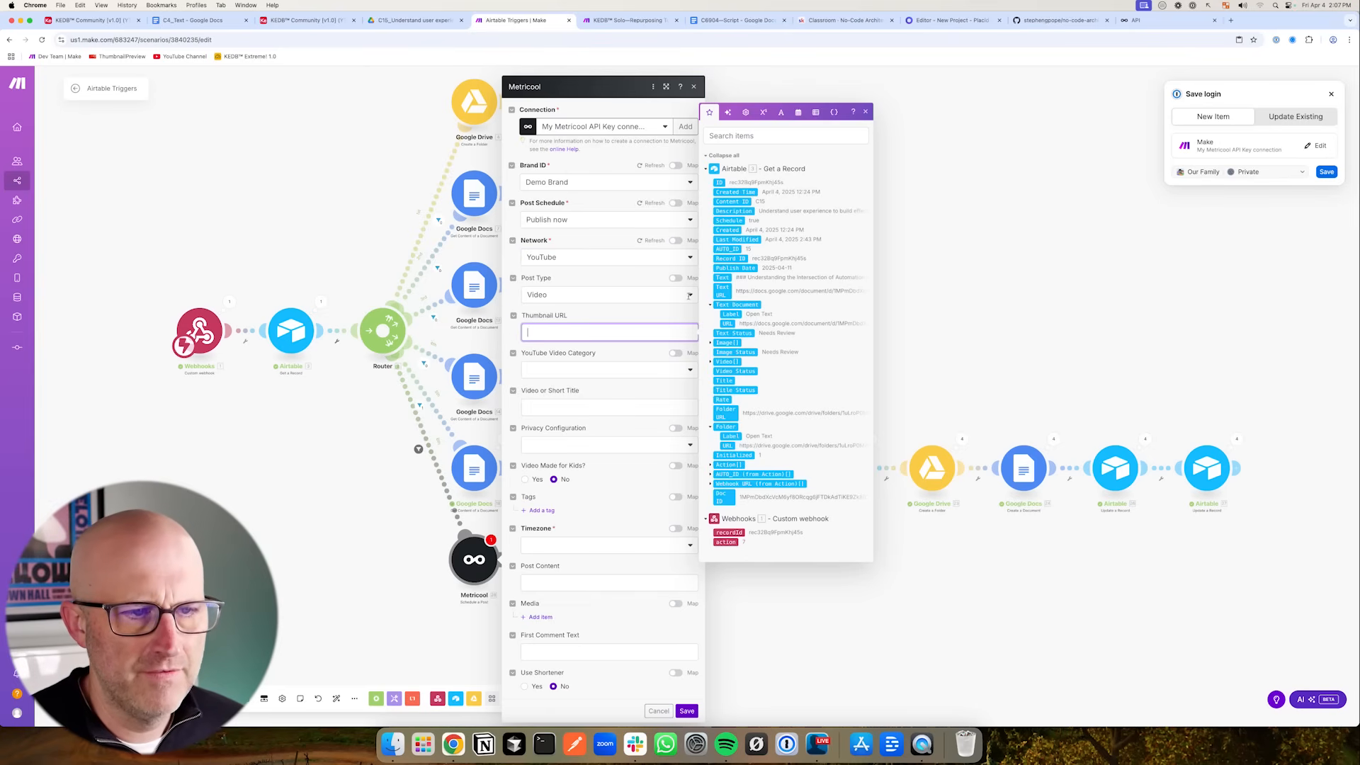
left_click_drag(626, 257, 703, 331)
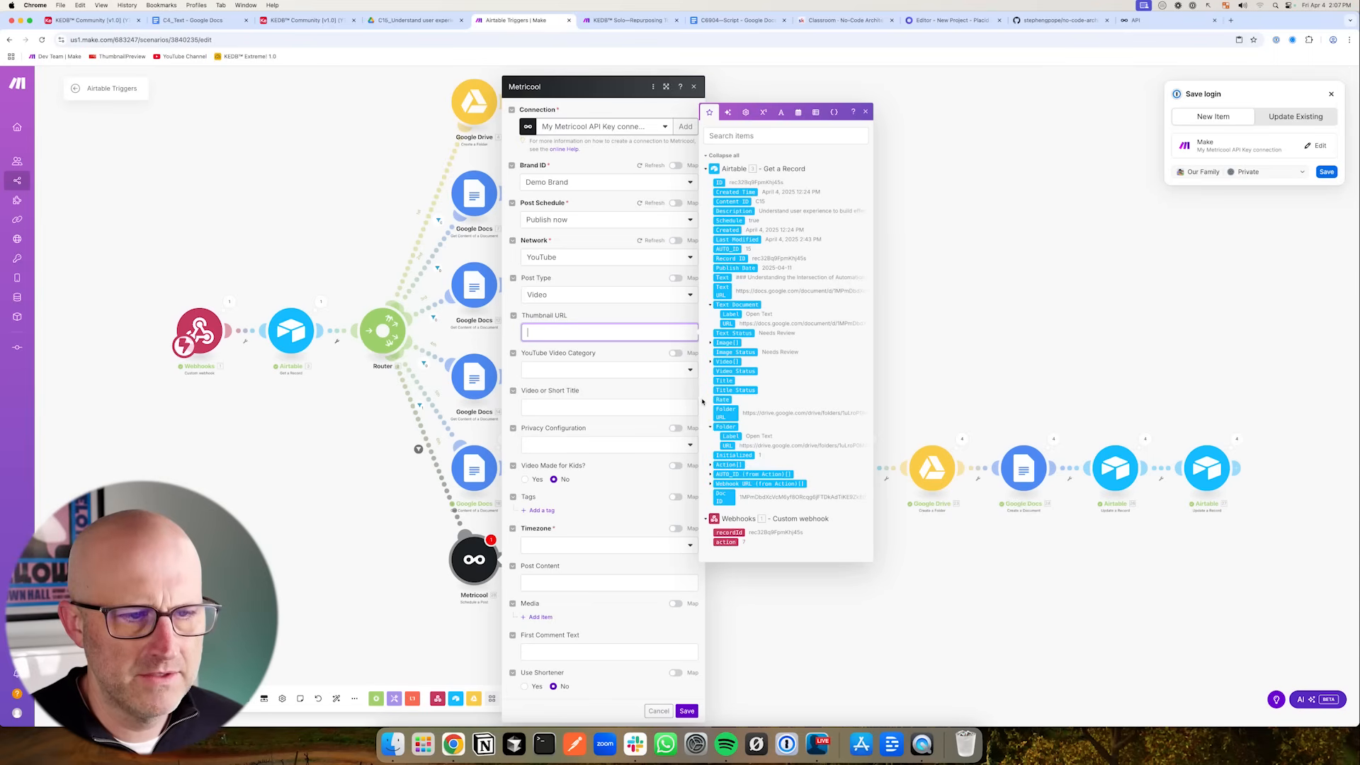
left_click(711, 344)
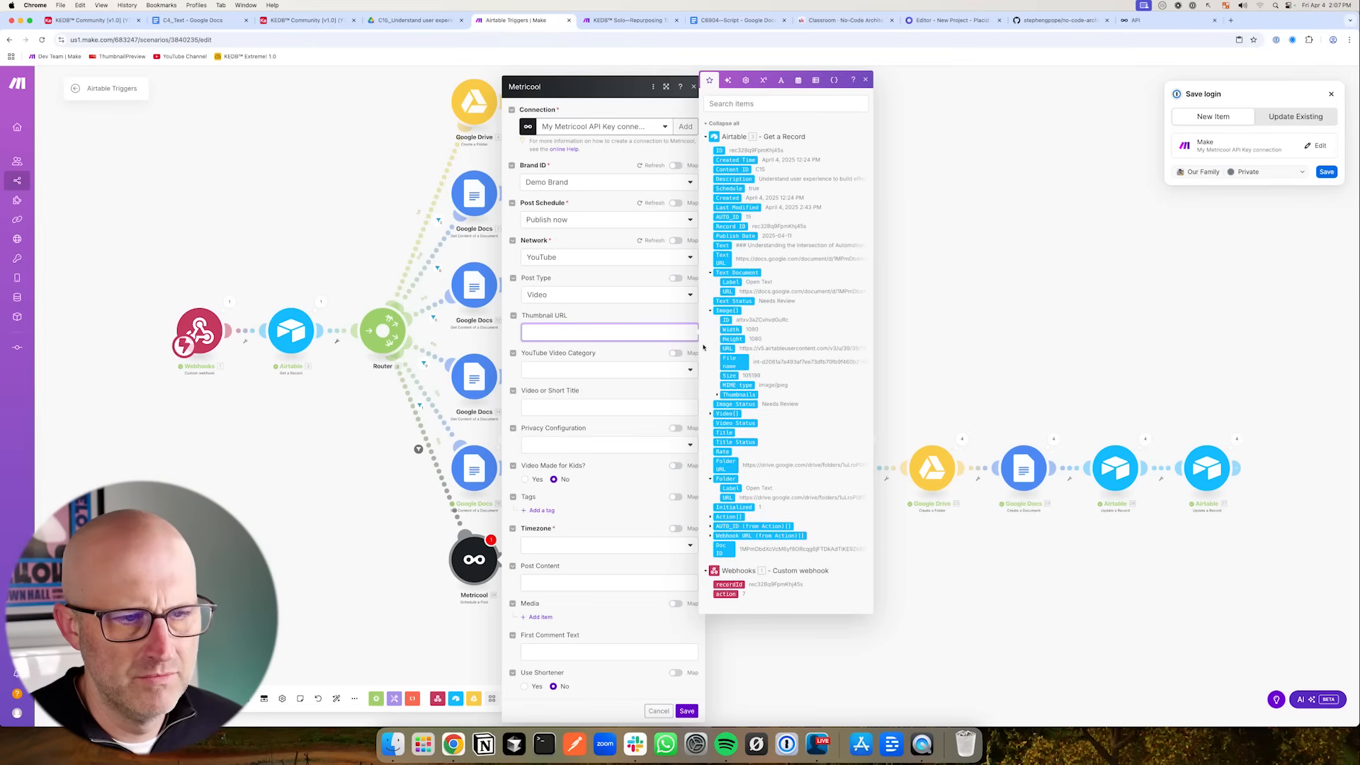
left_click(711, 415)
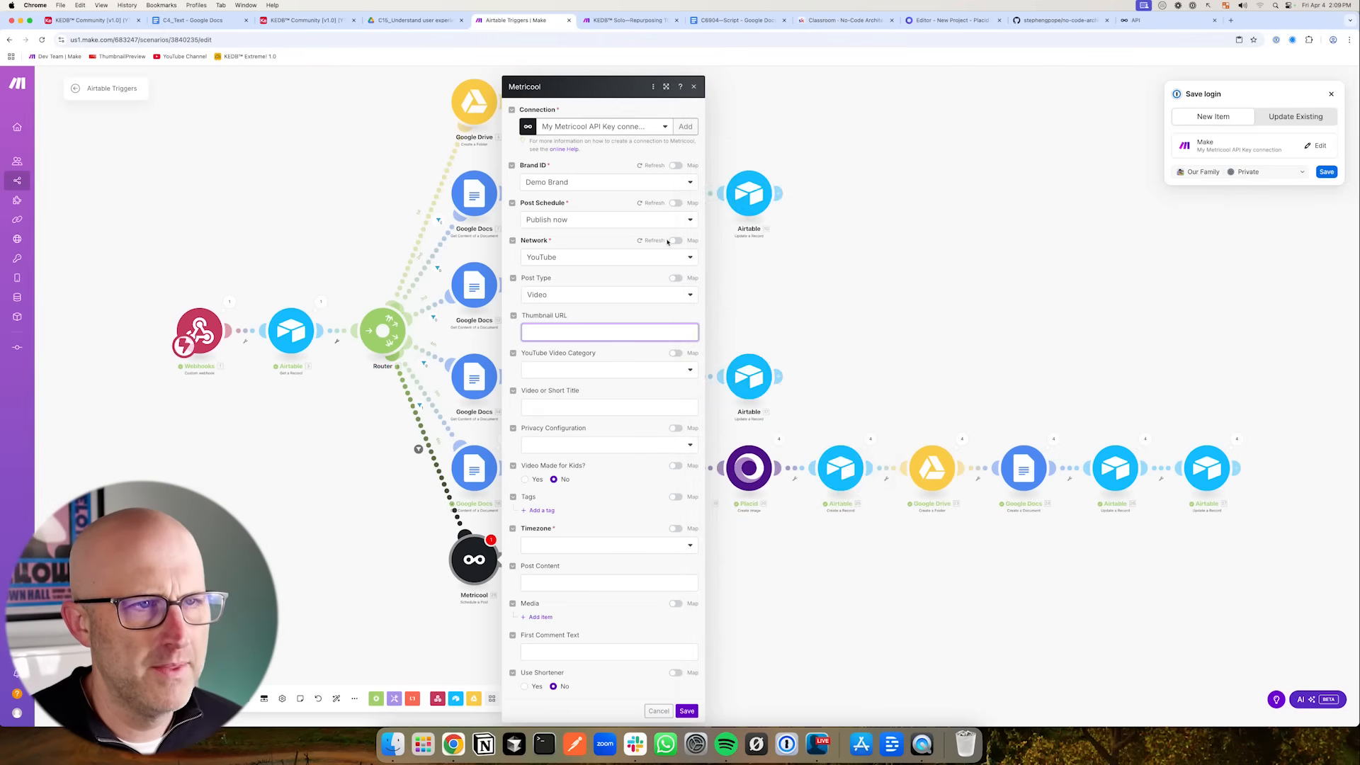
- Review the script plan, the Placid template editor and the no-code-architects-toolkit GitHub repository
left_click(841, 19)
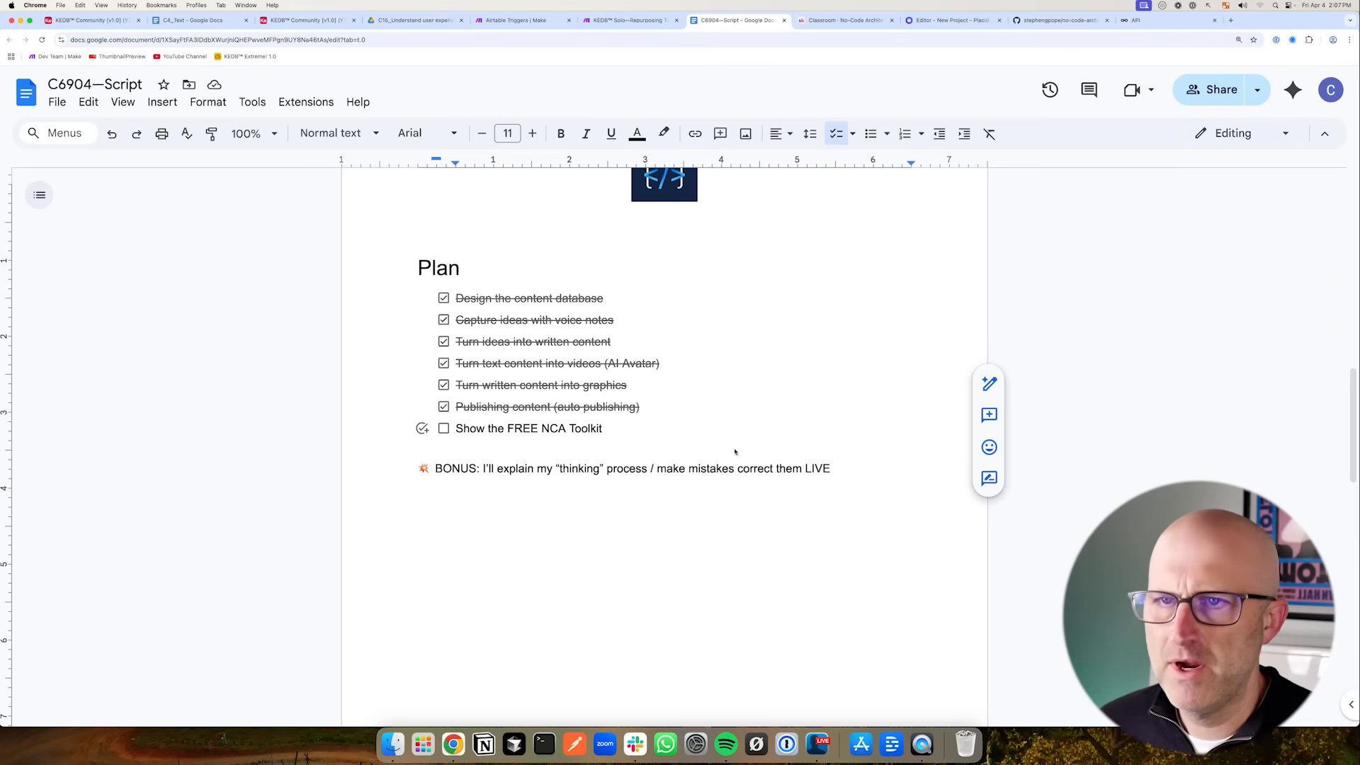
left_click(949, 20)
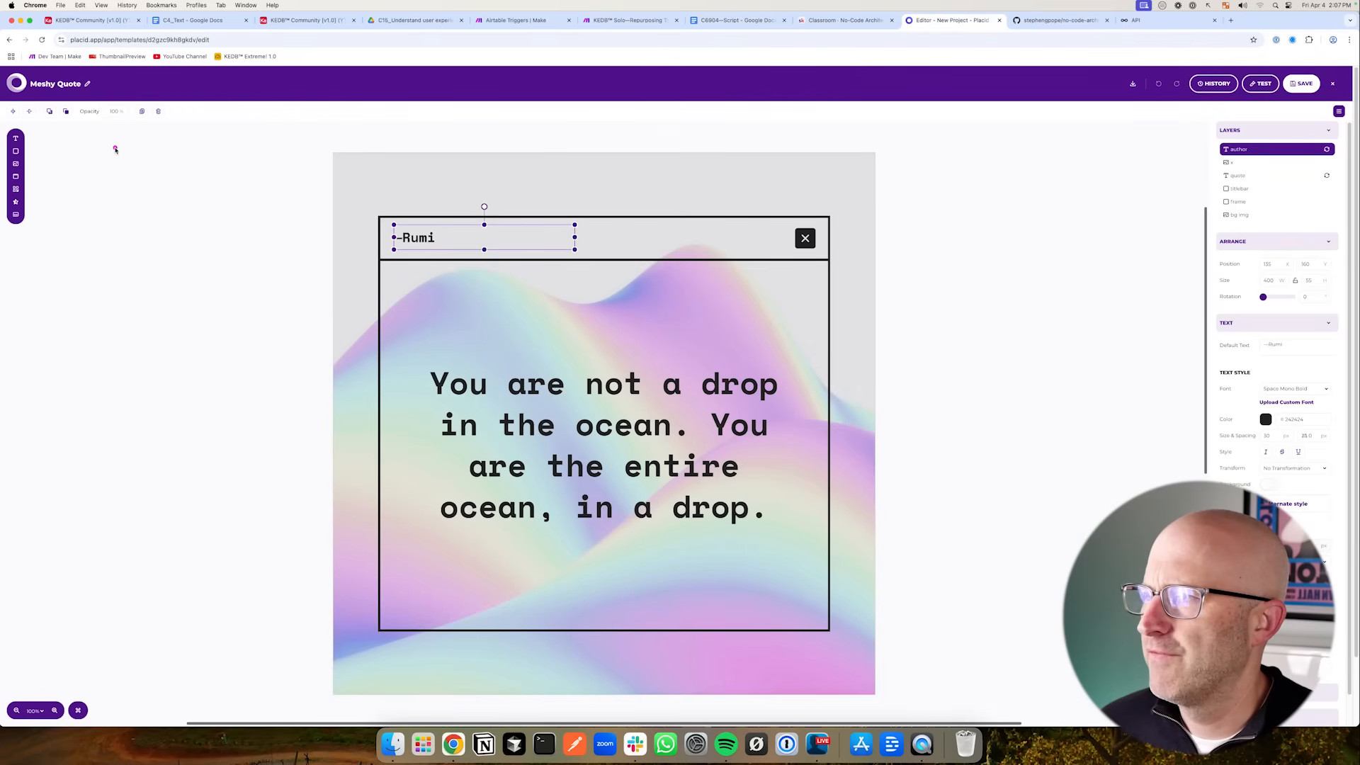
left_click_drag(68, 189, 56, 98)
left_click(1055, 22)
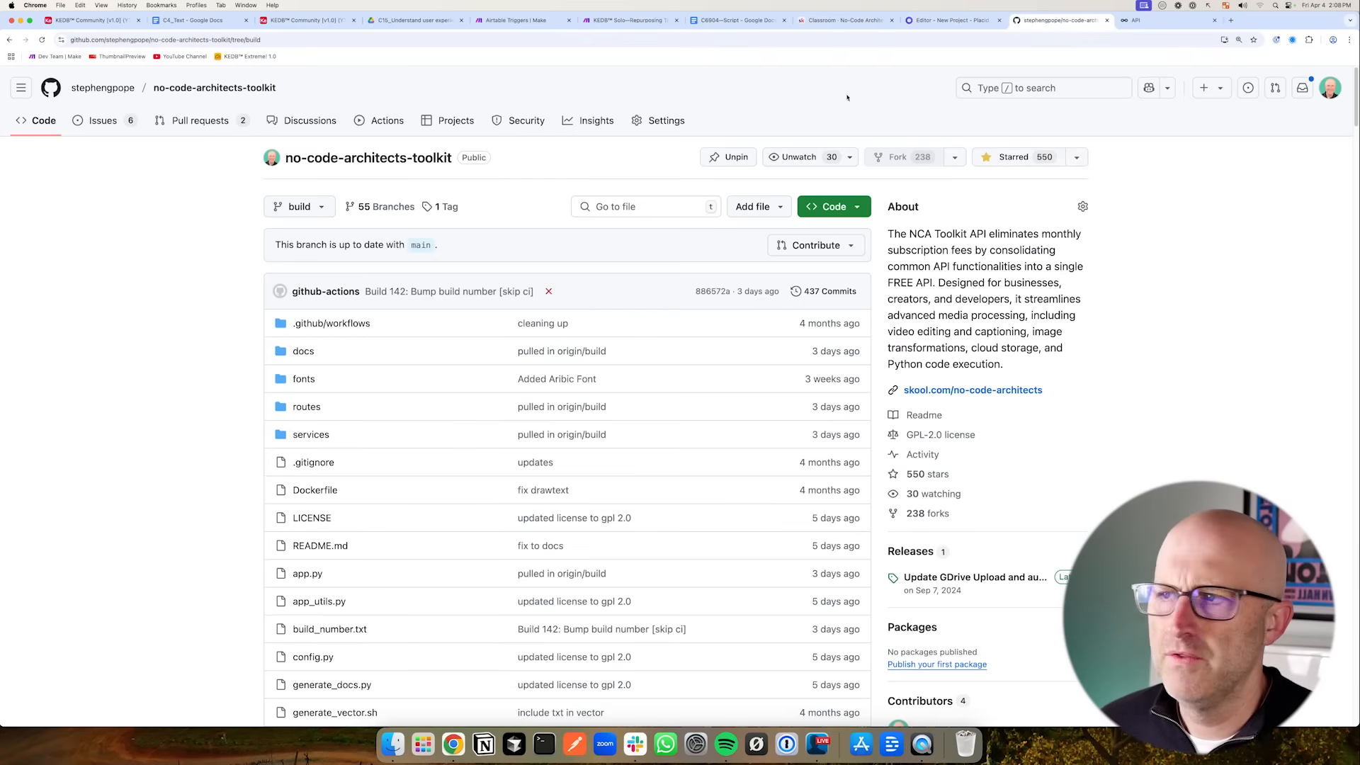
left_click_drag(125, 218, 241, 167)
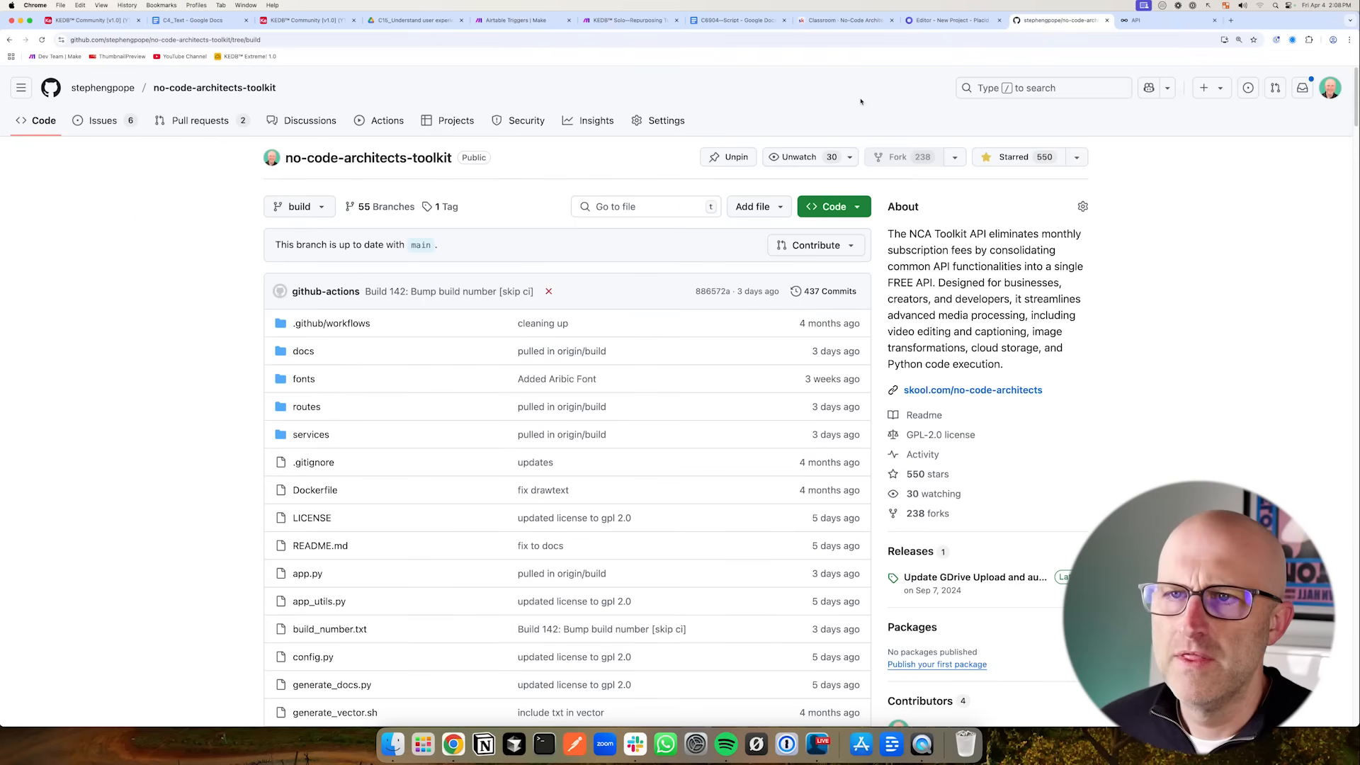
left_click(910, 26)
mouse_move(109, 215)
left_mouse_down()
mouse_move(30, 124)
mouse_move(95, 60)
left_mouse_up()
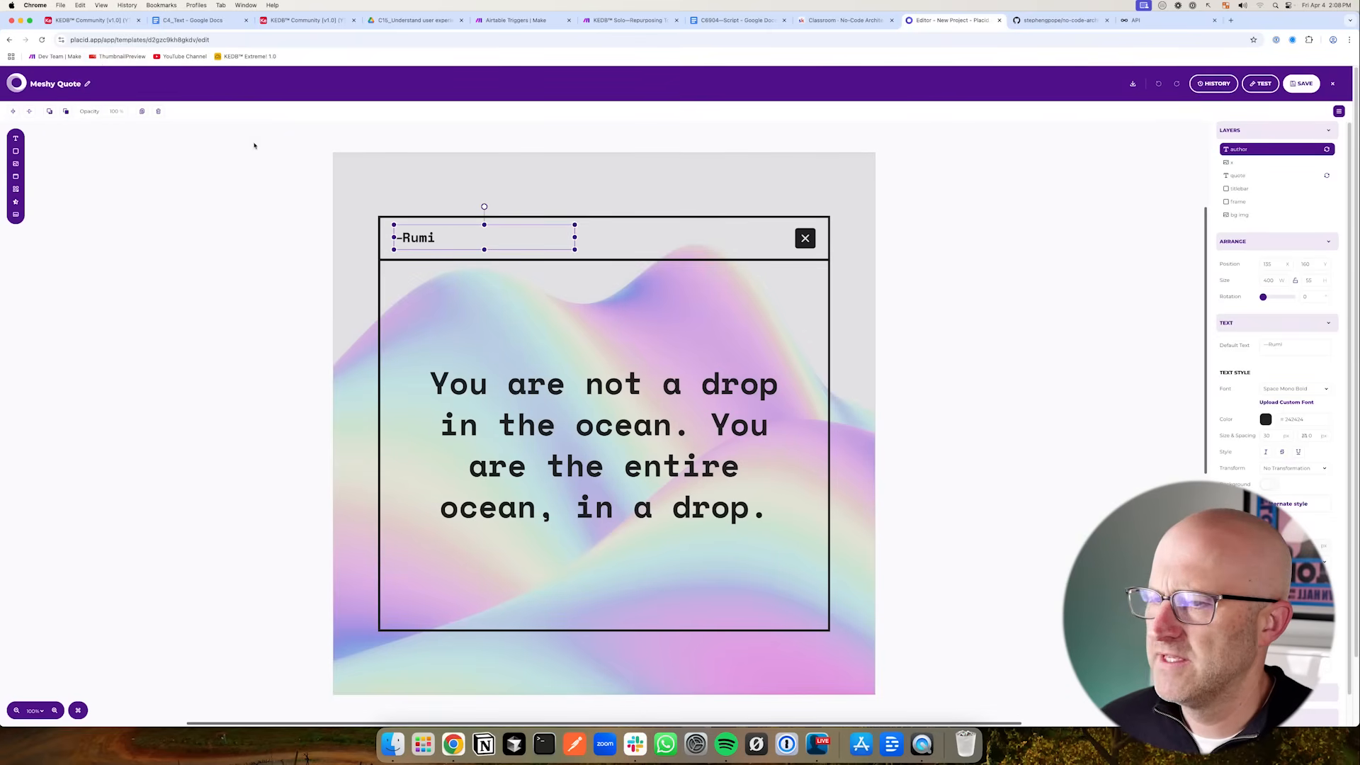
left_click_drag(277, 371, 347, 394)
key("ctrl+Tab")
mouse_move(179, 201)
left_mouse_down()
mouse_move(257, 158)
mouse_move(525, 186)
left_mouse_up()
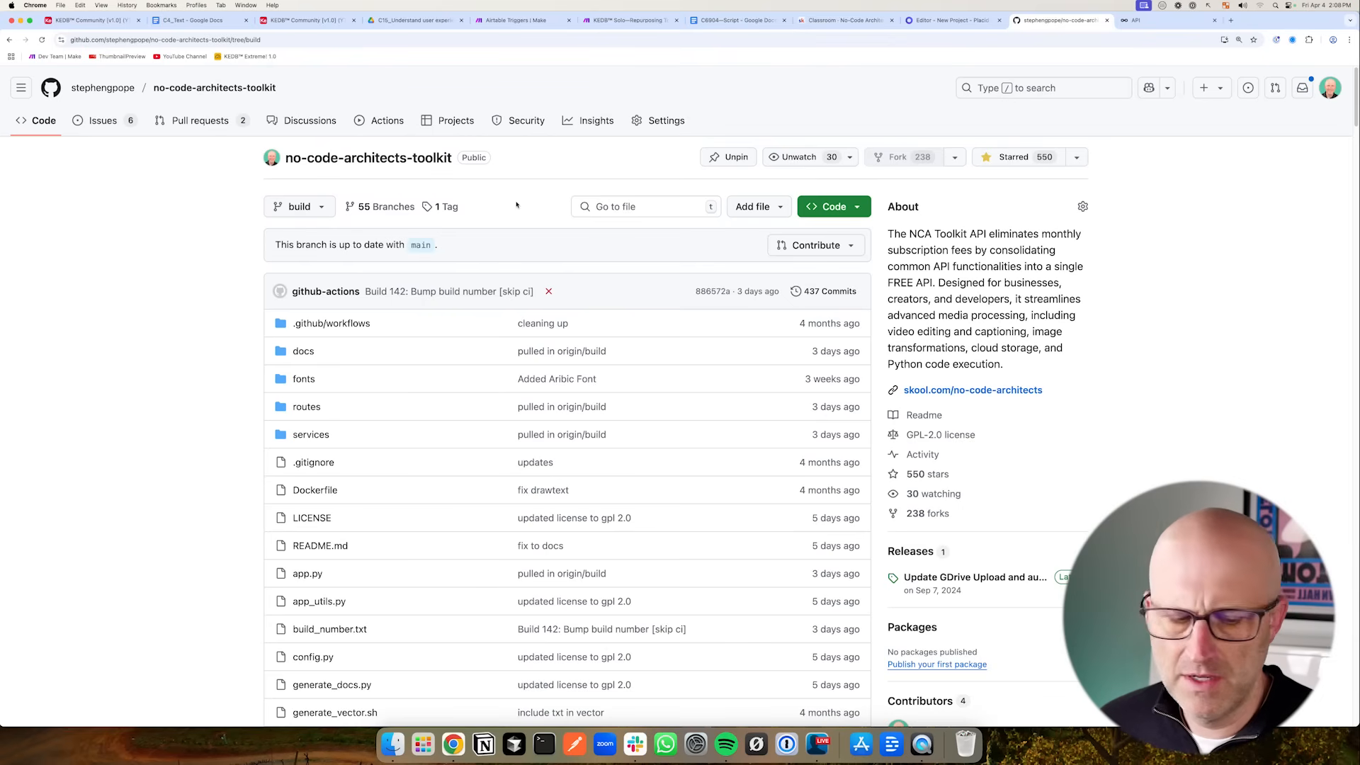
left_click_drag(163, 218, 245, 172)
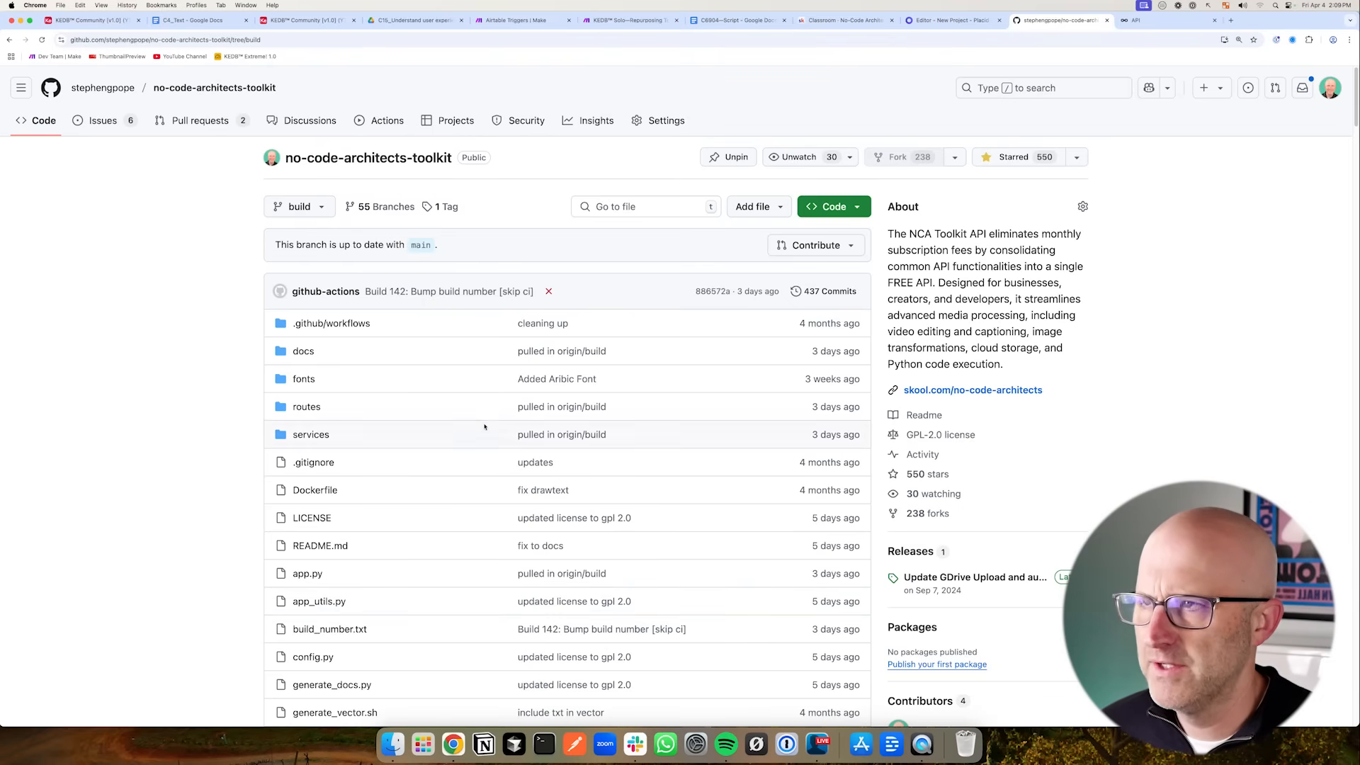
- Switch to Postman and view the NCA Toolkit media transcribe request body
left_click(574, 744)
mouse_move(249, 170)
left_mouse_down()
mouse_move(183, 129)
mouse_move(178, 237)
mouse_move(177, 155)
left_mouse_up()
mouse_move(240, 214)
left_mouse_down()
mouse_move(180, 248)
mouse_move(179, 285)
mouse_move(175, 220)
mouse_move(243, 139)
left_mouse_up()
left_click_drag(186, 232, 251, 237)
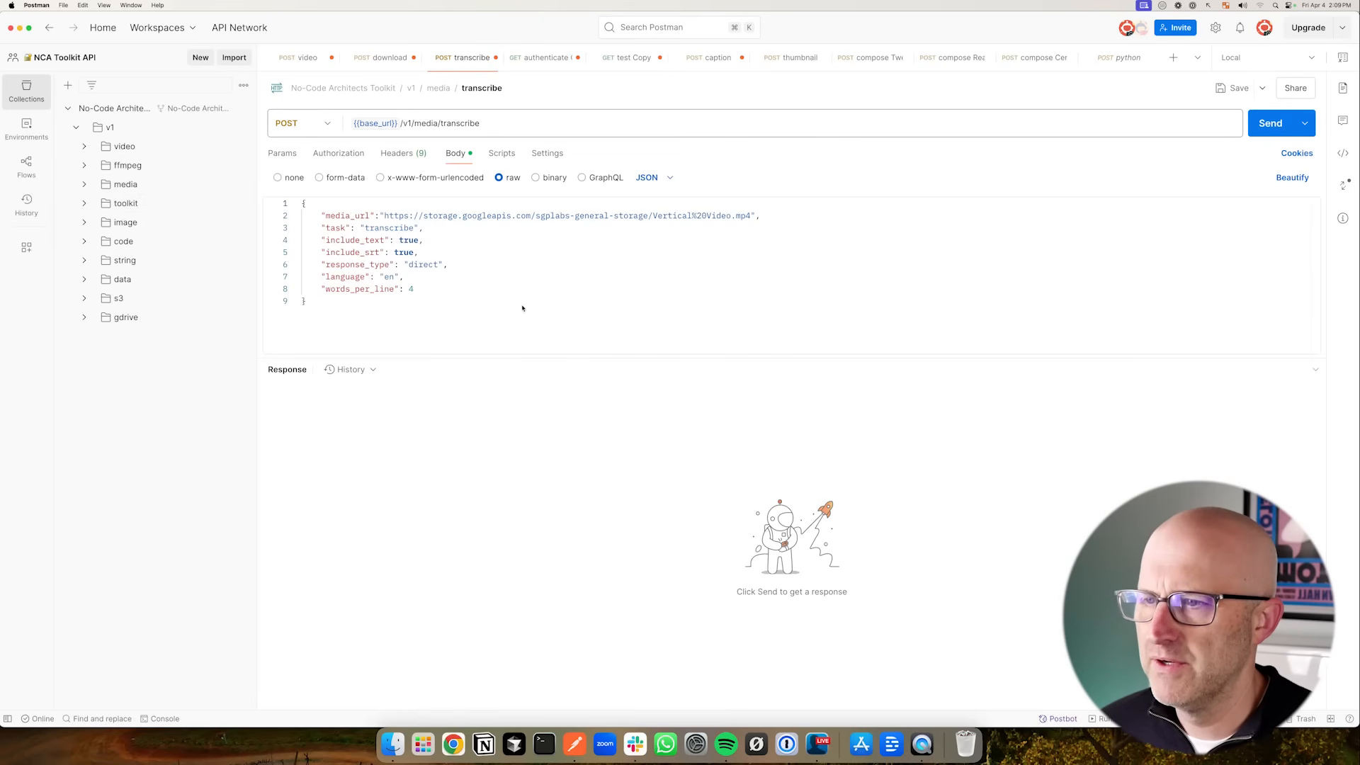
- Return to the Make scenario and close the Metricool module settings without changes
left_click(453, 745)
left_click(511, 19)
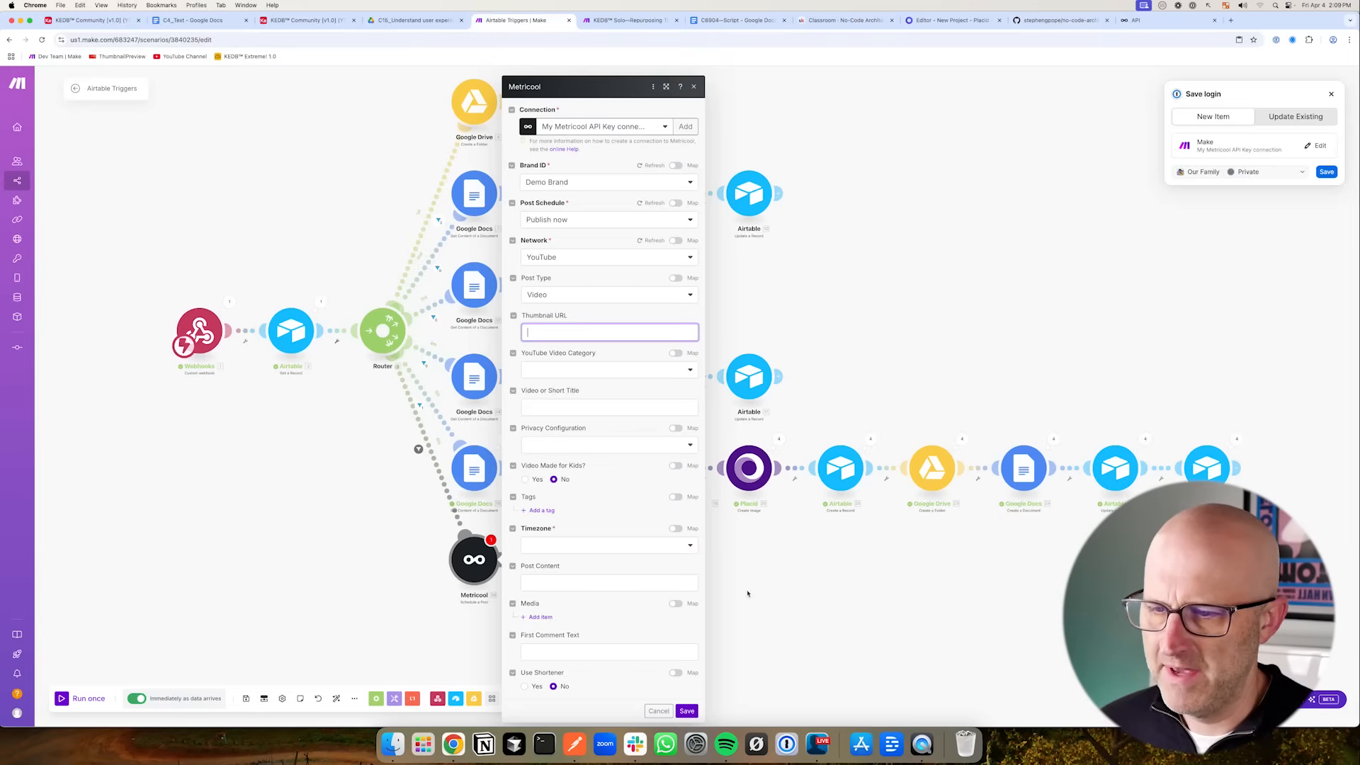
left_click(778, 596)
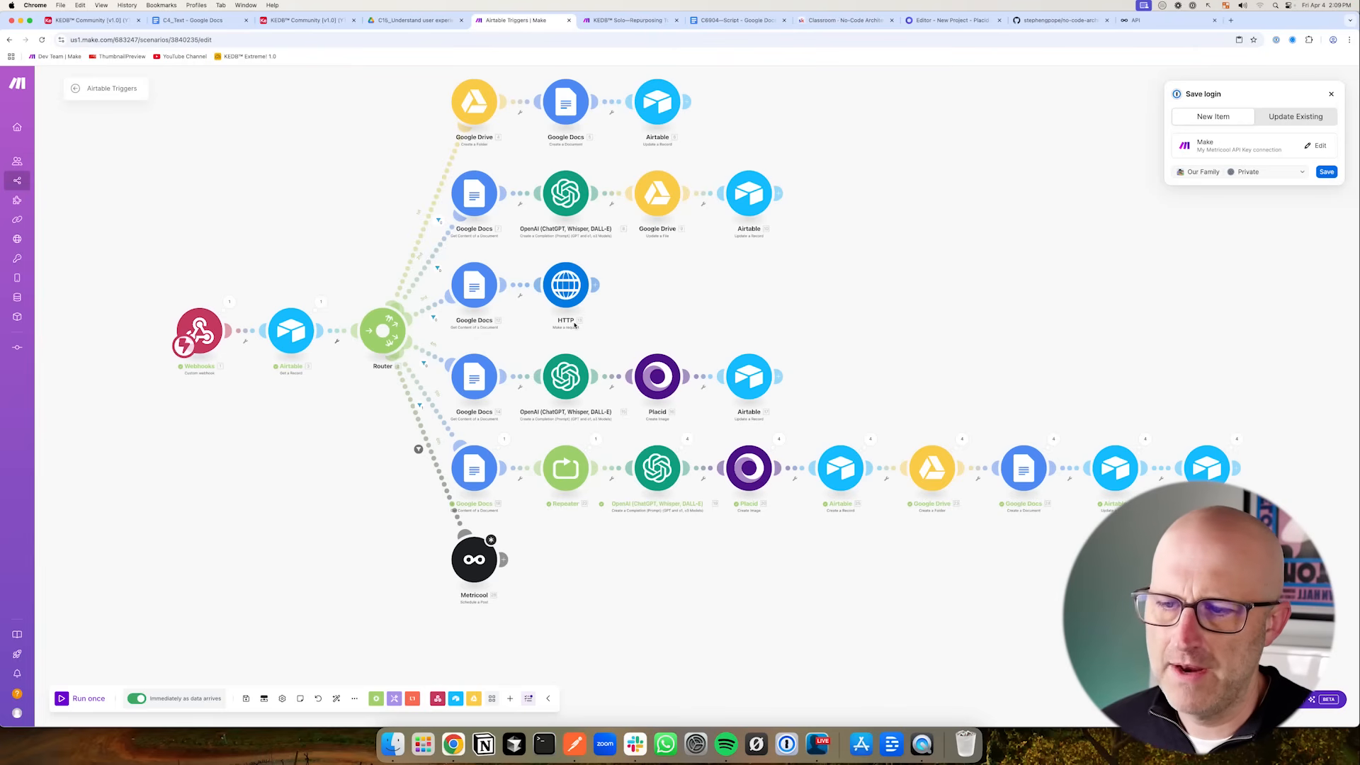
left_click_drag(412, 422, 1323, 522)
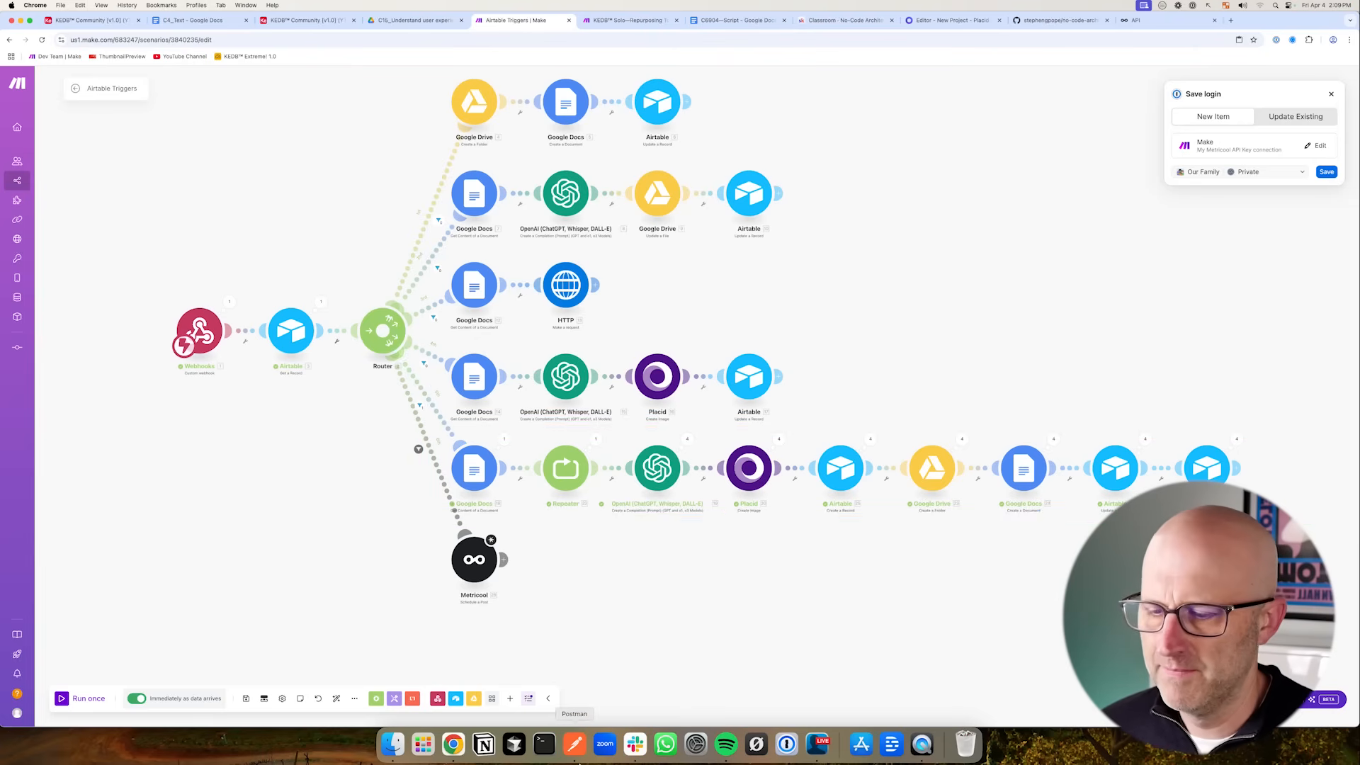
- Switch to Postman and expand the video folder of the NCA Toolkit collection
left_click(574, 744)
mouse_move(227, 200)
left_mouse_down()
mouse_move(166, 121)
mouse_move(169, 277)
mouse_move(167, 167)
left_mouse_up()
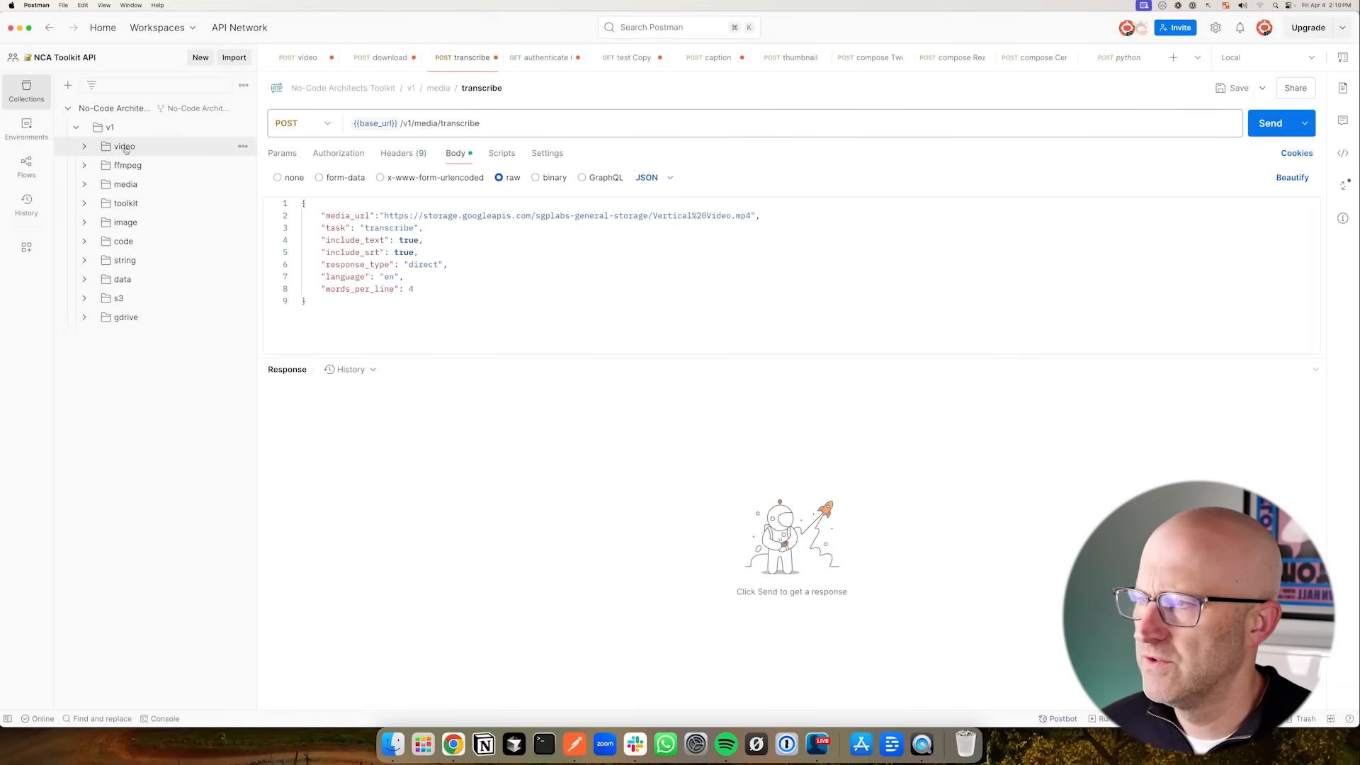
left_click(85, 147)
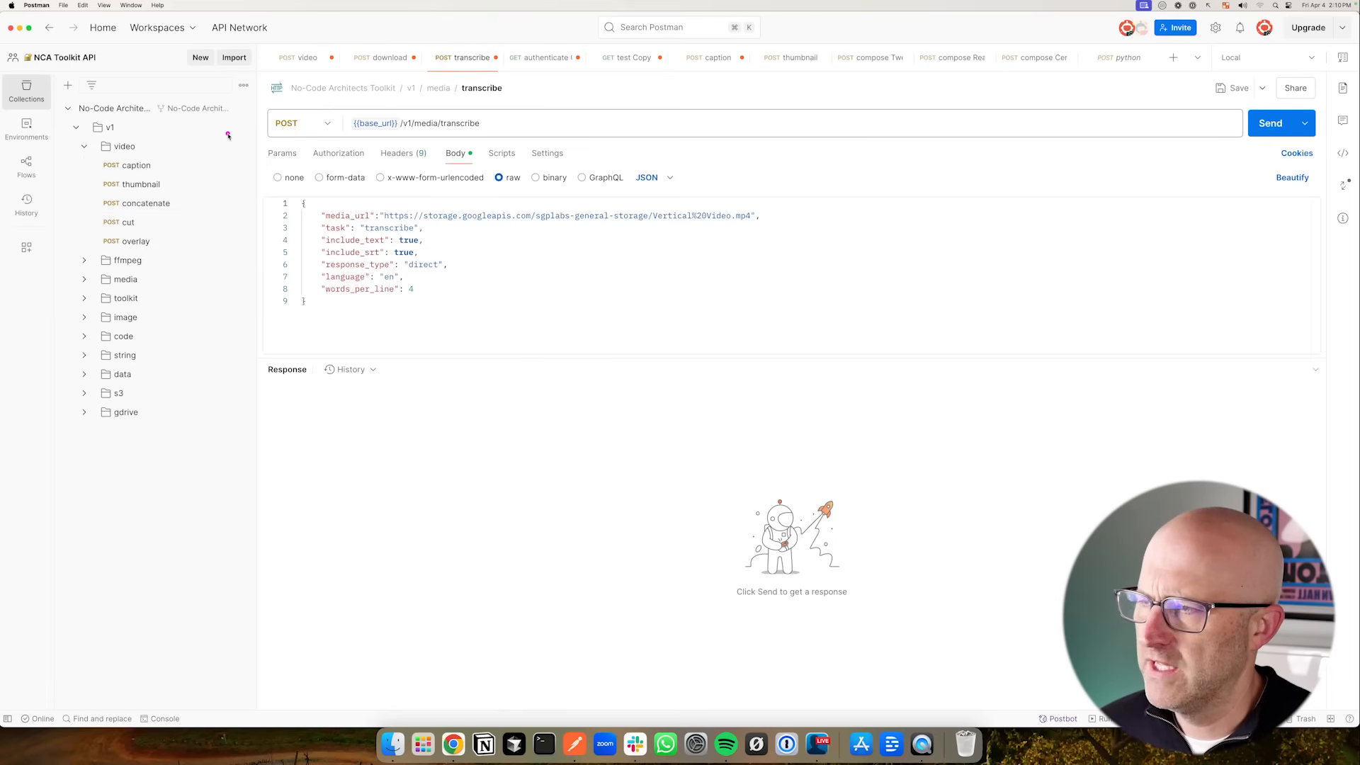
- Open the source Vertical Video.mp4 in the browser and play it
key("super+Tab")
mouse_move(155, 205)
left_mouse_down()
mouse_move(239, 160)
mouse_move(524, 190)
left_mouse_up()
key("super+Tab")
left_click_drag(233, 125, 172, 159)
mouse_move(568, 322)
left_mouse_down()
mouse_move(578, 234)
mouse_move(621, 231)
left_mouse_up()
key("super+Tab")
left_click_drag(327, 432, 466, 378)
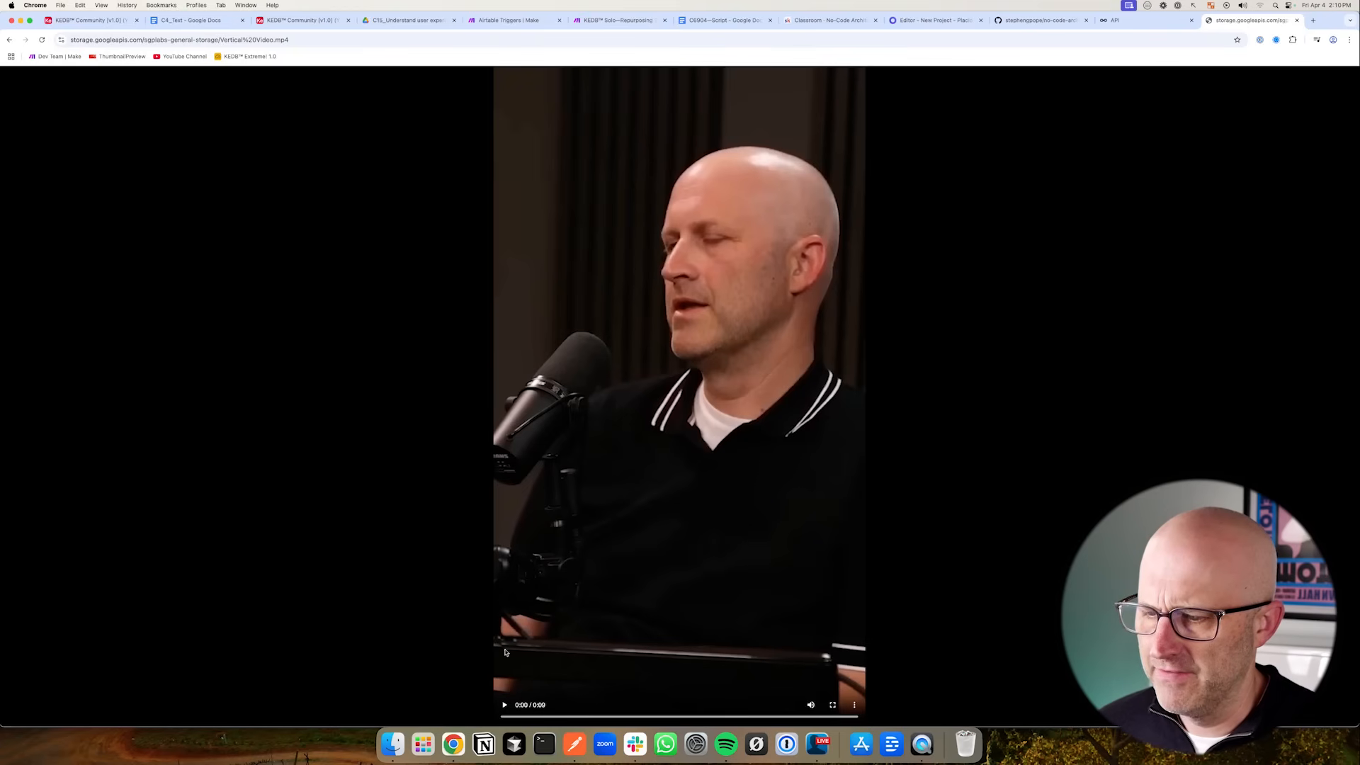
left_click(505, 706)
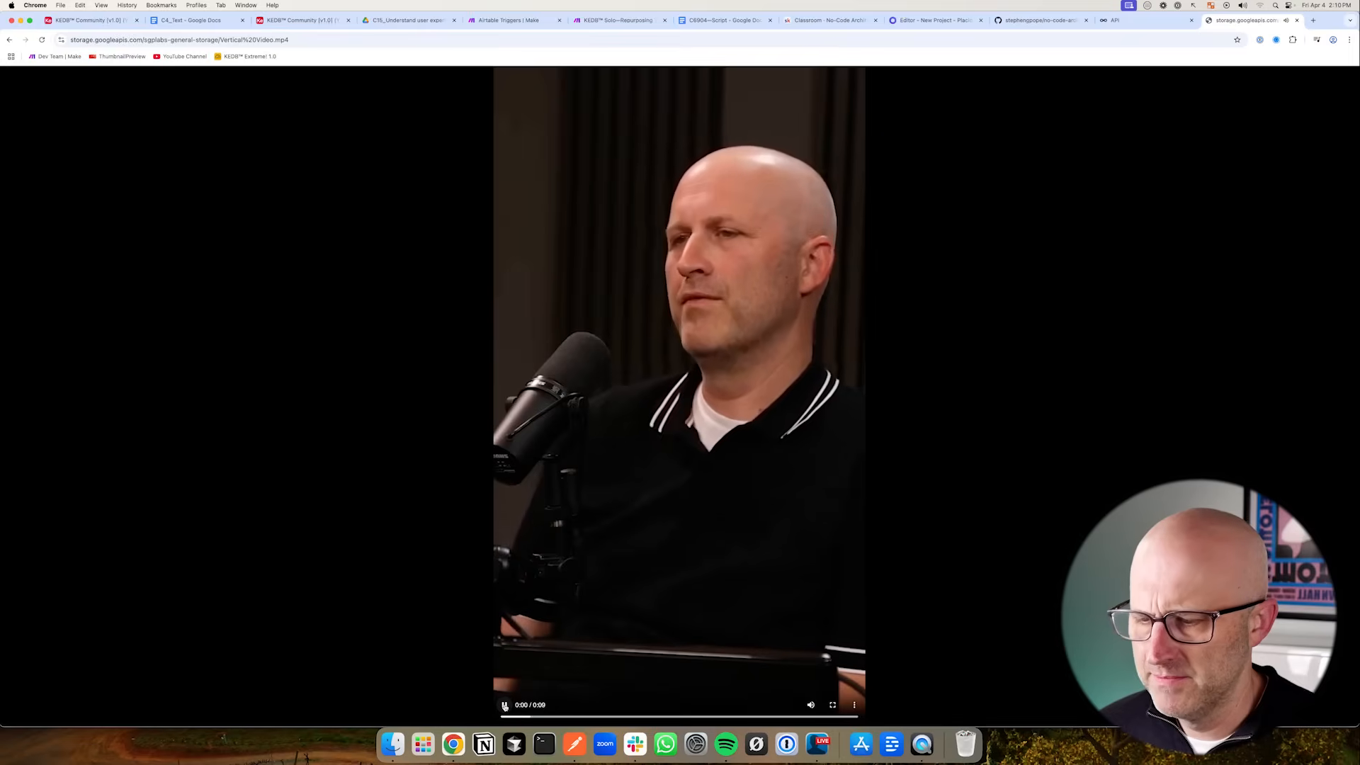
left_click_drag(462, 220, 420, 157)
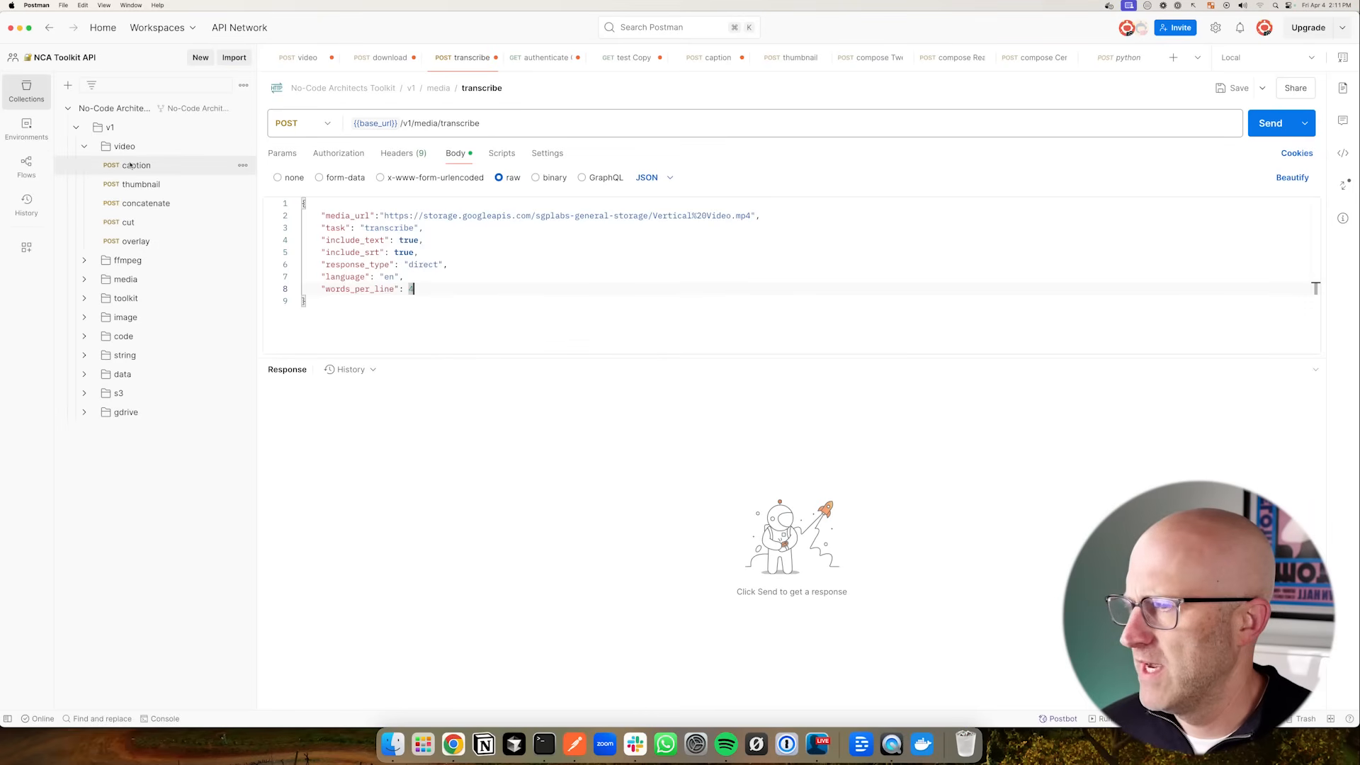
- Open the video caption request and send it with its existing caption settings
left_click(130, 165)
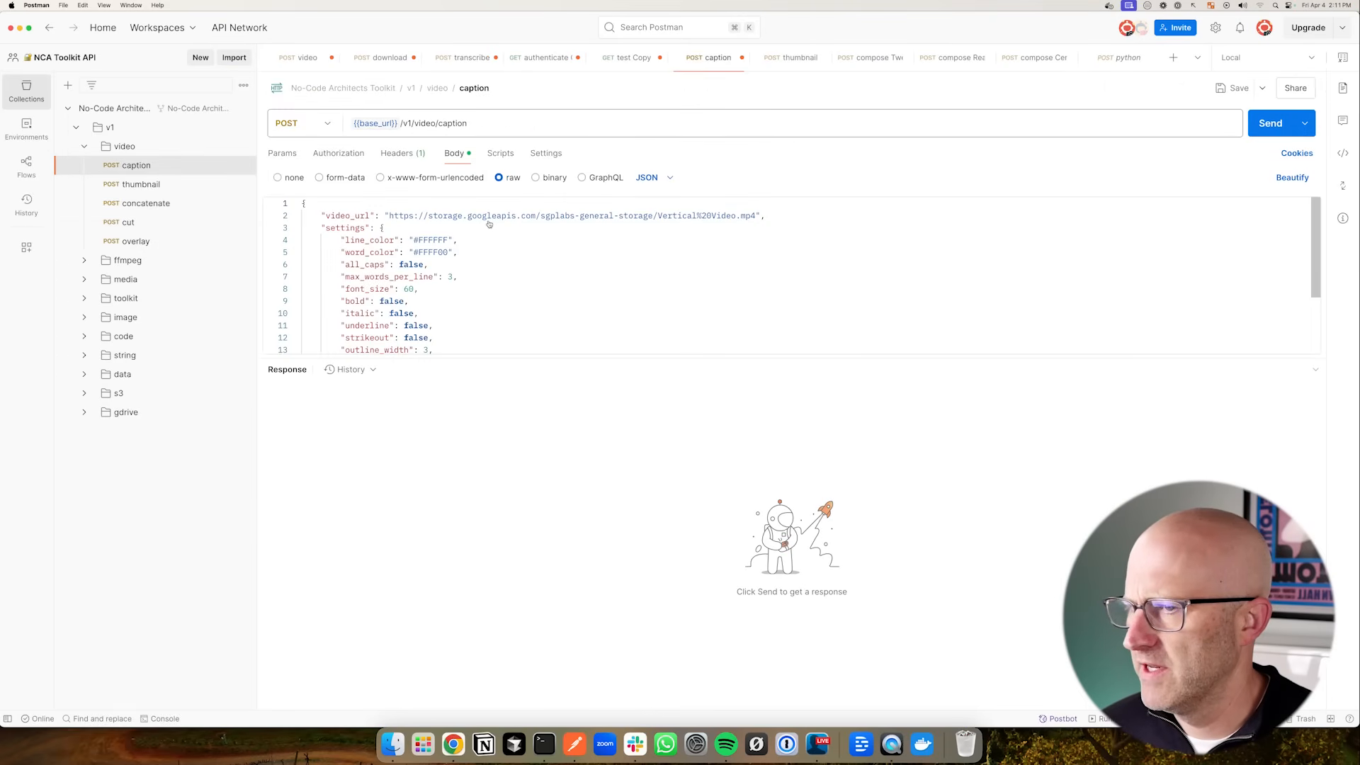
mouse_move(620, 315)
left_mouse_down()
mouse_move(547, 233)
mouse_move(673, 235)
left_mouse_up()
mouse_move(571, 258)
left_mouse_down()
mouse_move(456, 248)
mouse_move(430, 277)
mouse_move(460, 370)
mouse_move(436, 348)
mouse_move(458, 369)
mouse_move(448, 307)
mouse_move(457, 356)
left_mouse_up()
left_click_drag(1176, 181, 1214, 140)
left_click(1270, 123)
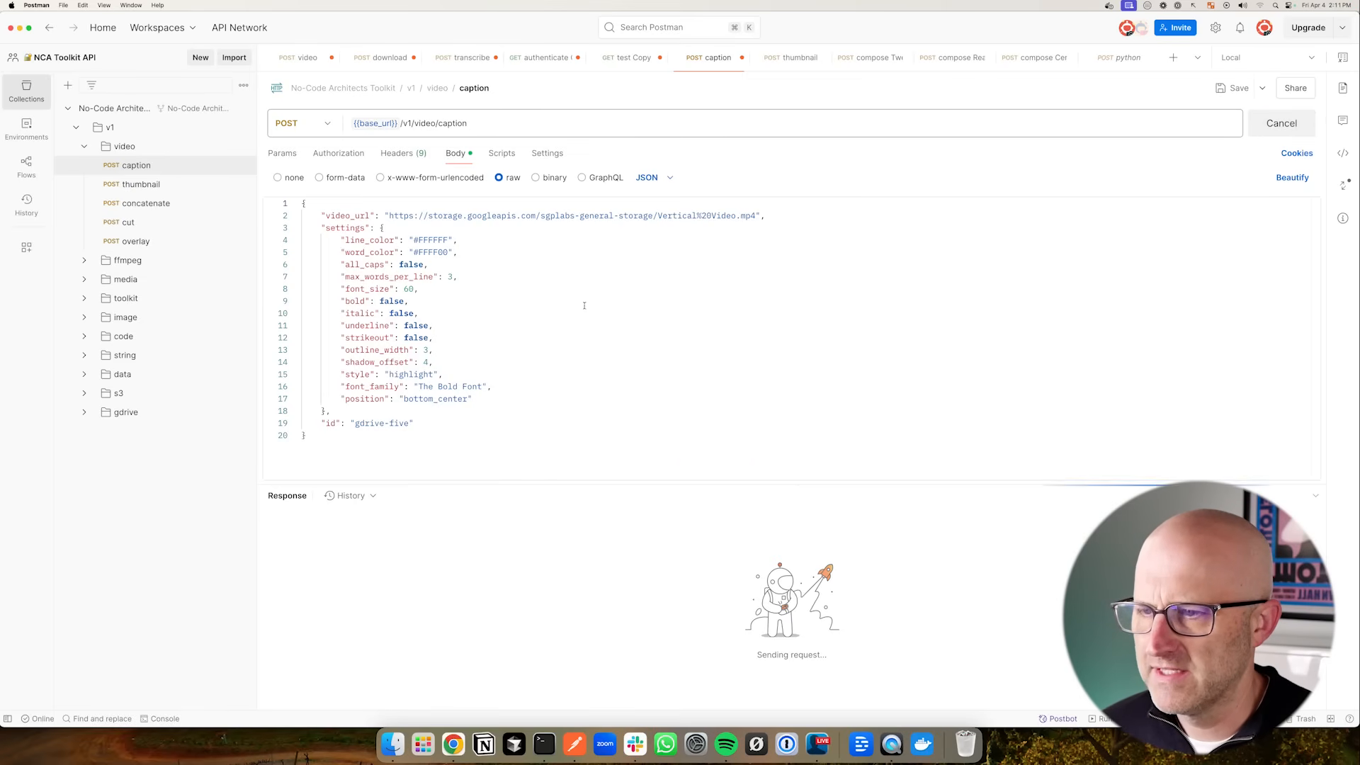
mouse_move(683, 377)
left_mouse_down()
mouse_move(646, 444)
mouse_move(660, 447)
left_mouse_up()
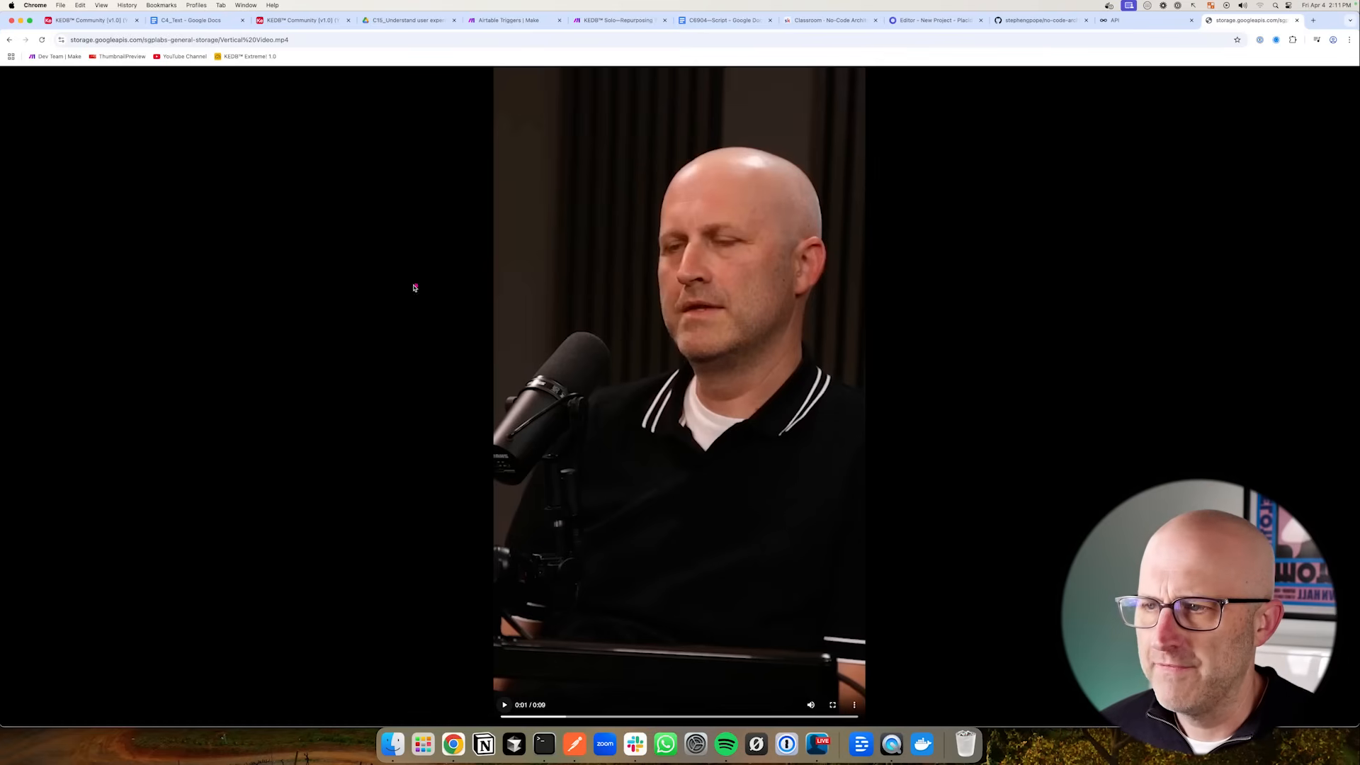
left_click_drag(415, 287, 508, 333)
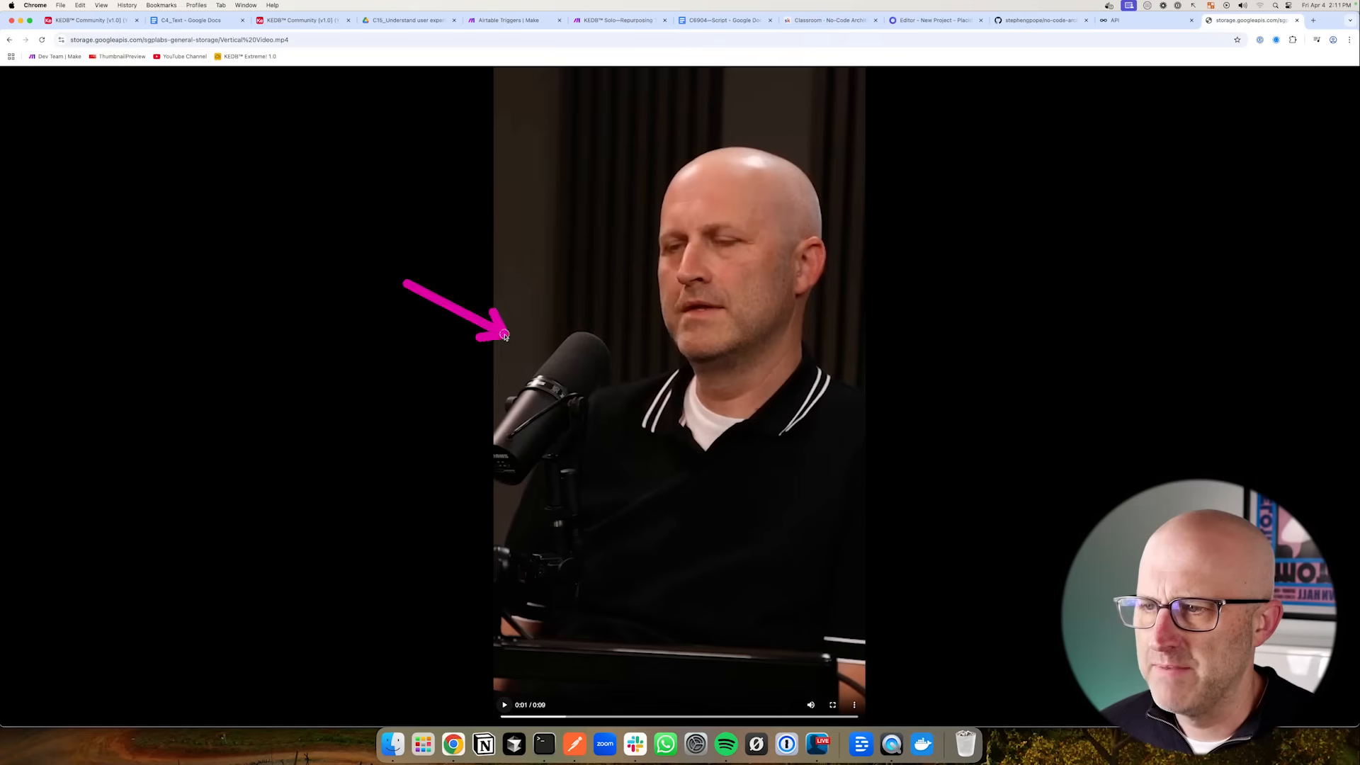
- Open the captioned video link from the caption response and play the downloaded captioned video
left_click(1041, 20)
left_click_drag(162, 209, 246, 168)
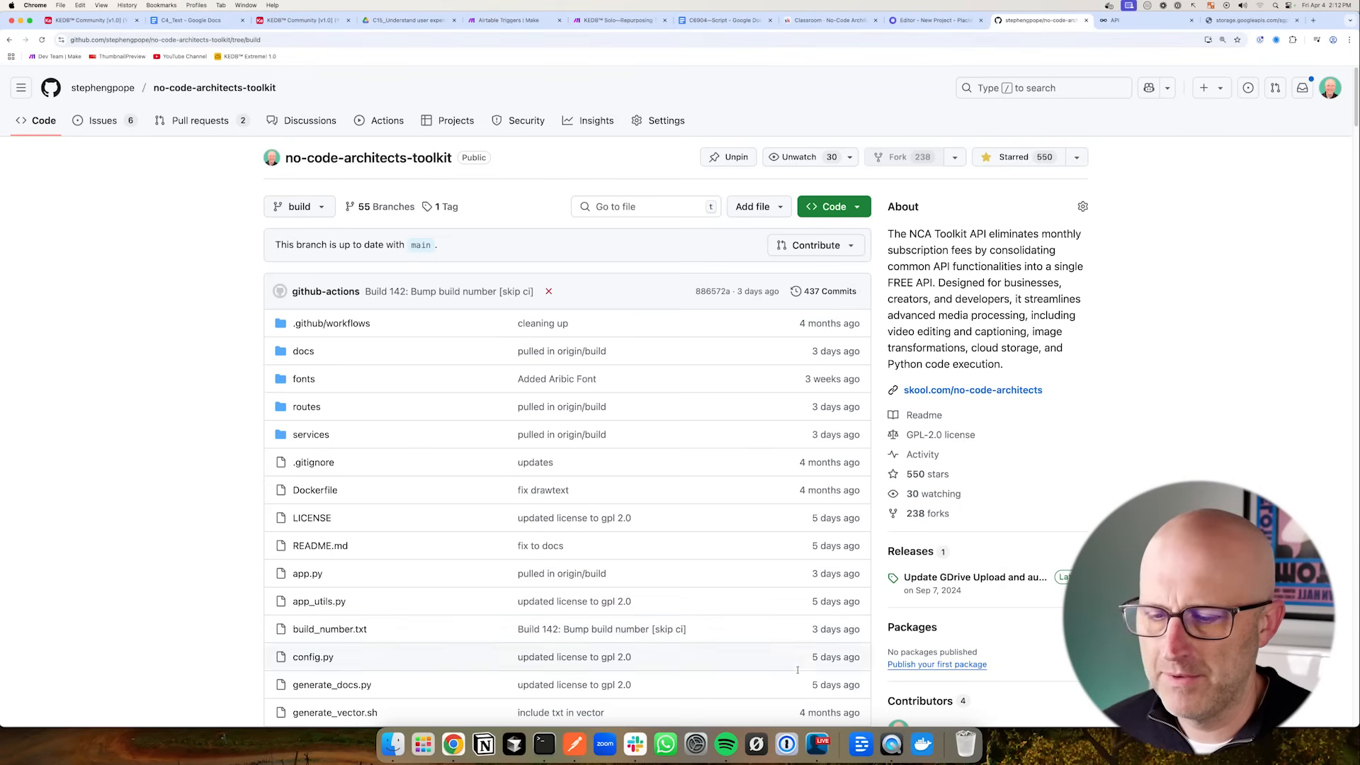
left_click(575, 744)
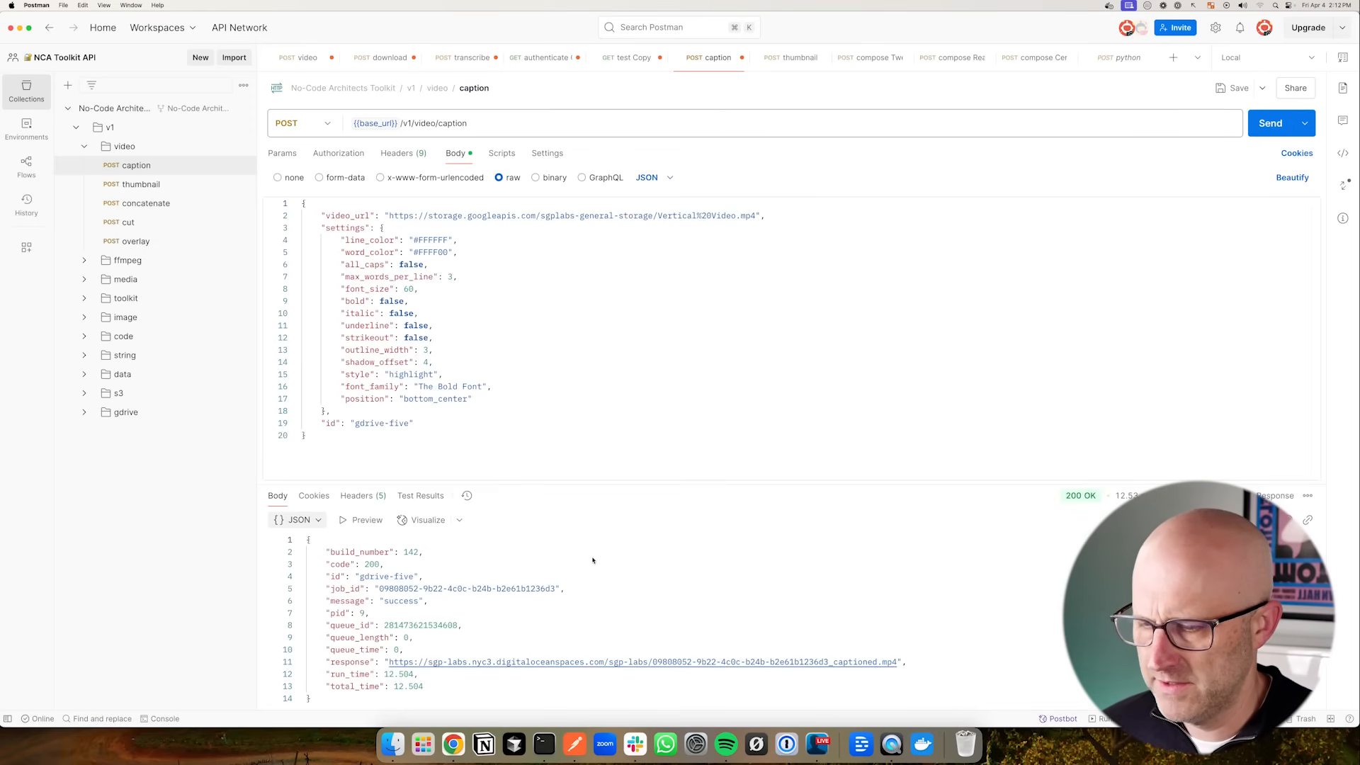
left_click(739, 666)
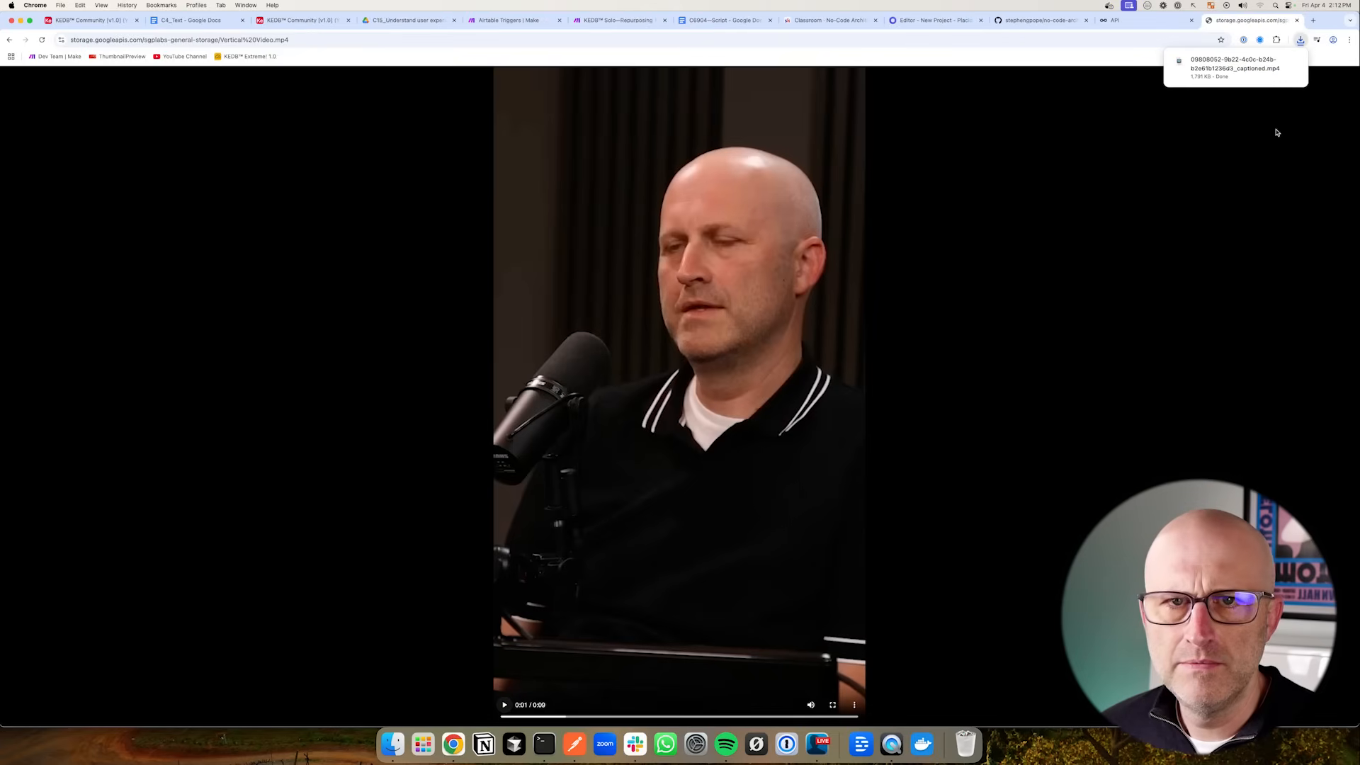
left_click_drag(250, 23, 571, 30)
key("space")
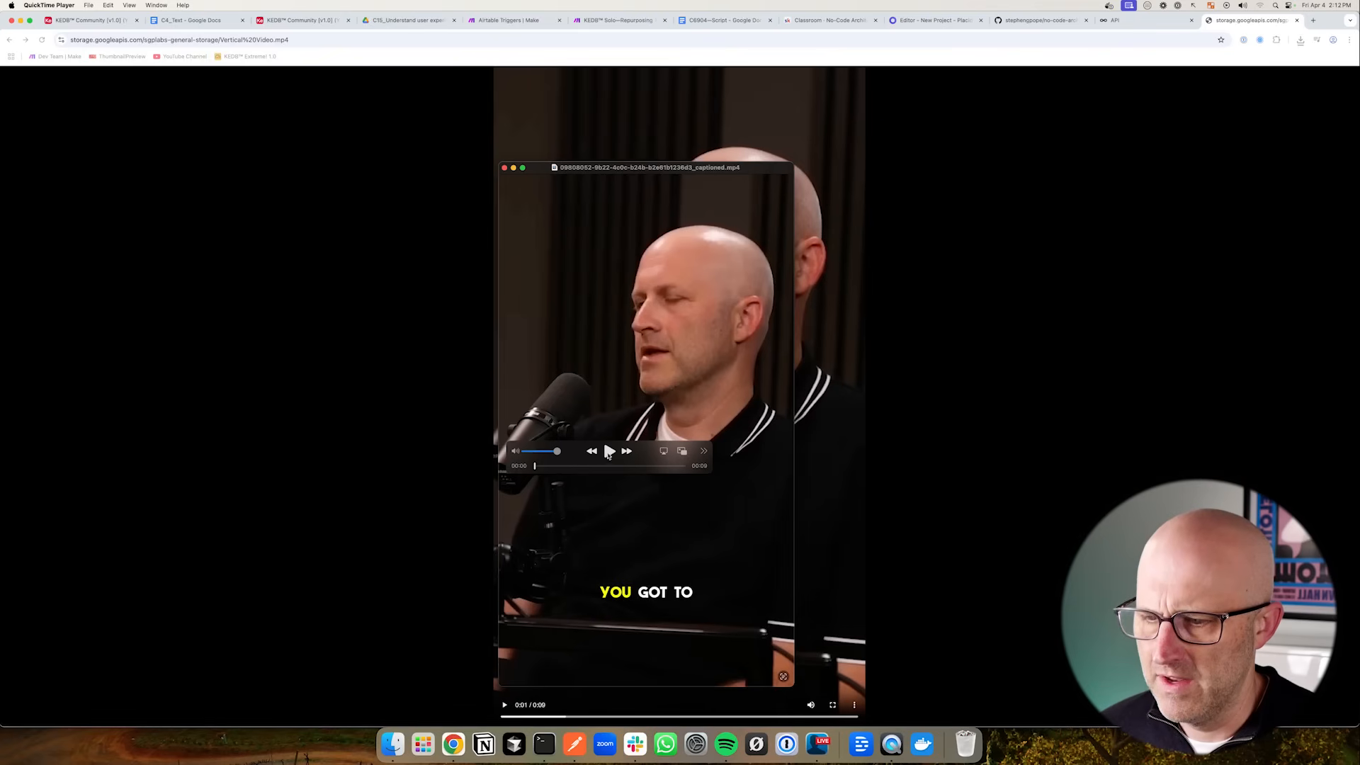
left_click(609, 453)
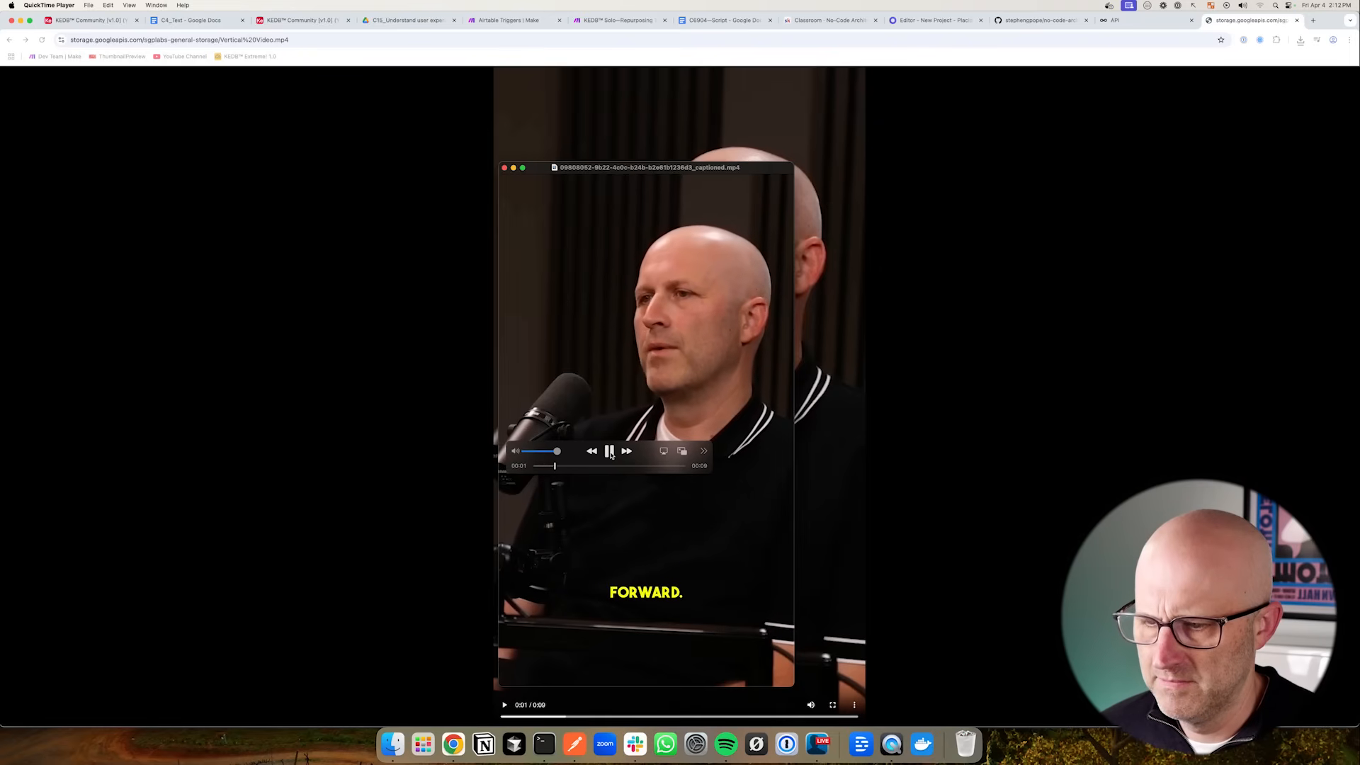
left_click(611, 454)
- Open the video thumbnail request in the Postman collection
left_click(574, 744)
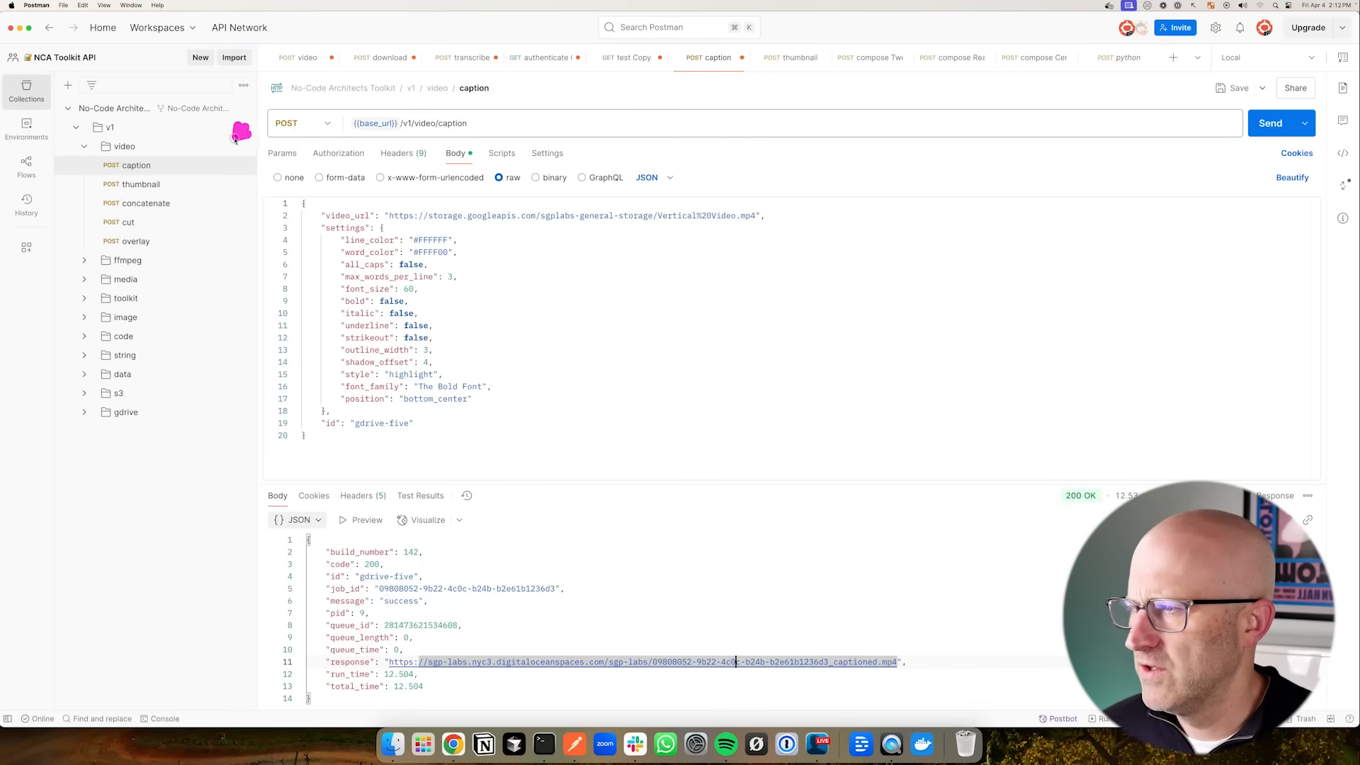
left_click(154, 186)
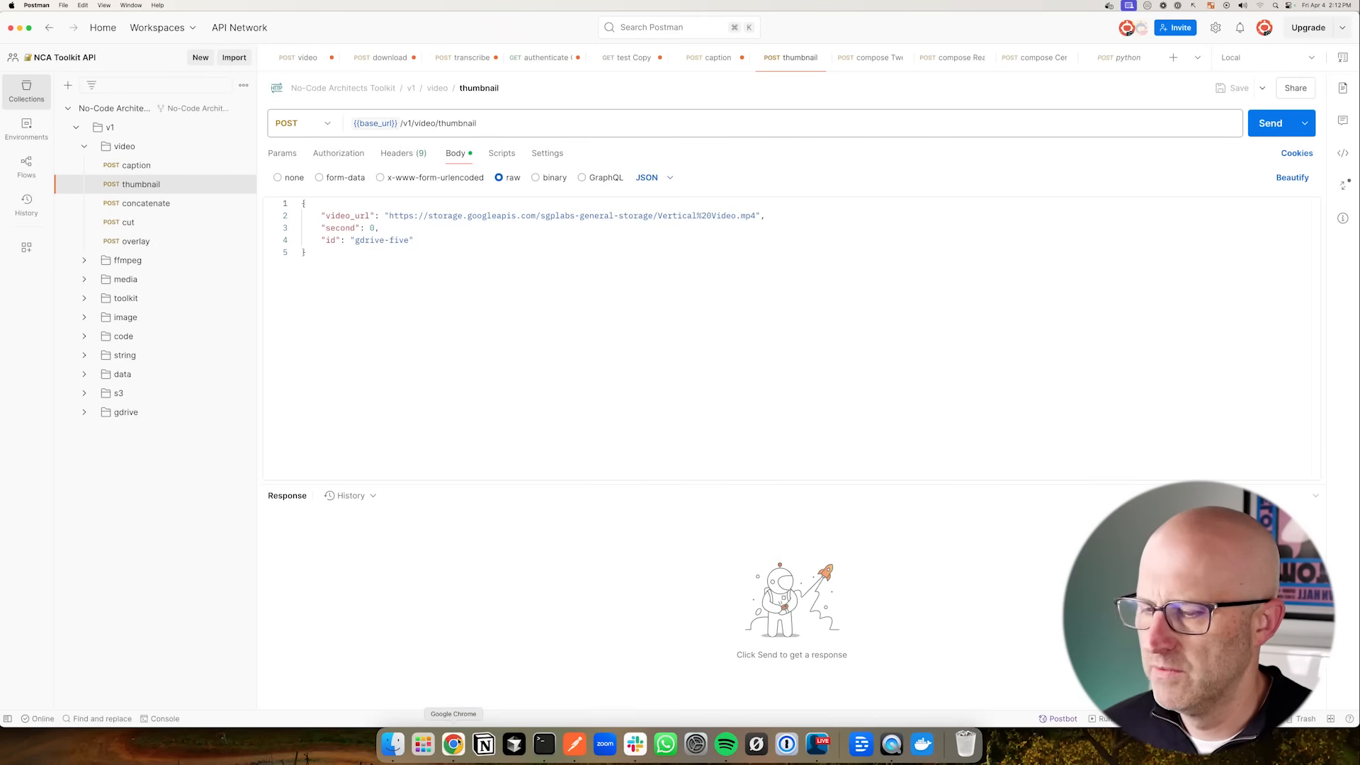
- Switch to the Airtable content base and open its Ready To Go! view
left_click(454, 744)
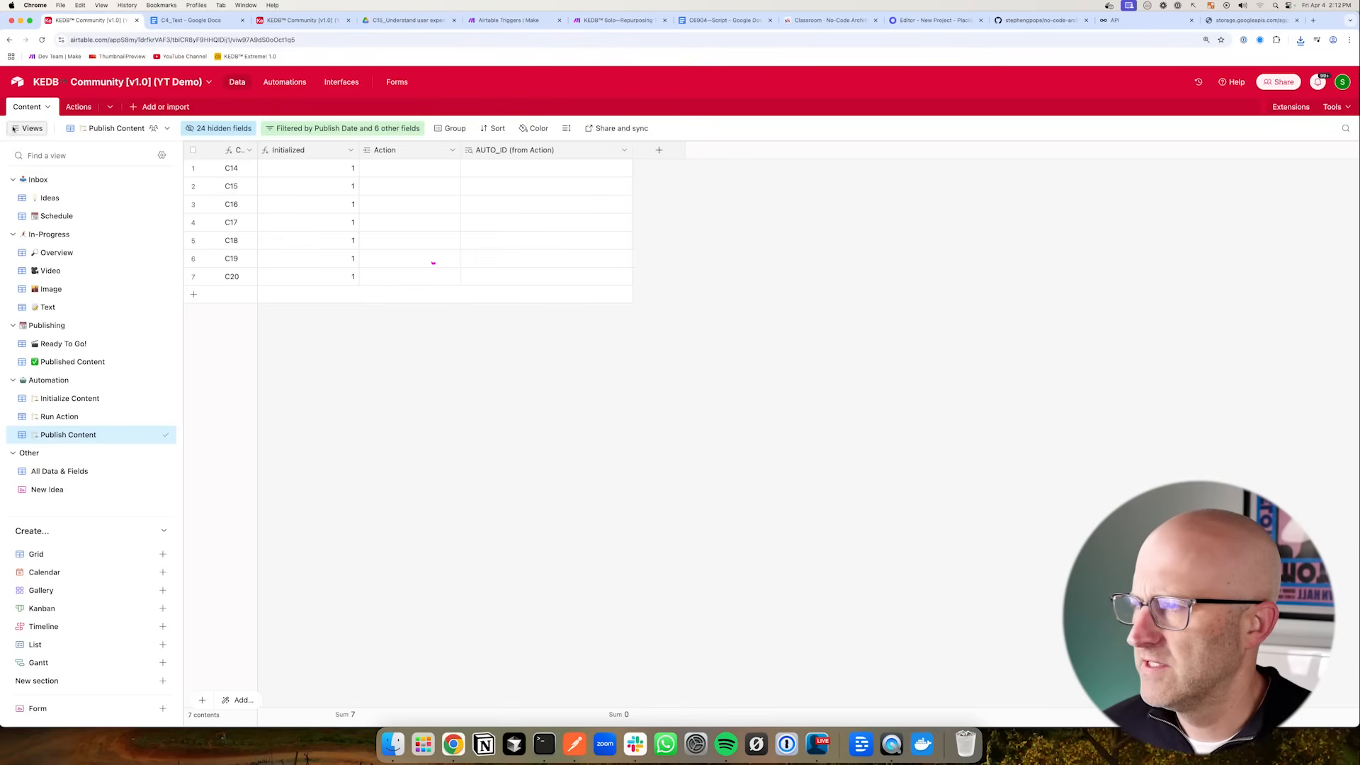
left_click(60, 255)
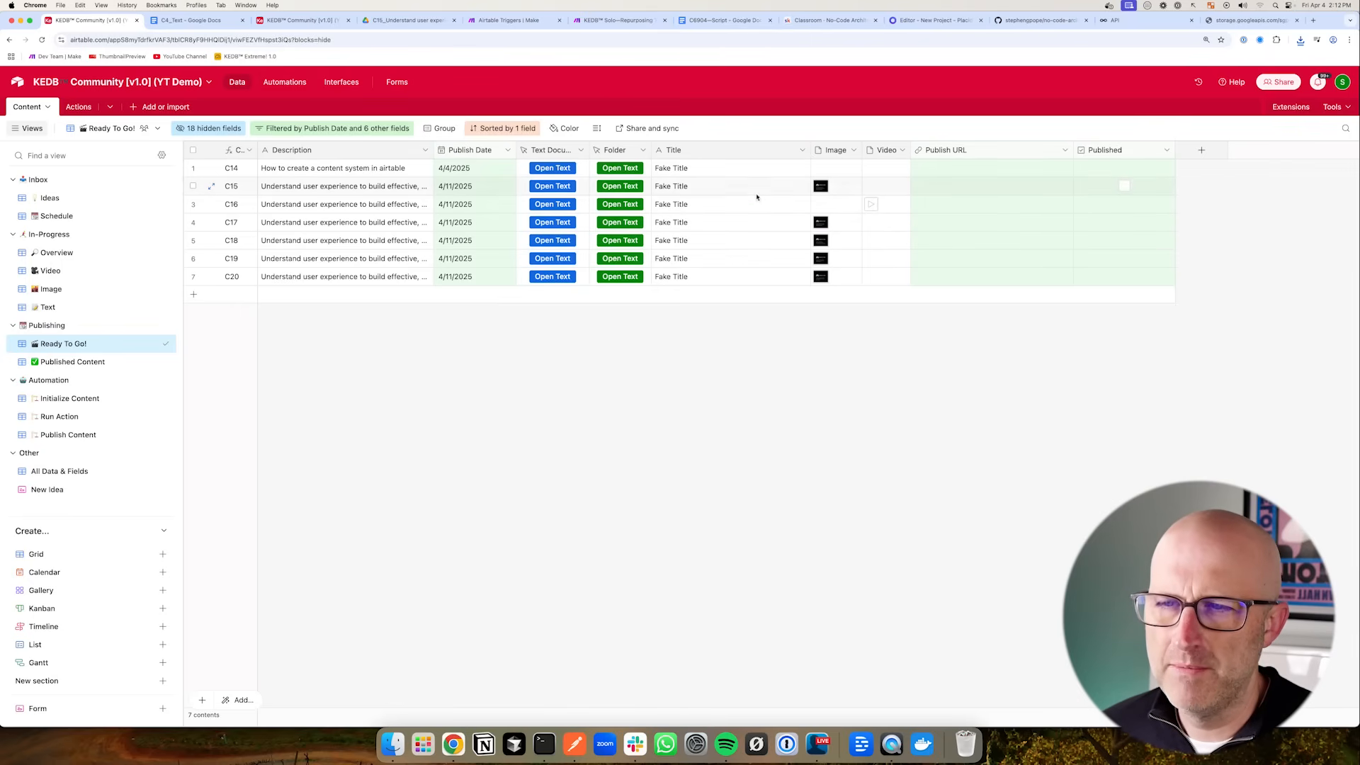
- Return to Postman and expand the ffmpeg folder to view its compose requests
left_click(574, 746)
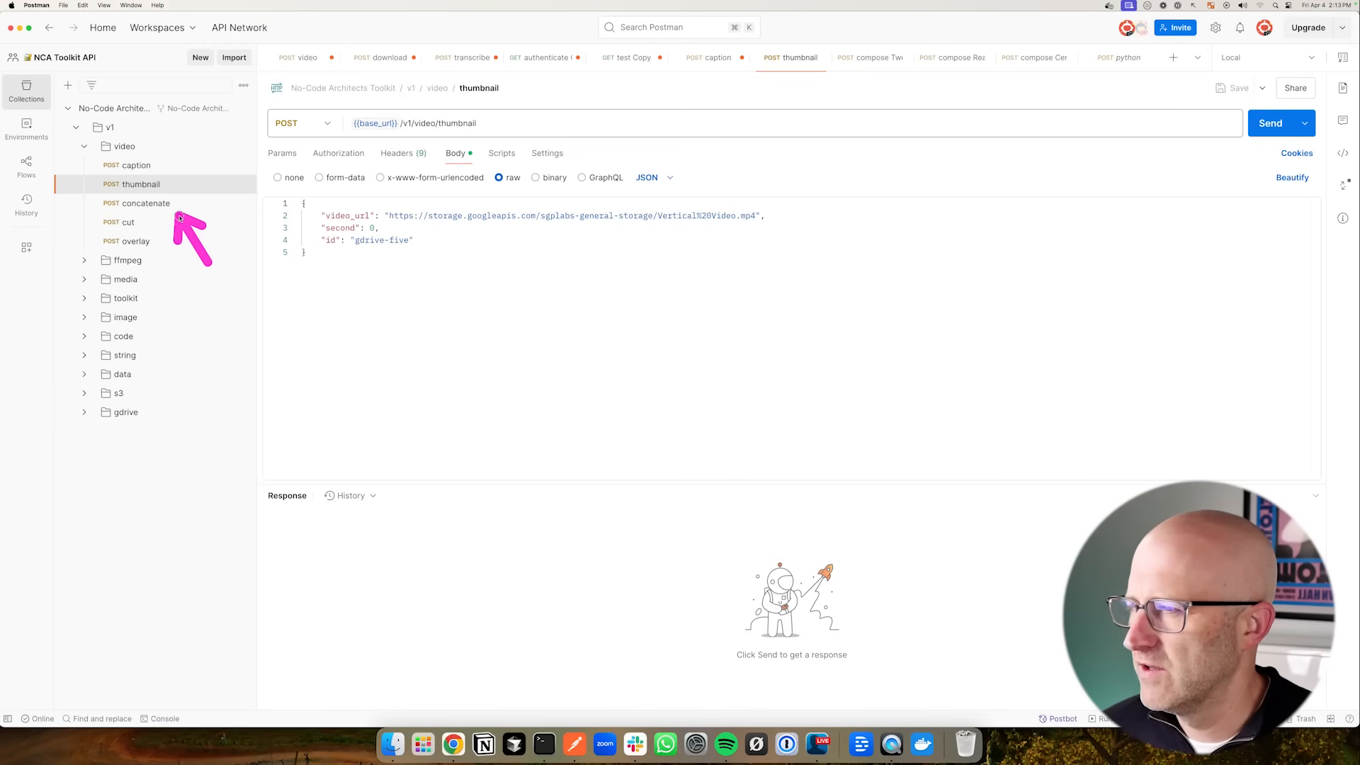
left_click_drag(226, 208, 154, 260)
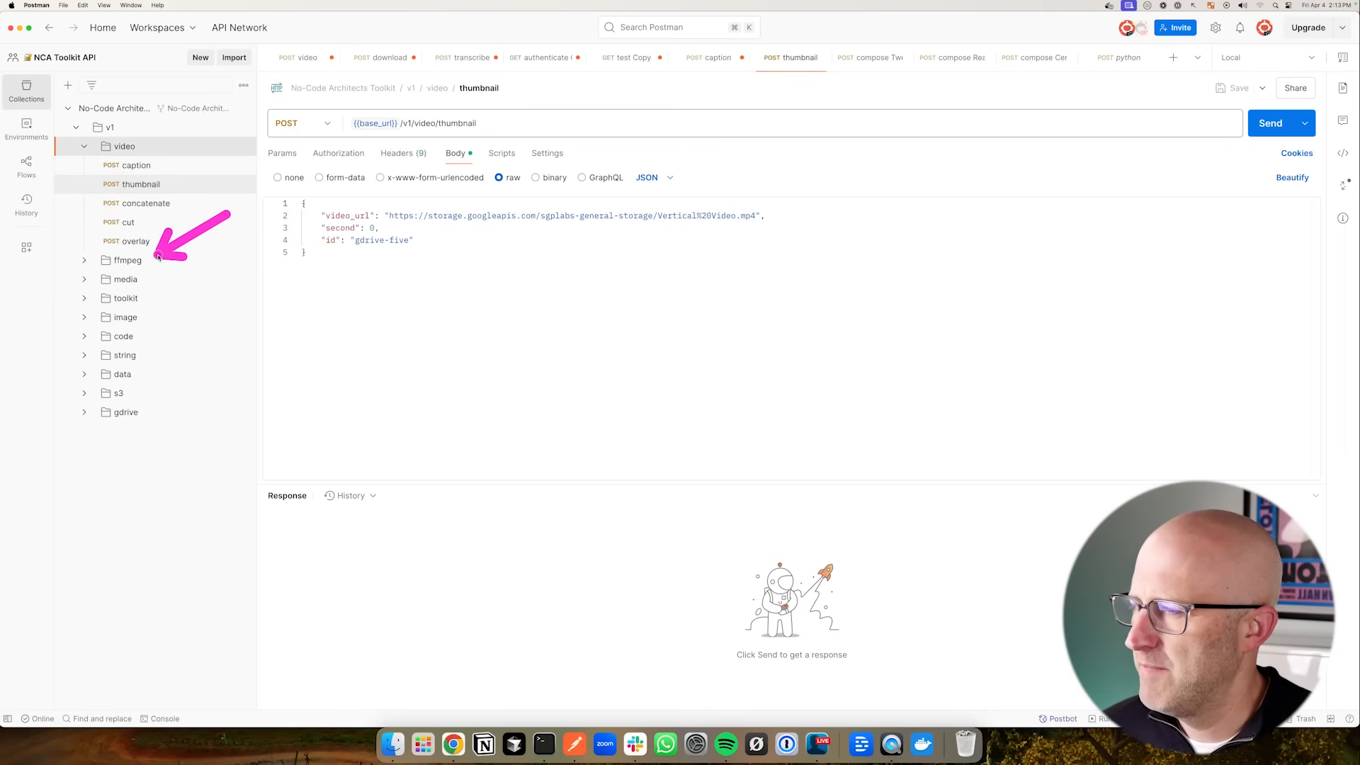
left_click(85, 260)
left_click(85, 260)
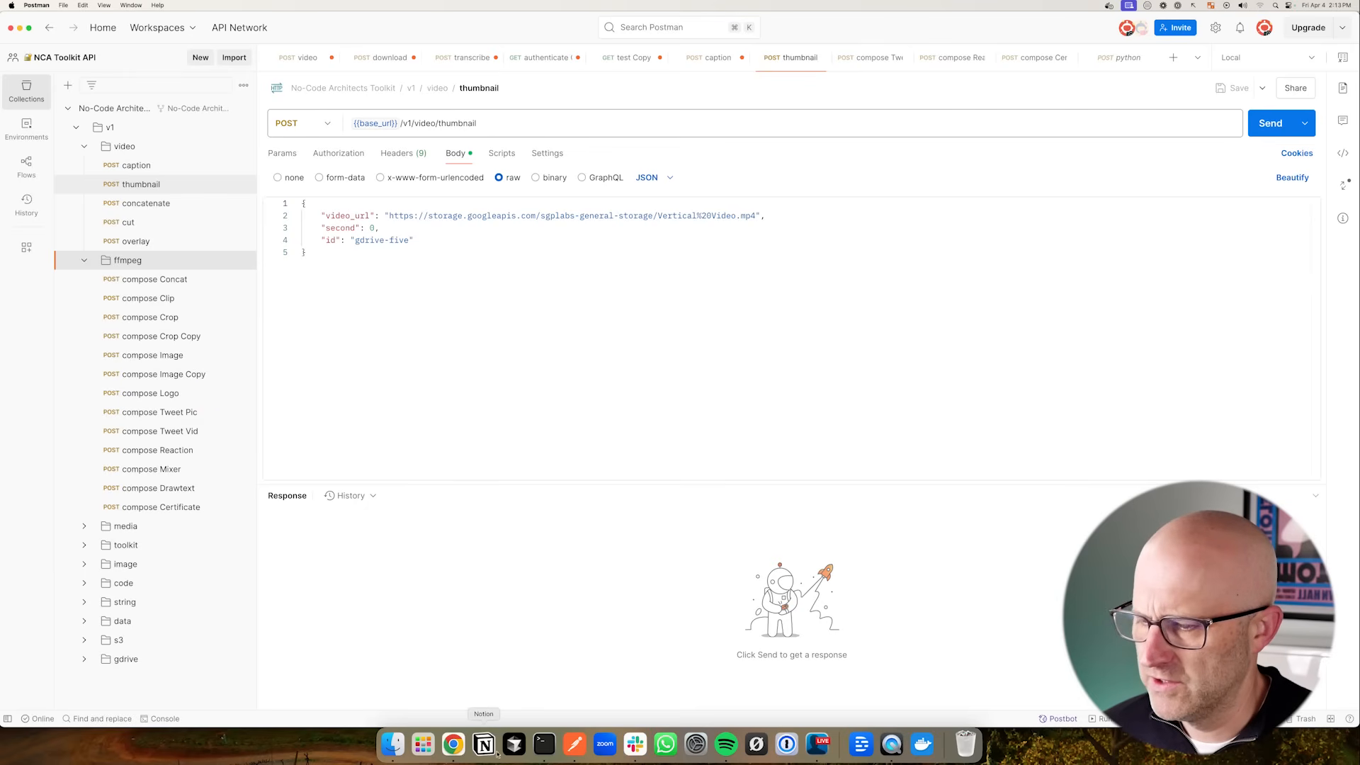
left_click(462, 748)
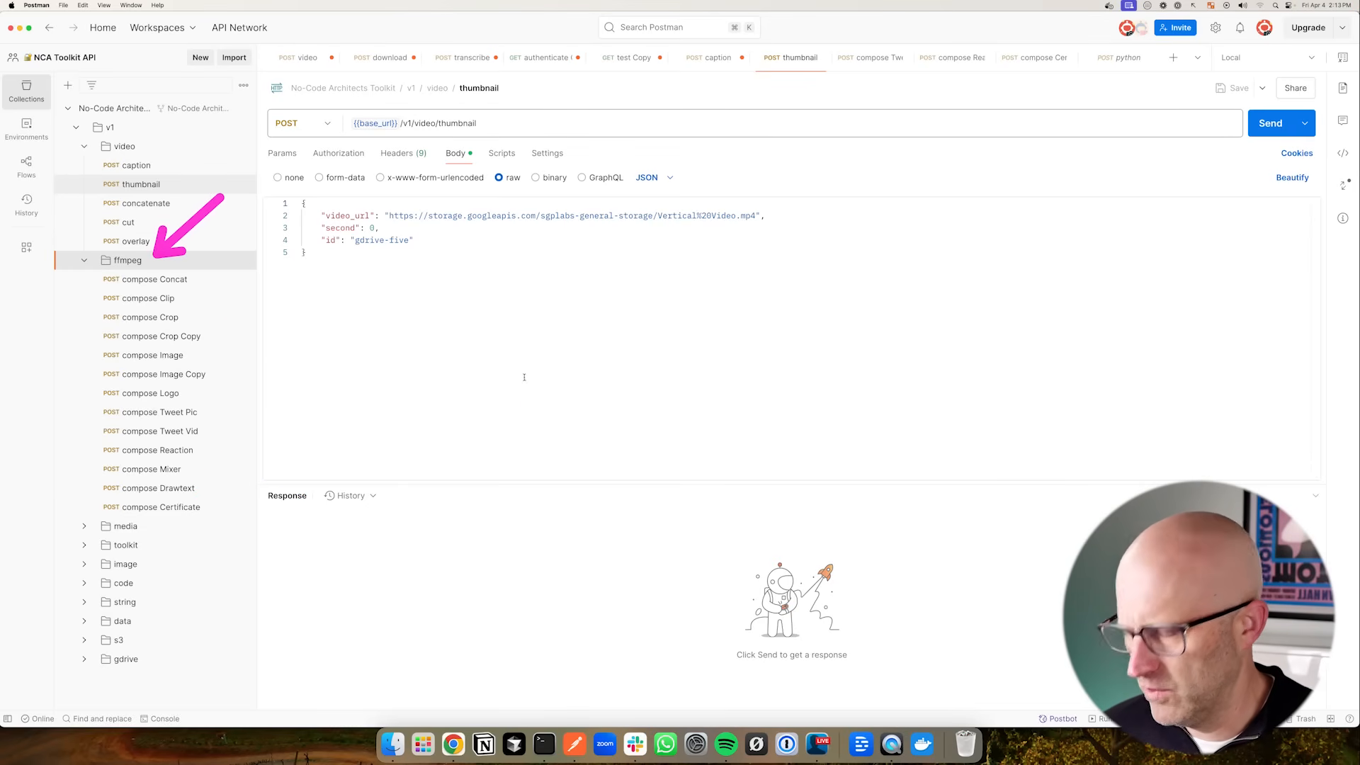
left_click_drag(525, 377, 499, 299)
left_click_drag(473, 354, 567, 368)
left_click_drag(539, 296, 570, 372)
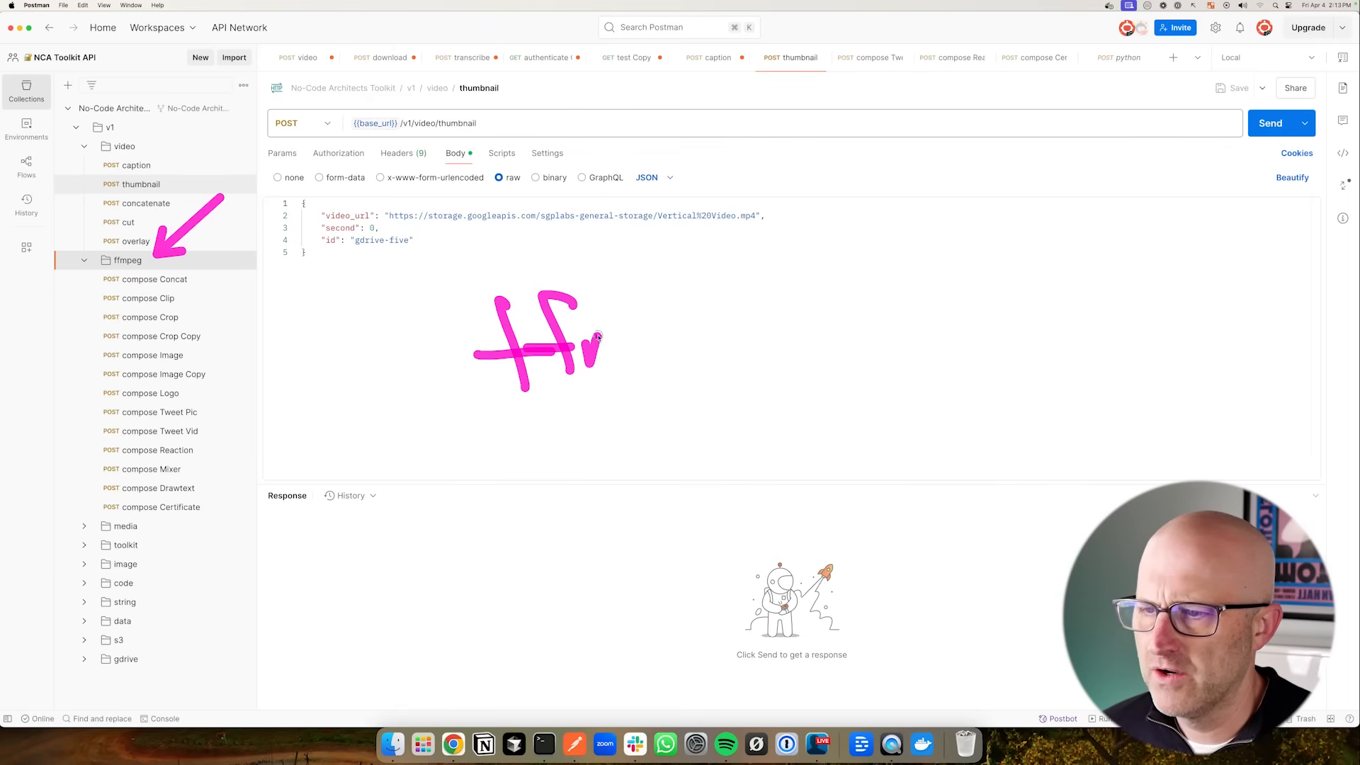
mouse_move(718, 324)
left_mouse_down()
mouse_move(752, 400)
mouse_move(640, 479)
mouse_move(501, 212)
mouse_move(703, 476)
left_mouse_up()
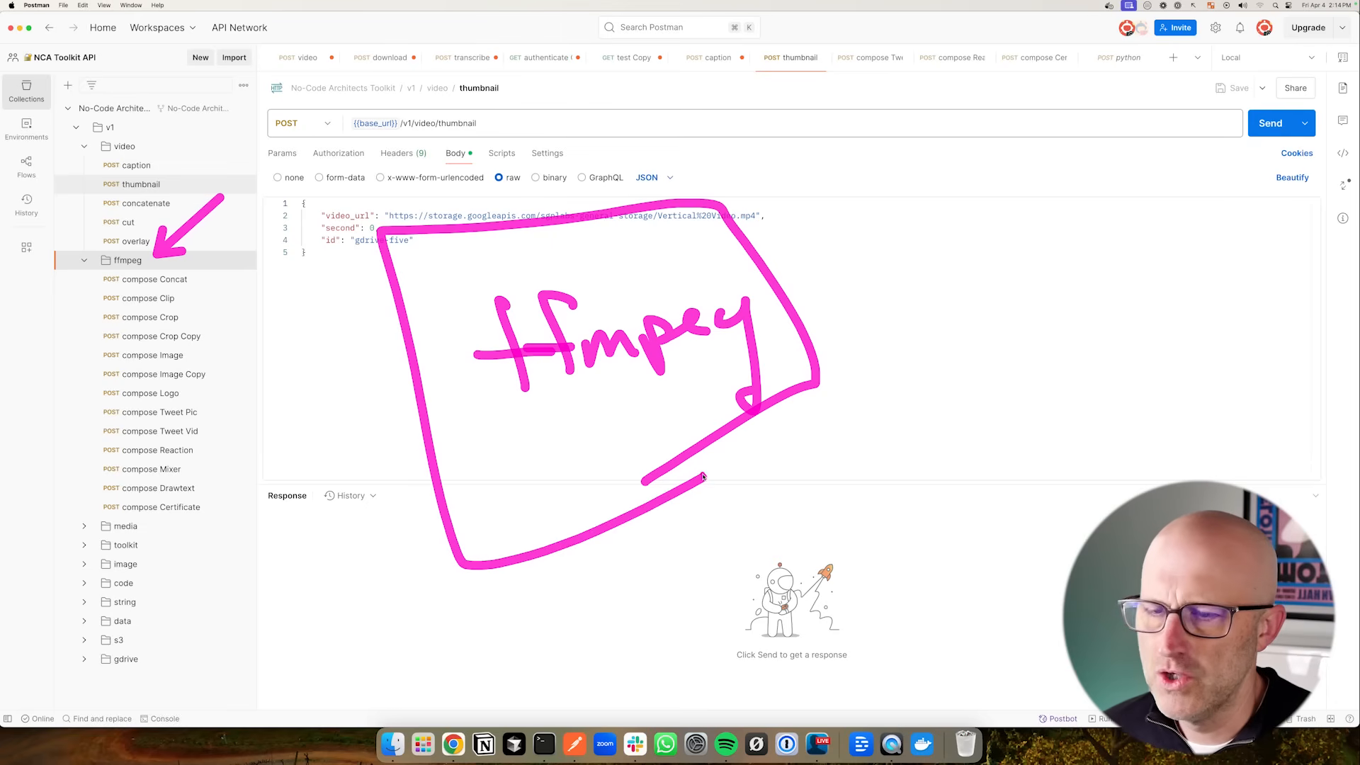
mouse_move(911, 212)
left_mouse_down()
mouse_move(915, 292)
mouse_move(1013, 255)
mouse_move(933, 287)
left_mouse_up()
mouse_move(964, 291)
left_mouse_down()
mouse_move(965, 309)
mouse_move(1038, 309)
mouse_move(924, 321)
left_mouse_up()
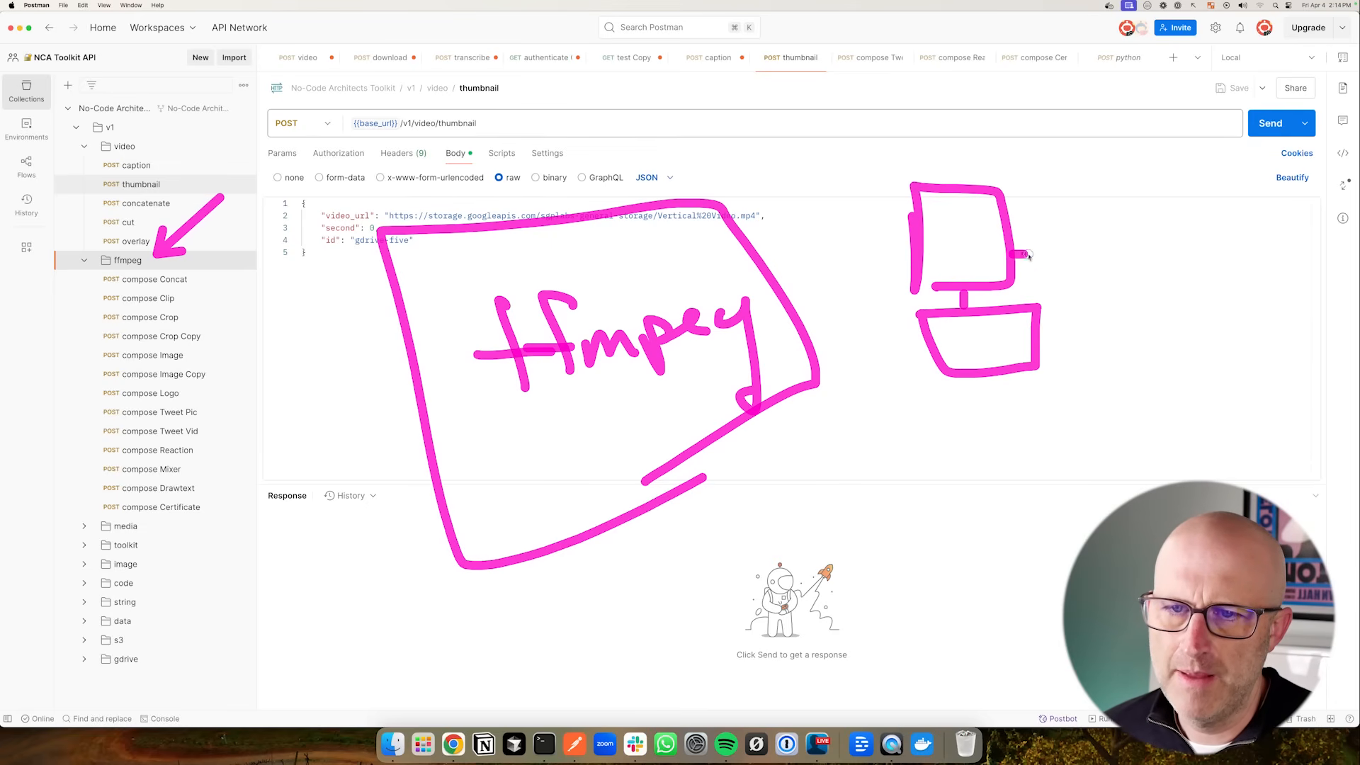
left_click_drag(1029, 256, 1116, 270)
left_click_drag(1106, 366, 1117, 344)
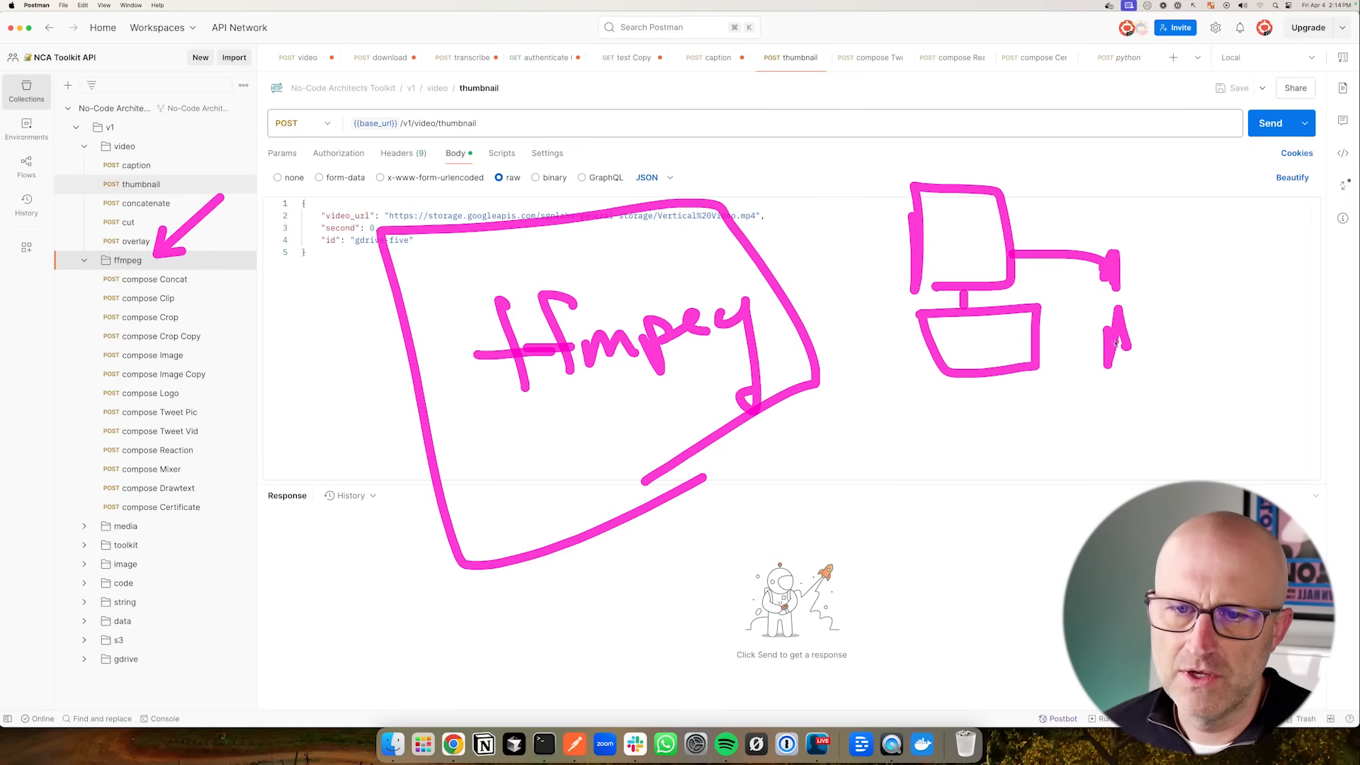
left_click_drag(829, 525, 758, 470)
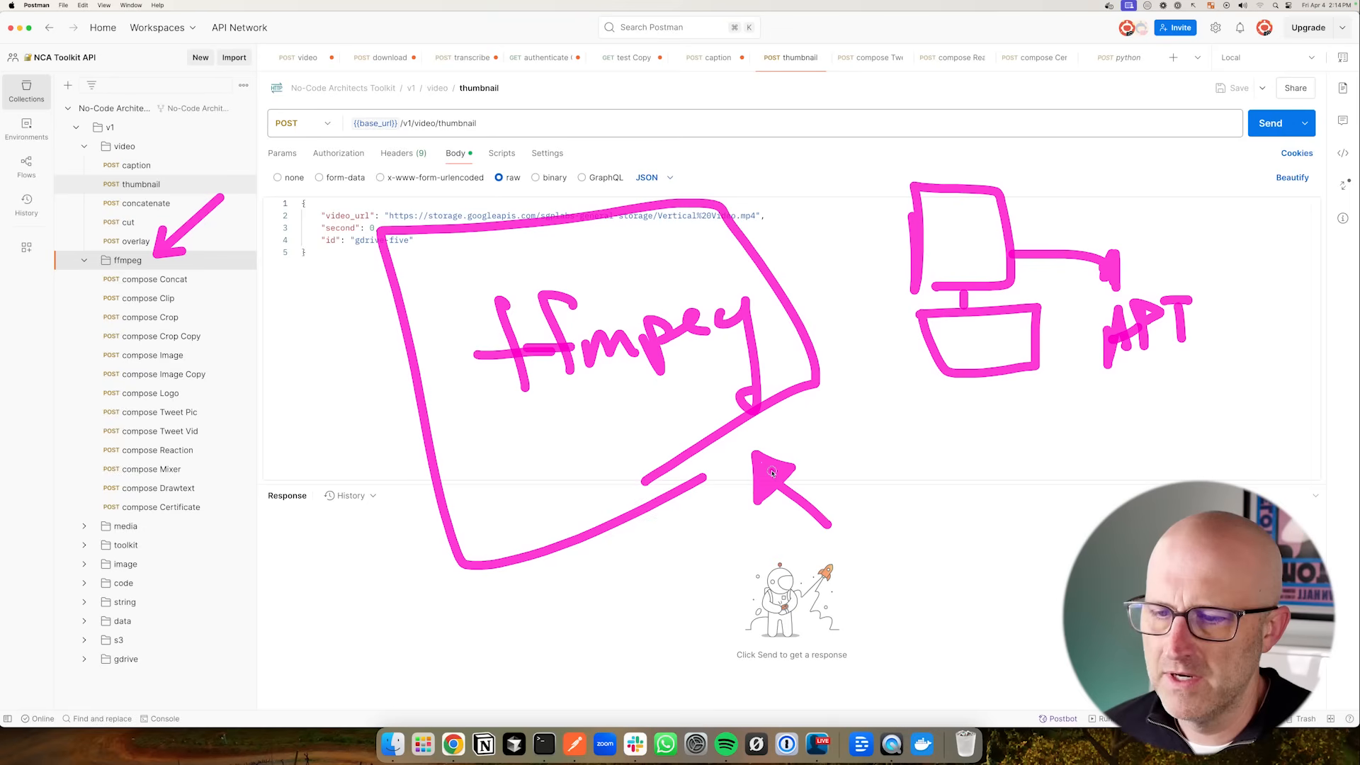
key("Escape")
- Open the transcribe request in the media folder and send it
left_click(128, 260)
left_click(126, 280)
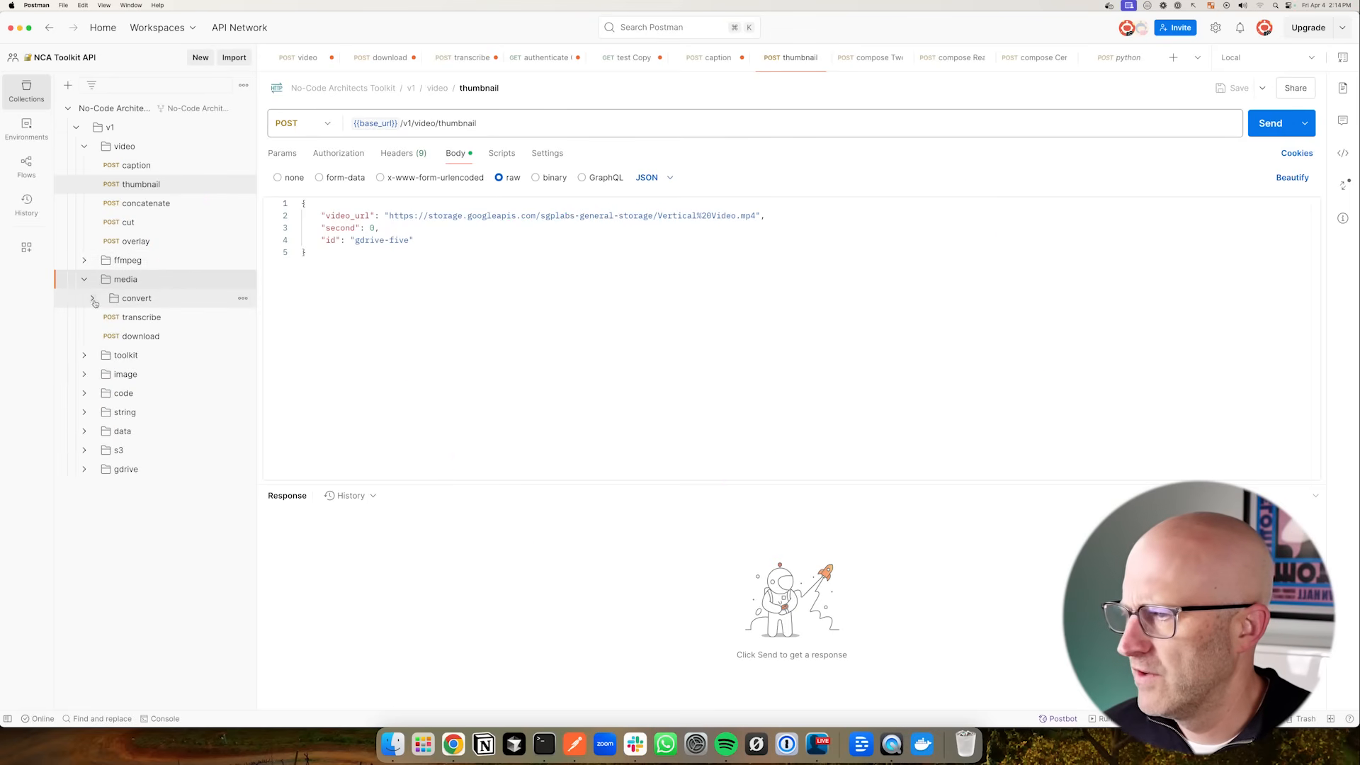
left_click(98, 303)
left_click(92, 298)
left_click_drag(232, 349, 175, 325)
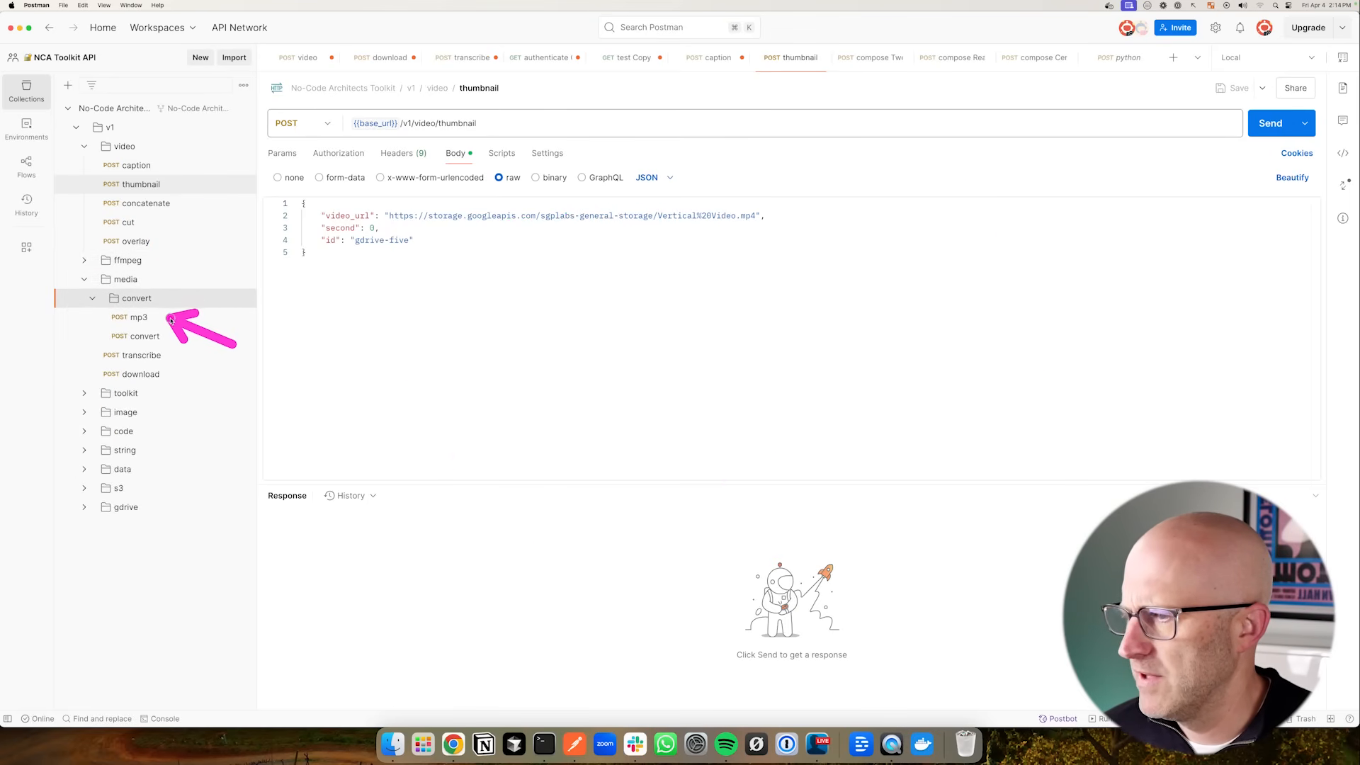
left_click(176, 356)
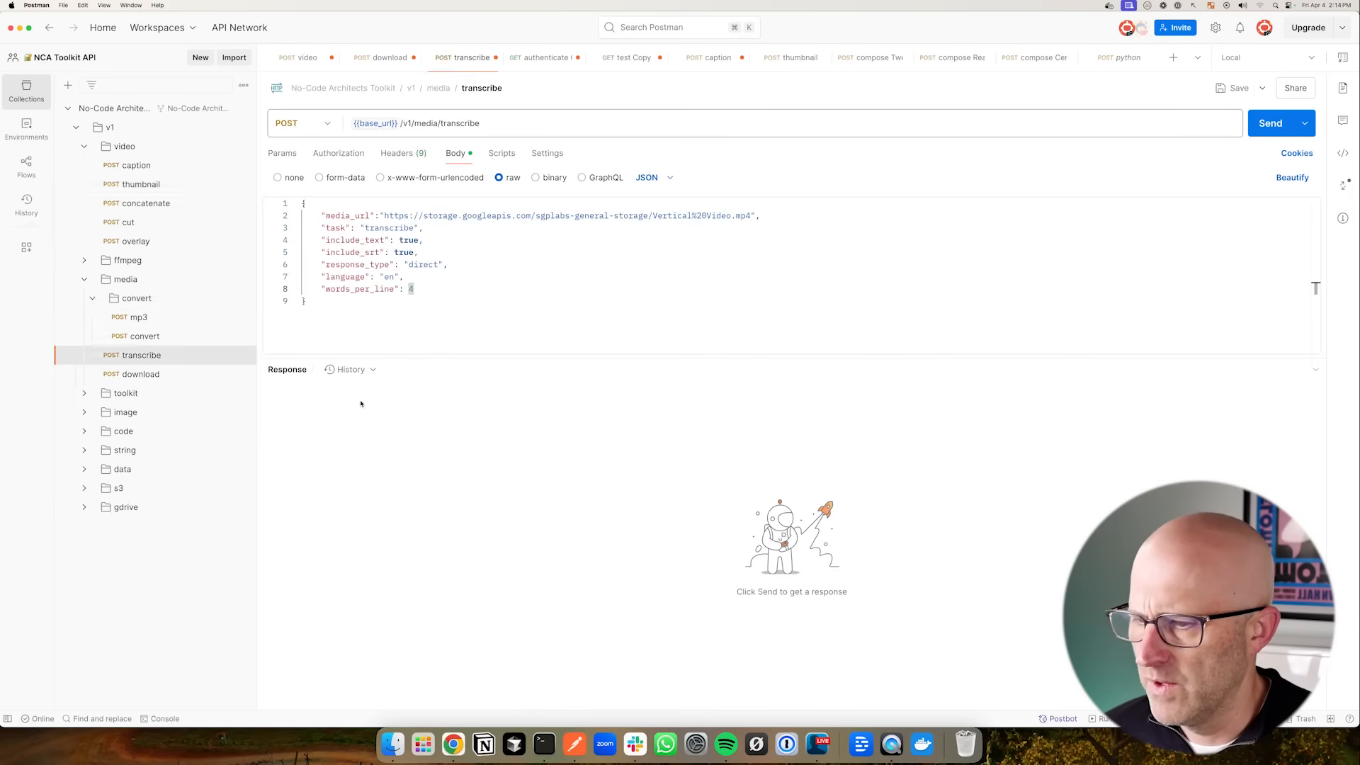
left_click(1270, 123)
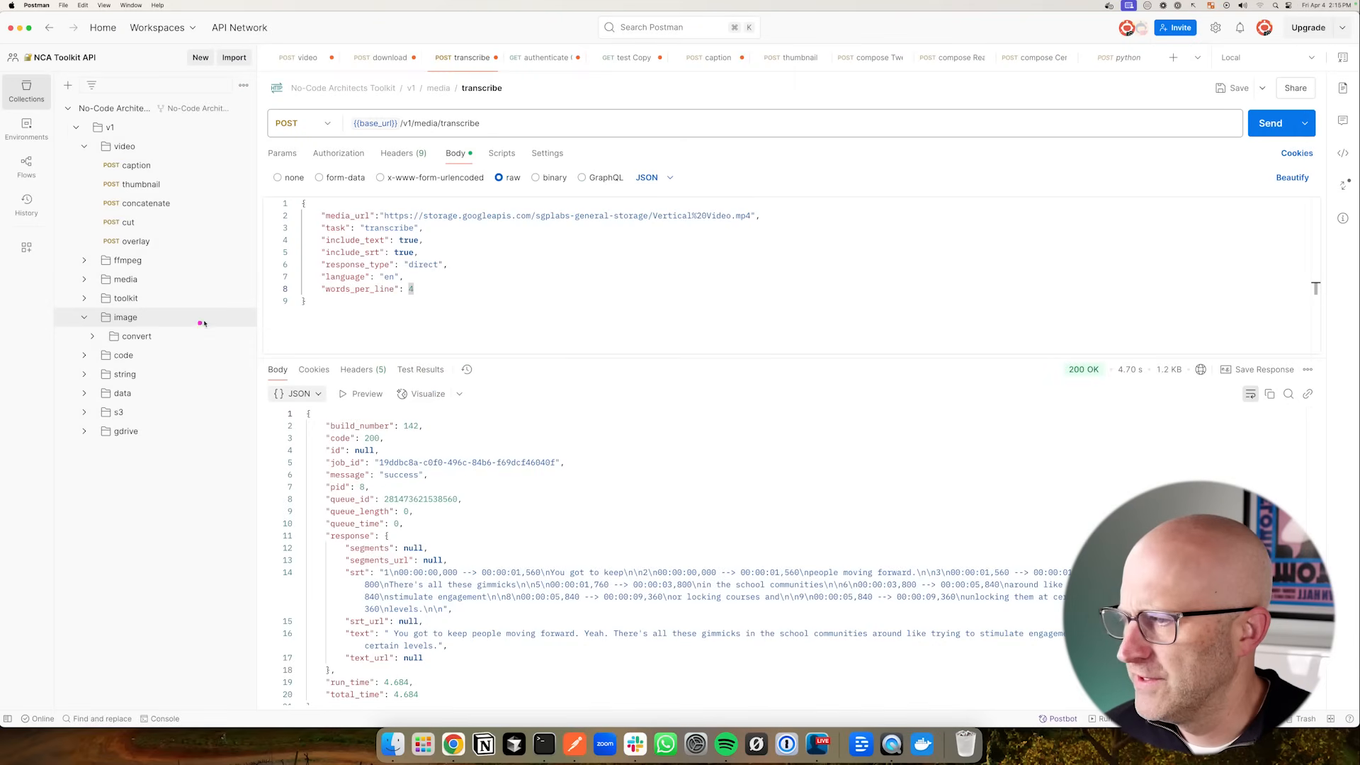
- Open the video request under image convert and send it
left_click(96, 338)
left_click(141, 360)
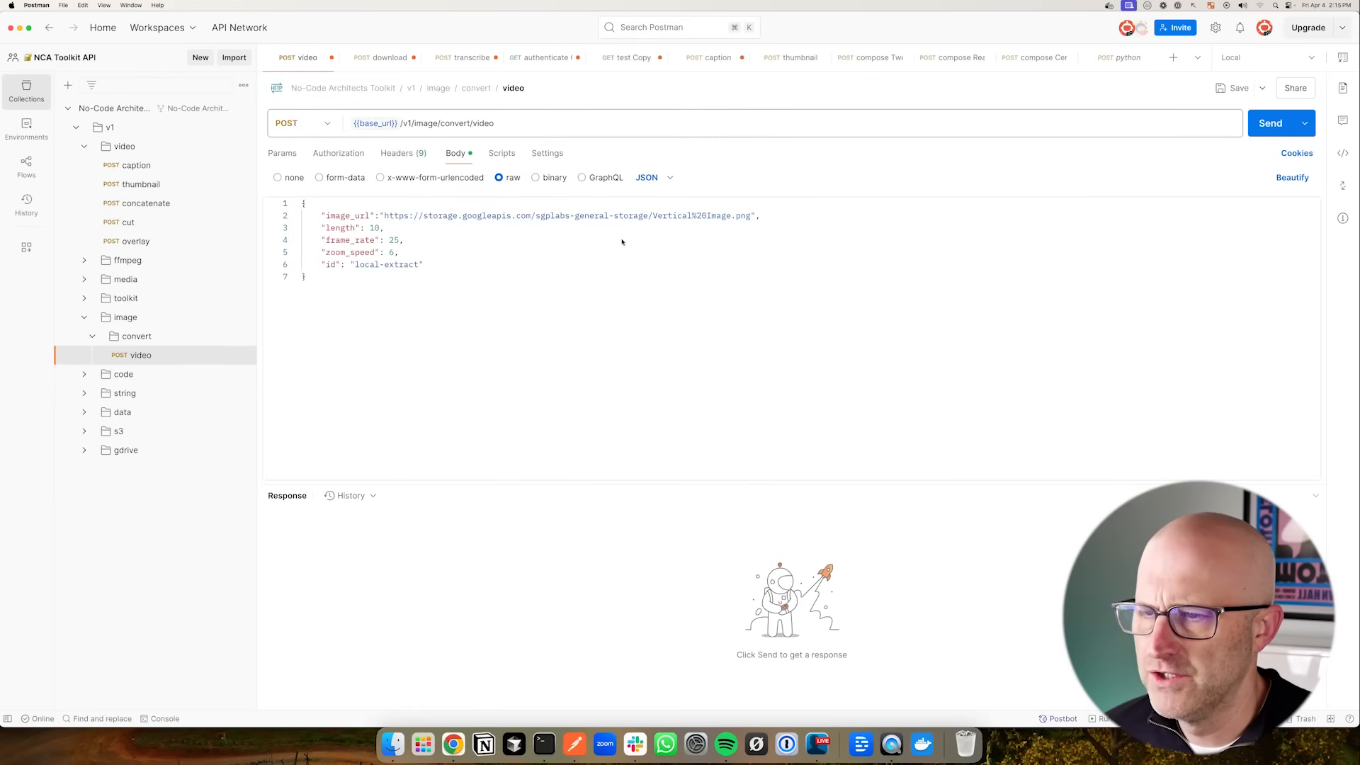
key("super+Return")
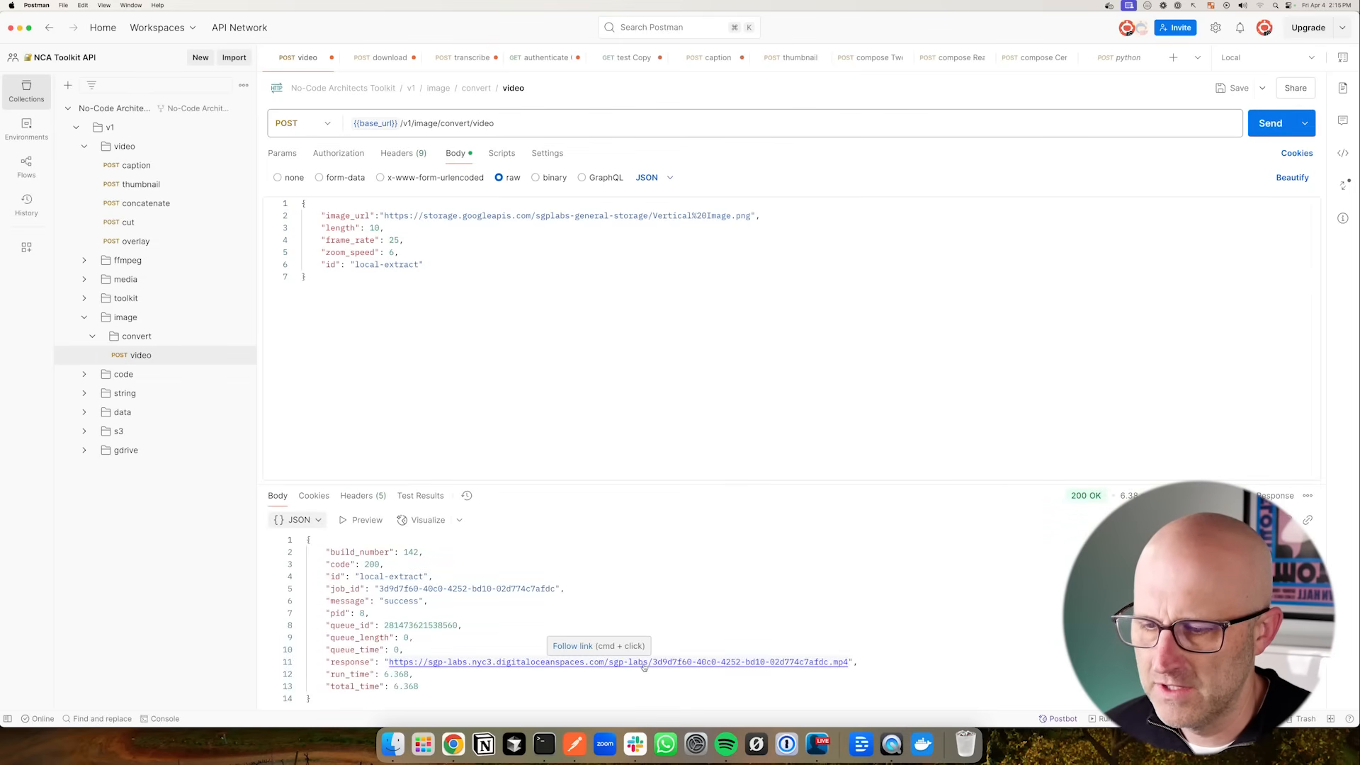
- Open the returned video link, download the file and play it, then return to Postman
left_click(643, 663, "super")
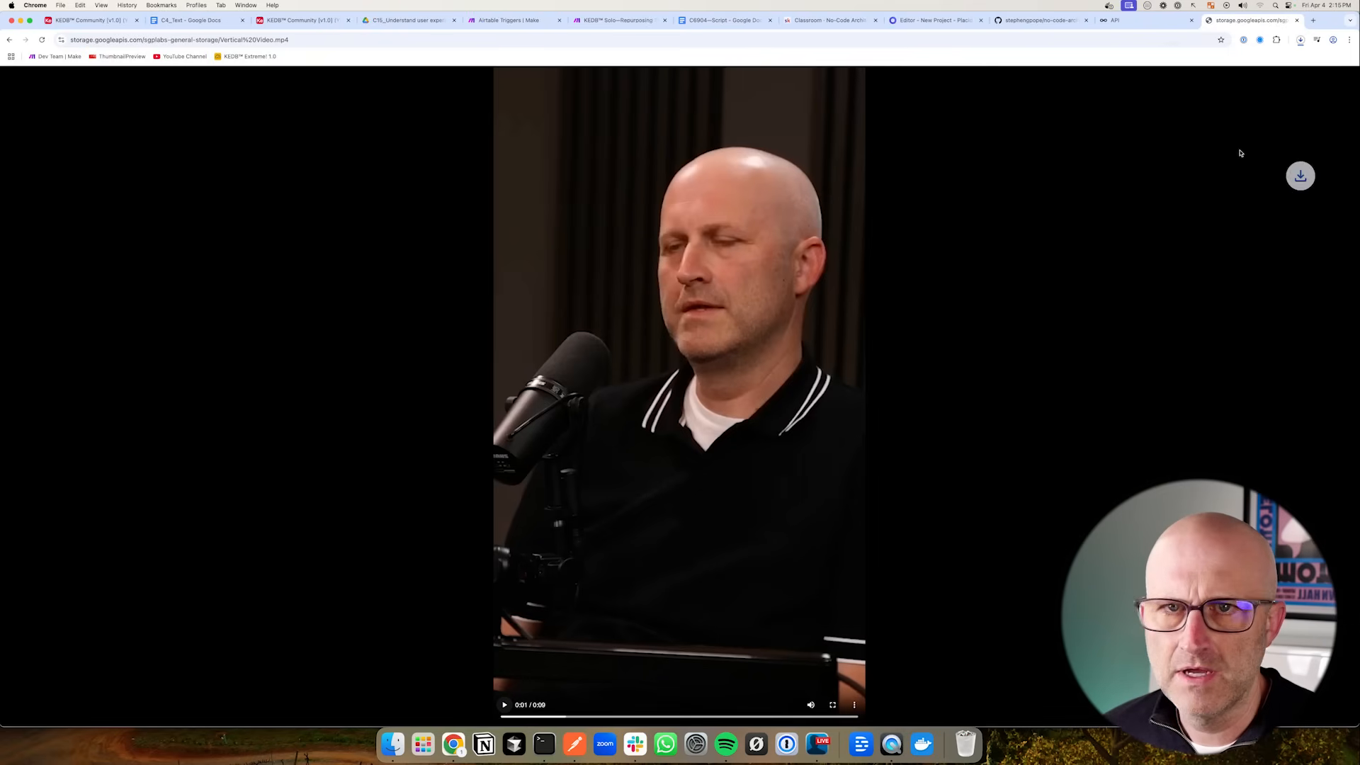
left_click(1234, 69)
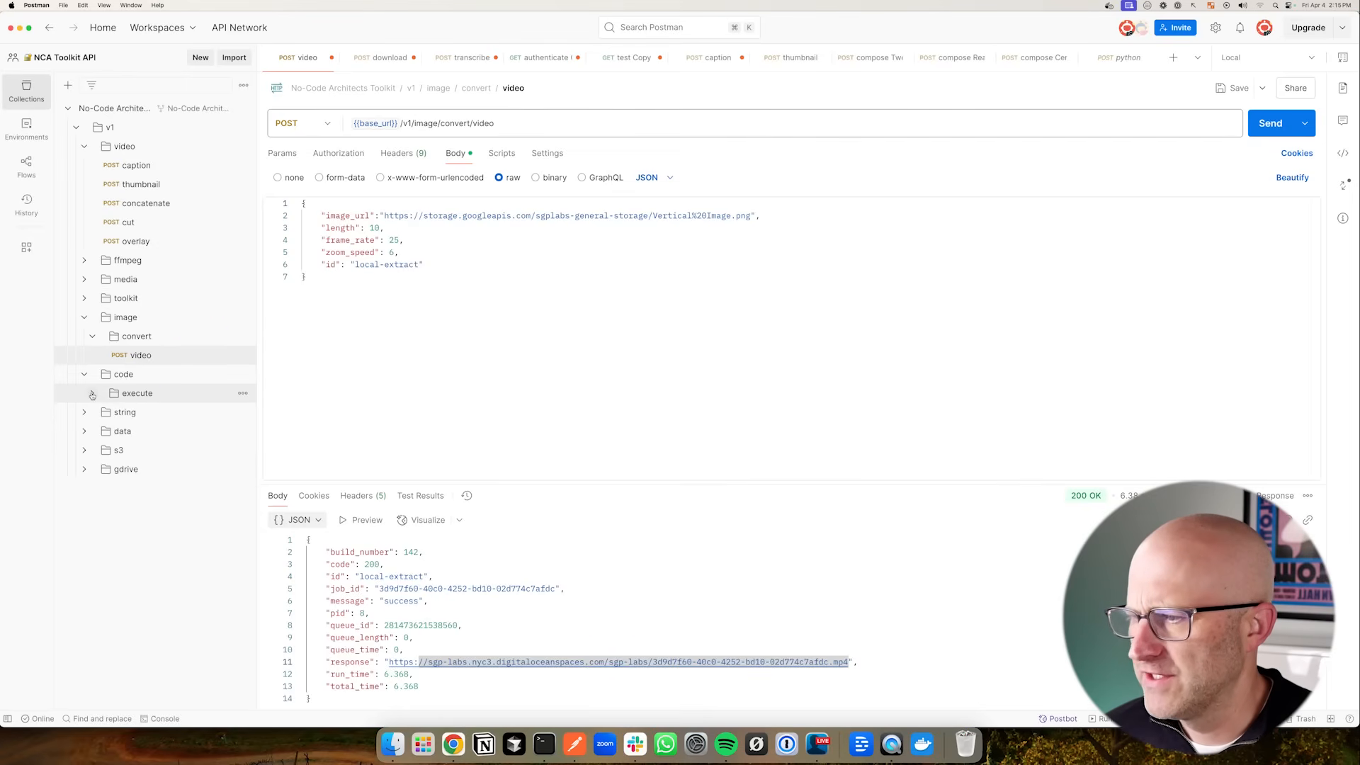
left_click(92, 396)
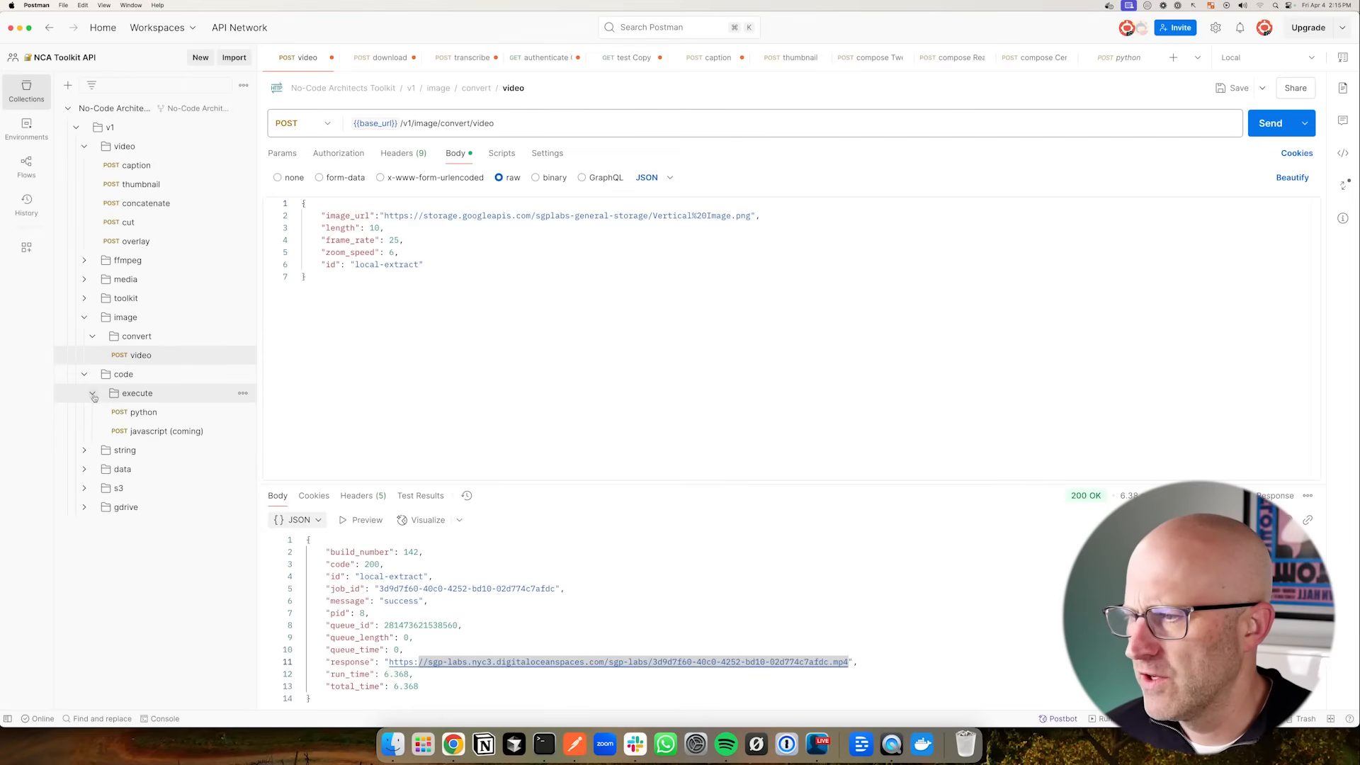
- Switch to Make and import a blueprint JSON file into a new scenario
left_click(454, 746)
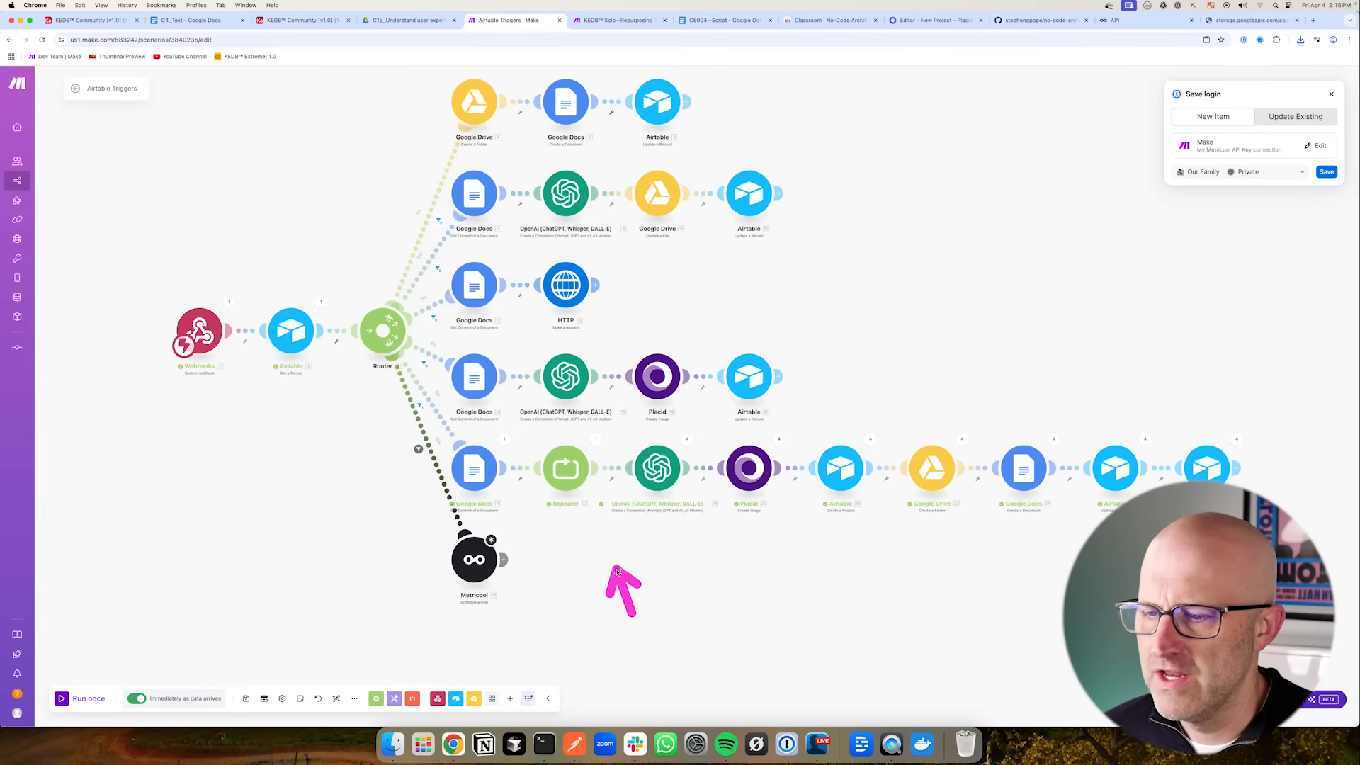
left_click_drag(542, 525, 663, 606)
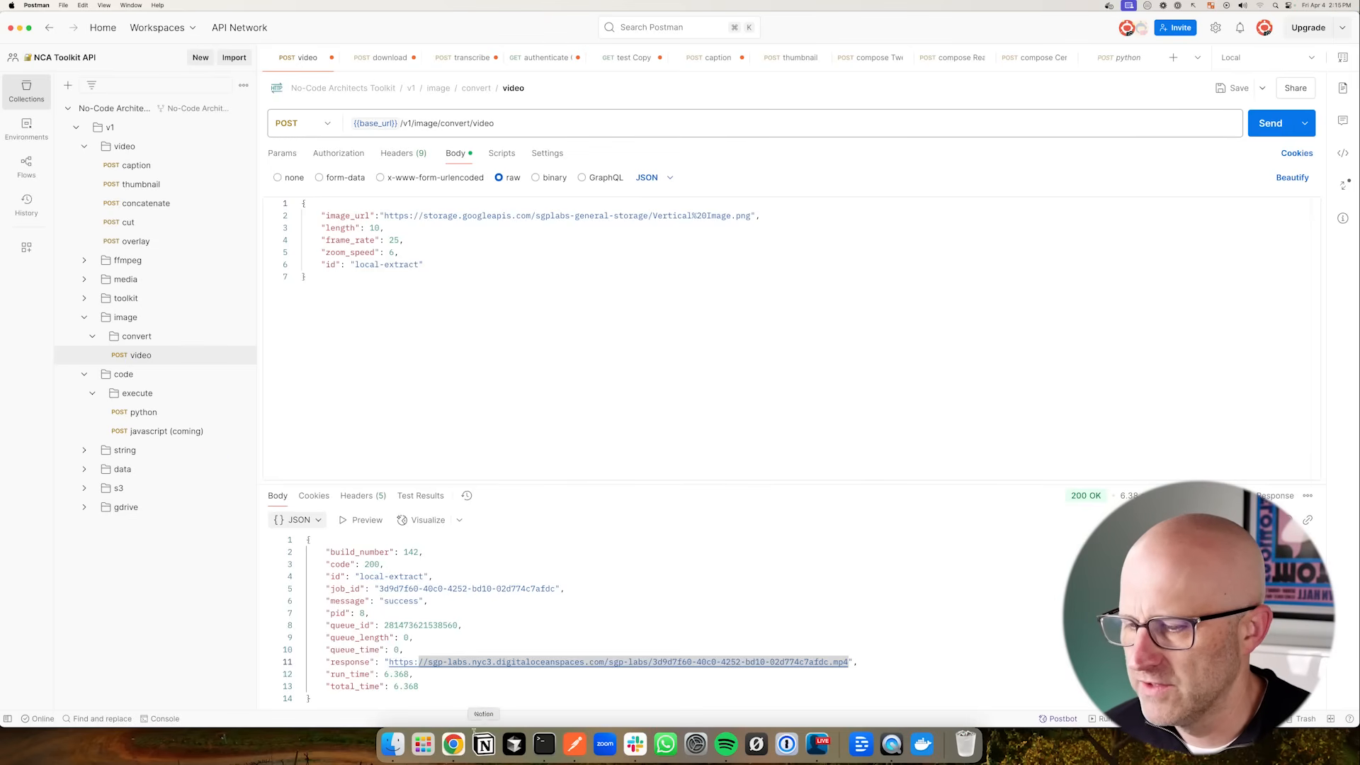
left_click(453, 743)
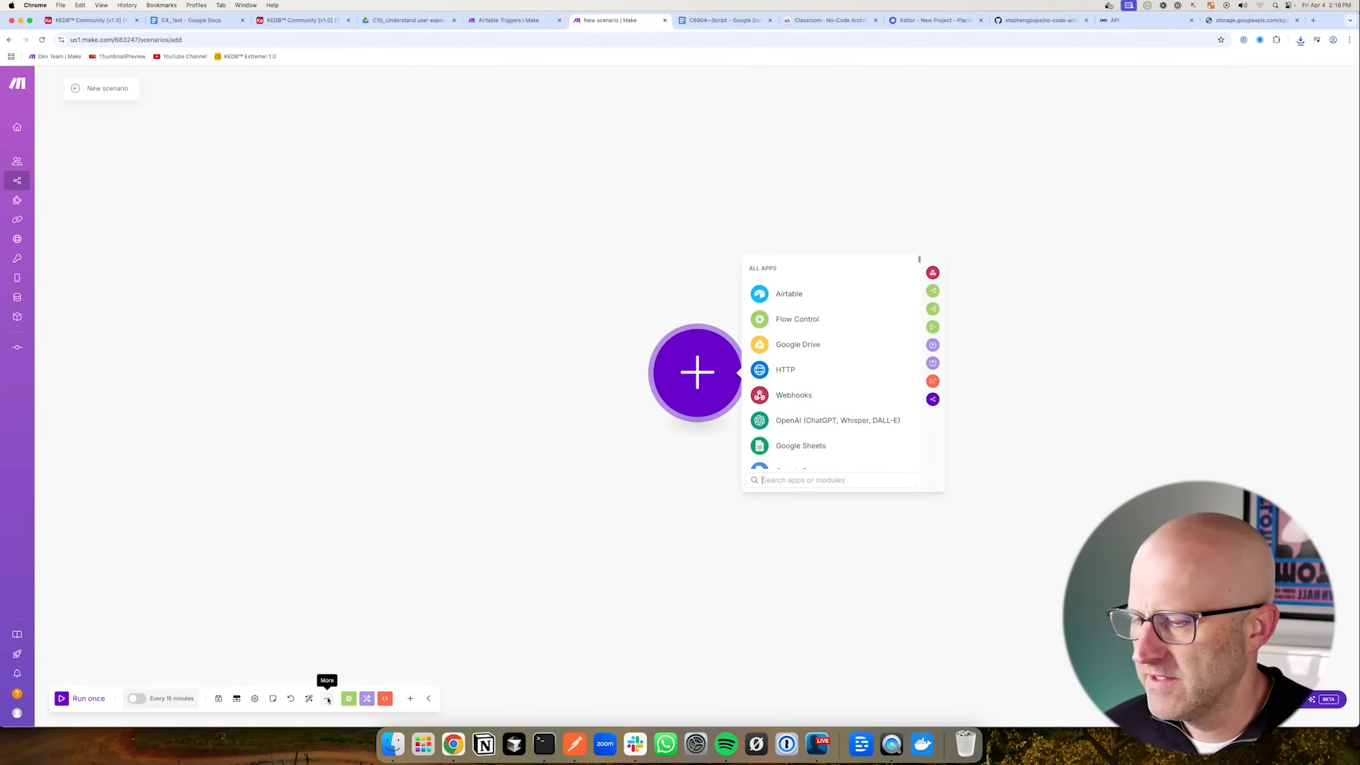
left_click(328, 696)
left_click(294, 680)
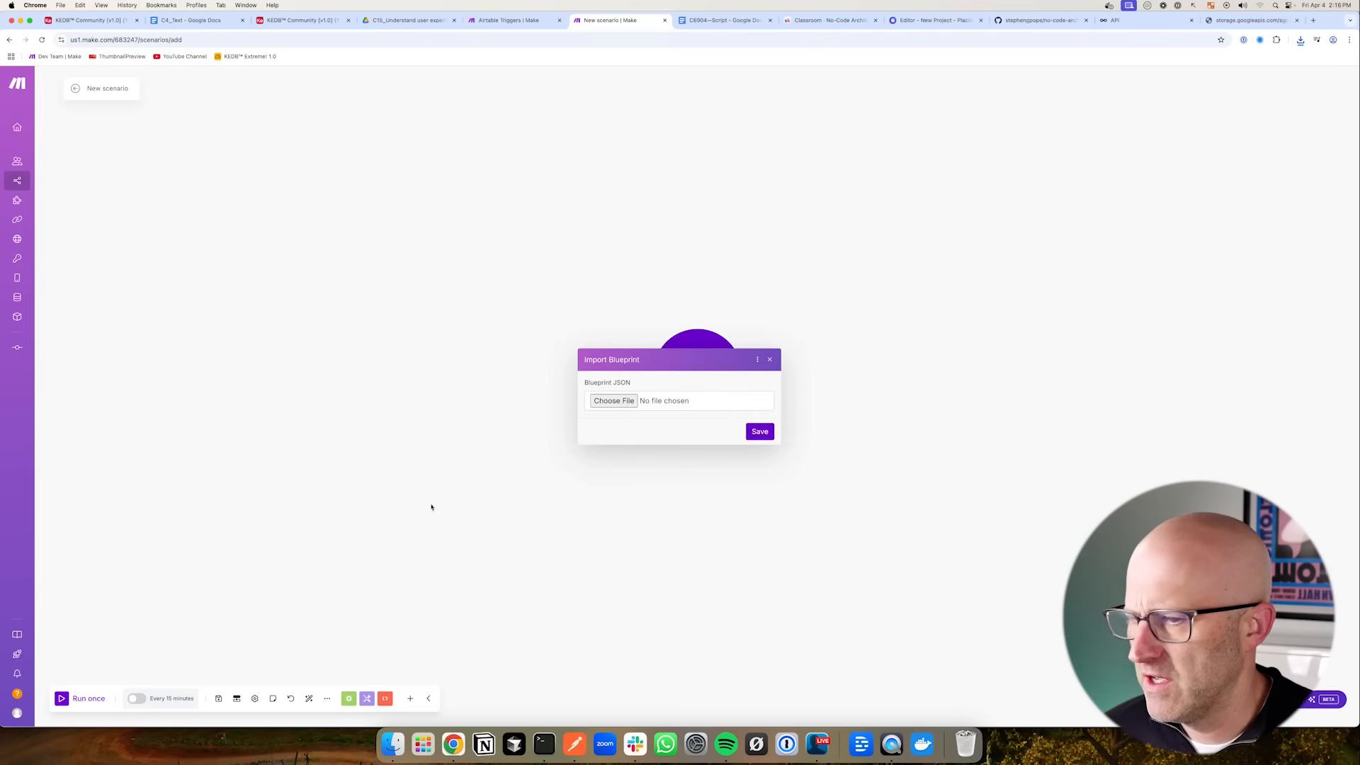
left_click(592, 402)
double_click(615, 316)
left_click(759, 431)
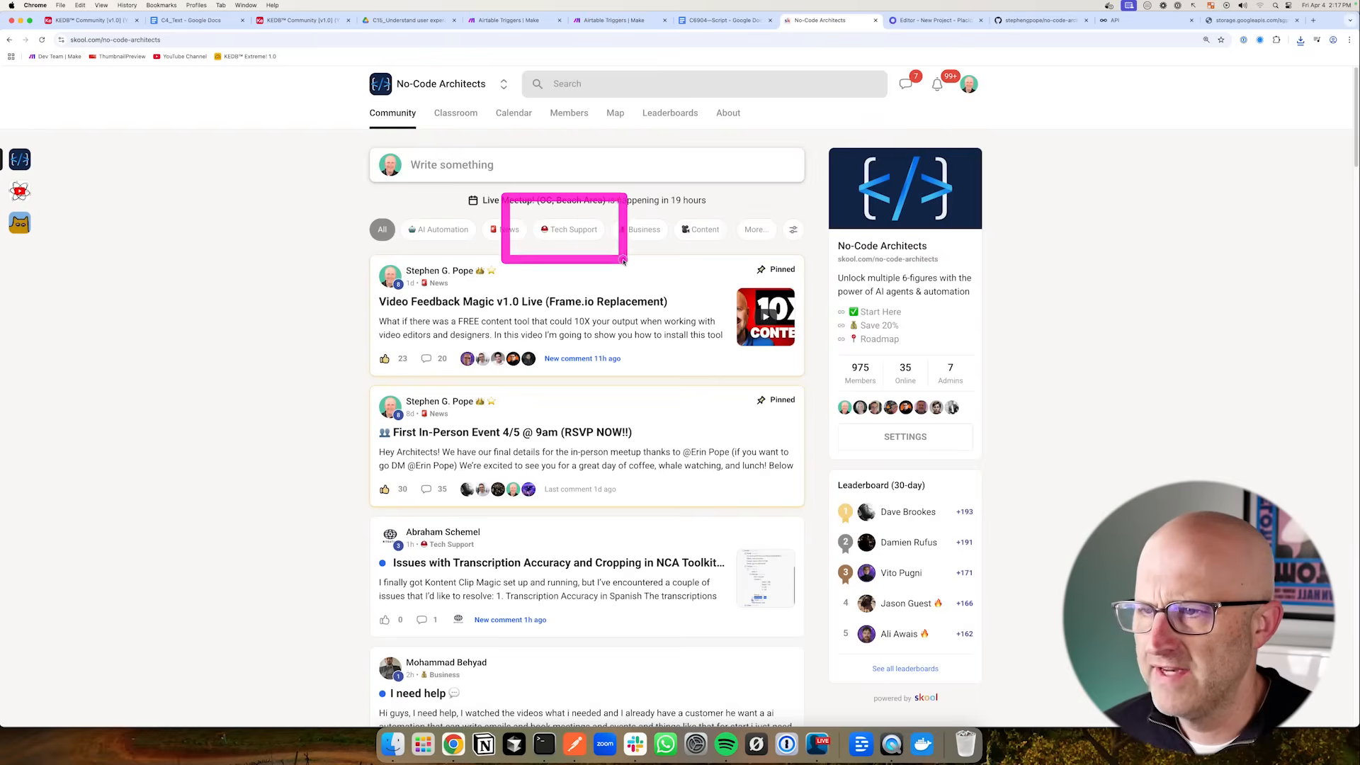
- Browse the No-Code Architects community posts, classroom courses and event calendar
left_click_drag(168, 292, 207, 264)
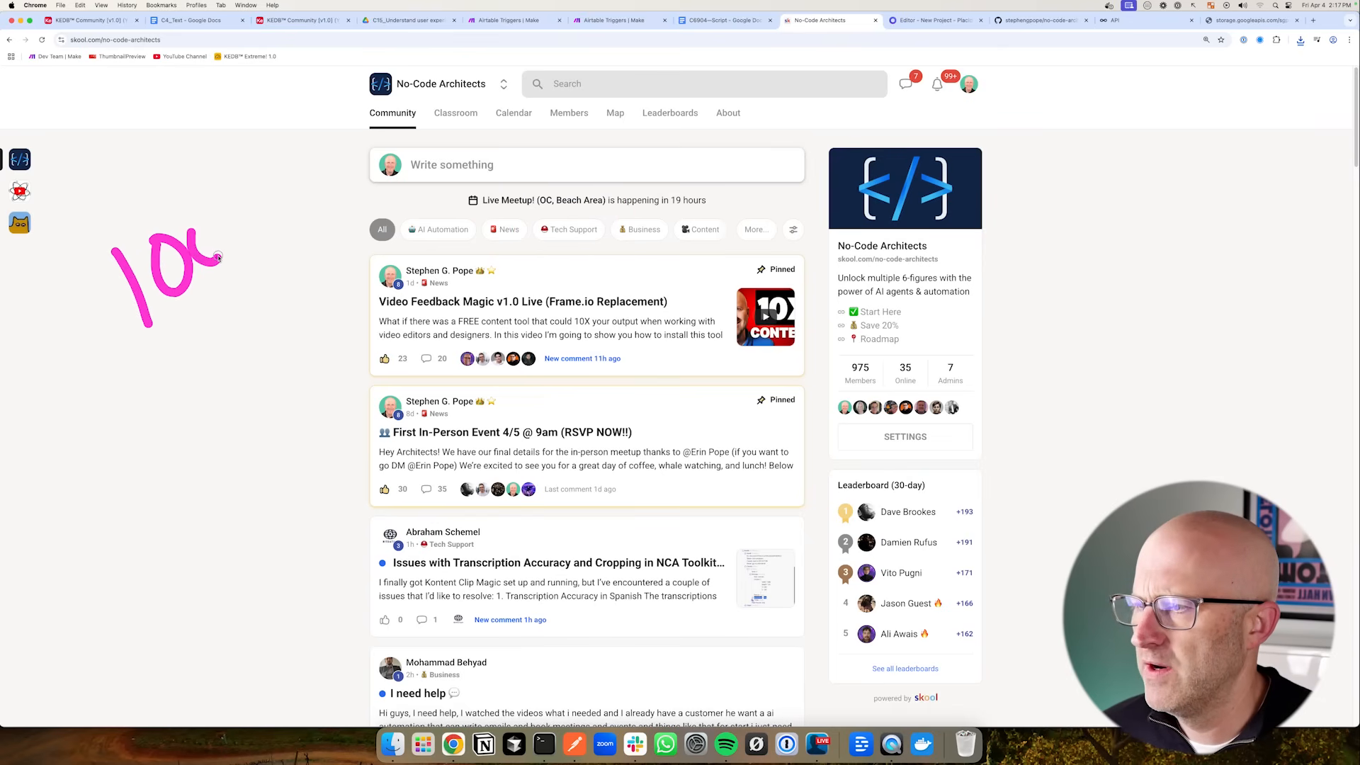
left_click_drag(250, 424, 219, 347)
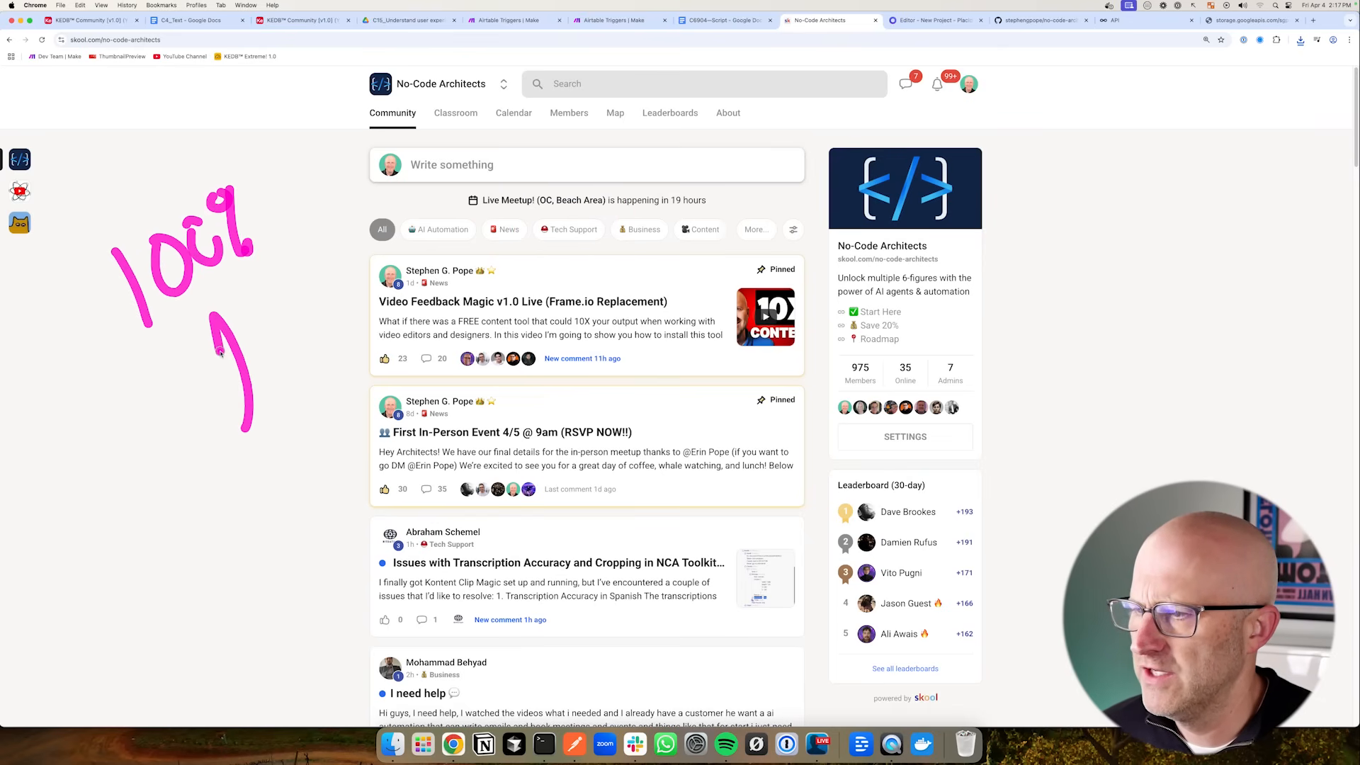
left_click_drag(317, 322, 299, 391)
left_click_drag(285, 306, 334, 413)
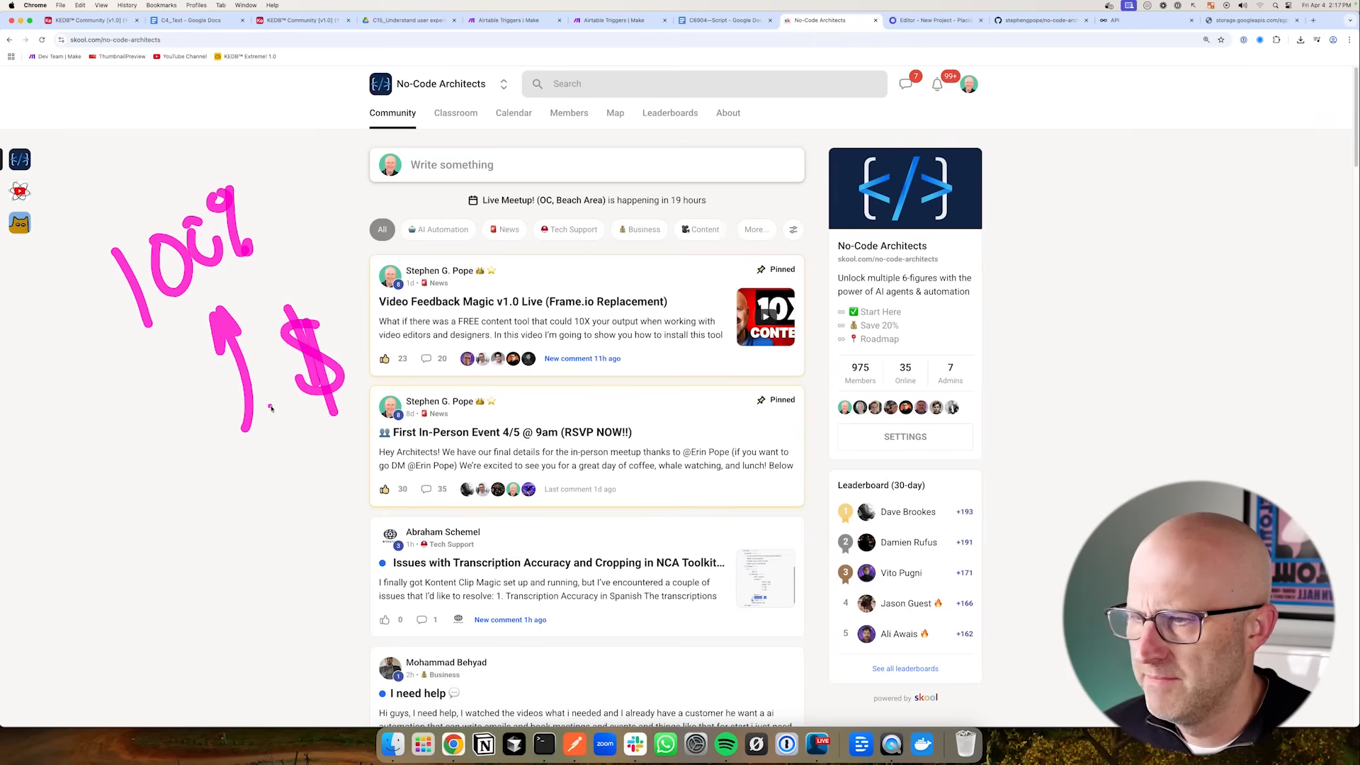
left_click_drag(918, 382, 878, 349)
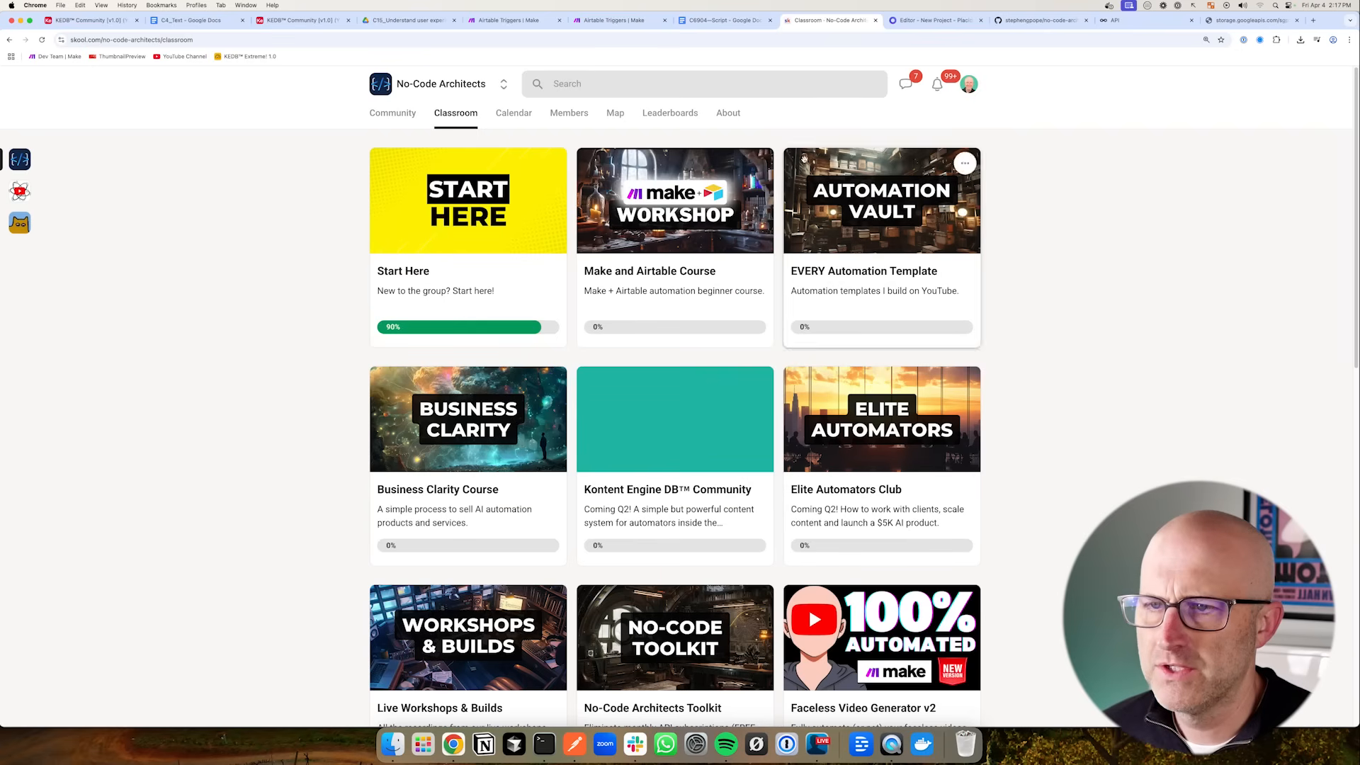
mouse_move(796, 156)
left_mouse_down()
mouse_move(752, 192)
mouse_move(755, 217)
left_mouse_up()
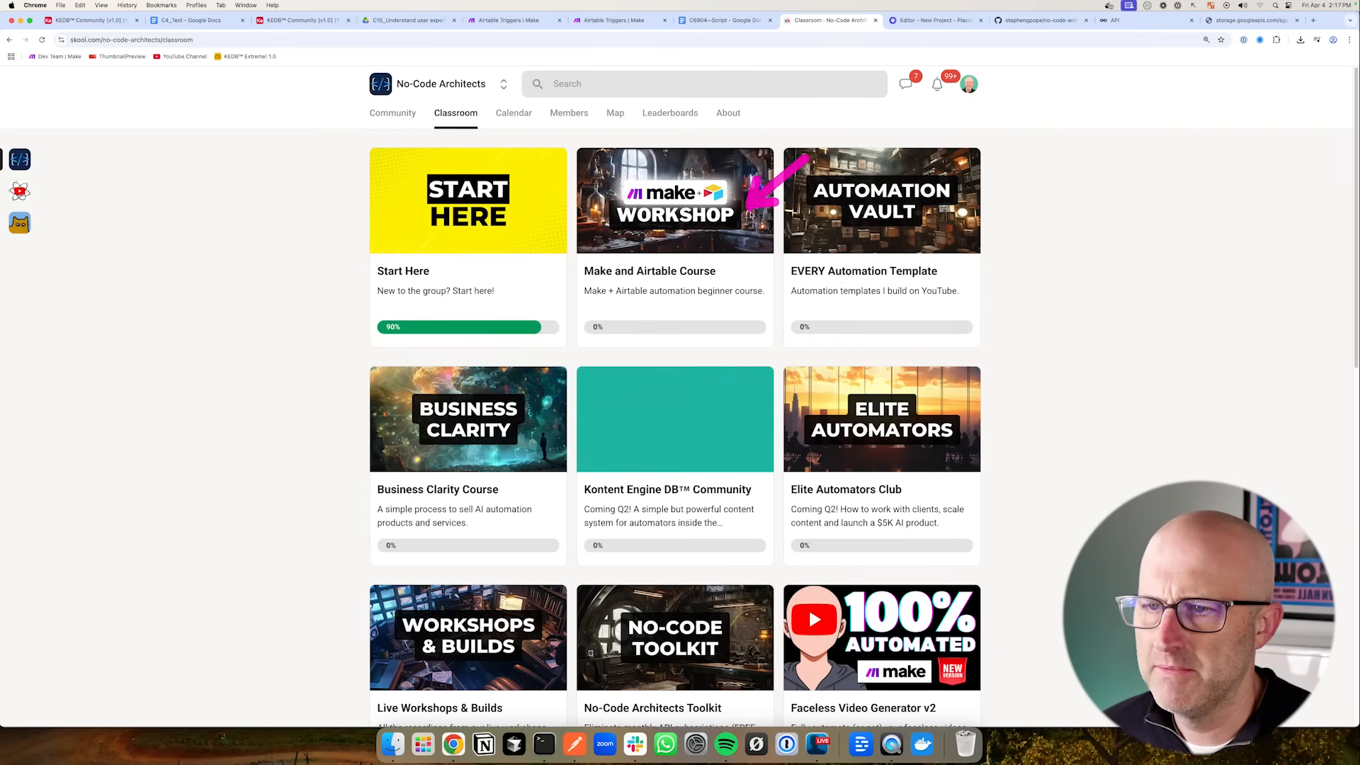
left_click_drag(267, 369, 385, 427)
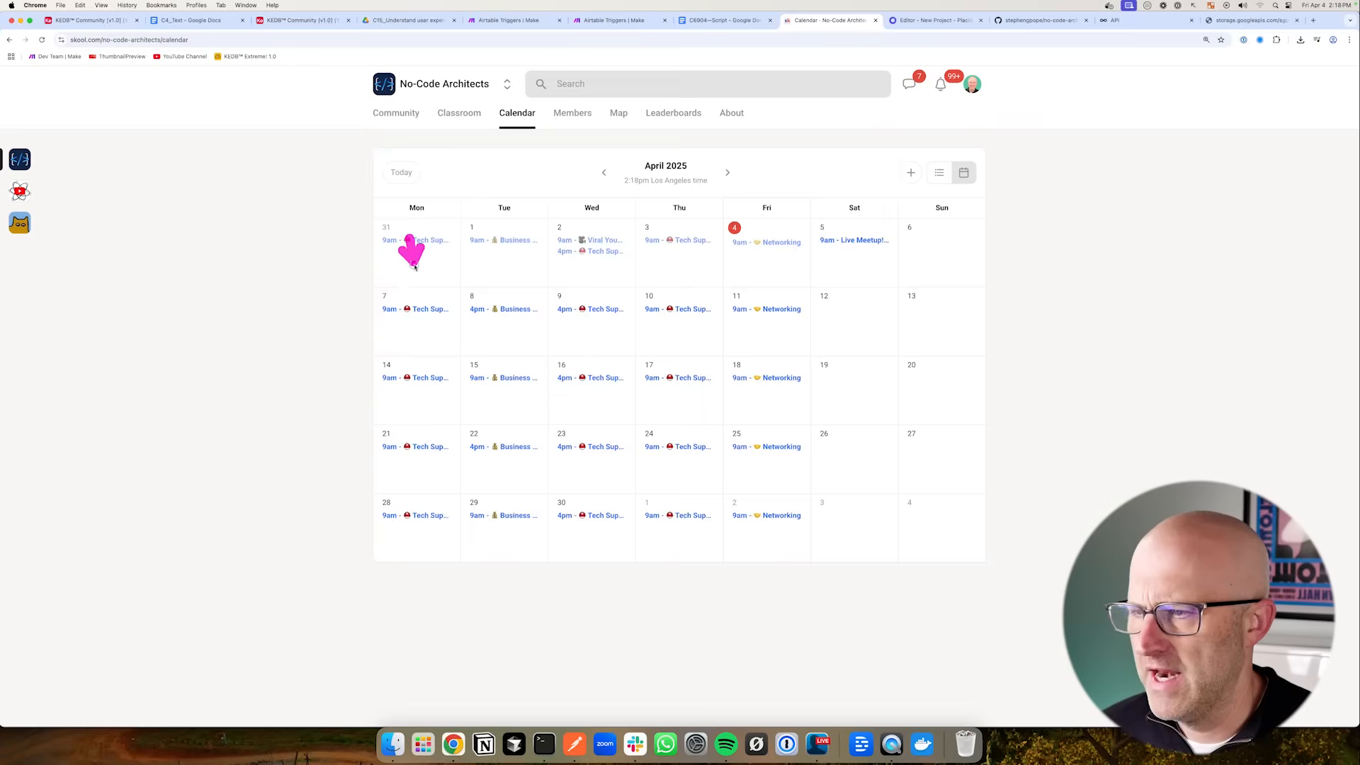
left_click_drag(485, 239, 494, 266)
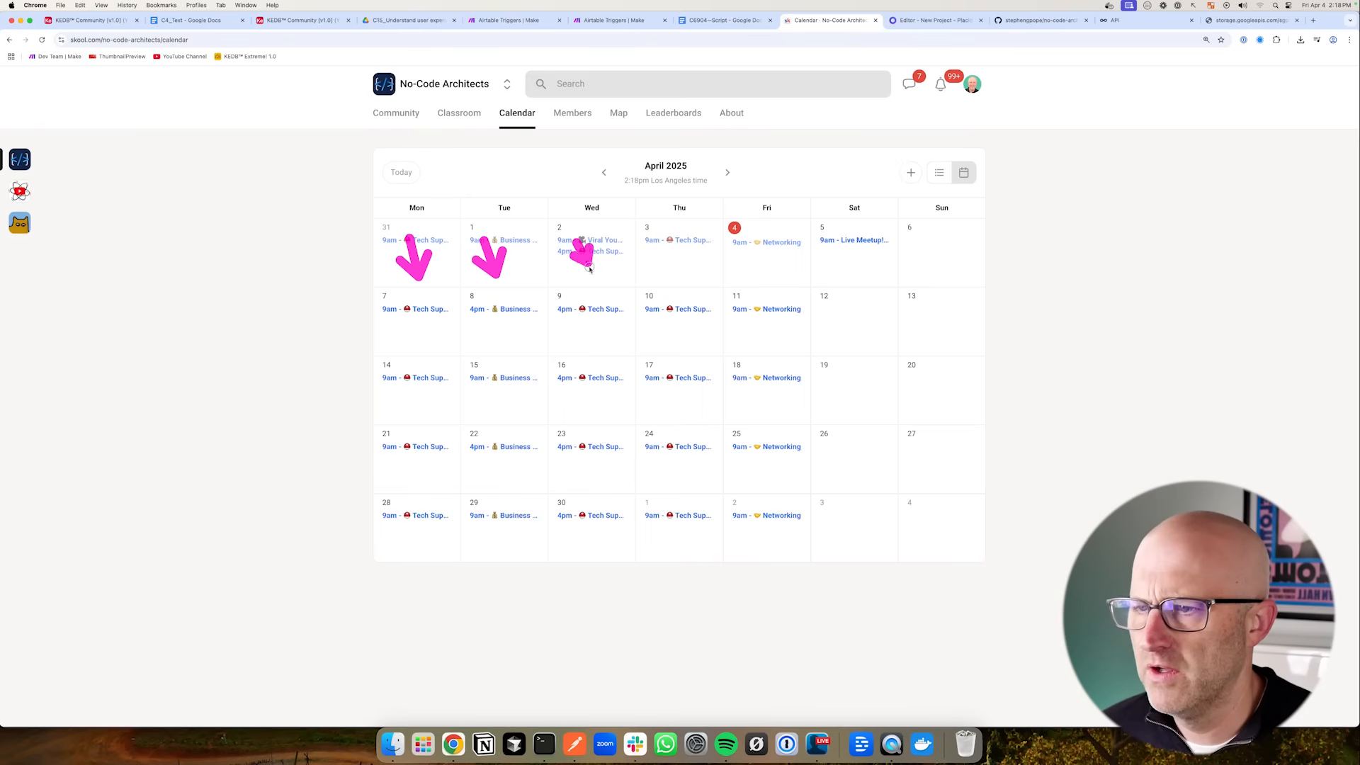
left_click_drag(636, 246, 659, 277)
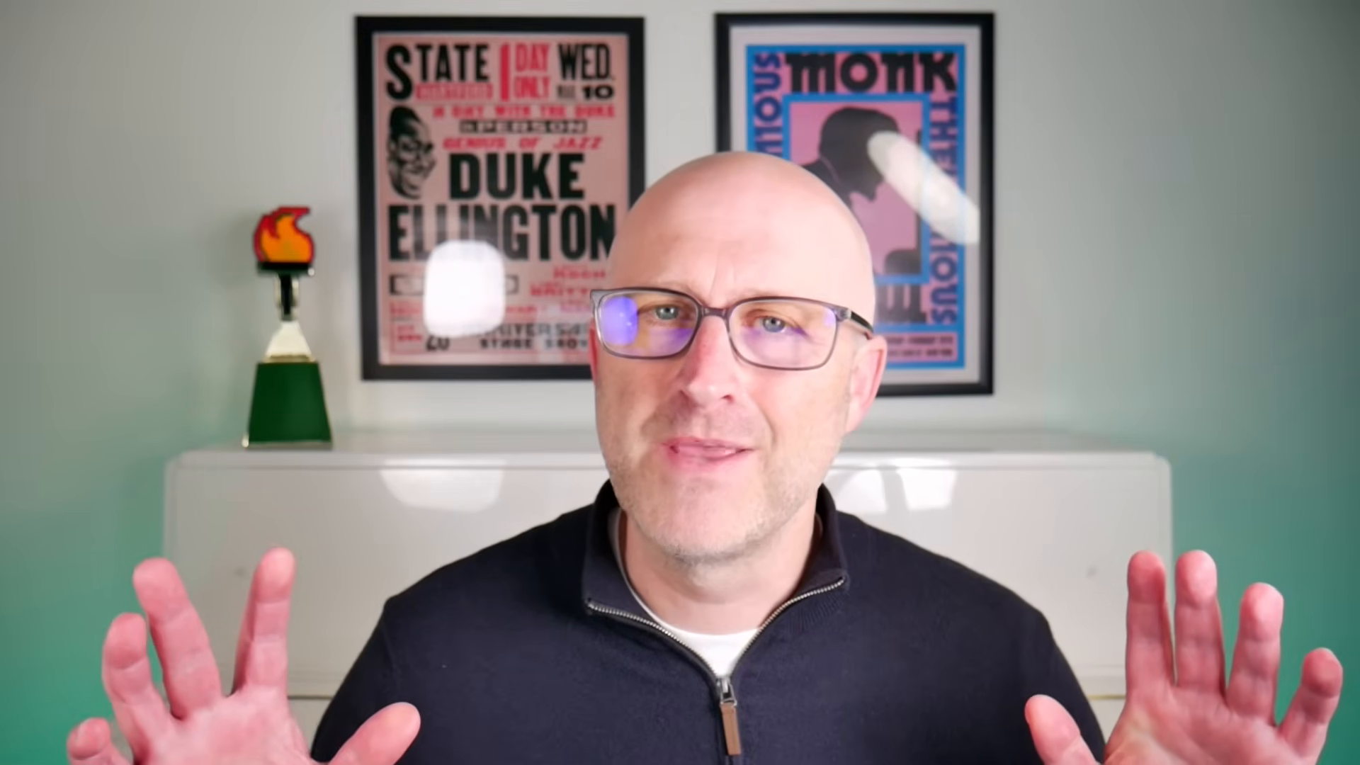